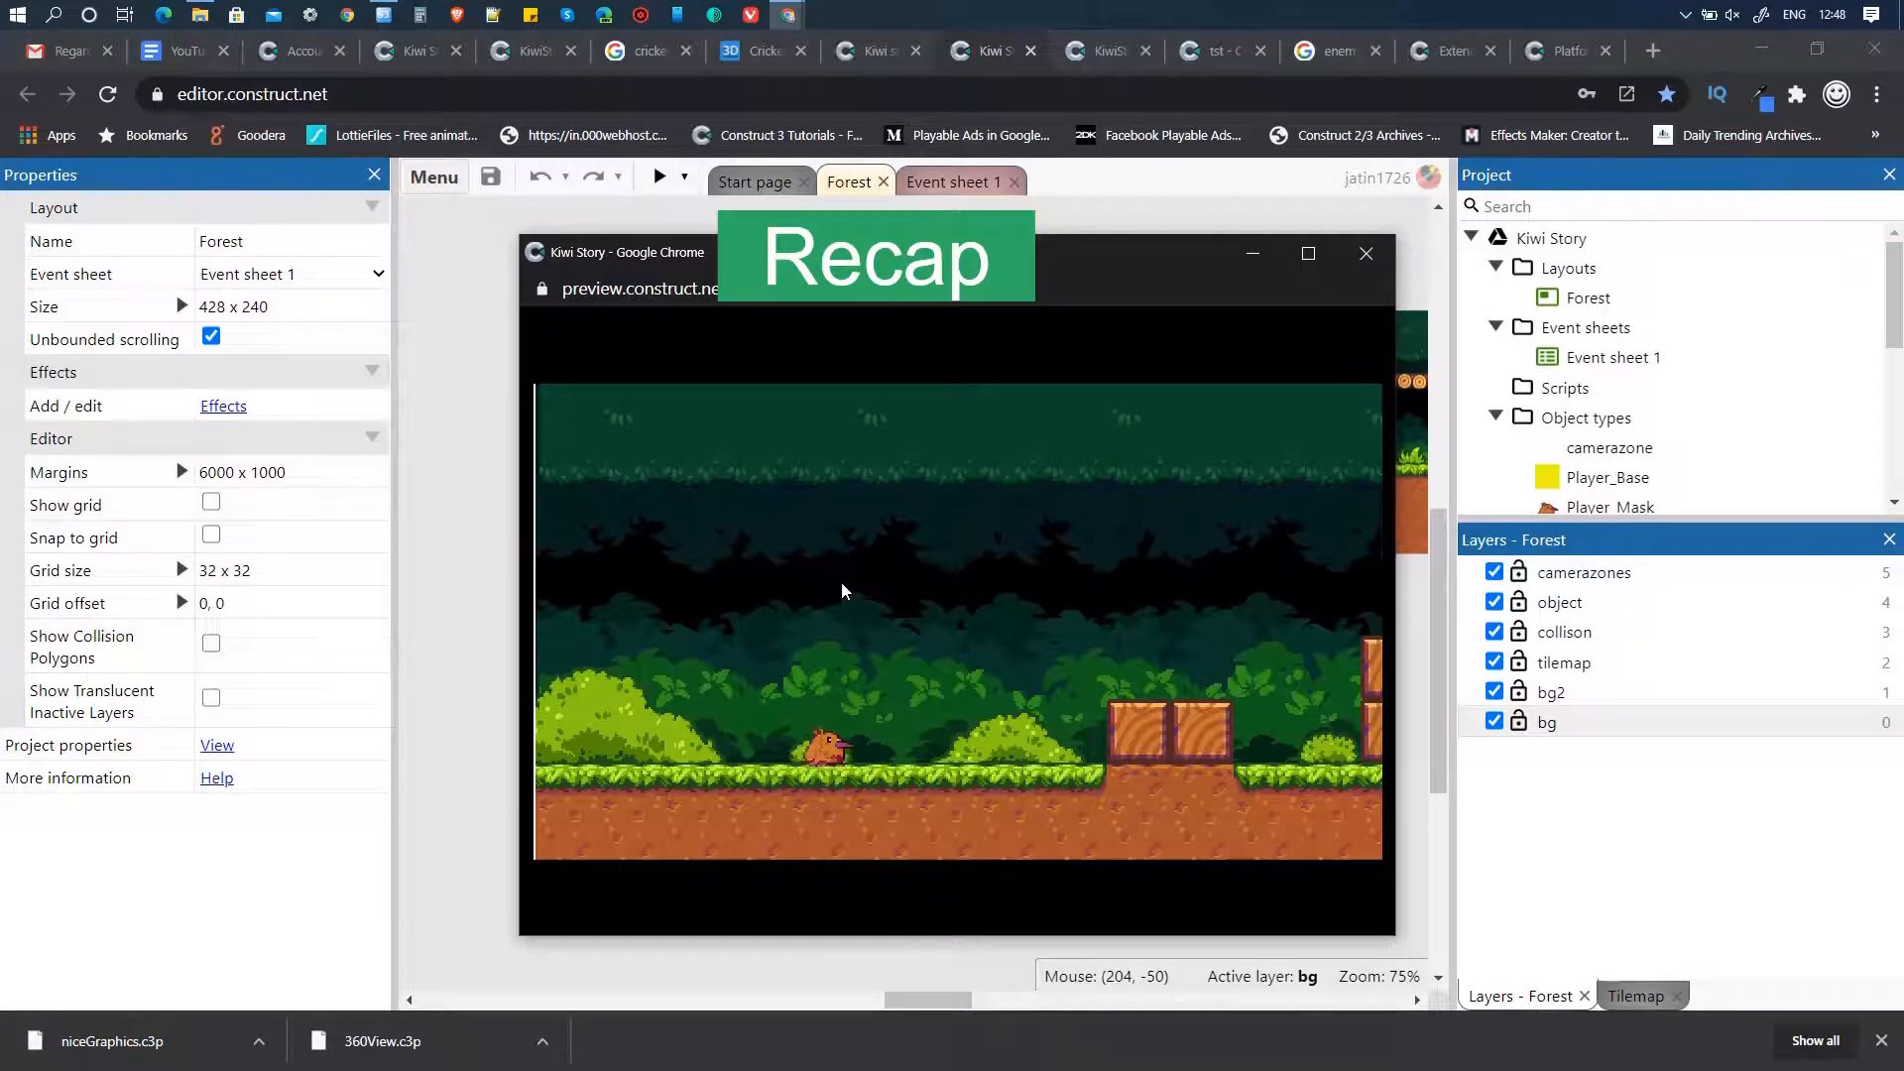
# - Test the running game preview by moving the kiwi forward with jumps past the tree stumps, and close it
pyautogui.press('Up')
pyautogui.press('Right')
pyautogui.press('Up')
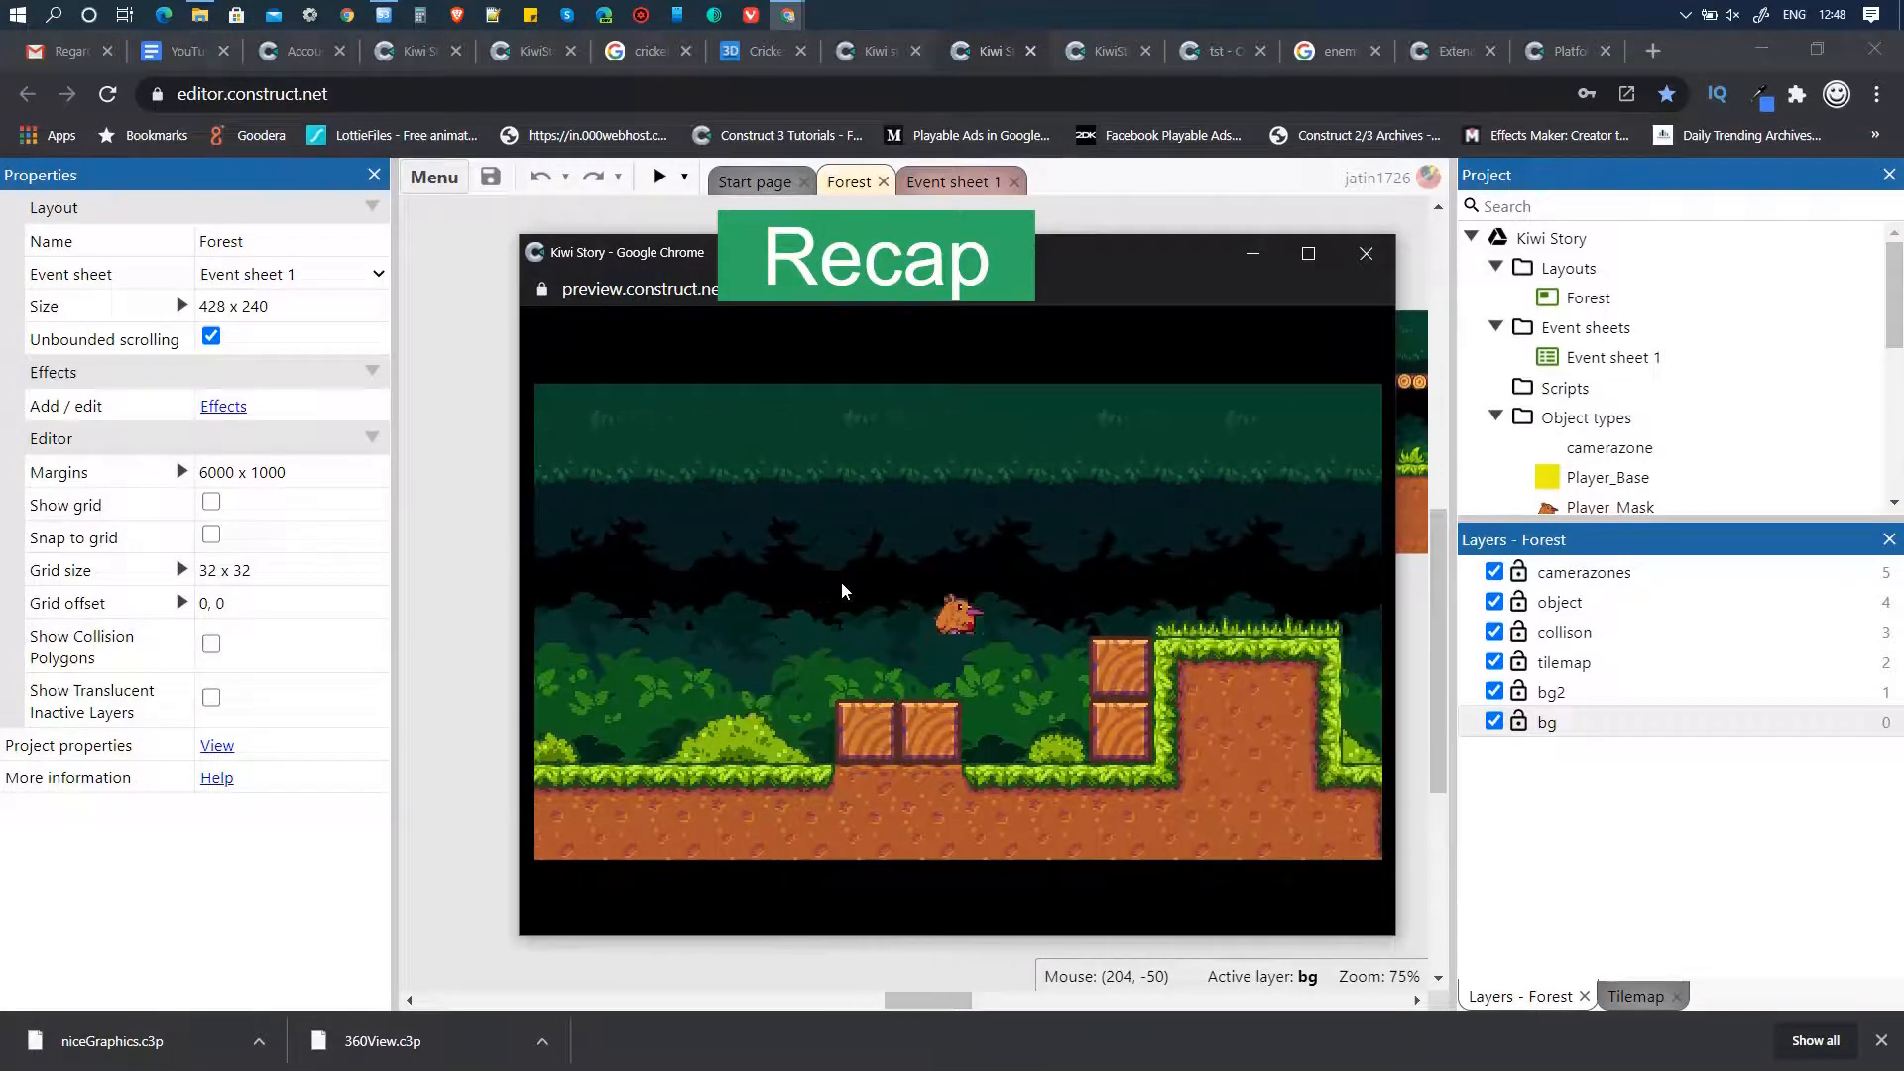
pyautogui.press('Right')
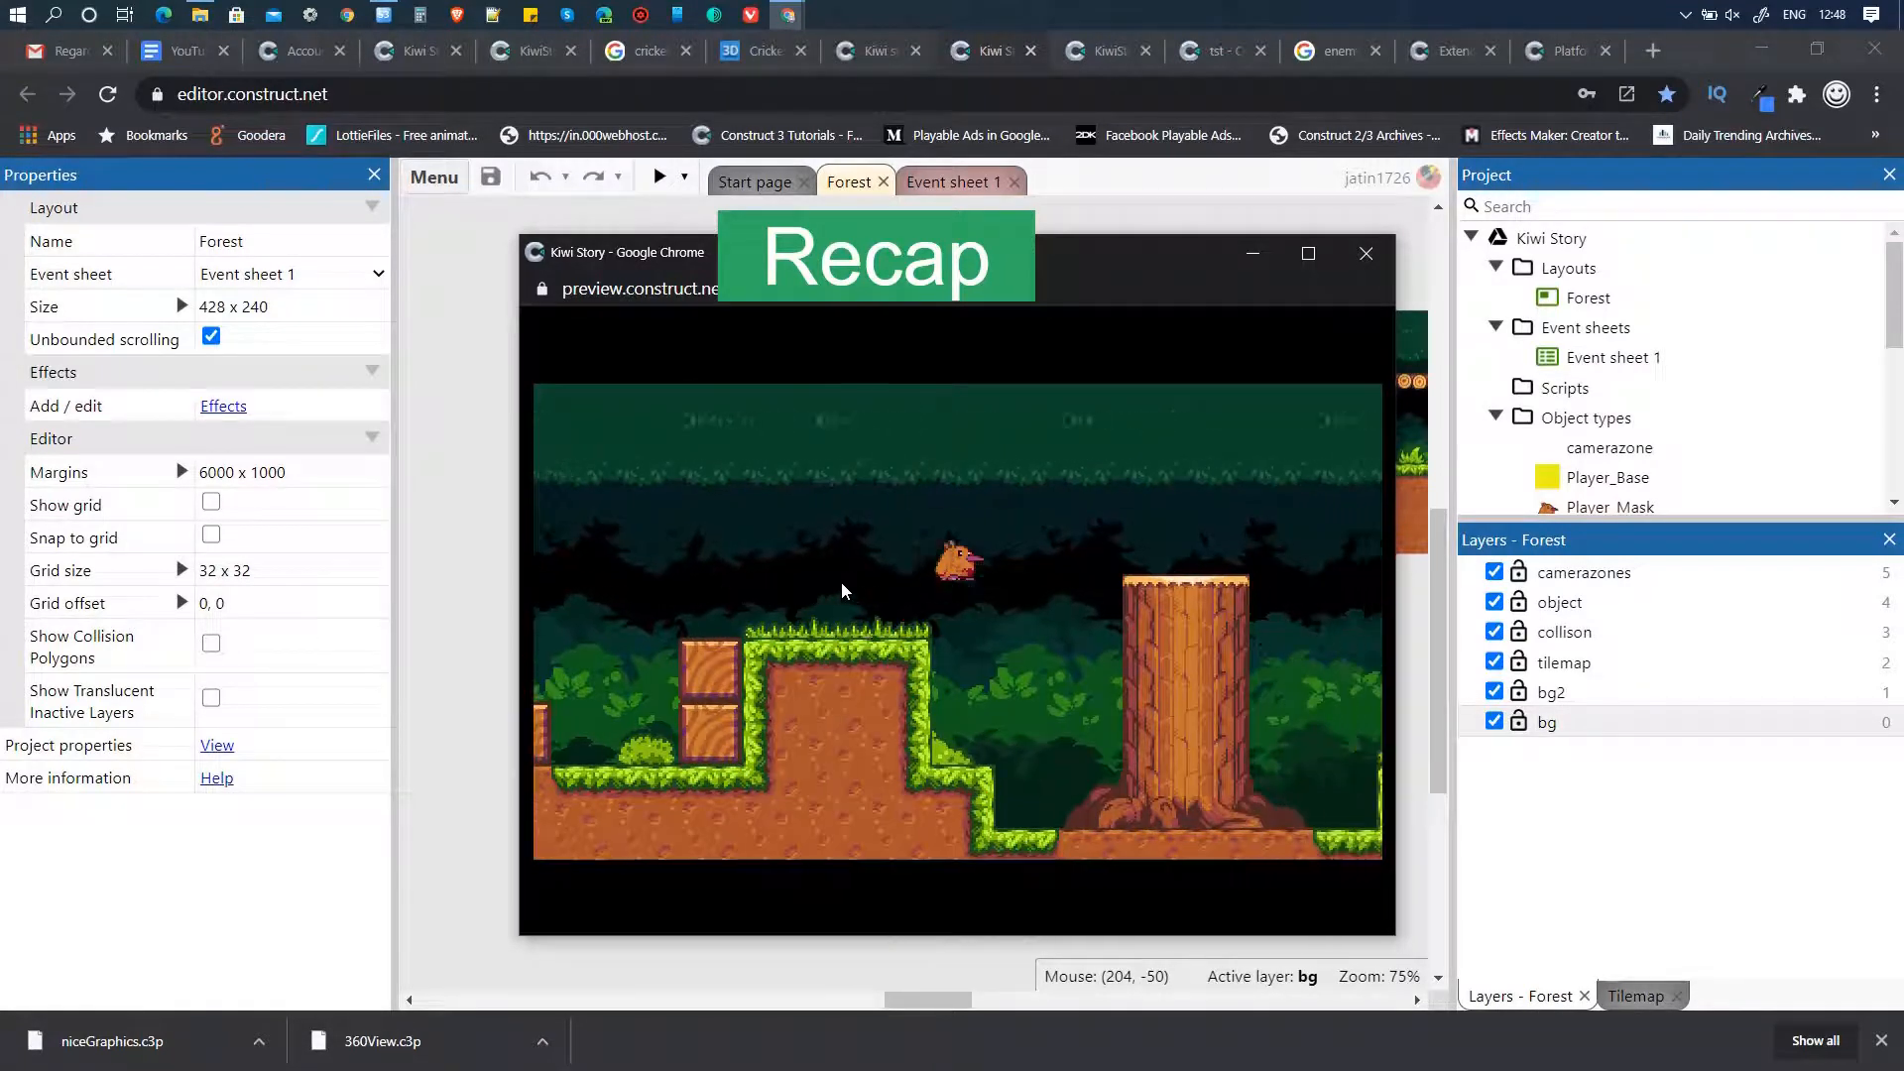
pyautogui.press('Right')
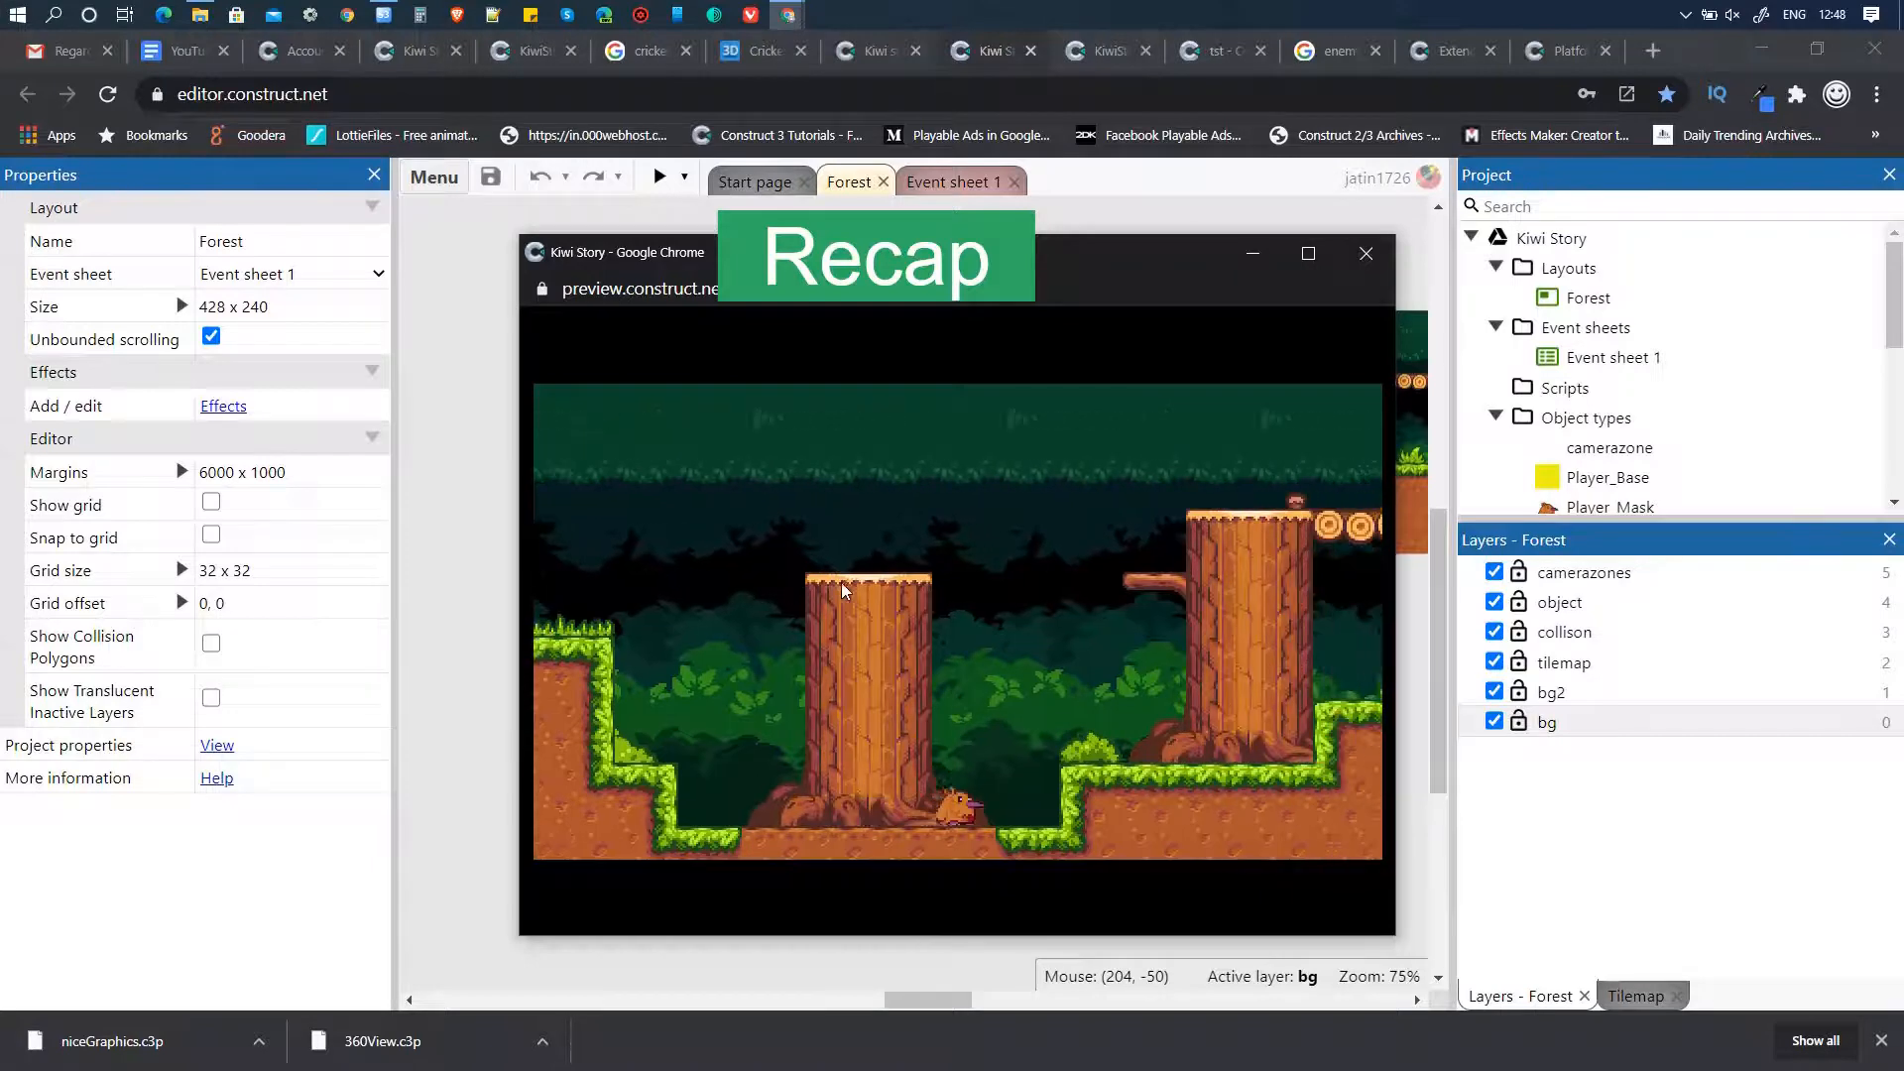
pyautogui.press('Up')
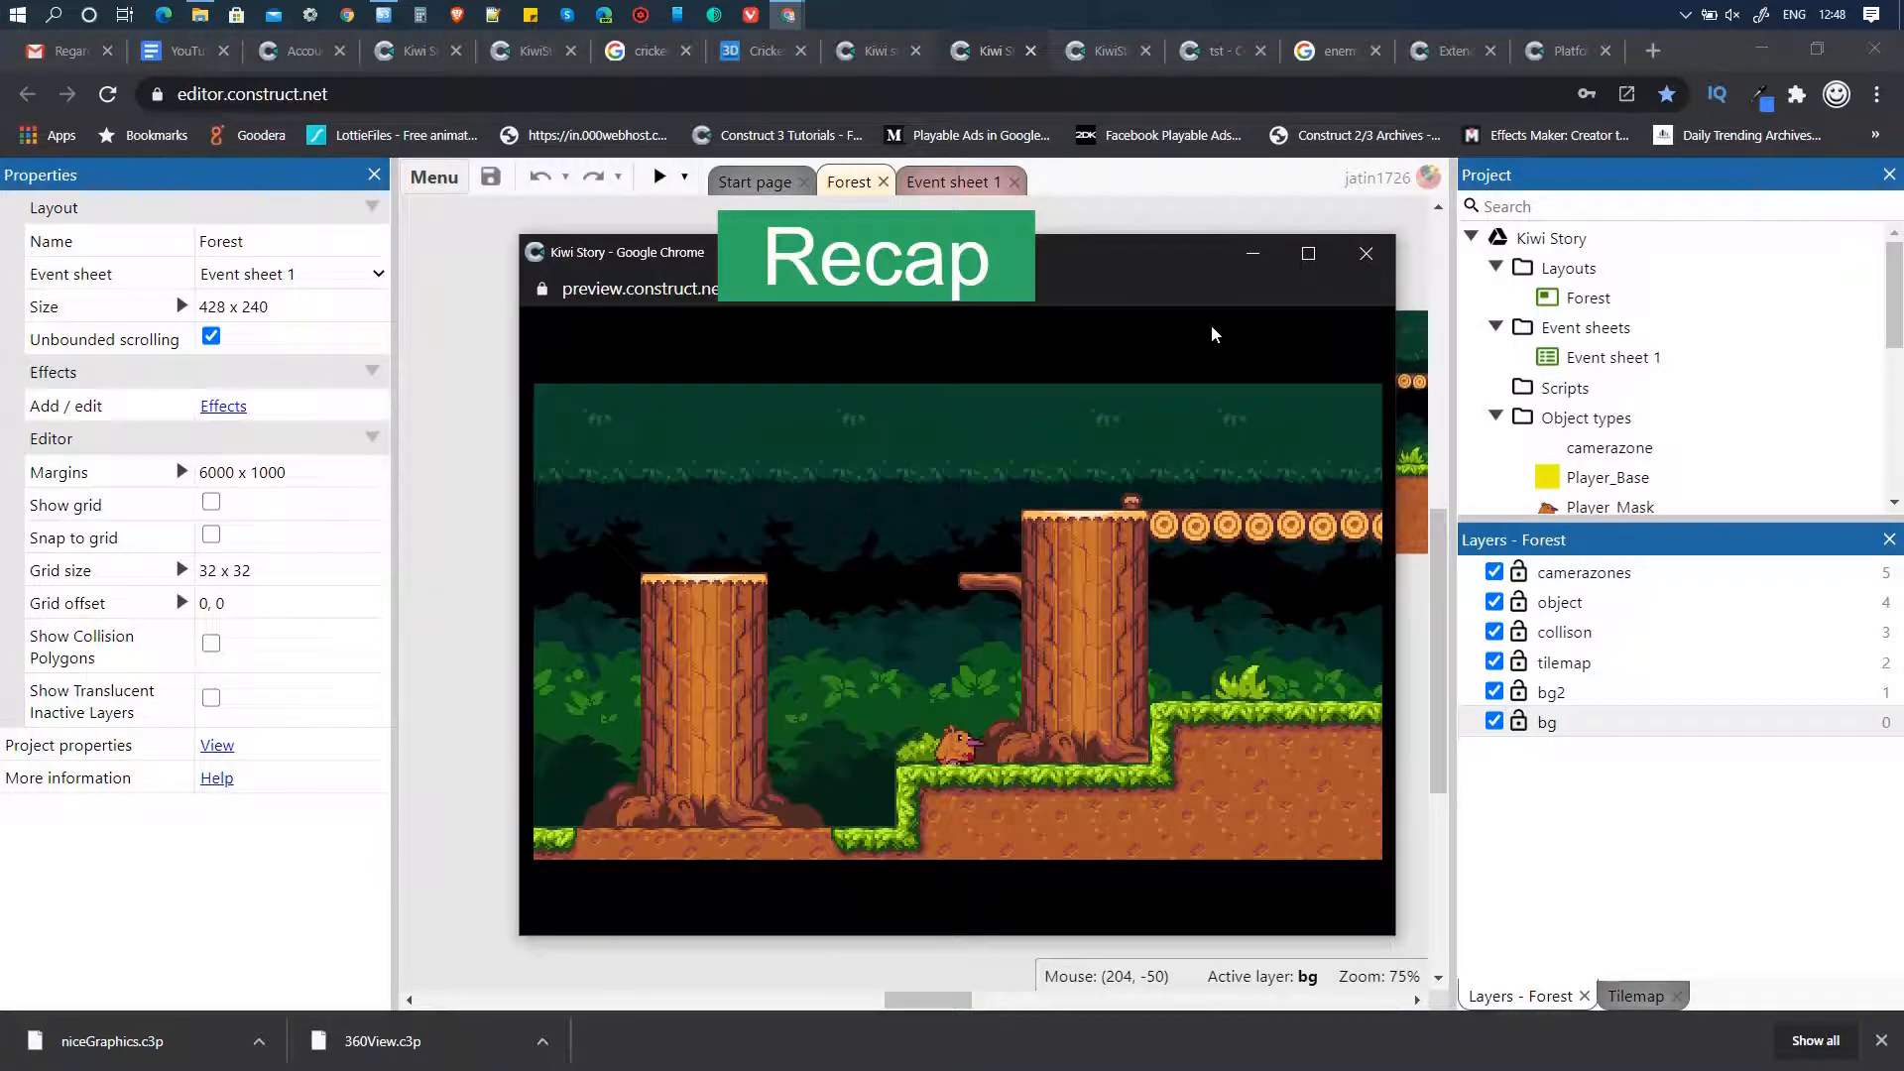
pyautogui.click(1370, 254)
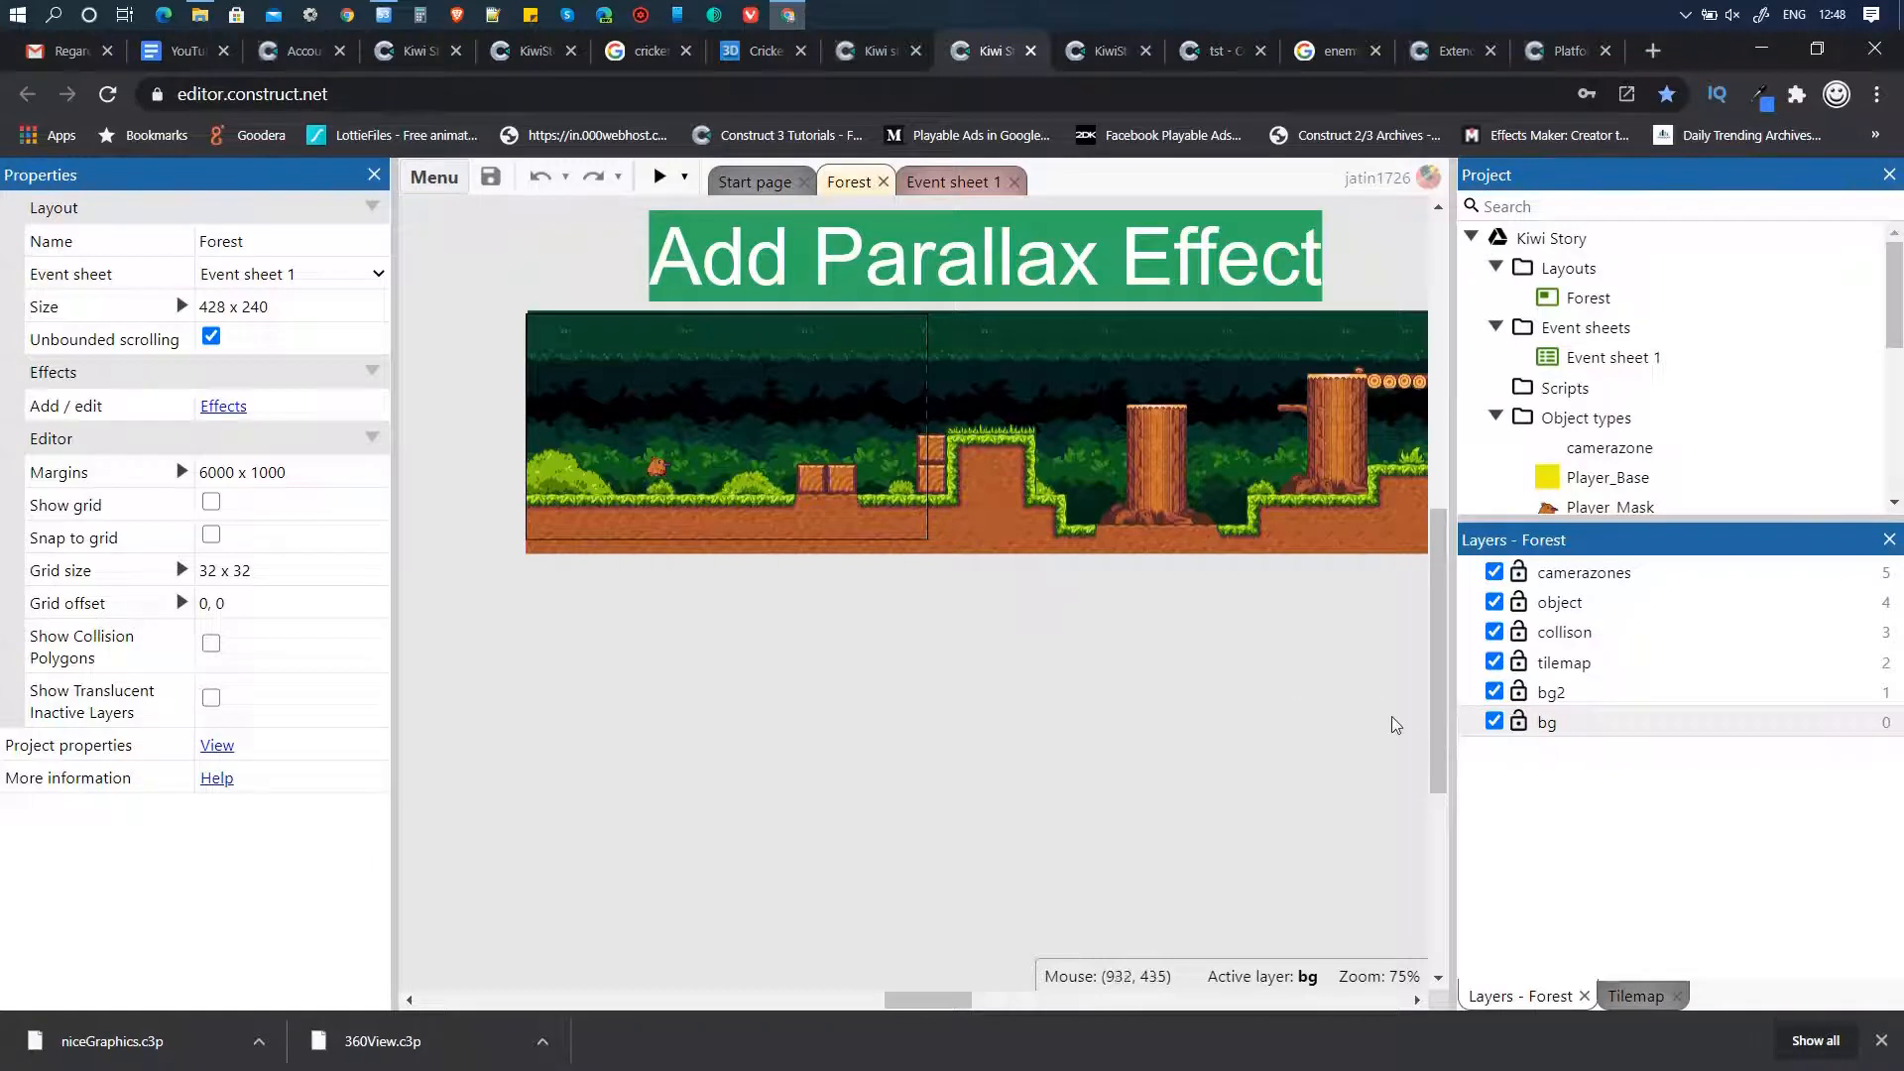
# - Set the bg layer's parallax to 25% x 100%
pyautogui.click(1555, 736)
pyautogui.click(1553, 731)
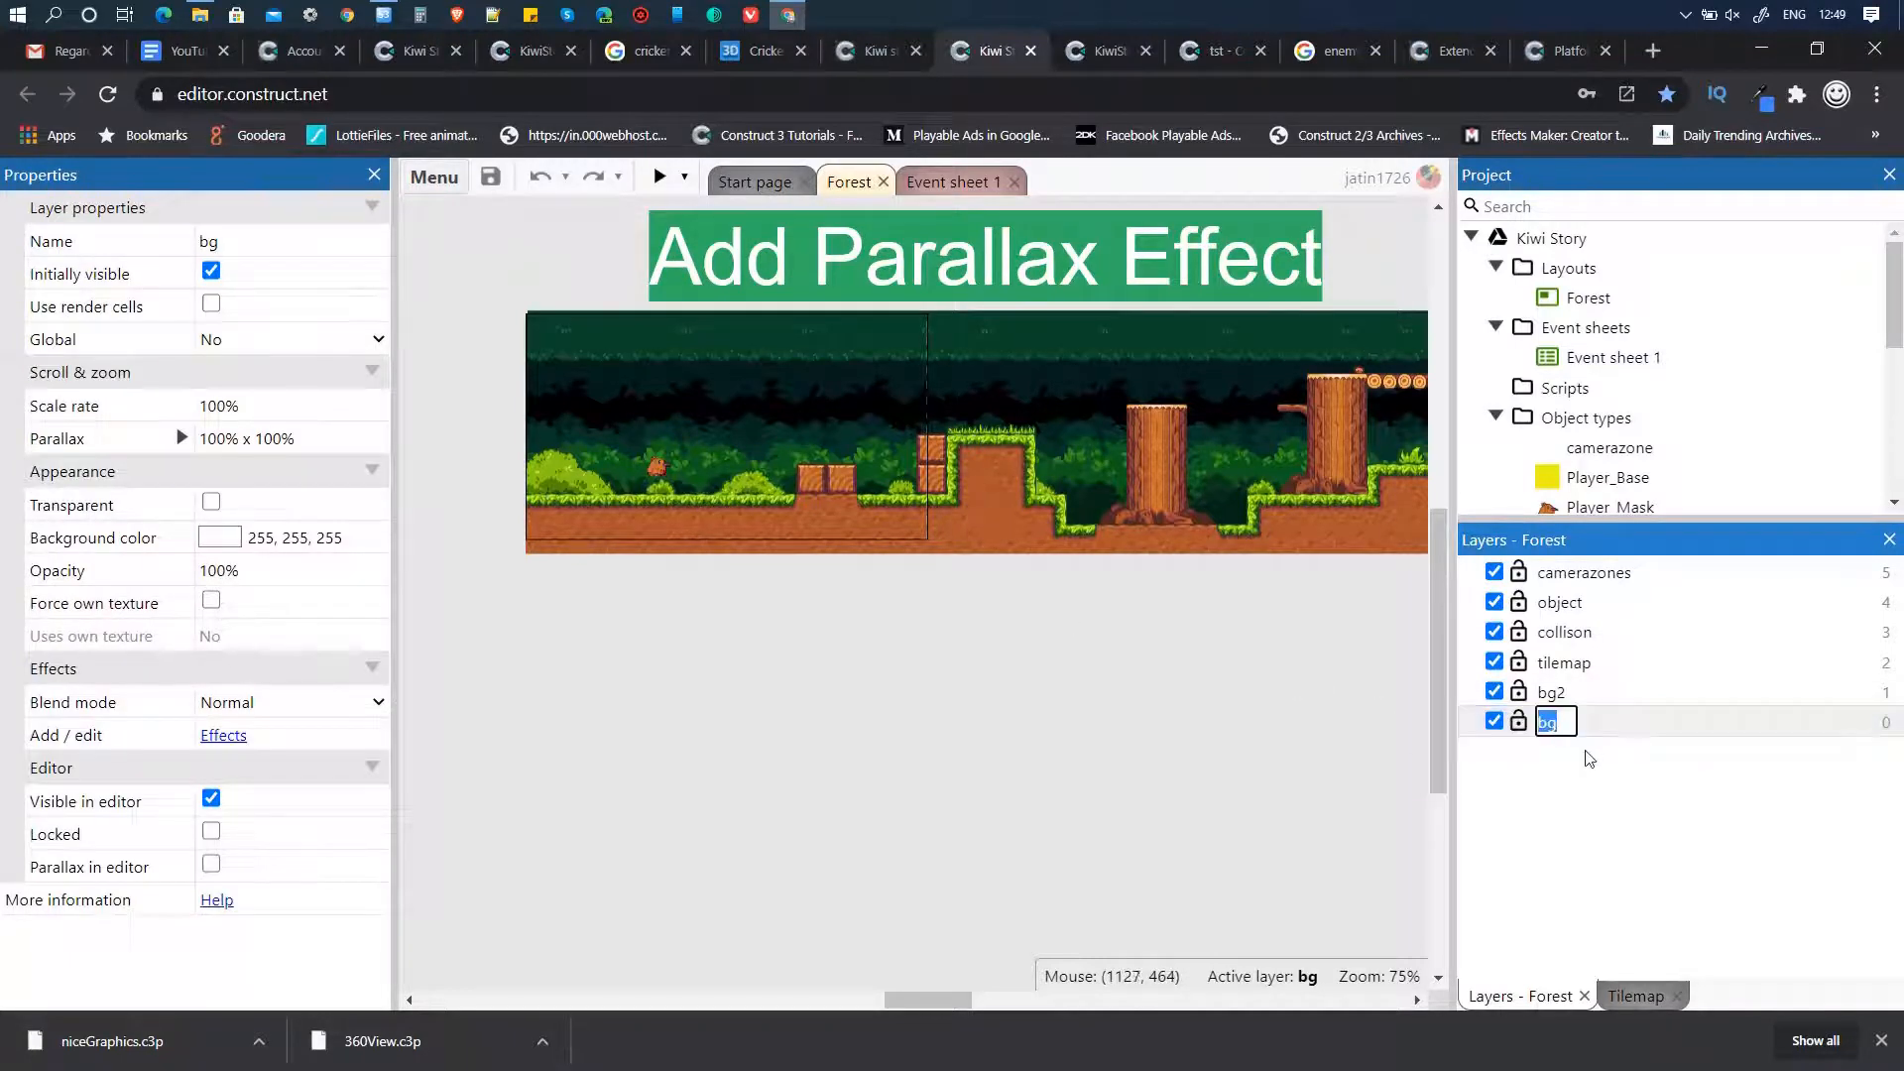
pyautogui.press('Escape')
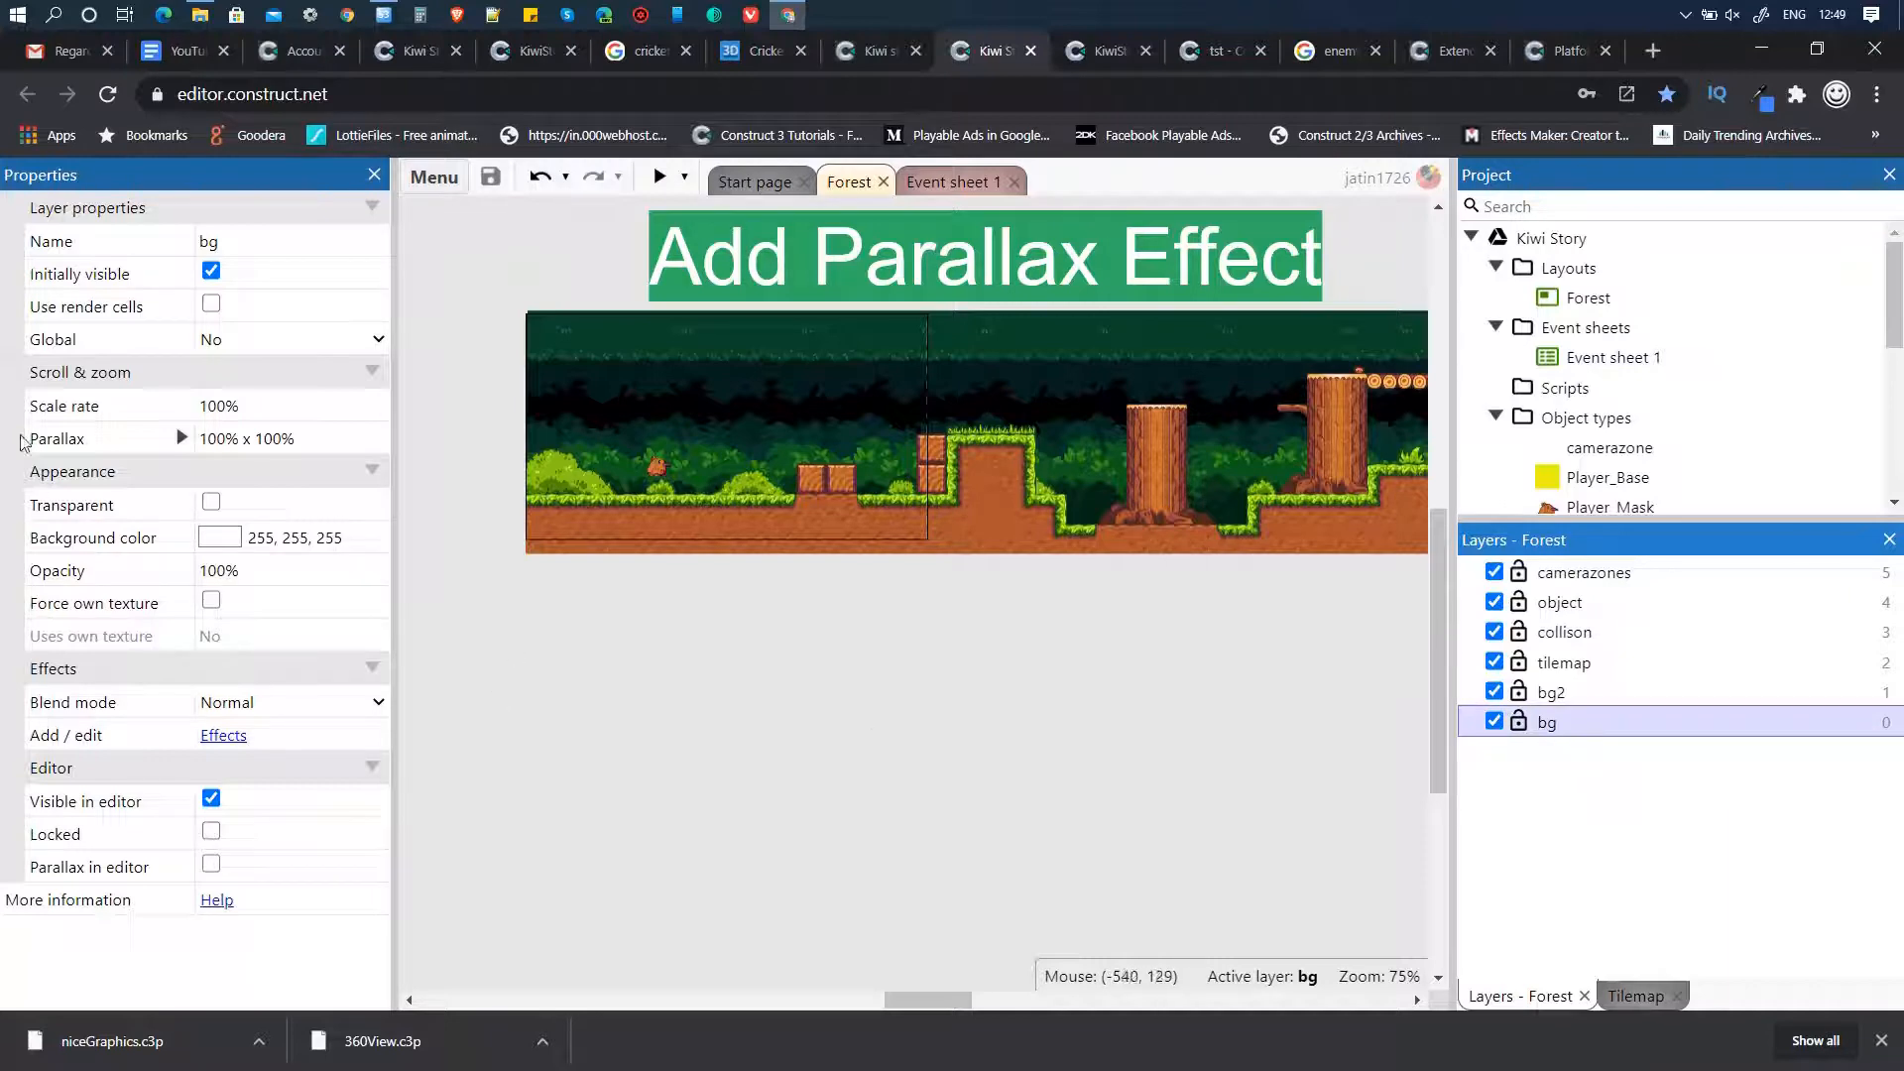
pyautogui.click(228, 439)
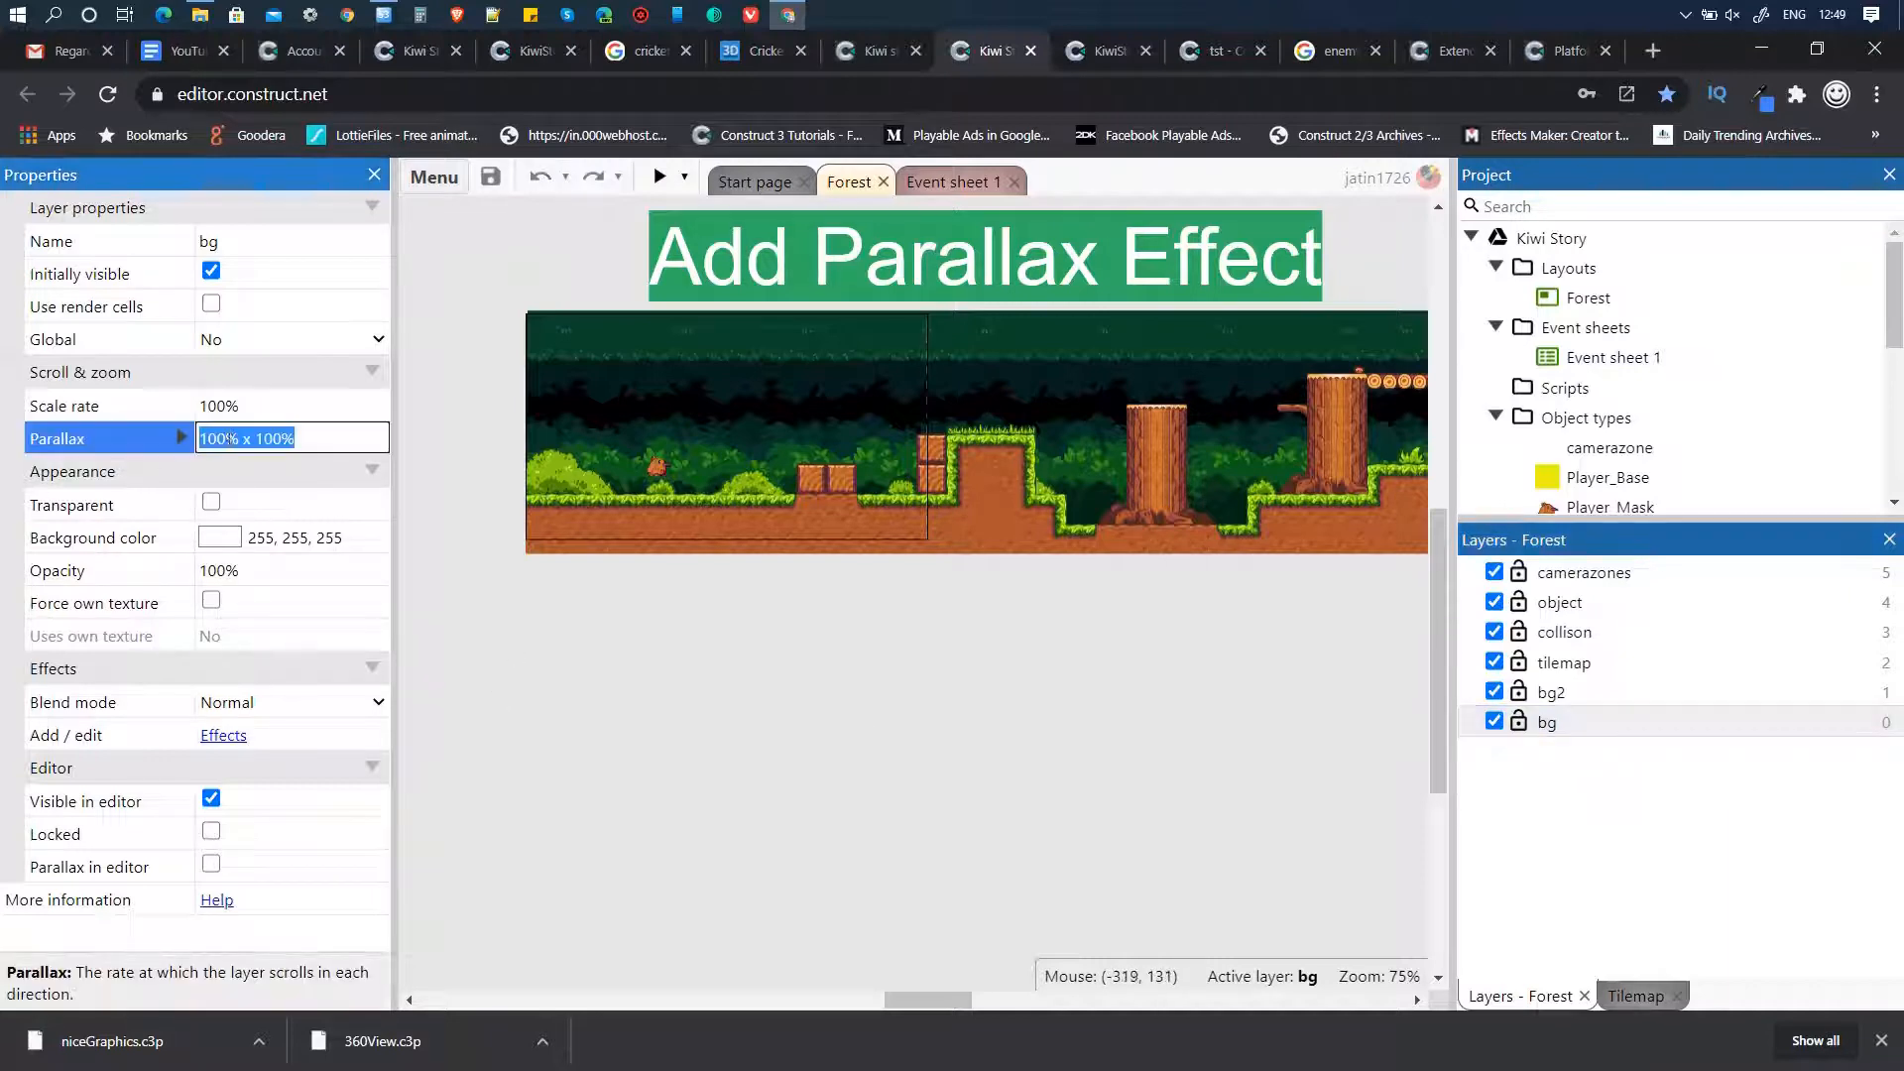
pyautogui.doubleClick(220, 438)
pyautogui.write('25')
pyautogui.click(236, 463)
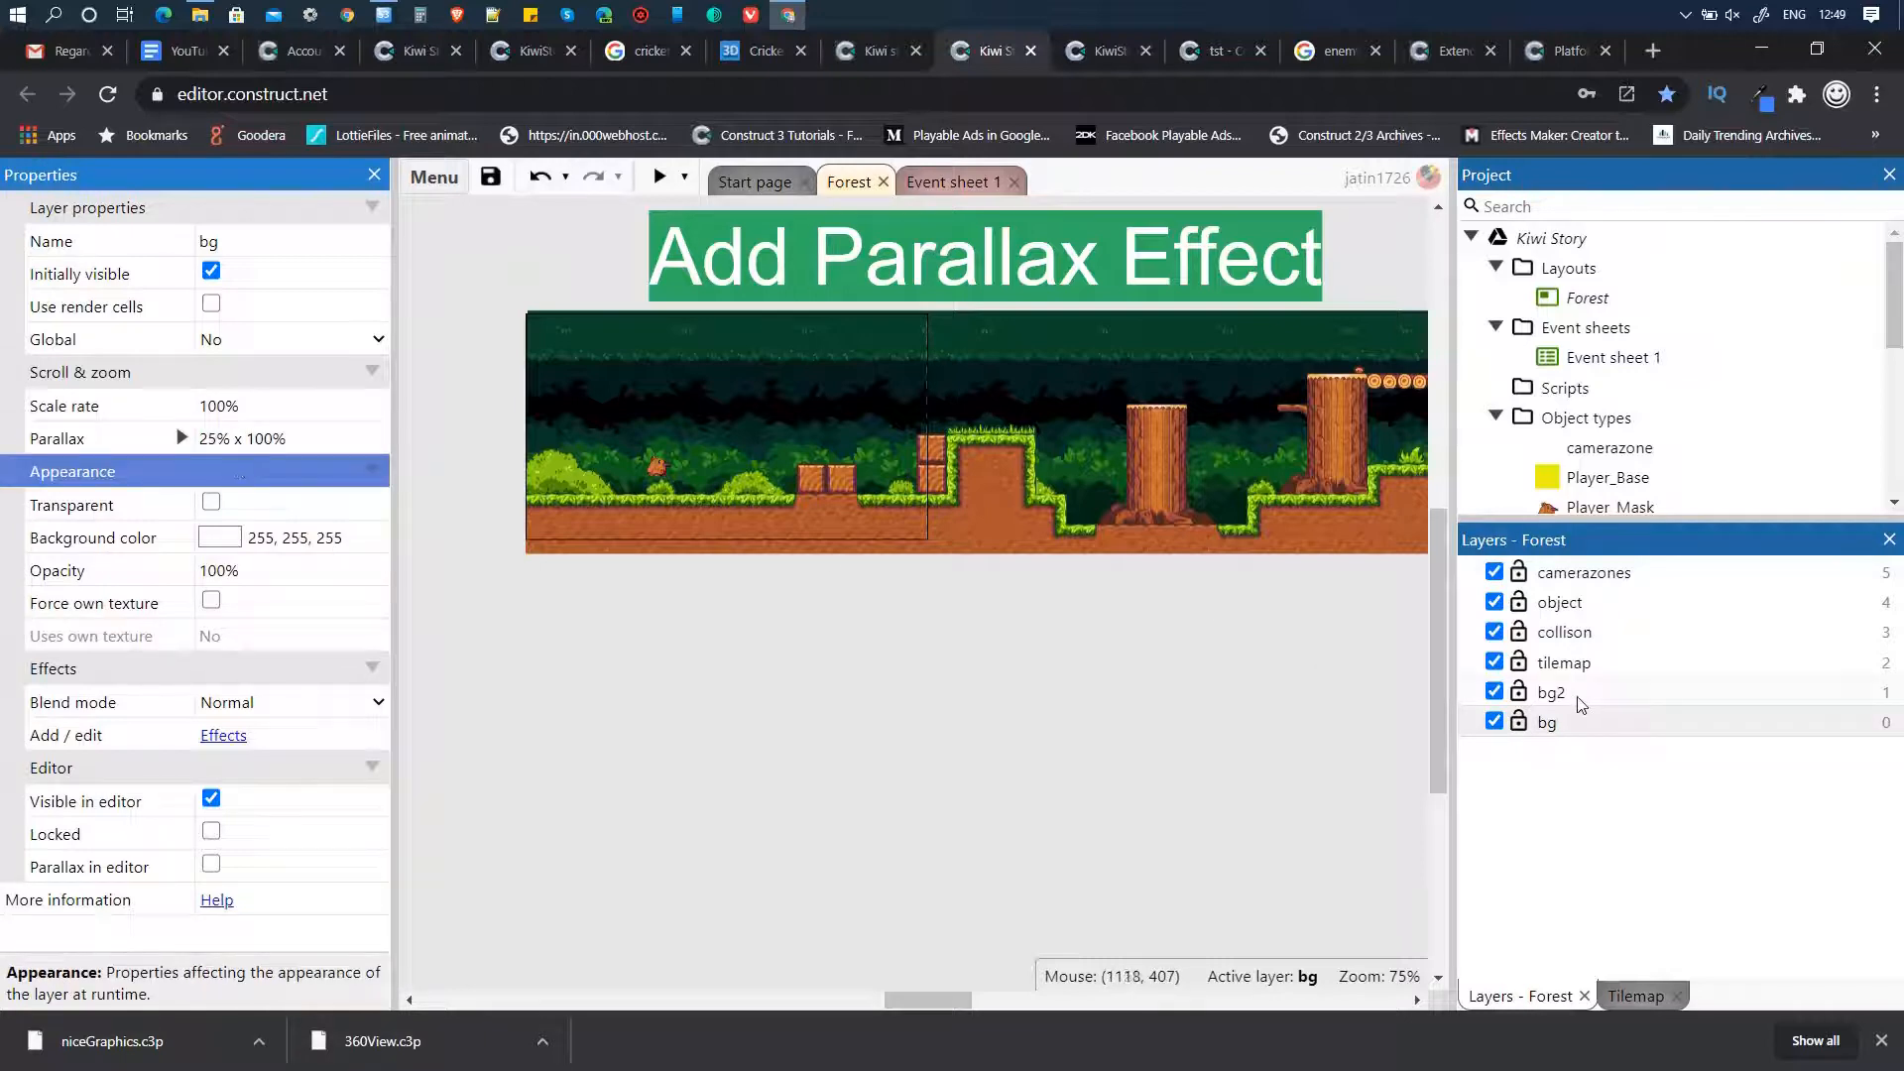
# - Set the bg2 layer's parallax to 50% x 100%
pyautogui.click(1551, 692)
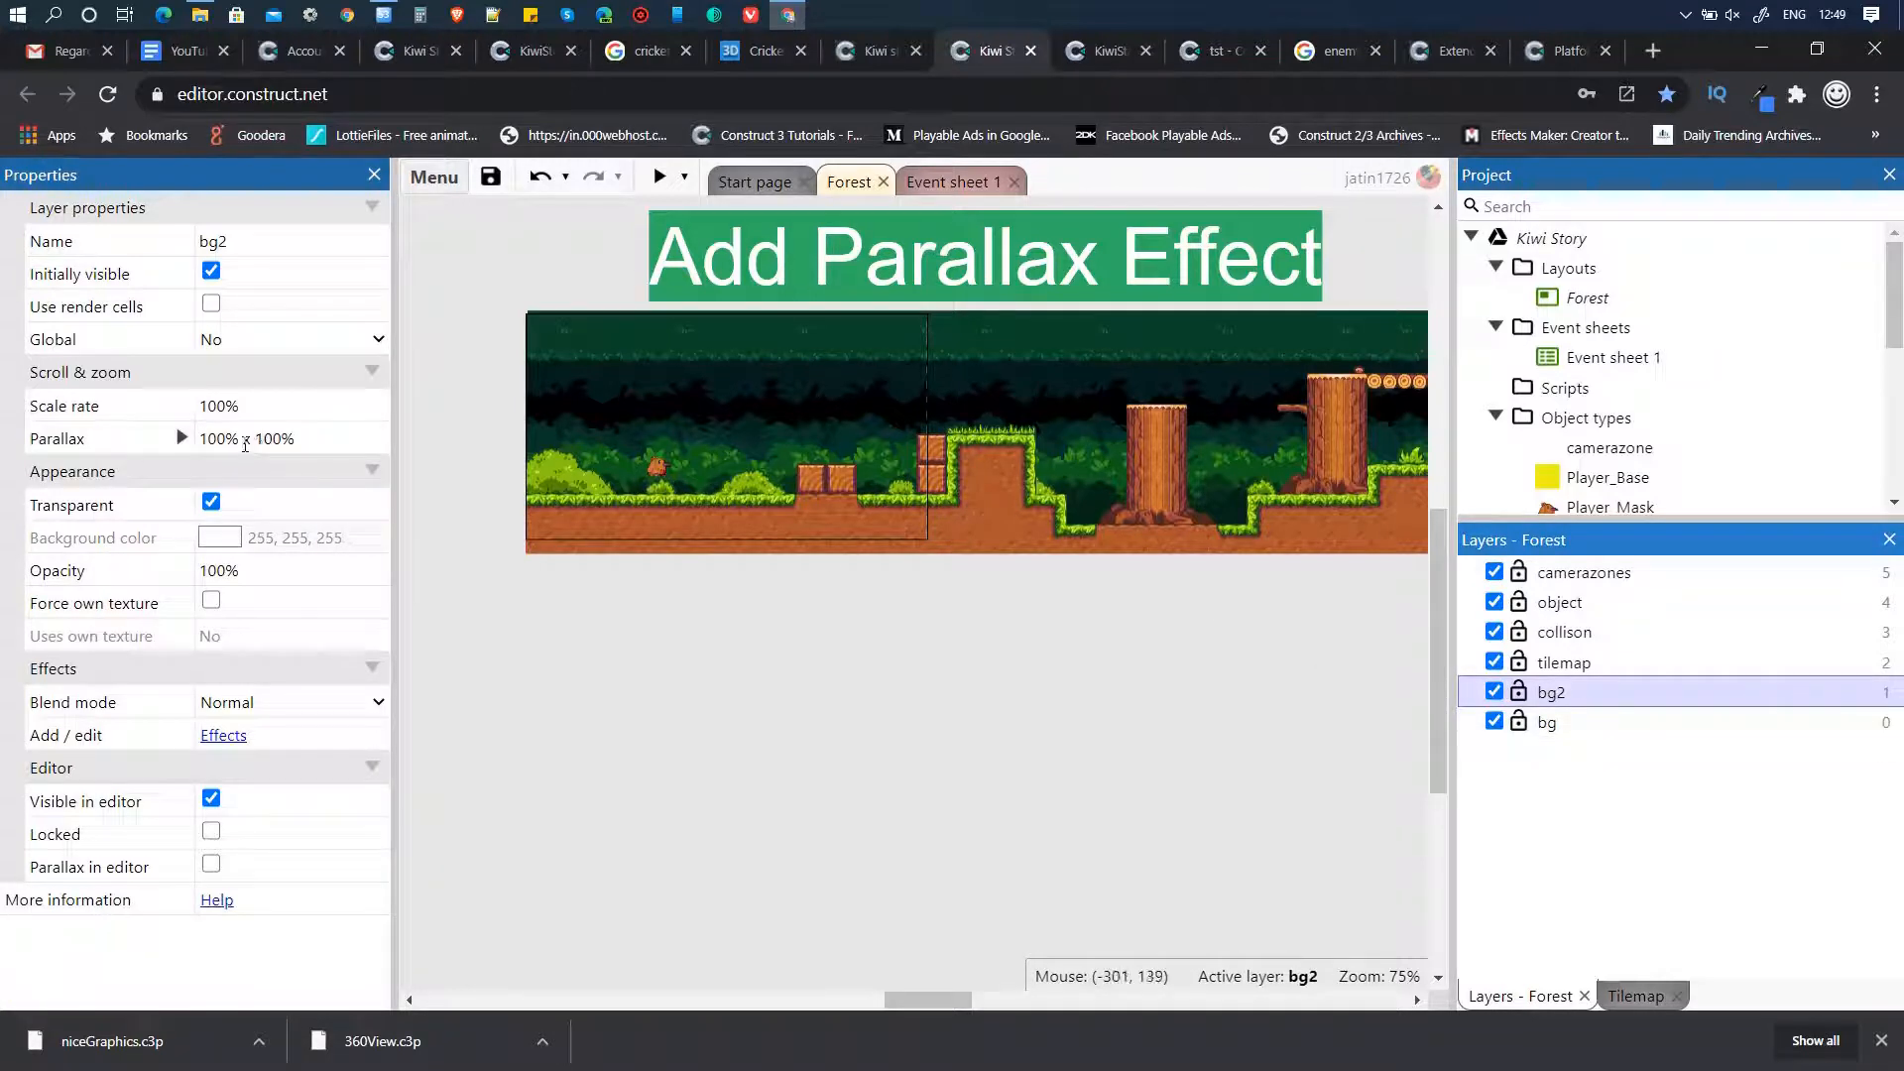
pyautogui.click(228, 440)
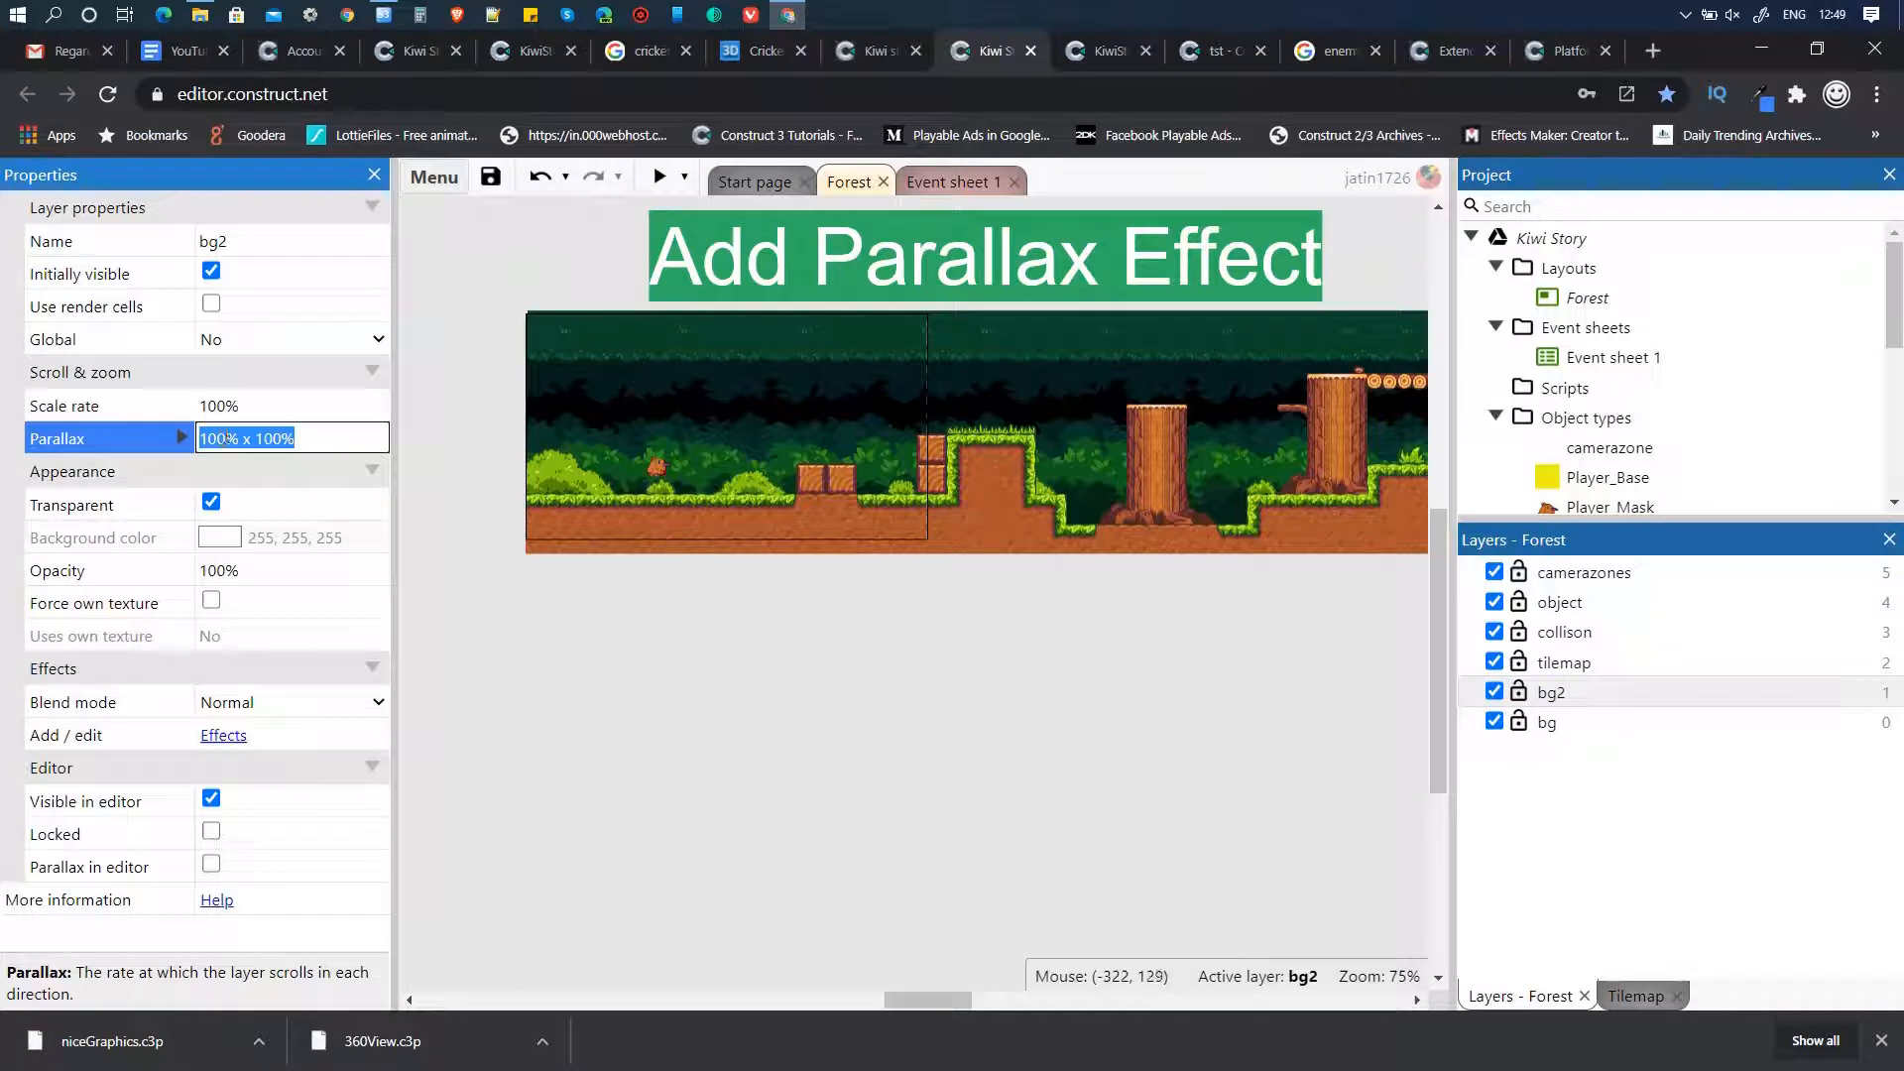
pyautogui.doubleClick(211, 439)
pyautogui.write('50')
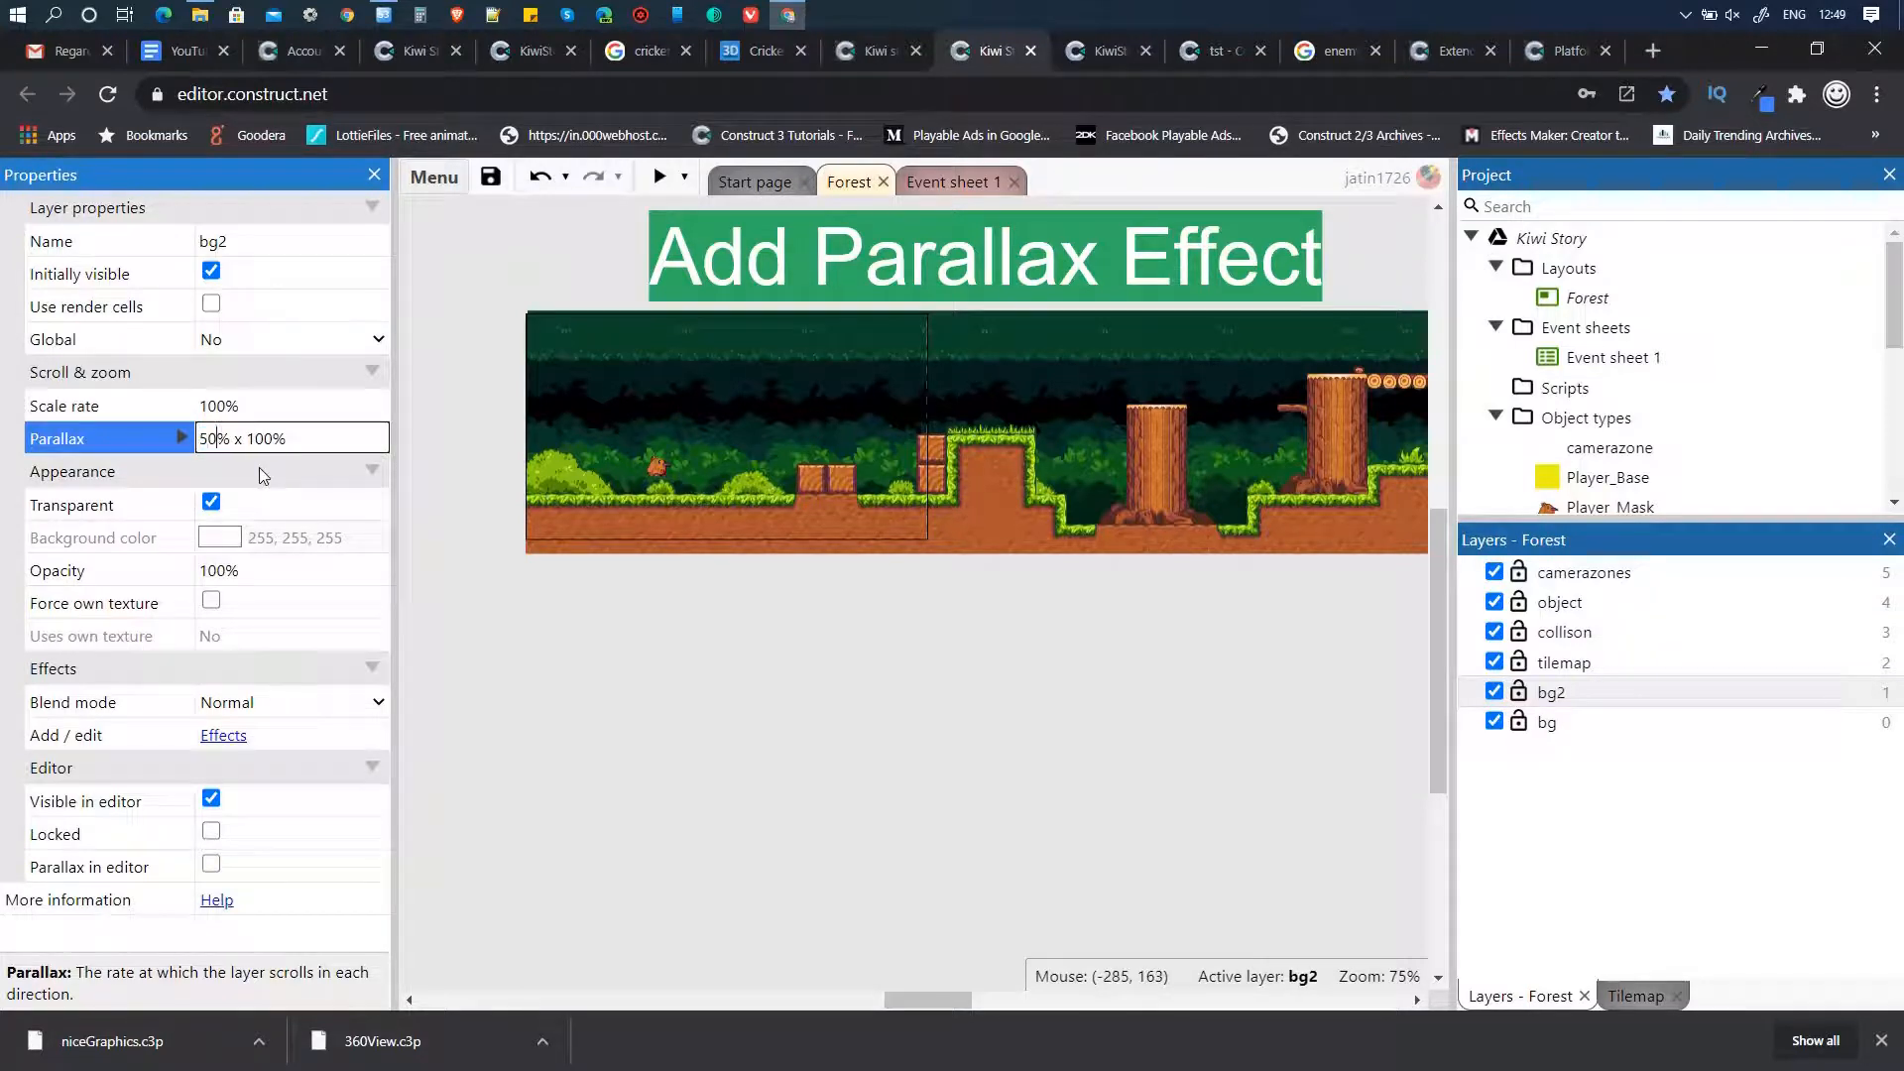
pyautogui.click(261, 472)
# - Preview the Forest layout, run and jump the kiwi through the level to check the background parallax, and close the preview
pyautogui.click(660, 177)
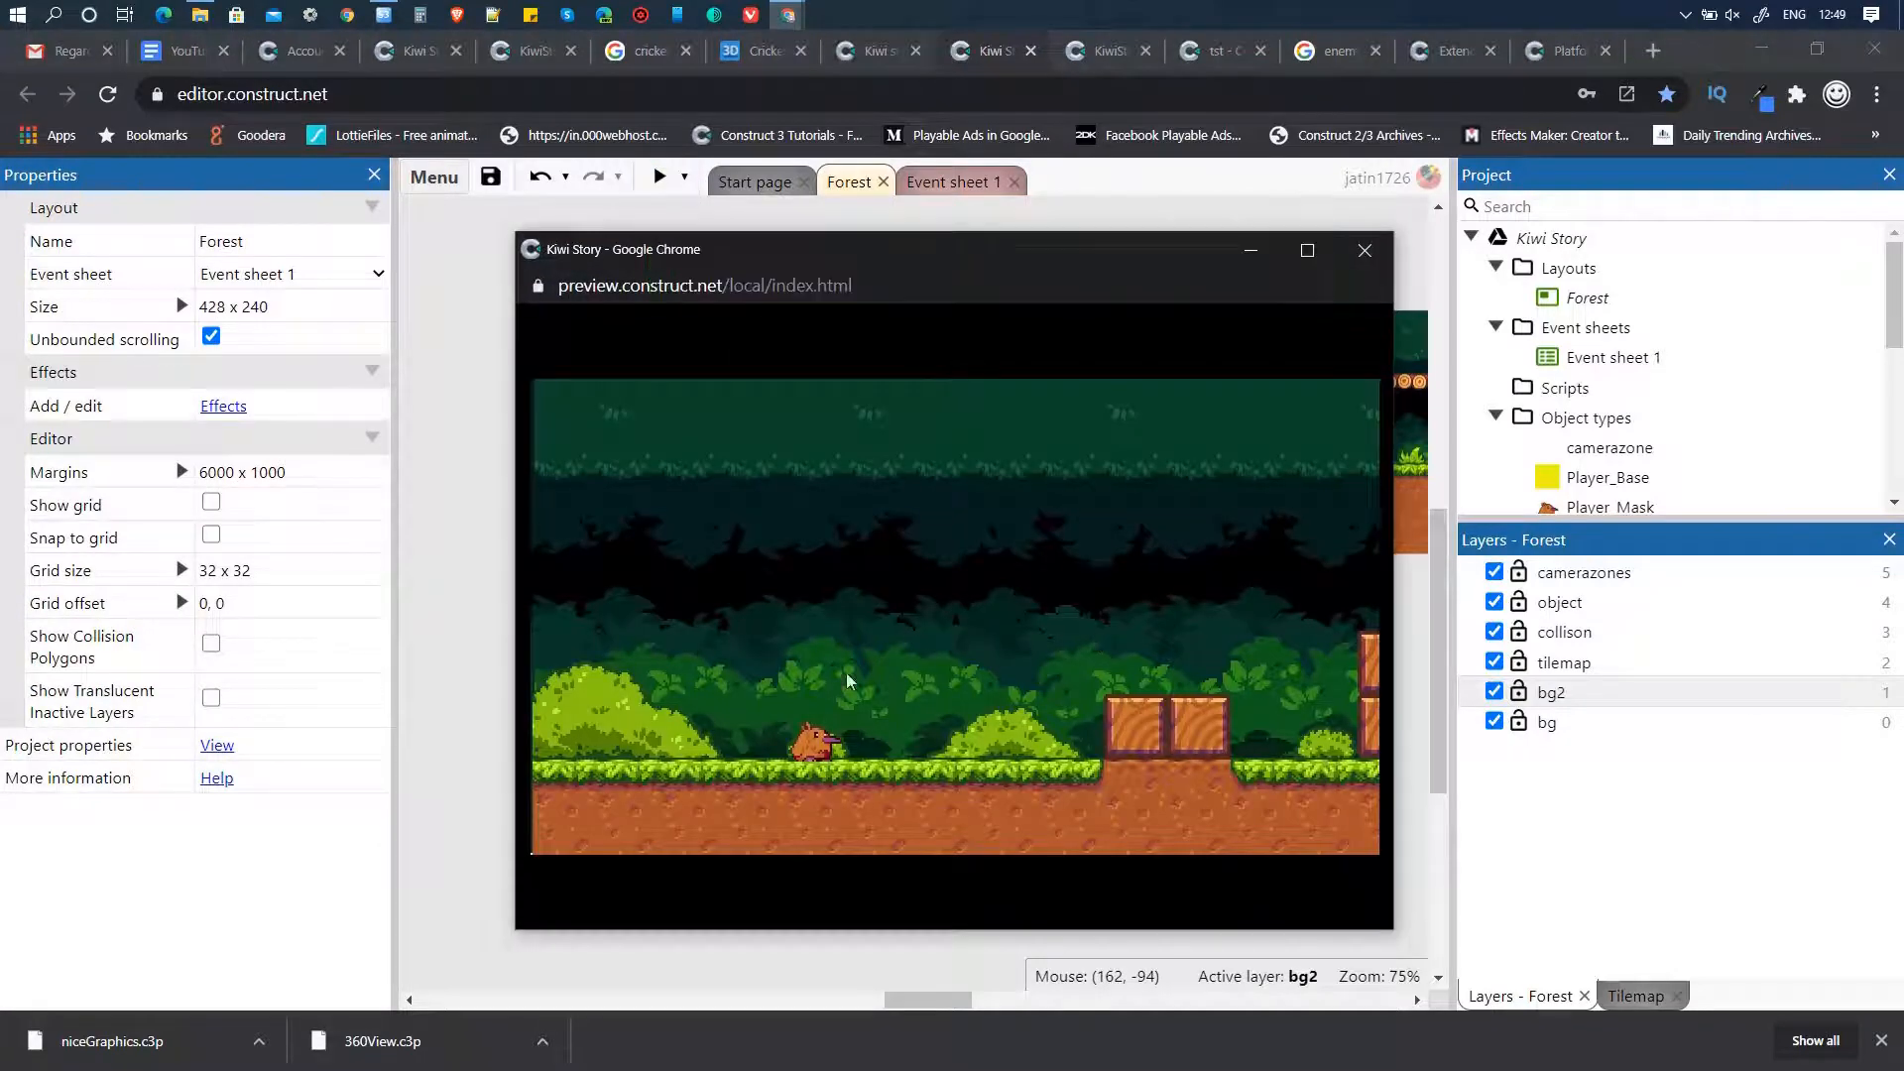
pyautogui.press('Right')
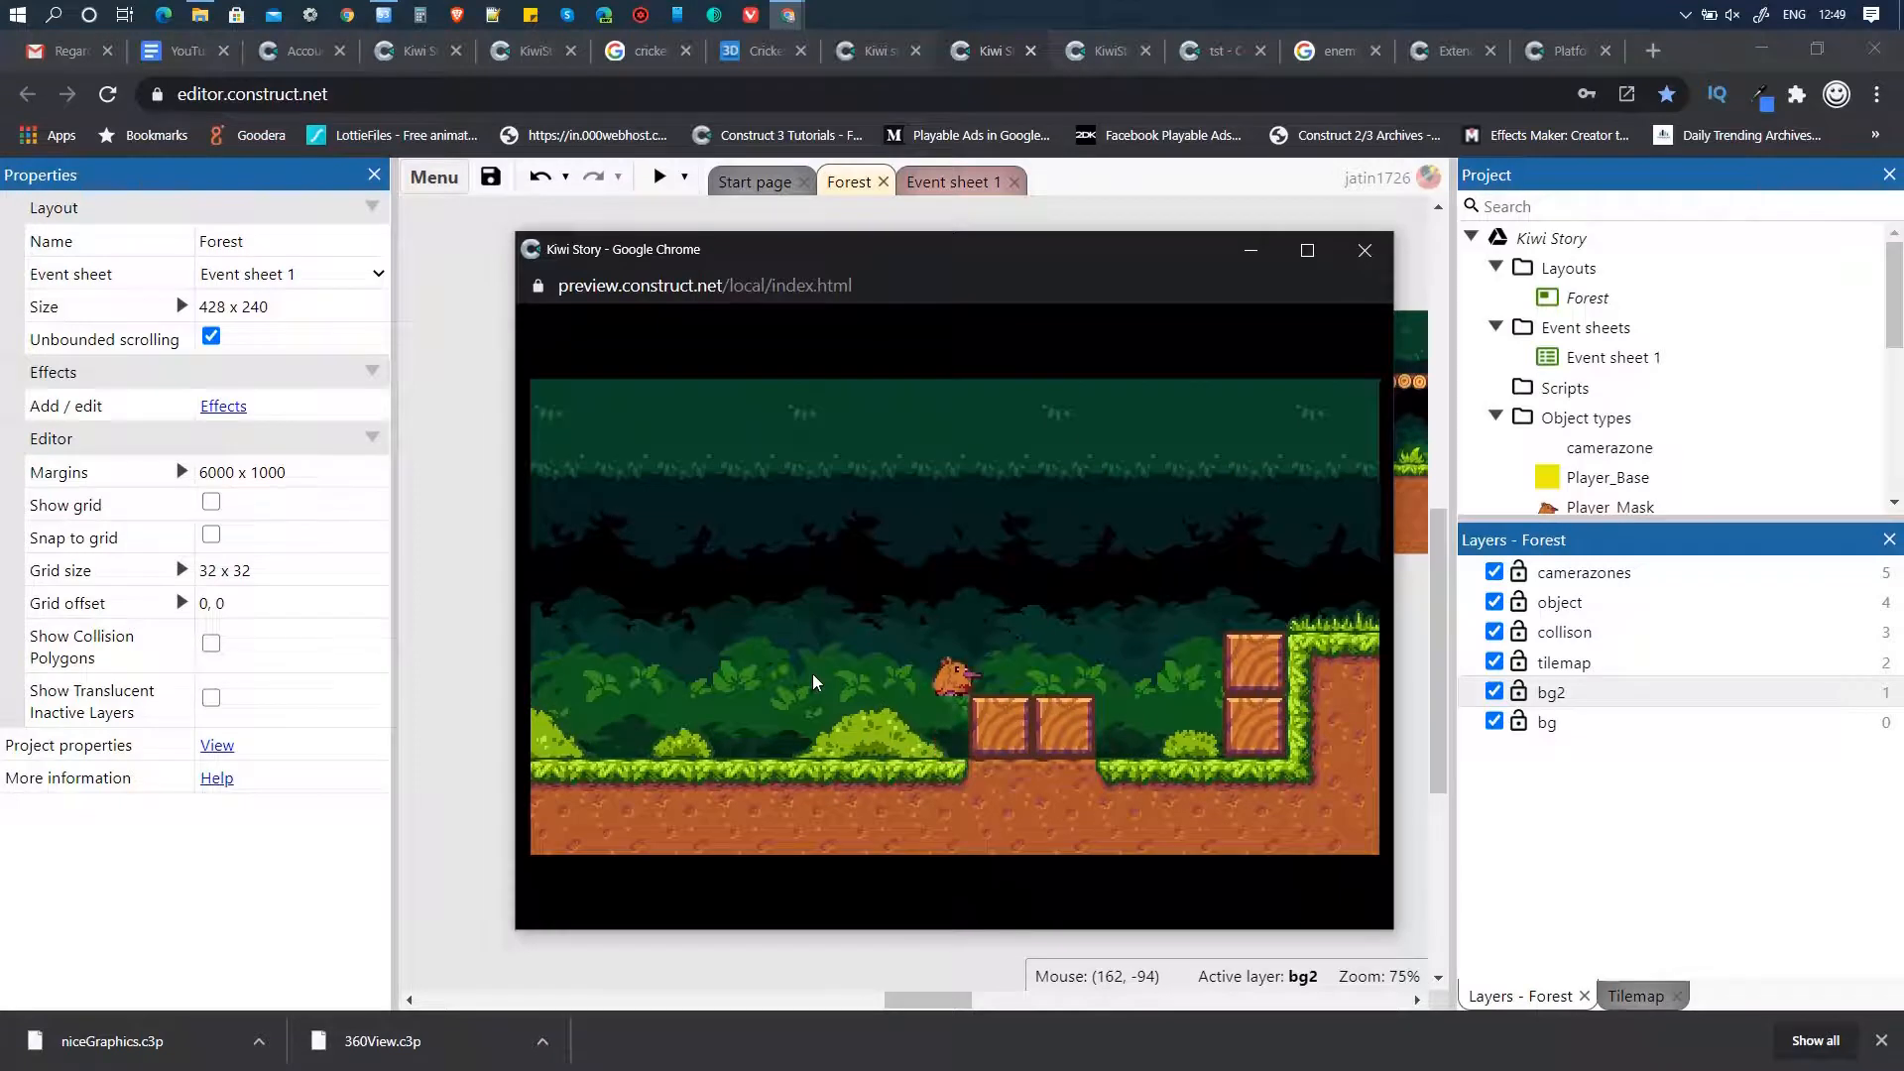
pyautogui.press('Right')
pyautogui.press('Up')
pyautogui.press('Right')
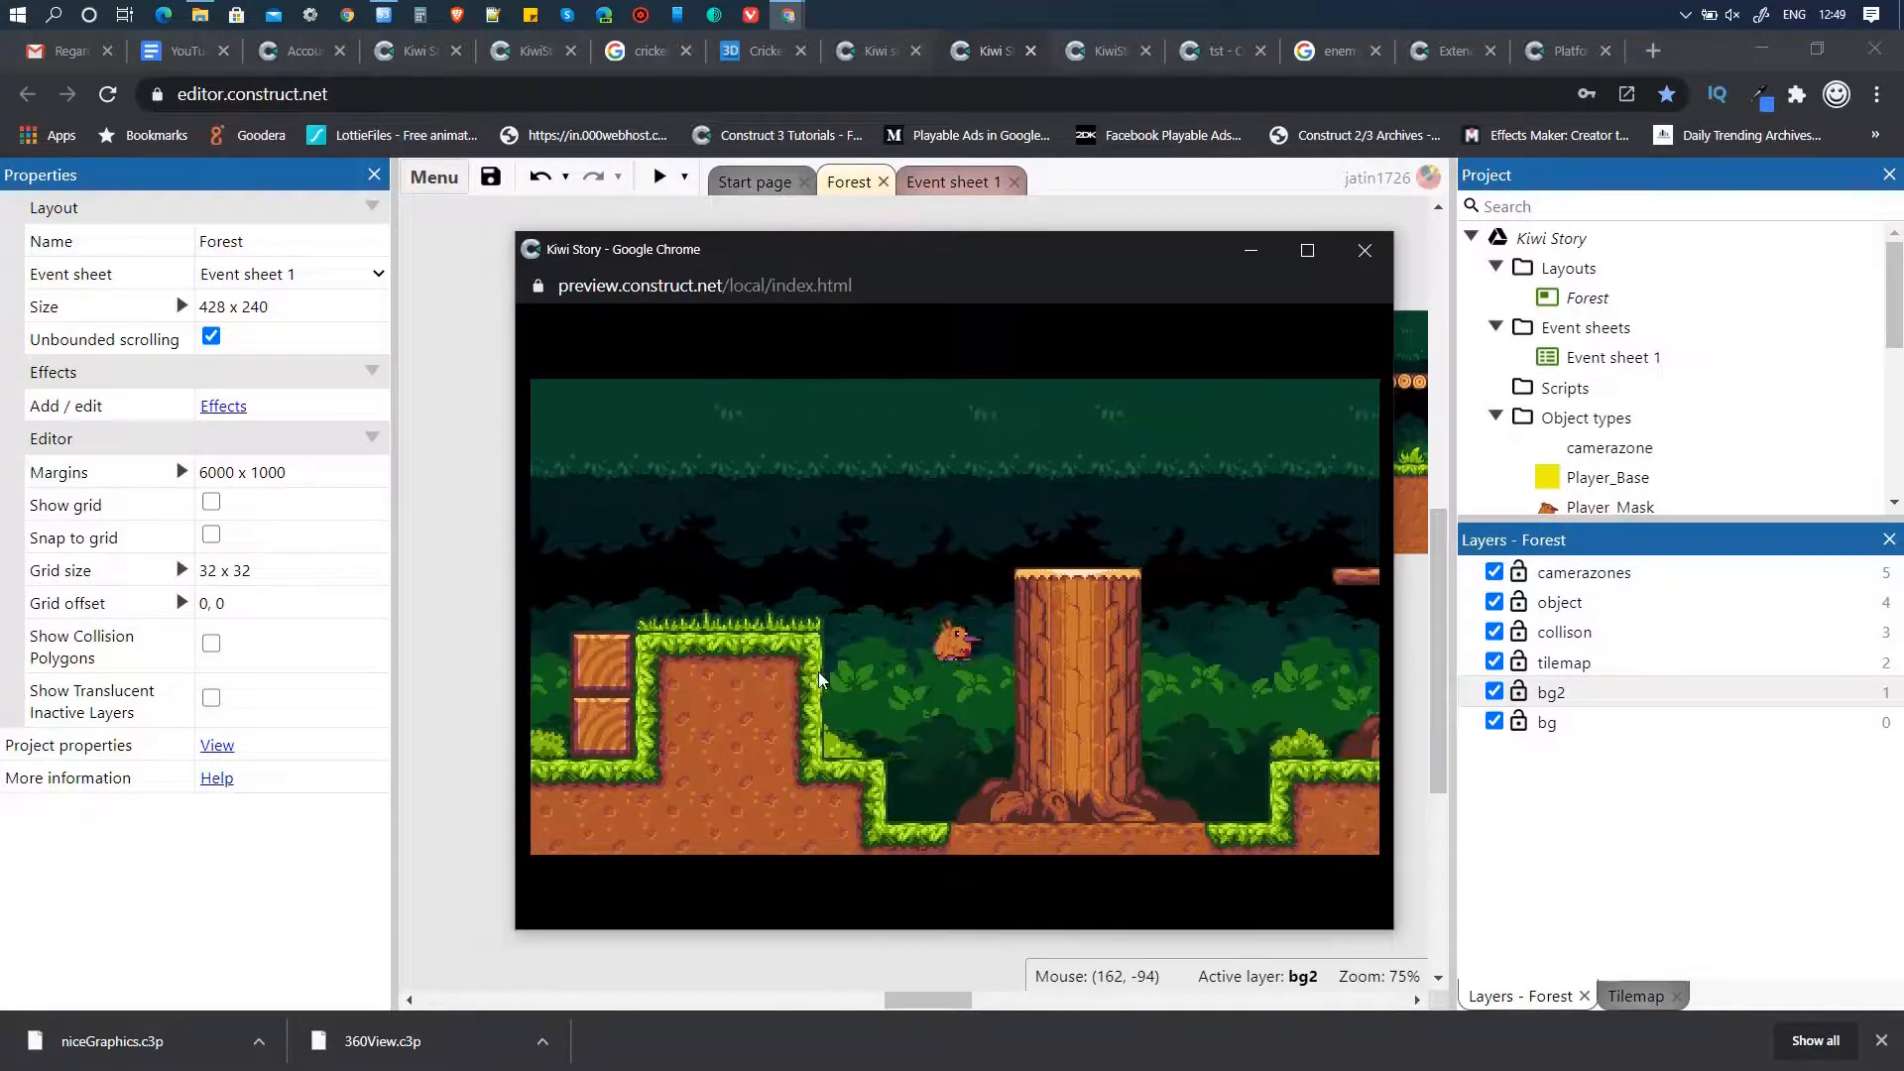
pyautogui.press('Left')
pyautogui.press('Right')
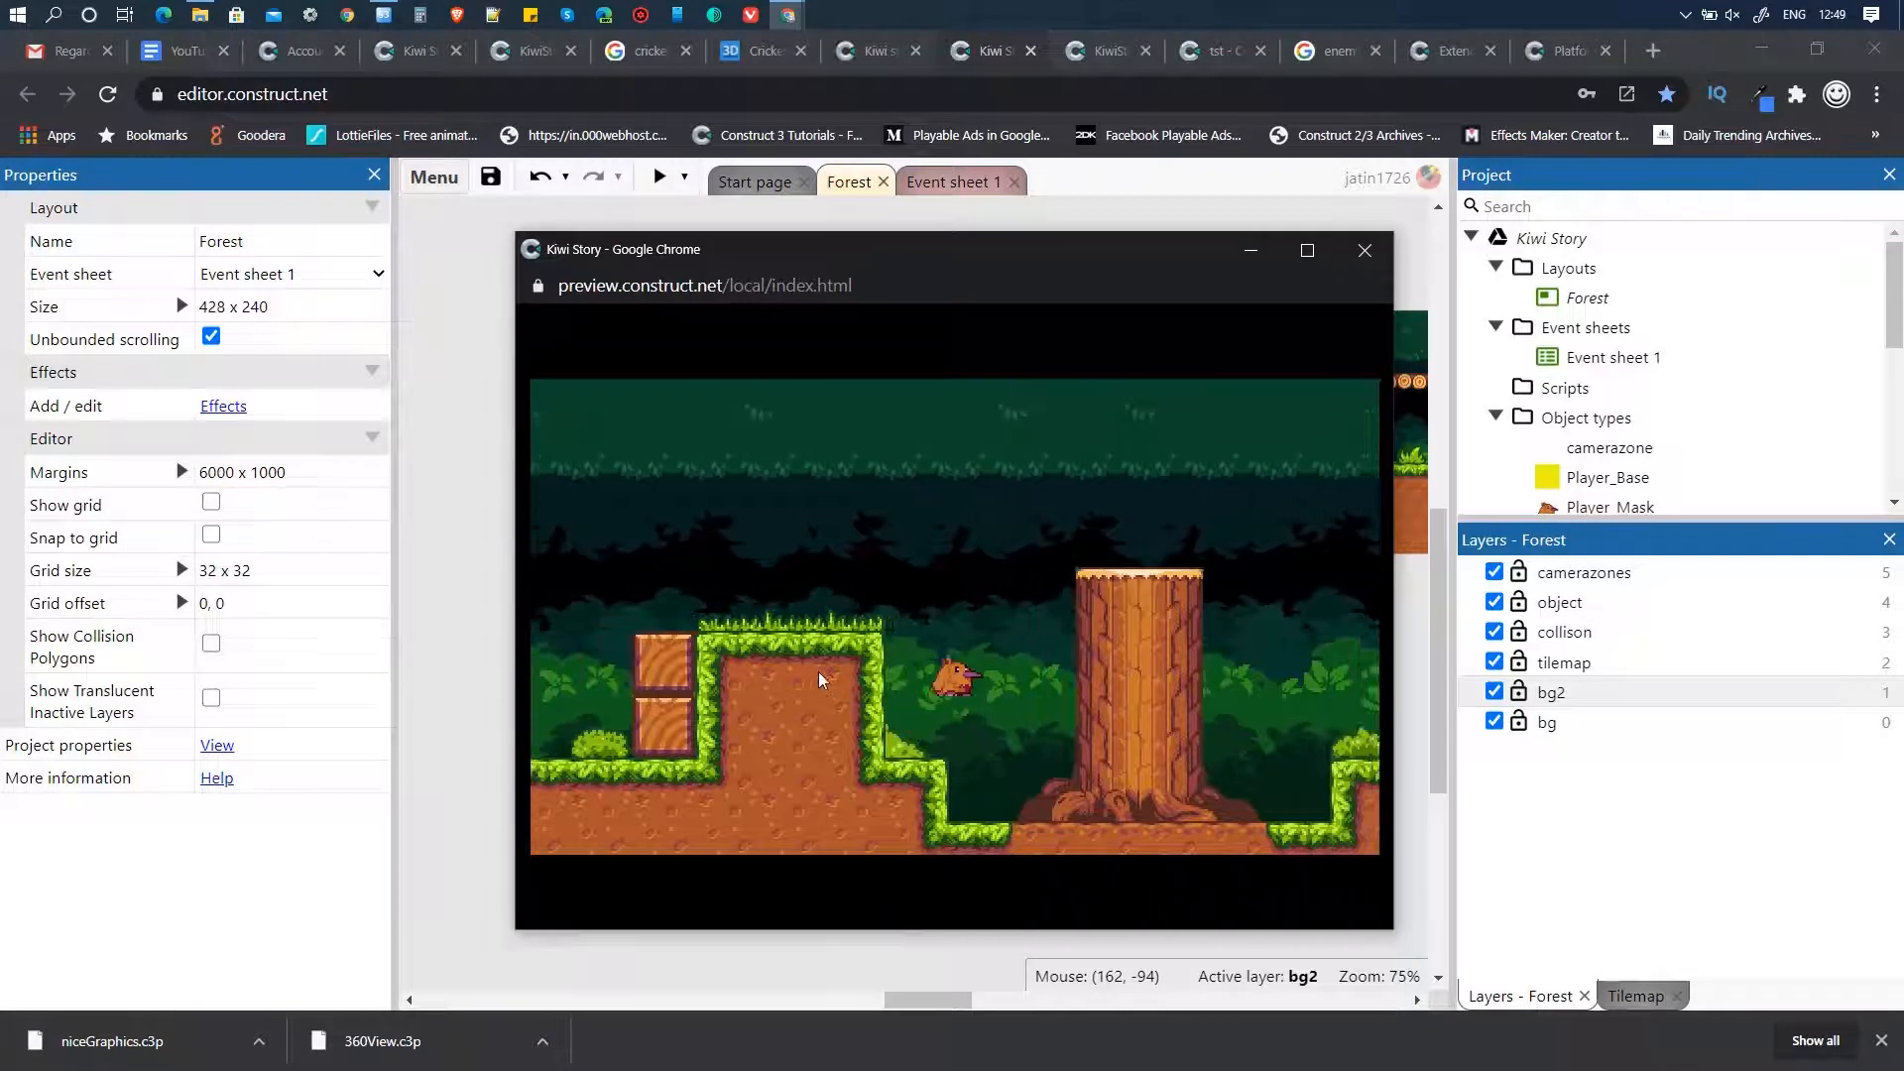
pyautogui.press('Right')
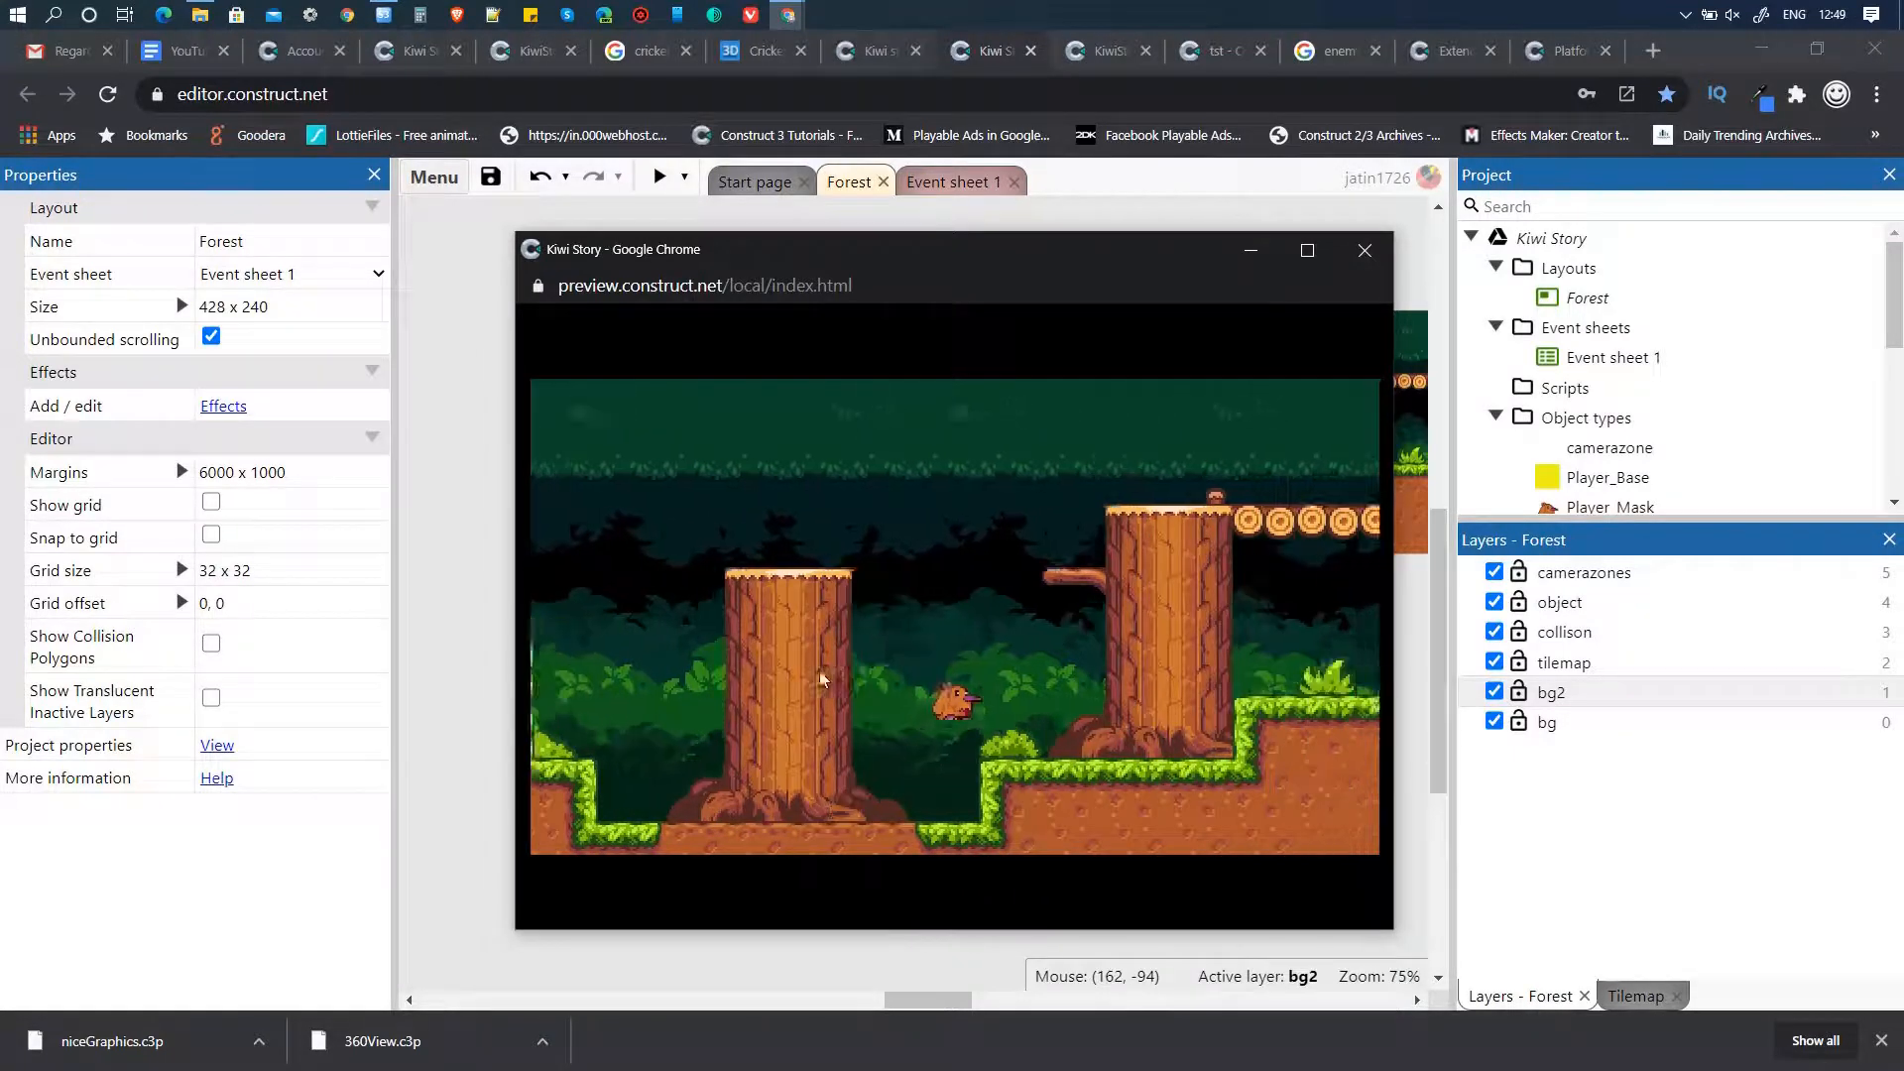
pyautogui.press('Right')
pyautogui.press('Up')
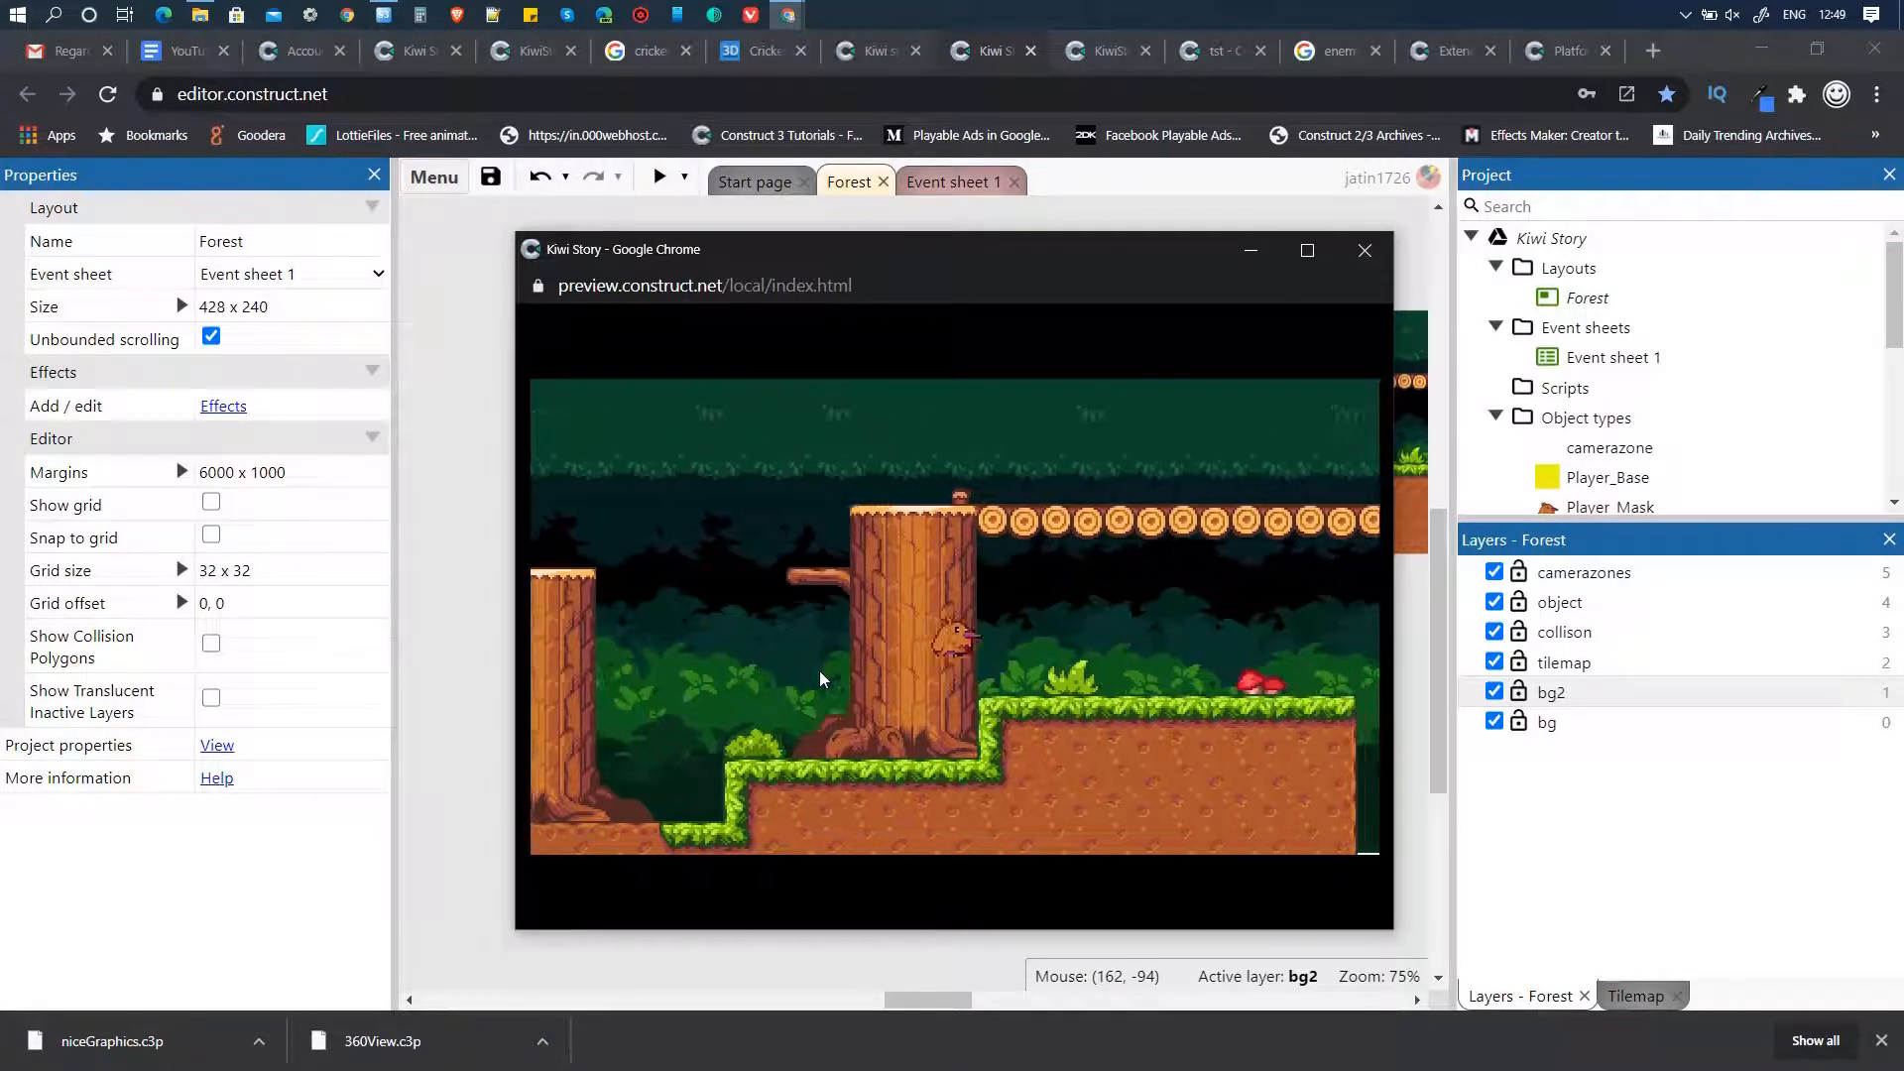
pyautogui.press('Right')
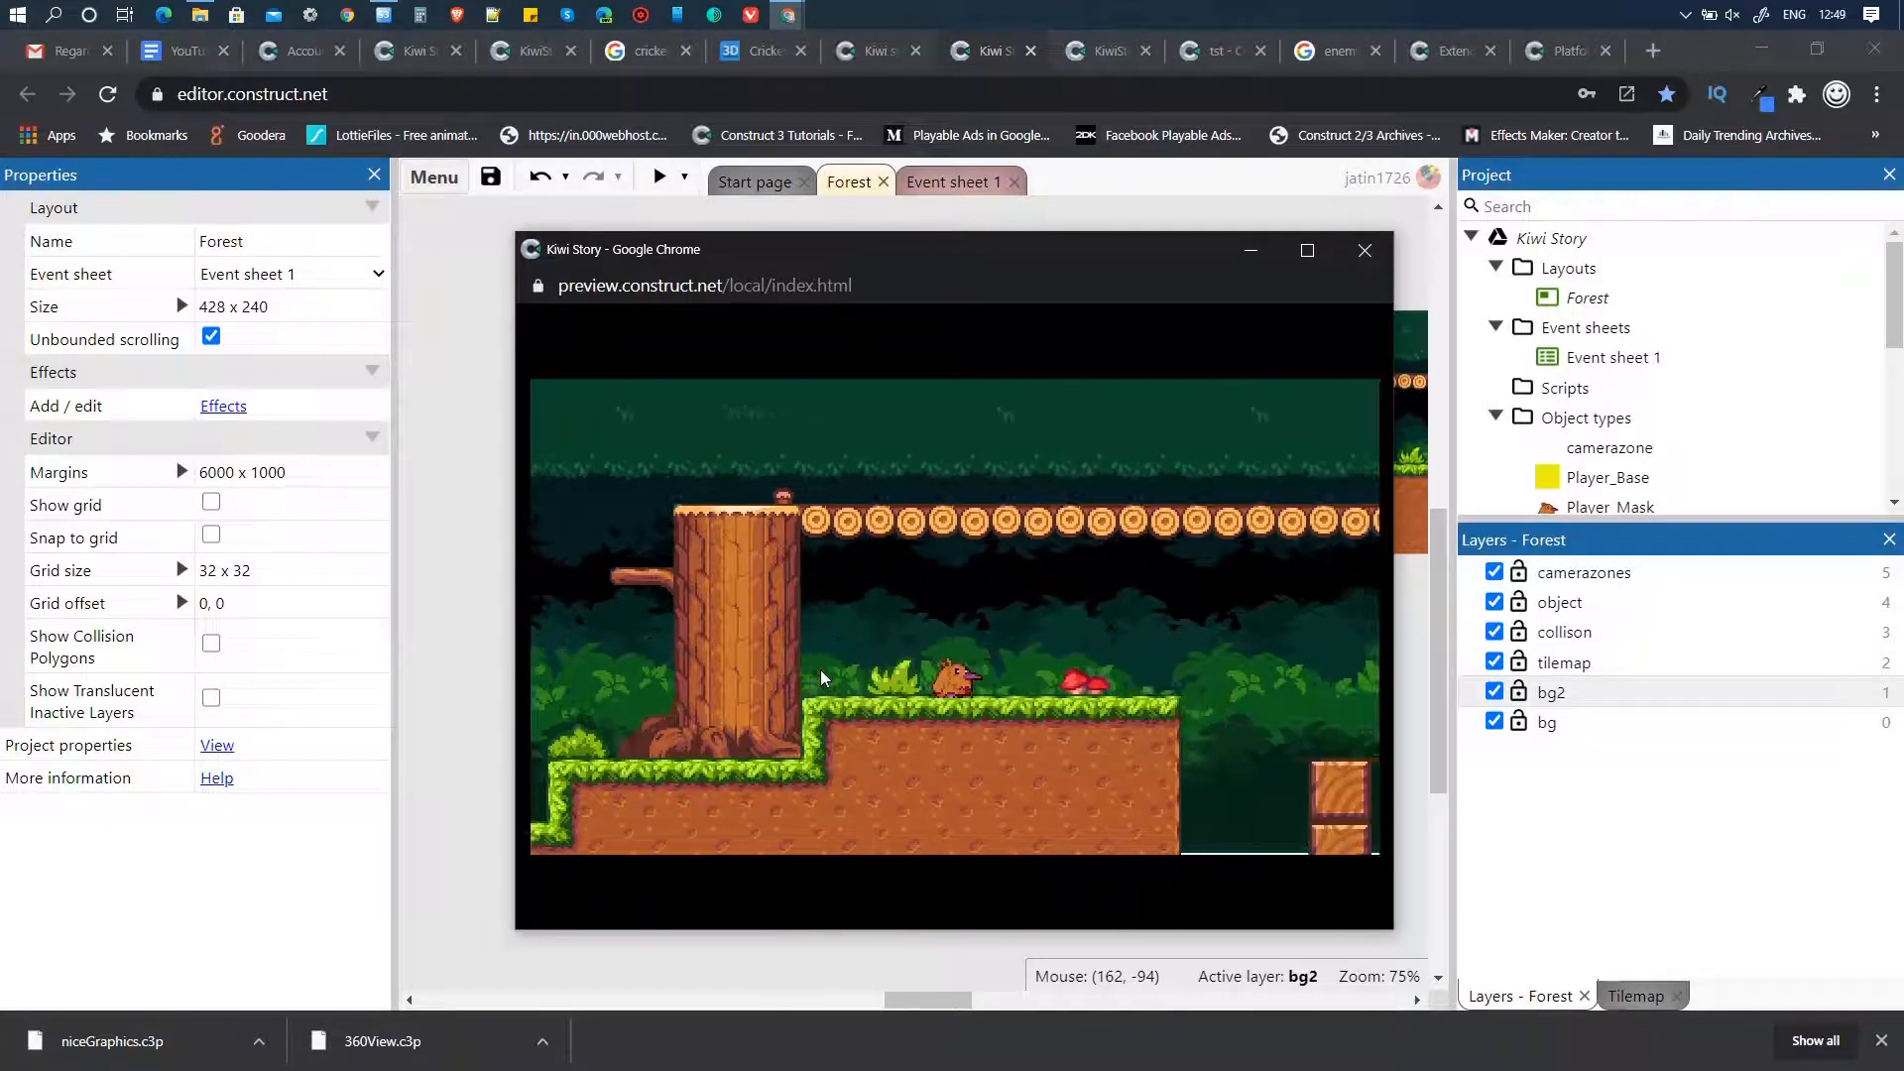
pyautogui.press('Left')
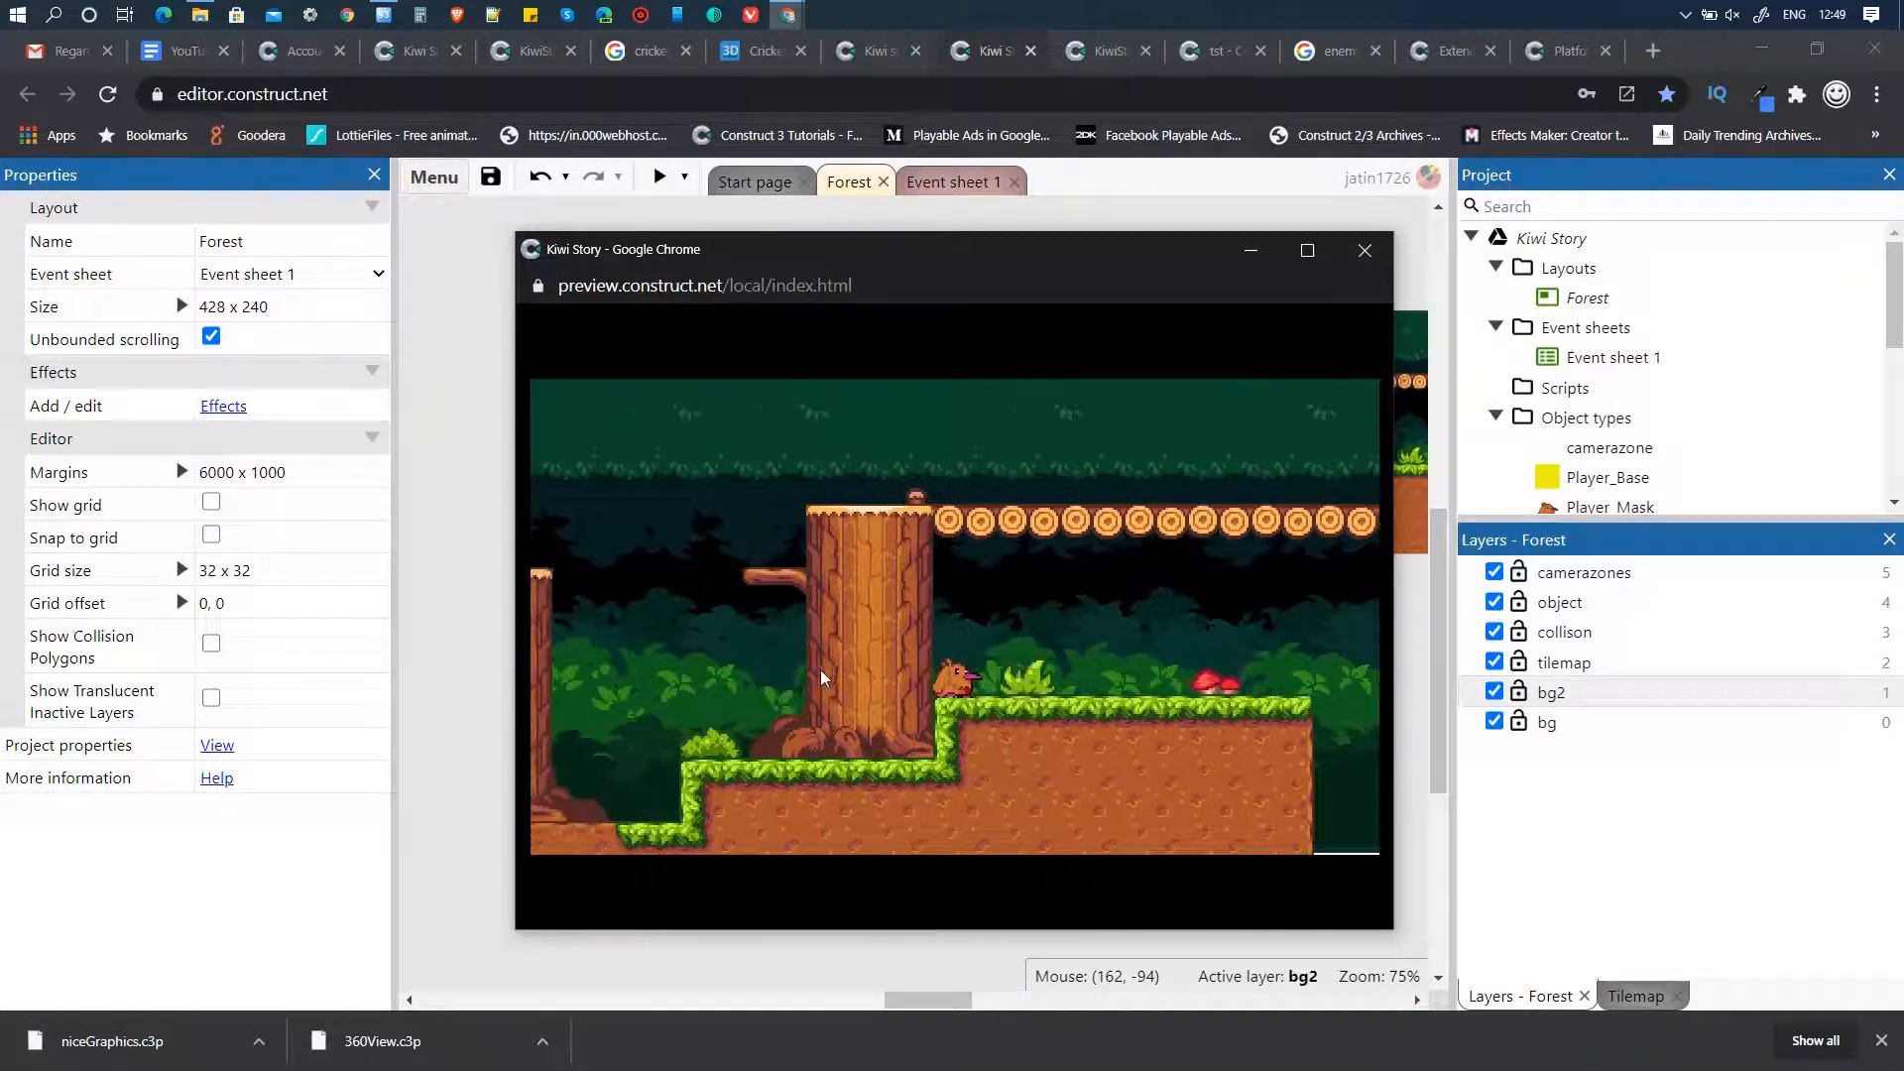
pyautogui.click(1365, 252)
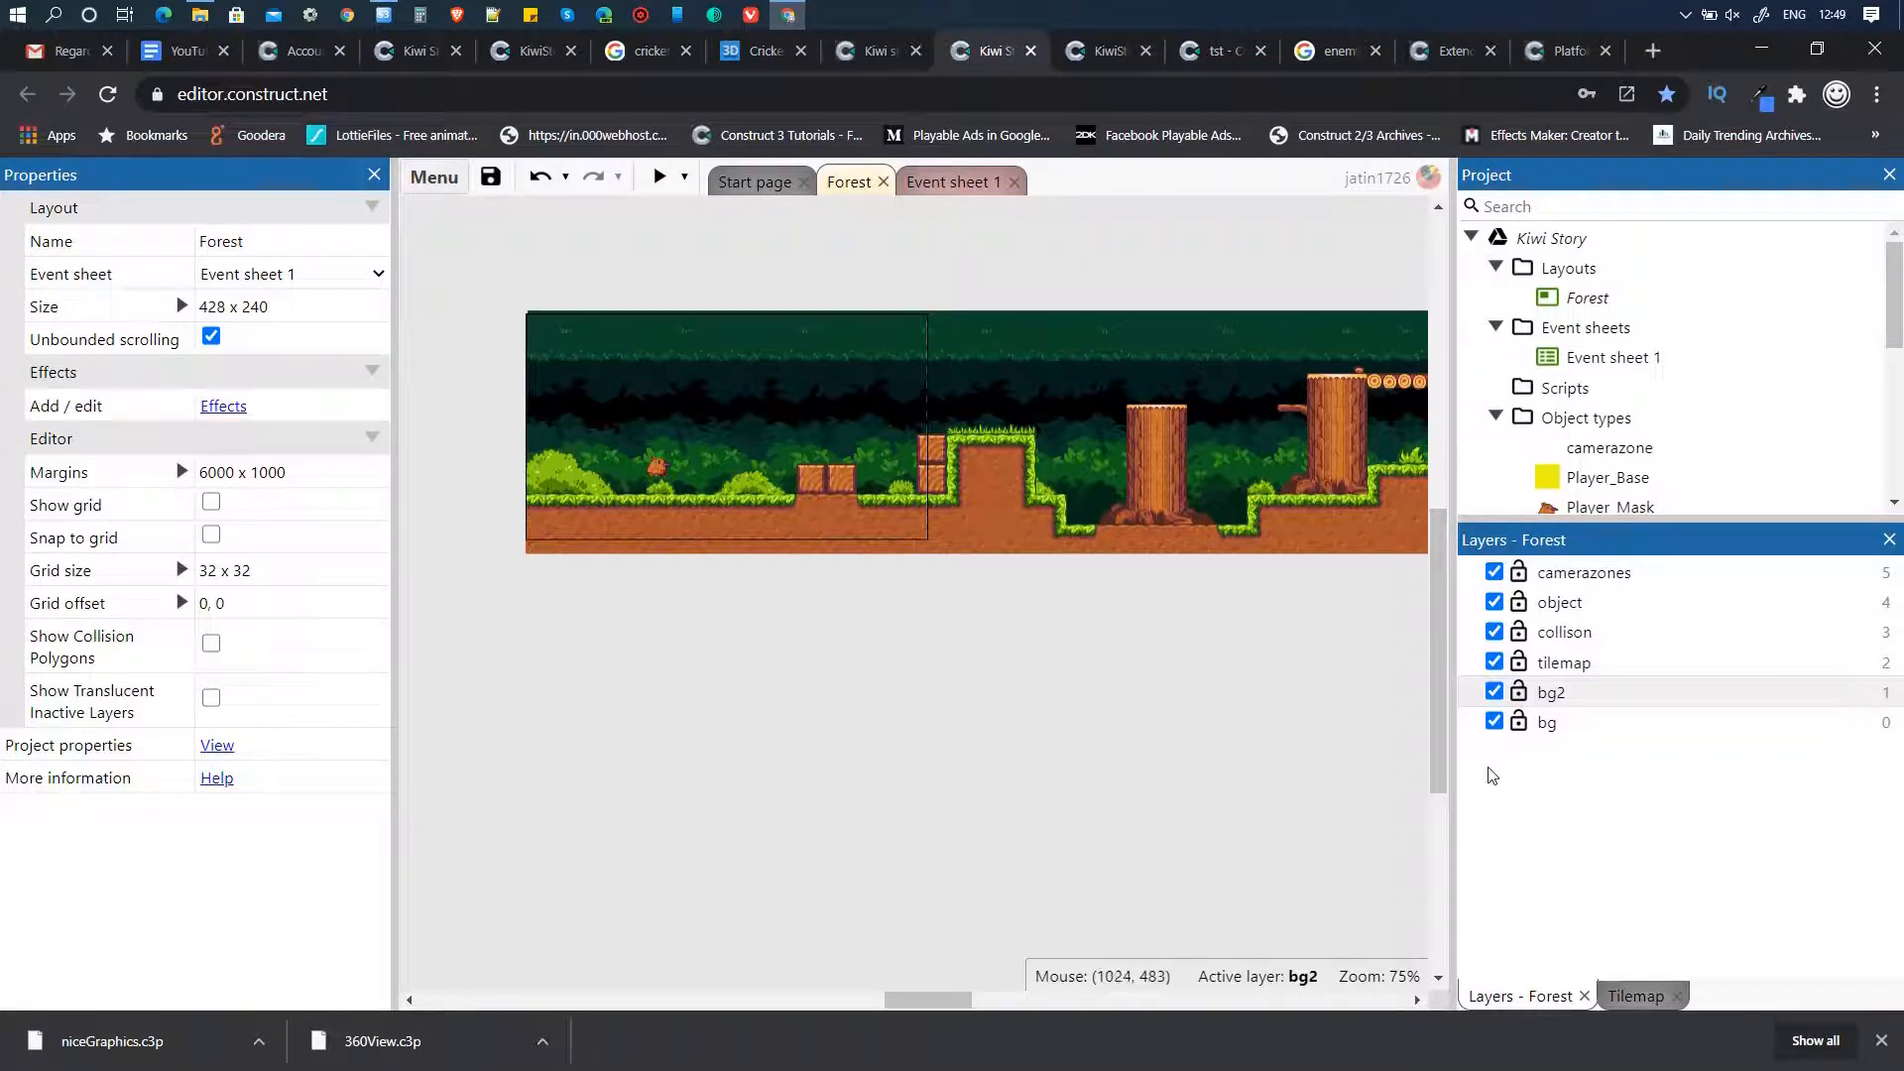
# - Add a new layer named backdrop and place it directly below the camerazones layer
pyautogui.click(1540, 794)
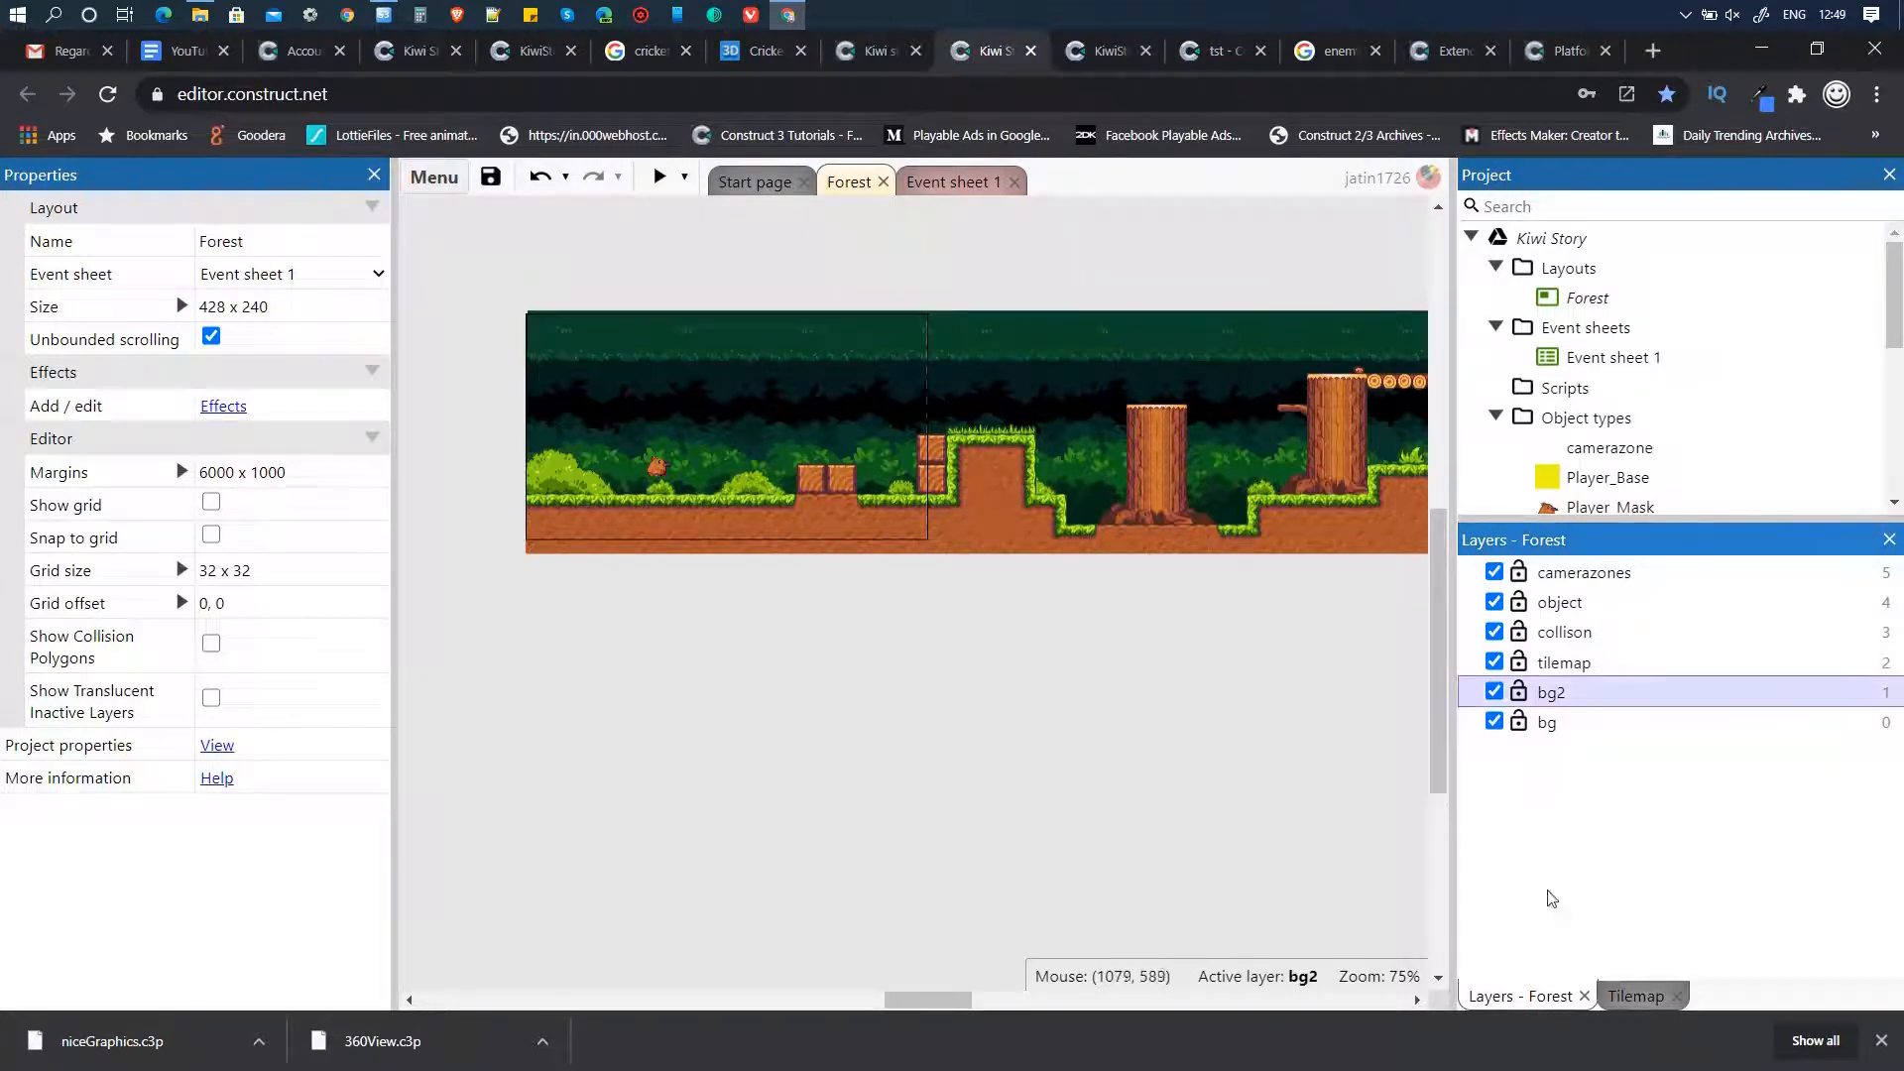
pyautogui.rightClick(1595, 879)
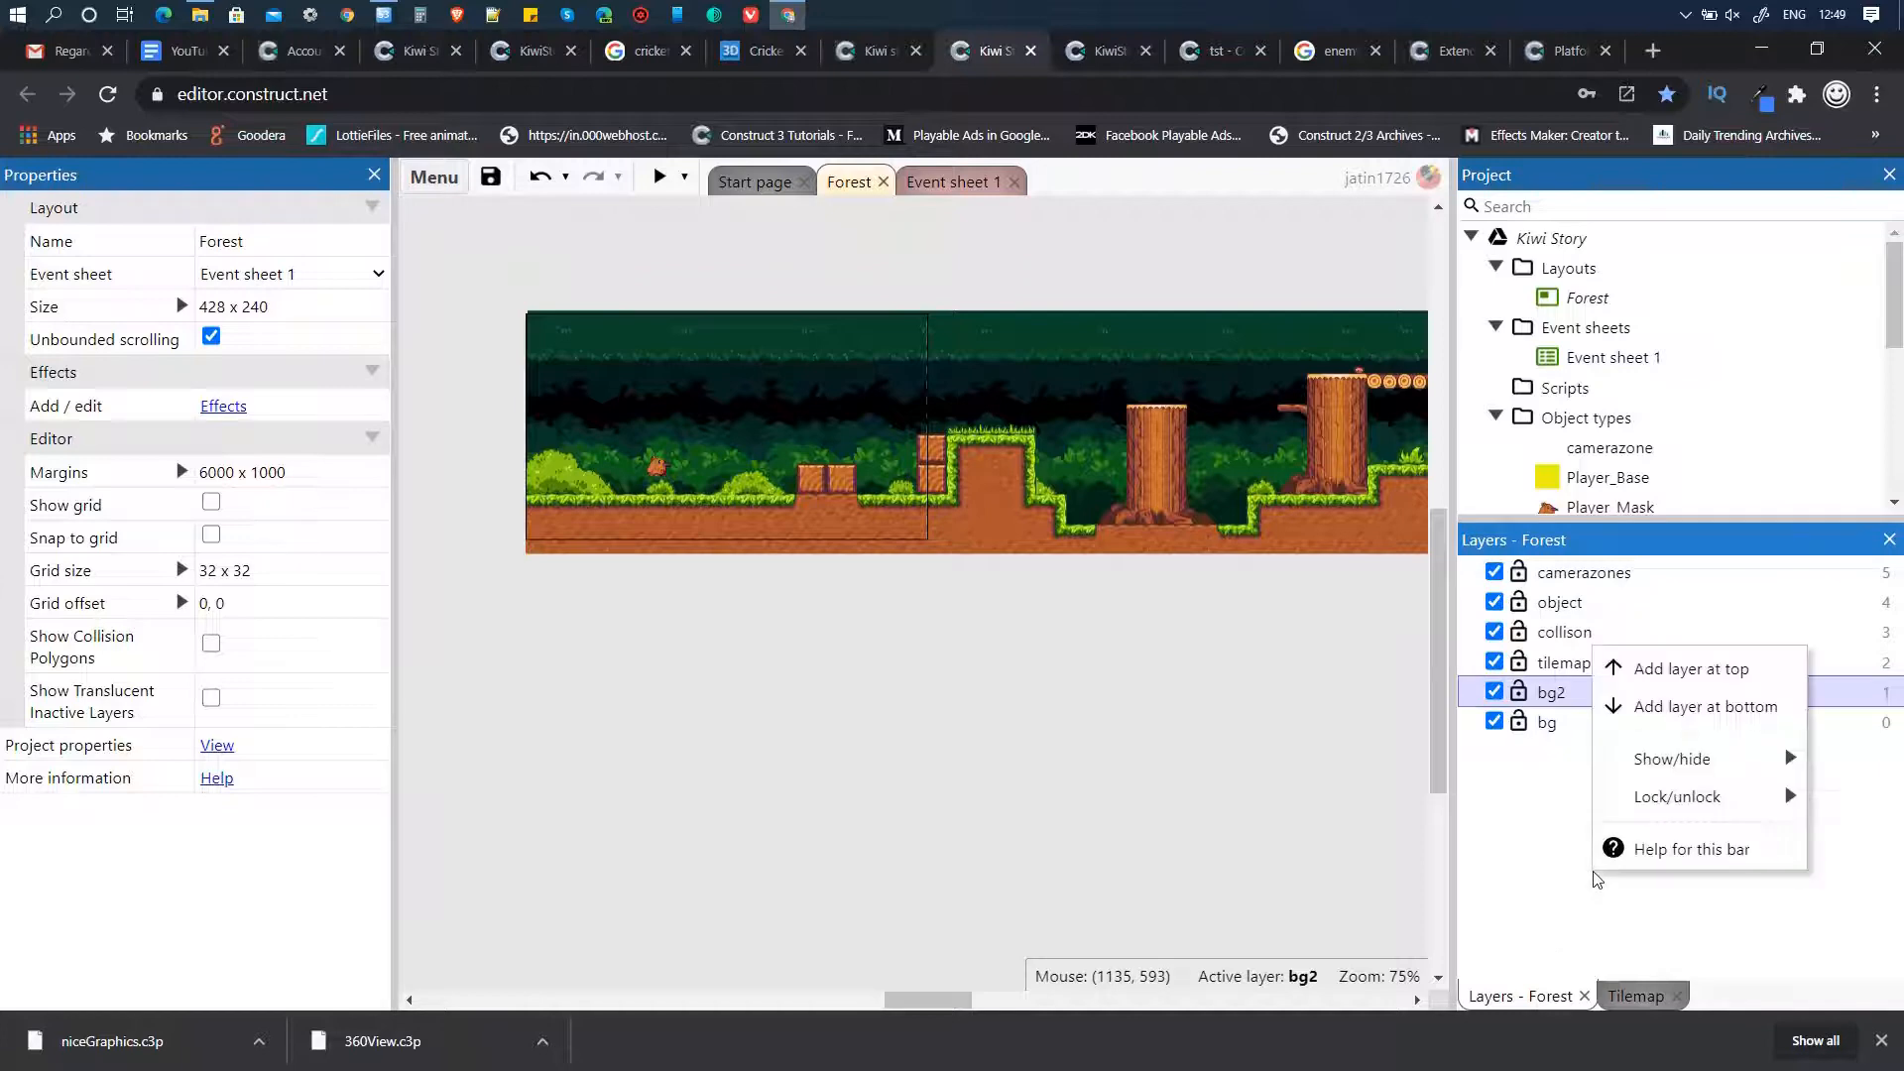
pyautogui.click(1685, 674)
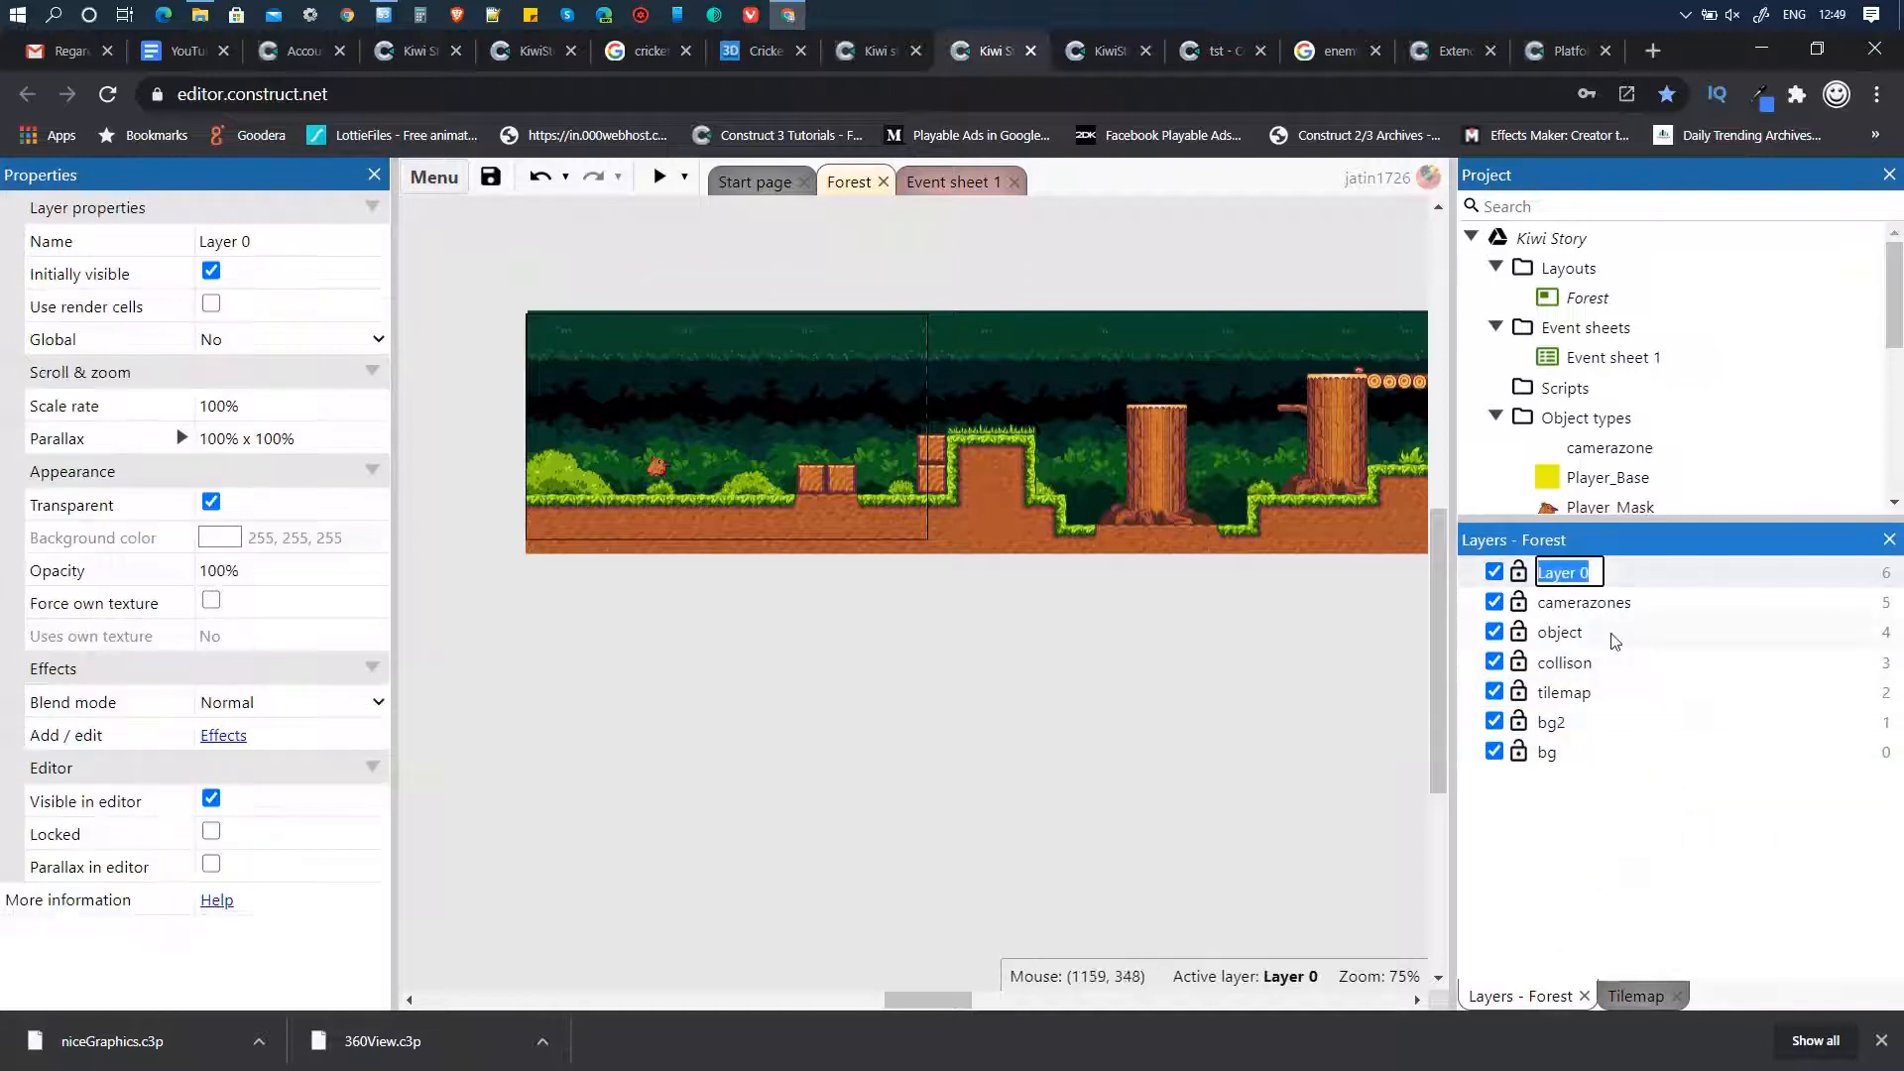
pyautogui.write('back')
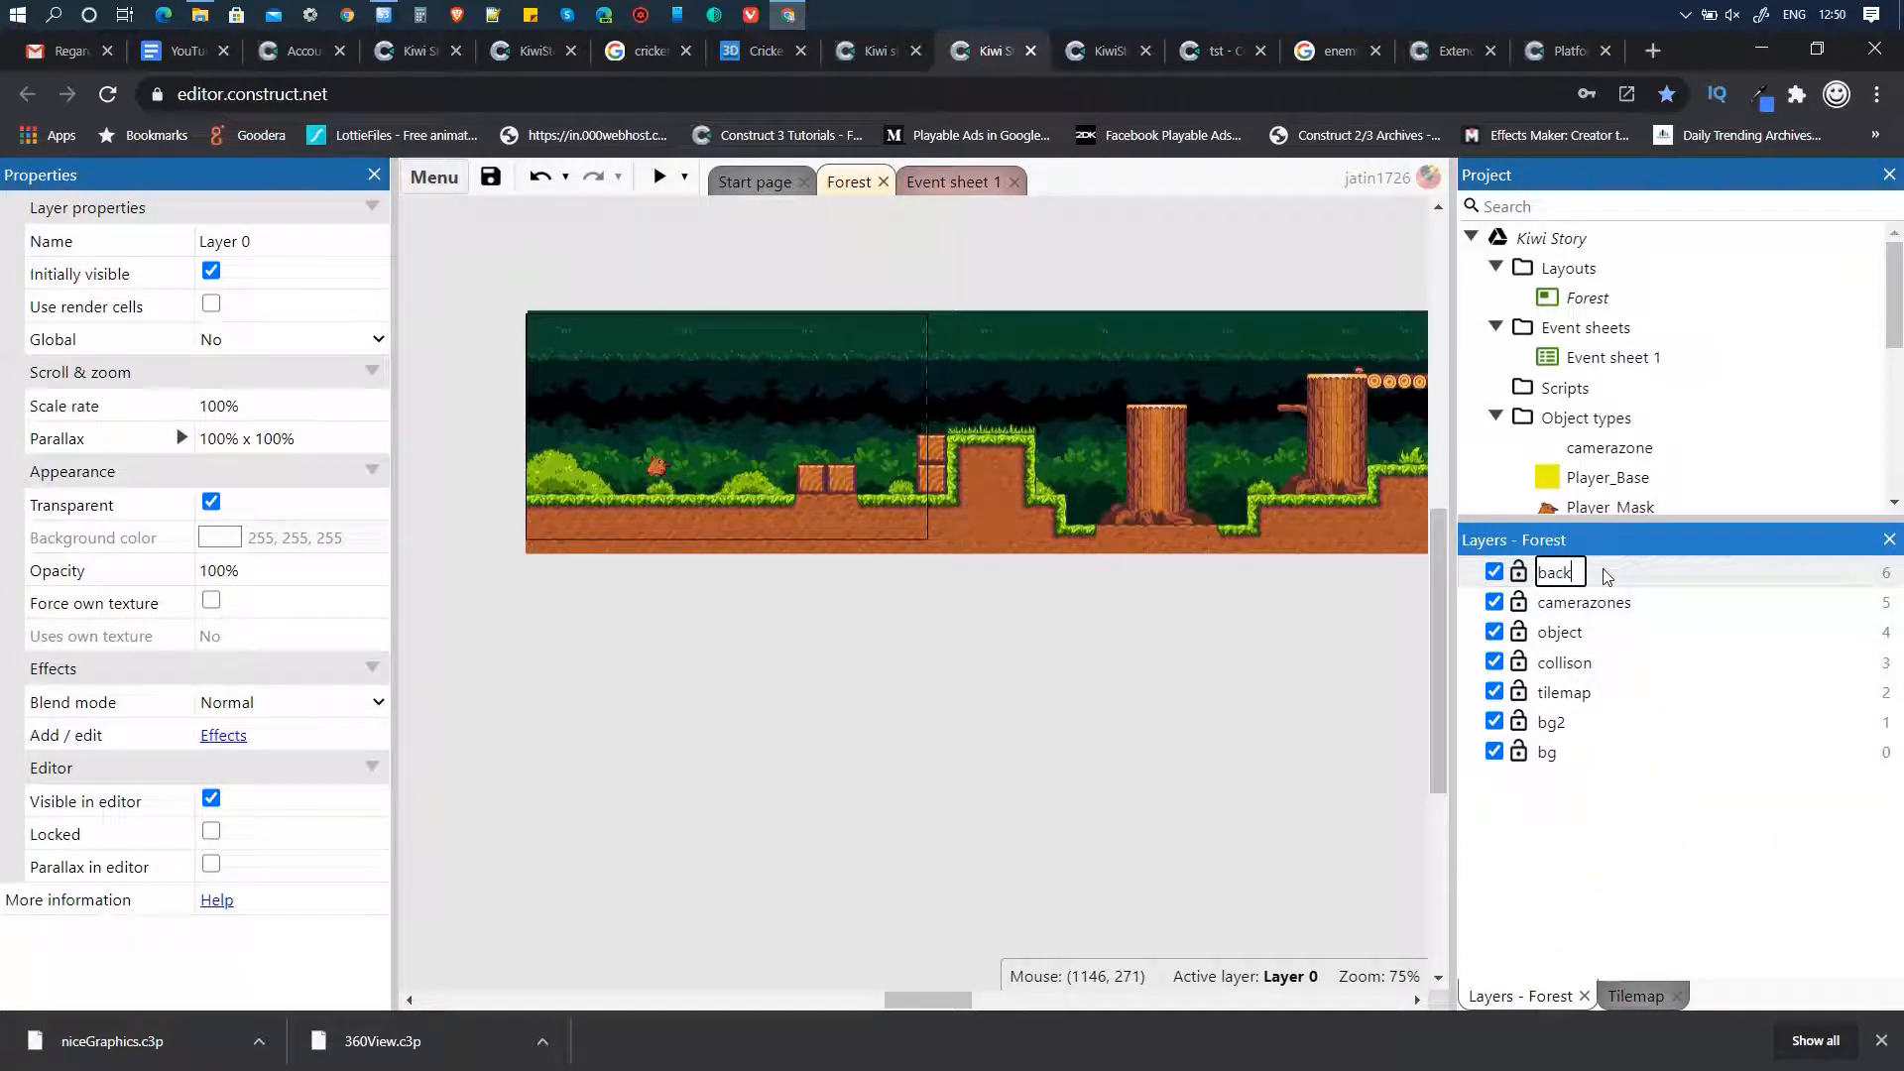
pyautogui.write('drop')
pyautogui.press('Return')
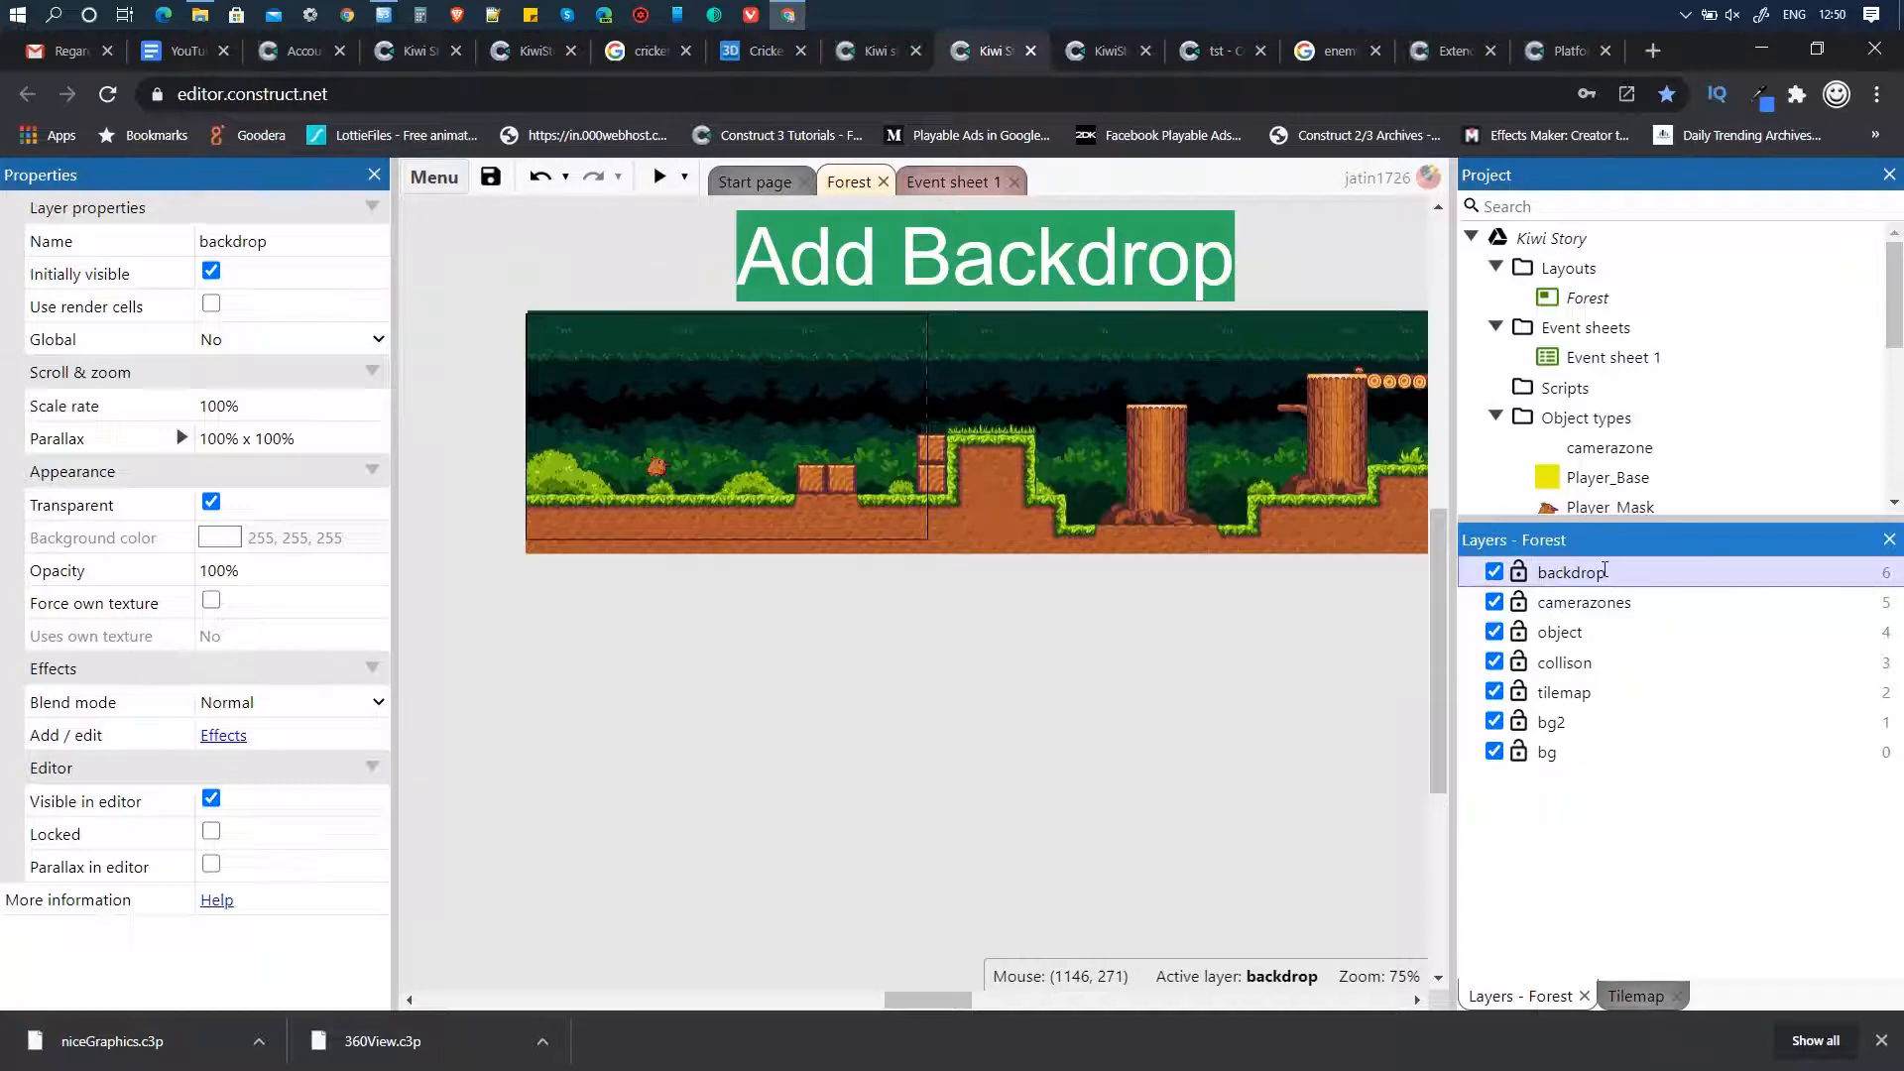
pyautogui.moveTo(1604, 572); pyautogui.dragTo(1676, 607)
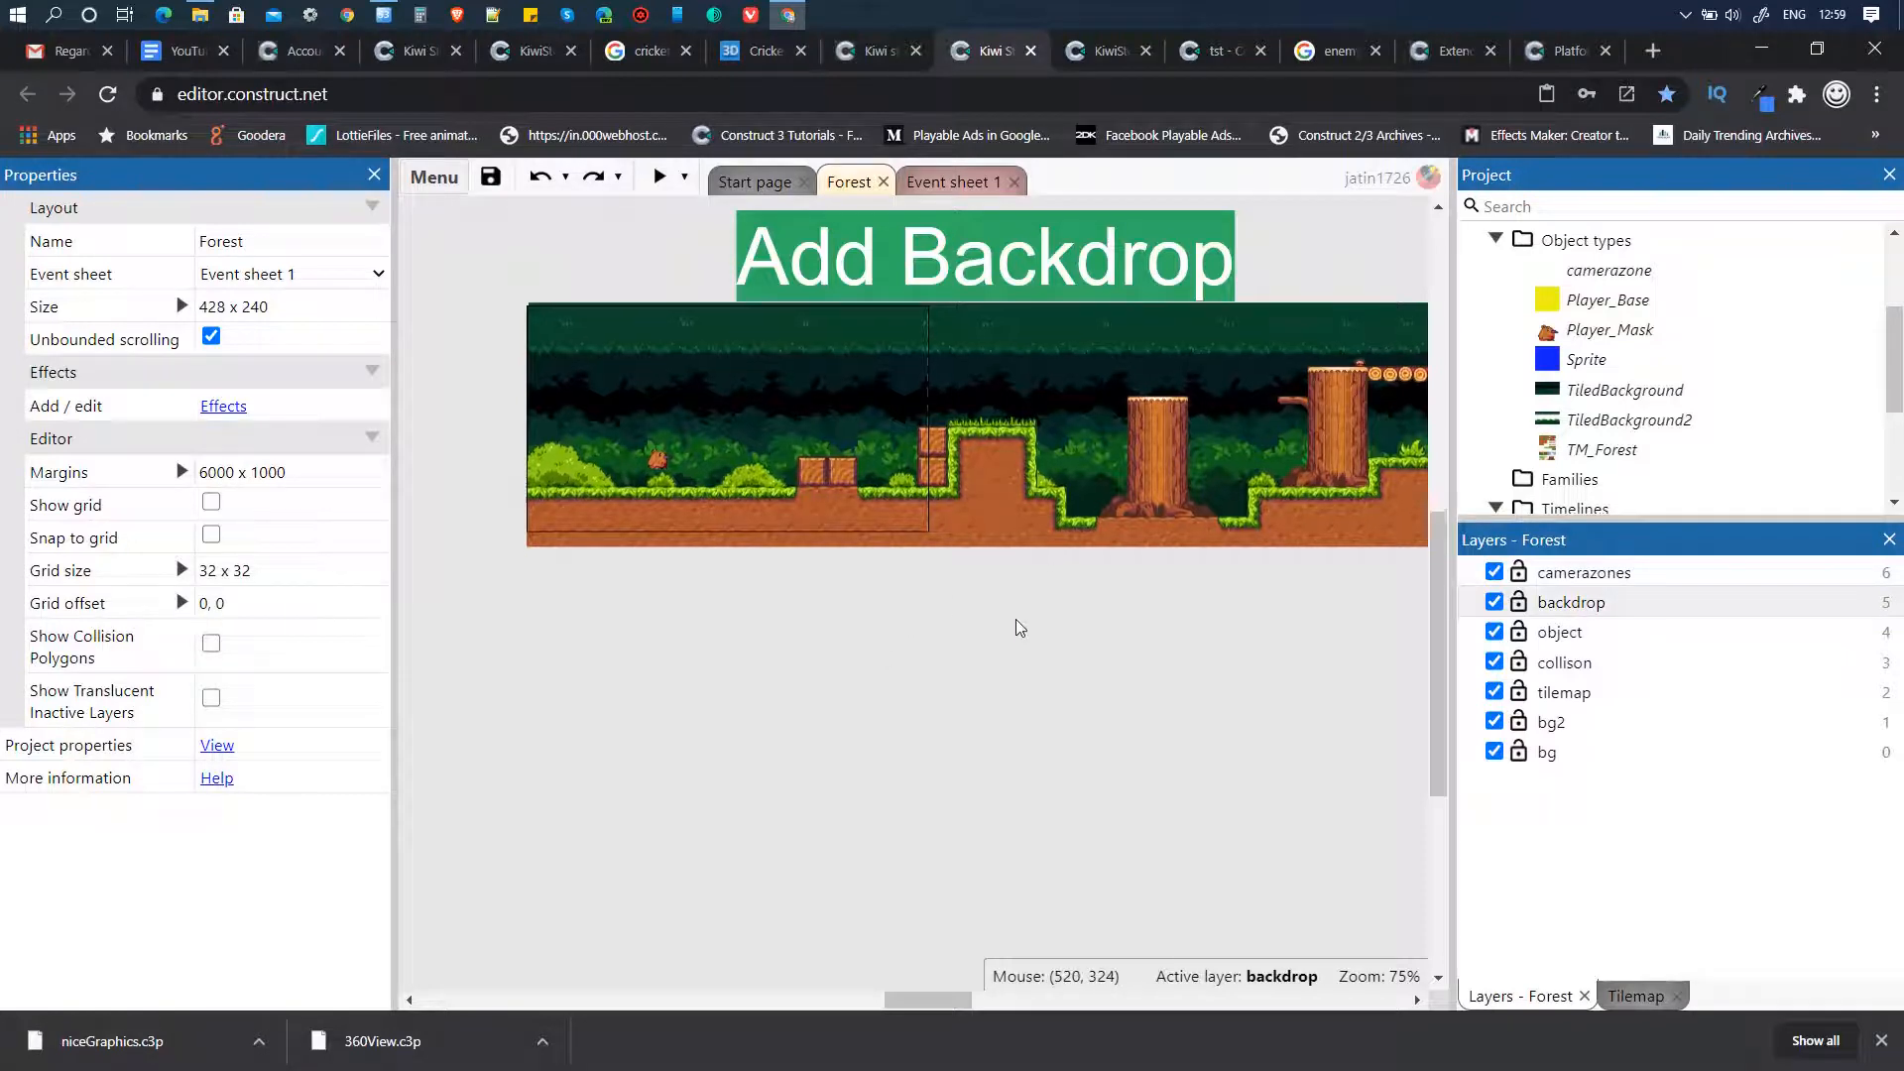
# - Insert a new Sprite object on the backdrop layer, placing it in the empty area below the forest level
pyautogui.scroll(-2, 1019, 627)
pyautogui.scroll(4, 1019, 627)
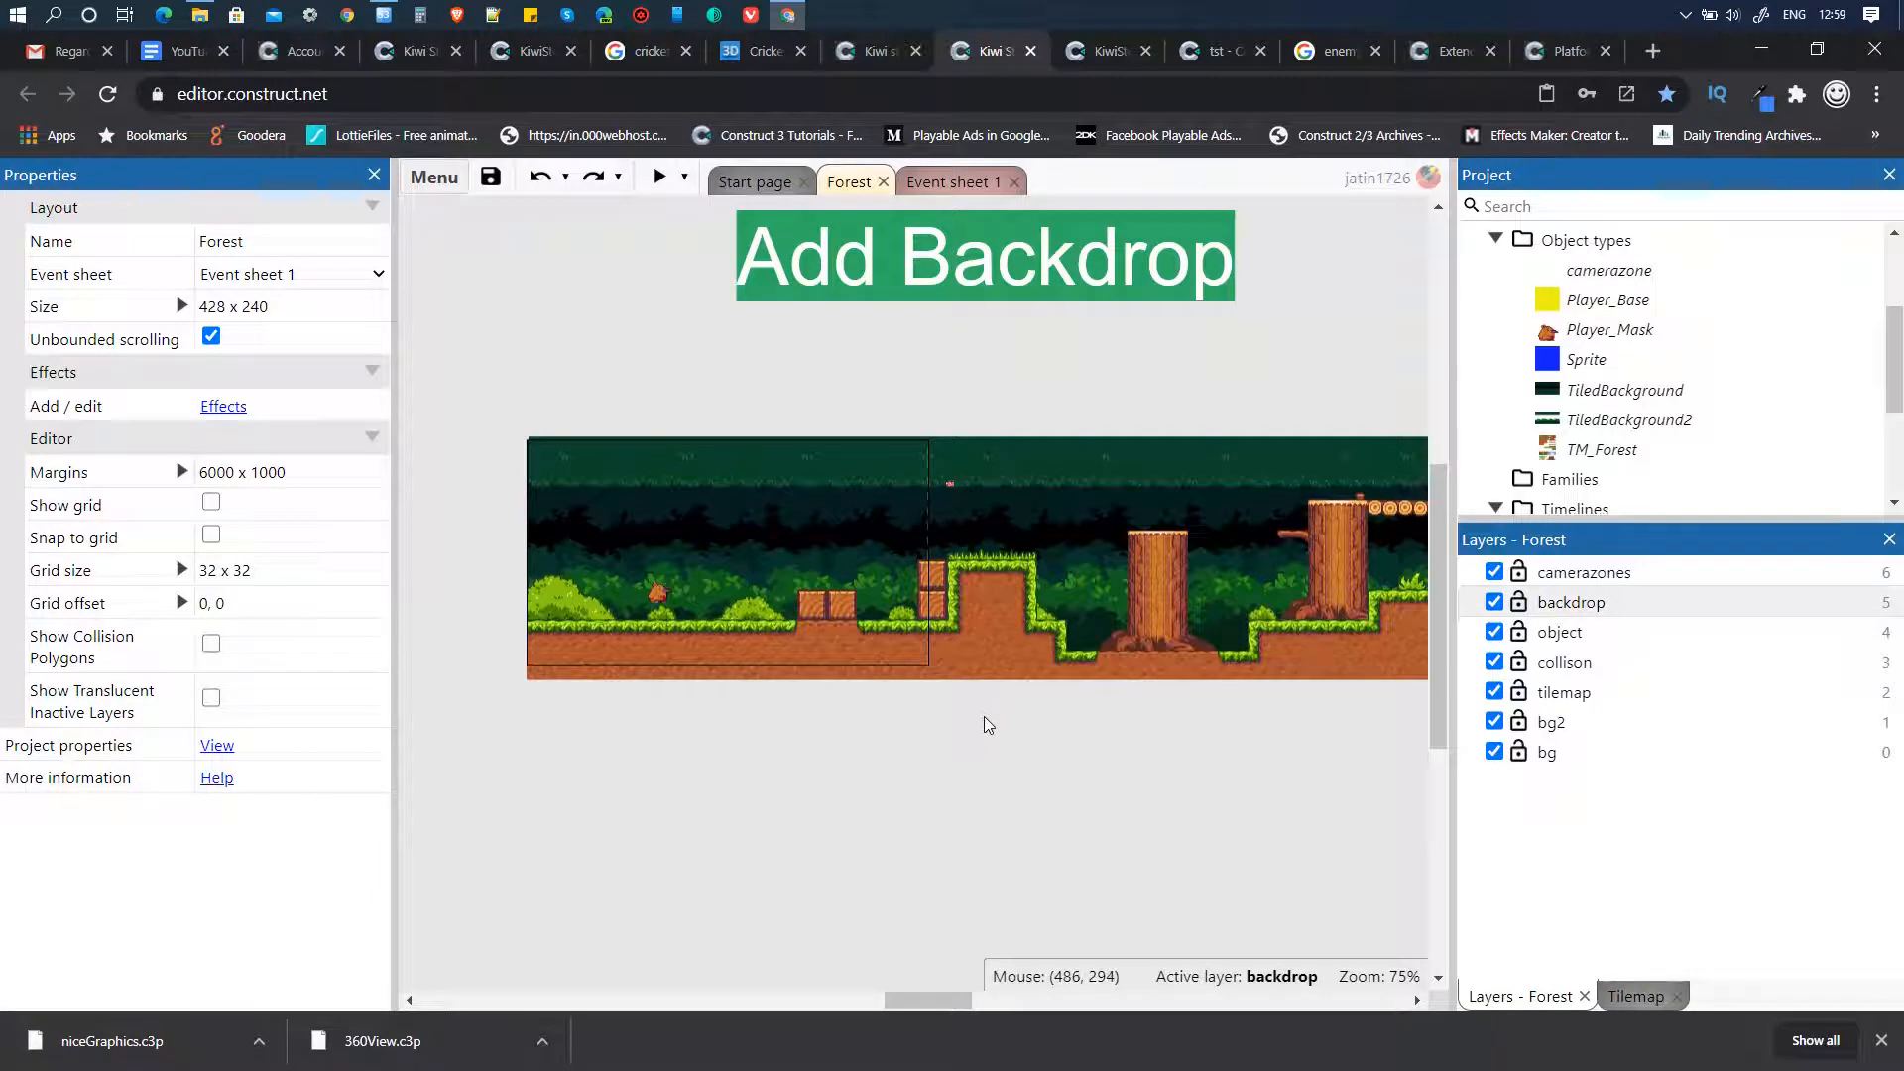
pyautogui.scroll(-2, 1728, 411)
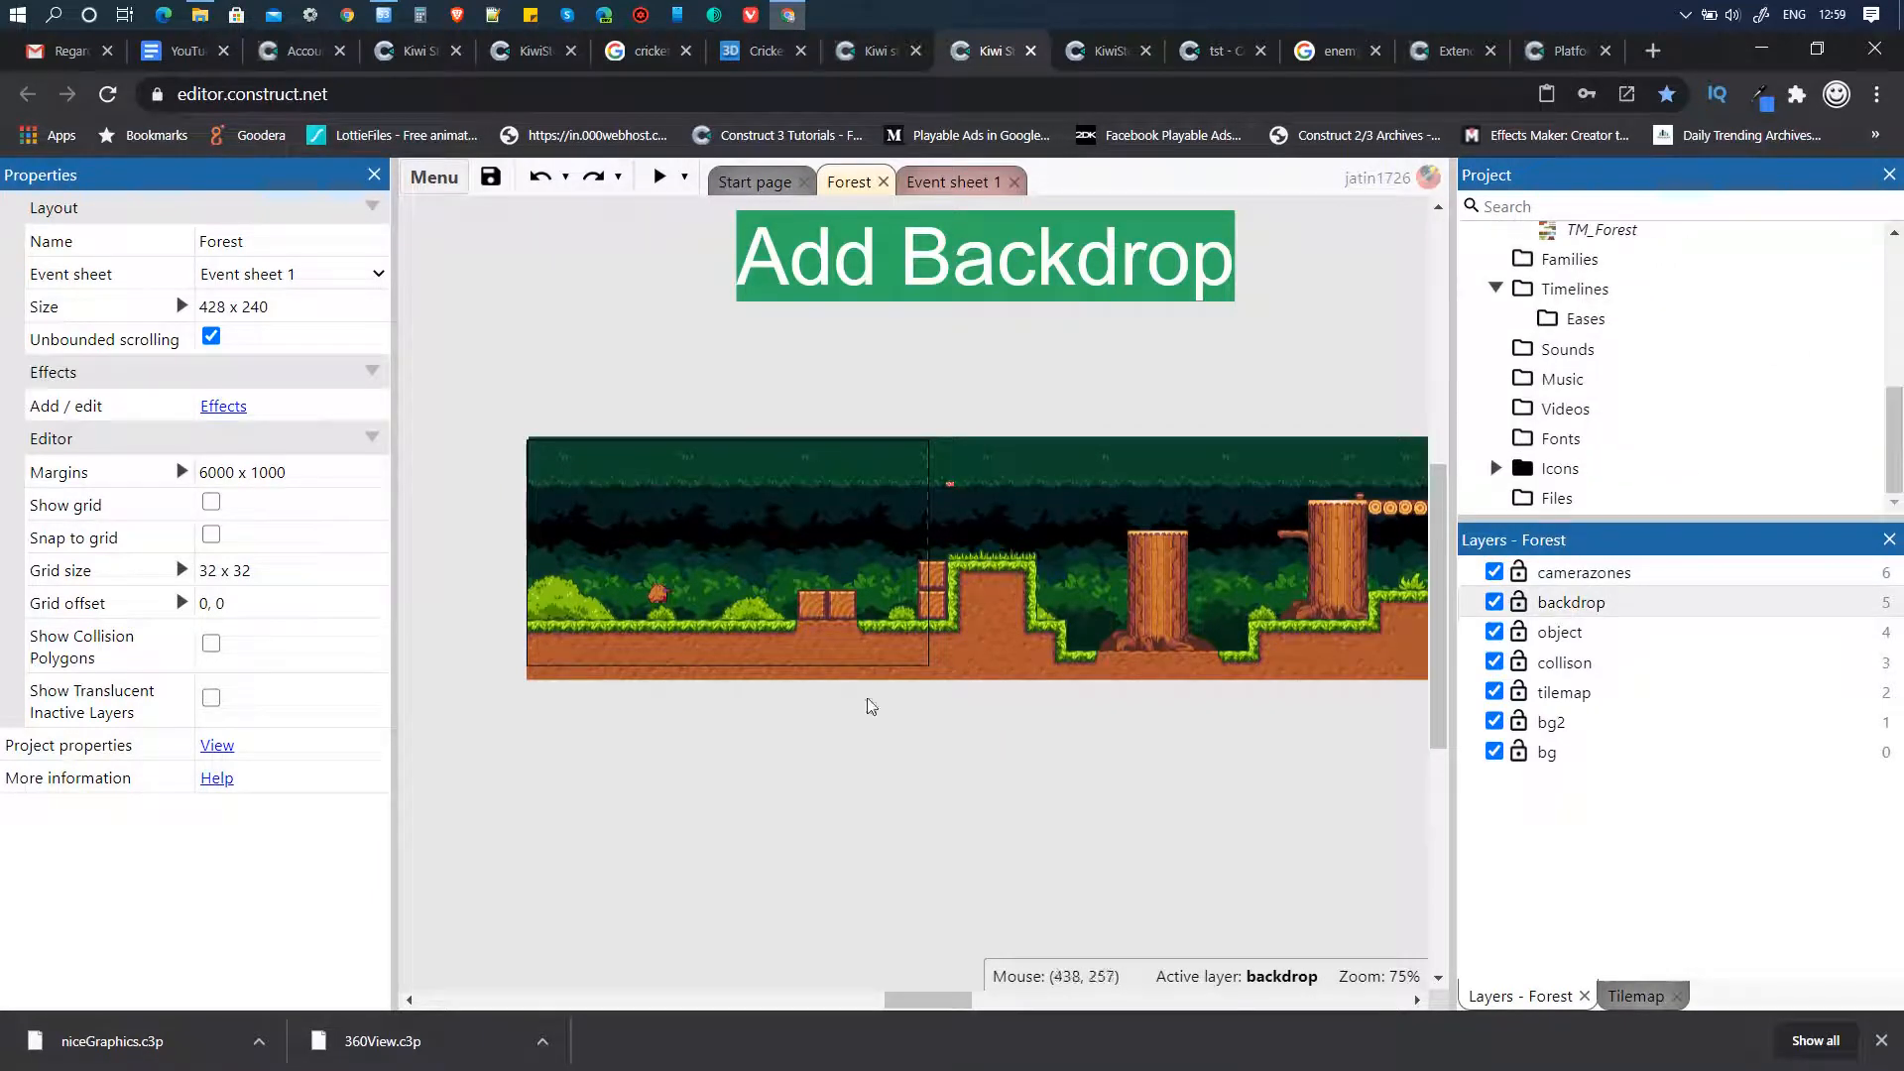
pyautogui.rightClick(839, 726)
pyautogui.click(914, 751)
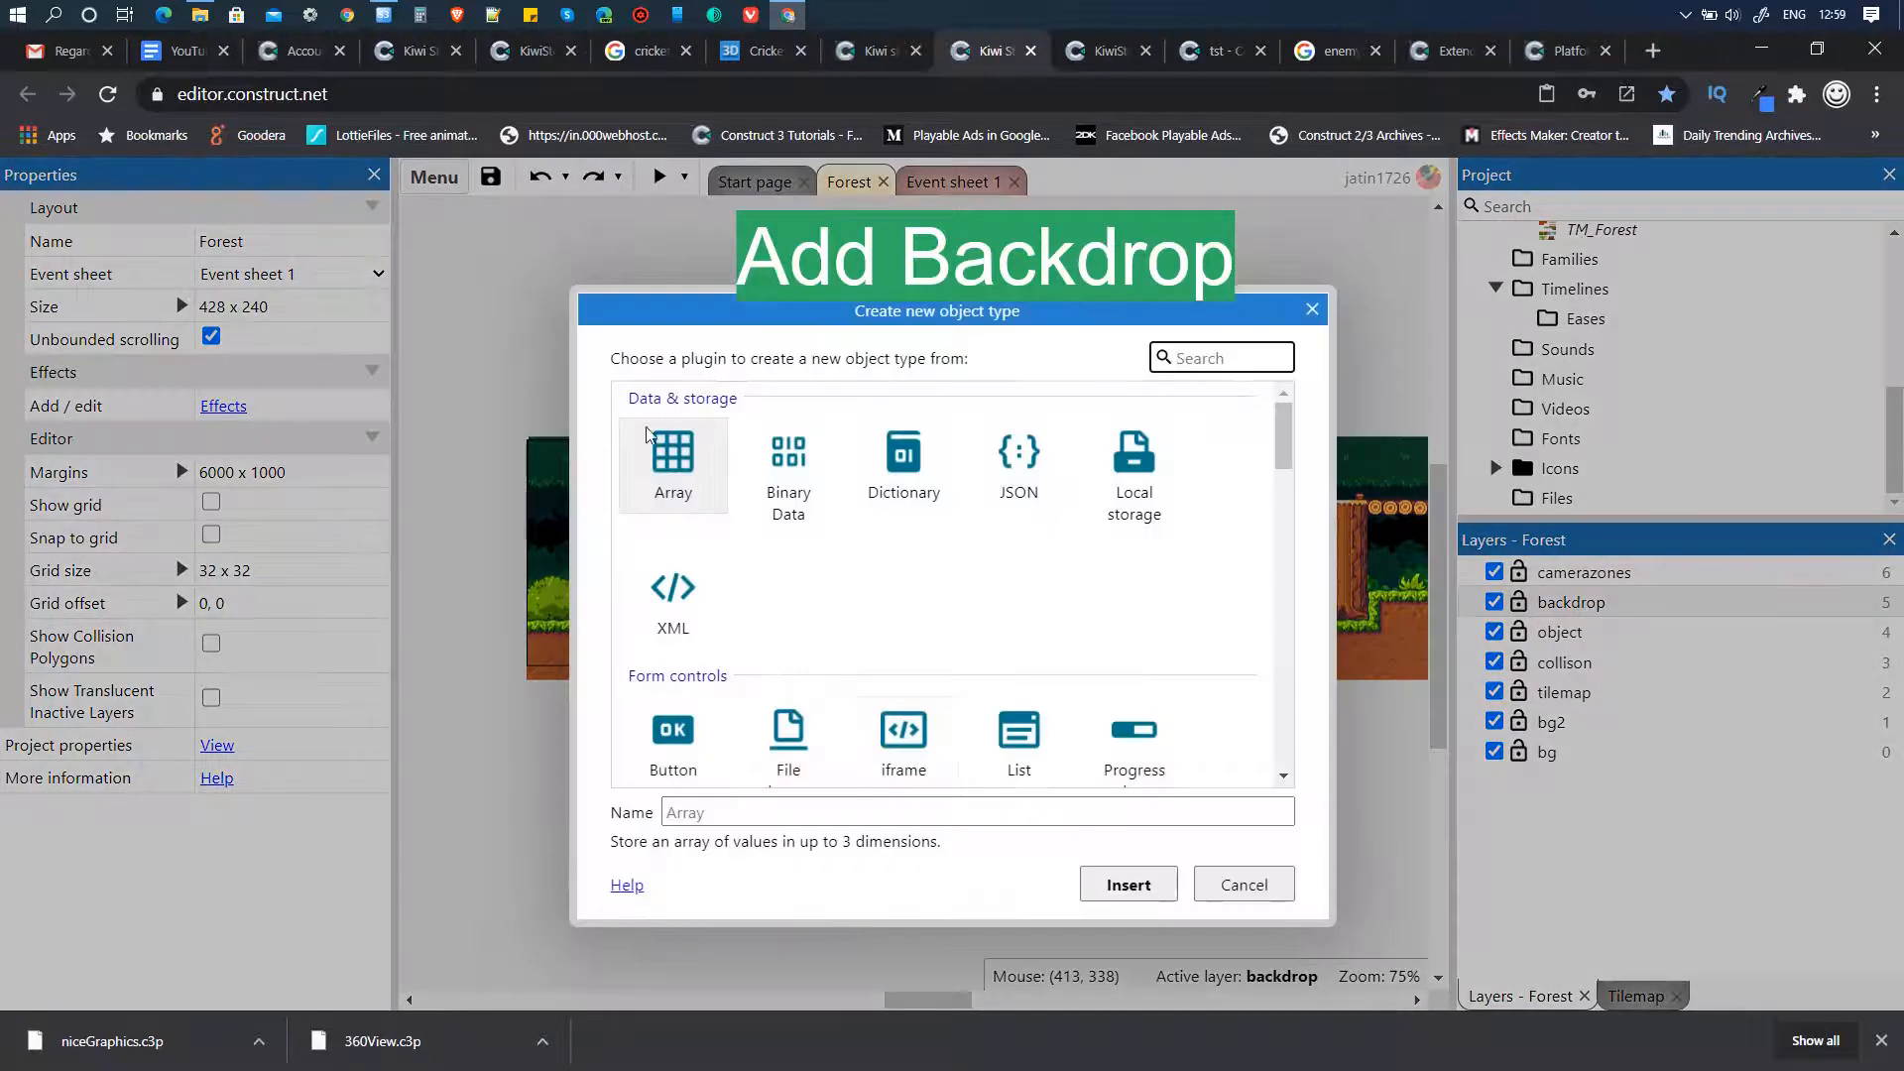
pyautogui.write('sp')
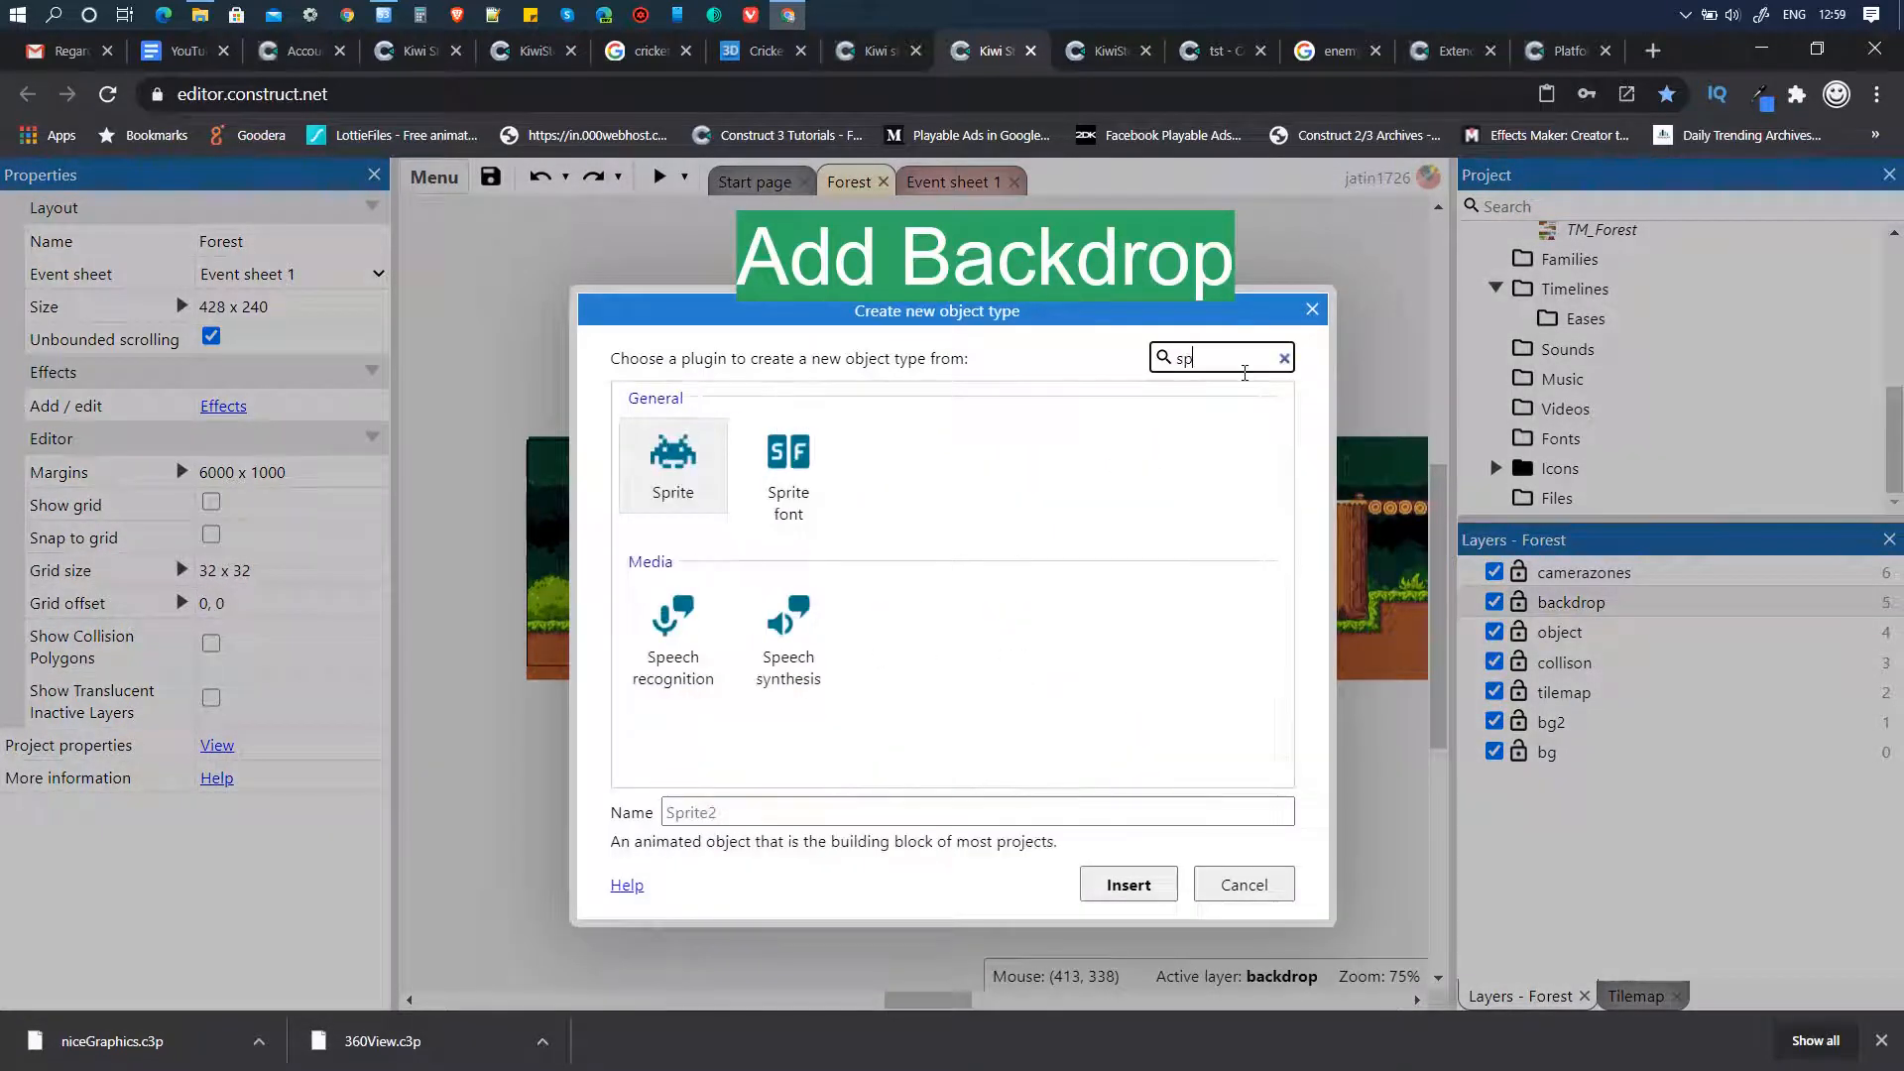
pyautogui.click(1126, 884)
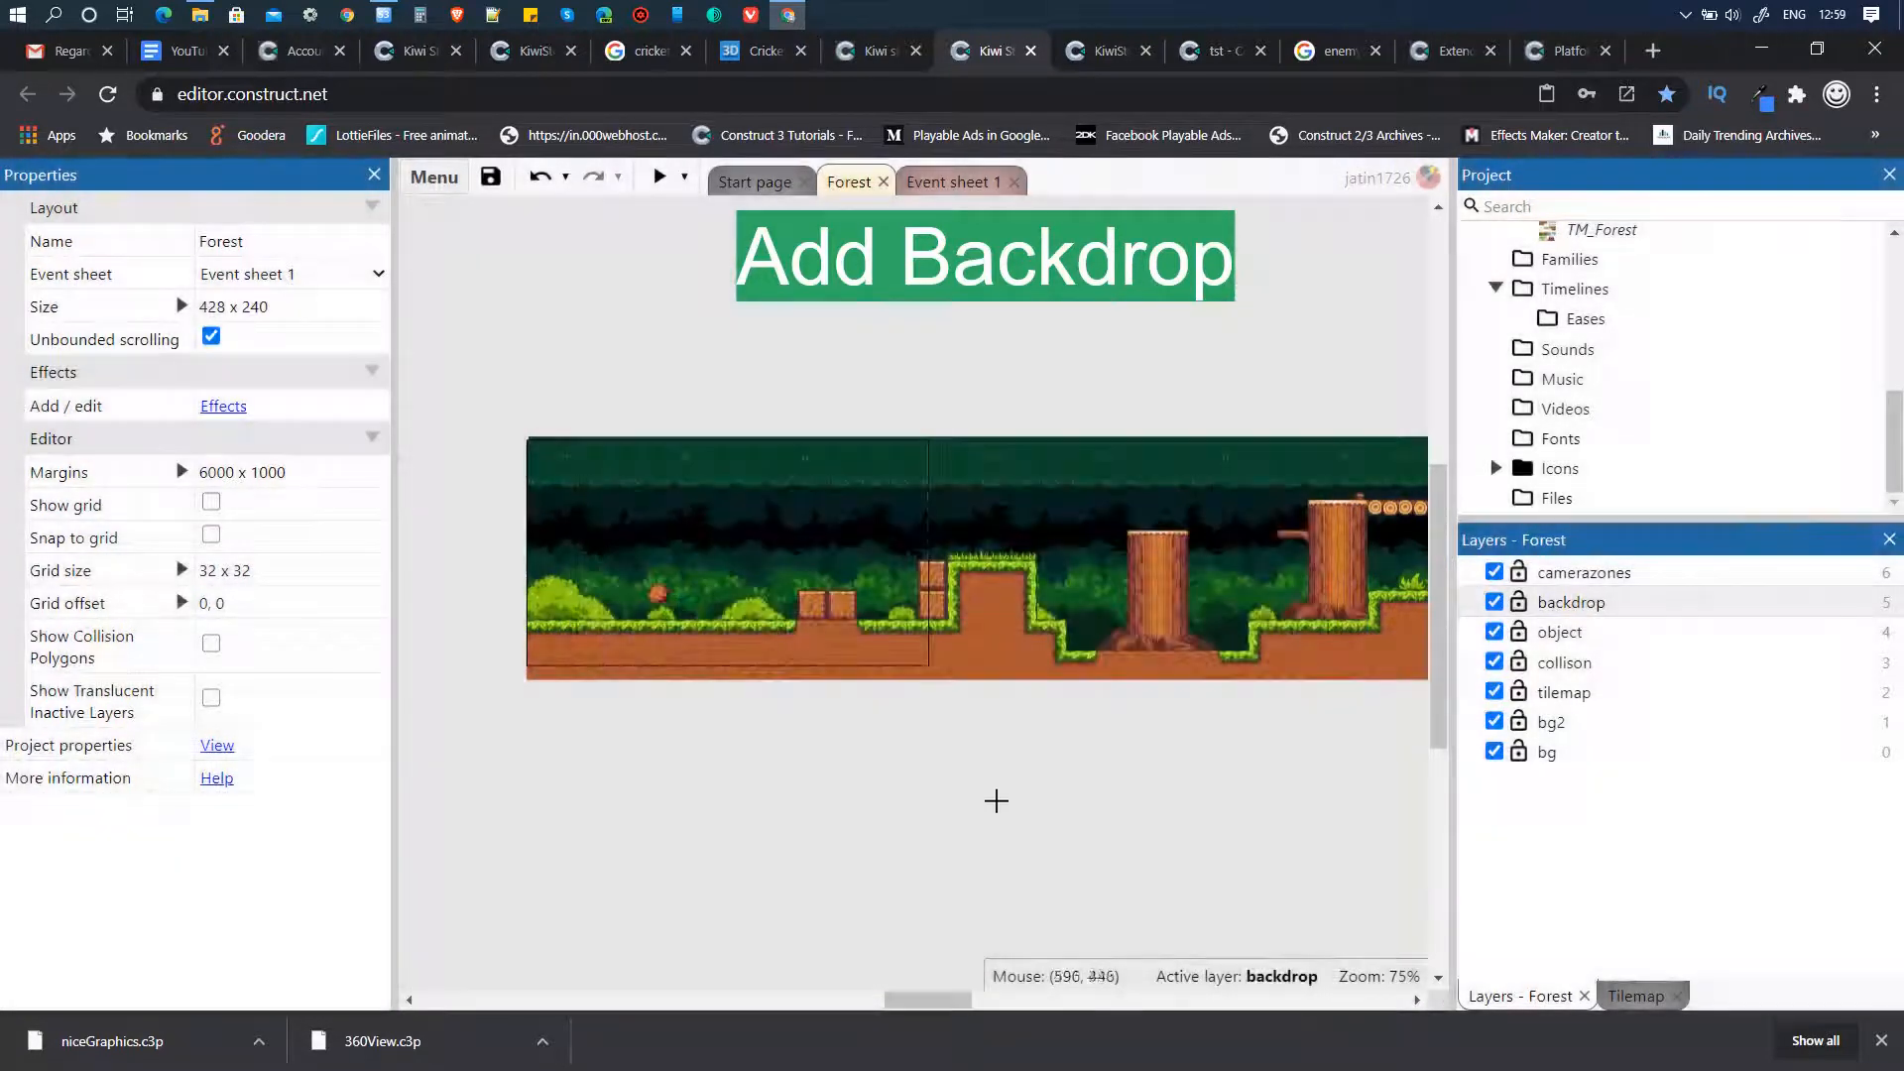
pyautogui.click(841, 755)
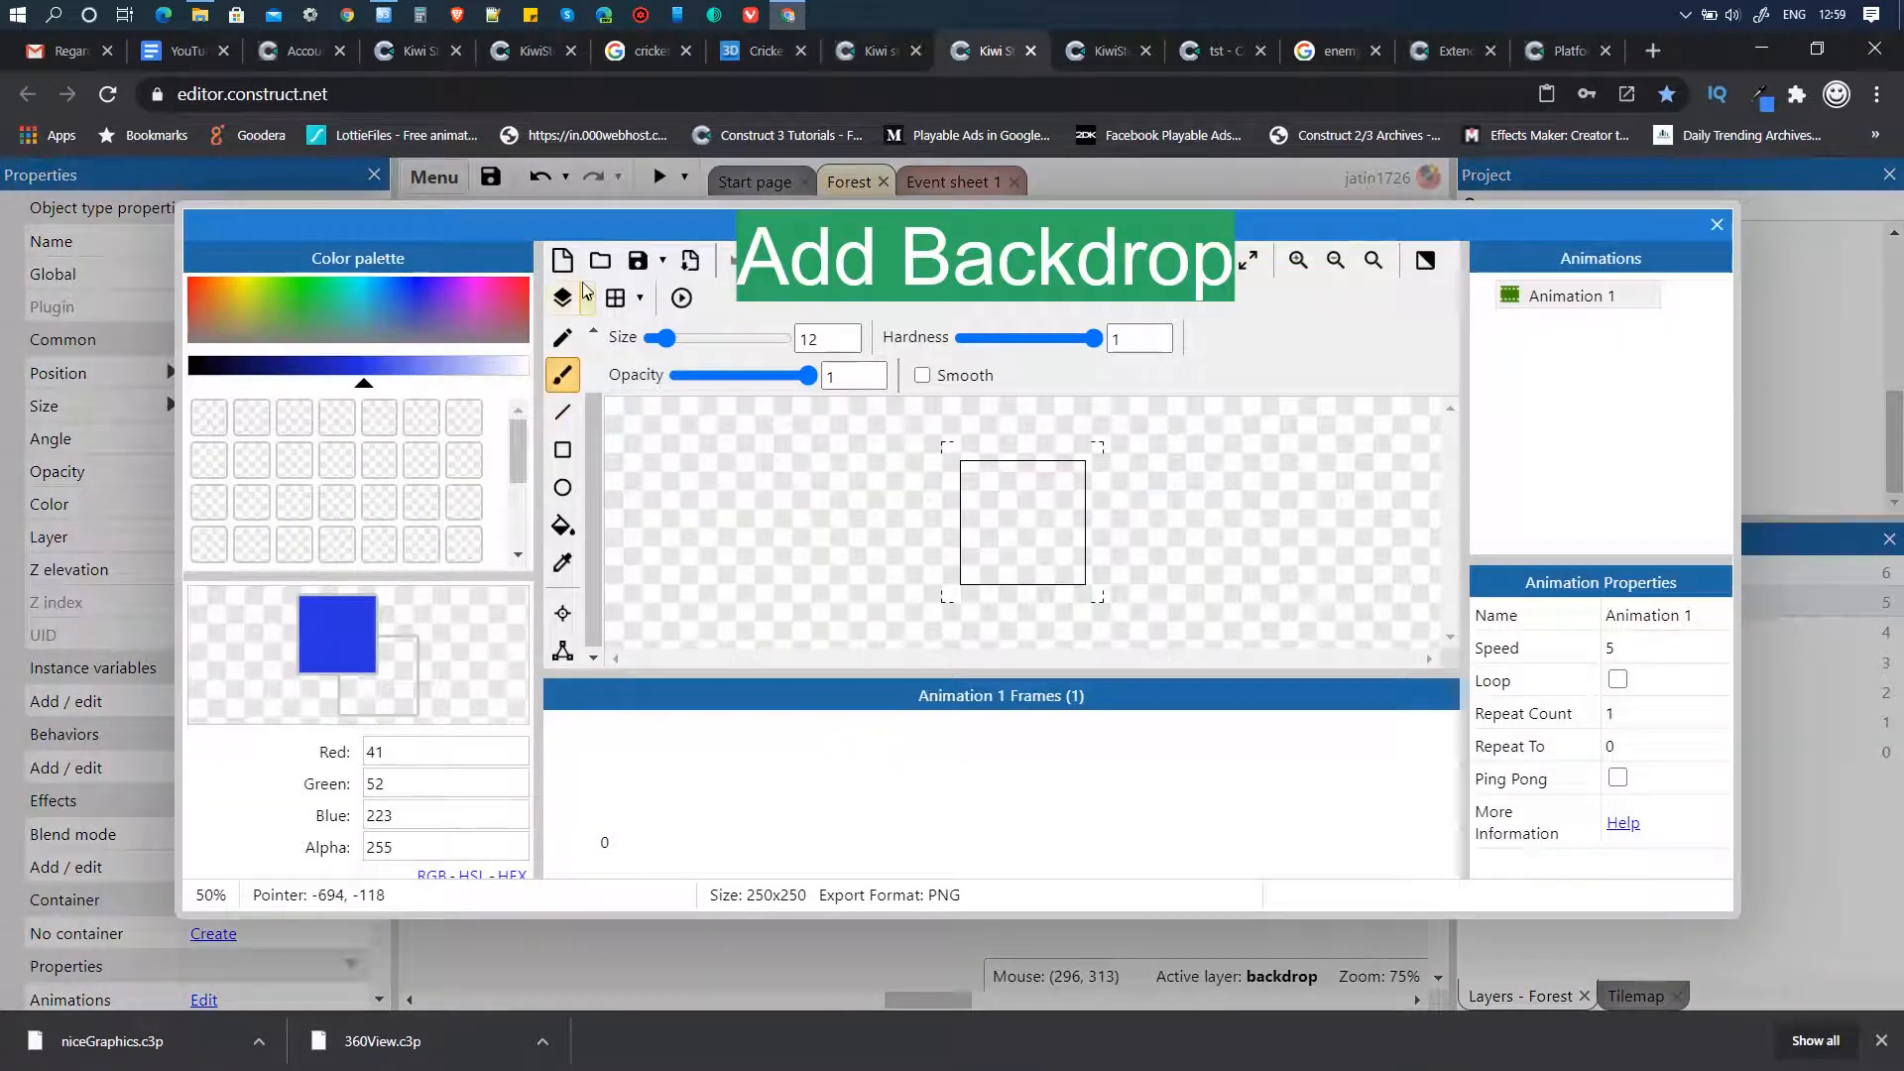
# - Browse the images folder for the sprite's frames and select forest_plant_1-default-000 through forest_plant_1-default-003
pyautogui.click(600, 263)
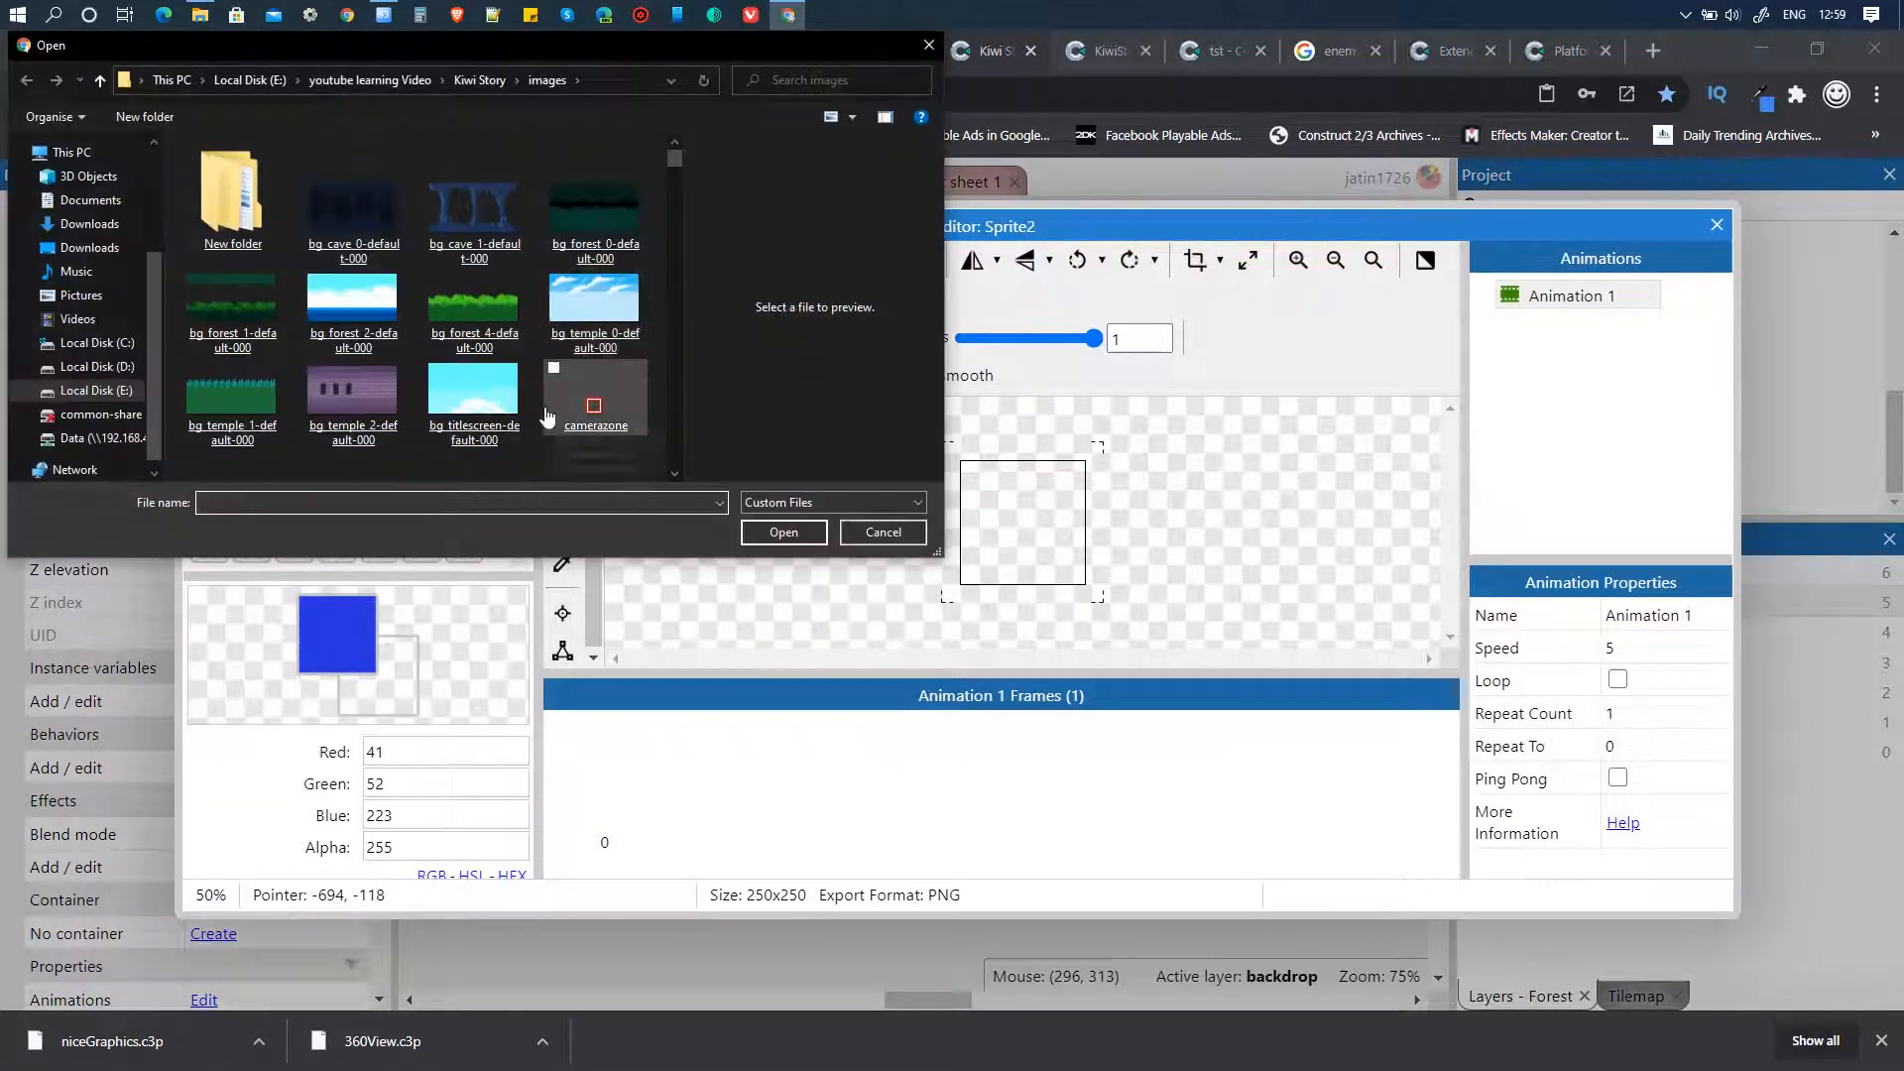
pyautogui.scroll(-1, 546, 415)
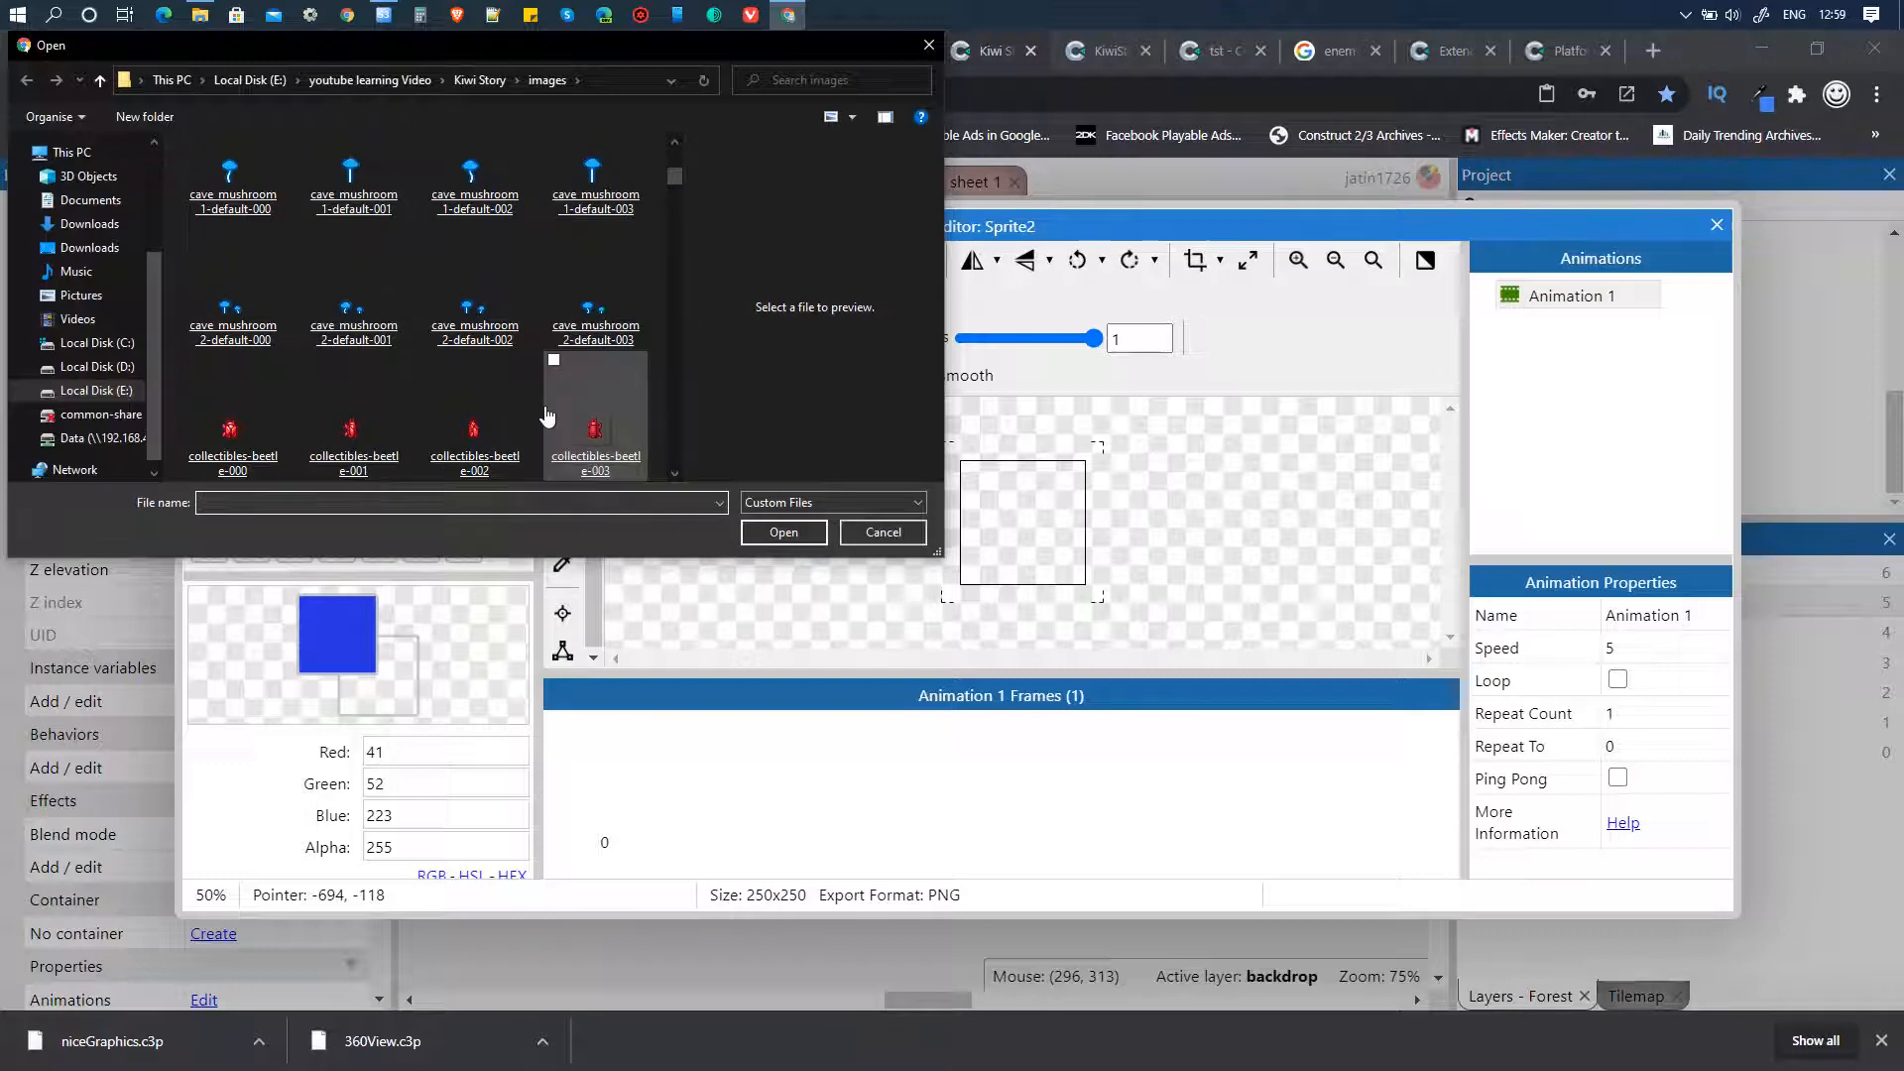
pyautogui.scroll(-6, 545, 415)
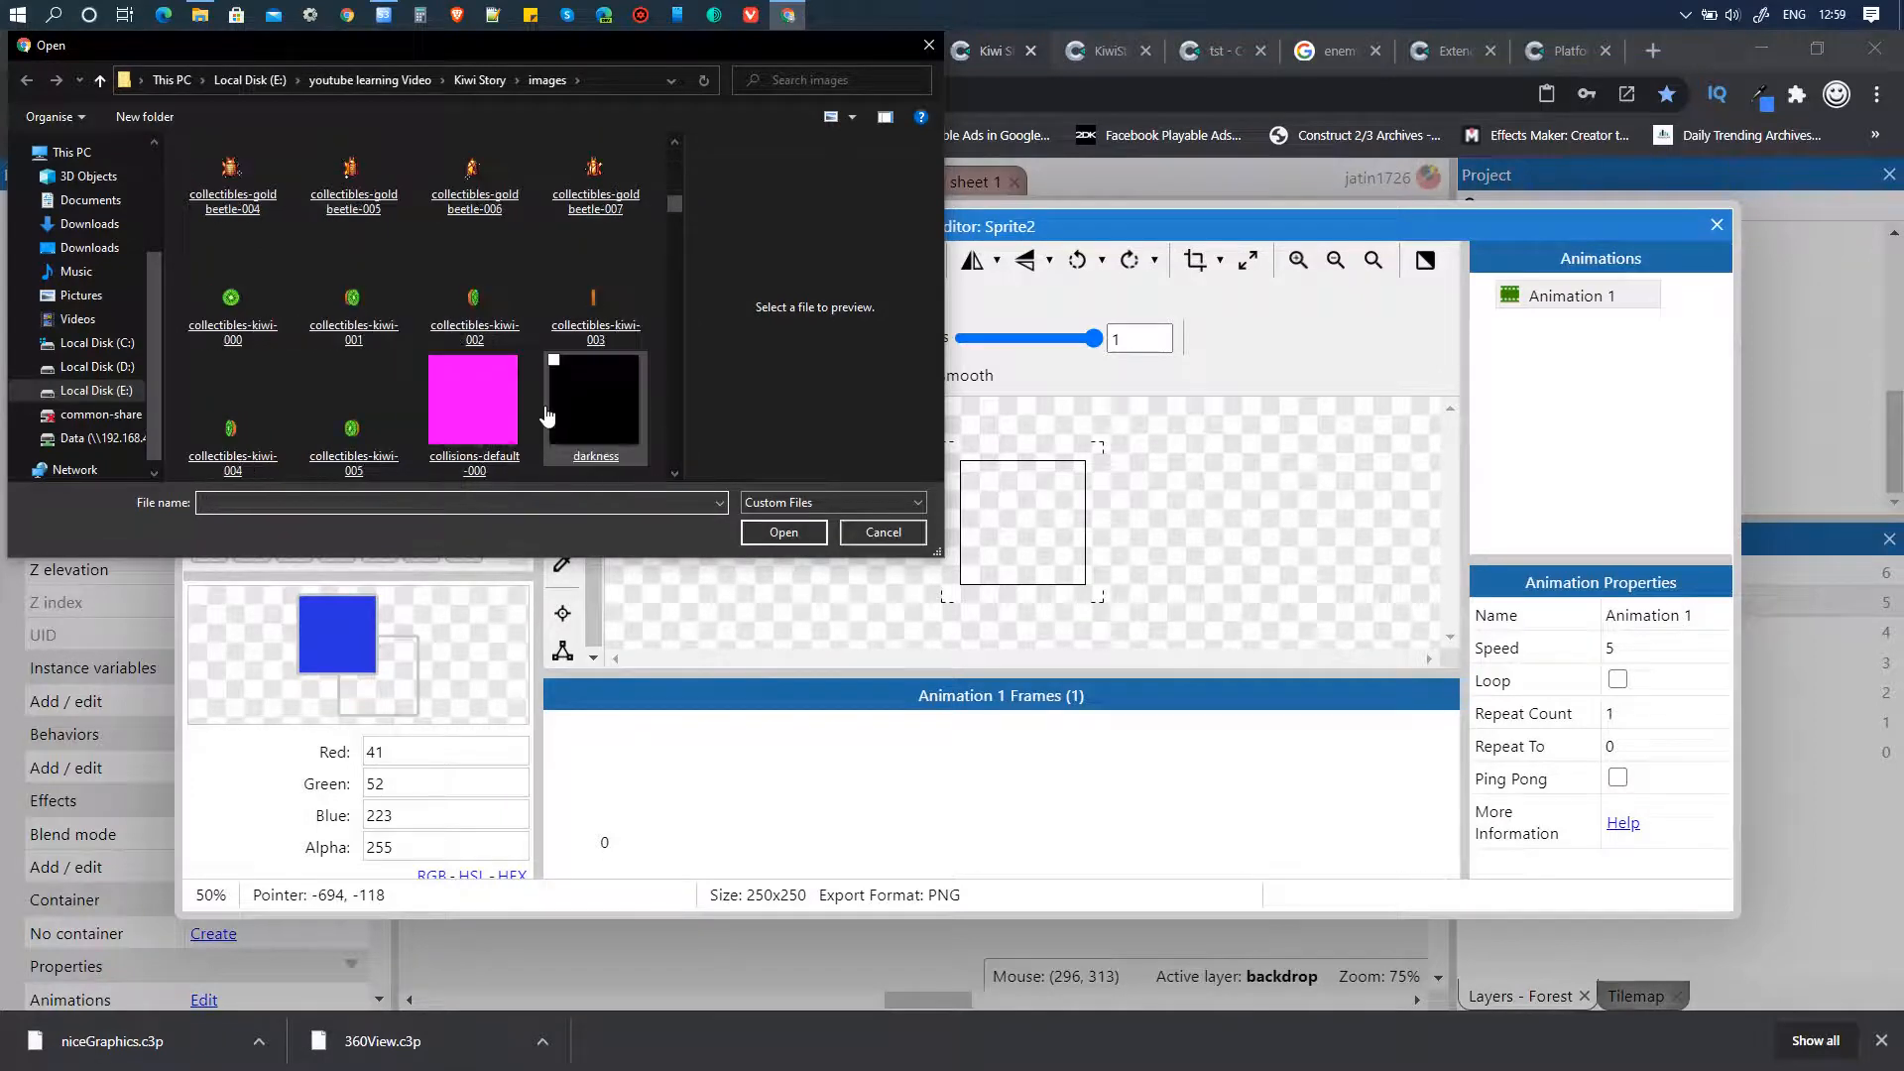
pyautogui.scroll(-5, 545, 415)
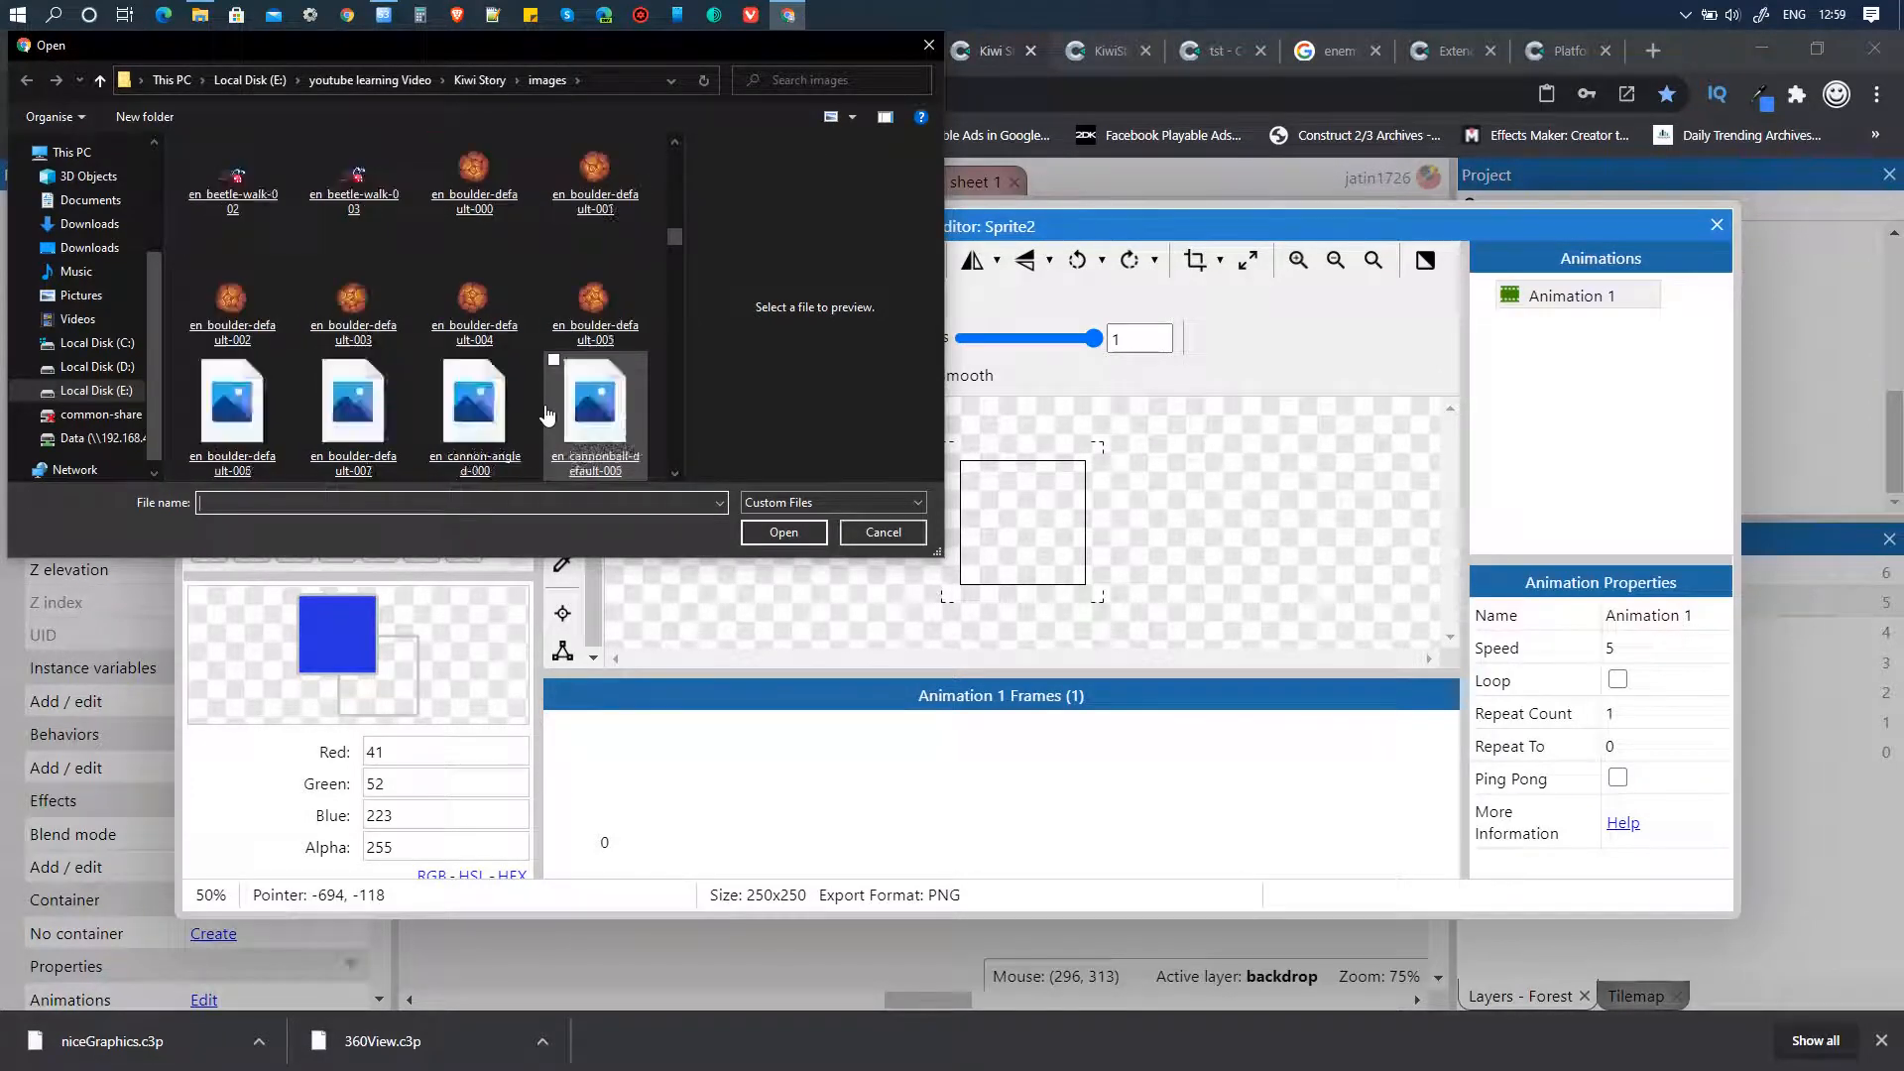
pyautogui.scroll(-5, 545, 414)
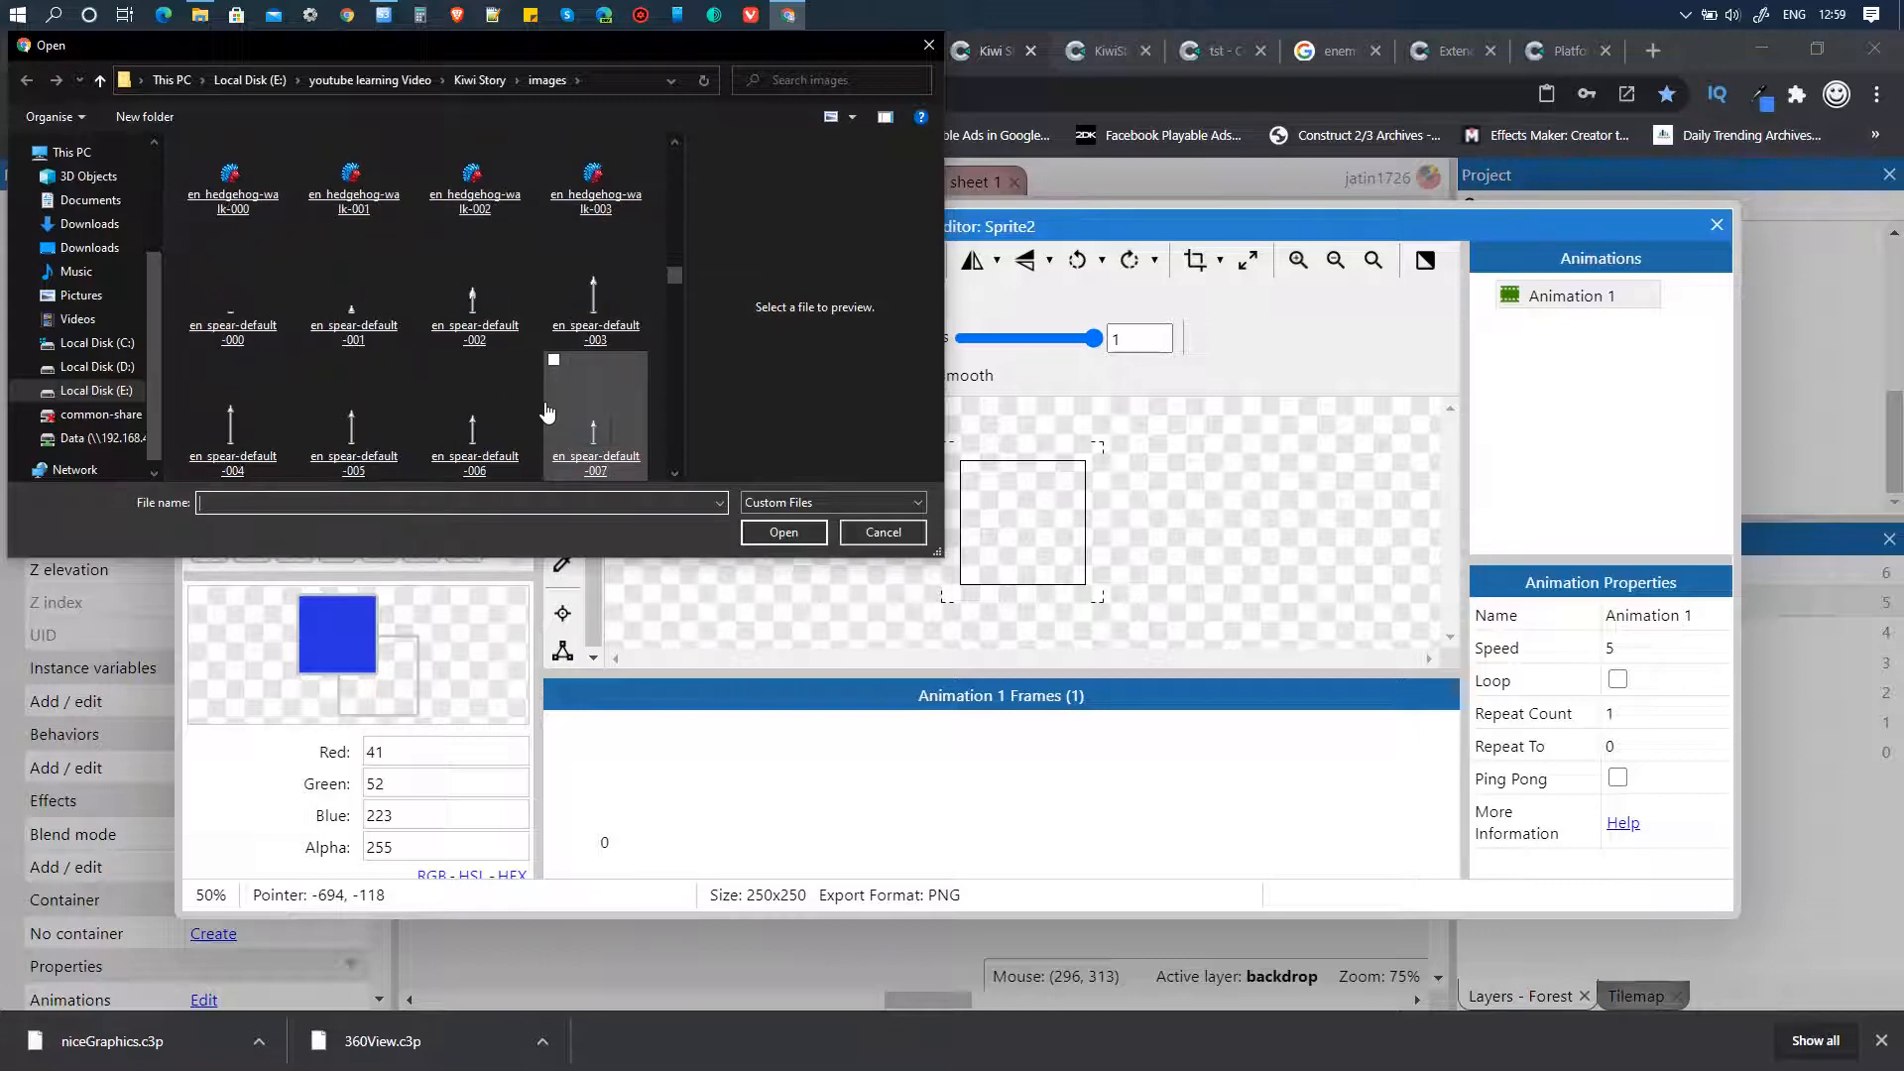
pyautogui.scroll(-3, 546, 415)
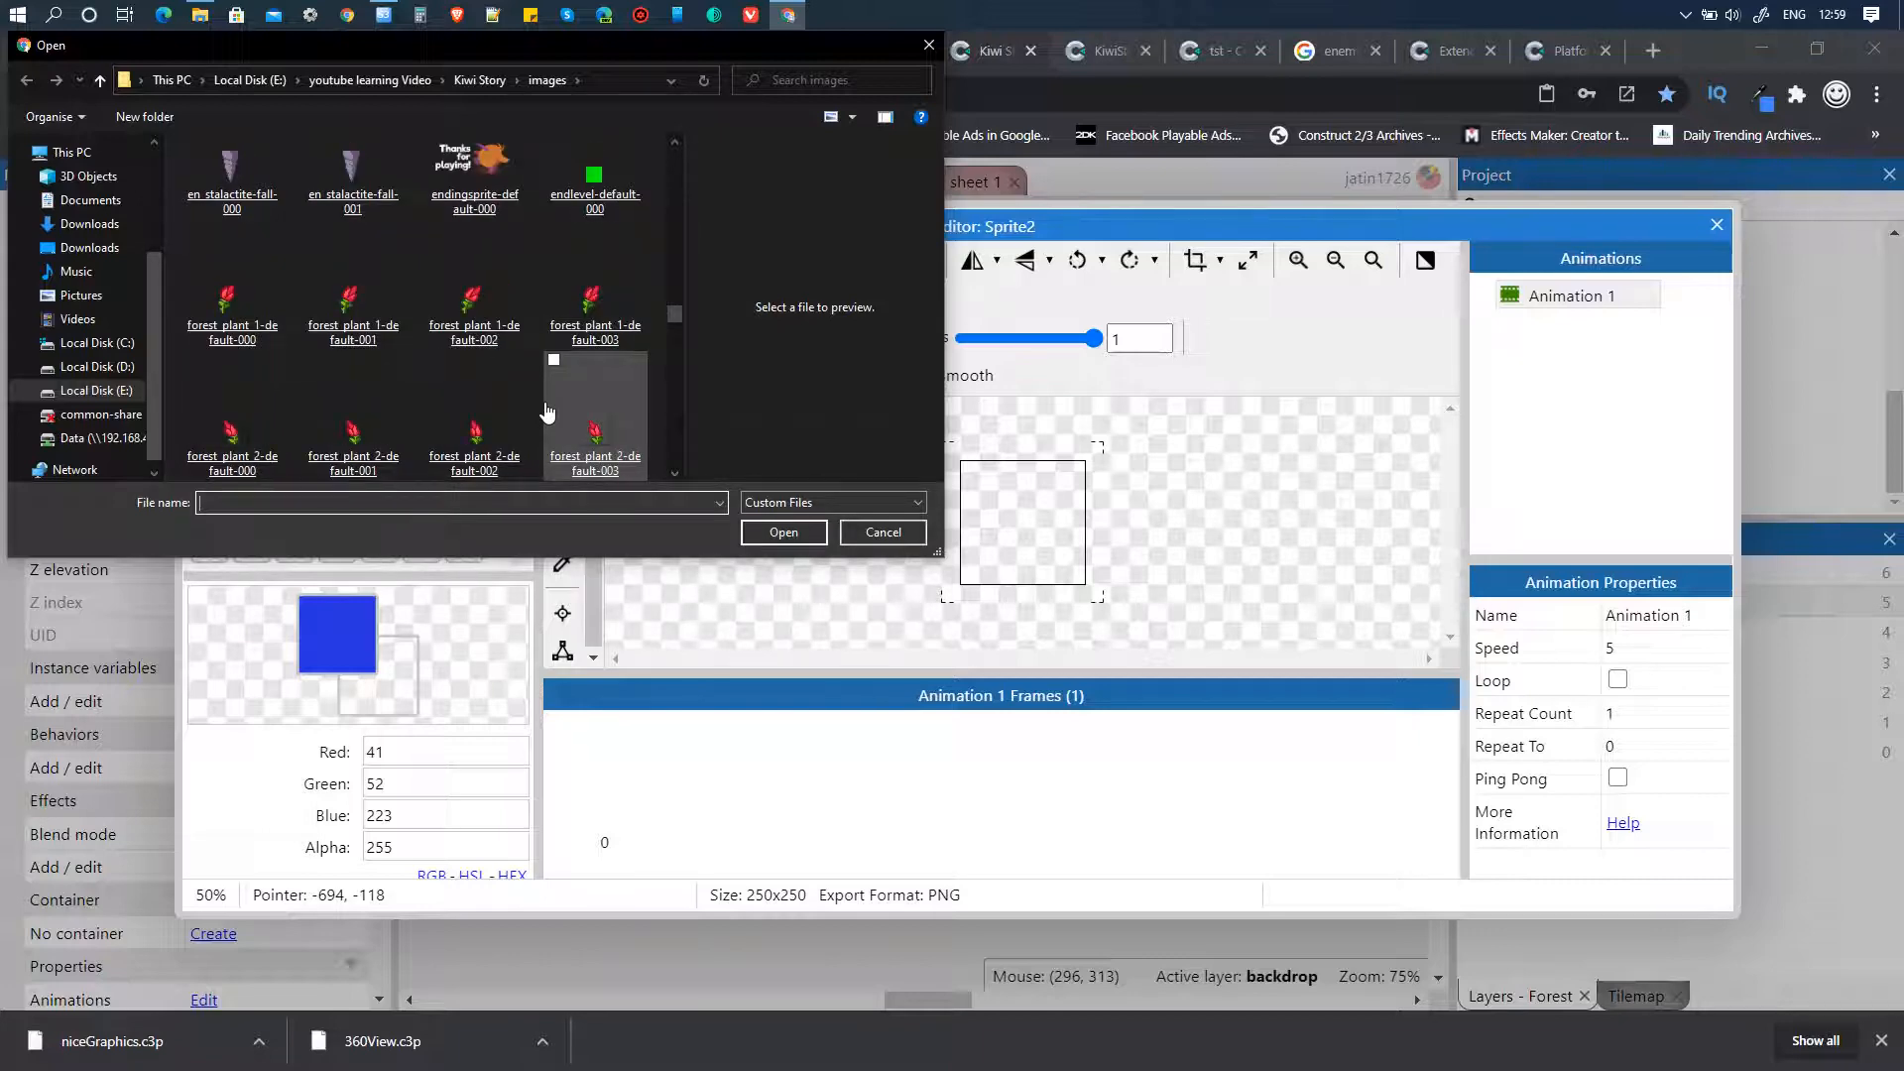
pyautogui.scroll(-1, 586, 397)
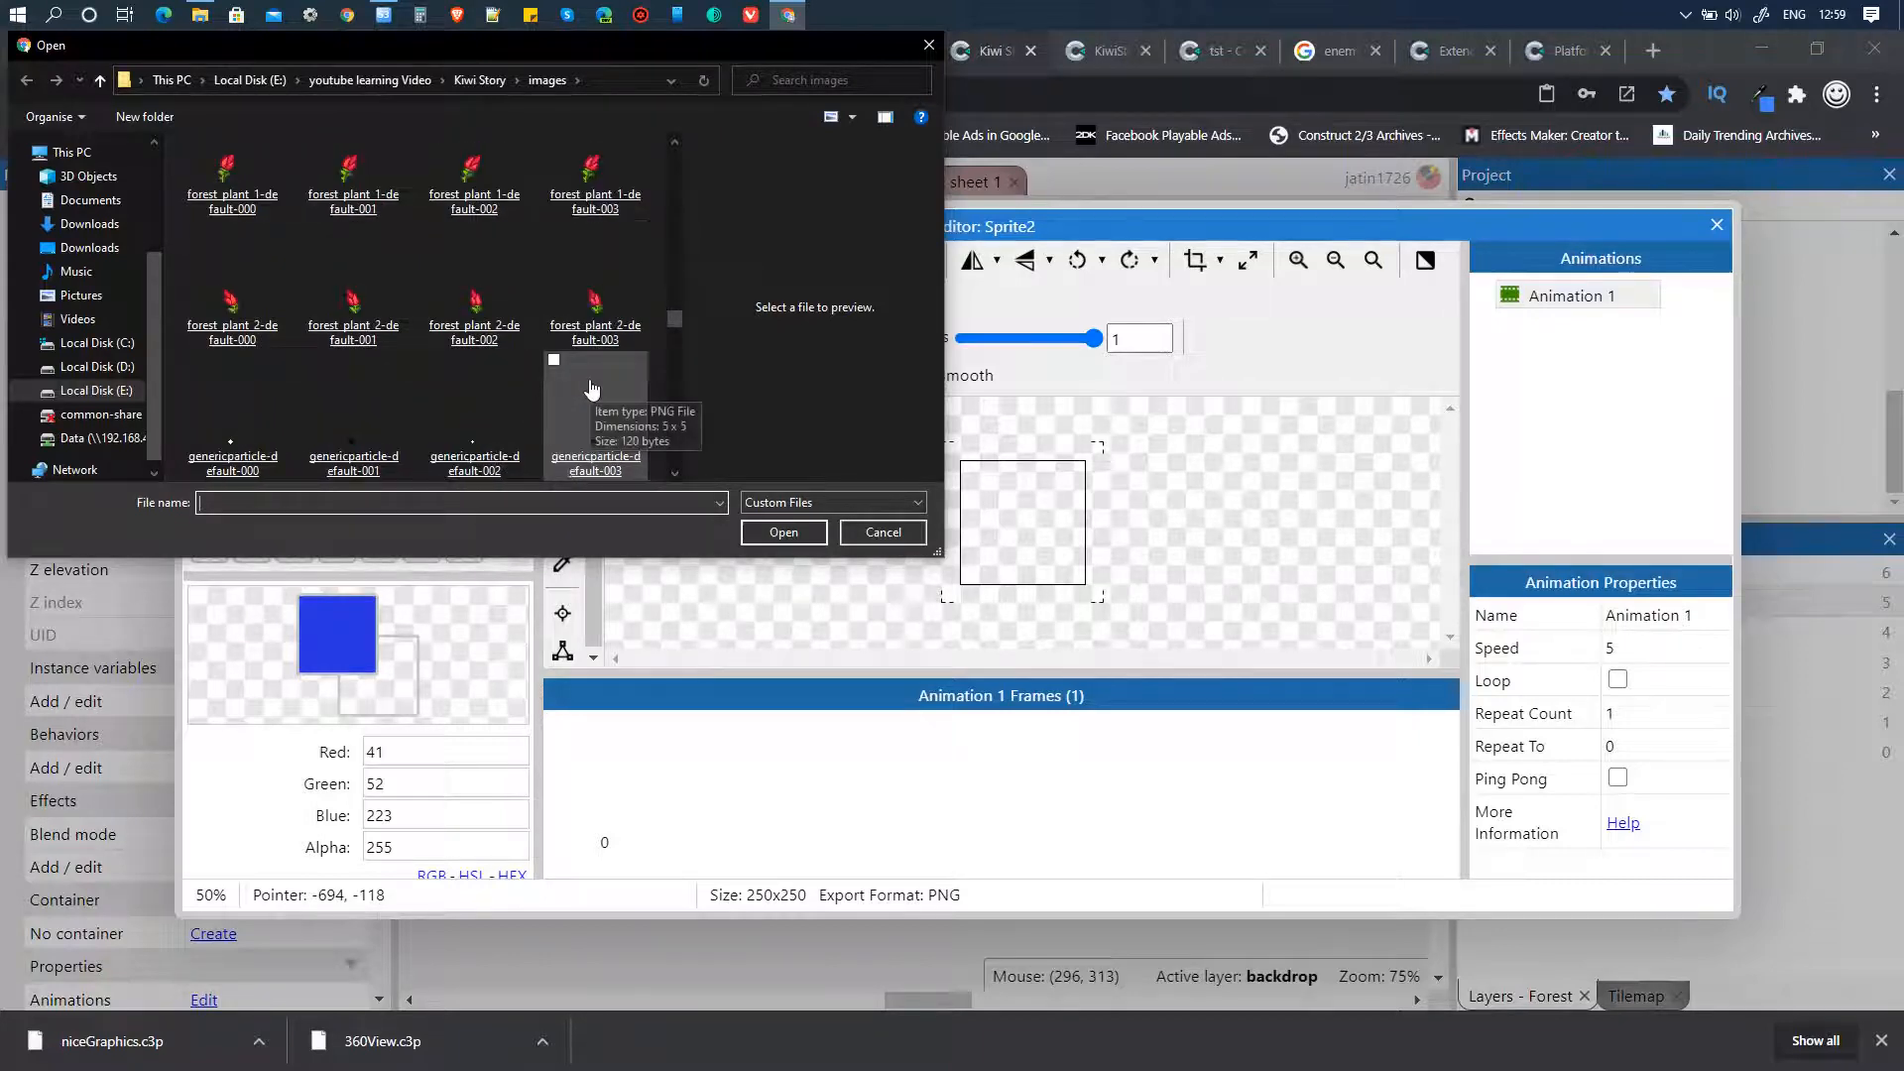
pyautogui.scroll(1, 592, 387)
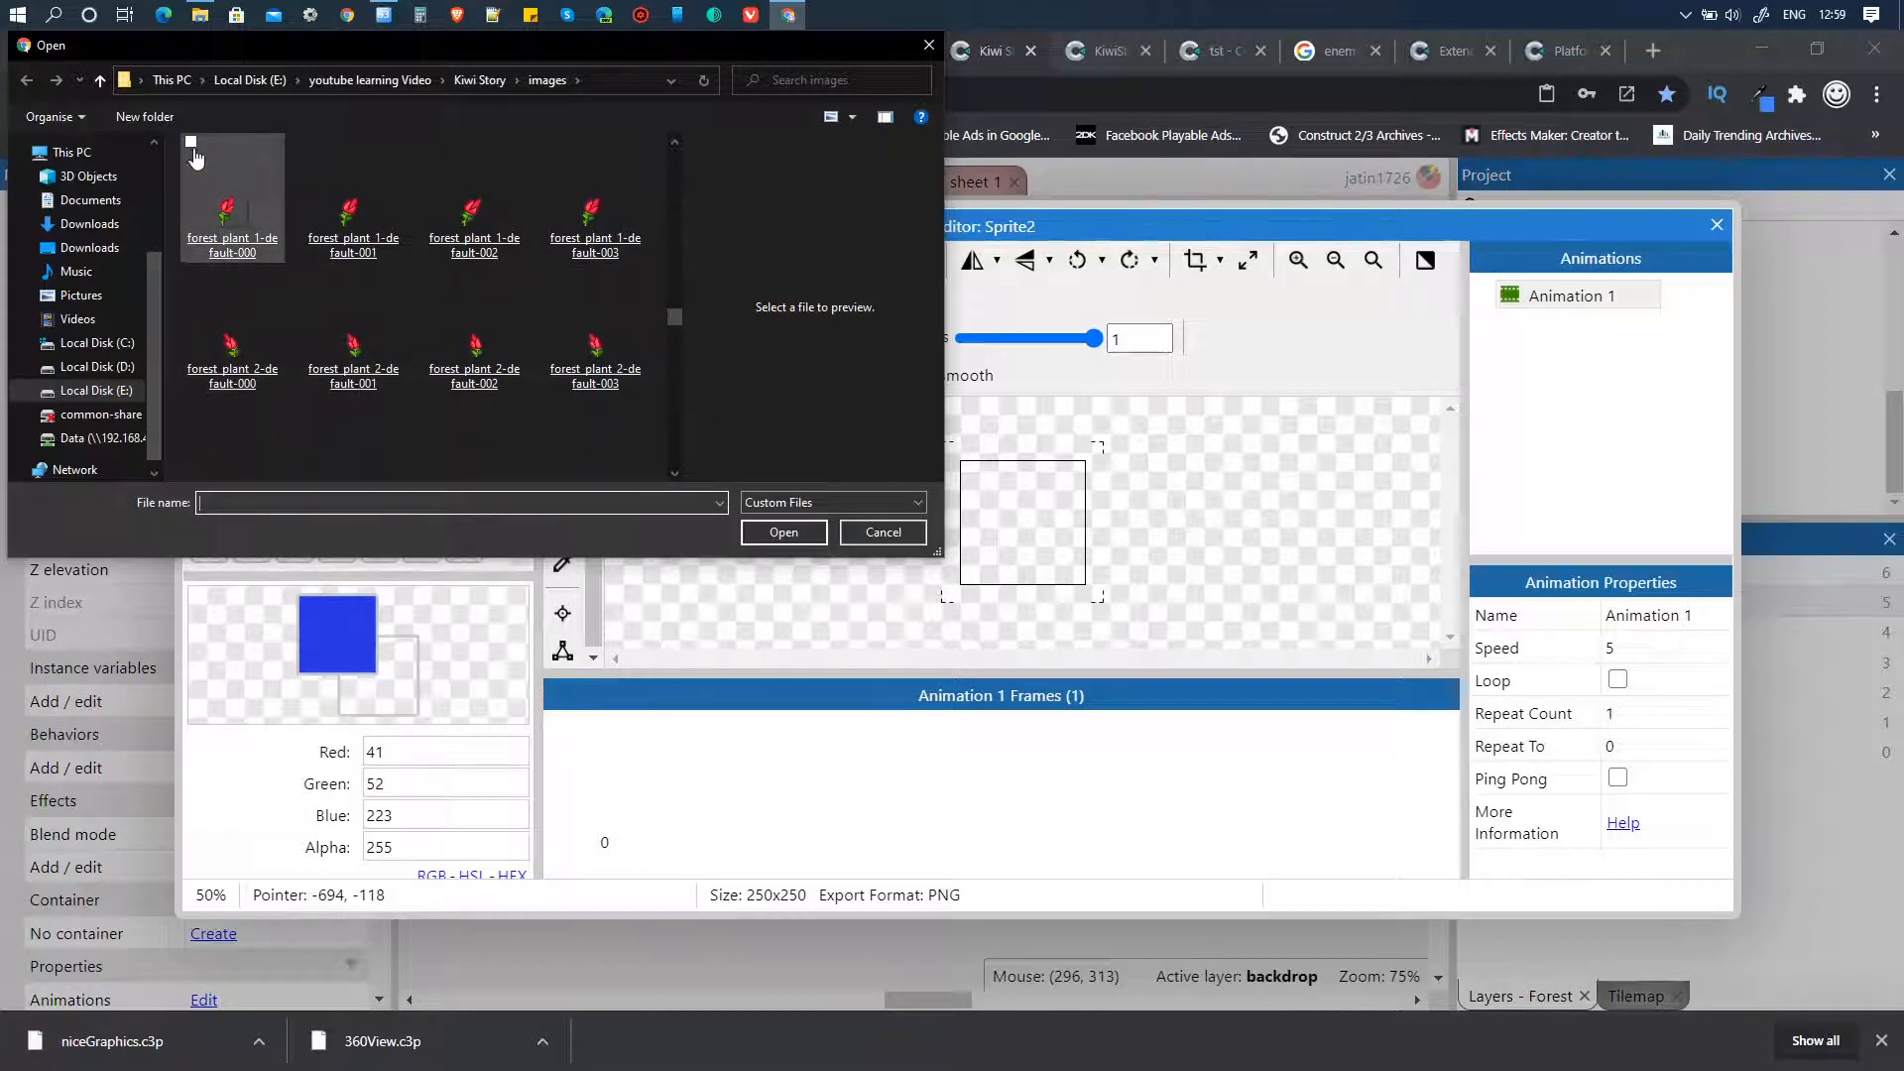
pyautogui.click(191, 145)
pyautogui.click(311, 142)
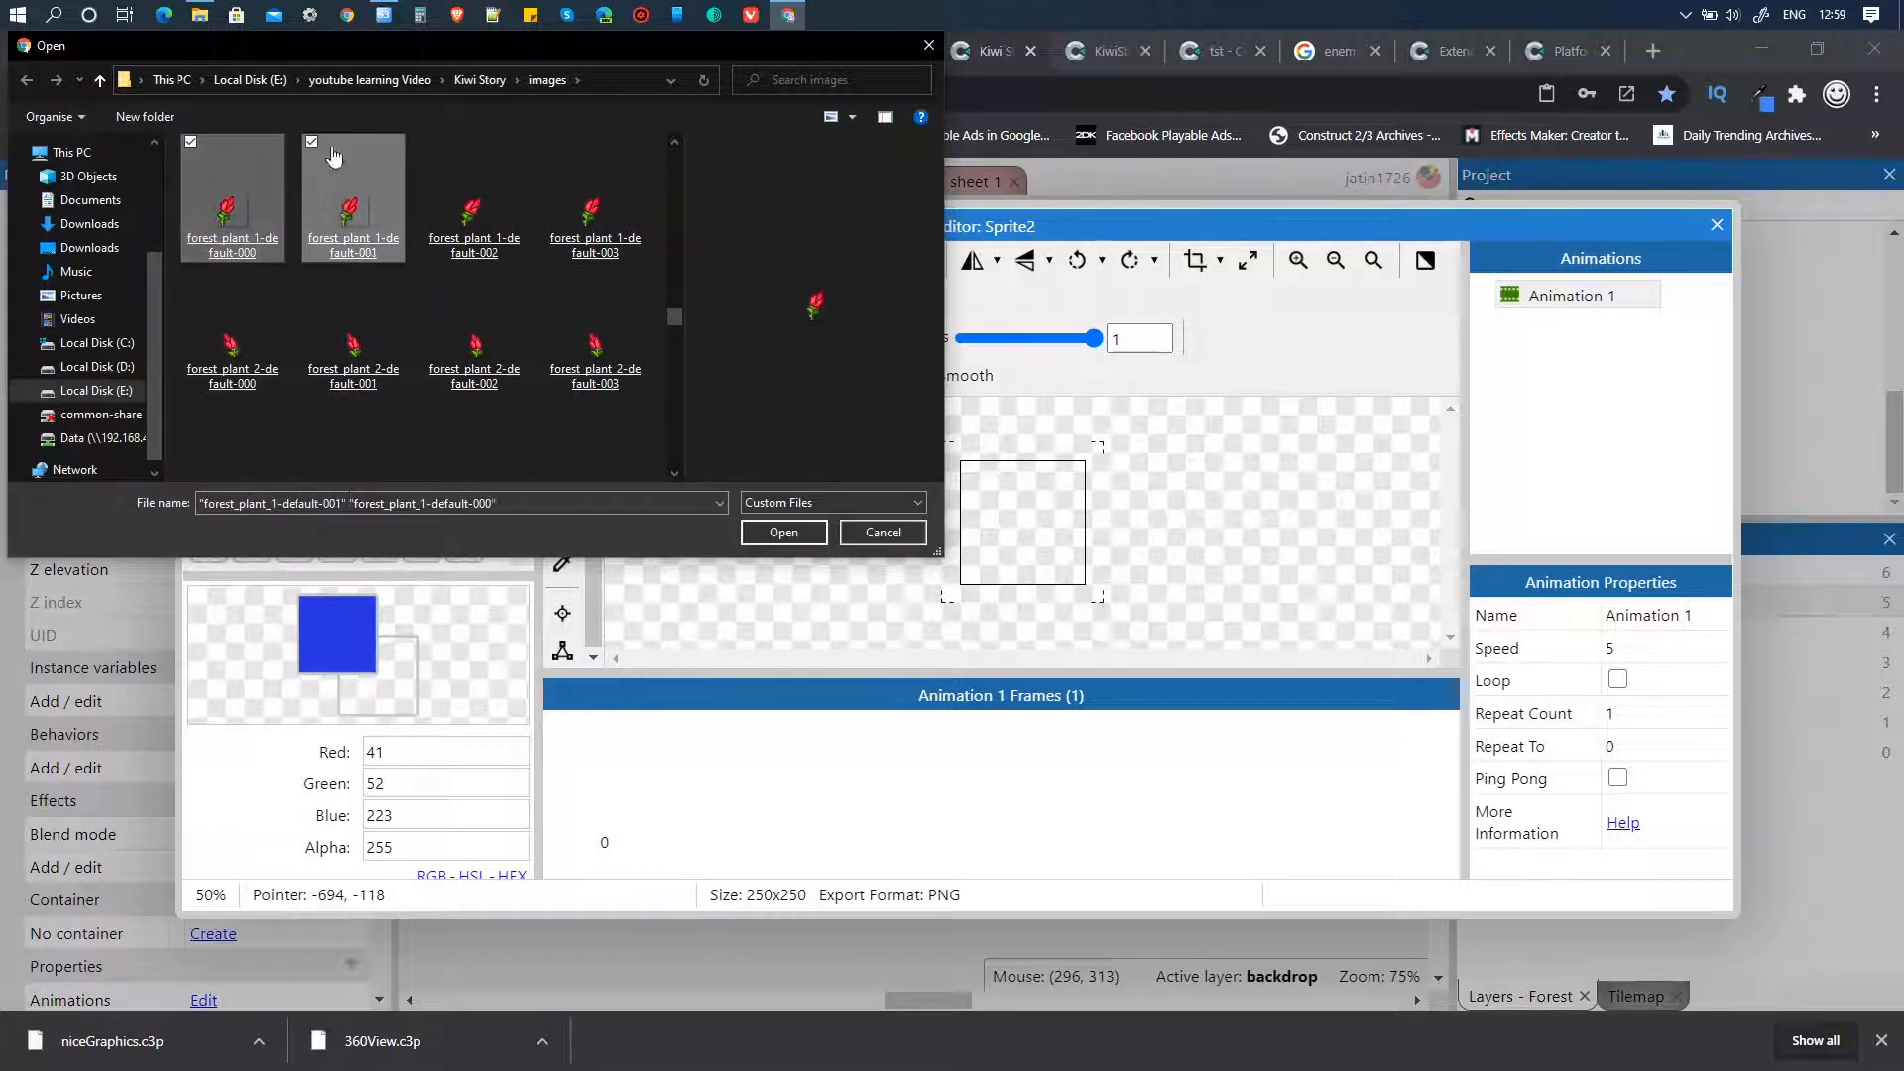
pyautogui.click(433, 145)
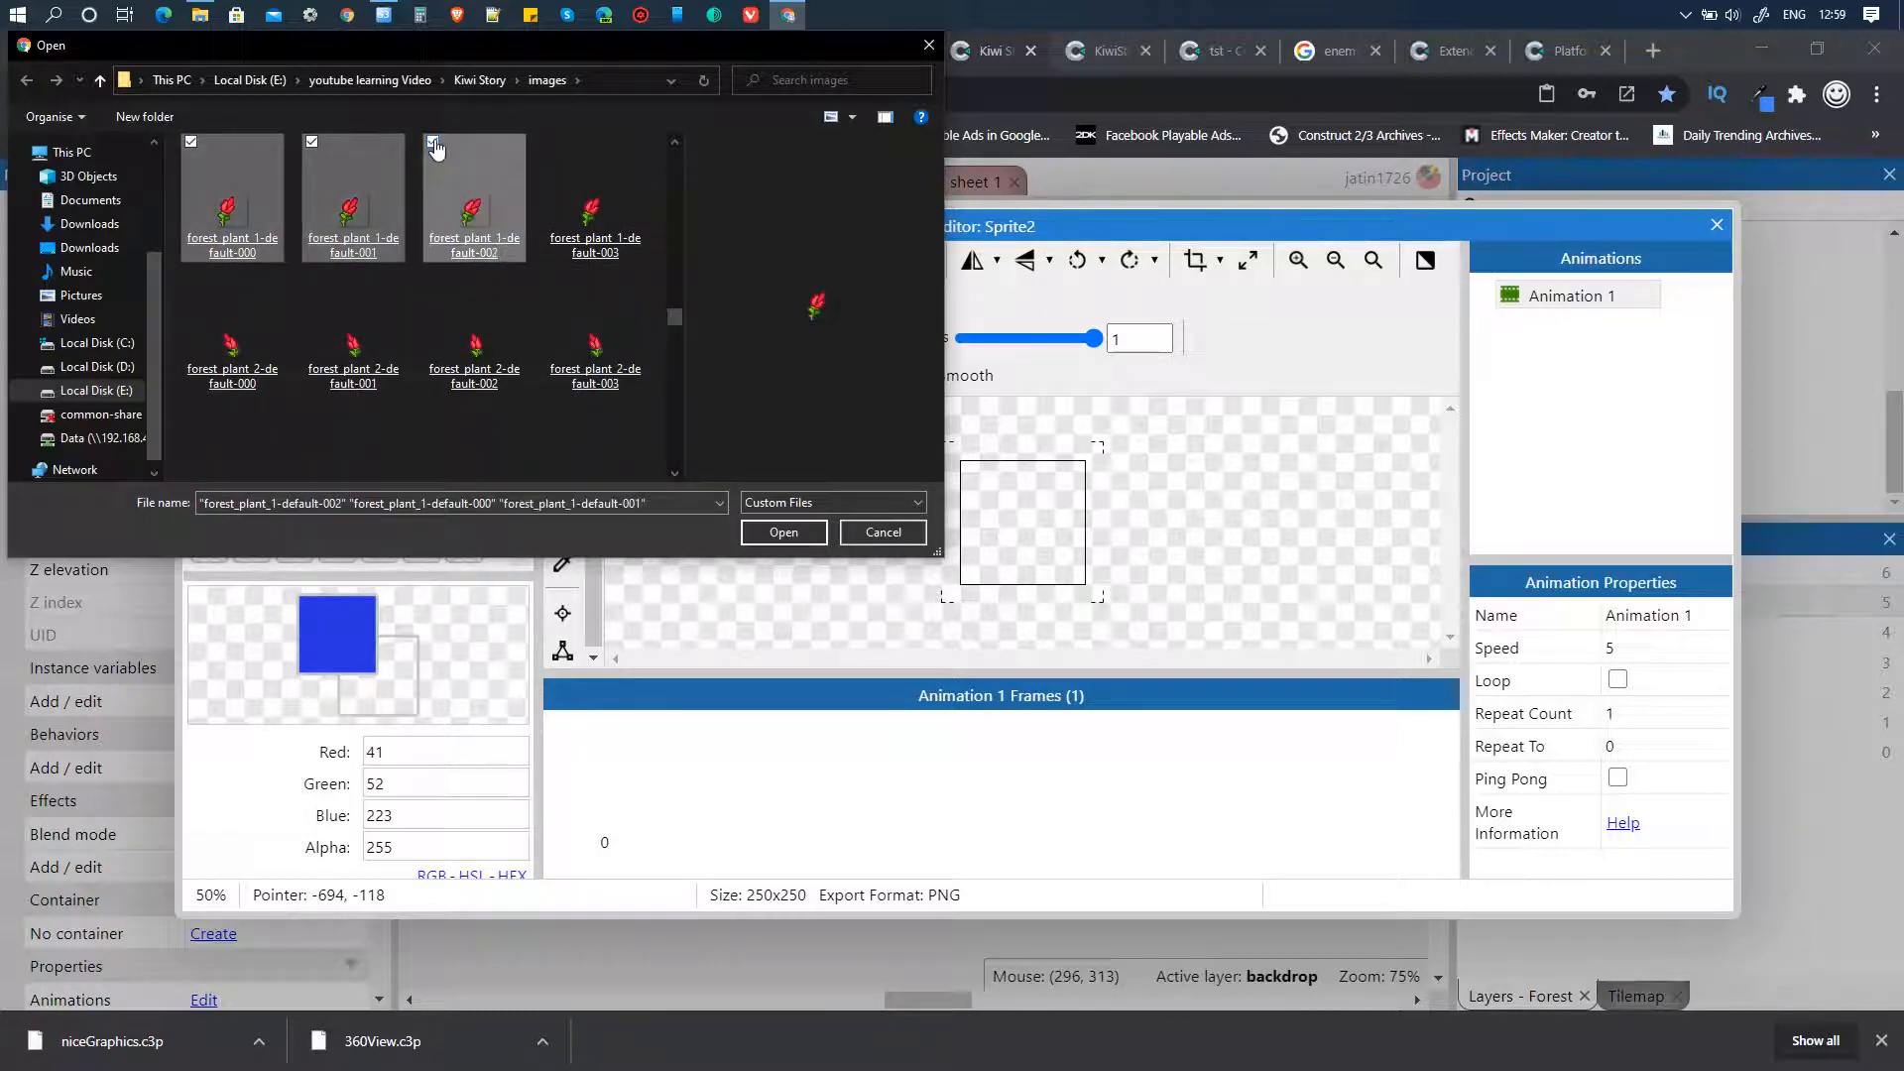
pyautogui.click(554, 146)
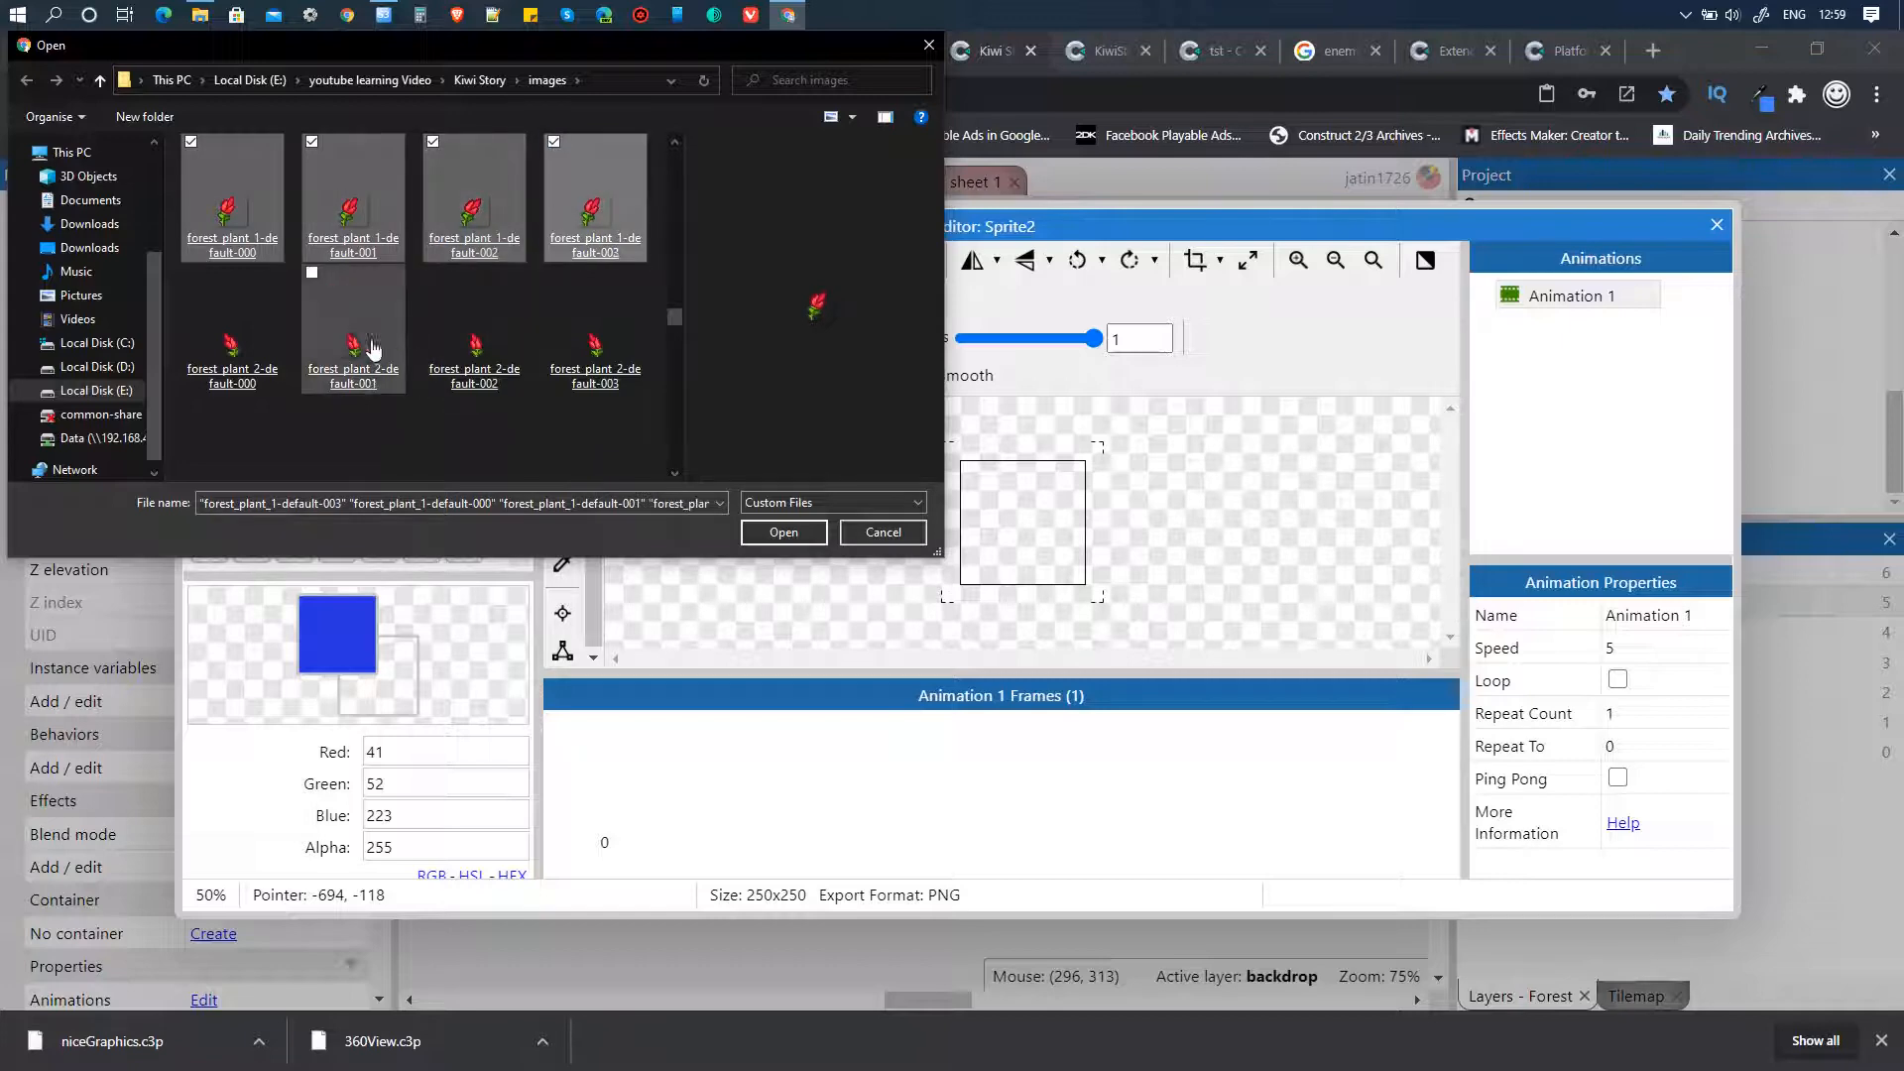
# - Add forest_plant_2-default-000 through 003 to the file selection and load all eight images as animation frames
pyautogui.click(192, 274)
pyautogui.click(312, 275)
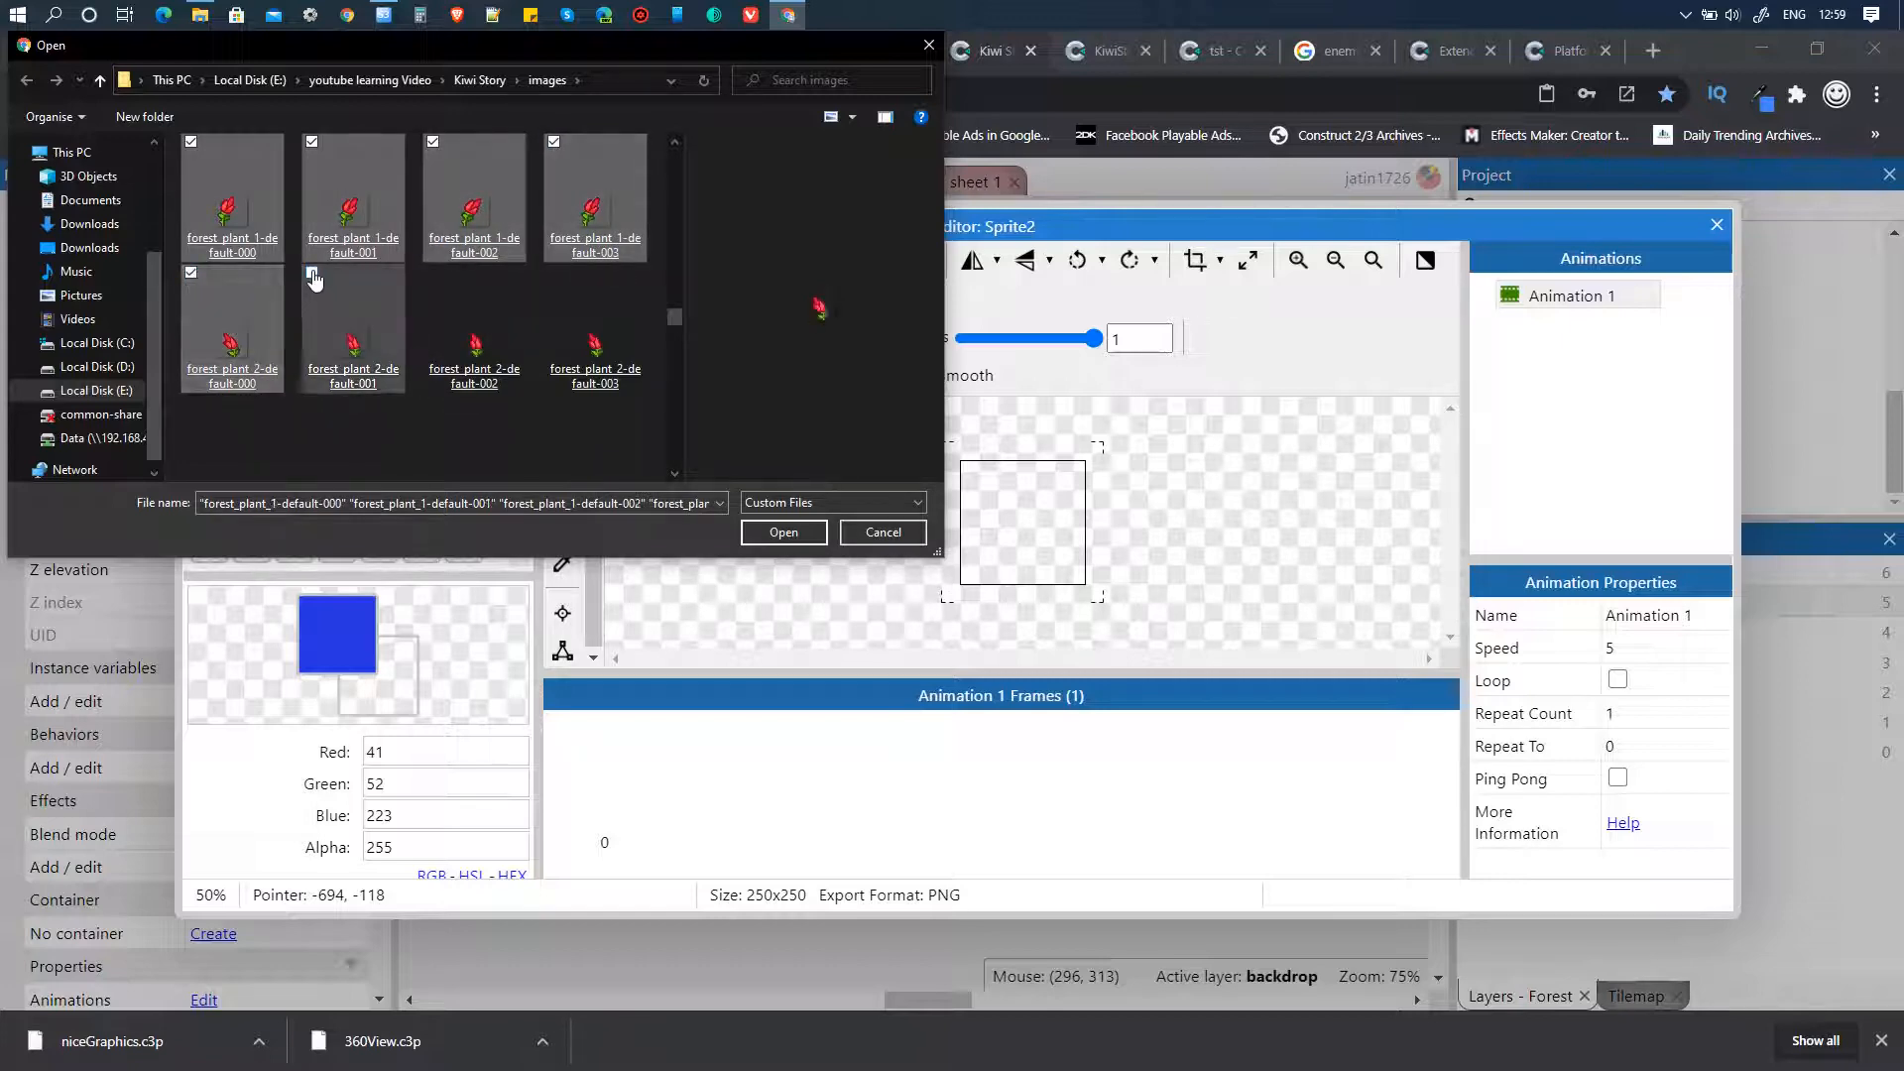
pyautogui.click(433, 275)
pyautogui.click(556, 277)
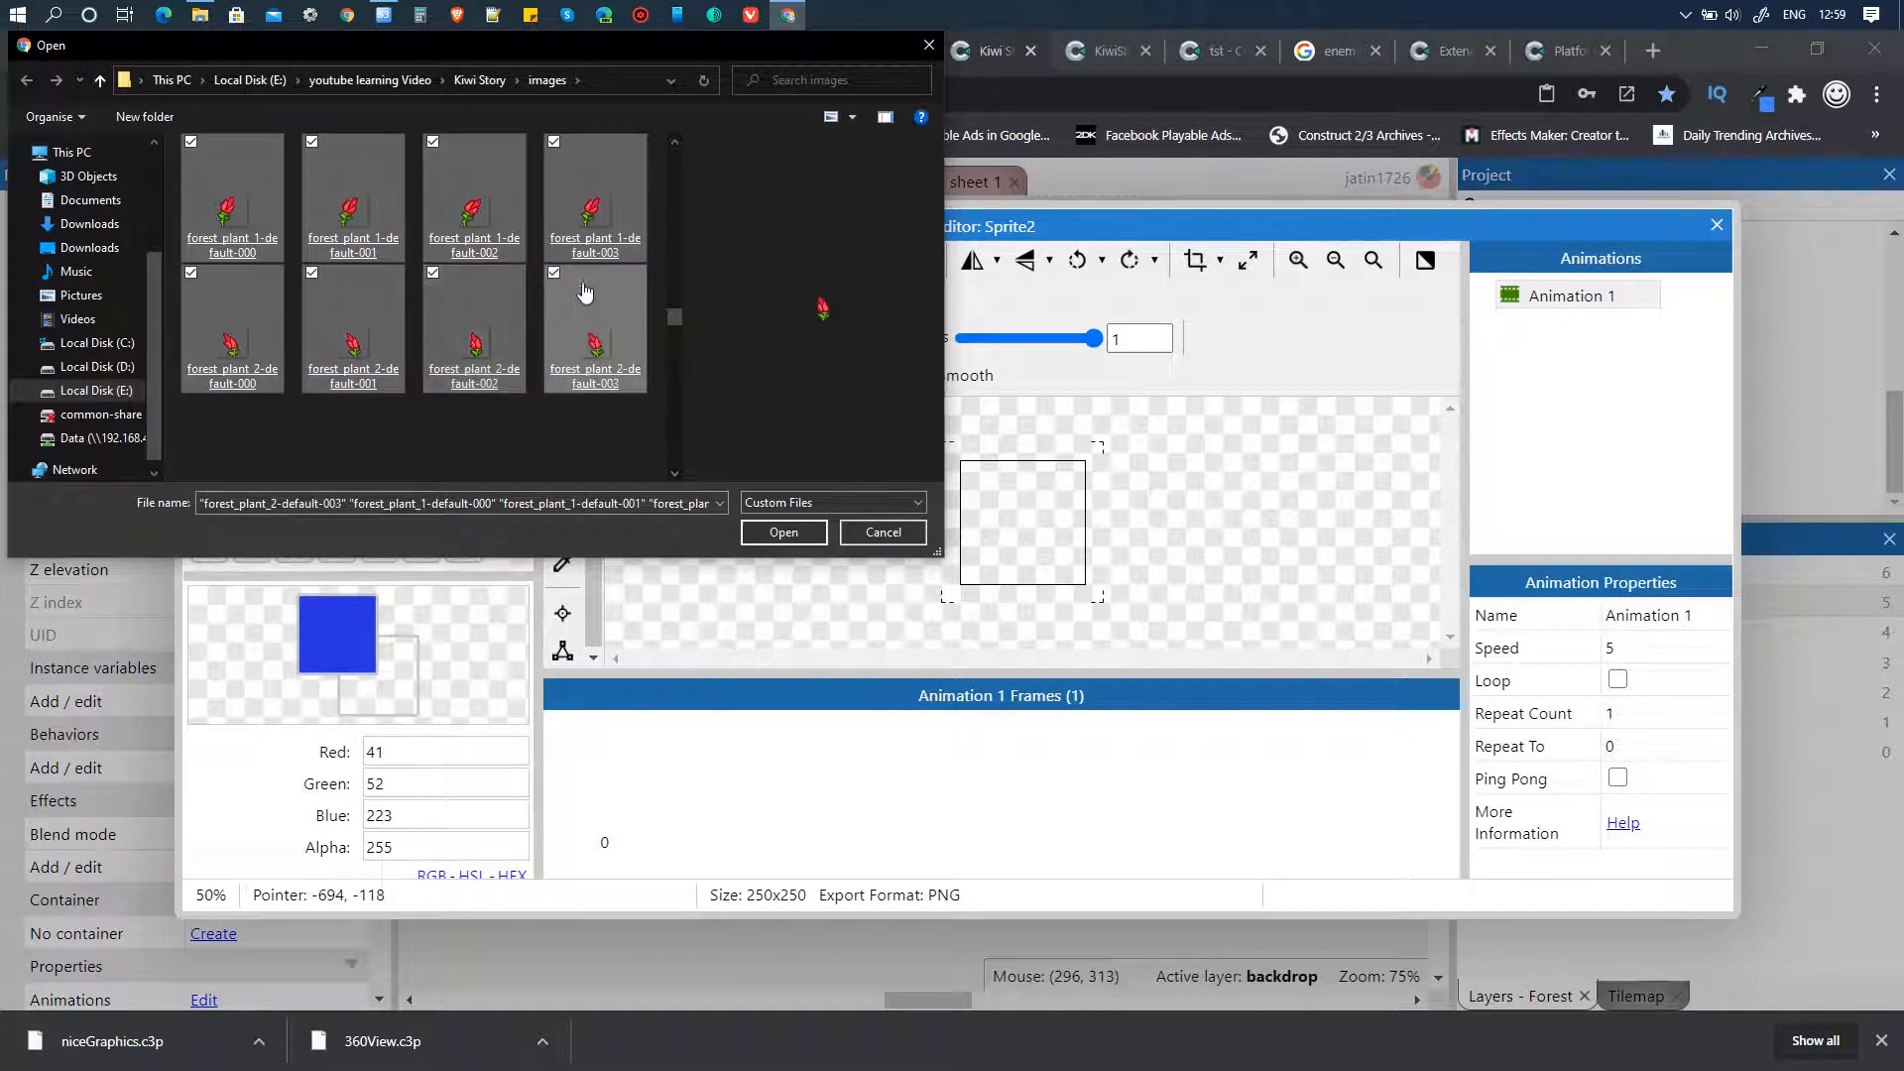
pyautogui.scroll(-3, 669, 356)
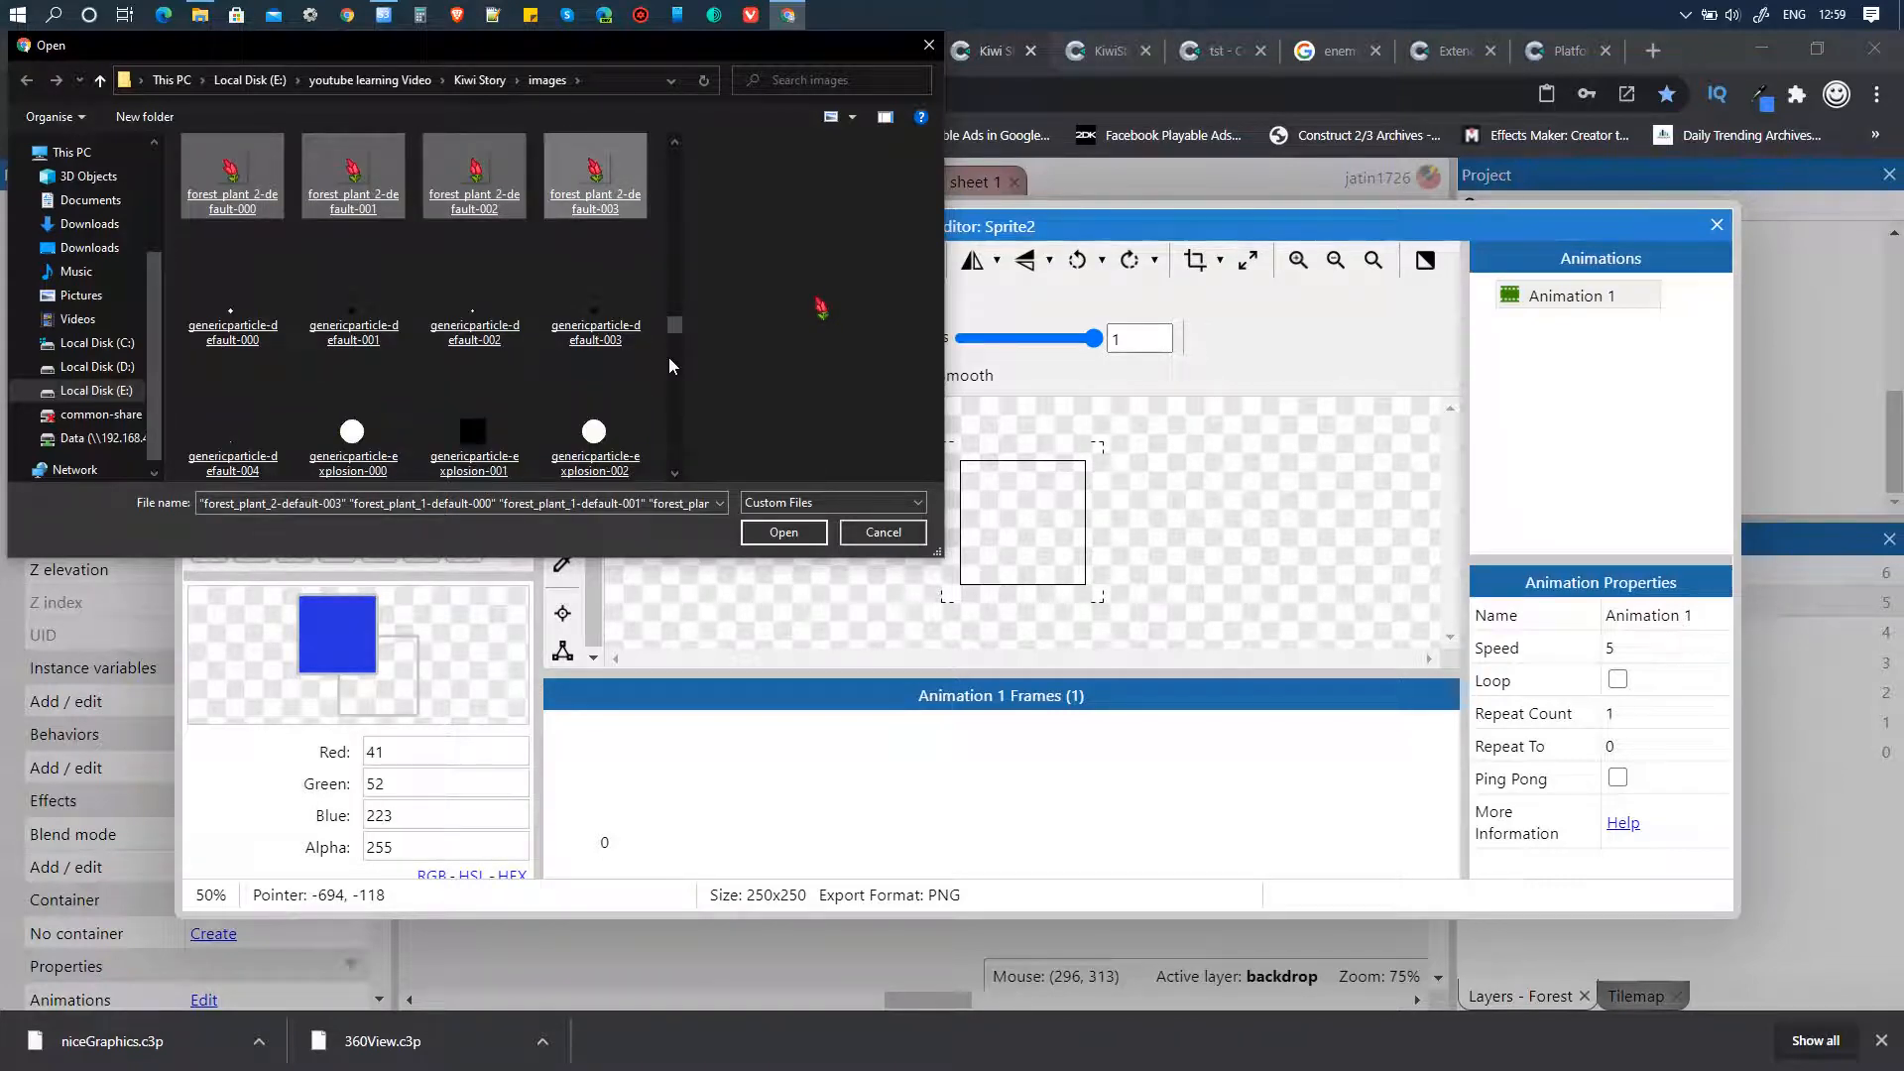
pyautogui.scroll(1, 670, 359)
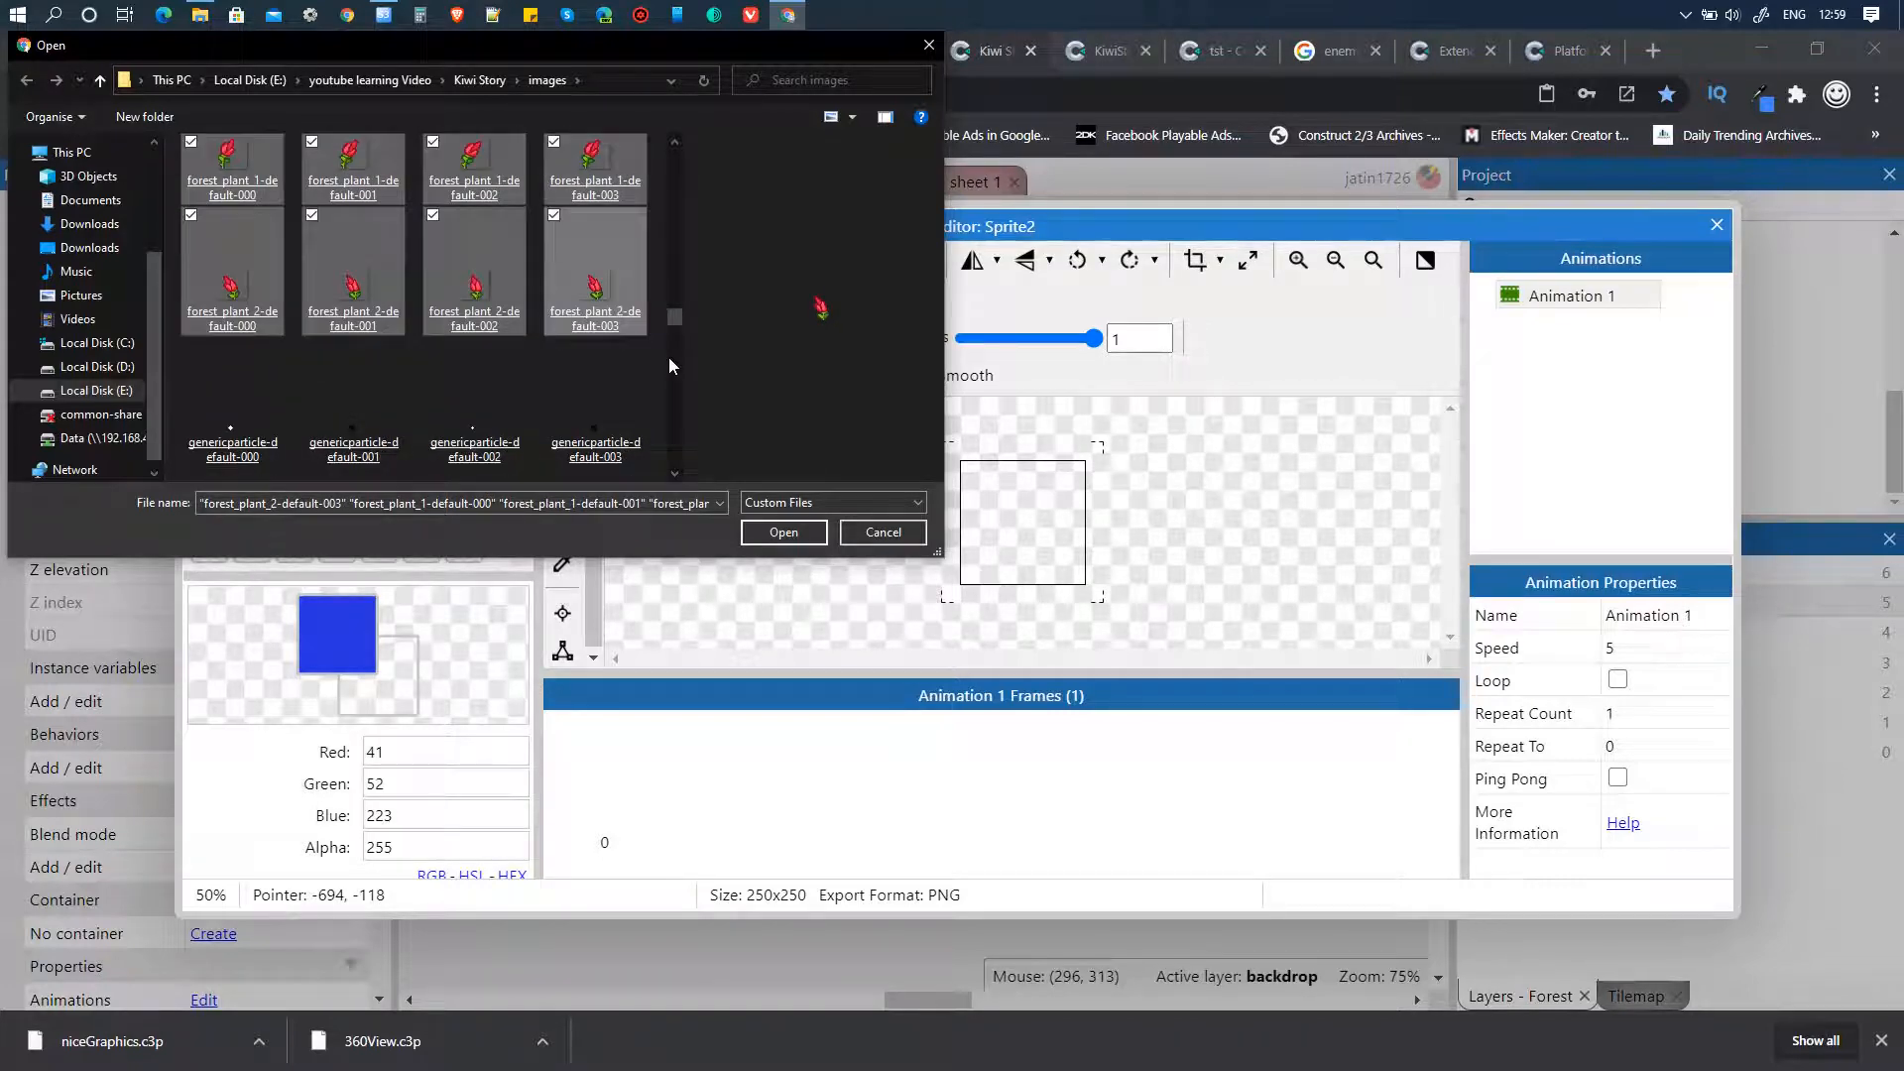
pyautogui.click(798, 535)
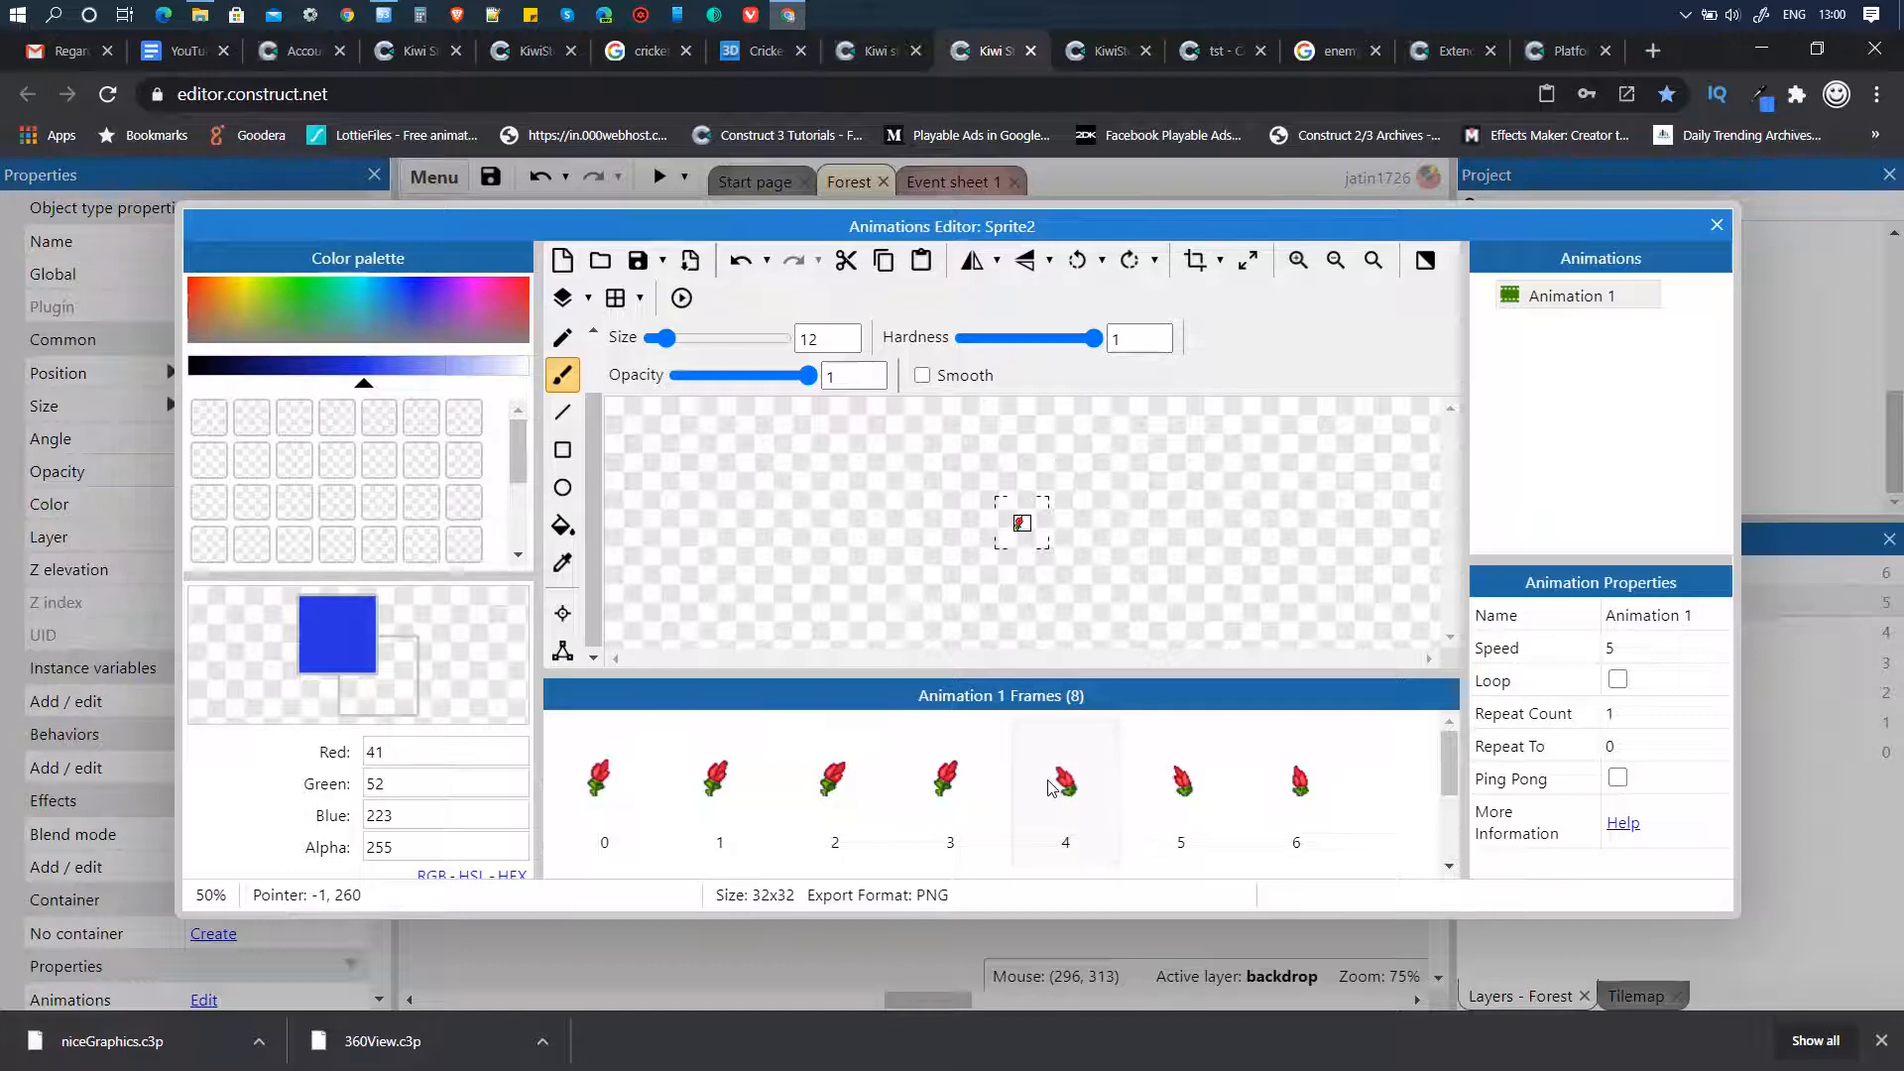
# - Look through the loaded plant frames and play a preview of Animation 1
pyautogui.scroll(-1, 1051, 789)
pyautogui.scroll(1, 1052, 788)
pyautogui.scroll(-1, 1052, 788)
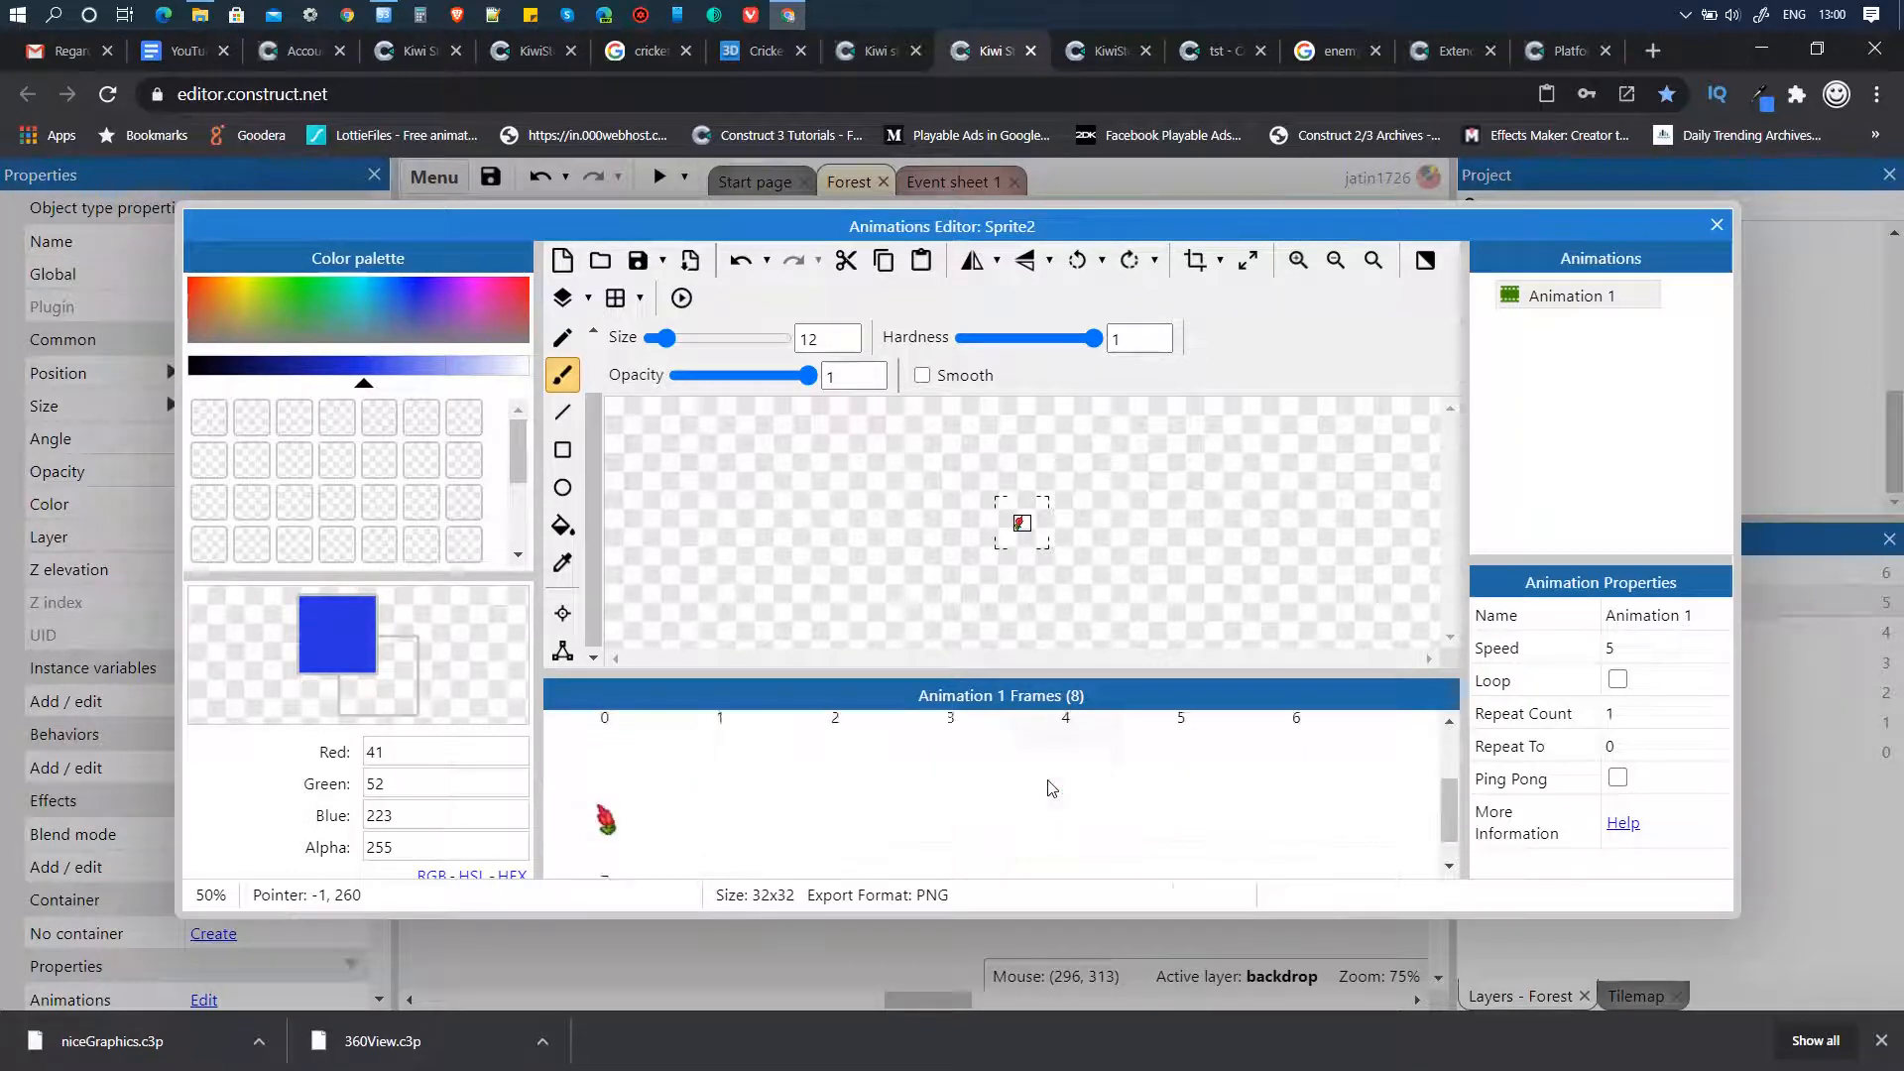
pyautogui.scroll(1, 1242, 731)
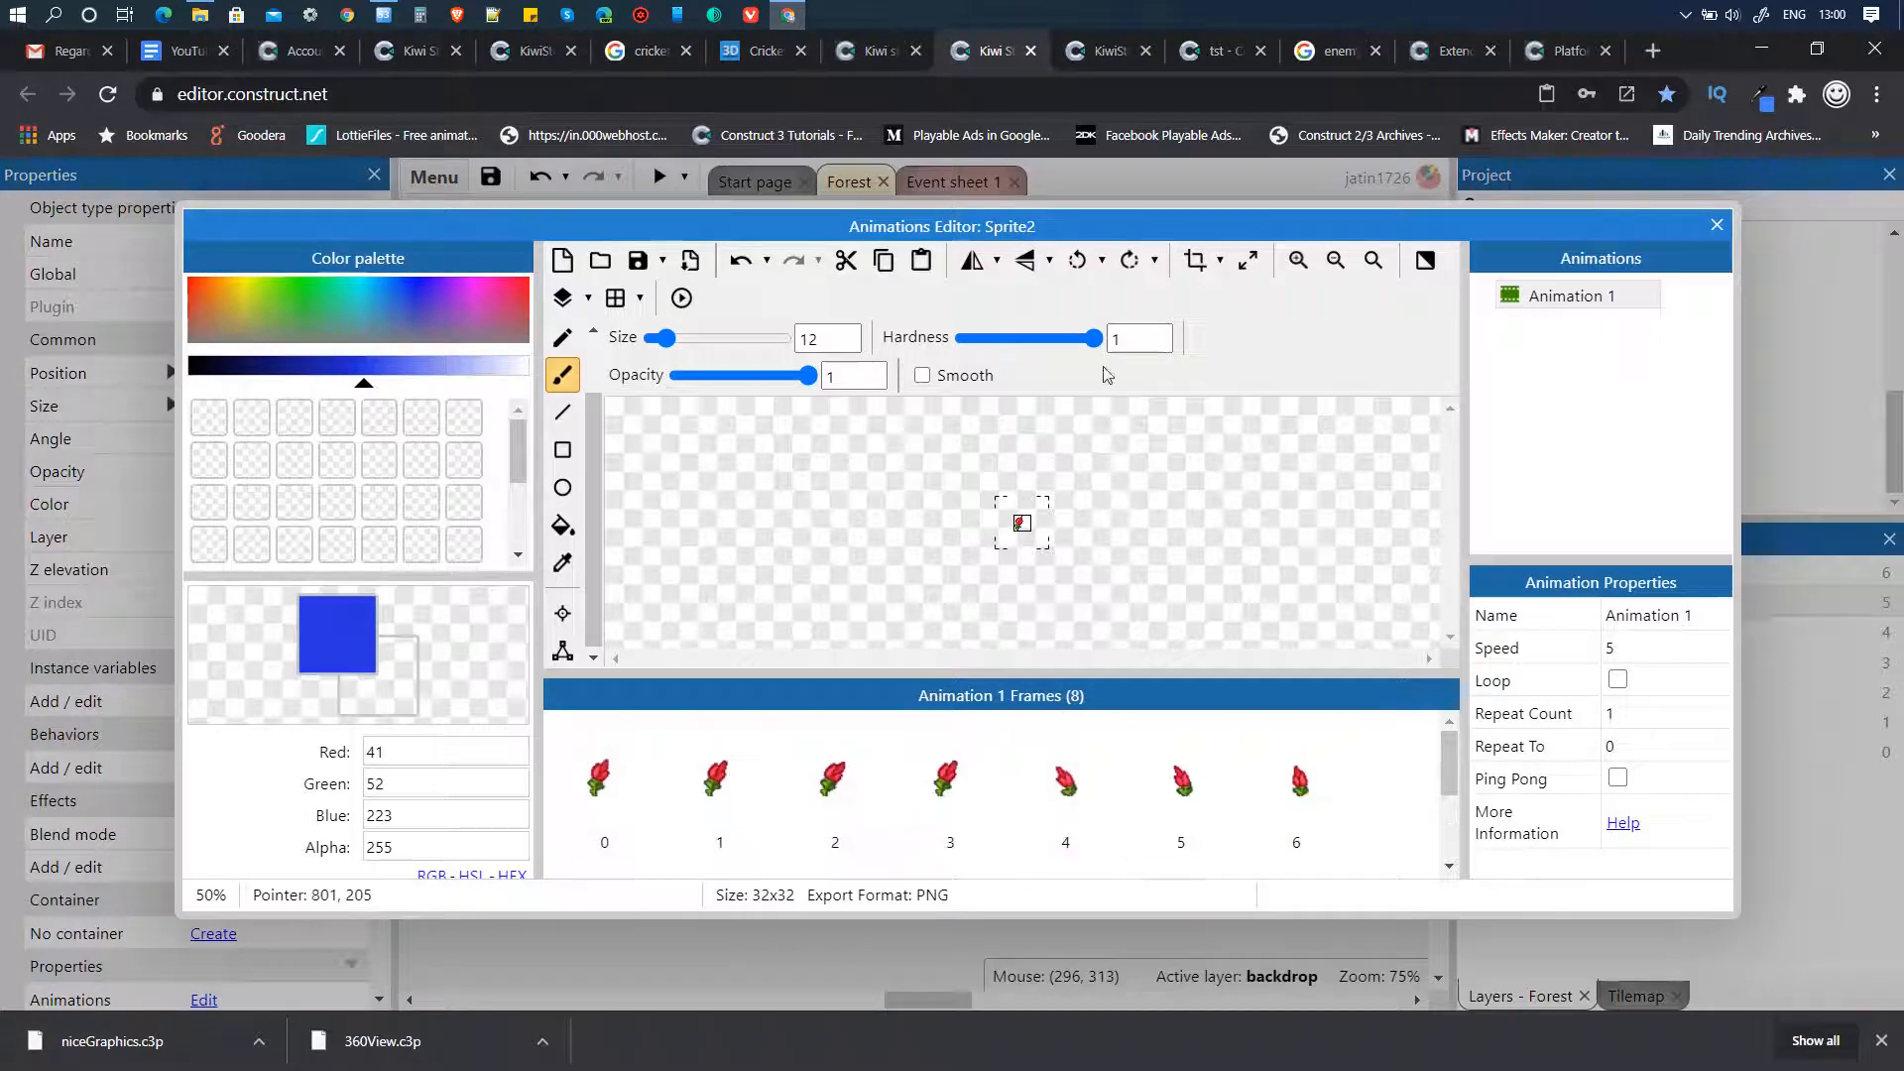
pyautogui.click(681, 298)
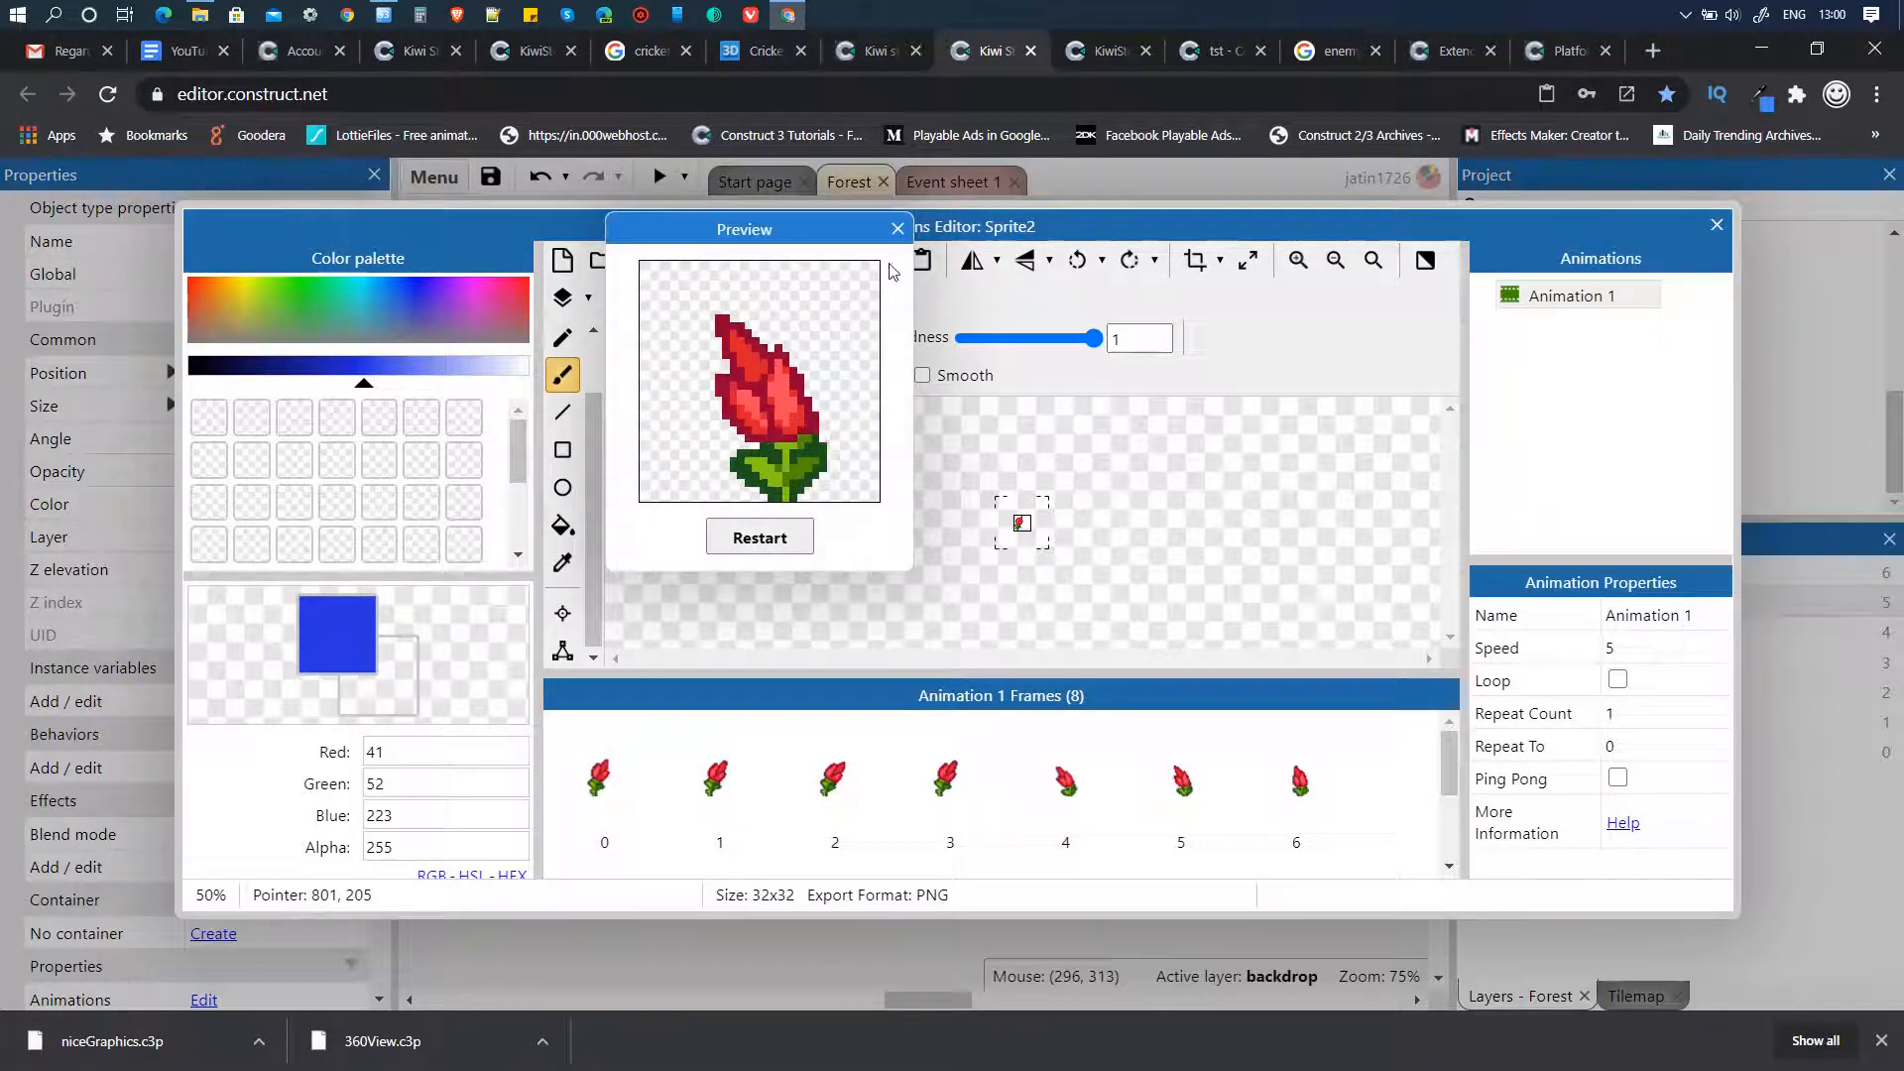
pyautogui.click(898, 230)
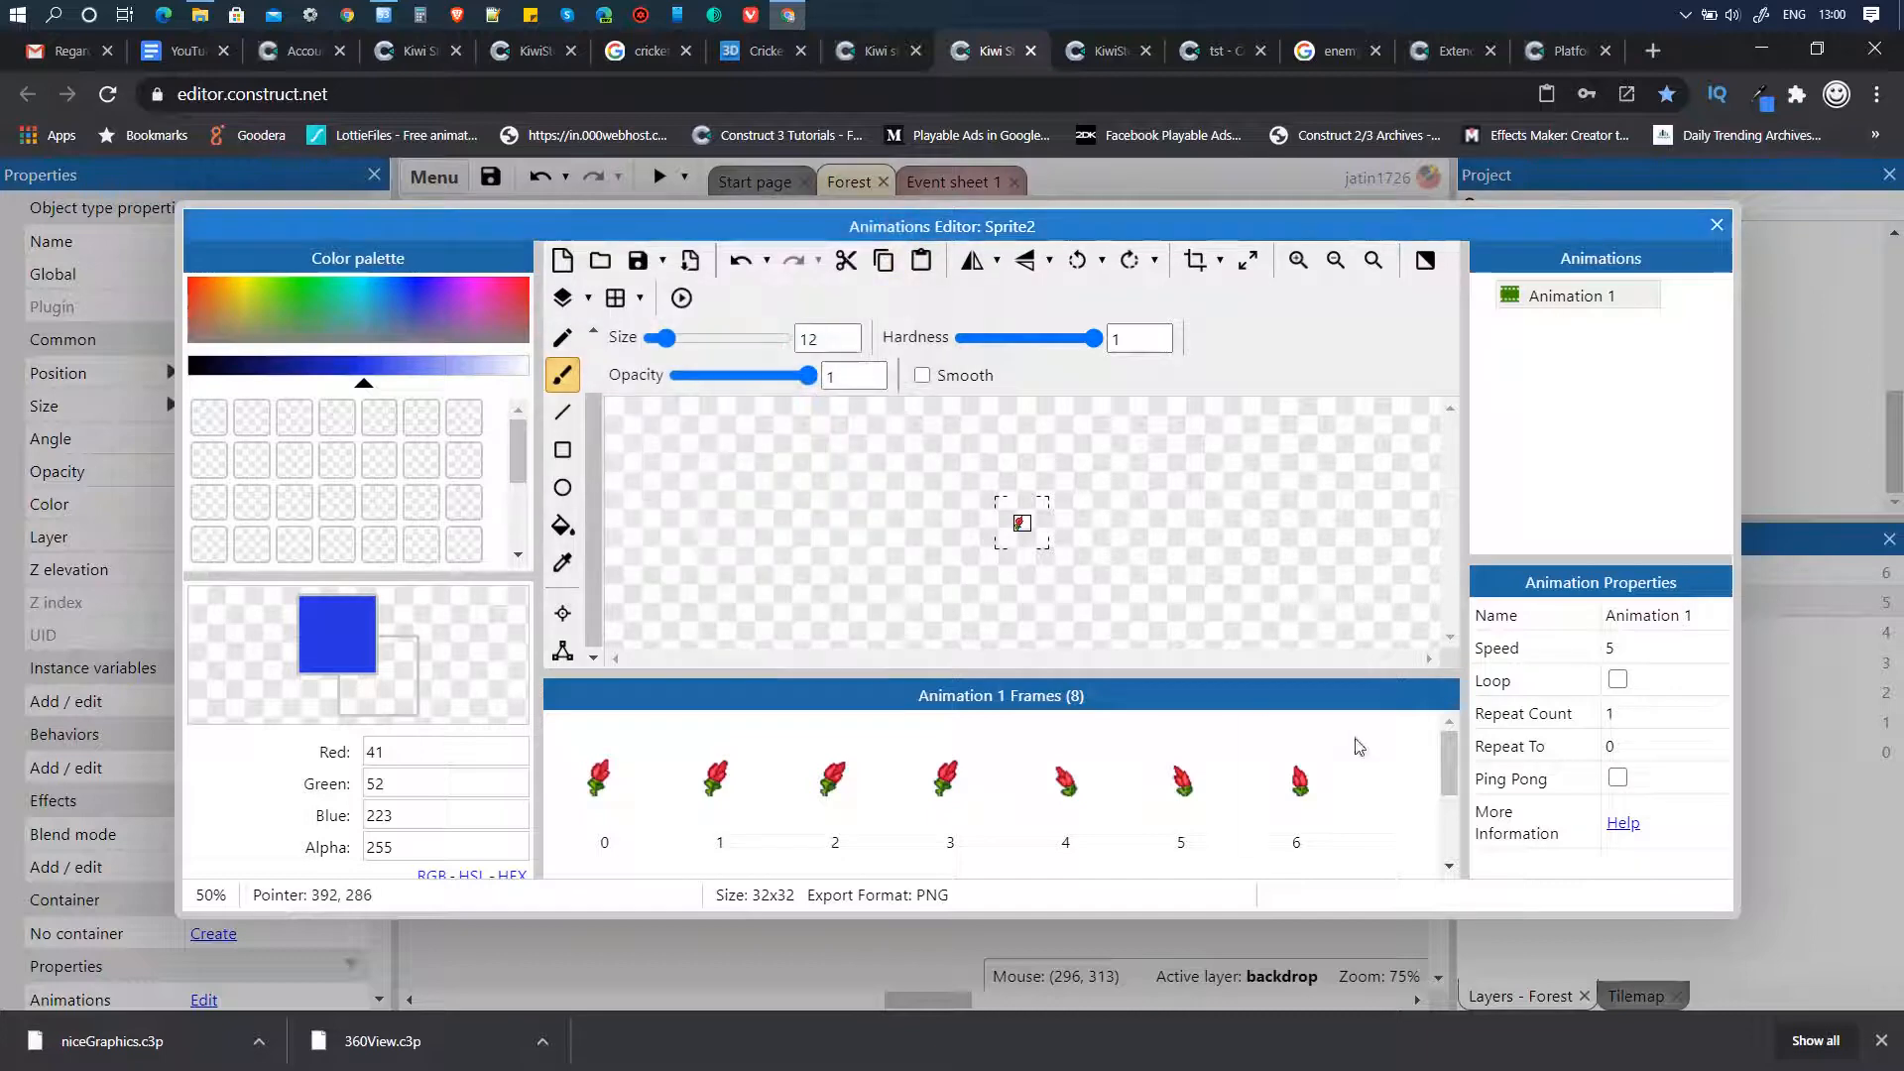
# - Enable Loop for Animation 1 and close the animations editor
pyautogui.click(1624, 684)
pyautogui.click(1607, 681)
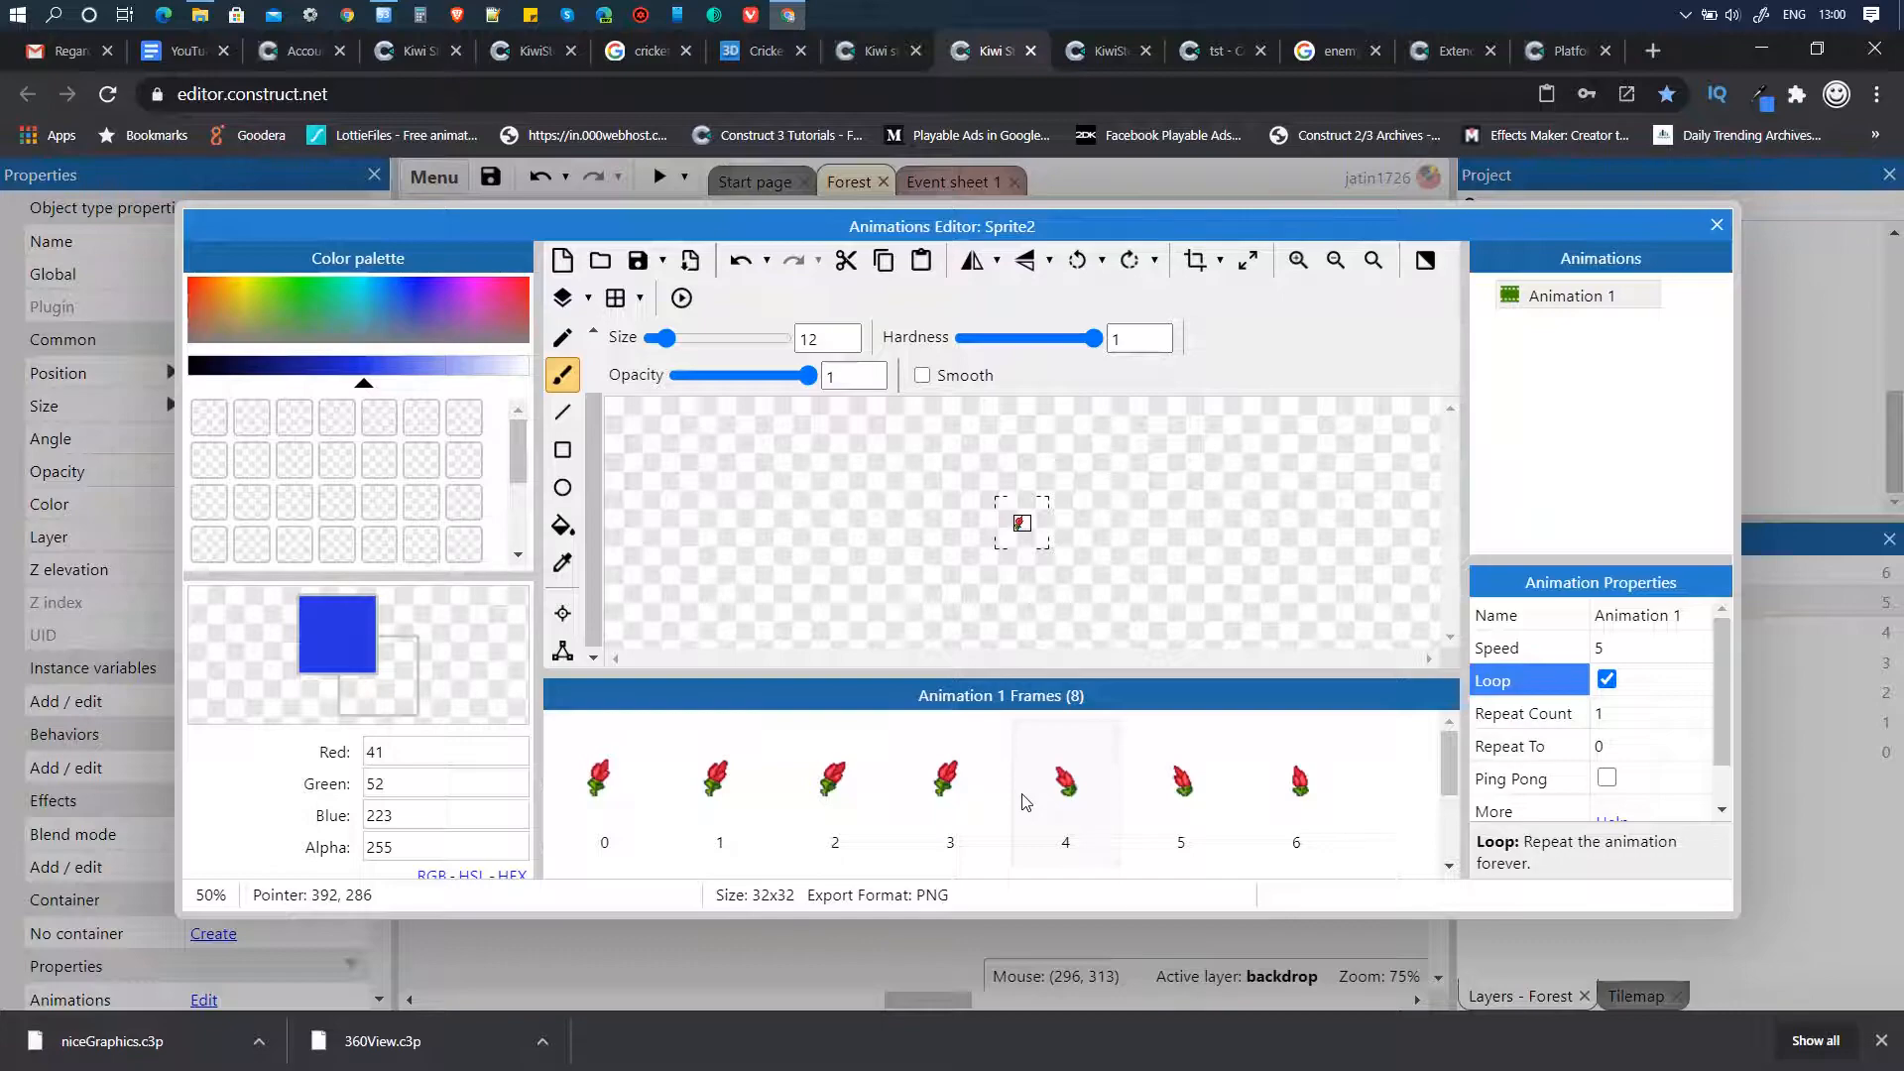
pyautogui.click(1717, 224)
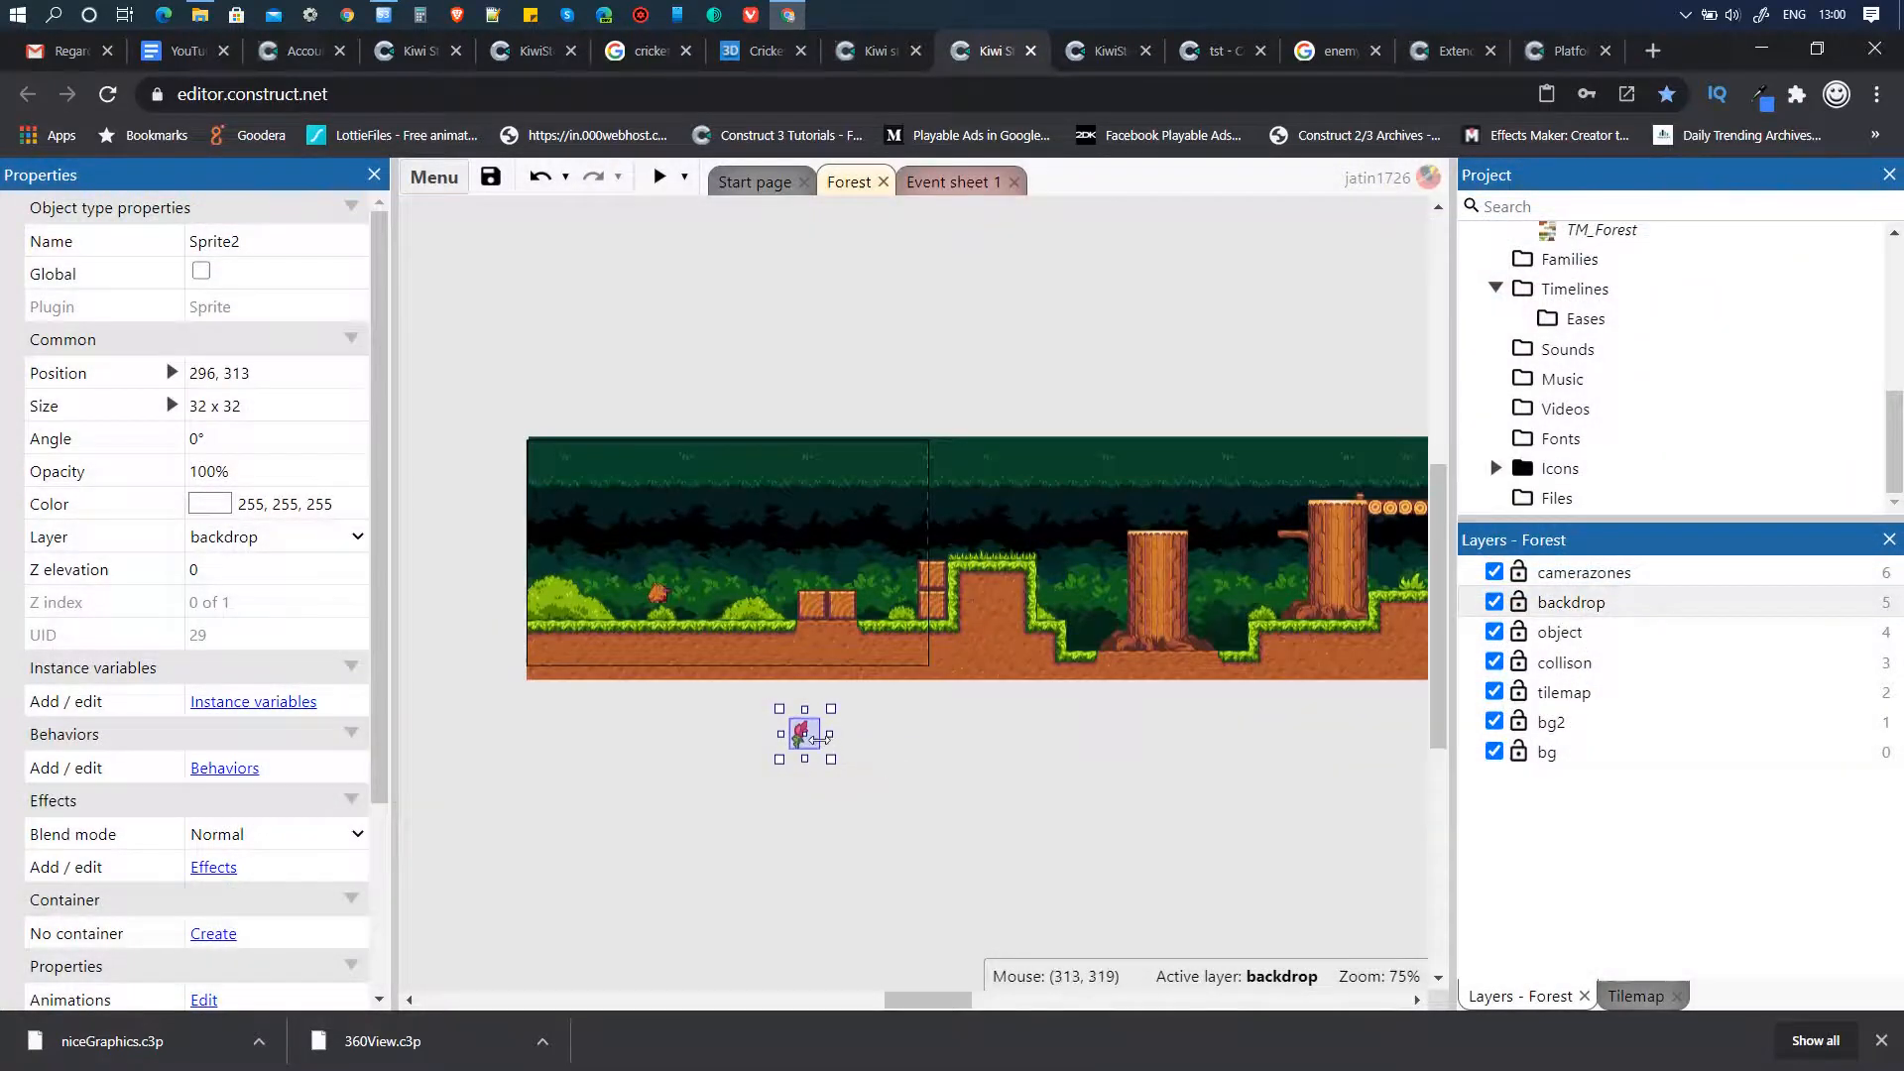
# - Rename the new plant sprite as plant1
pyautogui.click(263, 239)
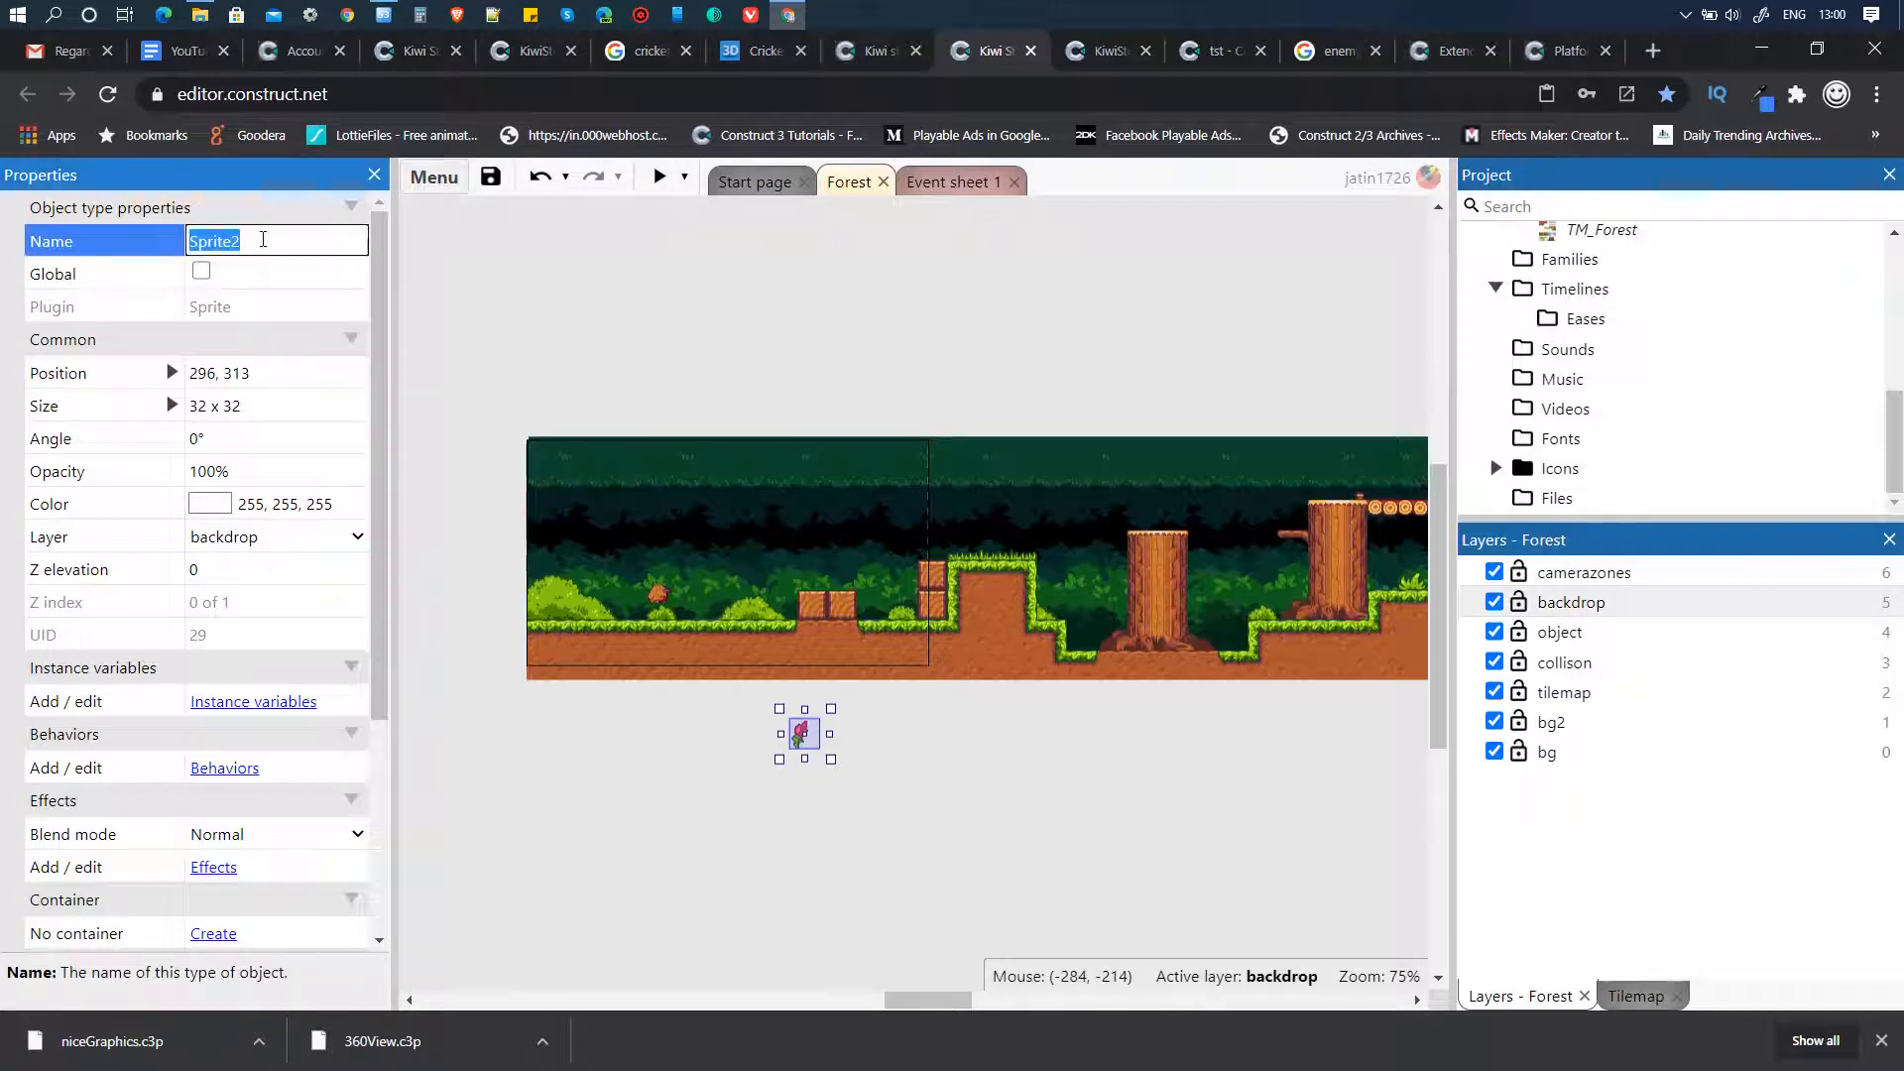
pyautogui.write('plant1')
pyautogui.press('Return')
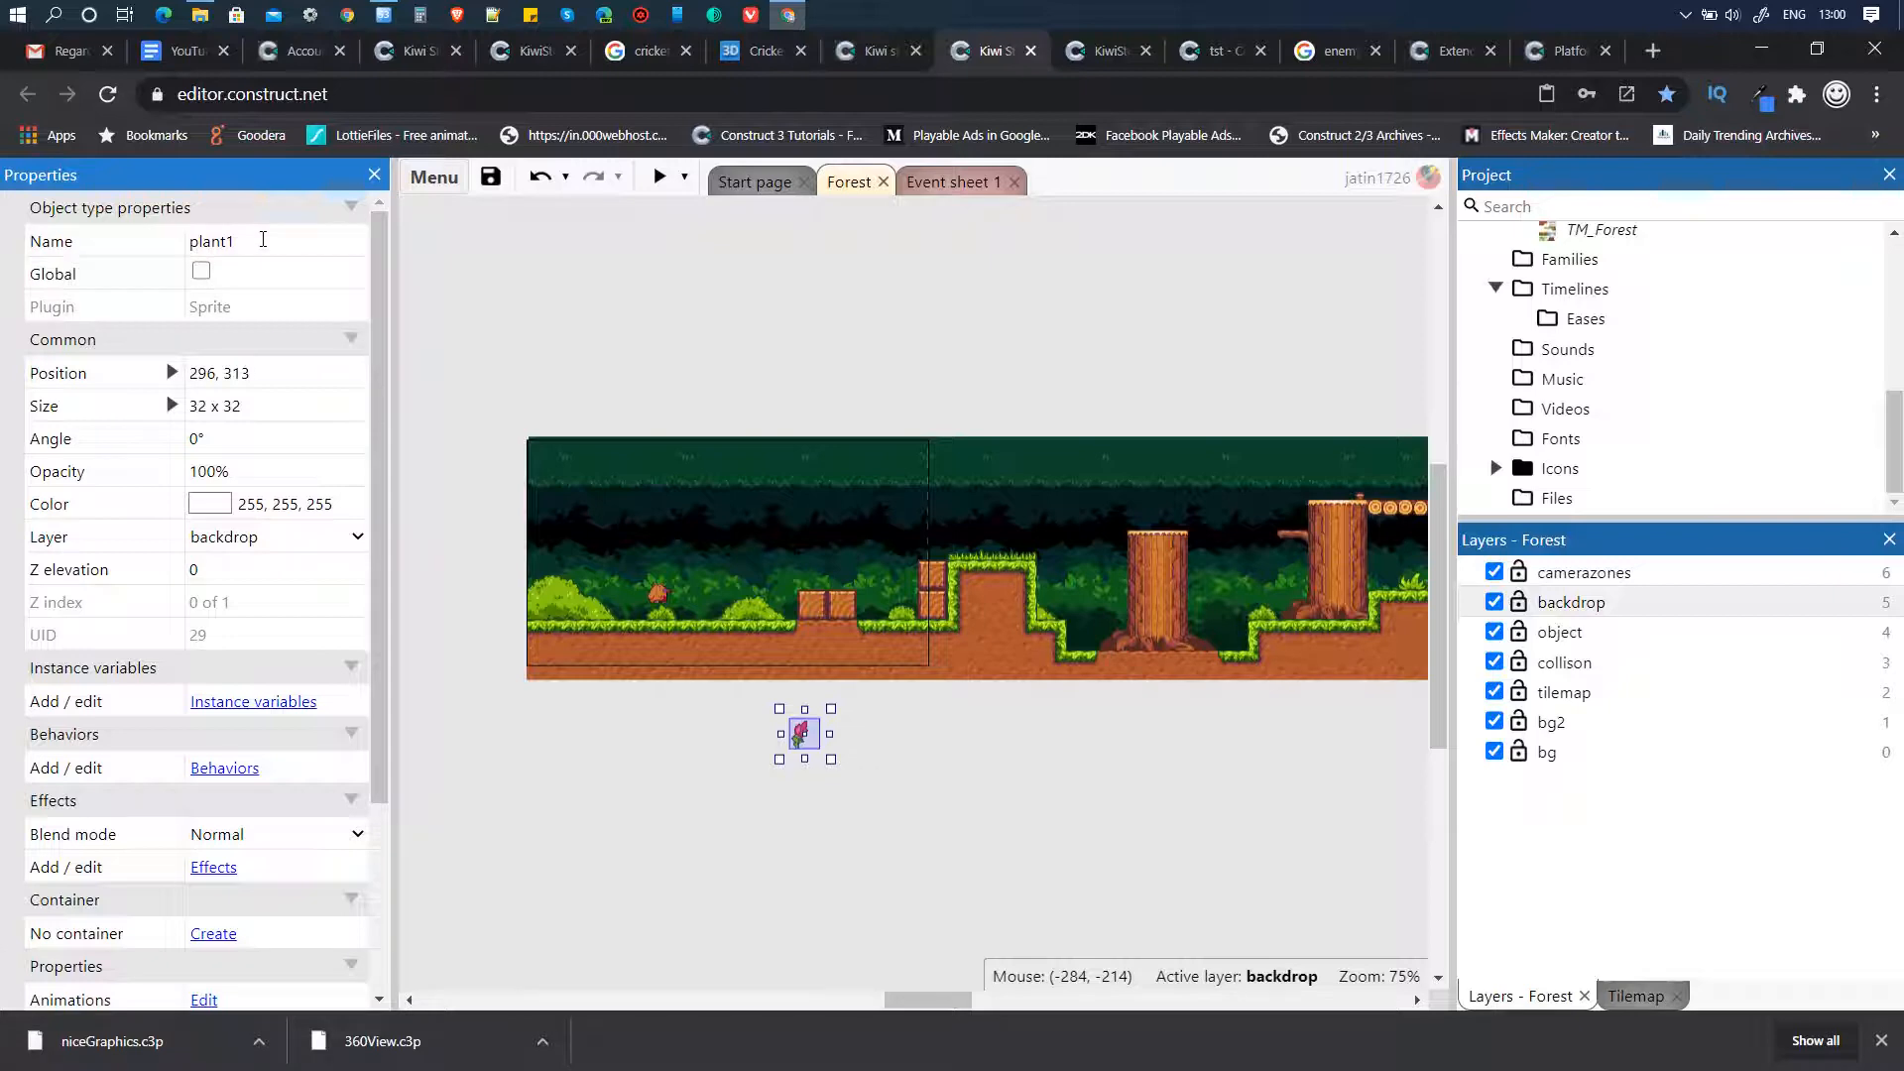
# - Clone the plant1 object type and place the clone beside the original, below the forest level
pyautogui.rightClick(802, 745)
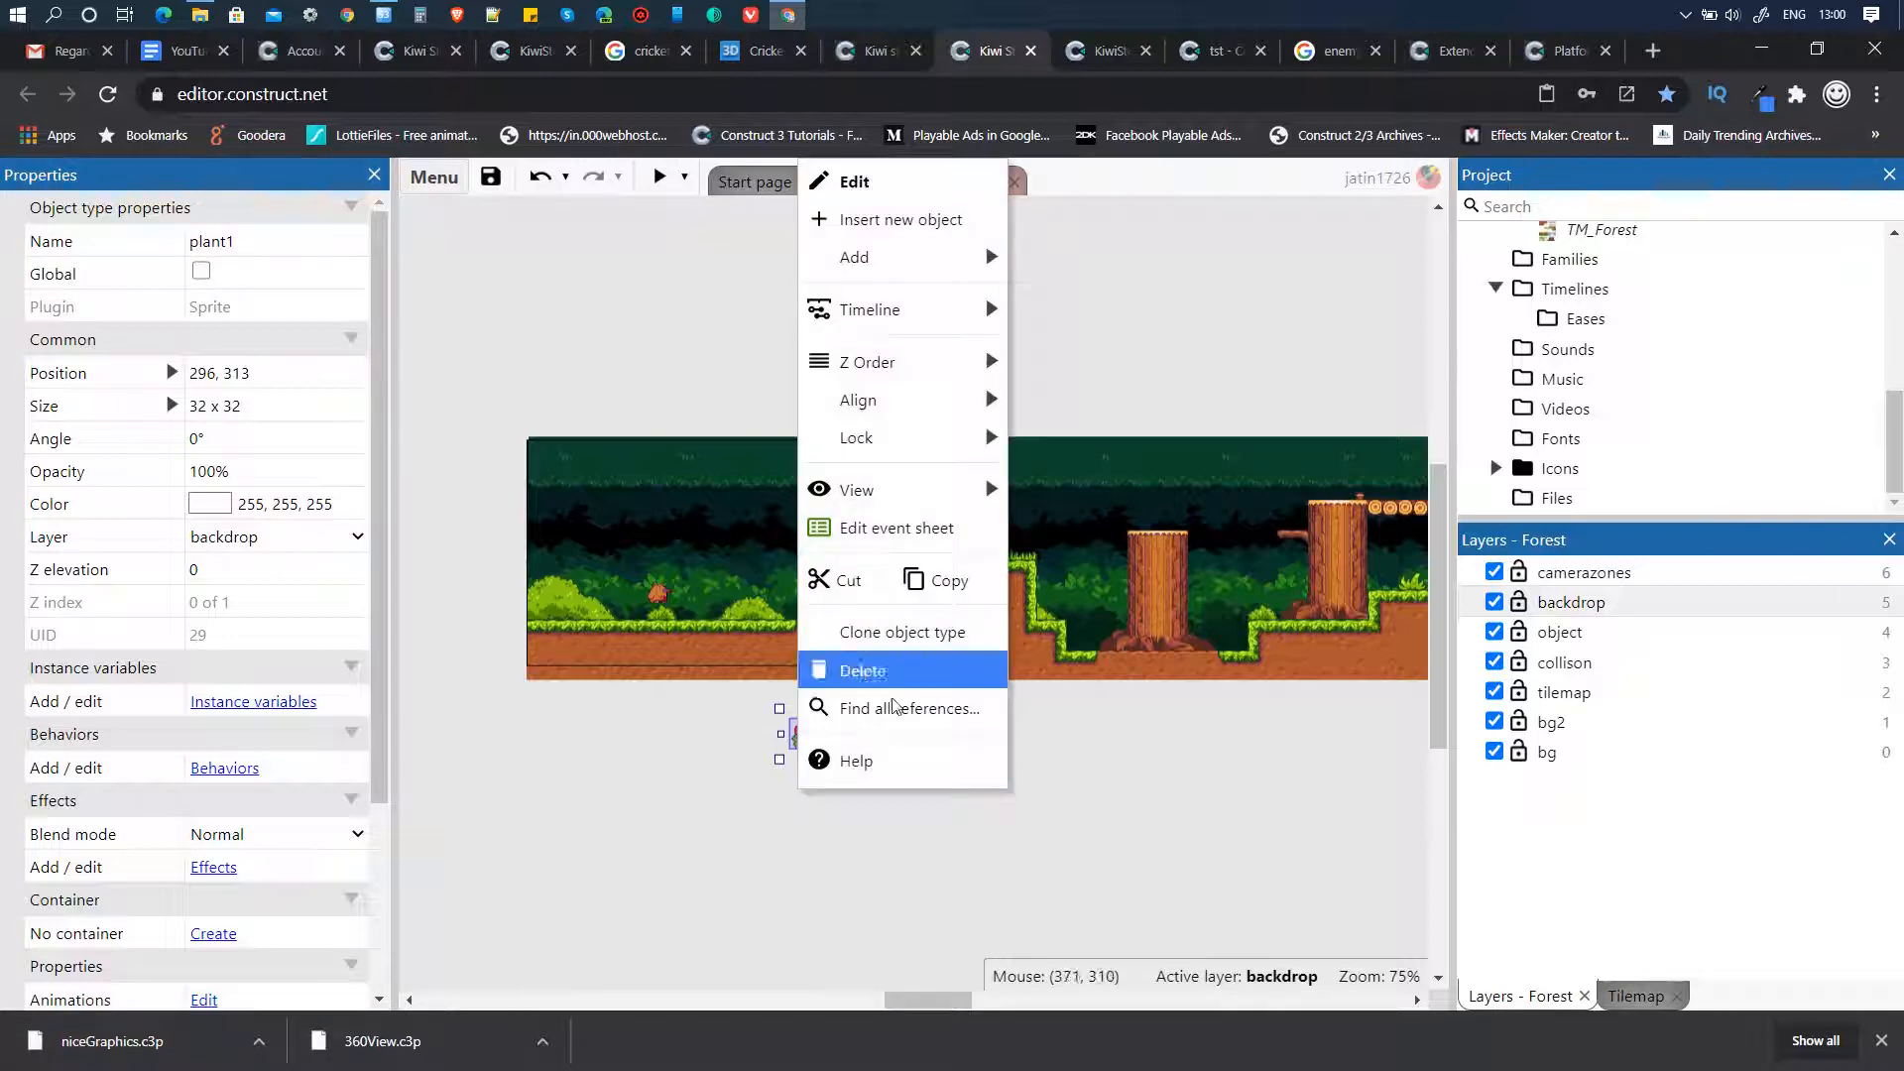
pyautogui.click(923, 635)
pyautogui.click(942, 742)
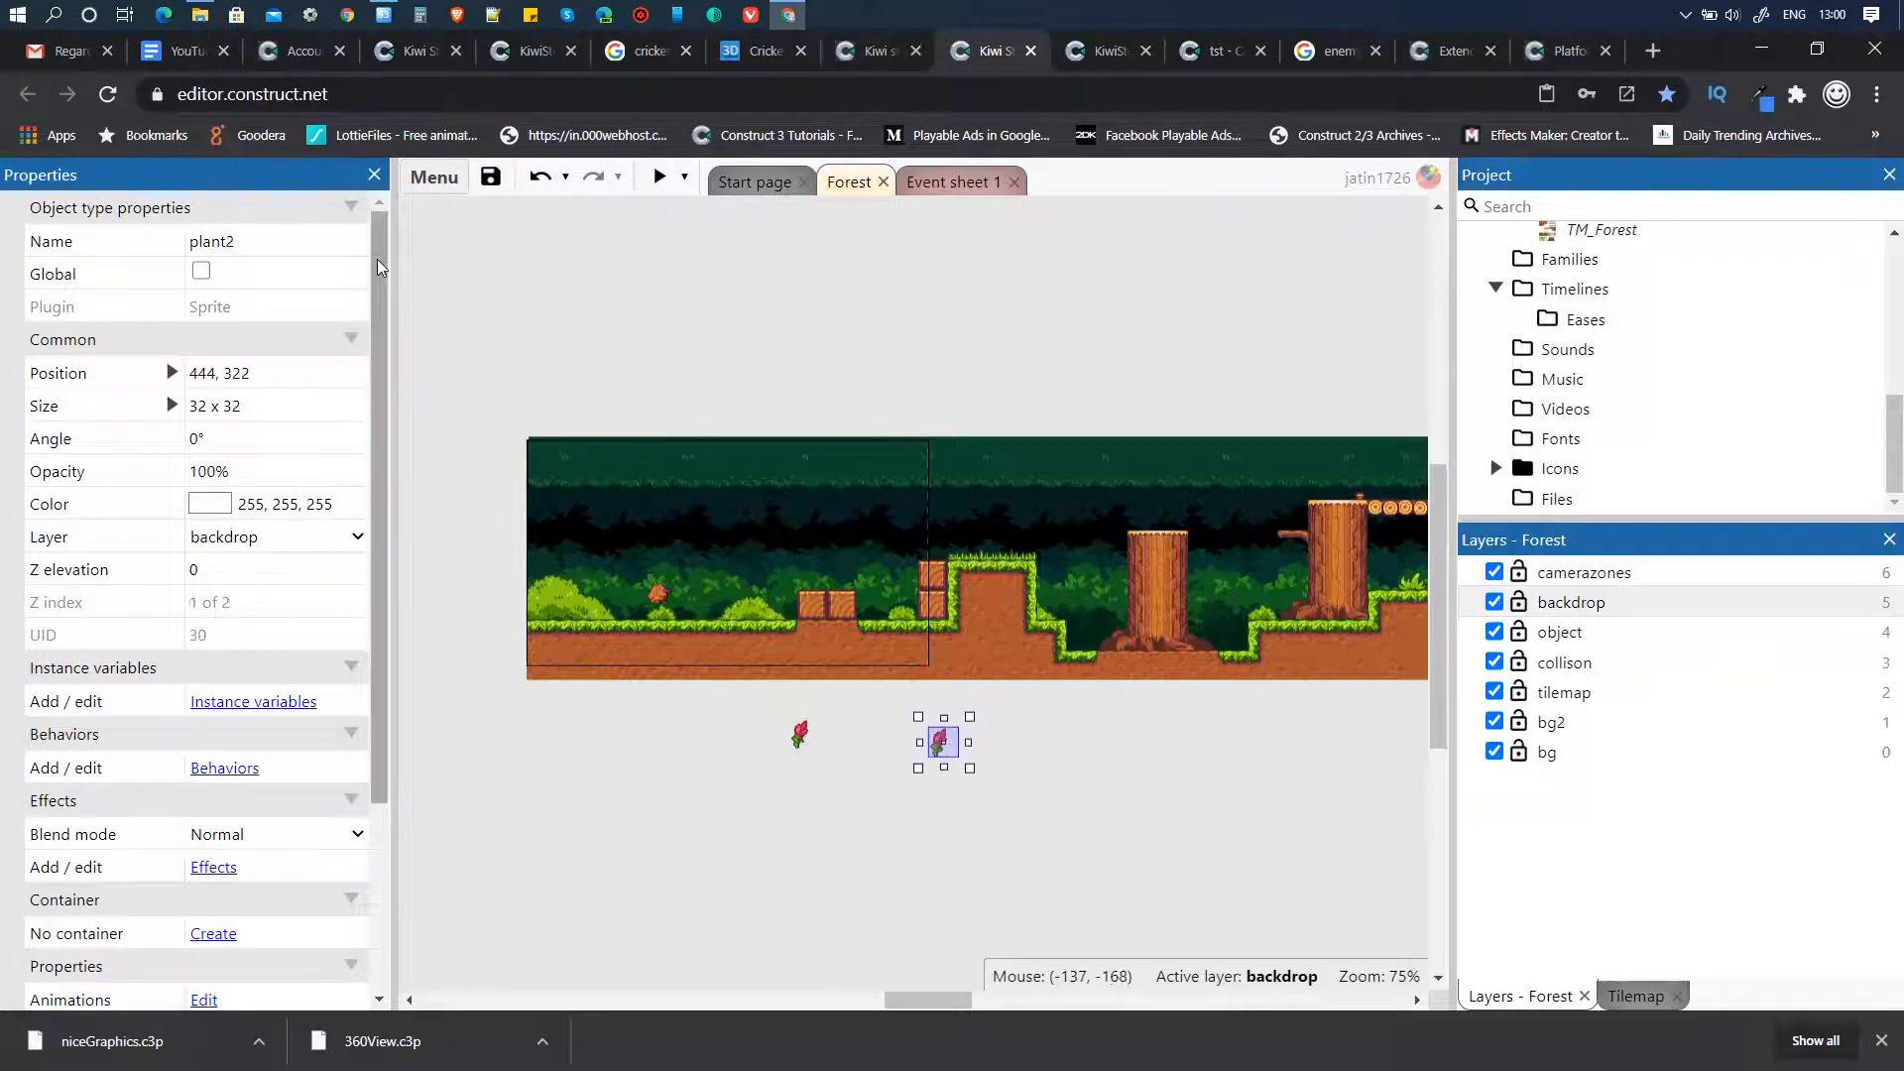
# - Delete frames 4 to 7, the forest_plant_2 images, from plant1's animation and close the animations editor
pyautogui.click(799, 739)
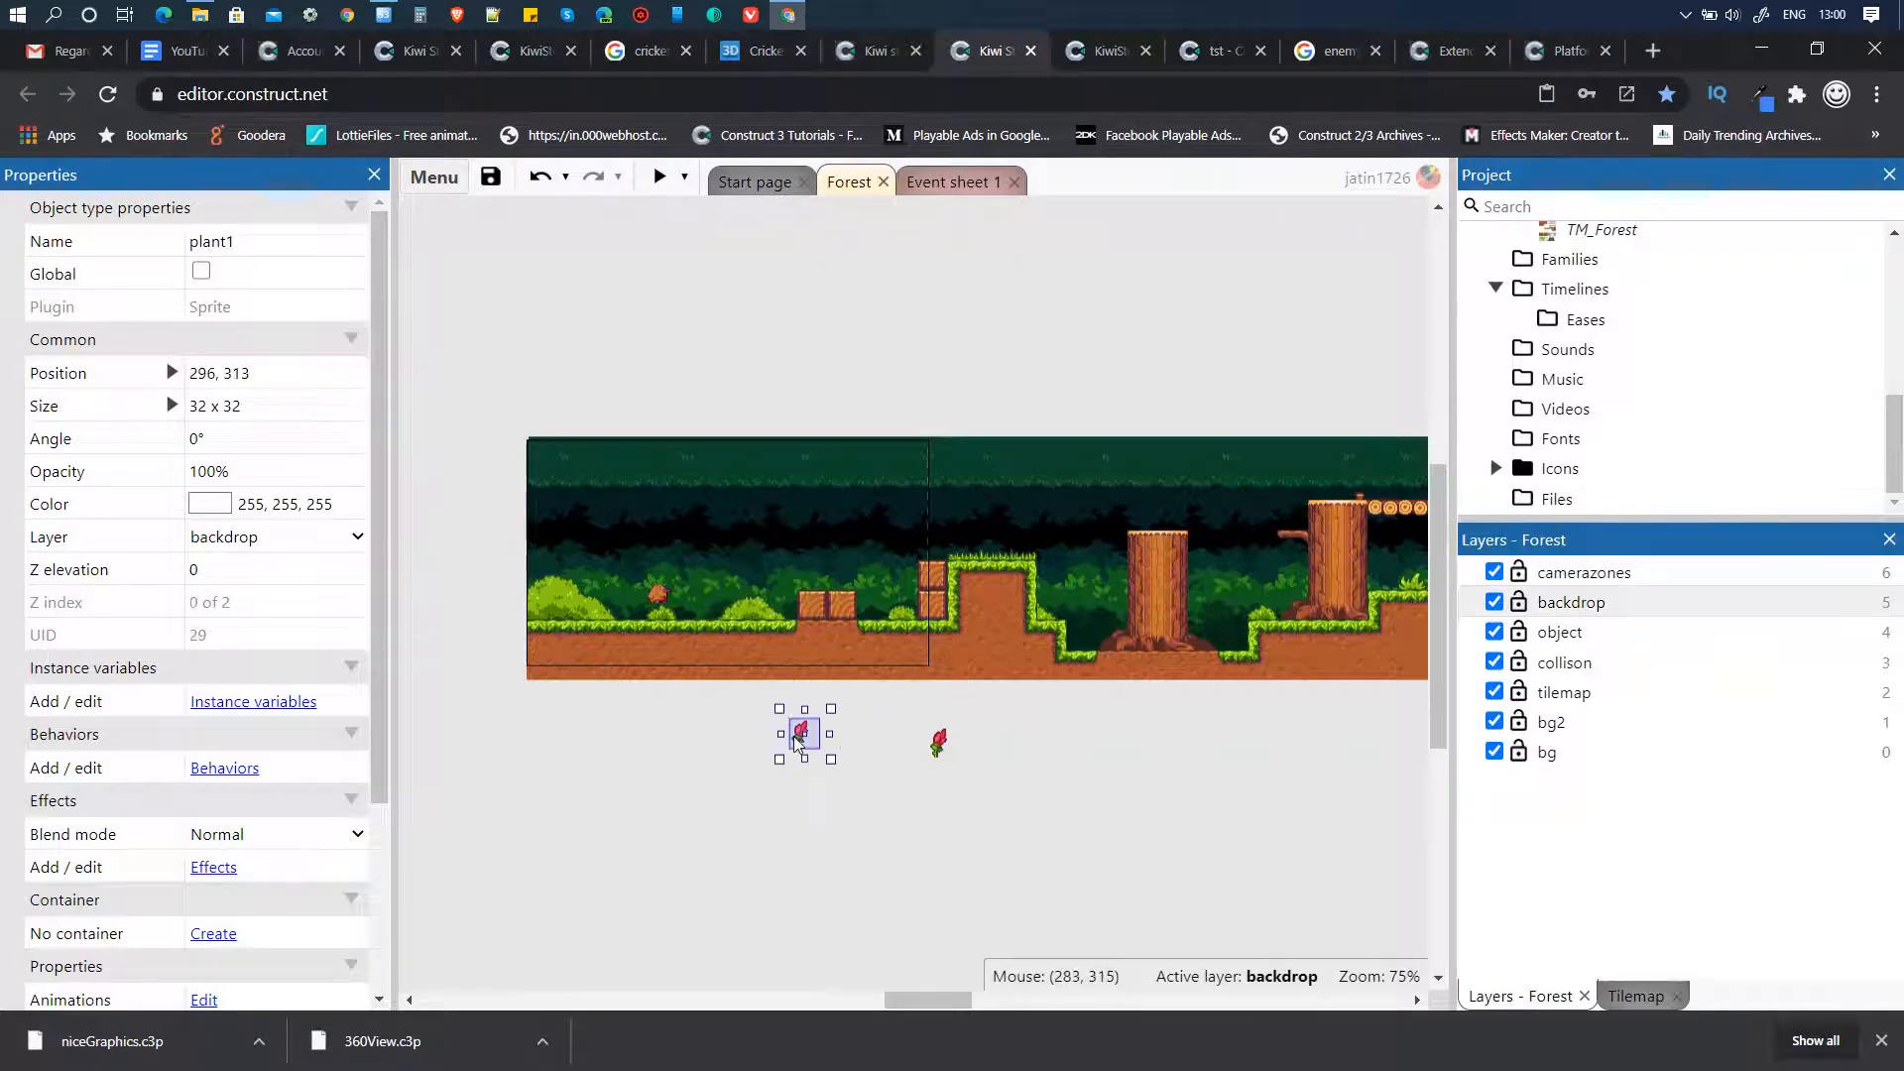
pyautogui.doubleClick(805, 739)
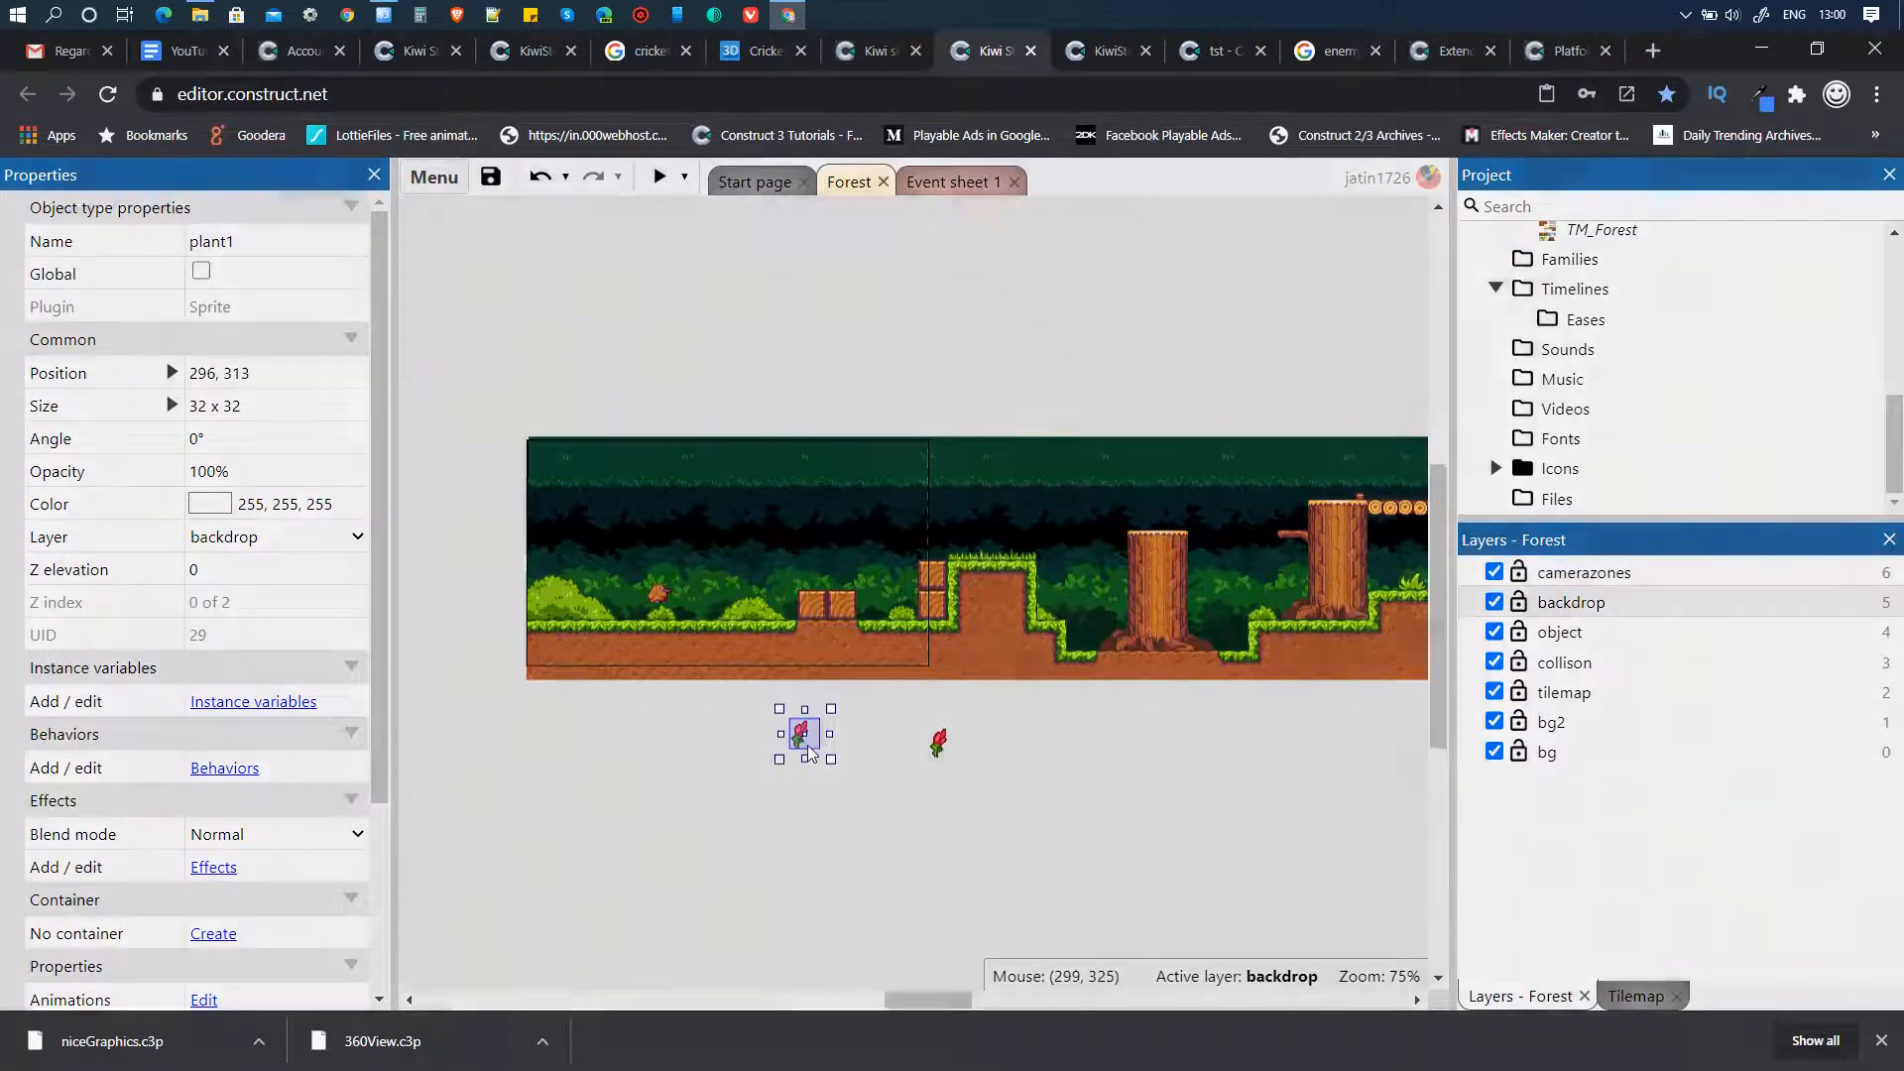
pyautogui.click(1064, 799)
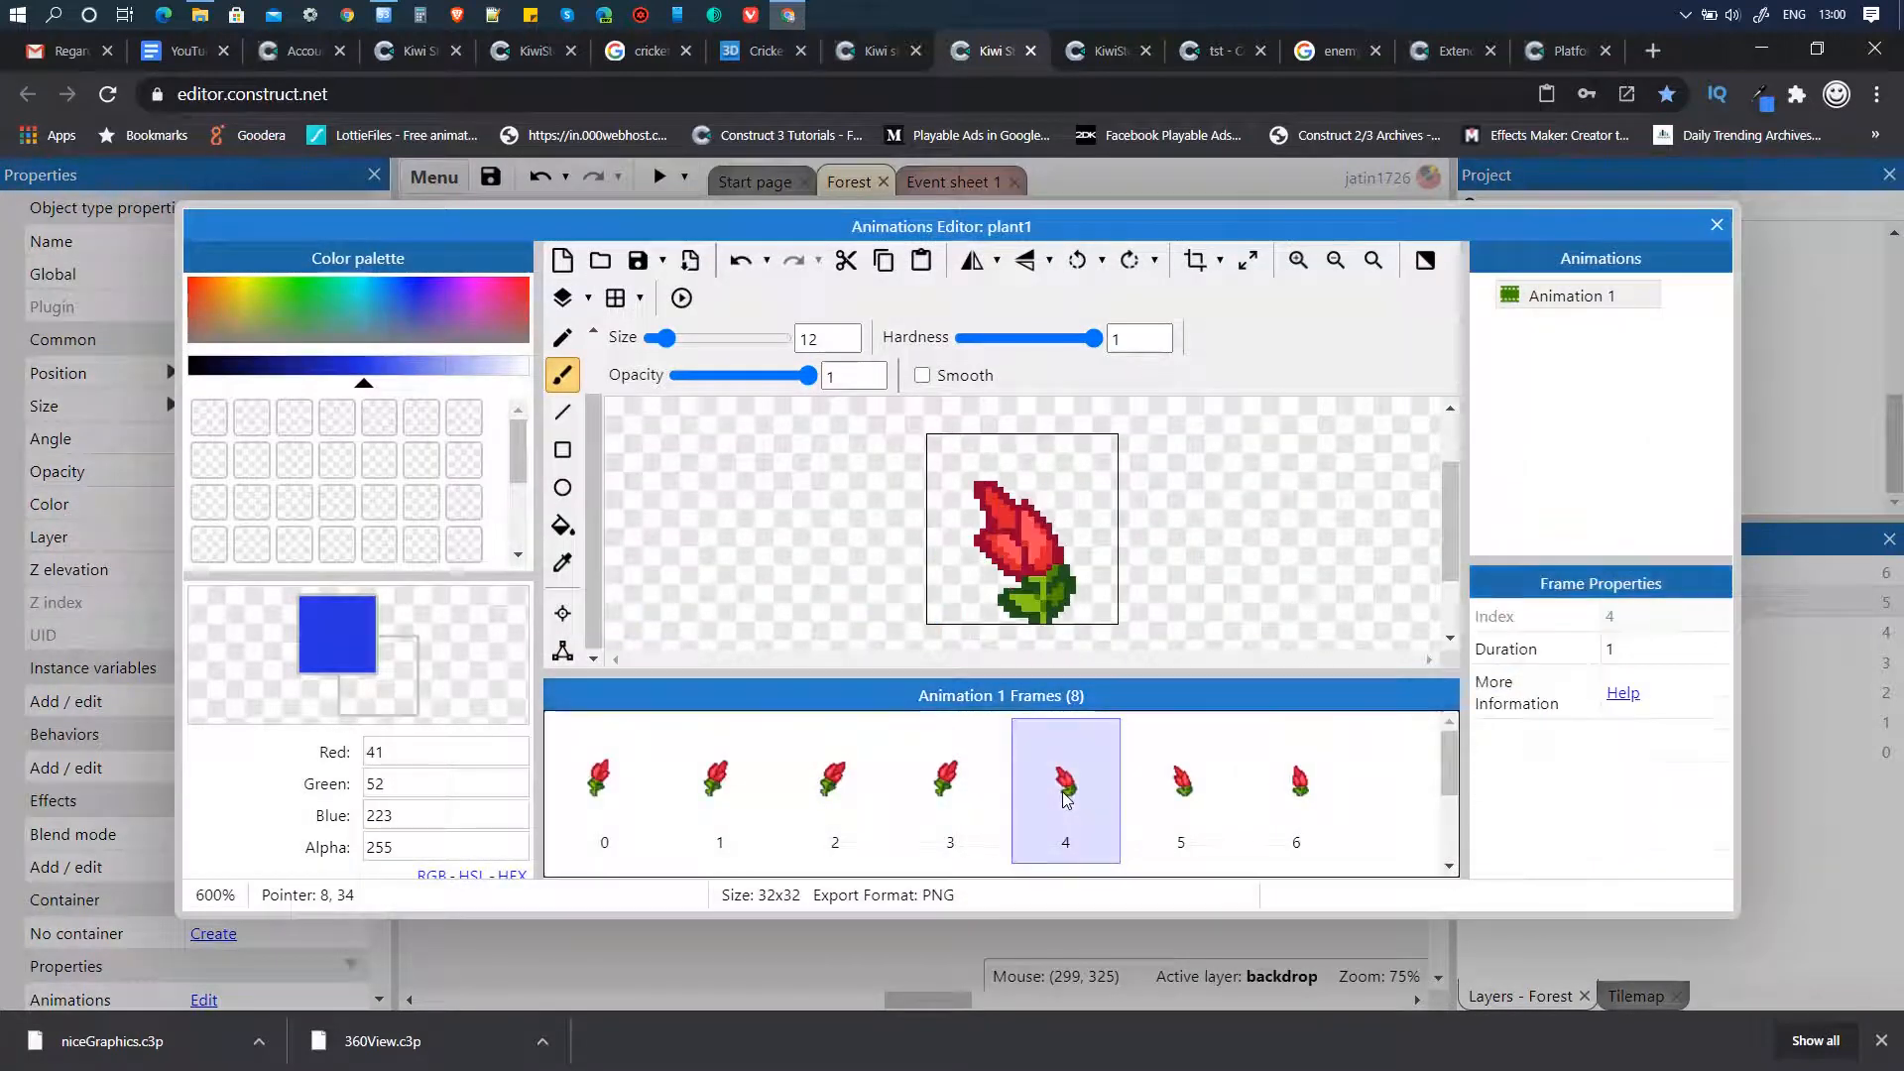
pyautogui.press('Delete')
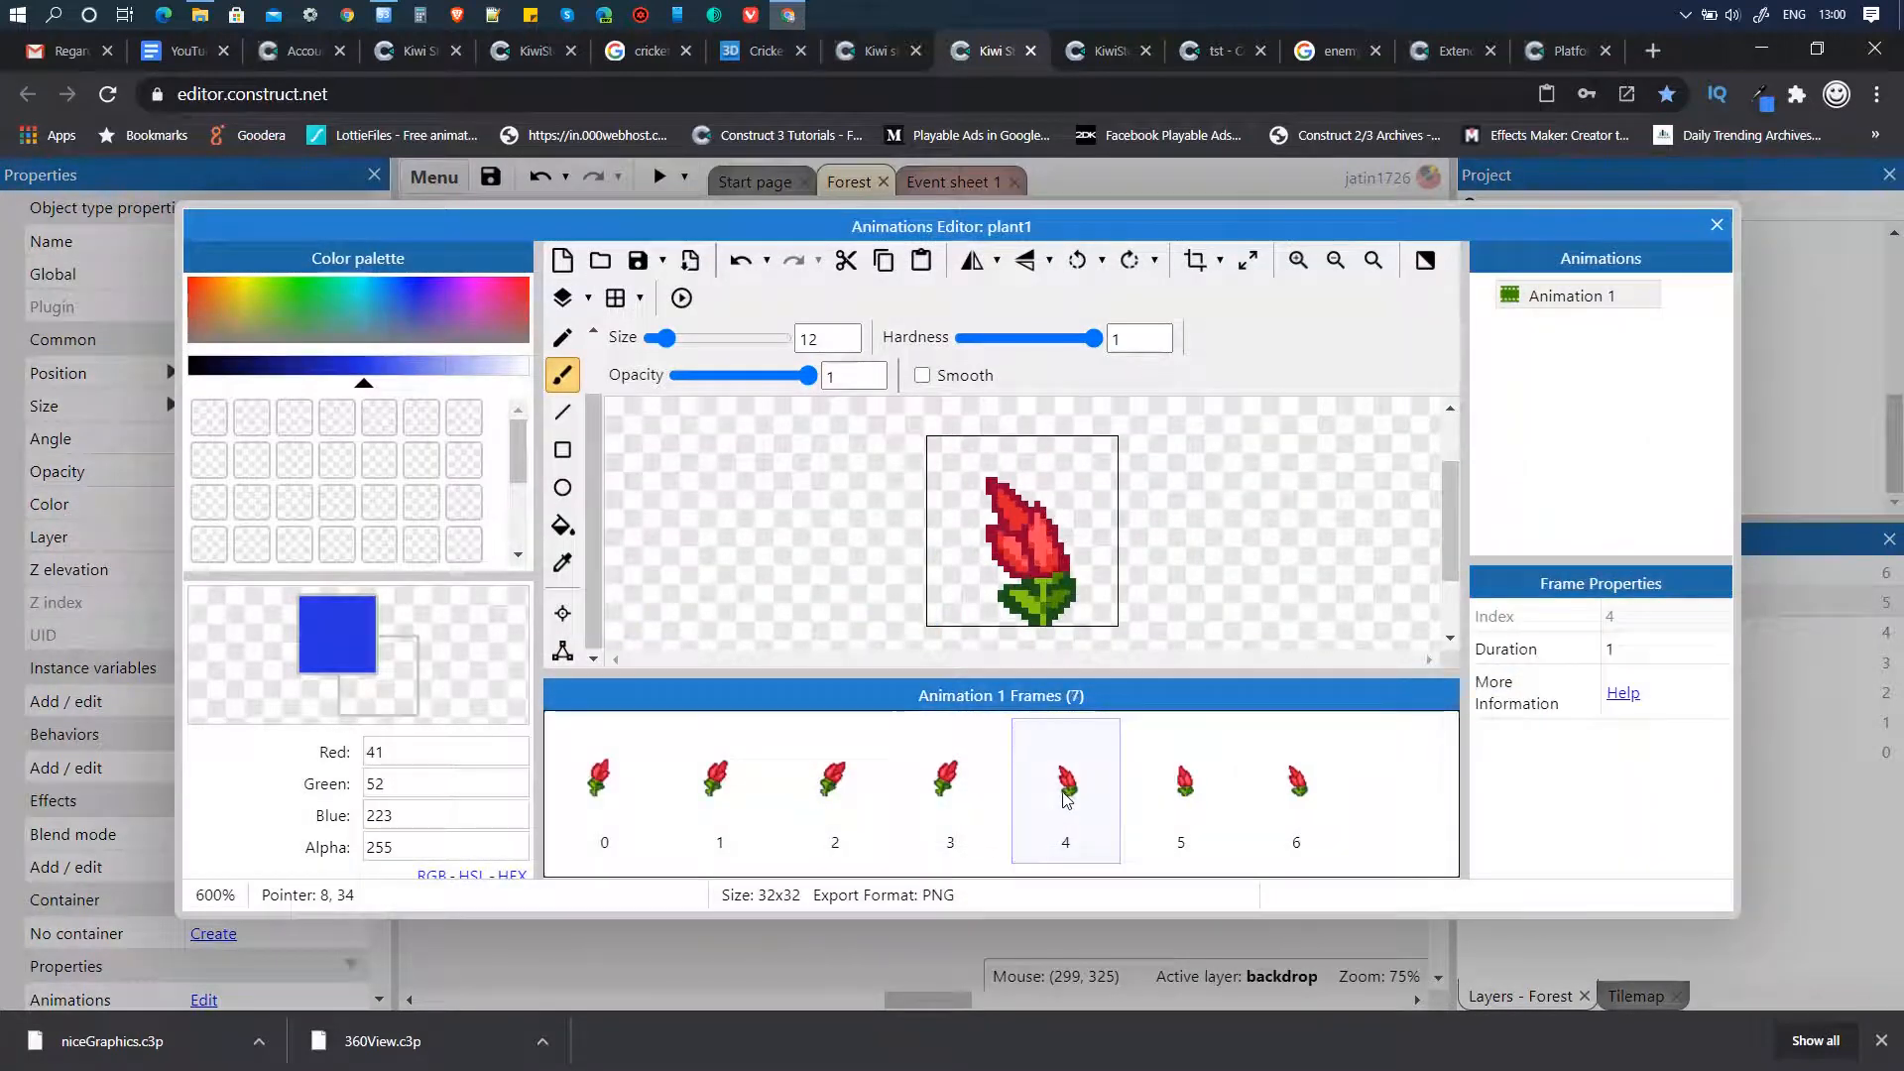
pyautogui.click(1064, 800)
pyautogui.press('Delete')
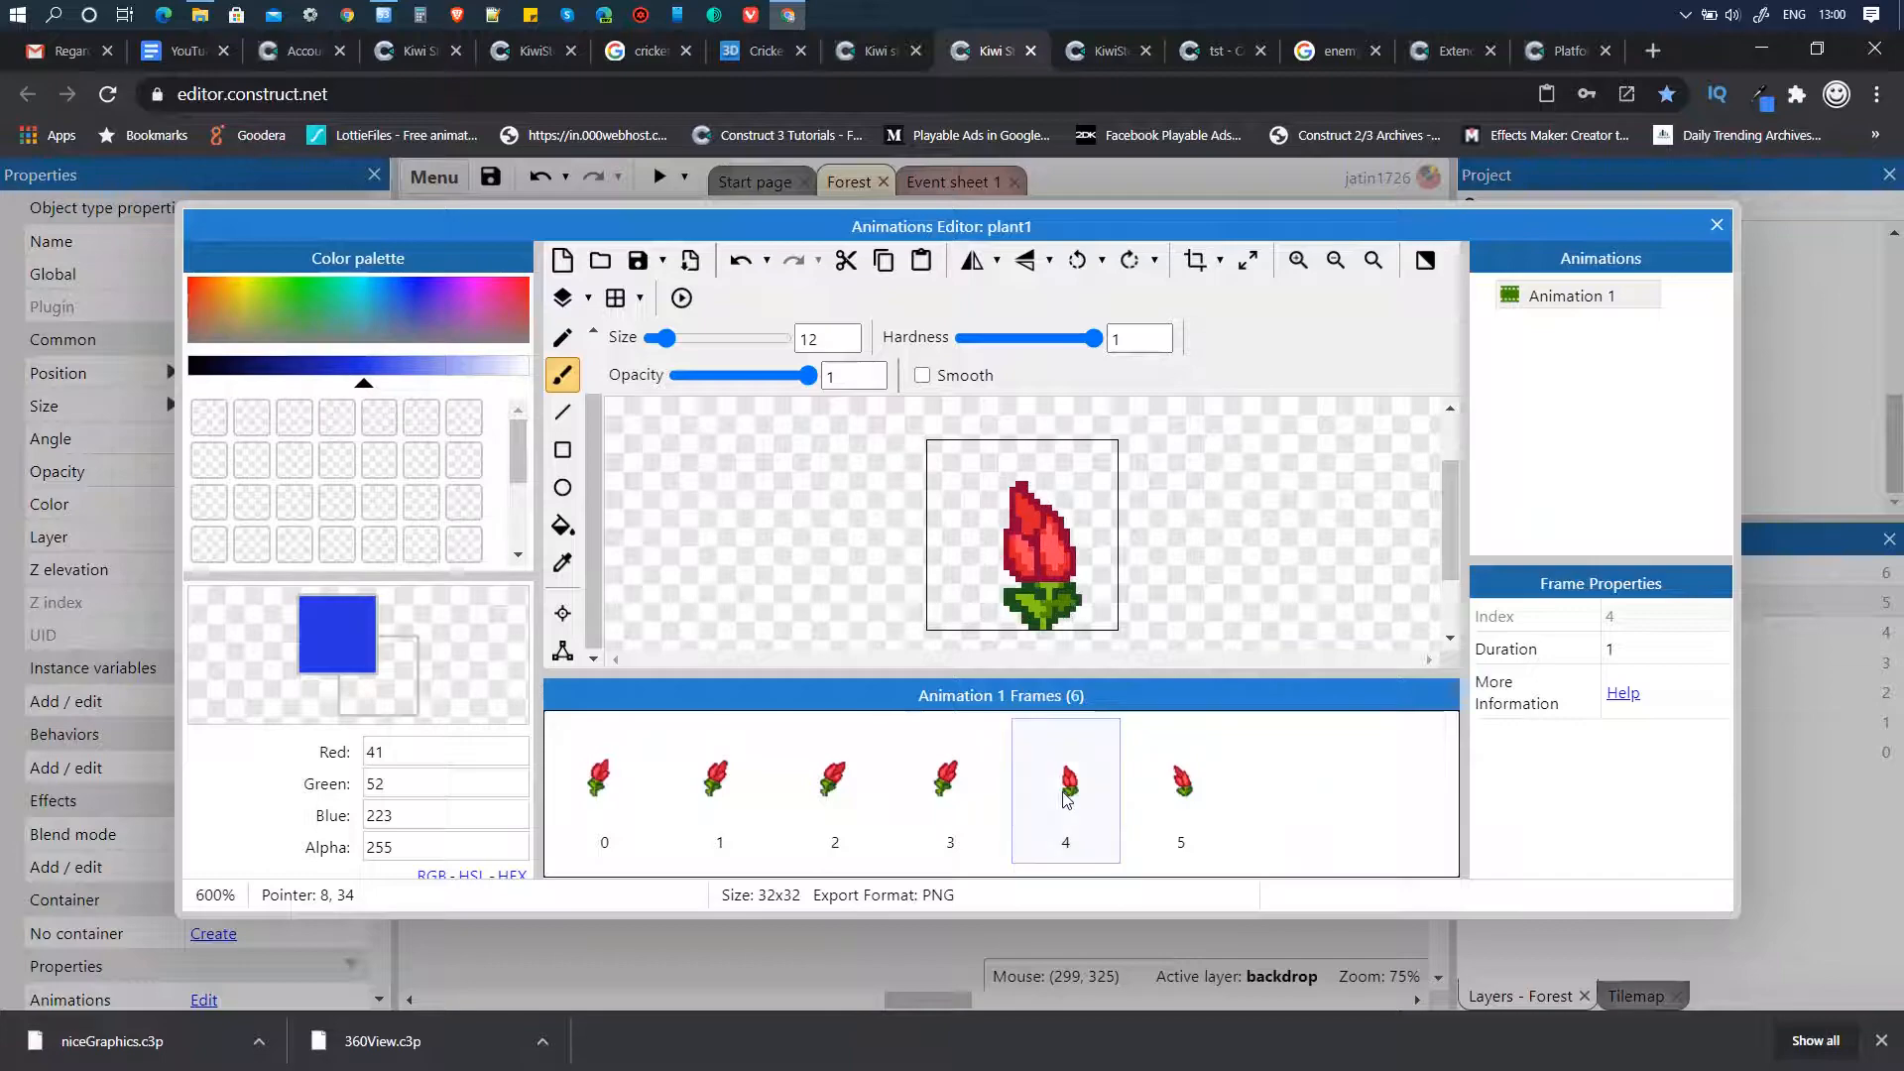
pyautogui.click(1064, 799)
pyautogui.press('Delete')
pyautogui.press('Delete')
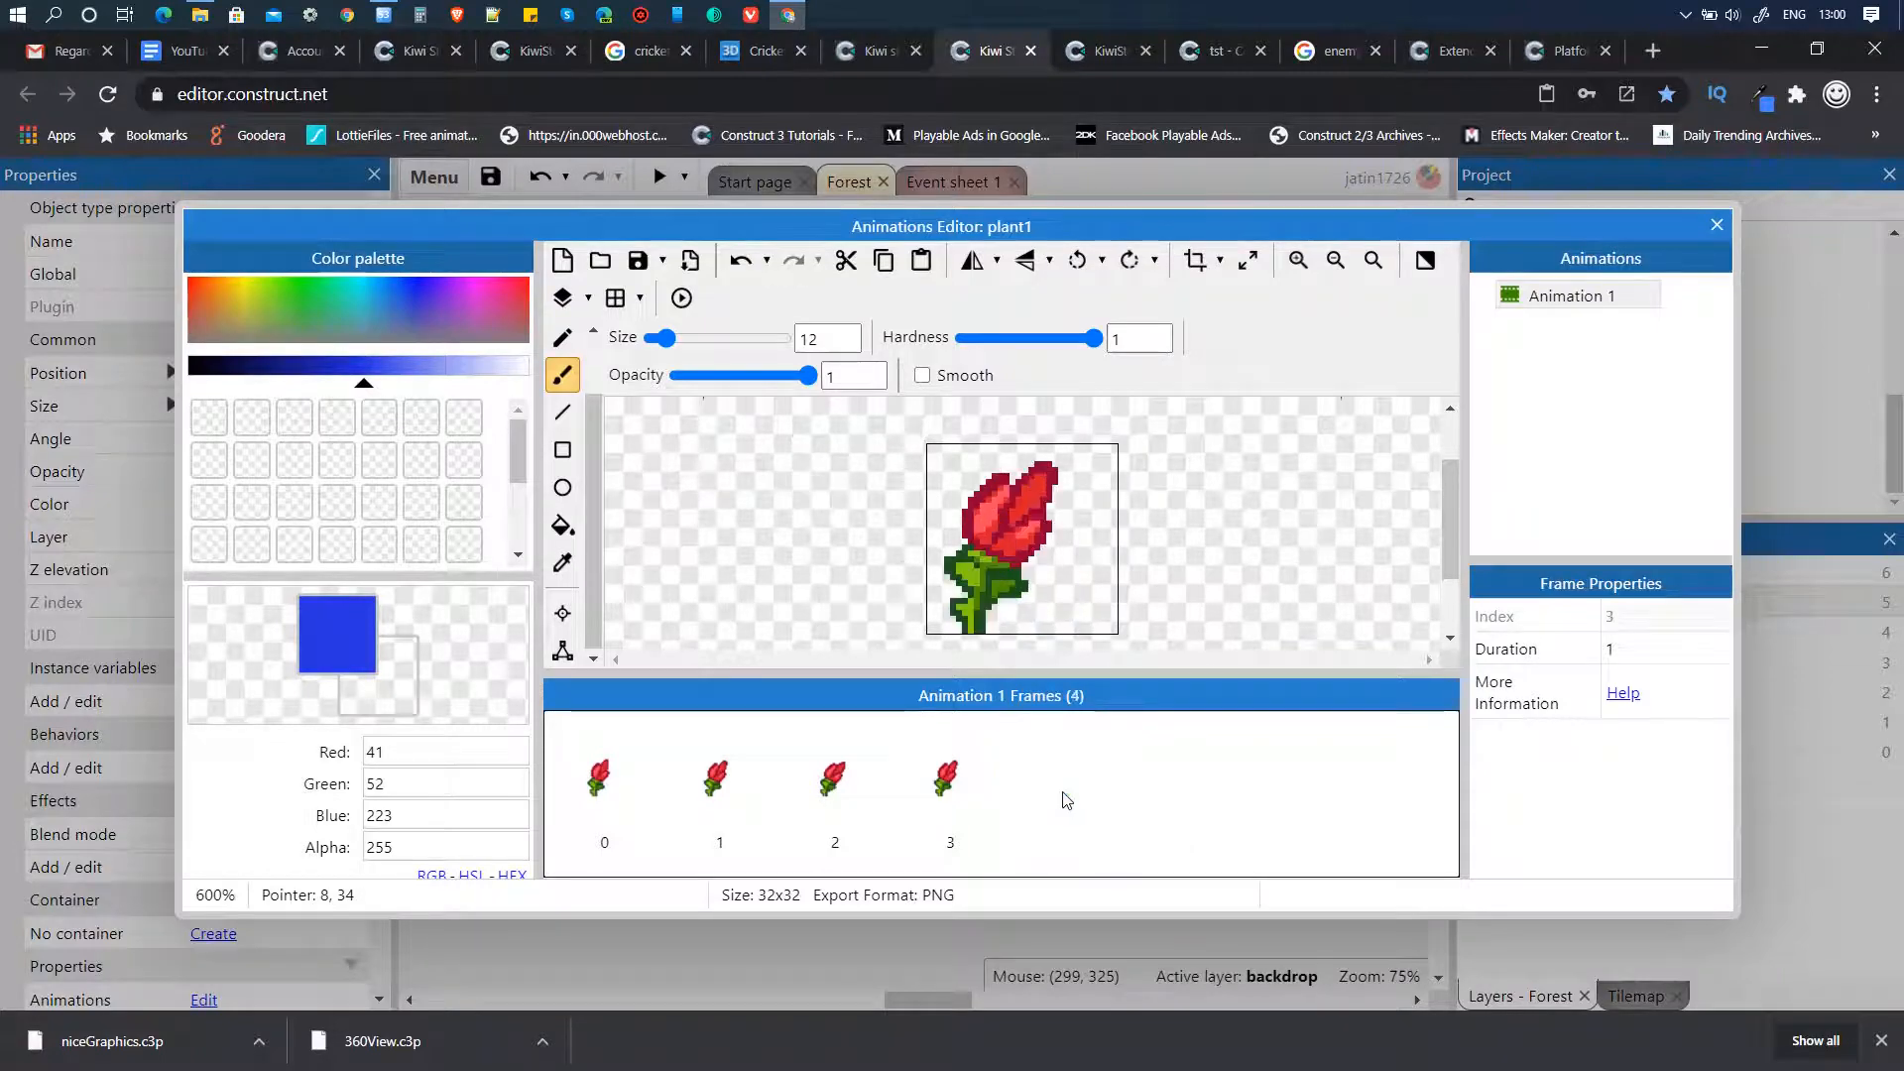
pyautogui.click(1717, 228)
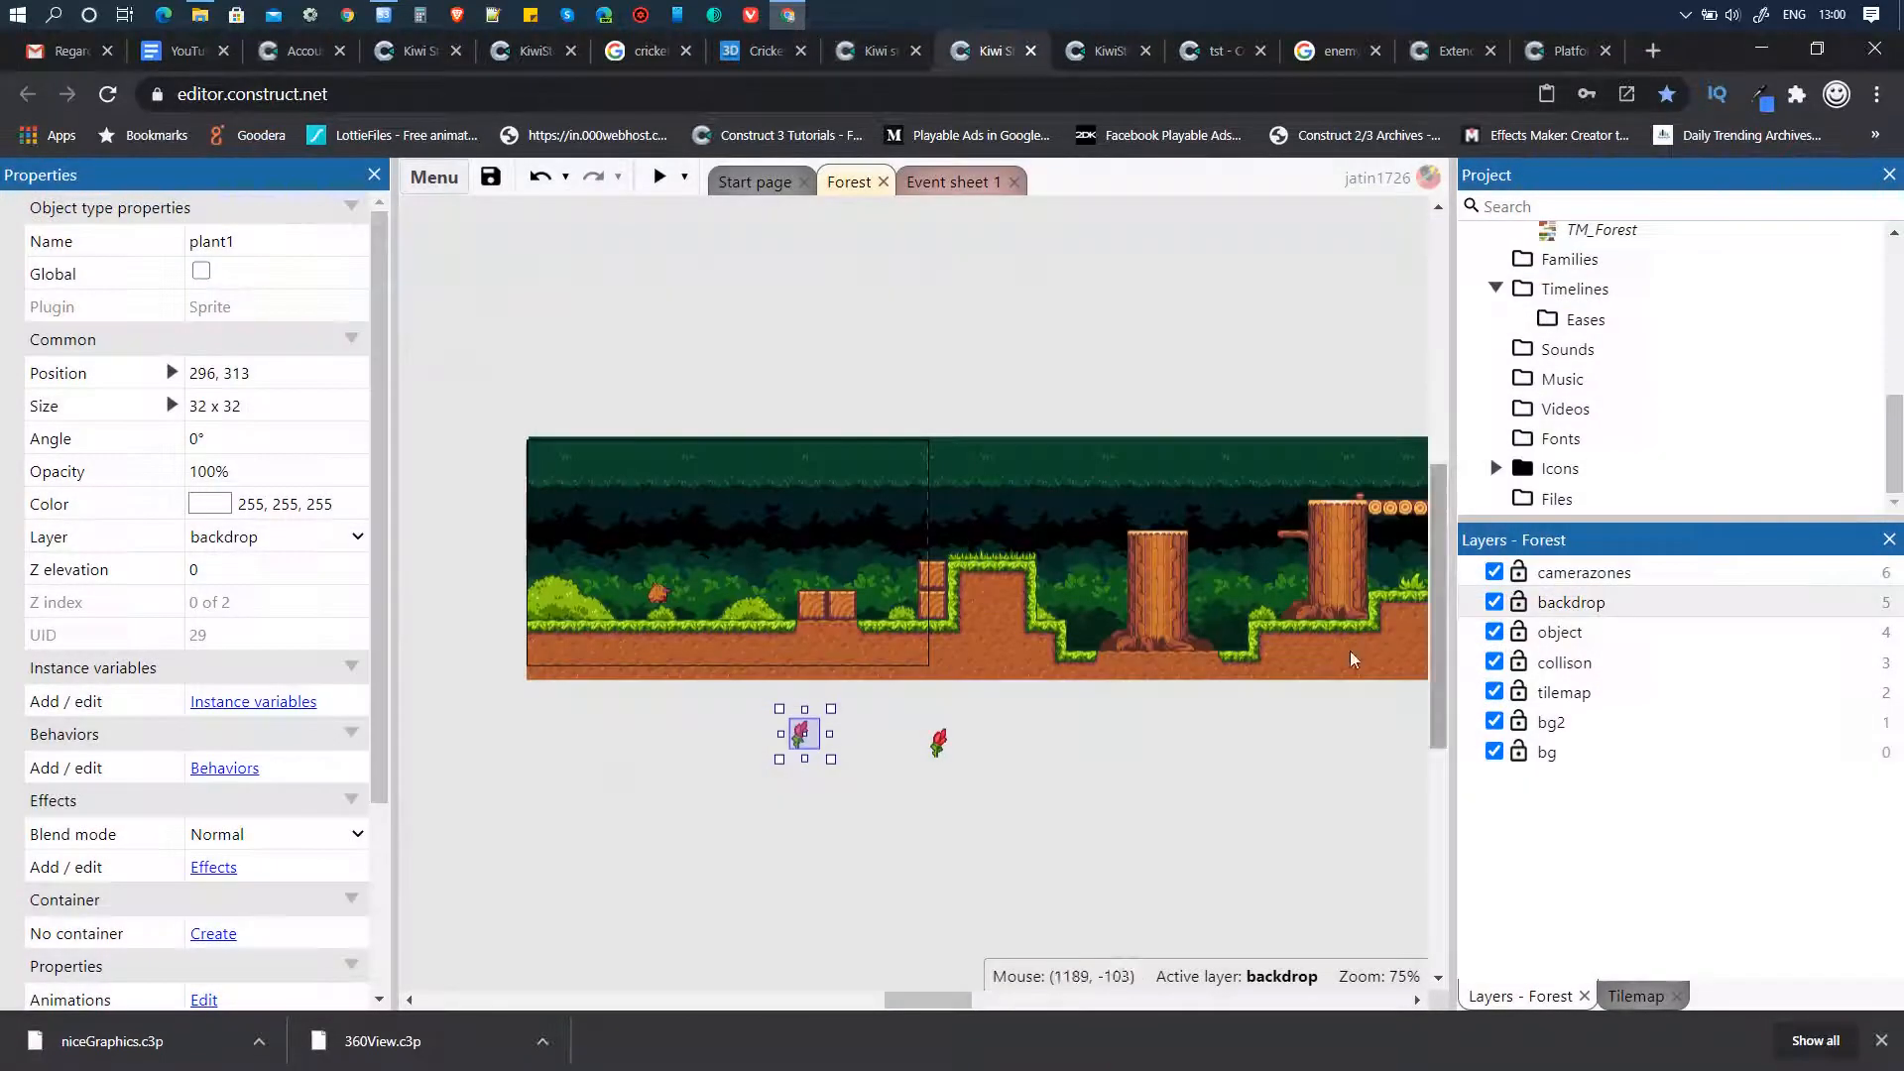
# - Delete the first four frames, 0 to 3, from plant2's animation and close the animations editor
pyautogui.click(934, 743)
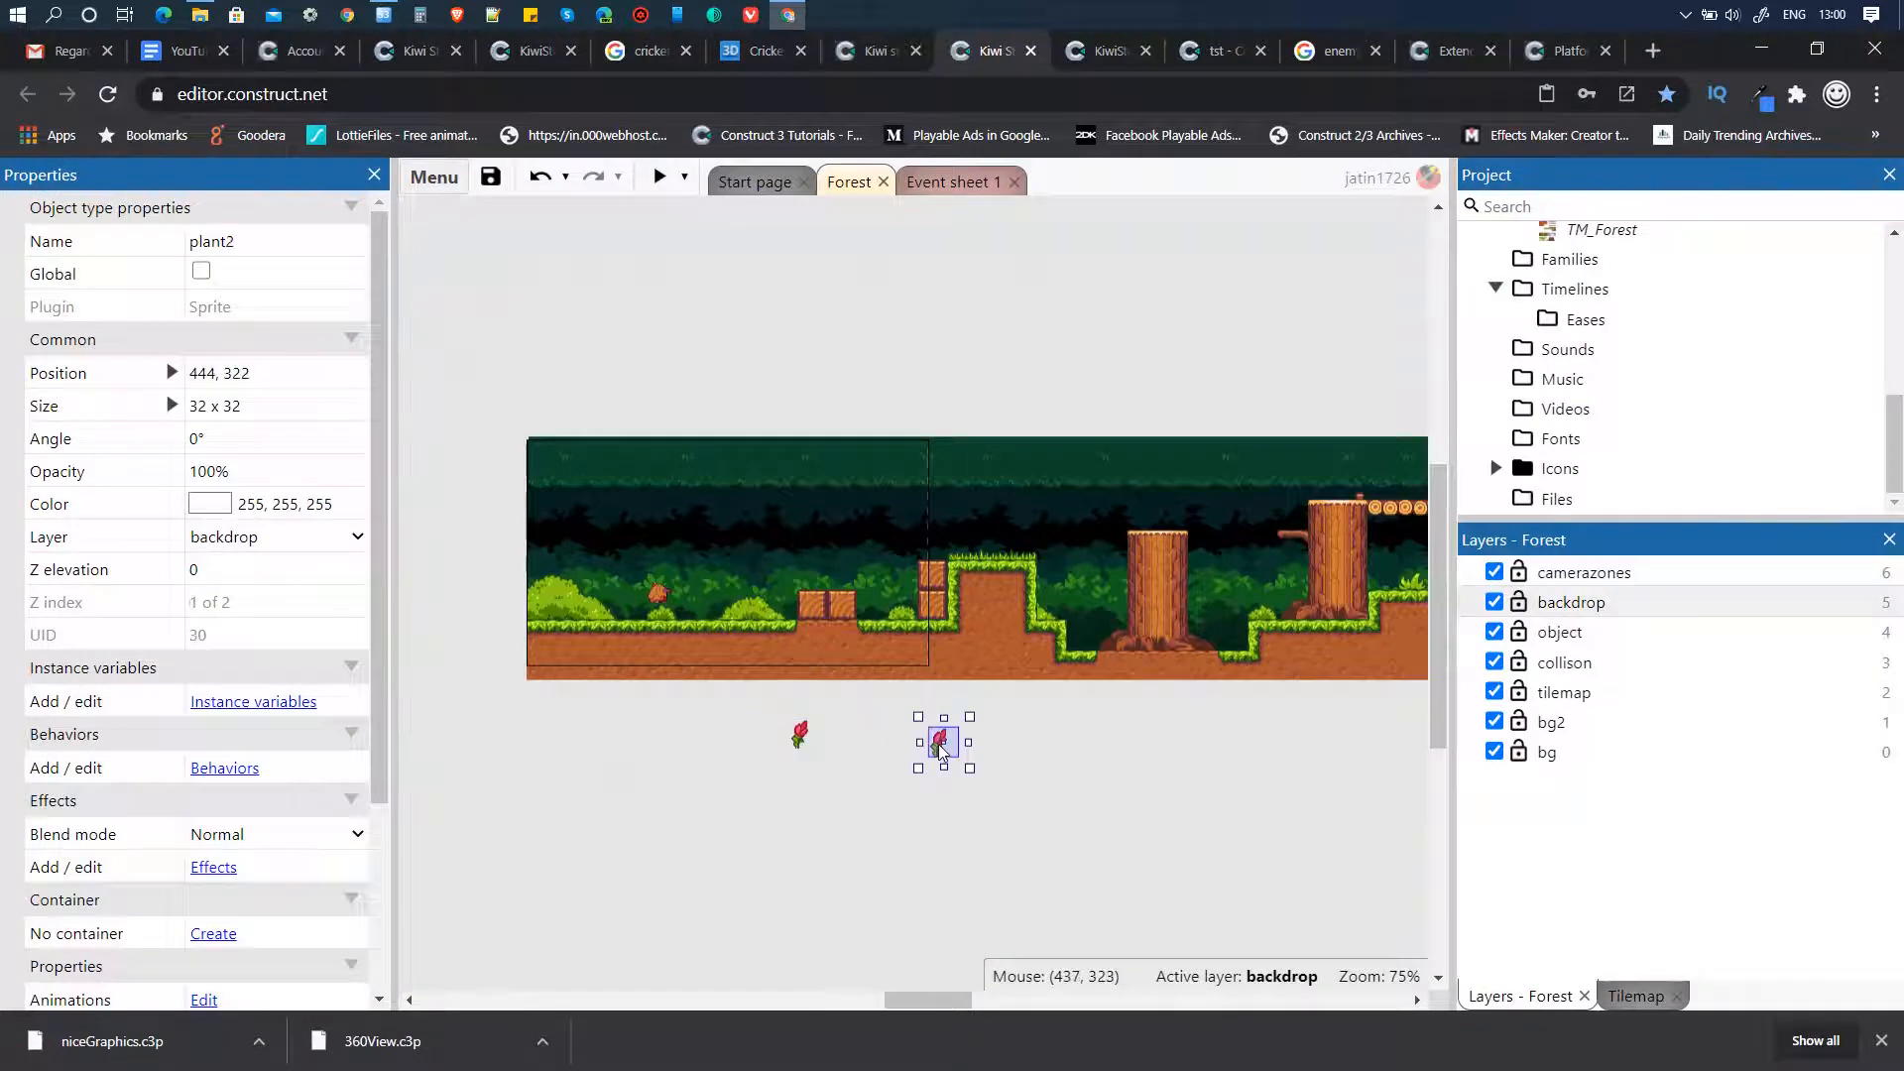
pyautogui.doubleClick(940, 746)
pyautogui.click(615, 794)
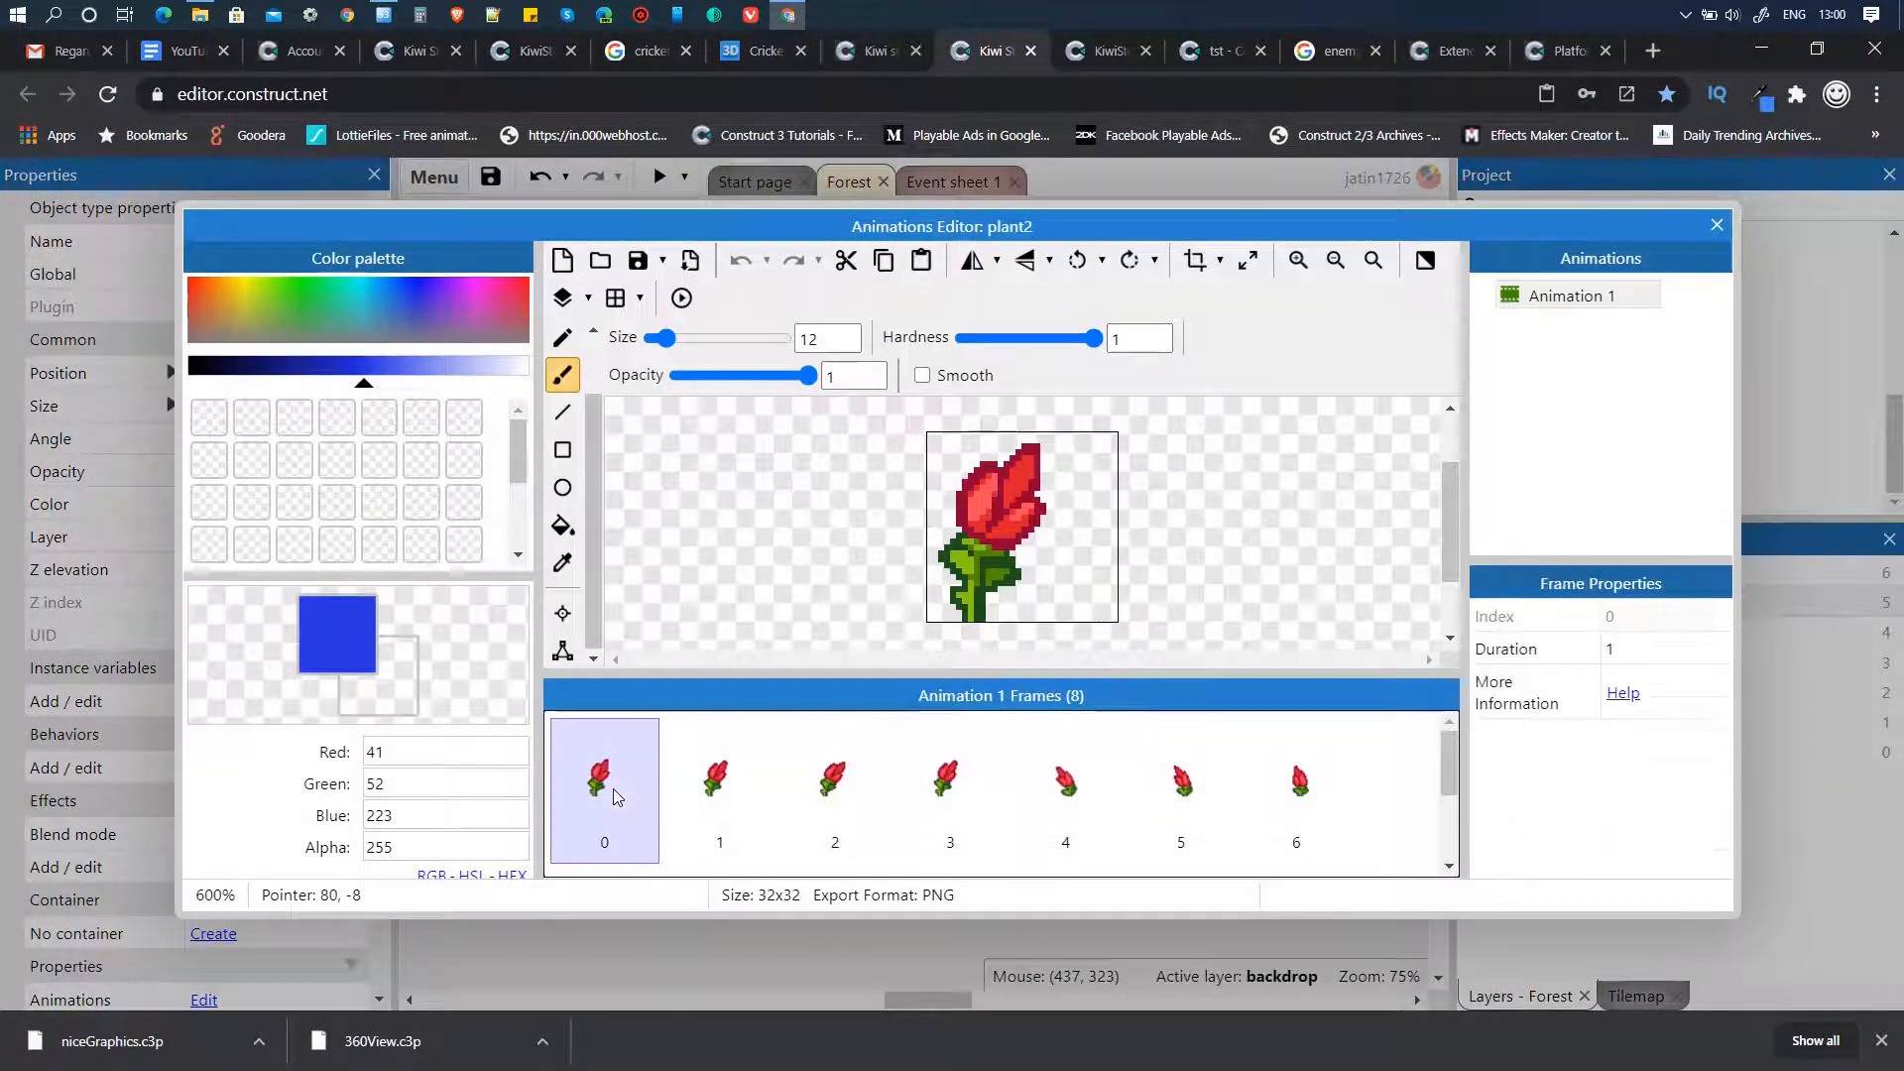
pyautogui.press('Delete')
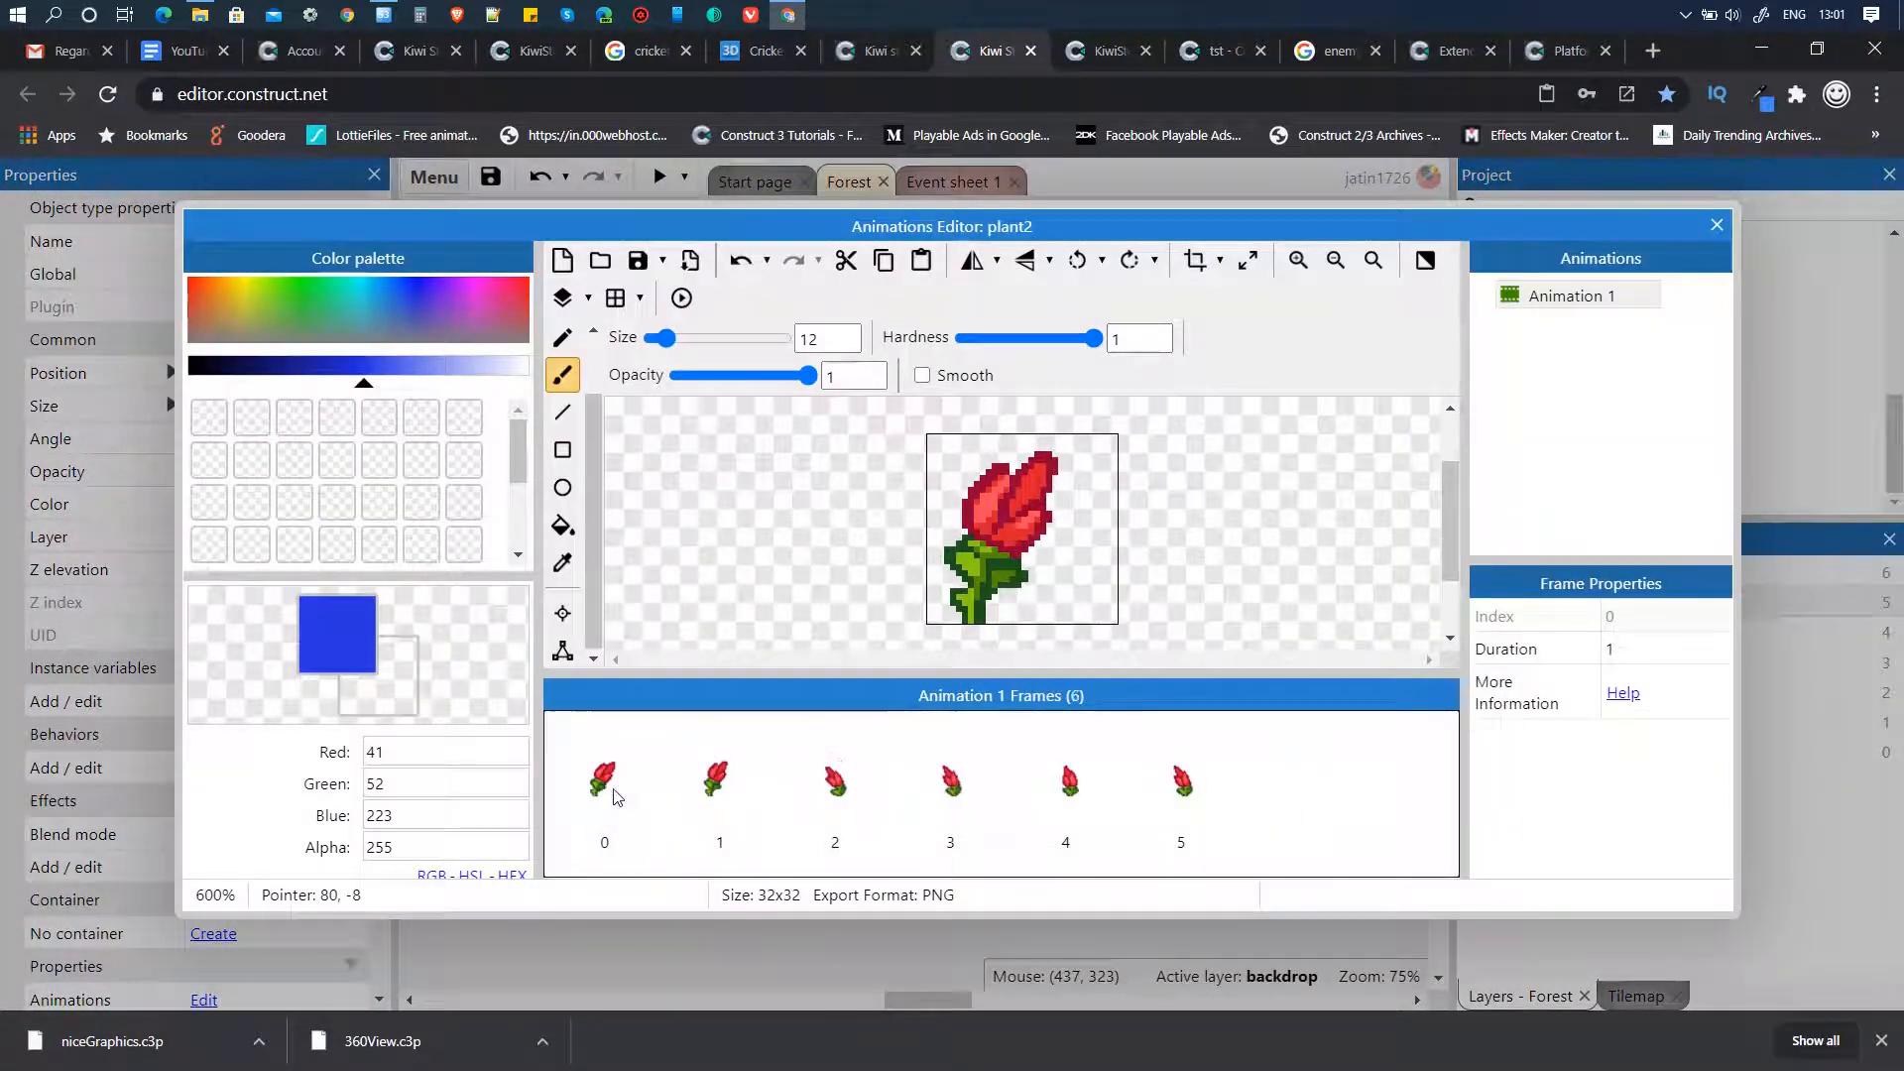
pyautogui.press('Delete')
pyautogui.press('Delete')
pyautogui.press('Delete')
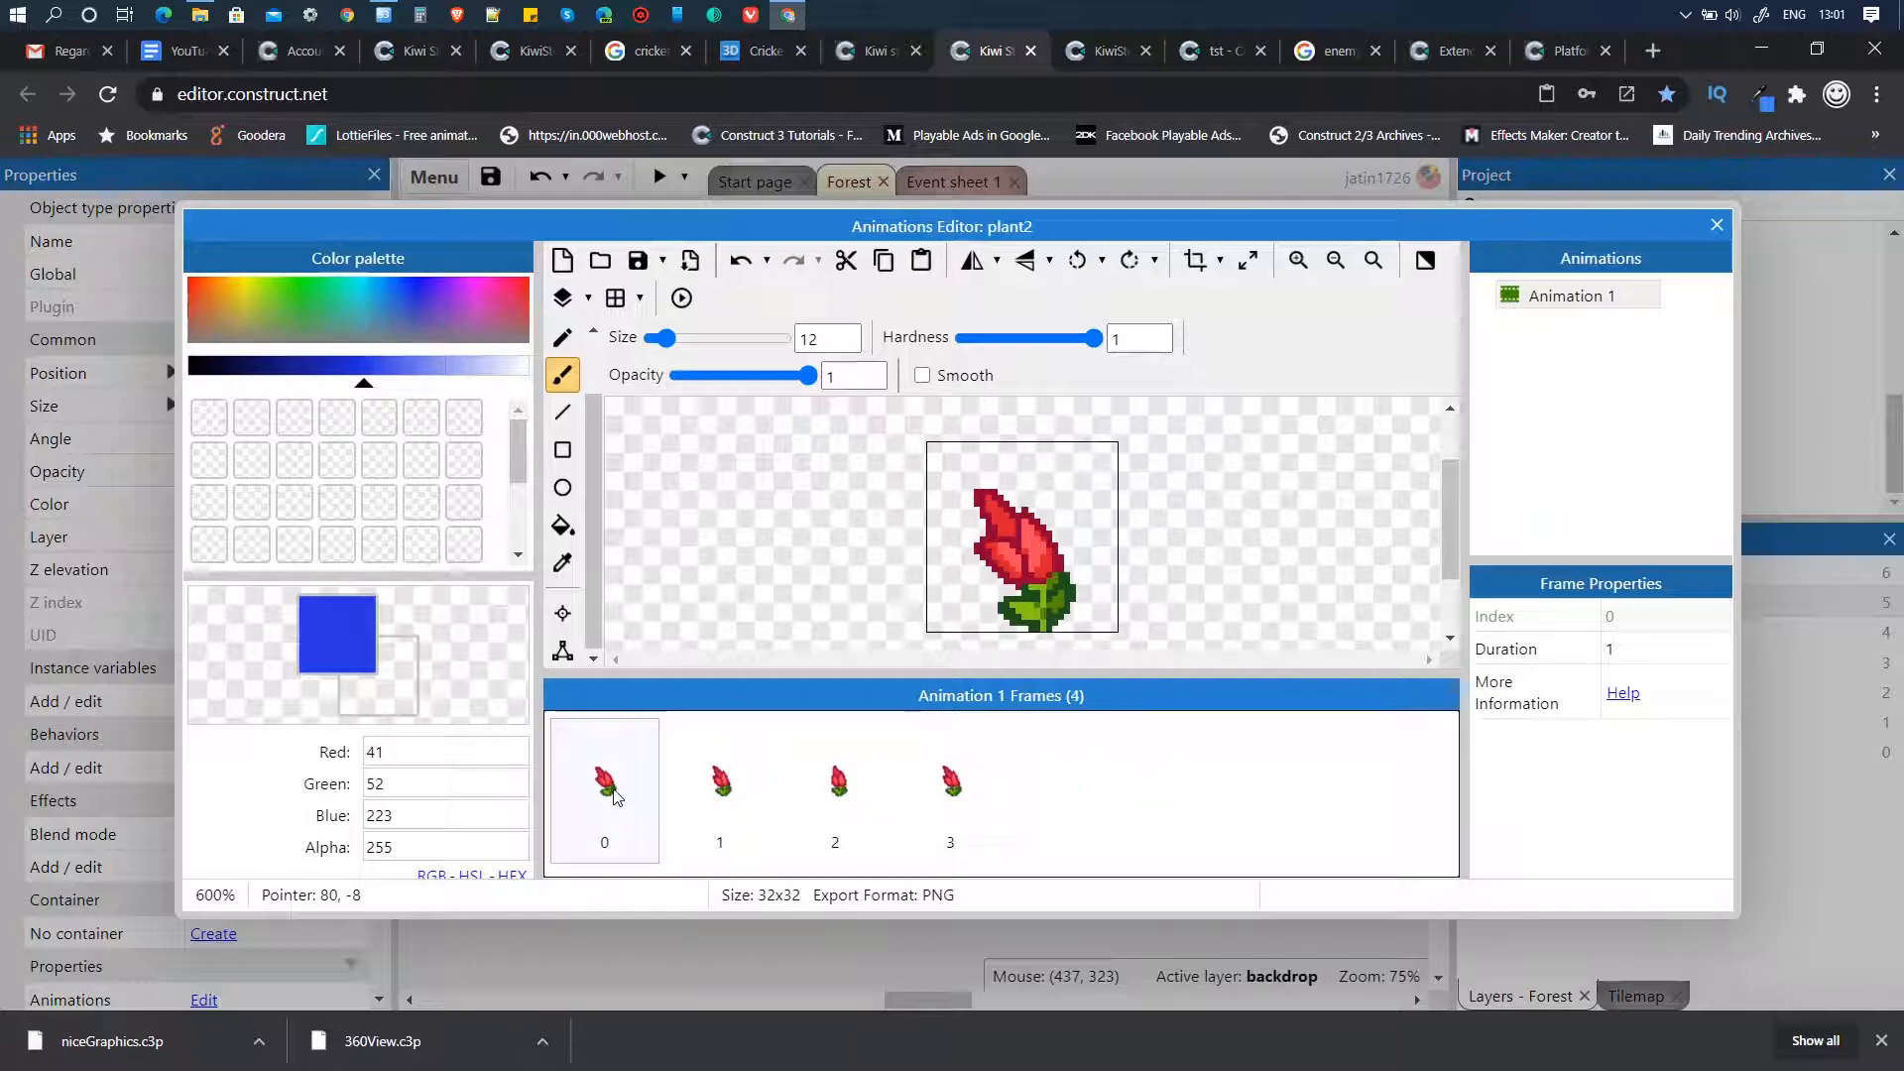
pyautogui.click(1717, 227)
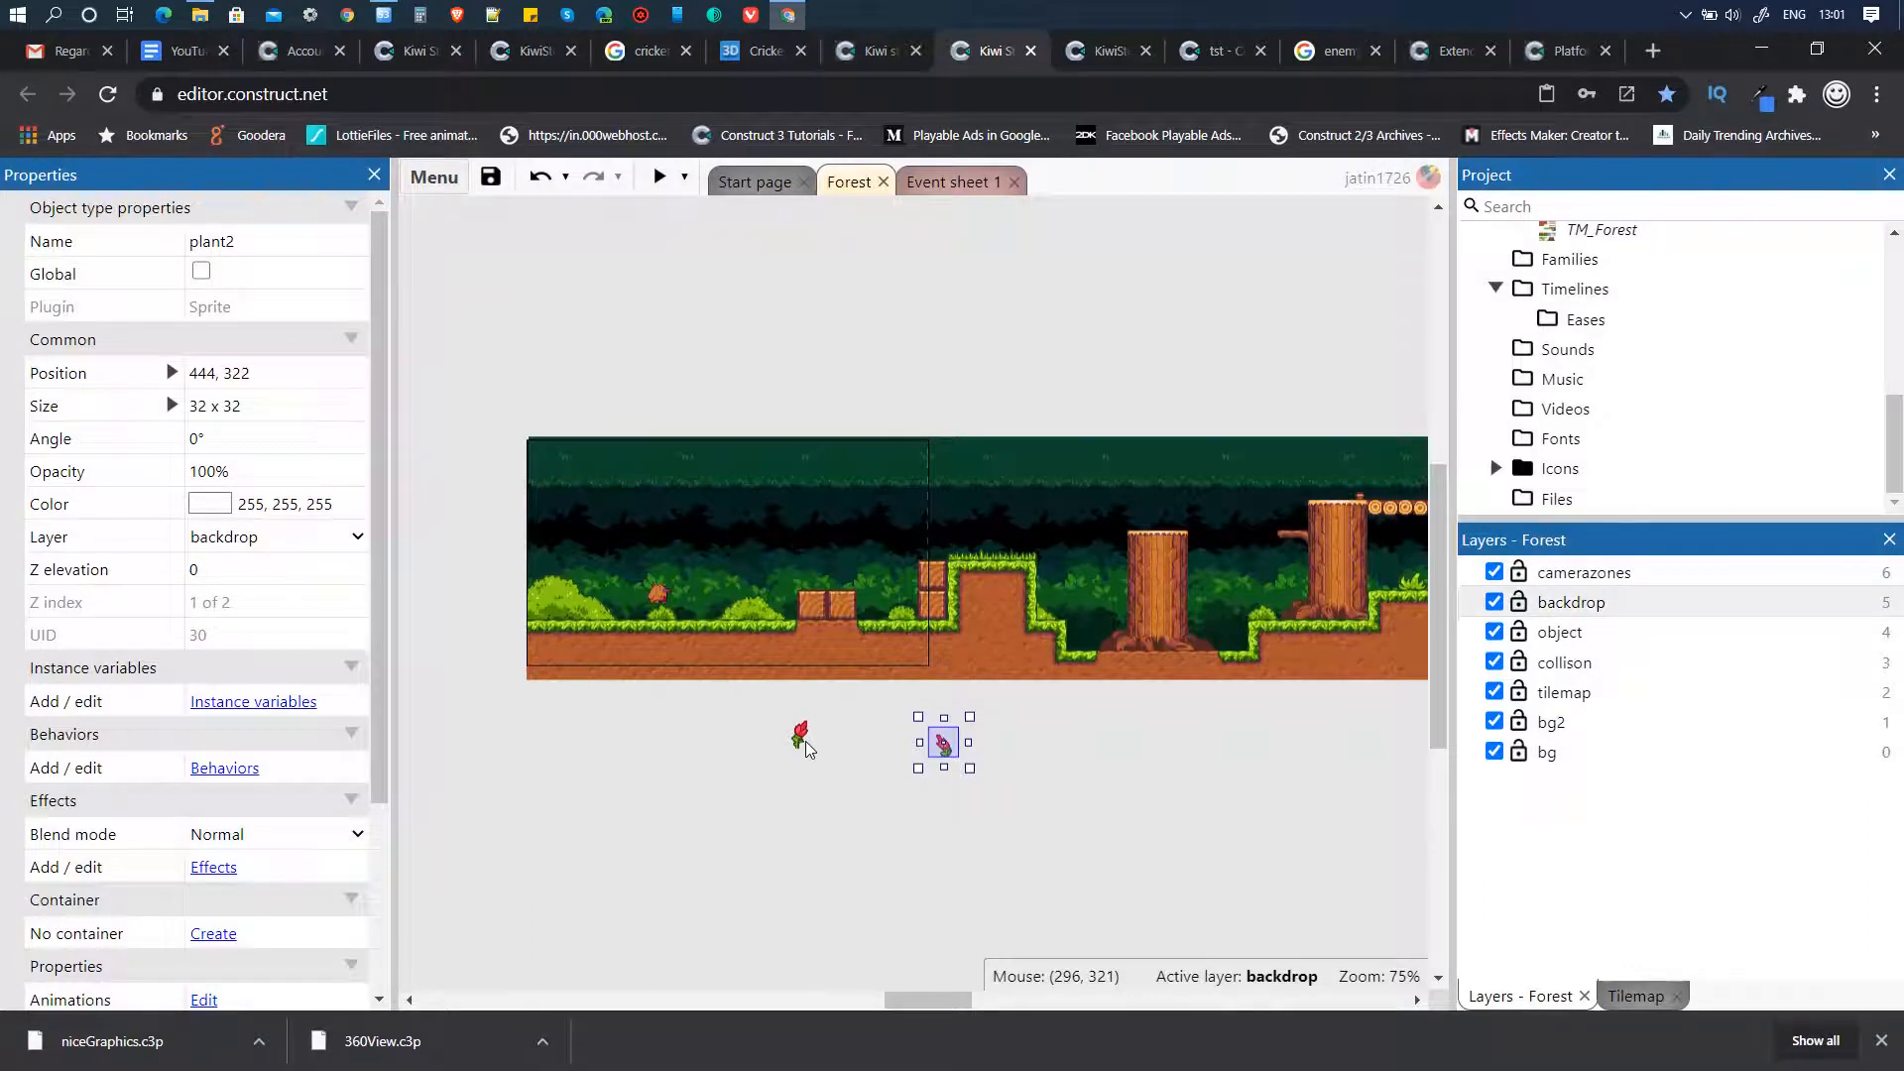
# - Place plant1 and plant2 side by side on the grass near the level's first bush, with plant2 at about 63, 172
pyautogui.moveTo(802, 736); pyautogui.dragTo(591, 612)
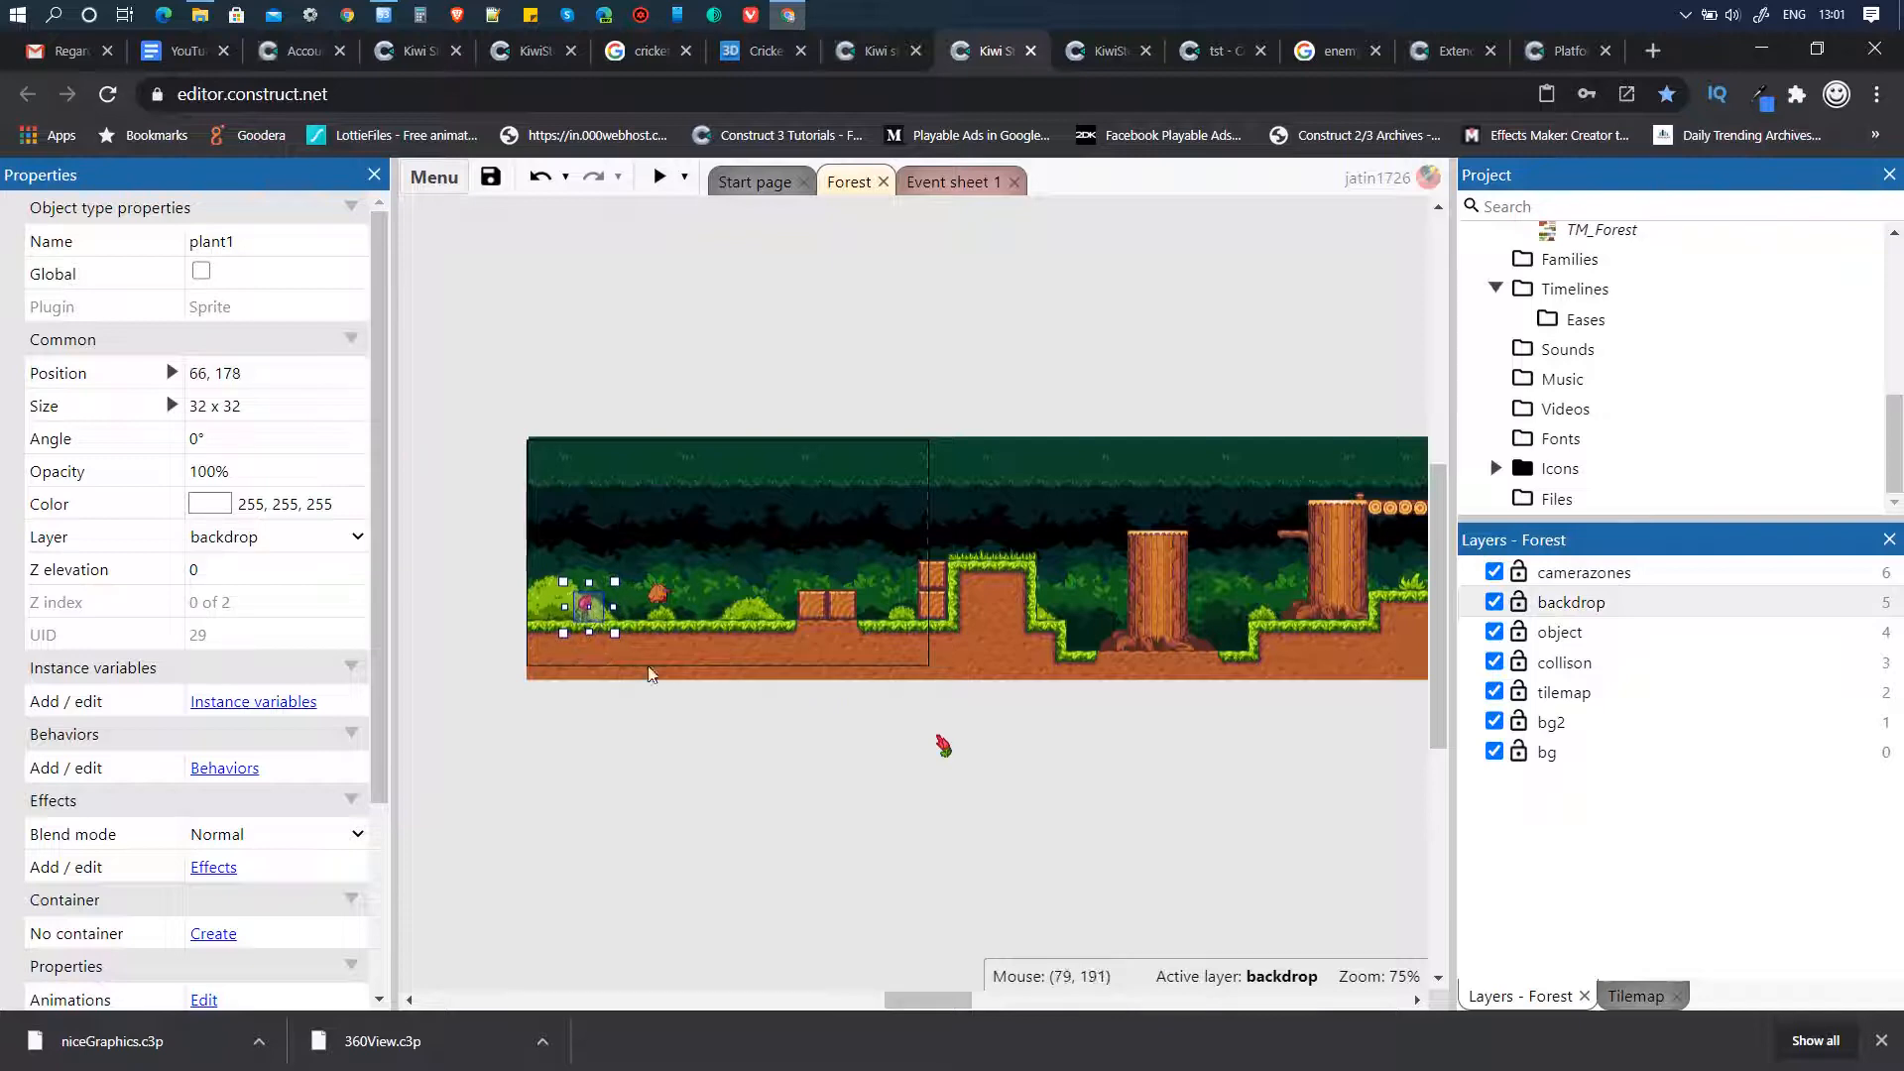
pyautogui.click(942, 746)
pyautogui.moveTo(942, 746); pyautogui.dragTo(616, 604)
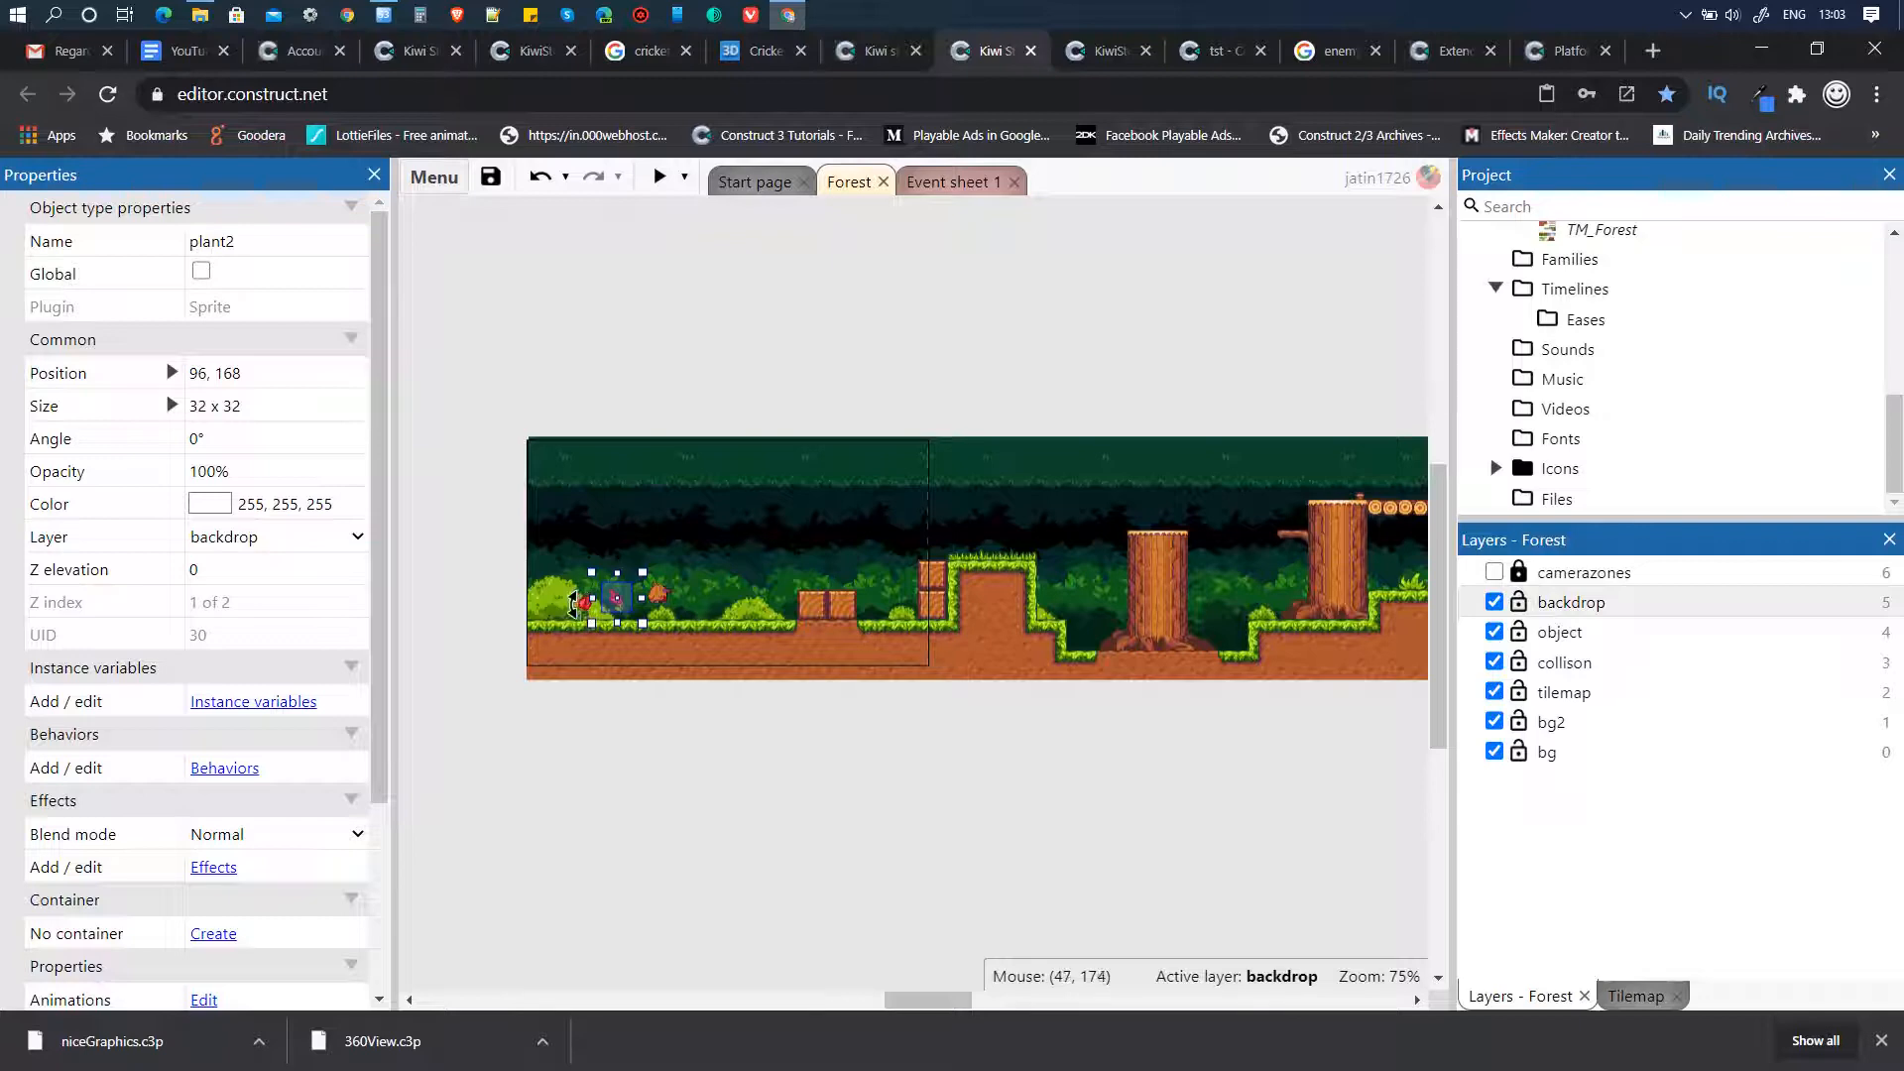
pyautogui.moveTo(613, 603); pyautogui.dragTo(627, 610)
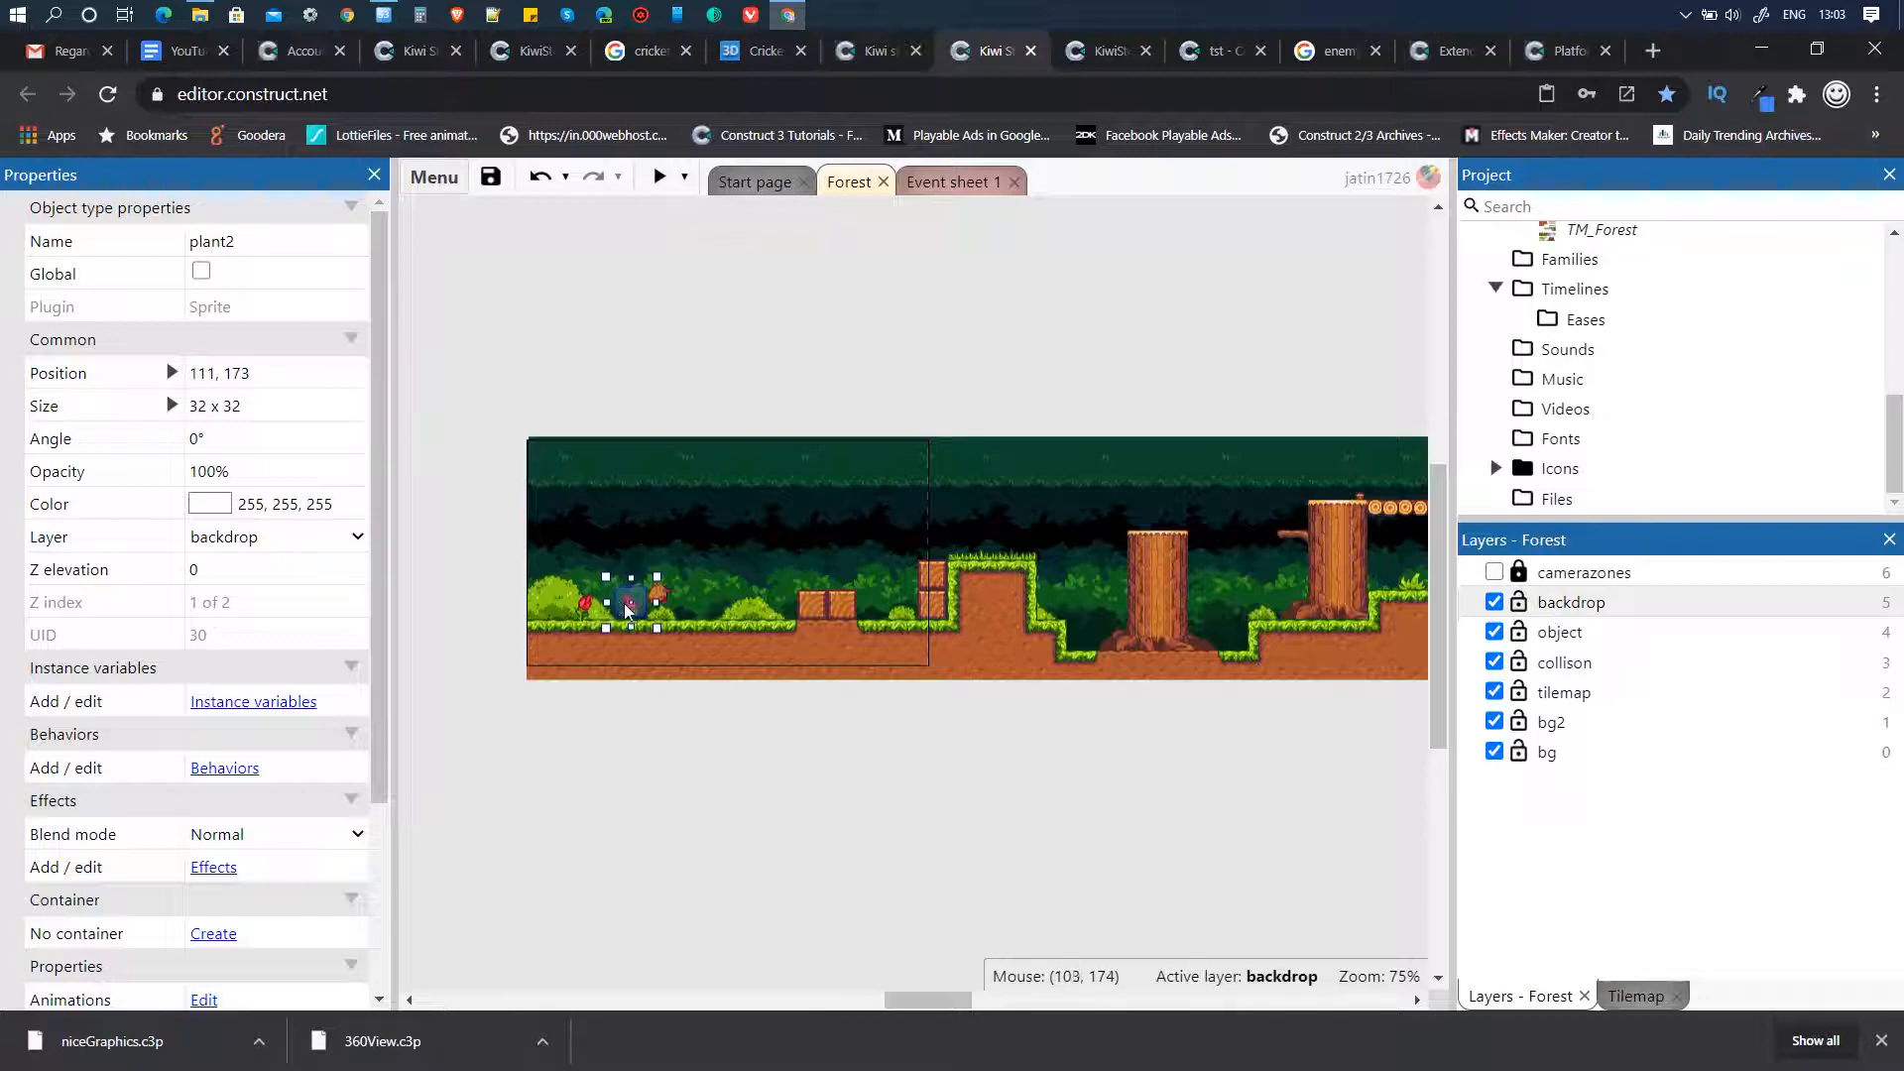
pyautogui.click(569, 604)
pyautogui.moveTo(569, 603)
pyautogui.mouseDown()
pyautogui.moveTo(633, 610)
pyautogui.moveTo(590, 613)
pyautogui.mouseUp()
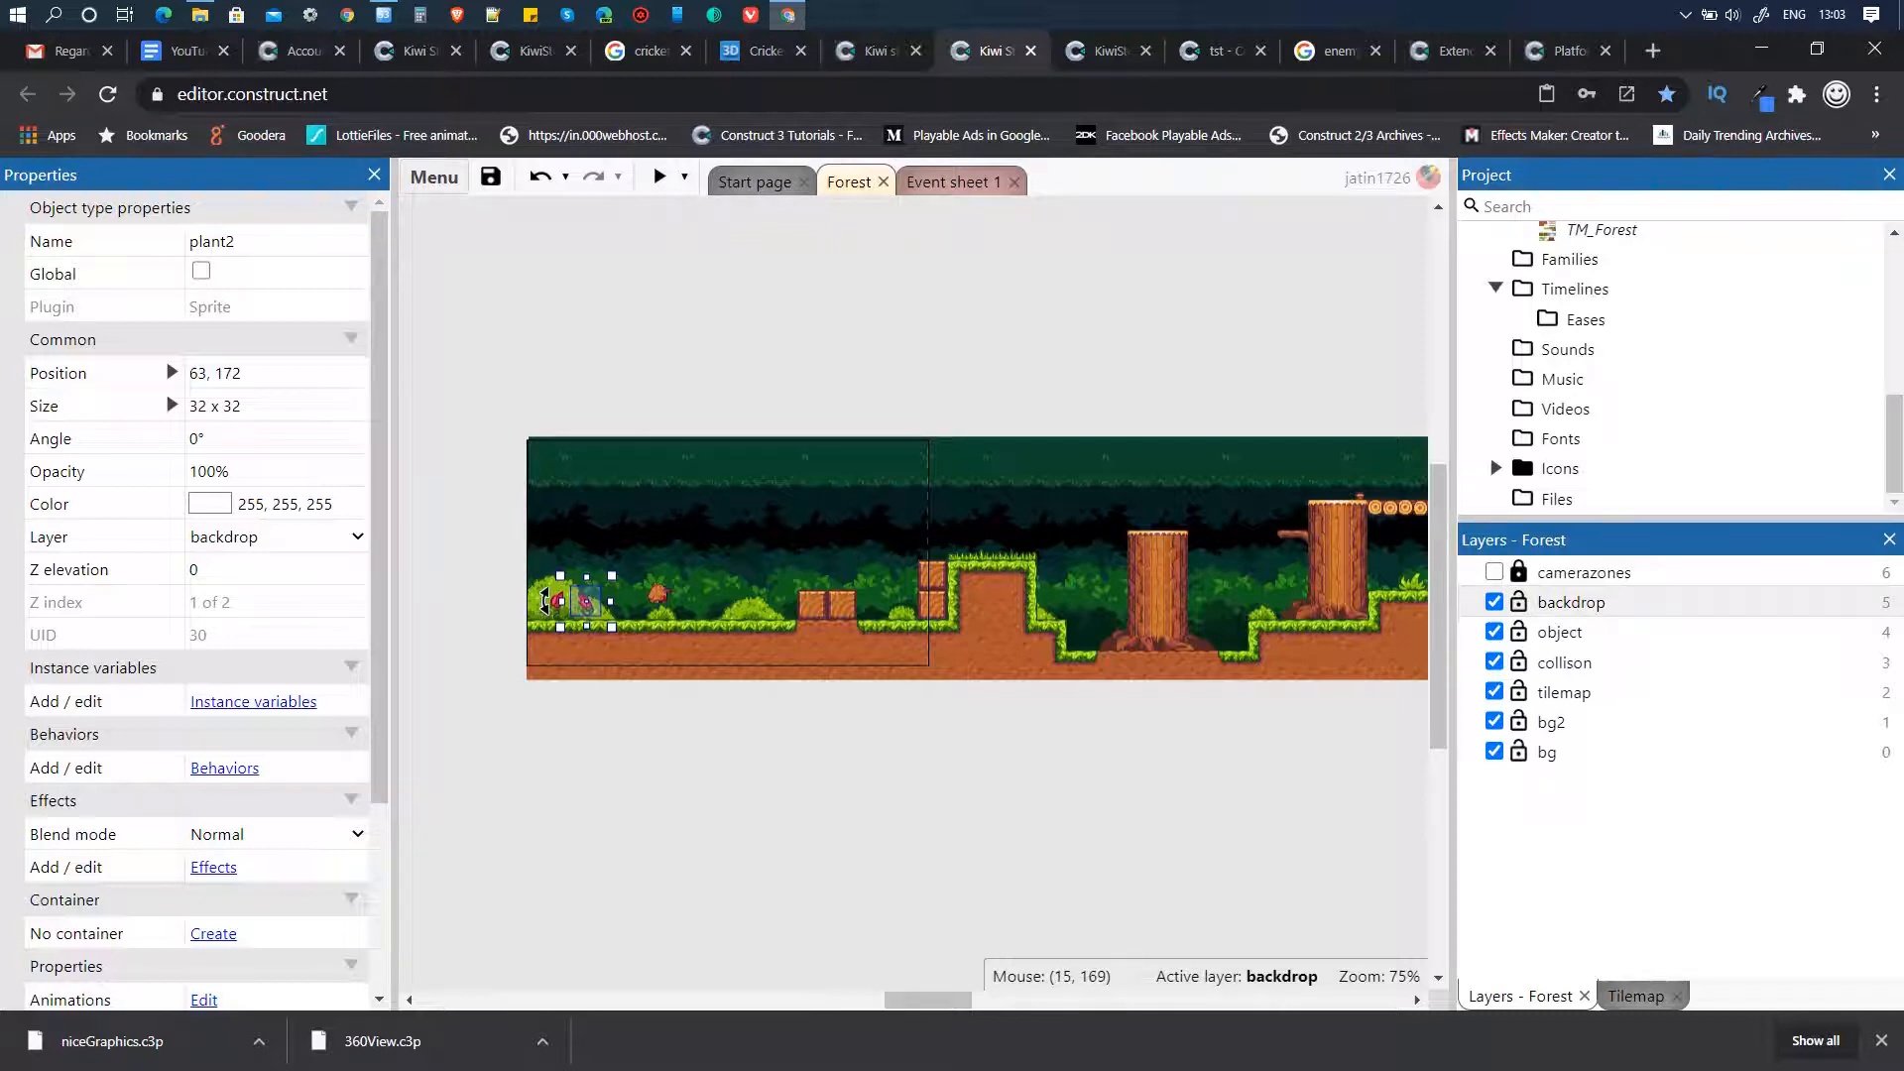
# - Duplicate plant1 to about 104, 172 and place a copy of plant2 between it and the player sprite
pyautogui.moveTo(592, 607); pyautogui.dragTo(621, 607)
pyautogui.click(603, 456)
pyautogui.click(555, 600)
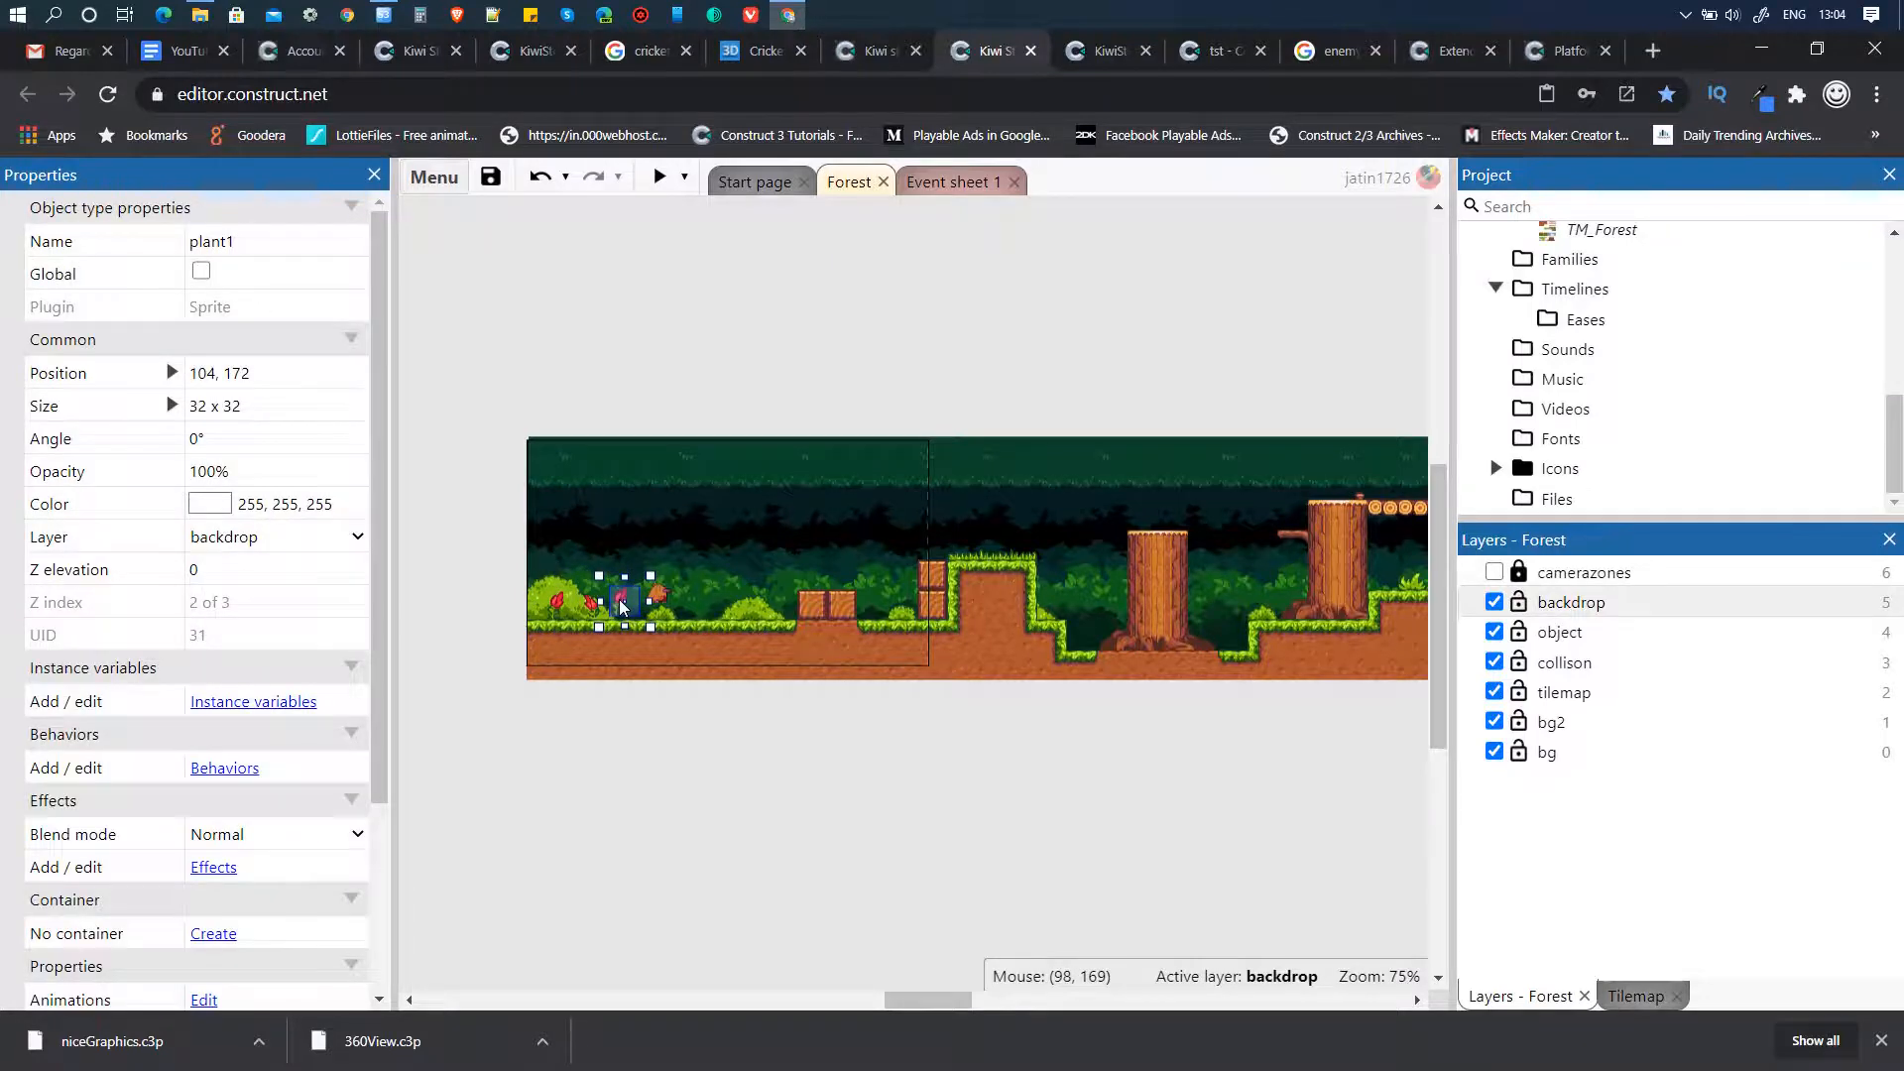
pyautogui.click(583, 598)
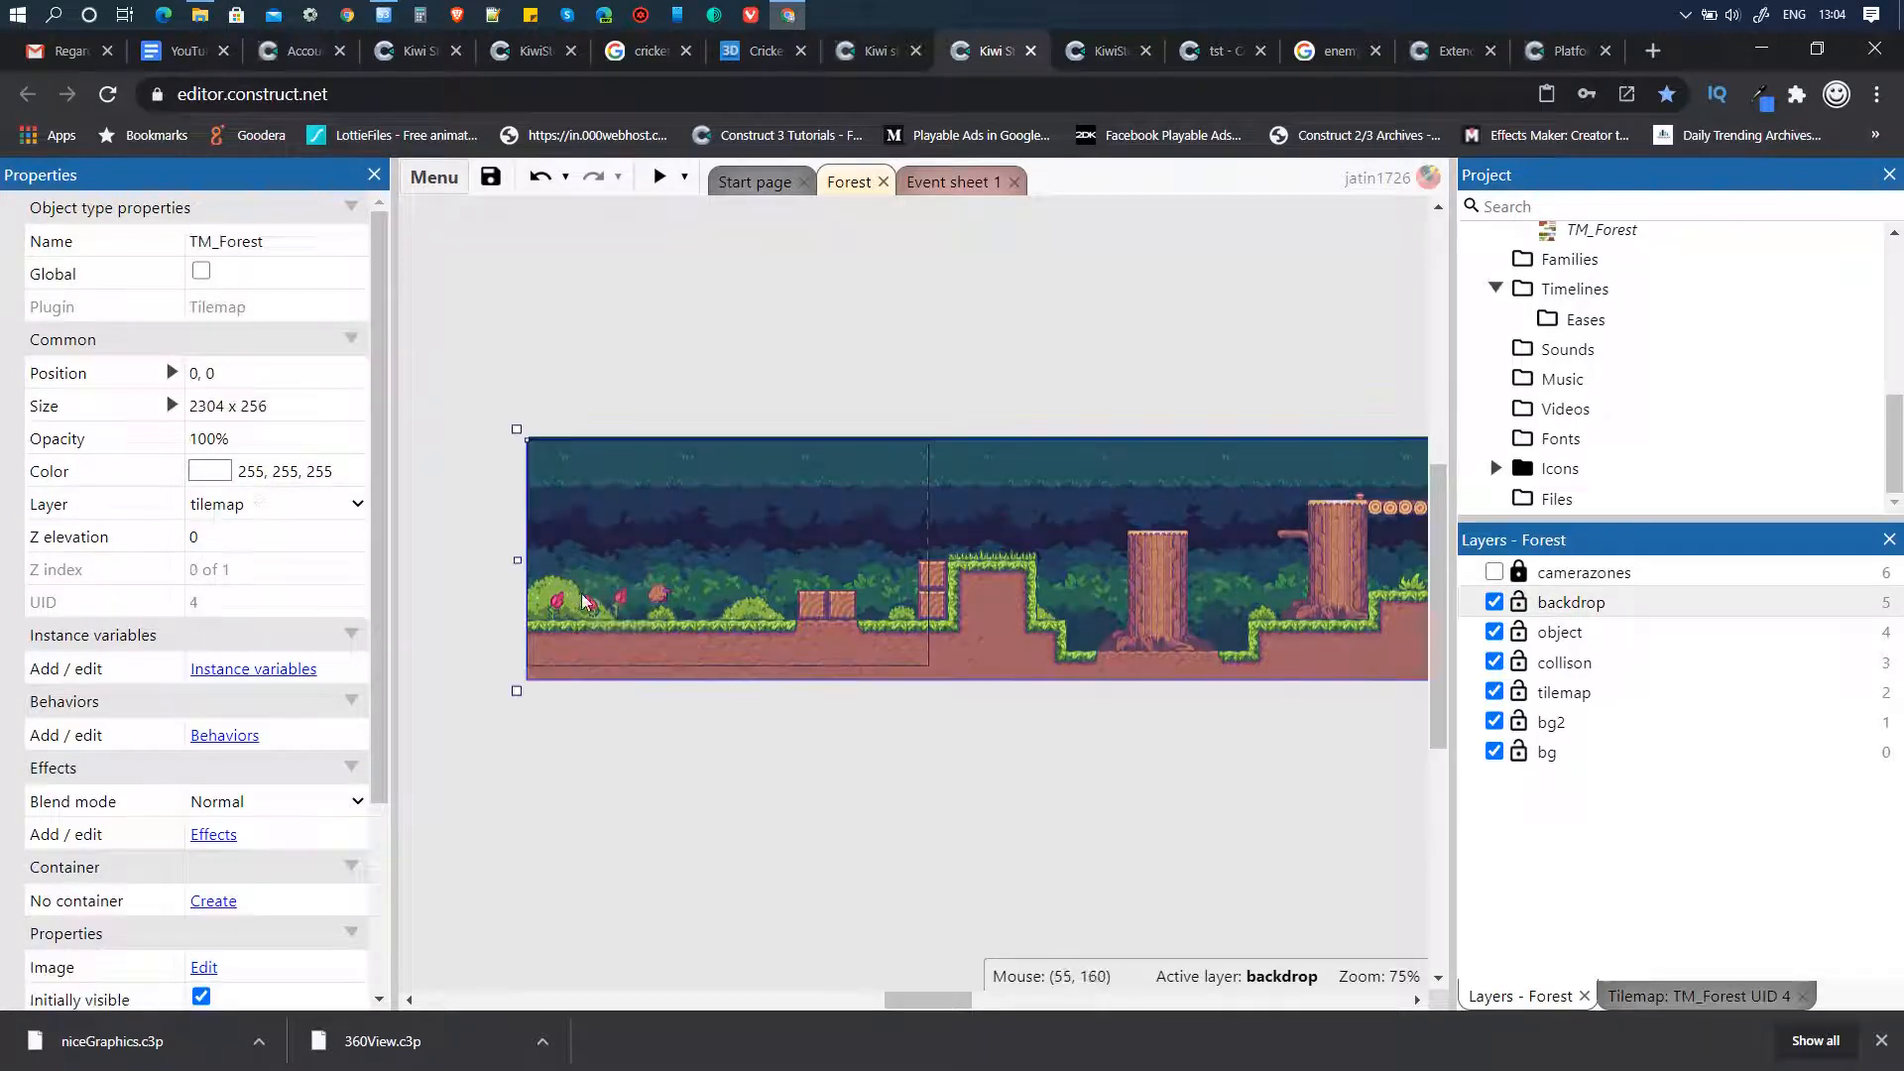
pyautogui.click(586, 603)
pyautogui.keyDown('ctrl'); pyautogui.moveTo(586, 603); pyautogui.dragTo(679, 604); pyautogui.keyUp('ctrl')
pyautogui.click(665, 586)
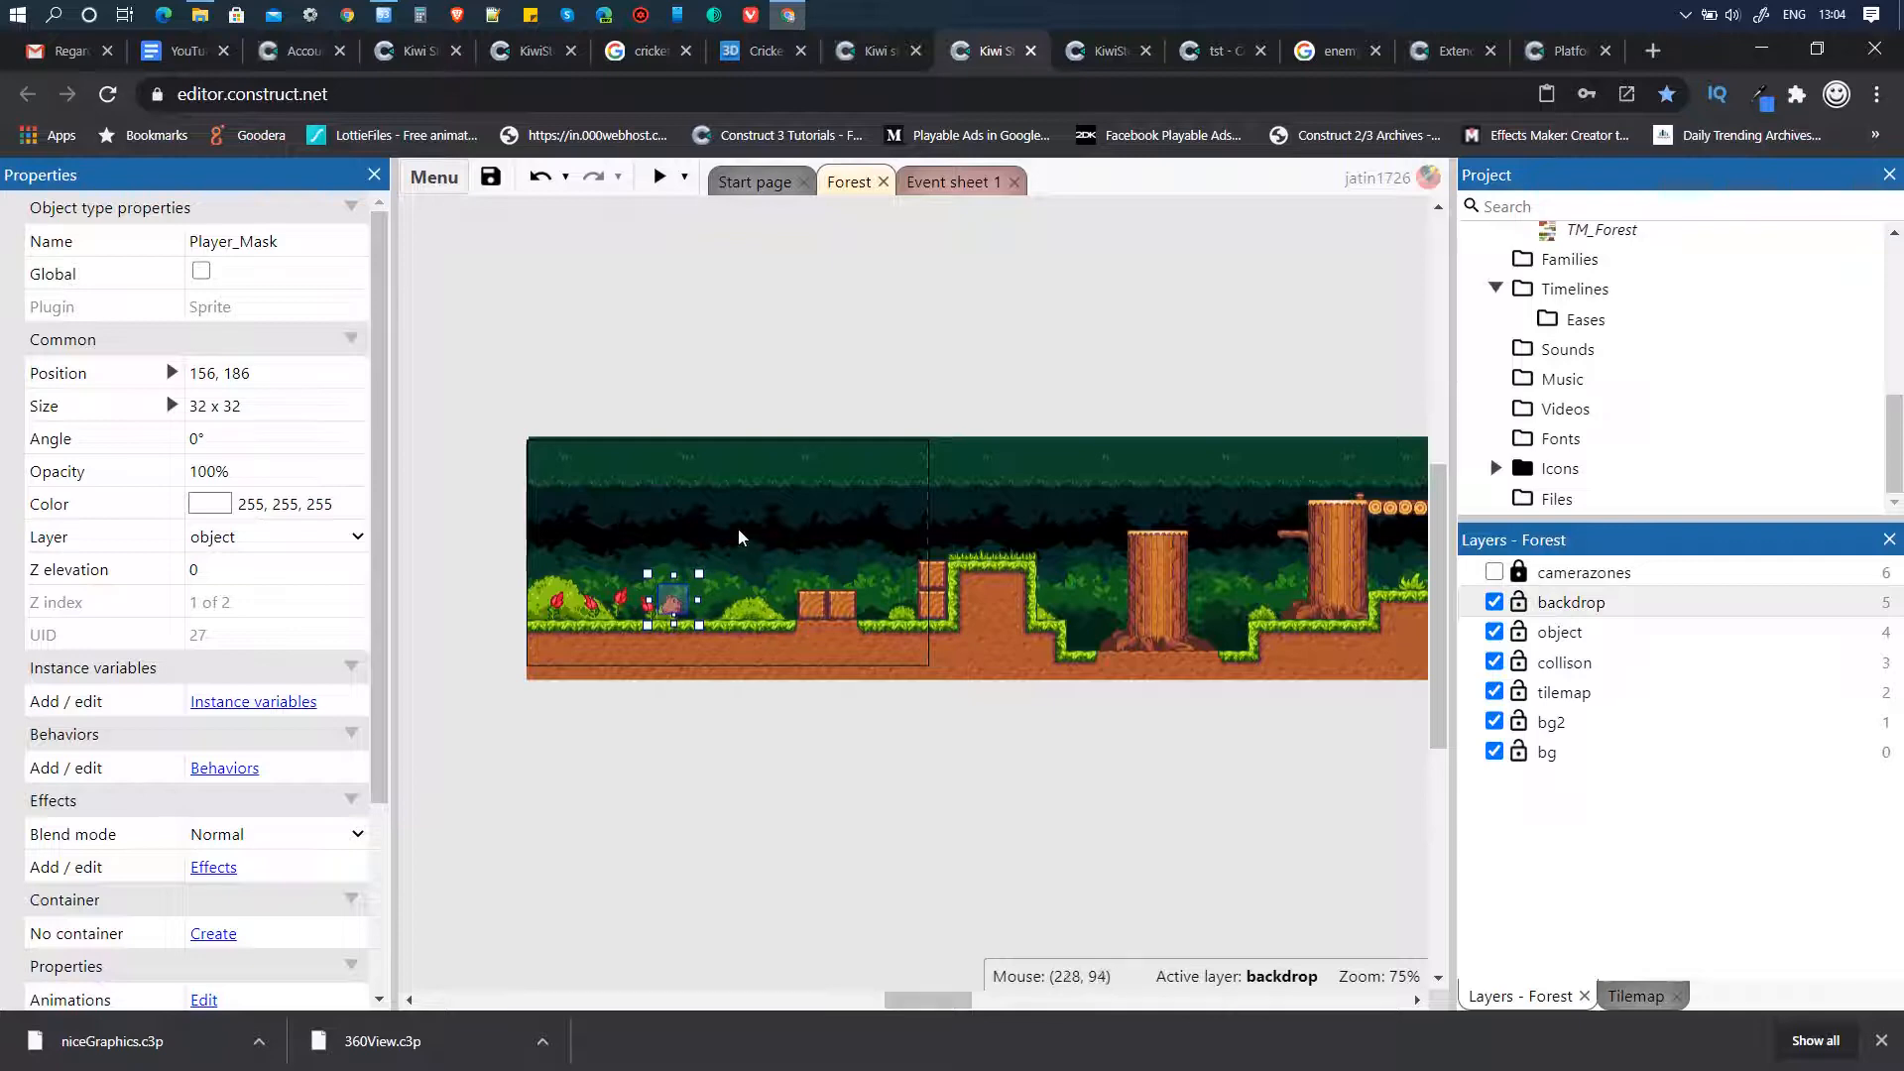
pyautogui.click(638, 409)
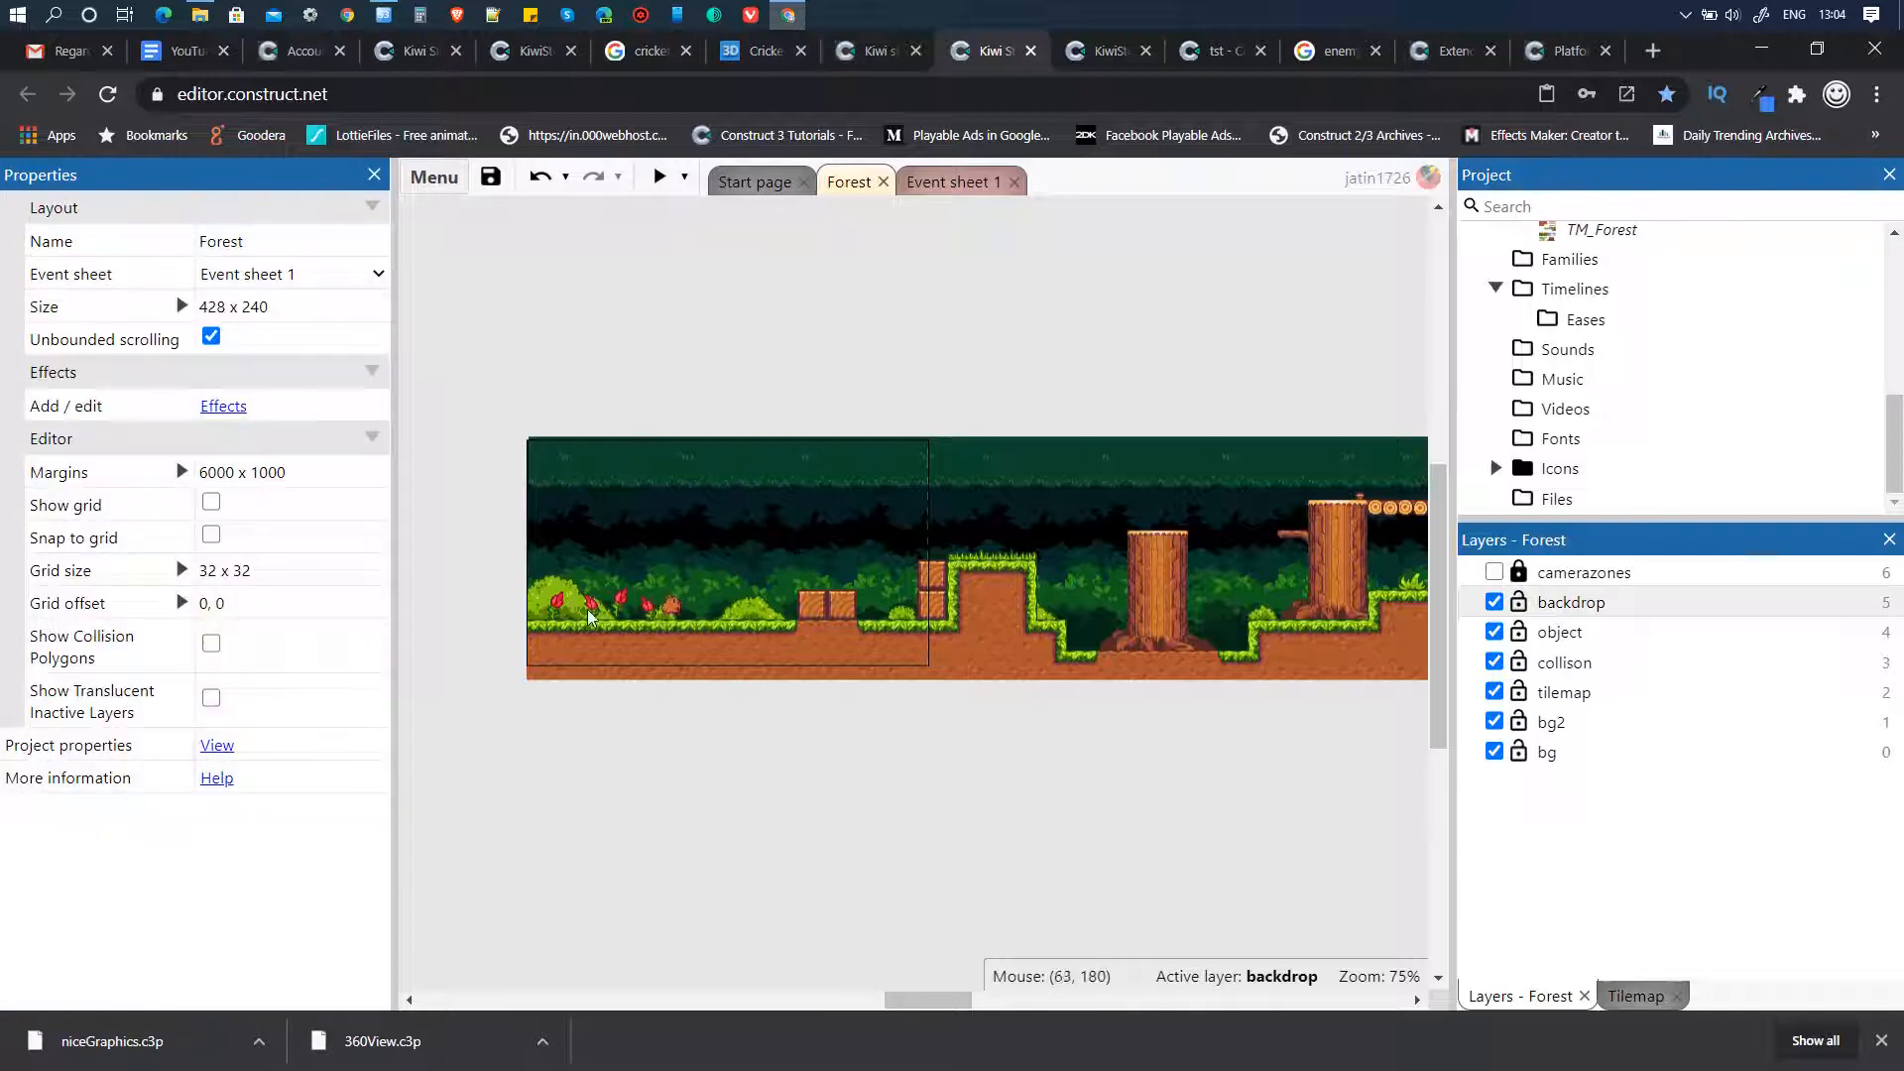
# - Add a copy of plant2 at about 194, 173 and a copy of plant1 at about 228, 175
pyautogui.click(595, 614)
pyautogui.moveTo(595, 614); pyautogui.dragTo(710, 610)
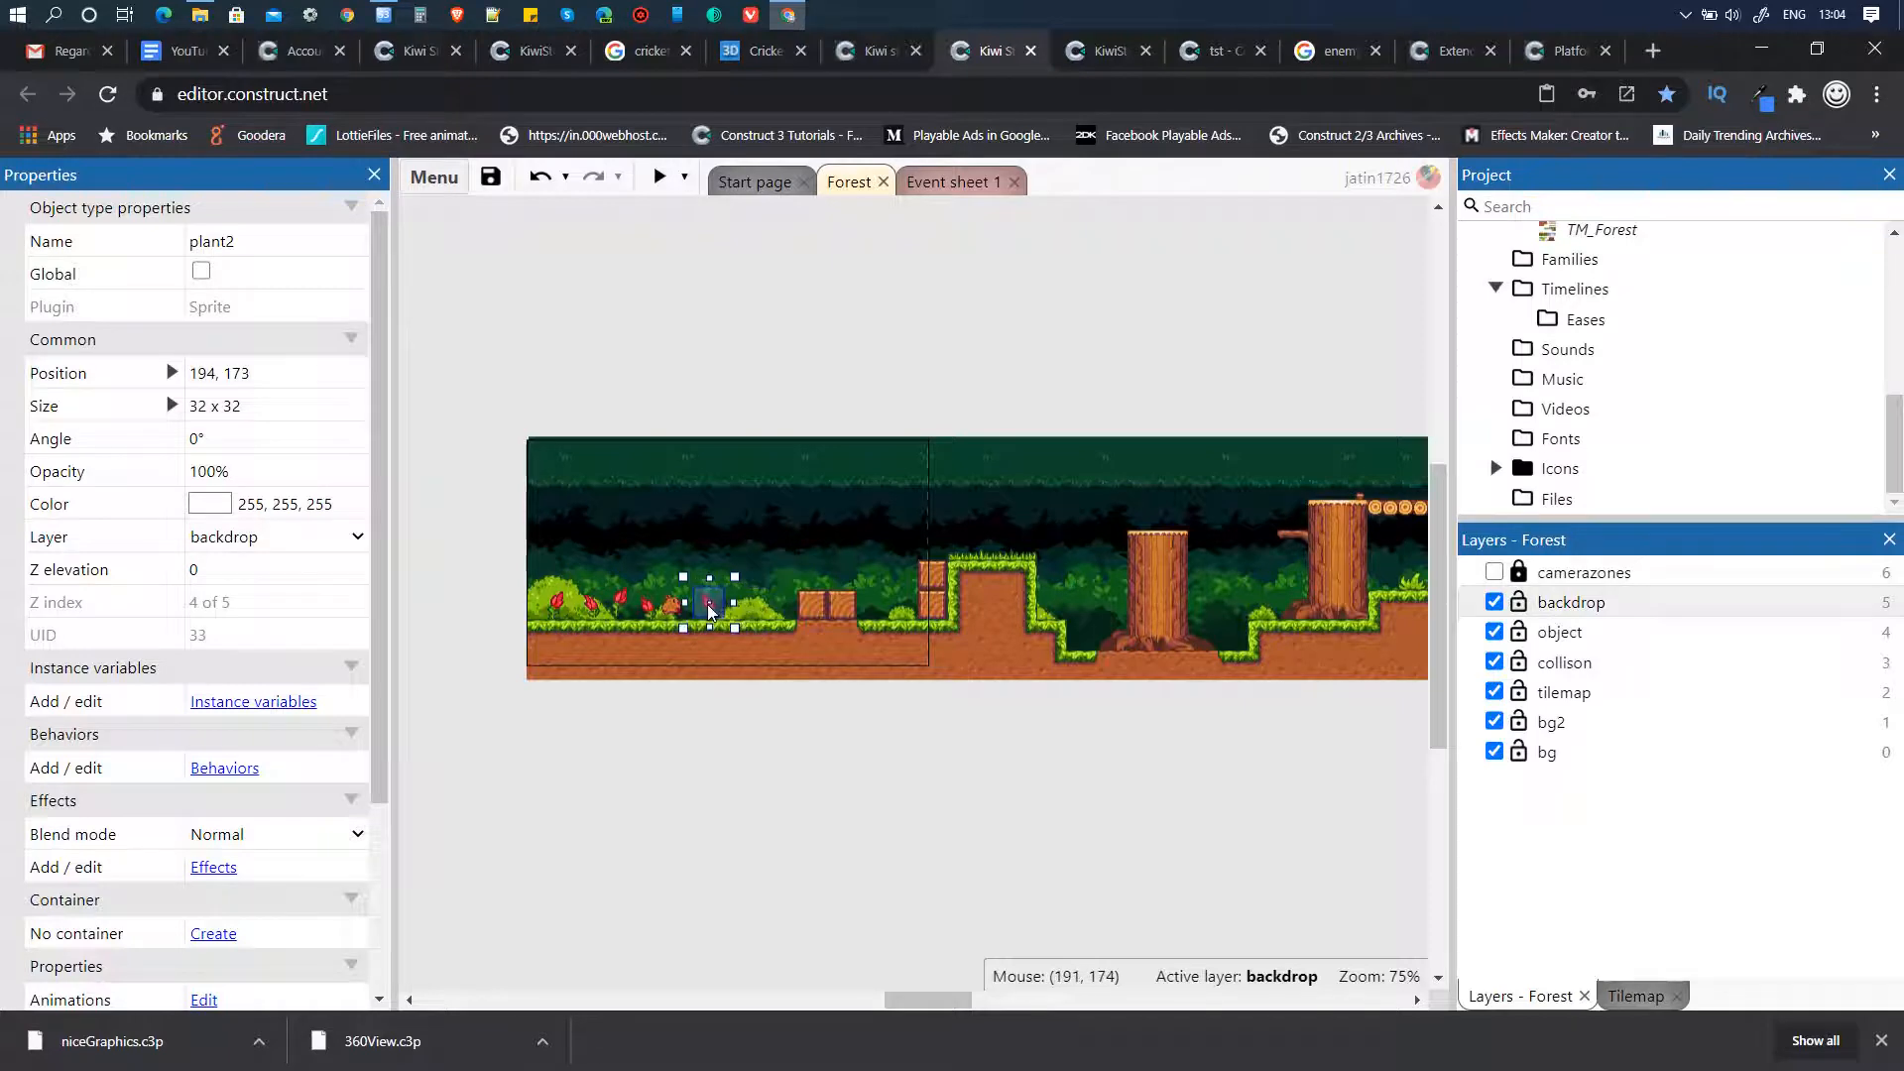
pyautogui.click(622, 605)
pyautogui.keyDown('ctrl'); pyautogui.moveTo(623, 605); pyautogui.dragTo(741, 608); pyautogui.keyUp('ctrl')
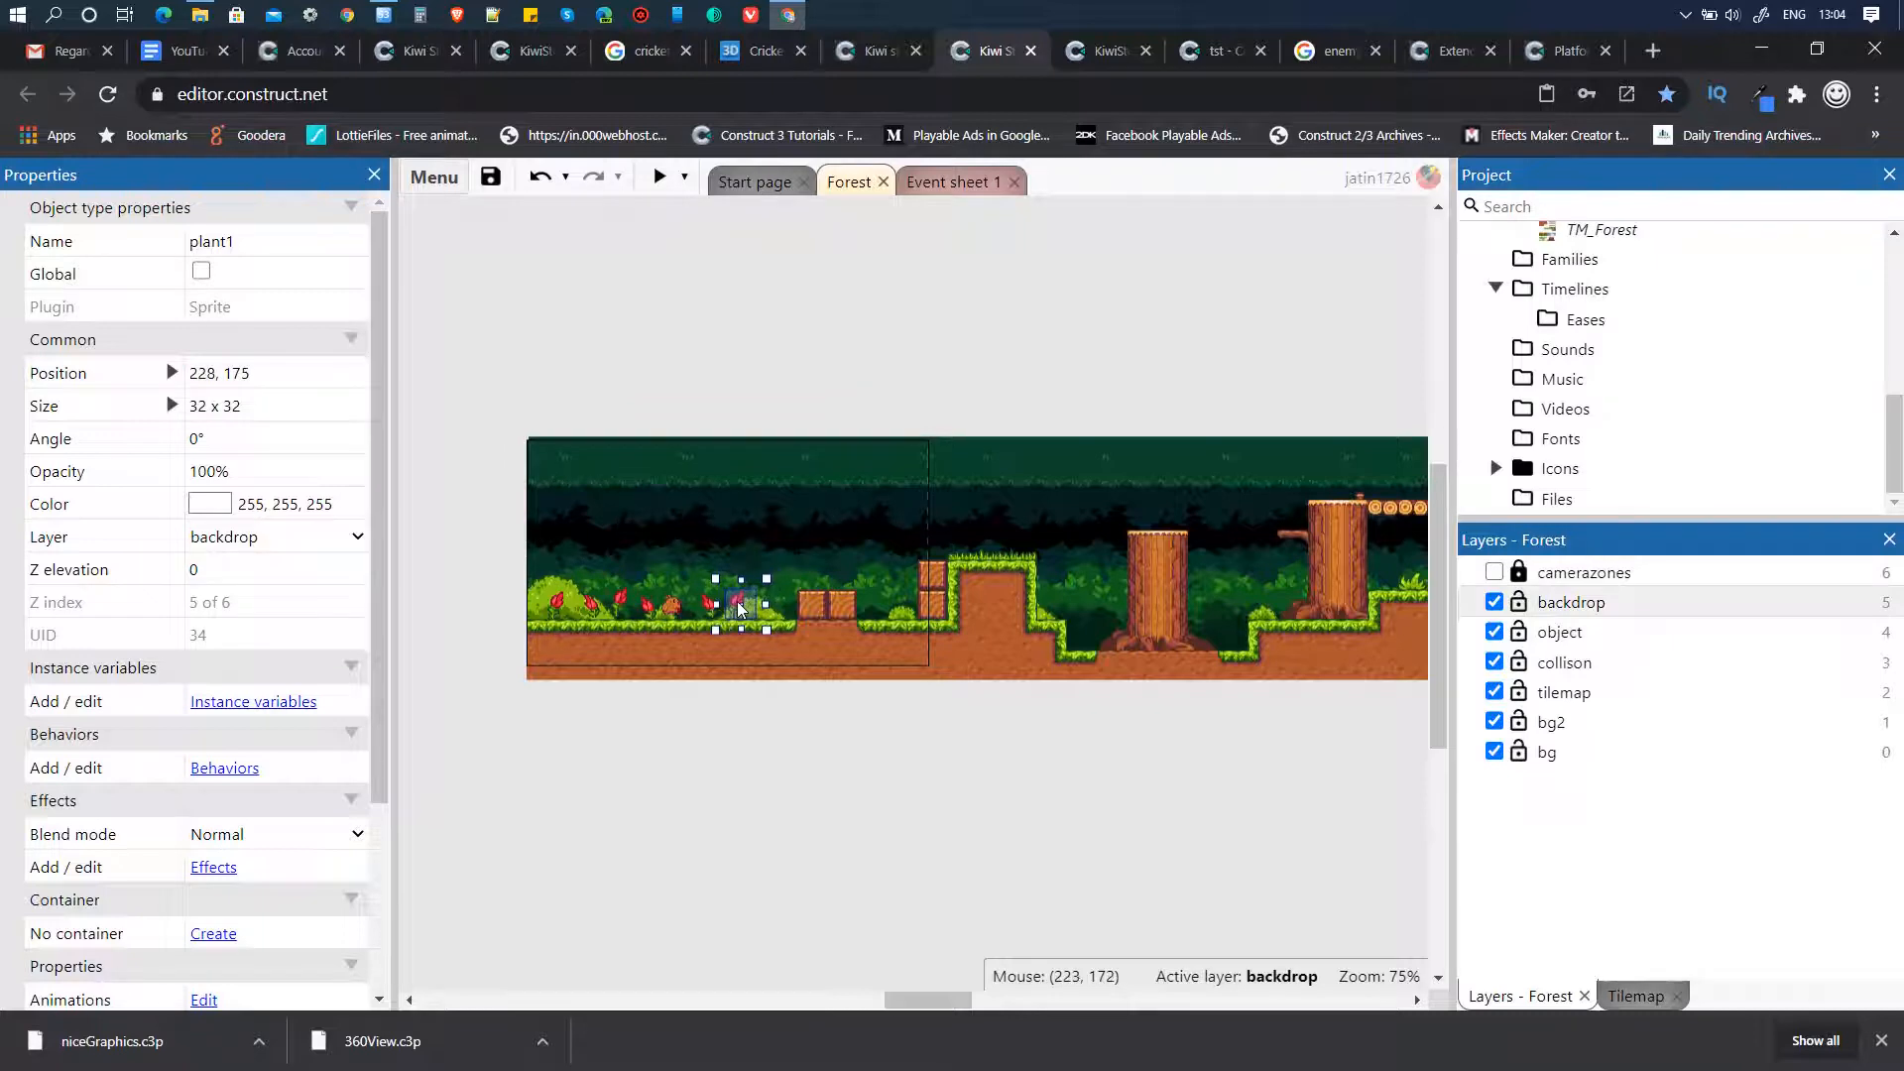
# - Preview the project to check the animated plants in the level and close the preview window
pyautogui.click(750, 732)
pyautogui.click(661, 177)
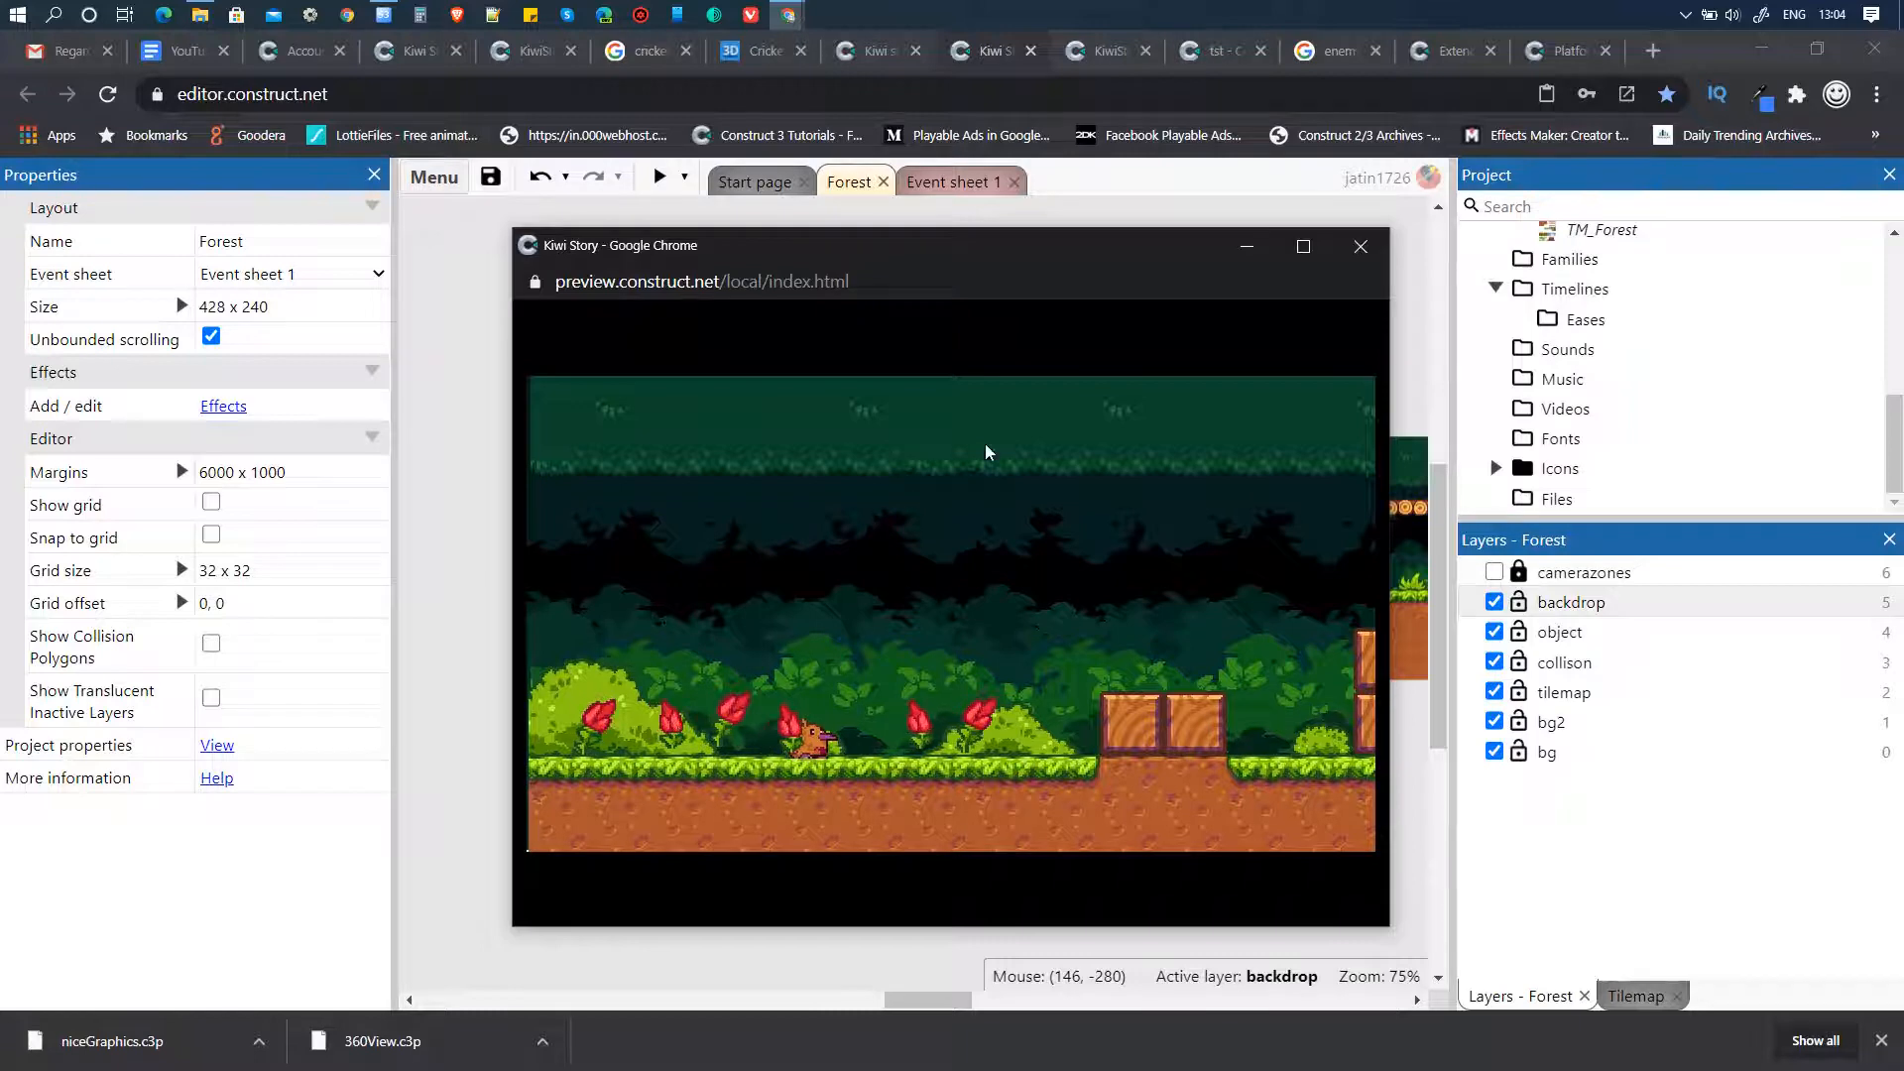
pyautogui.click(1363, 247)
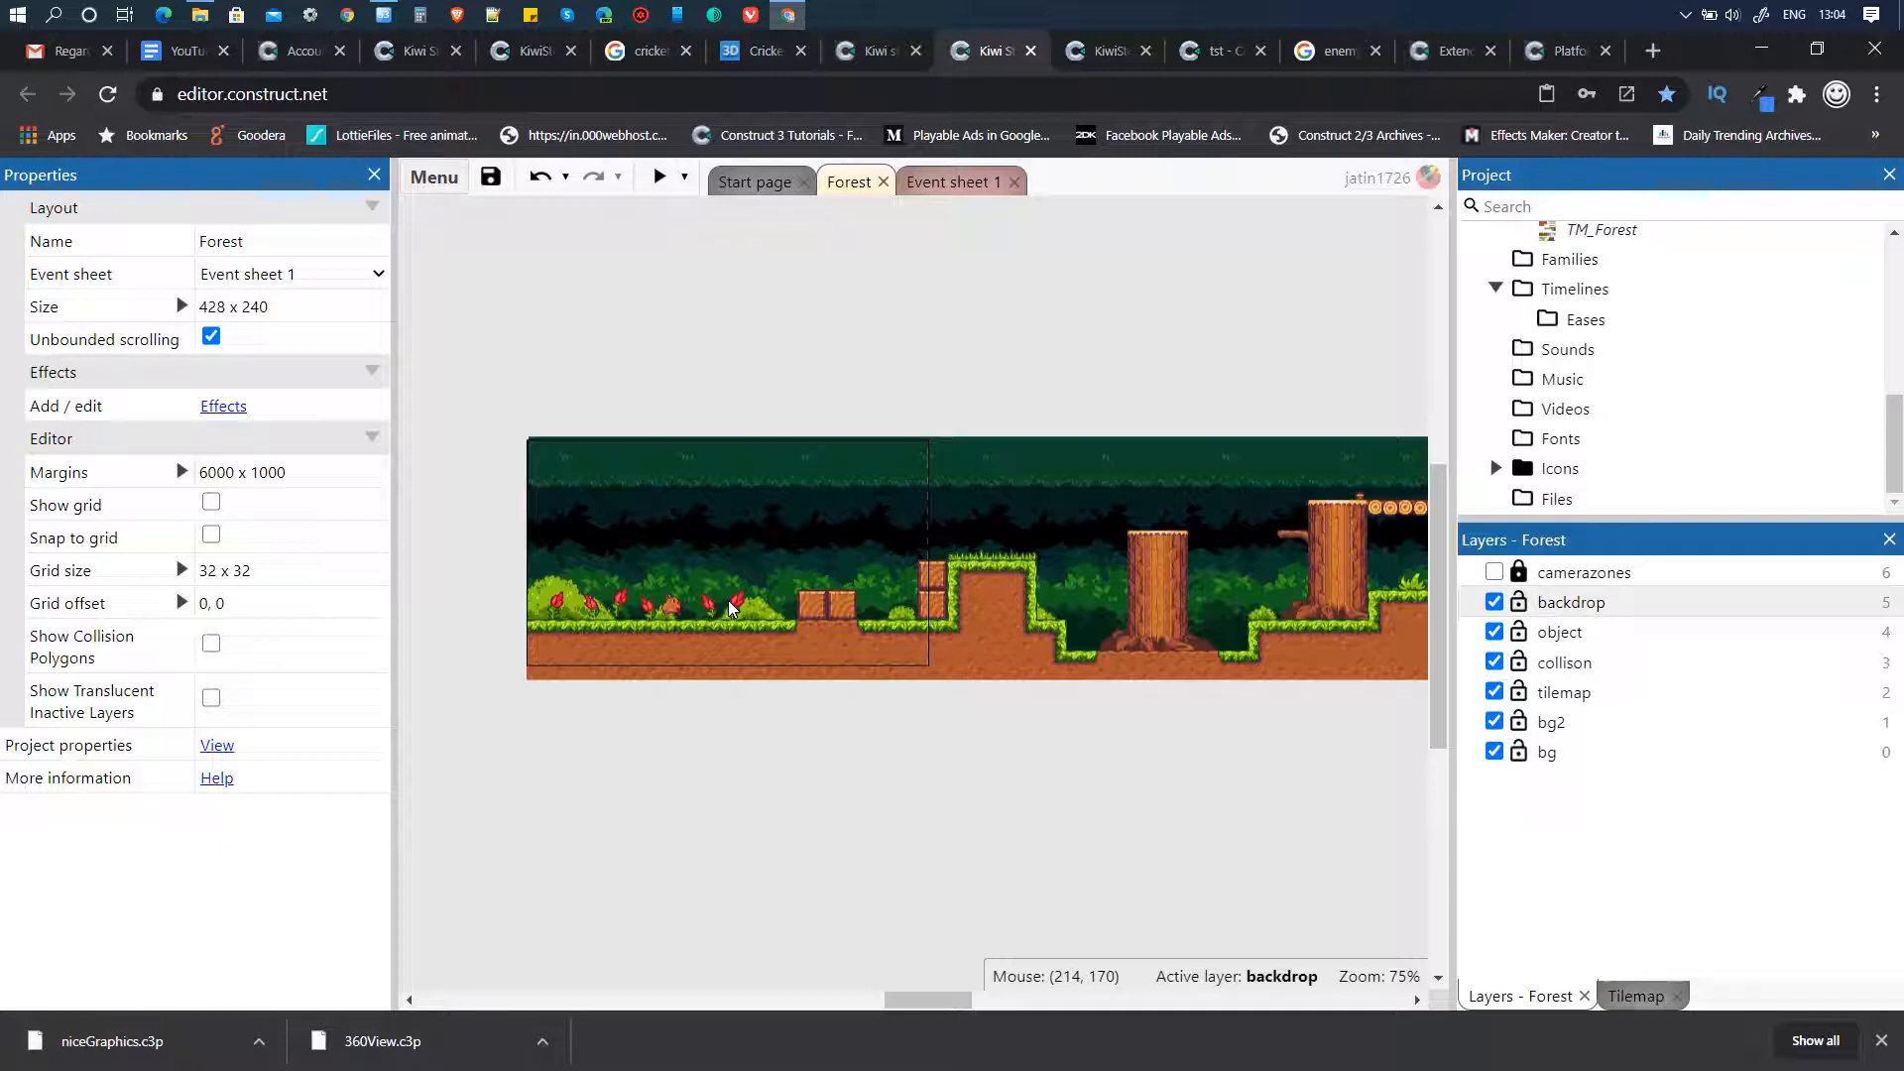
# - Move the Player_Mask sprite to about 165, 186, between the plants on both sides
pyautogui.click(679, 615)
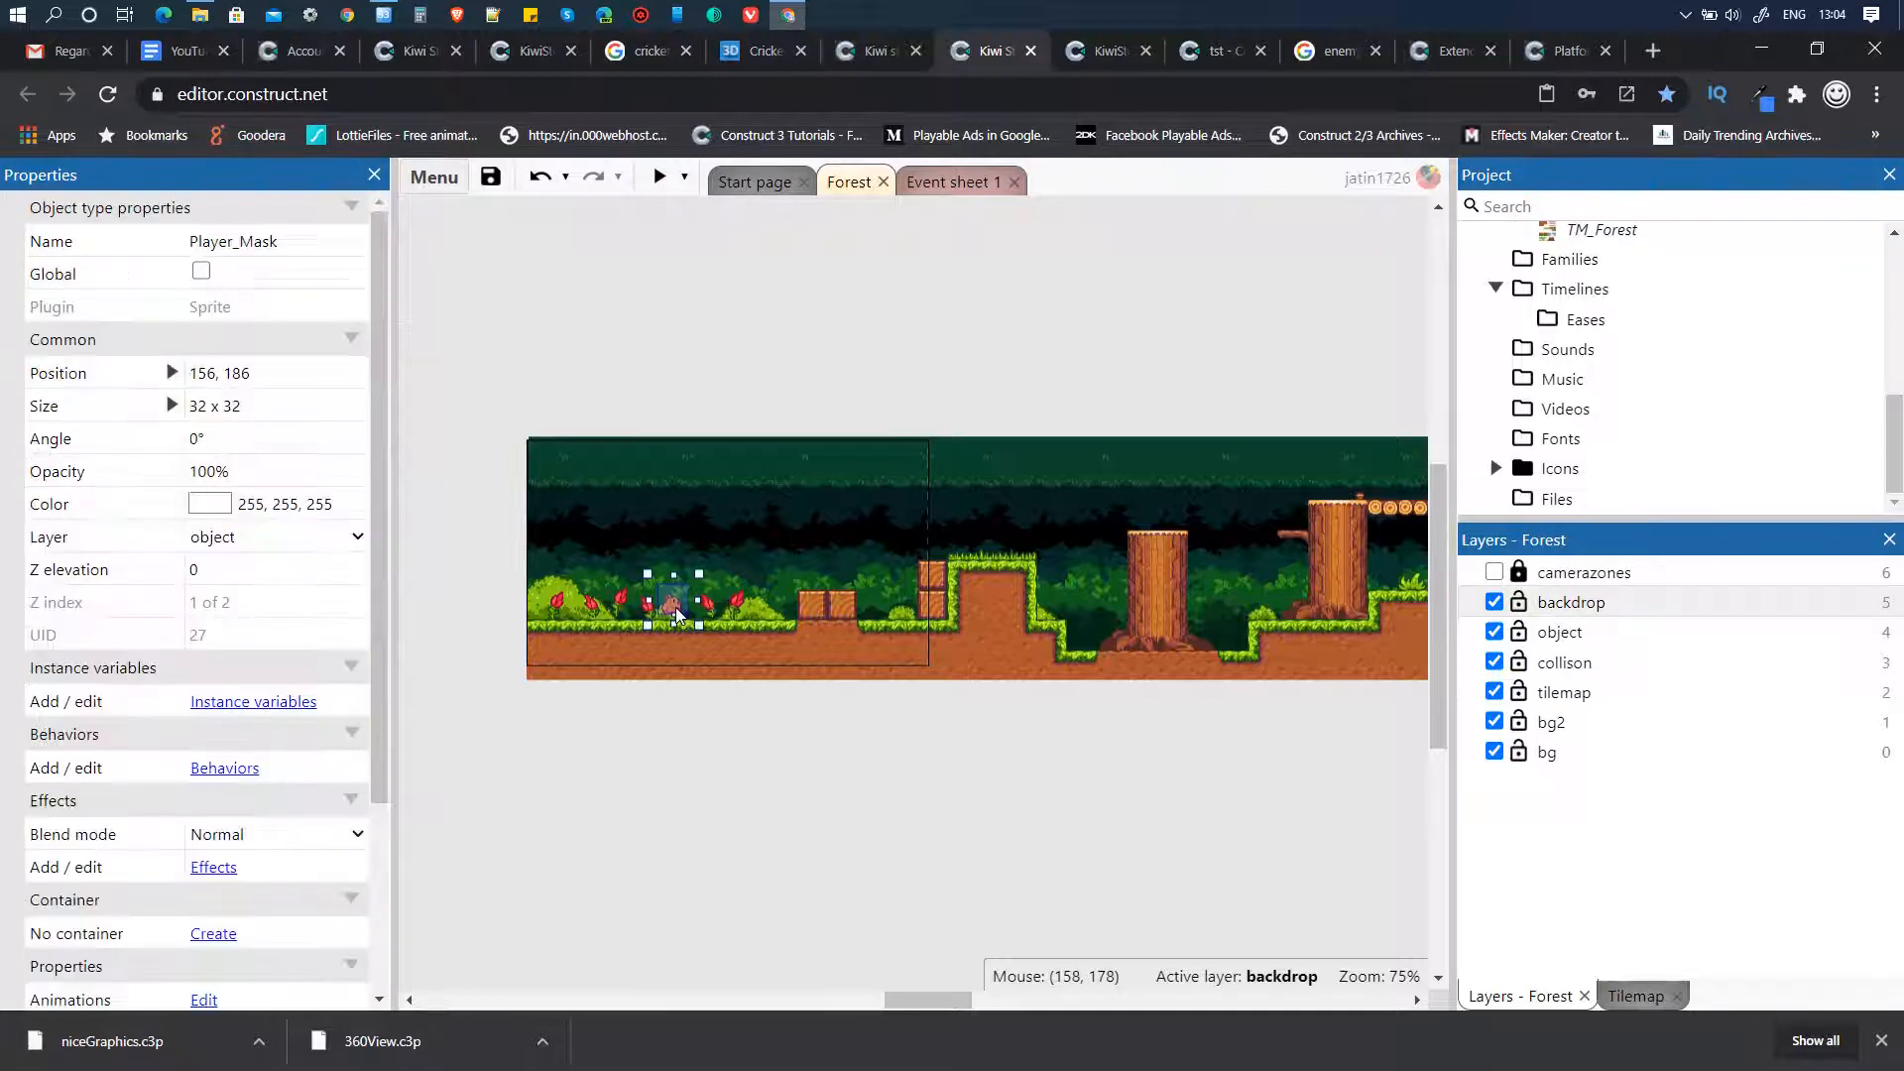
pyautogui.moveTo(675, 605); pyautogui.dragTo(683, 607)
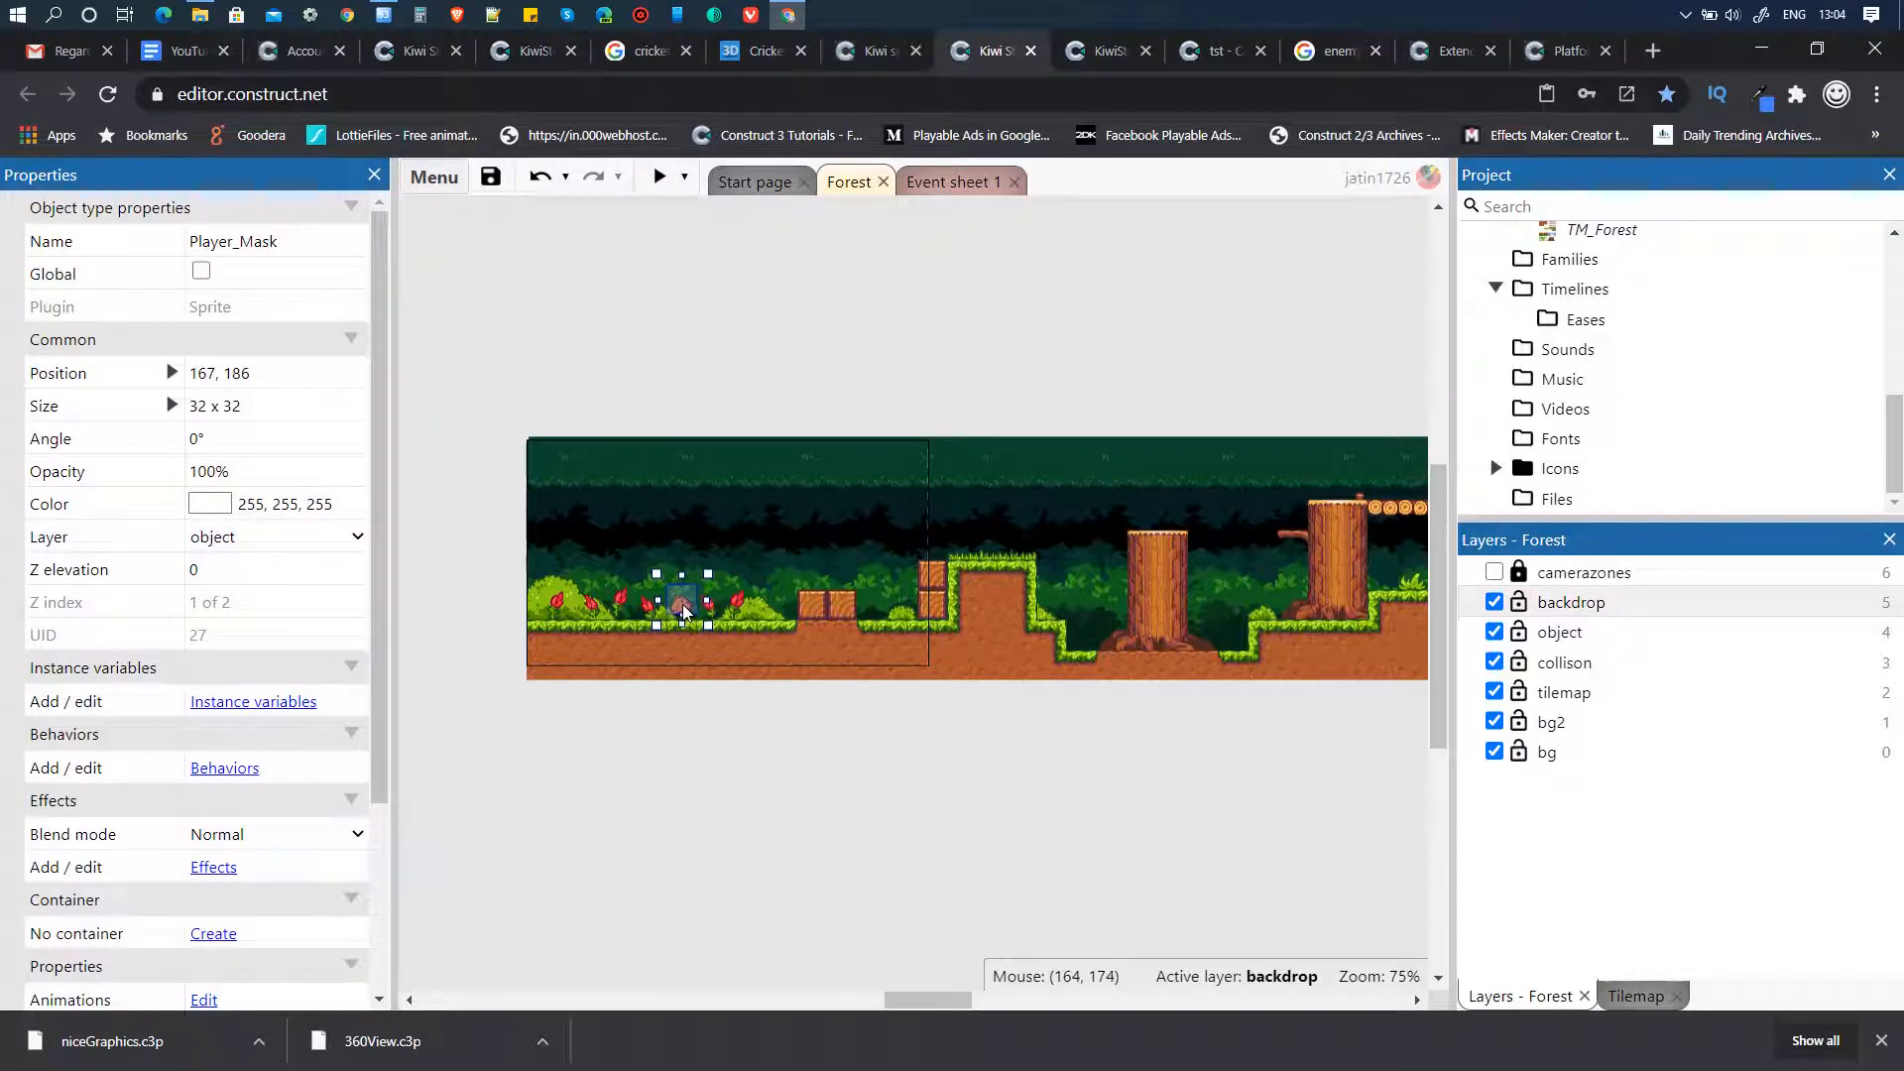
pyautogui.click(760, 348)
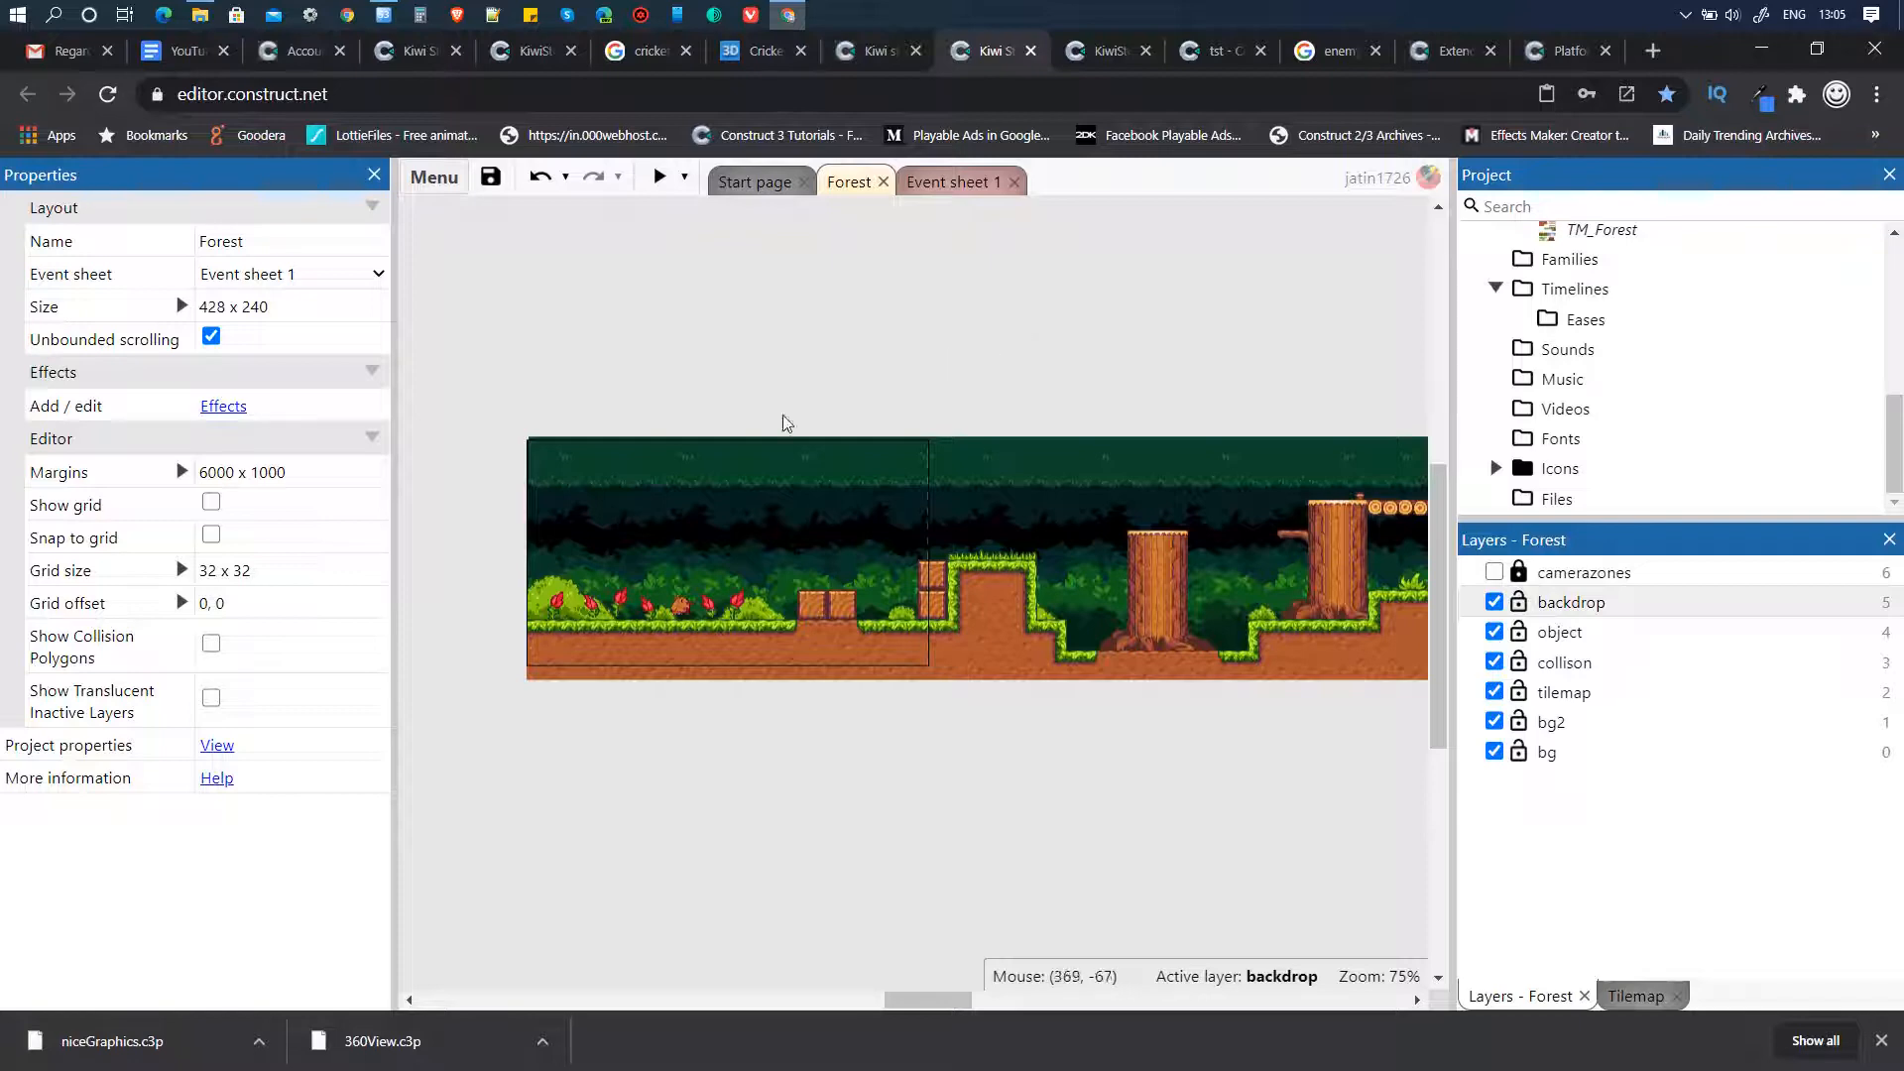
pyautogui.click(680, 615)
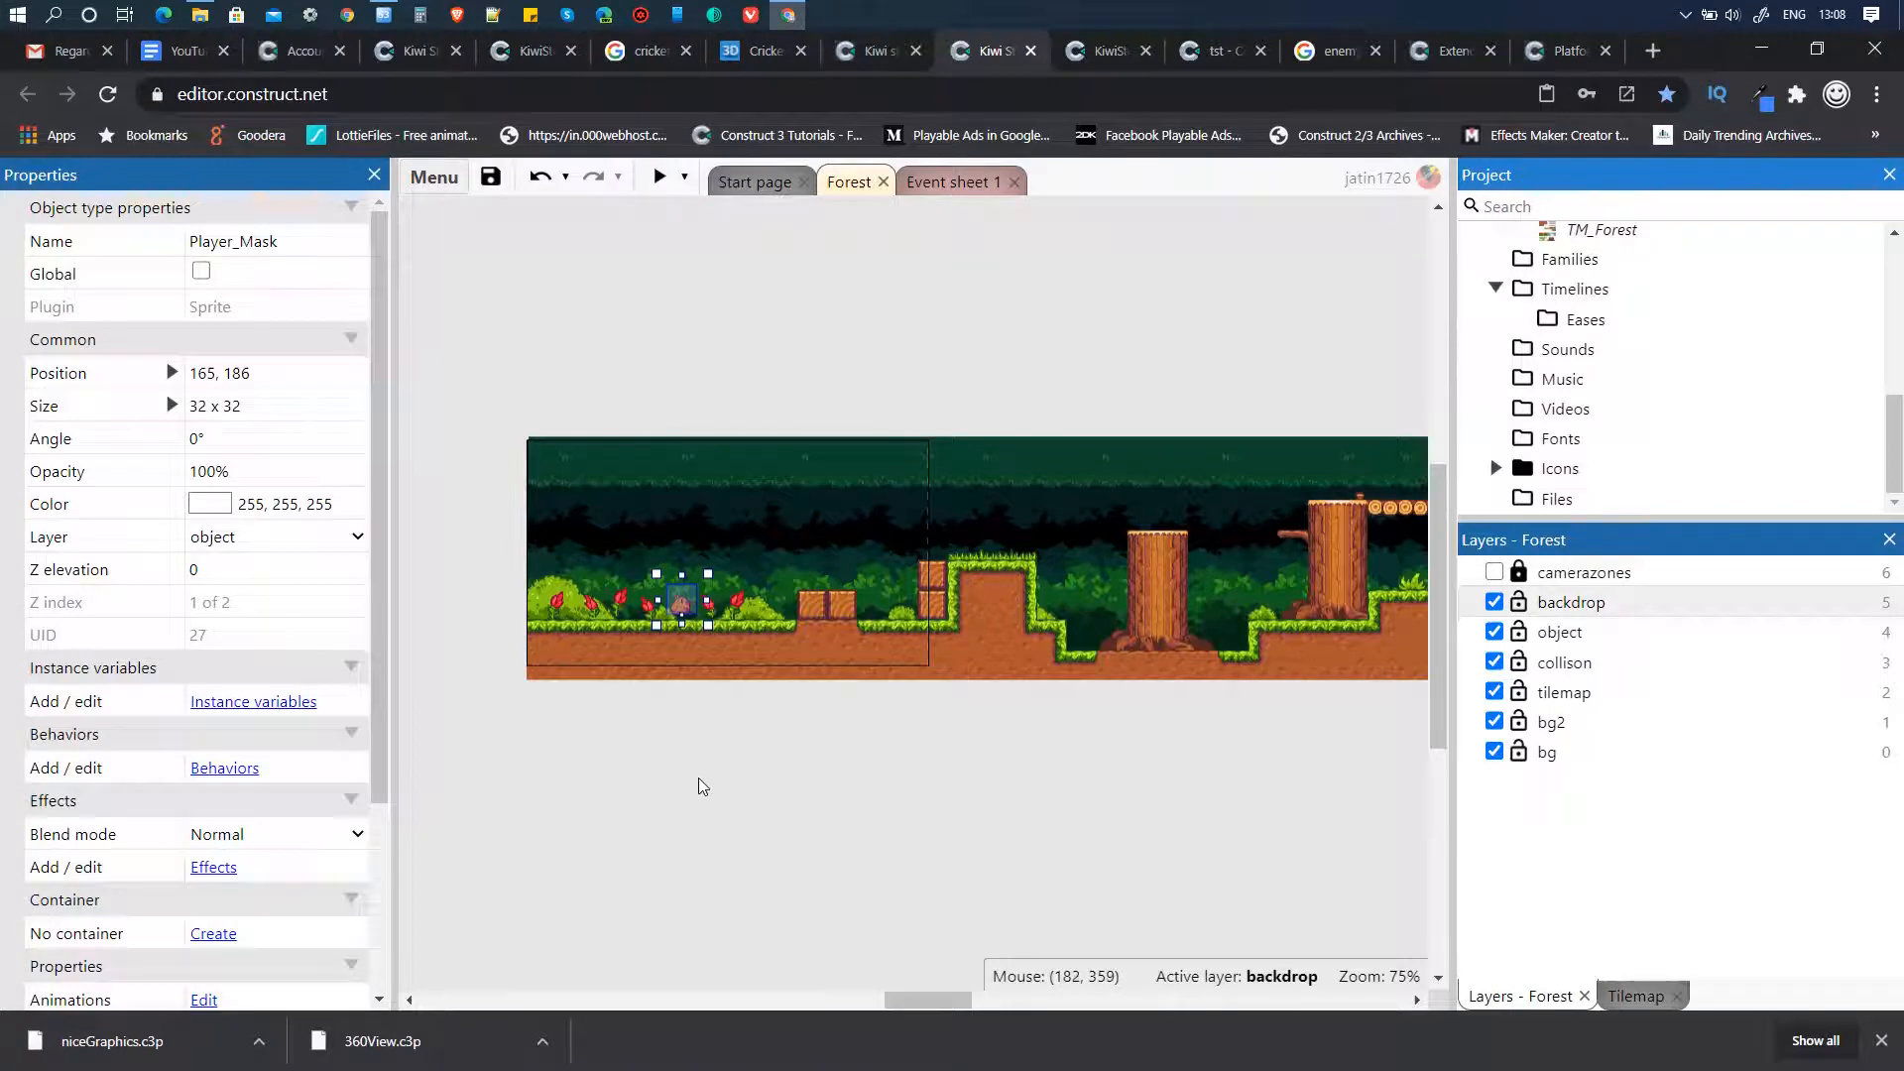
pyautogui.click(702, 787)
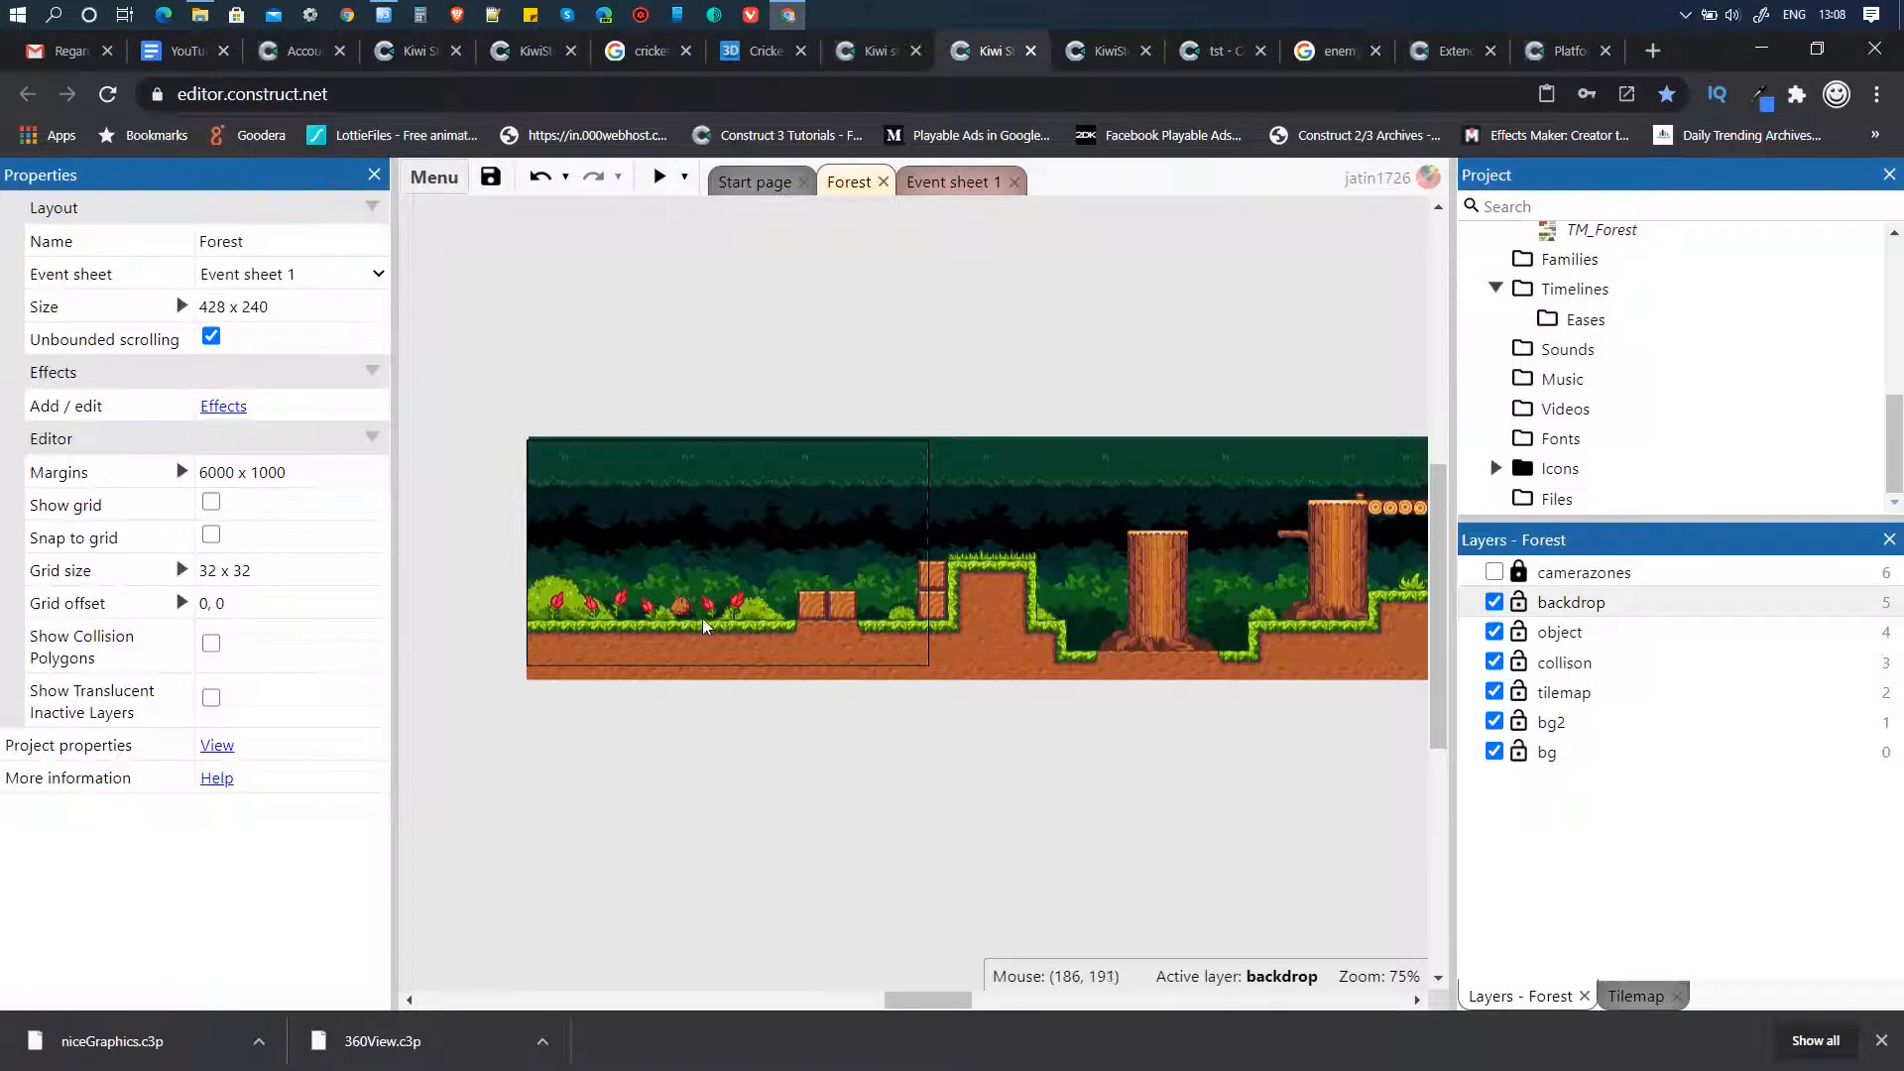
# - Disable Default controls in the Platform behavior of Player_Base
pyautogui.click(680, 614)
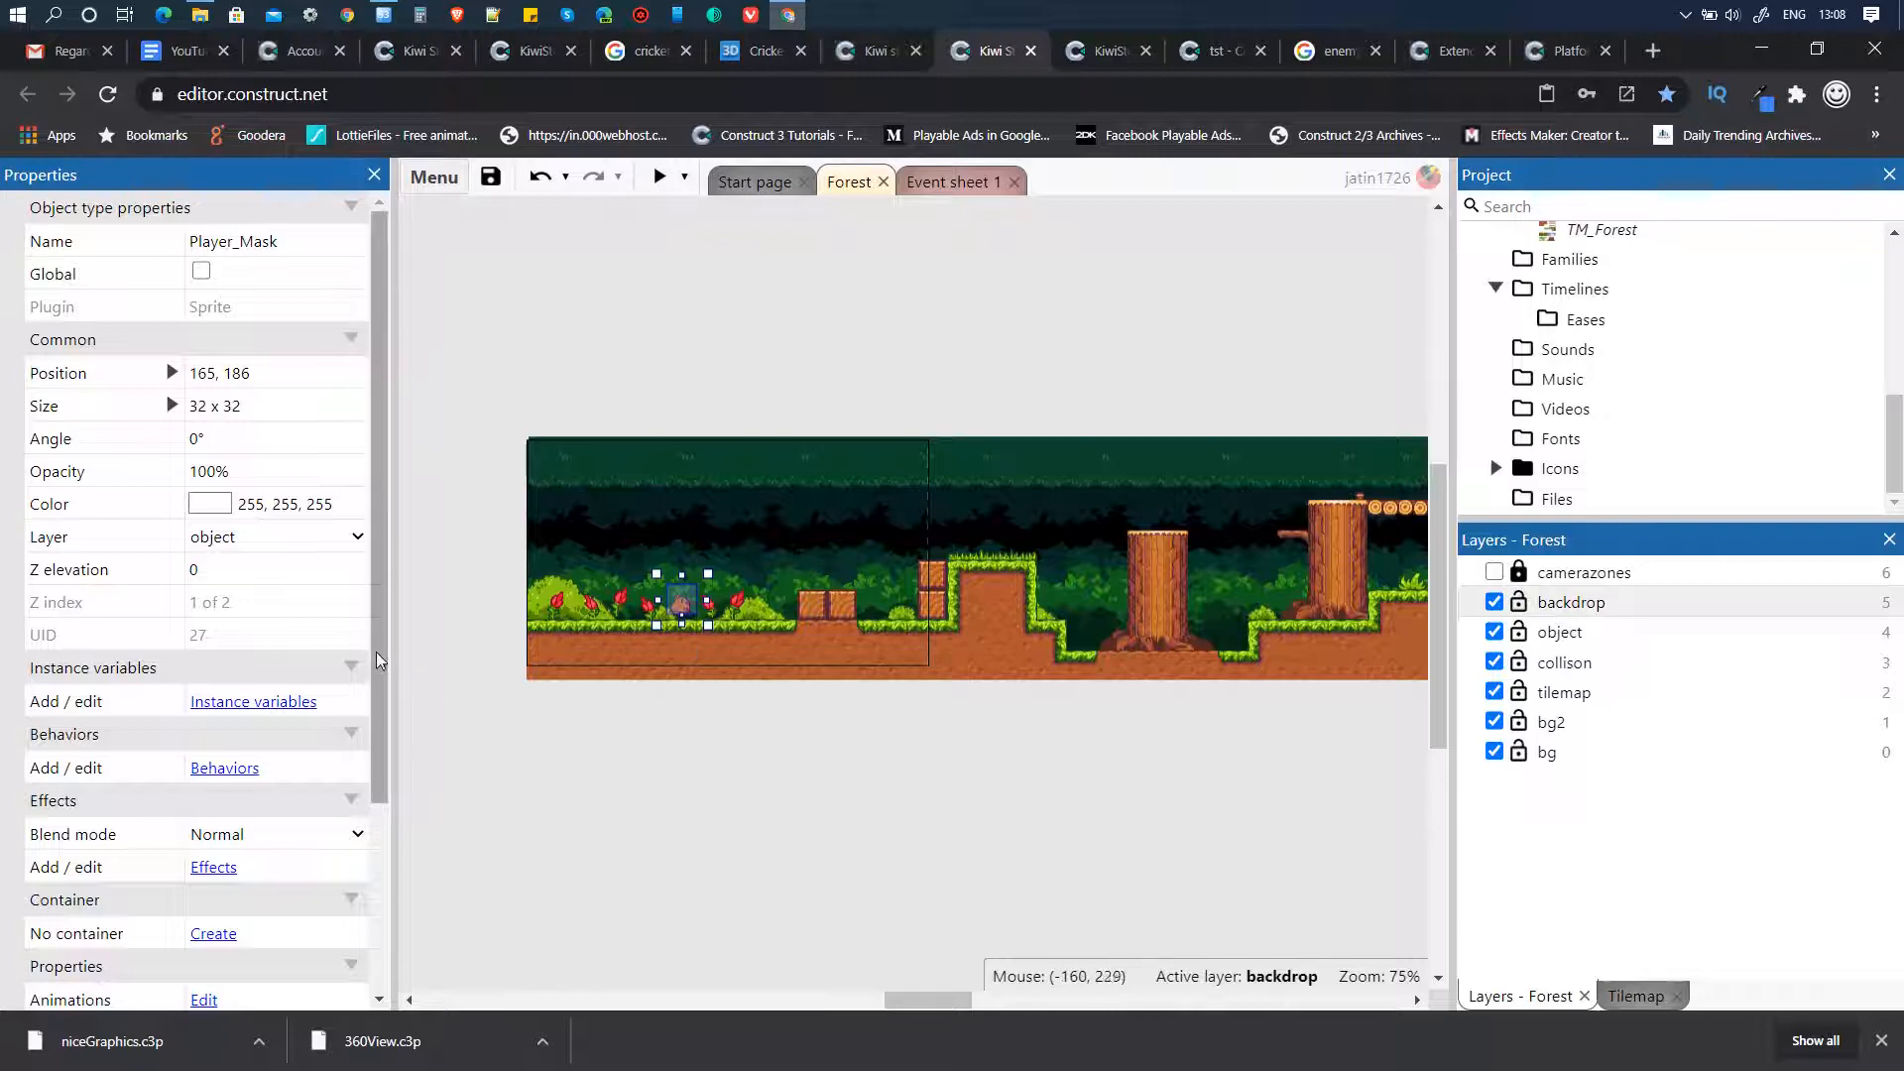
pyautogui.moveTo(377, 663); pyautogui.dragTo(373, 835)
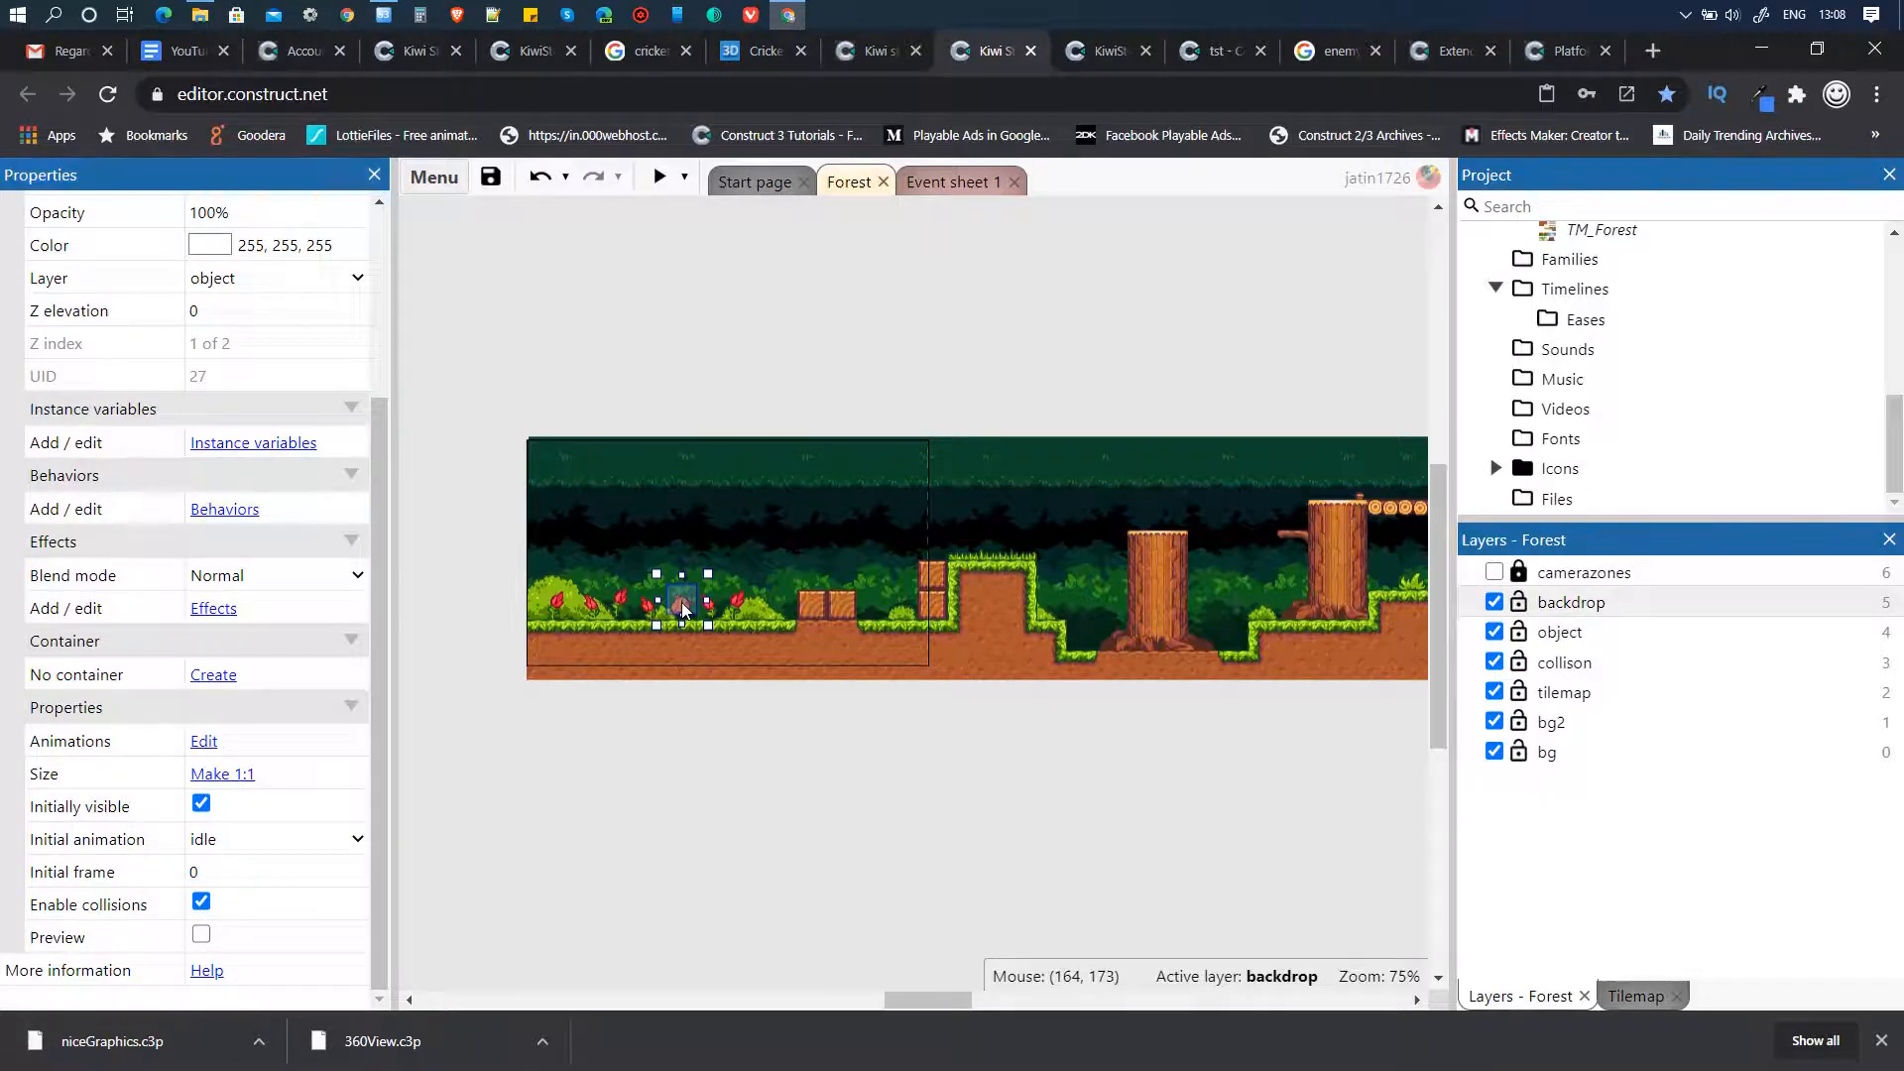
pyautogui.moveTo(391, 723); pyautogui.dragTo(416, 492)
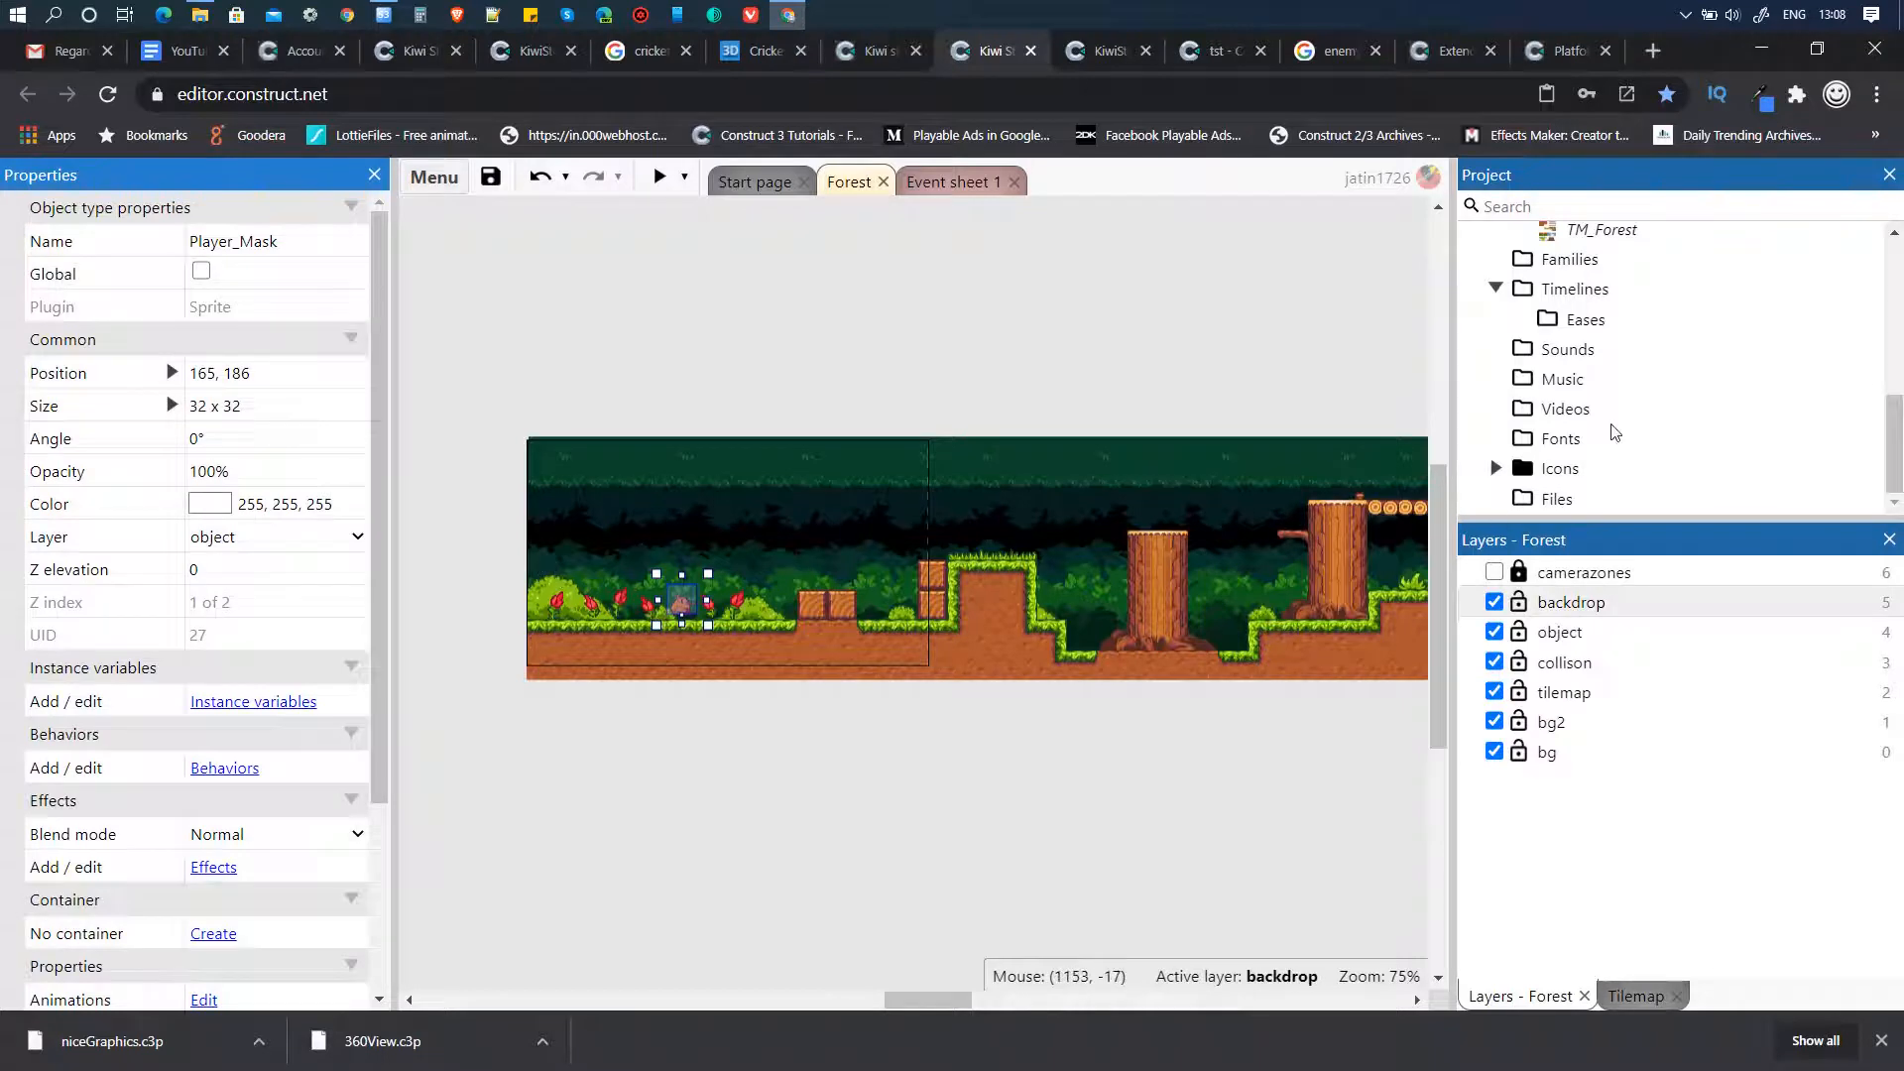
pyautogui.scroll(3, 1897, 460)
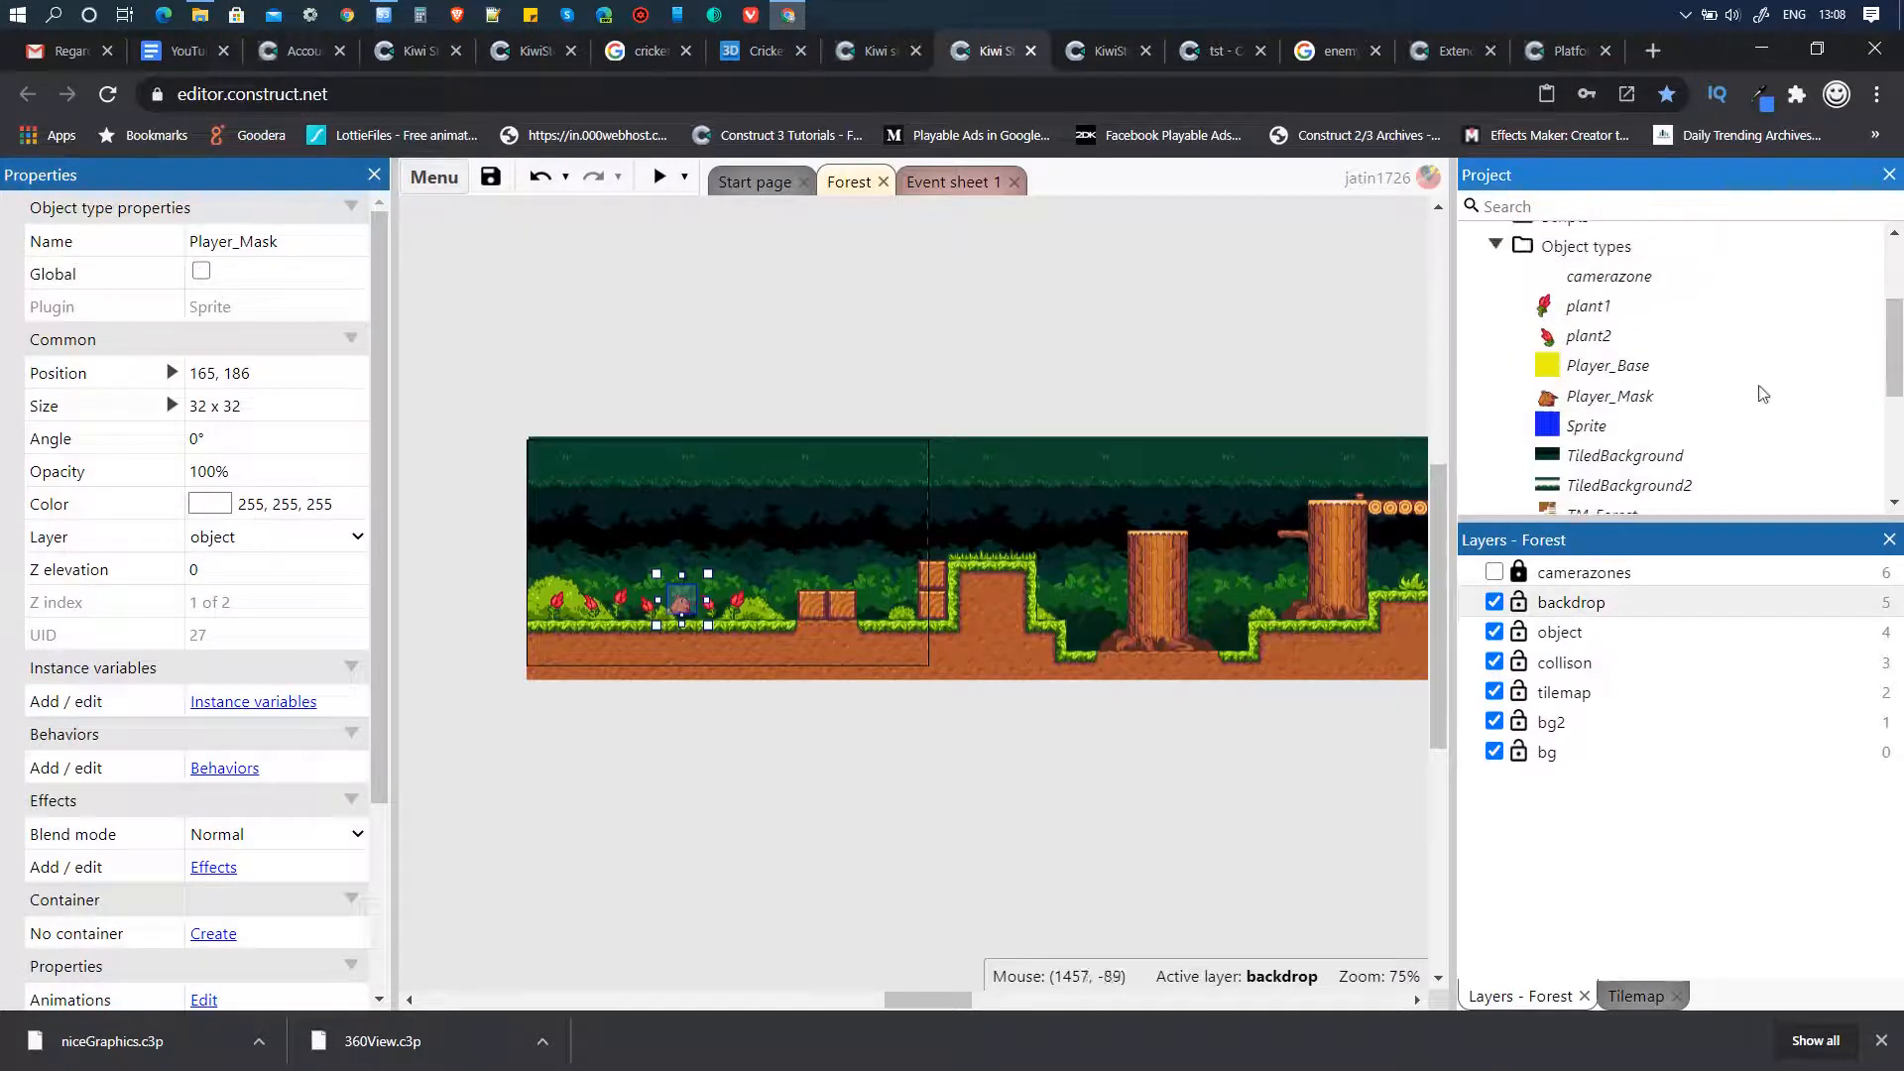
pyautogui.click(1609, 367)
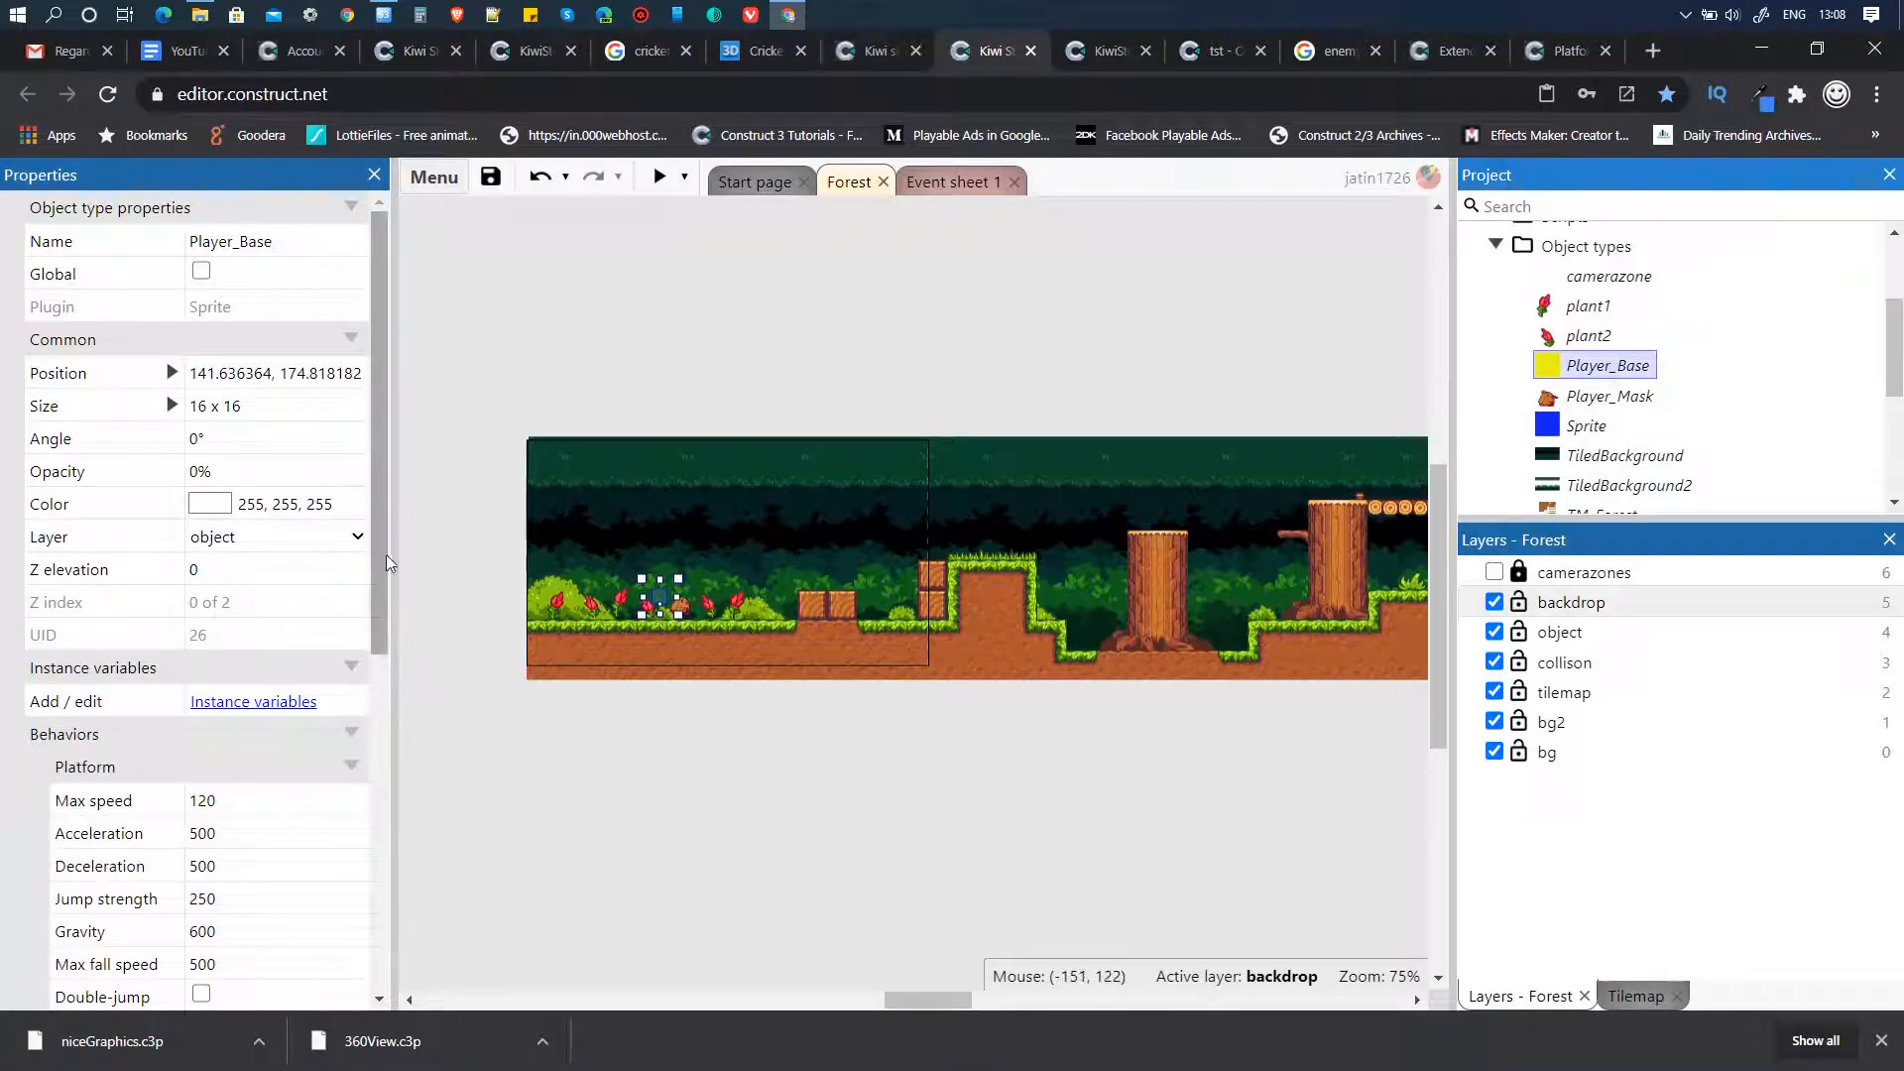
pyautogui.moveTo(383, 555); pyautogui.dragTo(367, 771)
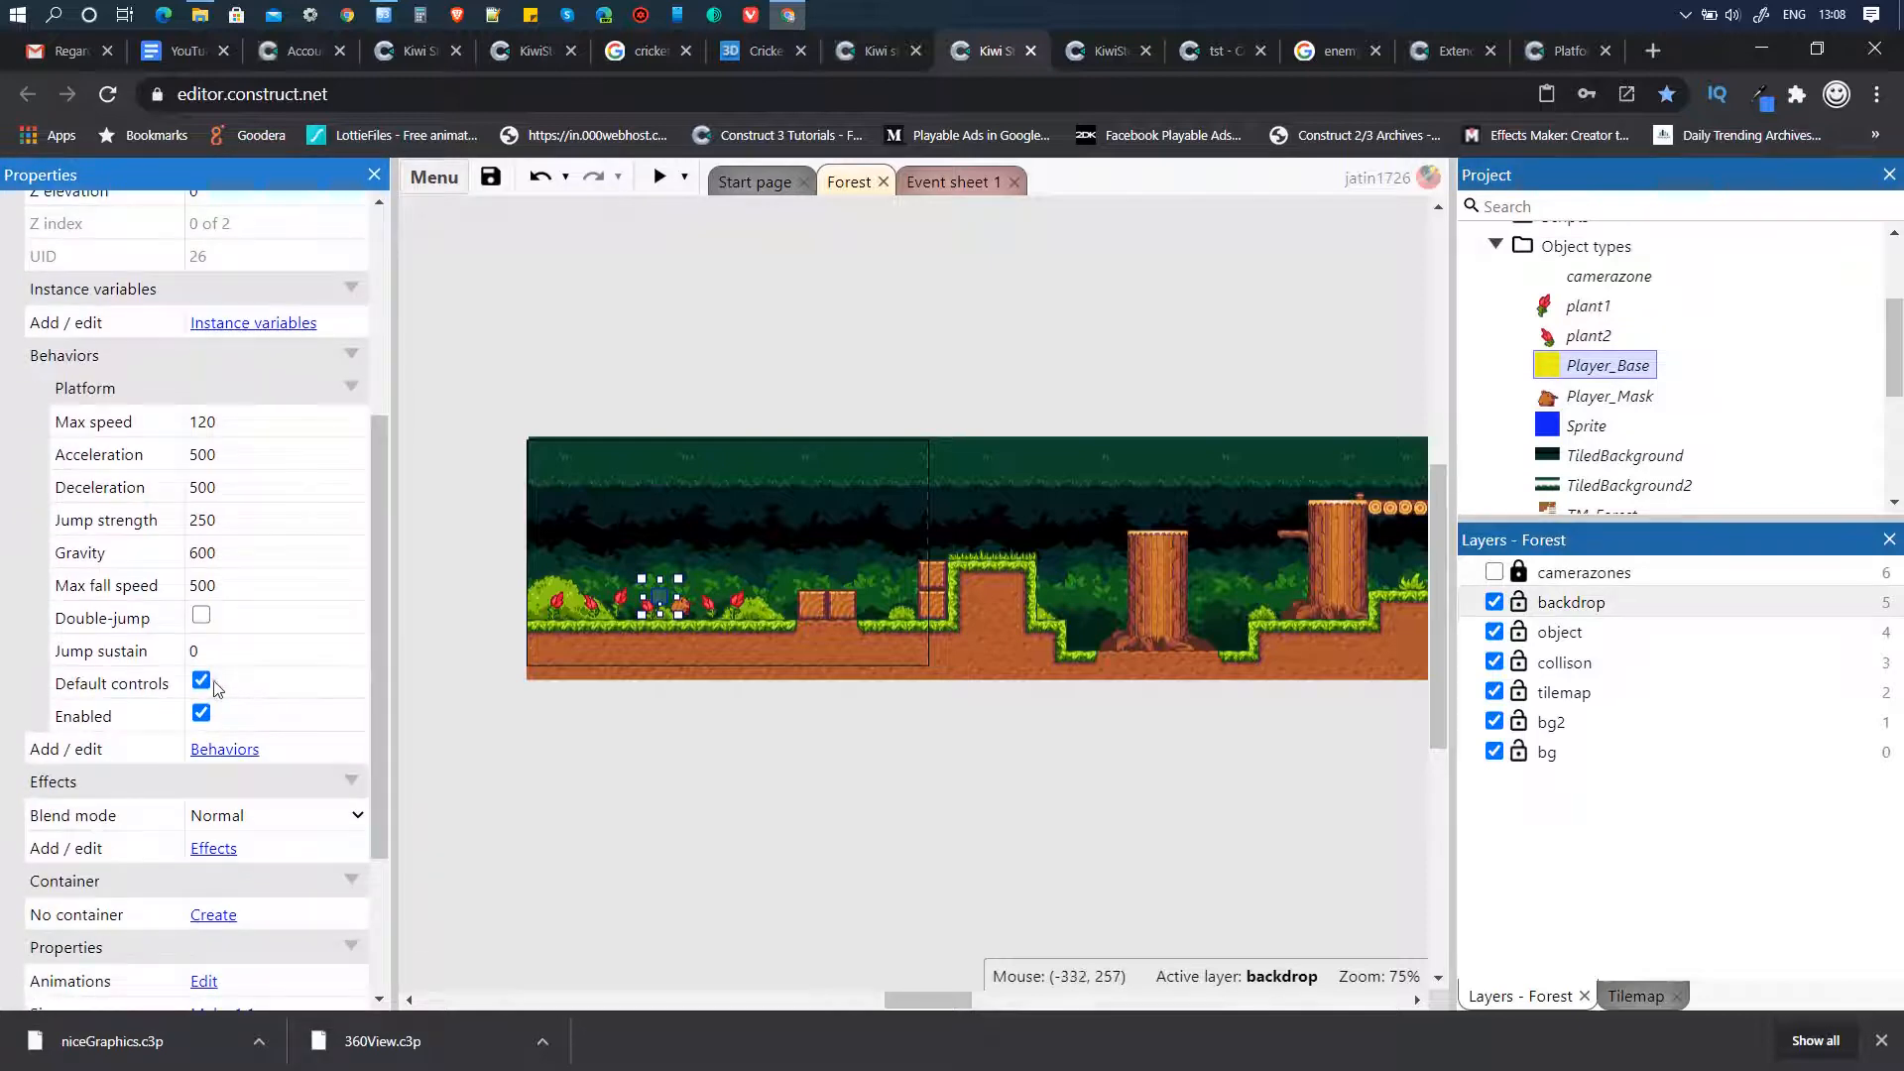
pyautogui.click(217, 688)
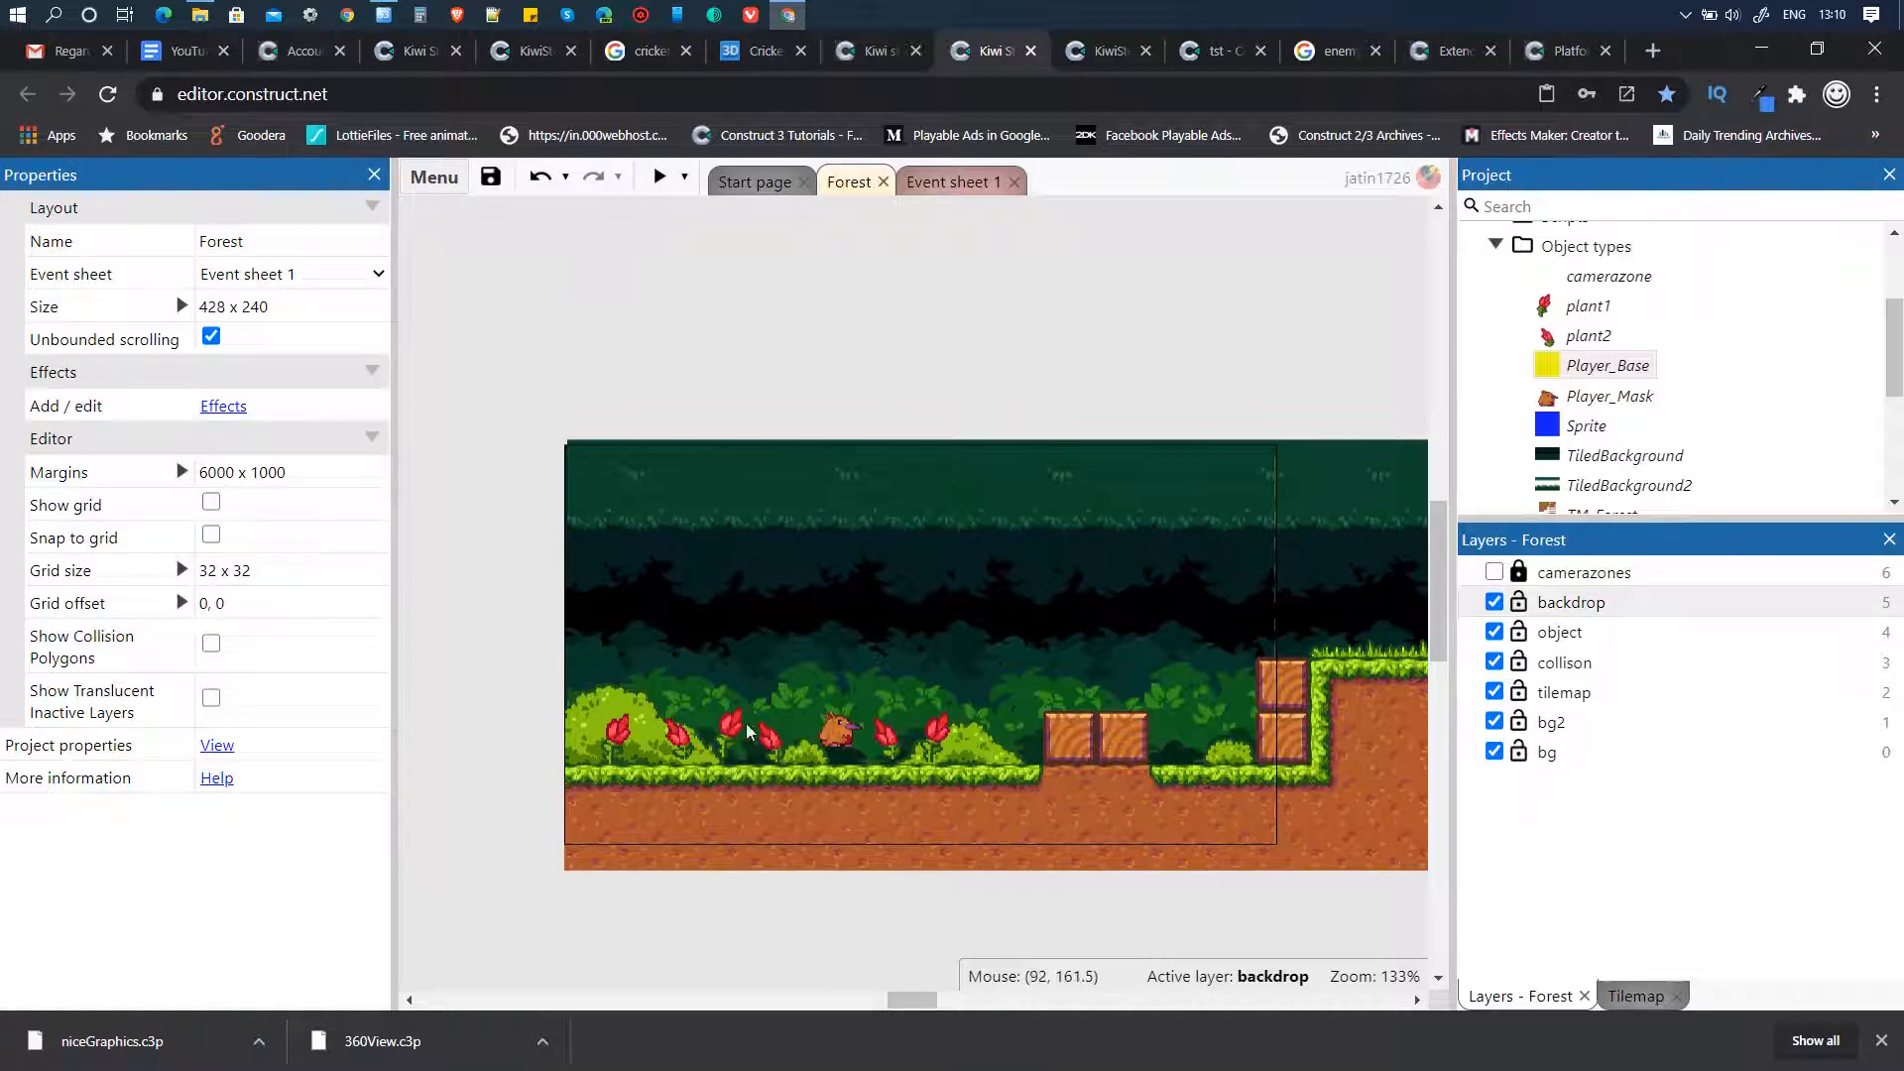
# - Review the Platform behavior settings of Player_Base and open Event sheet 1
pyautogui.click(842, 742)
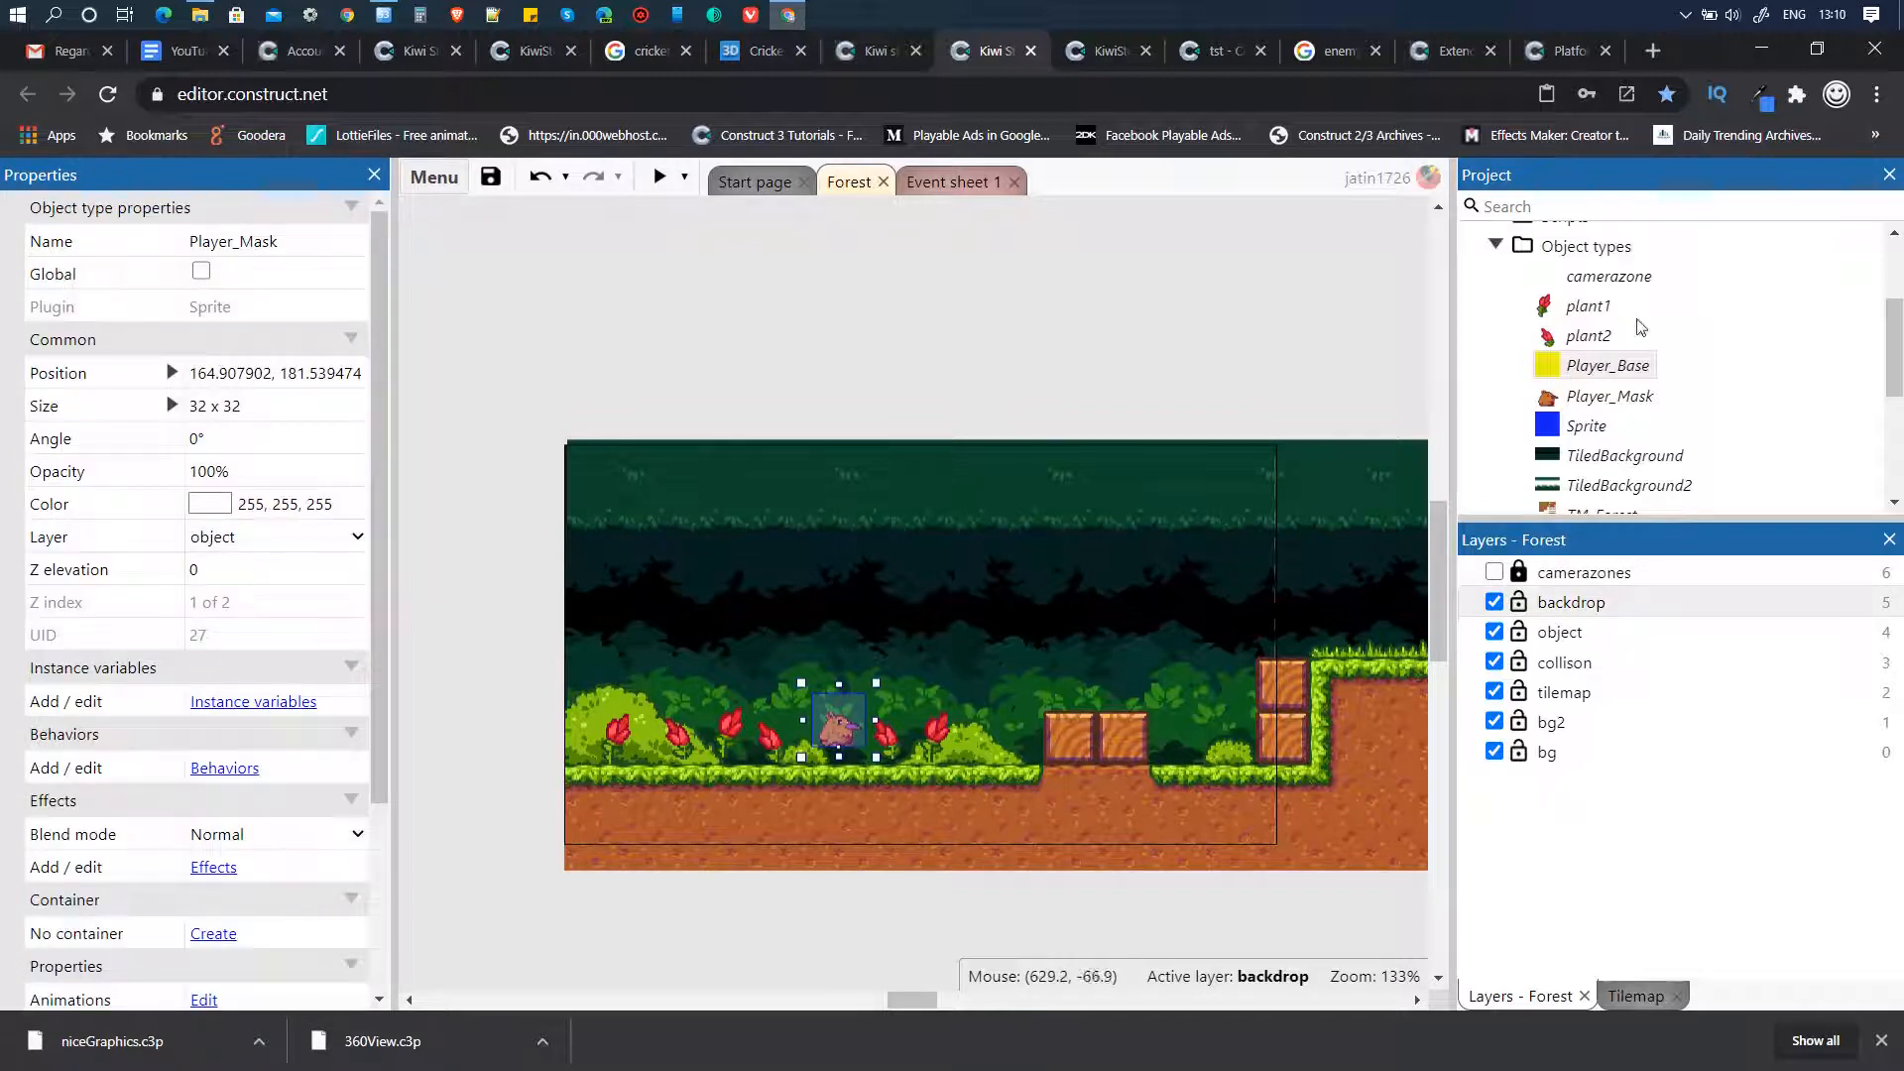
pyautogui.click(1617, 369)
pyautogui.click(1617, 369)
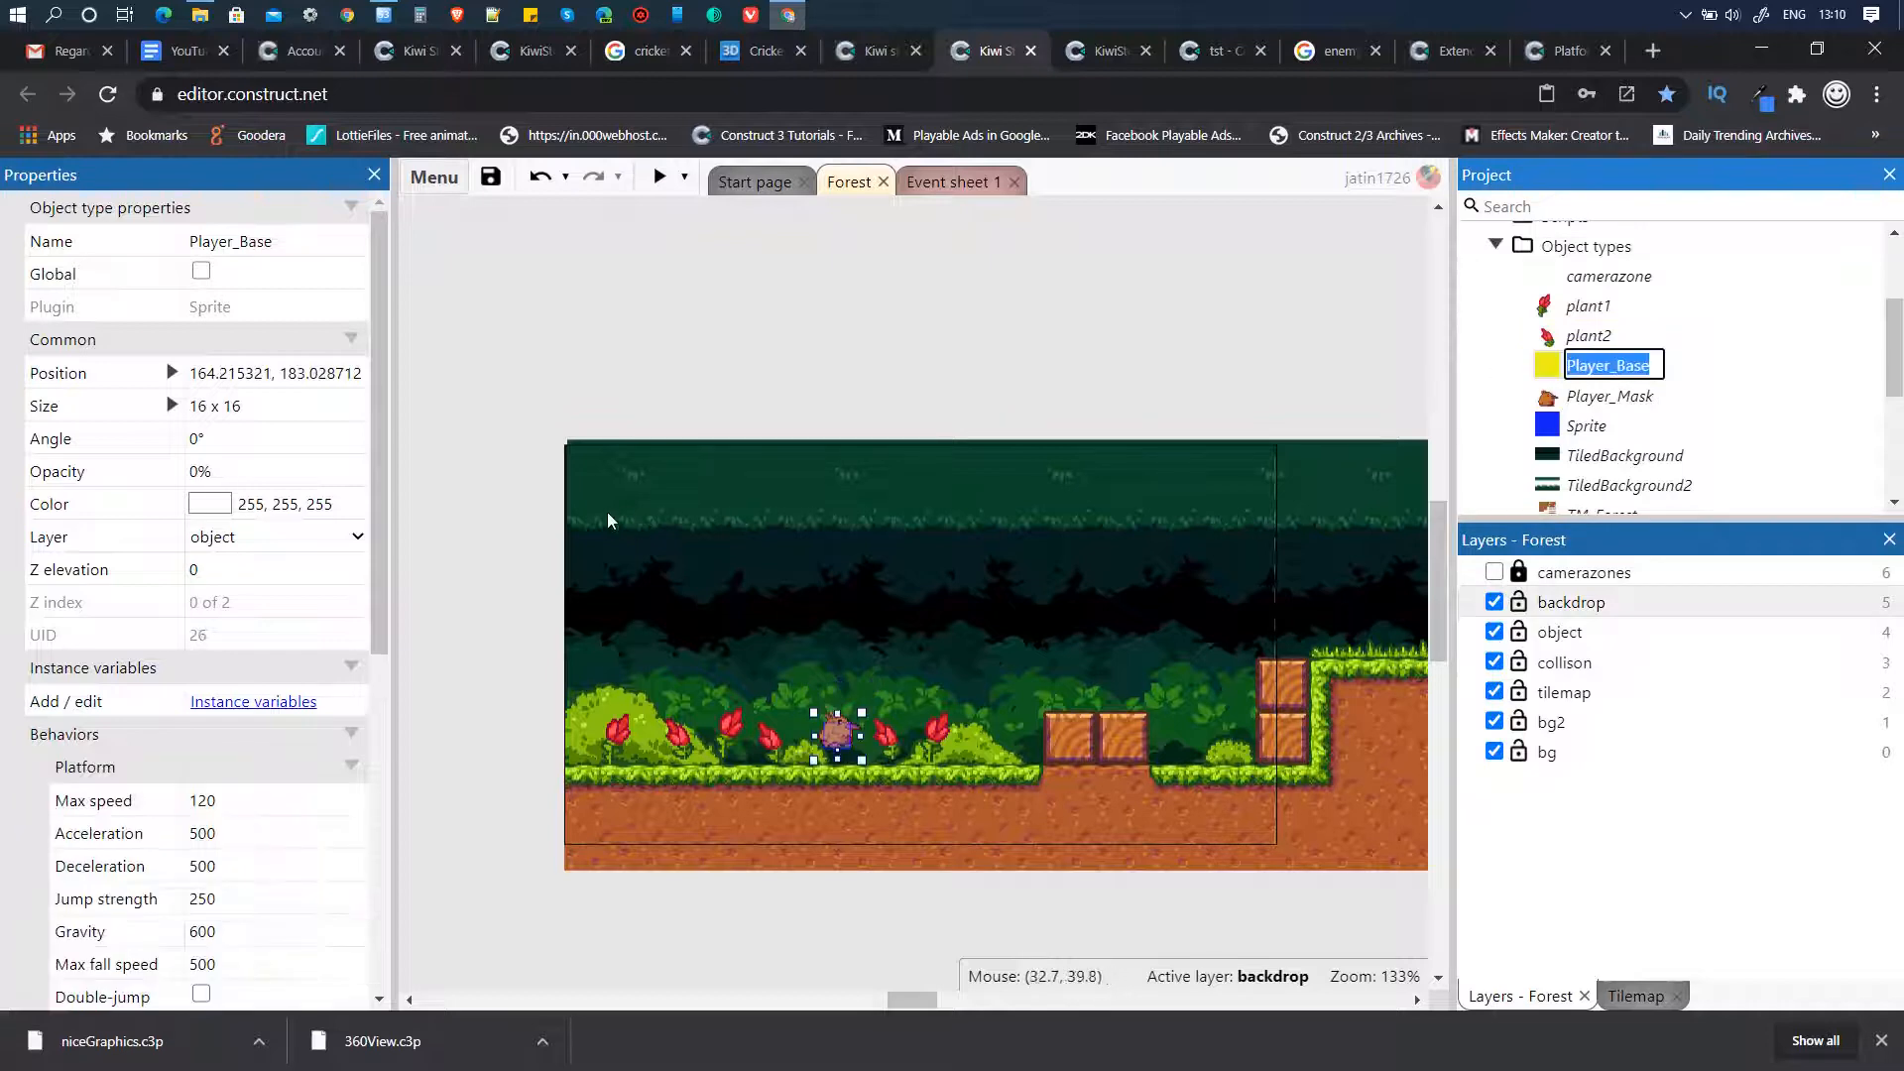
pyautogui.moveTo(373, 580); pyautogui.dragTo(365, 772)
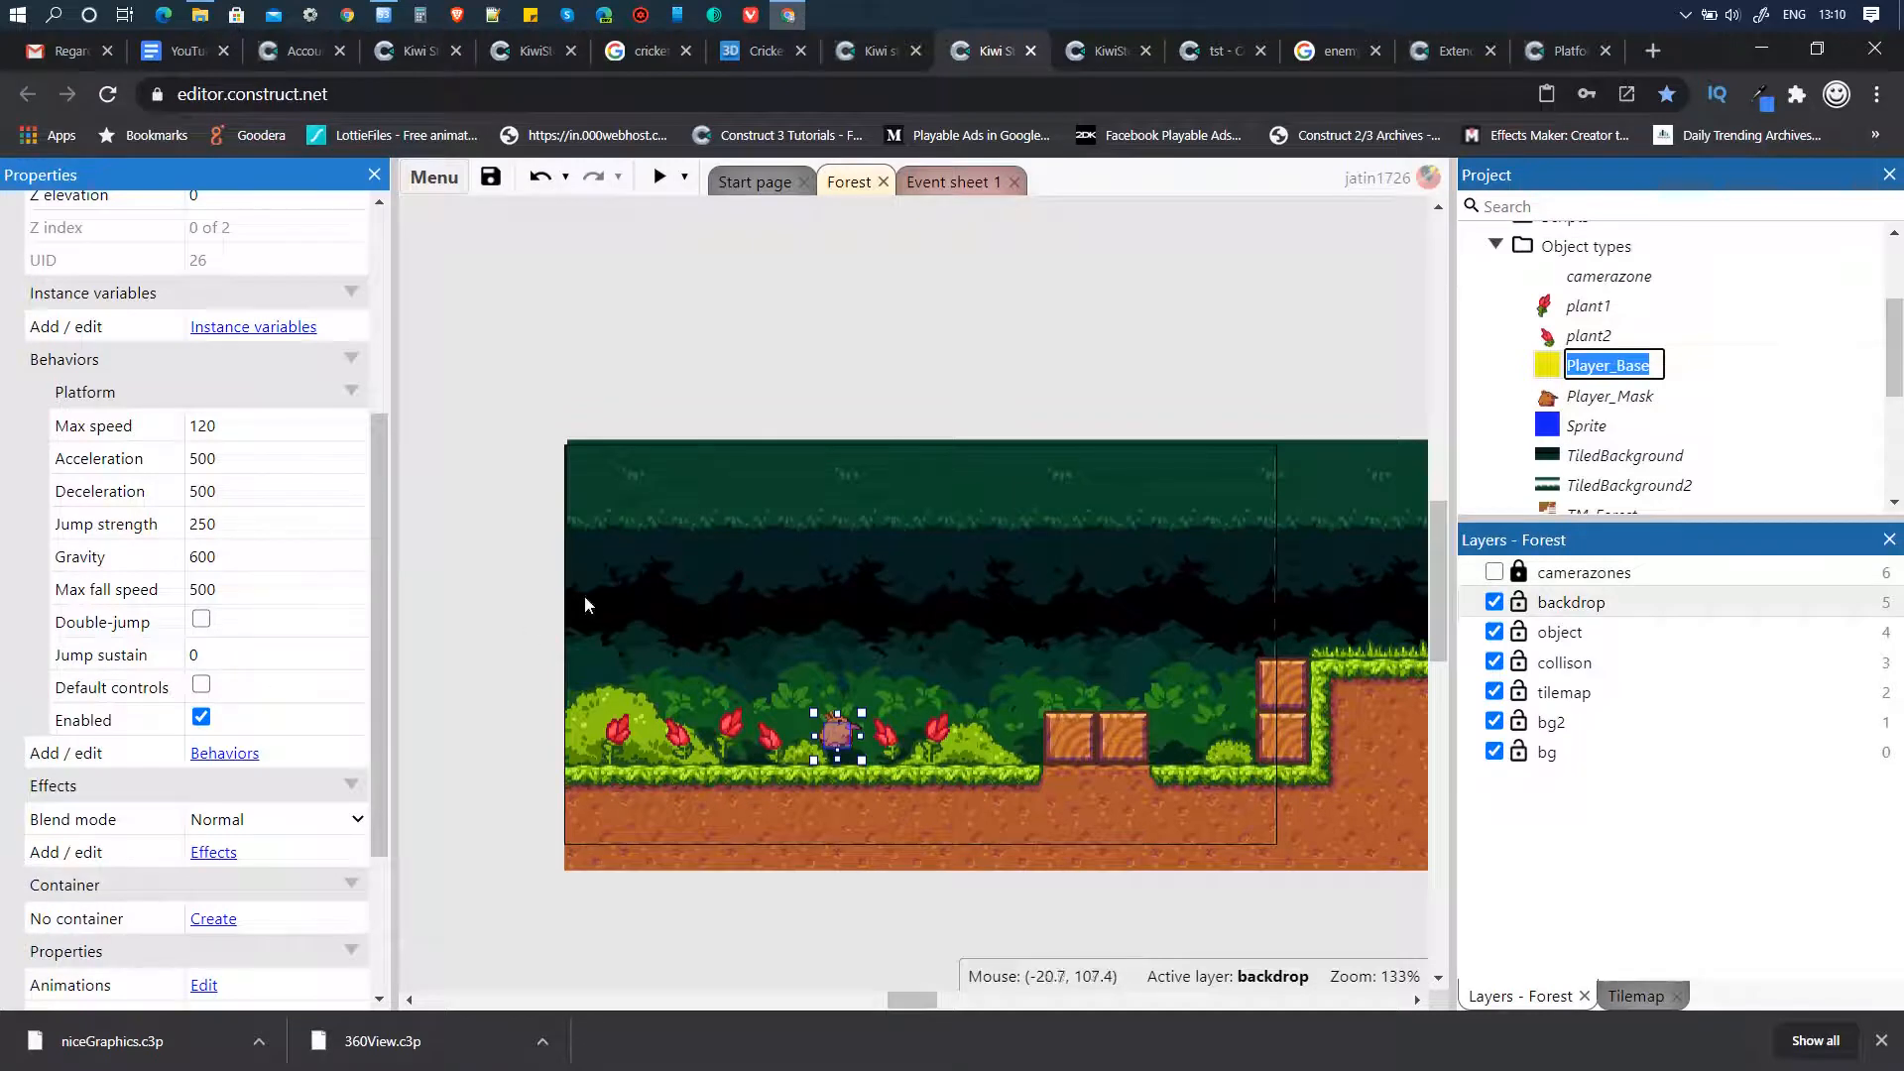
pyautogui.click(939, 176)
pyautogui.click(496, 495)
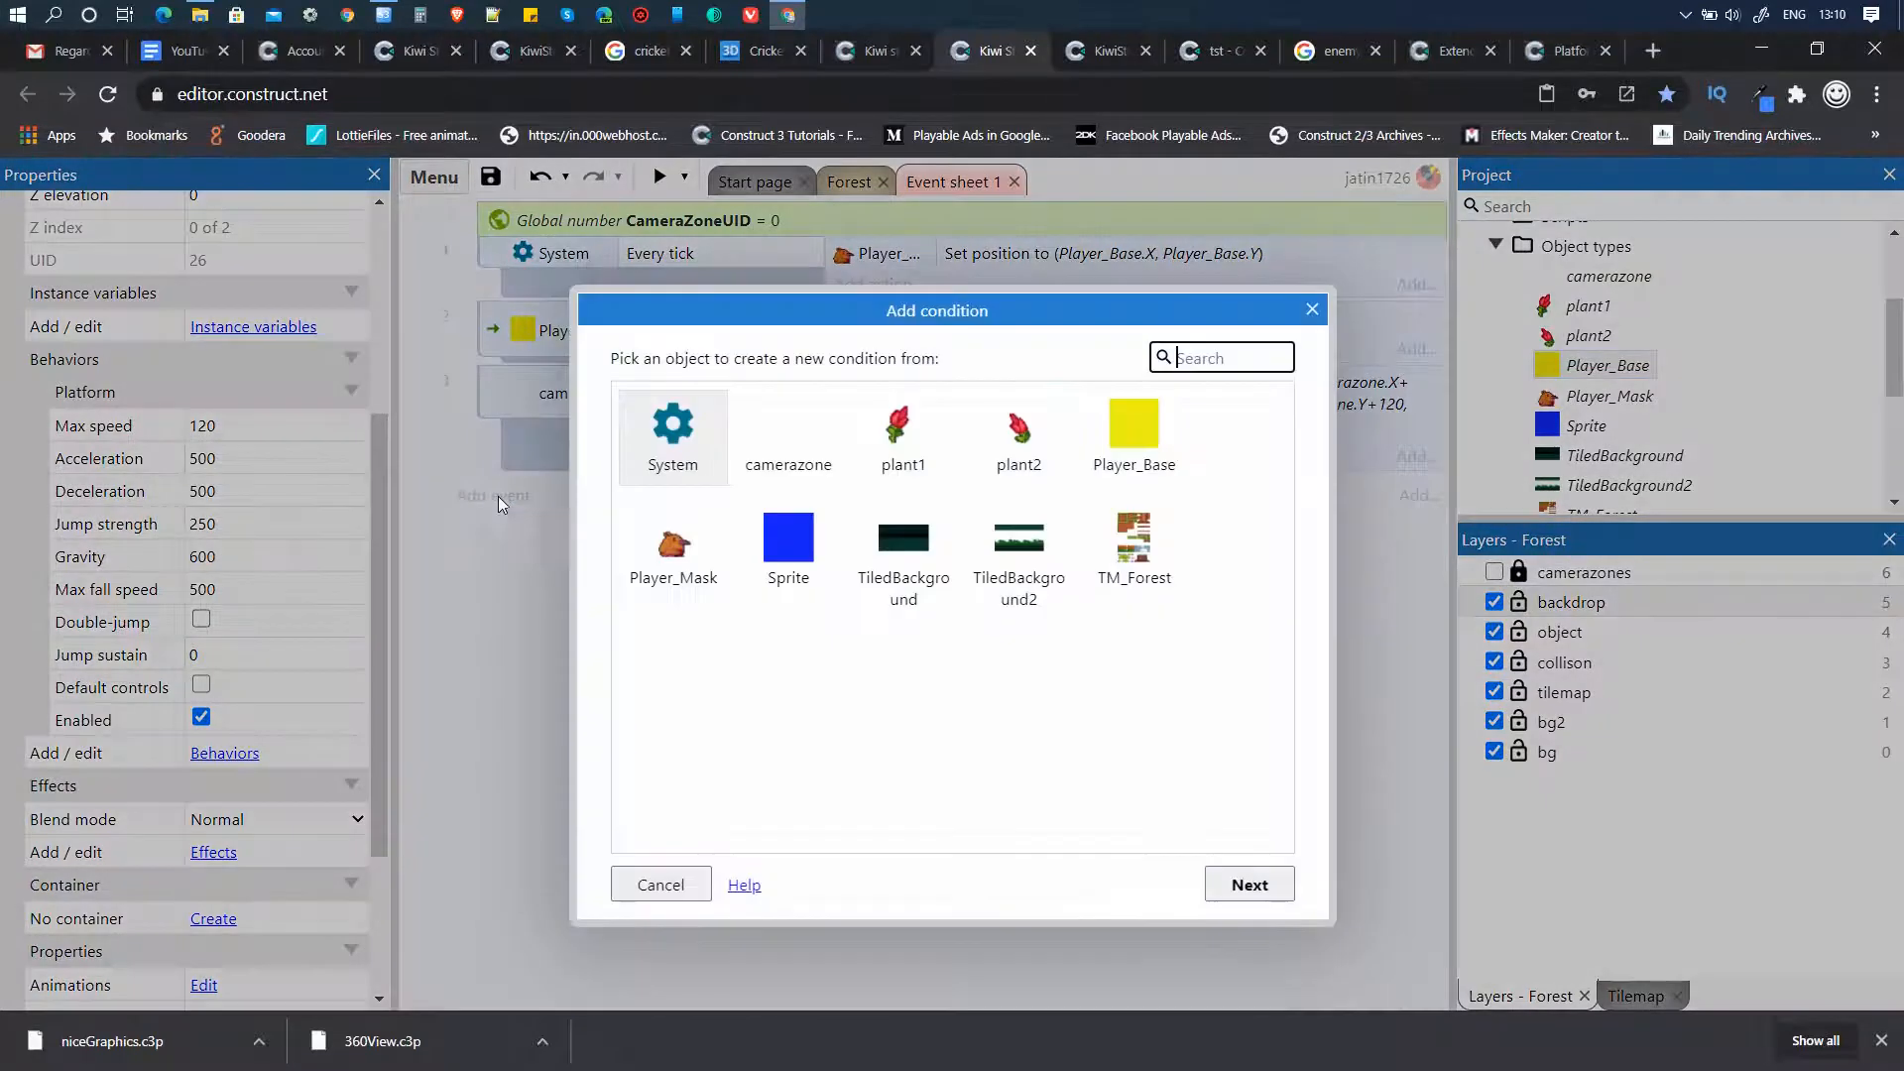
pyautogui.click(1143, 432)
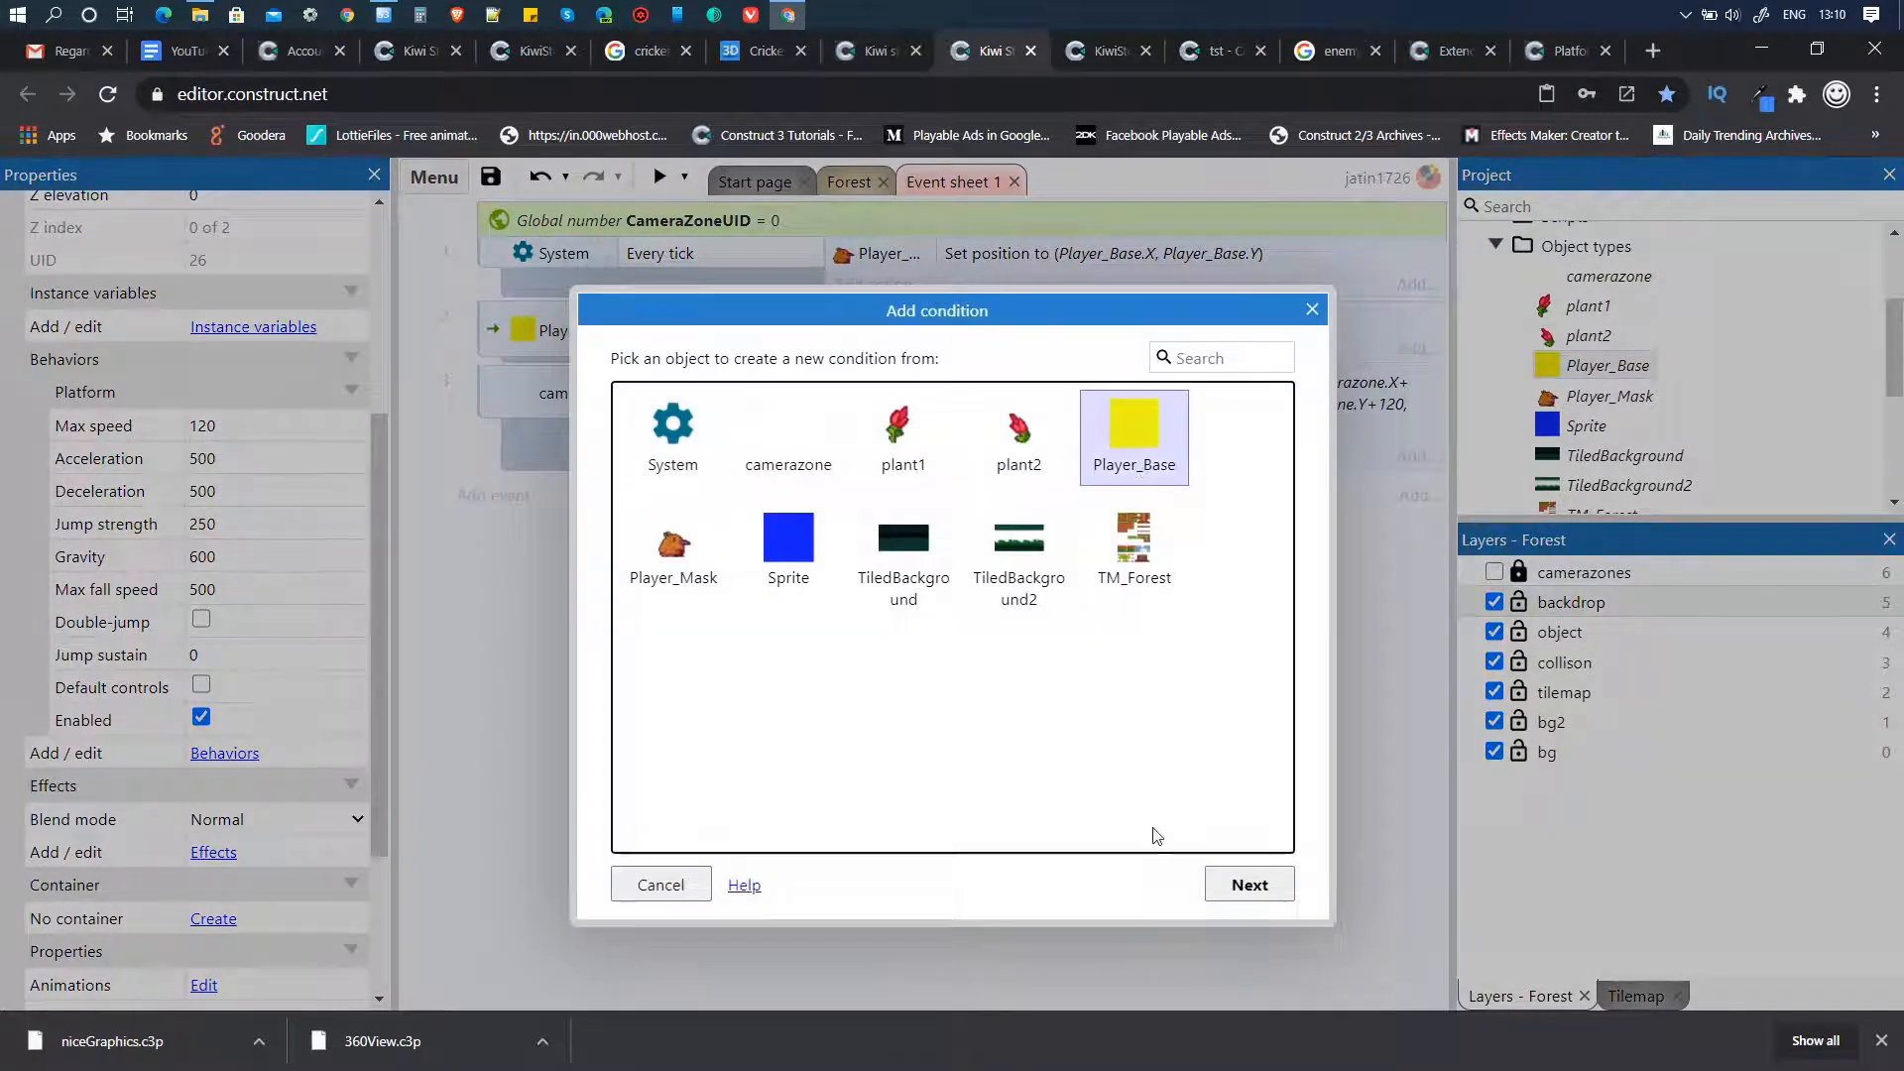
pyautogui.click(645, 886)
# - Add a Keyboard object type to the project, keeping its default name
pyautogui.scroll(3, 1630, 400)
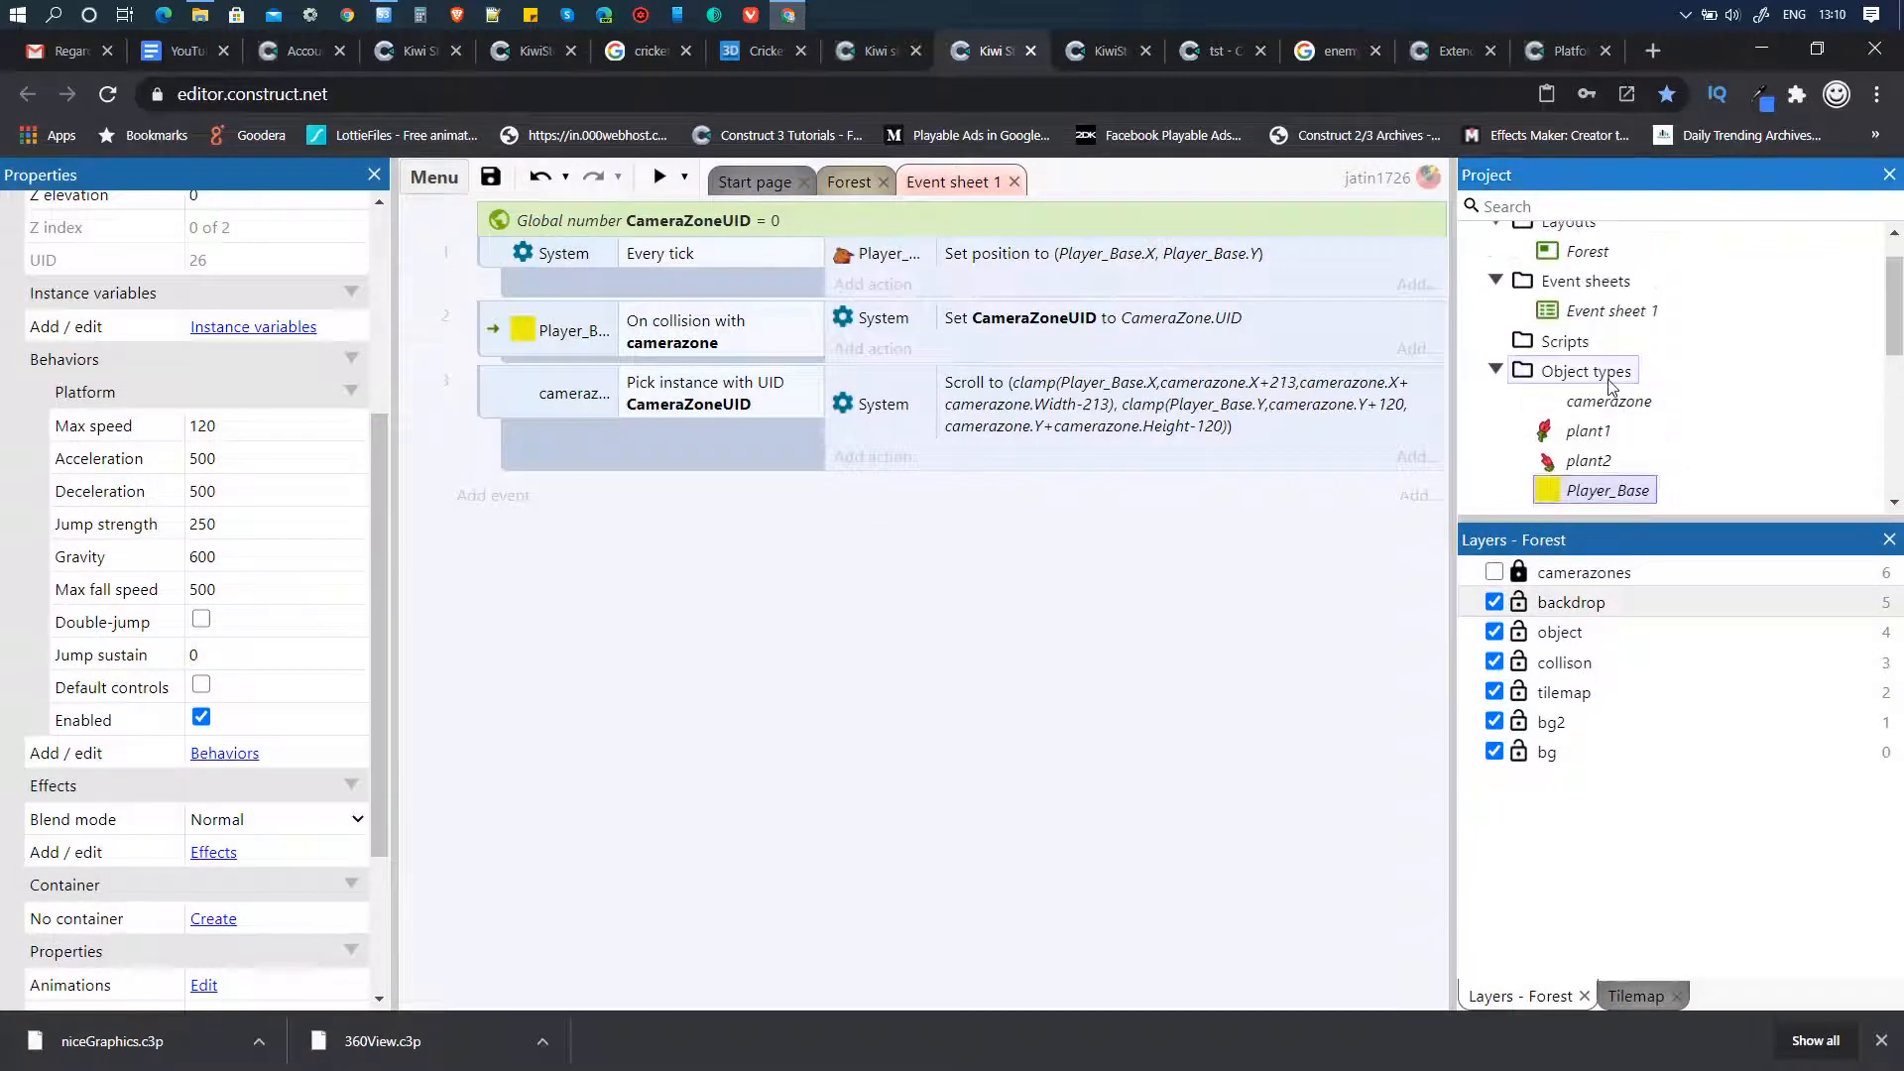
pyautogui.rightClick(1611, 379)
pyautogui.click(1676, 403)
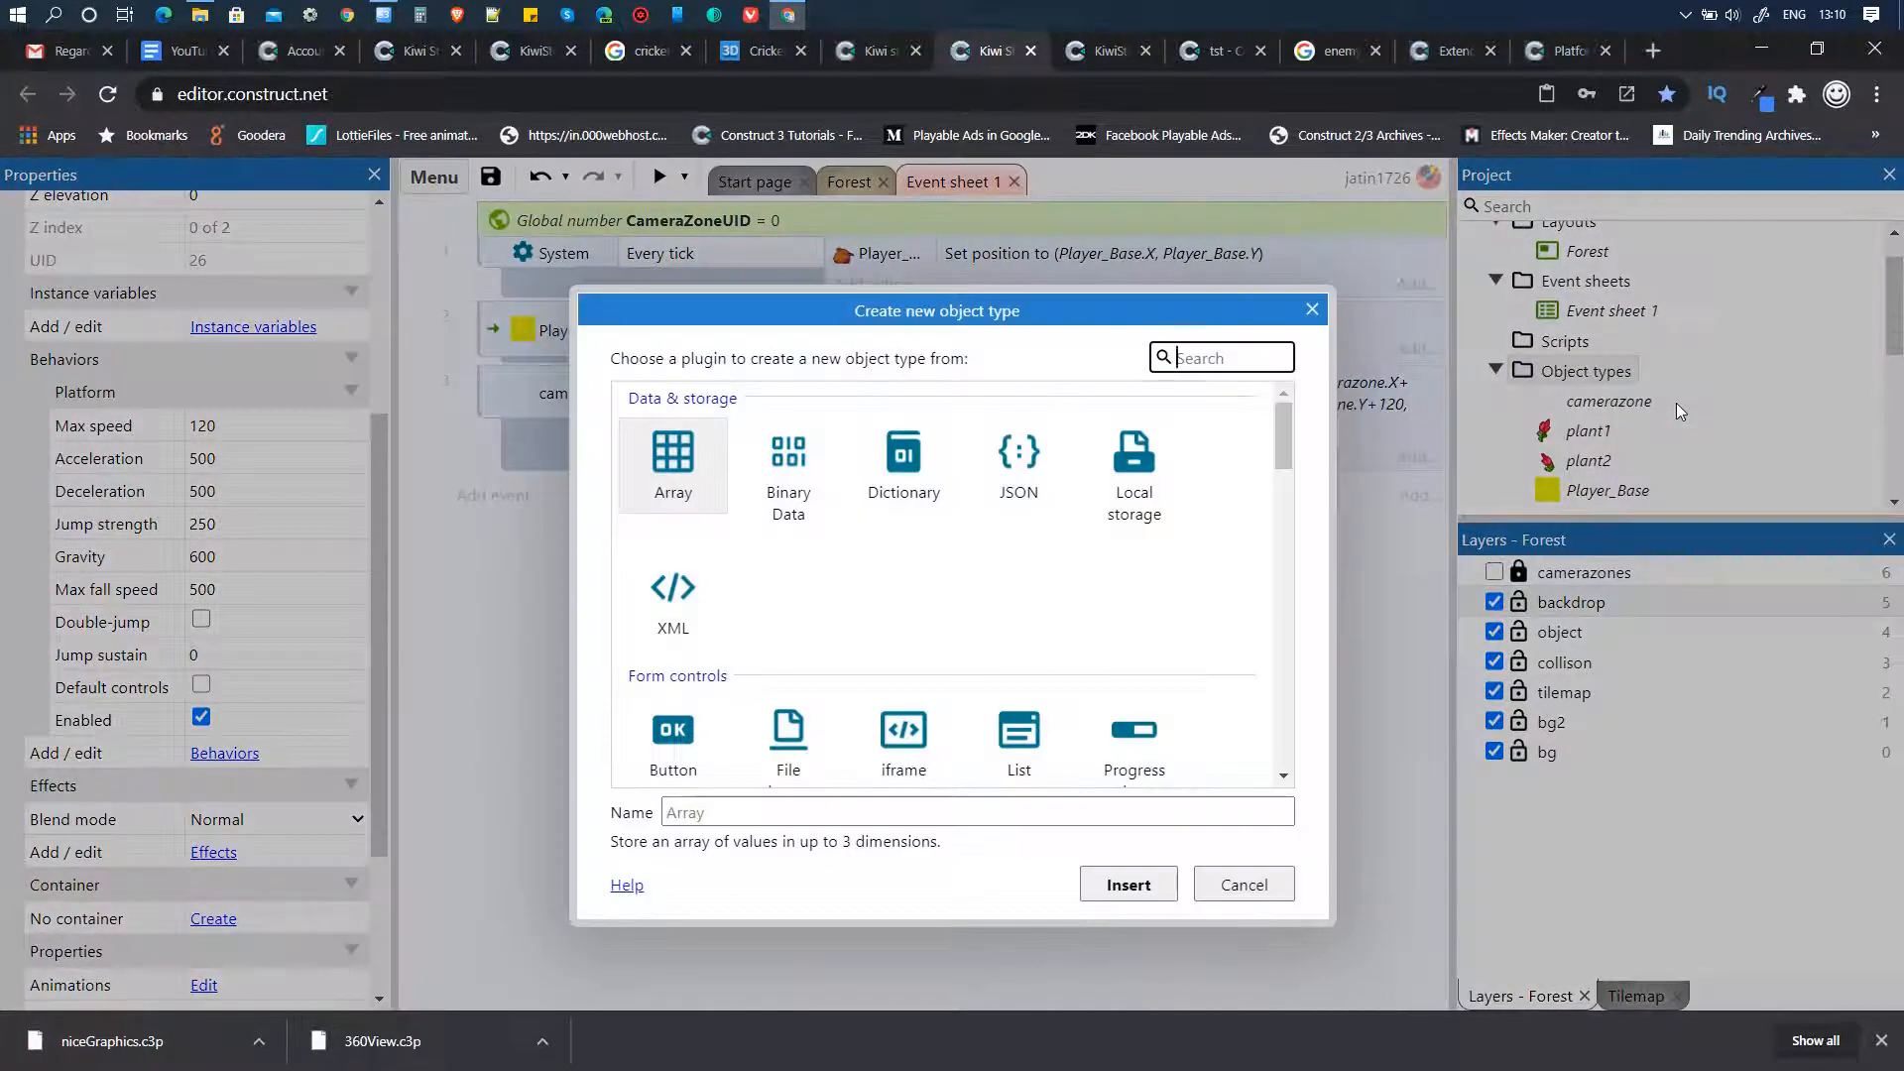
pyautogui.write('key')
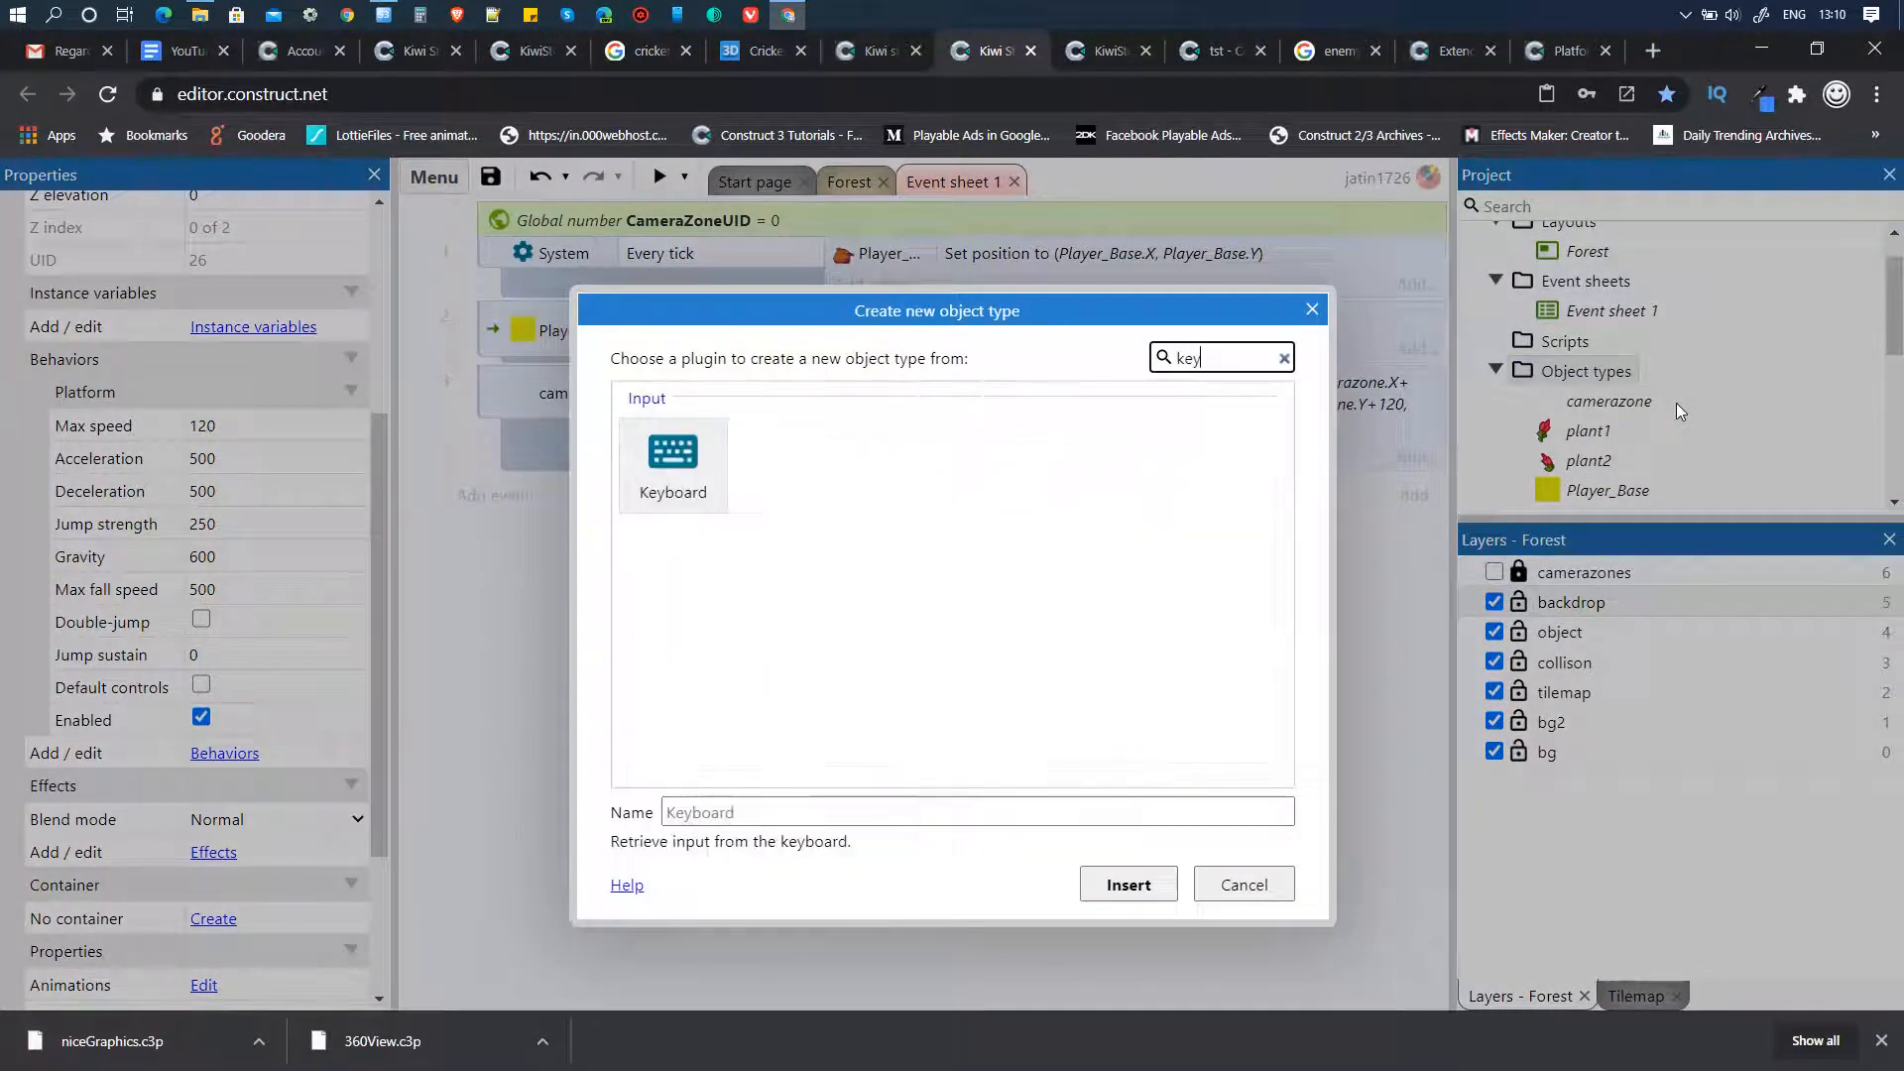
pyautogui.press('Return')
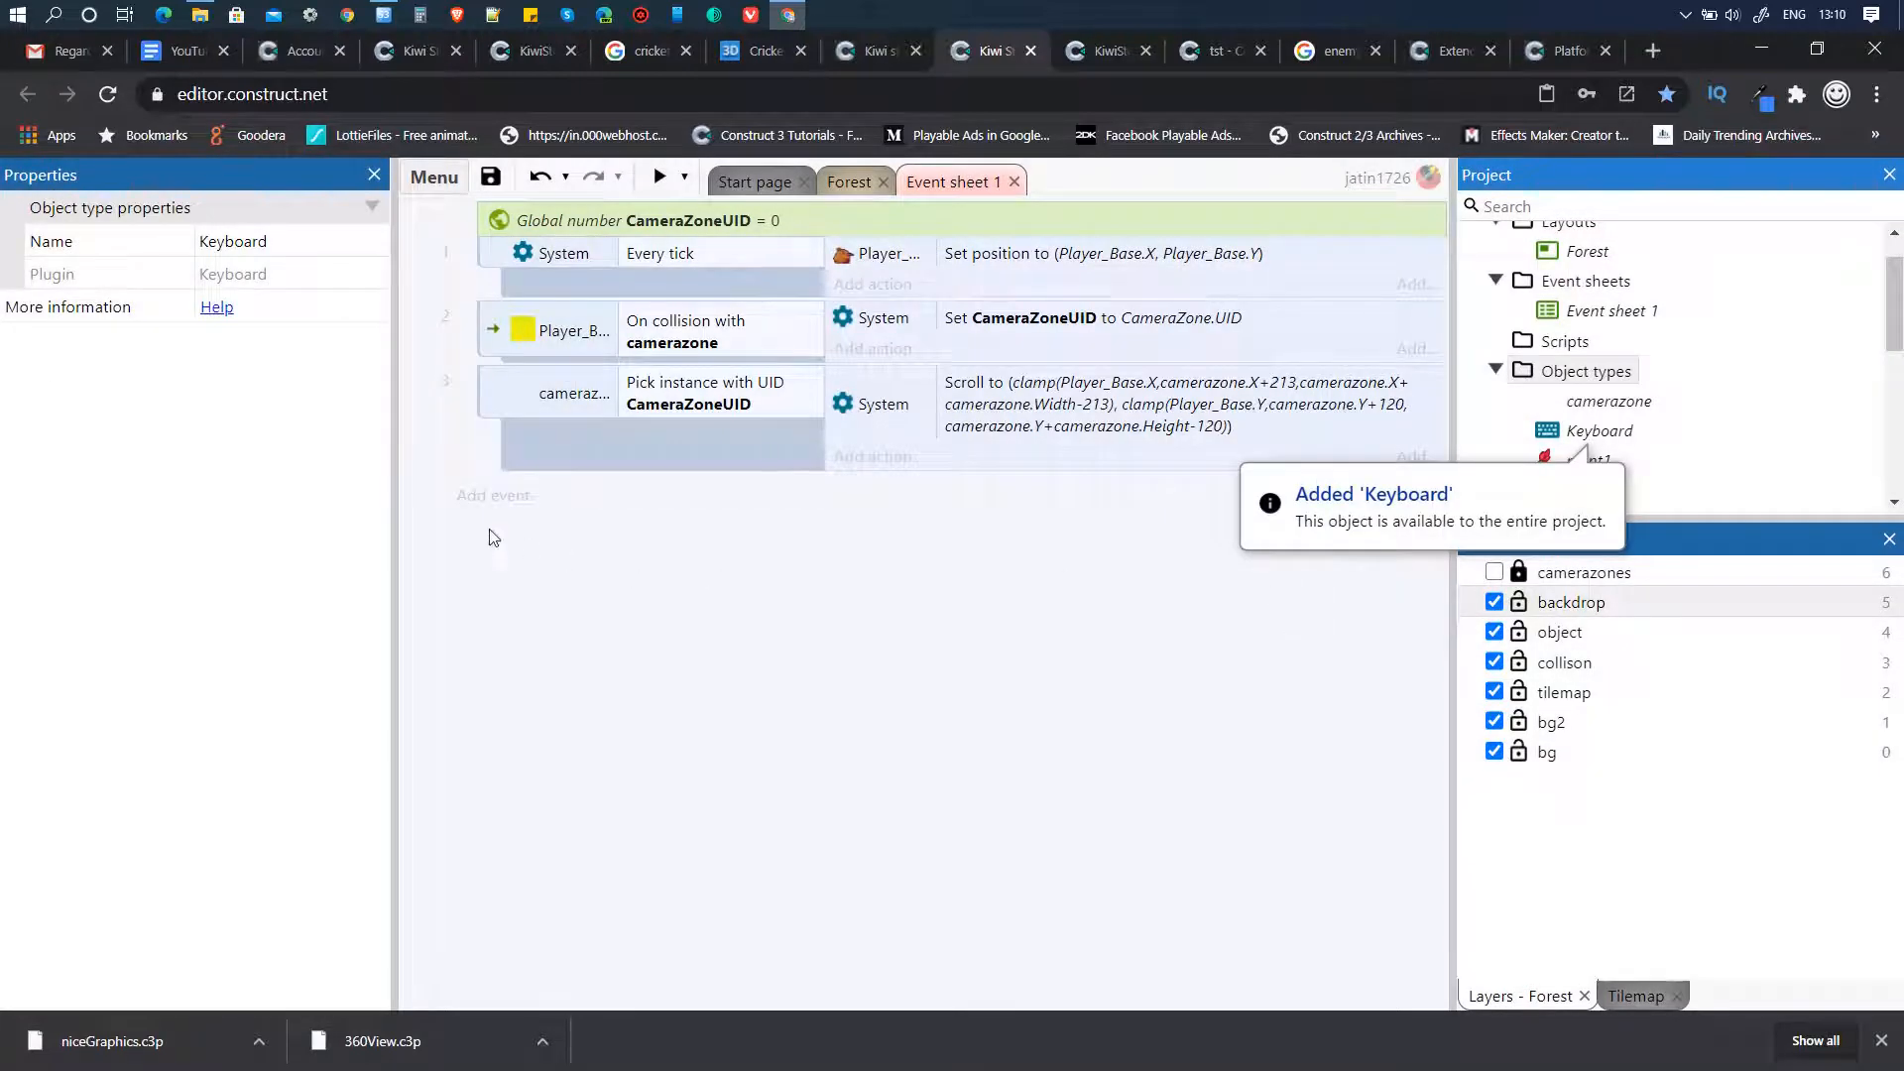
# - Add a new event with the Keyboard condition On key pressed for the Right arrow key
pyautogui.click(493, 498)
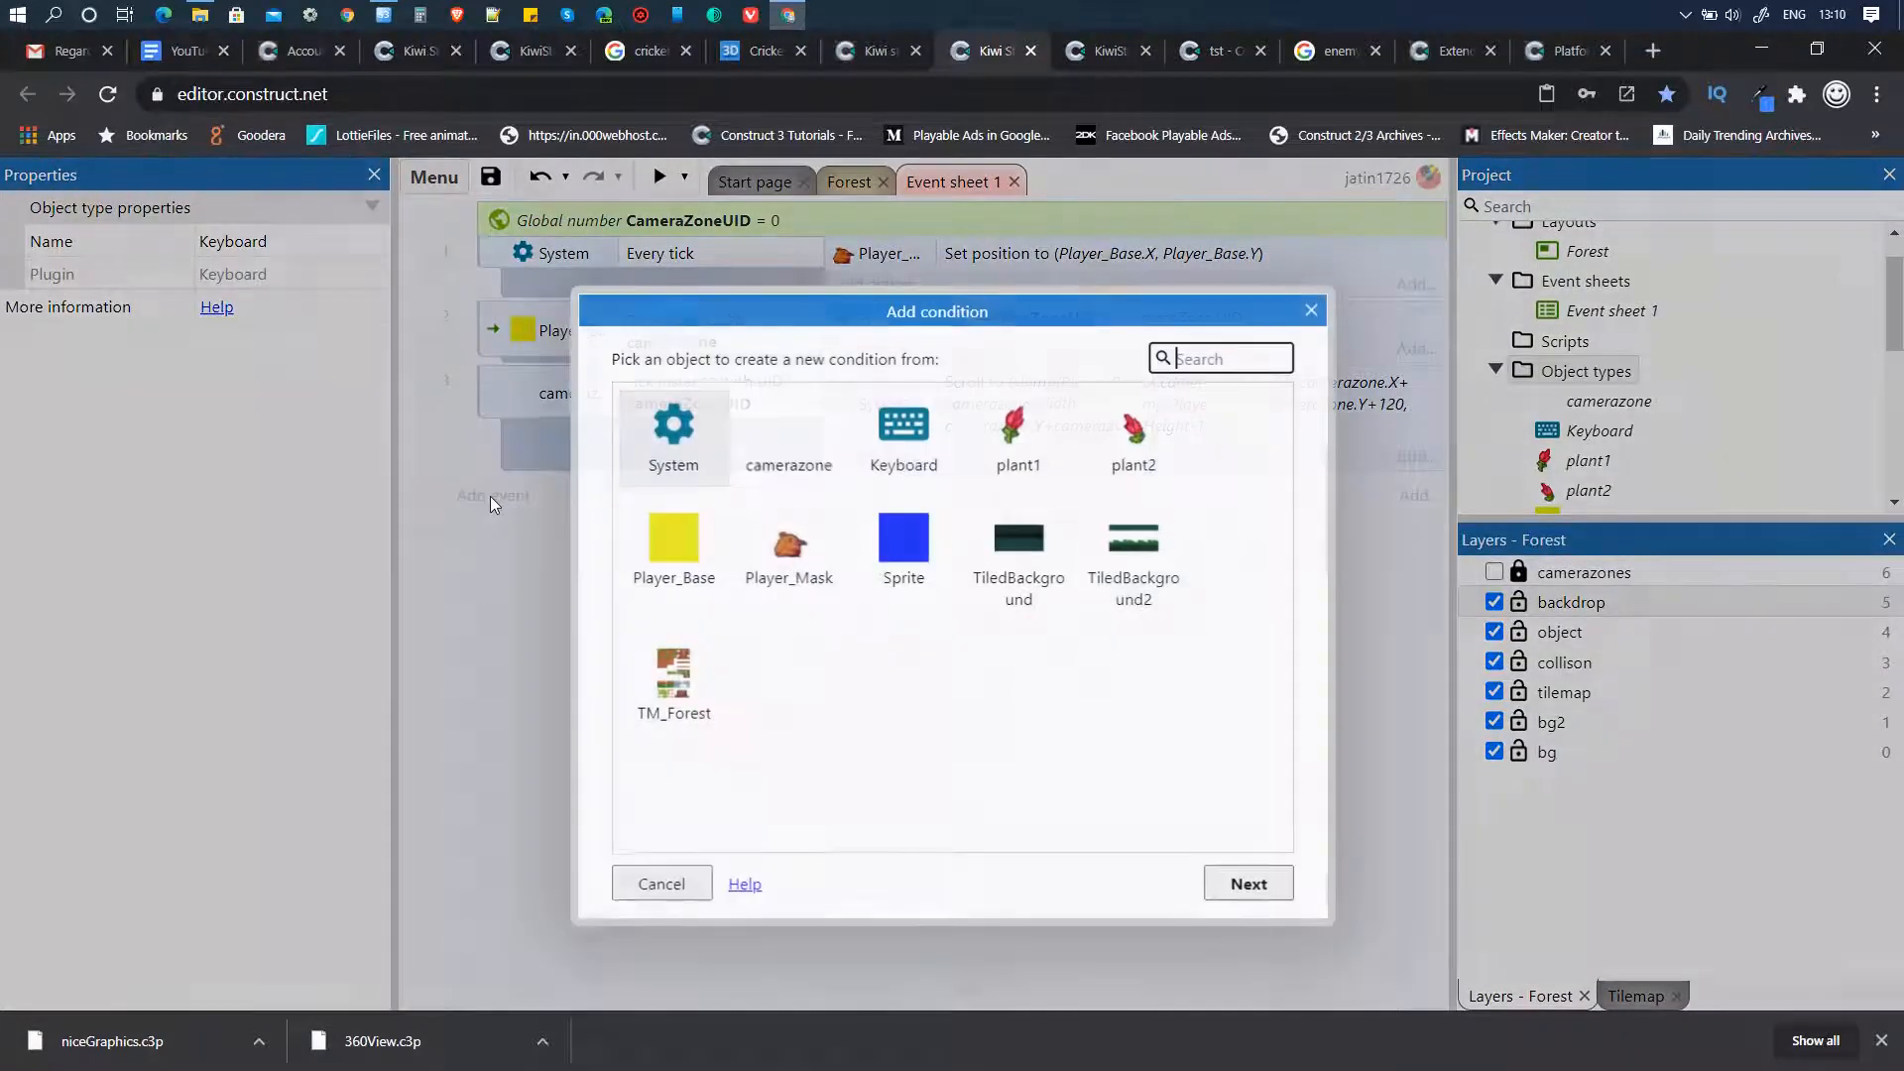
pyautogui.click(903, 437)
pyautogui.click(1212, 878)
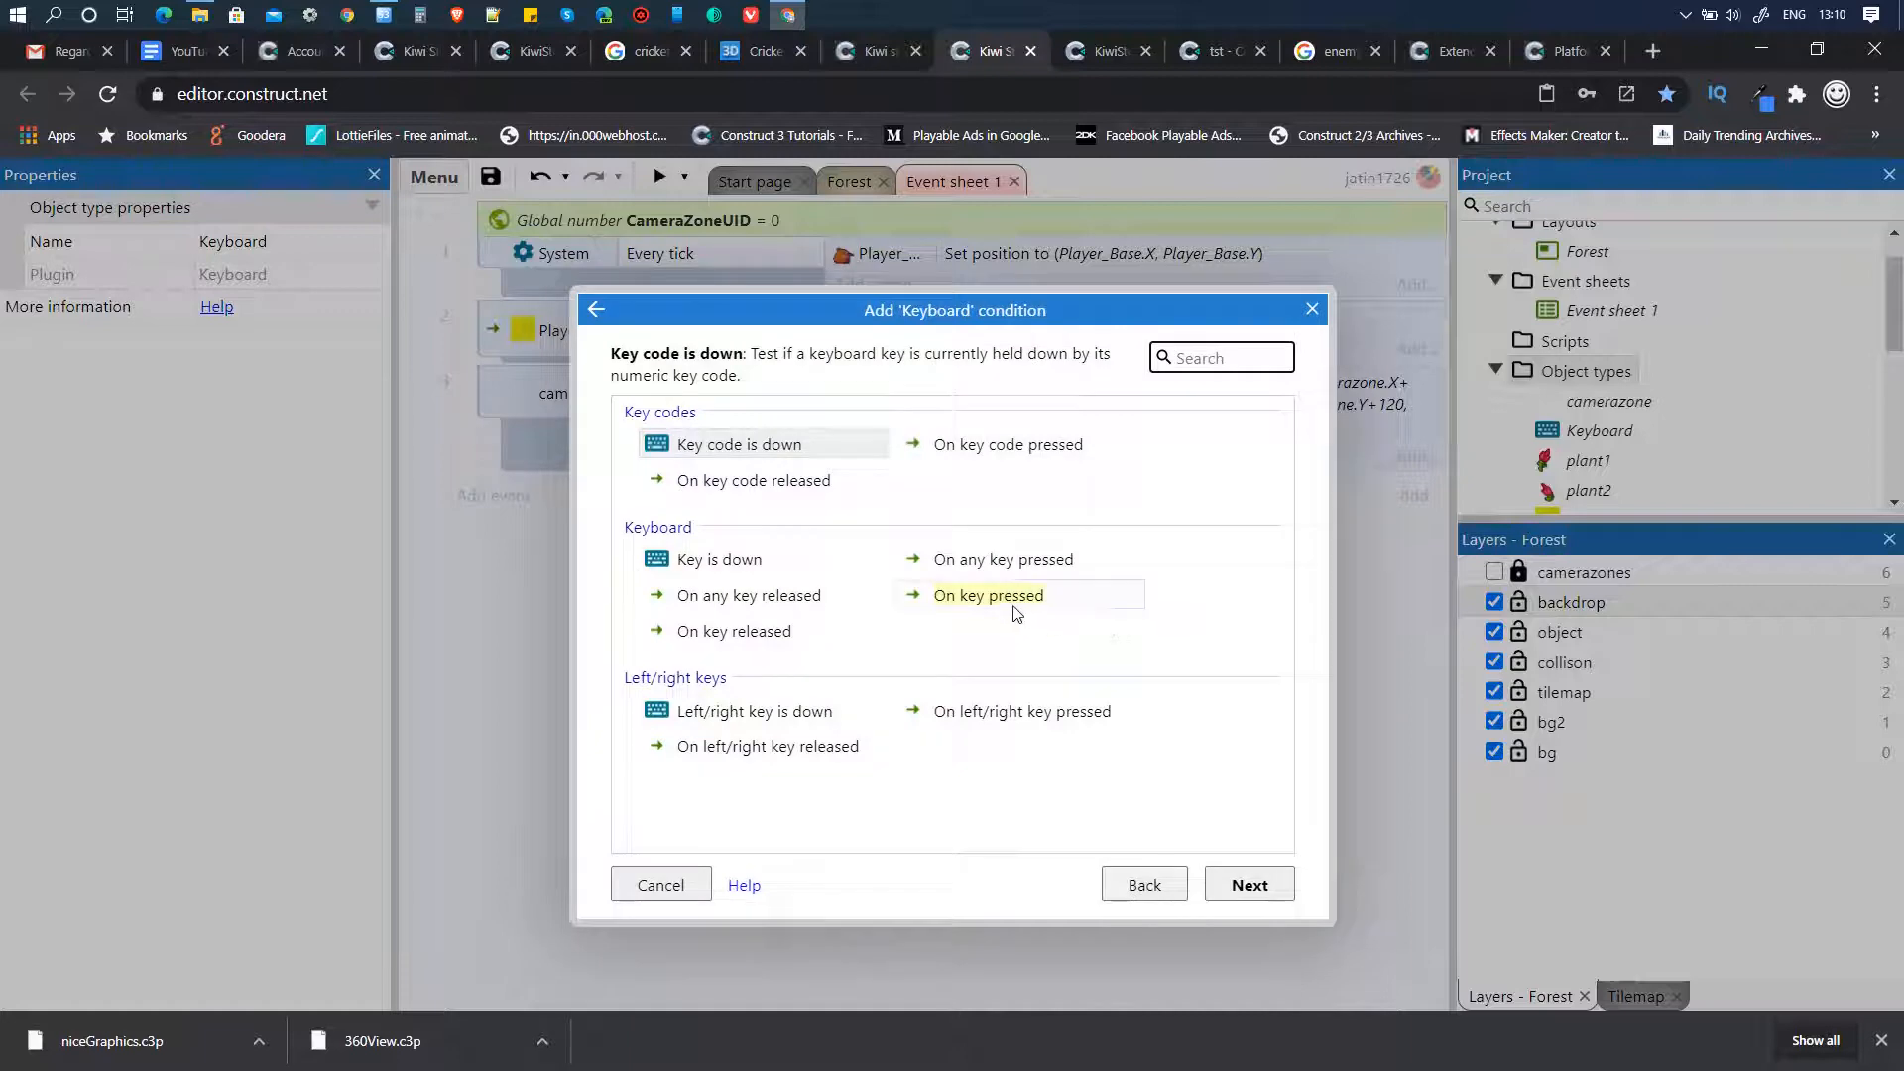
pyautogui.click(1019, 602)
pyautogui.click(1272, 886)
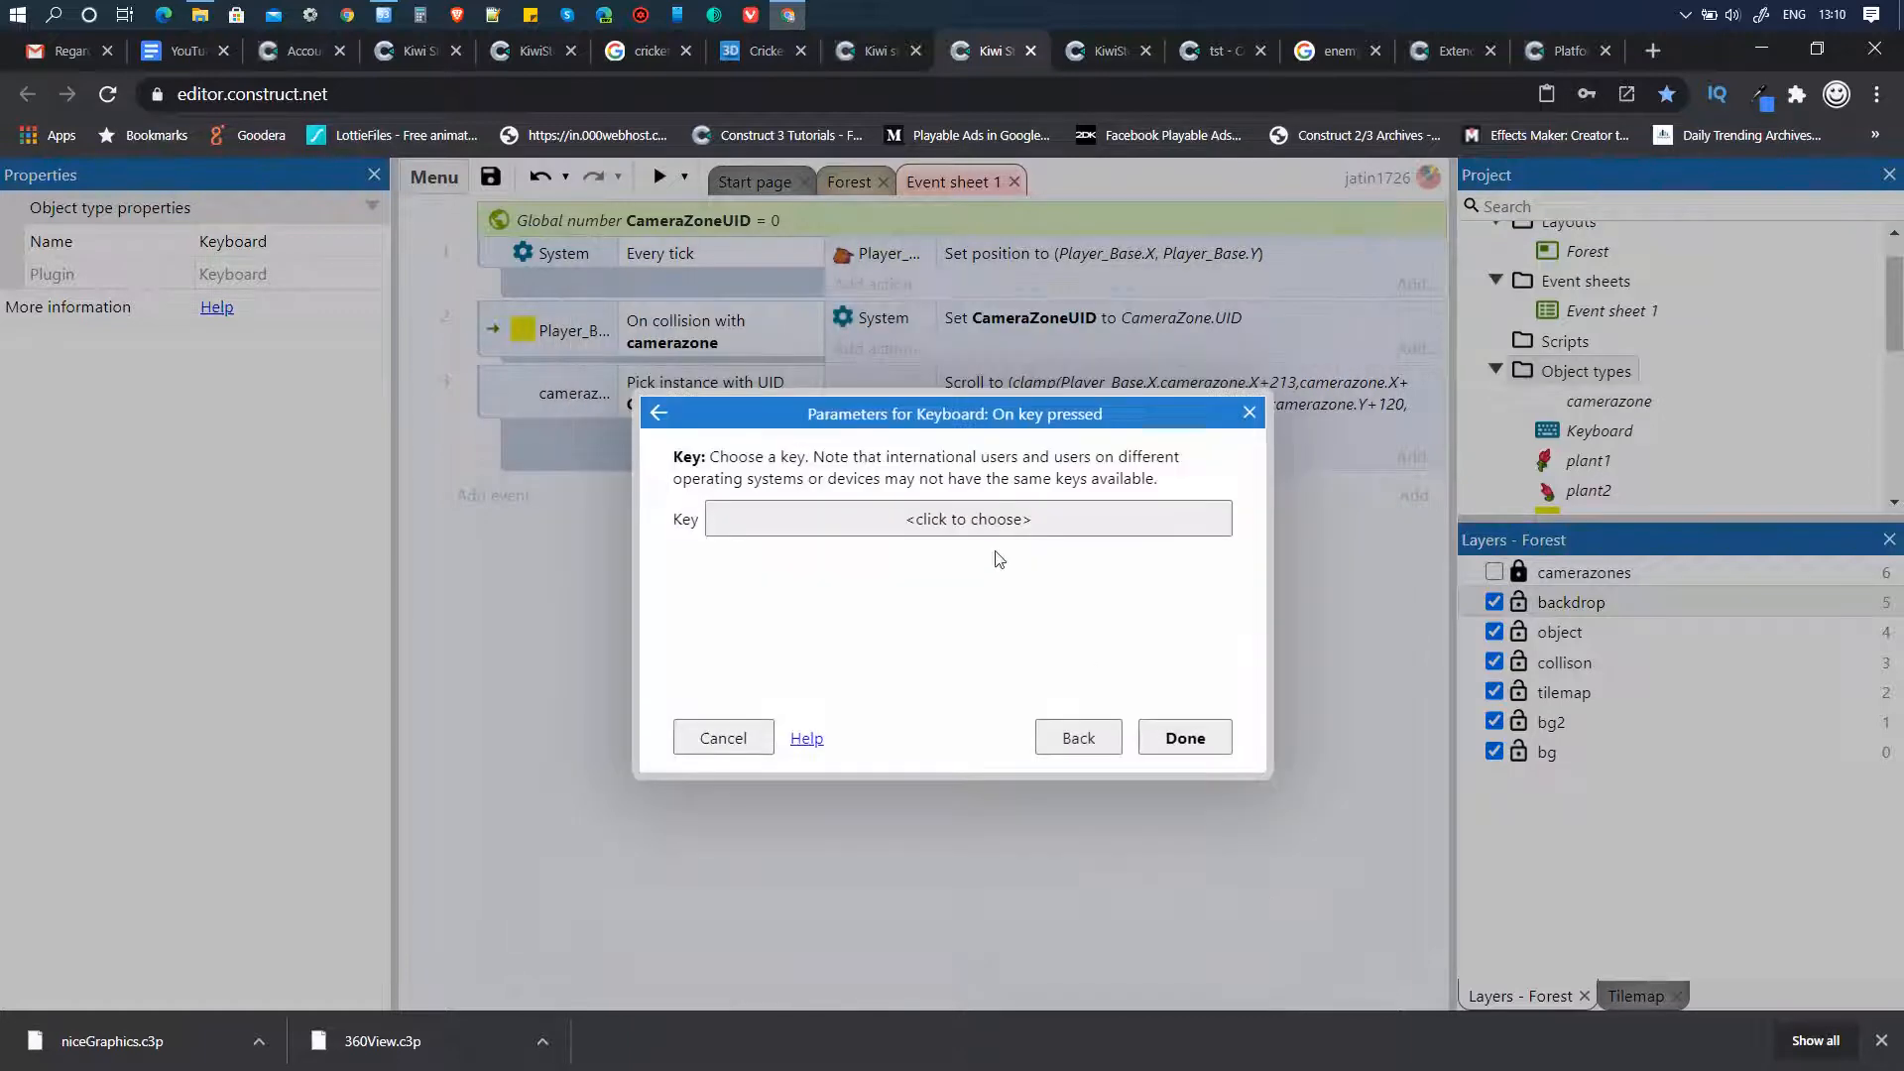
pyautogui.click(988, 536)
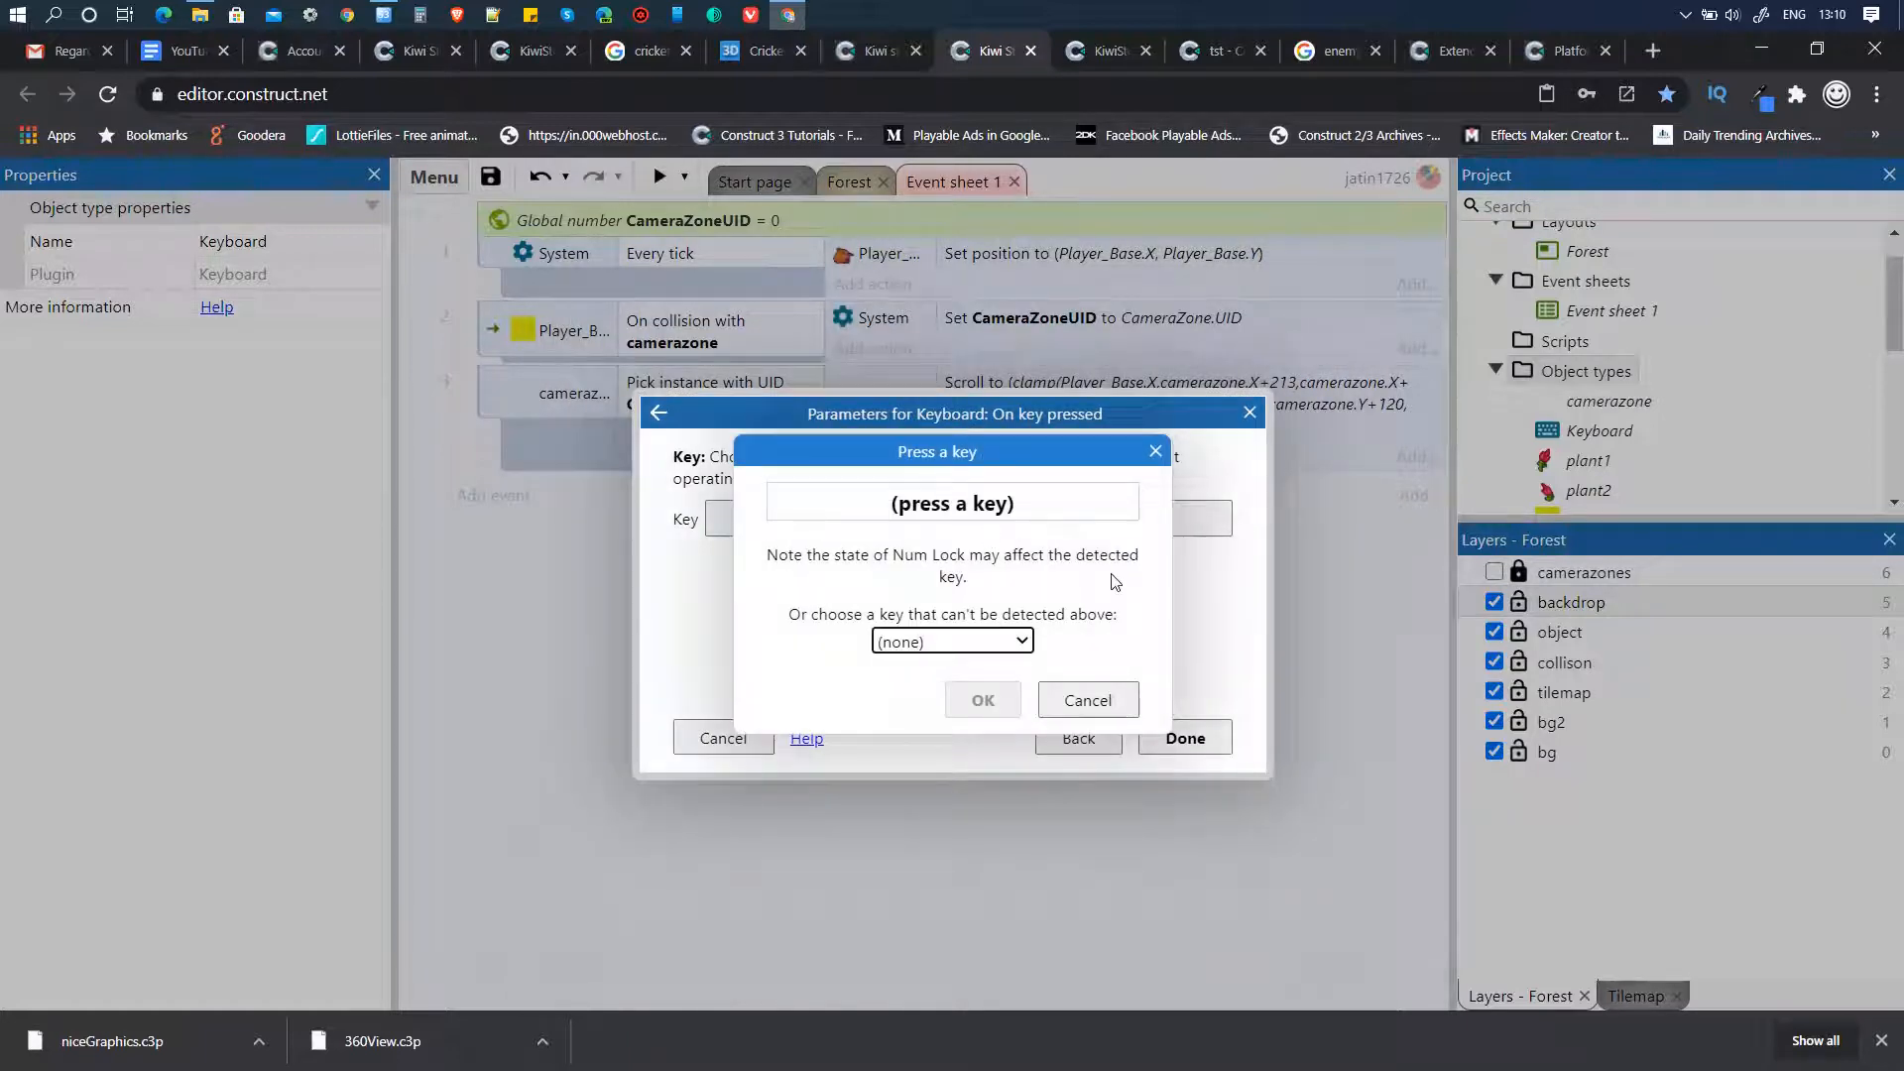
pyautogui.press('Right')
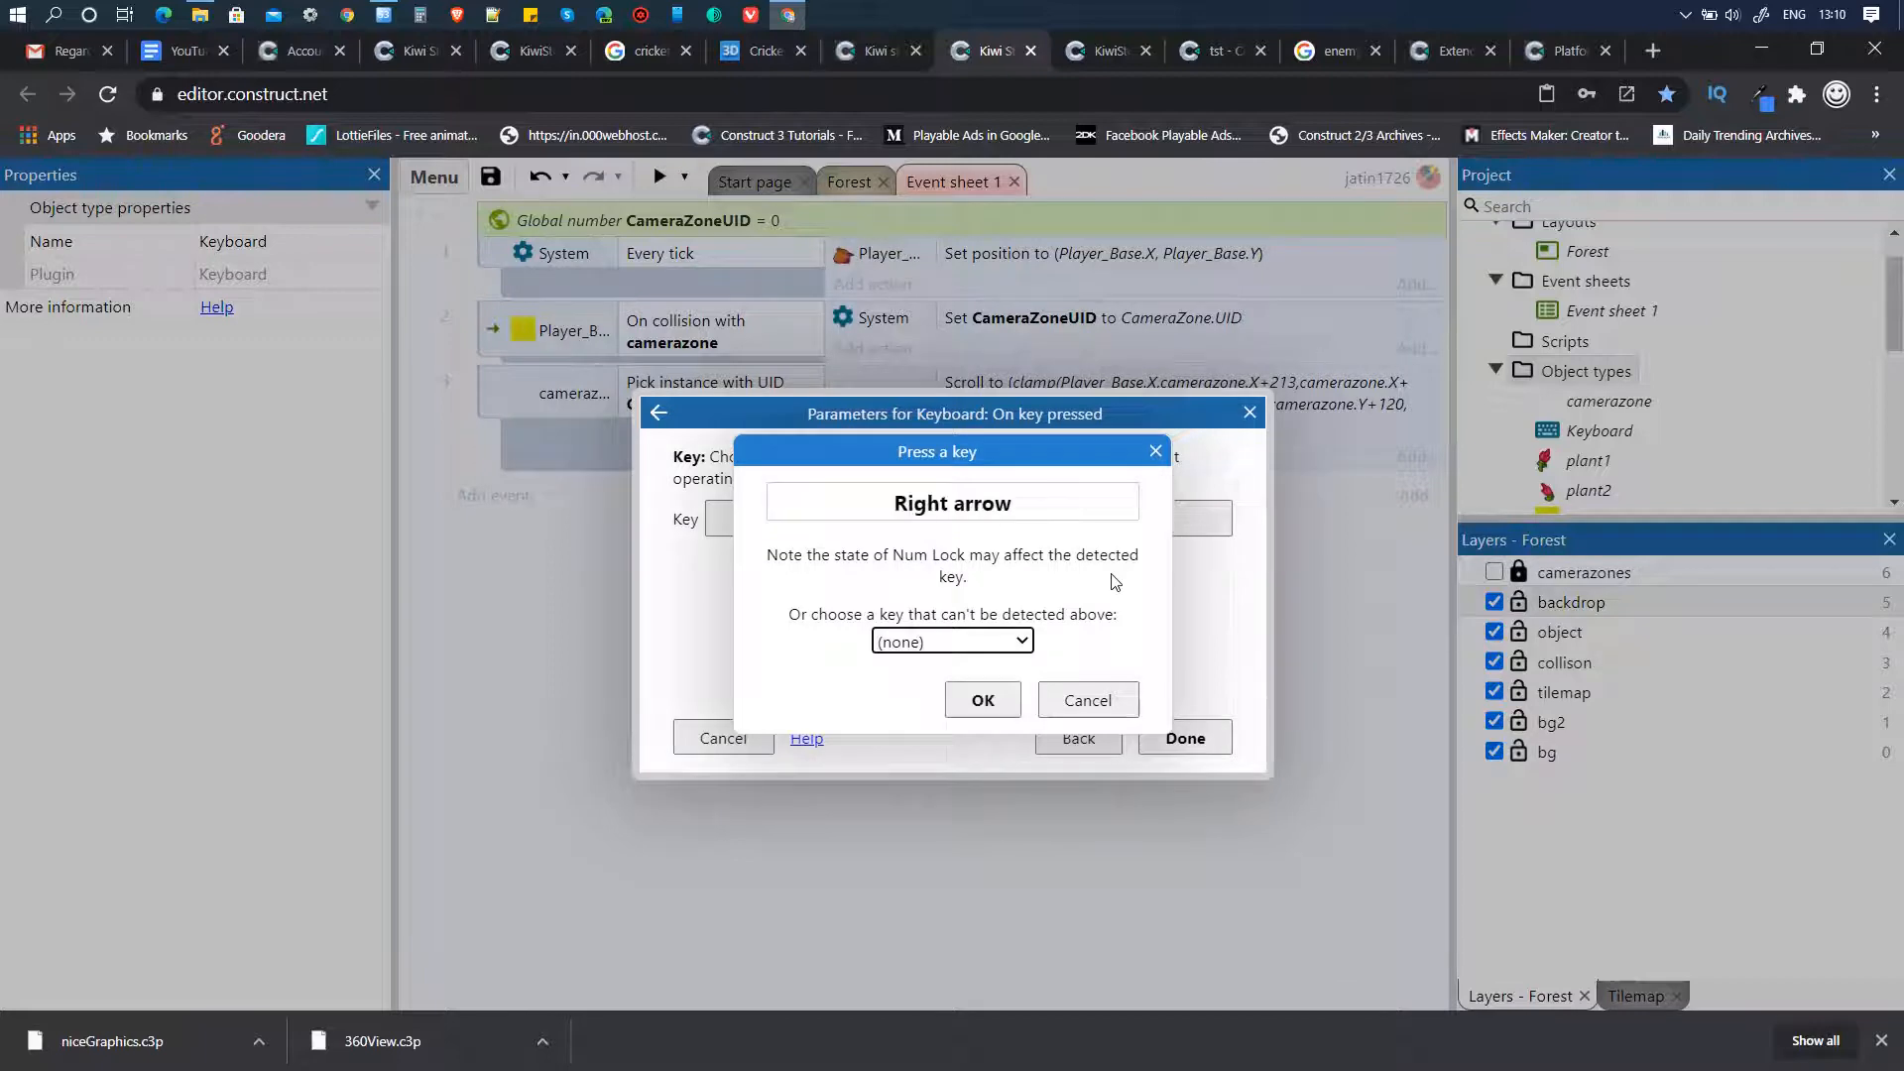
pyautogui.click(1010, 700)
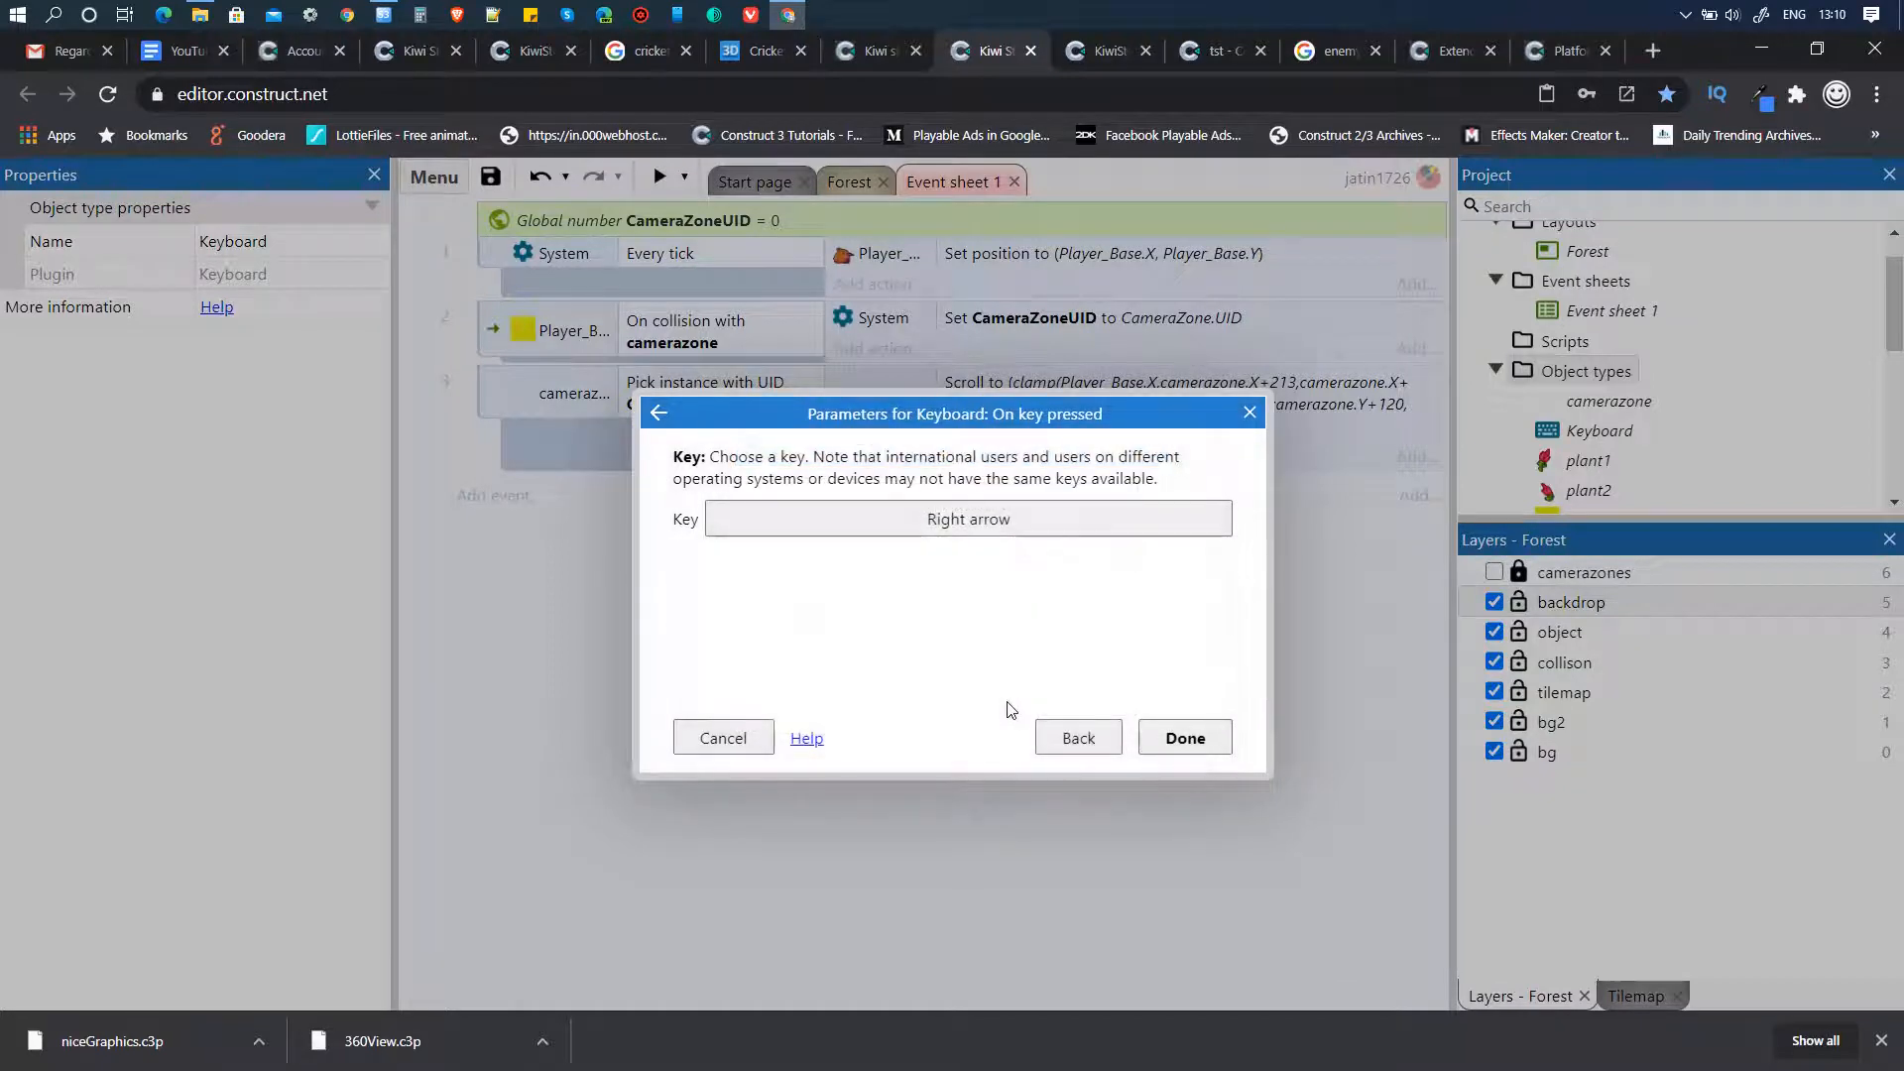
pyautogui.click(1185, 737)
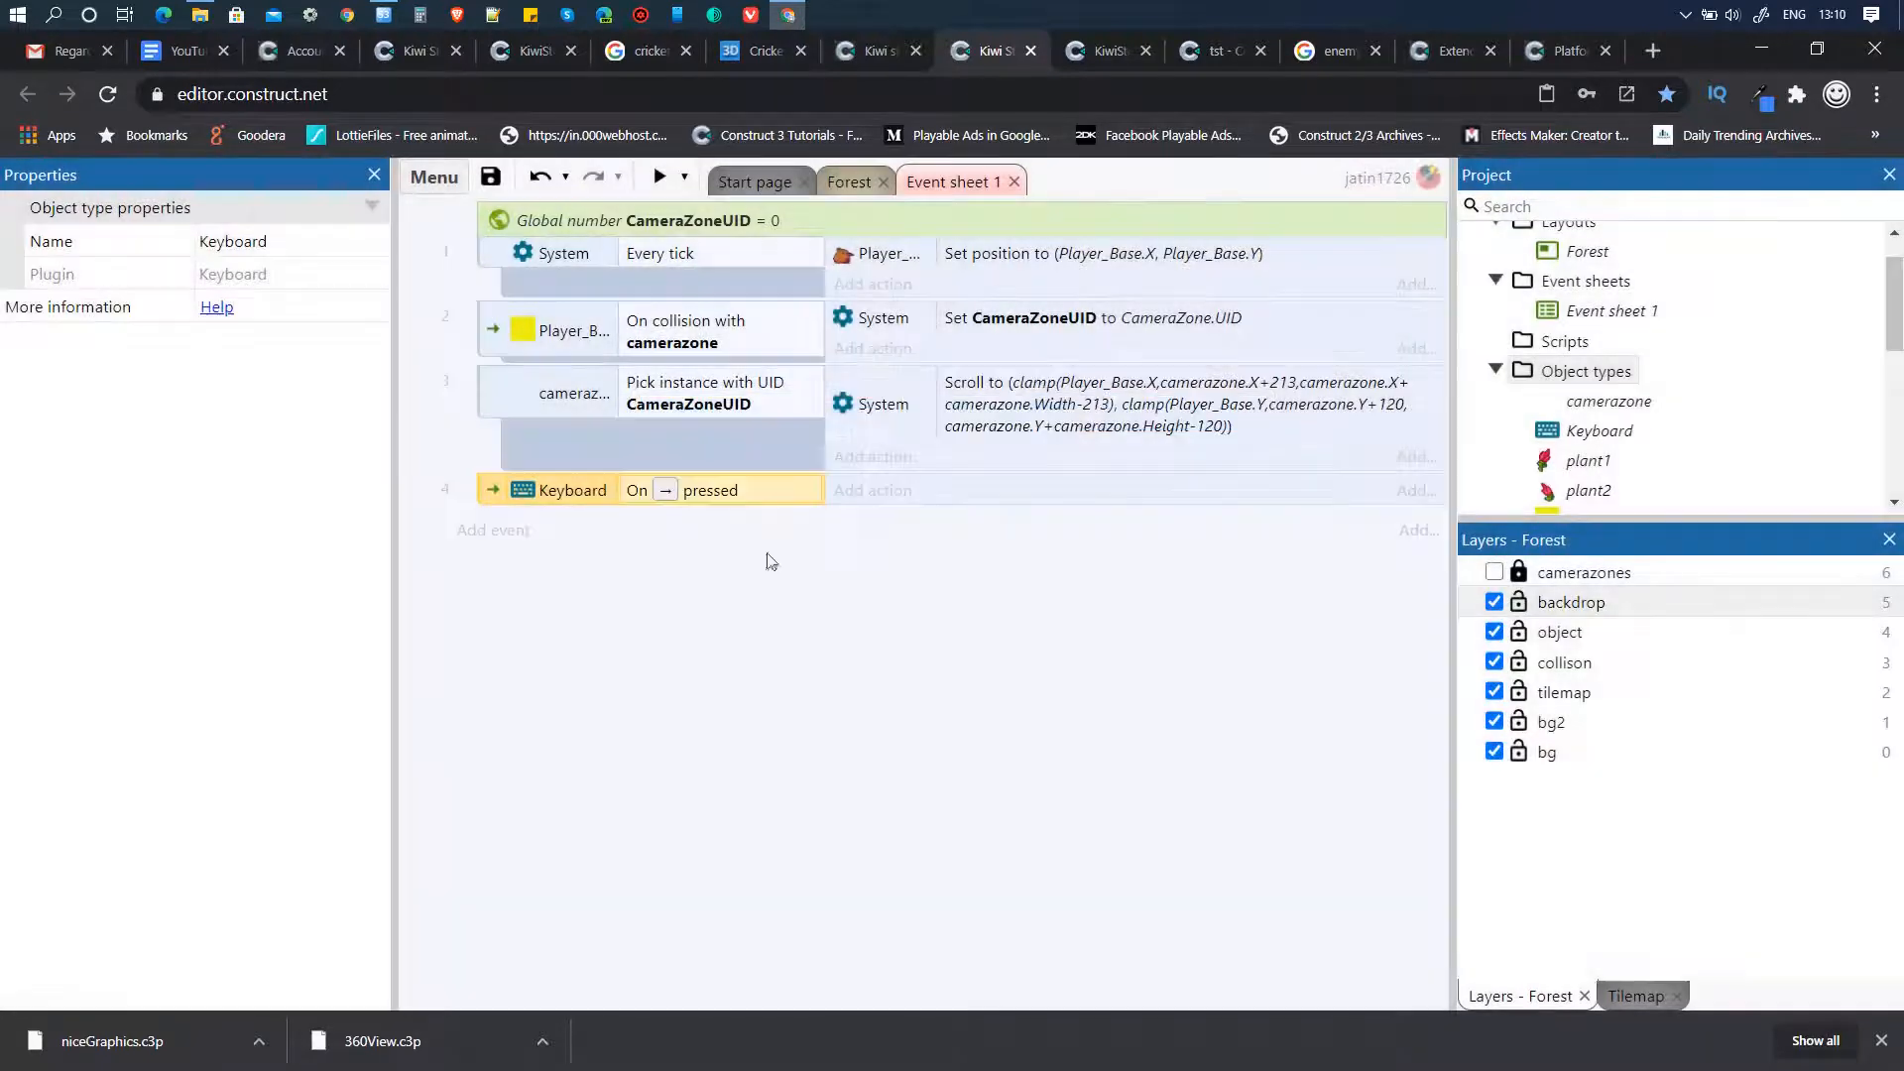
# - Add a Player_Base action to the Right arrow event that simulates the Platform control Right
pyautogui.click(886, 493)
pyautogui.click(1131, 436)
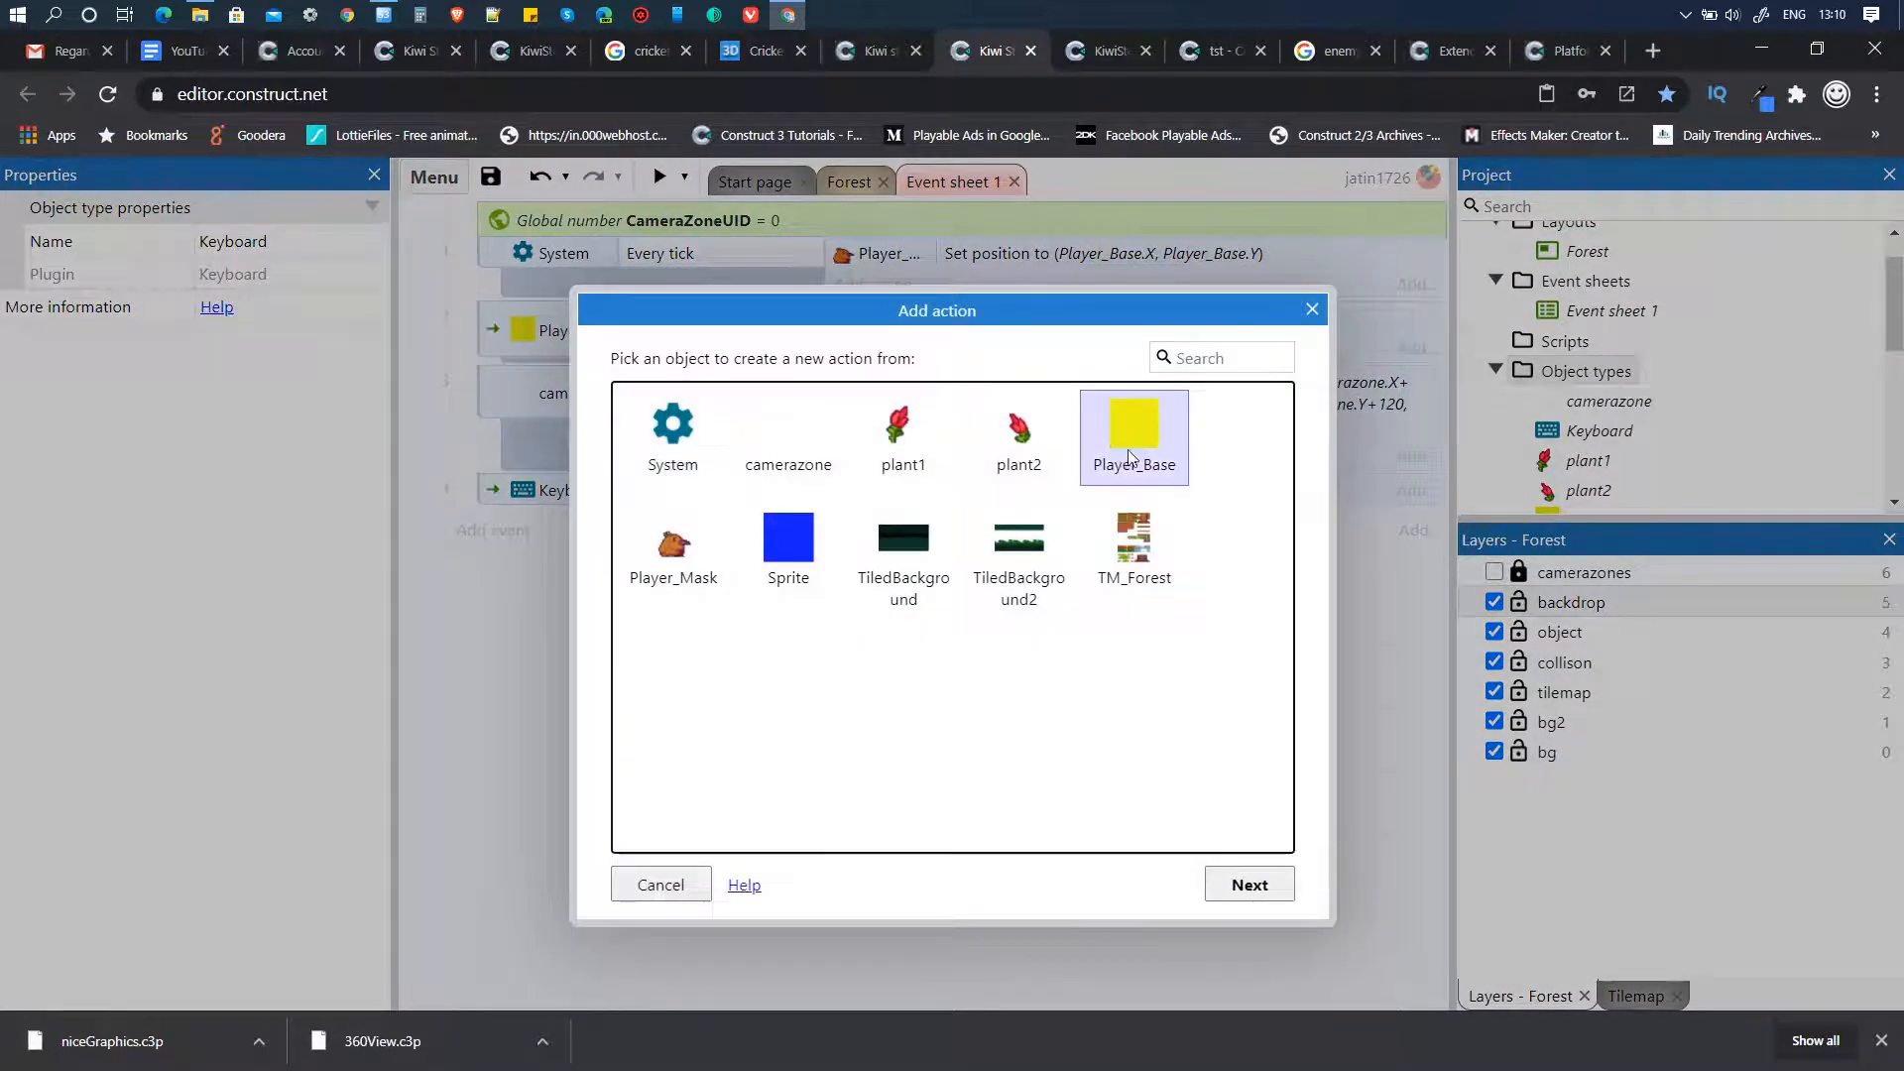
pyautogui.click(1250, 885)
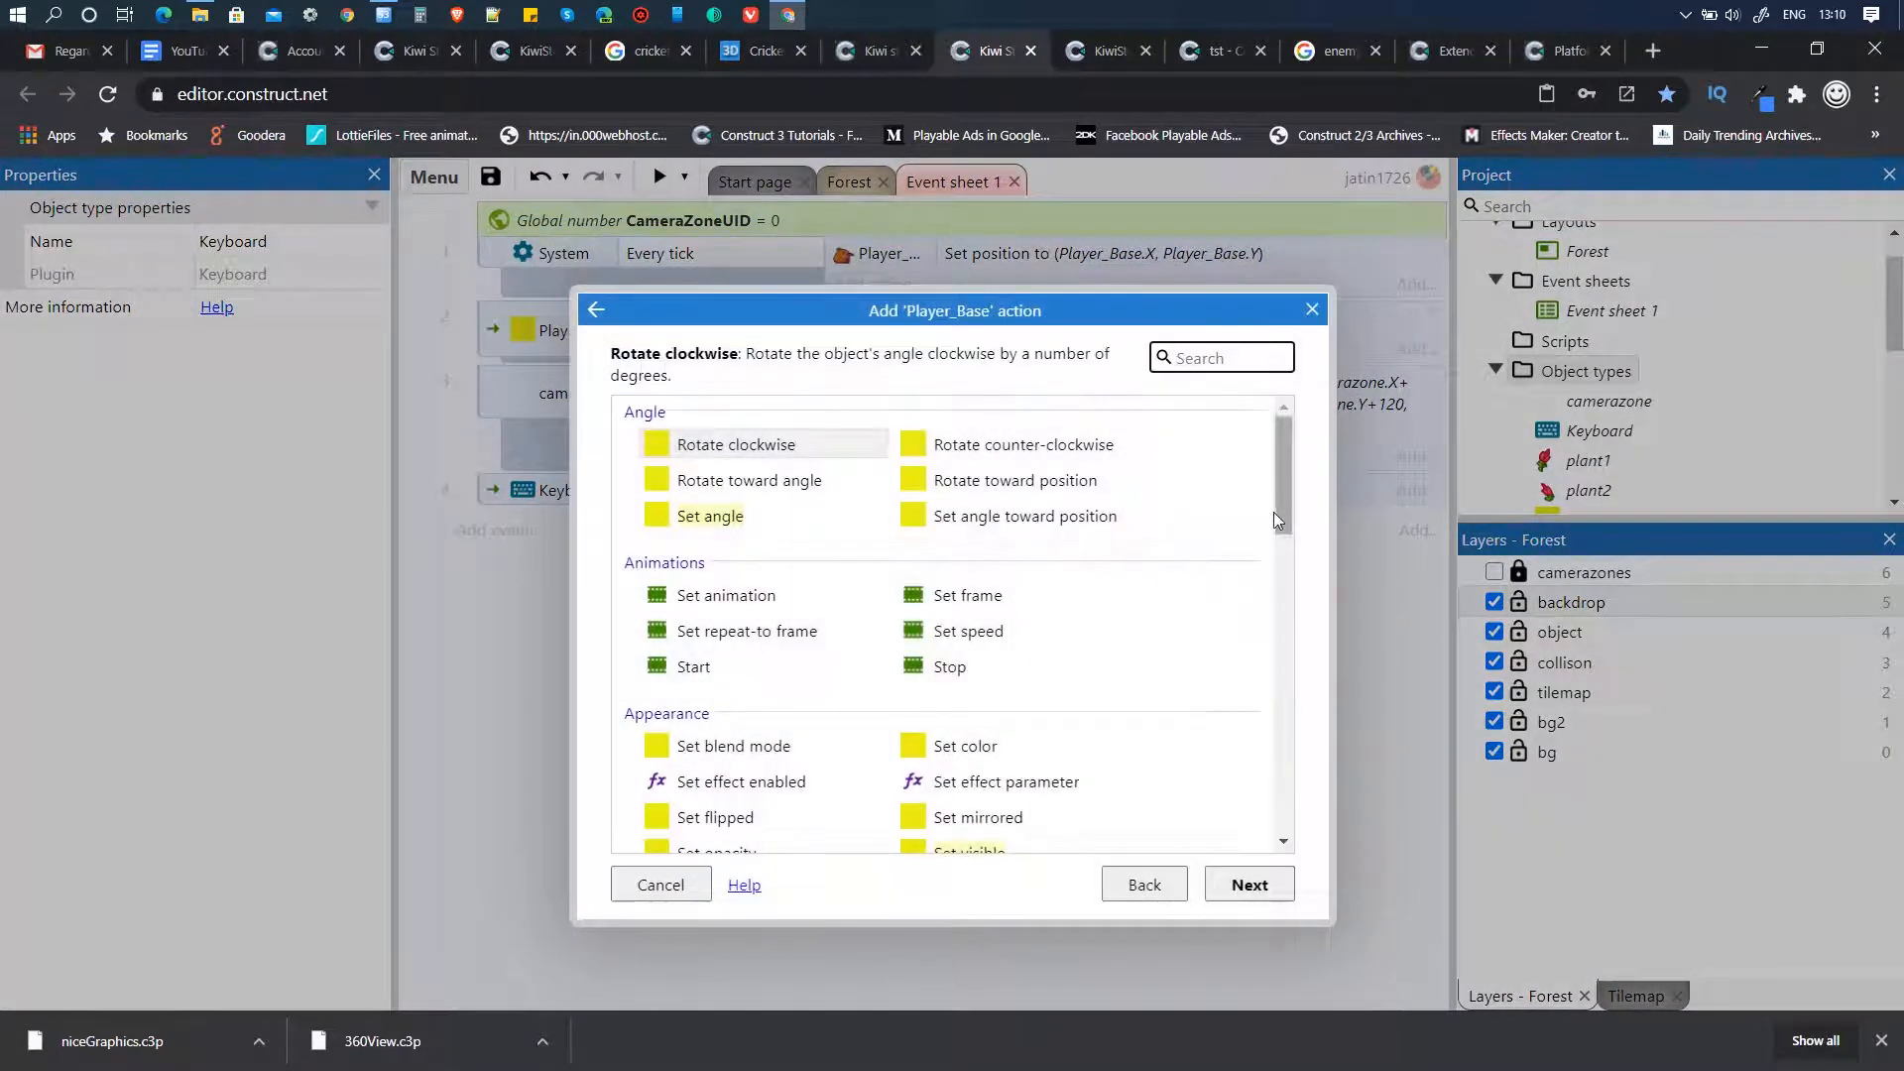
pyautogui.moveTo(1281, 504); pyautogui.dragTo(1284, 687)
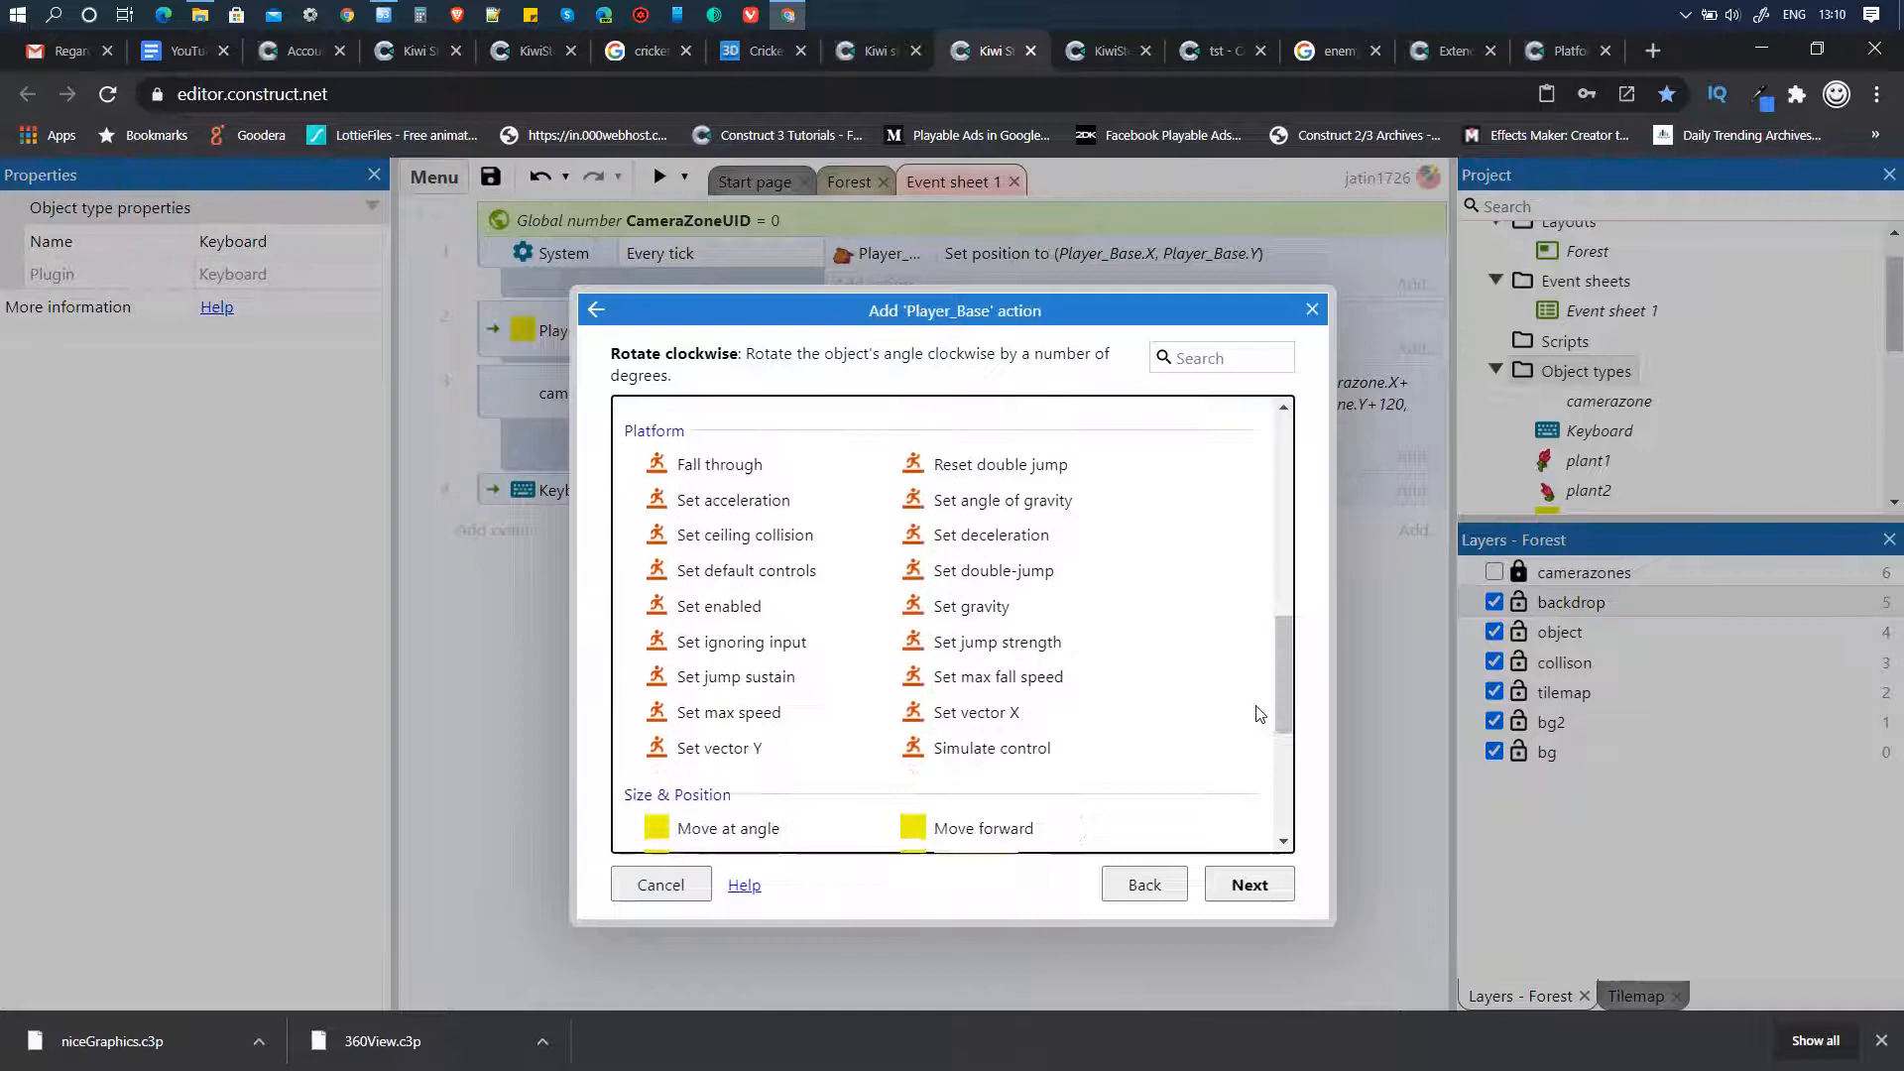
pyautogui.click(1022, 749)
pyautogui.click(1248, 882)
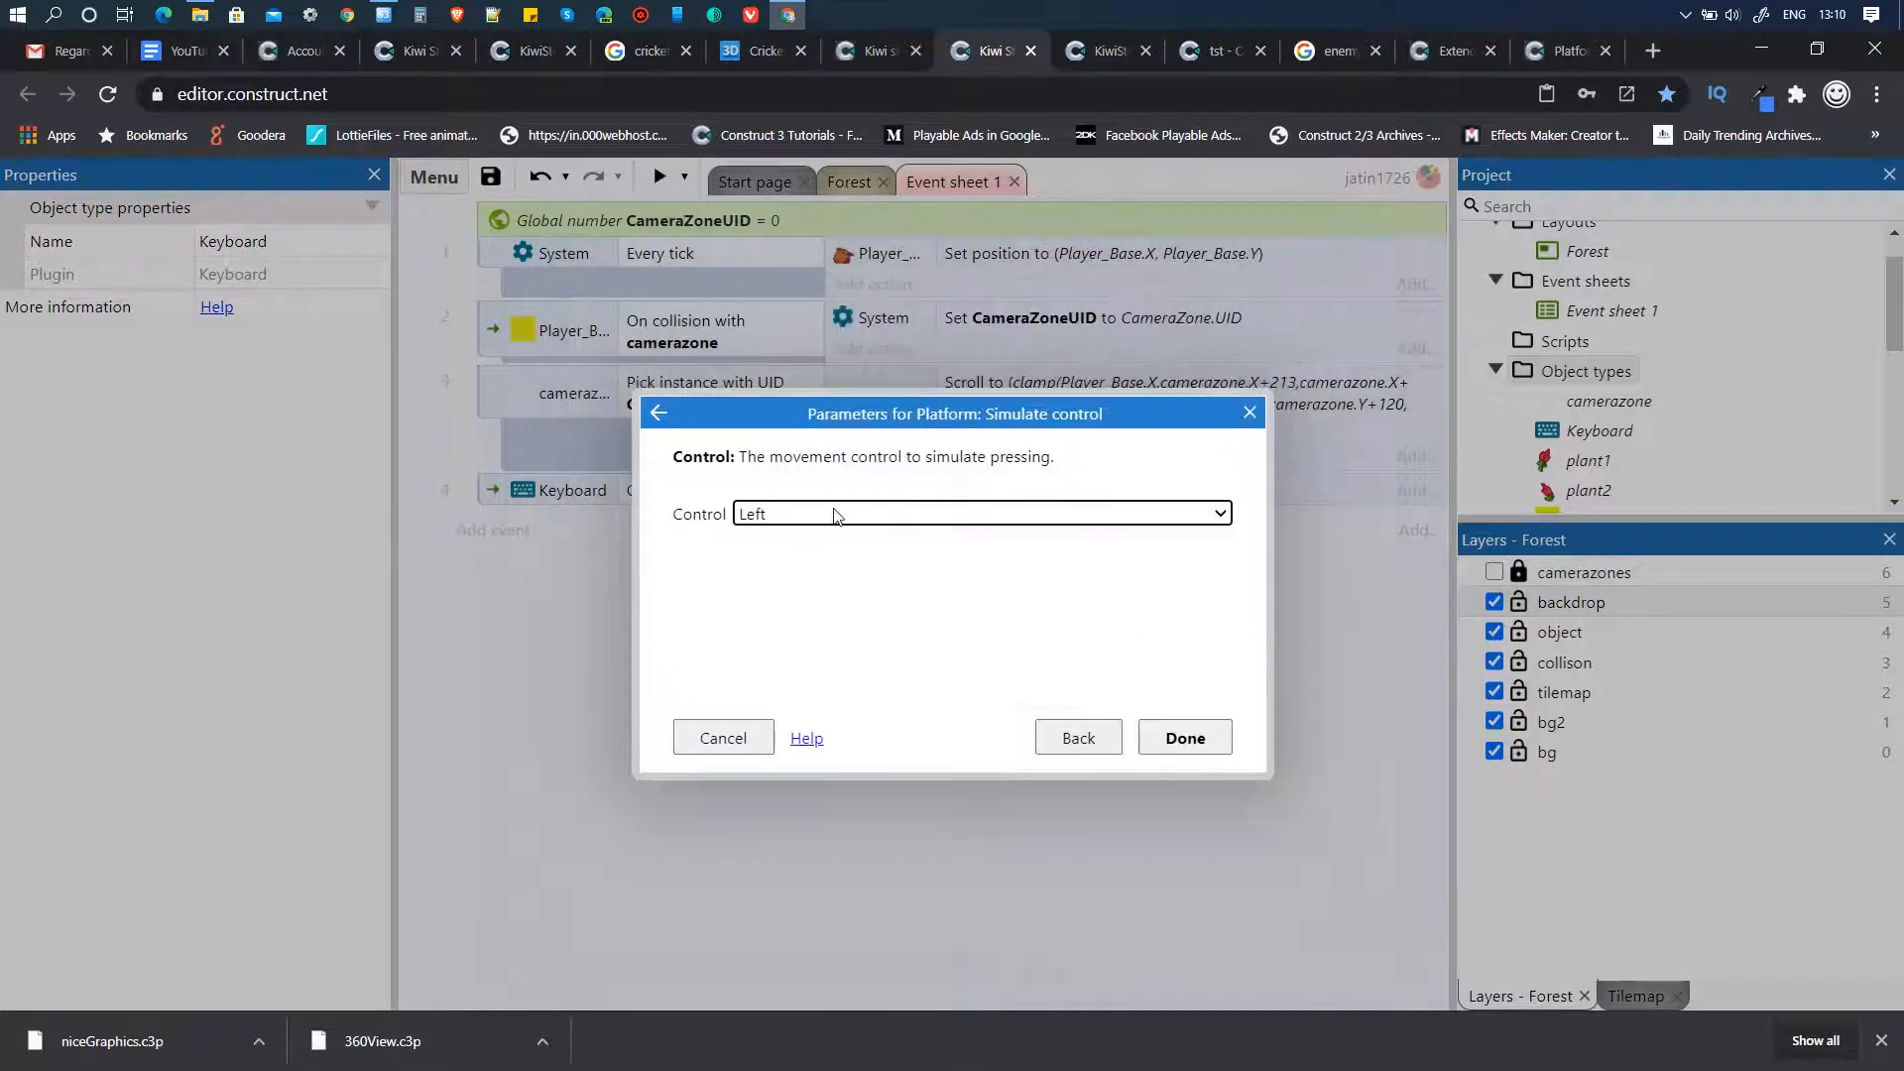
pyautogui.click(836, 514)
pyautogui.click(809, 556)
pyautogui.click(1187, 739)
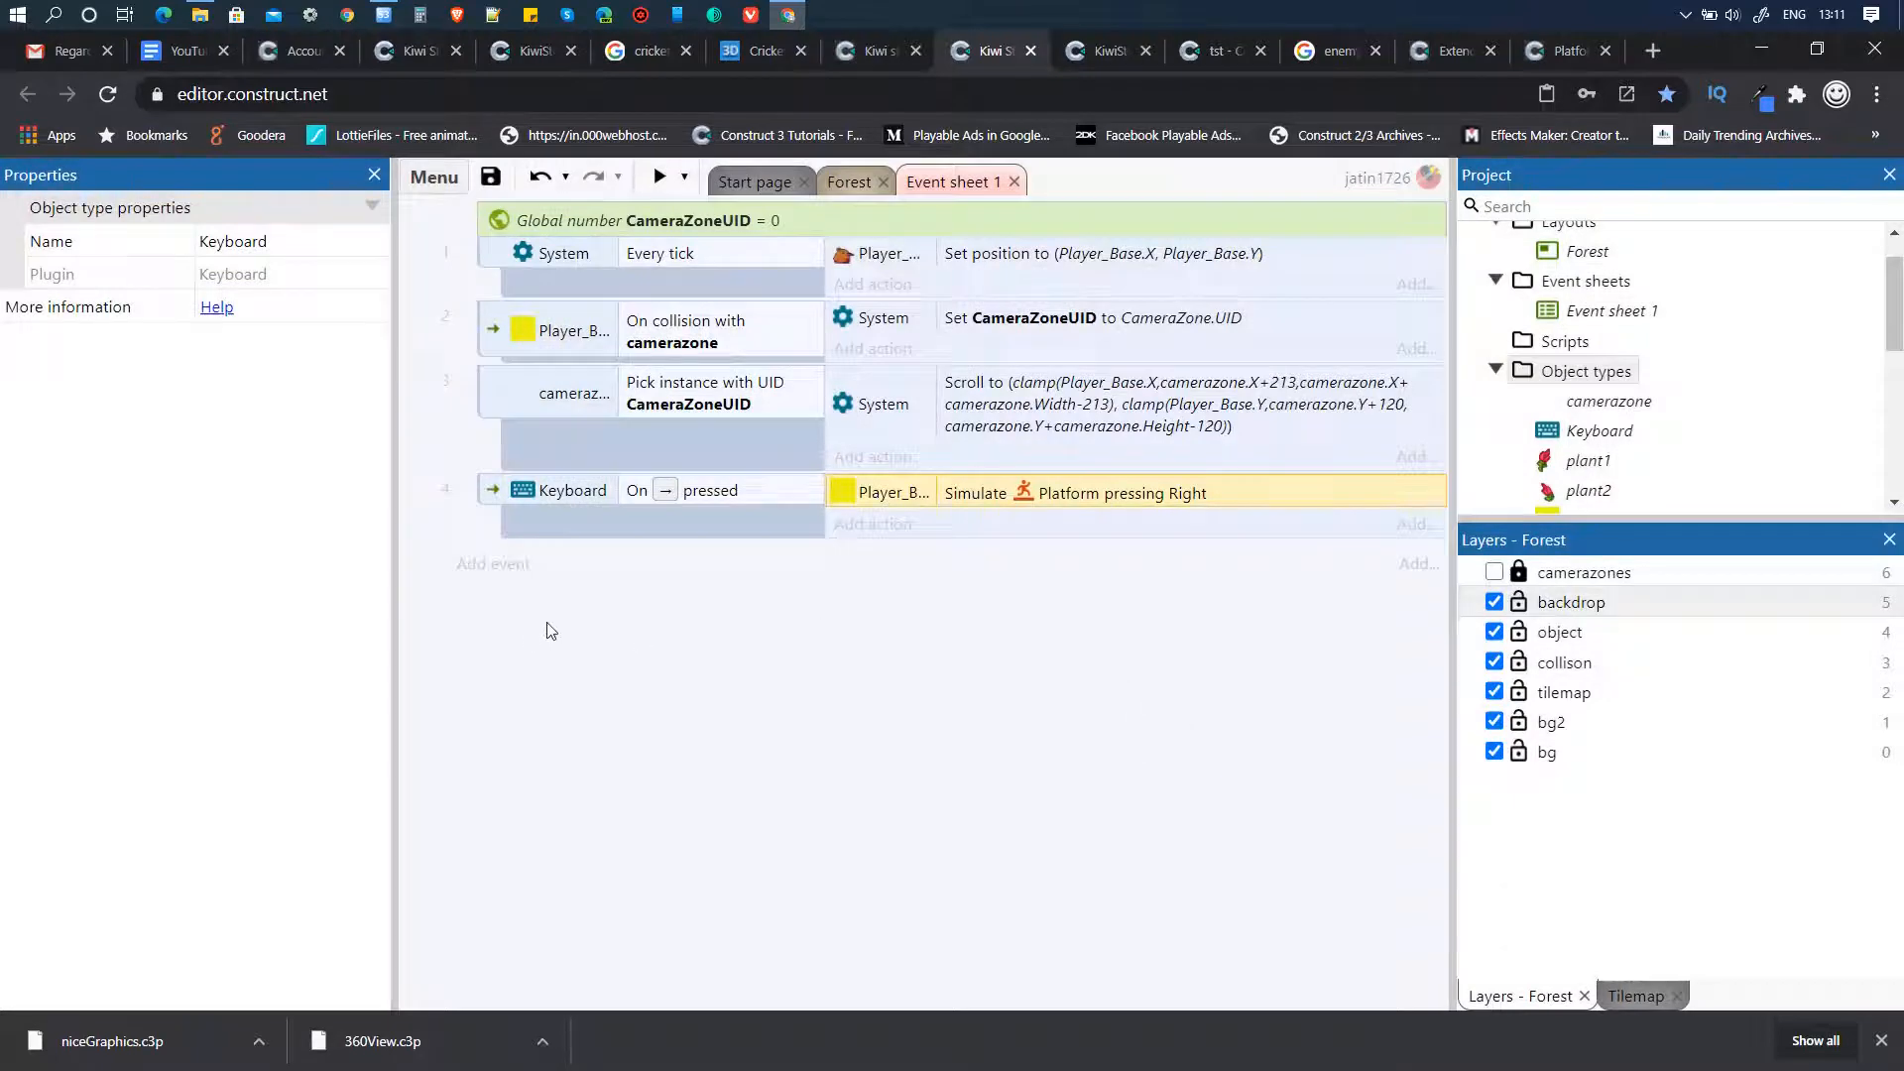
# - Add another event with the Keyboard condition On key pressed for the Left arrow key
pyautogui.click(502, 567)
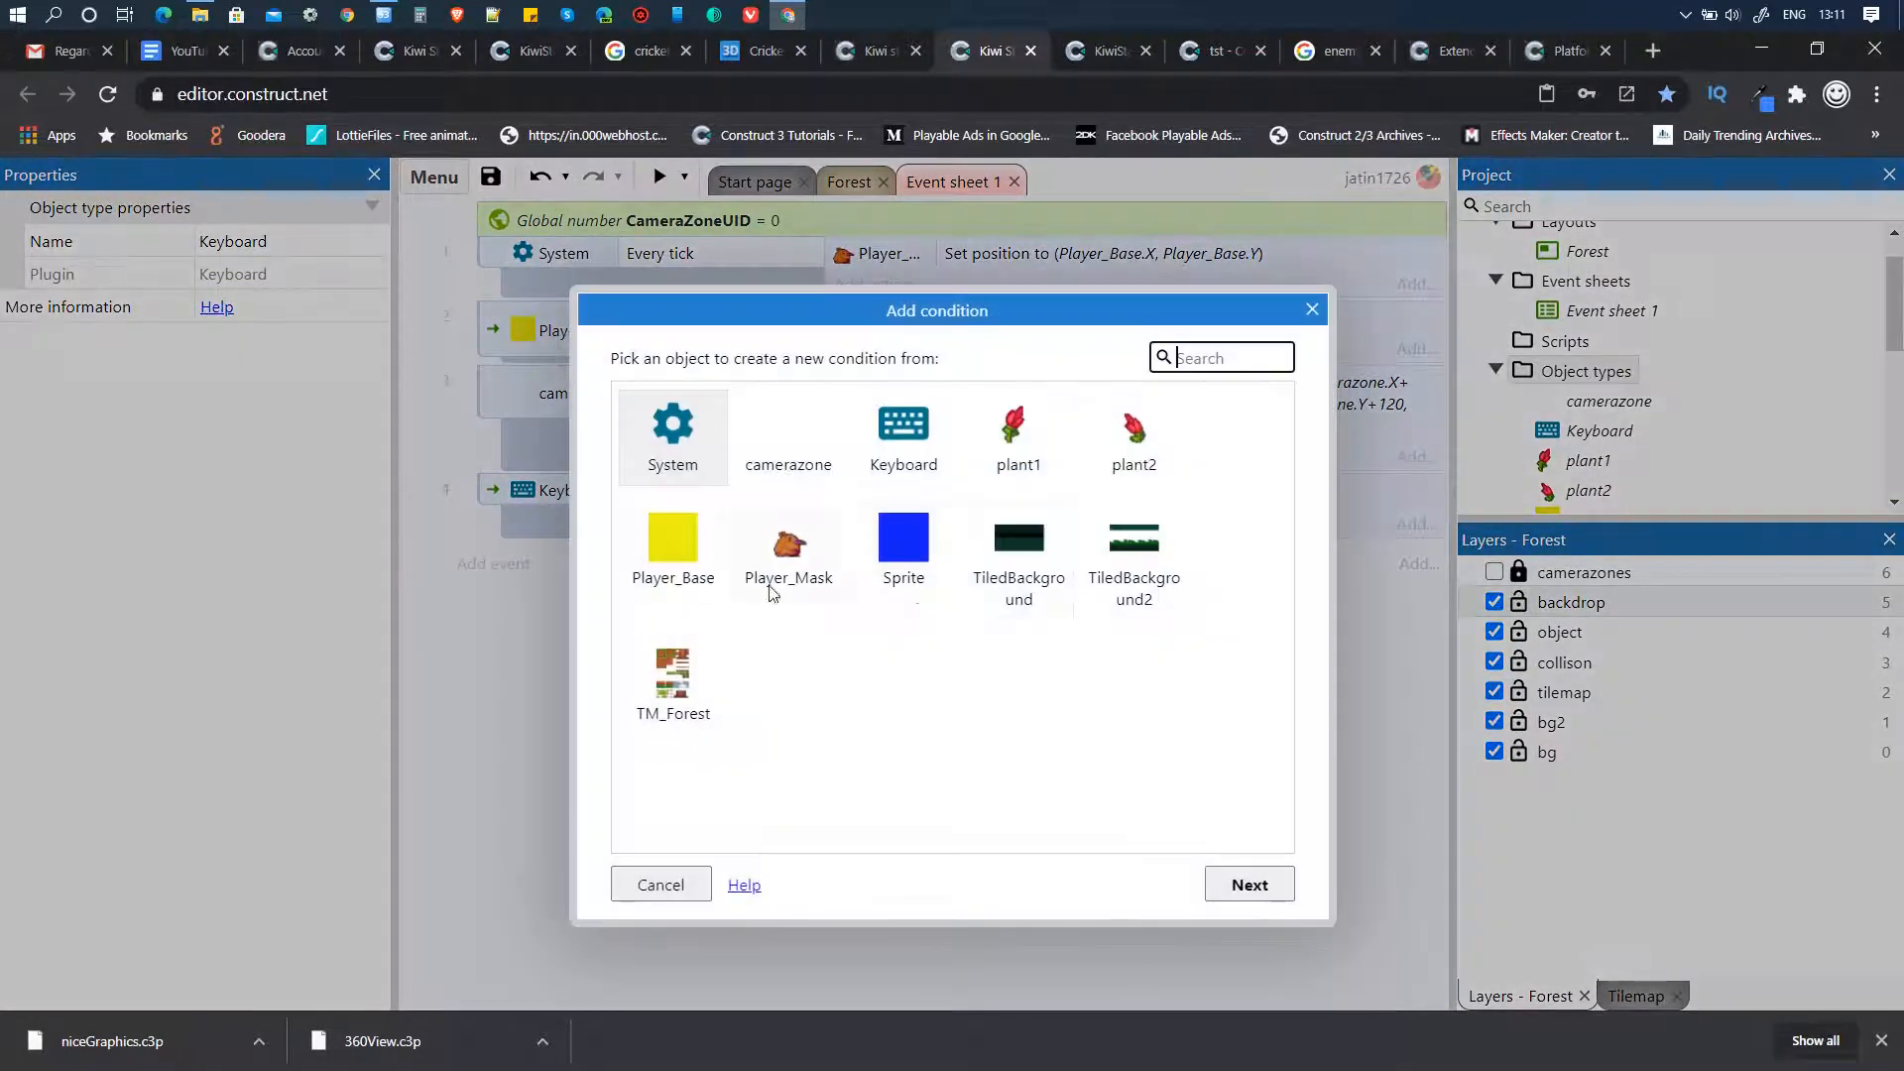
pyautogui.click(861, 448)
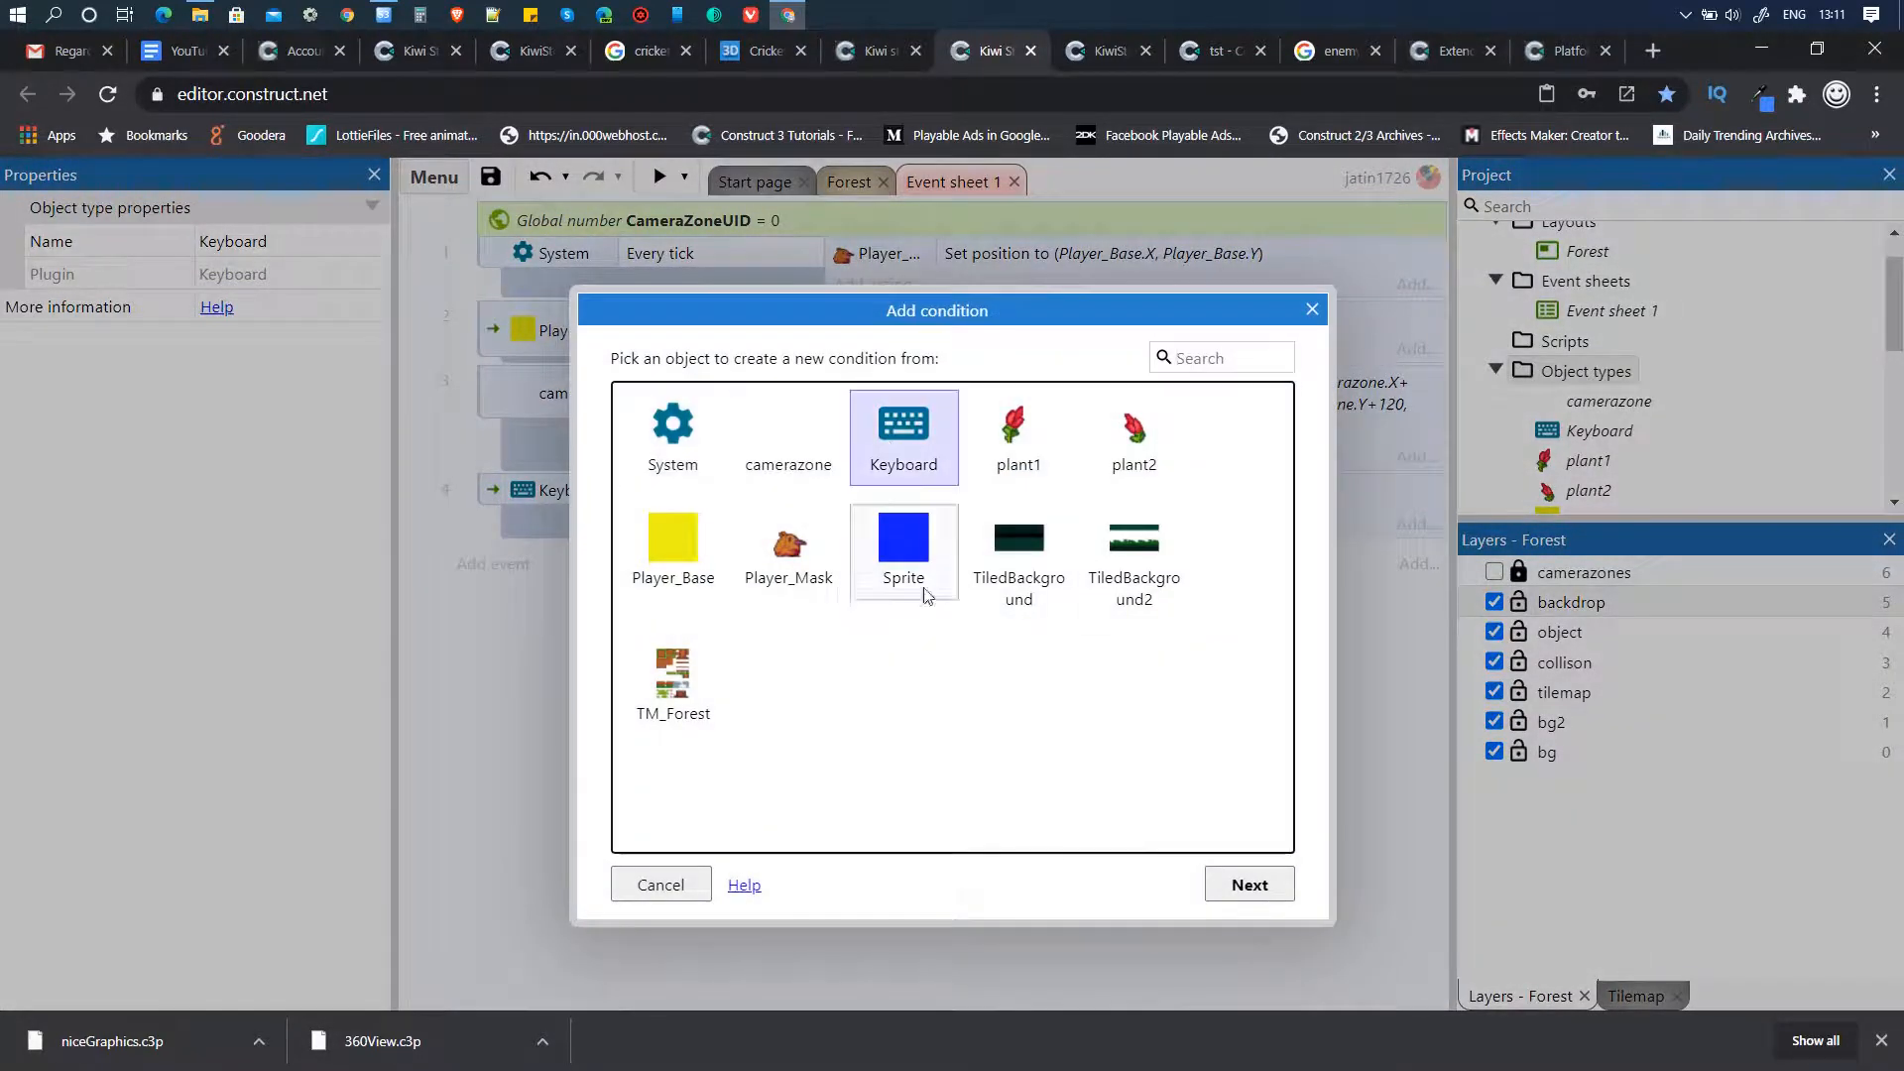
pyautogui.click(1240, 883)
pyautogui.click(997, 598)
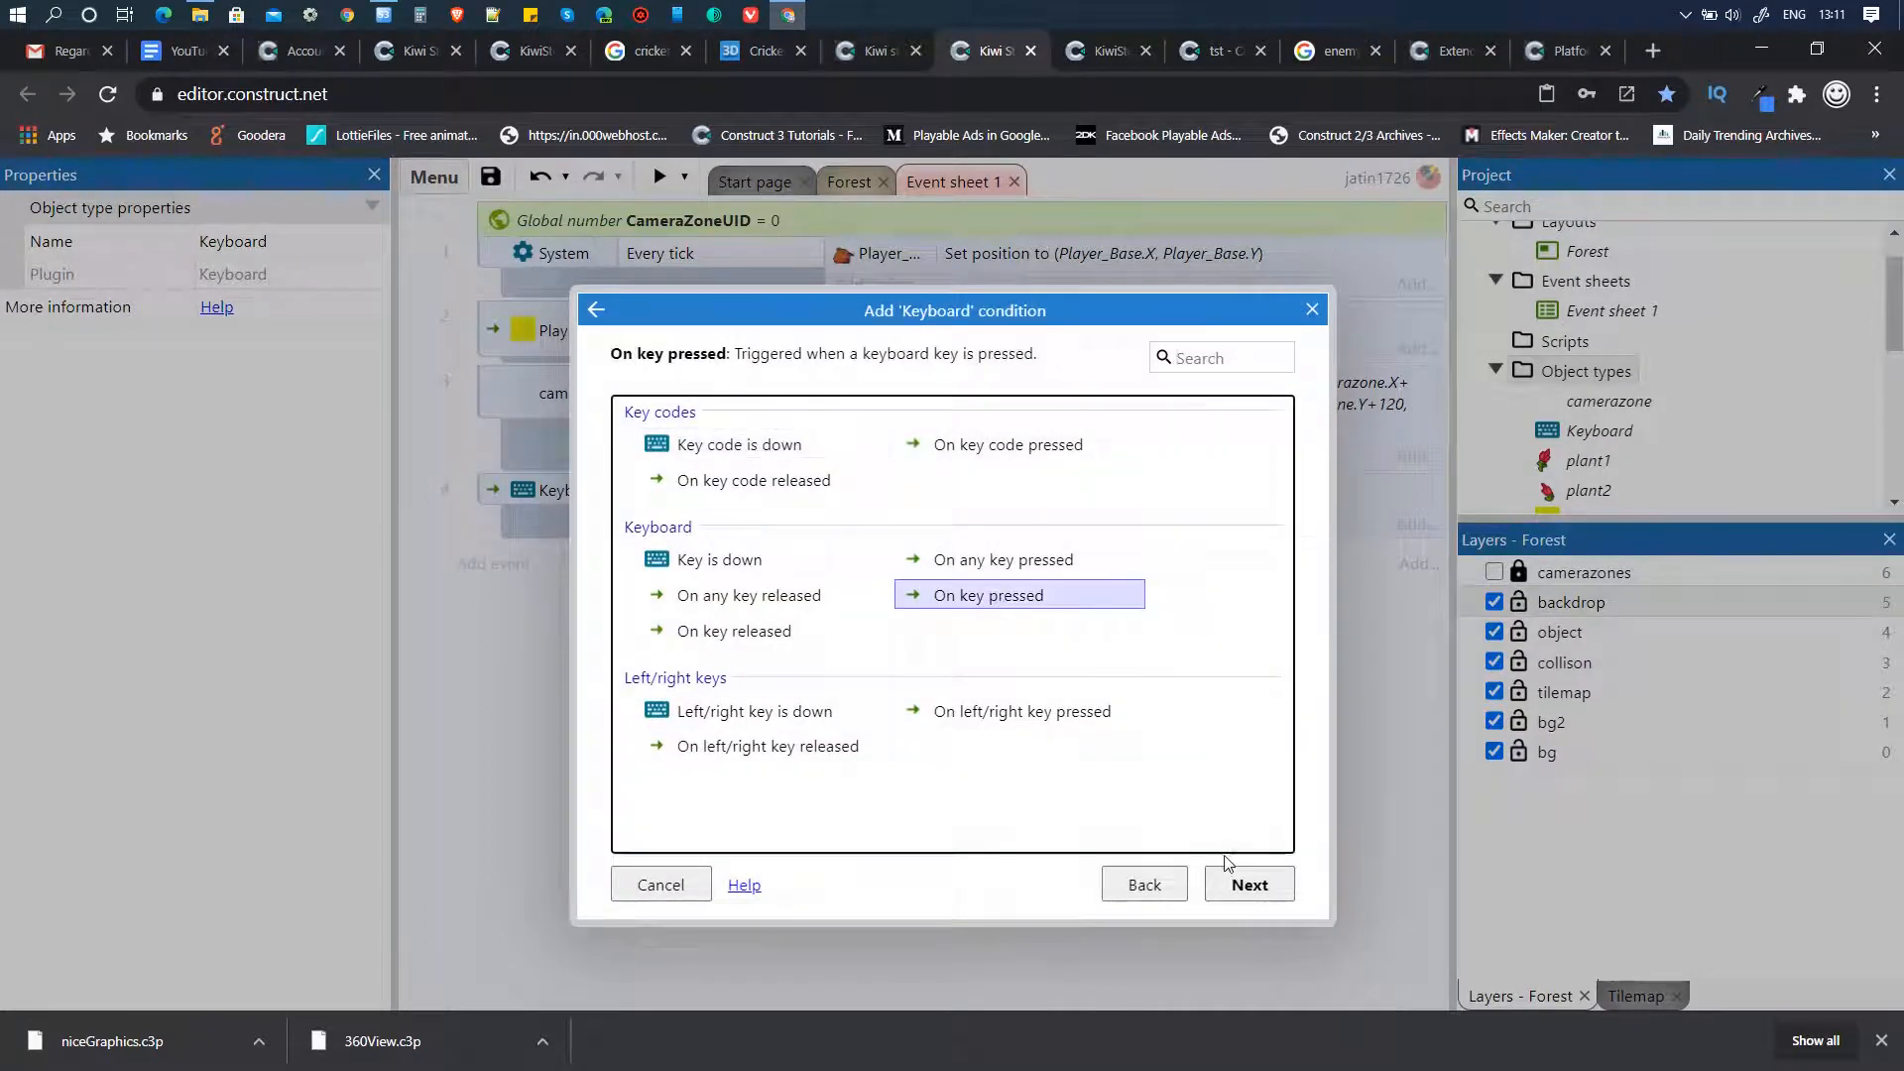
pyautogui.click(1247, 883)
pyautogui.click(928, 519)
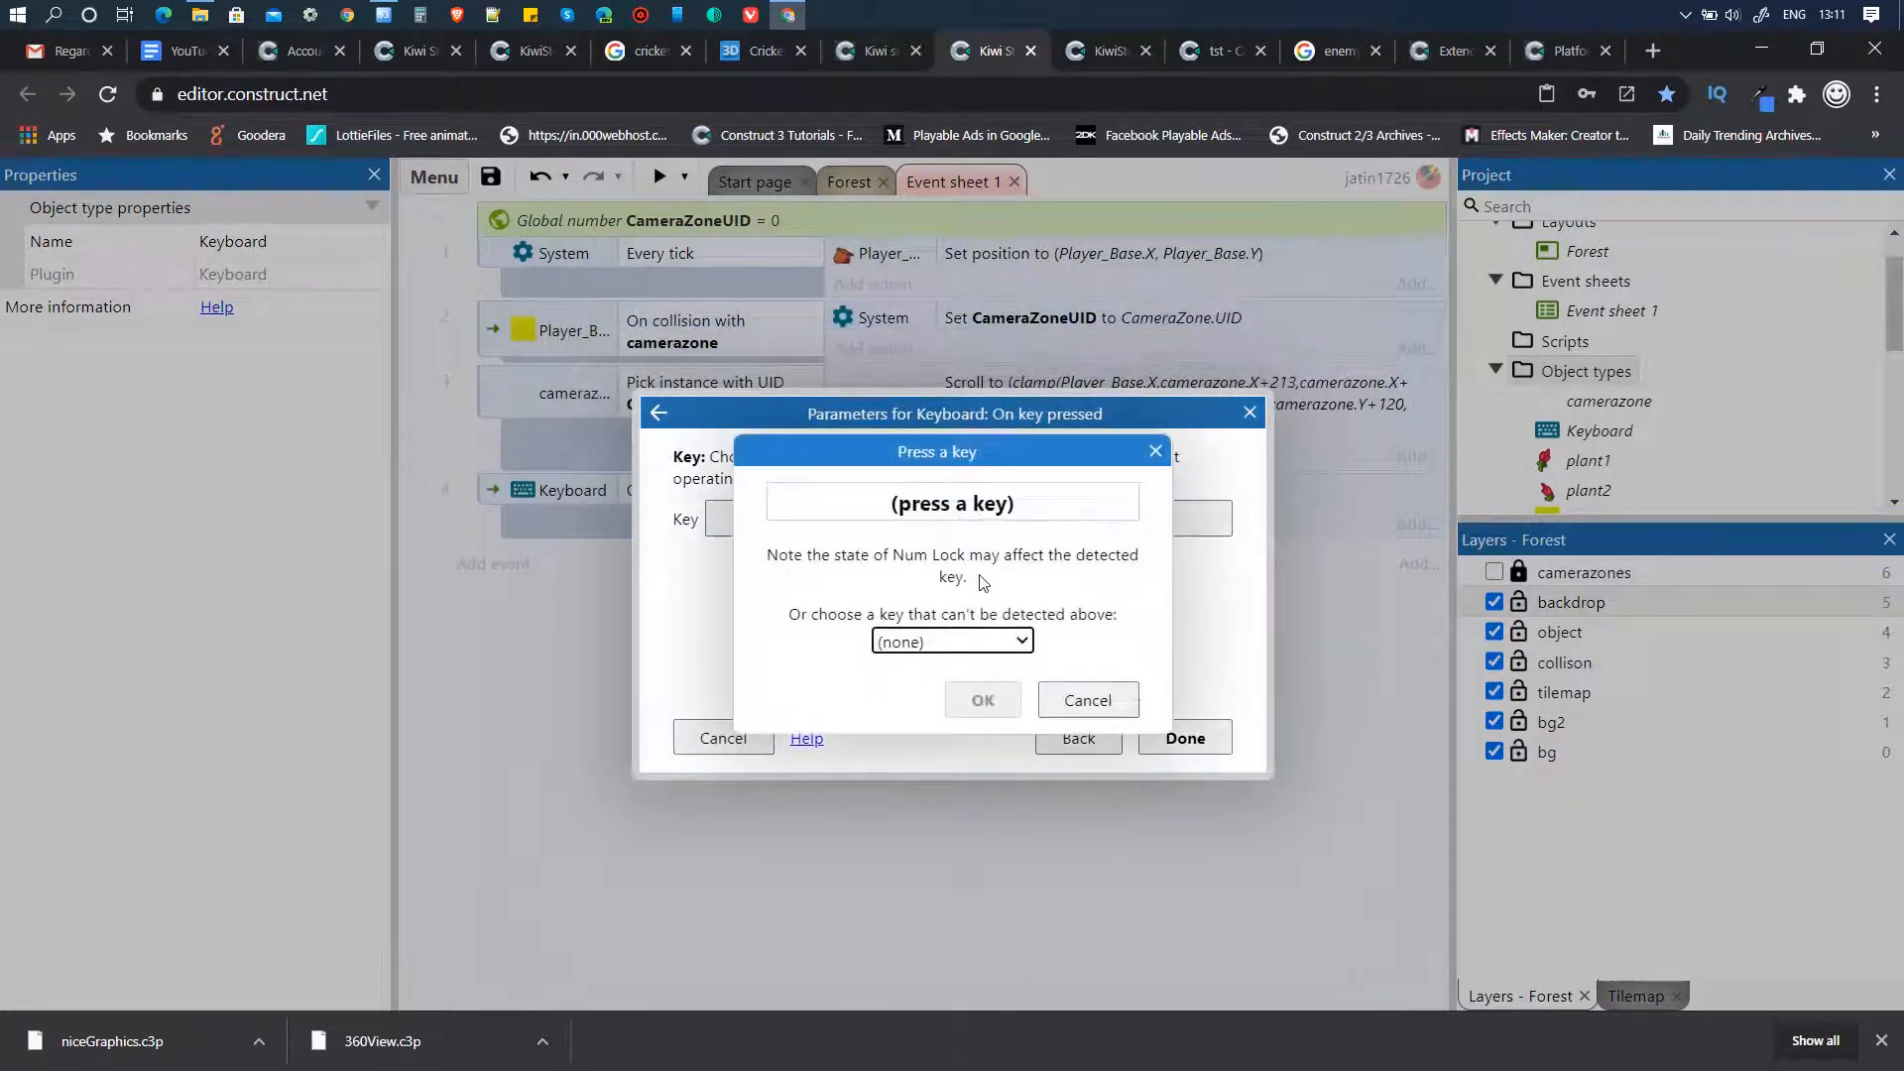
pyautogui.press('Left')
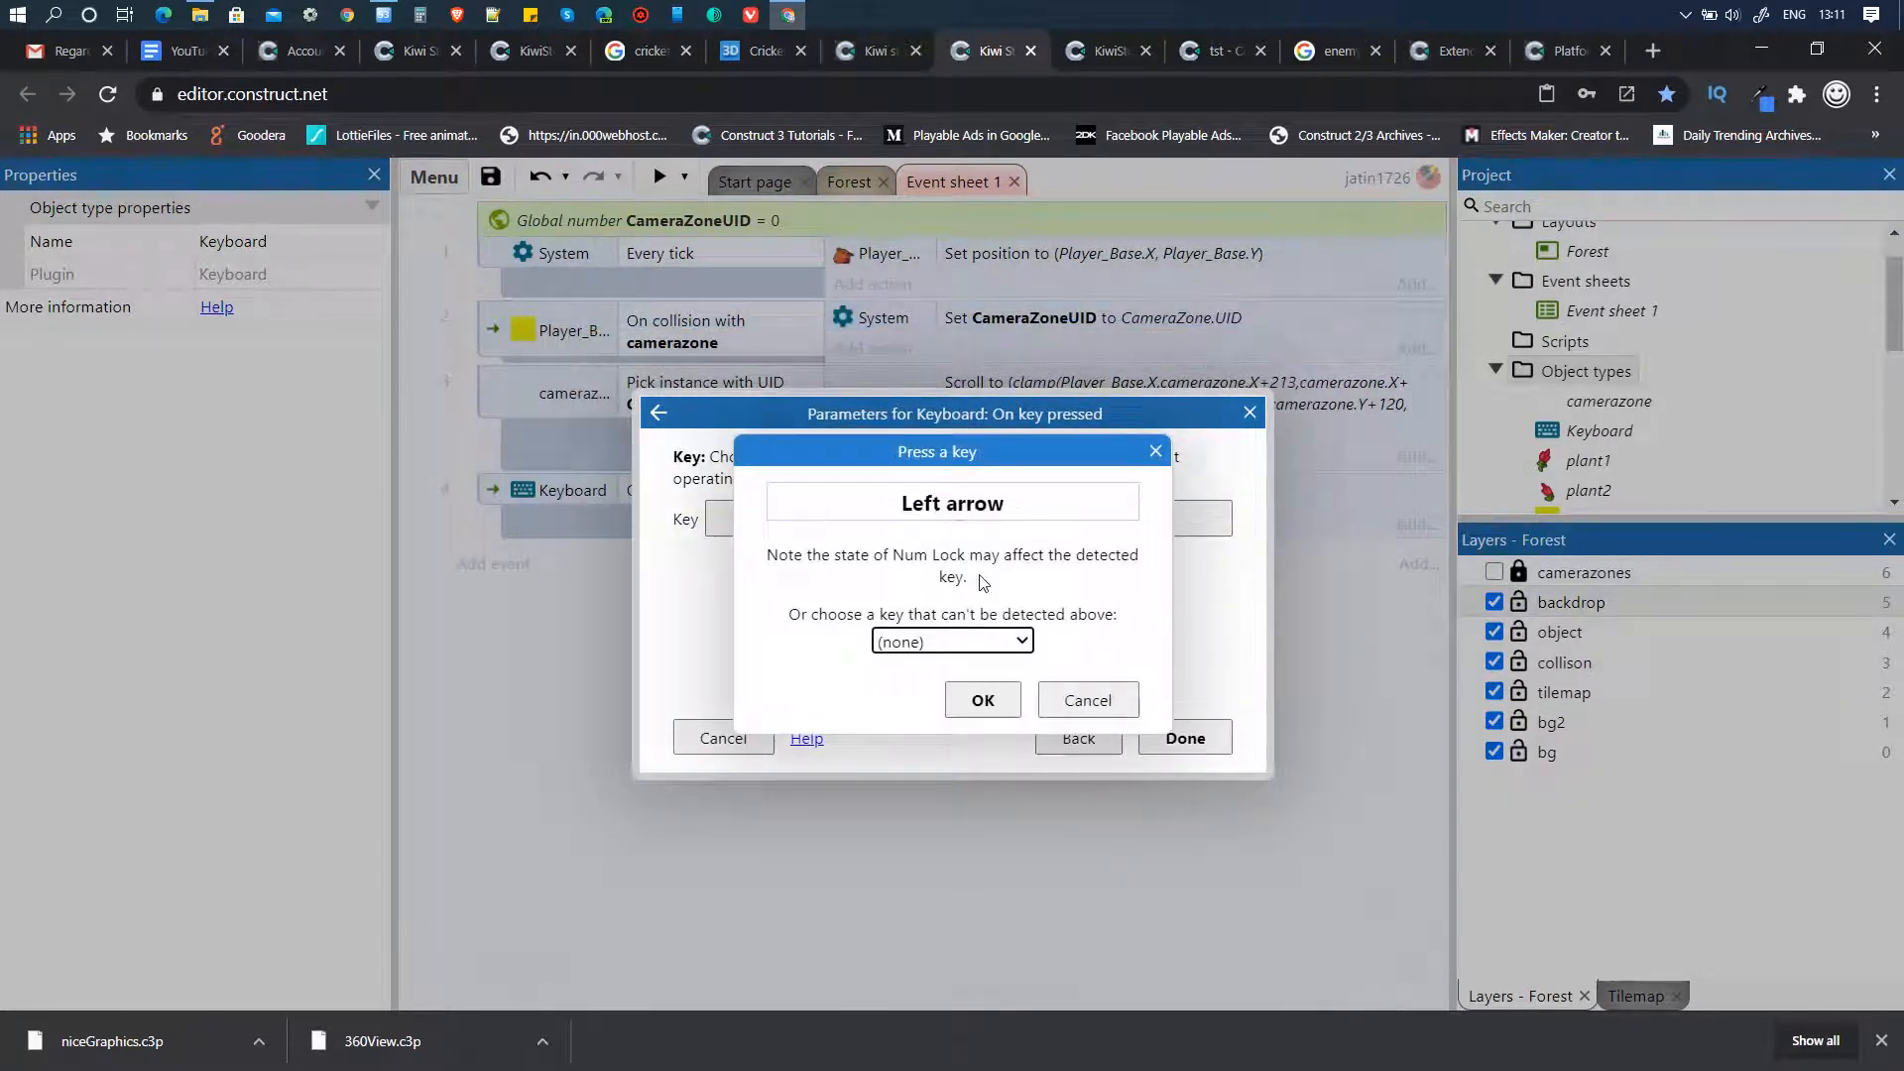
pyautogui.click(982, 700)
pyautogui.click(1175, 737)
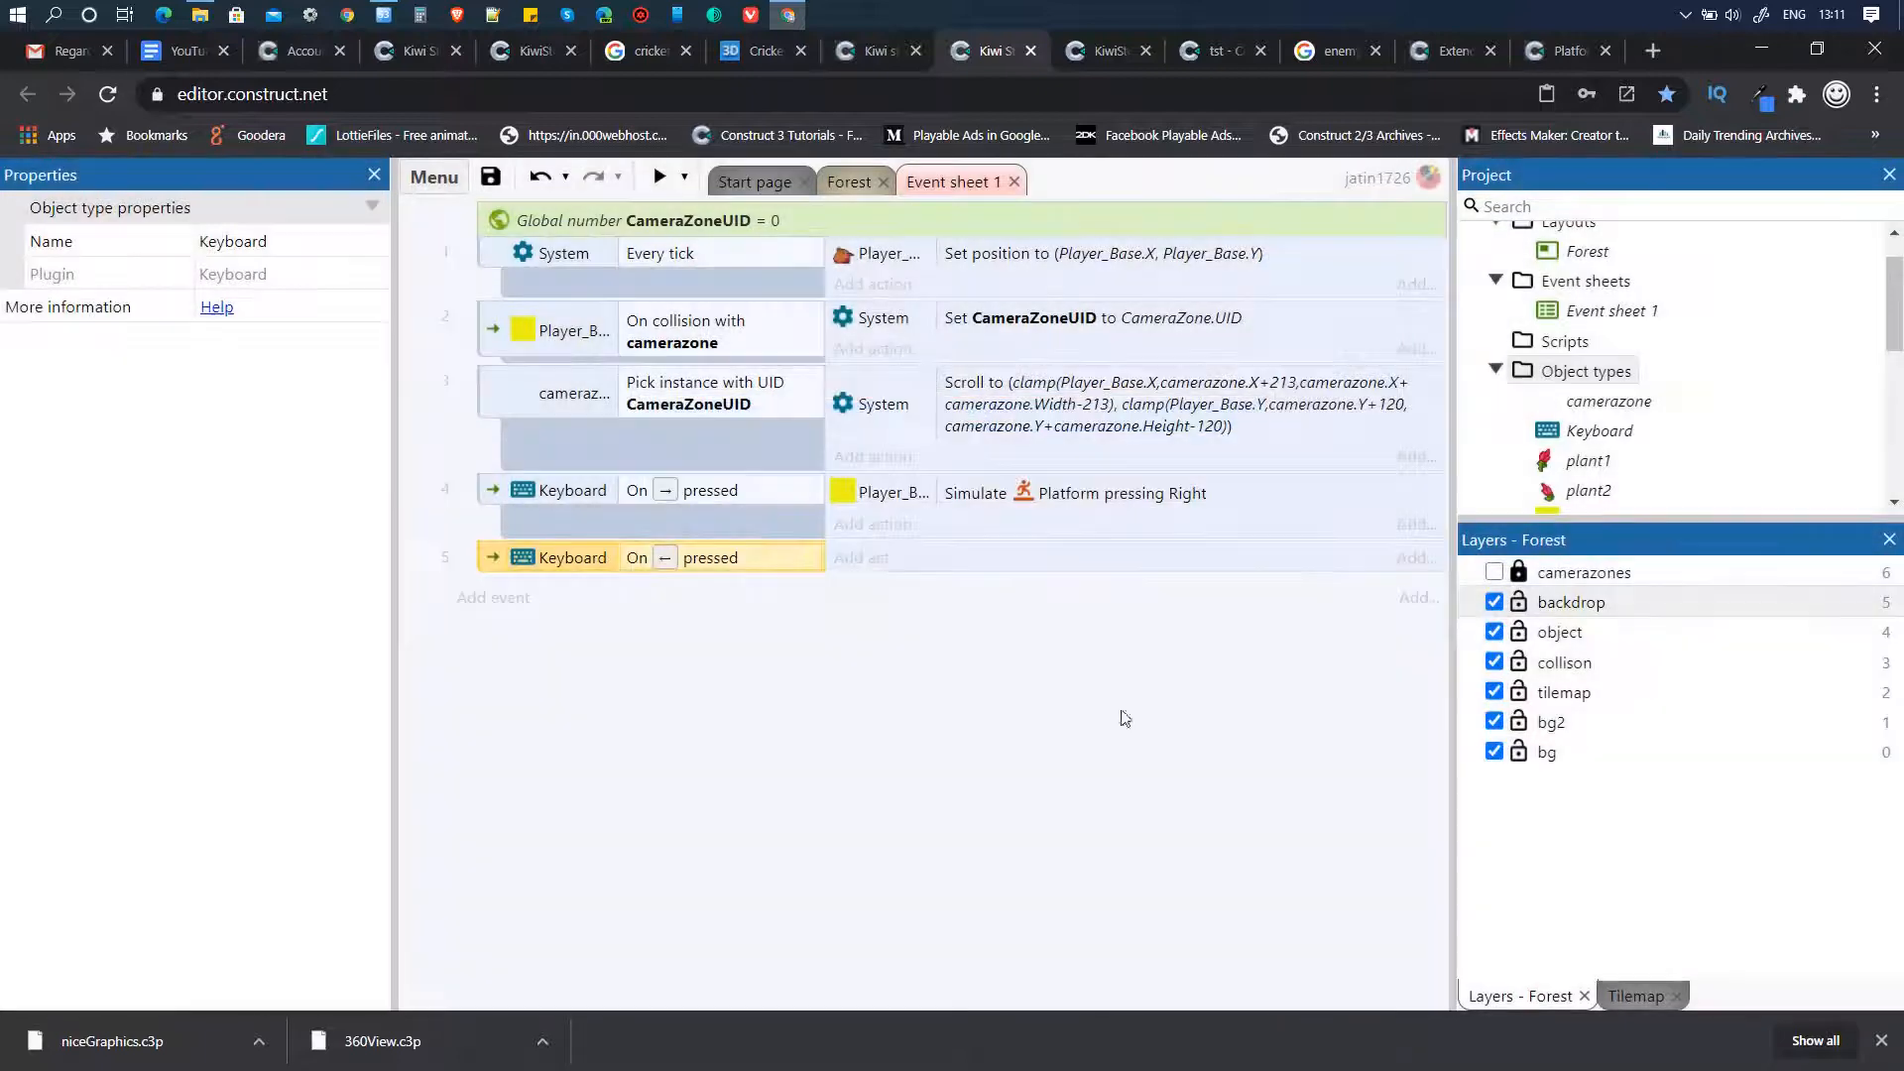
# - Add a Player_Base action to the Left arrow event that simulates the Platform control Left
pyautogui.click(868, 559)
pyautogui.click(1113, 449)
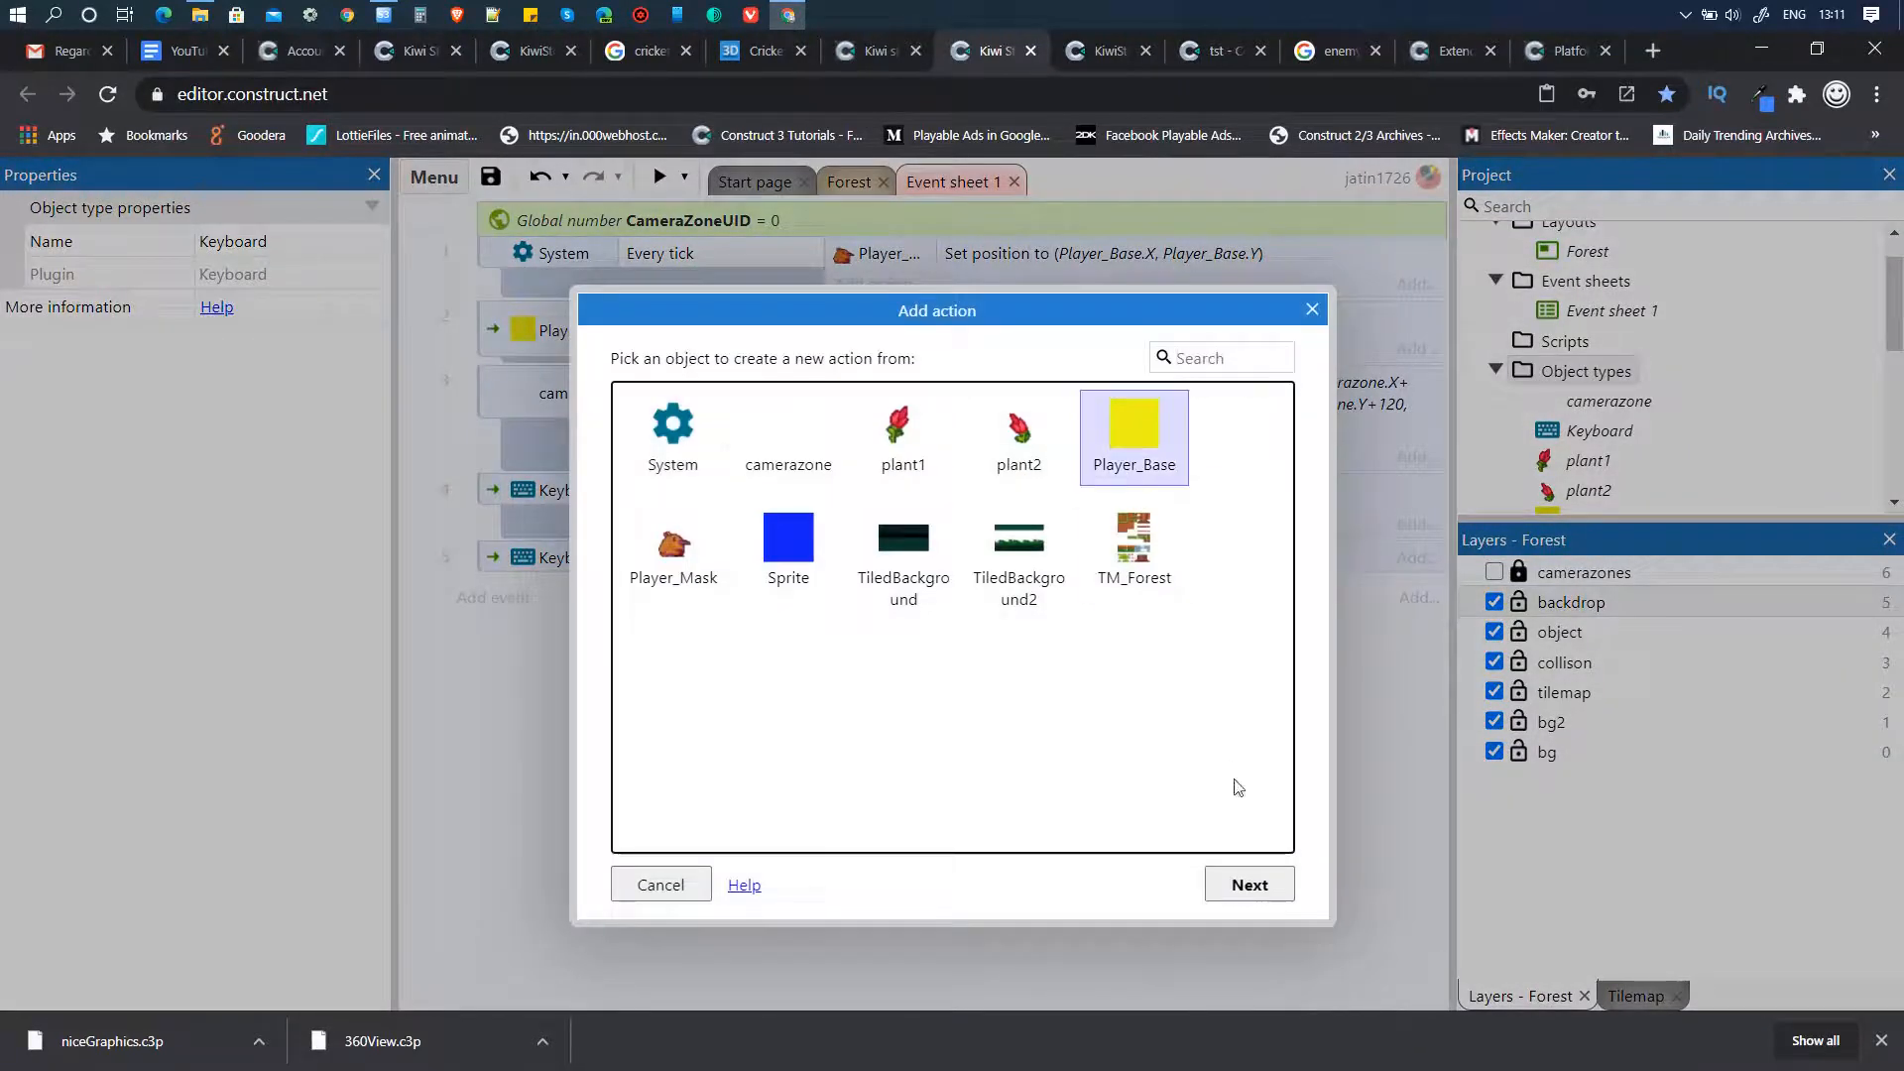
pyautogui.click(1246, 884)
pyautogui.moveTo(1285, 437); pyautogui.dragTo(1286, 790)
pyautogui.click(980, 486)
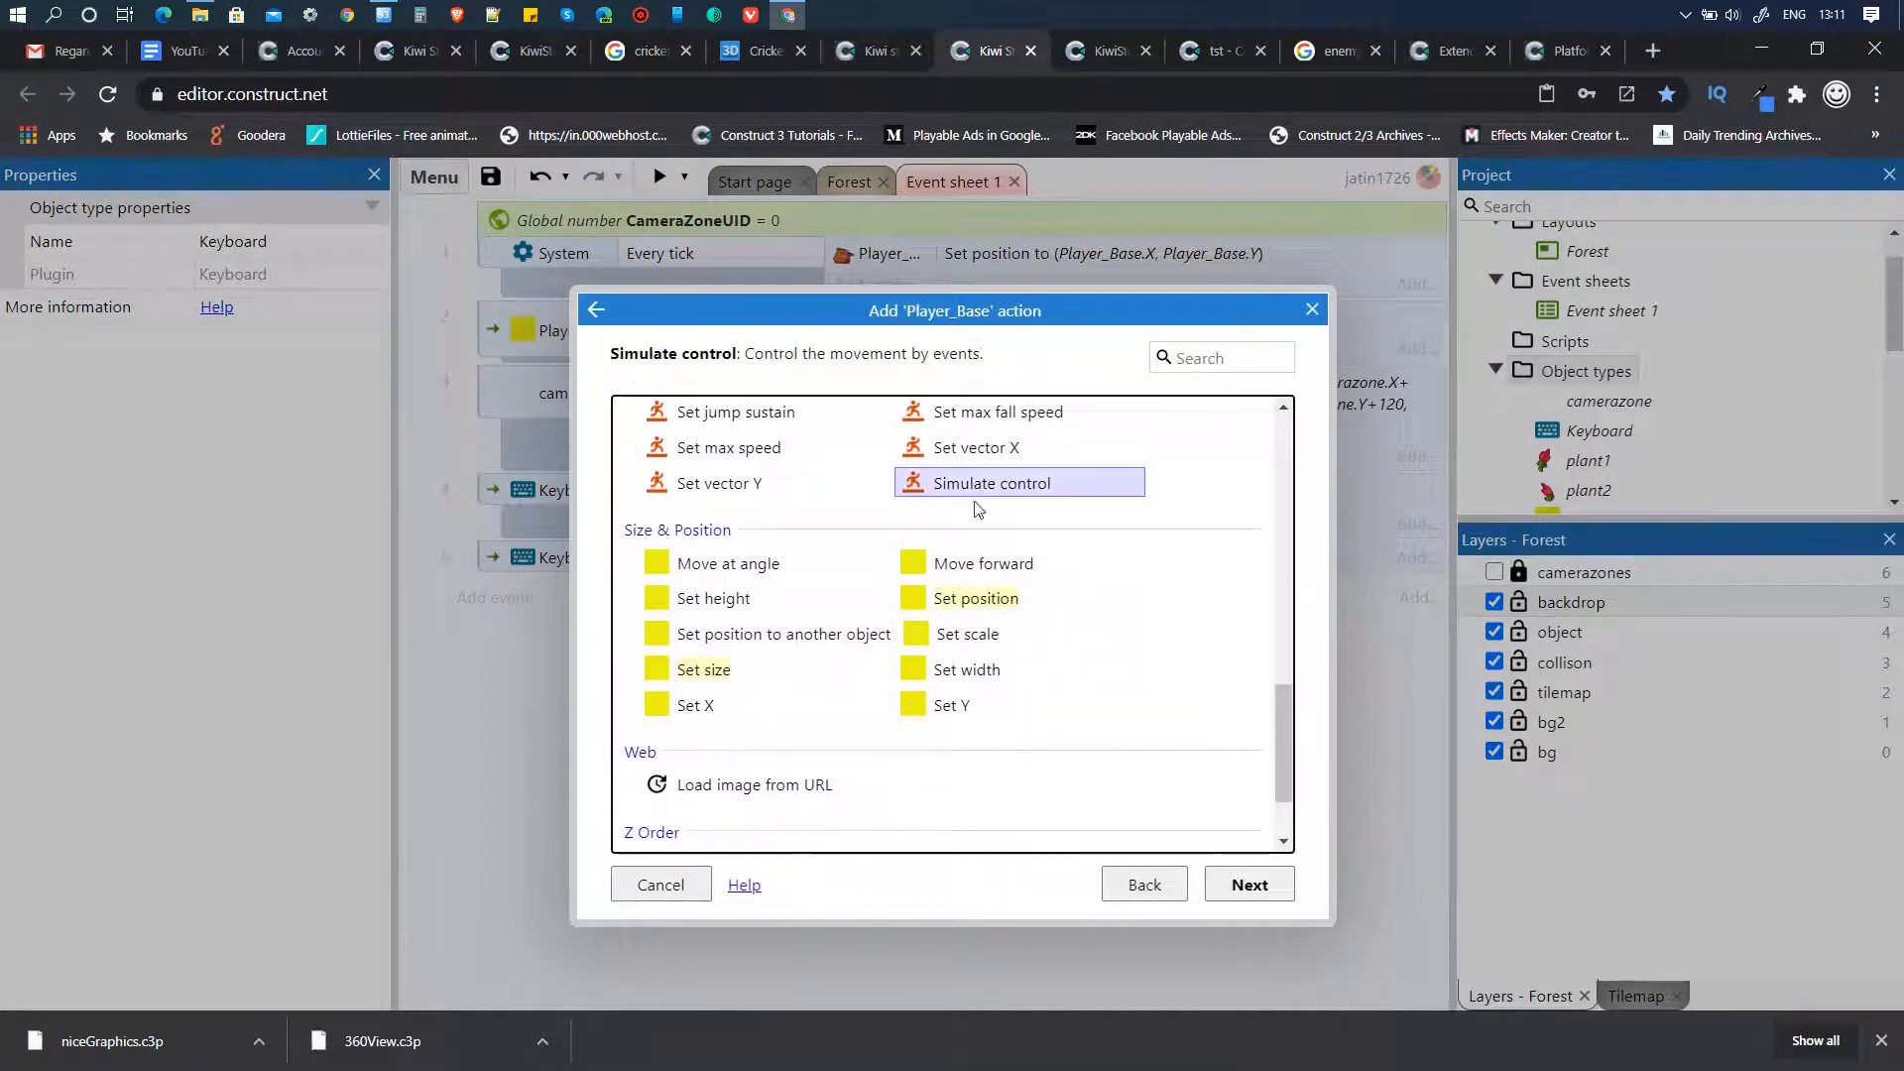
pyautogui.click(1248, 885)
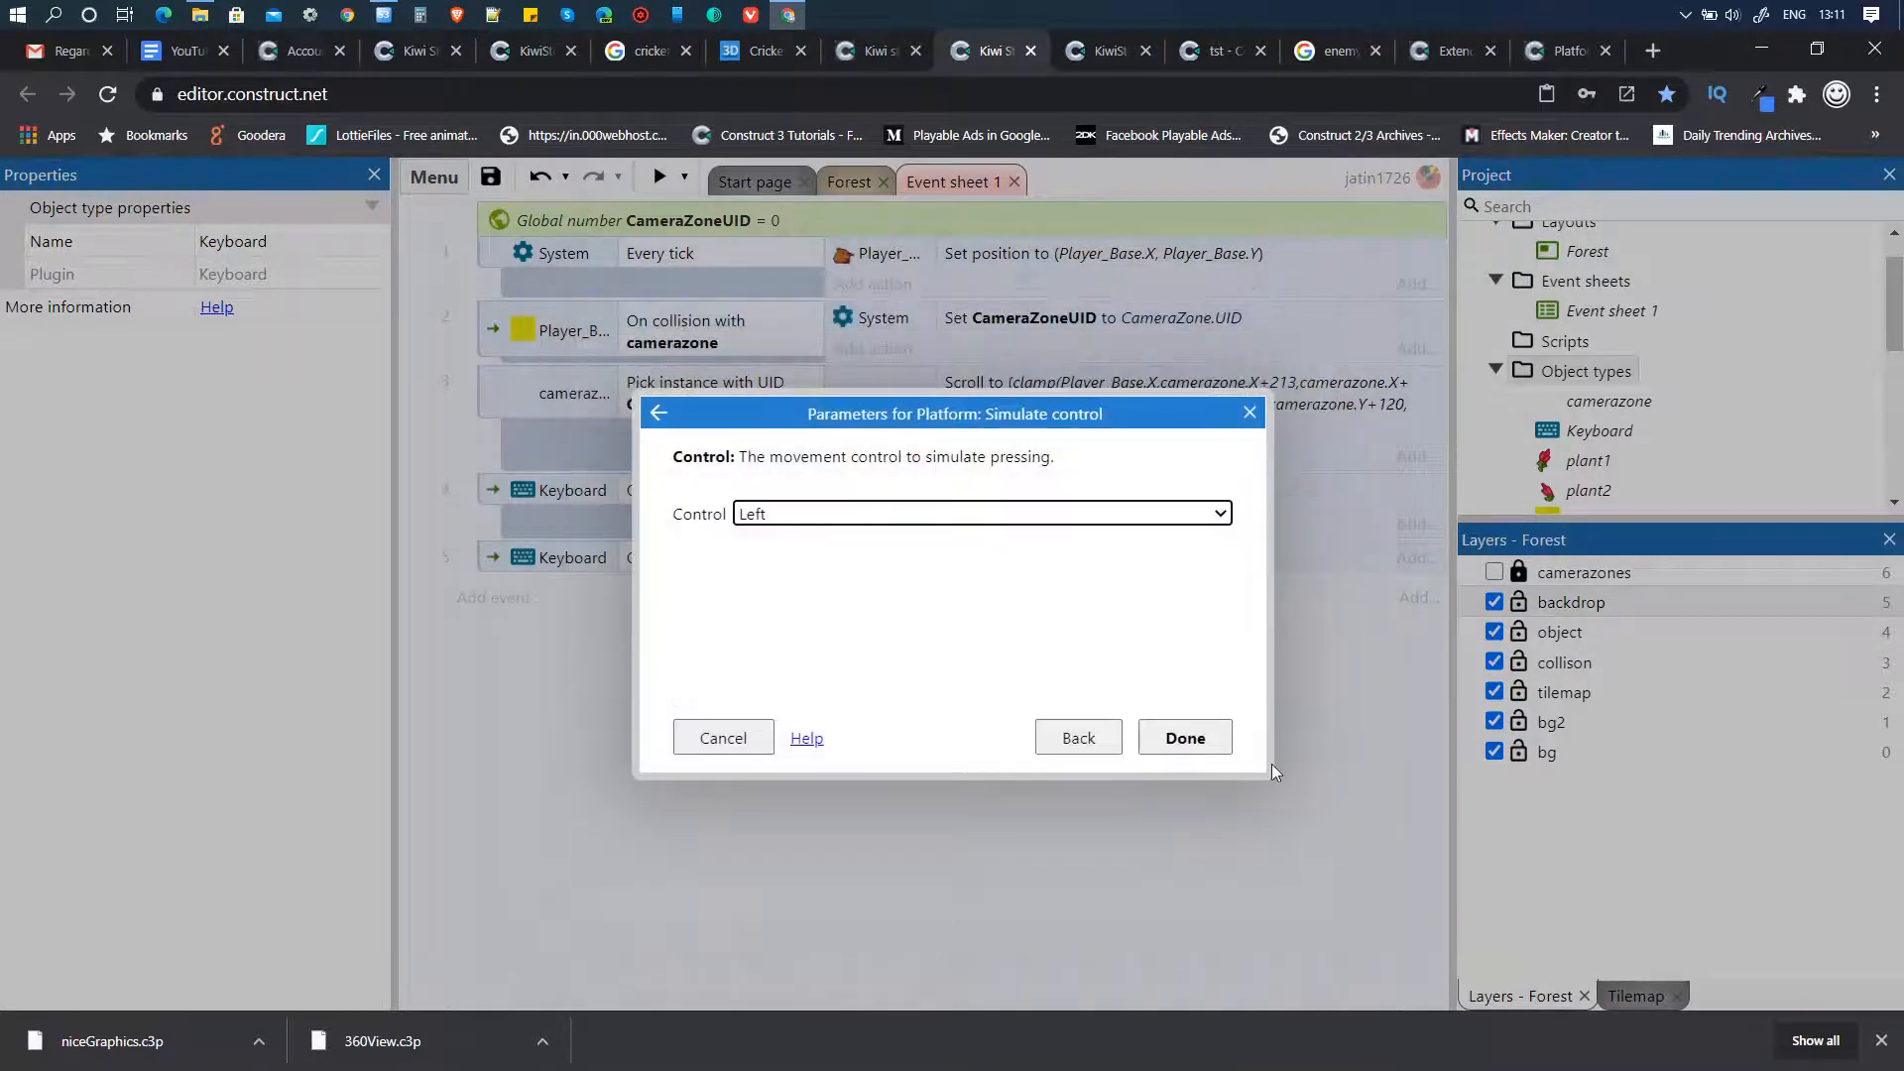
pyautogui.click(1215, 753)
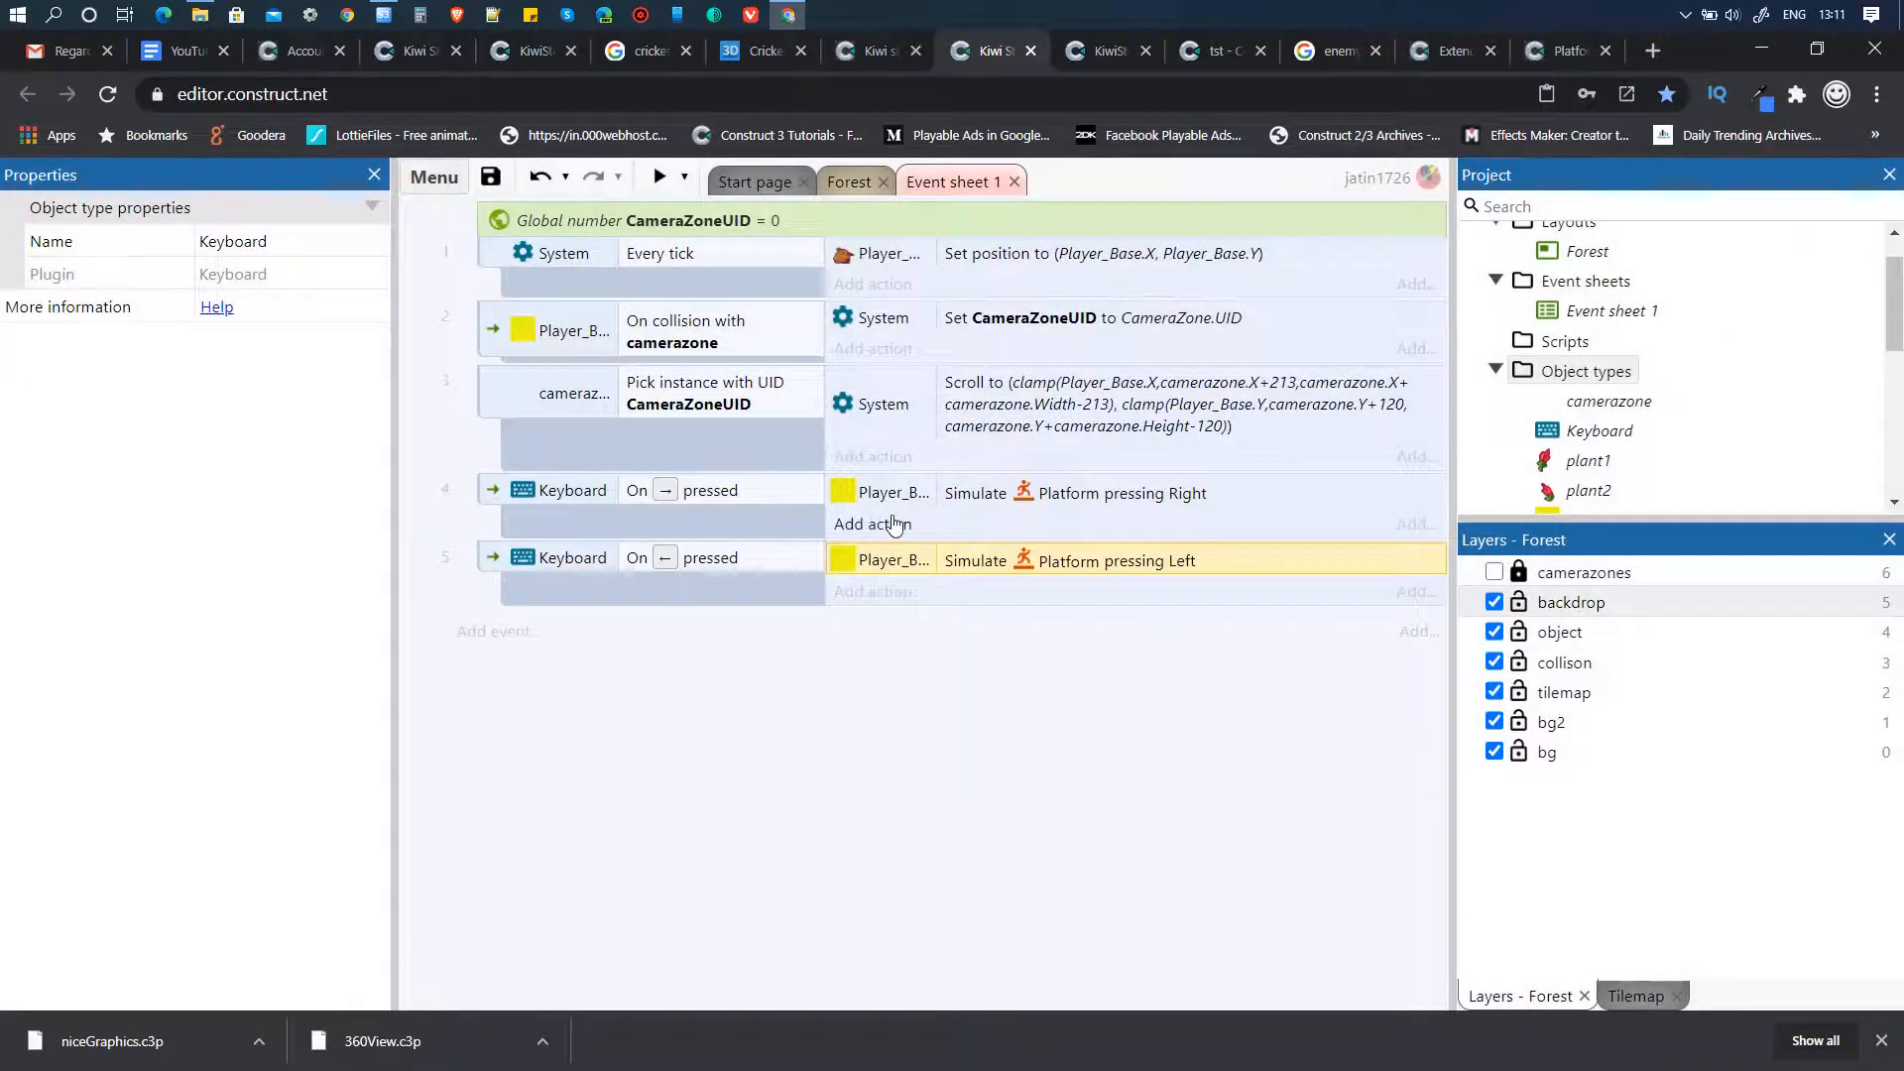
# - Add a Player_Mask Set mirrored action with state Not mirrored to the Right arrow event
pyautogui.click(873, 524)
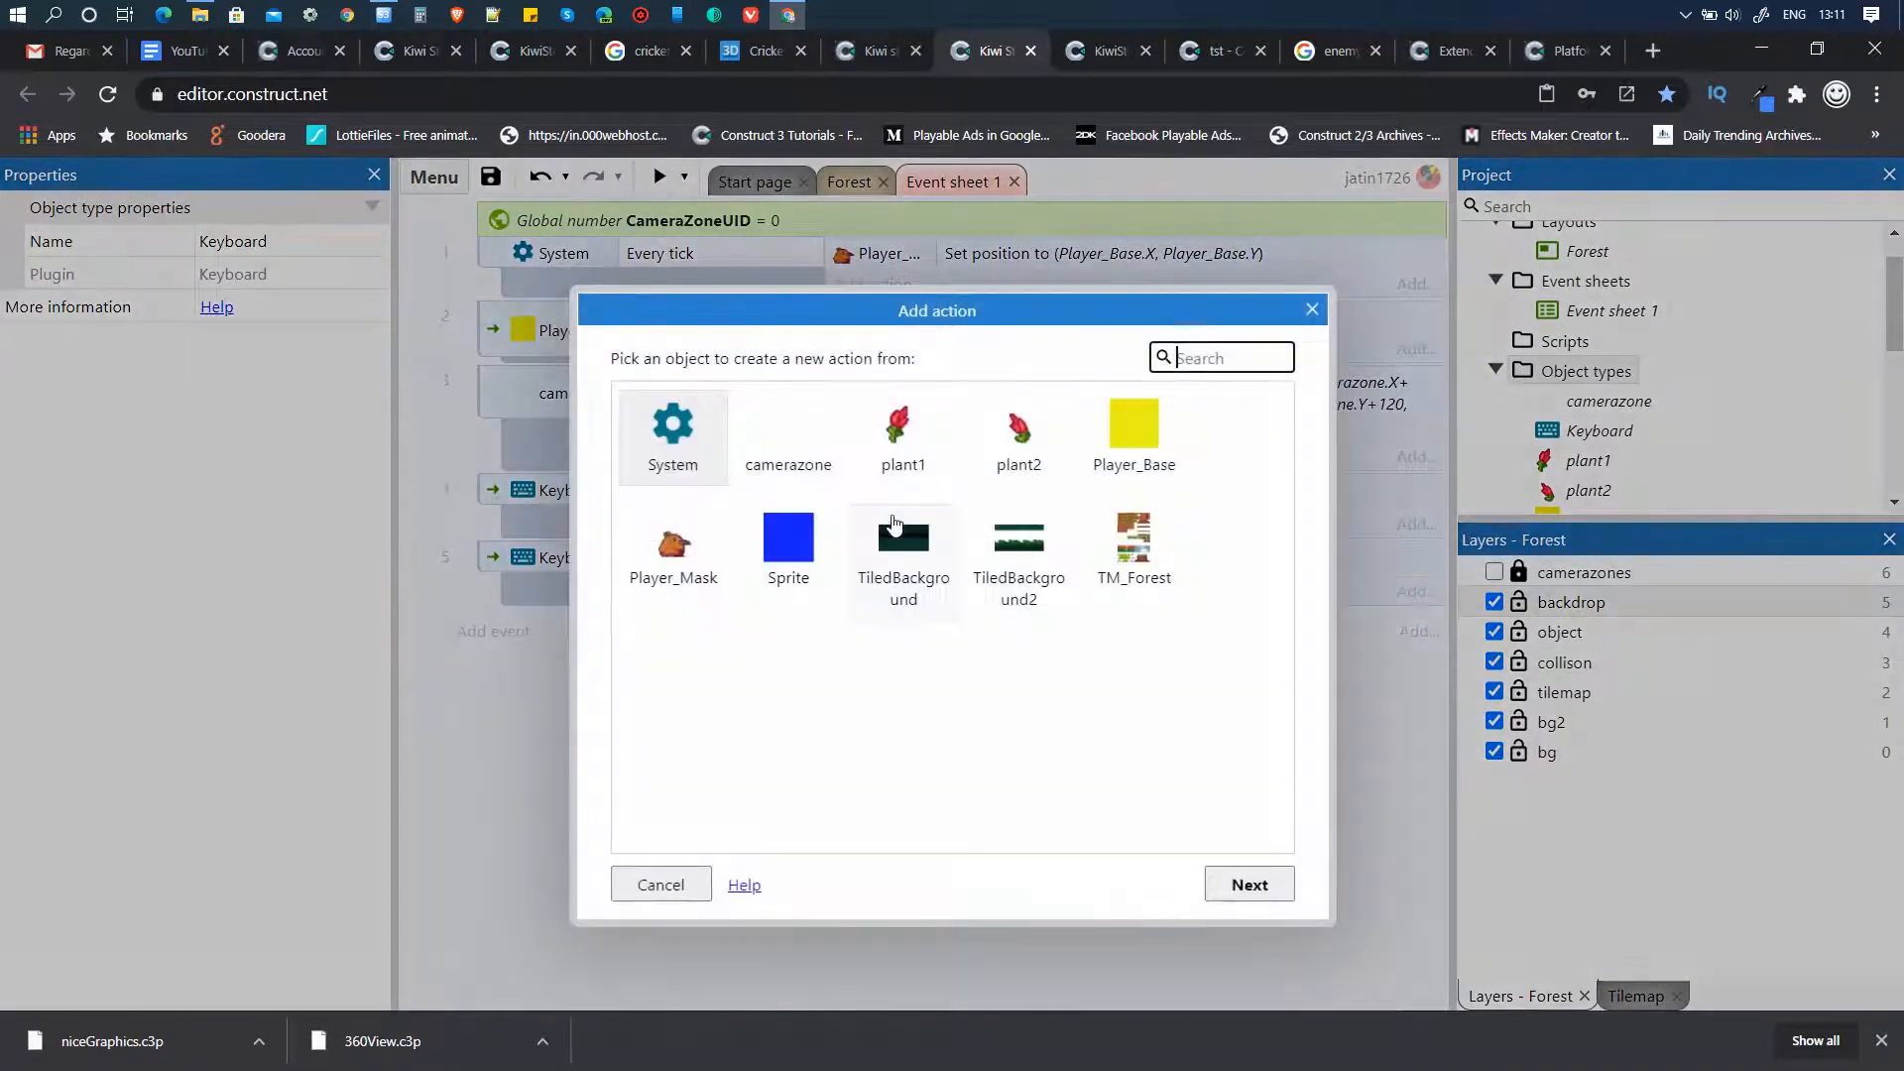
pyautogui.click(718, 556)
pyautogui.click(1248, 885)
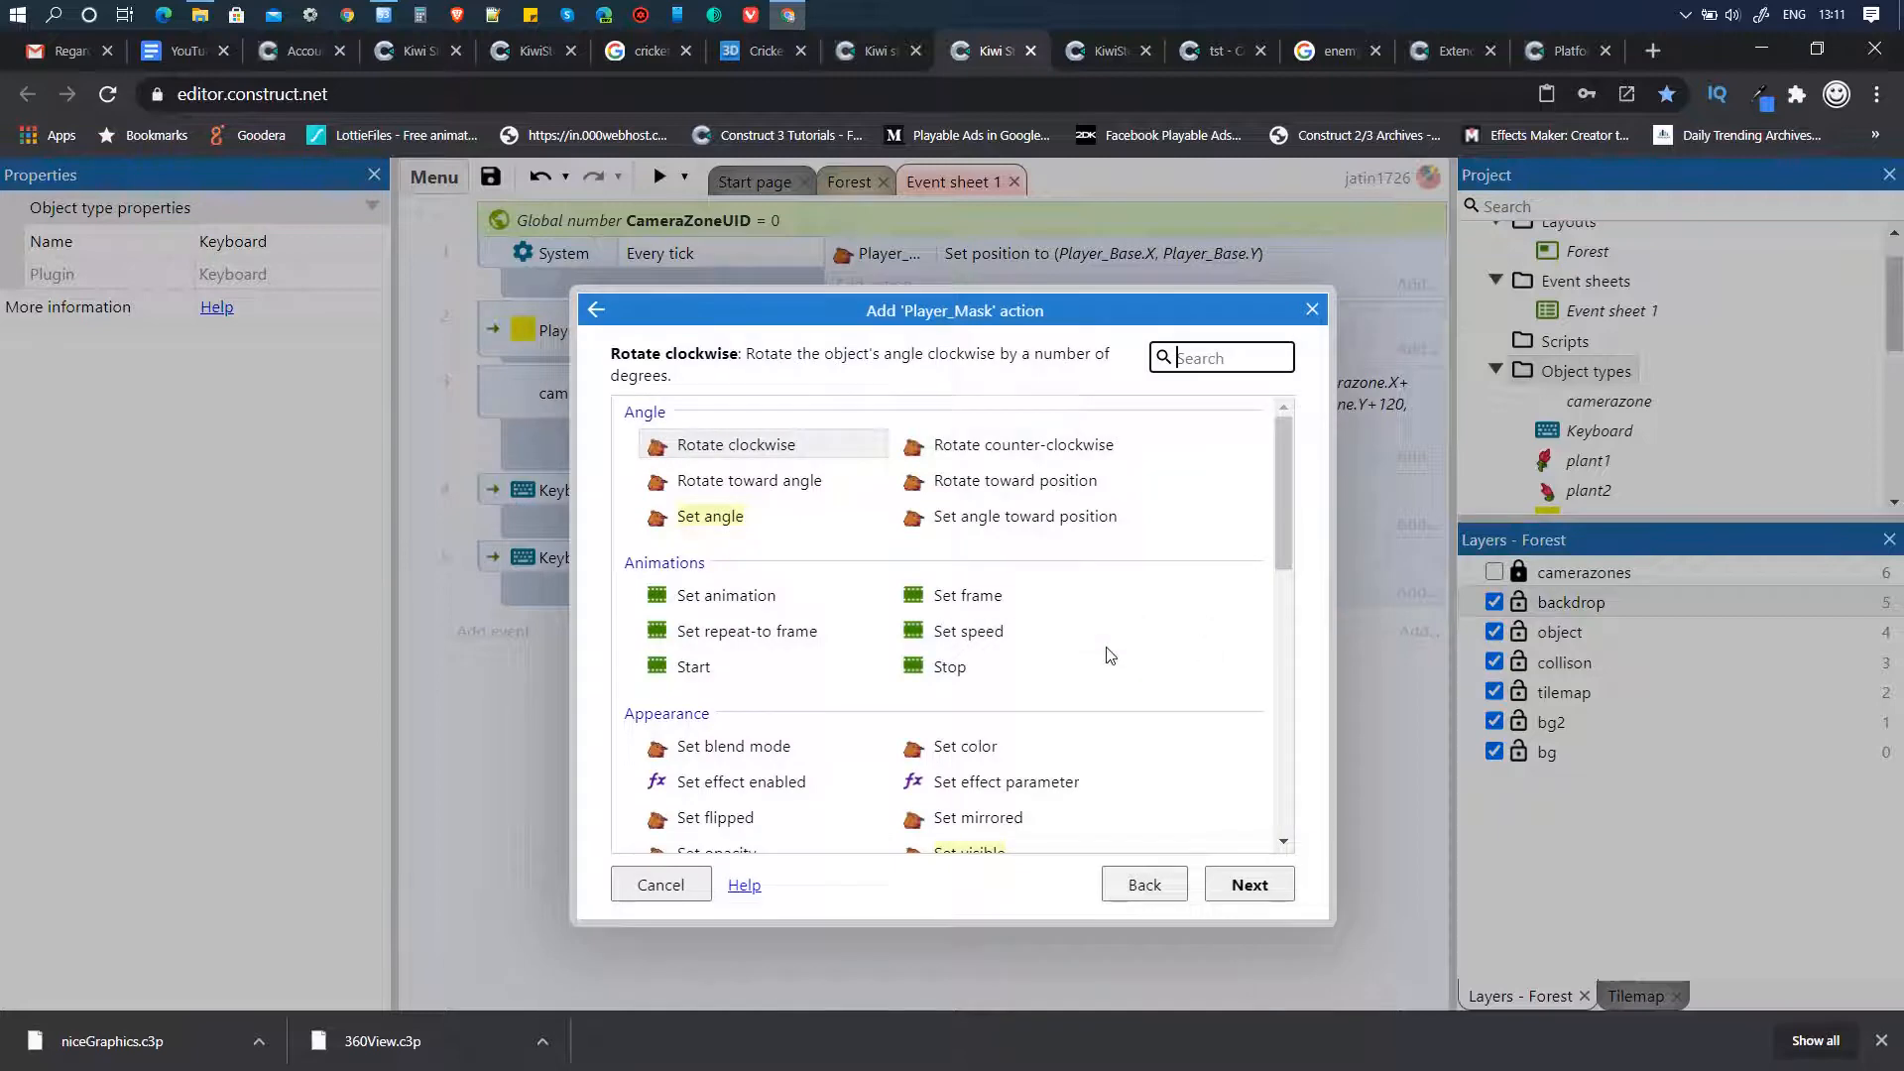
pyautogui.scroll(-1, 1067, 721)
pyautogui.click(993, 695)
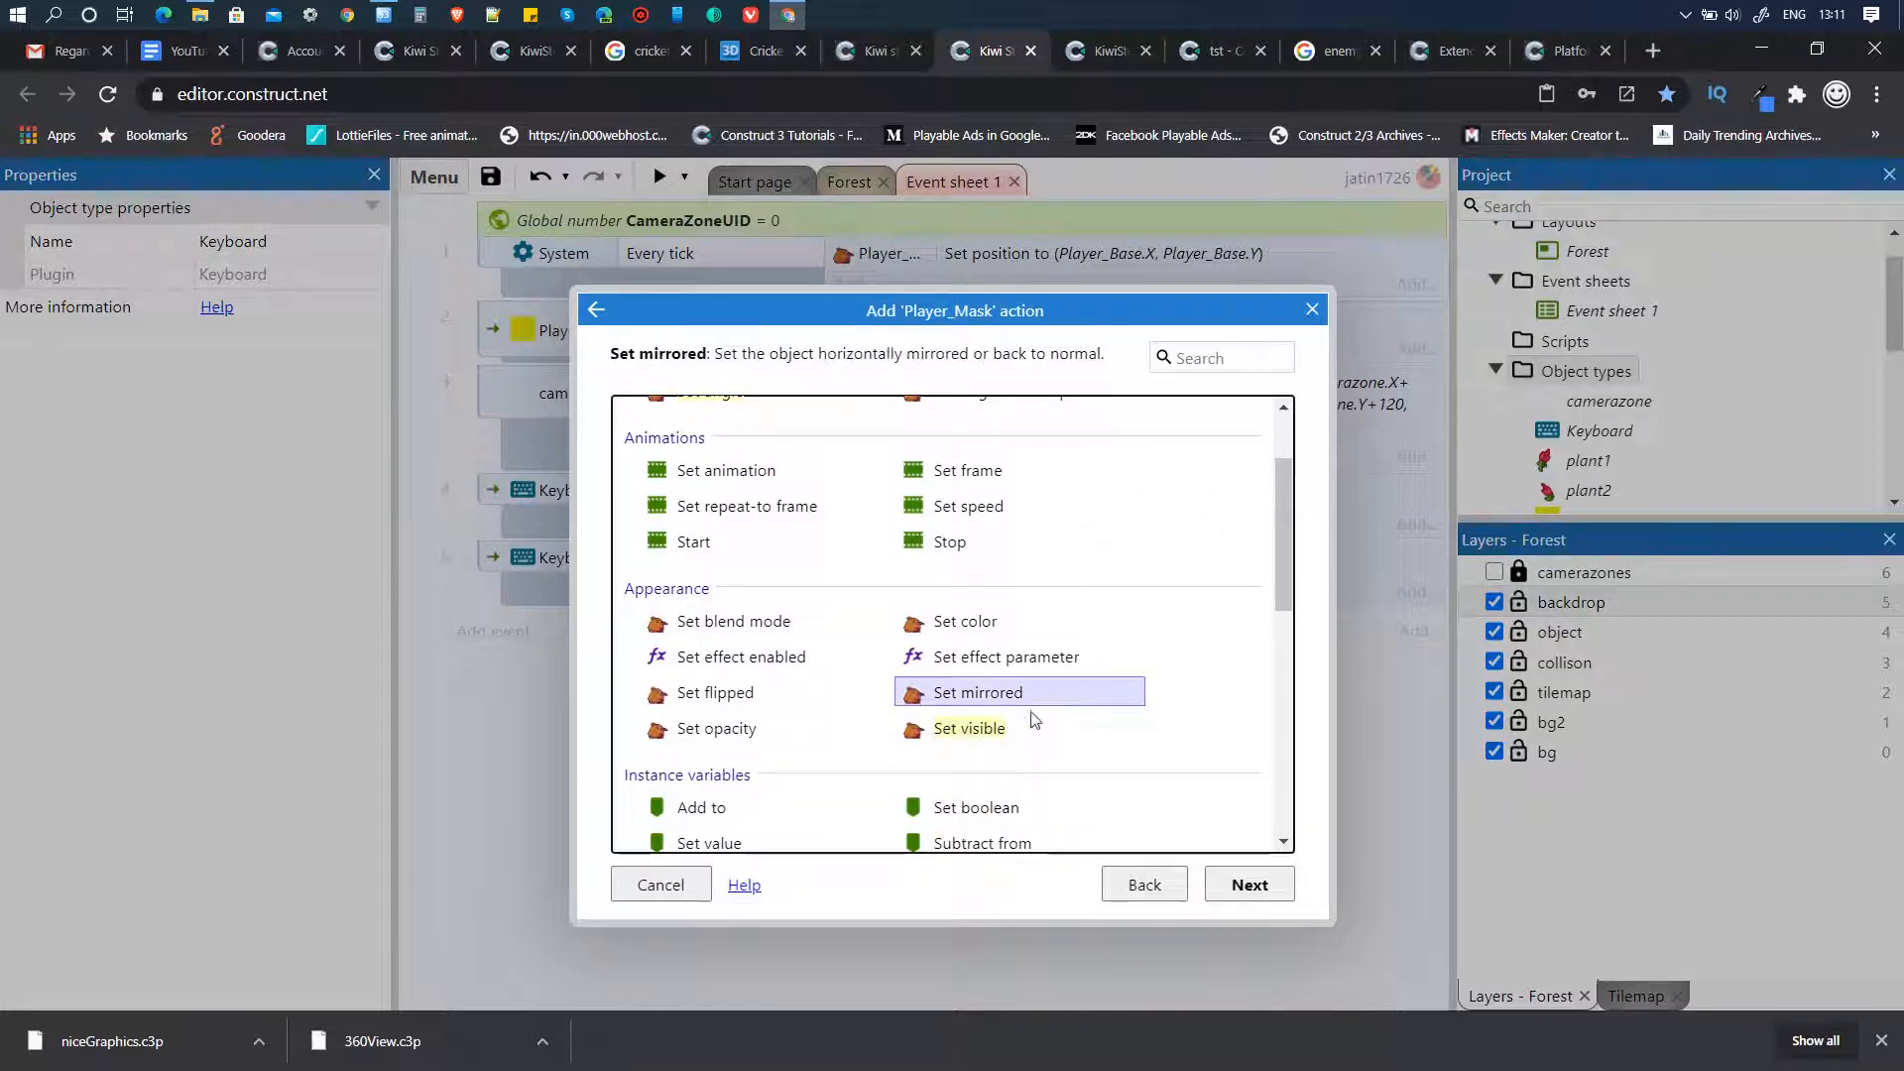
pyautogui.click(1248, 884)
pyautogui.click(914, 515)
pyautogui.click(814, 556)
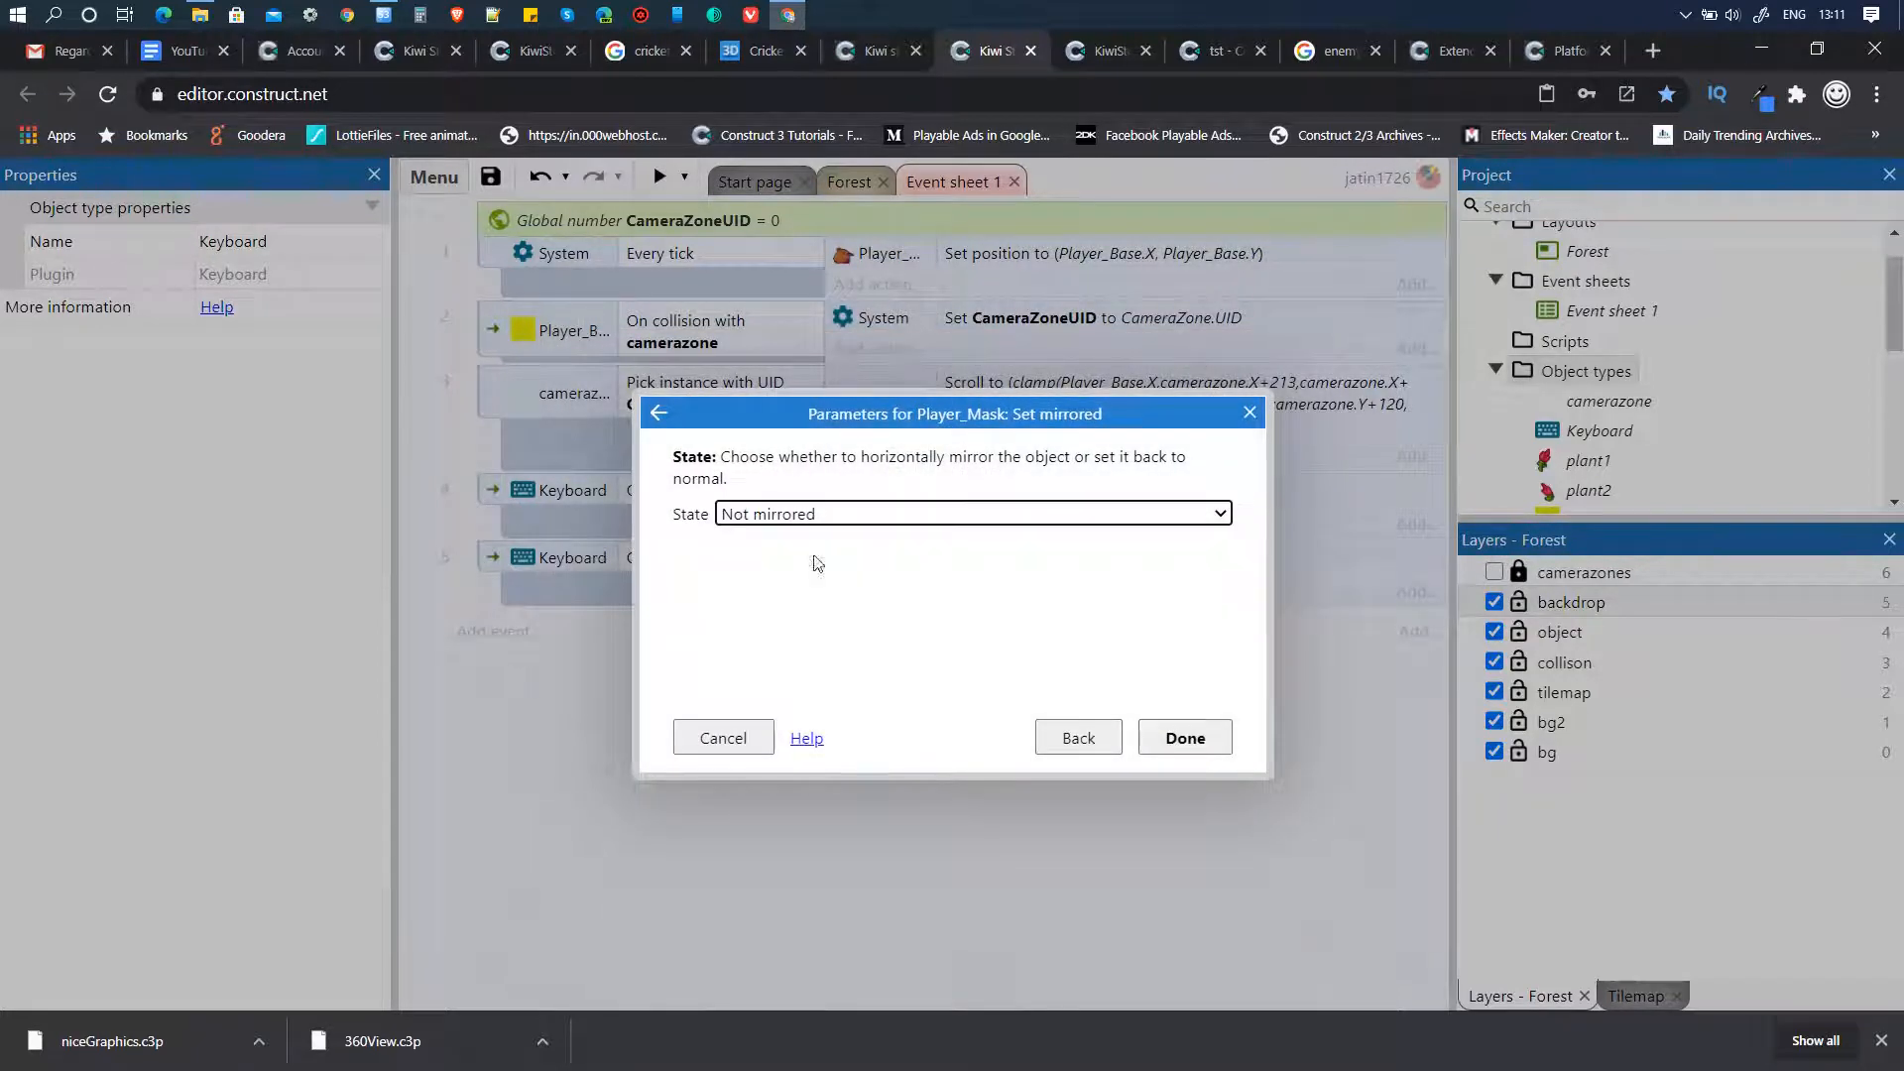
pyautogui.click(1186, 737)
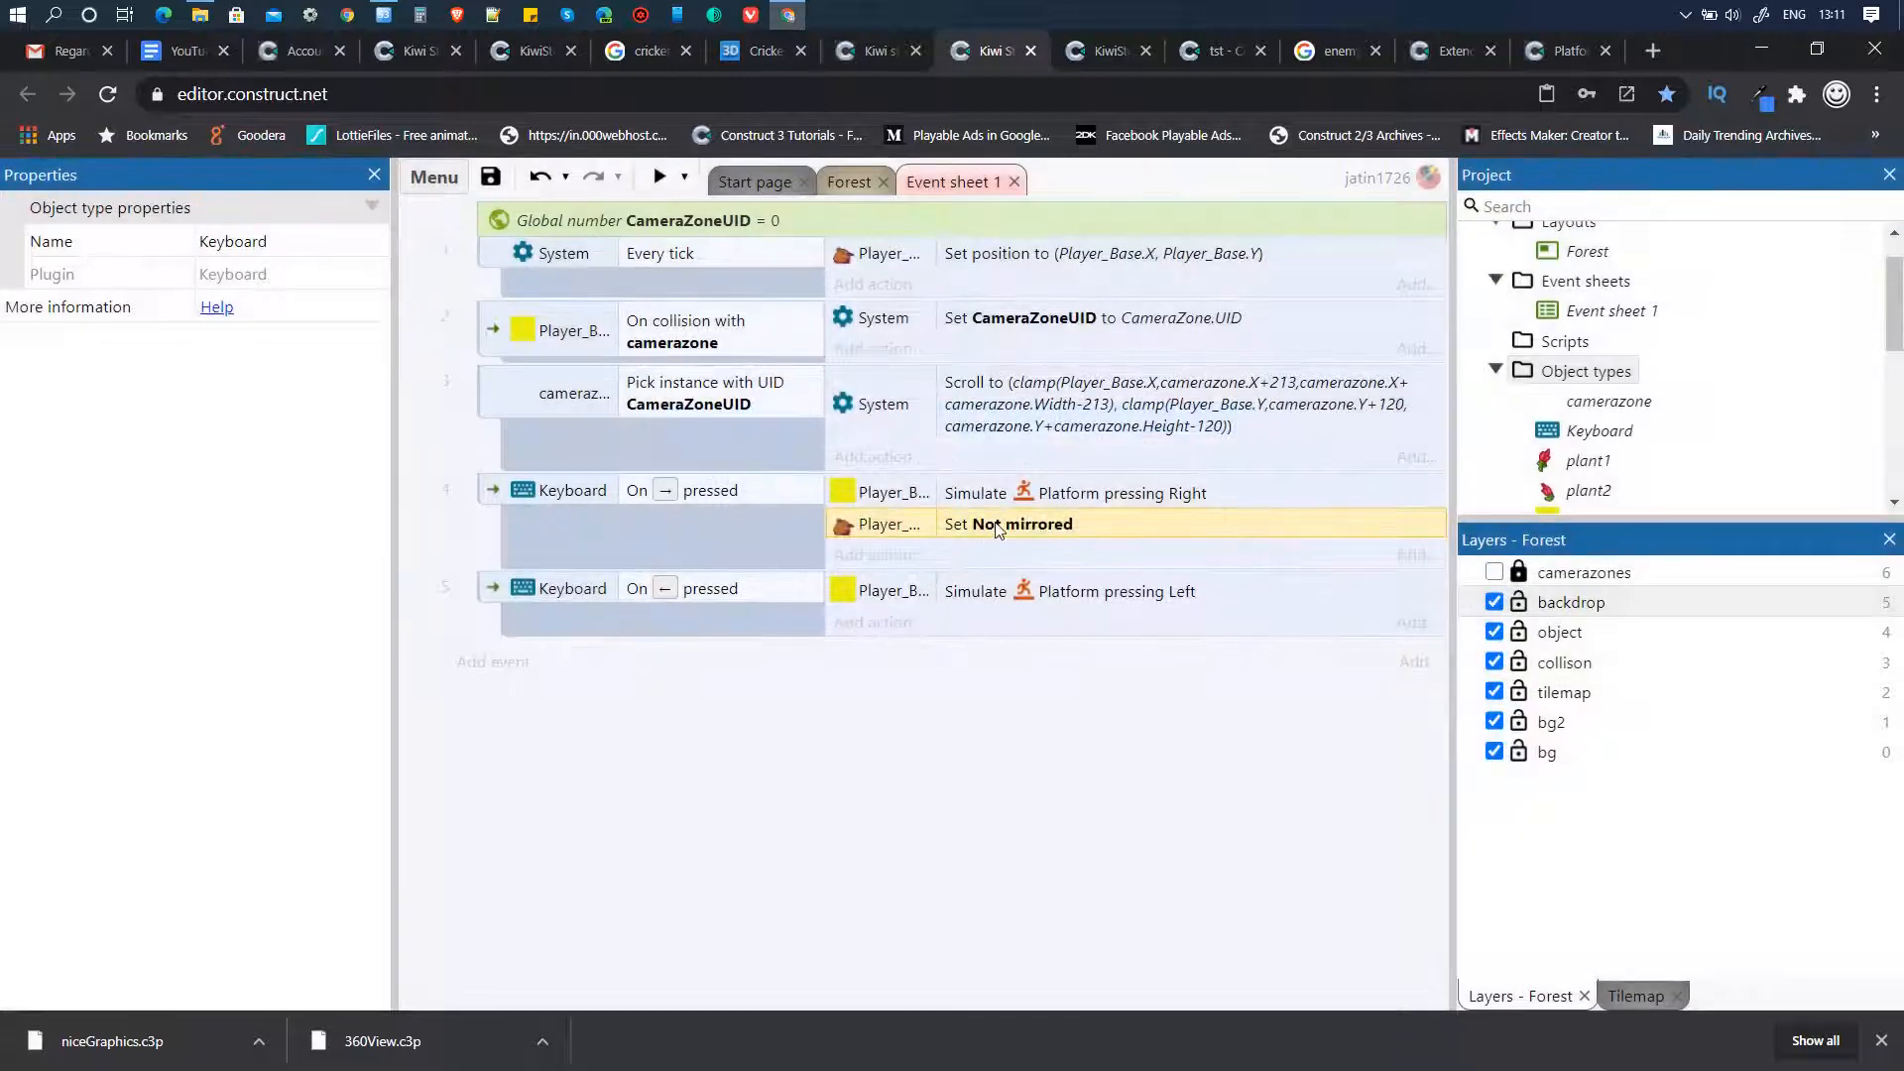
# - Copy the Player_Mask Set mirrored action into the Left arrow event and change its state to Mirrored
pyautogui.keyDown('ctrl'); pyautogui.moveTo(996, 529); pyautogui.dragTo(1029, 635); pyautogui.keyUp('ctrl')
pyautogui.doubleClick(1029, 633)
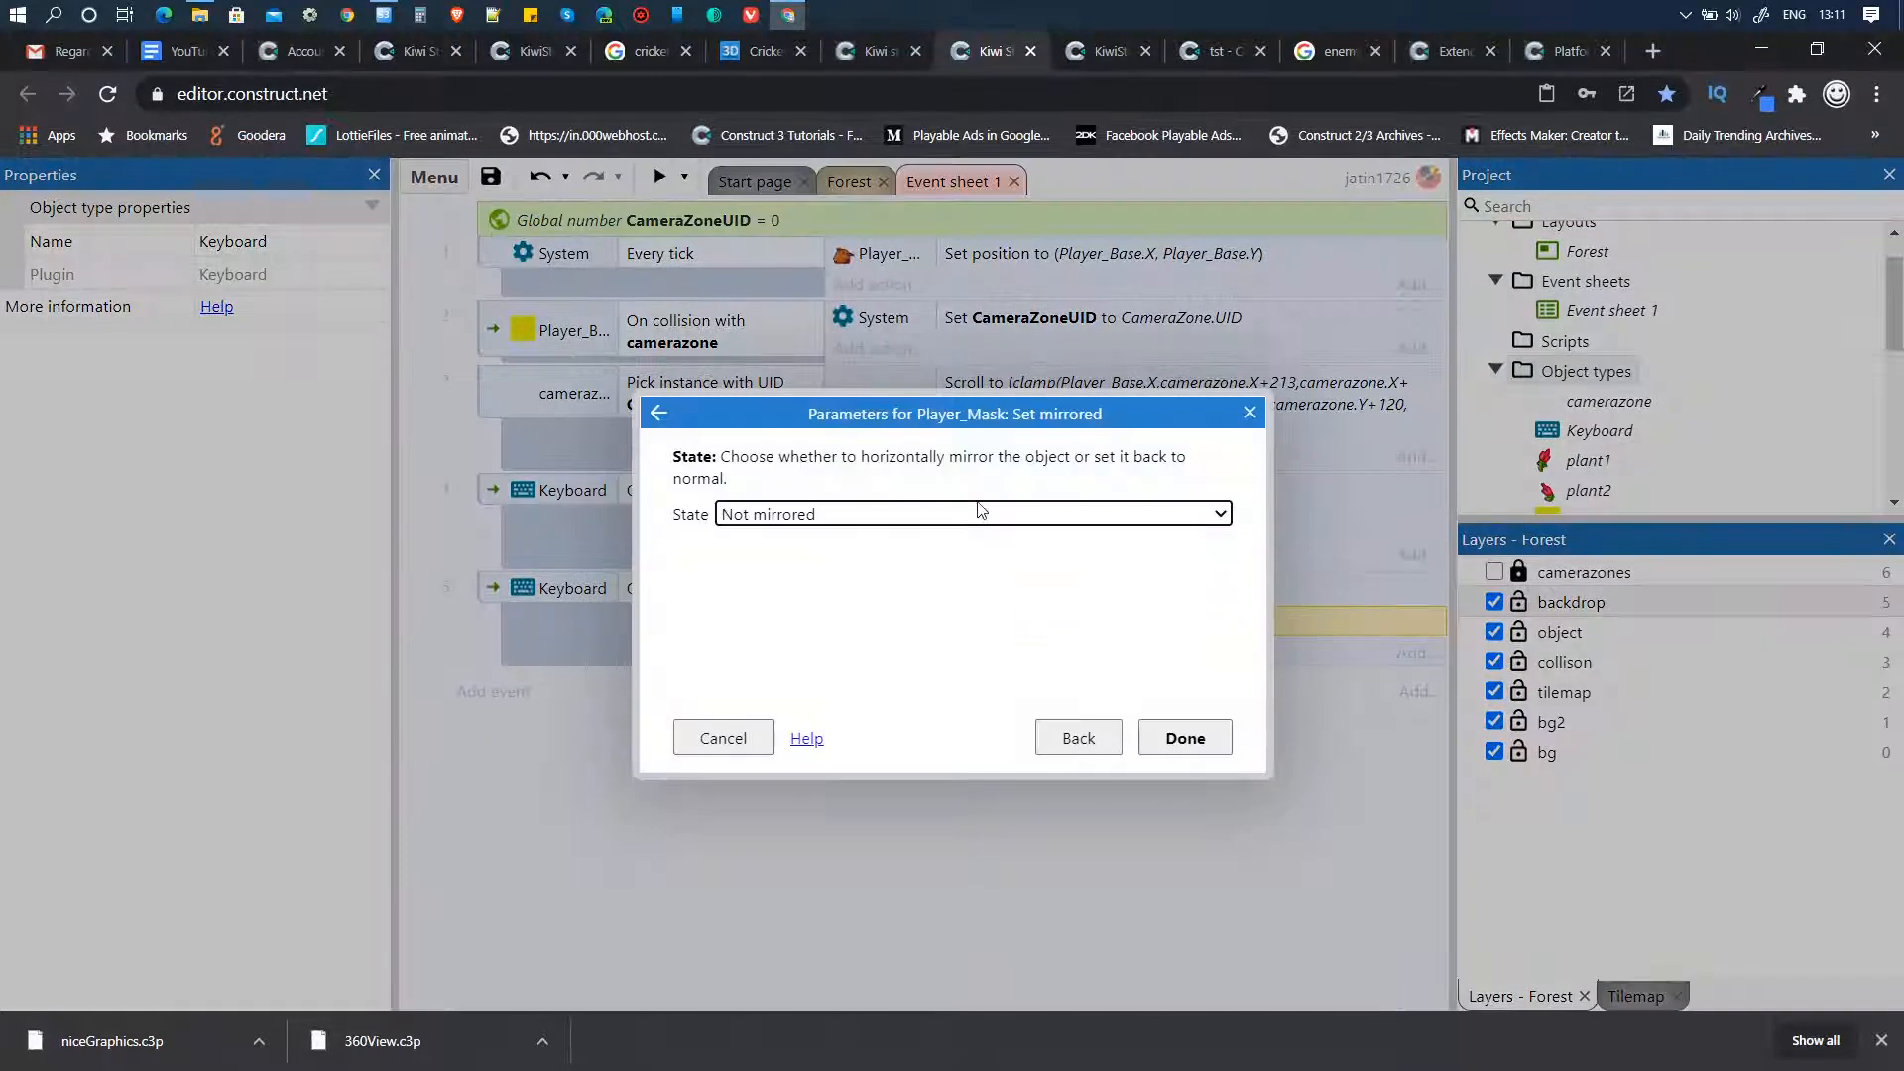
pyautogui.click(974, 515)
pyautogui.click(829, 541)
pyautogui.click(1184, 734)
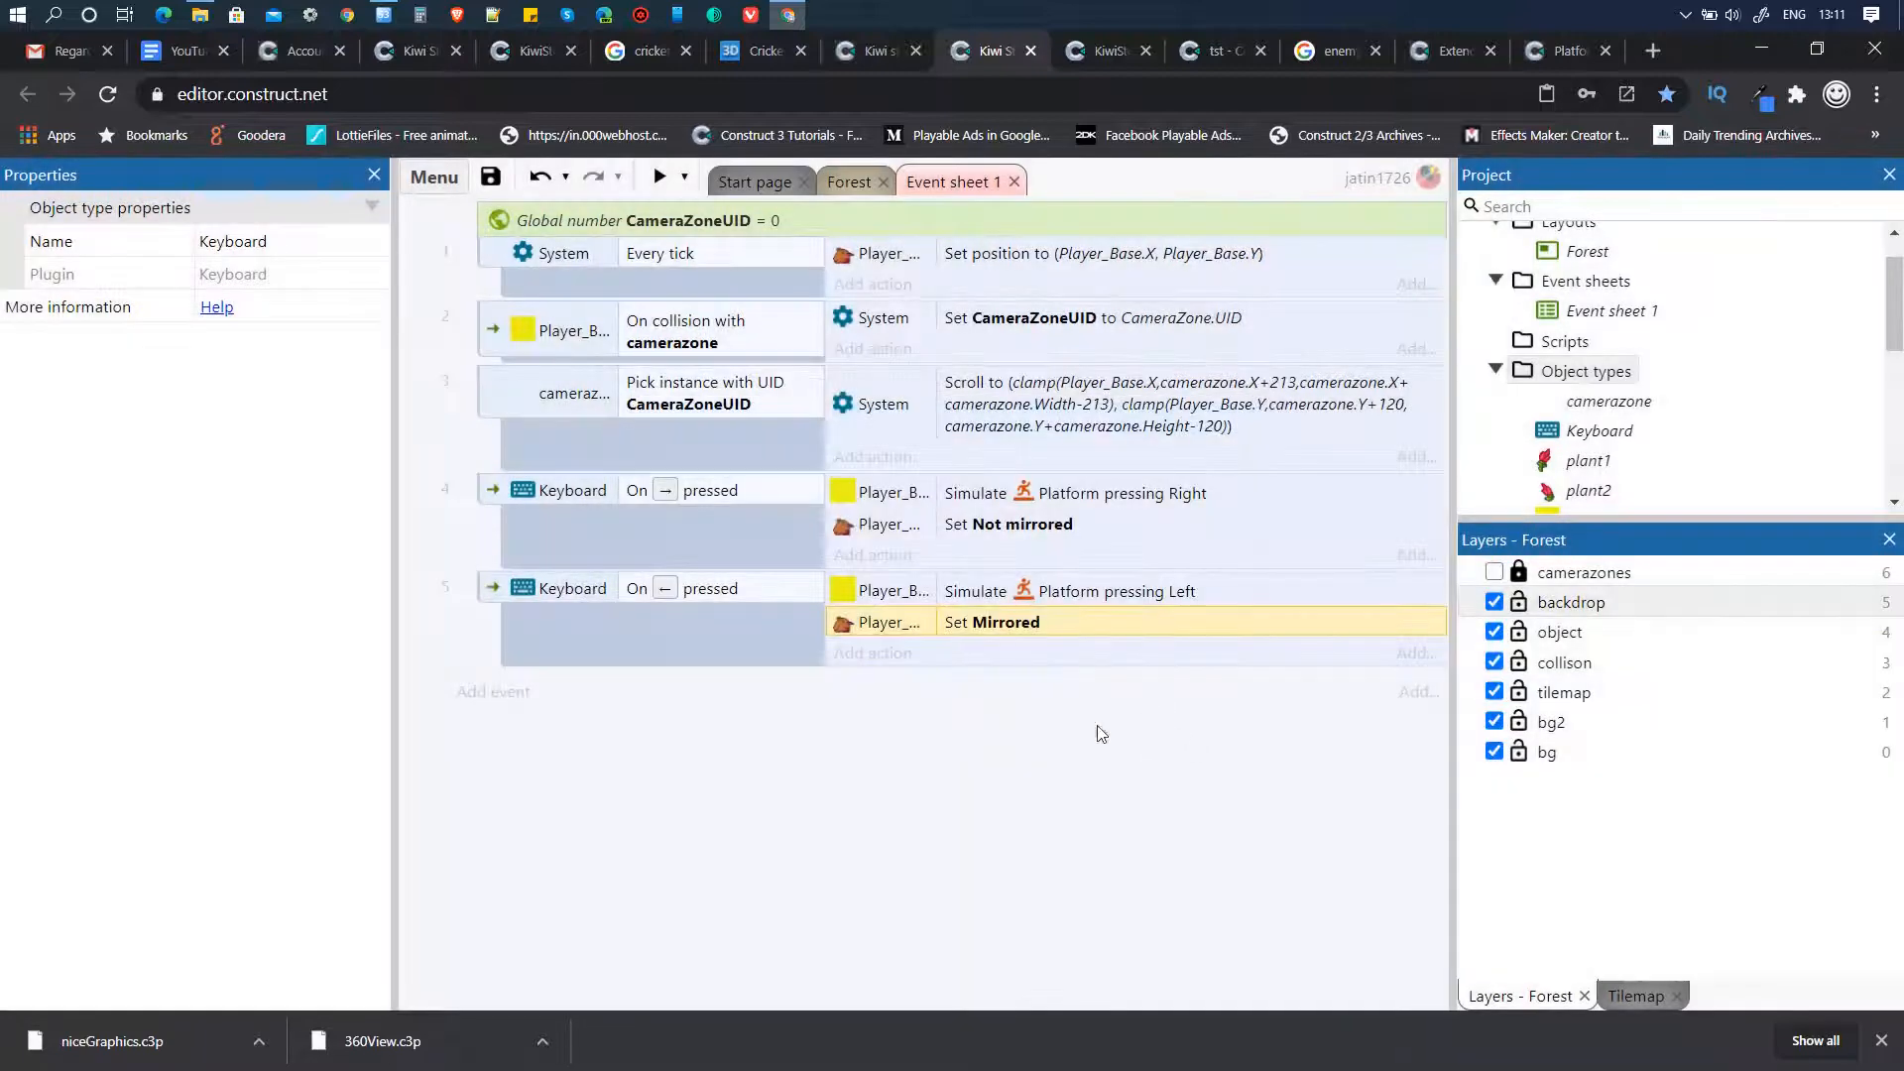
# - Preview the Forest level, test running and jumping in both directions to check the player's mirroring, and close the preview
pyautogui.click(659, 176)
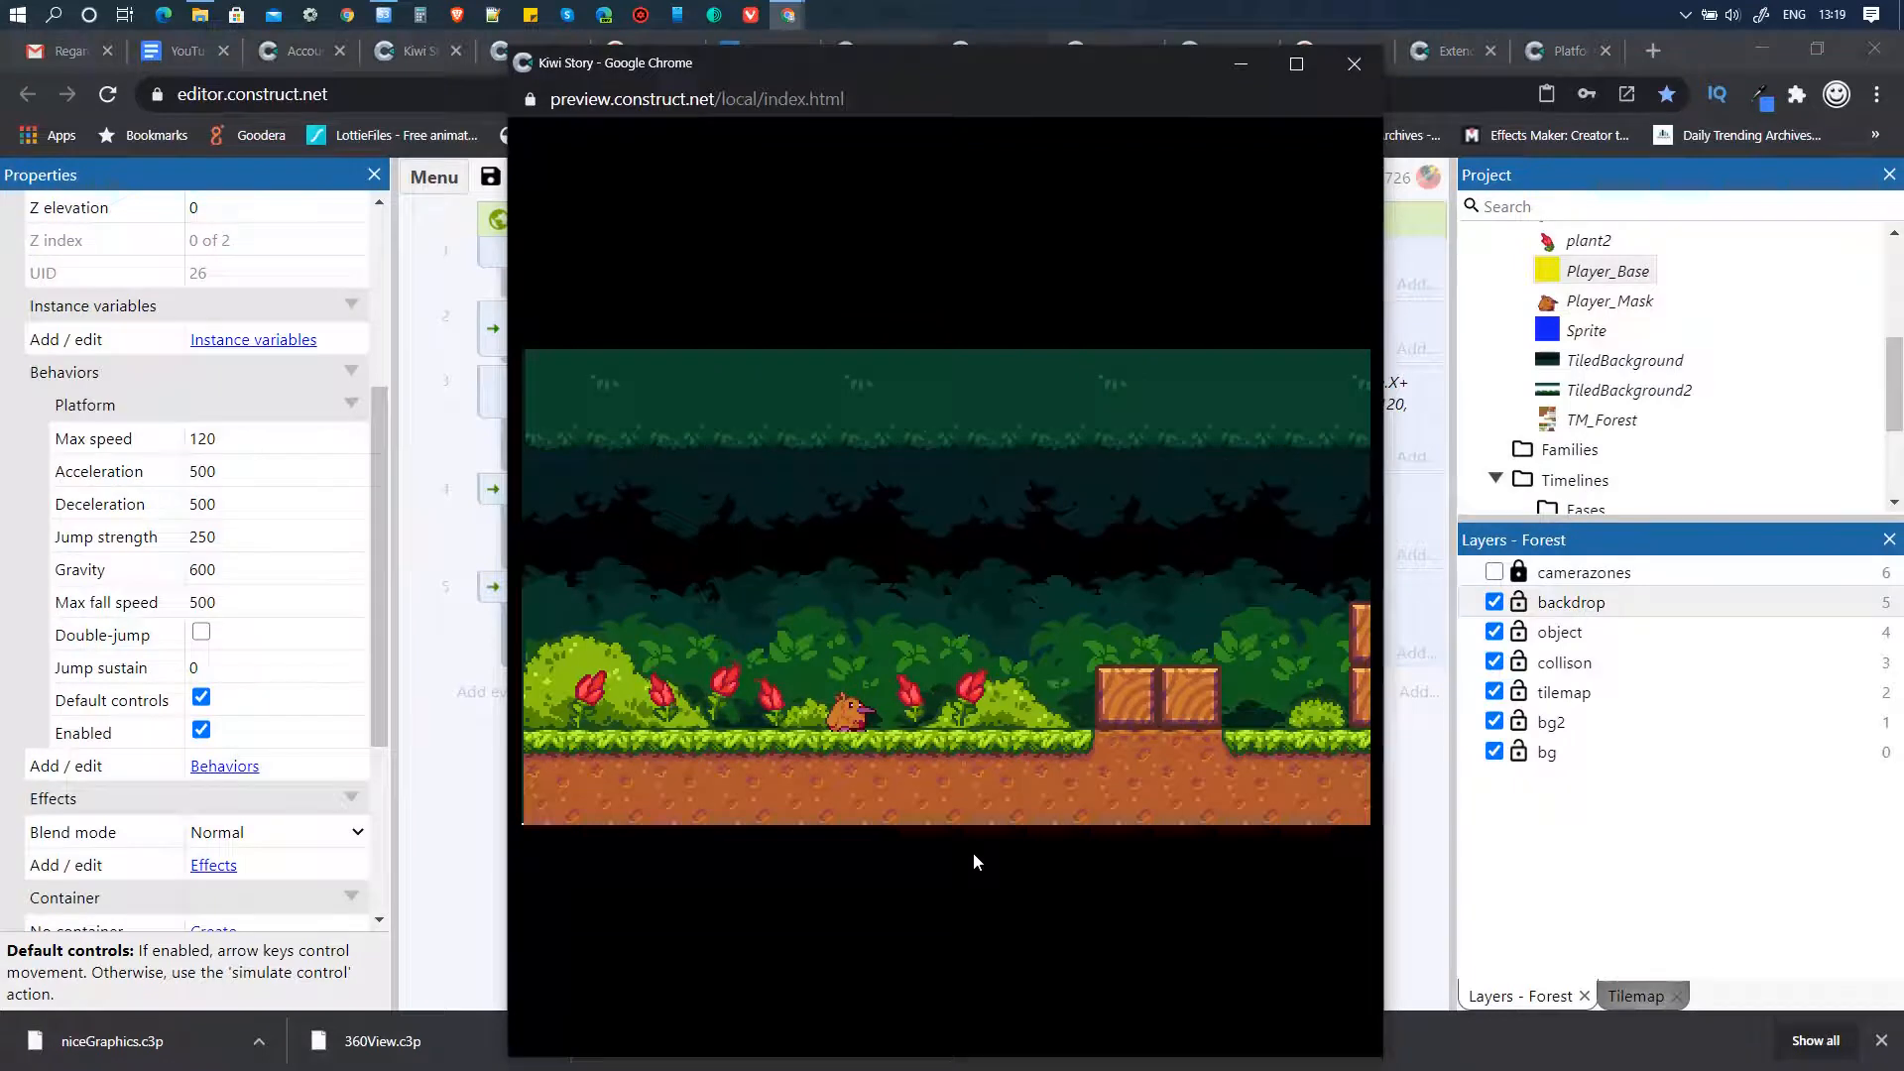
pyautogui.press('Right')
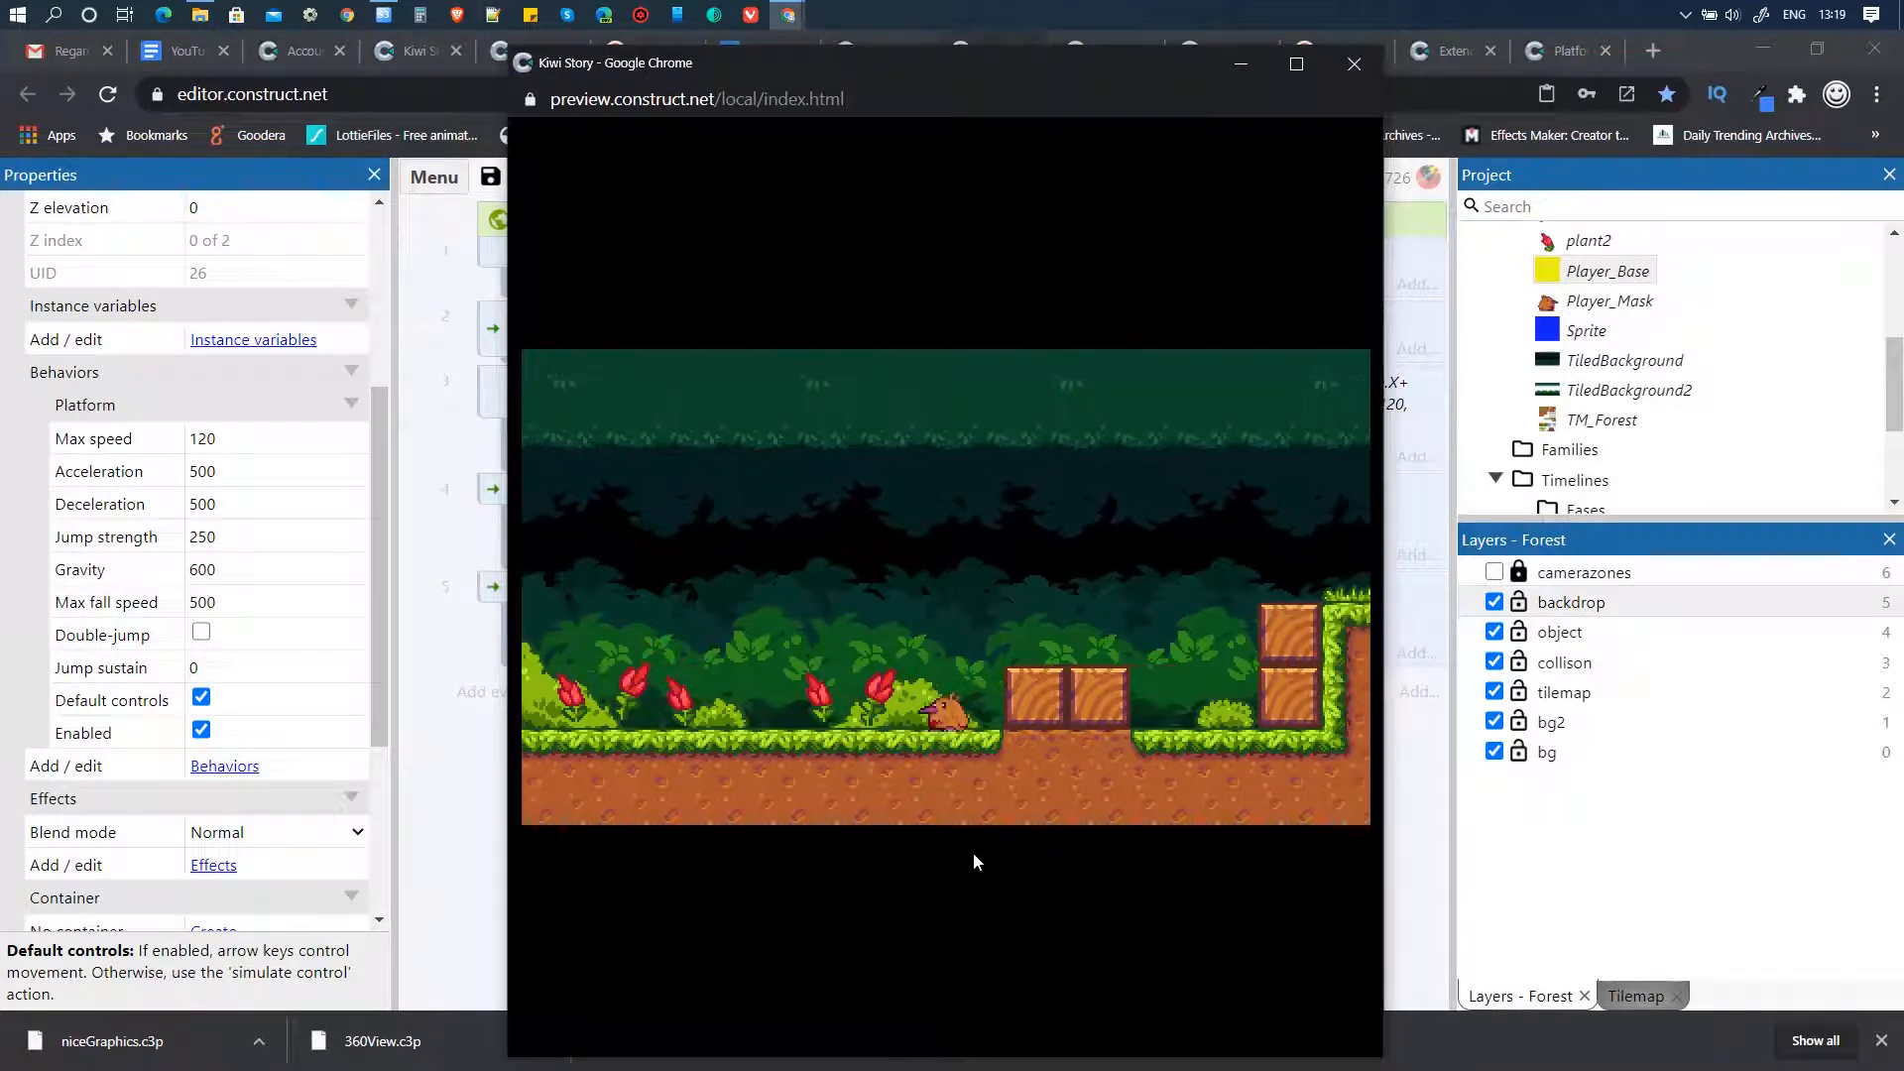
pyautogui.press('Left')
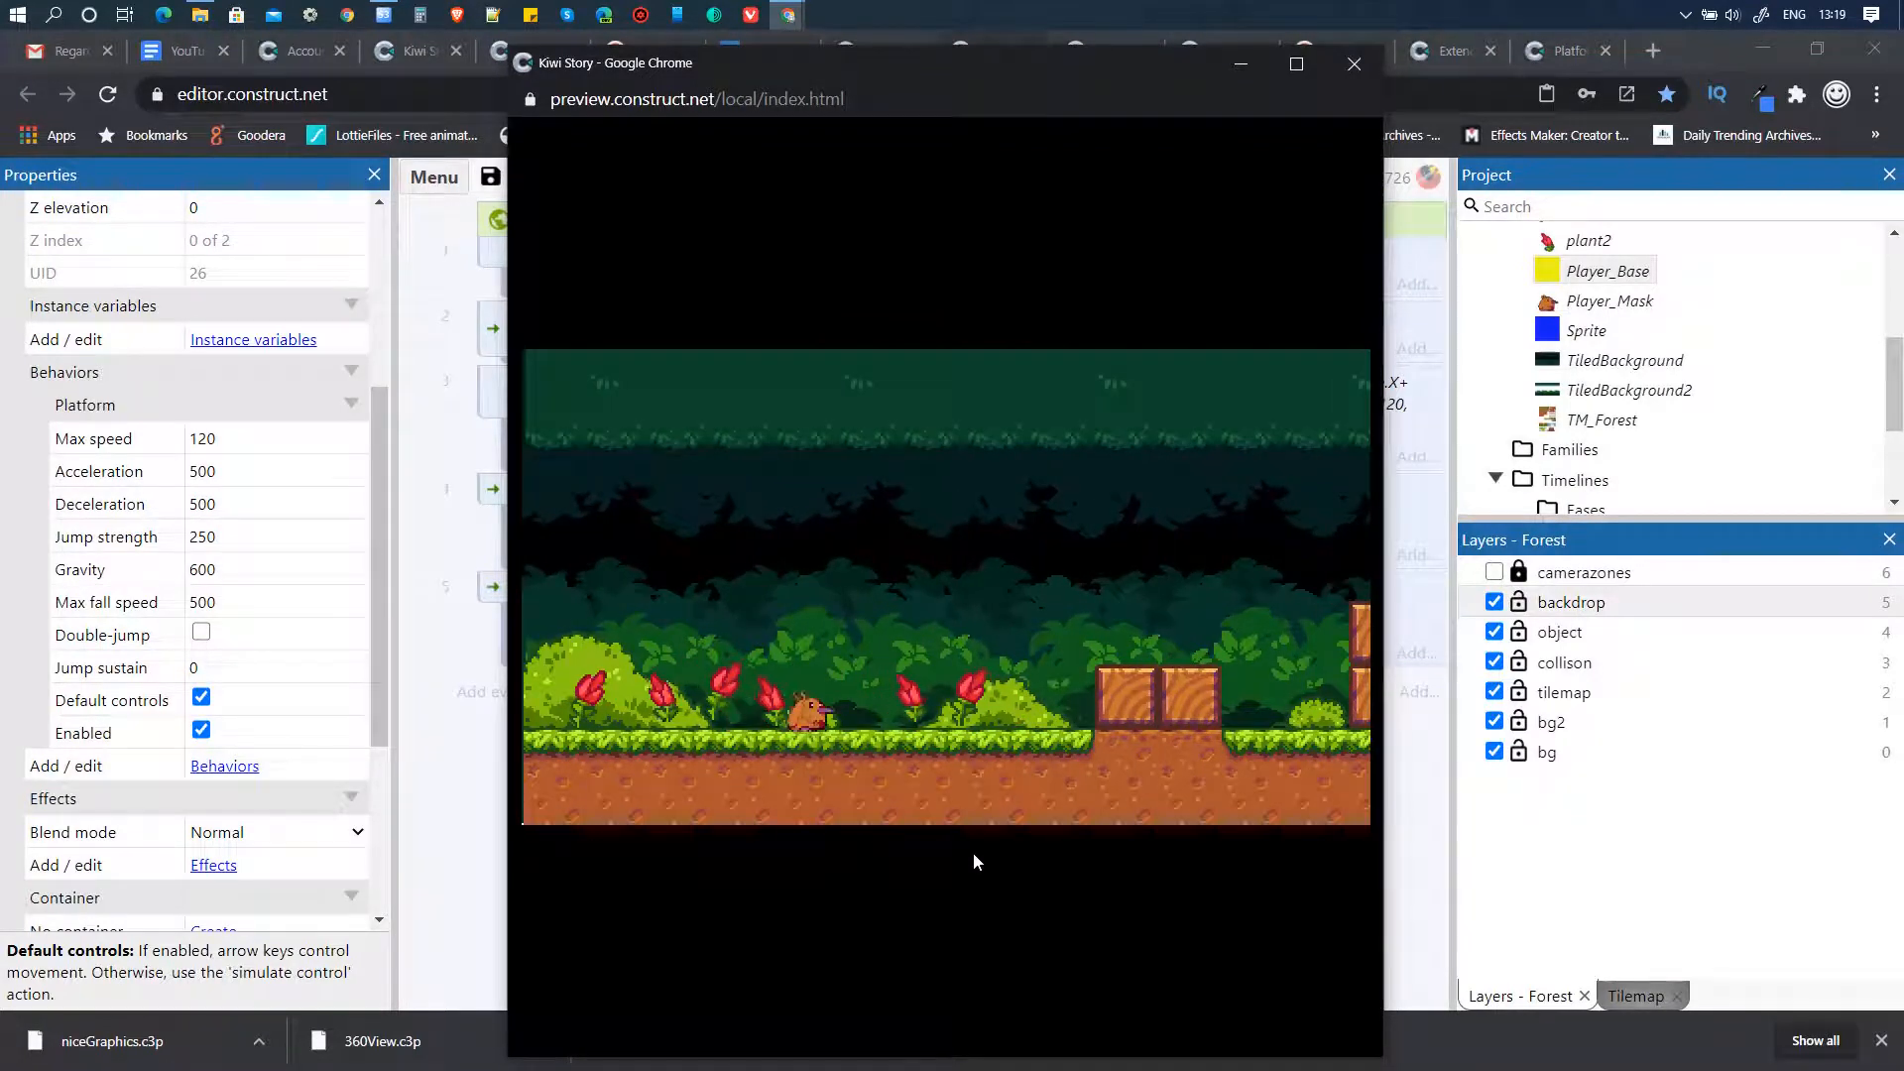
pyautogui.press('Right')
pyautogui.press('Up')
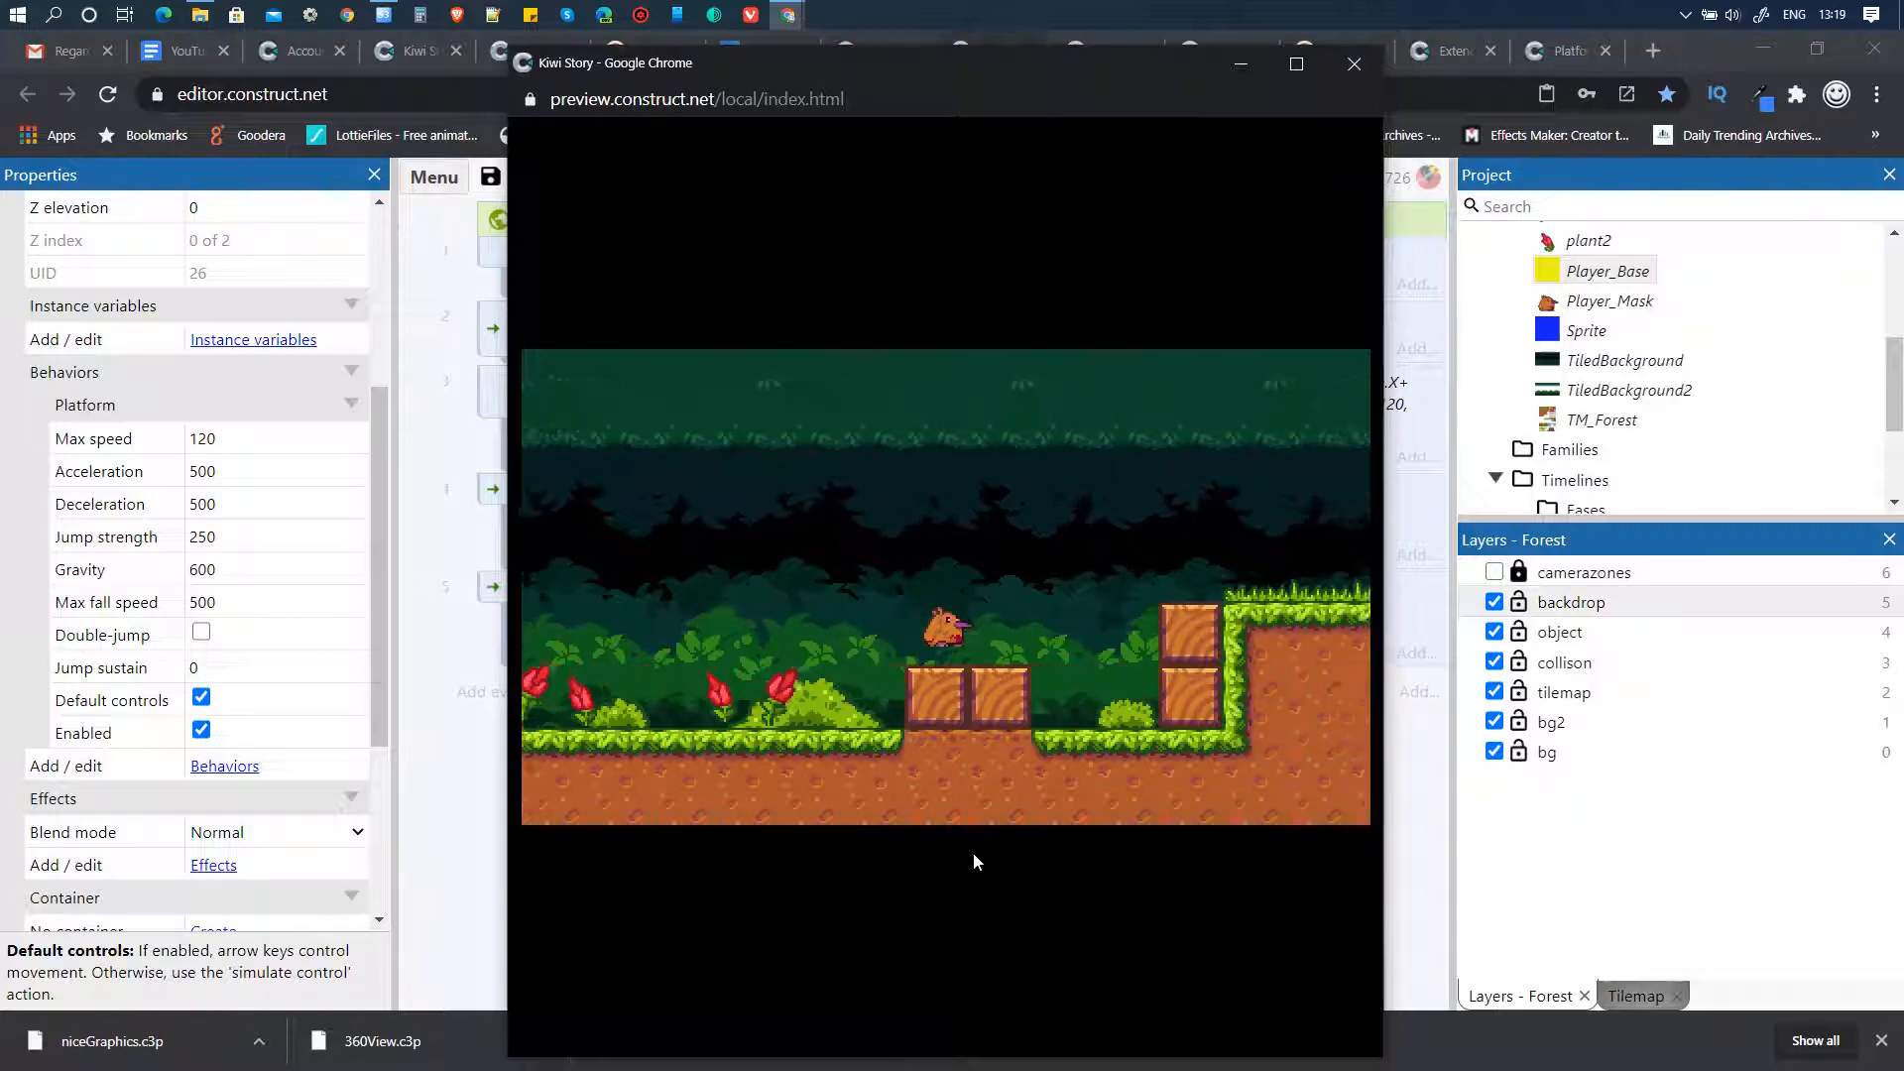
pyautogui.press('Right')
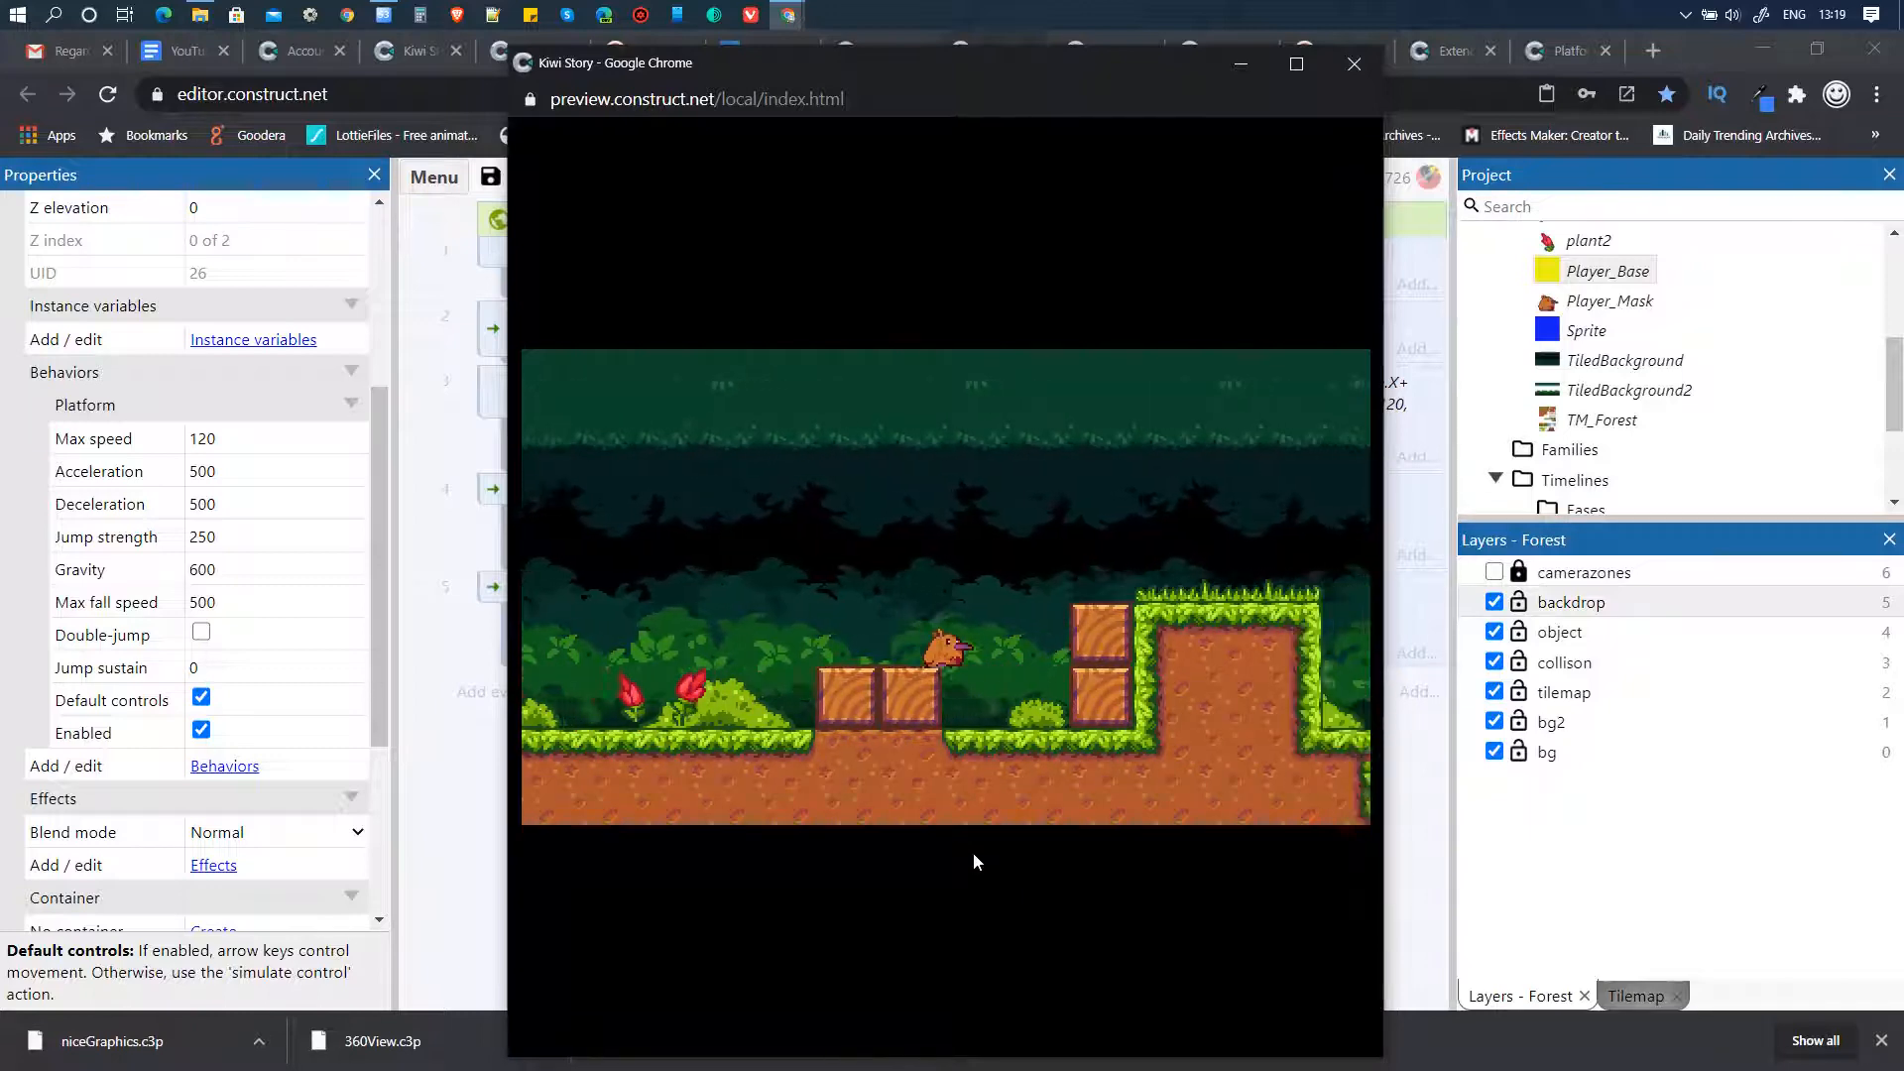
pyautogui.press('Right')
pyautogui.press('Up')
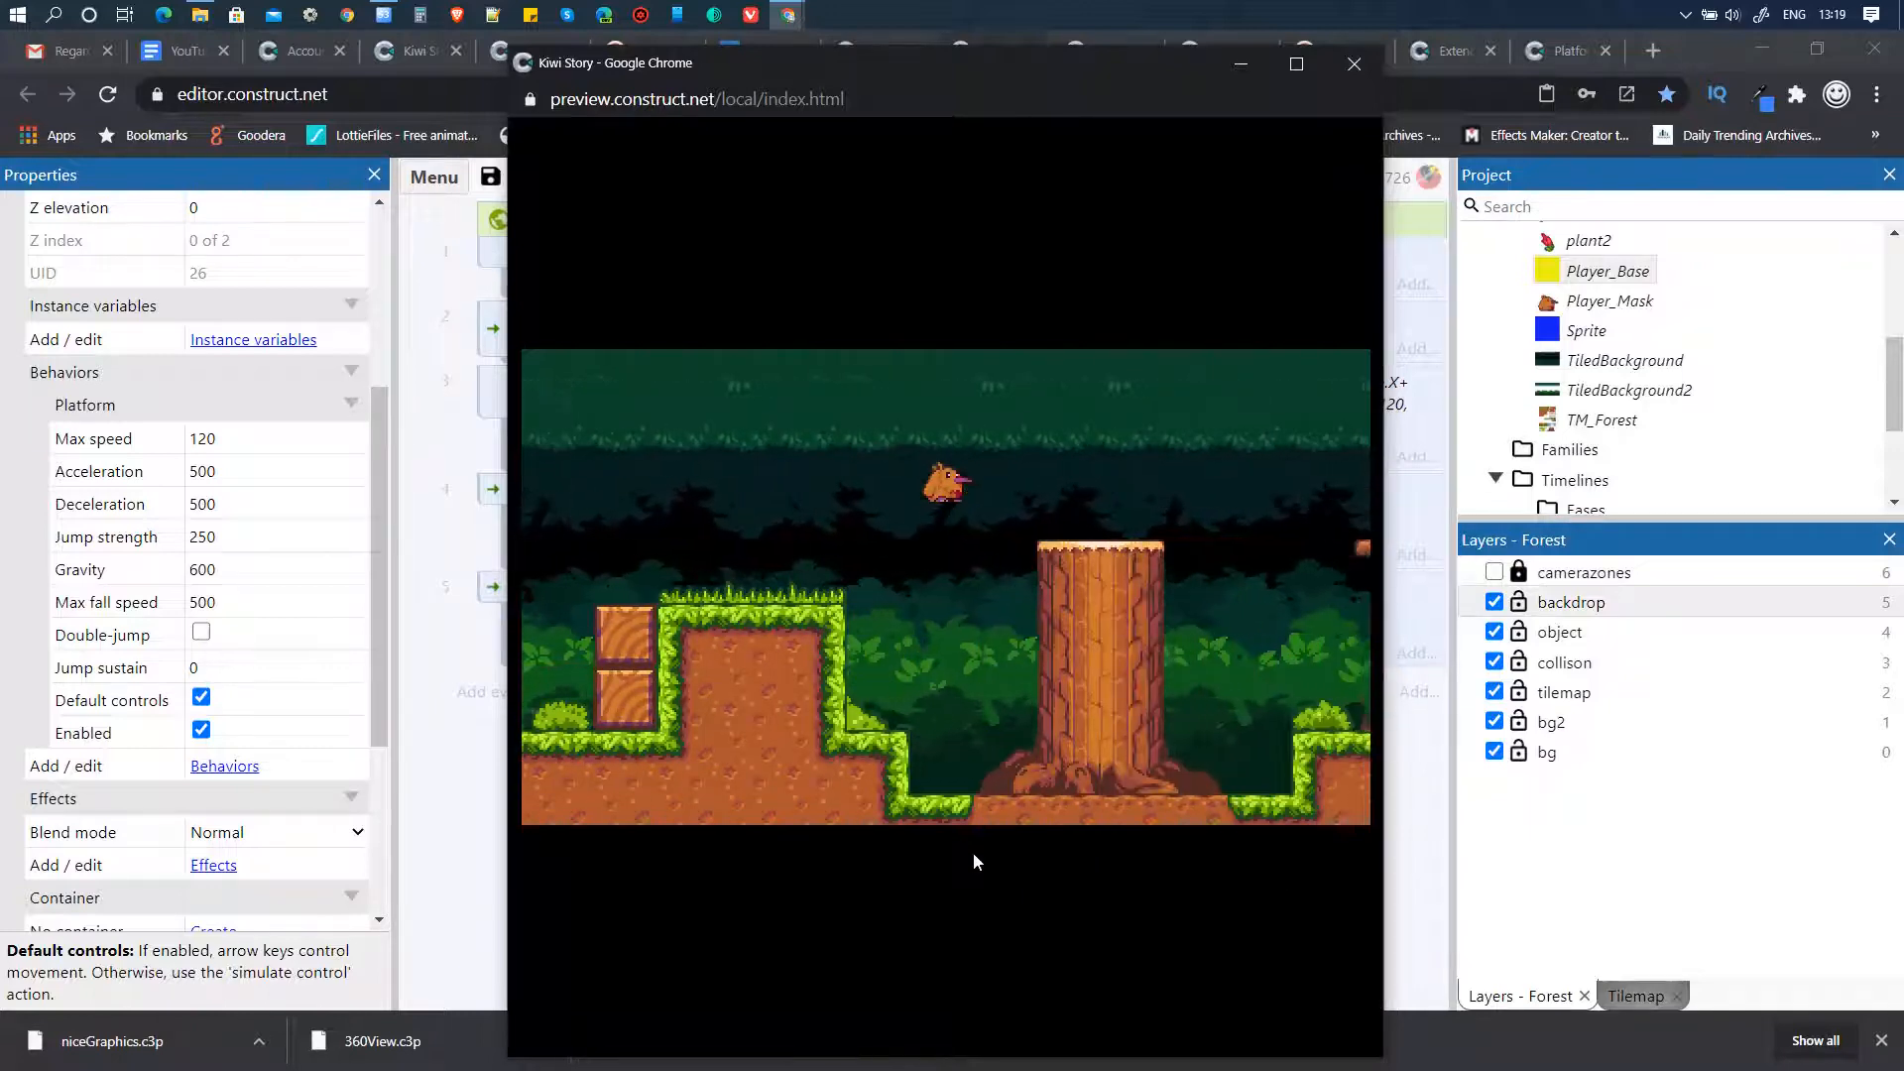
pyautogui.press('Right')
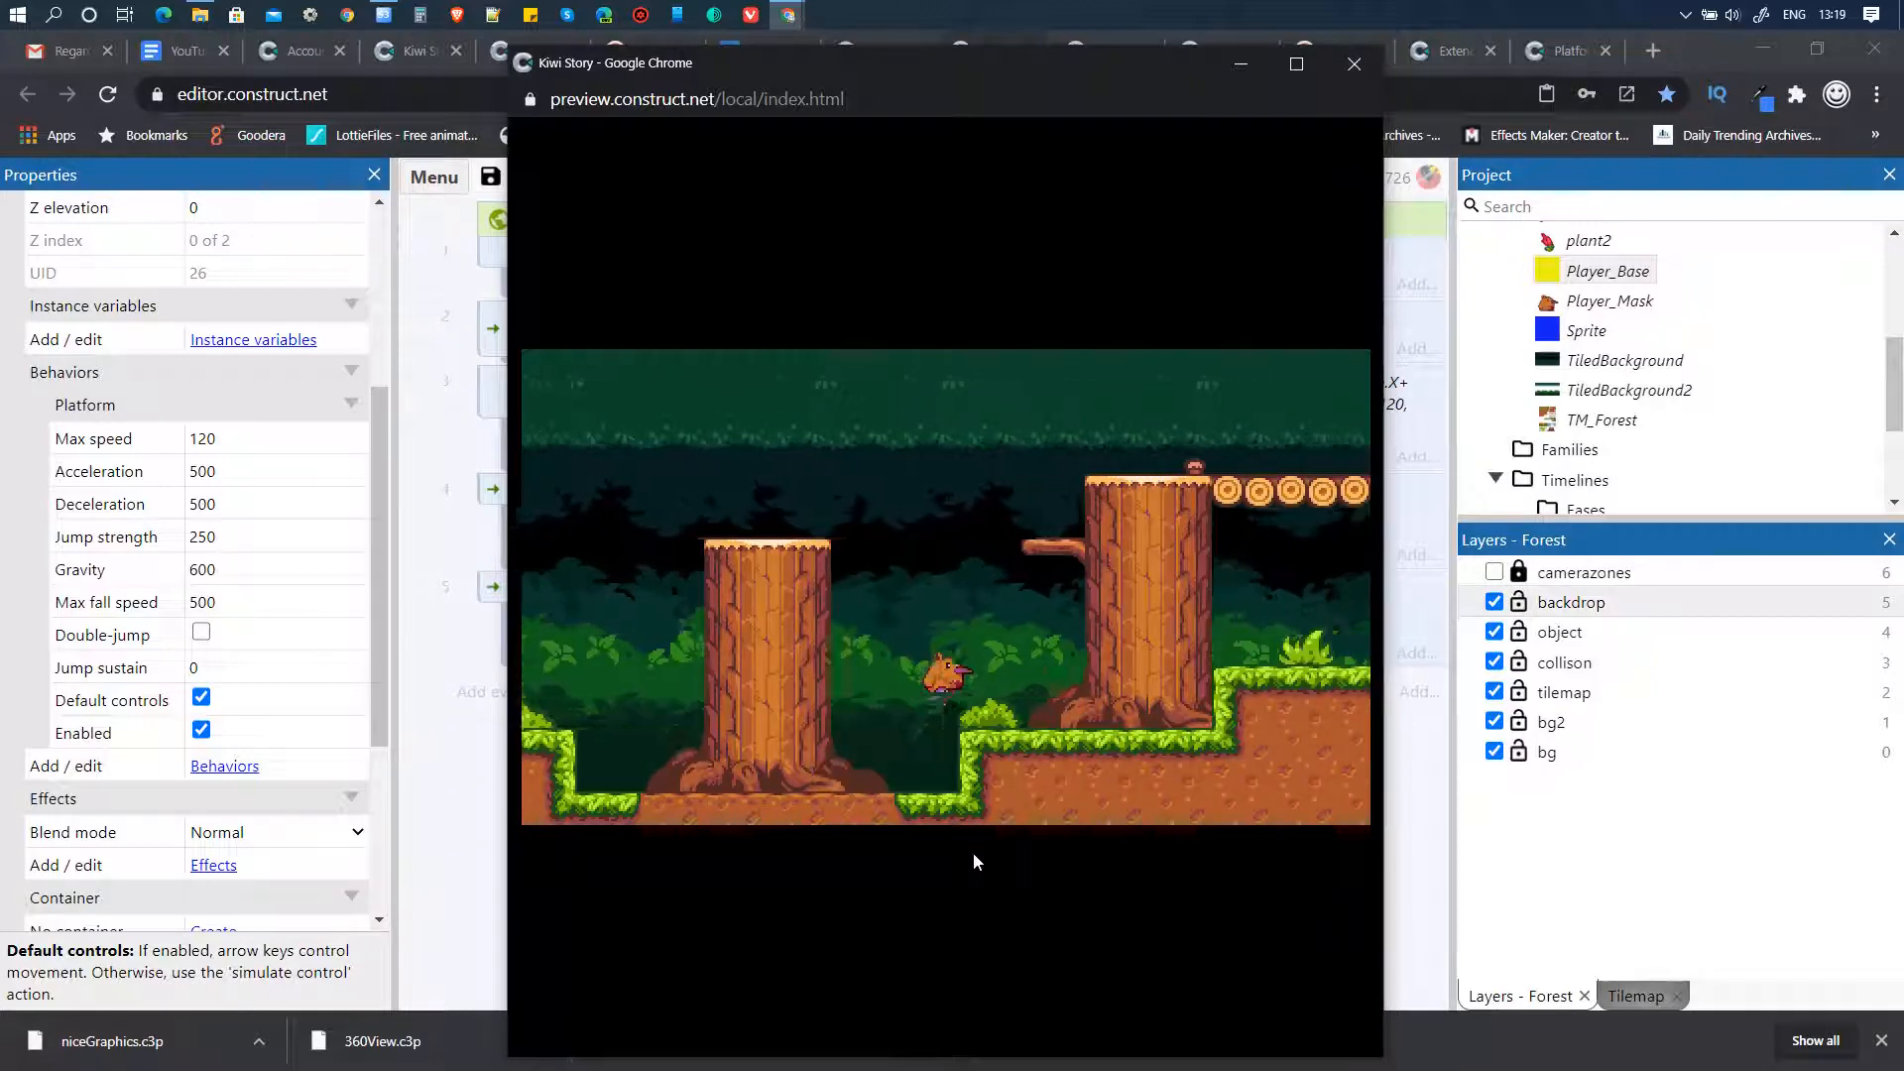
pyautogui.press('Left')
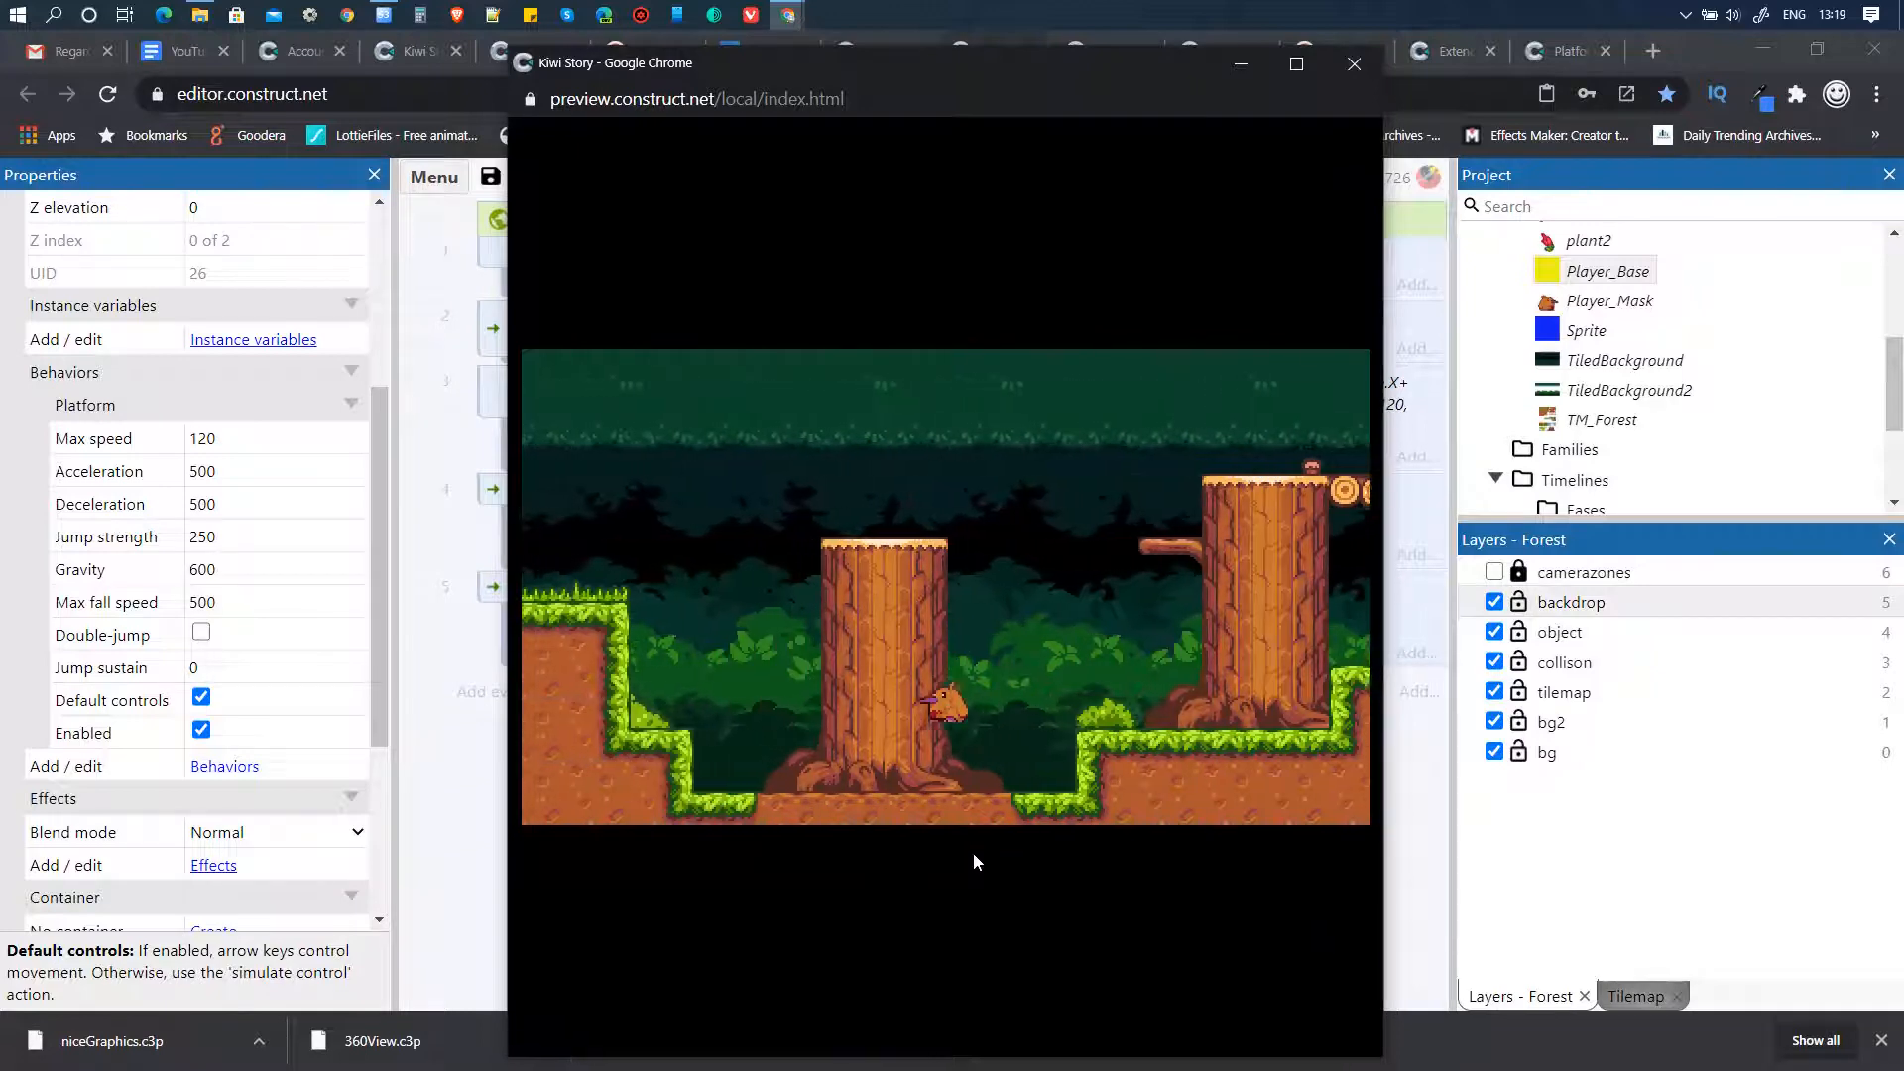
pyautogui.press('Right')
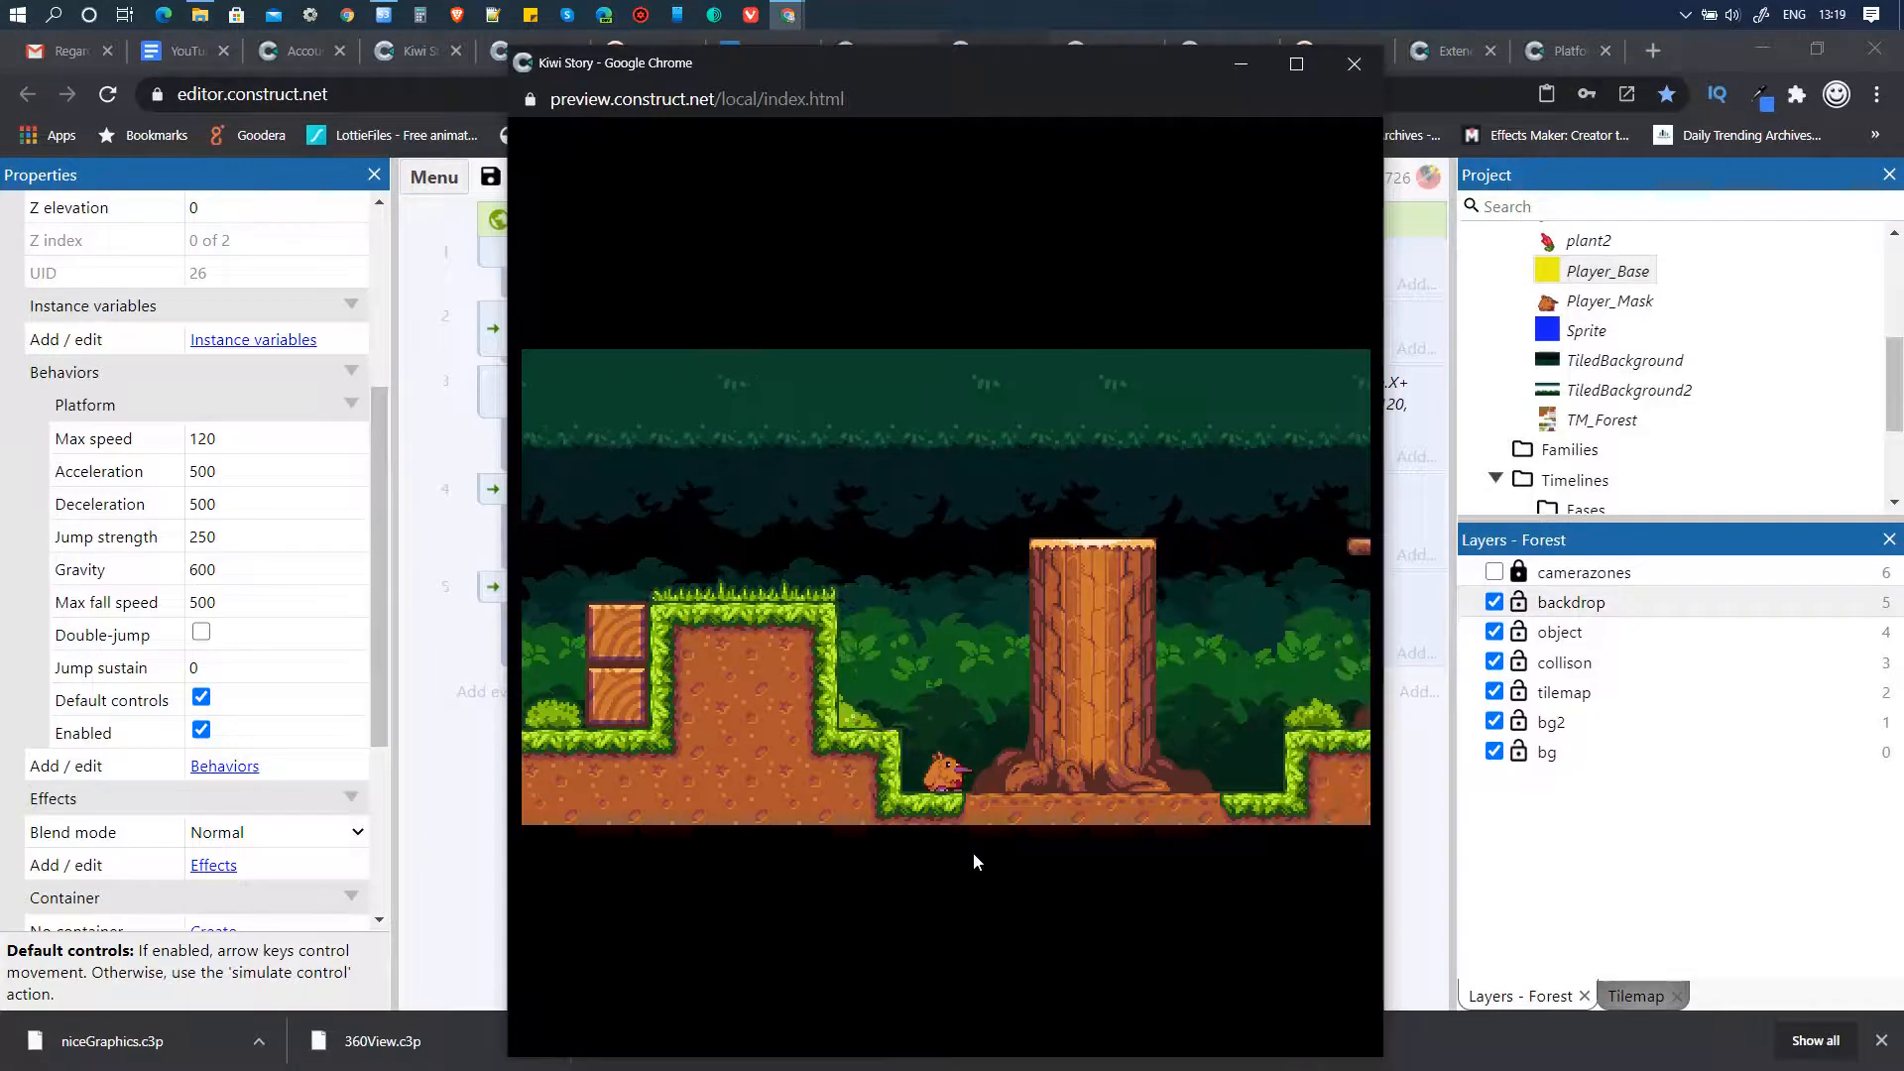
pyautogui.click(1351, 65)
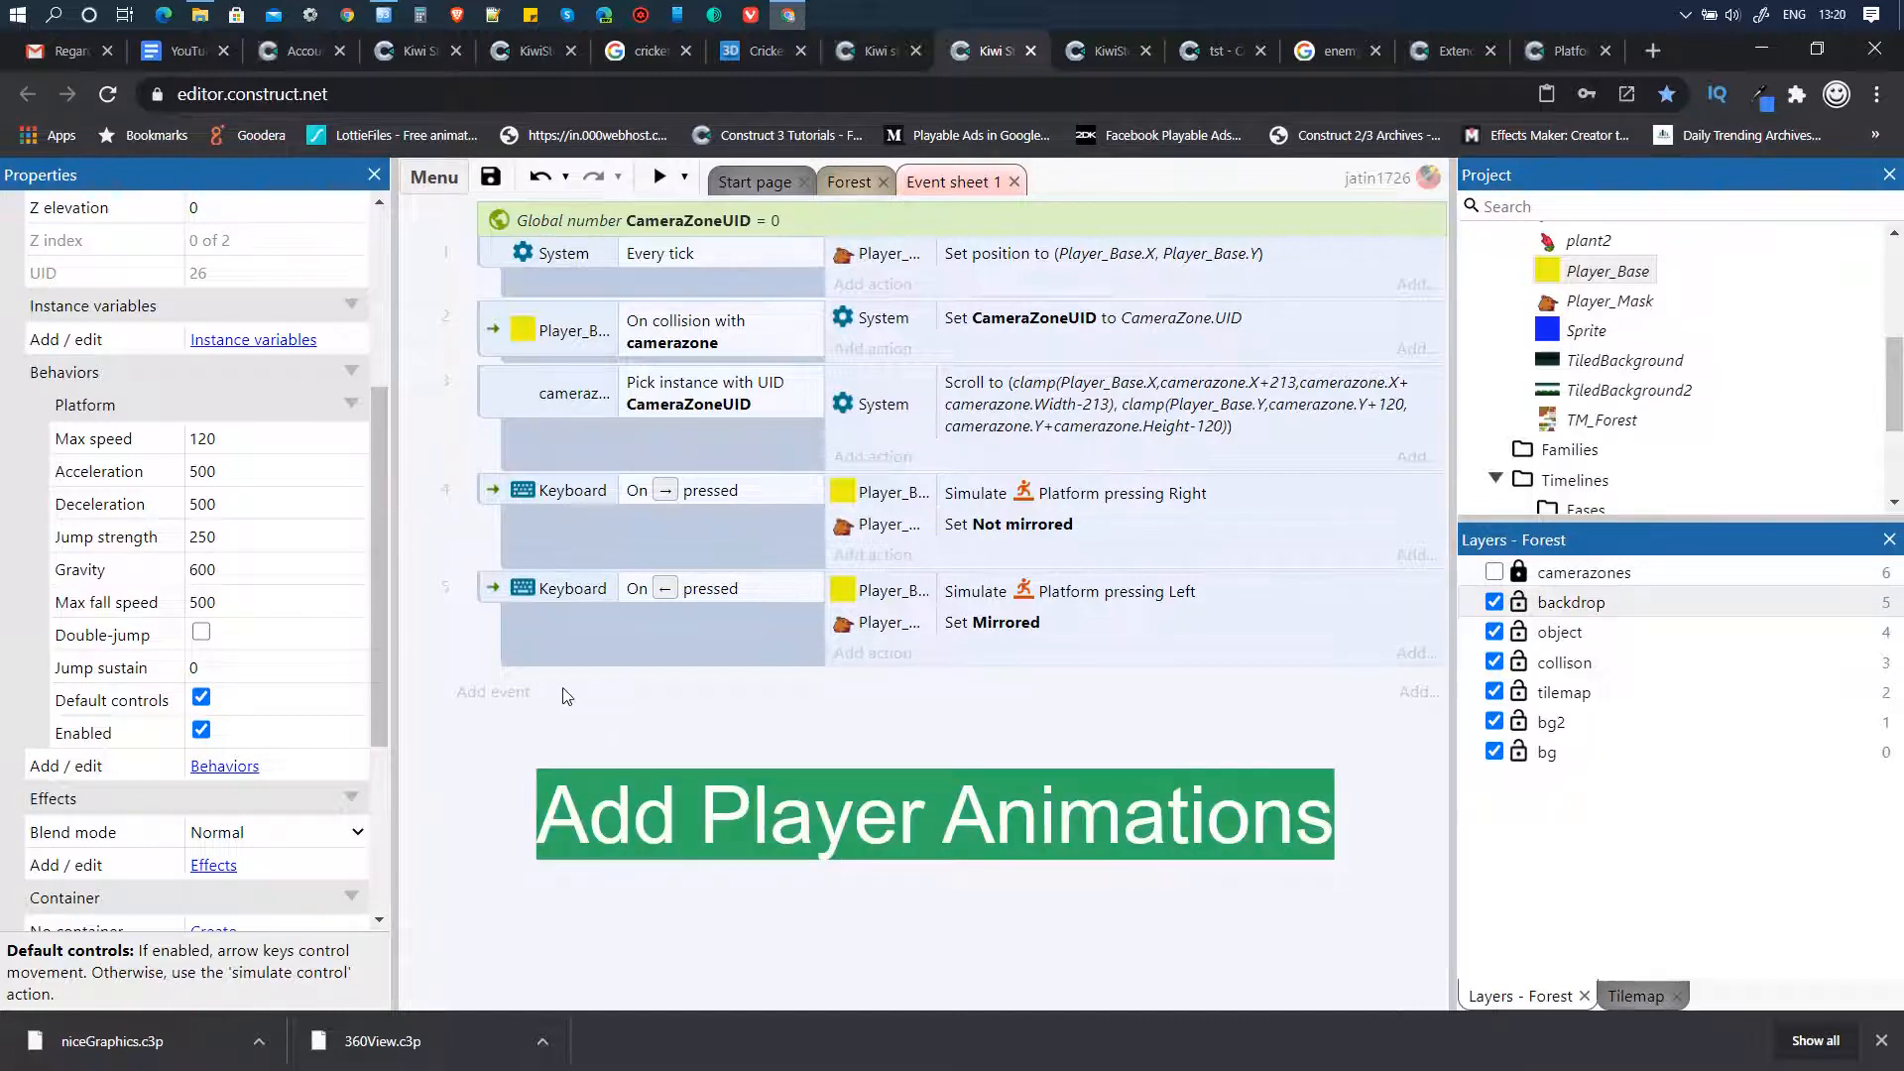
# - Add a new event with the Player_Base Platform condition On moved
pyautogui.click(494, 691)
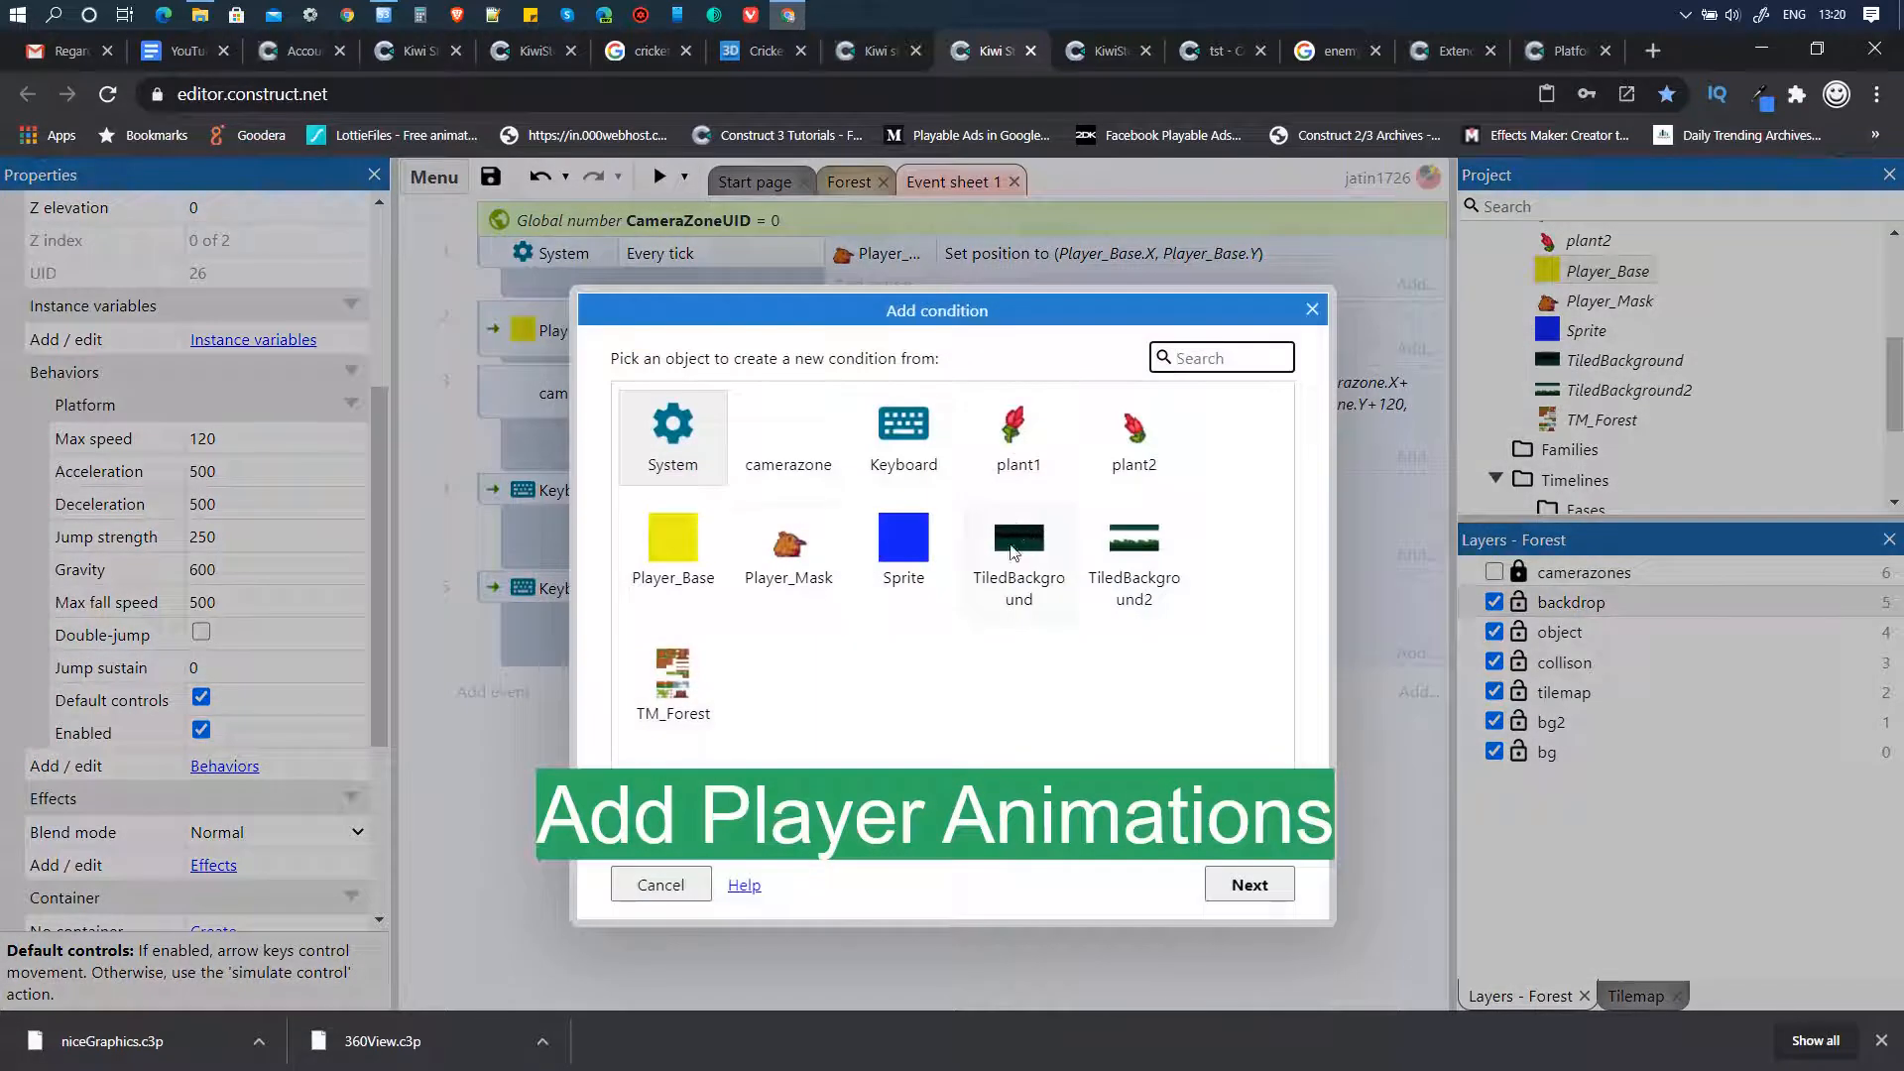
pyautogui.click(694, 559)
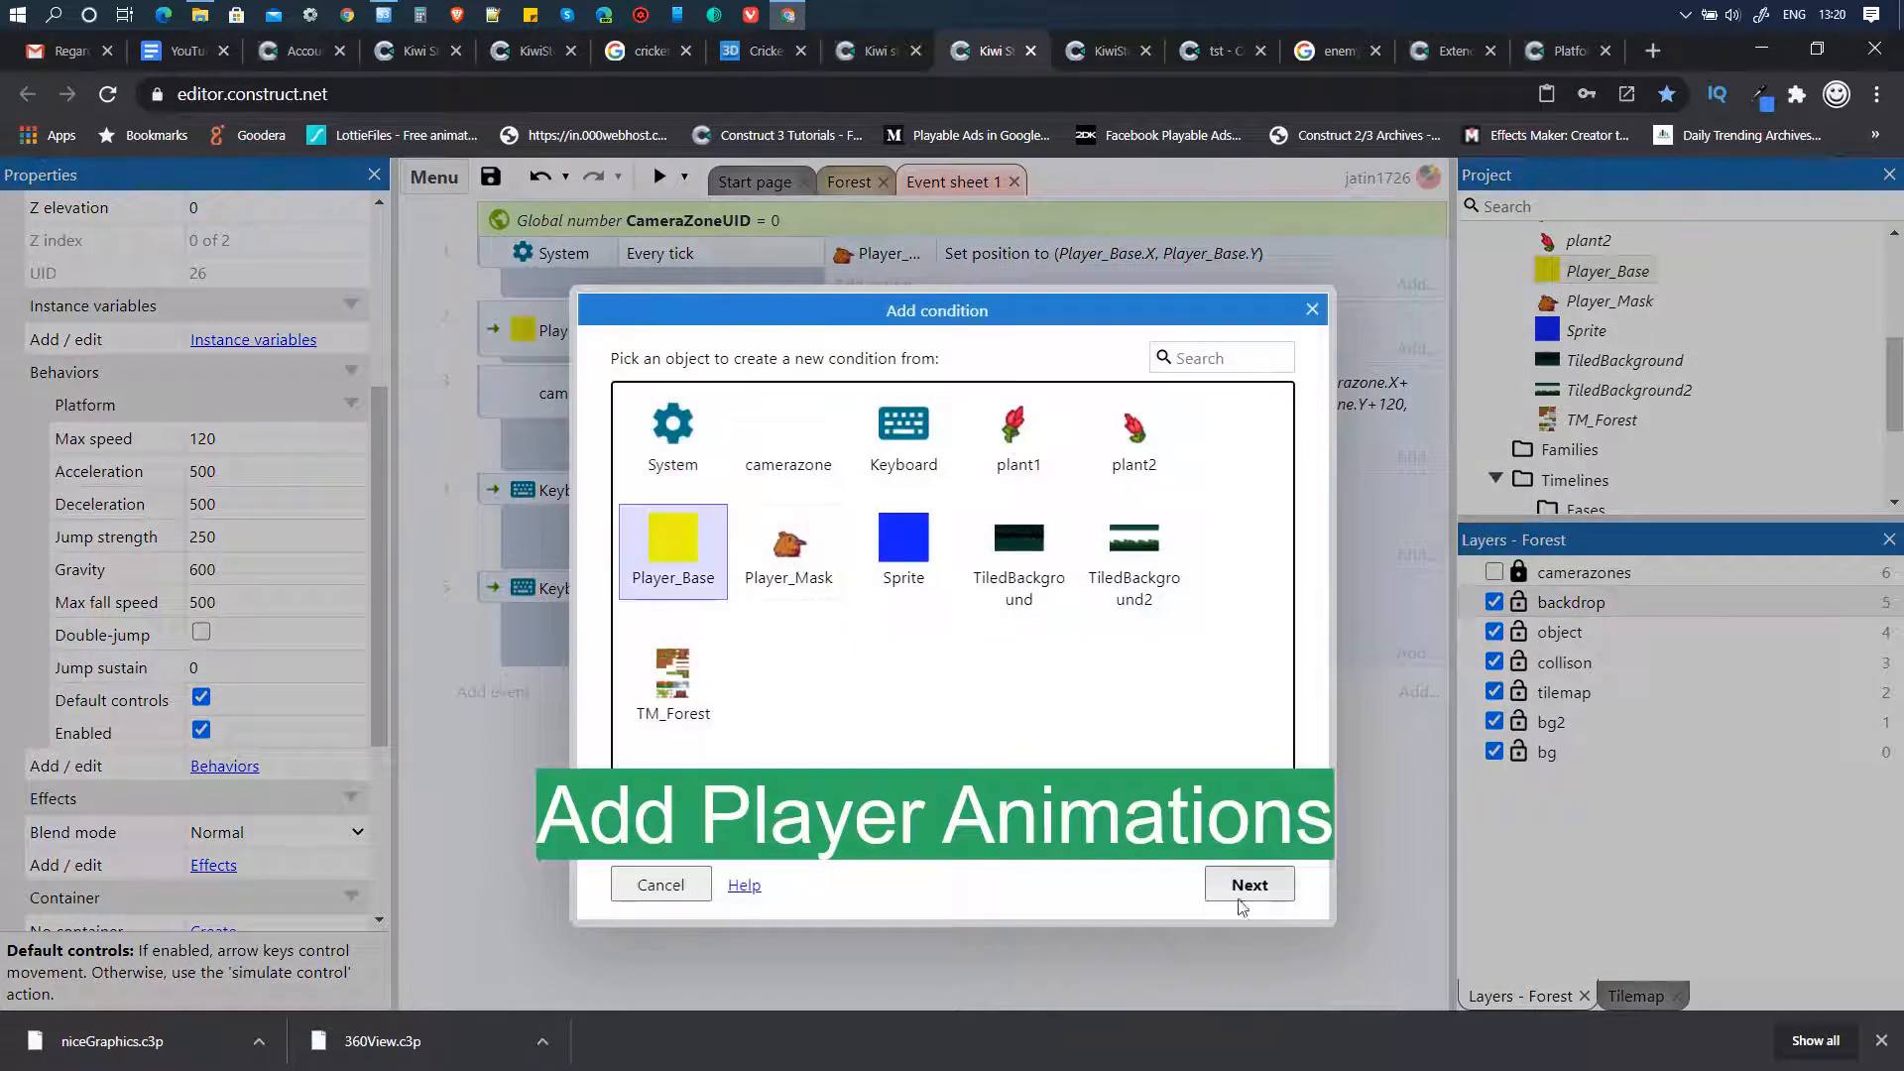
pyautogui.click(1252, 885)
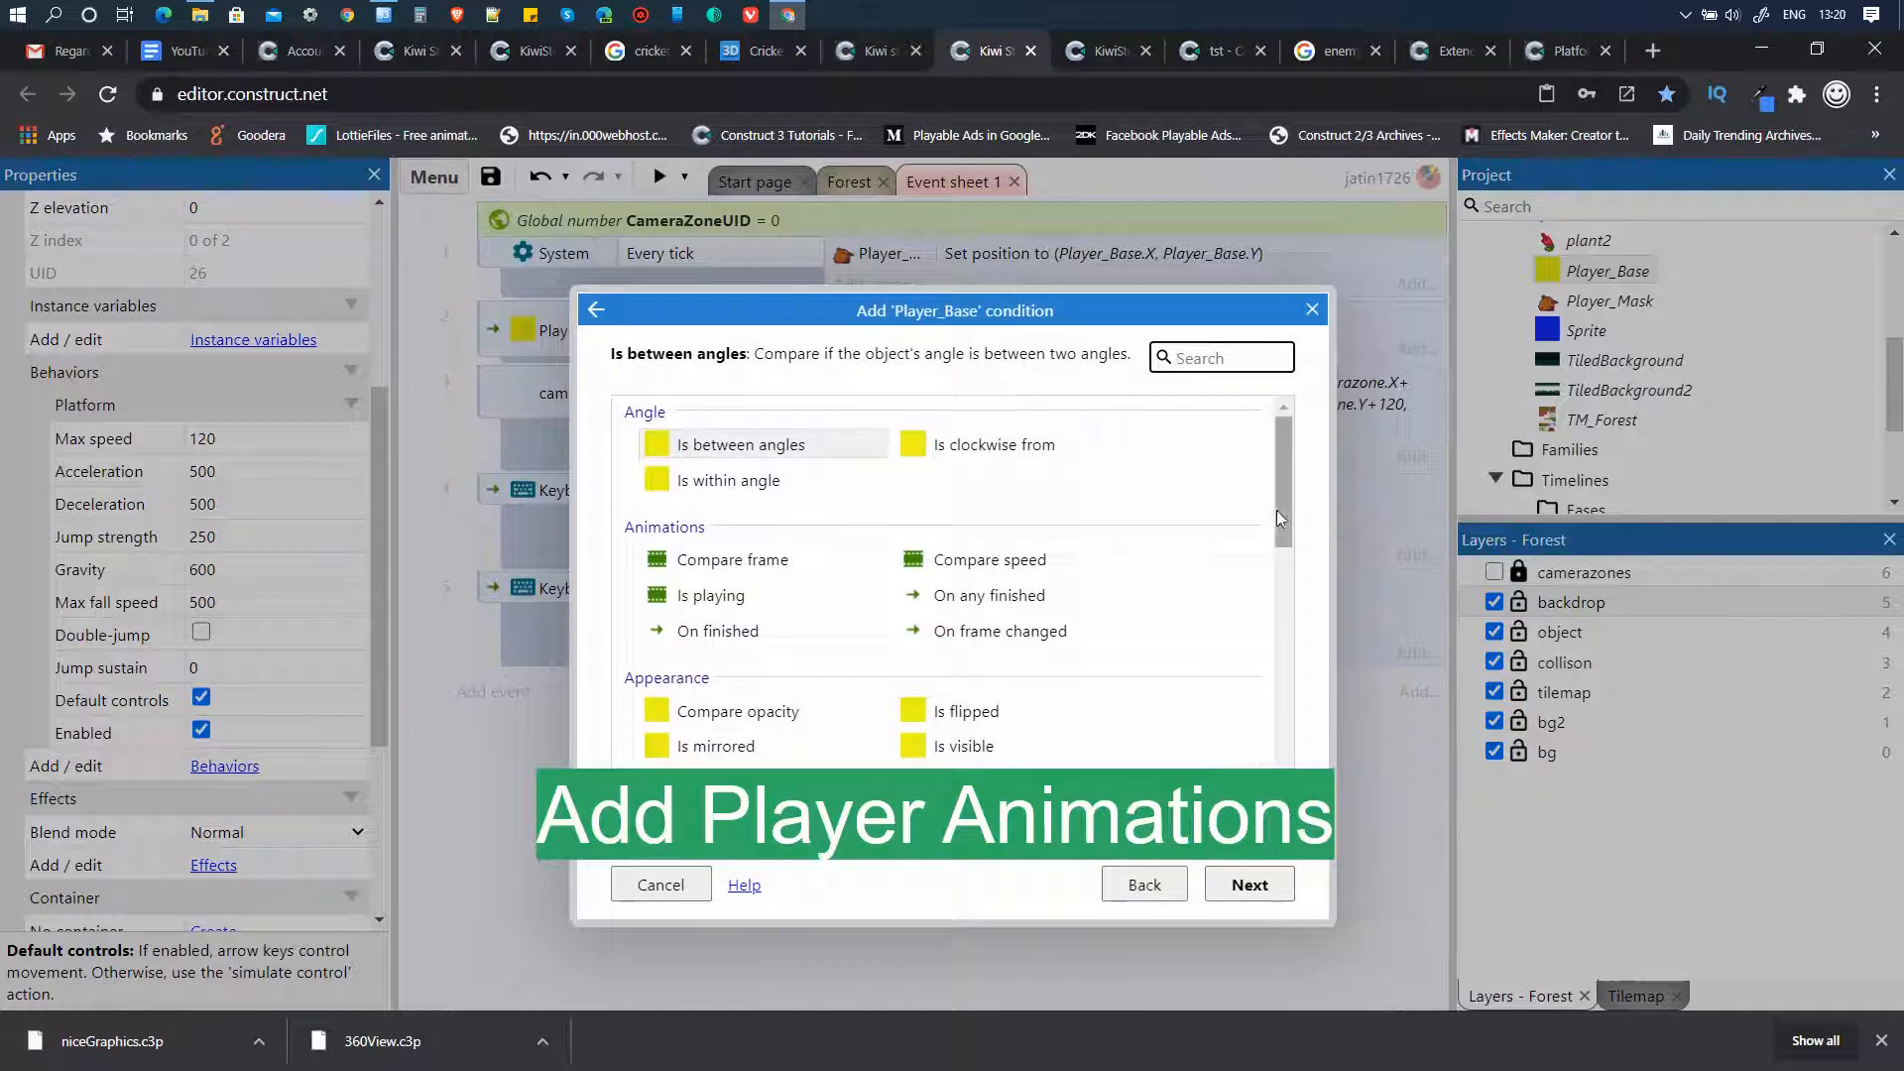
pyautogui.moveTo(1283, 504); pyautogui.dragTo(1288, 735)
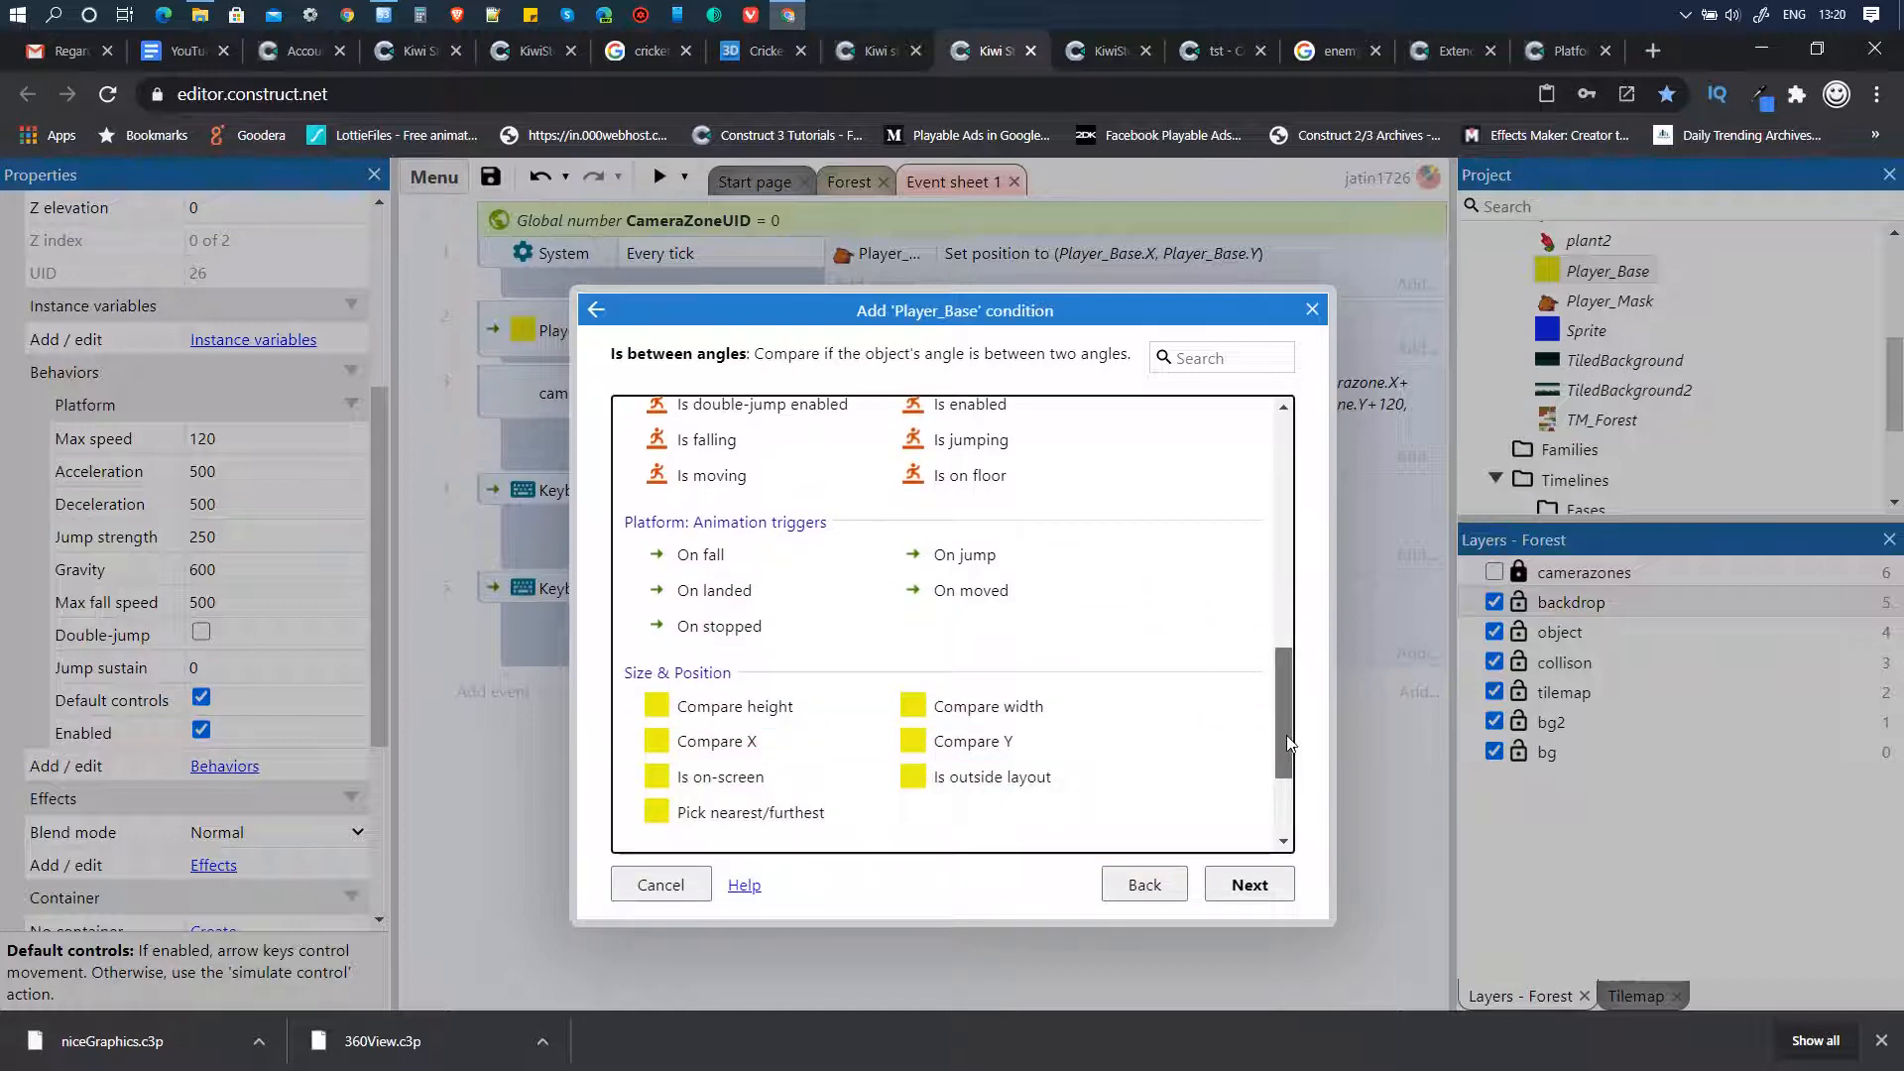
pyautogui.click(980, 592)
pyautogui.moveTo(1283, 733); pyautogui.dragTo(1304, 493)
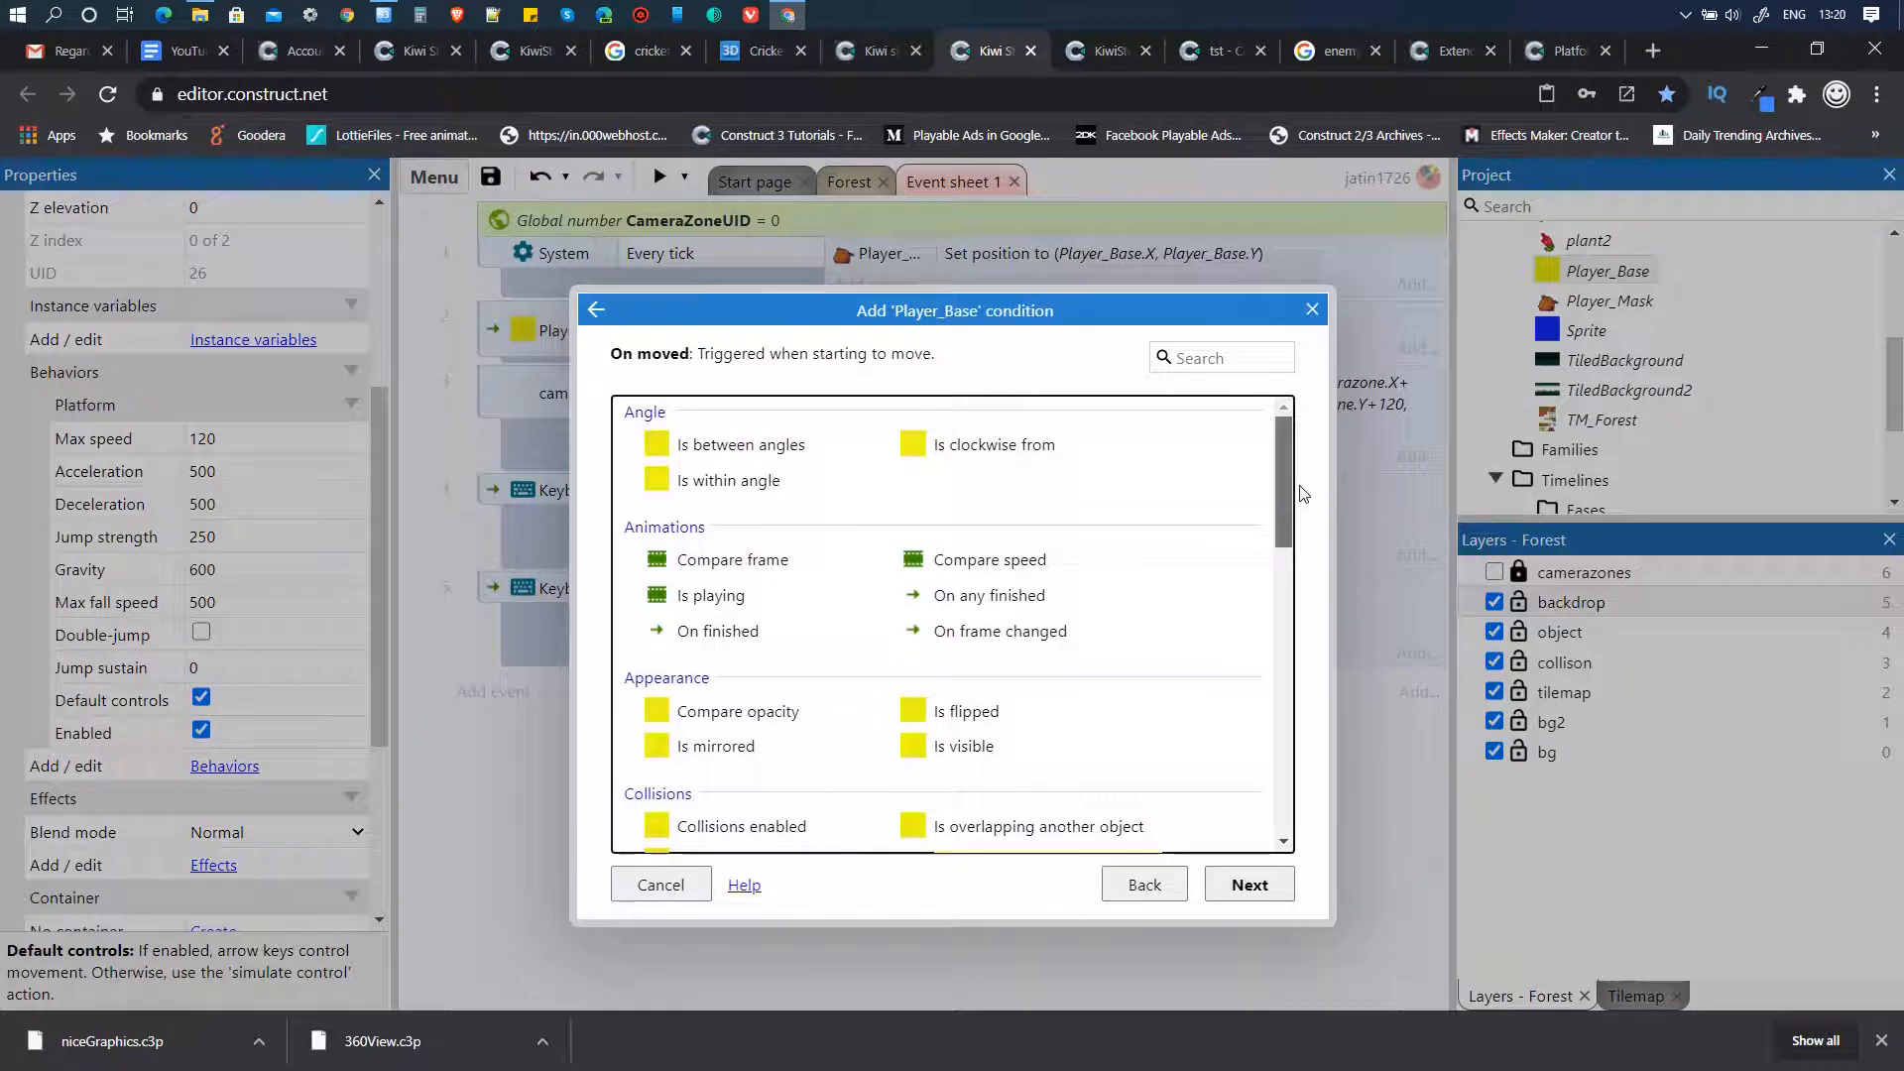
pyautogui.moveTo(1303, 493); pyautogui.dragTo(1279, 793)
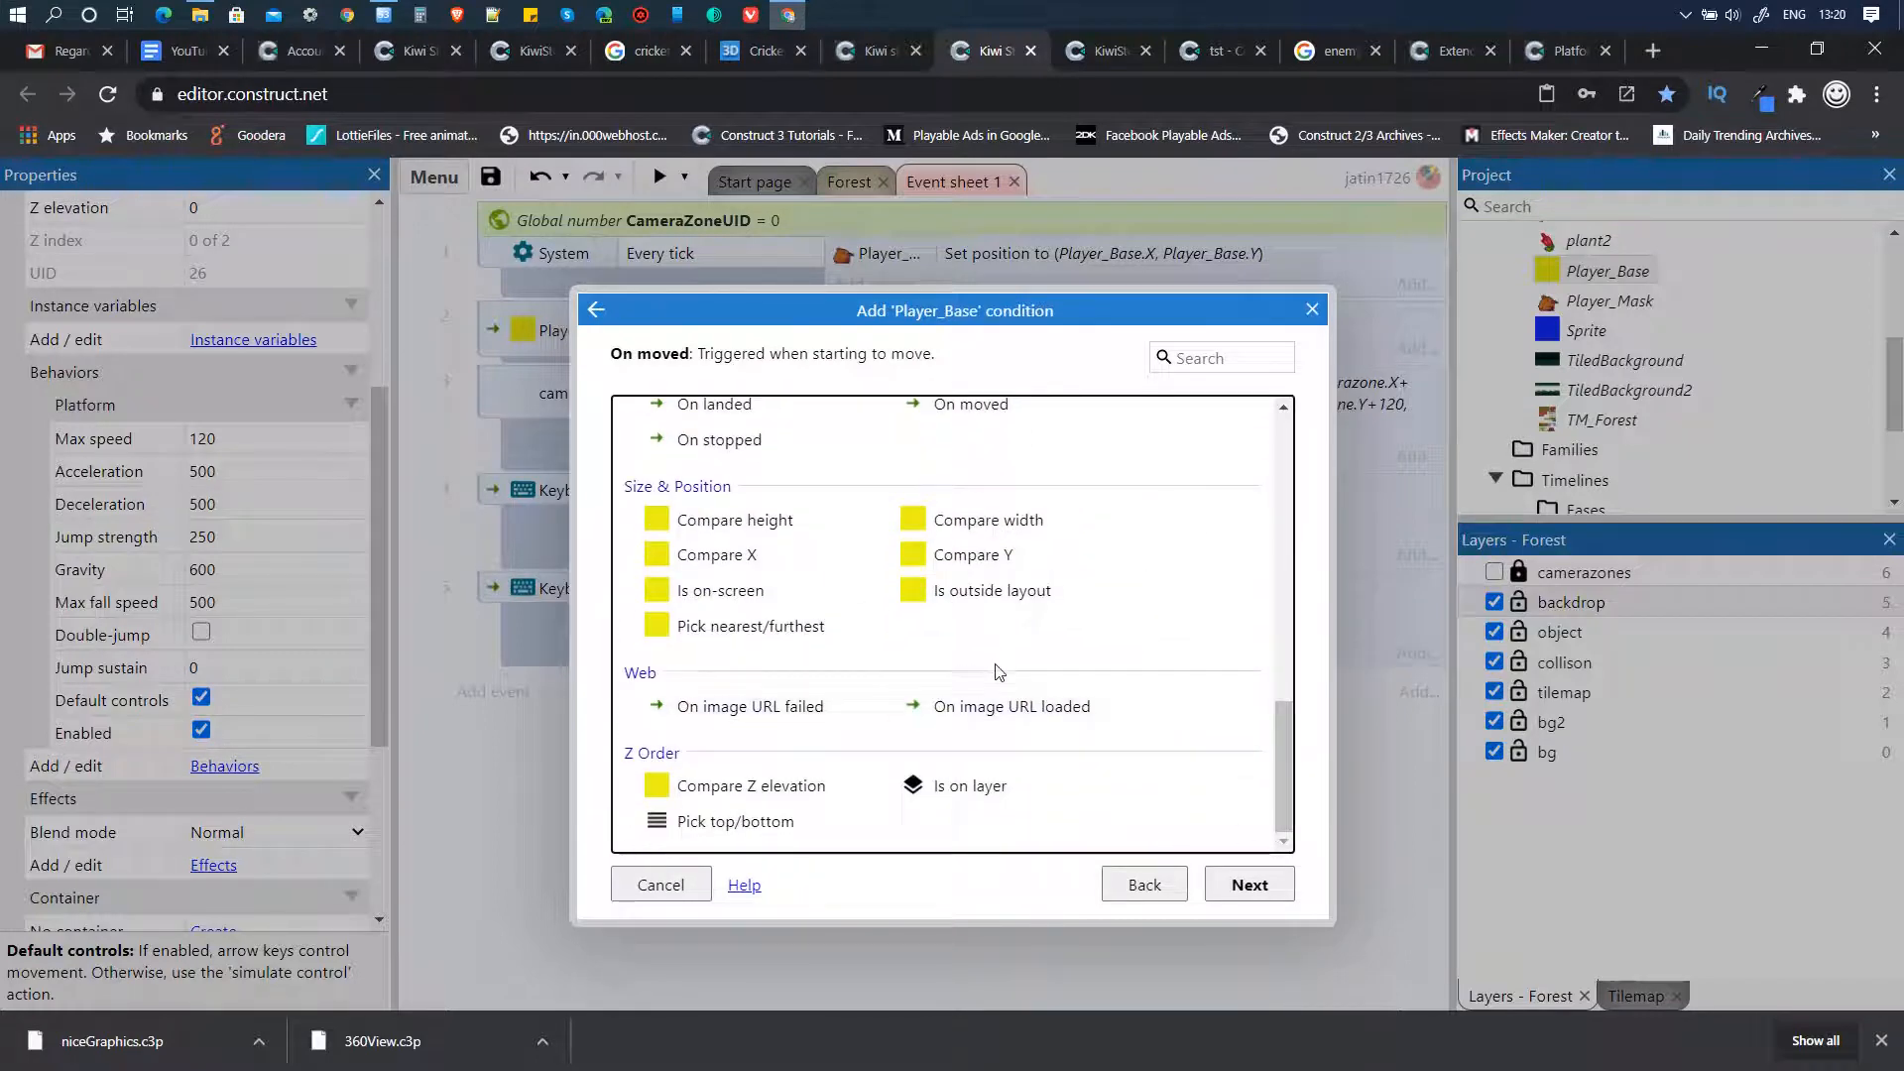
pyautogui.scroll(2, 1007, 657)
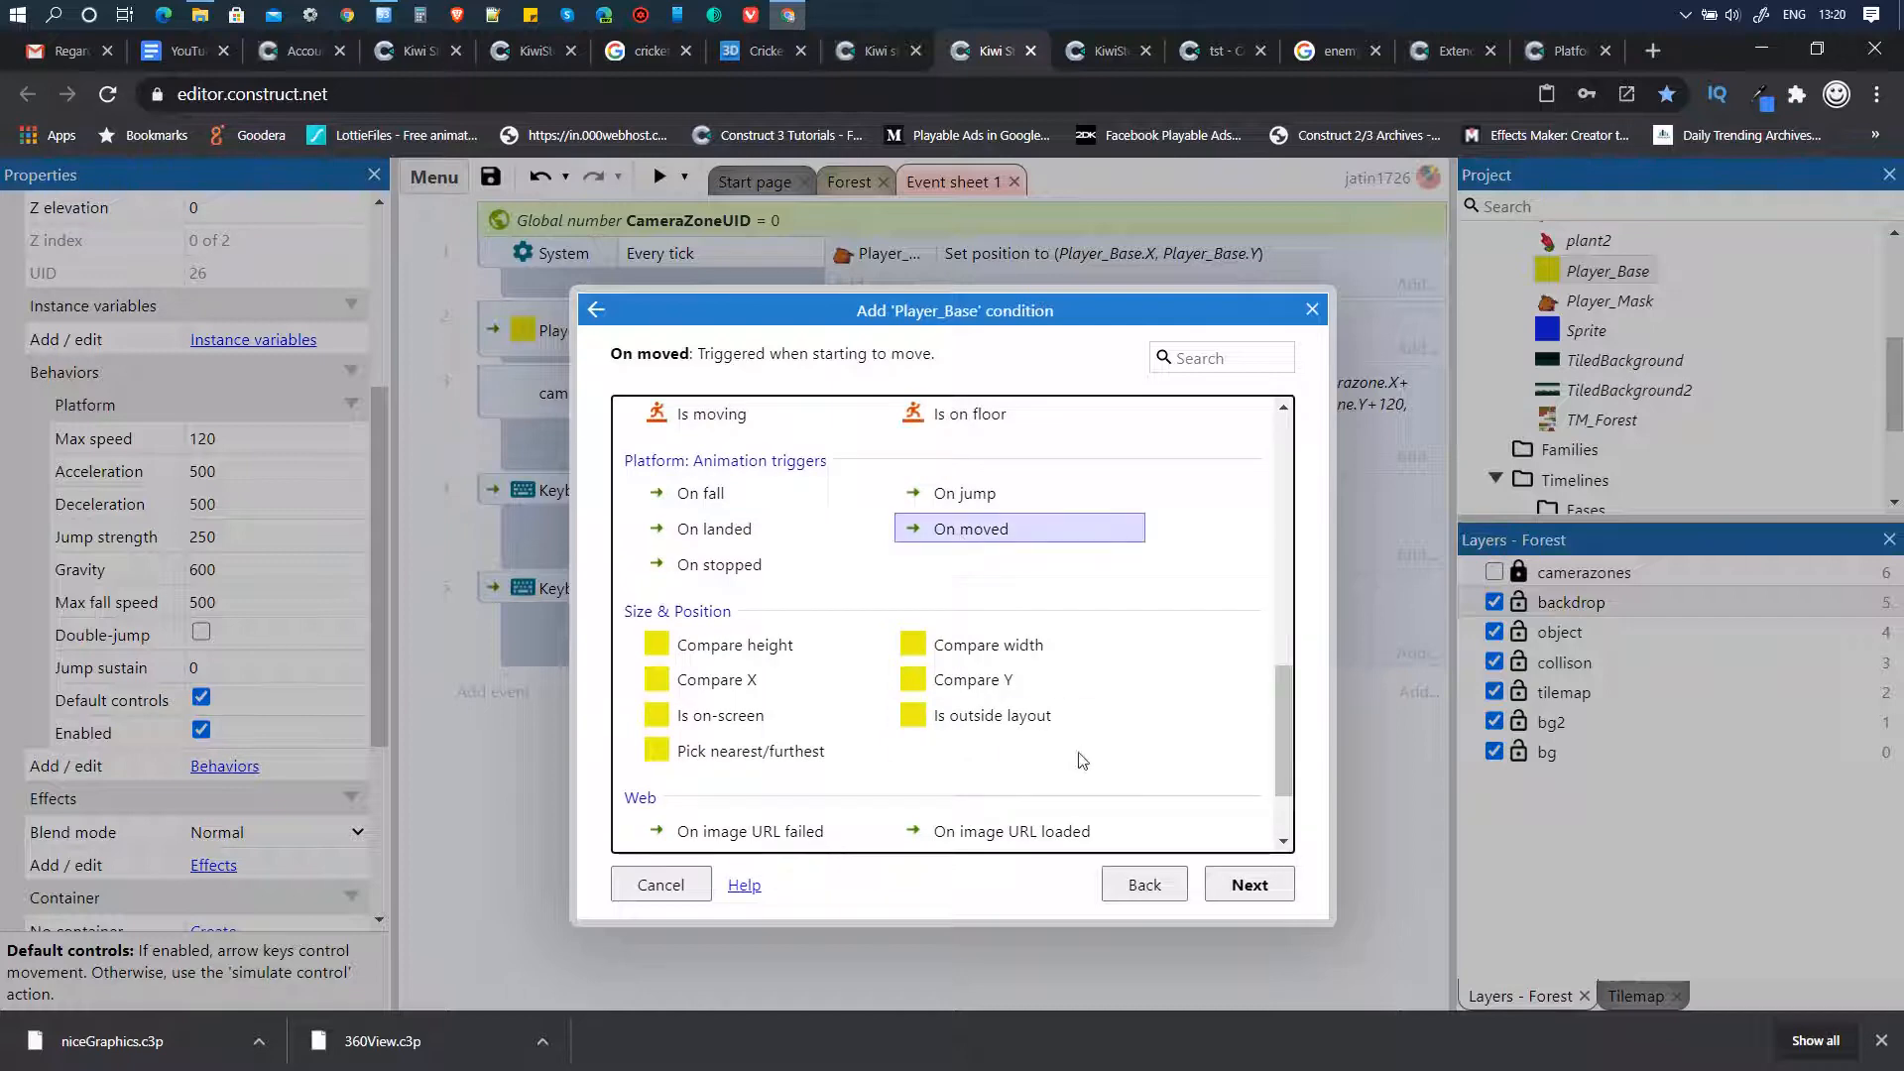
pyautogui.click(1248, 884)
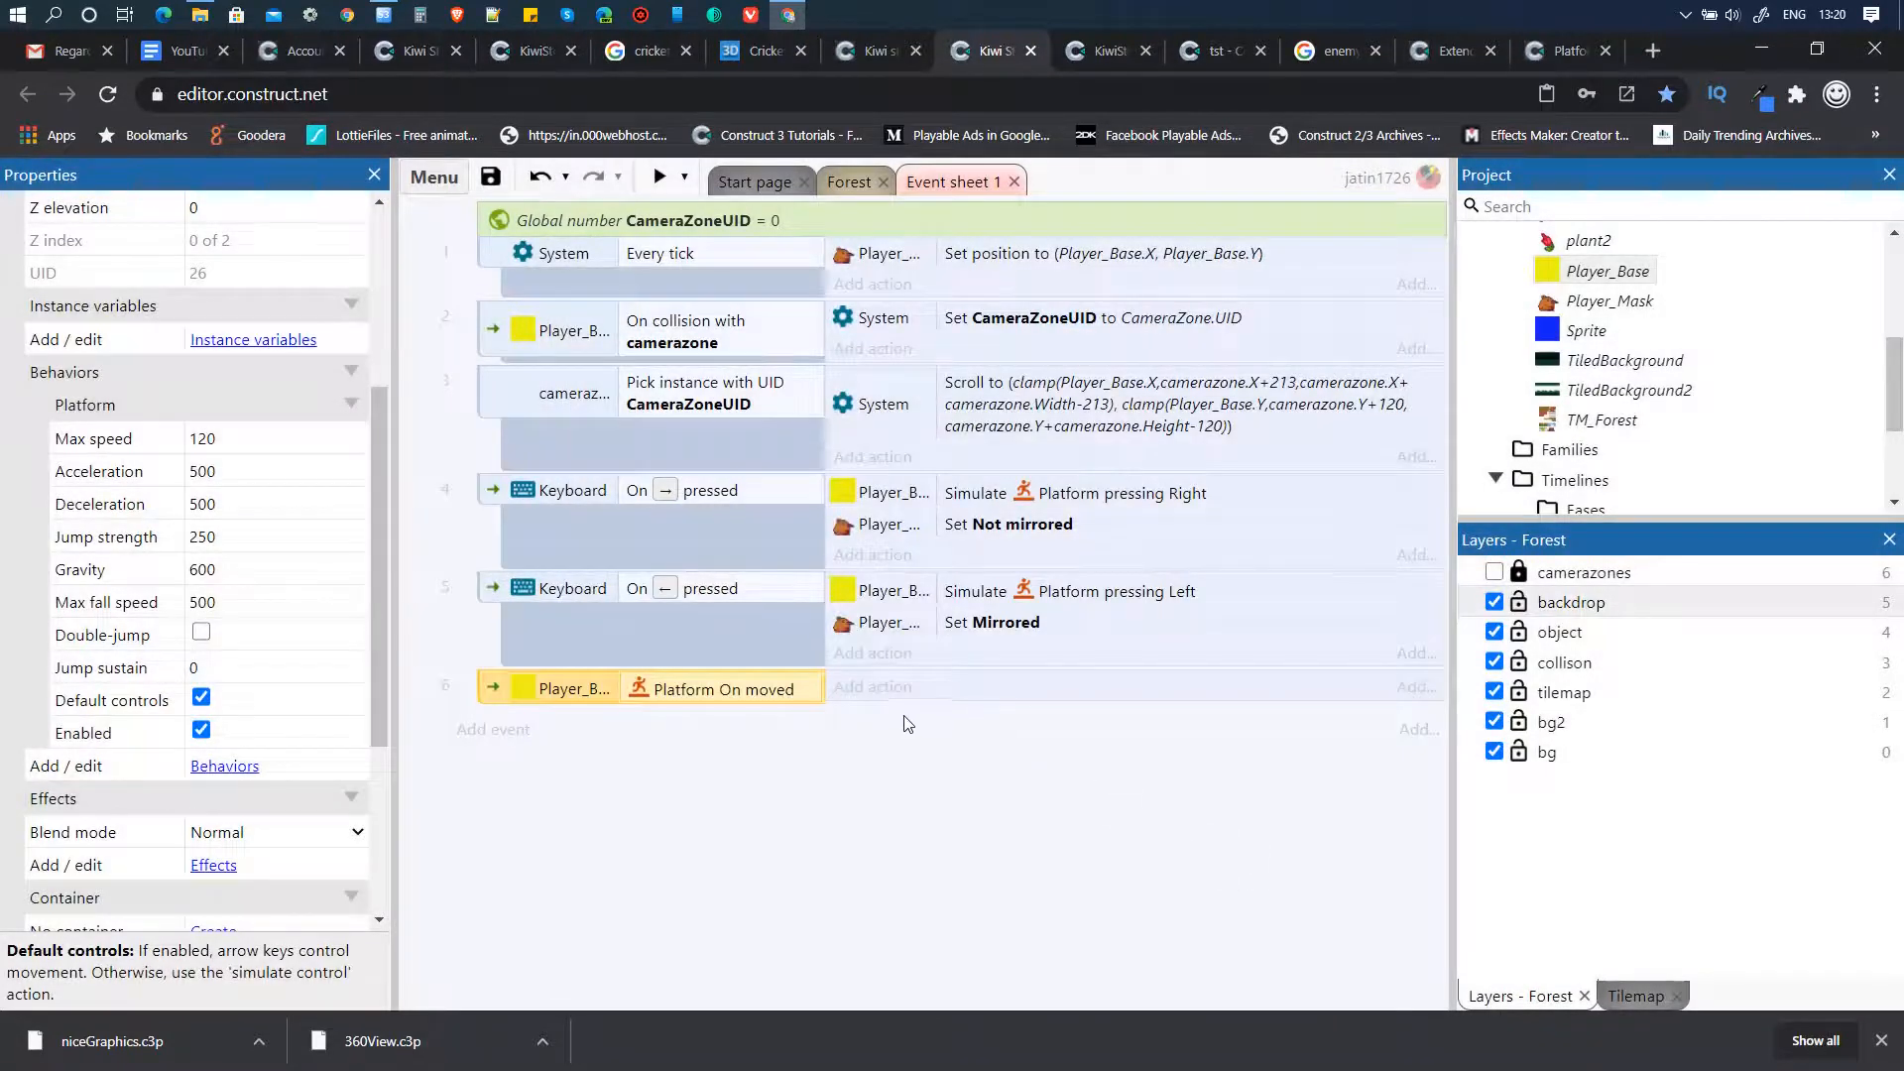
# - Add a Player_Mask Set animation action to the On moved event, using animation "run" from the beginning
pyautogui.click(872, 687)
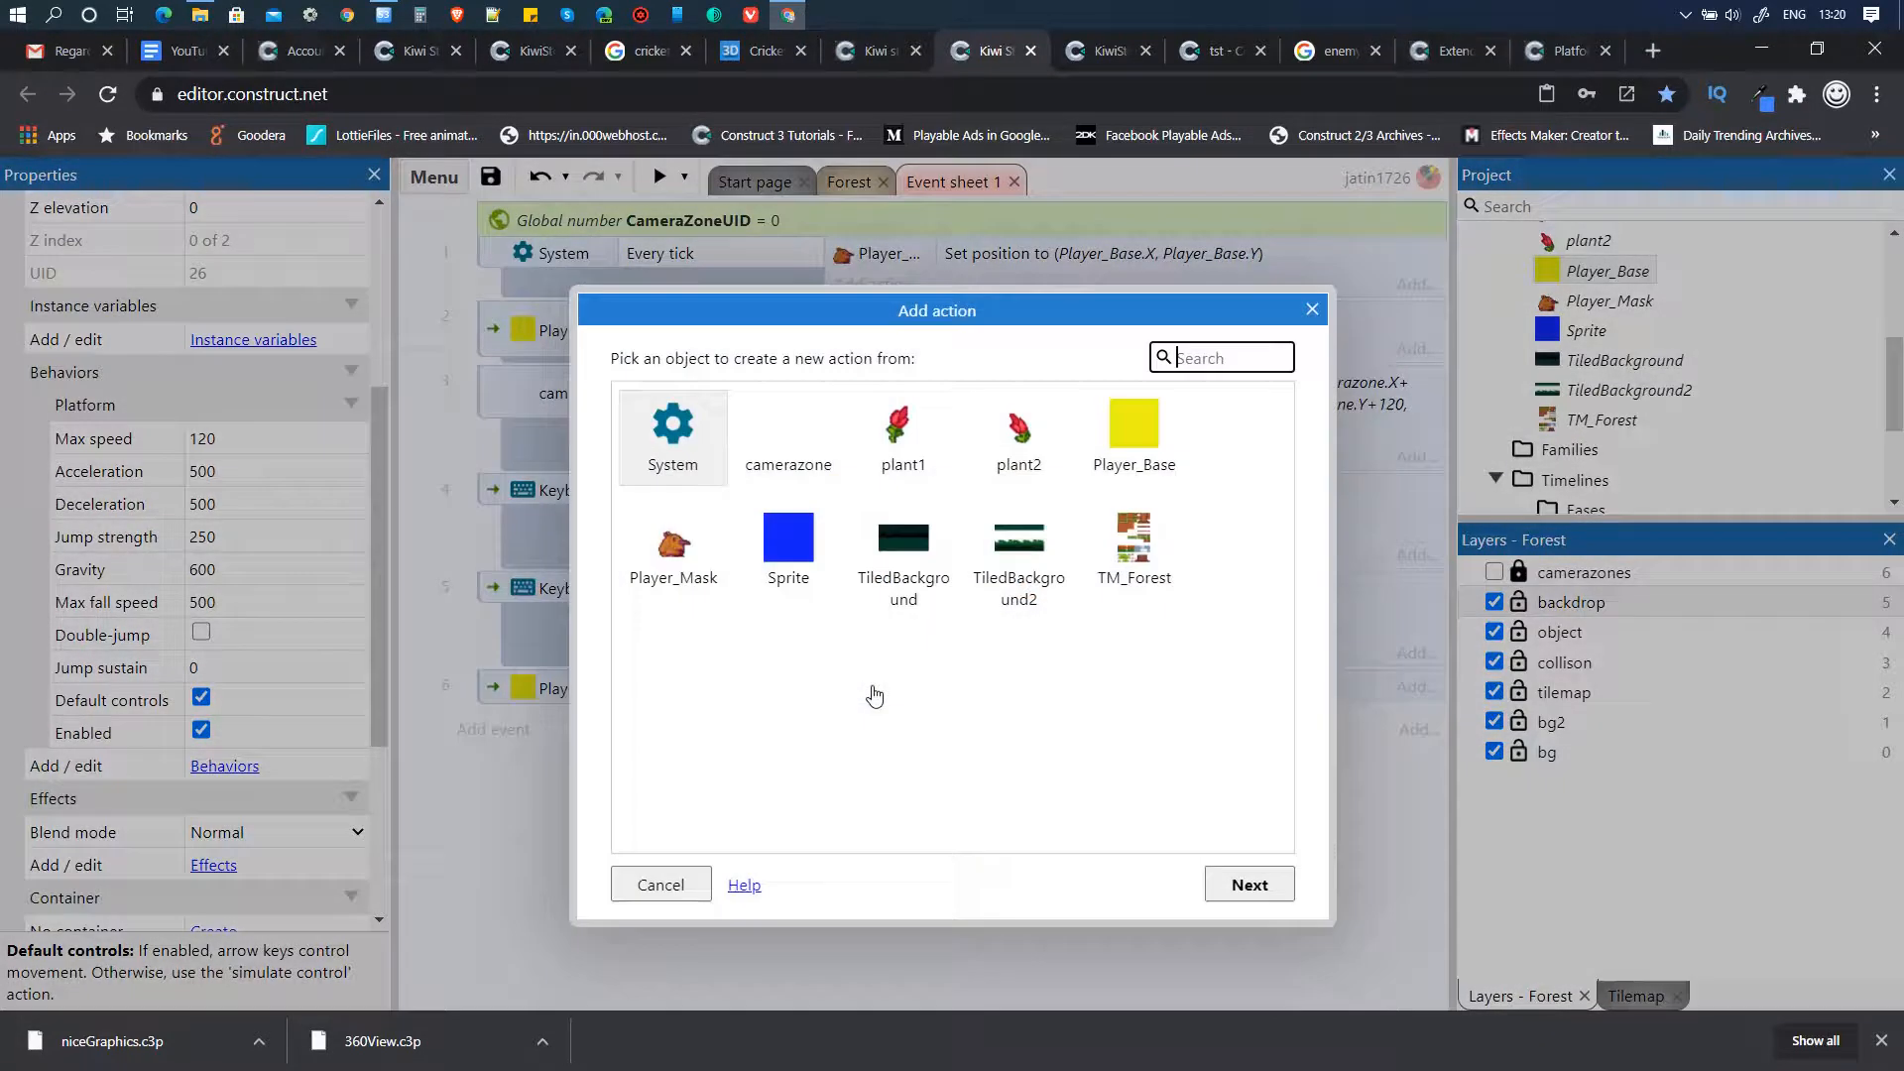
pyautogui.click(673, 547)
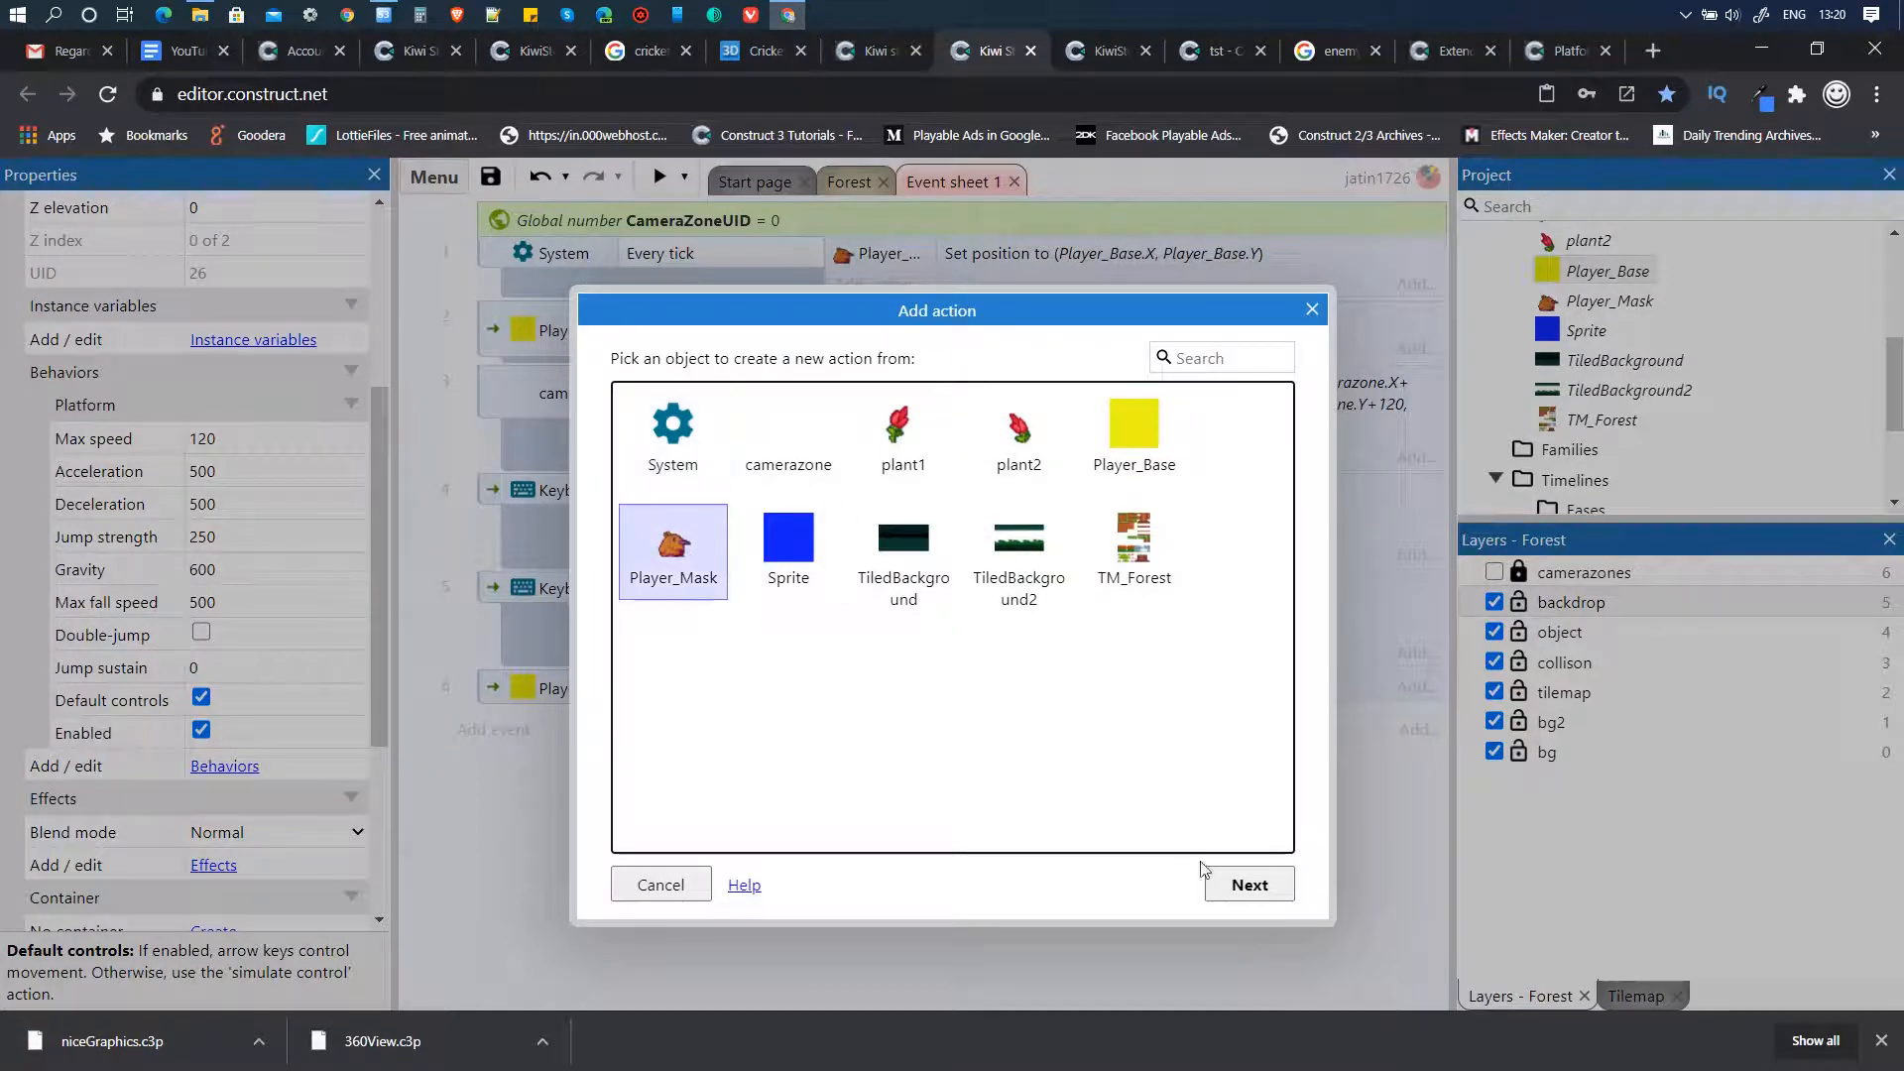
pyautogui.click(1249, 884)
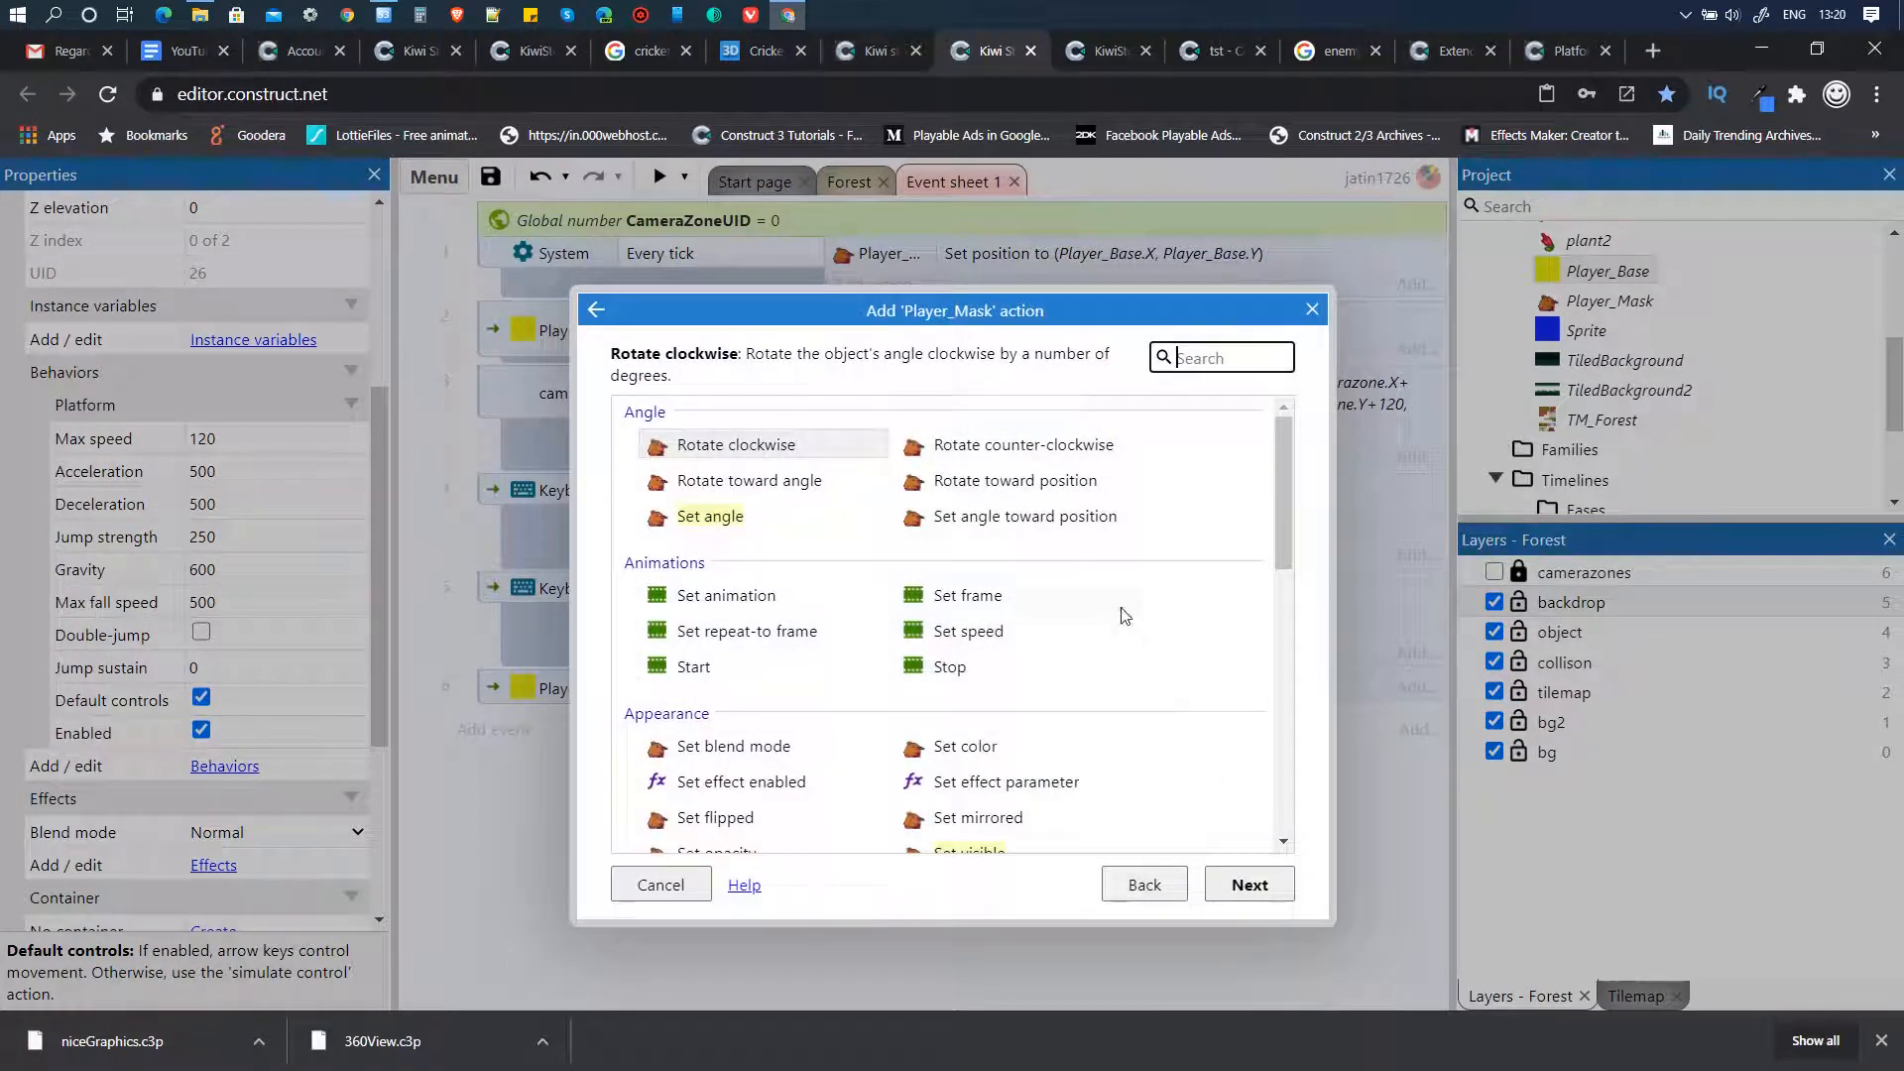
pyautogui.click(756, 597)
pyautogui.click(1249, 884)
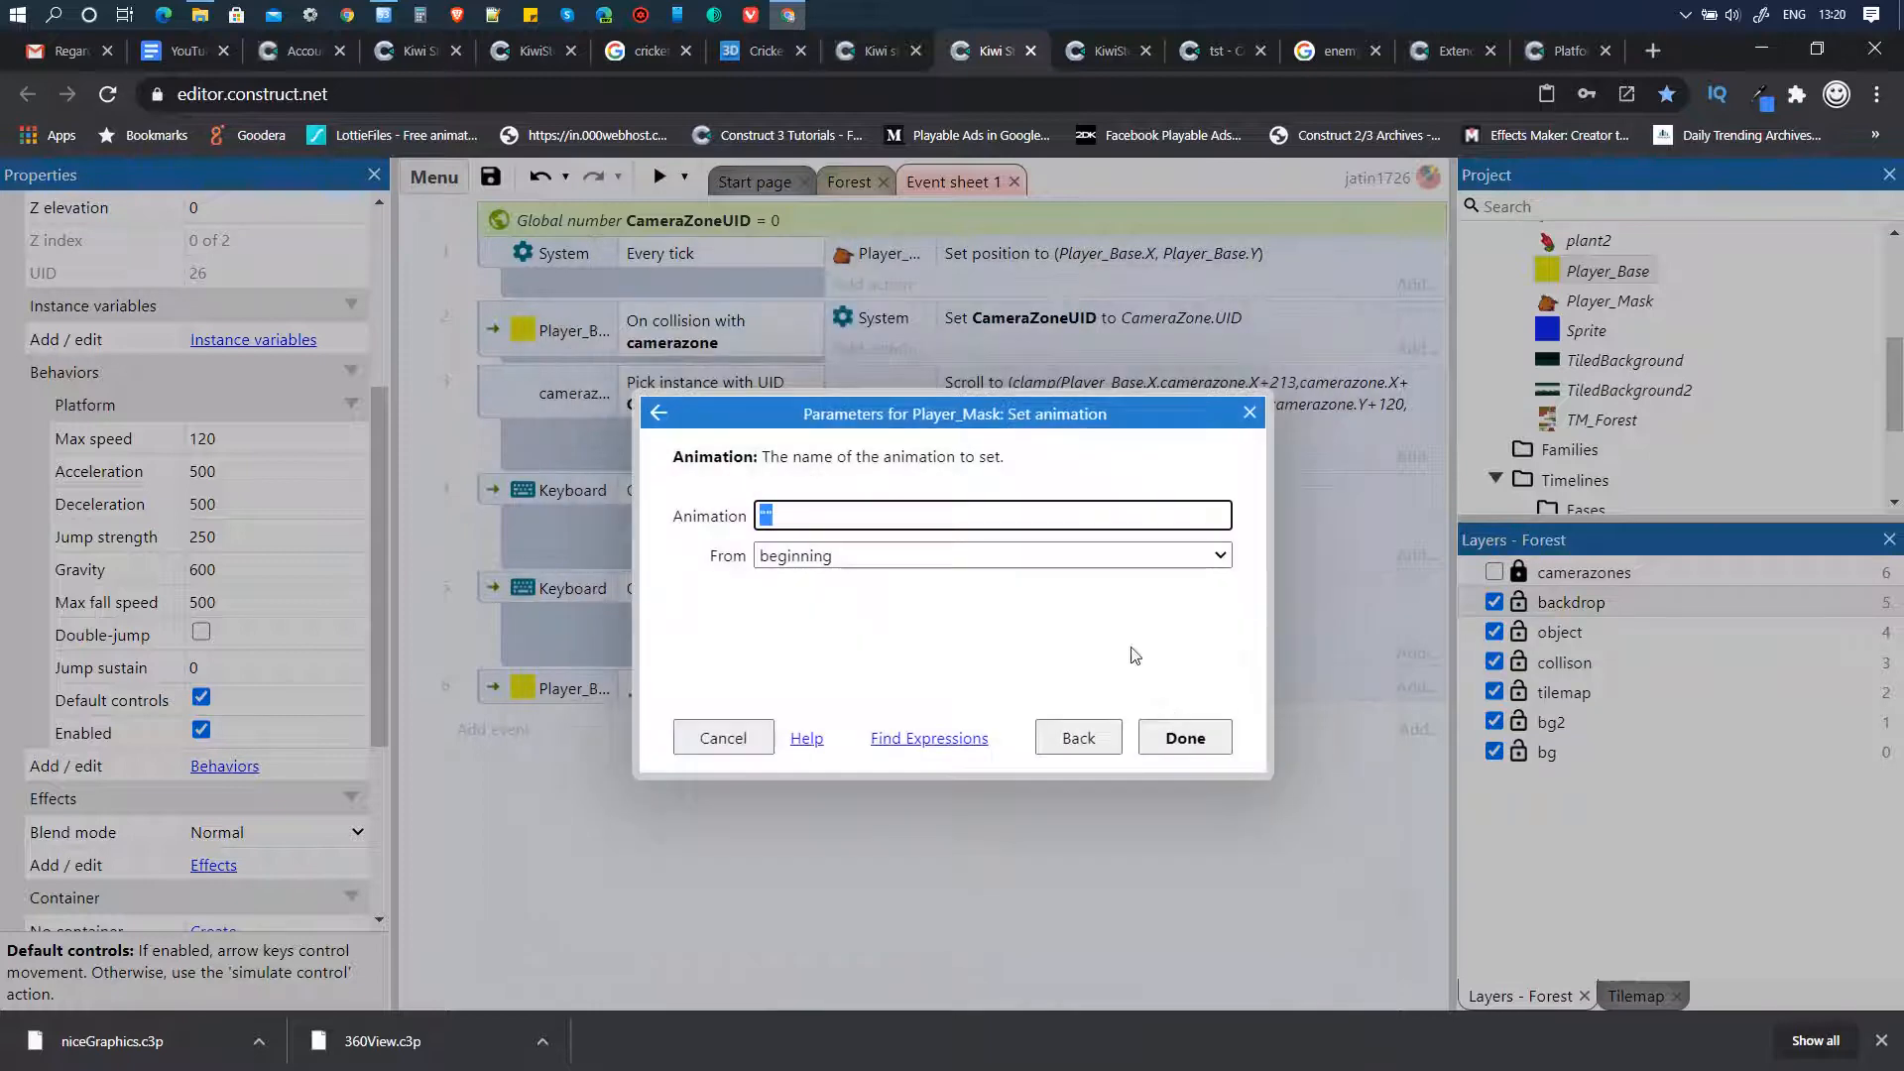
pyautogui.write('"')
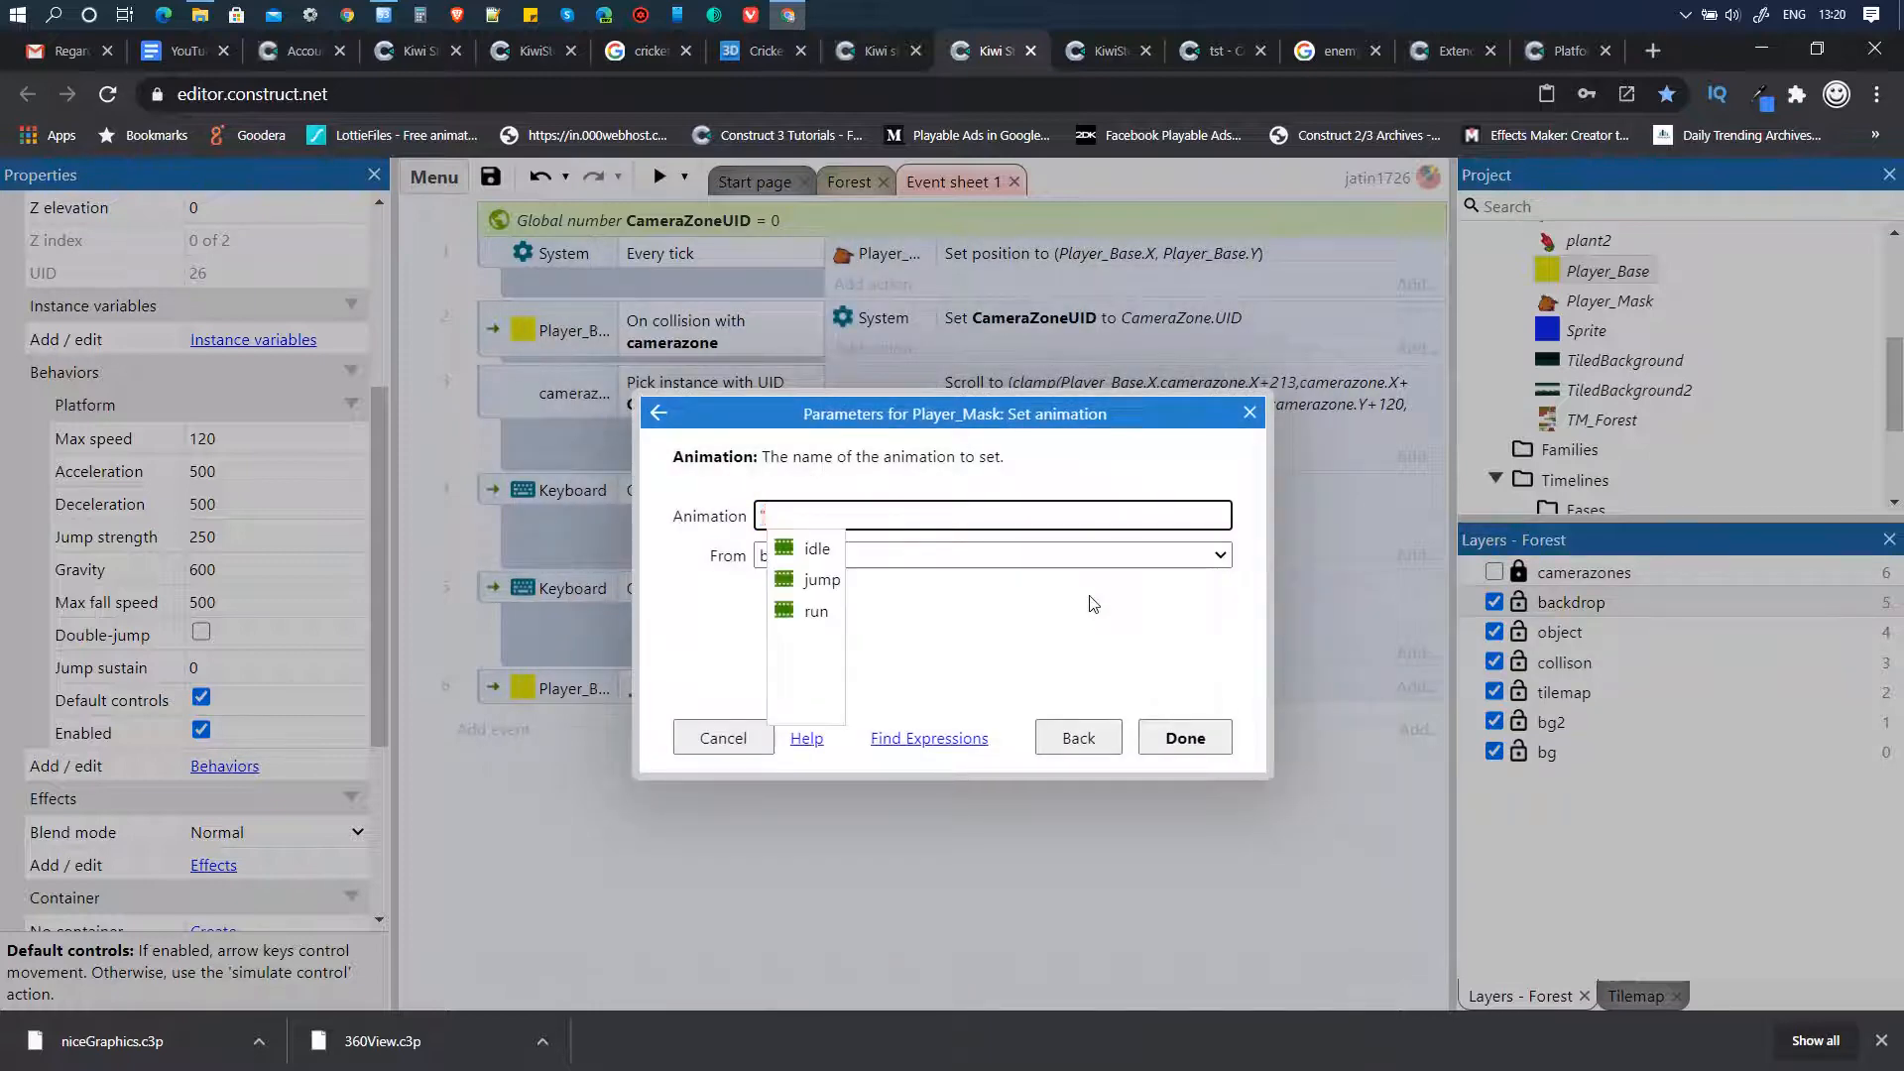
pyautogui.press('Down')
pyautogui.press('Down')
pyautogui.press('Down')
pyautogui.press('Return')
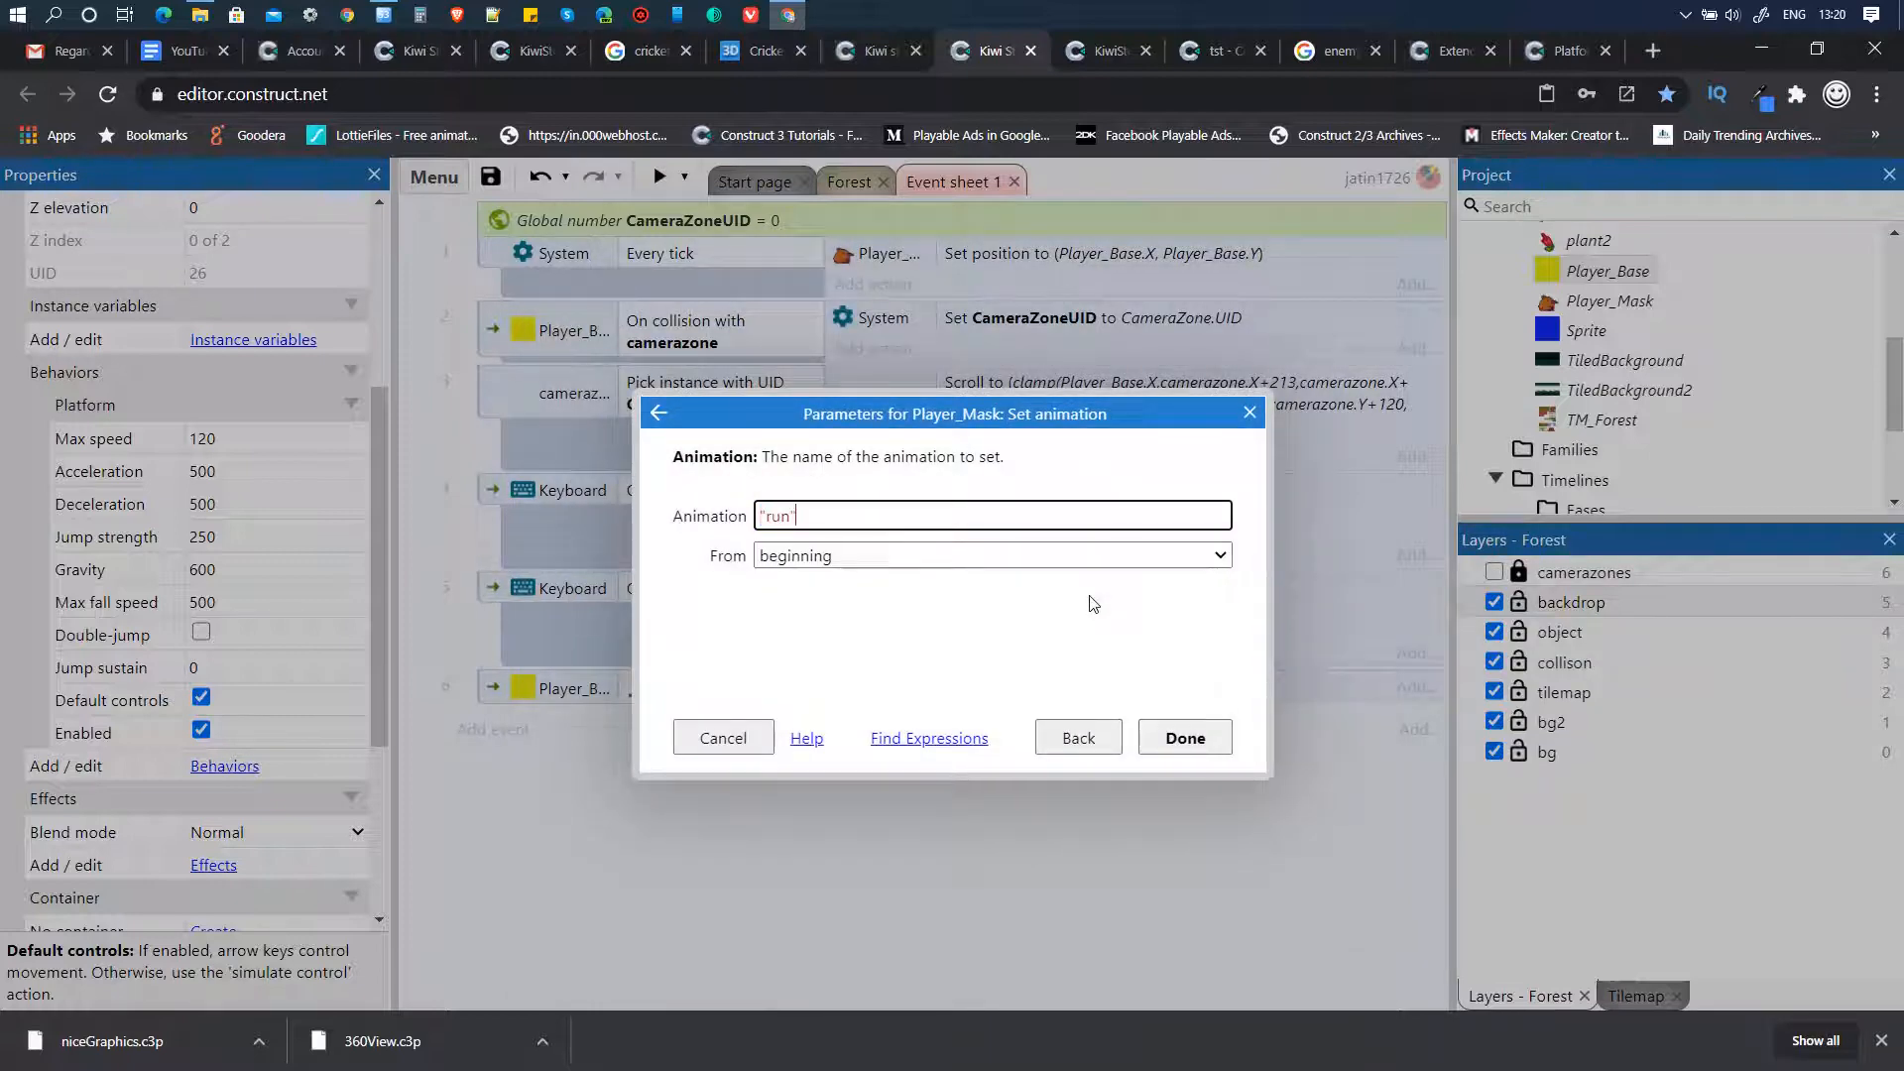
pyautogui.press('Return')
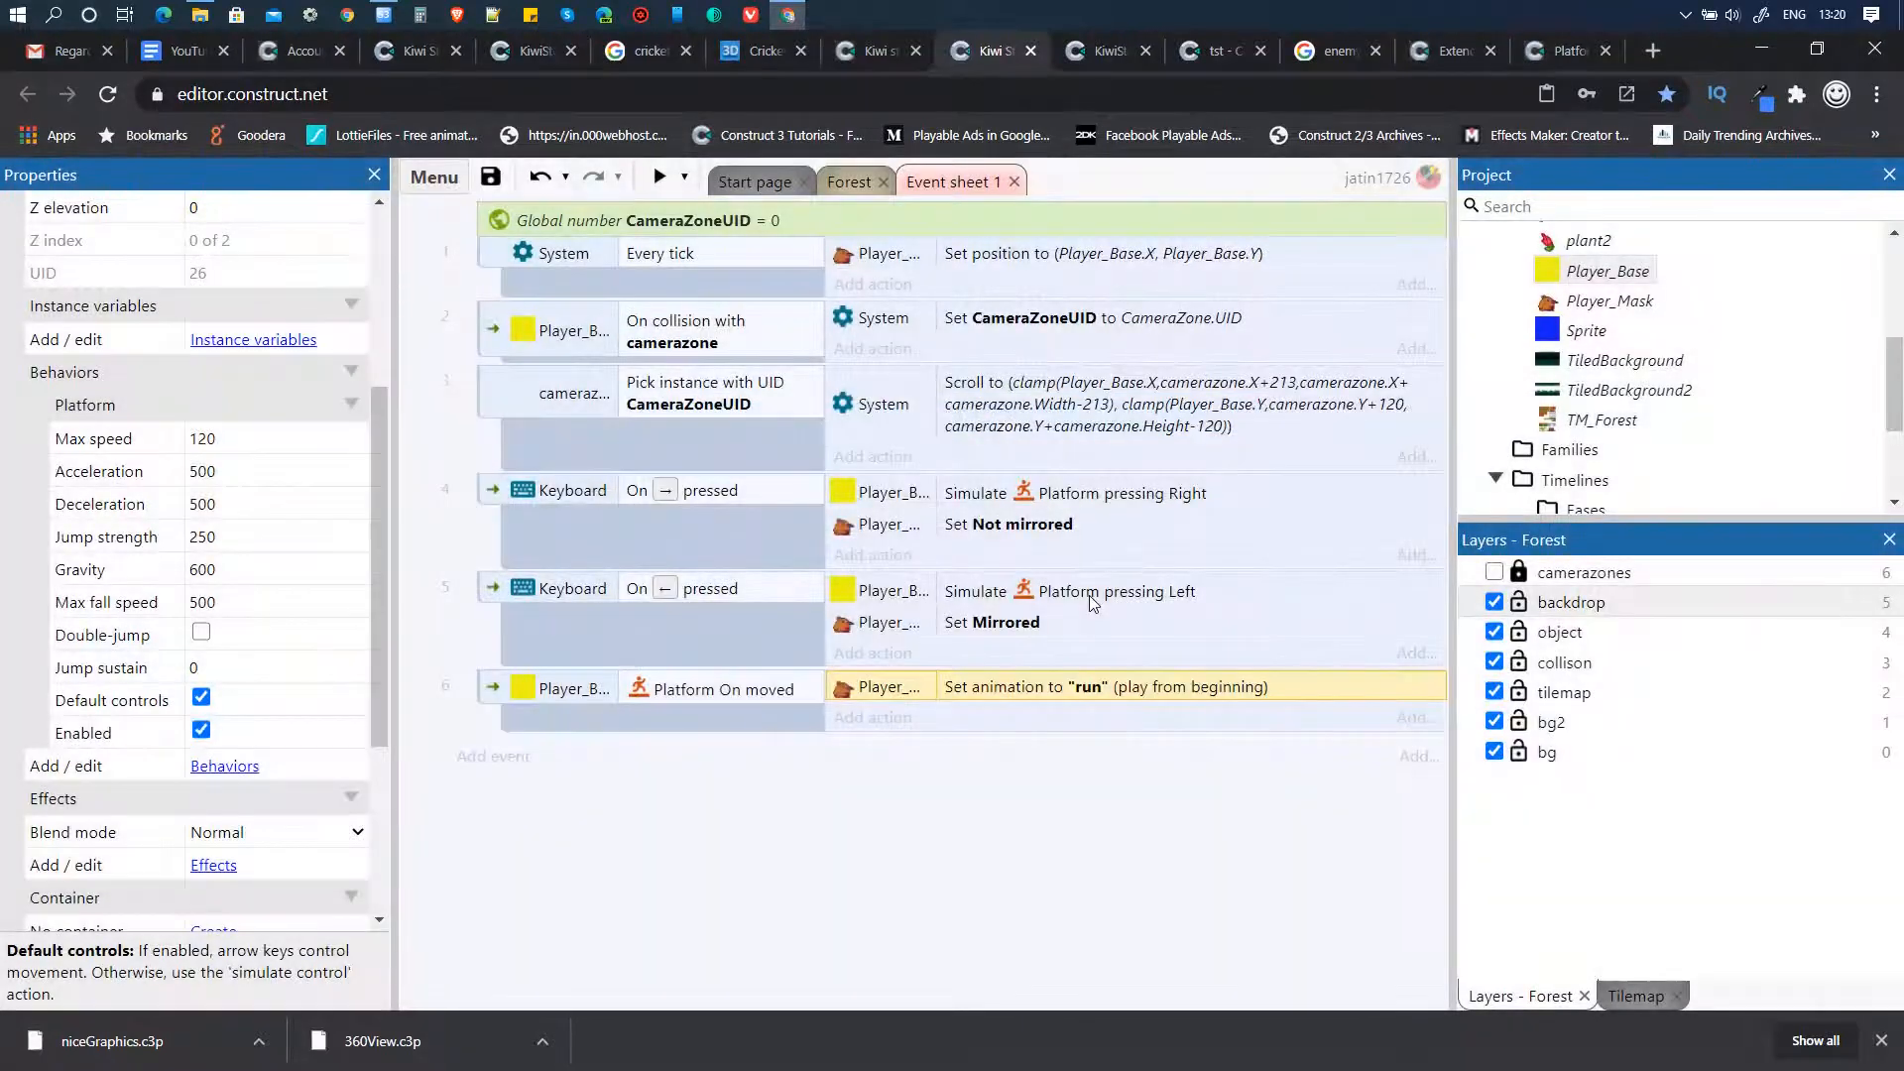
# - Preview the level, walk the player back and forth to check the run animation, and close the preview
pyautogui.click(656, 176)
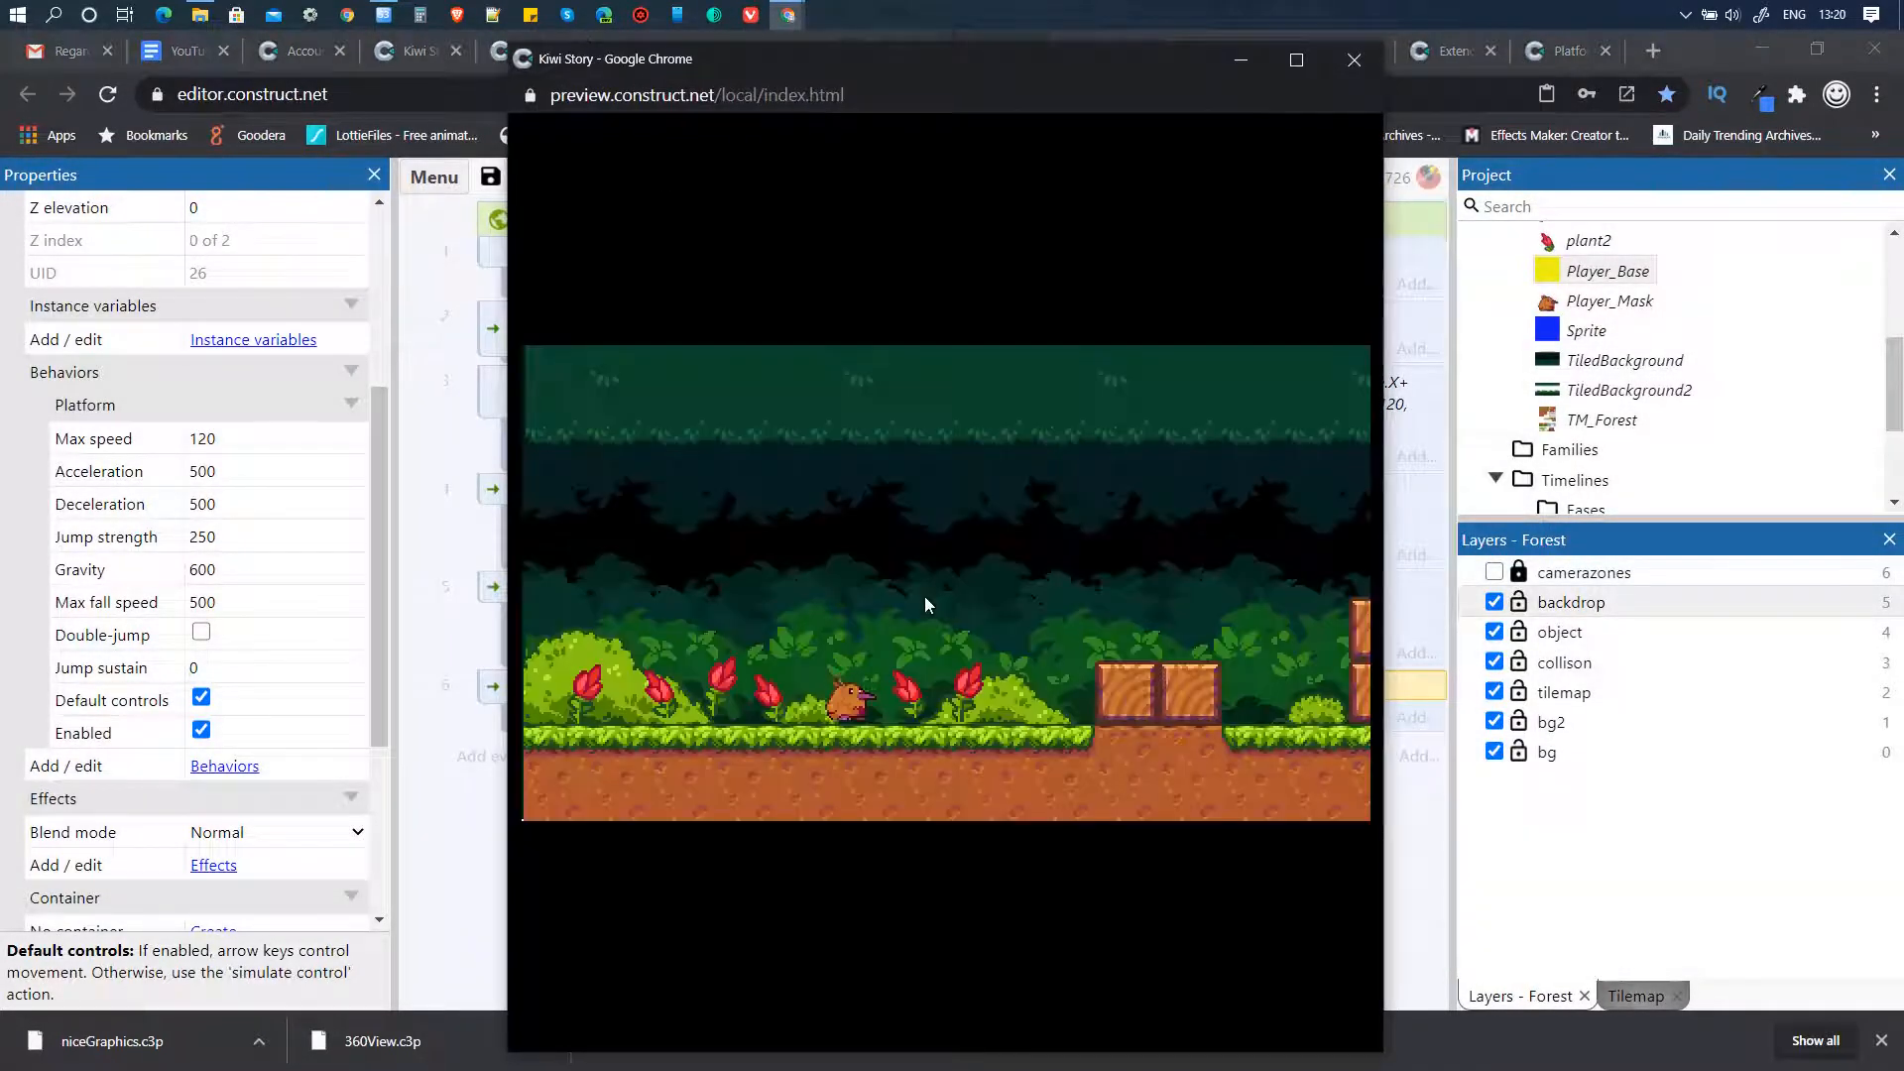
pyautogui.press('Right')
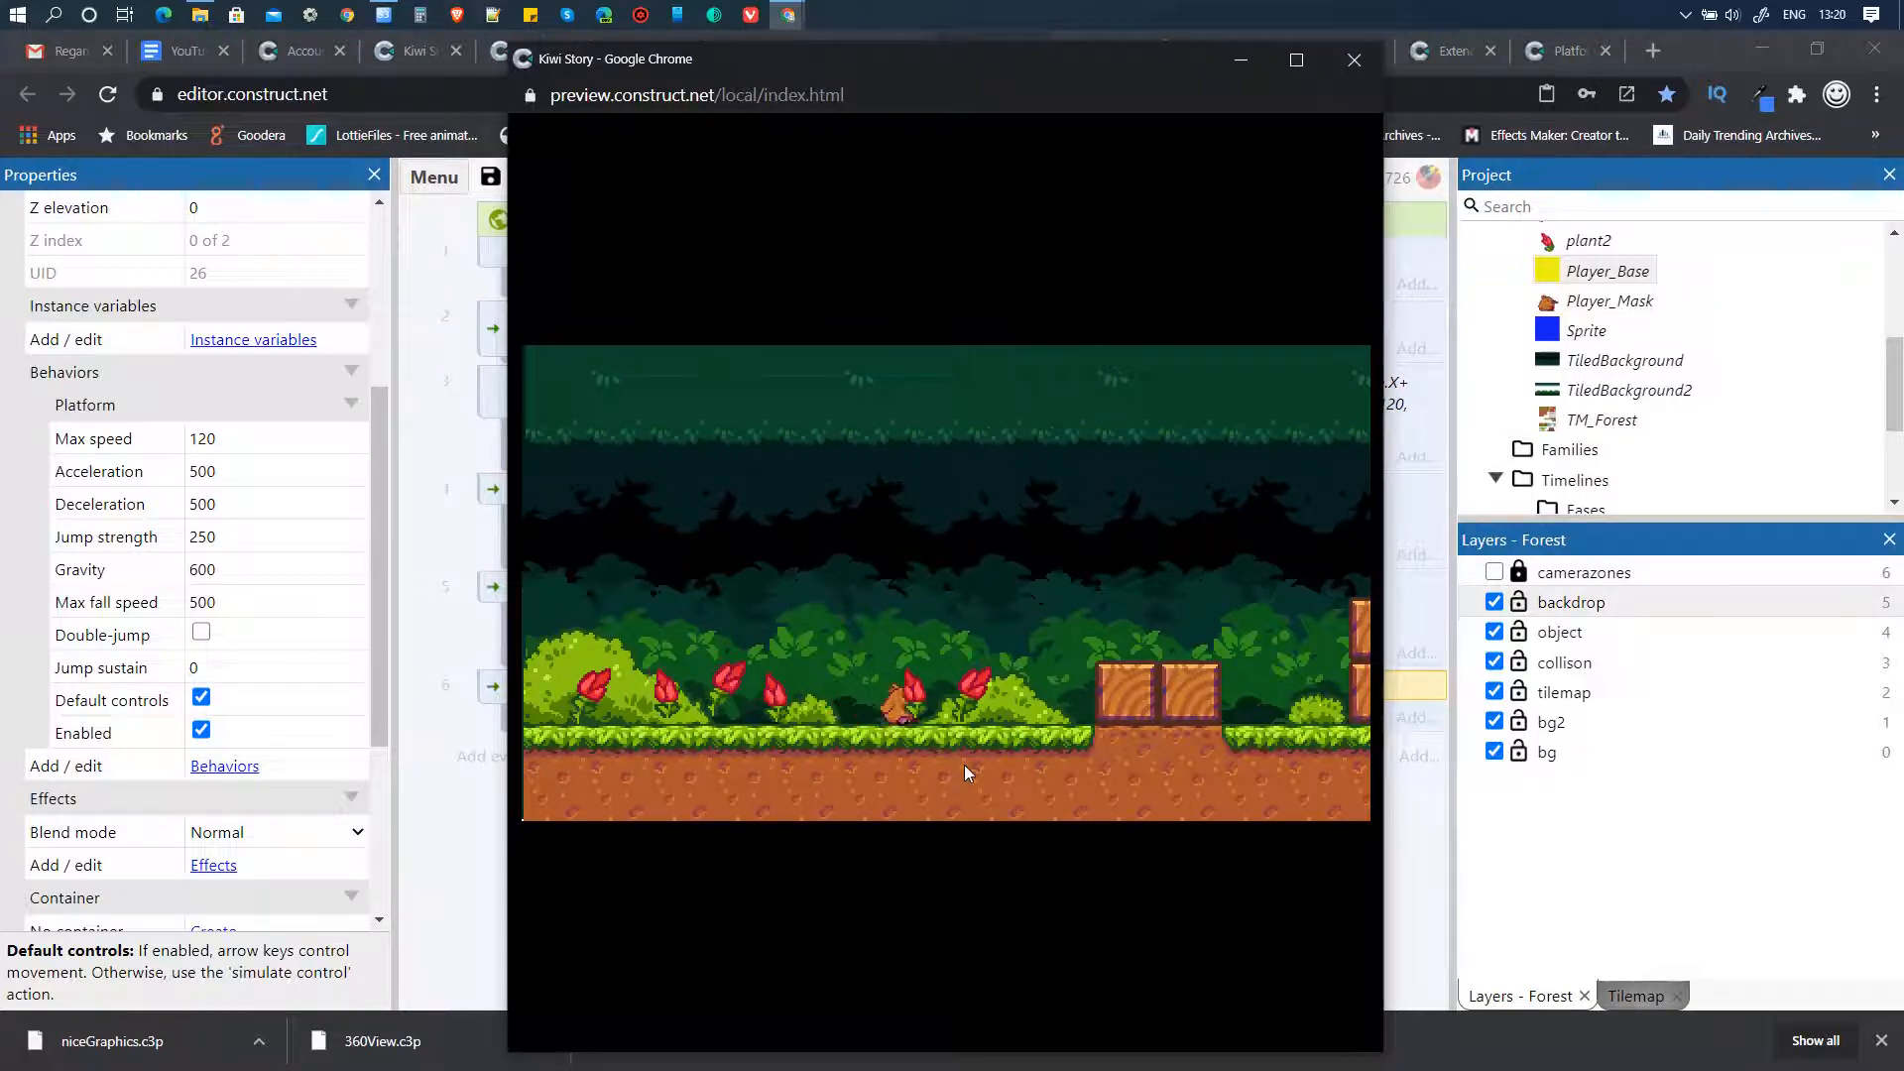
pyautogui.press('Right')
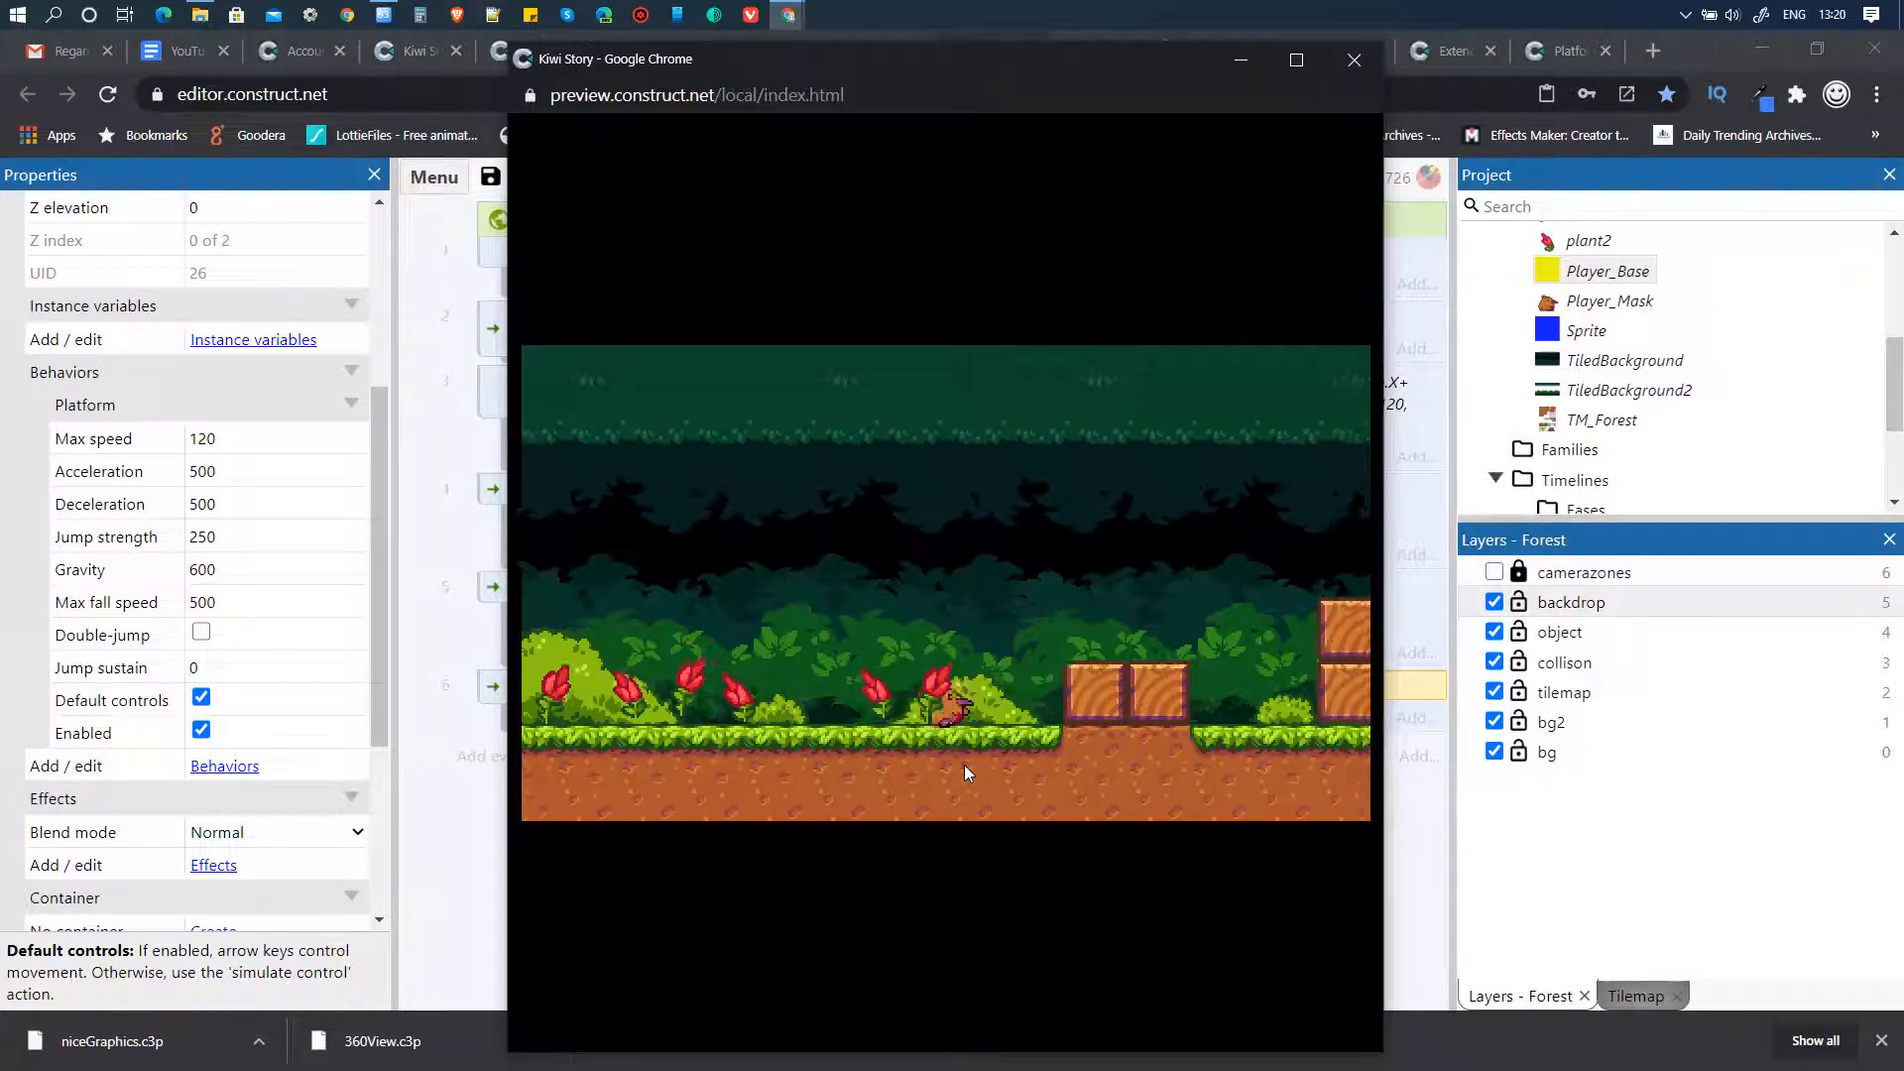
pyautogui.press('Left')
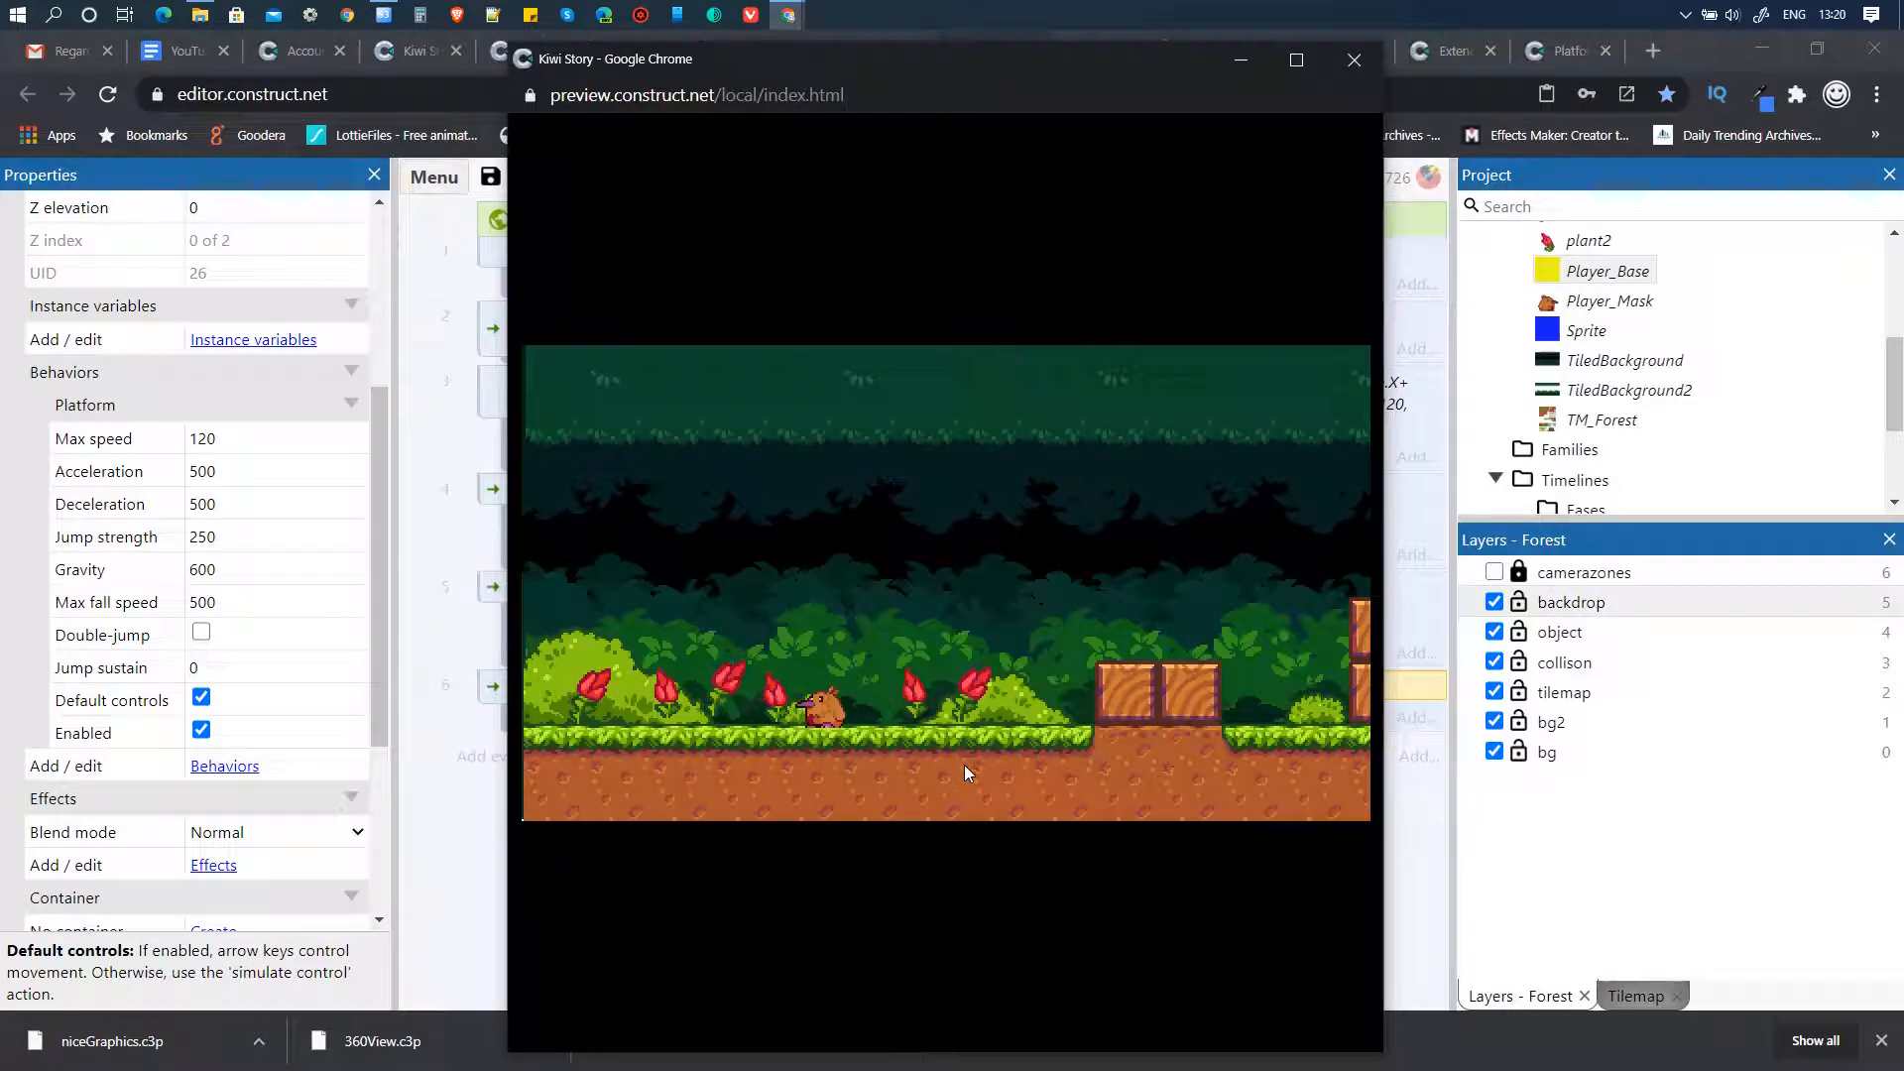
pyautogui.press('Right')
pyautogui.press('Left')
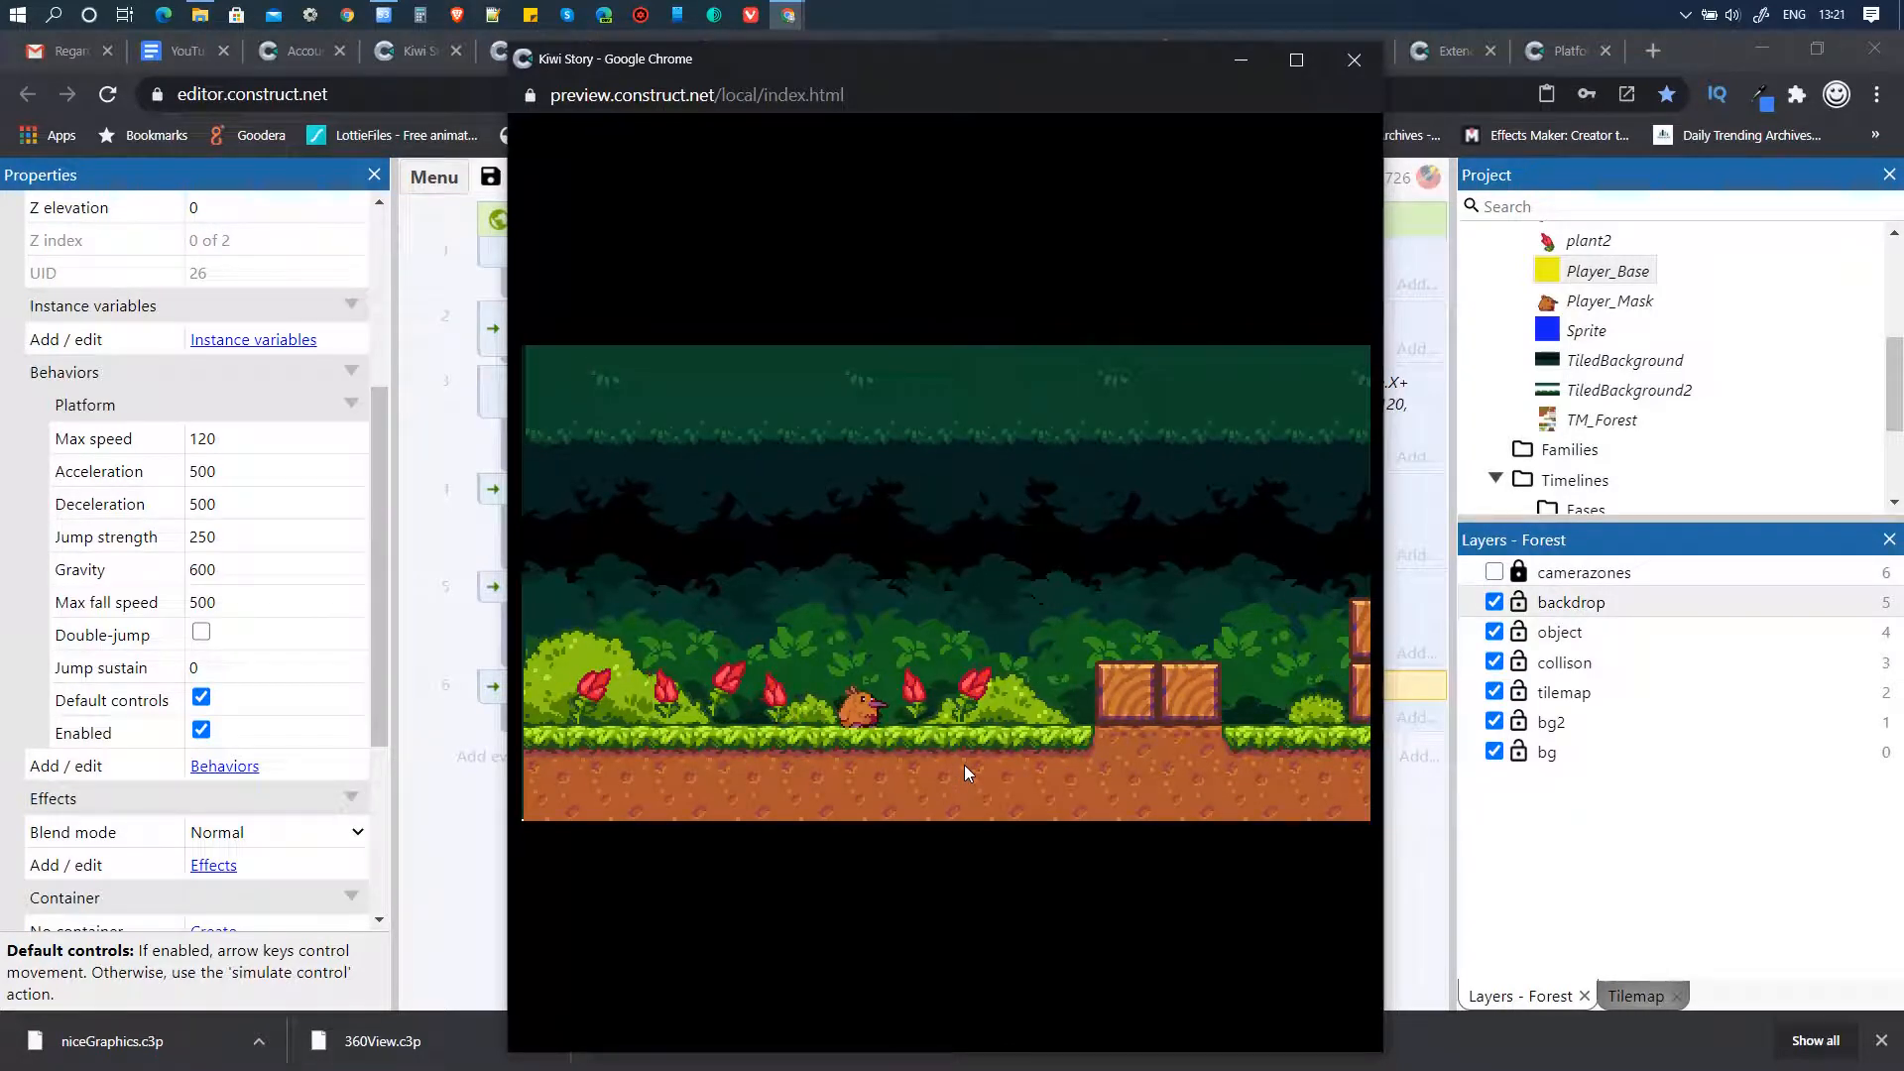
pyautogui.press('Right')
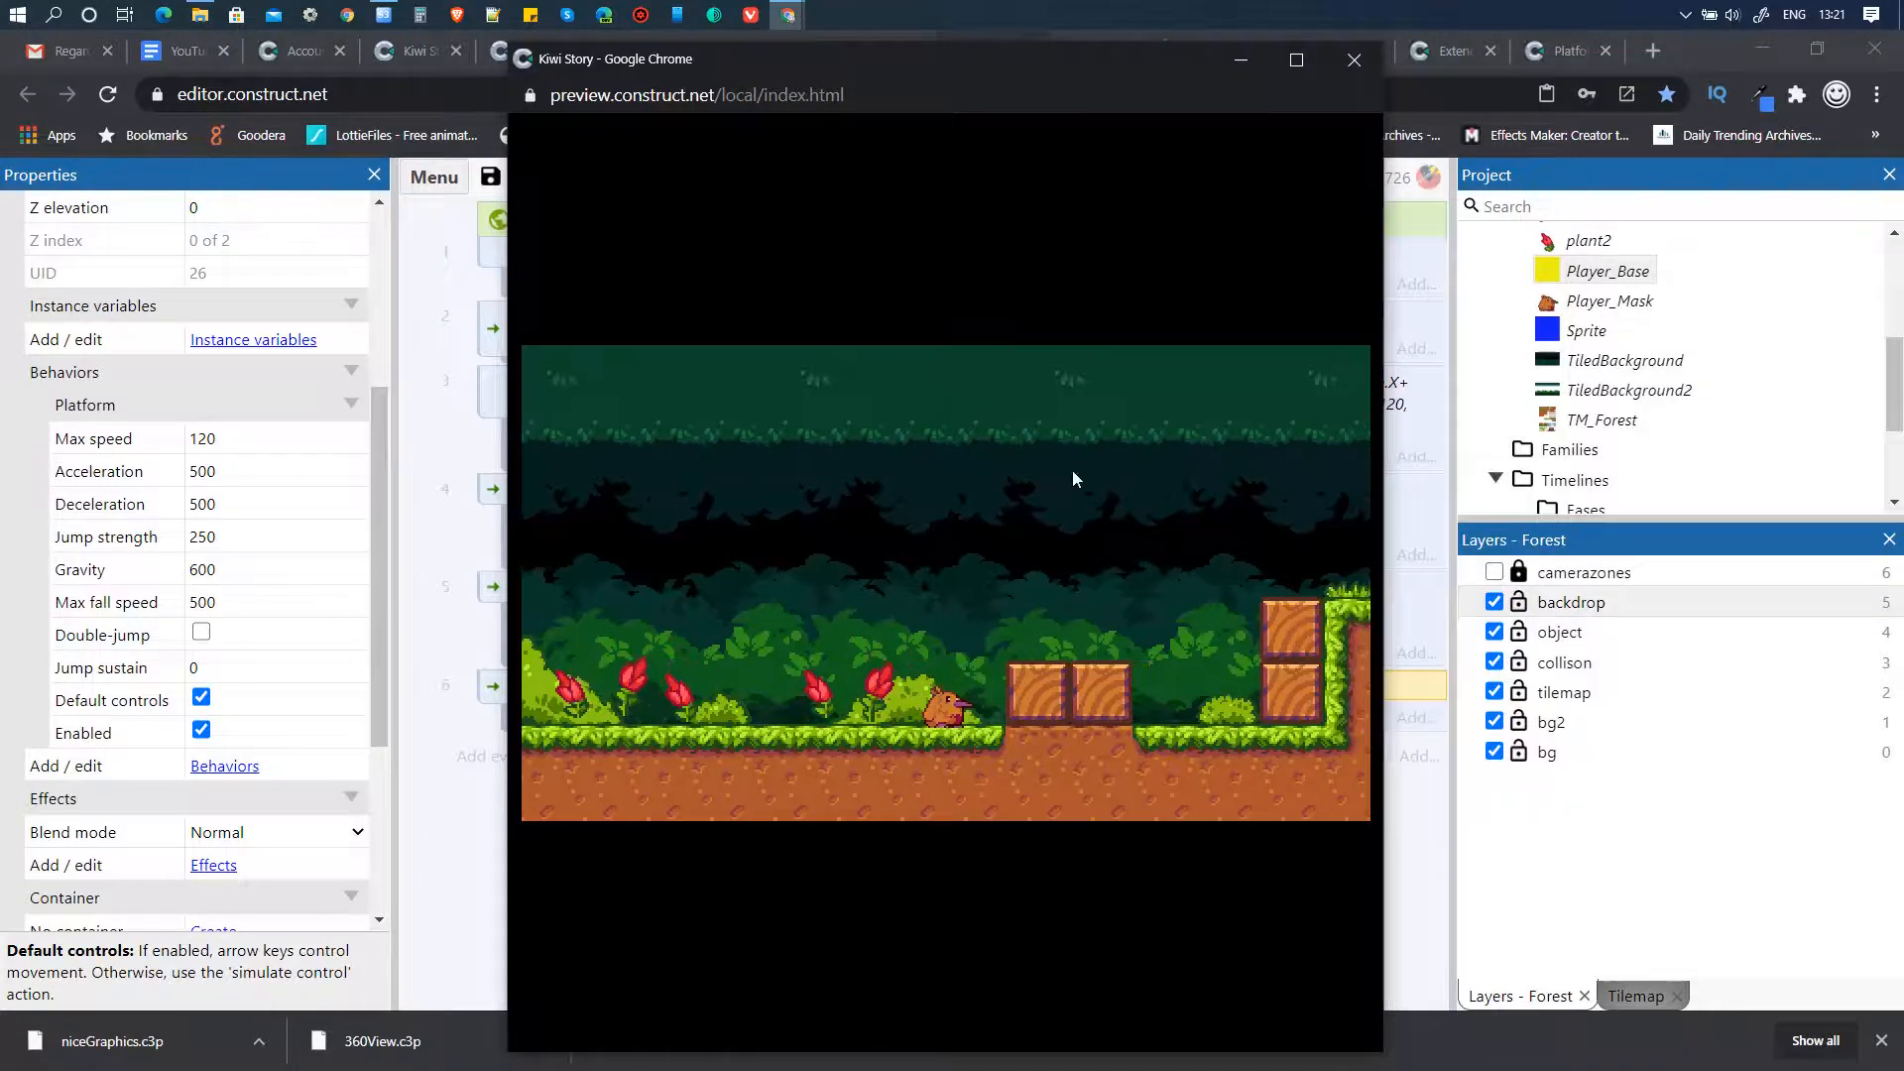
pyautogui.click(1354, 60)
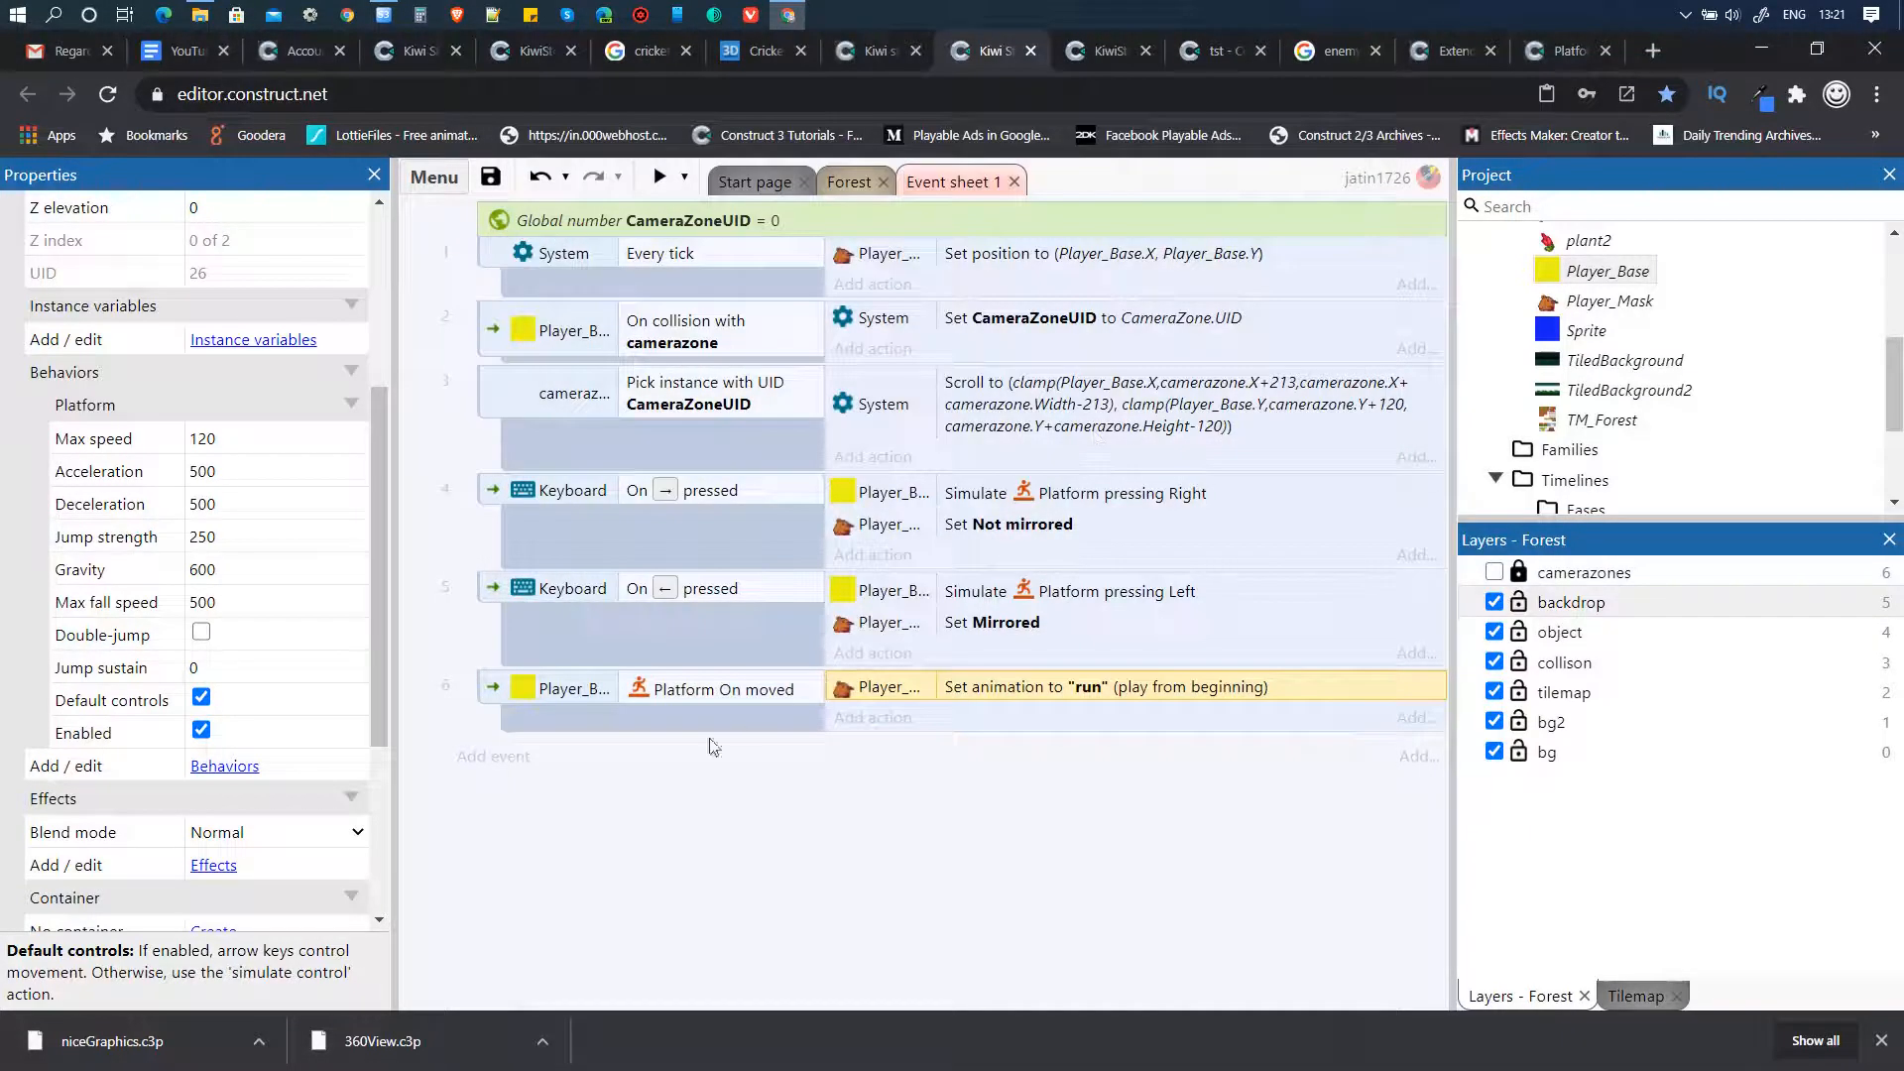
# - Add a new event with the Player_Base Platform condition Is moving and invert the condition
pyautogui.click(492, 757)
pyautogui.click(695, 548)
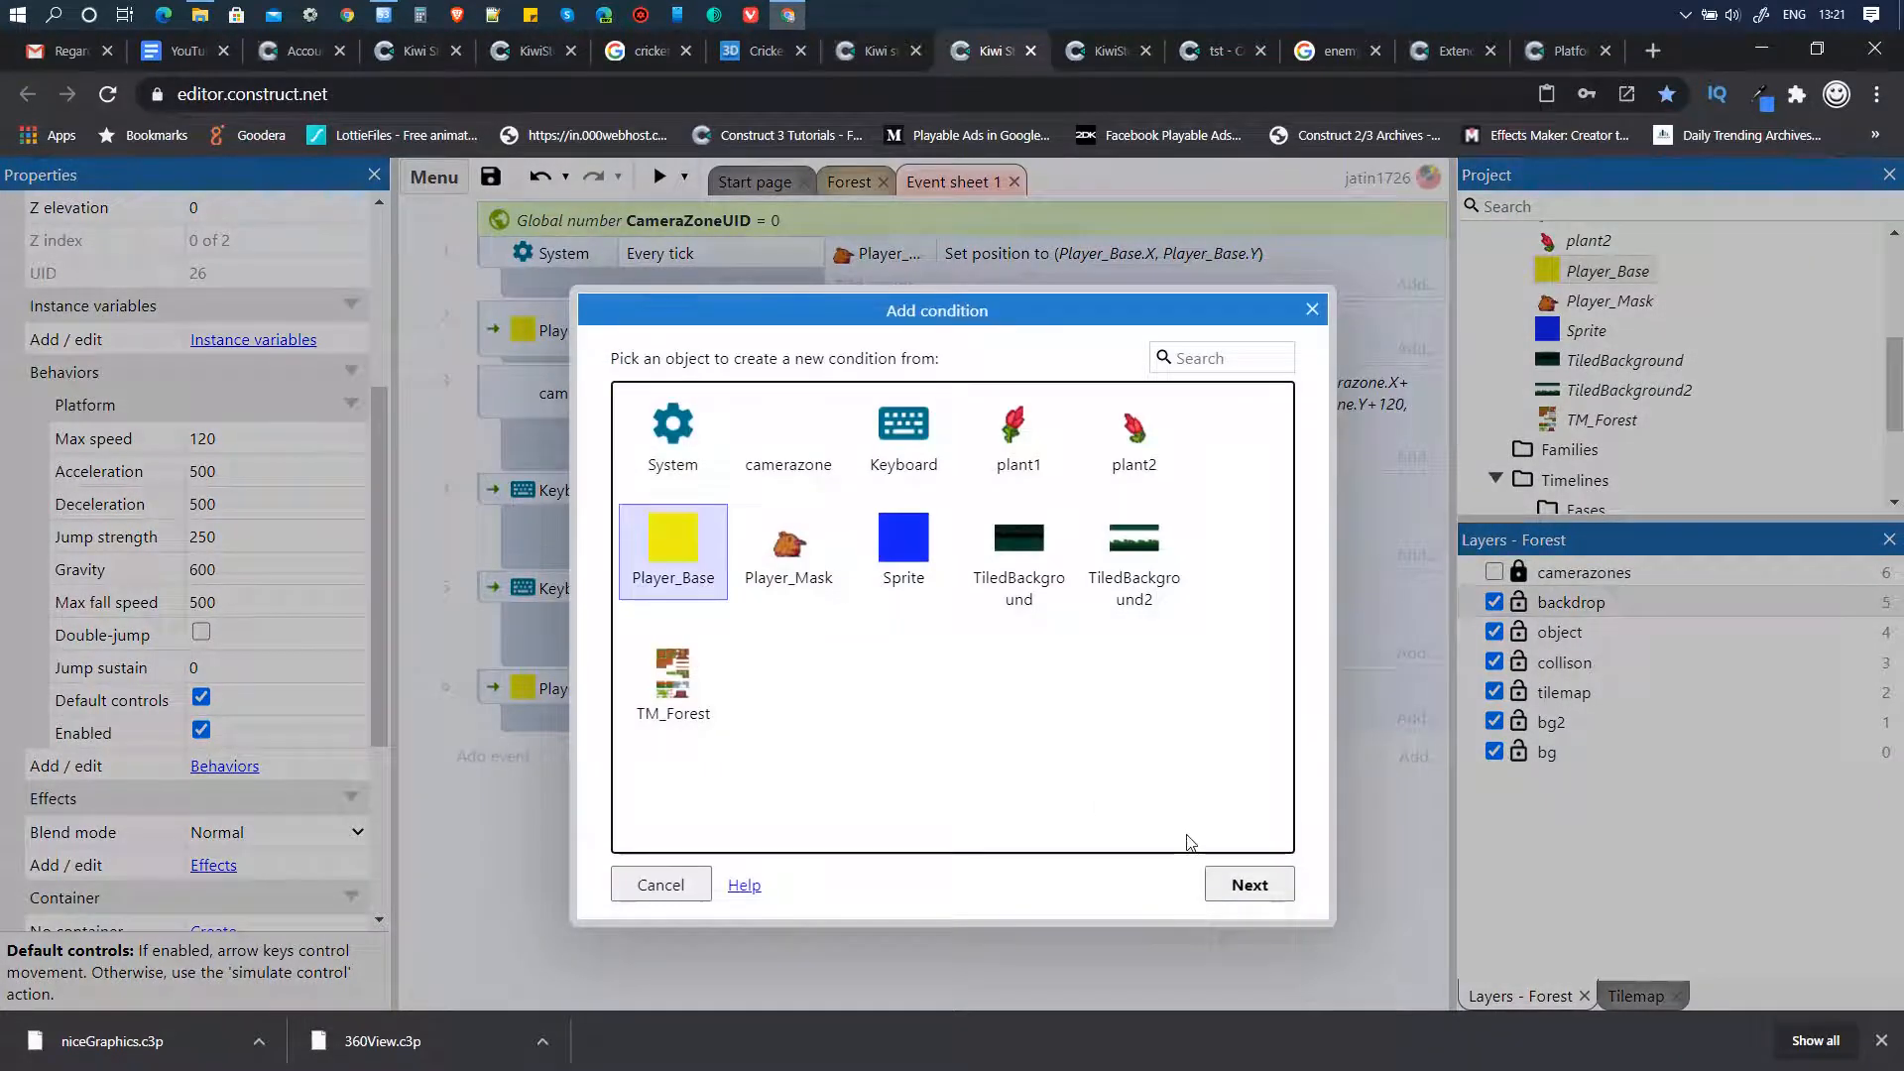
pyautogui.click(1249, 885)
pyautogui.moveTo(1285, 503); pyautogui.dragTo(1296, 706)
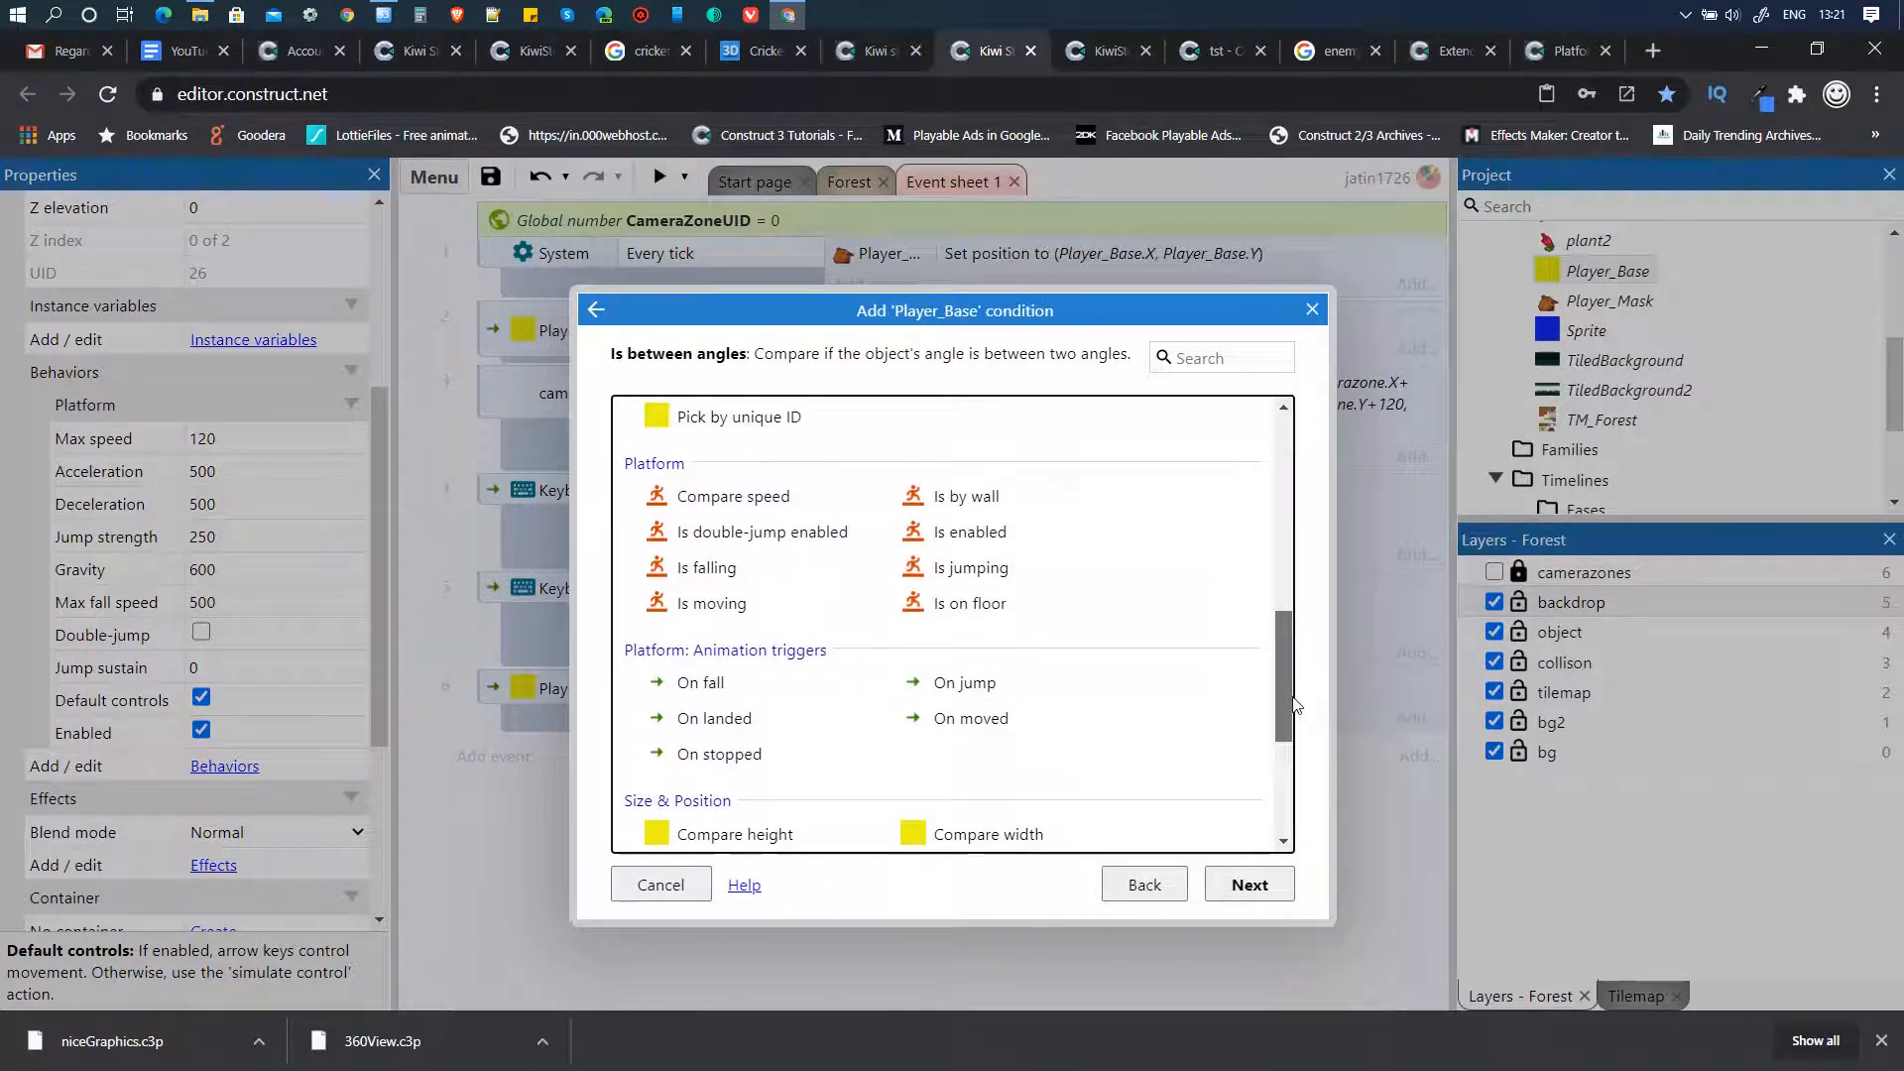
pyautogui.moveTo(1296, 705)
pyautogui.mouseDown()
pyautogui.moveTo(1295, 801)
pyautogui.moveTo(1296, 689)
pyautogui.mouseUp()
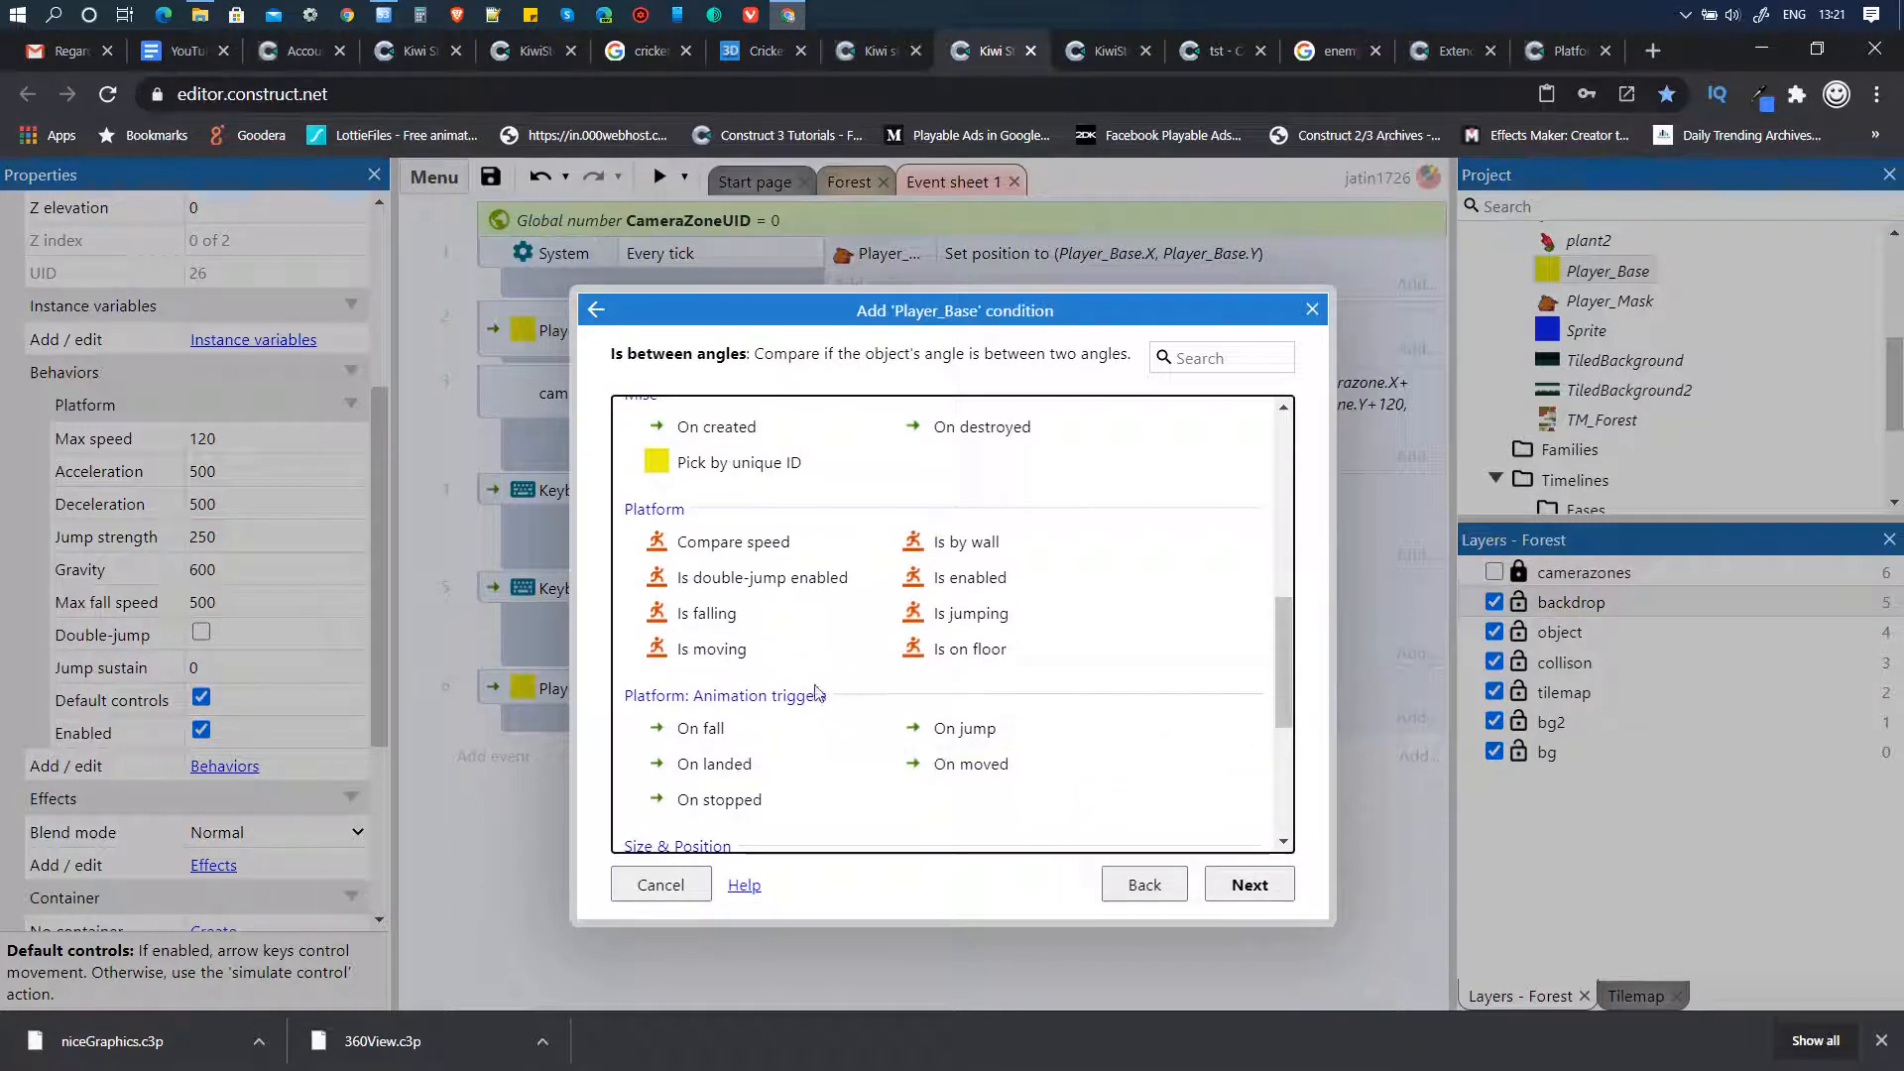
pyautogui.click(732, 654)
pyautogui.click(1236, 891)
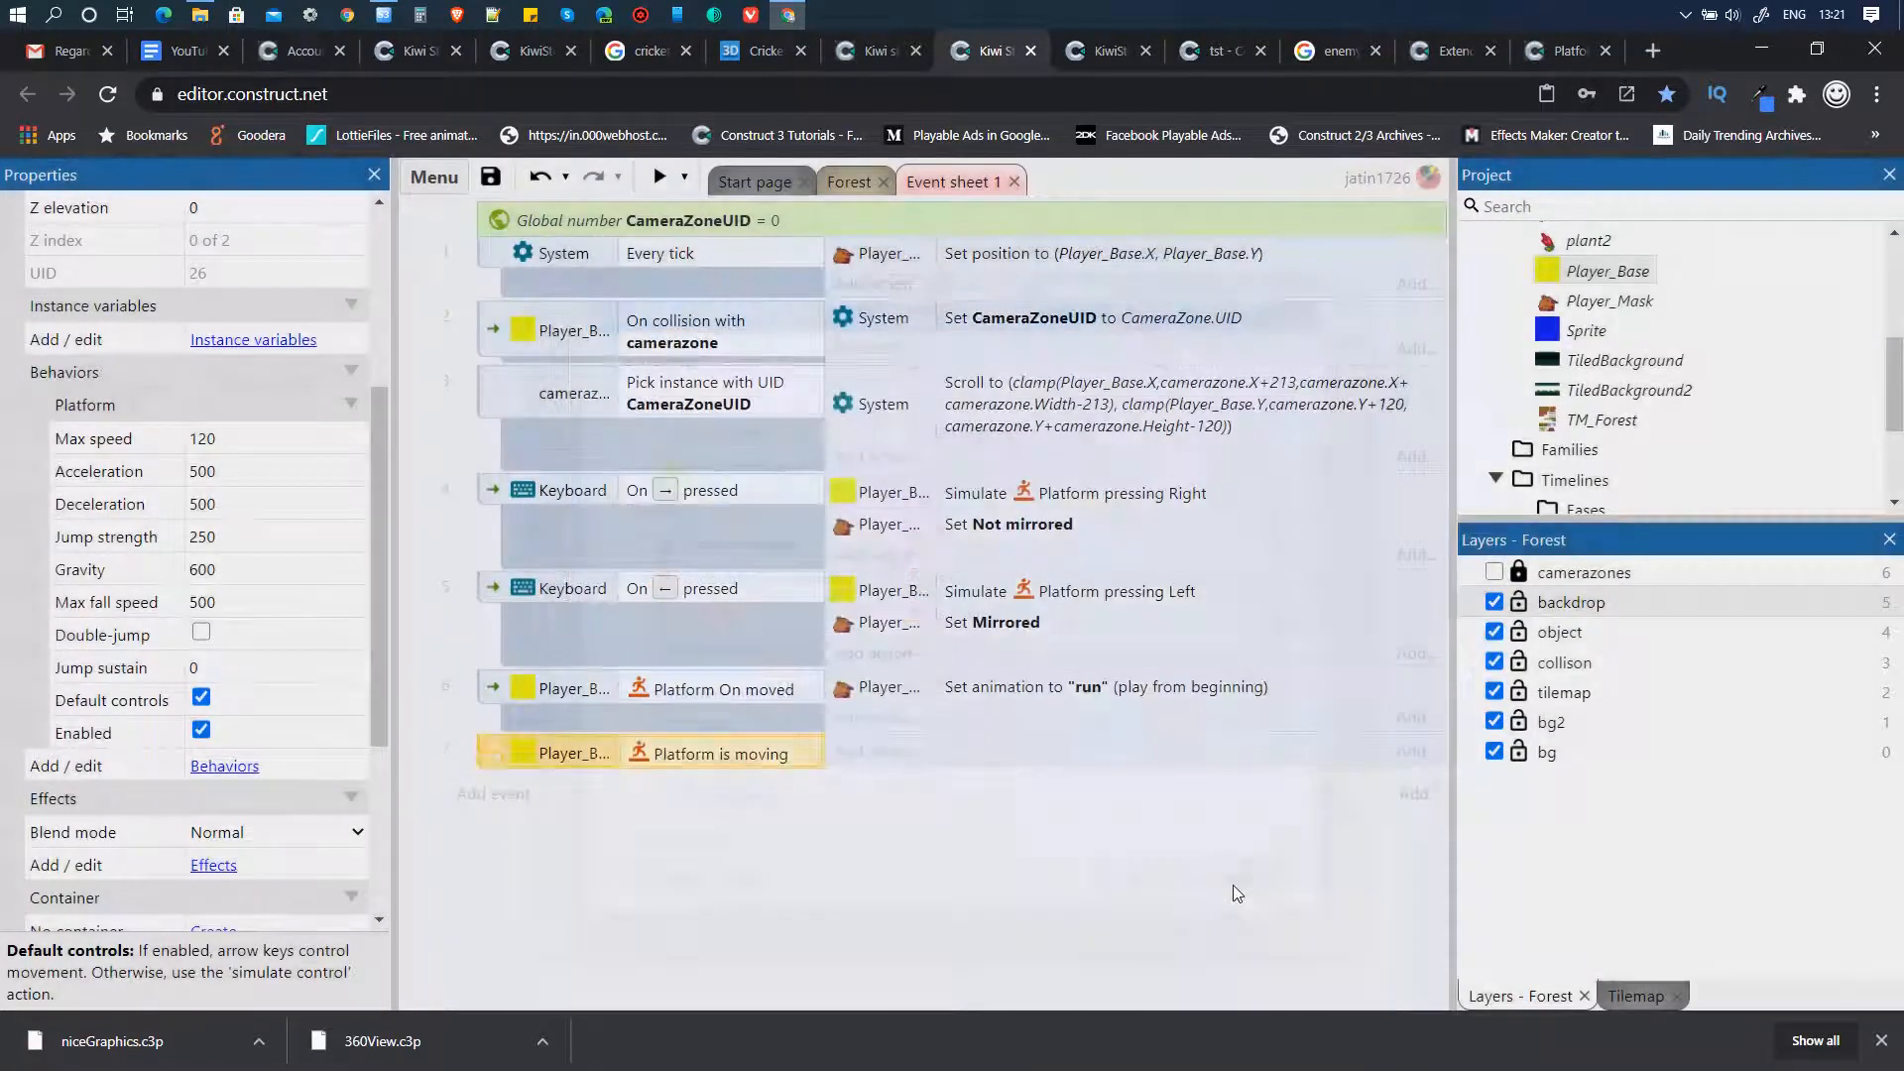
pyautogui.rightClick(731, 764)
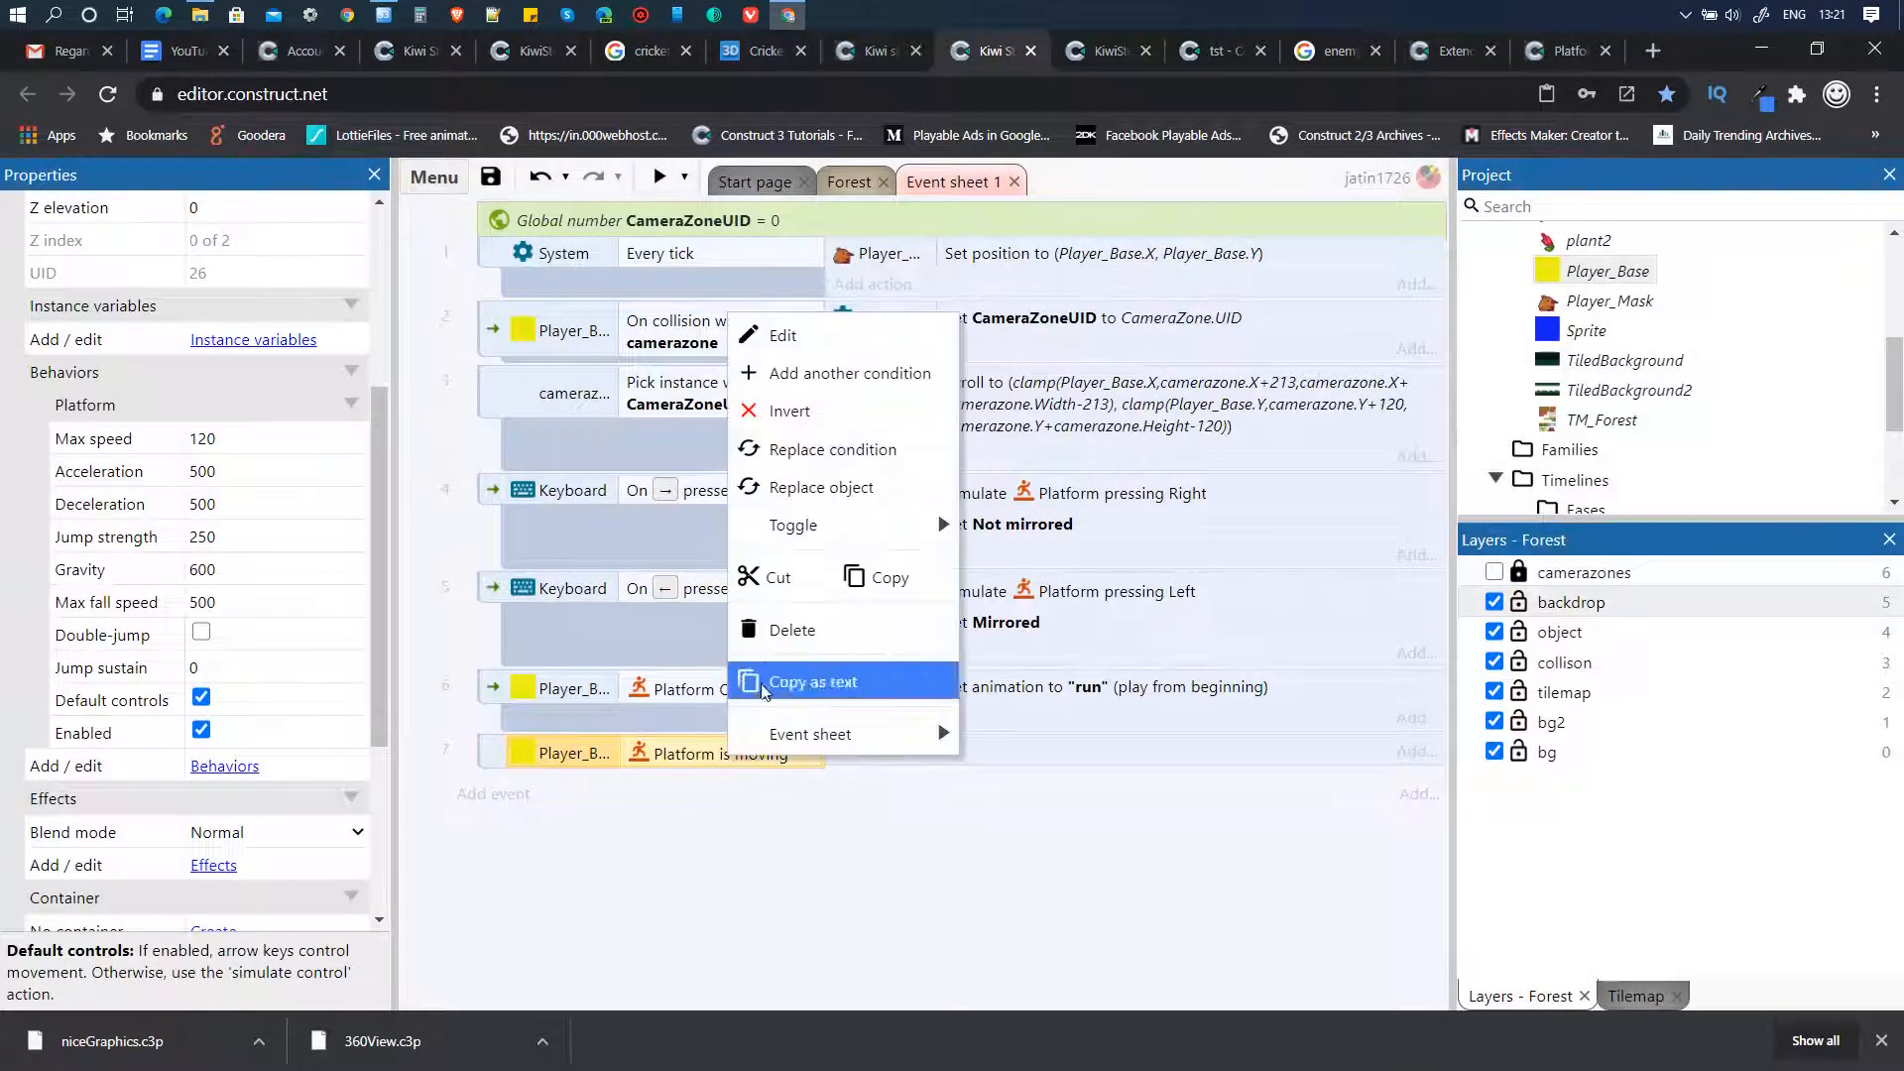
pyautogui.click(785, 414)
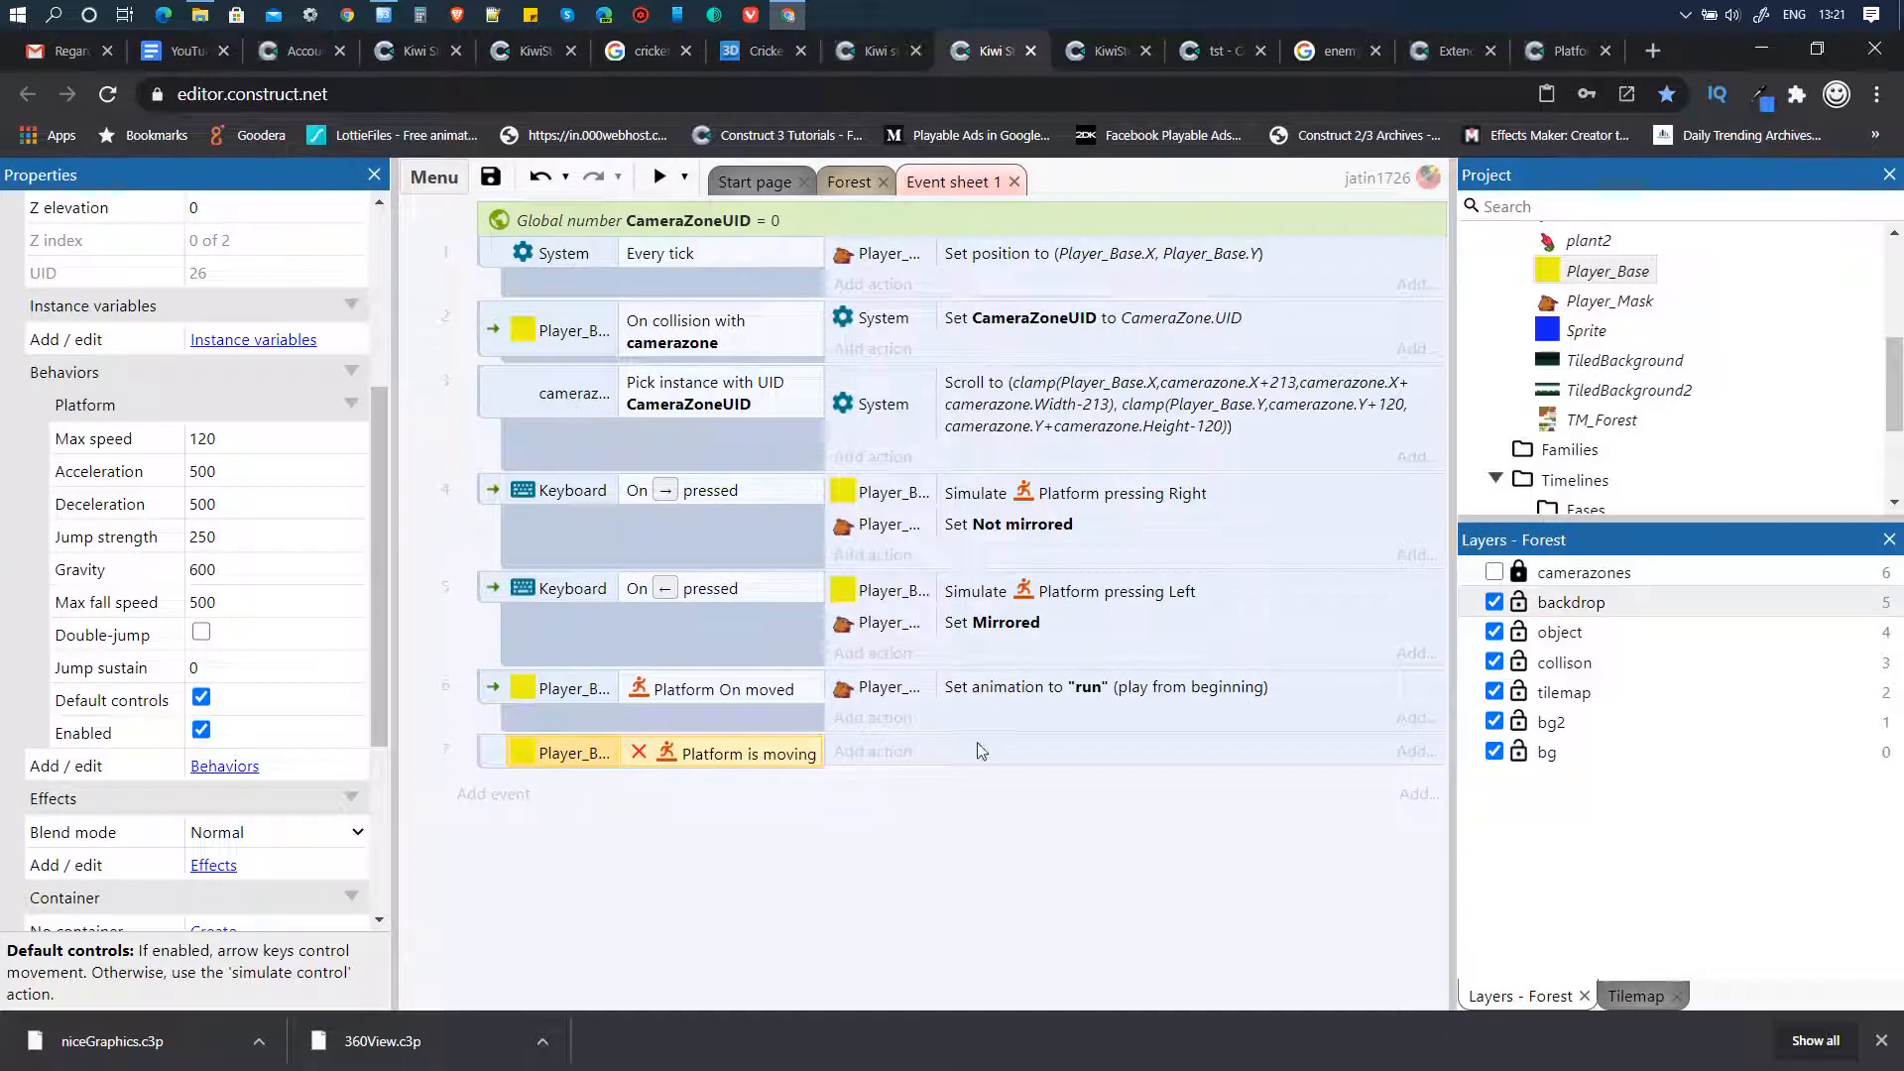
# - Add a Player_Mask Set animation action to the inverted Is moving event, using animation "idle" from the beginning
pyautogui.click(900, 752)
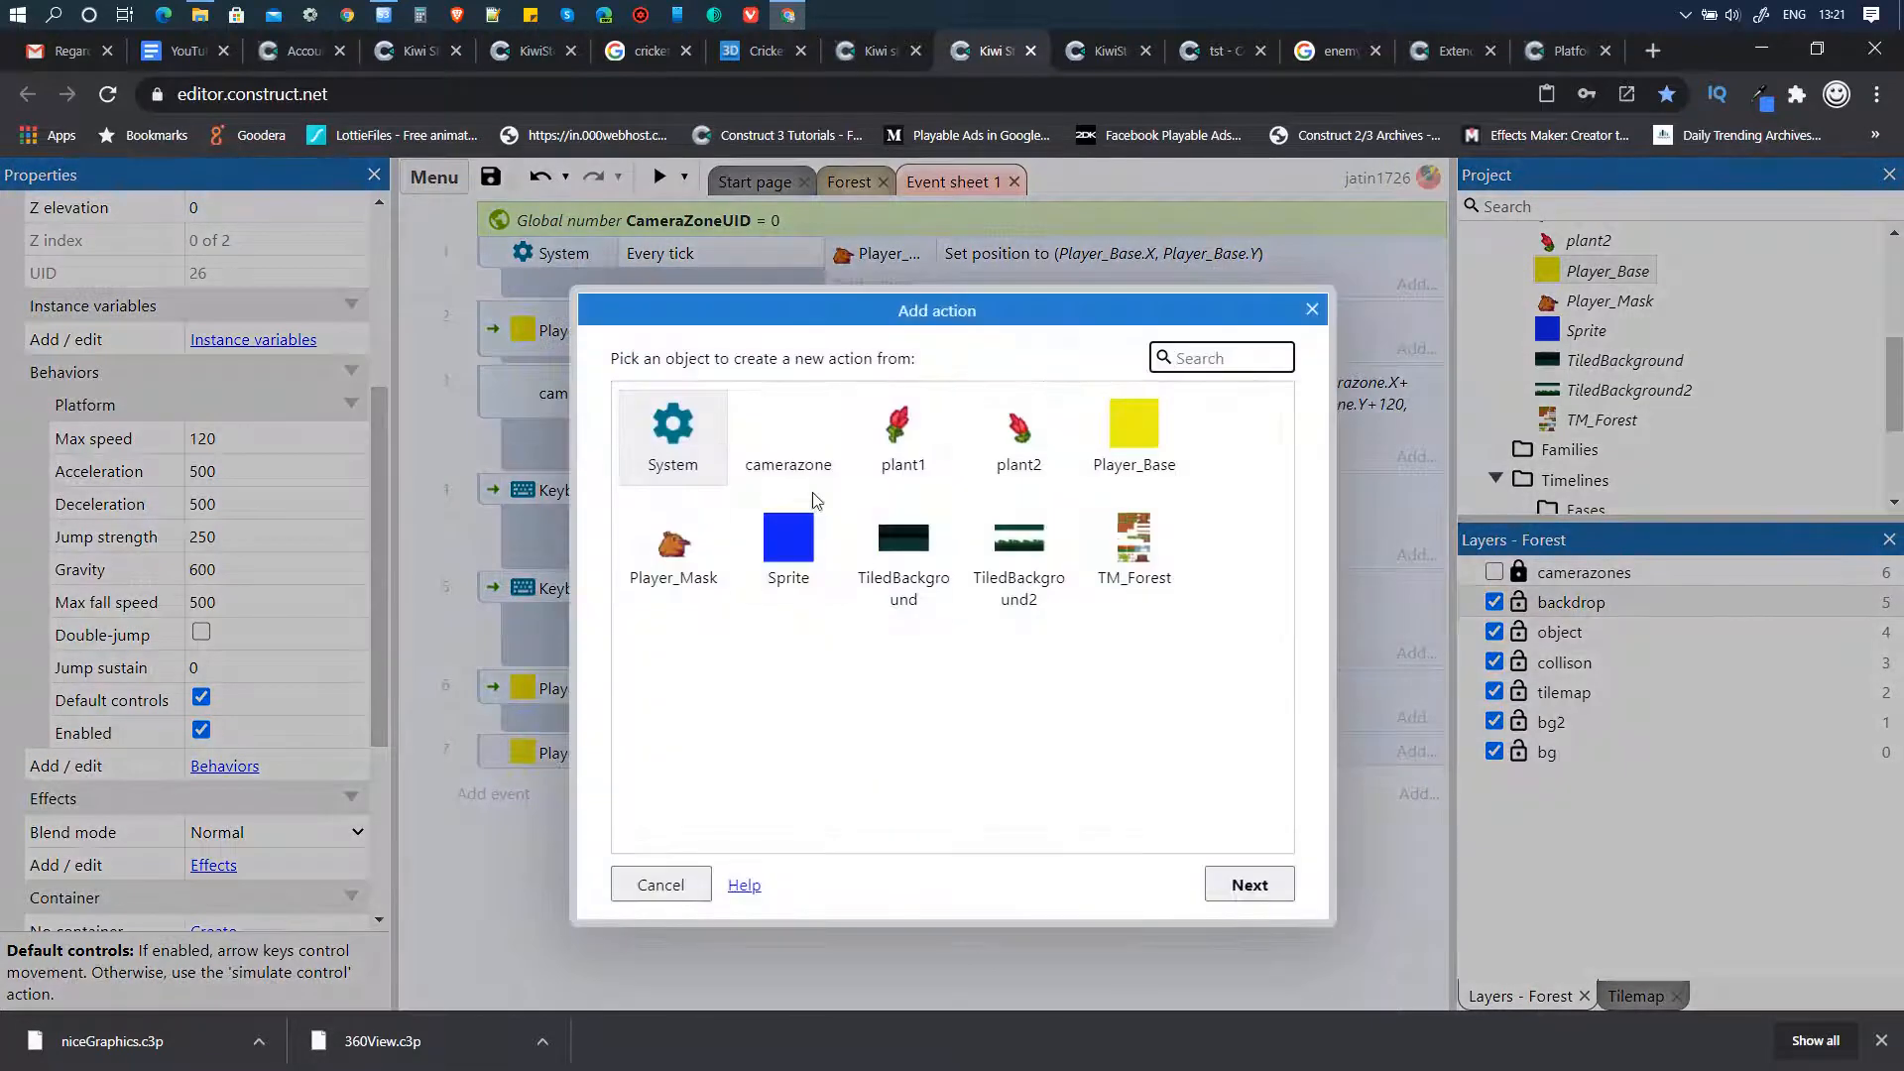
pyautogui.click(673, 551)
pyautogui.click(1258, 893)
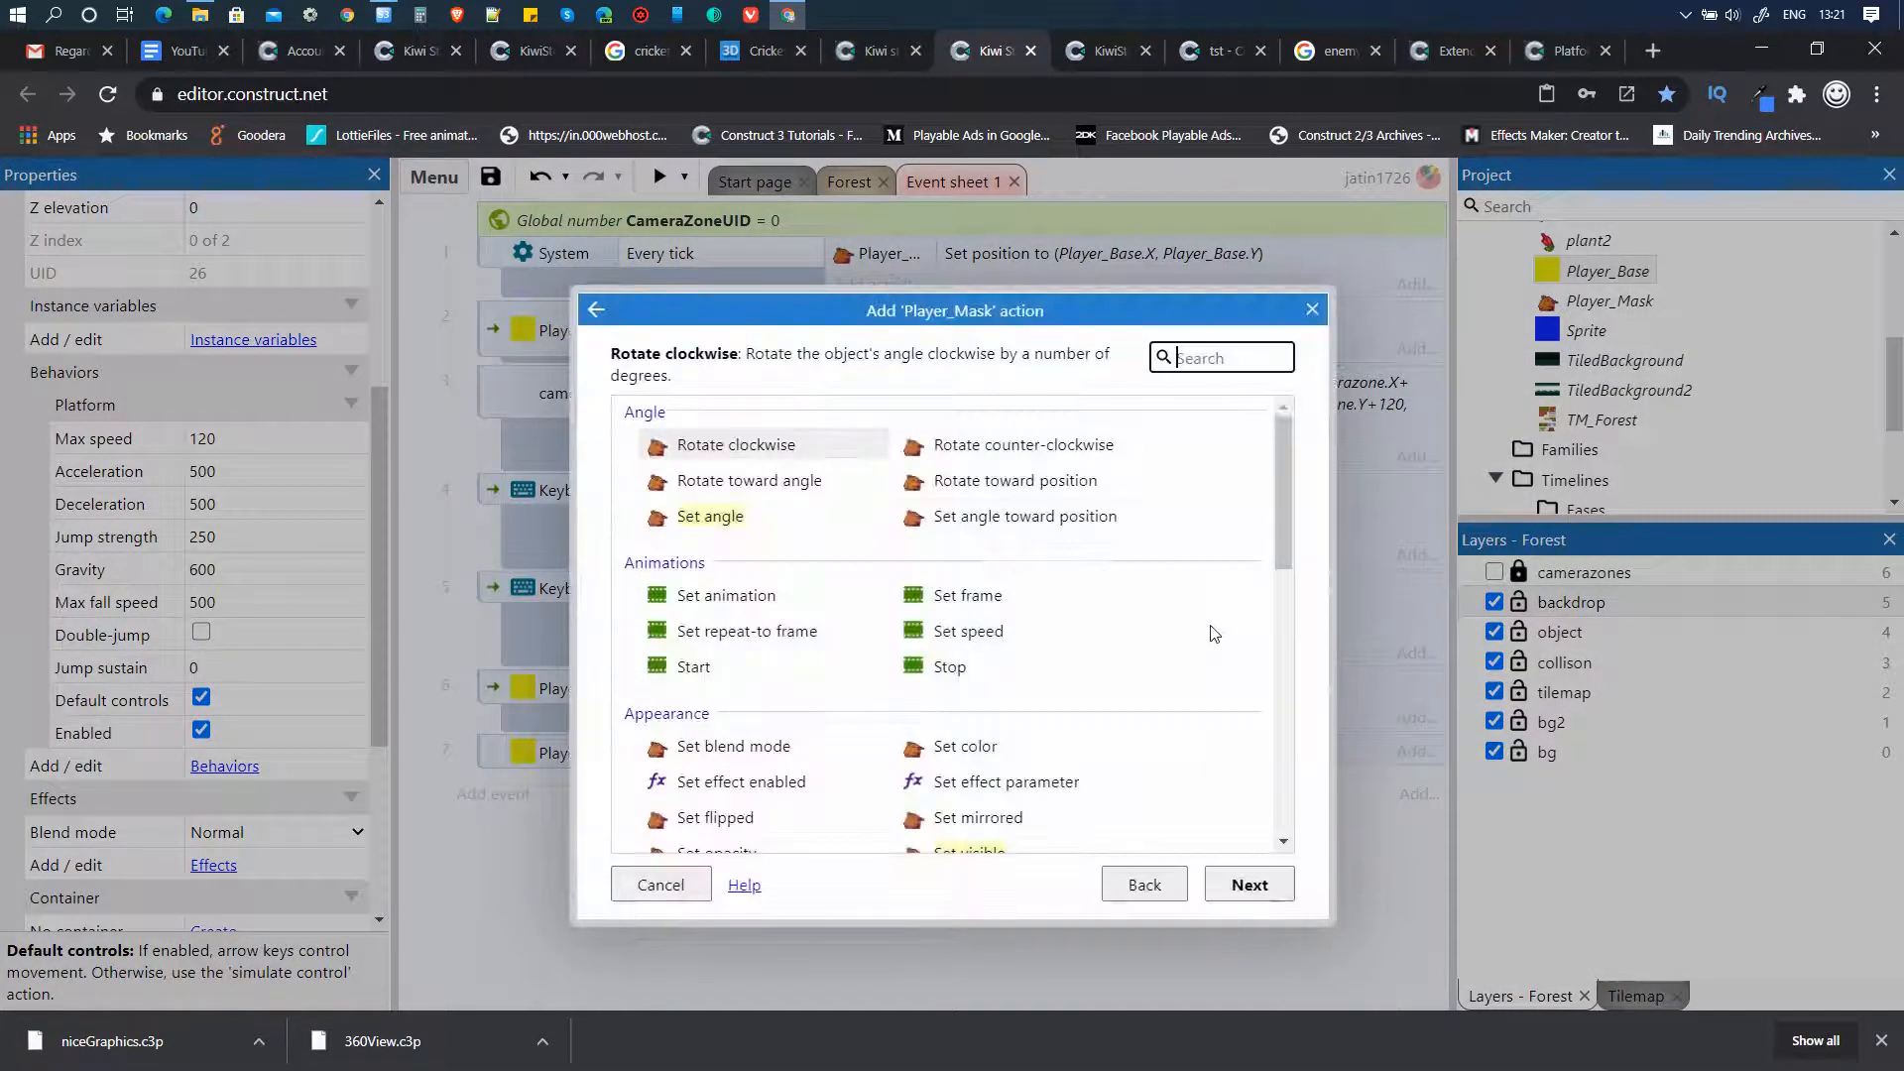
pyautogui.click(751, 595)
pyautogui.click(1249, 884)
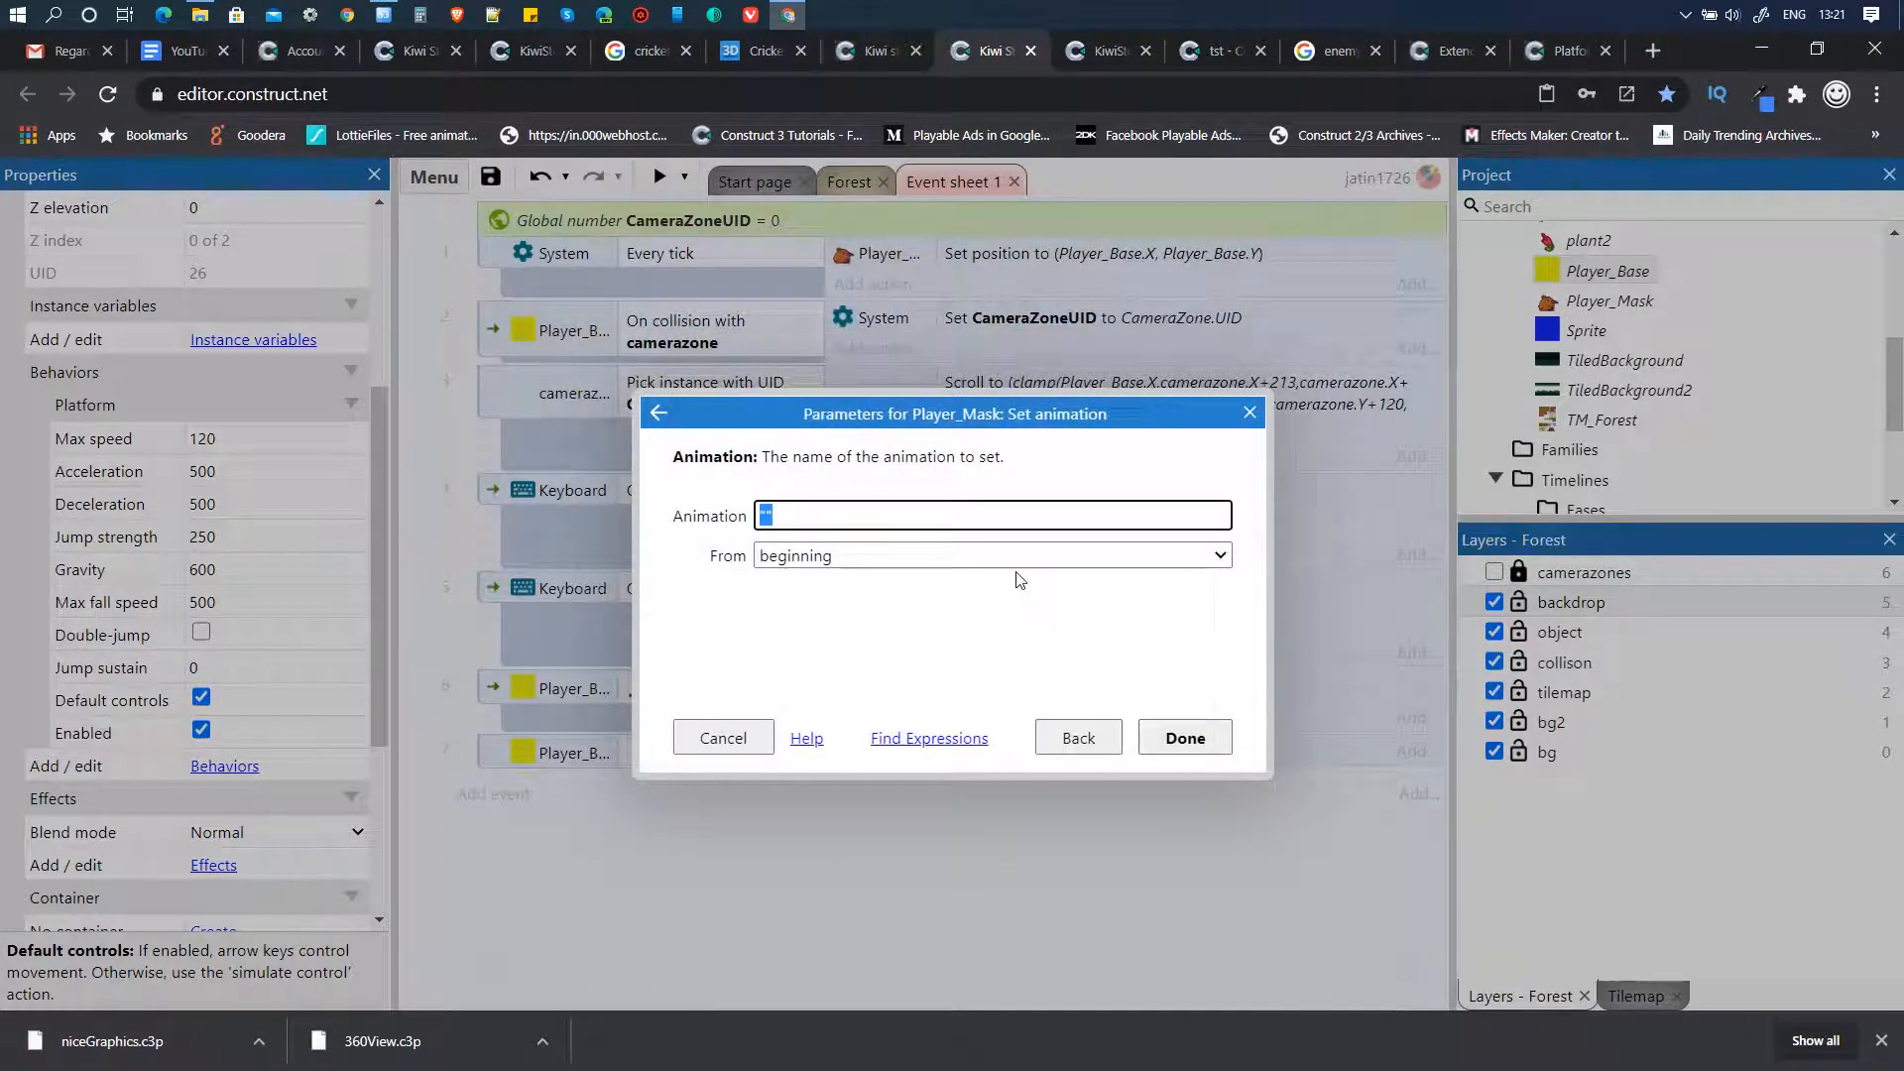
pyautogui.write('"idle"')
pyautogui.press('Down')
pyautogui.press('Return')
pyautogui.press('Return')
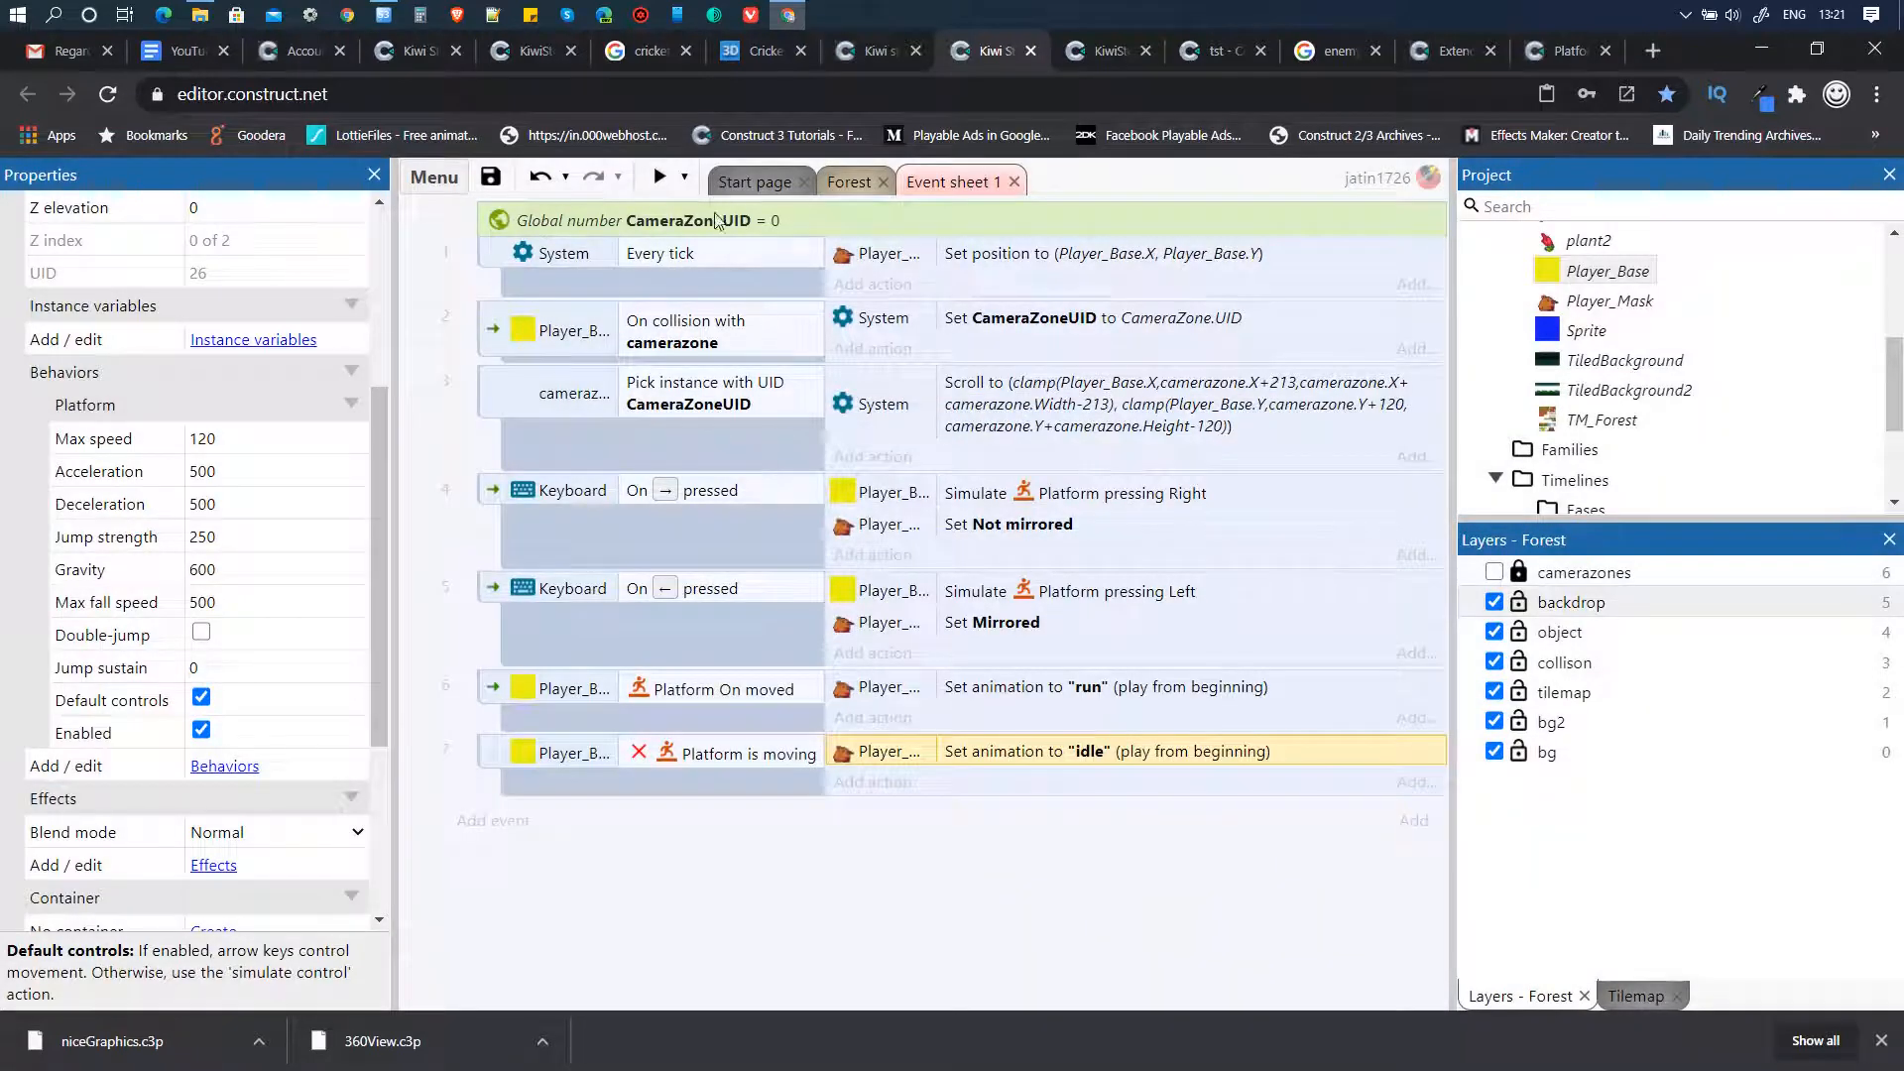
# - Preview the level to check the idle animation, and inspect the idle, run and jump animations of Player_Mask
pyautogui.click(659, 177)
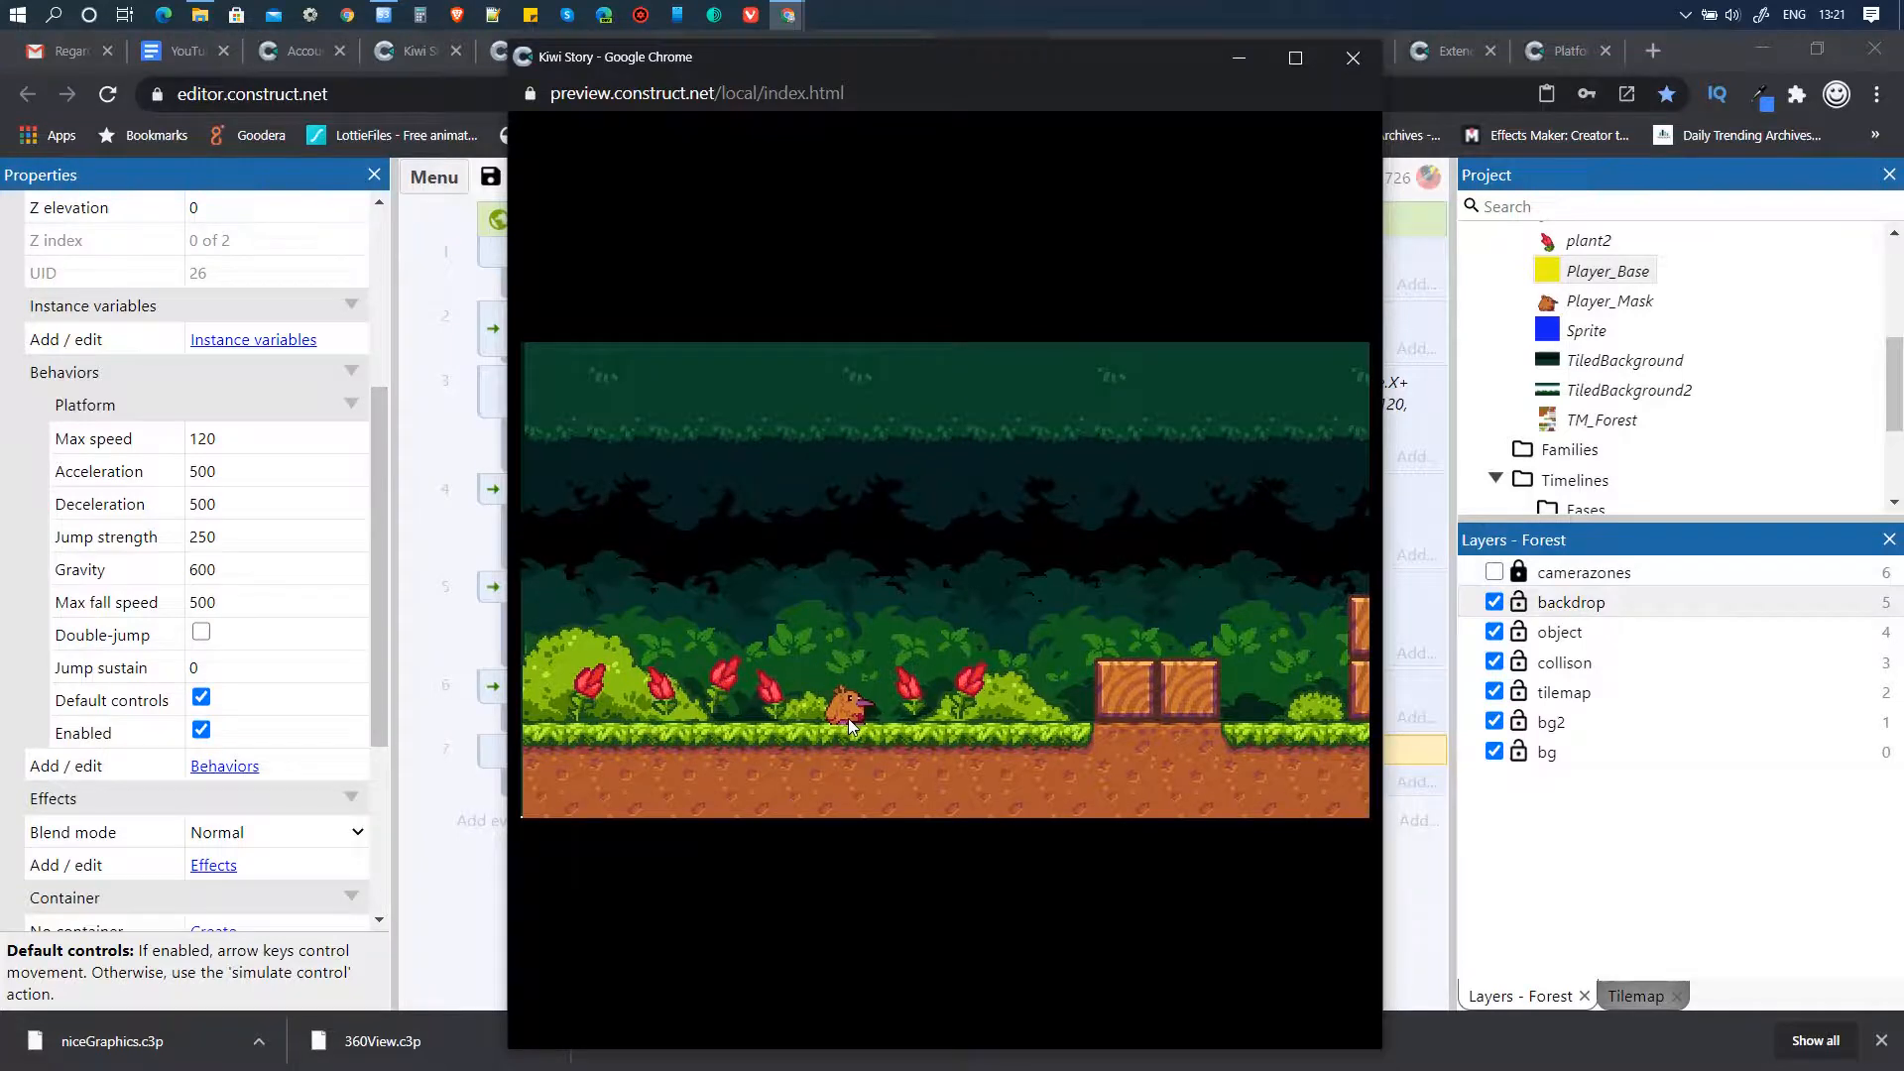
pyautogui.click(1353, 57)
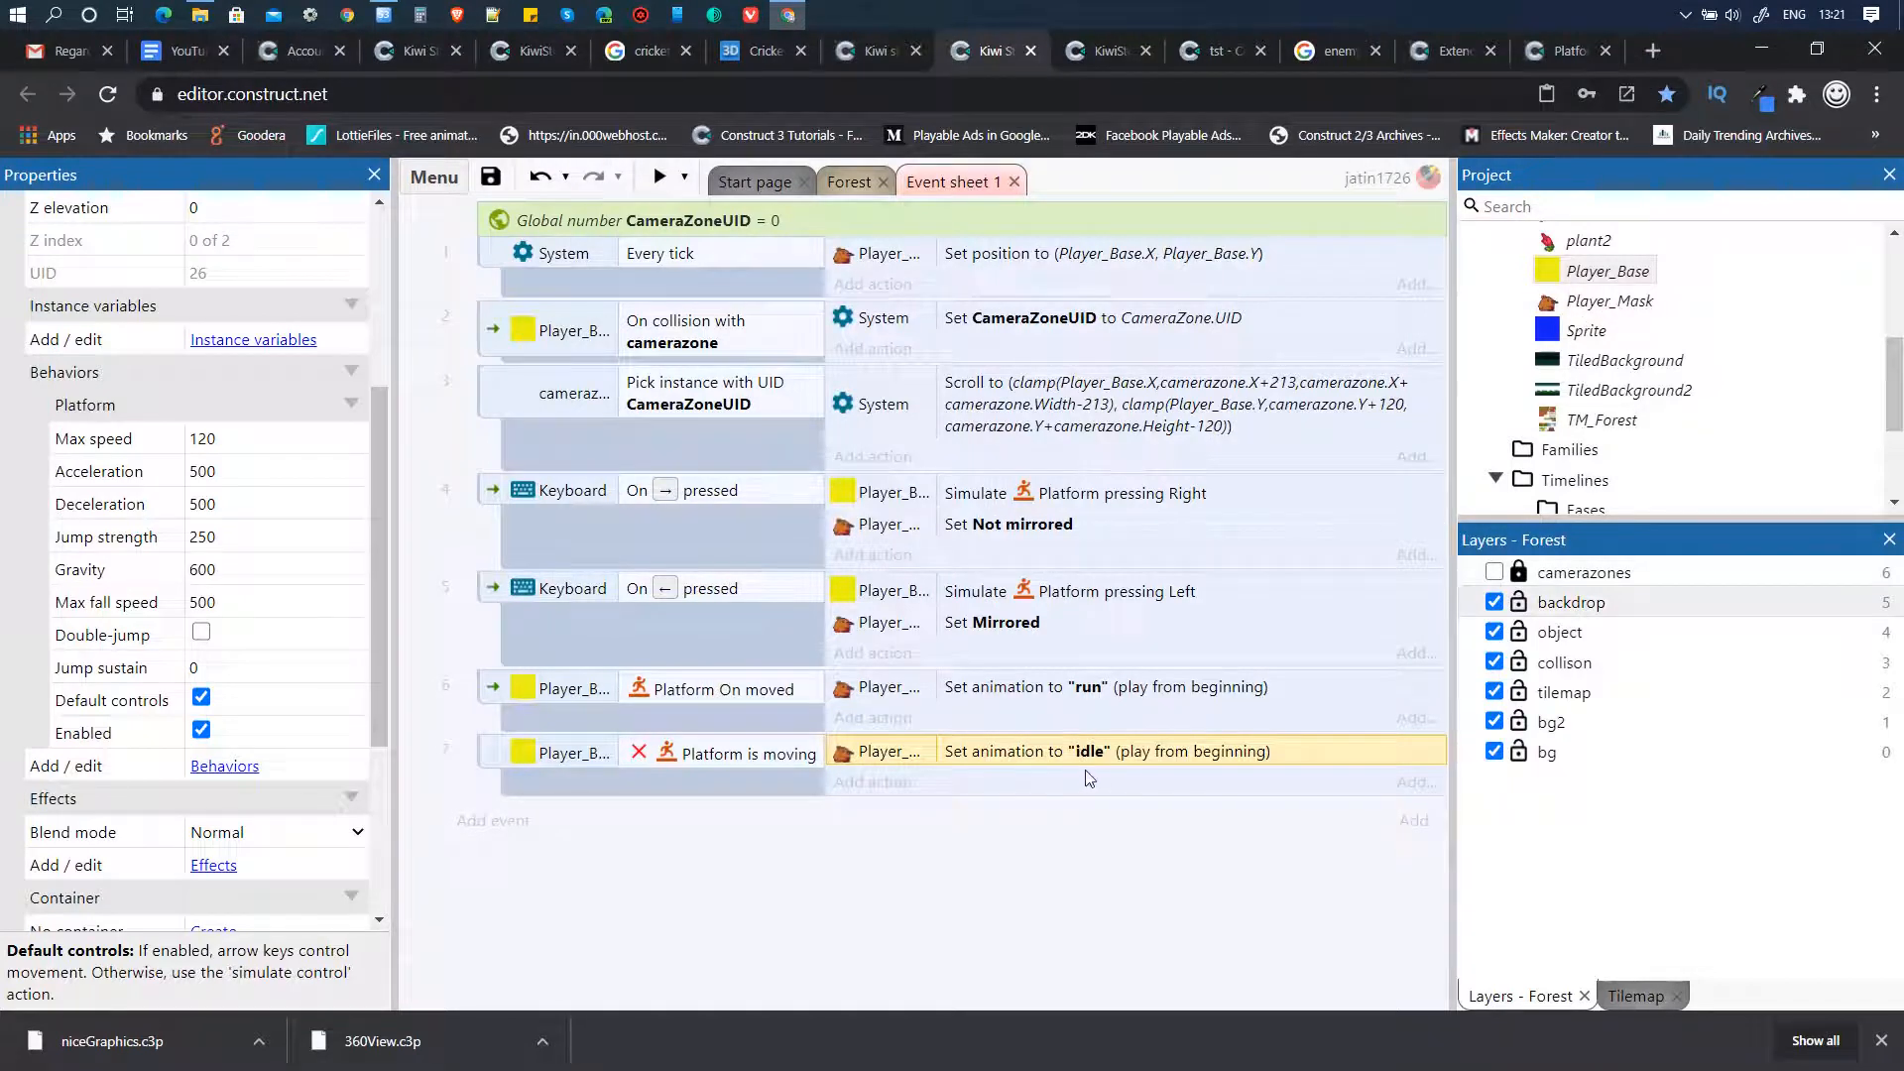
pyautogui.scroll(1, 1560, 435)
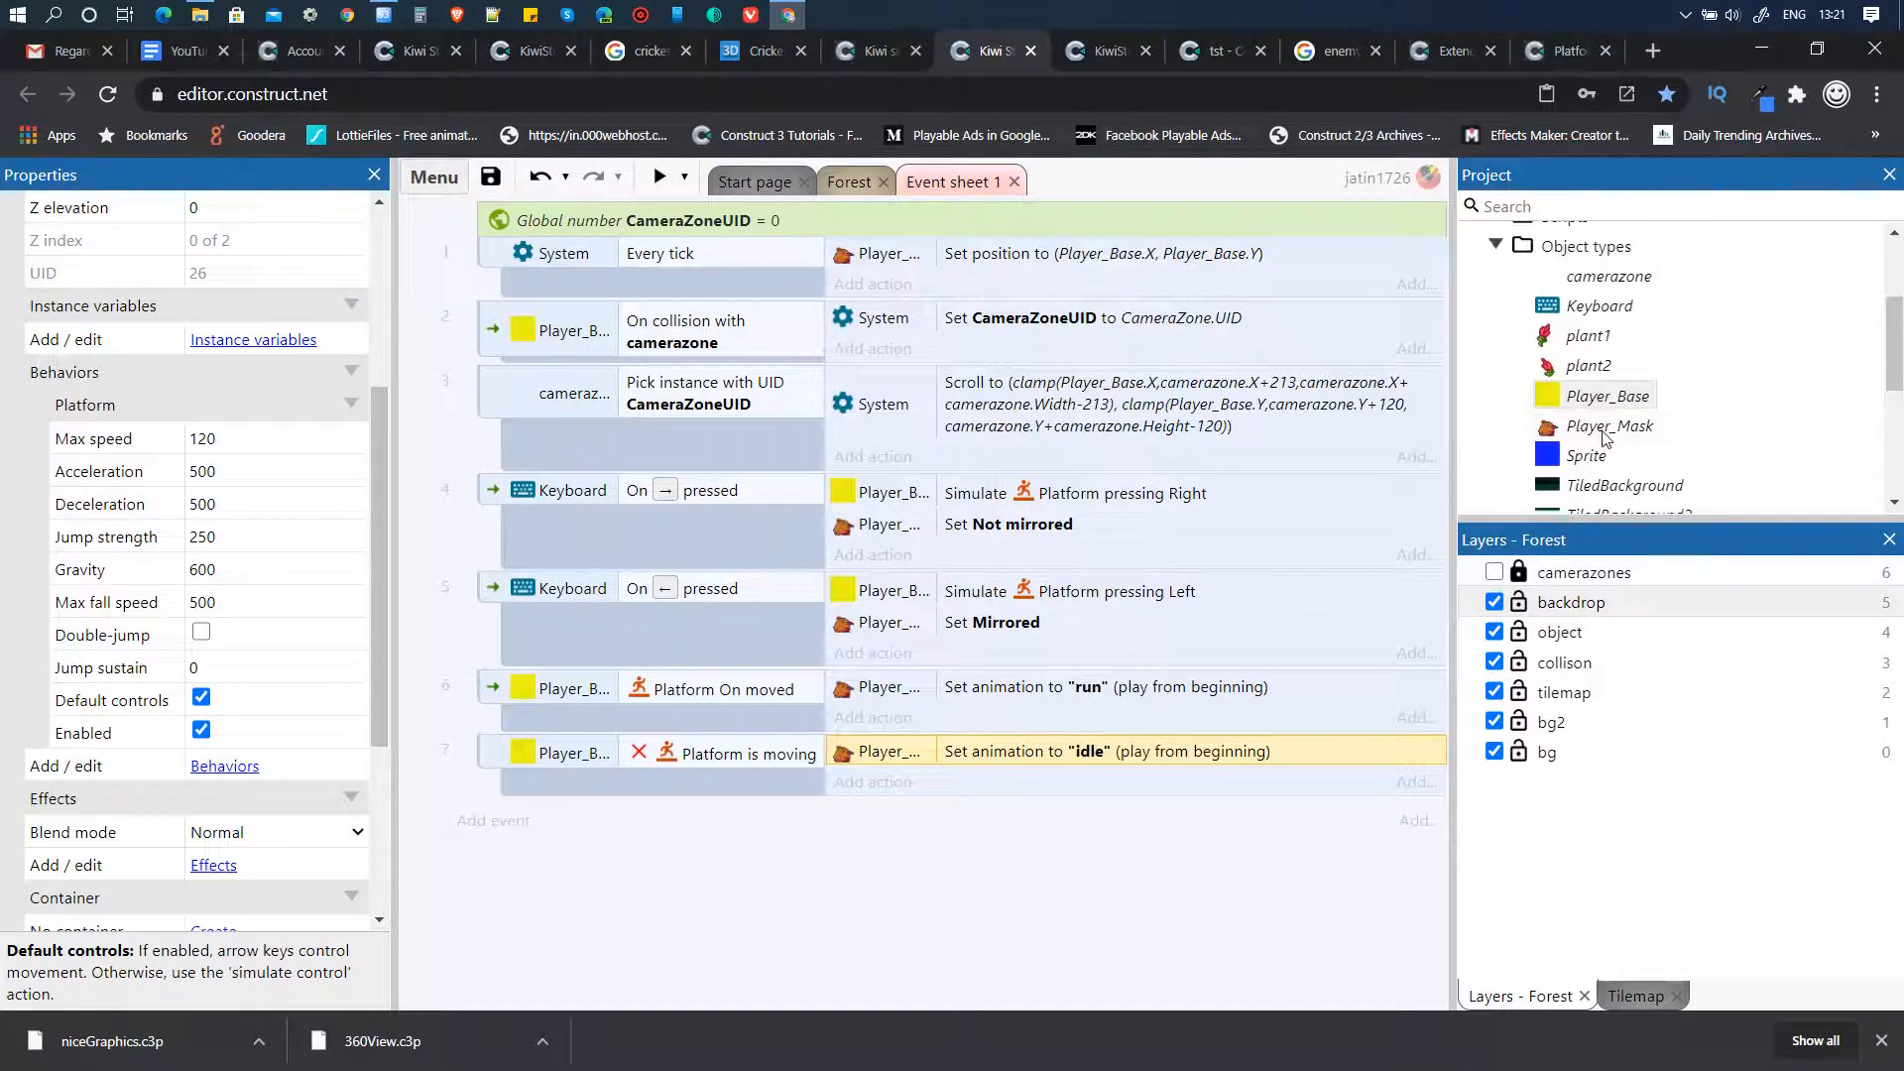
pyautogui.doubleClick(1606, 429)
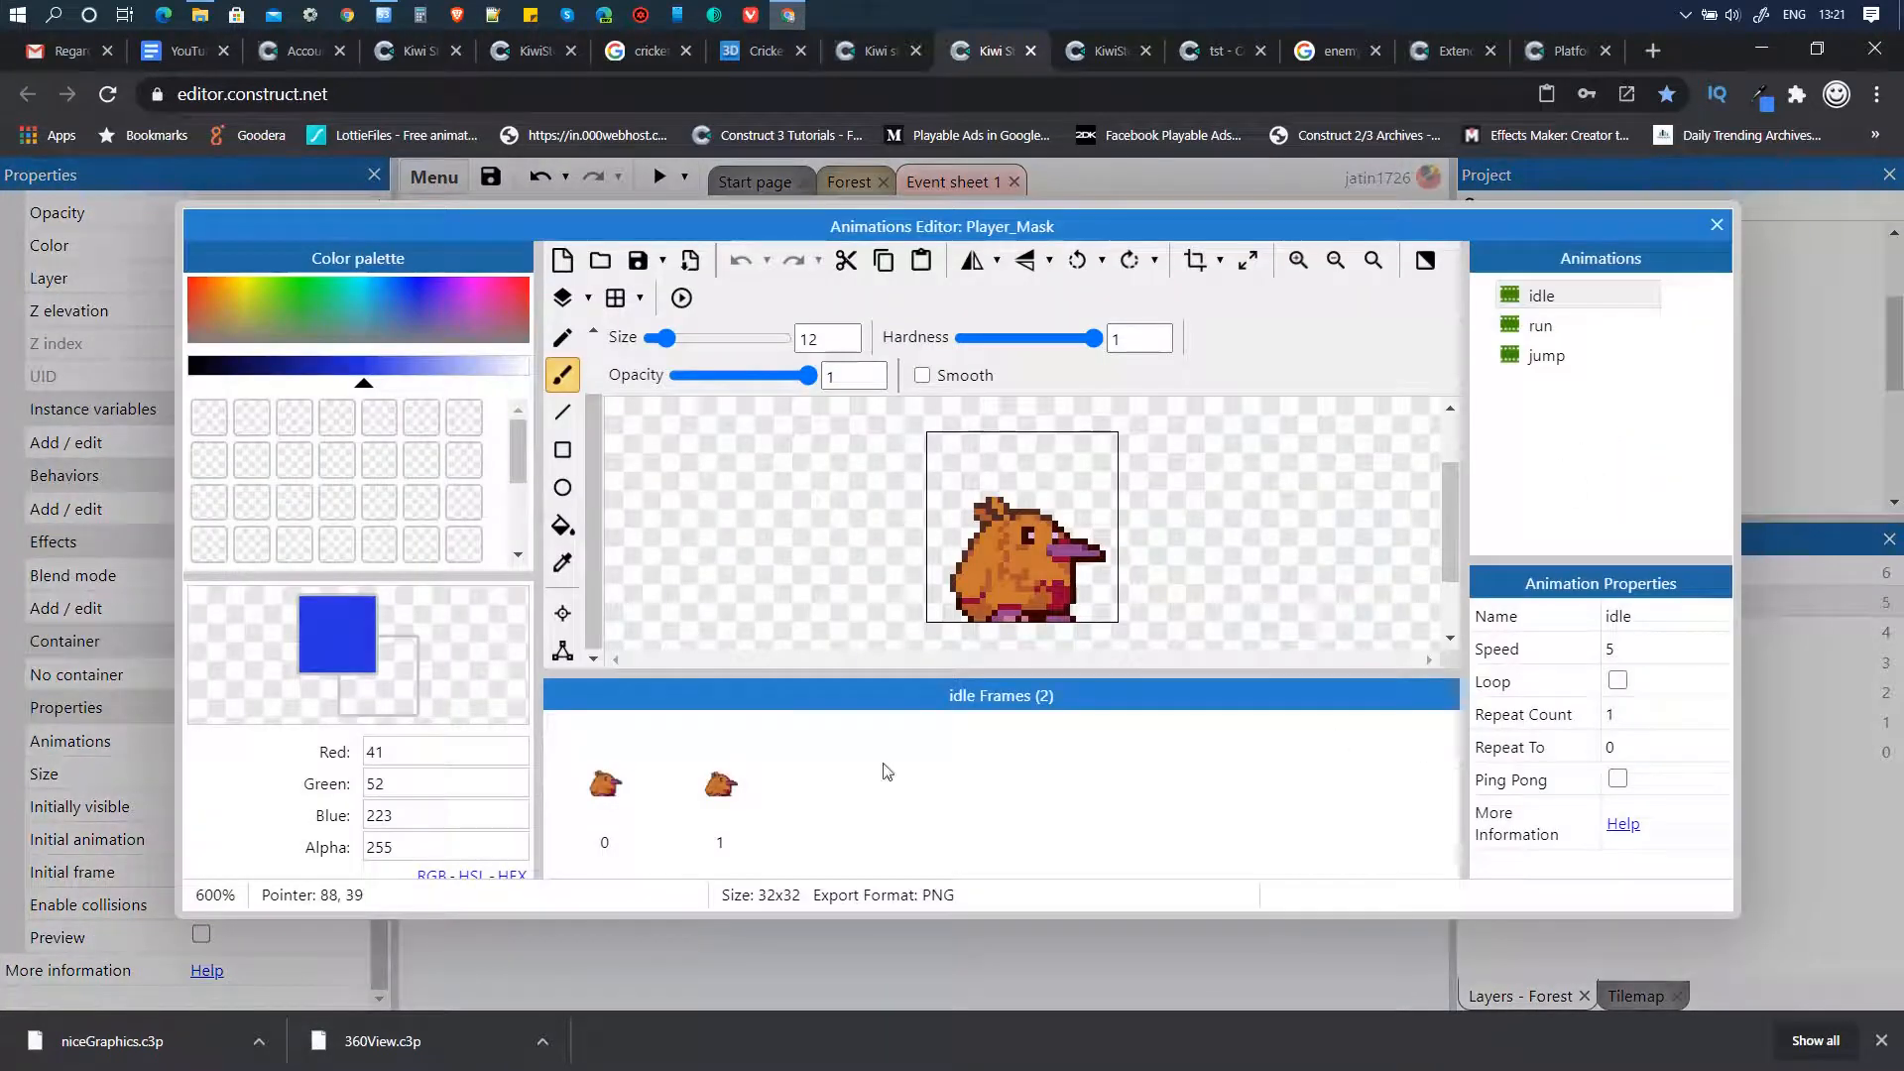
pyautogui.click(1556, 327)
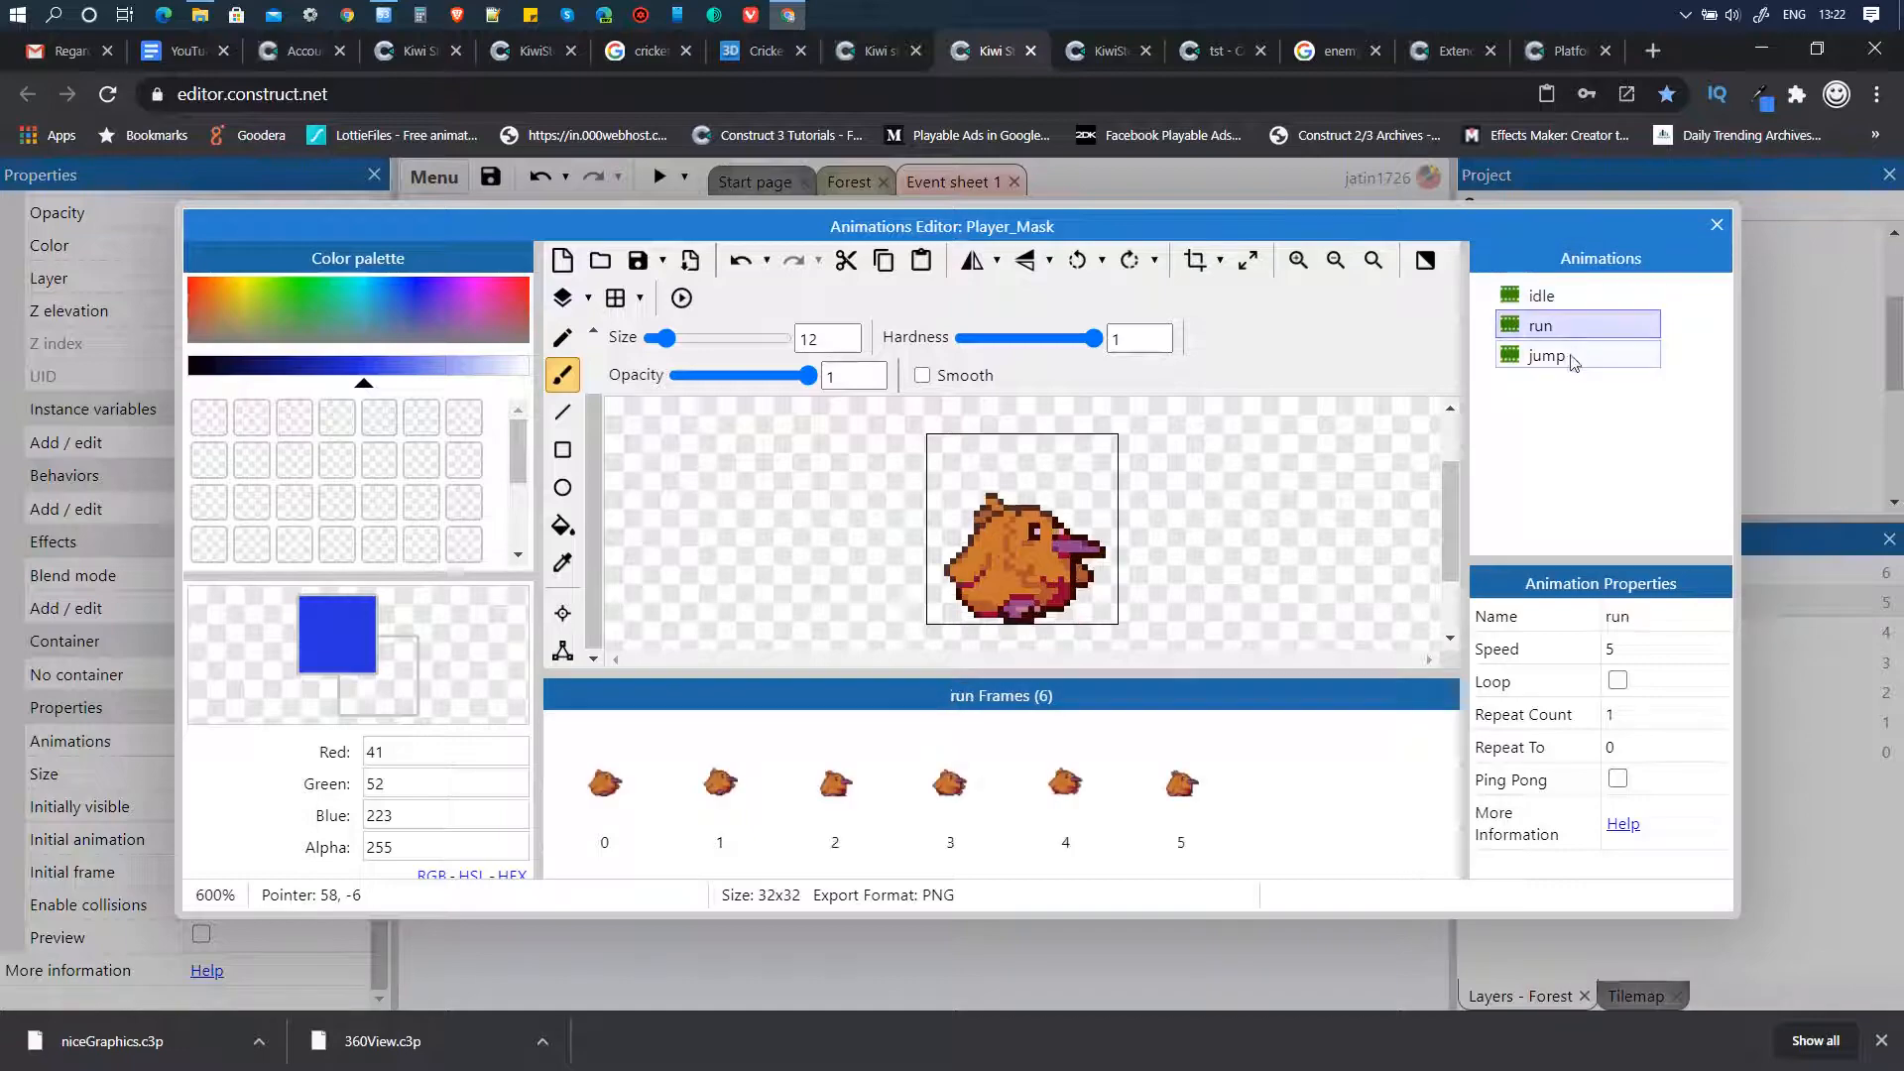
pyautogui.click(1572, 361)
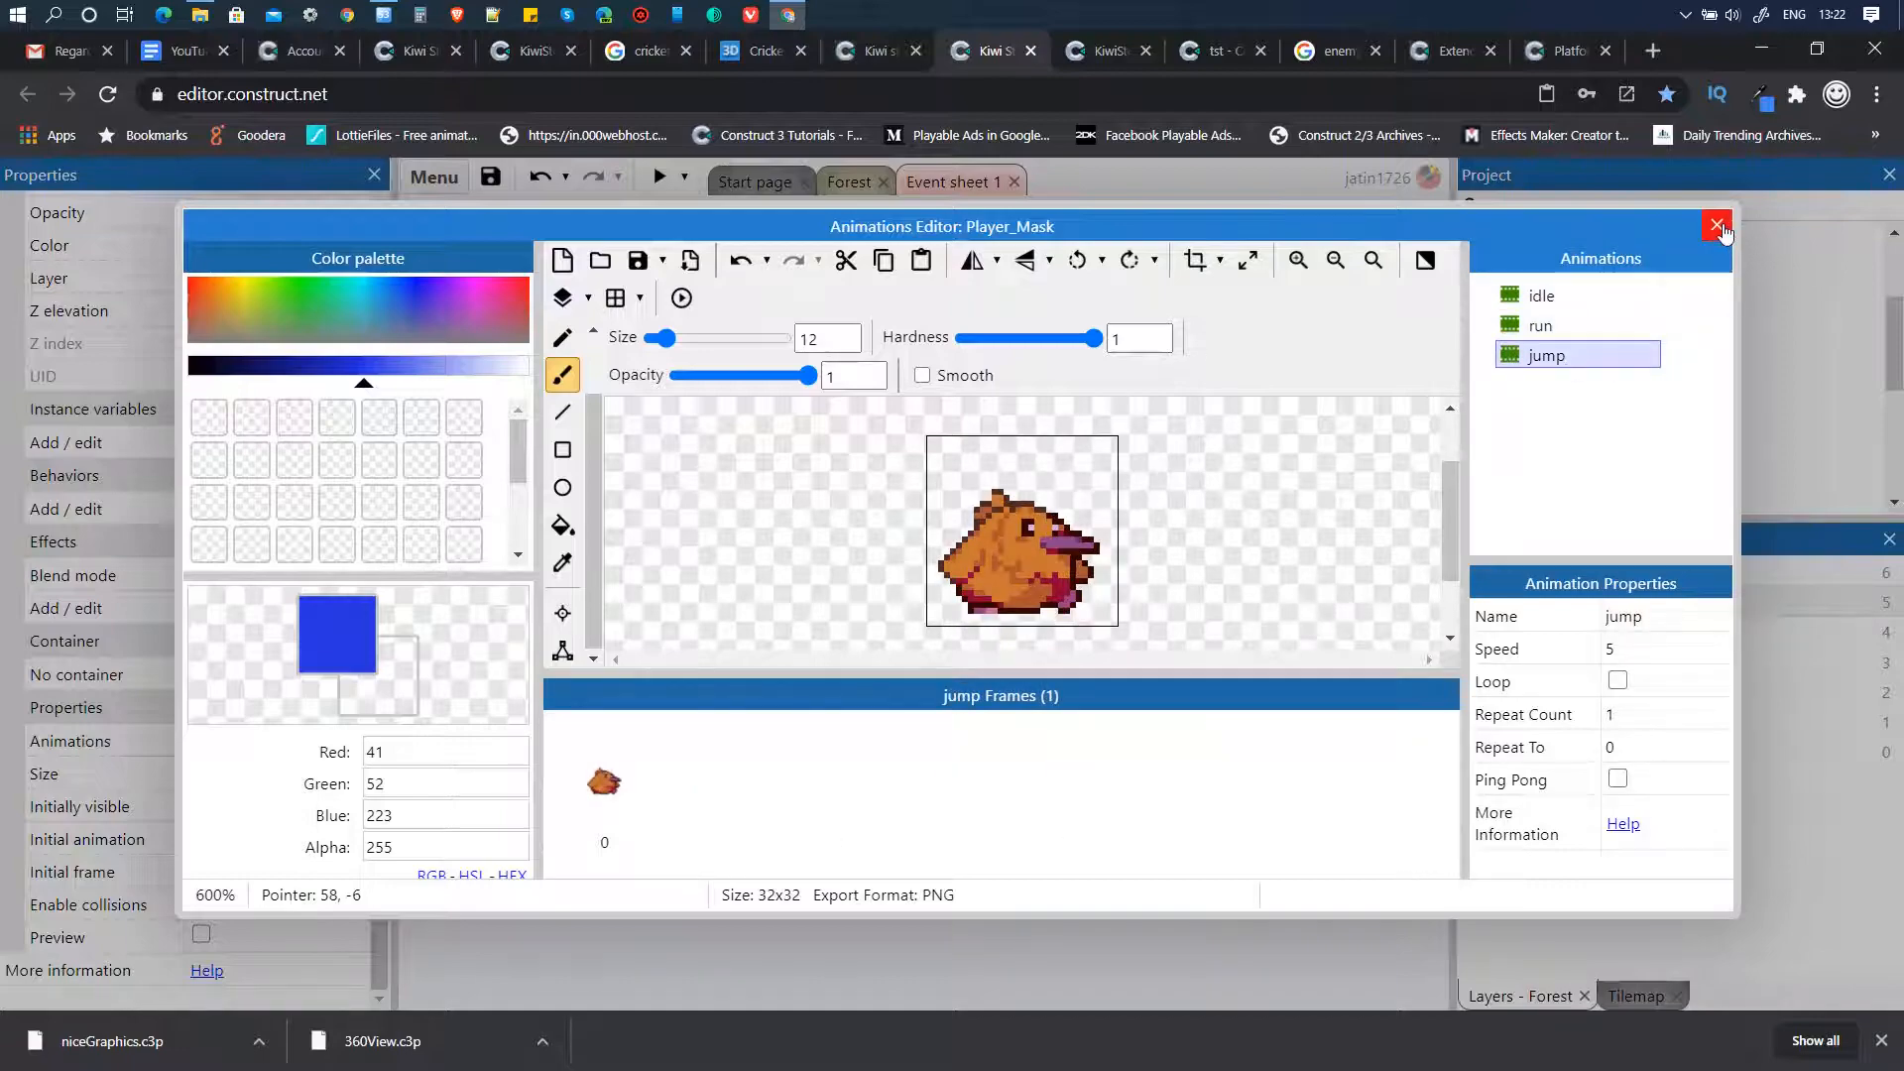
pyautogui.click(1717, 226)
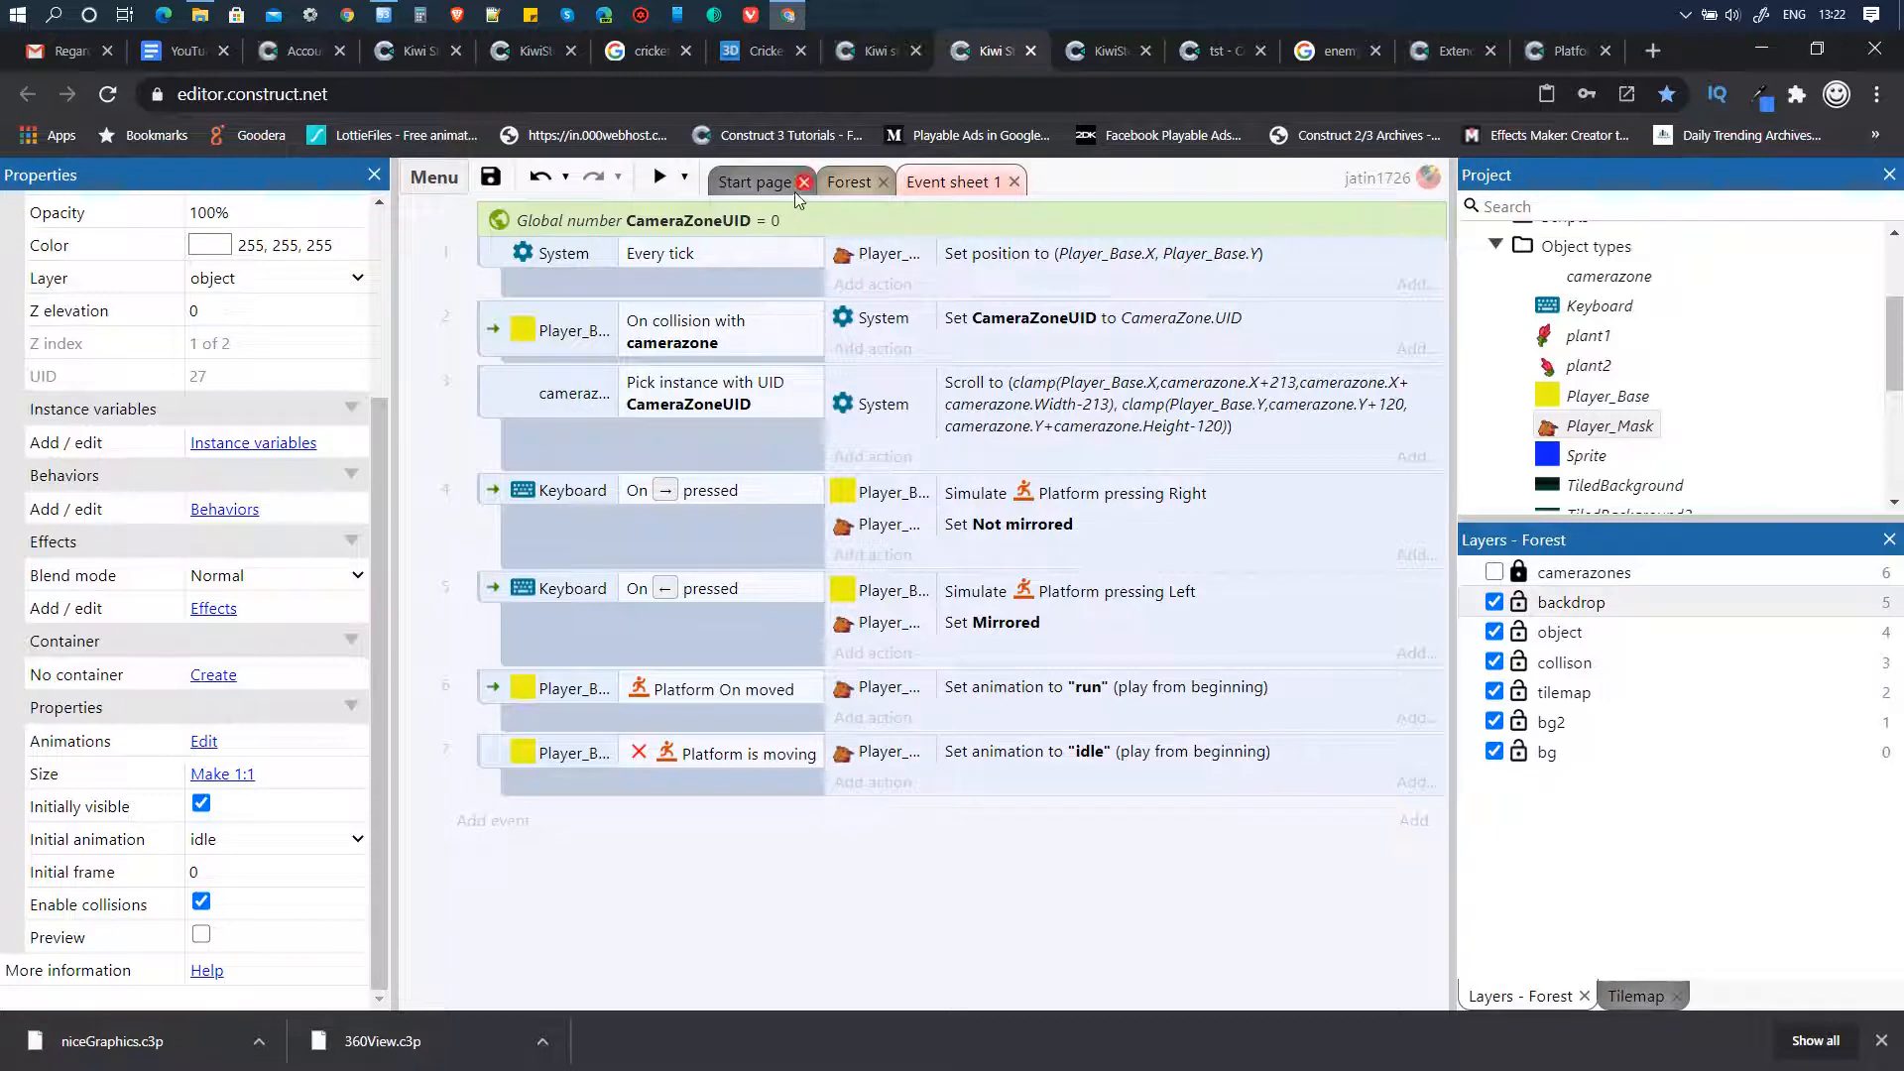
# - Preview the level, run and jump across the crates toward the tree stump to check the animations, and close the preview
pyautogui.click(658, 175)
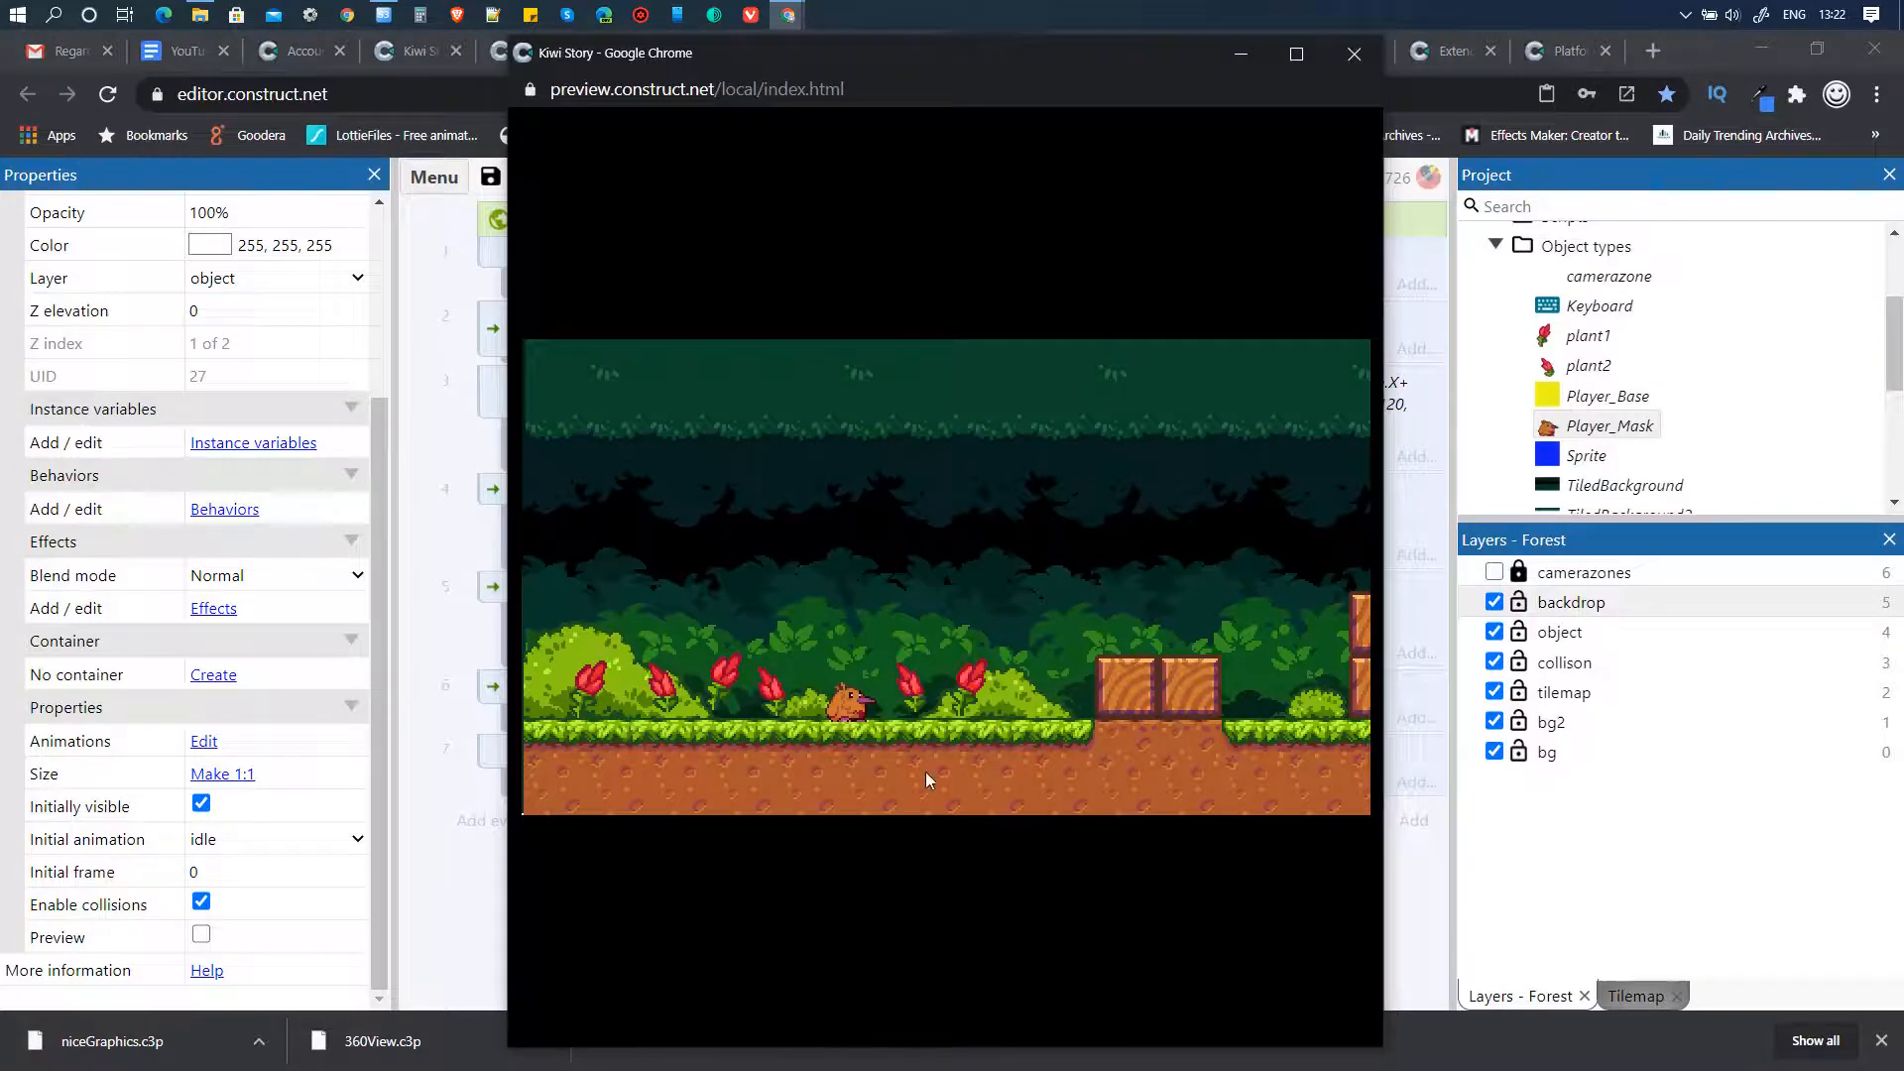
pyautogui.press('Right')
pyautogui.press('Up')
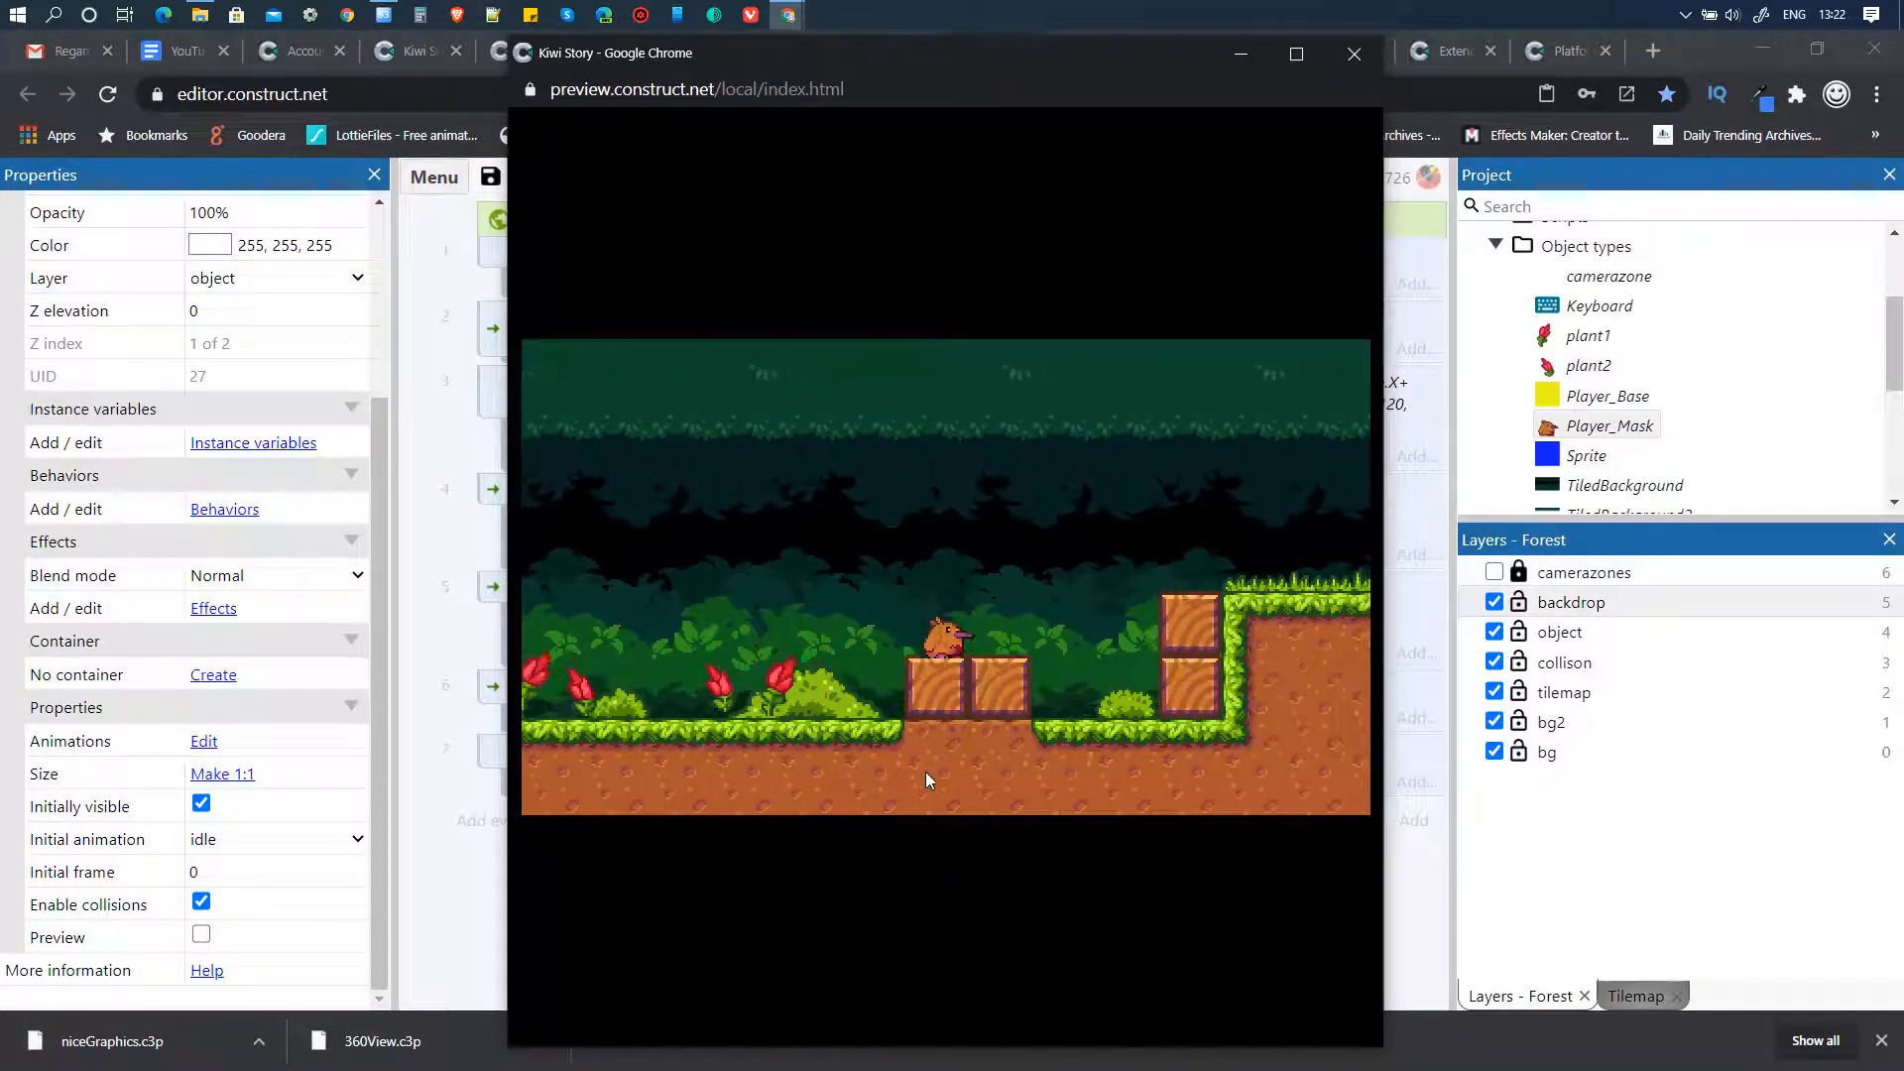
pyautogui.press('Left')
pyautogui.press('Left')
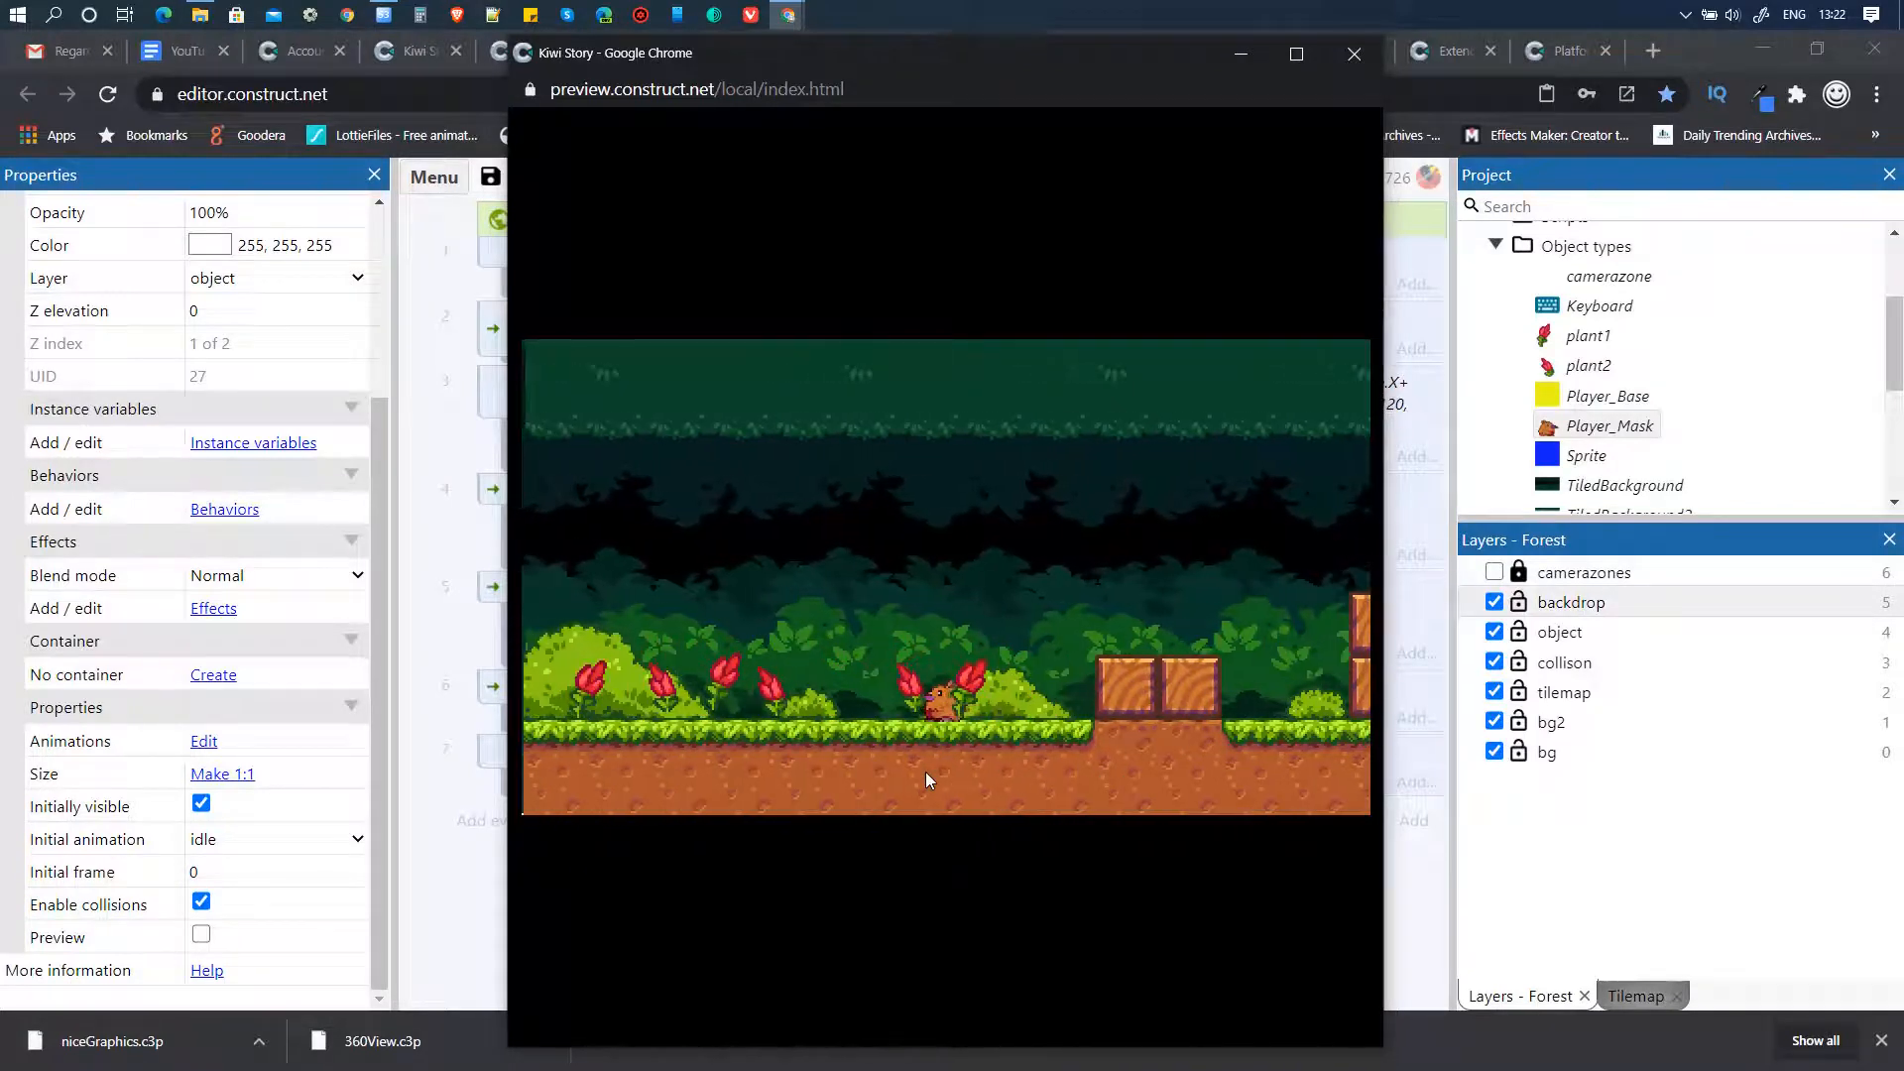
pyautogui.press('Right')
pyautogui.press('Up')
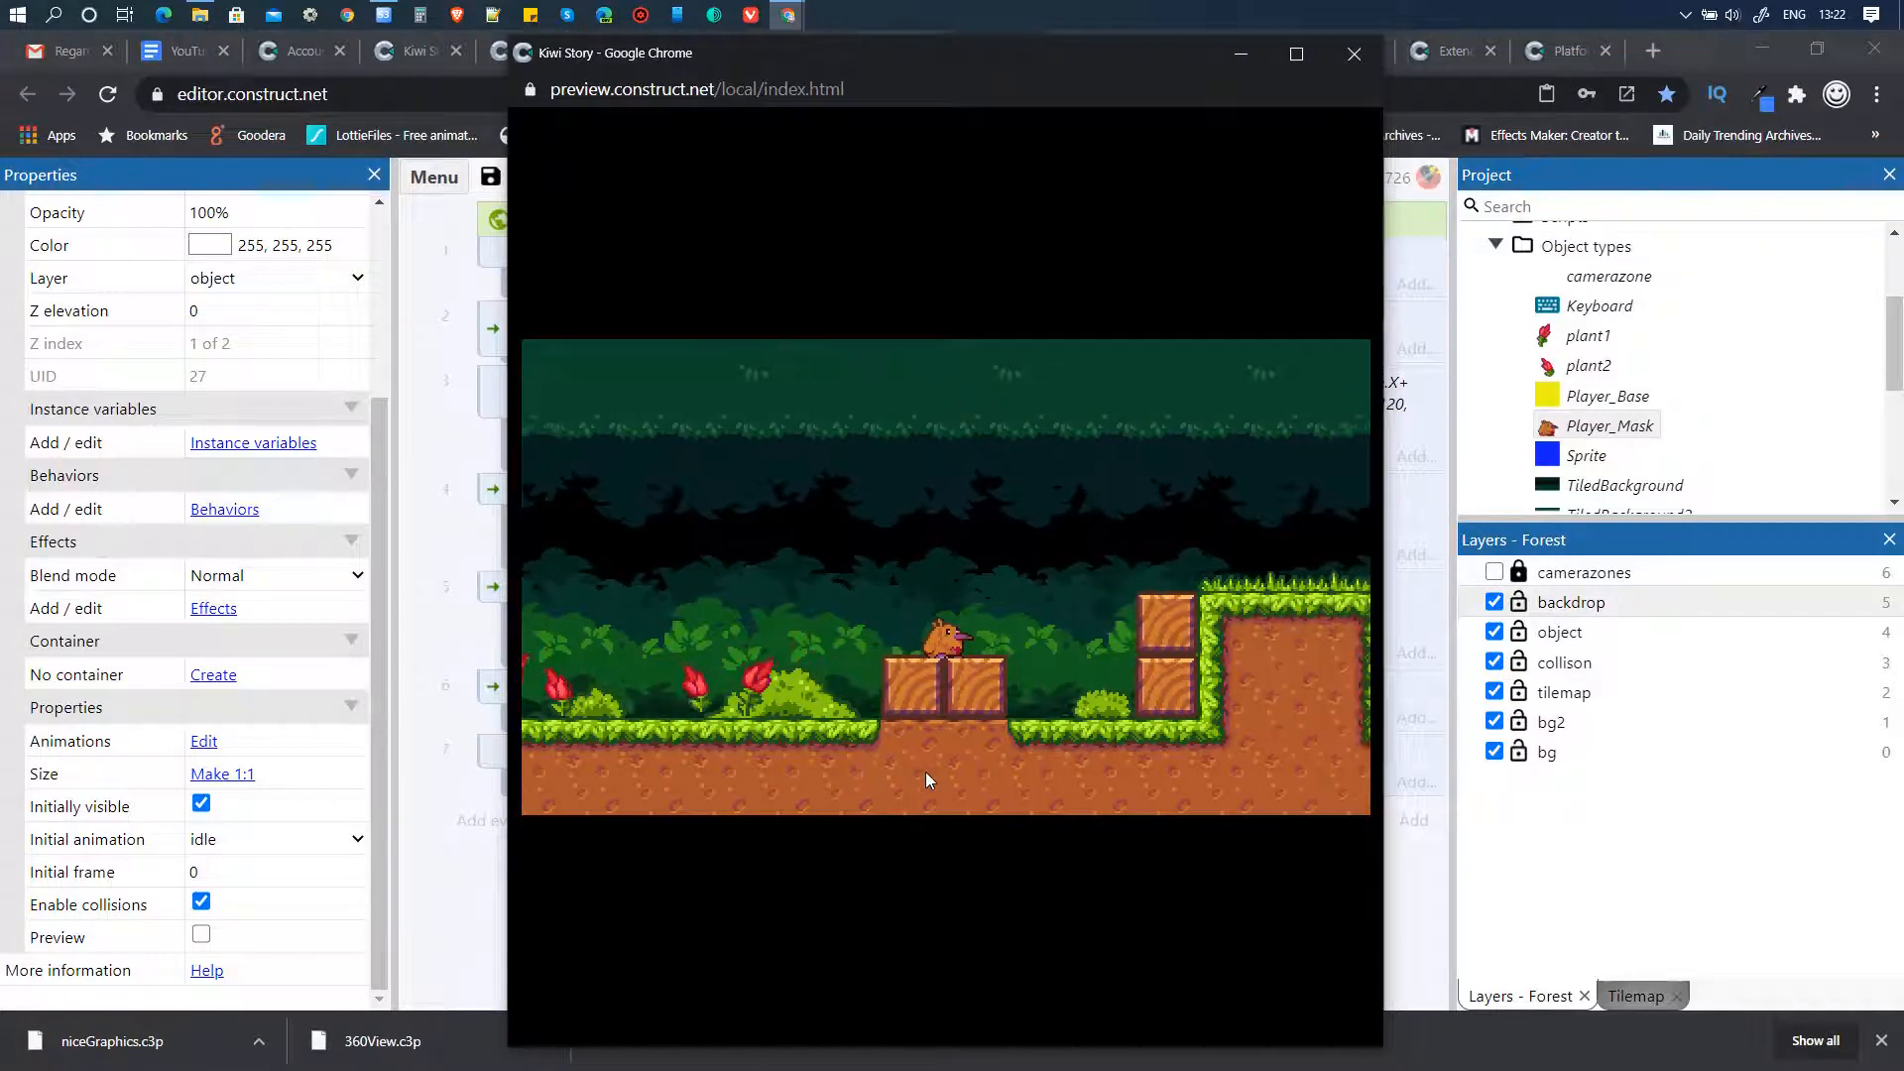
pyautogui.press('Right')
pyautogui.press('Up')
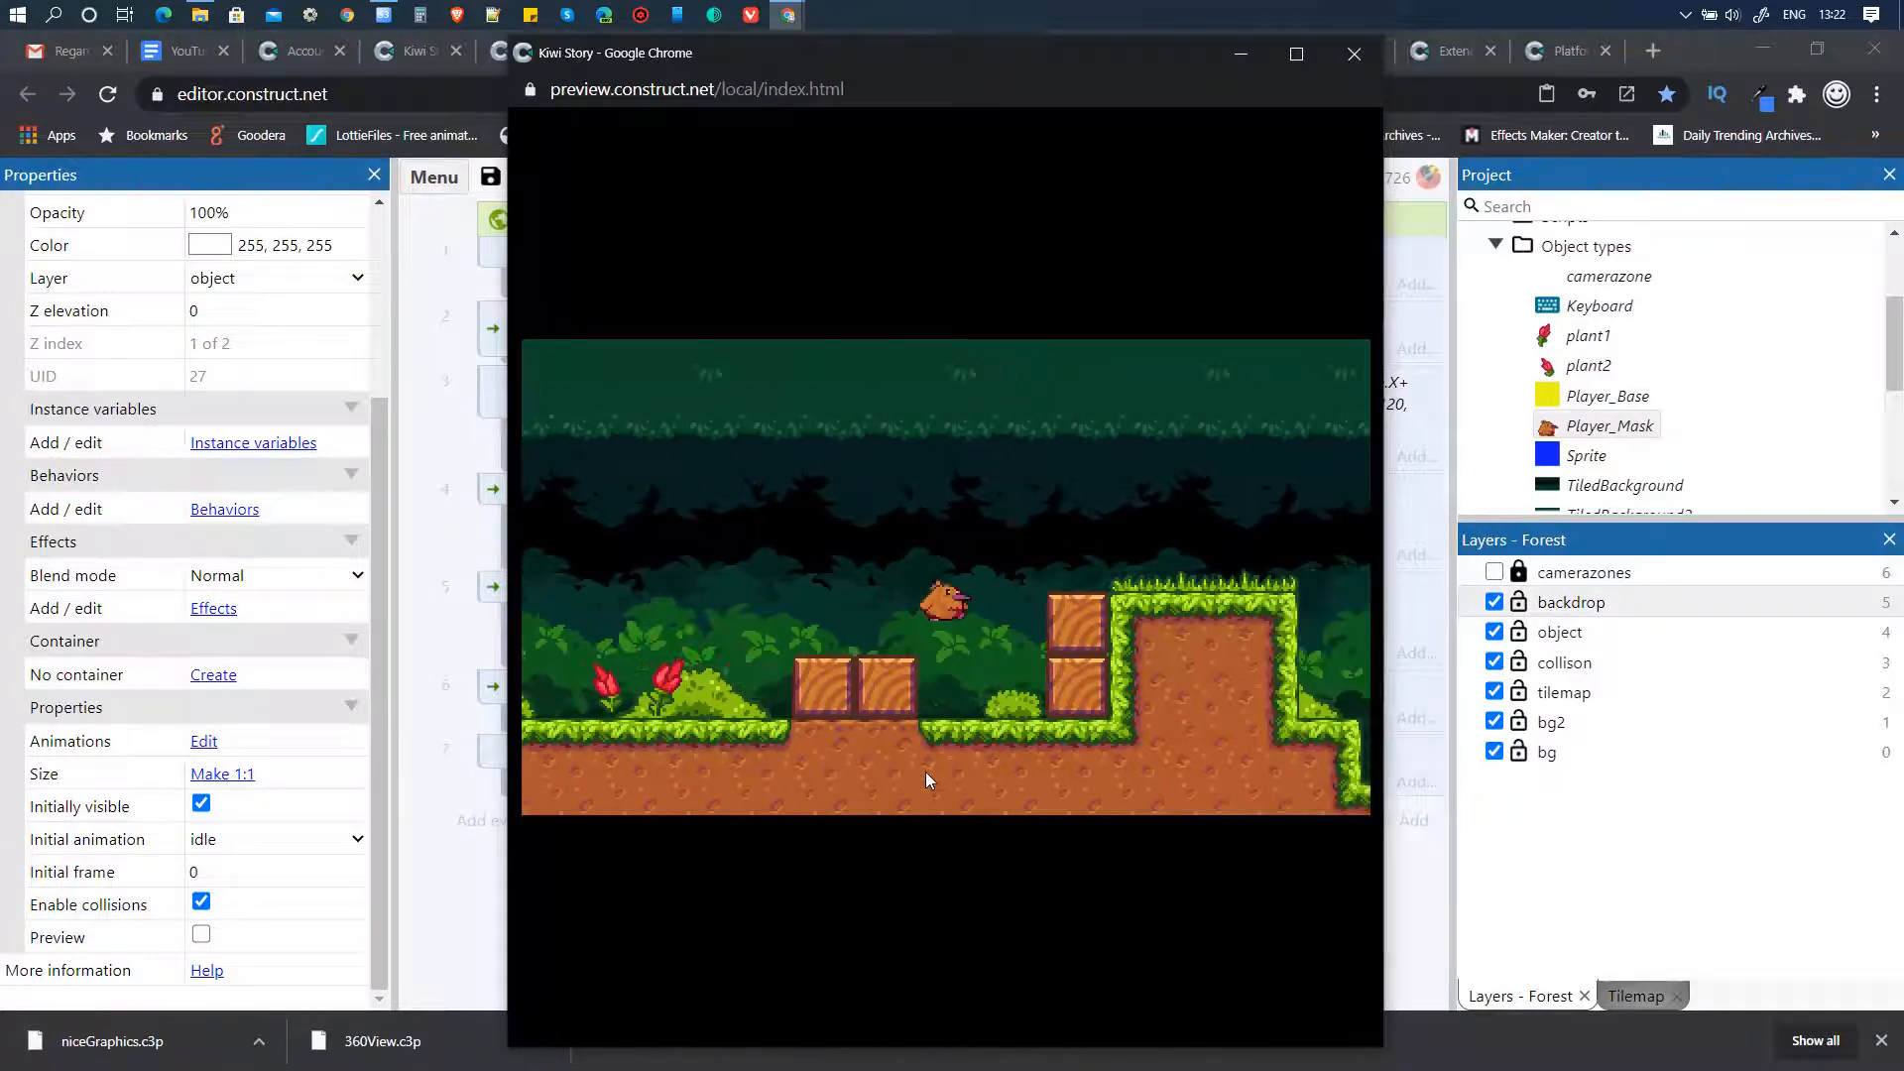
pyautogui.press('Right')
pyautogui.press('Up')
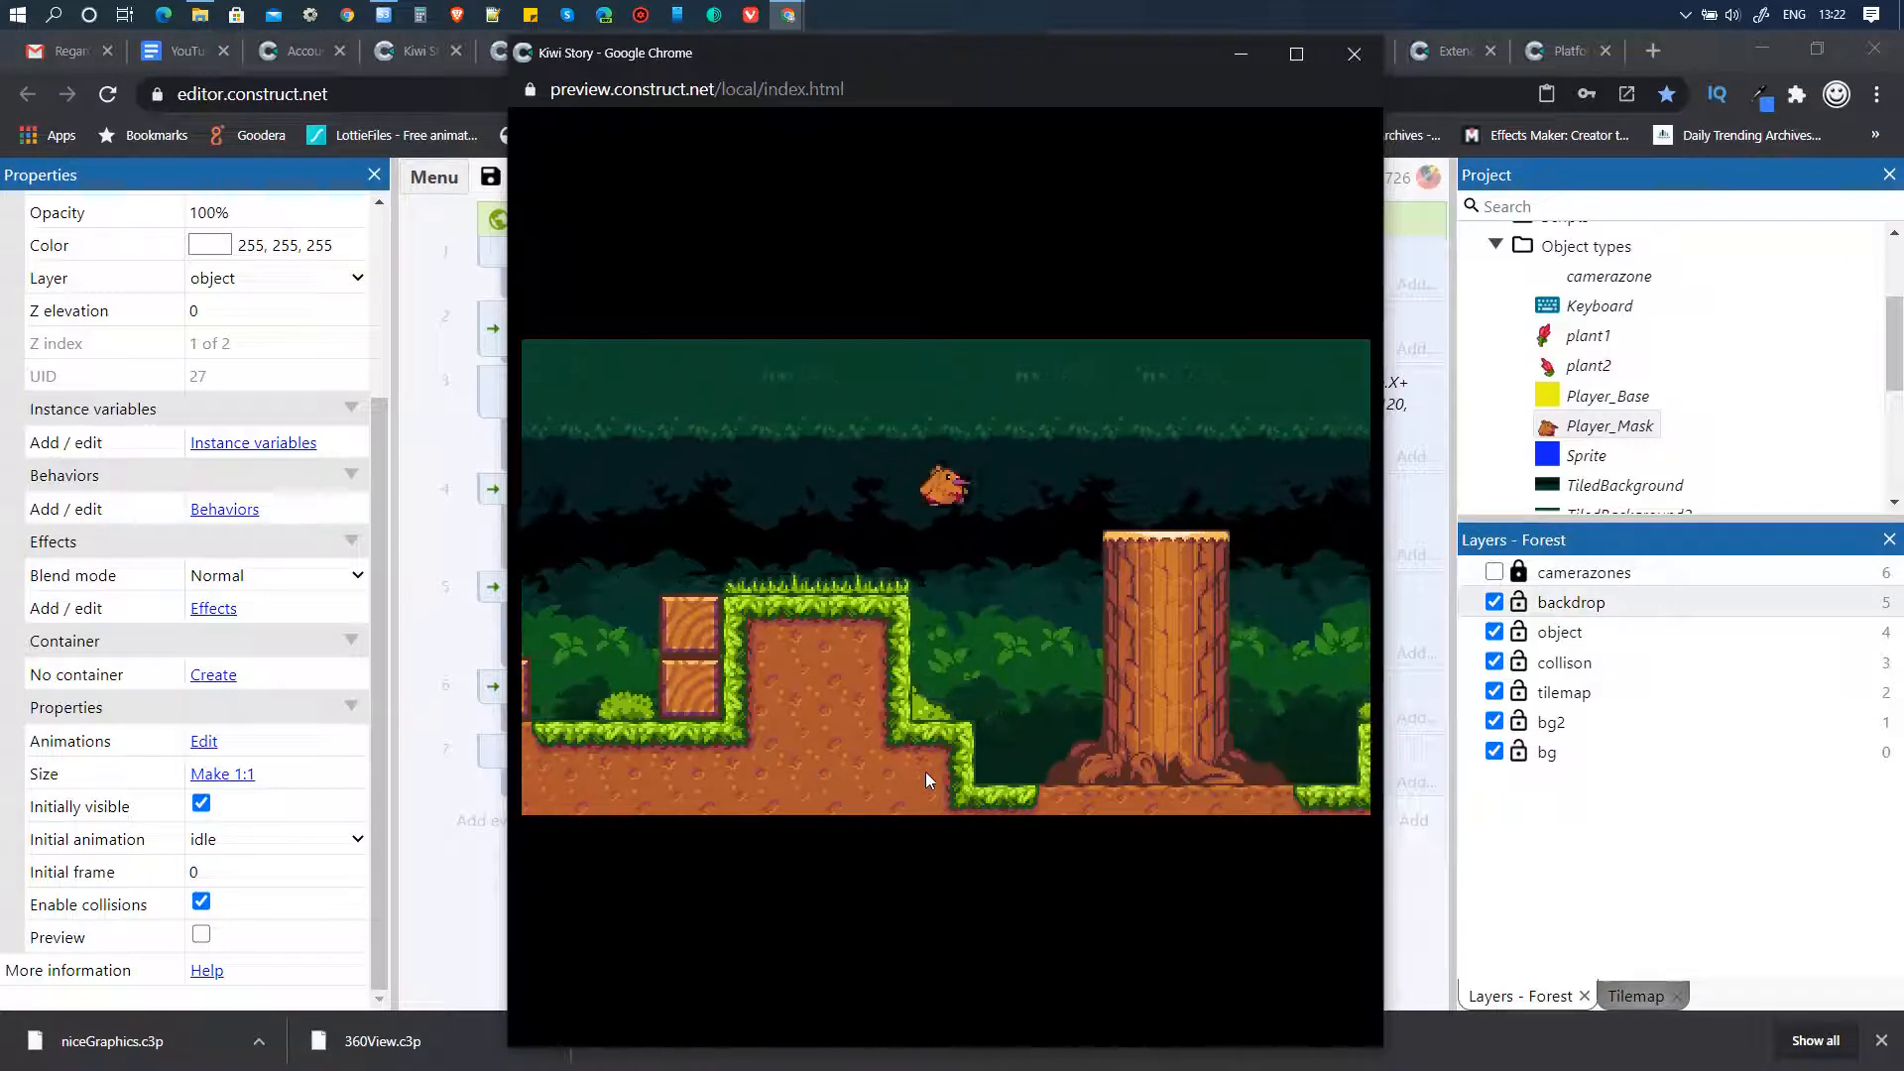
pyautogui.press('Right')
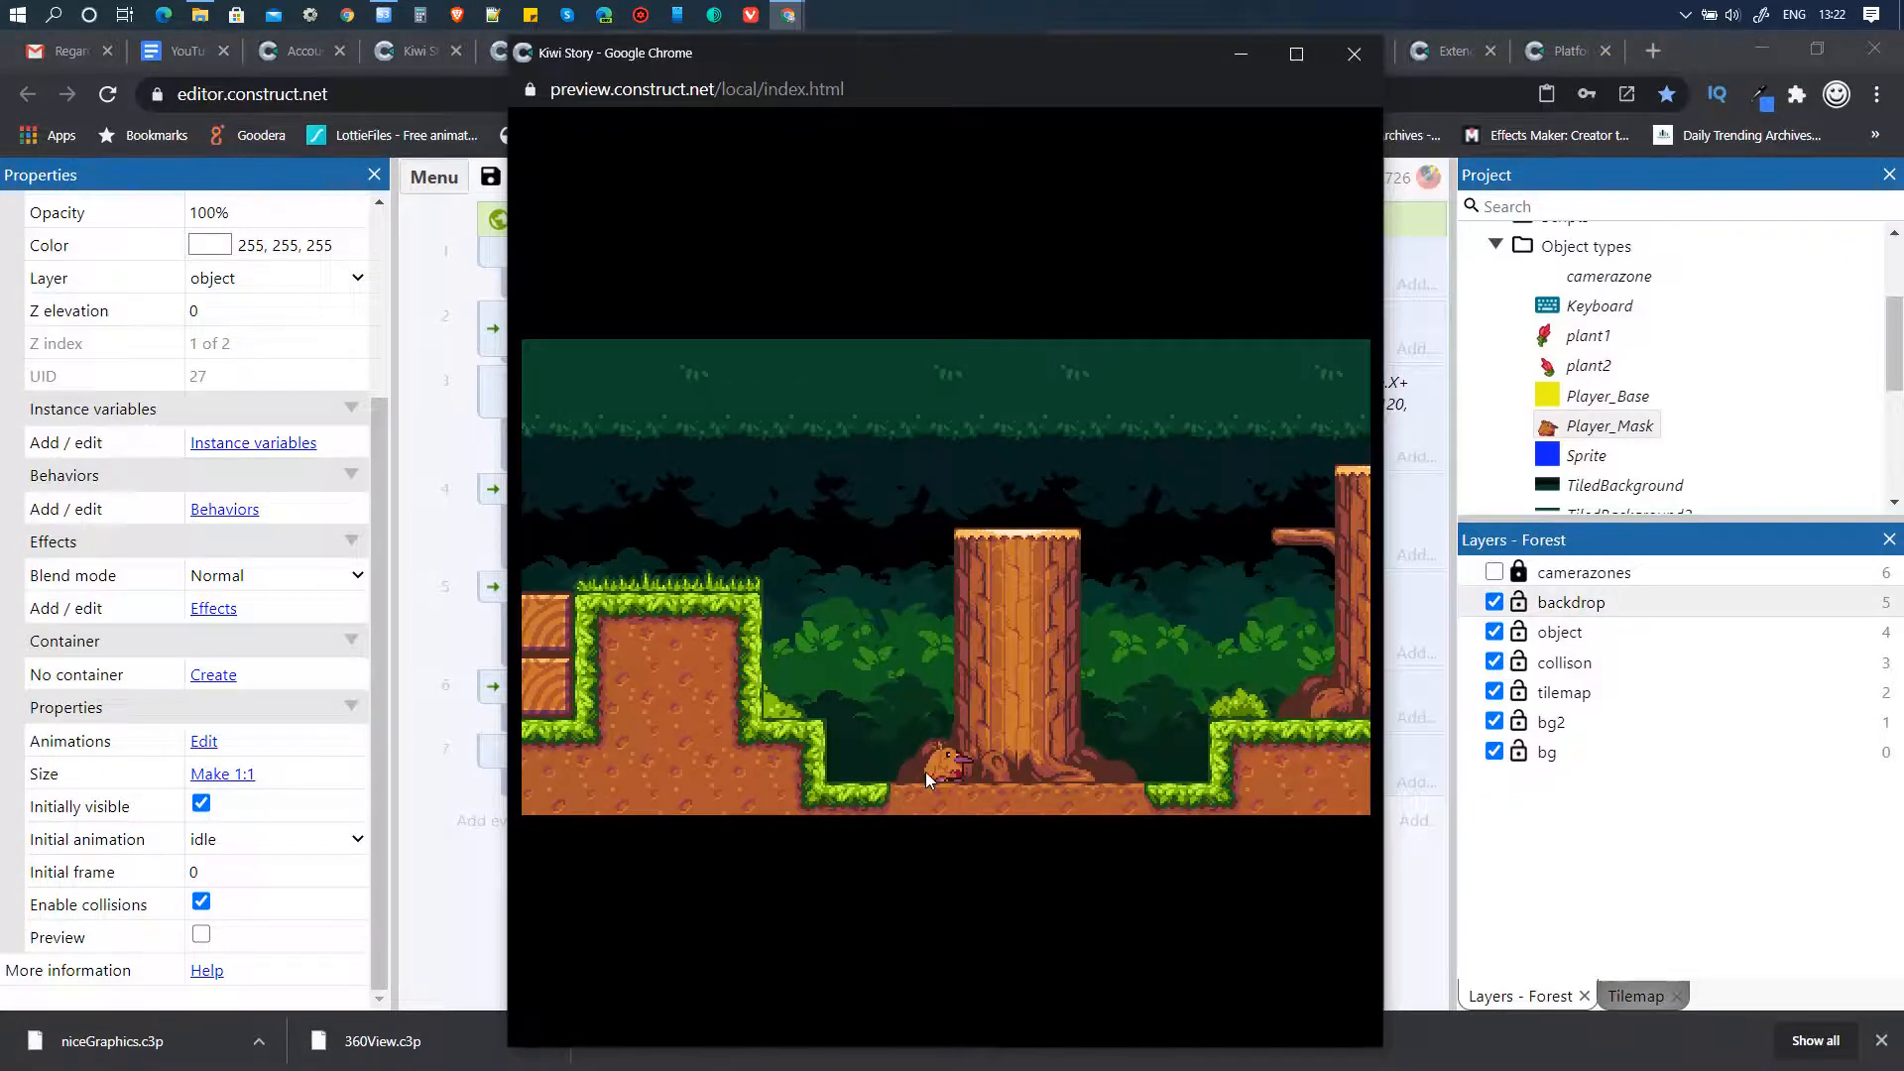
pyautogui.click(1353, 55)
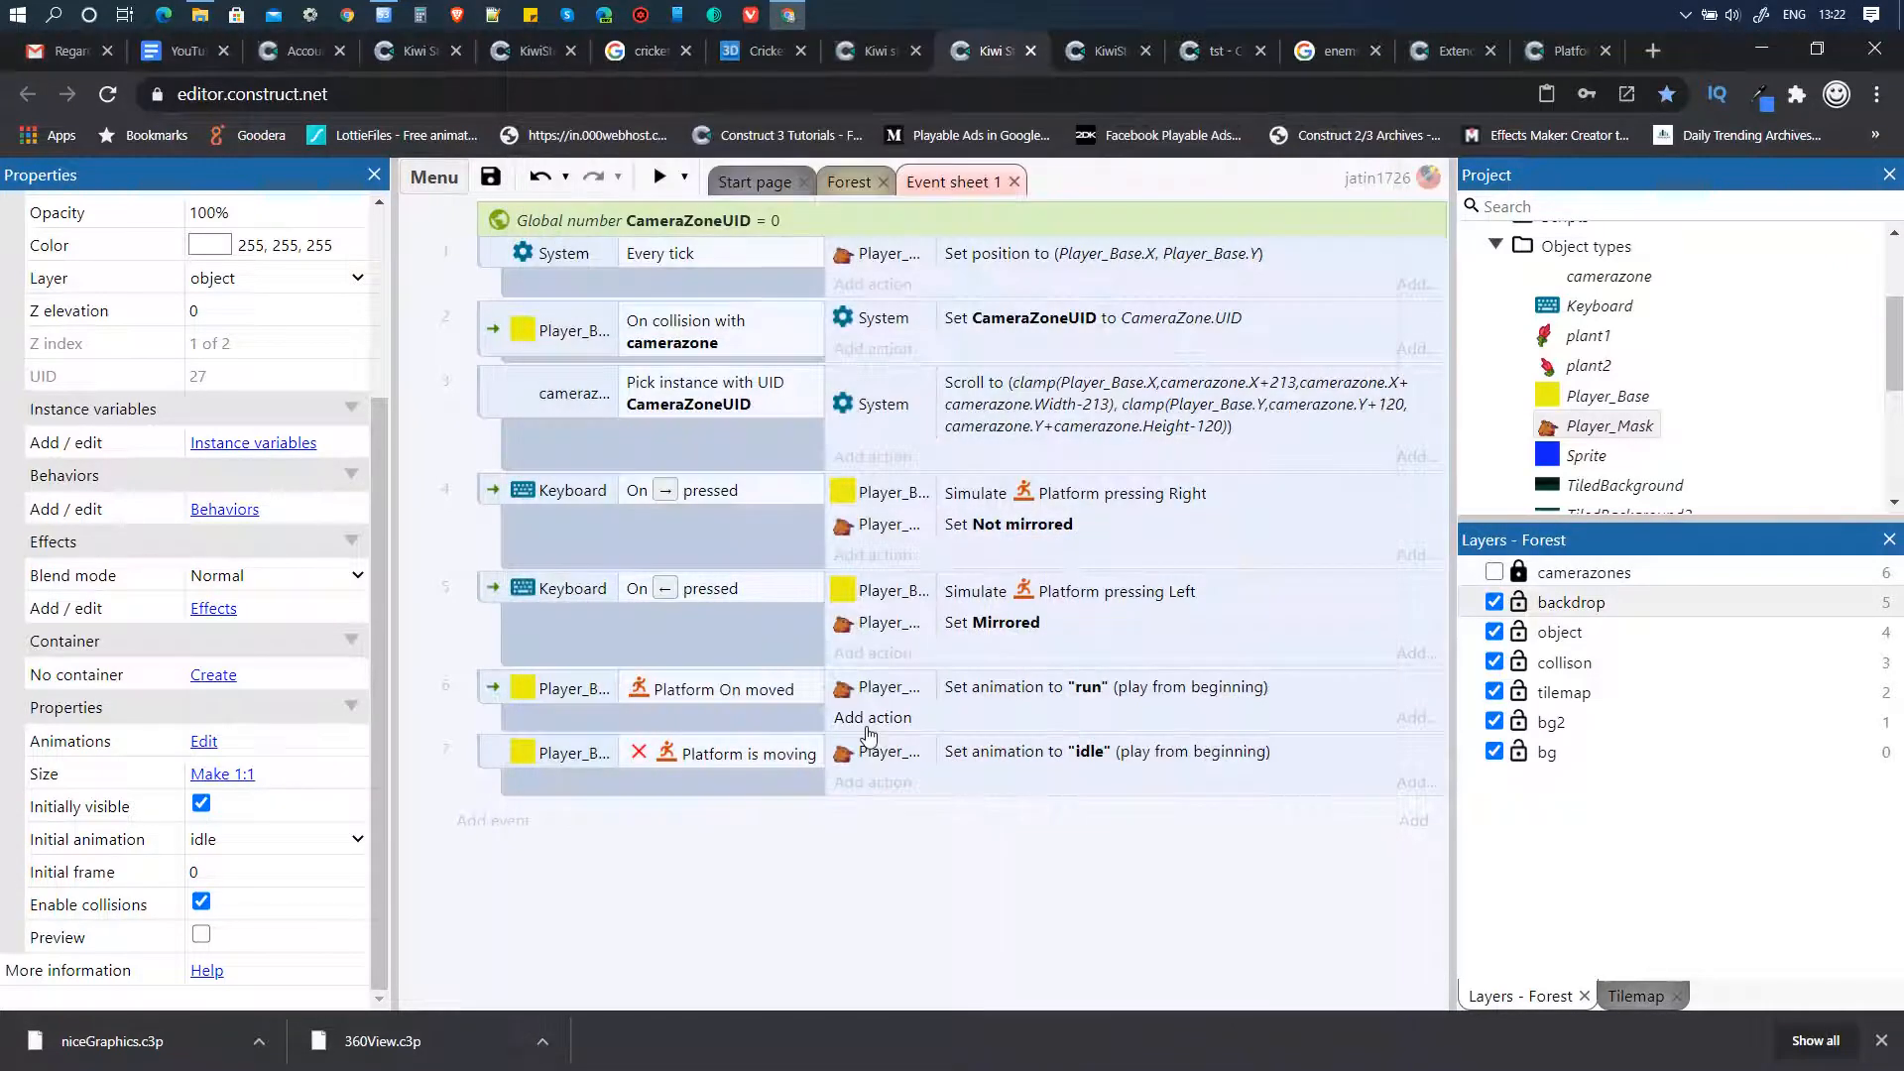
# - Add a new event with the Keyboard condition On key pressed for the Z key
pyautogui.click(504, 825)
pyautogui.click(928, 442)
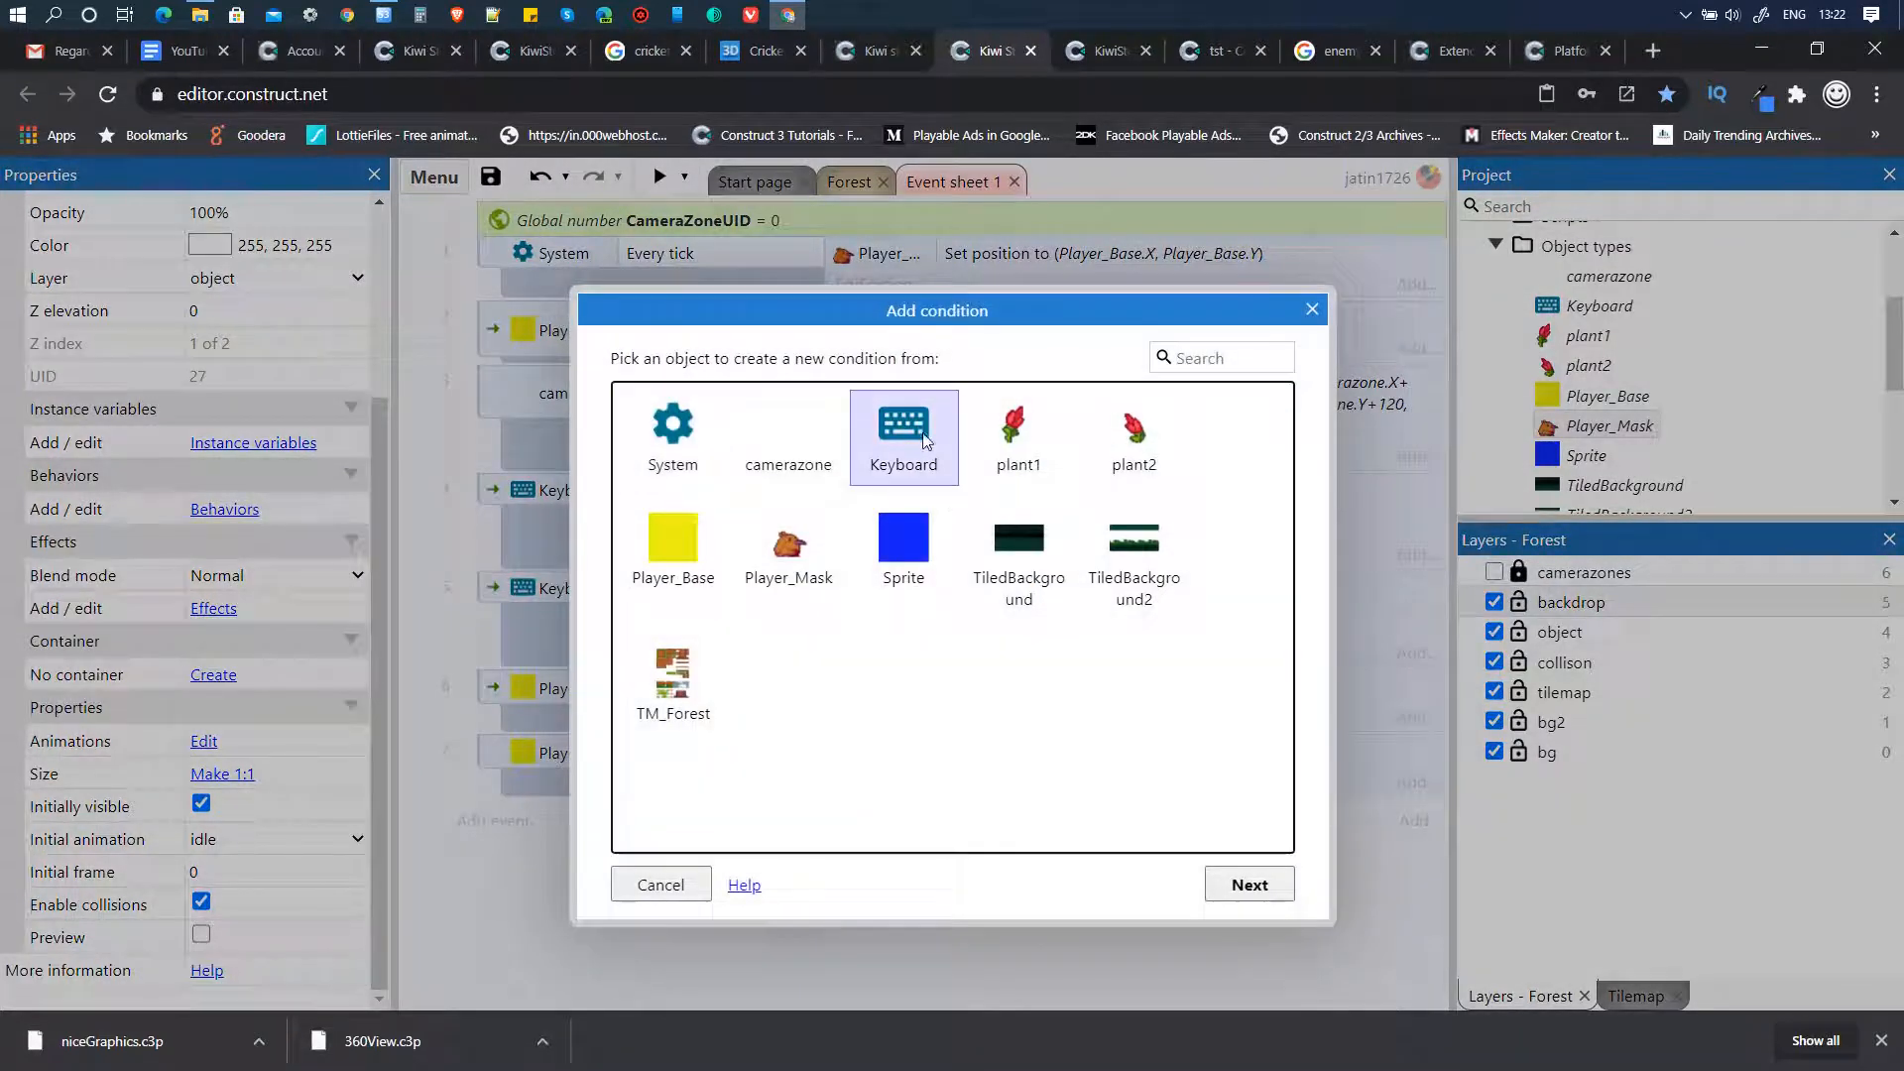
pyautogui.click(1250, 883)
pyautogui.click(982, 598)
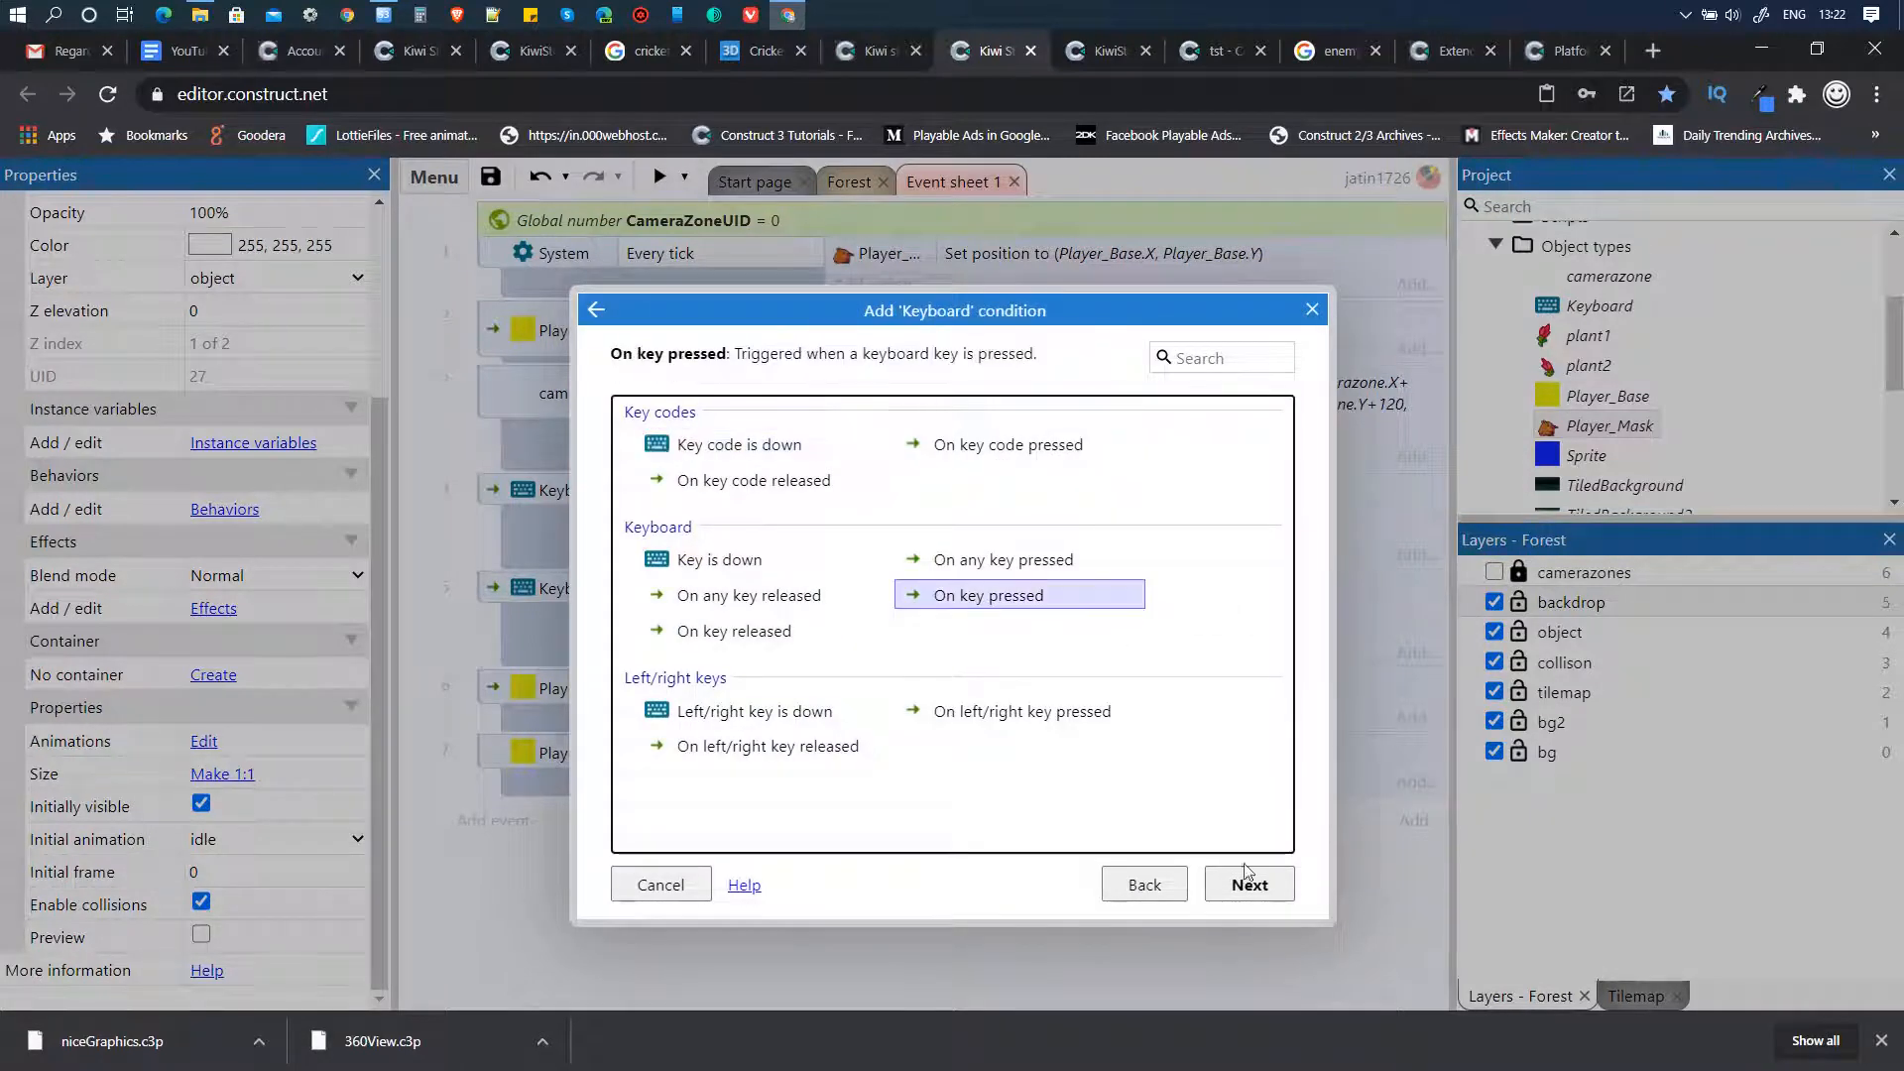
pyautogui.click(1250, 884)
pyautogui.click(984, 522)
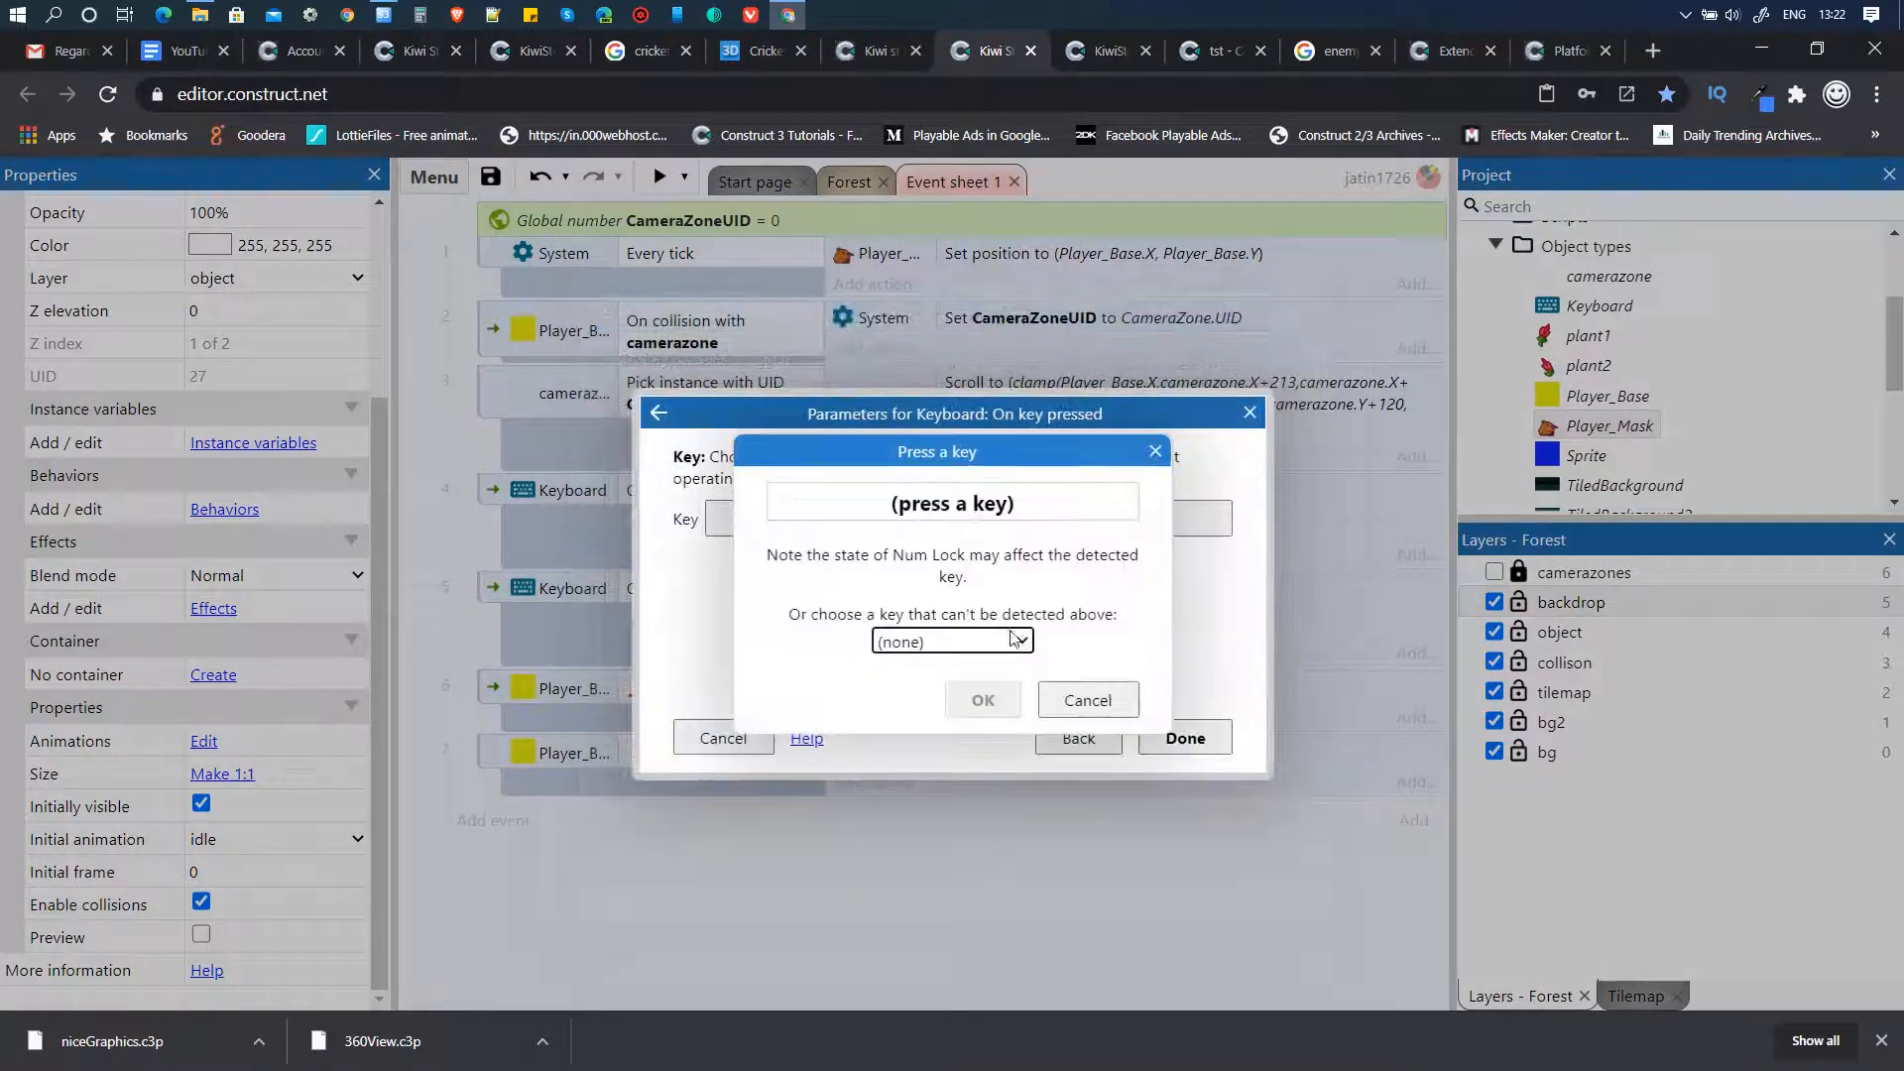
pyautogui.press('z')
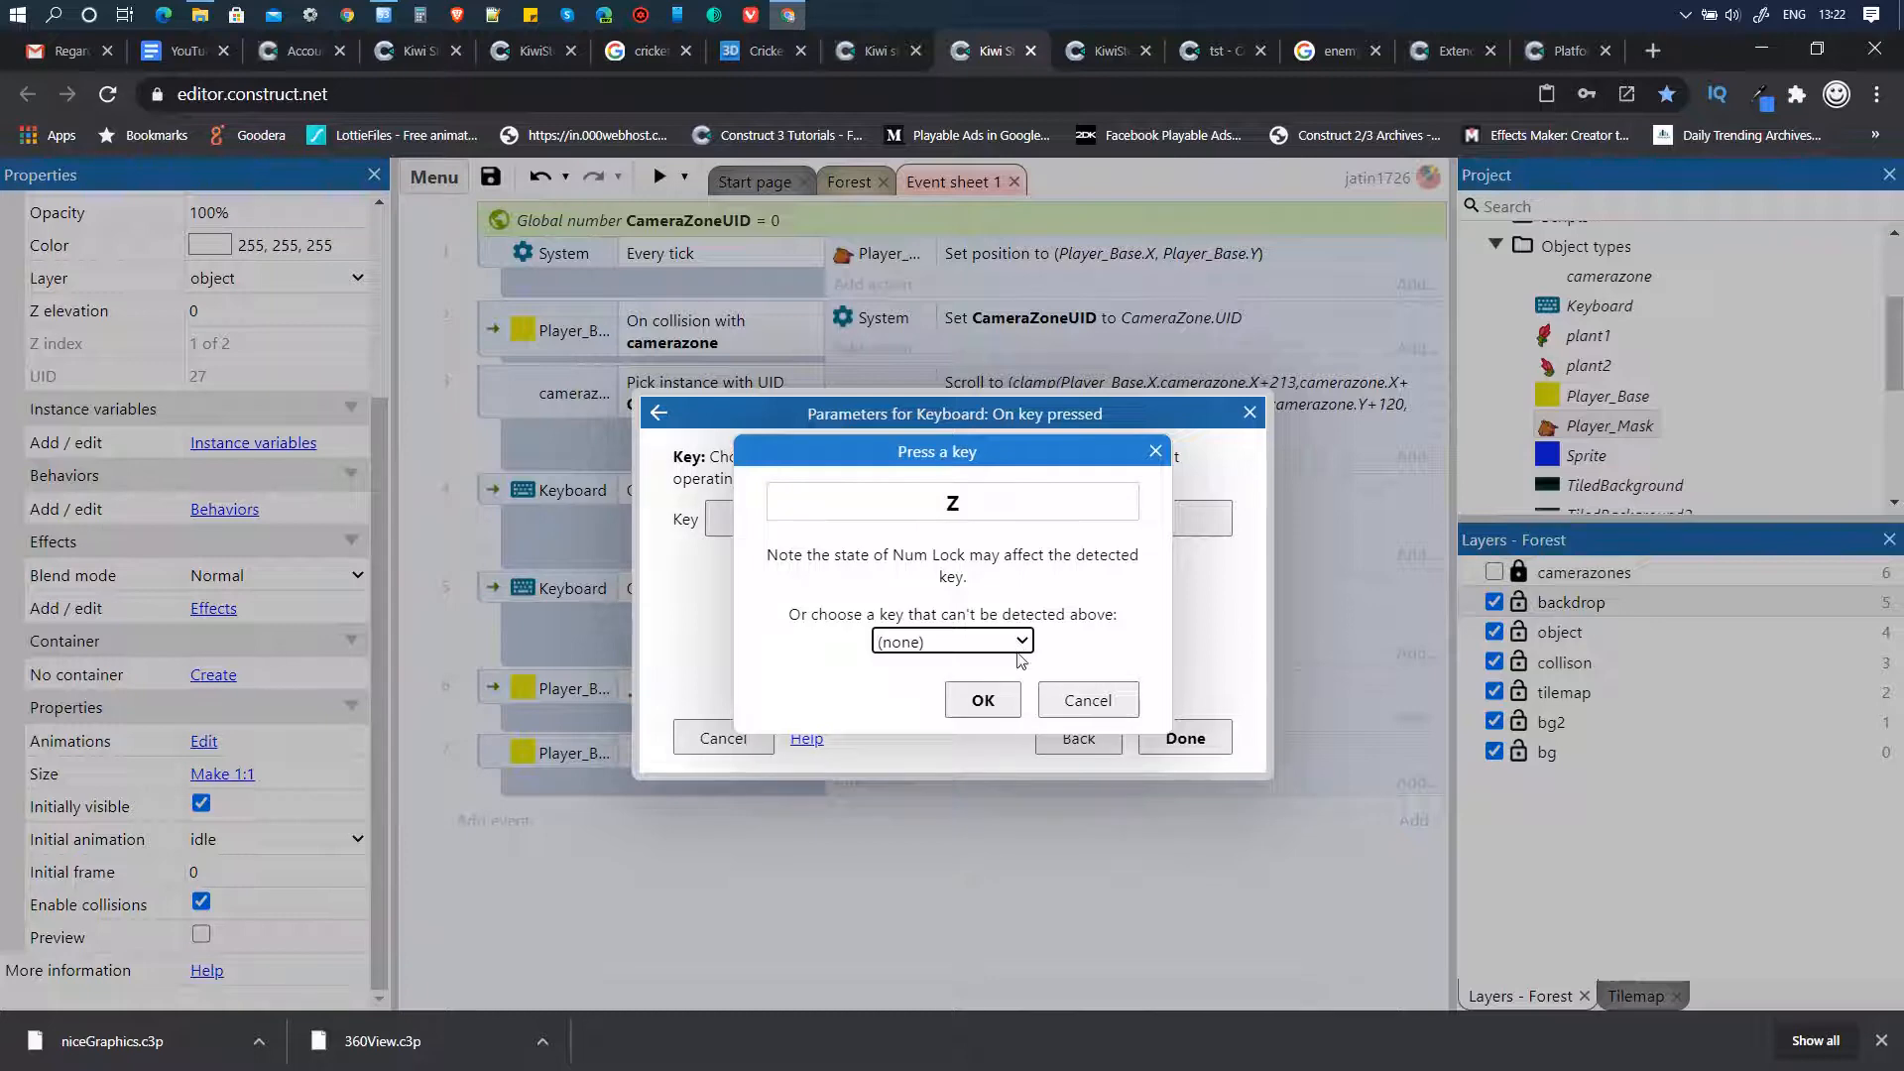
pyautogui.click(982, 699)
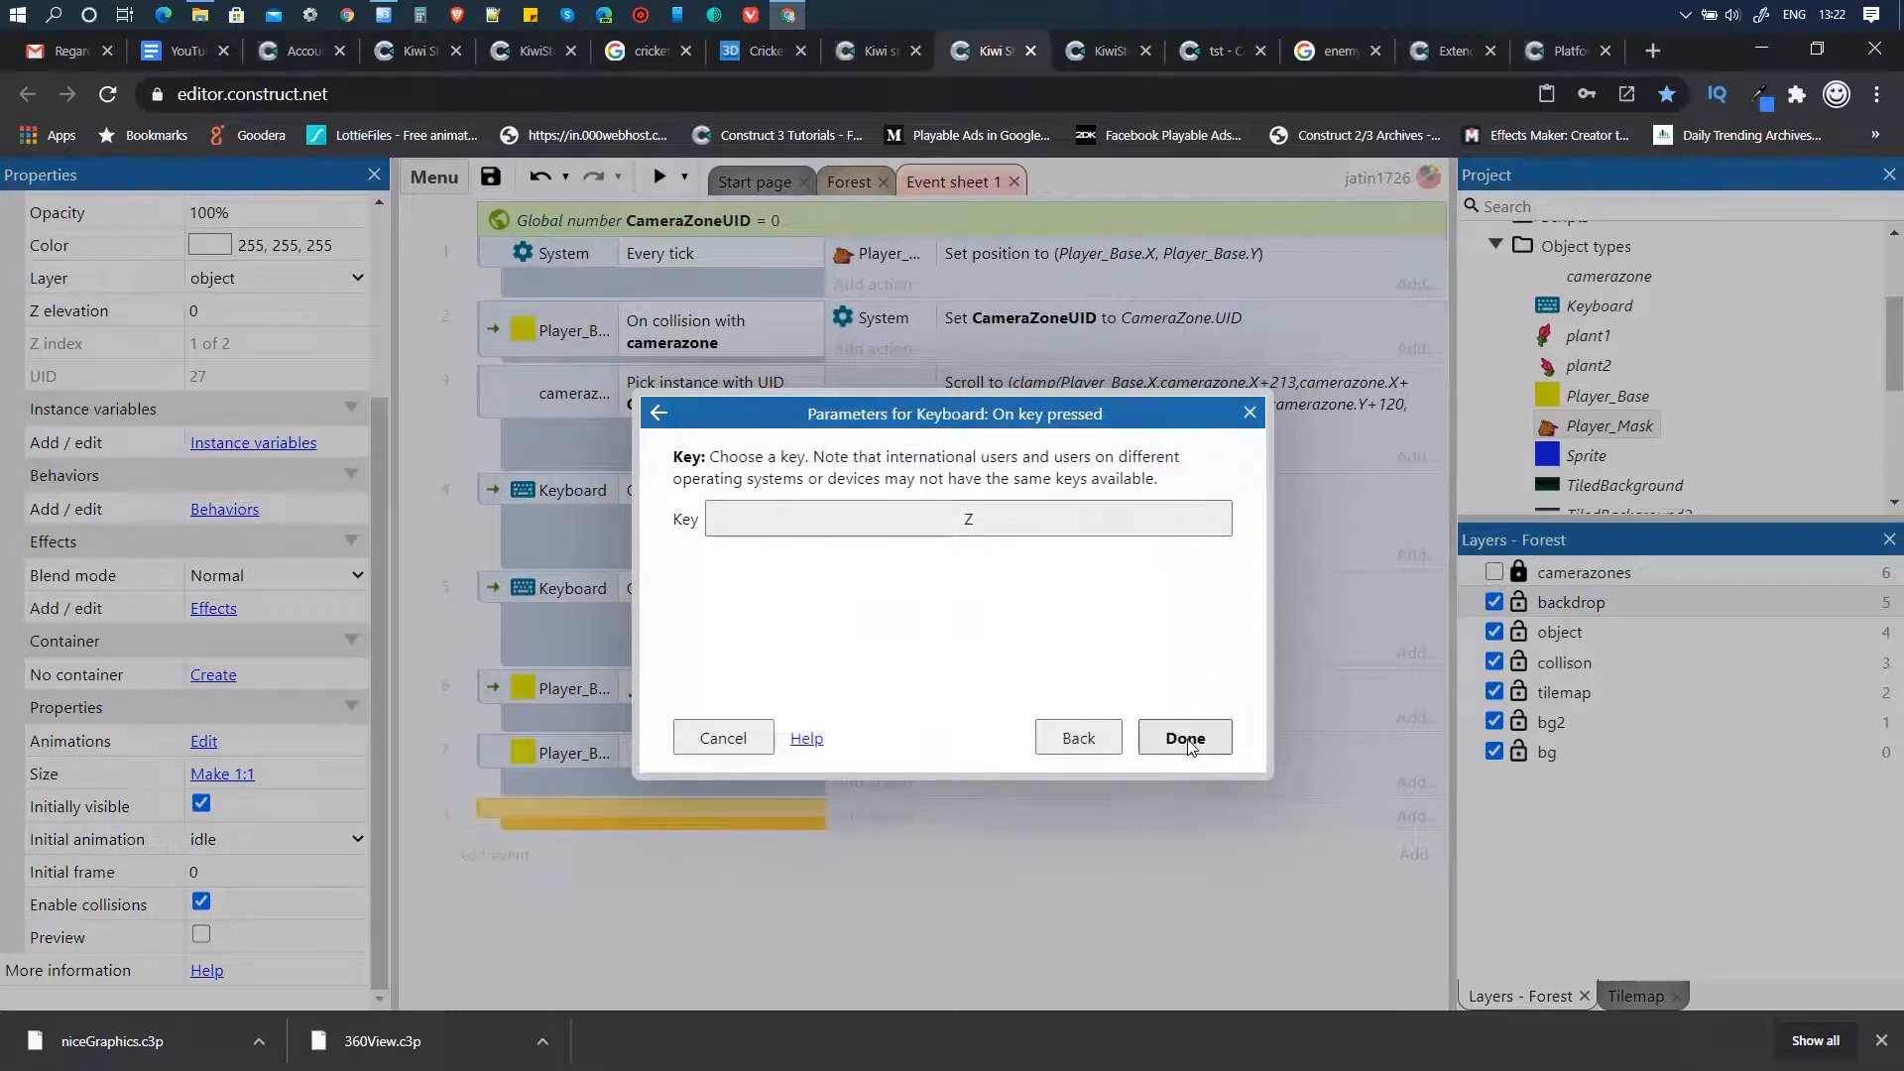
pyautogui.click(1185, 738)
# - Add a Player_Base Platform Simulate control action to the Z key event, with Jump as the control
pyautogui.click(863, 816)
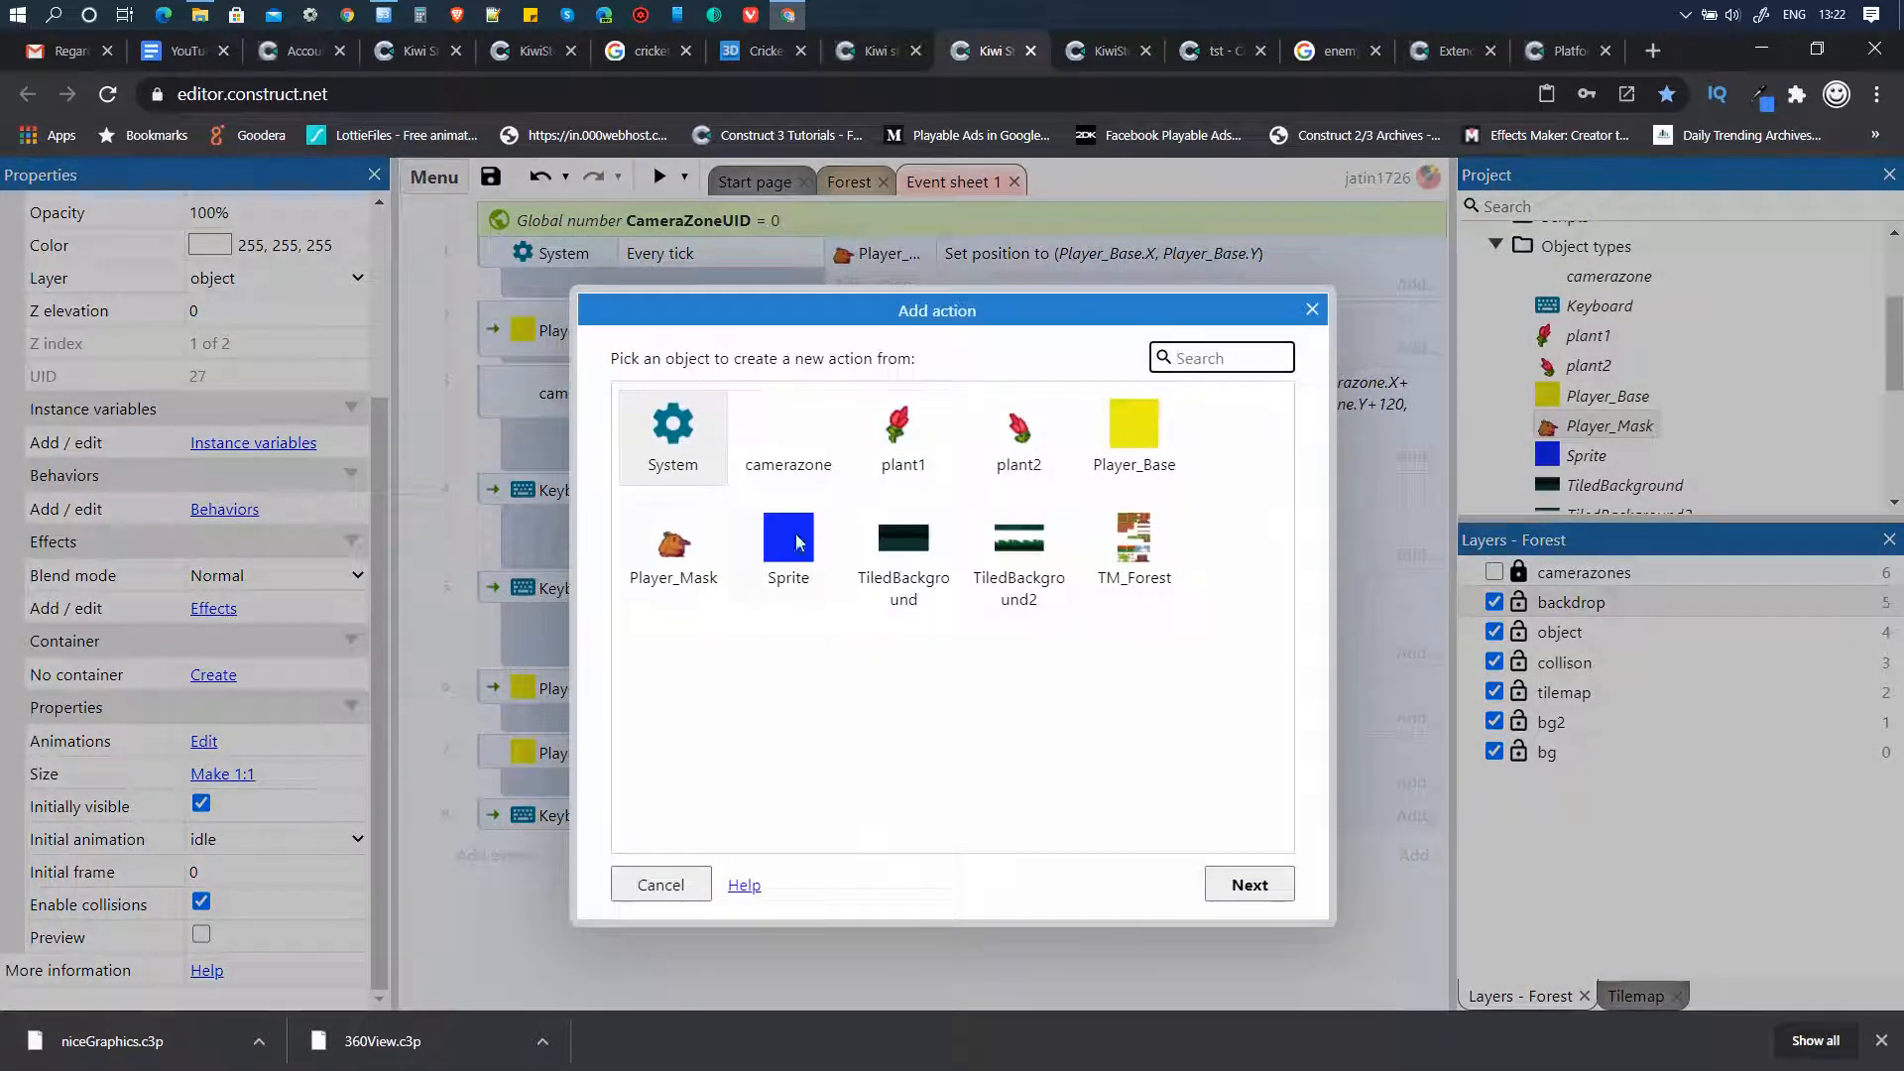
pyautogui.click(1134, 437)
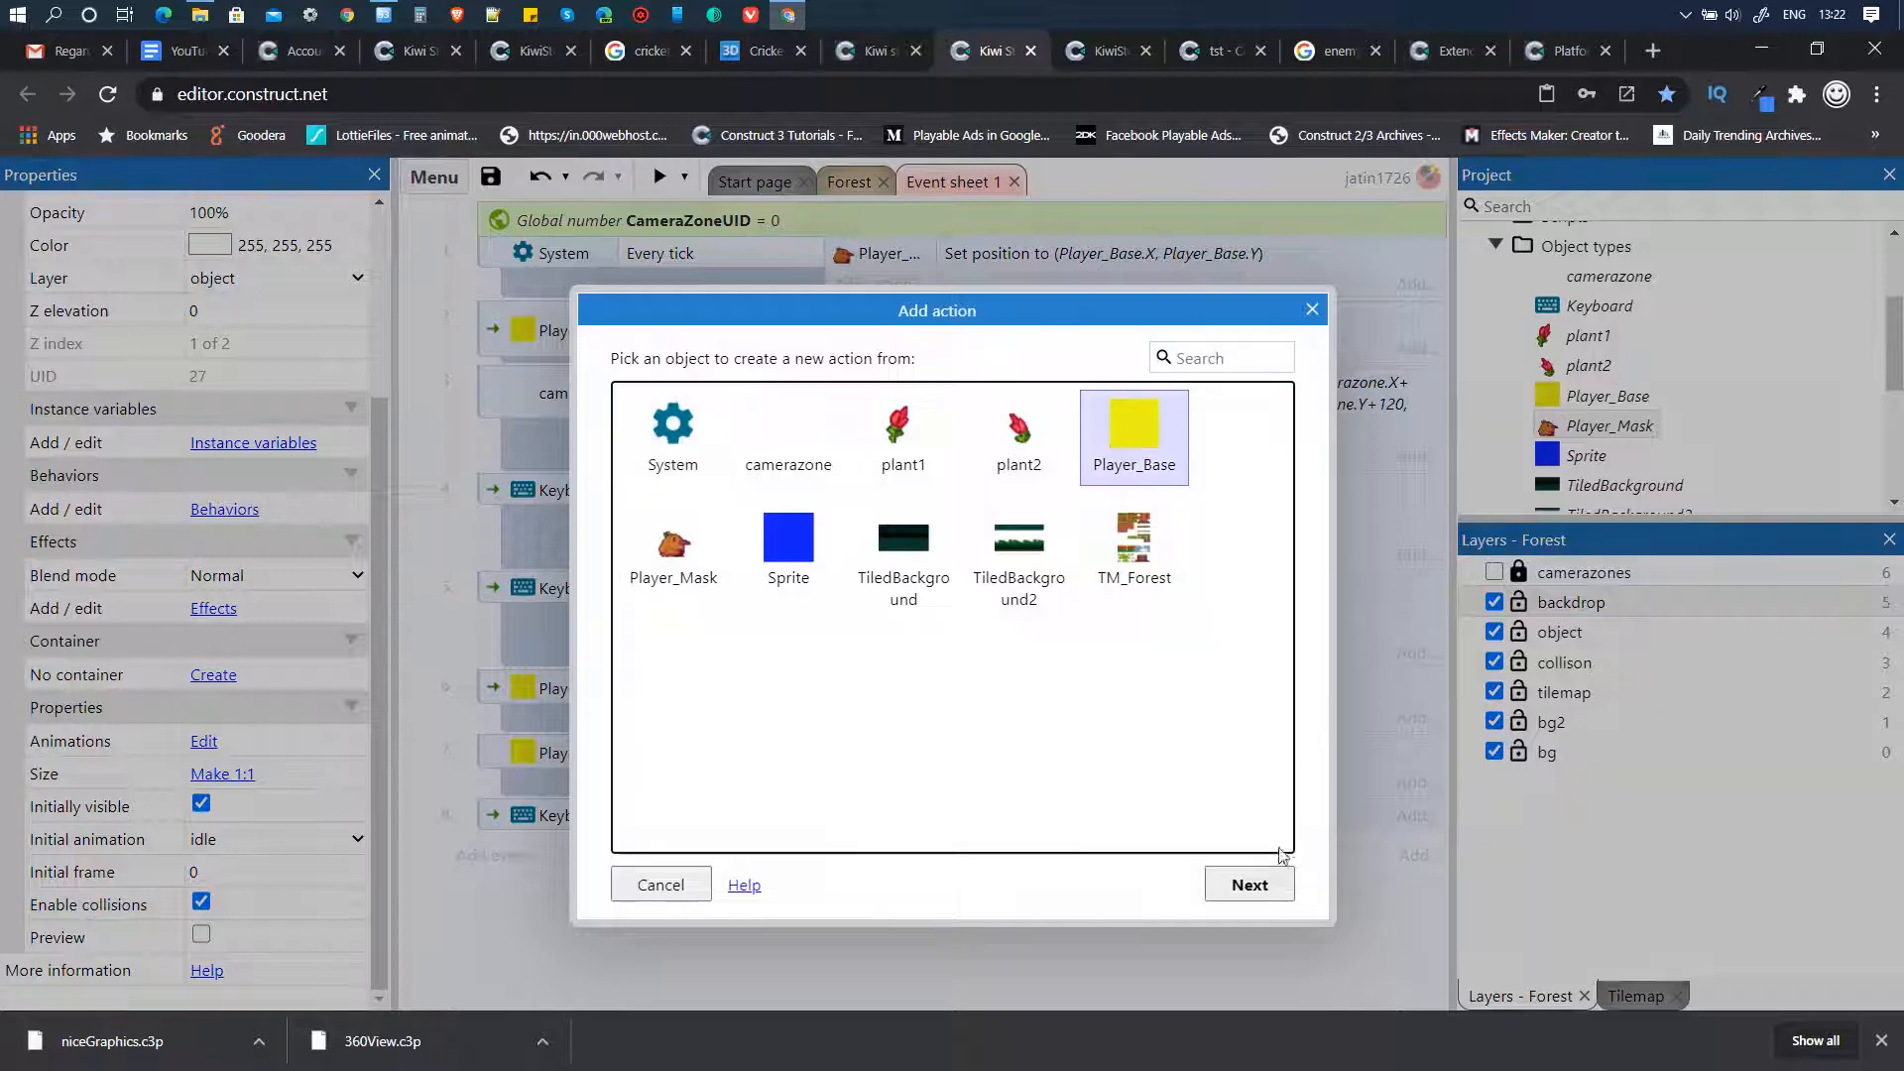
pyautogui.click(1249, 883)
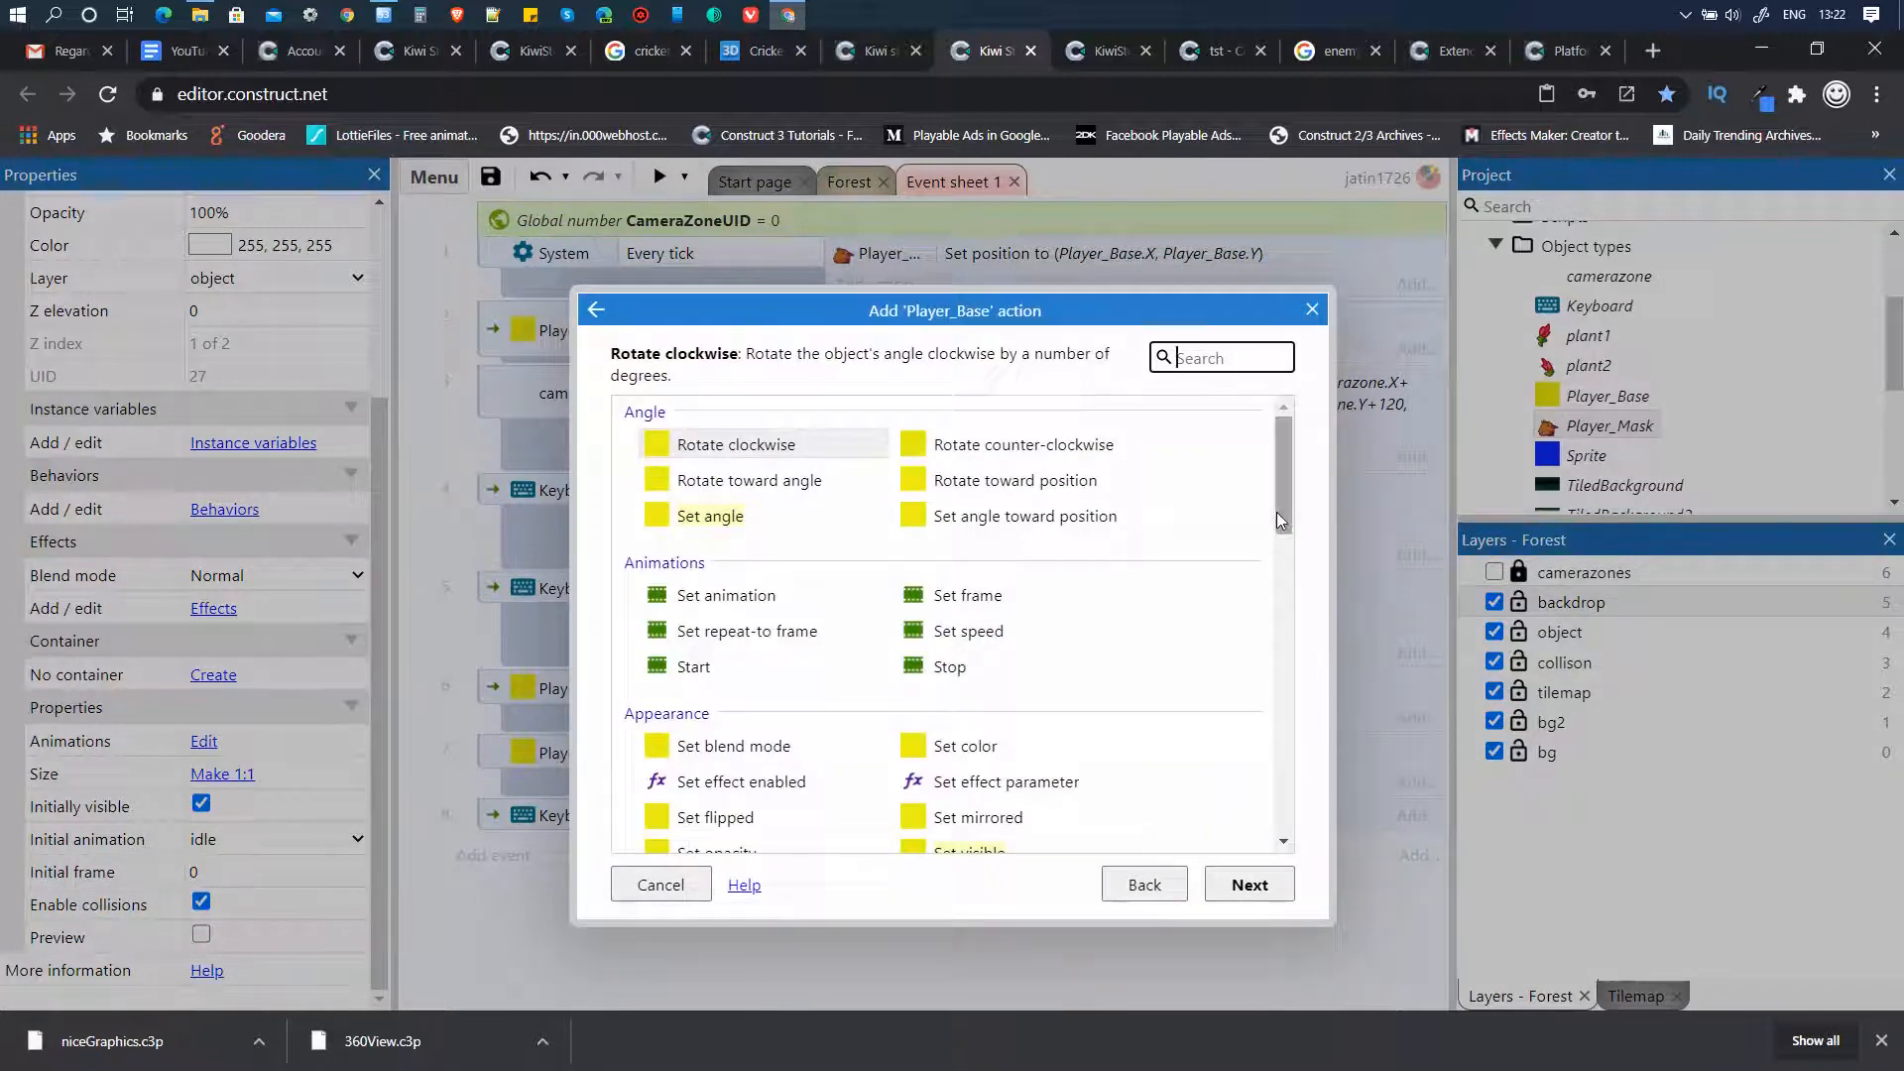
pyautogui.moveTo(1277, 512); pyautogui.dragTo(1287, 716)
pyautogui.click(1032, 732)
pyautogui.click(1248, 883)
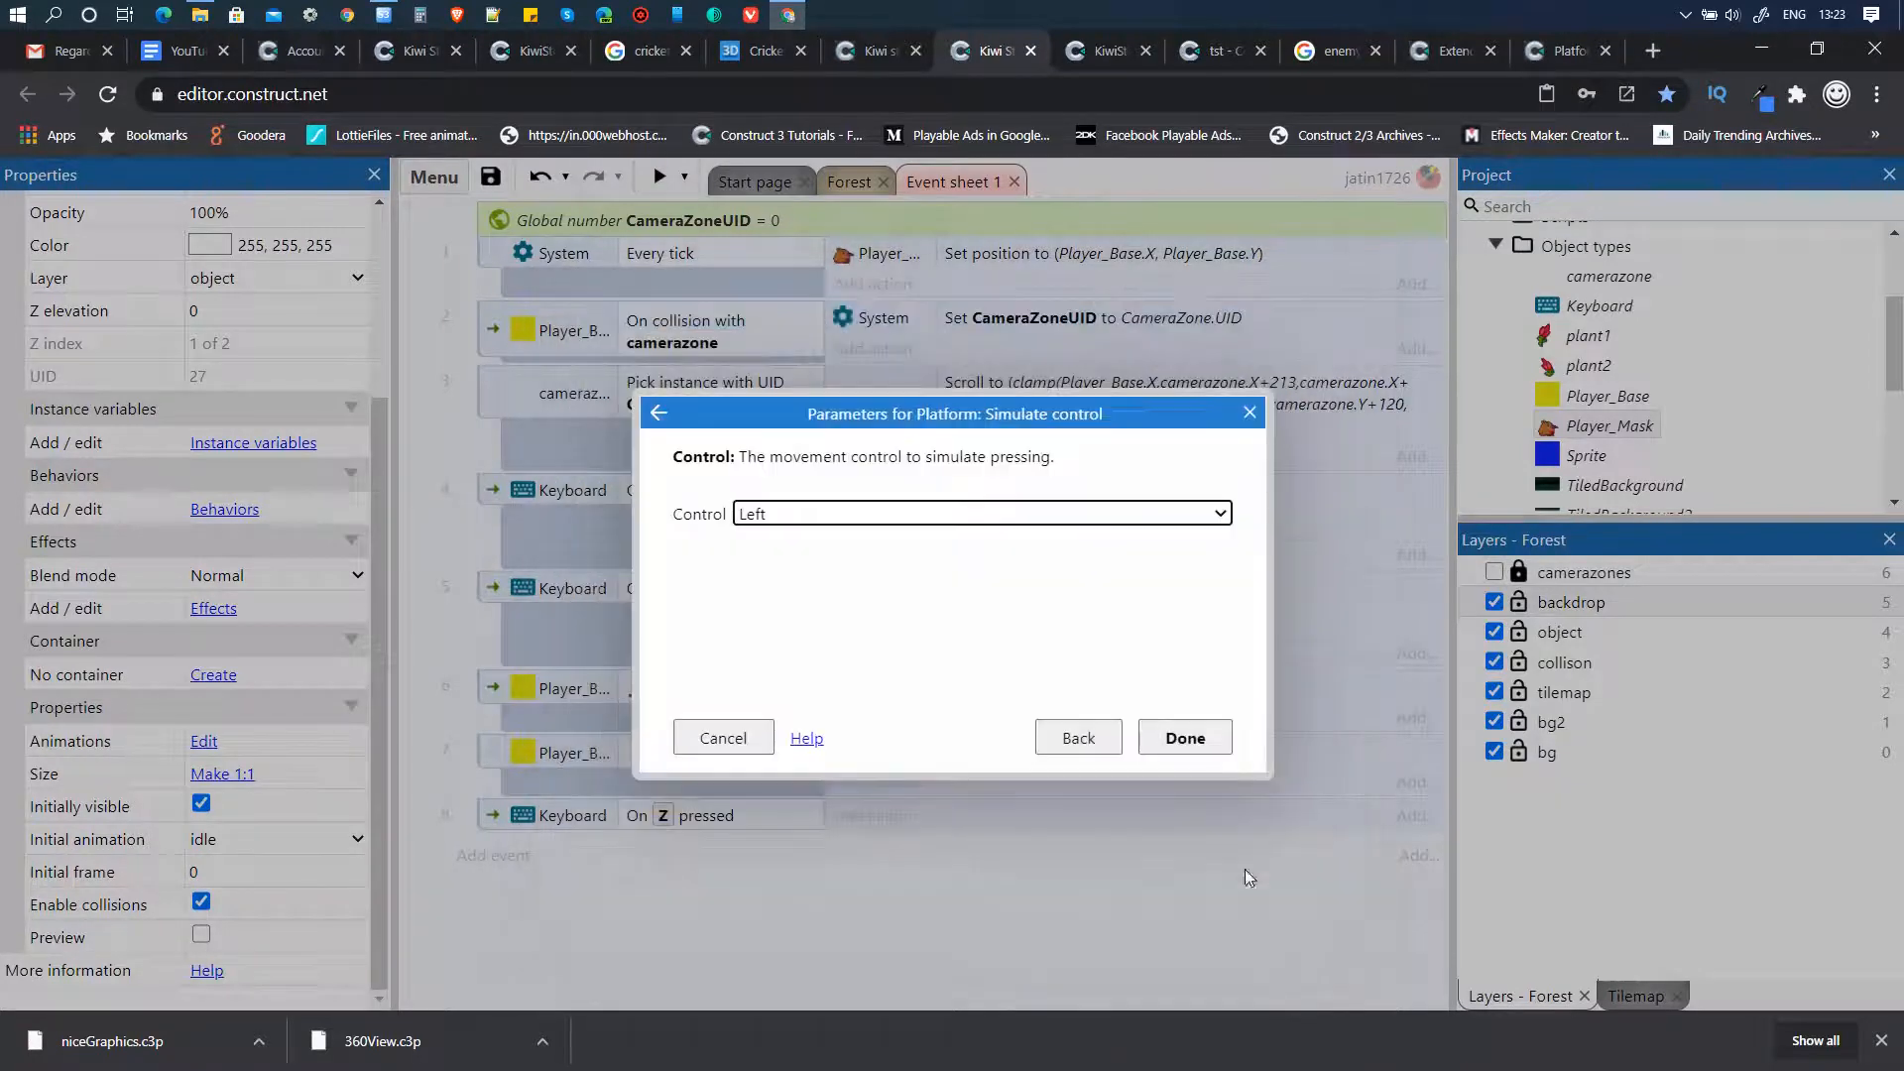
pyautogui.click(944, 529)
pyautogui.click(833, 581)
pyautogui.click(1185, 739)
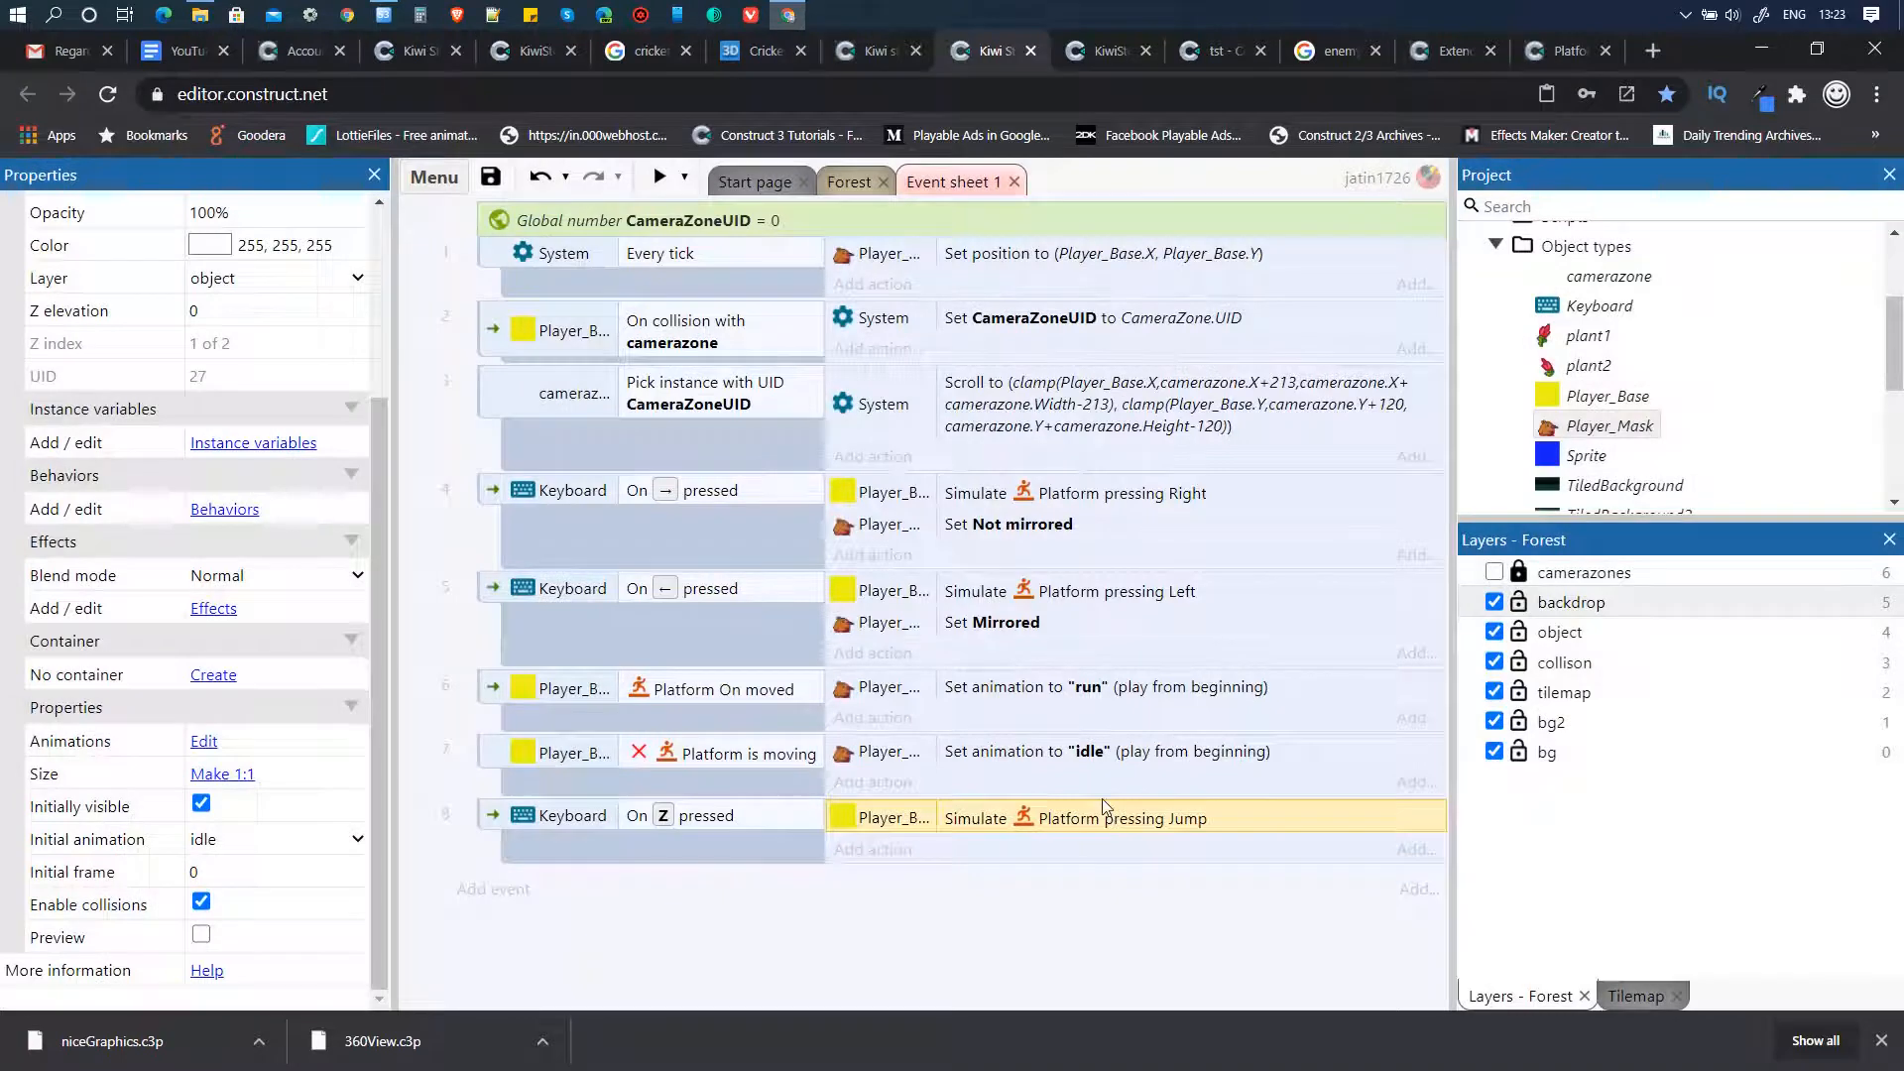
# - Preview the level, jump and run the player over the crates and tree stumps to test the controls, and close the preview
pyautogui.click(660, 179)
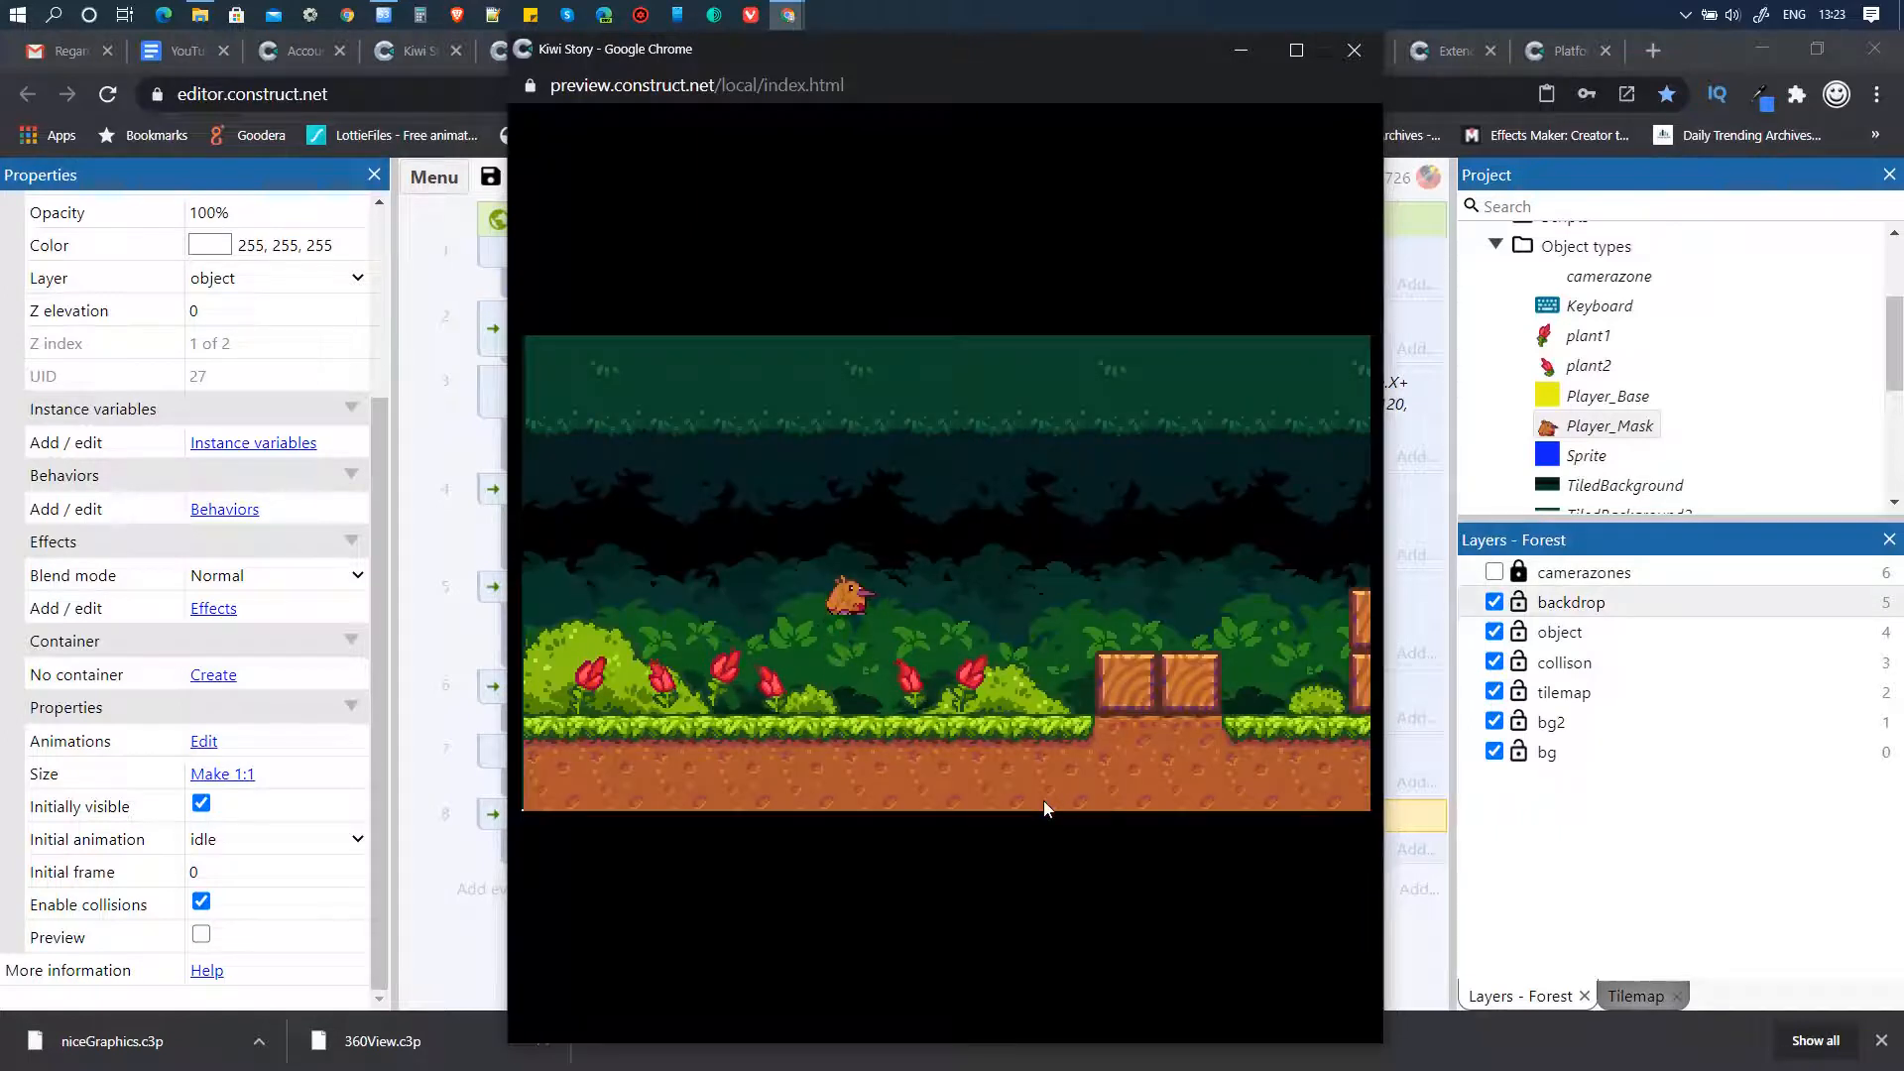
pyautogui.press('Up')
pyautogui.press('Up')
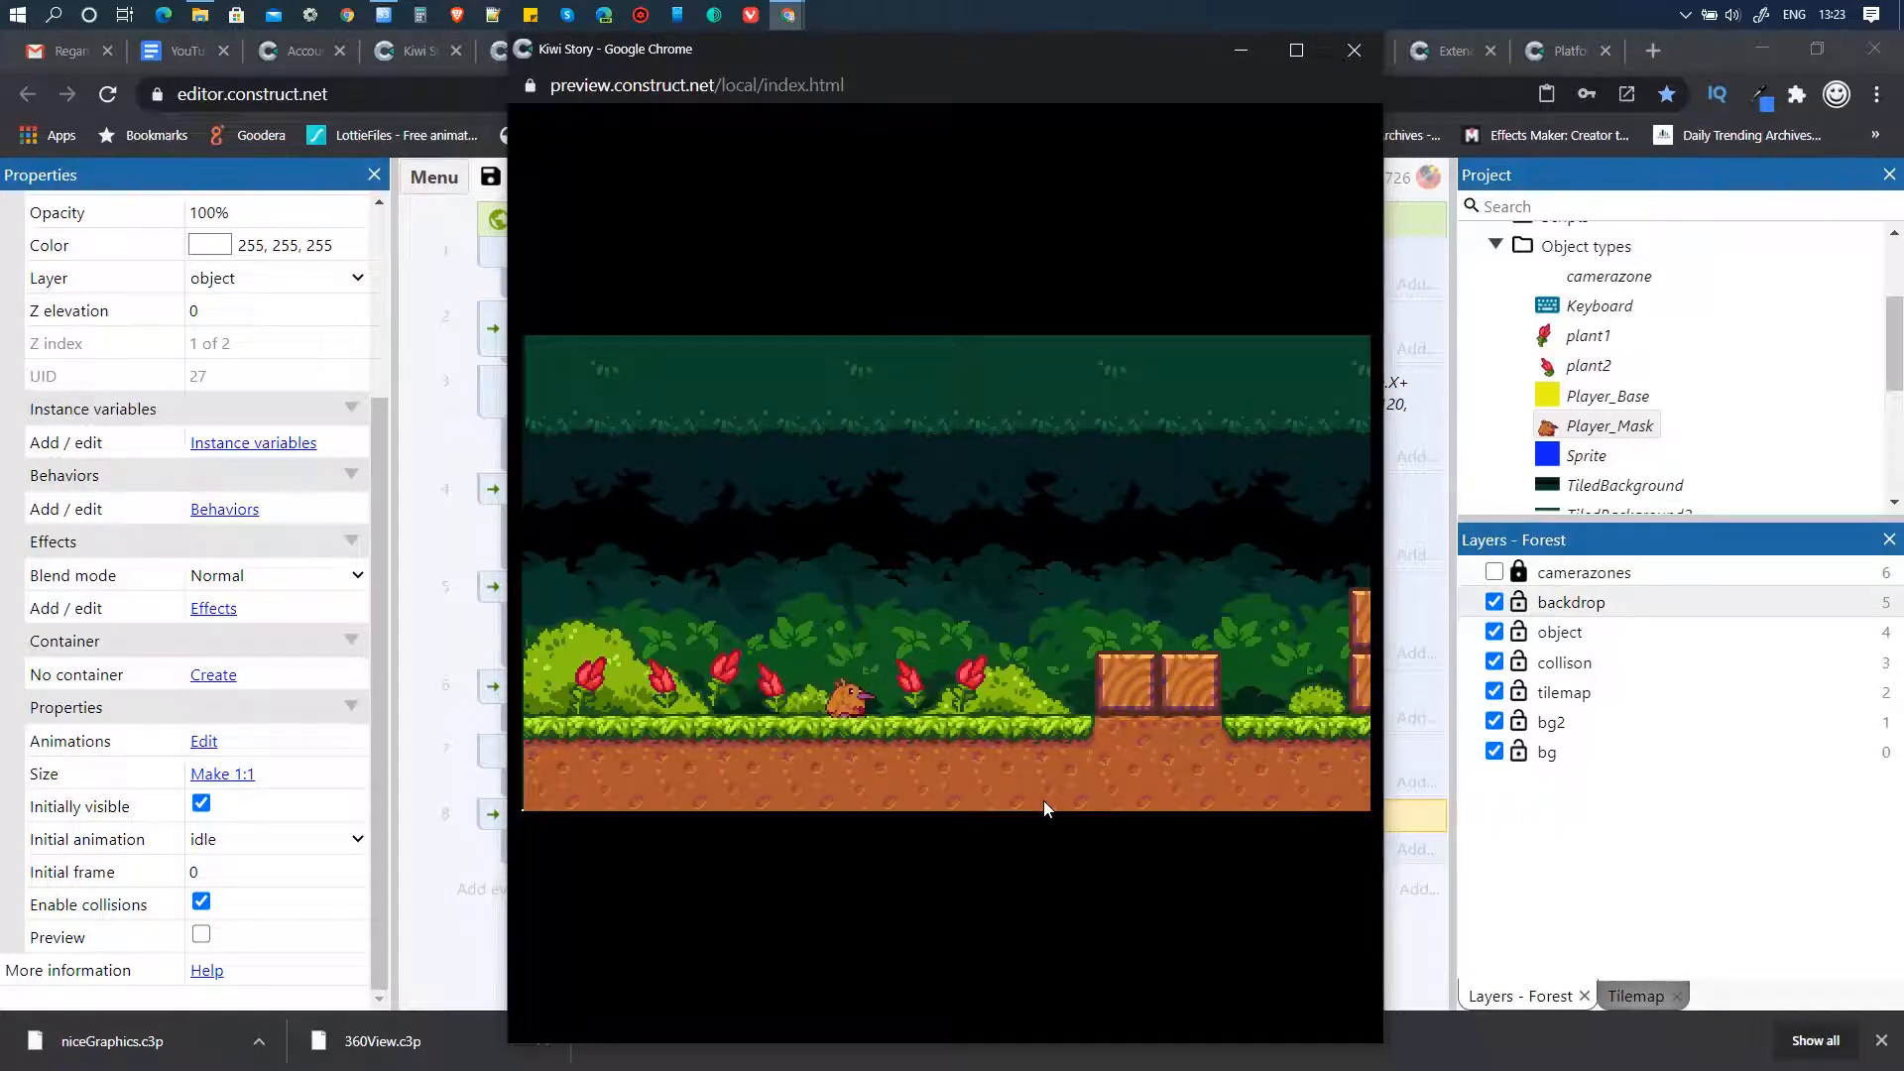
pyautogui.press('Up')
pyautogui.press('Right')
pyautogui.press('Up')
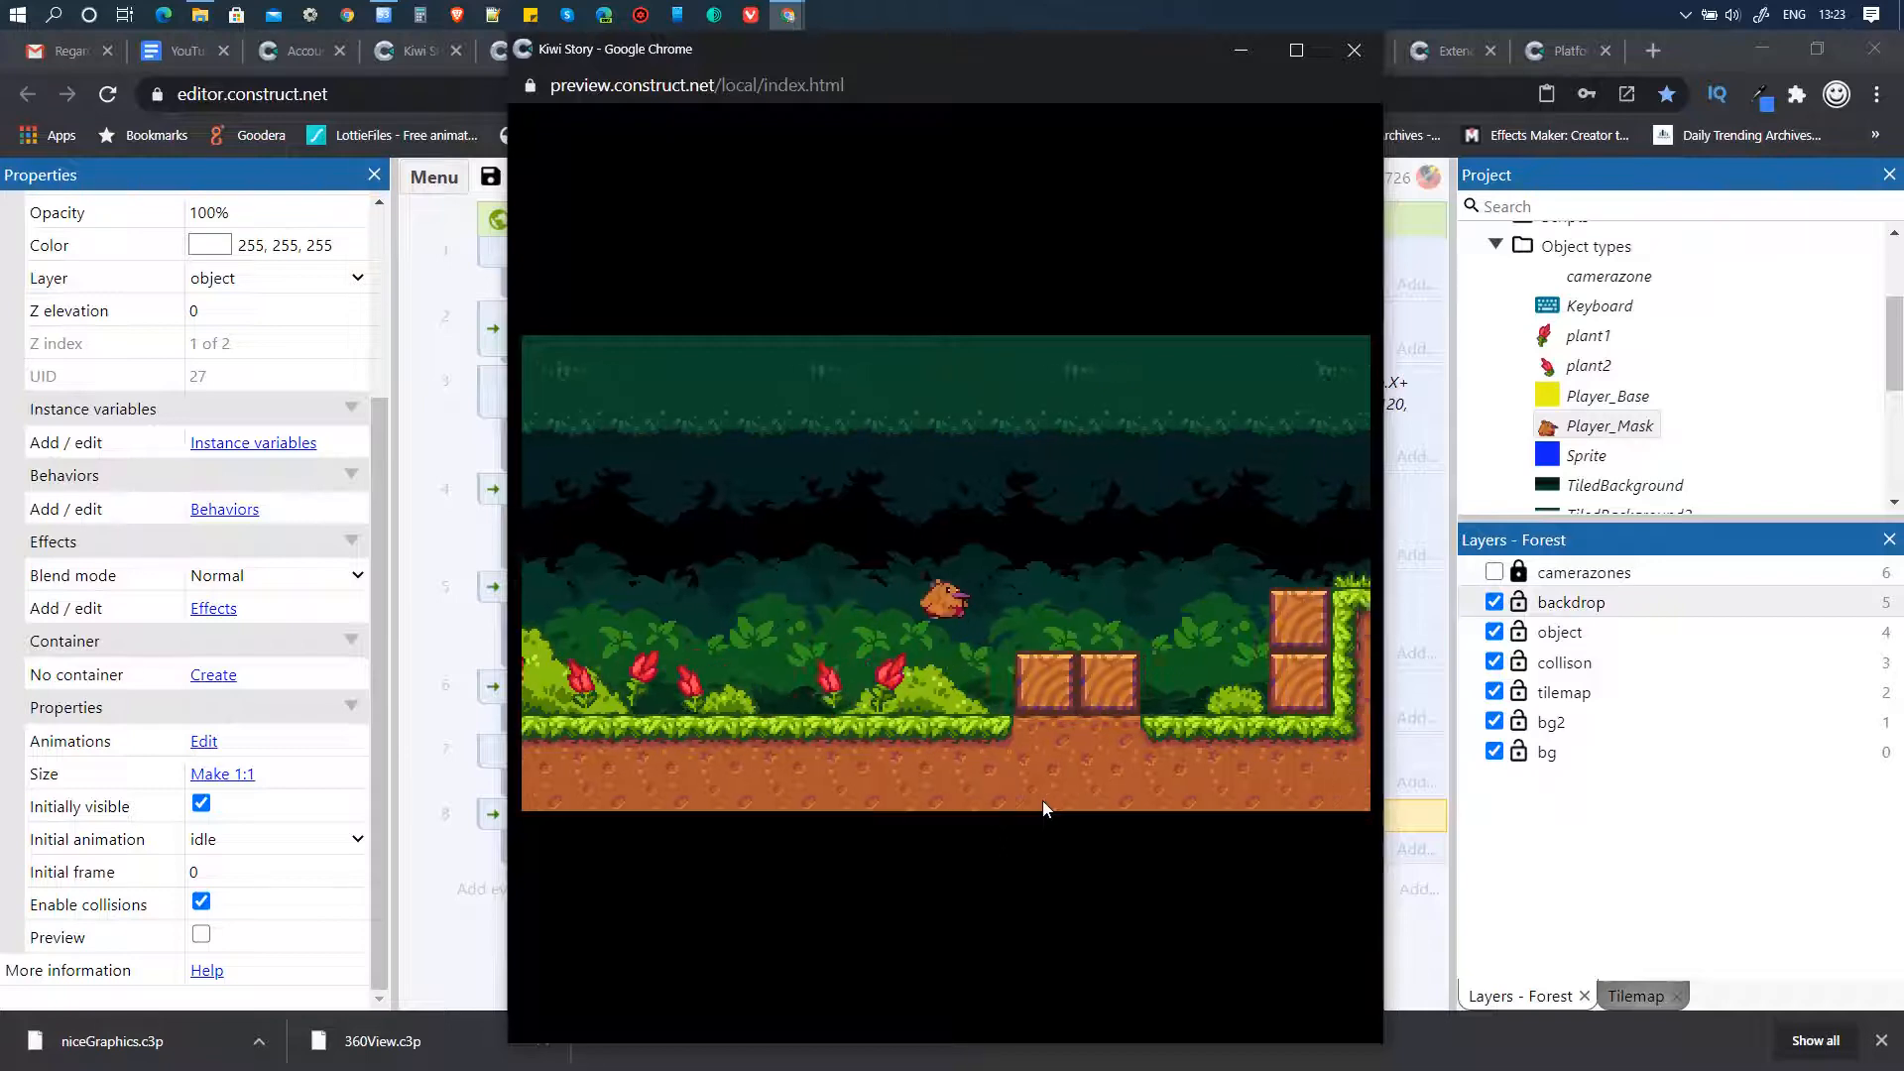
pyautogui.press('Right')
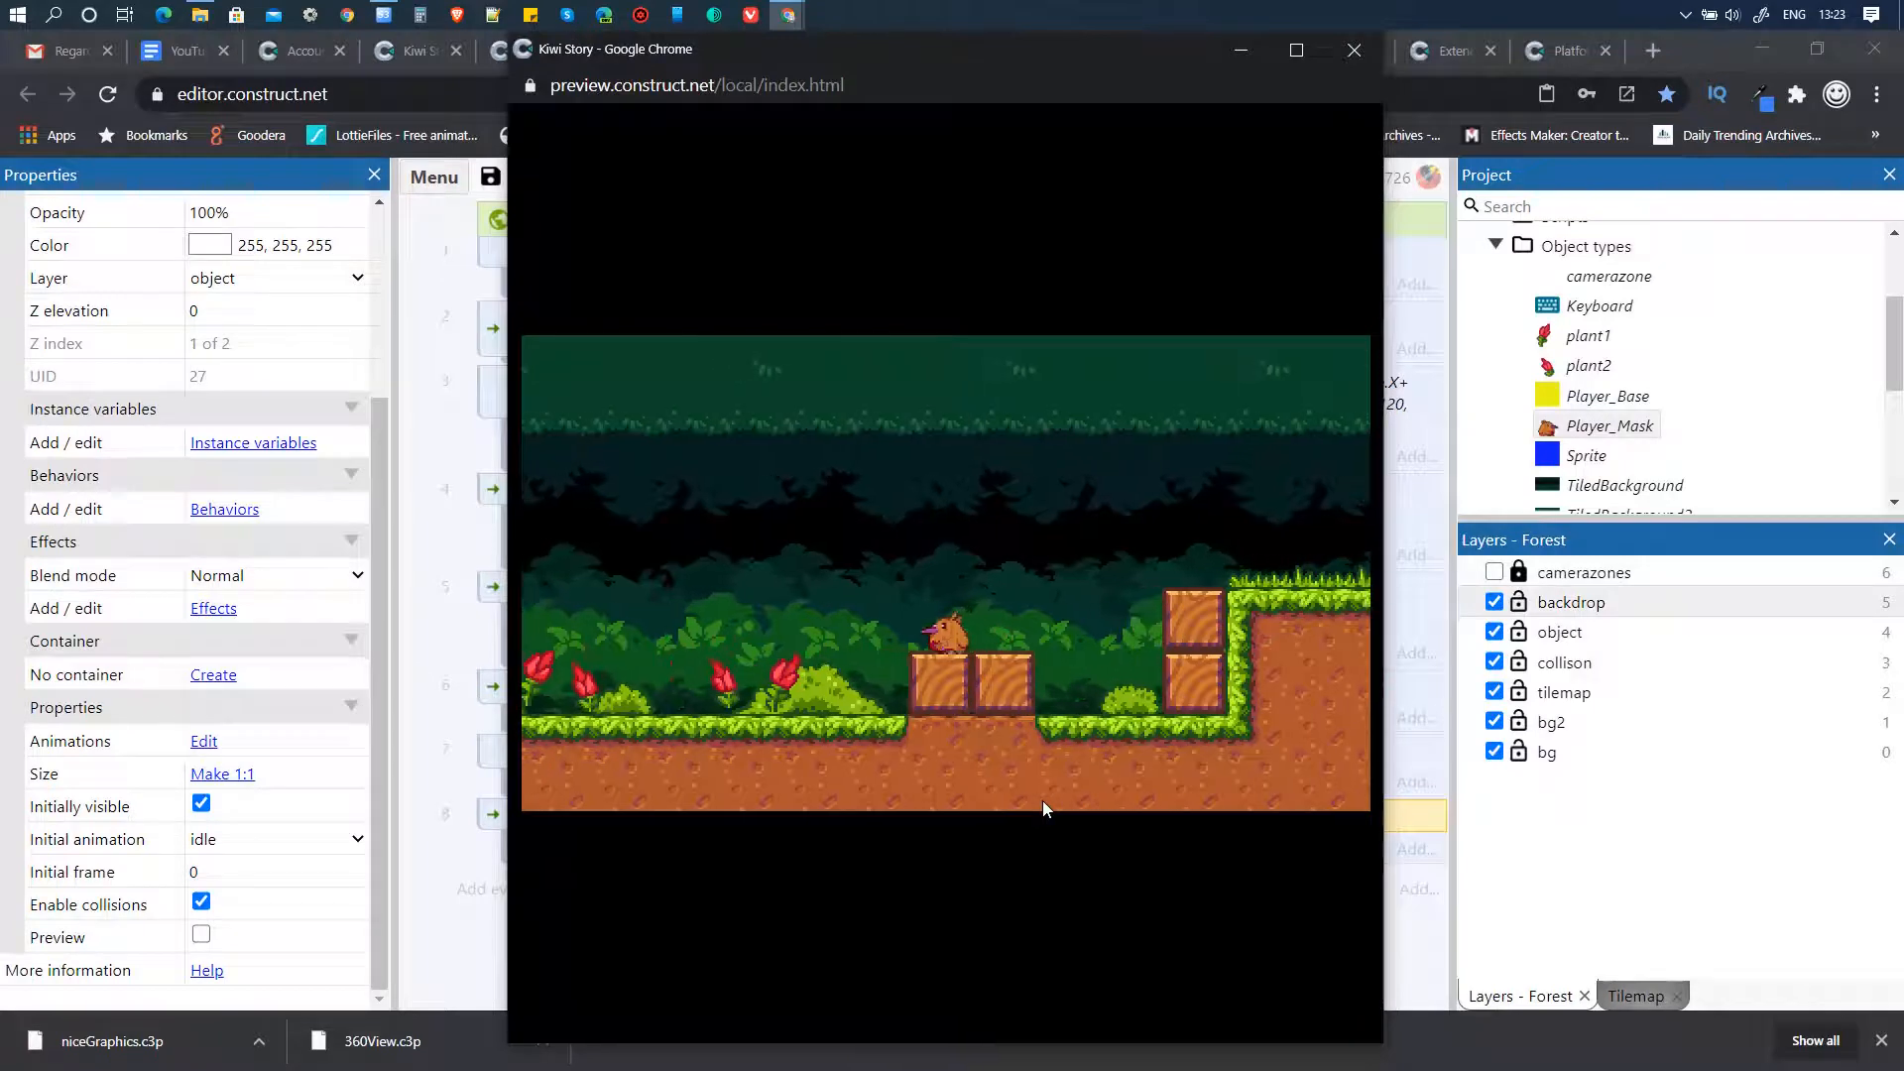
pyautogui.press('Right')
pyautogui.press('Up')
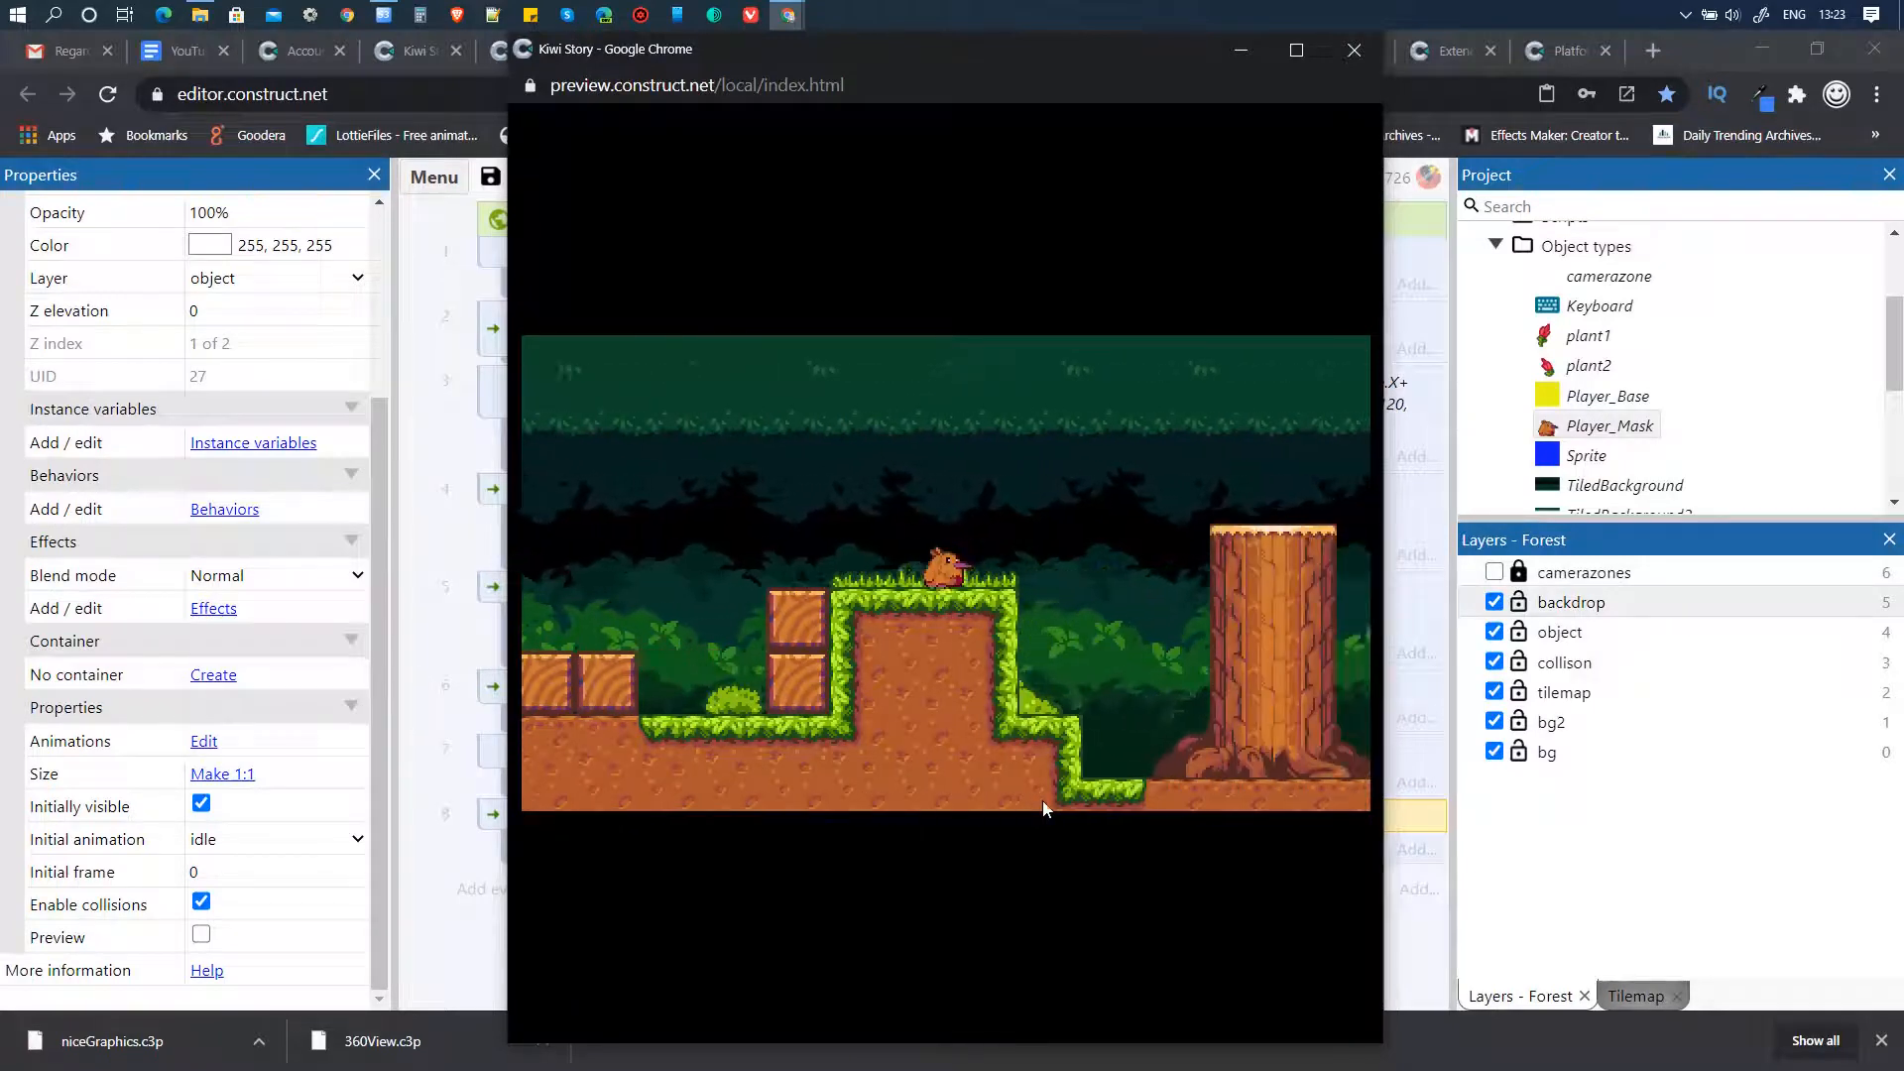
pyautogui.press('Right')
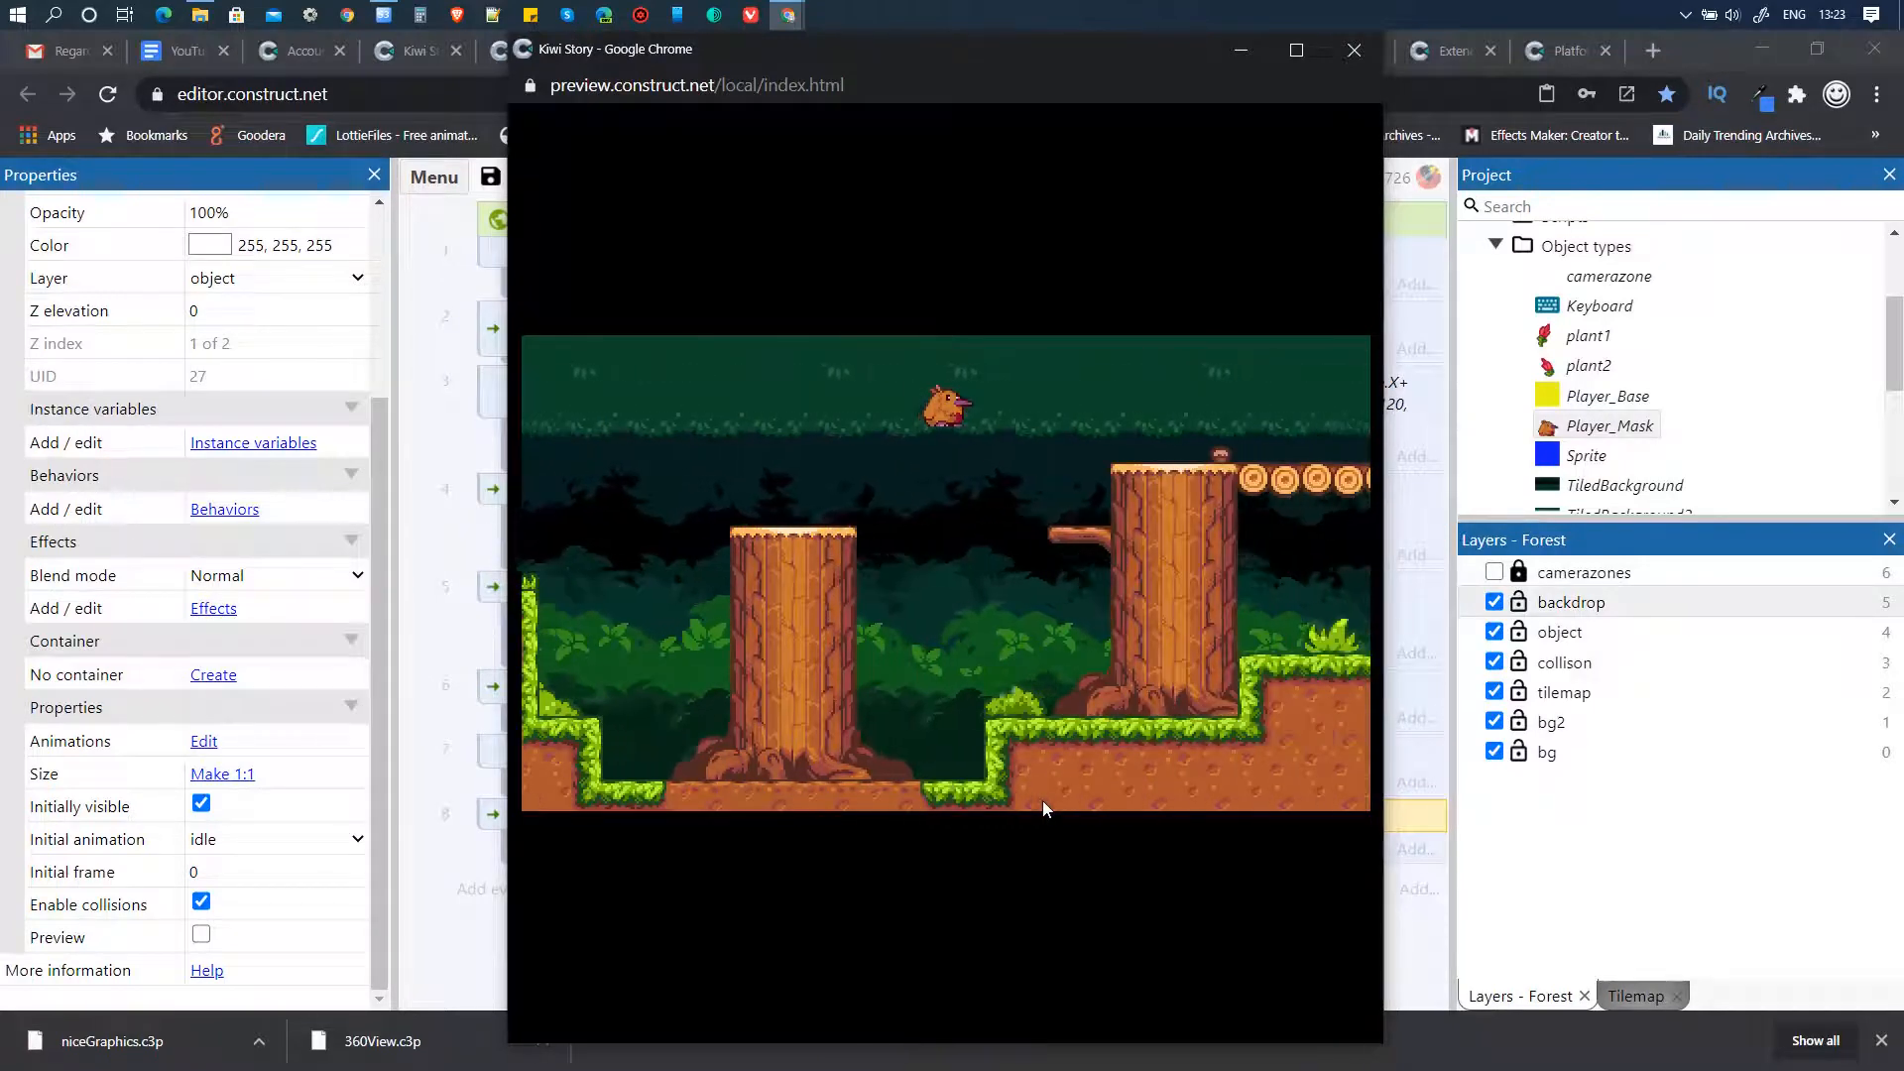
pyautogui.press('Right')
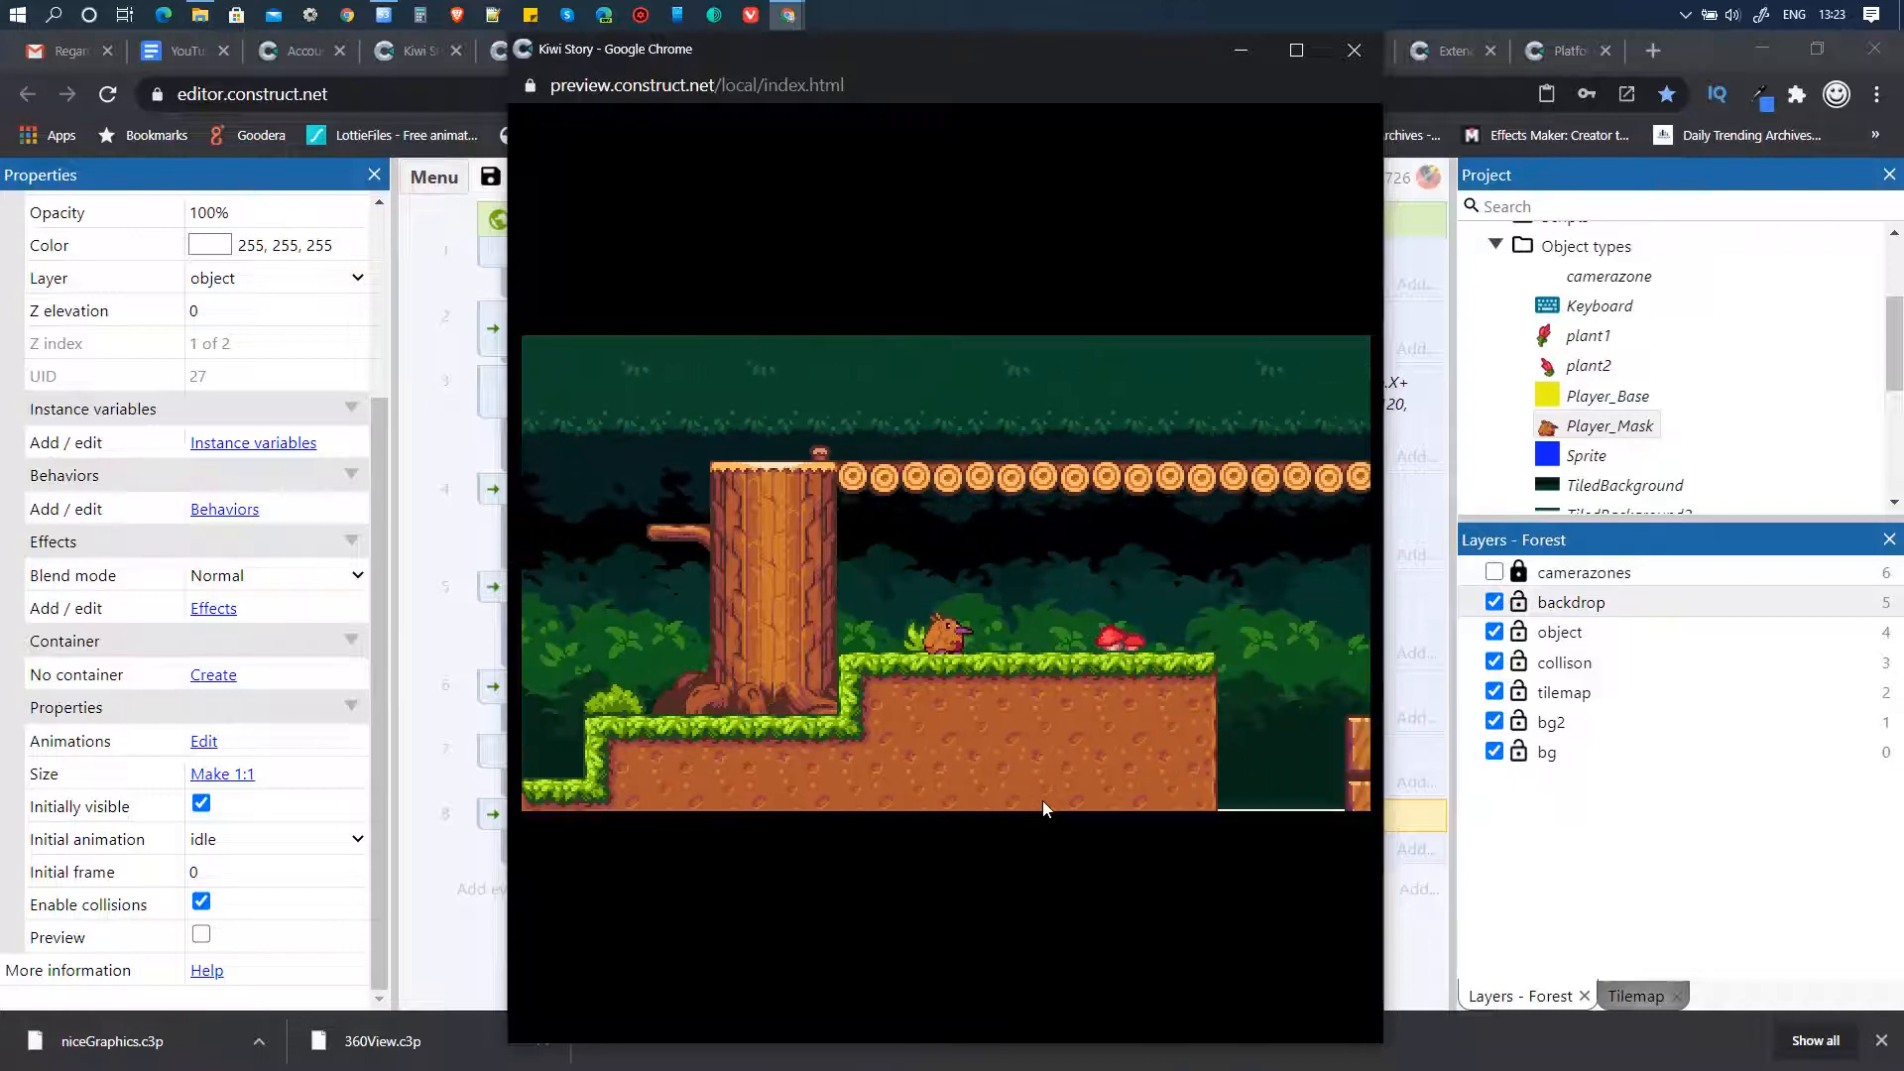
pyautogui.press('Left')
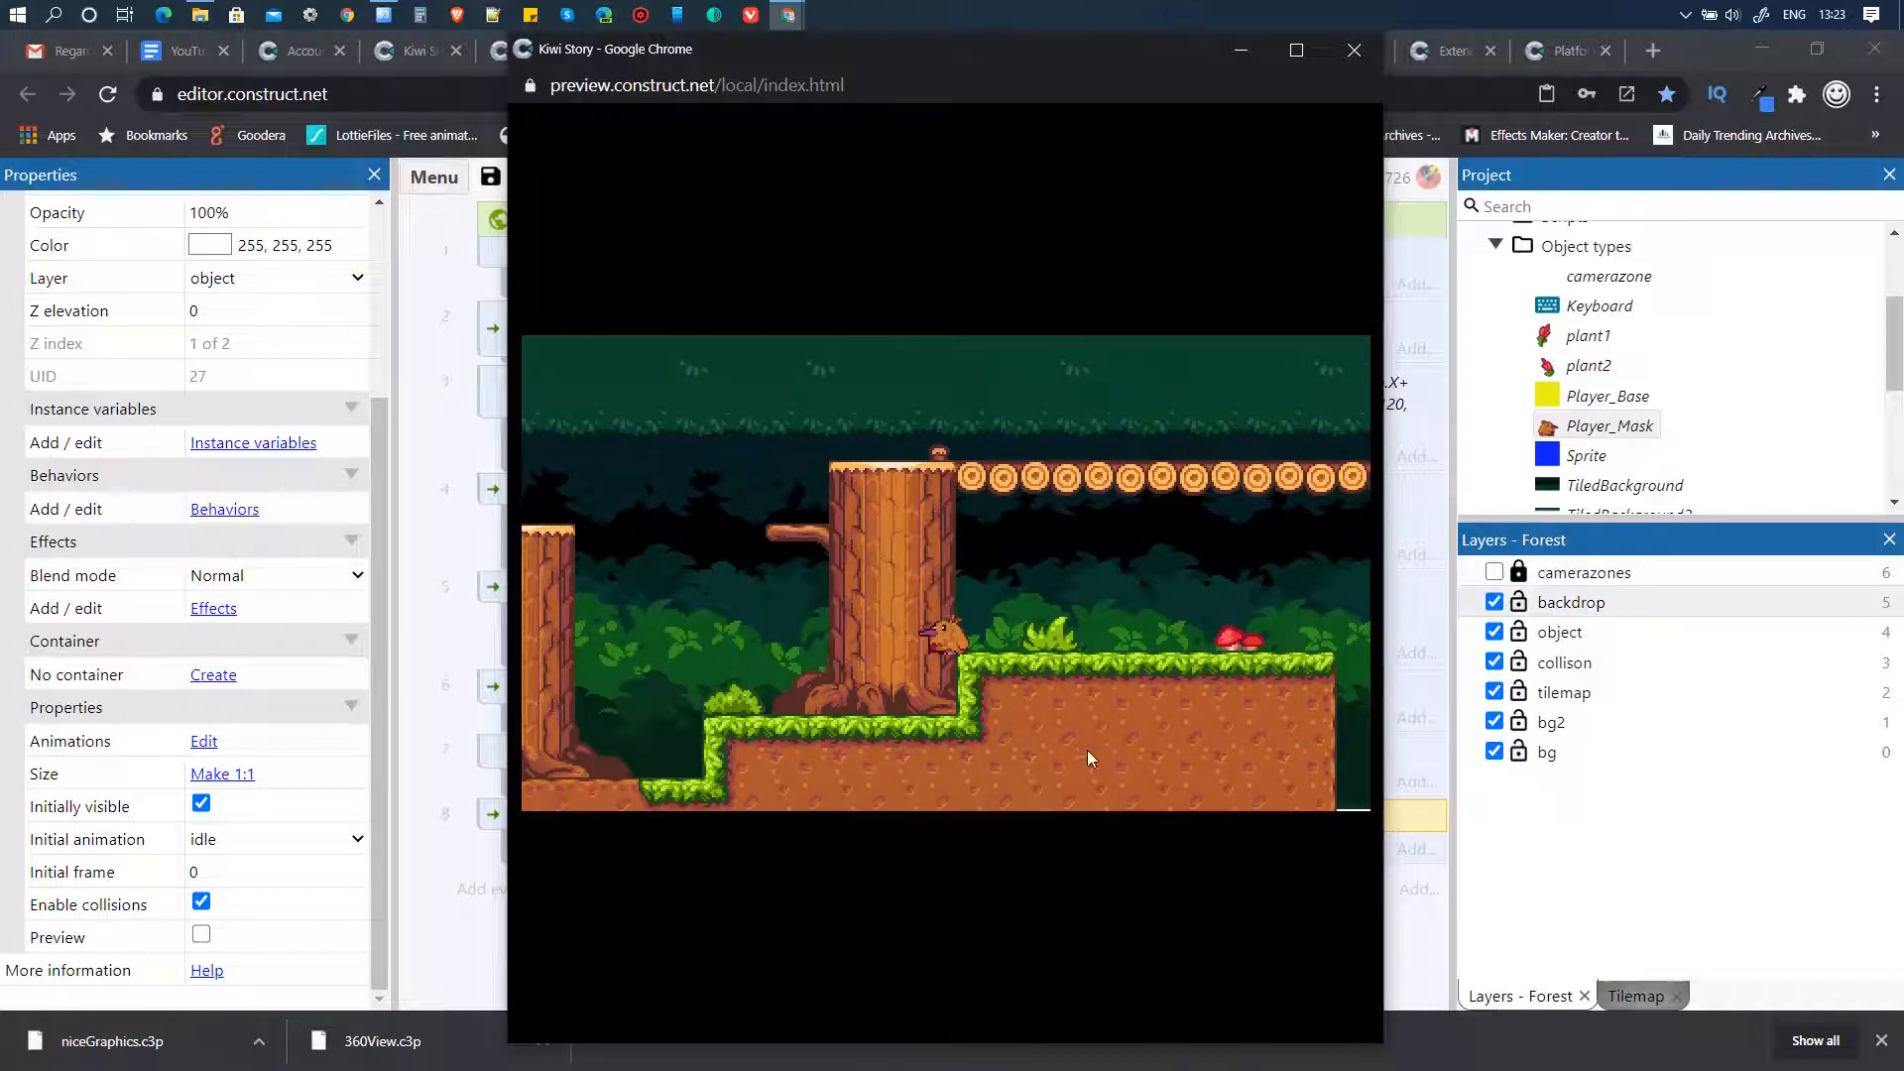
pyautogui.click(1353, 51)
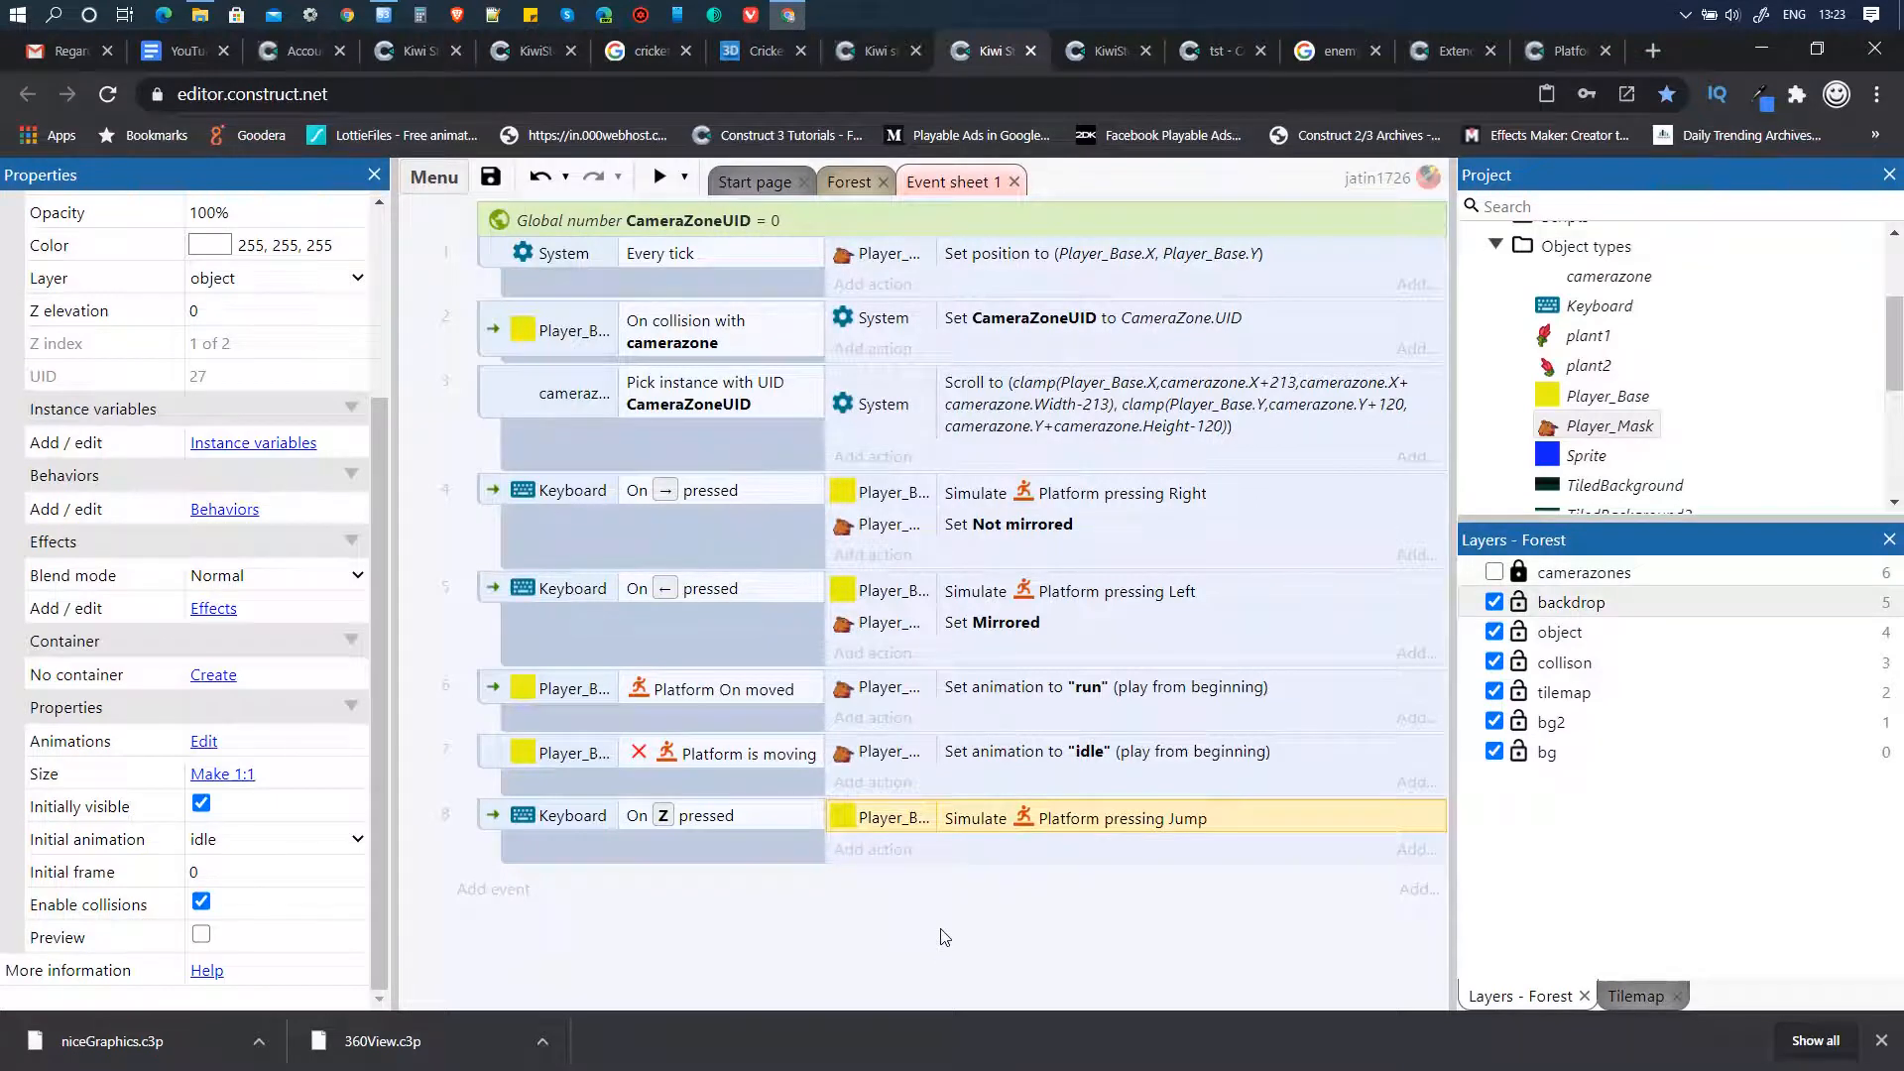
# - Add a Player_Mask Set animation action to the Z key event with "jump" playing from the beginning, and save the project
pyautogui.click(894, 851)
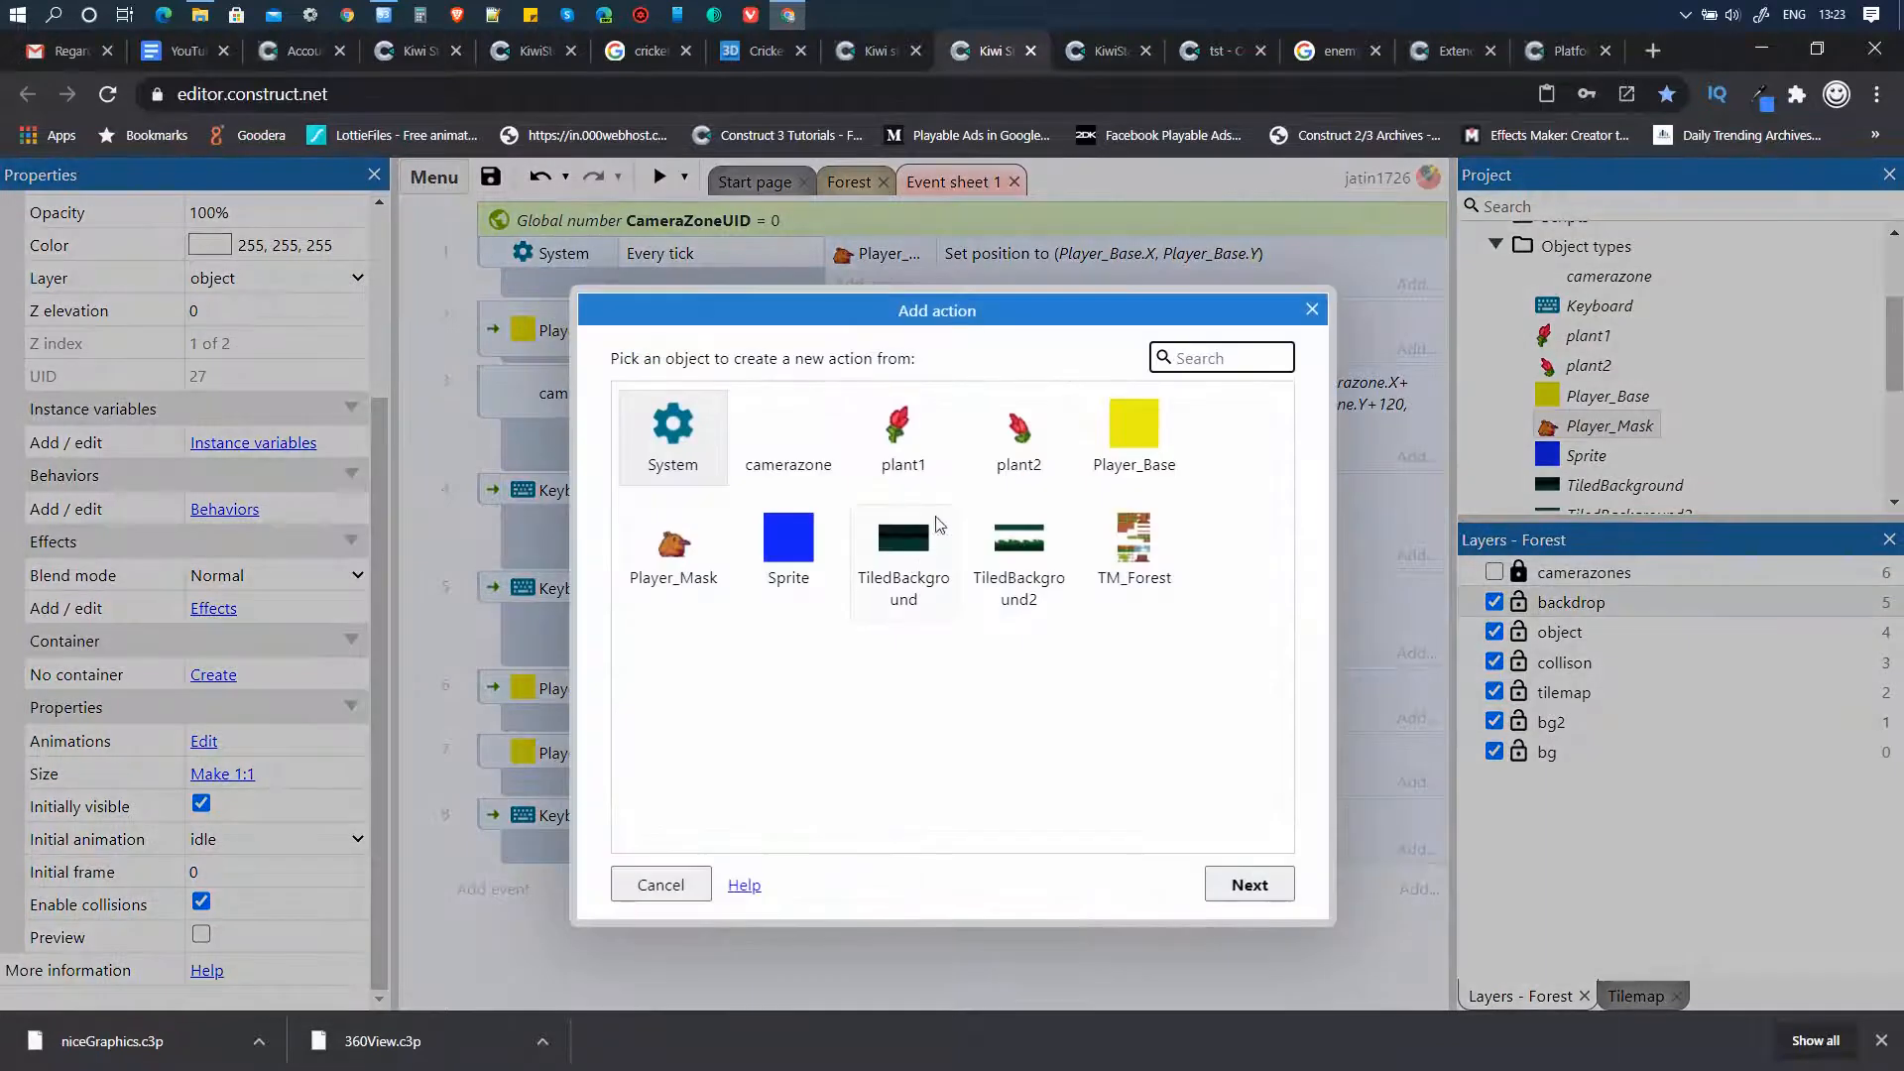
pyautogui.click(675, 548)
pyautogui.click(1248, 883)
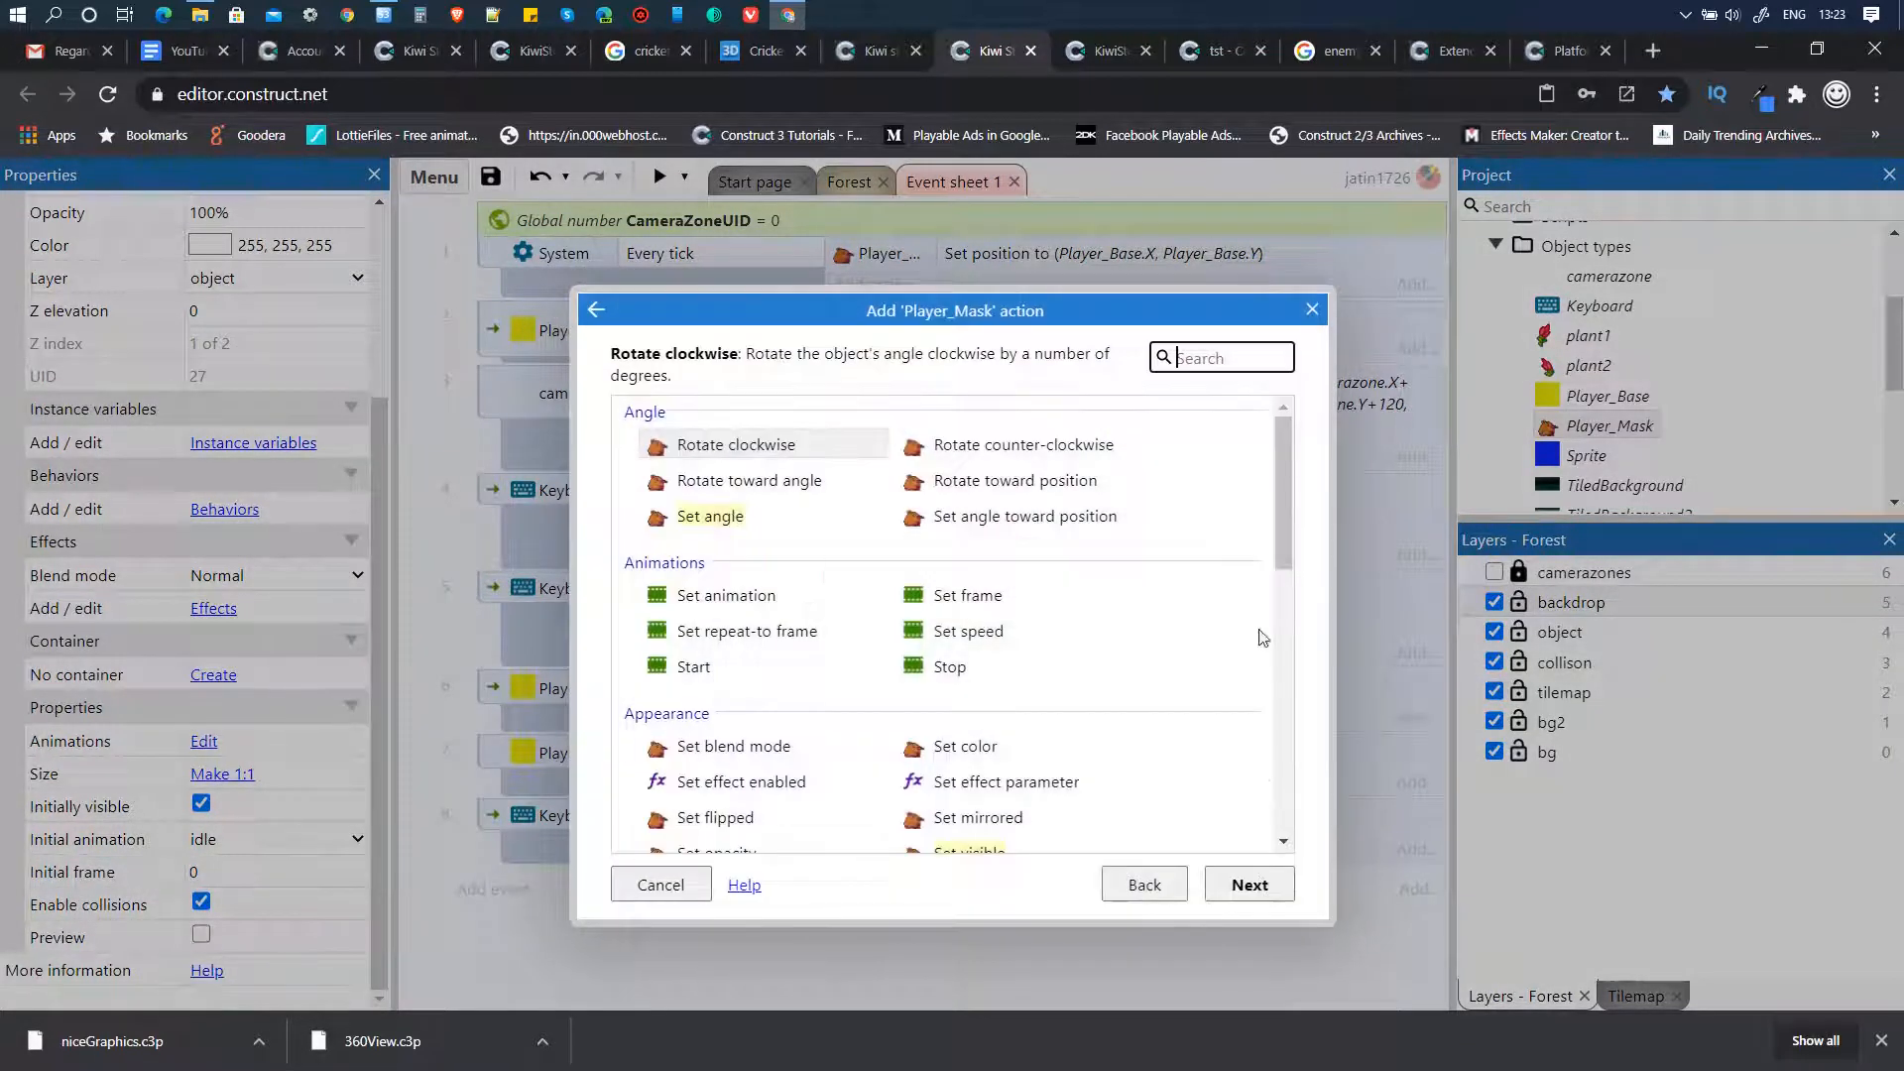
pyautogui.click(724, 596)
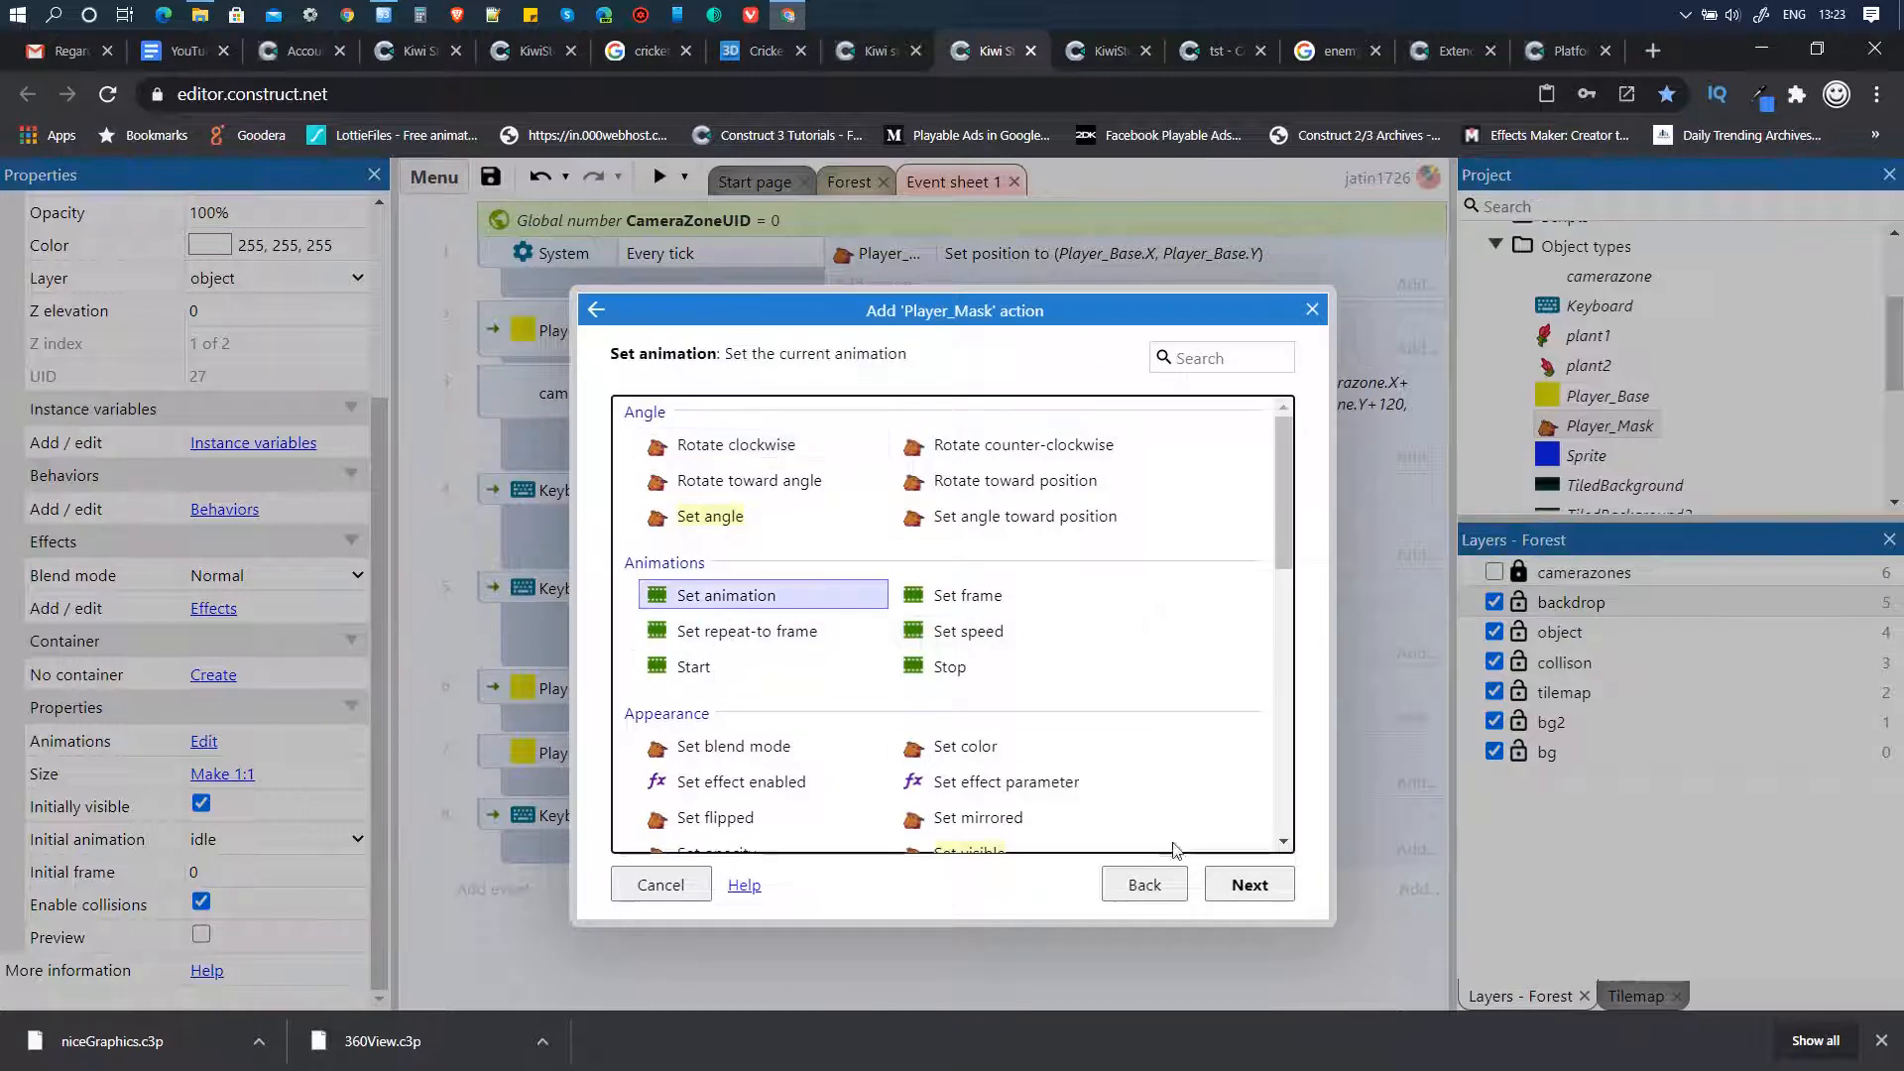
pyautogui.click(1250, 884)
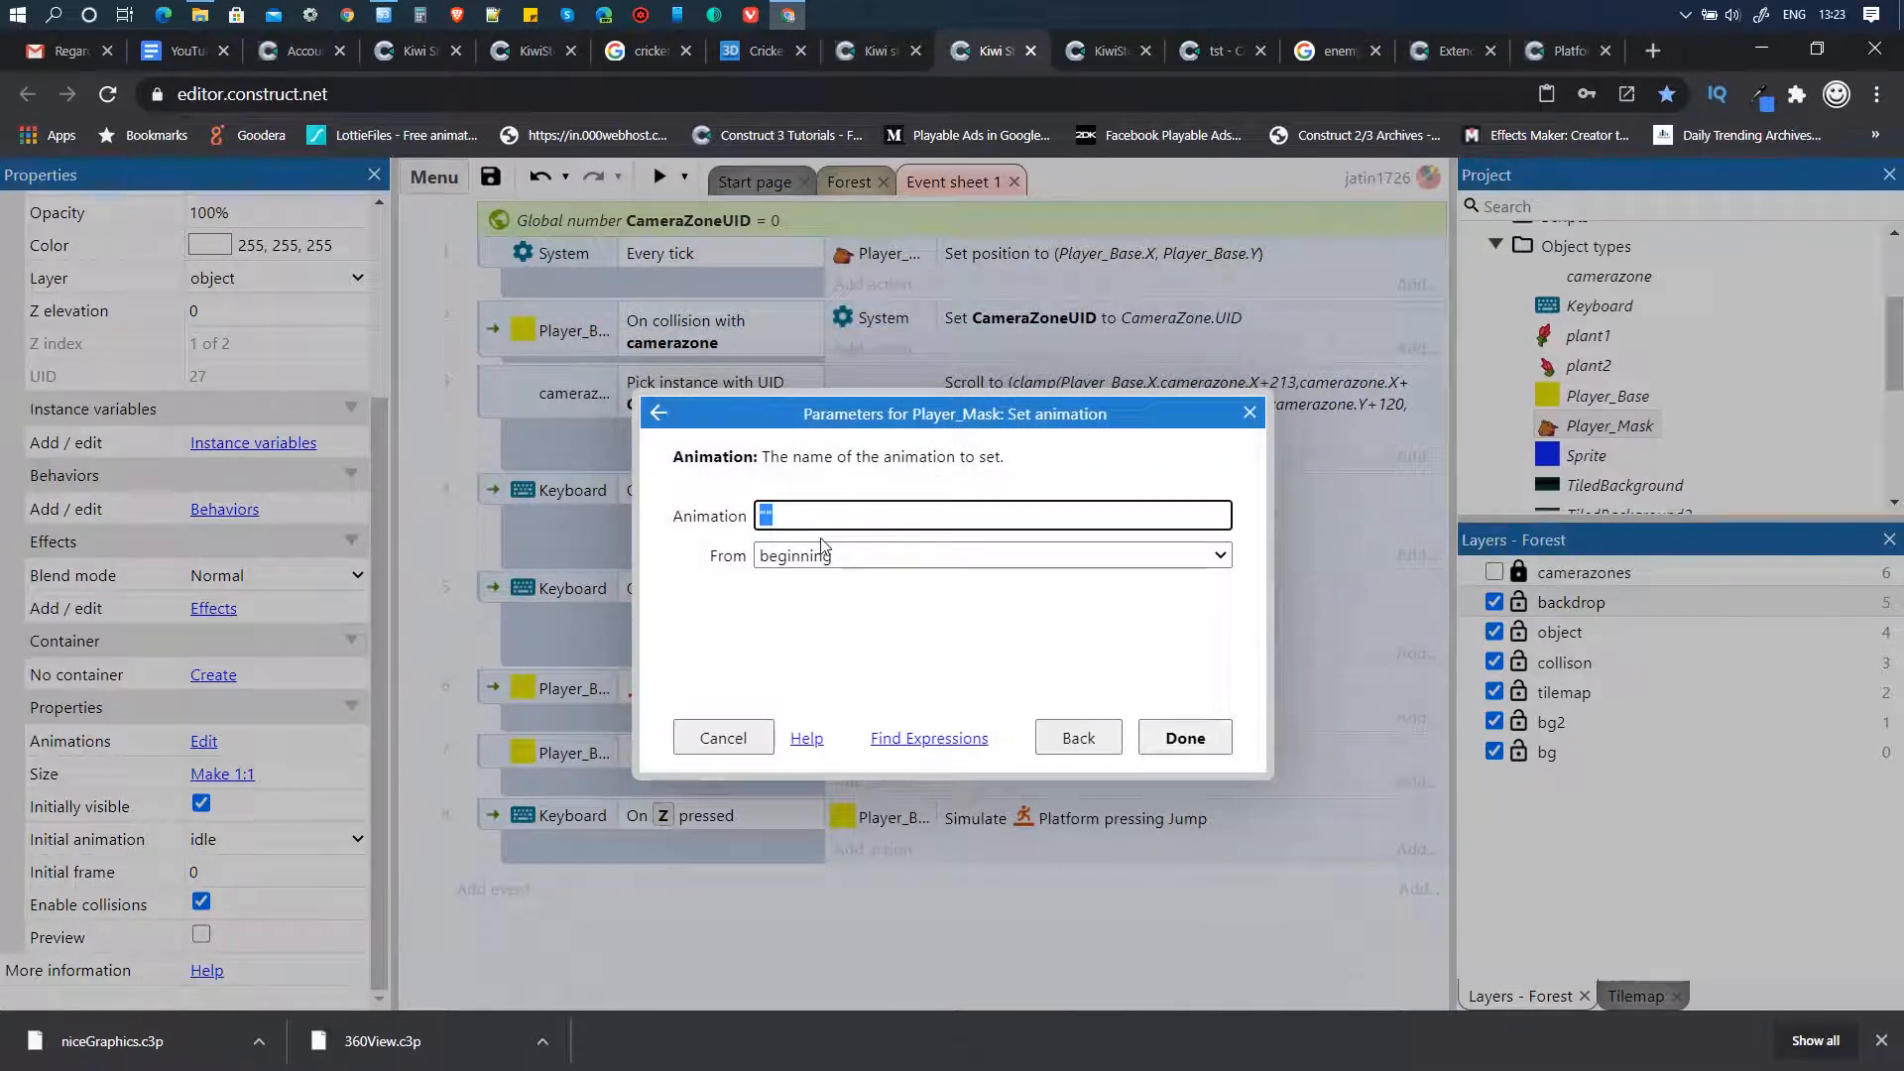
pyautogui.write('"')
pyautogui.press('Down')
pyautogui.press('Down')
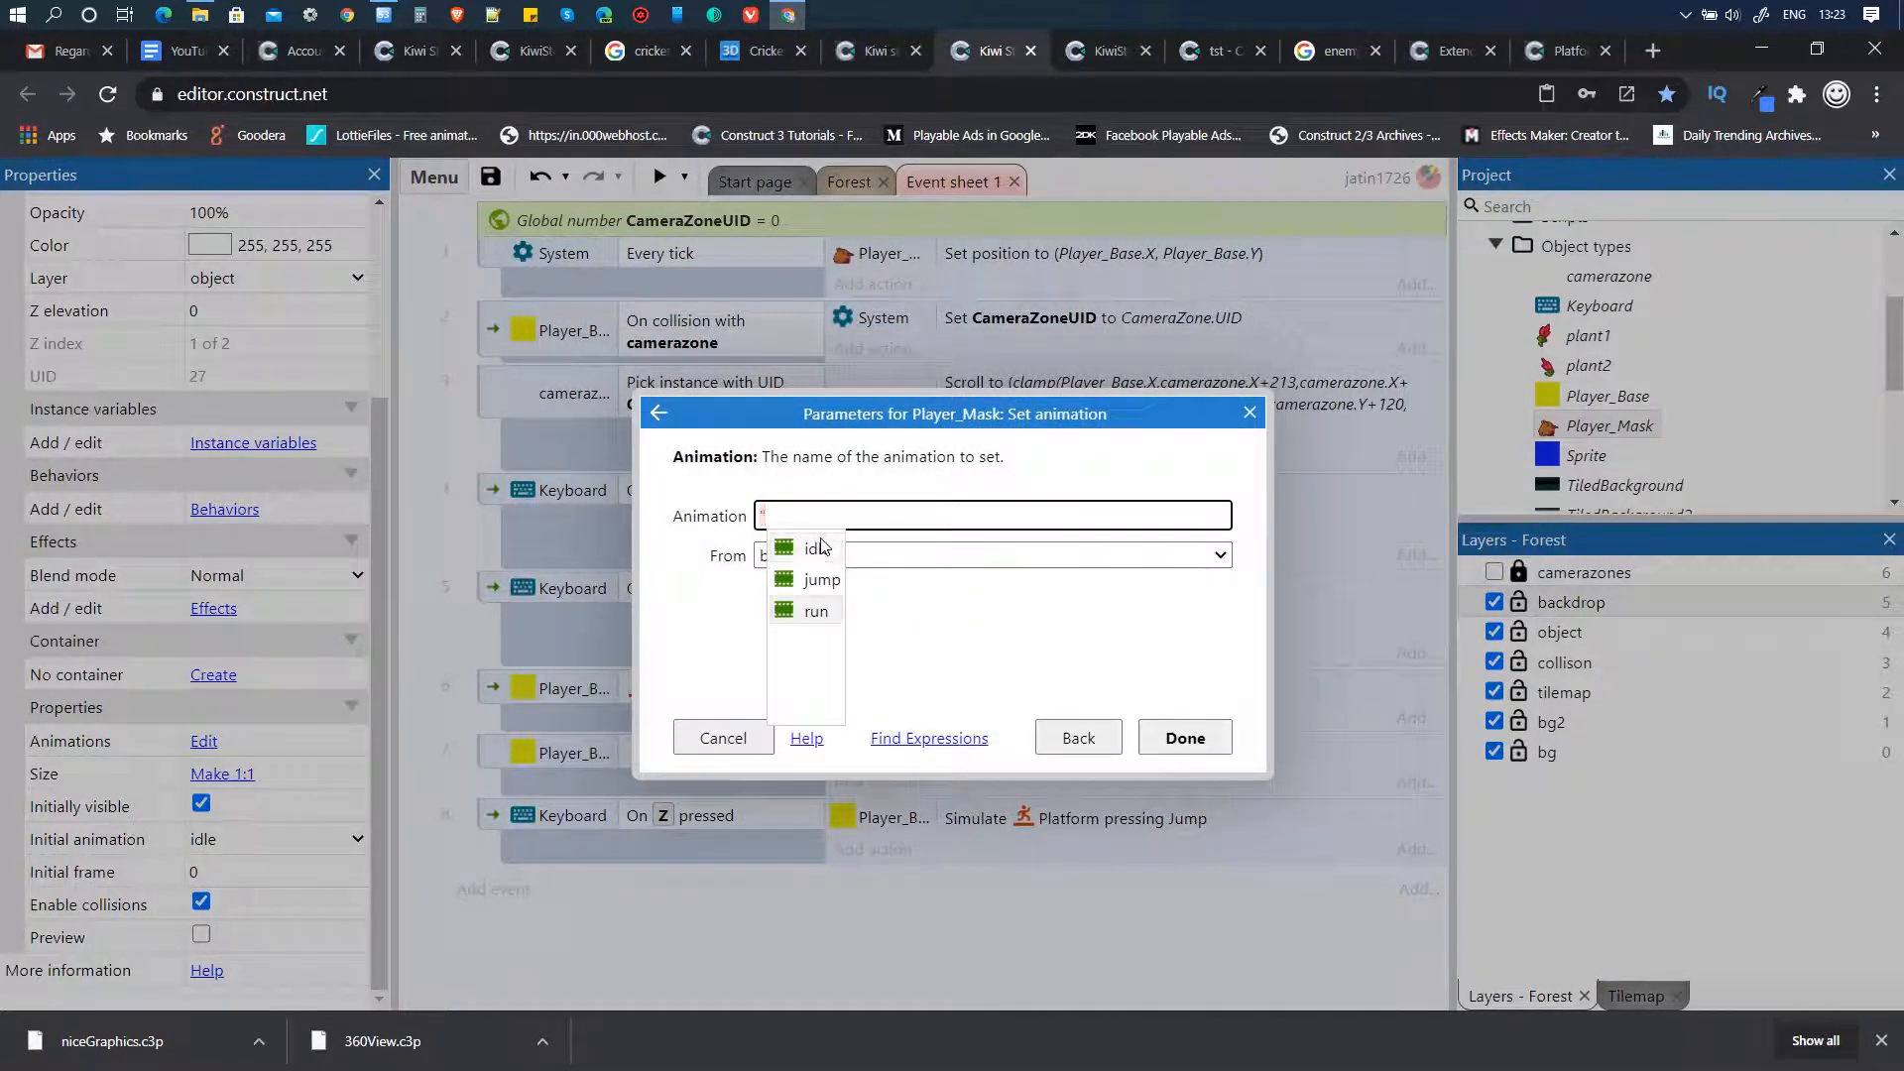
pyautogui.press('Up')
pyautogui.press('Return')
pyautogui.press('Return')
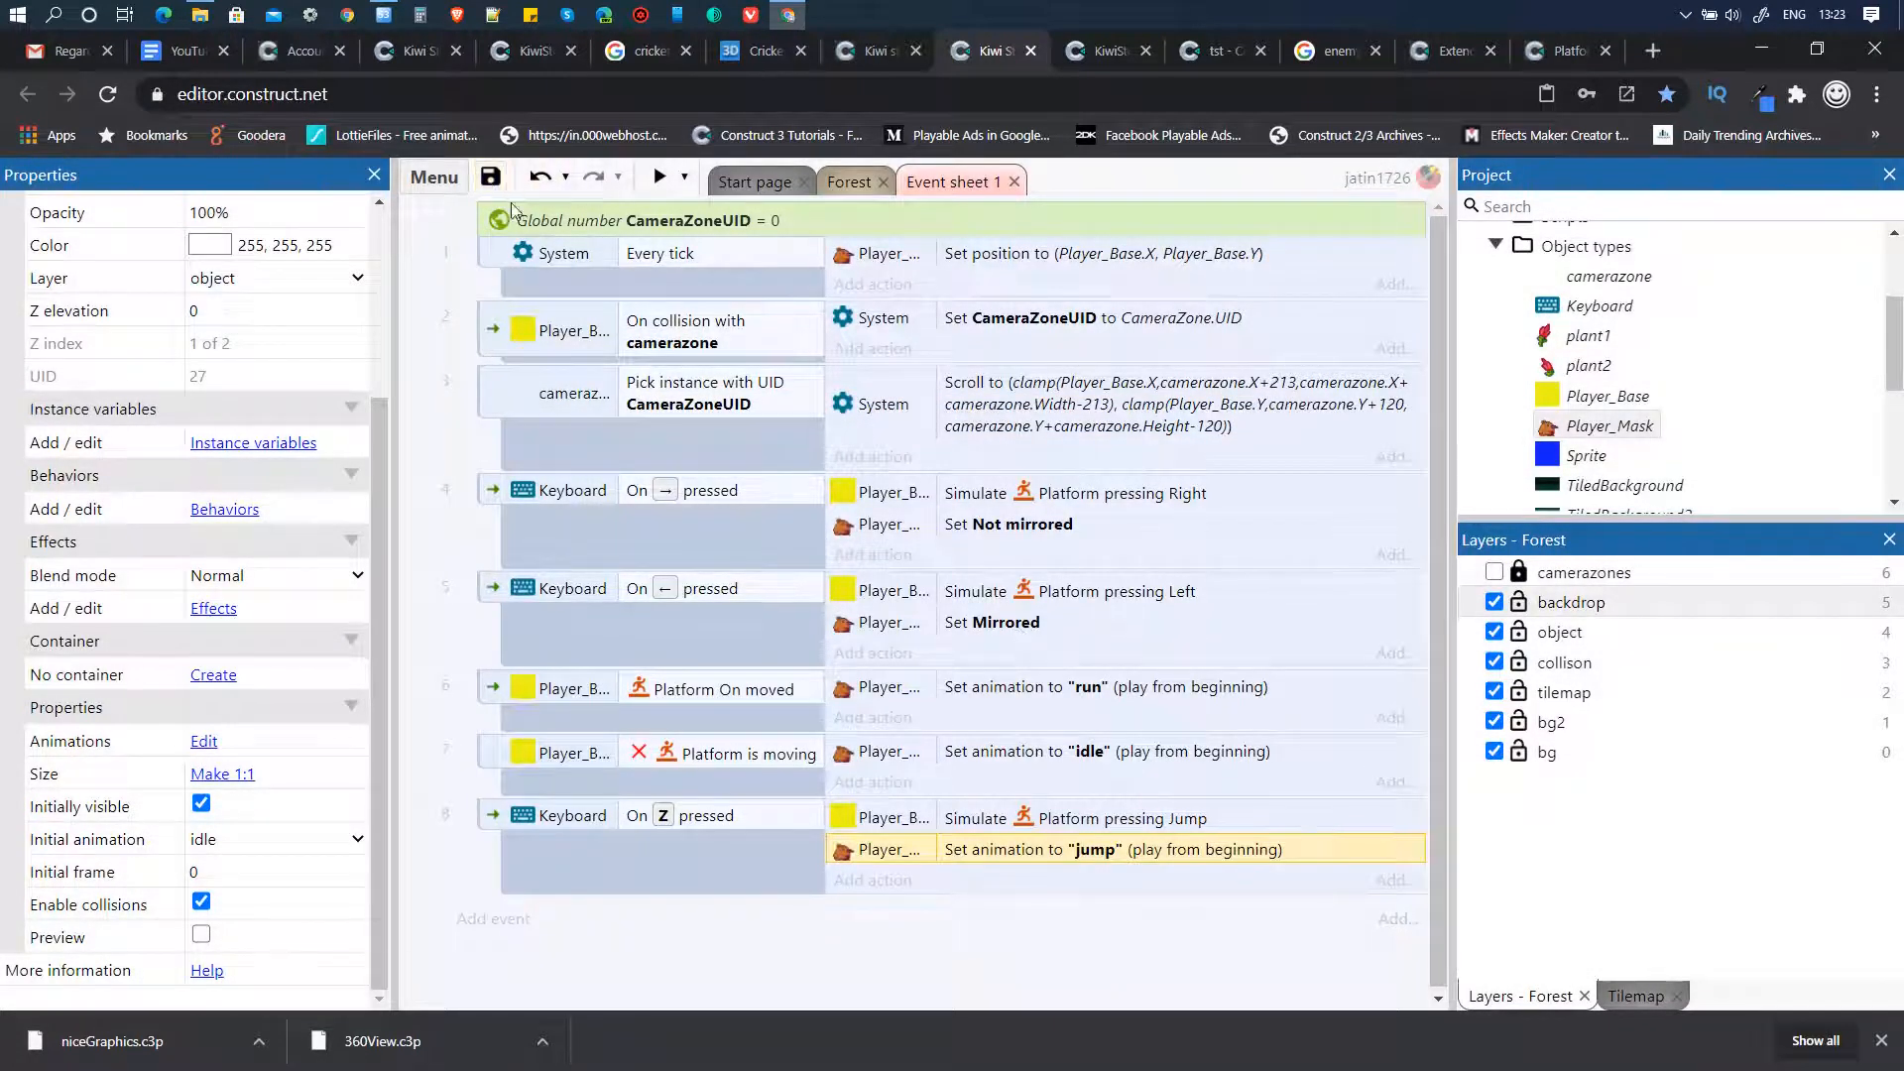
pyautogui.click(490, 176)
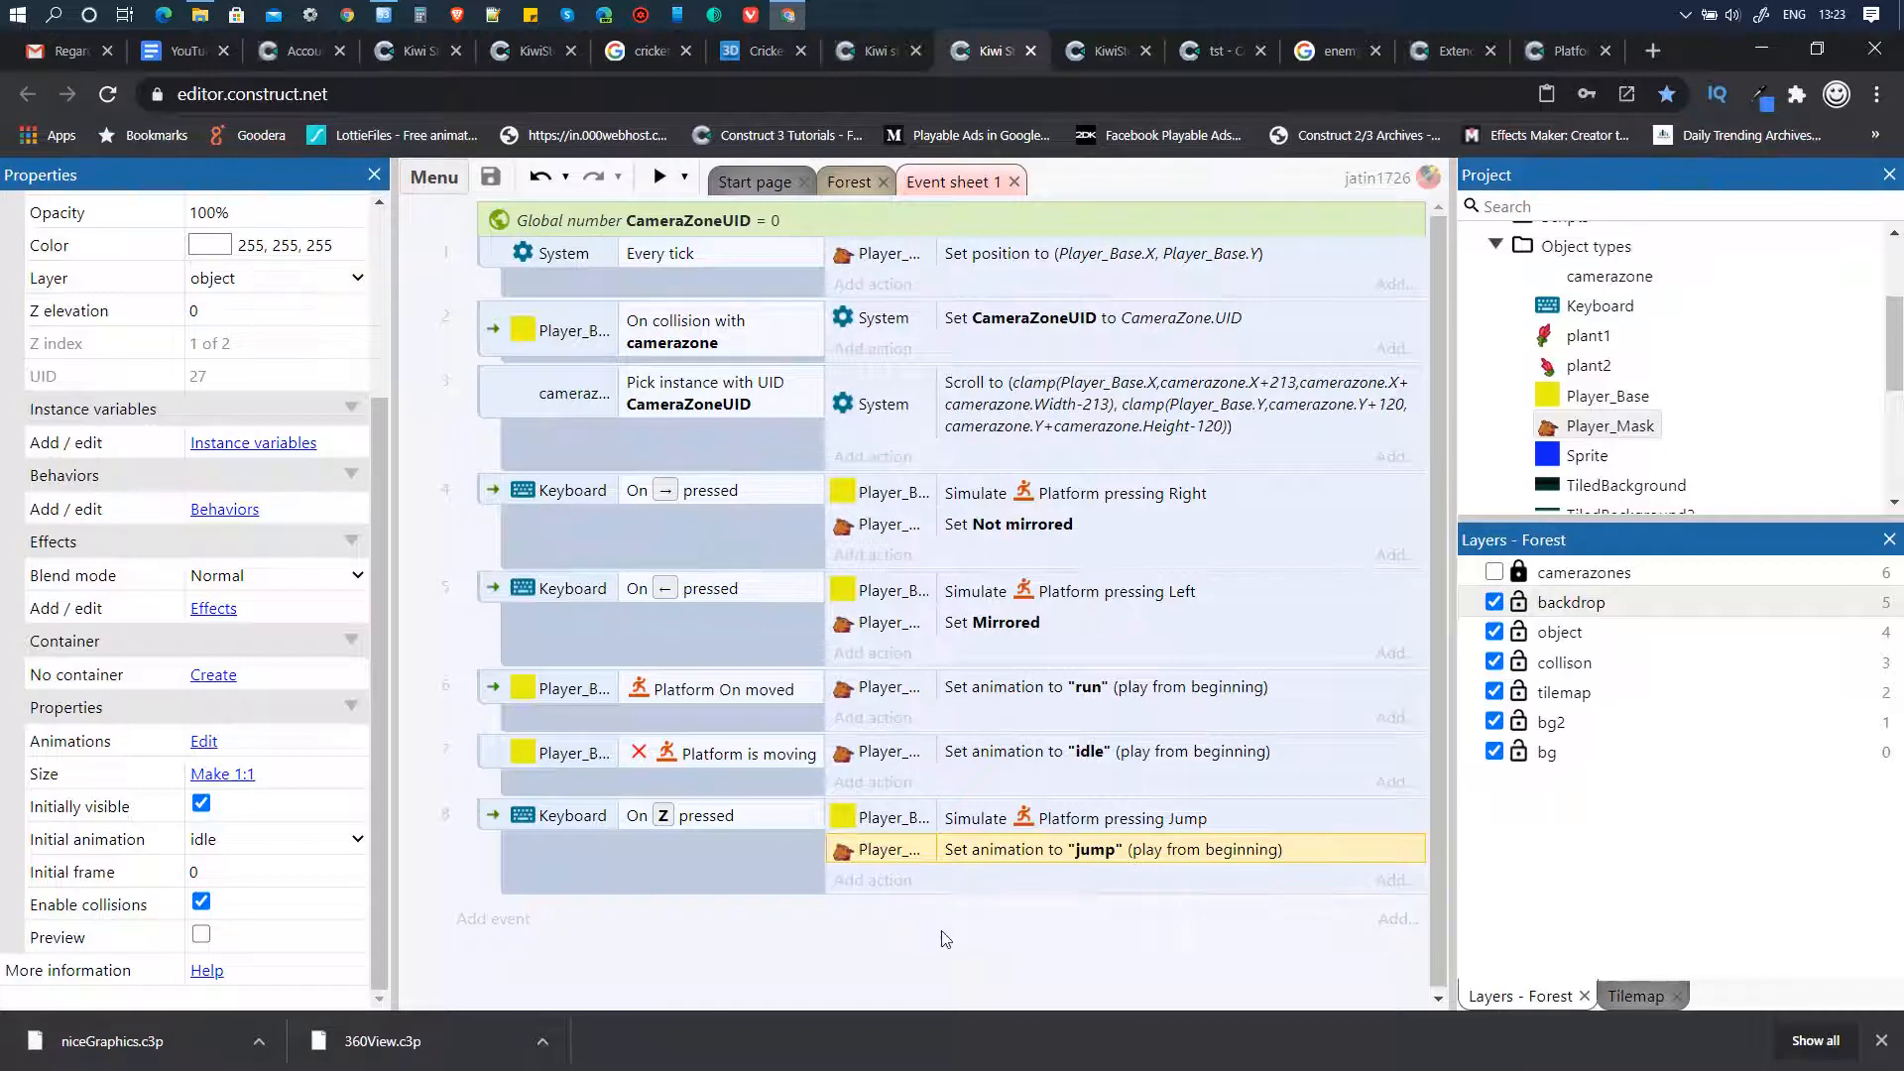
# - Insert a new Sprite object on the object layer of the Forest layout, placing it in the empty area above the scene
pyautogui.scroll(-1, 941, 930)
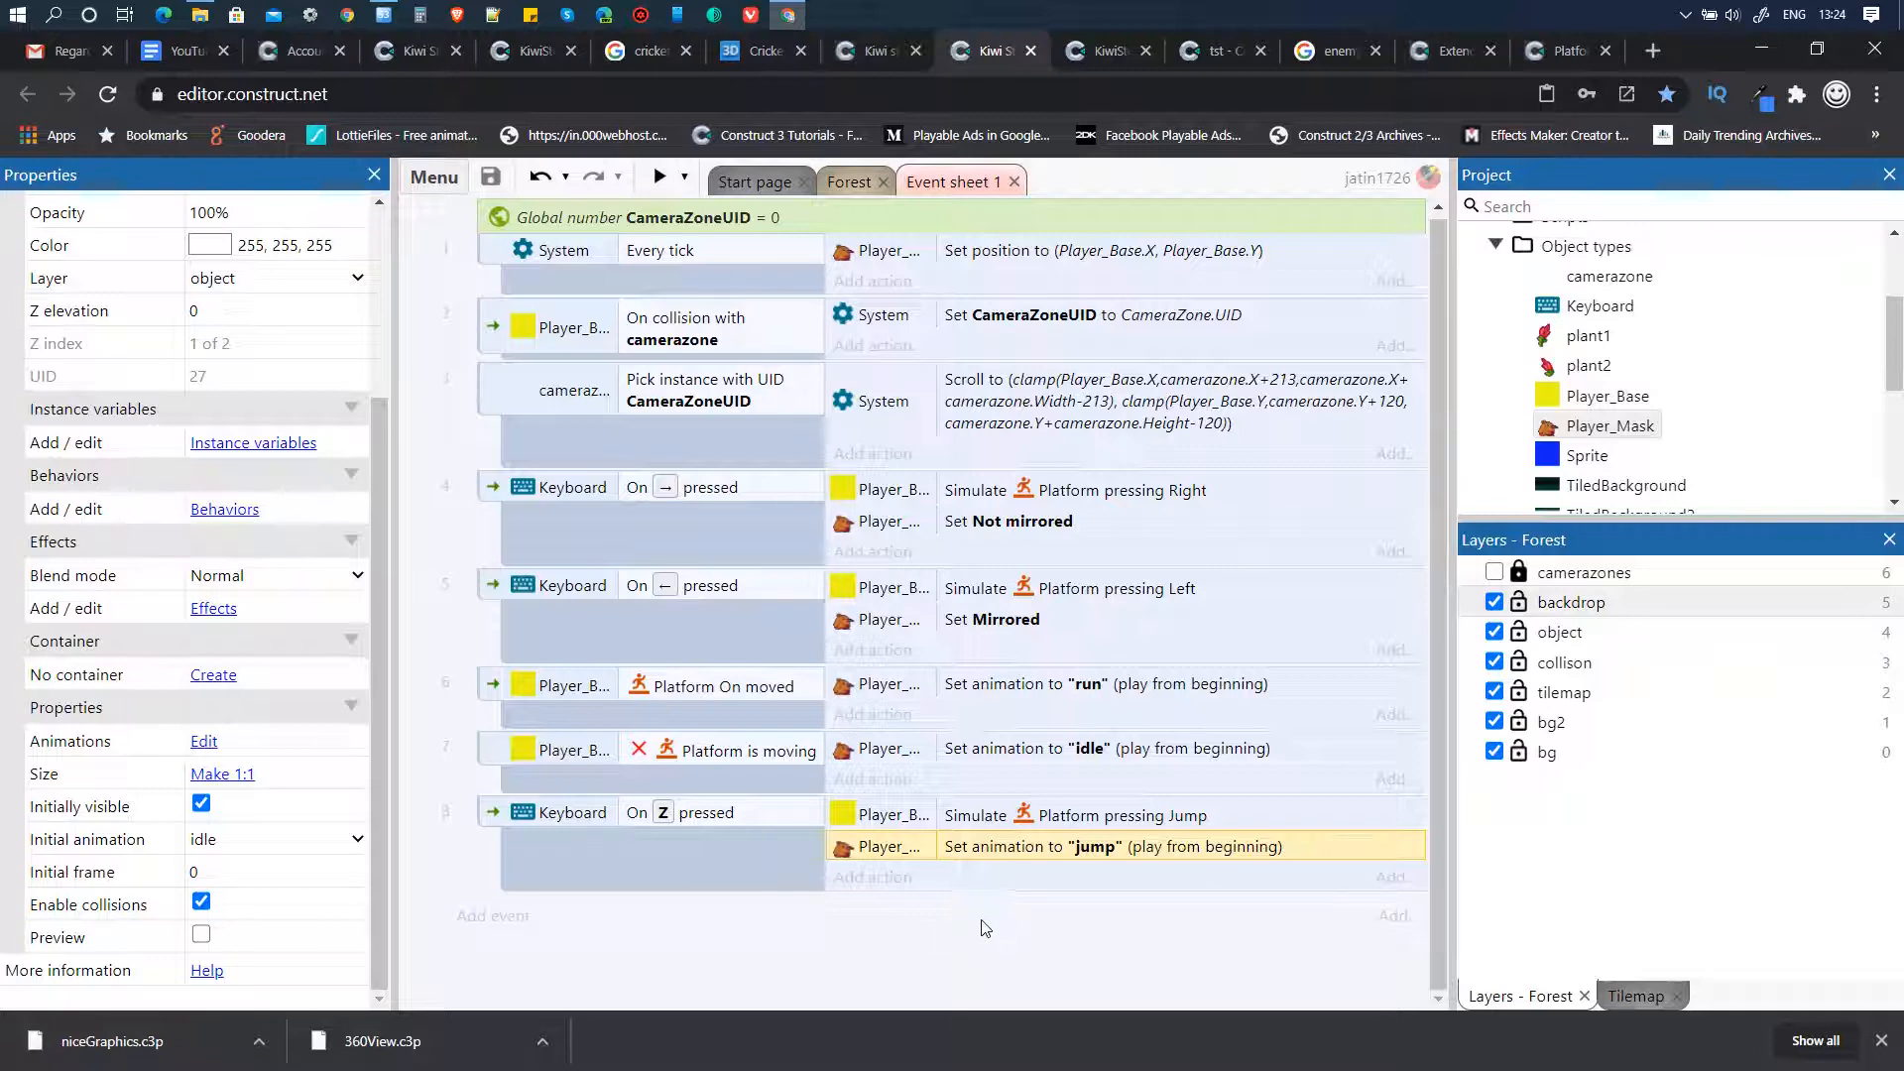
pyautogui.click(851, 184)
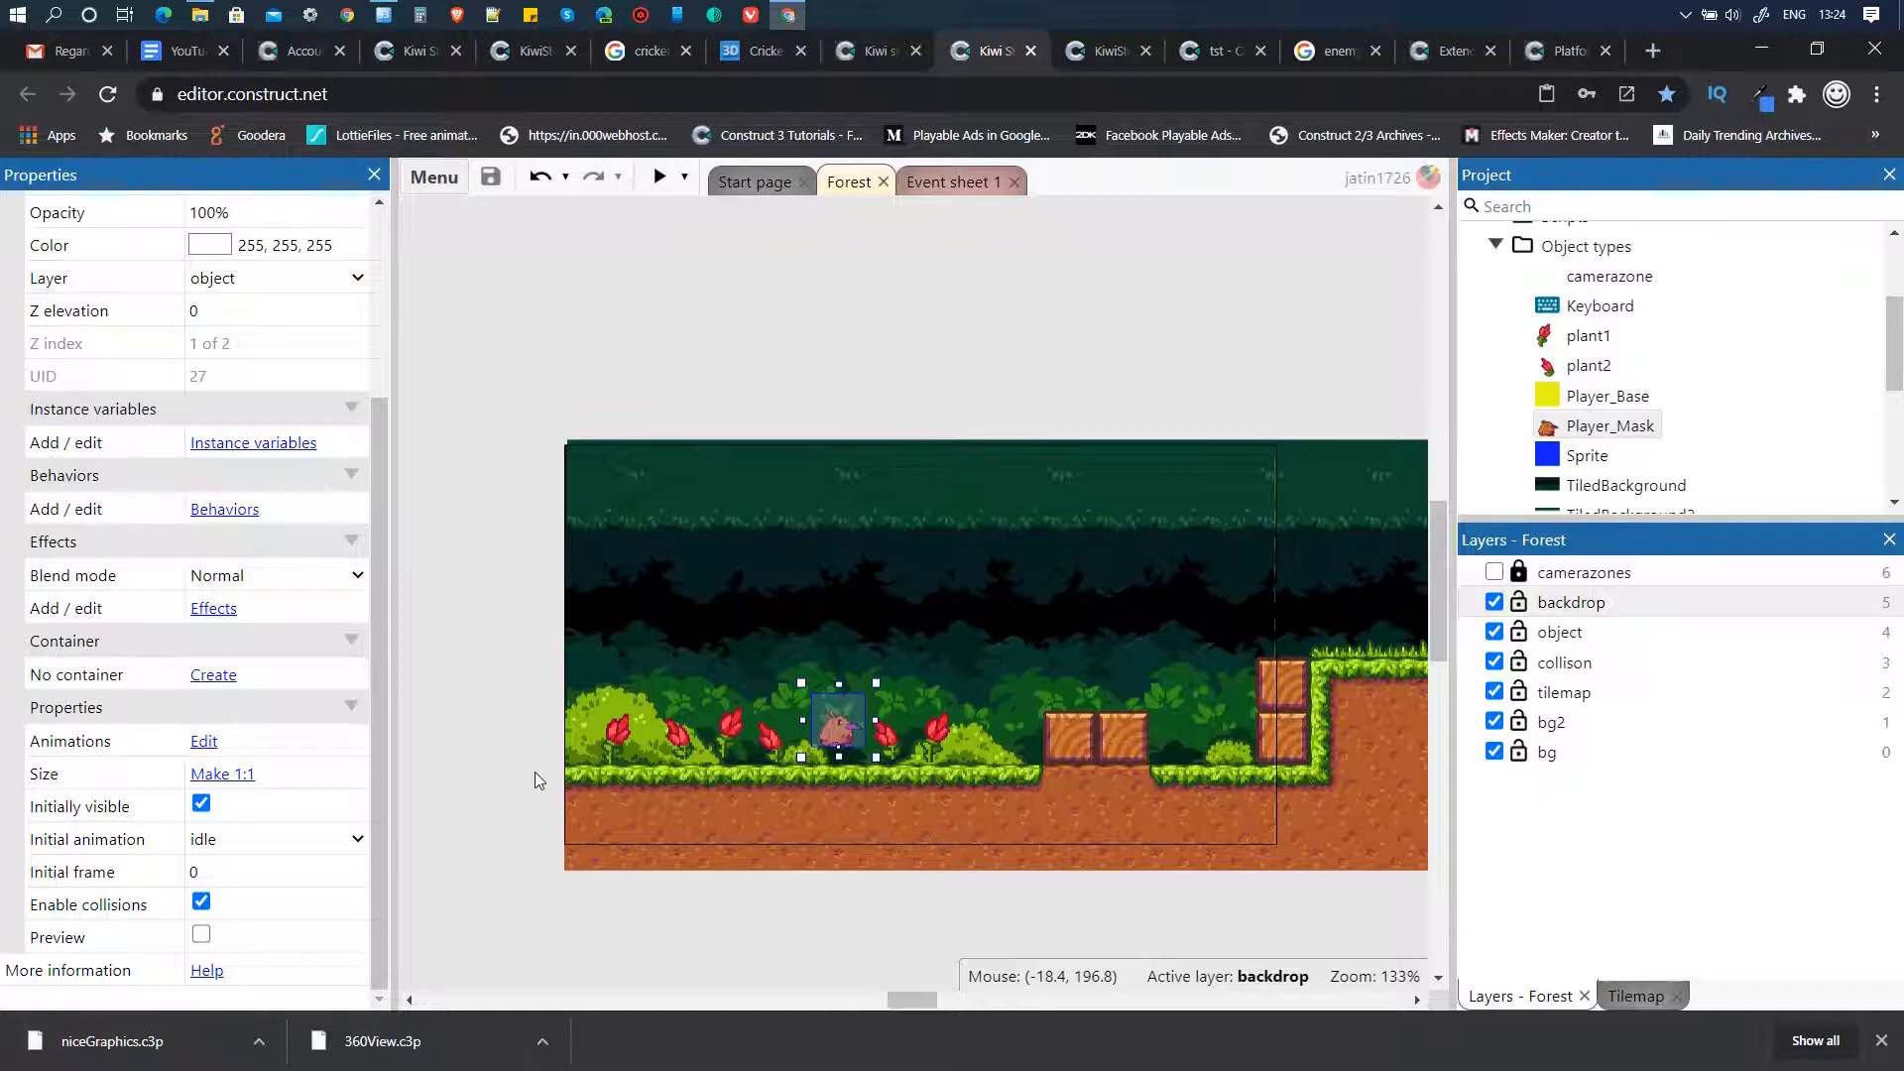
pyautogui.click(595, 389)
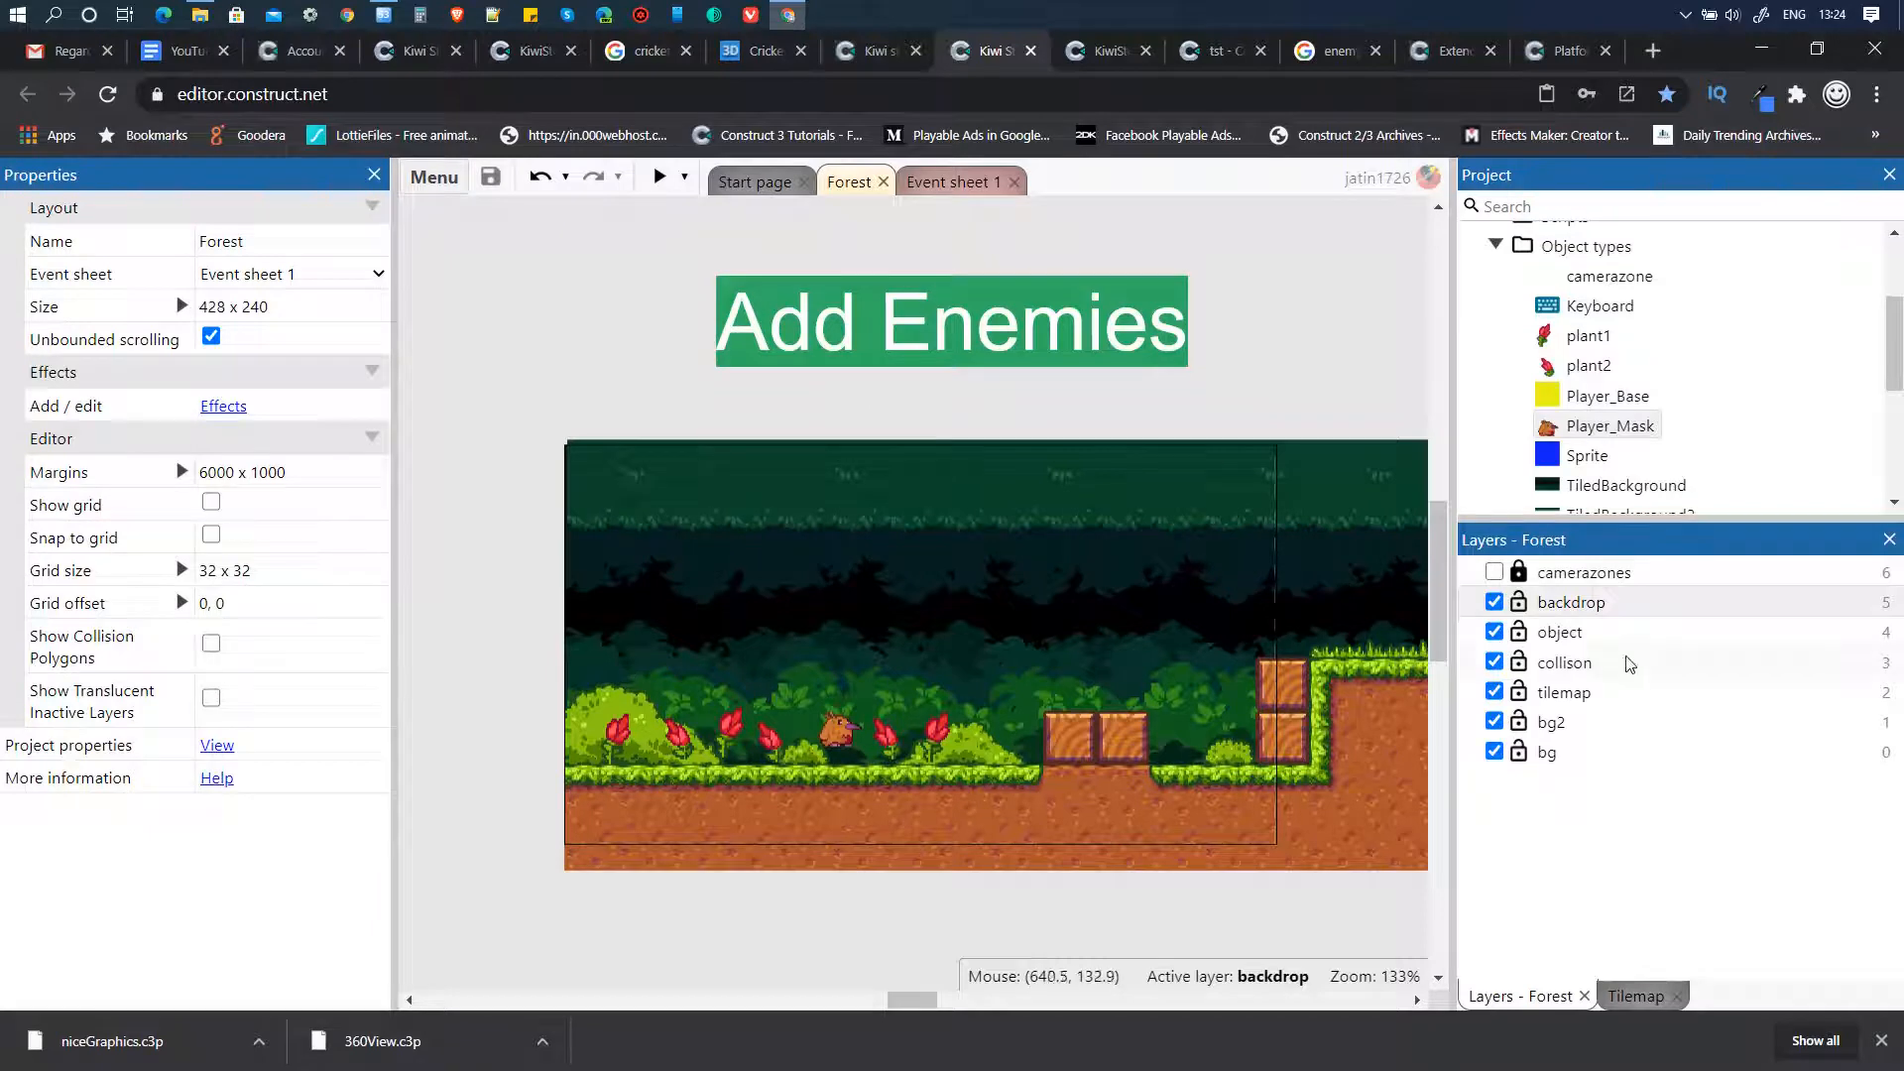
pyautogui.click(1567, 632)
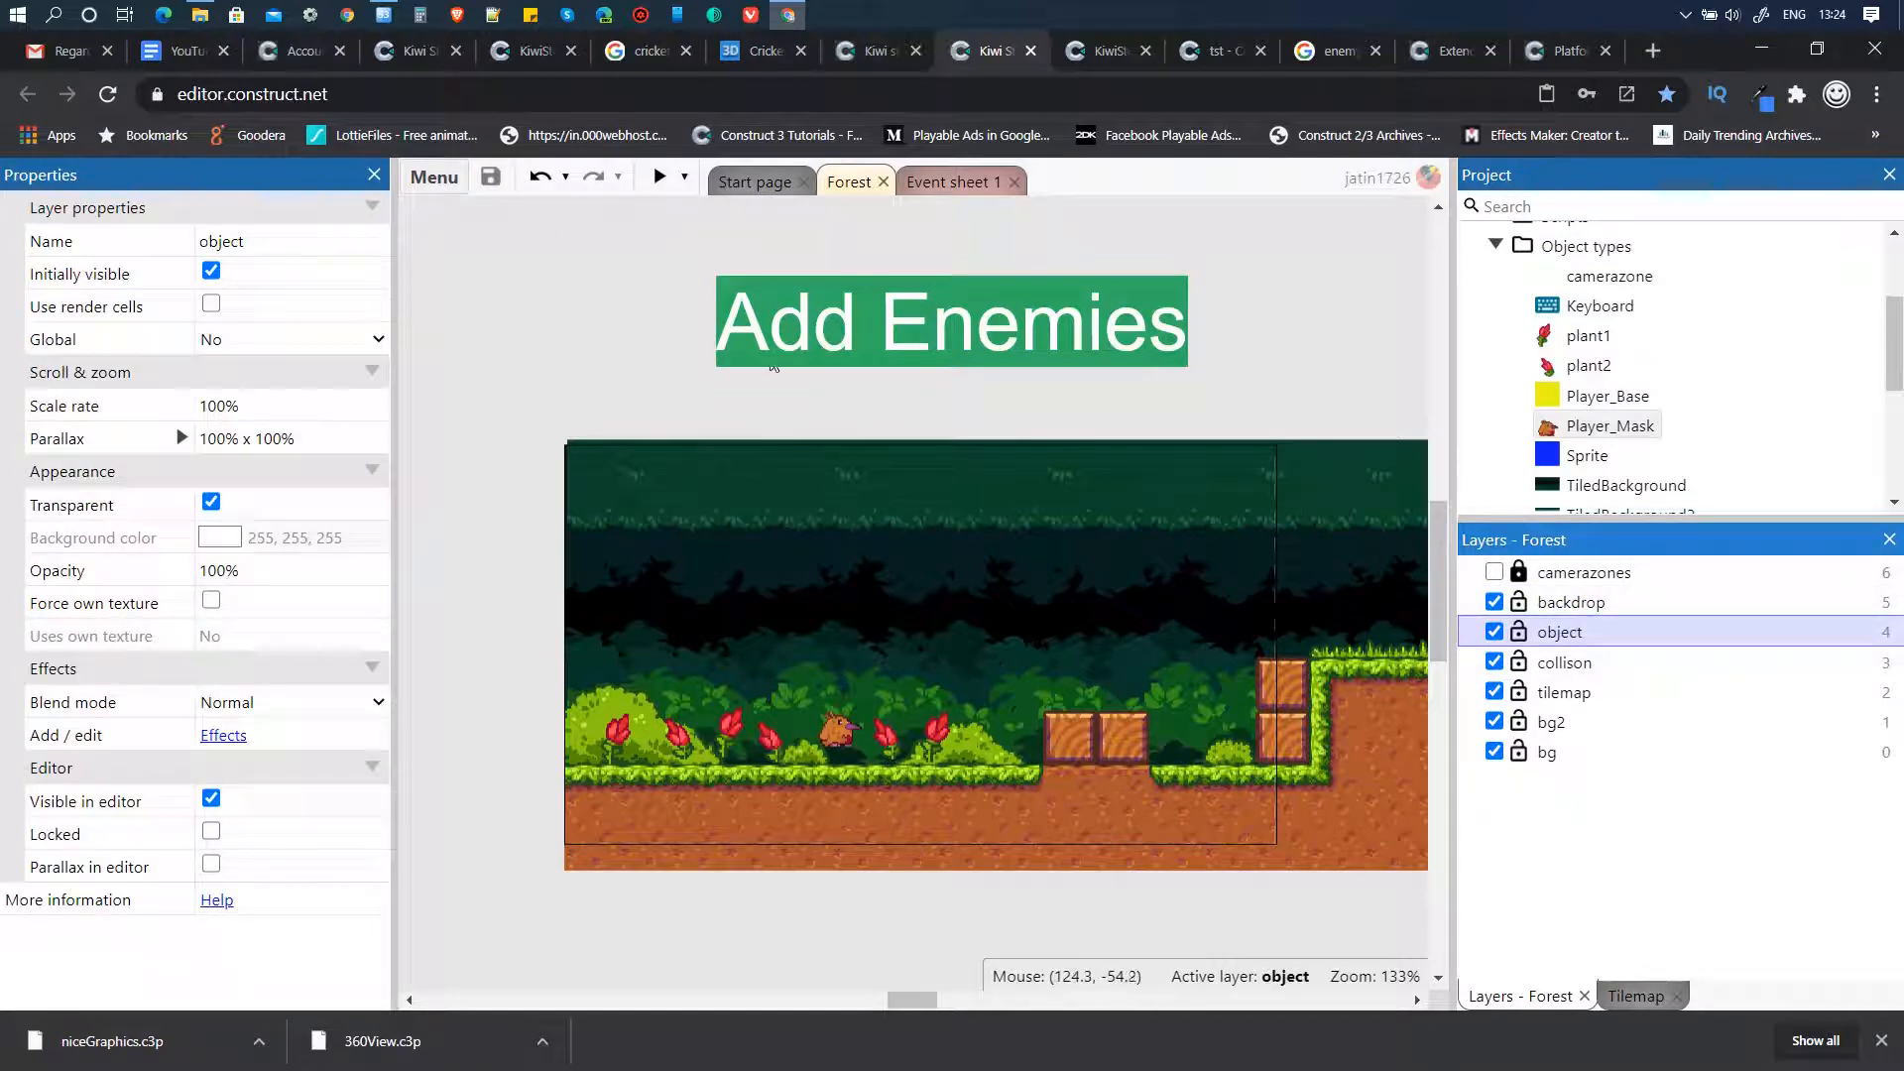
pyautogui.rightClick(762, 367)
pyautogui.click(809, 383)
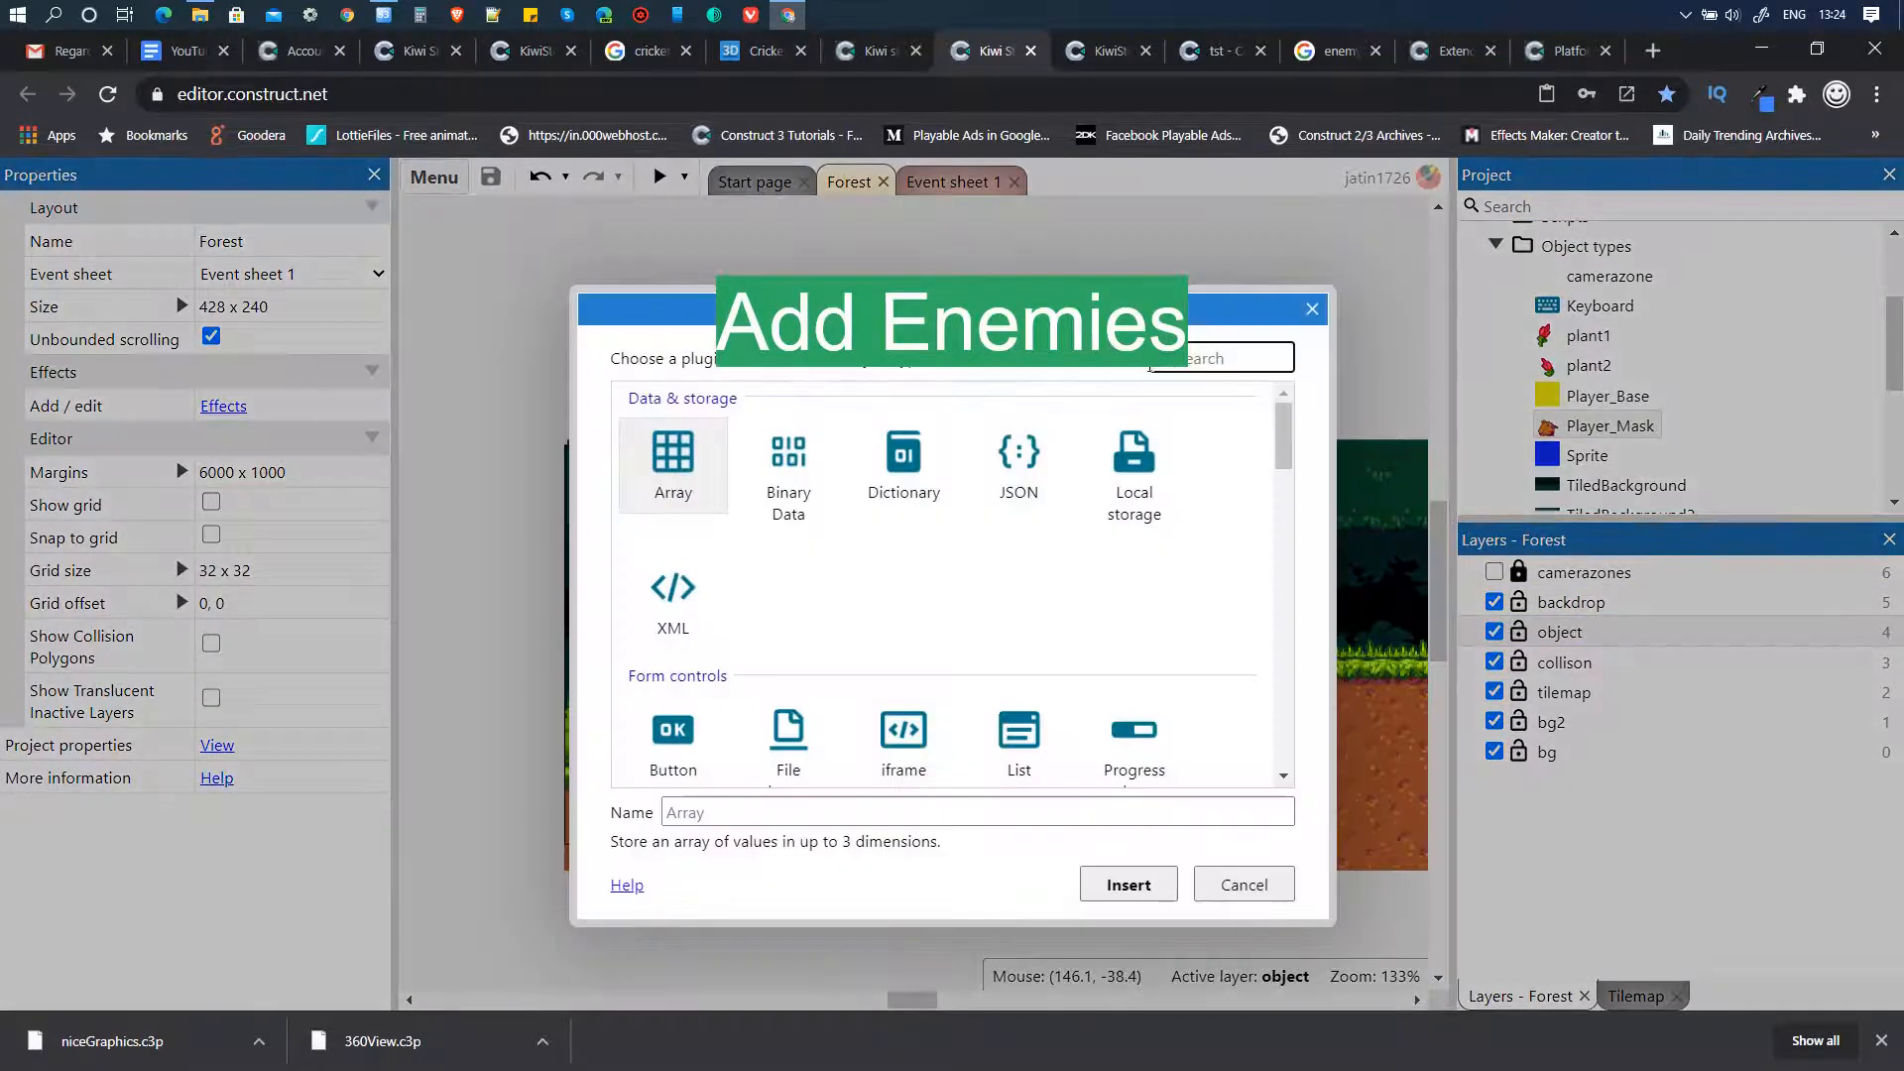
pyautogui.write('sp')
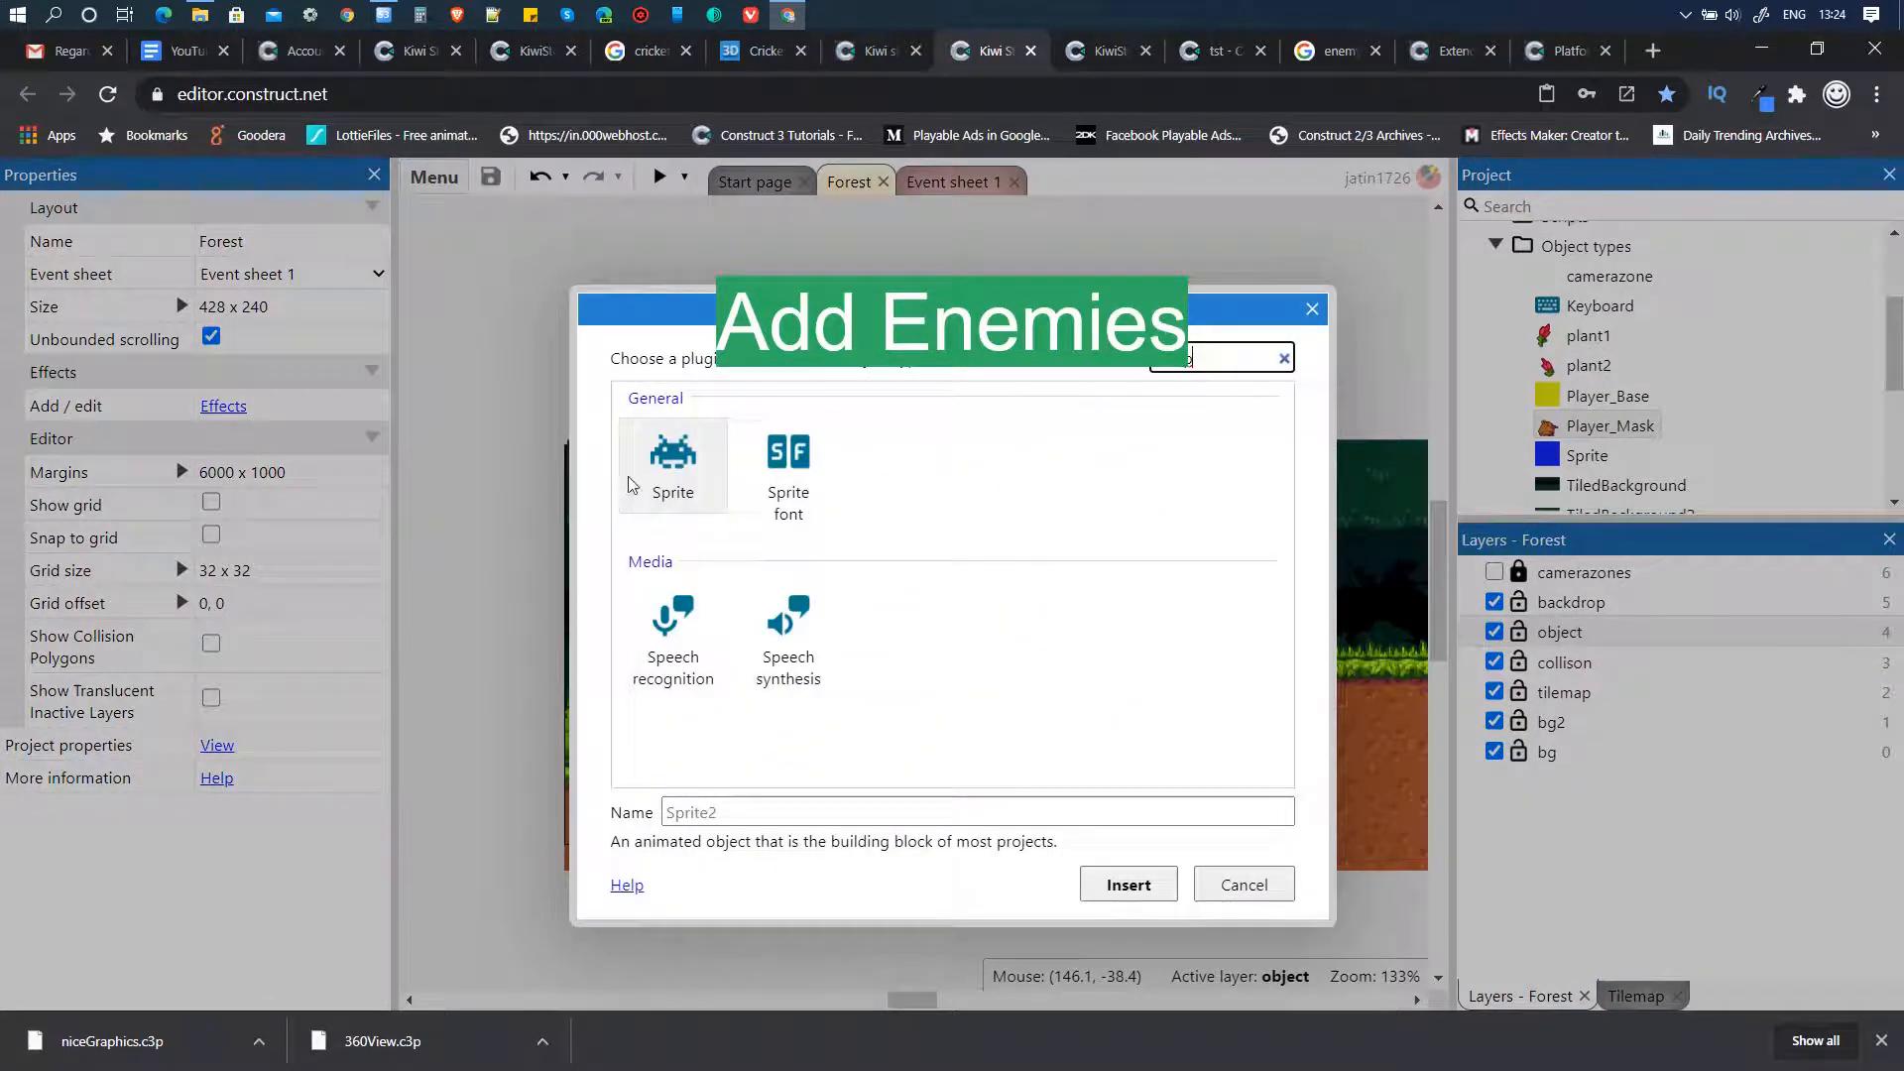
pyautogui.click(630, 486)
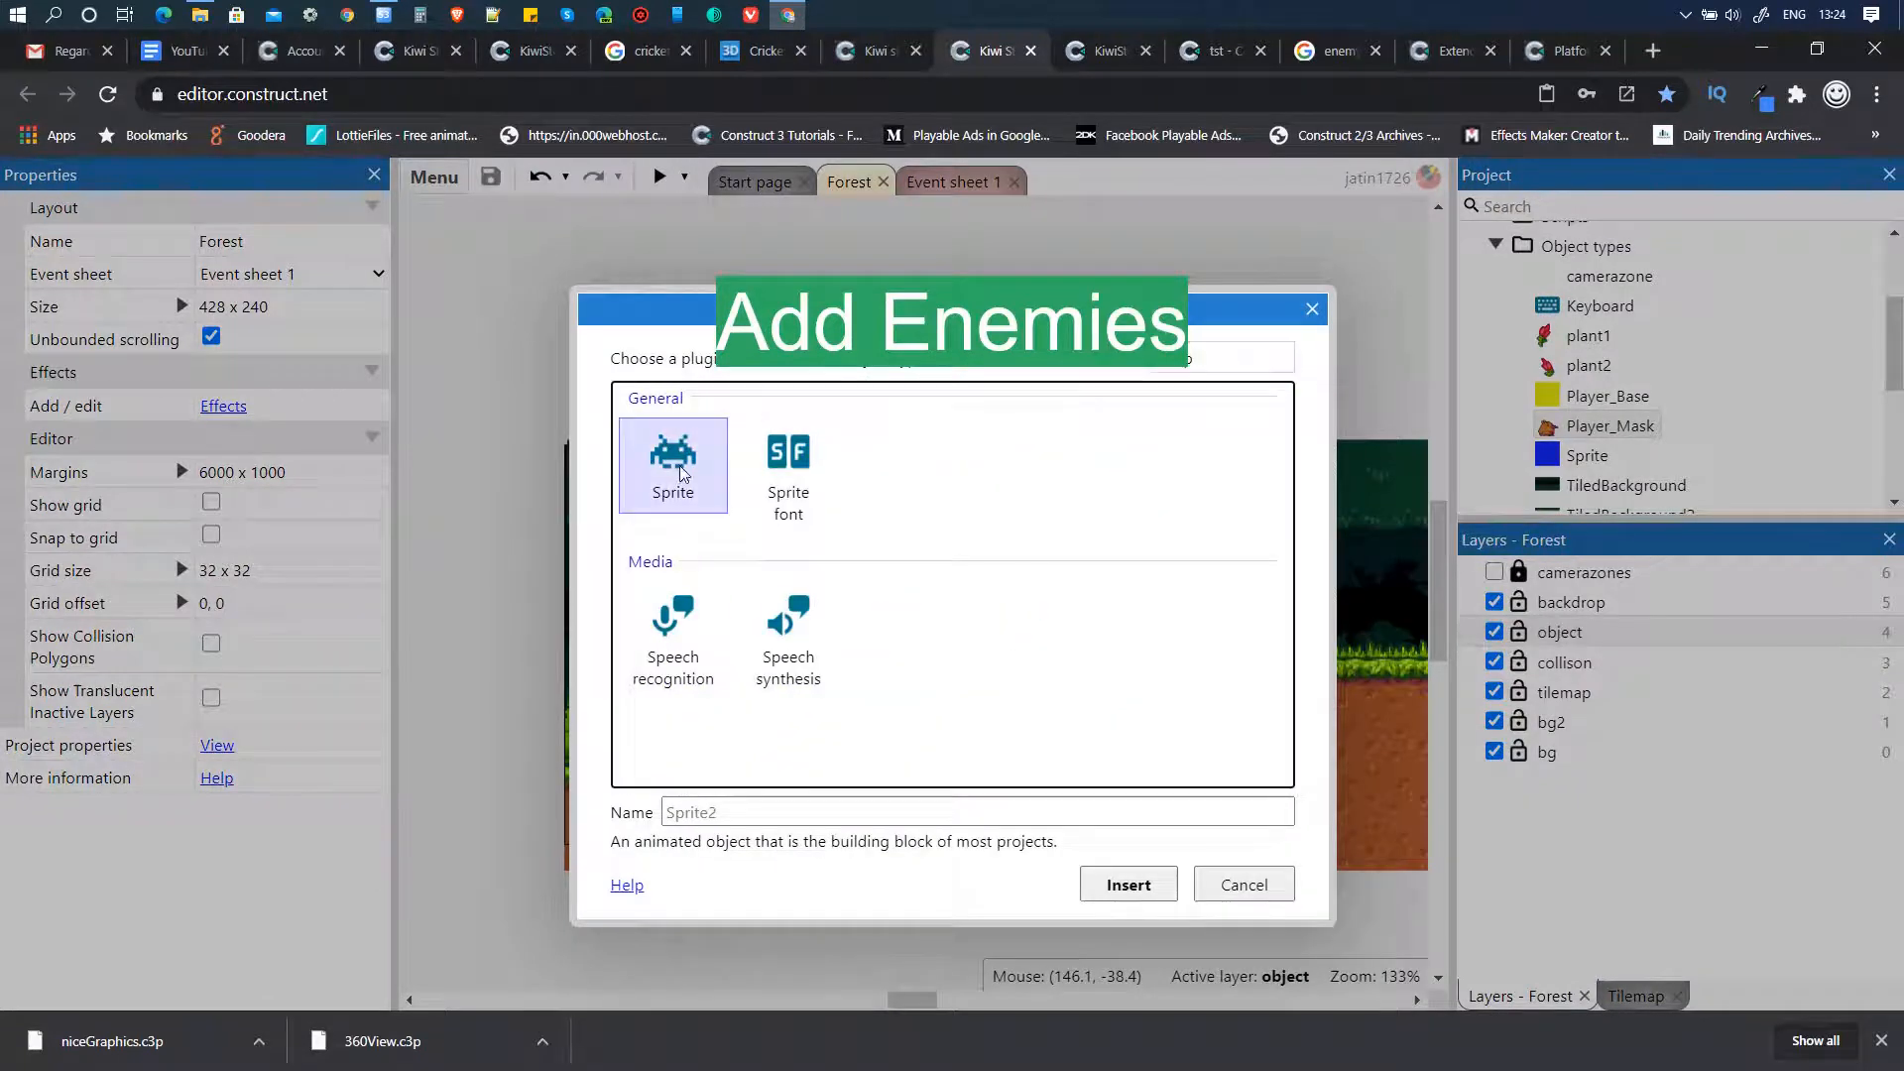
pyautogui.click(1129, 884)
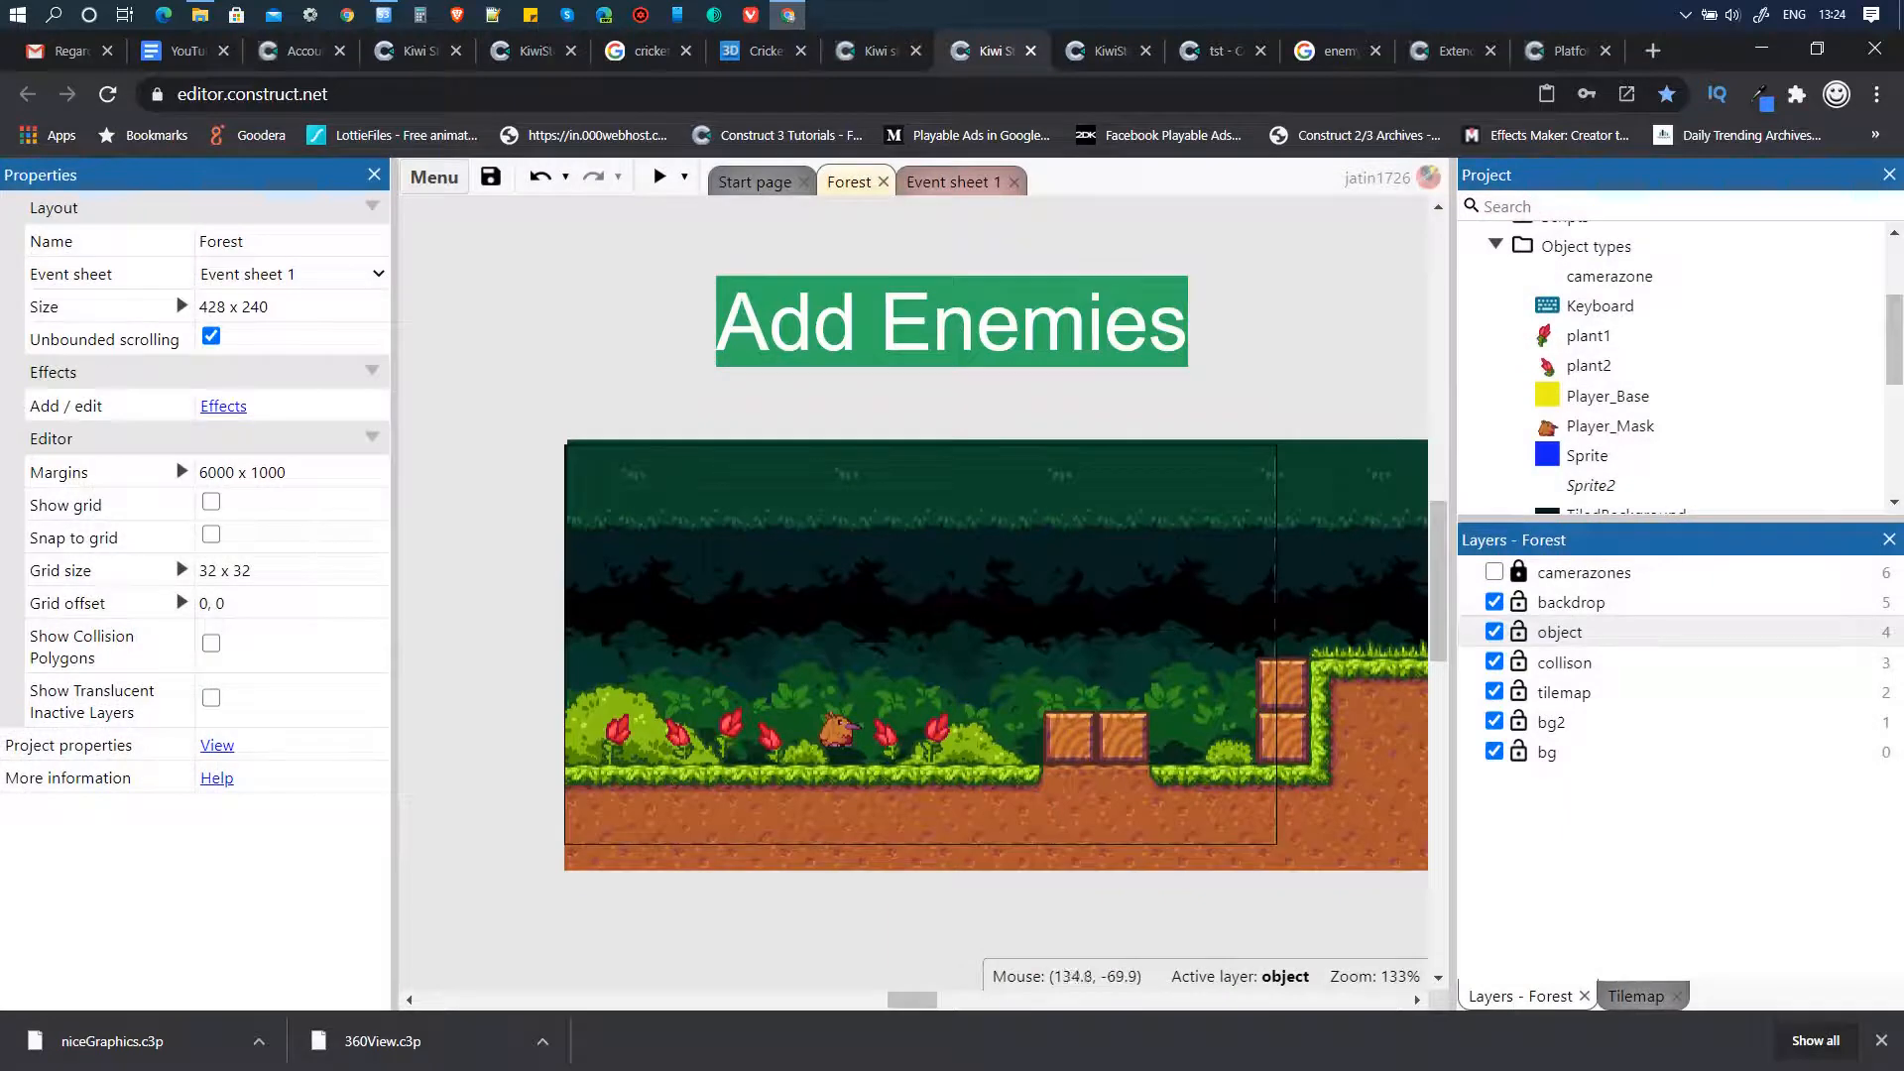
pyautogui.click(758, 330)
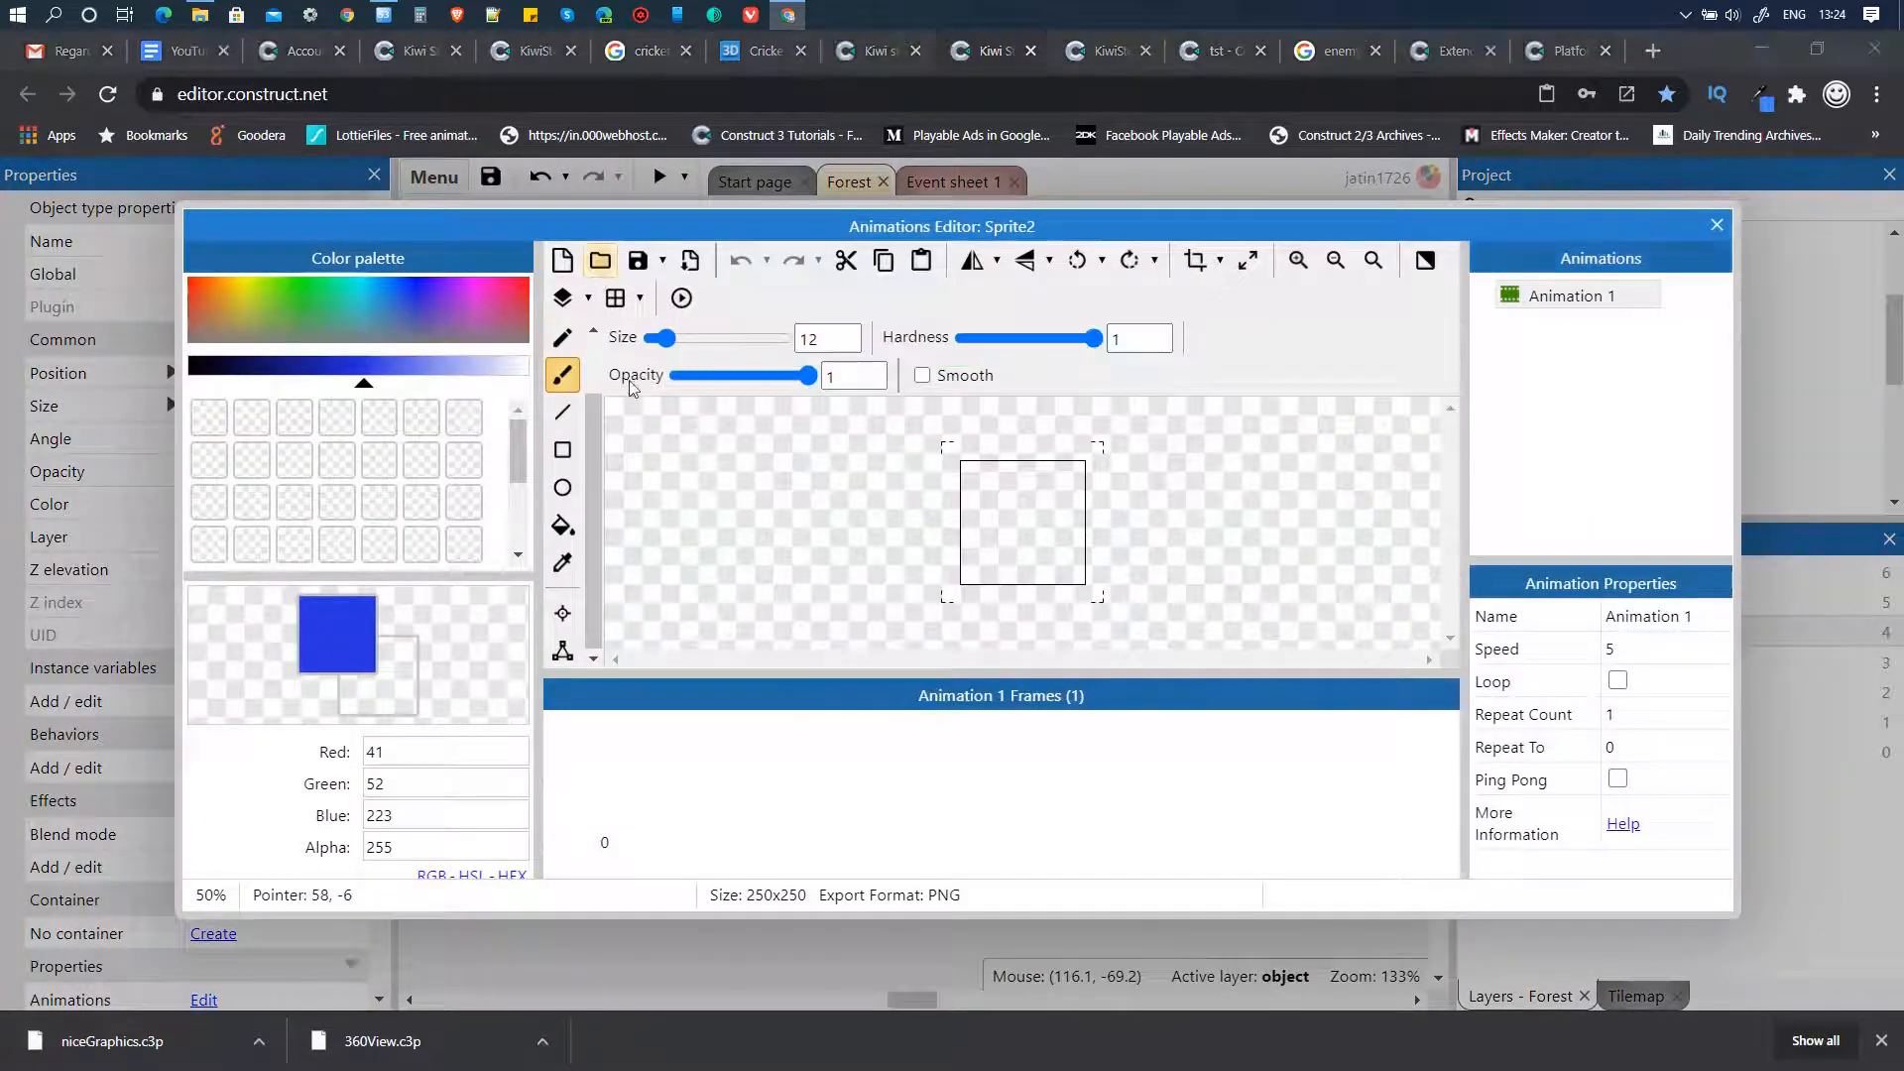
# - Load the images en_beetle-change_dir-000 and 001 and en_beetle-walk-000 to 003 into the new sprite's Animation 1
pyautogui.scroll(-1, 521, 331)
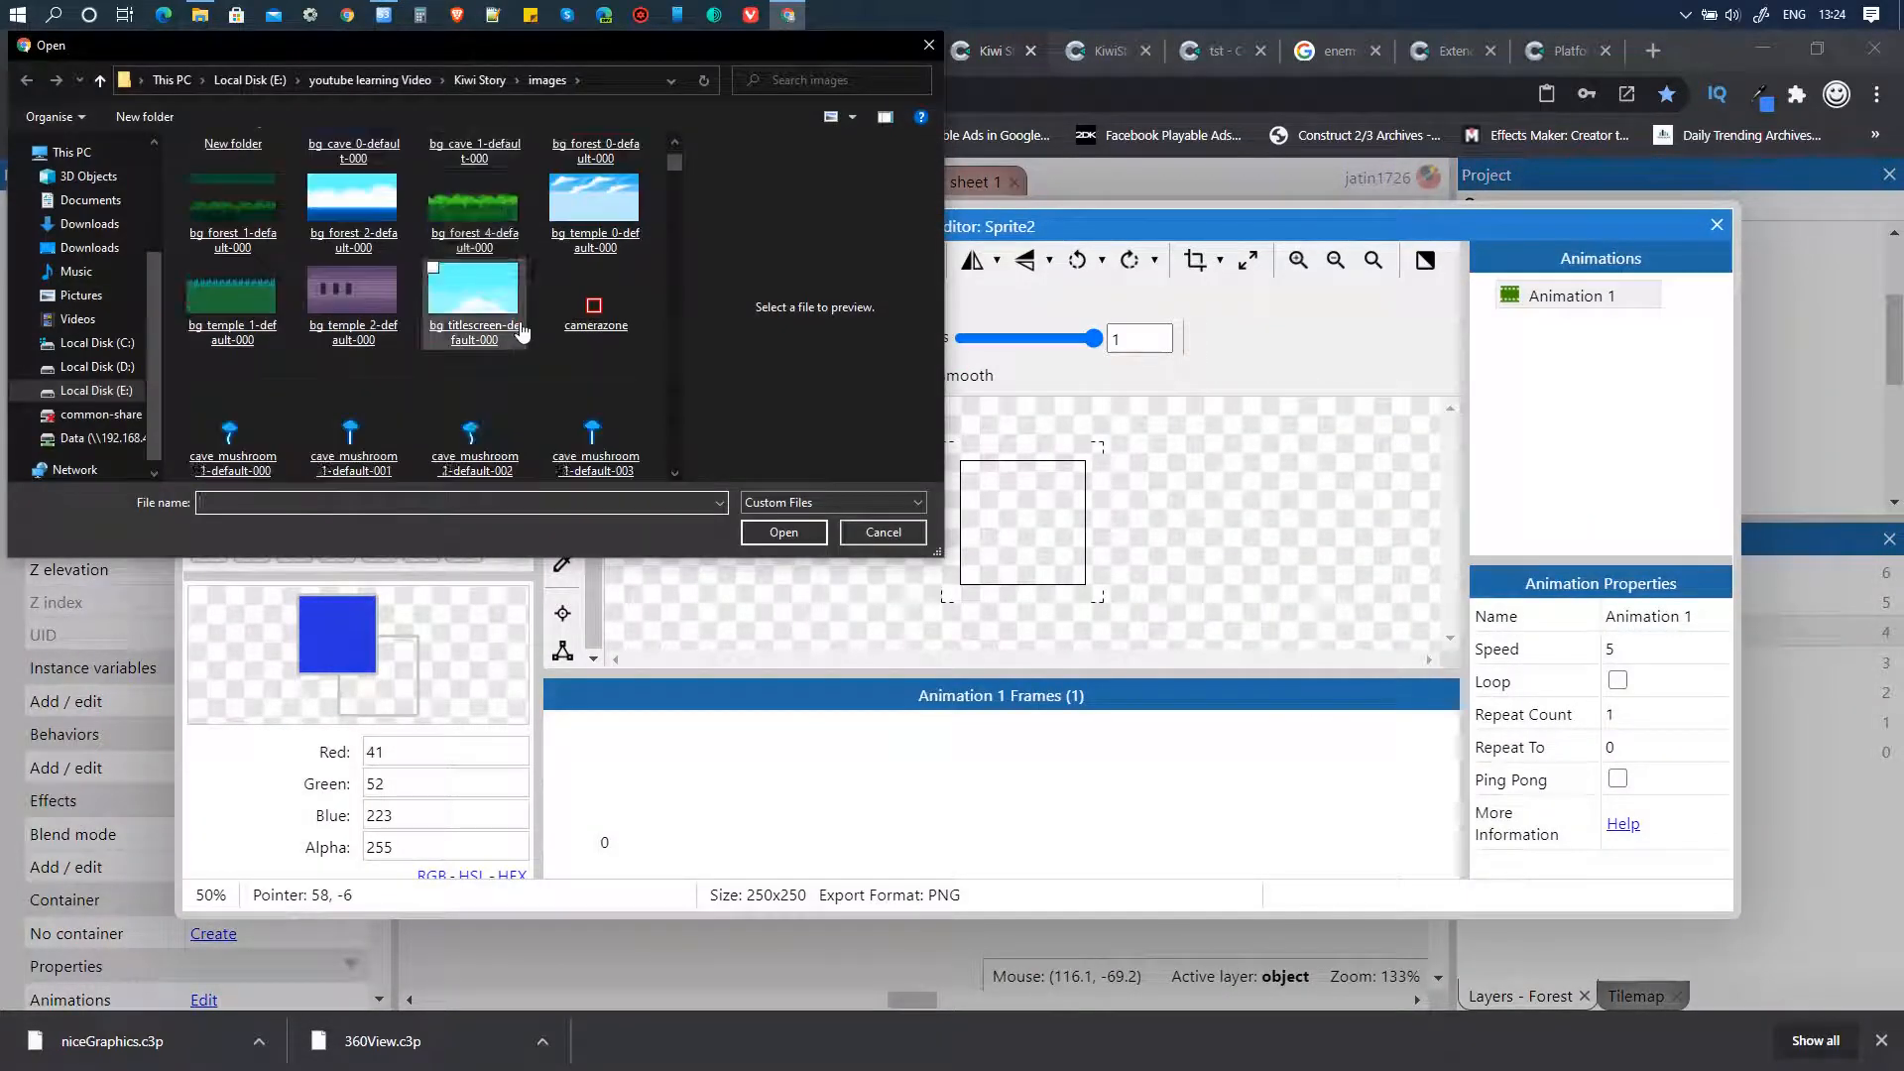
pyautogui.scroll(-2, 522, 331)
pyautogui.scroll(-6, 522, 330)
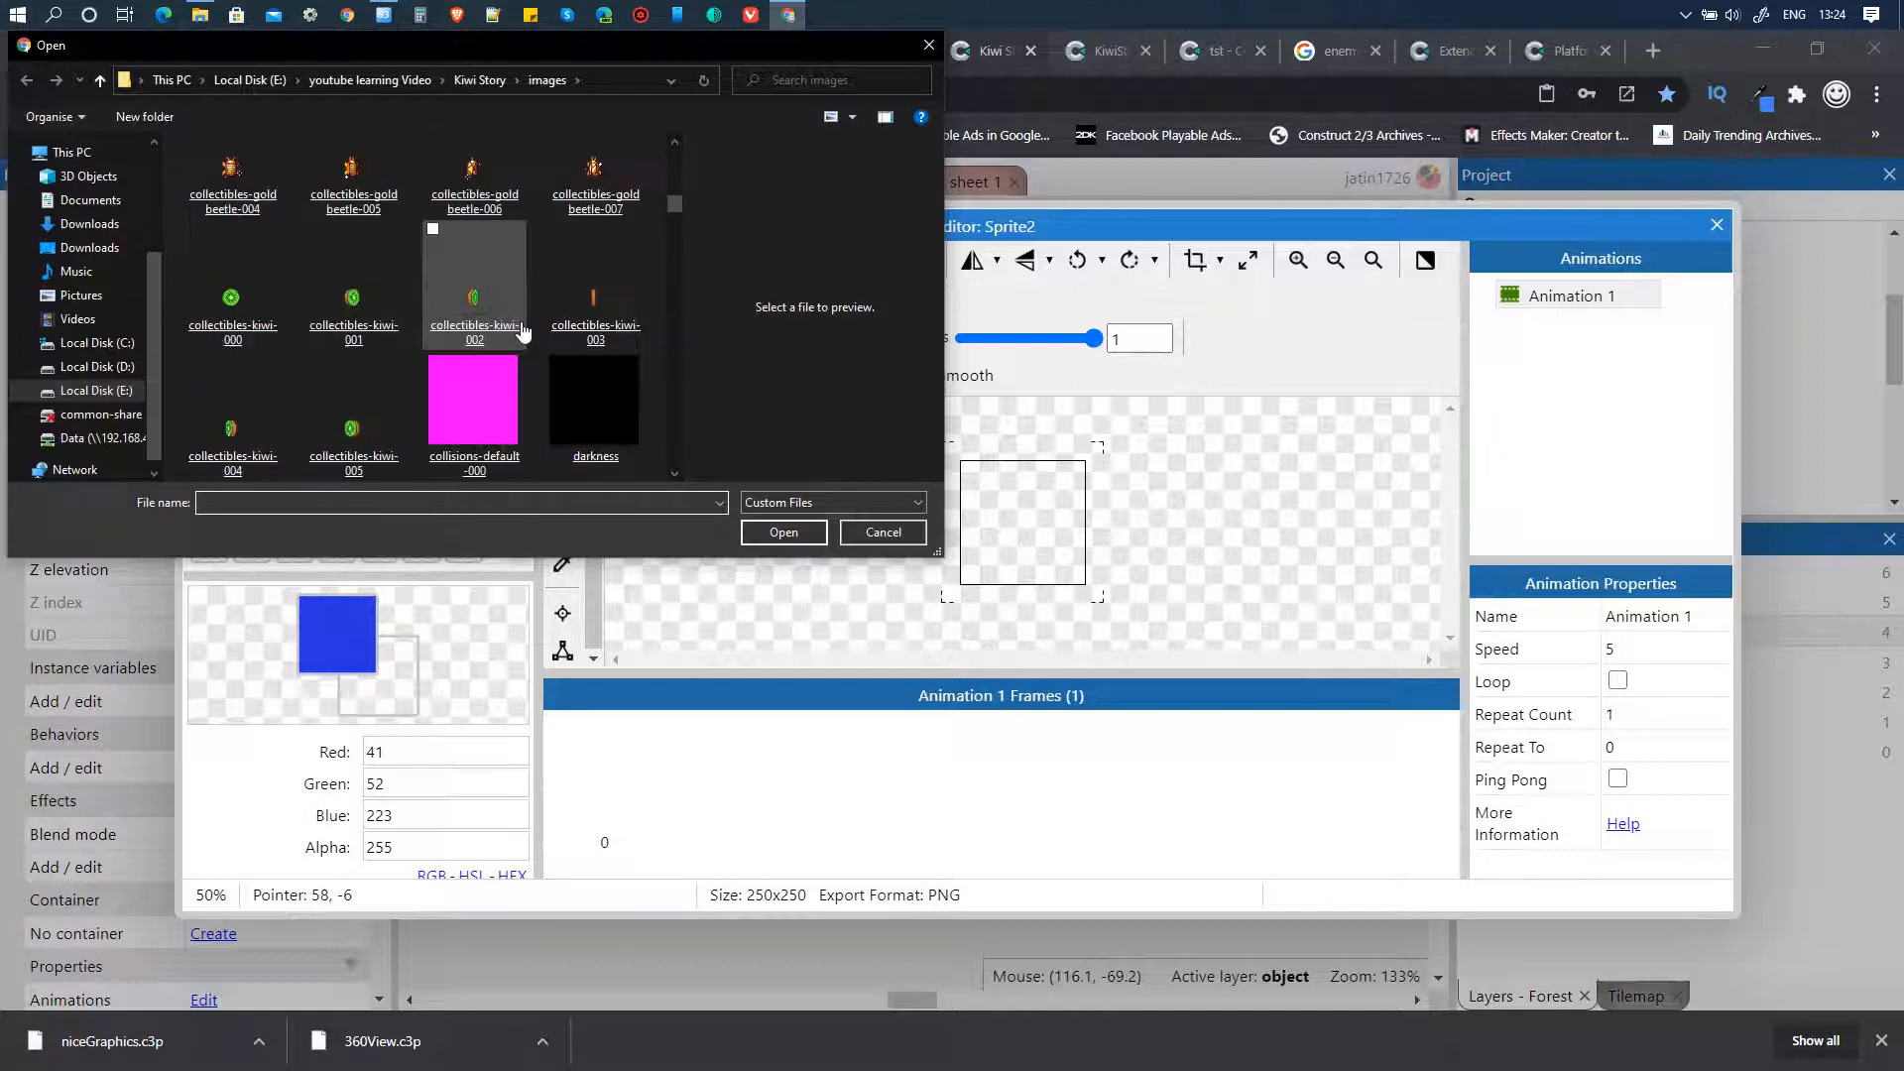
pyautogui.scroll(3, 521, 330)
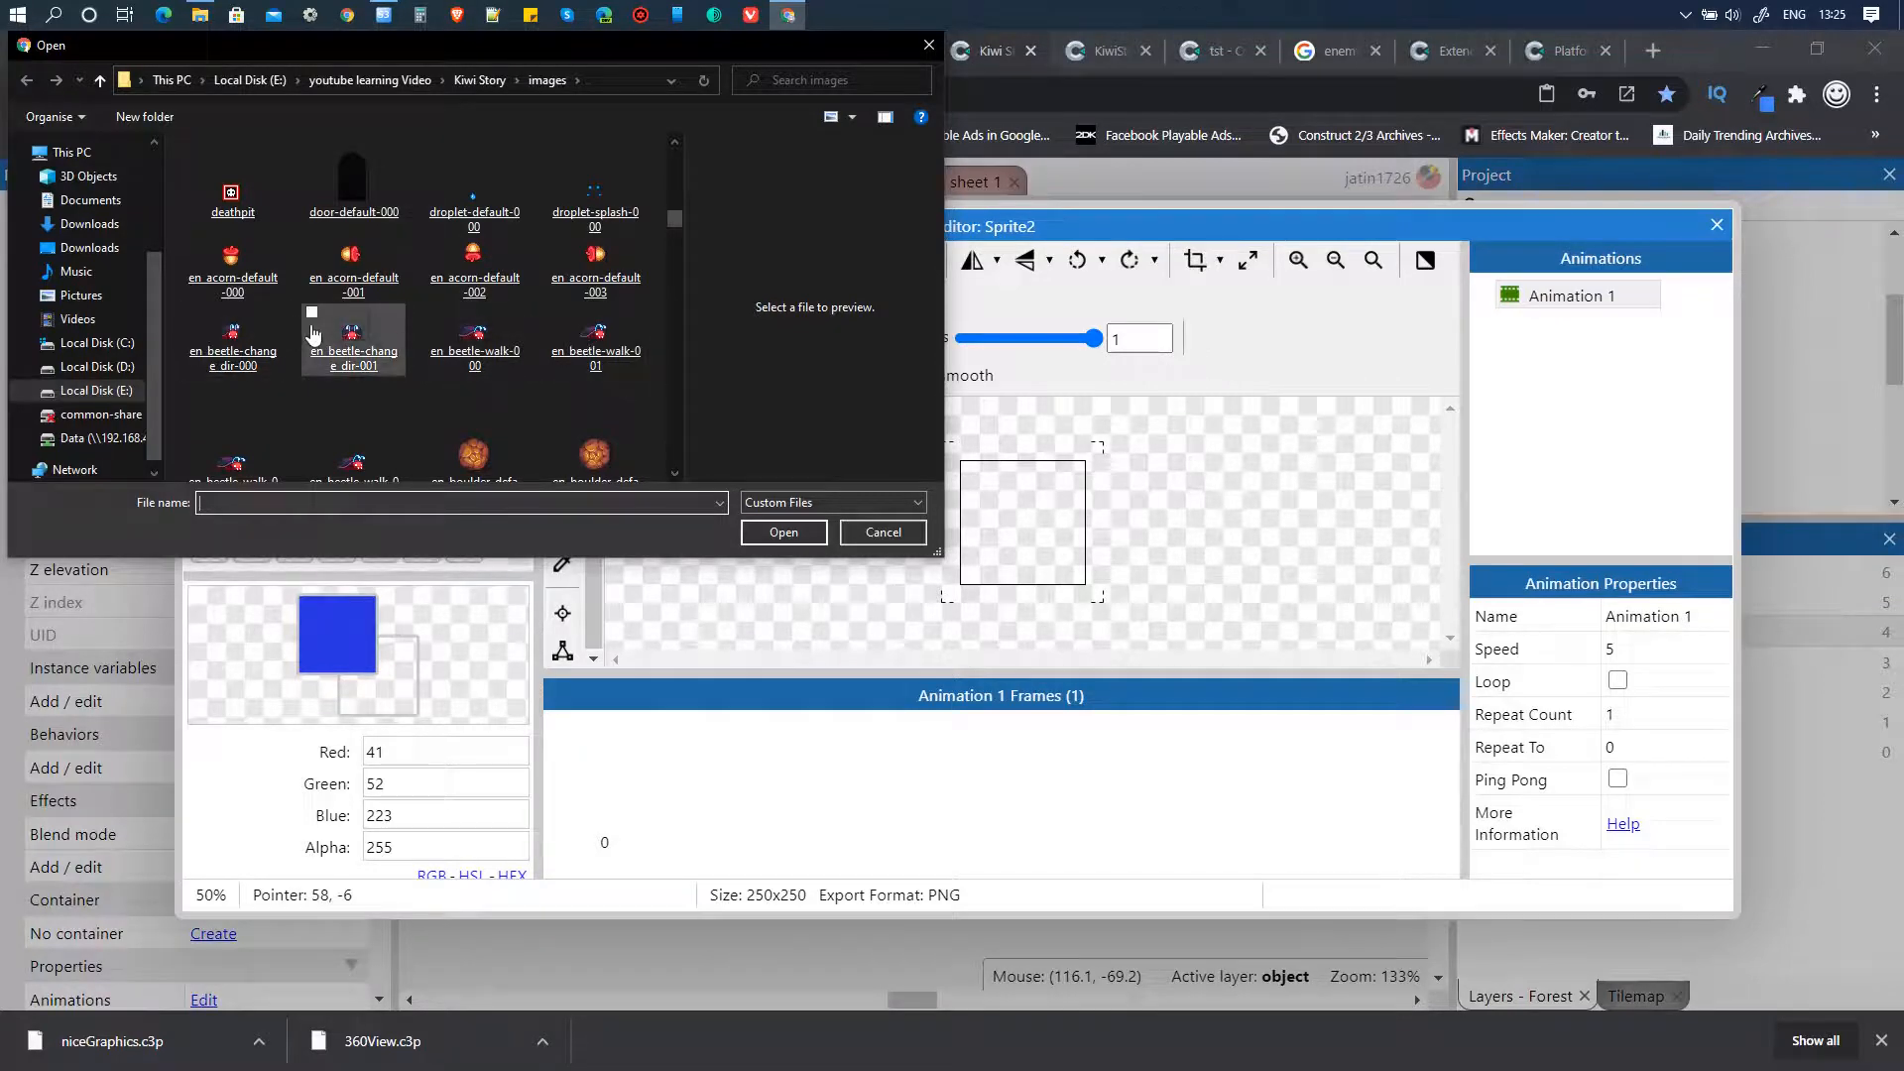
pyautogui.click(192, 320)
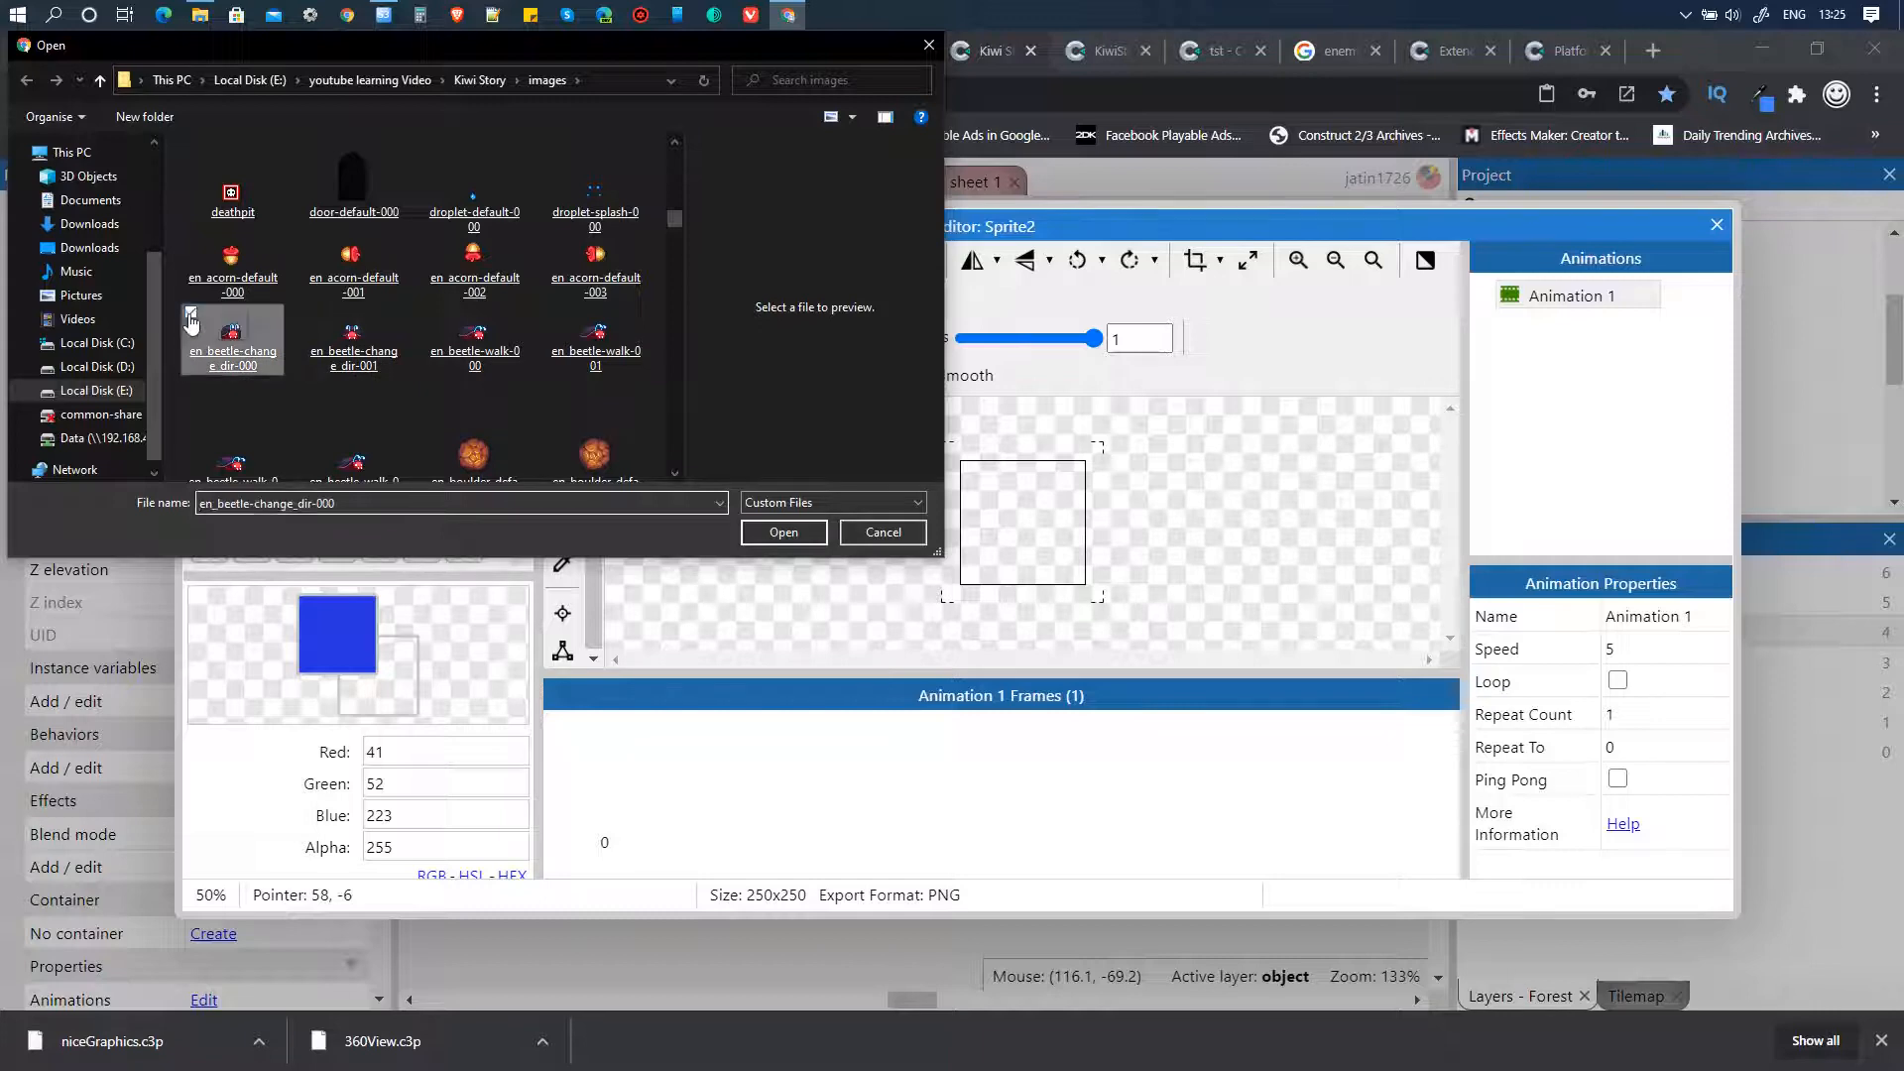
pyautogui.click(312, 315)
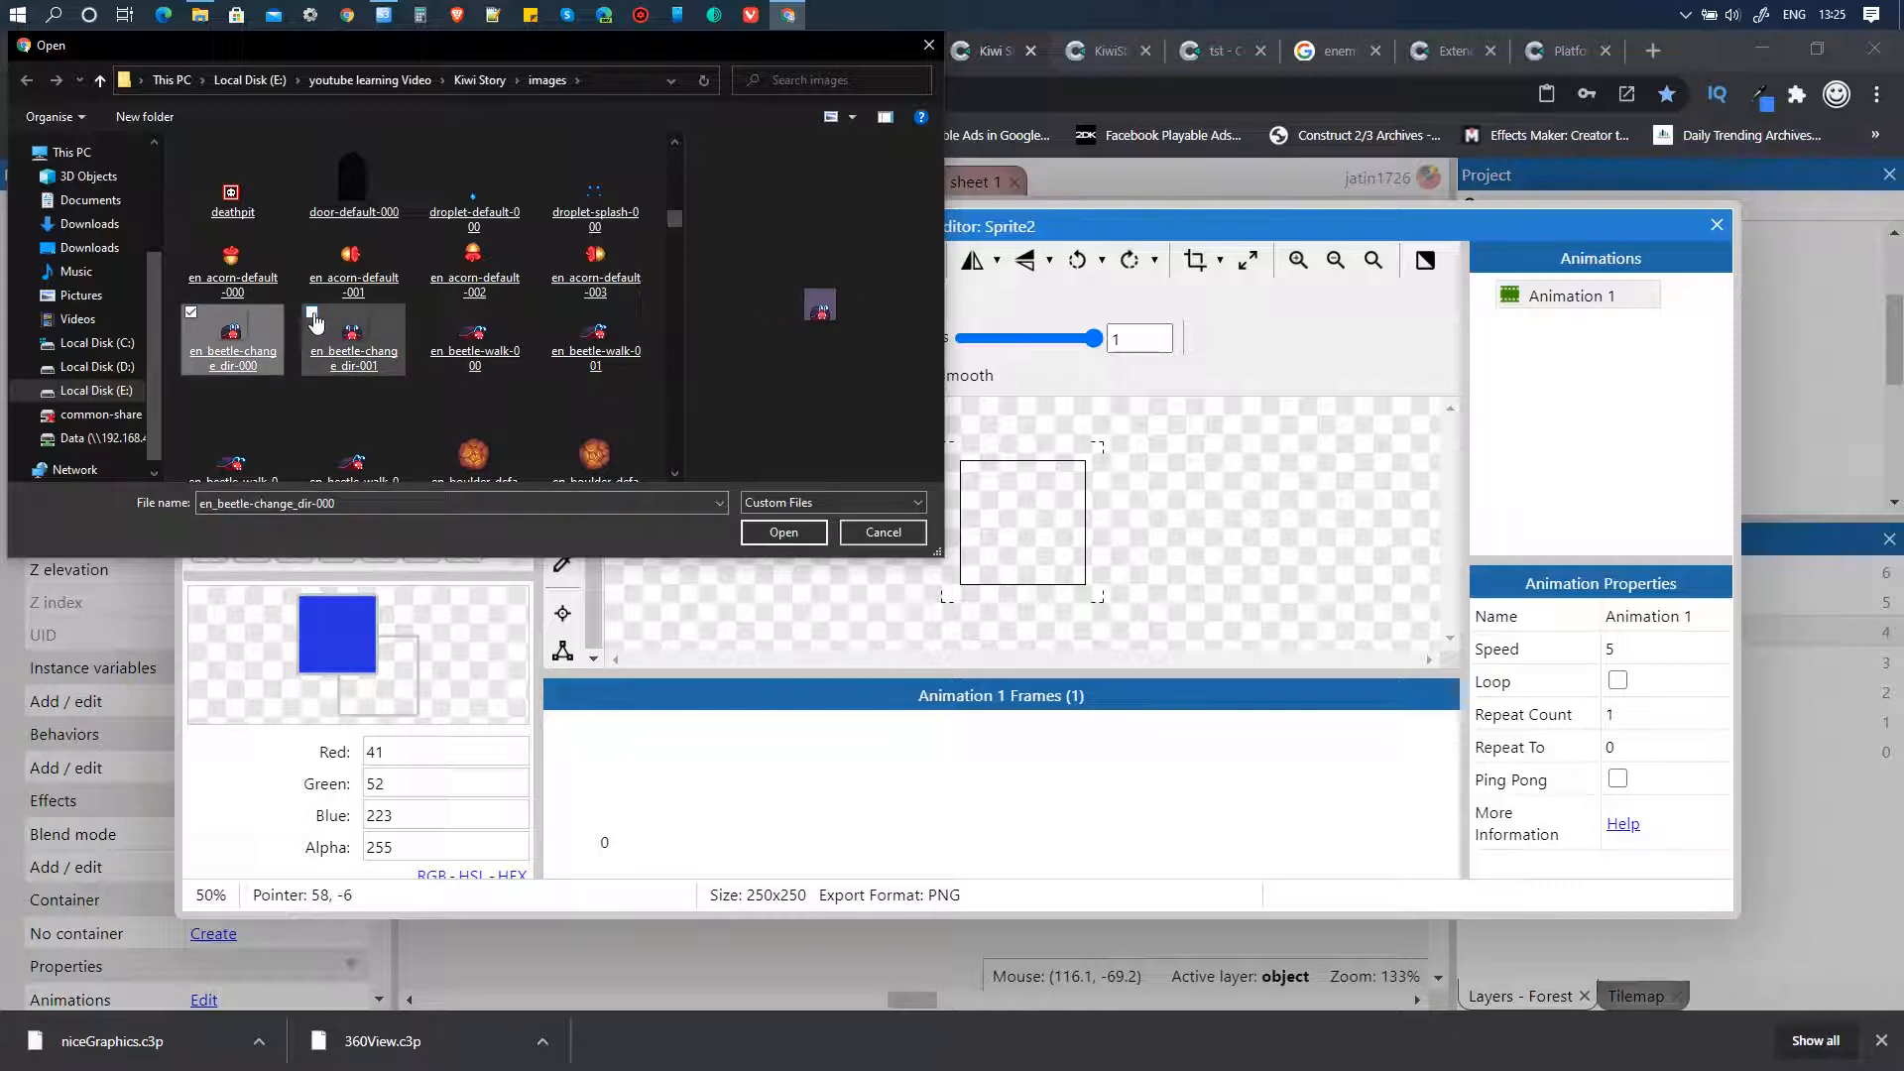
pyautogui.click(433, 314)
pyautogui.click(554, 314)
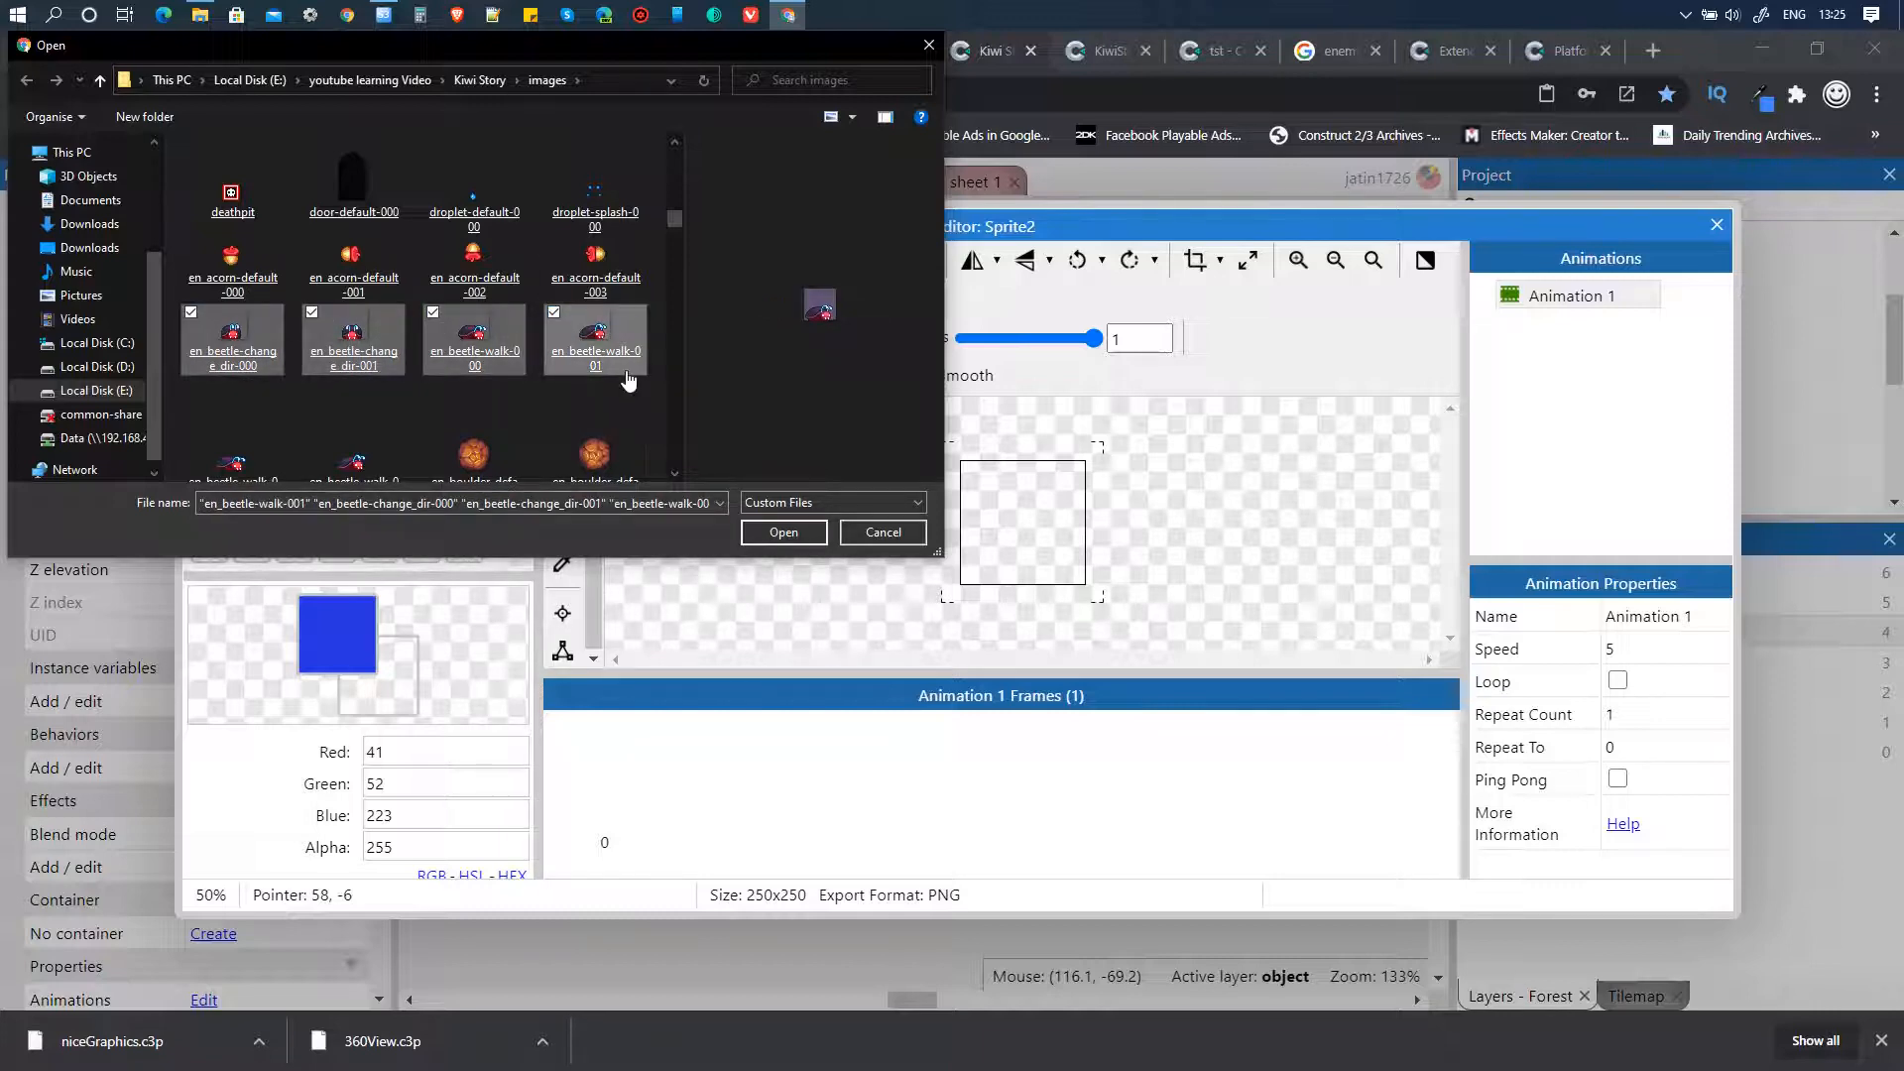
pyautogui.scroll(-1, 627, 378)
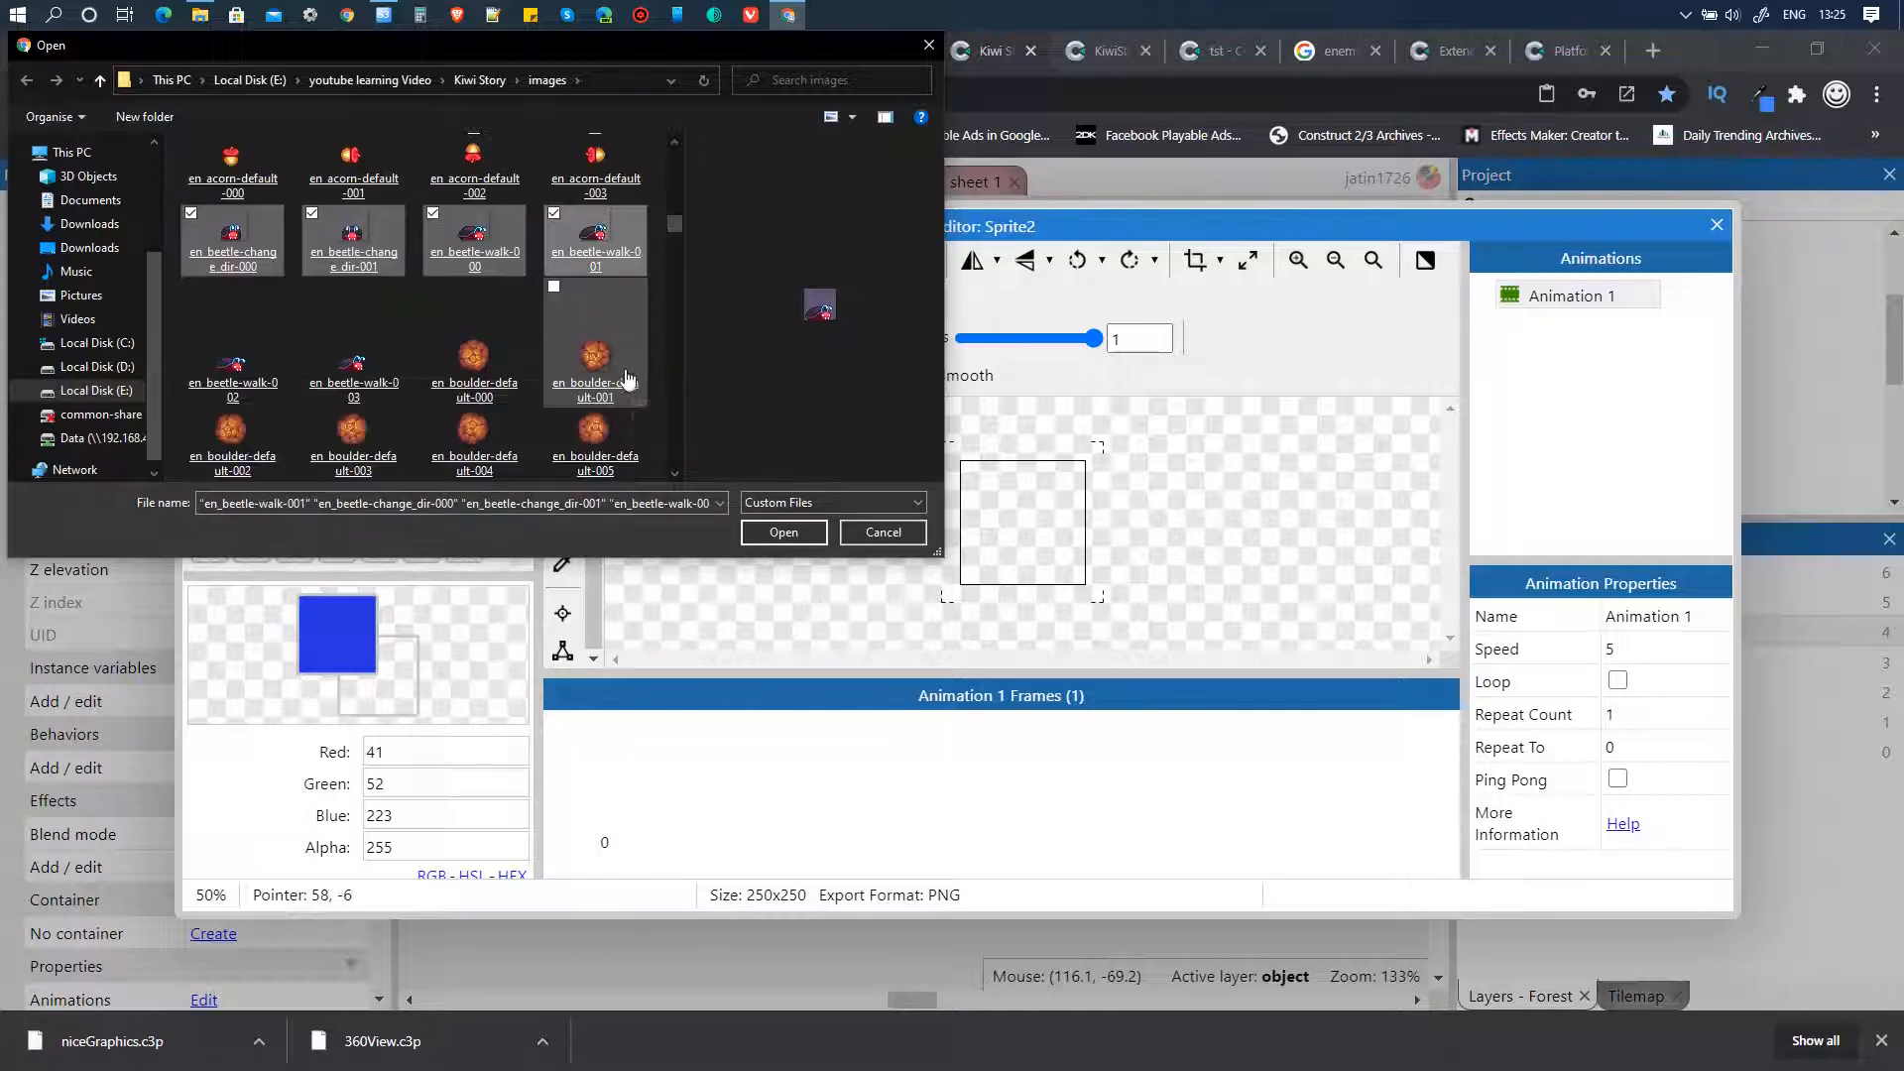
pyautogui.click(192, 287)
pyautogui.click(312, 288)
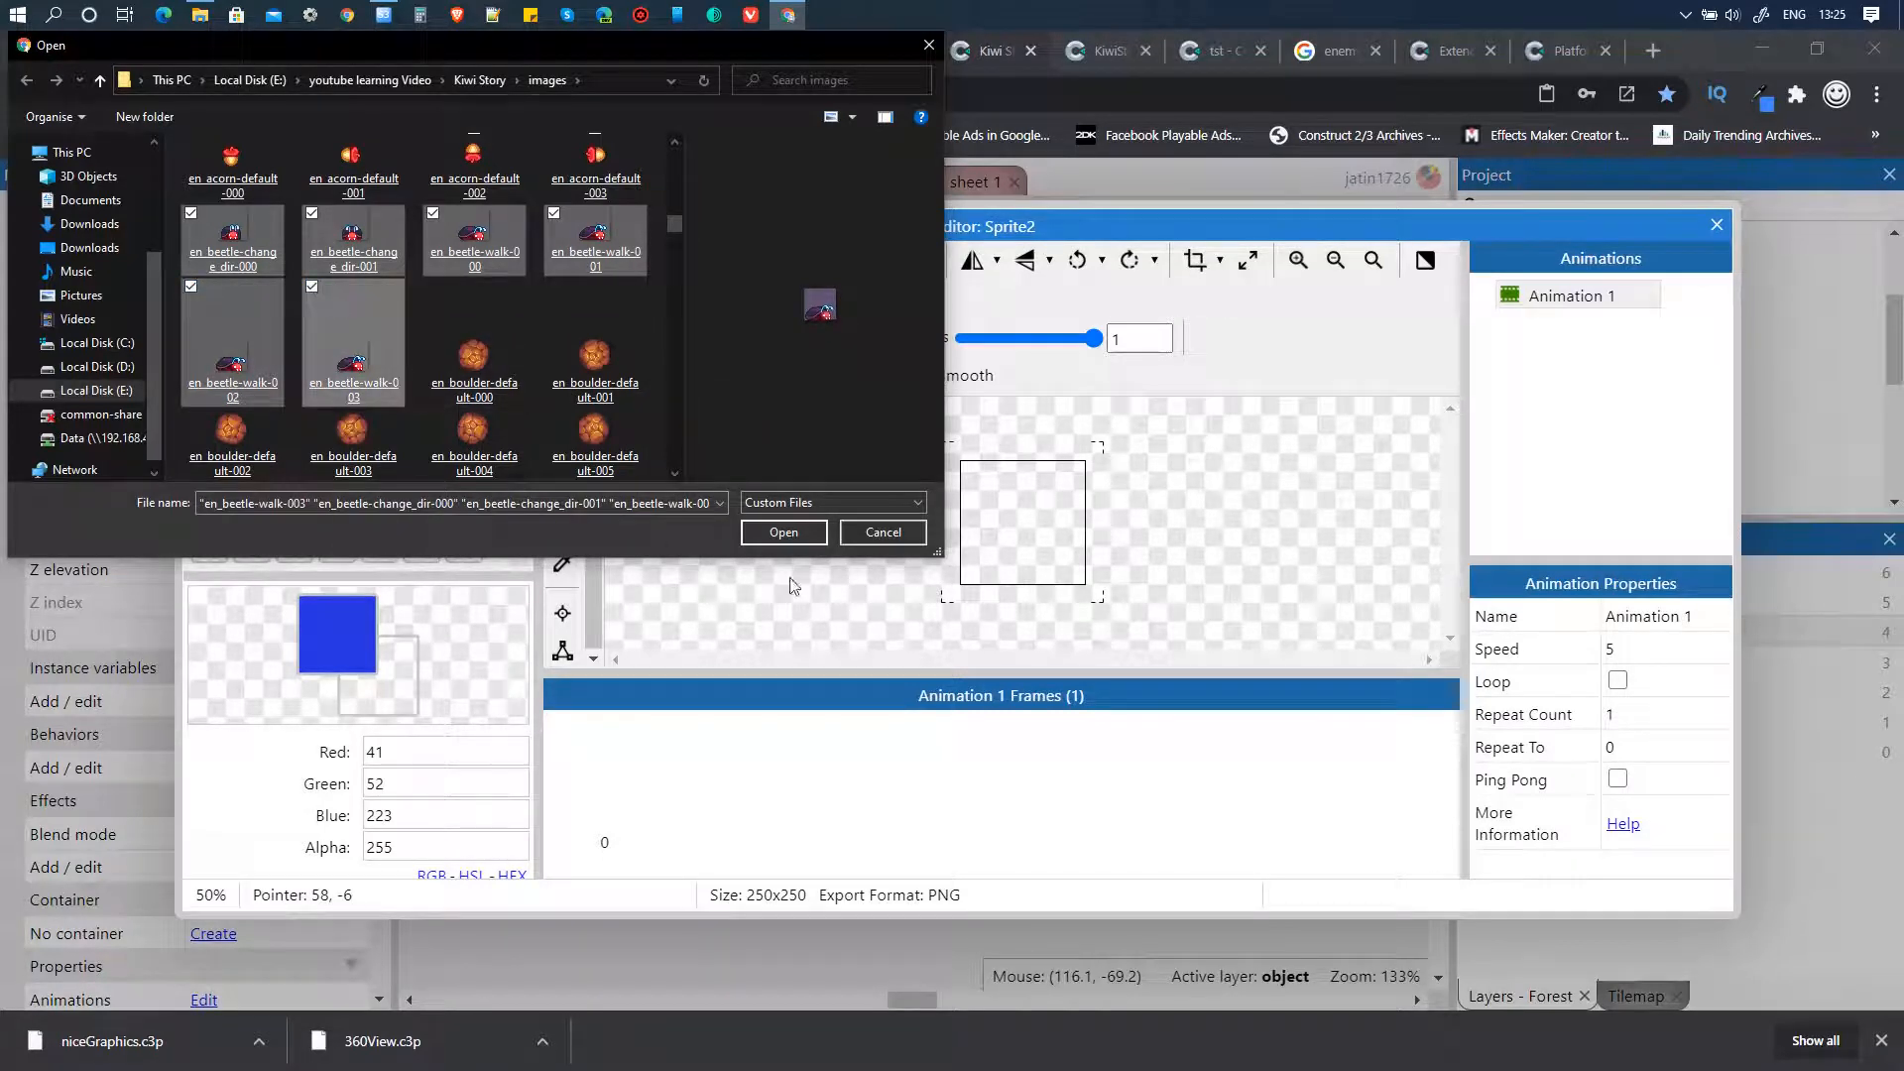
pyautogui.click(777, 540)
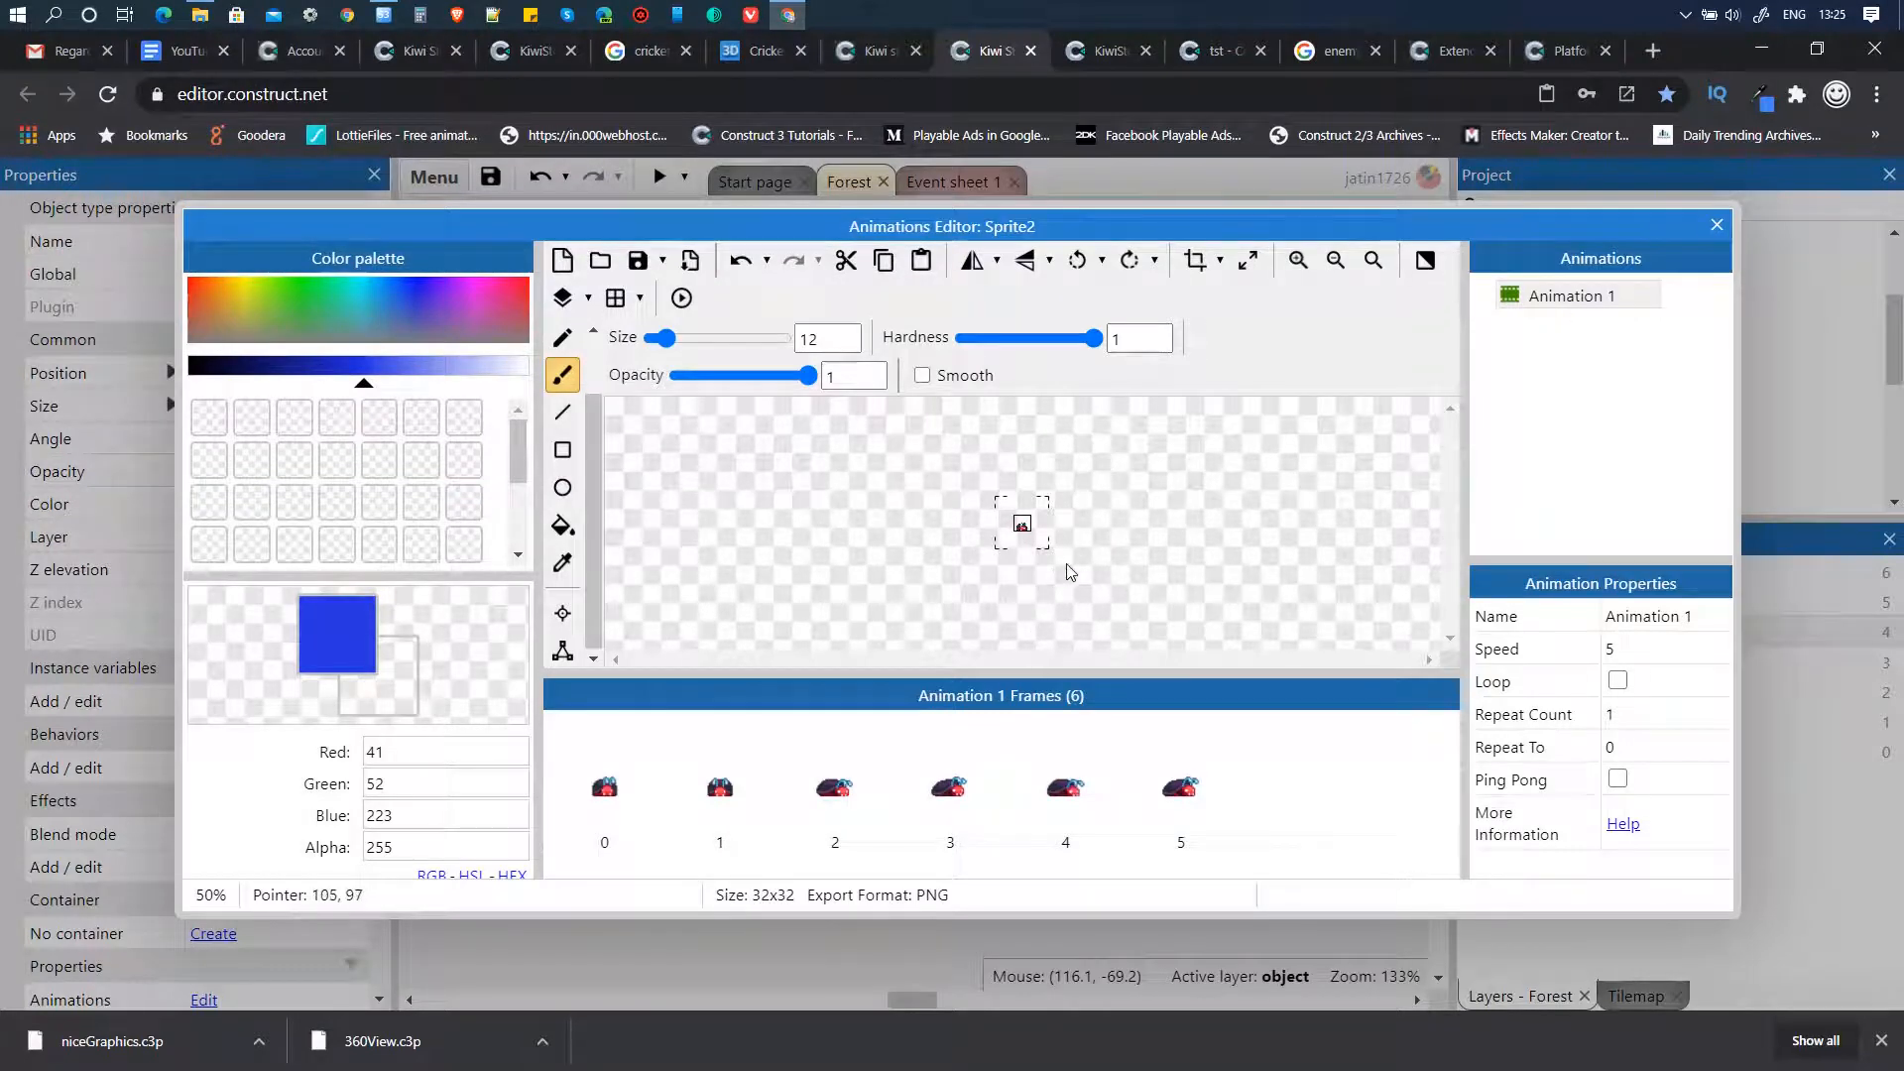
# - Look through the six frames of Animation 1 to tell the change-direction frames from the walking frames
pyautogui.click(637, 794)
pyautogui.click(636, 795)
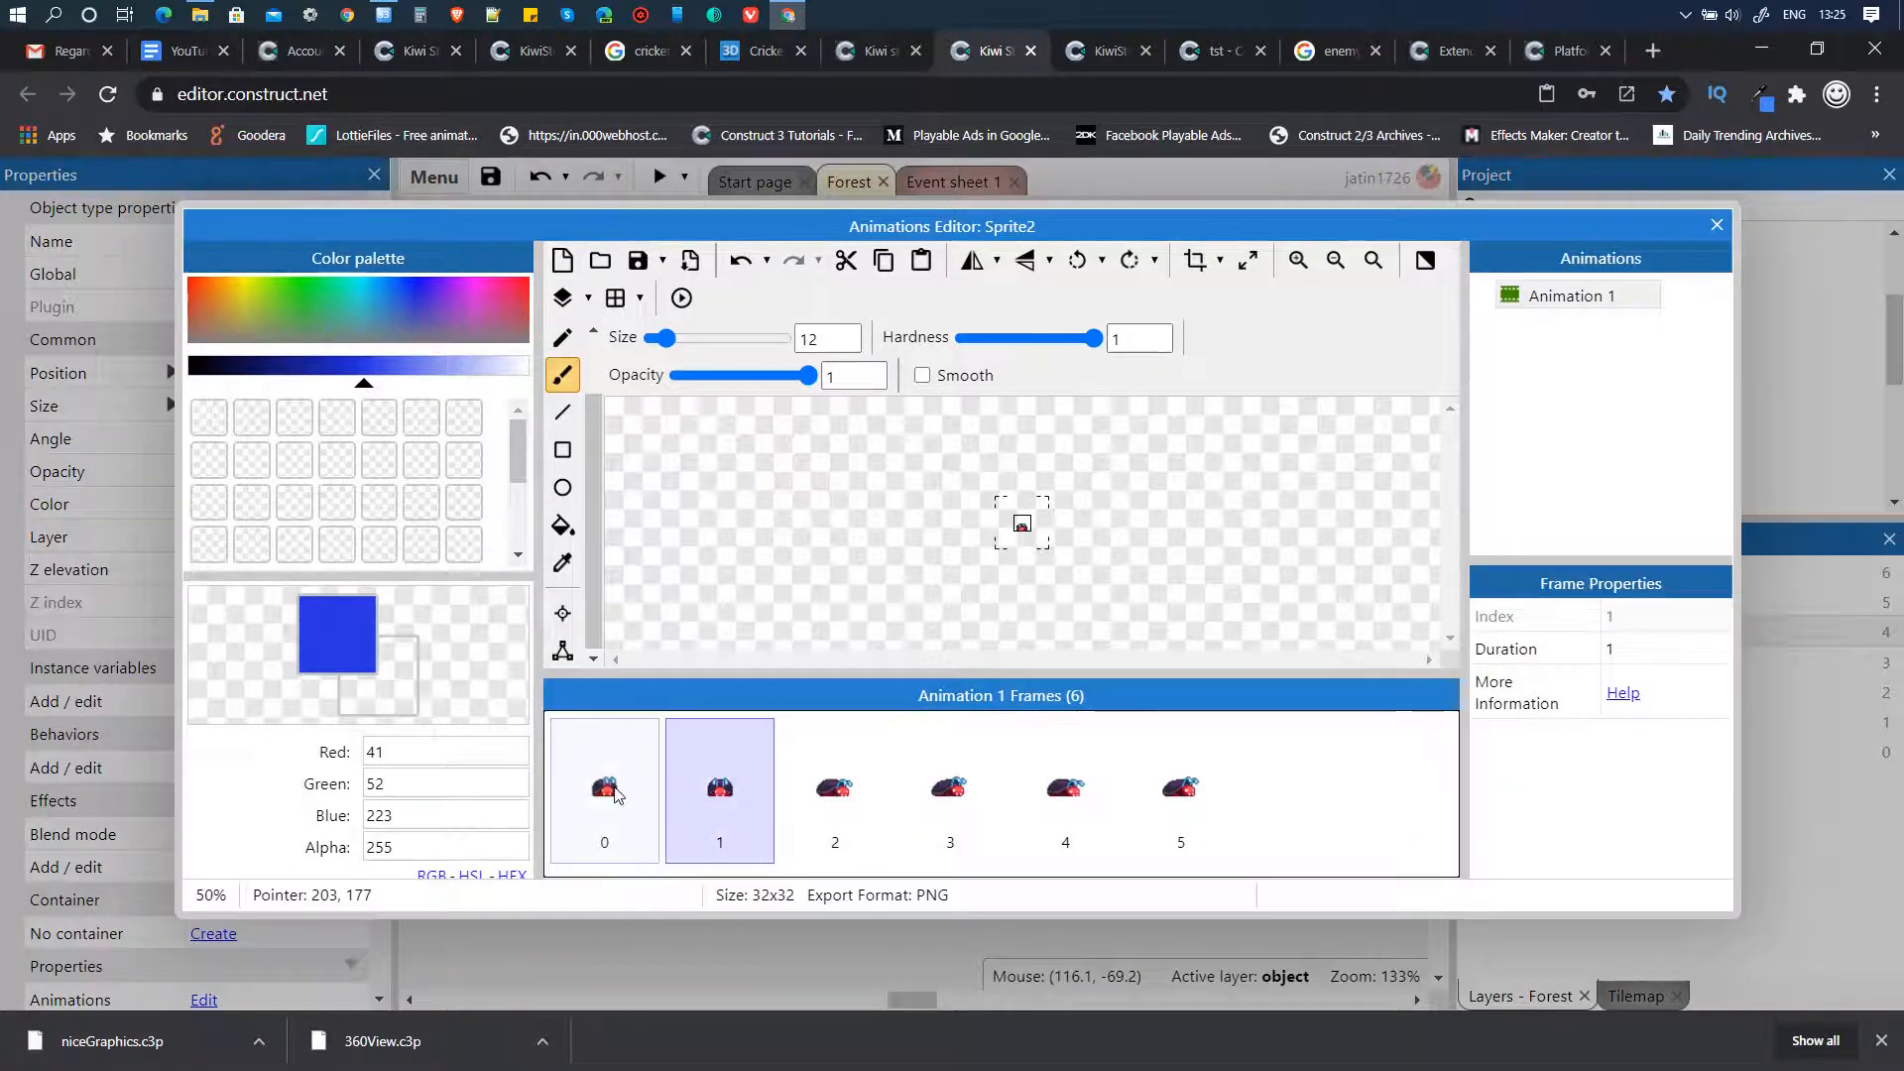
pyautogui.click(721, 795)
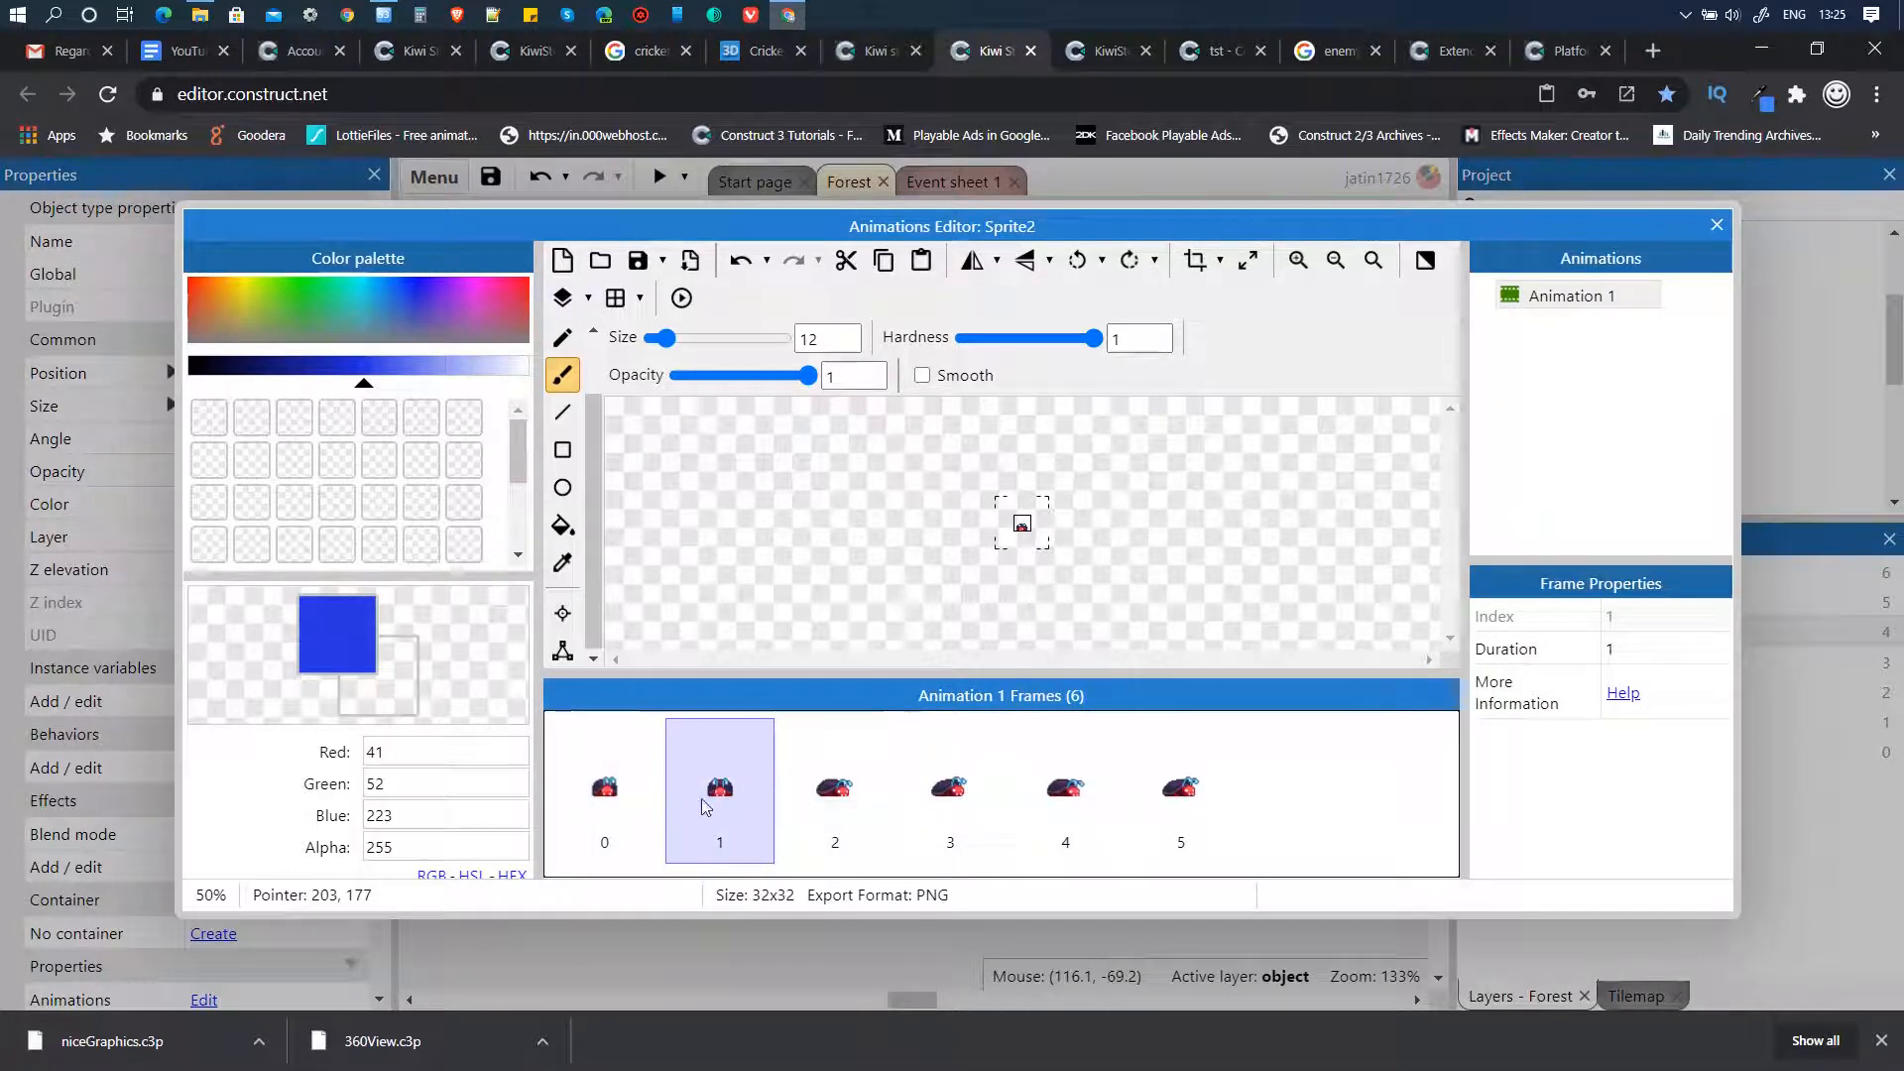
pyautogui.click(841, 799)
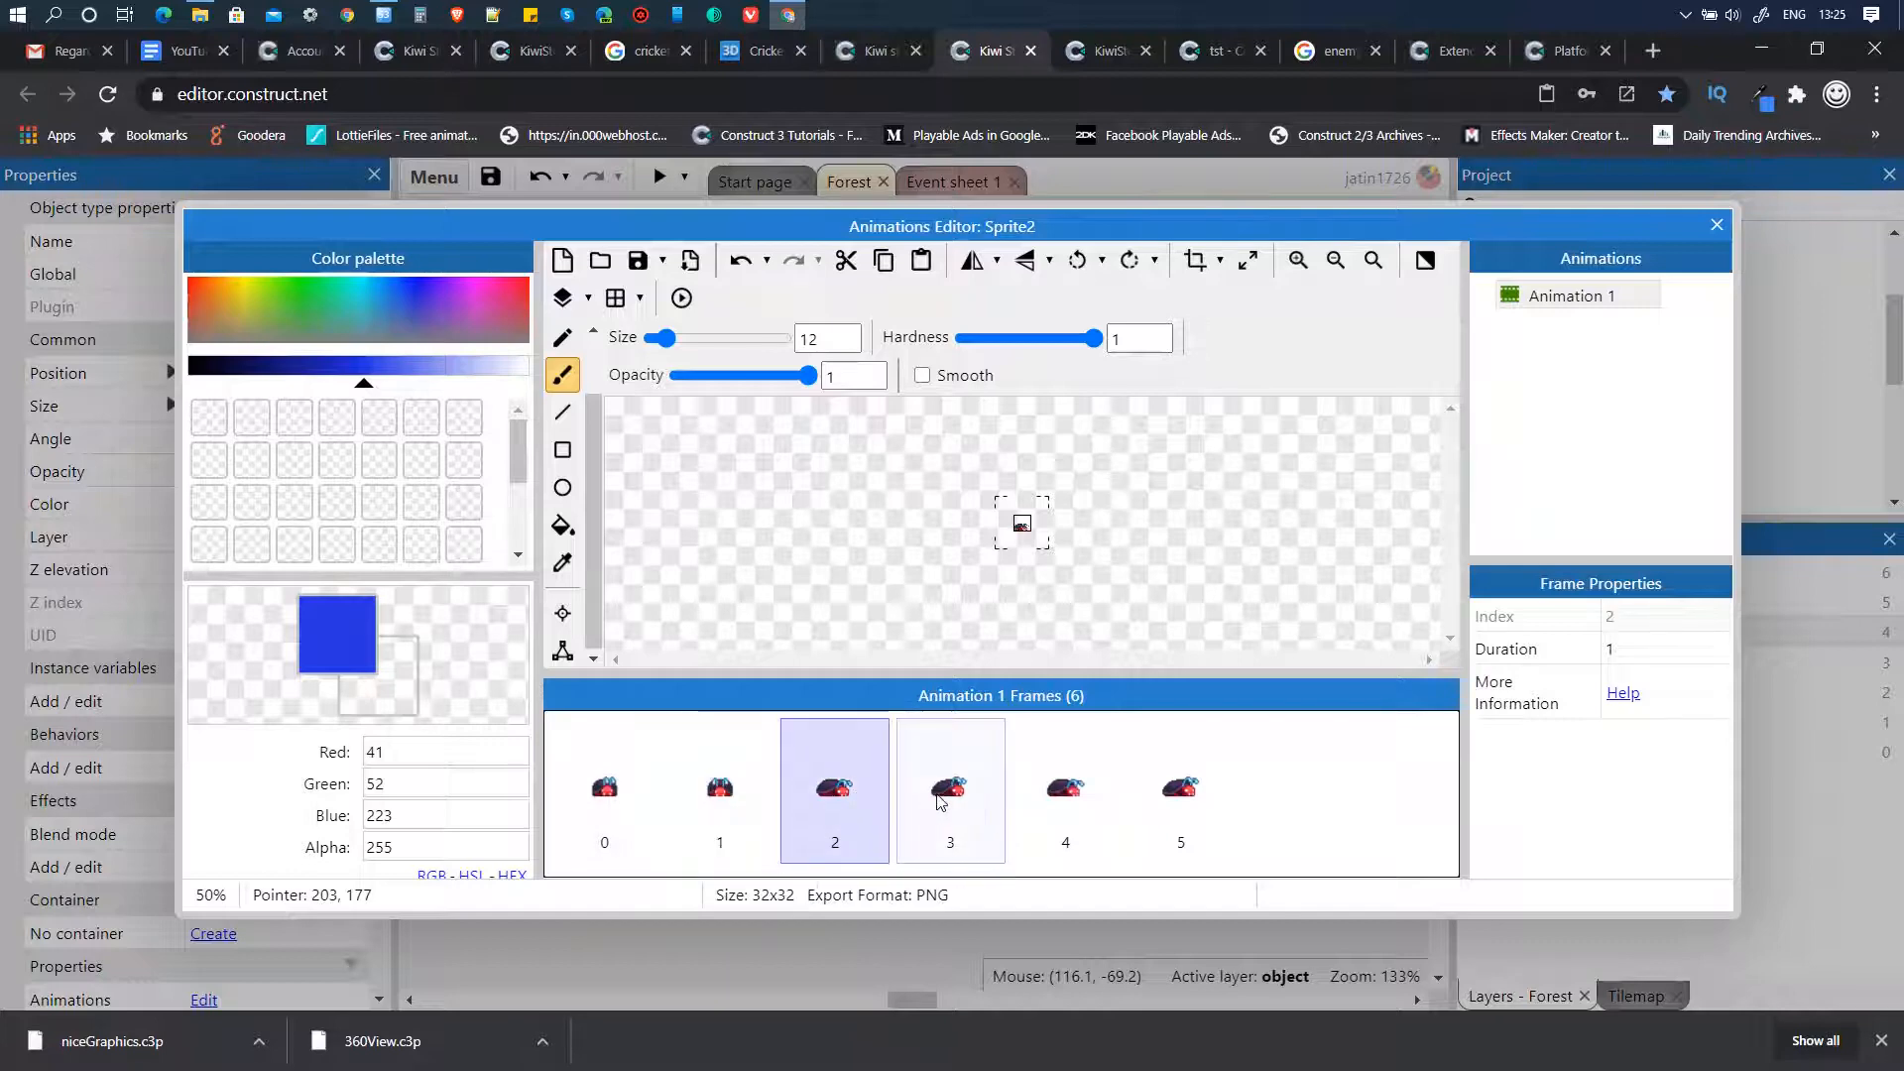
pyautogui.click(950, 799)
pyautogui.click(1066, 799)
pyautogui.click(1180, 799)
pyautogui.click(1063, 799)
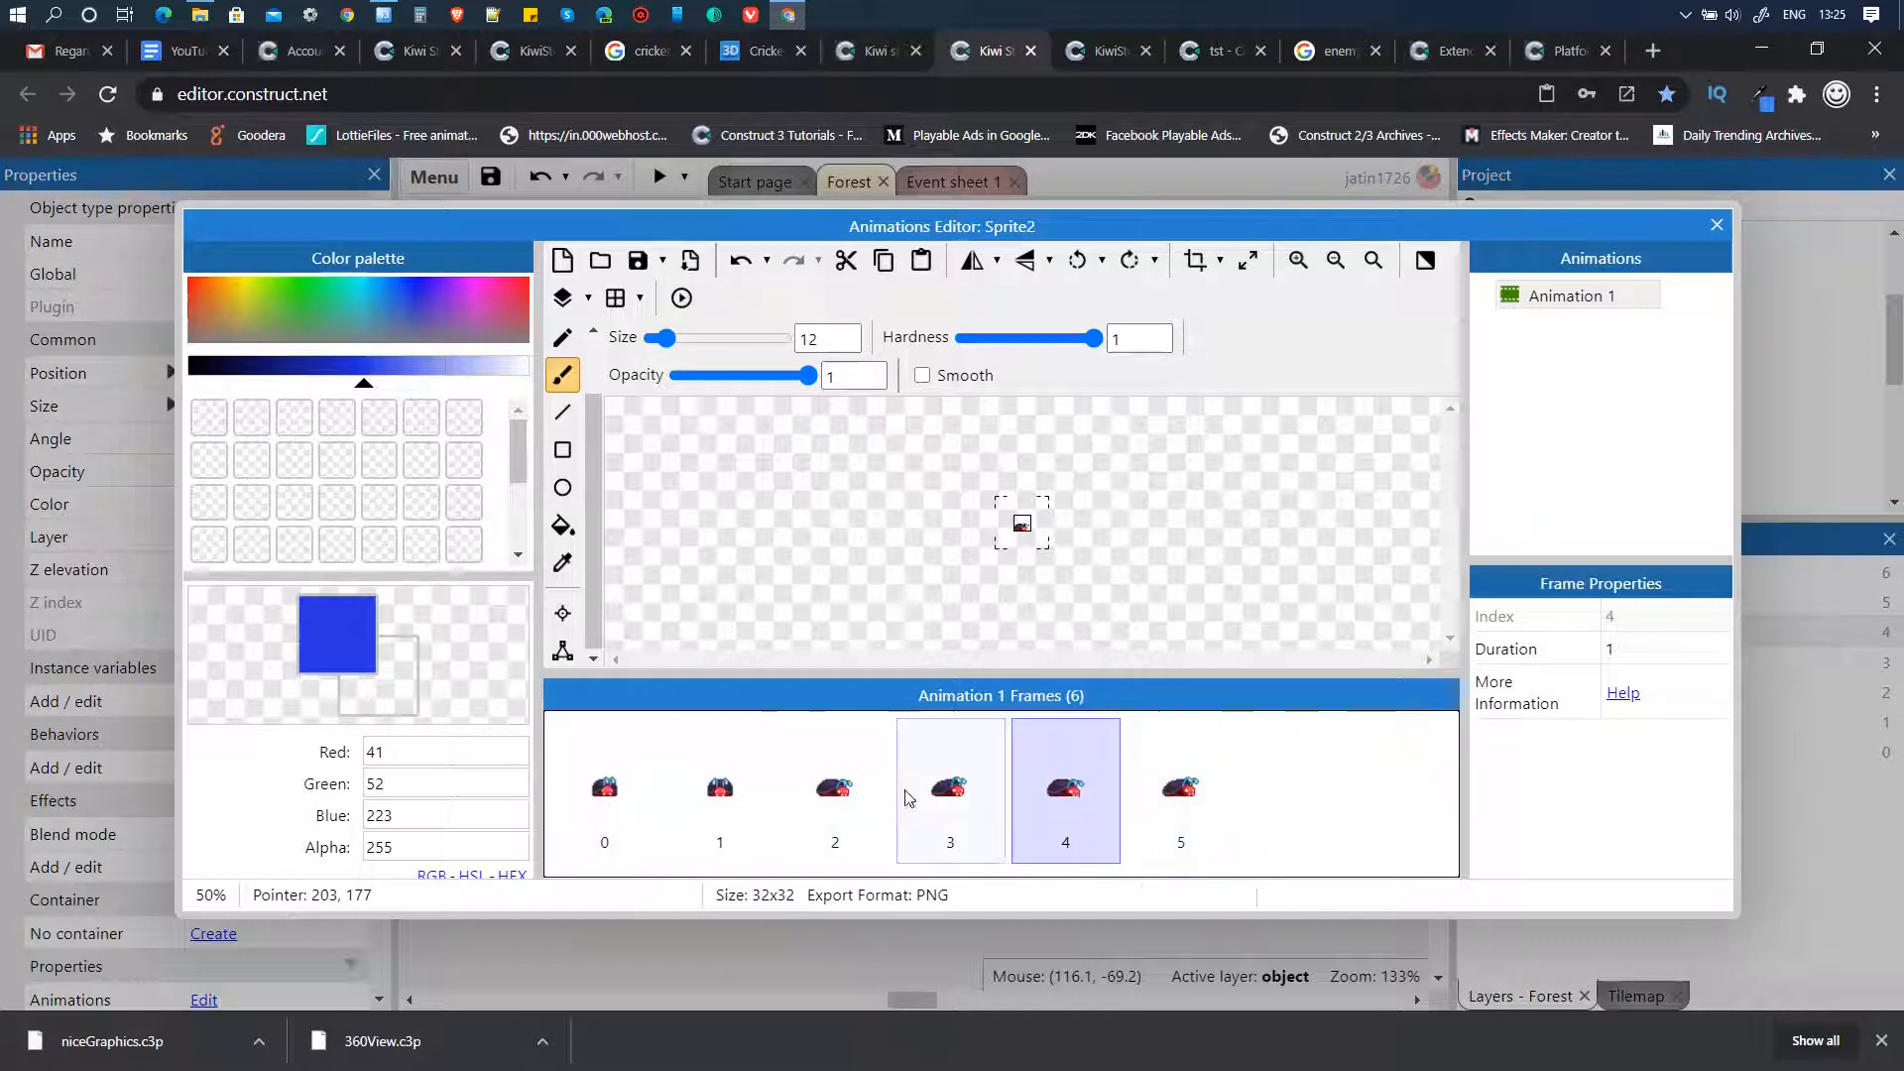
pyautogui.click(908, 799)
pyautogui.click(845, 793)
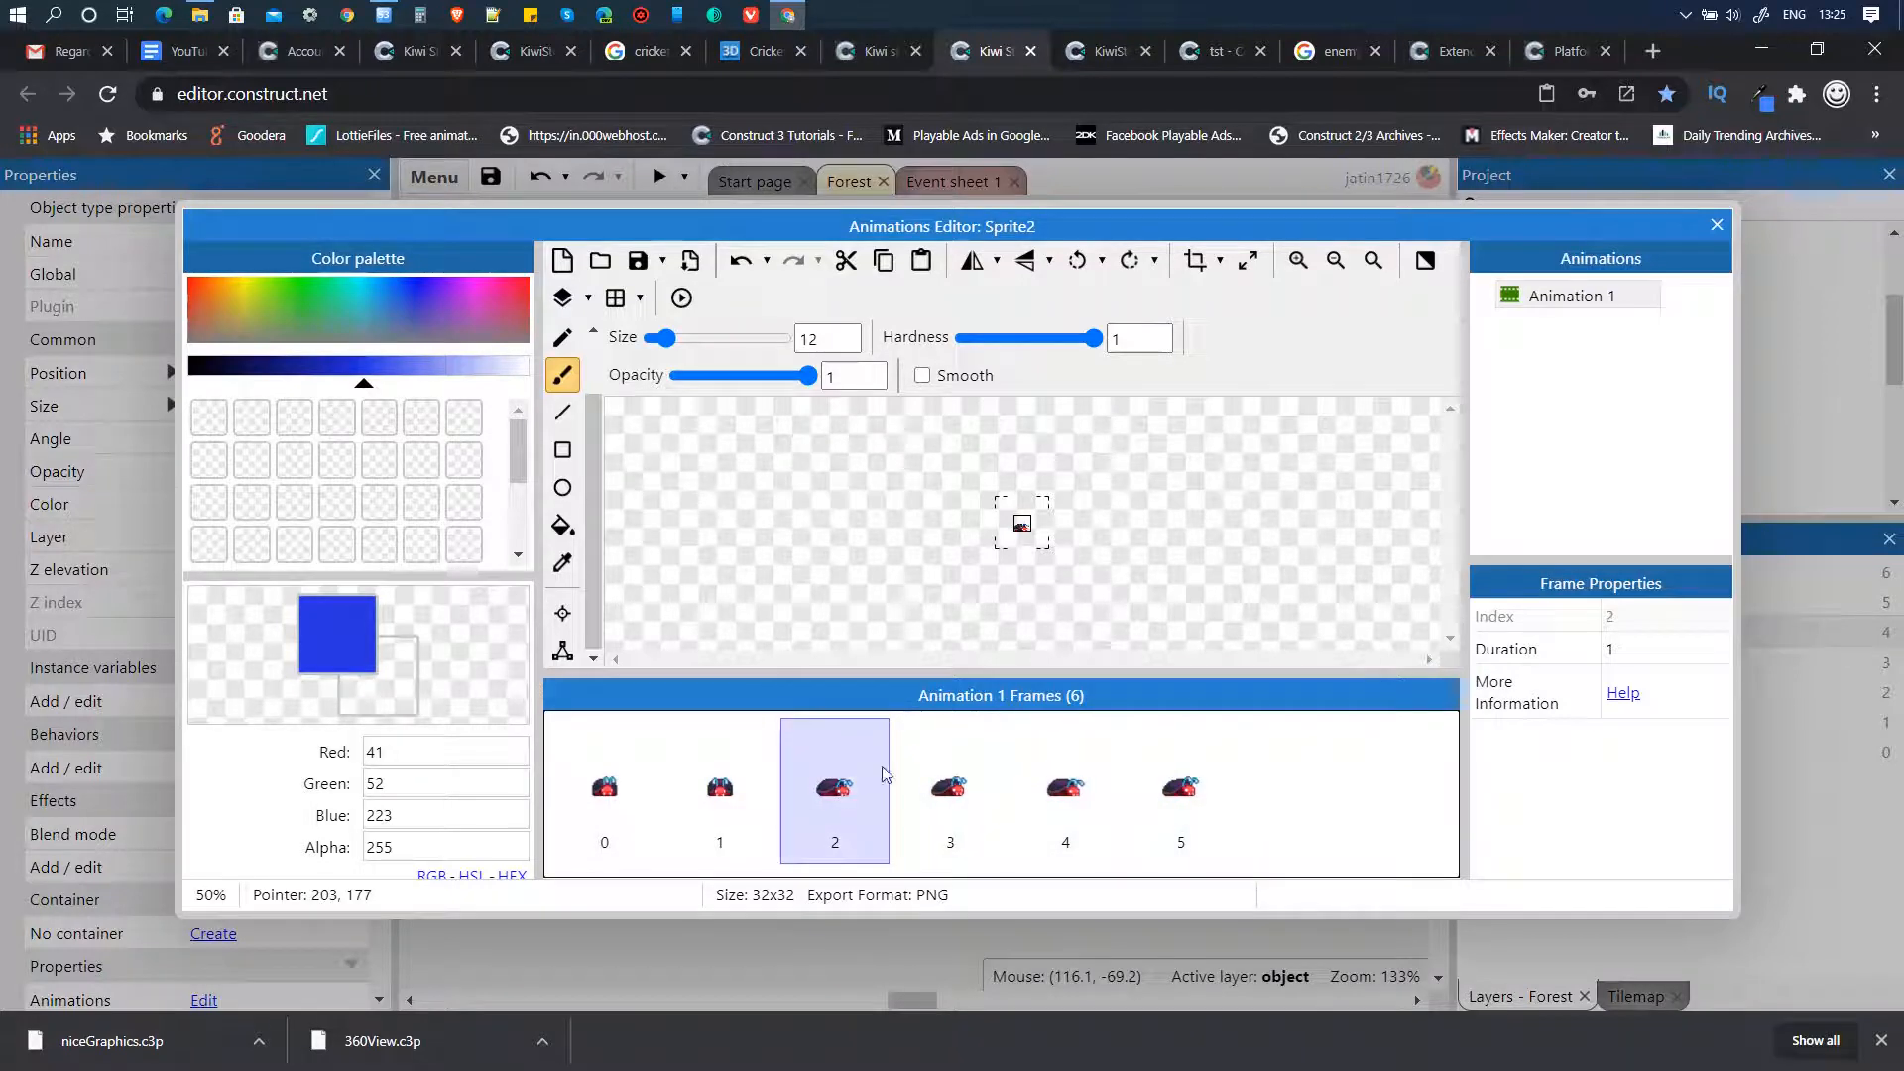
# - Duplicate Animation 1 of the beetle sprite and rename the original animation to "walk"
pyautogui.rightClick(1541, 298)
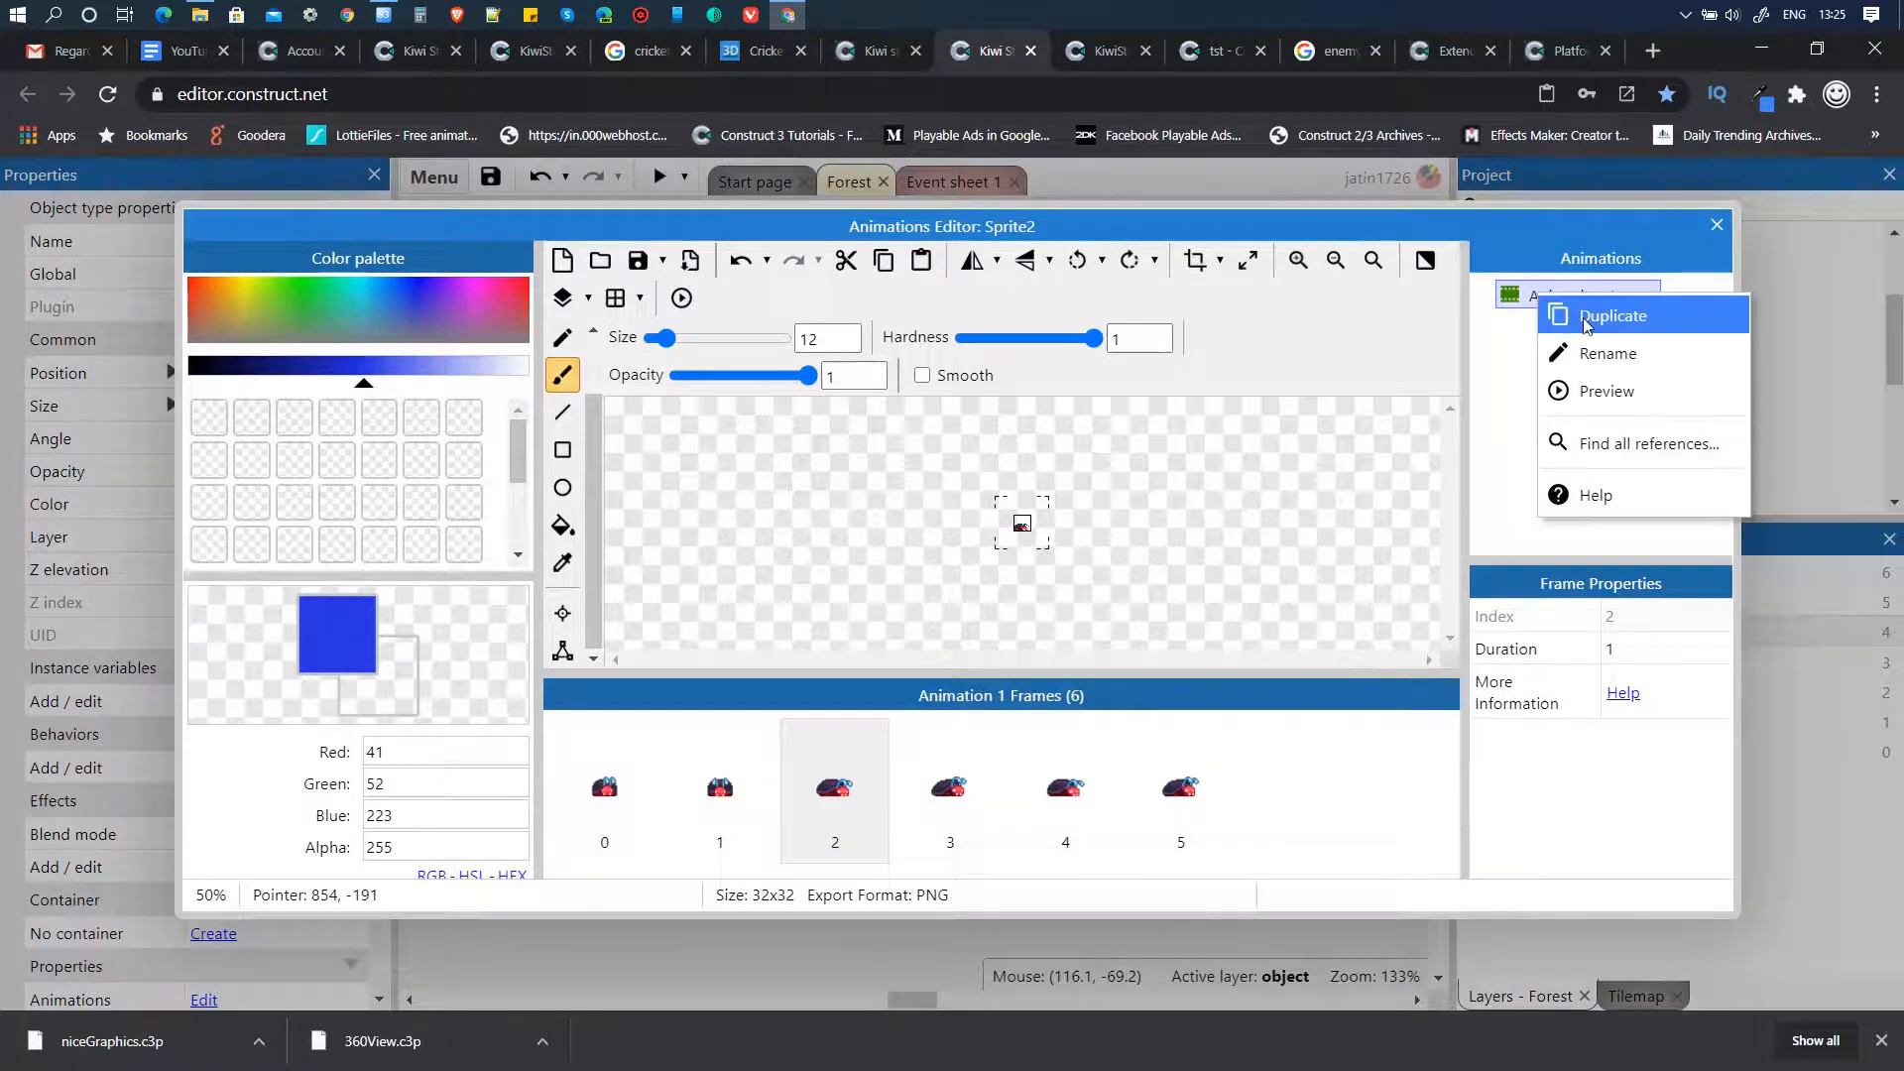
pyautogui.click(1587, 318)
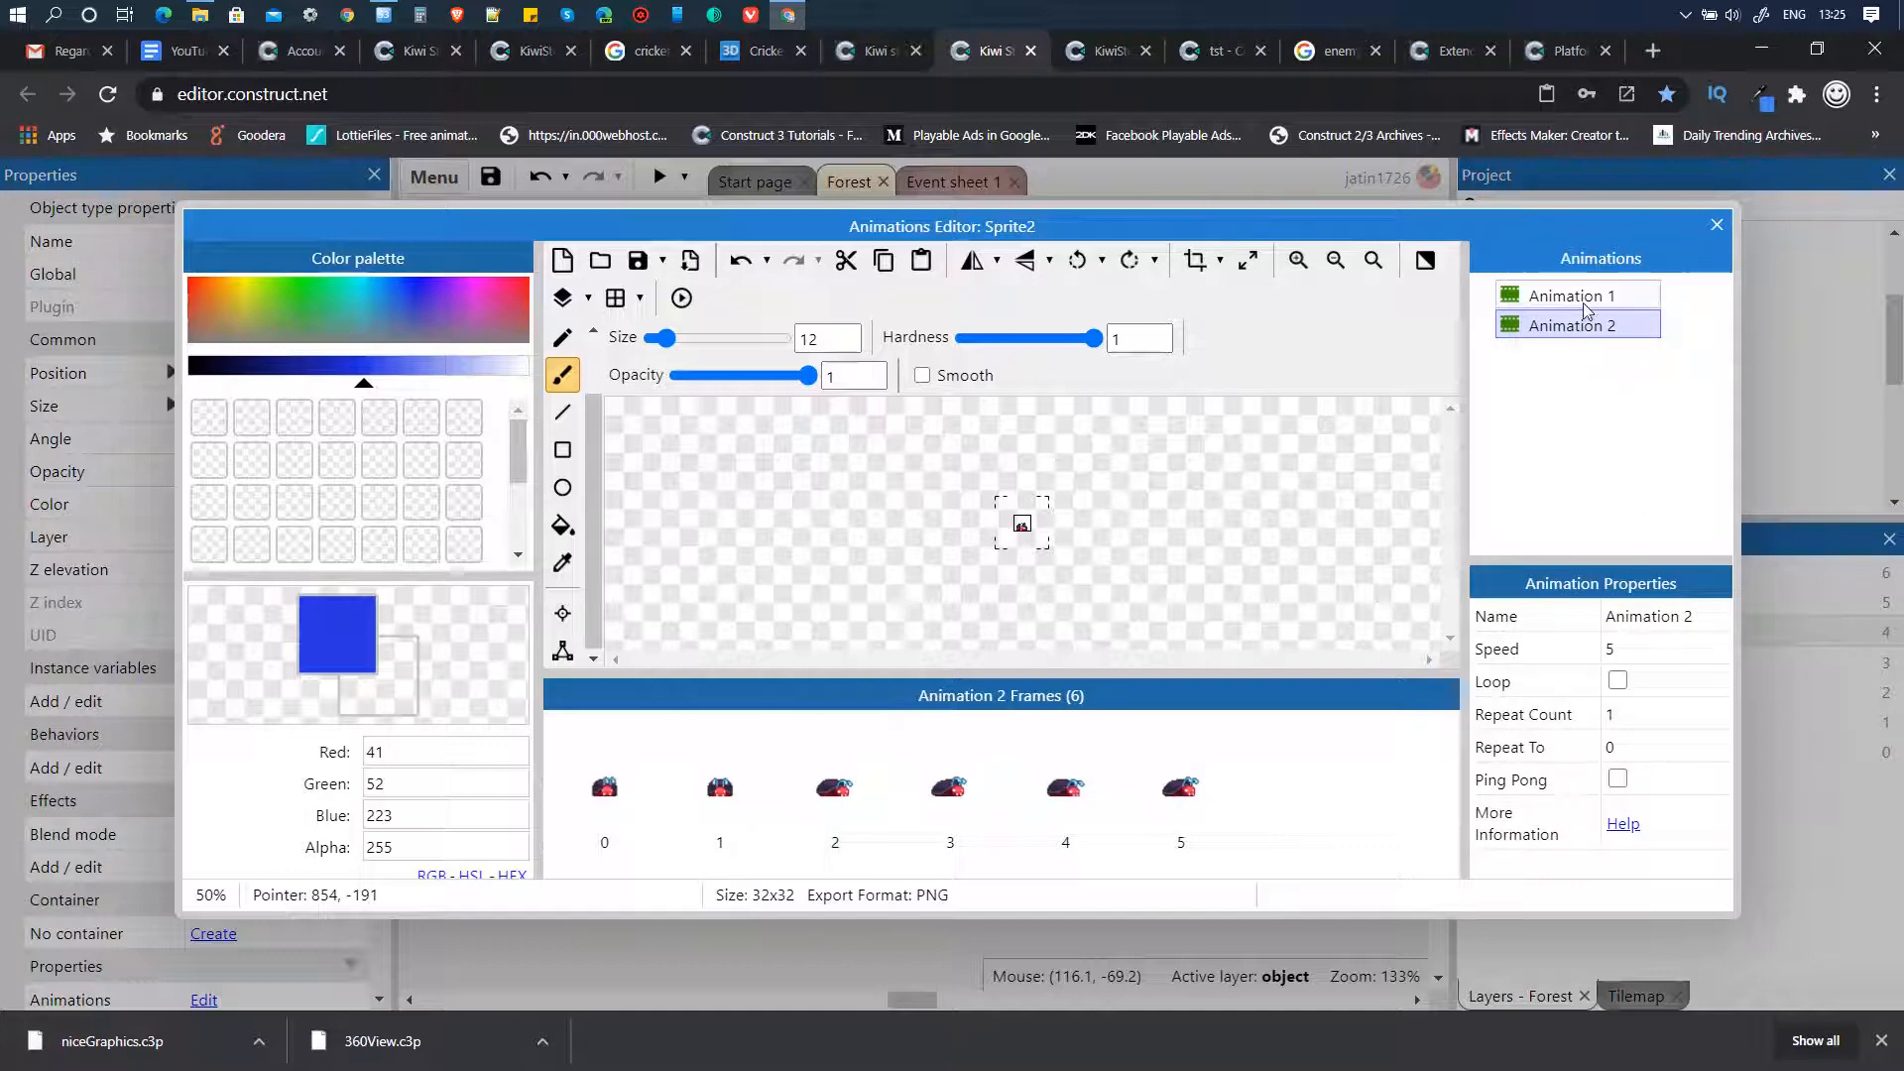
pyautogui.rightClick(1585, 303)
pyautogui.click(1636, 359)
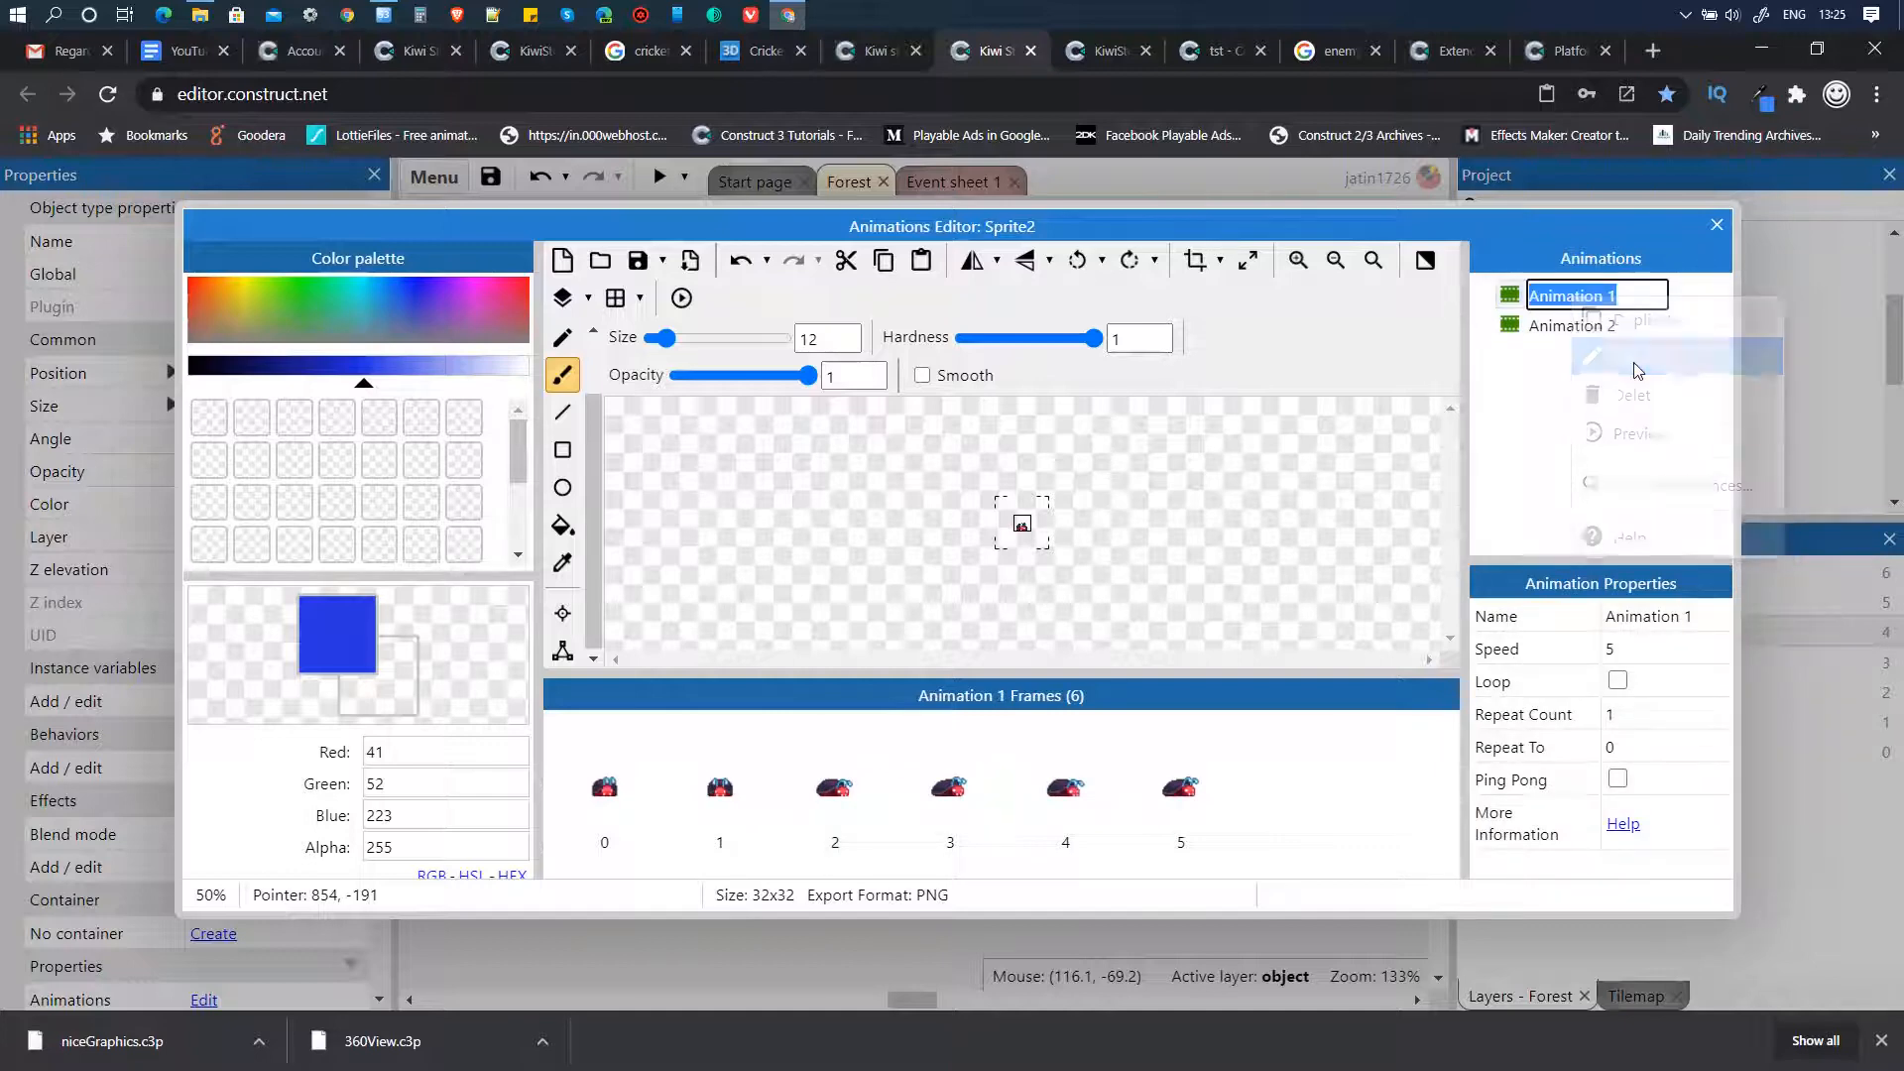
pyautogui.write('walk')
pyautogui.press('Return')
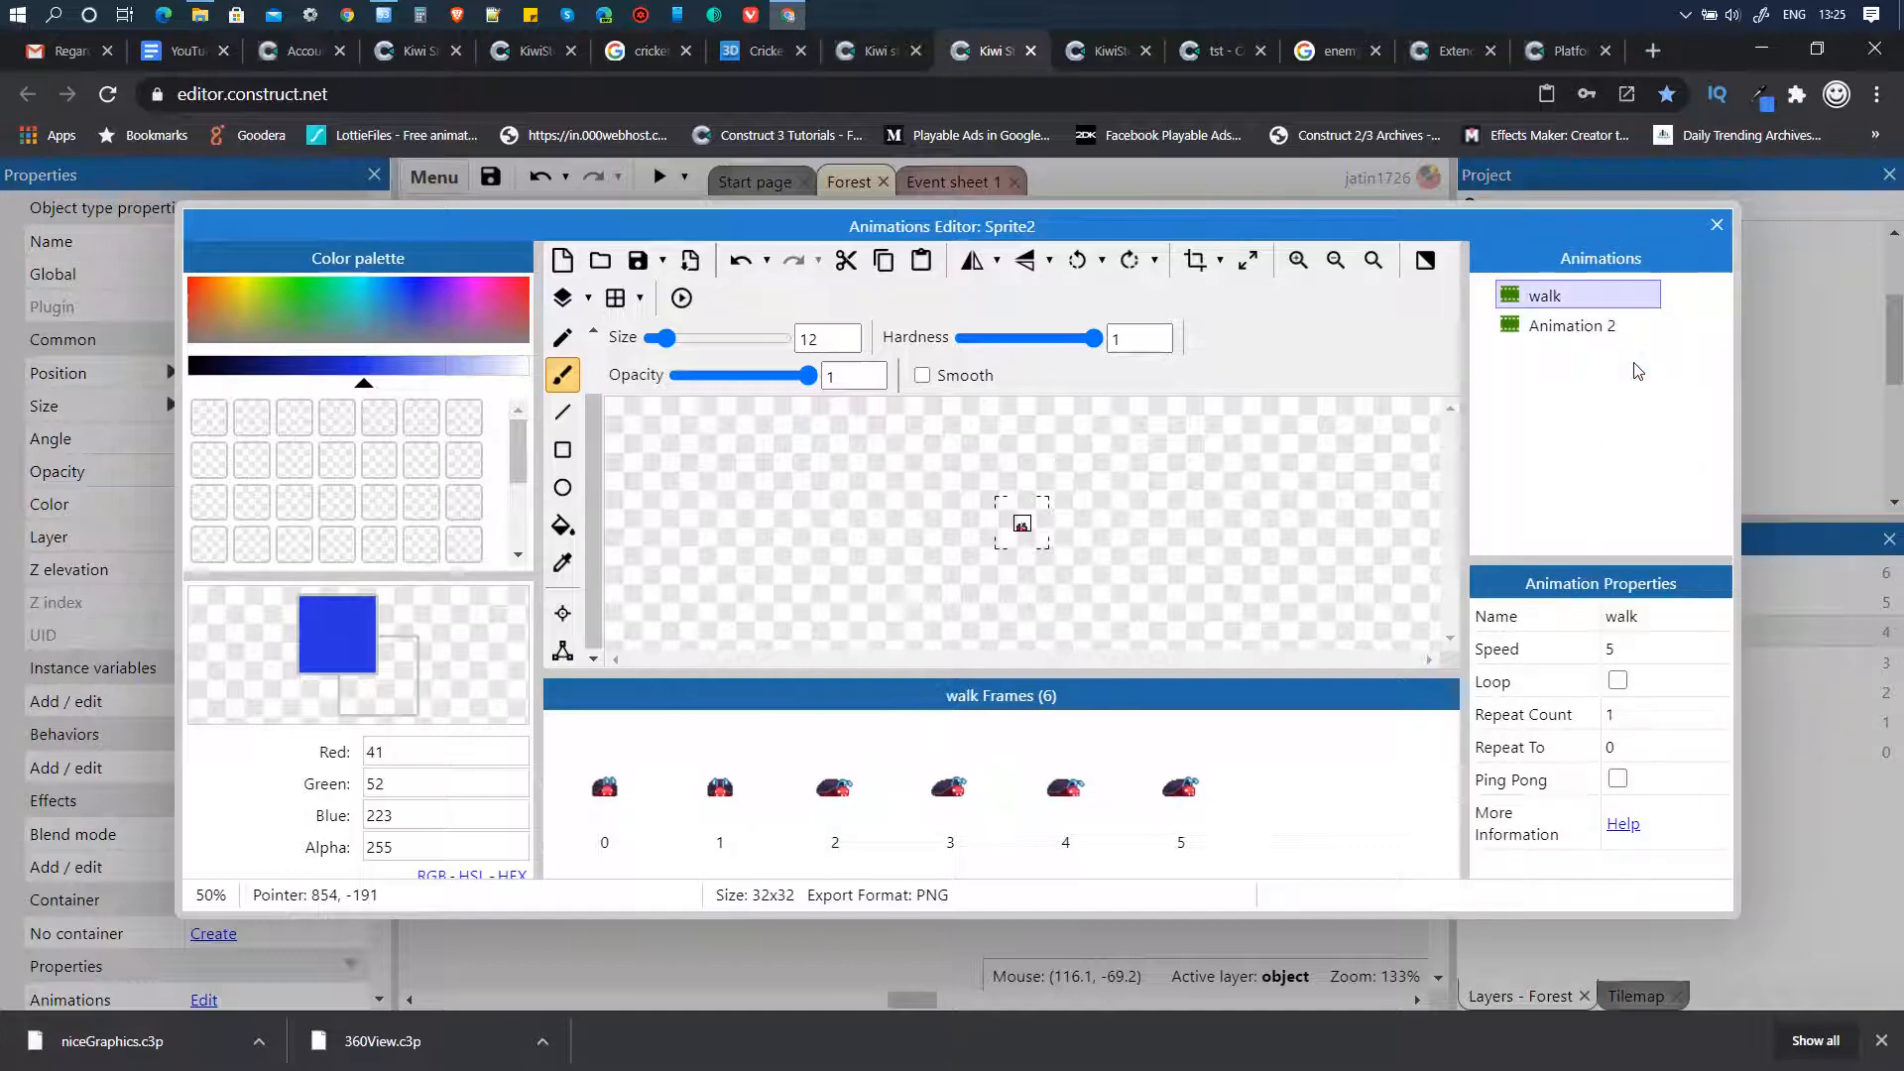
# - Rename the duplicated Animation 2 to "change_dir"
pyautogui.rightClick(1567, 327)
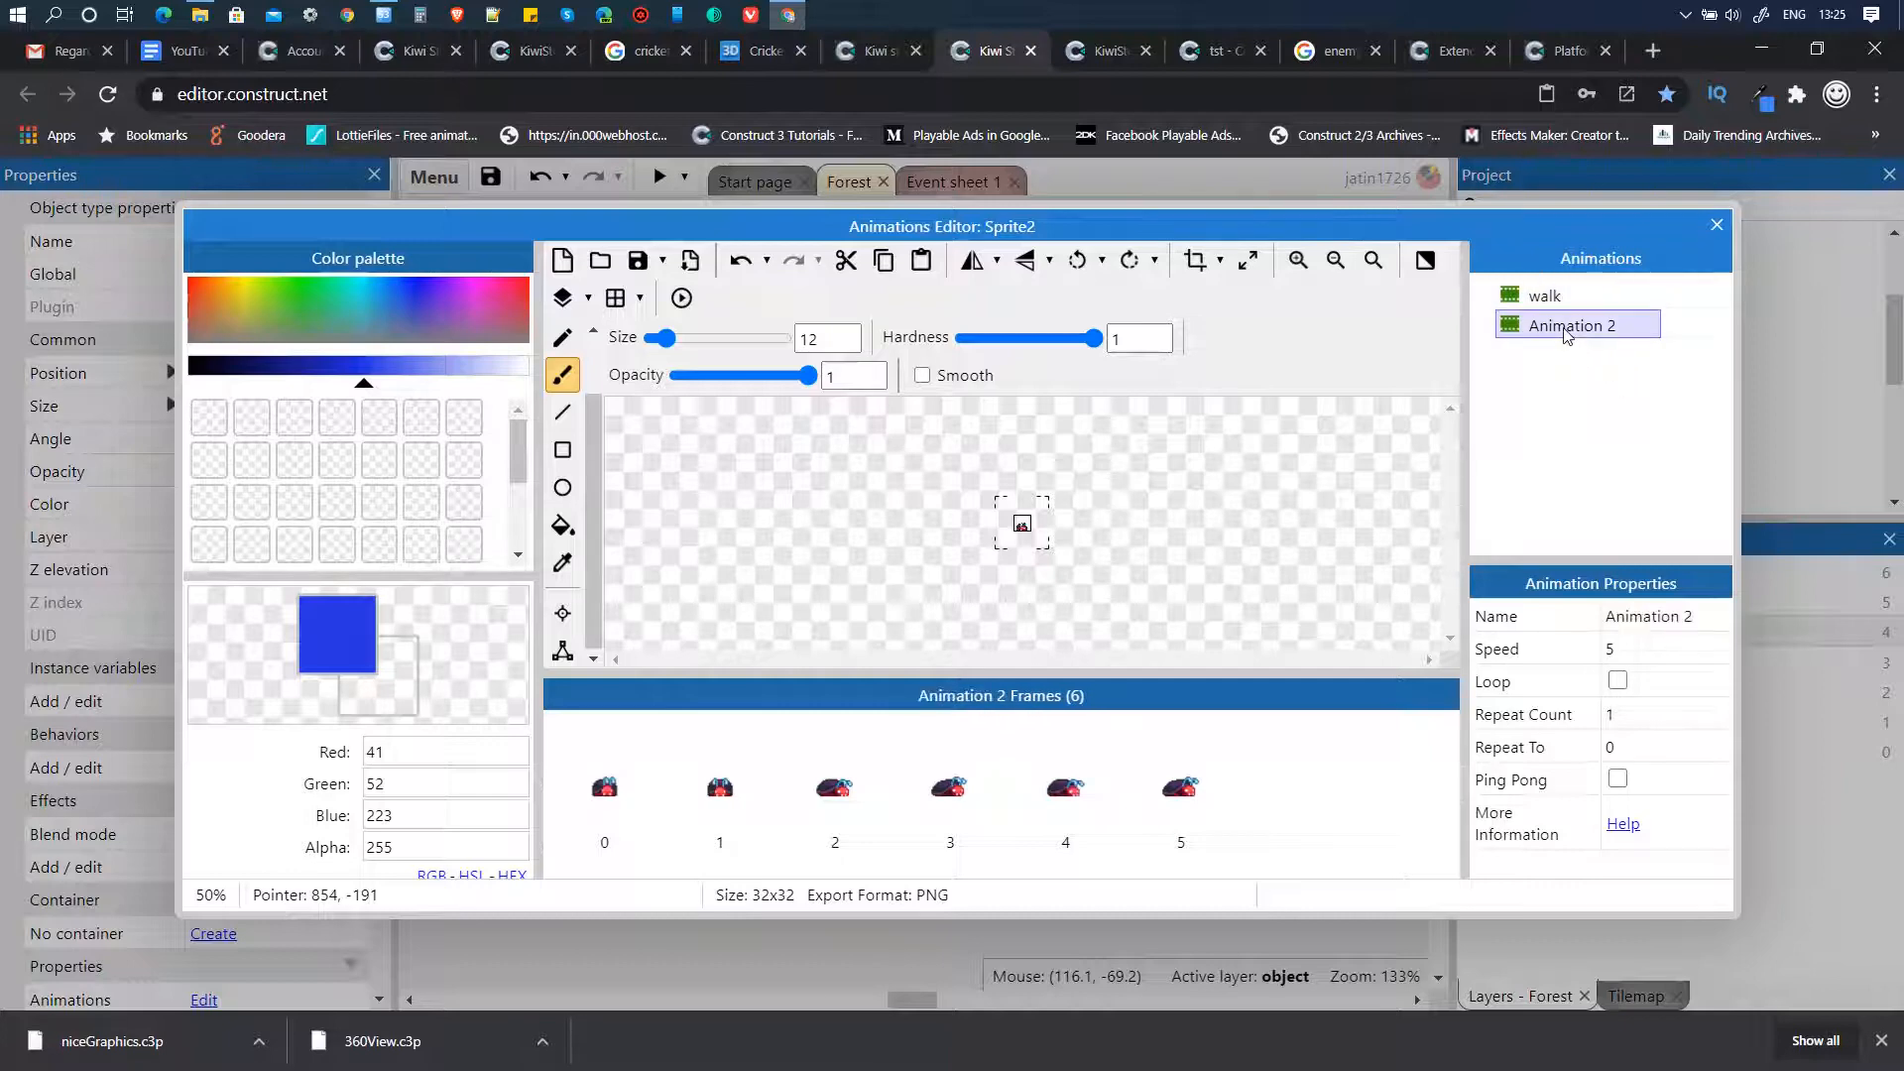
pyautogui.click(1615, 389)
pyautogui.write('ch')
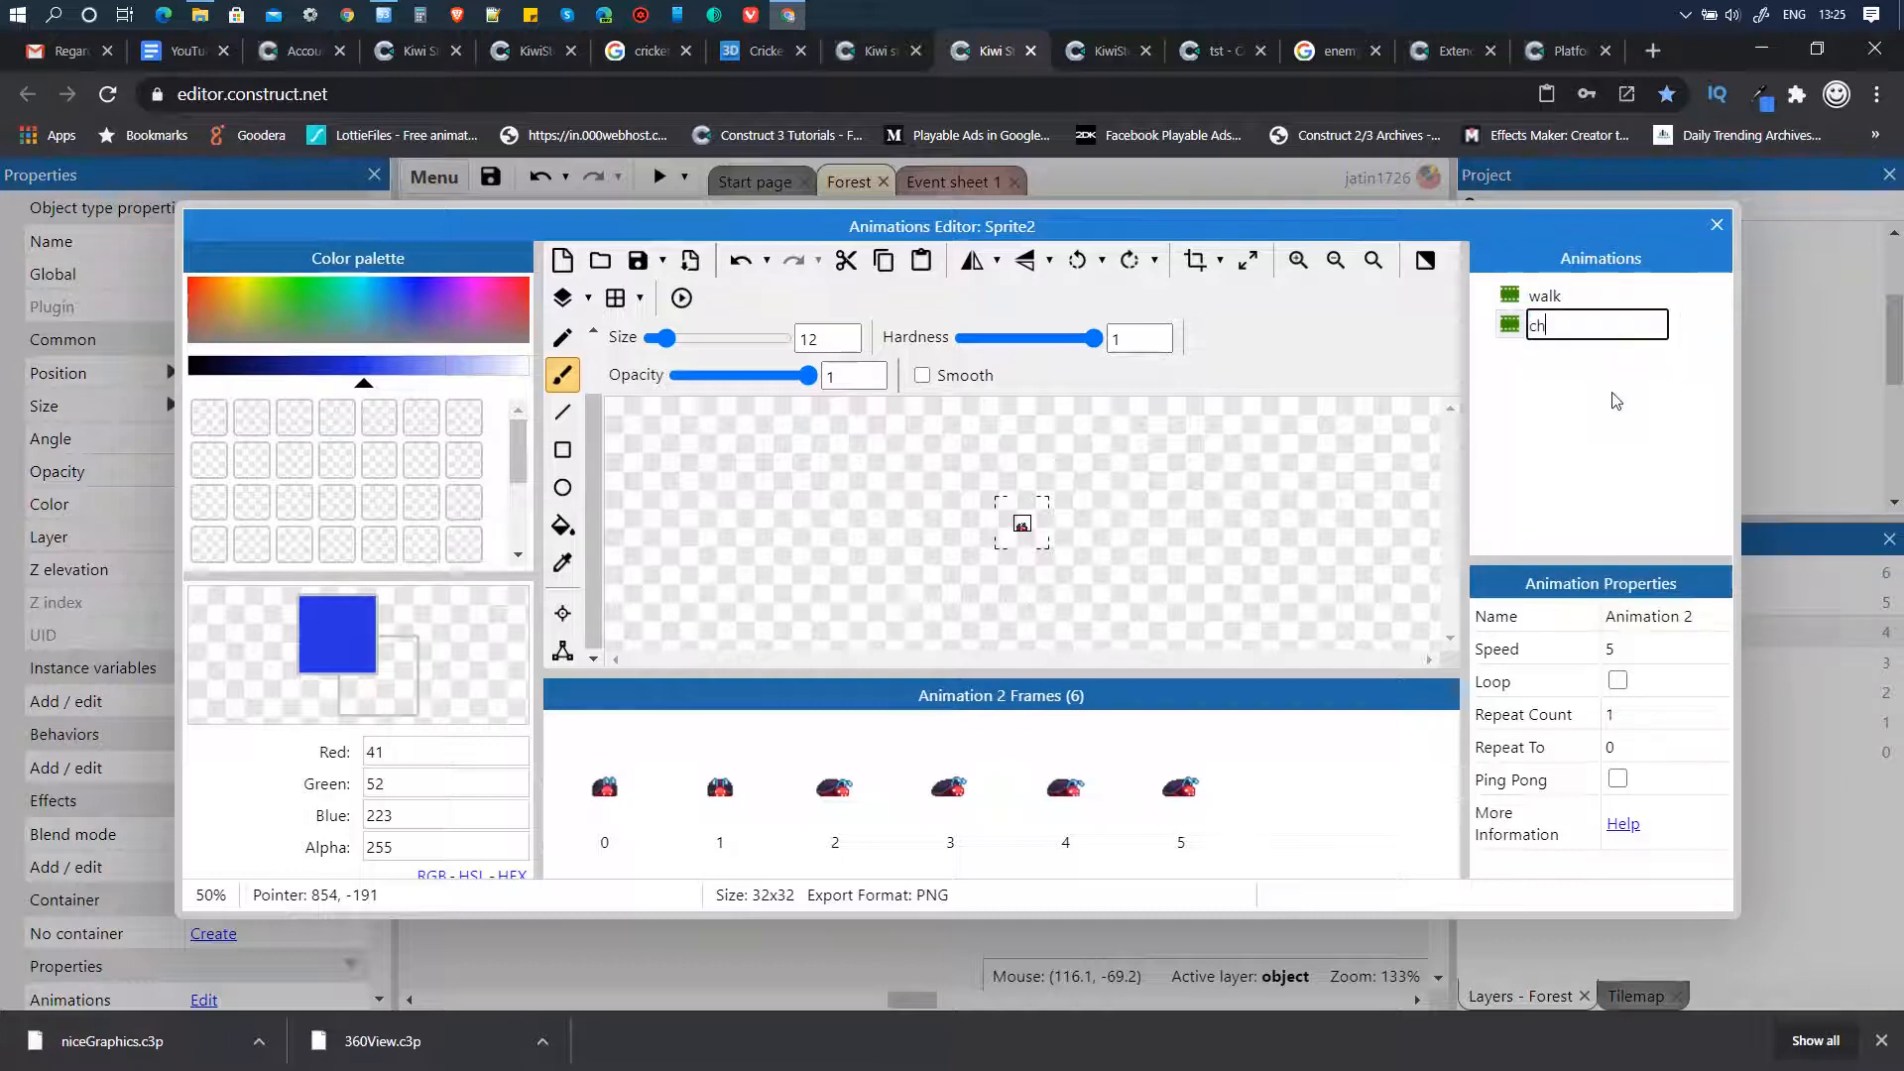
pyautogui.write('ange_dir')
pyautogui.press('Return')
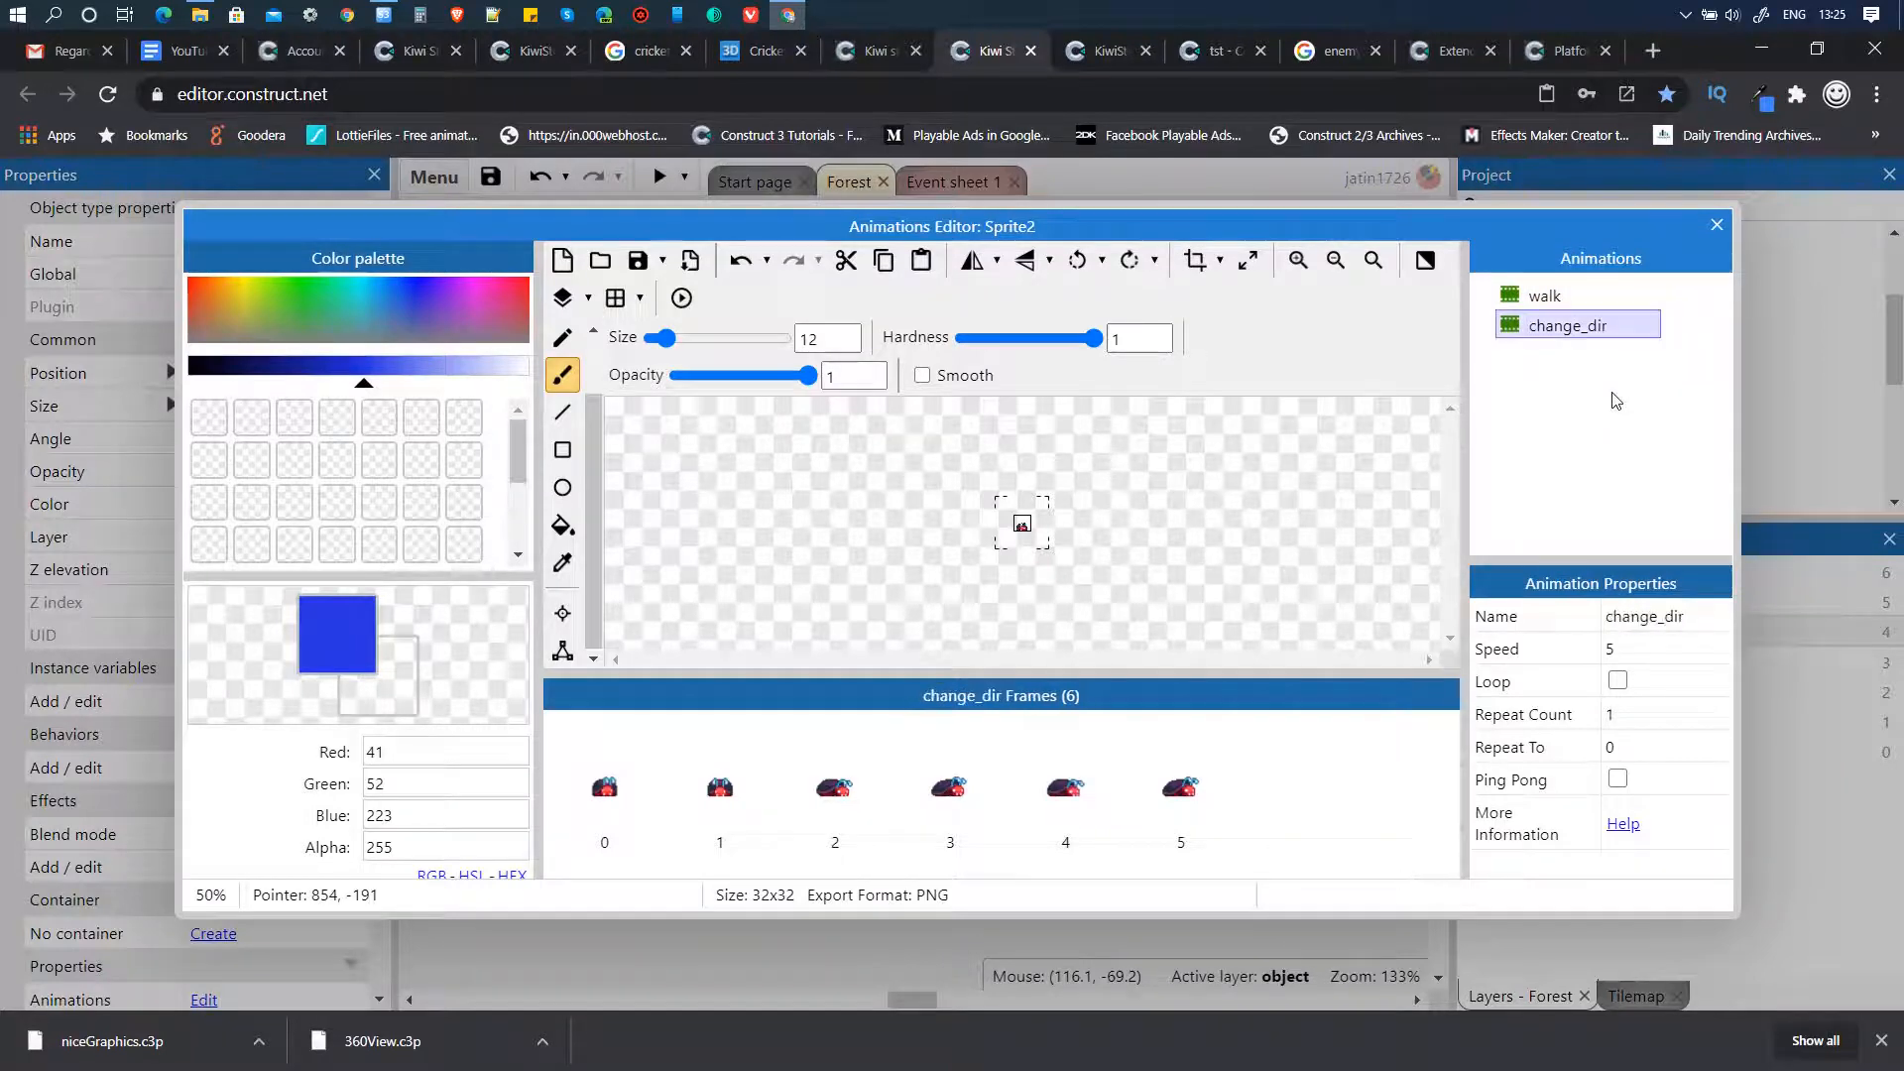
# - Delete the first two frames, the change-direction images, from the walk animation
pyautogui.click(1554, 299)
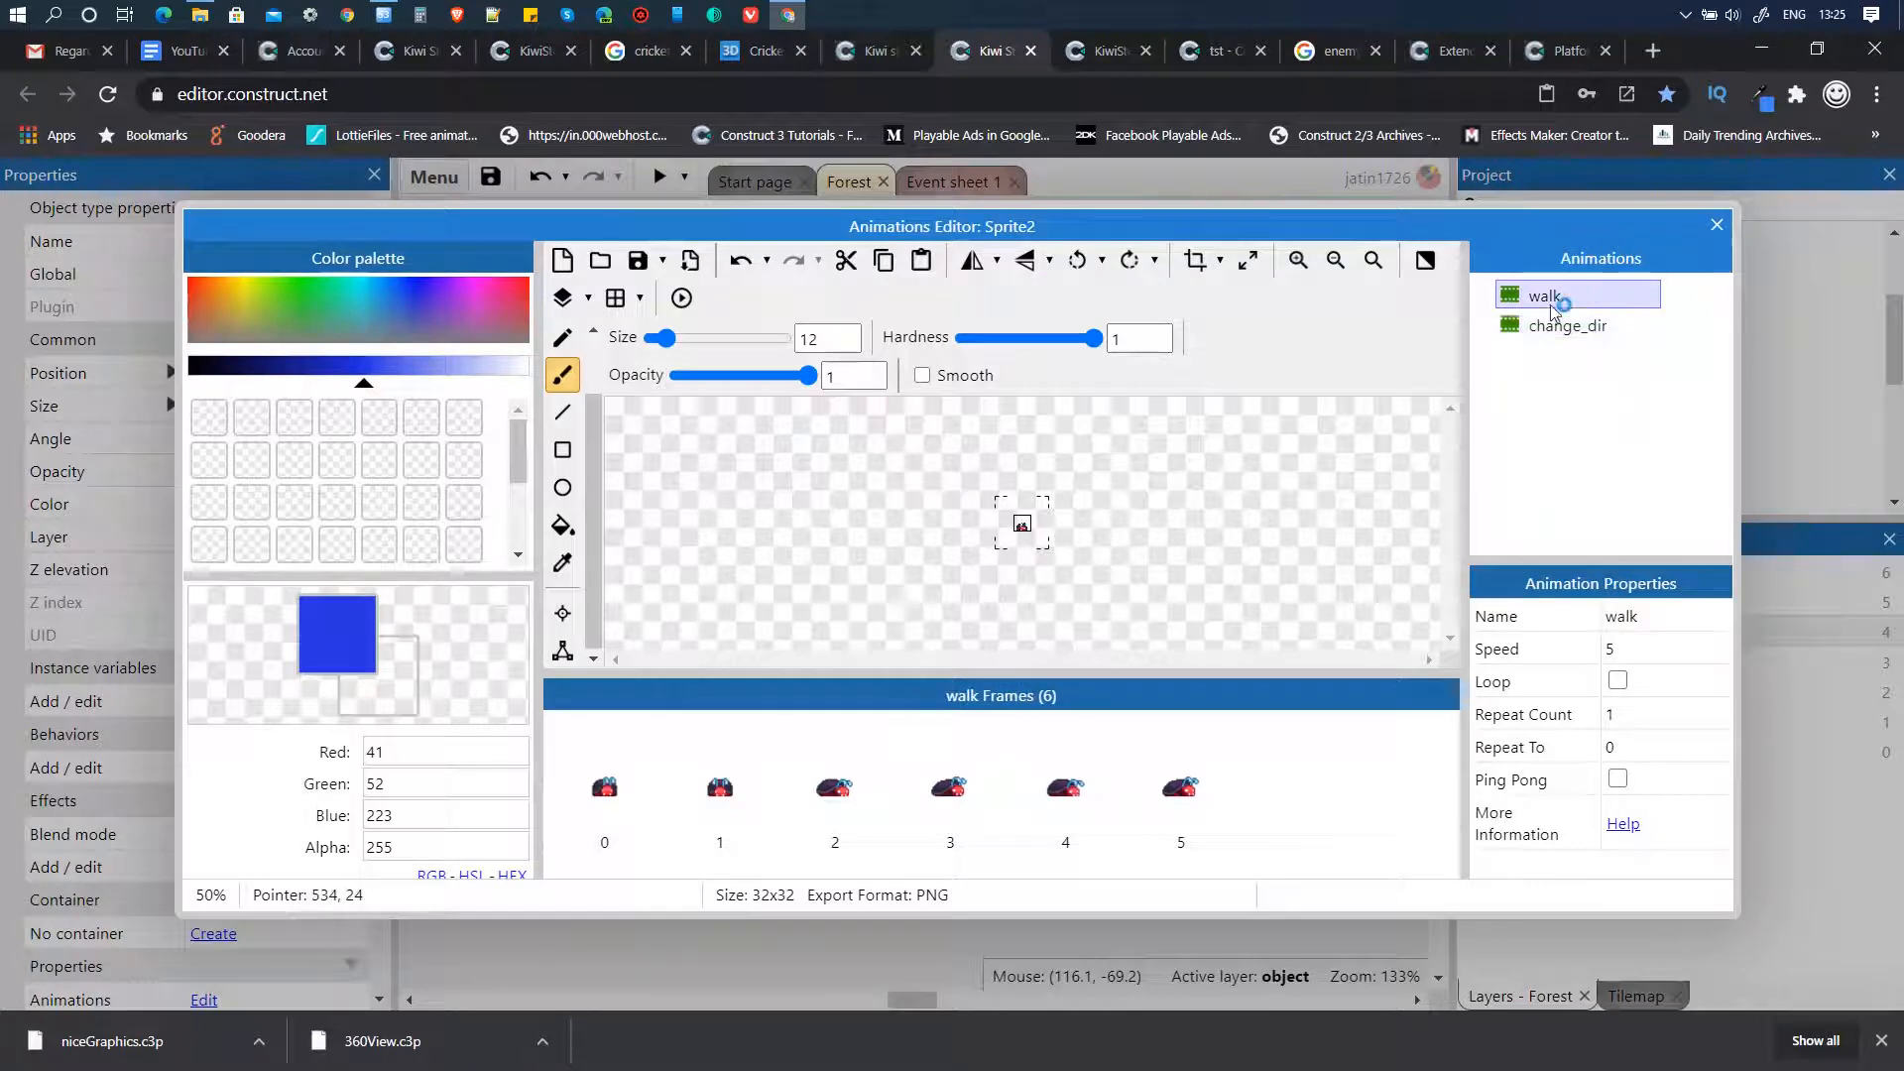
pyautogui.click(607, 801)
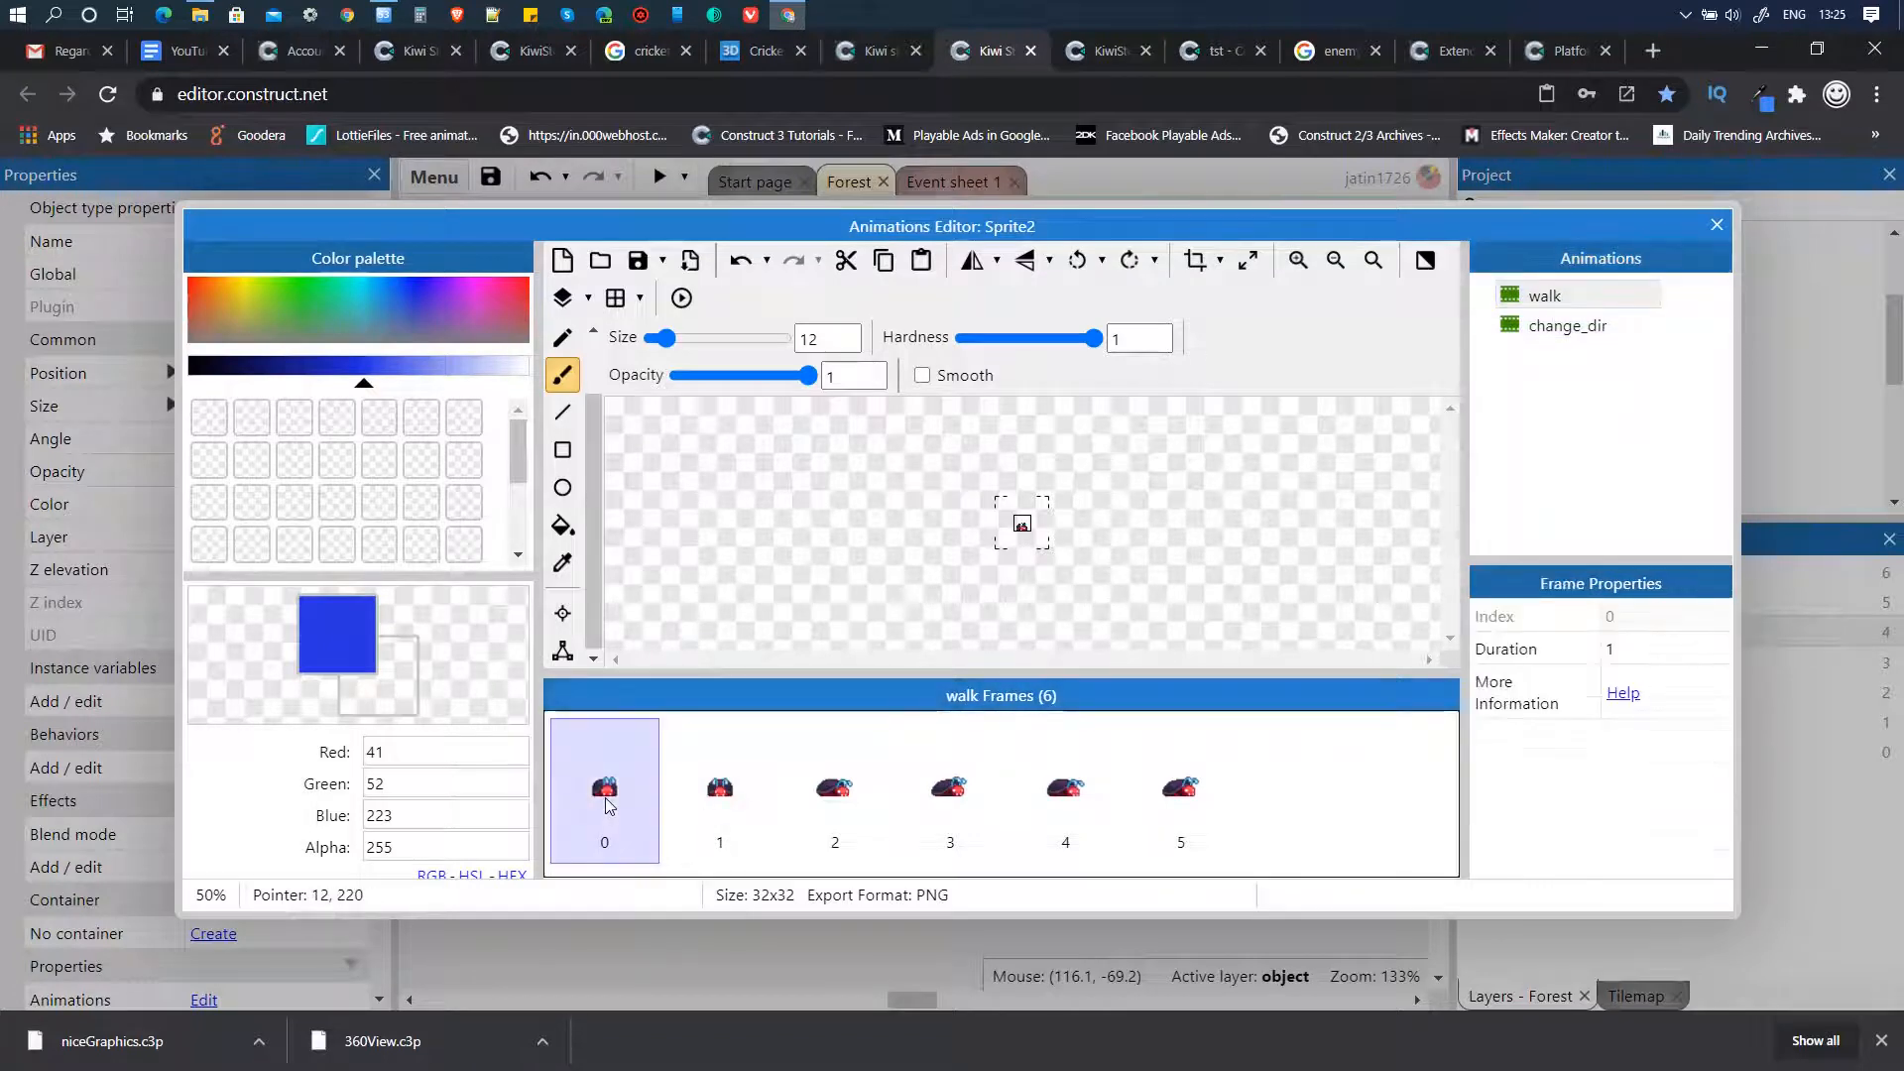
pyautogui.press('Delete')
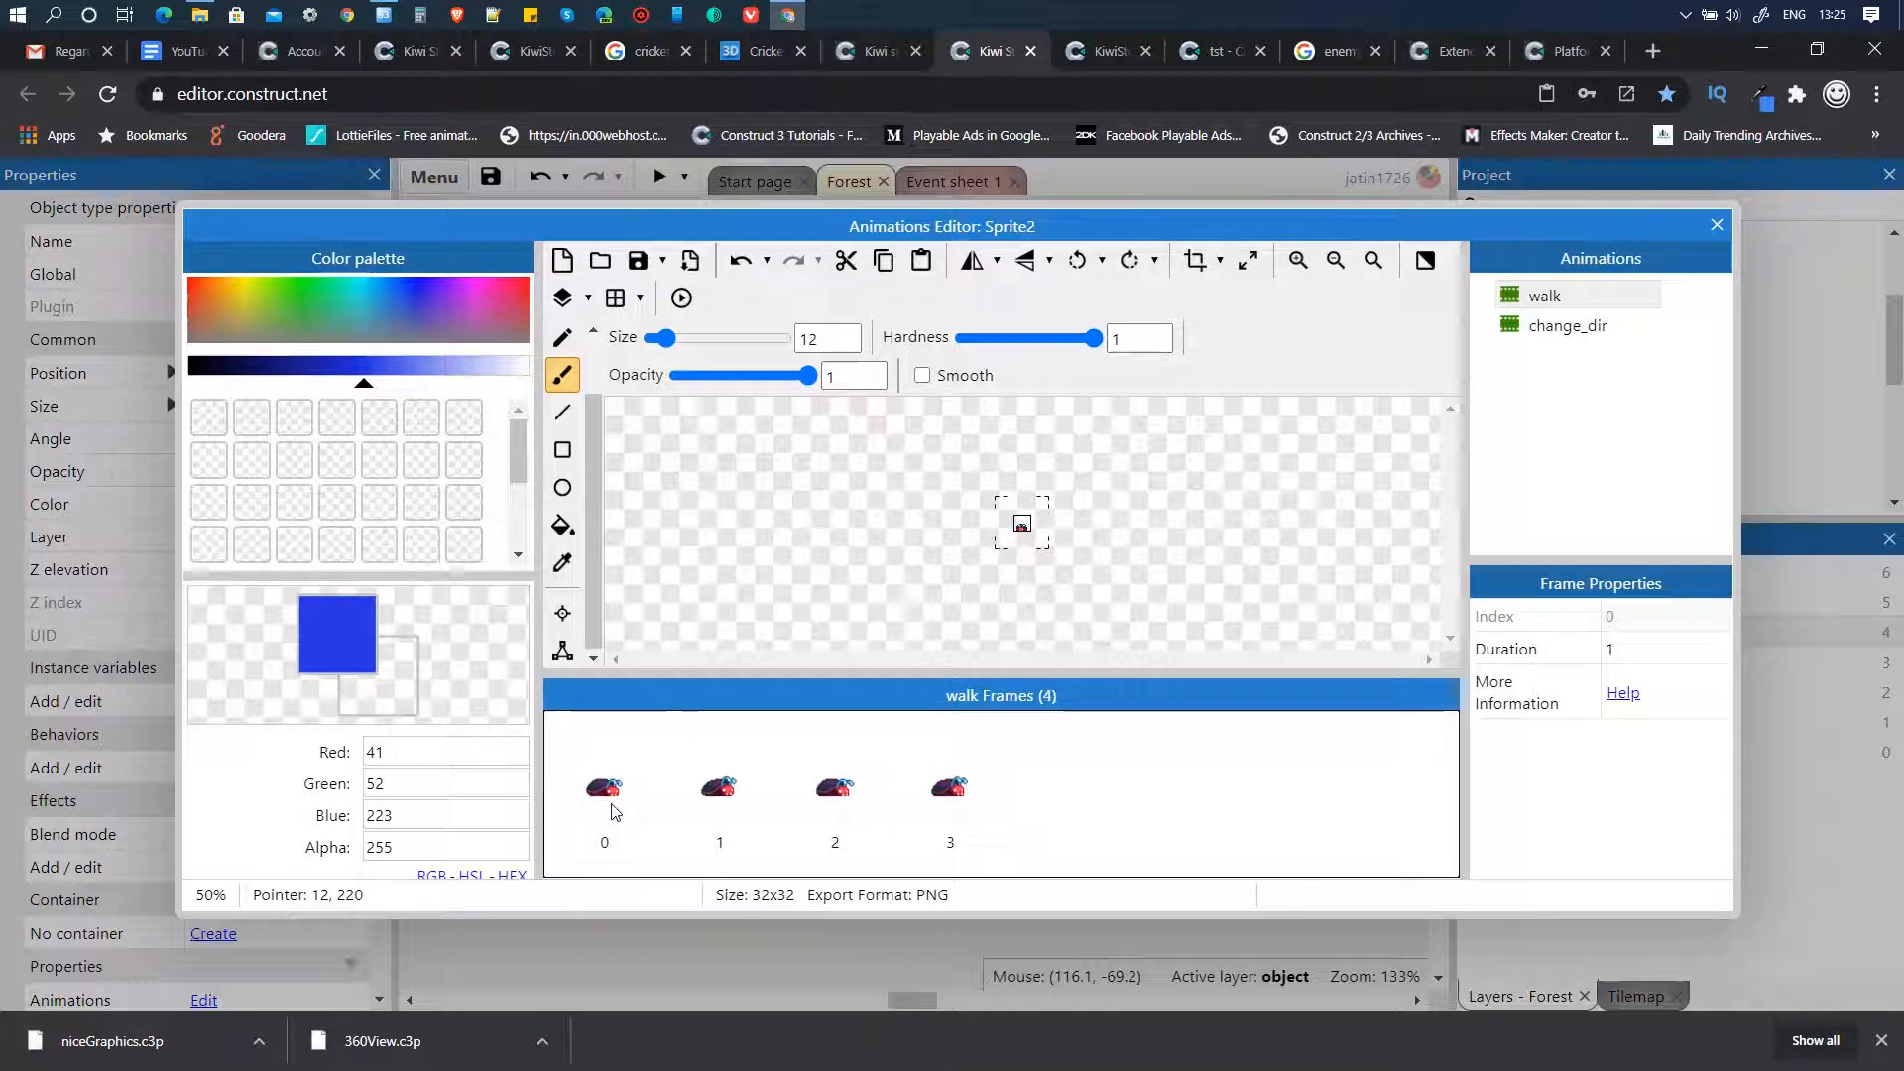
pyautogui.press('Delete')
# - Delete the four walking frames, 2 to 5, from the change_dir animation
pyautogui.click(1538, 330)
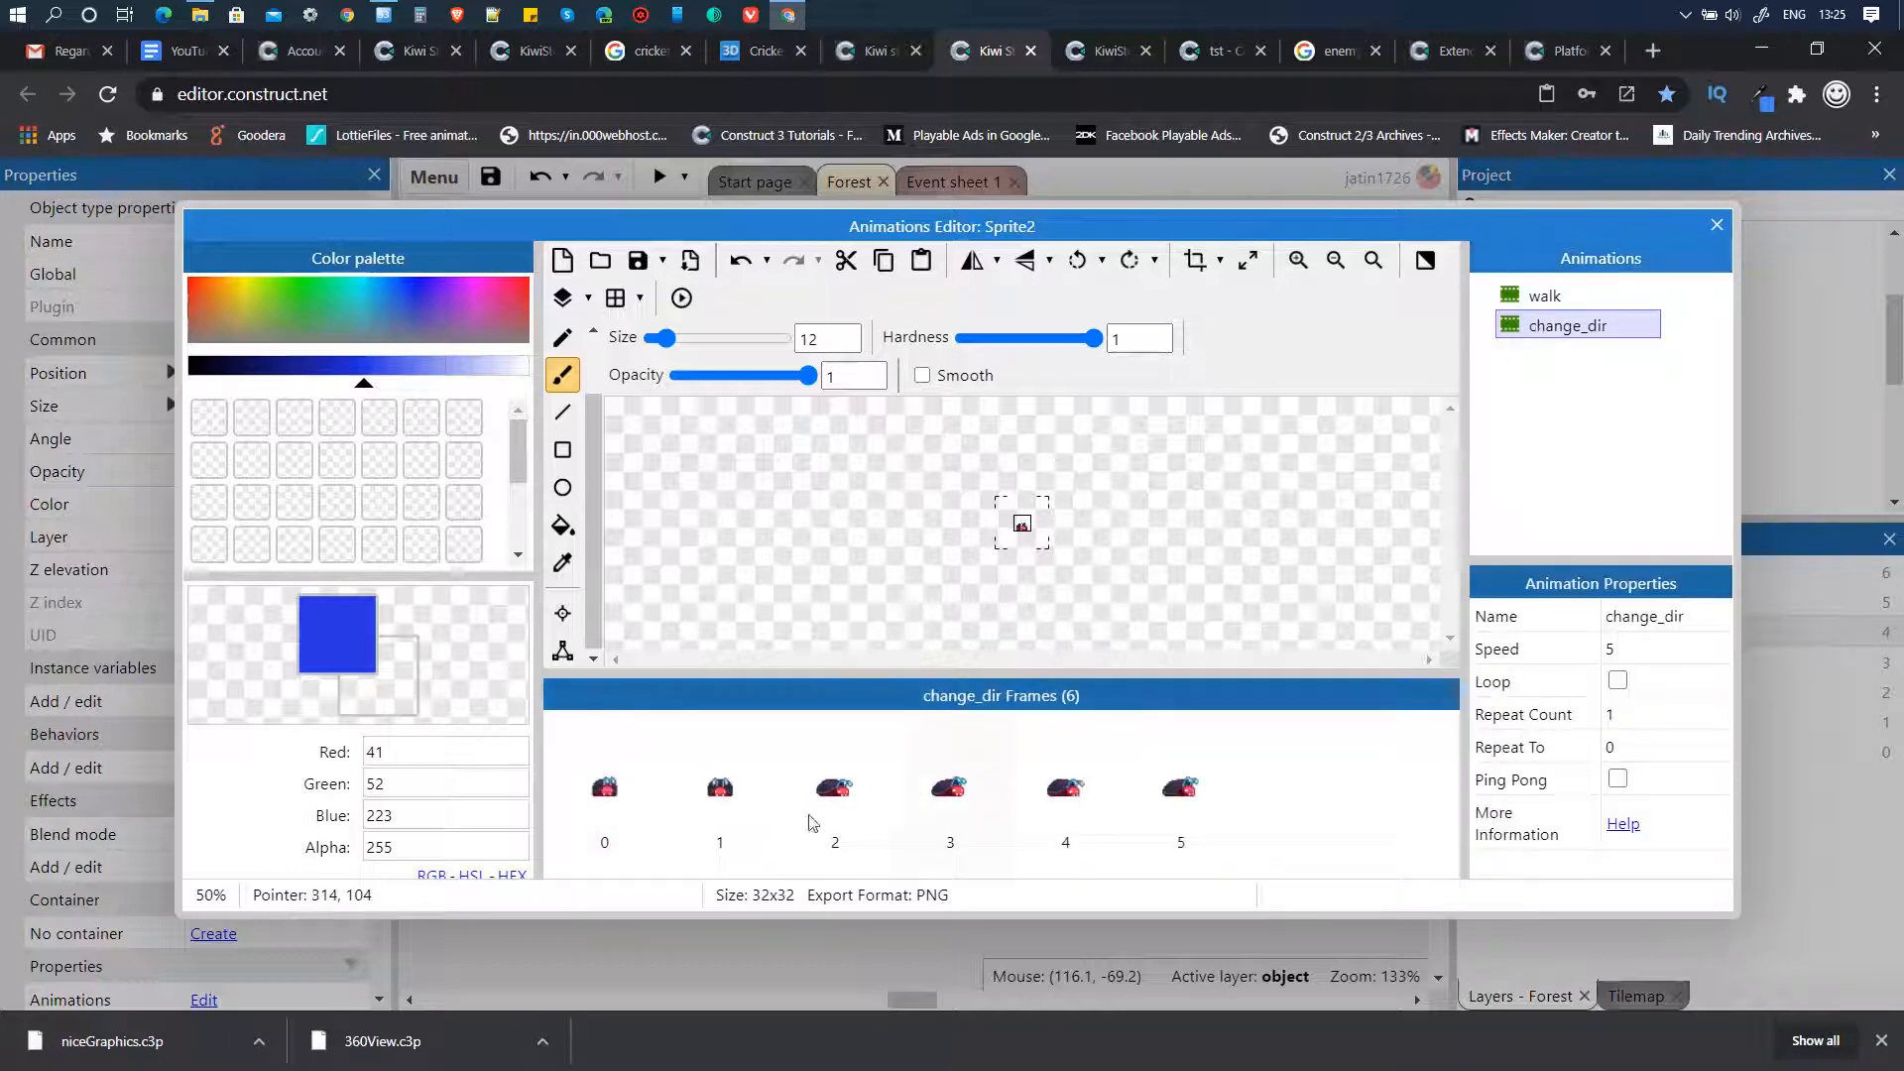
pyautogui.moveTo(814, 805); pyautogui.dragTo(1186, 801)
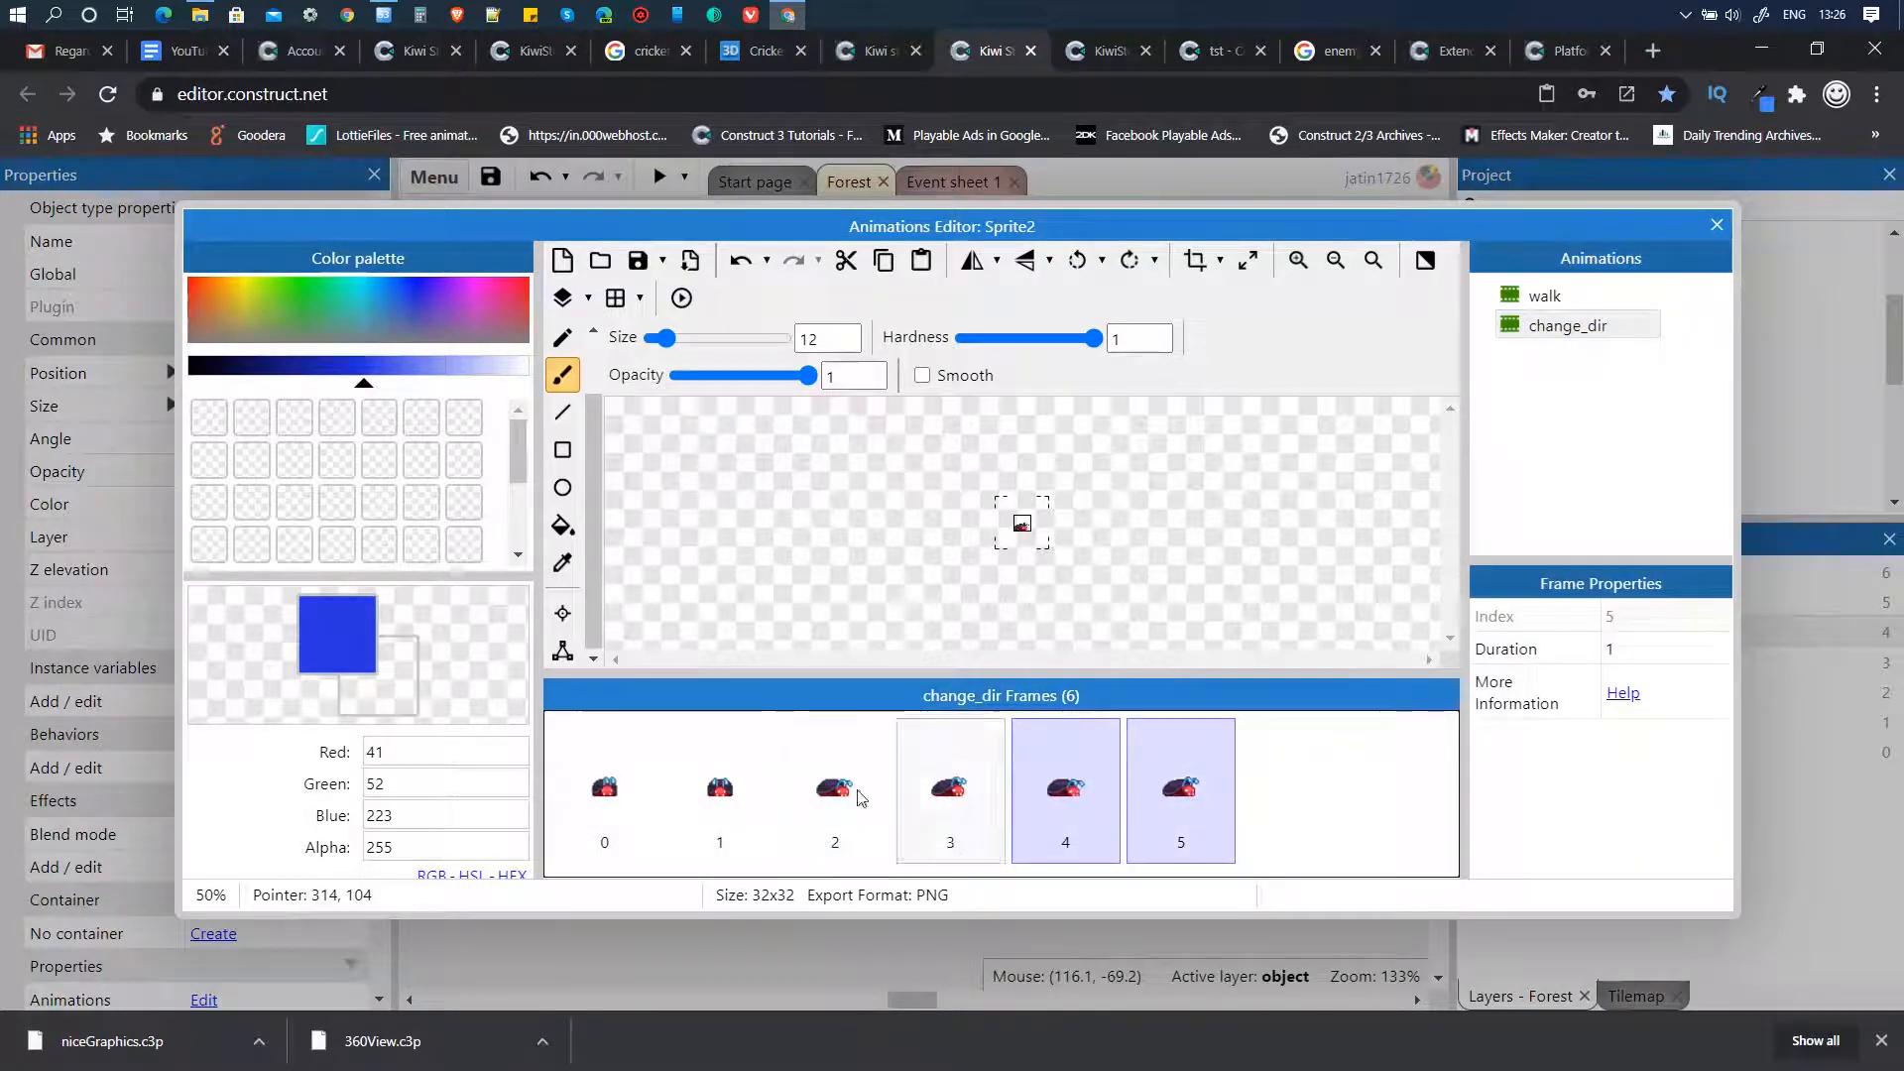
pyautogui.press('Delete')
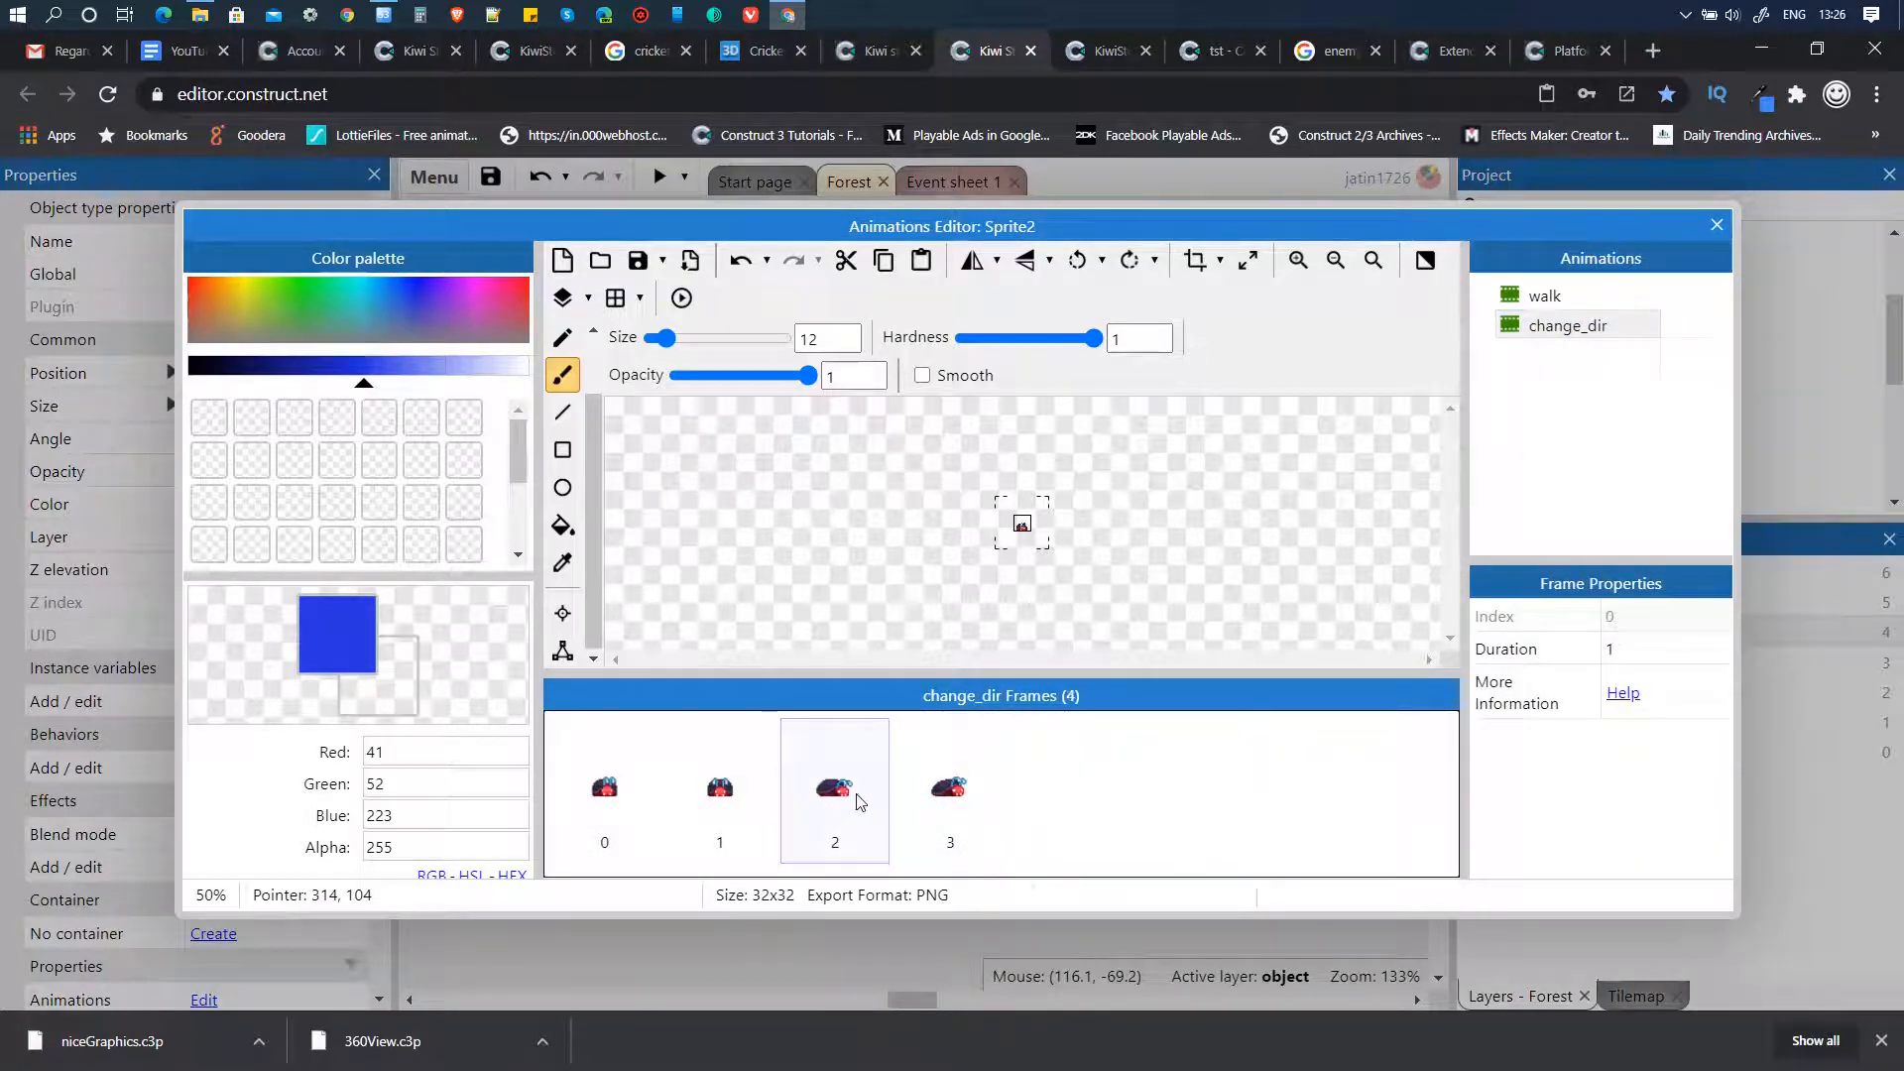
pyautogui.click(851, 797)
pyautogui.press('Delete')
pyautogui.click(829, 794)
pyautogui.press('Delete')
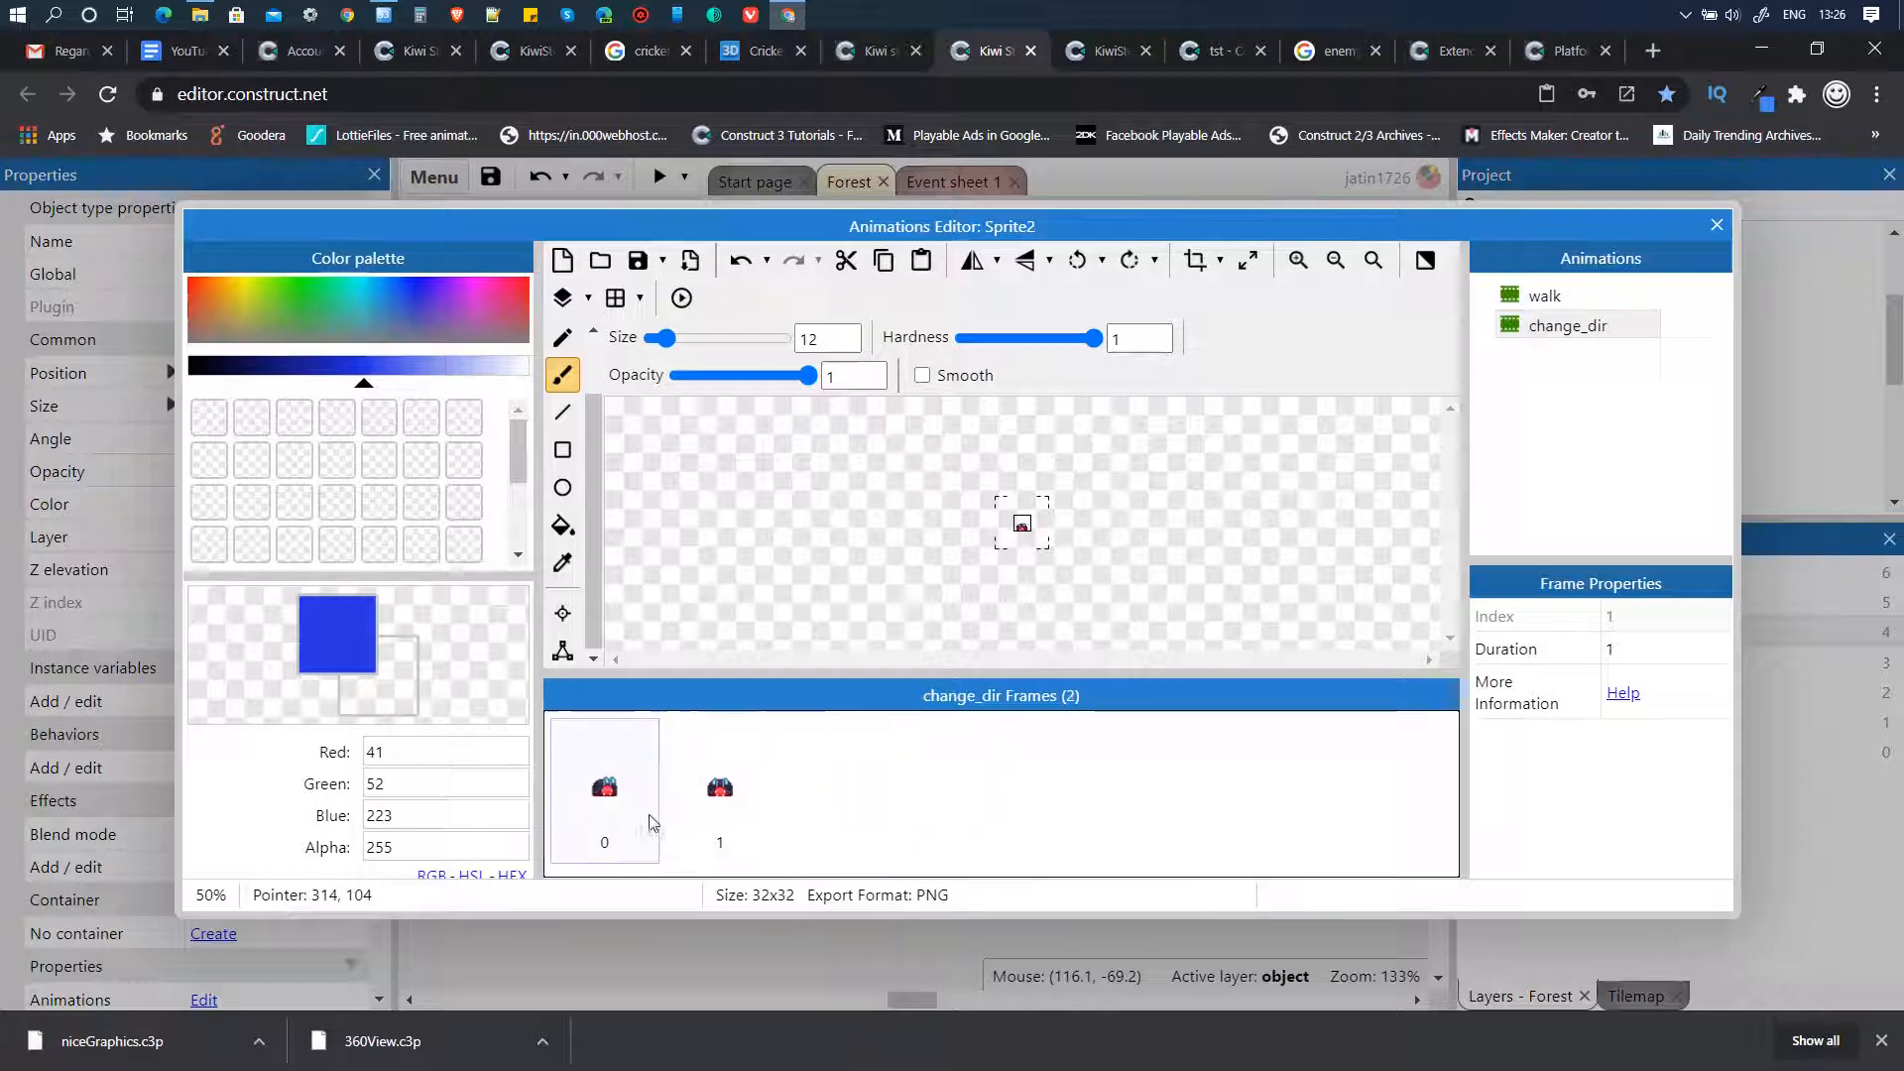
# - Set the walk animation's speed to 8 and make it loop
pyautogui.click(1547, 297)
pyautogui.click(1622, 653)
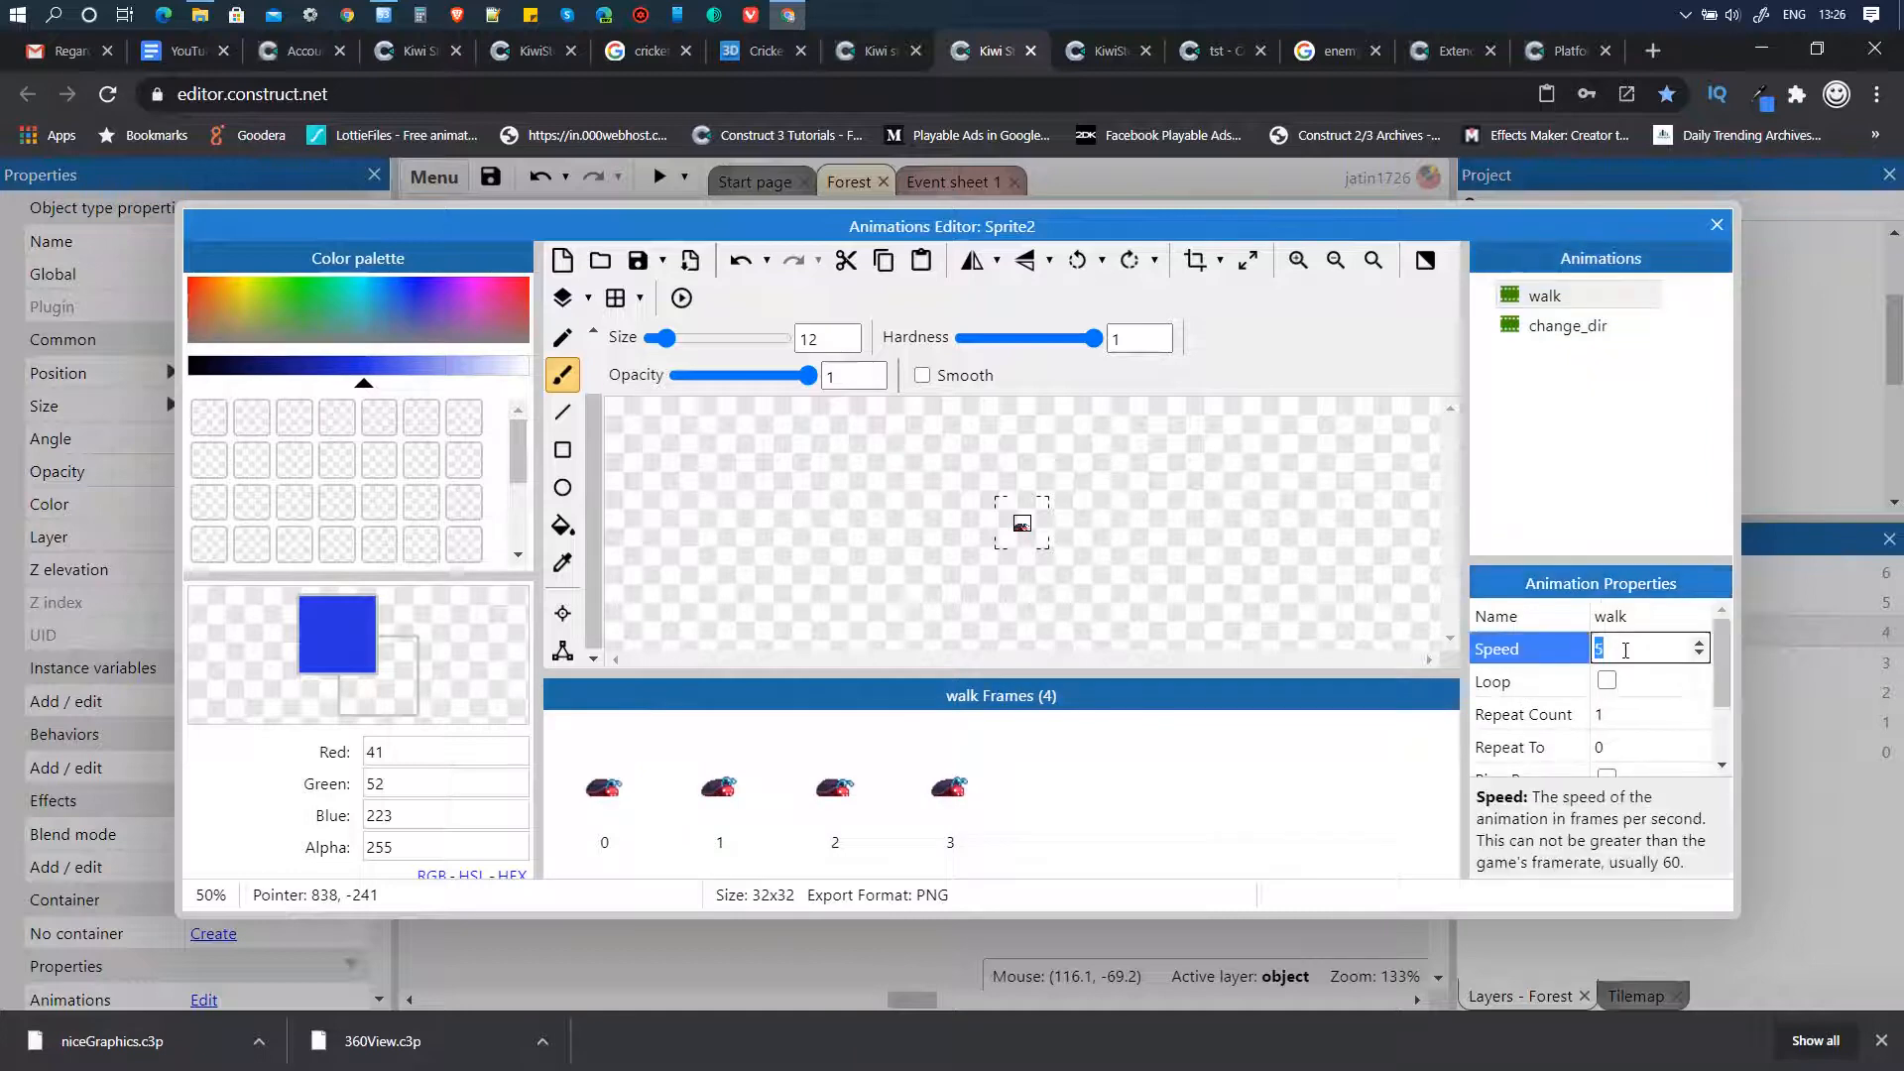
pyautogui.write('8')
pyautogui.click(1607, 682)
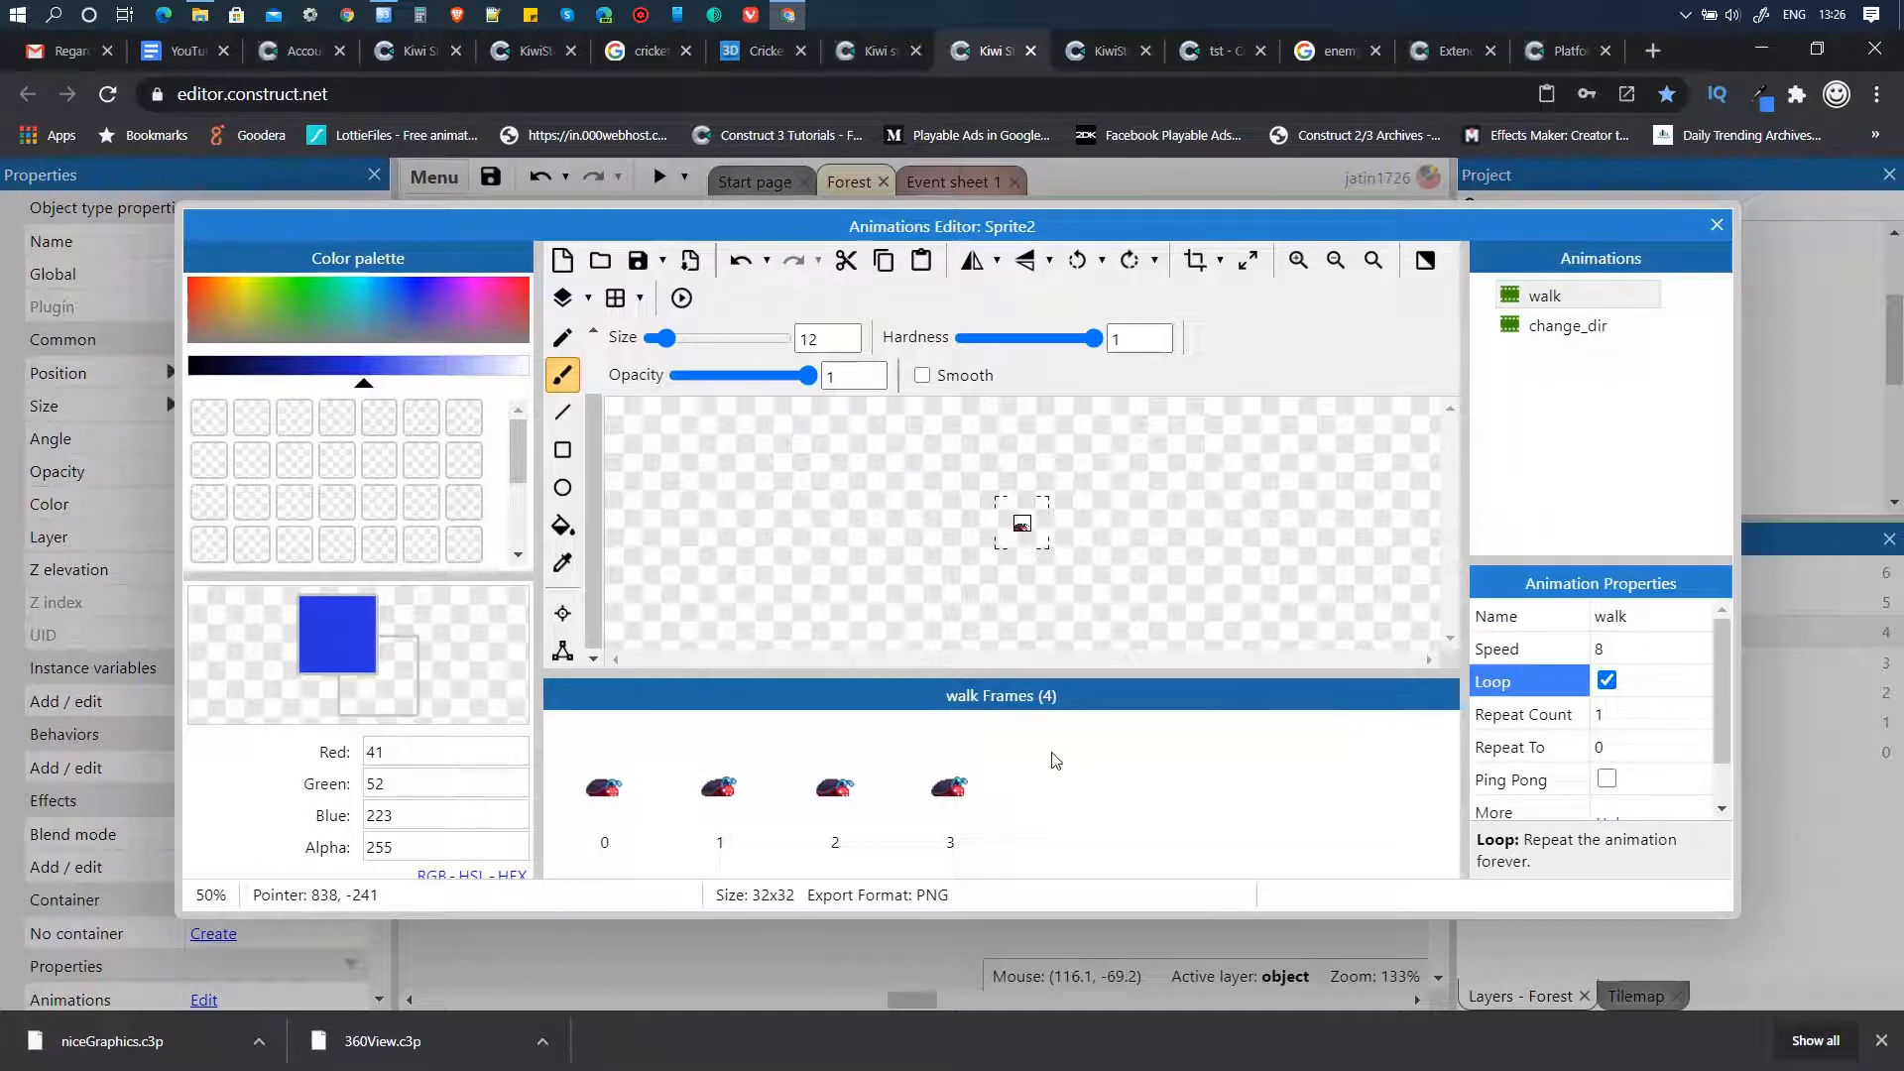
# - Set the change_dir animation's speed to 10 and close the Animations Editor
pyautogui.click(1590, 324)
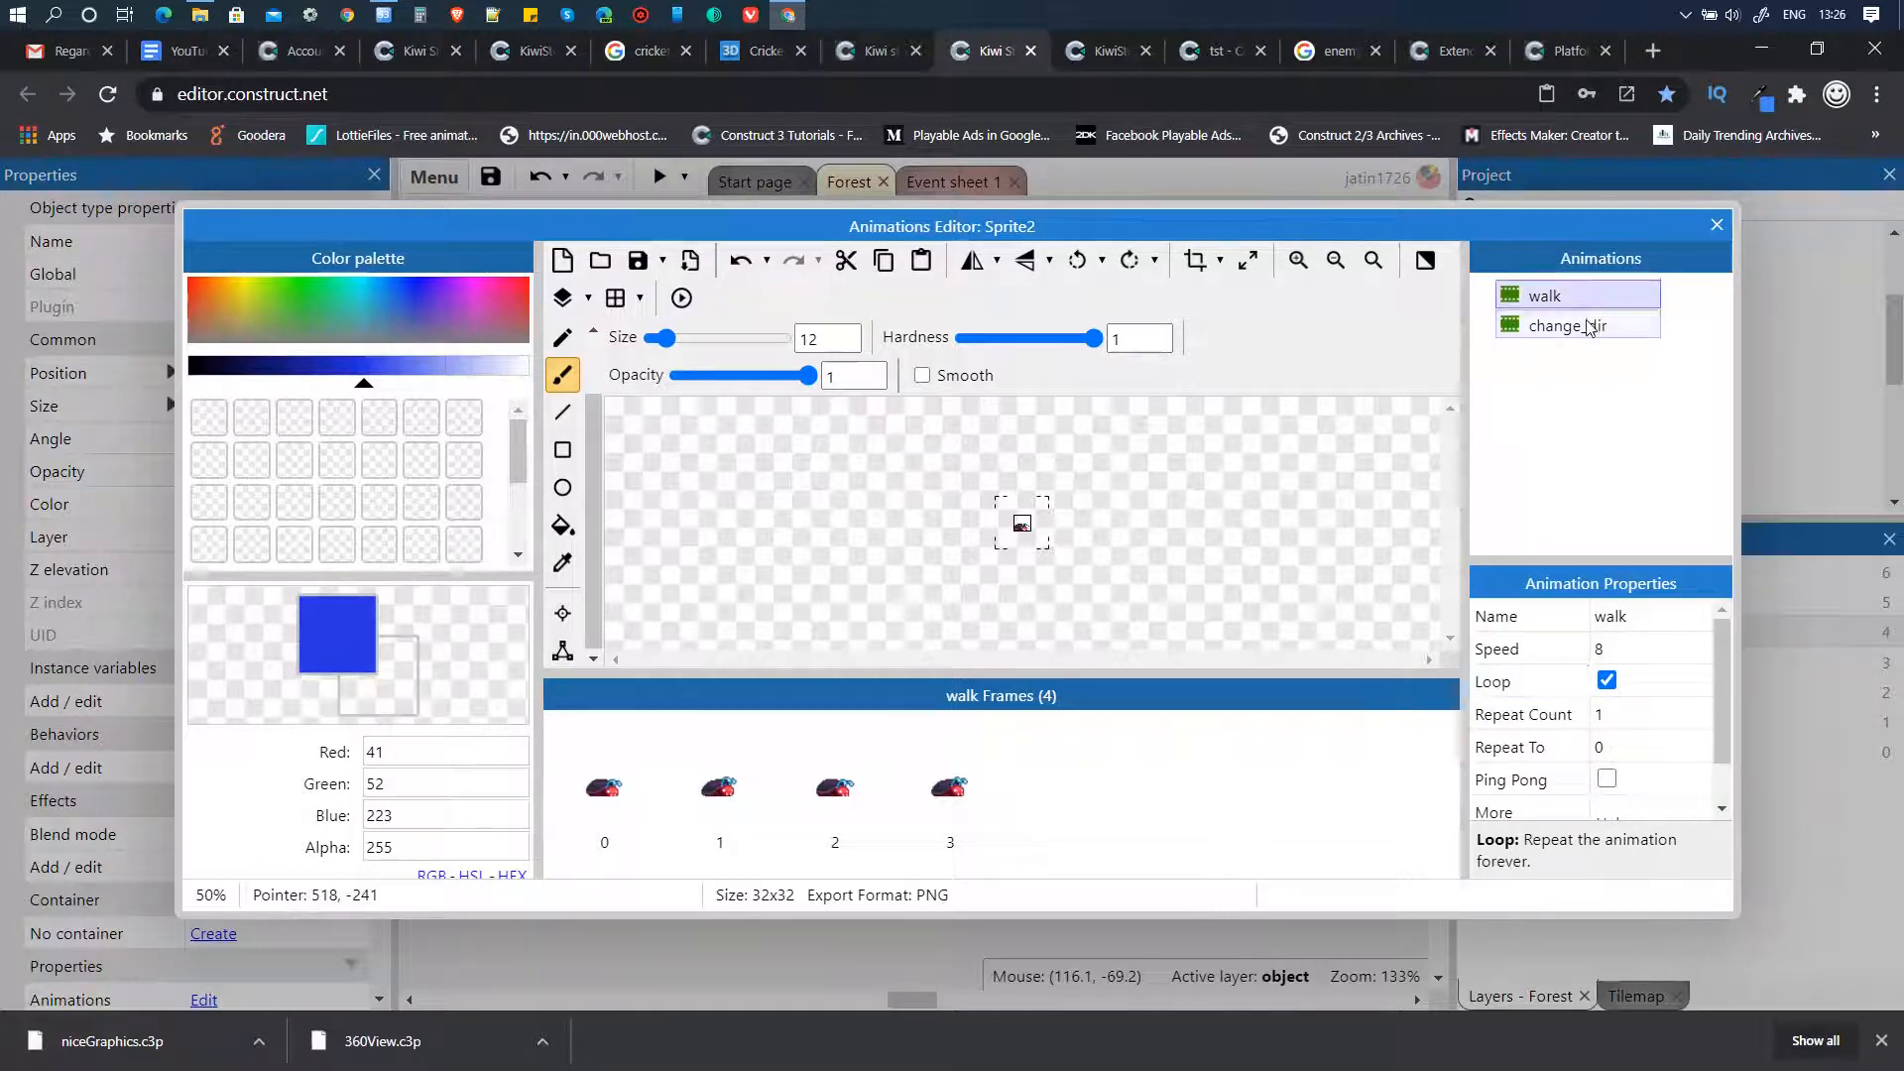
pyautogui.click(1626, 650)
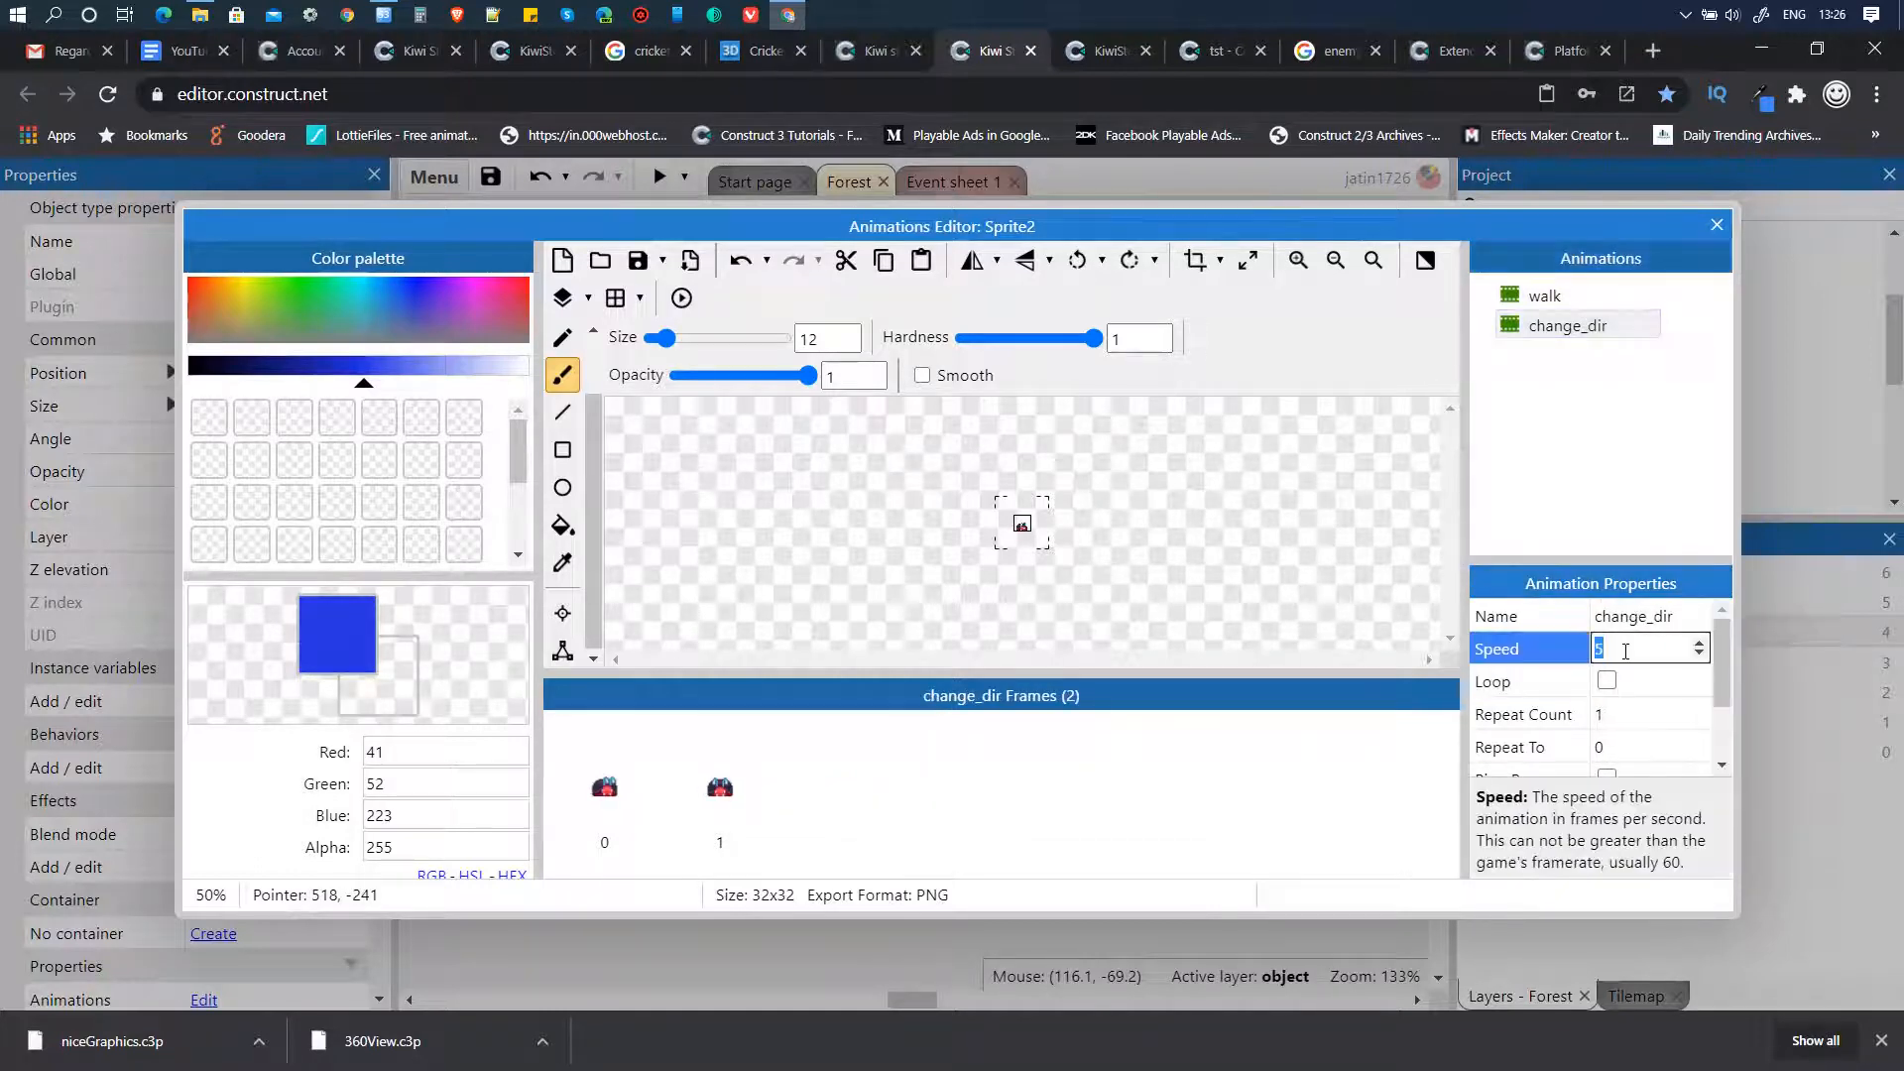
pyautogui.write('10')
pyautogui.press('Tab')
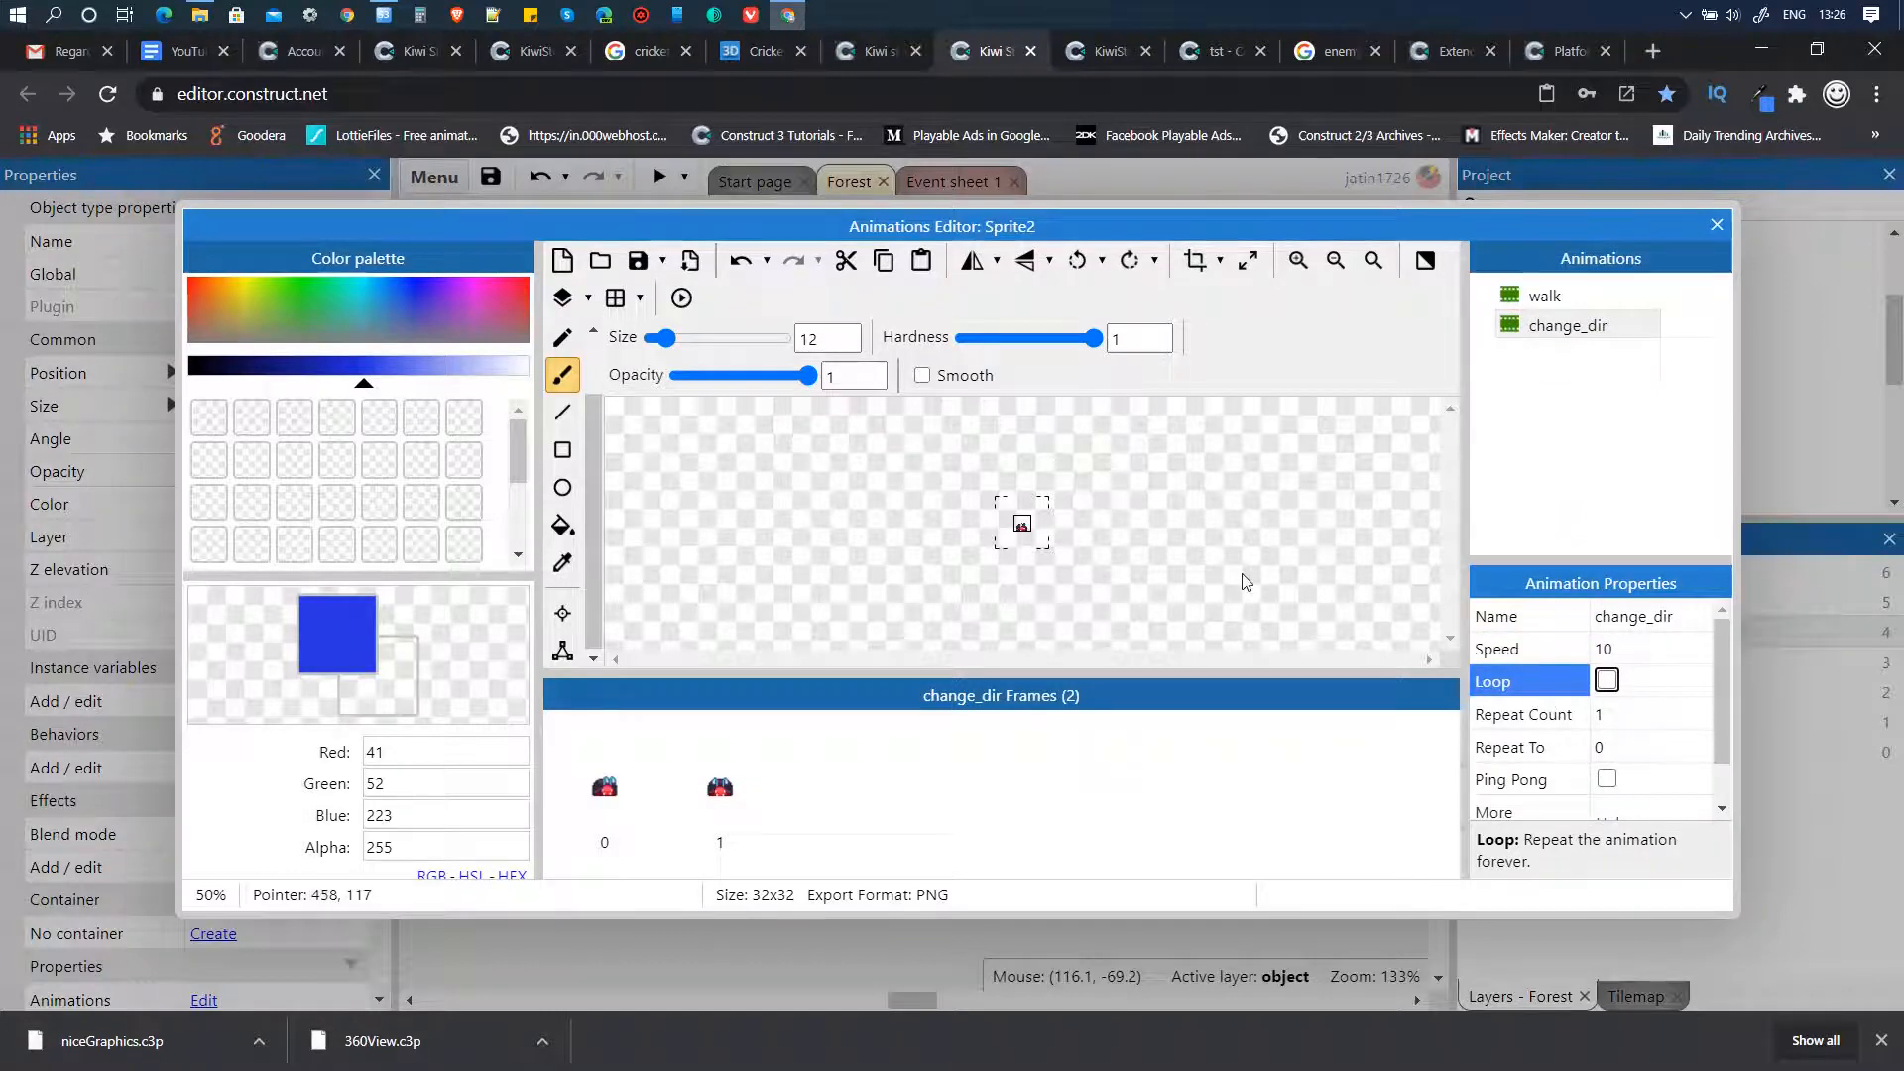
pyautogui.click(1717, 225)
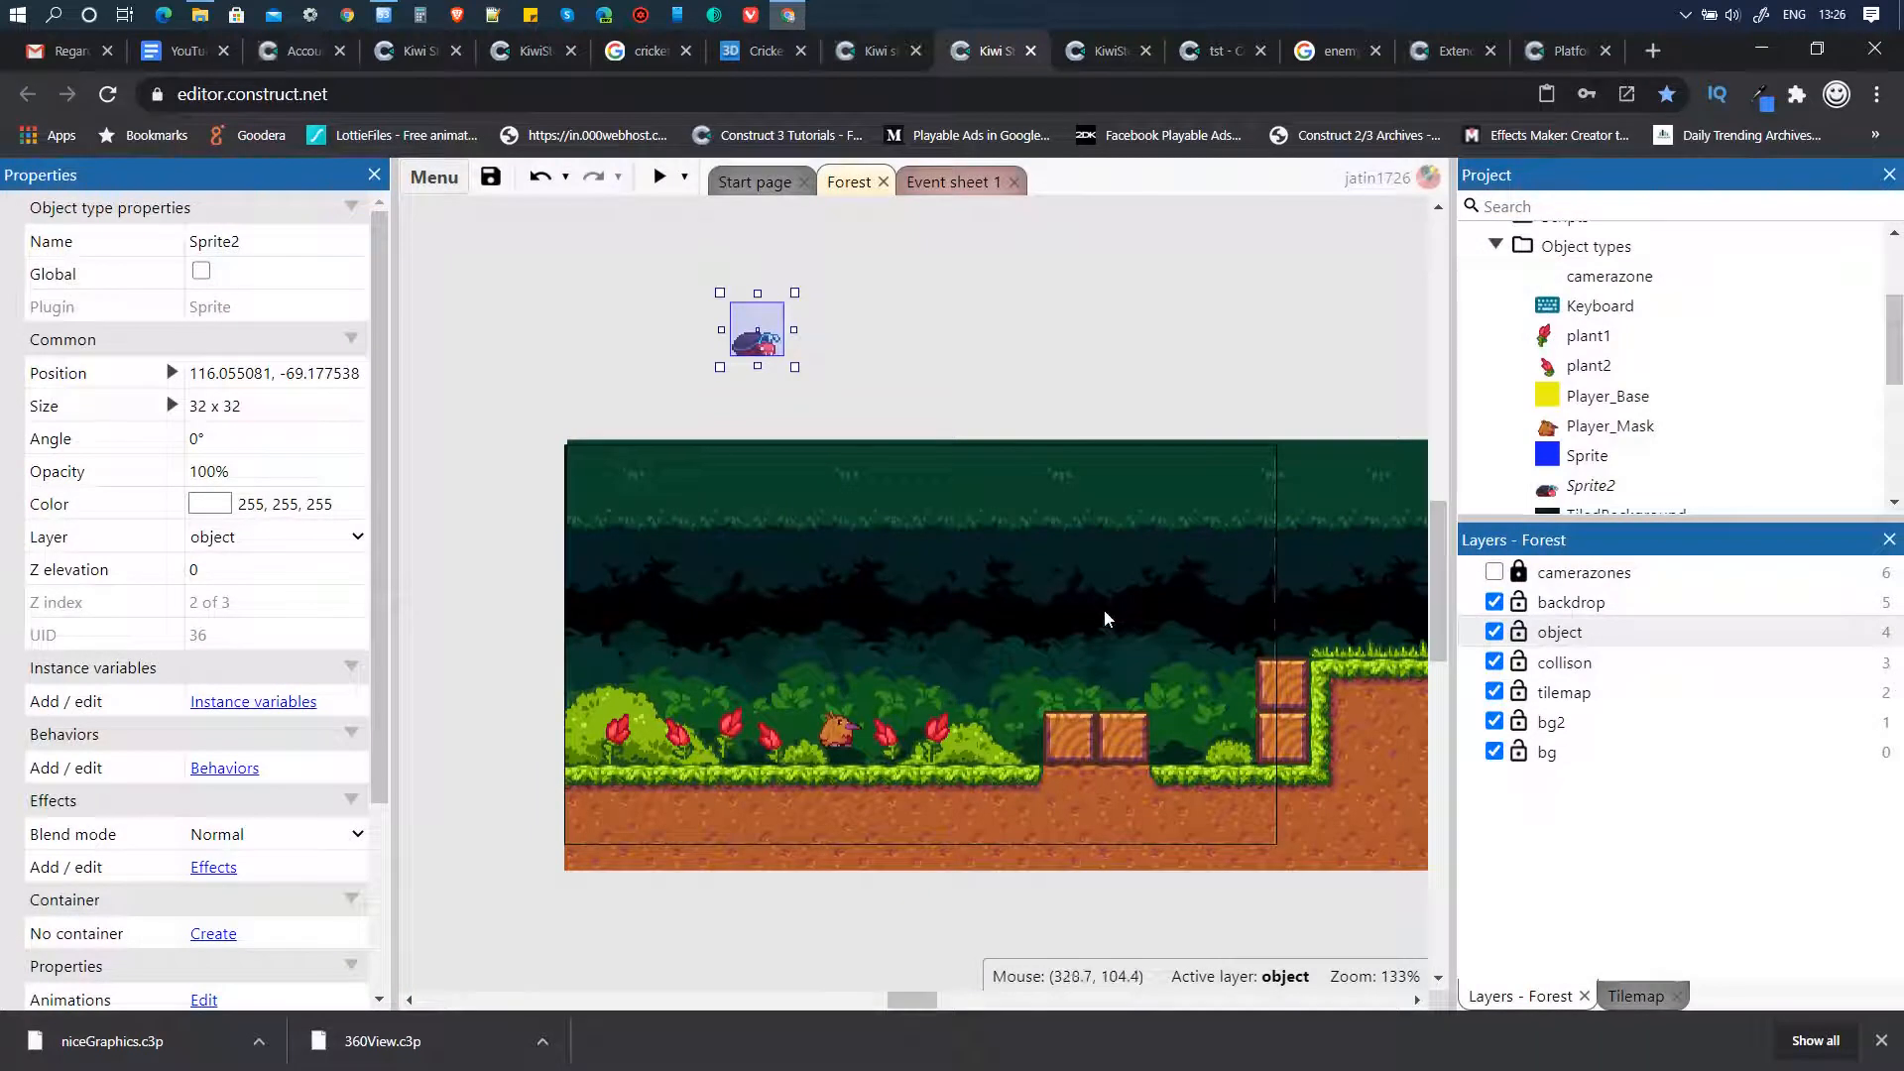
# - Set the beetle sprite's origin point to Bottom, apply it to all animations, and close the Animations Editor
pyautogui.doubleClick(754, 349)
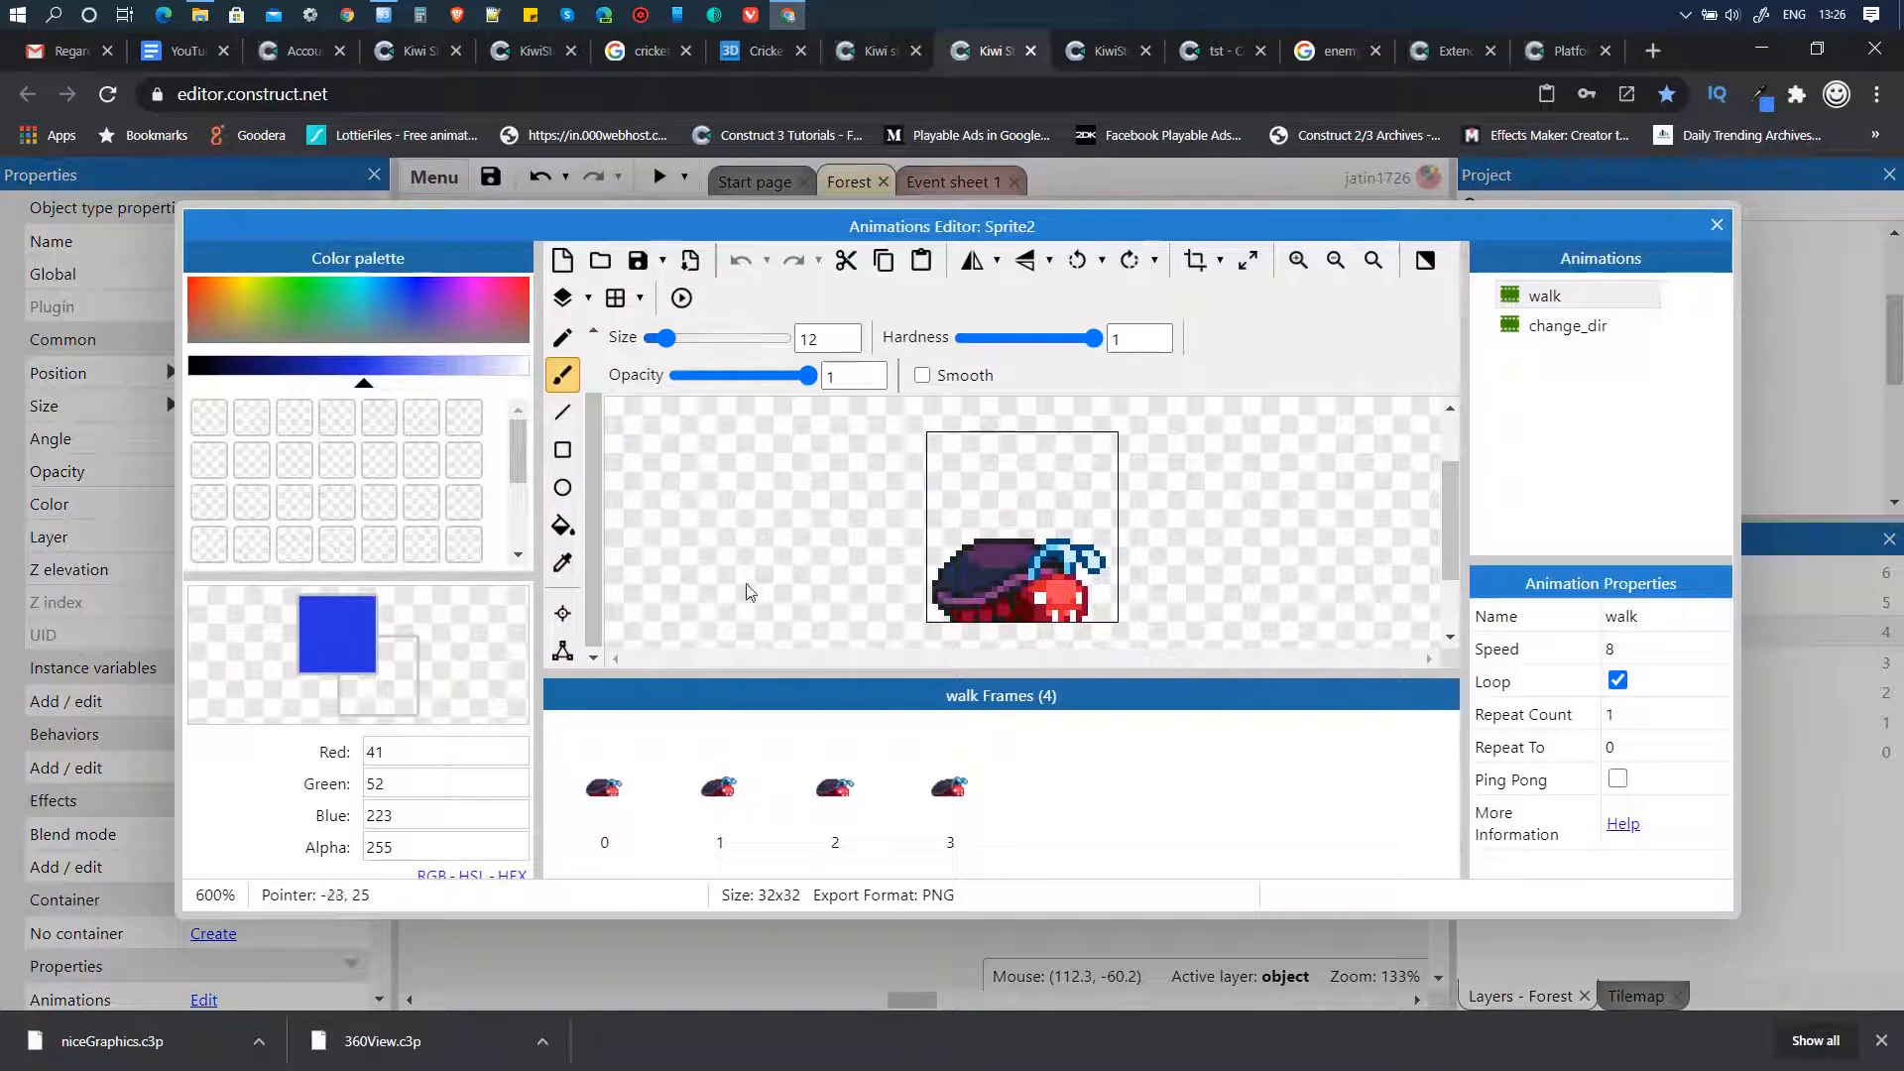
pyautogui.click(562, 614)
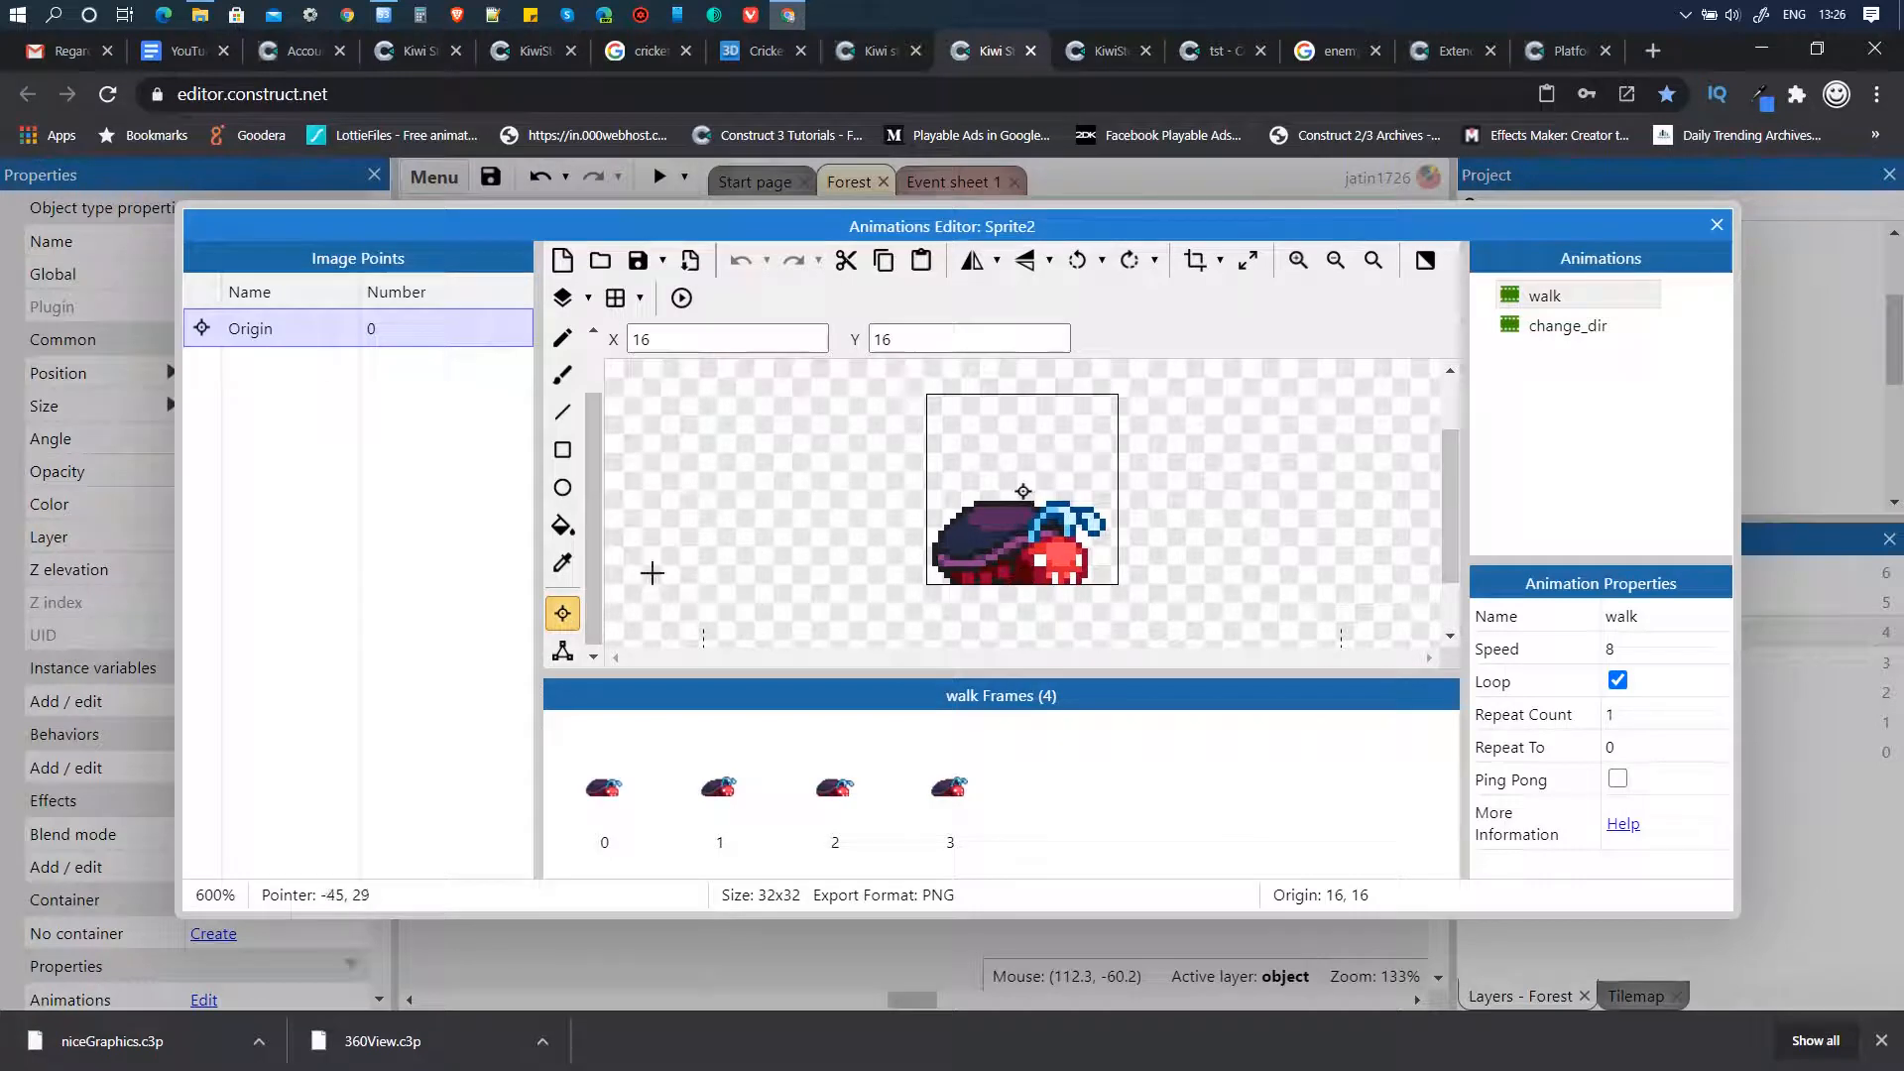
pyautogui.rightClick(291, 325)
pyautogui.moveTo(430, 467)
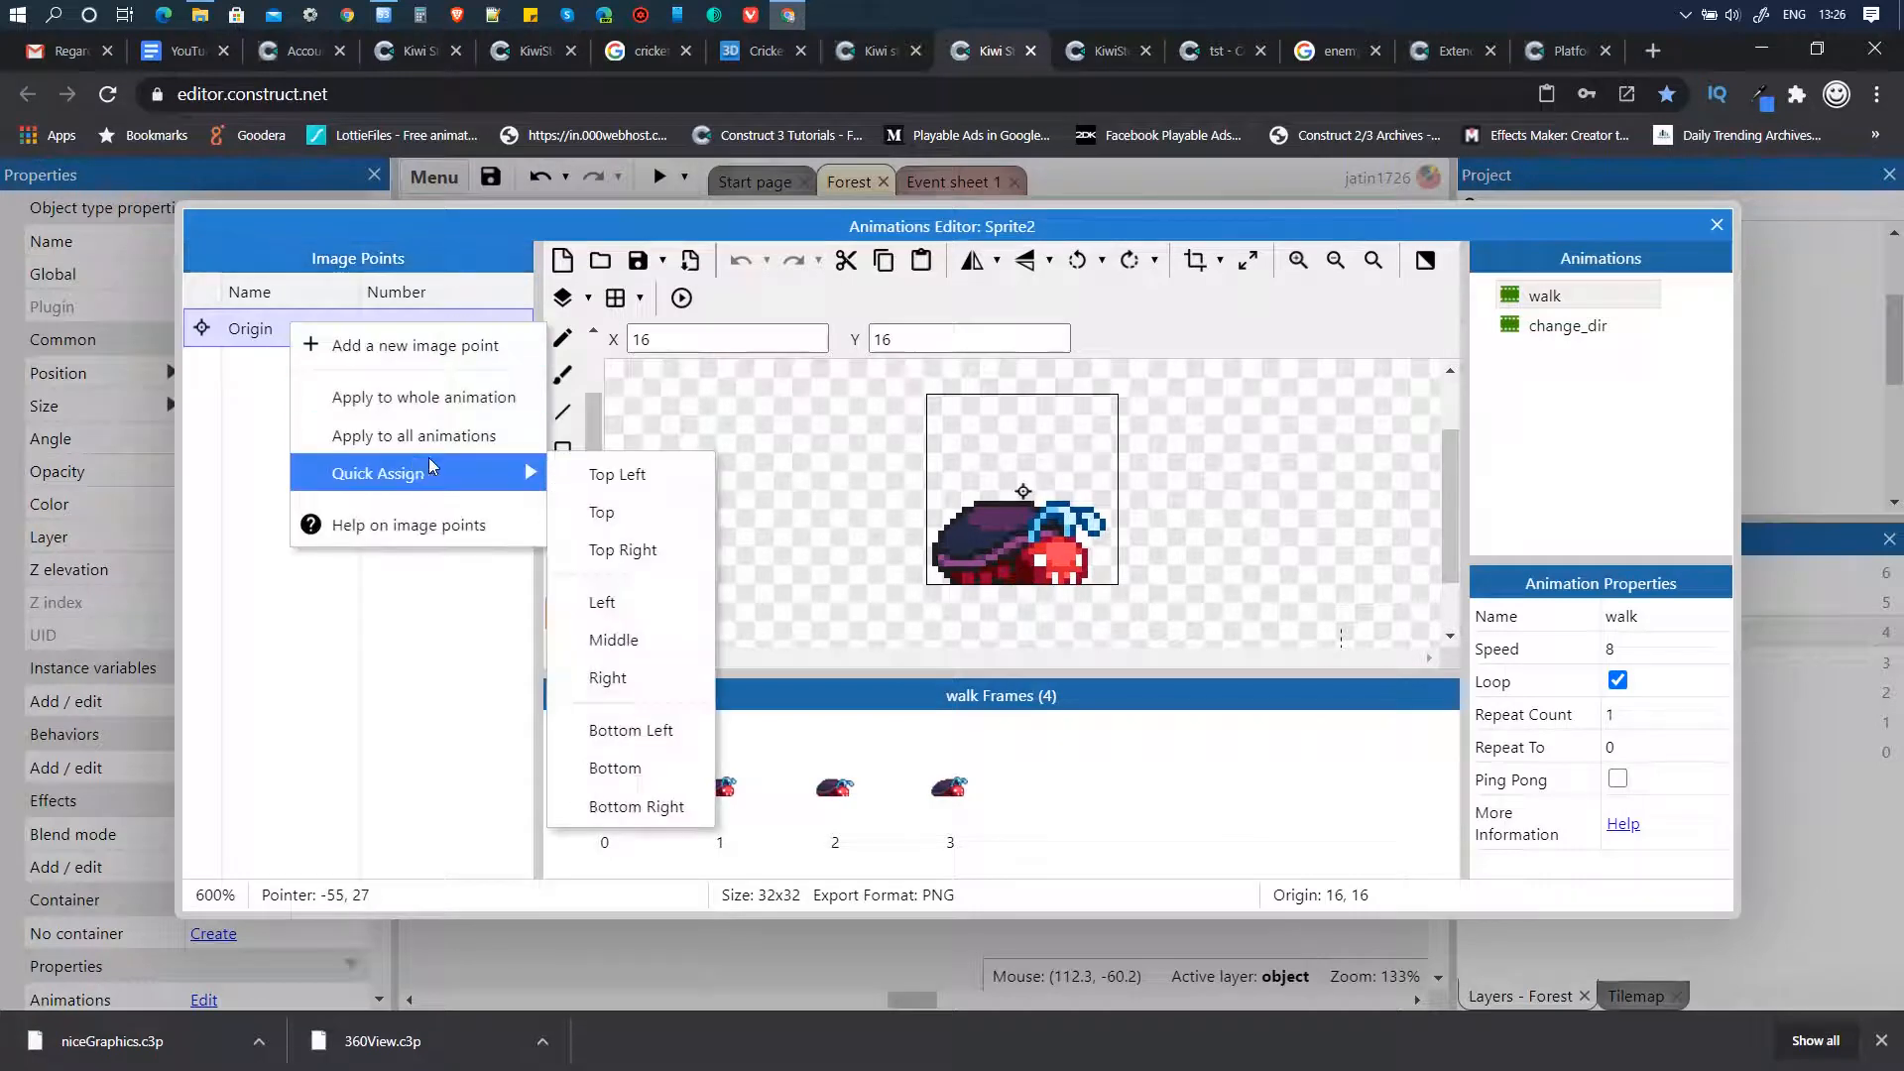
pyautogui.click(627, 768)
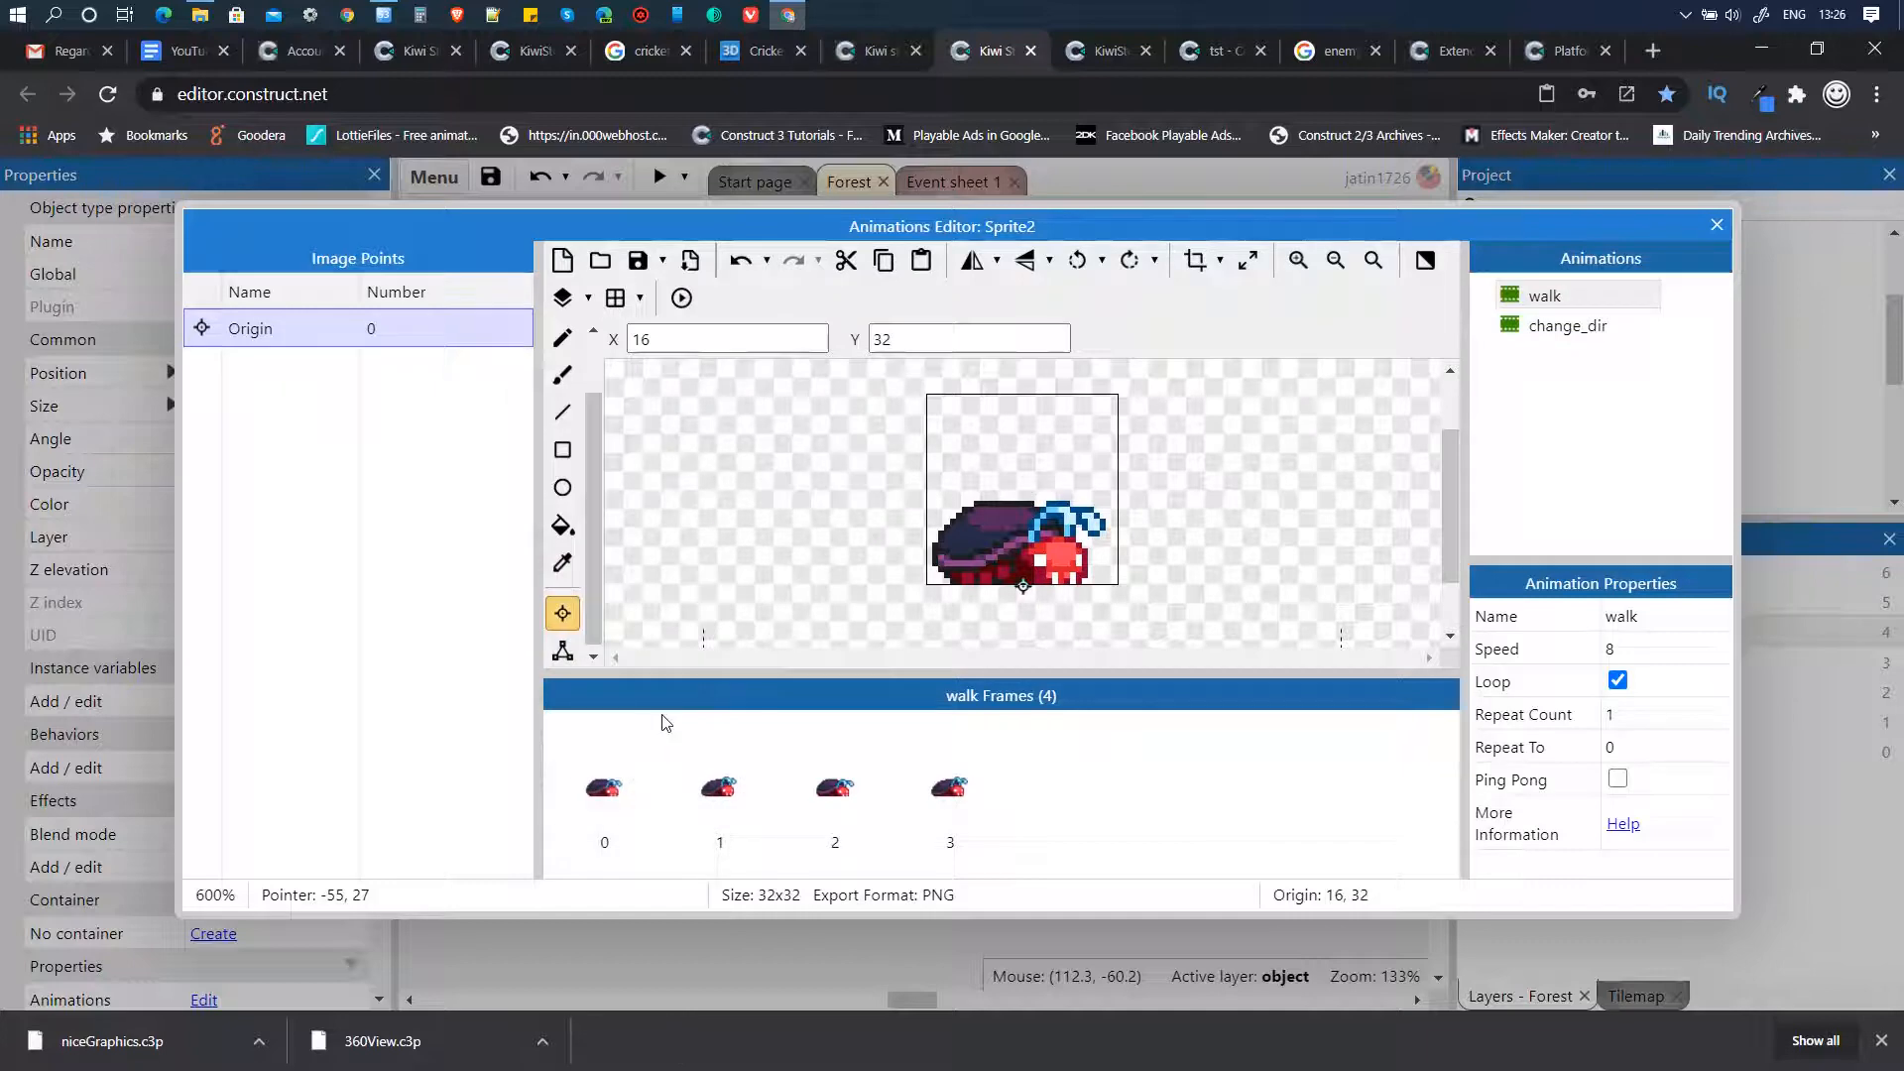
pyautogui.rightClick(314, 335)
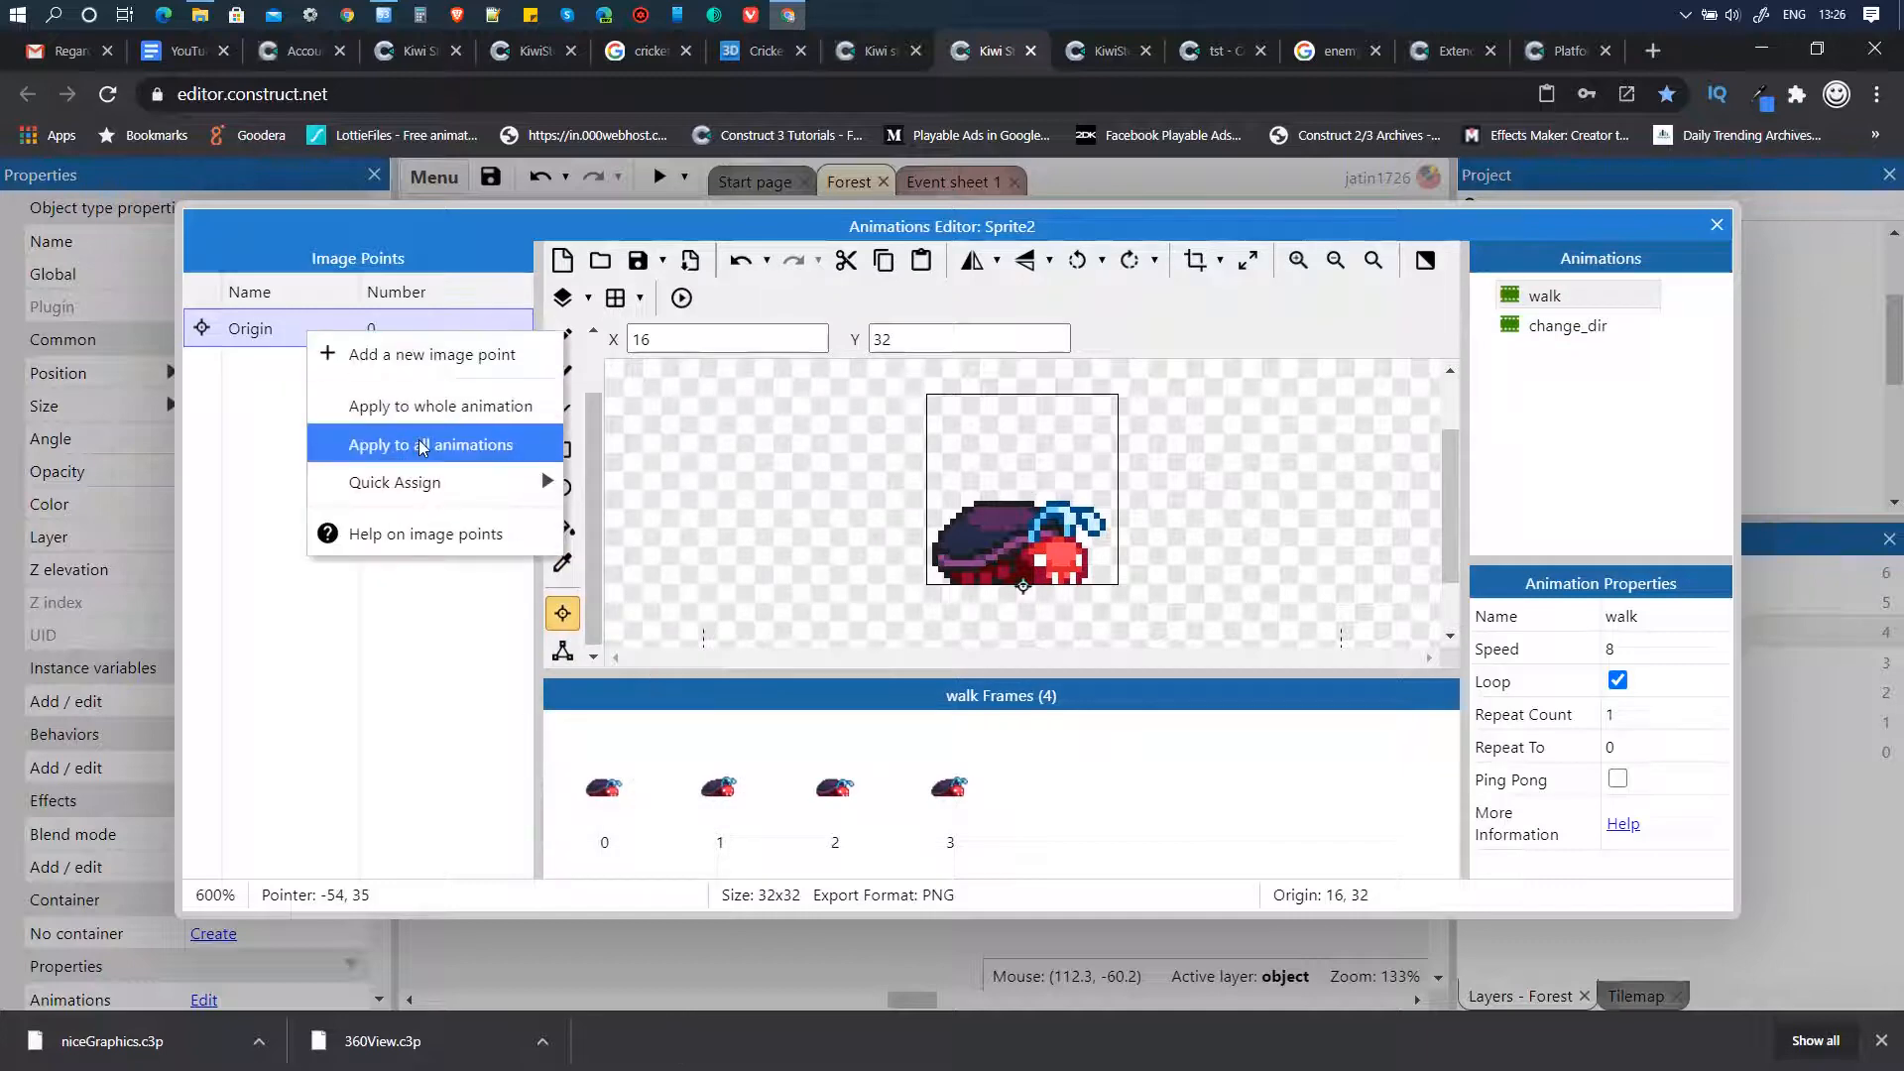
pyautogui.click(420, 445)
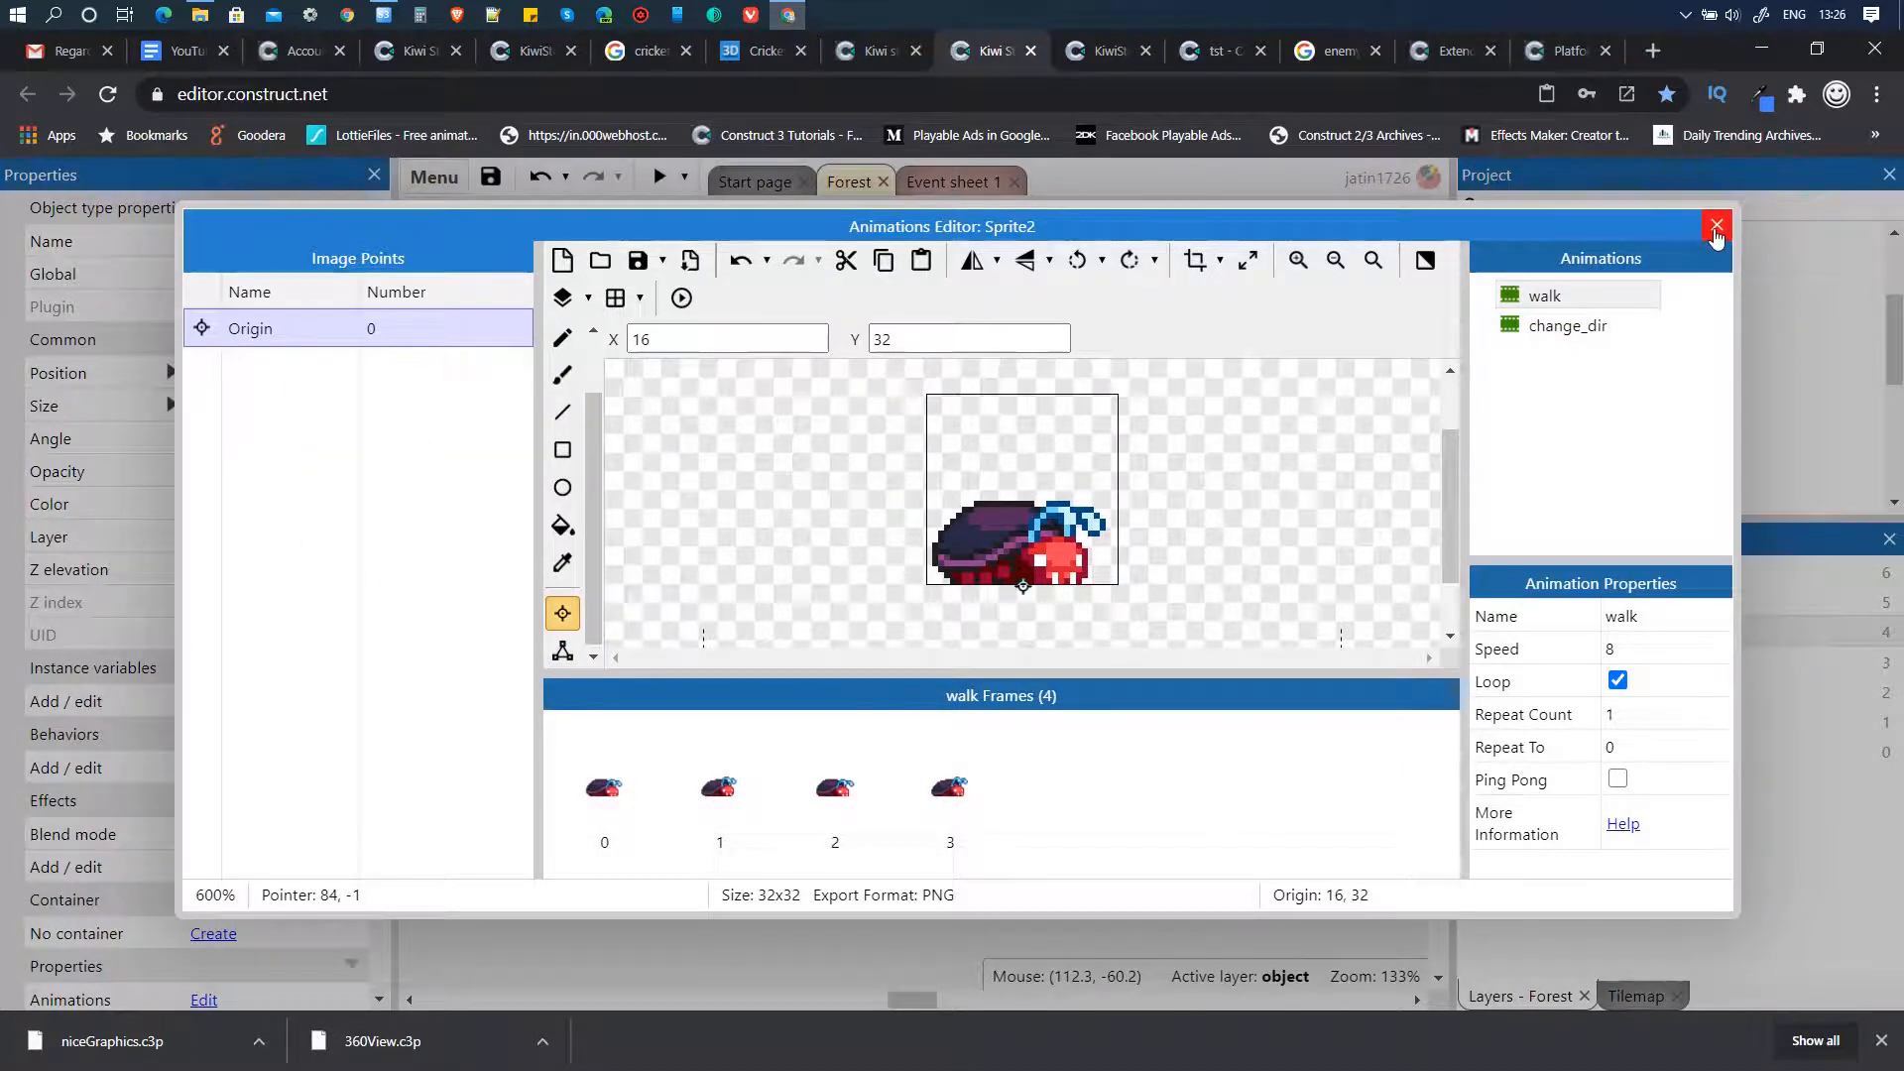
pyautogui.click(1716, 228)
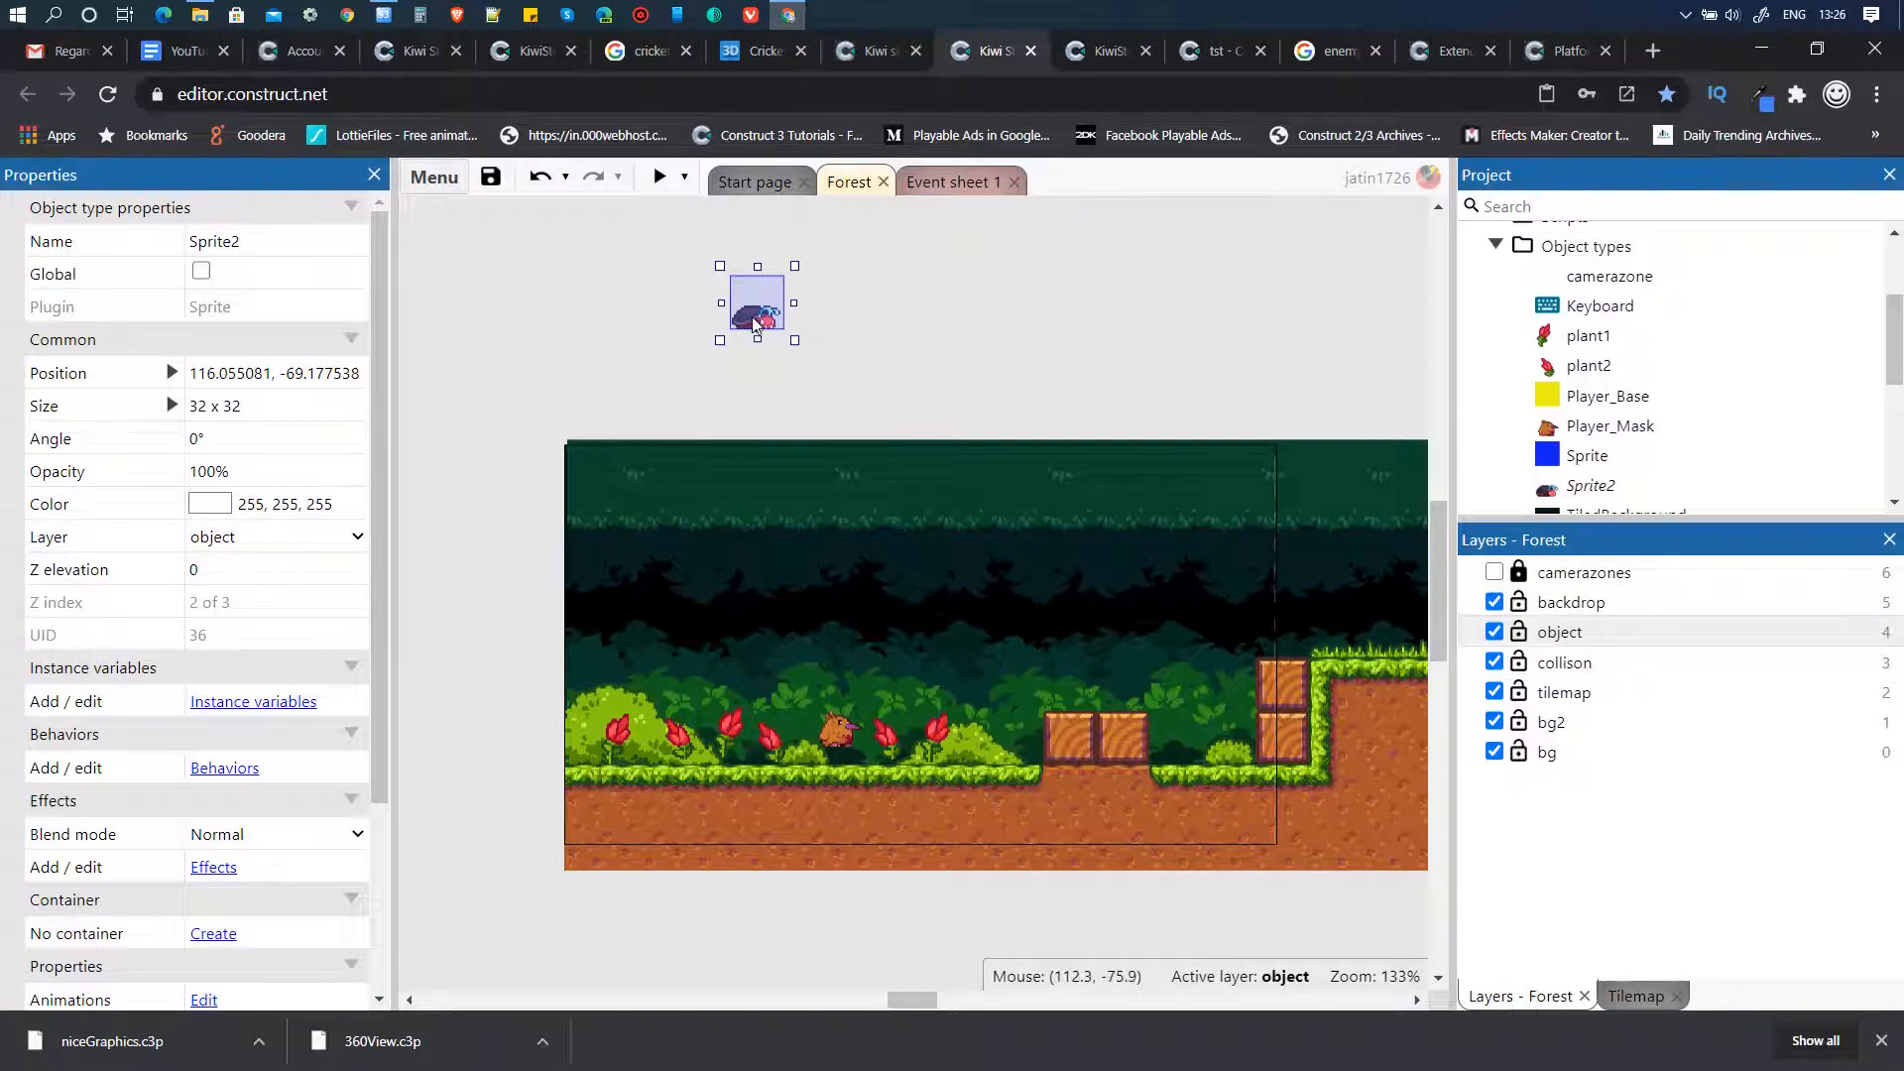
# - Move the beetle to the taller trunk's base, about 864, 187, and place a copy above the log bridge, about 943, 59
pyautogui.moveTo(754, 319); pyautogui.dragTo(1092, 695)
pyautogui.click(968, 730)
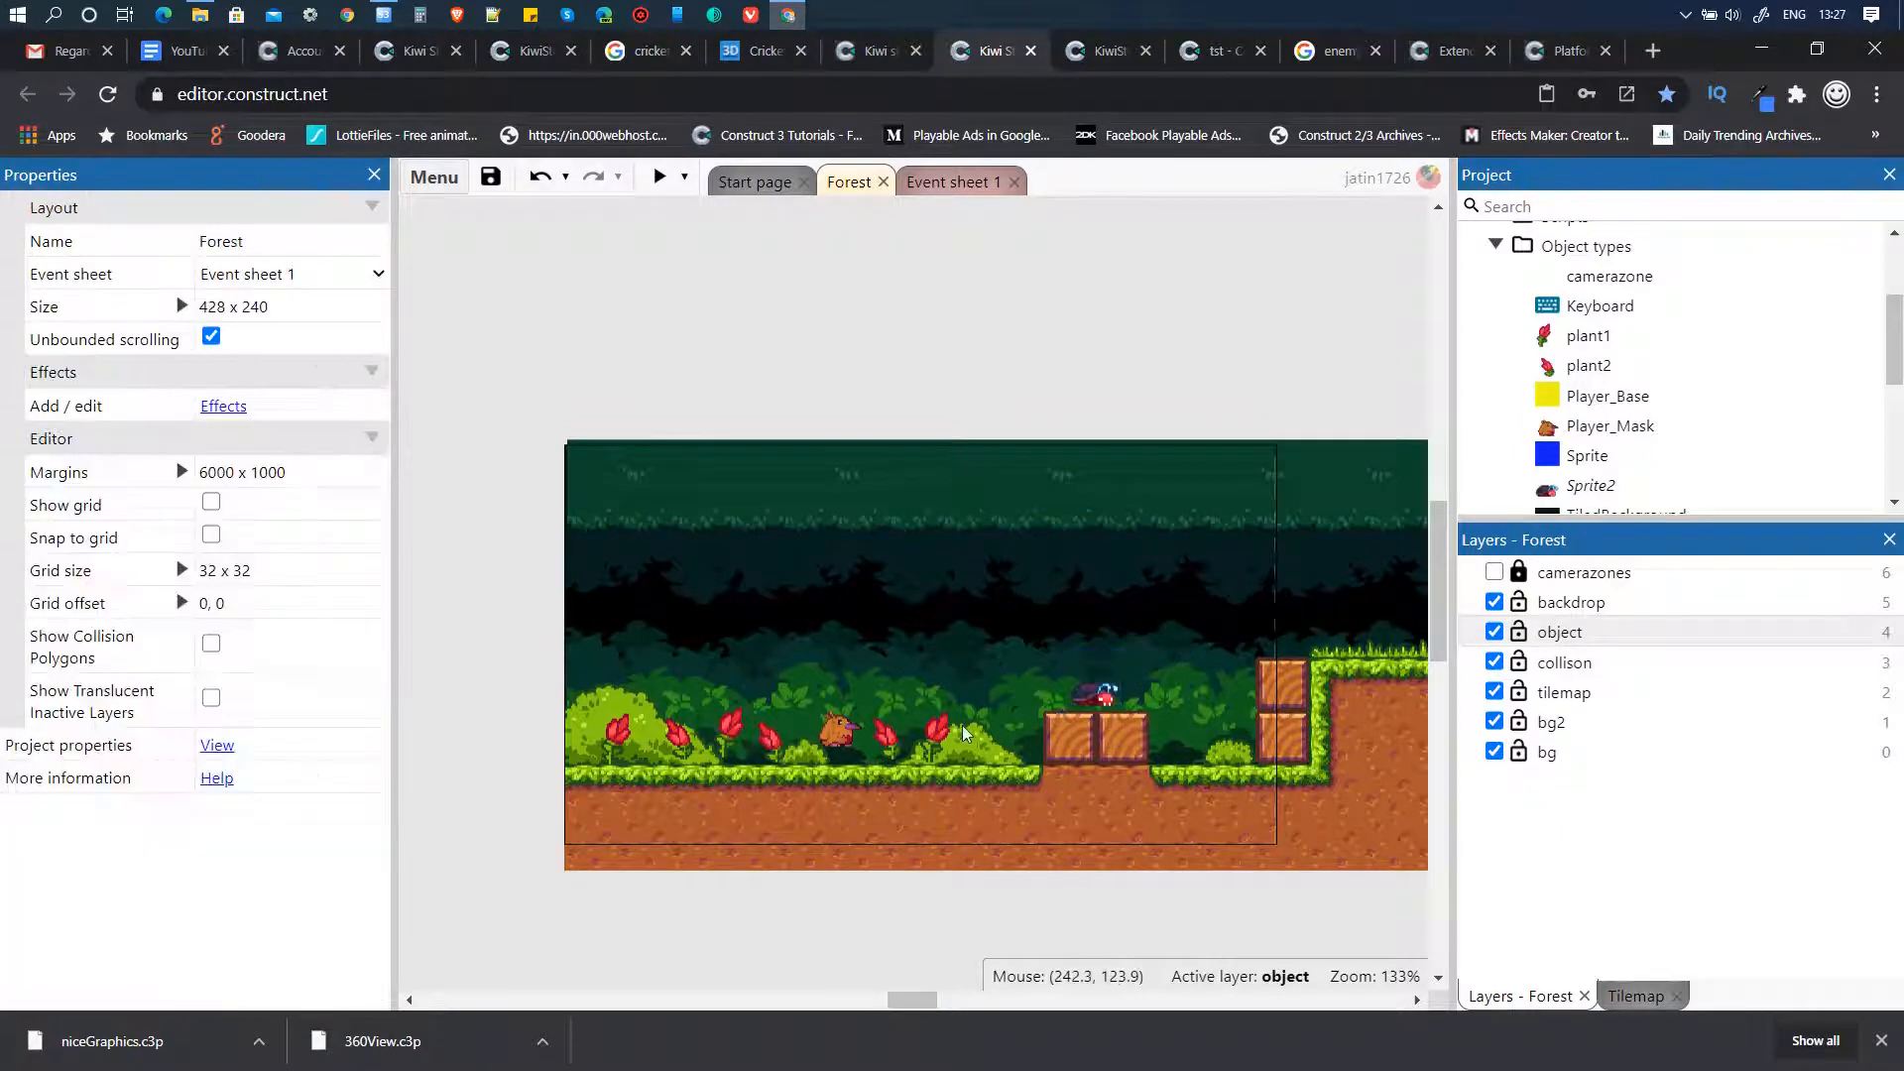
pyautogui.click(1108, 700)
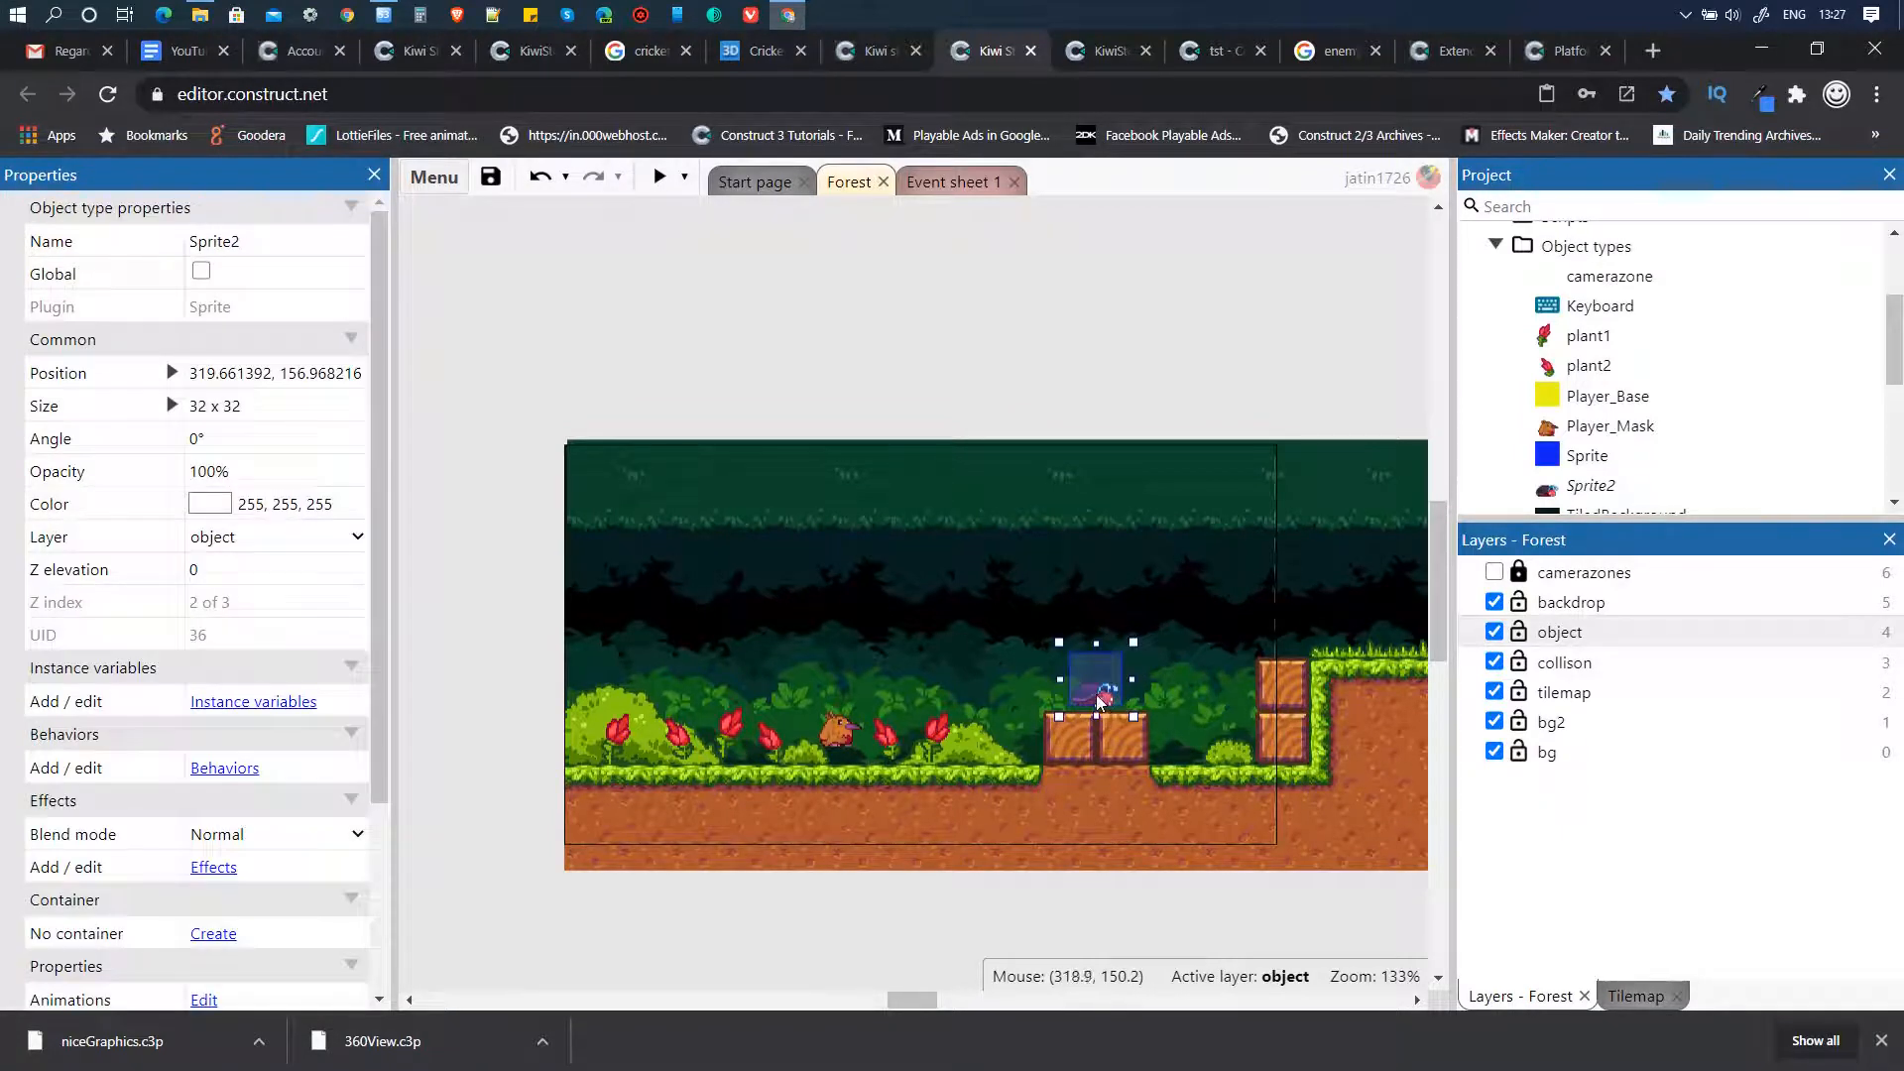
pyautogui.moveTo(1097, 694); pyautogui.dragTo(1240, 646)
pyautogui.moveTo(920, 999); pyautogui.dragTo(960, 1004)
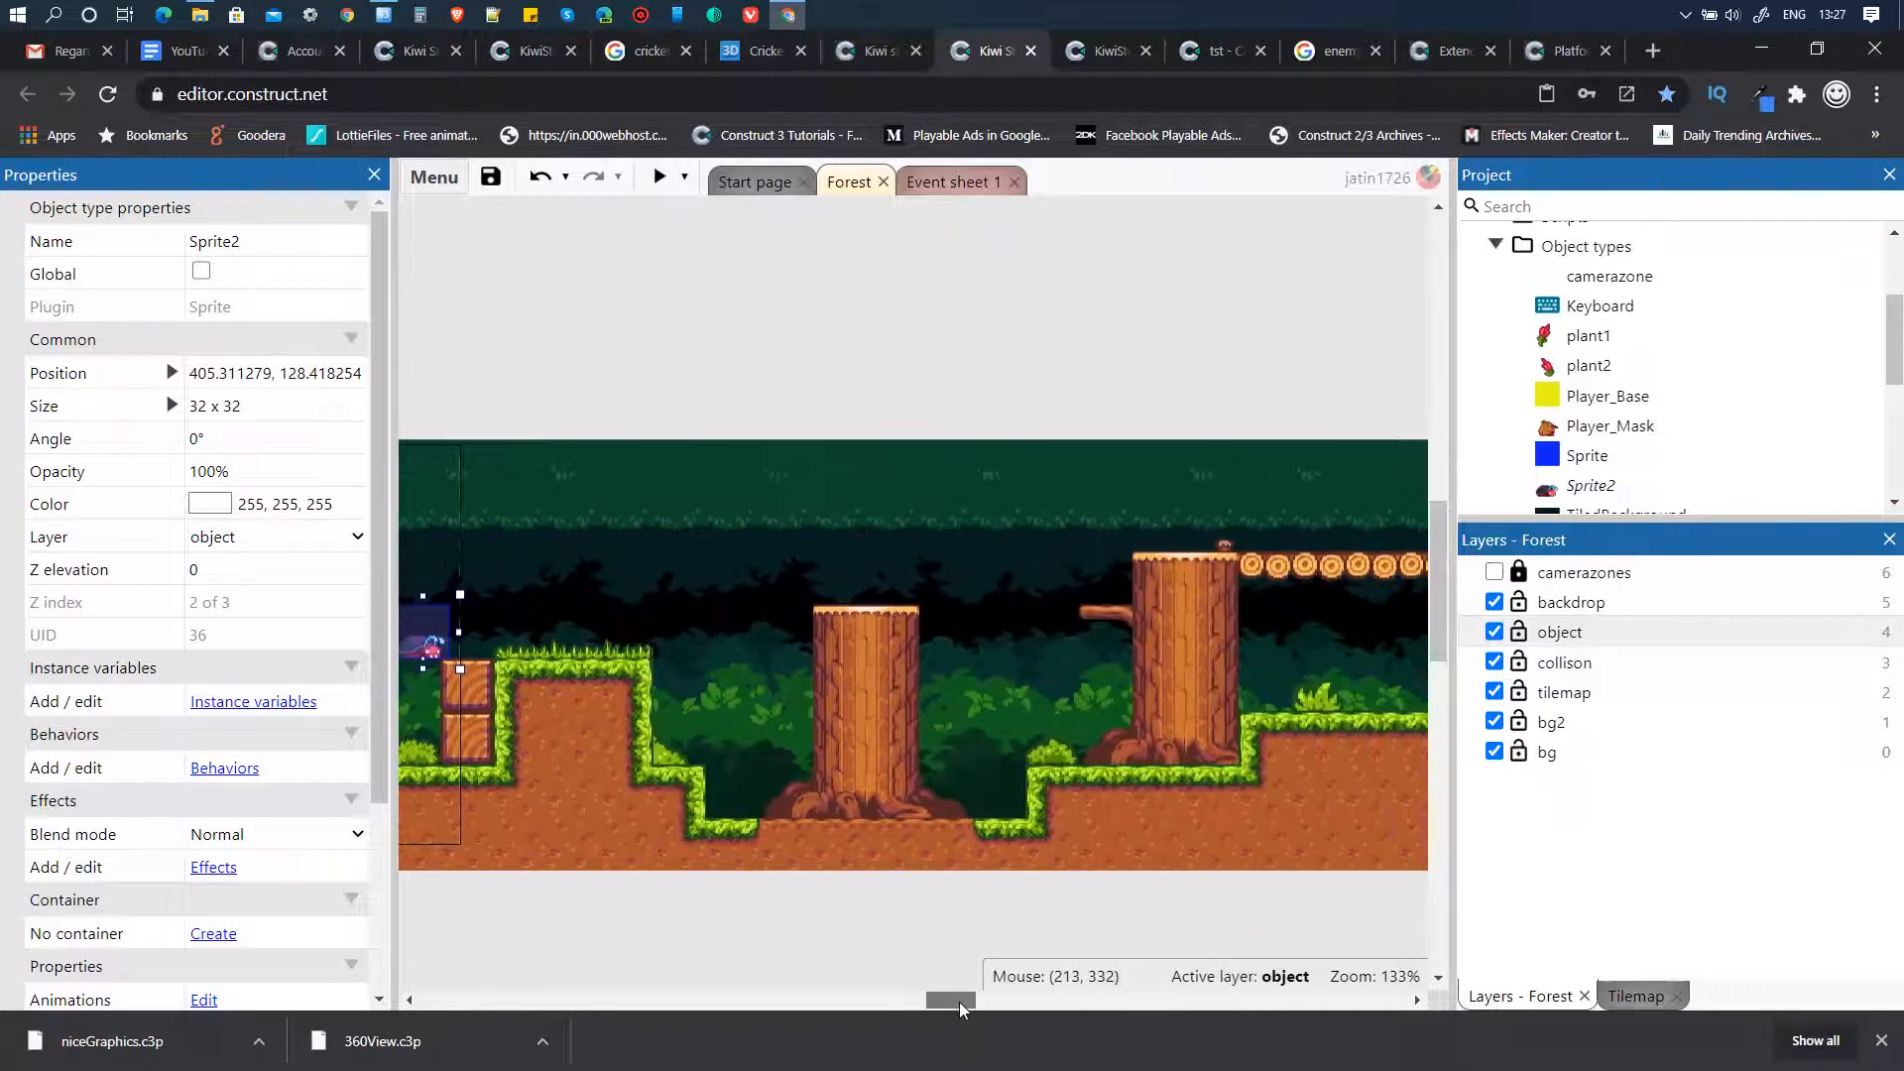
pyautogui.hscroll(-3, 421, 657)
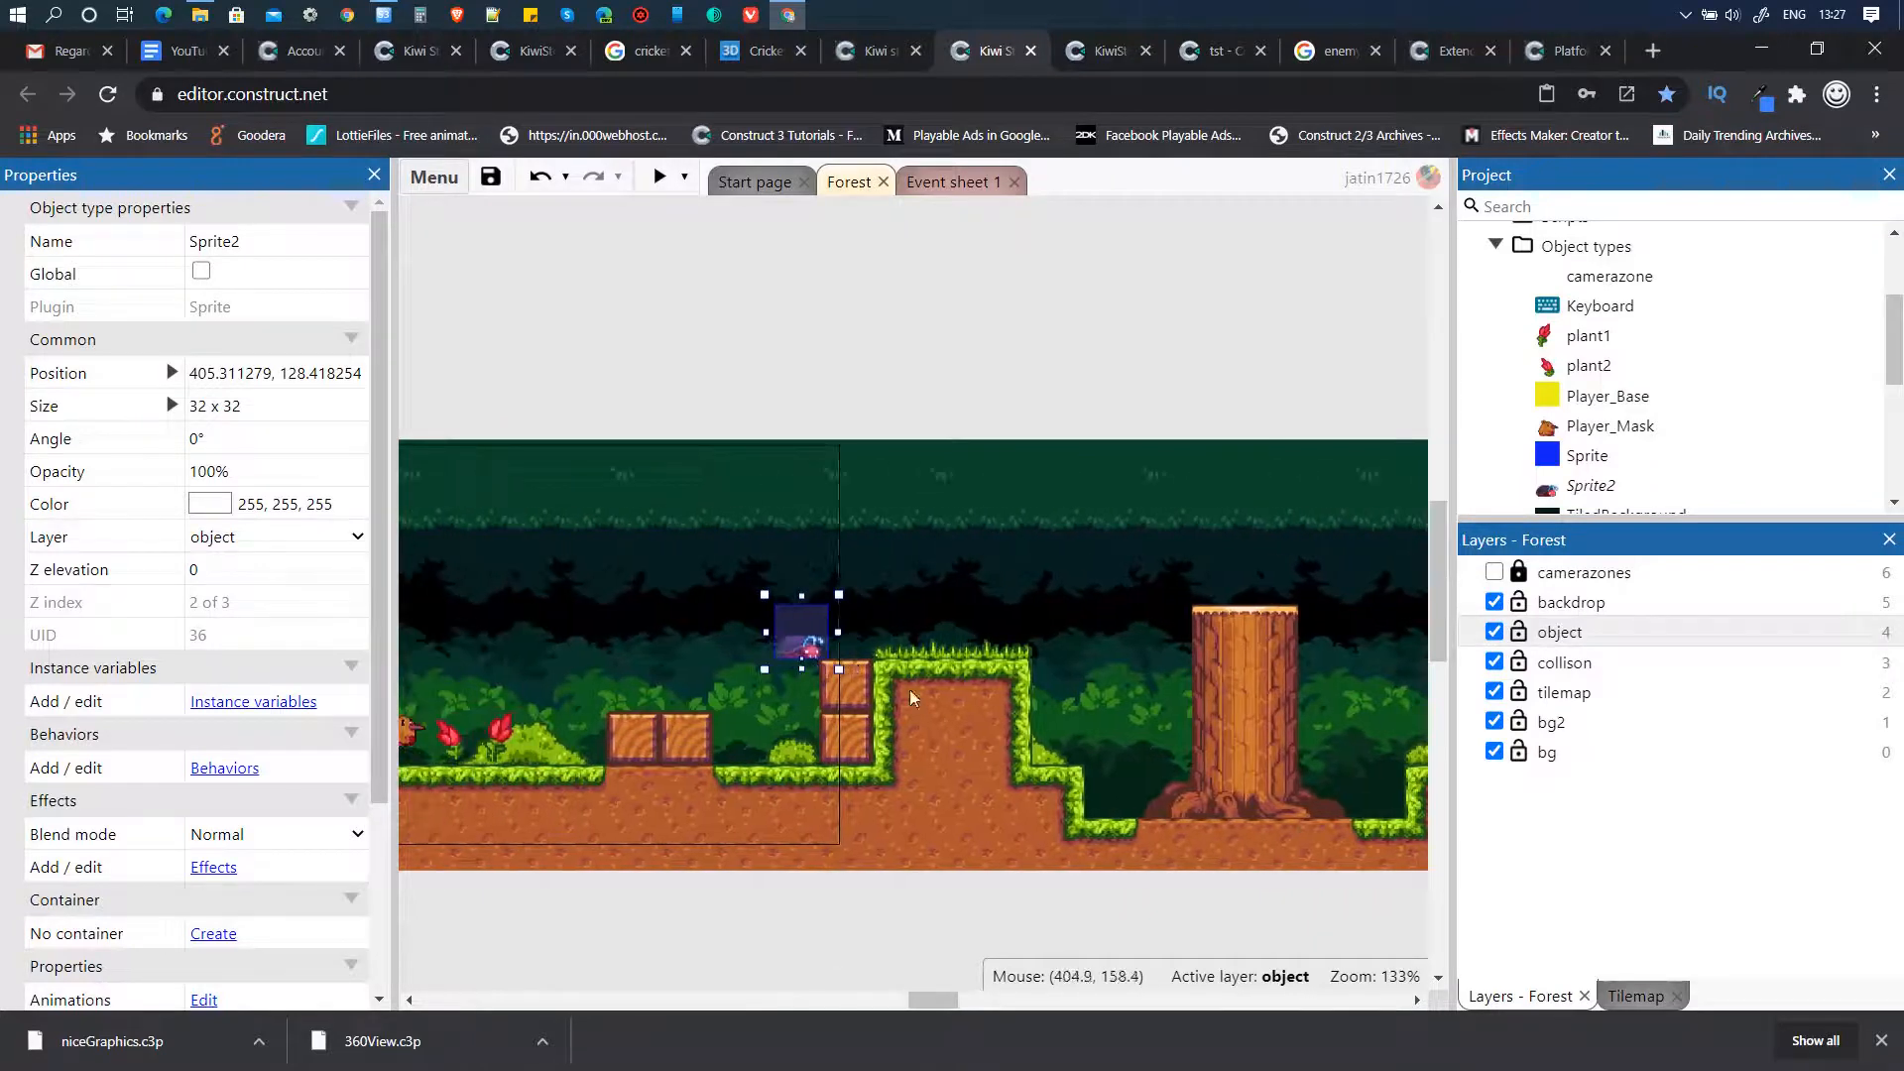
pyautogui.moveTo(802, 654); pyautogui.dragTo(1227, 691)
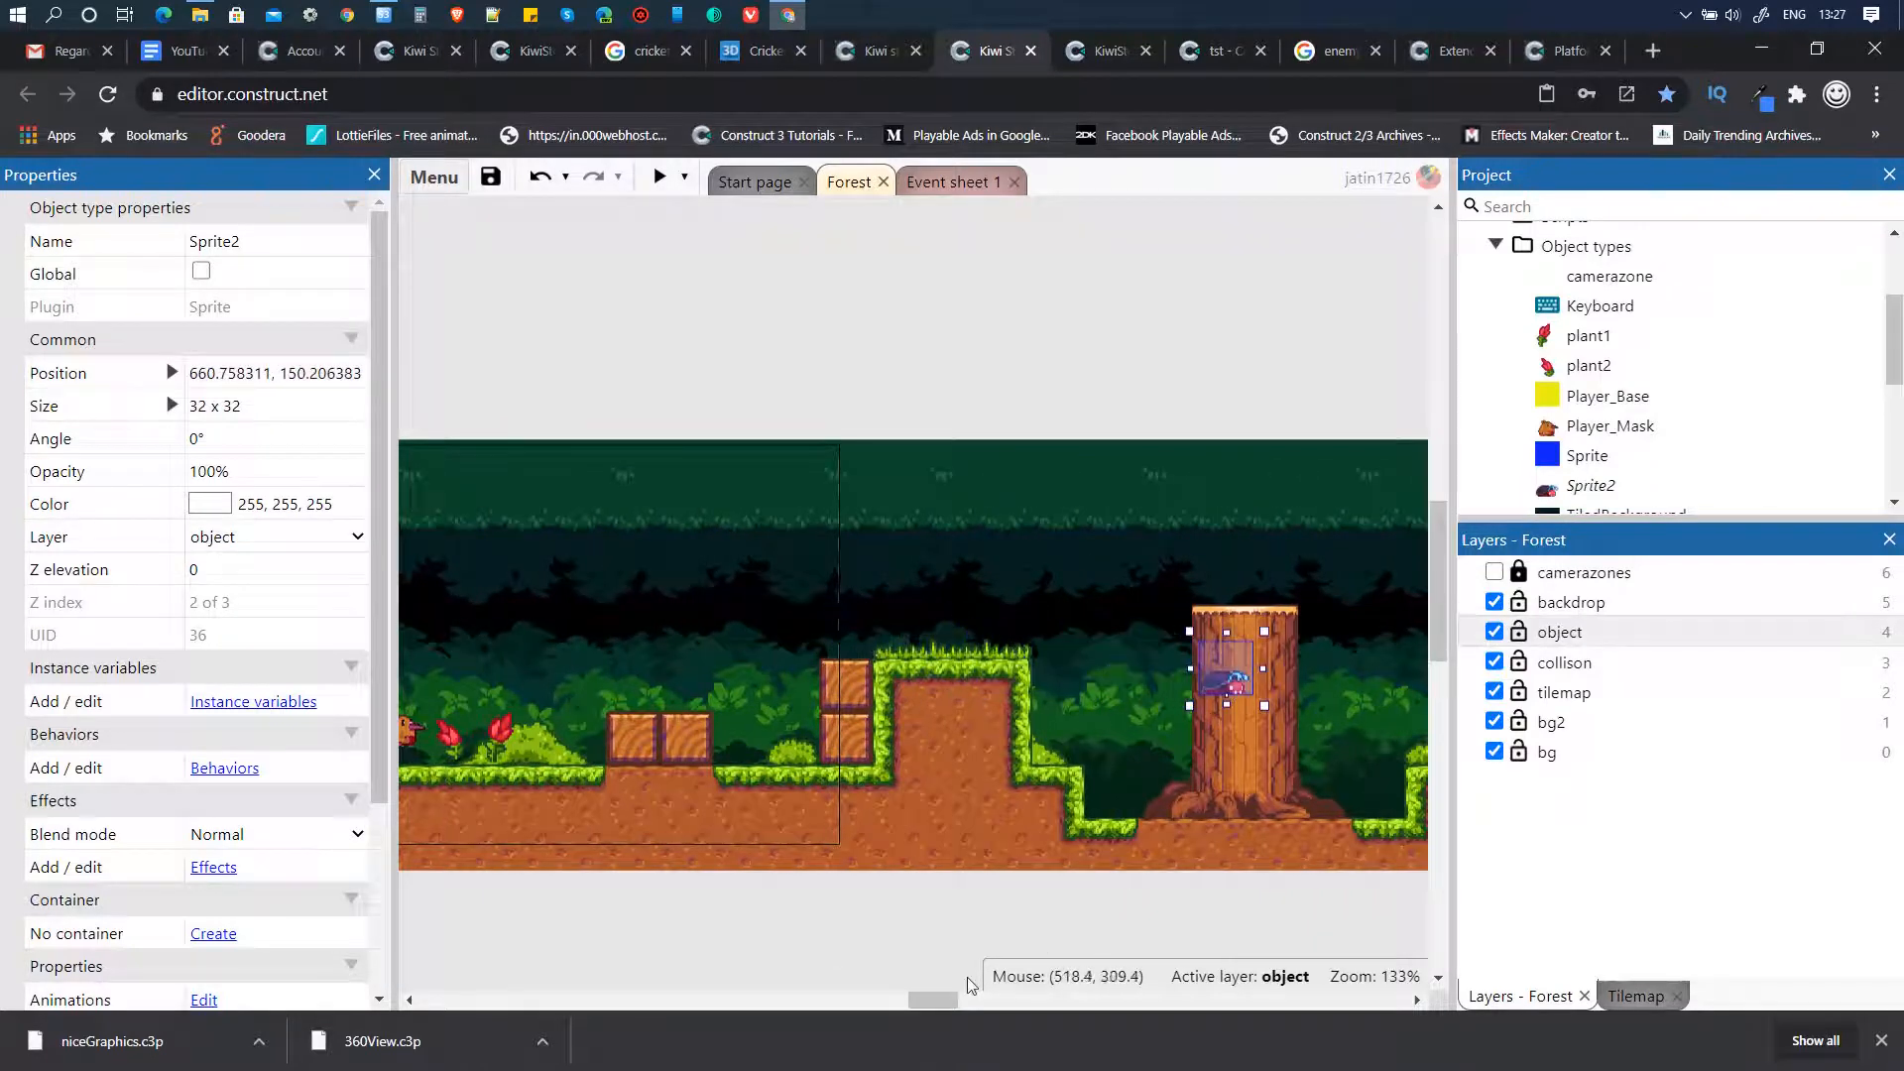
pyautogui.moveTo(938, 999); pyautogui.dragTo(958, 1001)
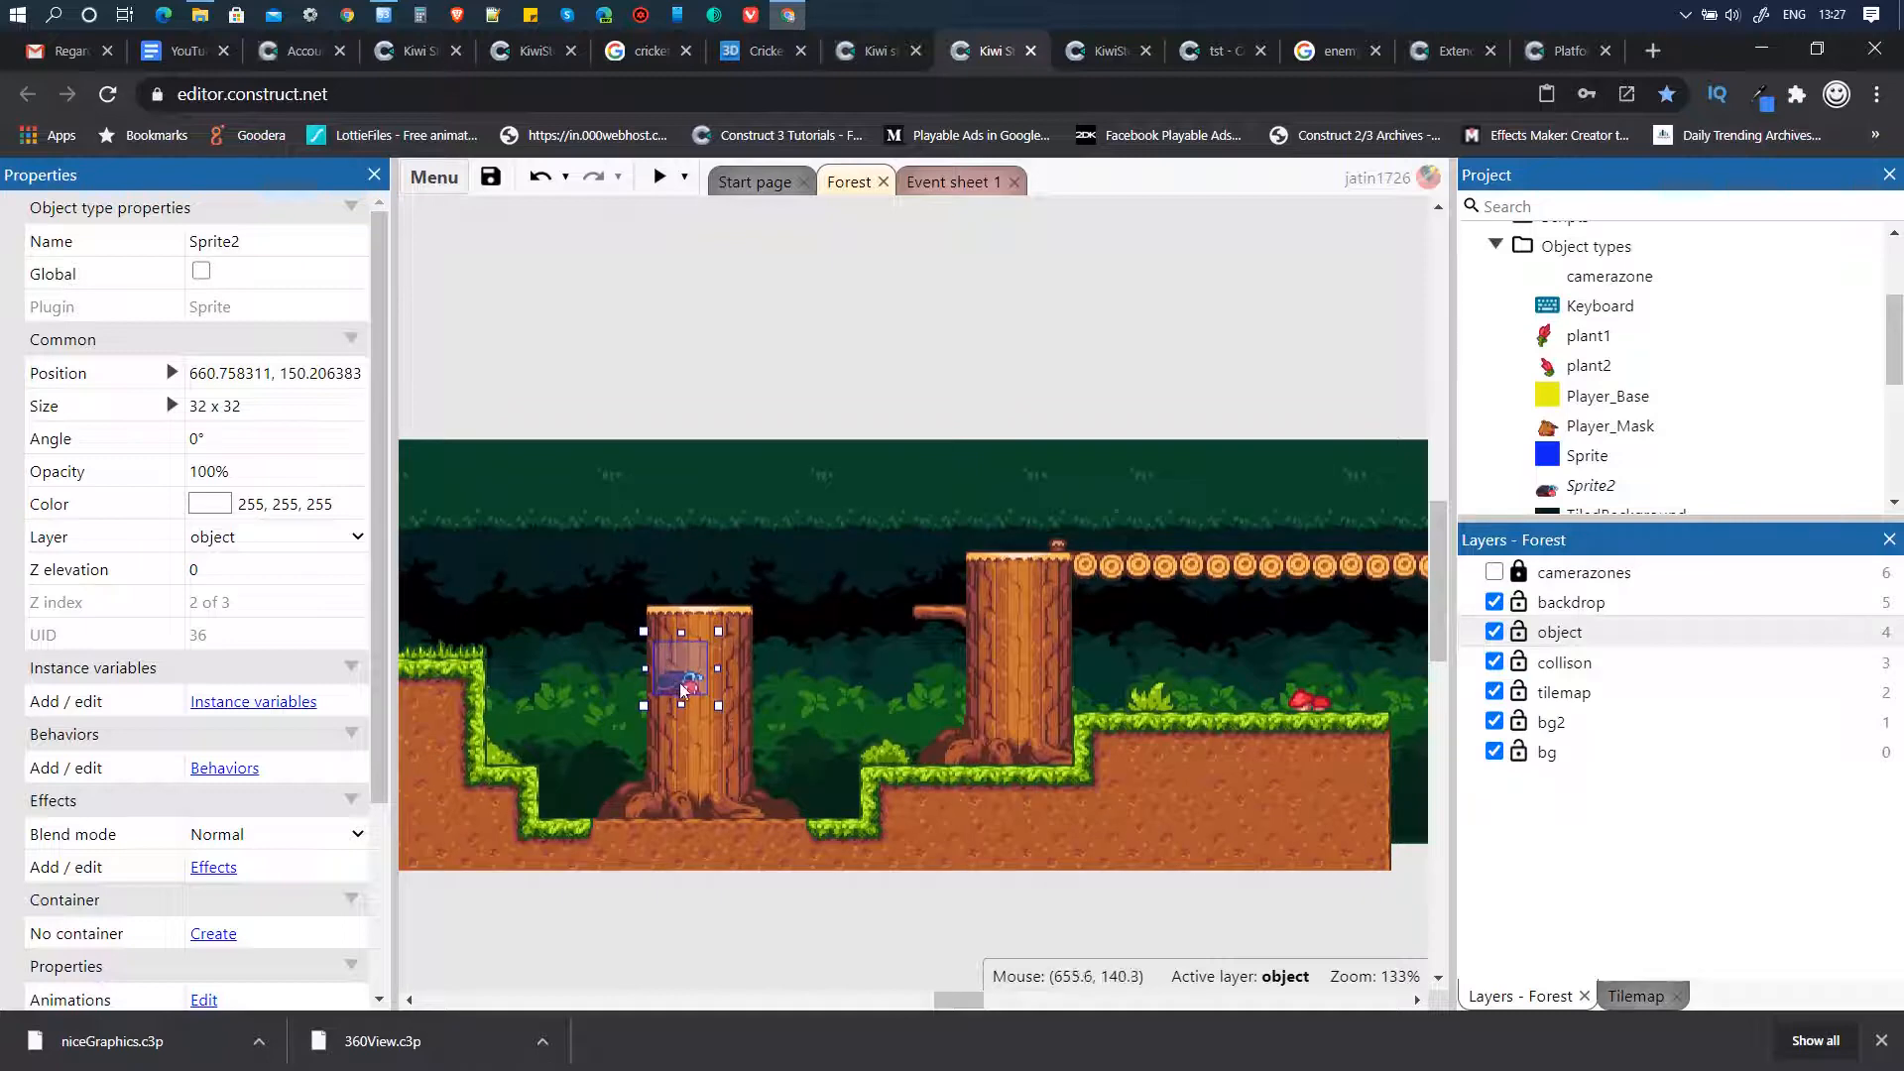
pyautogui.moveTo(681, 683); pyautogui.dragTo(1147, 531)
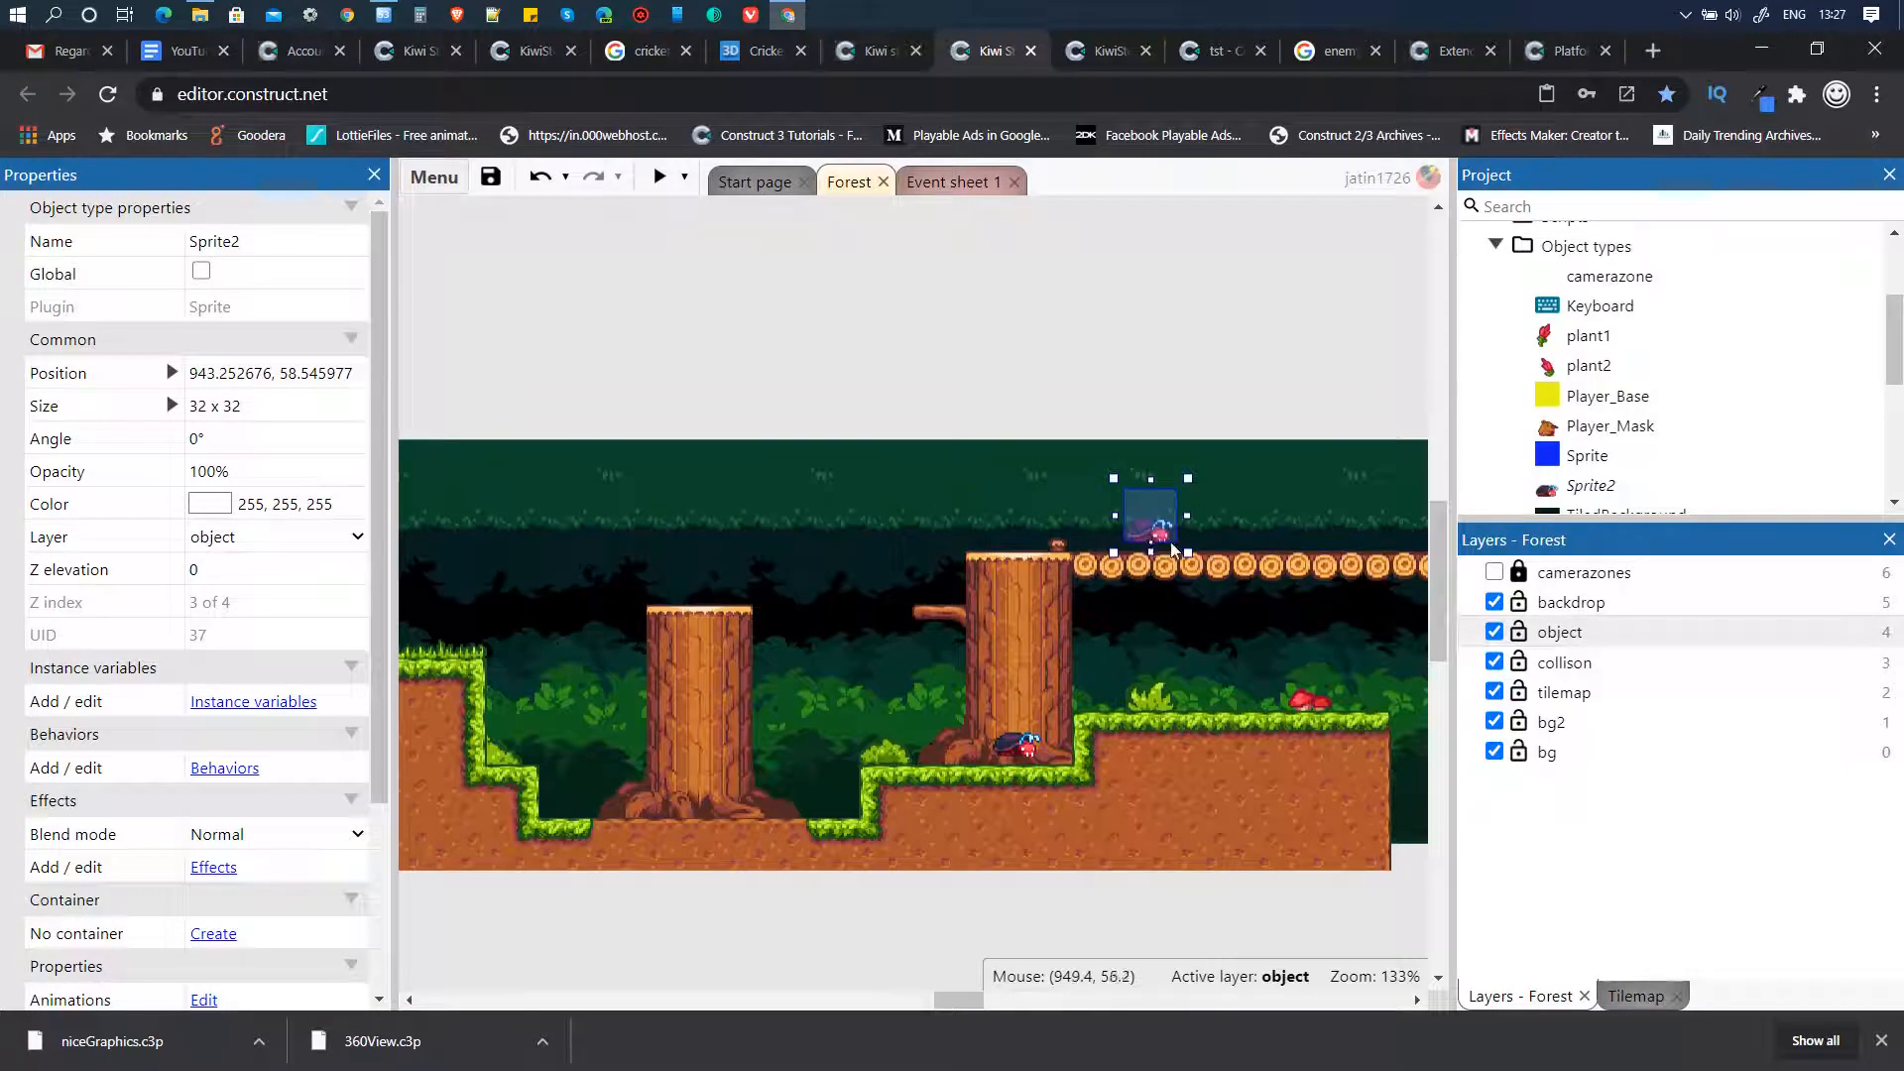
pyautogui.click(1013, 746)
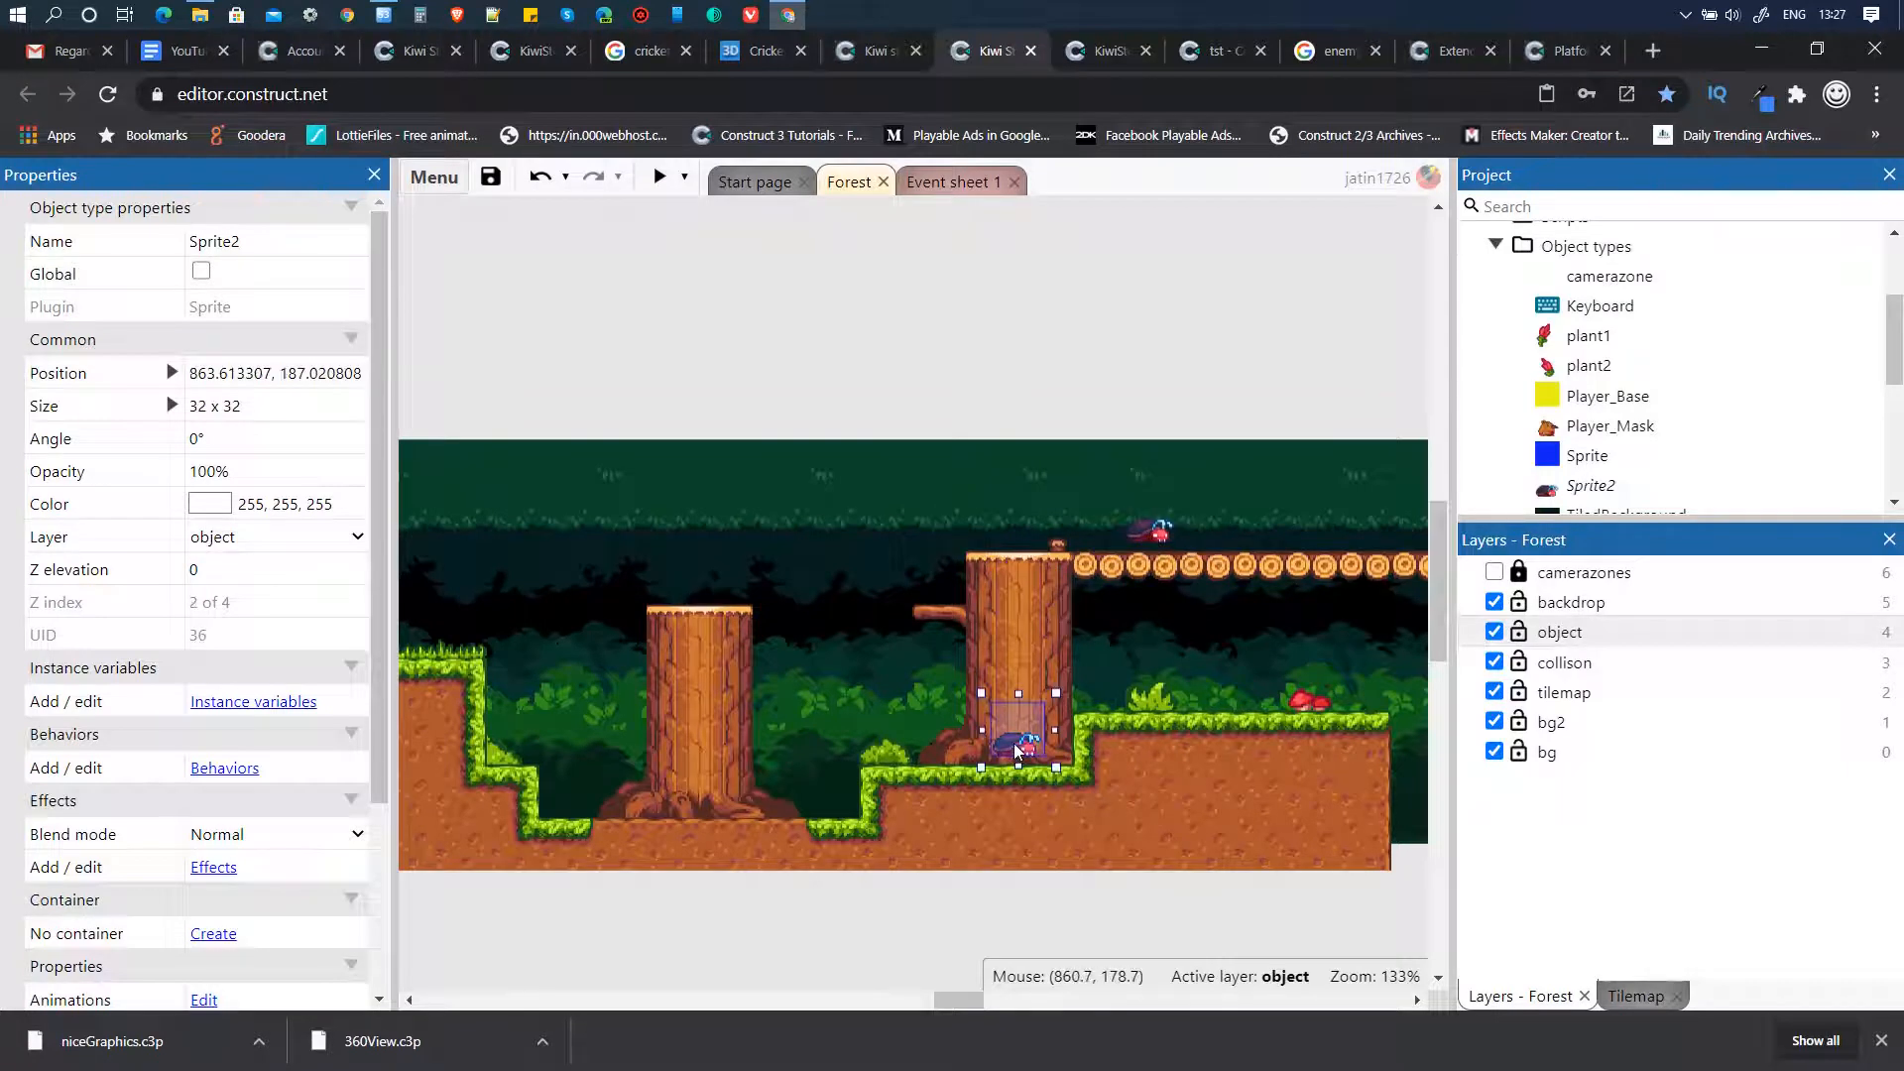
pyautogui.click(1154, 531)
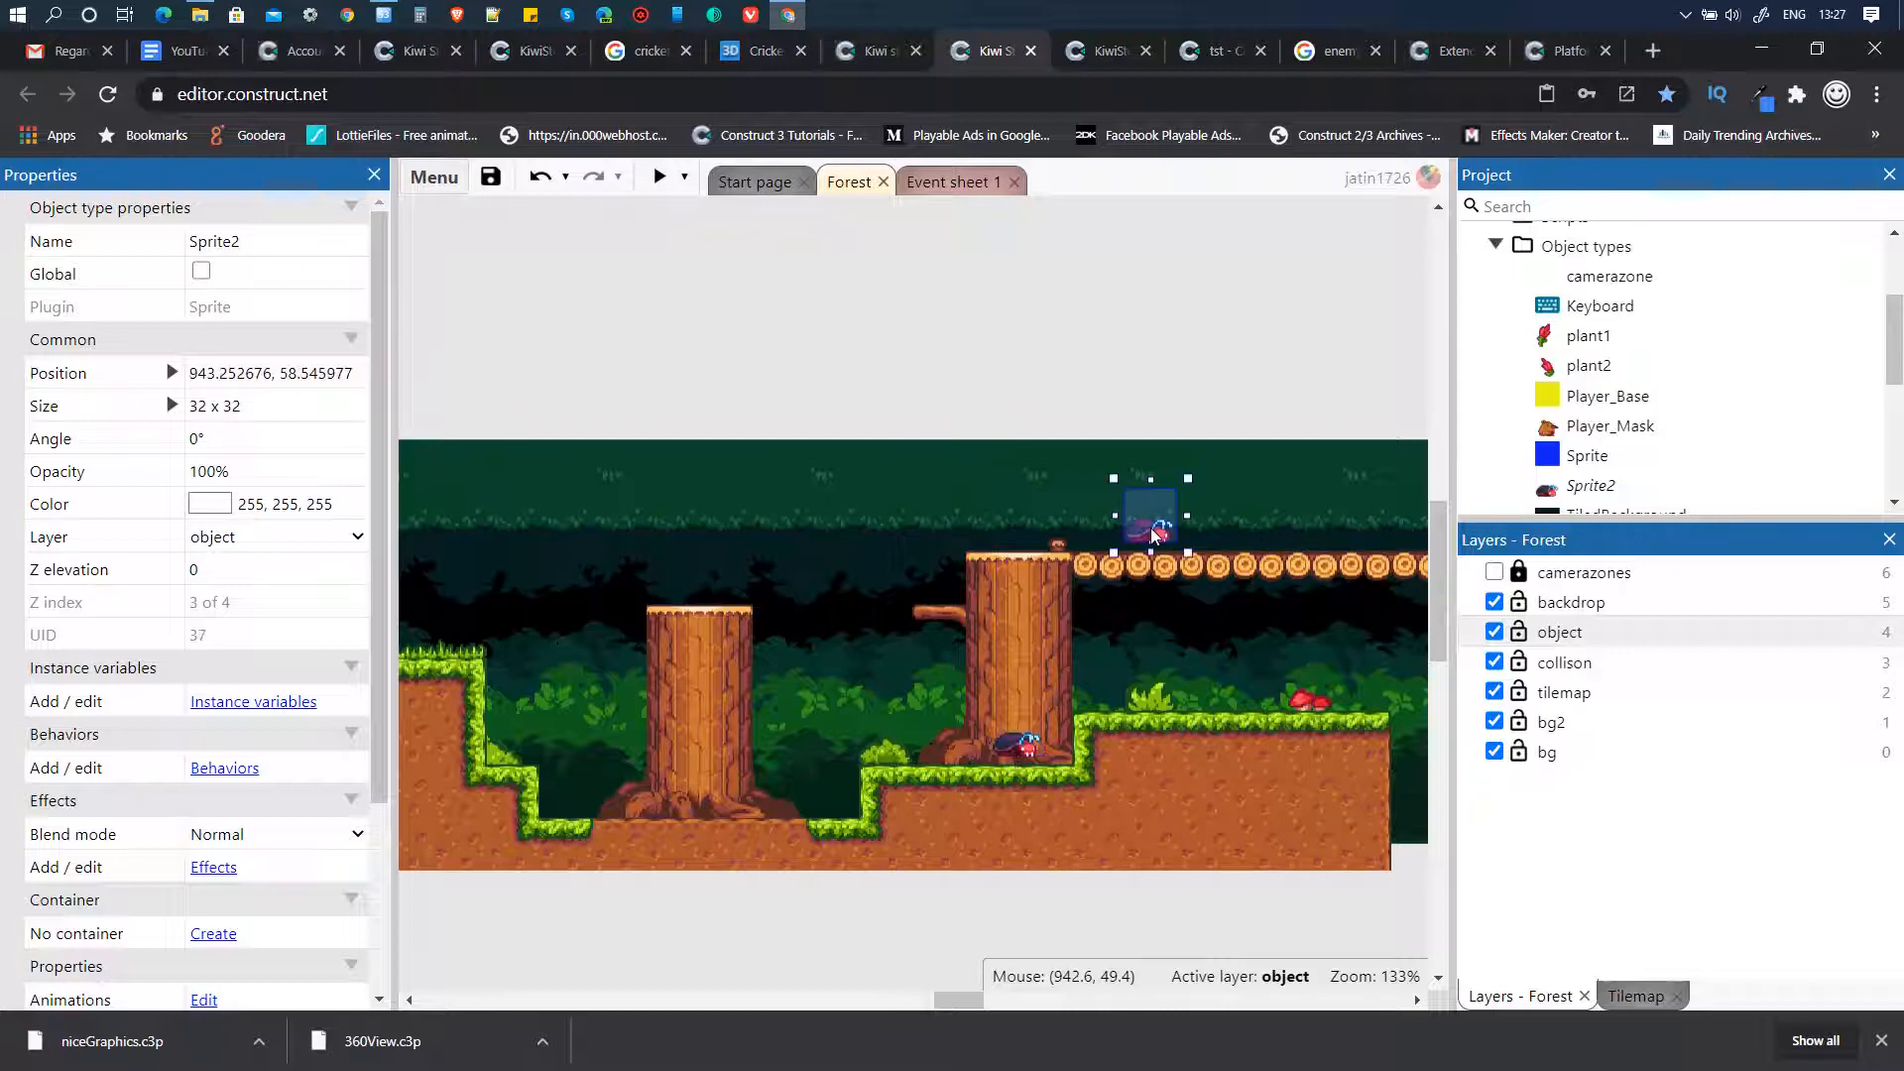
pyautogui.click(1010, 751)
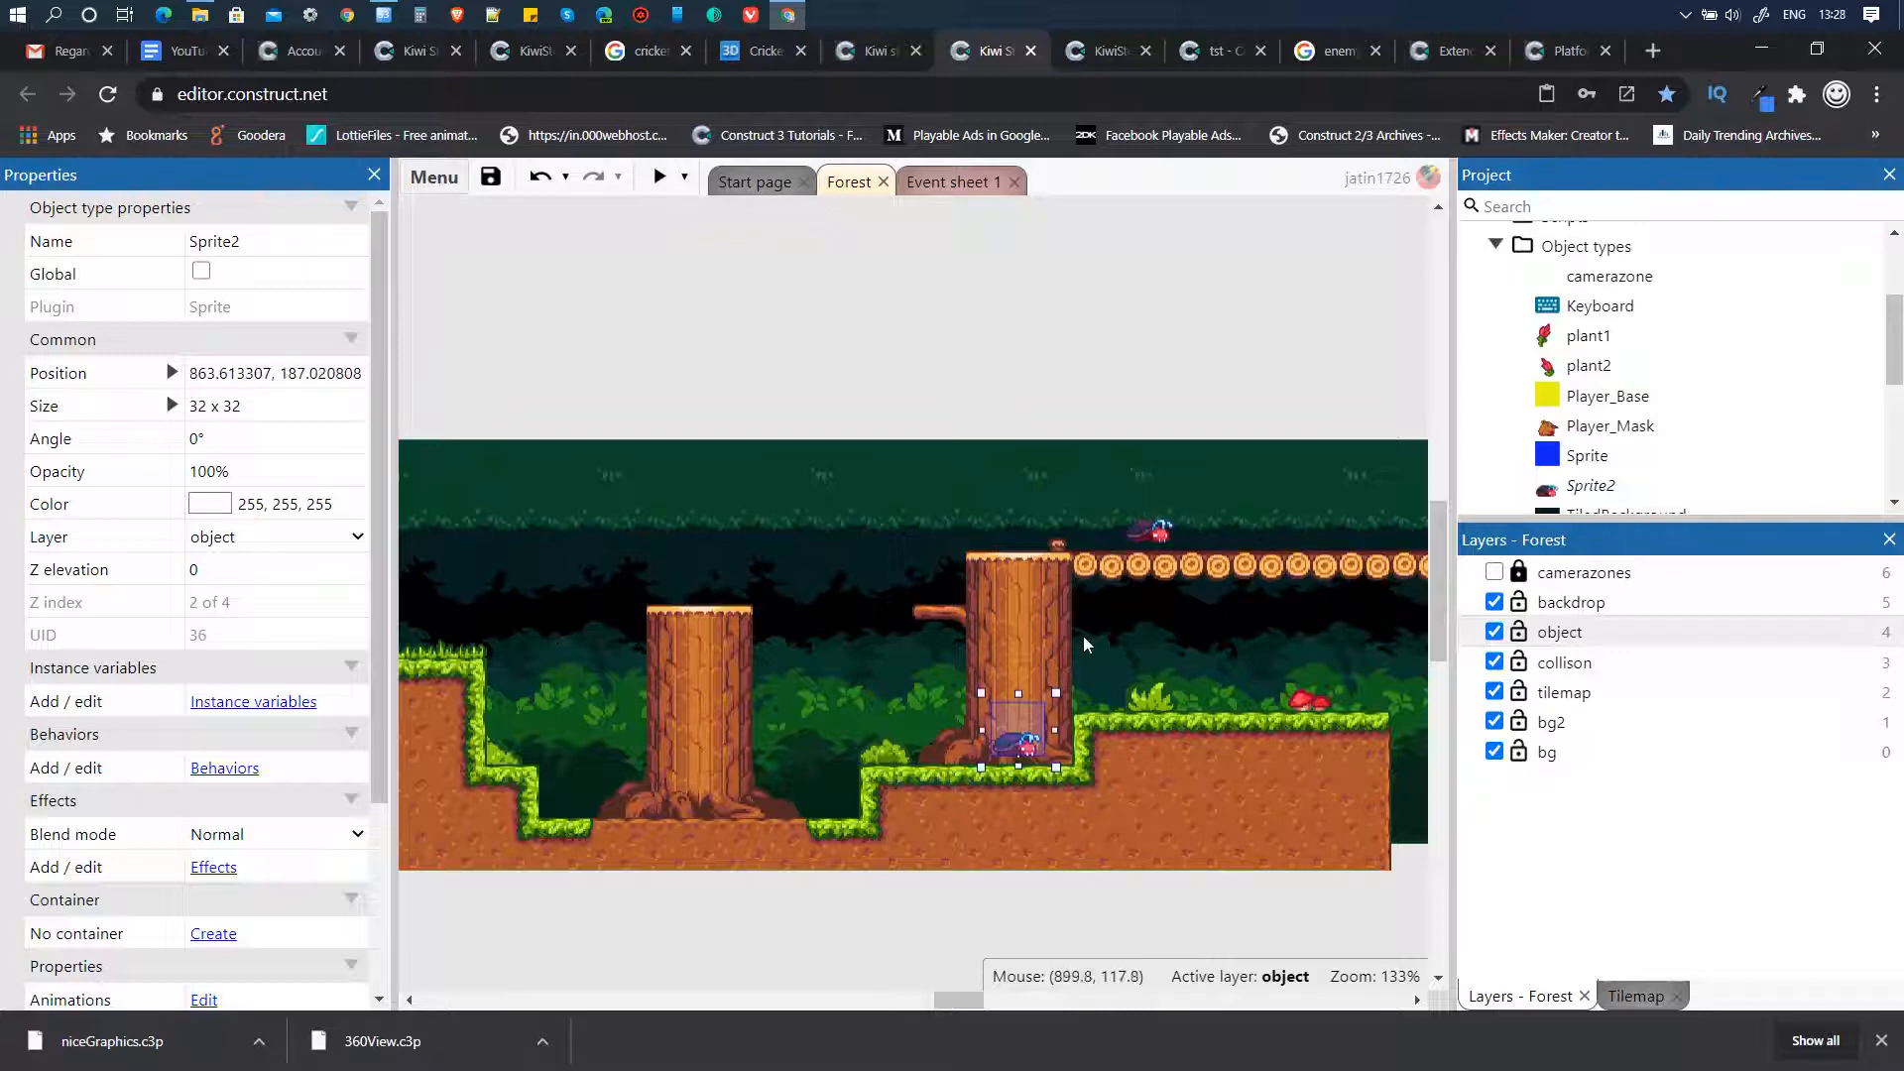
# - Rename the Sprite2 object type as beetle
pyautogui.click(1138, 526)
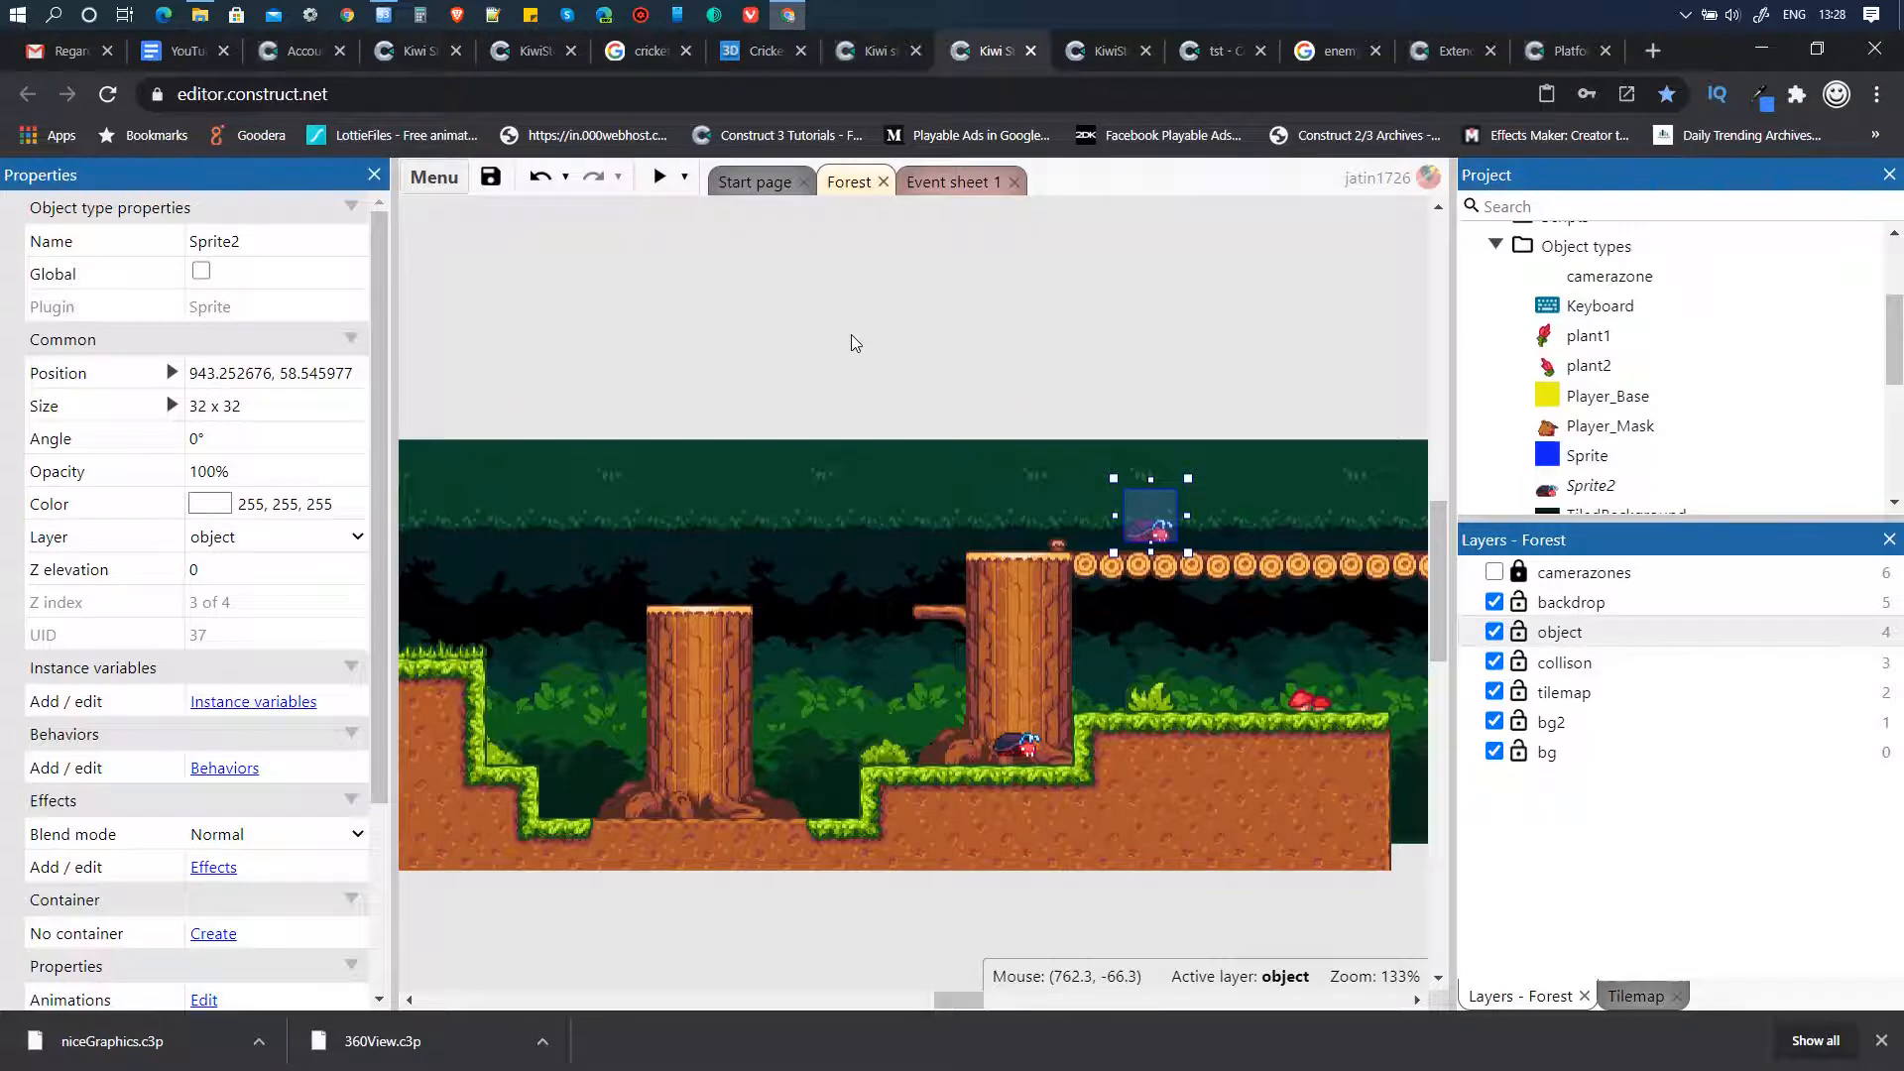
pyautogui.click(254, 242)
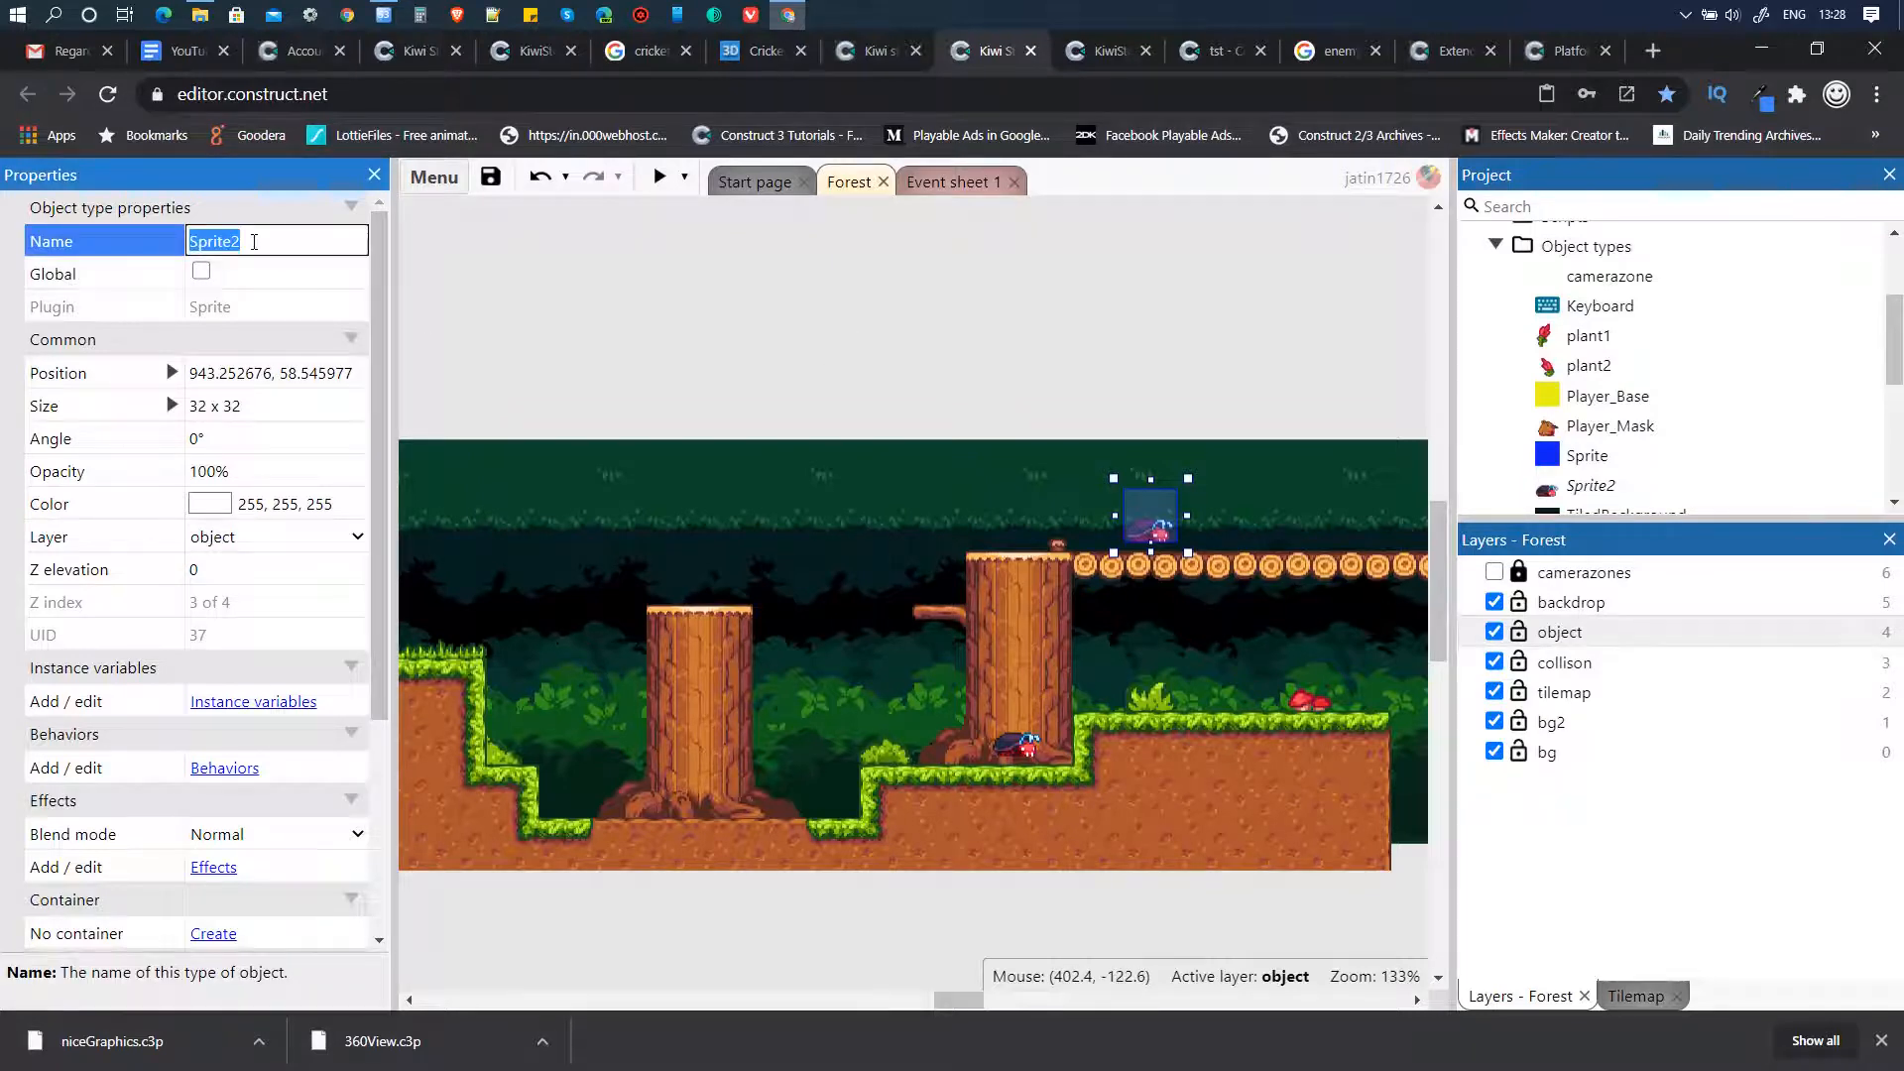
pyautogui.write('beetle')
pyautogui.press('Tab')
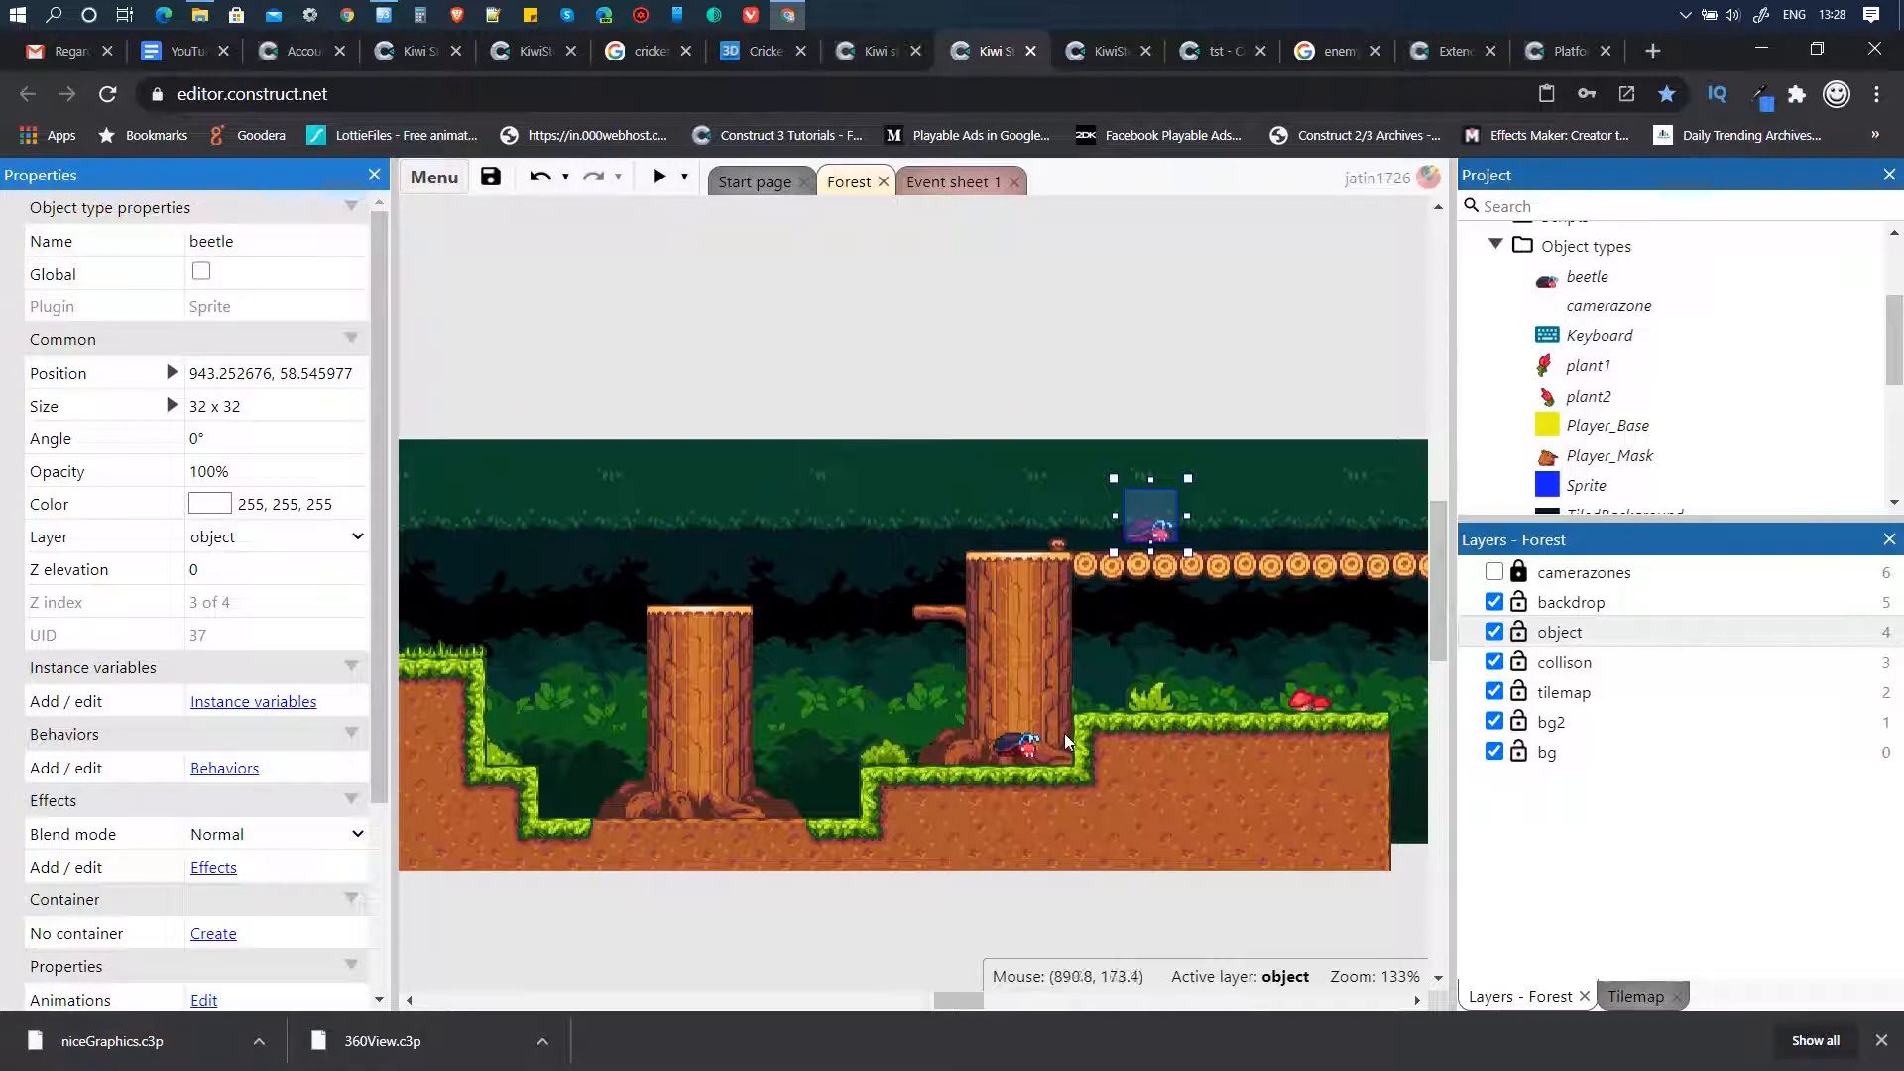
pyautogui.click(1029, 751)
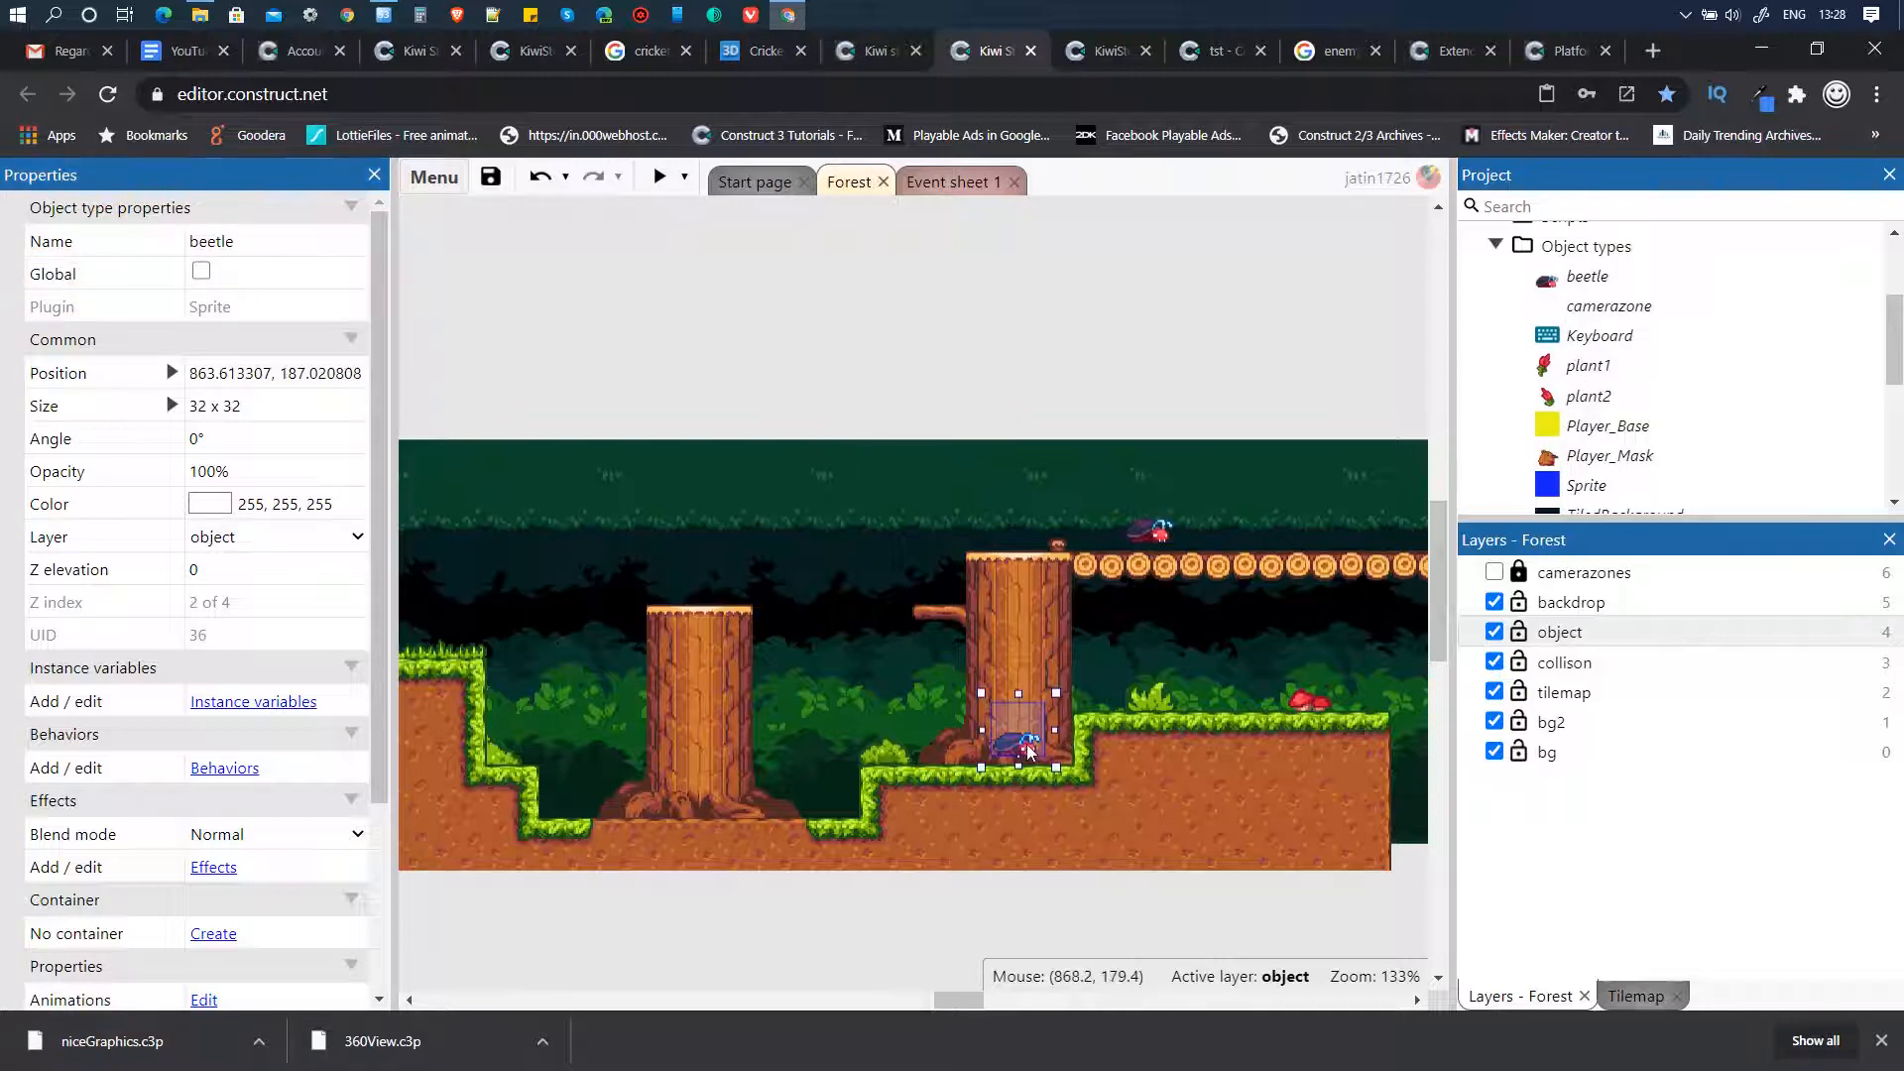
pyautogui.click(1149, 533)
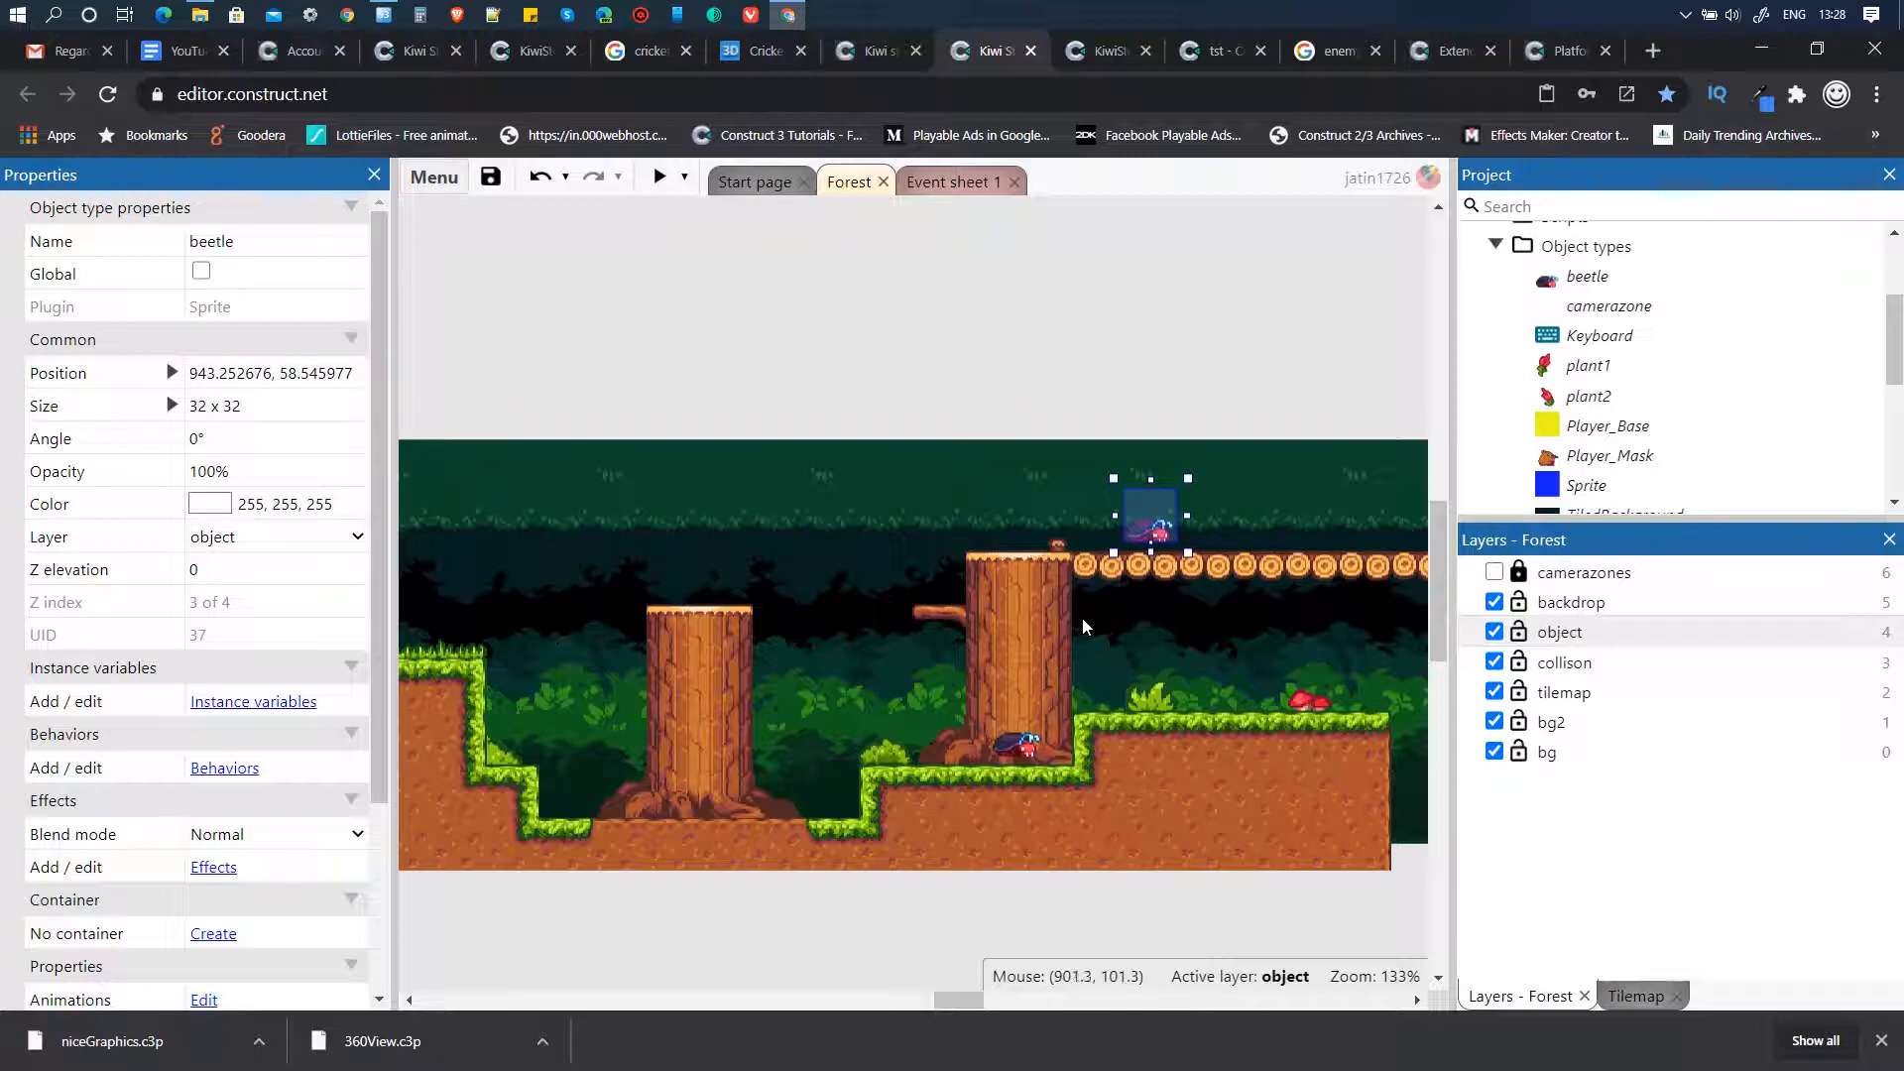
pyautogui.click(1023, 758)
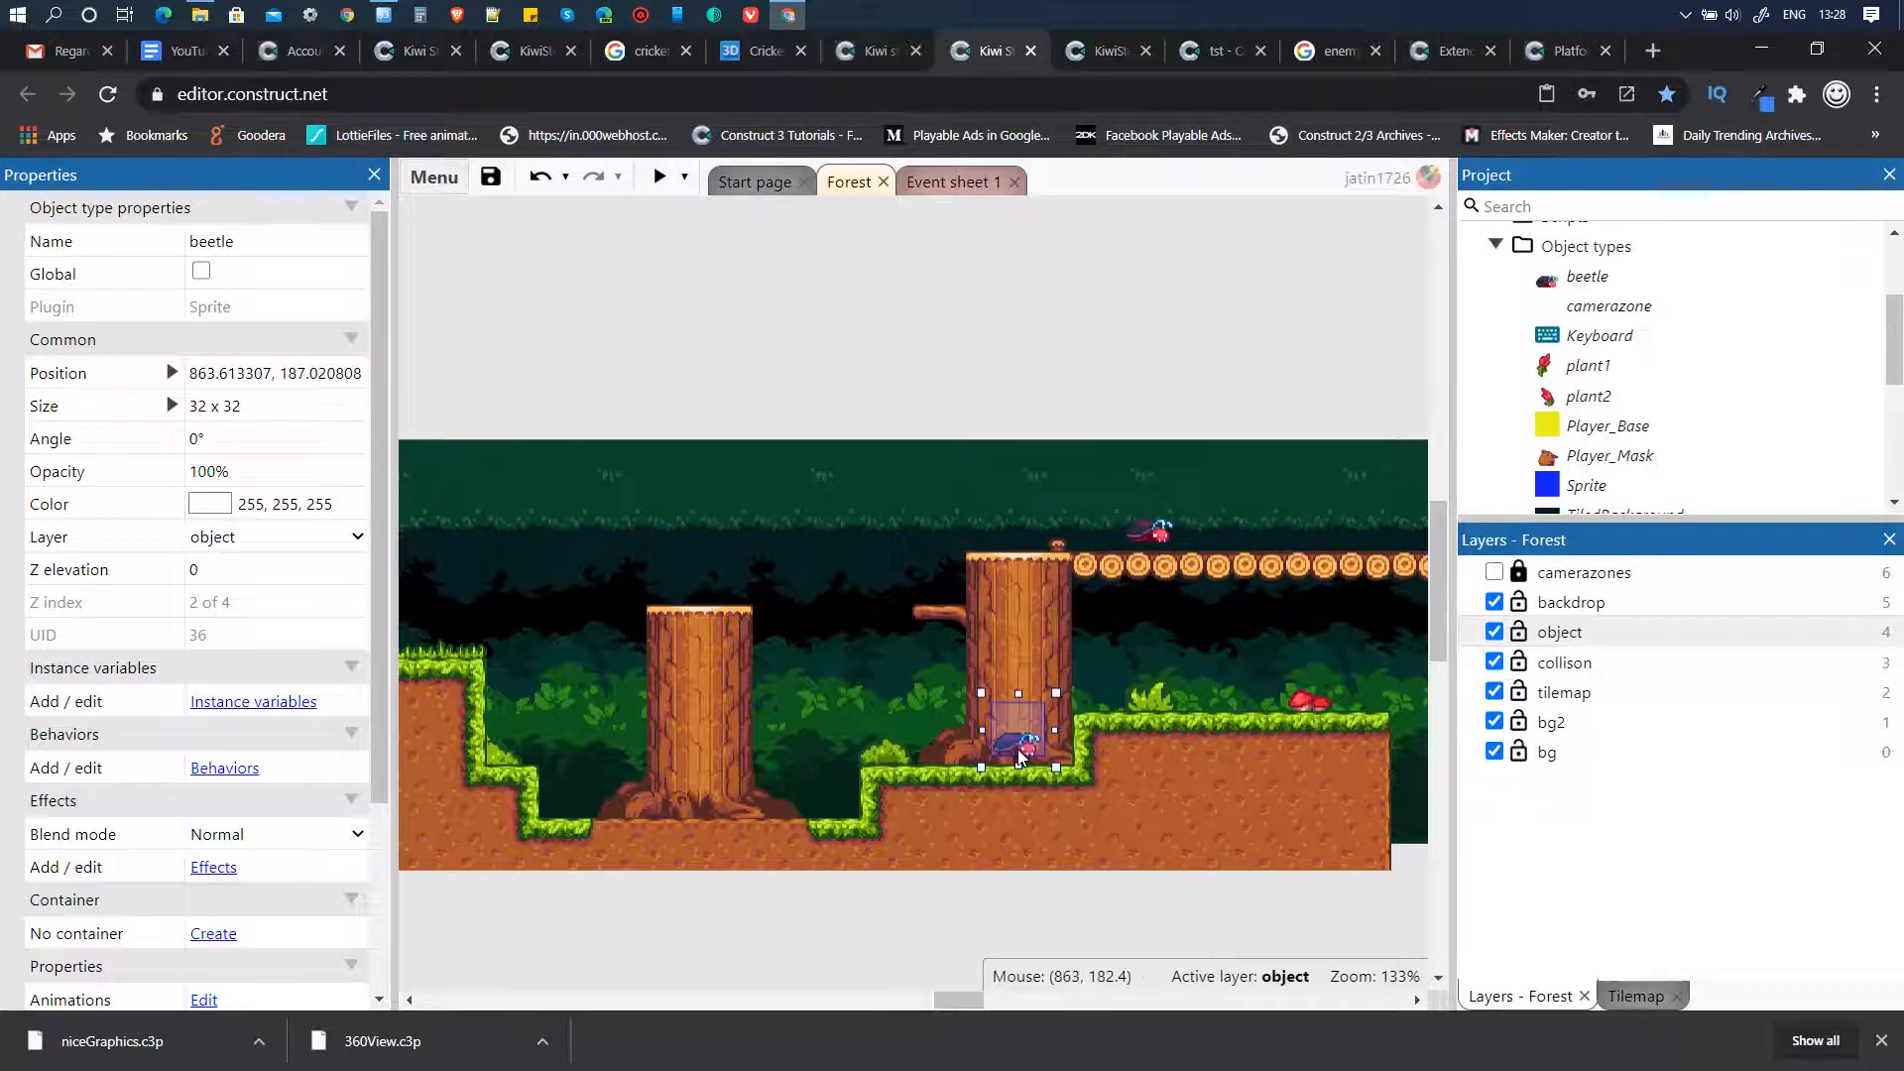
pyautogui.click(940, 185)
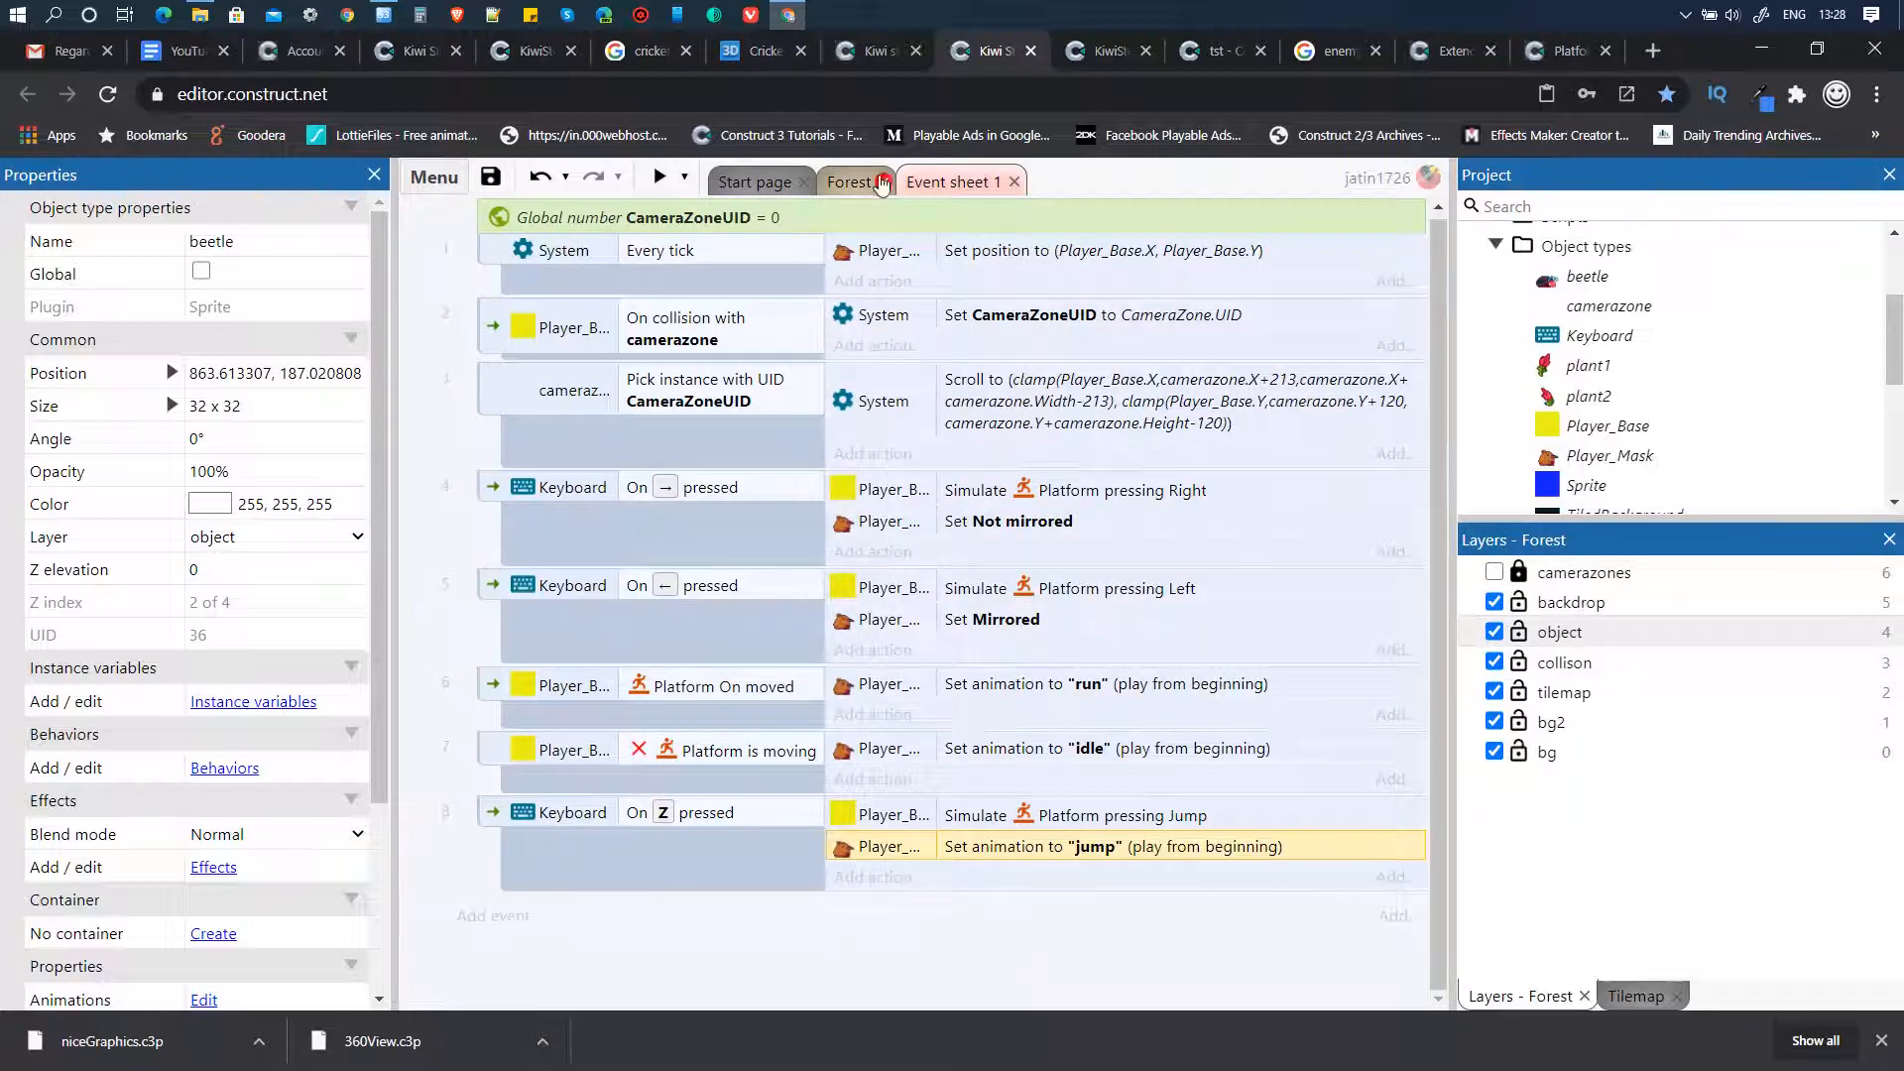
pyautogui.click(851, 181)
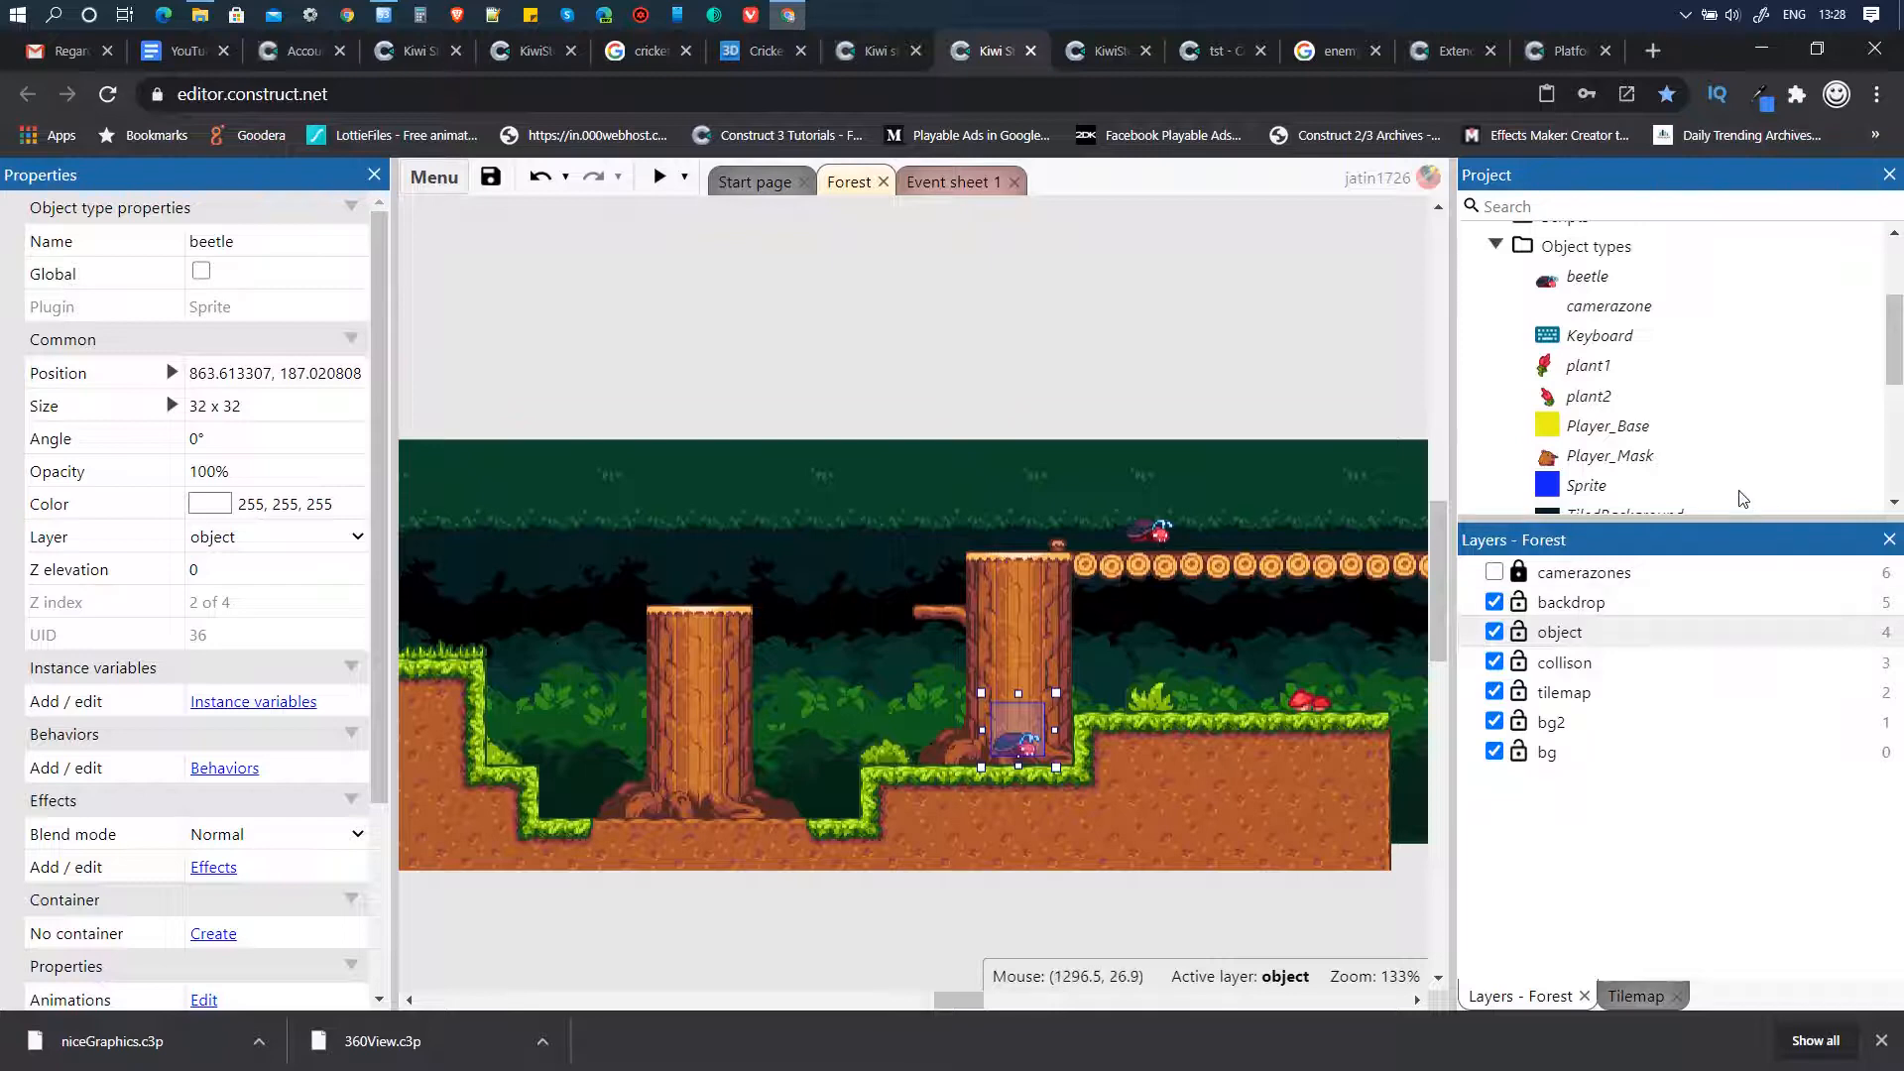
# - Create a family containing the beetle object type and name it enemies
pyautogui.scroll(-3, 1744, 498)
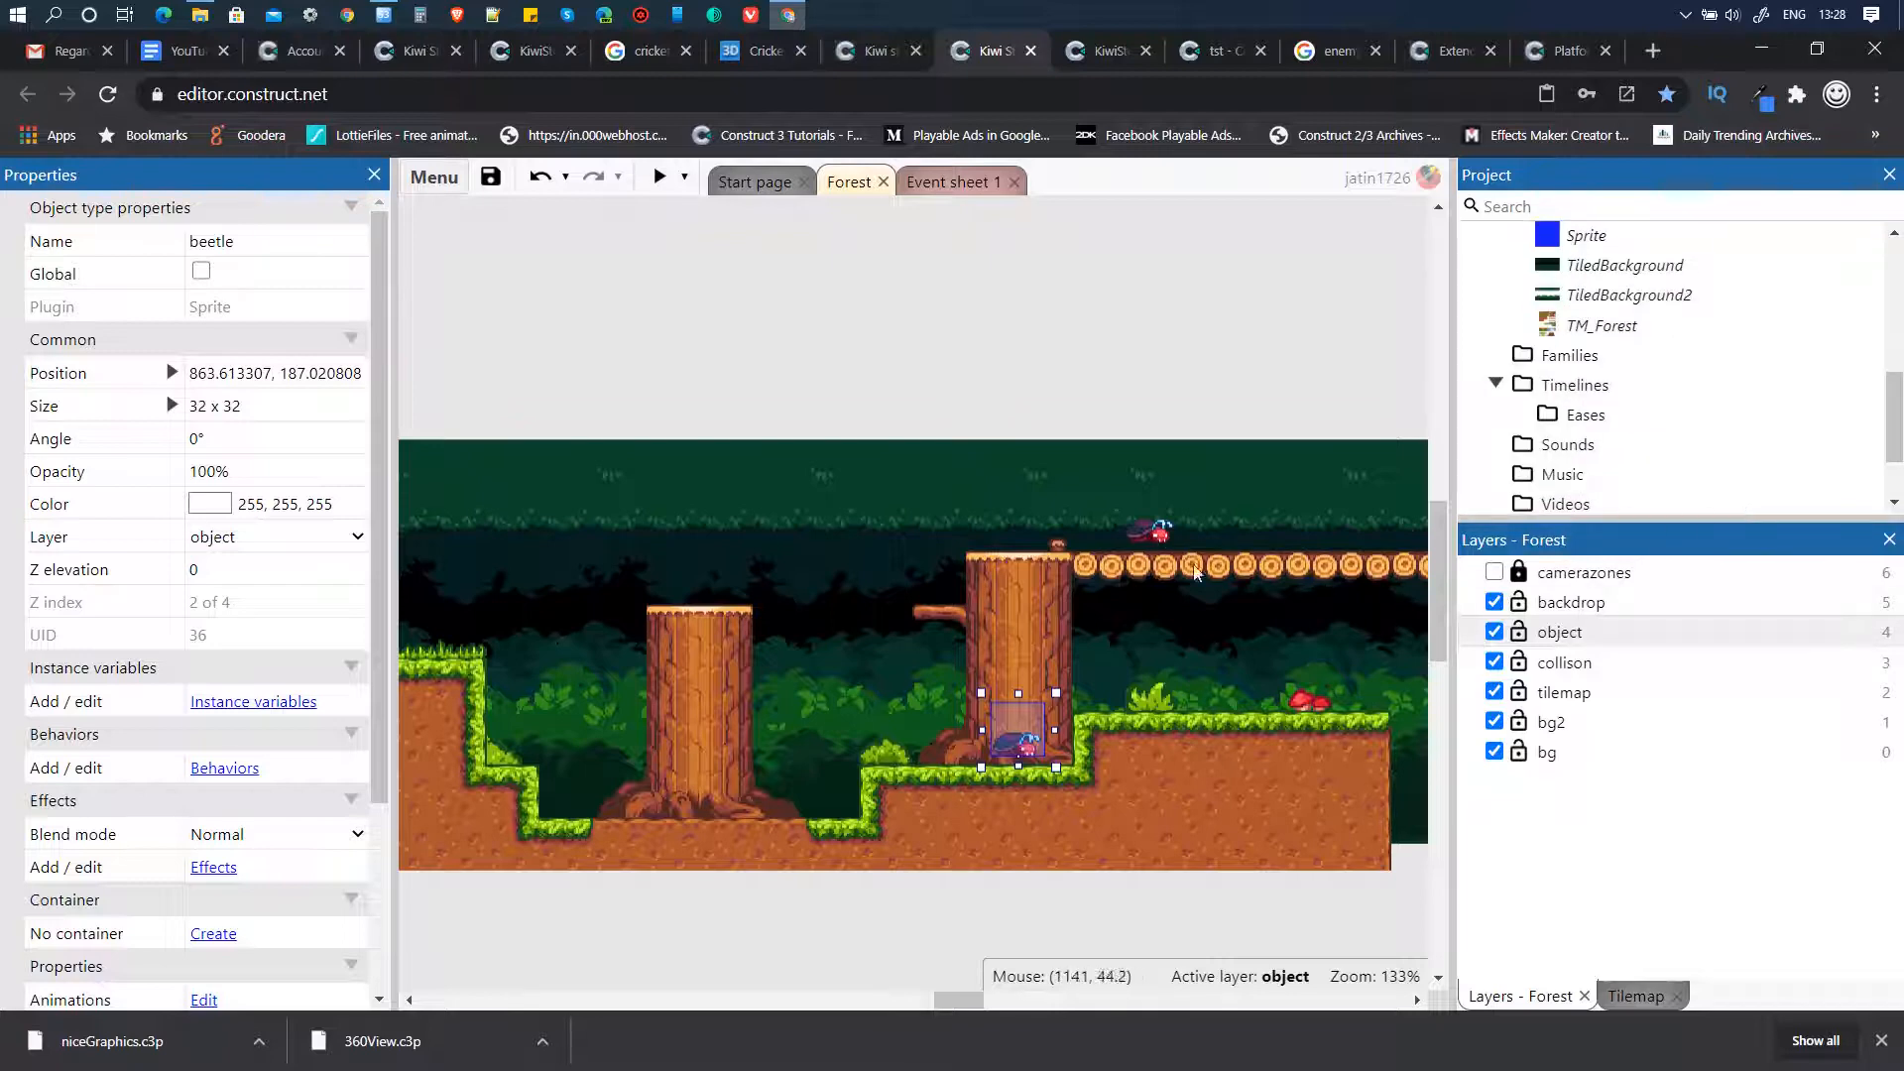
pyautogui.rightClick(1577, 363)
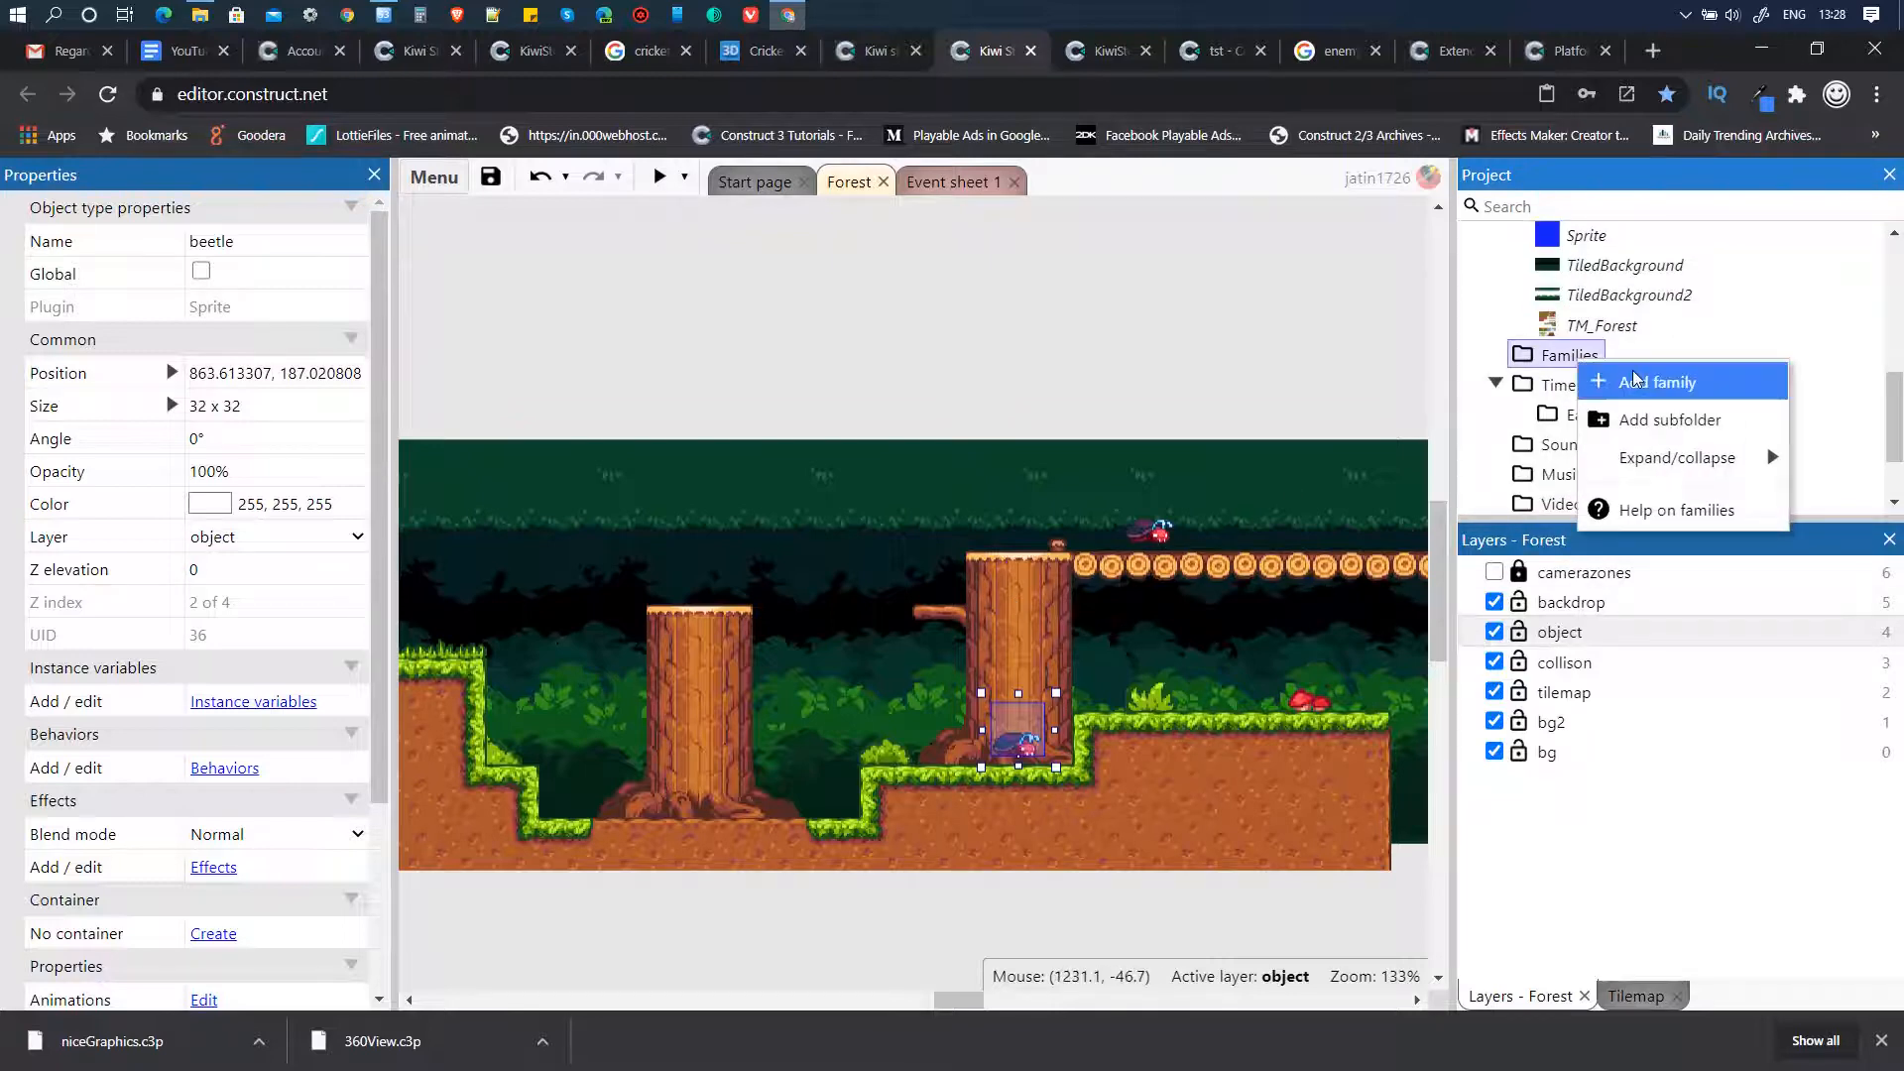
pyautogui.click(1635, 377)
pyautogui.click(587, 415)
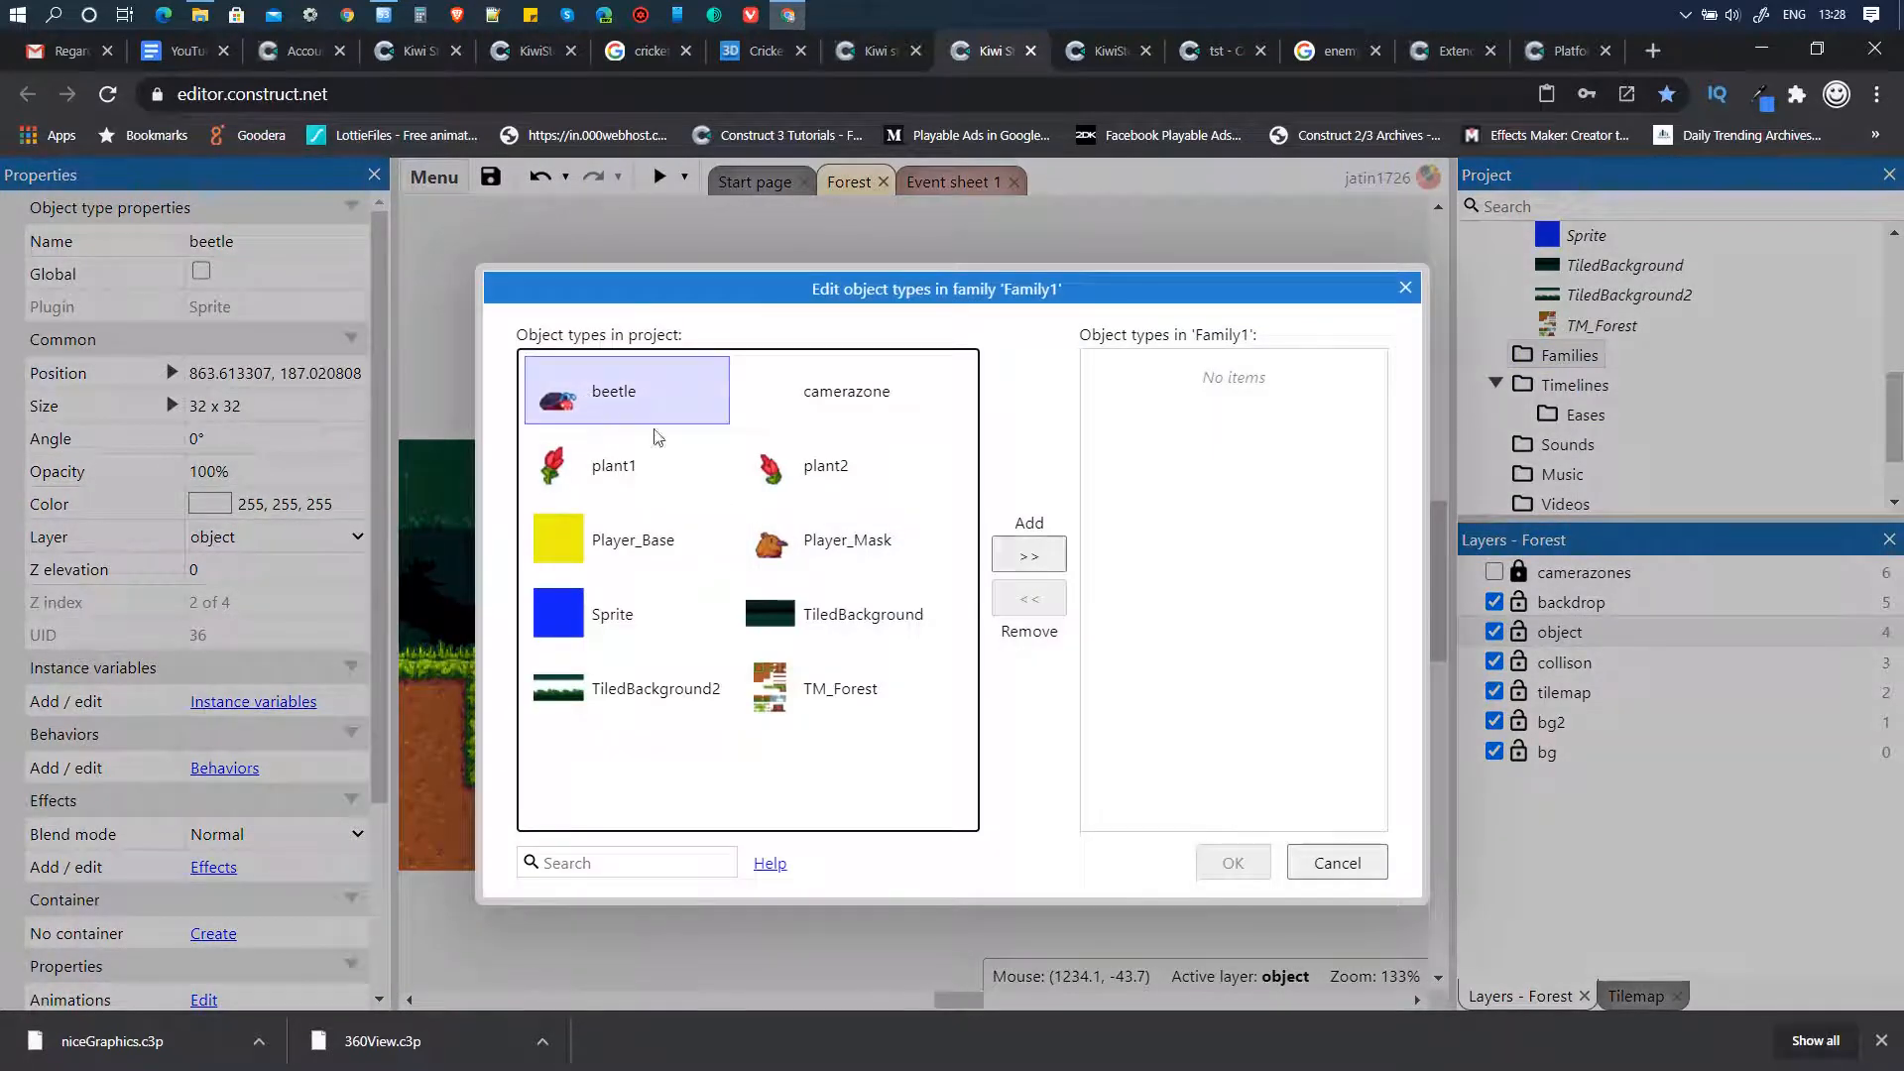
pyautogui.click(1029, 555)
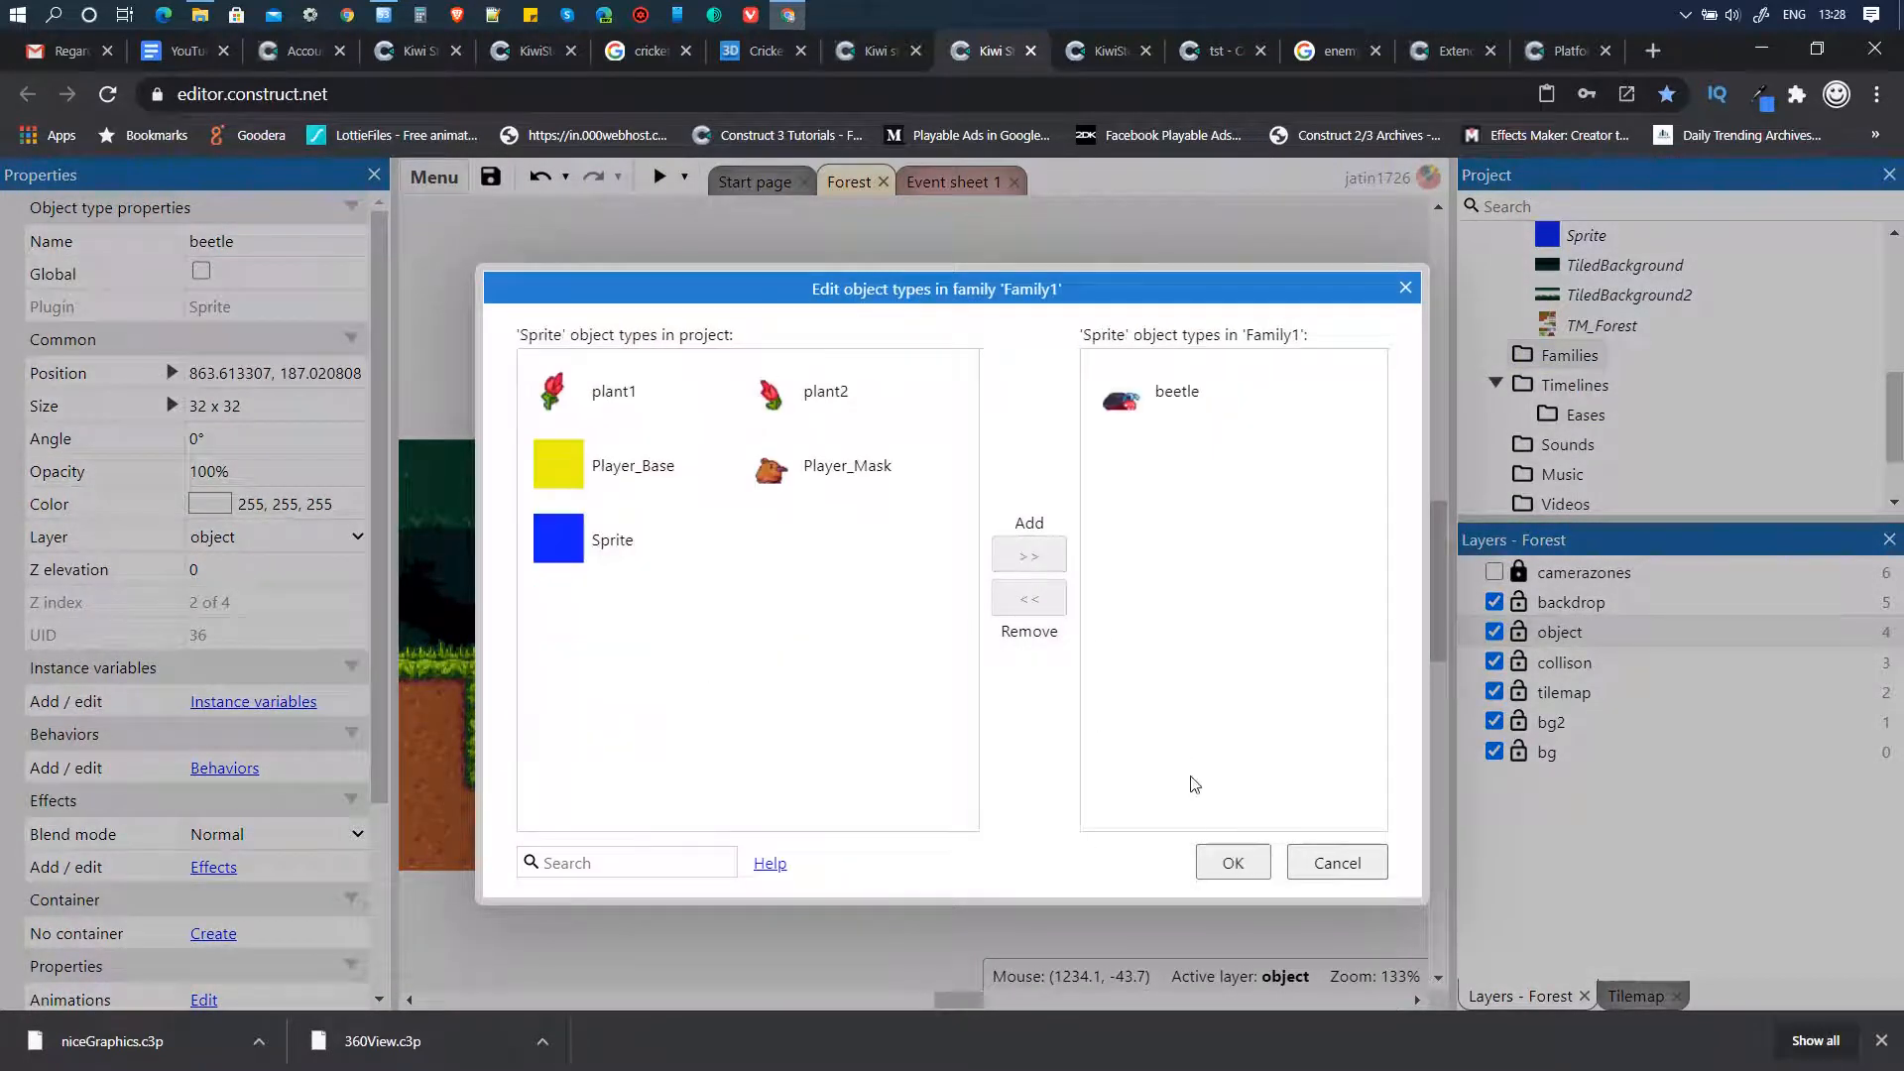
pyautogui.click(1230, 863)
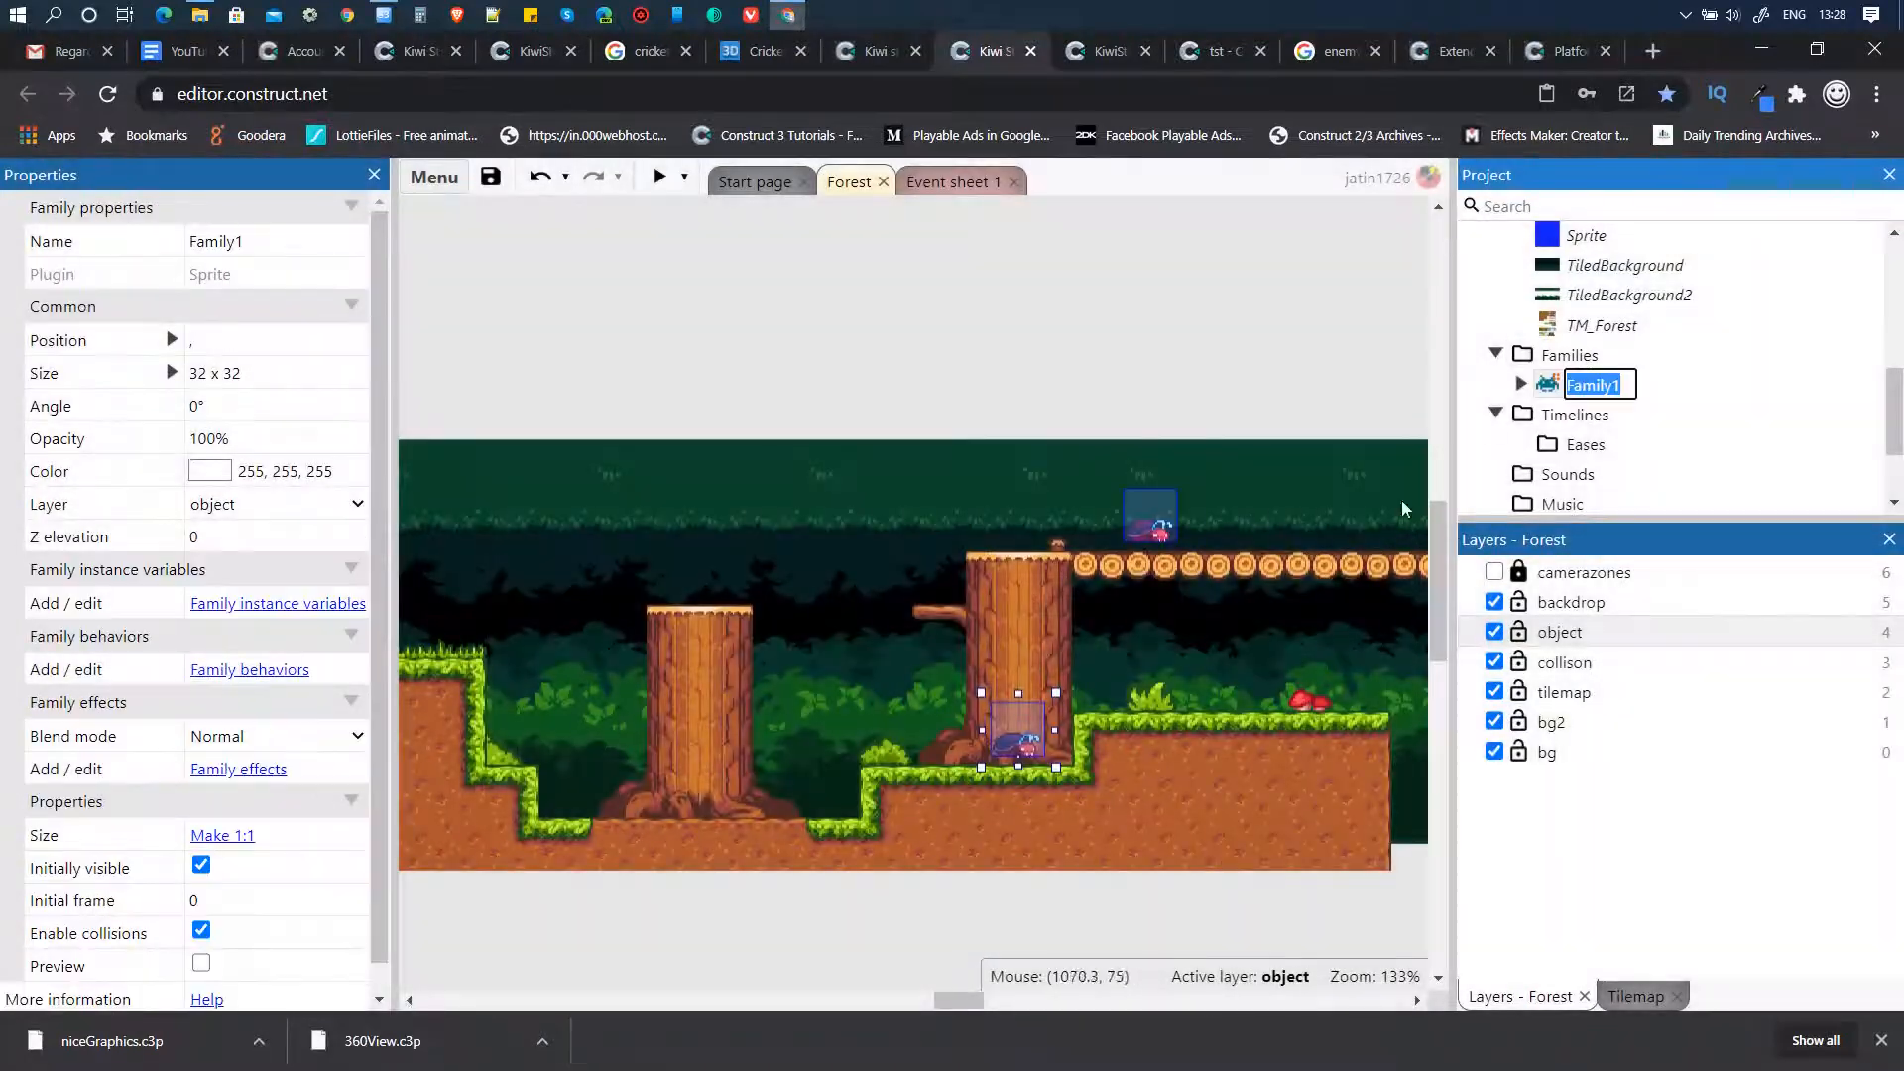
pyautogui.write('enemies')
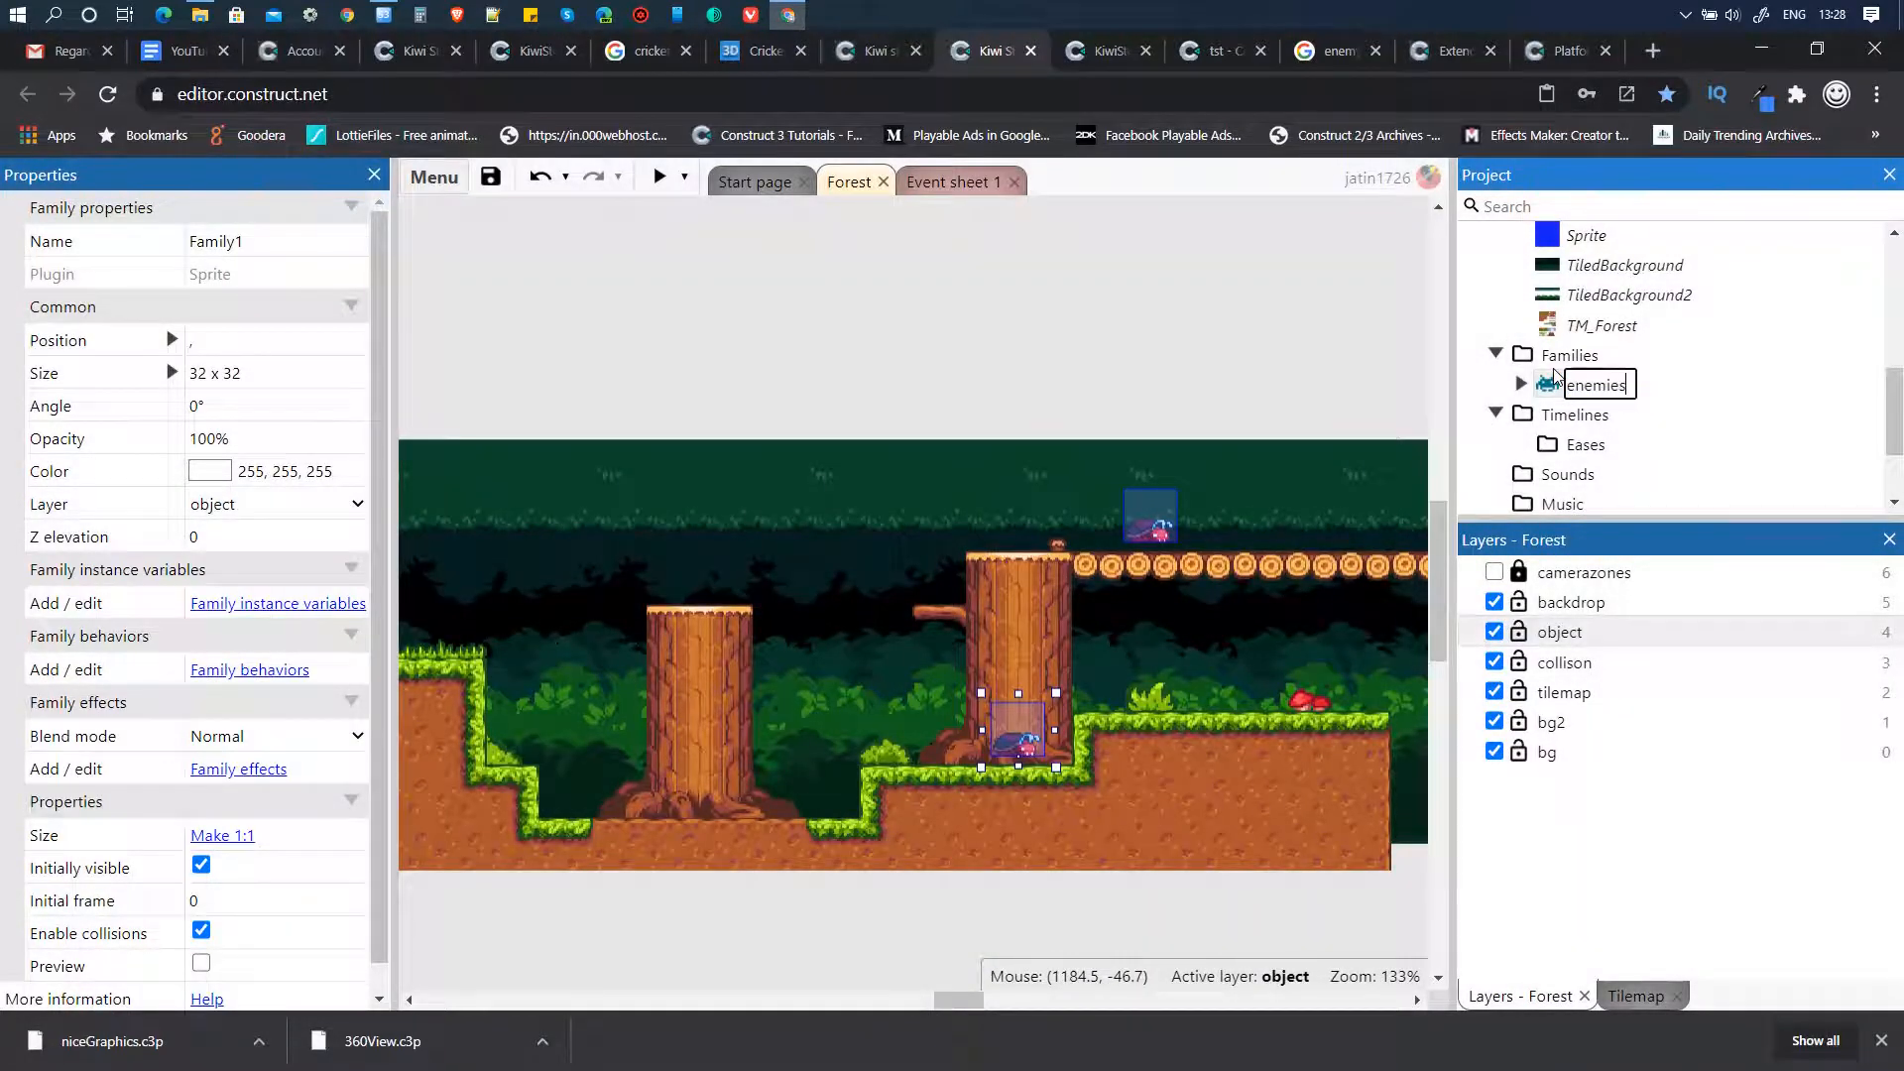
pyautogui.press('Return')
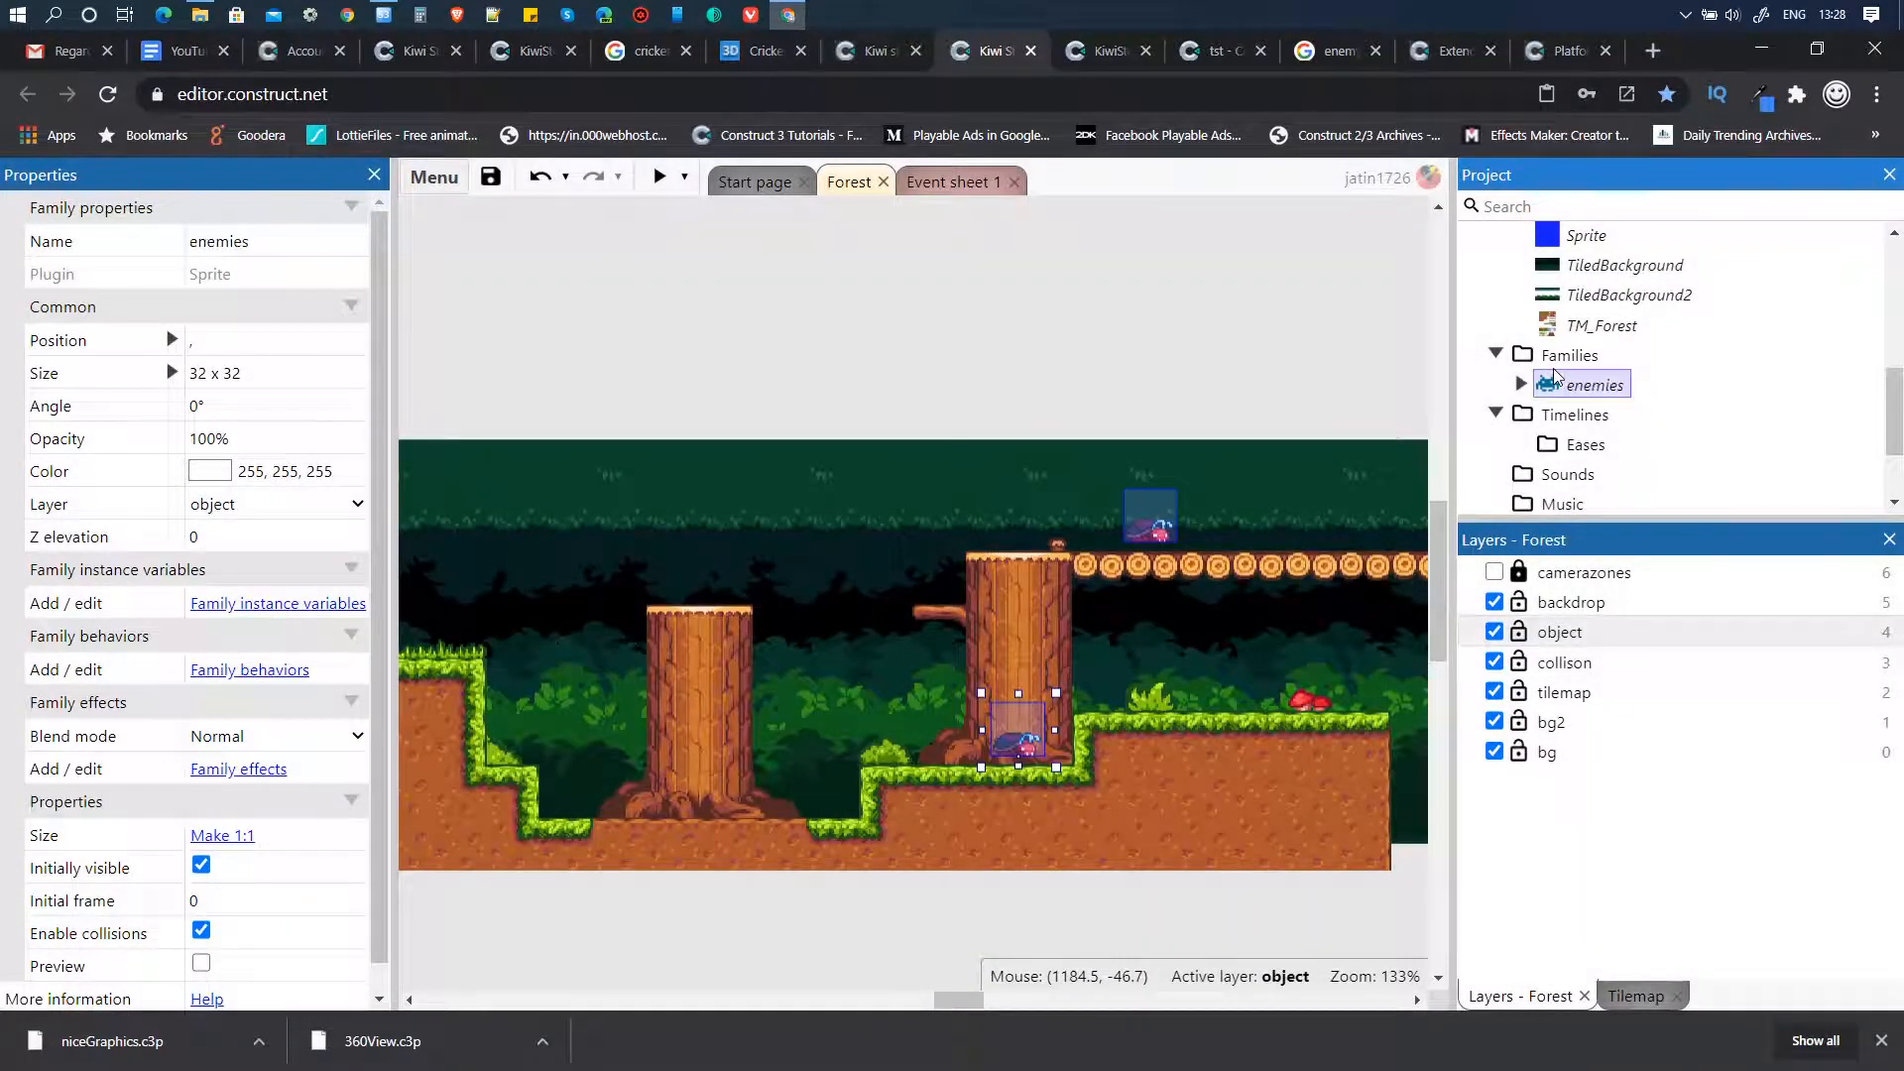
# - Add a String instance variable named direction with the initial value right to the beetle in the enemies family
pyautogui.click(1521, 383)
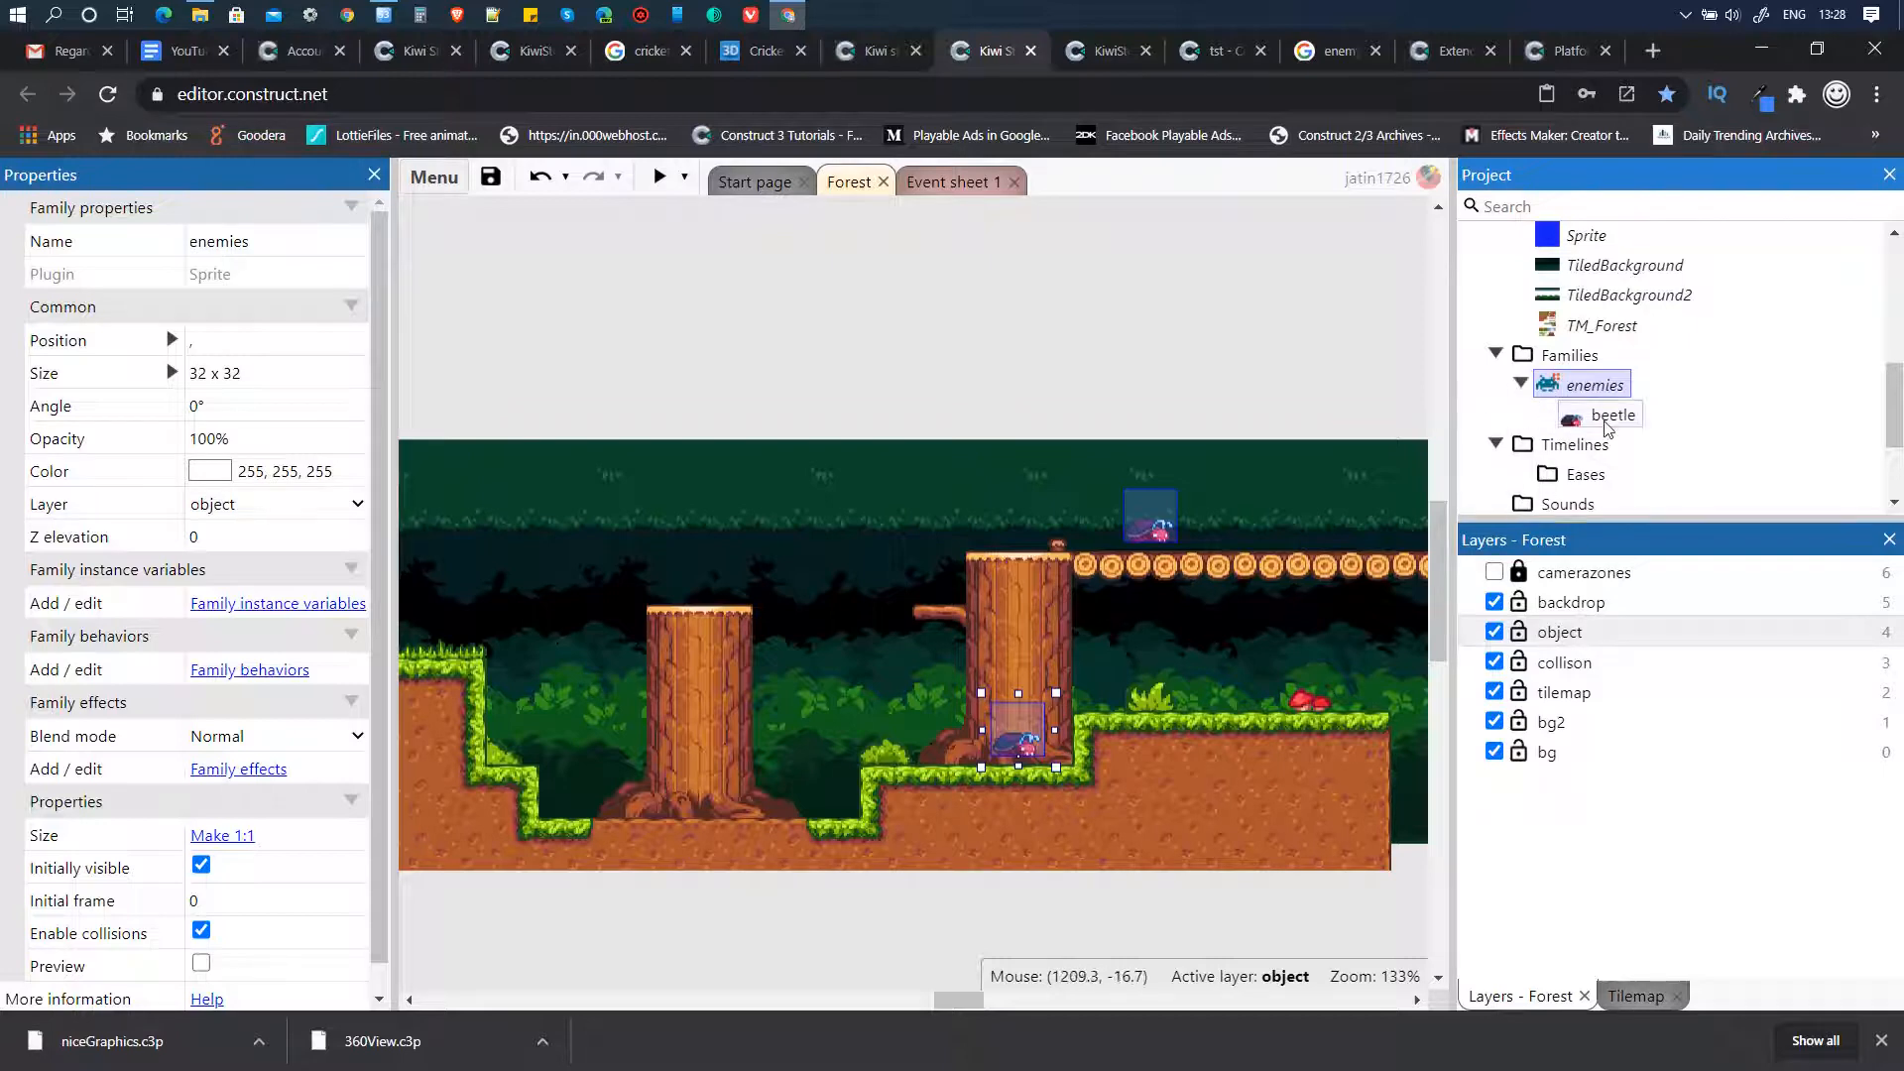
pyautogui.click(1614, 416)
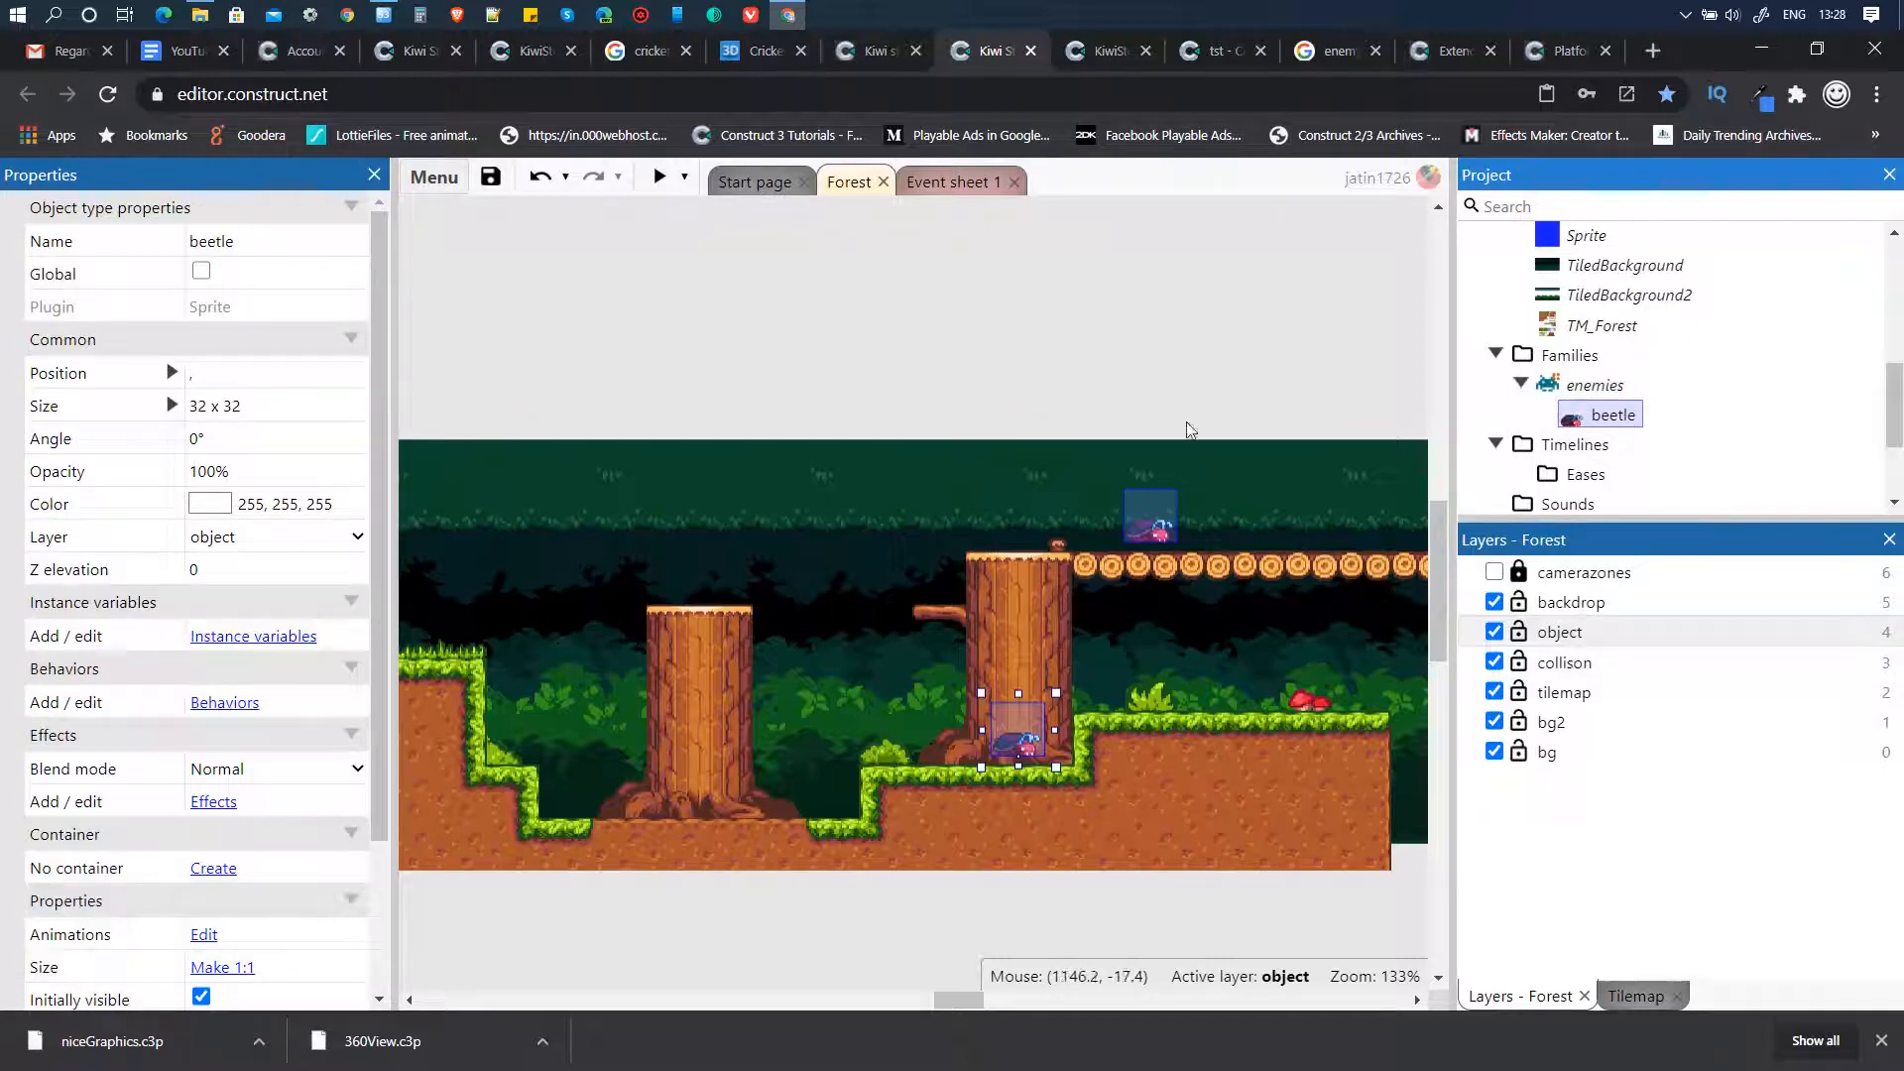
pyautogui.click(254, 637)
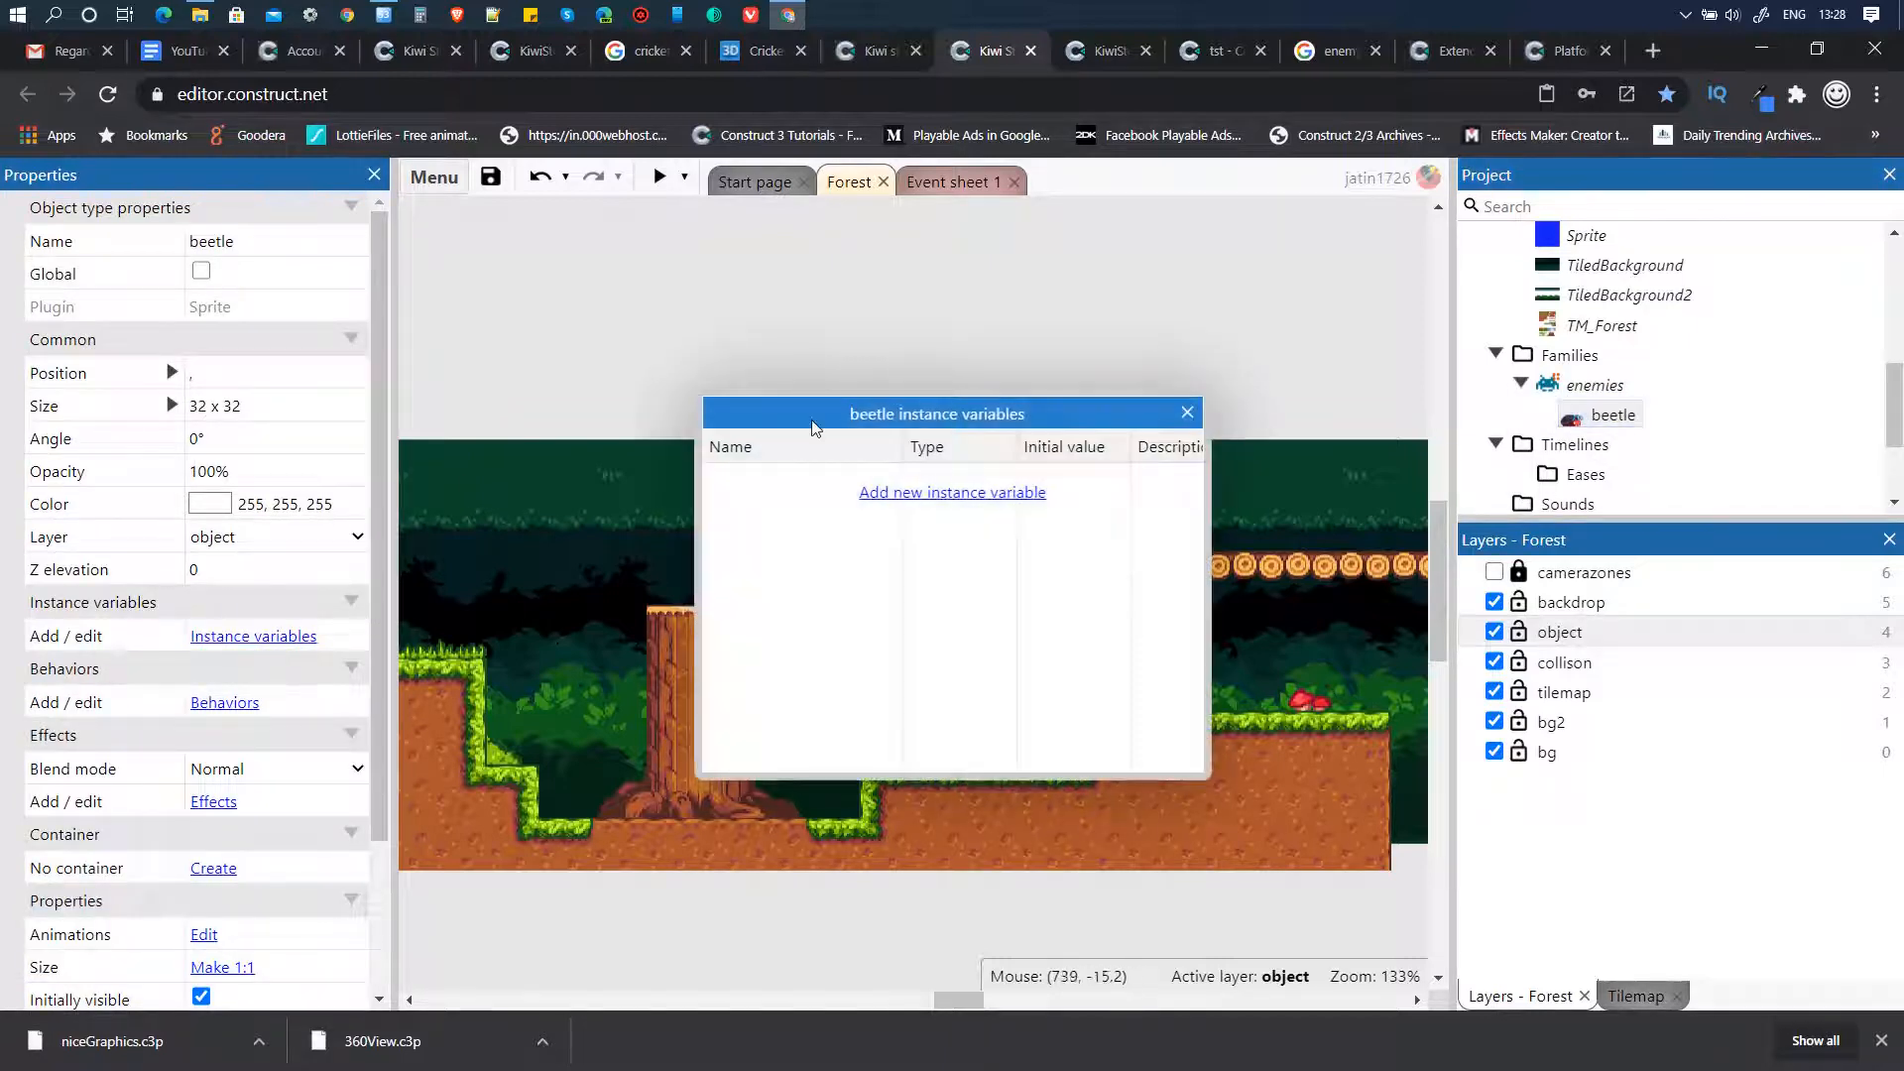
pyautogui.click(930, 495)
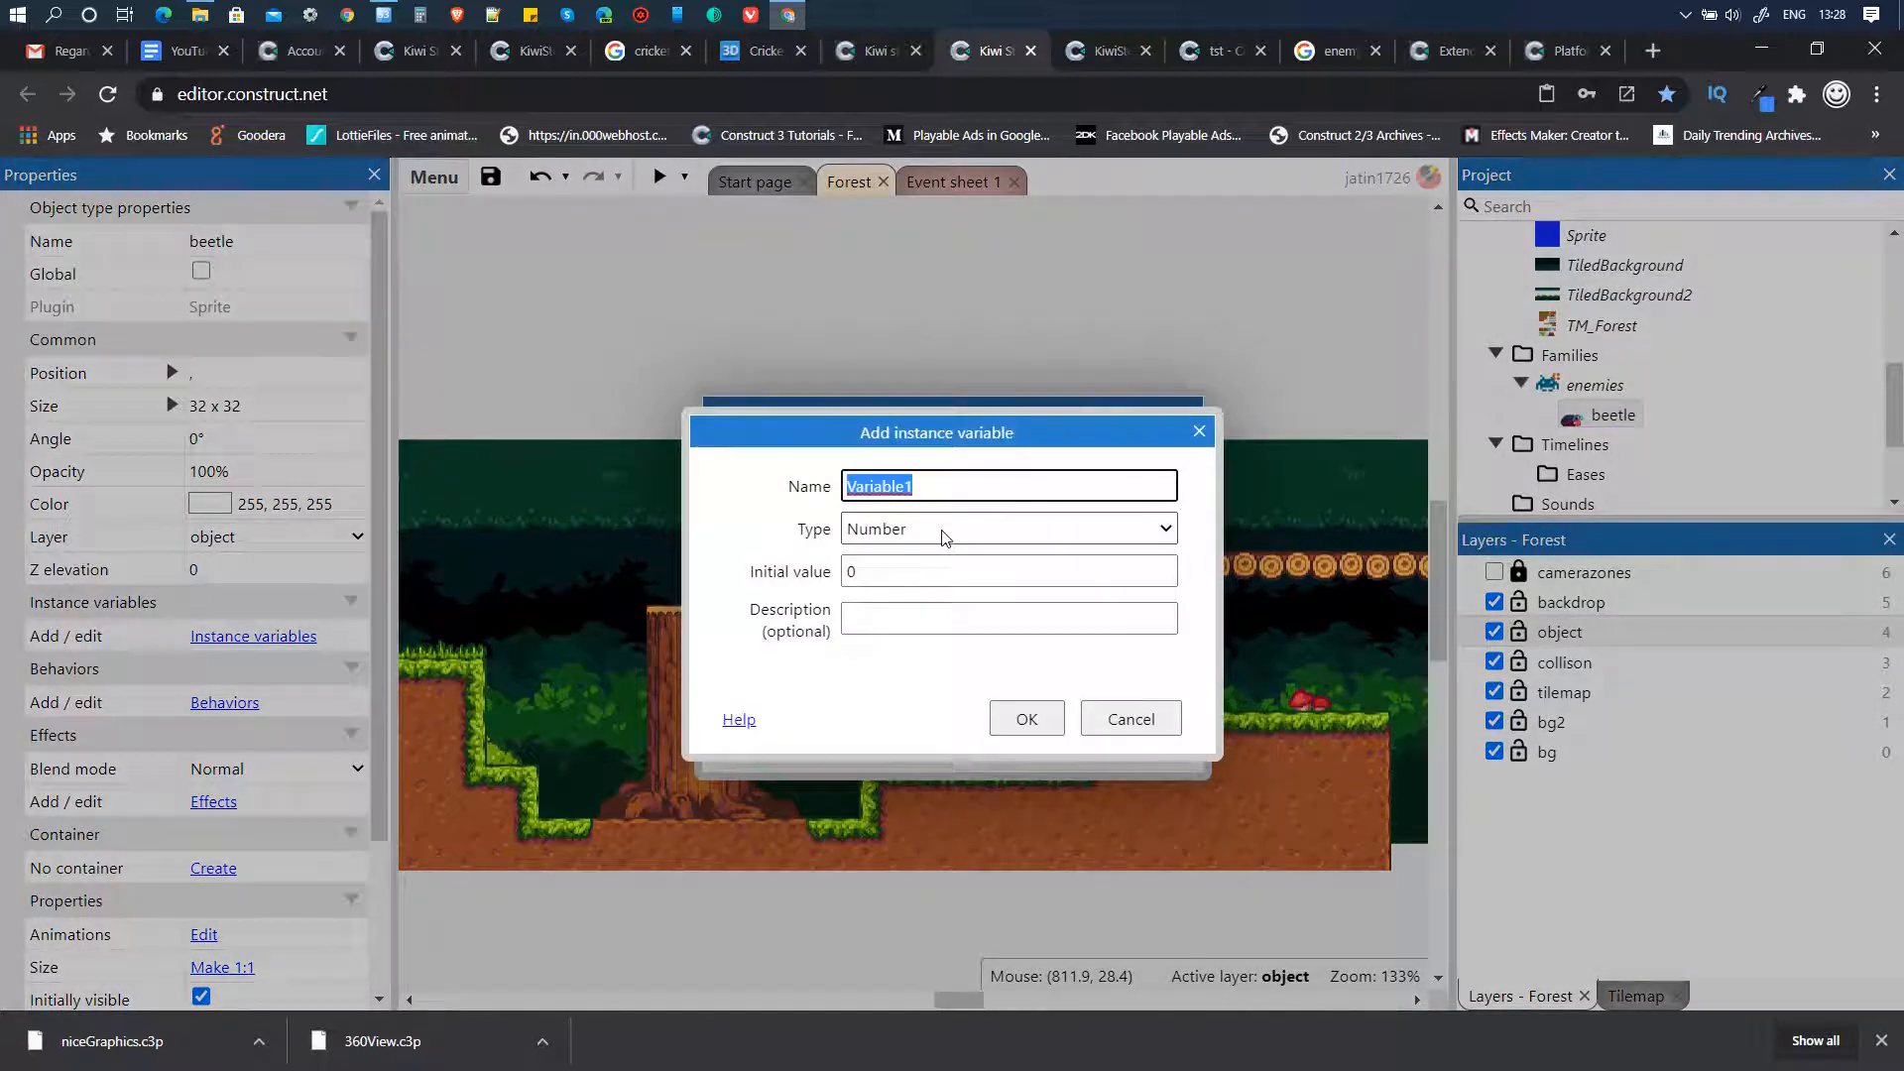
pyautogui.write('direction')
pyautogui.click(945, 536)
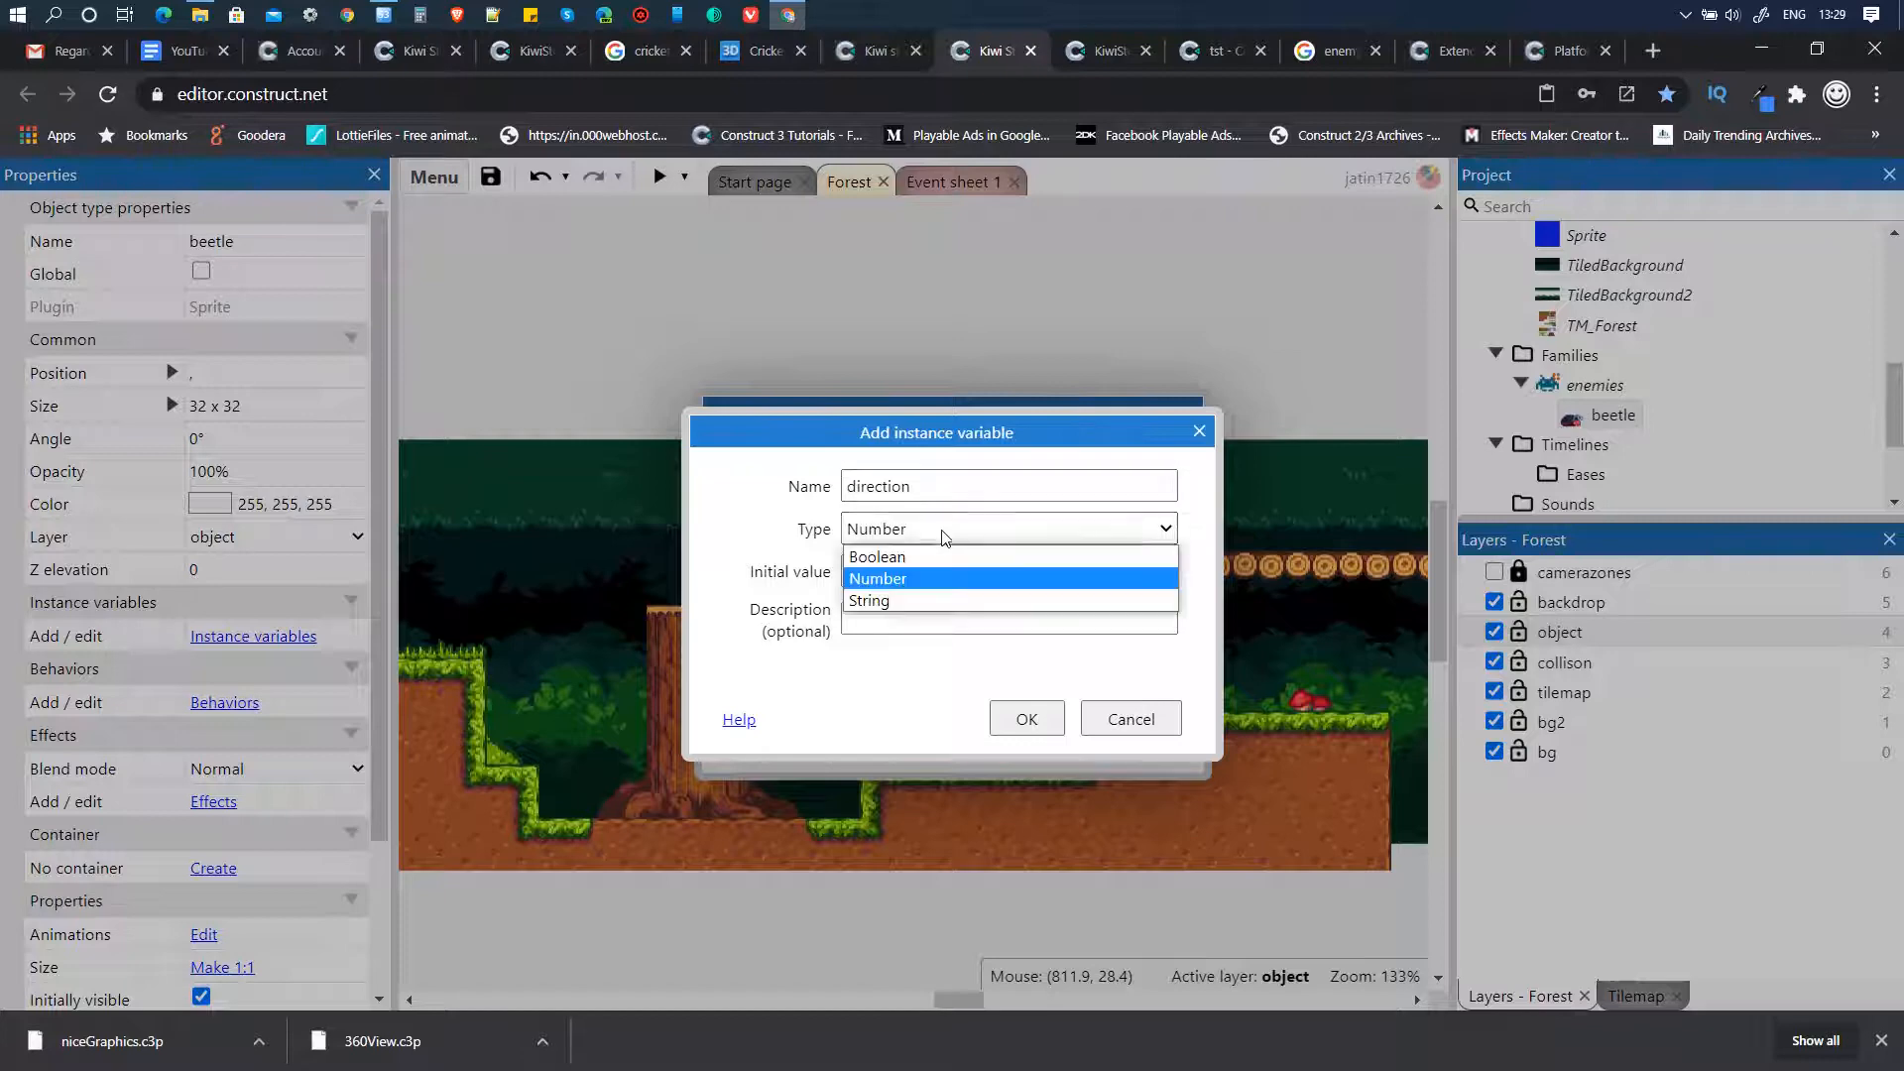
pyautogui.click(909, 599)
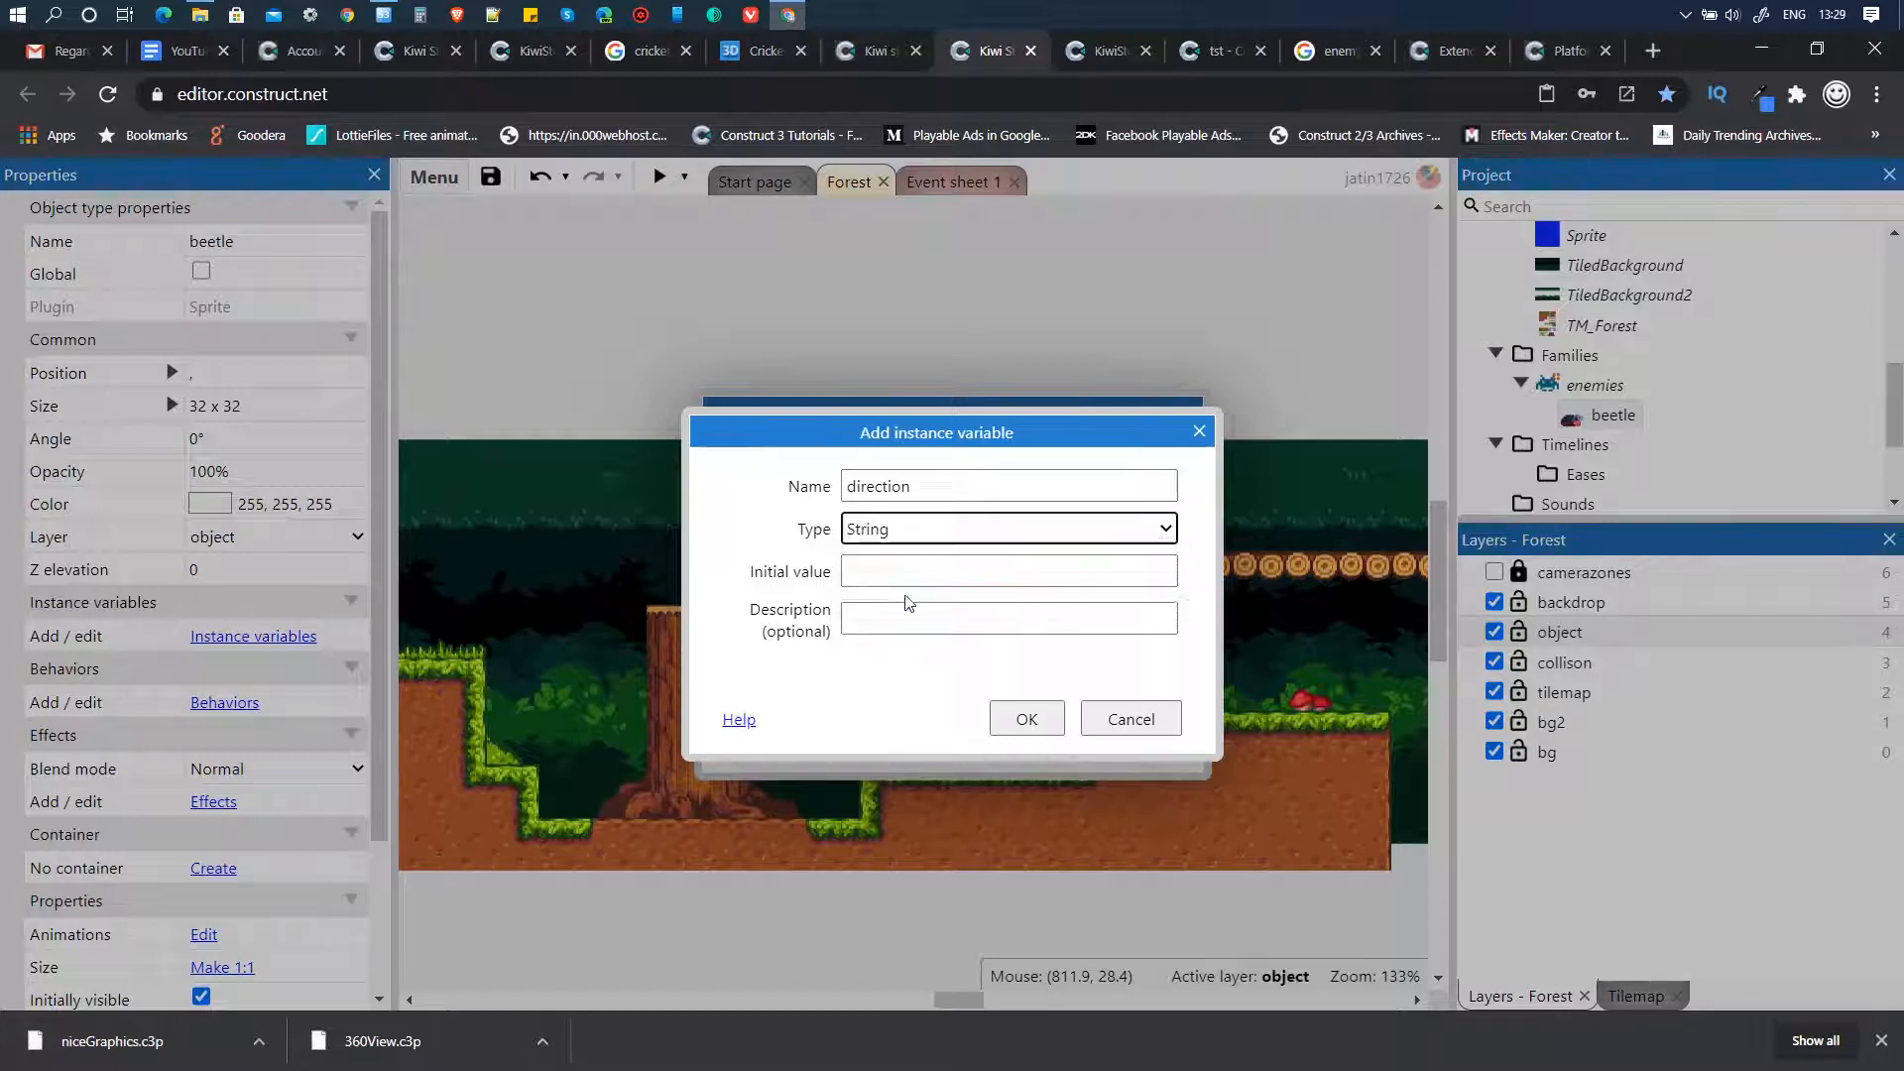
pyautogui.click(910, 573)
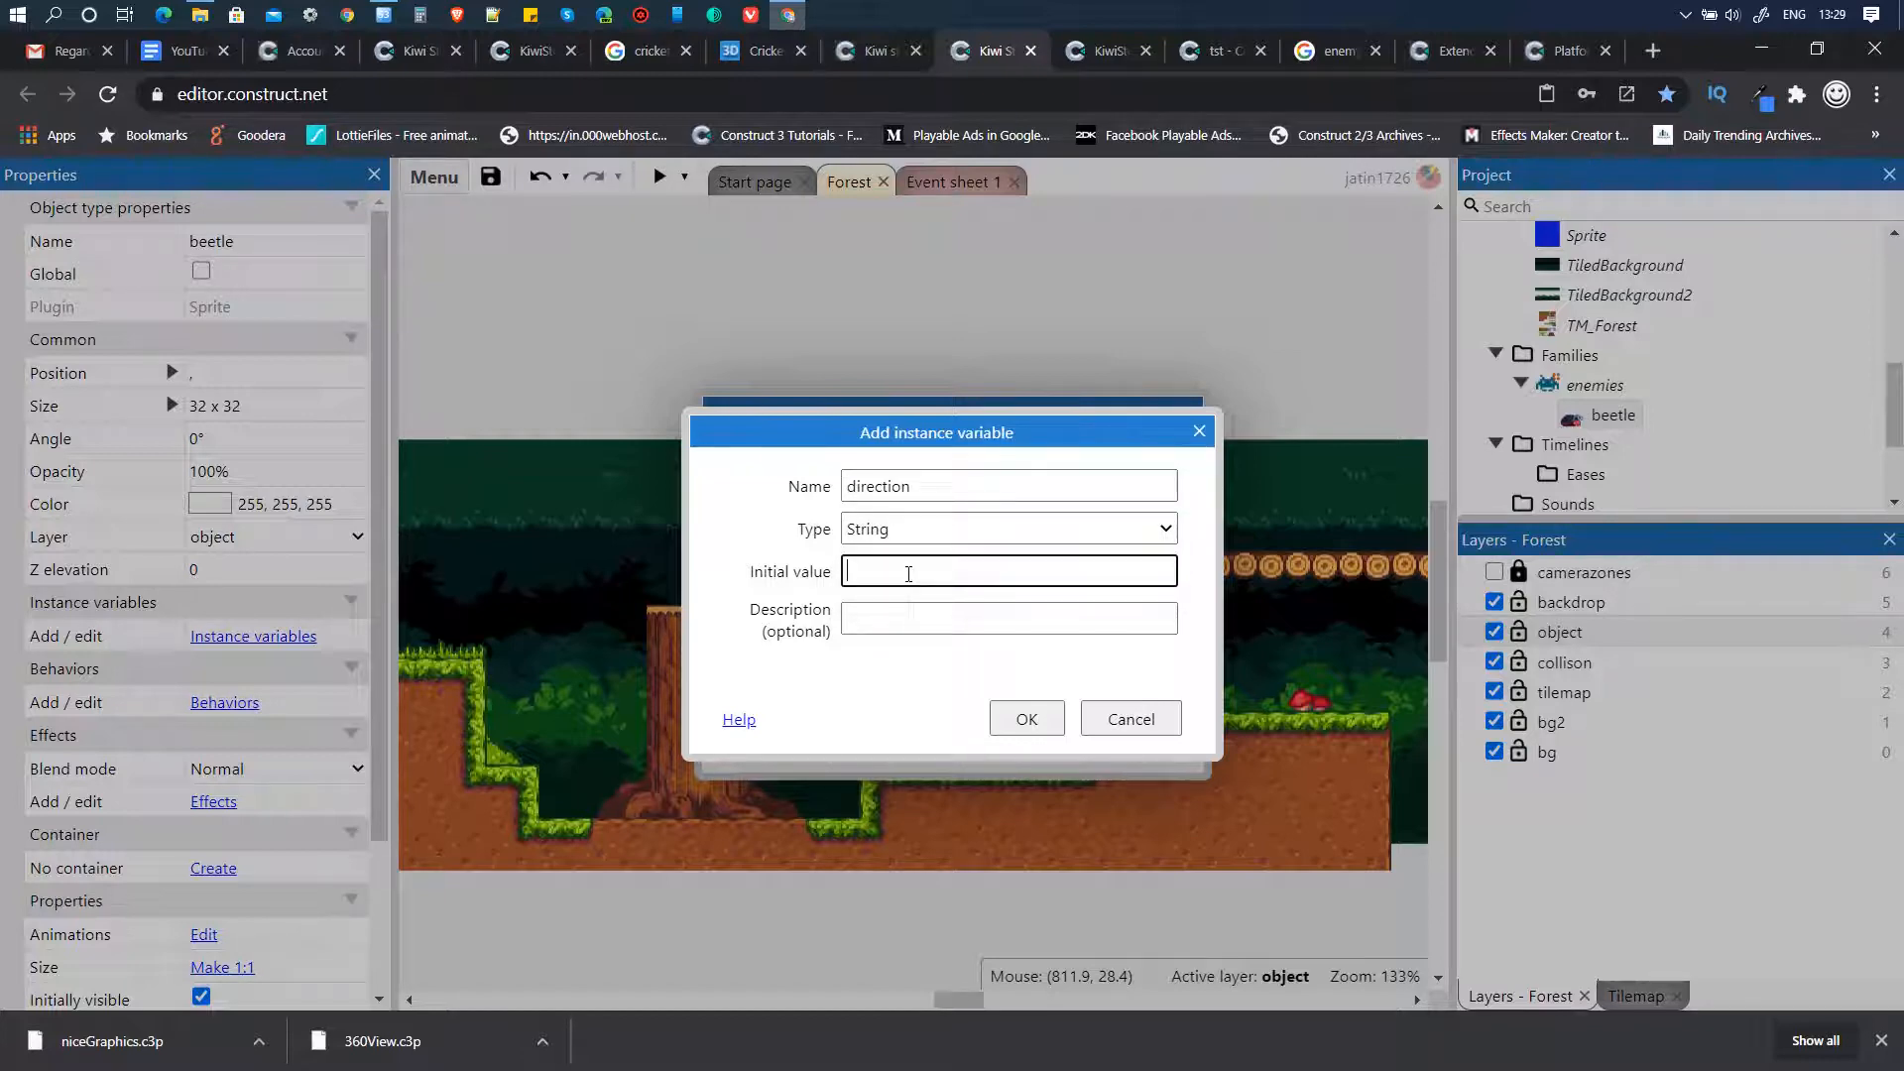
pyautogui.write('right')
pyautogui.press('Return')
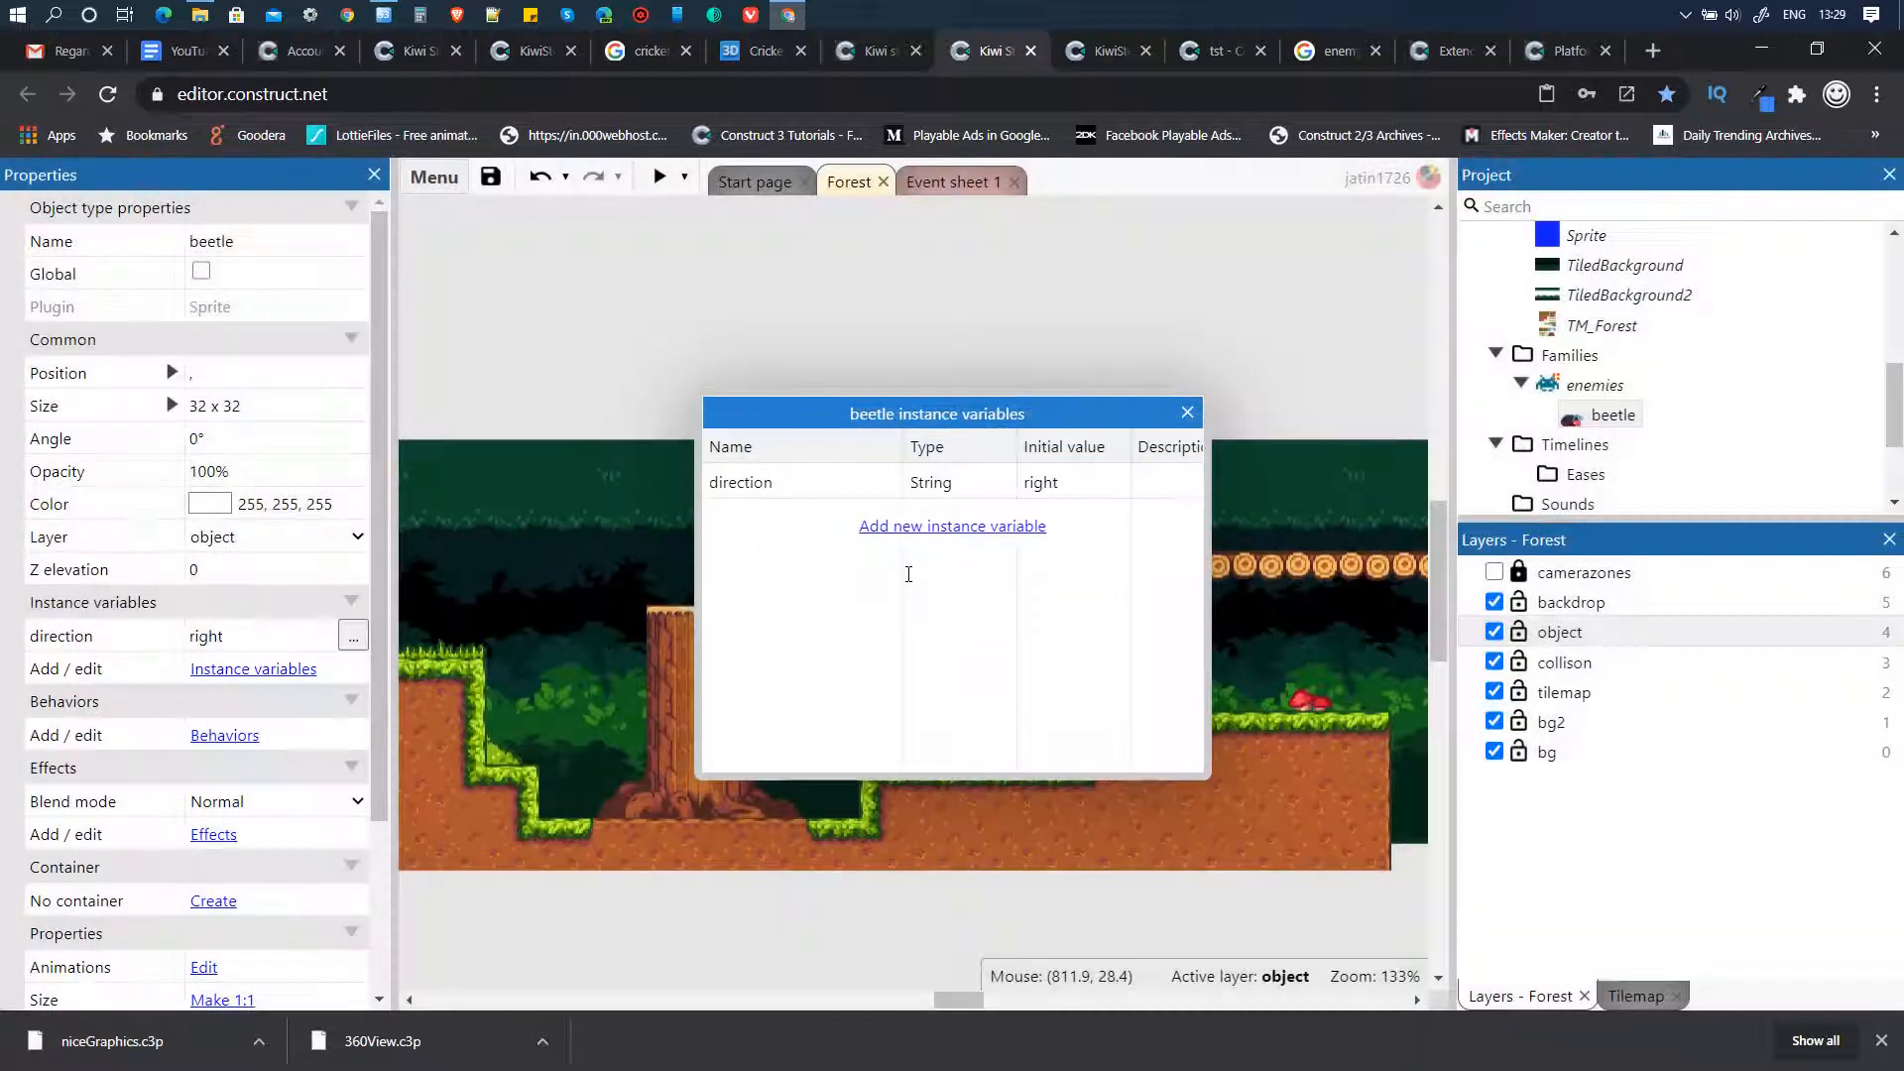
pyautogui.click(1186, 412)
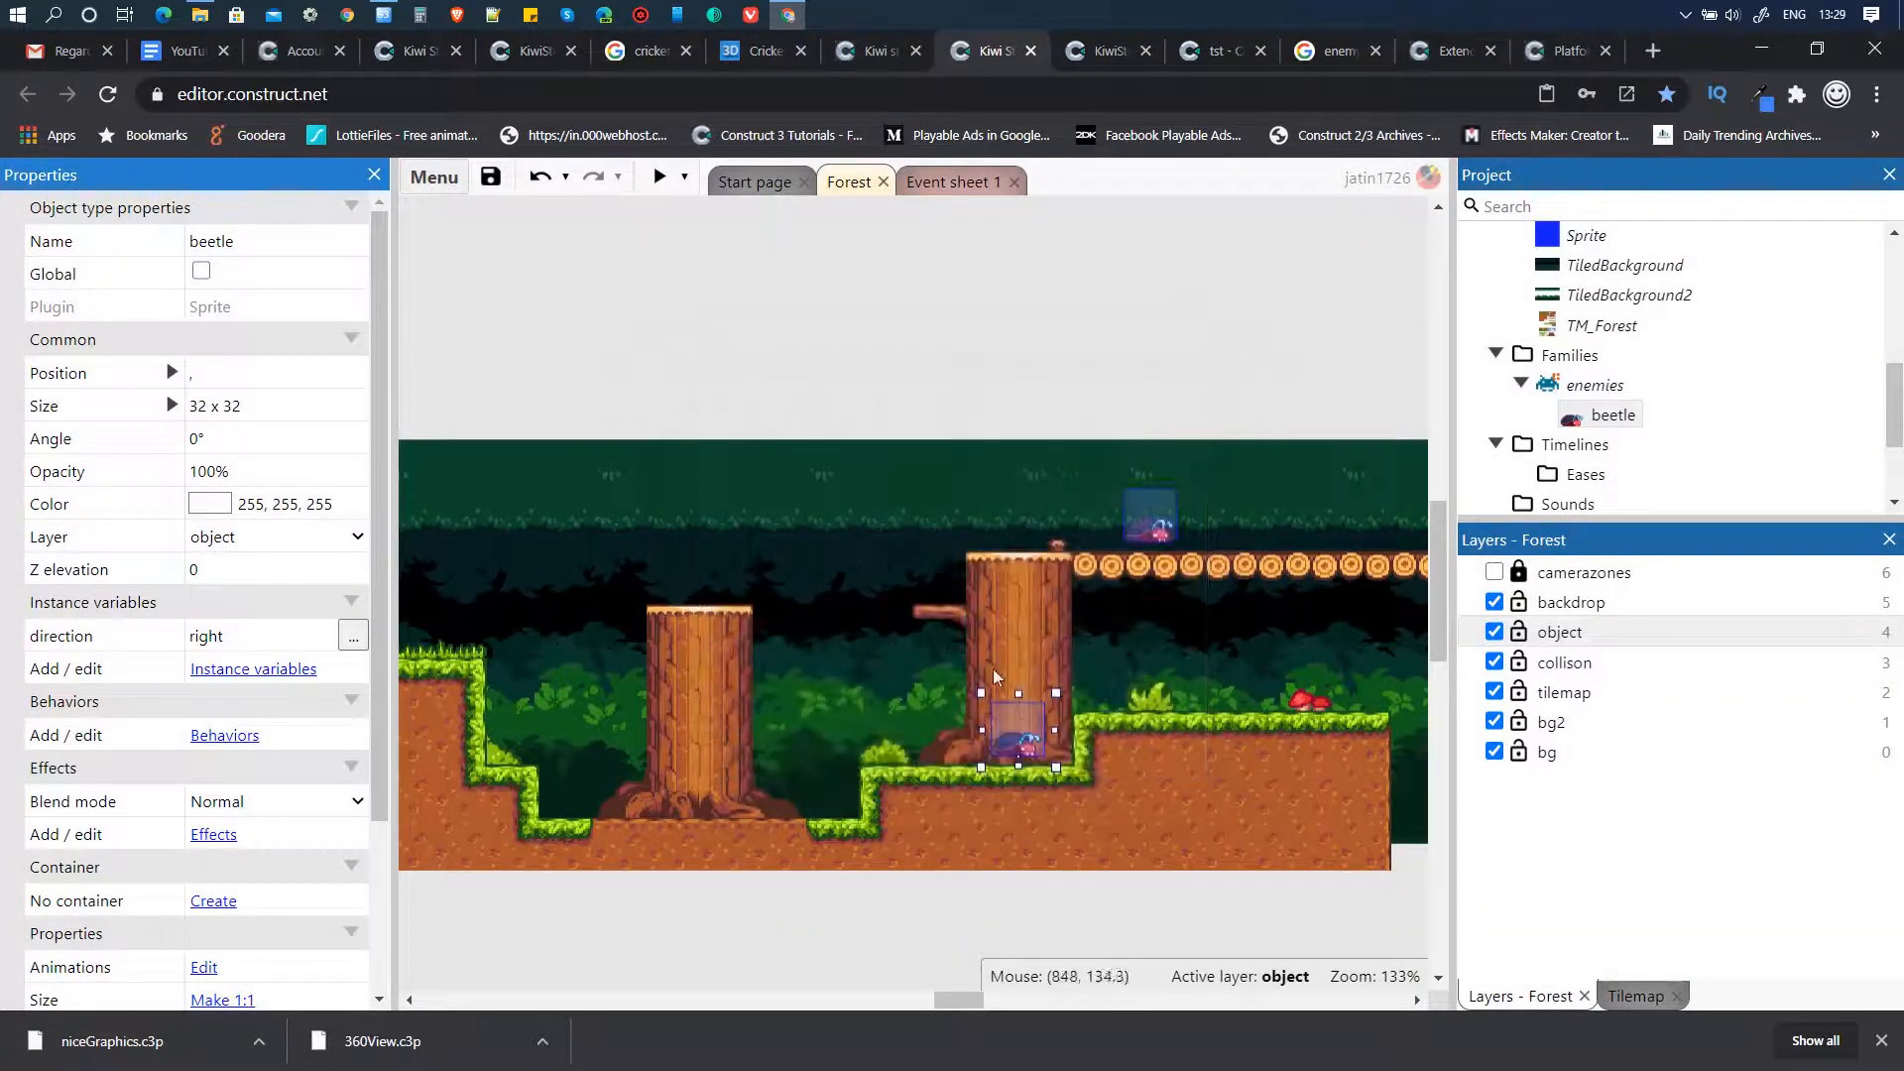
pyautogui.click(1075, 365)
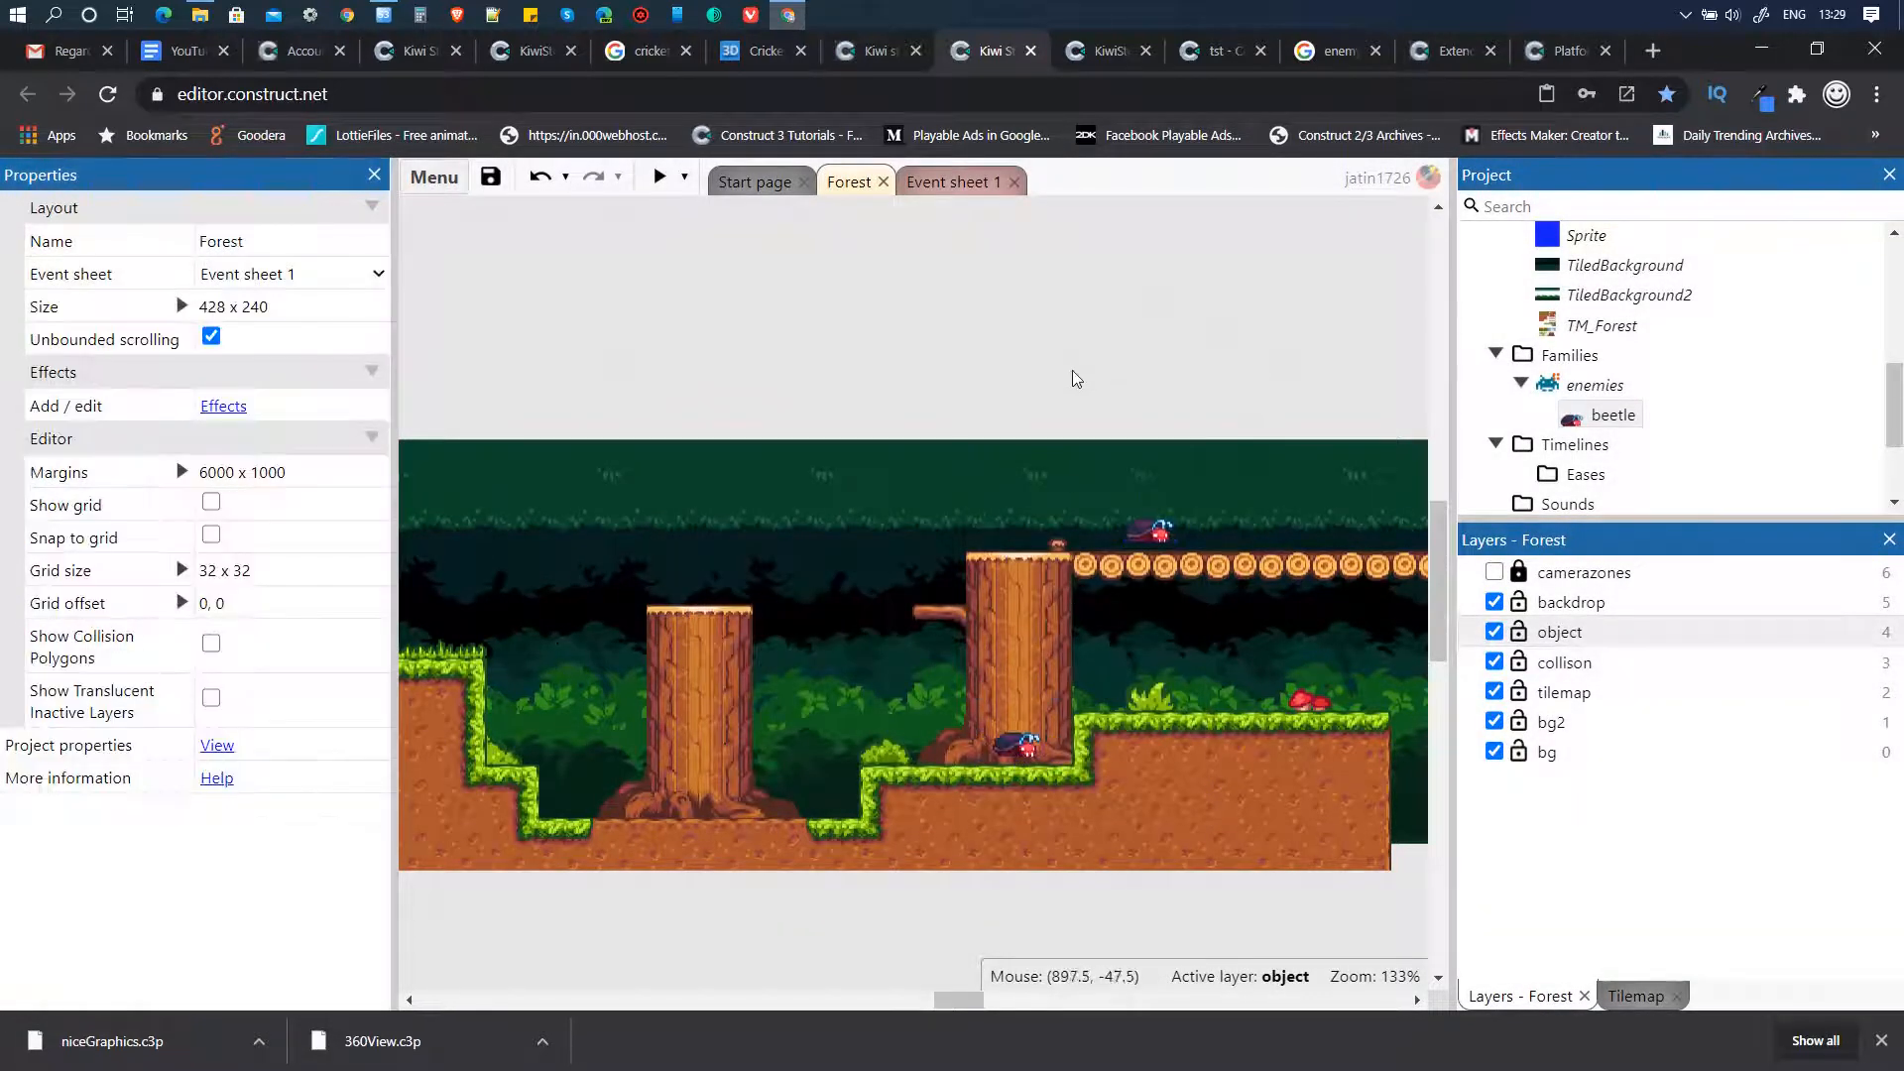
# - Add an event to Event sheet 1 with a beetle condition comparing the instance variable direction as equal to "right"
pyautogui.click(1022, 750)
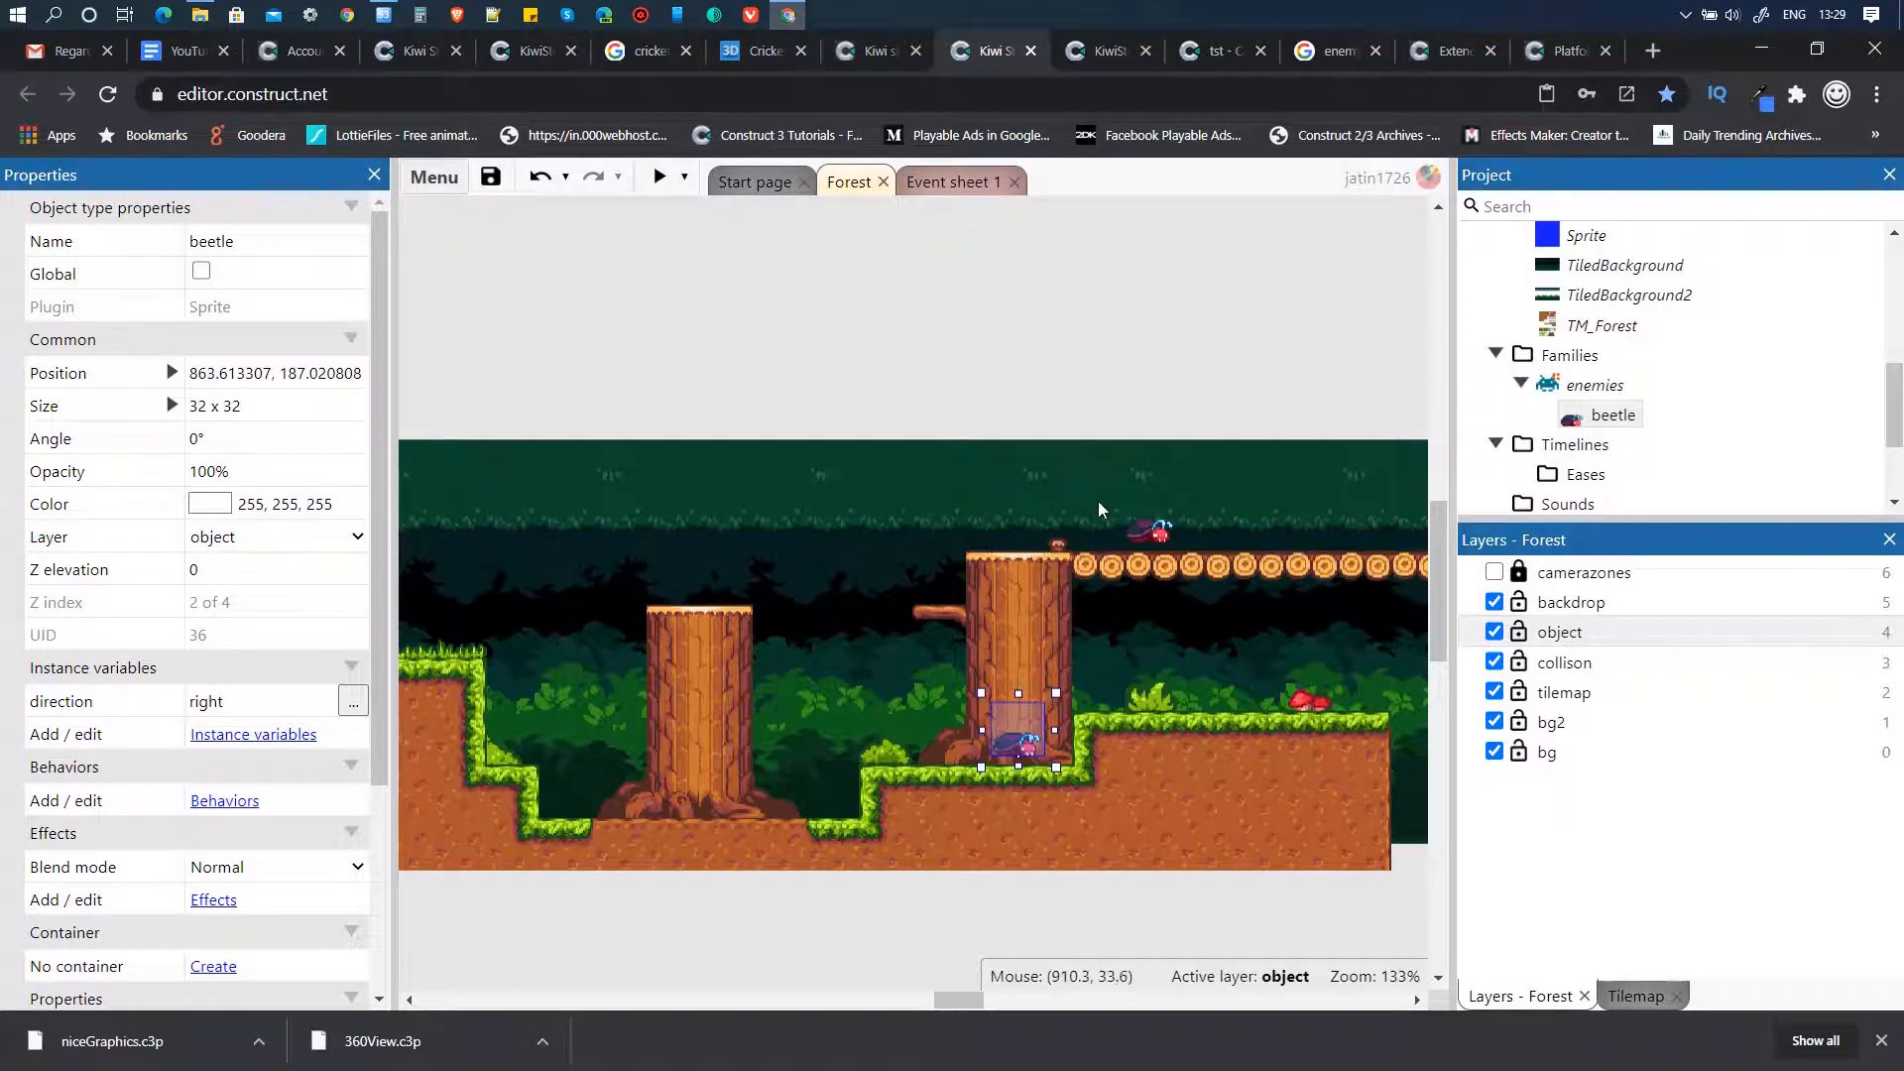
pyautogui.click(942, 180)
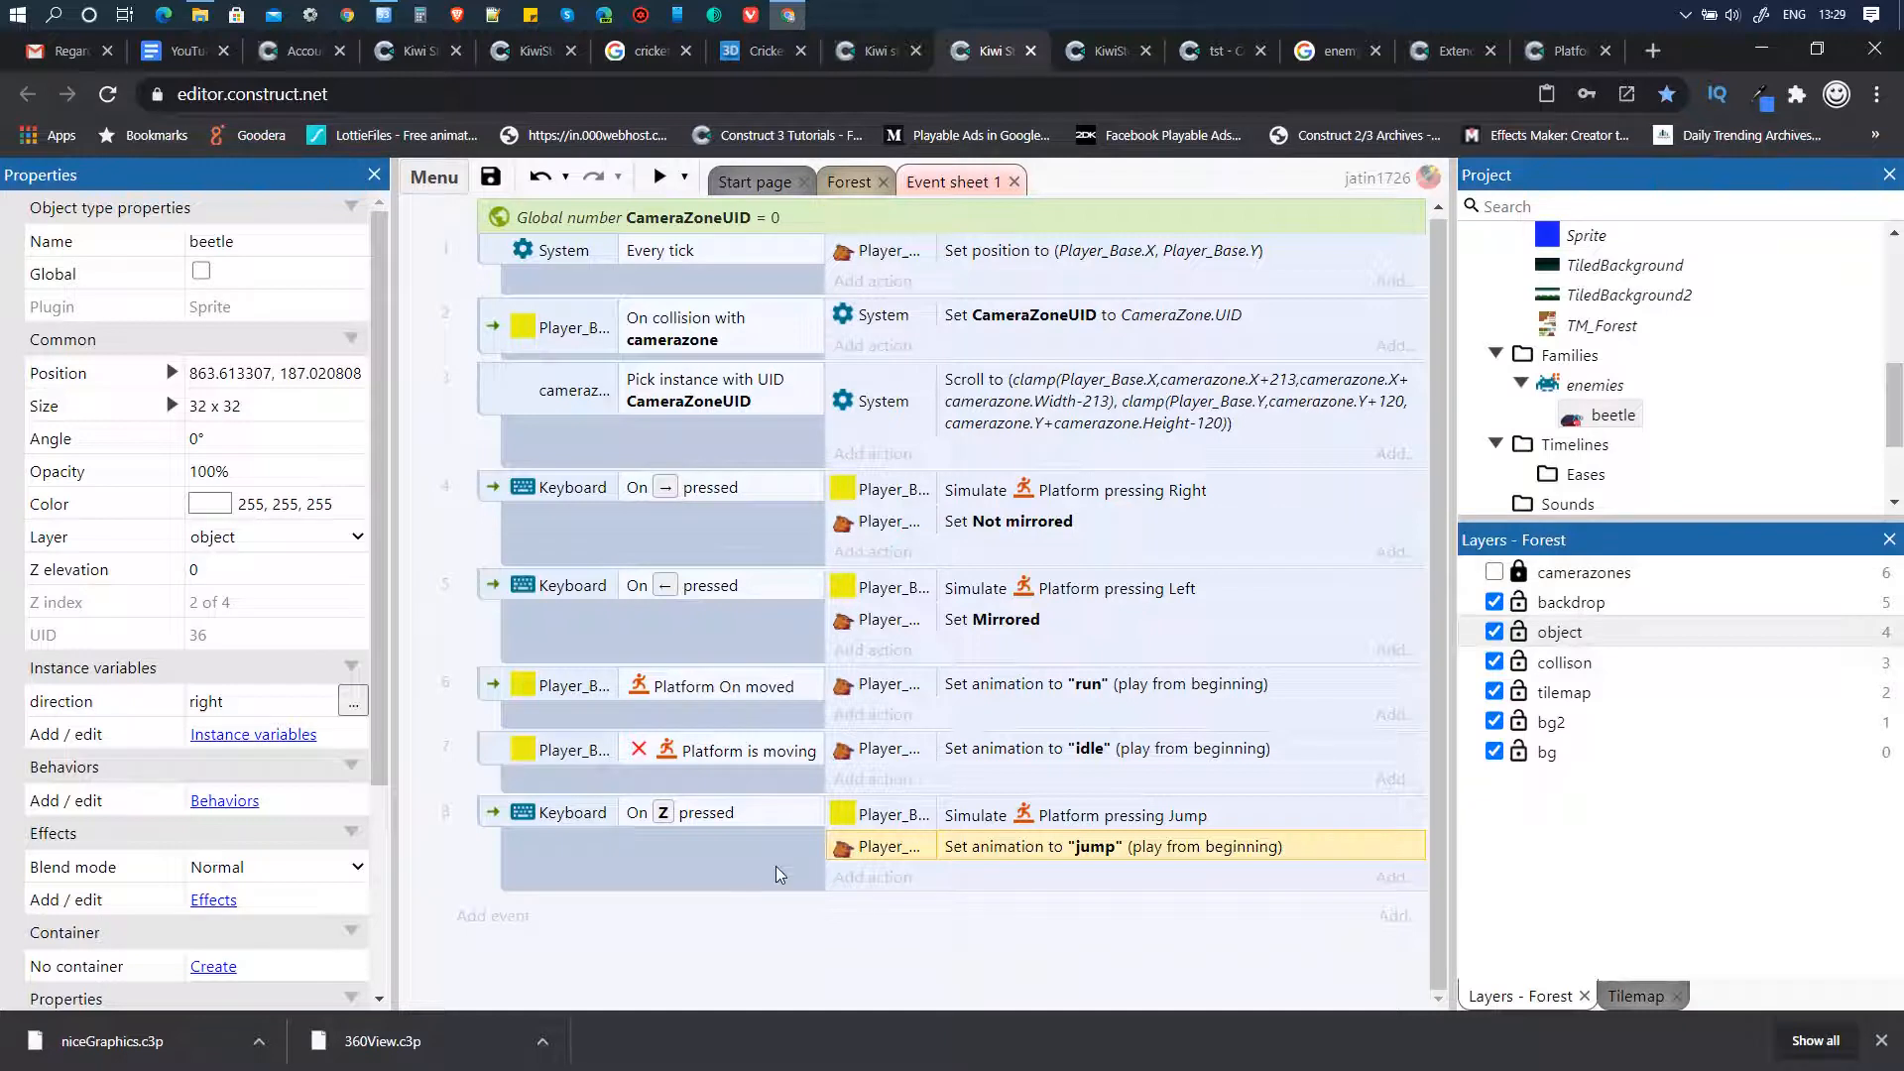
pyautogui.click(503, 920)
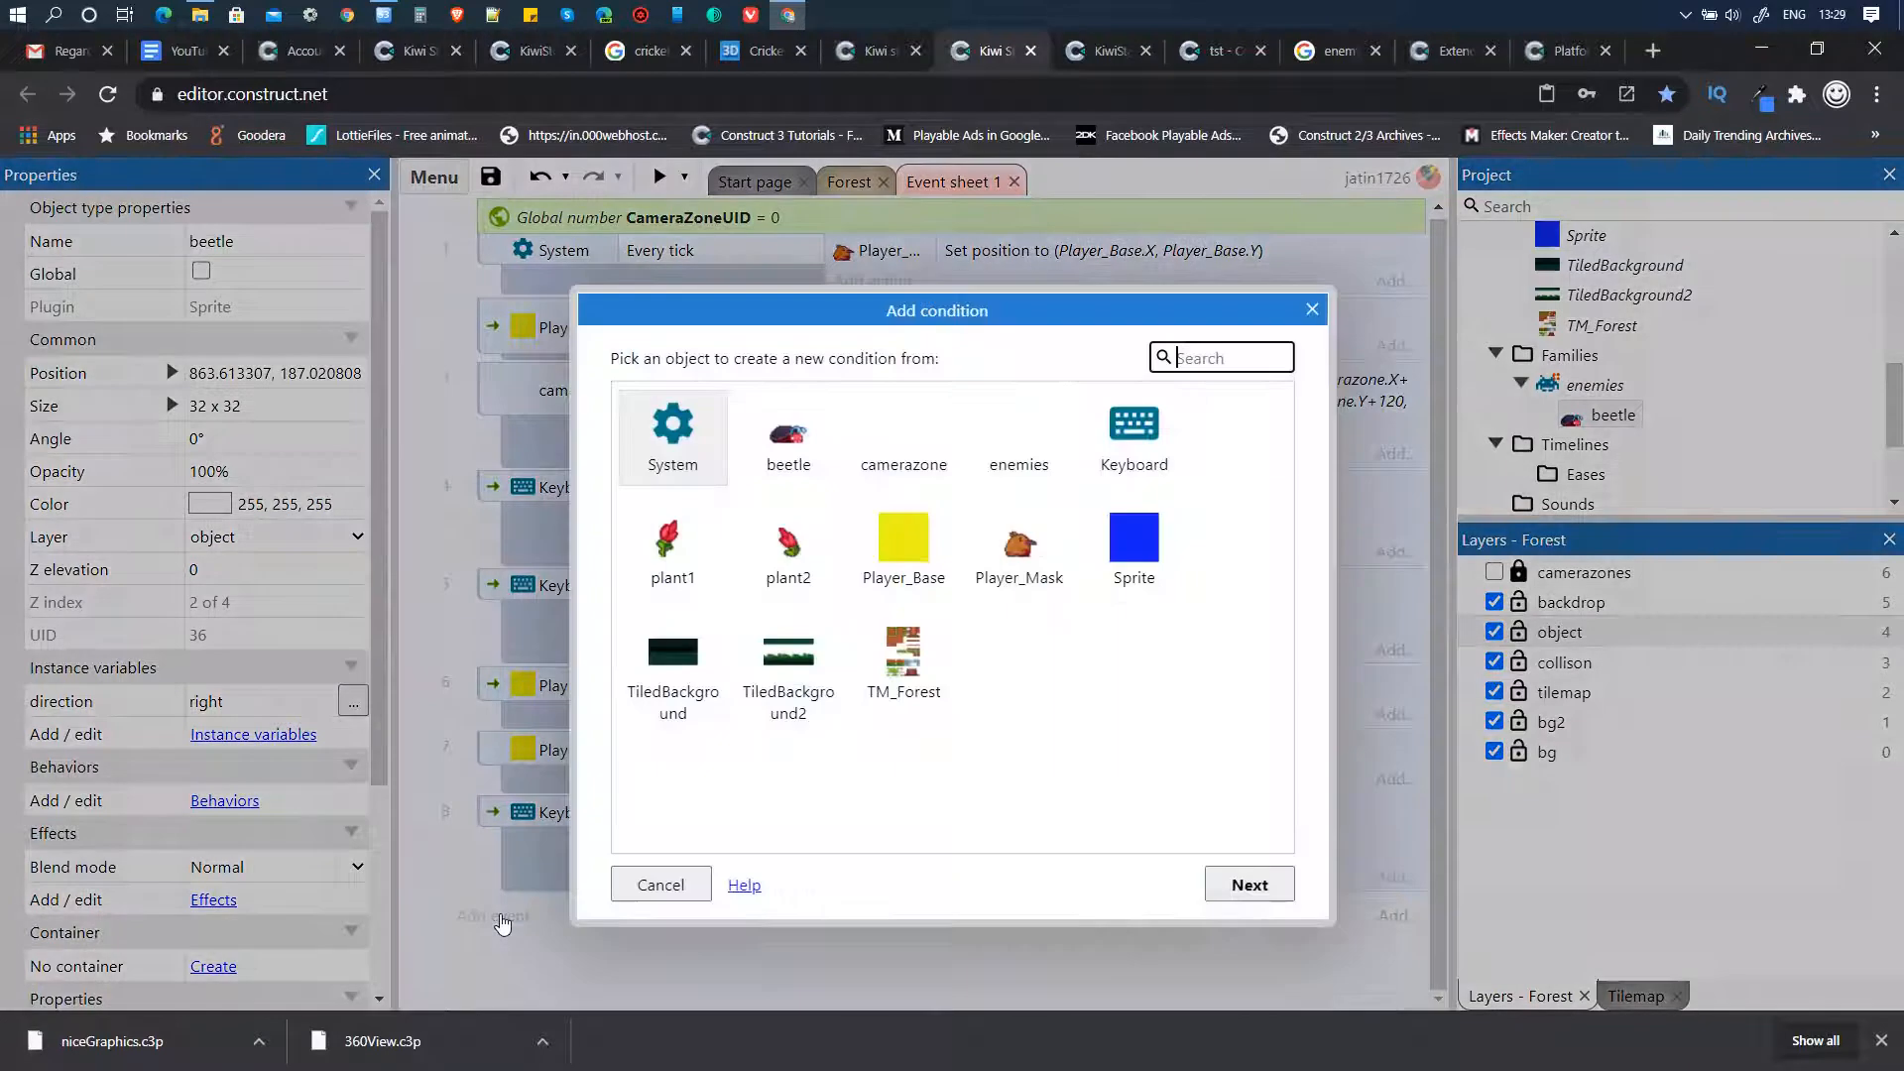
pyautogui.click(809, 453)
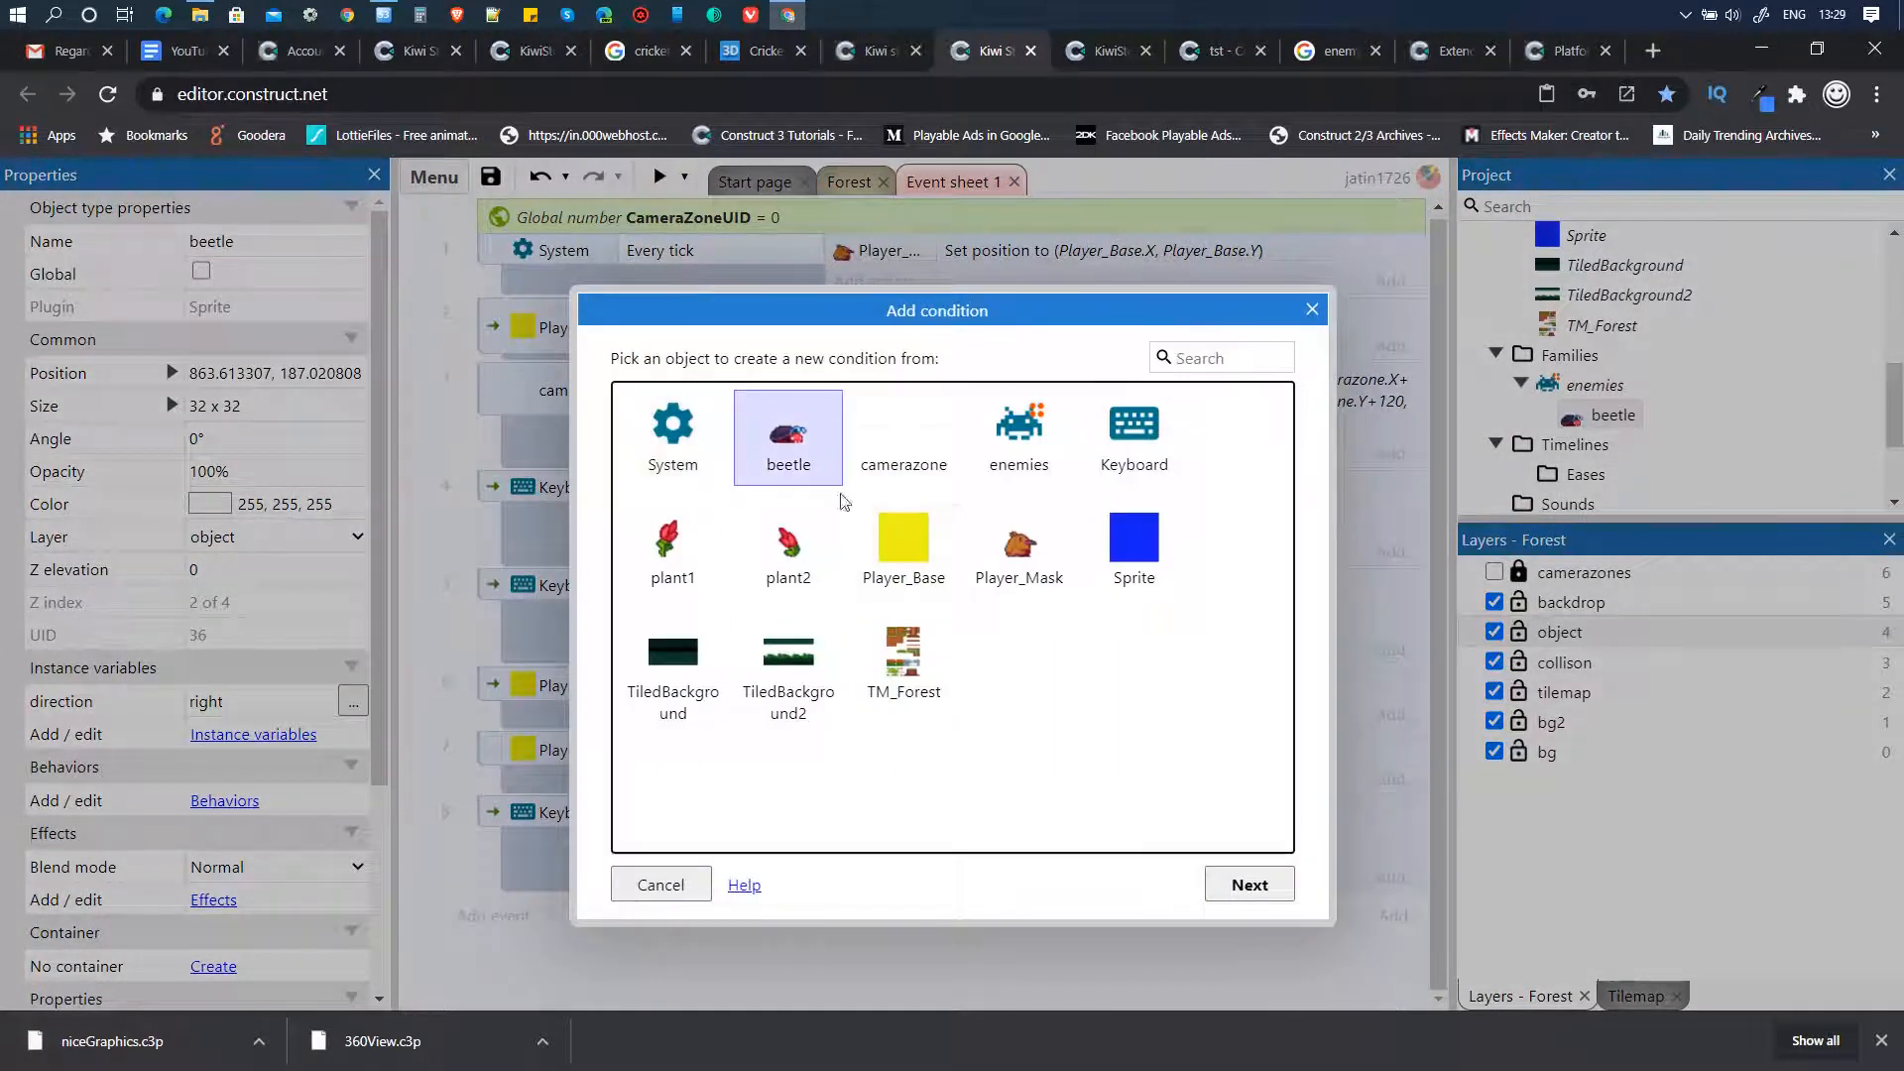
pyautogui.click(1250, 884)
pyautogui.scroll(-3, 961, 628)
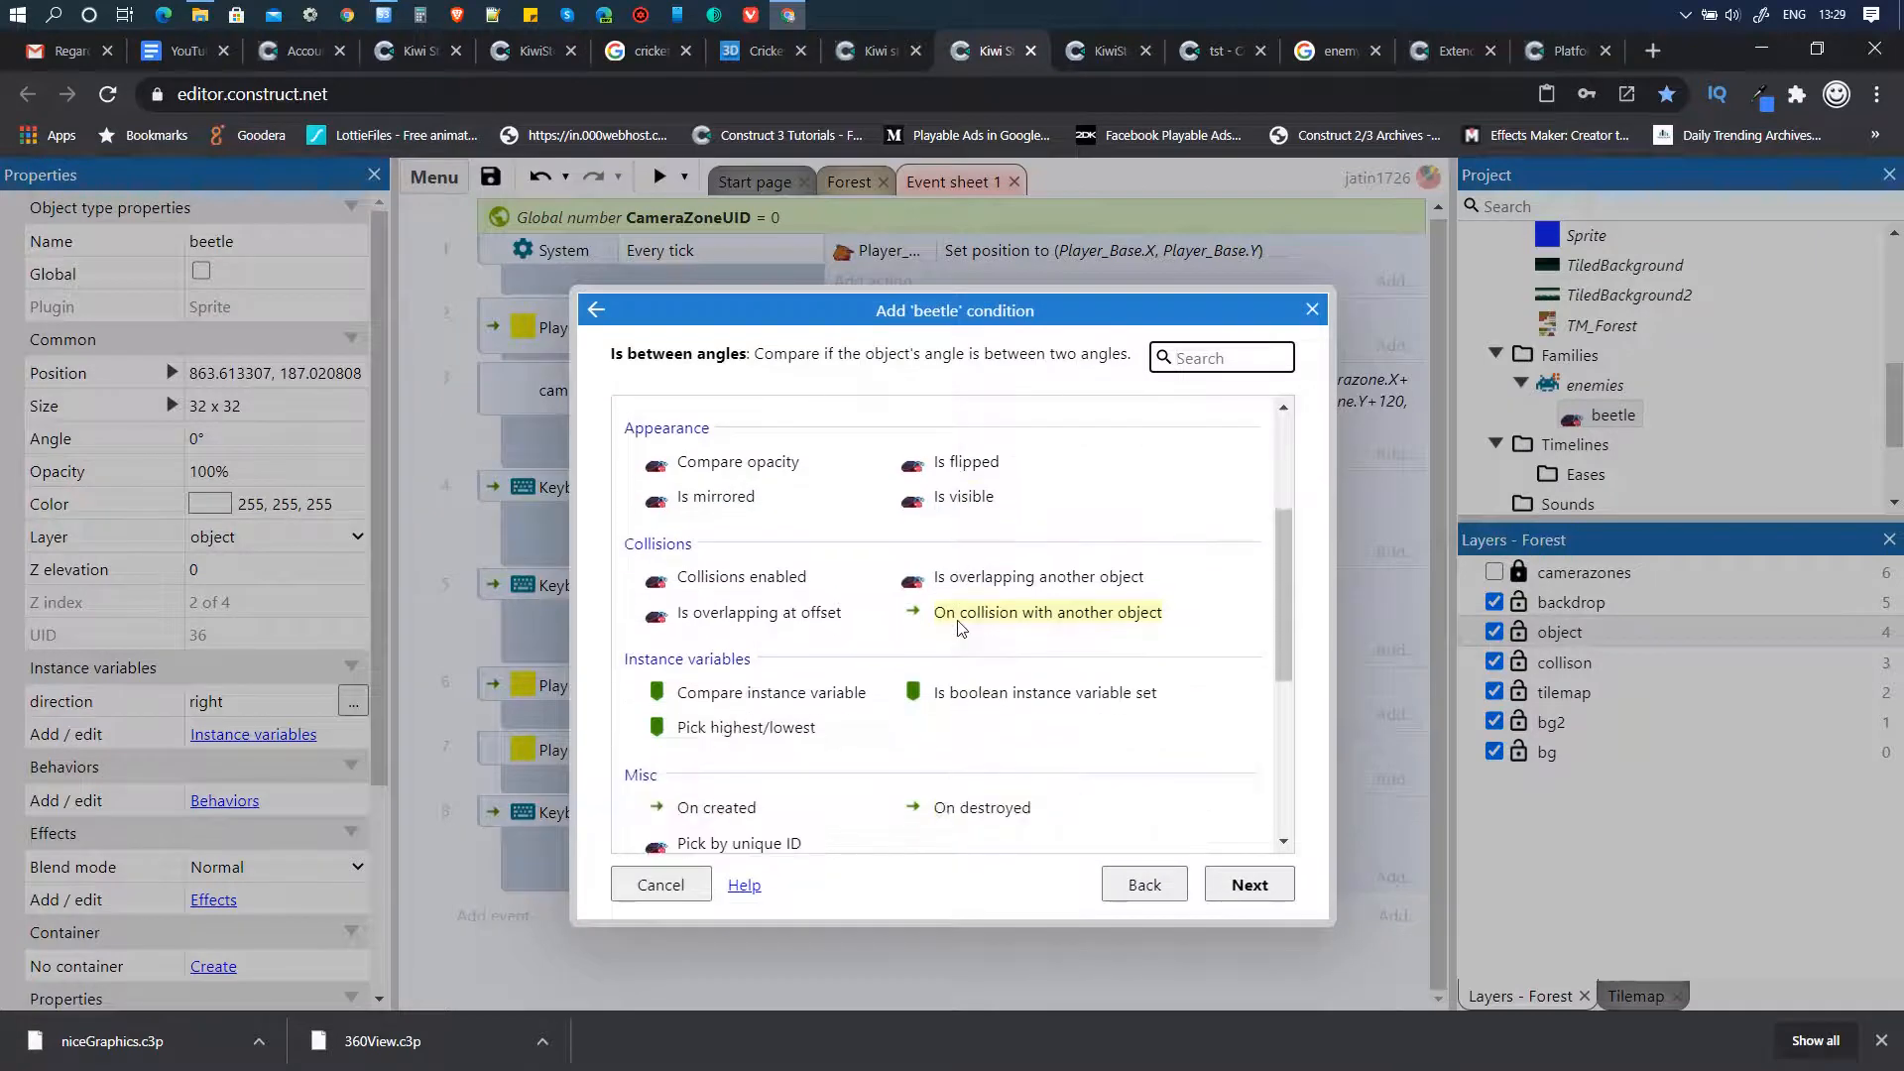
pyautogui.click(804, 699)
pyautogui.click(1248, 883)
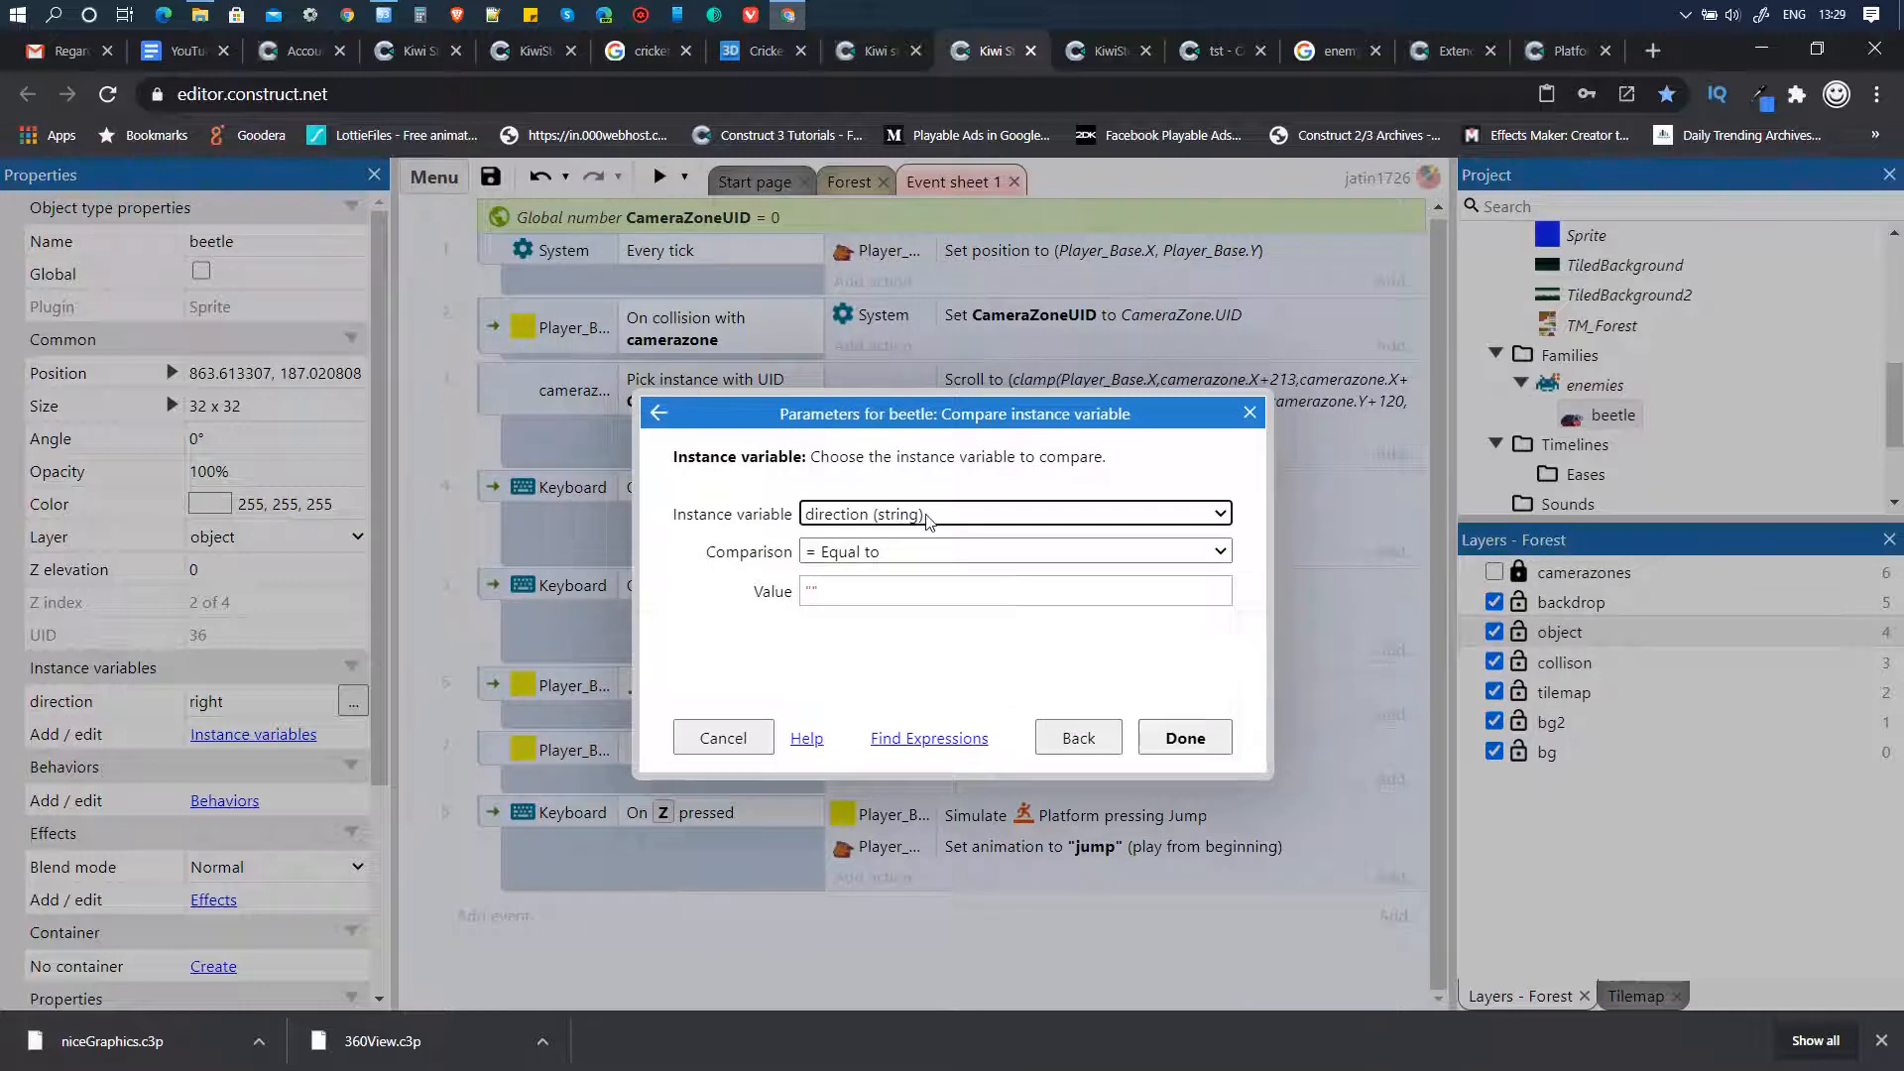
pyautogui.click(814, 591)
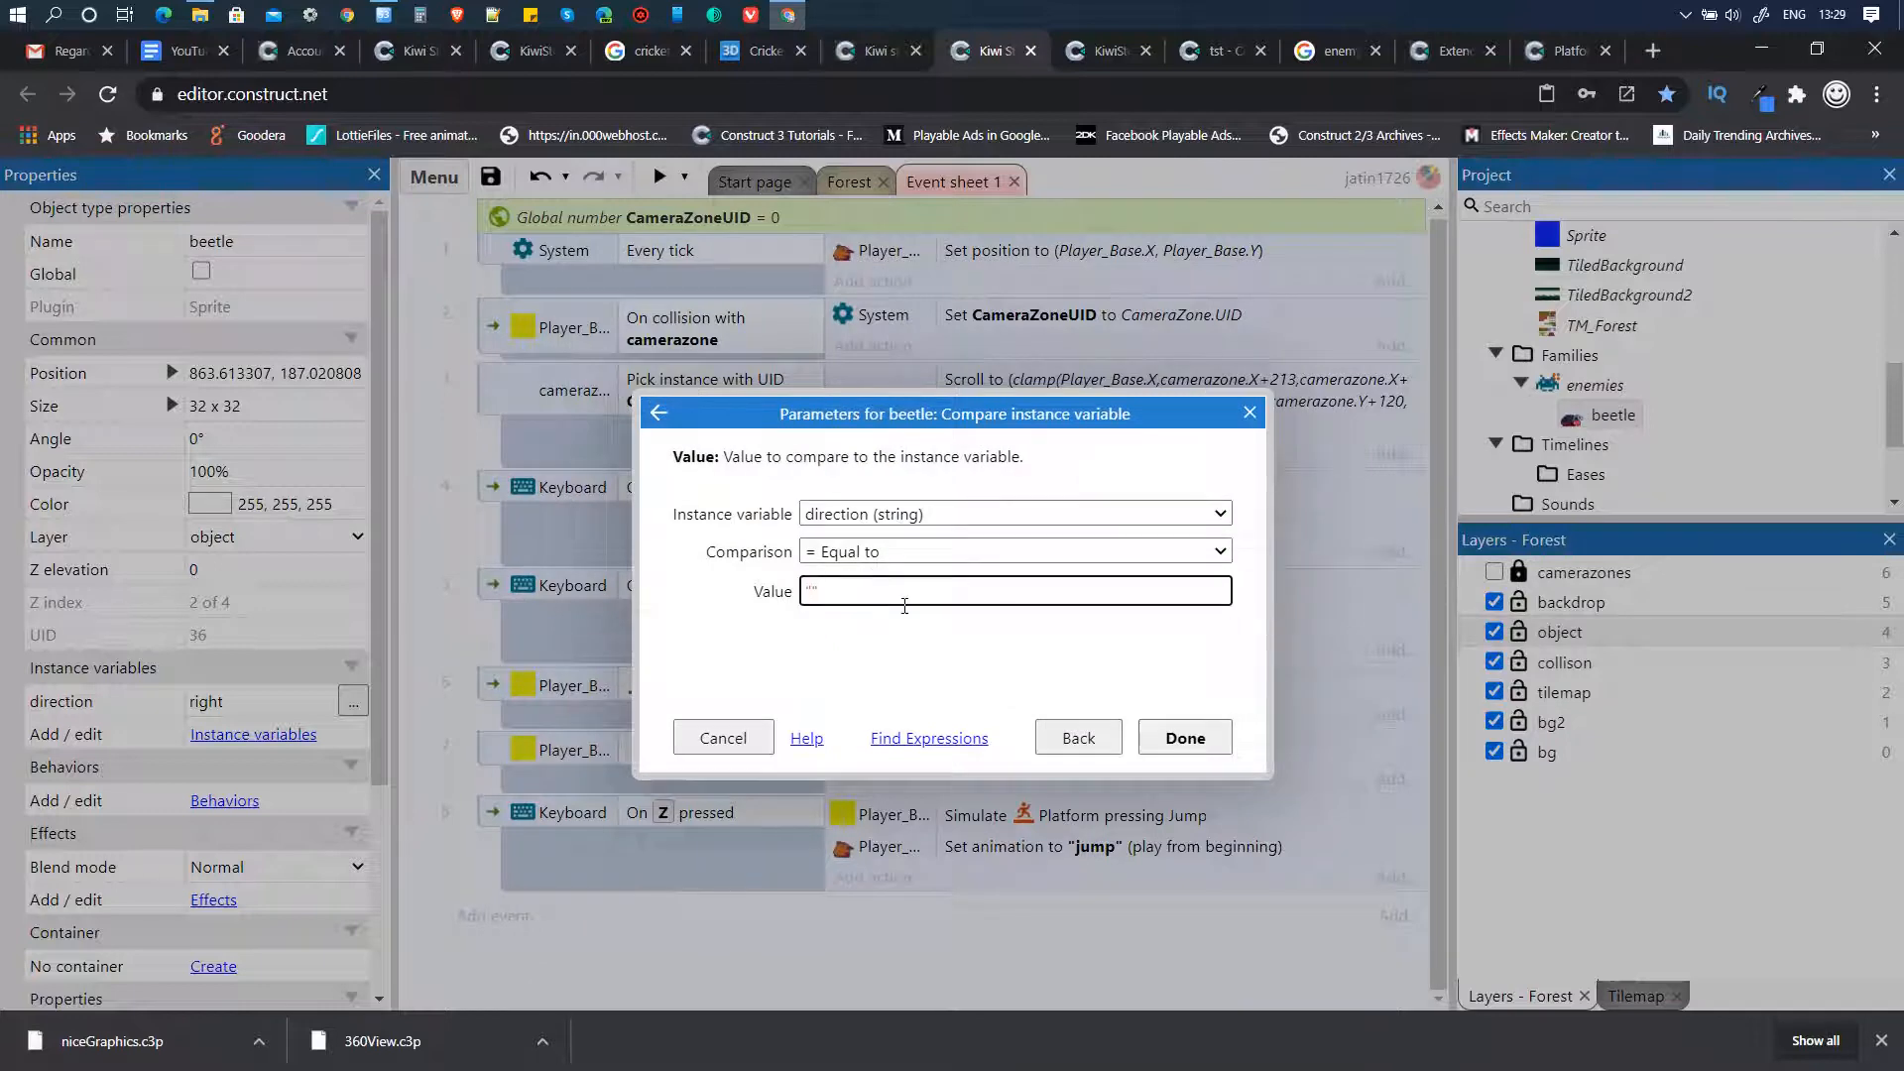
pyautogui.write('right')
pyautogui.press('Return')
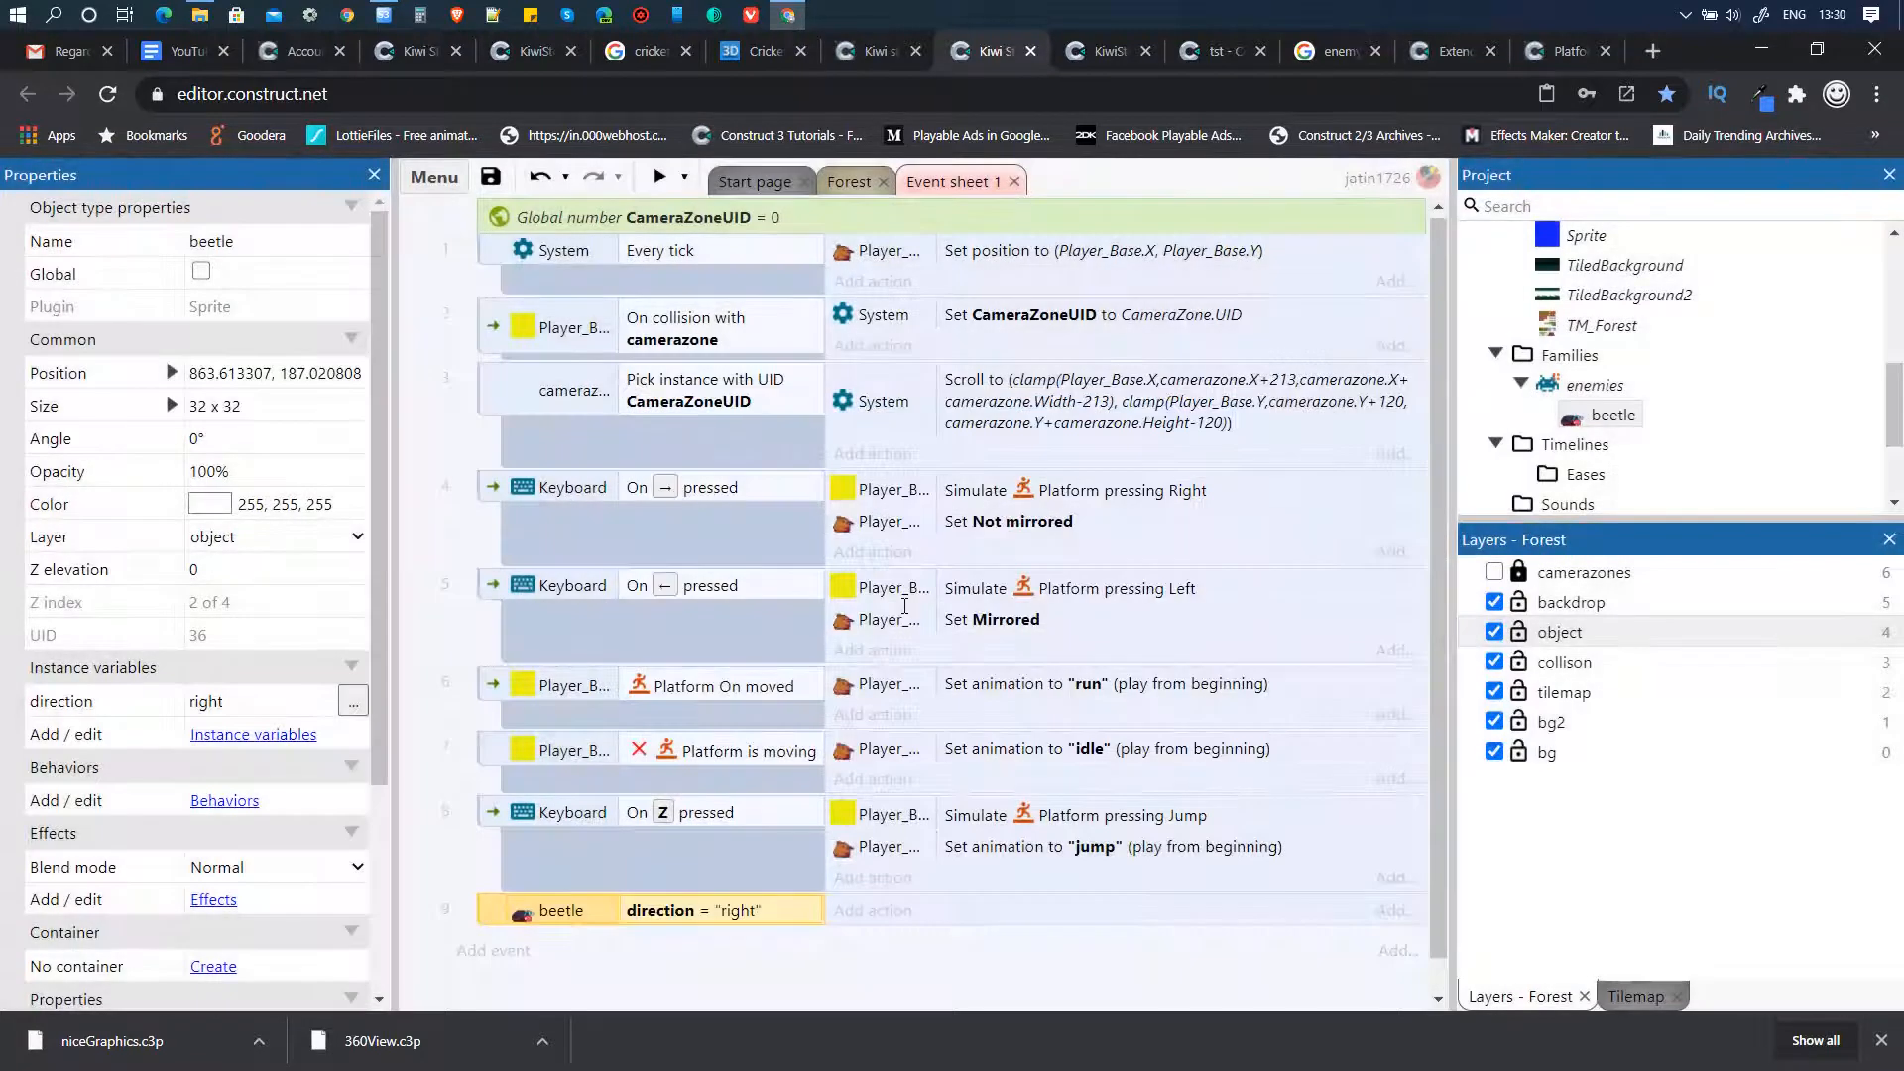
# - Add the Platform behavior to the beetle object type
pyautogui.click(1609, 417)
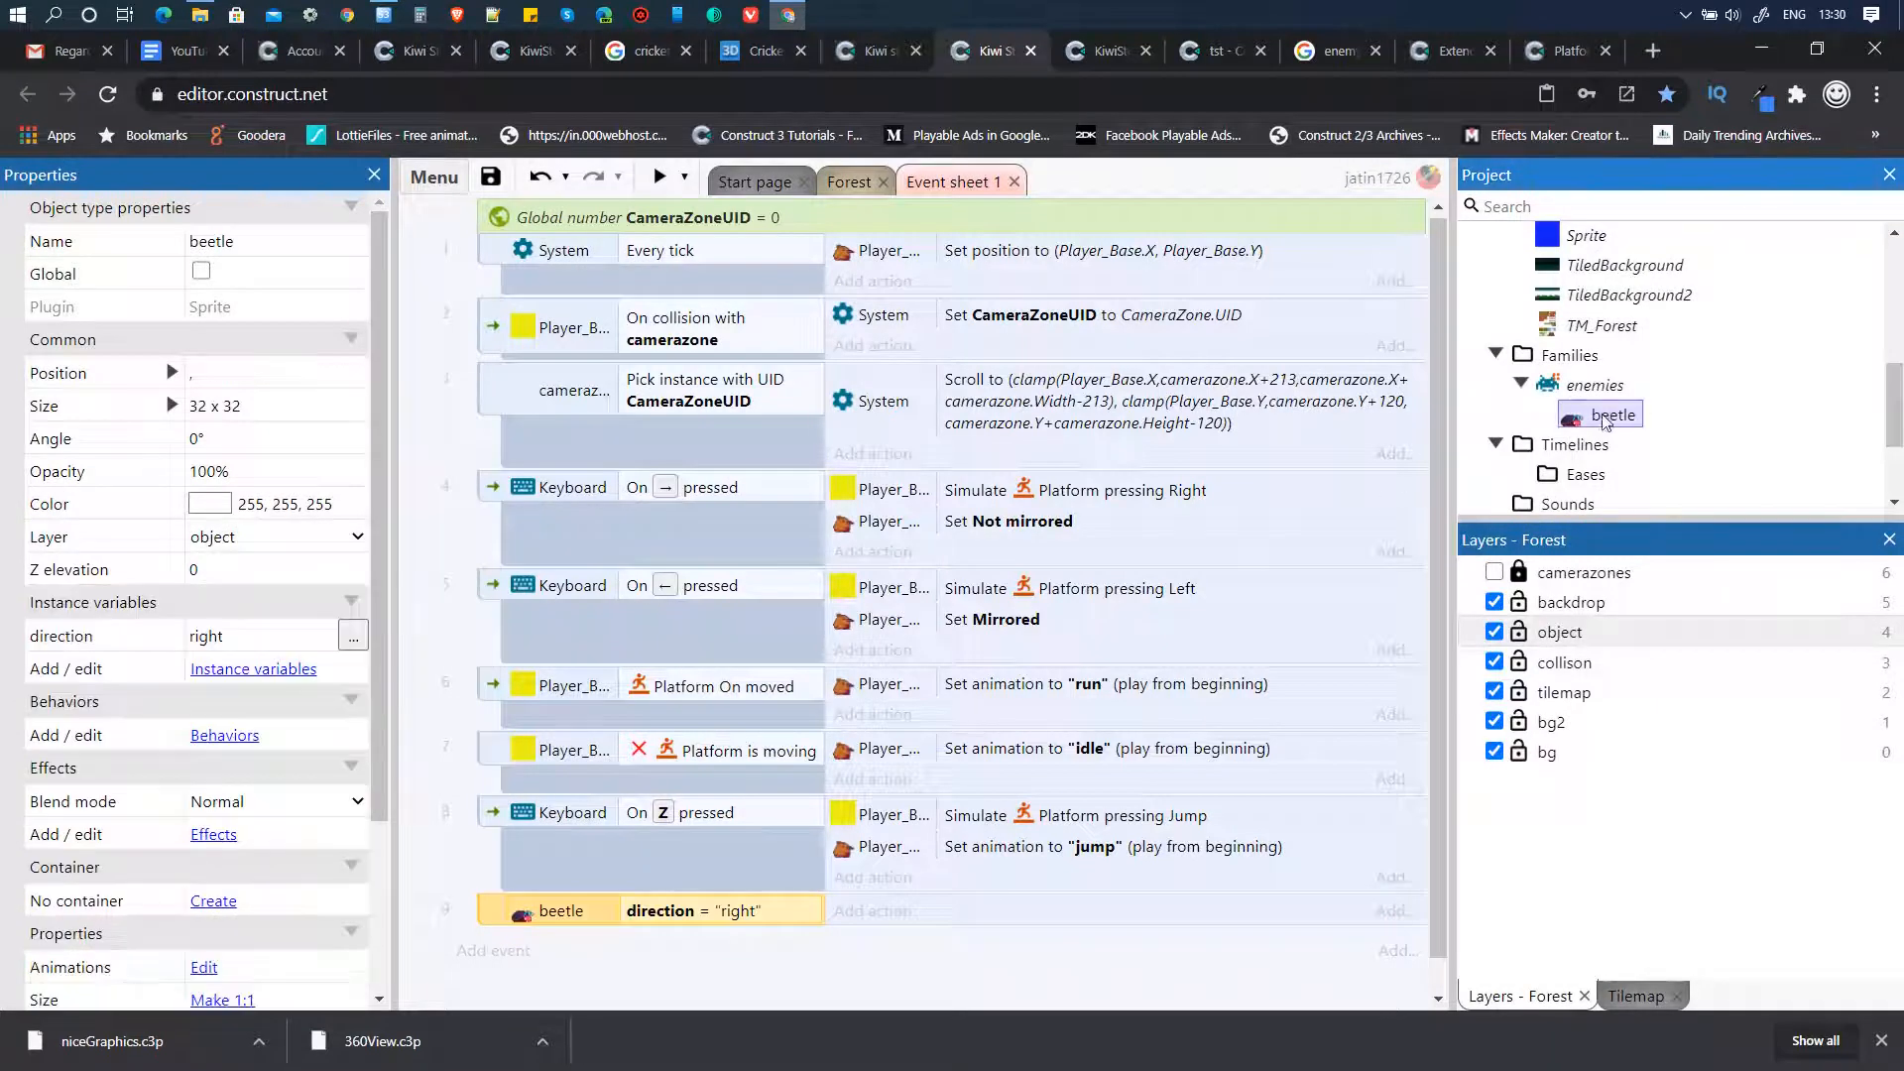
pyautogui.scroll(-3, 366, 782)
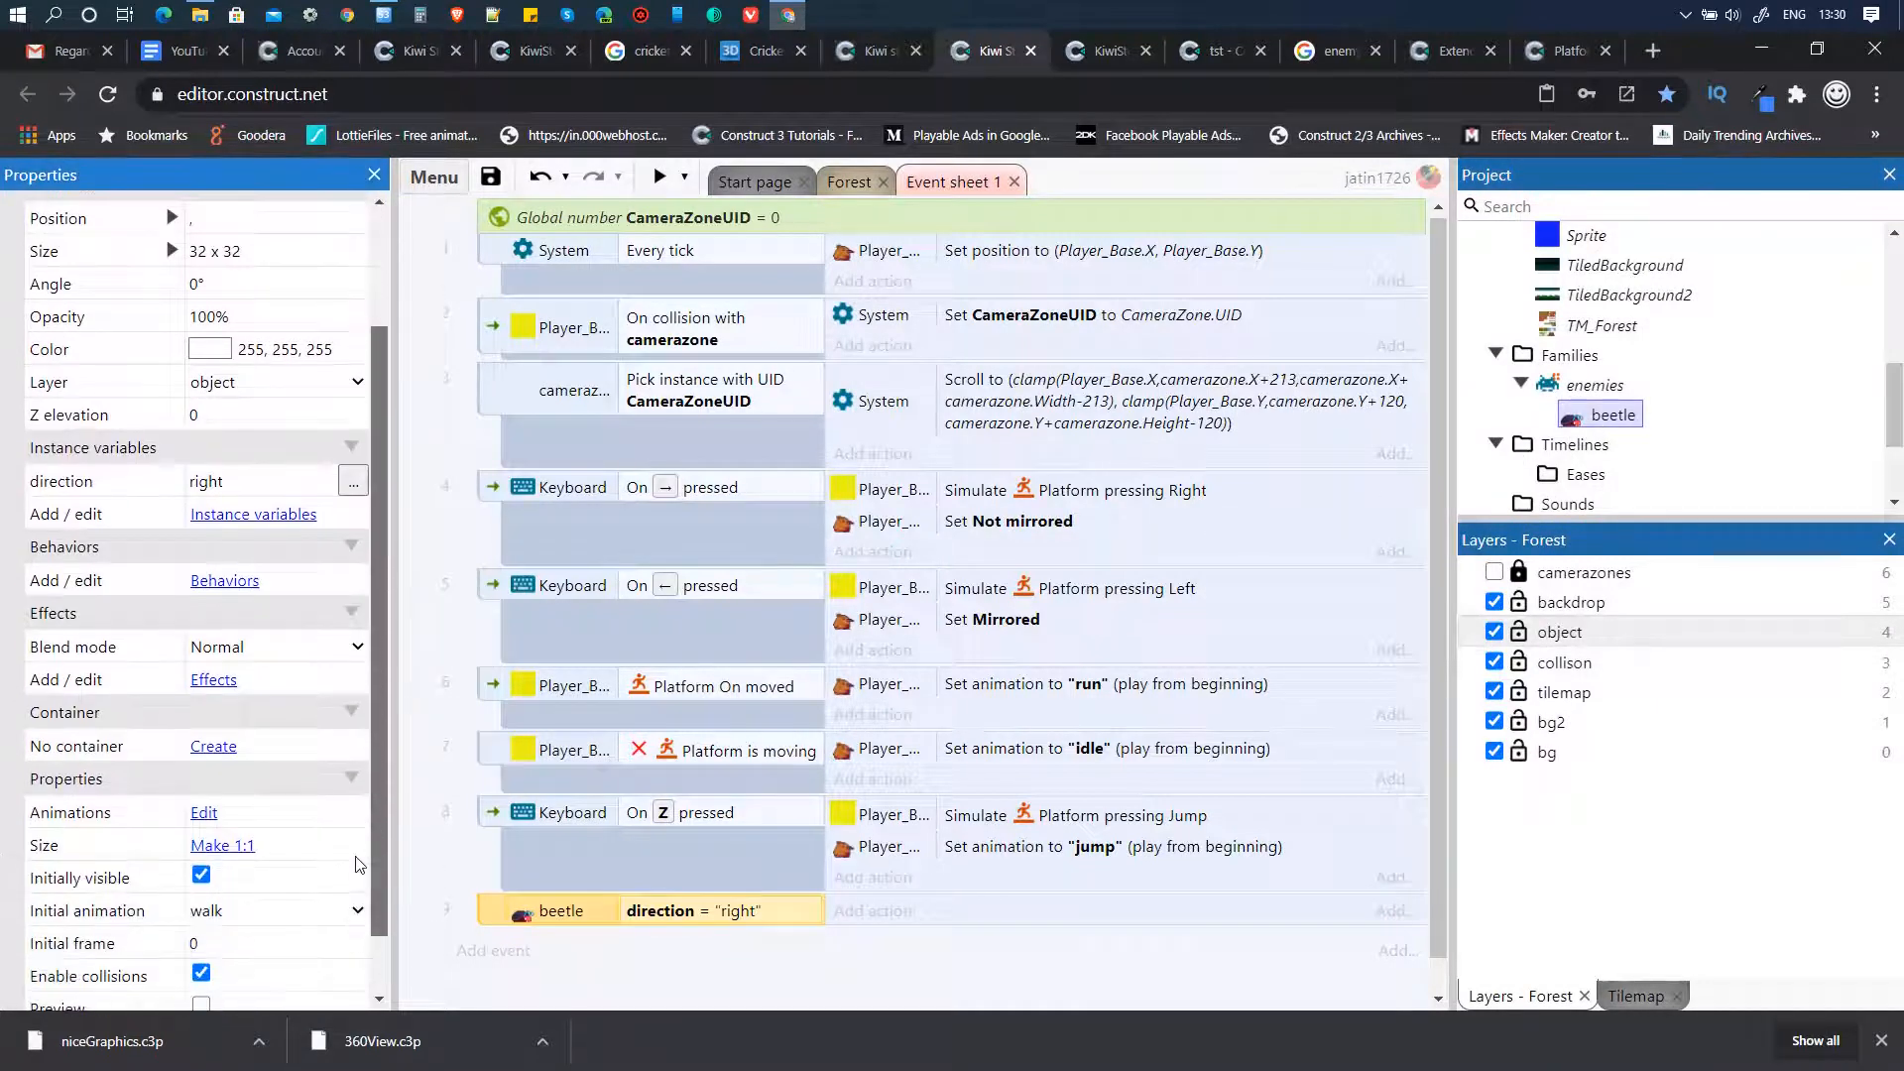
pyautogui.click(224, 582)
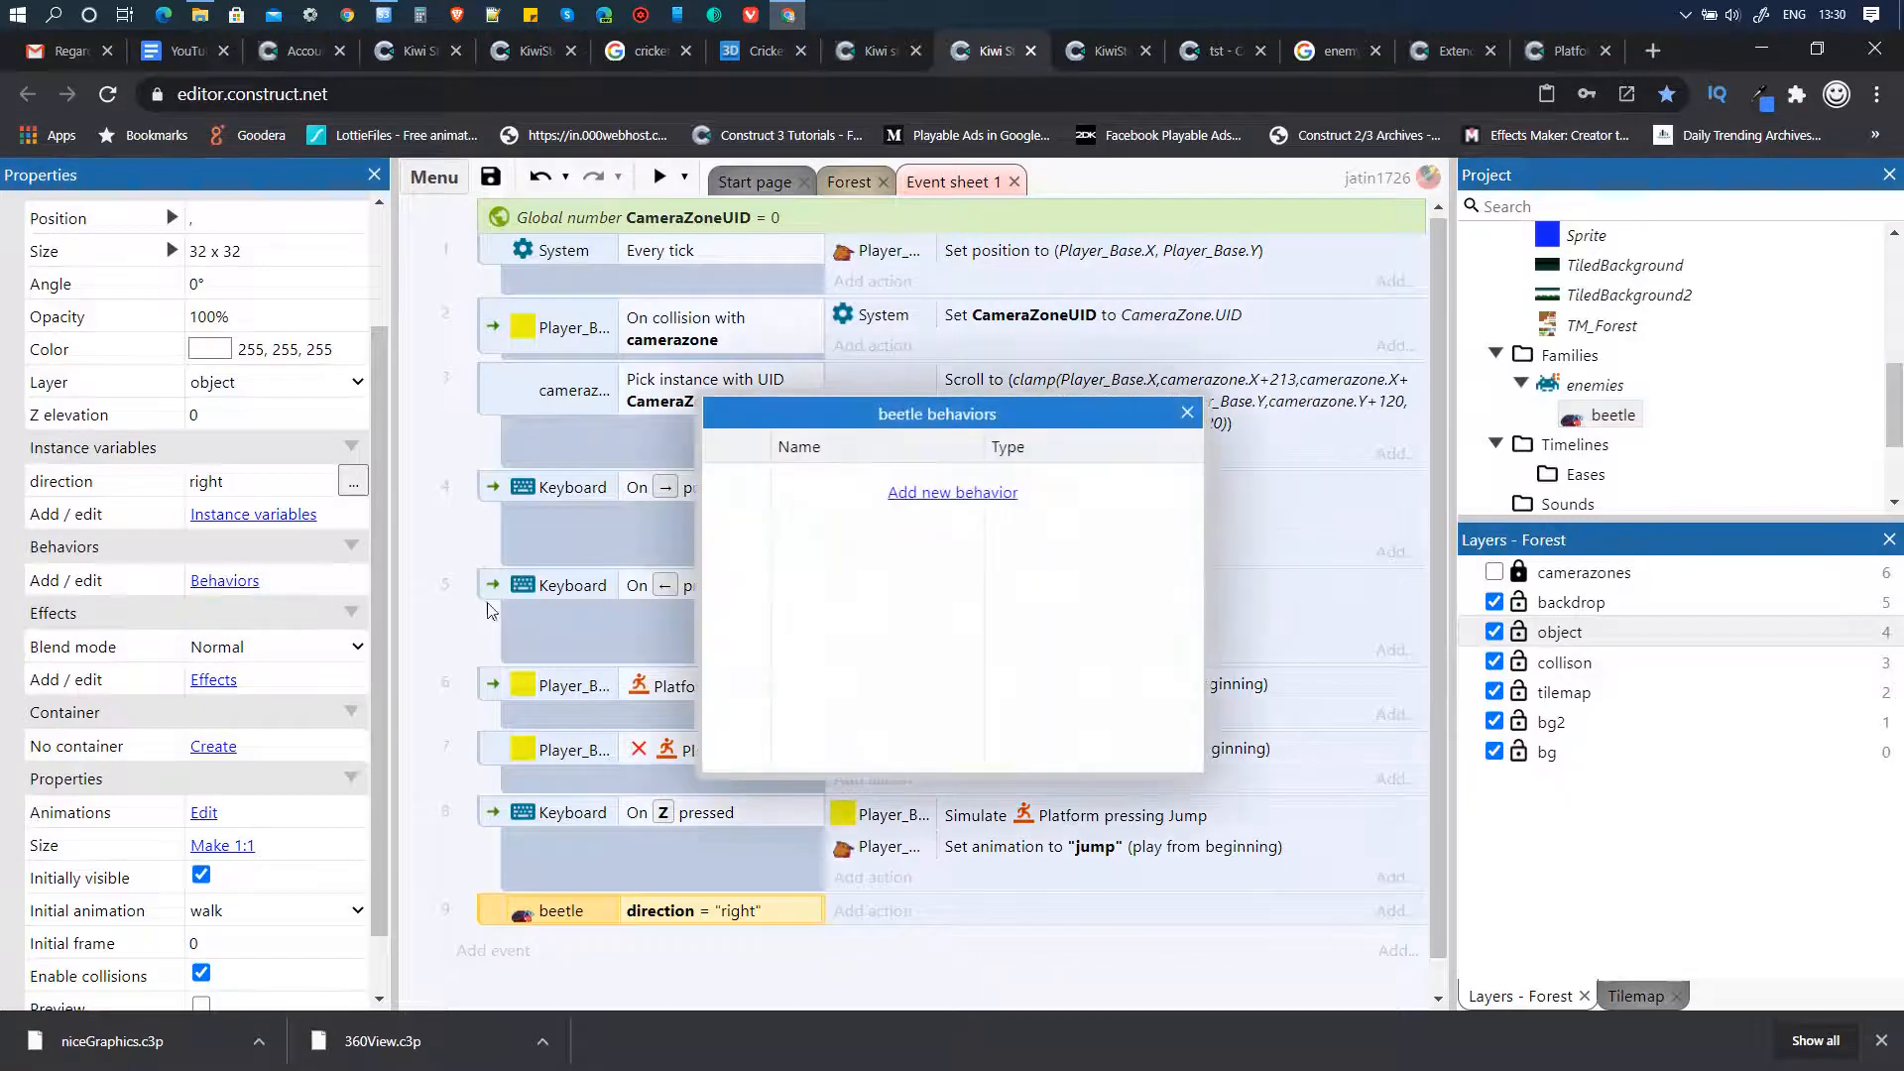
pyautogui.click(893, 494)
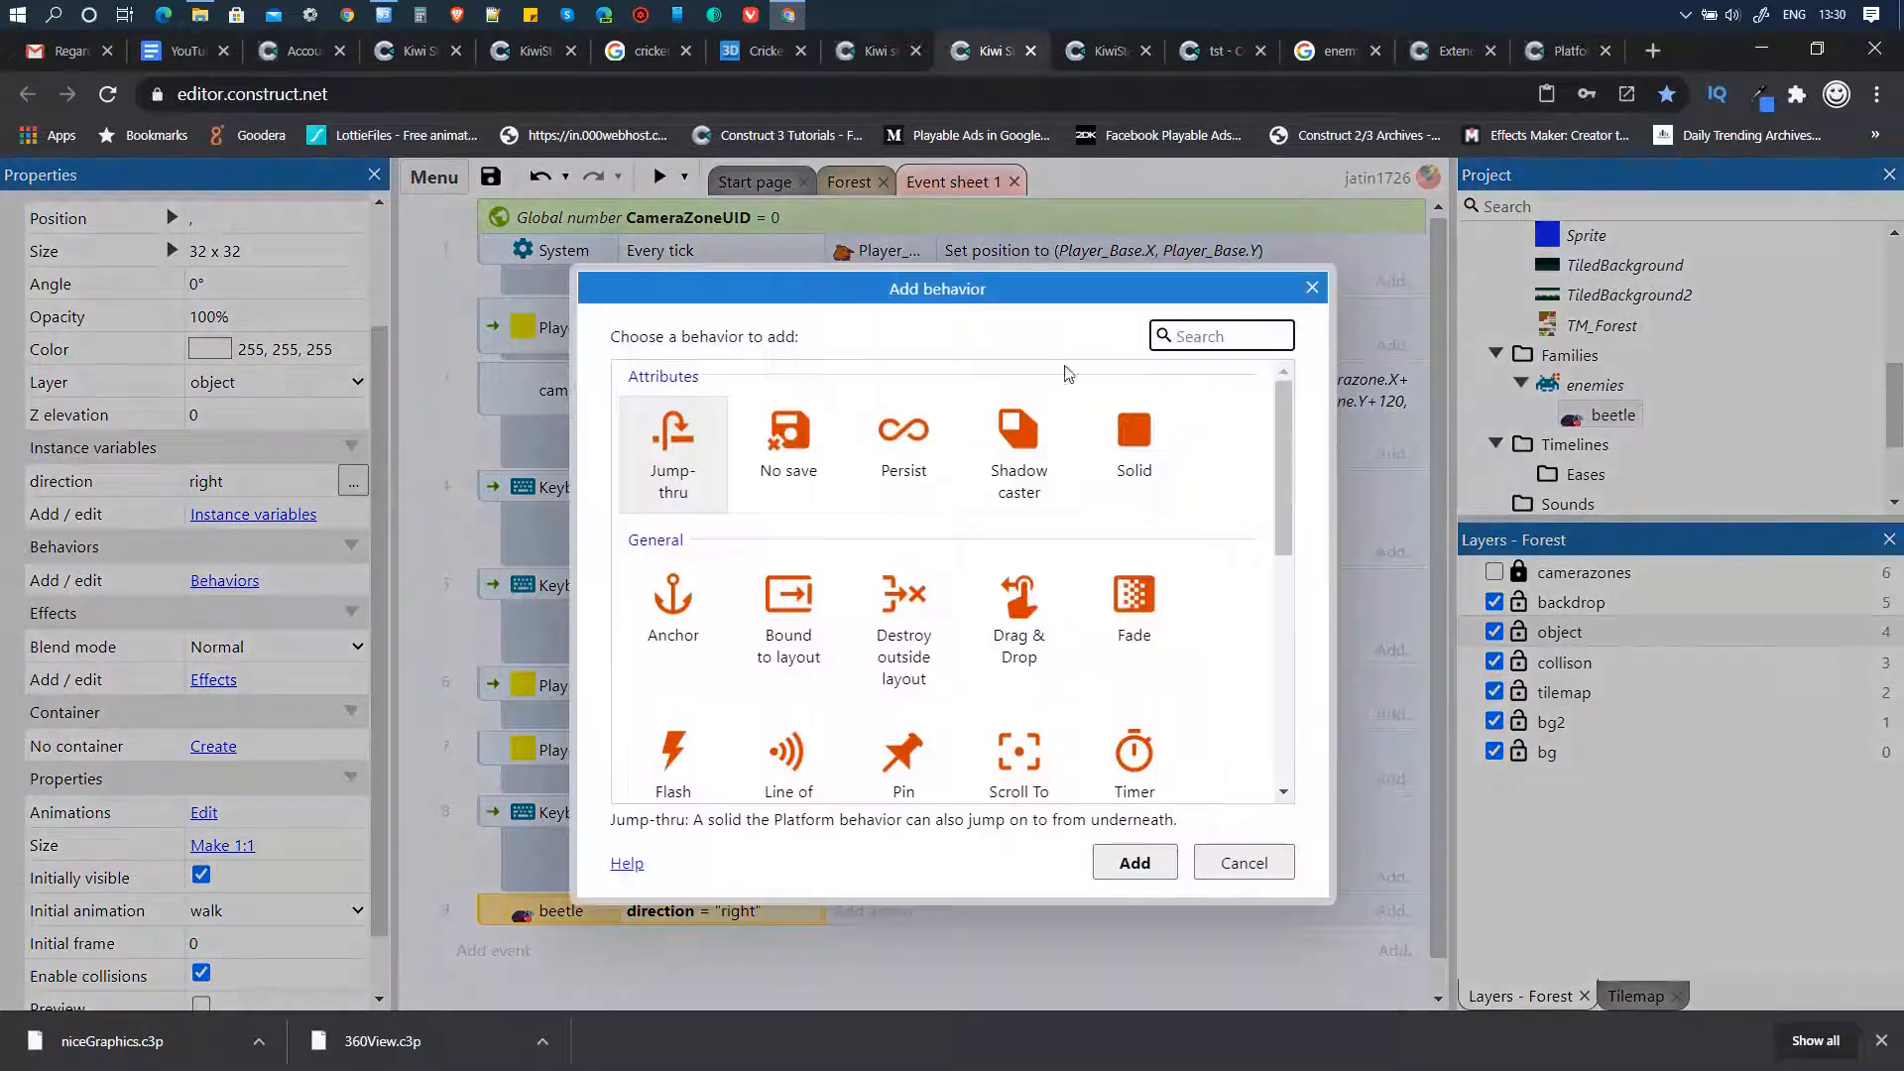
pyautogui.write('pla')
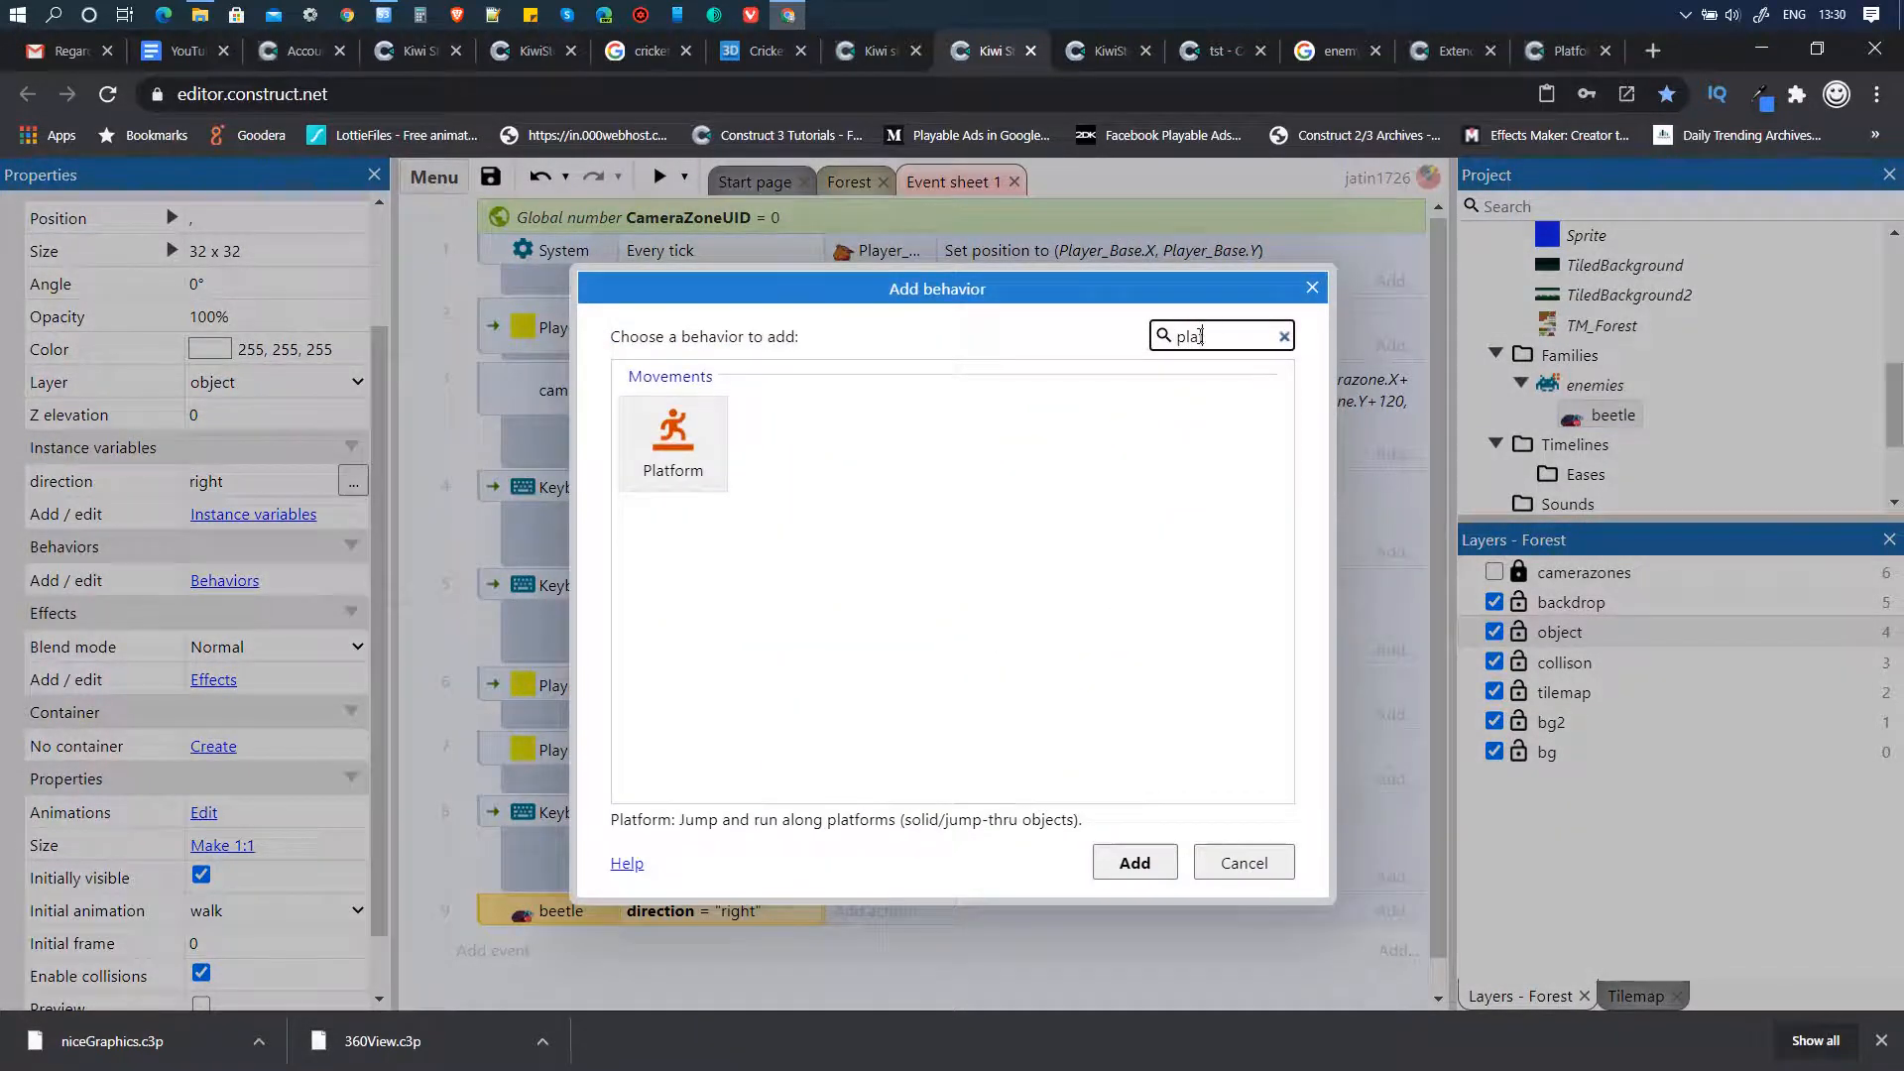
pyautogui.press('Return')
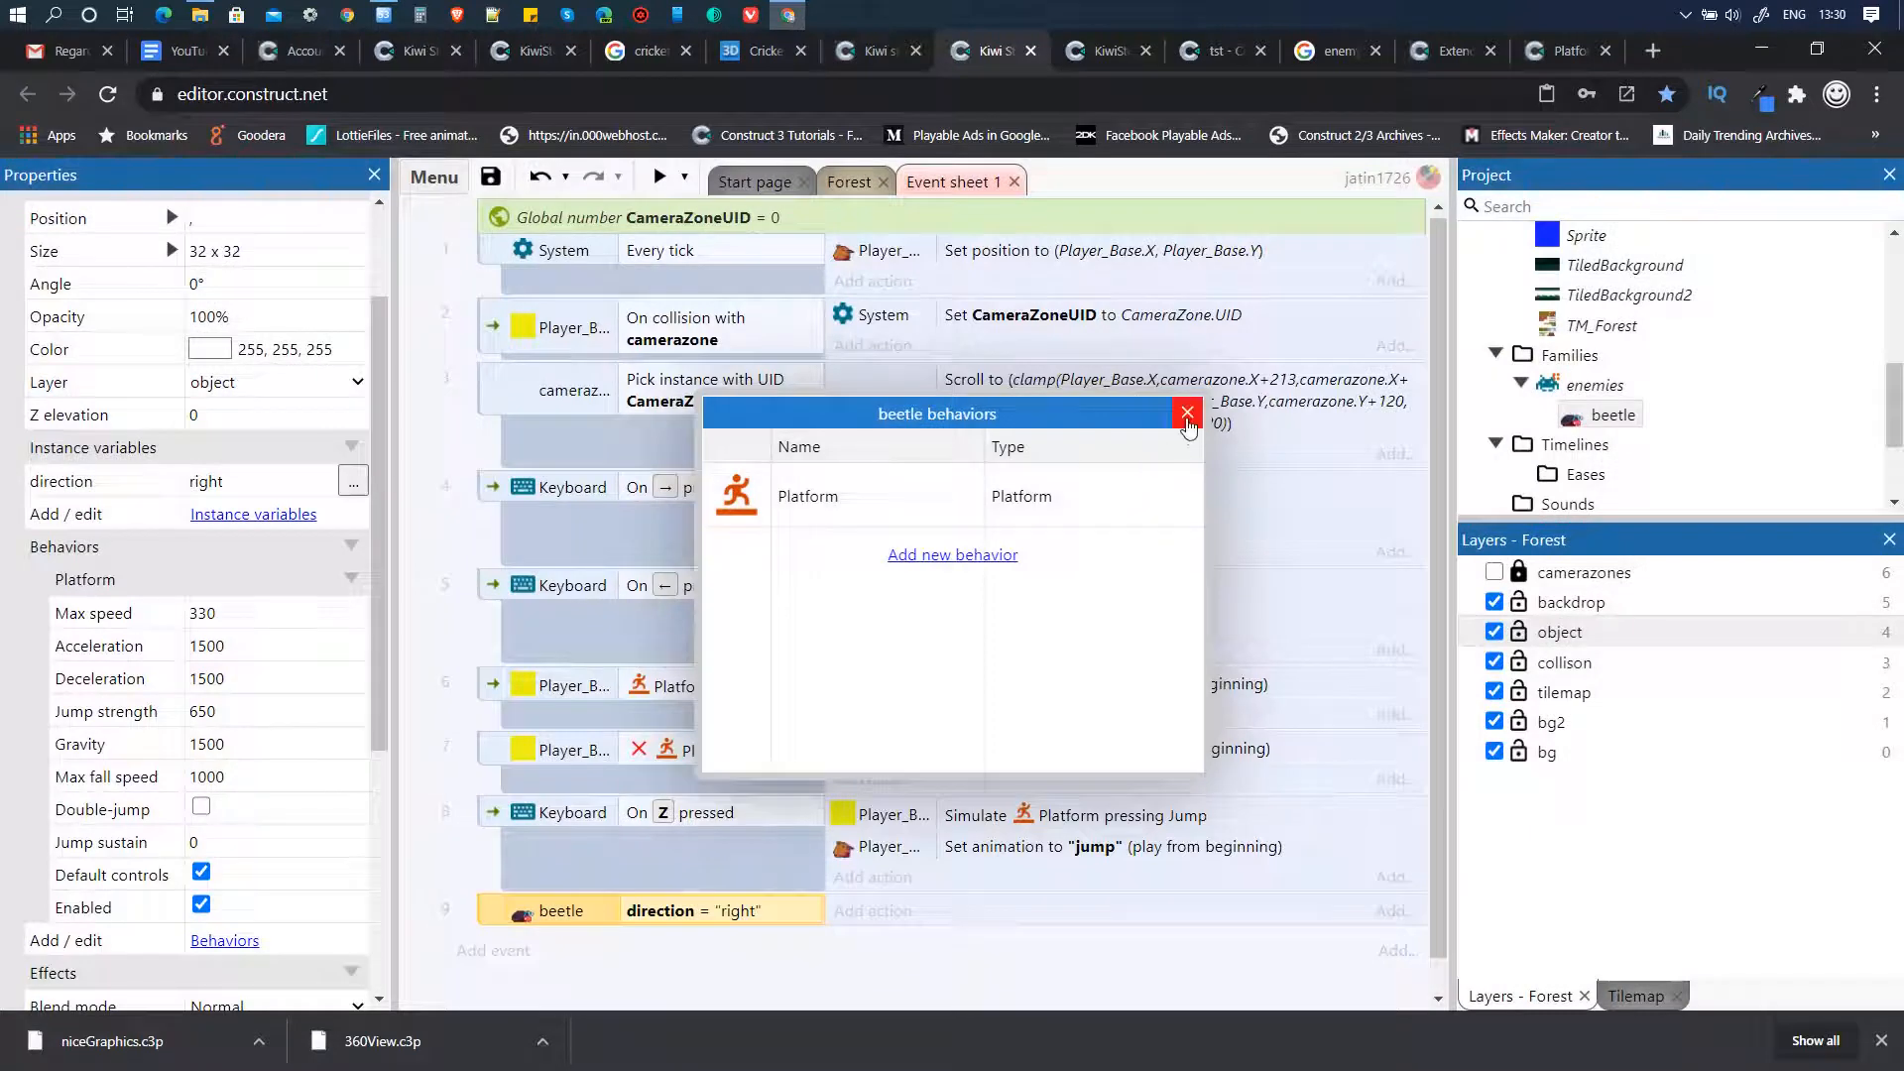
pyautogui.click(1187, 413)
# - Set the beetle's Platform max speed to 150 and both its acceleration and deceleration to 500
pyautogui.click(236, 613)
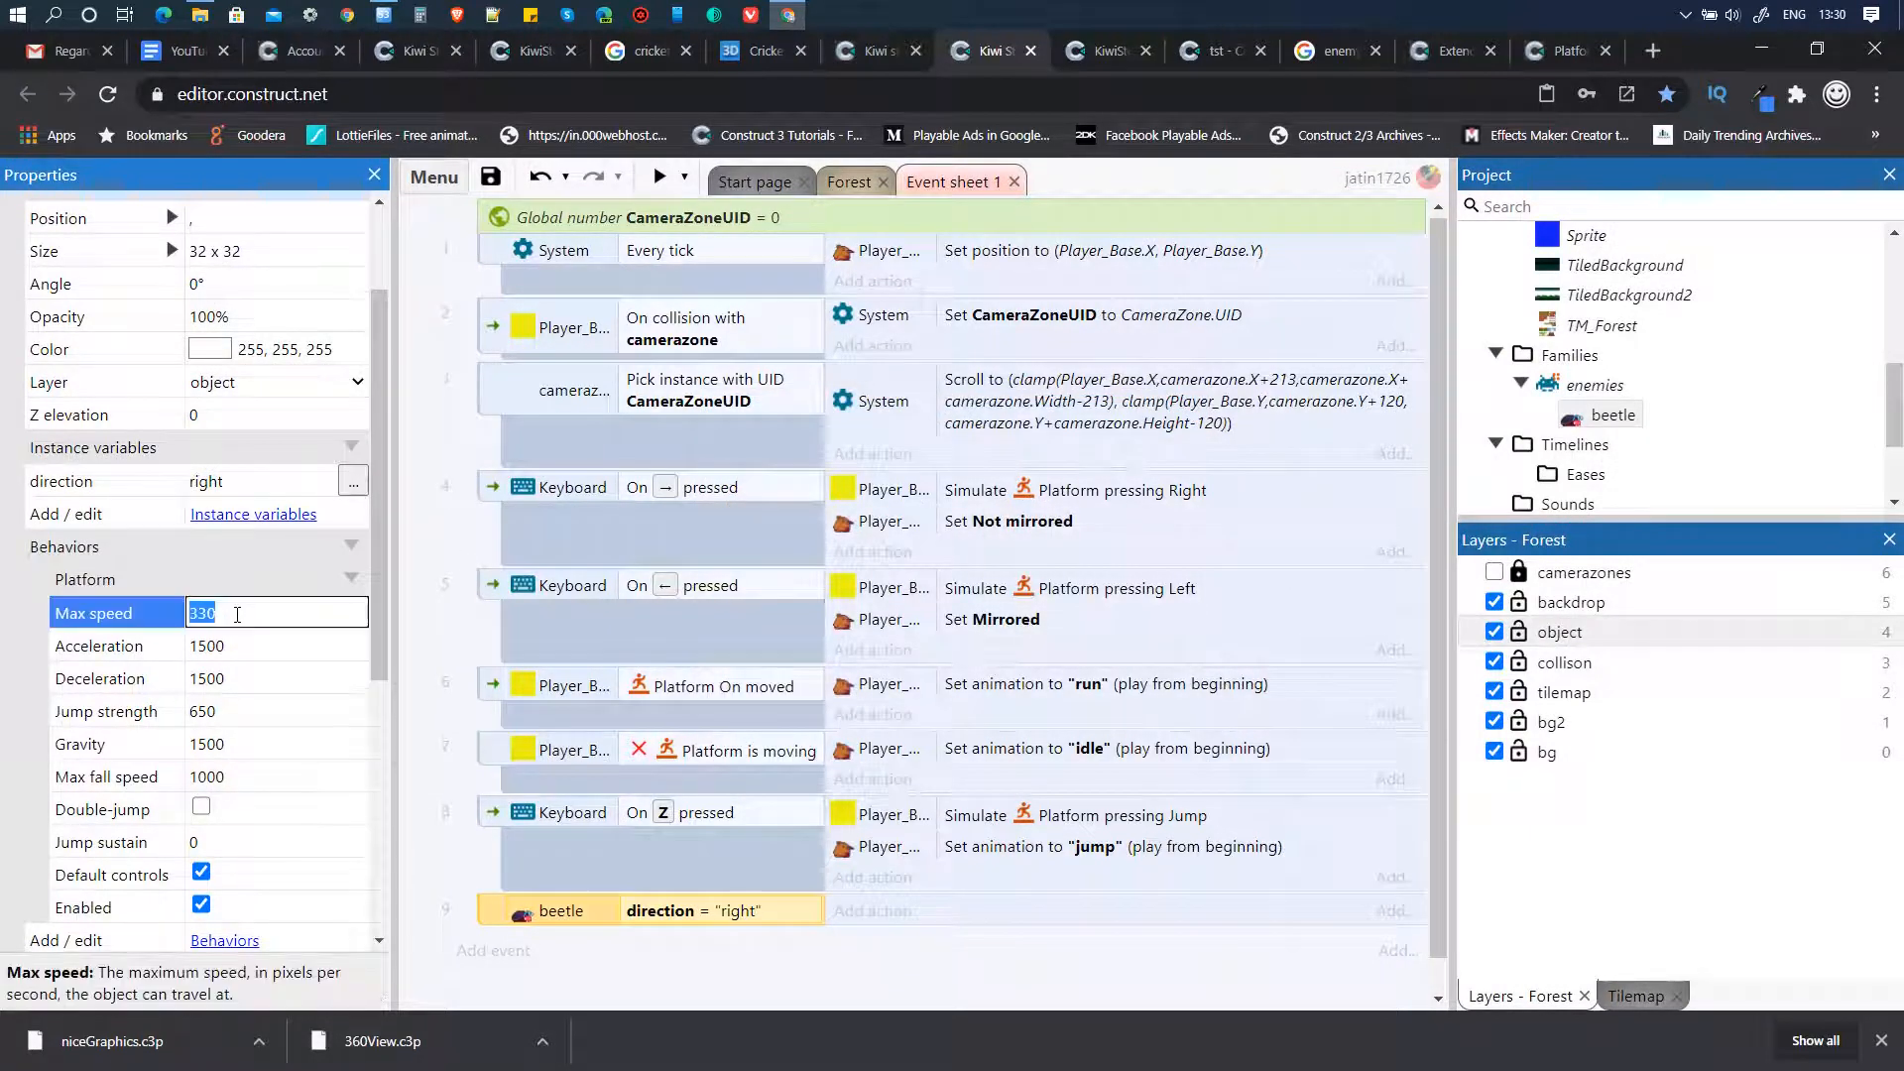
pyautogui.write('150')
pyautogui.click(237, 646)
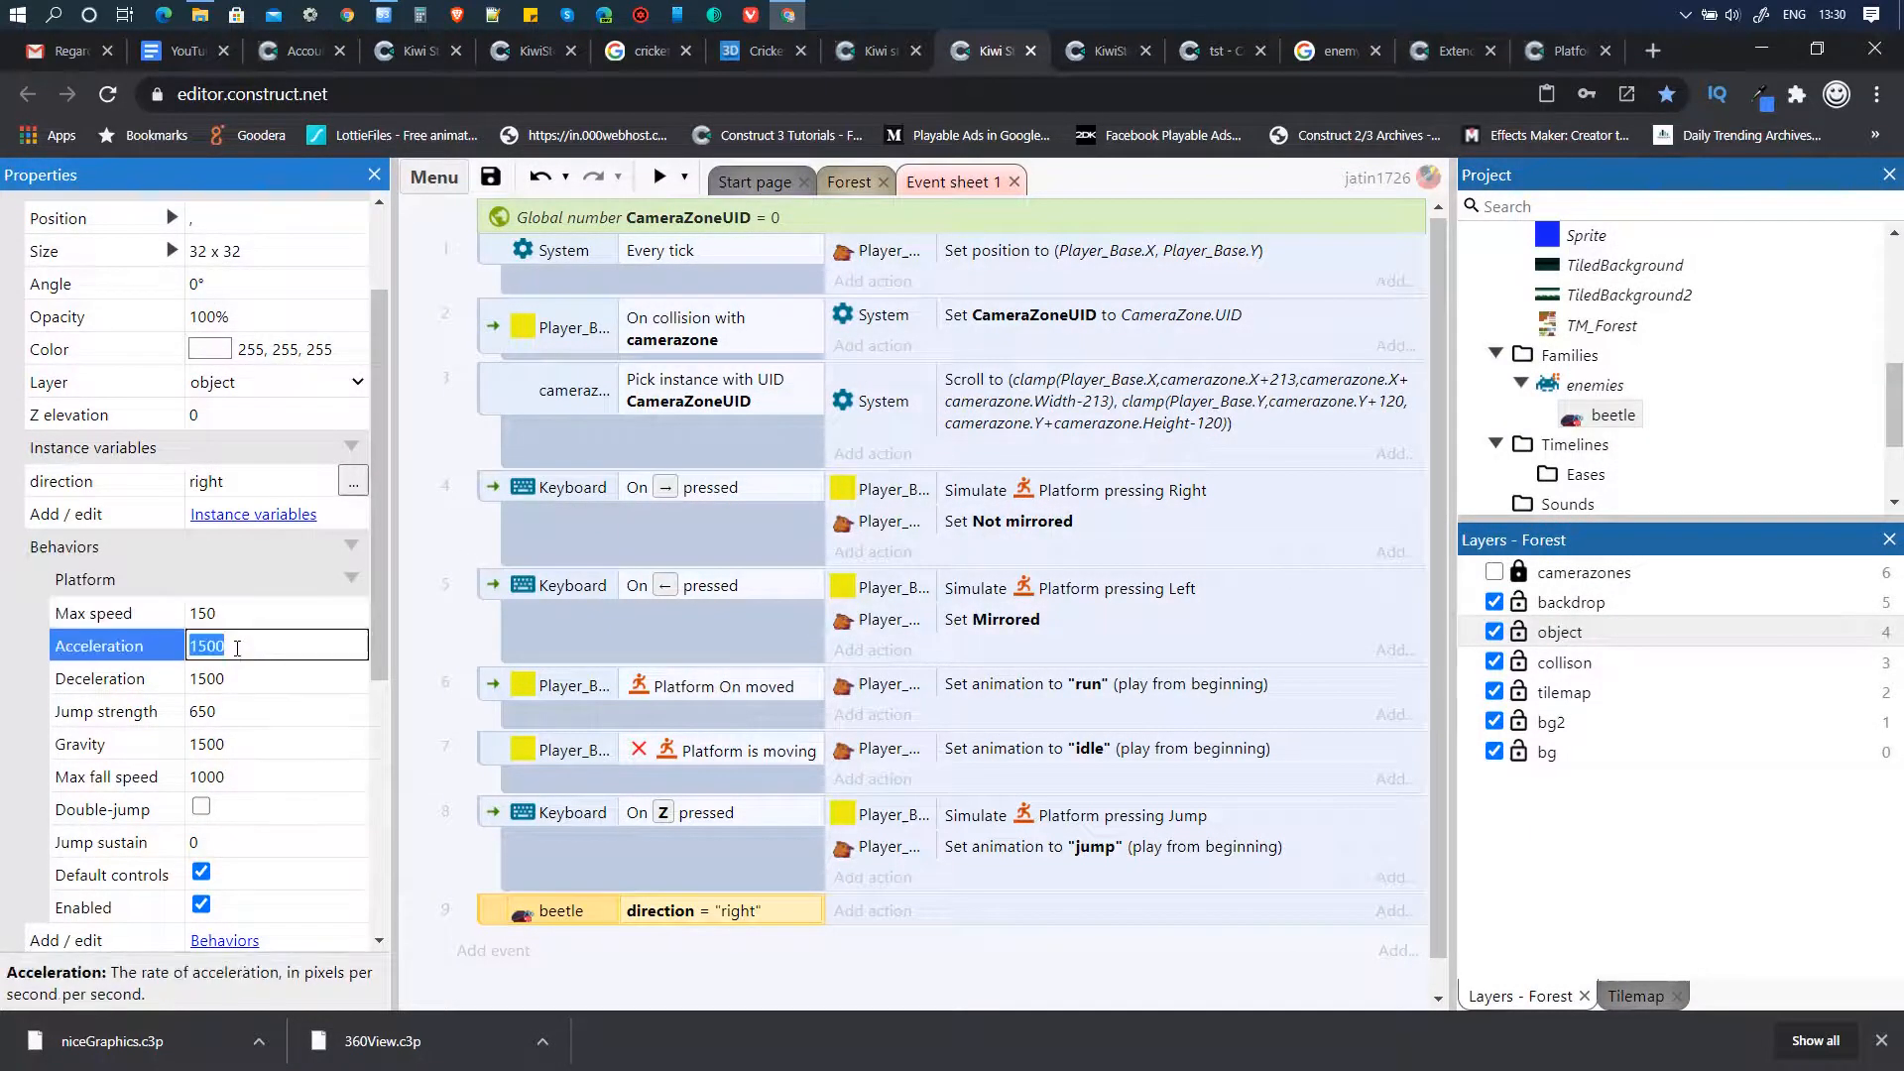
pyautogui.write('5')
pyautogui.click(248, 679)
pyautogui.write('5')
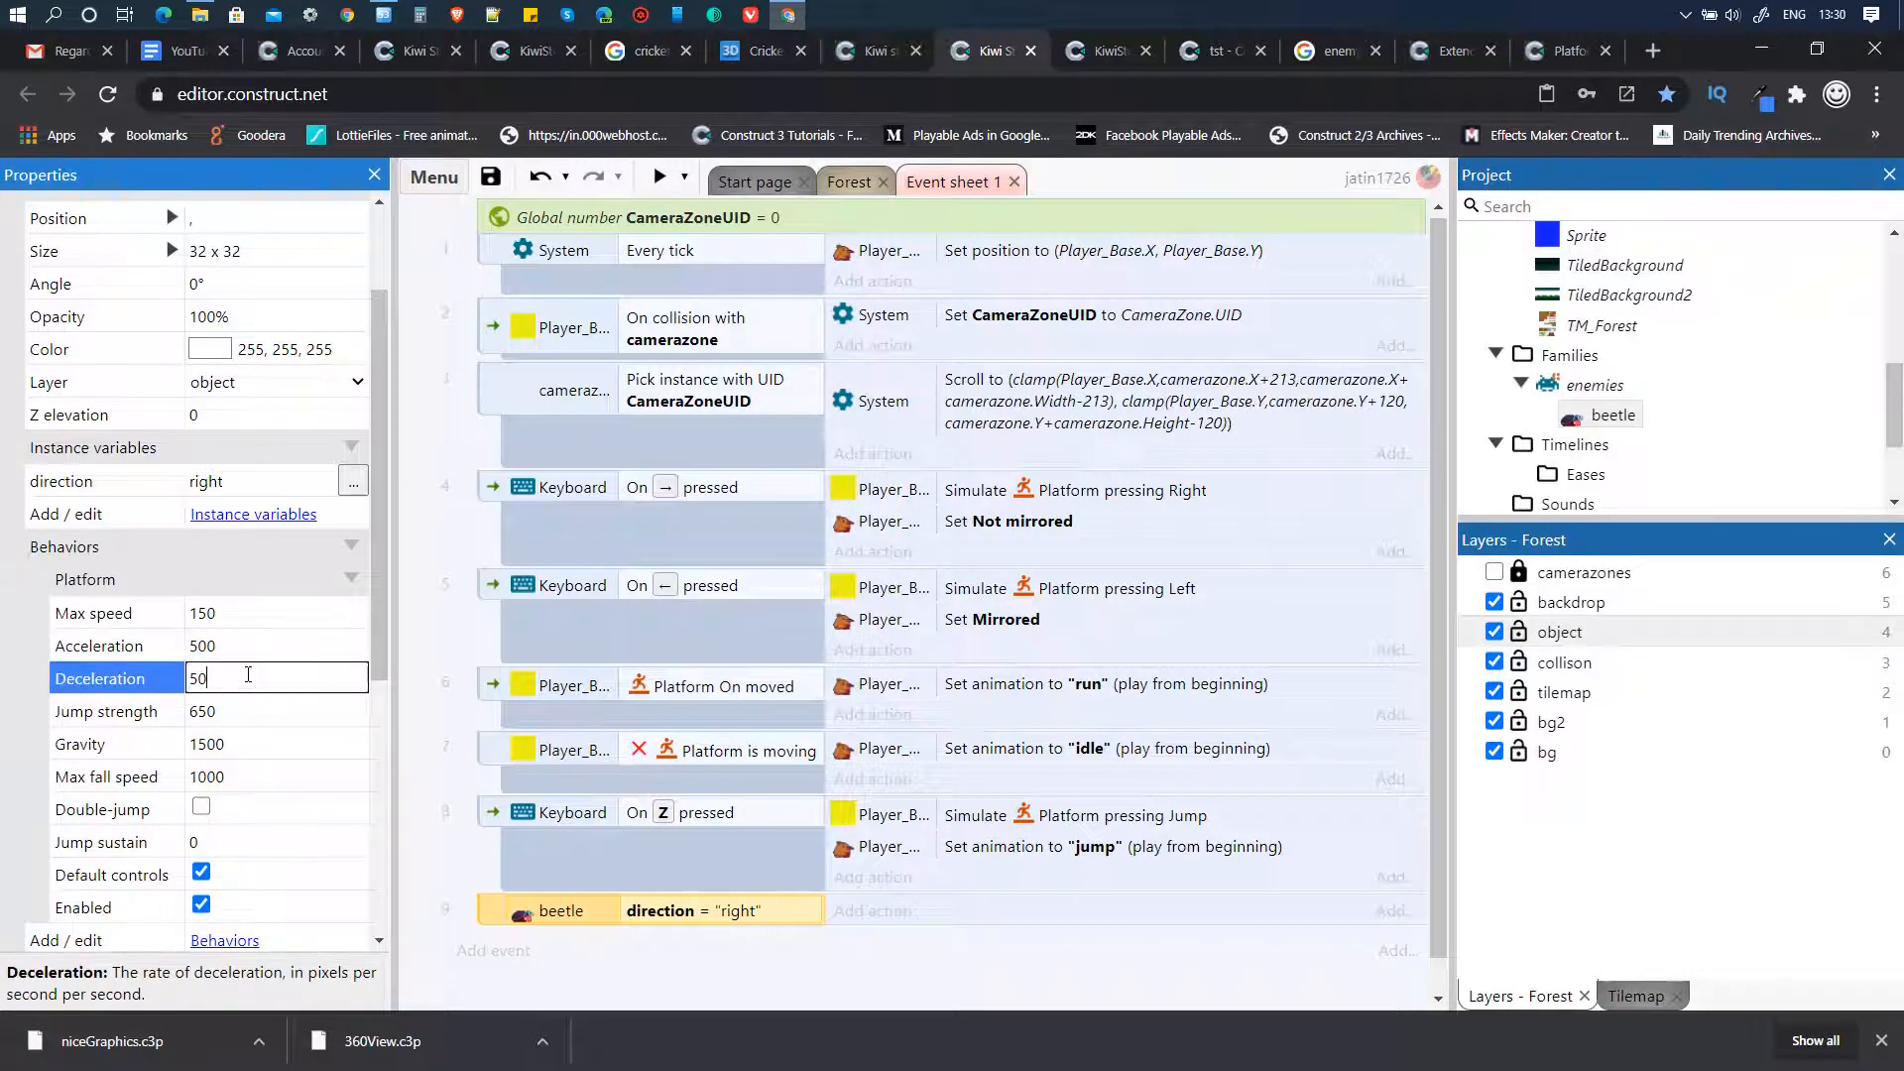
# - Set the beetle's Platform jump strength to 250, gravity to 500 and max fall speed to 500
pyautogui.click(237, 714)
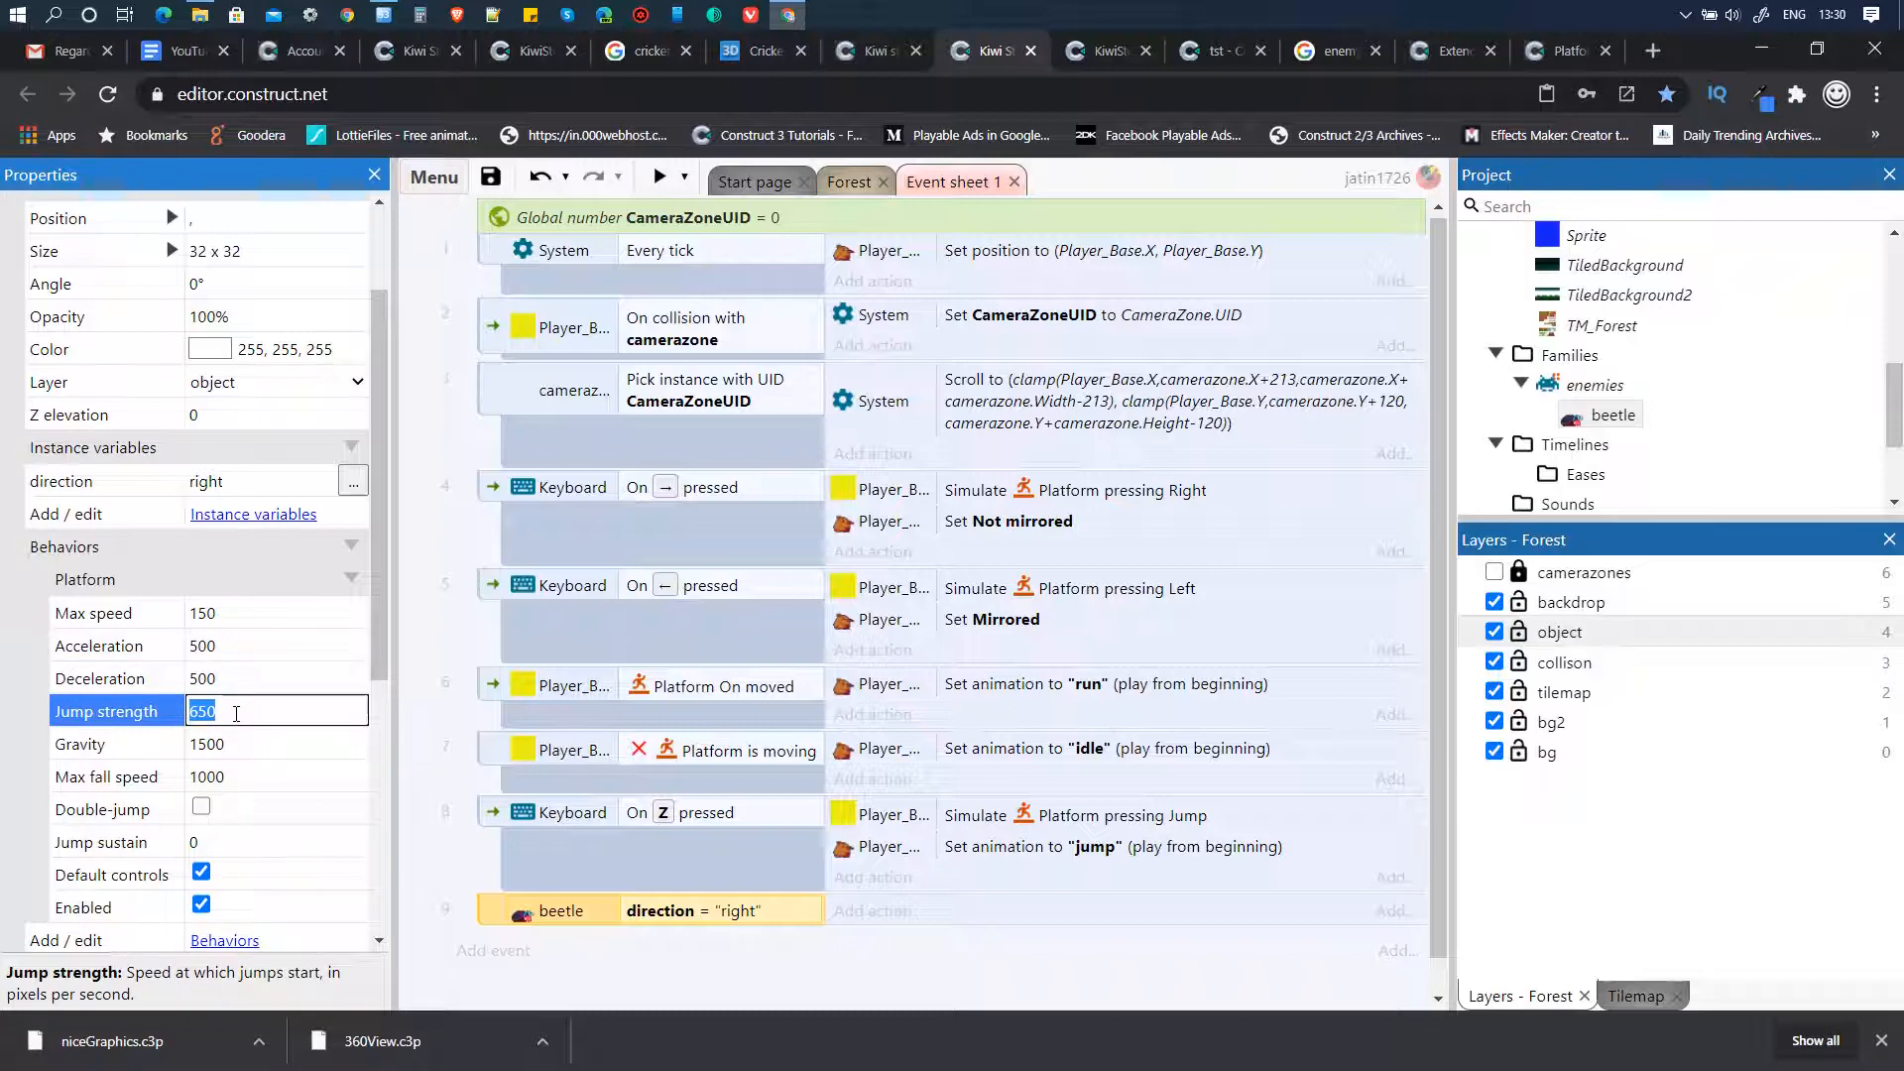
pyautogui.write('25')
pyautogui.click(234, 744)
pyautogui.write('50')
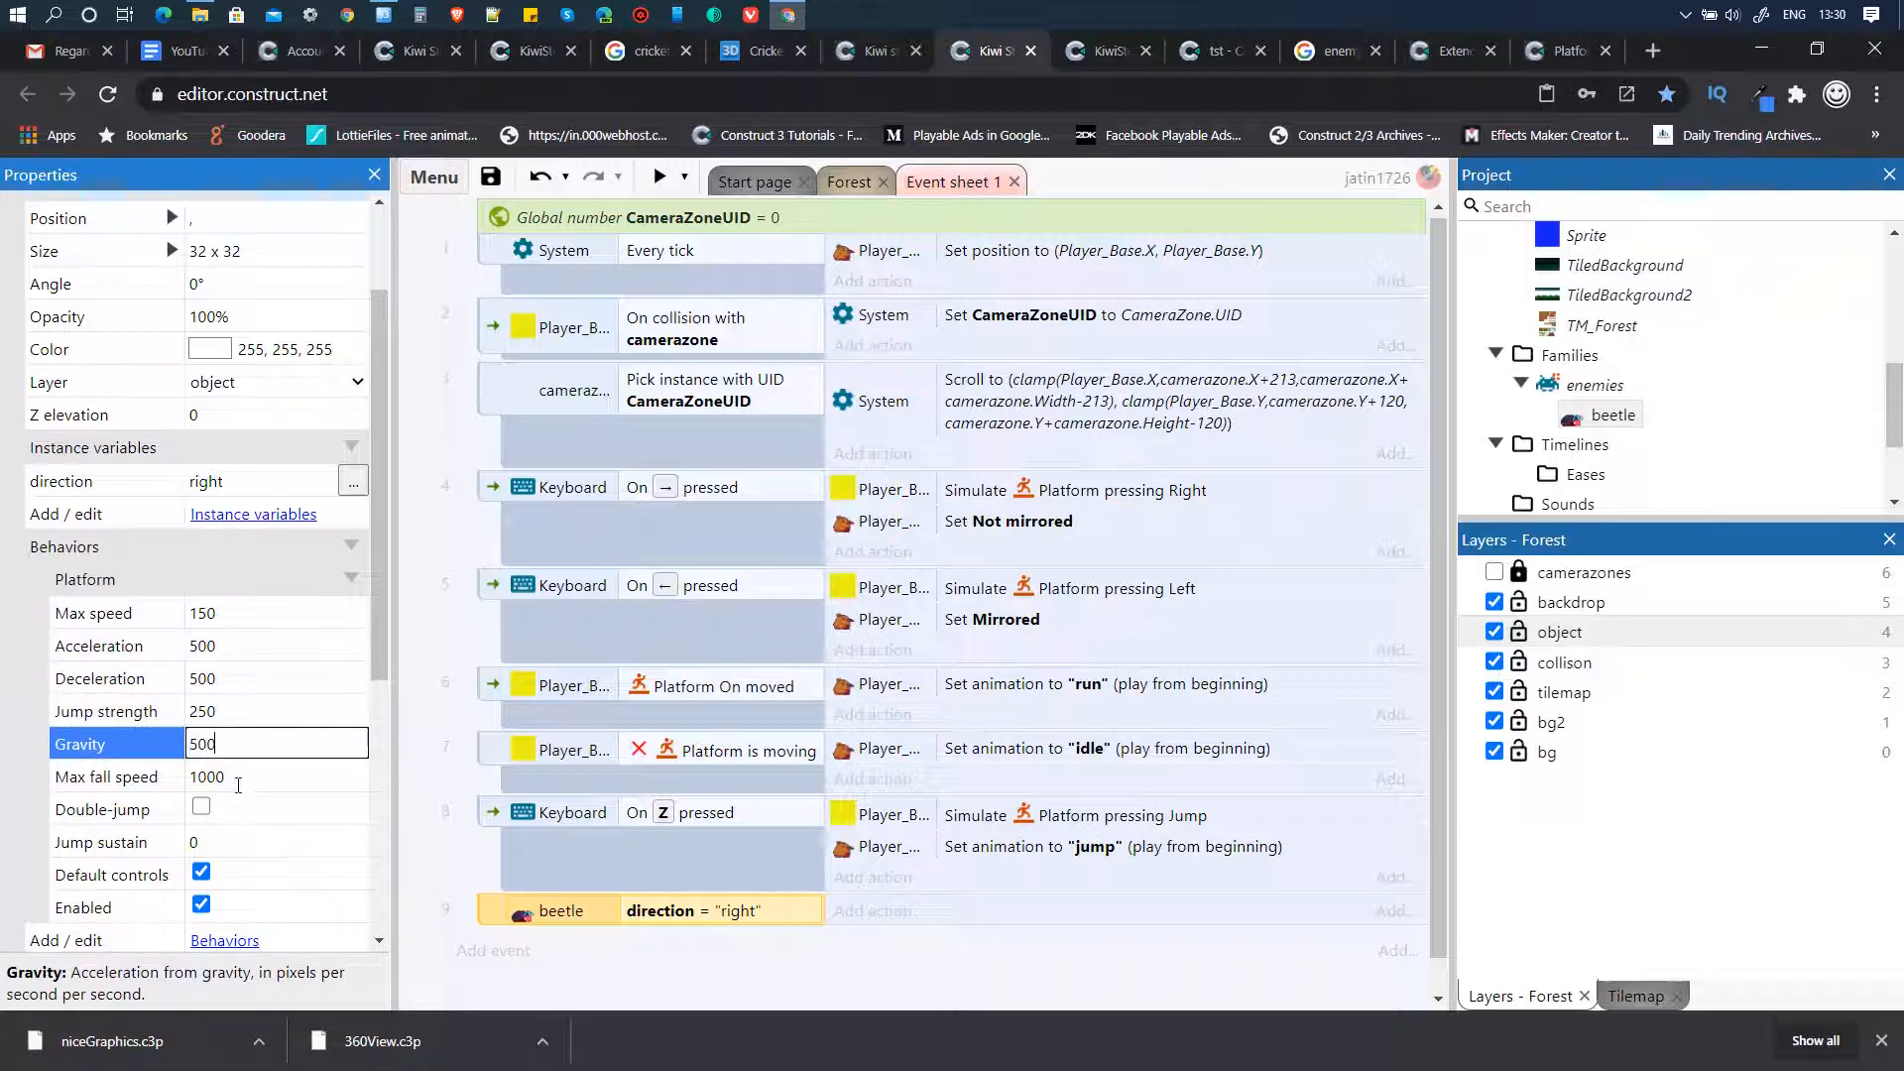
pyautogui.click(234, 777)
pyautogui.write('5')
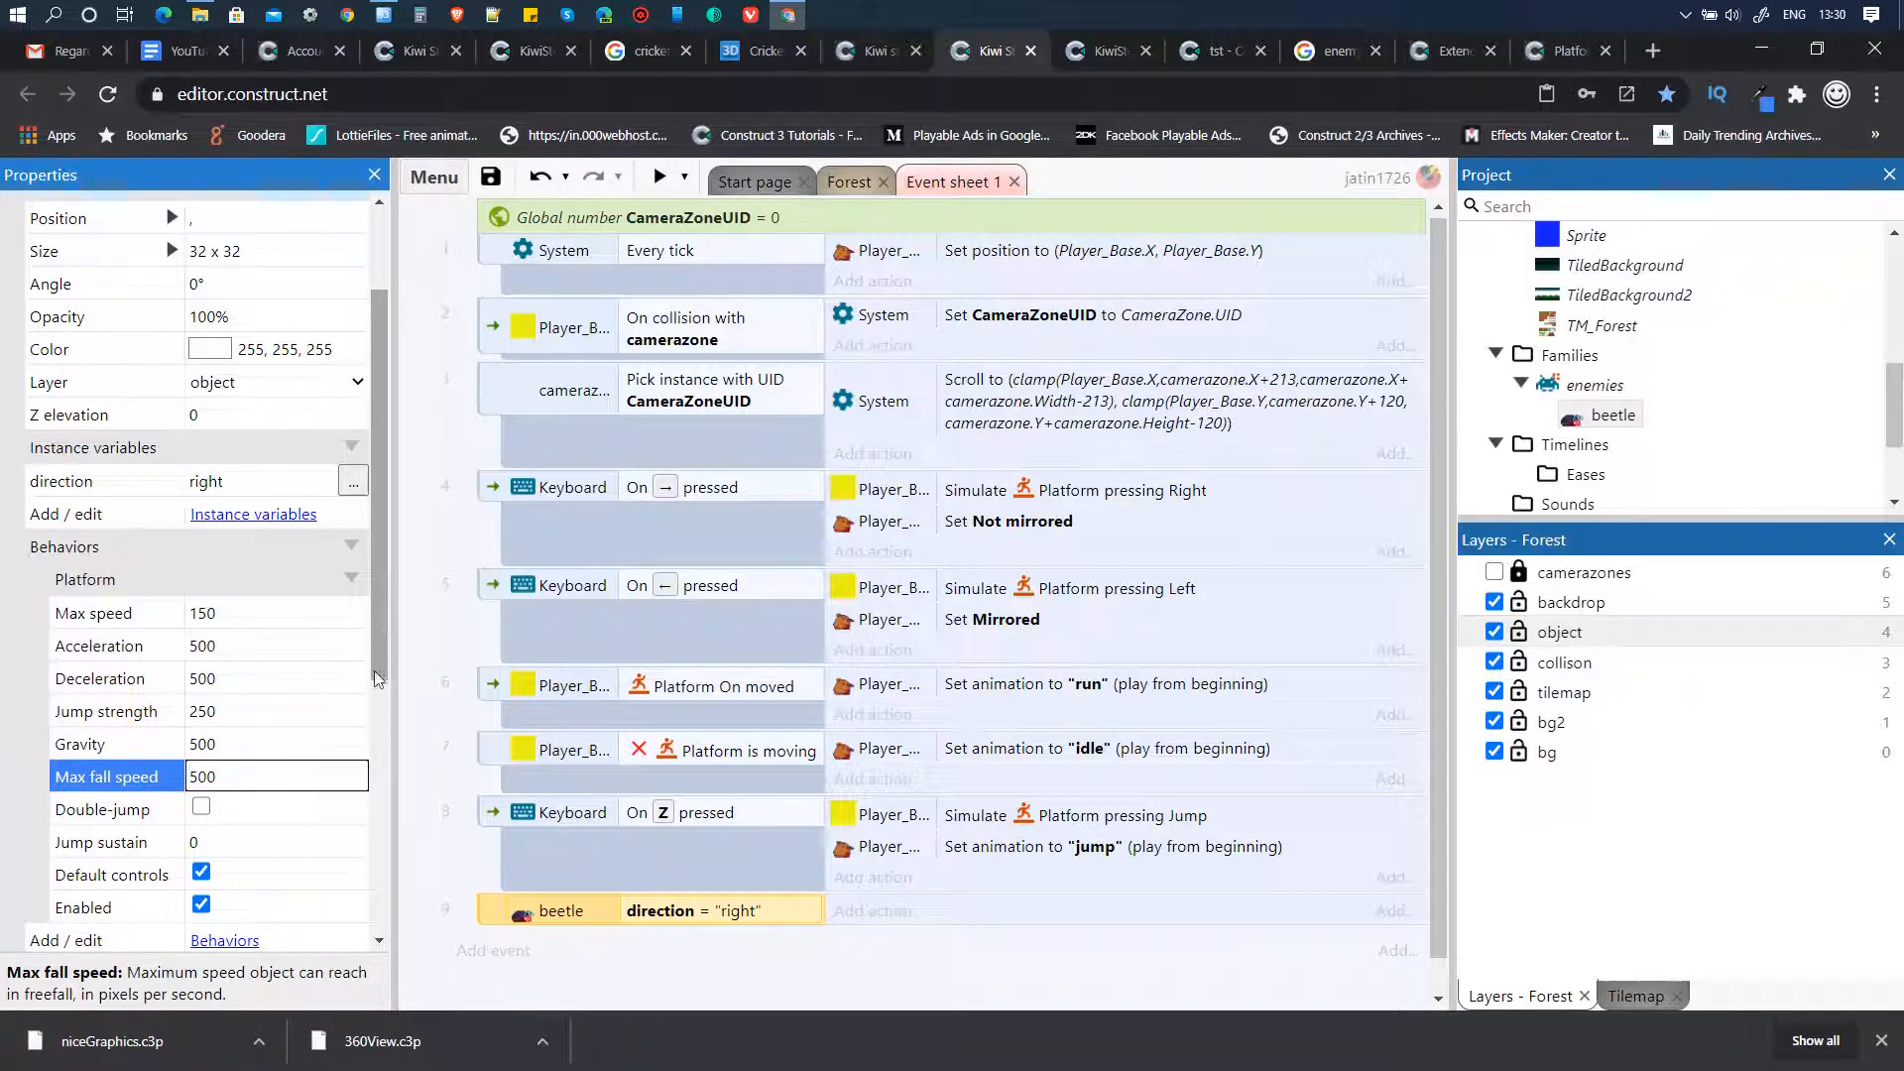
pyautogui.scroll(-5, 384, 782)
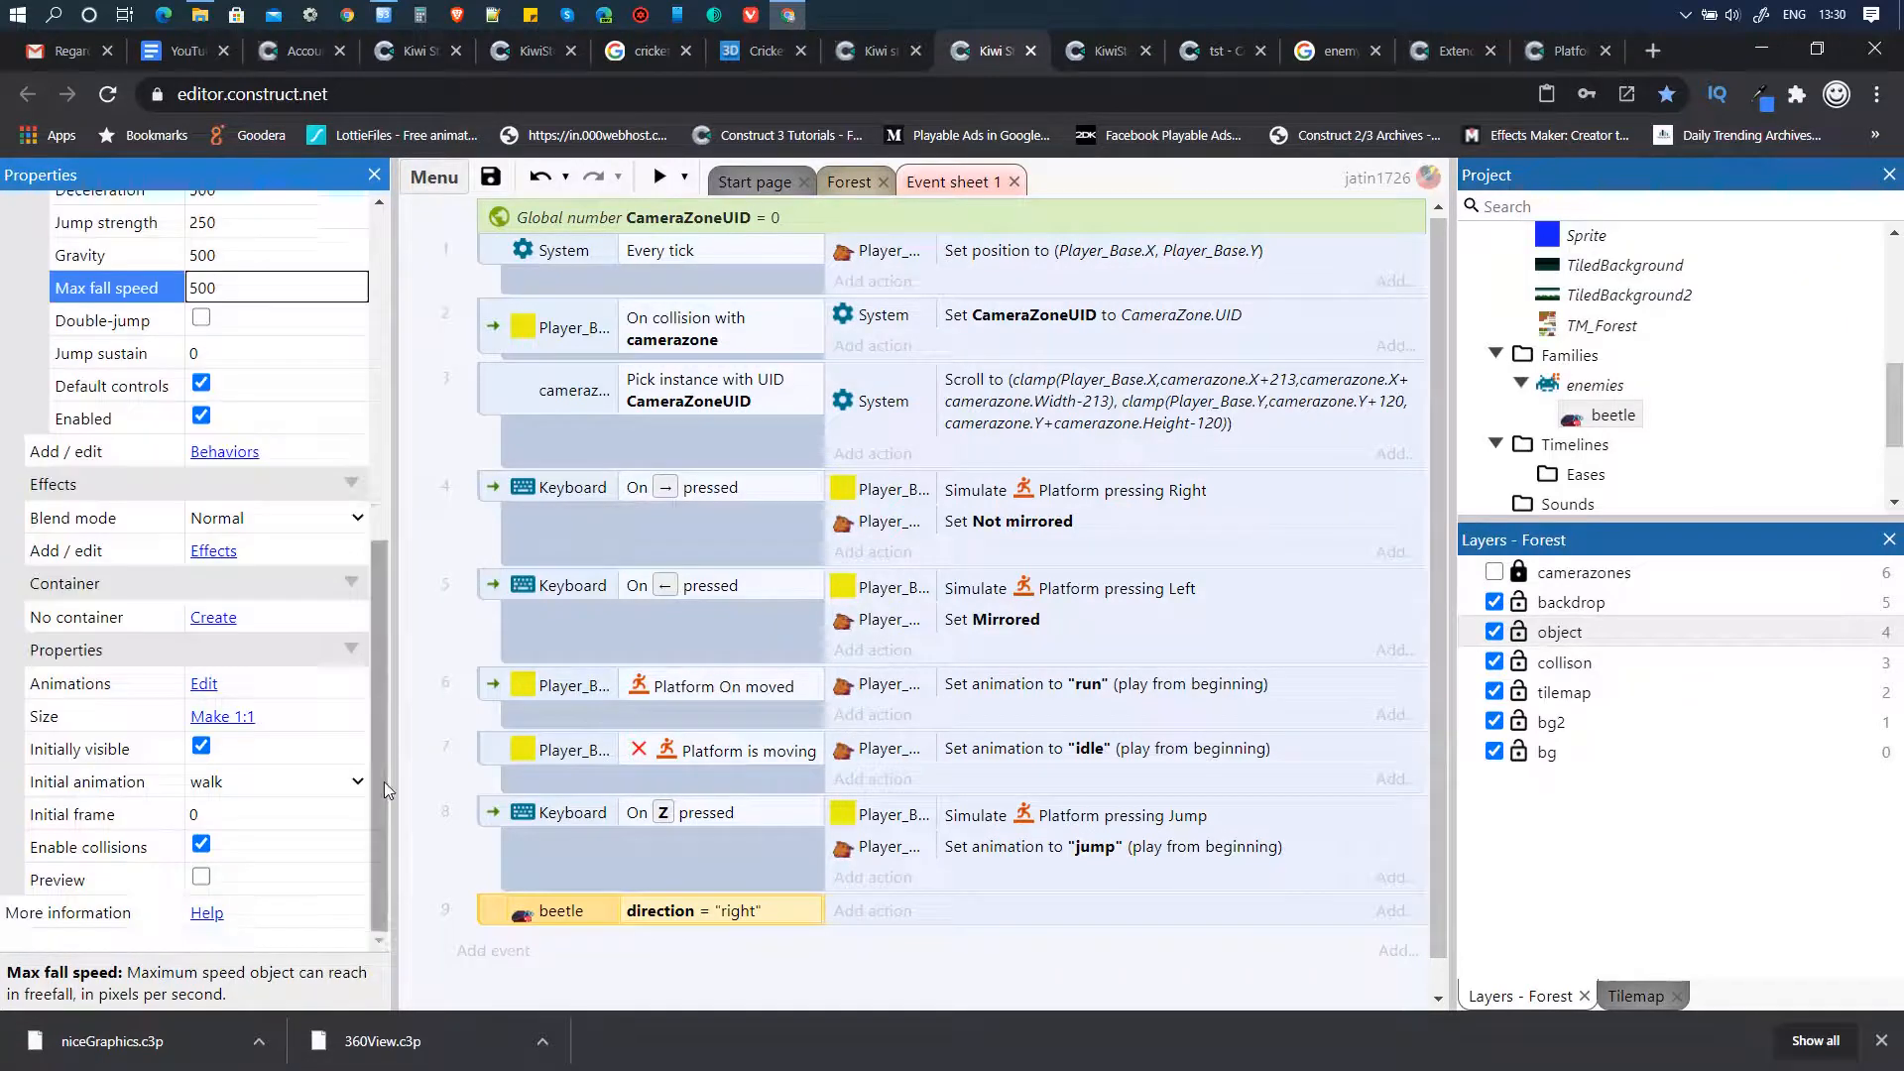
pyautogui.click(1063, 975)
# - Add a beetle action to the direction = "right" event that simulates the Platform control Right
pyautogui.click(1599, 417)
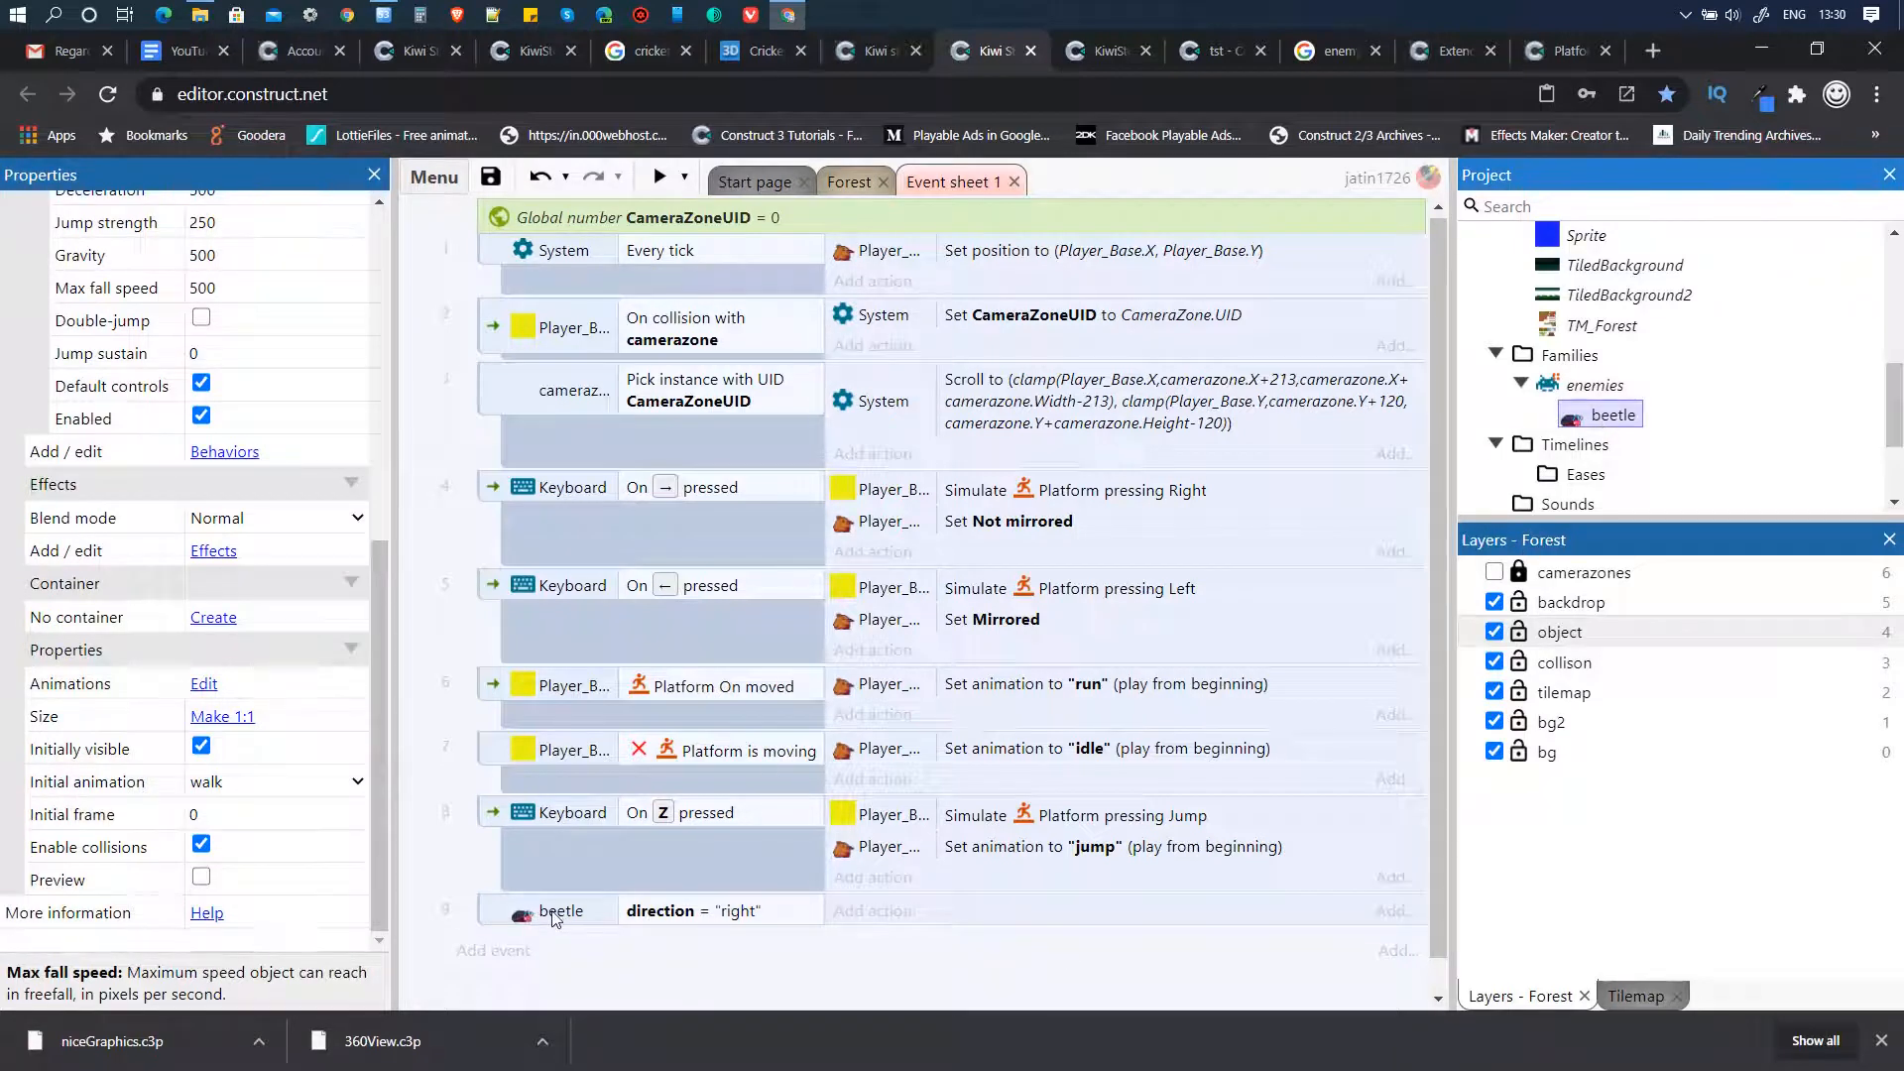
pyautogui.click(866, 915)
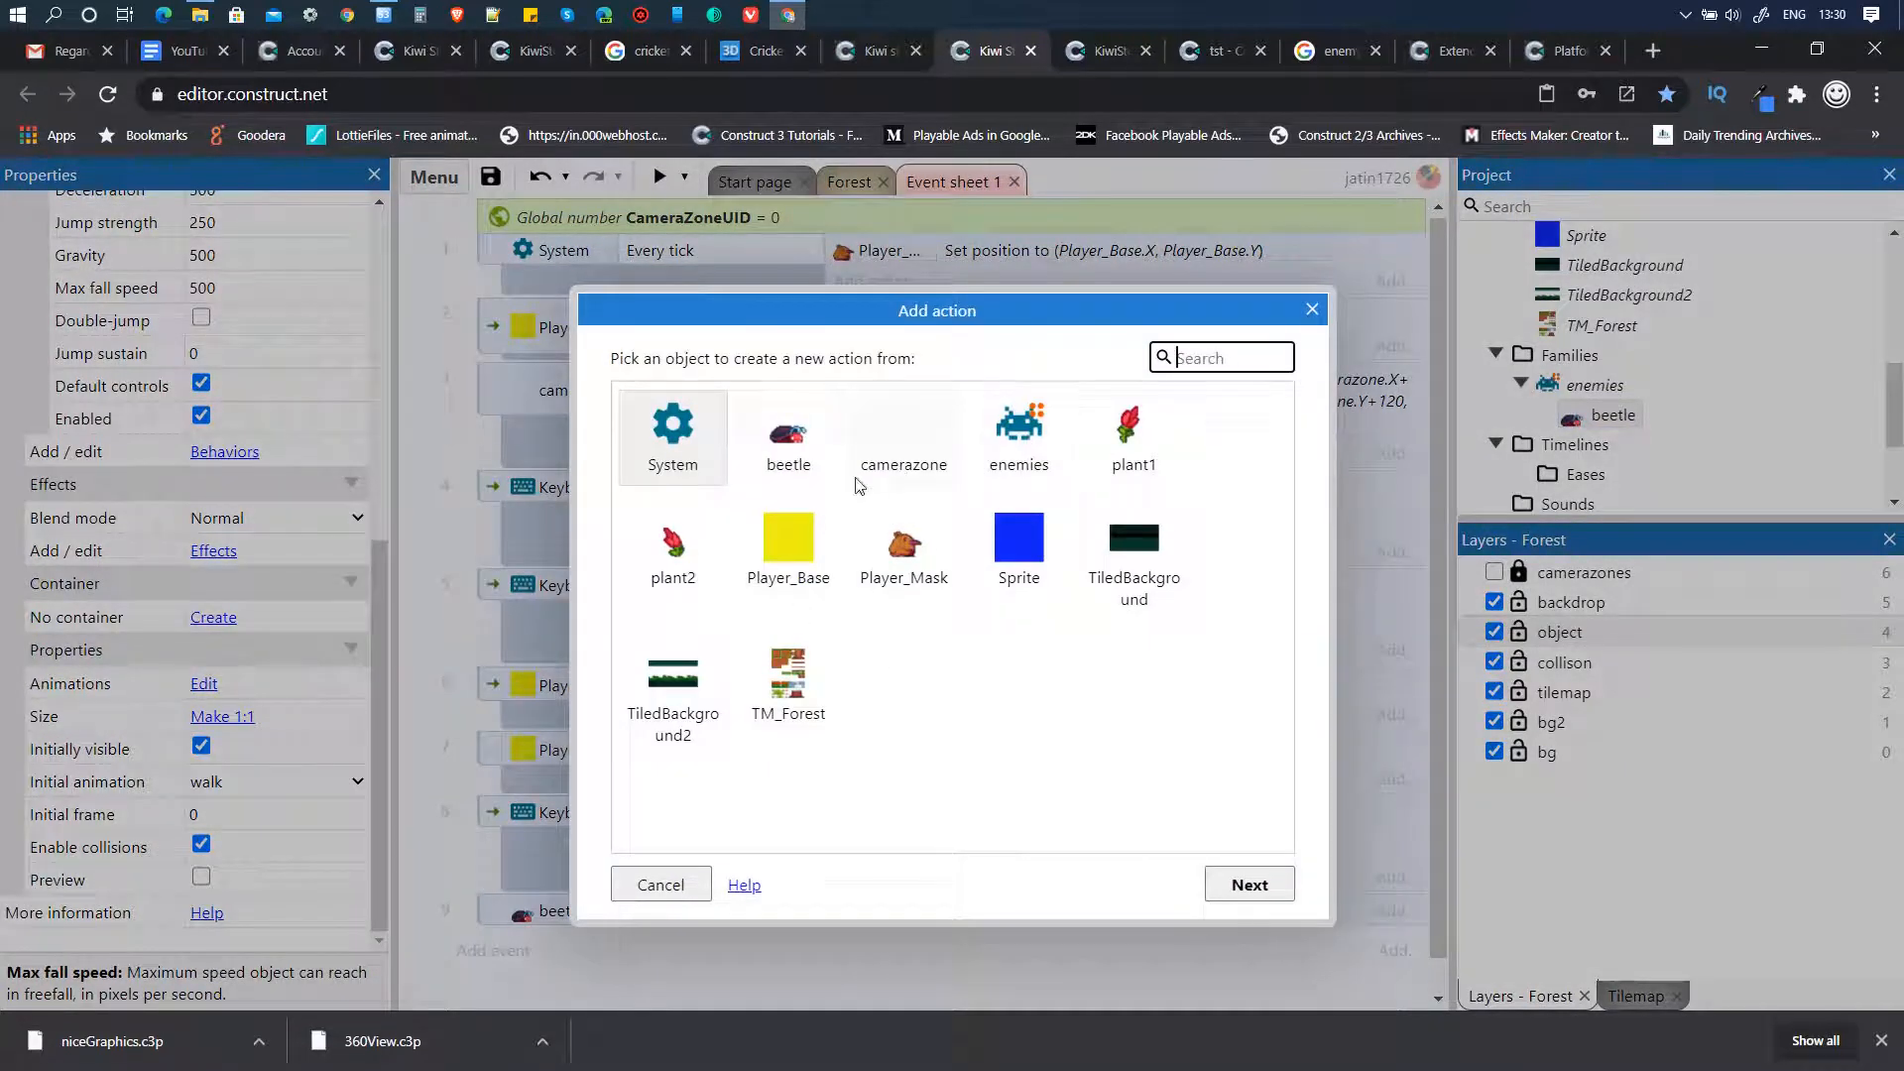
pyautogui.click(788, 437)
pyautogui.click(1227, 886)
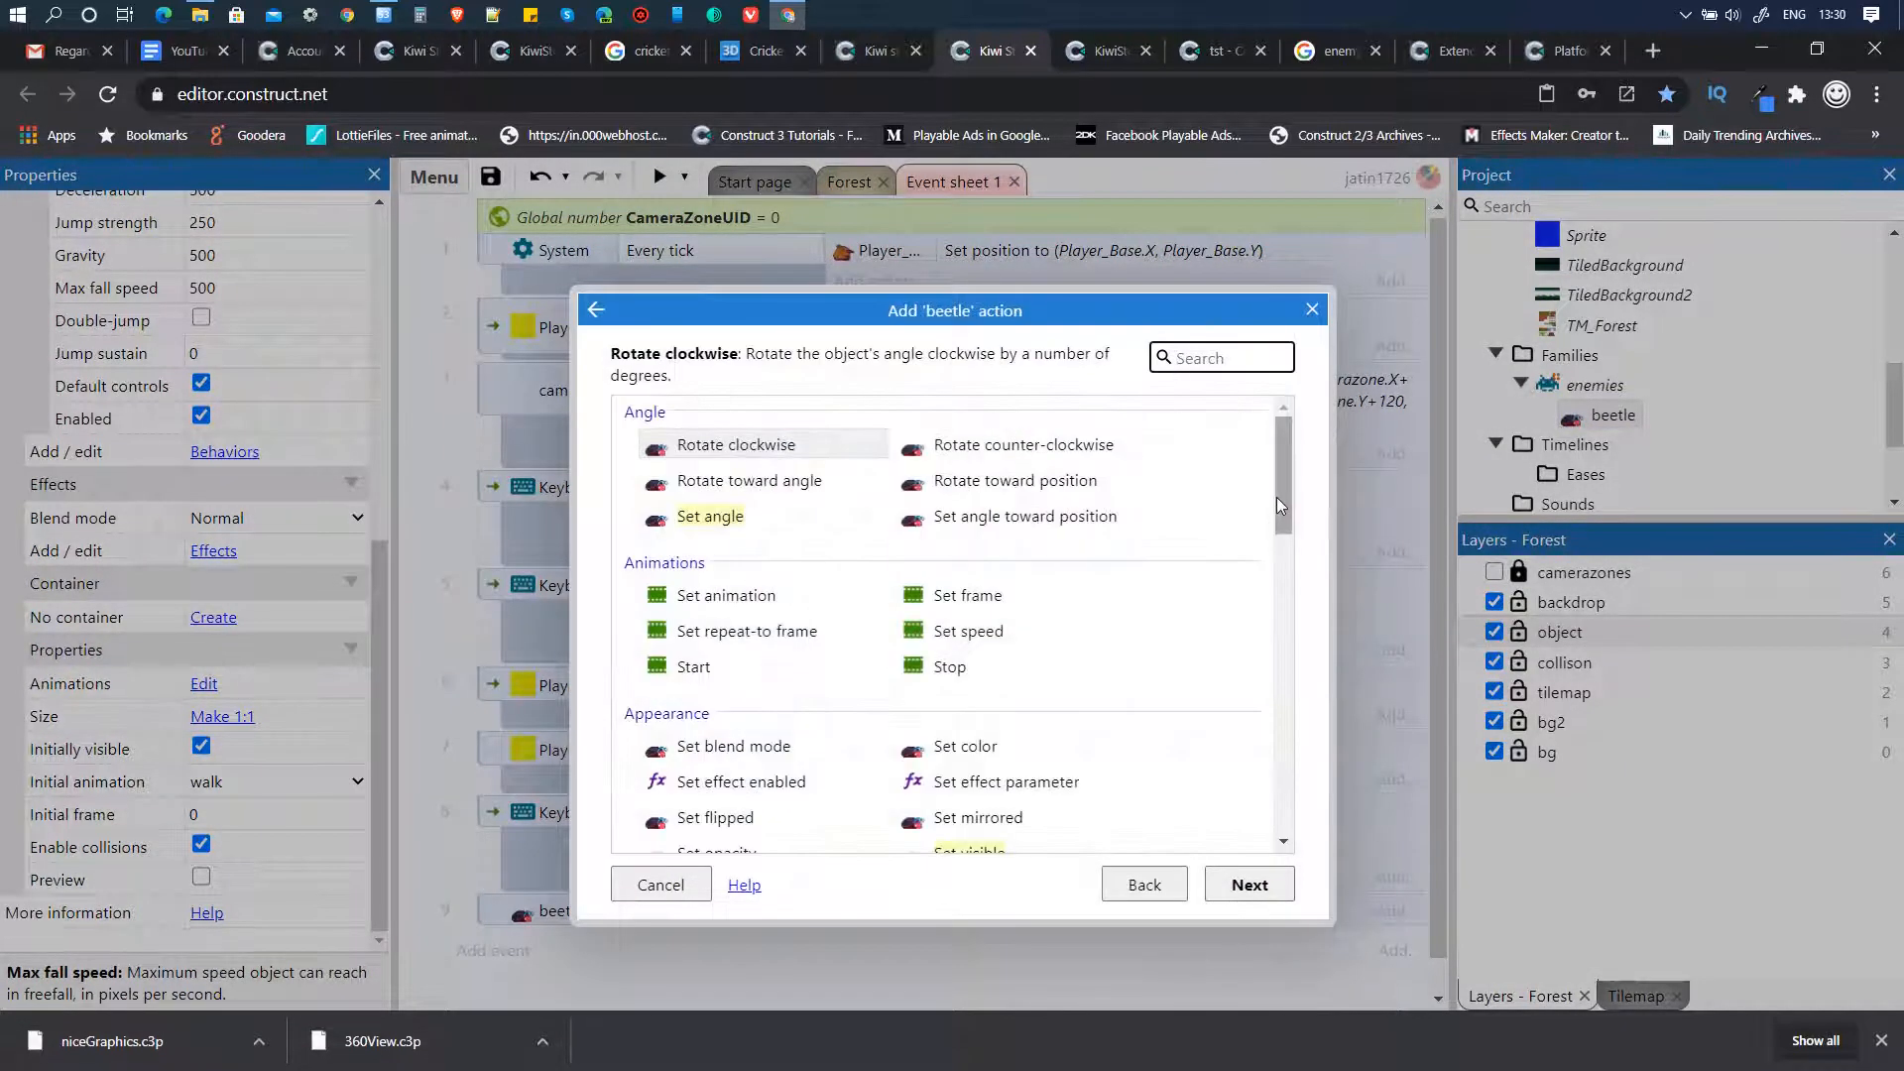
pyautogui.moveTo(1276, 501); pyautogui.dragTo(927, 694)
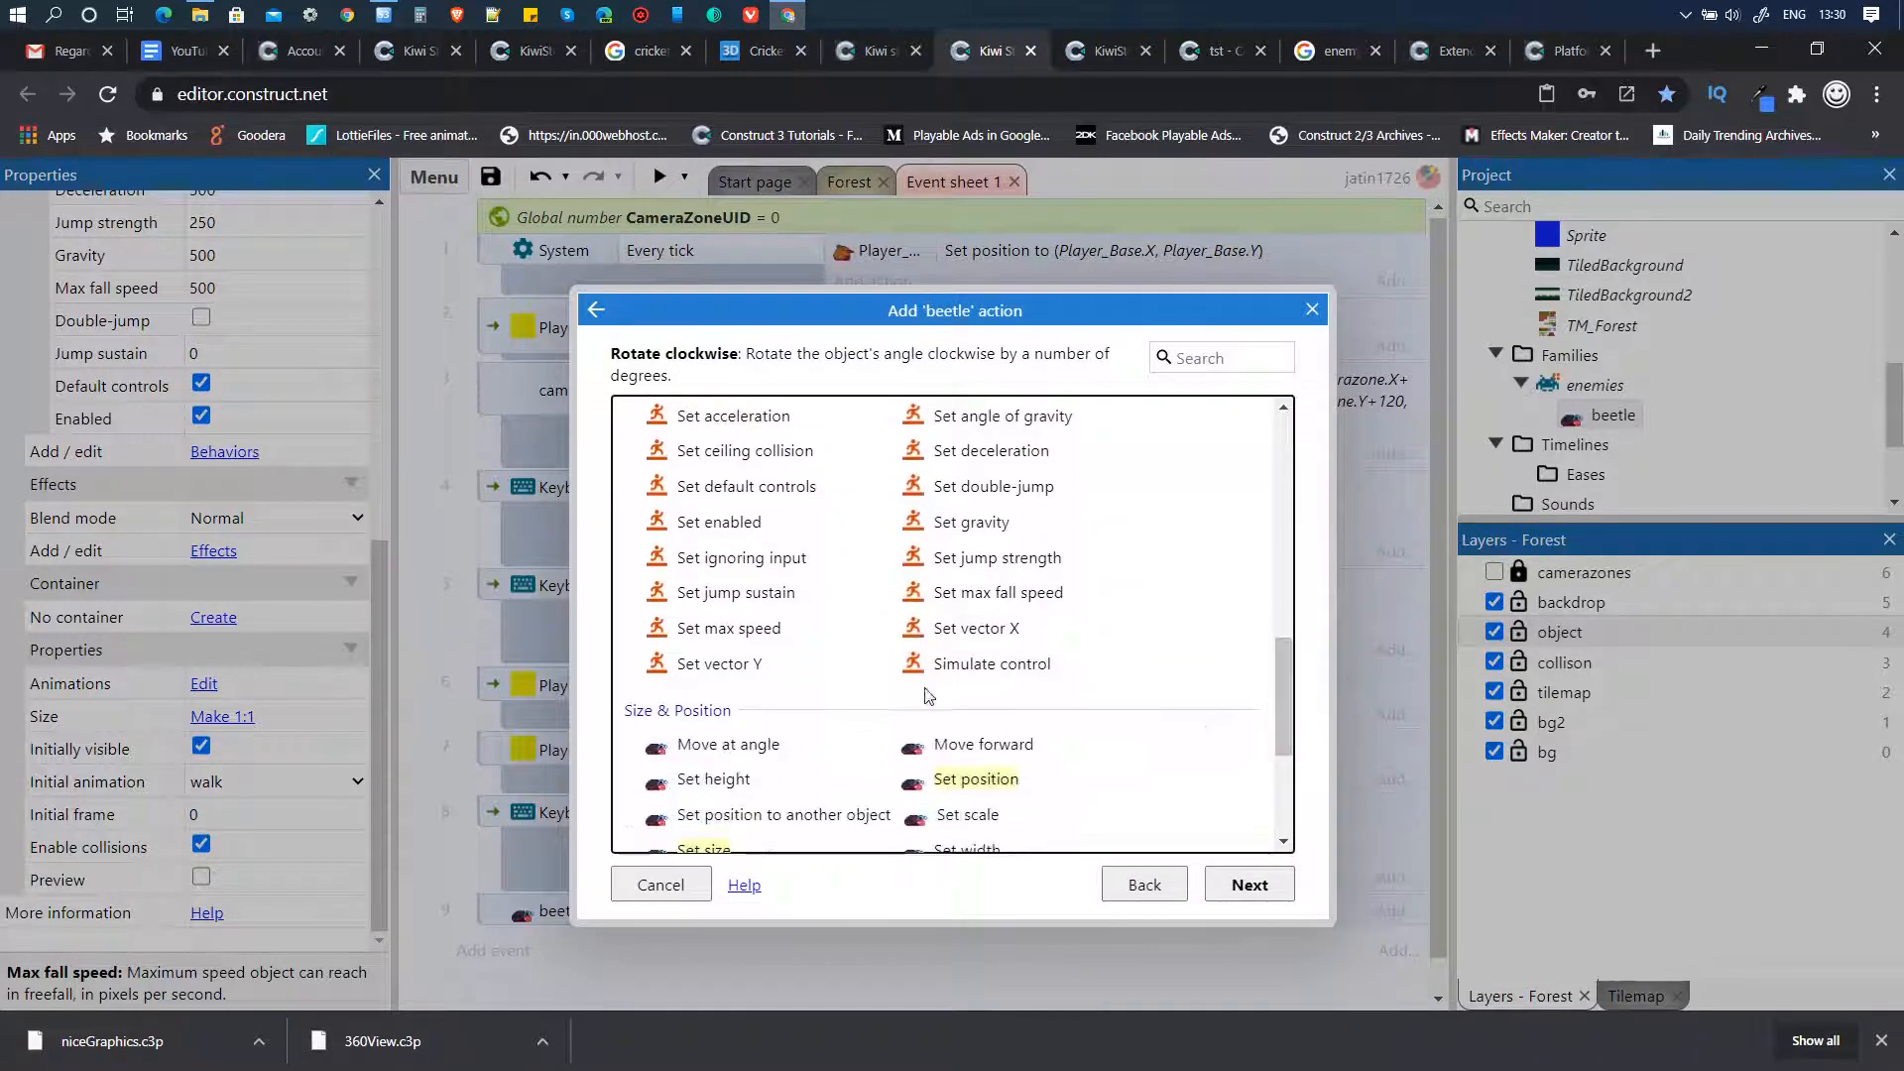
pyautogui.click(952, 664)
pyautogui.click(1250, 885)
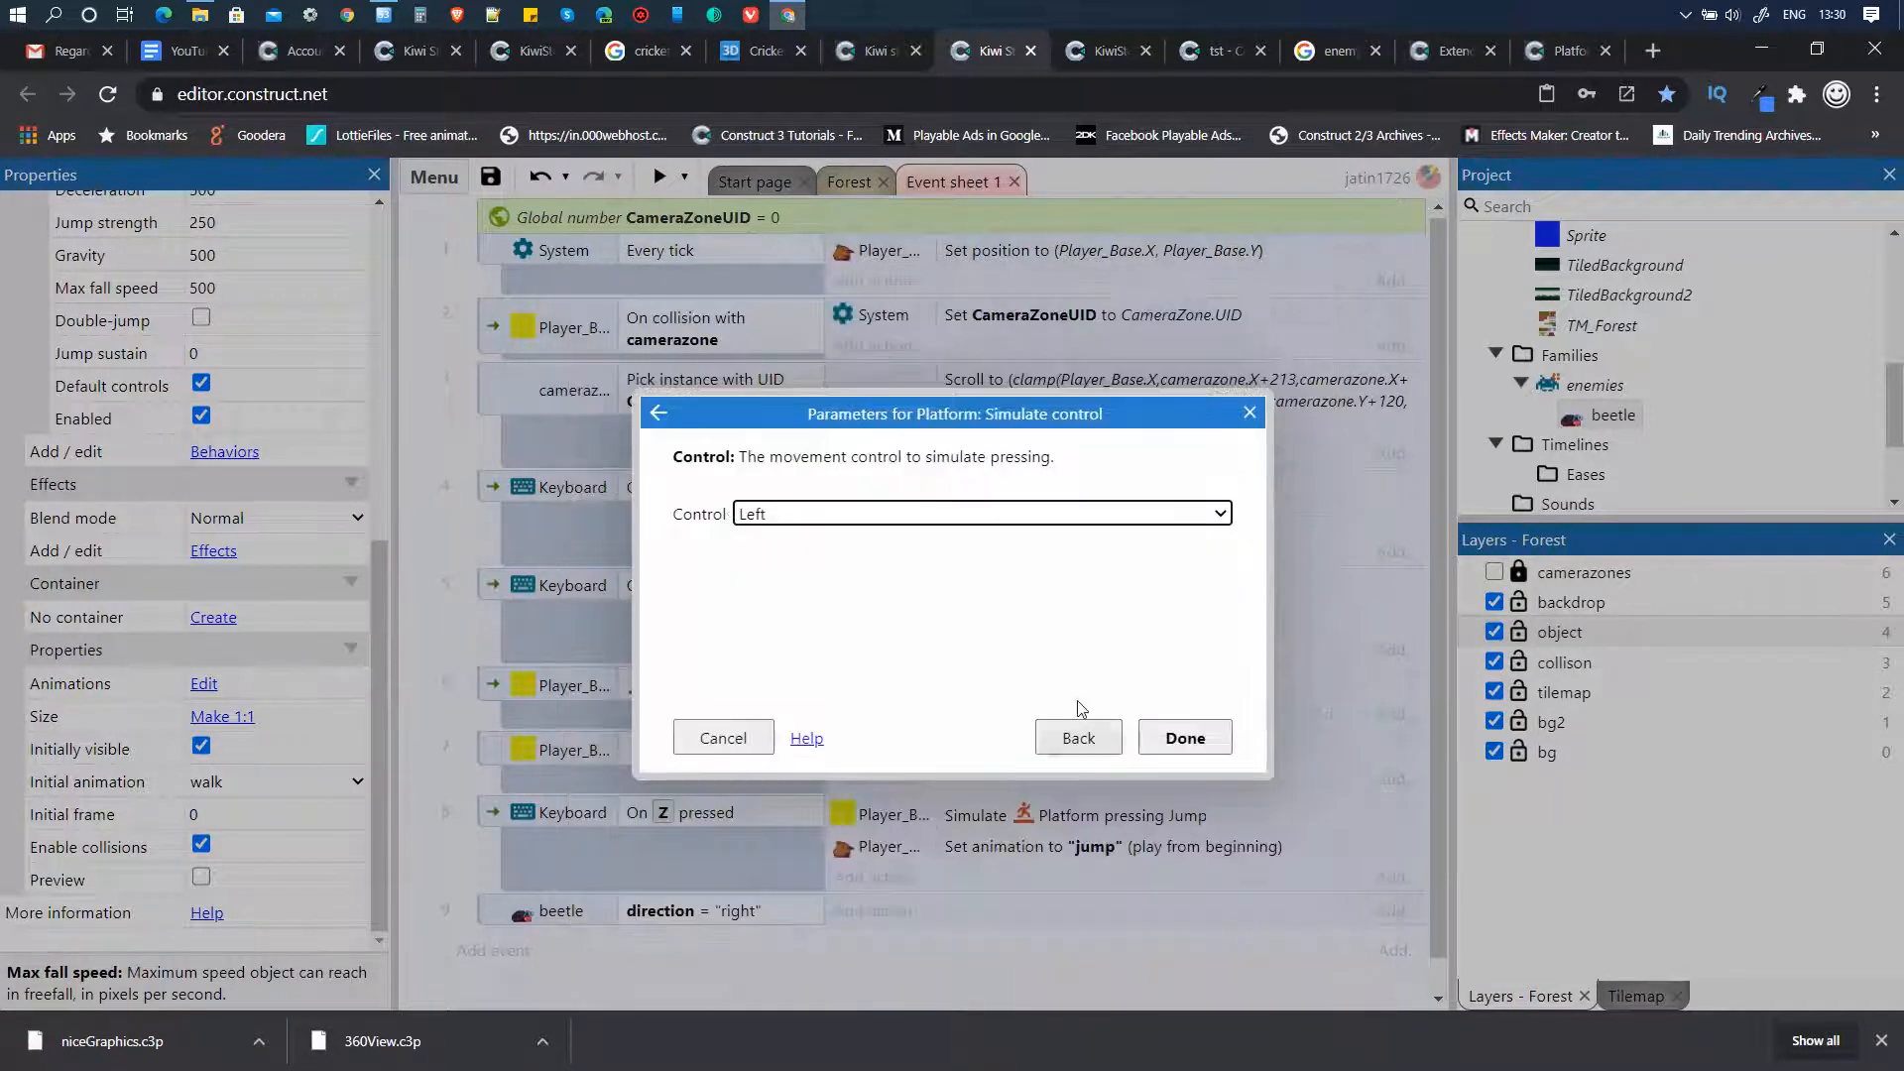
pyautogui.click(850, 514)
pyautogui.click(801, 551)
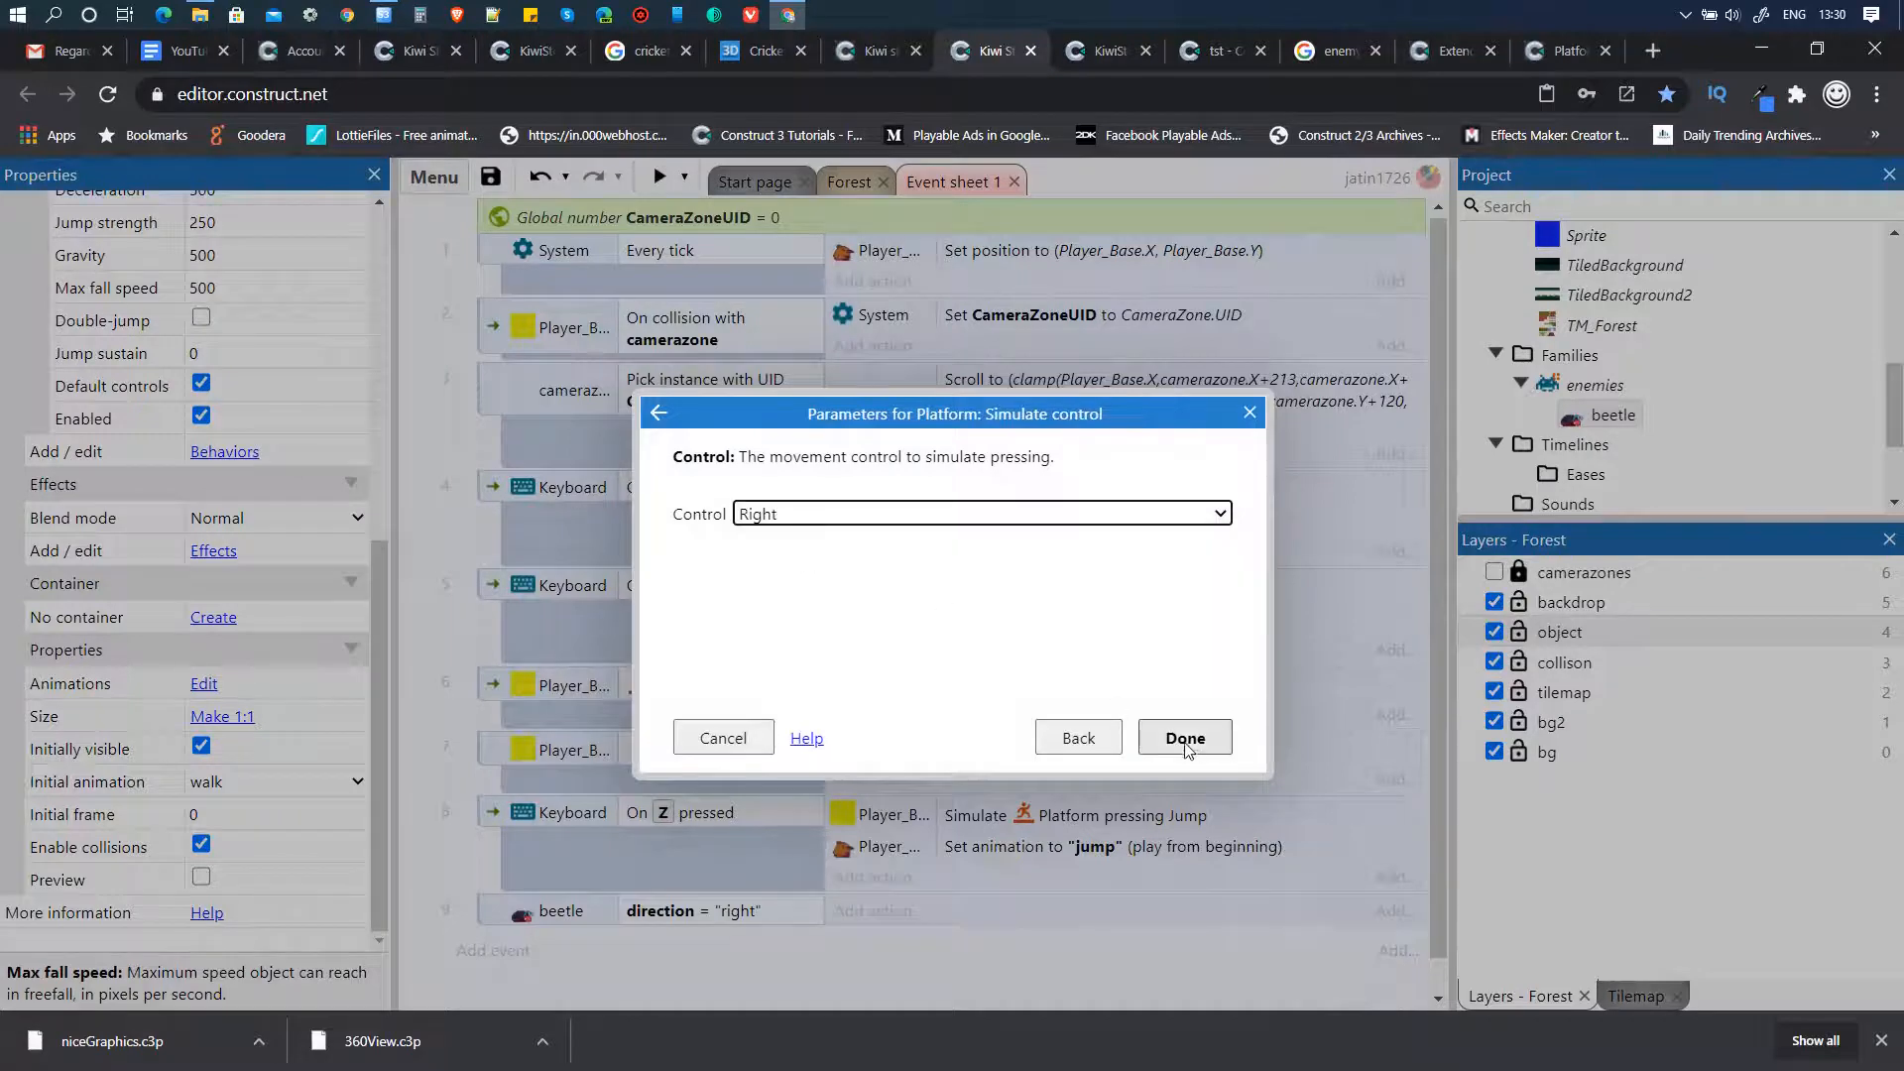
pyautogui.click(1185, 738)
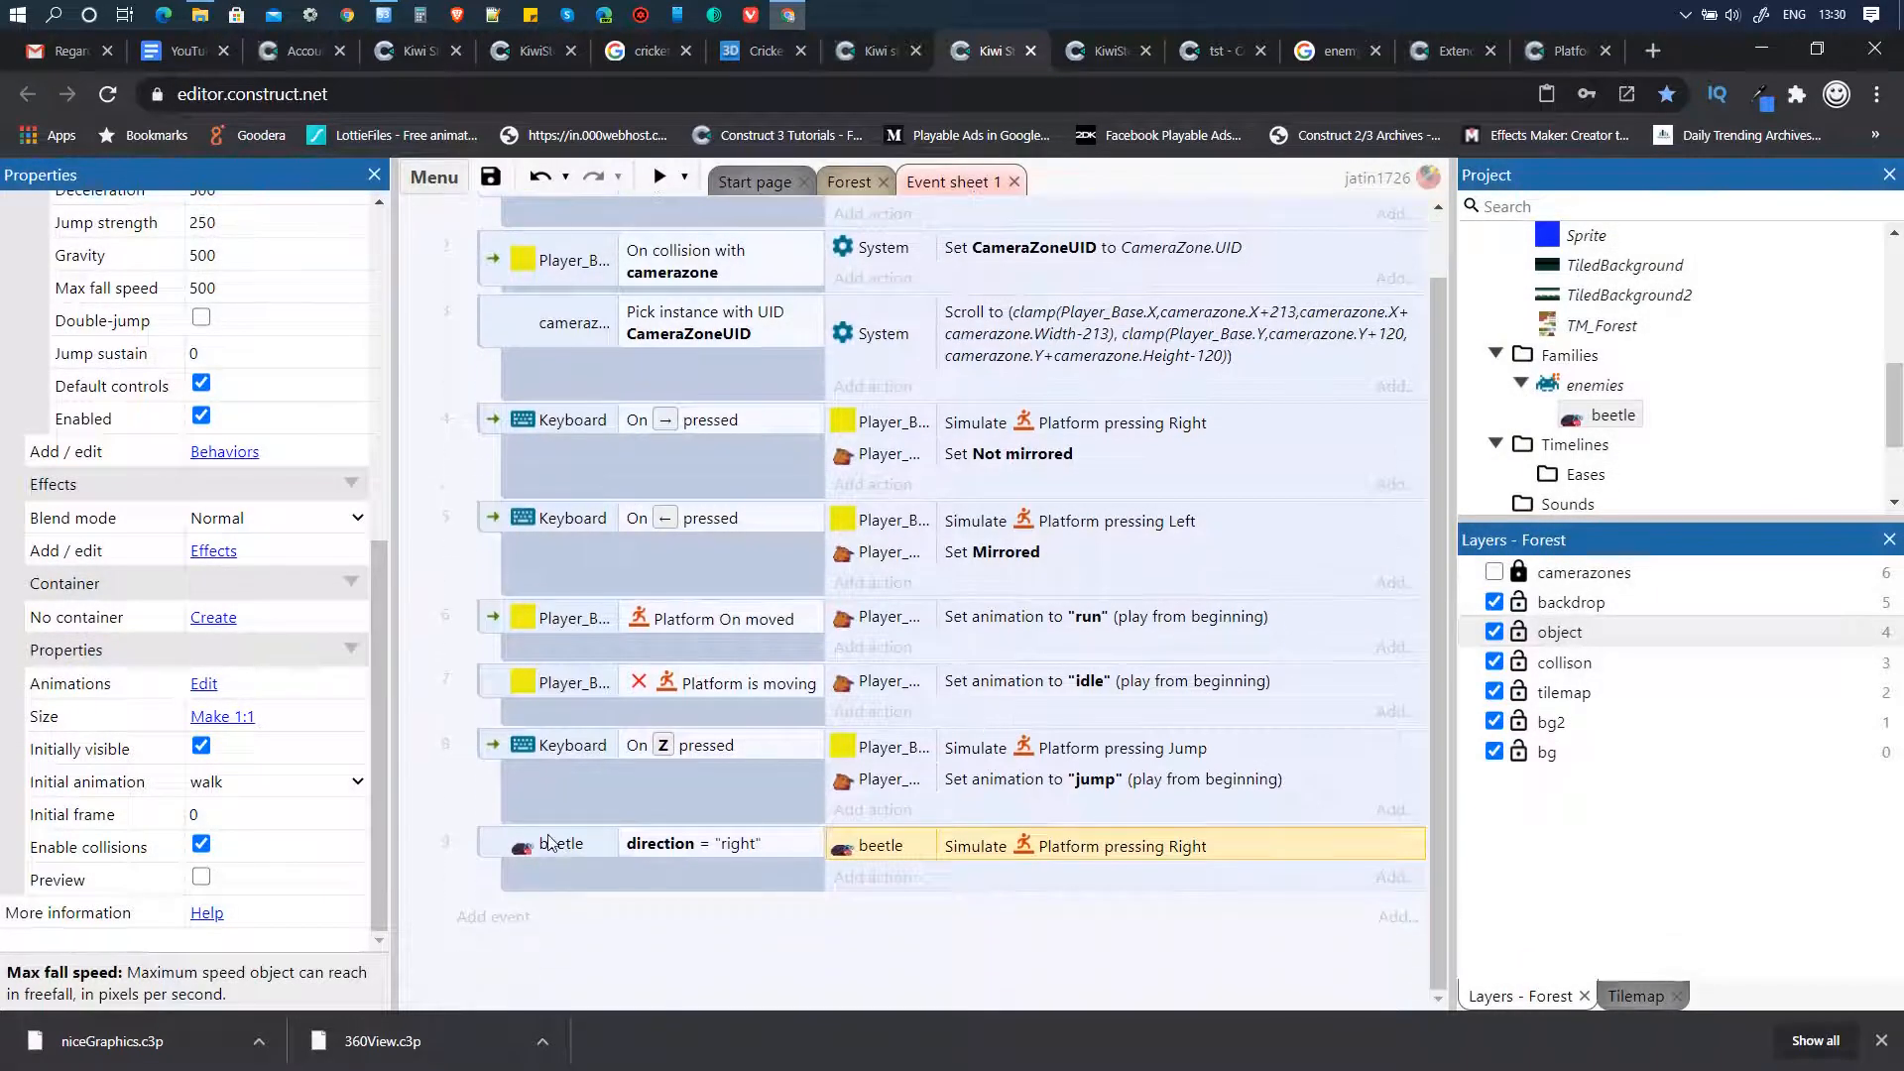
# - Duplicate the beetle direction event and set the copy's comparison value to "left"
pyautogui.click(490, 851)
pyautogui.hotkey('ctrl', 'c')
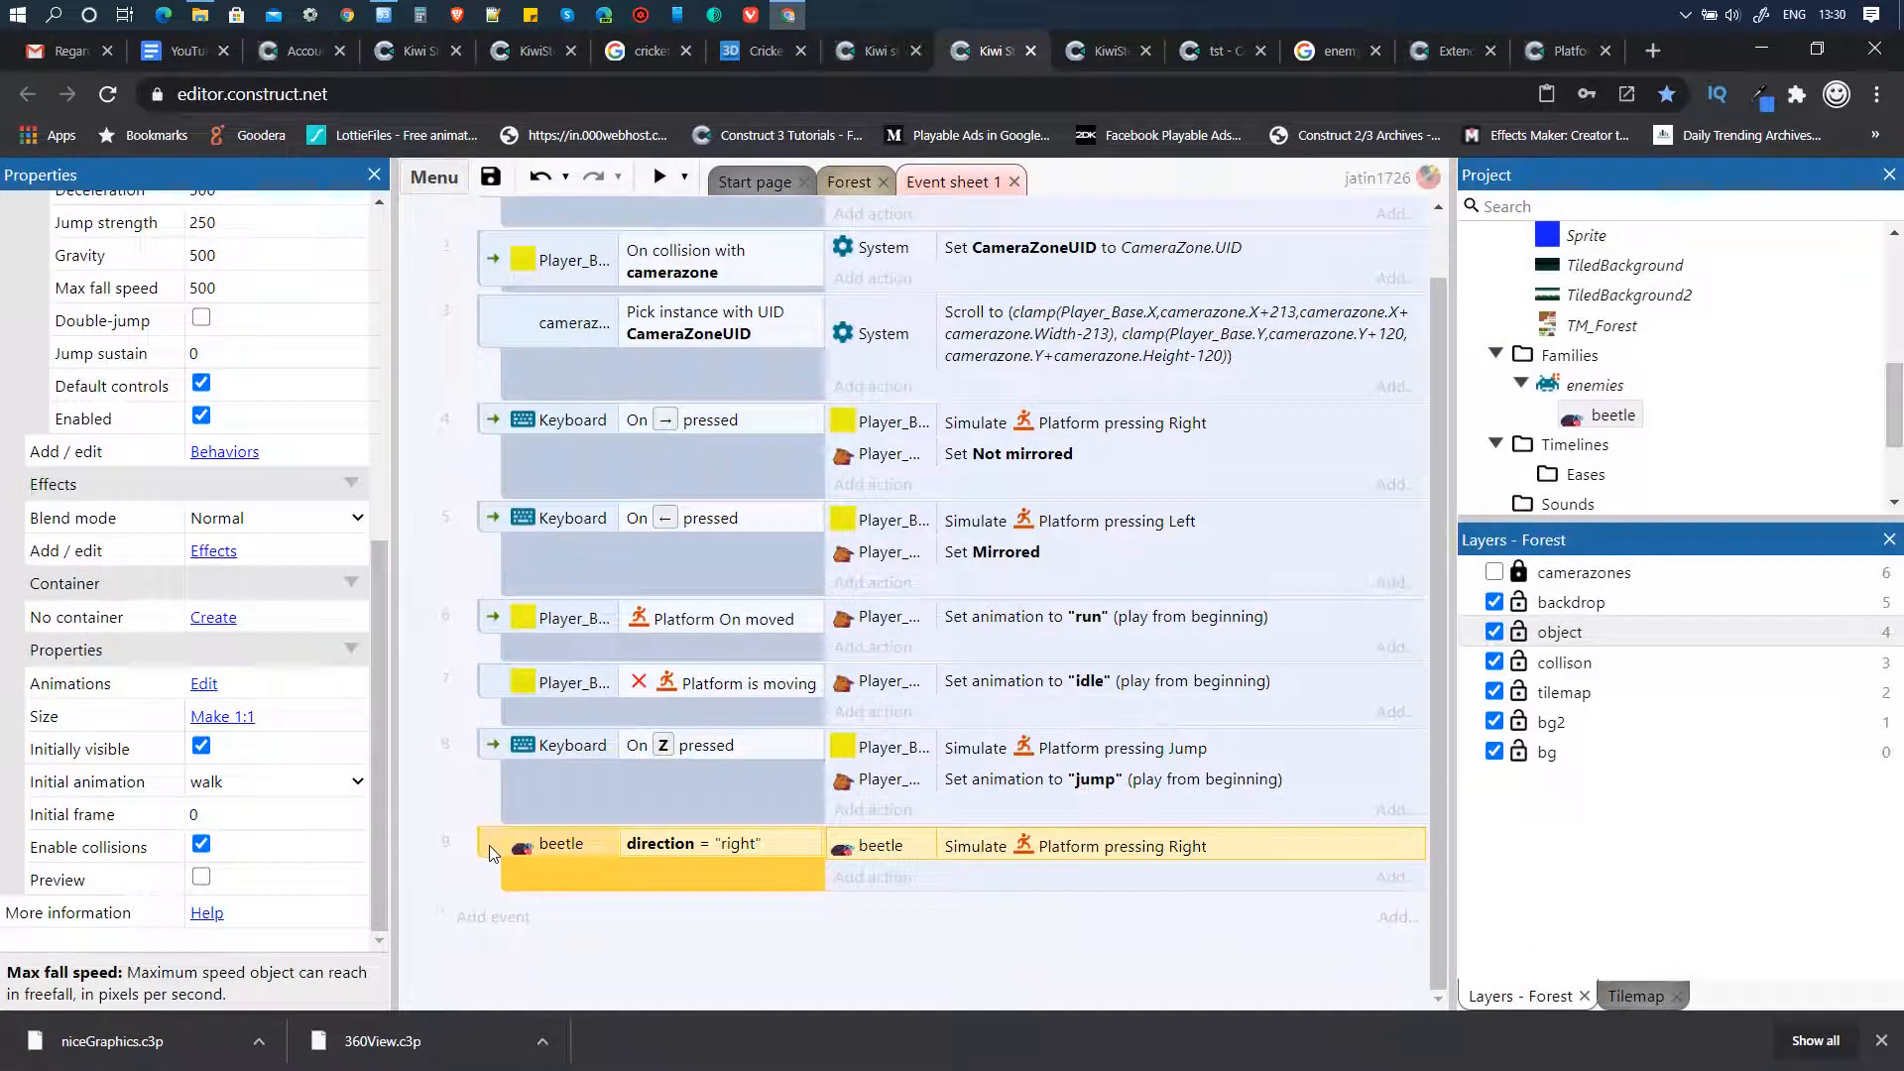
pyautogui.hotkey('ctrl', 'v')
pyautogui.click(735, 916)
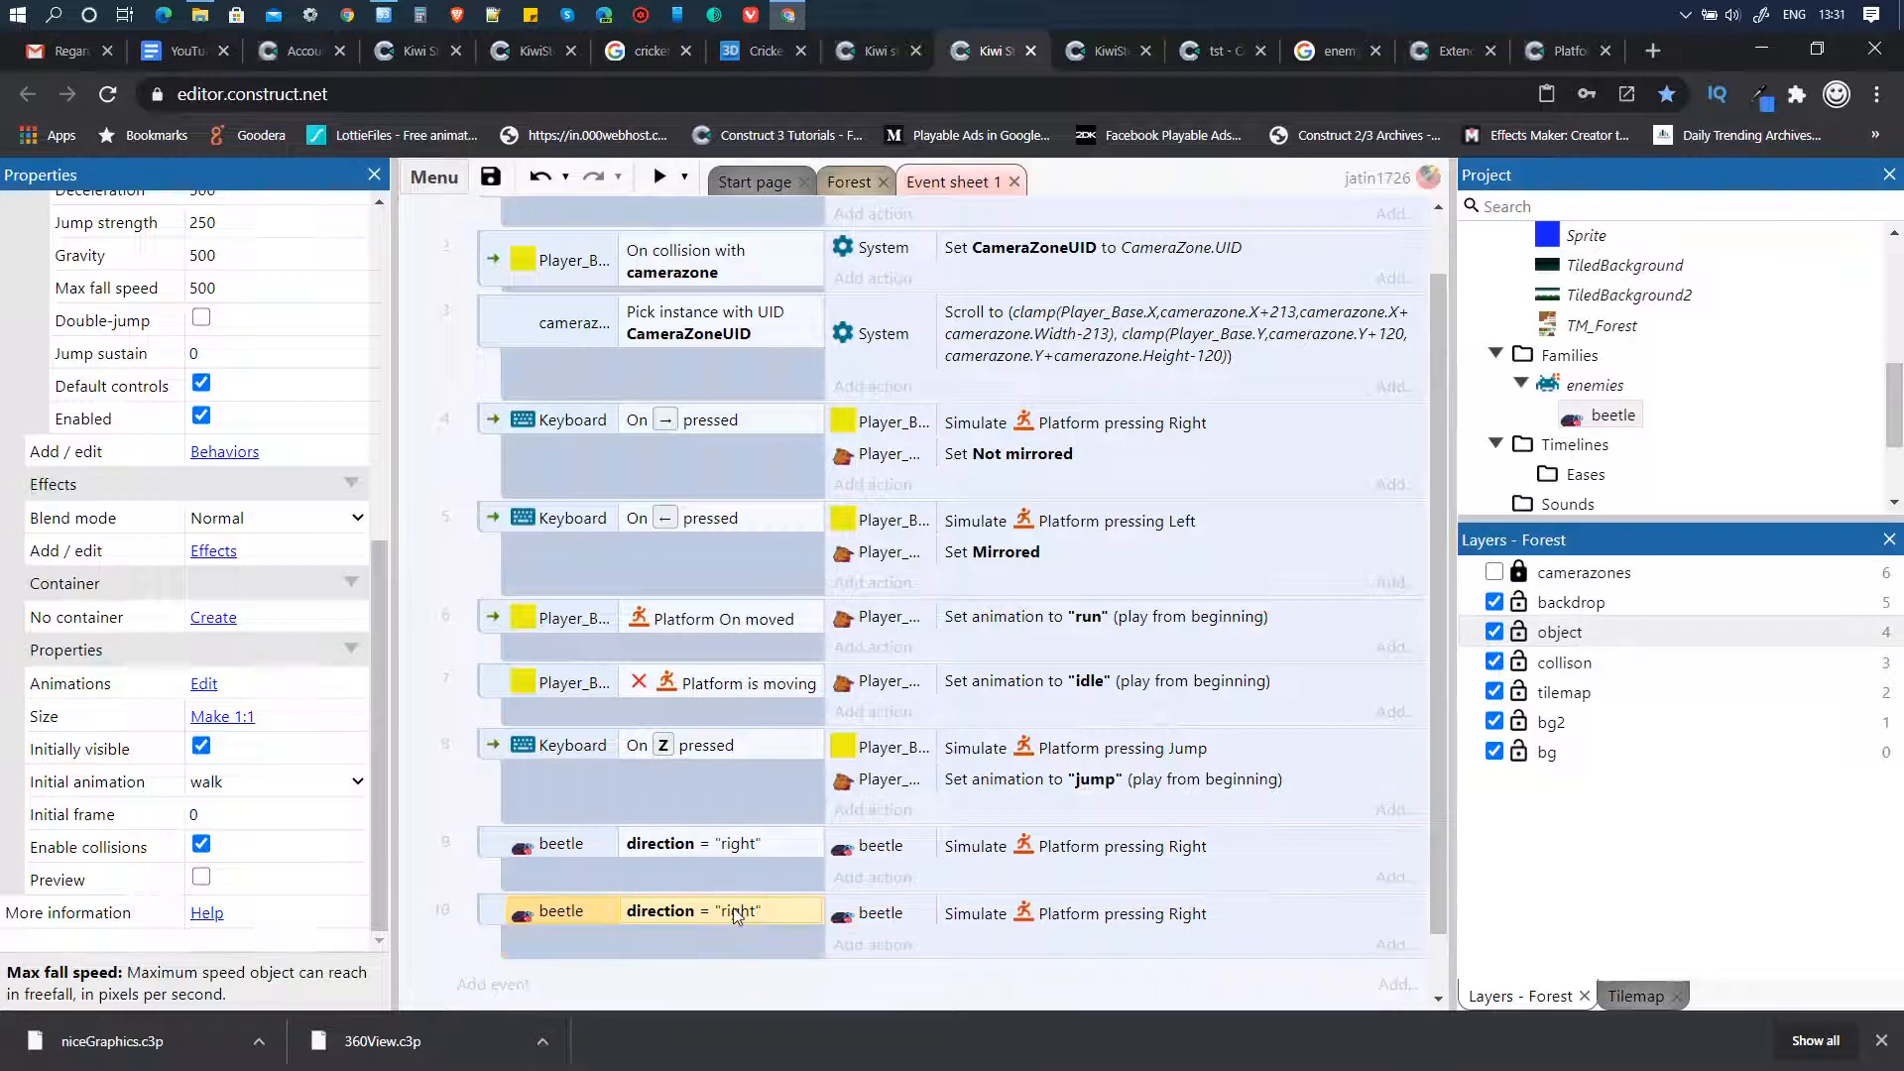
pyautogui.doubleClick(735, 915)
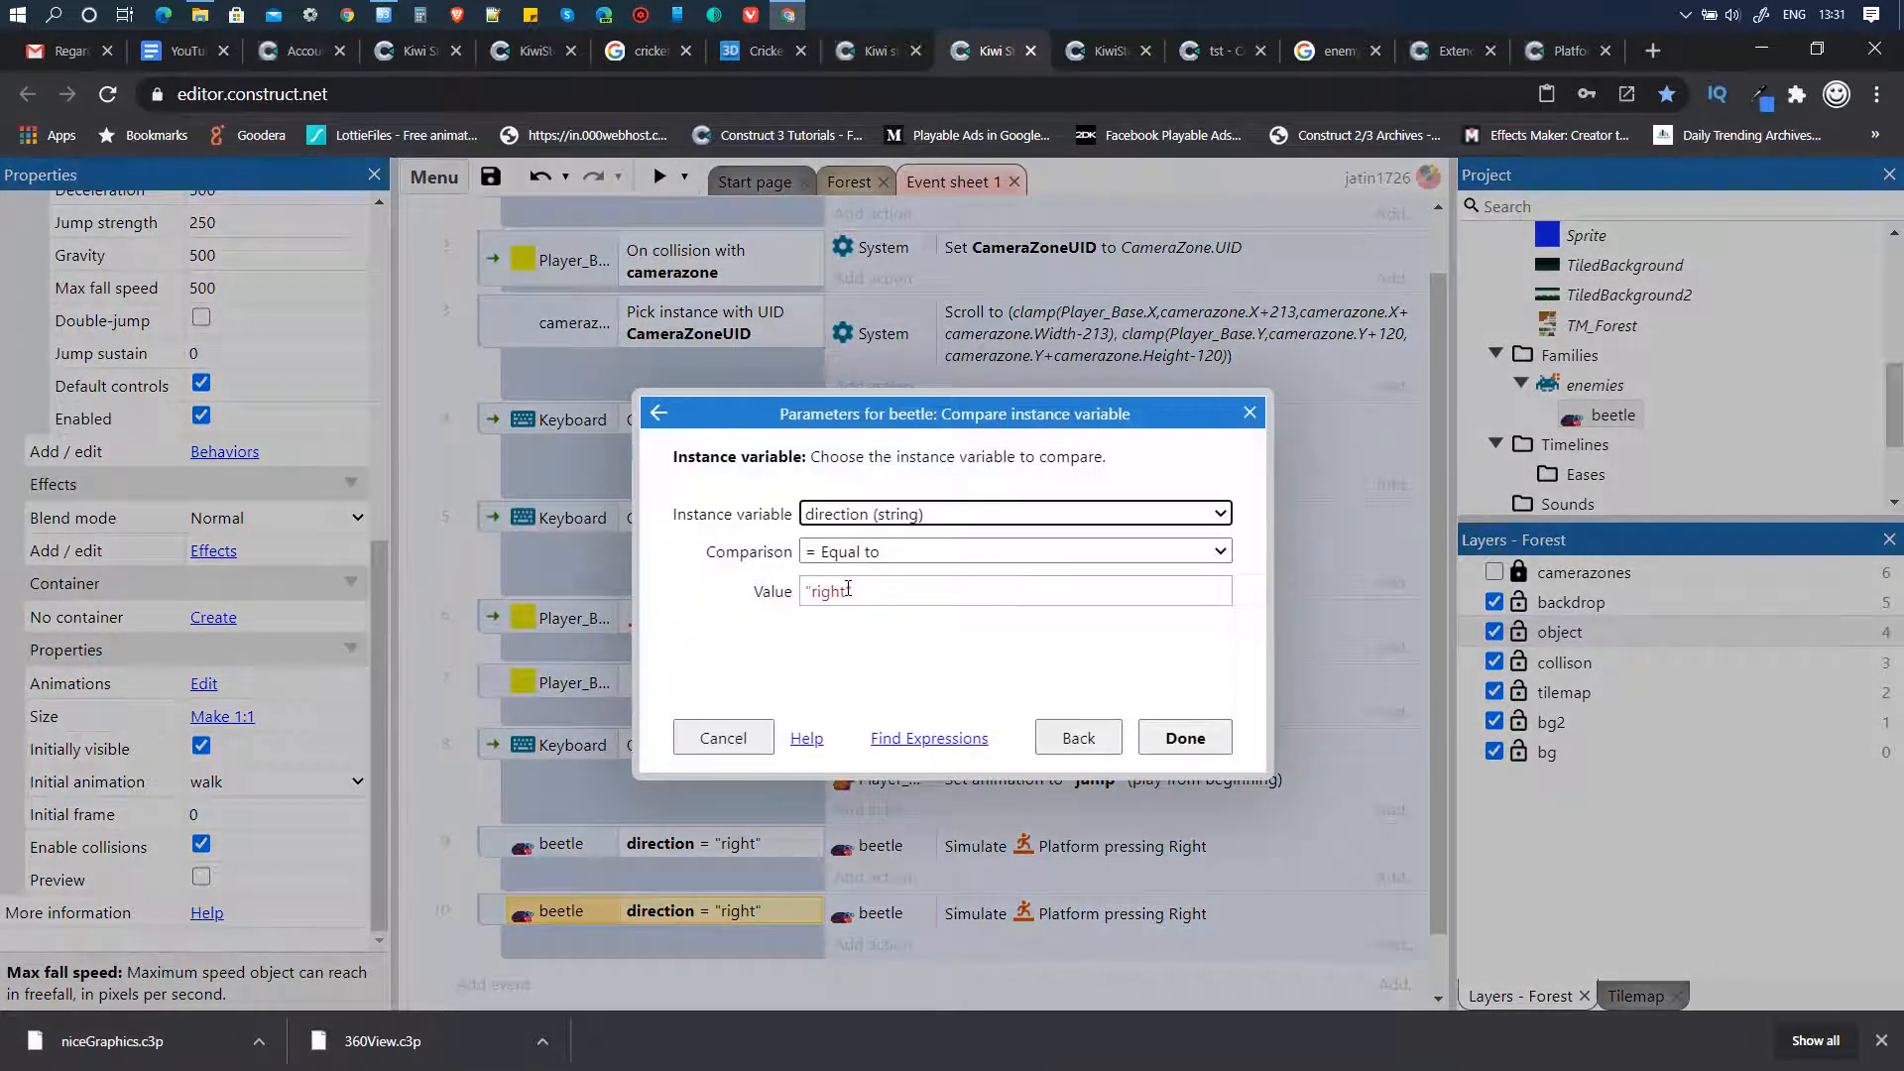
pyautogui.click(816, 592)
pyautogui.doubleClick(815, 592)
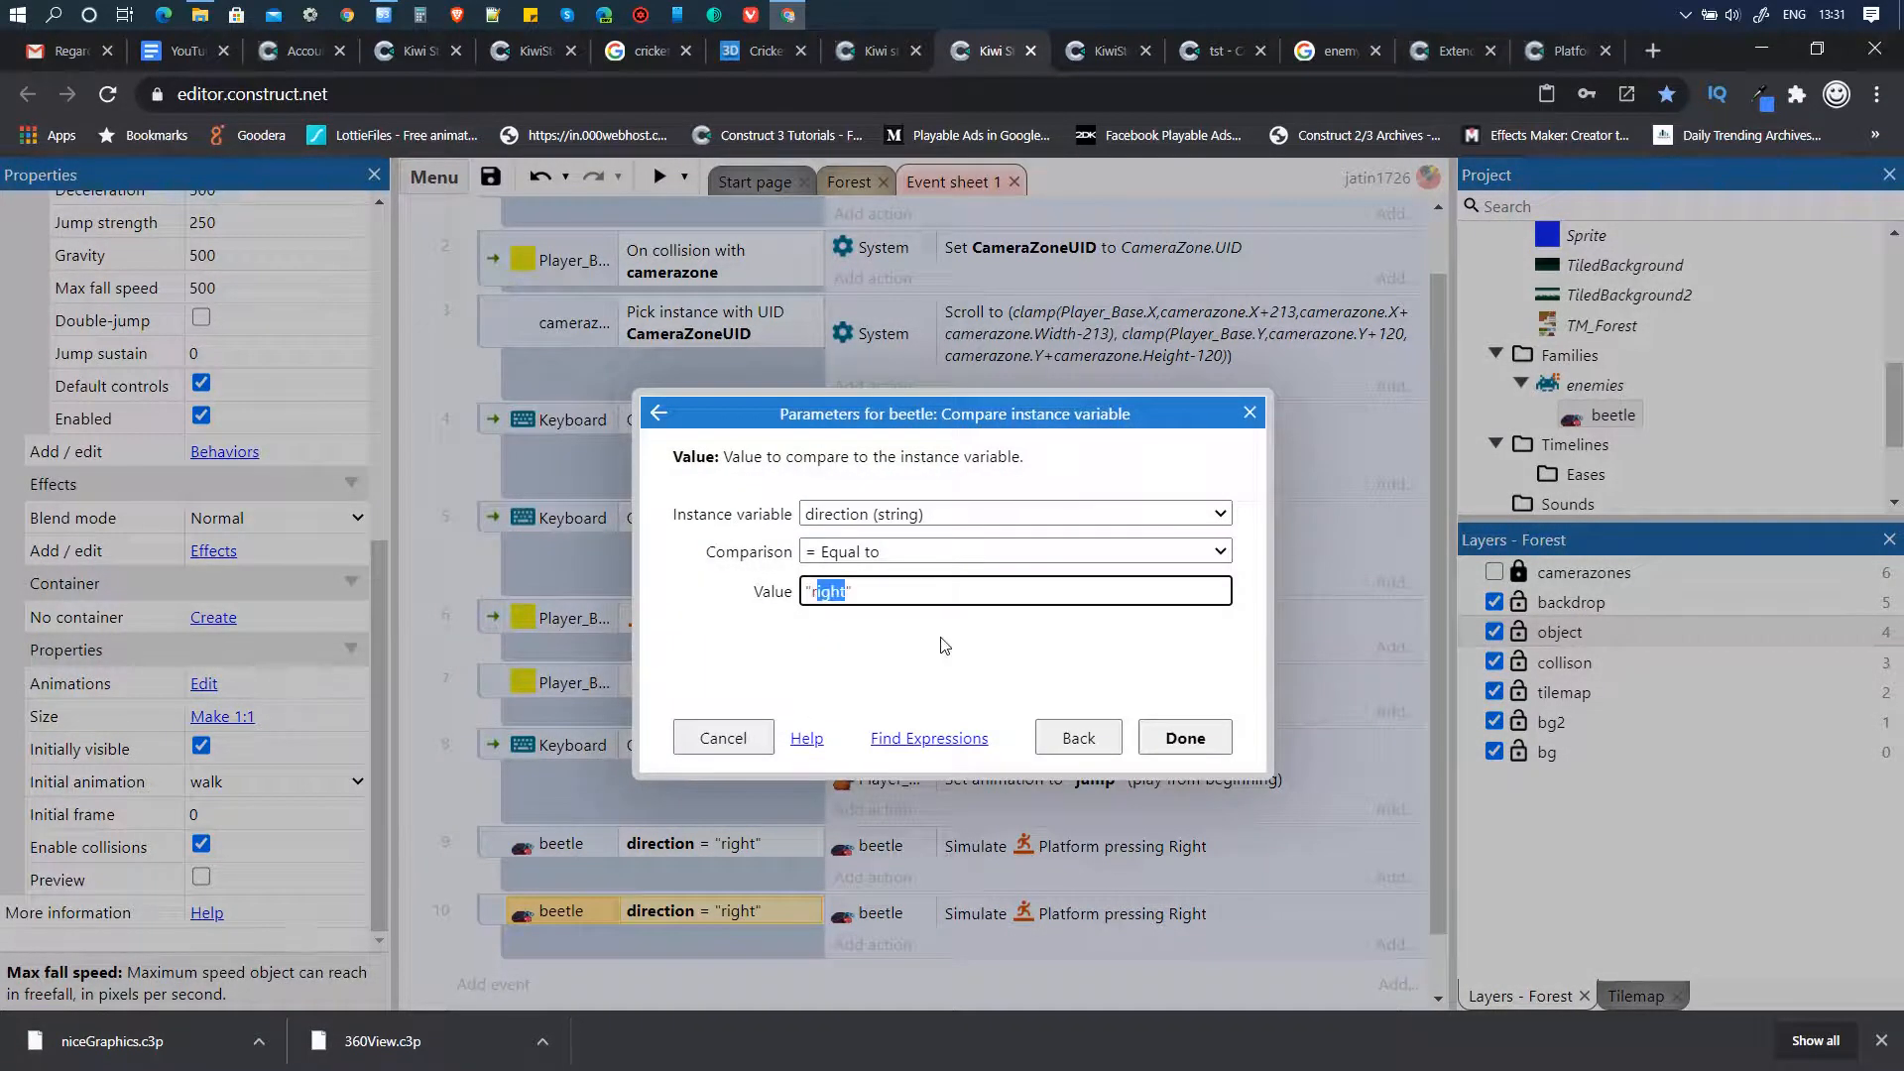
pyautogui.press('BackSpace')
pyautogui.write('left')
pyautogui.press('Return')
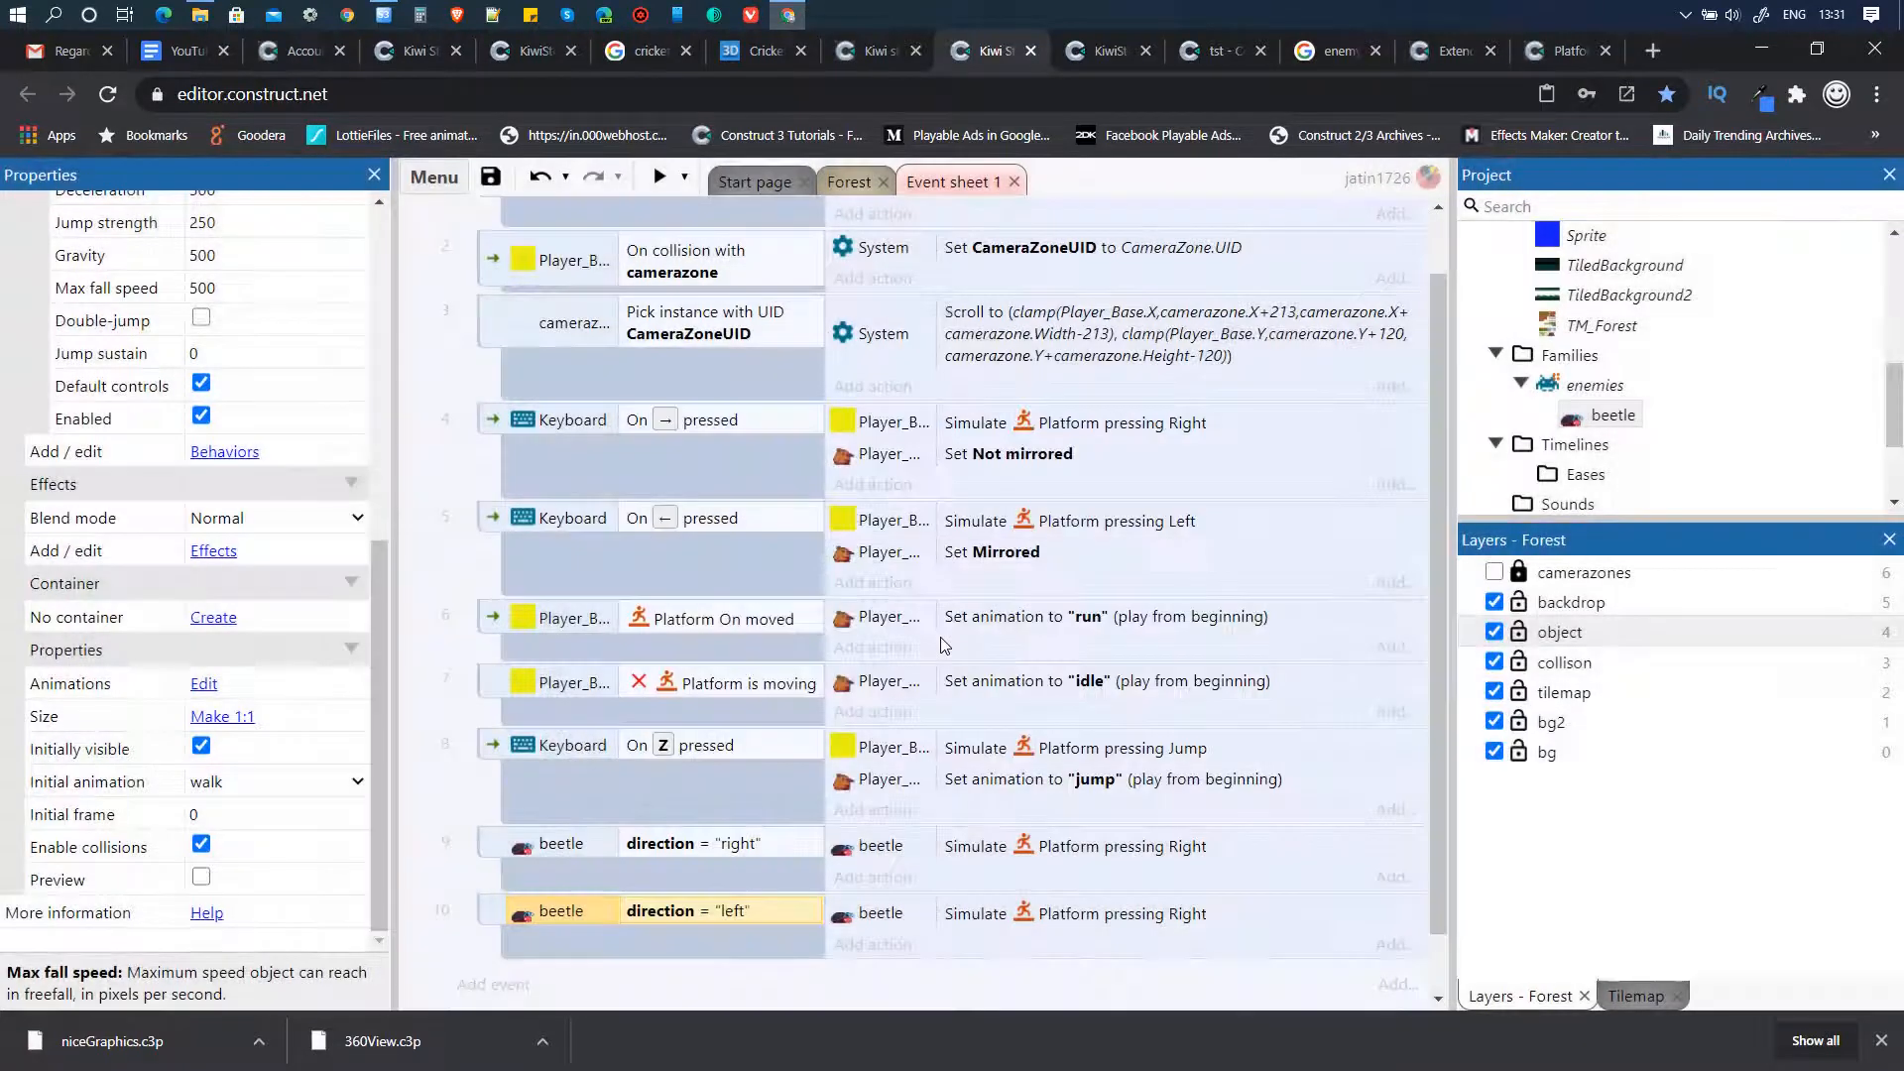
# - Change the simulated Platform control in the beetle's direction = "left" event to Left and preview the level
pyautogui.doubleClick(1119, 913)
pyautogui.click(1041, 515)
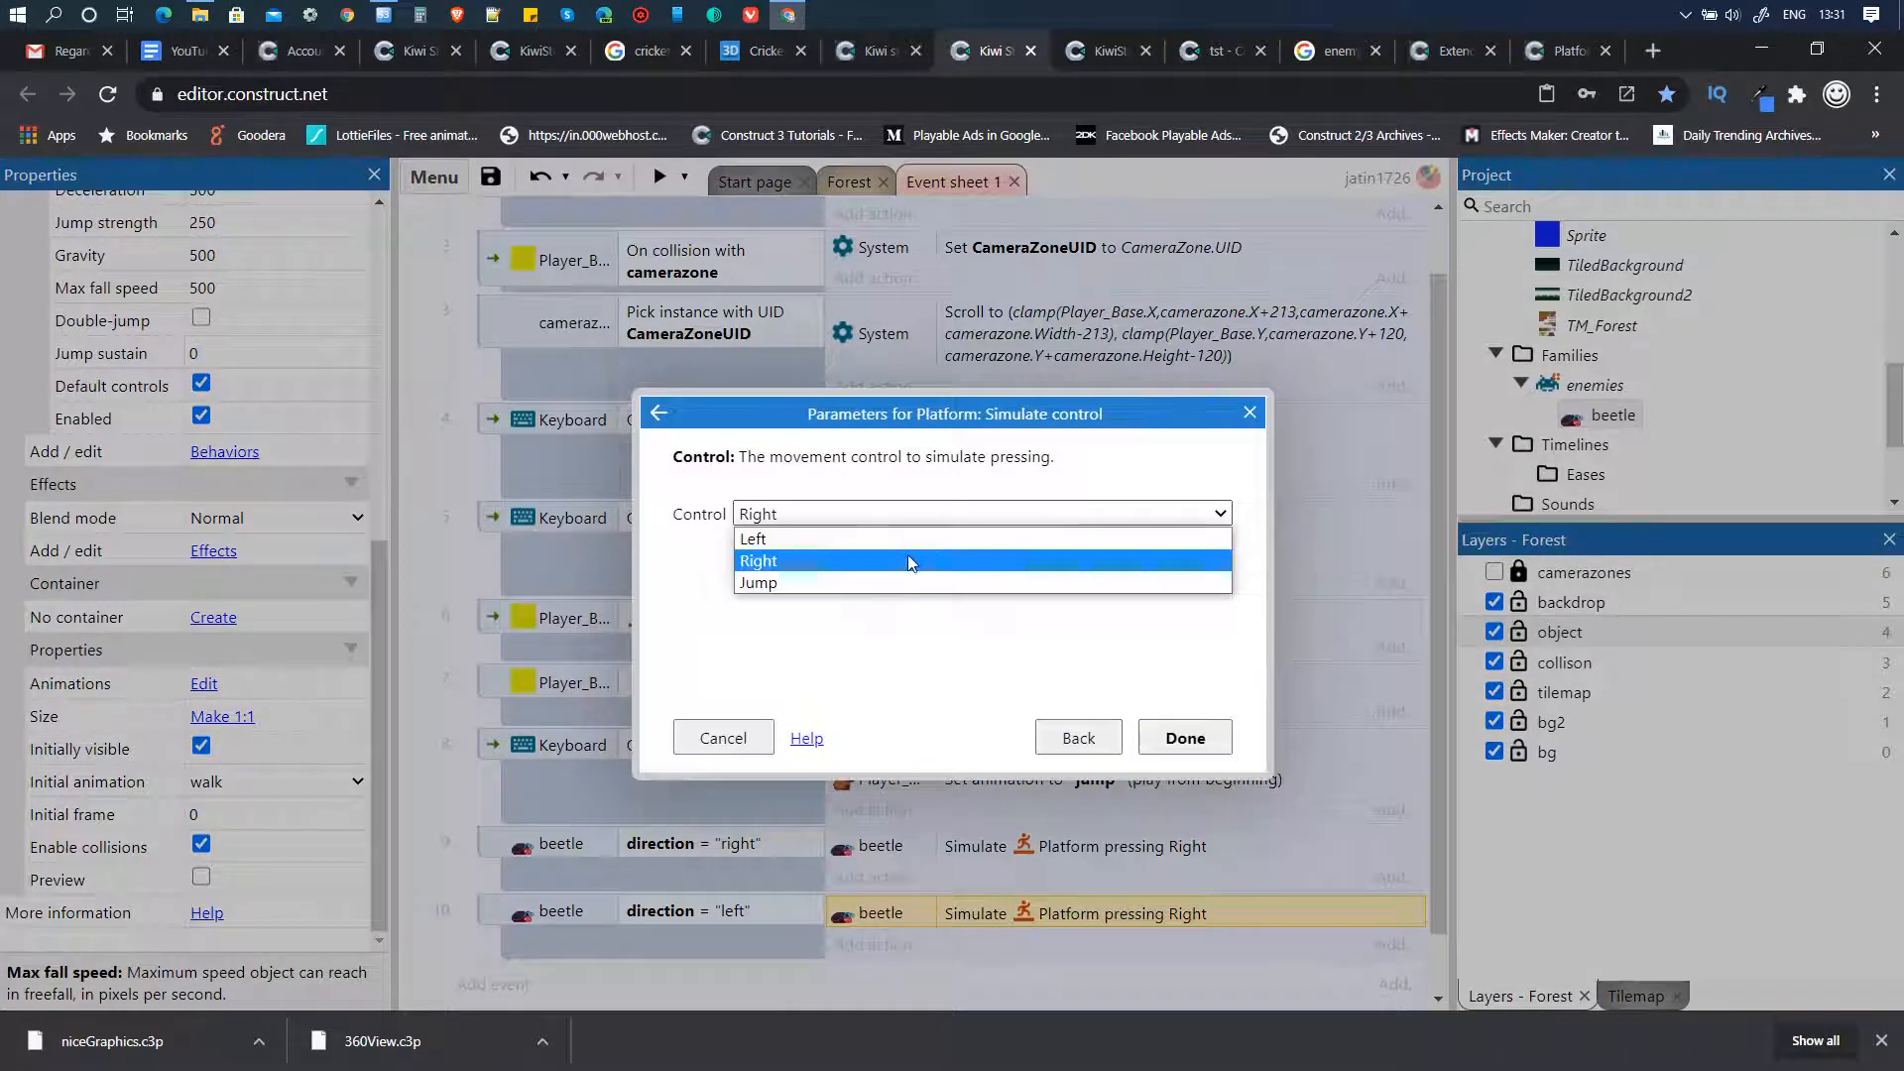
pyautogui.click(853, 541)
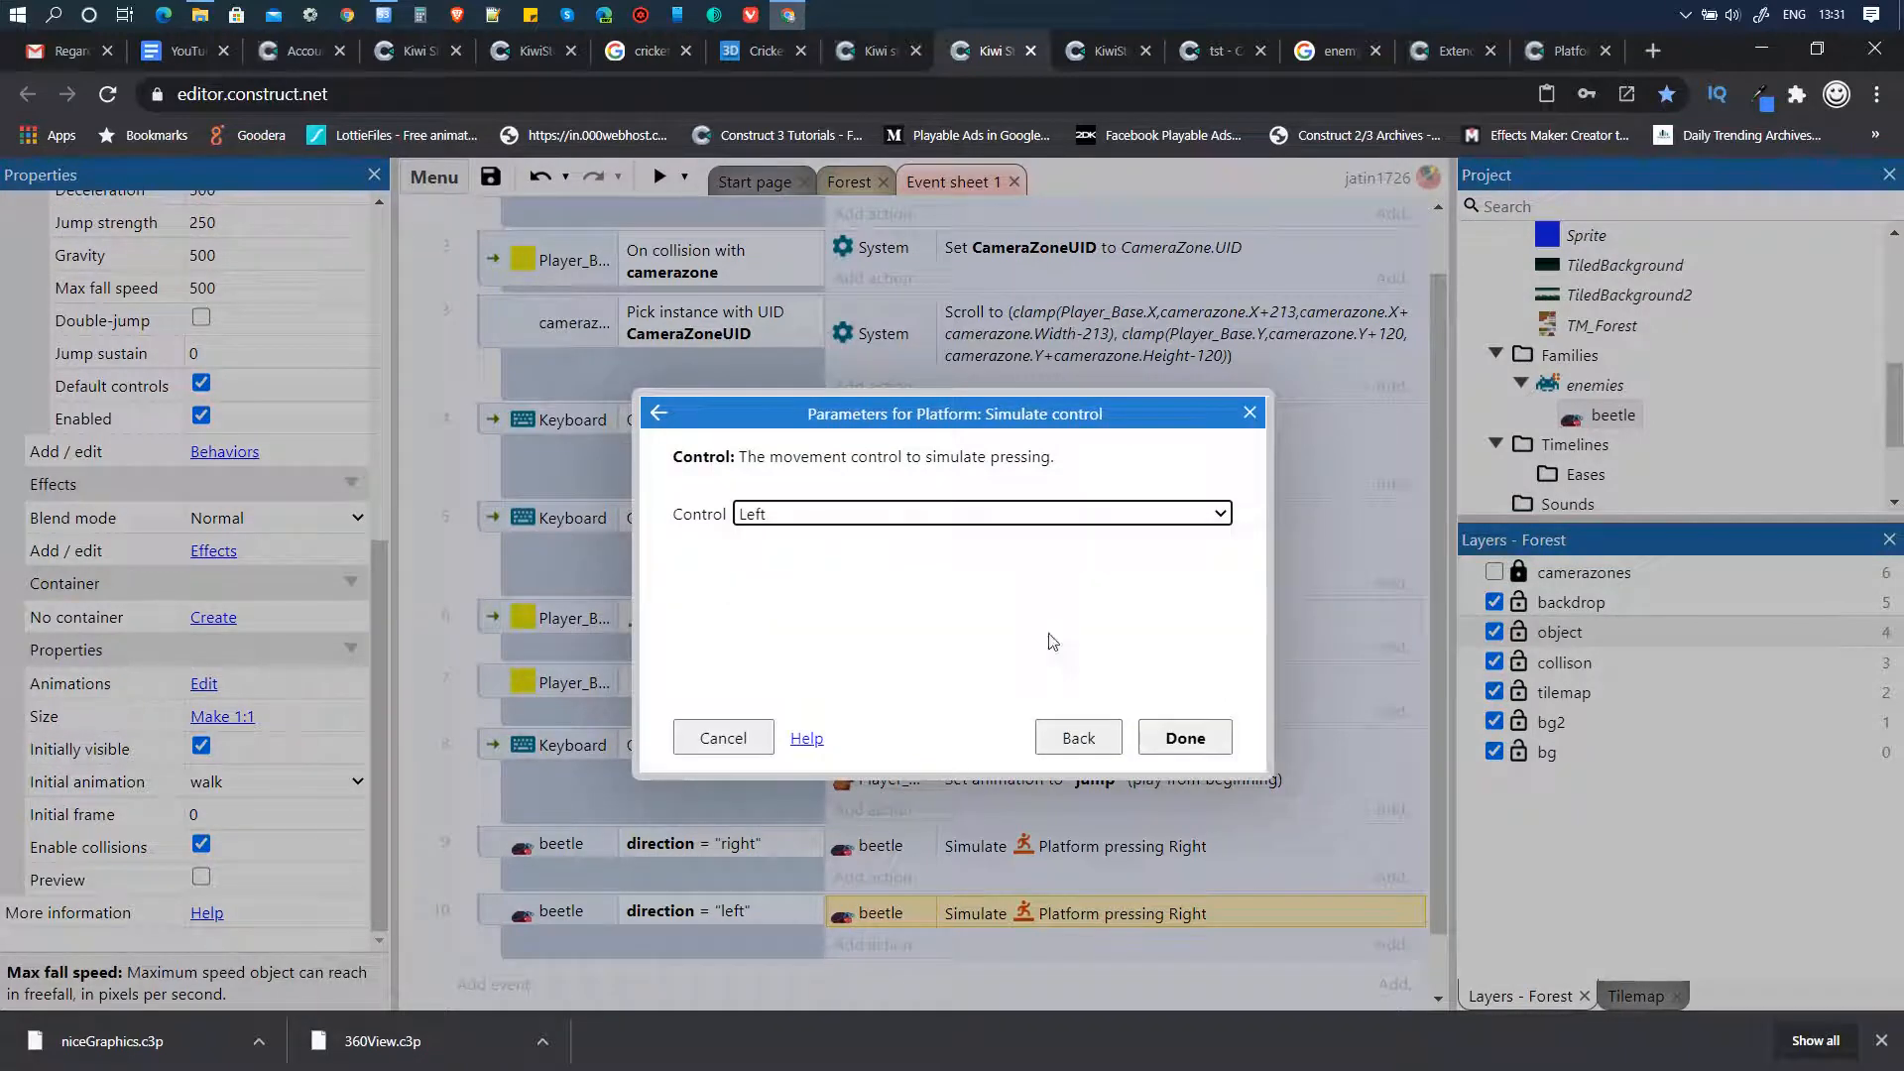
pyautogui.click(1186, 738)
pyautogui.scroll(-1, 1124, 886)
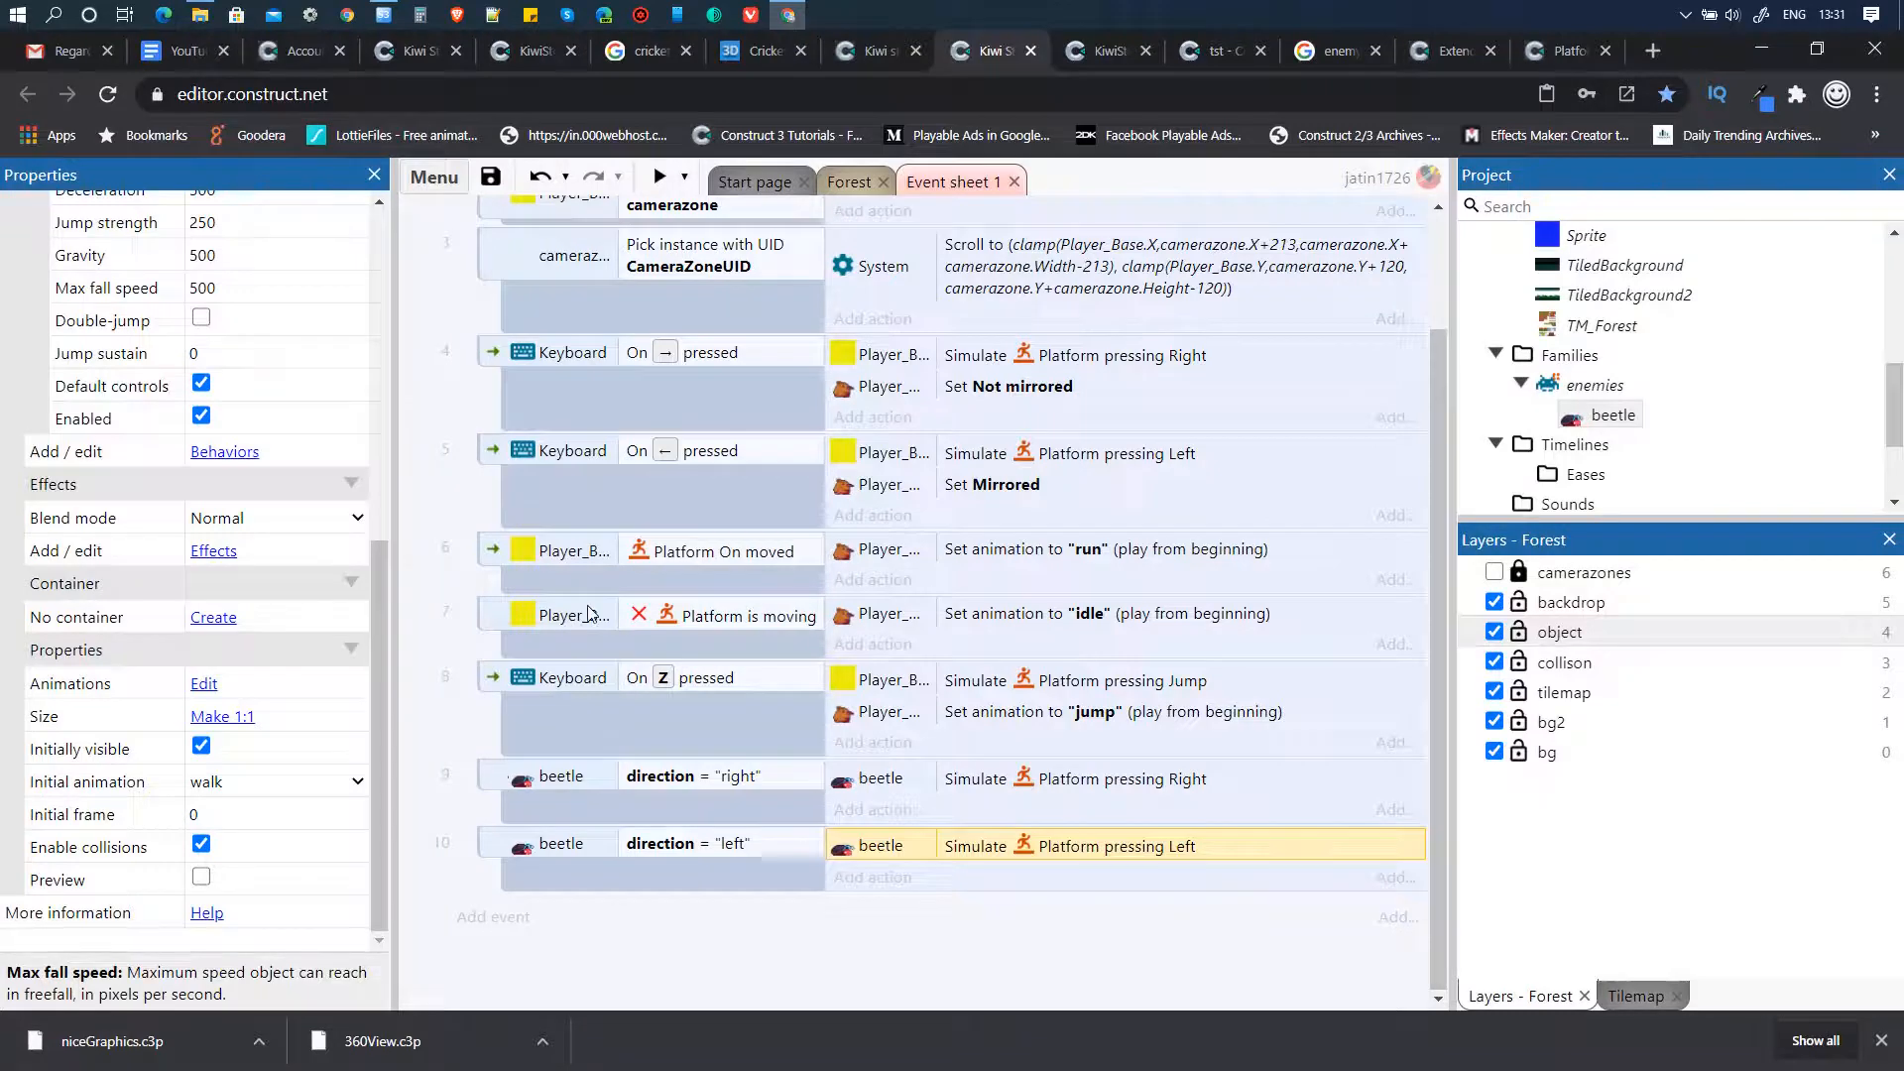
pyautogui.click(659, 177)
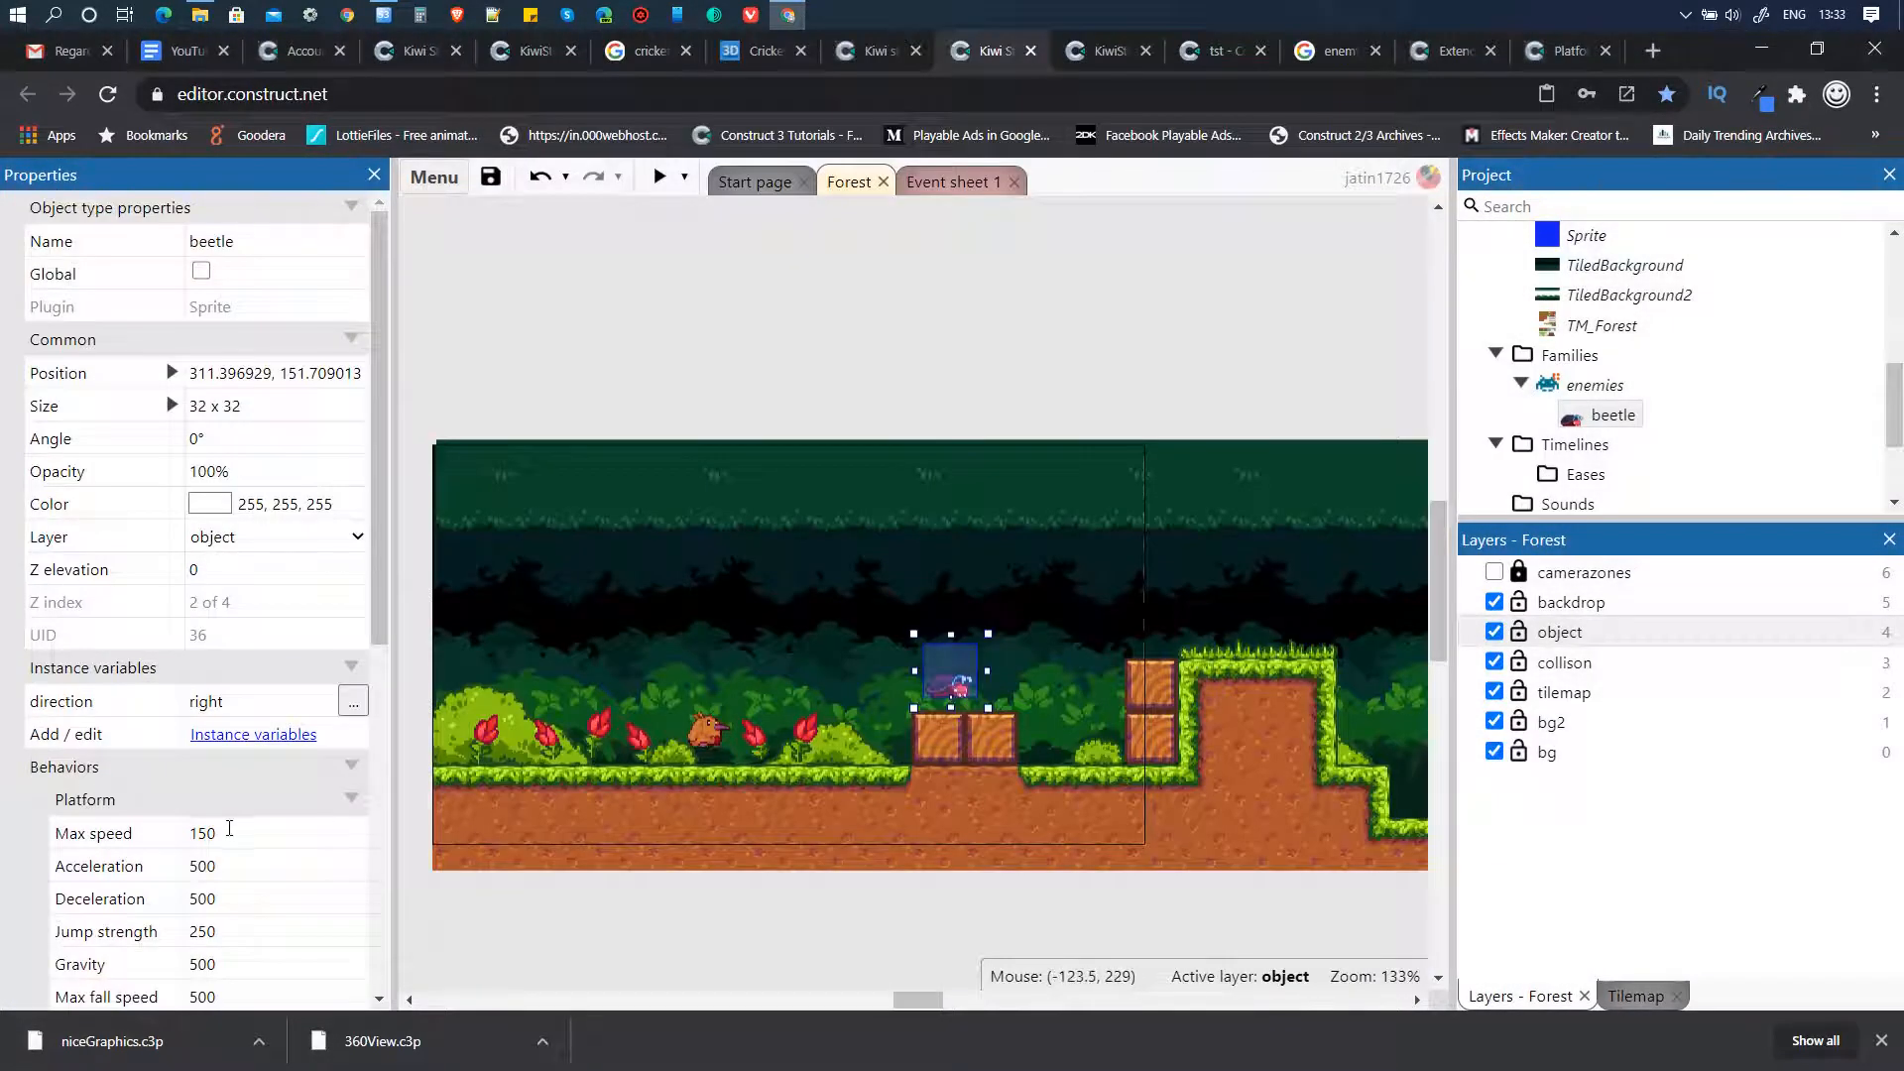
# - Set the beetle's Platform max speed to 40 and preview its walk in the level
pyautogui.click(229, 832)
pyautogui.write('40')
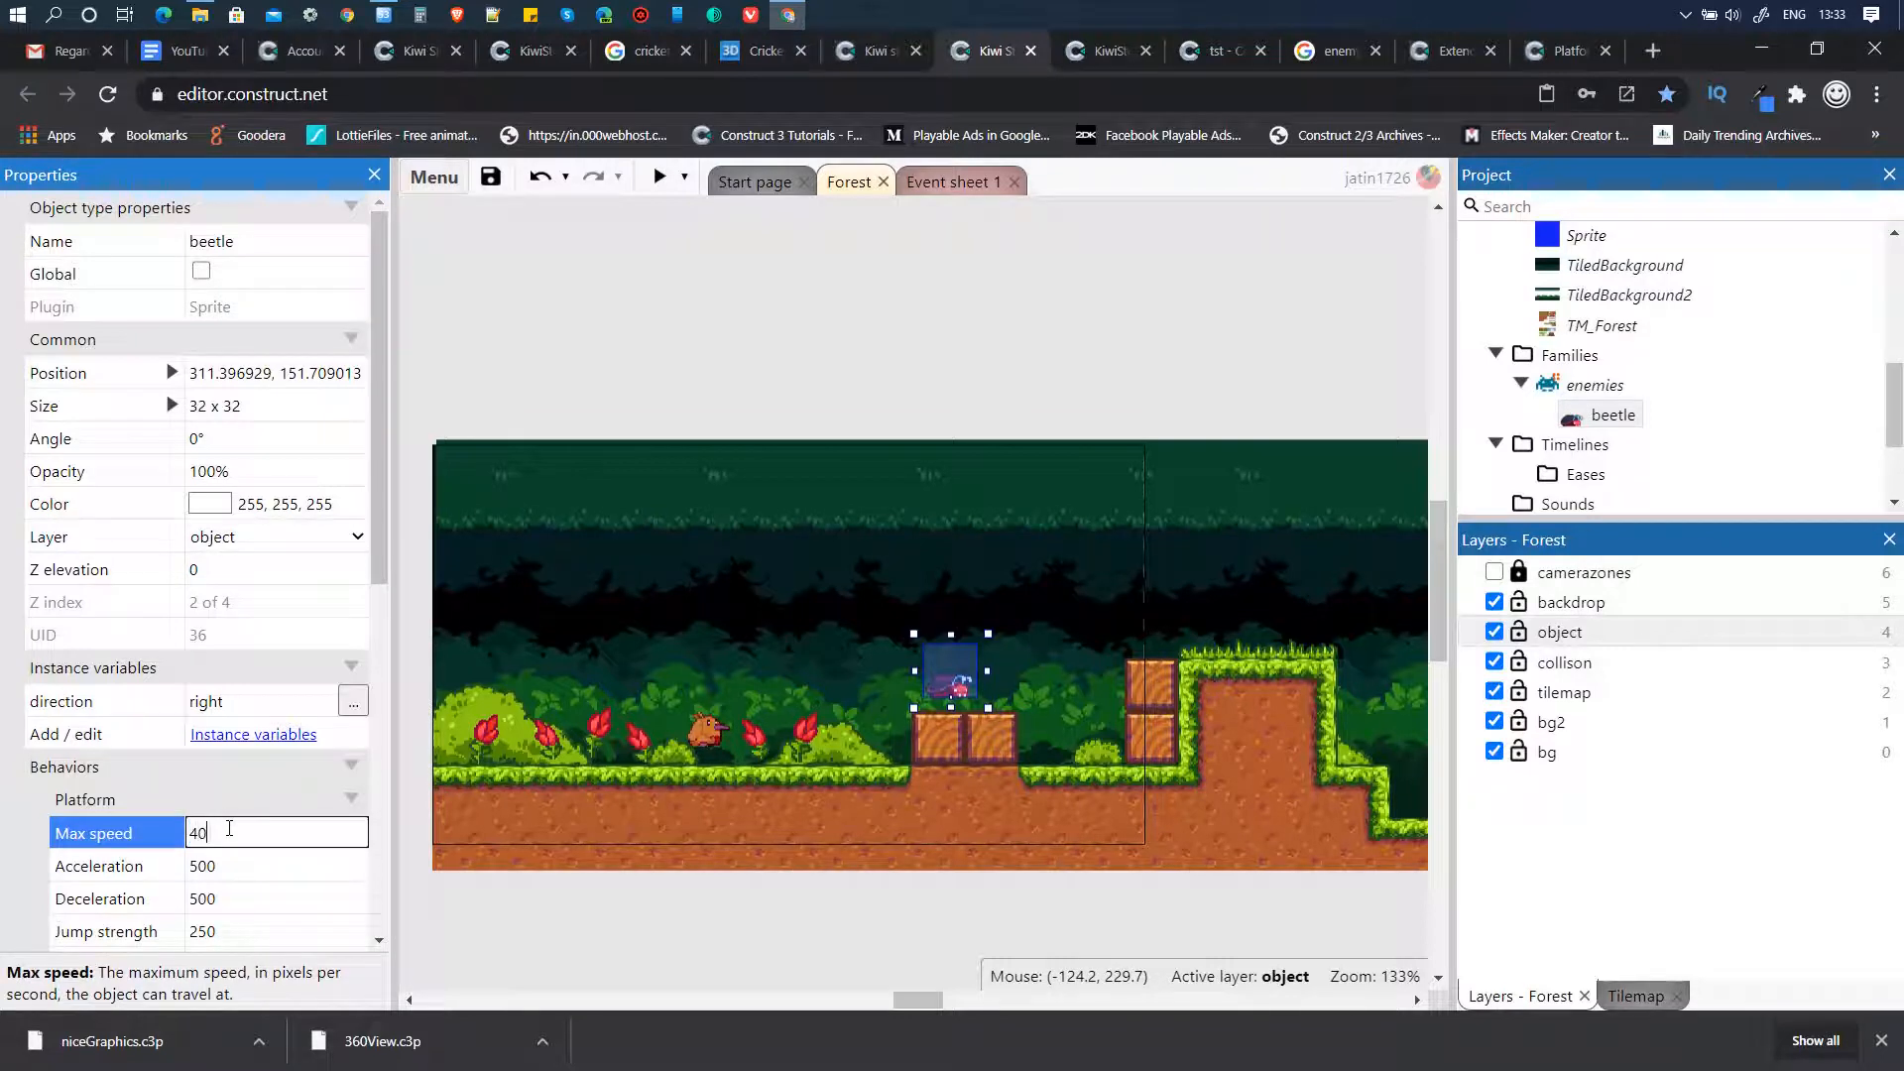
pyautogui.press('Tab')
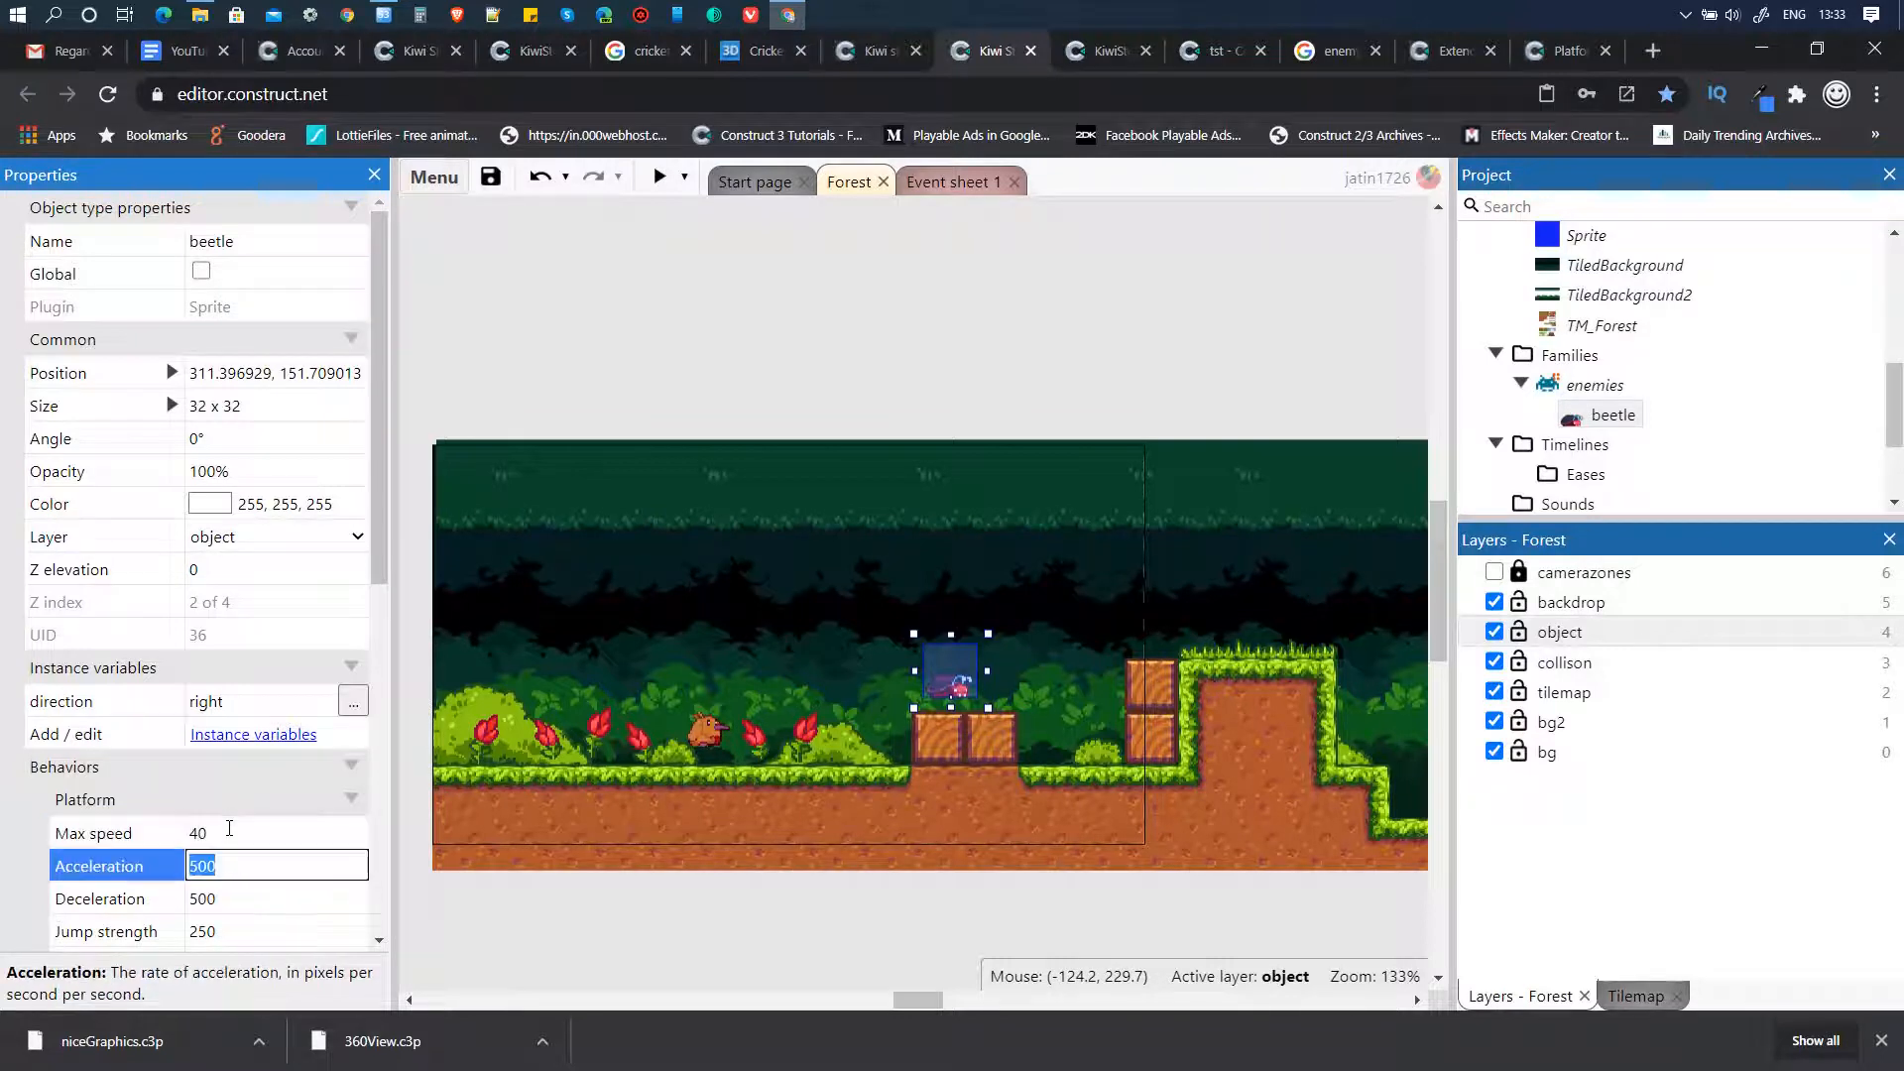
pyautogui.click(946, 691)
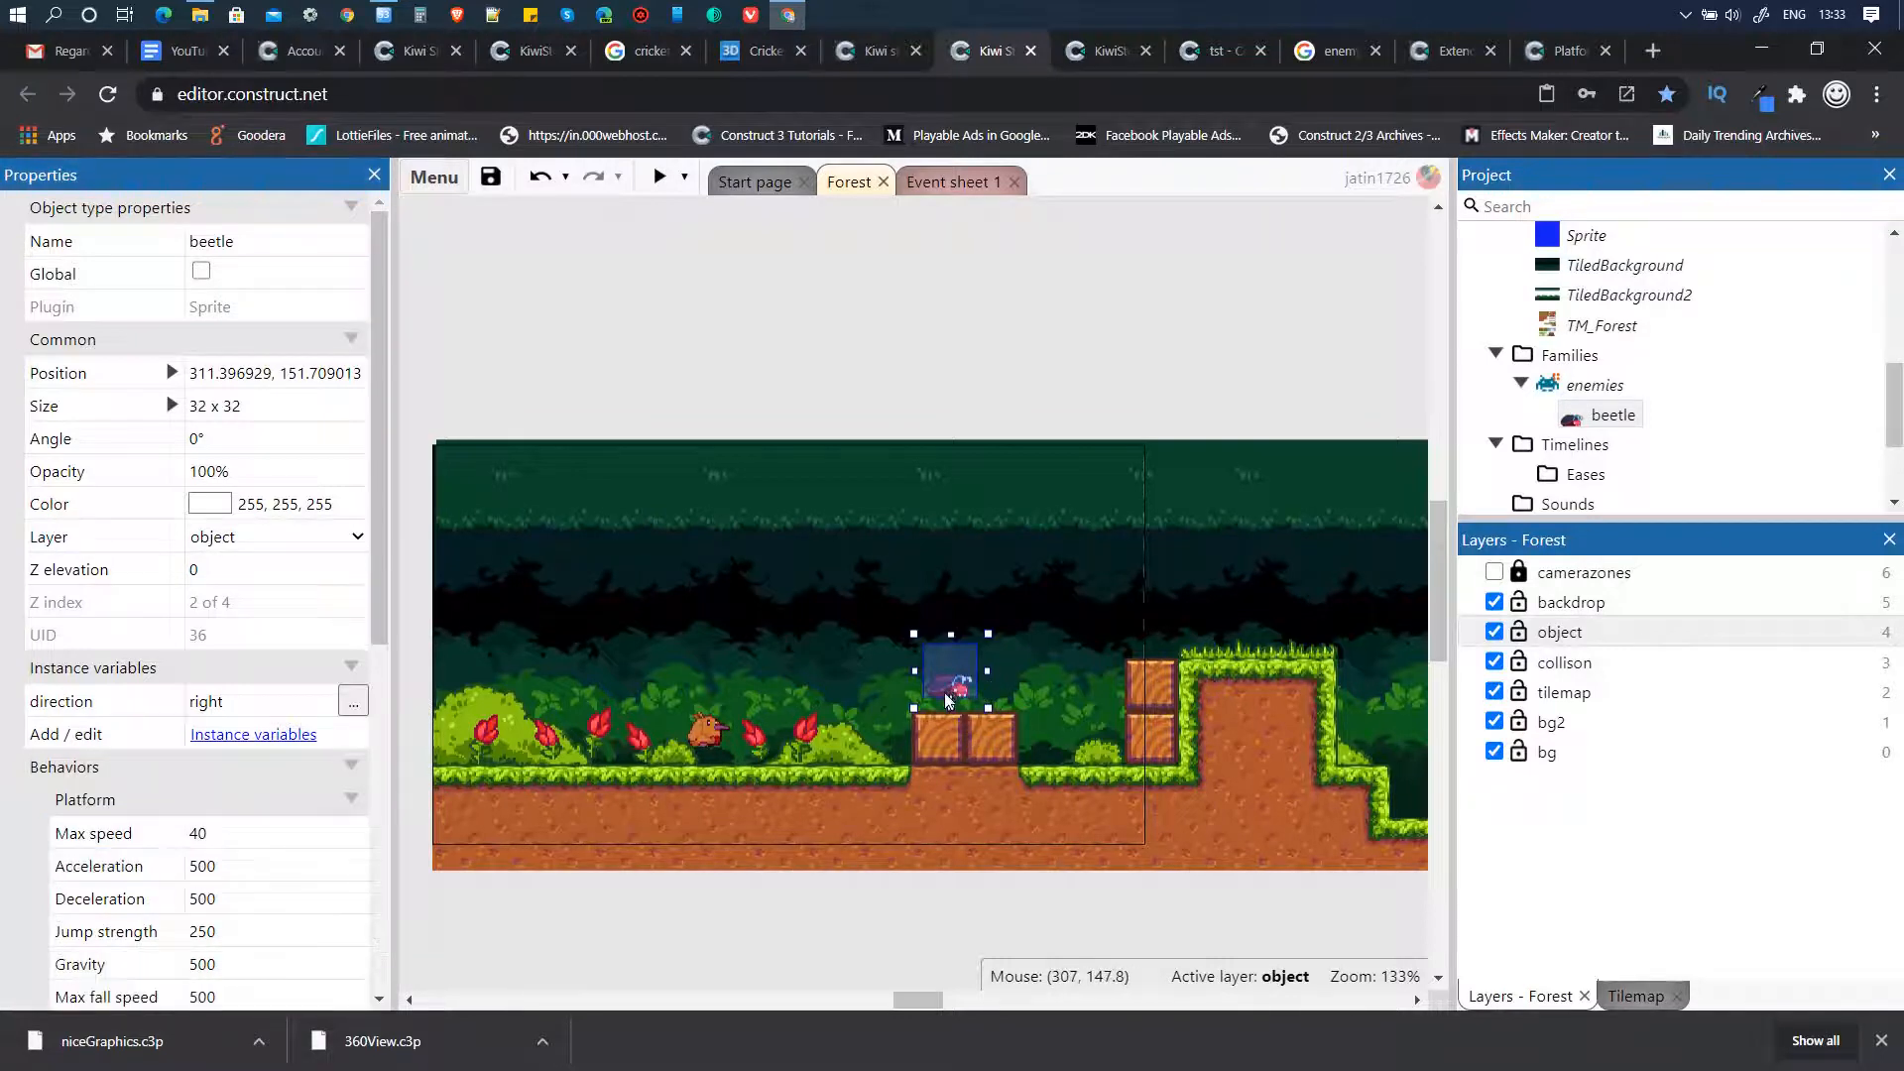
pyautogui.click(660, 177)
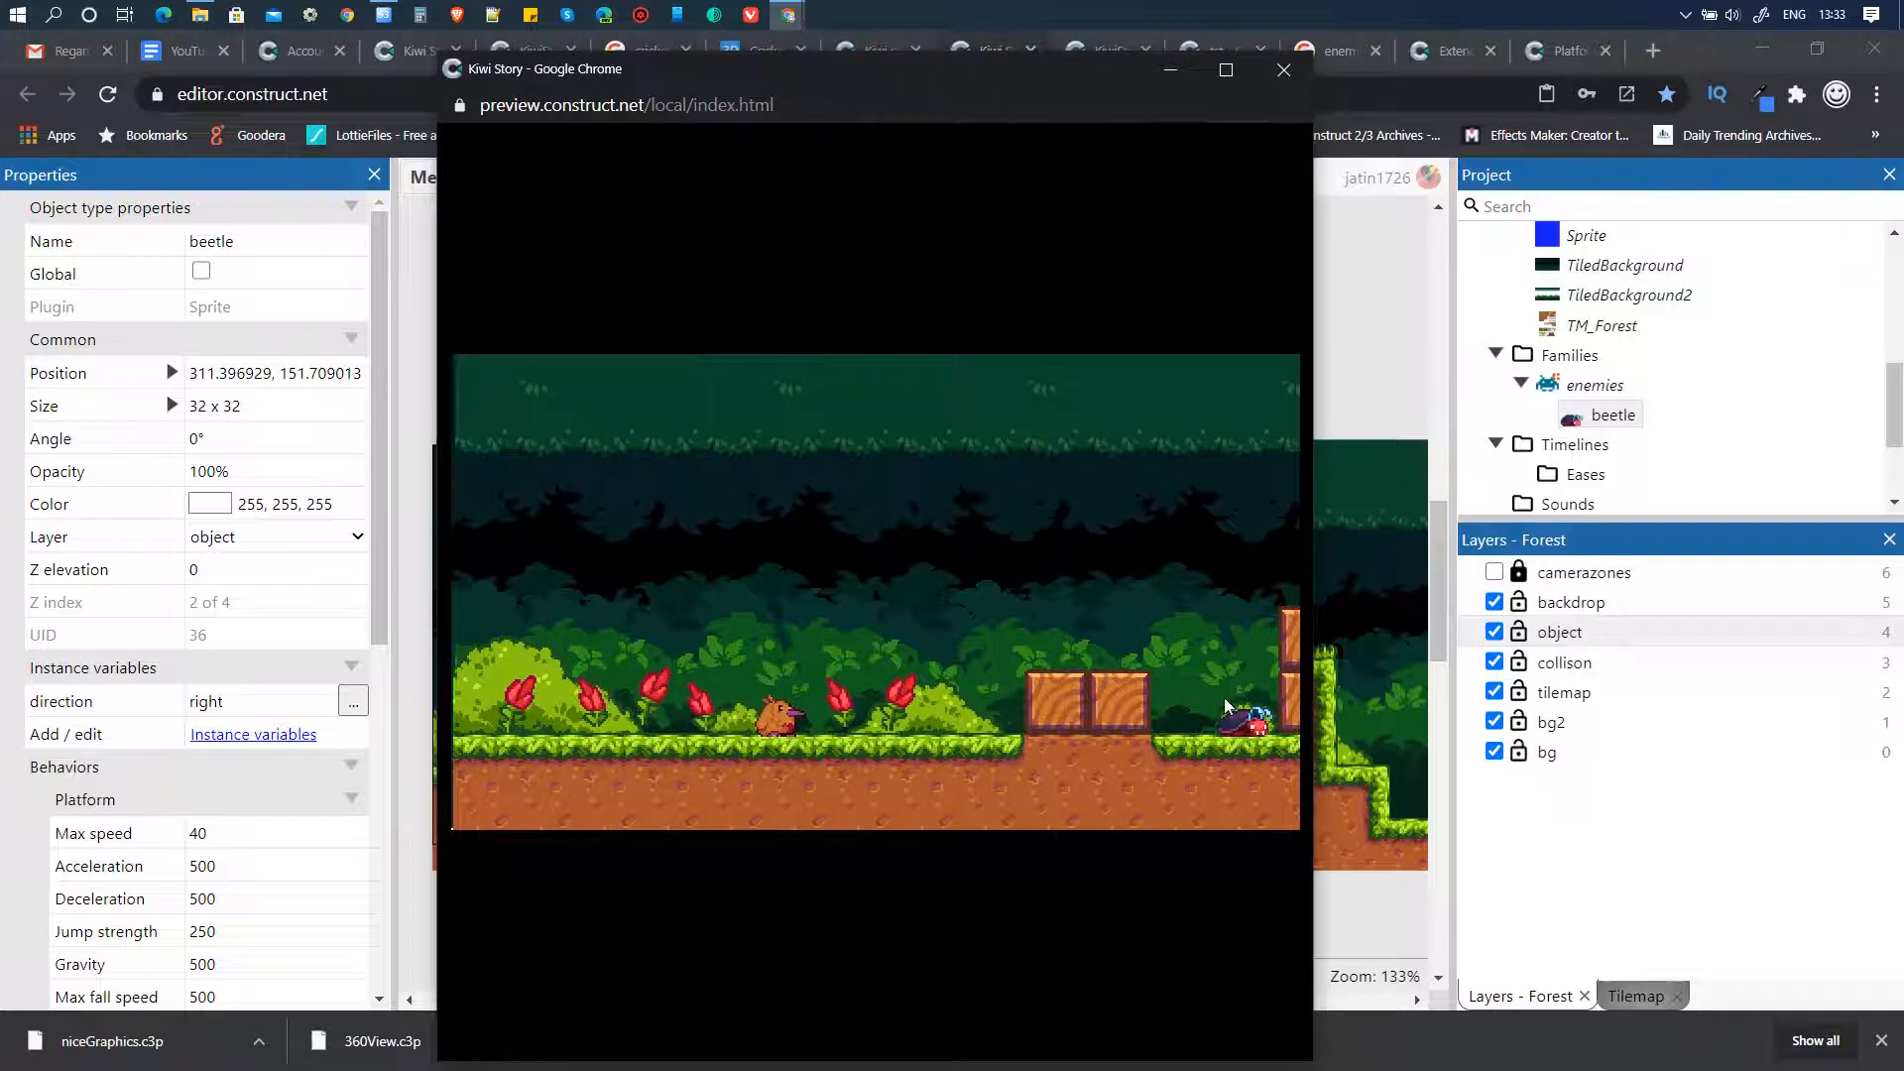
pyautogui.click(1277, 72)
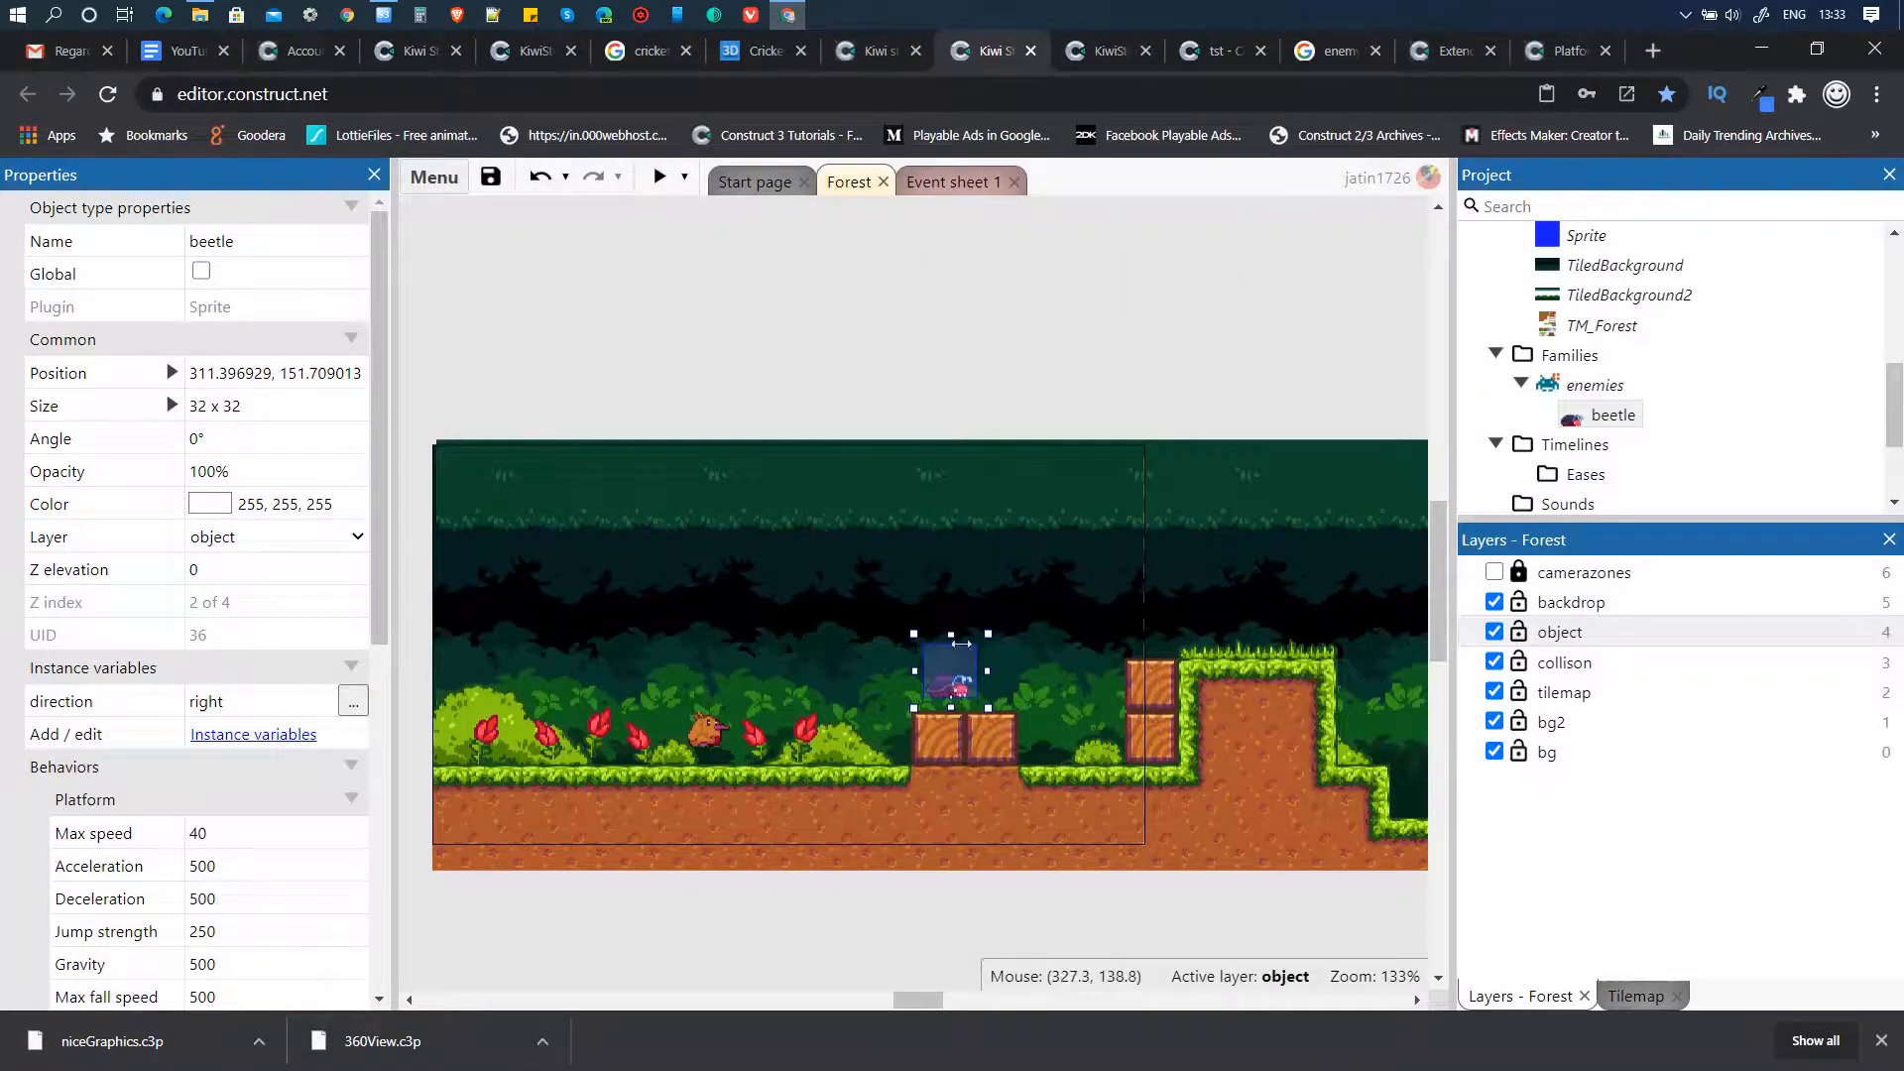
# - Add a beetle Set mirrored action with state Not mirrored to the direction = "right" event in Event sheet 1
pyautogui.click(950, 184)
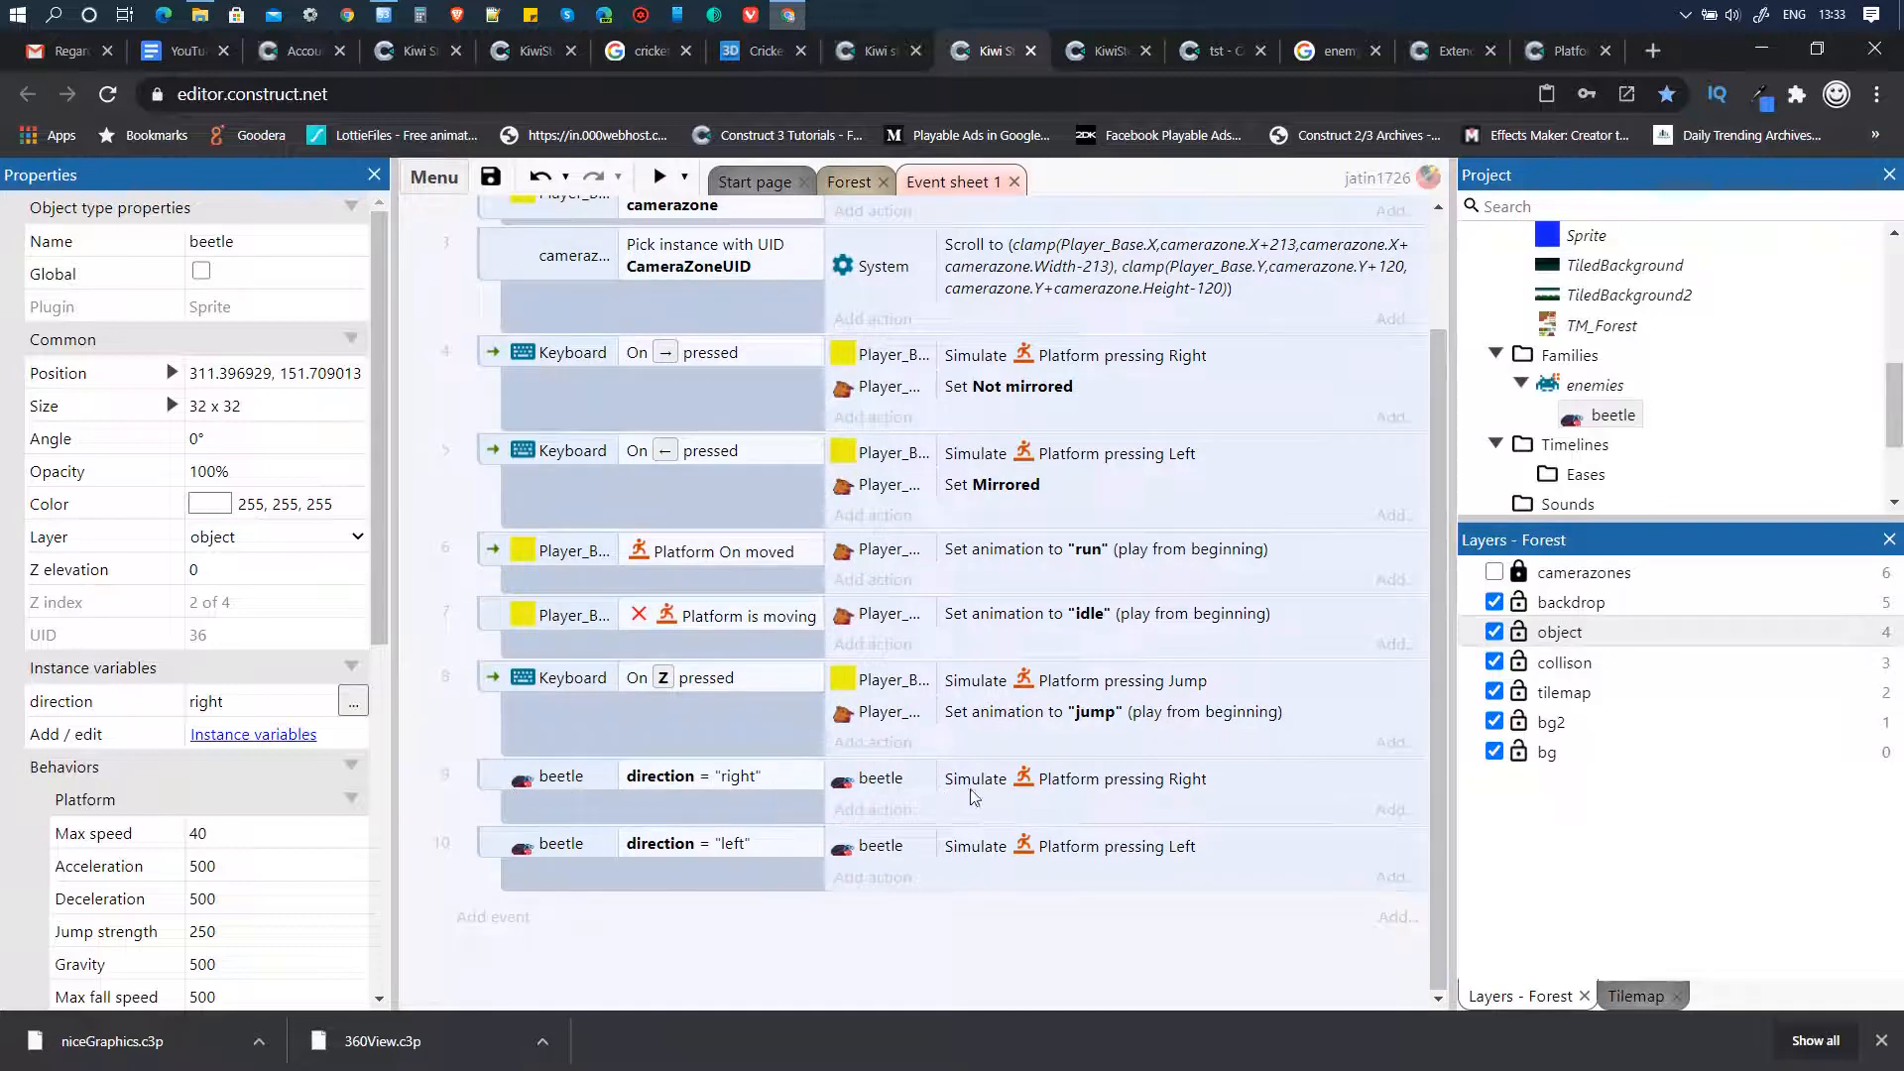
pyautogui.click(873, 810)
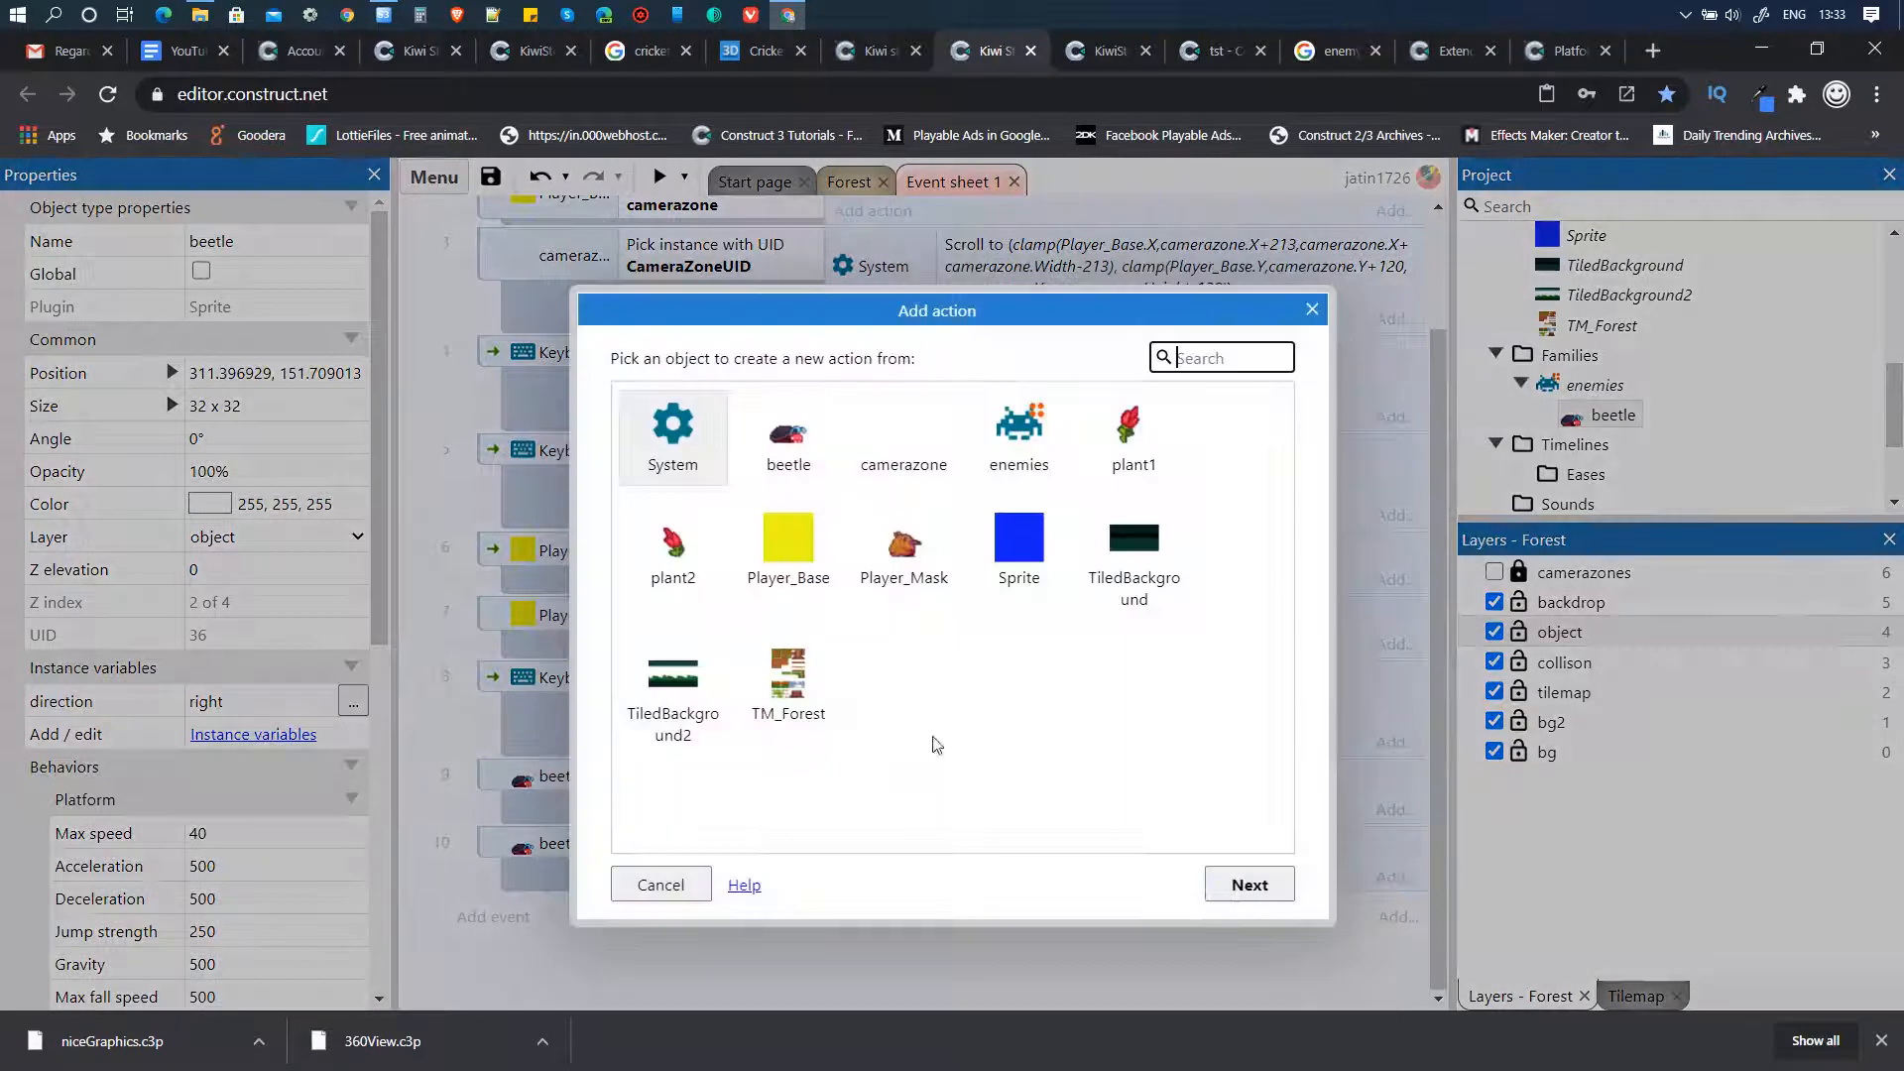
pyautogui.click(789, 442)
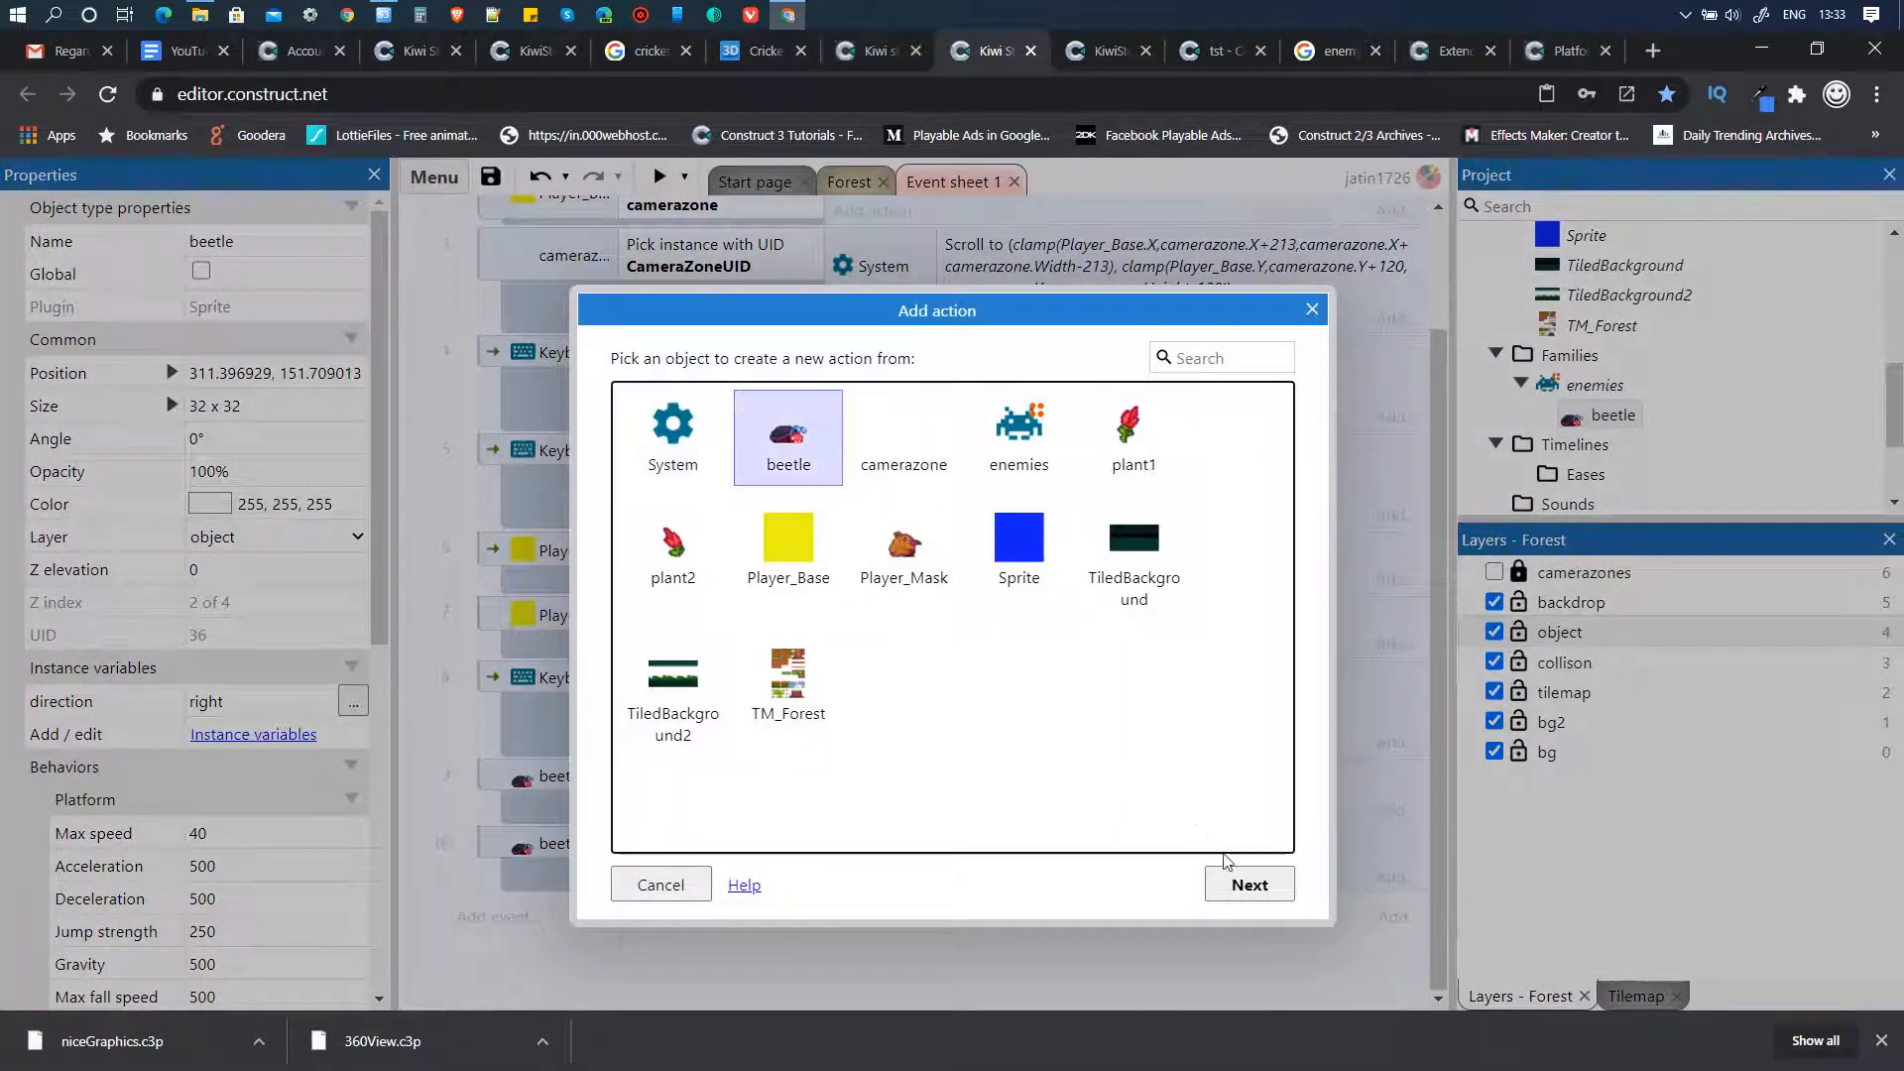
pyautogui.click(1248, 883)
pyautogui.moveTo(1289, 495); pyautogui.dragTo(1296, 553)
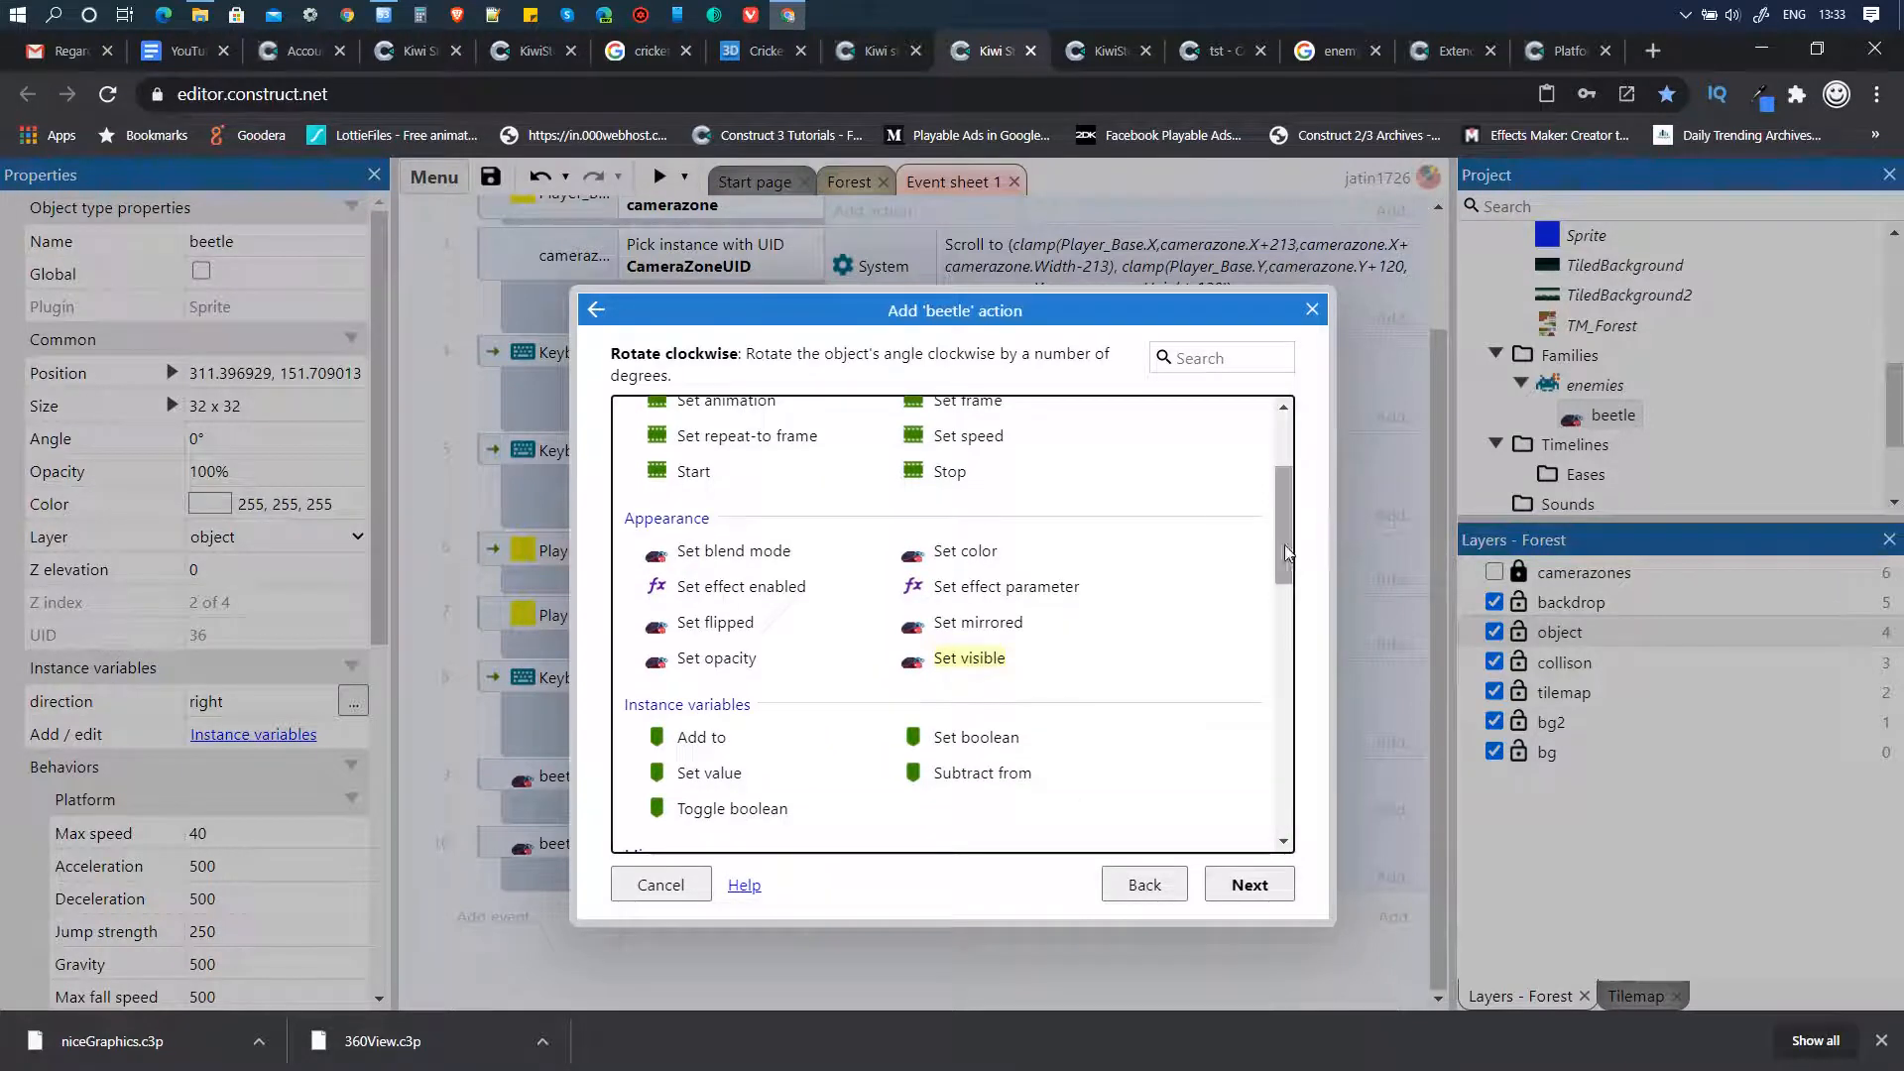
pyautogui.click(978, 622)
pyautogui.click(1229, 884)
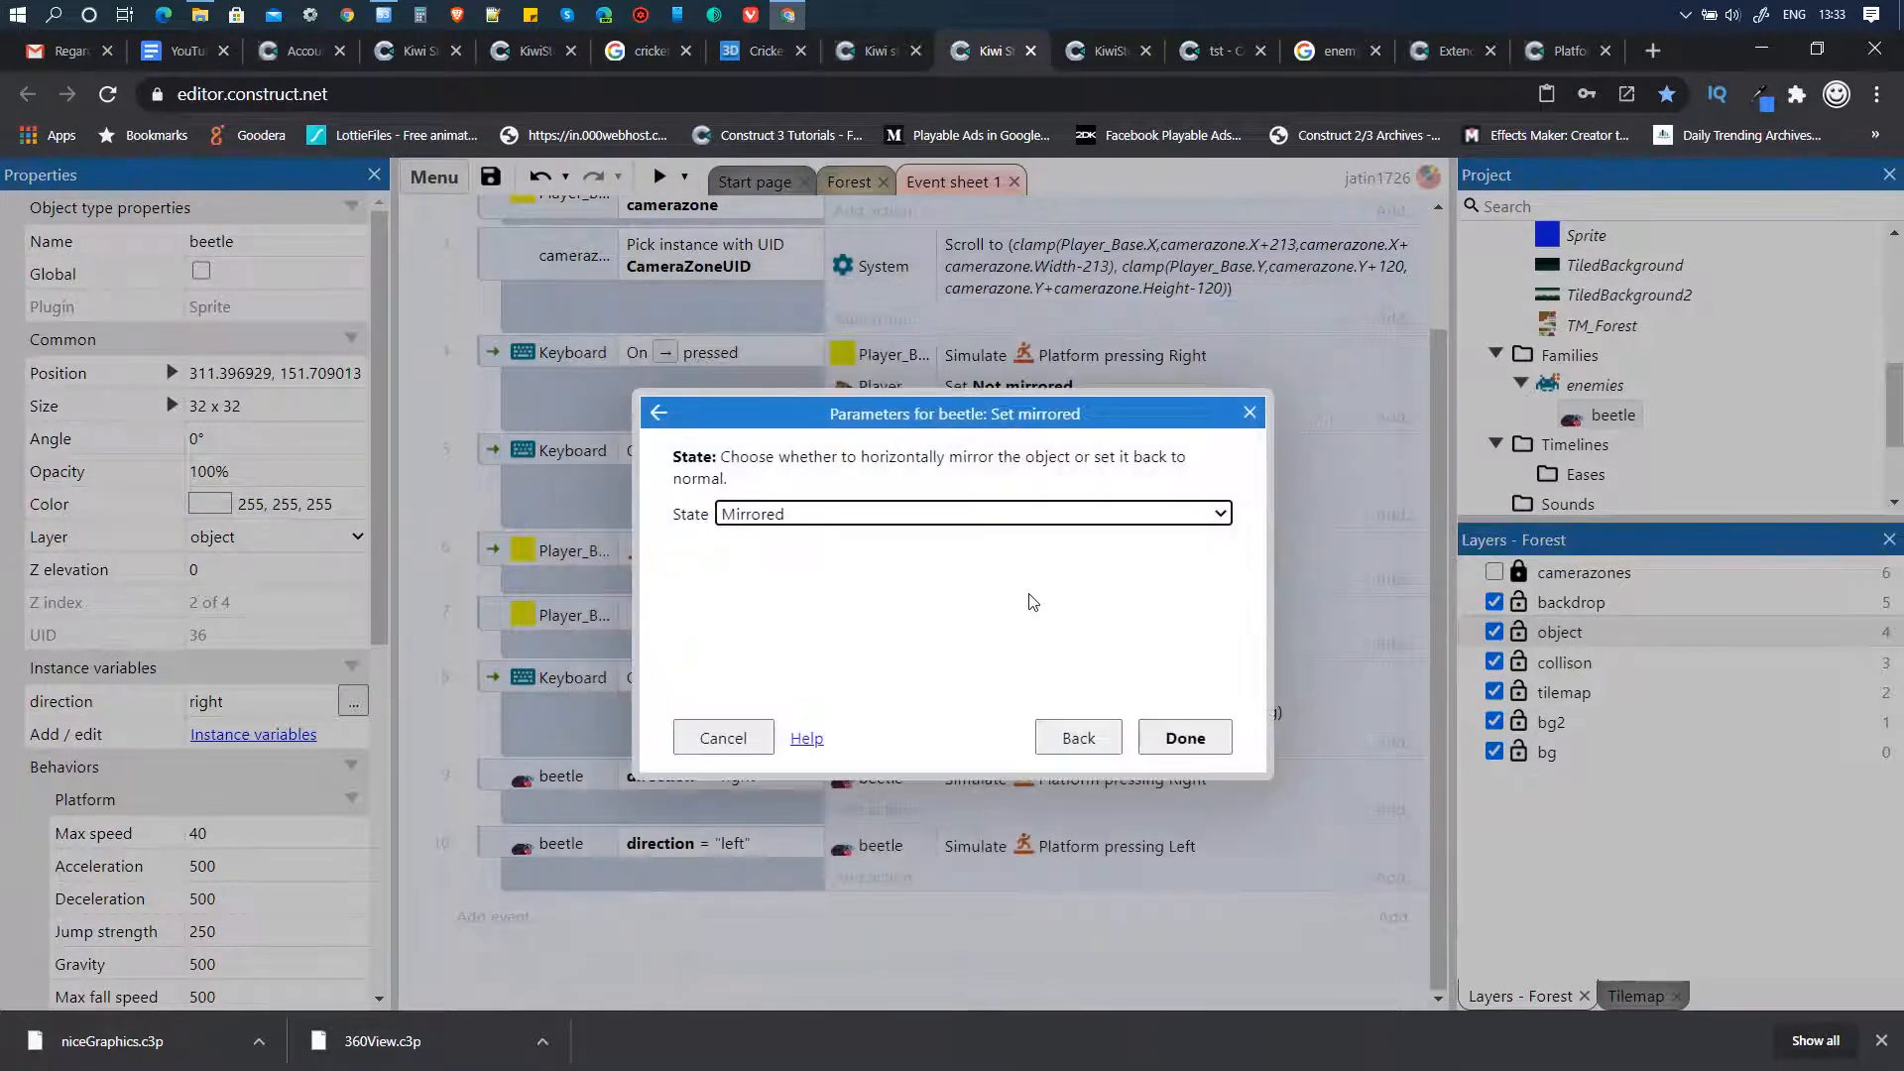
pyautogui.click(950, 515)
pyautogui.click(822, 561)
pyautogui.click(1171, 744)
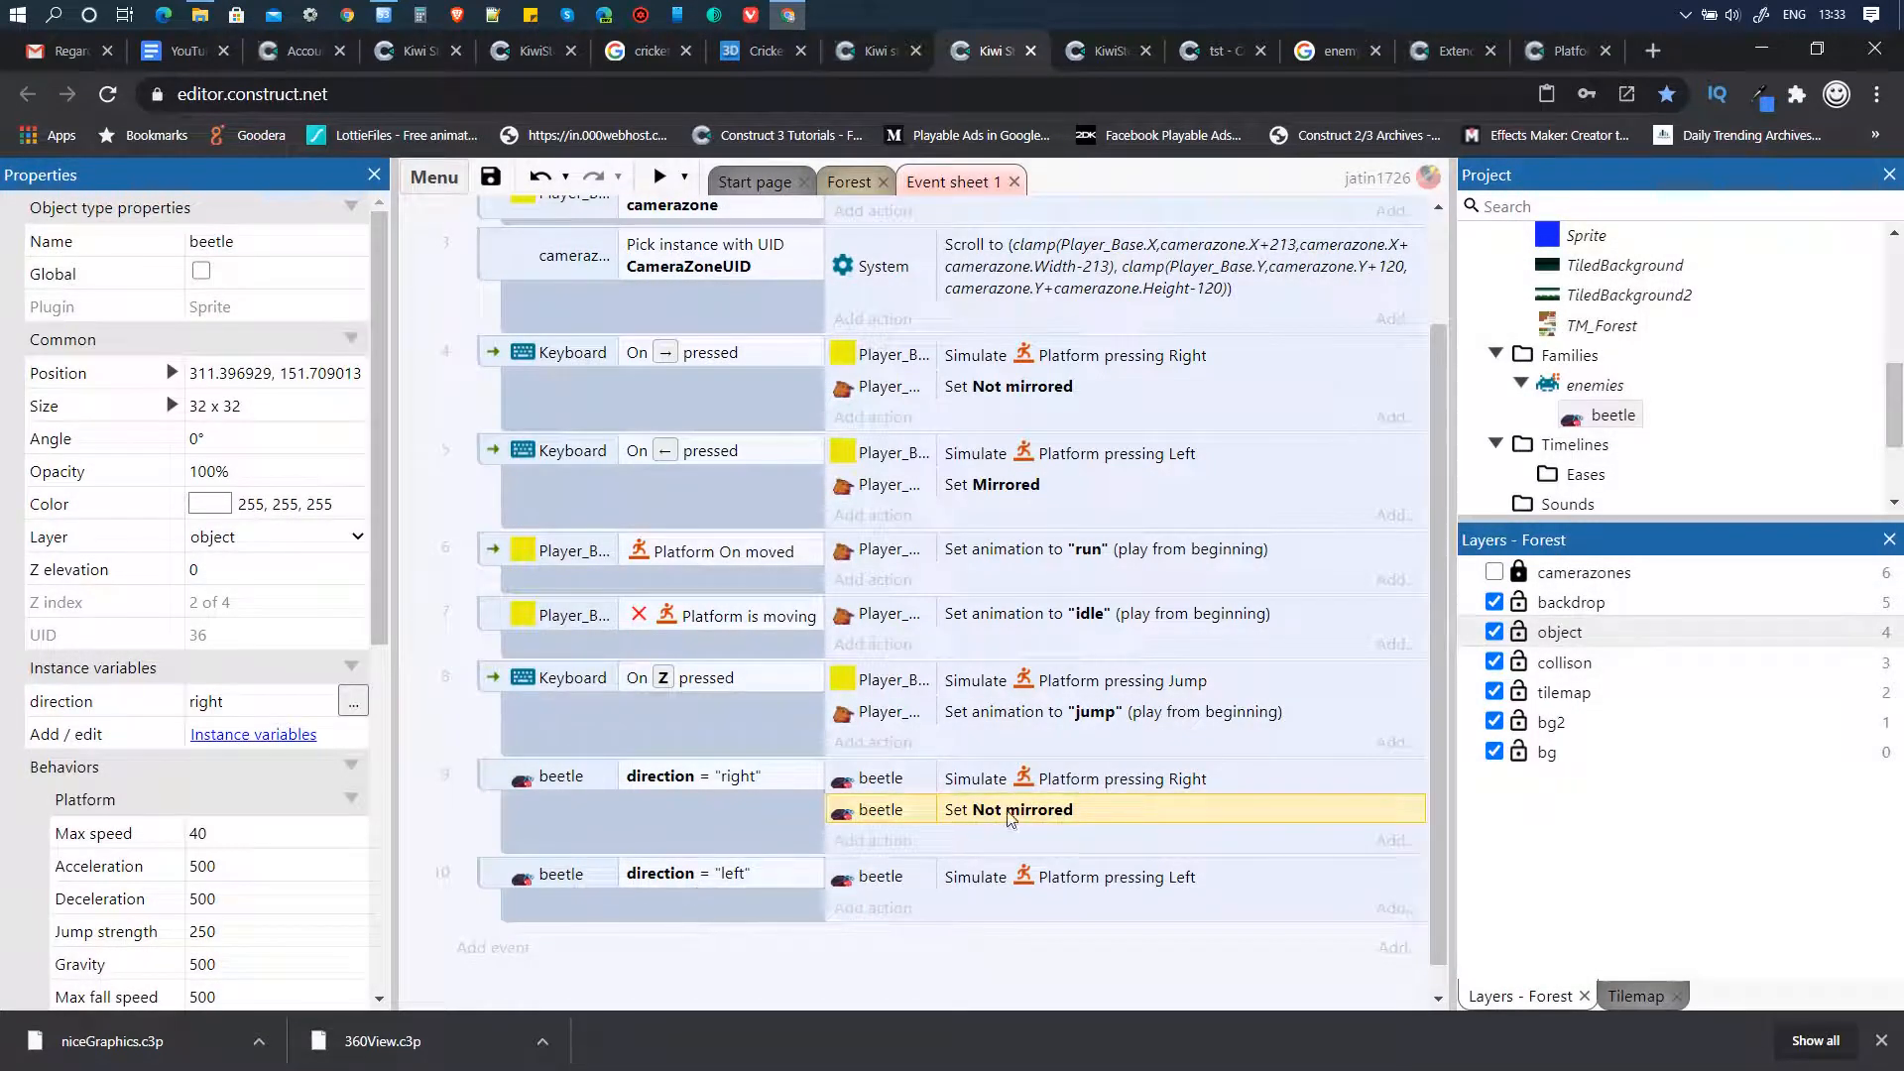
# - Copy the beetle's Not mirrored action into the direction = "left" event and set the copy's state to Mirrored
pyautogui.keyDown('alt'); pyautogui.moveTo(1010, 818); pyautogui.dragTo(1024, 913); pyautogui.keyUp('alt')
pyautogui.doubleClick(1025, 914)
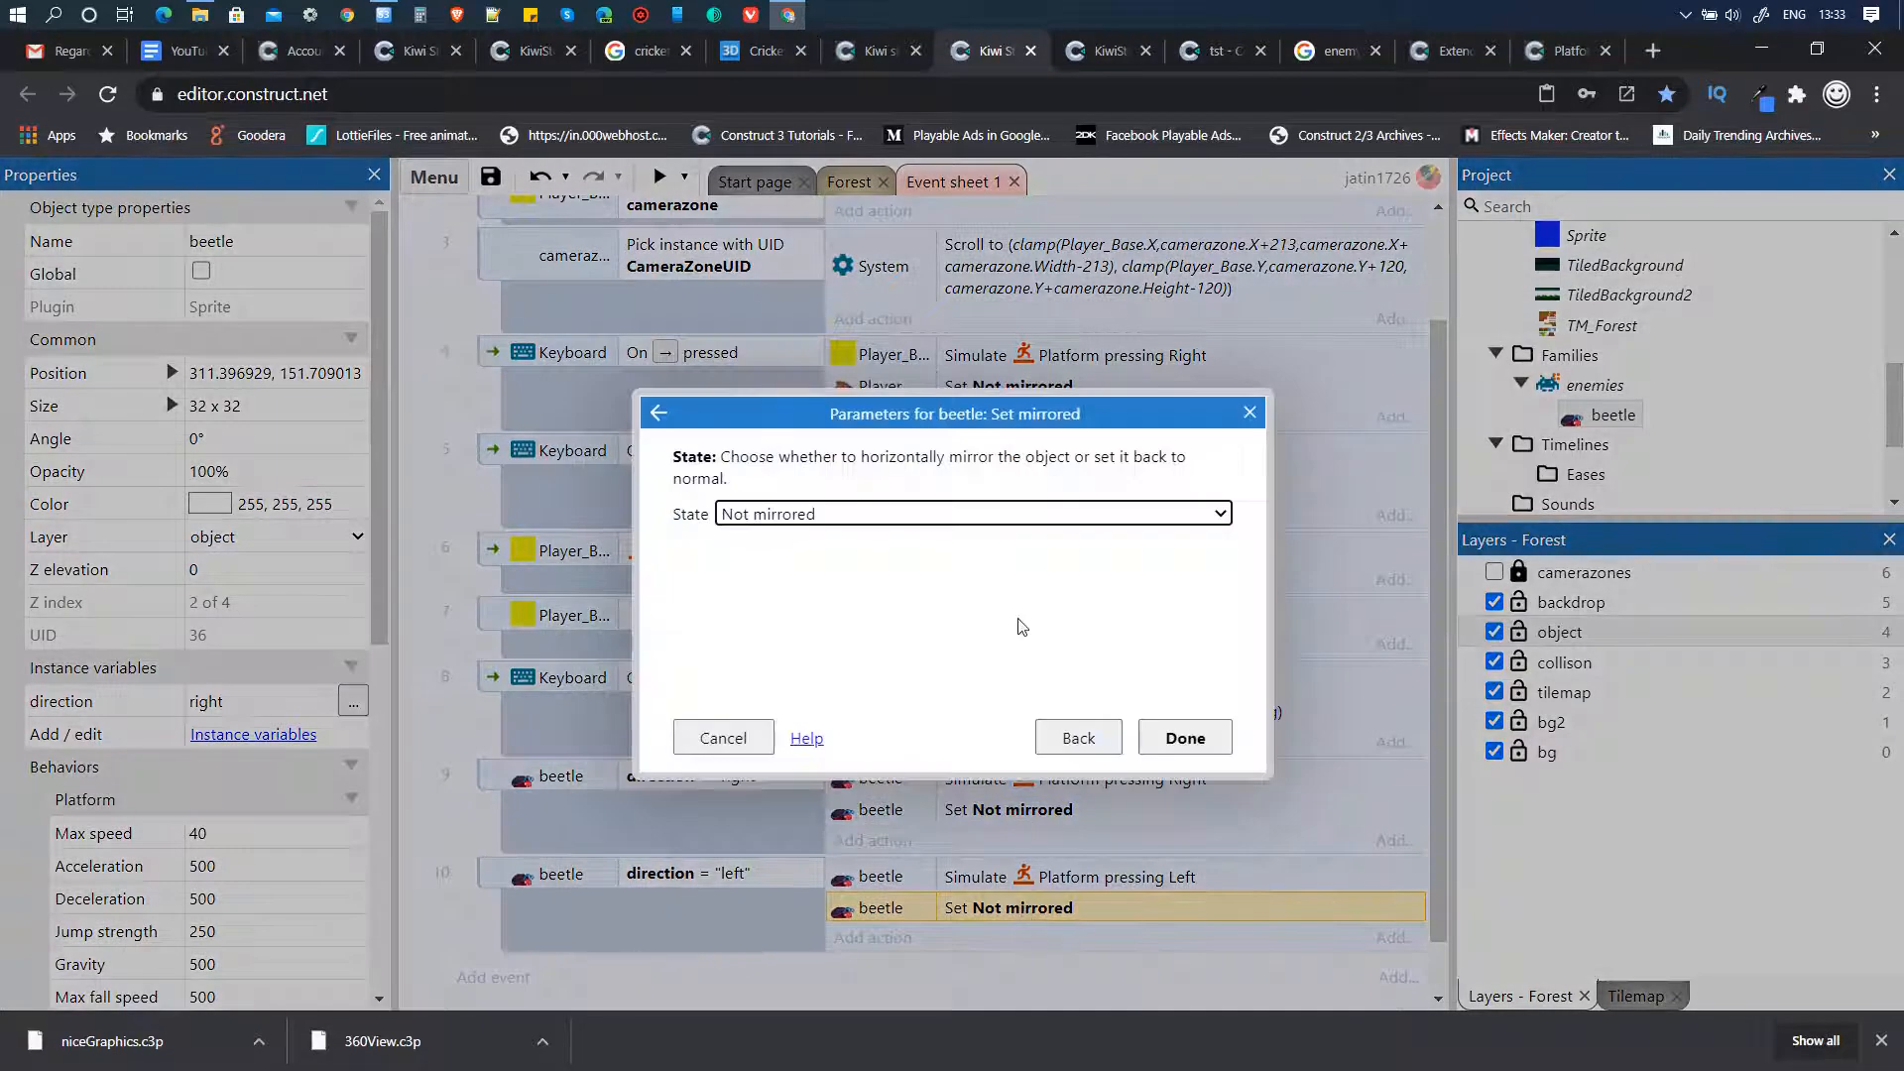
pyautogui.click(987, 513)
pyautogui.click(882, 537)
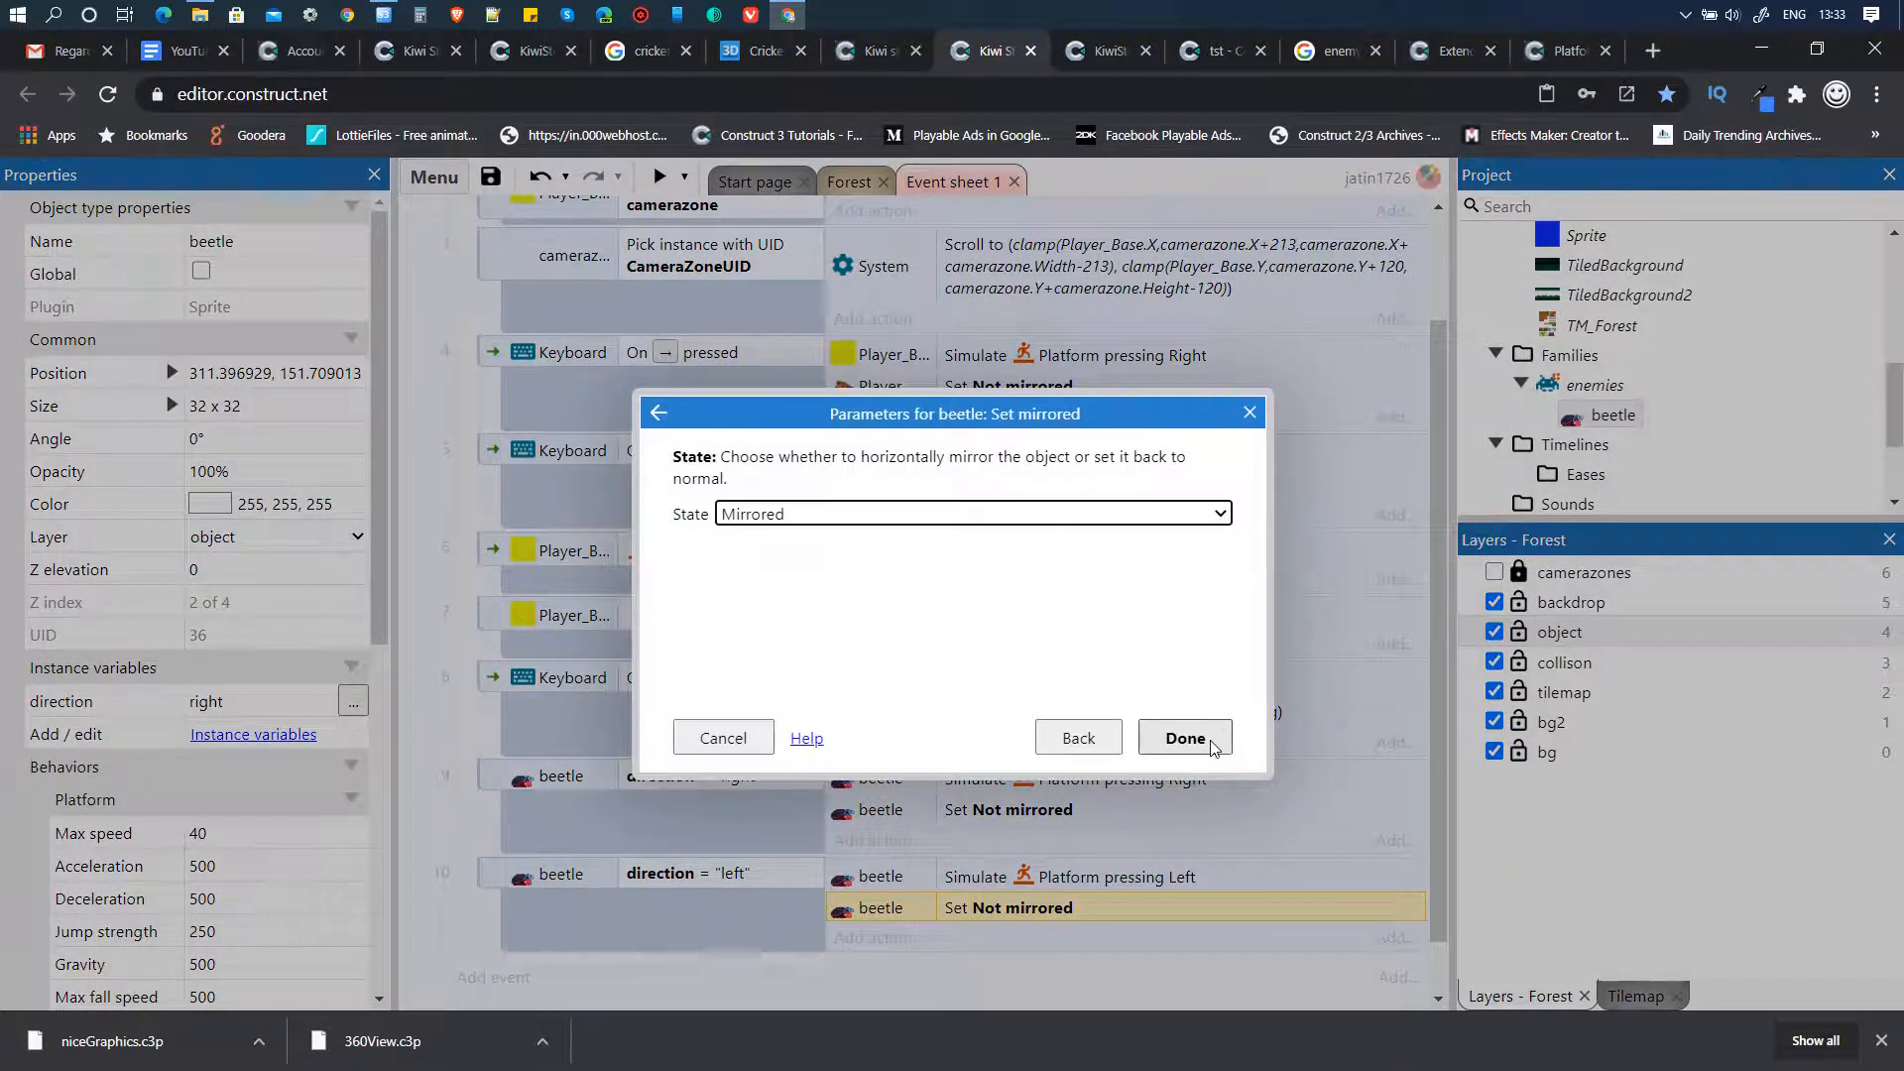
pyautogui.click(1213, 739)
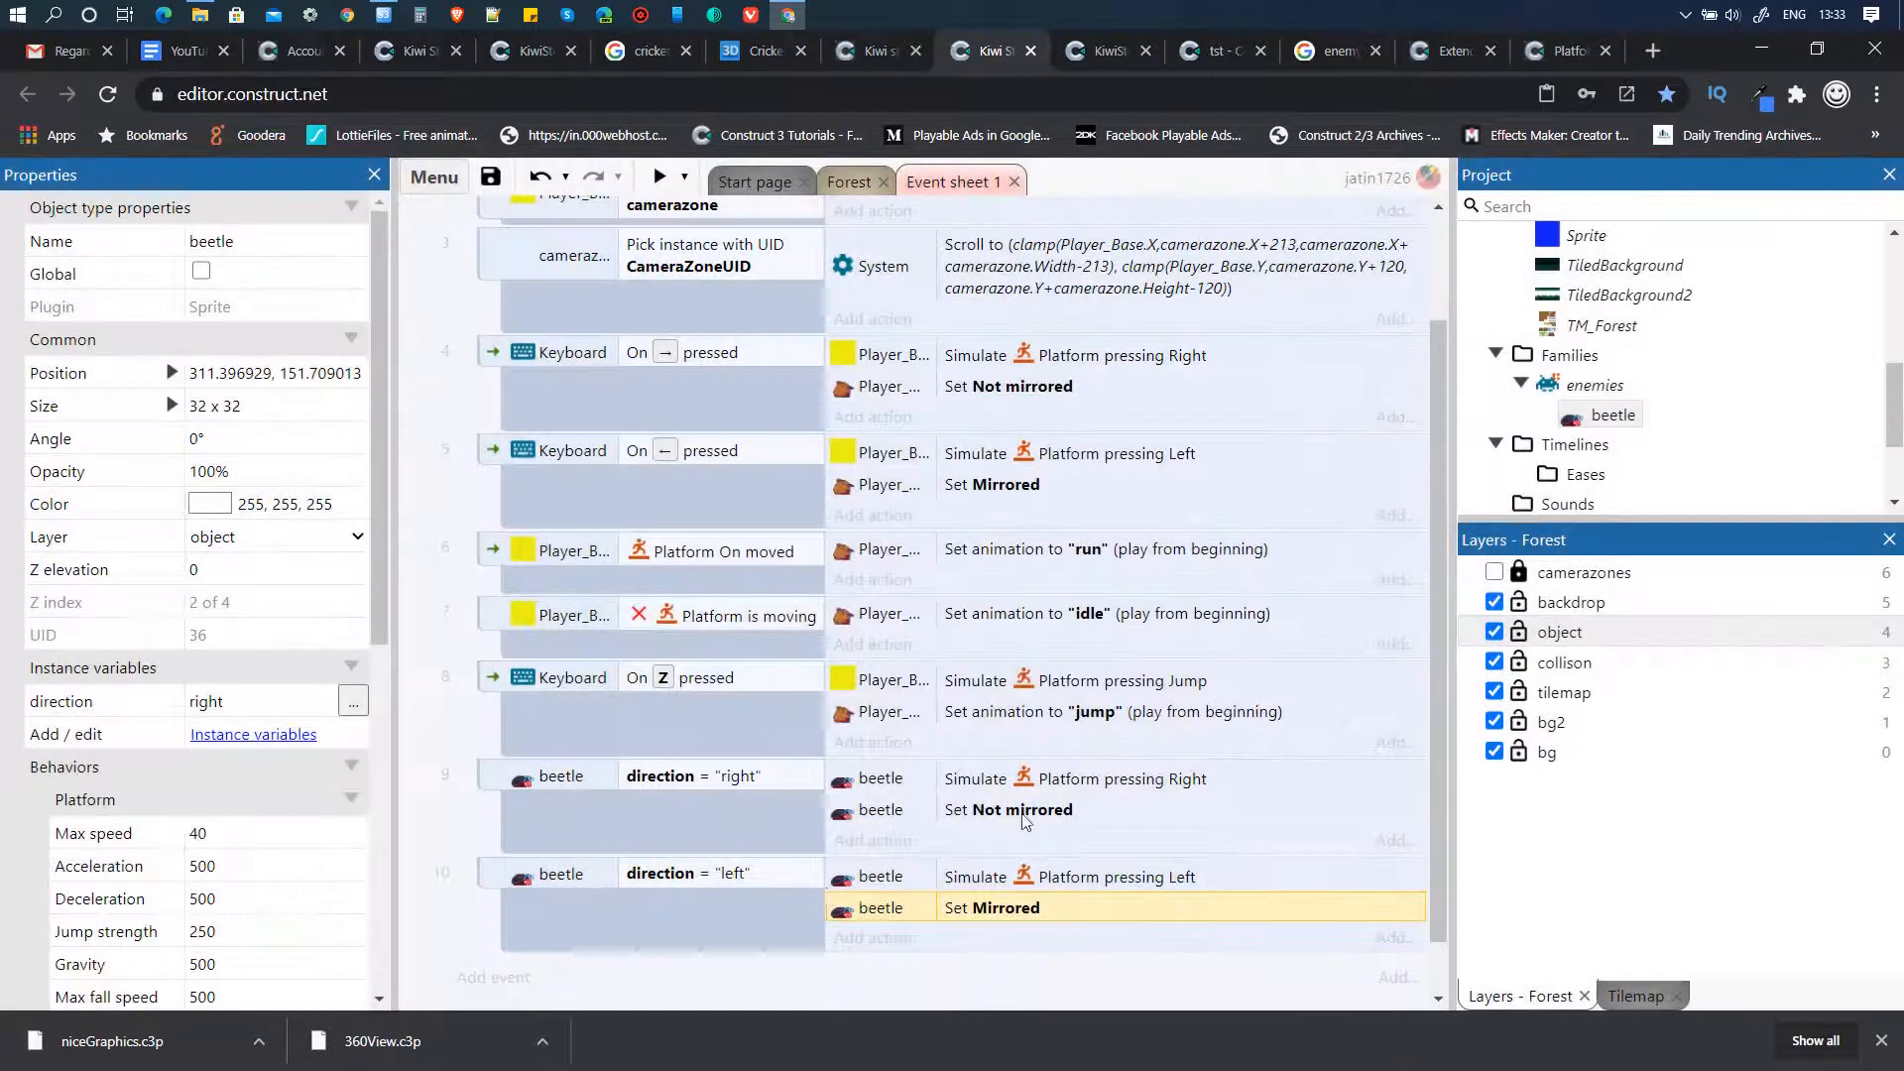
# - Add a sub-event under the direction = "right" event with the beetle's Platform condition Is by wall on the right side
pyautogui.click(496, 784)
pyautogui.rightClick(496, 784)
pyautogui.moveTo(635, 416)
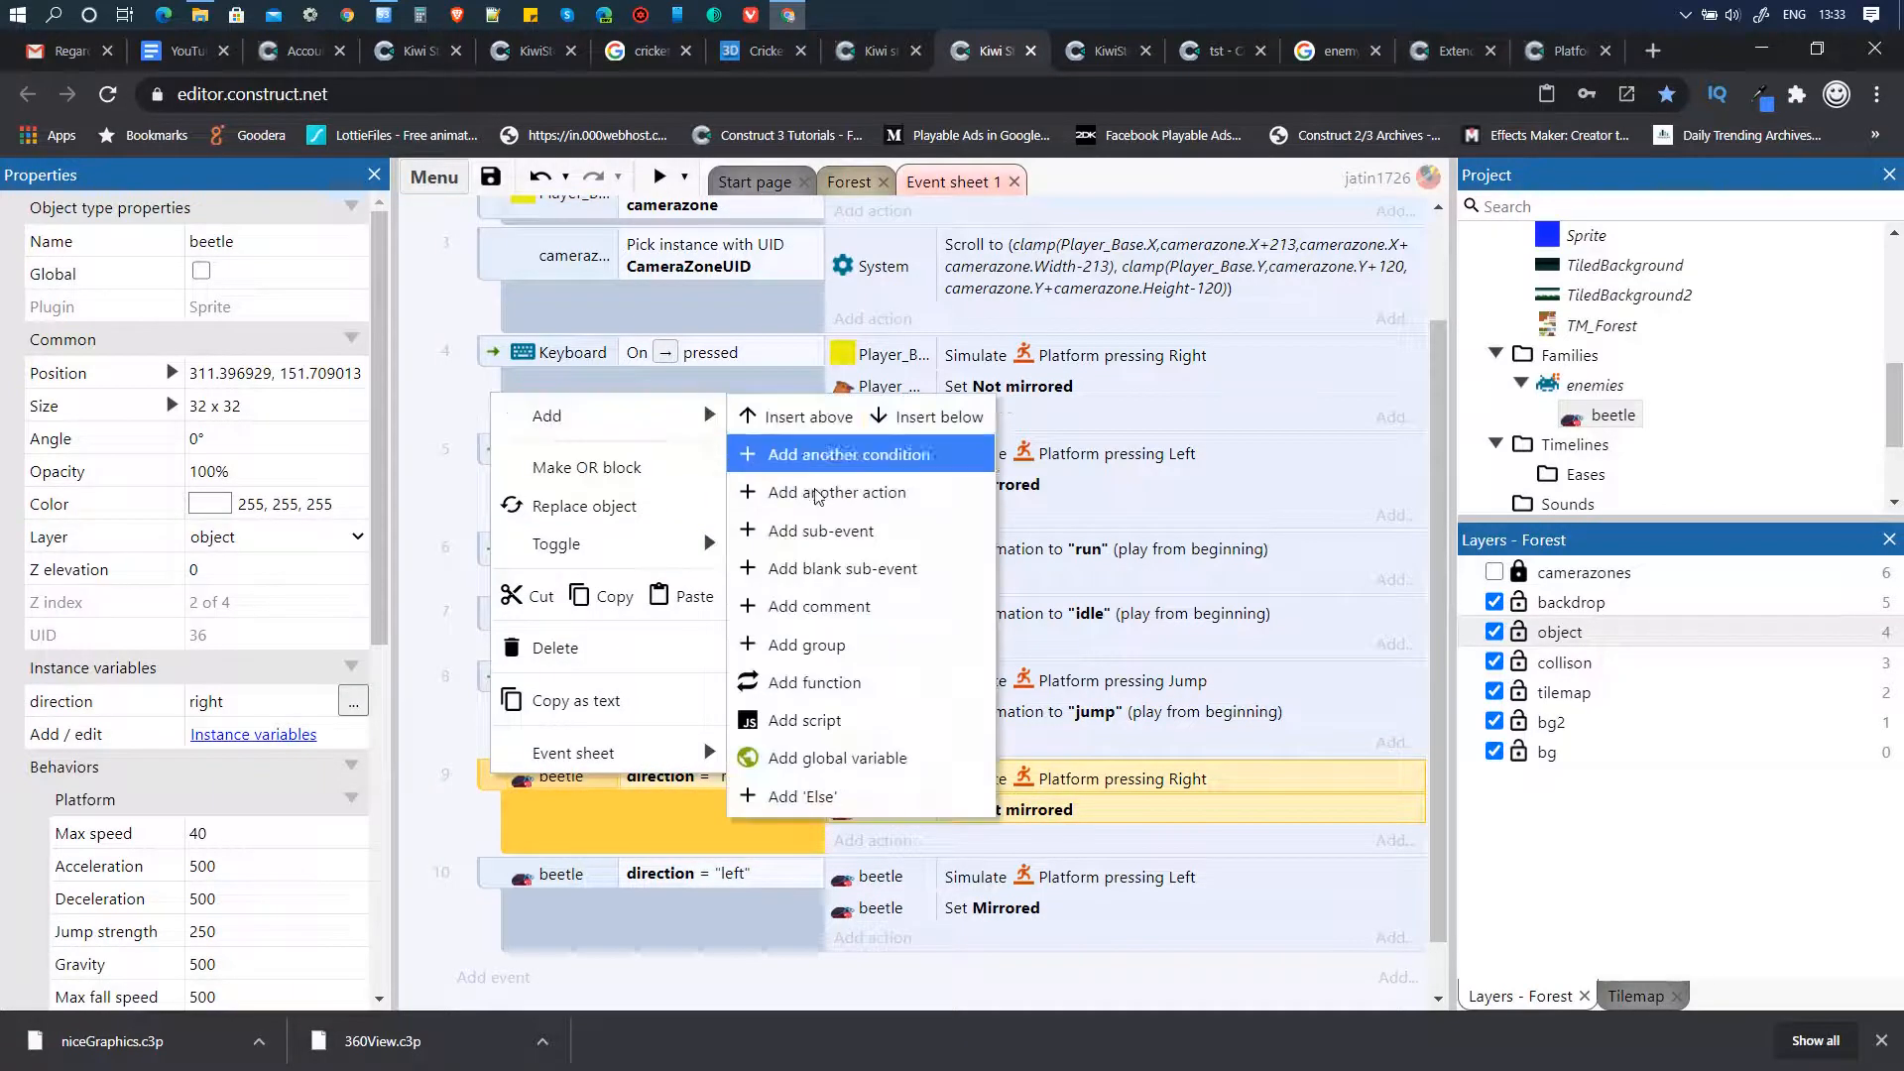
pyautogui.click(855, 533)
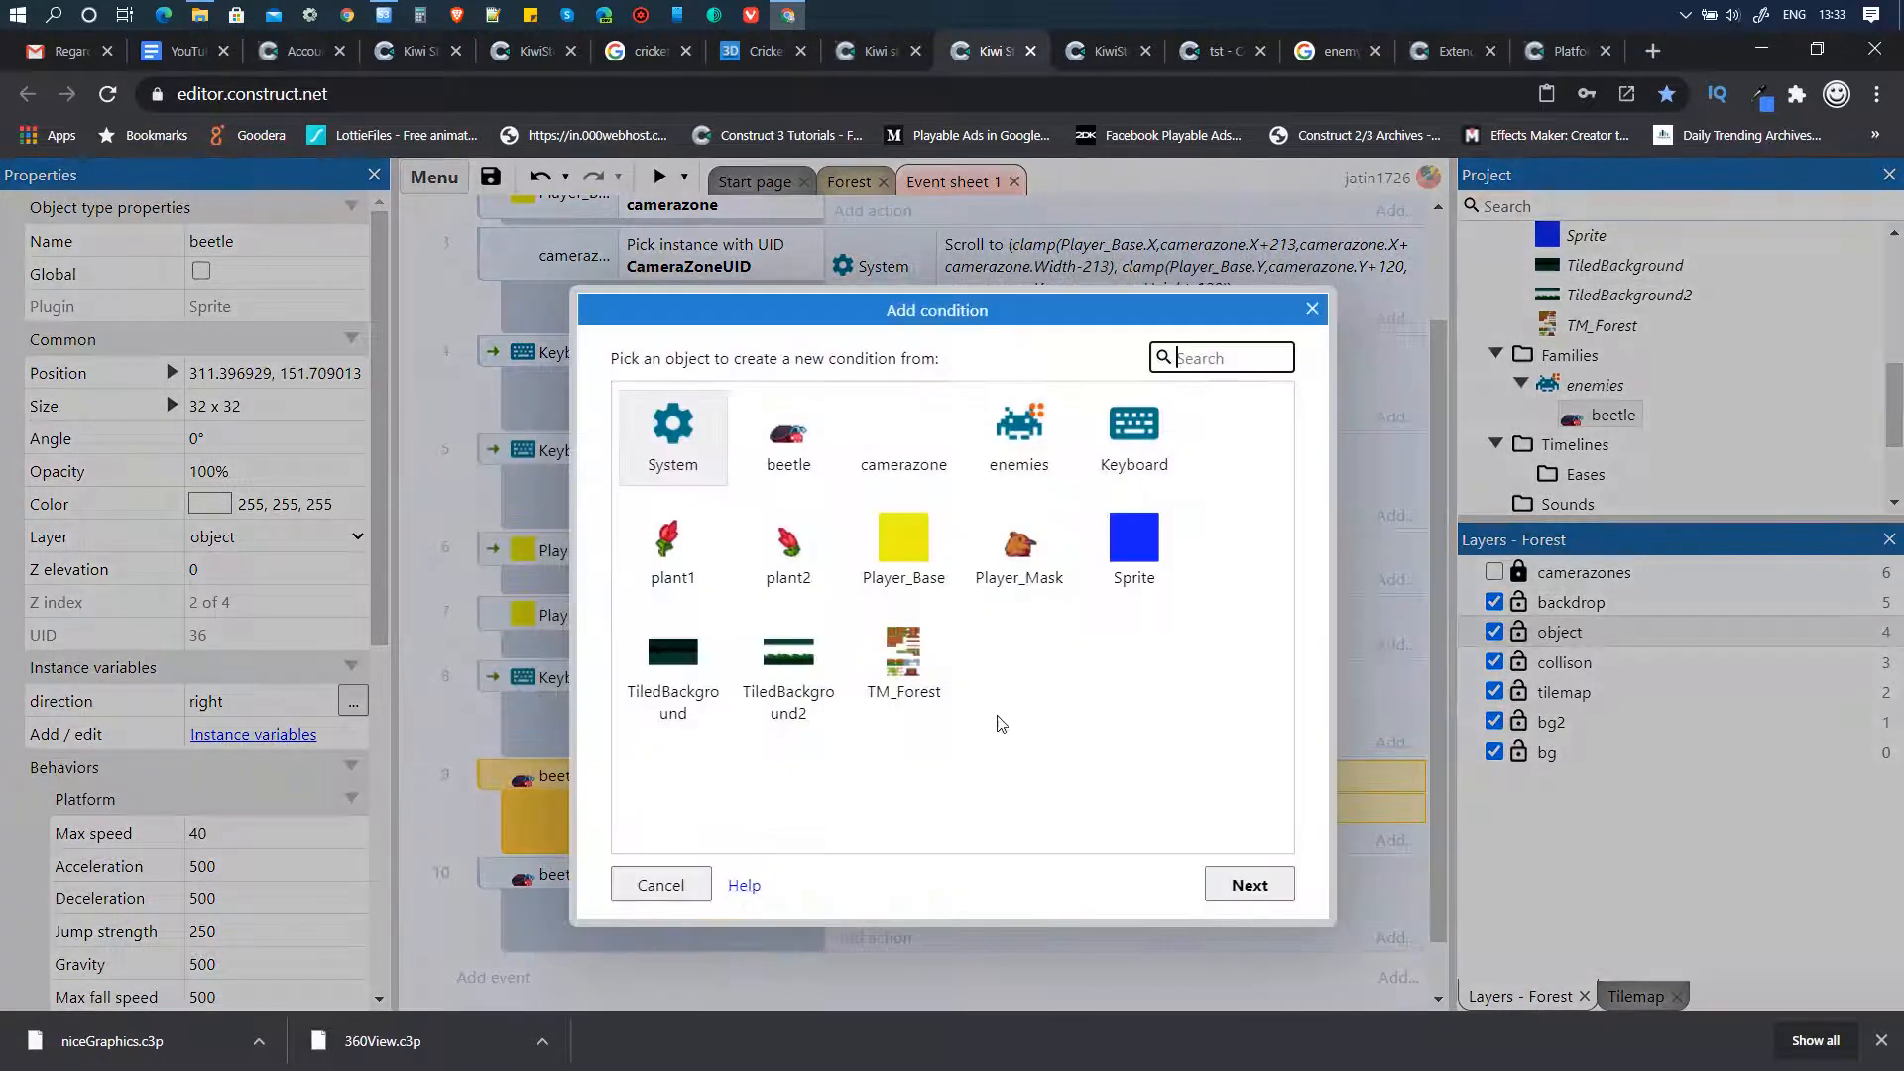
pyautogui.click(806, 443)
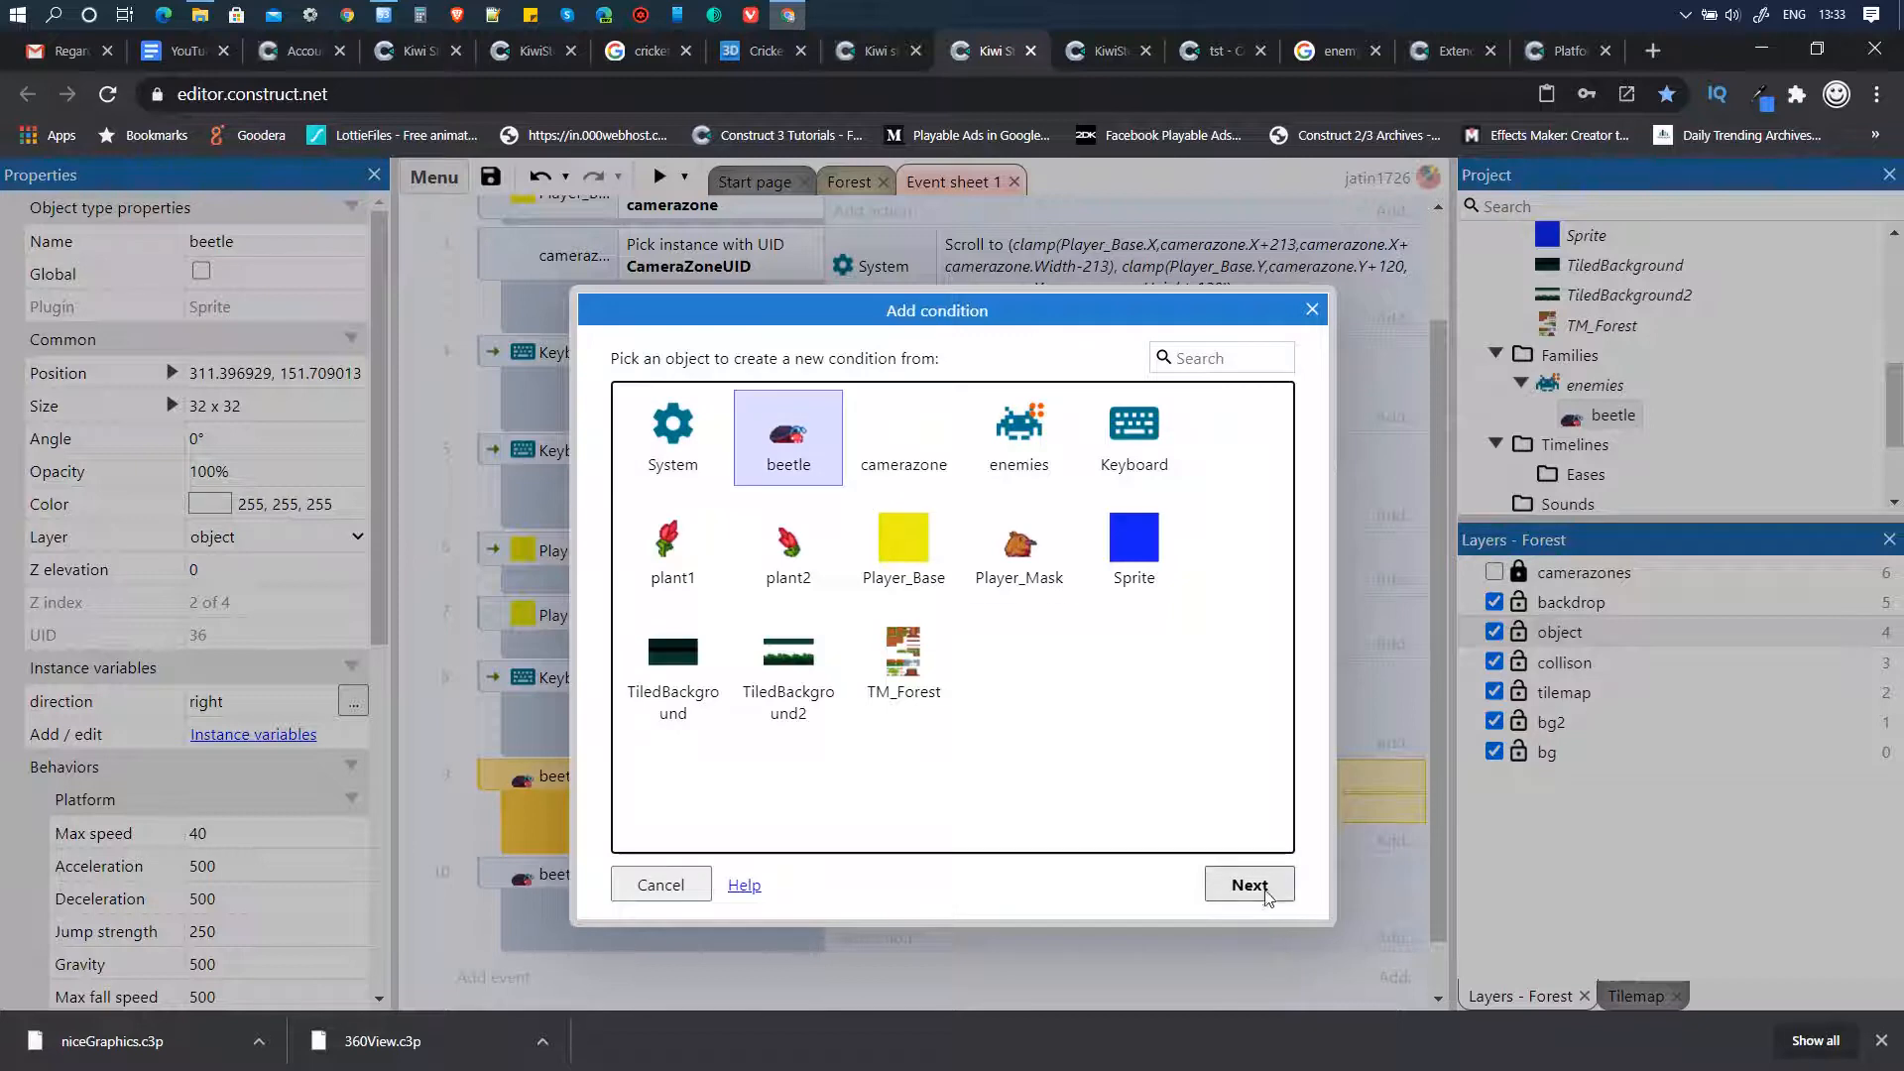
pyautogui.click(1249, 885)
pyautogui.moveTo(1277, 508); pyautogui.dragTo(1288, 678)
pyautogui.click(968, 573)
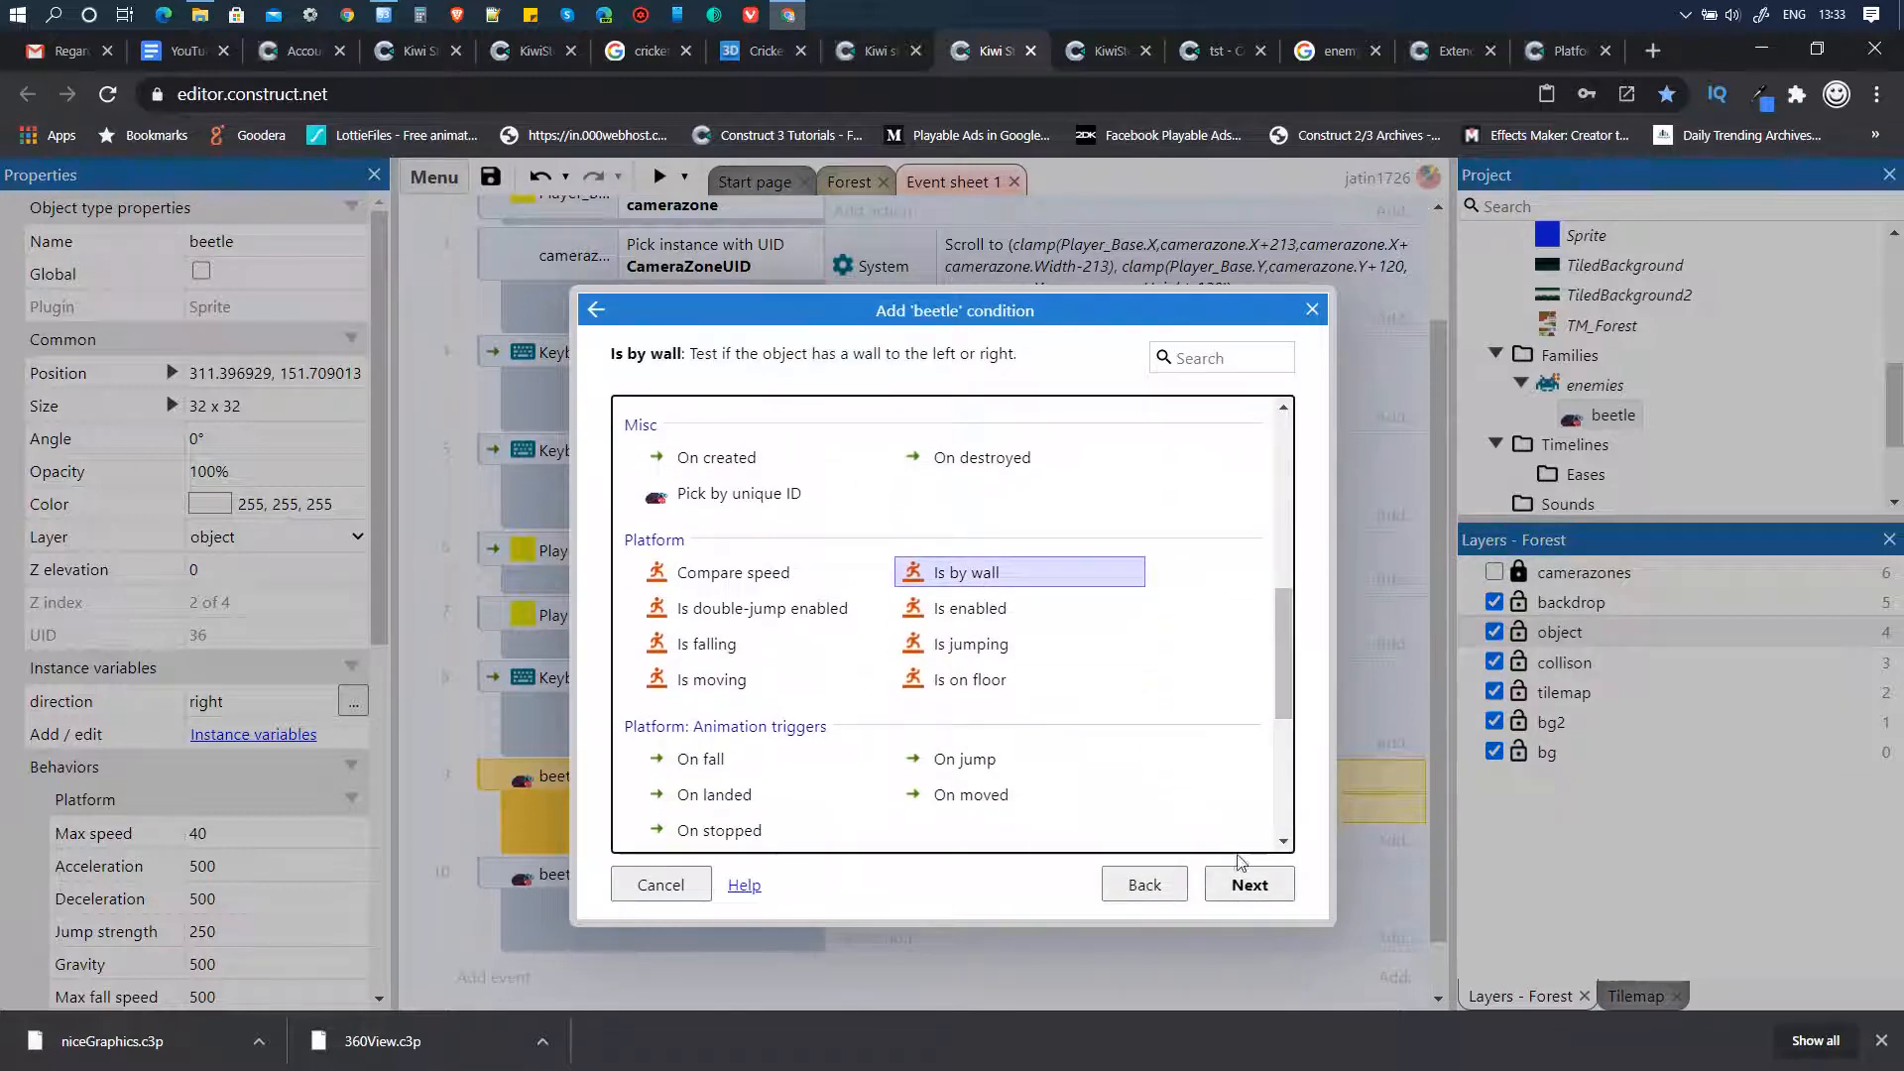
pyautogui.doubleClick(987, 572)
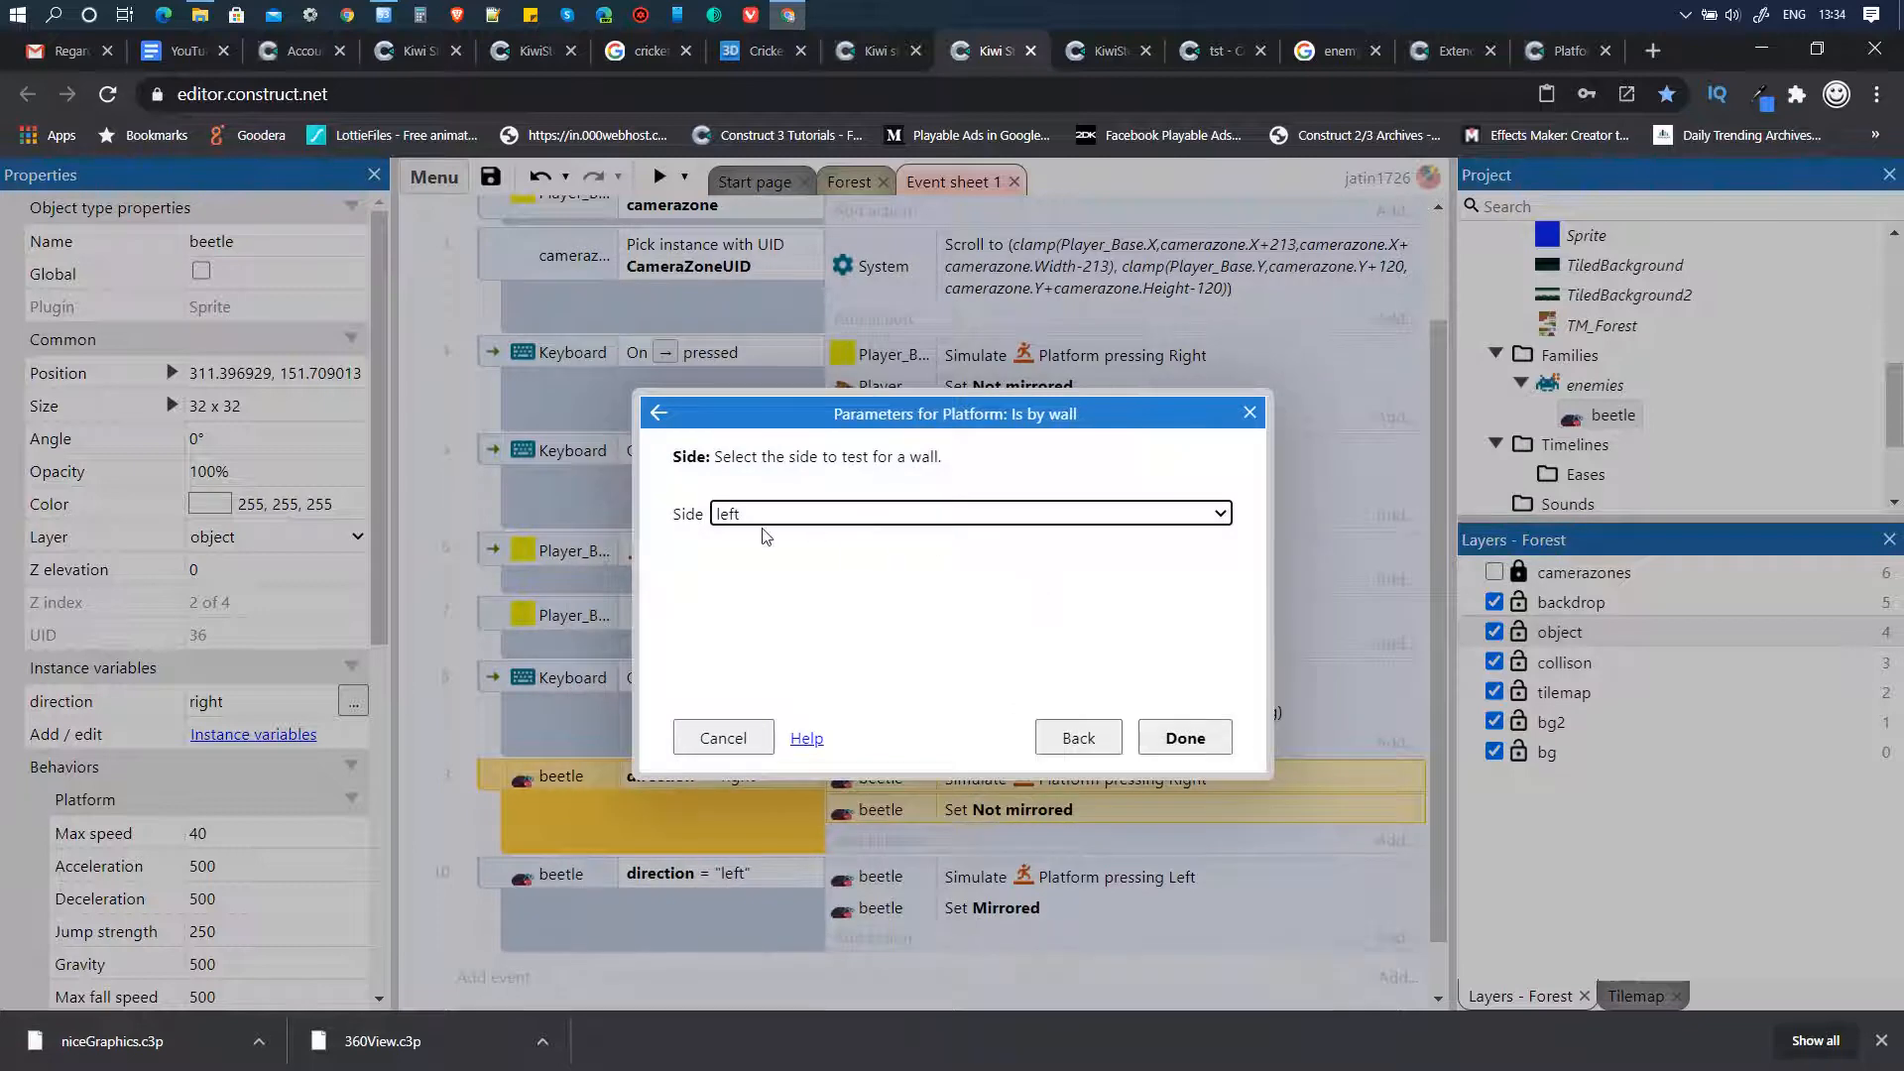
pyautogui.click(848, 520)
pyautogui.click(809, 559)
pyautogui.click(1158, 754)
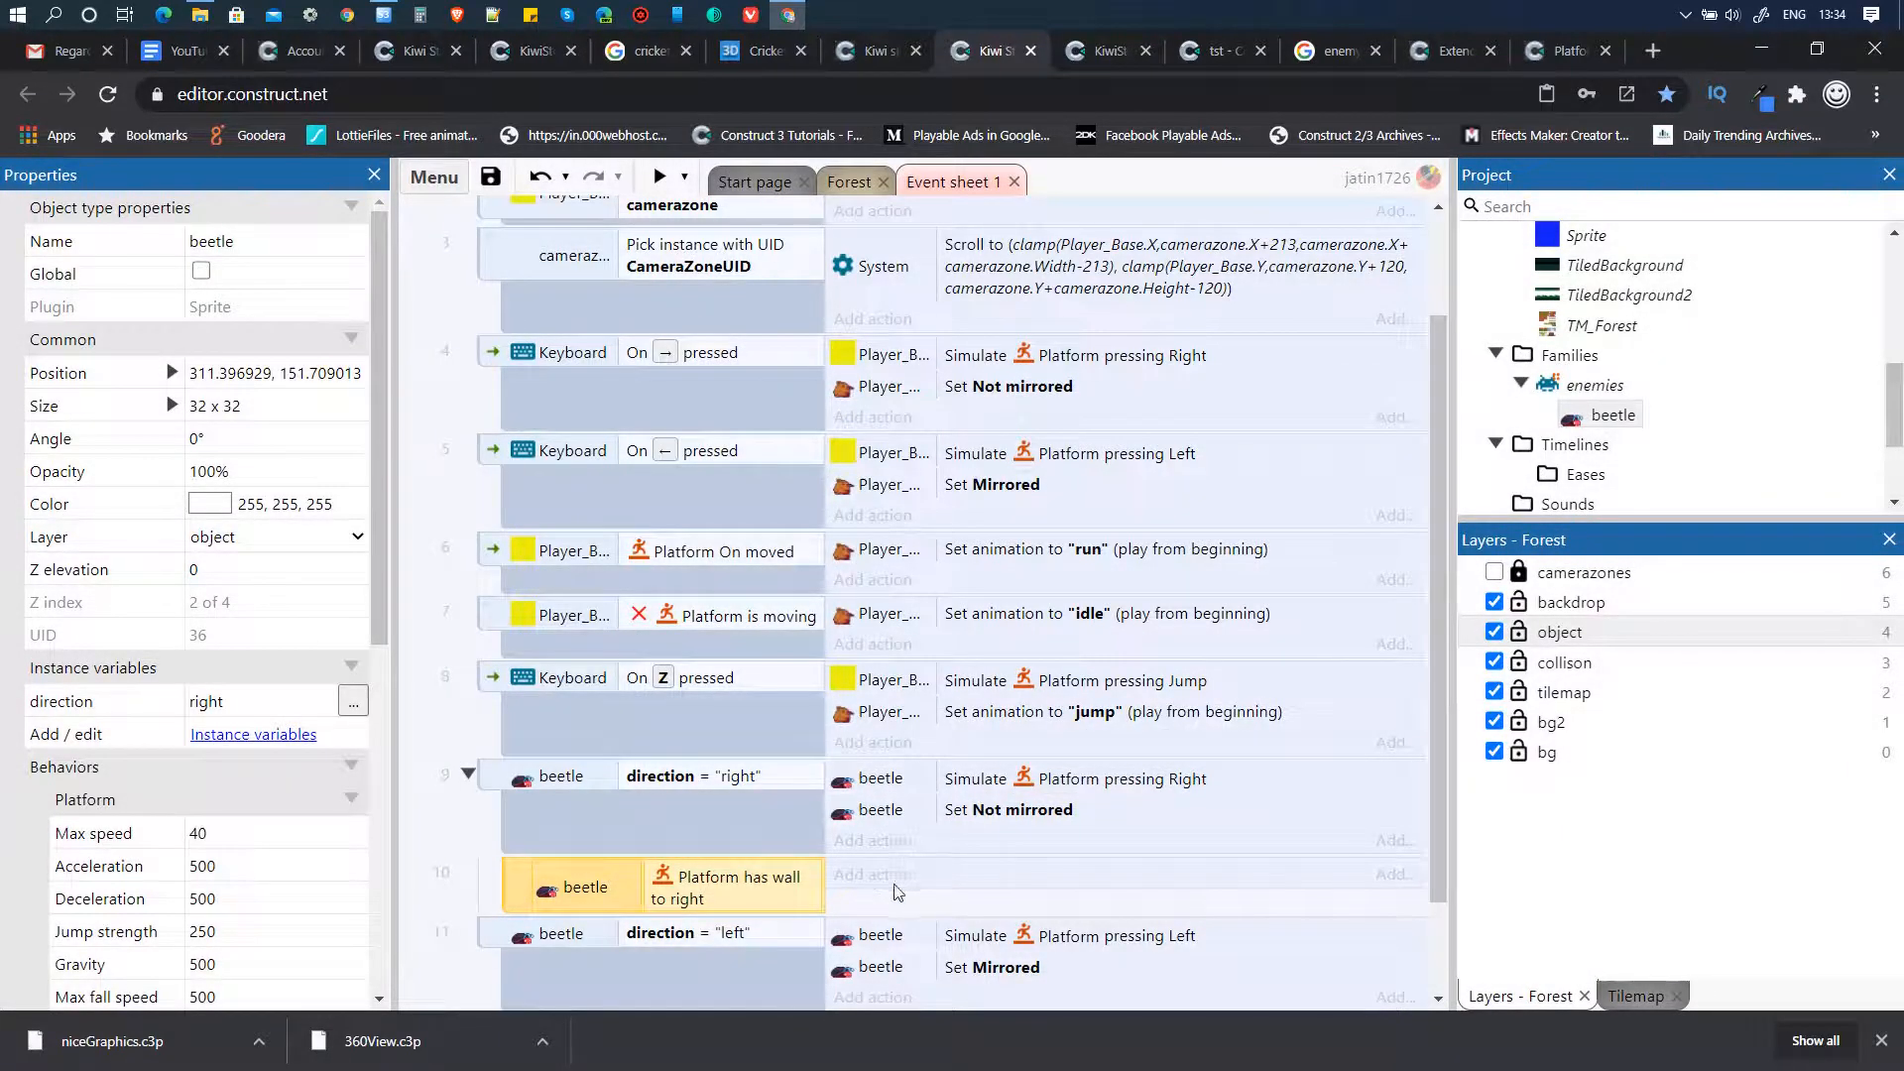
# - Add an action to the wall-to-right sub-event that sets the beetle's direction variable to "left"
pyautogui.click(891, 882)
pyautogui.click(788, 436)
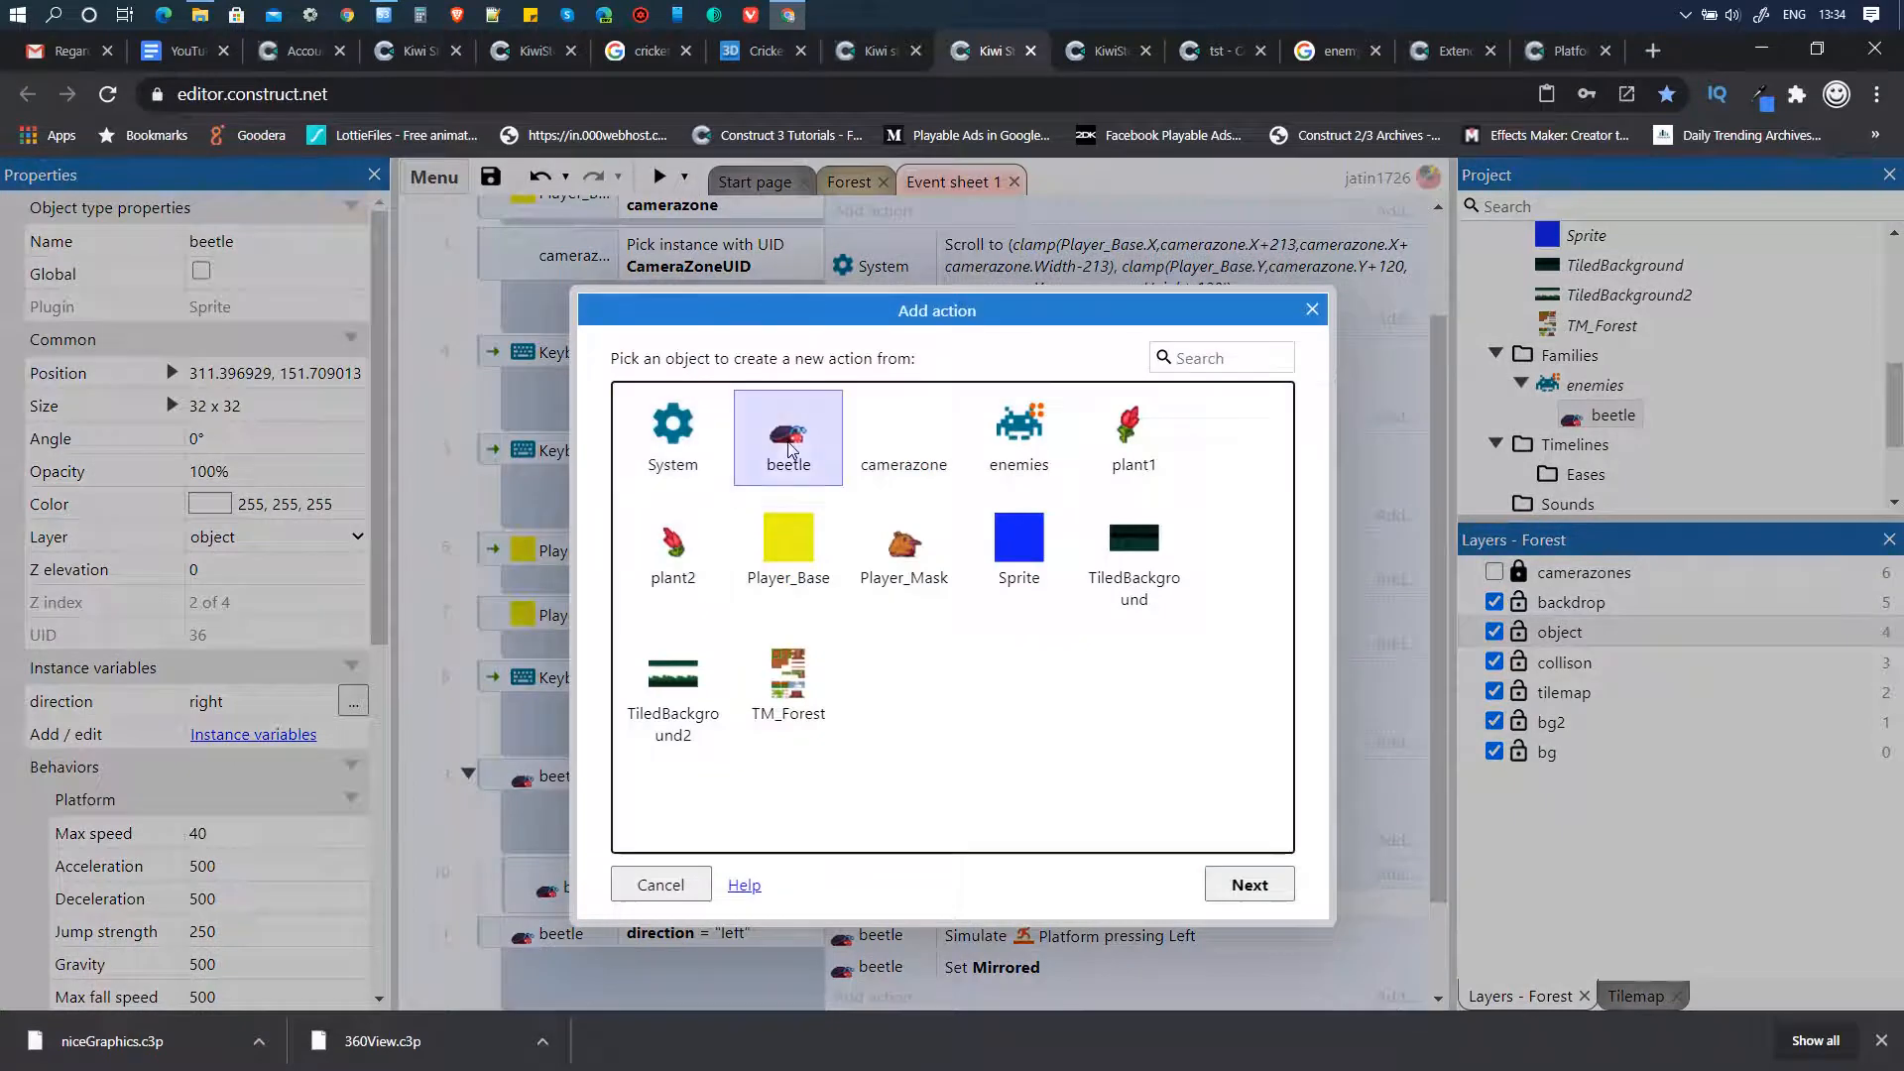
pyautogui.click(1248, 880)
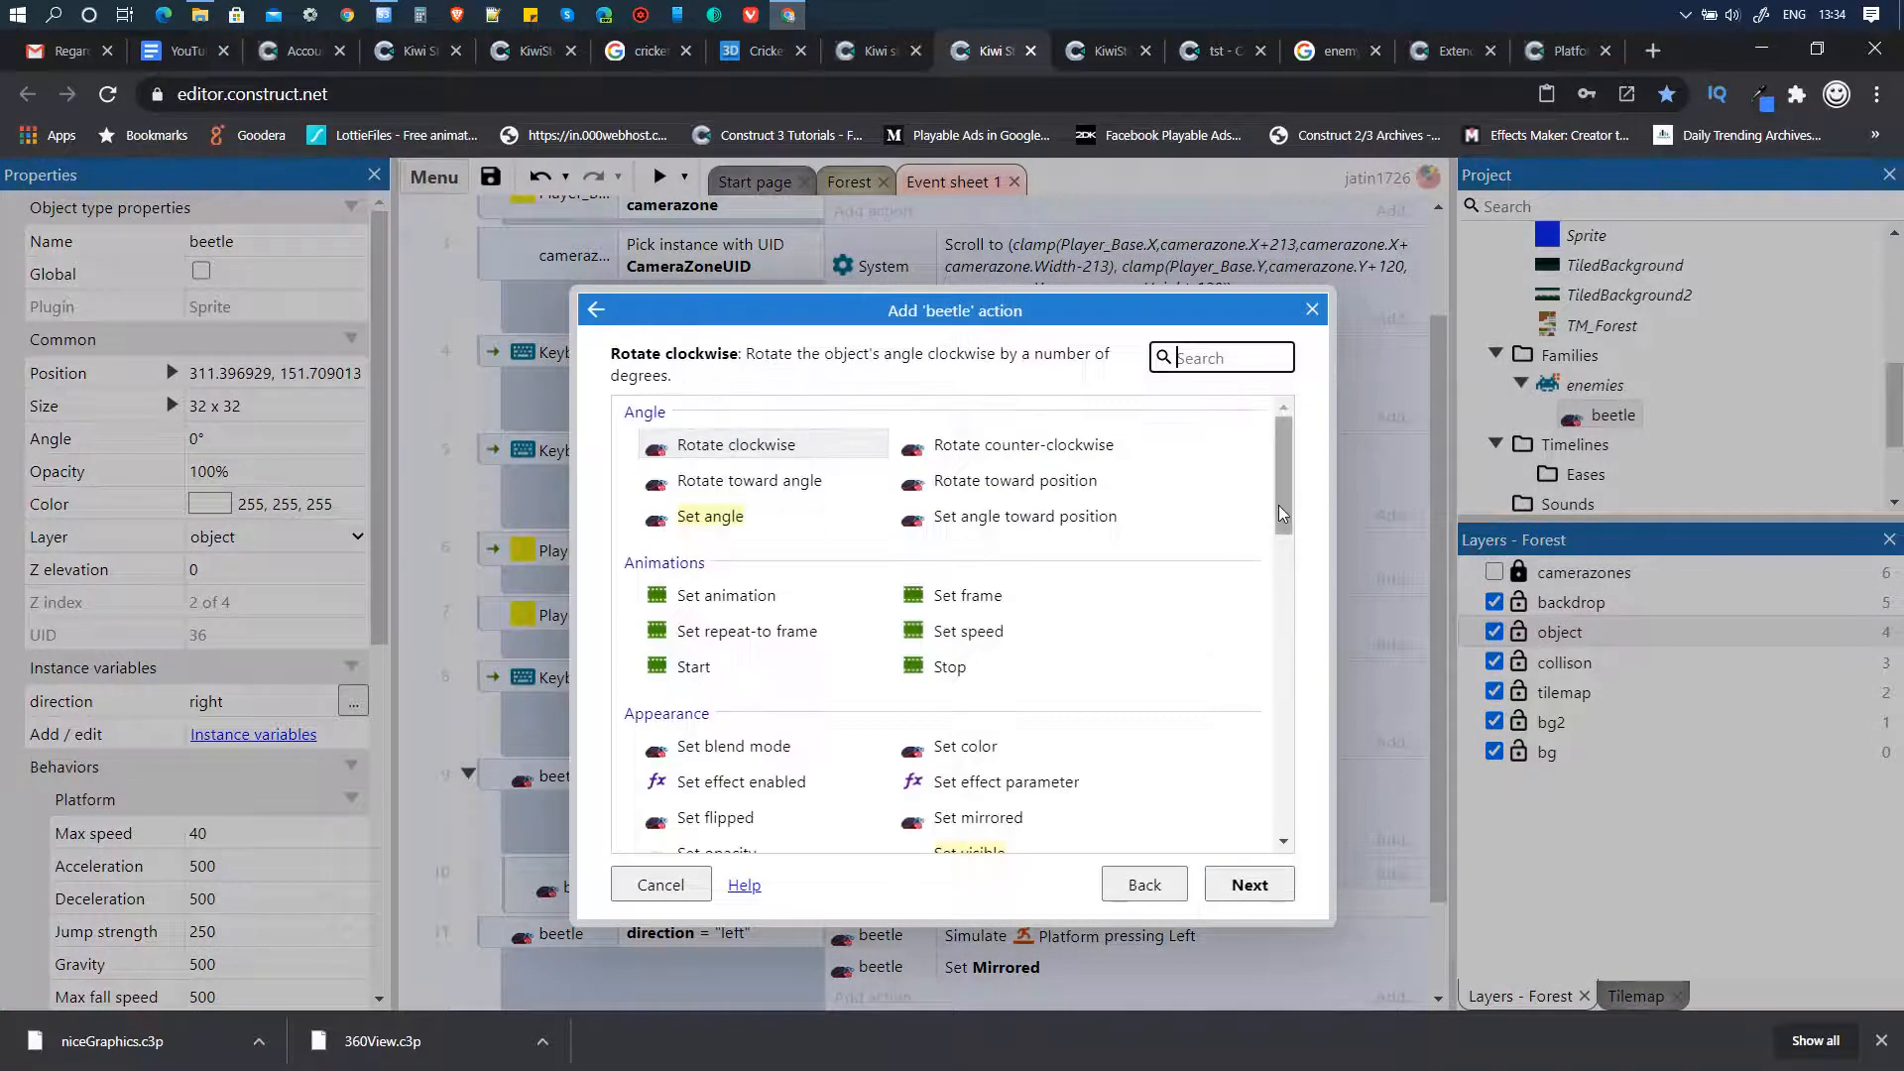
pyautogui.moveTo(1279, 506); pyautogui.dragTo(1285, 597)
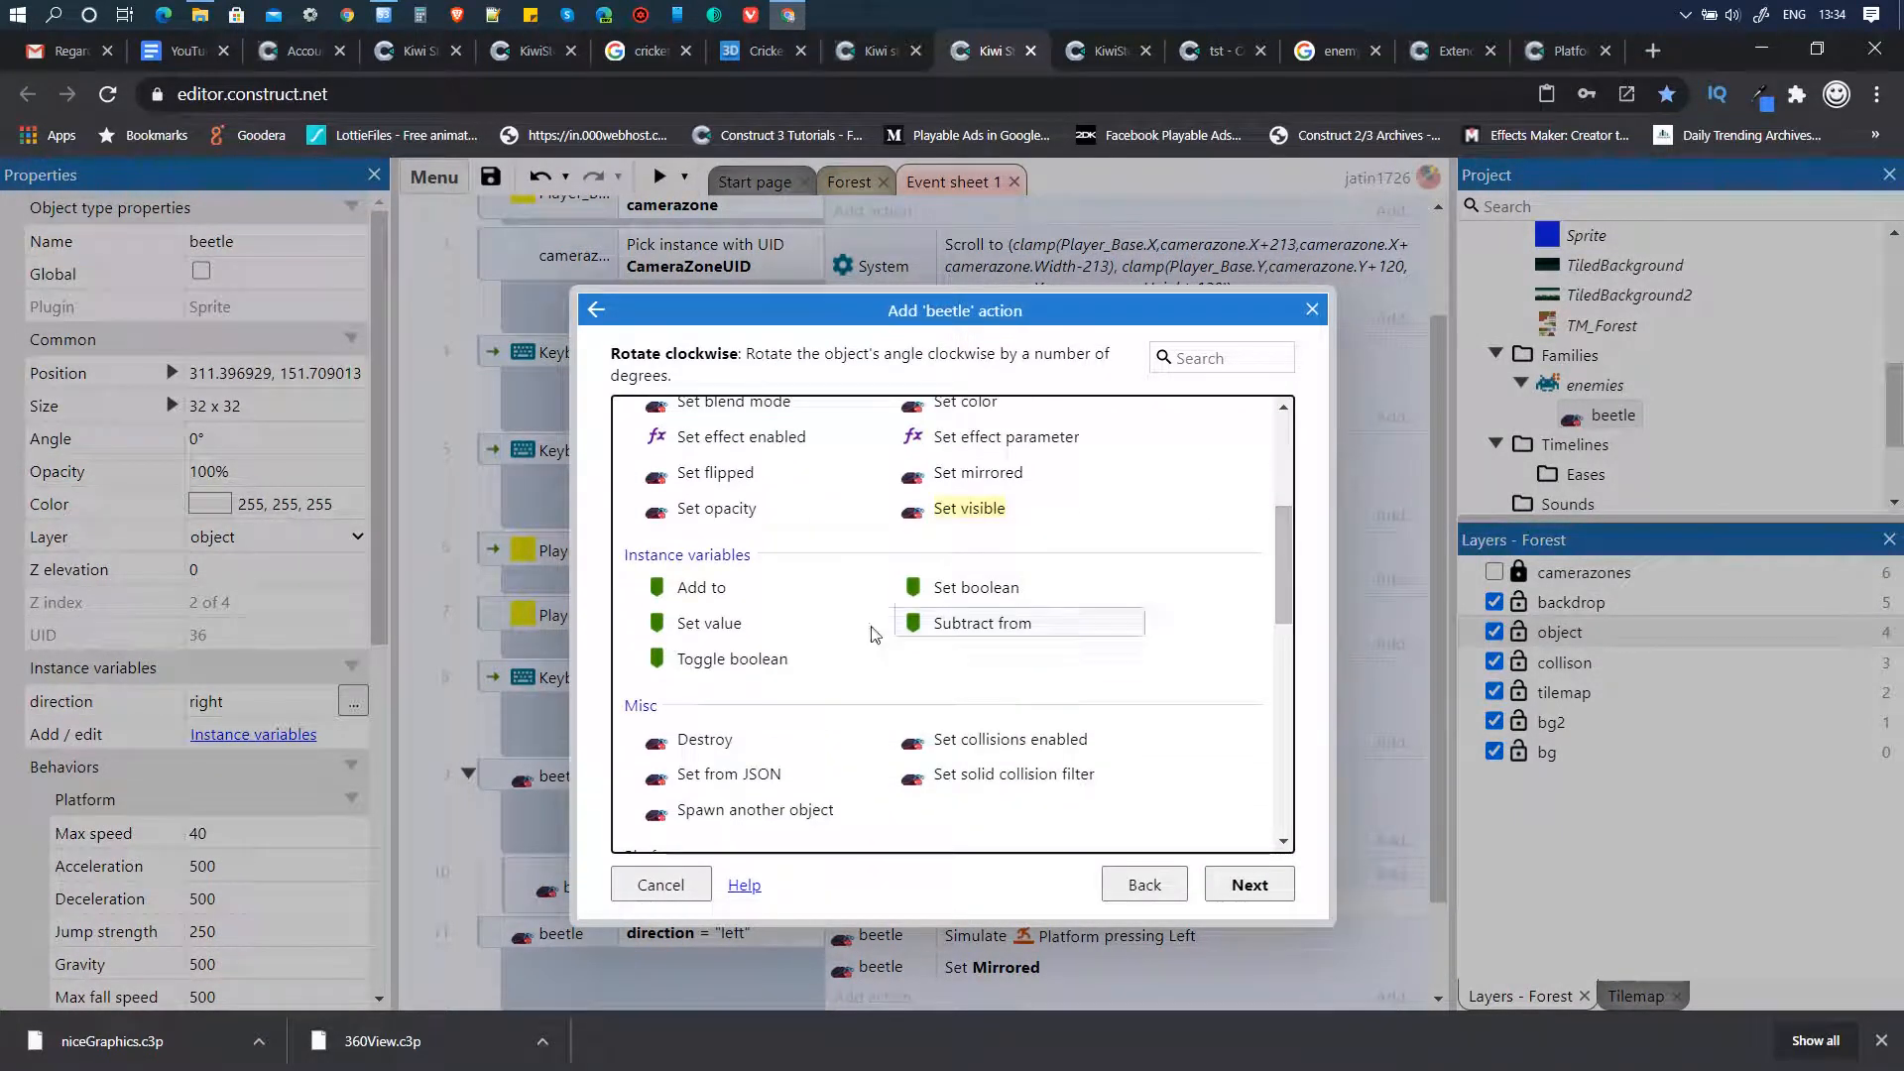
pyautogui.click(753, 625)
pyautogui.click(1248, 883)
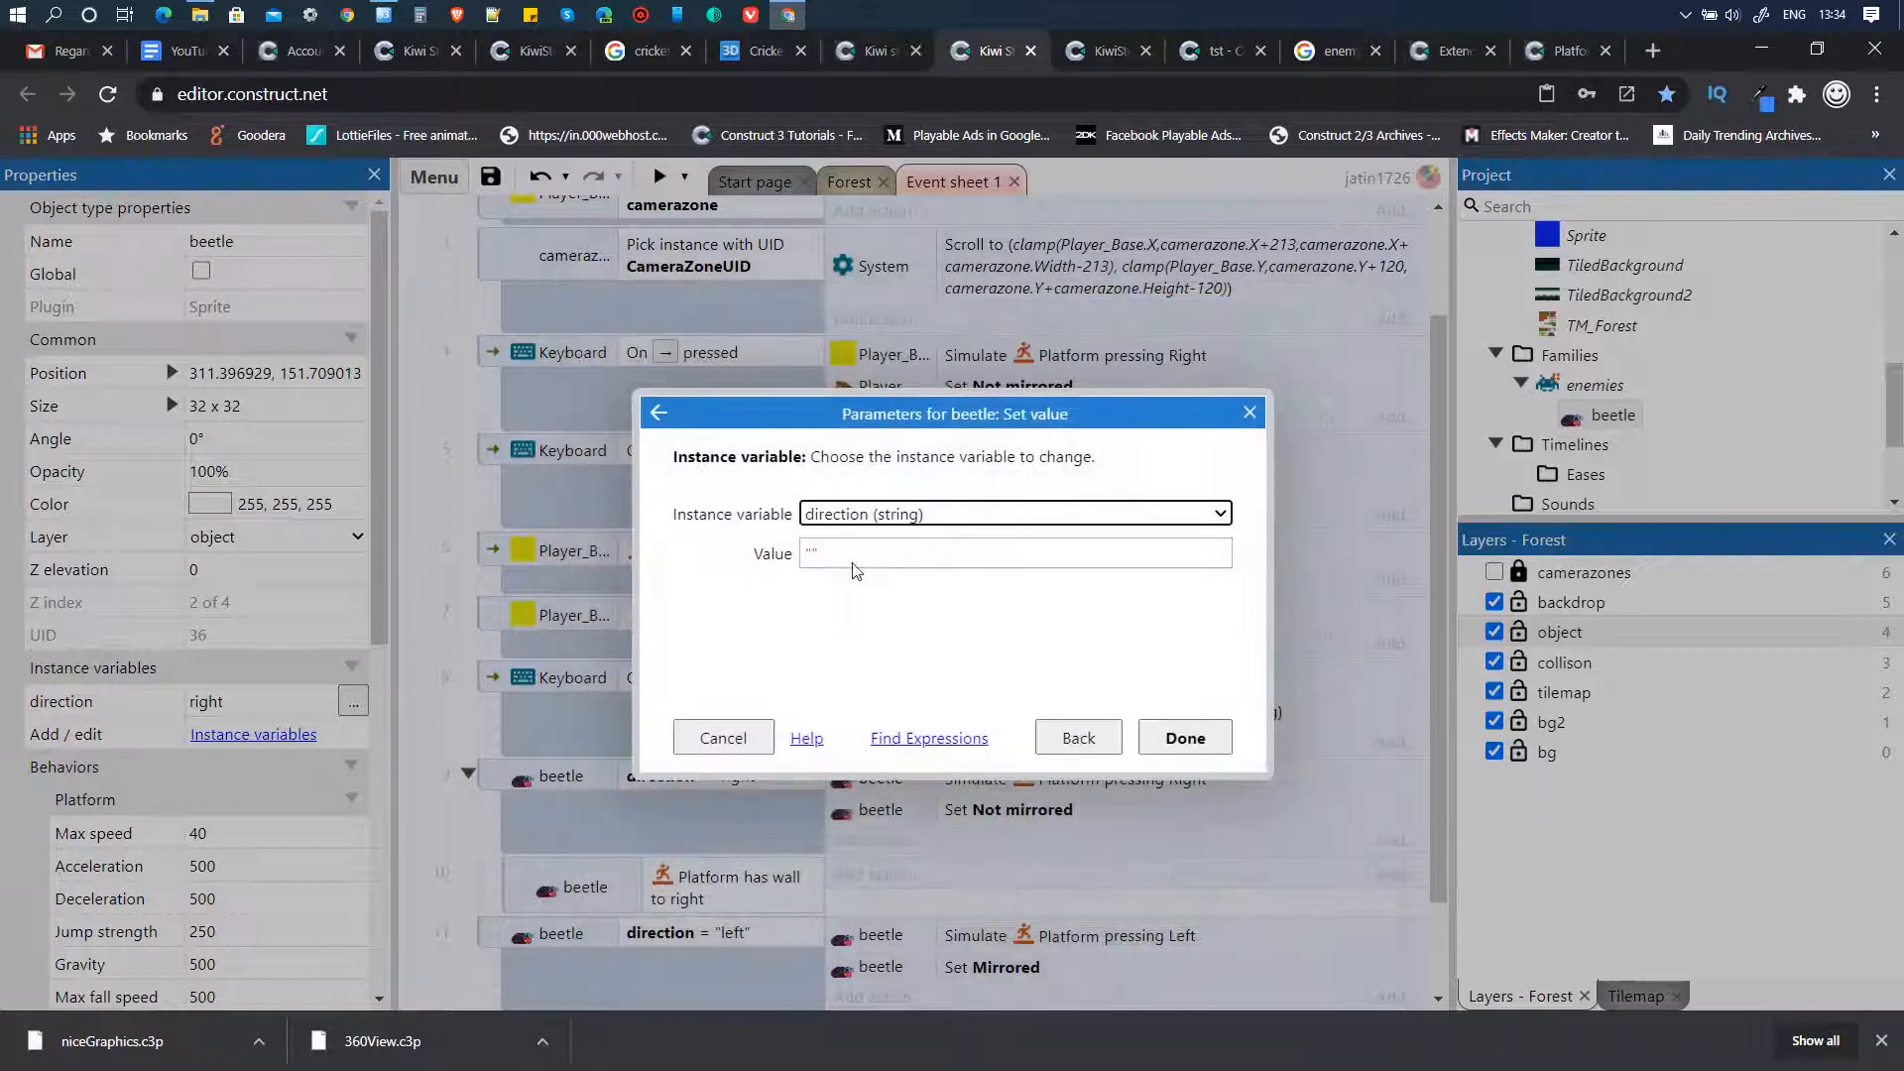
pyautogui.click(811, 552)
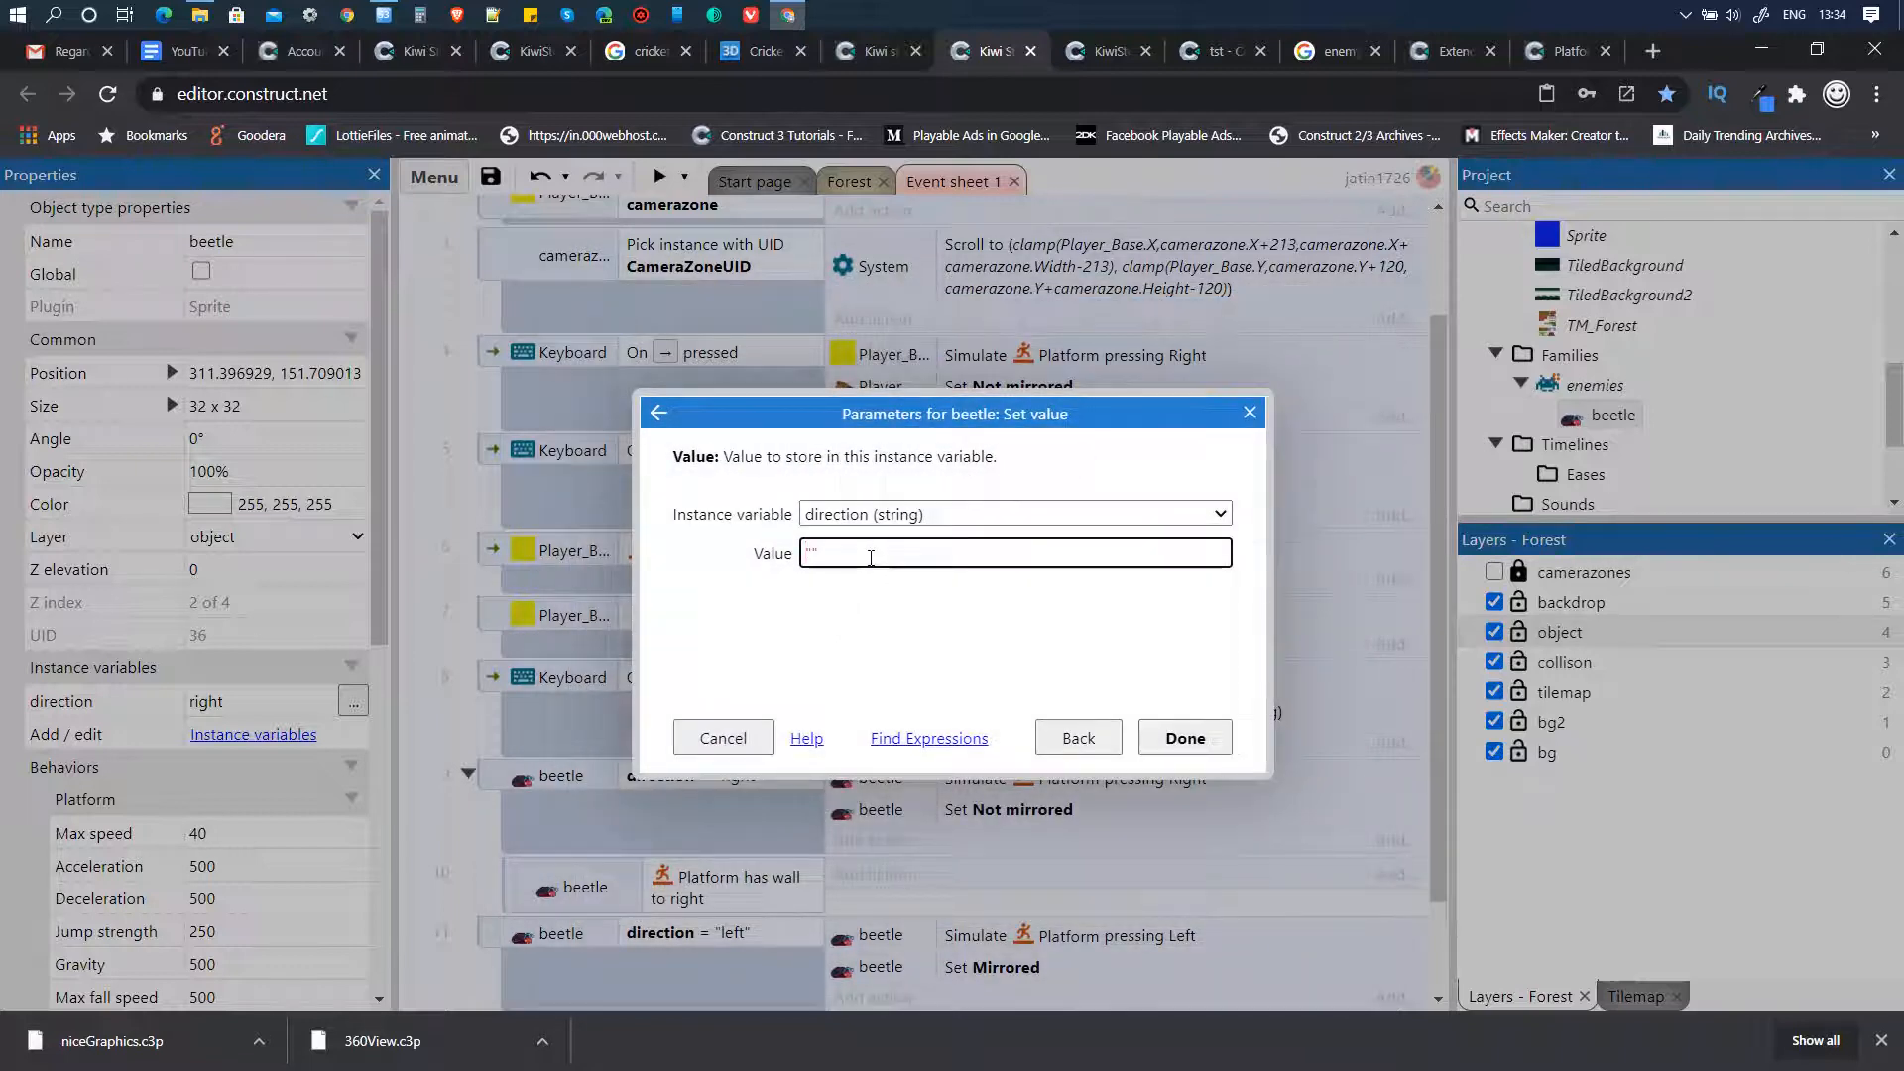
pyautogui.write('left')
pyautogui.press('Return')
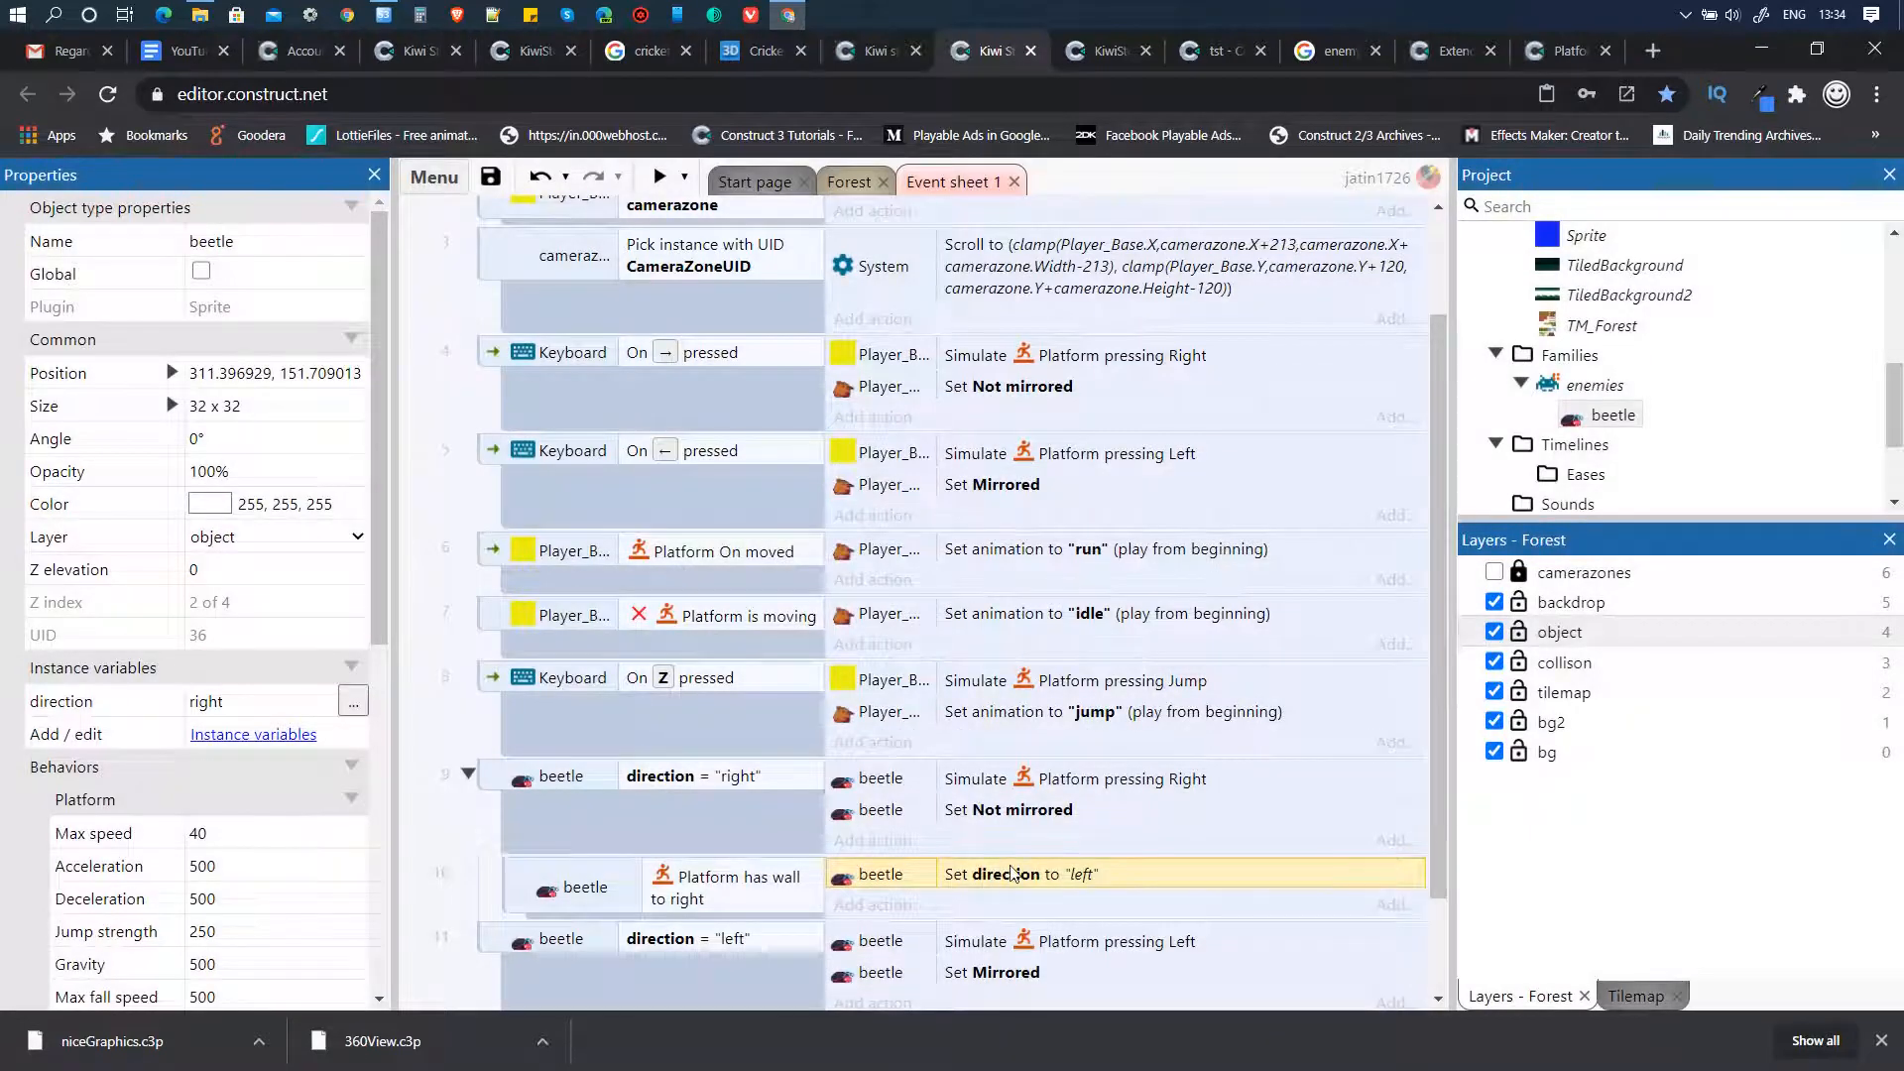
# - Copy the beetle's Not mirrored action into the wall-to-right sub-event and set the copy's state to Mirrored
pyautogui.click(1028, 809)
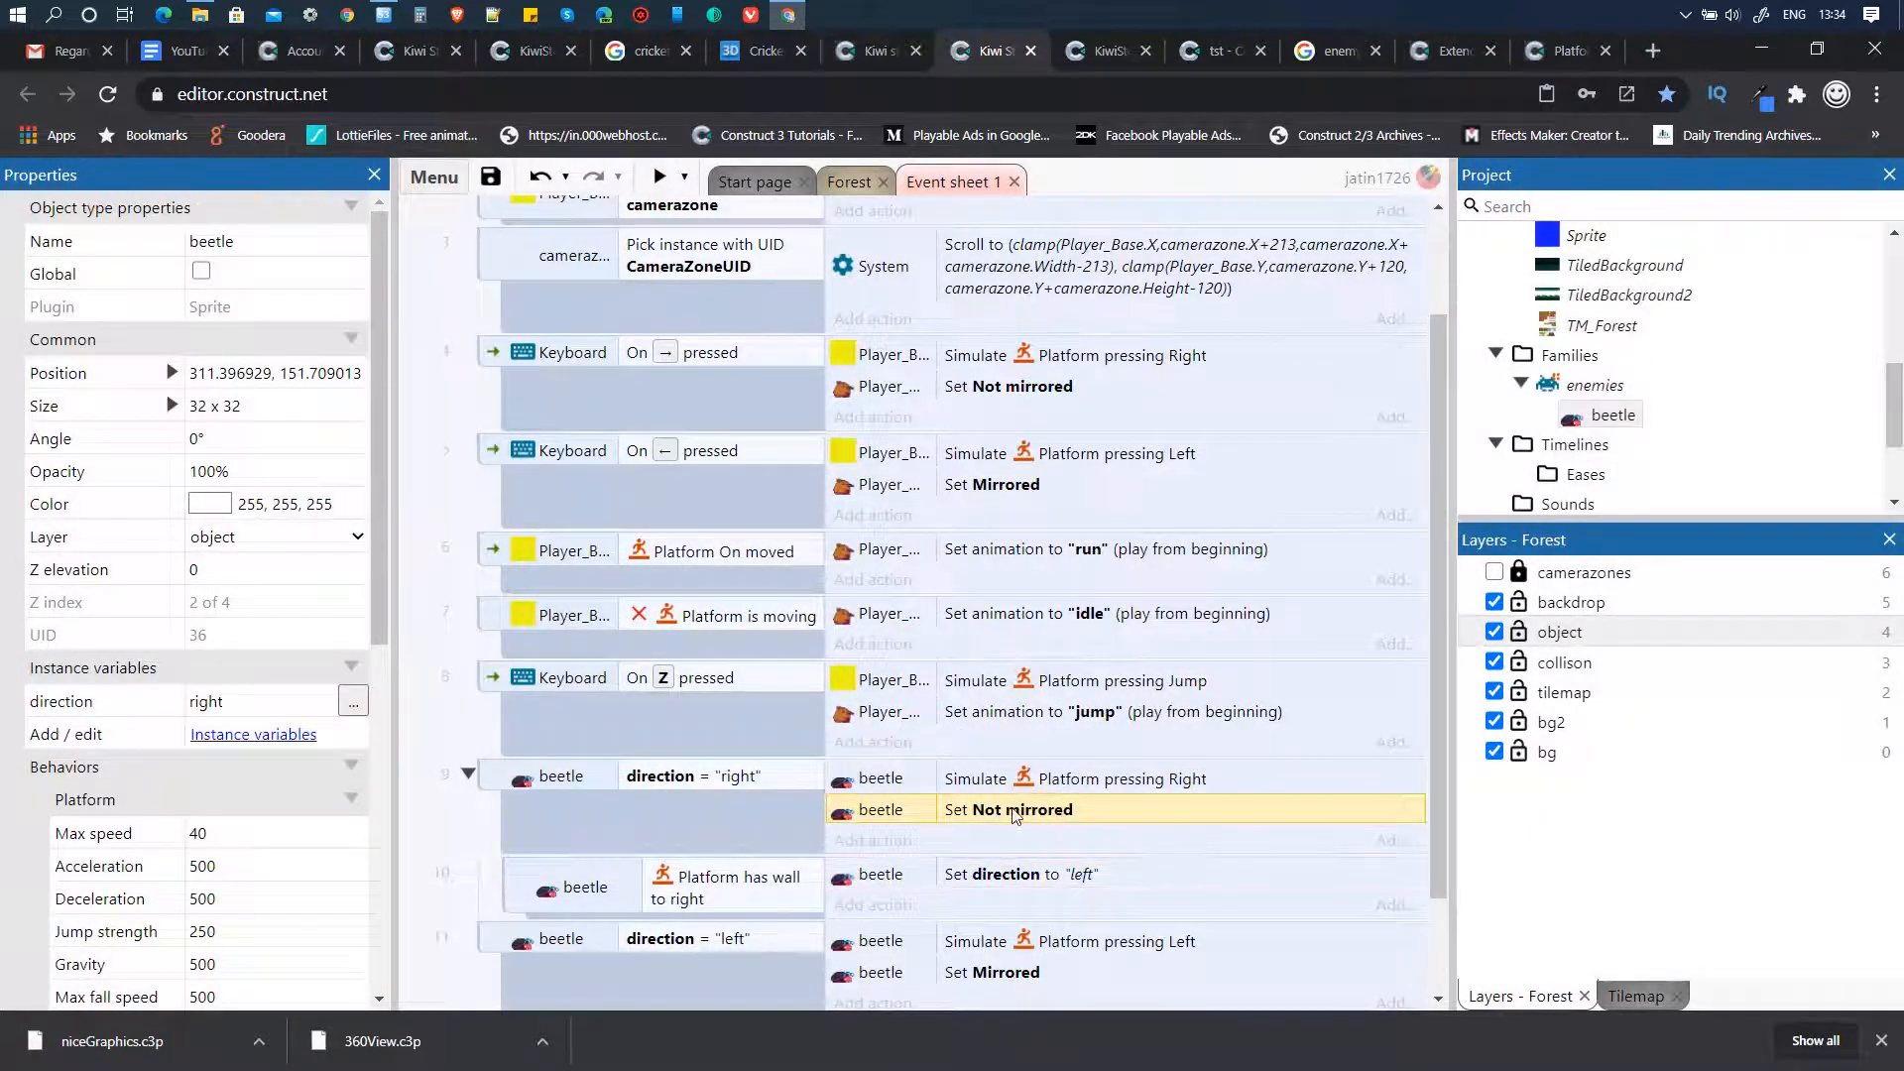
pyautogui.keyDown('ctrl'); pyautogui.moveTo(1013, 815); pyautogui.dragTo(1022, 895); pyautogui.keyUp('ctrl')
pyautogui.doubleClick(1025, 905)
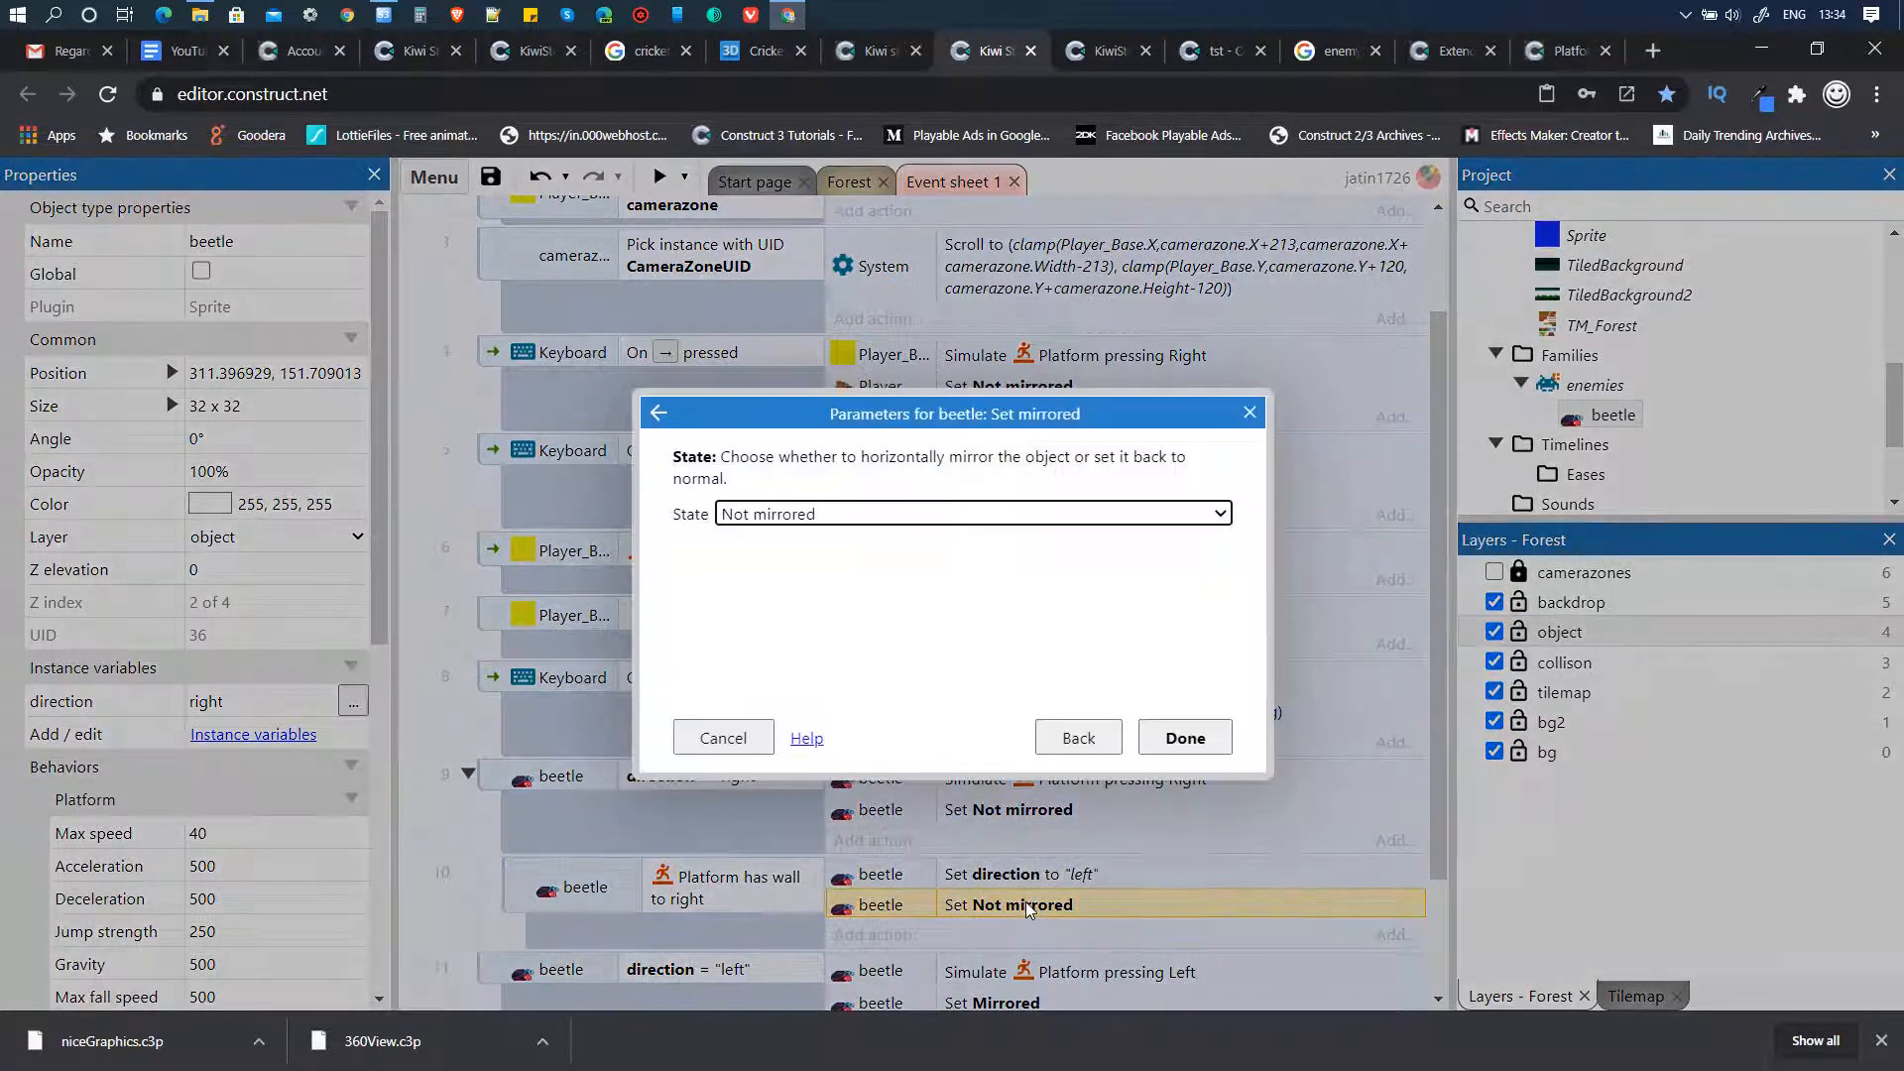
pyautogui.press('Up')
pyautogui.press('Return')
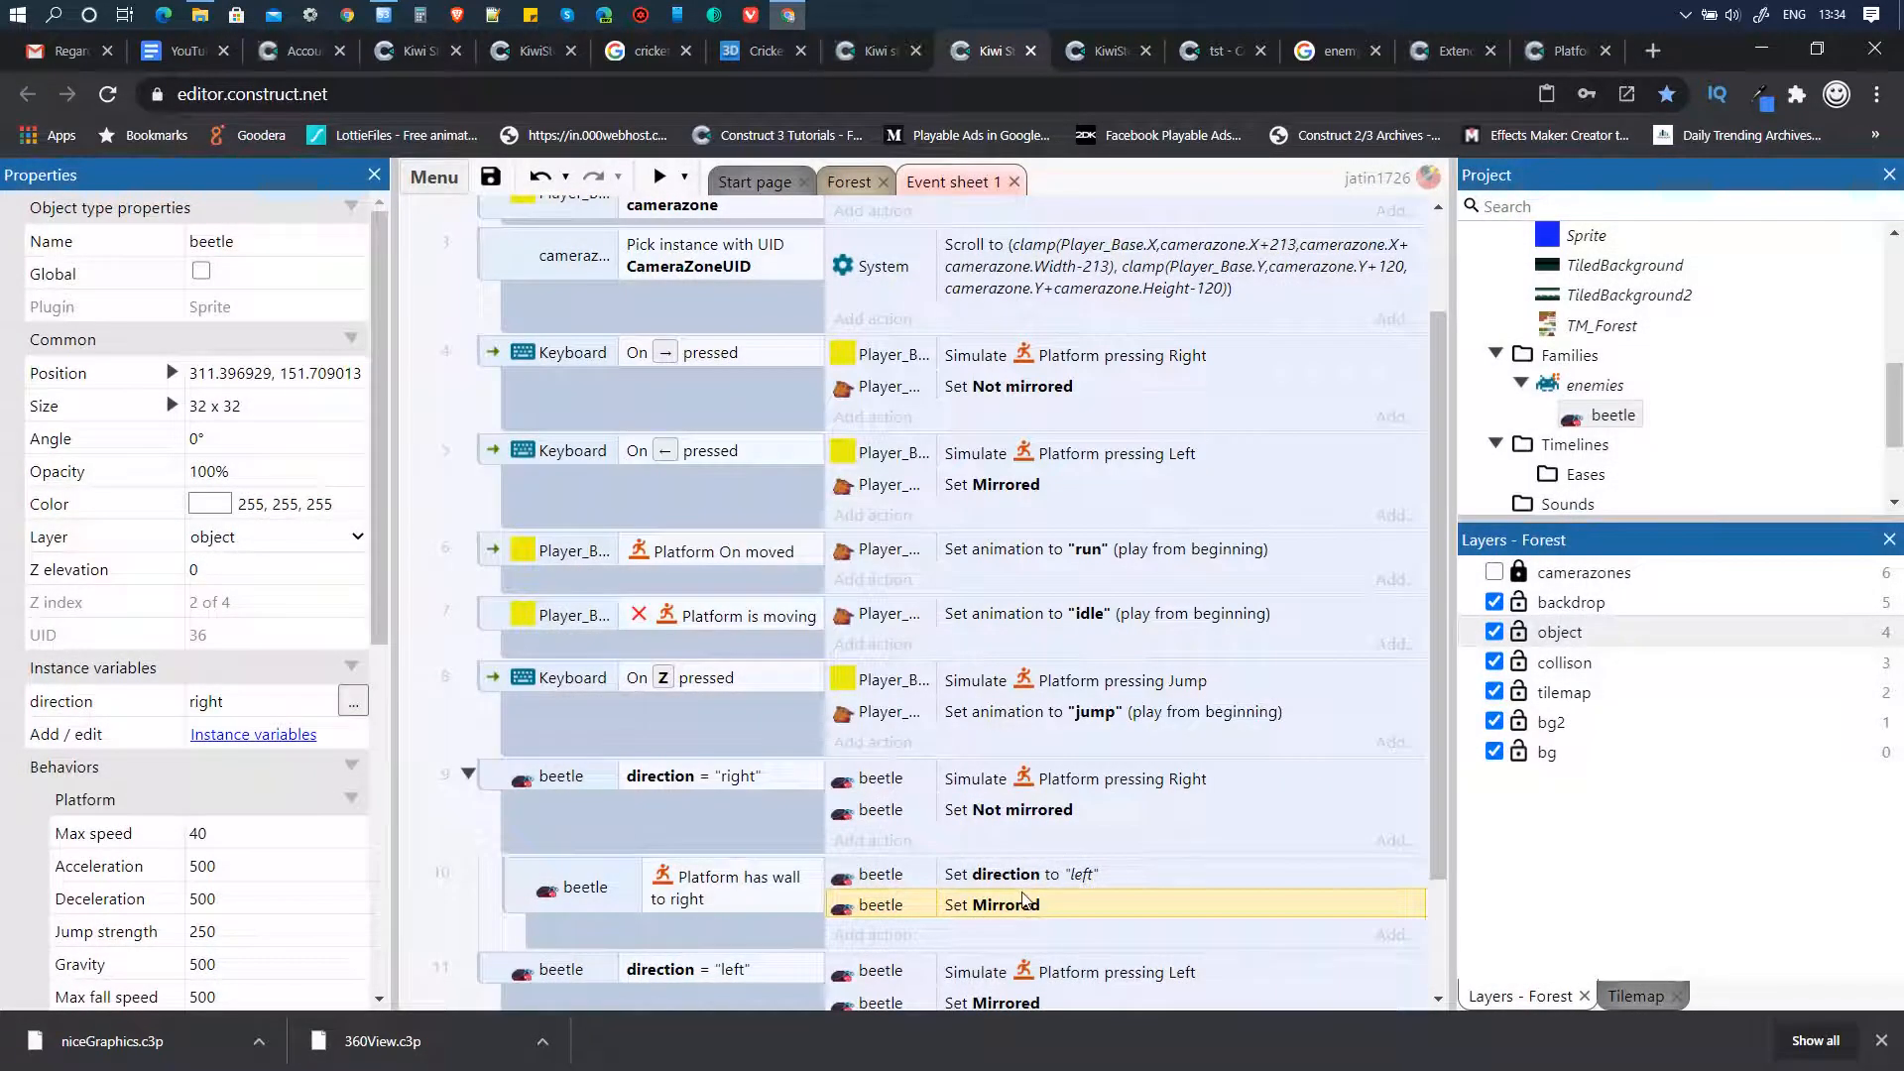
# - Add a beetle Set animation action with "walk" from the beginning to the direction = "right" event
pyautogui.scroll(-2, 1026, 901)
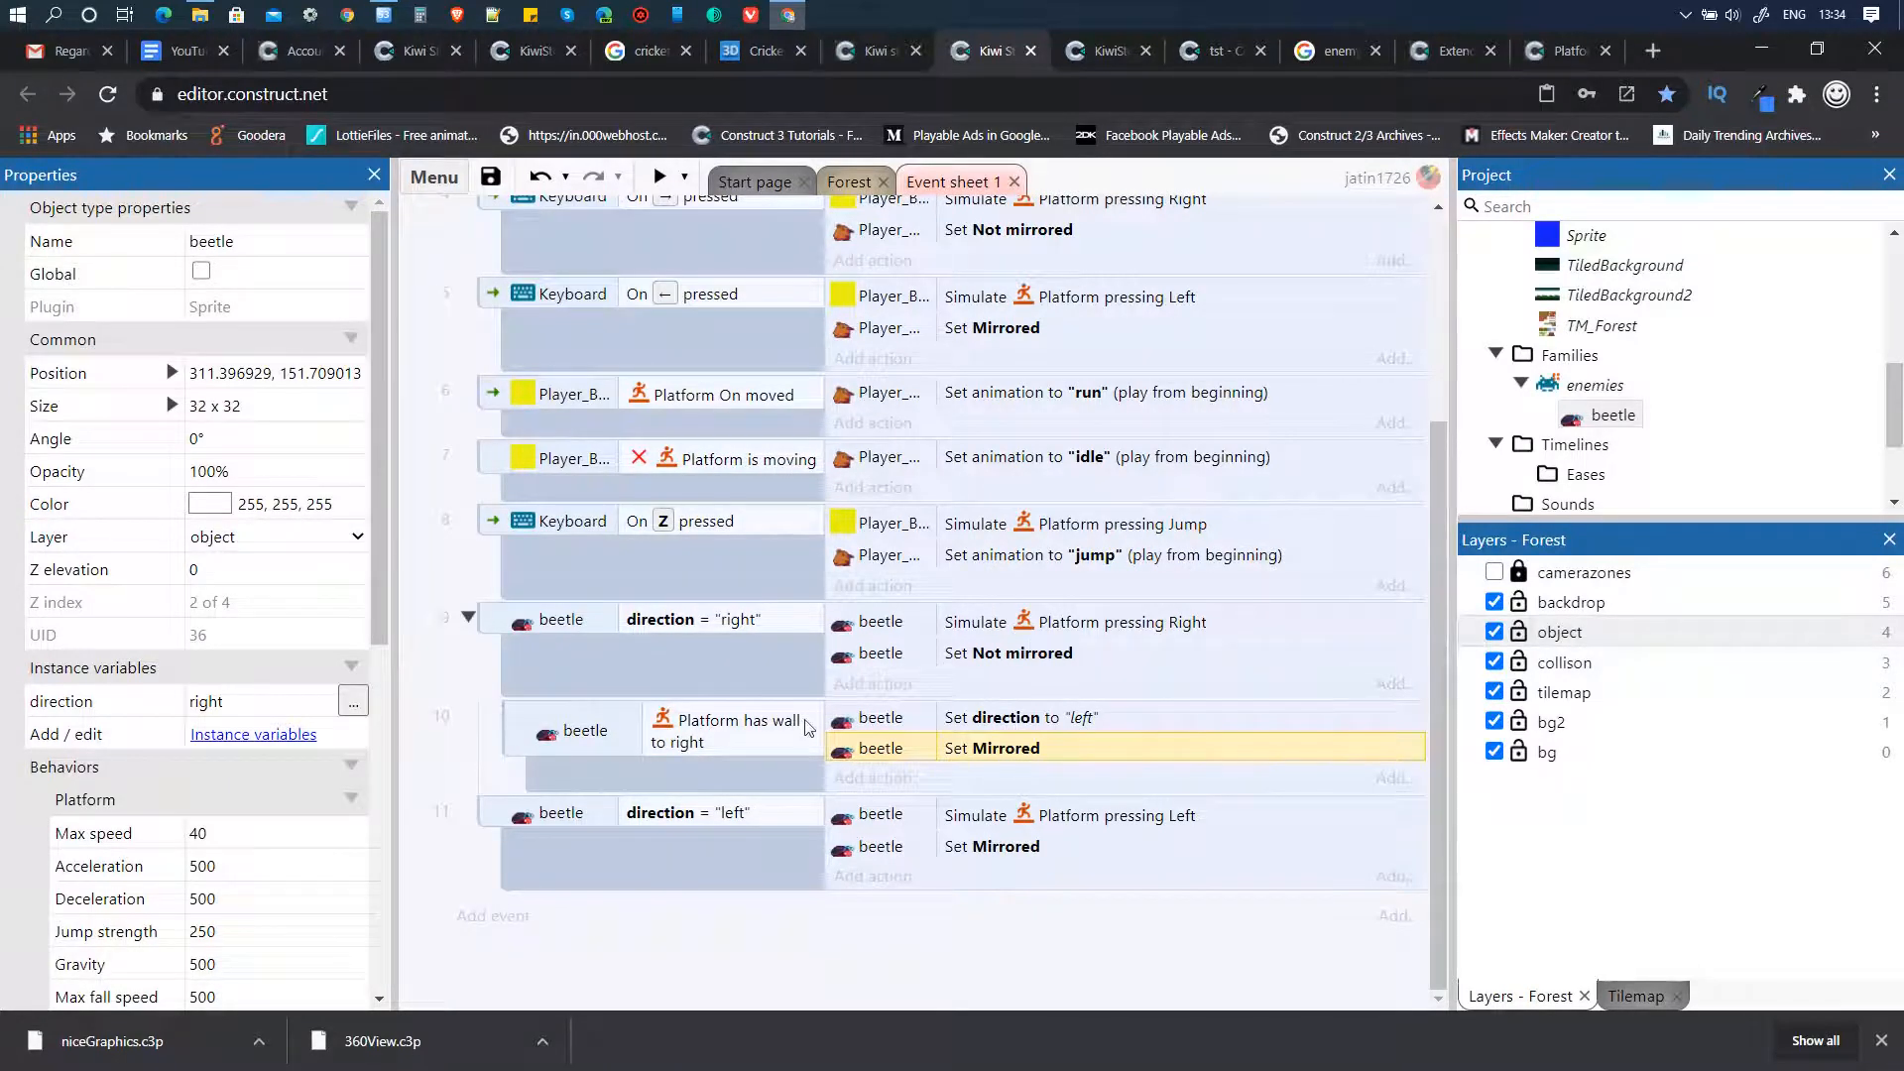
pyautogui.click(898, 684)
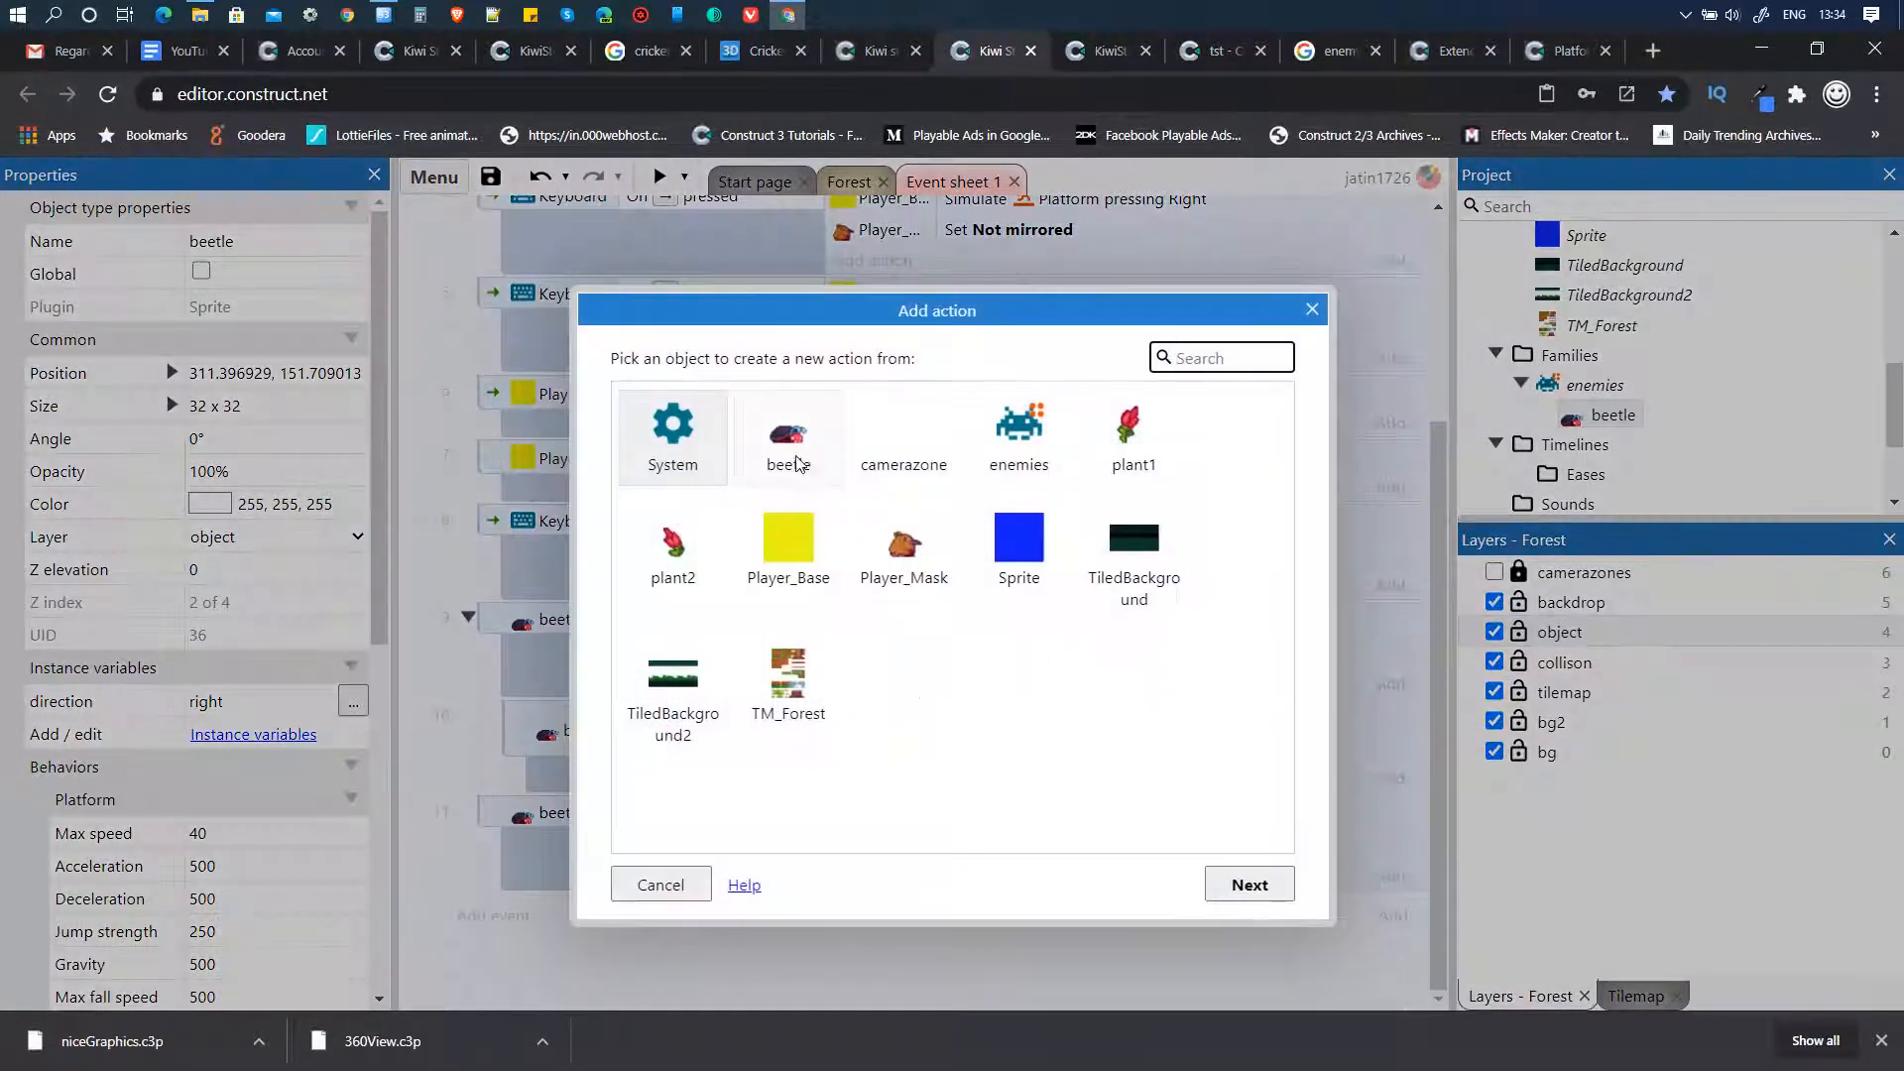
pyautogui.click(796, 462)
pyautogui.click(1246, 883)
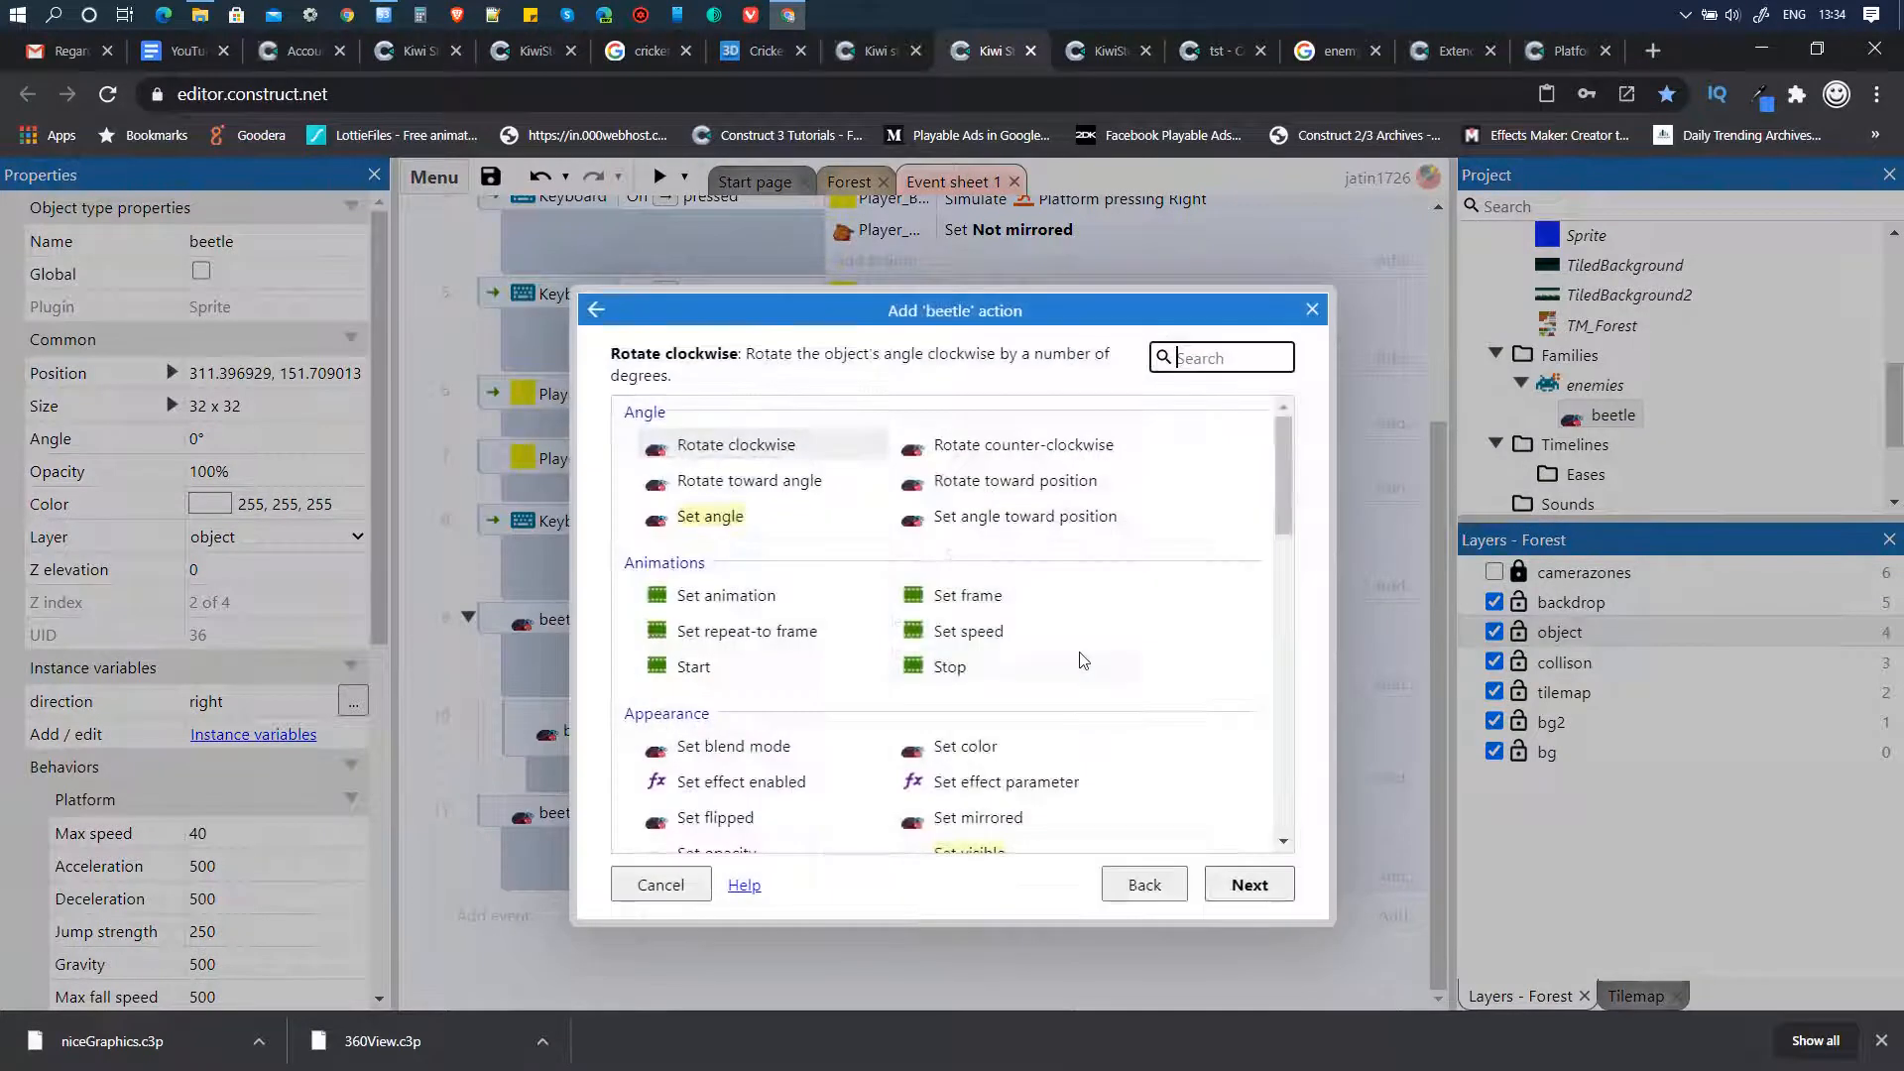
pyautogui.doubleClick(764, 599)
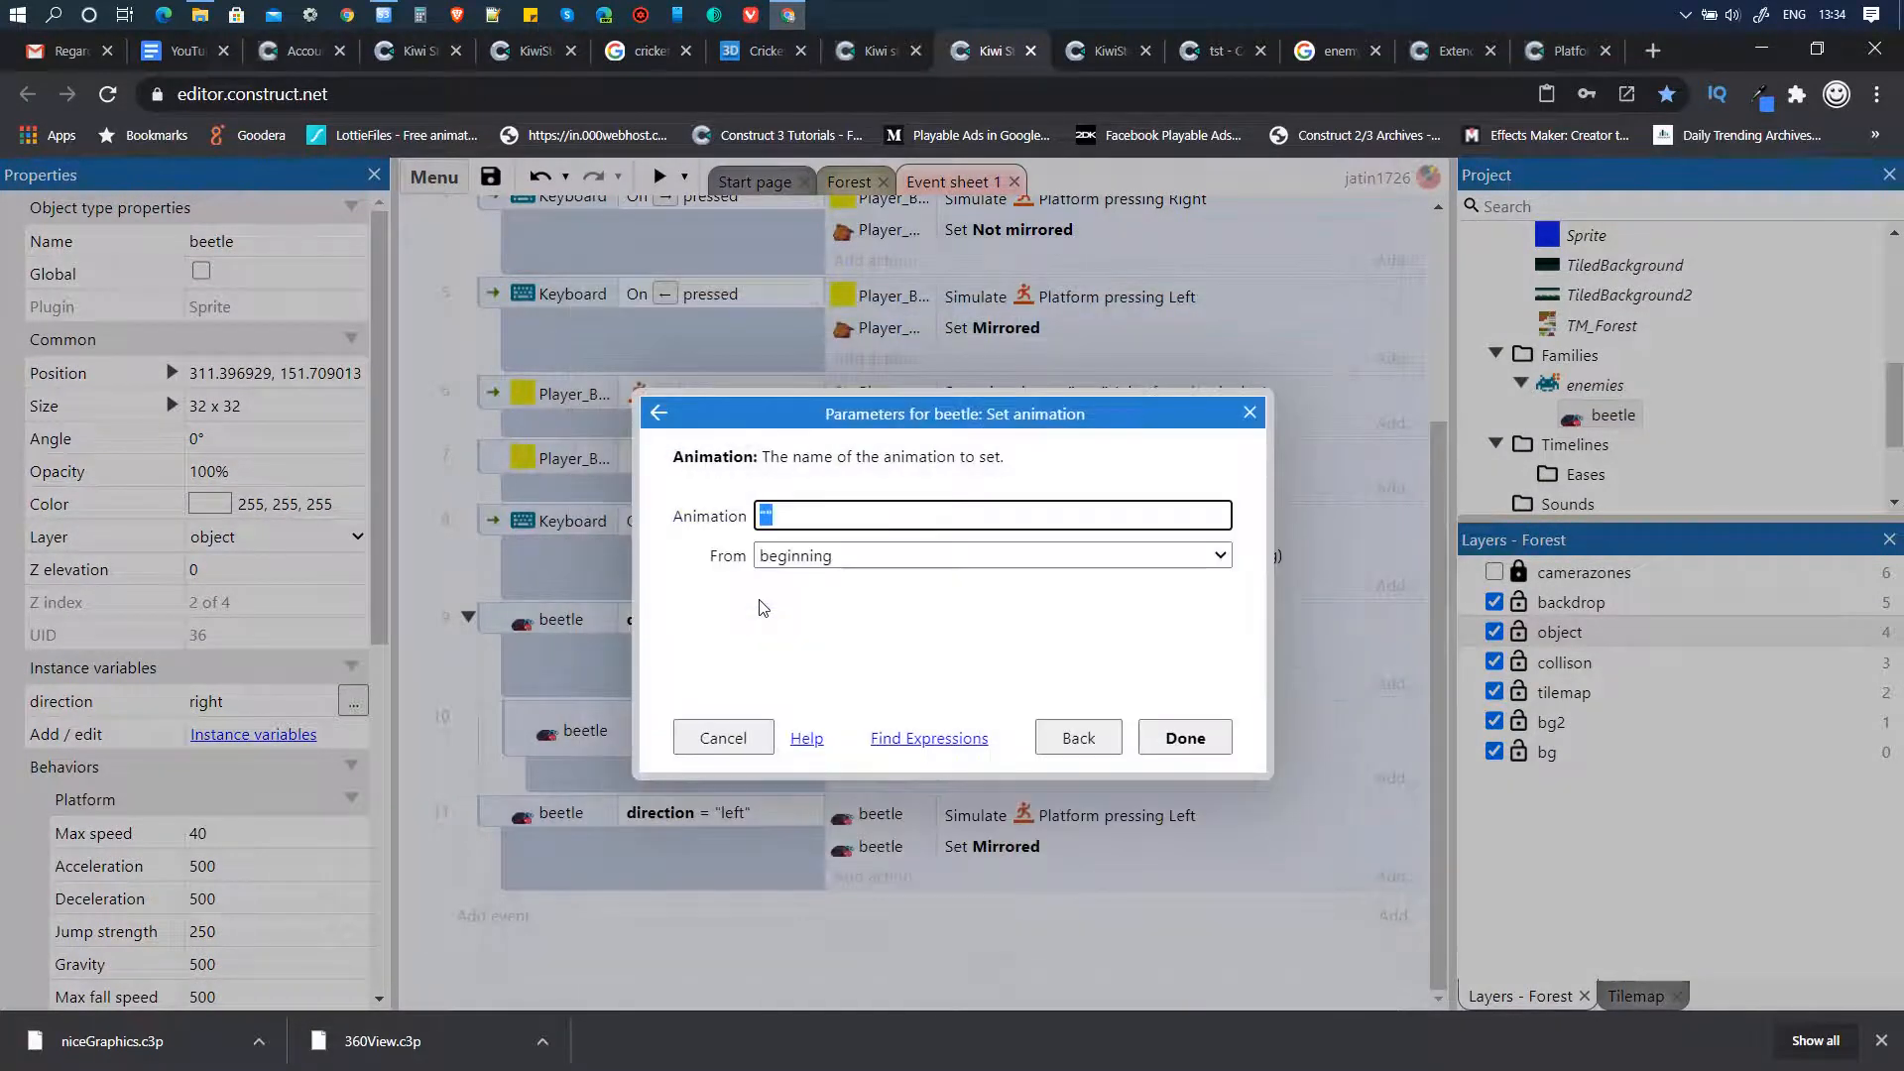
pyautogui.write('"')
pyautogui.press('Down')
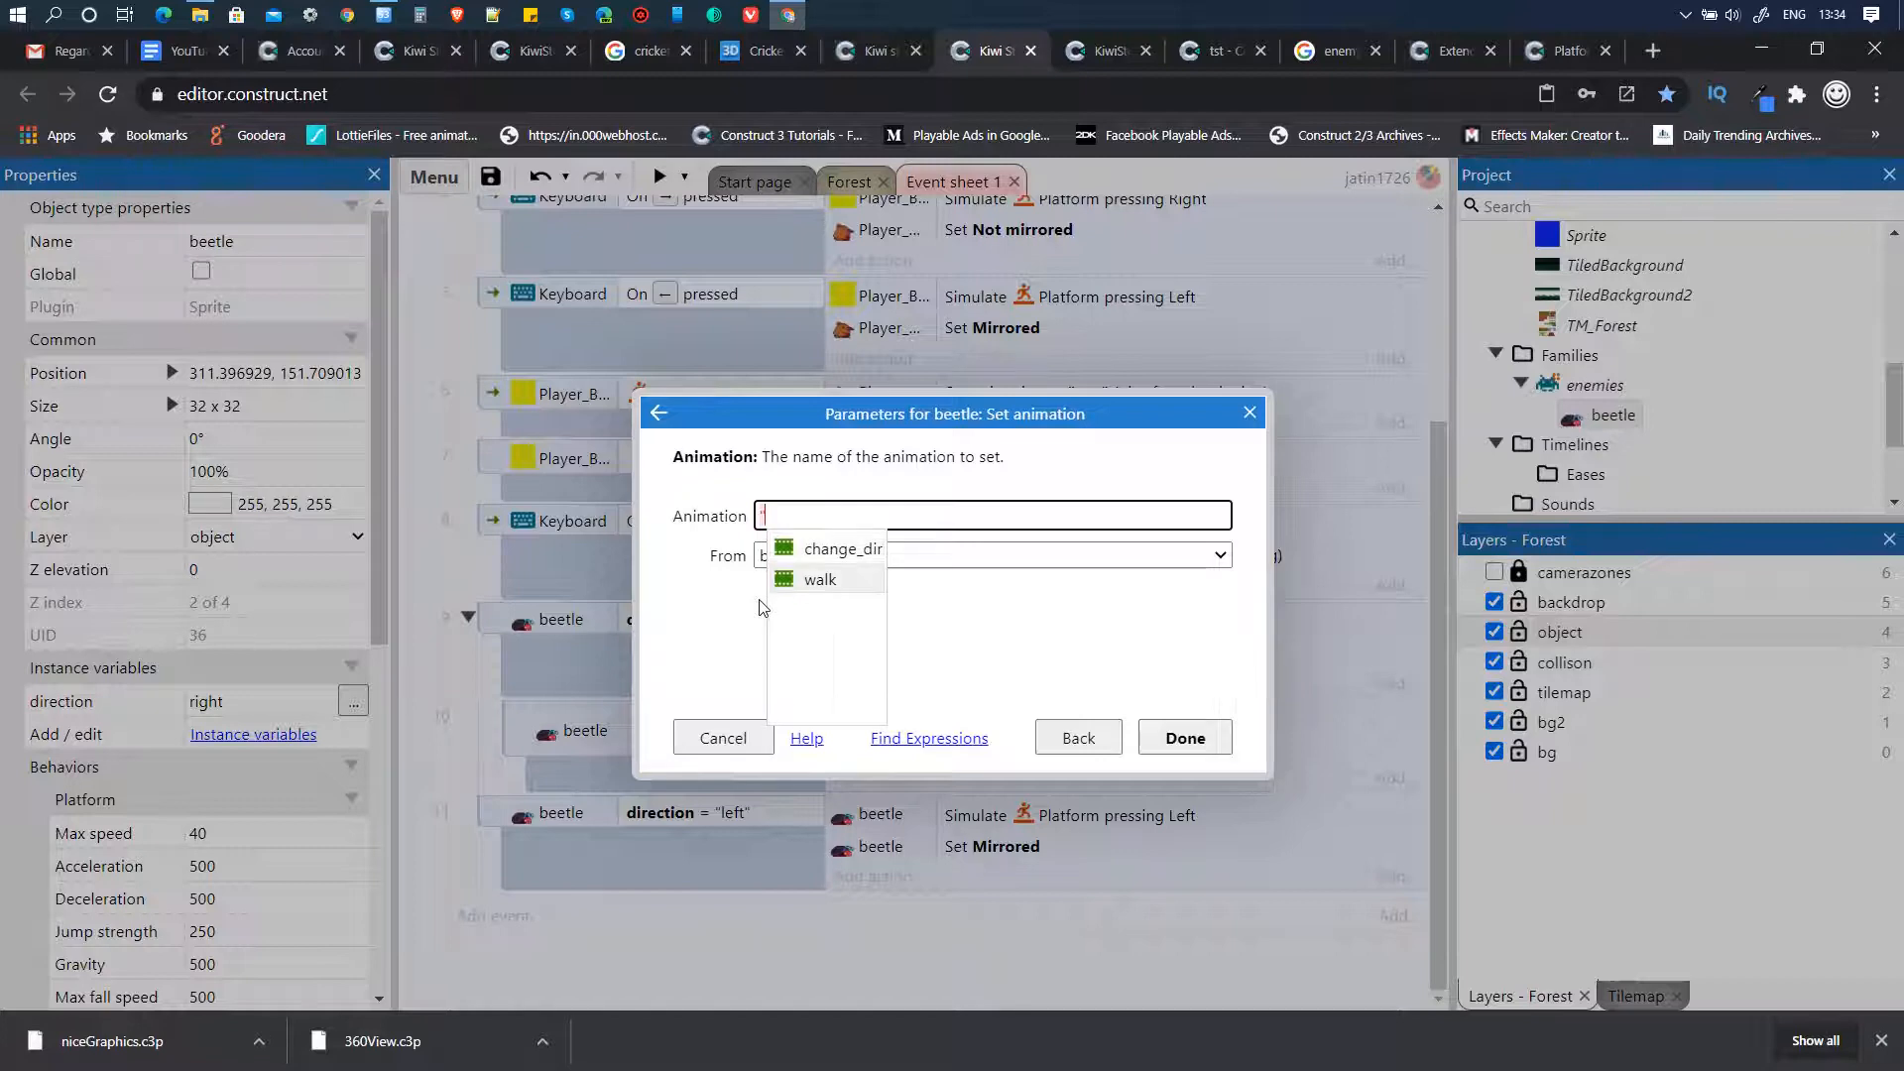
pyautogui.press('Return')
pyautogui.press('Return')
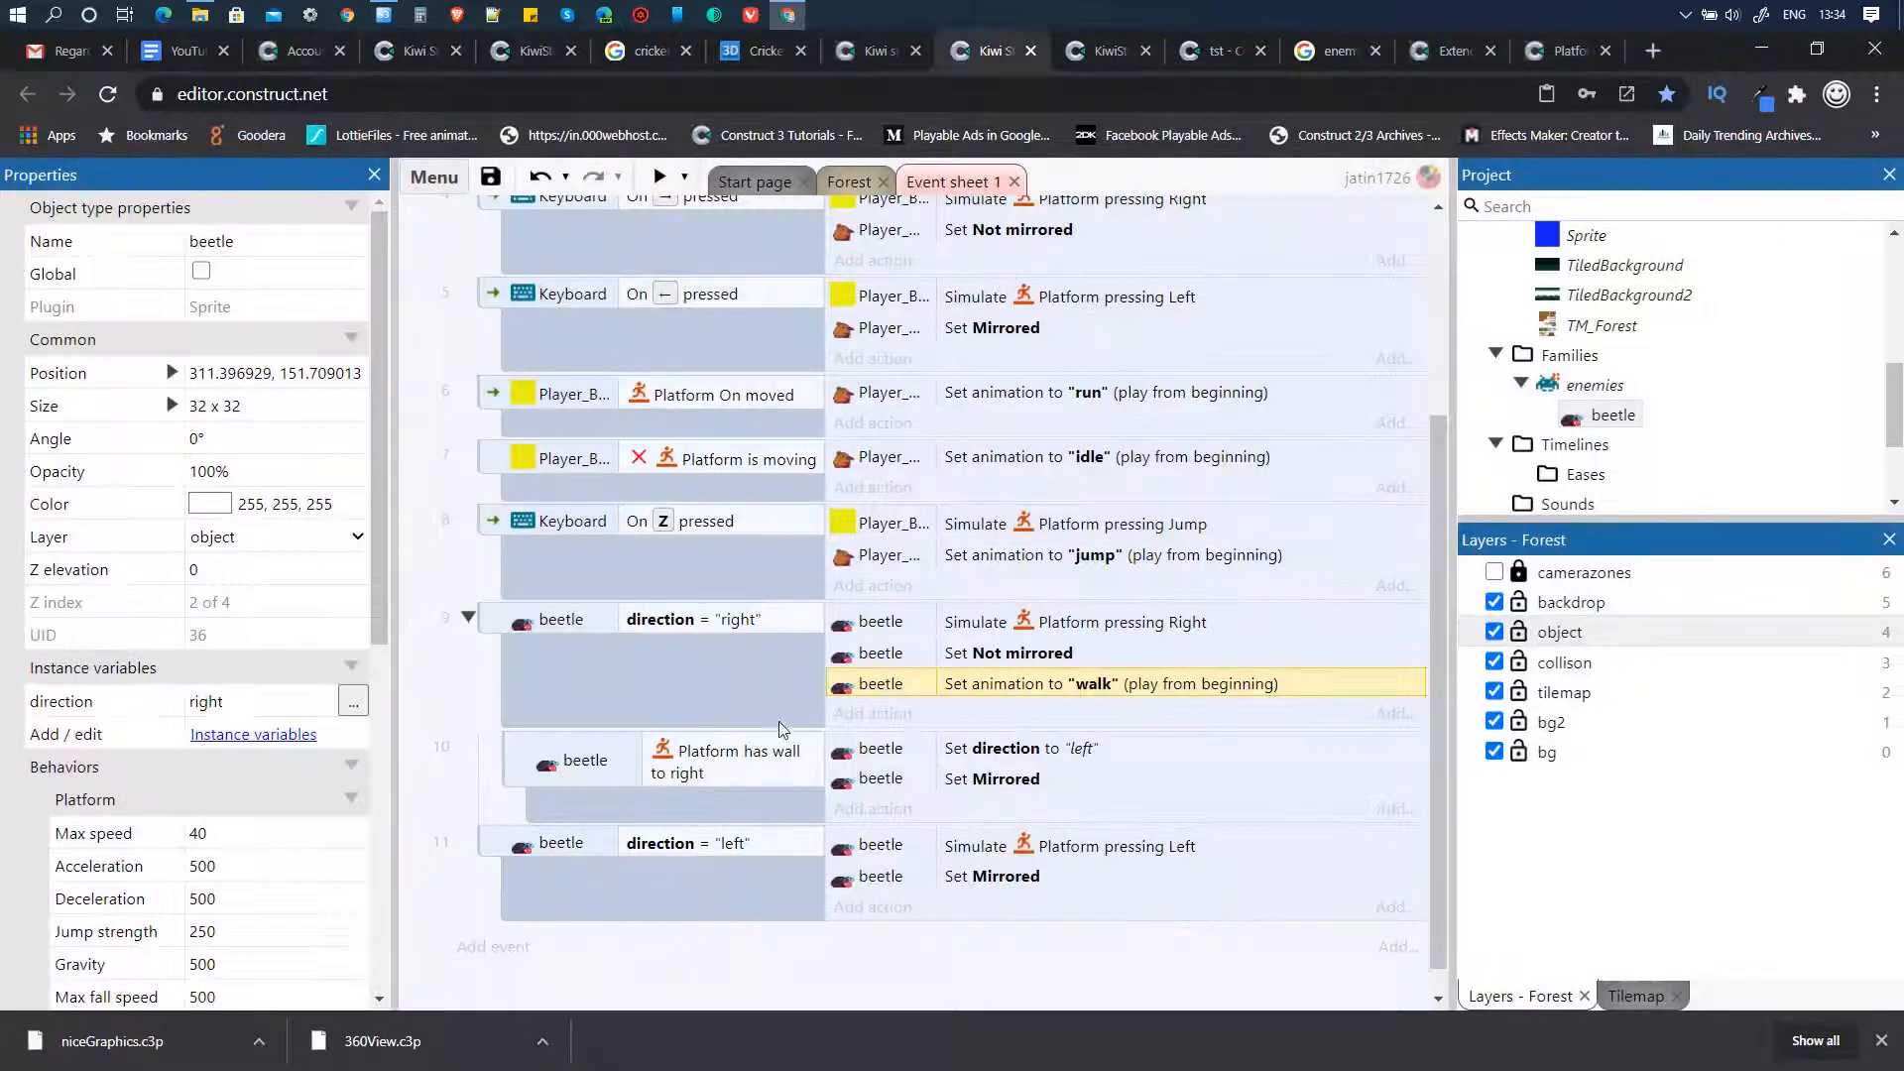
# - Add a beetle Set animation action with "change_dir" from the beginning to the wall-to-right sub-event
pyautogui.click(873, 808)
pyautogui.press('Return')
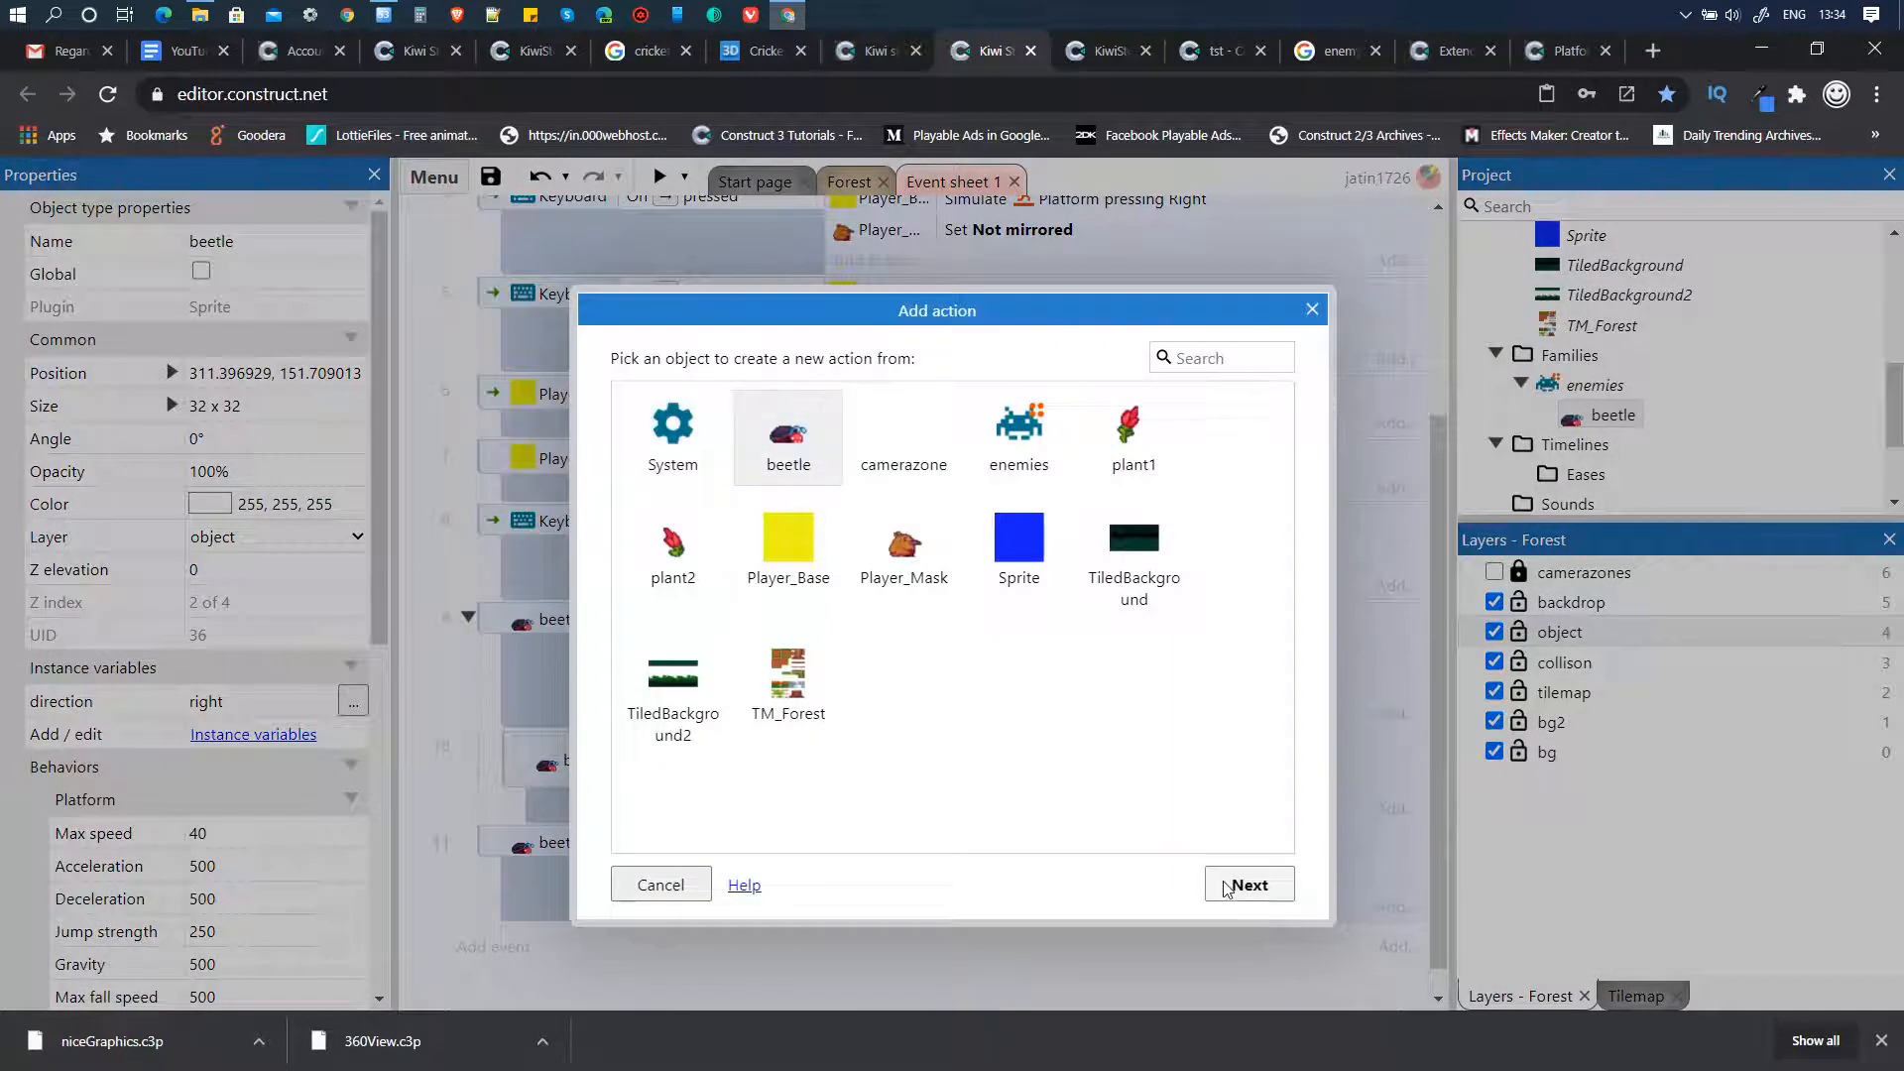
pyautogui.click(724, 595)
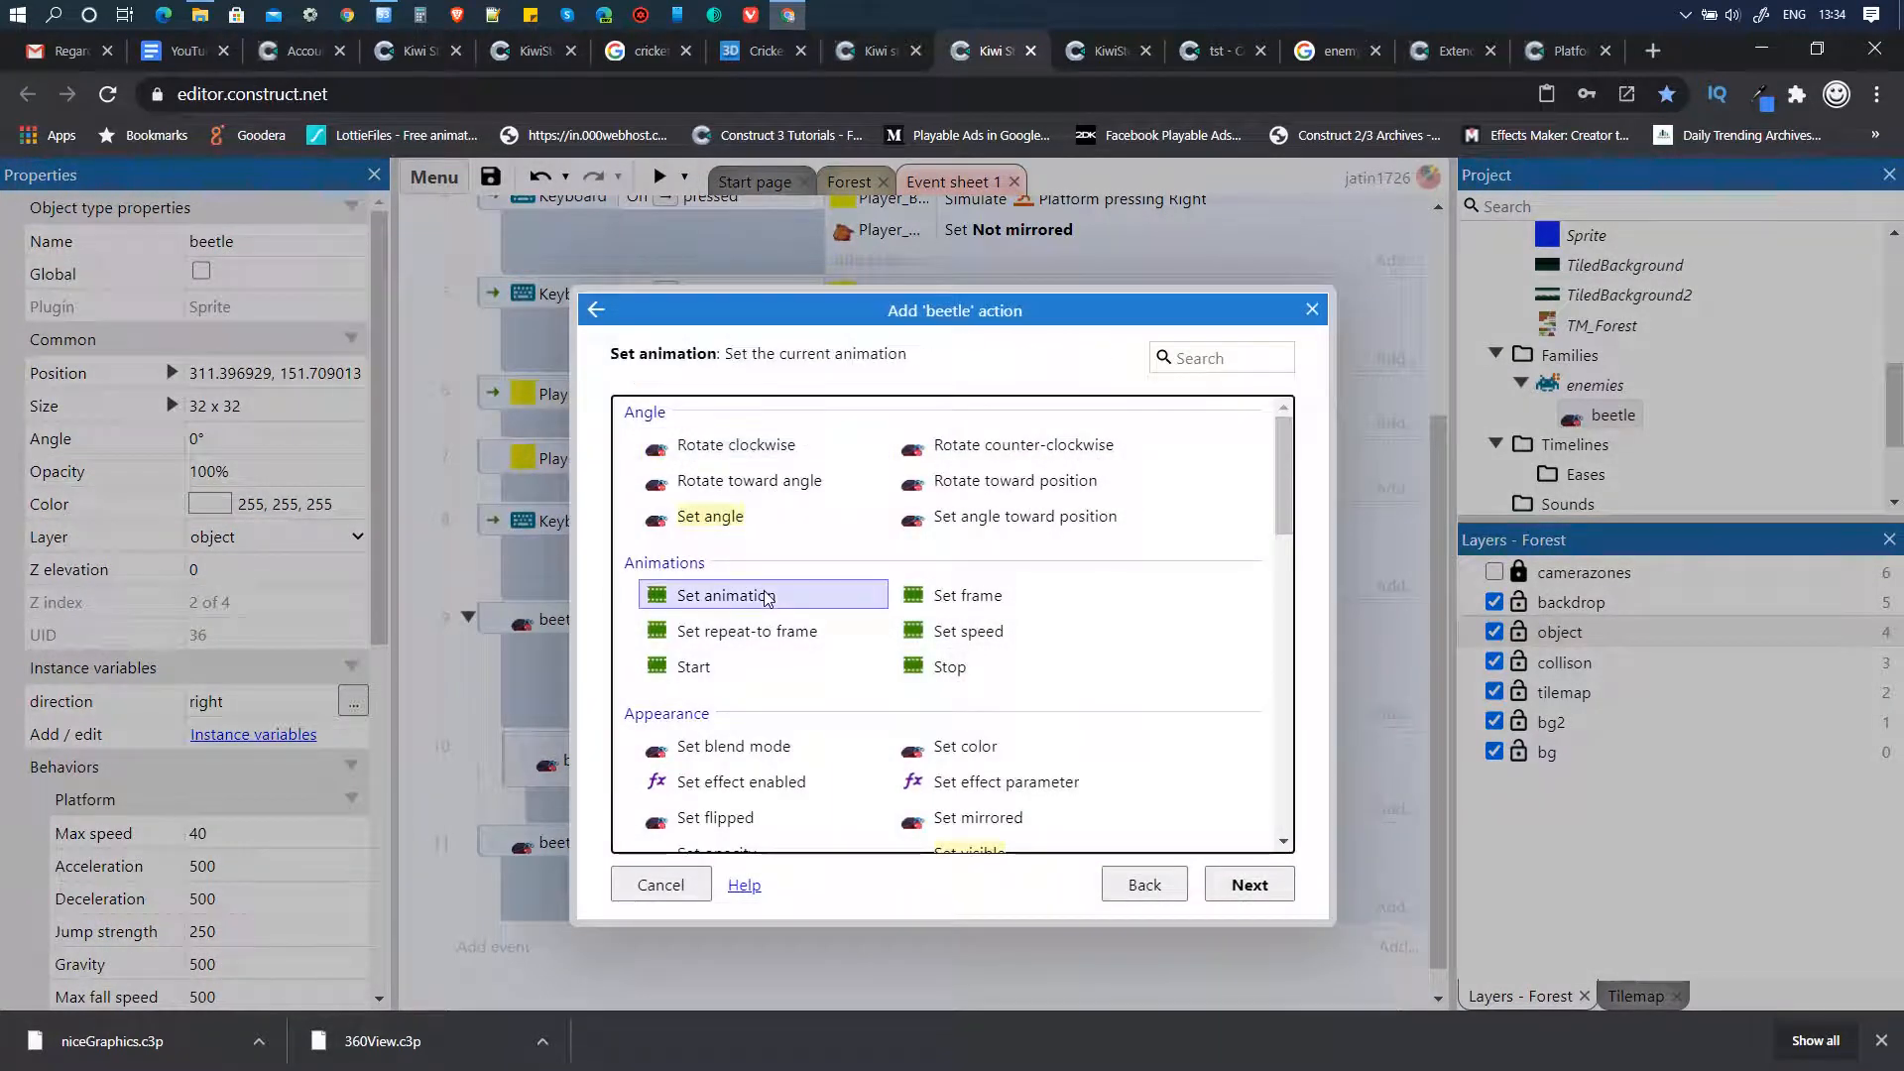
pyautogui.press('Return')
pyautogui.write('"')
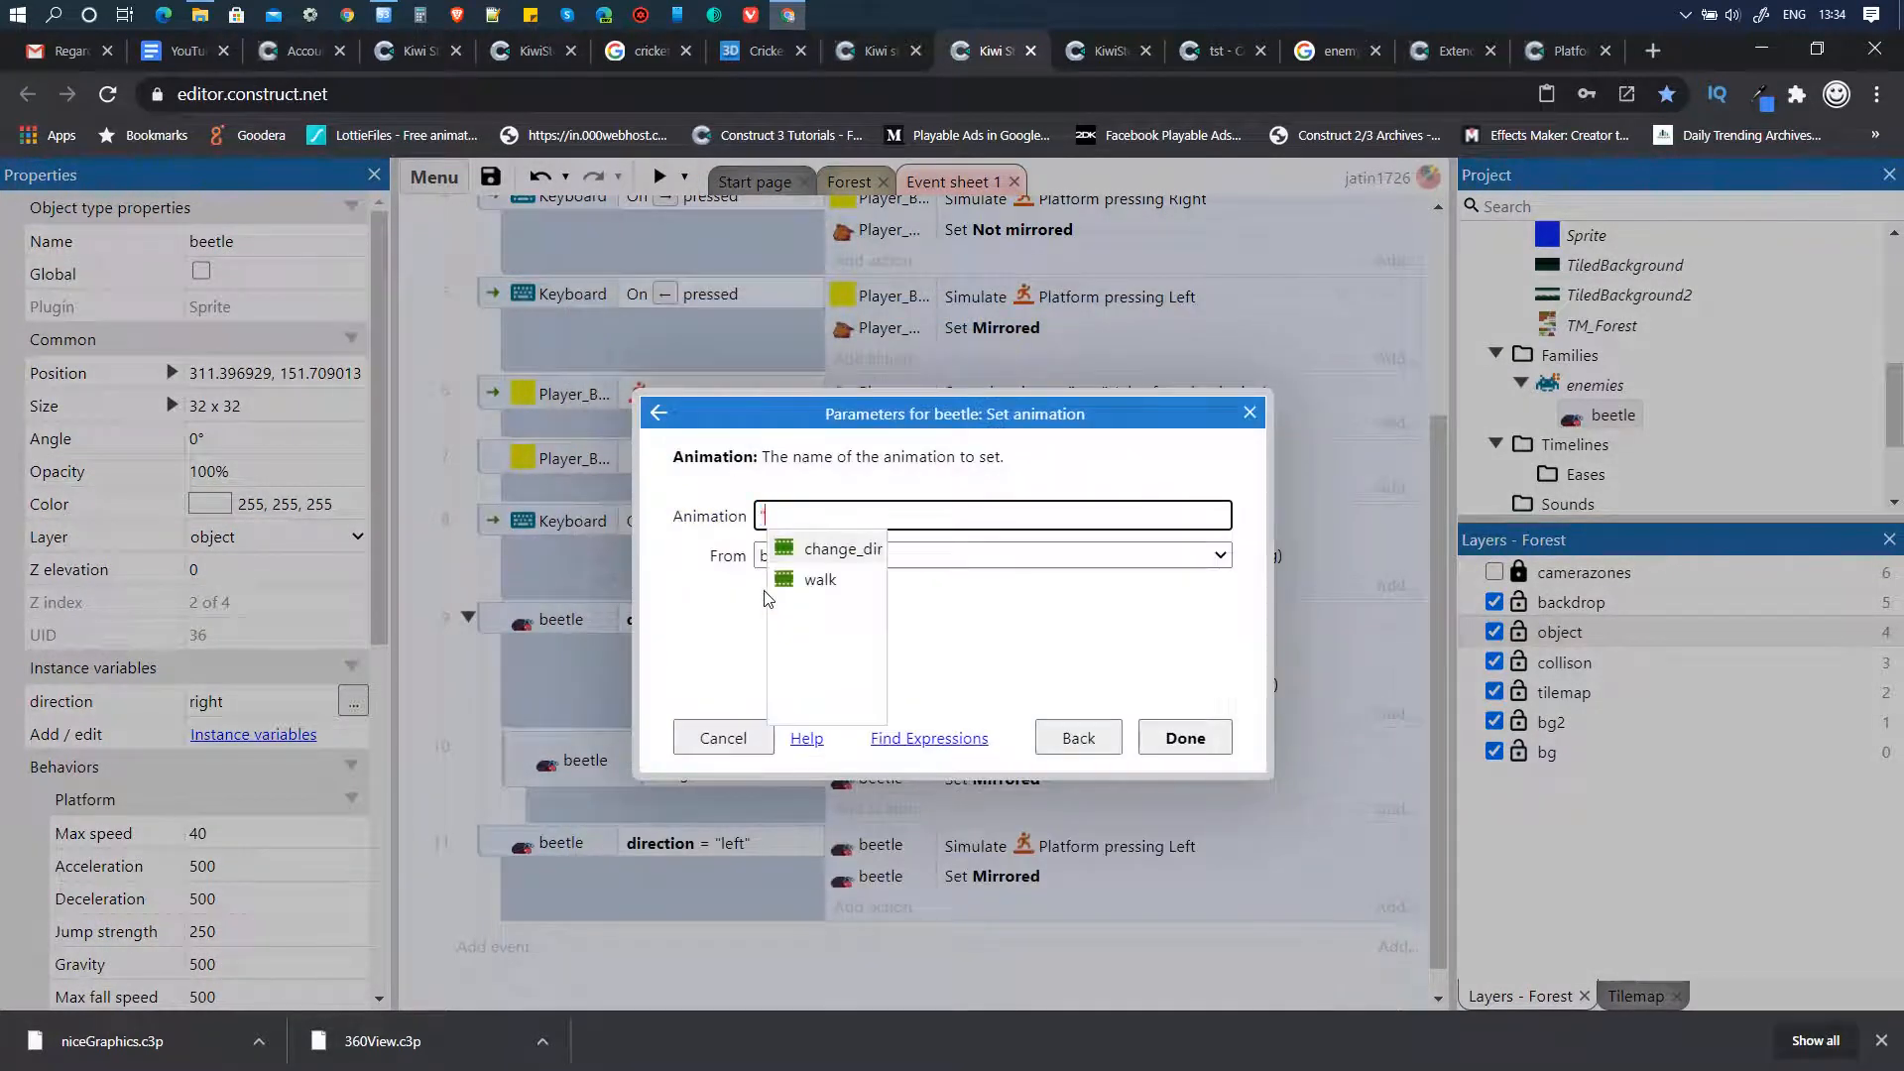
pyautogui.press('Return')
pyautogui.press('Return')
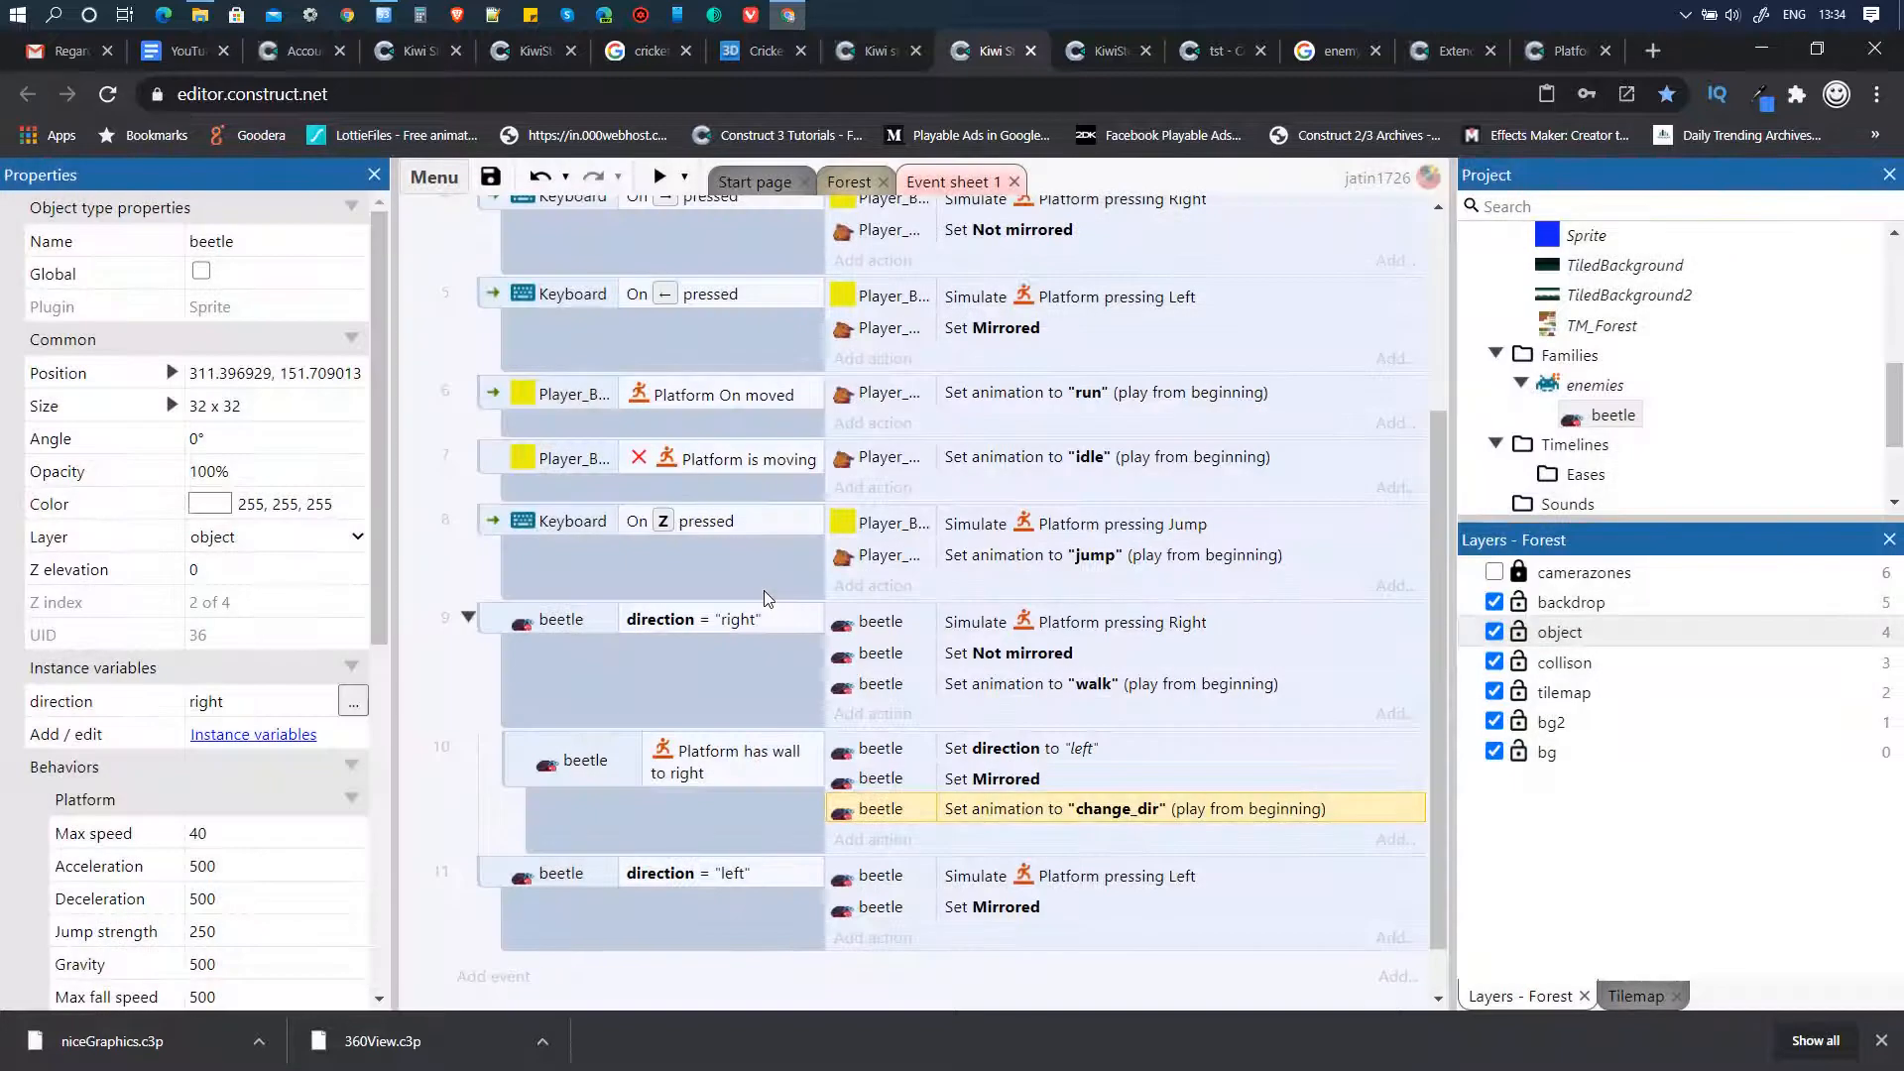
# - Add a new event with the beetle condition On finished for the "change_dir" animation
pyautogui.scroll(-1, 932, 833)
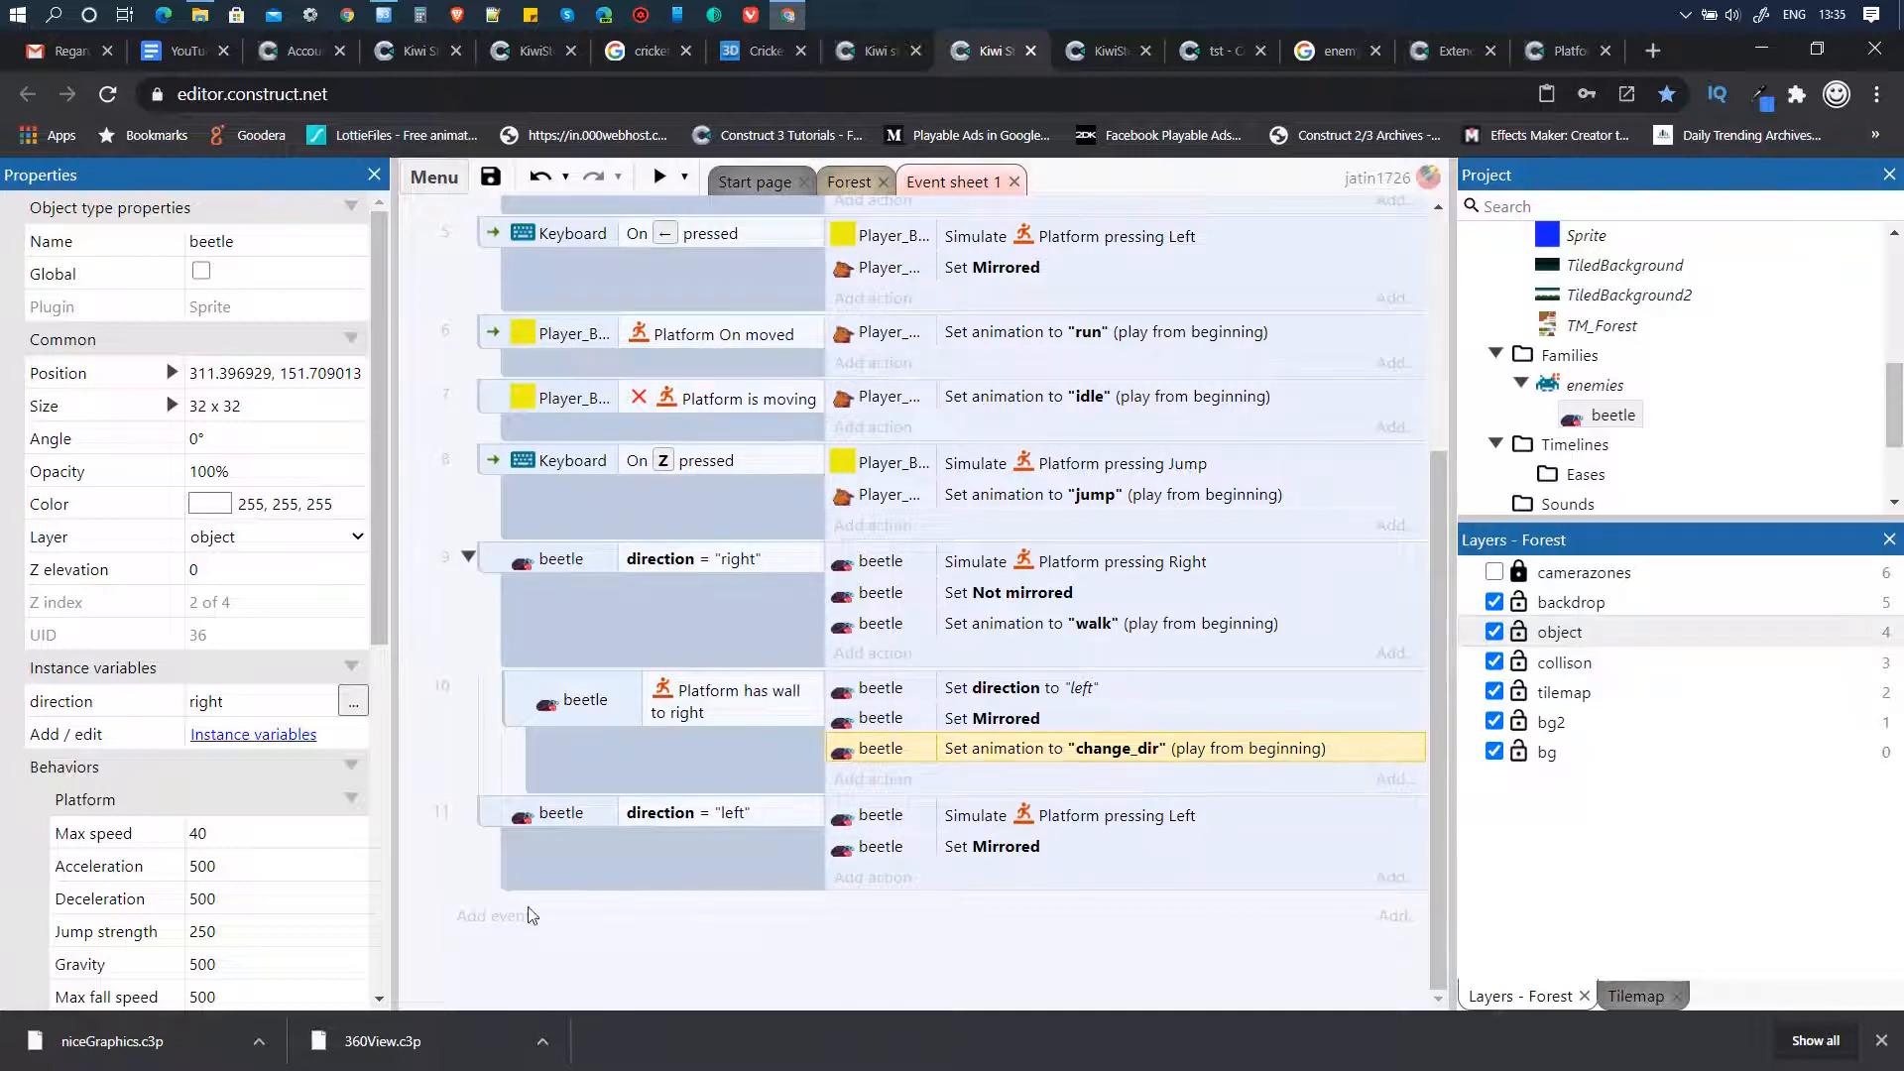
pyautogui.click(498, 914)
pyautogui.click(789, 442)
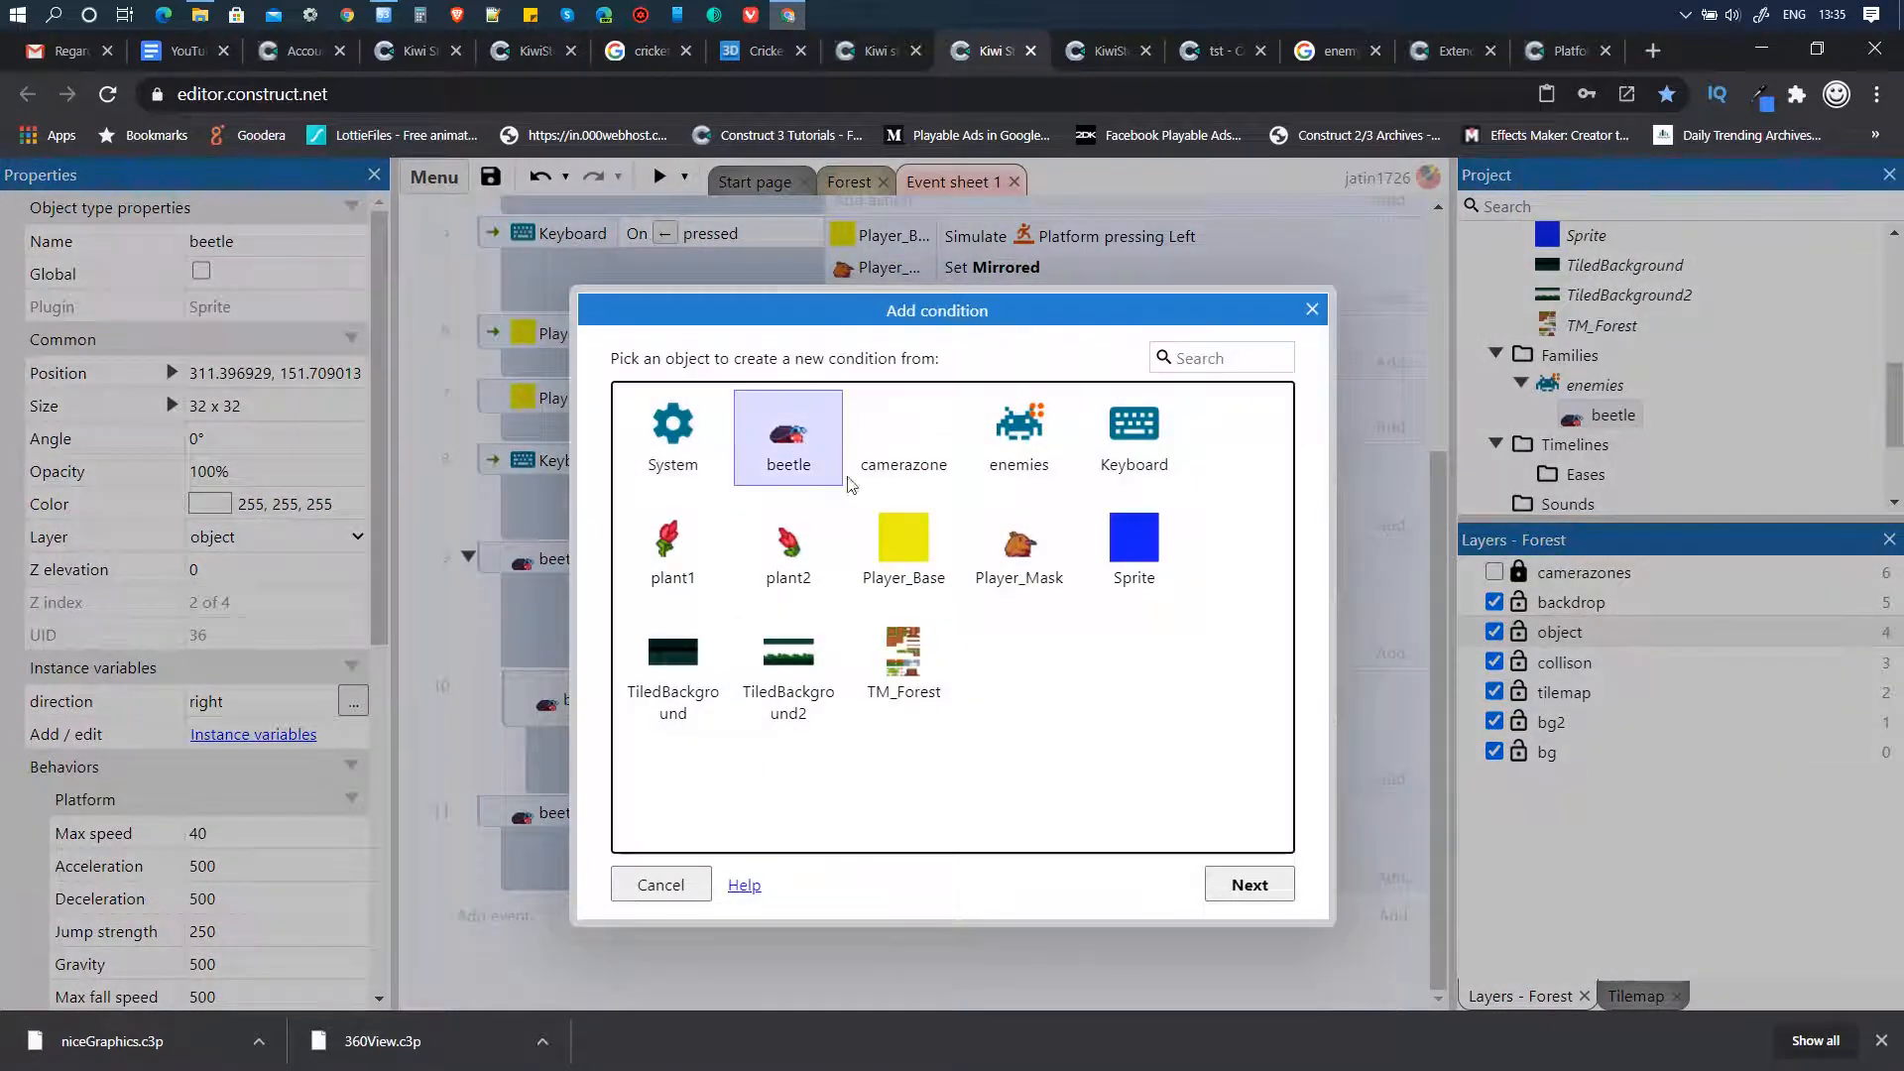
pyautogui.click(1250, 883)
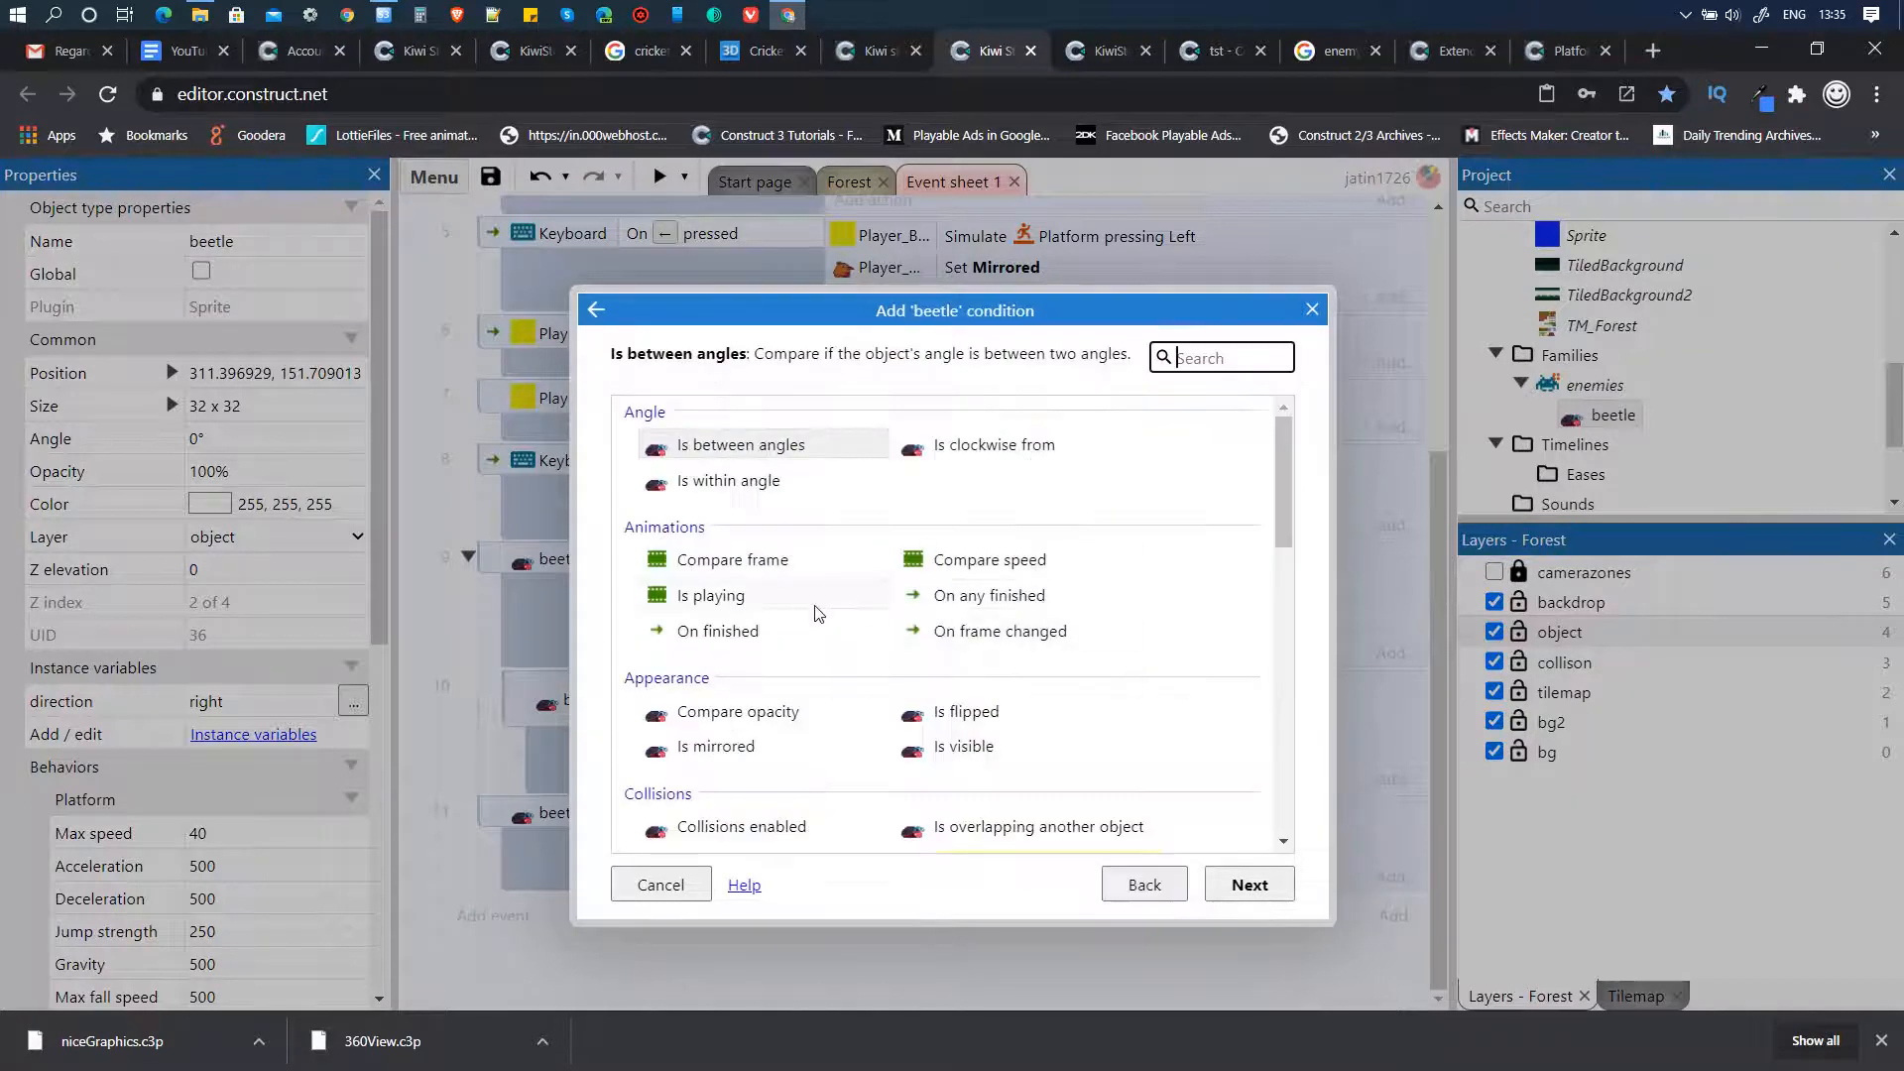
pyautogui.click(753, 632)
pyautogui.click(1250, 884)
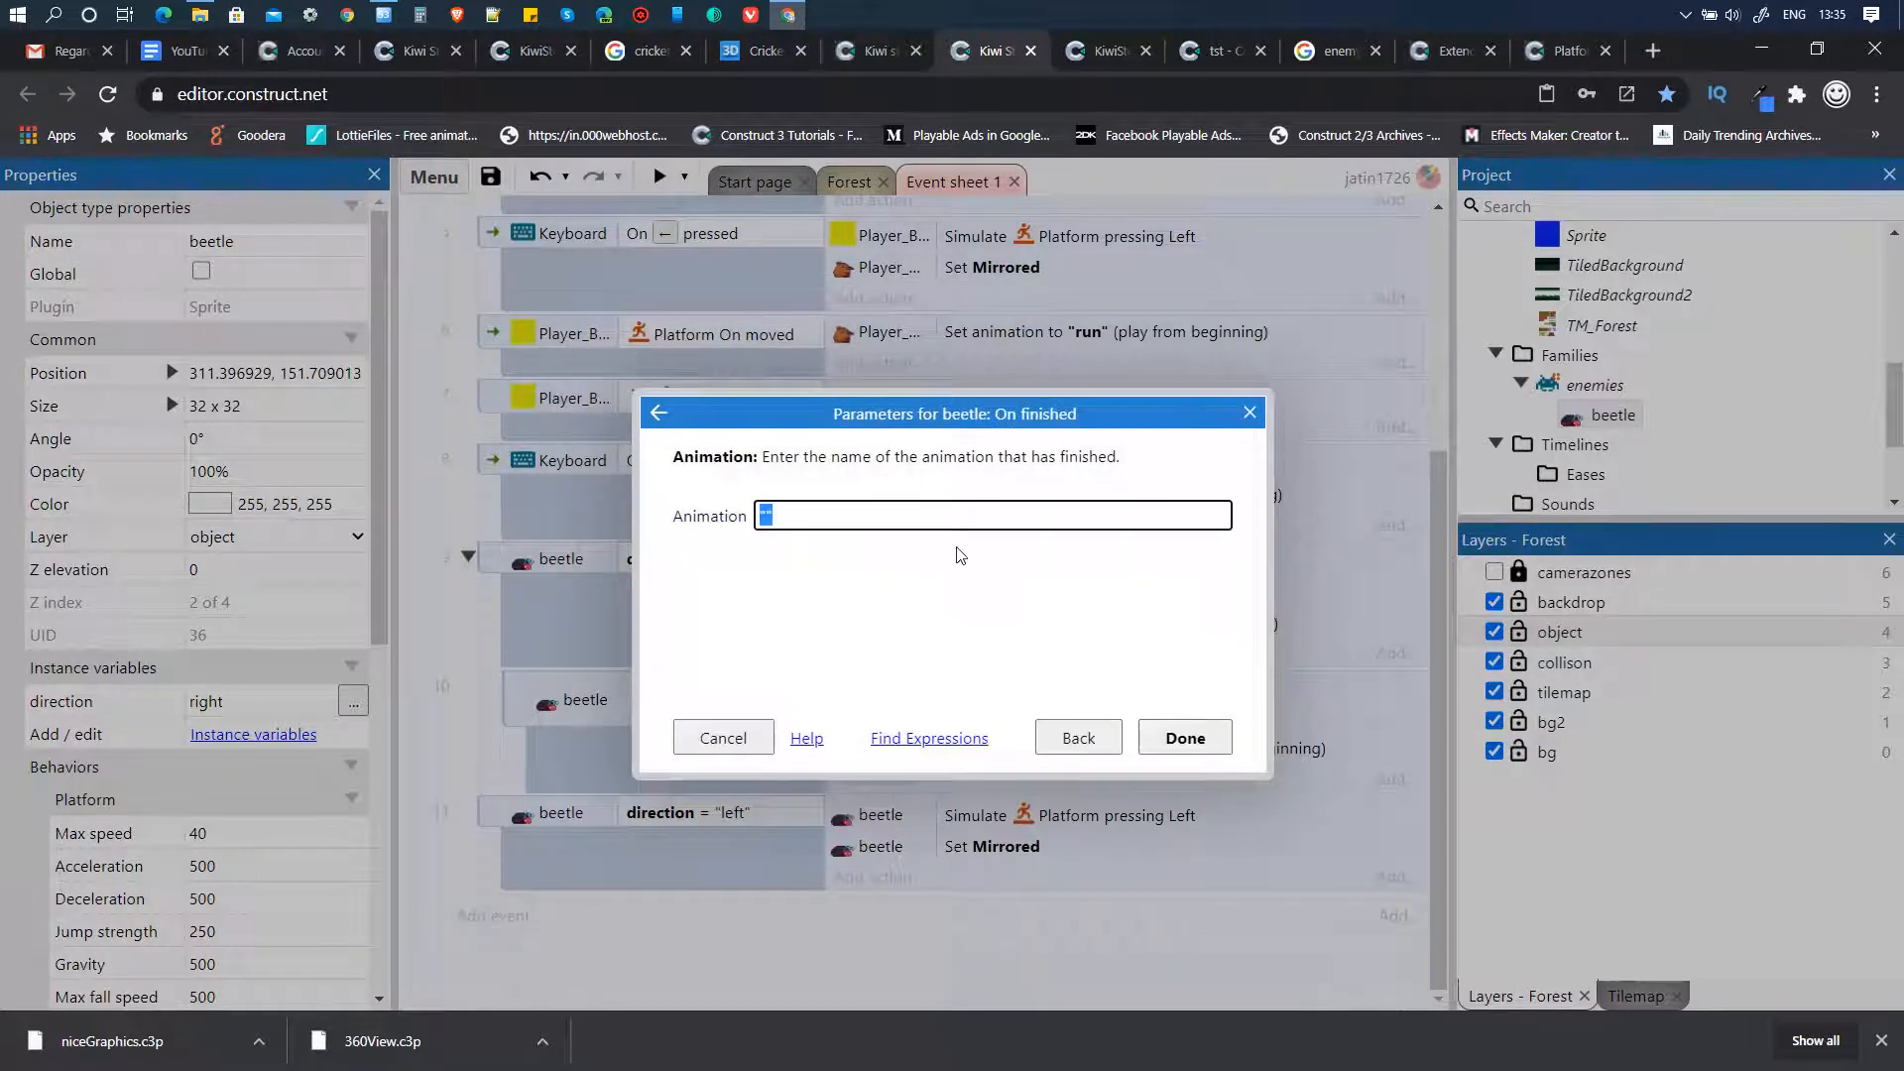
pyautogui.write('"')
pyautogui.press('Down')
pyautogui.press('Return')
pyautogui.press('Return')
# - Add a beetle Set animation action with "walk" from the beginning to the "change_dir" finished event
pyautogui.click(859, 912)
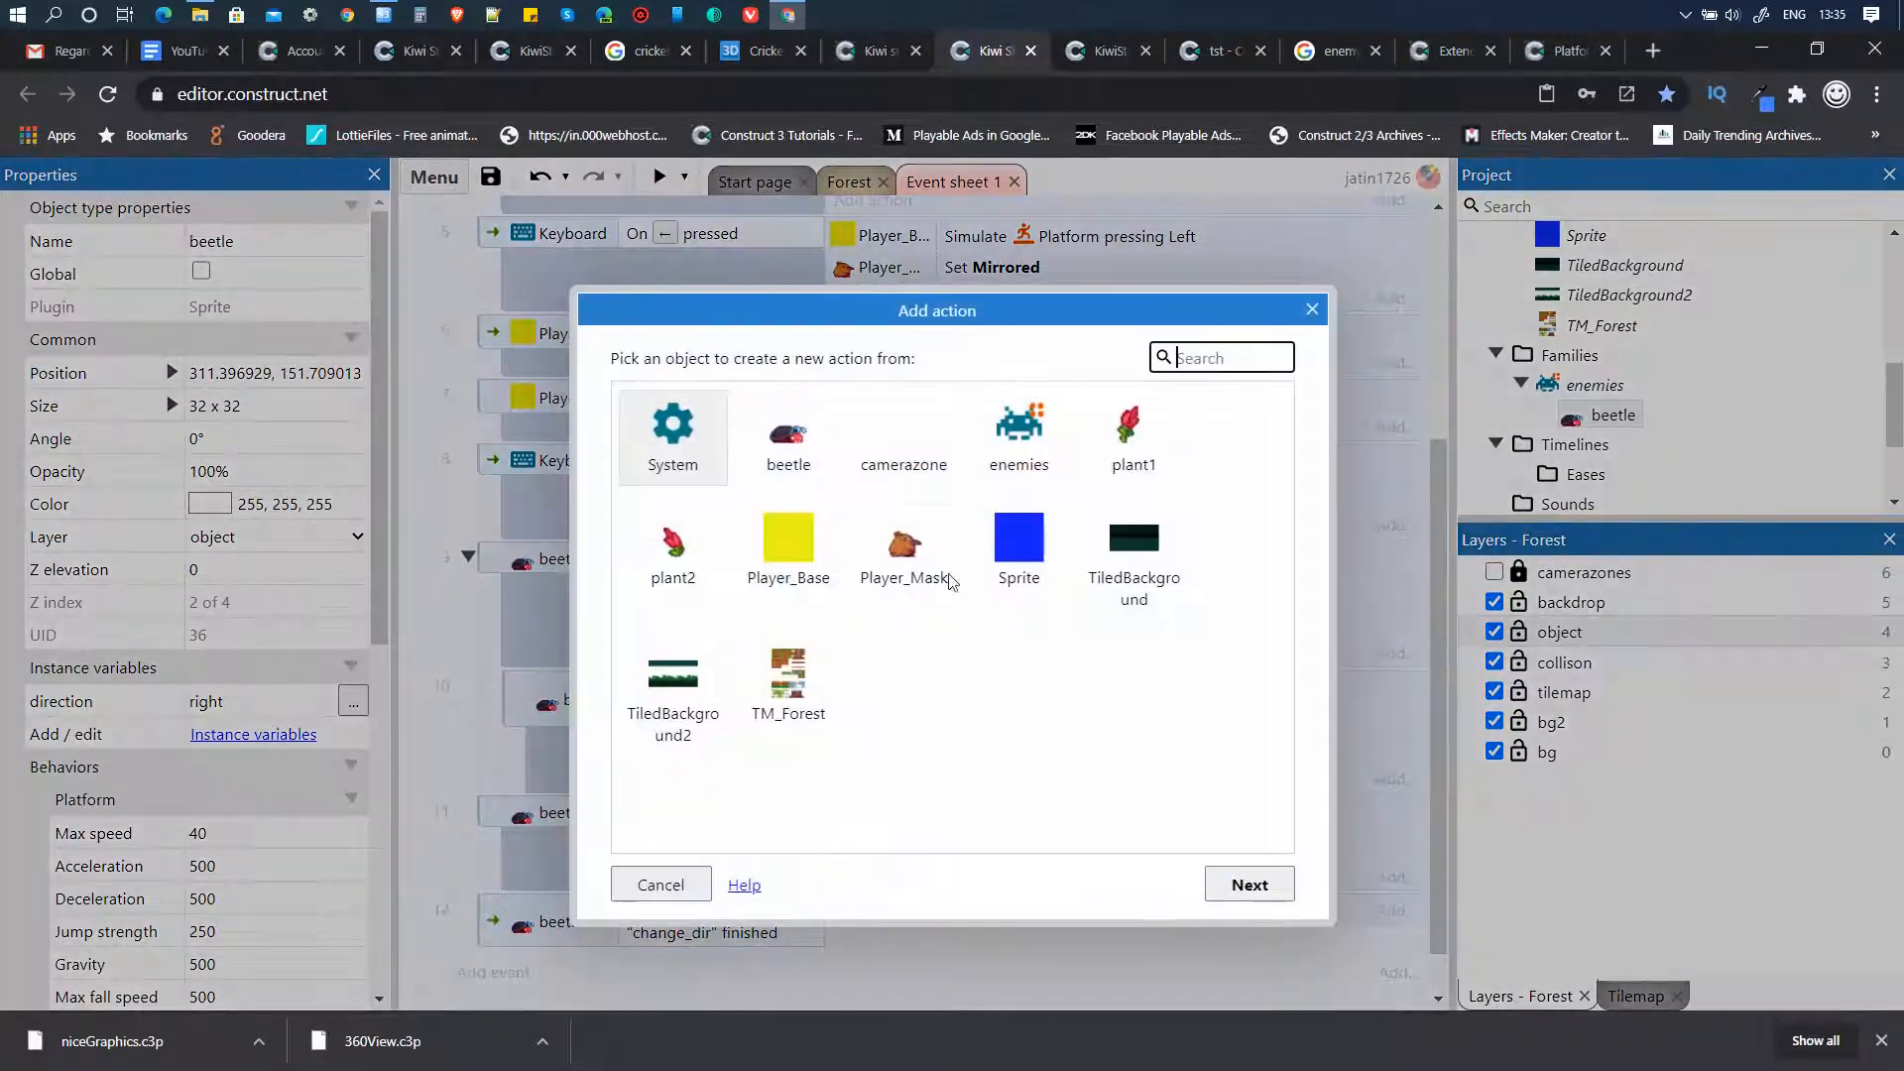
pyautogui.click(1242, 884)
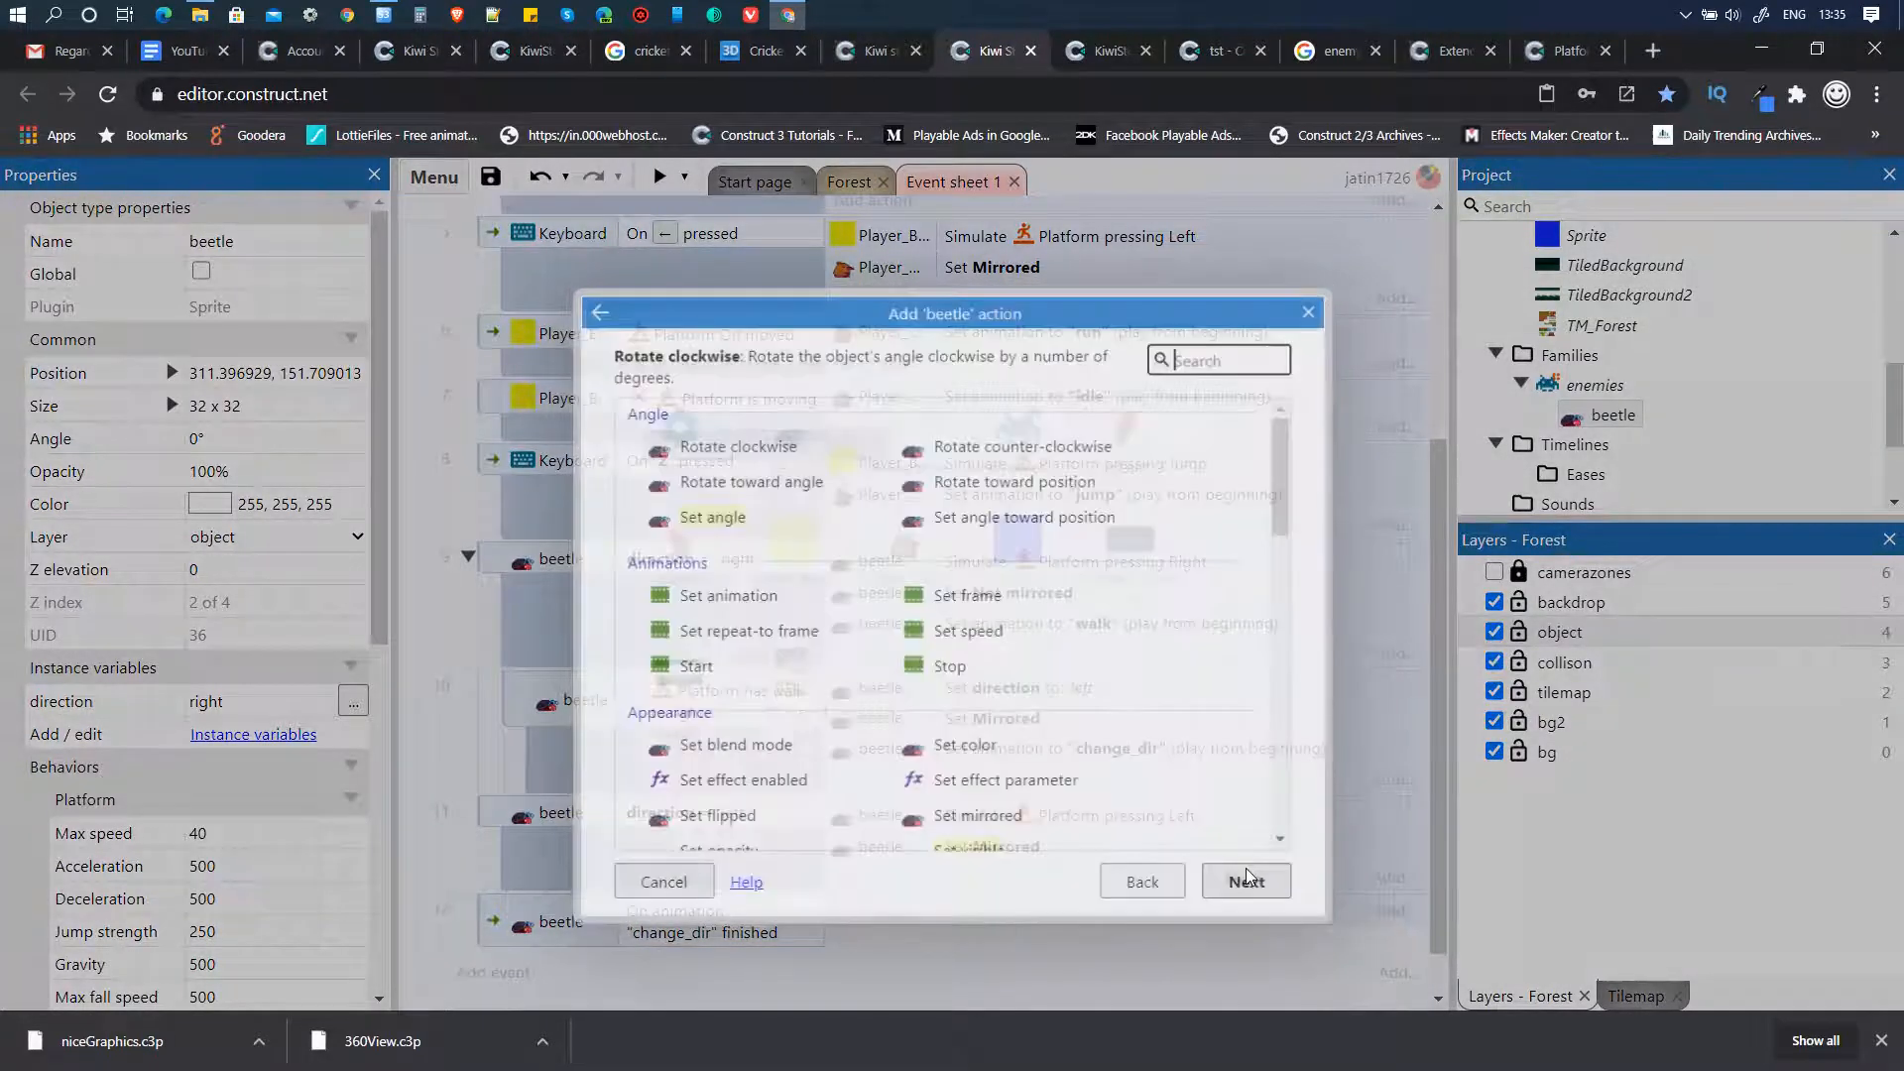
pyautogui.doubleClick(714, 596)
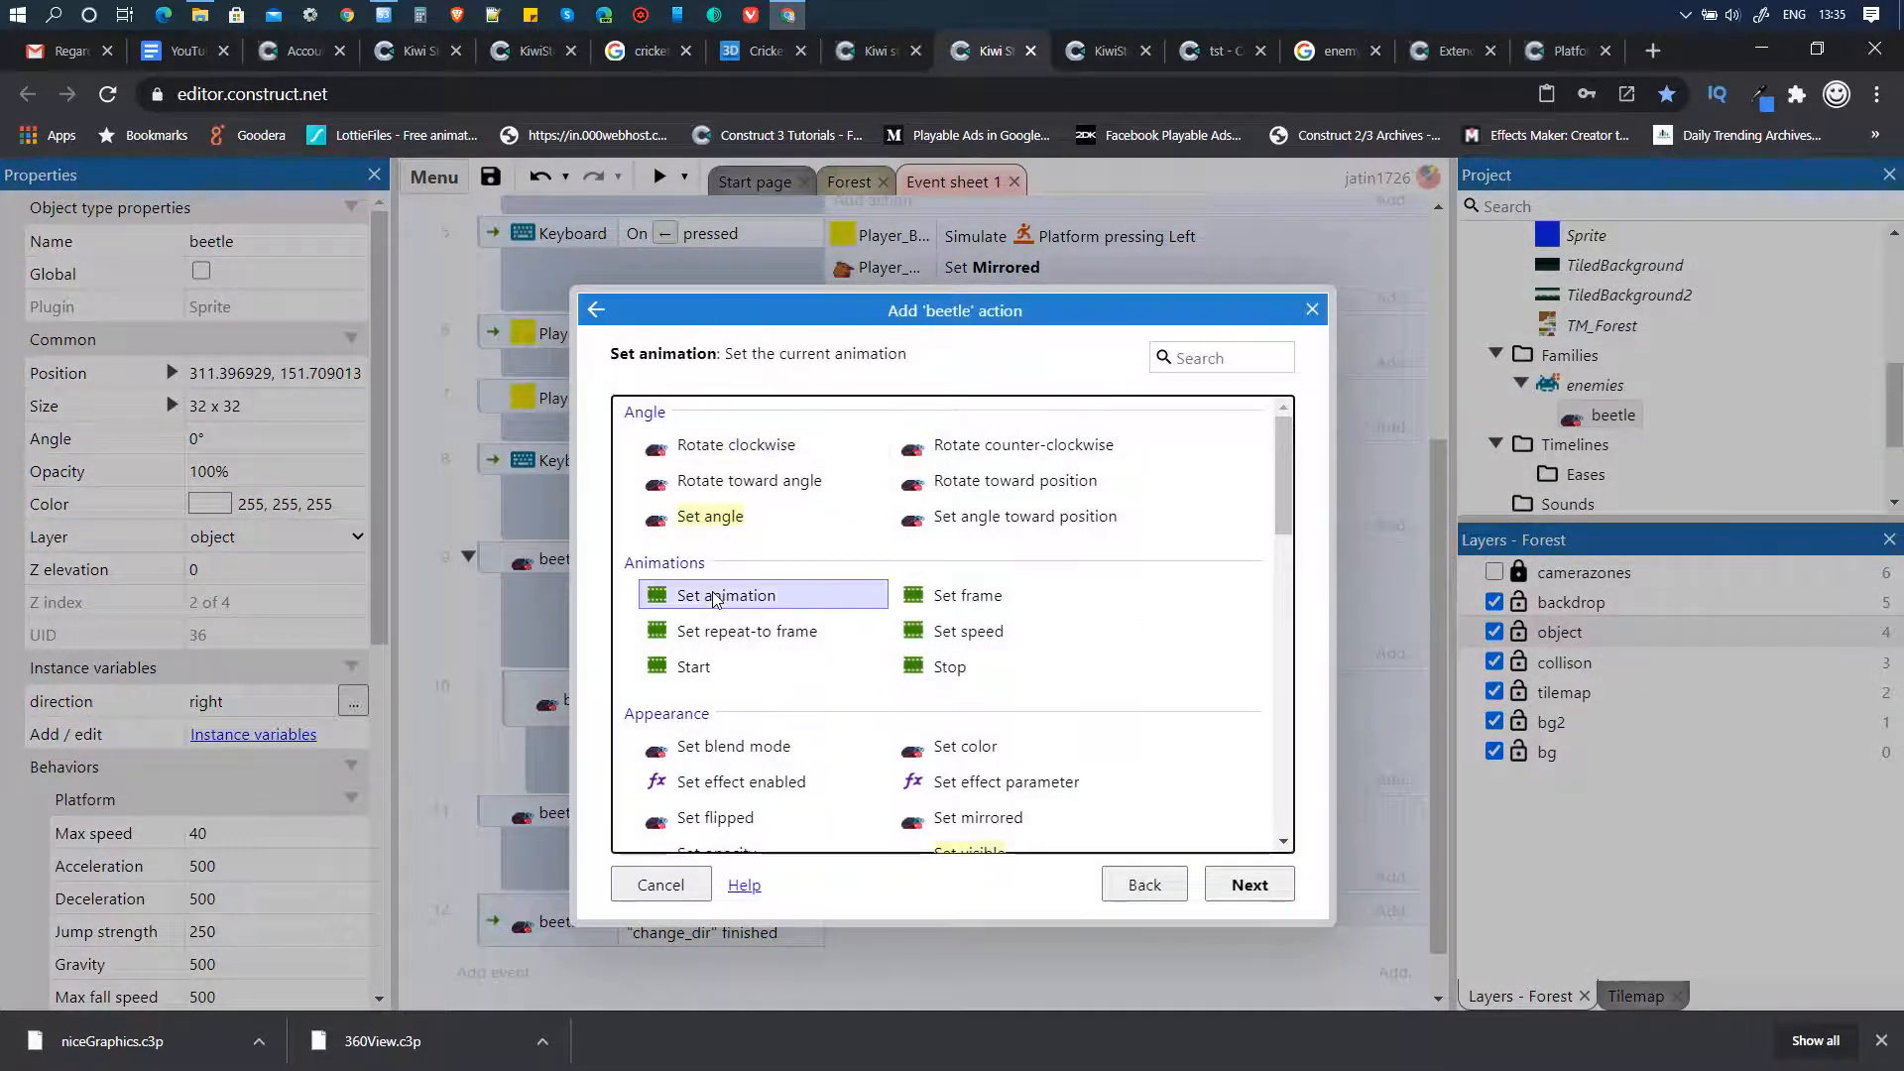
pyautogui.write('"')
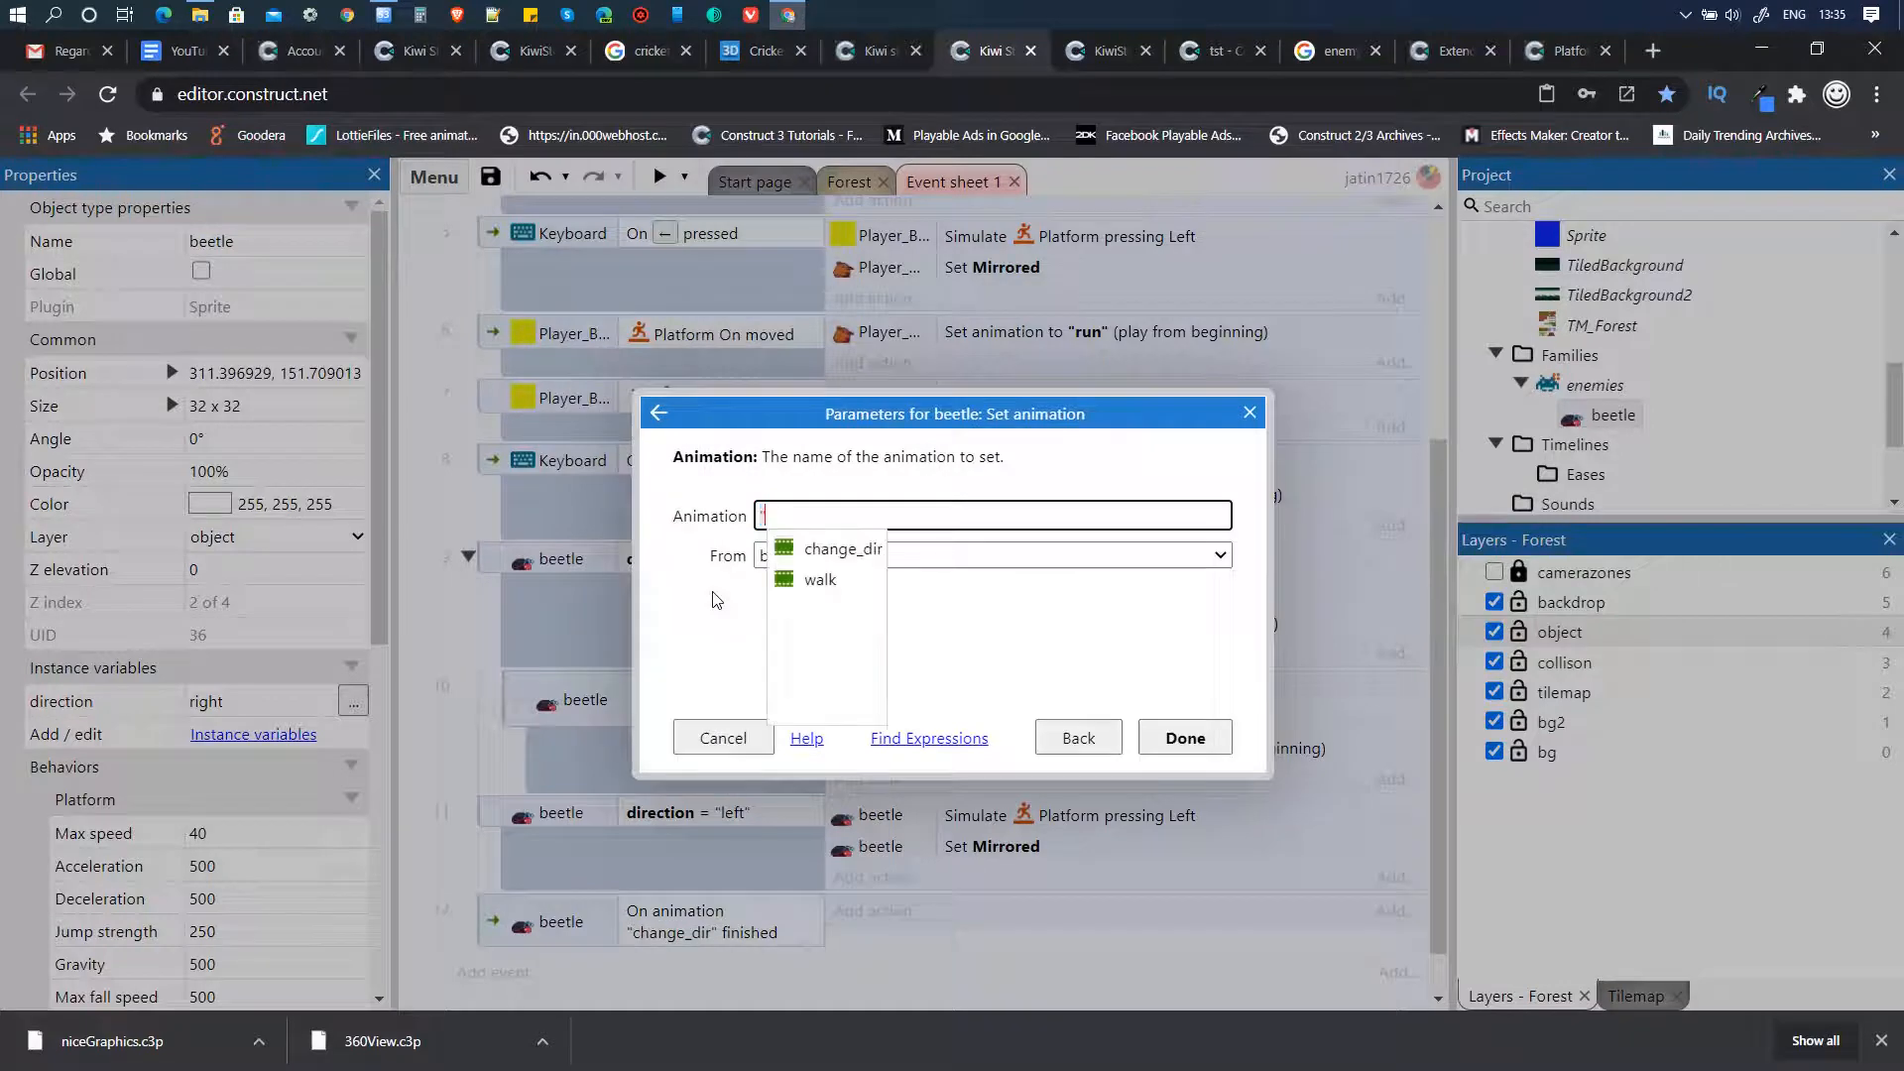
pyautogui.press('Down')
pyautogui.press('Down')
pyautogui.press('Return')
pyautogui.press('Return')
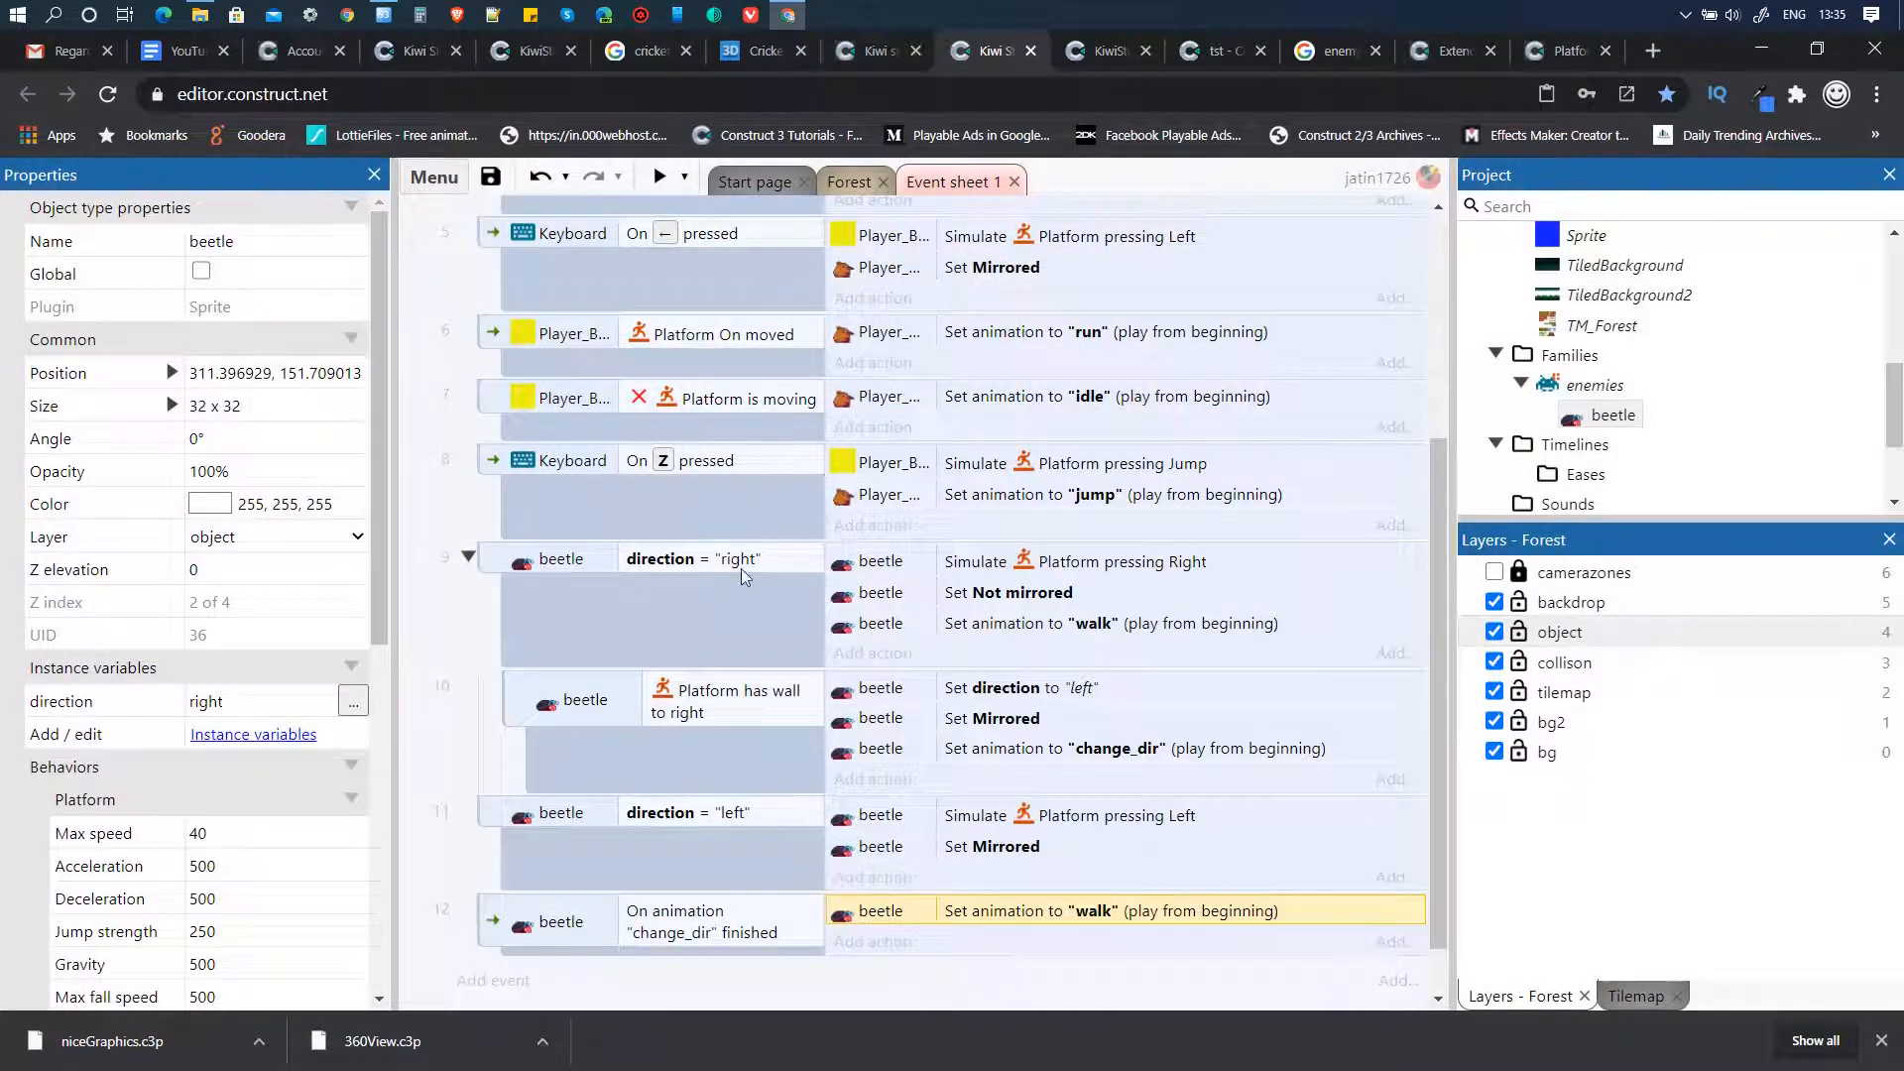
# - Preview the level to check how the beetle turns around at the wall, and close the preview
pyautogui.click(658, 181)
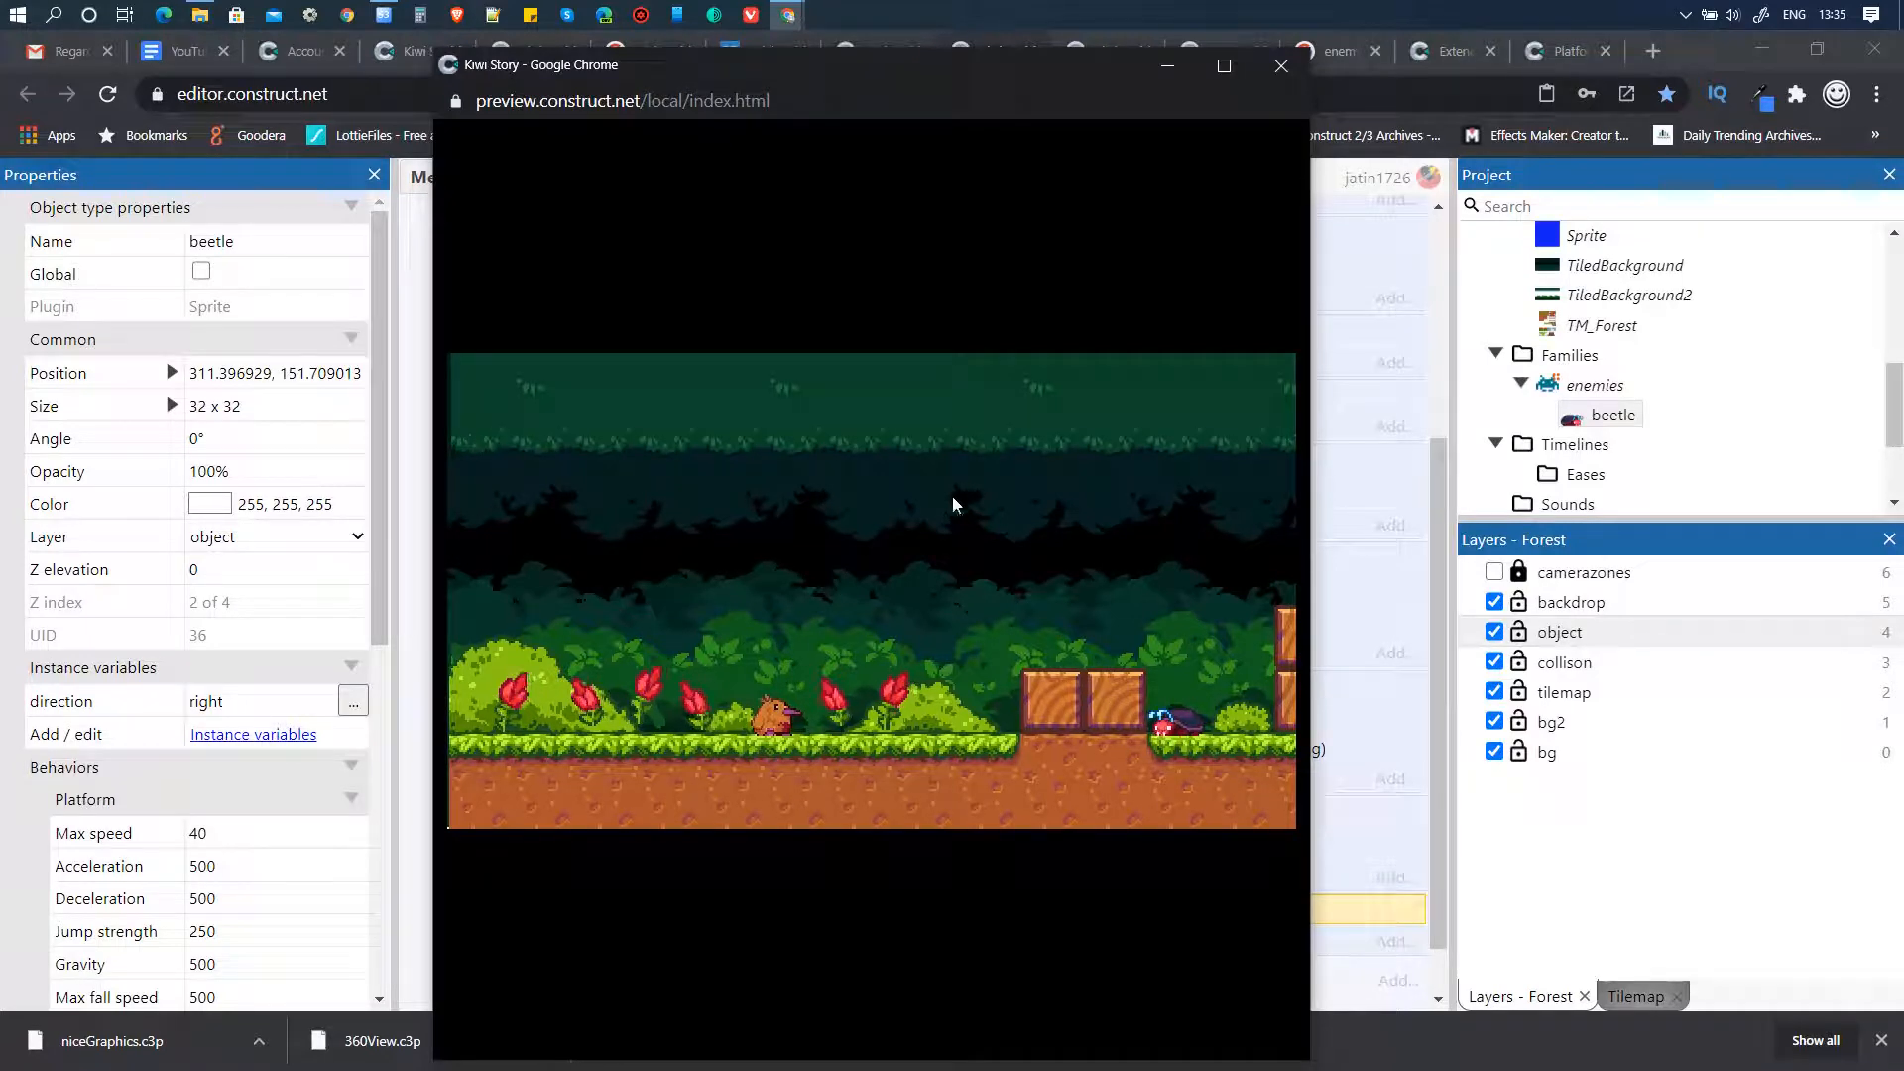
pyautogui.click(1262, 68)
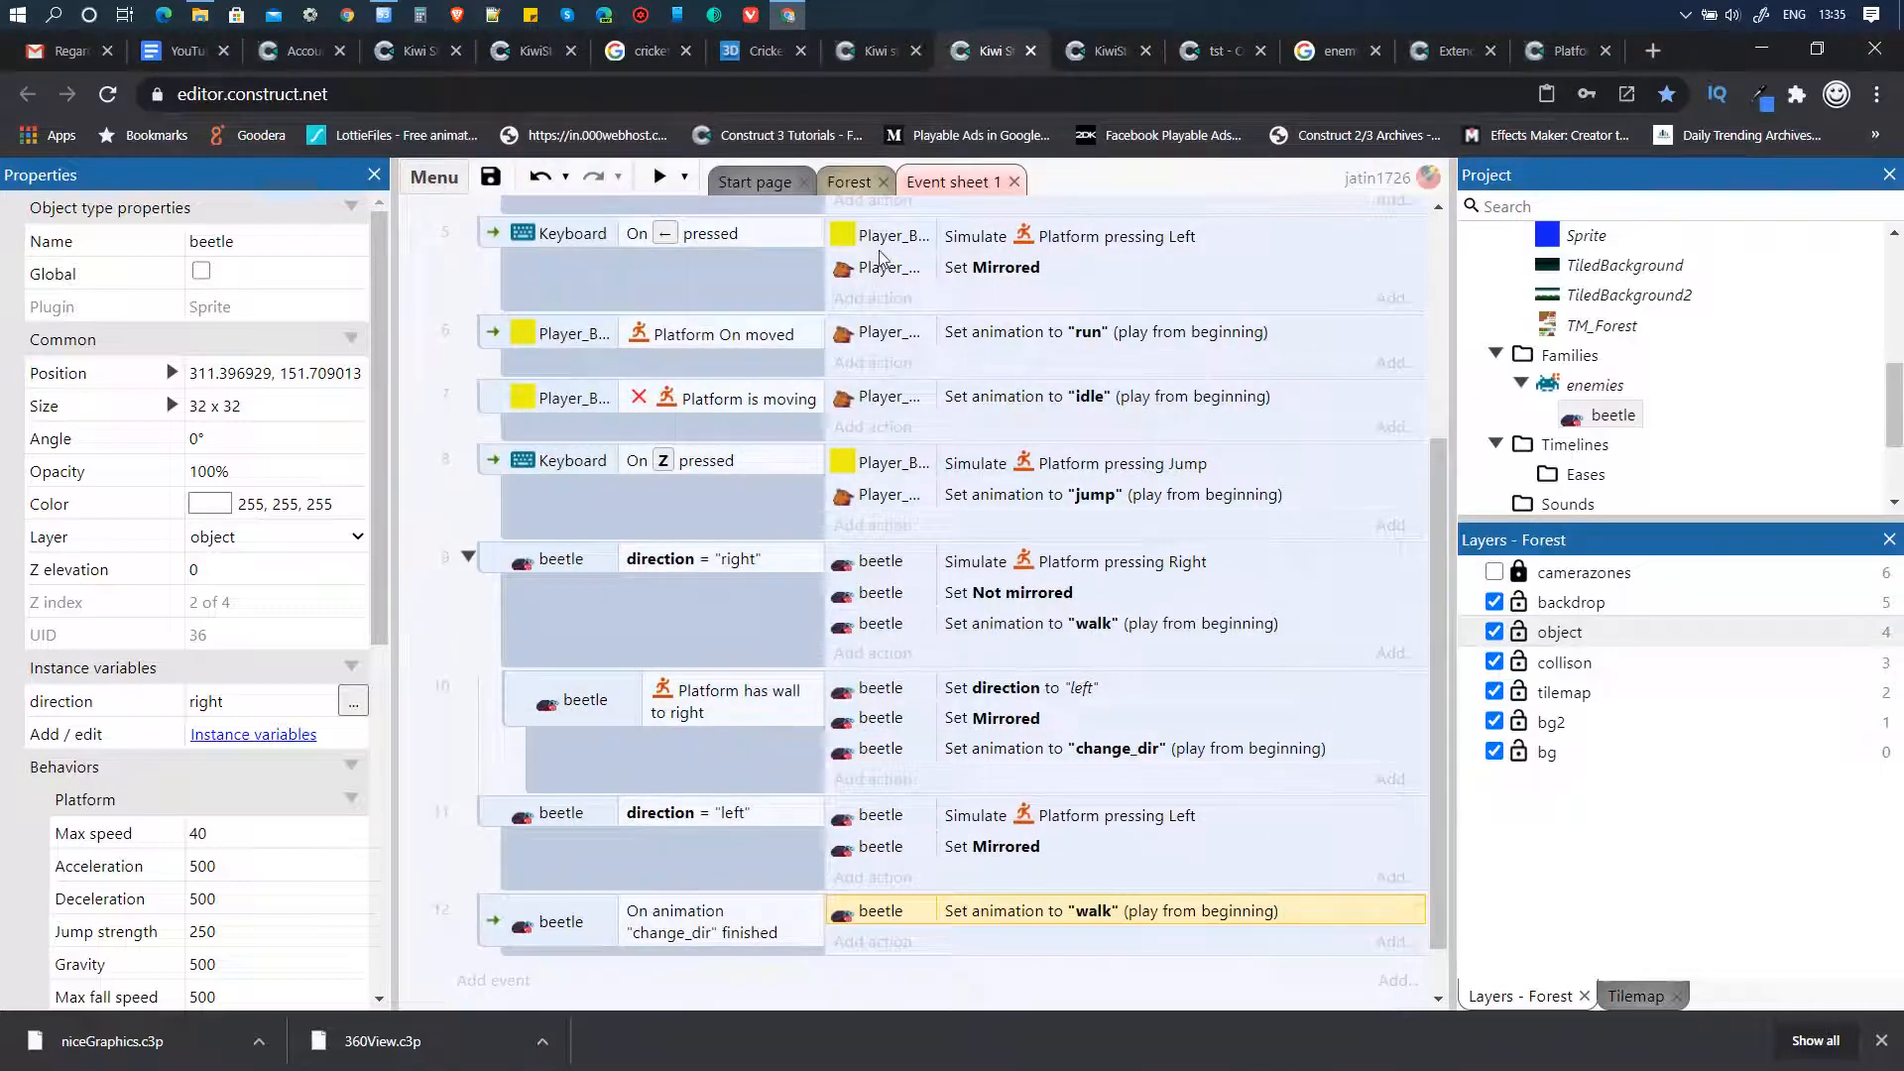
# - Copy the wall-to-right sub-event under the direction = "left" event and set the copy's wall side to left
pyautogui.scroll(-1, 692, 752)
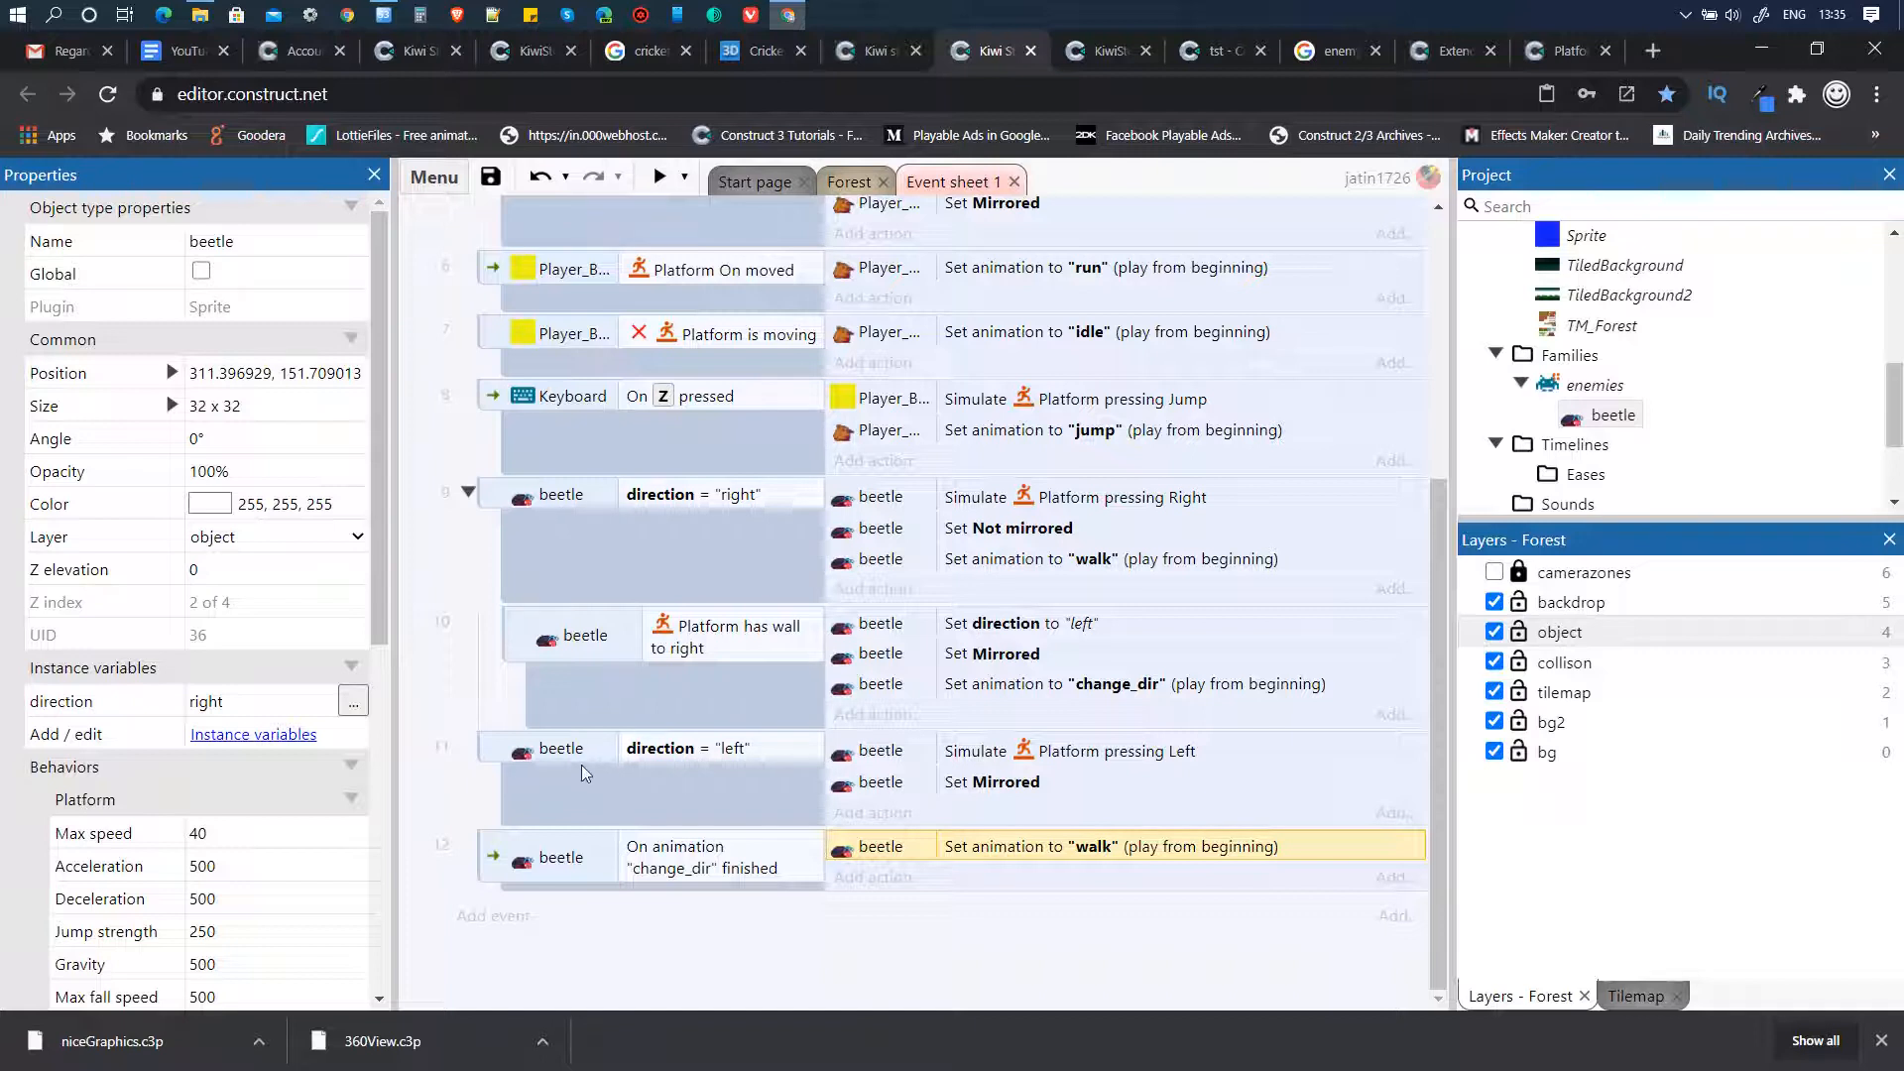
pyautogui.moveTo(516, 623); pyautogui.dragTo(653, 788)
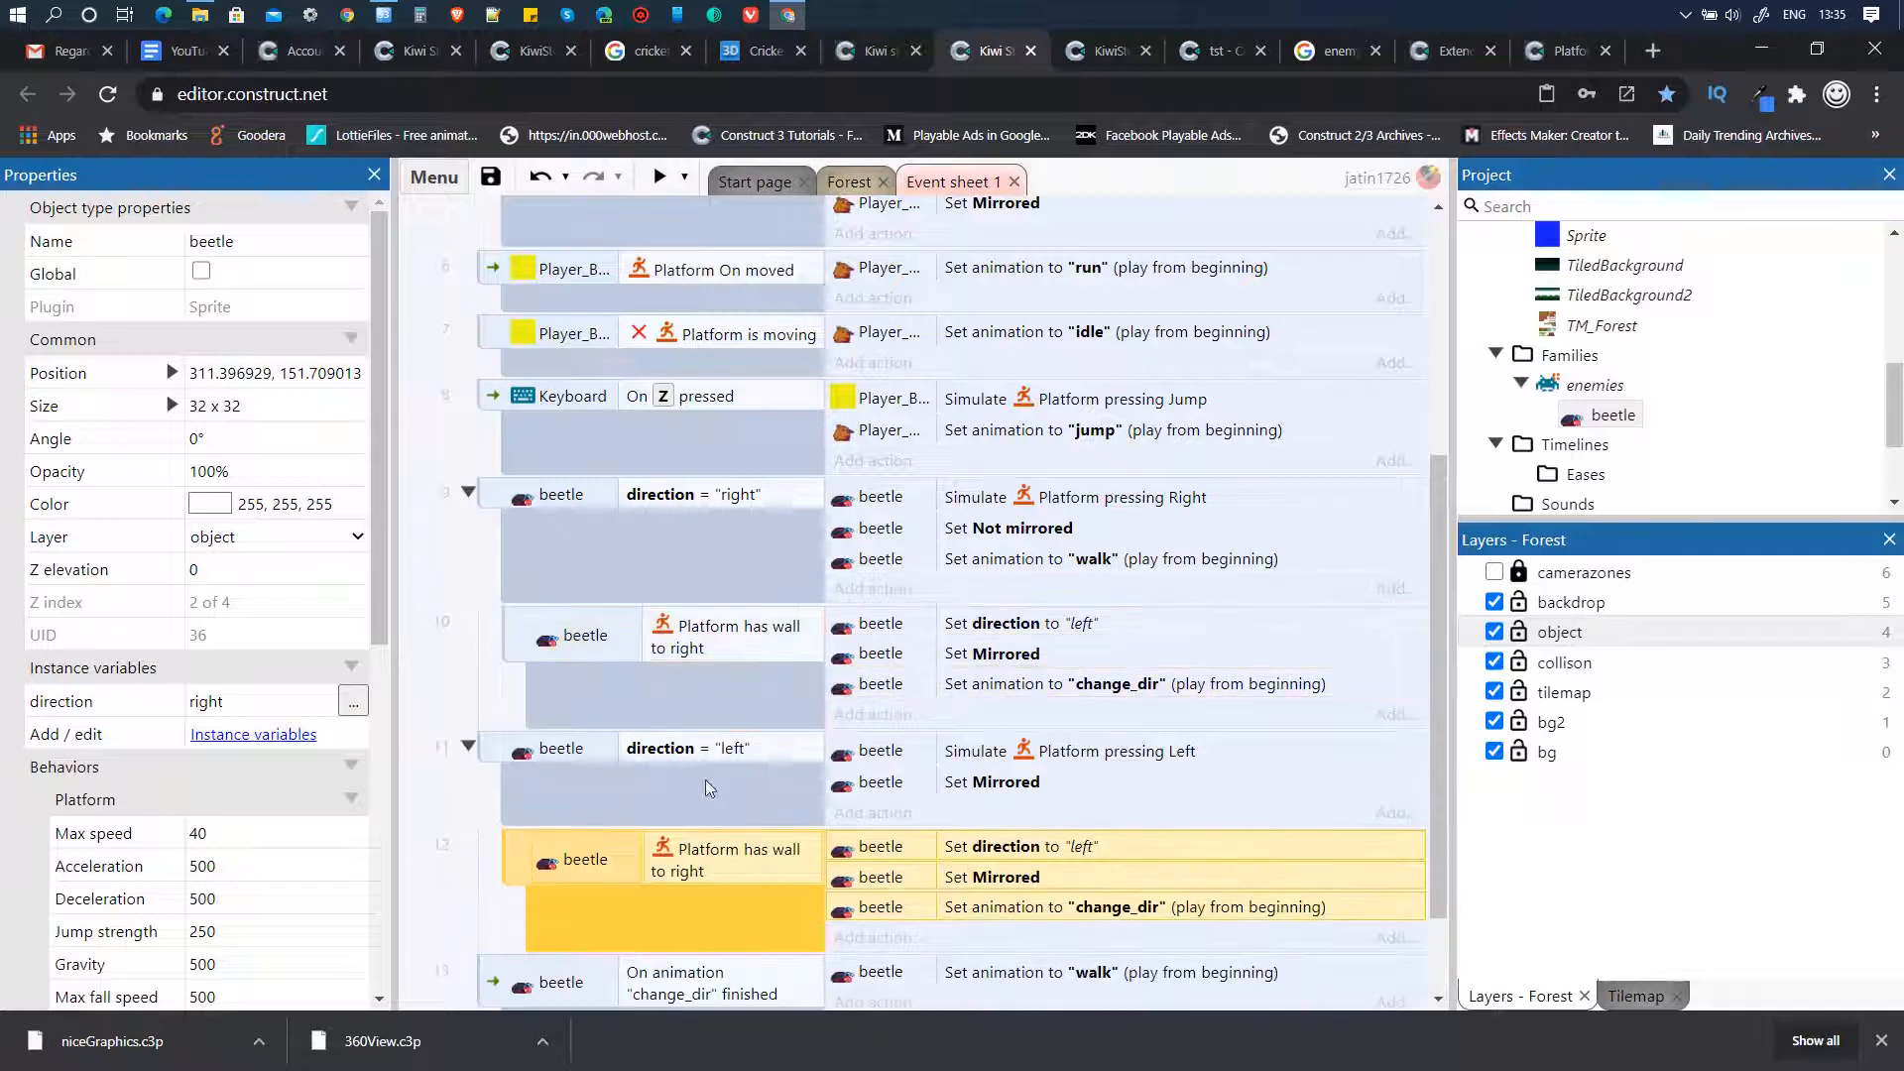
pyautogui.scroll(-2, 706, 786)
pyautogui.click(729, 742)
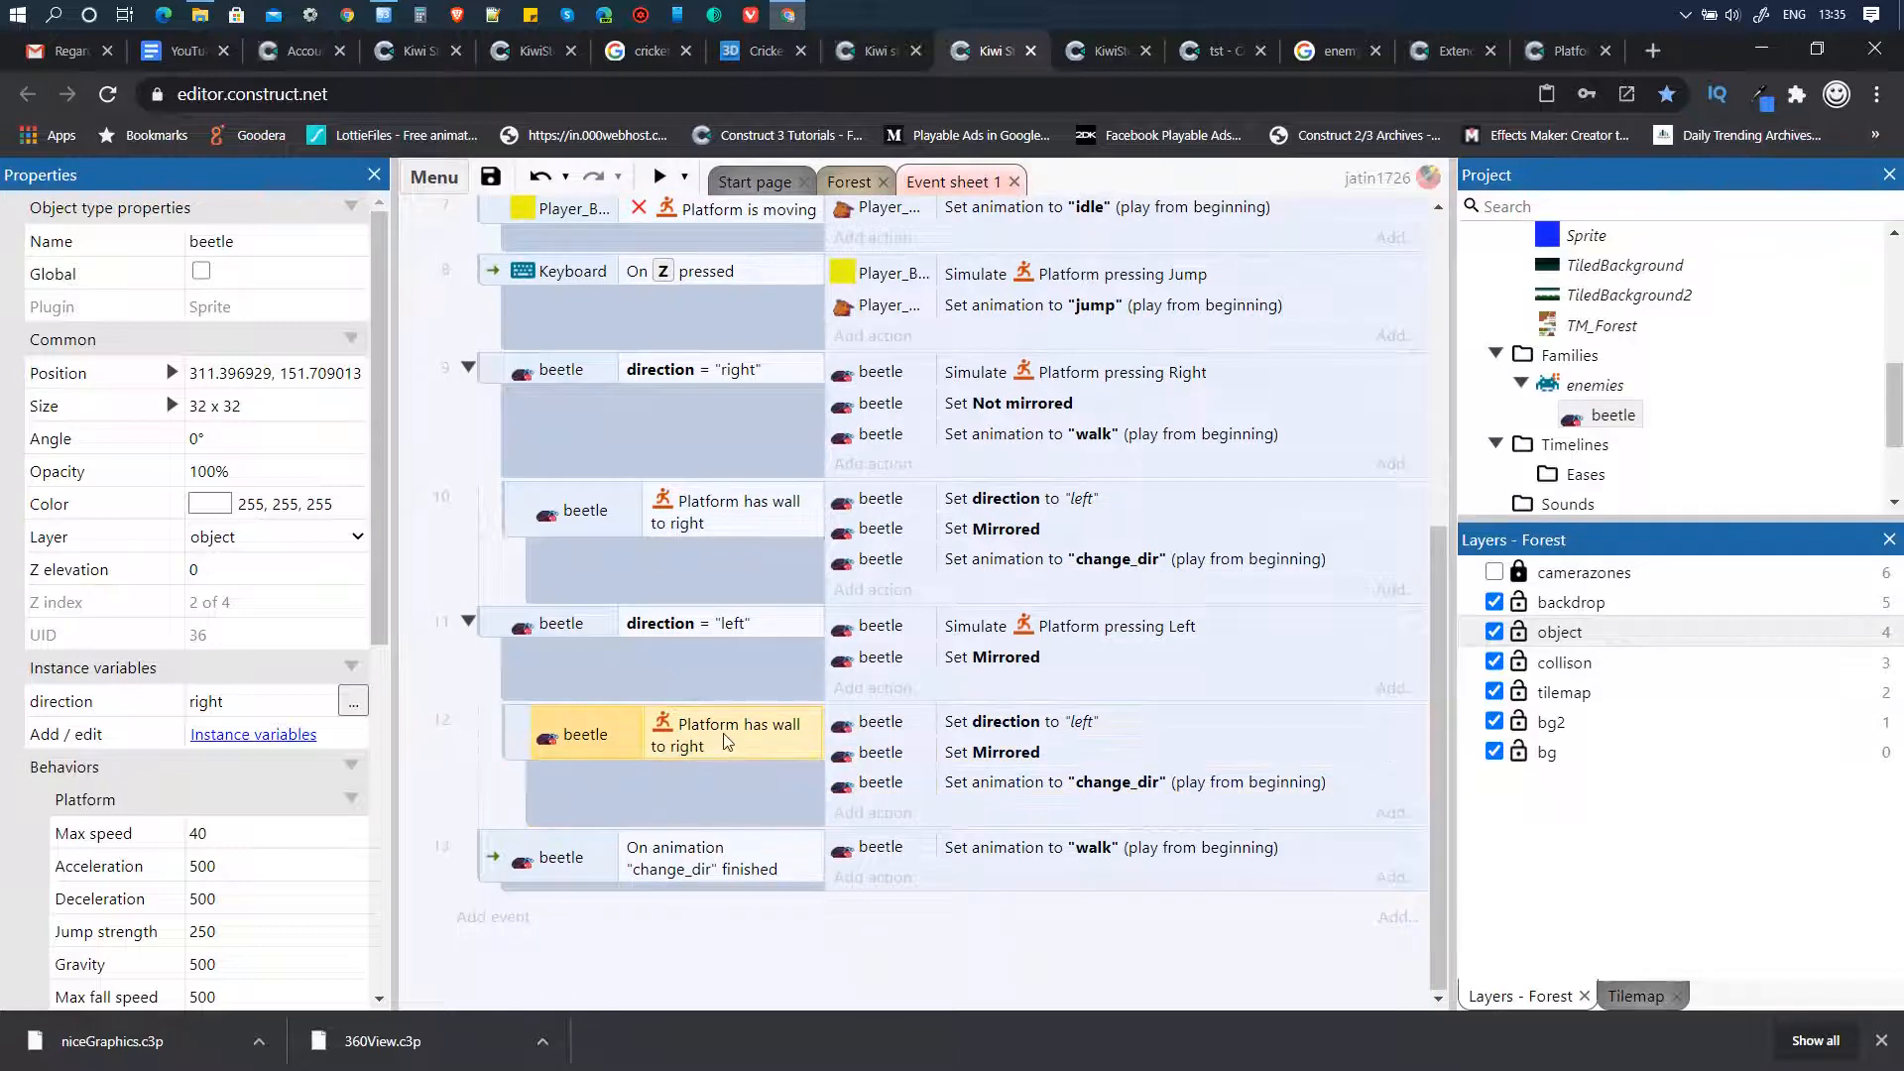
pyautogui.doubleClick(729, 742)
pyautogui.click(837, 514)
pyautogui.click(756, 537)
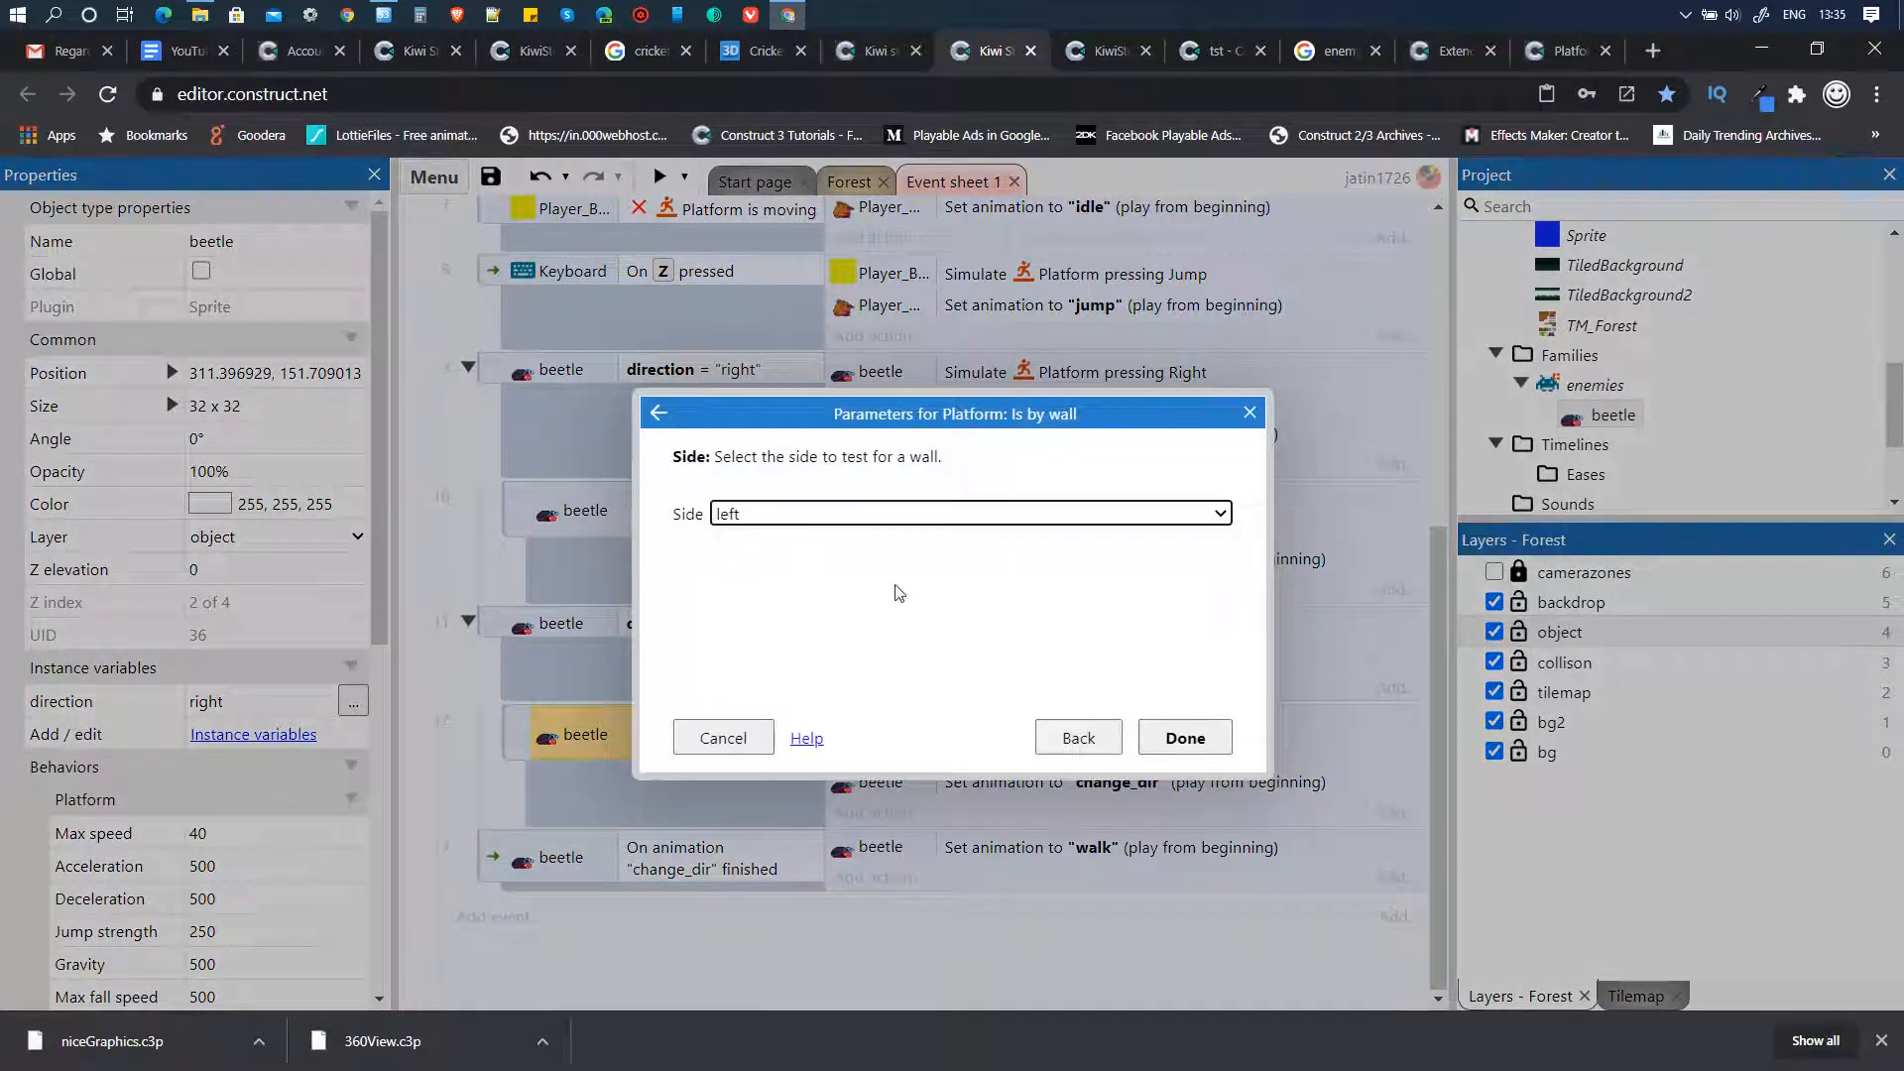
pyautogui.click(1186, 738)
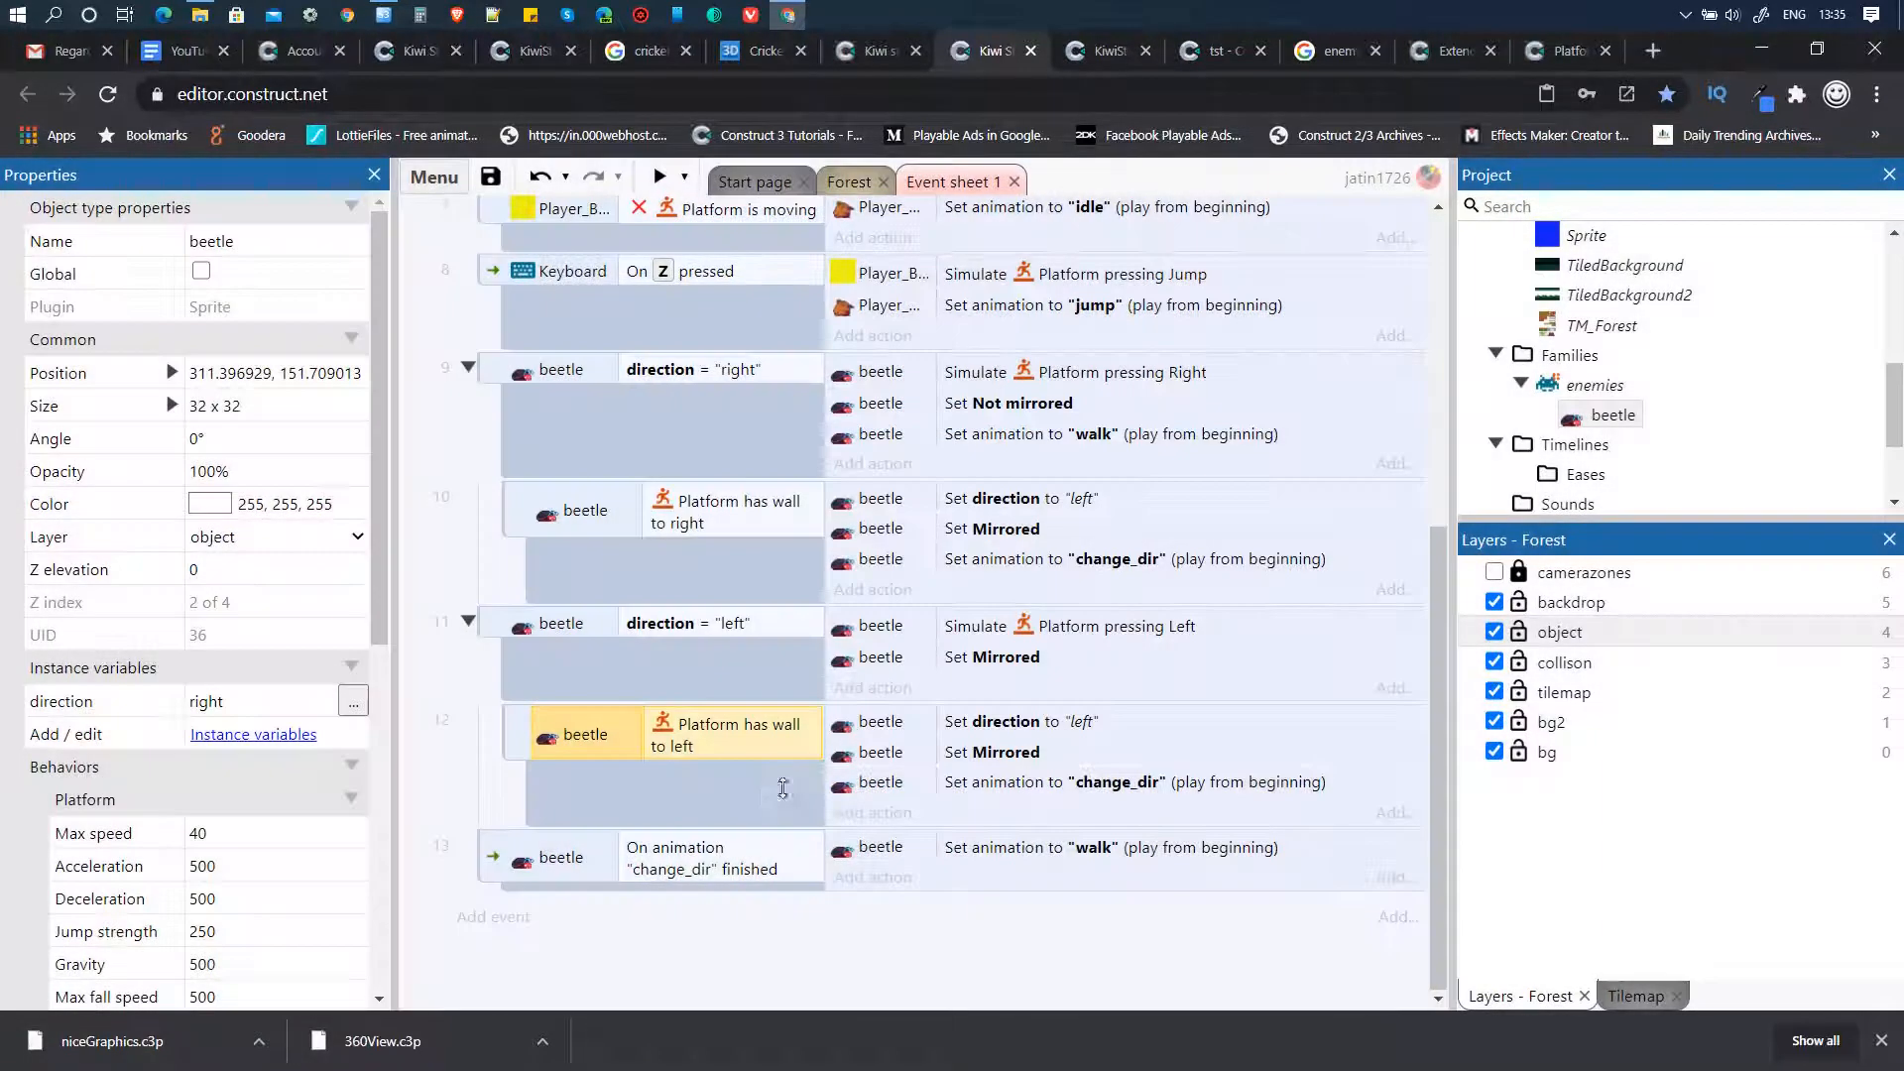
# - Set the direction value to "right" in the wall-to-left sub-event's action
pyautogui.doubleClick(1073, 729)
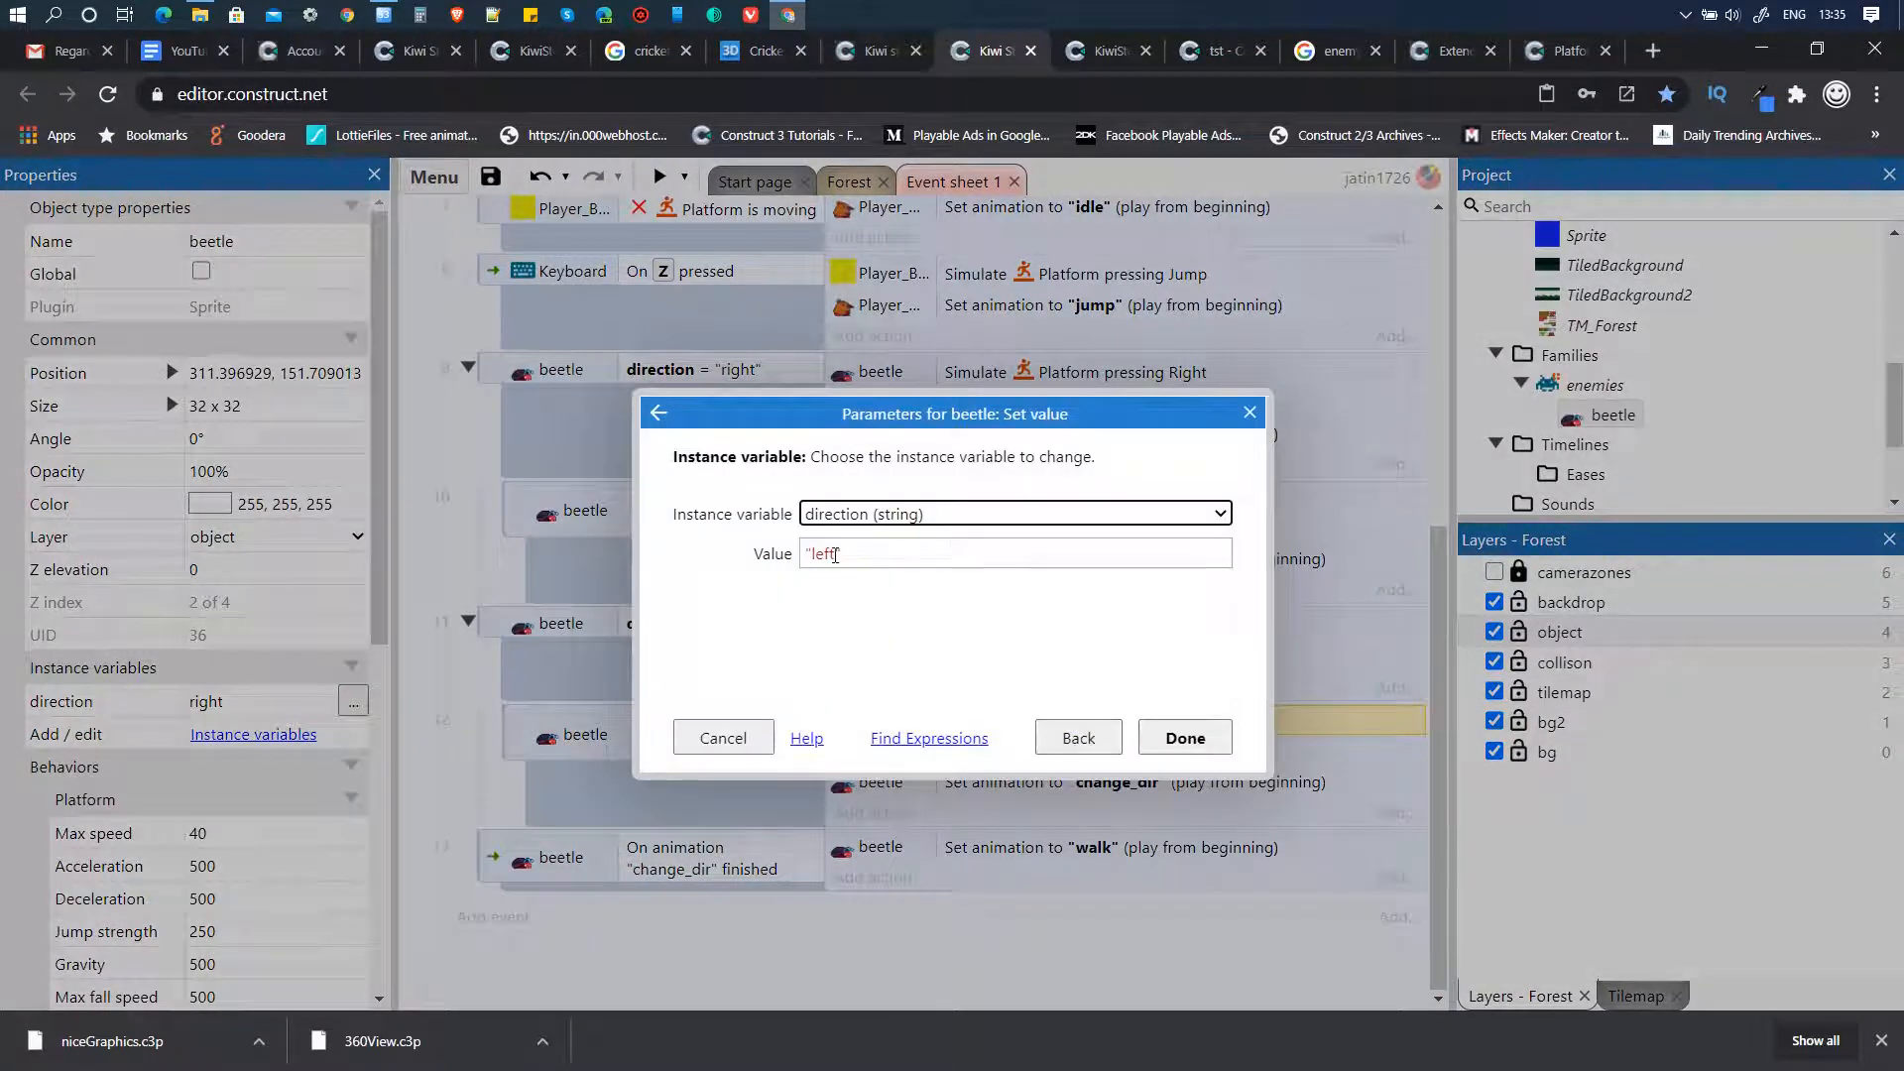
pyautogui.click(835, 554)
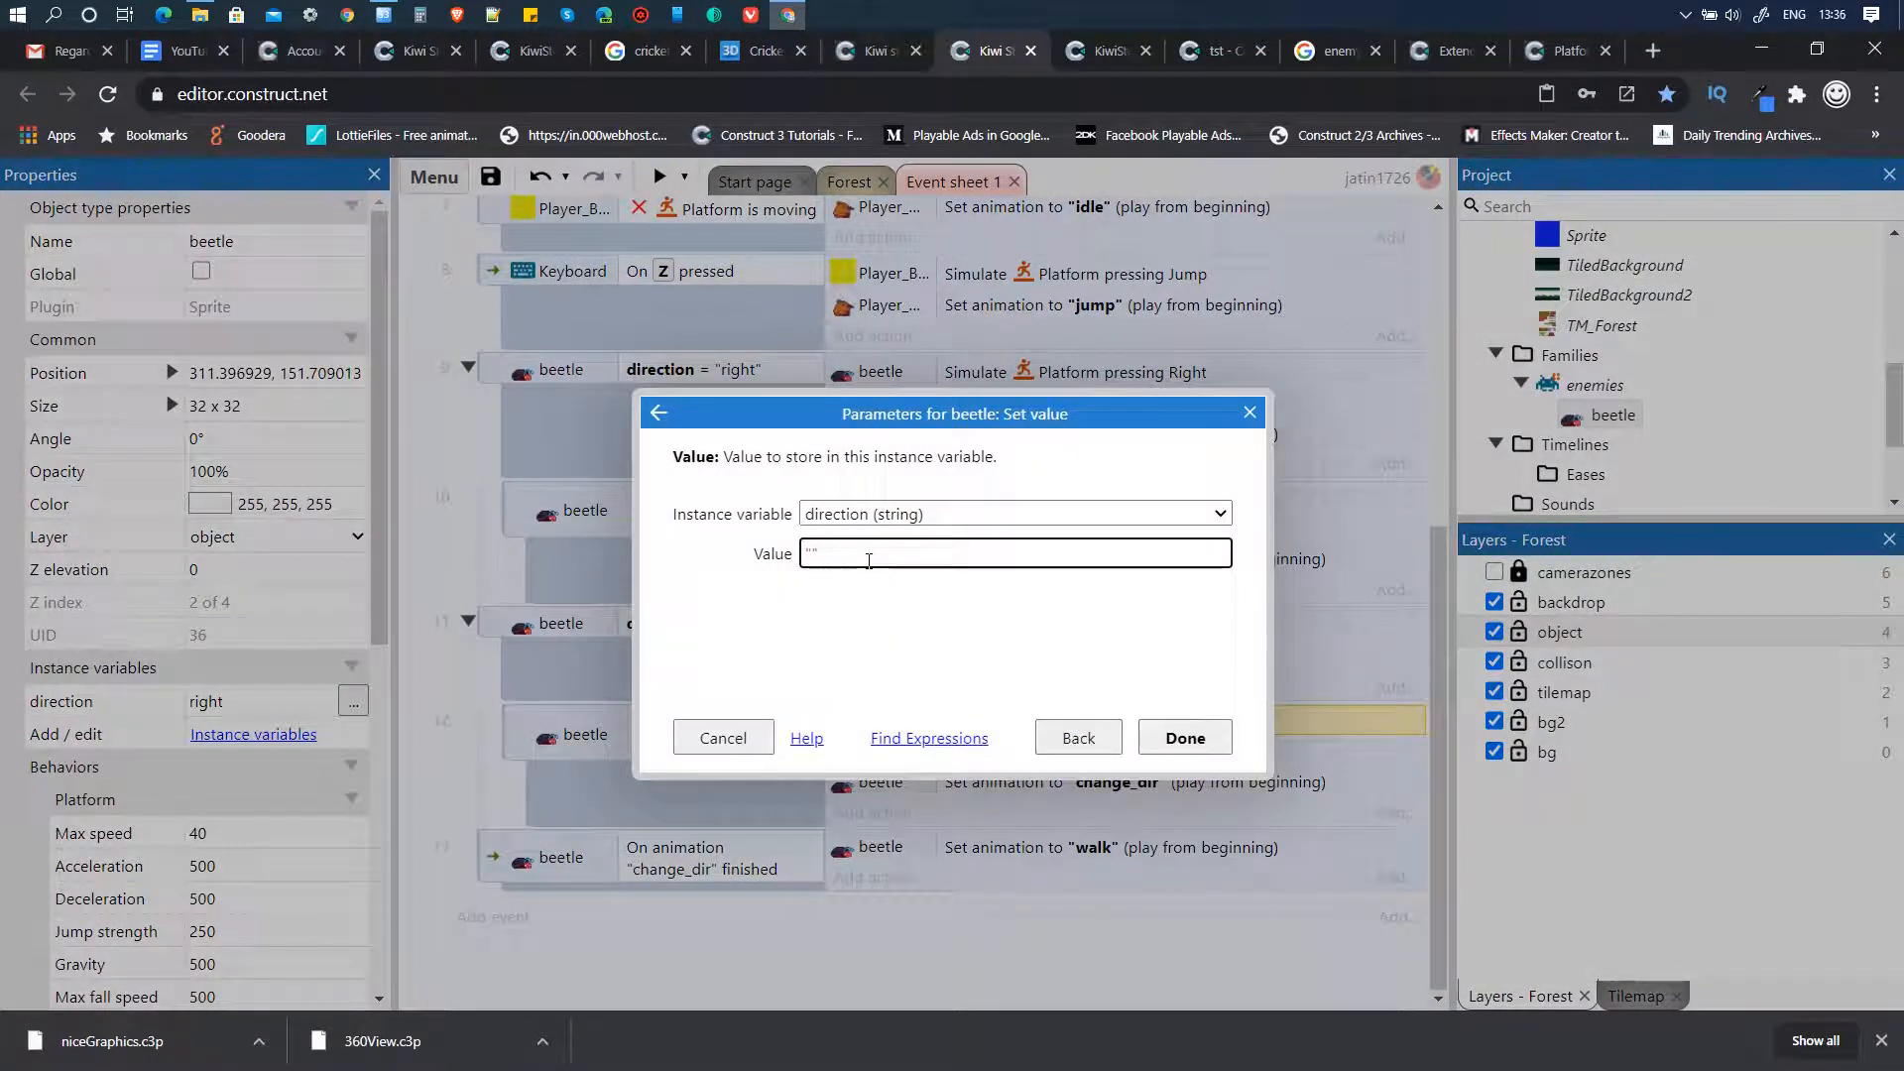
pyautogui.write('"right')
pyautogui.press('Return')
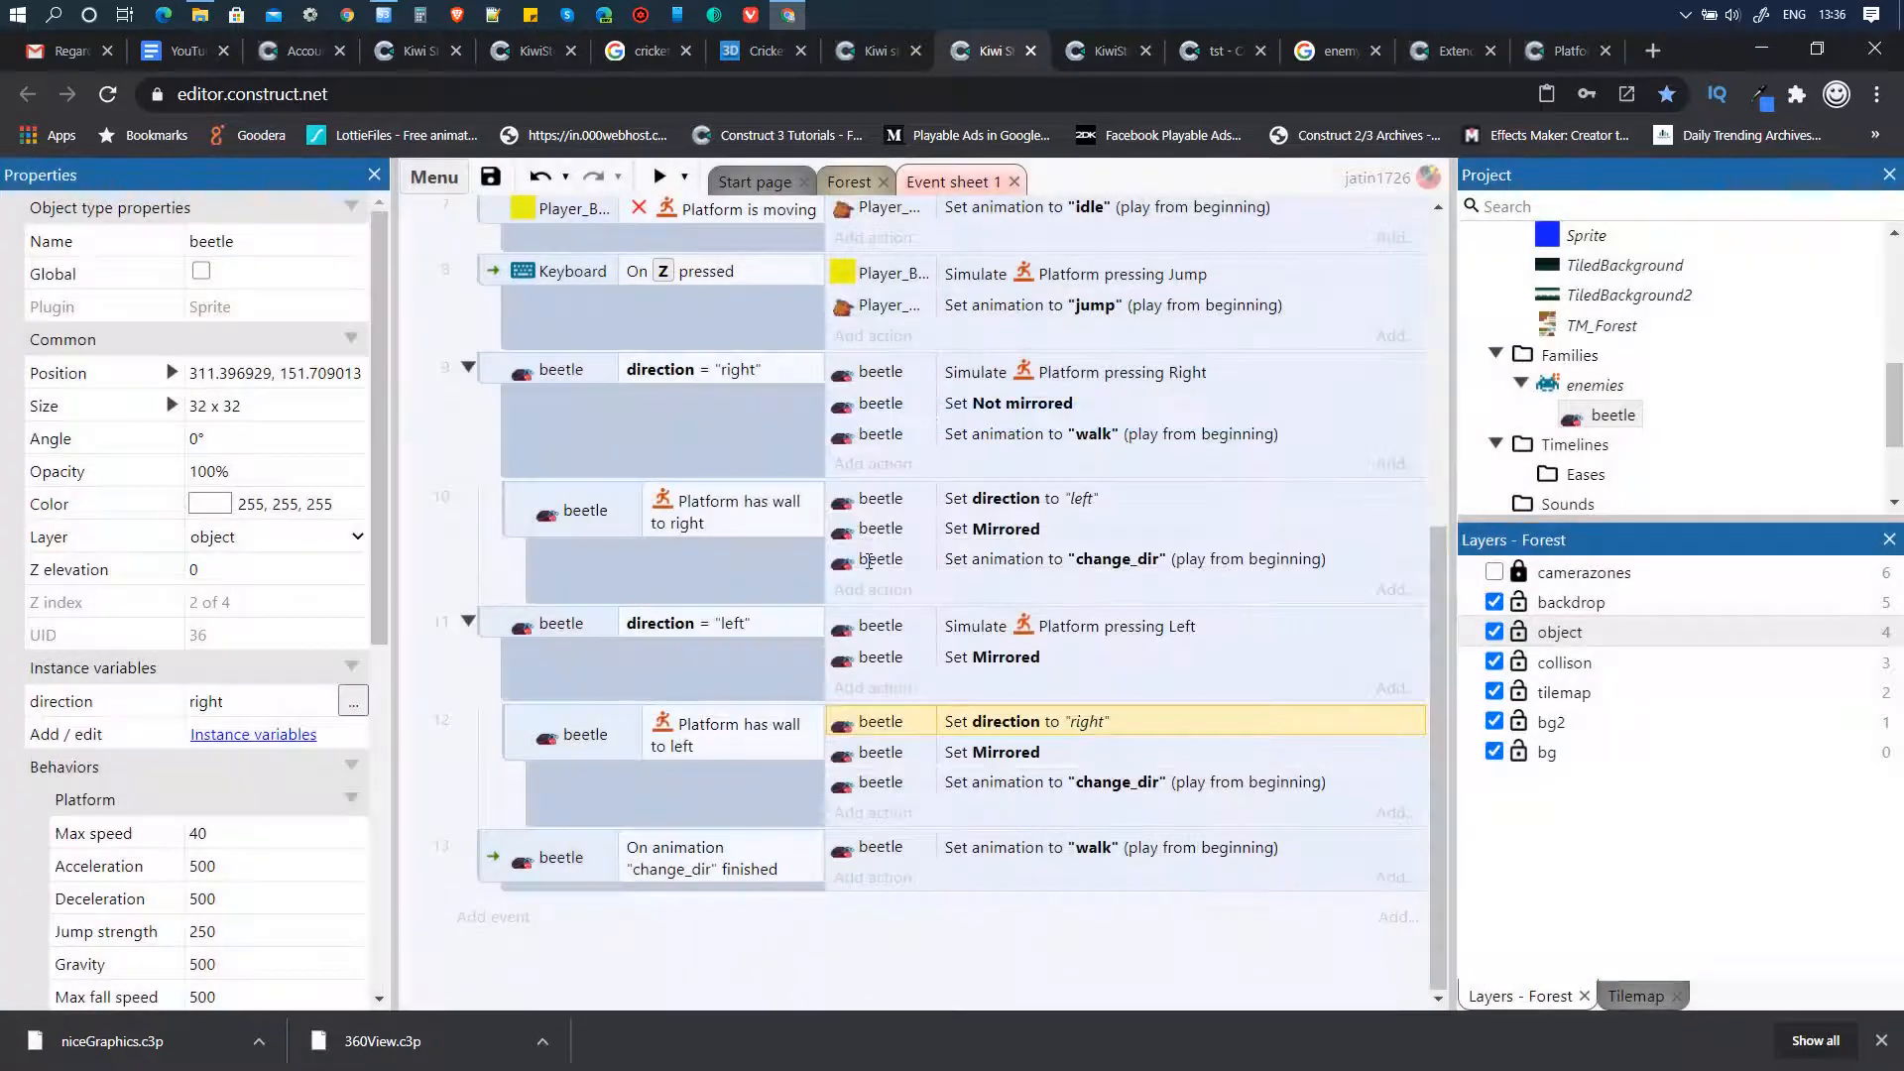
# - Change the beetle's mirror action in the wall-to-left sub-event to Not mirrored
pyautogui.doubleClick(1033, 758)
pyautogui.click(1008, 519)
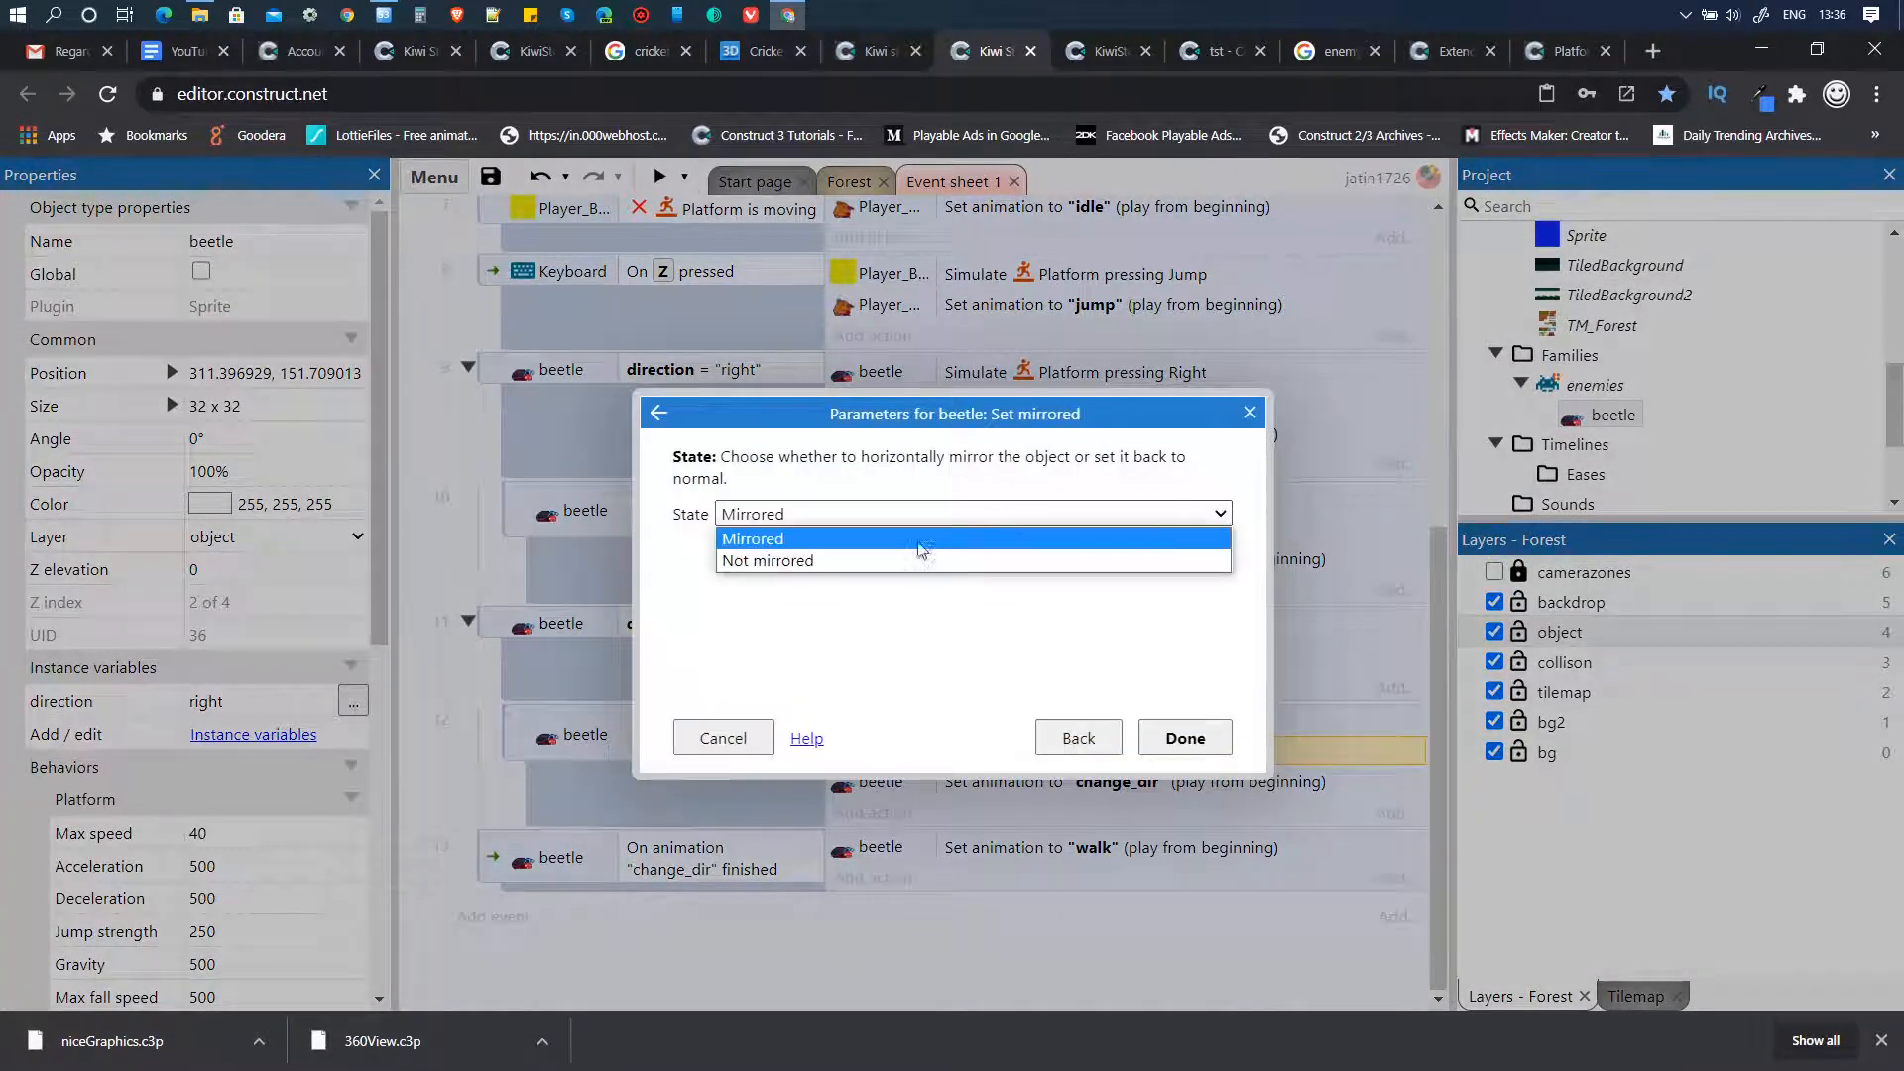
pyautogui.click(897, 553)
pyautogui.click(1185, 738)
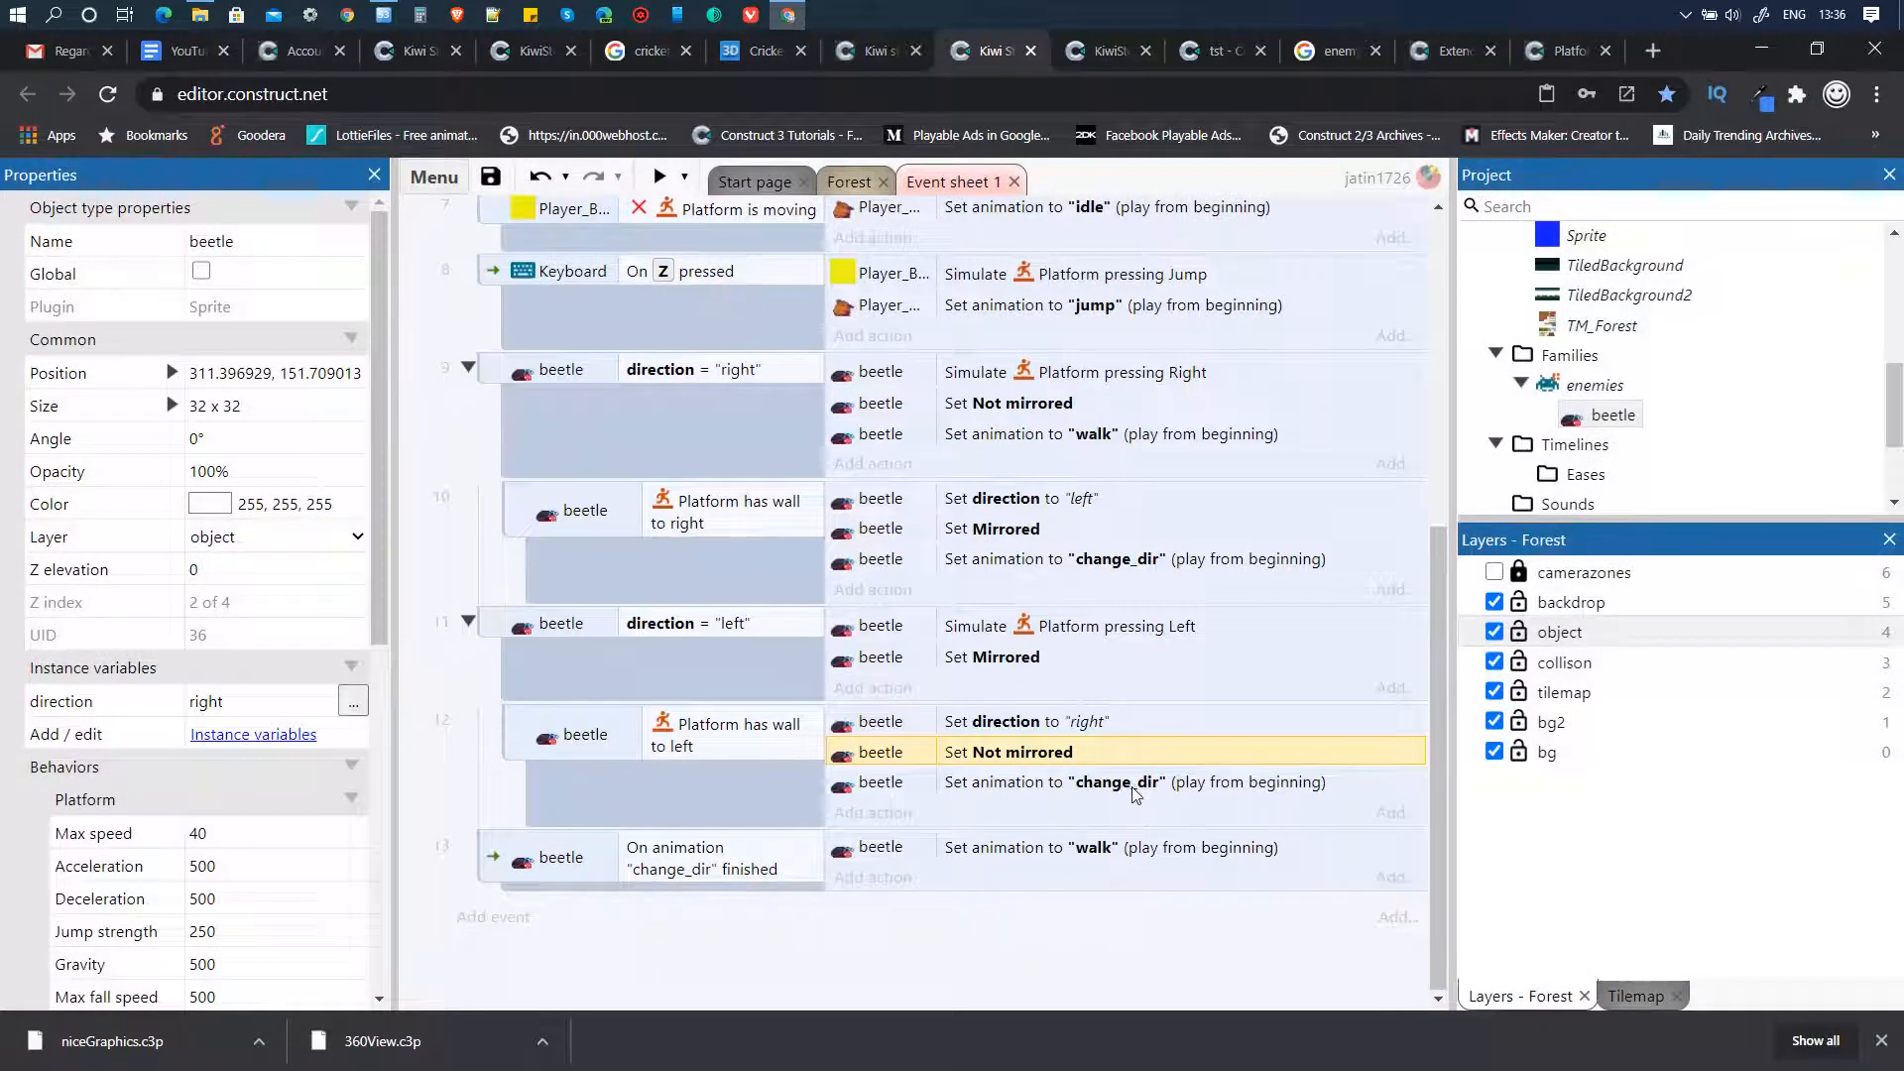
# - Preview the game to check how the beetle walks and turns at walls, and close the preview
pyautogui.click(1115, 794)
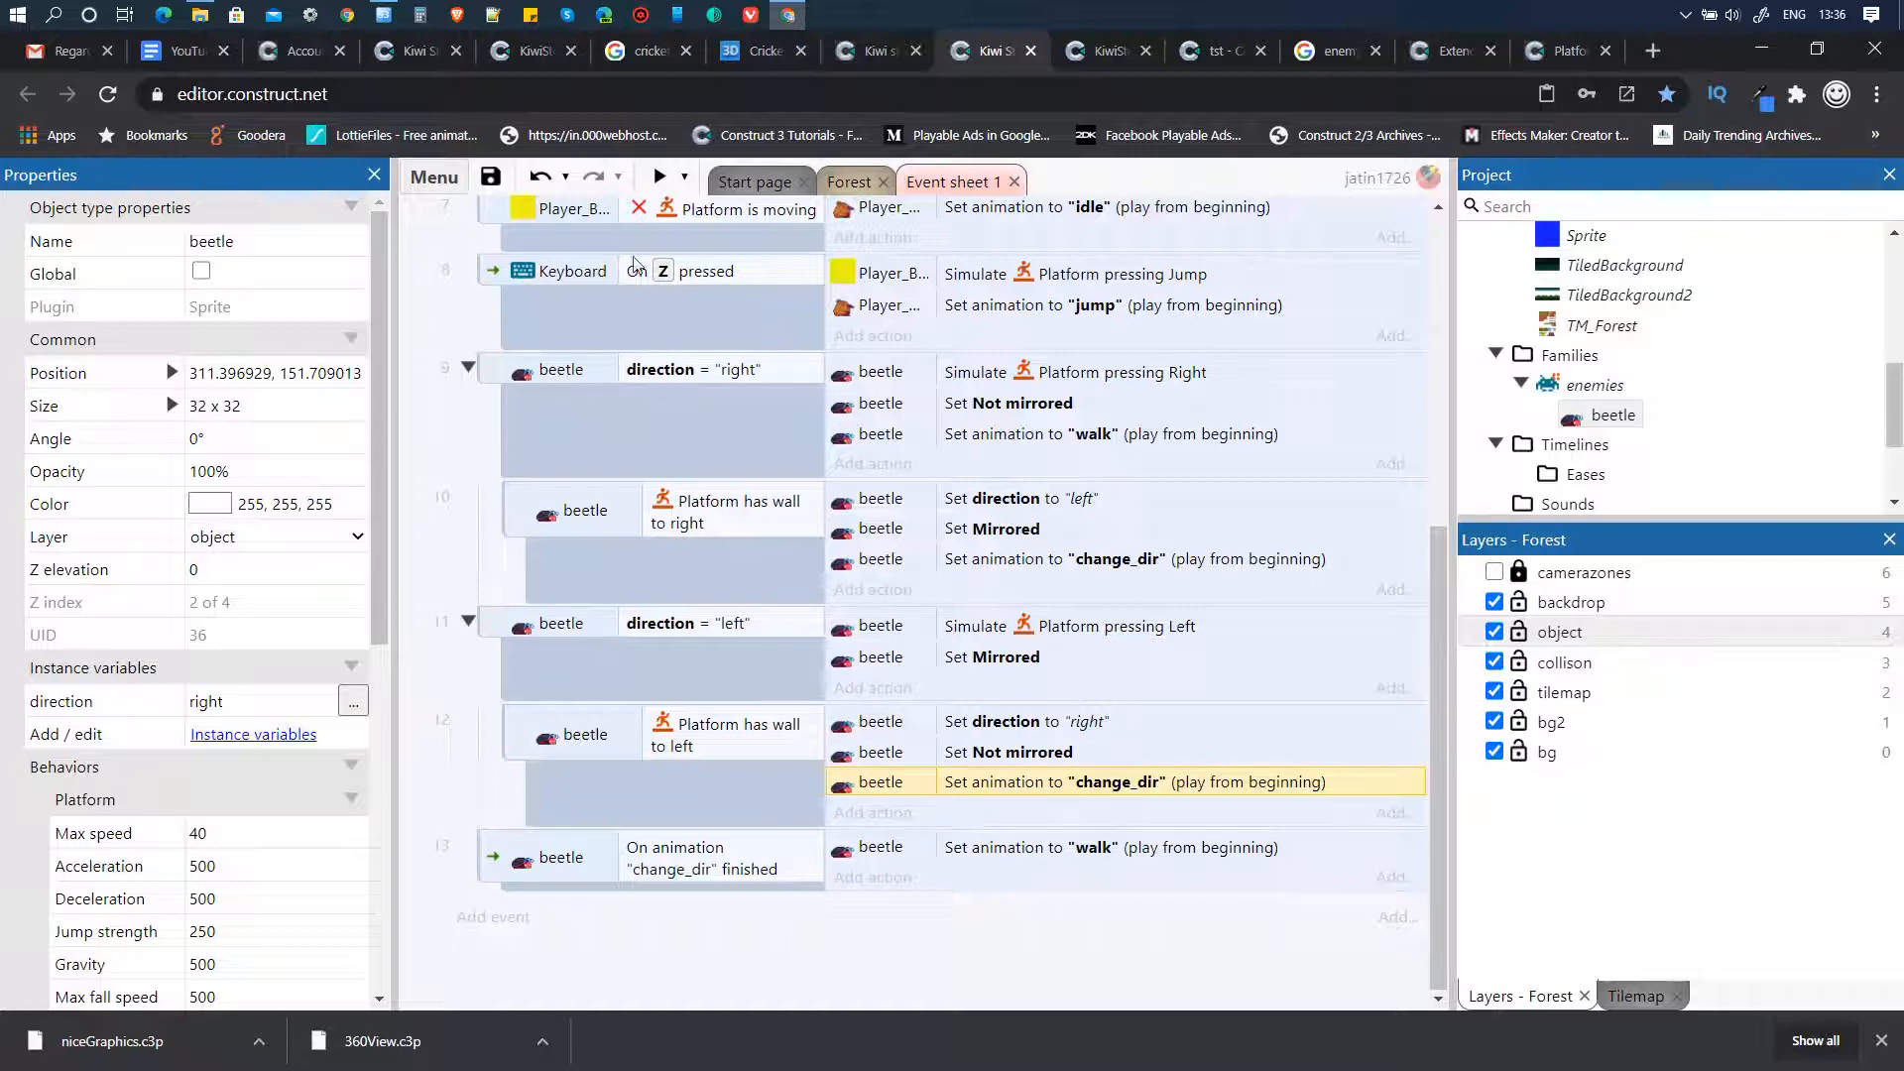
pyautogui.click(660, 177)
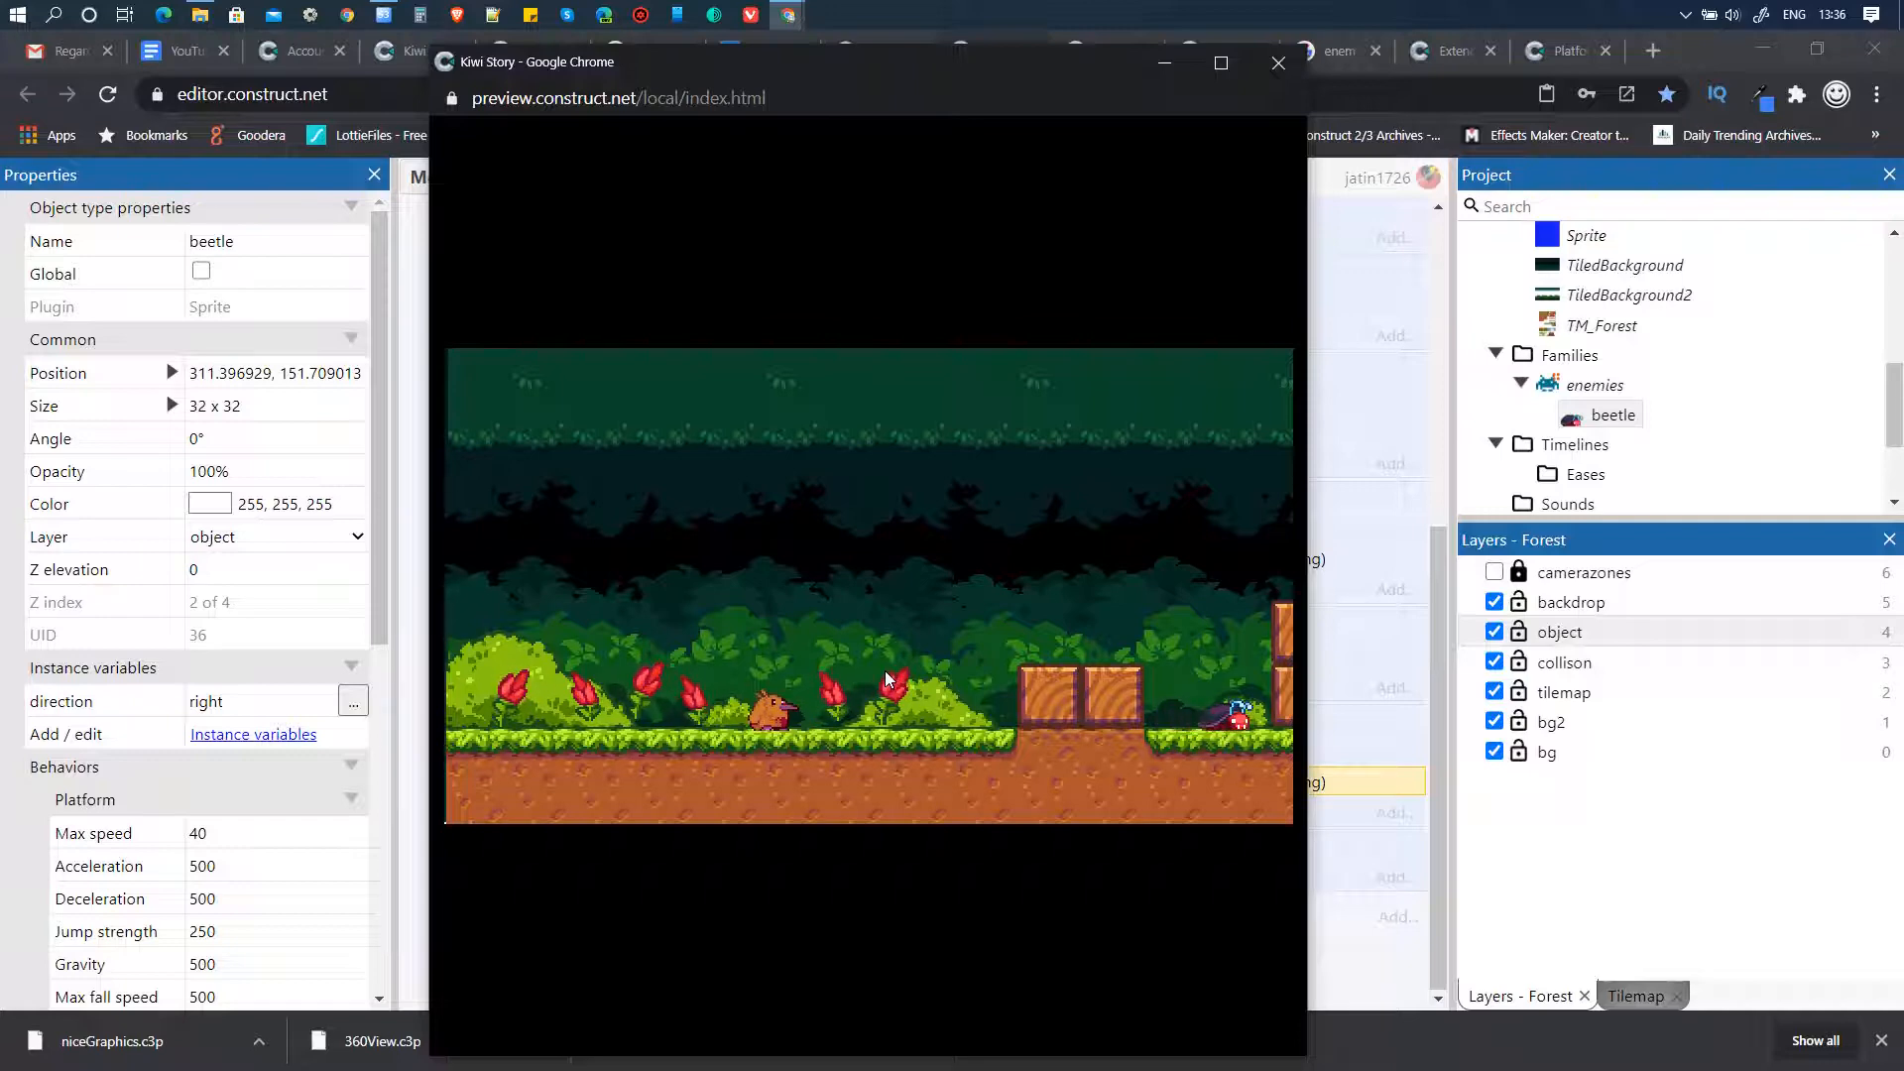
pyautogui.click(1280, 66)
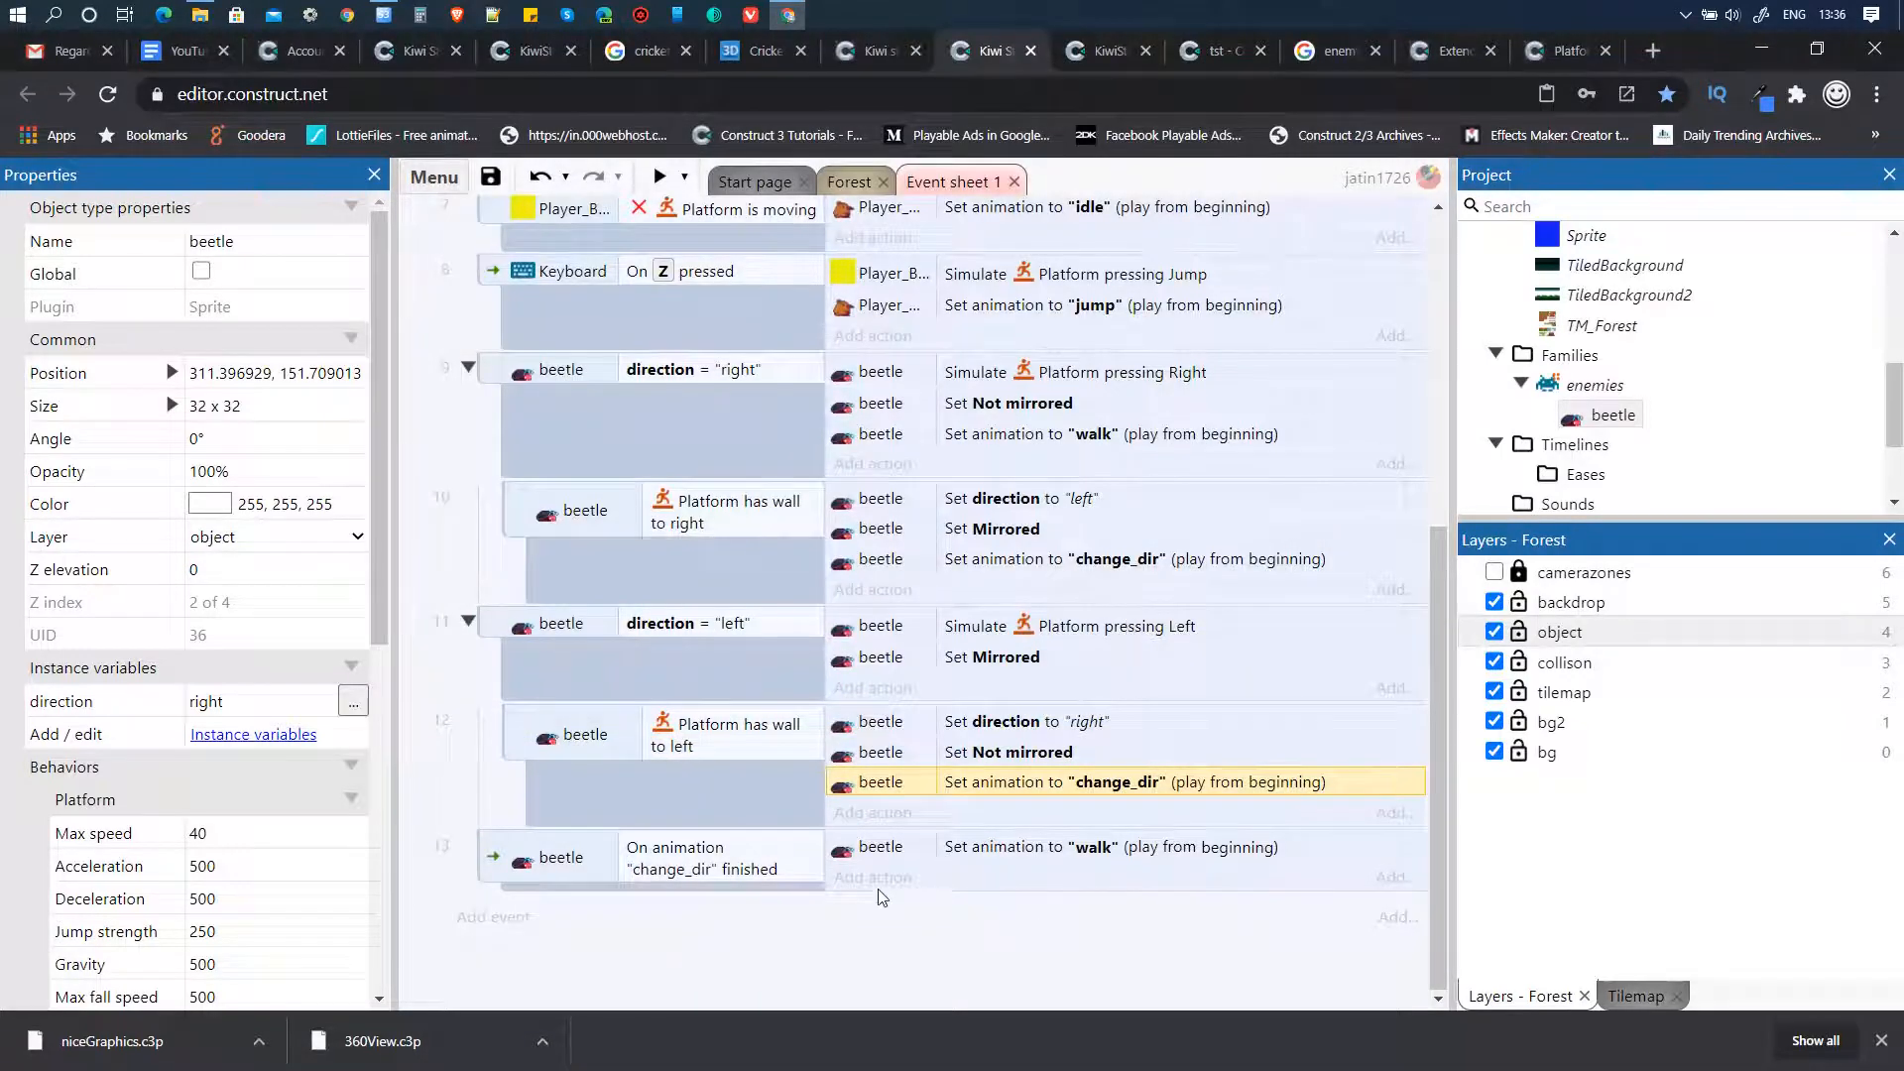
# - In the Forest layout, reposition the beetle above the wooden crates at about 320, 158
pyautogui.click(851, 182)
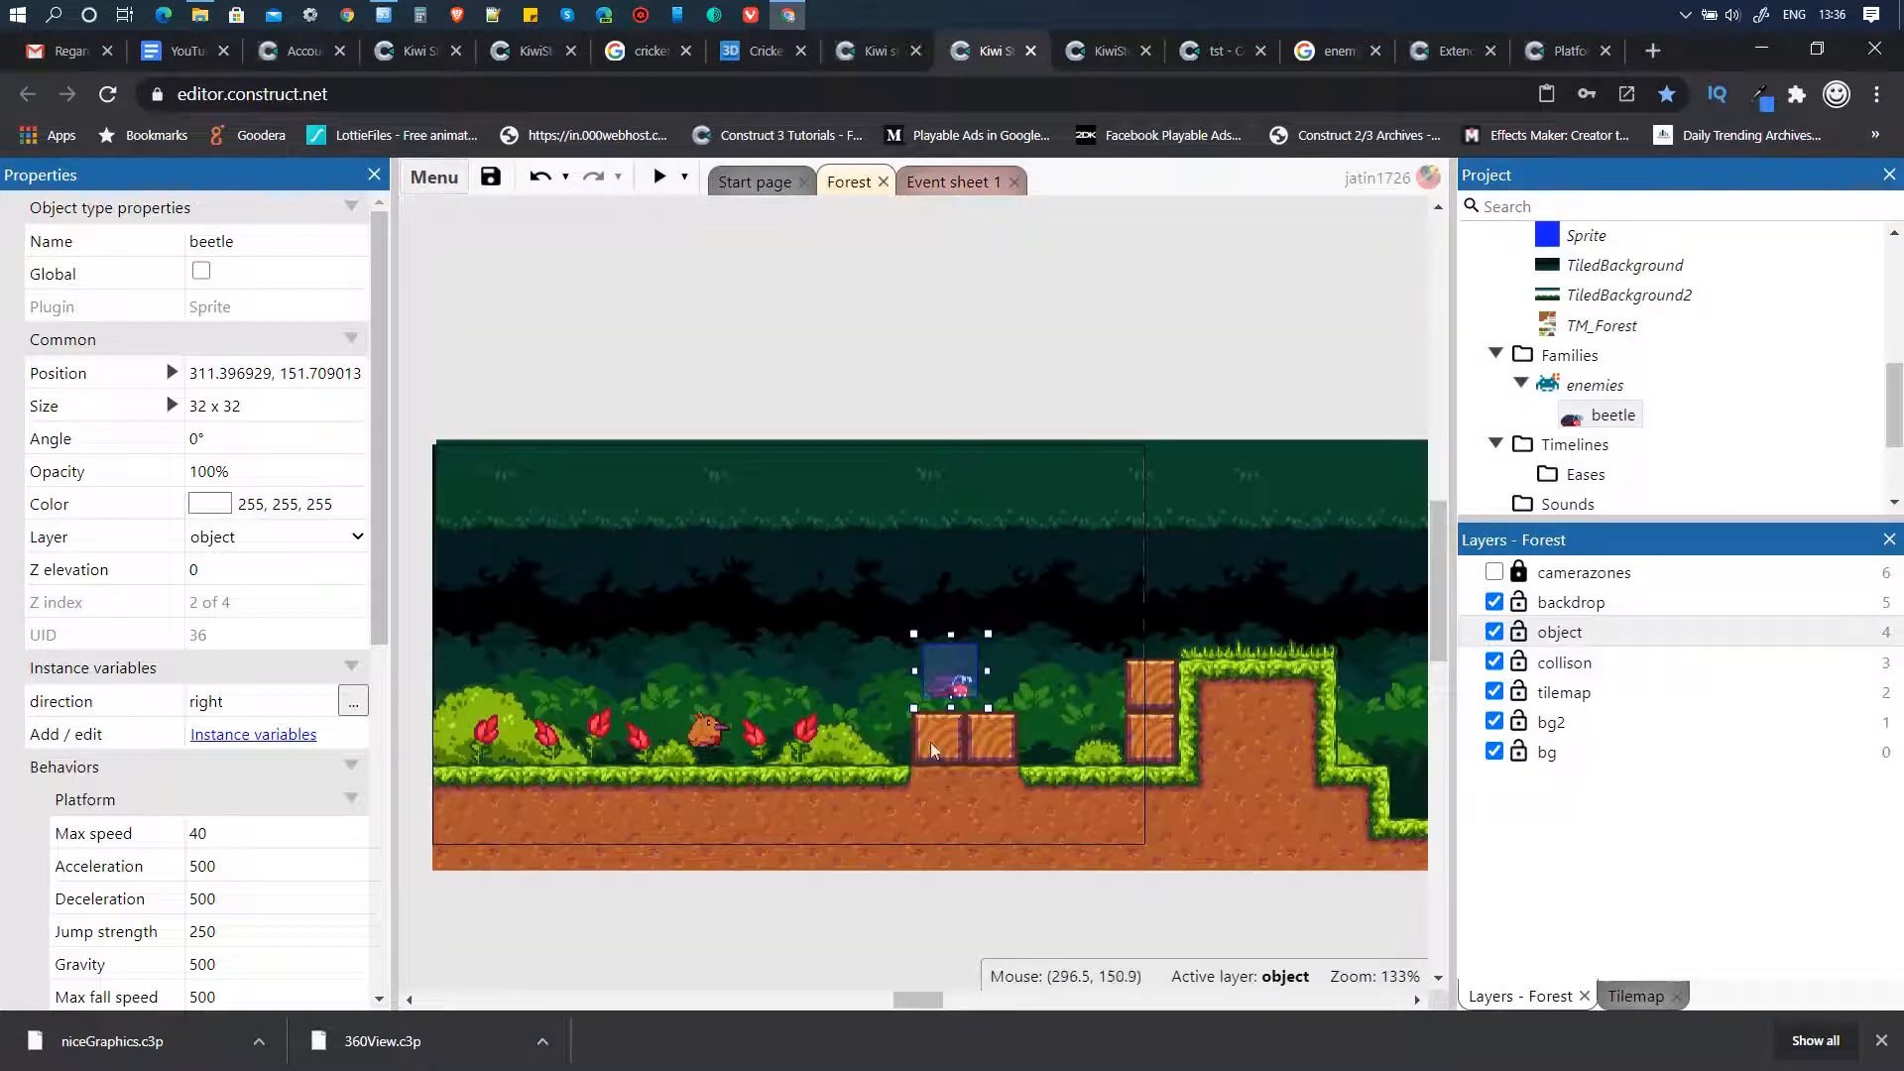
pyautogui.moveTo(920, 997); pyautogui.dragTo(932, 997)
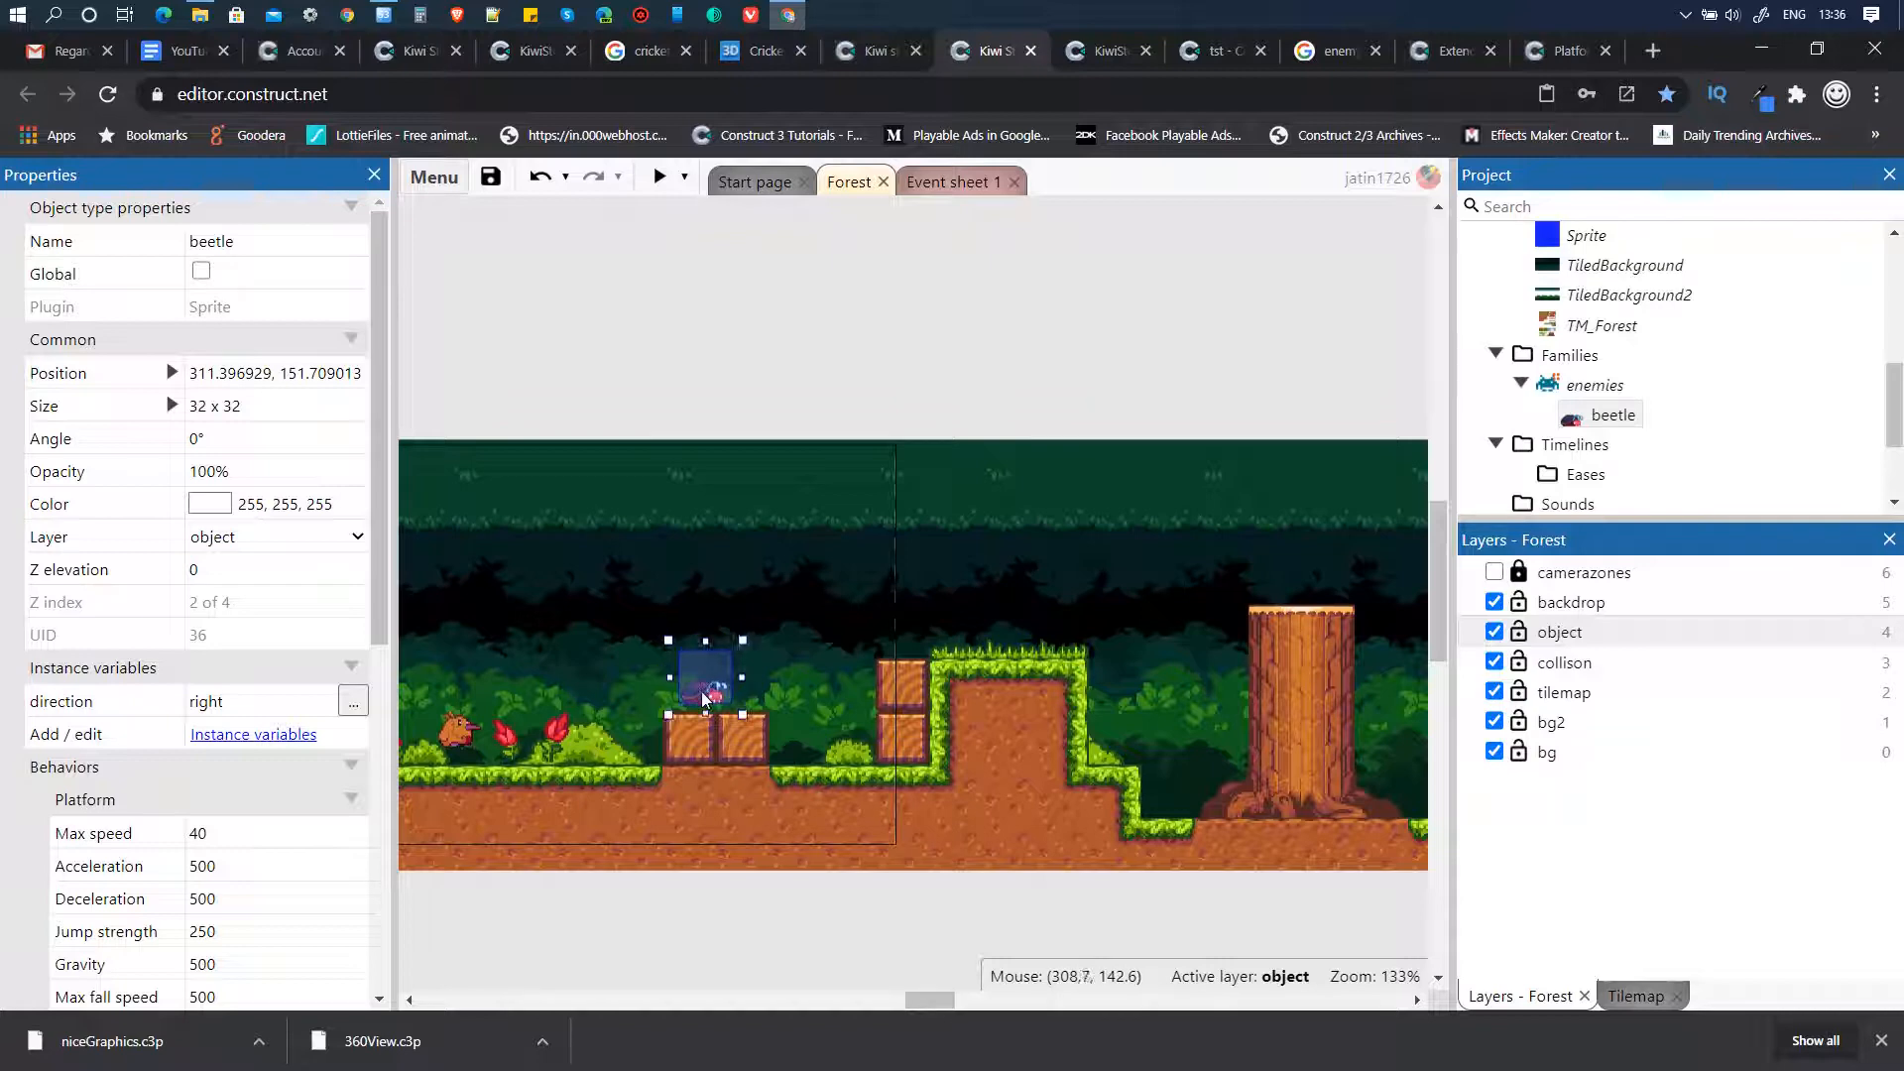
pyautogui.moveTo(702, 686)
pyautogui.mouseDown()
pyautogui.moveTo(902, 640)
pyautogui.moveTo(711, 692)
pyautogui.mouseUp()
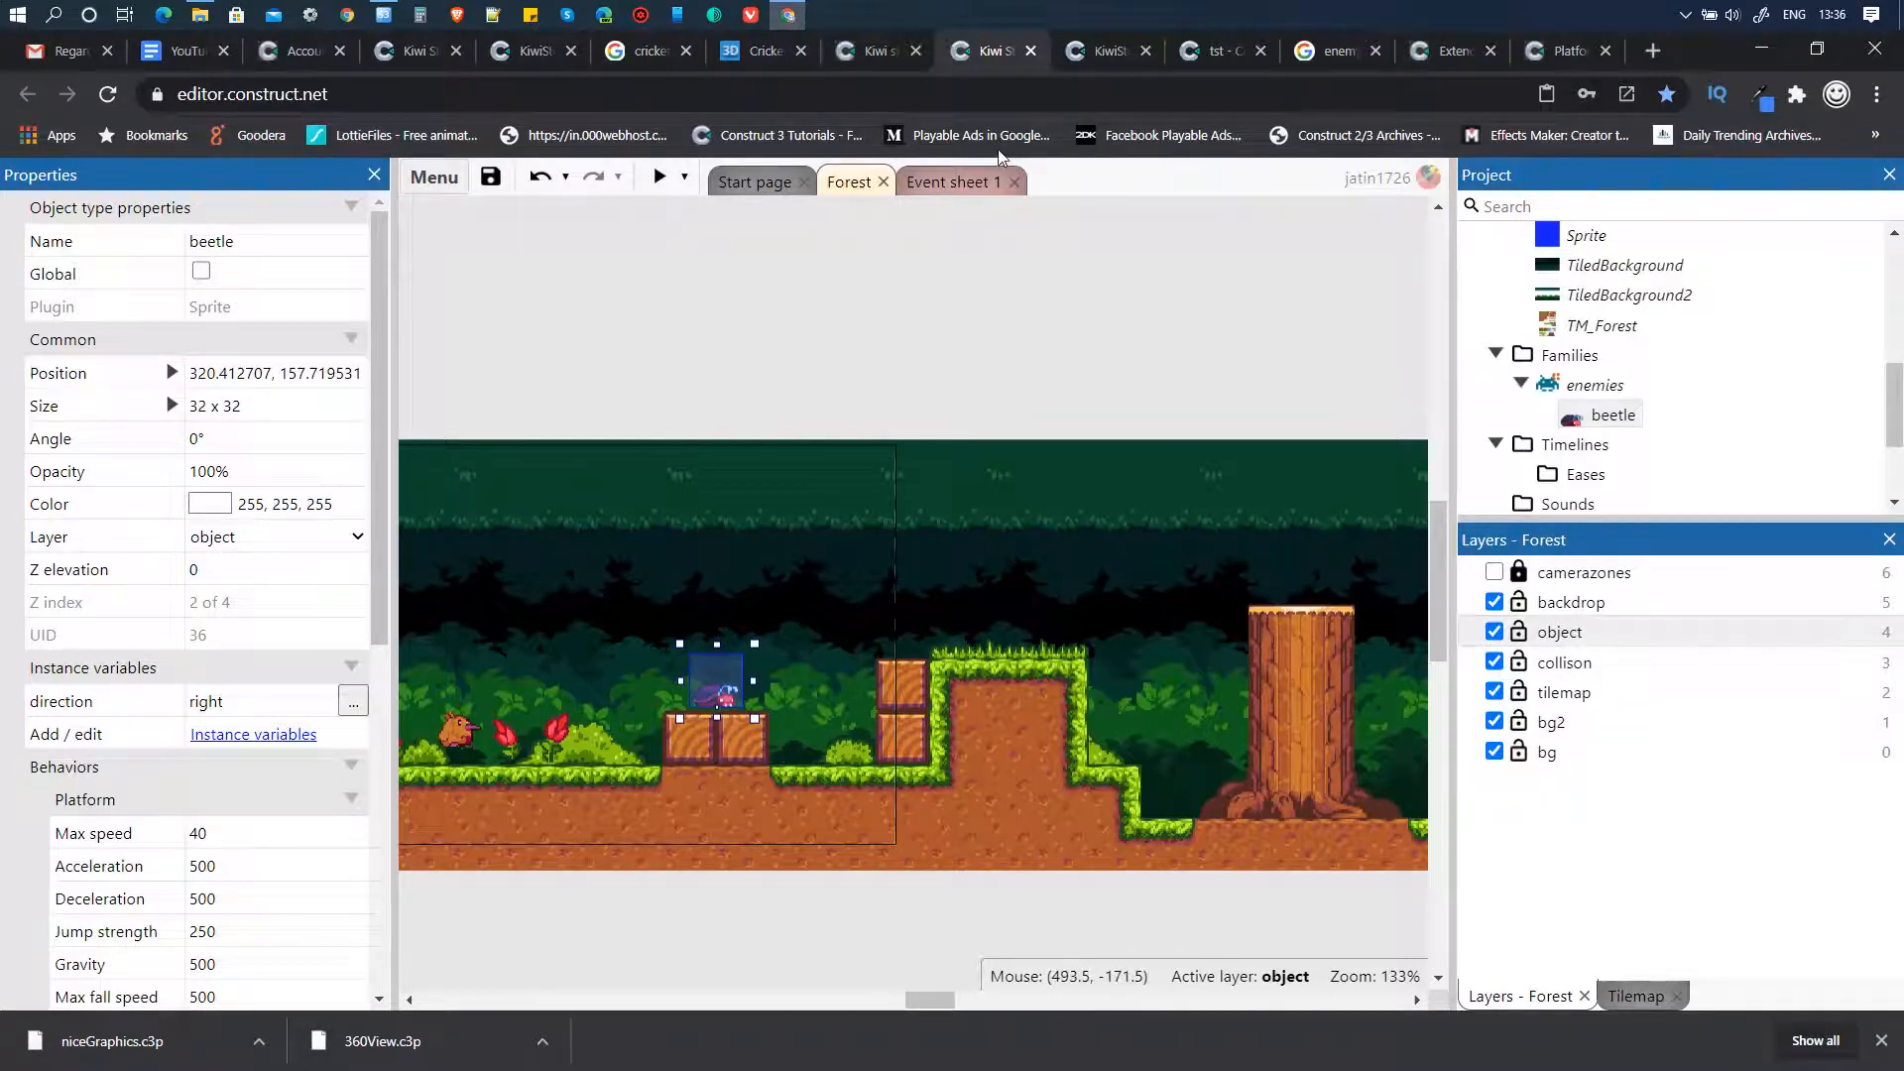
# - In the event sheet, start adding a beetle "Is overlapping at offset" condition to the wall-to-right sub-event
pyautogui.click(919, 182)
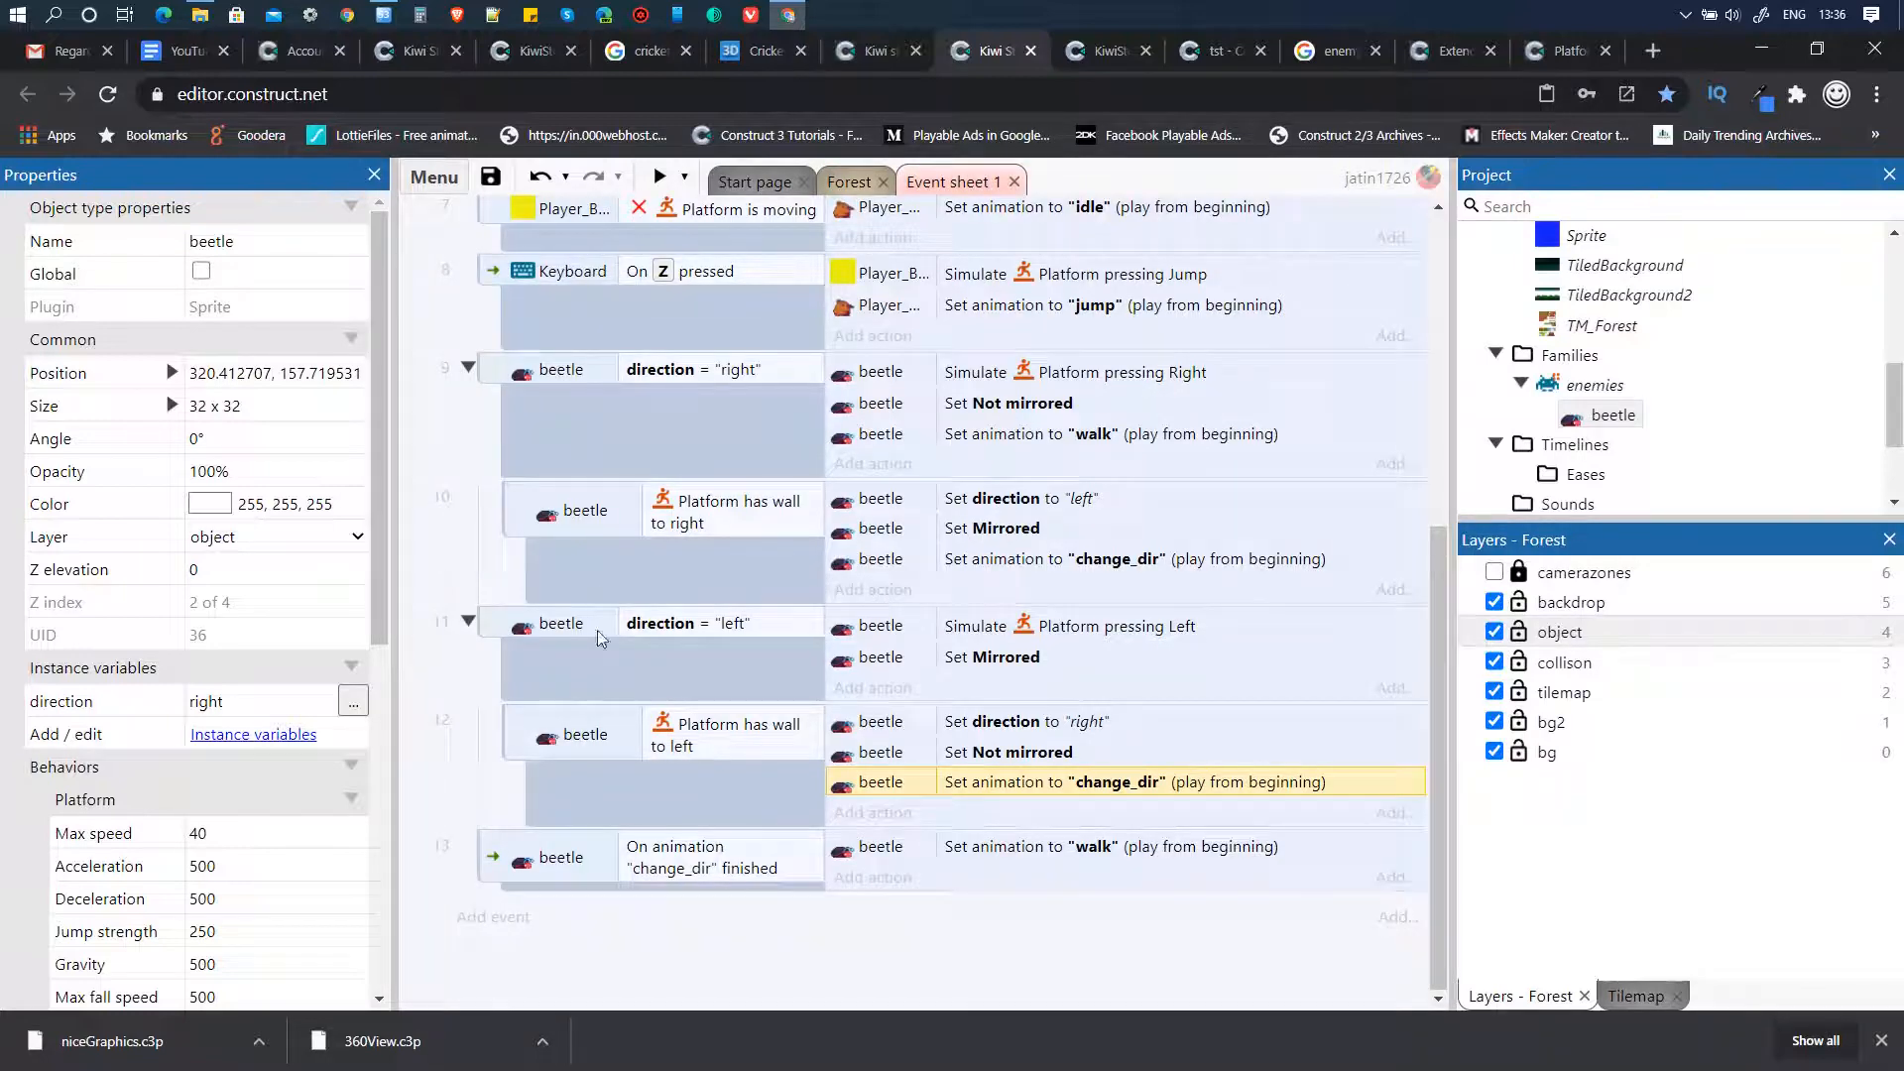
pyautogui.click(526, 508)
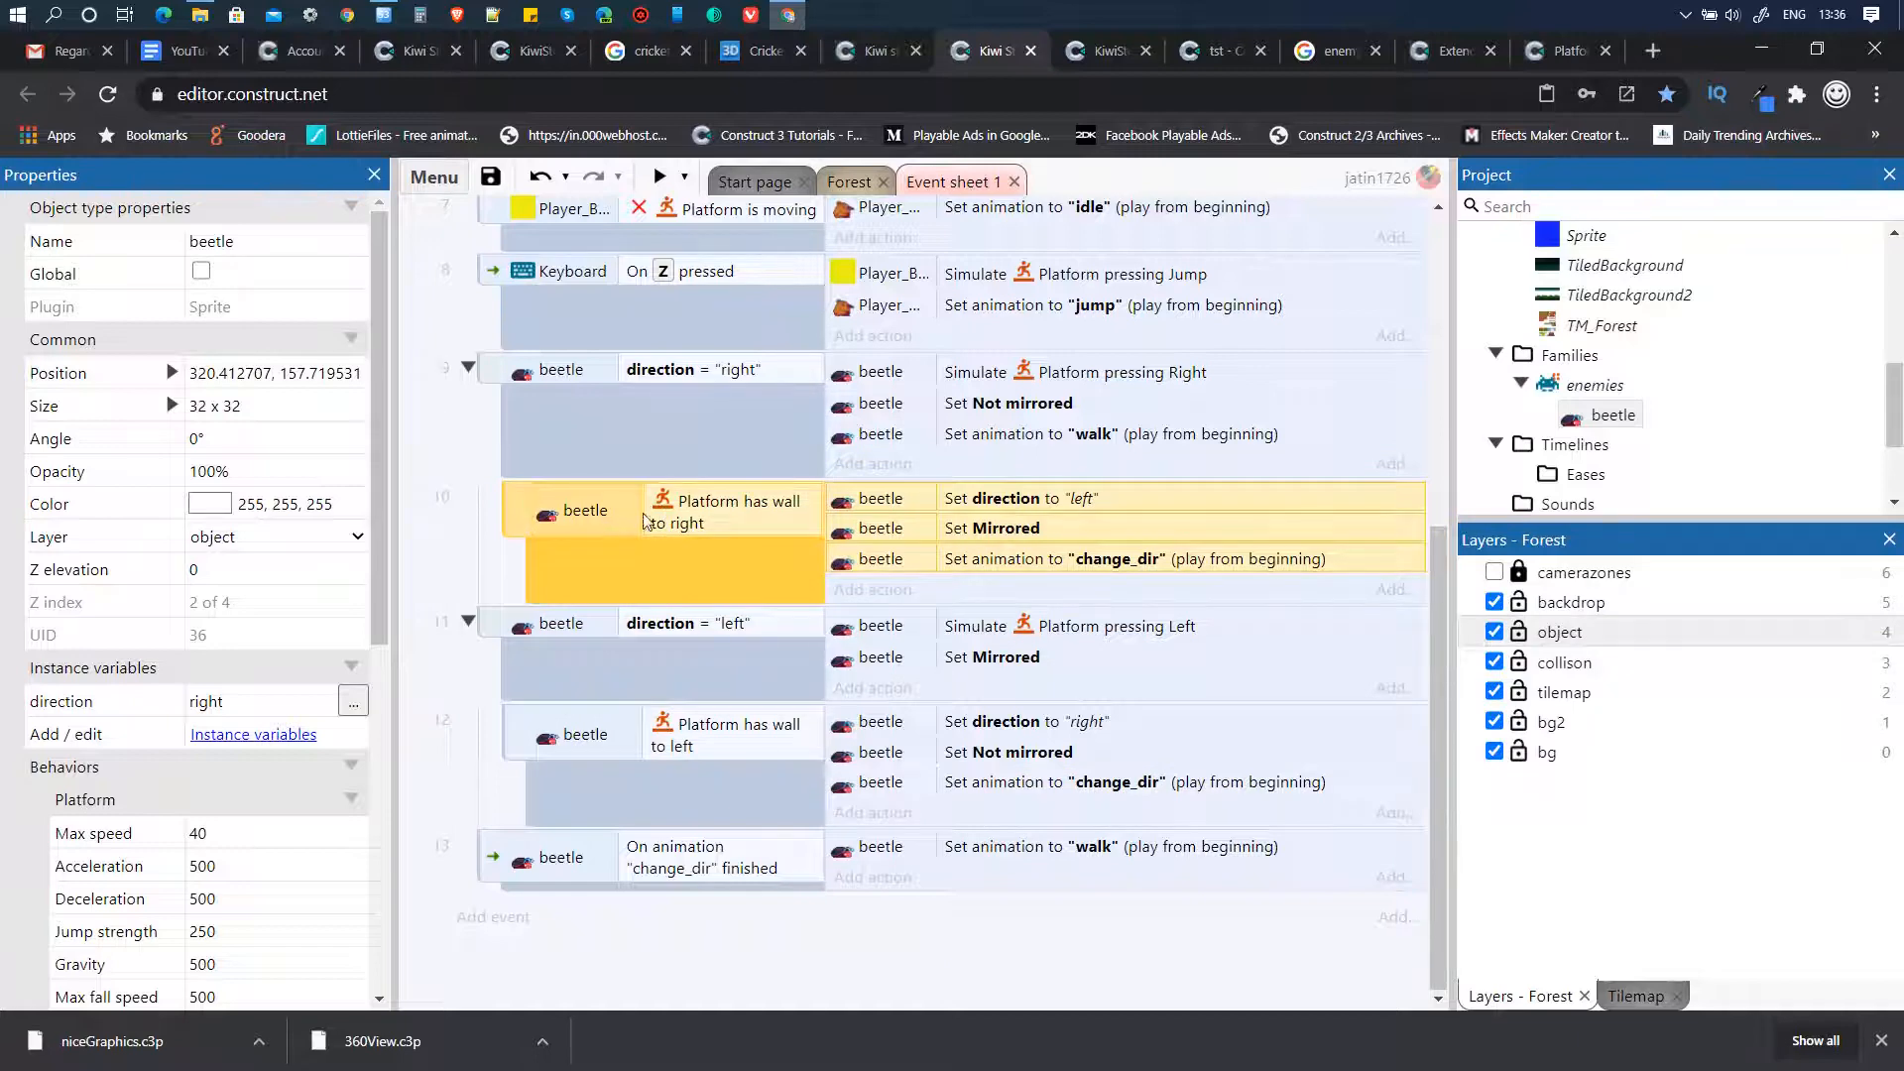
pyautogui.rightClick(540, 496)
pyautogui.click(611, 550)
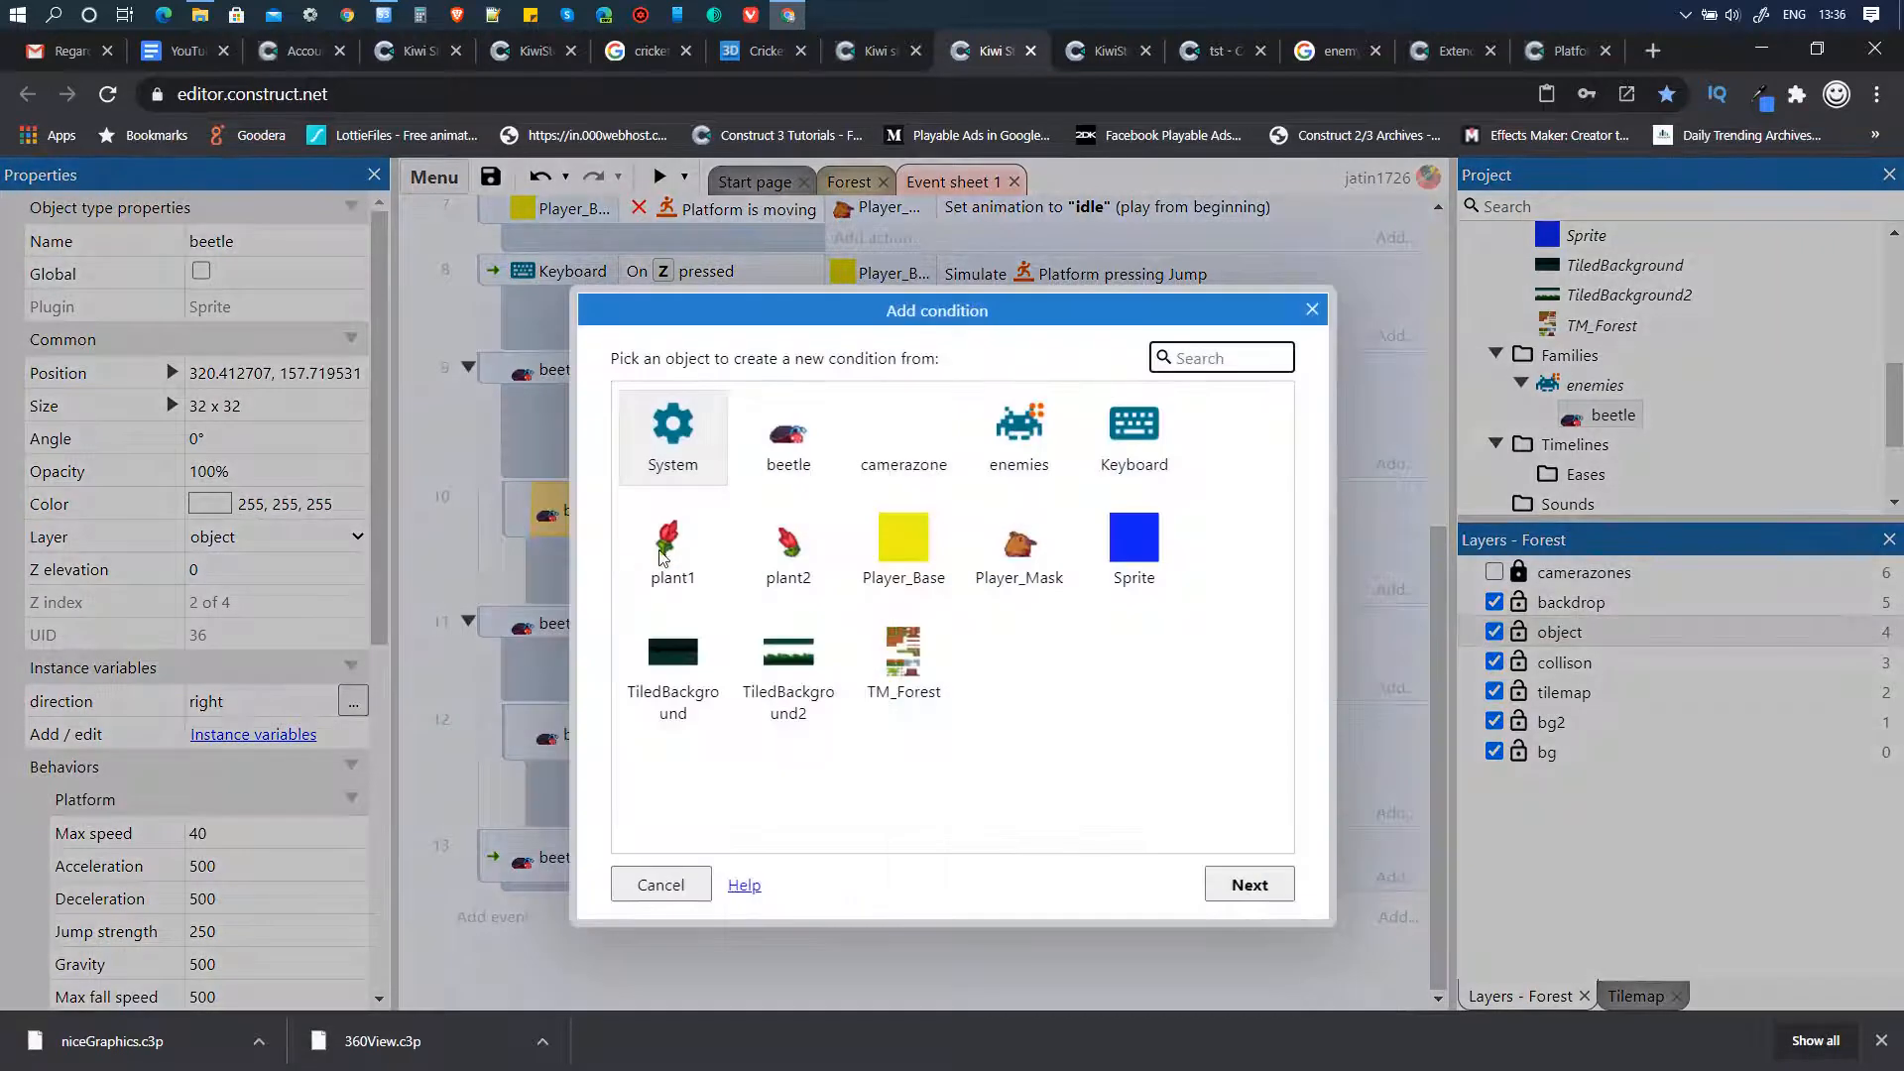
pyautogui.click(797, 469)
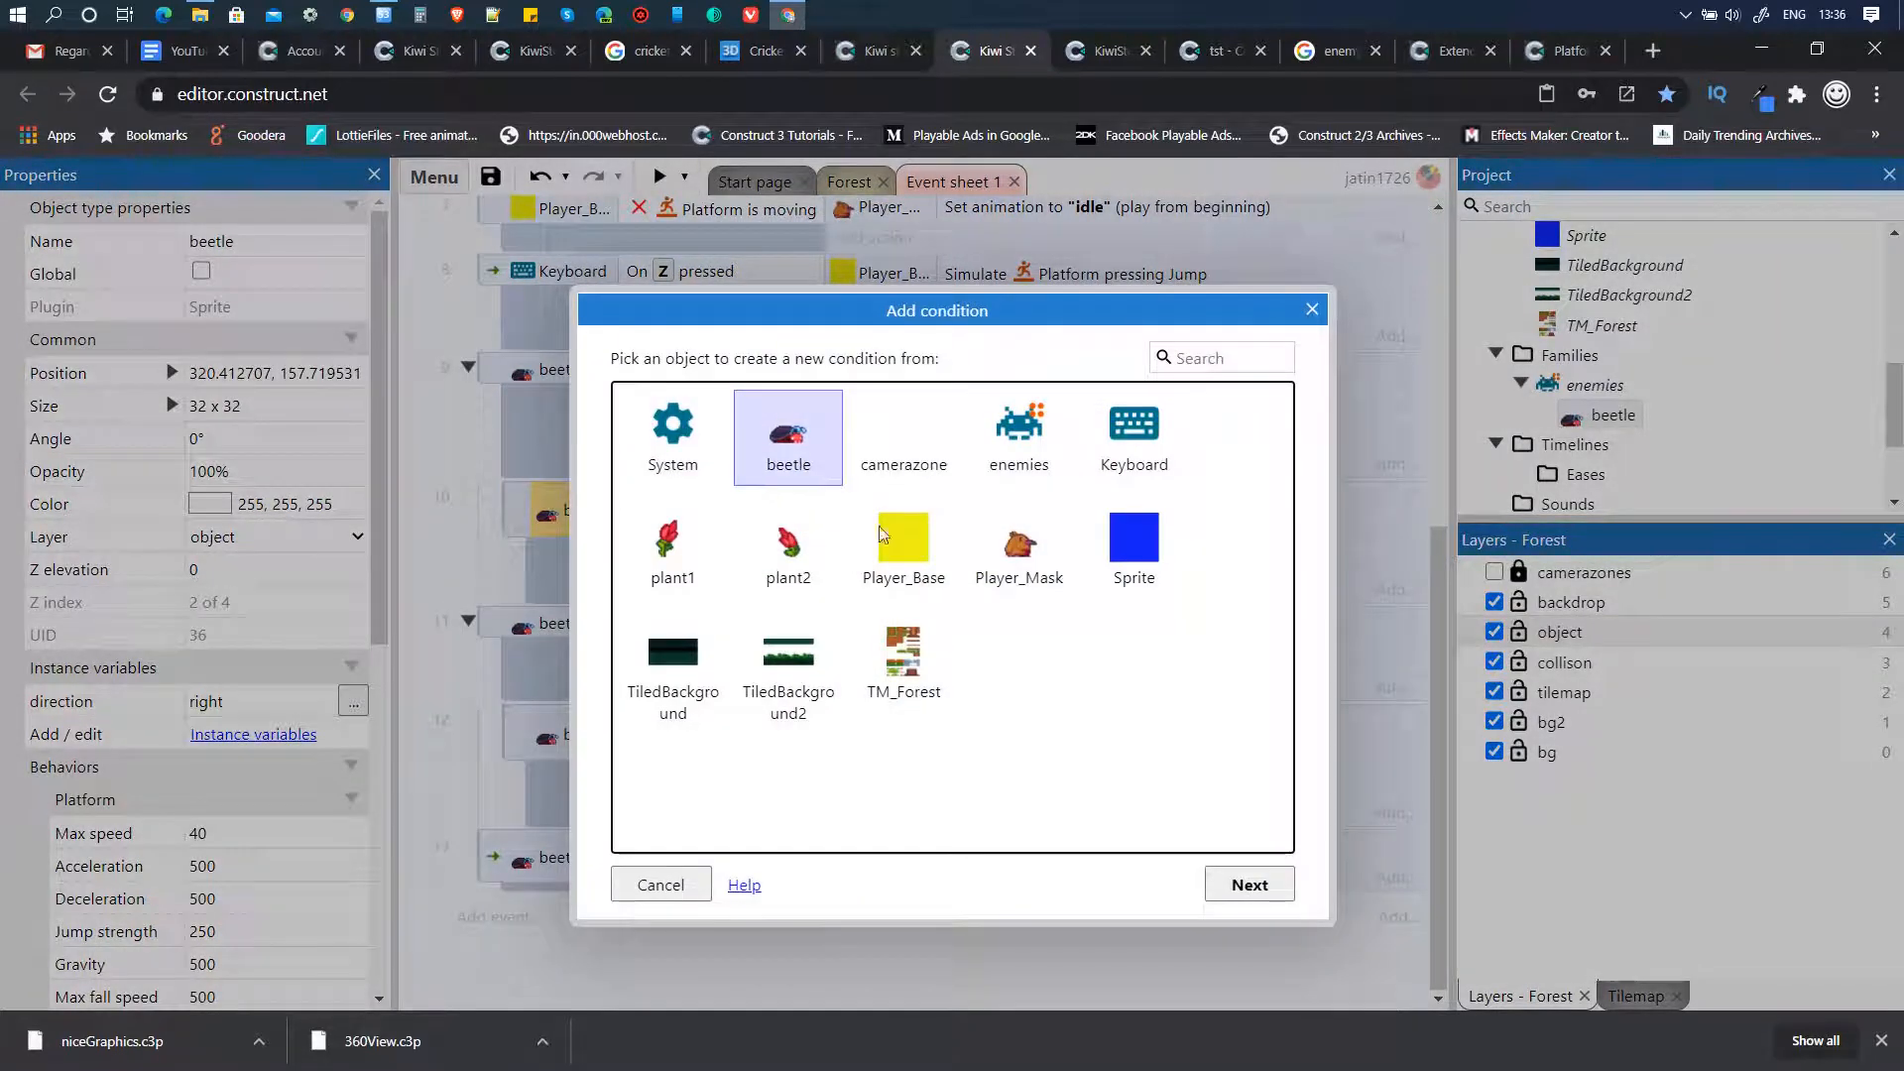
pyautogui.click(1246, 888)
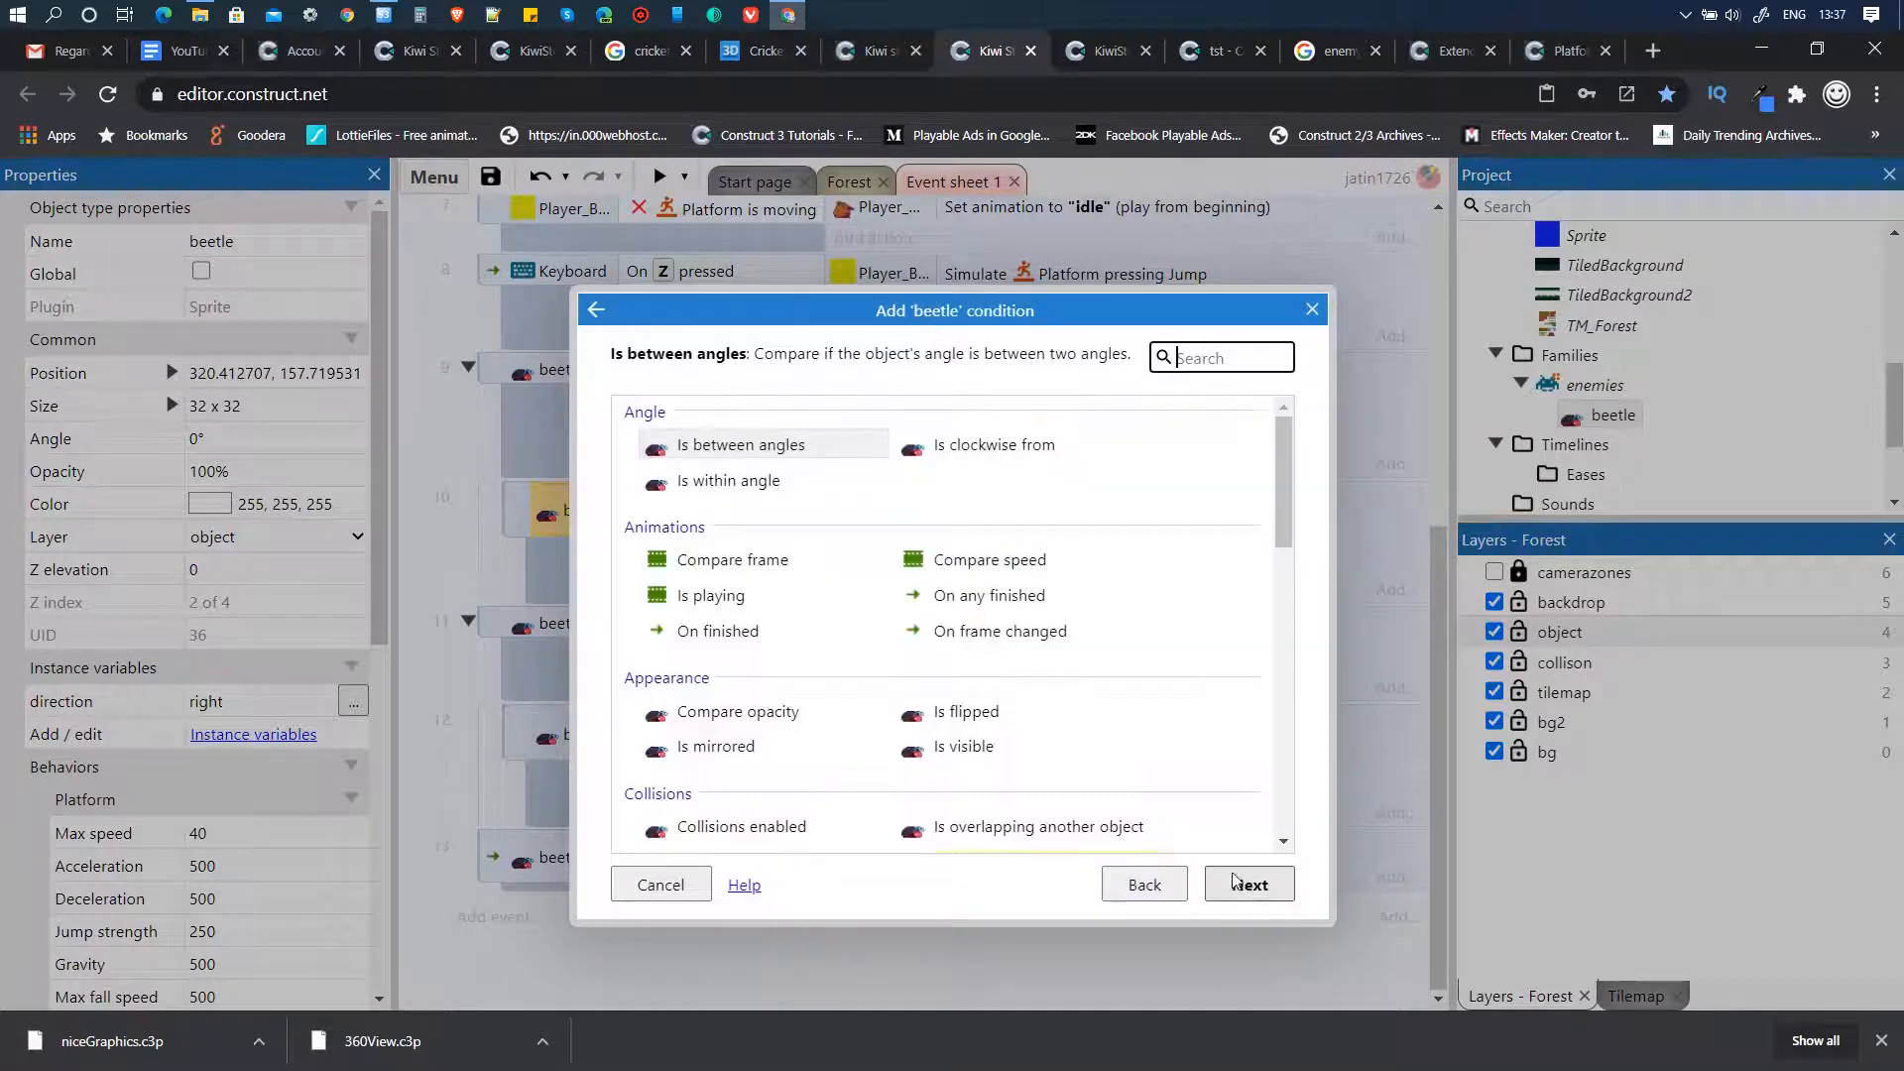
pyautogui.moveTo(1285, 536); pyautogui.dragTo(1286, 640)
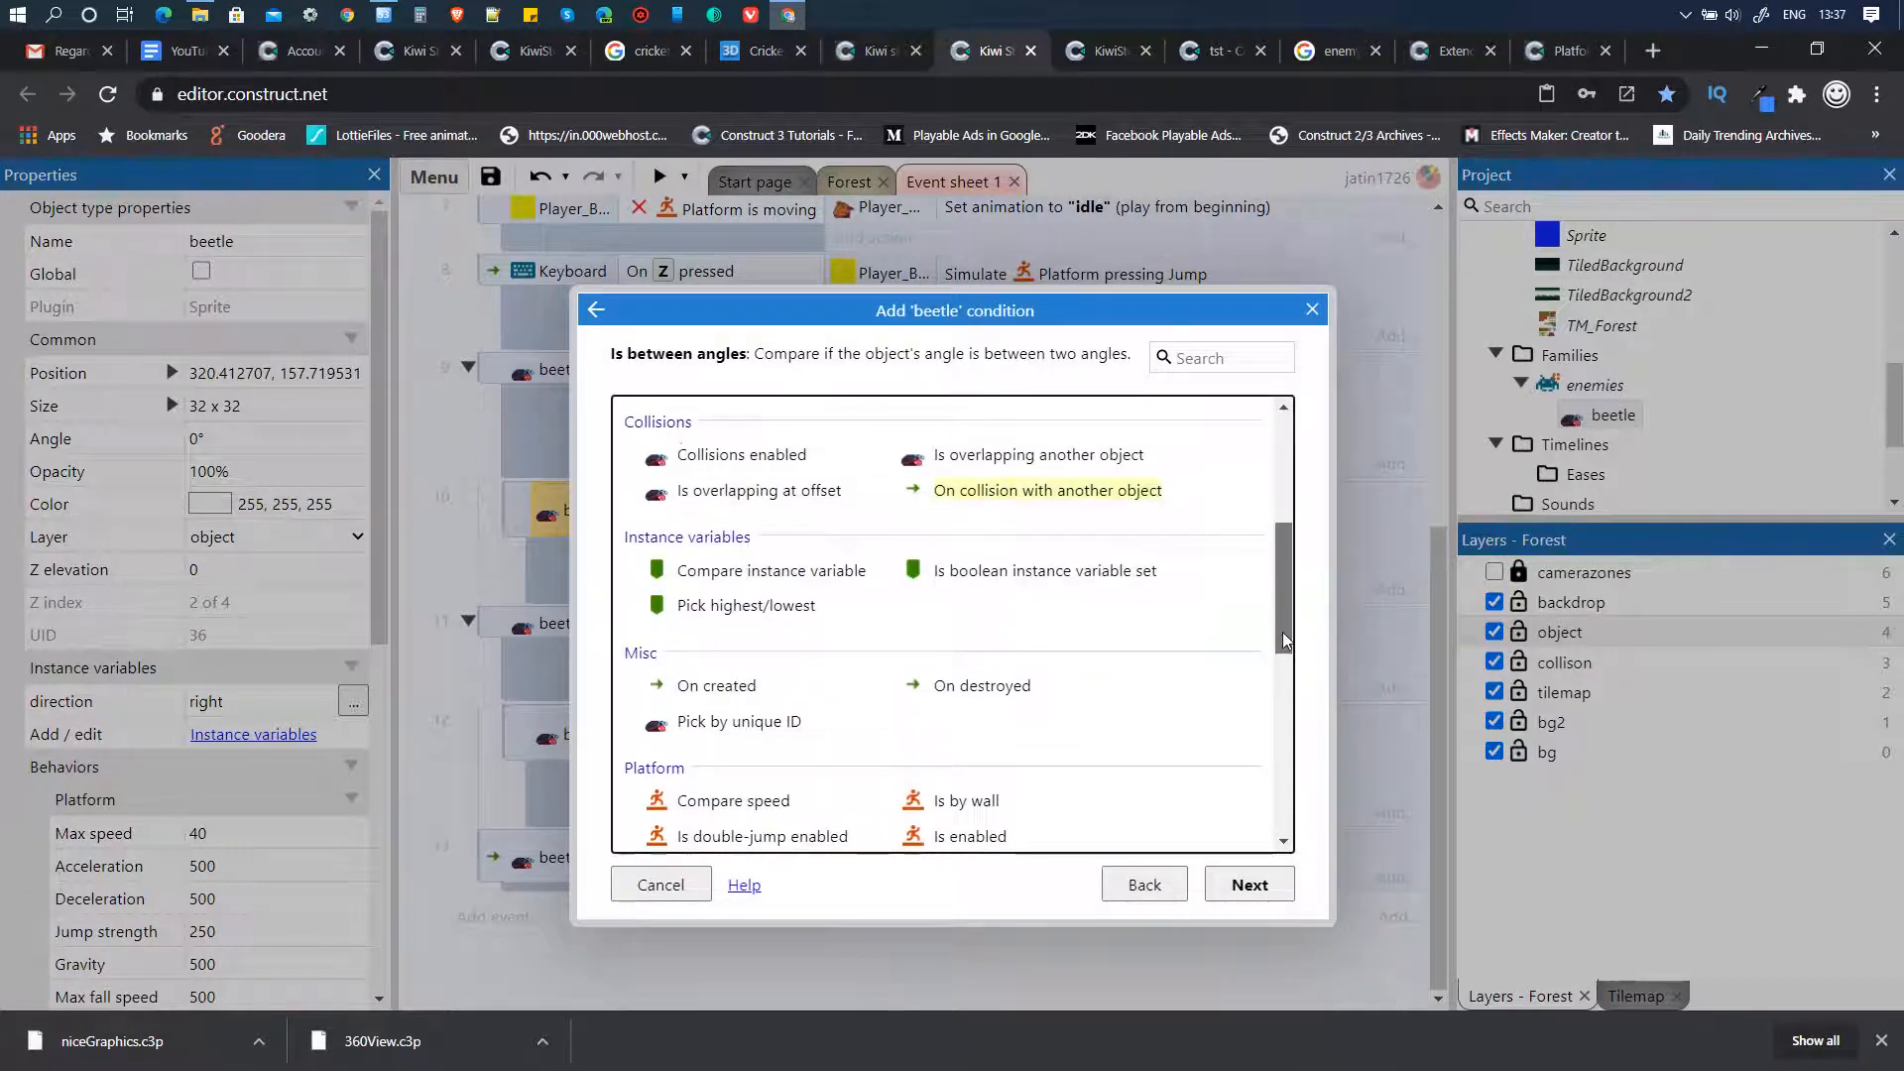
pyautogui.click(764, 492)
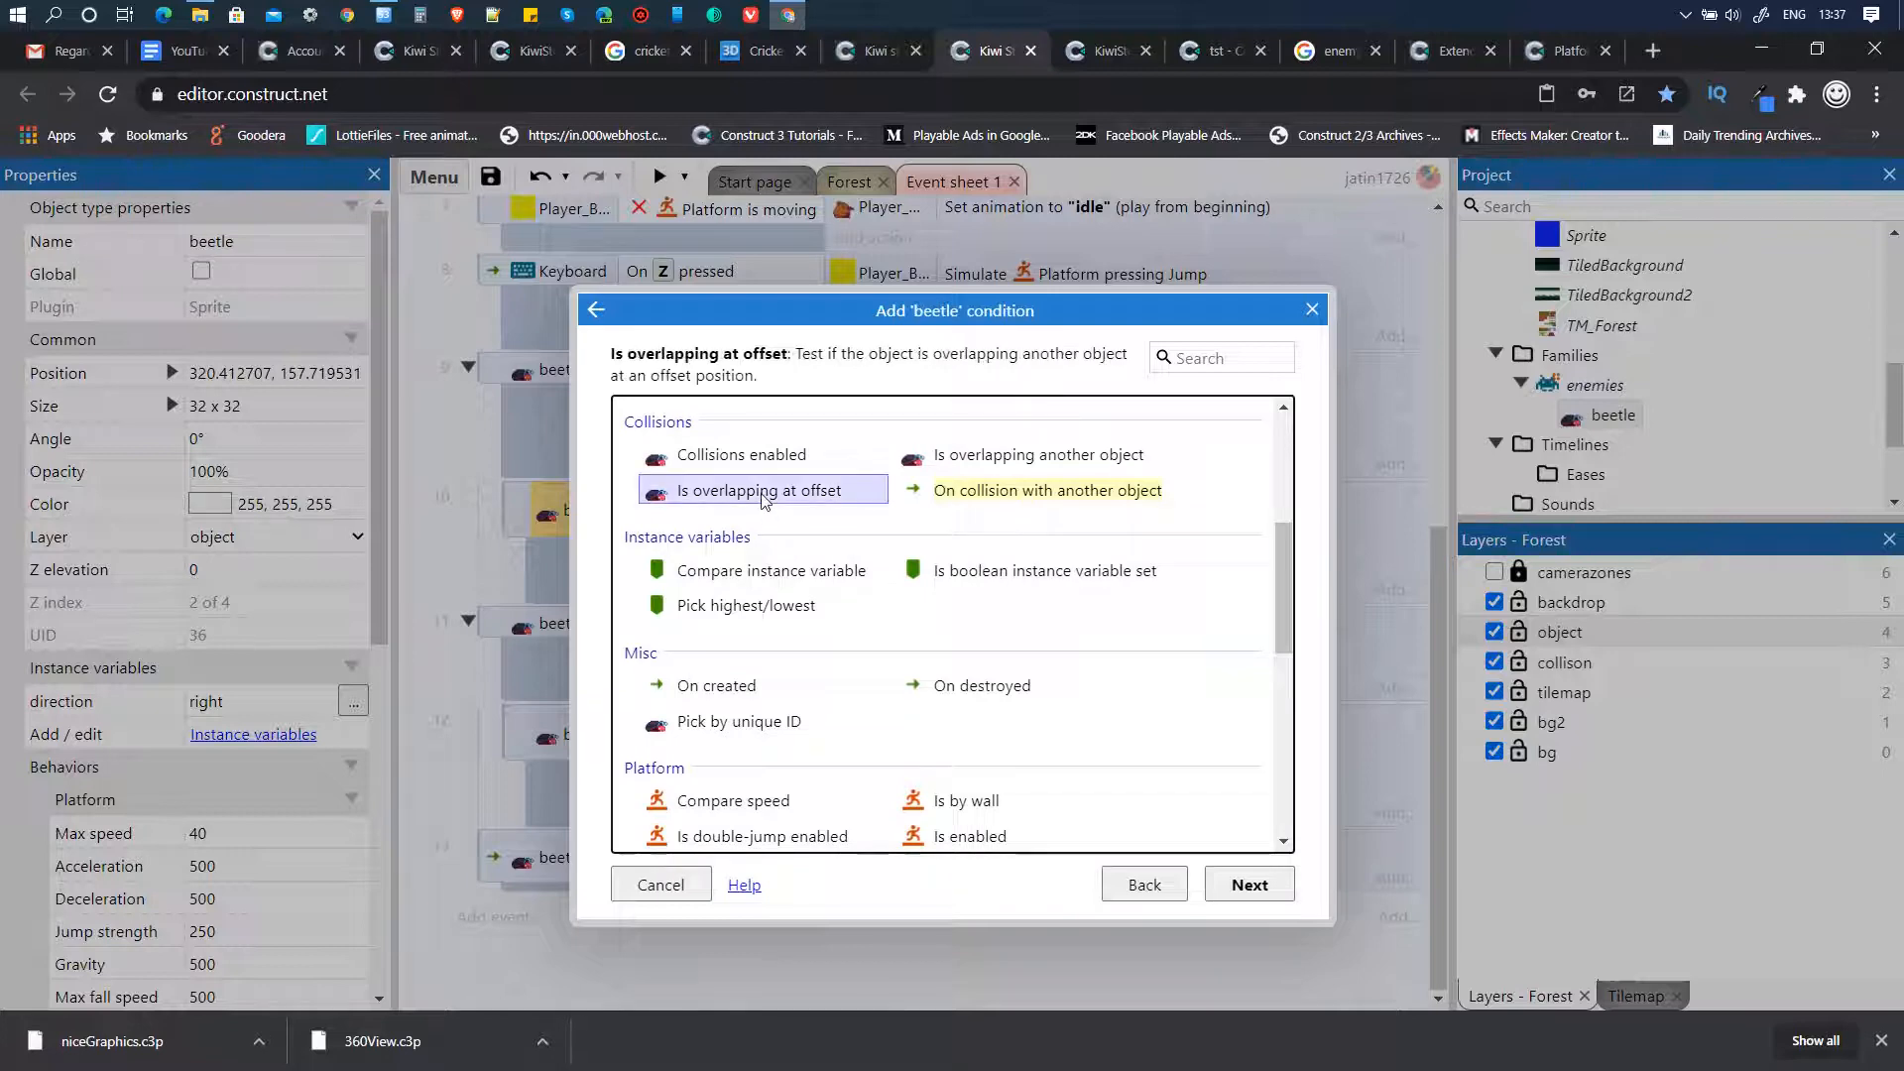
pyautogui.click(1249, 884)
# - Set the overlap condition to test against Sprite with Offset X 26 and Offset Y 8
pyautogui.click(873, 539)
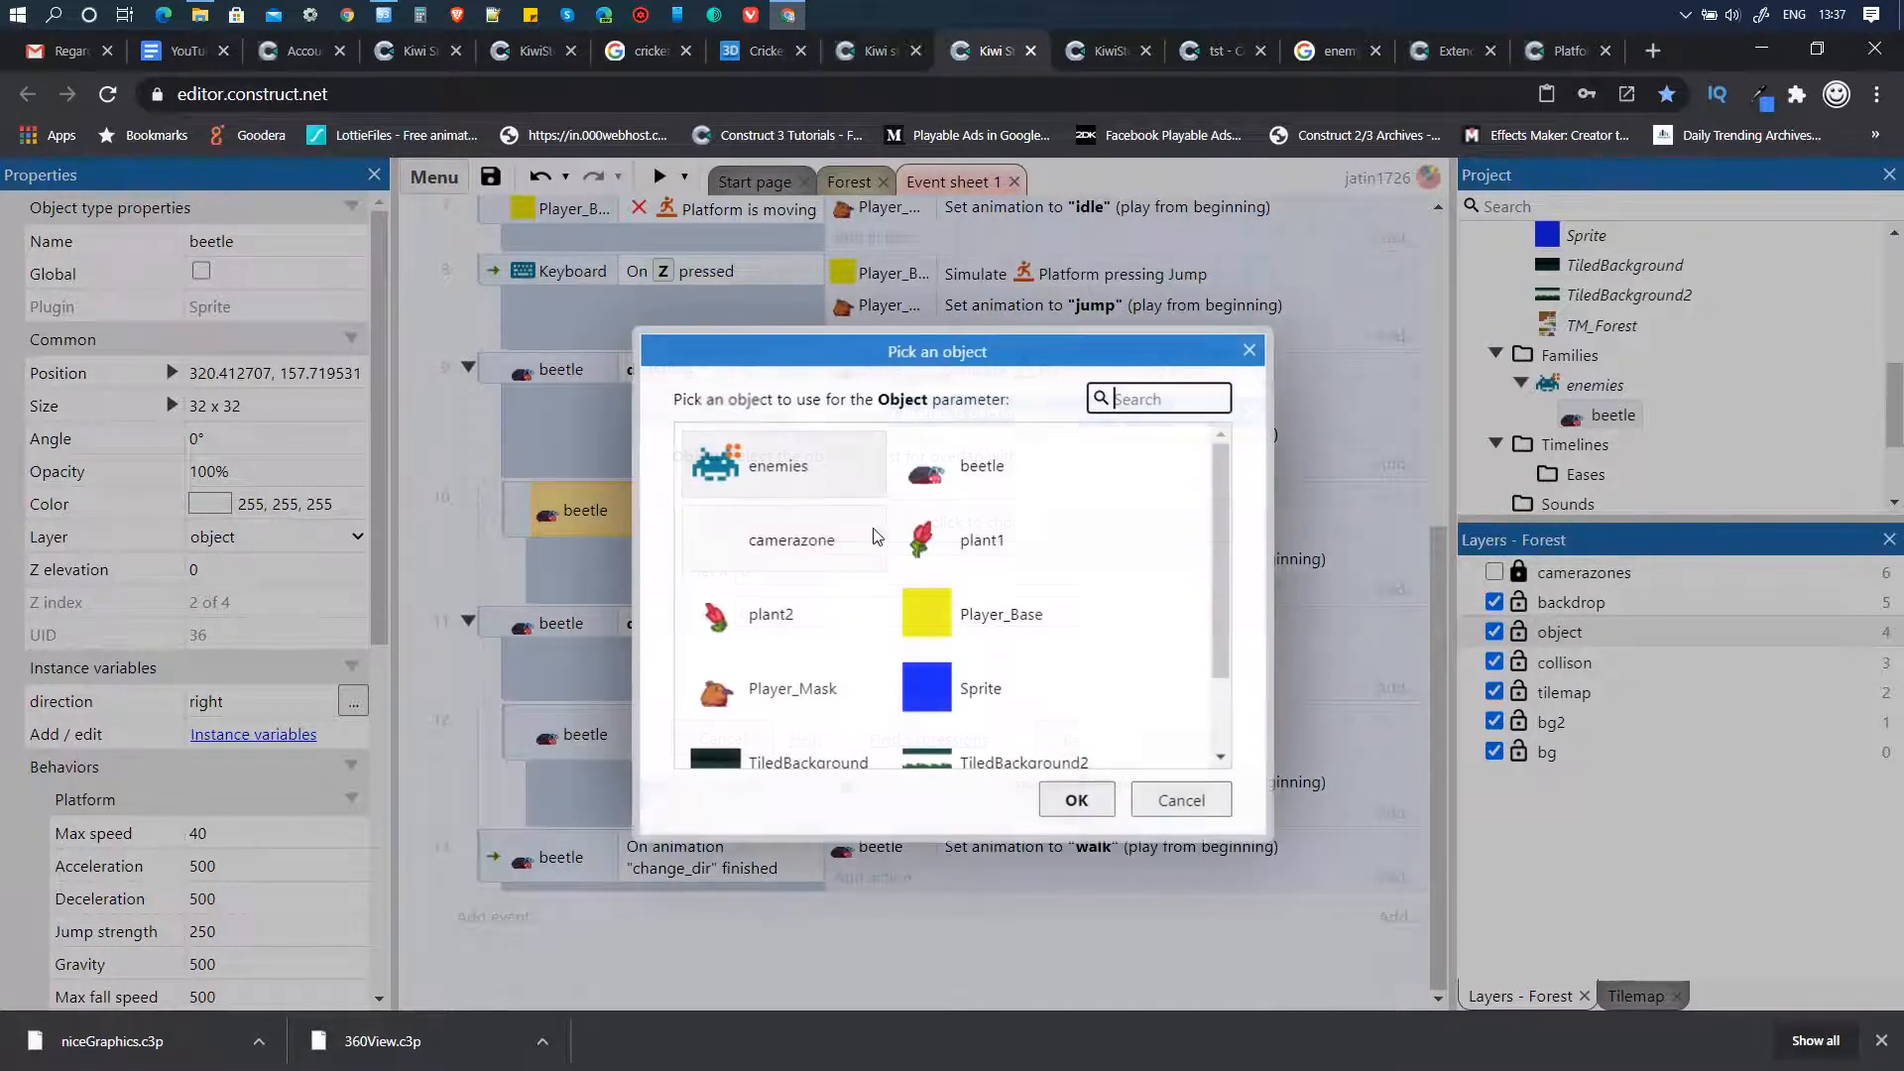
pyautogui.scroll(-1, 1091, 591)
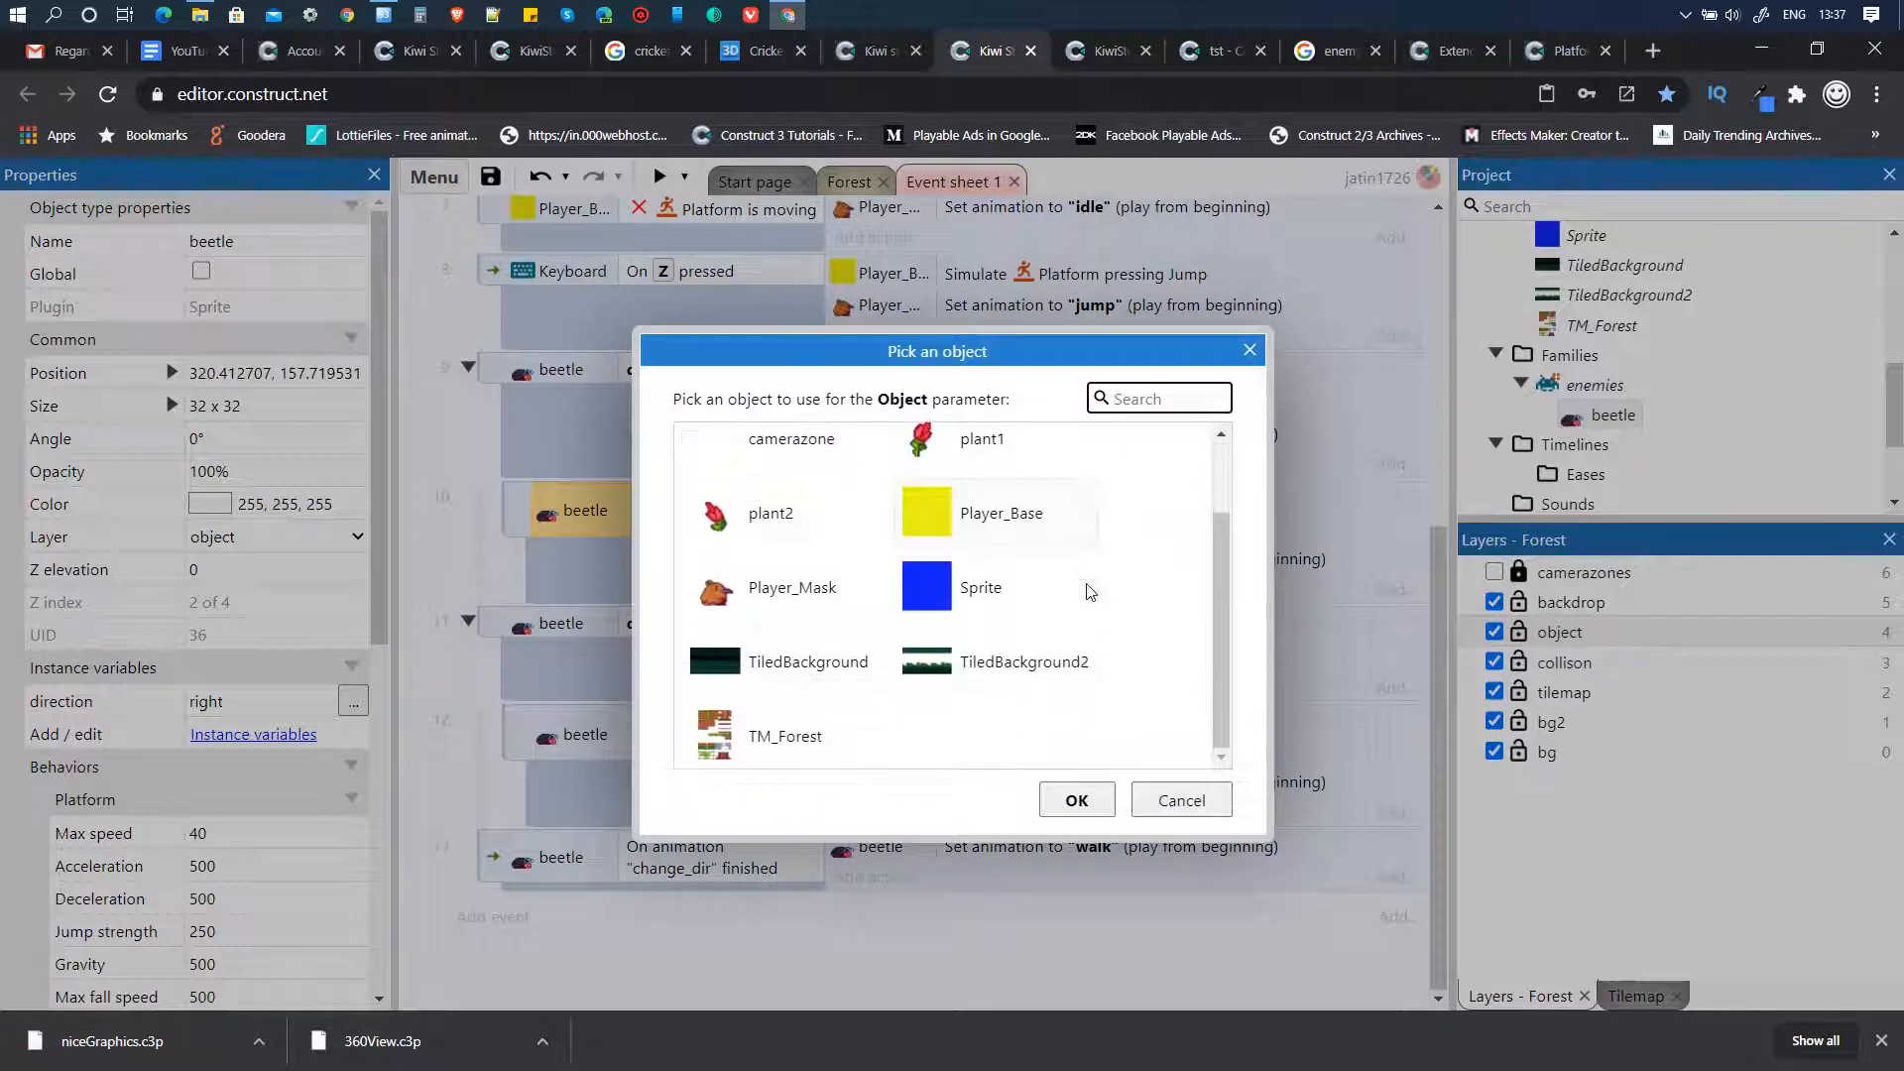
pyautogui.click(987, 595)
pyautogui.click(1078, 798)
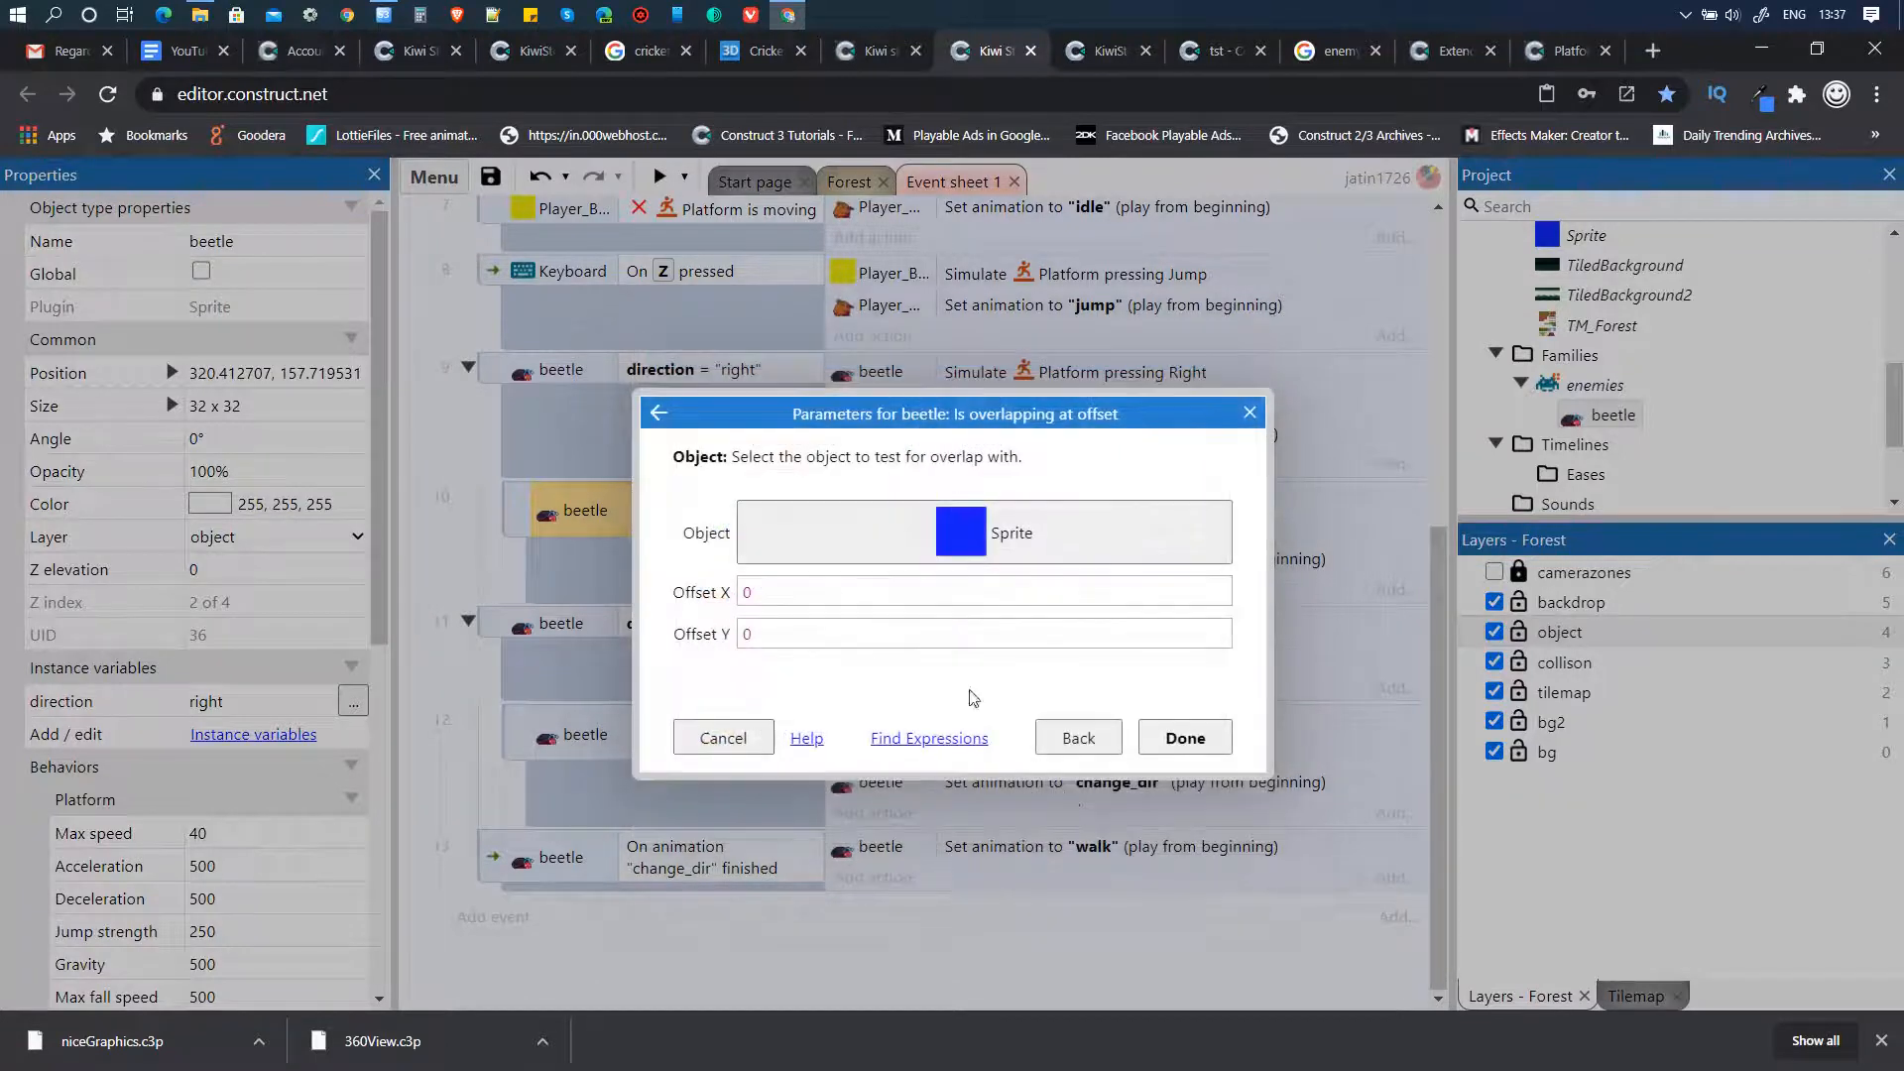
pyautogui.click(772, 594)
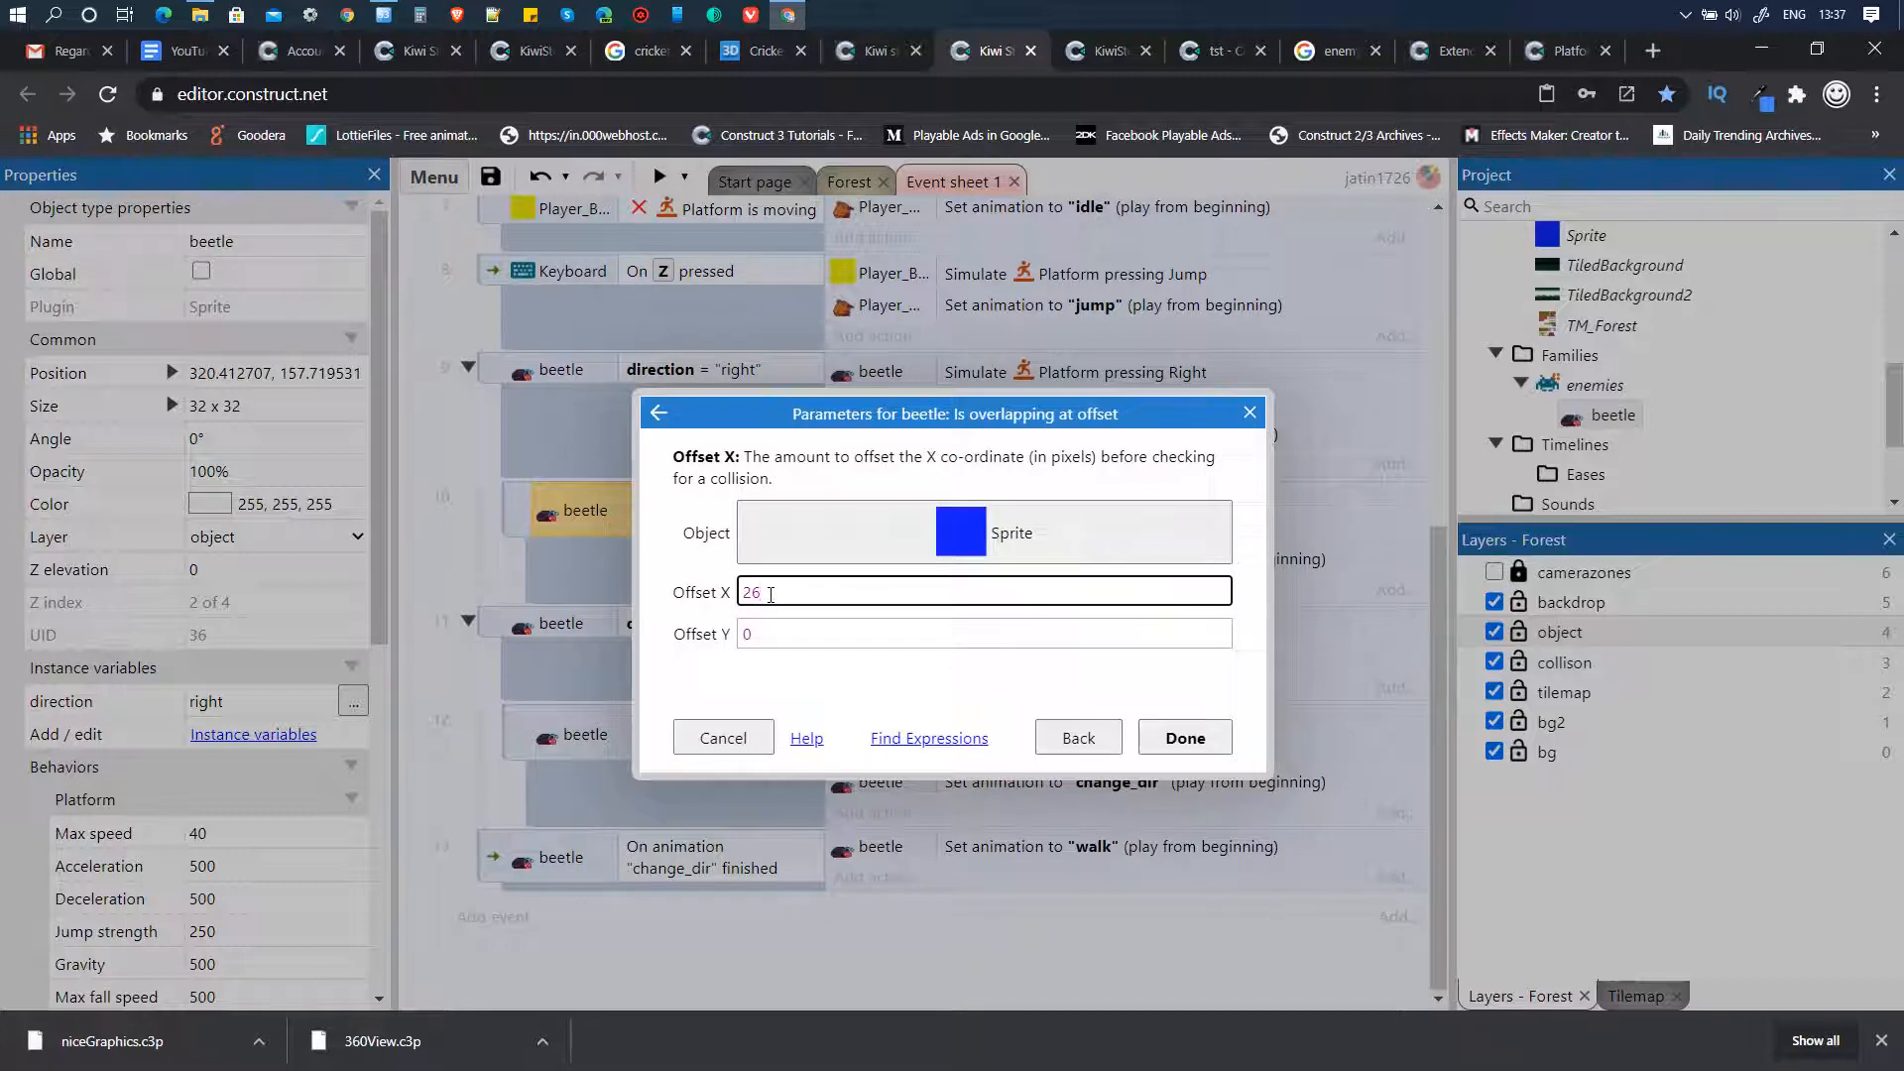
pyautogui.press('Tab')
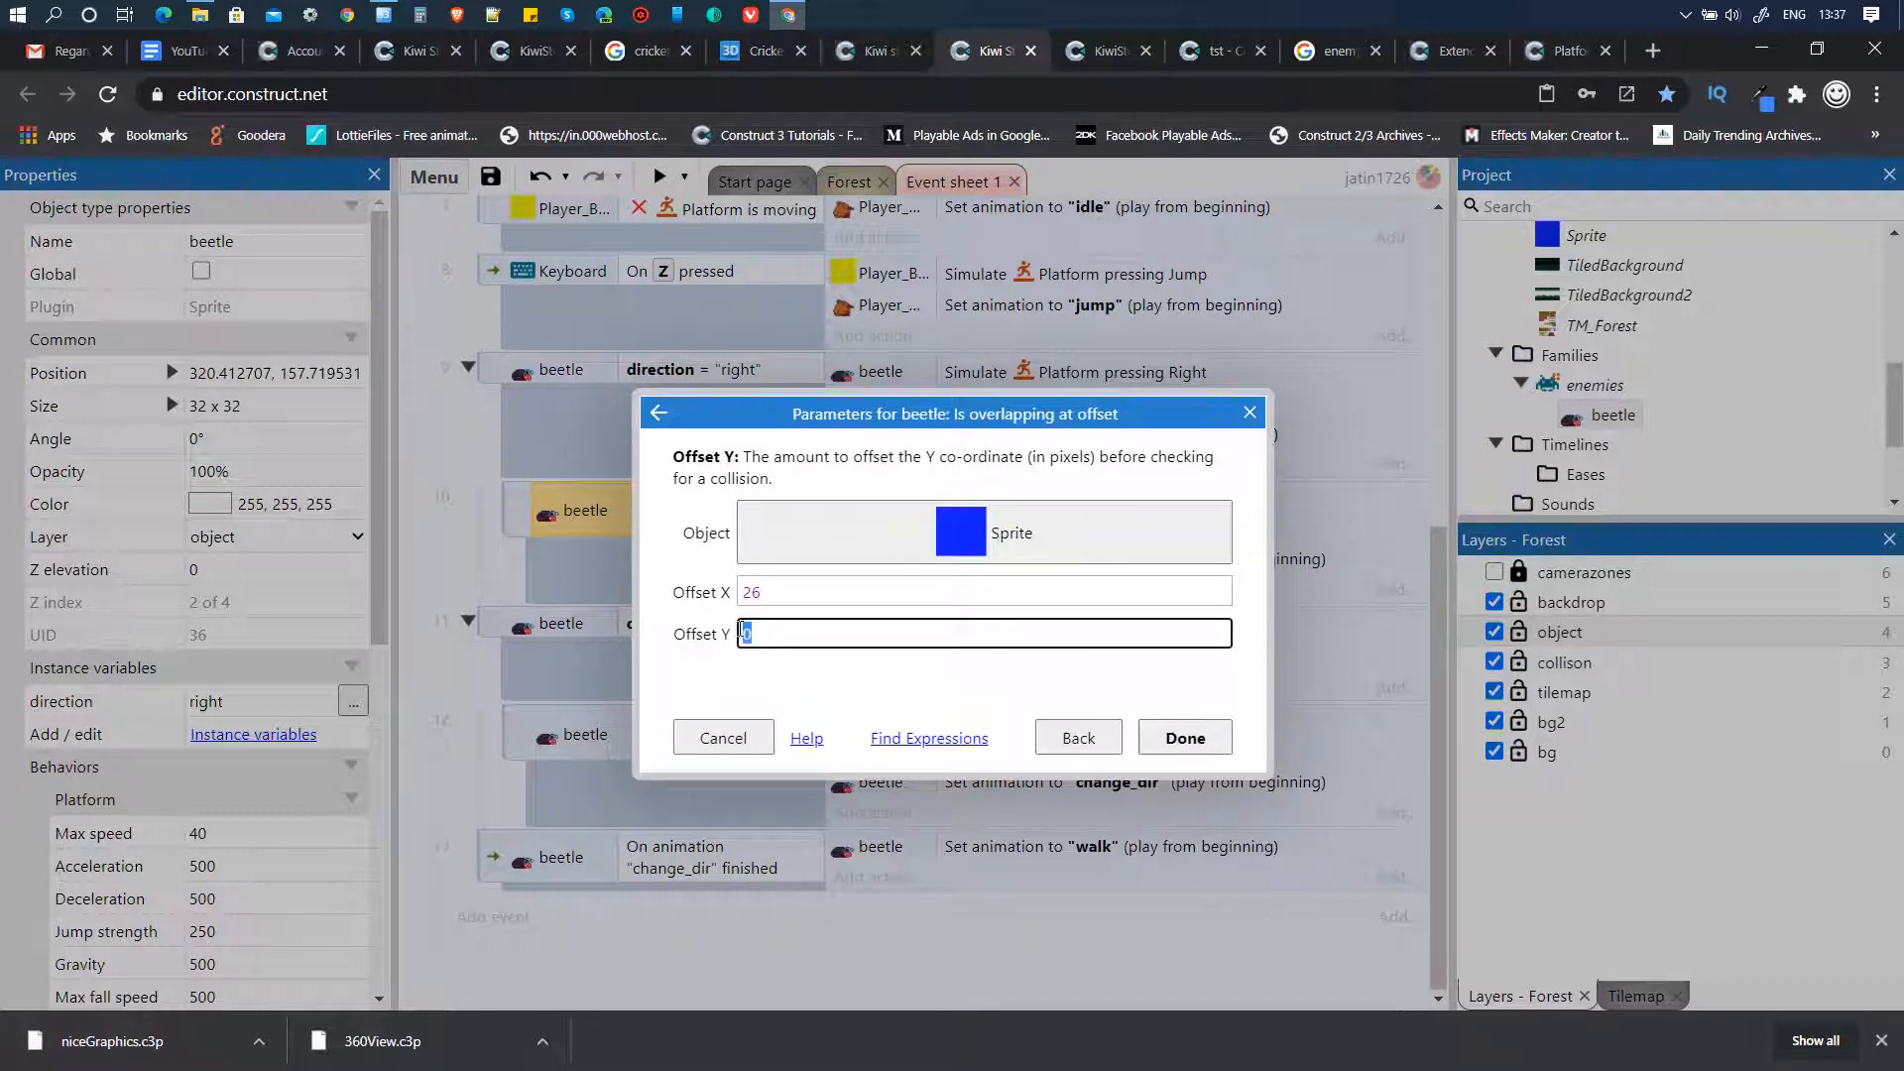
pyautogui.write('8')
pyautogui.press('Return')
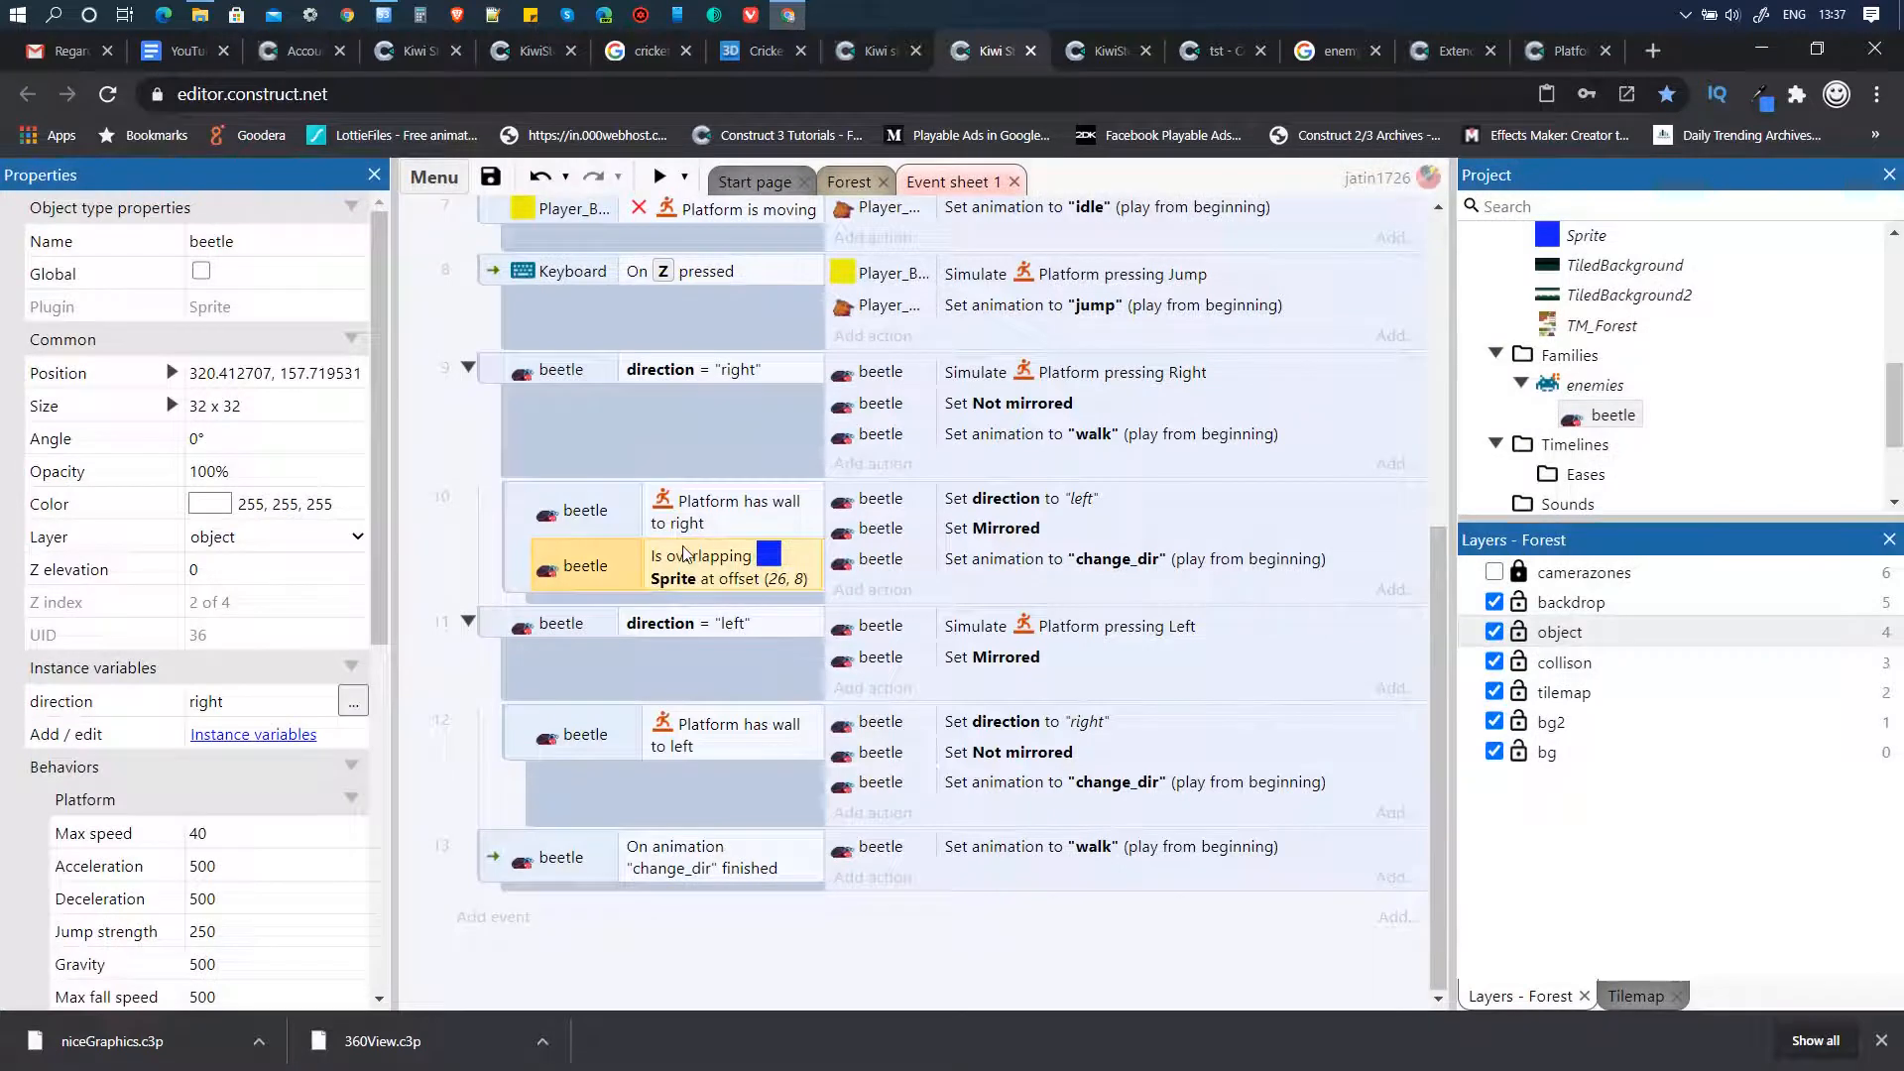
# - Invert the new overlap condition and make the wall-to-right sub-event an OR block
pyautogui.rightClick(684, 571)
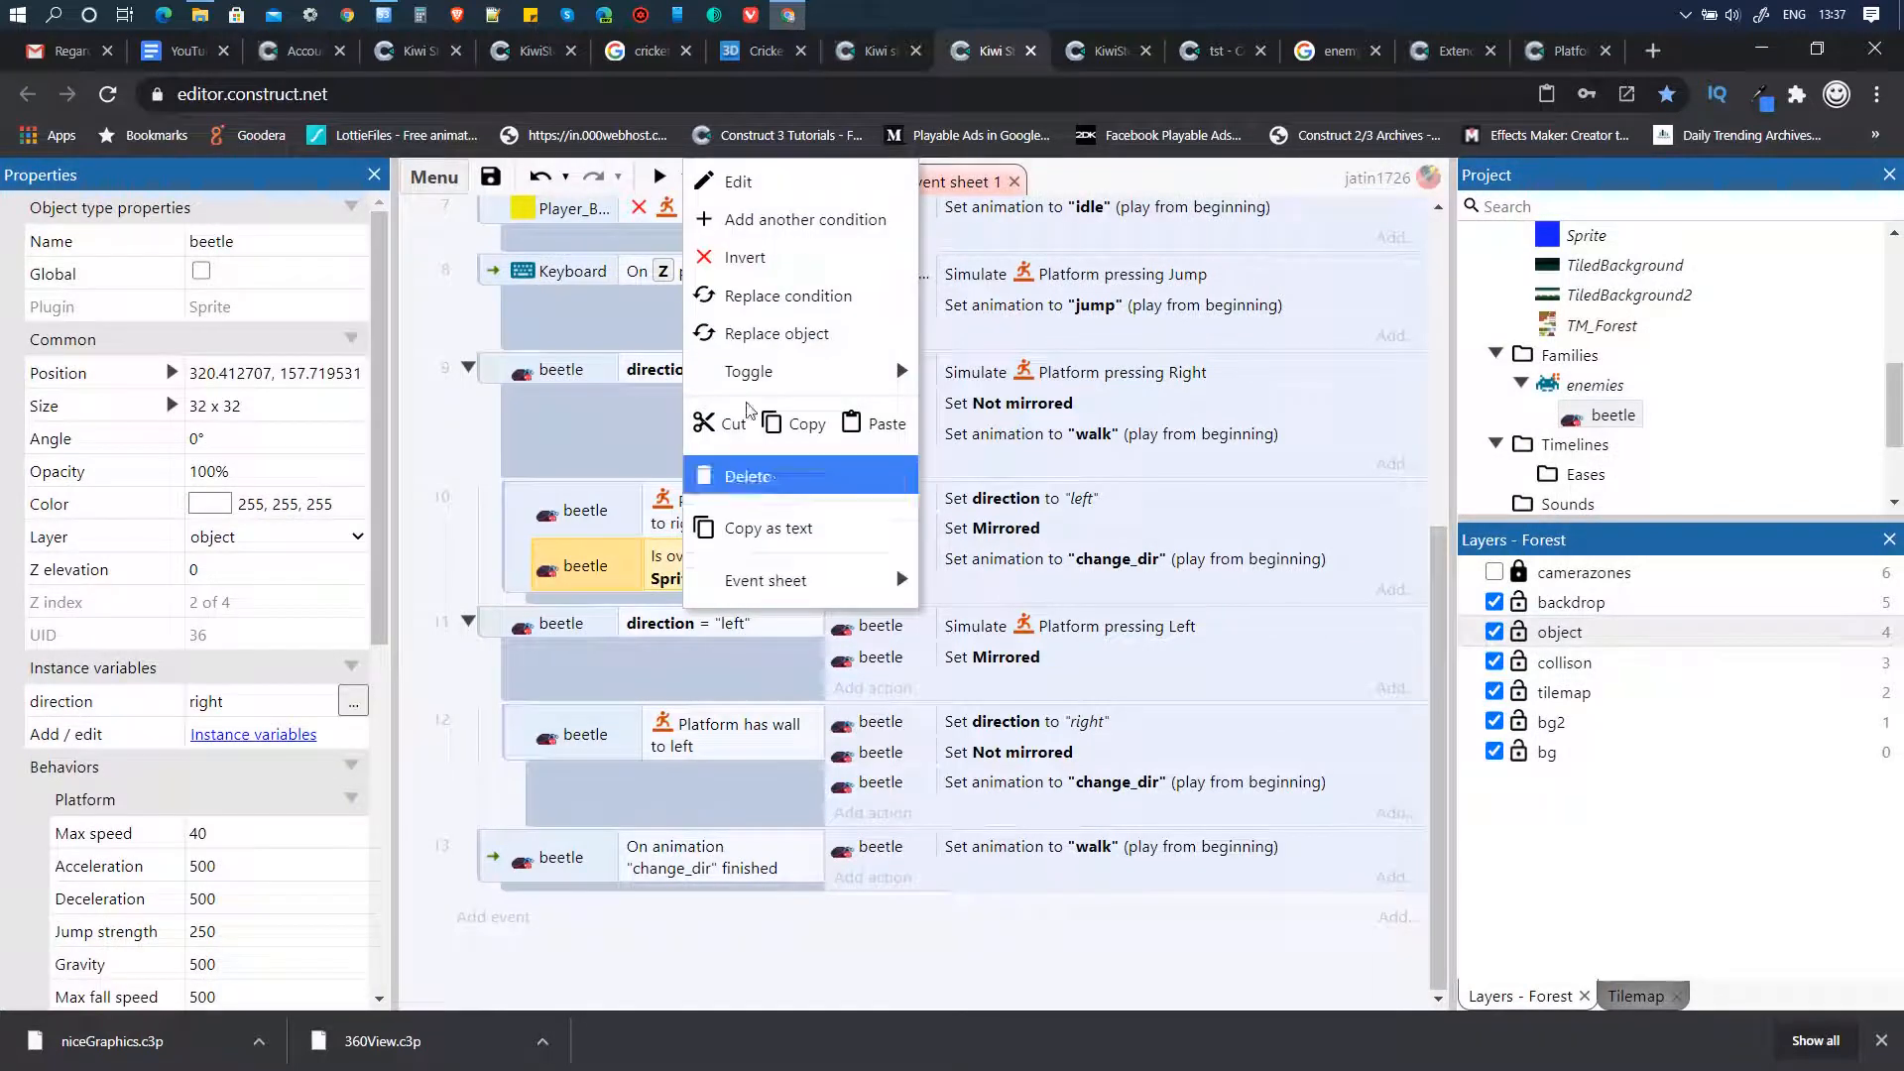
pyautogui.click(731, 260)
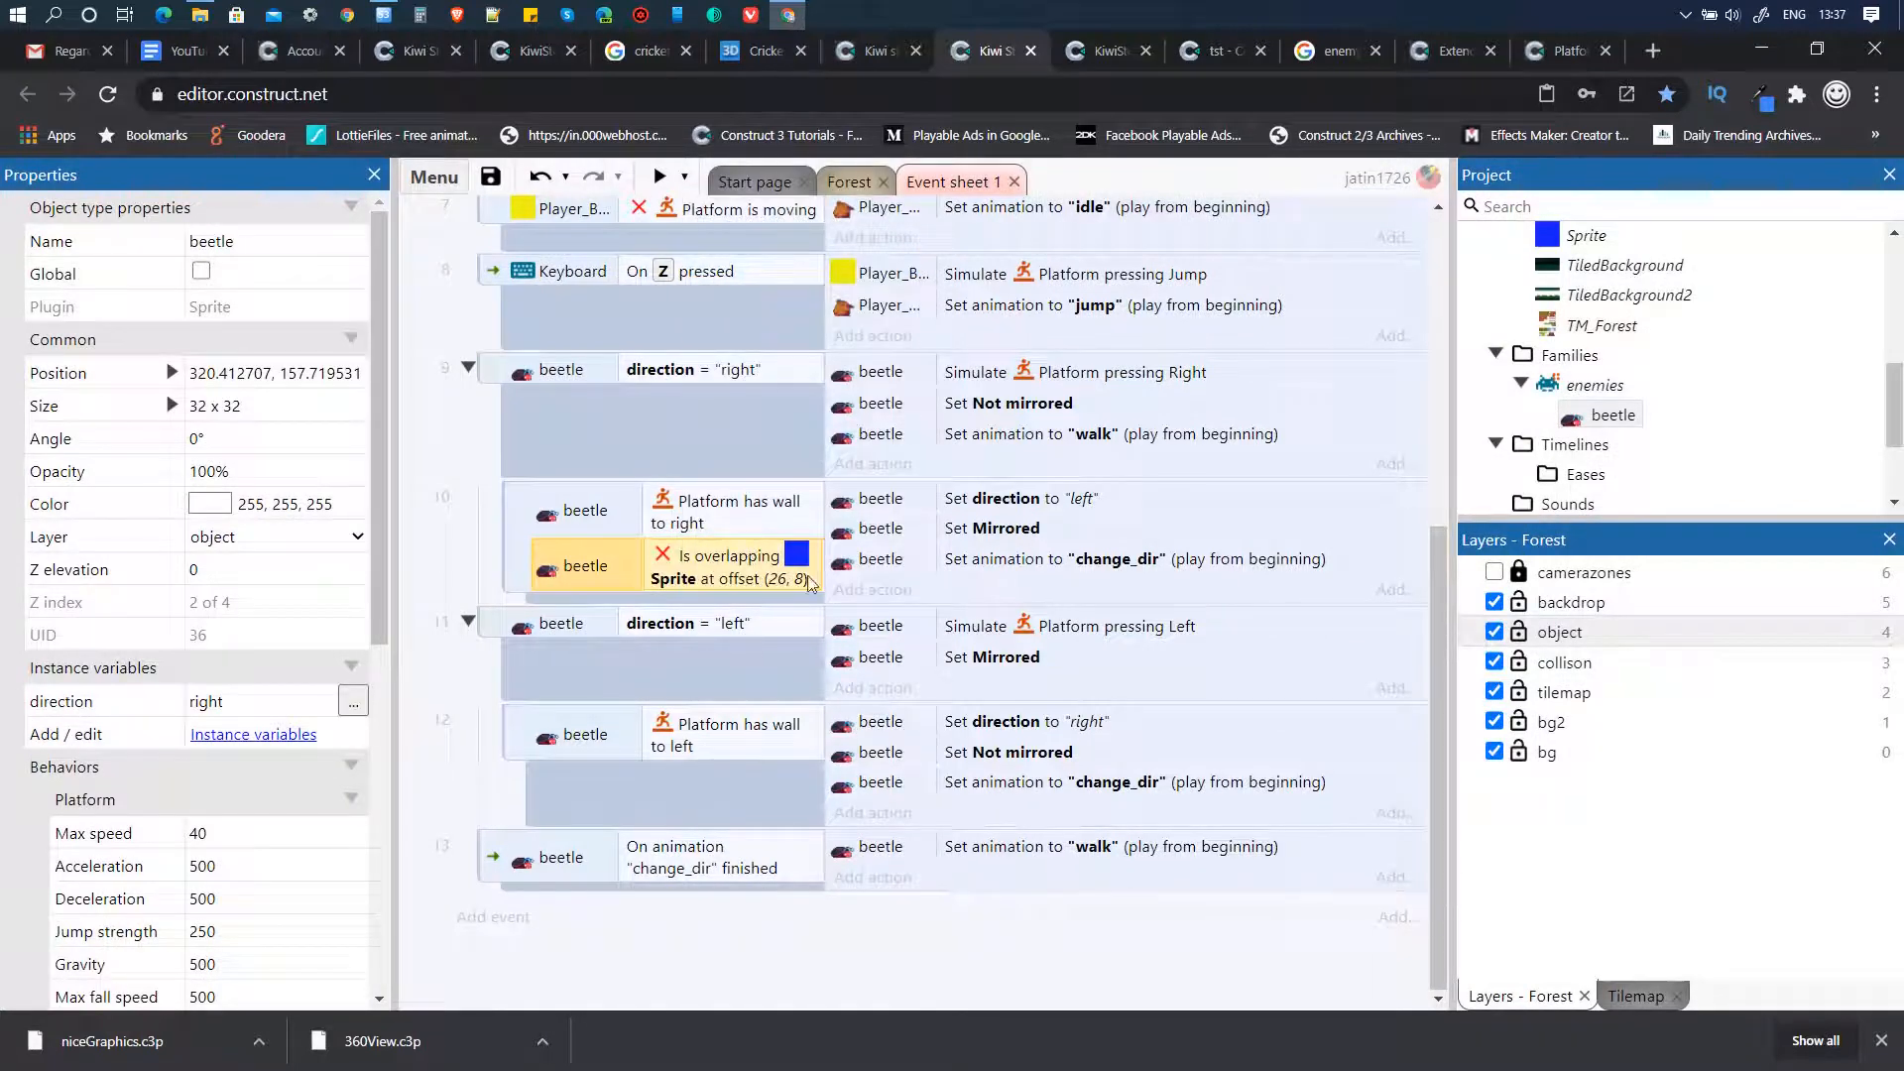
pyautogui.click(521, 510)
pyautogui.rightClick(521, 510)
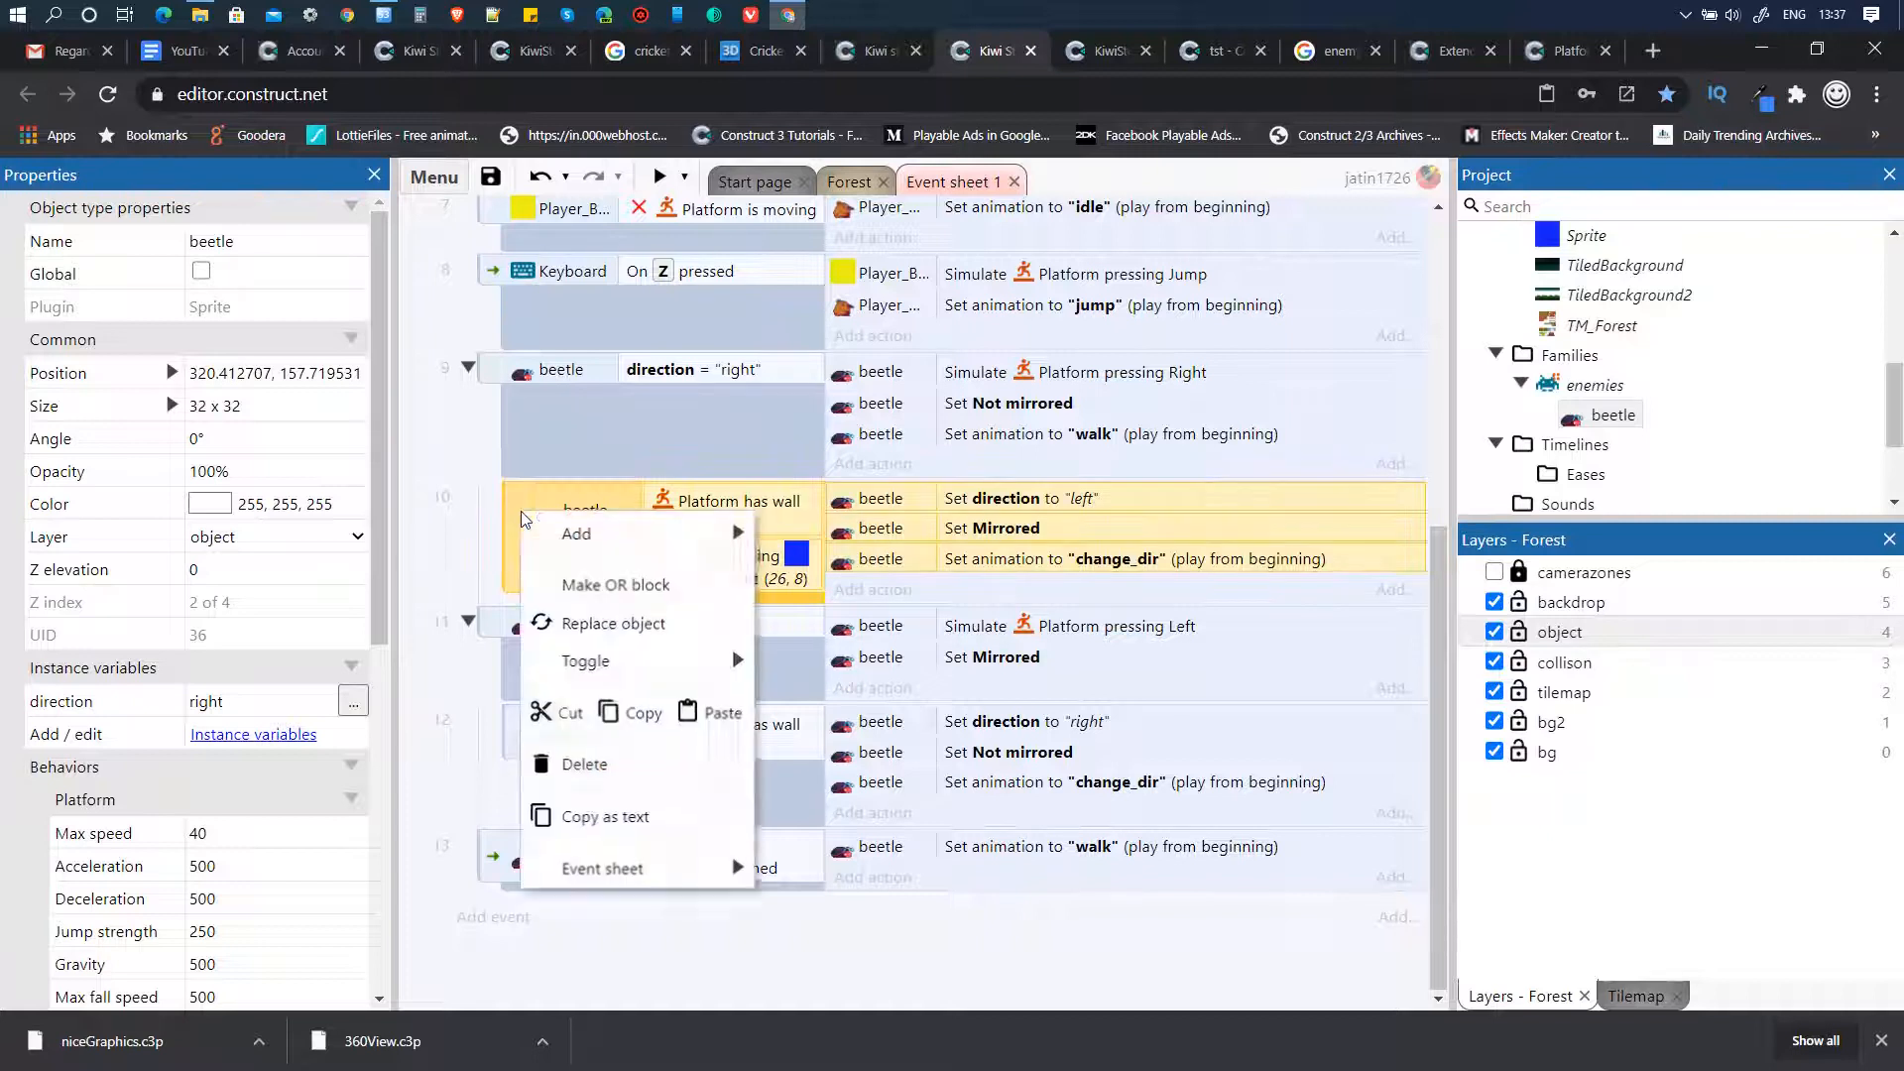
pyautogui.click(661, 575)
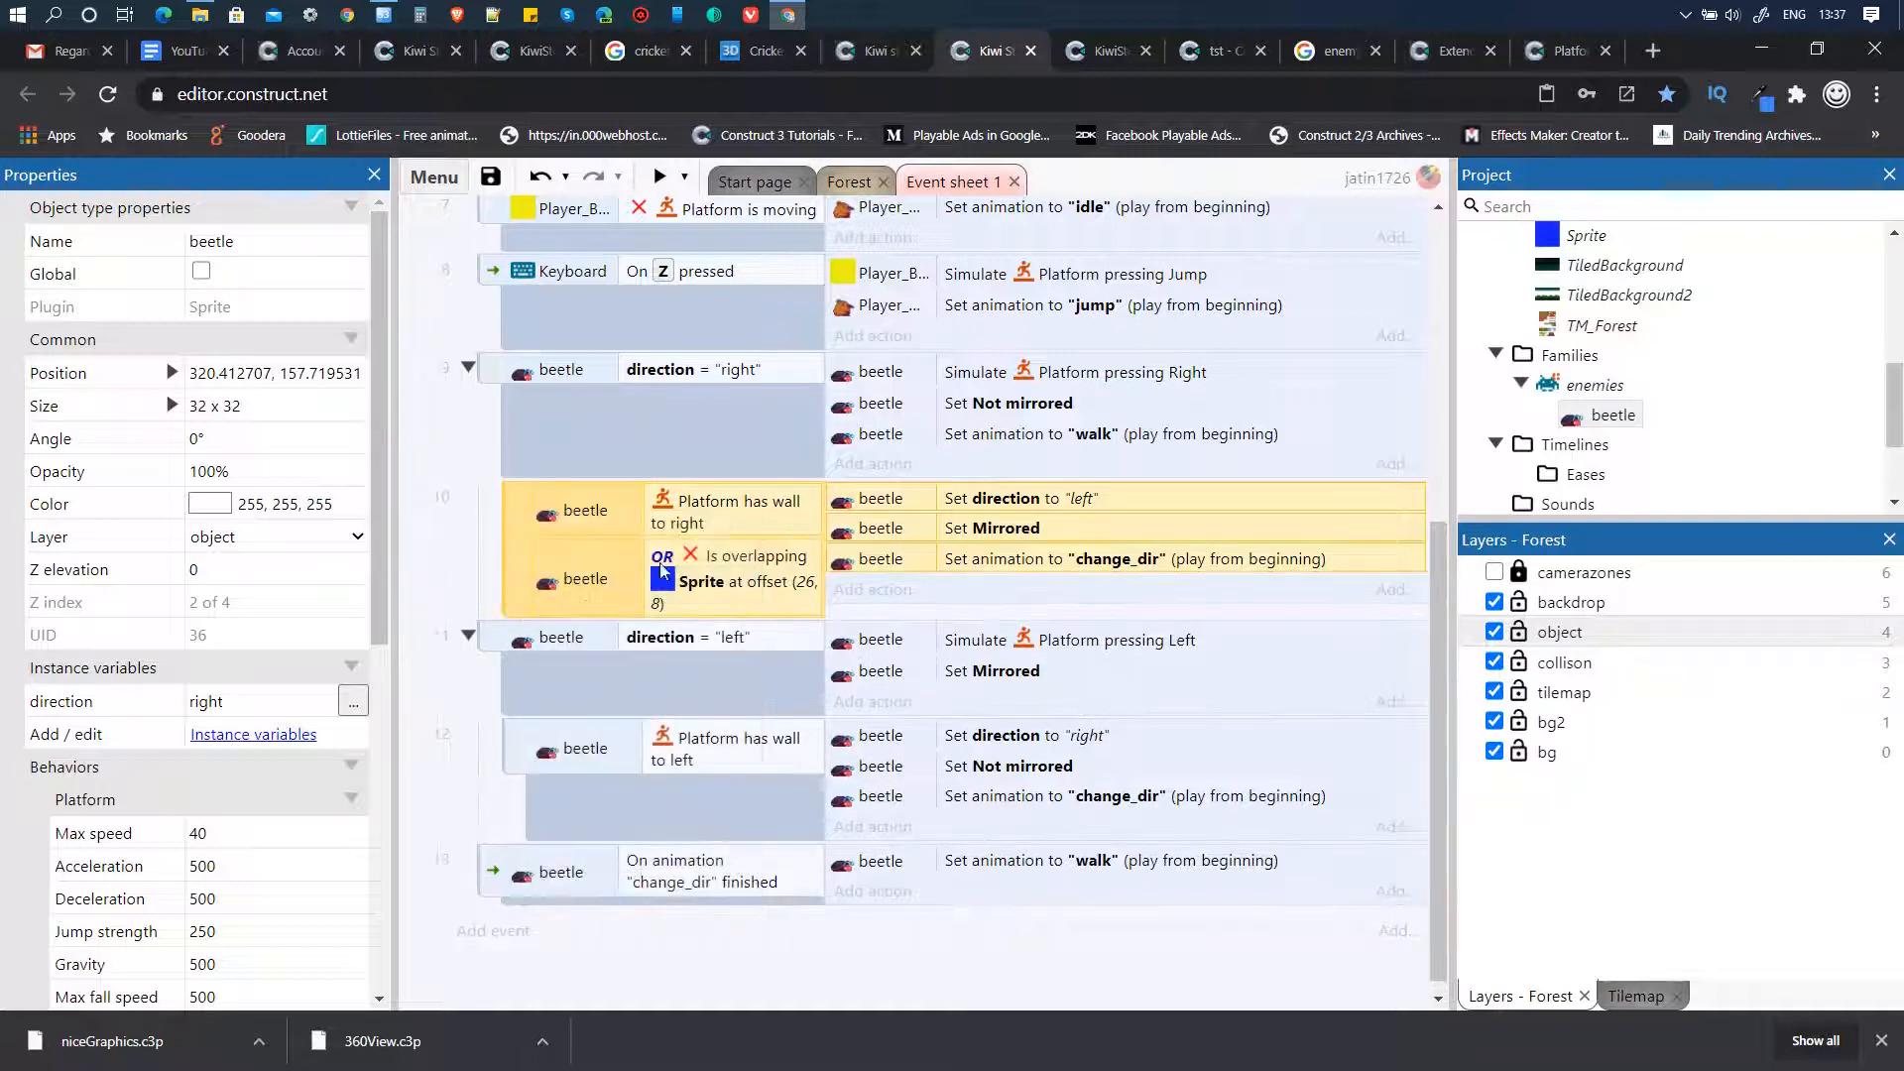
# - Copy the inverted overlap condition into the wall-to-left sub-event and set its Offset X to -26
pyautogui.click(746, 593)
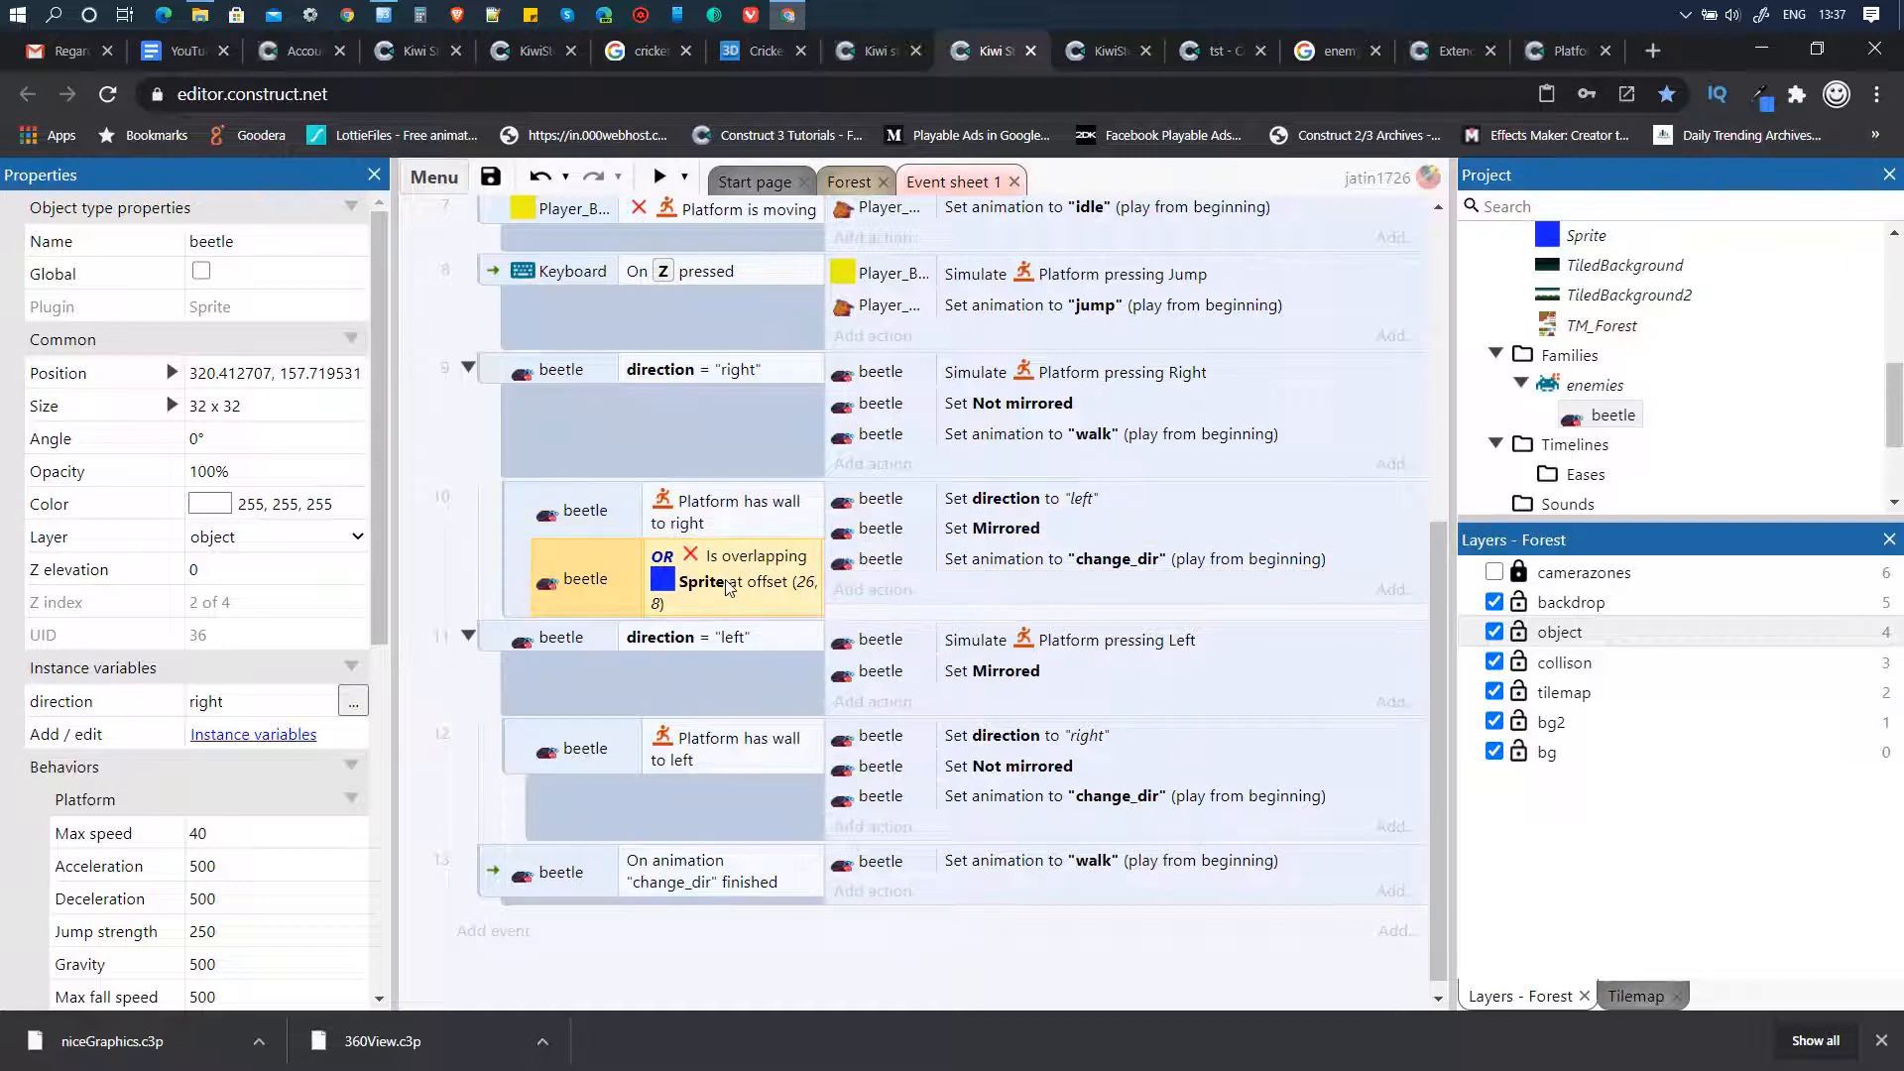
pyautogui.moveTo(729, 587); pyautogui.dragTo(750, 794)
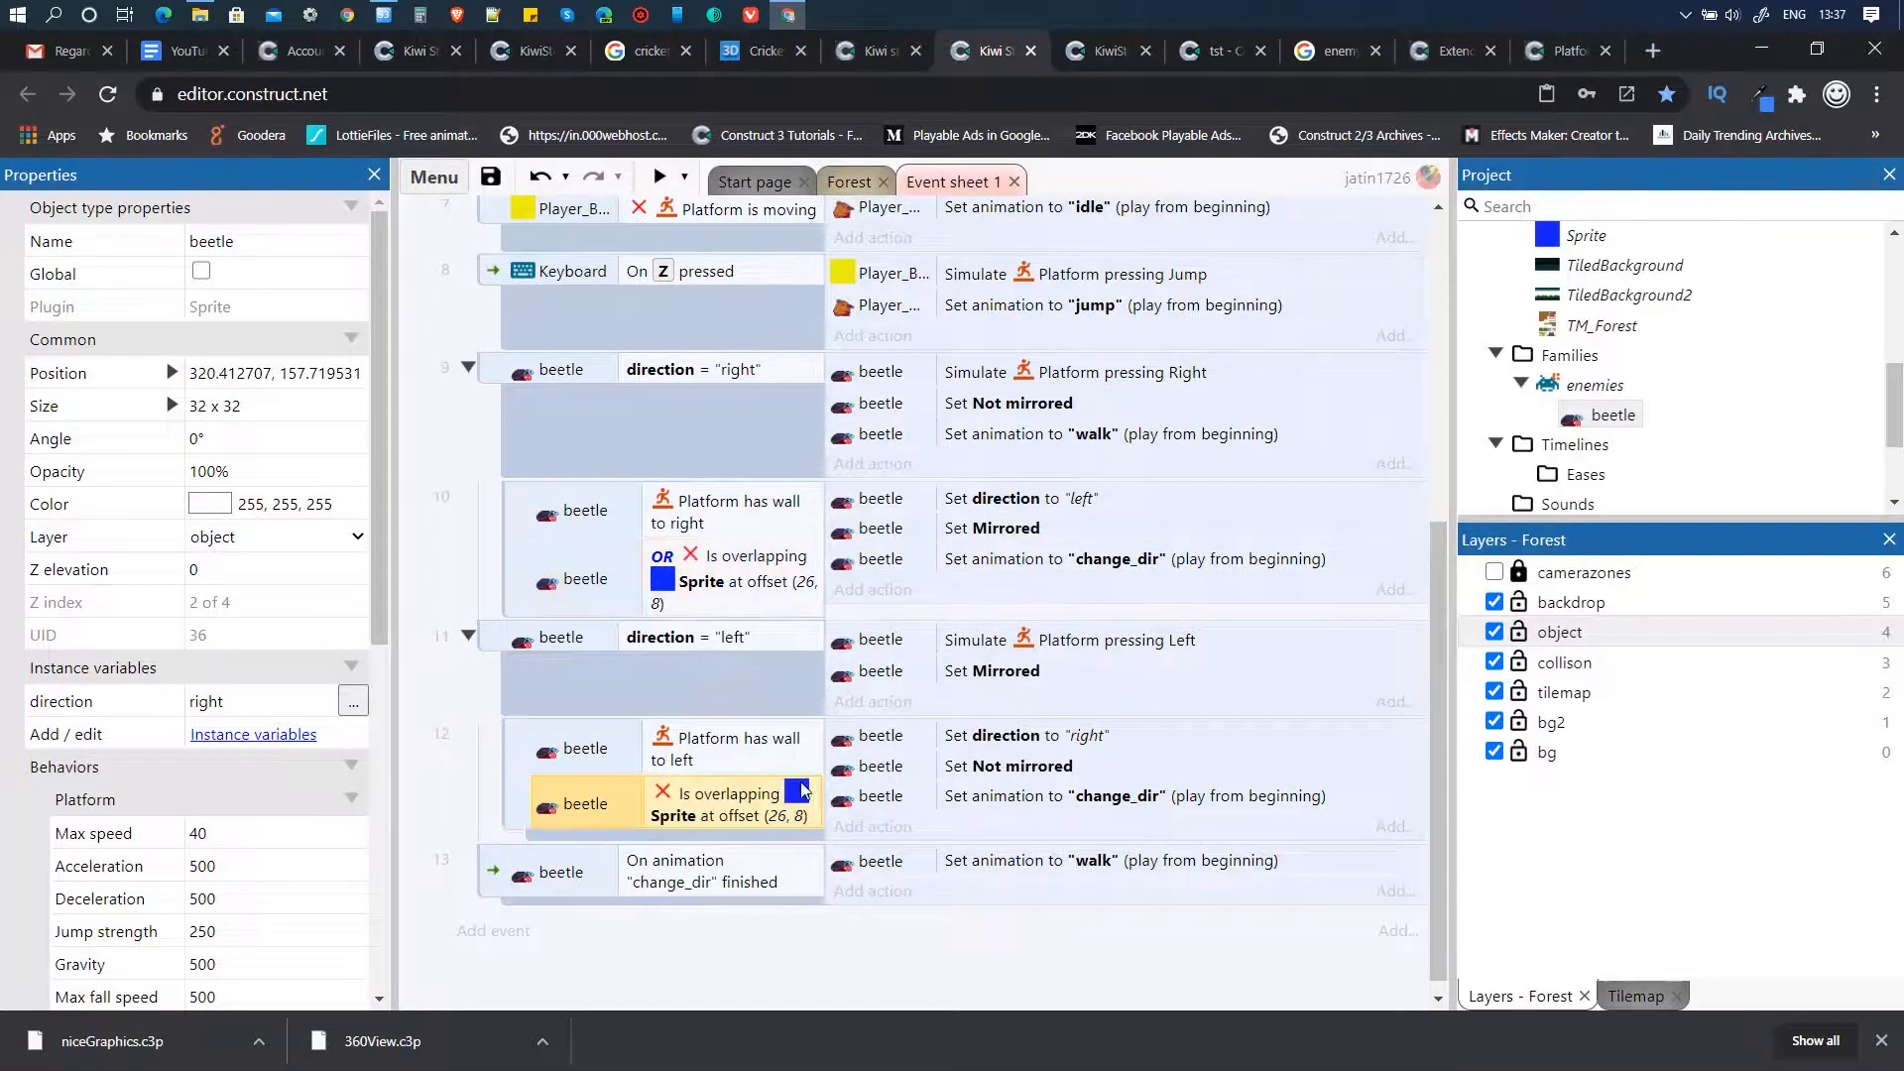
pyautogui.doubleClick(752, 808)
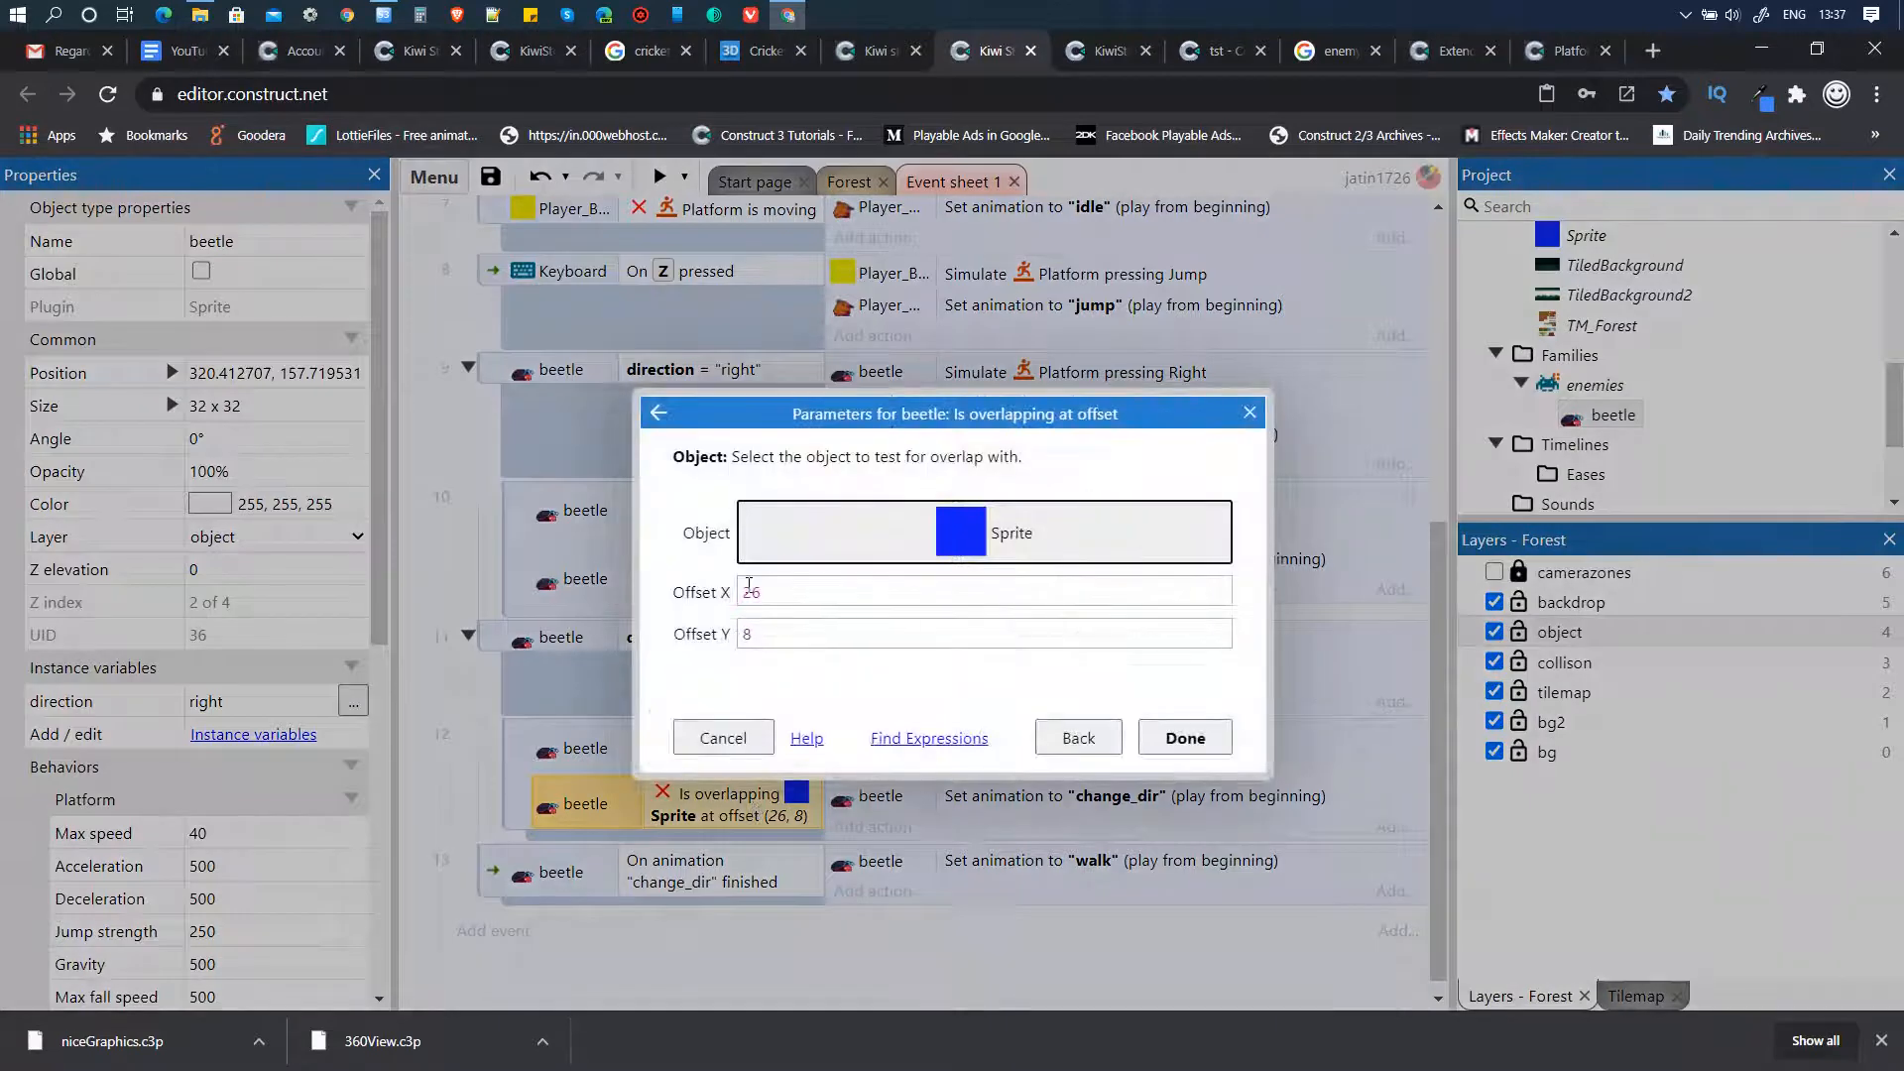
pyautogui.click(748, 589)
pyautogui.write('-')
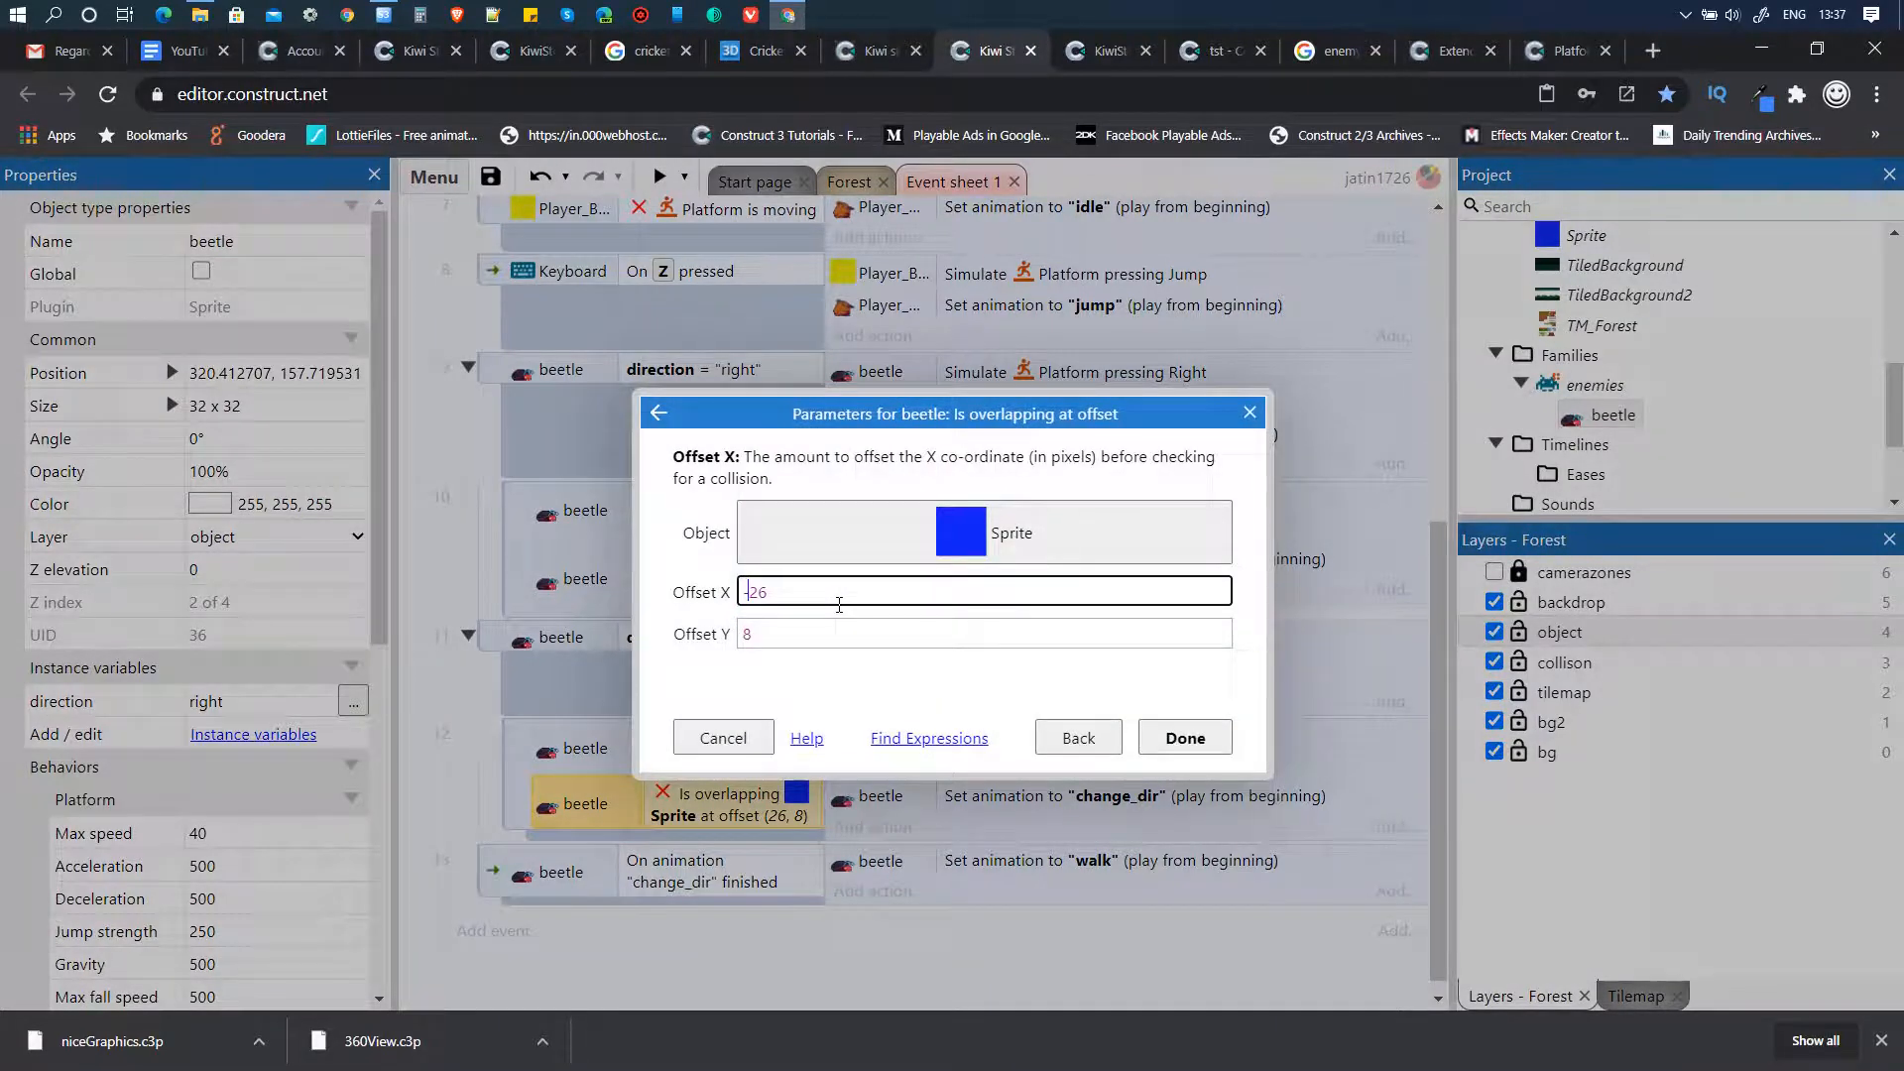
pyautogui.press('Return')
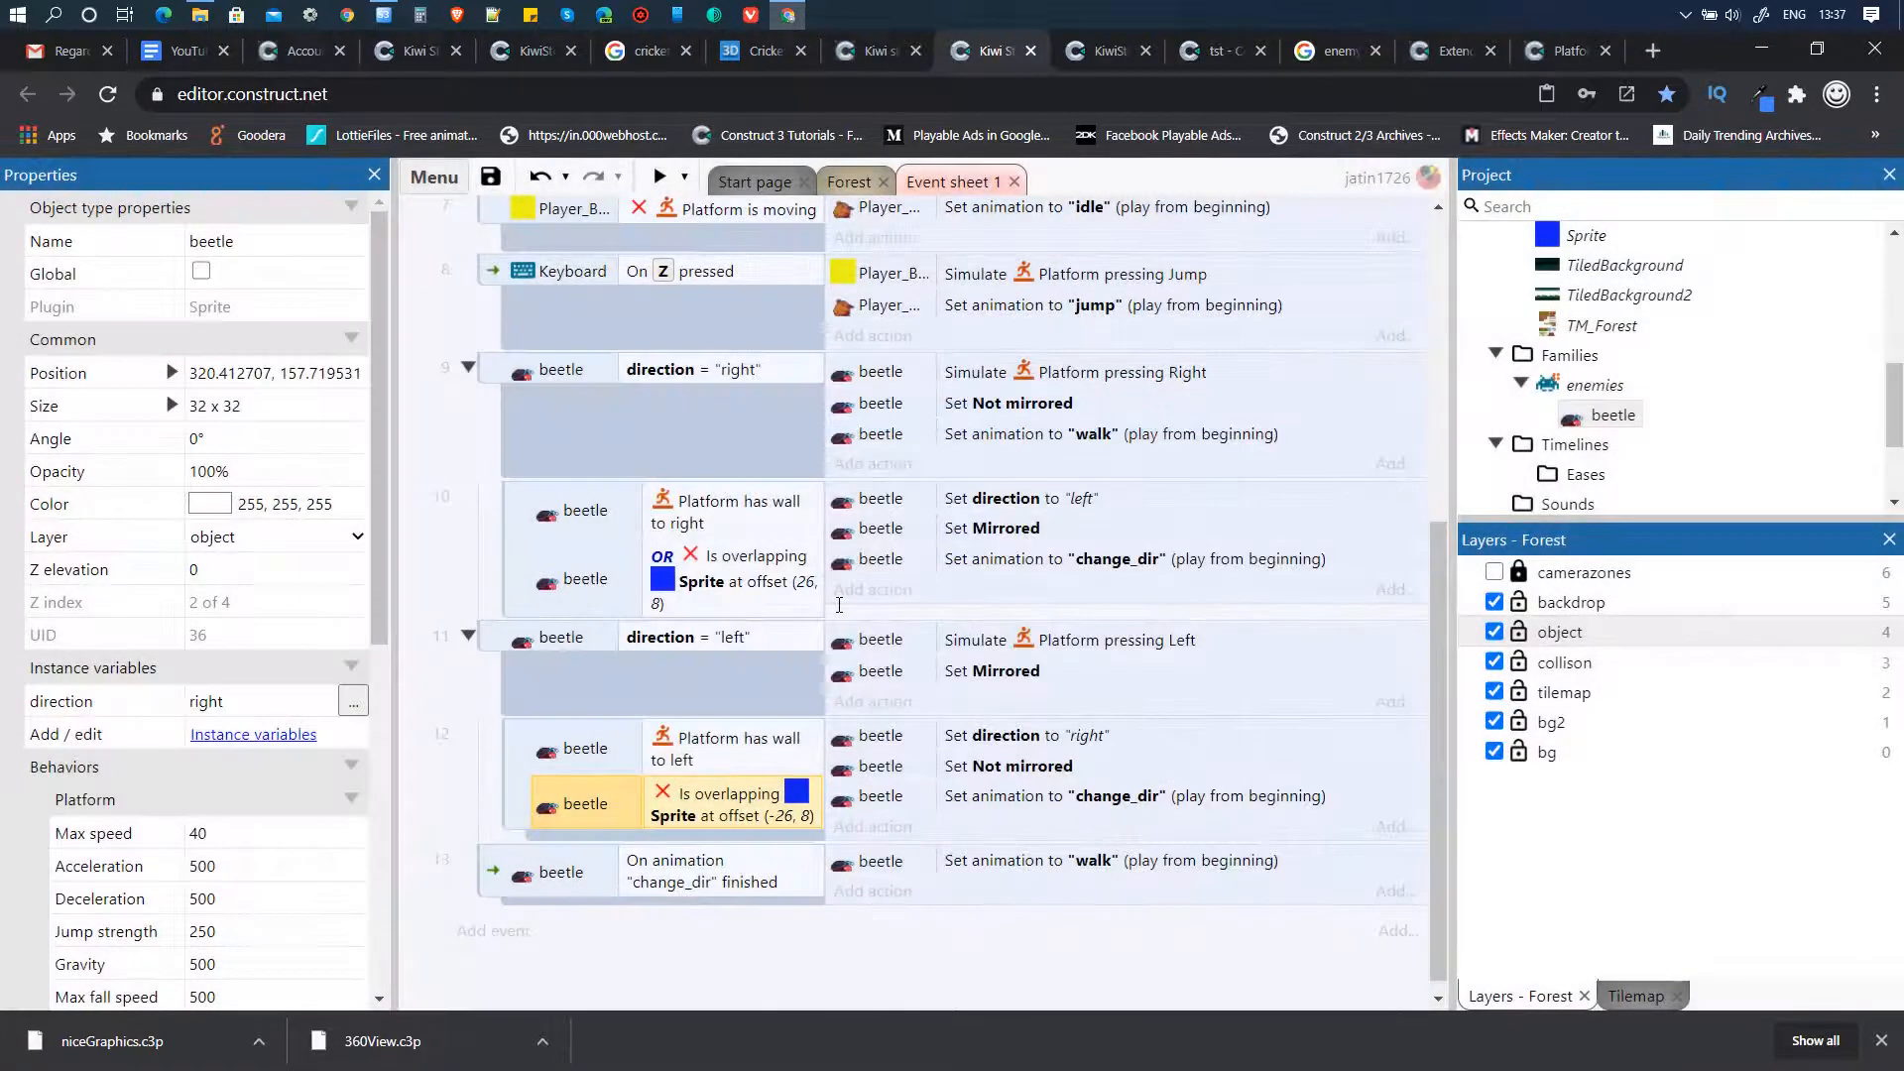
# - Preview the game to check the beetle's turning with the new overlap conditions, and close the preview
pyautogui.click(659, 178)
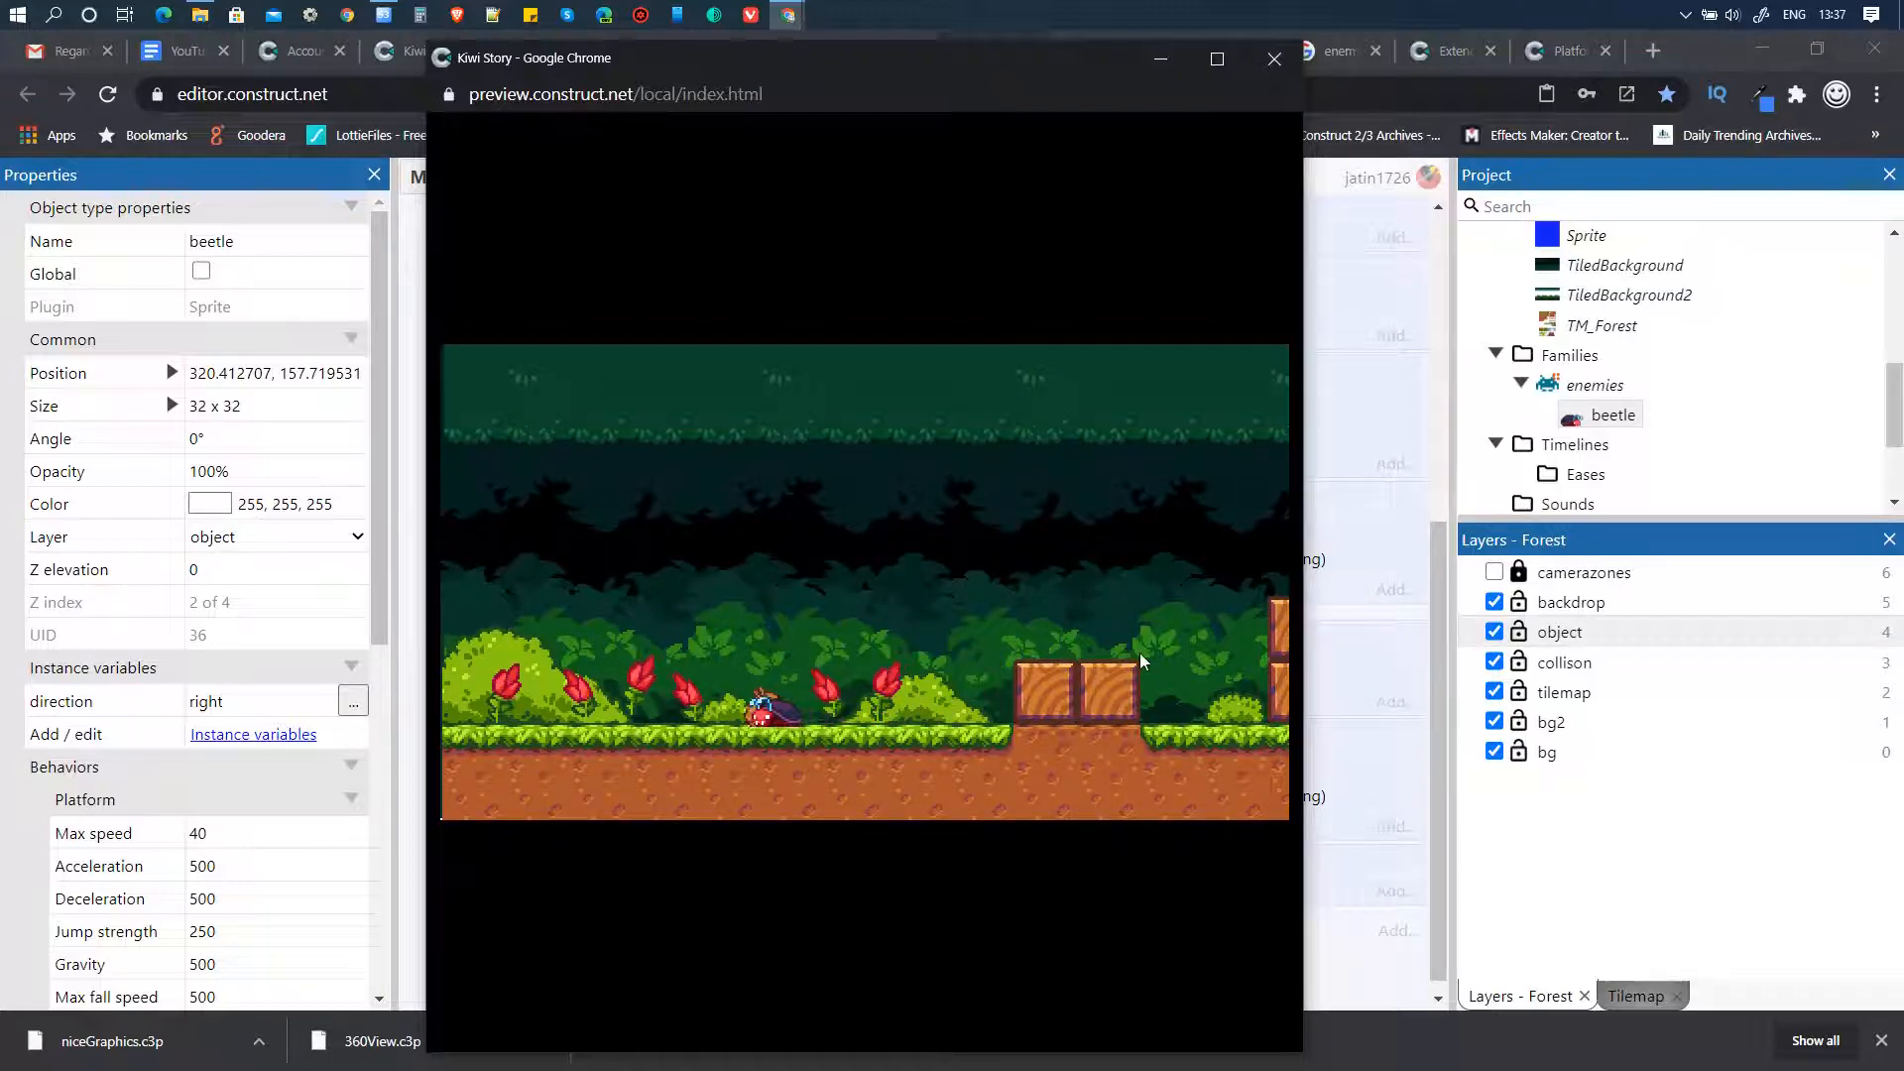
pyautogui.click(1276, 58)
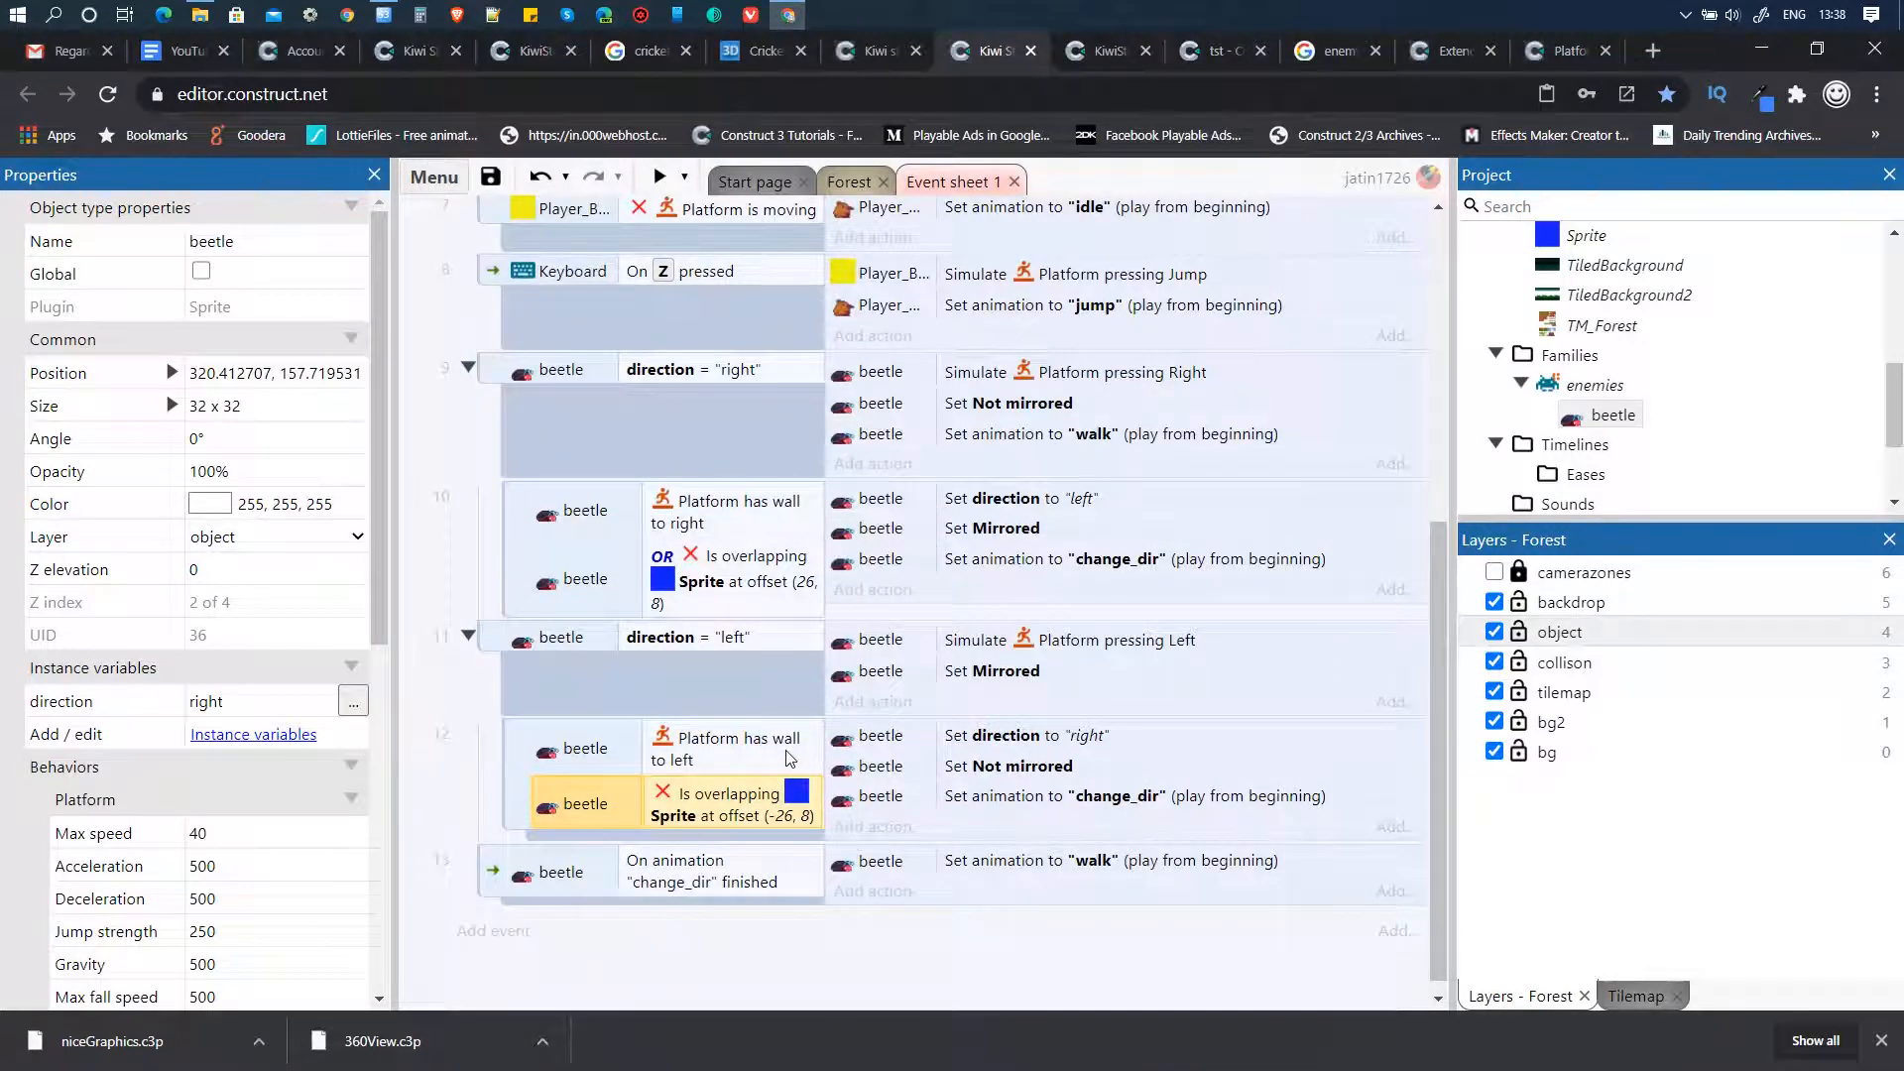
pyautogui.doubleClick(790, 826)
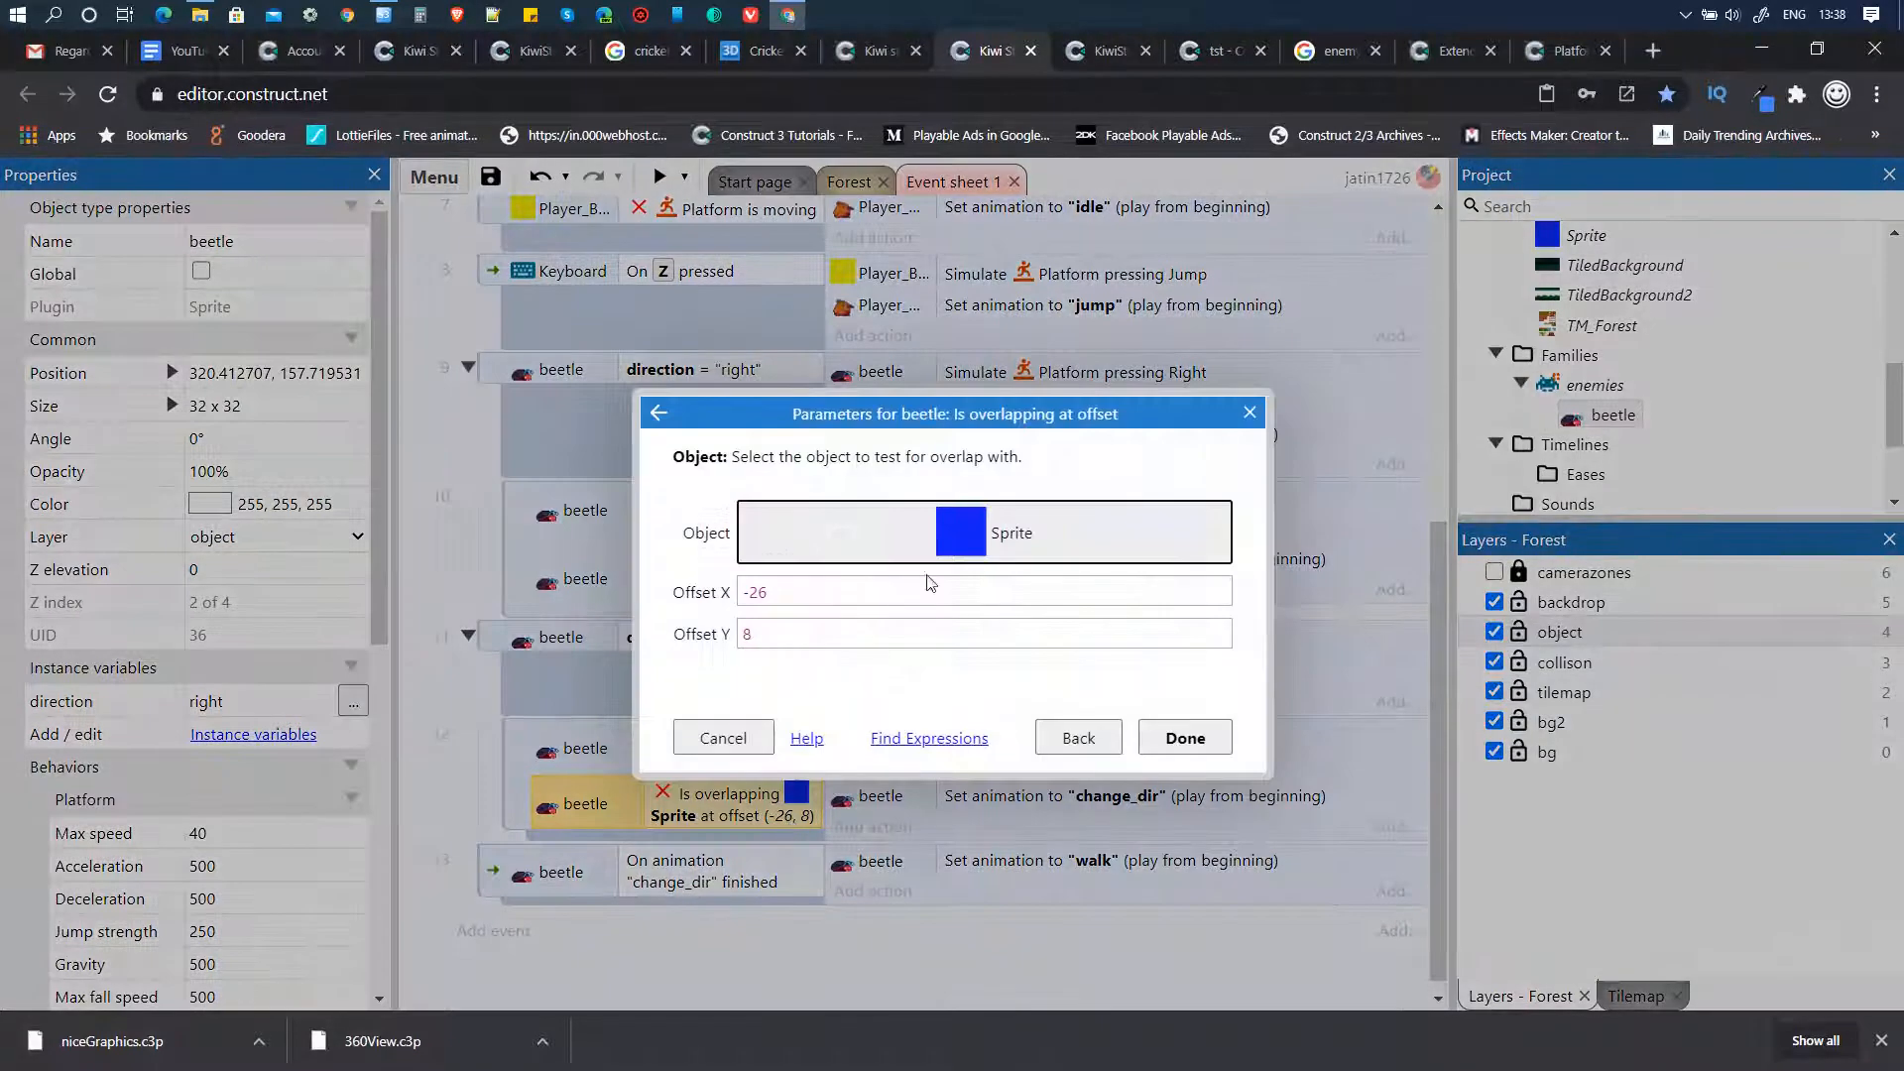
pyautogui.click(813, 592)
pyautogui.press('Escape')
# - Make the wall-to-left sub-event an OR block
pyautogui.rightClick(518, 759)
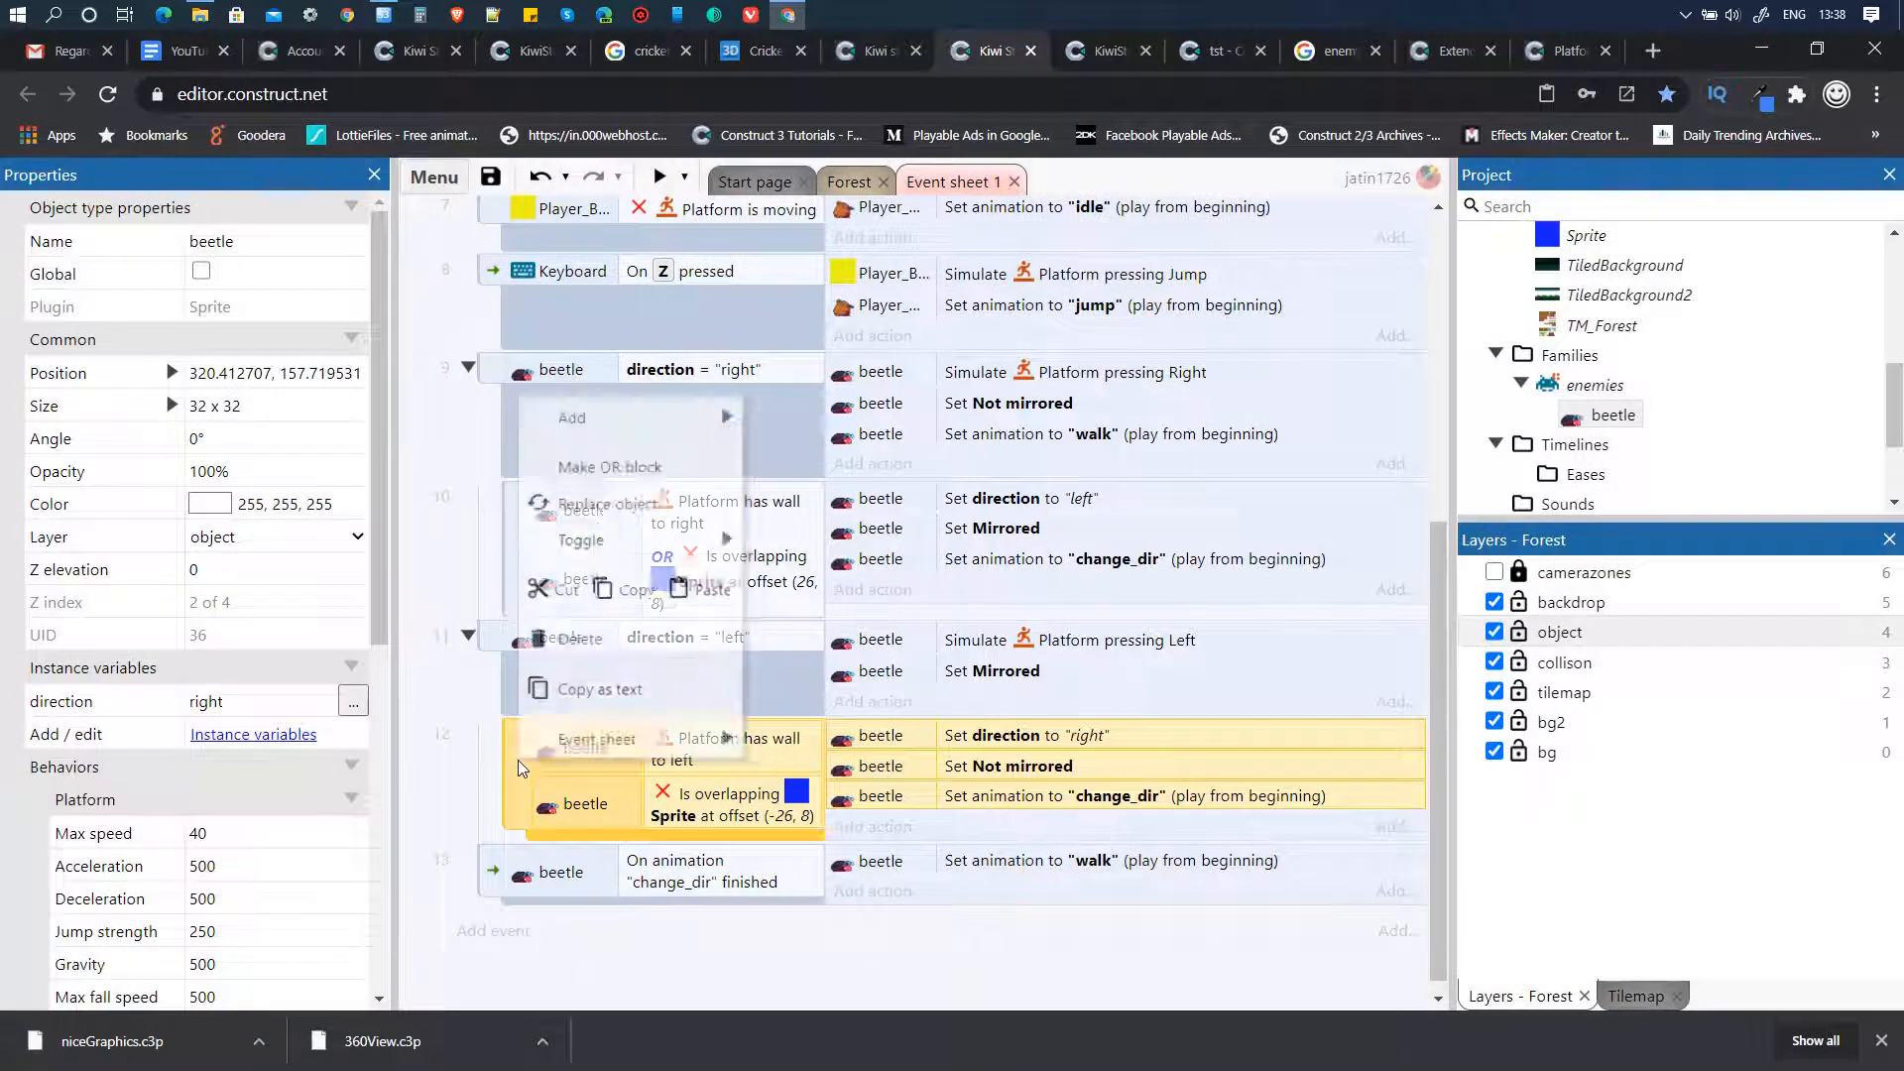
pyautogui.click(641, 457)
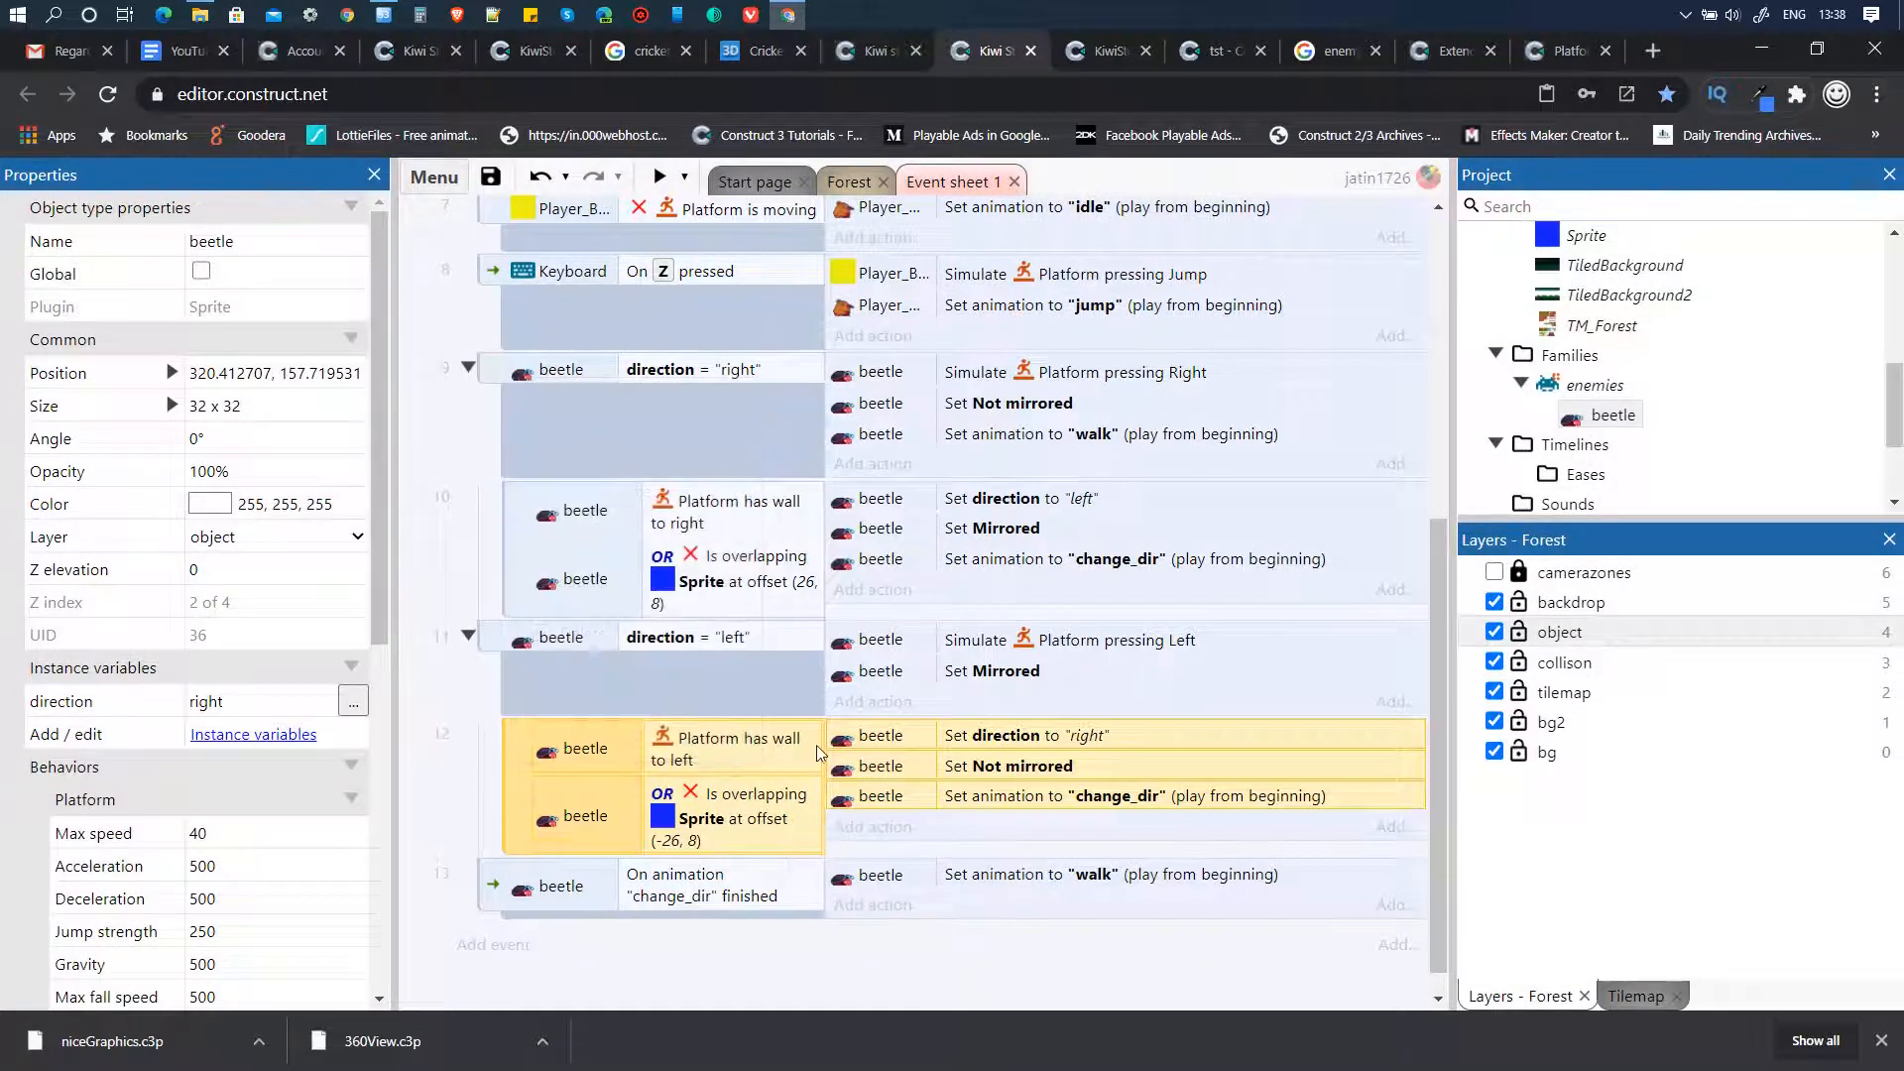
# - Preview the game to check the beetle's turning at both ends of the wooden blocks, and close the preview
pyautogui.click(661, 179)
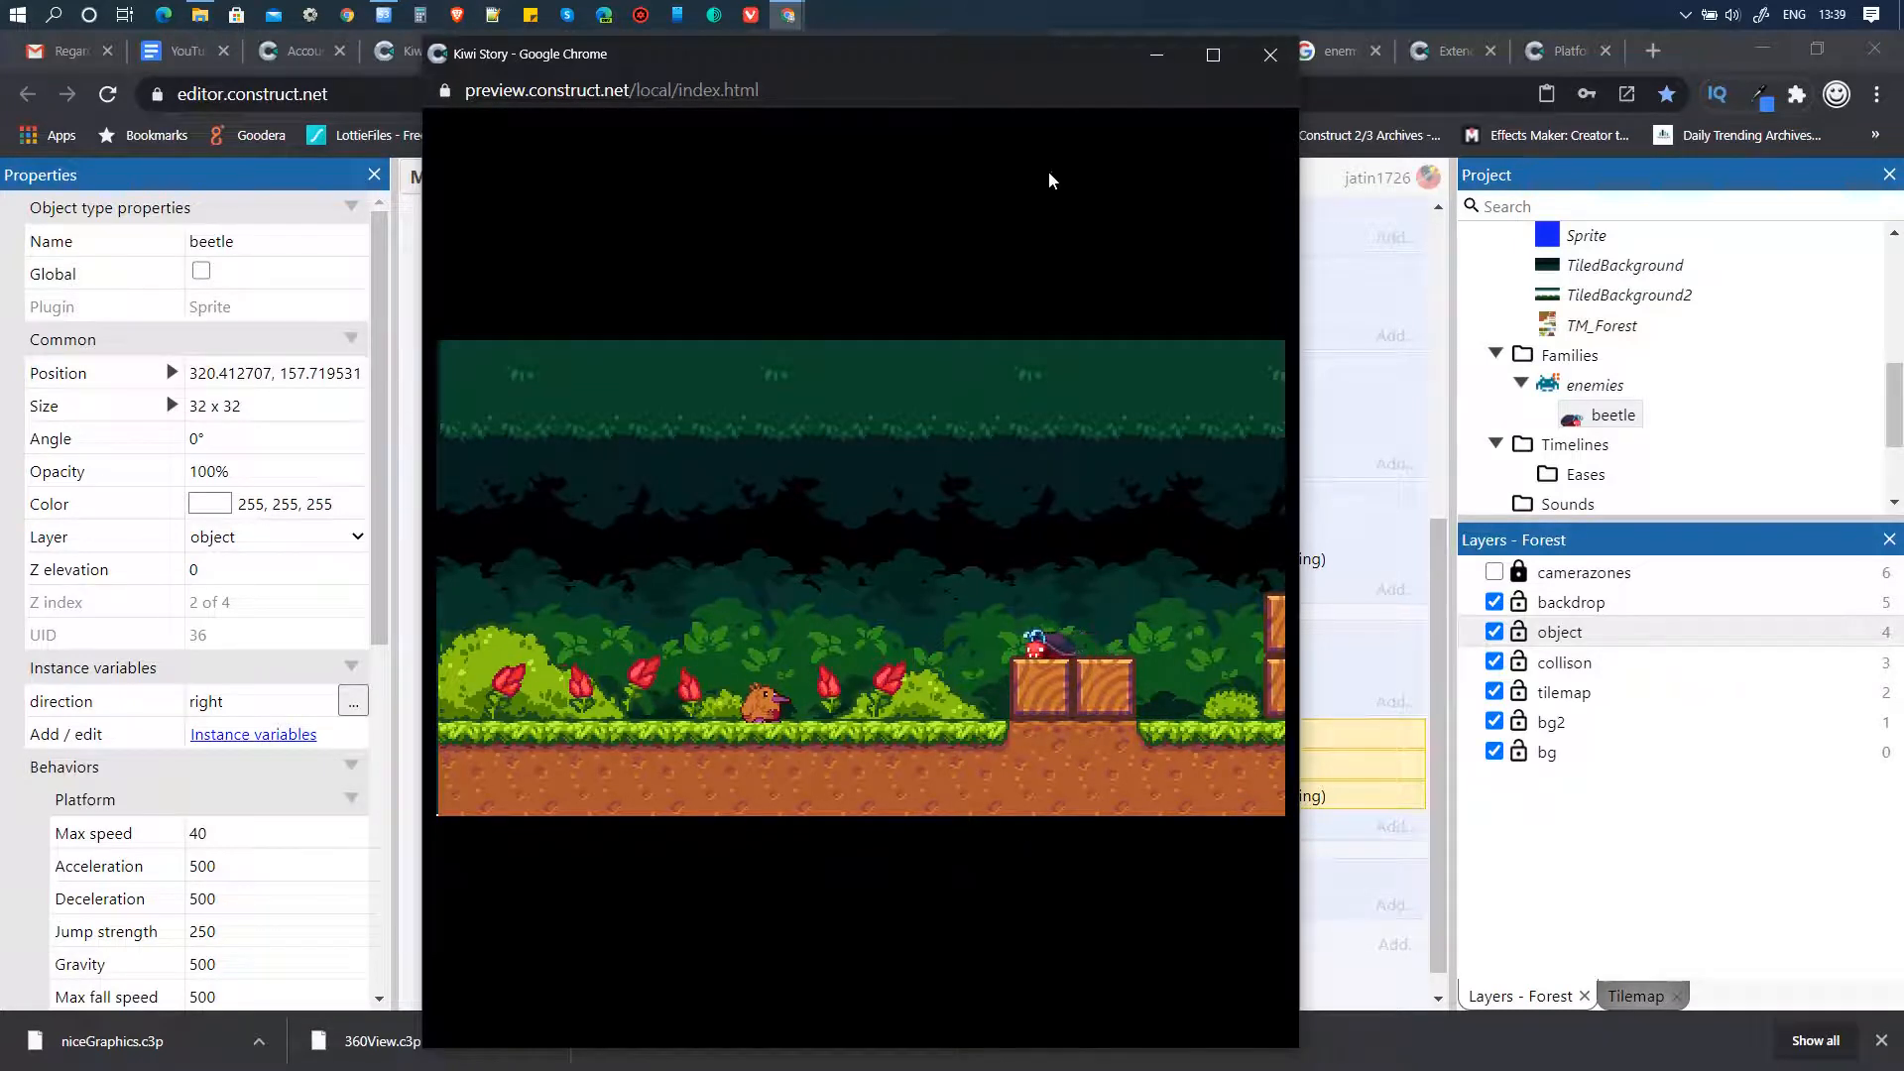
pyautogui.click(1271, 53)
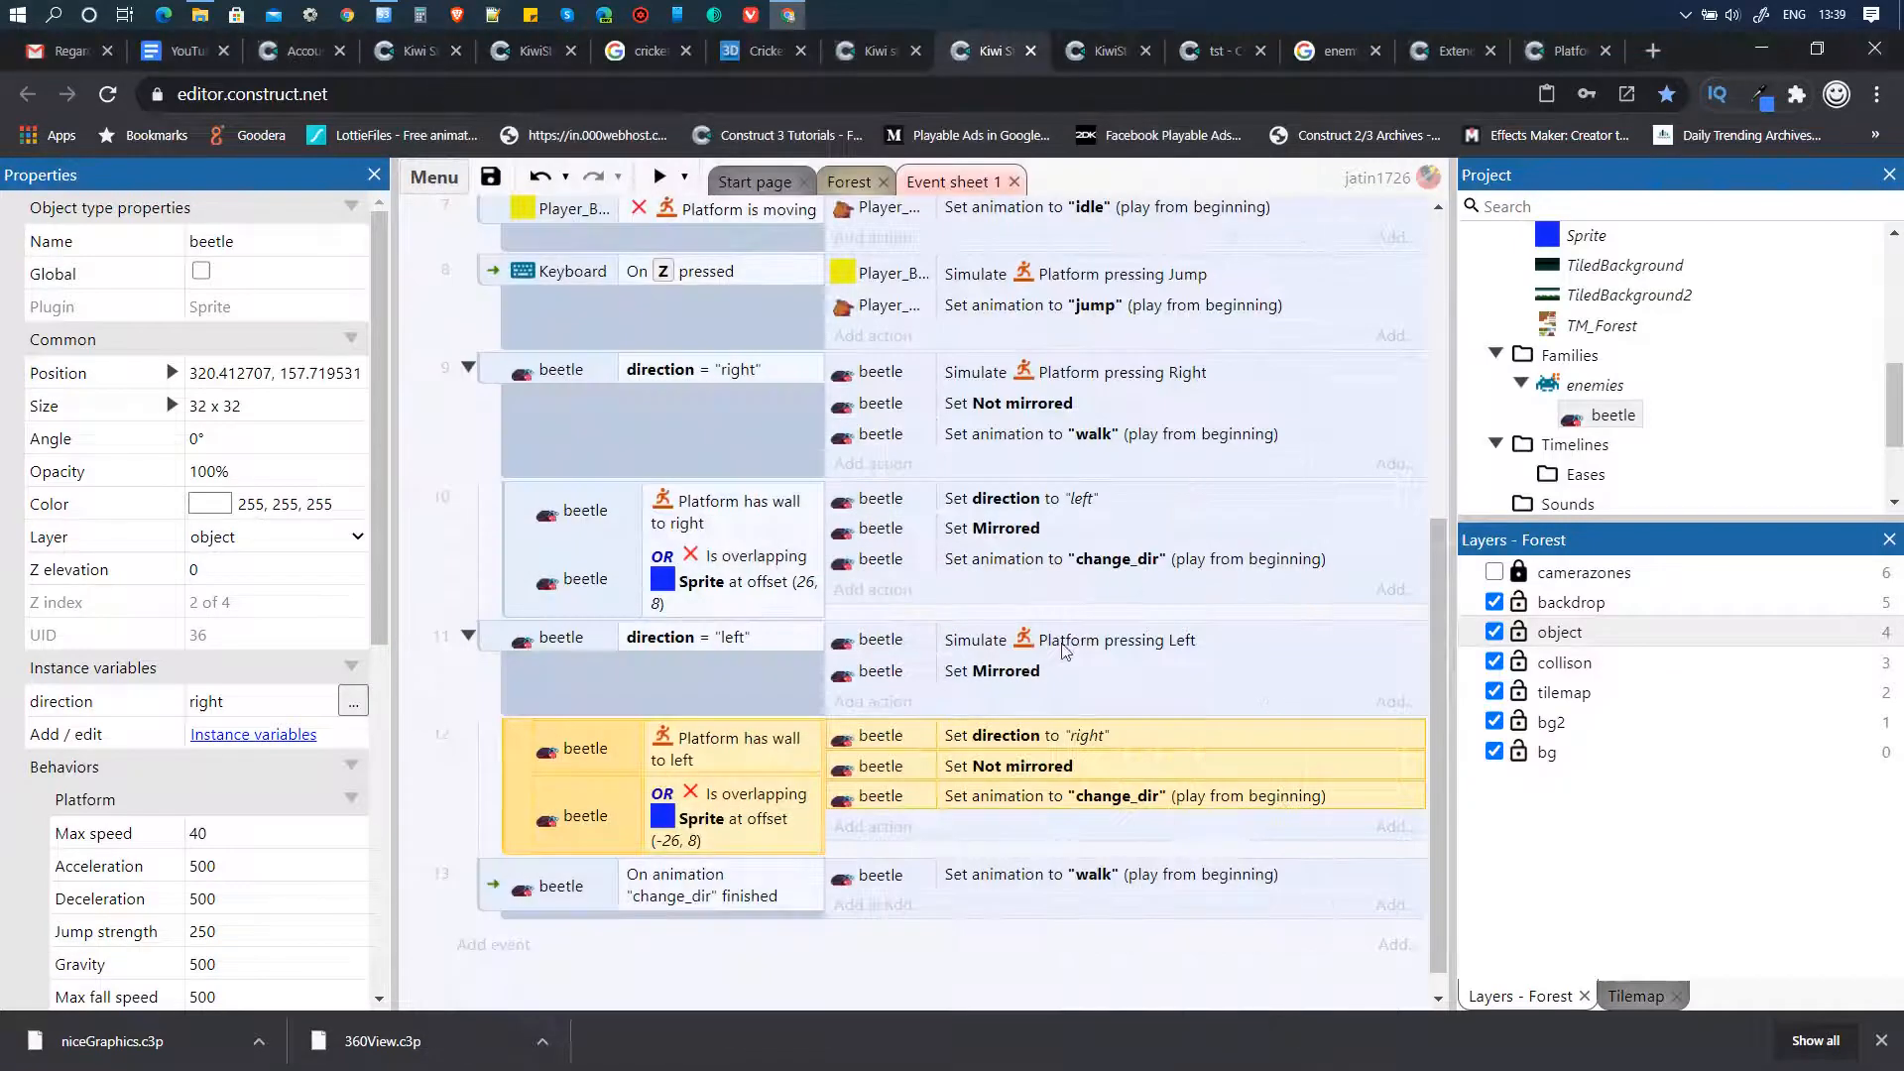
# - In the Forest layout, move the beetle from the wooden blocks to the ledge at the foot of the trunk supporting the log bridge, about (870, 189)
pyautogui.click(835, 184)
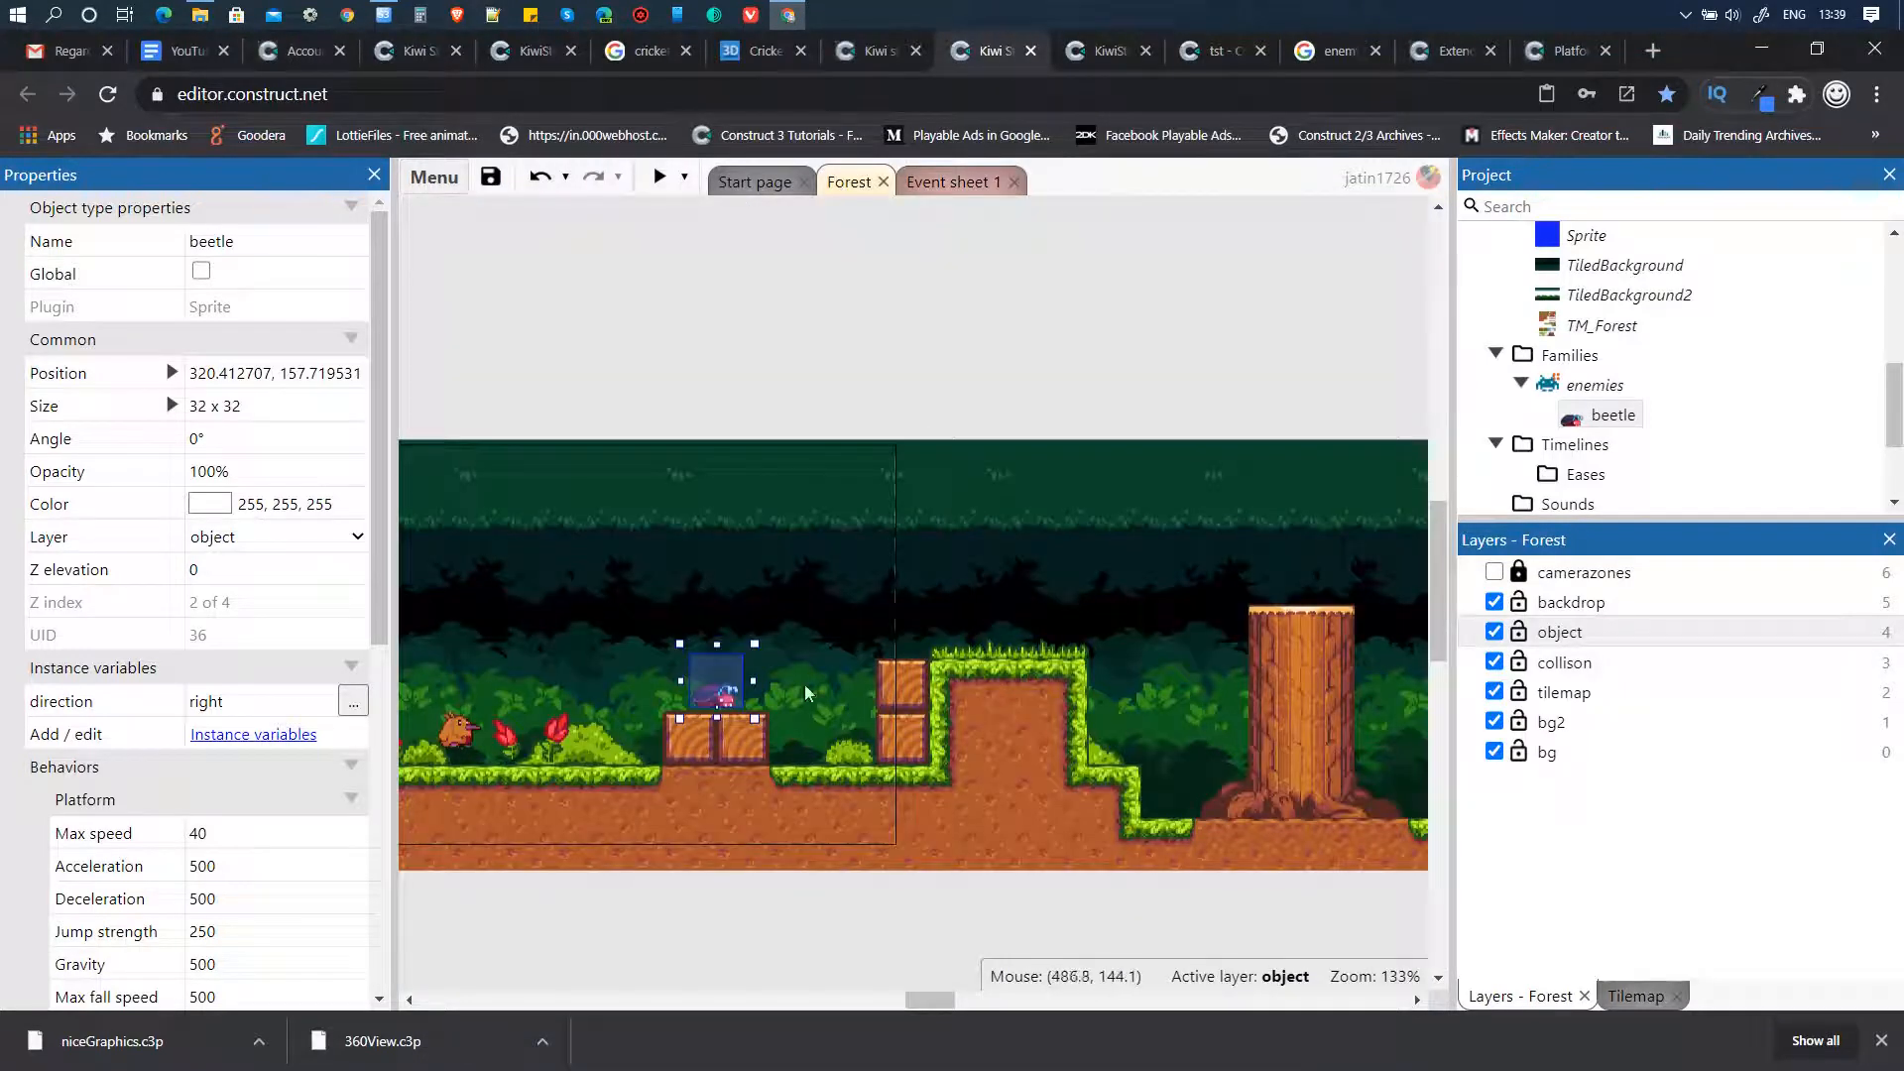
pyautogui.moveTo(712, 693); pyautogui.dragTo(1176, 637)
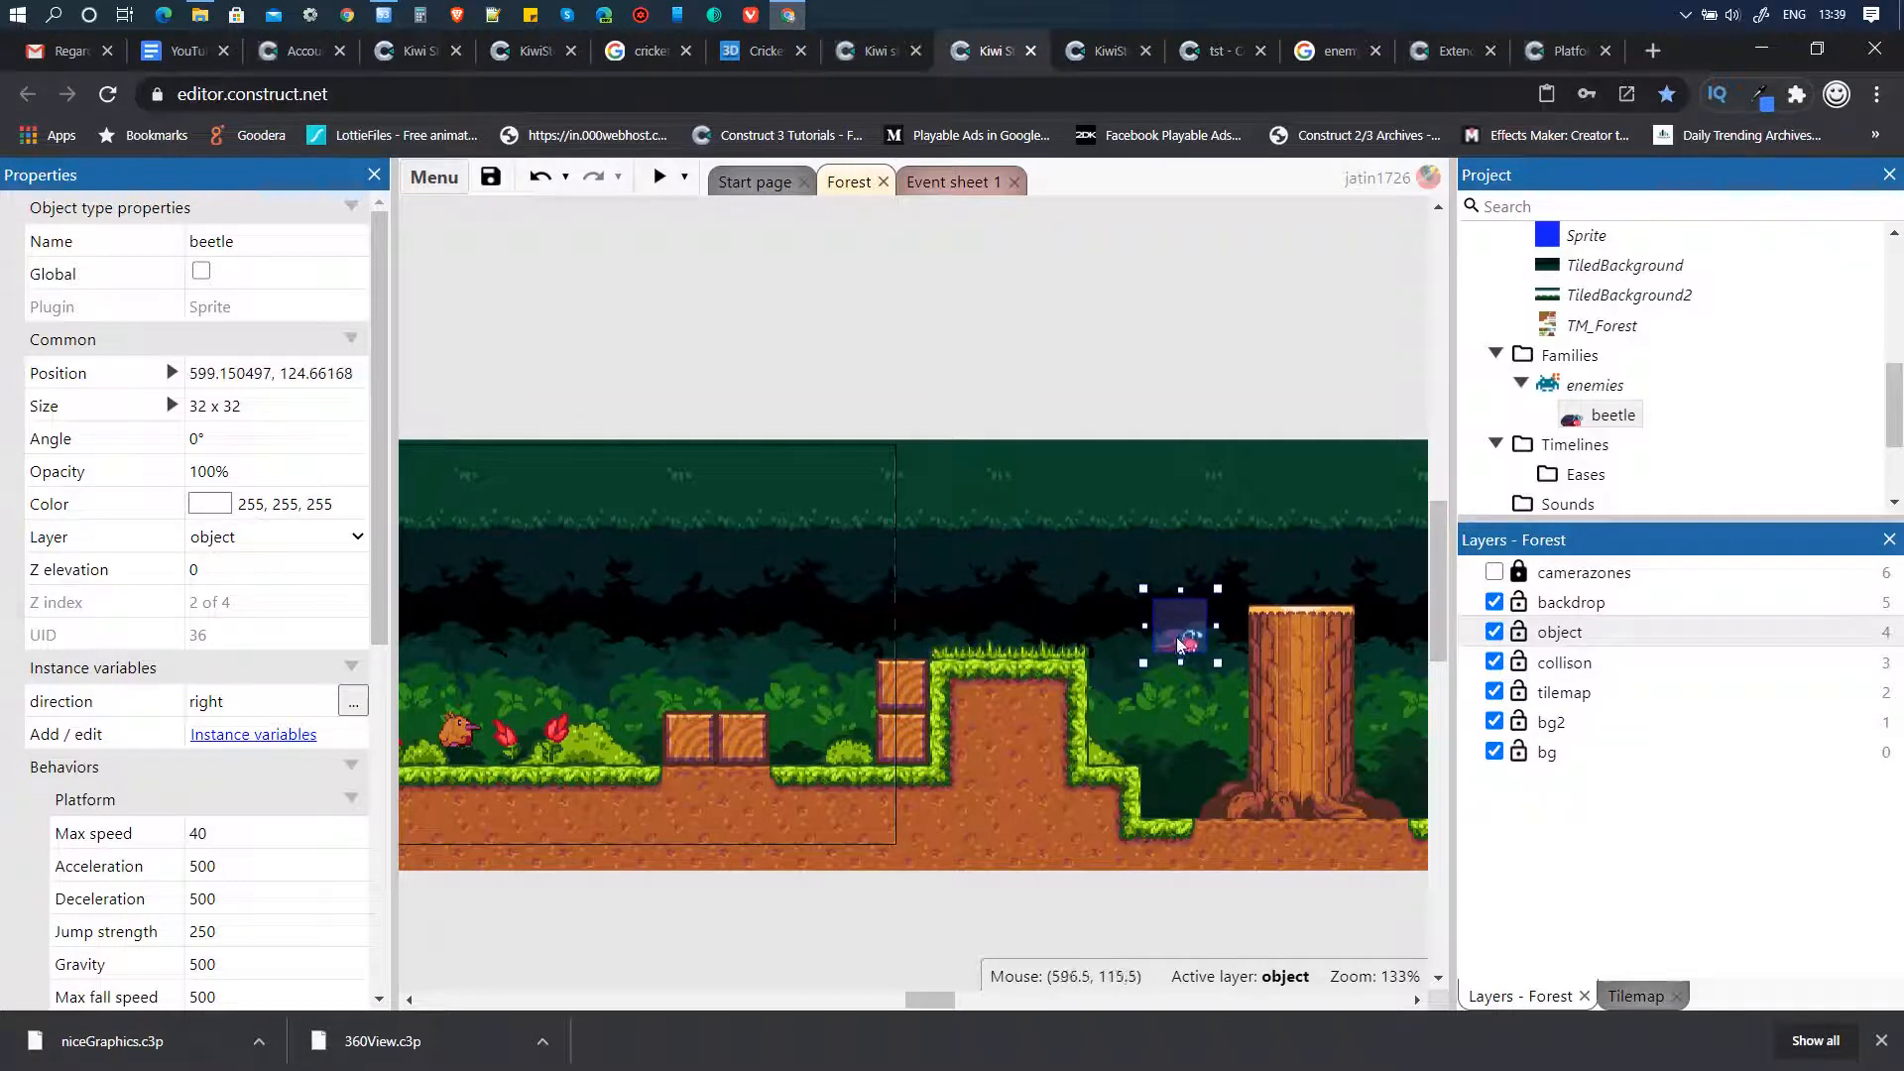
pyautogui.moveTo(934, 1000); pyautogui.dragTo(960, 1000)
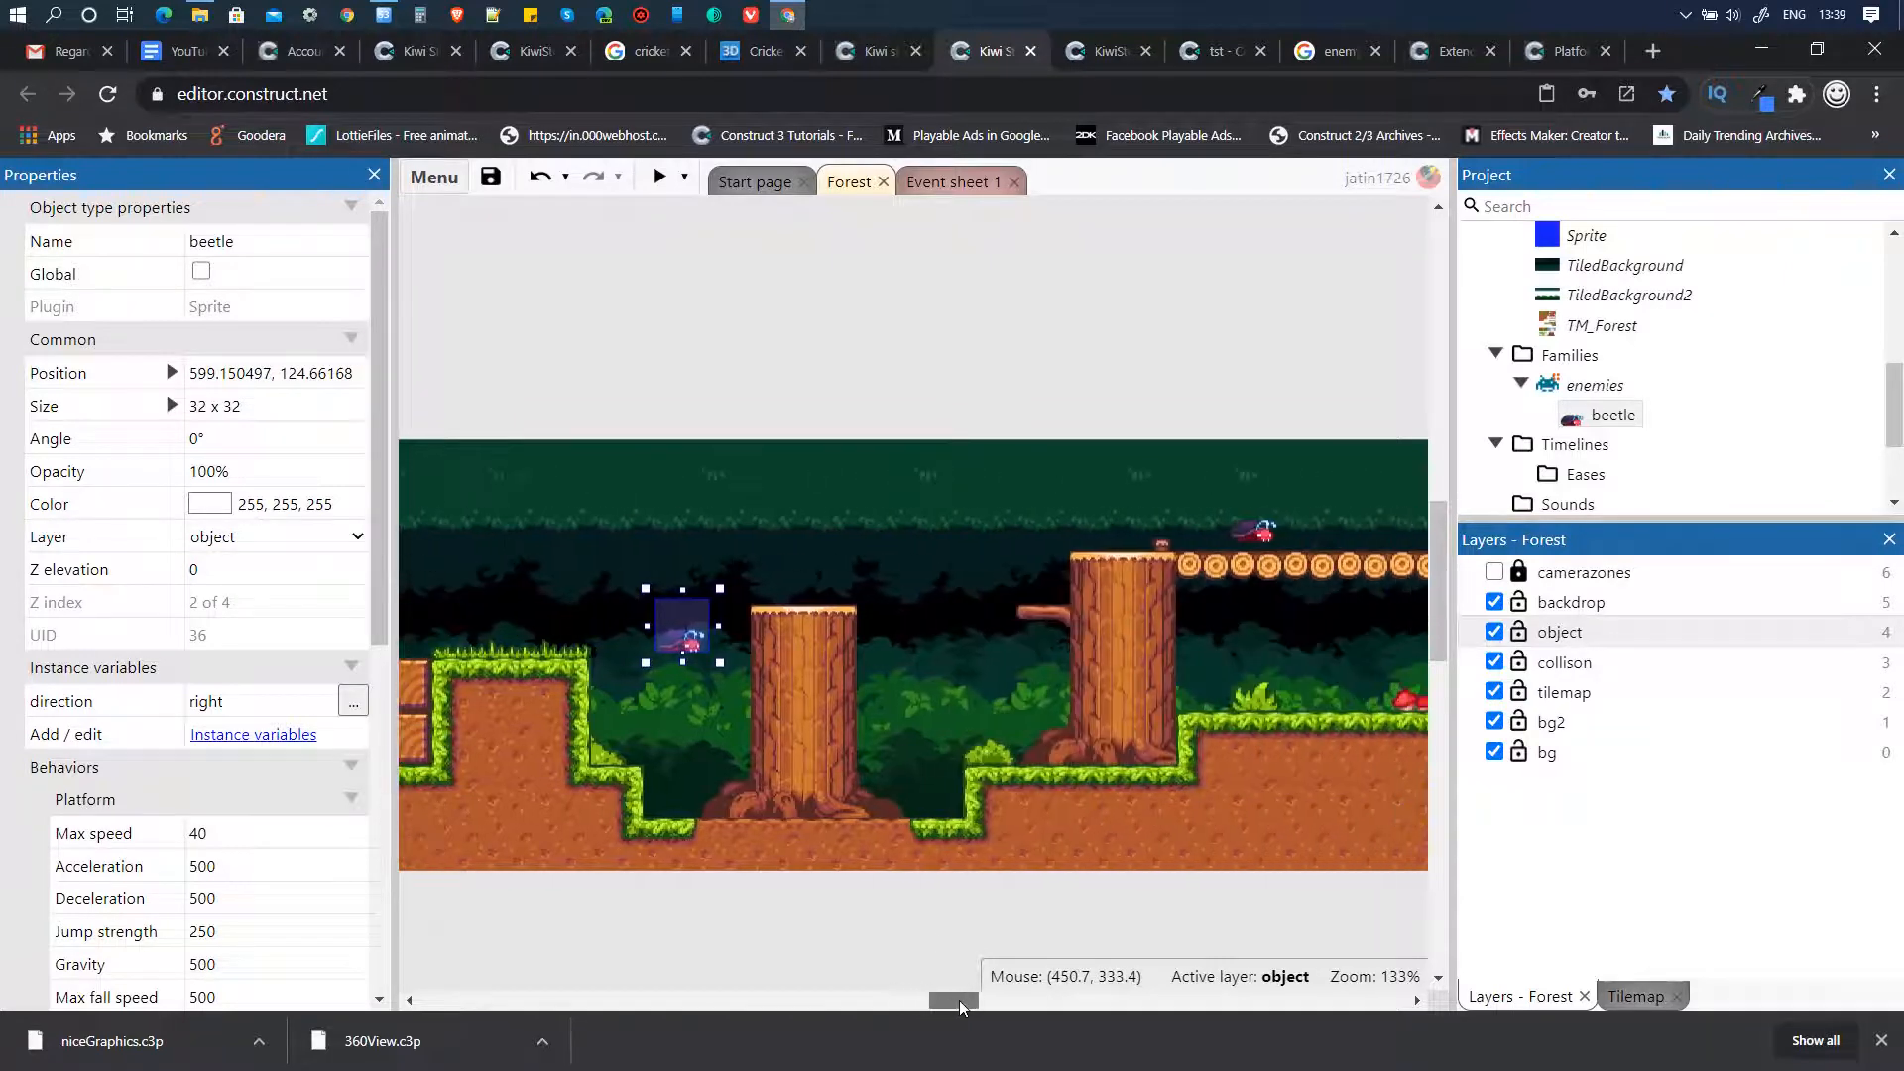
pyautogui.moveTo(710, 647); pyautogui.dragTo(1138, 753)
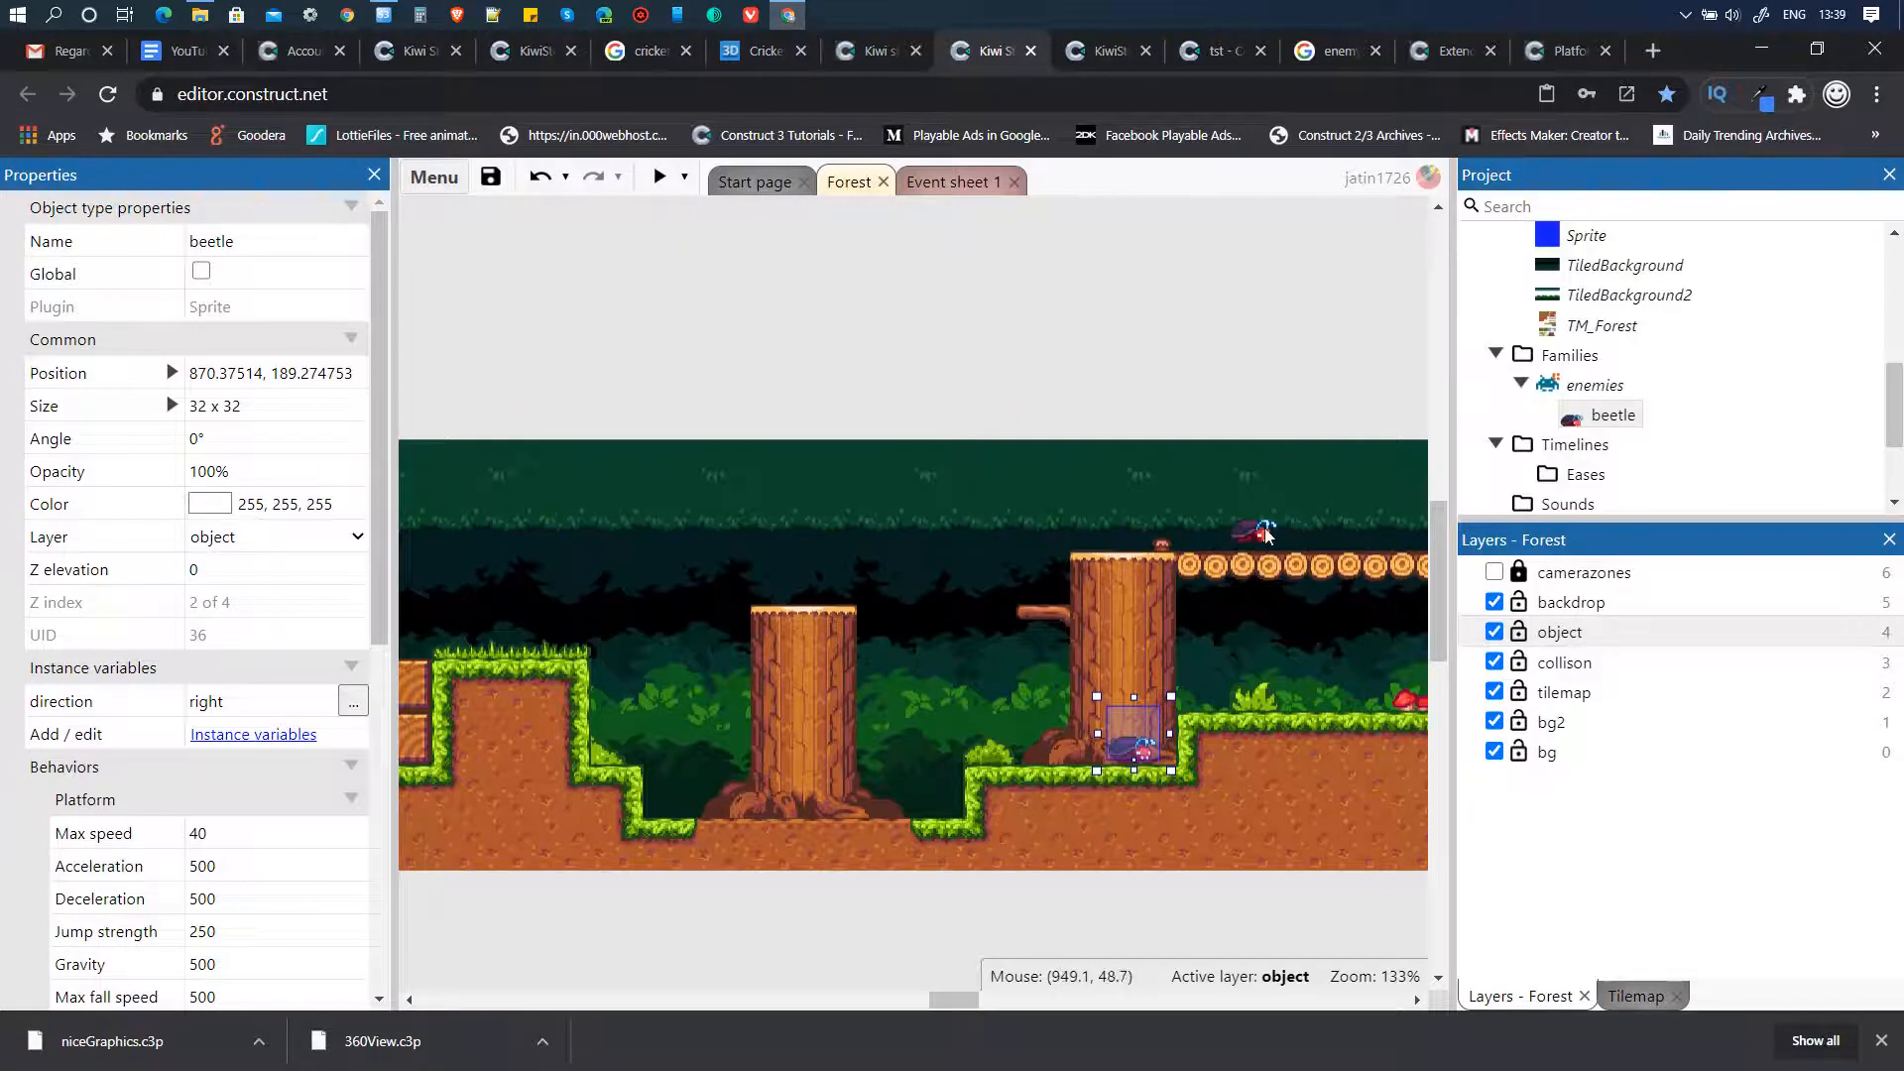
pyautogui.moveTo(1264, 528); pyautogui.dragTo(1258, 527)
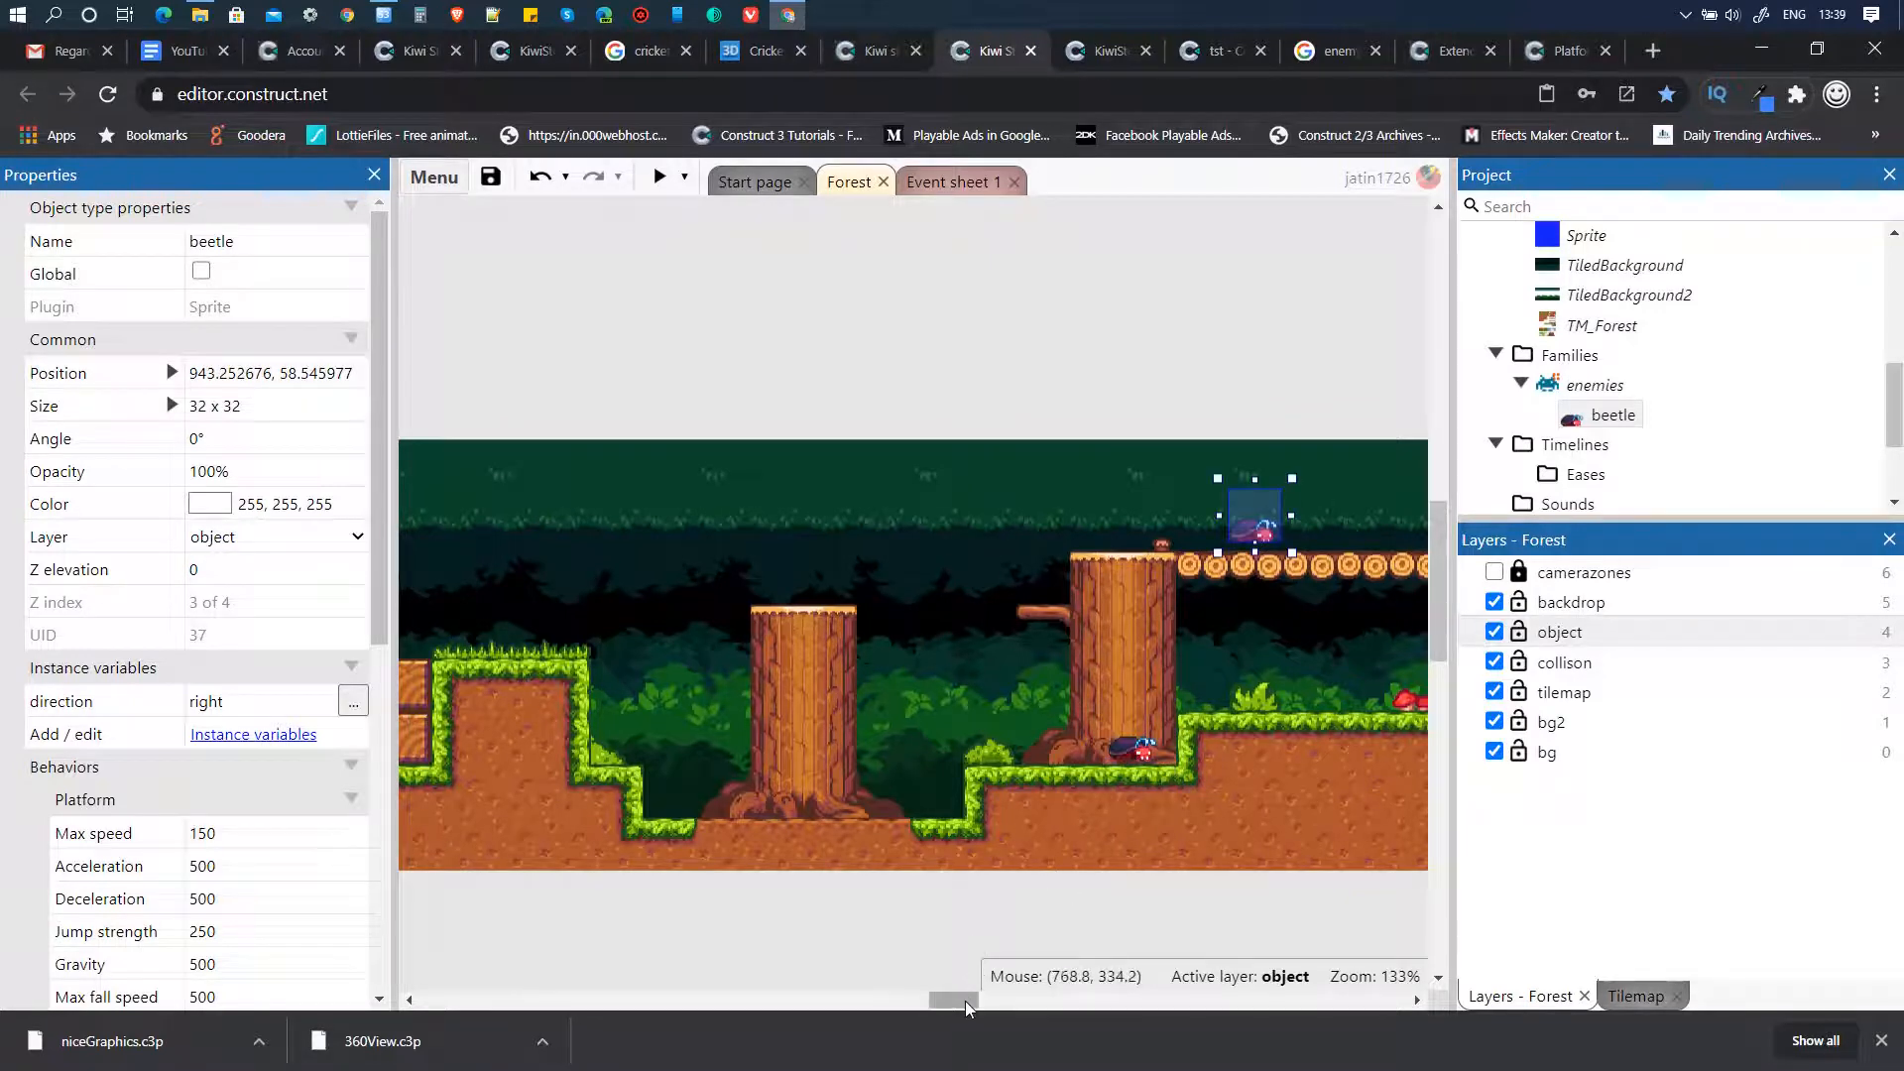
pyautogui.moveTo(966, 1002)
pyautogui.mouseDown()
pyautogui.moveTo(996, 1004)
pyautogui.moveTo(980, 1010)
pyautogui.mouseUp()
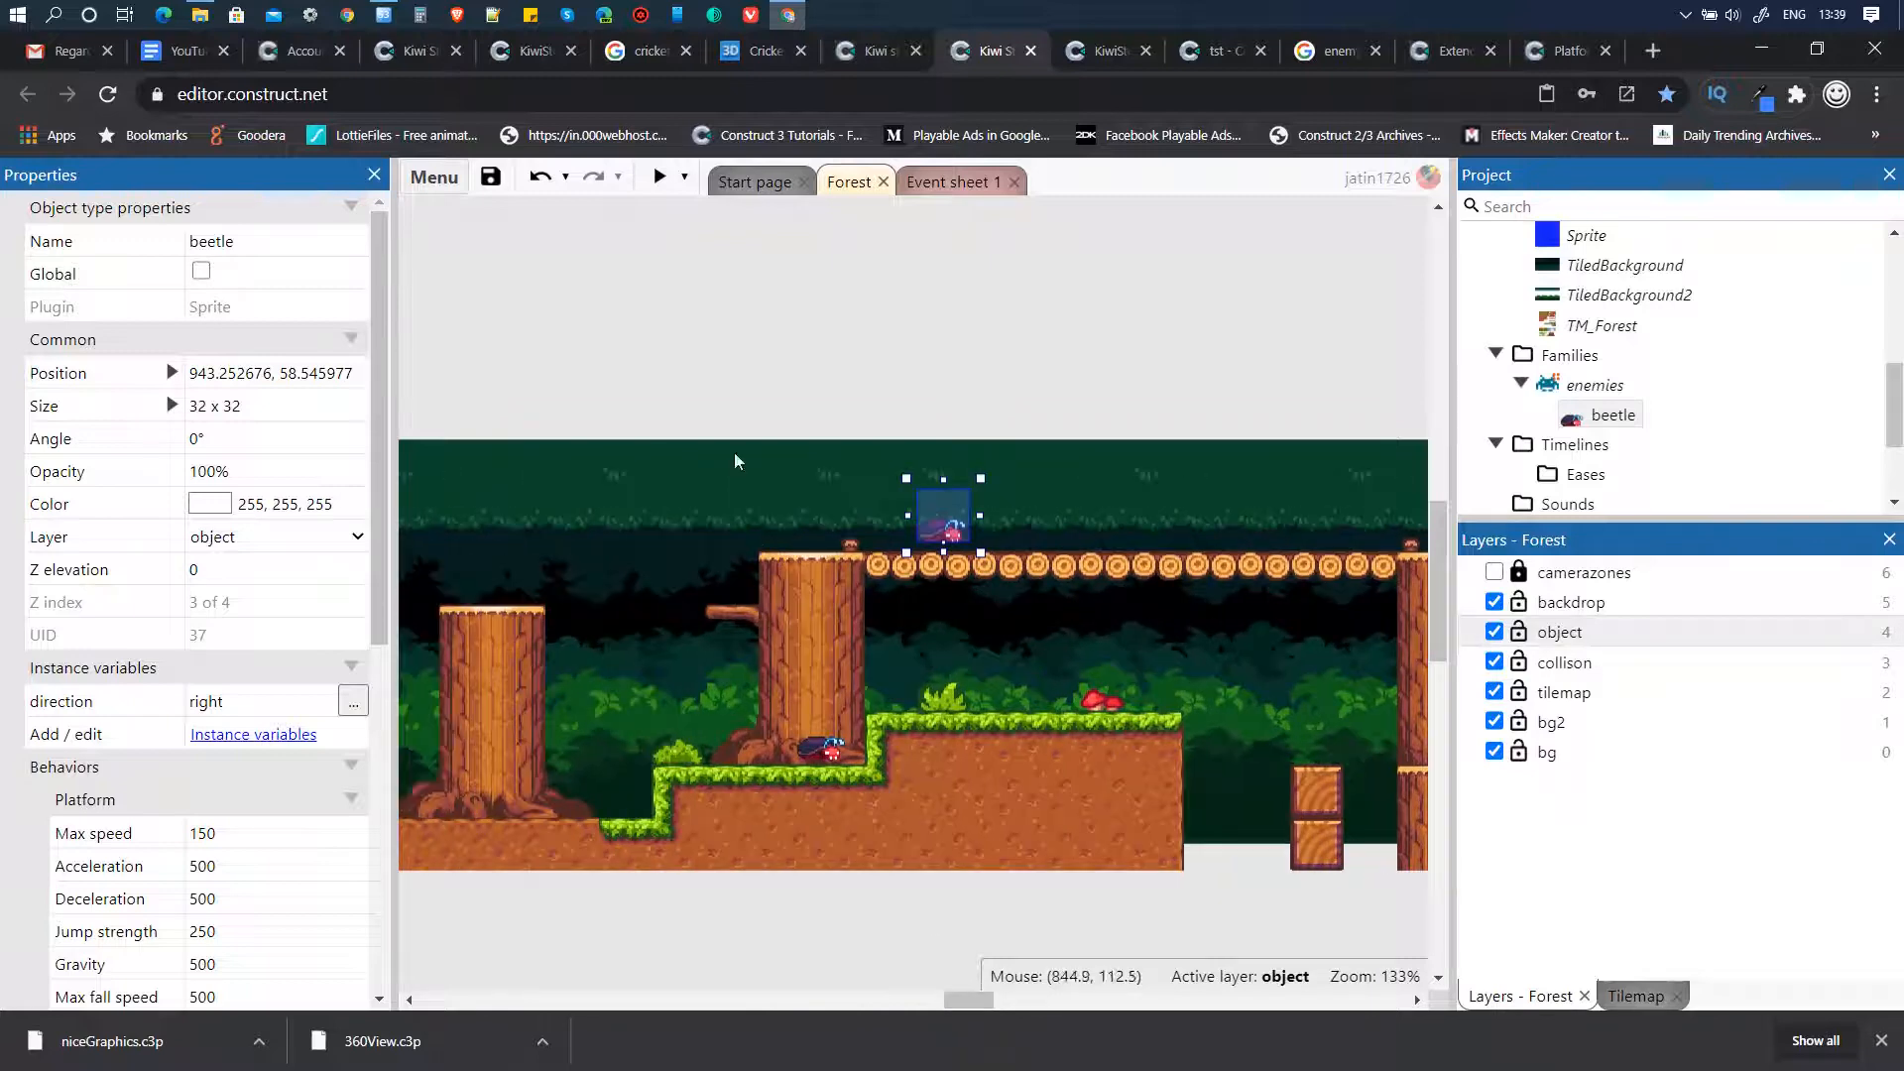
# - Preview the game, walk and jump the player across to the beetles to check their movement, and close the preview
pyautogui.click(665, 183)
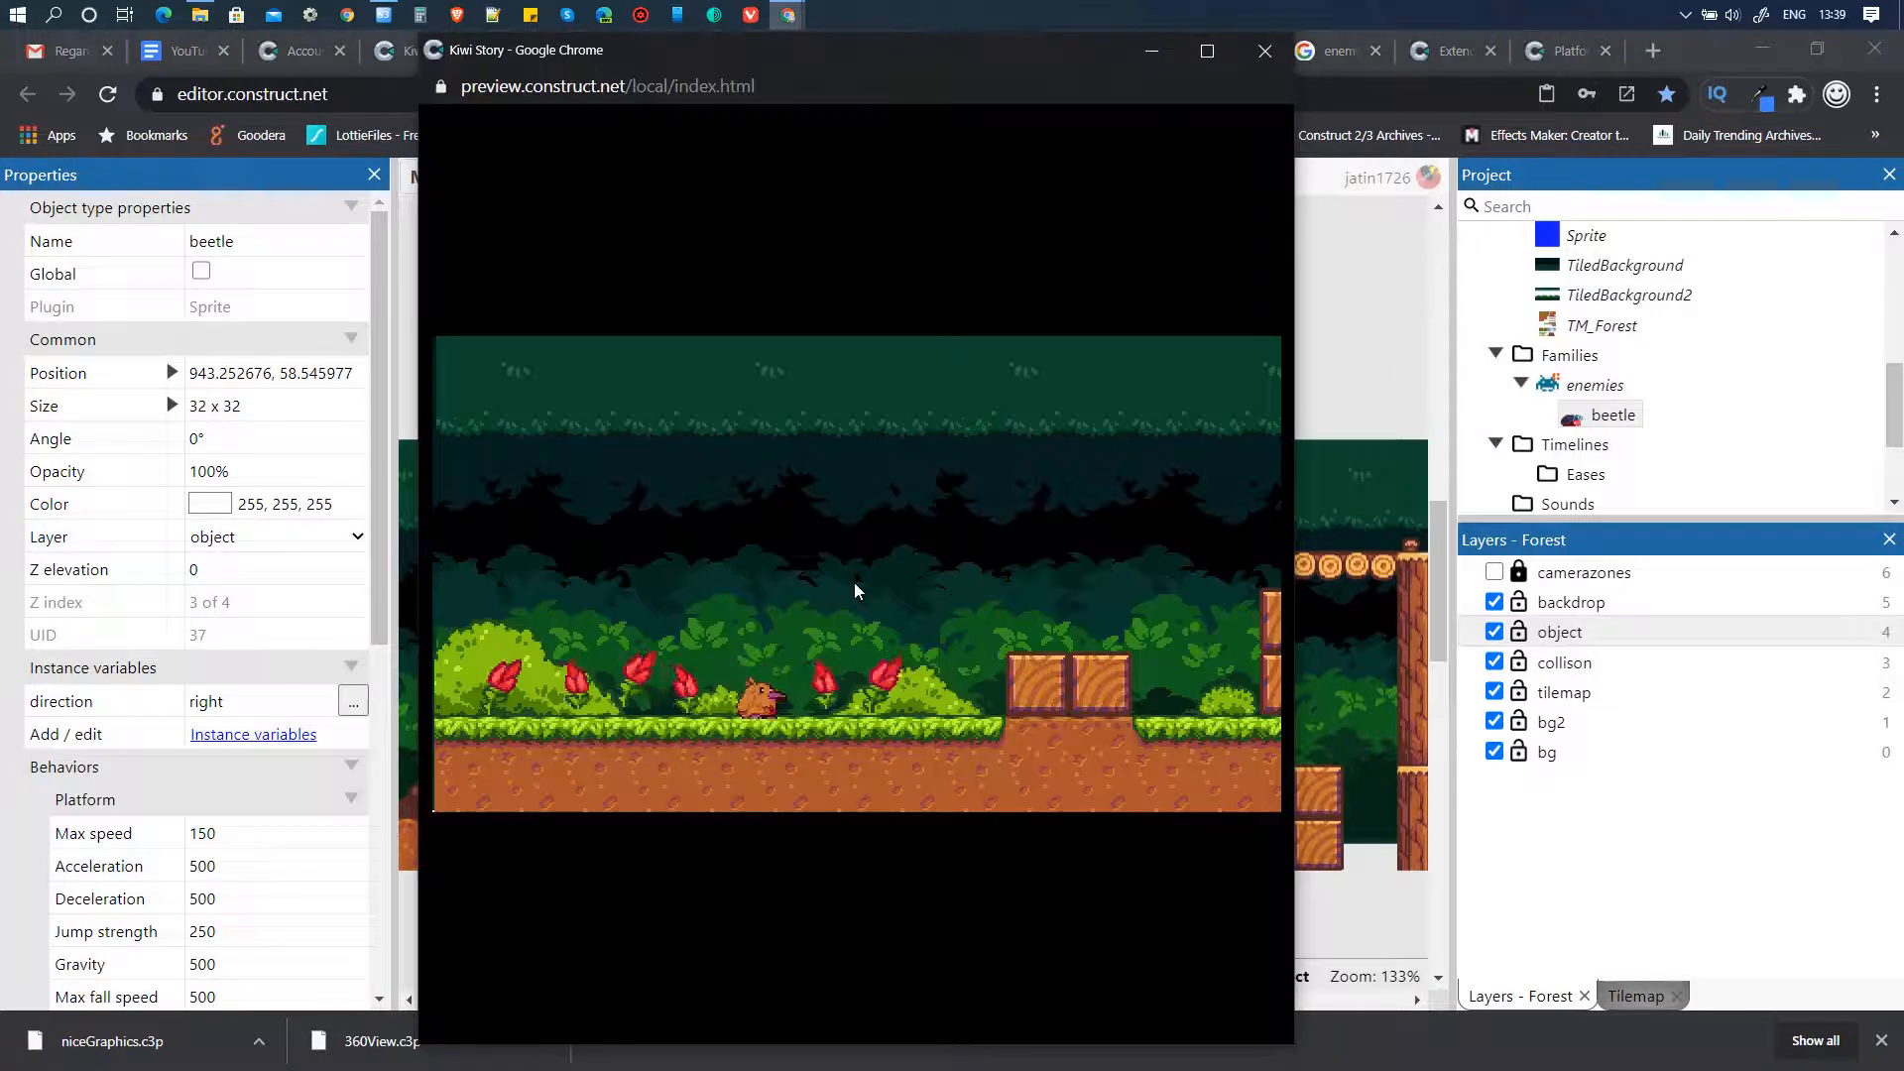
pyautogui.press('Right')
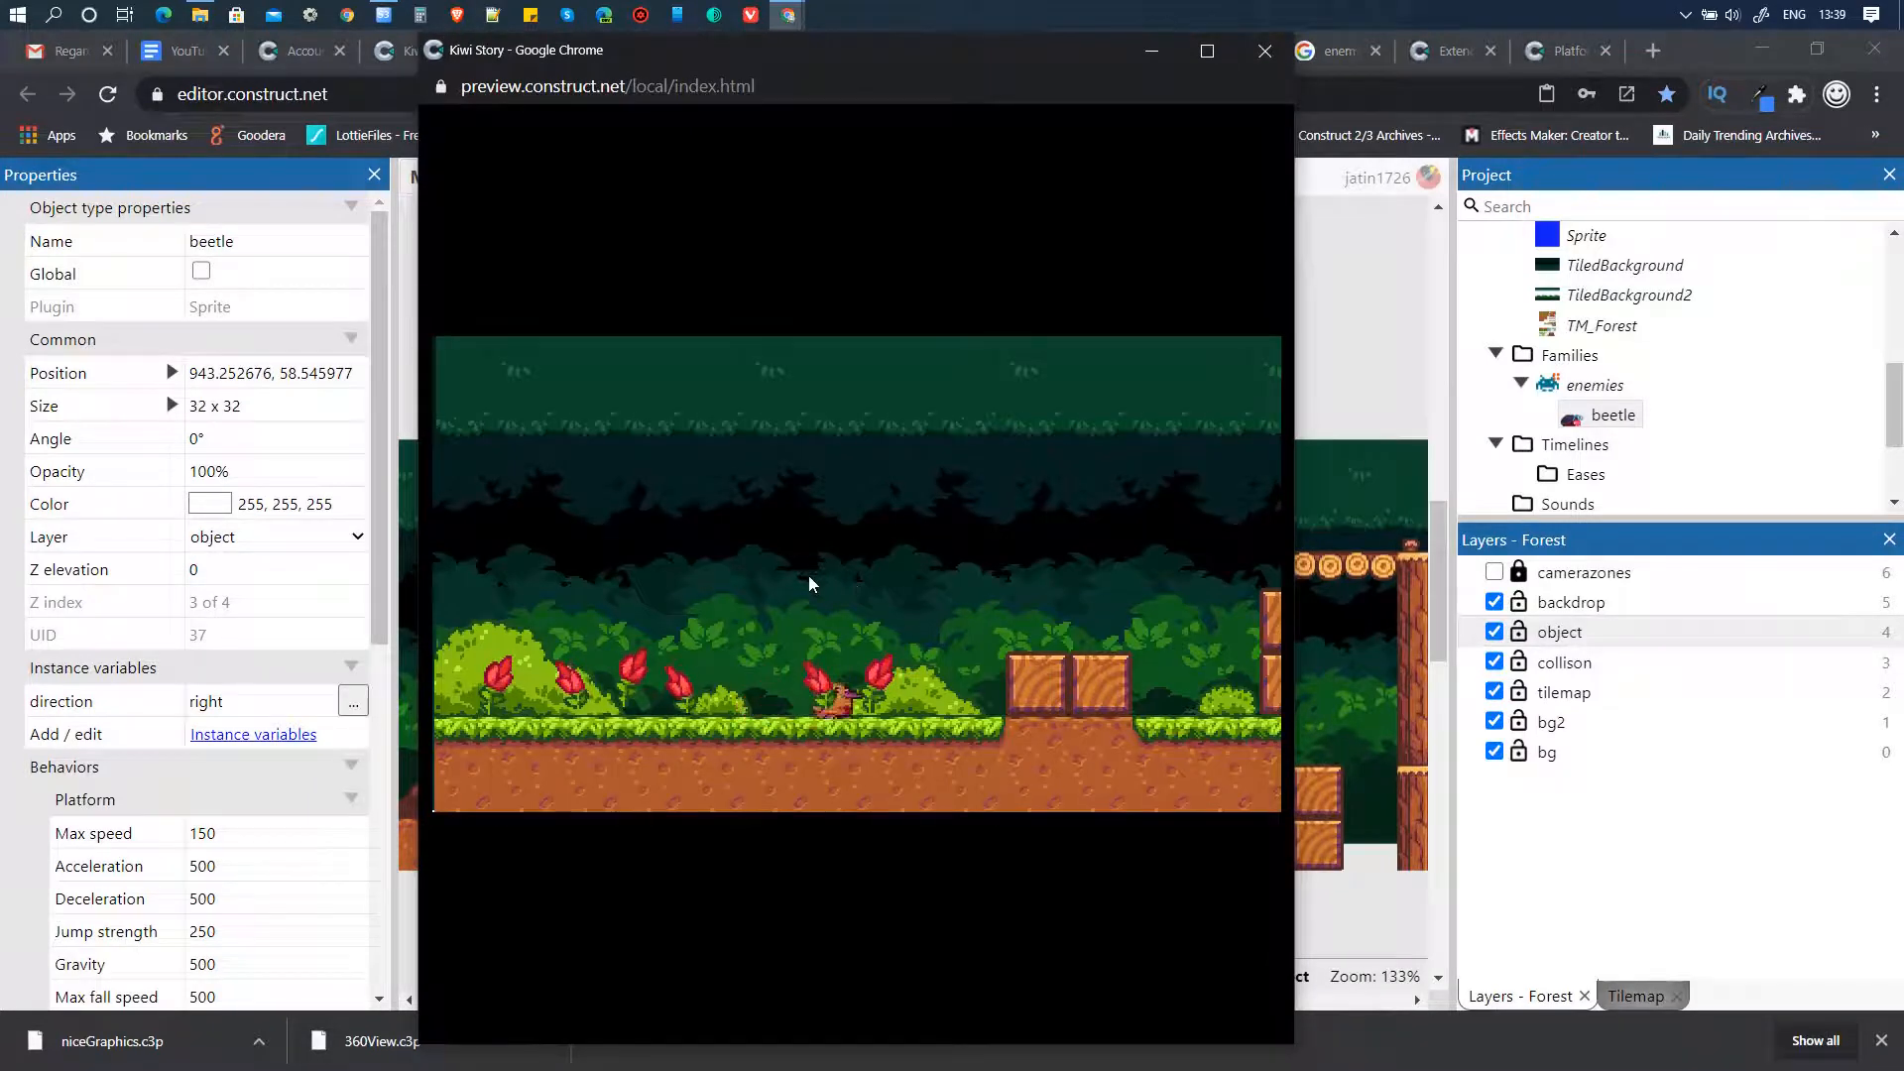
pyautogui.press('Up')
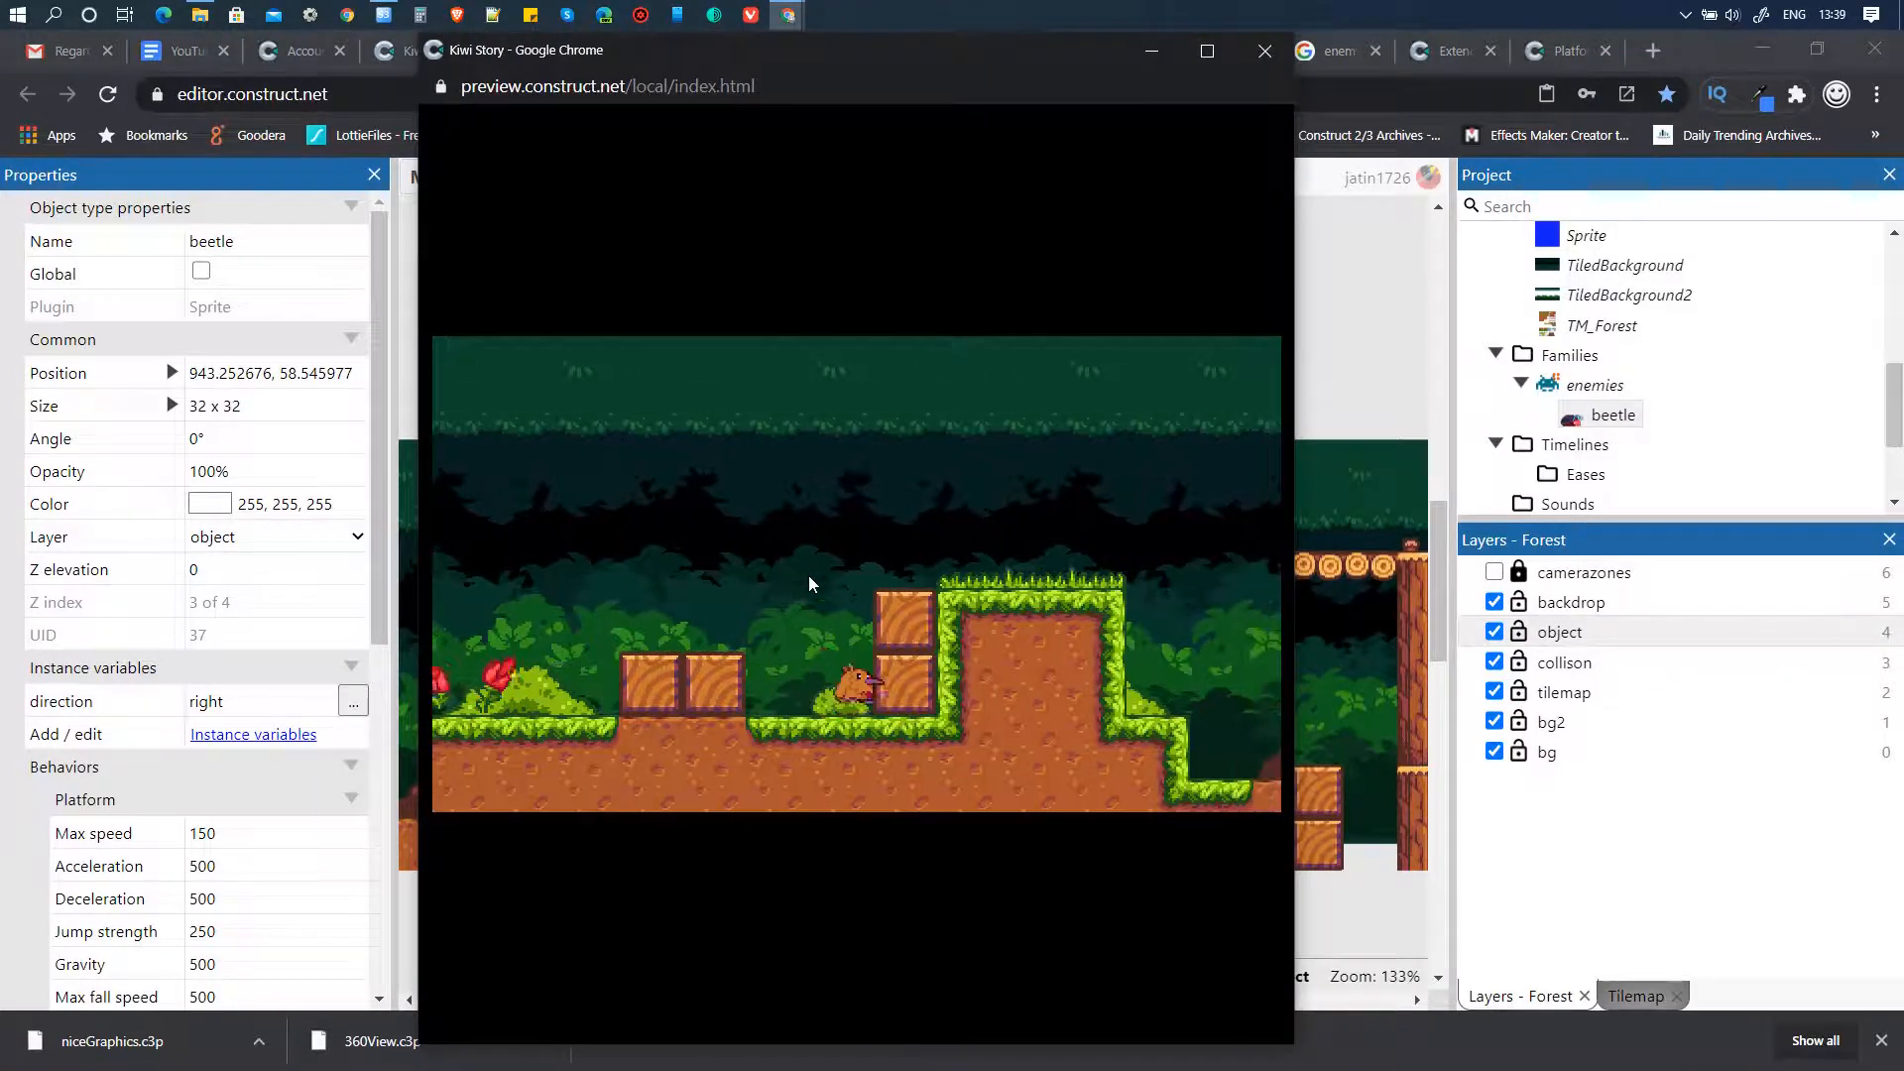
pyautogui.press('Left')
pyautogui.press('Up')
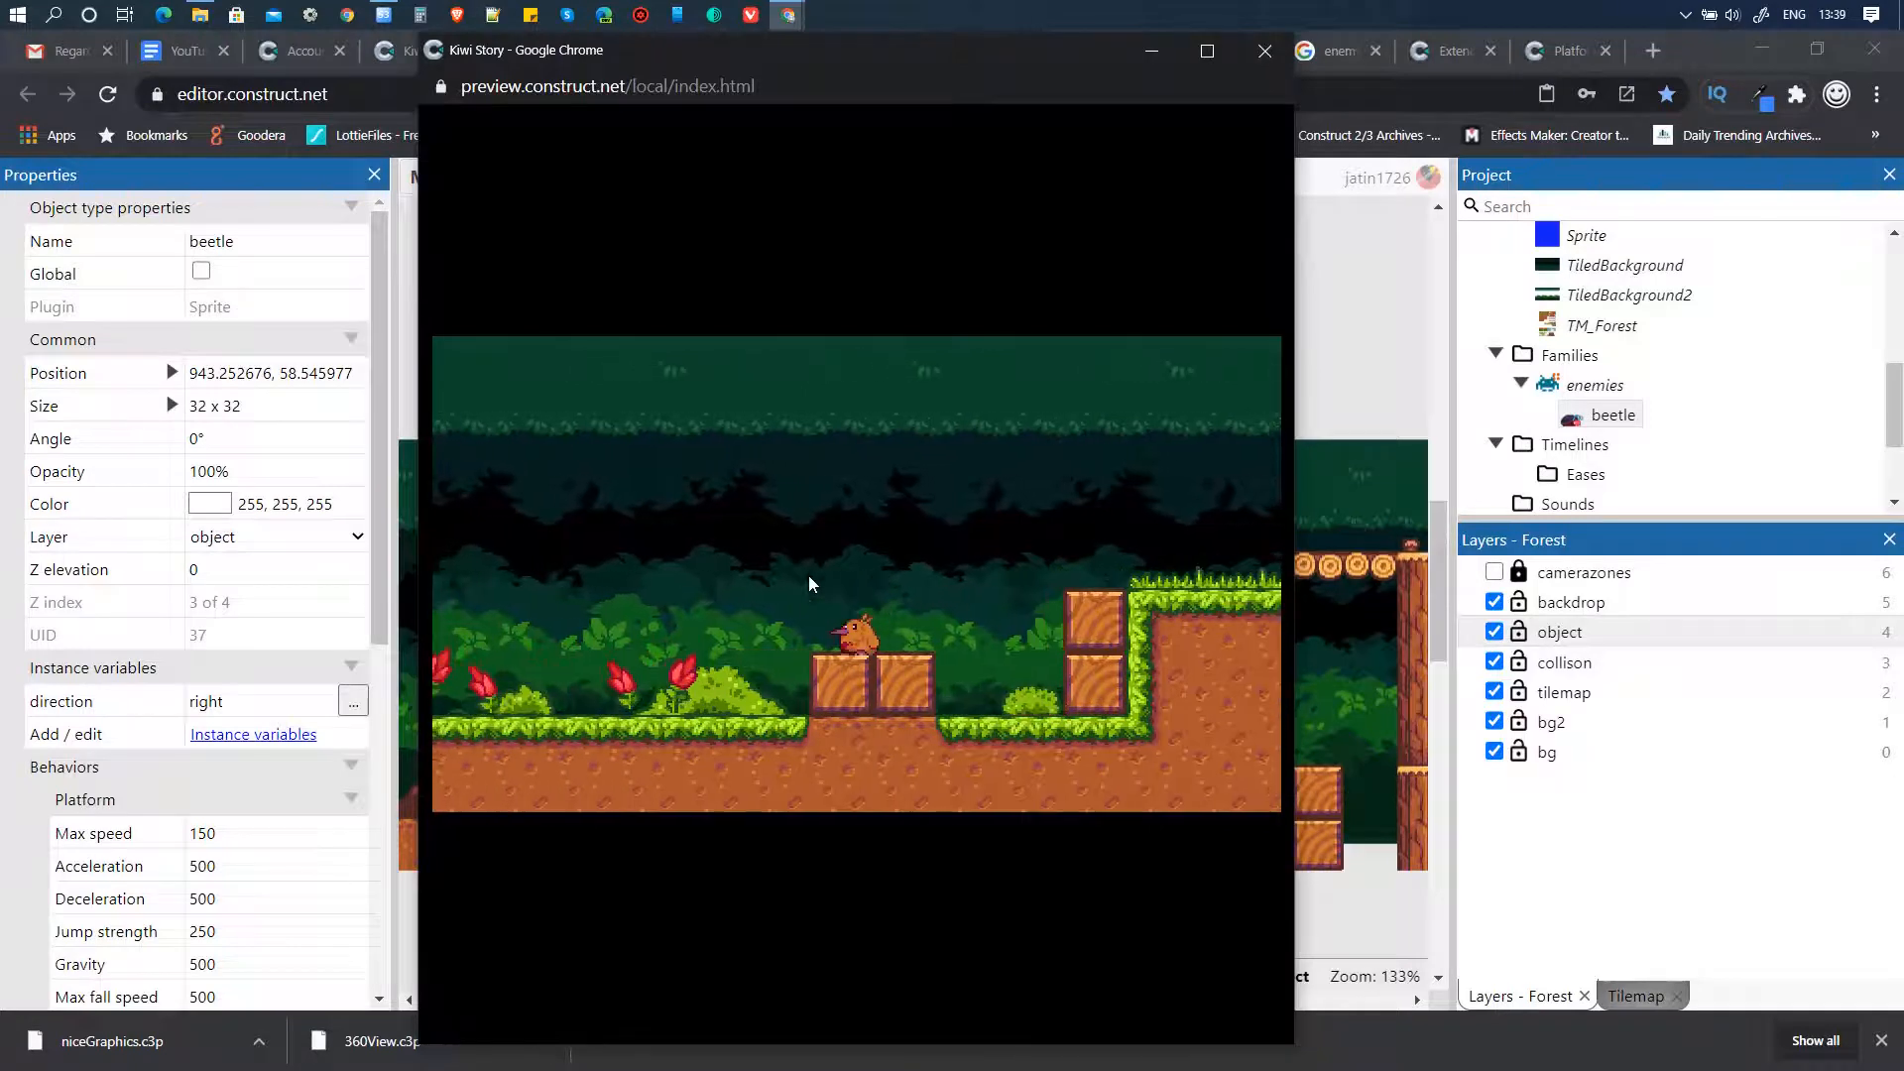
pyautogui.press('Right')
pyautogui.press('Up')
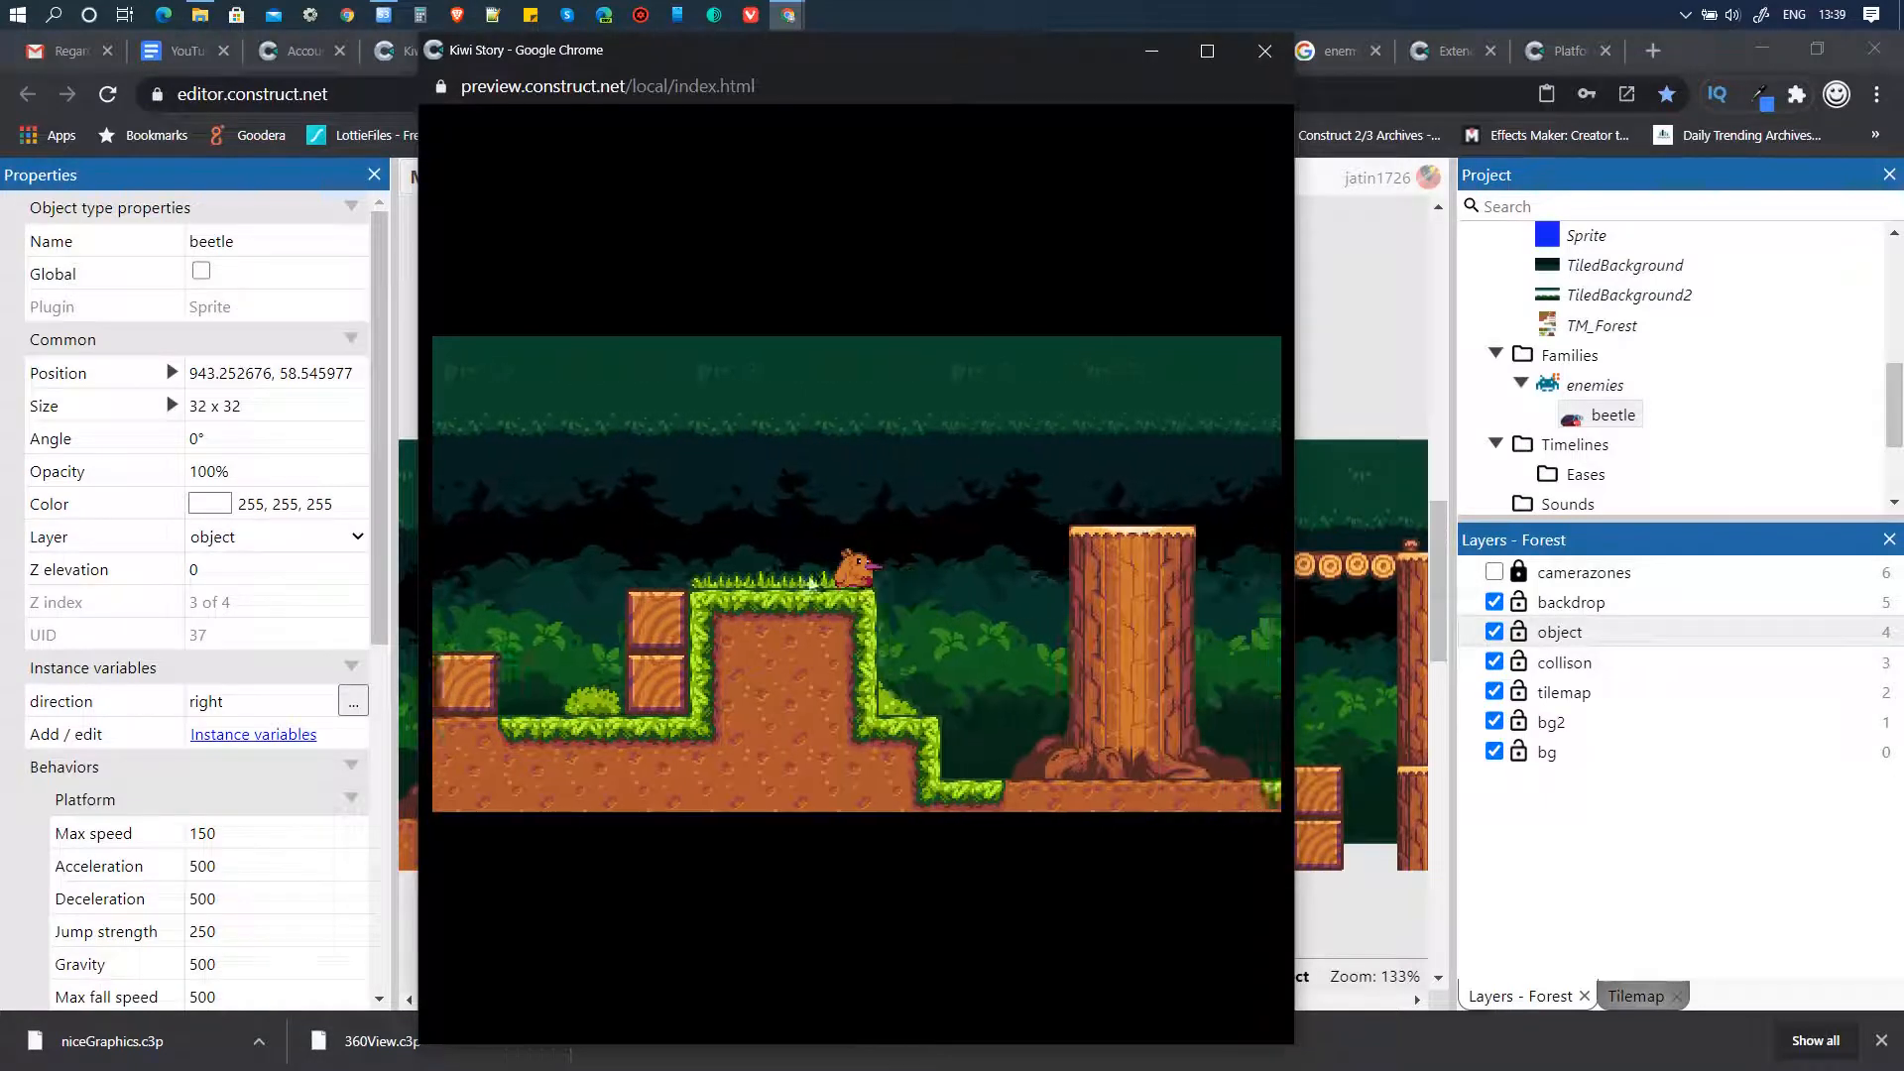
pyautogui.press('Up')
pyautogui.press('Up')
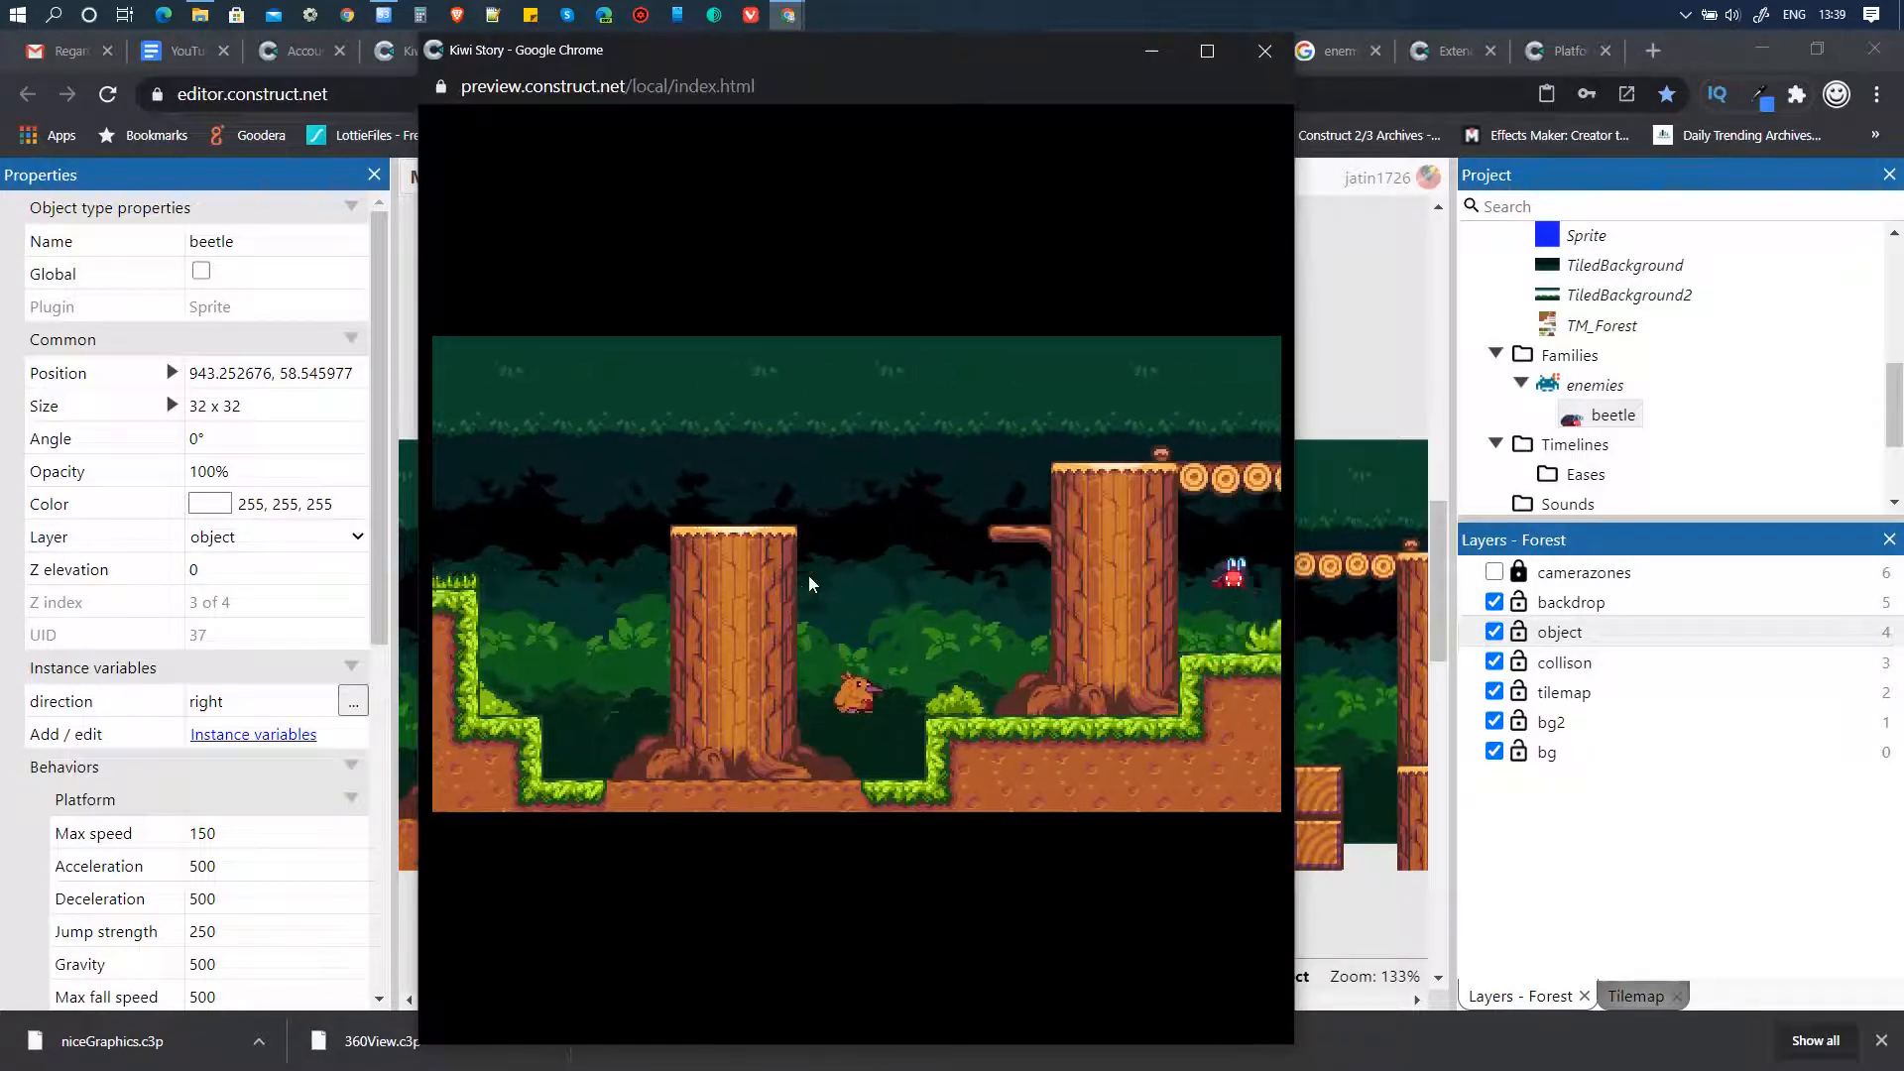
pyautogui.press('Right')
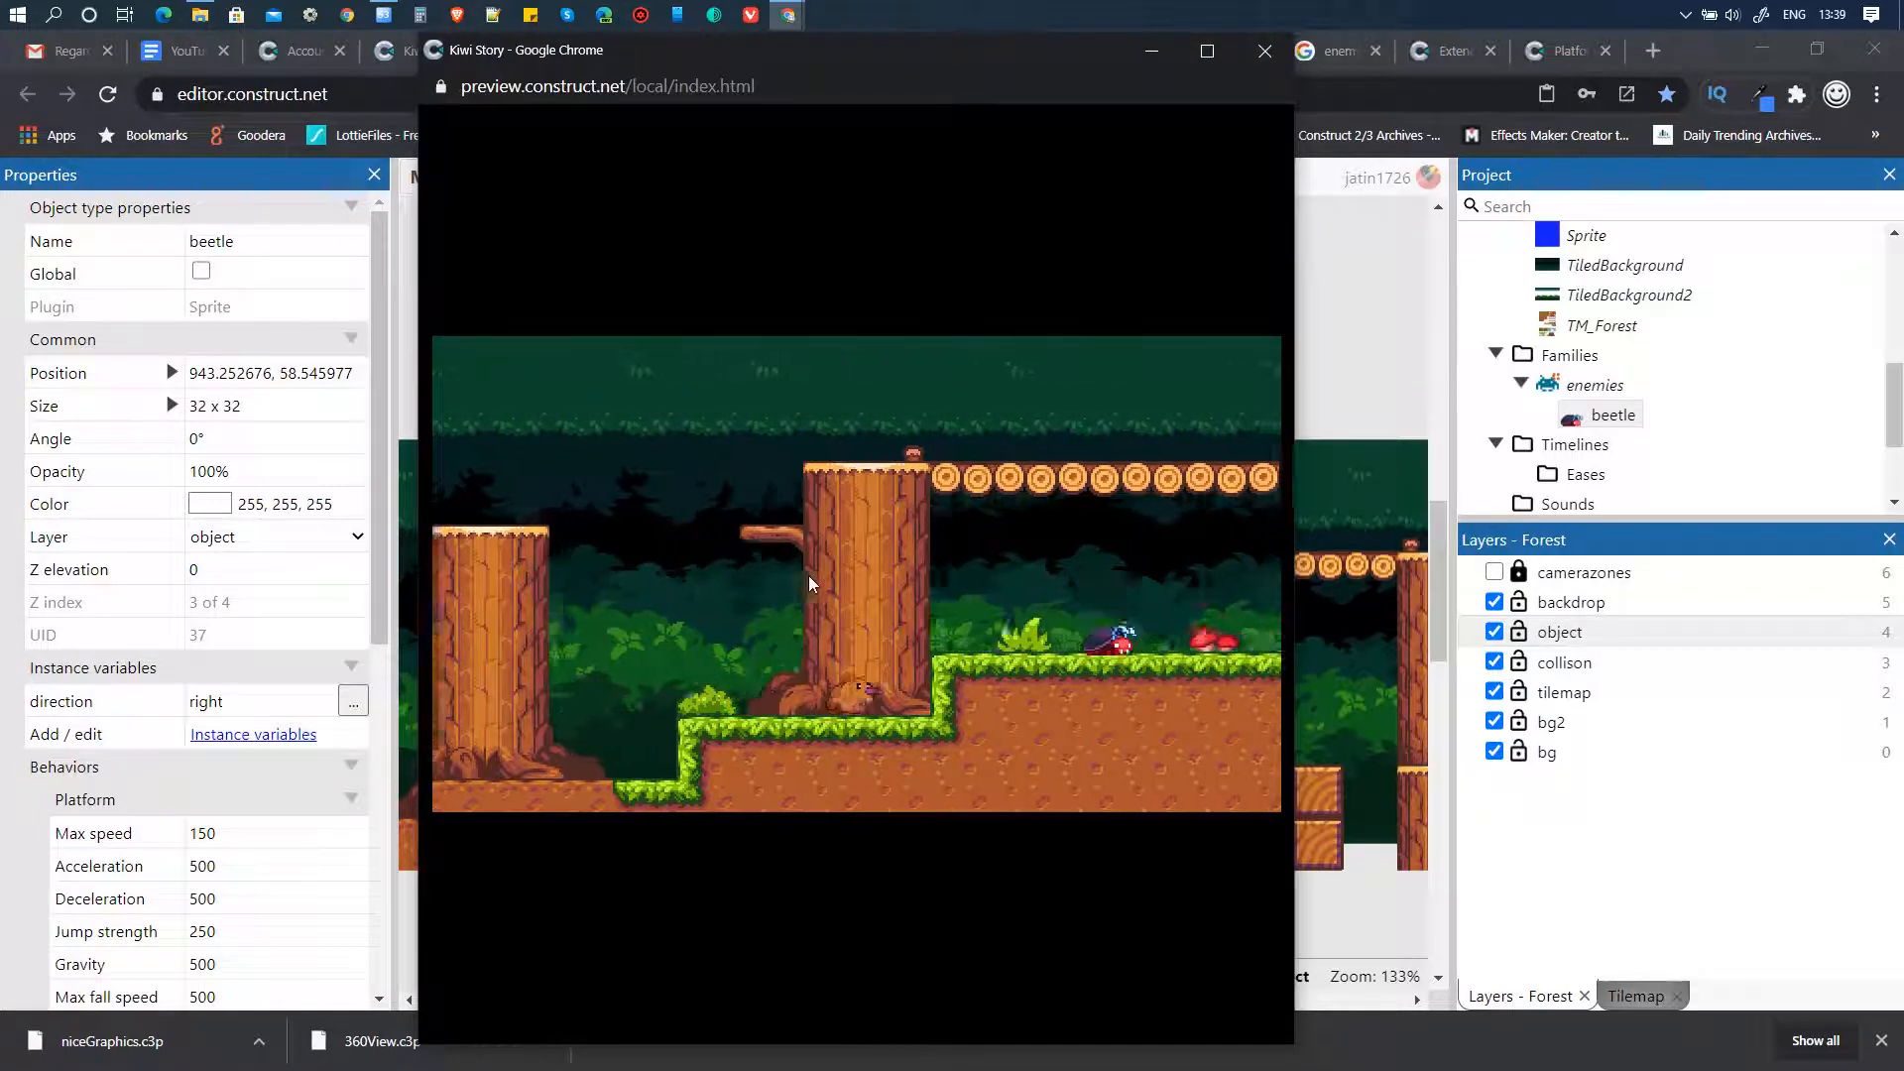
pyautogui.press('Up')
pyautogui.press('Right')
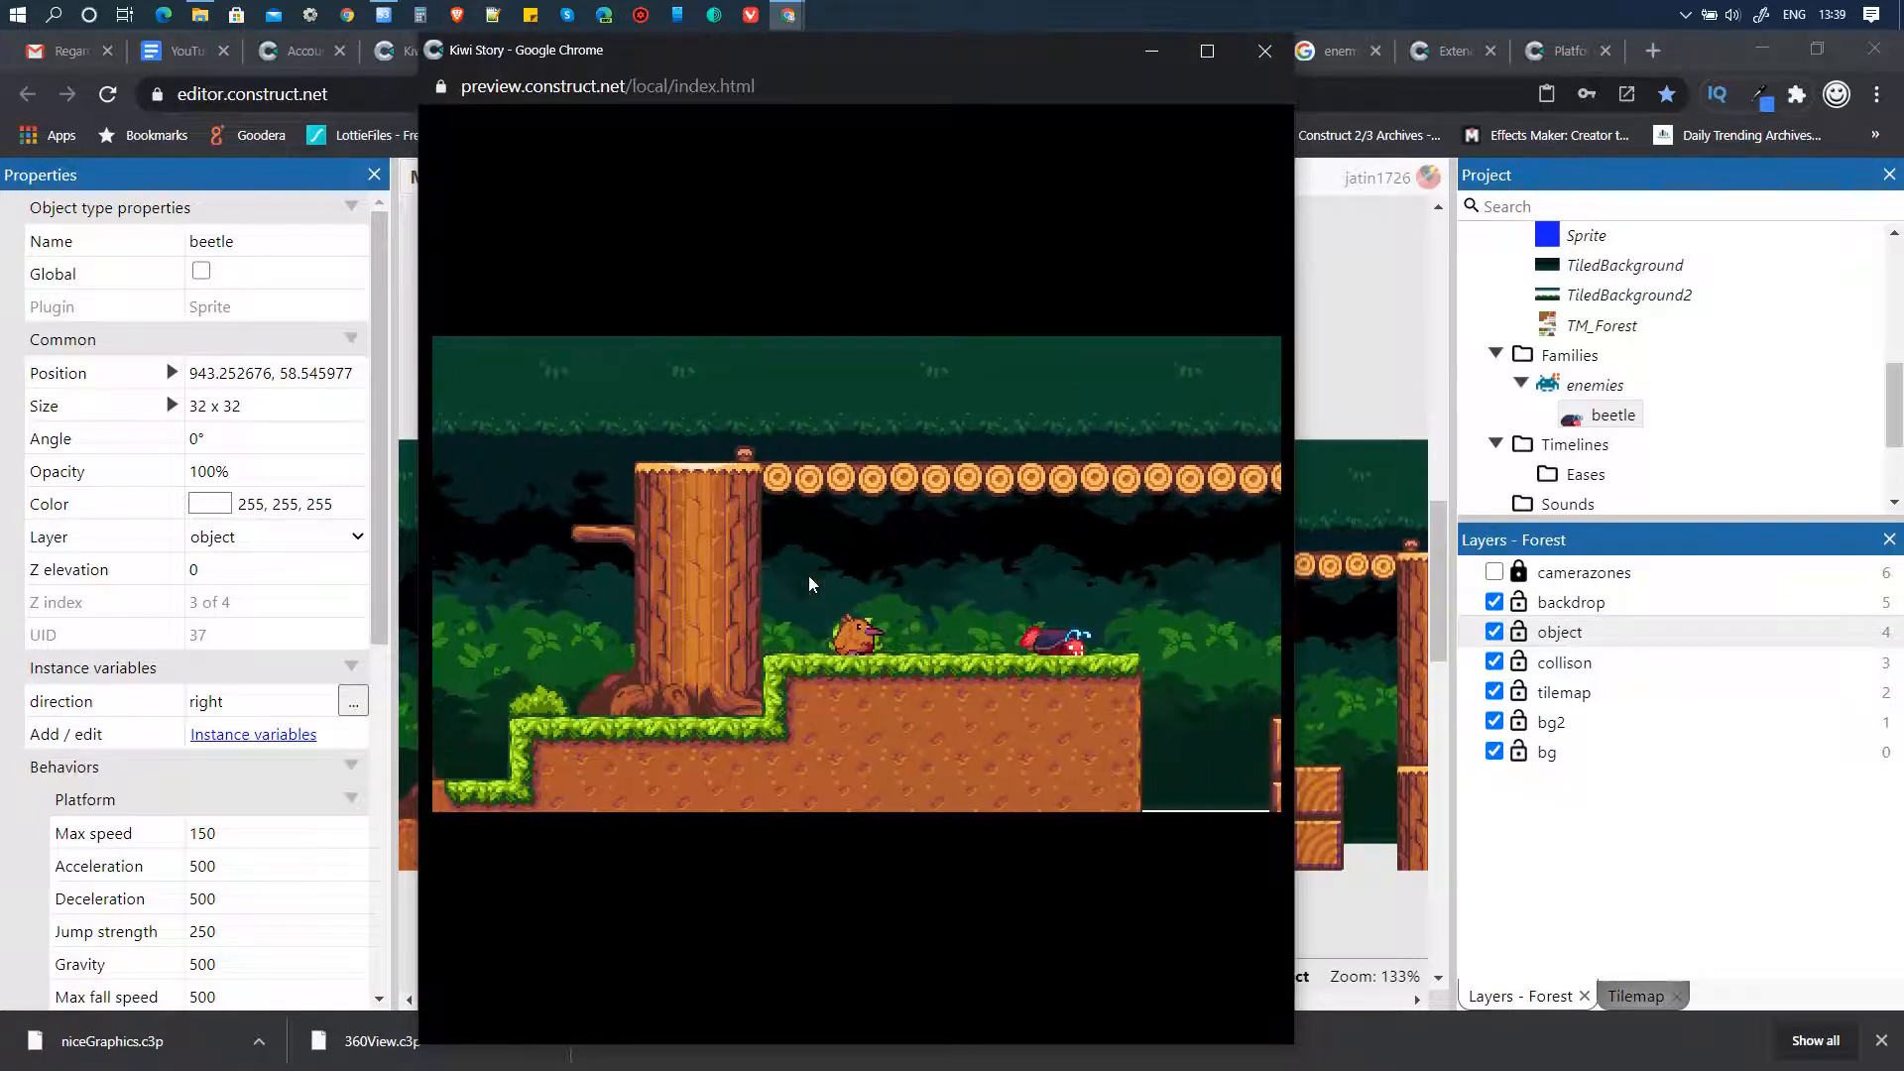
pyautogui.press('Left')
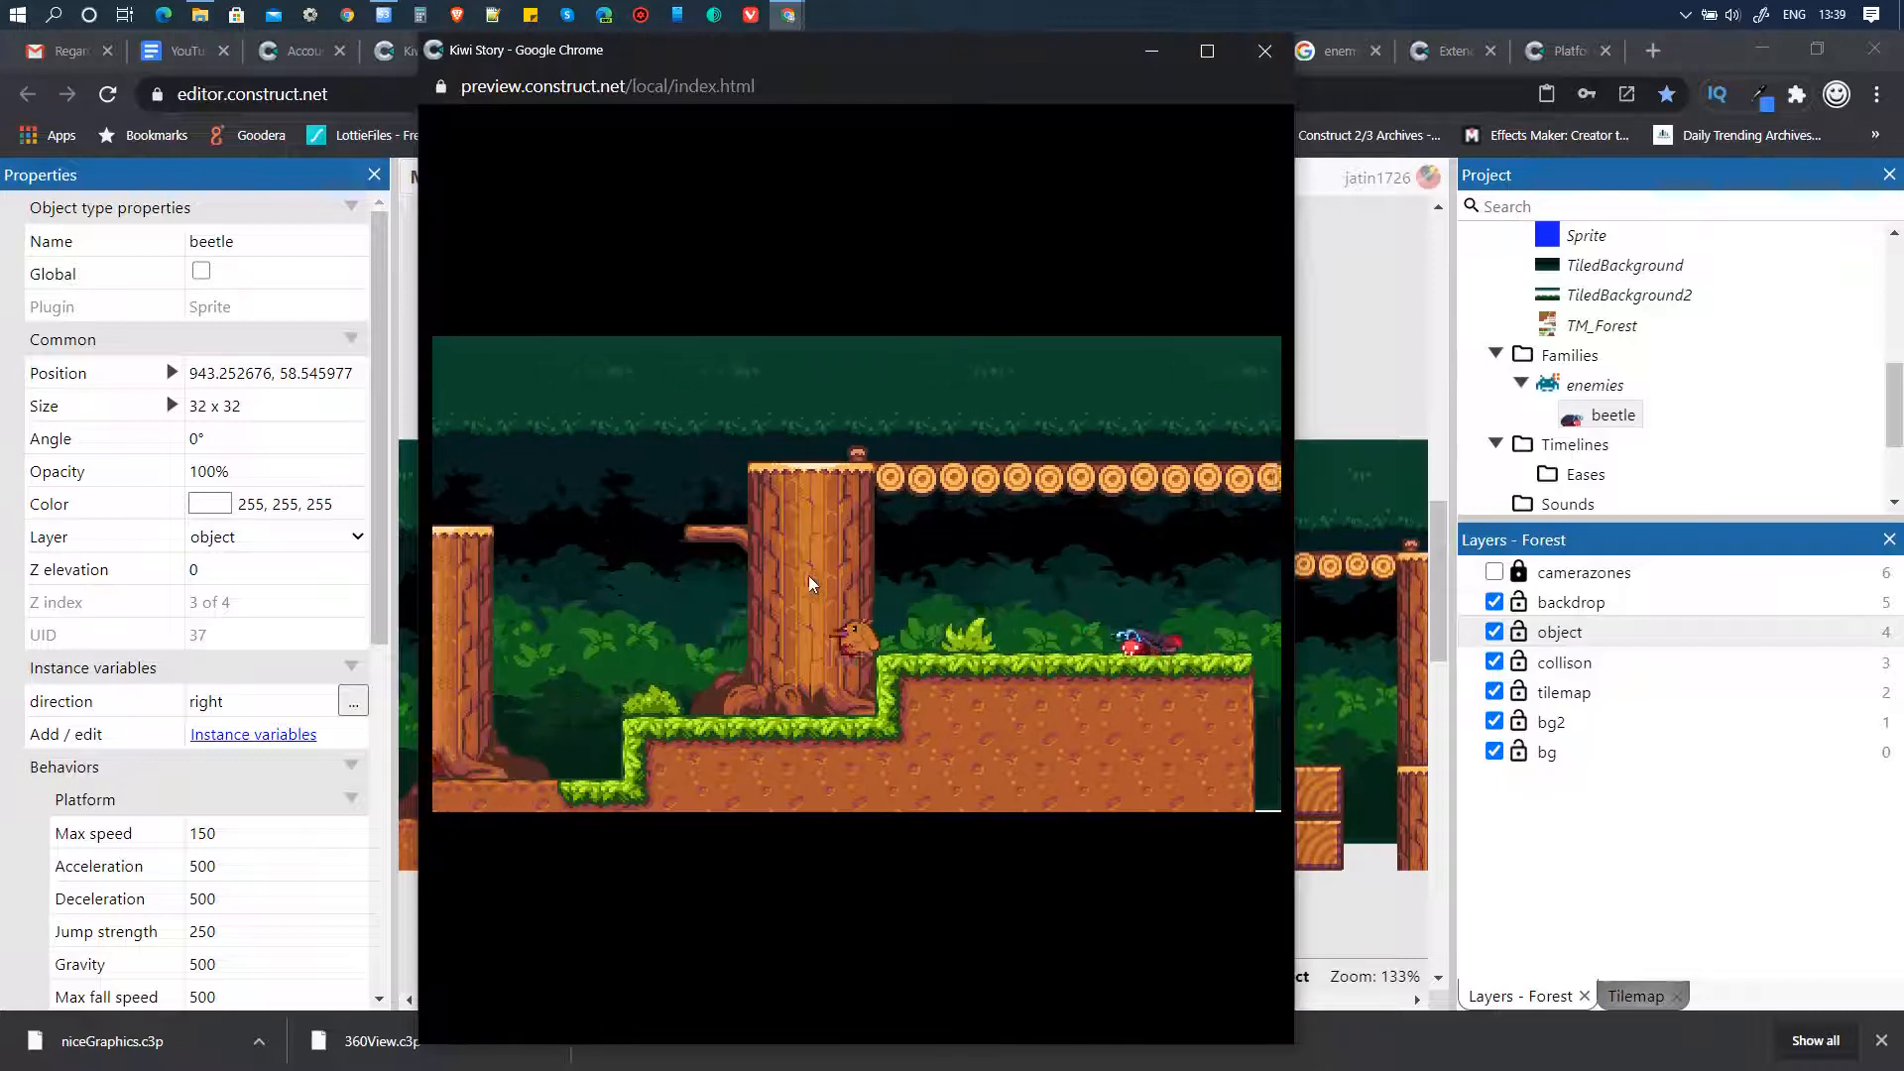
pyautogui.press('Left')
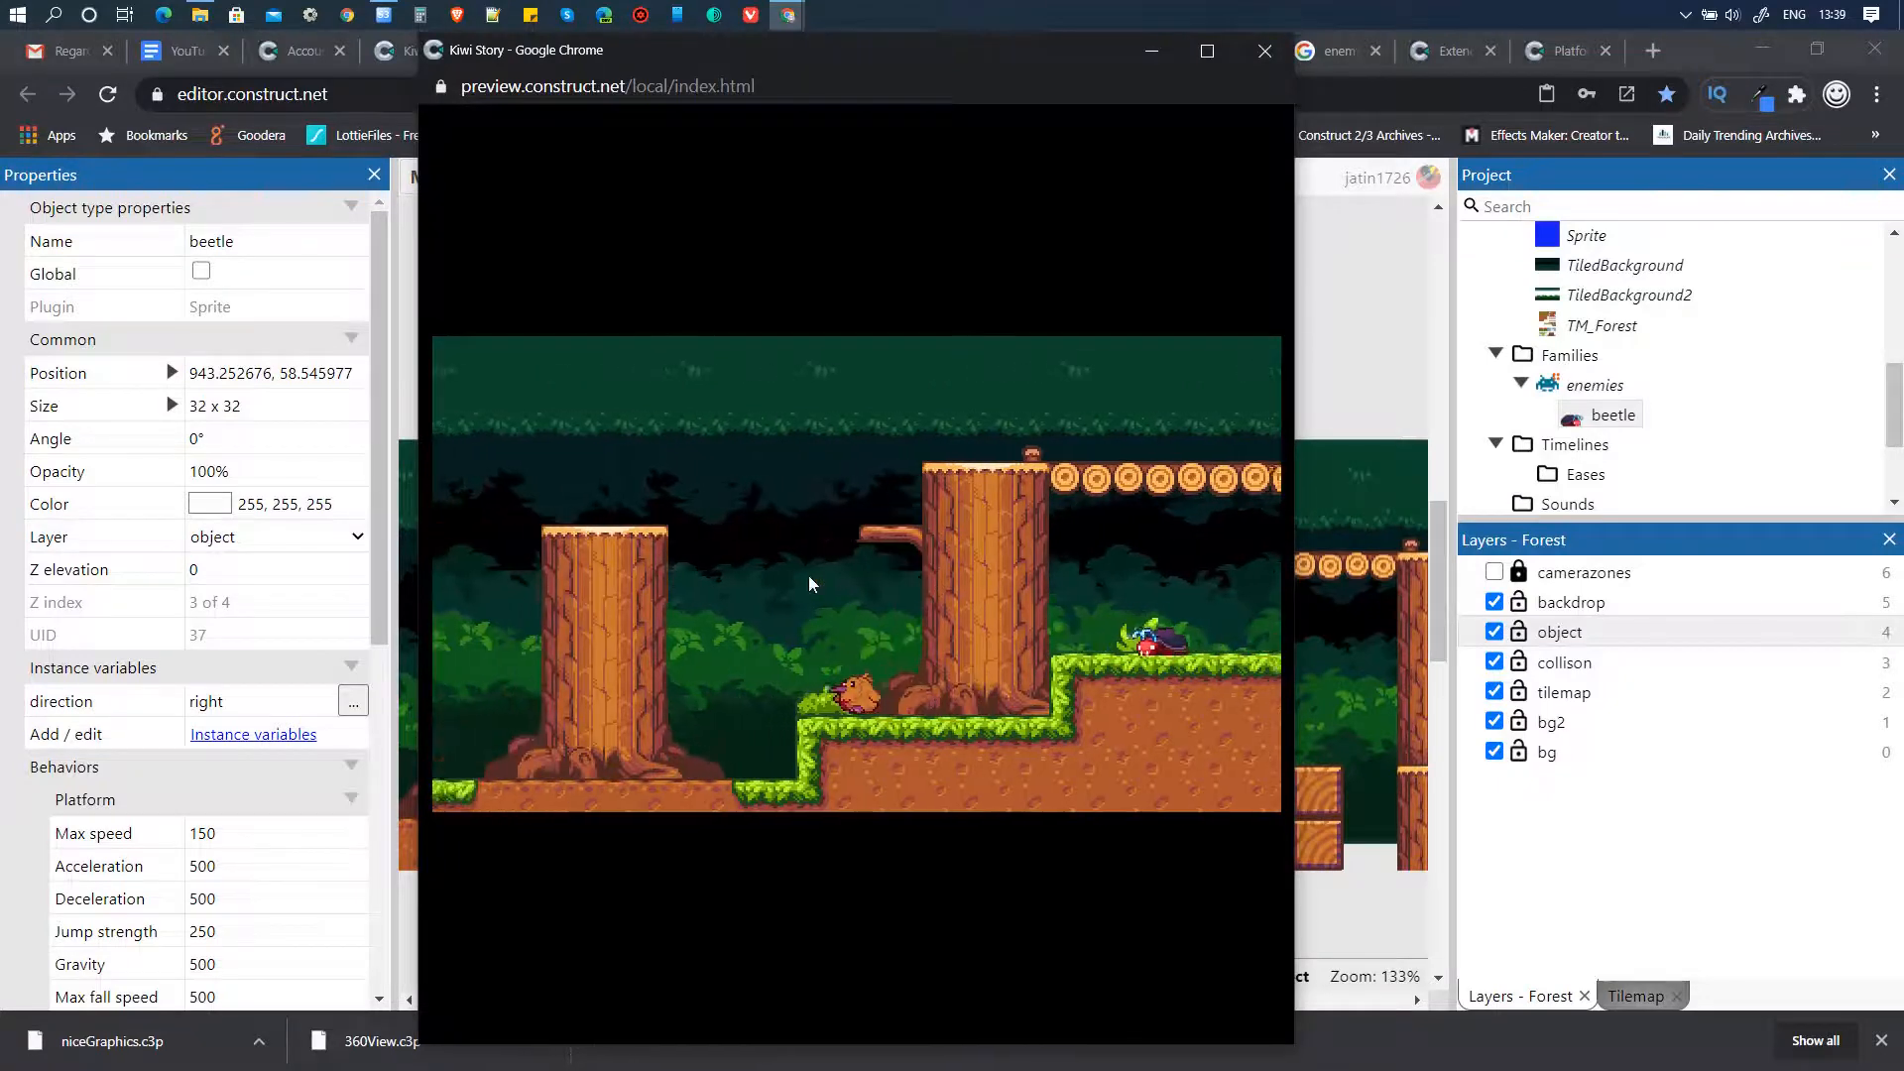
pyautogui.press('Left')
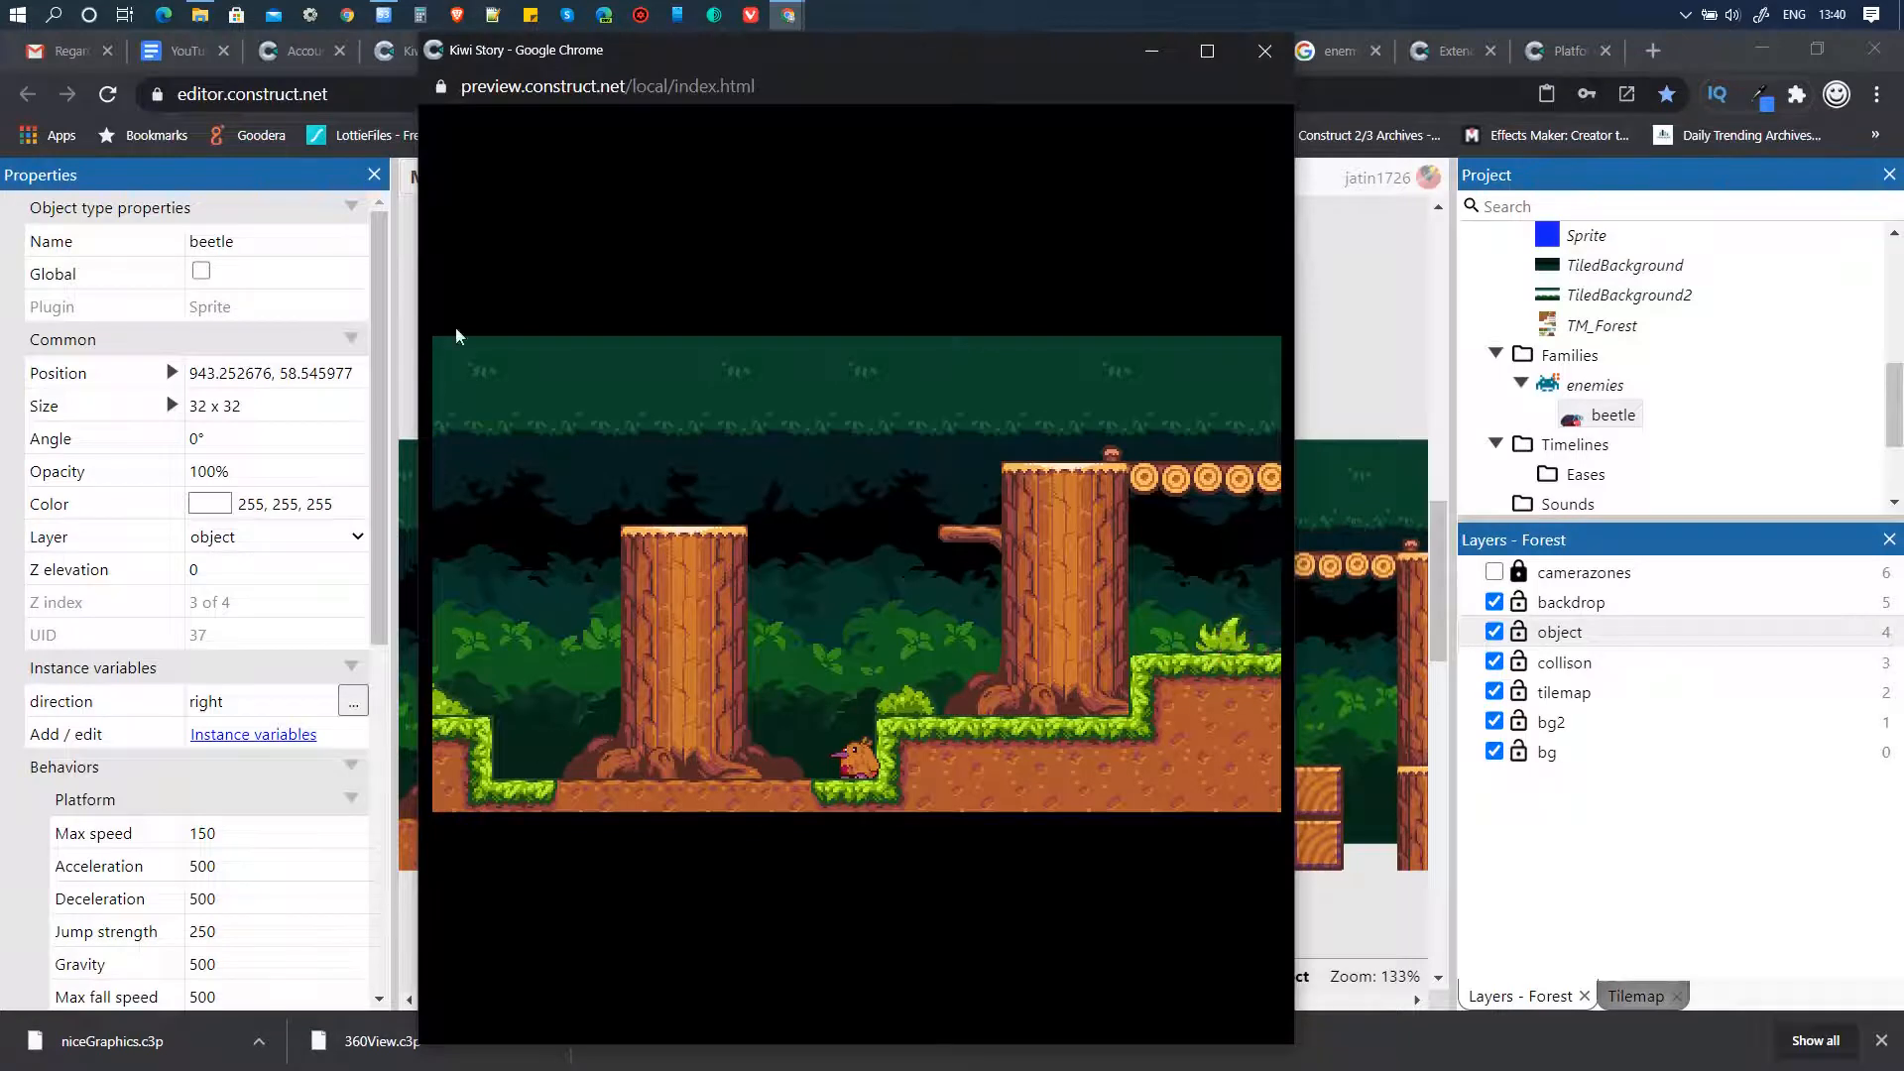
pyautogui.click(1258, 59)
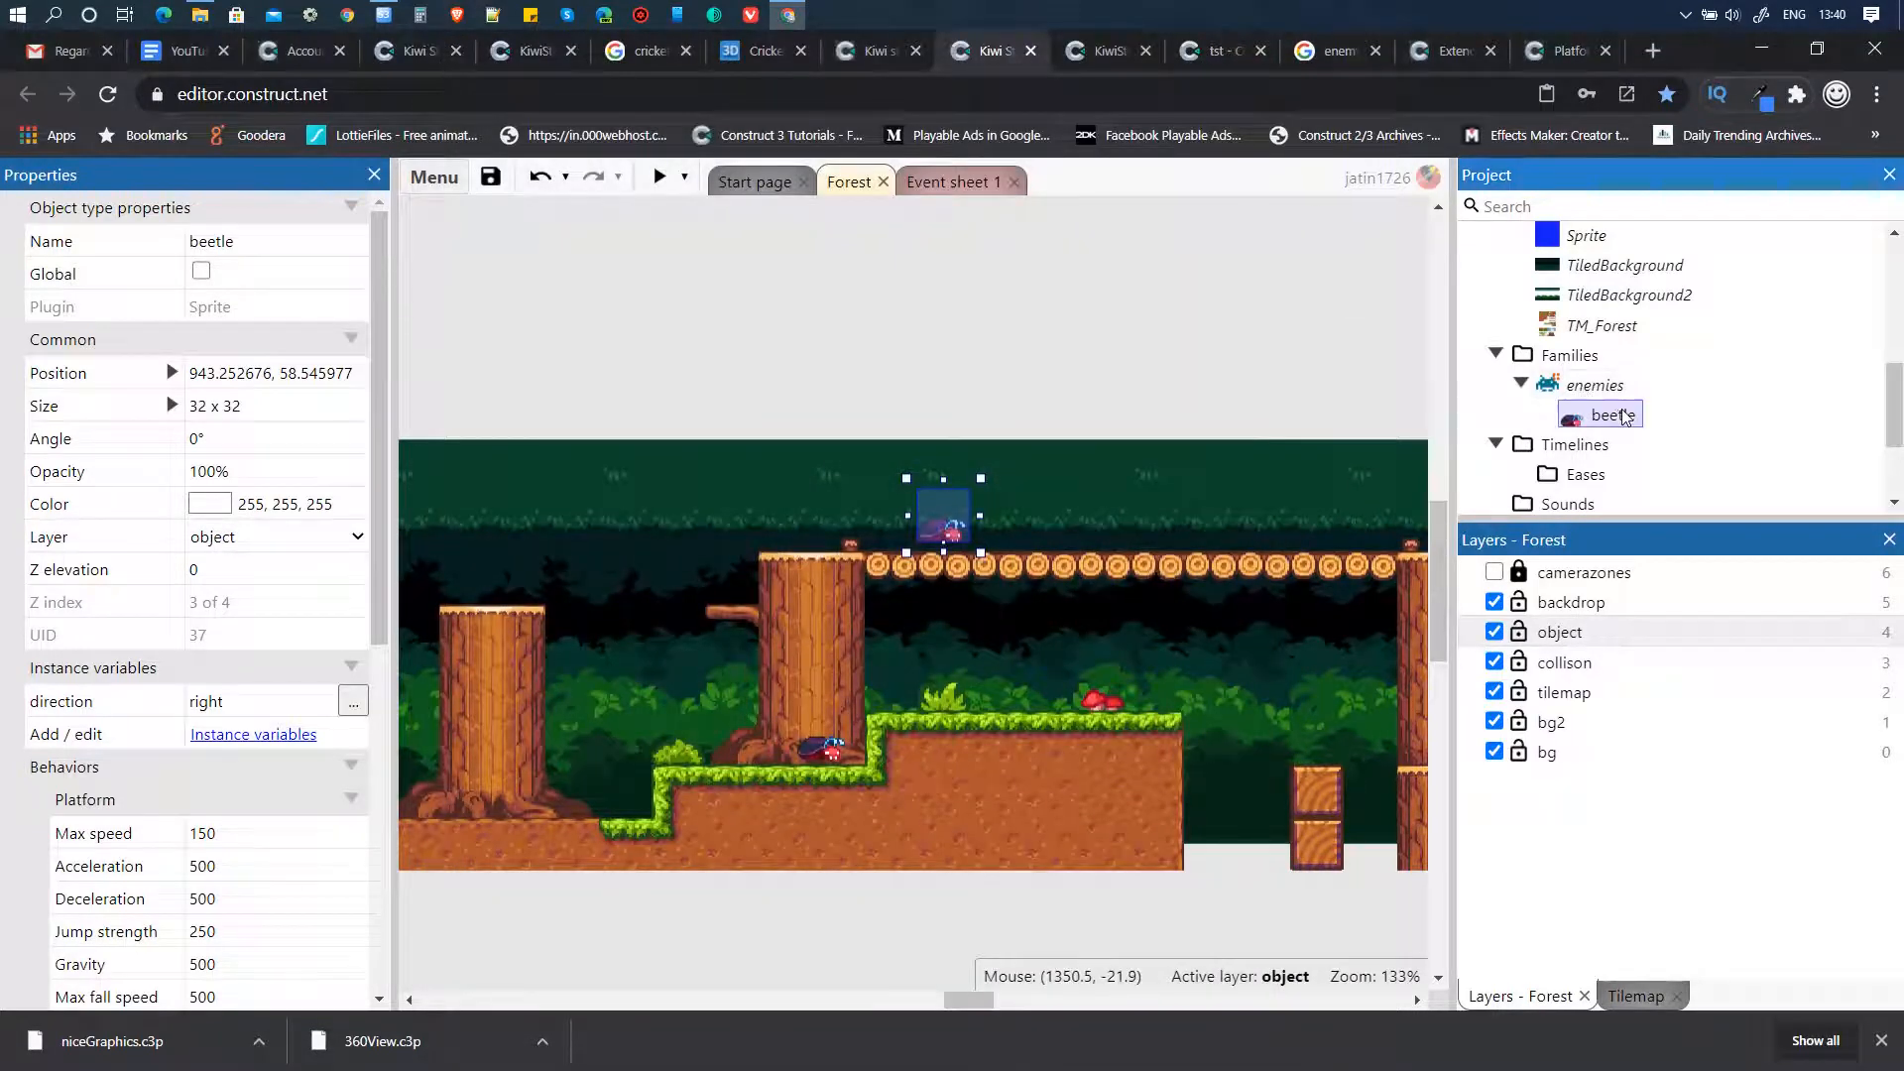
# - Disable the Platform behavior's default controls for all beetle instances
pyautogui.moveTo(383, 564); pyautogui.dragTo(383, 704)
pyautogui.click(201, 778)
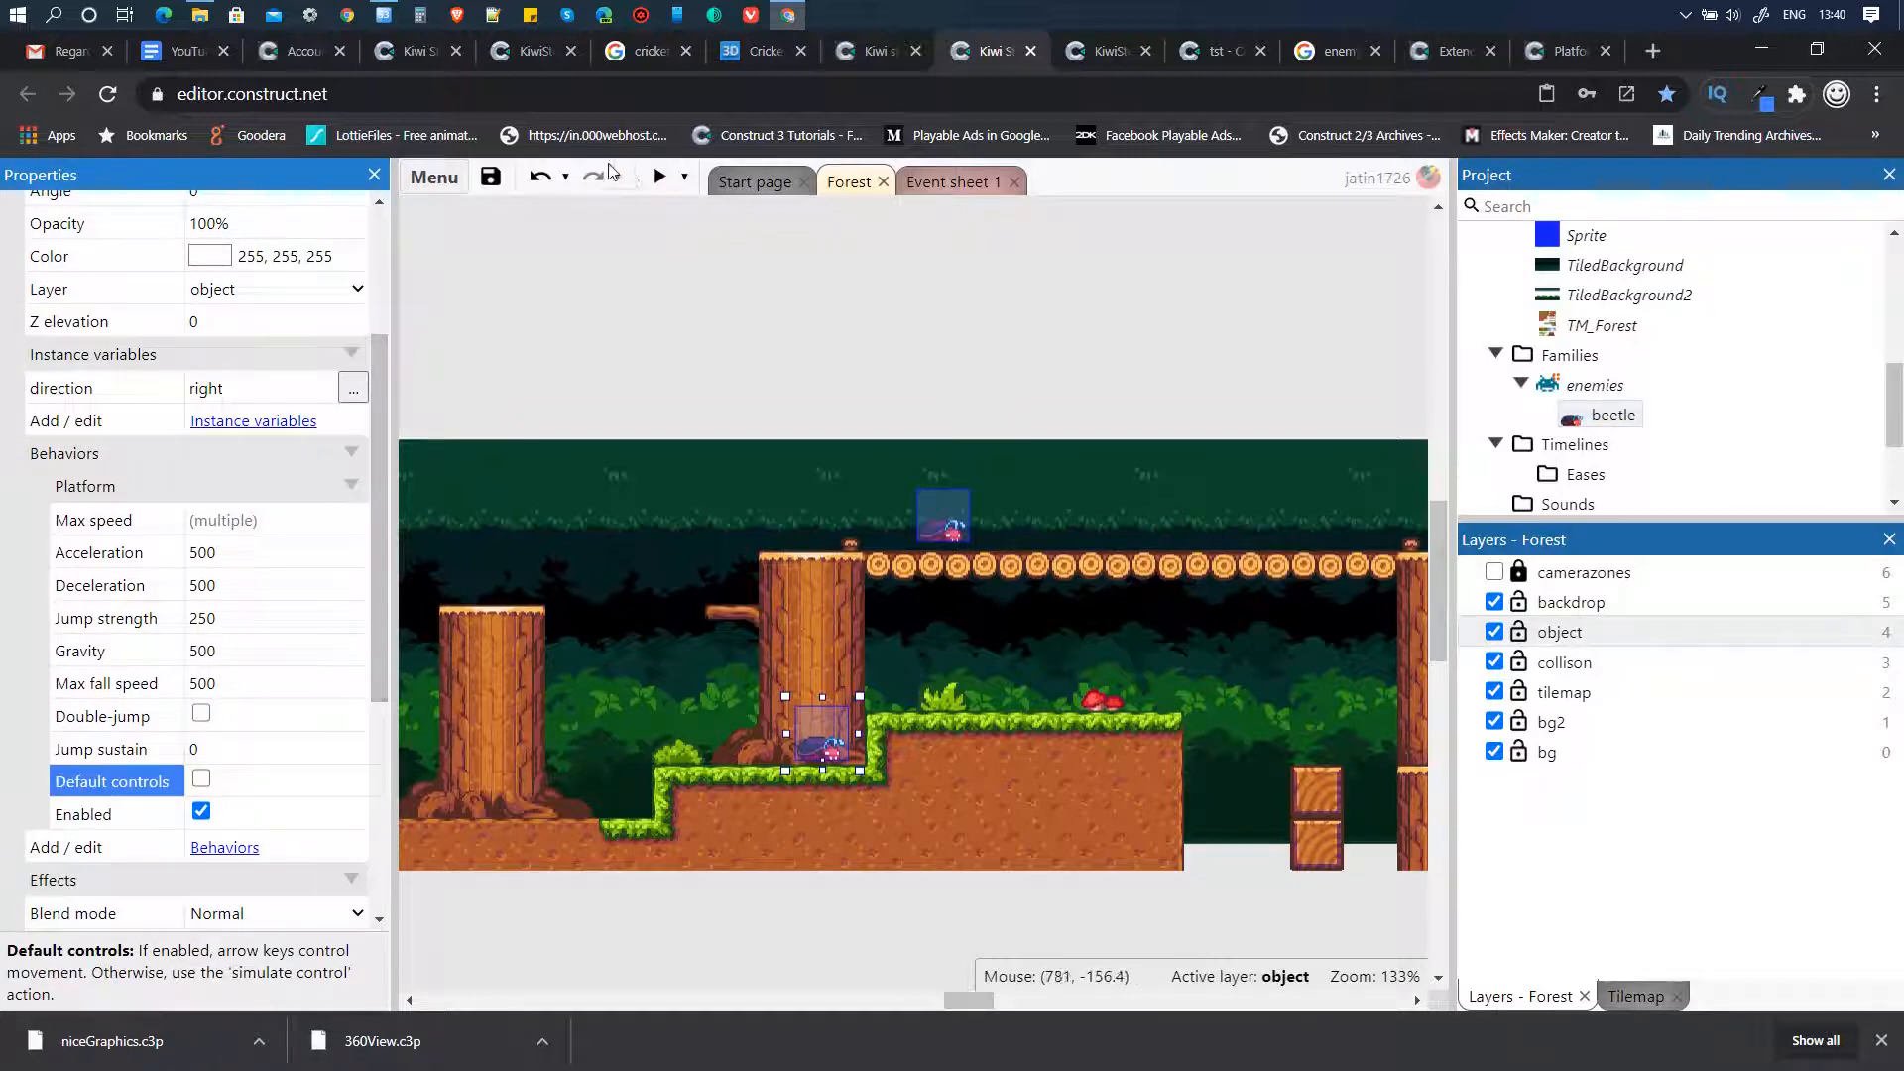
# - Preview the game again, lead the player past both beetles to check that they patrol independently of the player's controls, and close the preview
pyautogui.press('F5')
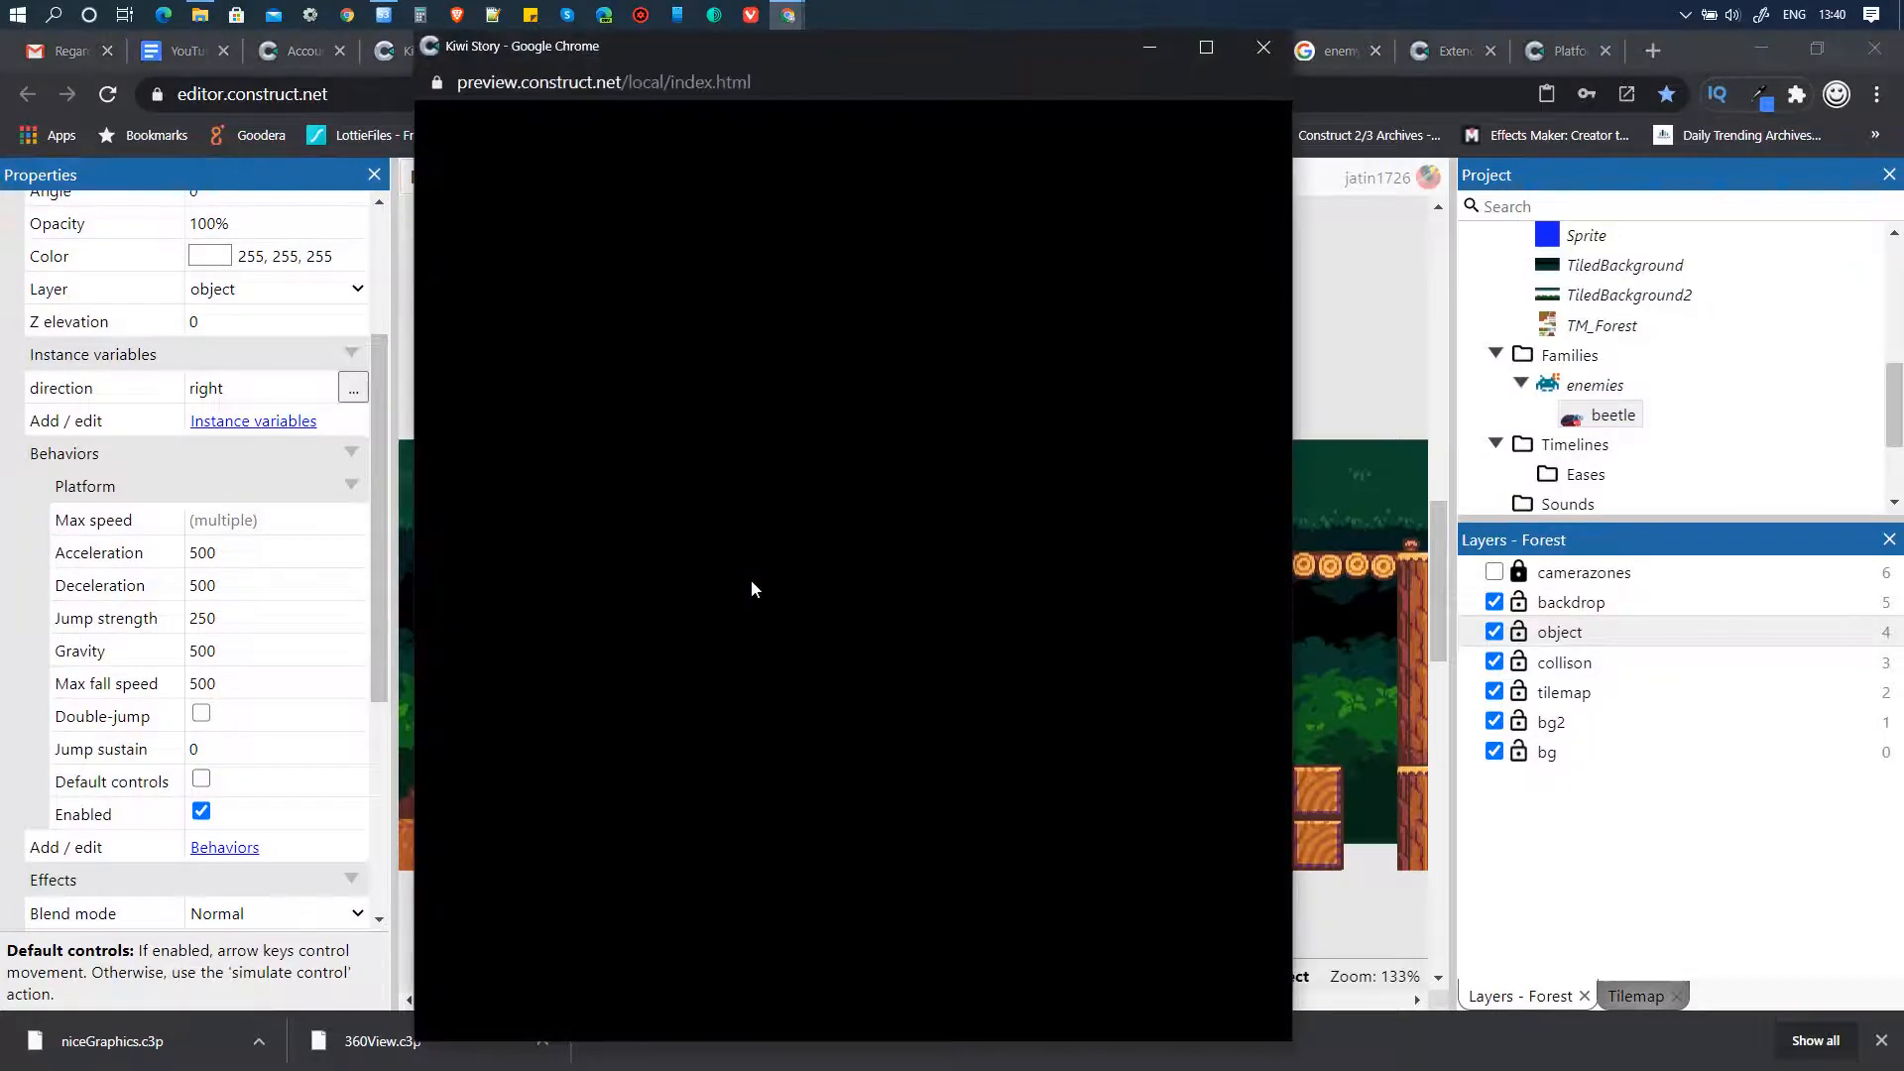
pyautogui.press('Right')
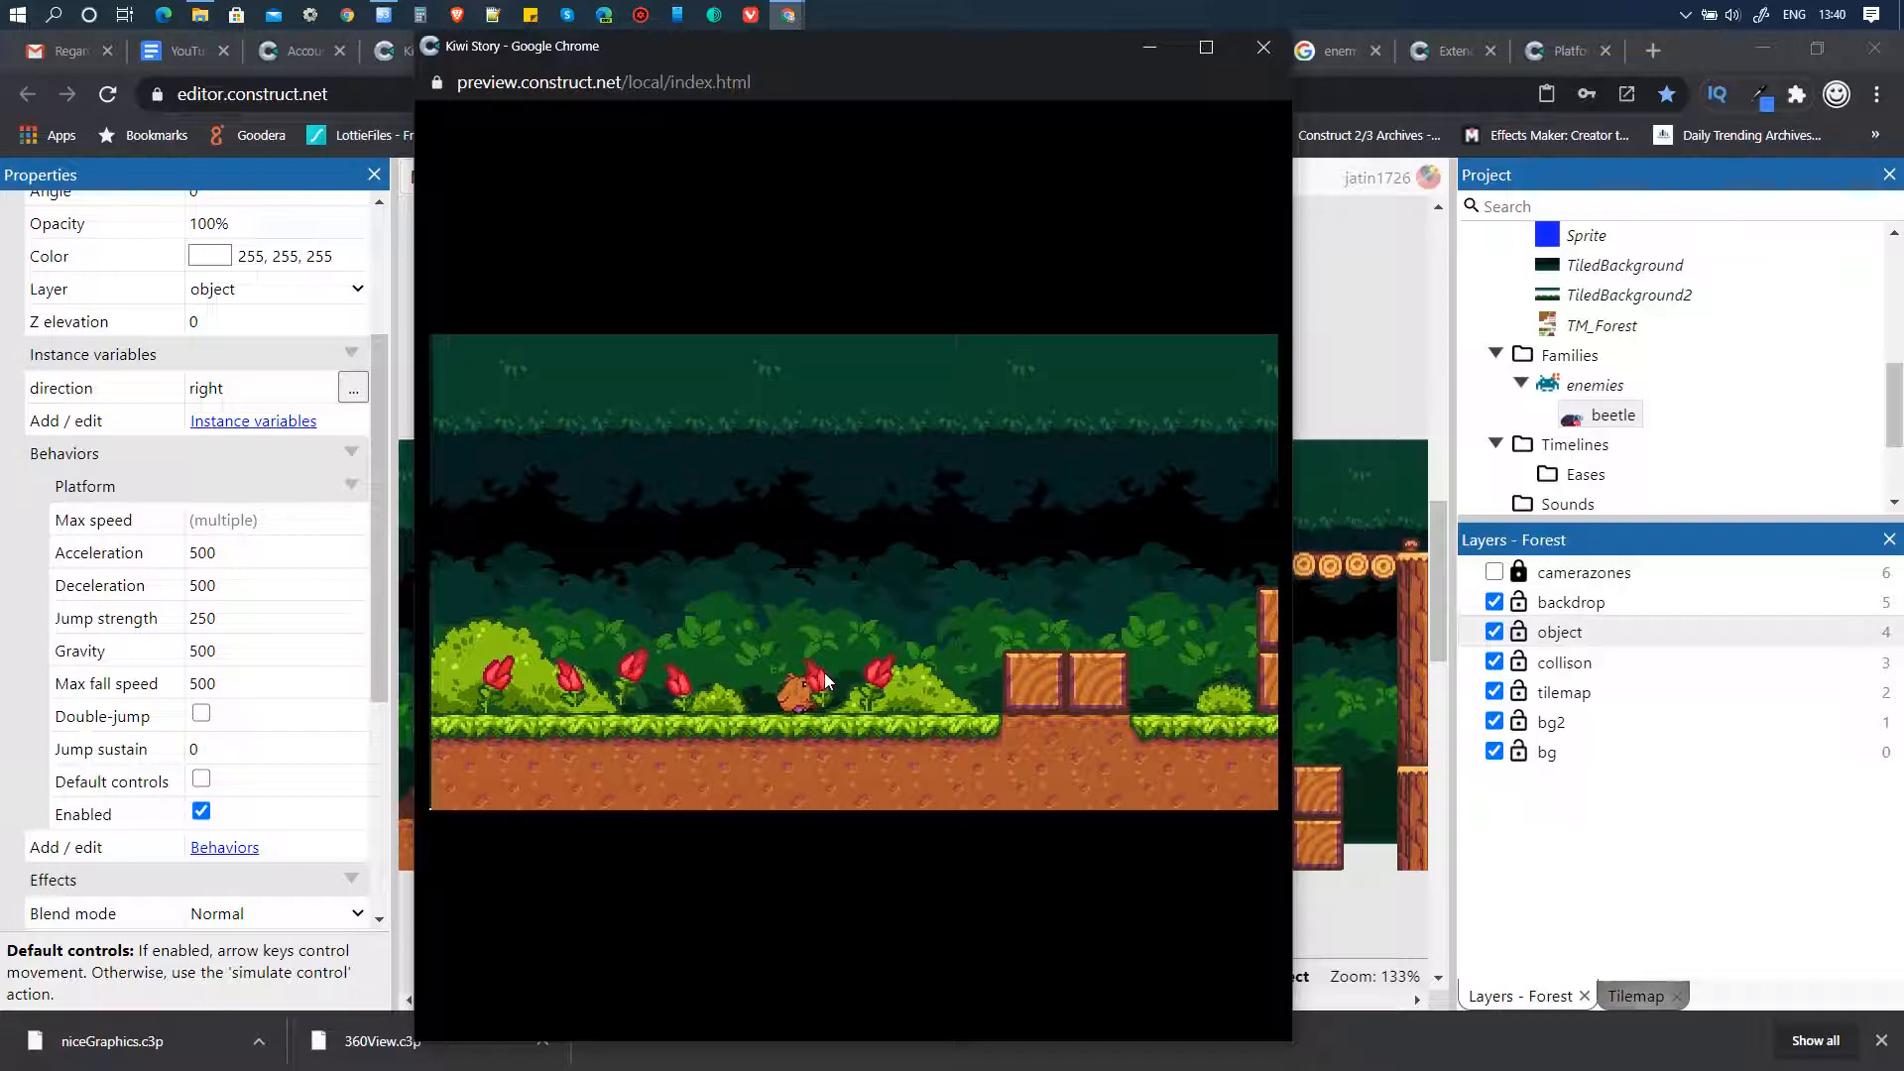
pyautogui.press('Up')
pyautogui.press('Right')
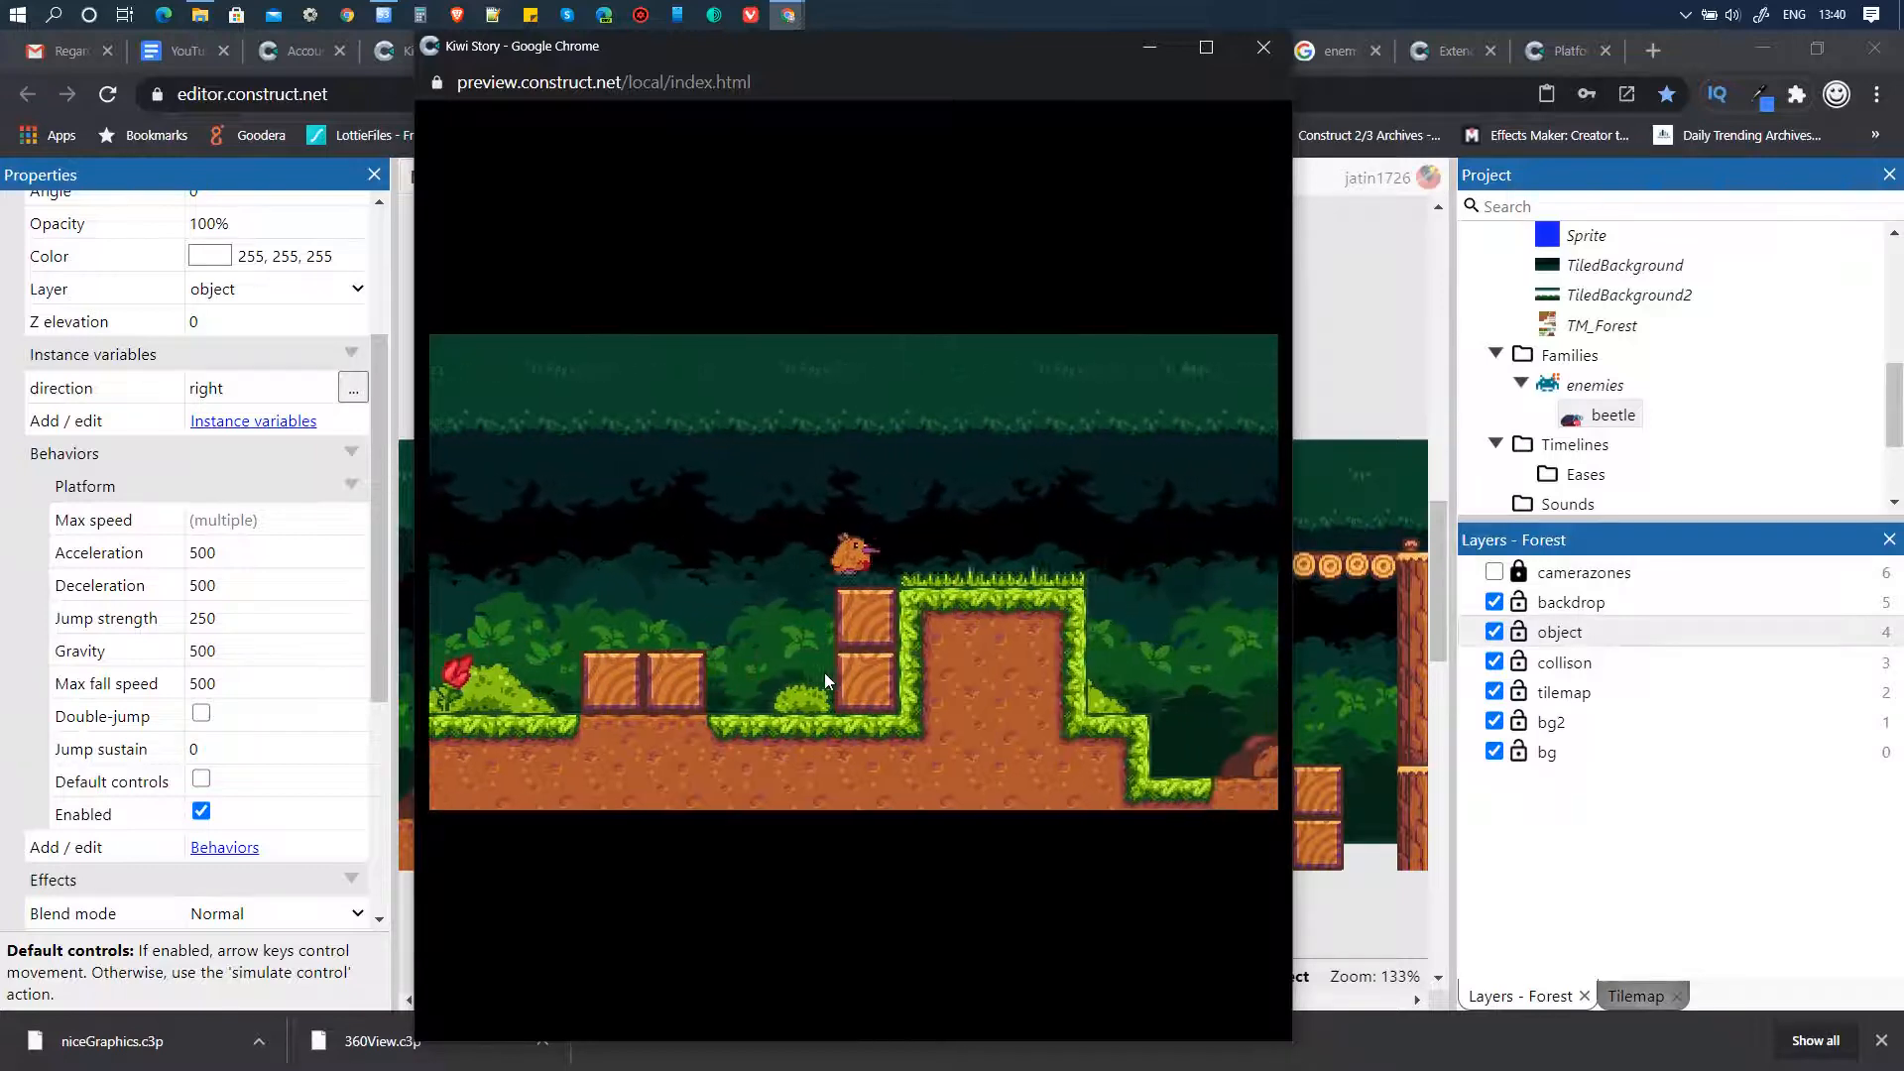
pyautogui.press('Right')
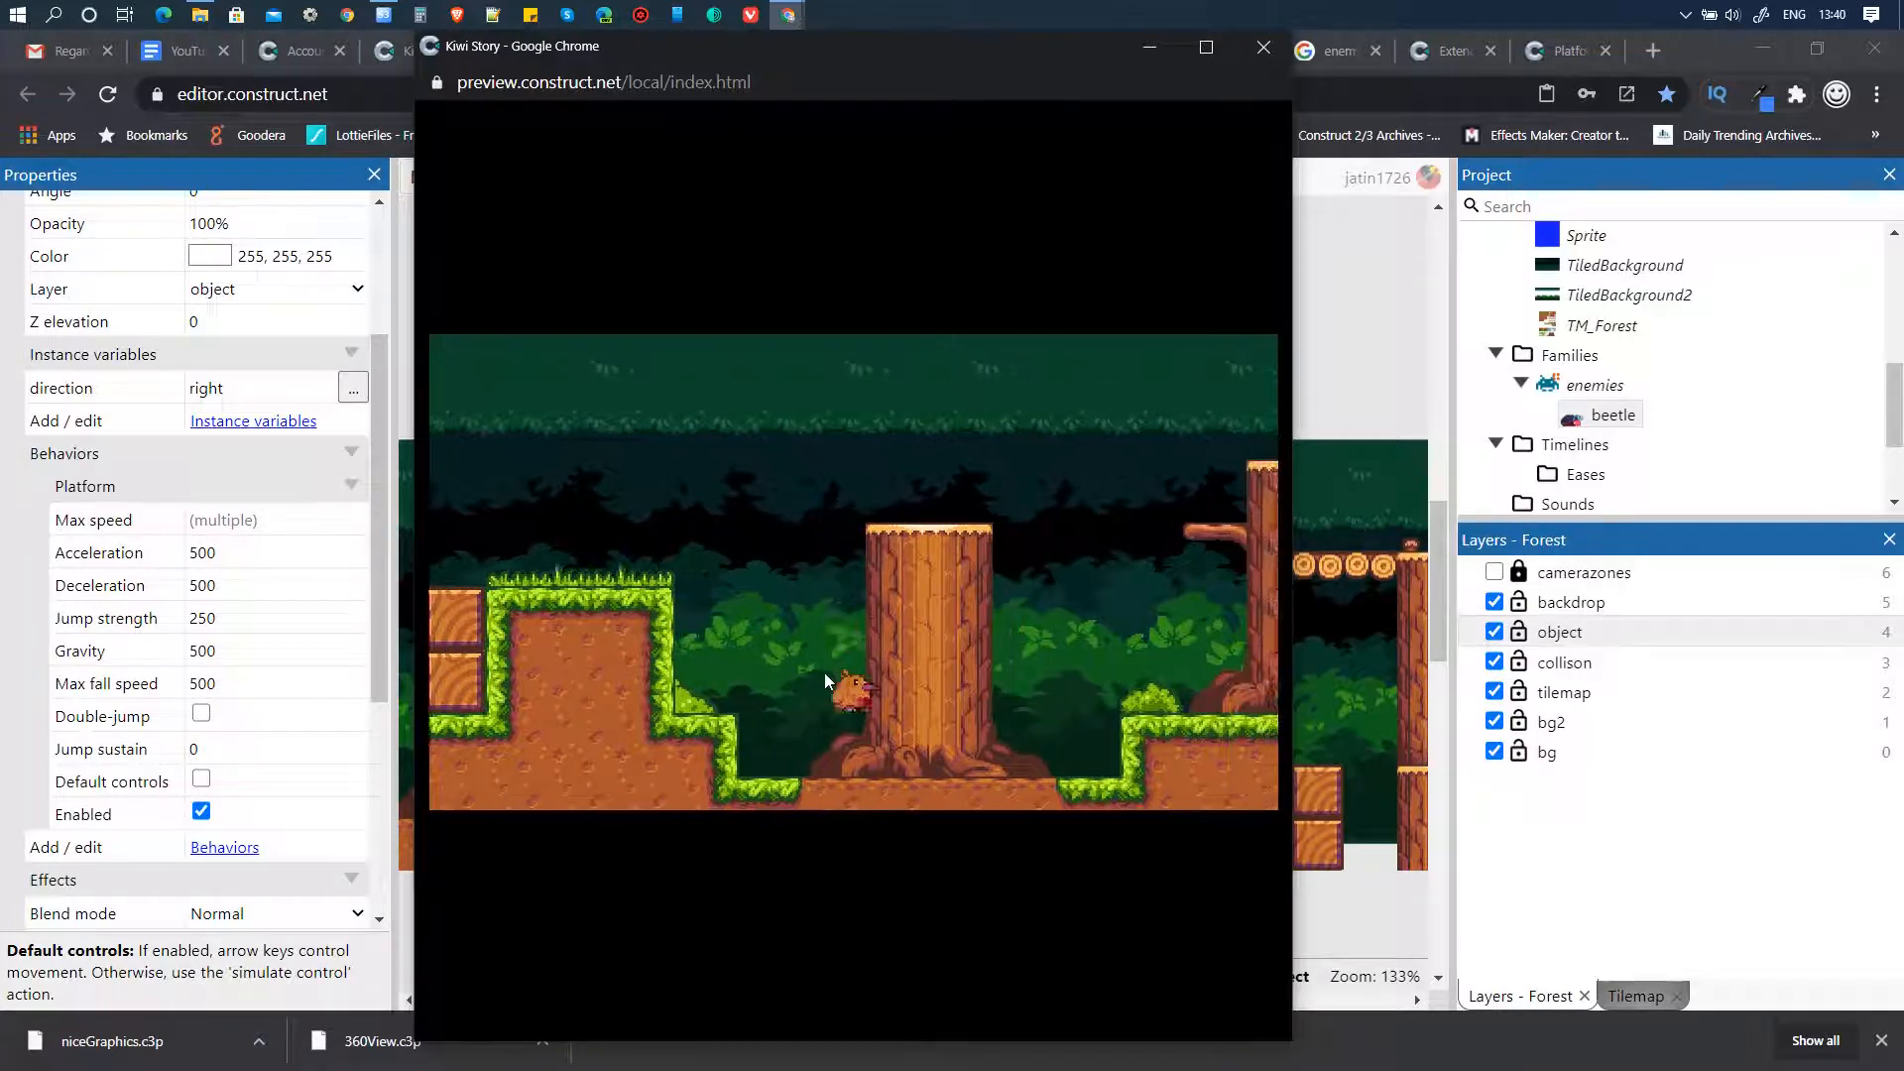
pyautogui.press('Right')
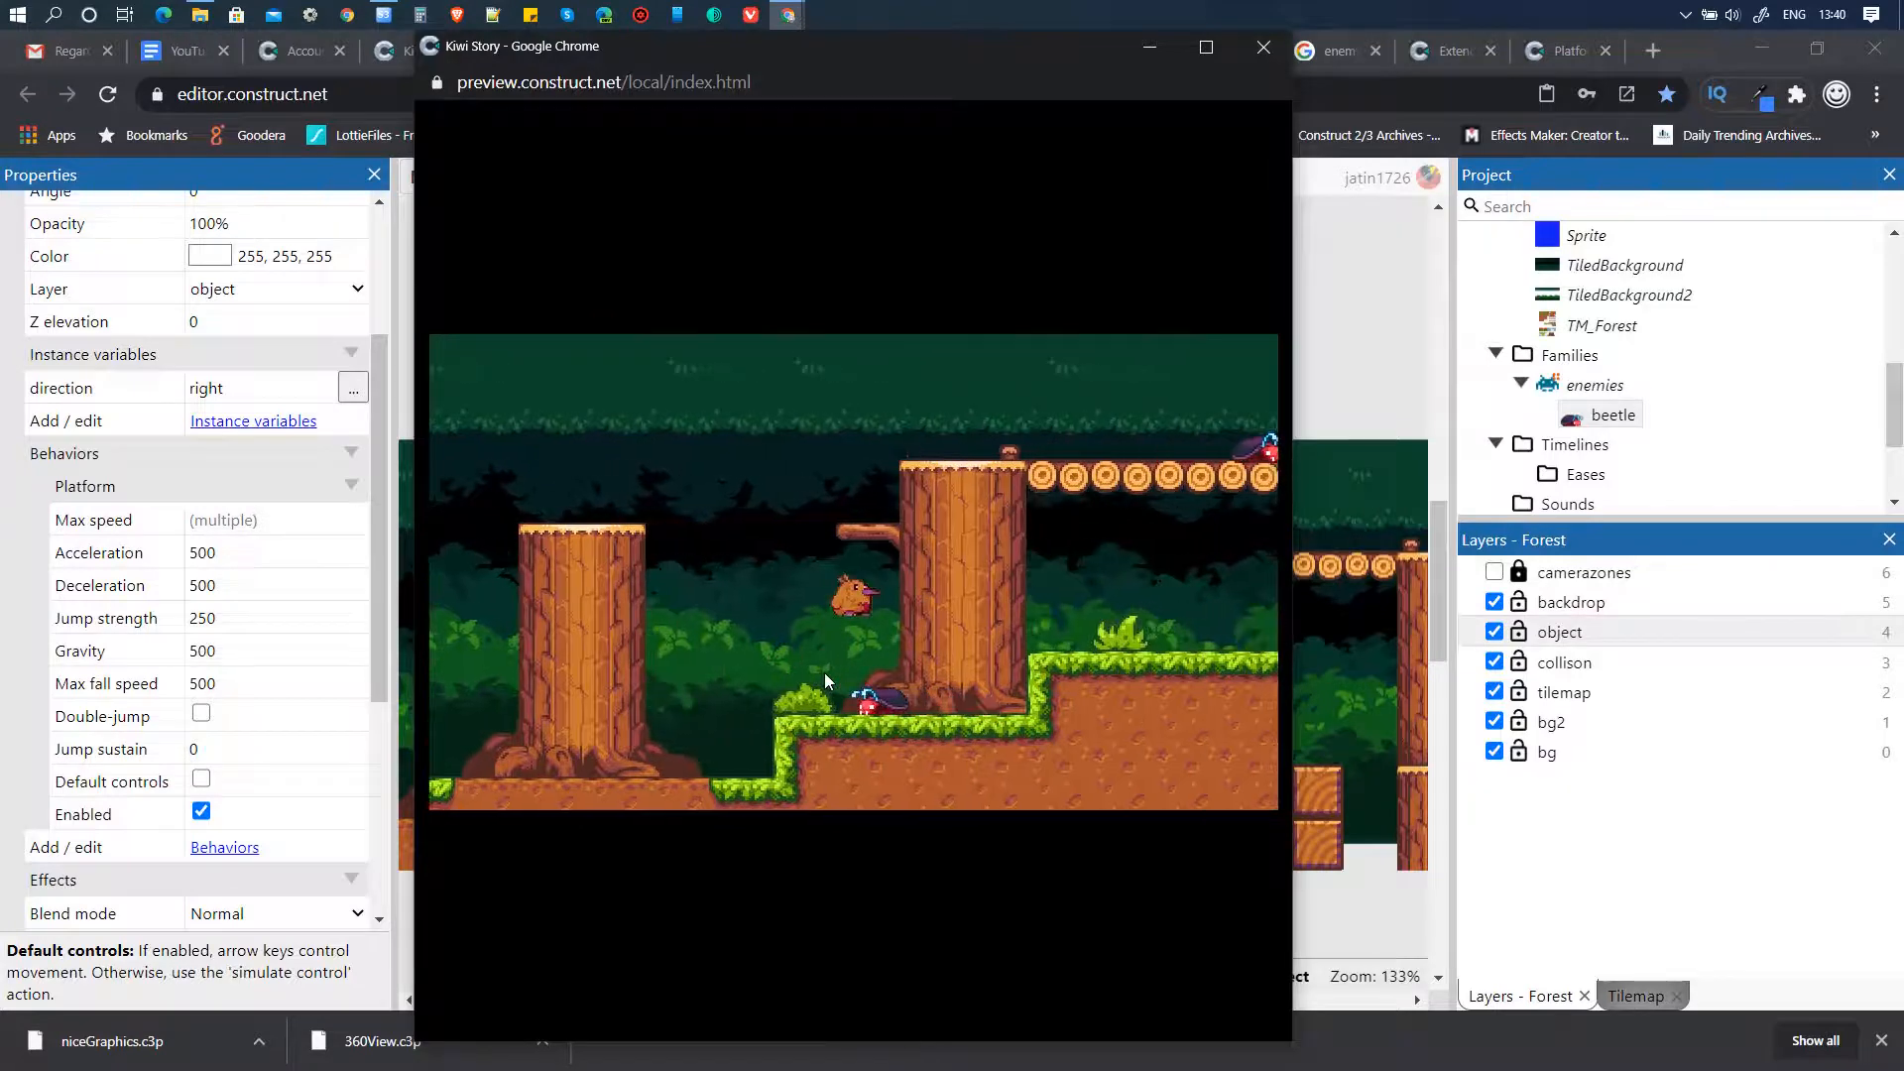
pyautogui.press('Left')
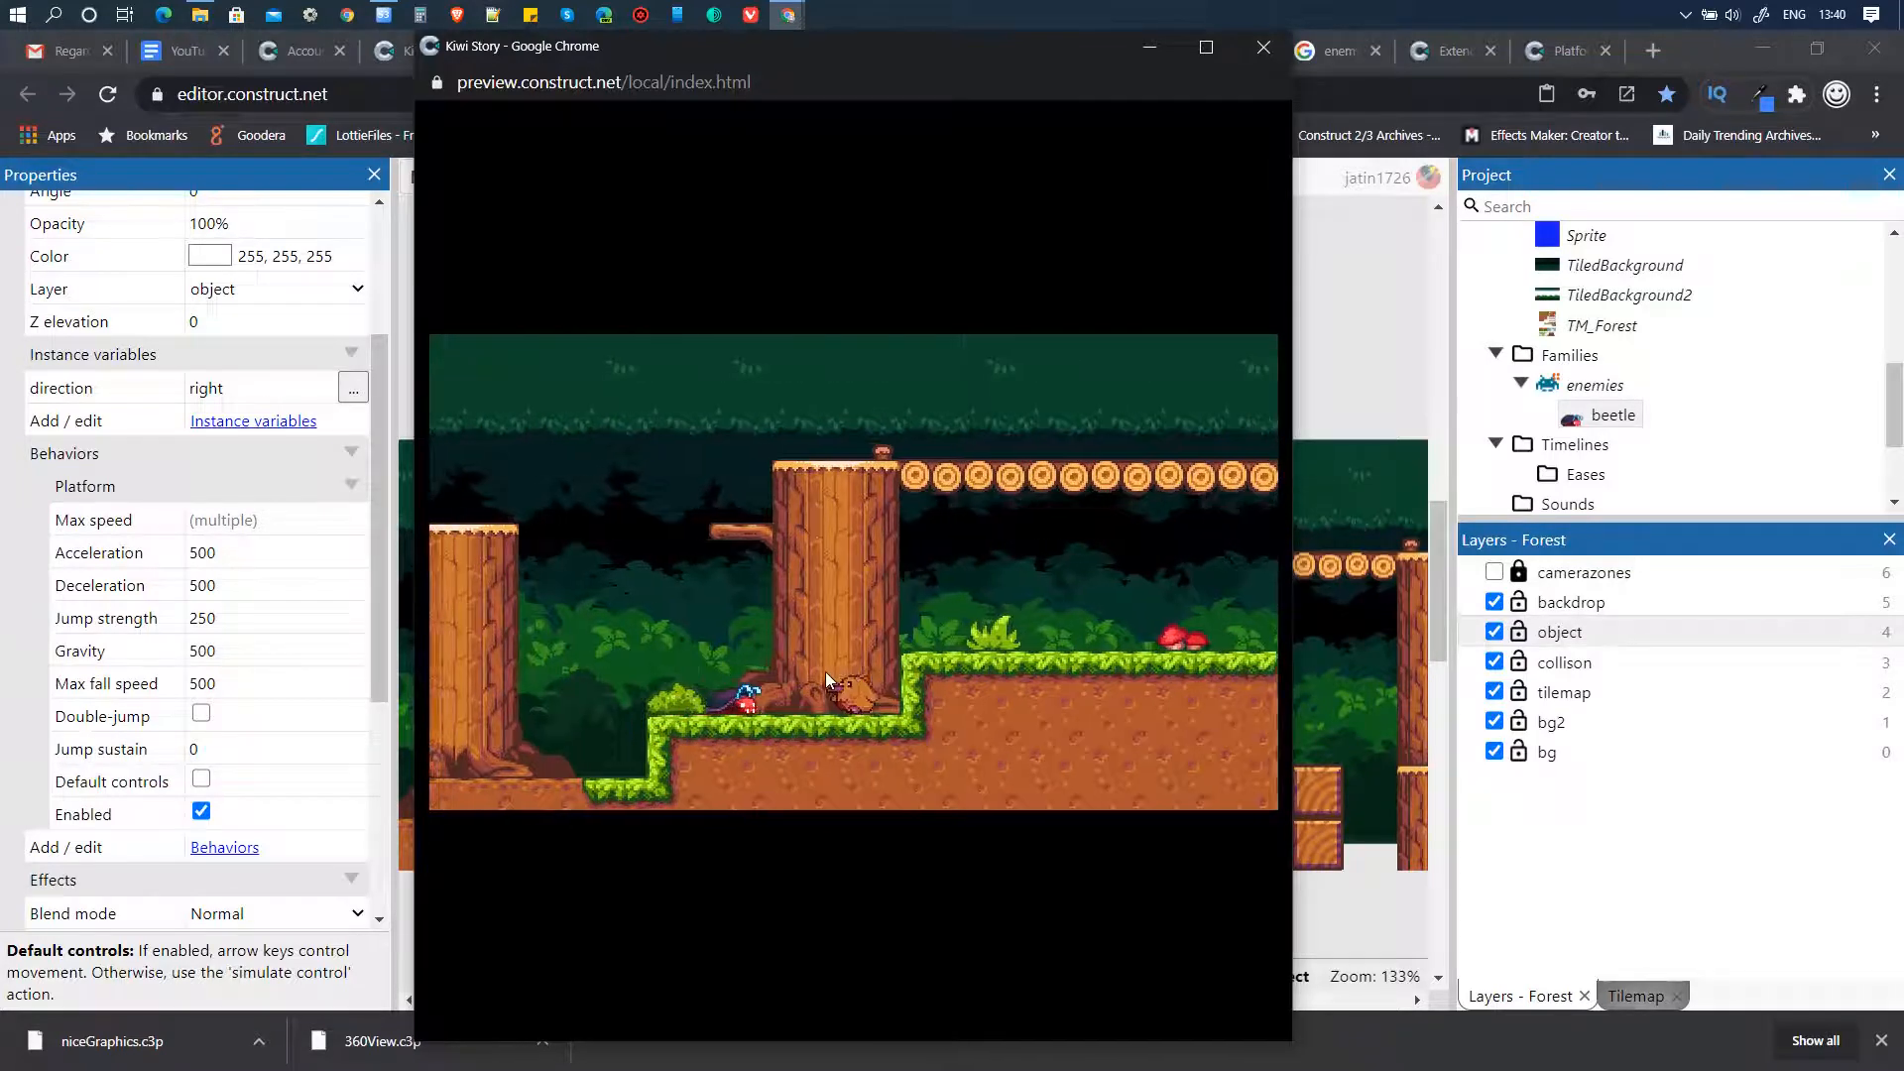
pyautogui.press('Right')
pyautogui.press('Up')
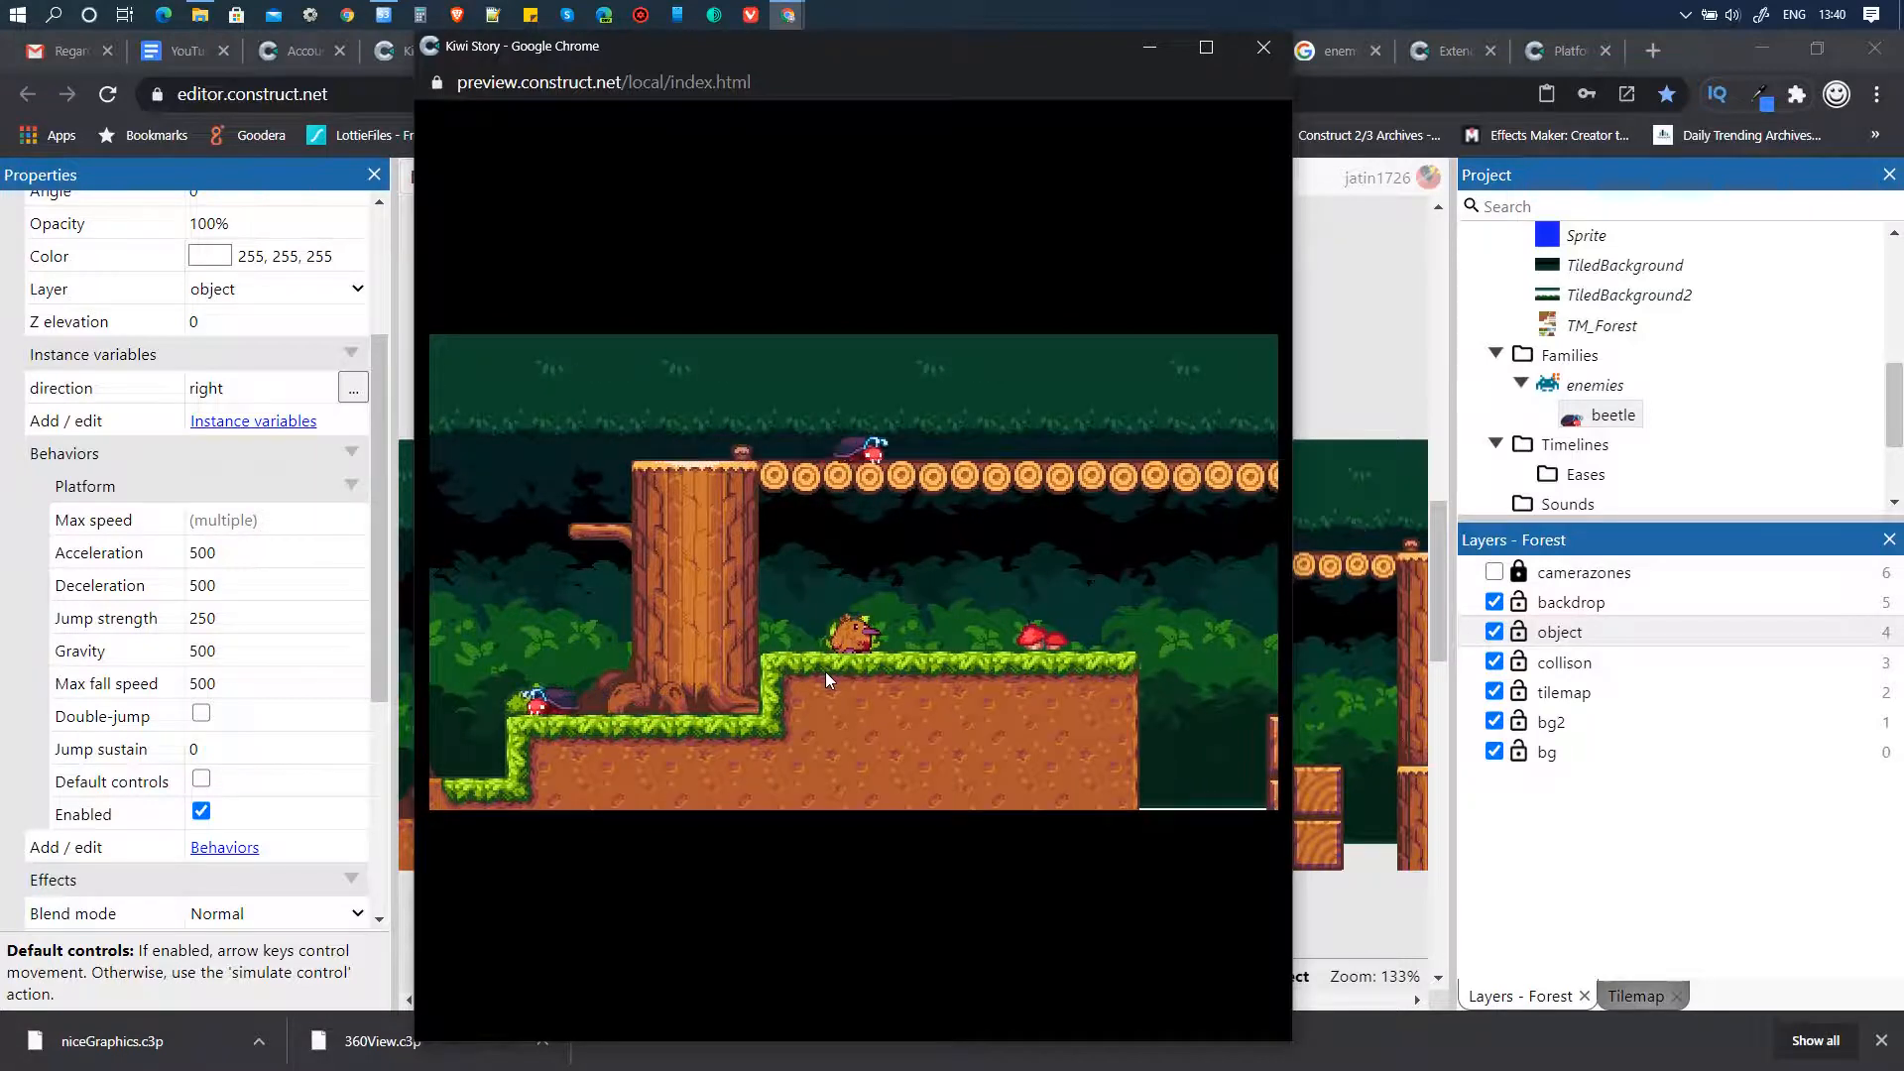
pyautogui.press('Right')
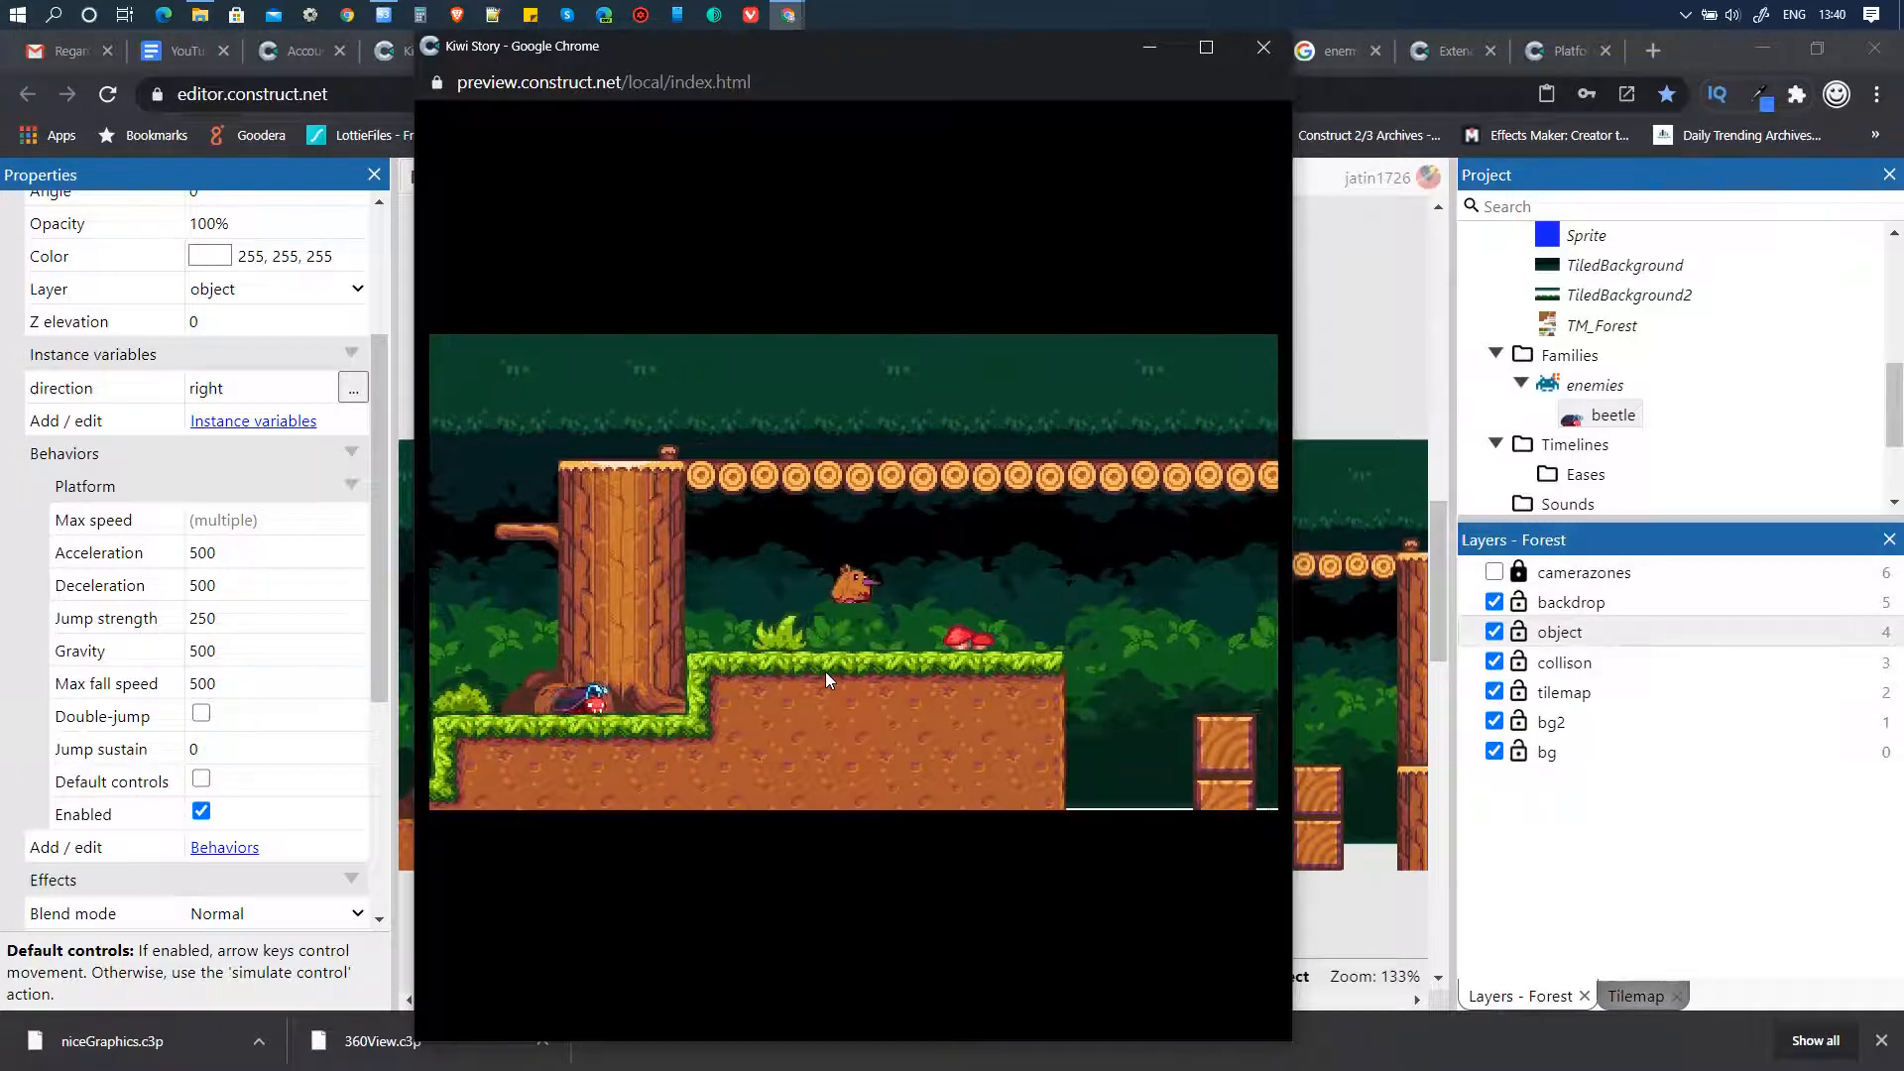
pyautogui.press('Left')
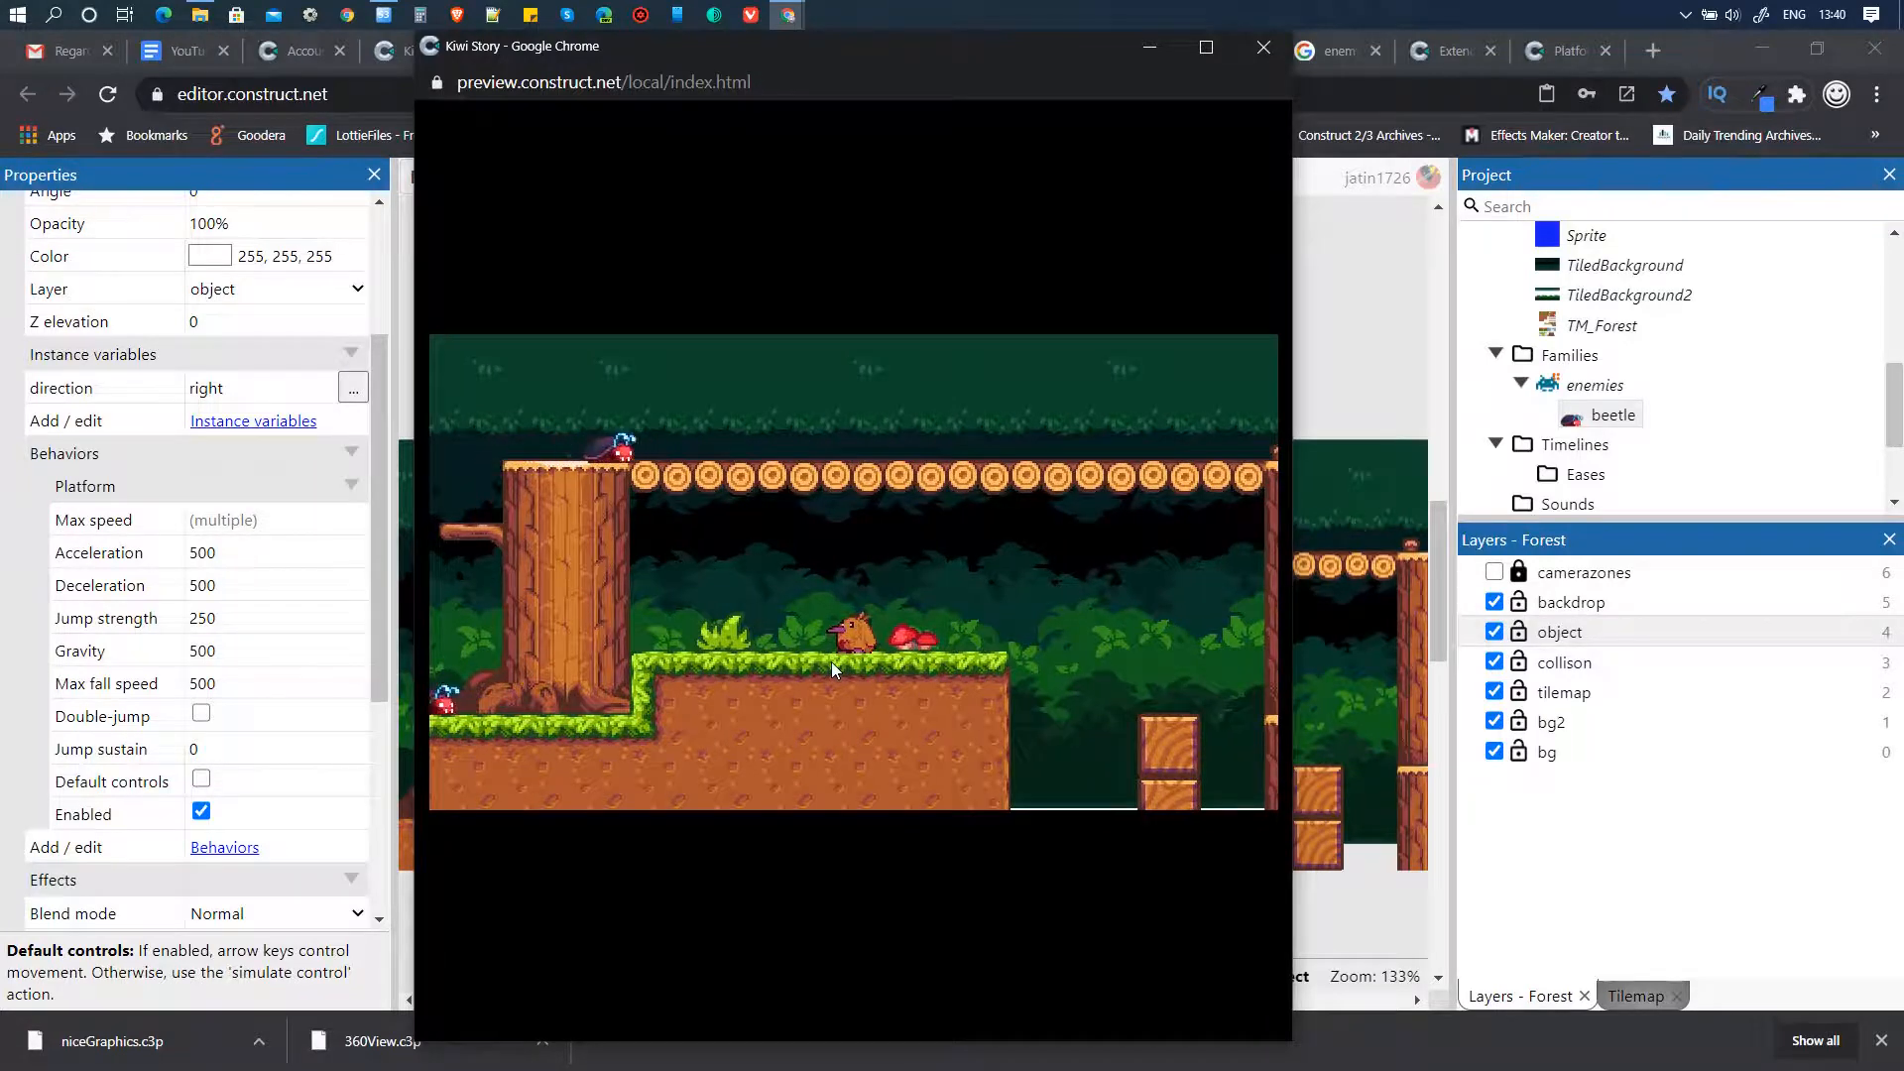
pyautogui.press('Right')
pyautogui.press('Up')
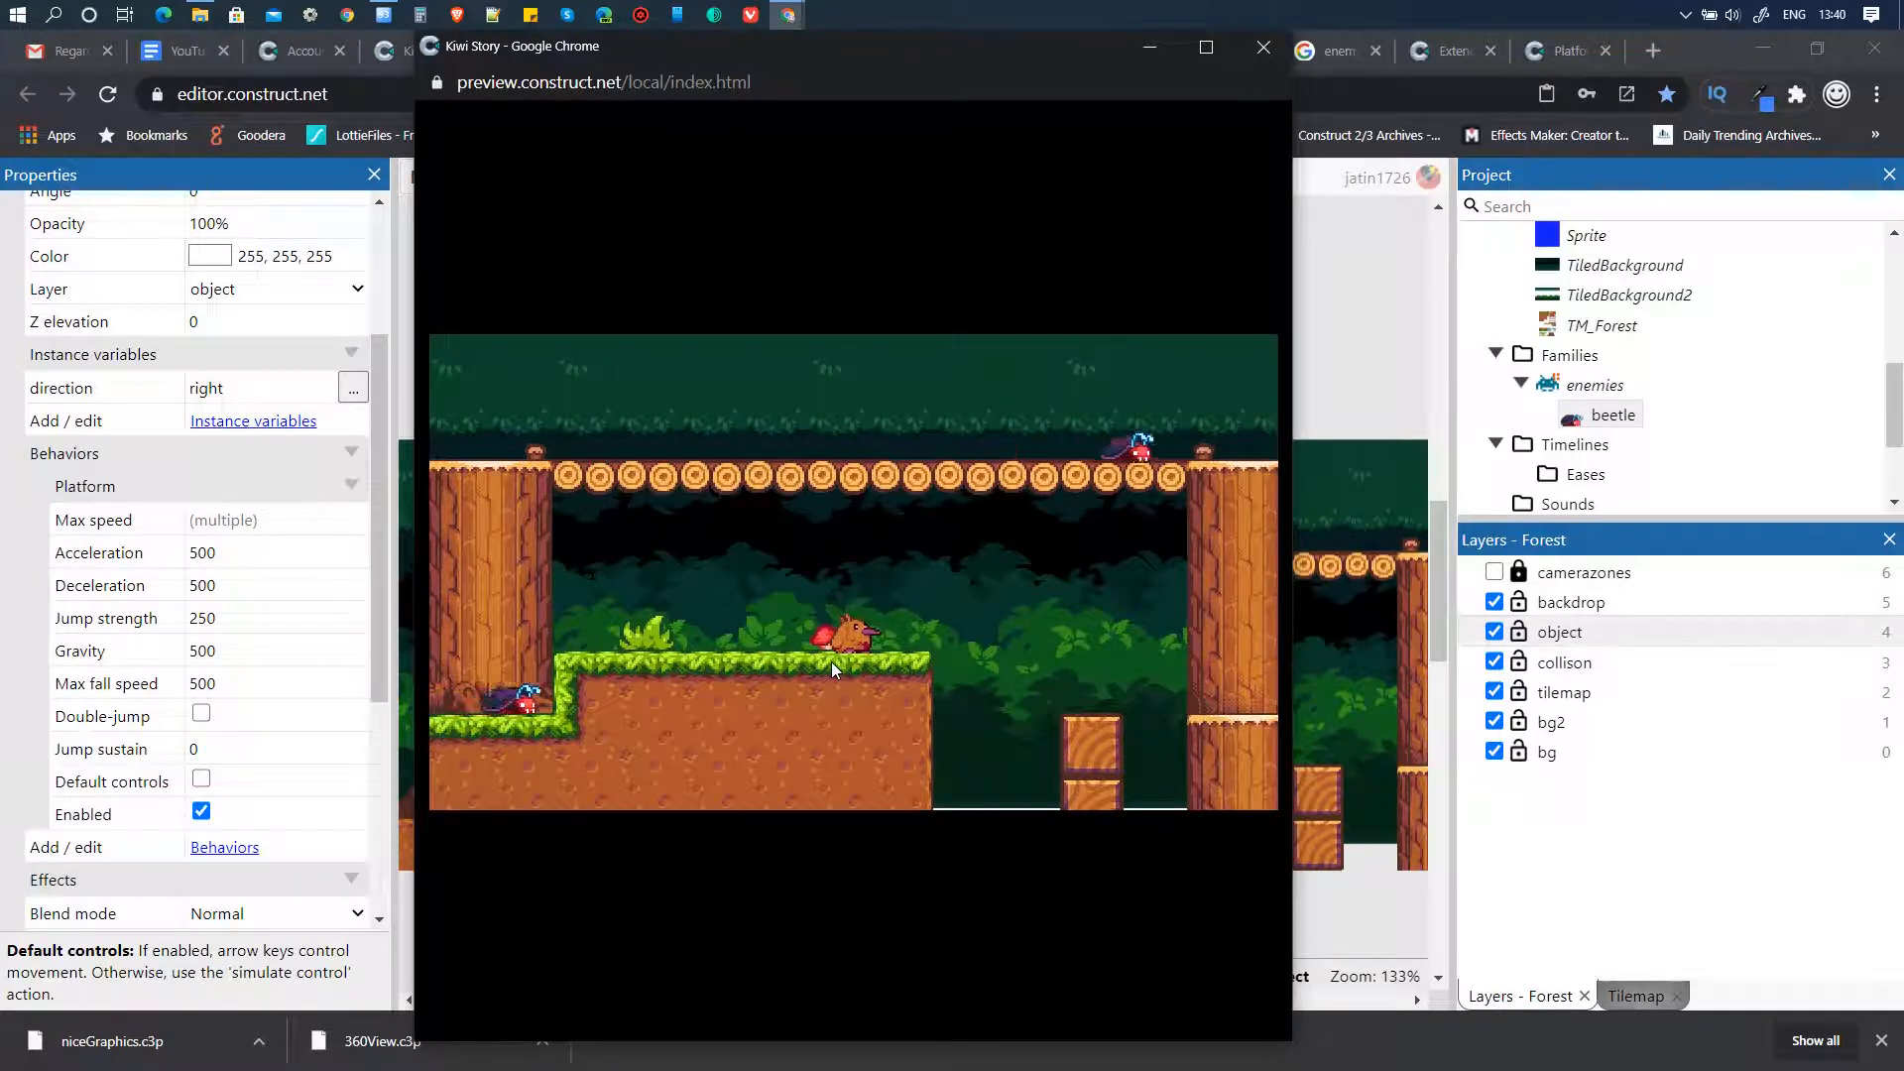
pyautogui.click(1264, 47)
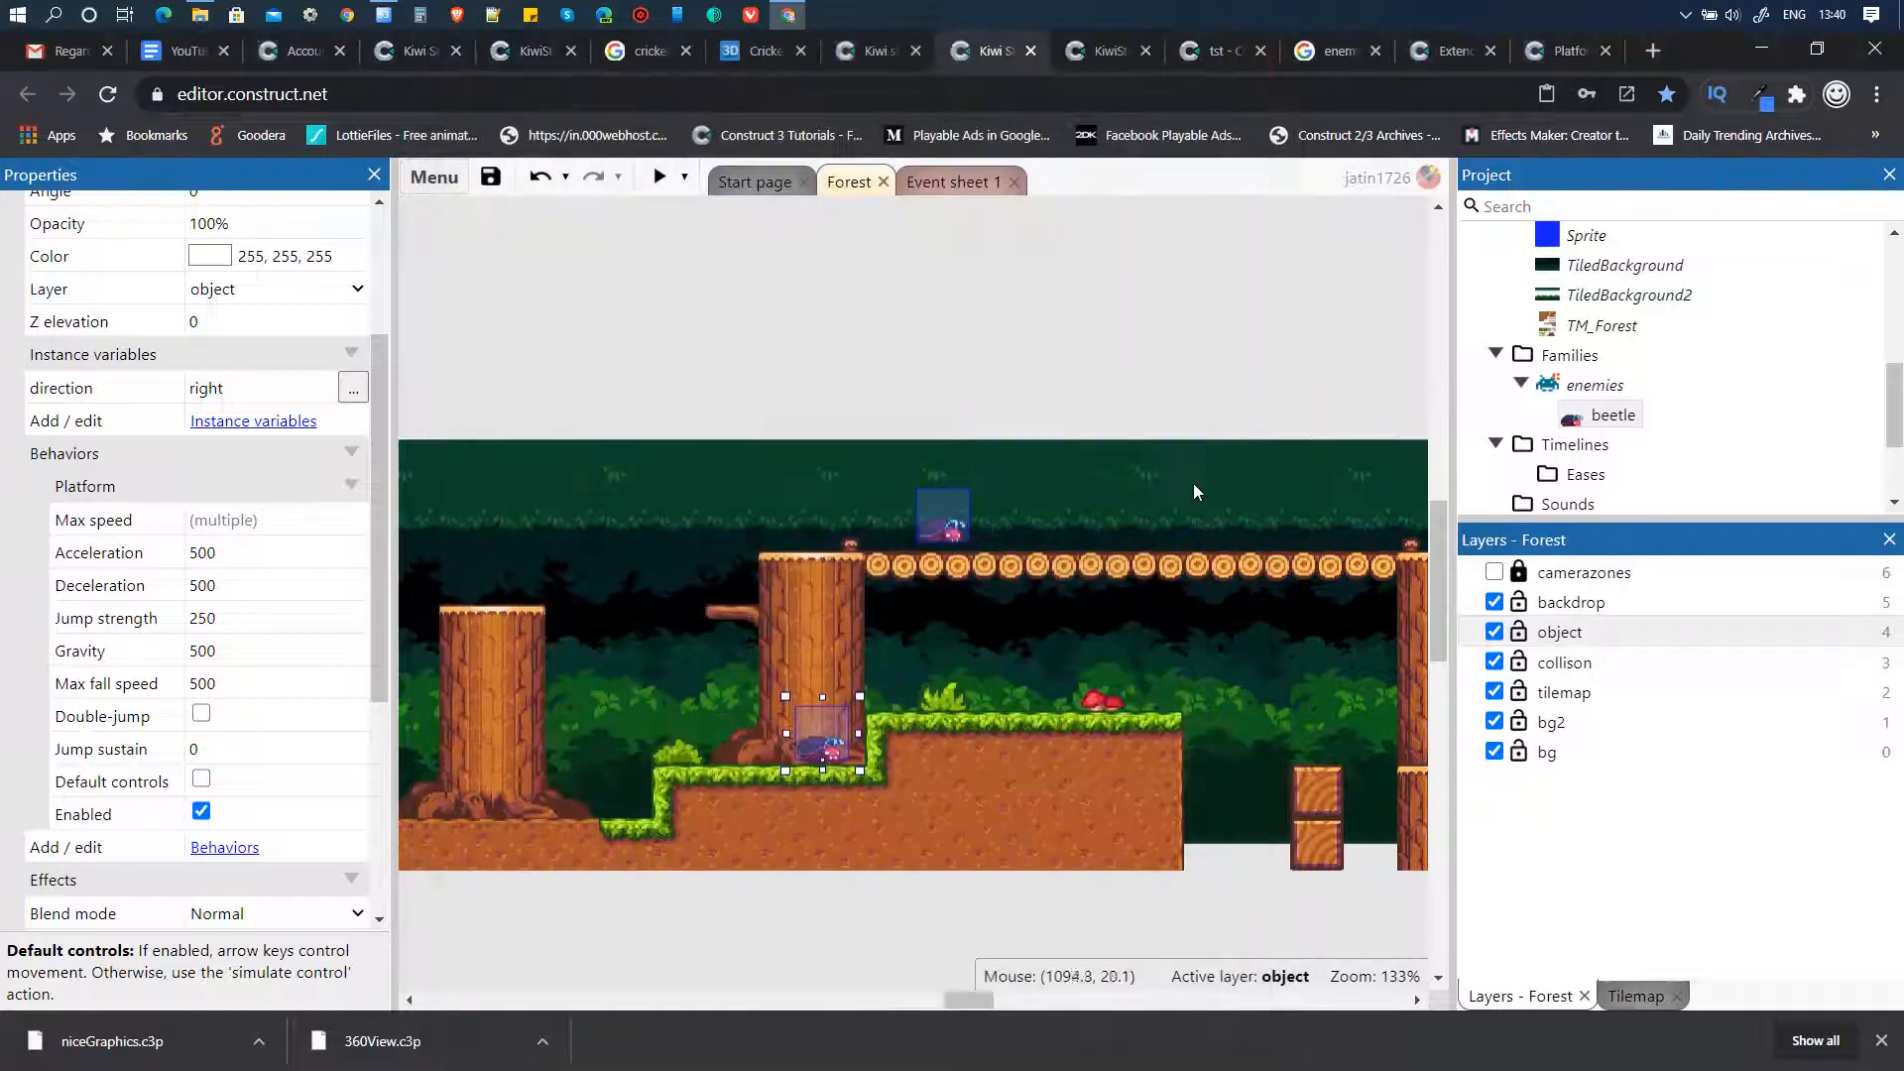
# - Set the Platform max speed of the beetle above the log bridge to 40
pyautogui.click(931, 536)
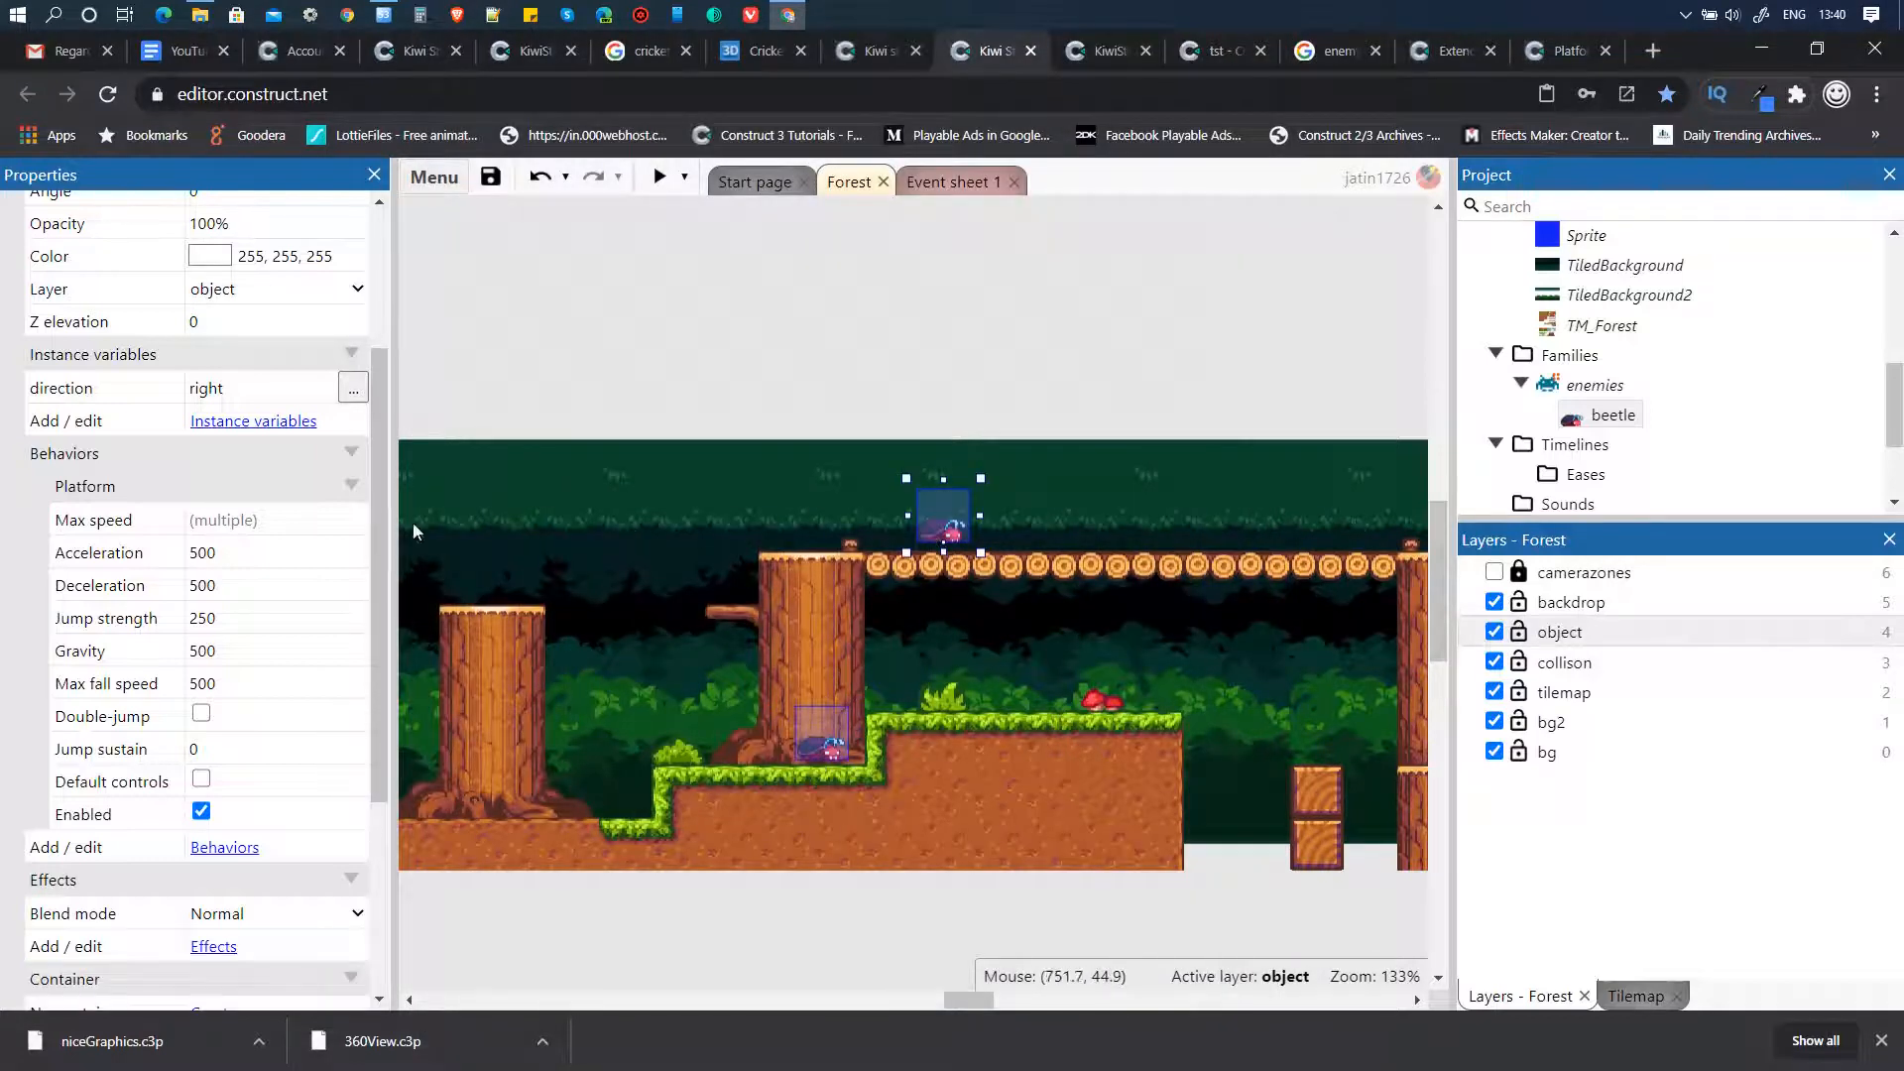
pyautogui.click(635, 375)
pyautogui.click(954, 538)
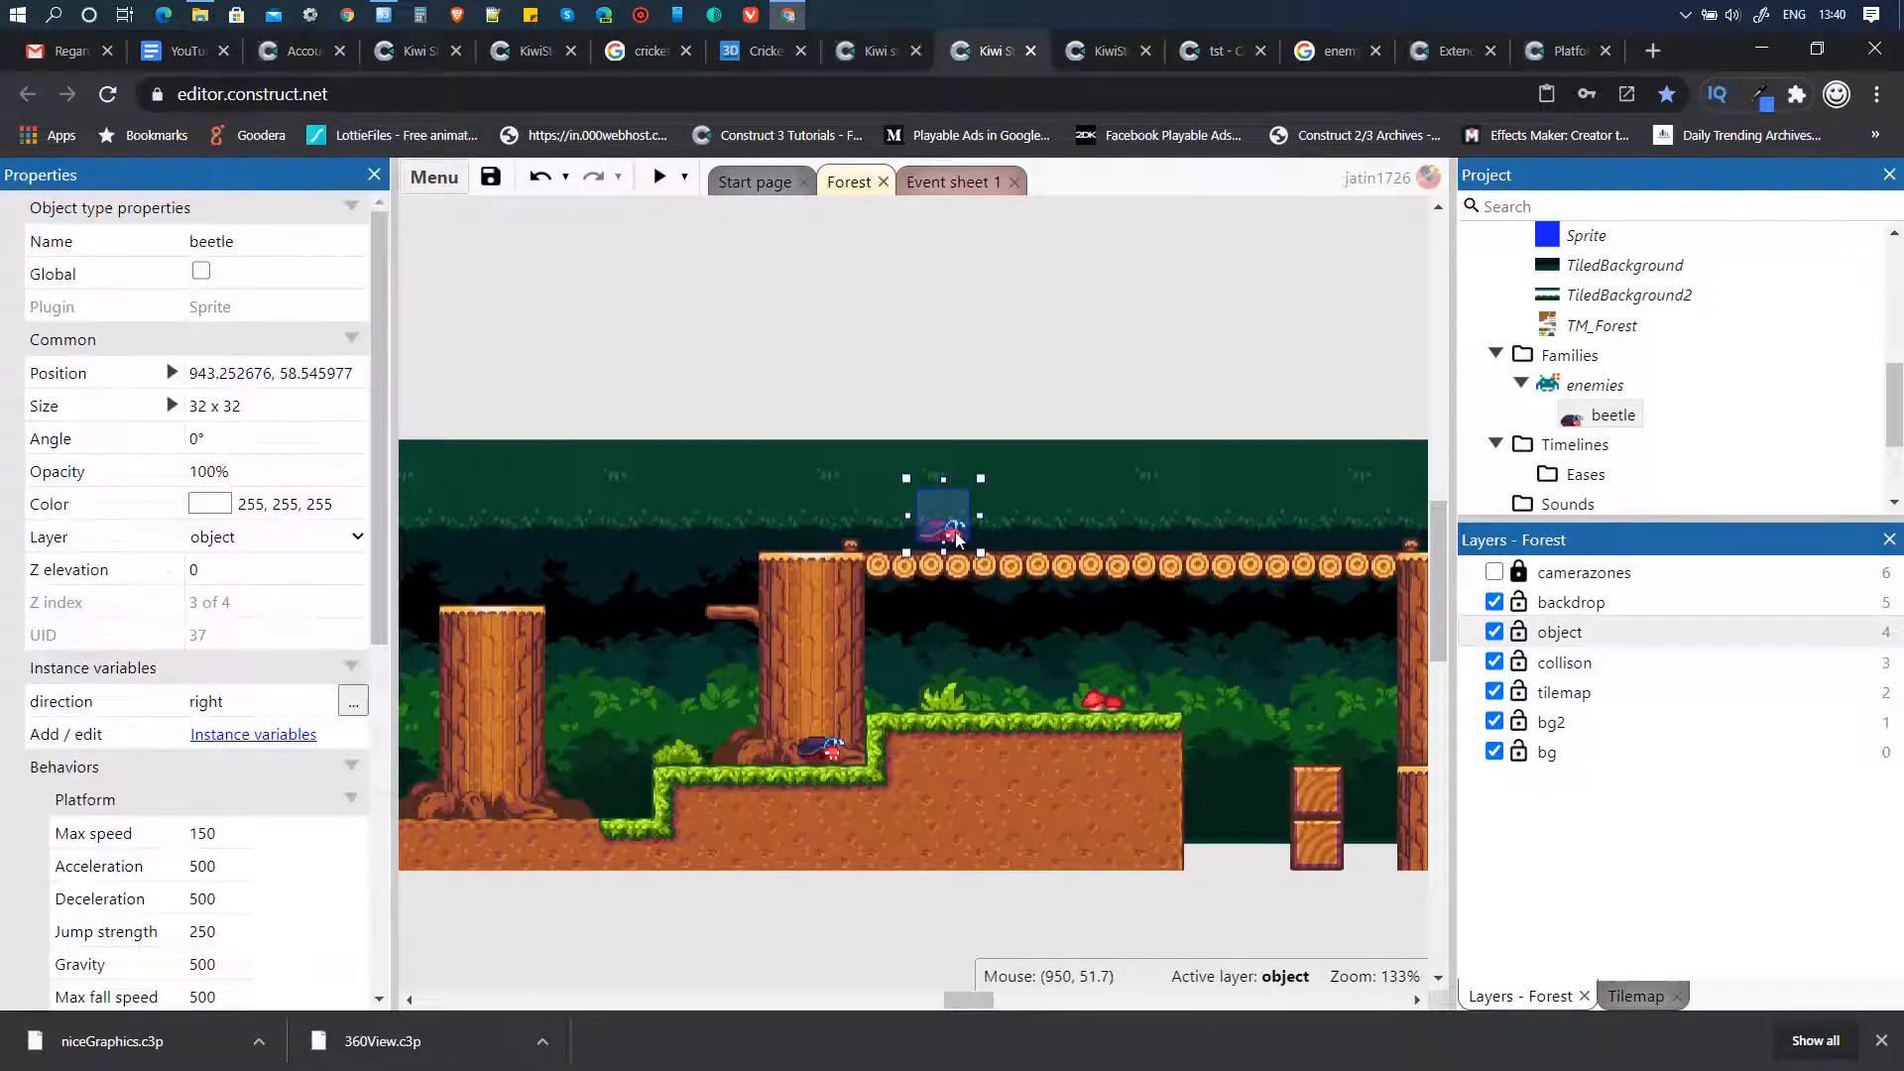
pyautogui.click(219, 832)
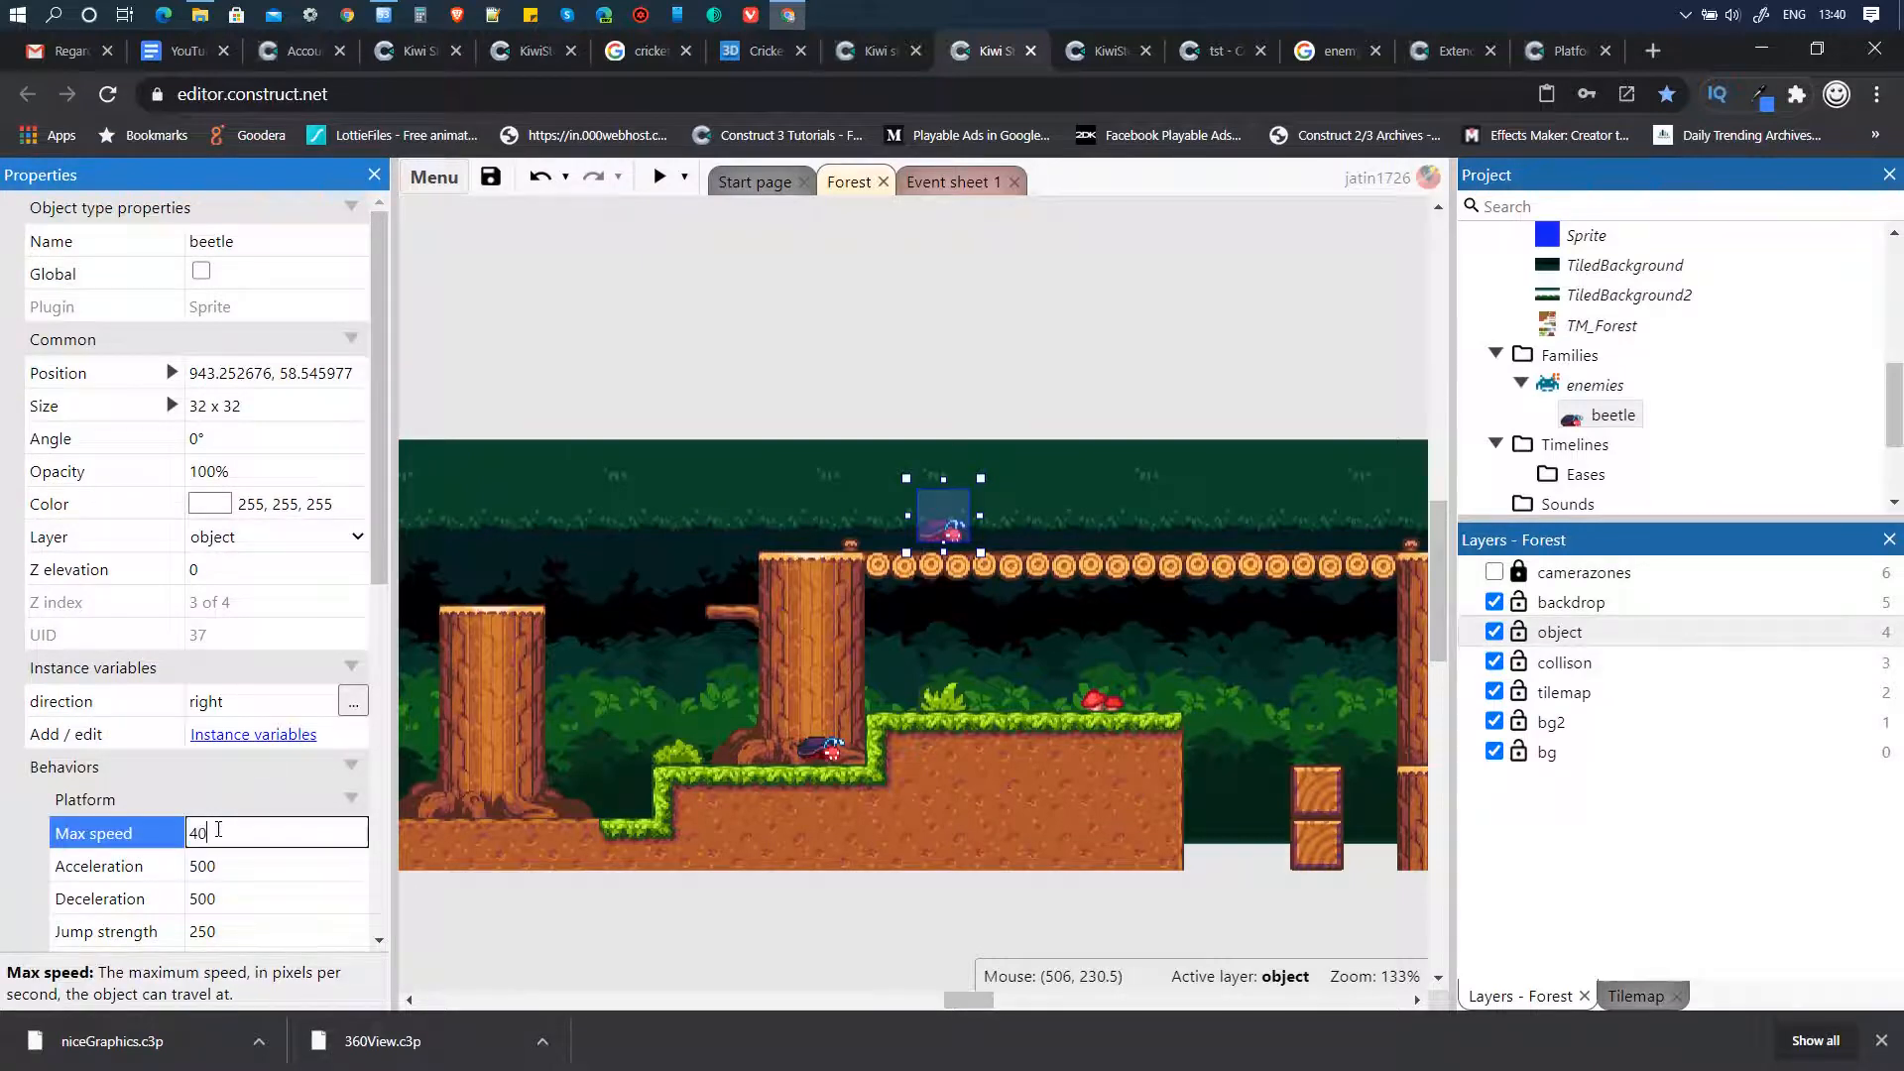
# - Apply the max speed of 40 to the beetle above the log bridge and clear the selection
pyautogui.press('Tab')
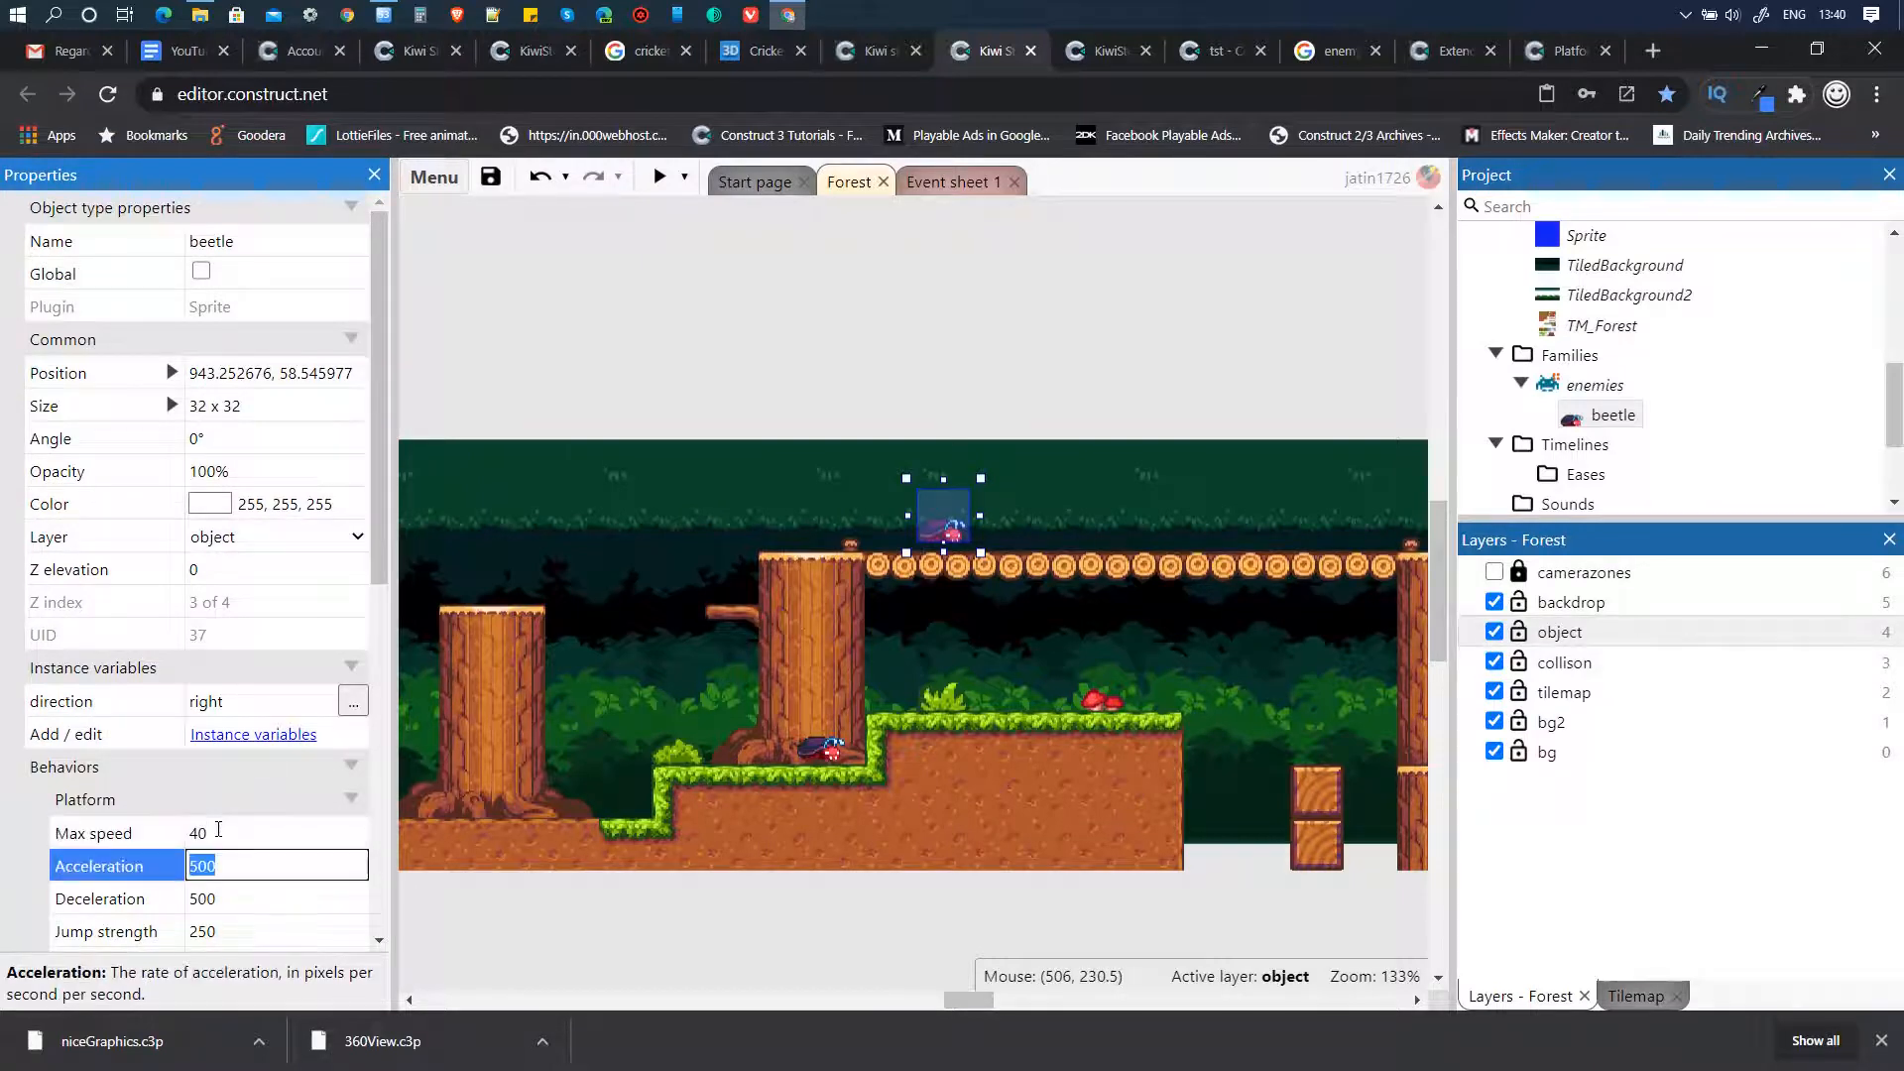
pyautogui.click(839, 392)
pyautogui.click(949, 532)
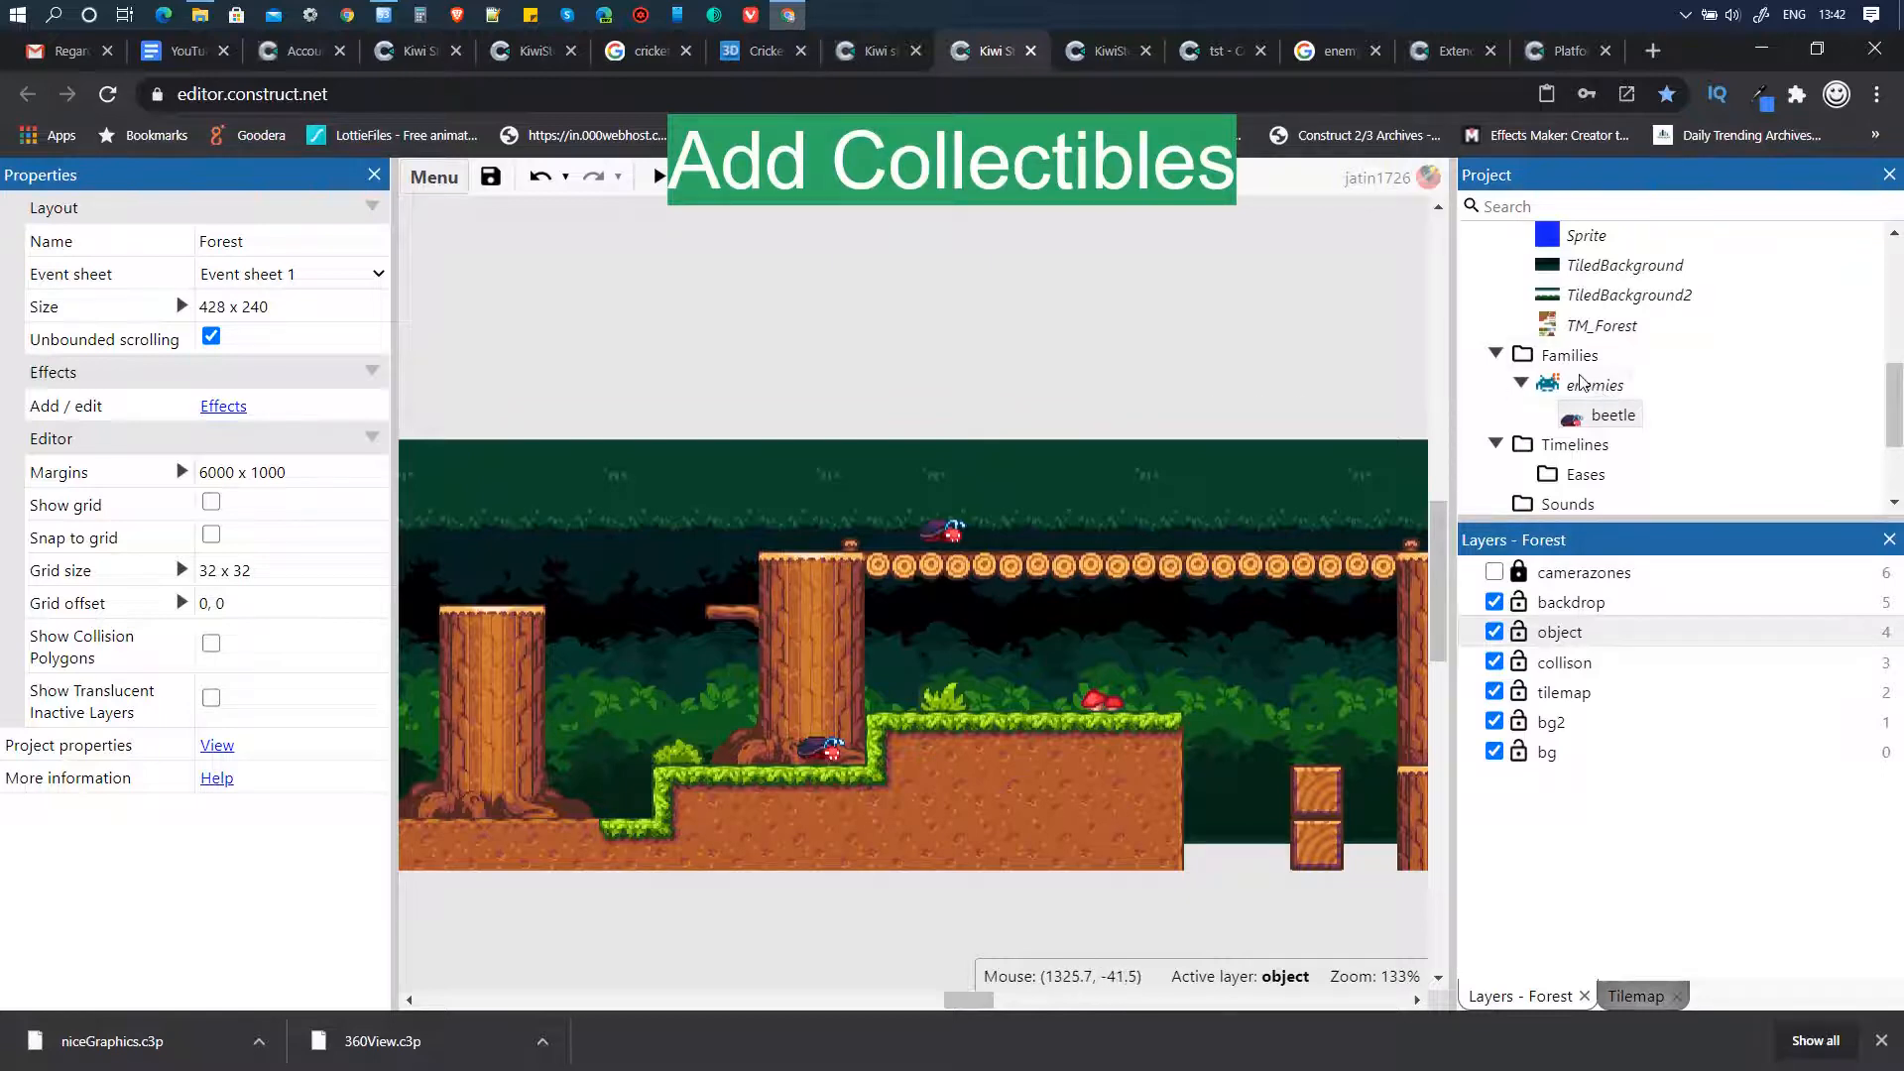
# - Insert a new Sprite object in the empty area above the forest scene
pyautogui.rightClick(858, 392)
pyautogui.click(931, 407)
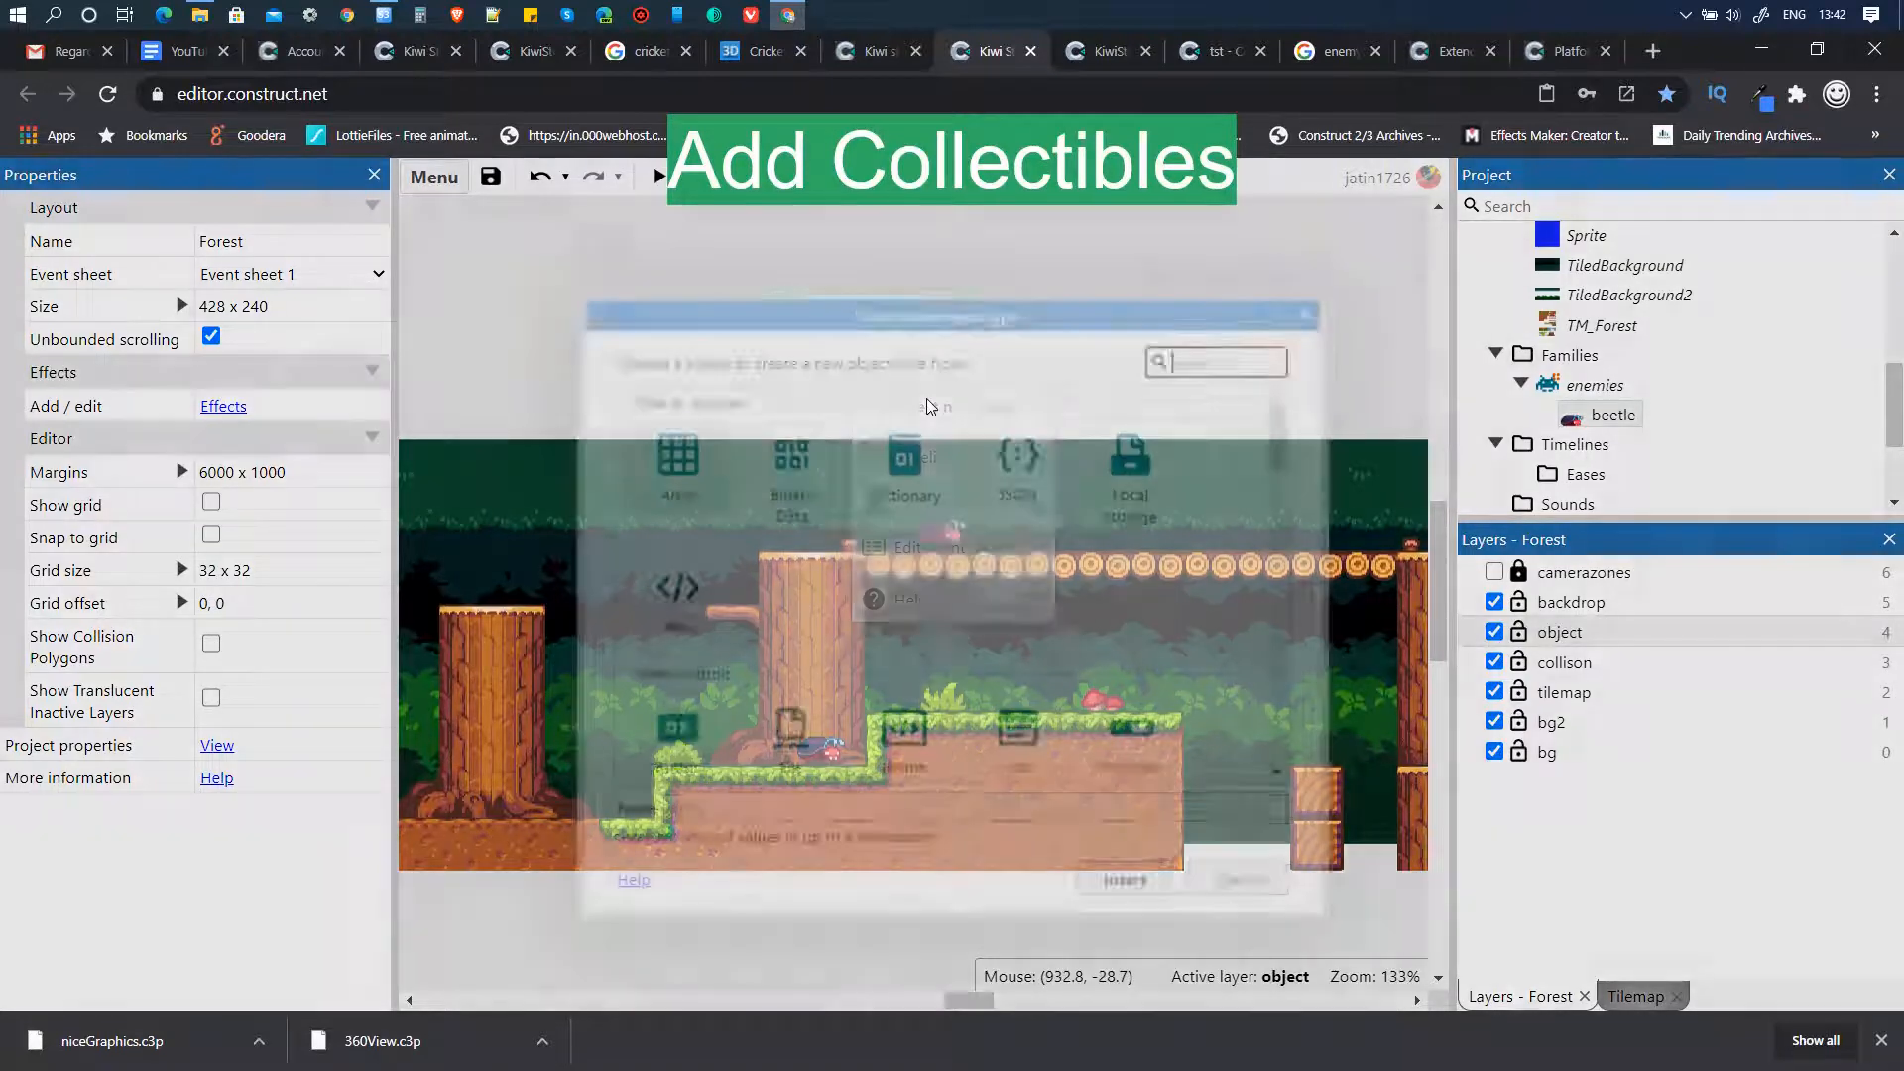
pyautogui.write('spr')
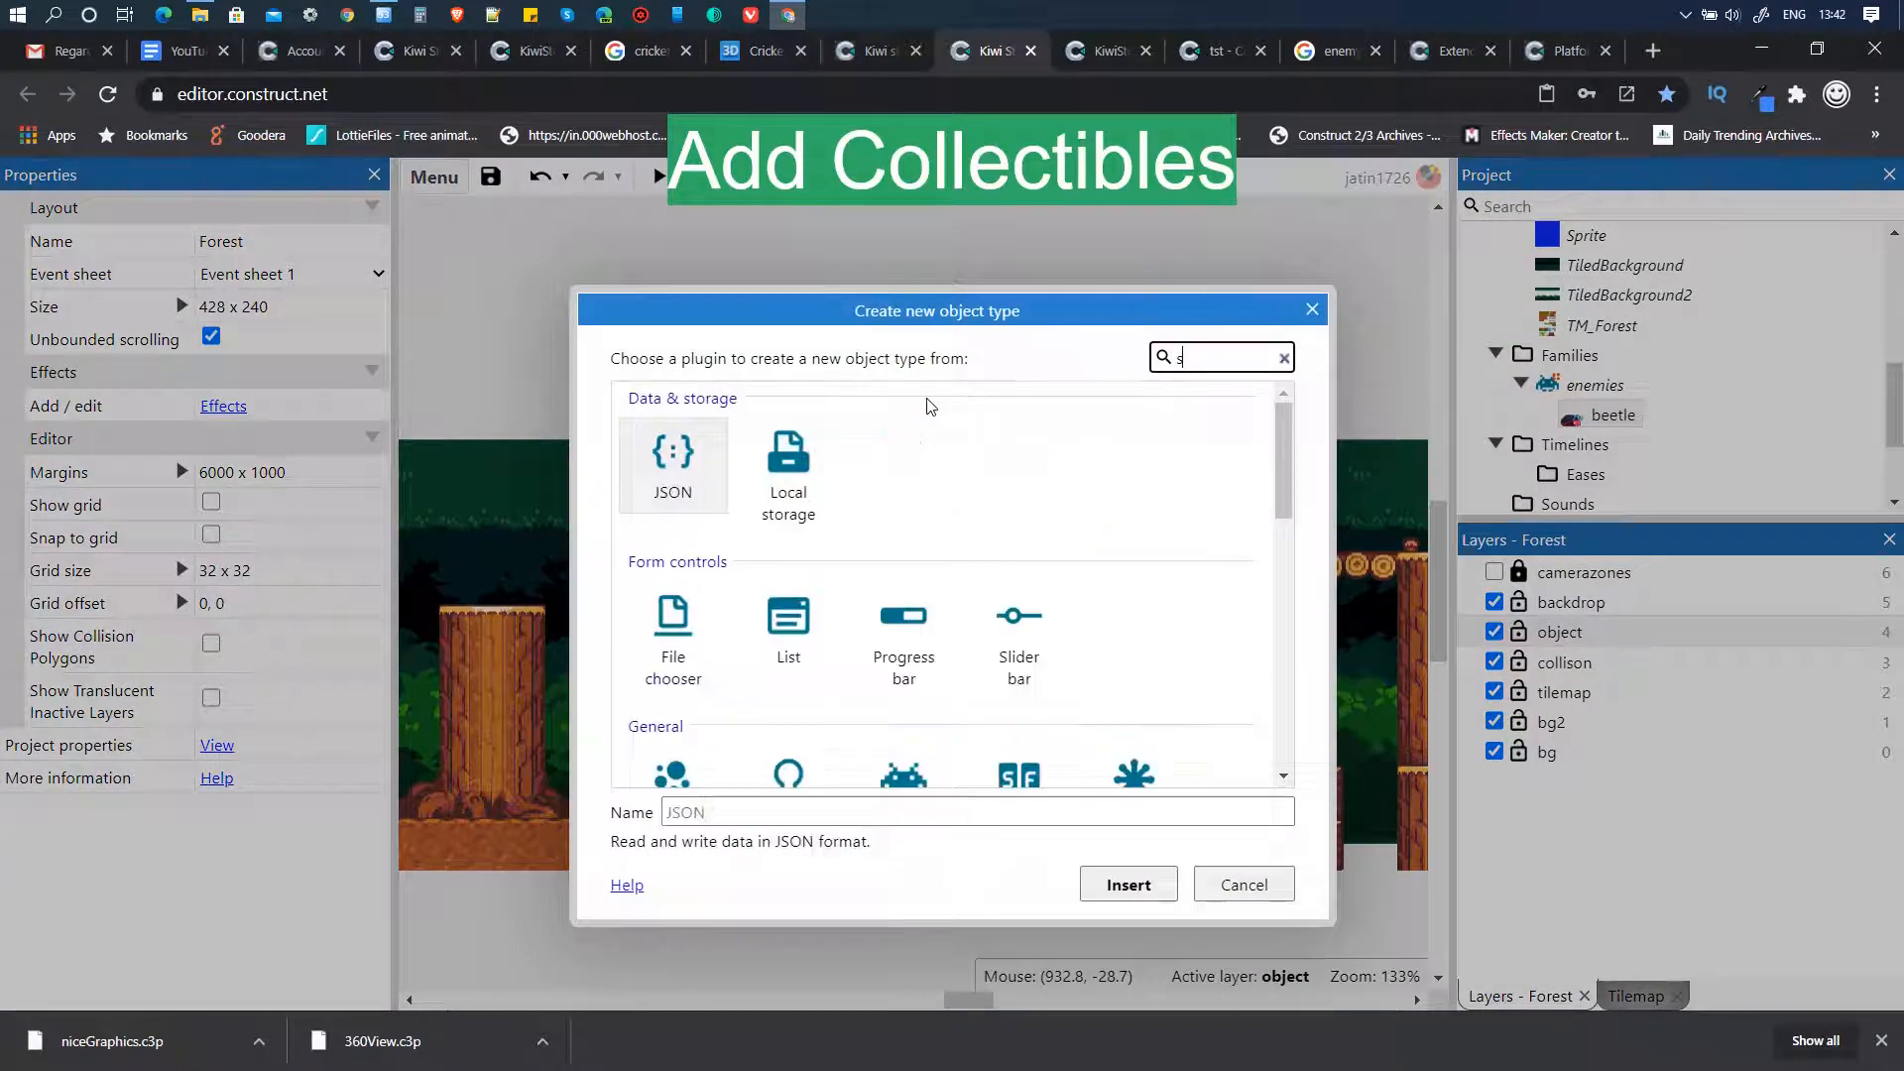
pyautogui.click(1127, 884)
pyautogui.click(852, 357)
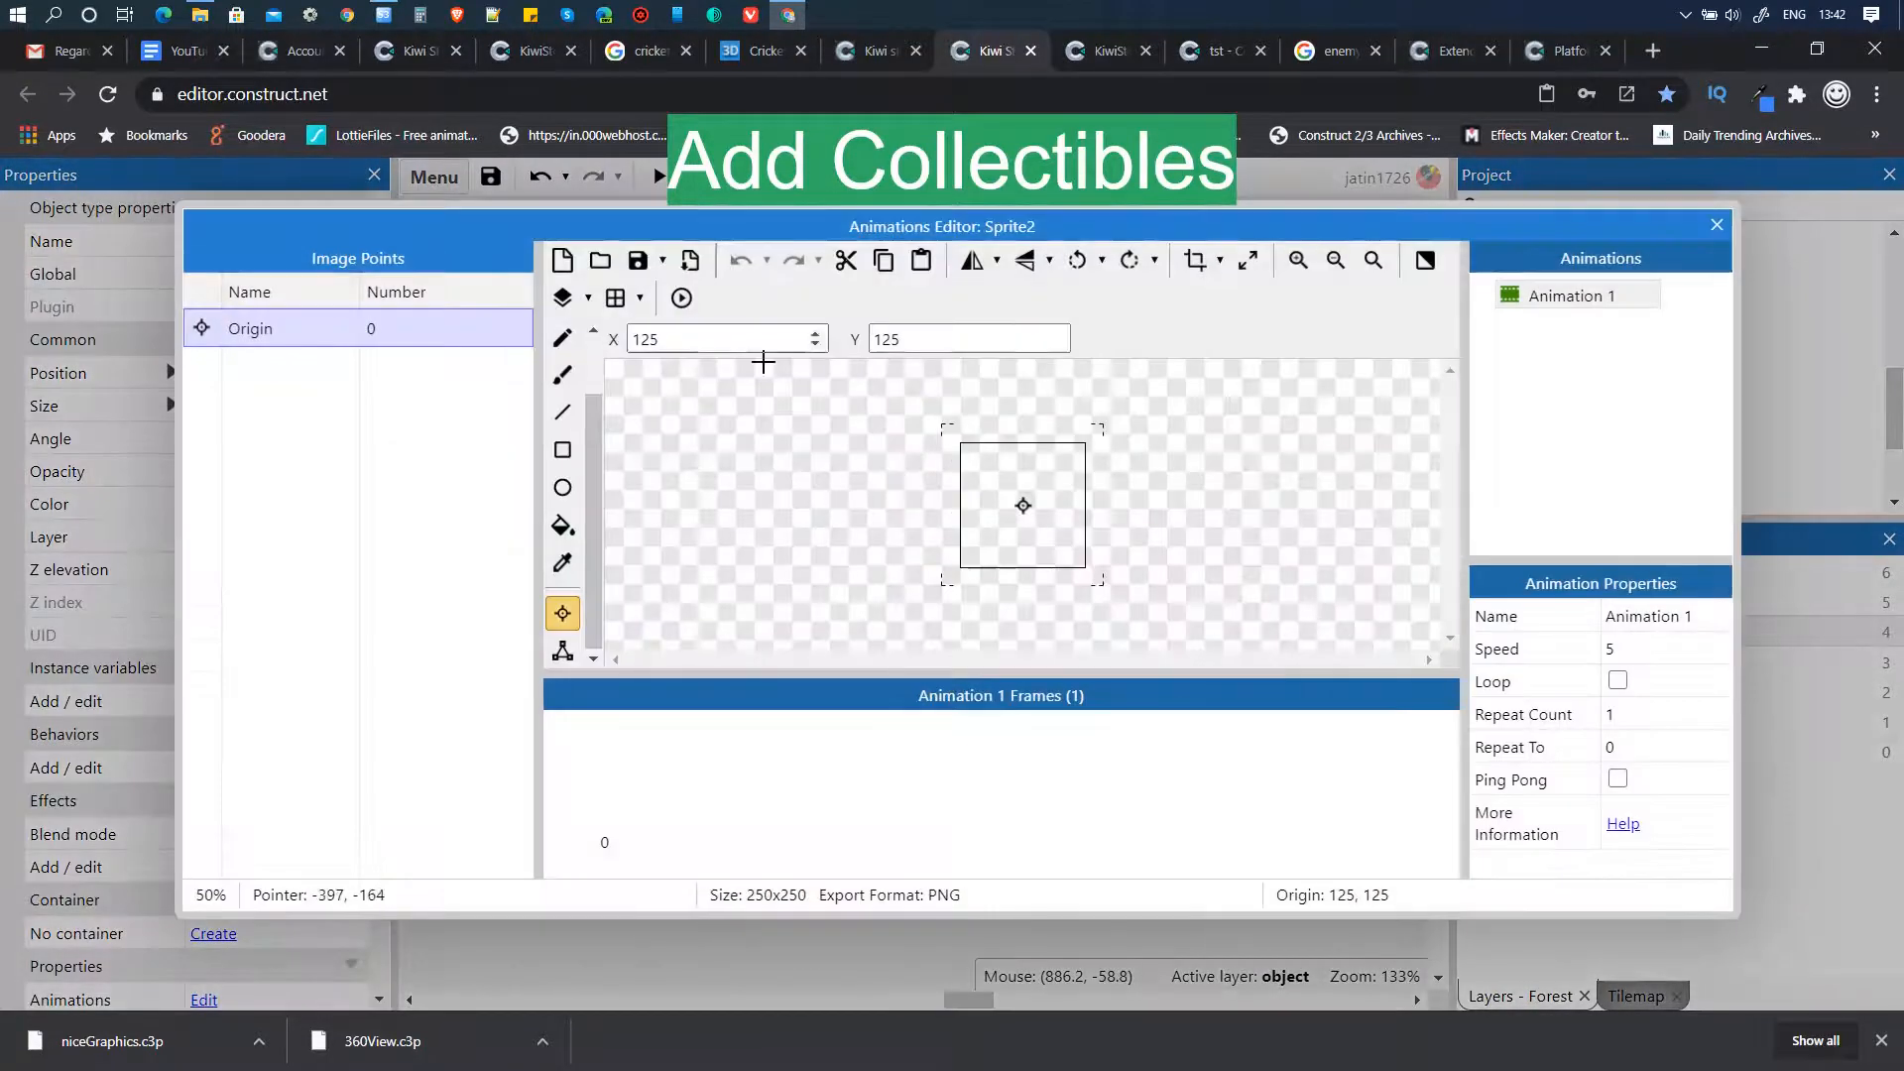
# - Load the eight images collectibles-beetle-000 to collectibles-beetle-007 as the new sprite's animation frames
pyautogui.click(599, 262)
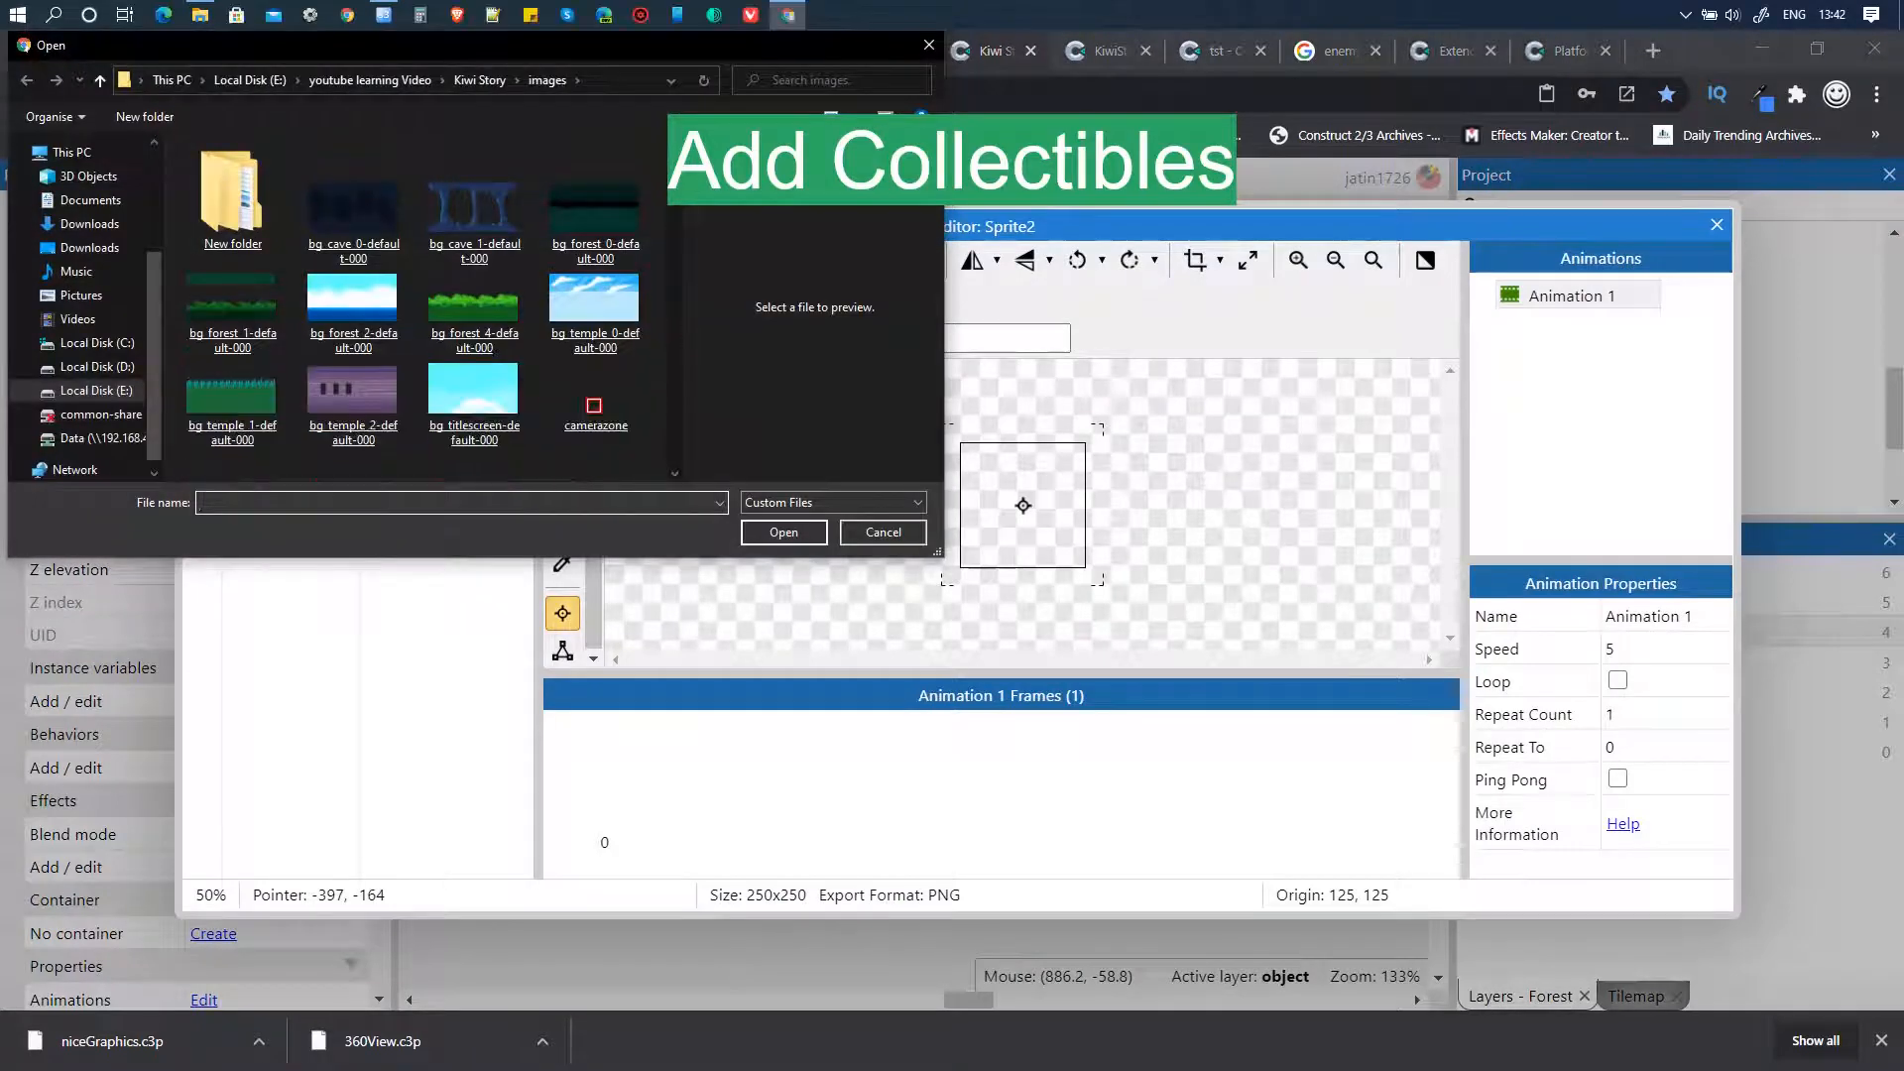
pyautogui.scroll(-6, 639, 345)
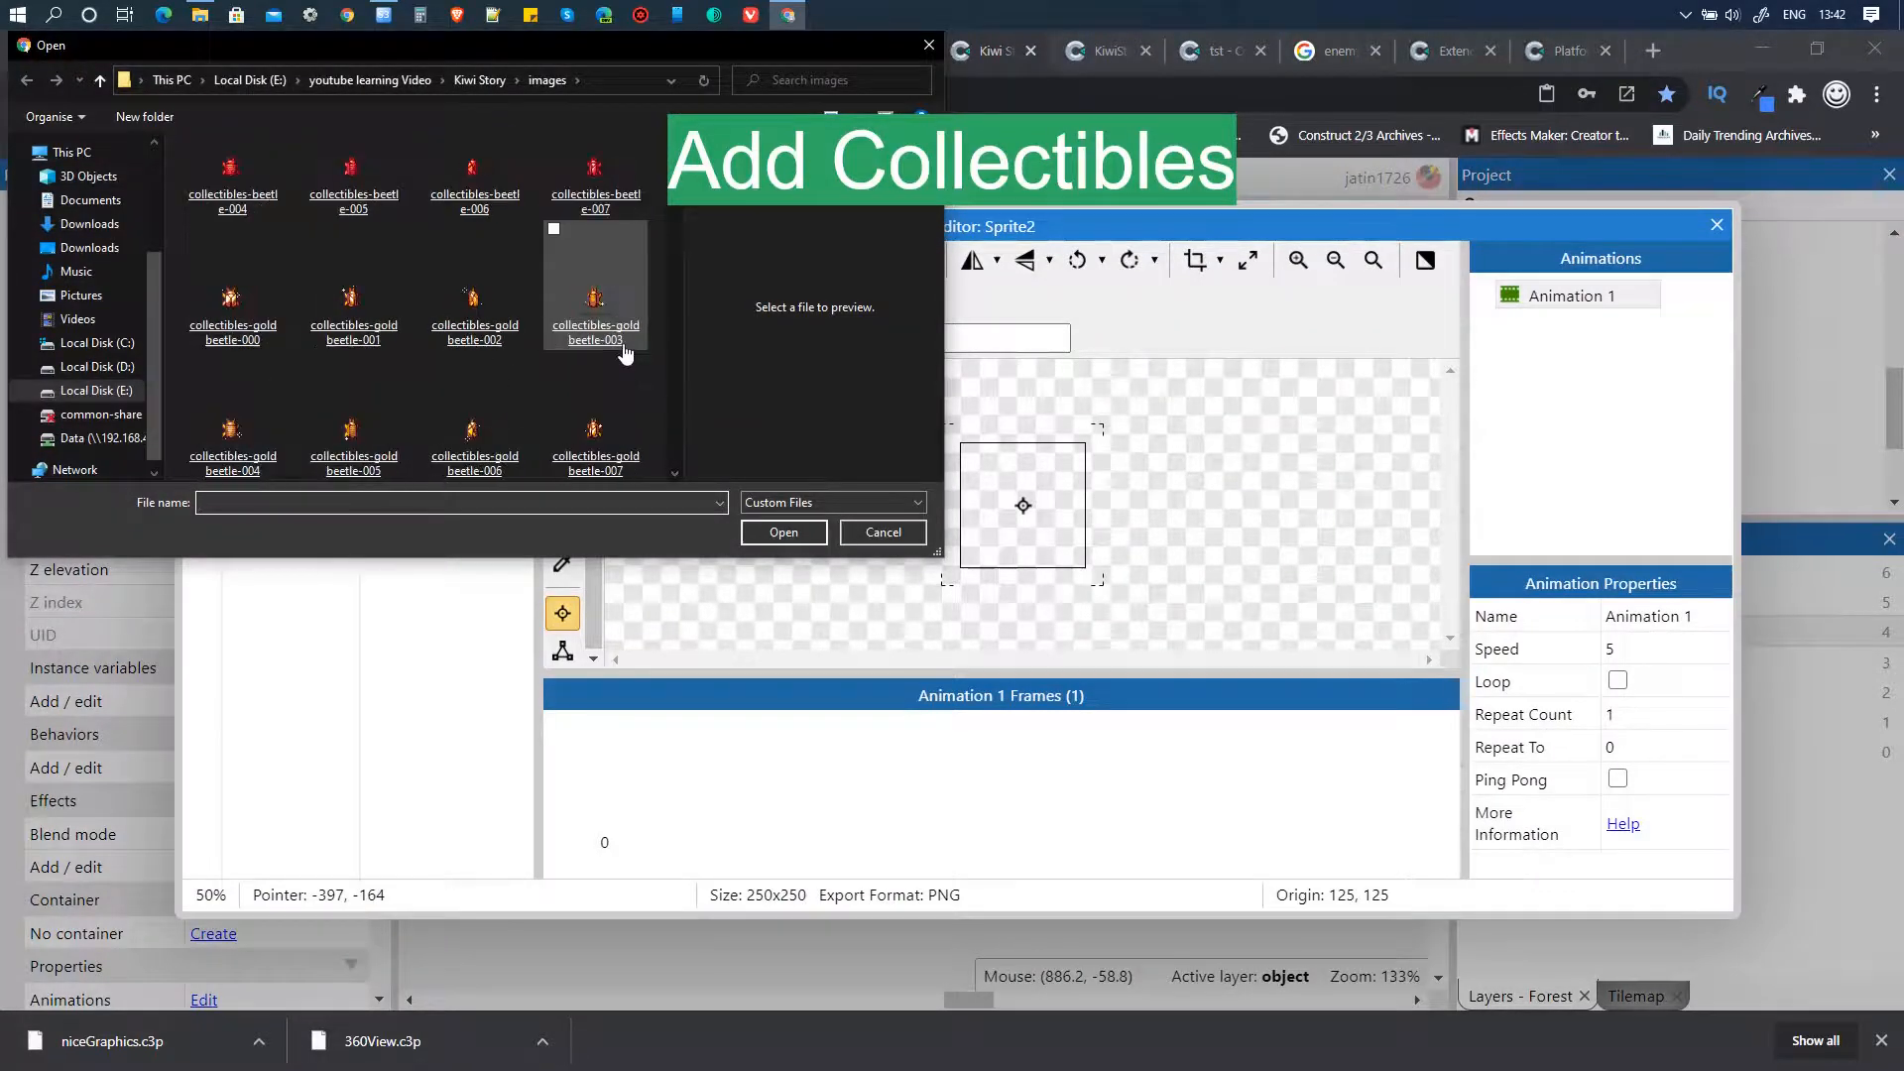
pyautogui.scroll(3, 626, 354)
pyautogui.scroll(-2, 626, 355)
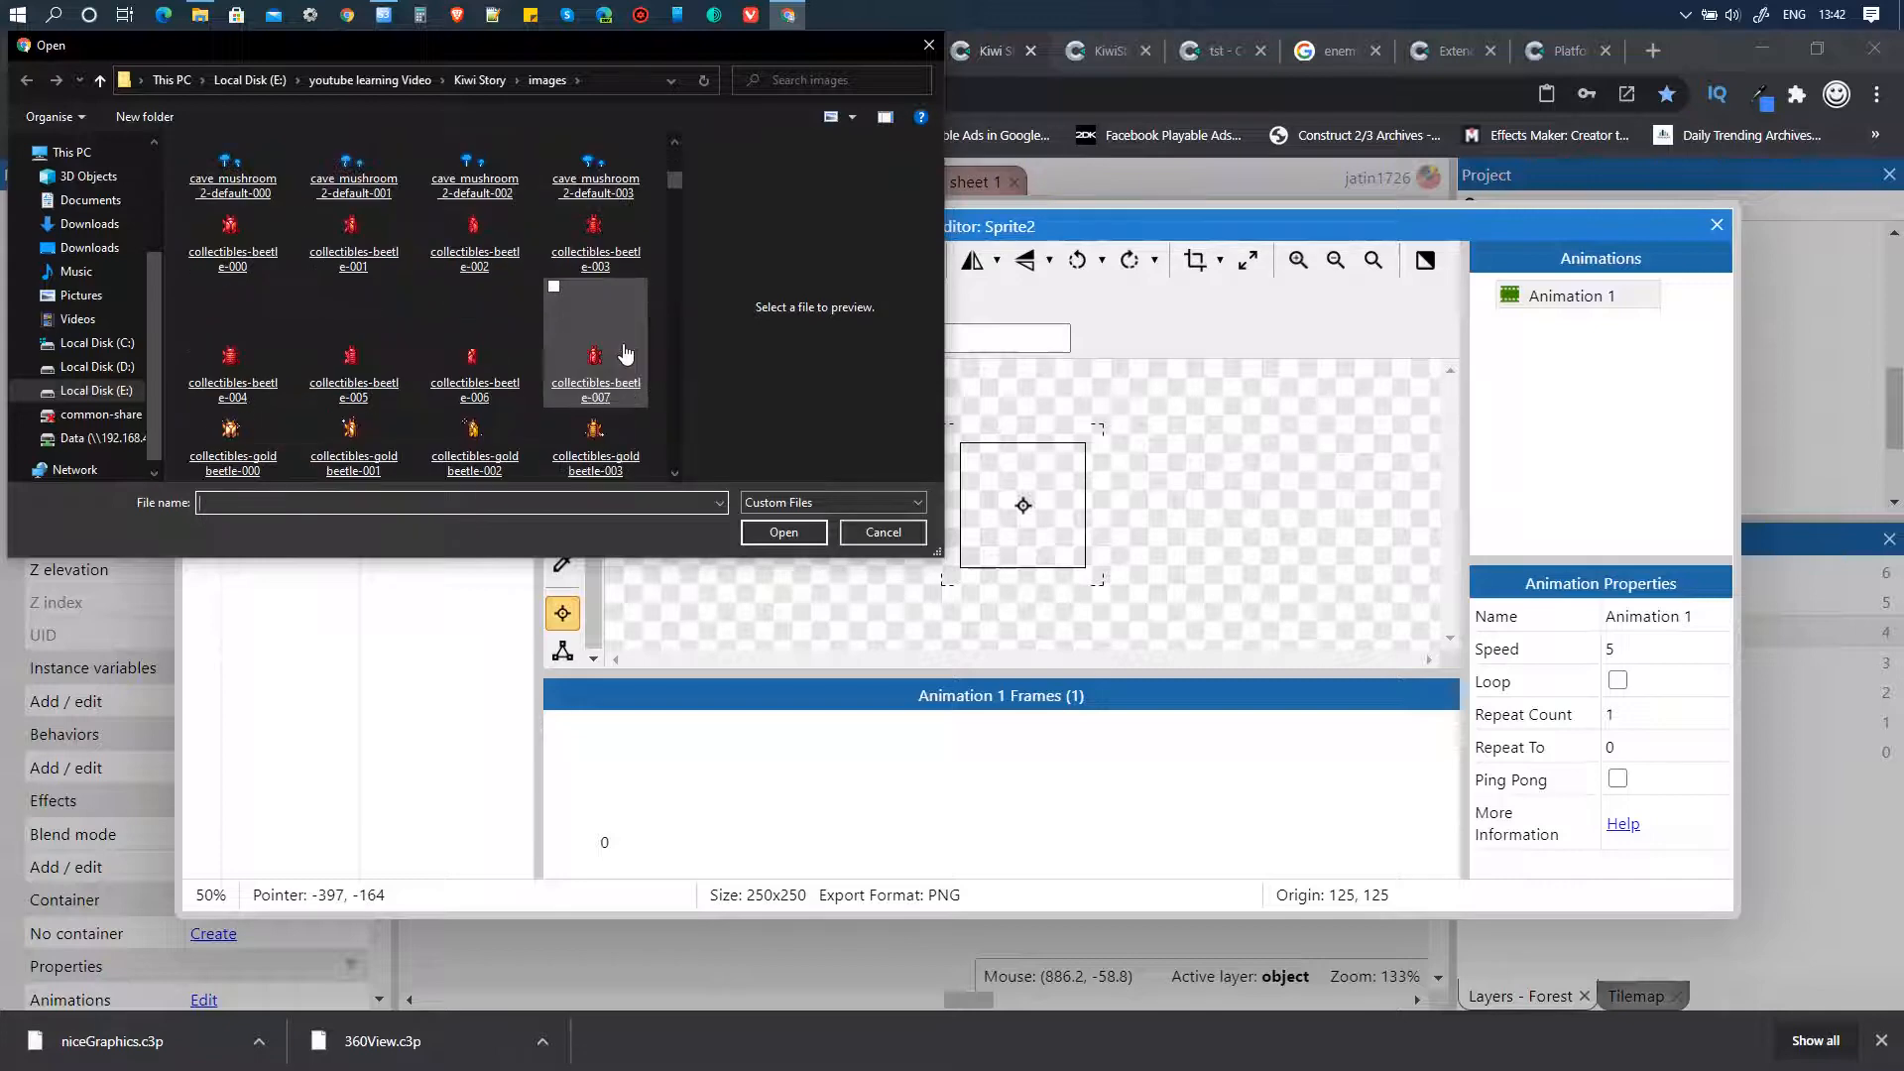
pyautogui.click(212, 233)
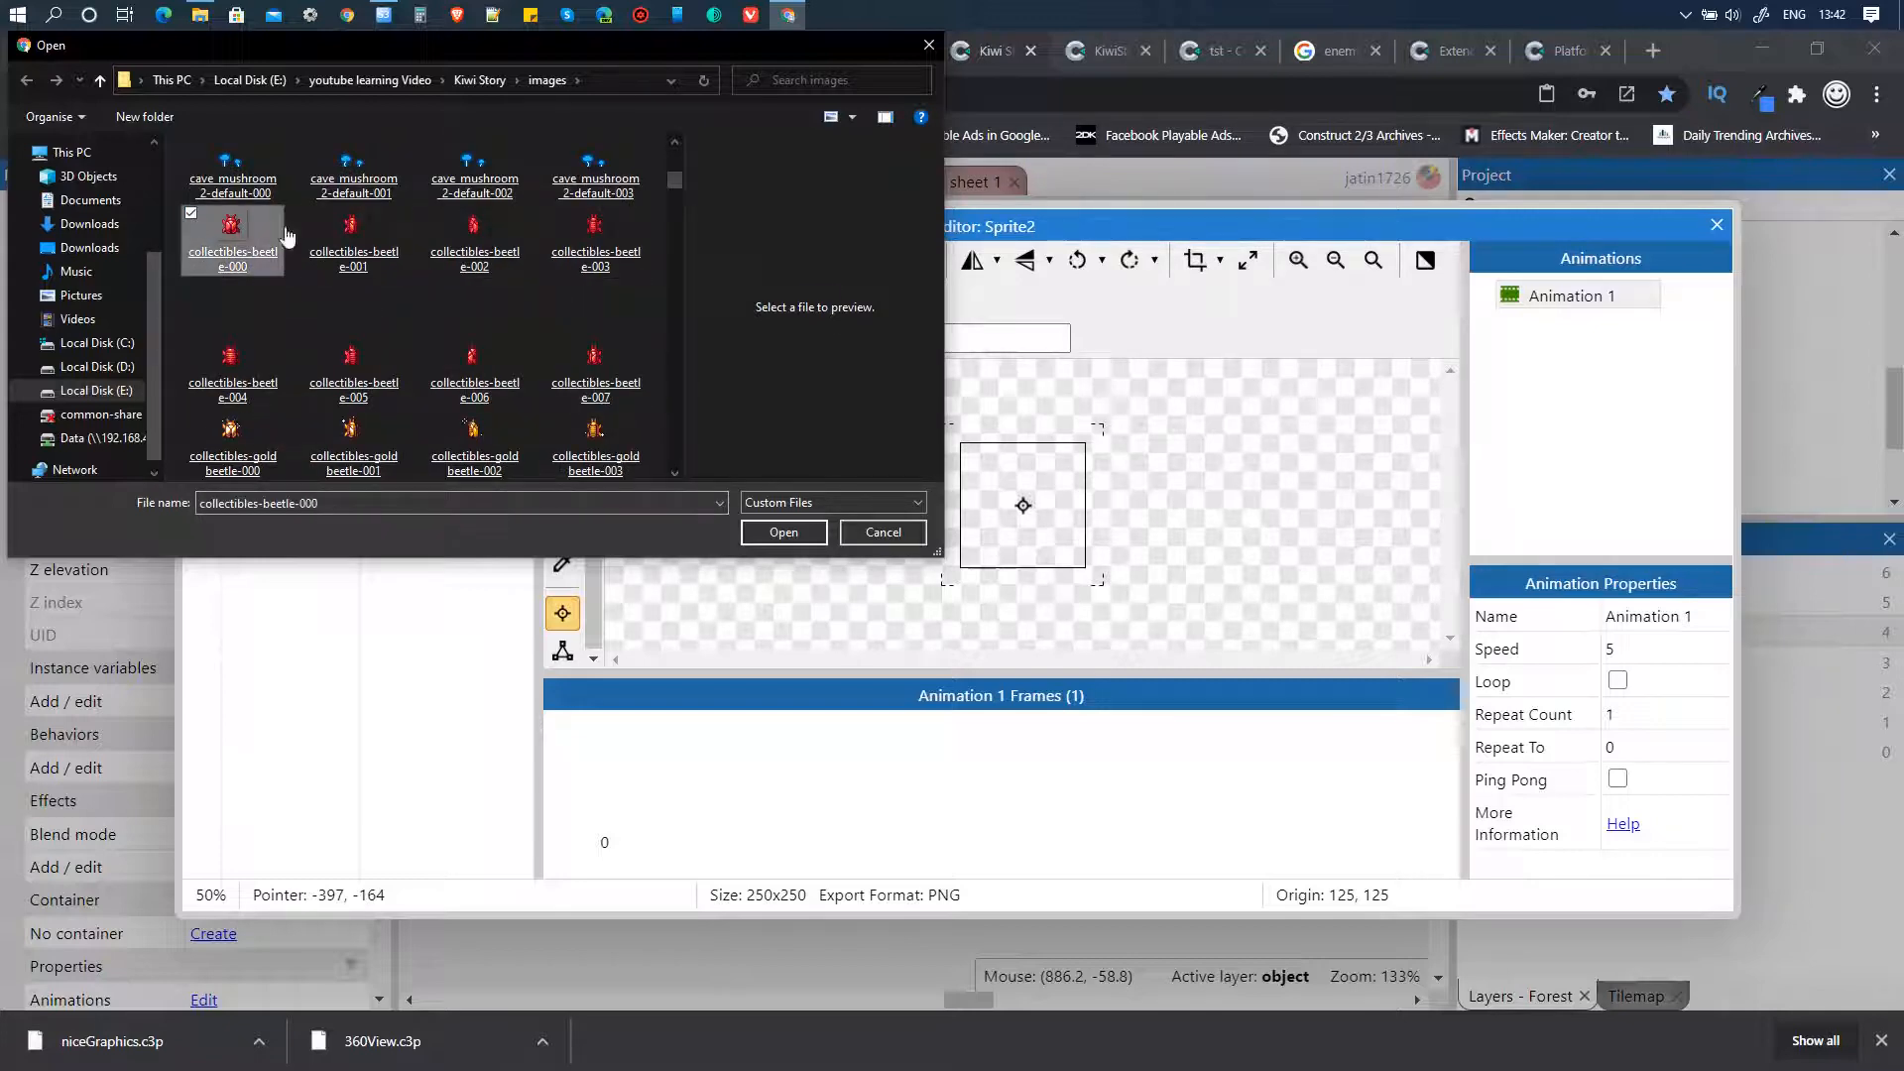
pyautogui.keyDown('ctrl'); pyautogui.click(334, 227); pyautogui.keyUp('ctrl')
pyautogui.click(433, 218)
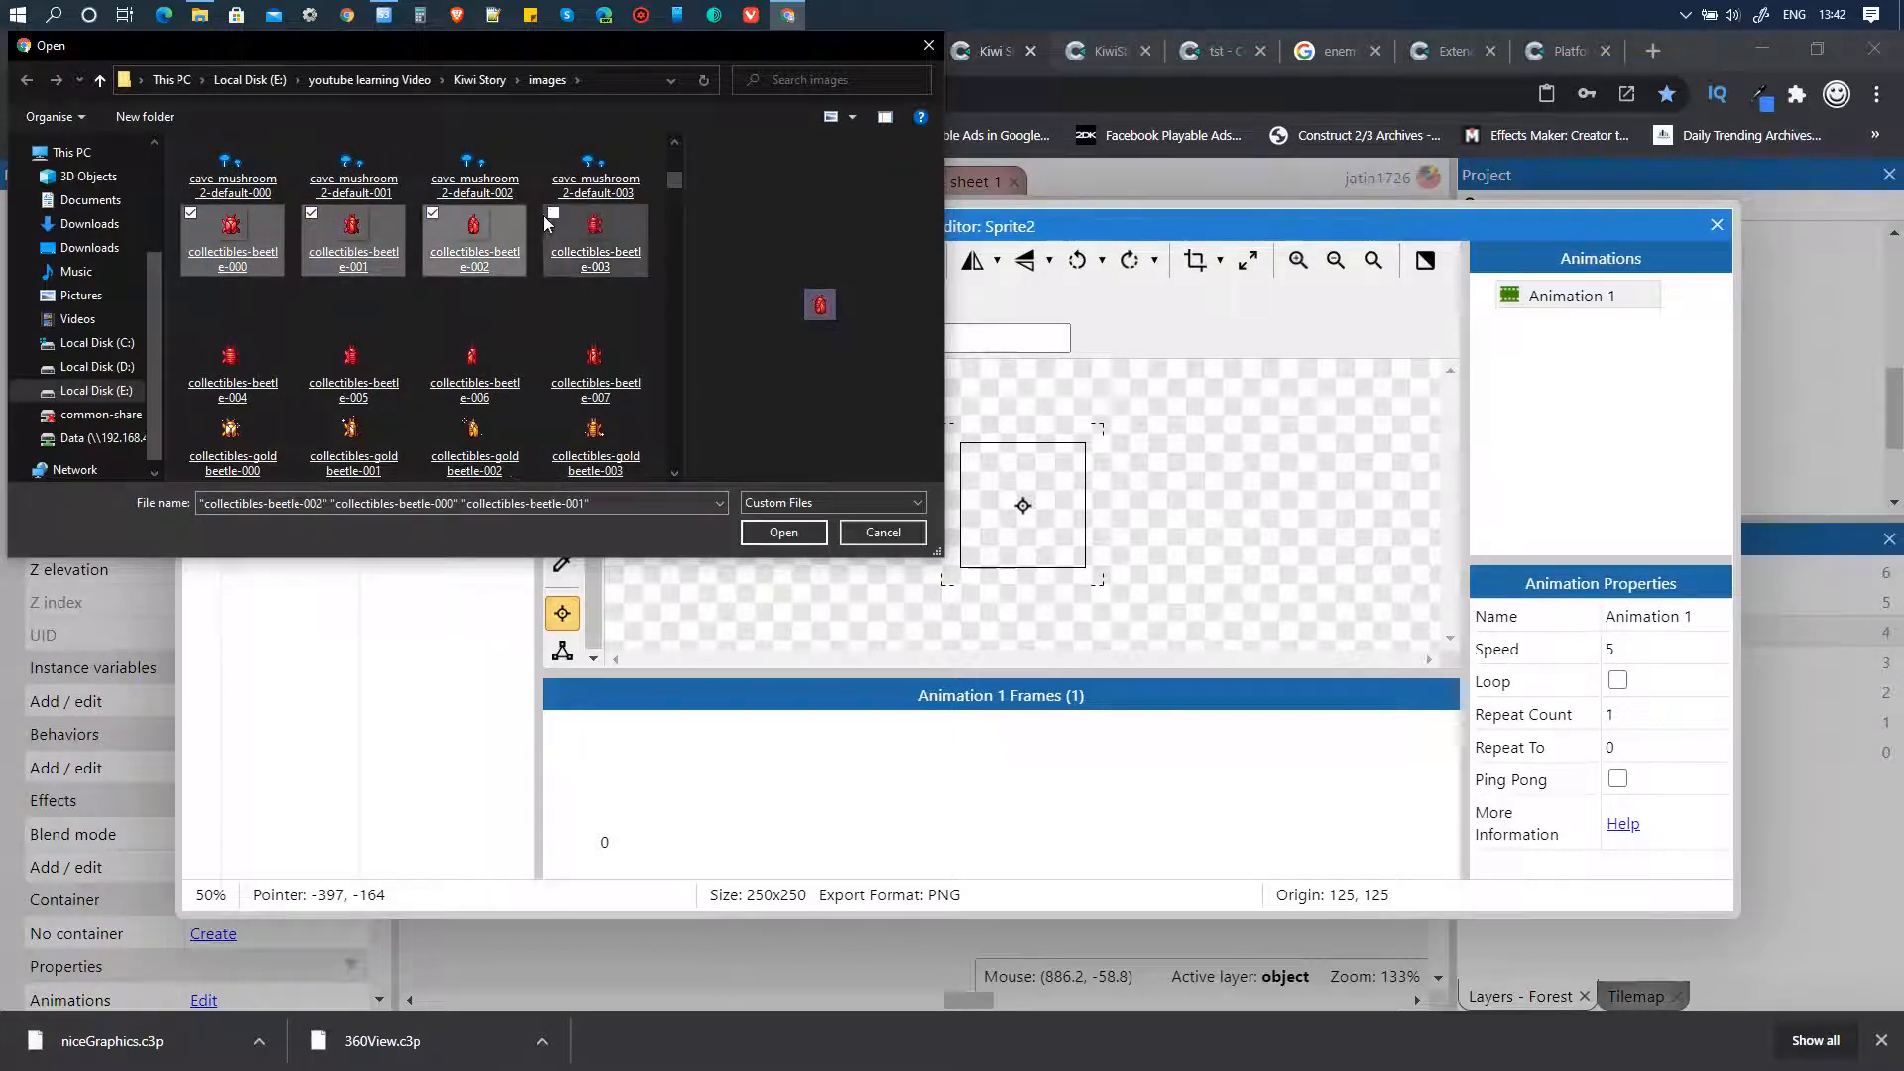
pyautogui.click(555, 216)
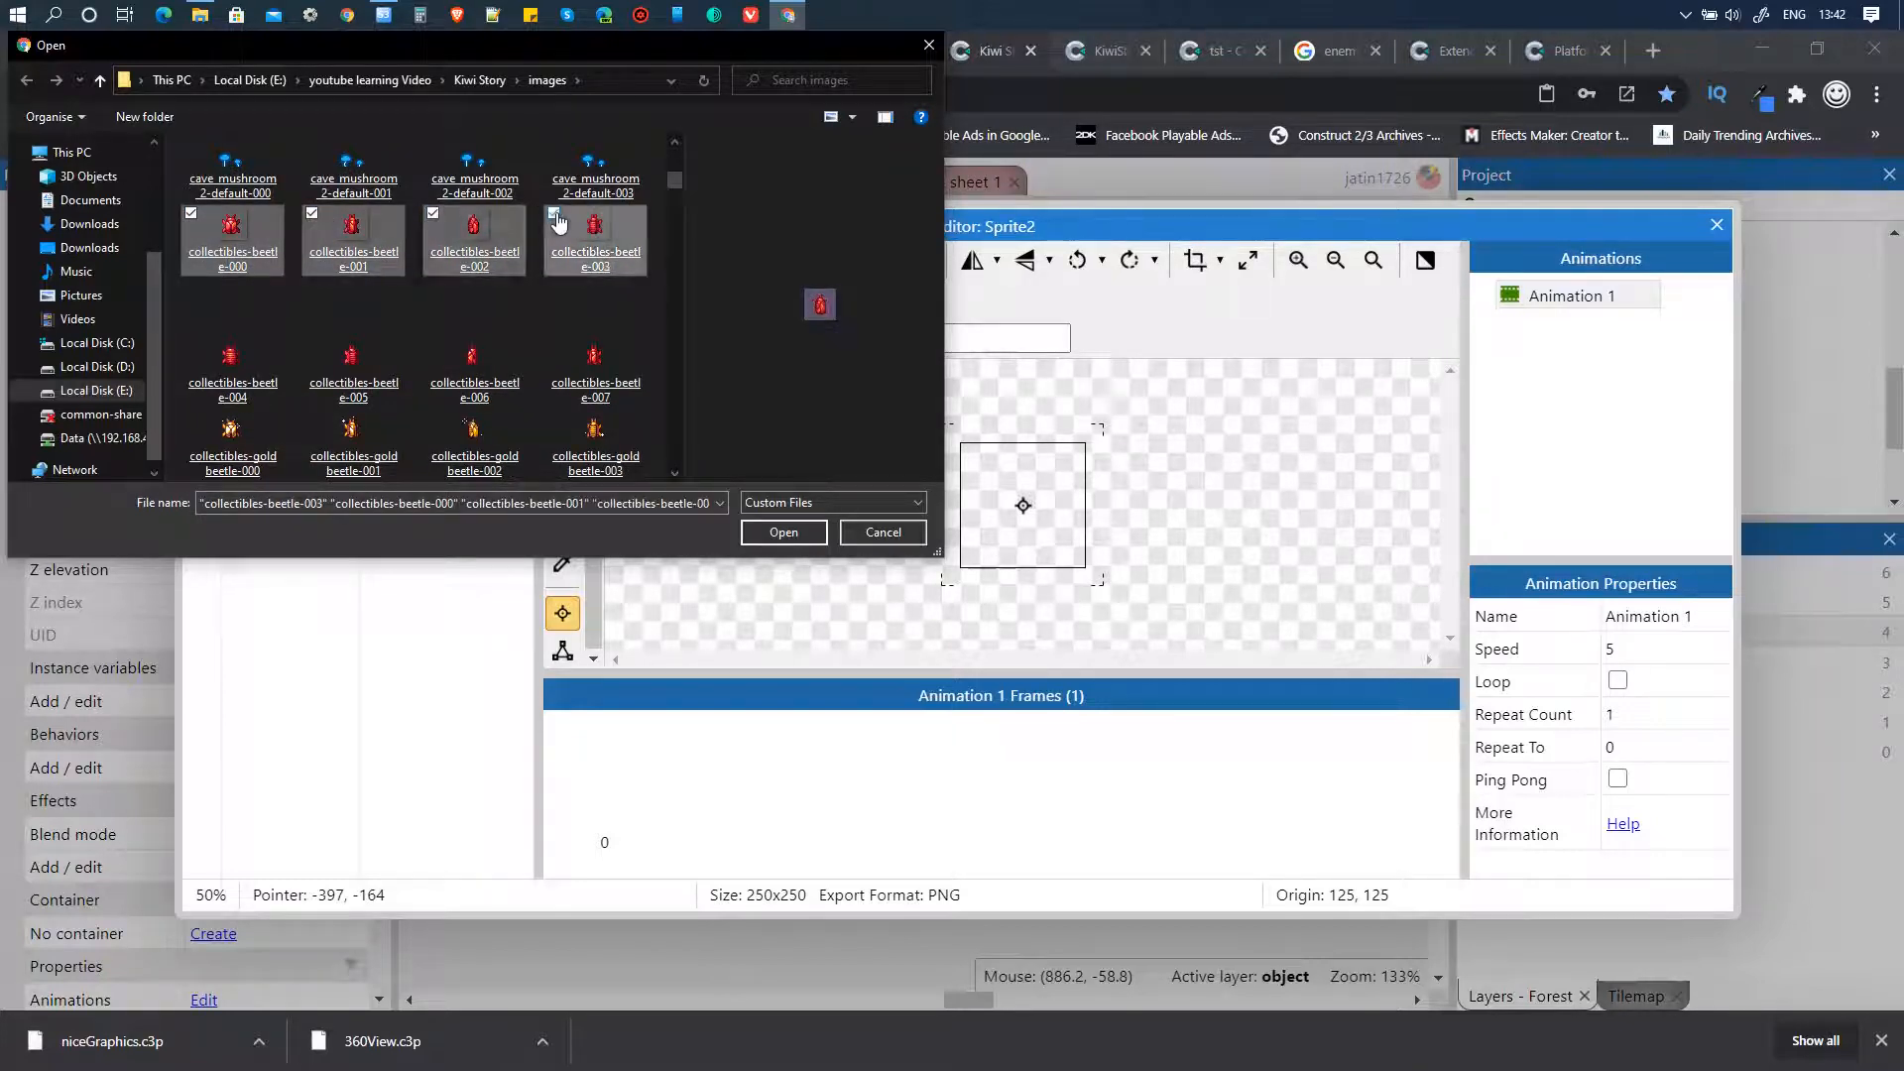
pyautogui.click(189, 288)
pyautogui.click(313, 289)
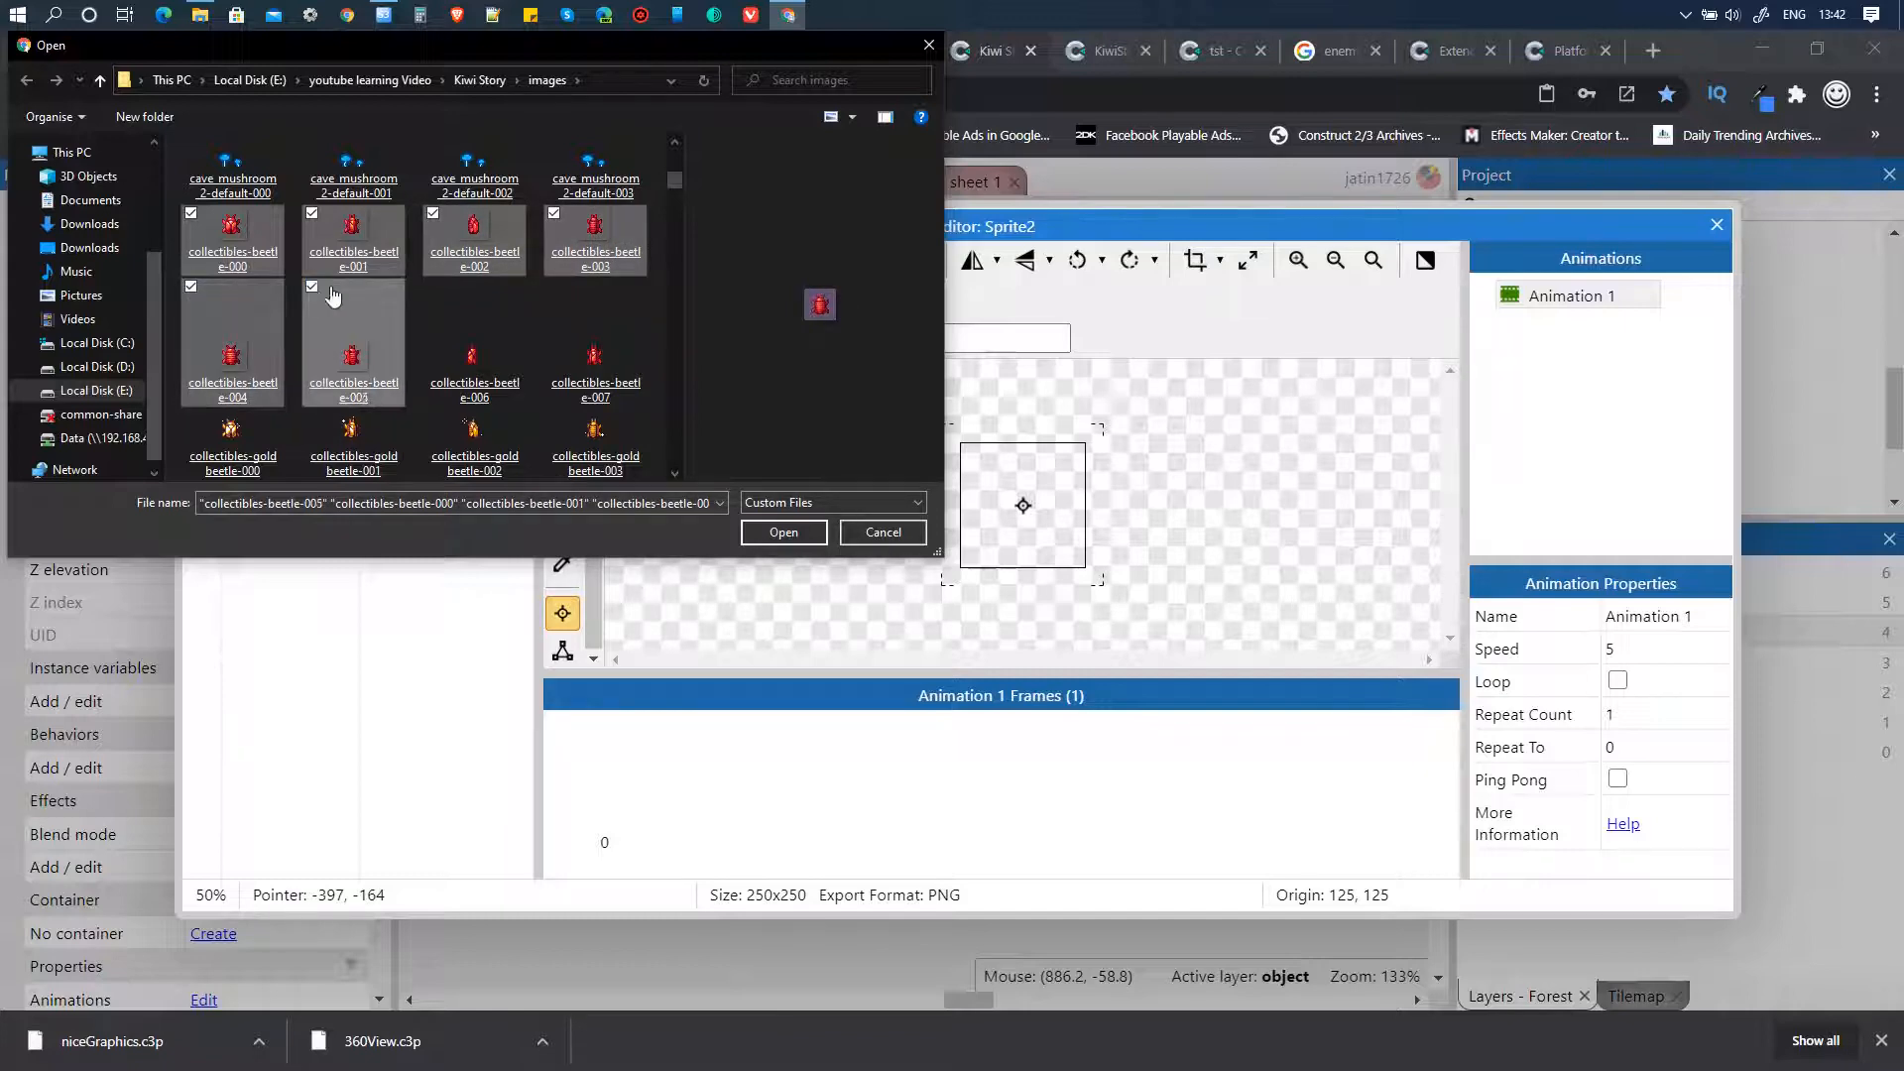
pyautogui.click(433, 290)
pyautogui.click(554, 290)
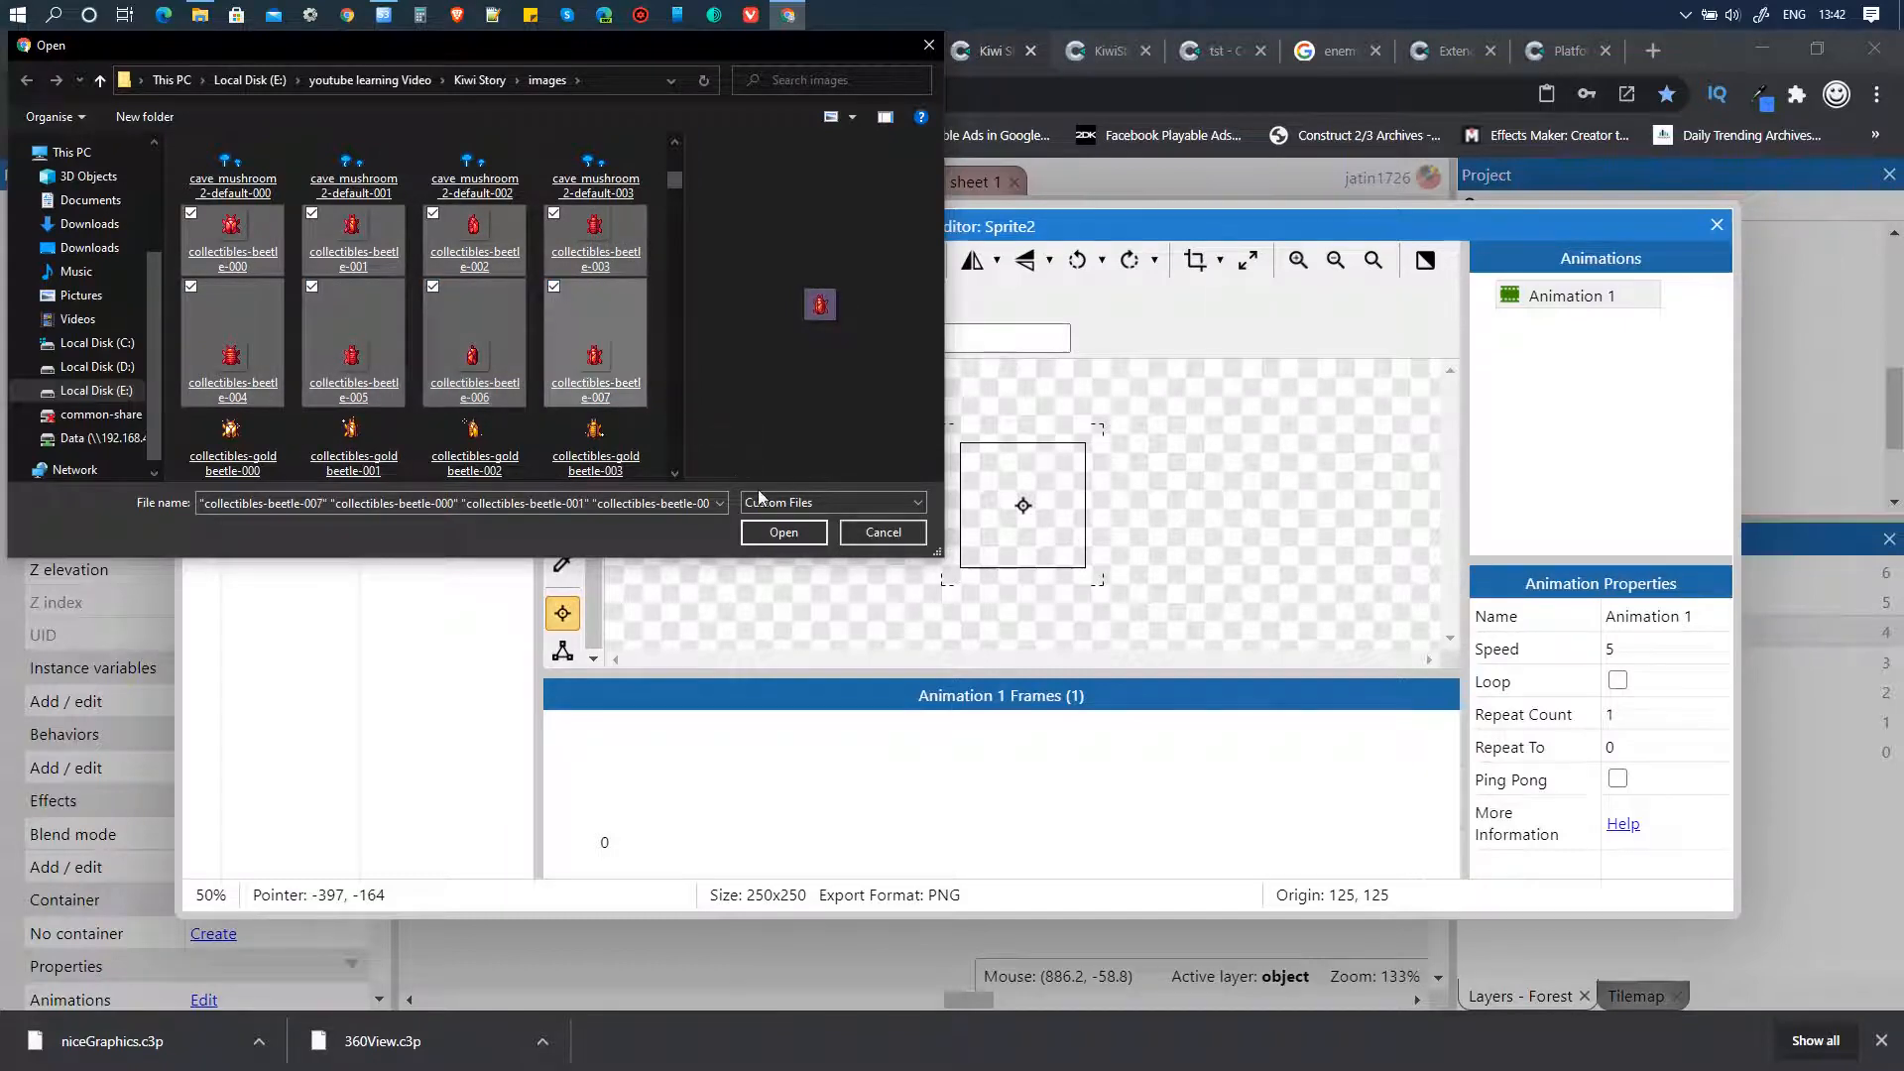
pyautogui.click(784, 533)
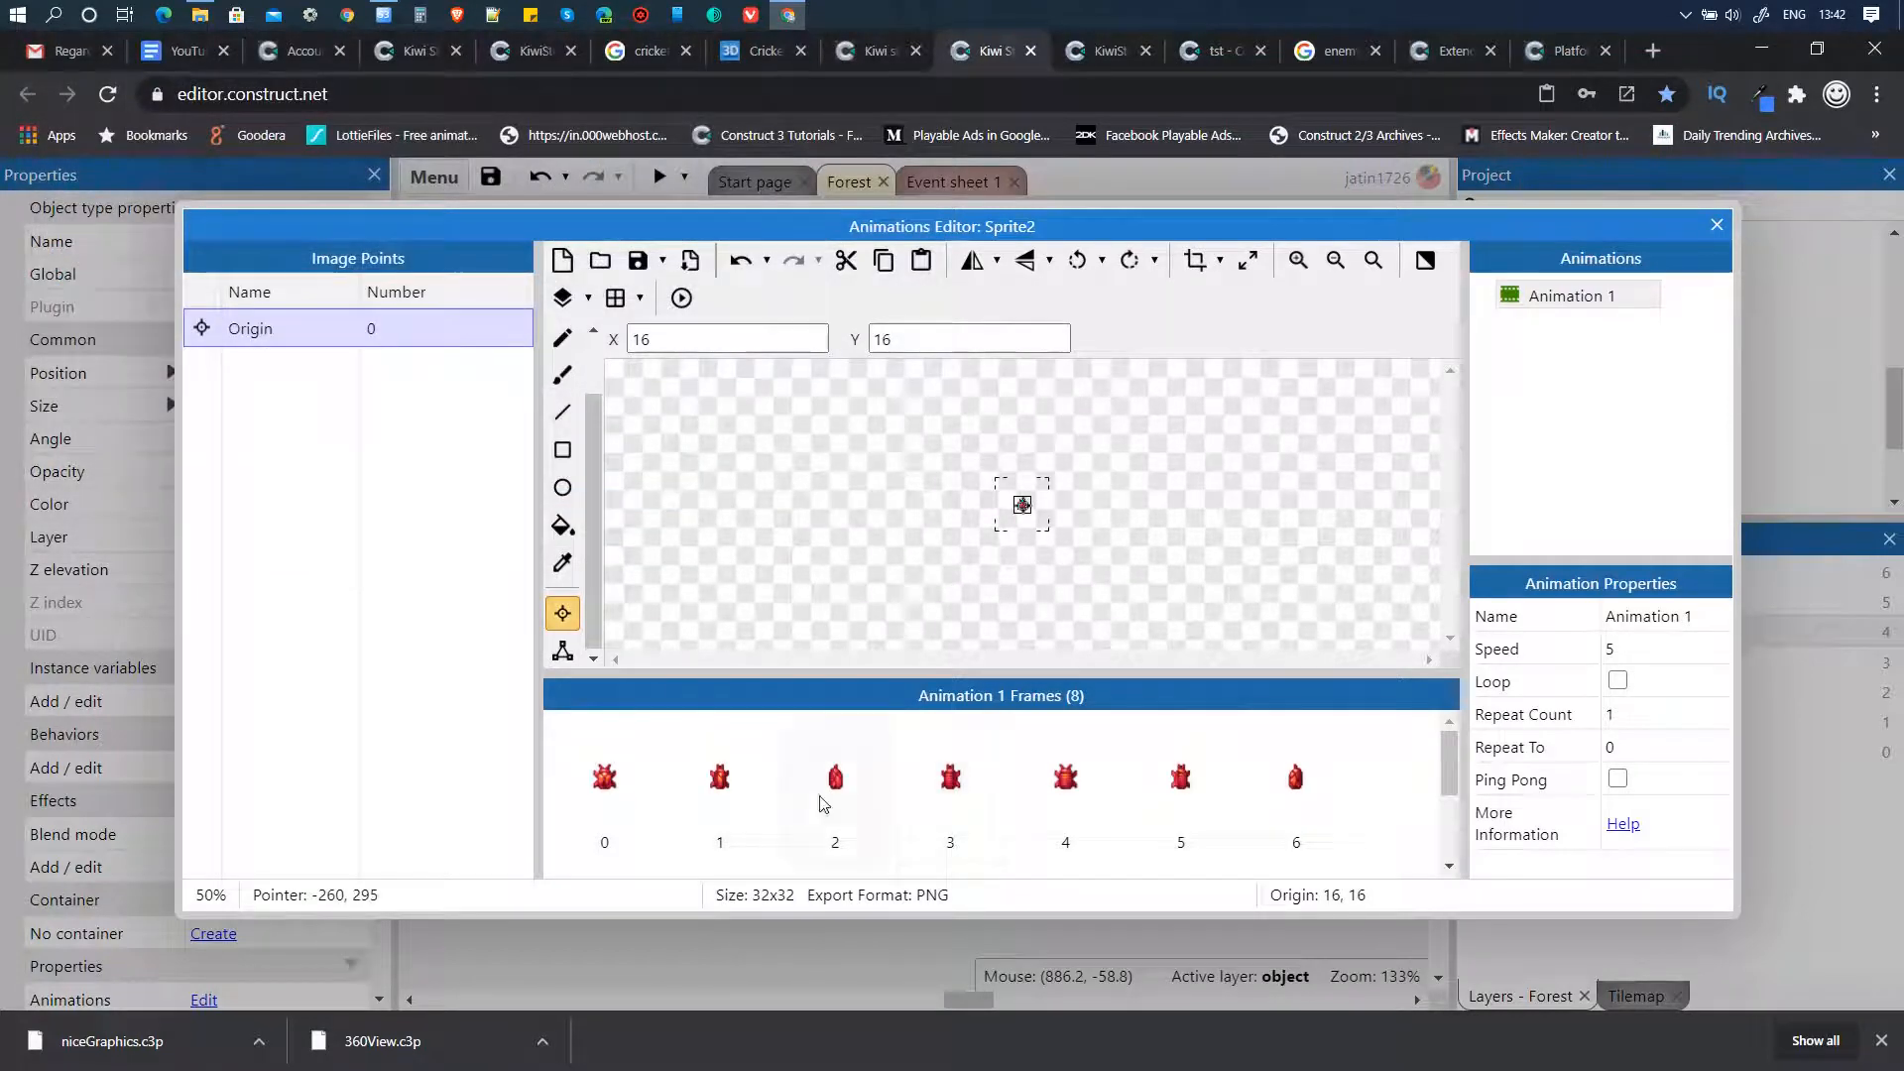
# - Make the collectible's animation loop at speed 10 and preview it
pyautogui.click(1618, 683)
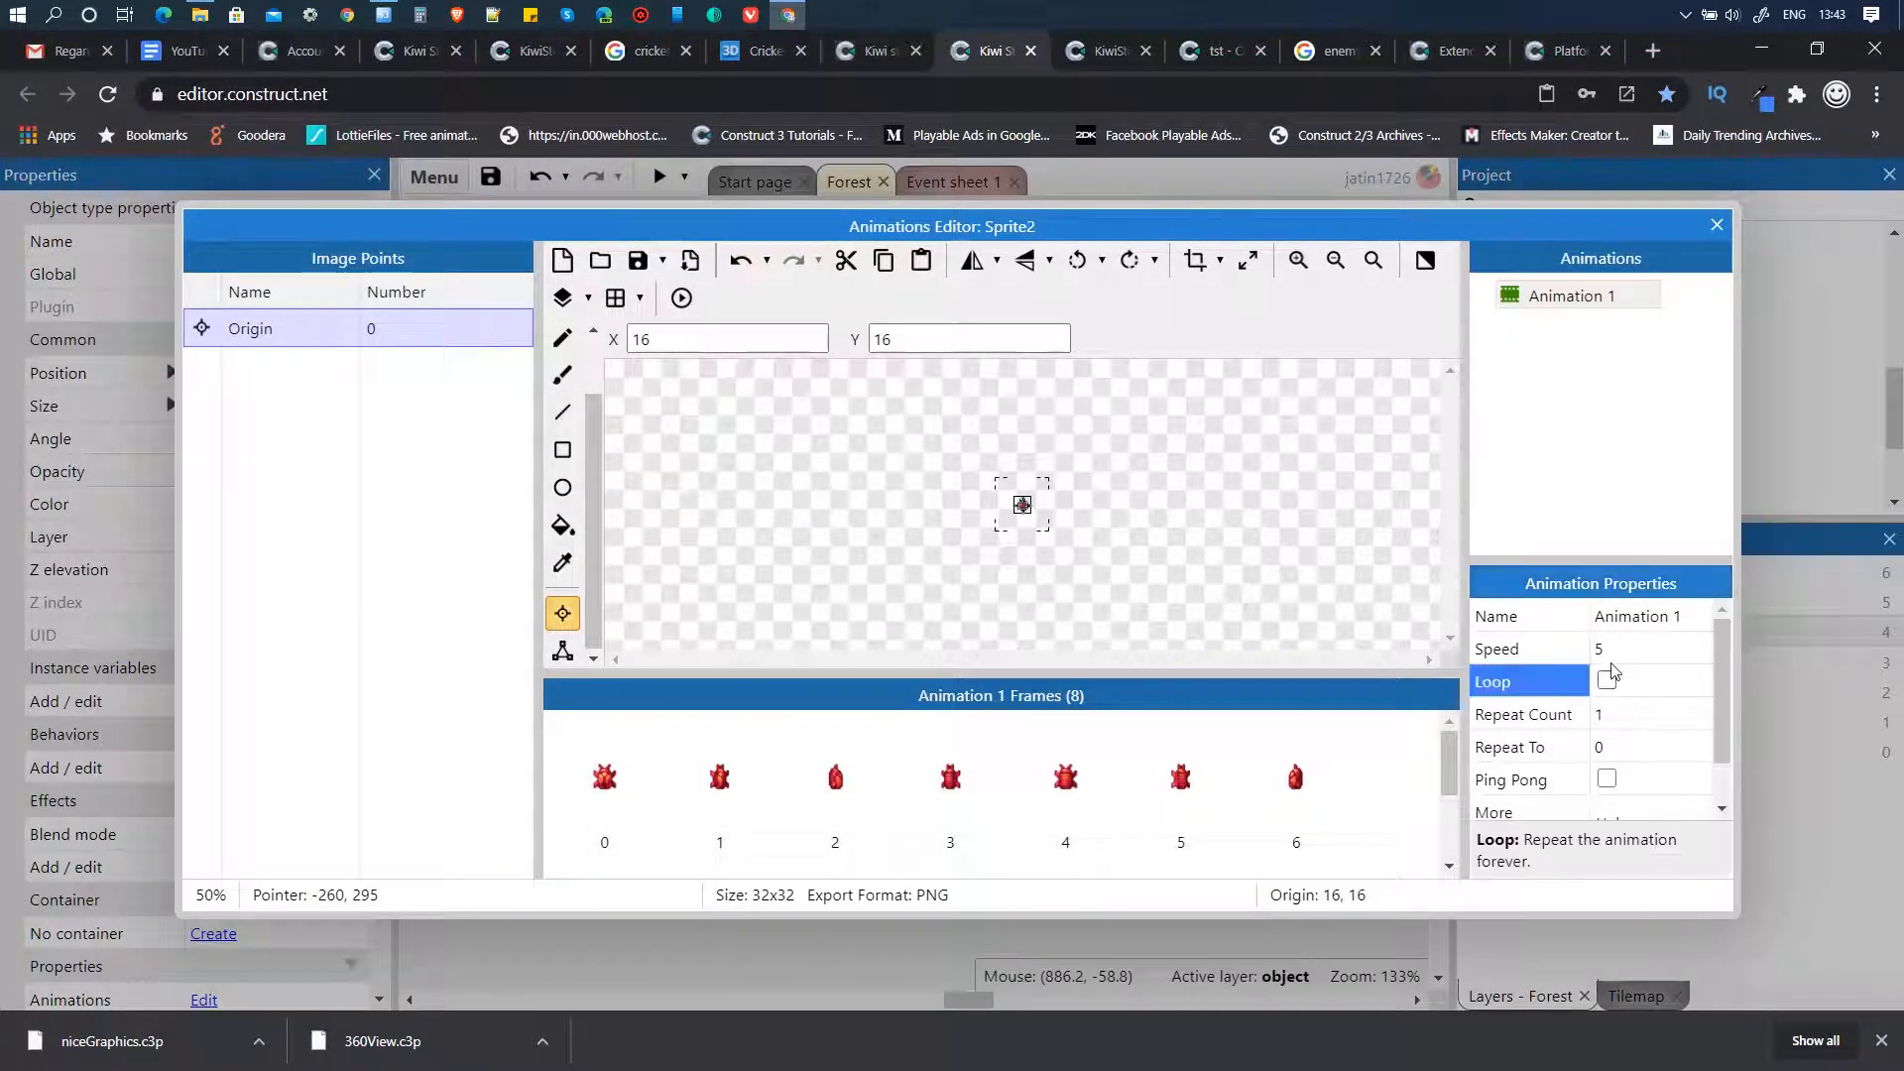
pyautogui.click(1604, 650)
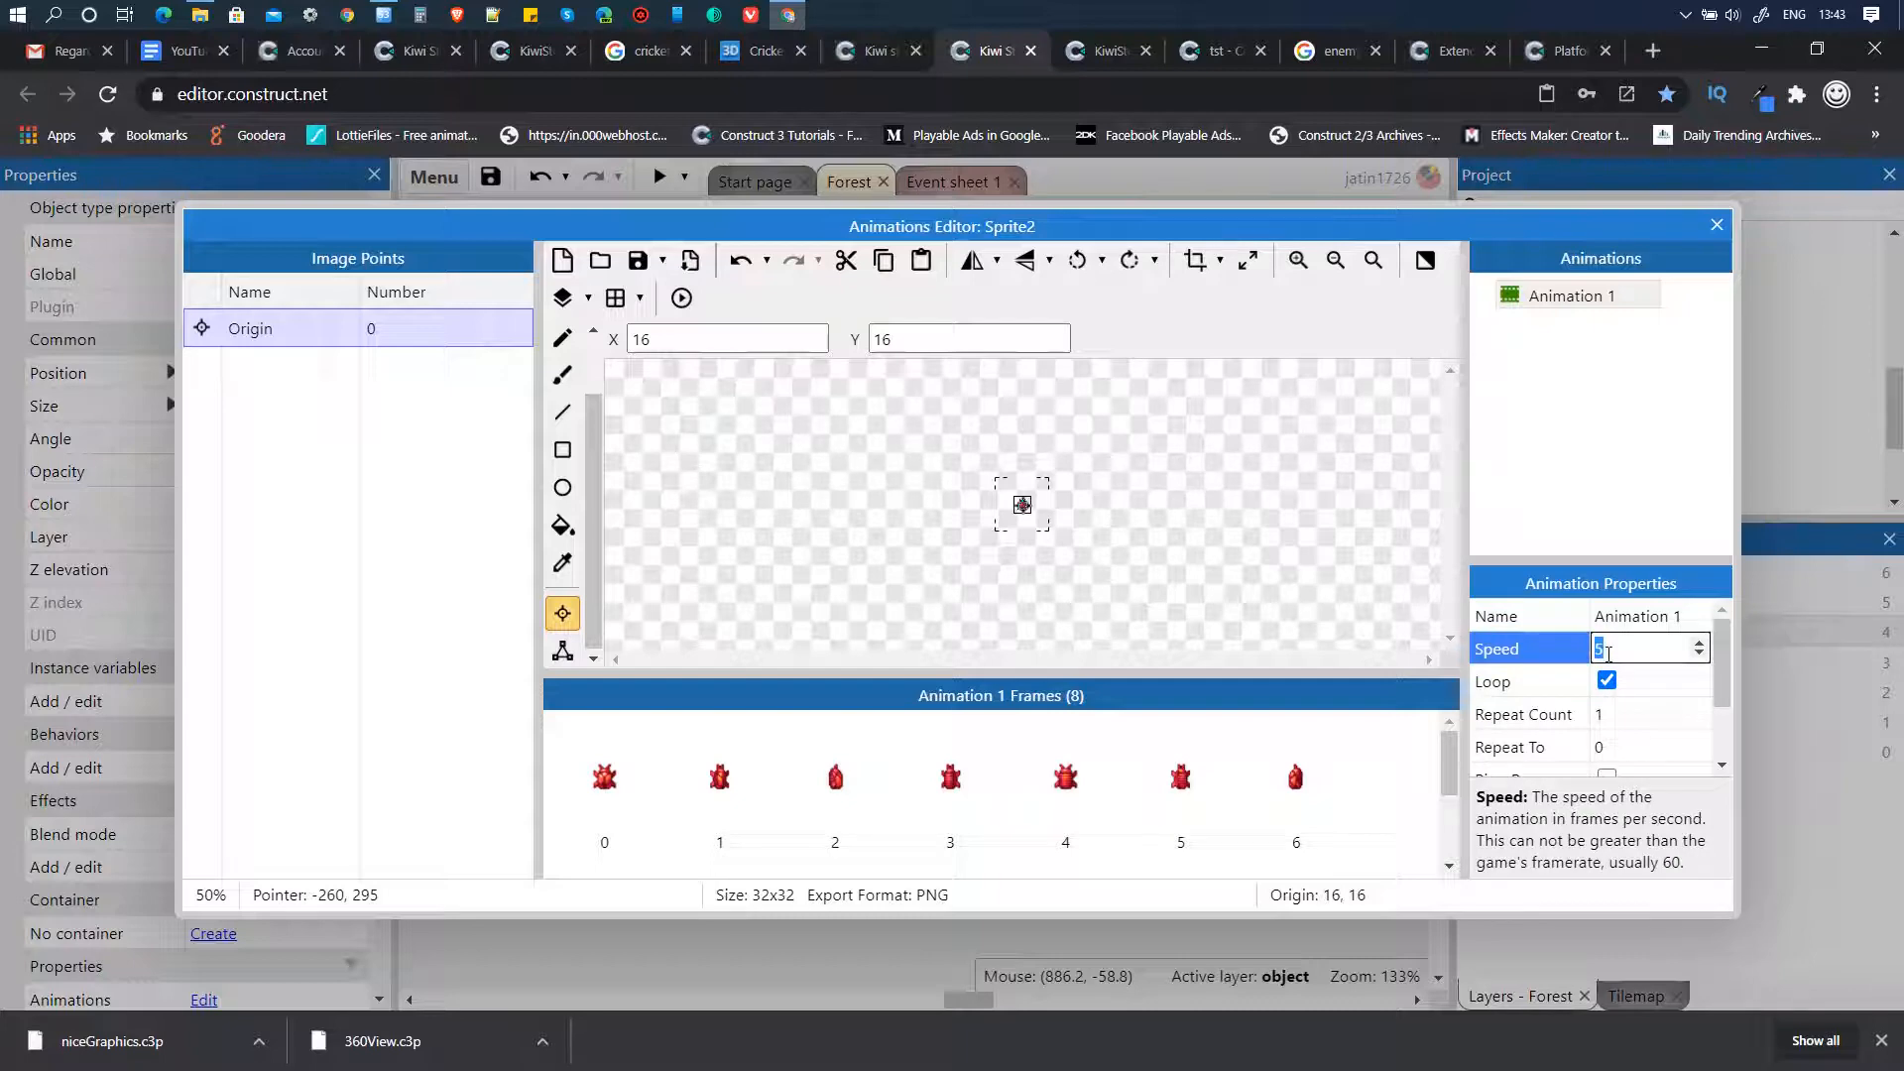
pyautogui.press('Tab')
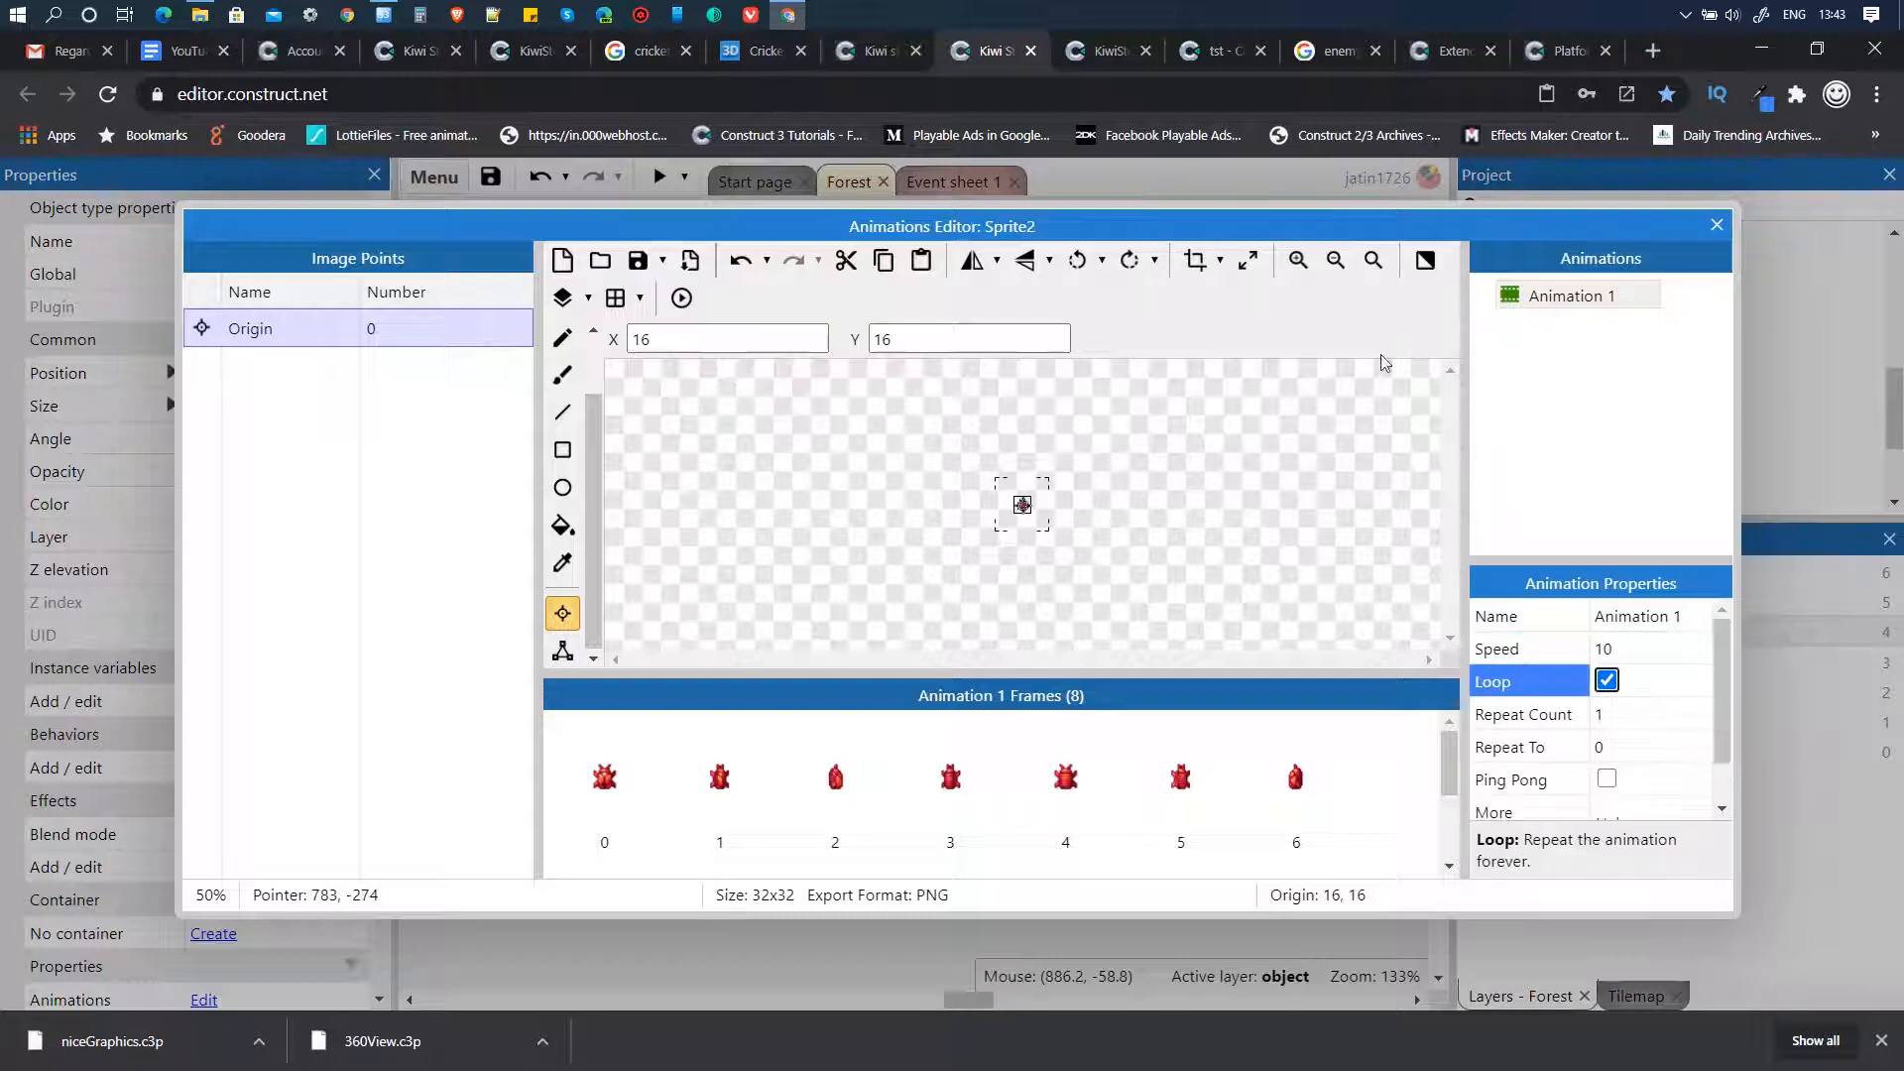
pyautogui.click(681, 298)
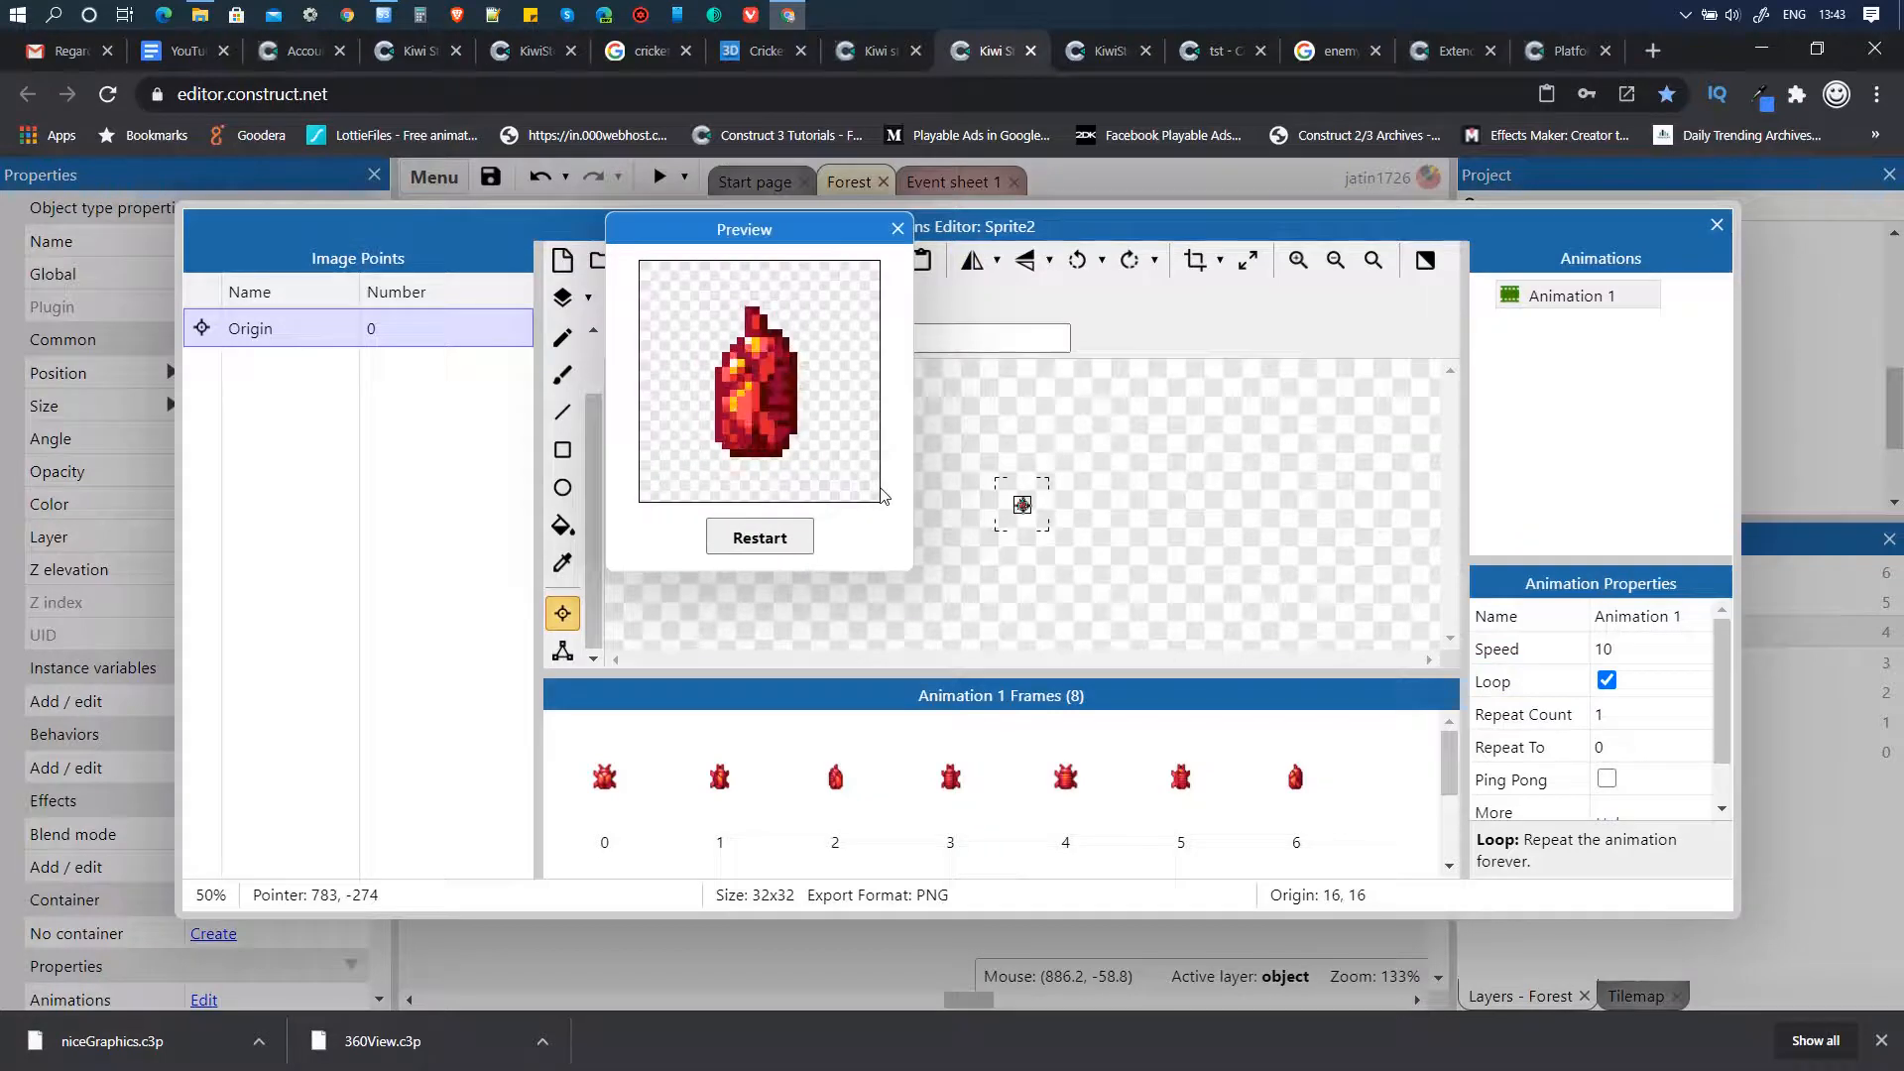
pyautogui.click(895, 231)
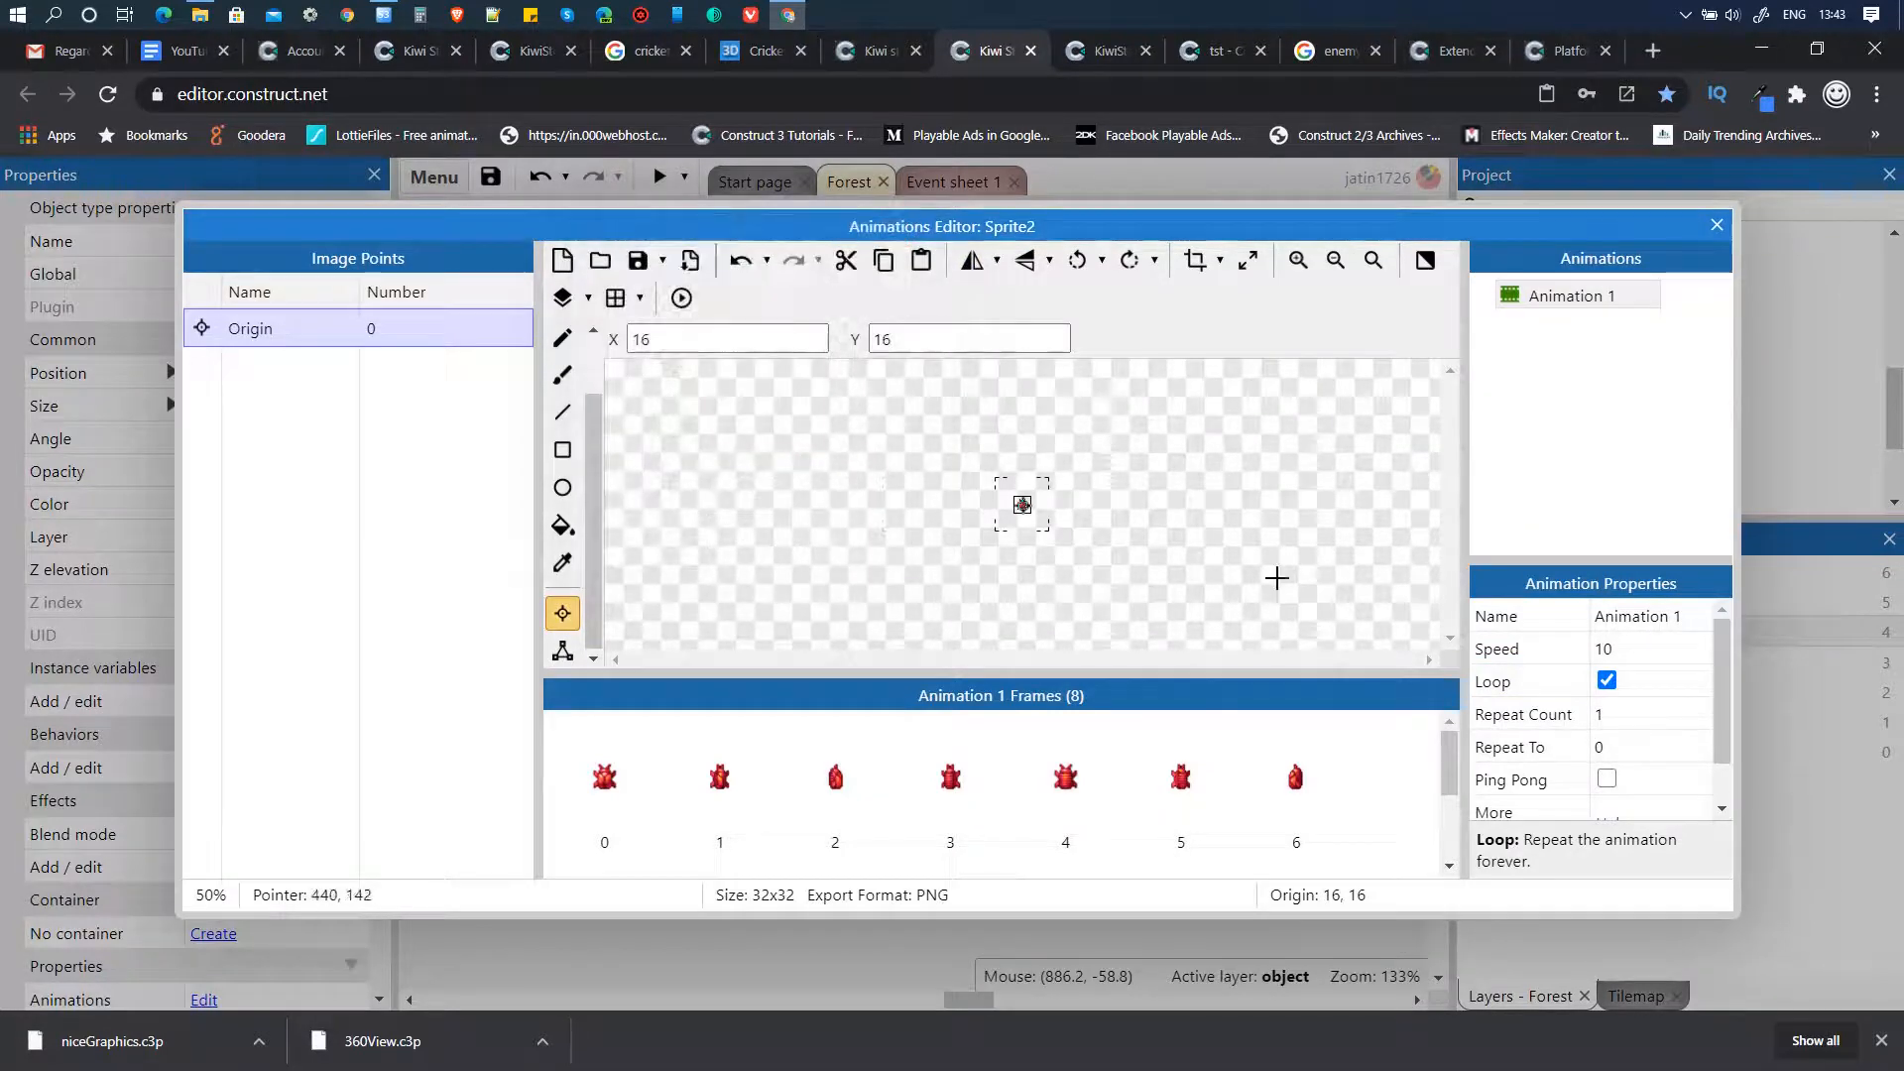
# - Set the collectible's animation speed to 8, preview it again, and close the animations editor
pyautogui.click(1621, 646)
pyautogui.press('Tab')
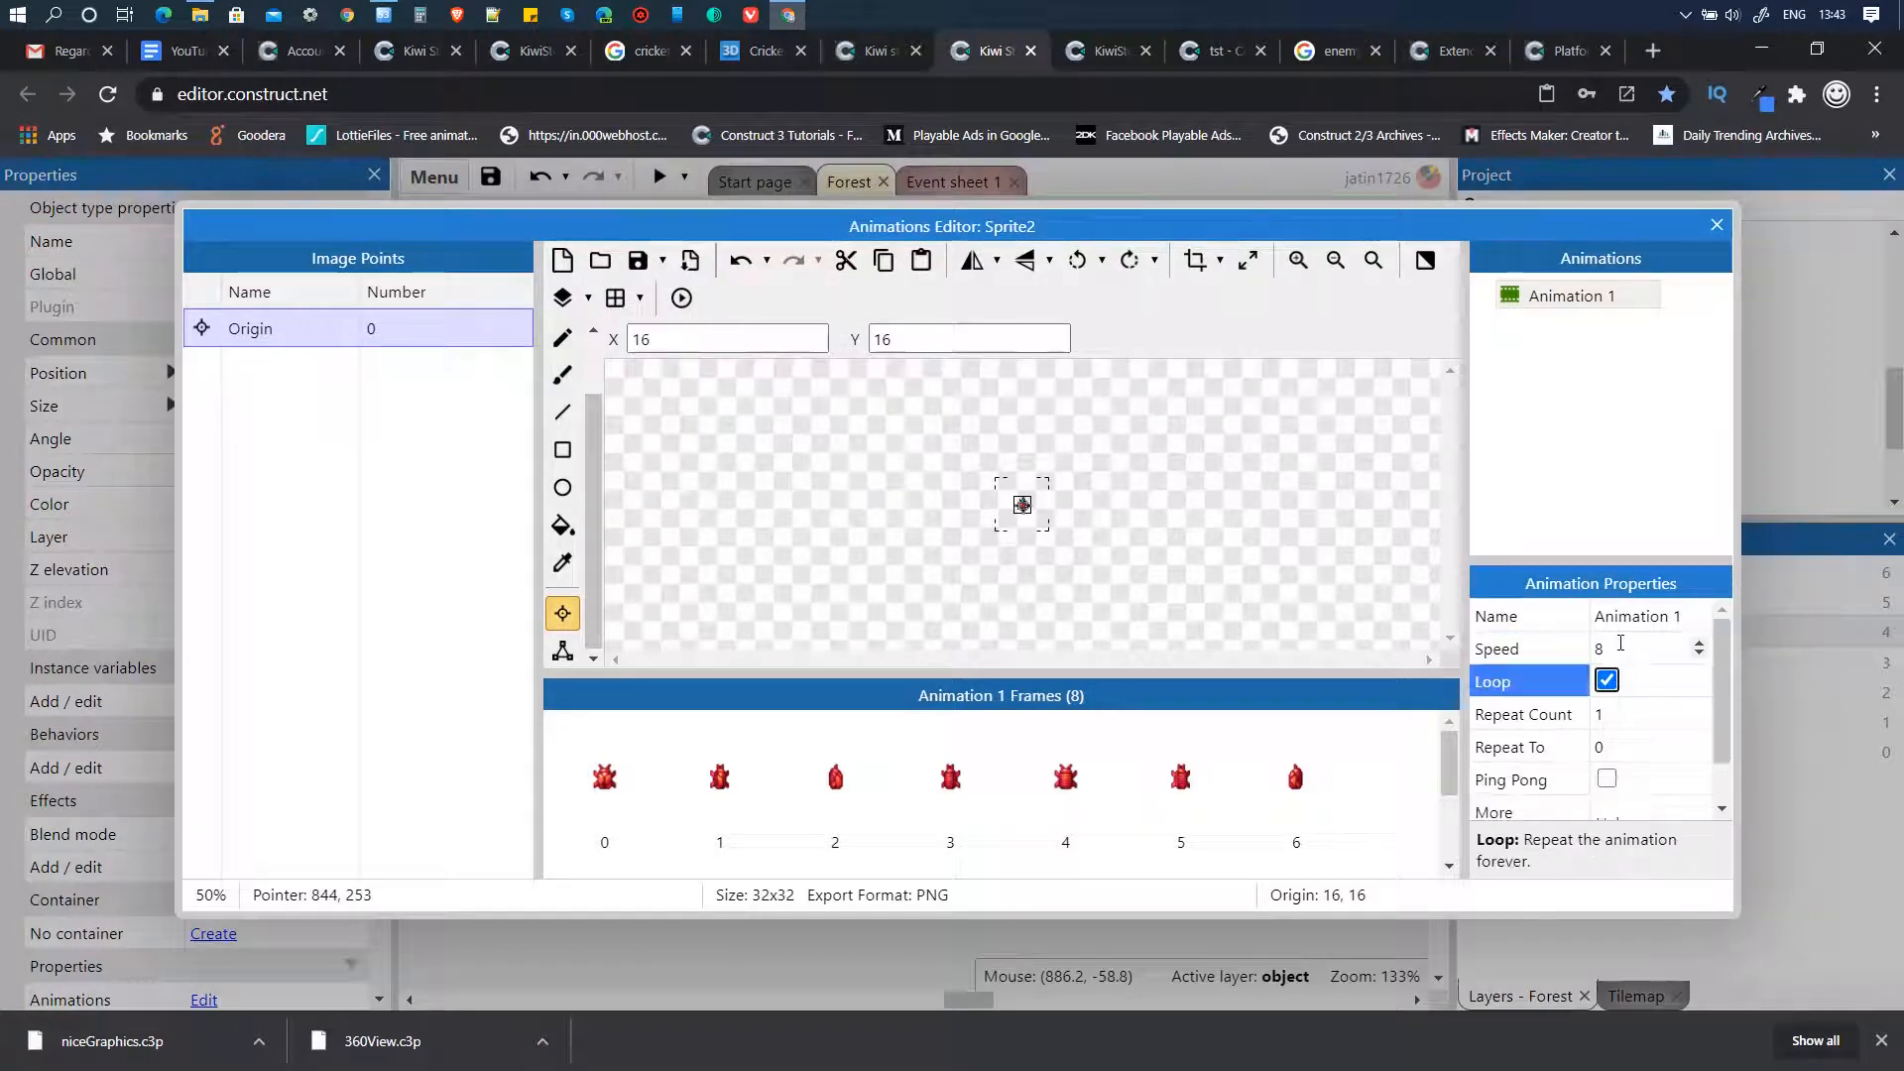
pyautogui.click(681, 297)
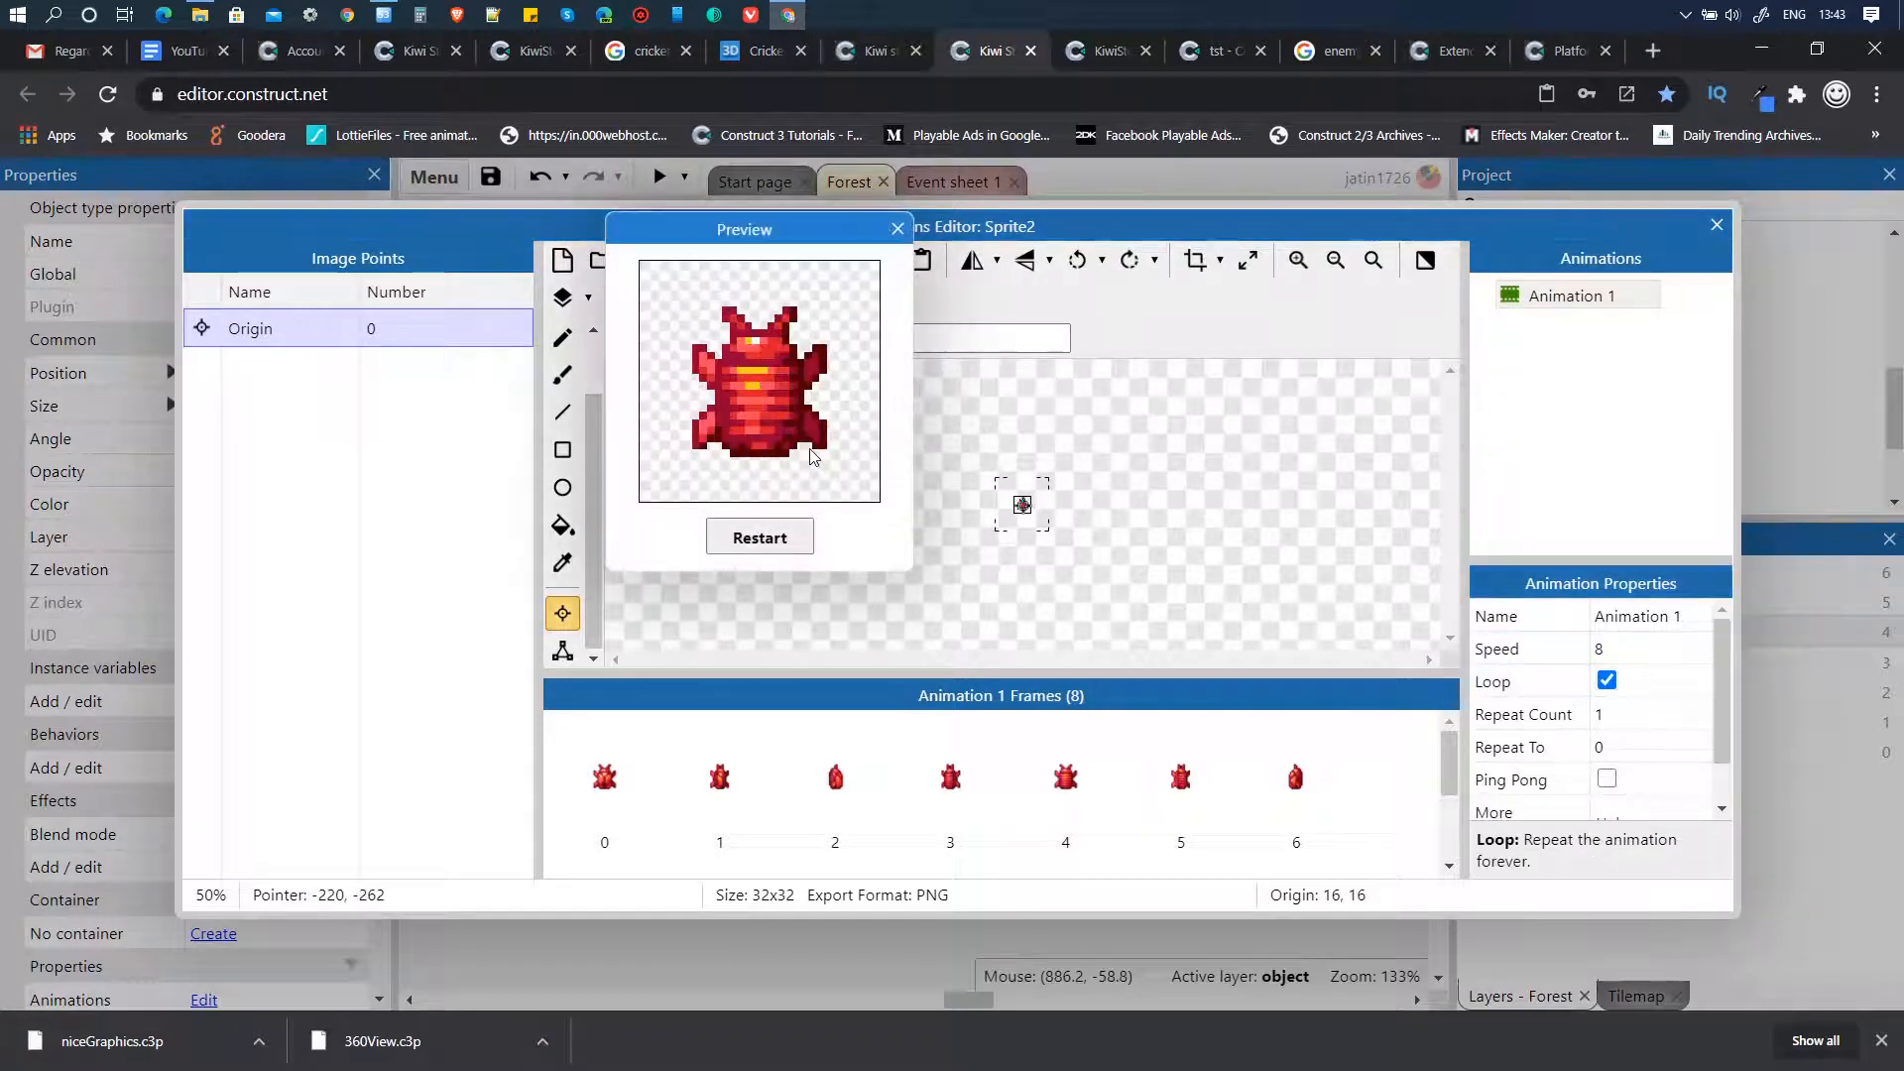
pyautogui.click(897, 230)
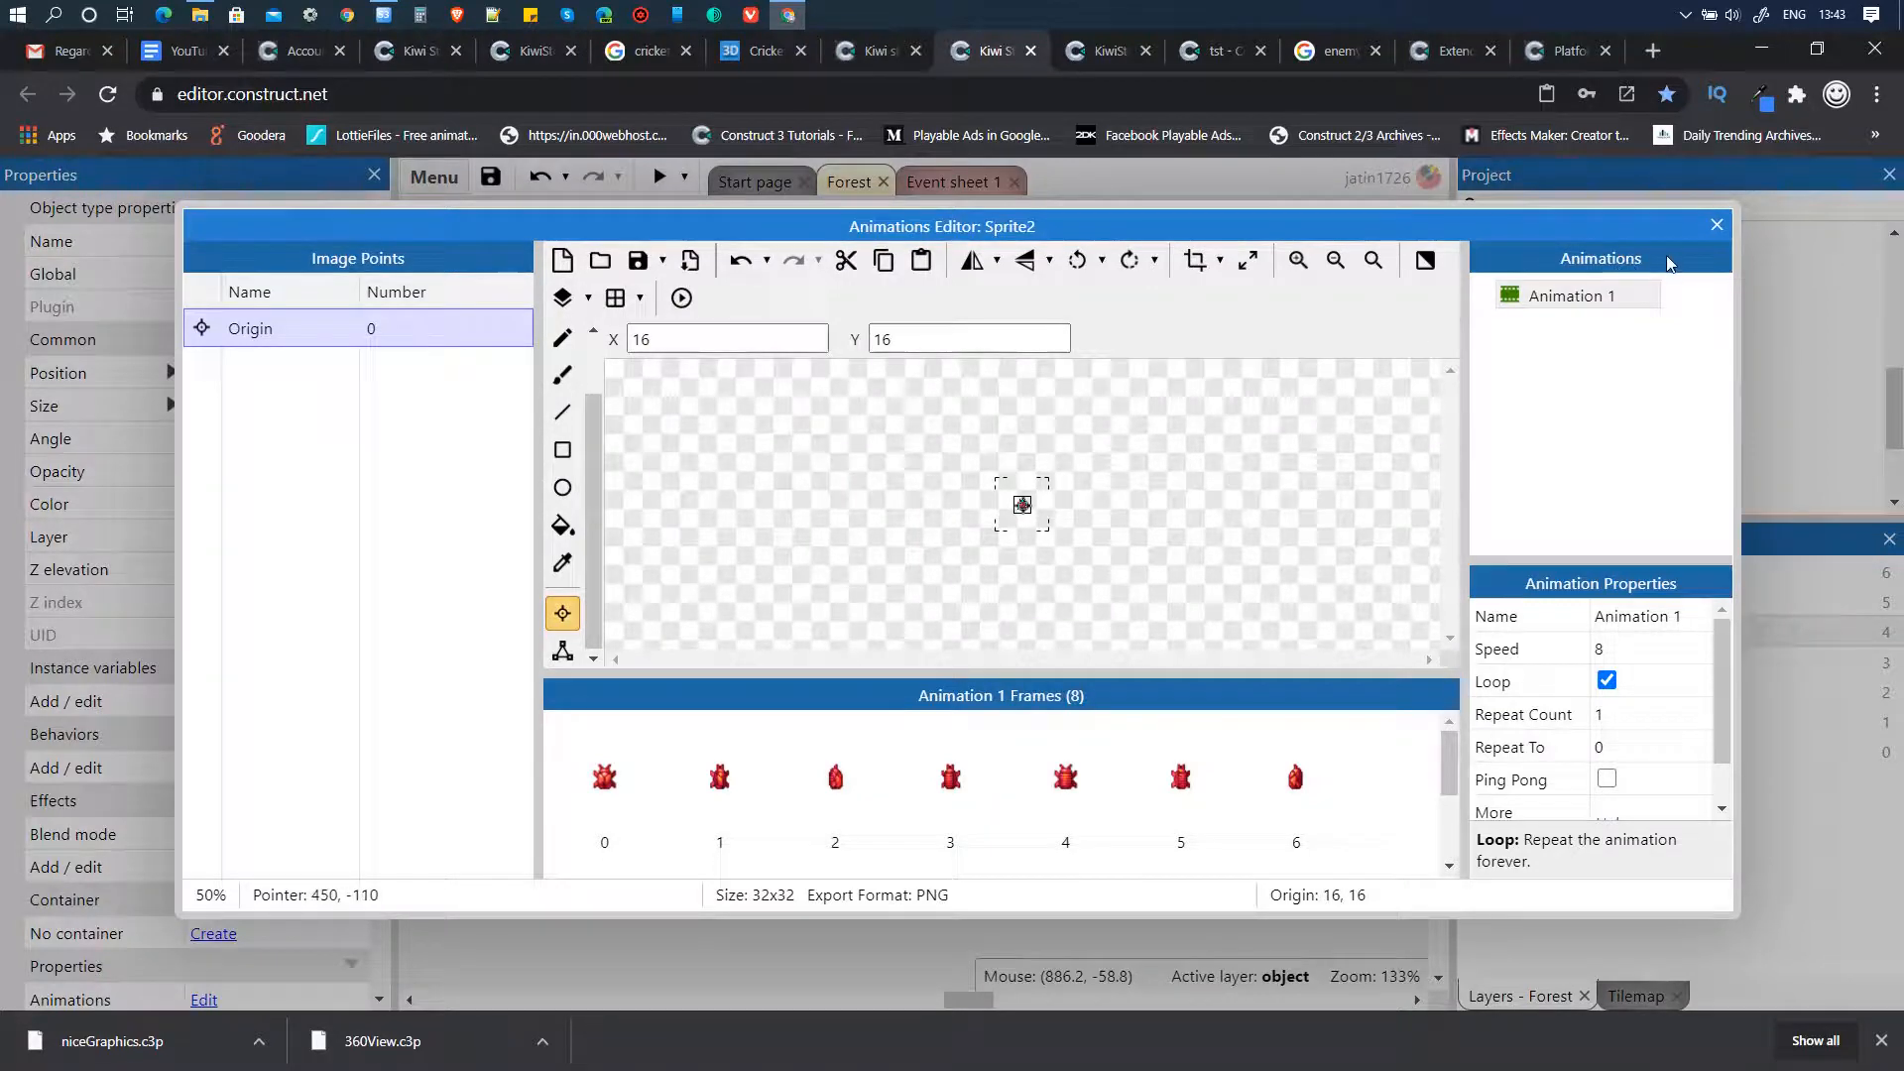
pyautogui.click(1717, 224)
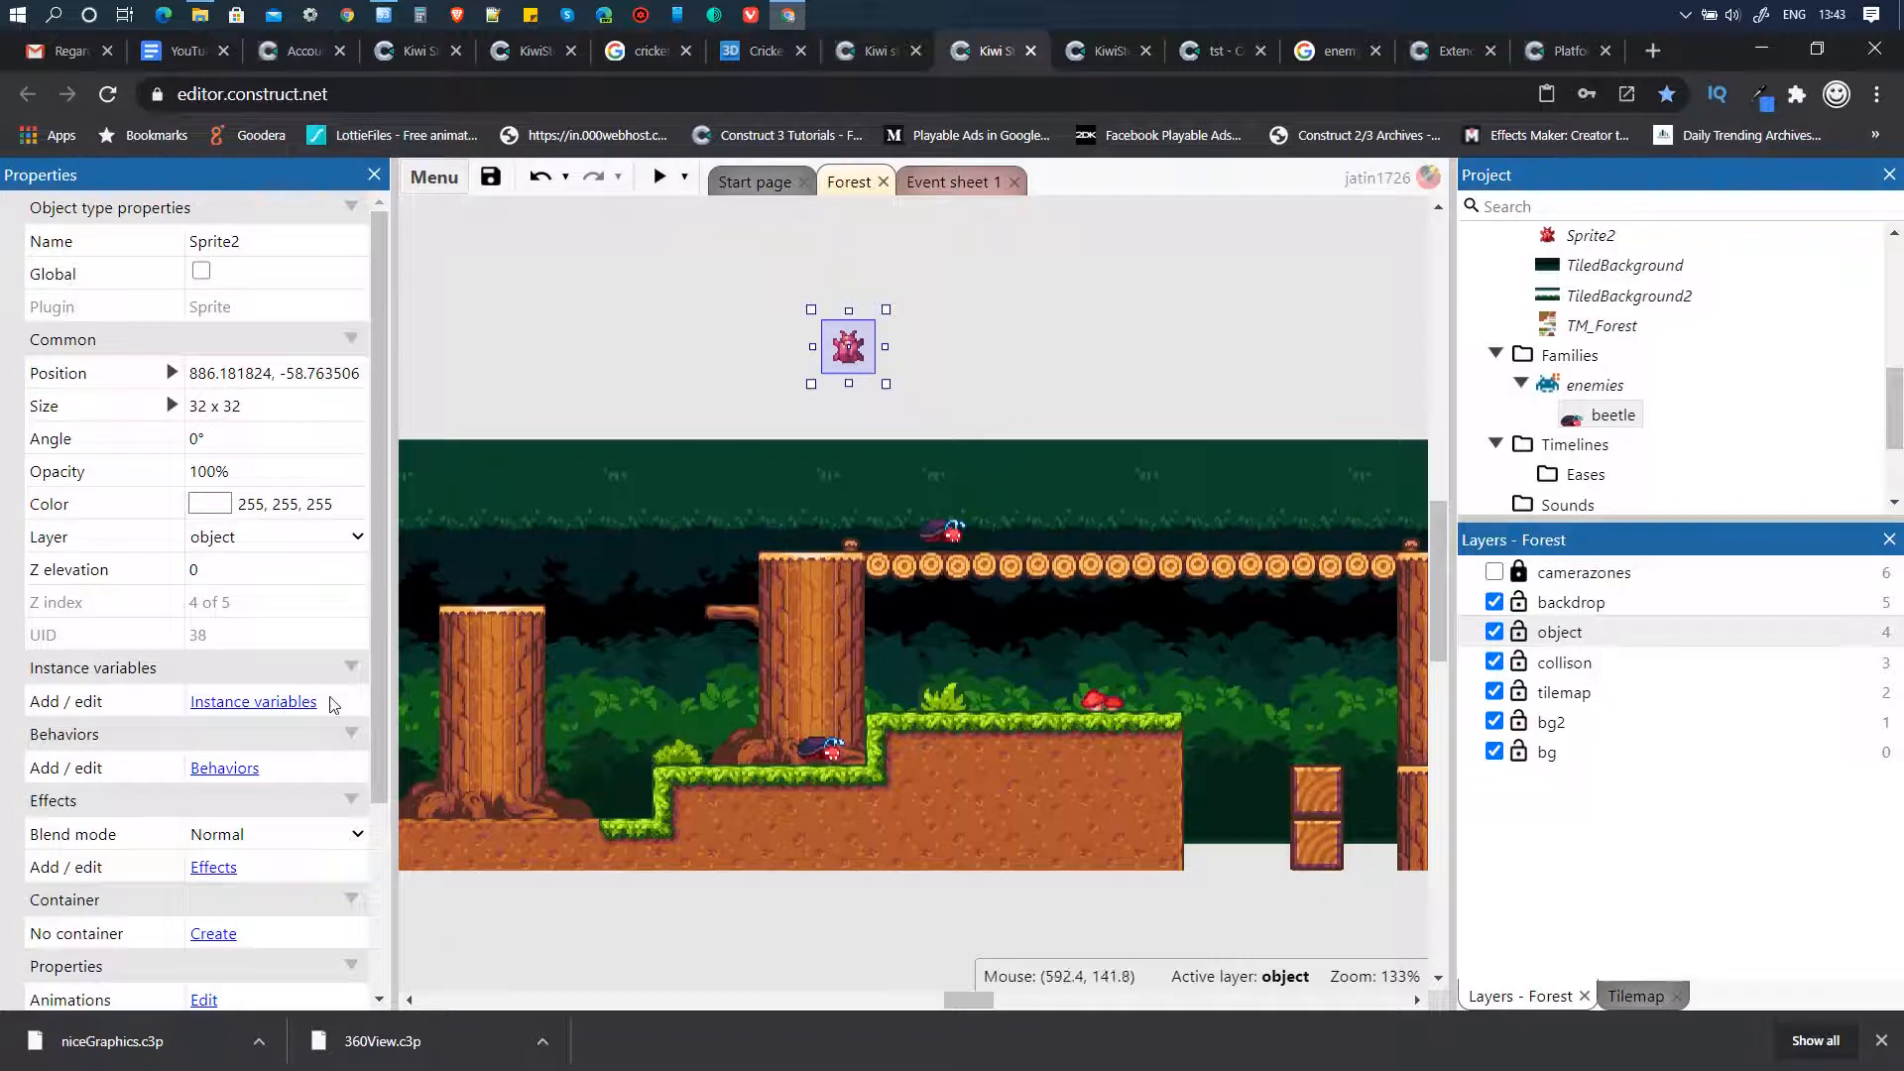
# - Add the Sine behavior to the red beetle collectible
pyautogui.click(224, 769)
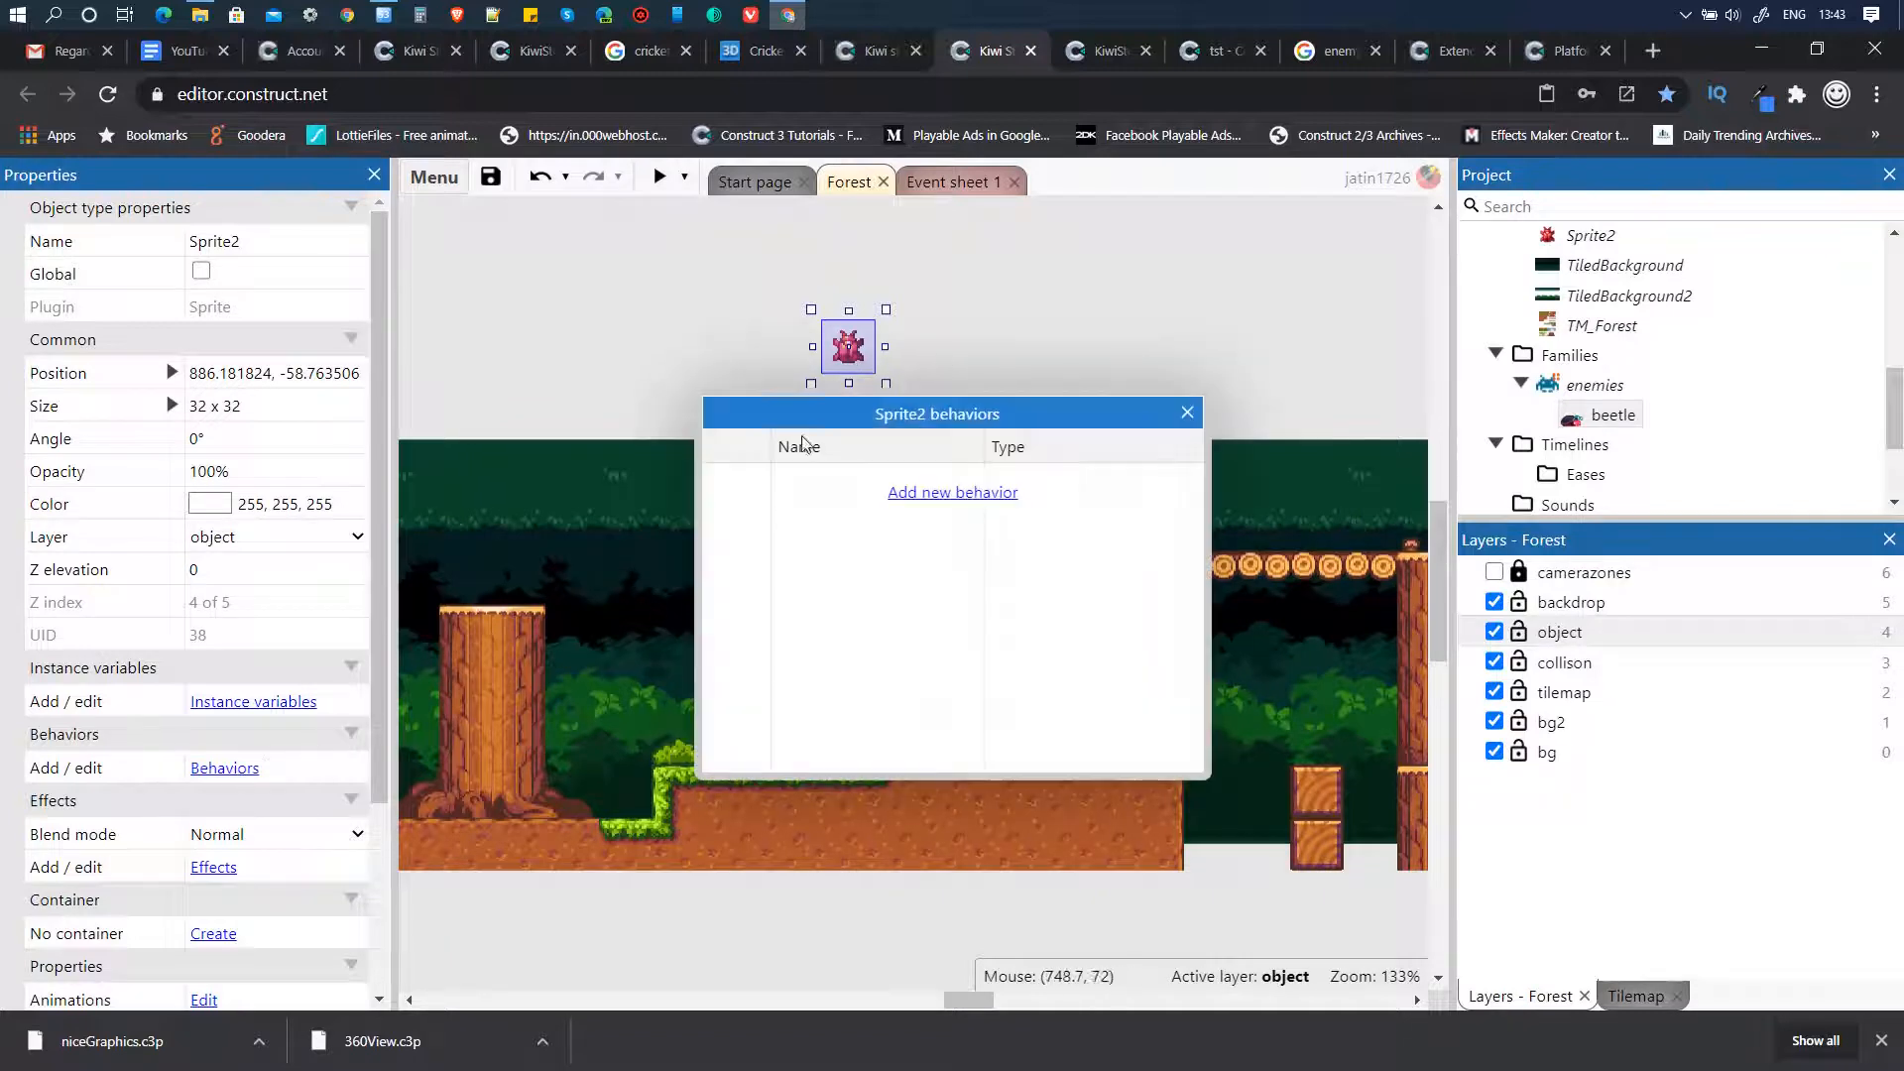
pyautogui.click(931, 496)
pyautogui.write('sine')
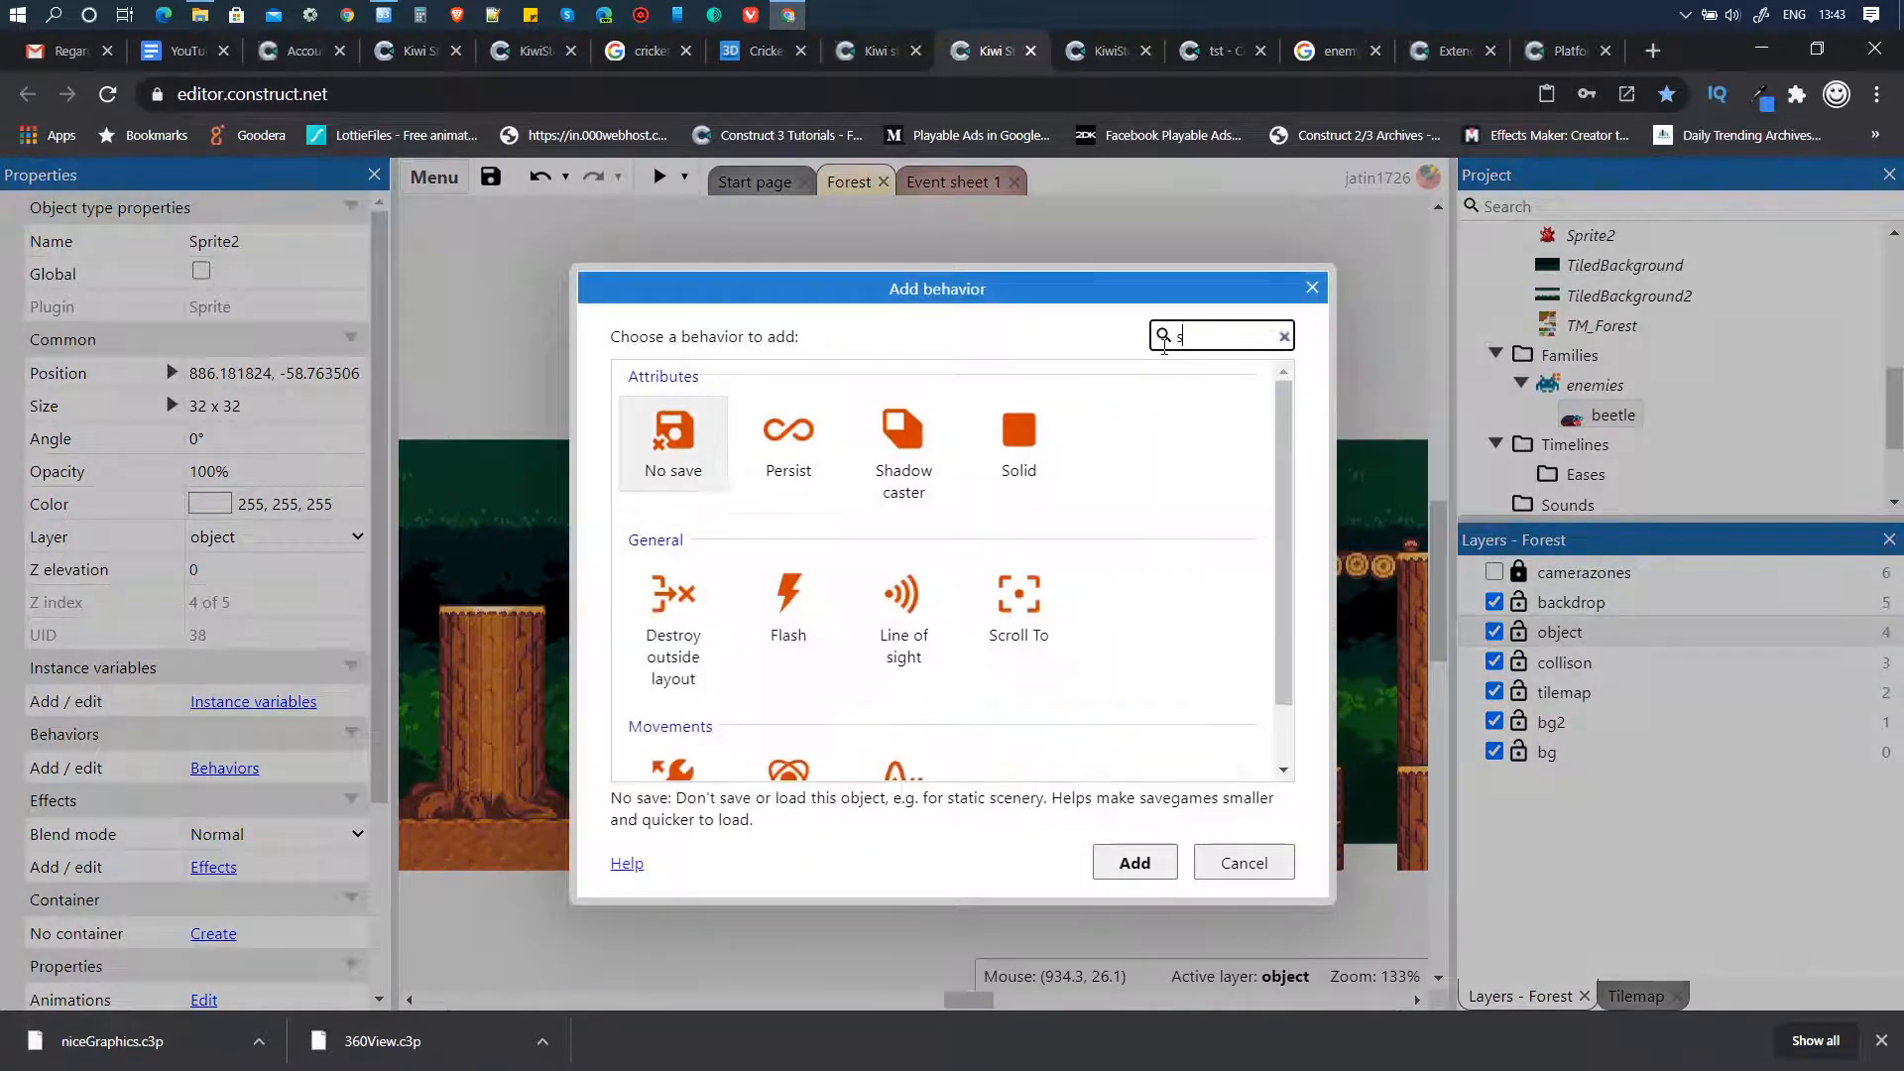
pyautogui.press('Return')
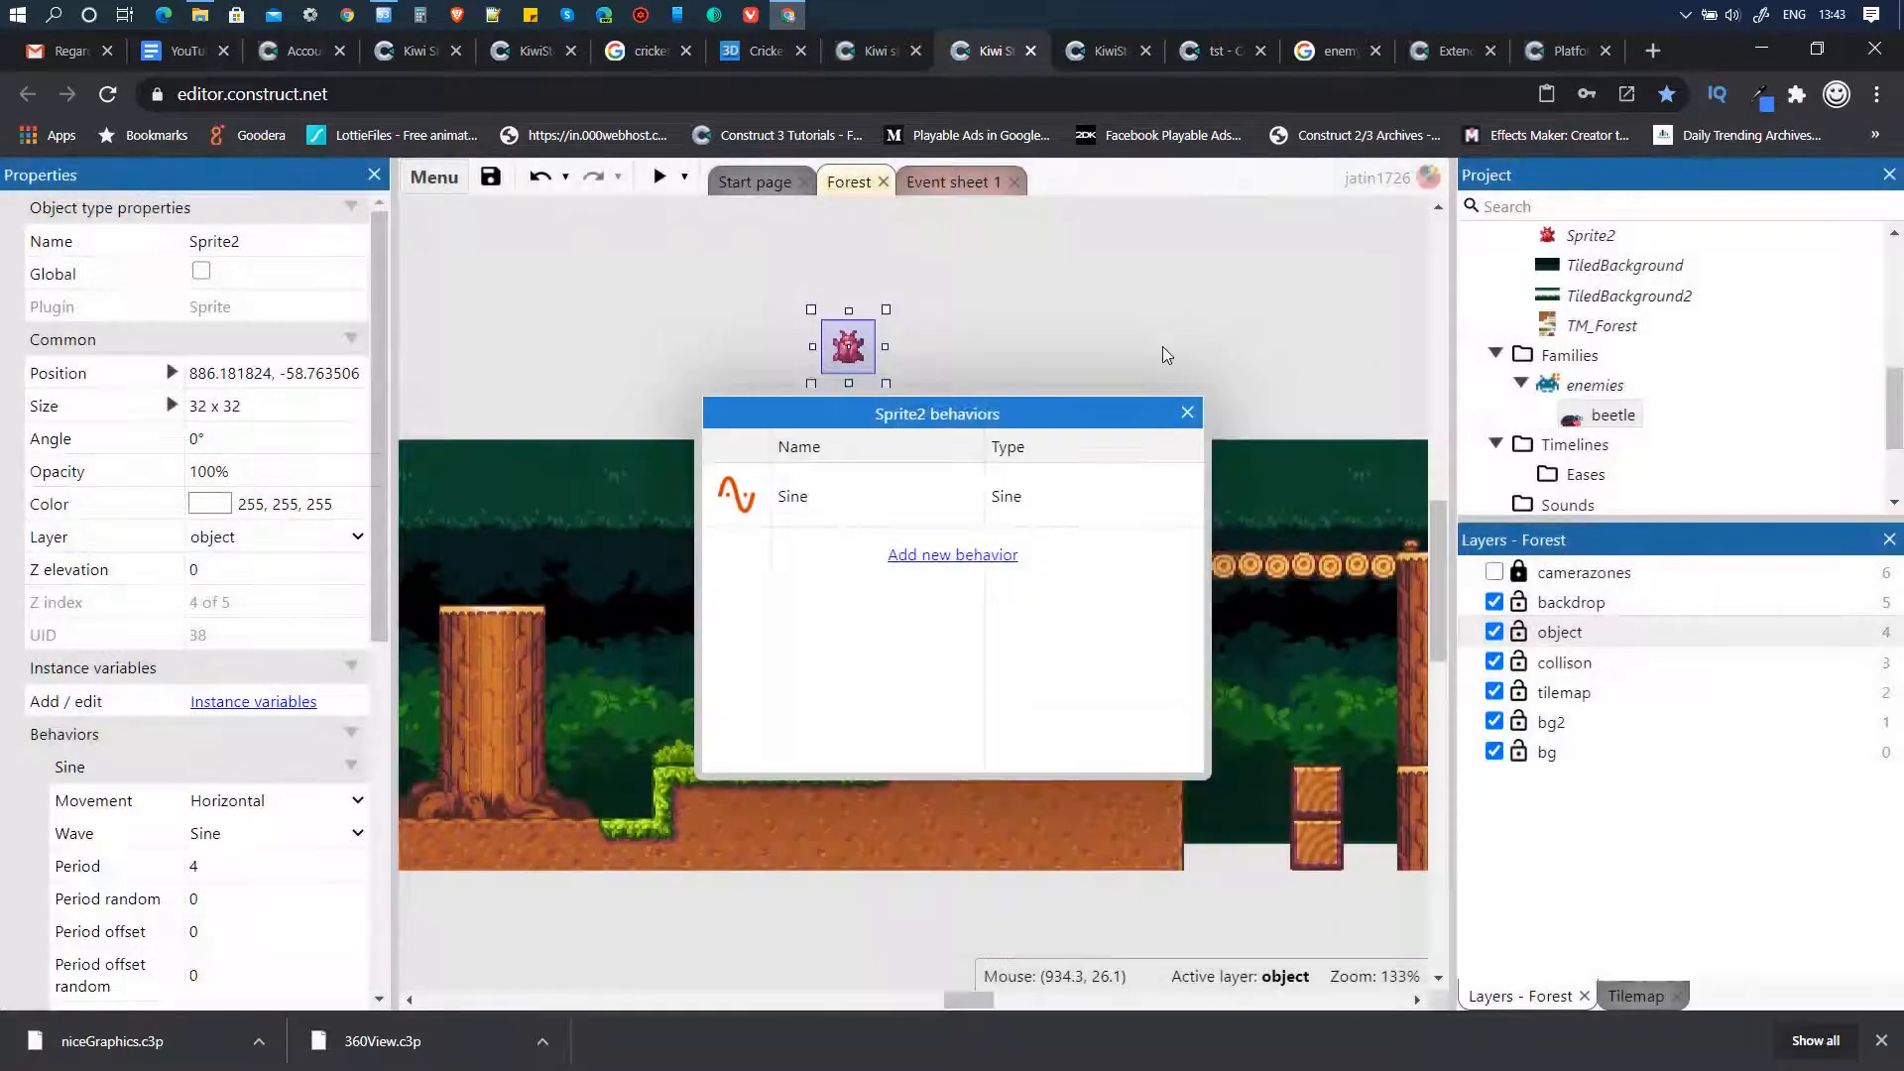
pyautogui.click(1187, 412)
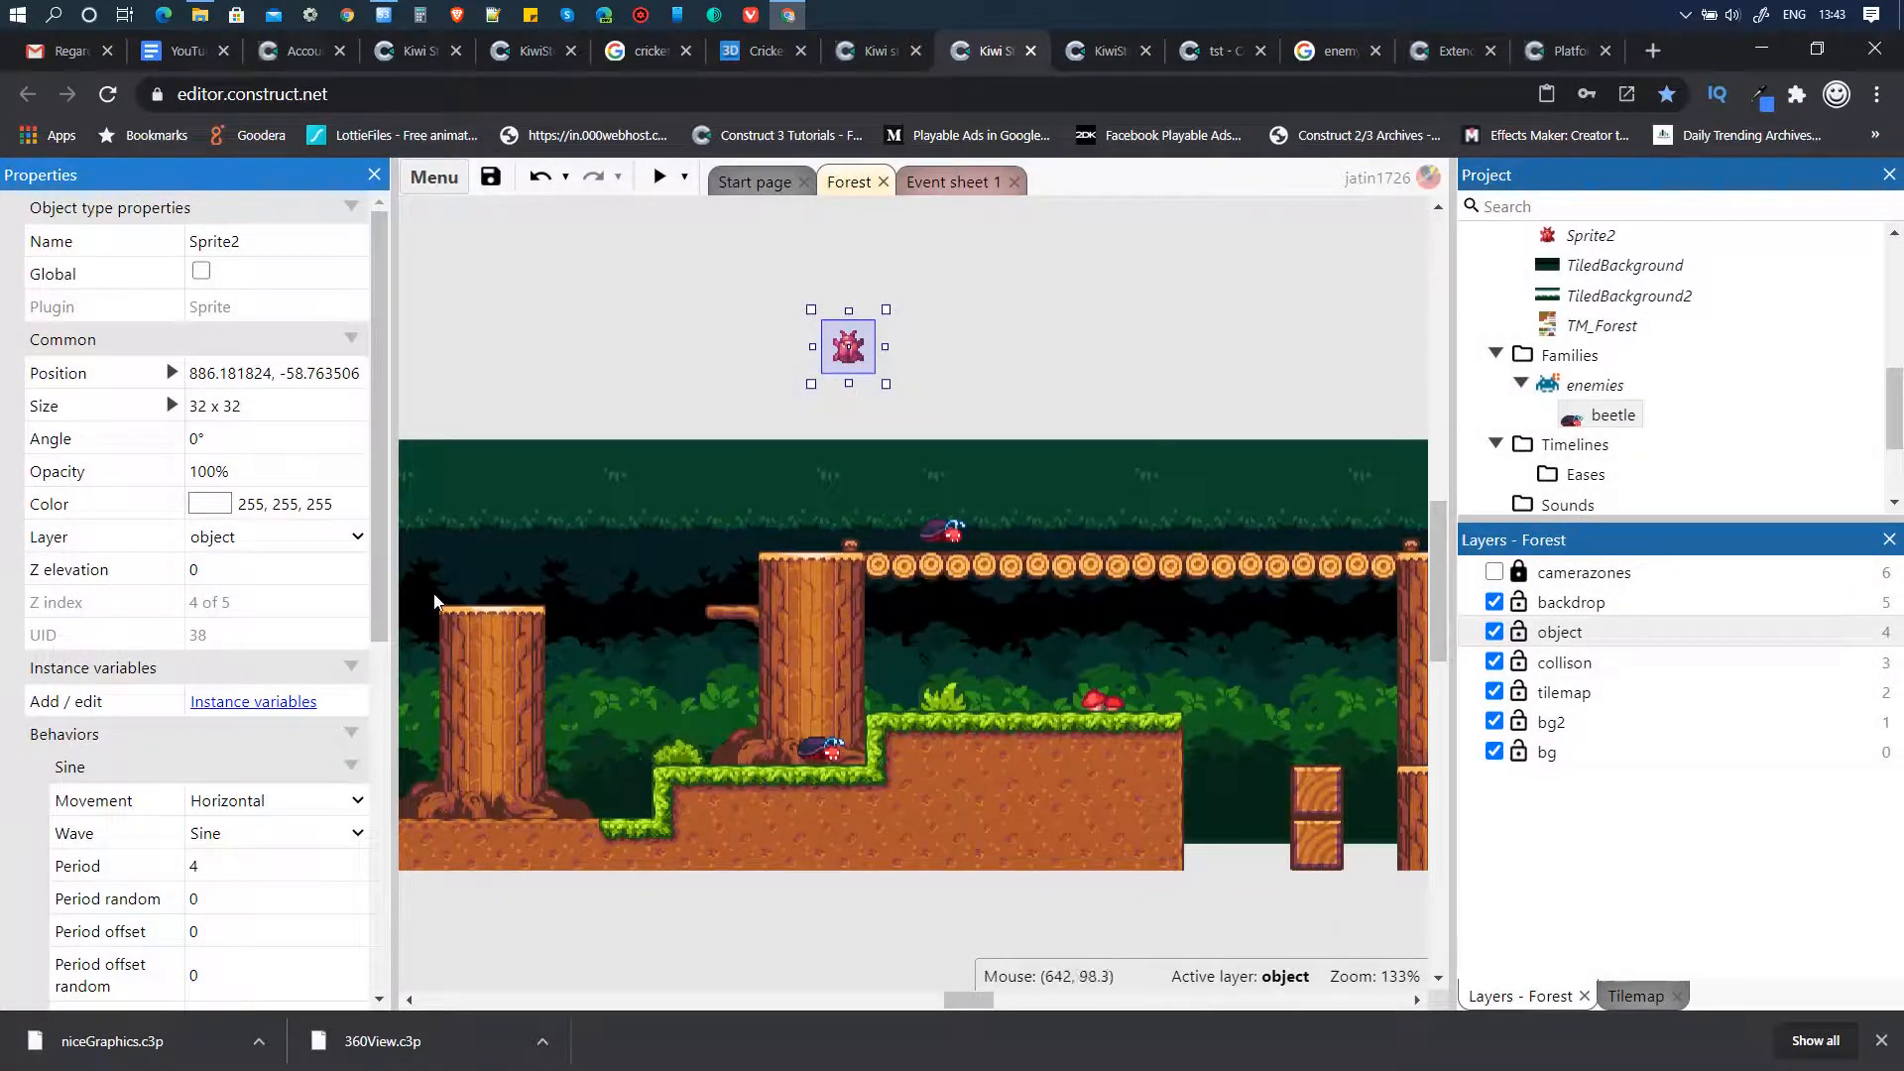
# - Set the collectible's Sine movement to Vertical, with a period of 1.5 and a magnitude of 3
pyautogui.moveTo(379, 575); pyautogui.dragTo(377, 598)
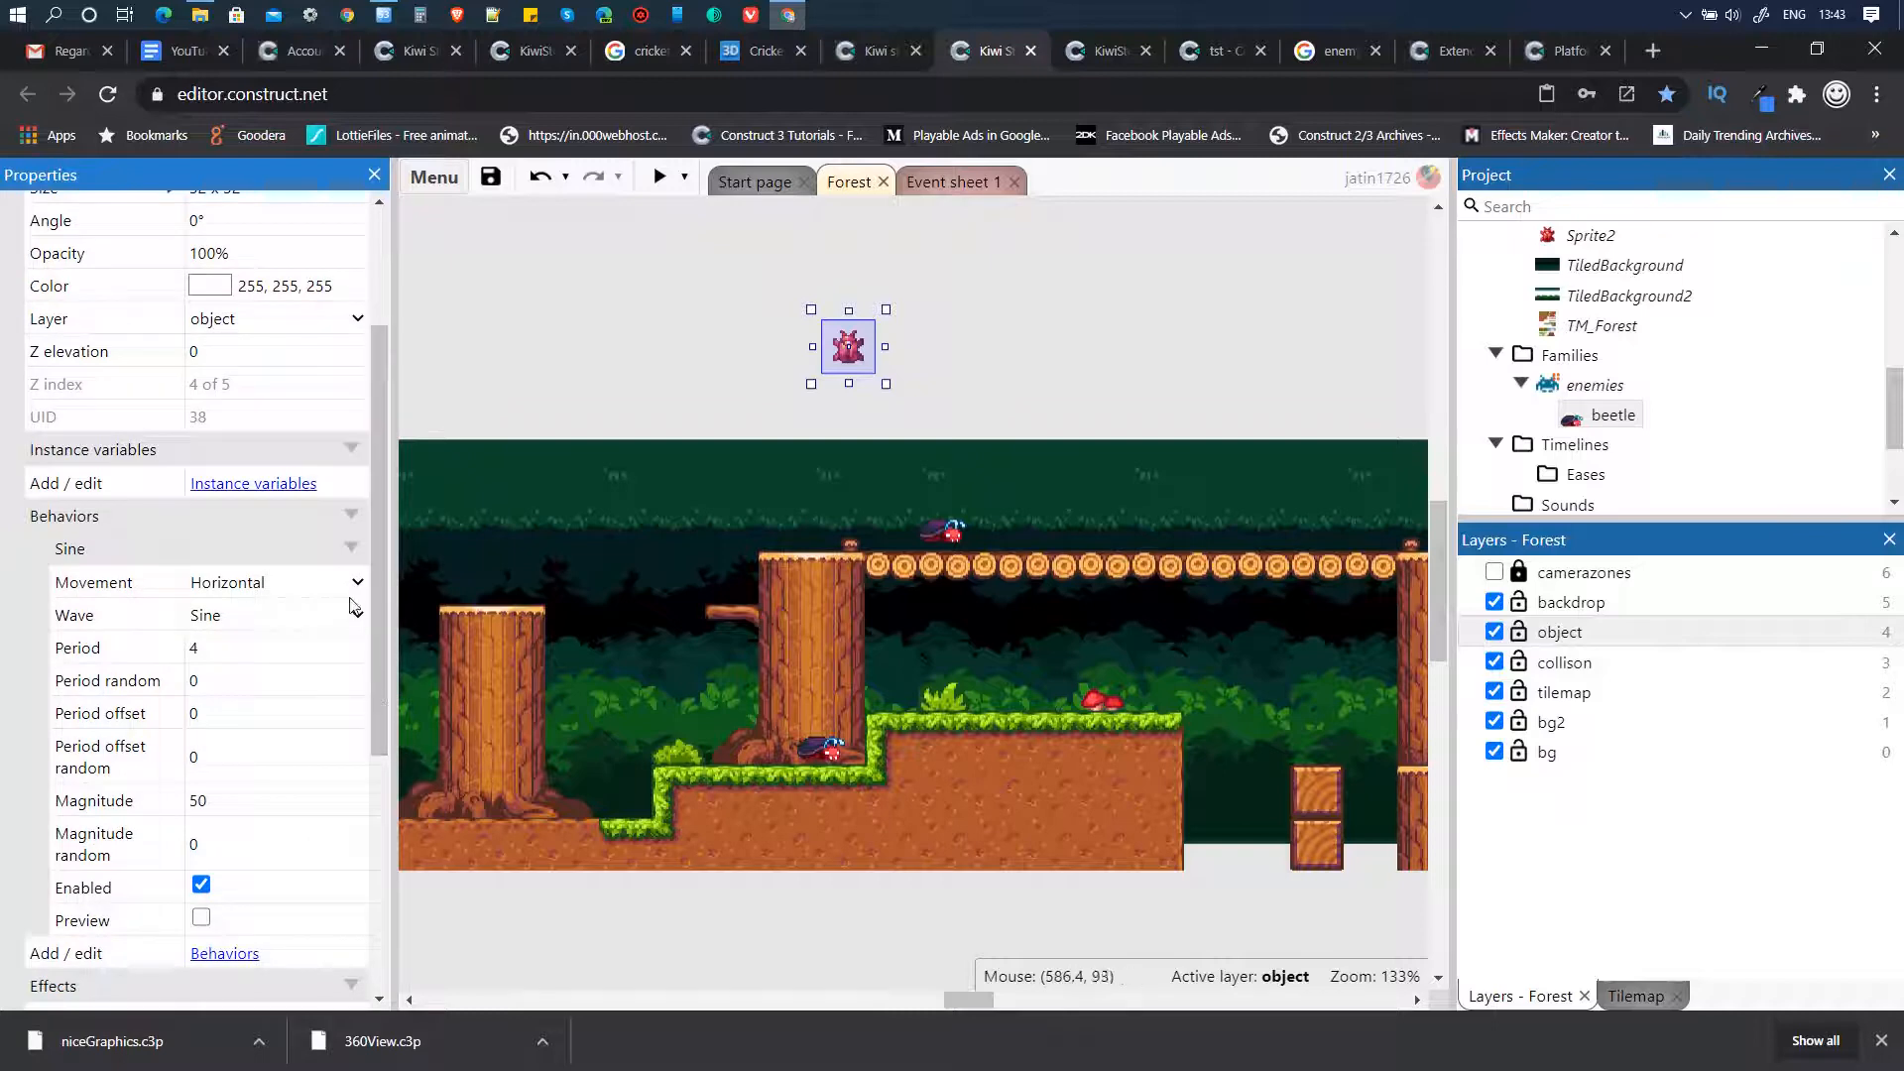
pyautogui.click(355, 585)
pyautogui.click(230, 631)
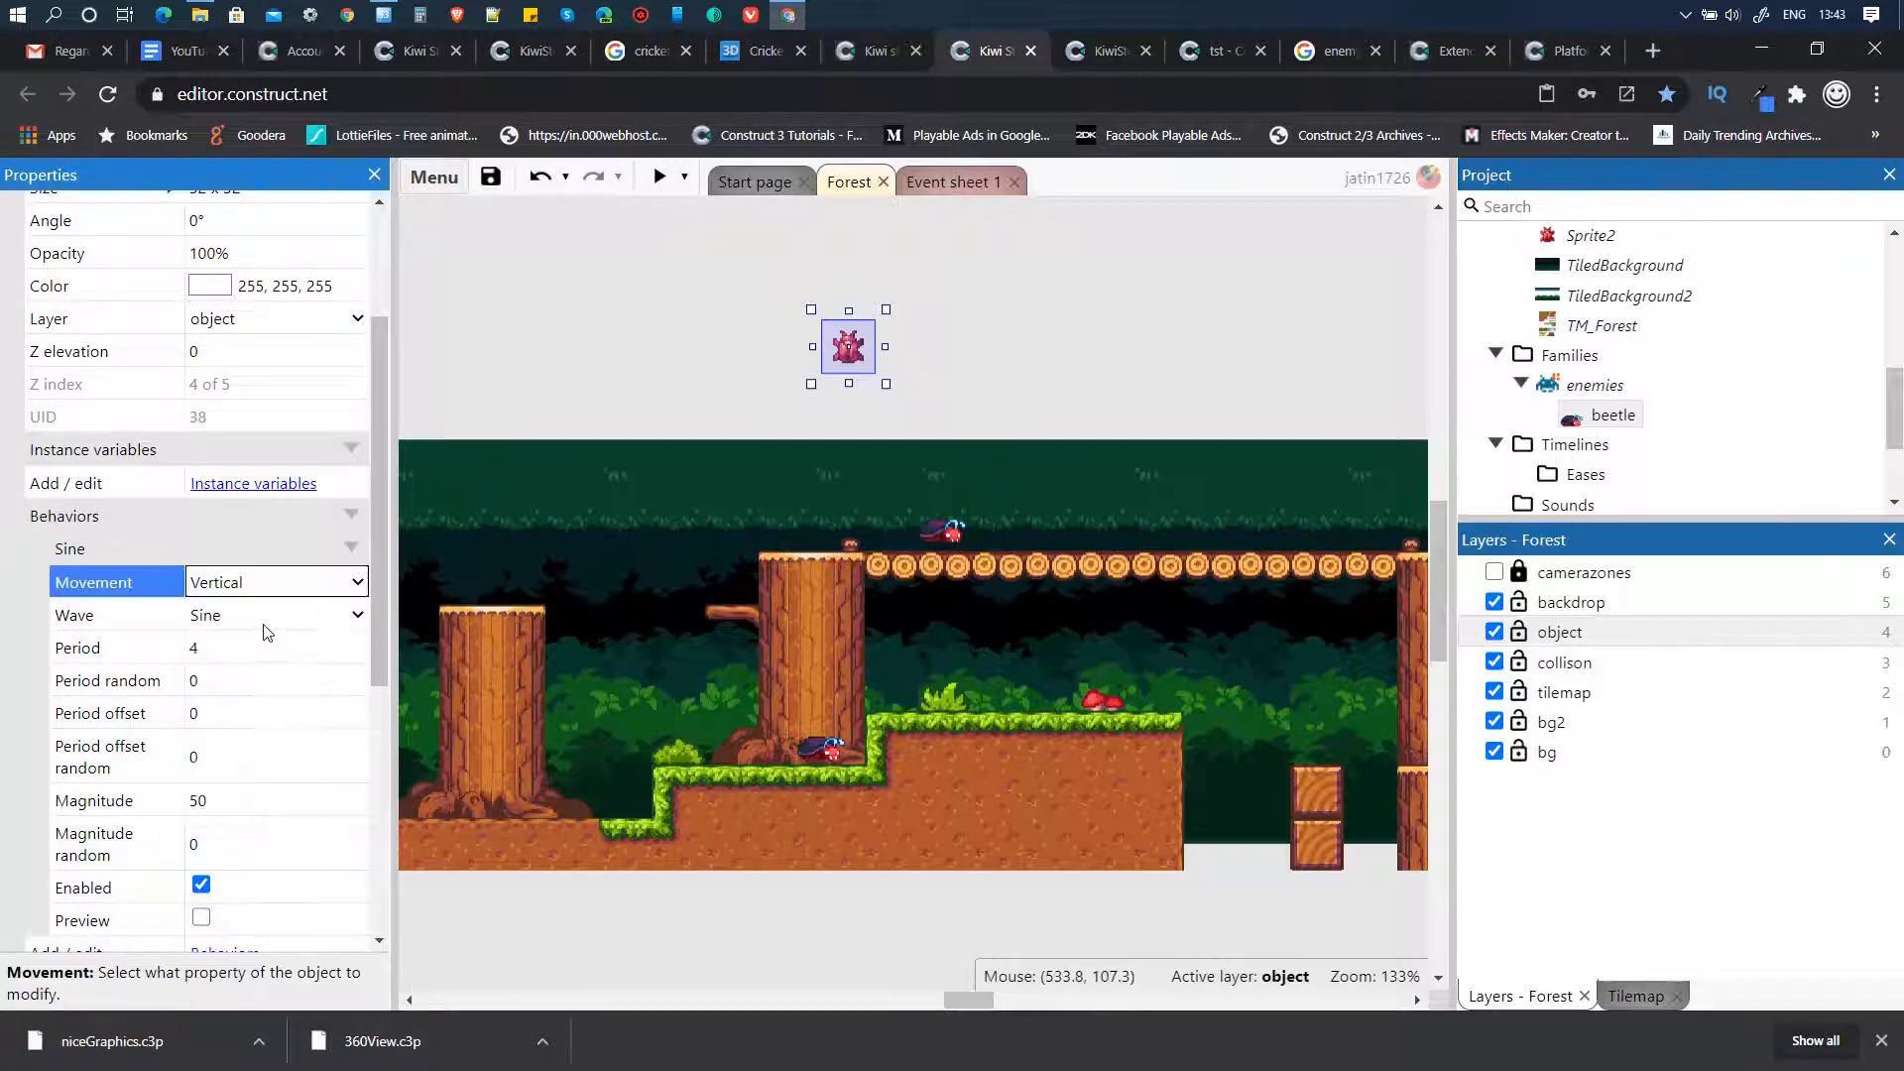
pyautogui.click(211, 651)
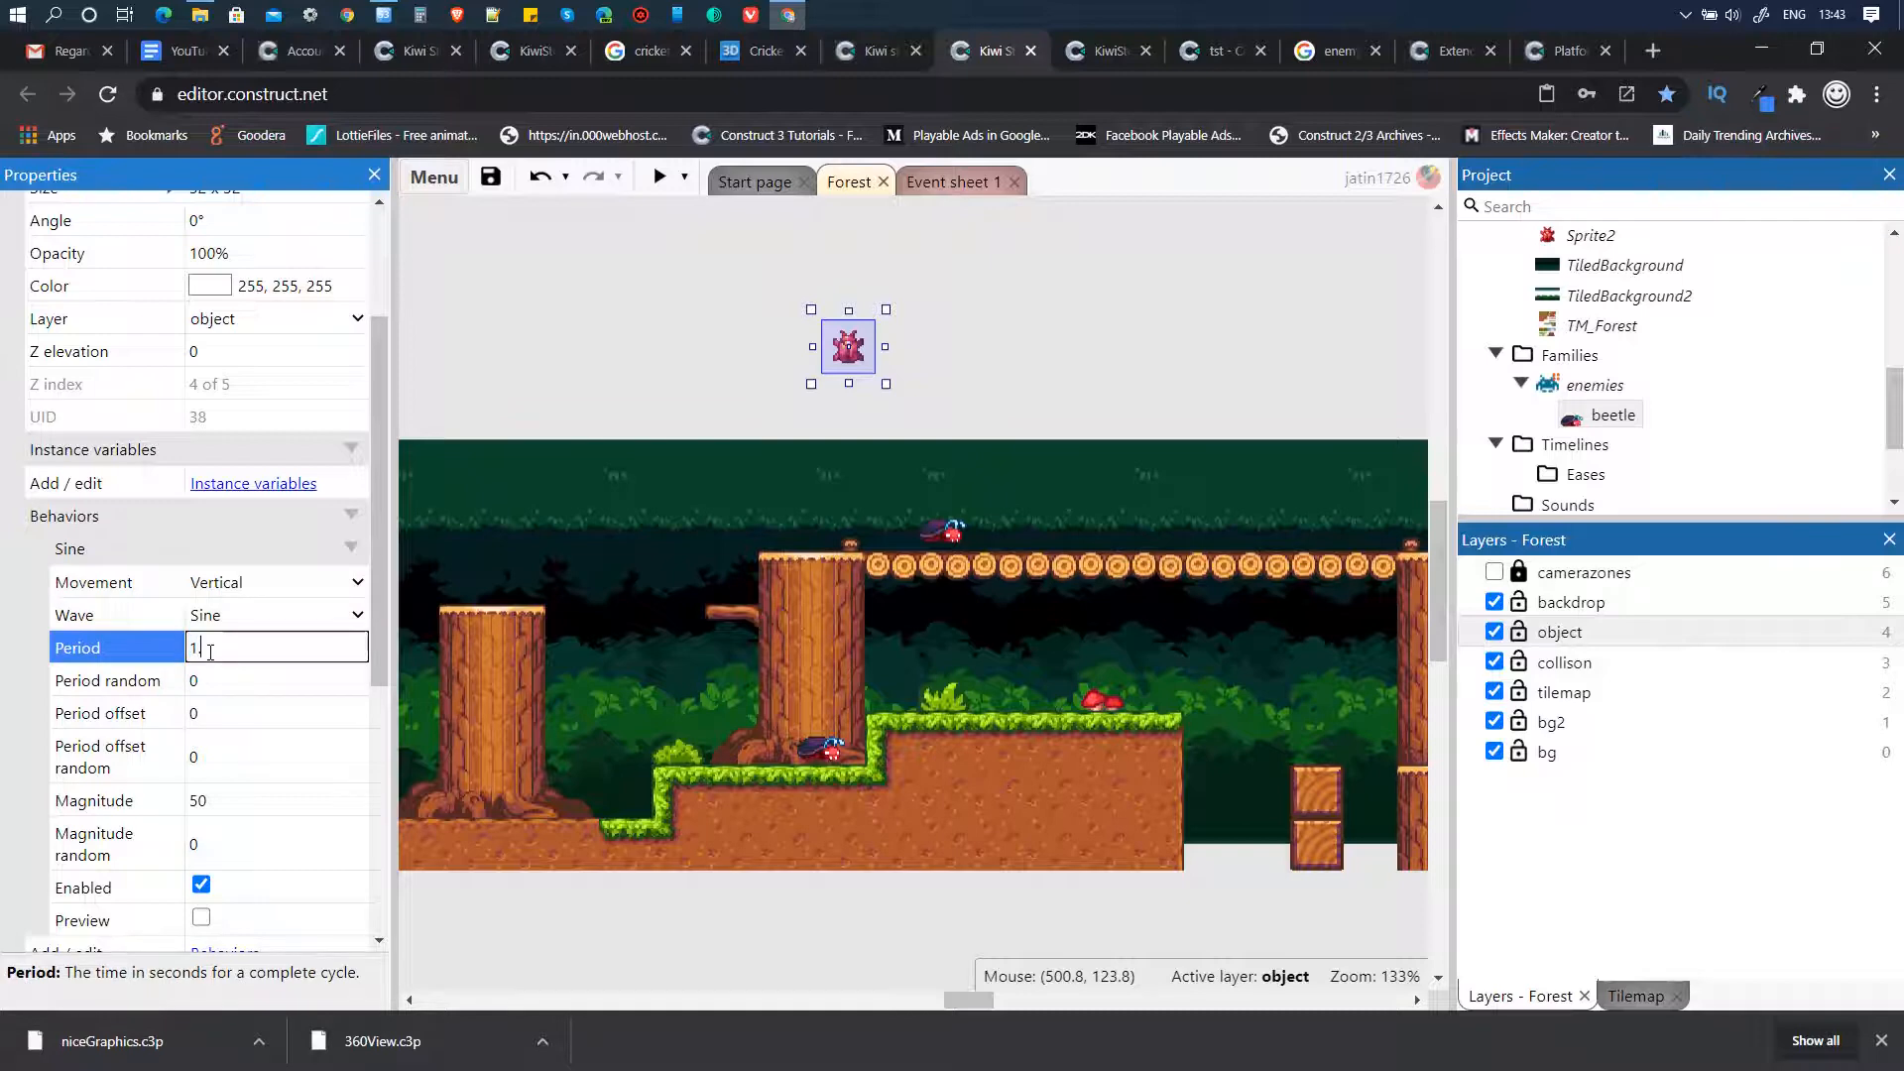
pyautogui.click(224, 803)
pyautogui.write('3')
pyautogui.press('Tab')
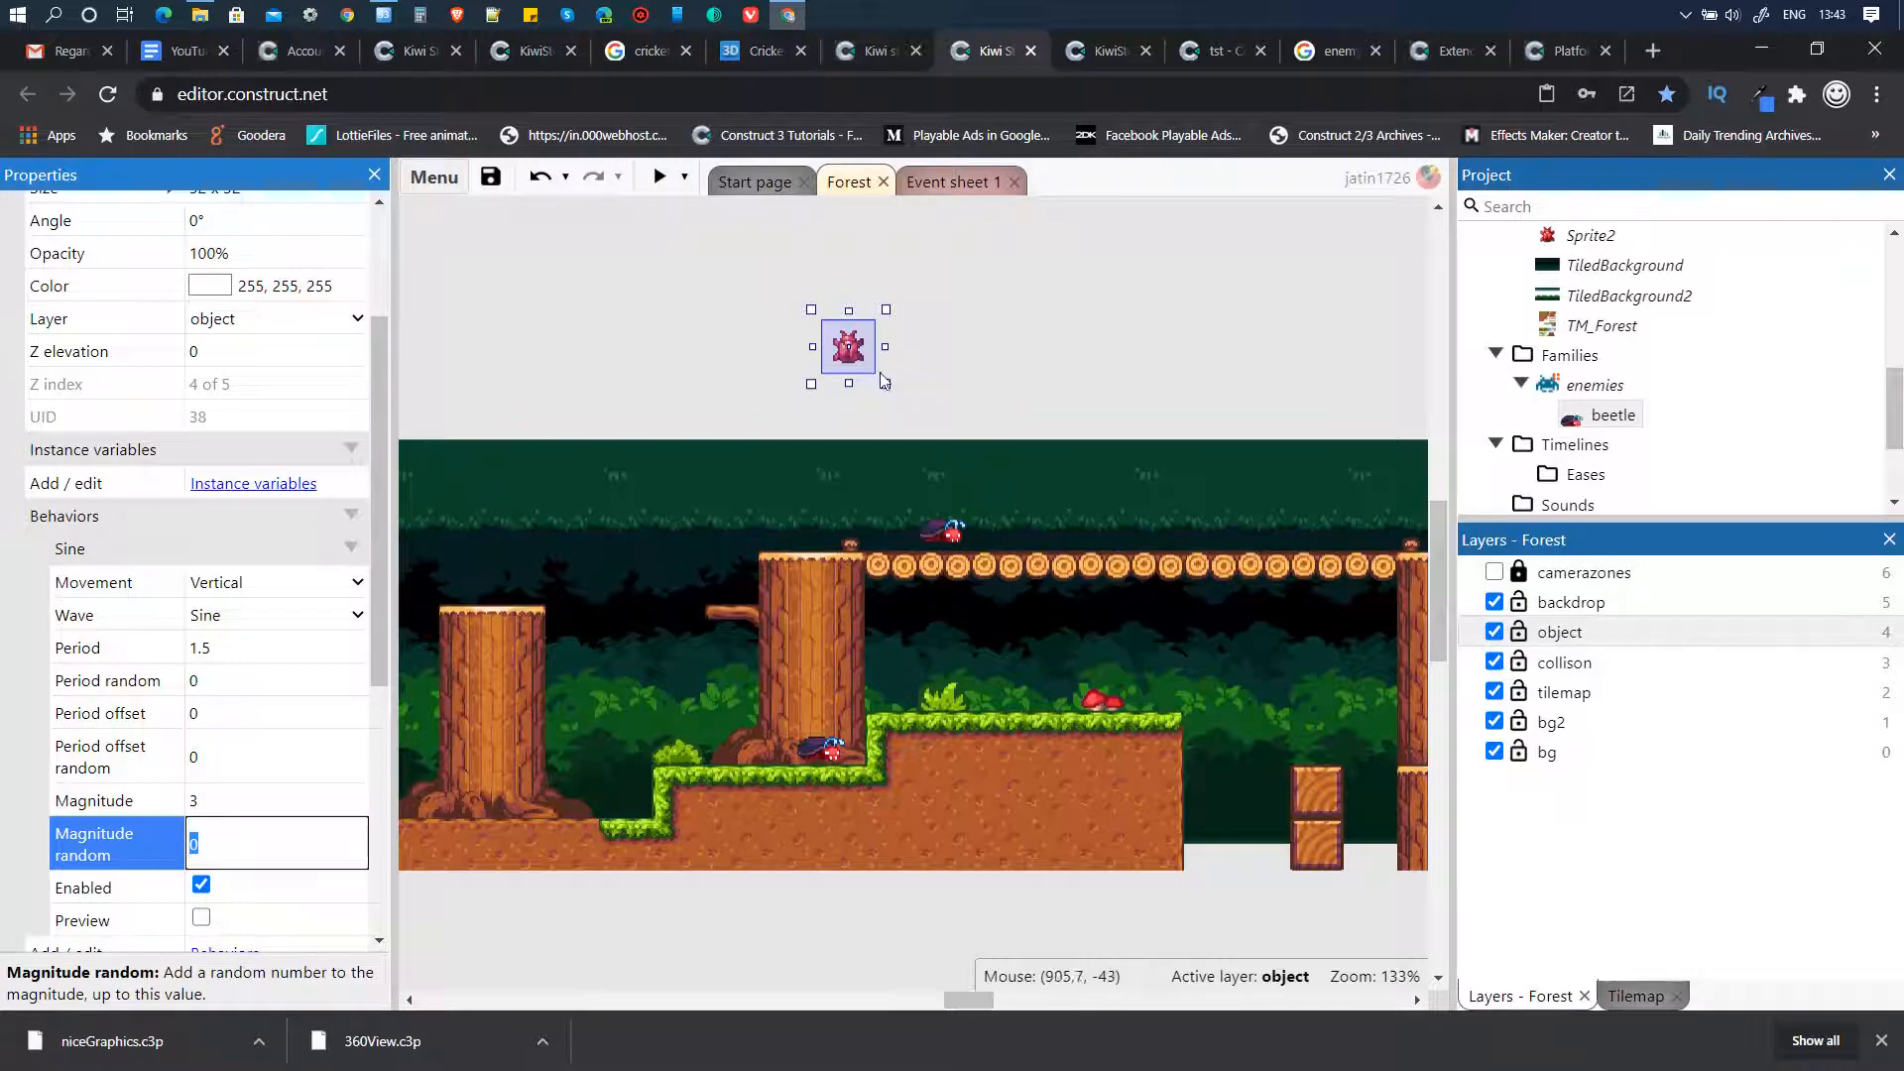
# - Arrange the collectible and two copies in an arc above the log bridge, and stack three more copies above the wooden blocks past the tall trunk
pyautogui.click(846, 357)
pyautogui.moveTo(847, 357); pyautogui.dragTo(1198, 524)
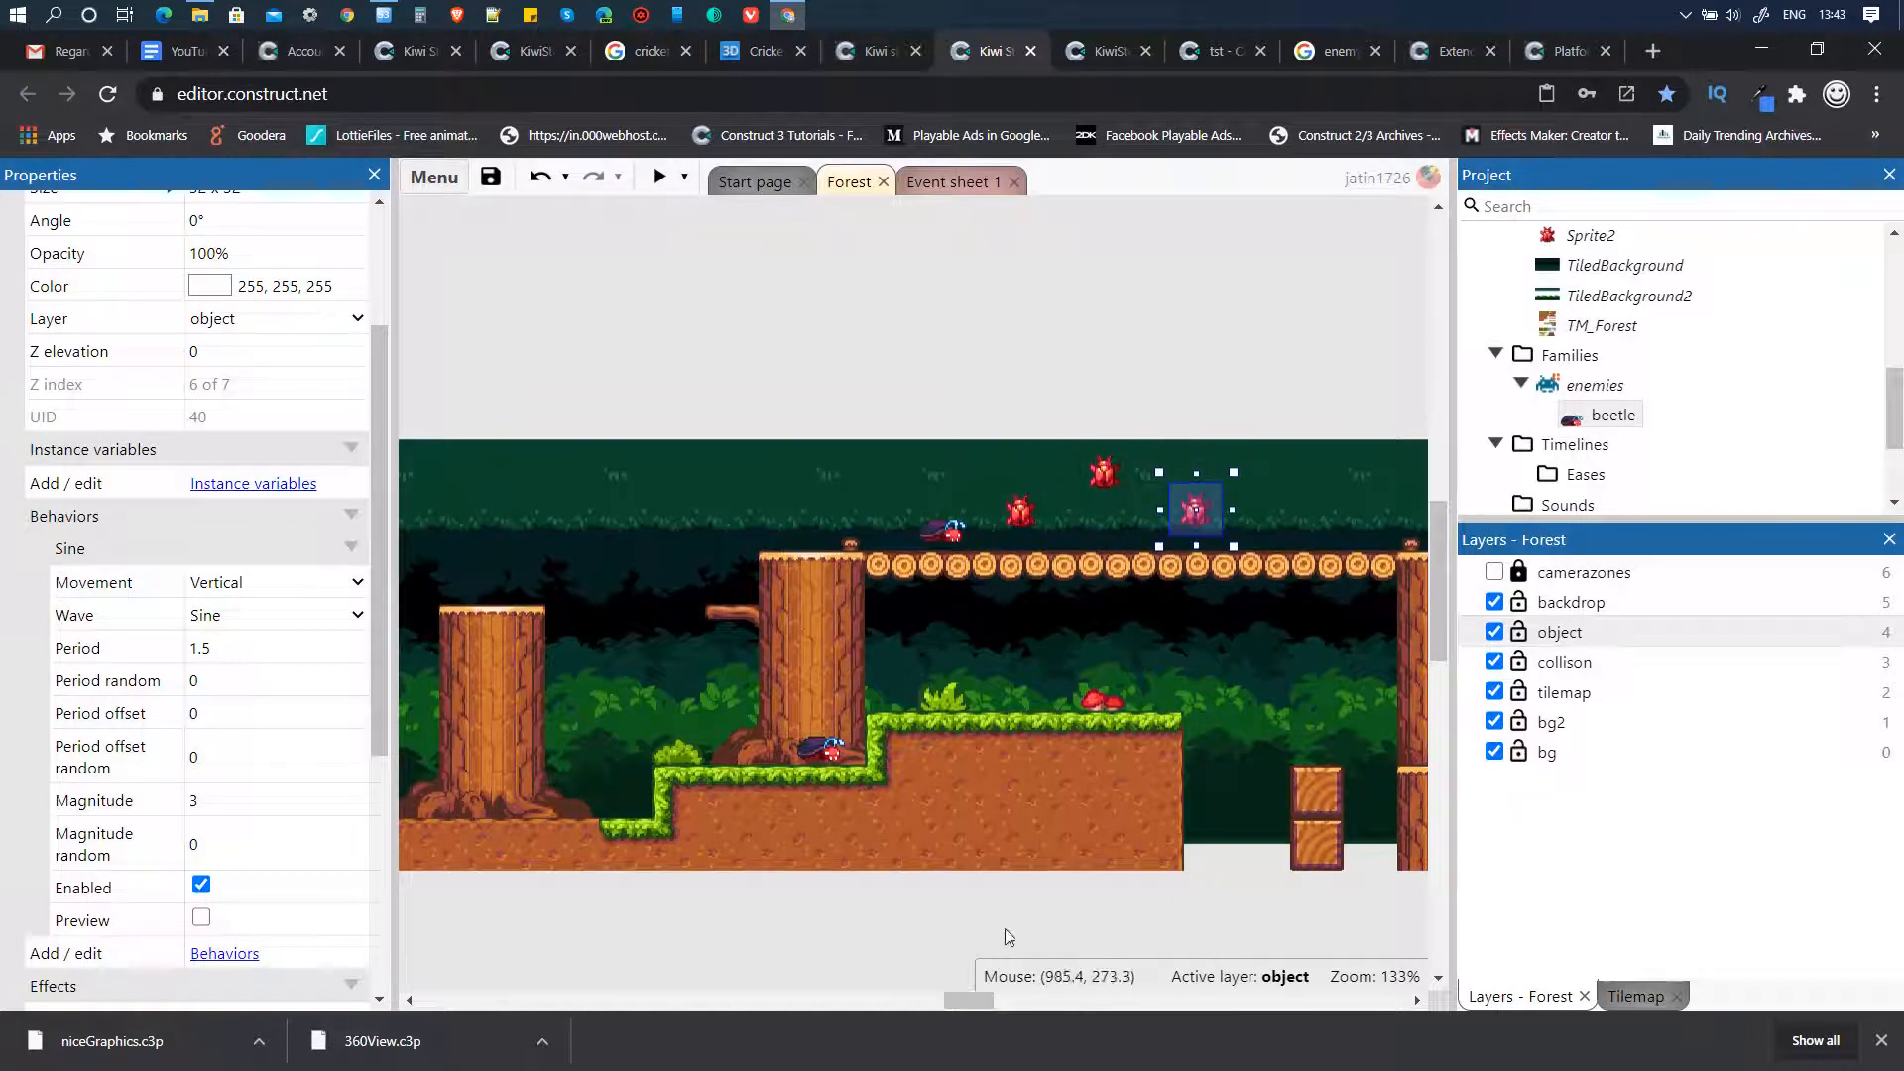
pyautogui.moveTo(979, 999)
pyautogui.mouseDown()
pyautogui.moveTo(956, 1000)
pyautogui.moveTo(1008, 1000)
pyautogui.mouseUp()
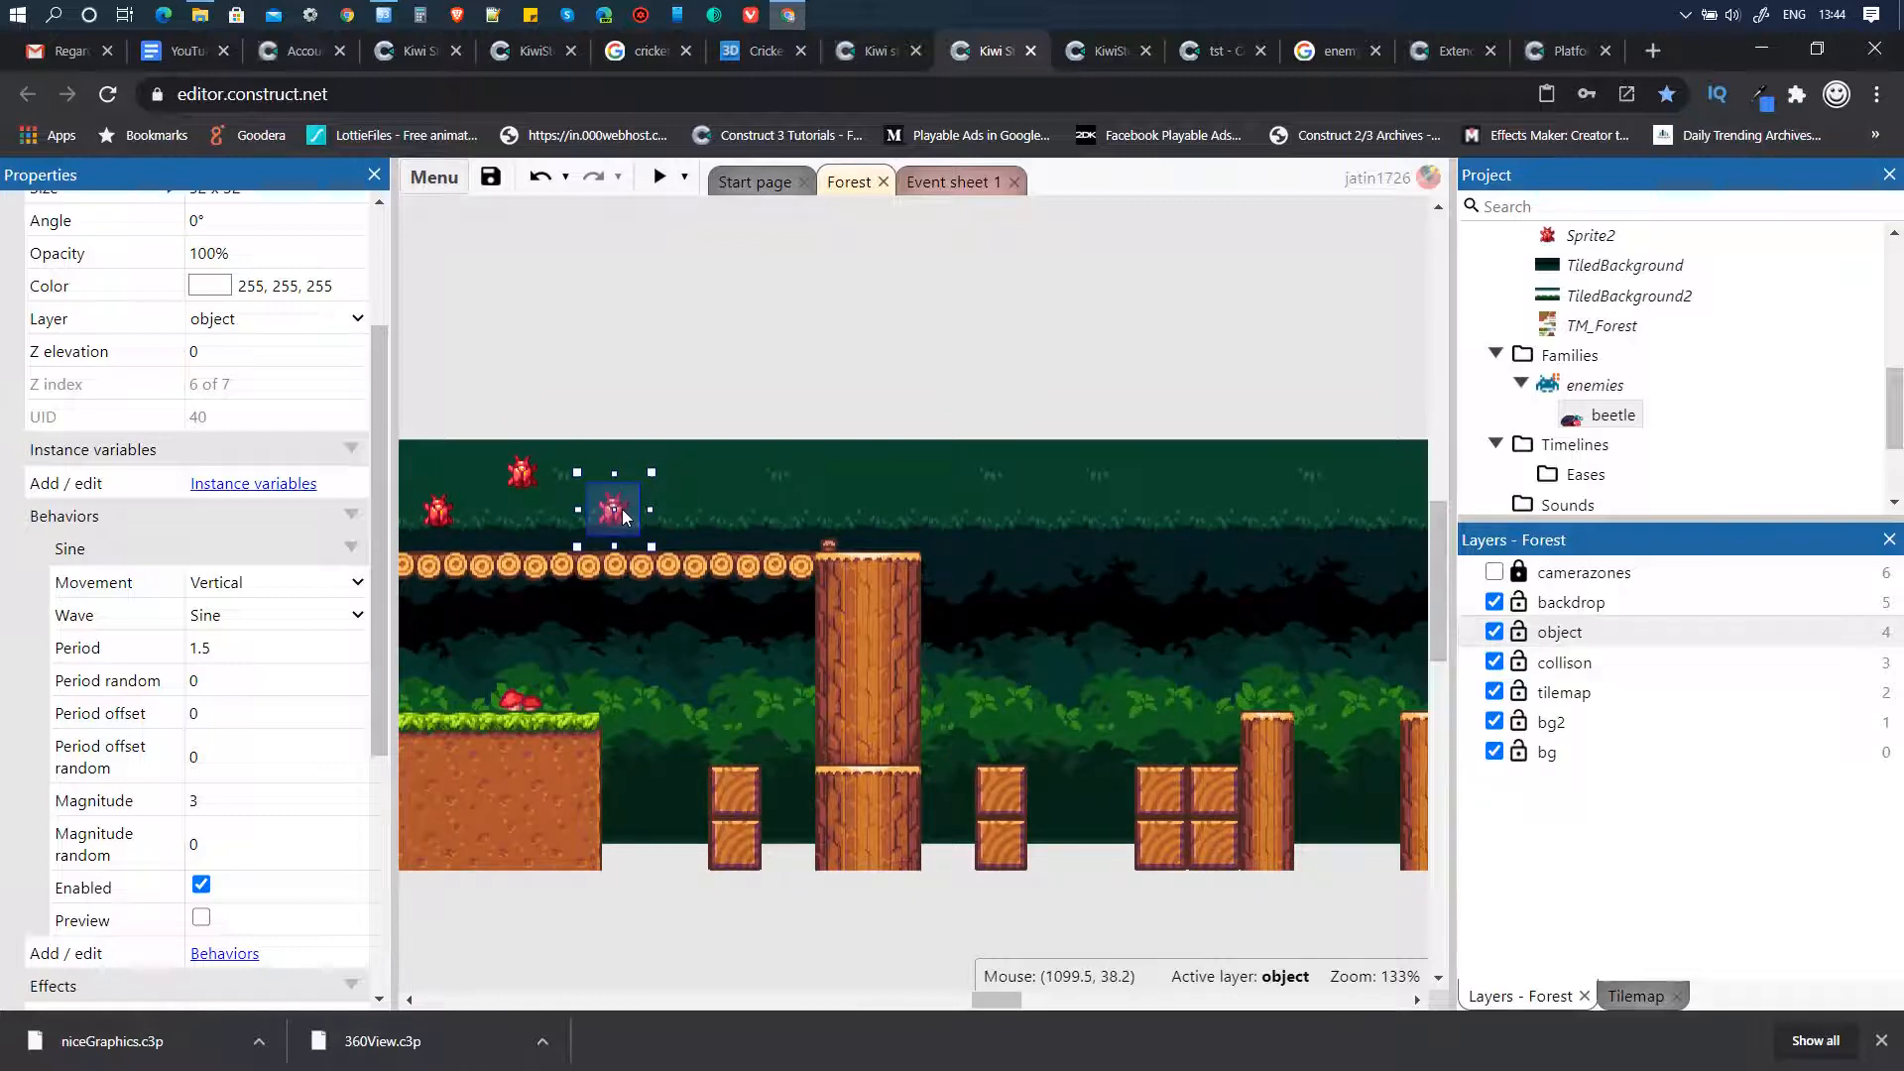
pyautogui.moveTo(623, 515)
pyautogui.keyDown('ctrl'); pyautogui.mouseDown()
pyautogui.moveTo(922, 569)
pyautogui.moveTo(1001, 706)
pyautogui.moveTo(999, 568)
pyautogui.mouseUp(); pyautogui.keyUp('ctrl')
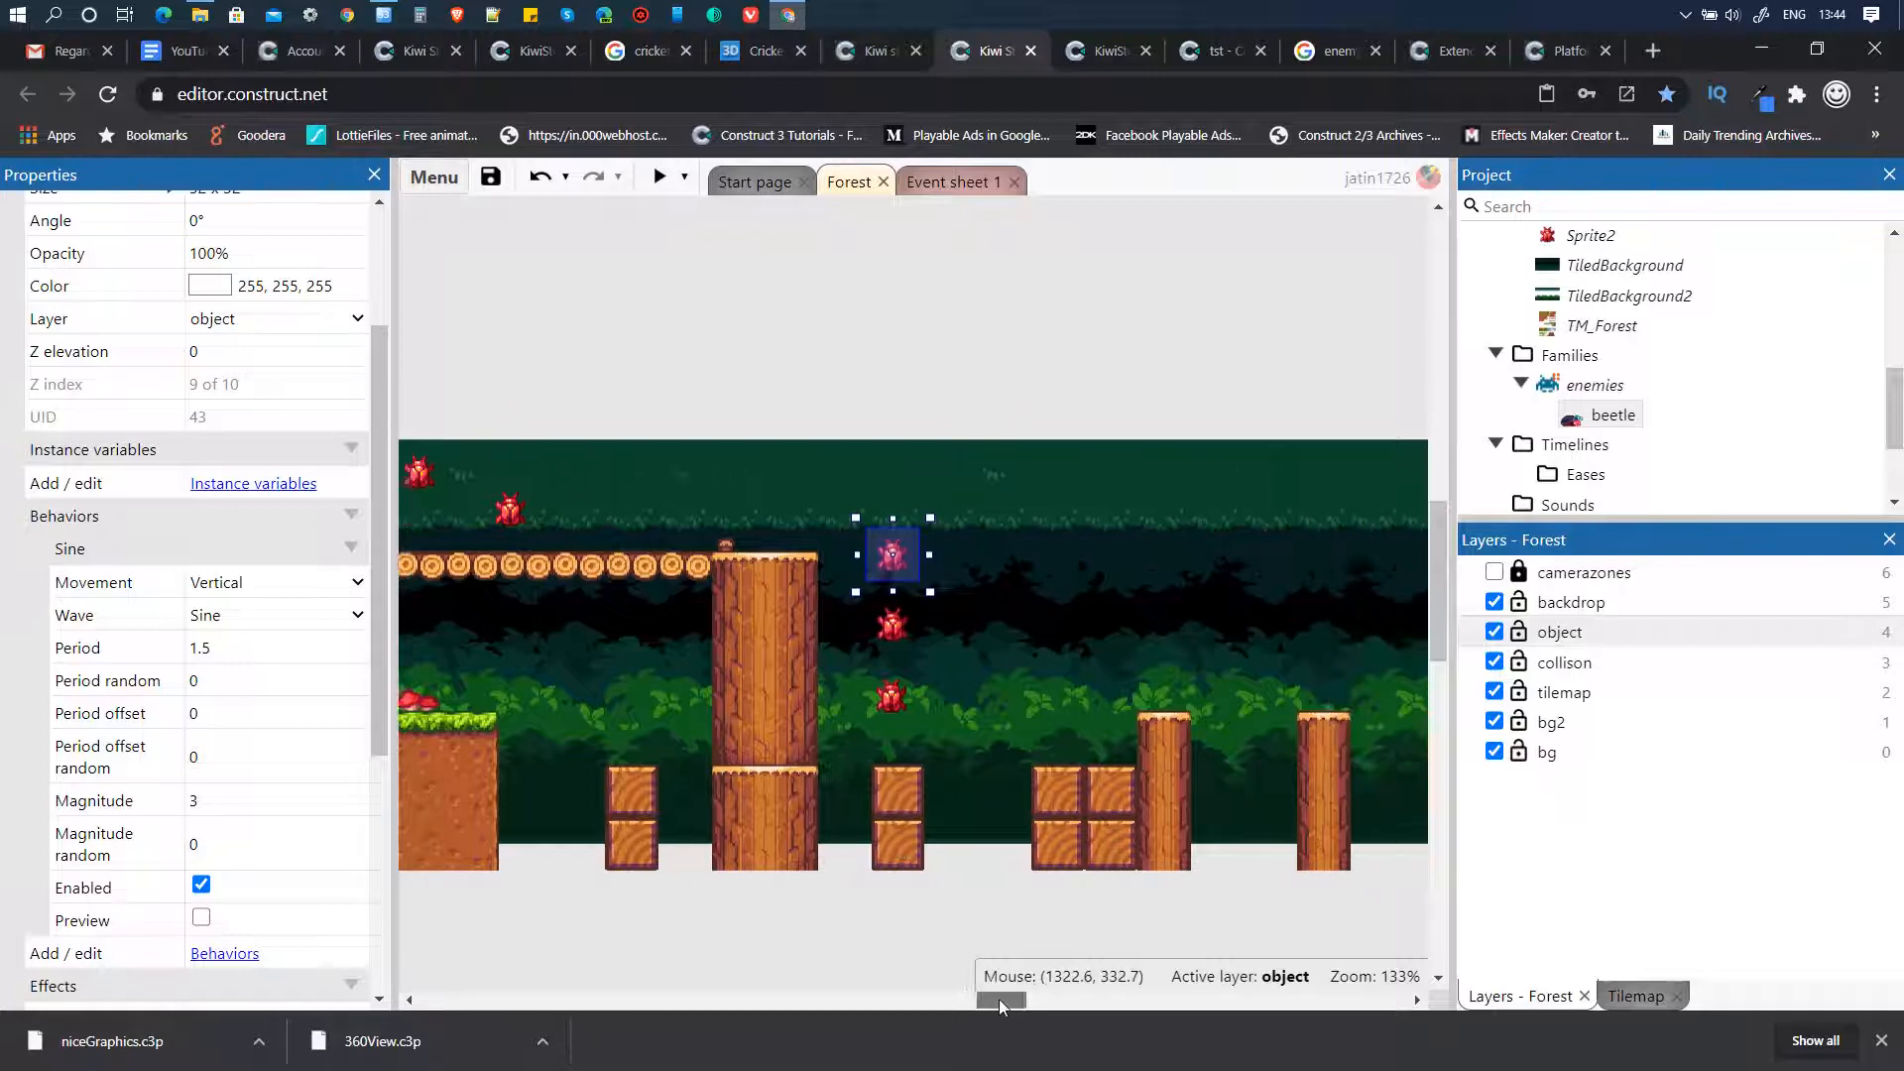
pyautogui.moveTo(998, 998); pyautogui.dragTo(920, 984)
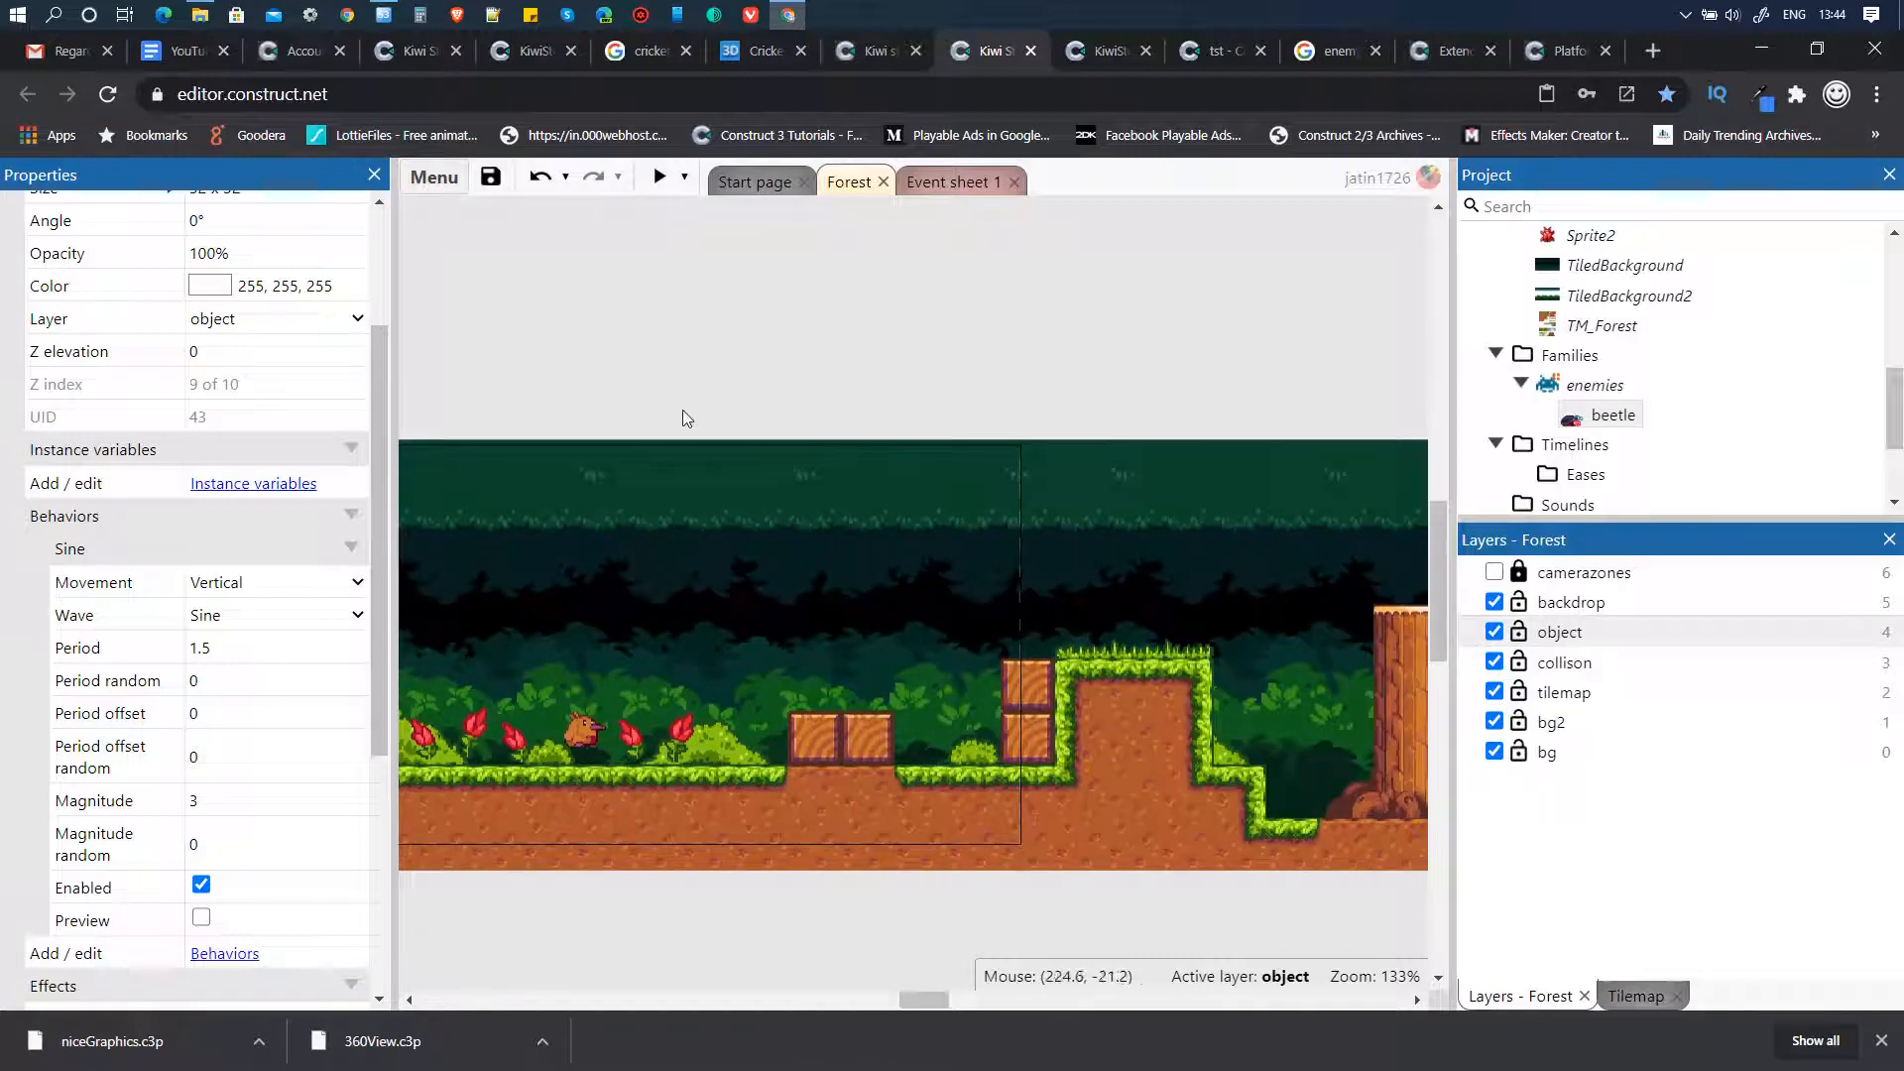
# - Preview the level and run the kiwi past the log bridge to check the bobbing beetle collectibles
pyautogui.click(659, 179)
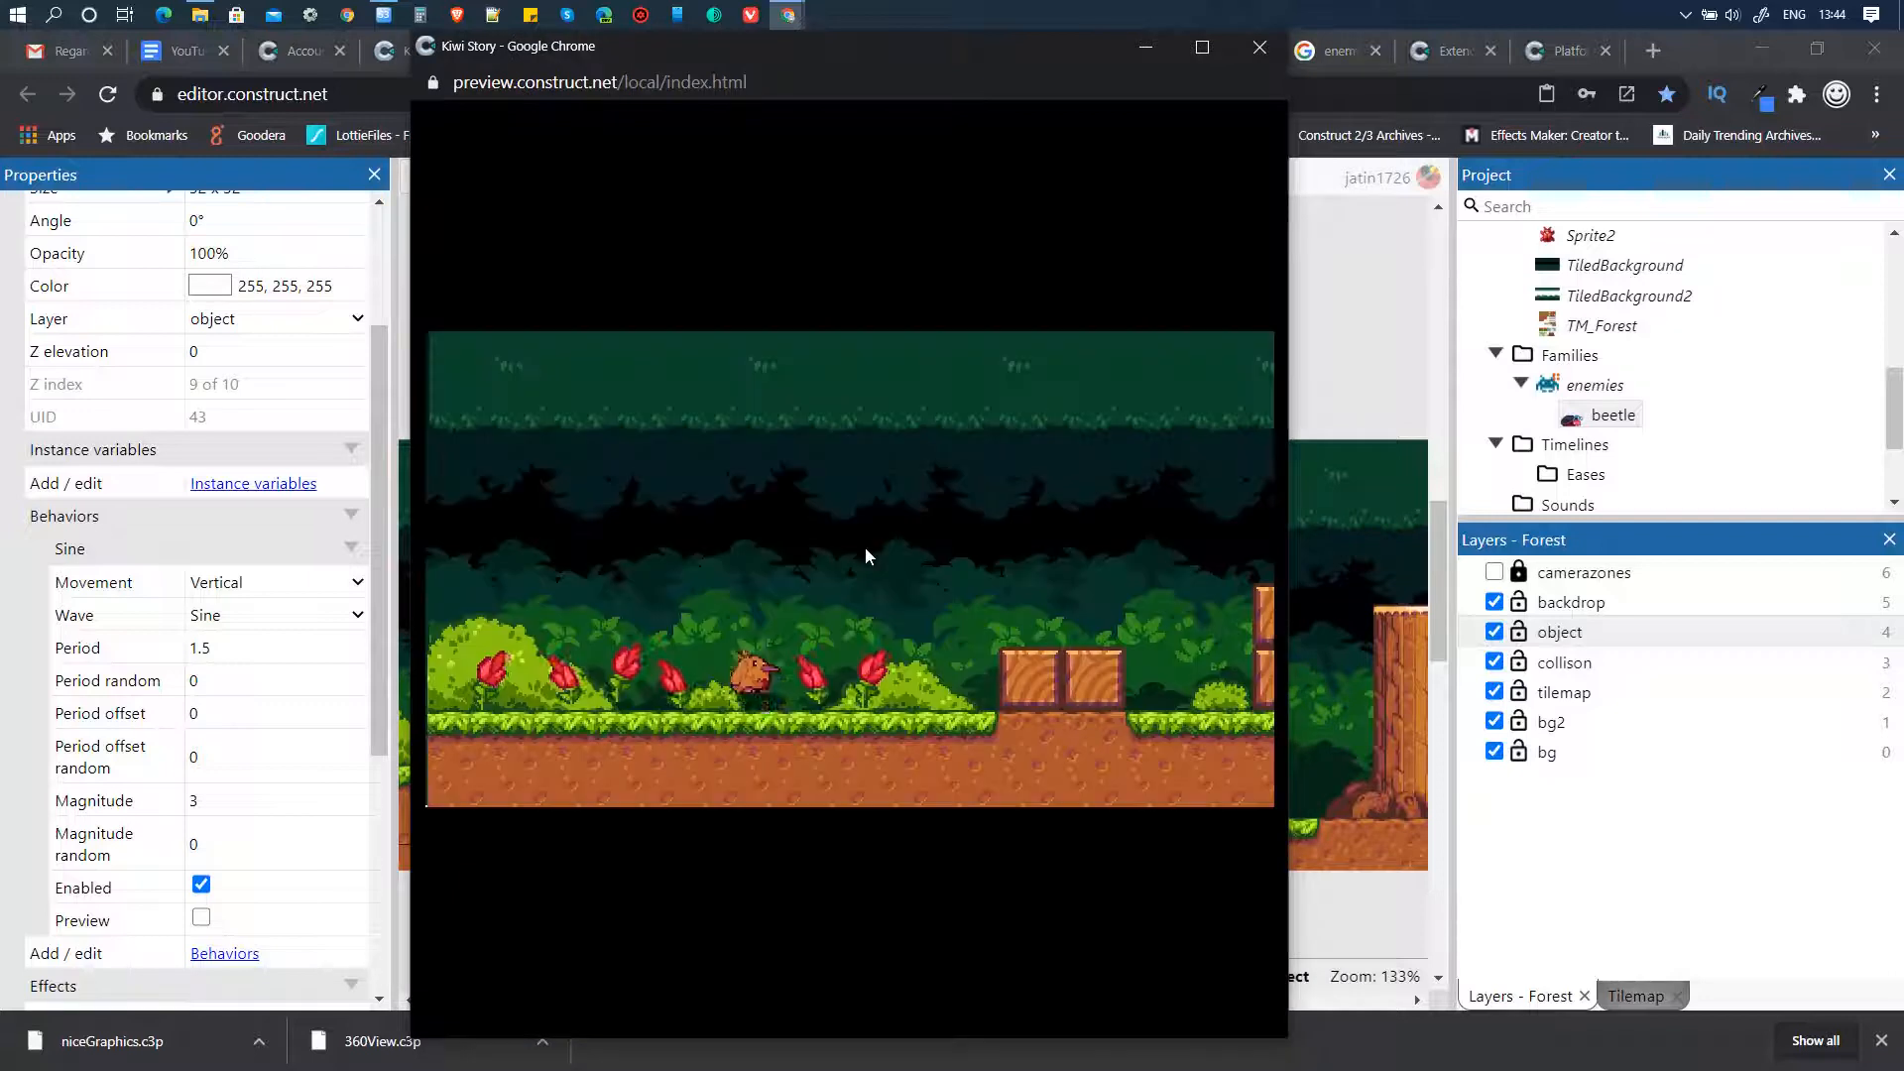
pyautogui.press('Right')
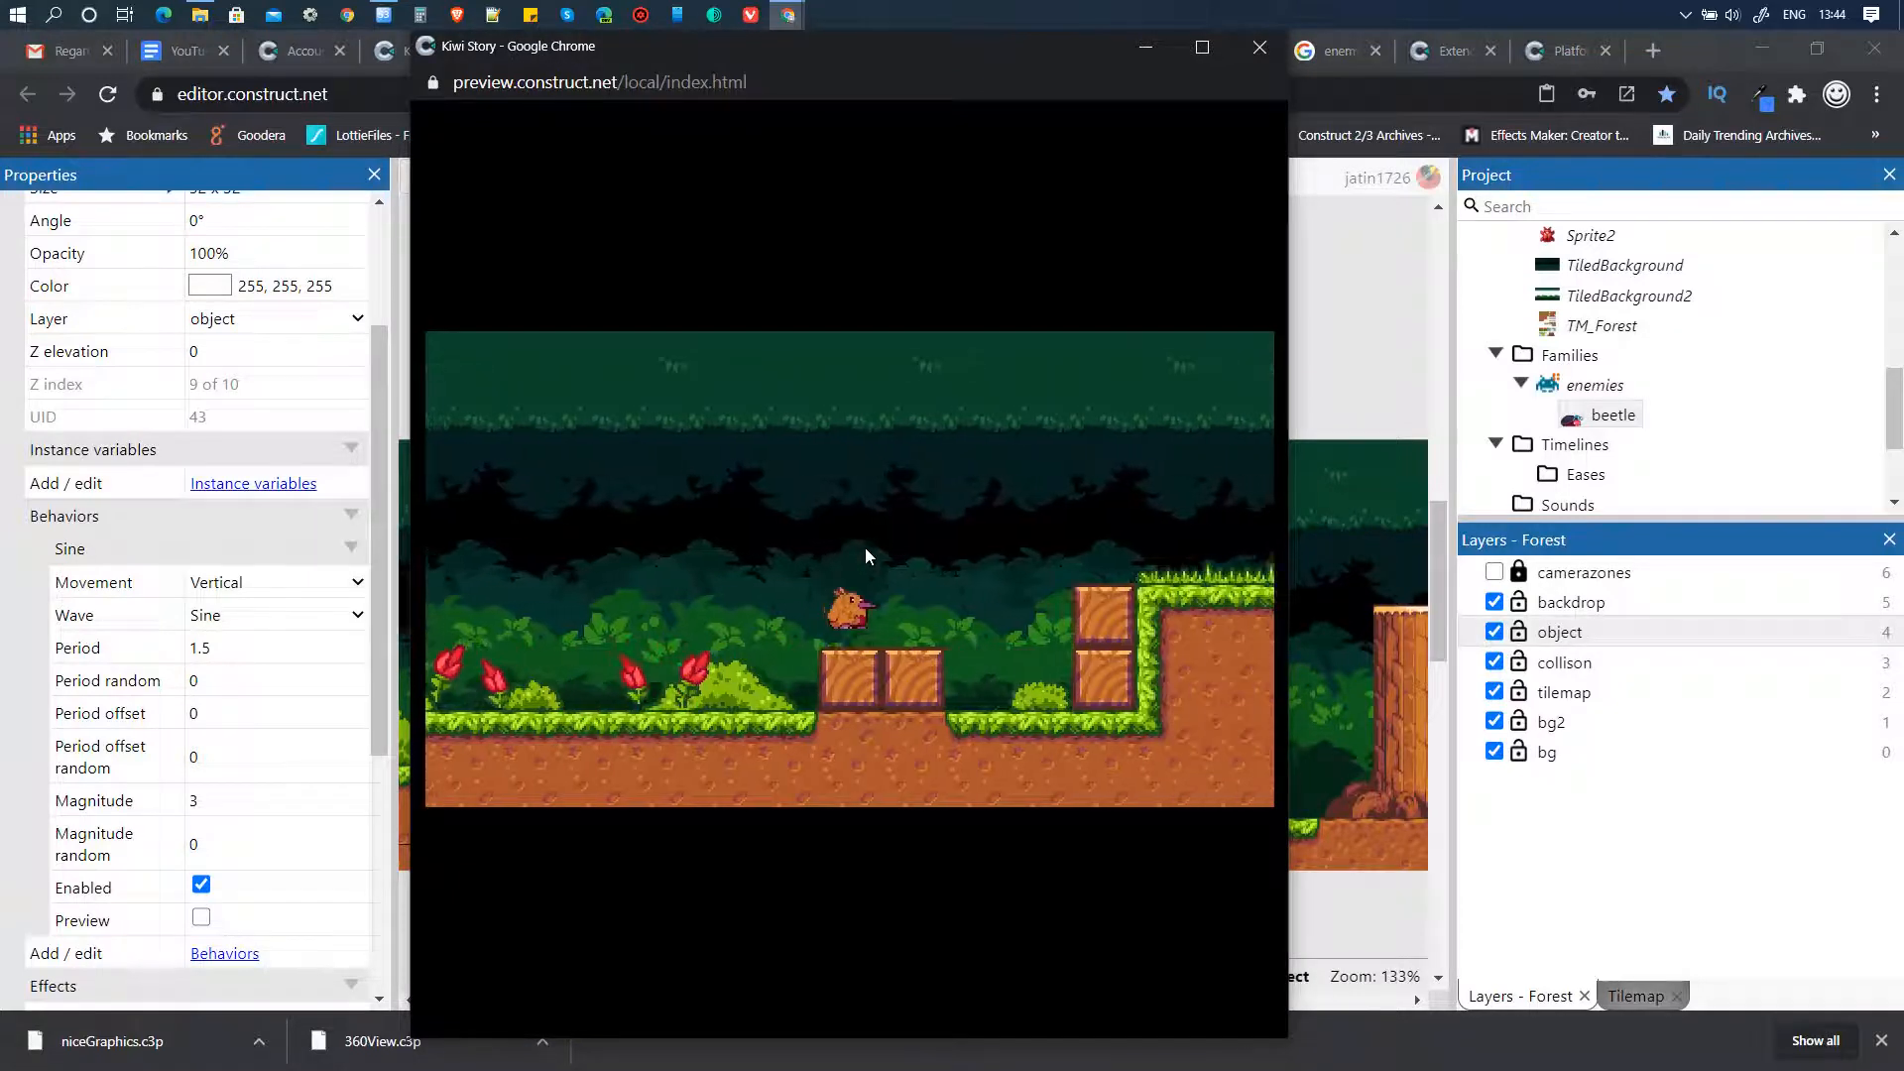
pyautogui.press('Up')
pyautogui.press('Right')
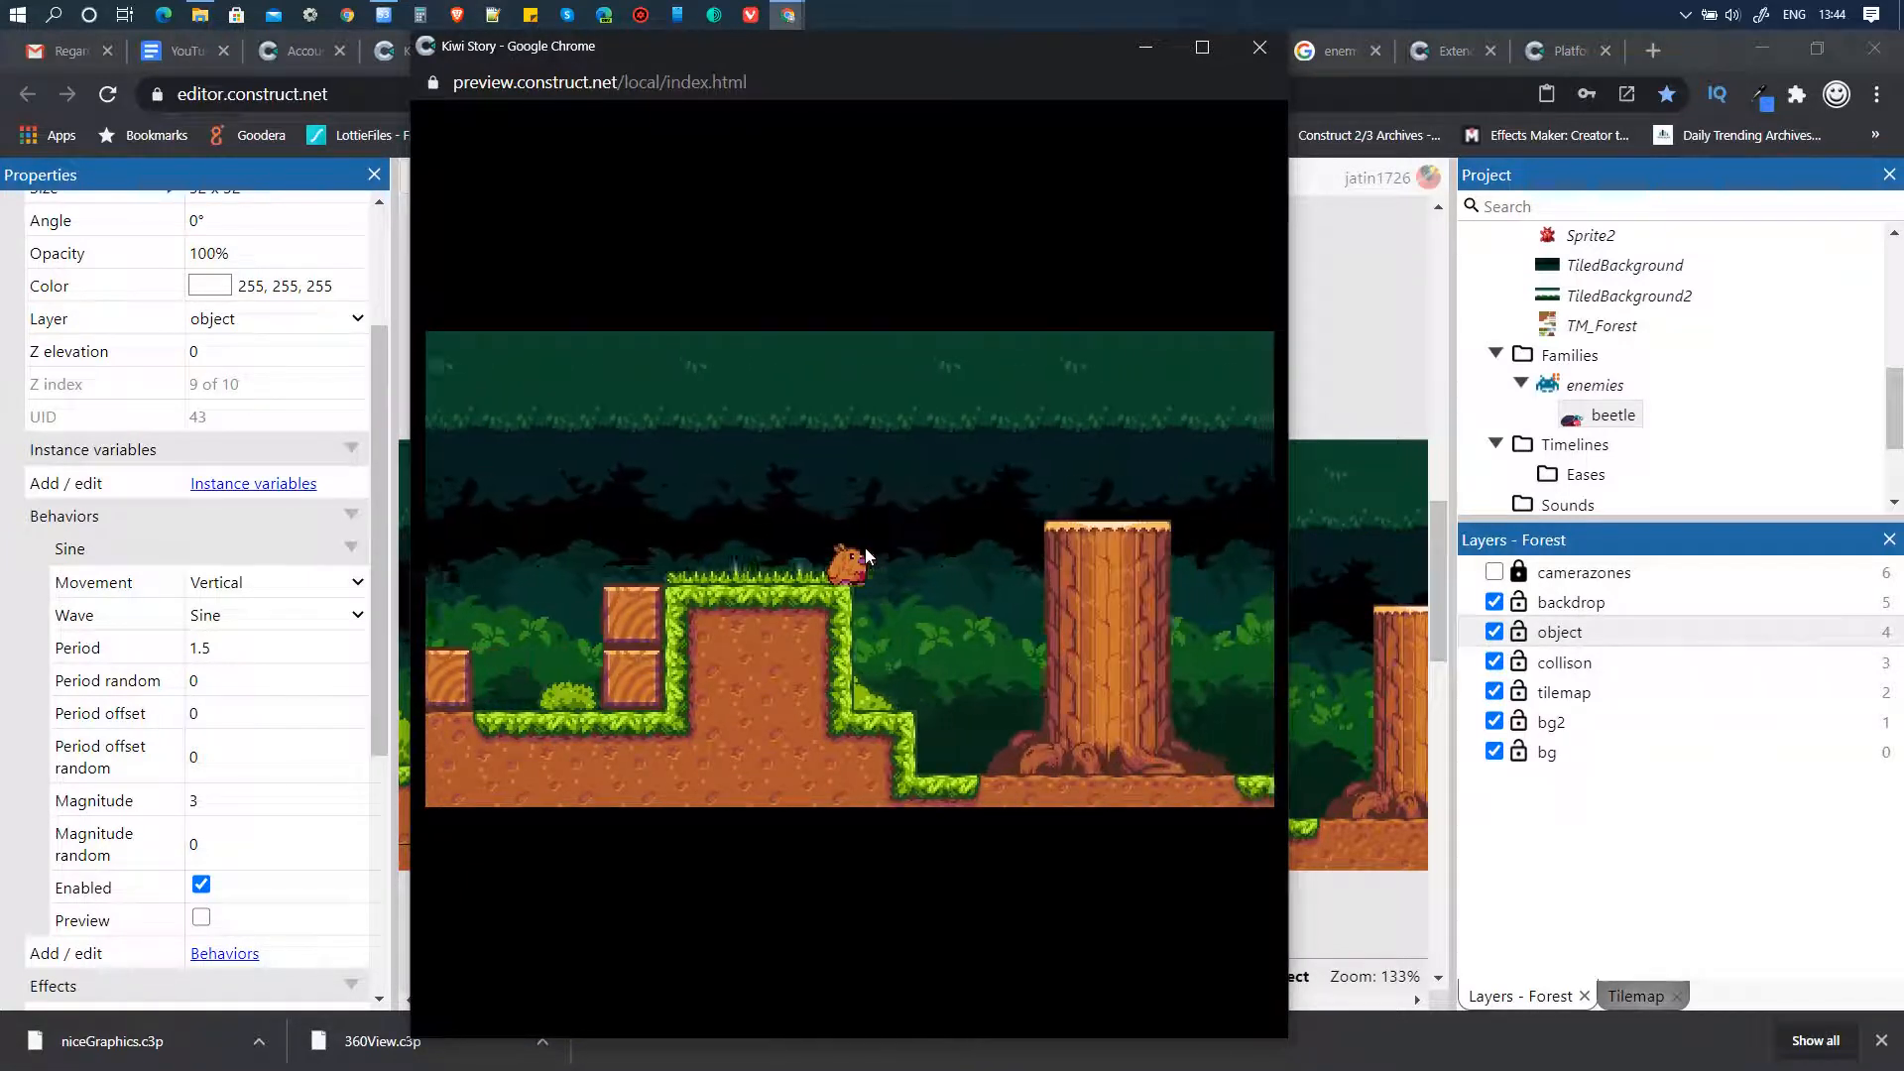
pyautogui.press('Up')
pyautogui.press('Right')
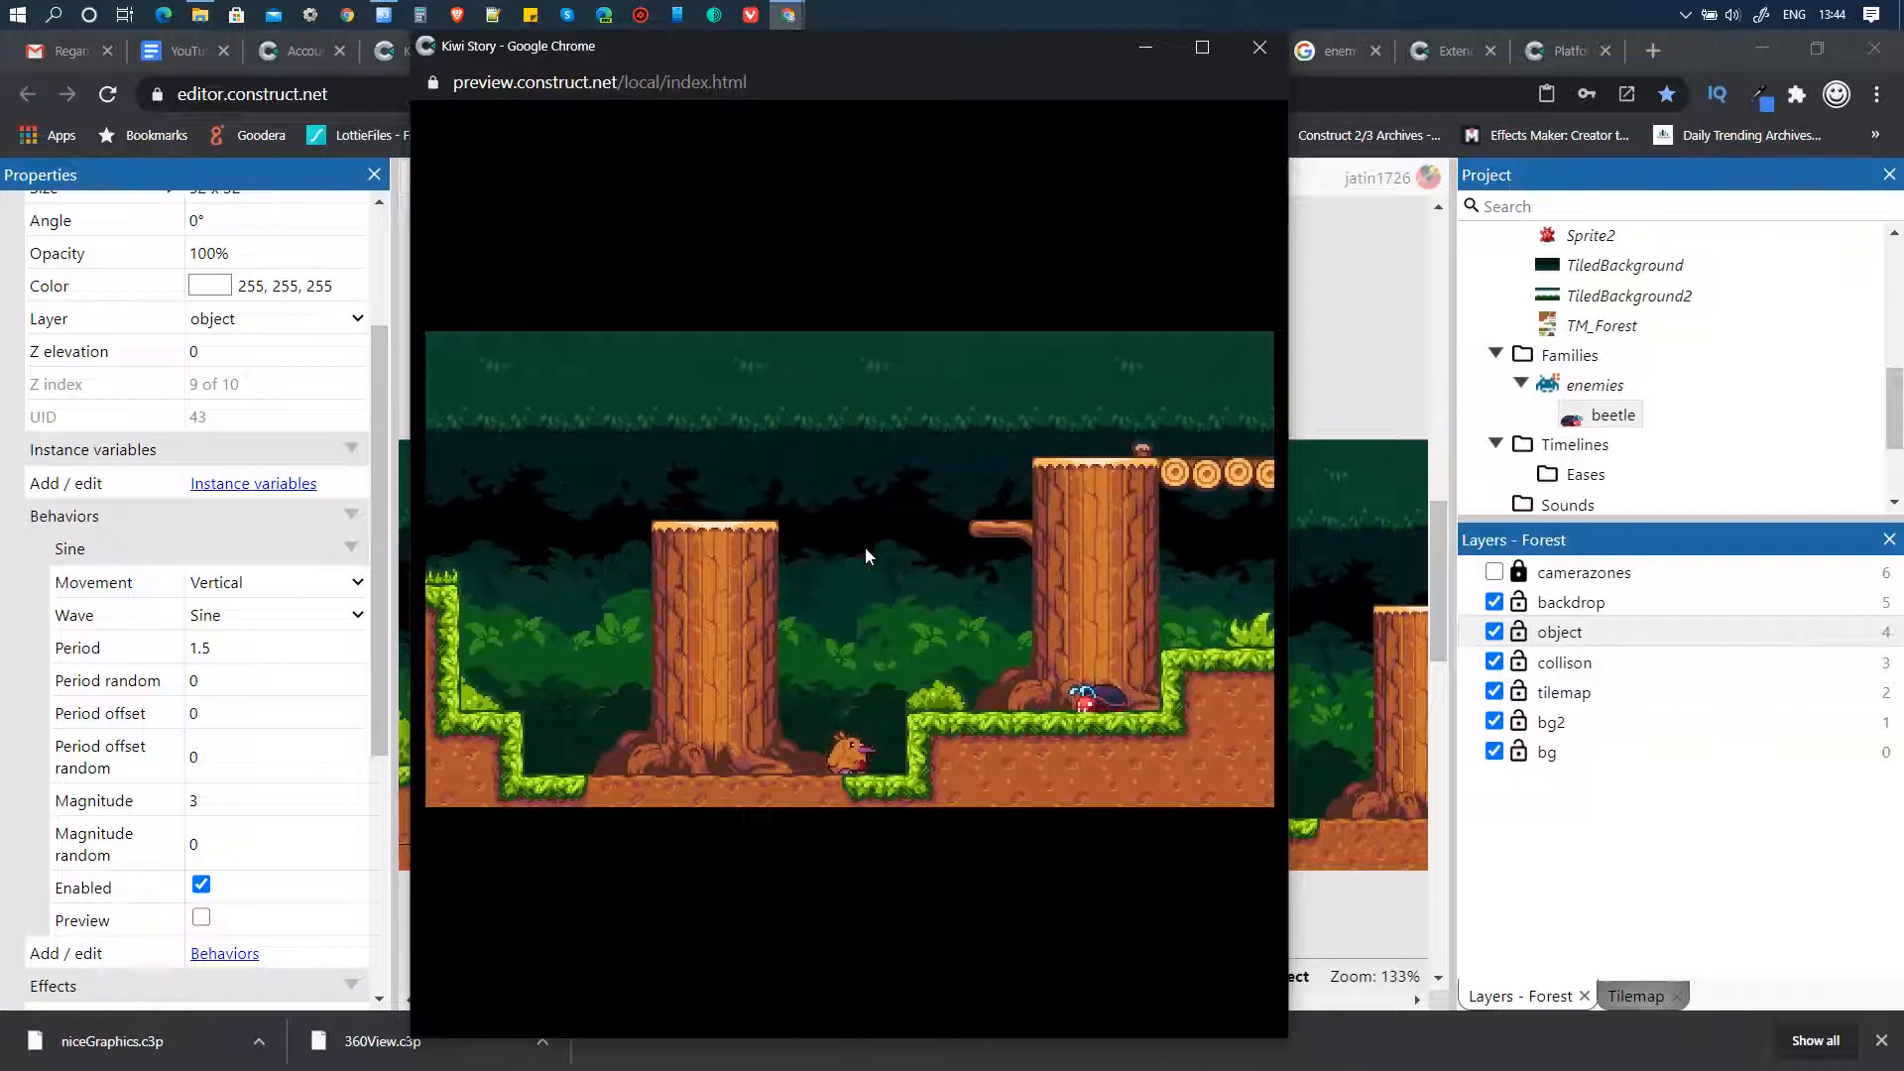
pyautogui.press('Up')
pyautogui.press('Right')
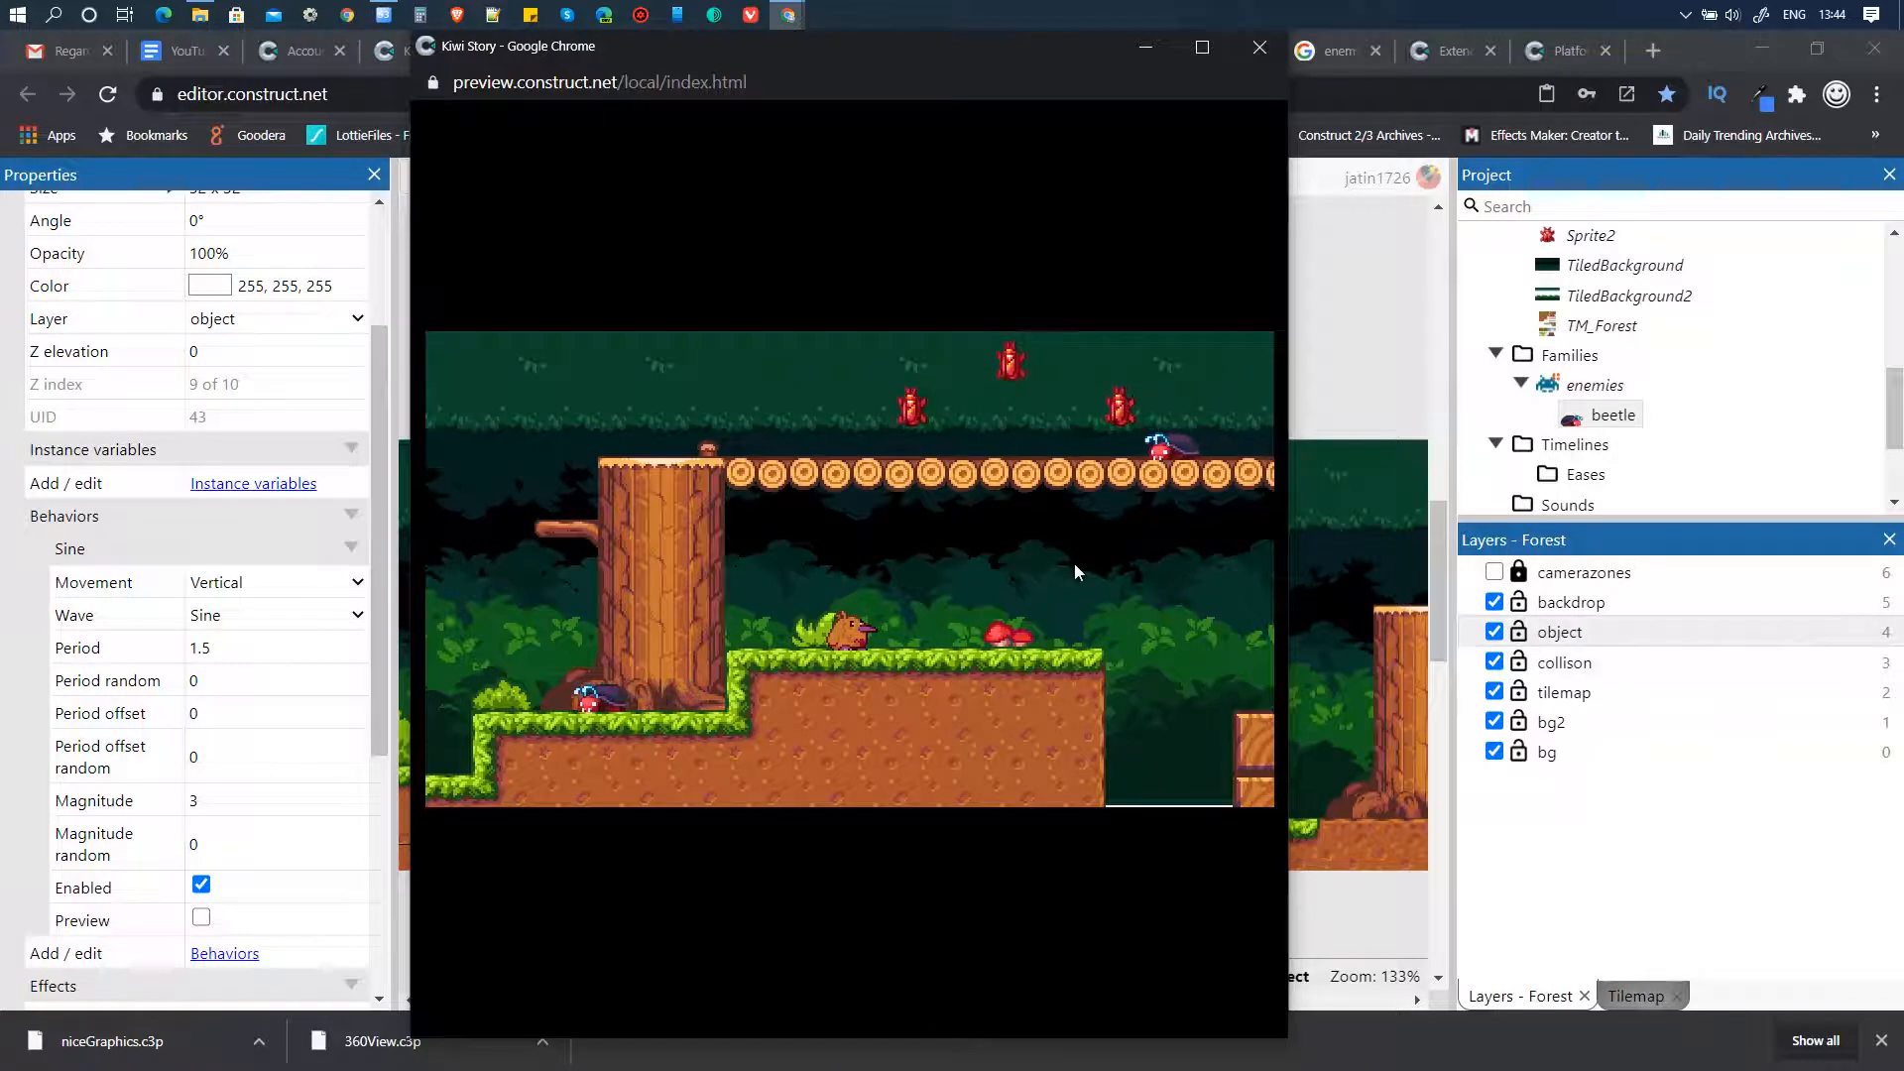
pyautogui.press('Right')
pyautogui.press('Up')
pyautogui.press('Right')
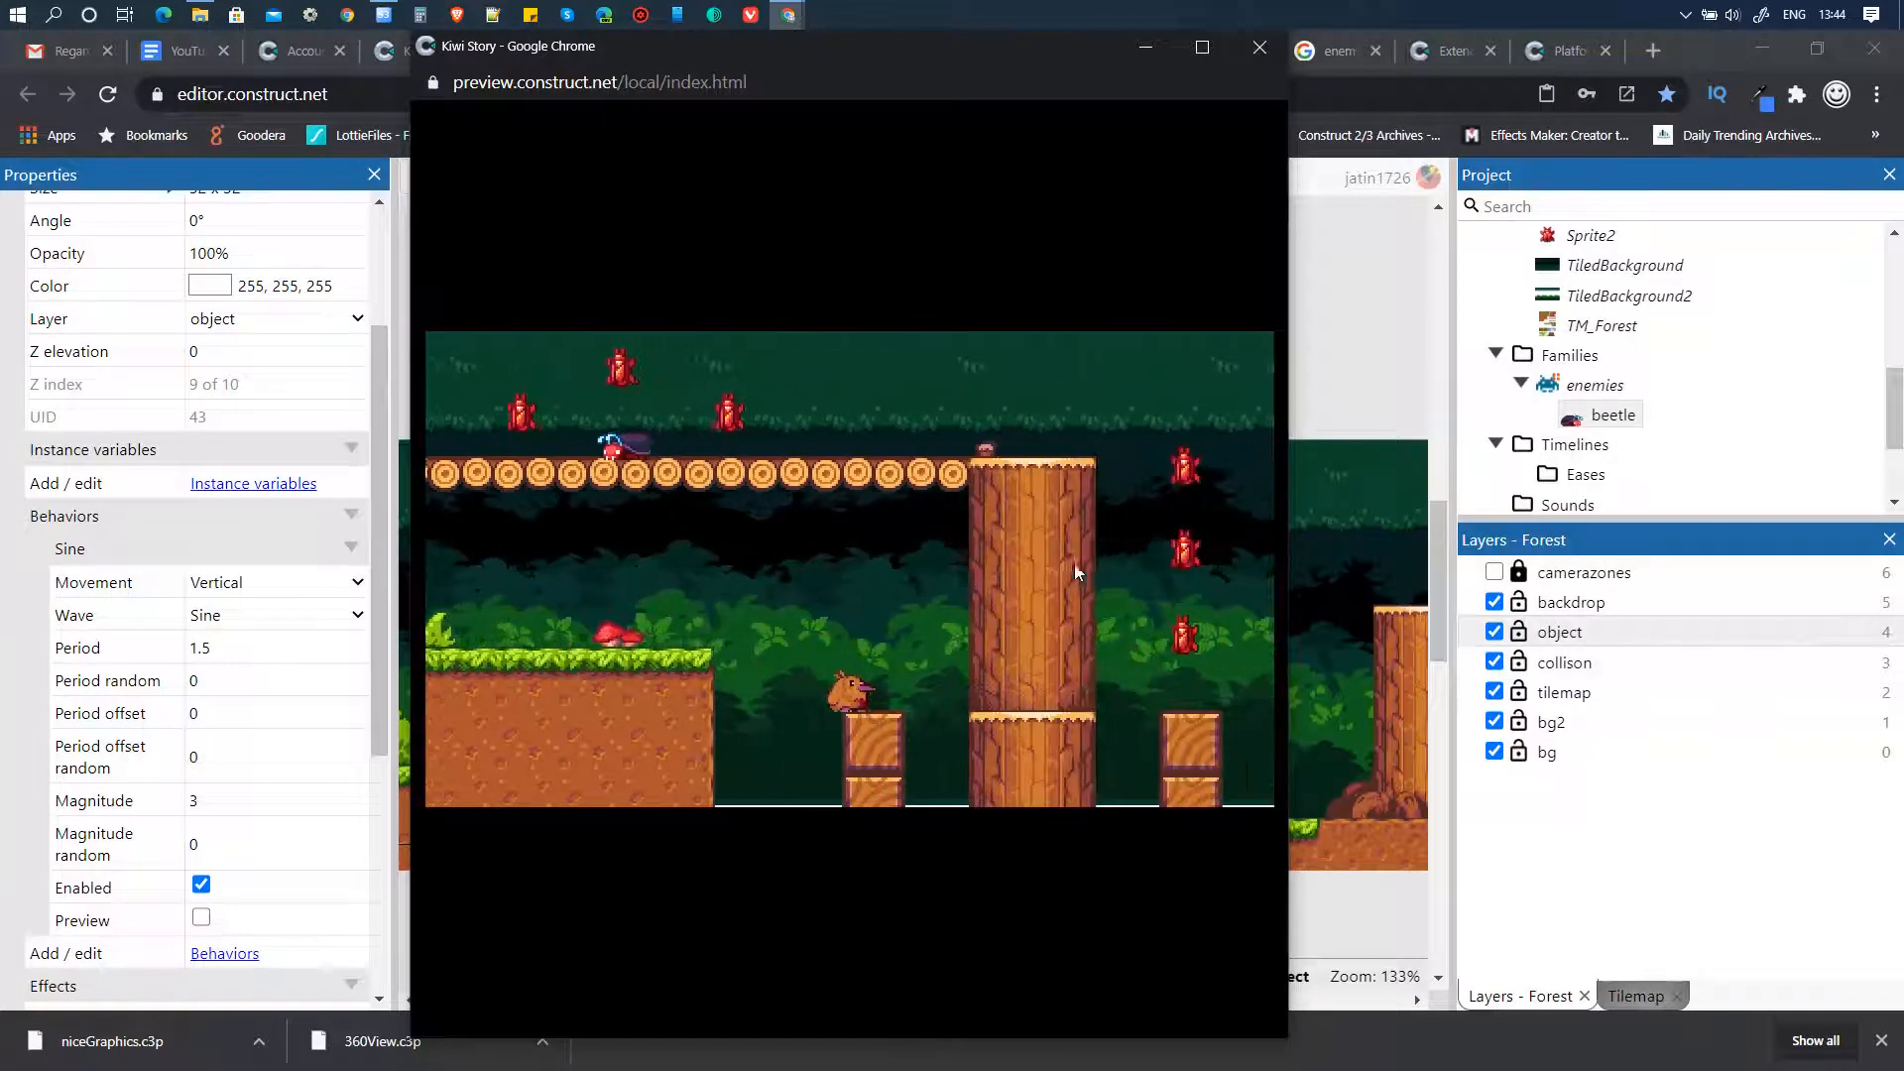
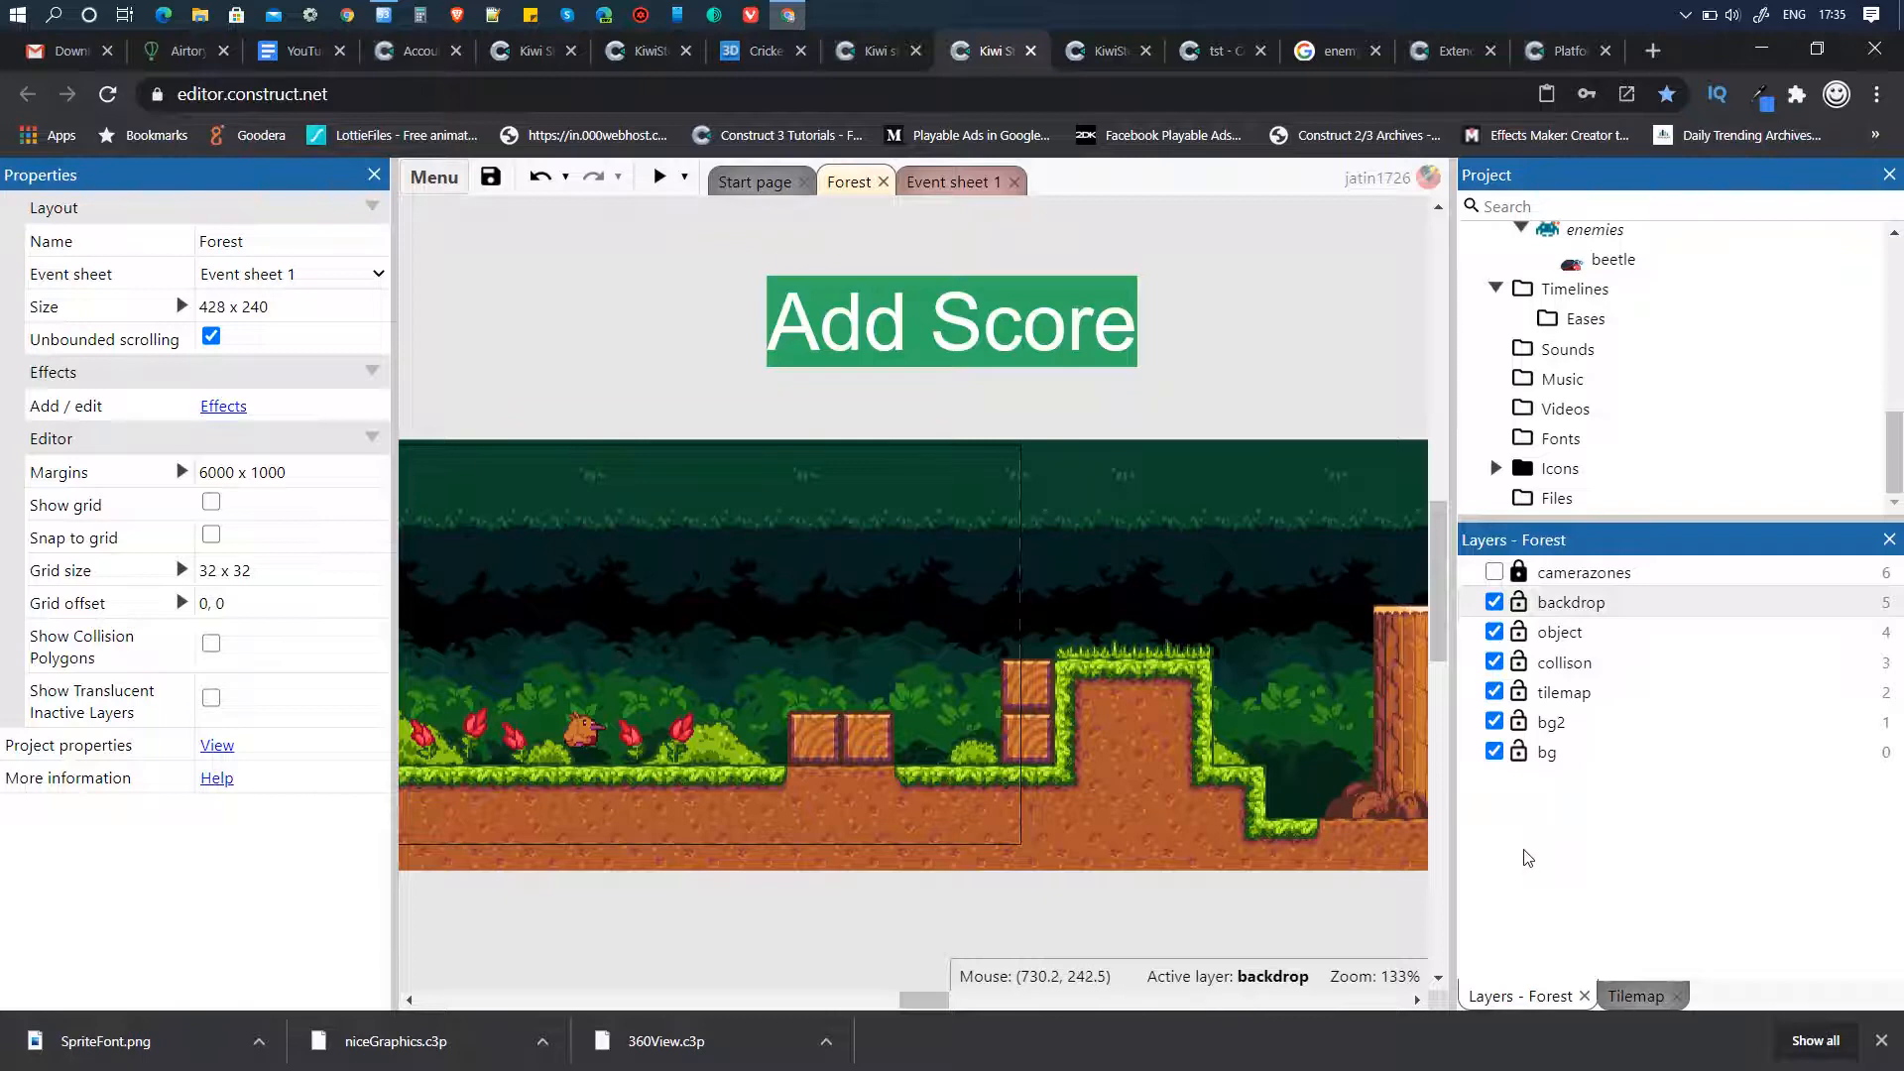
# - Add a new layer named HUD at the top of the Forest layout's layer stack
pyautogui.rightClick(1528, 625)
pyautogui.click(1597, 642)
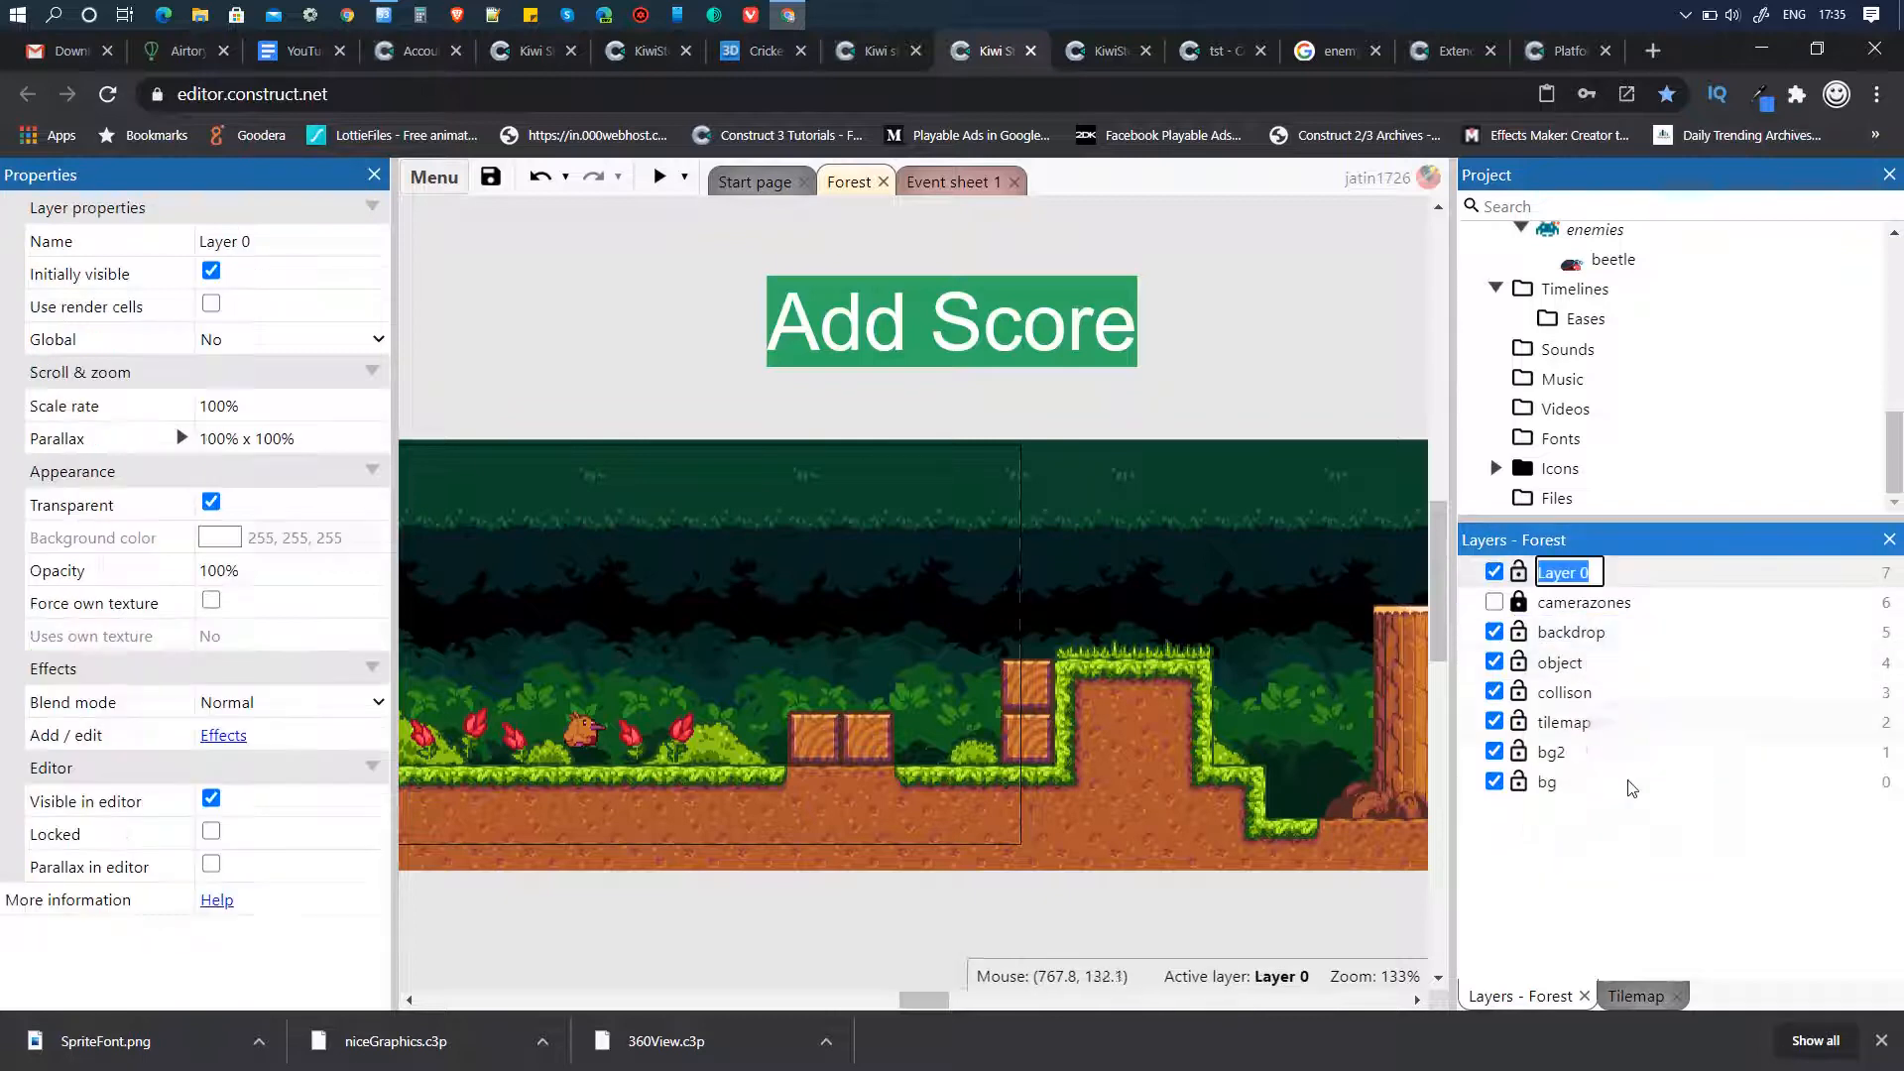
pyautogui.write('HUD')
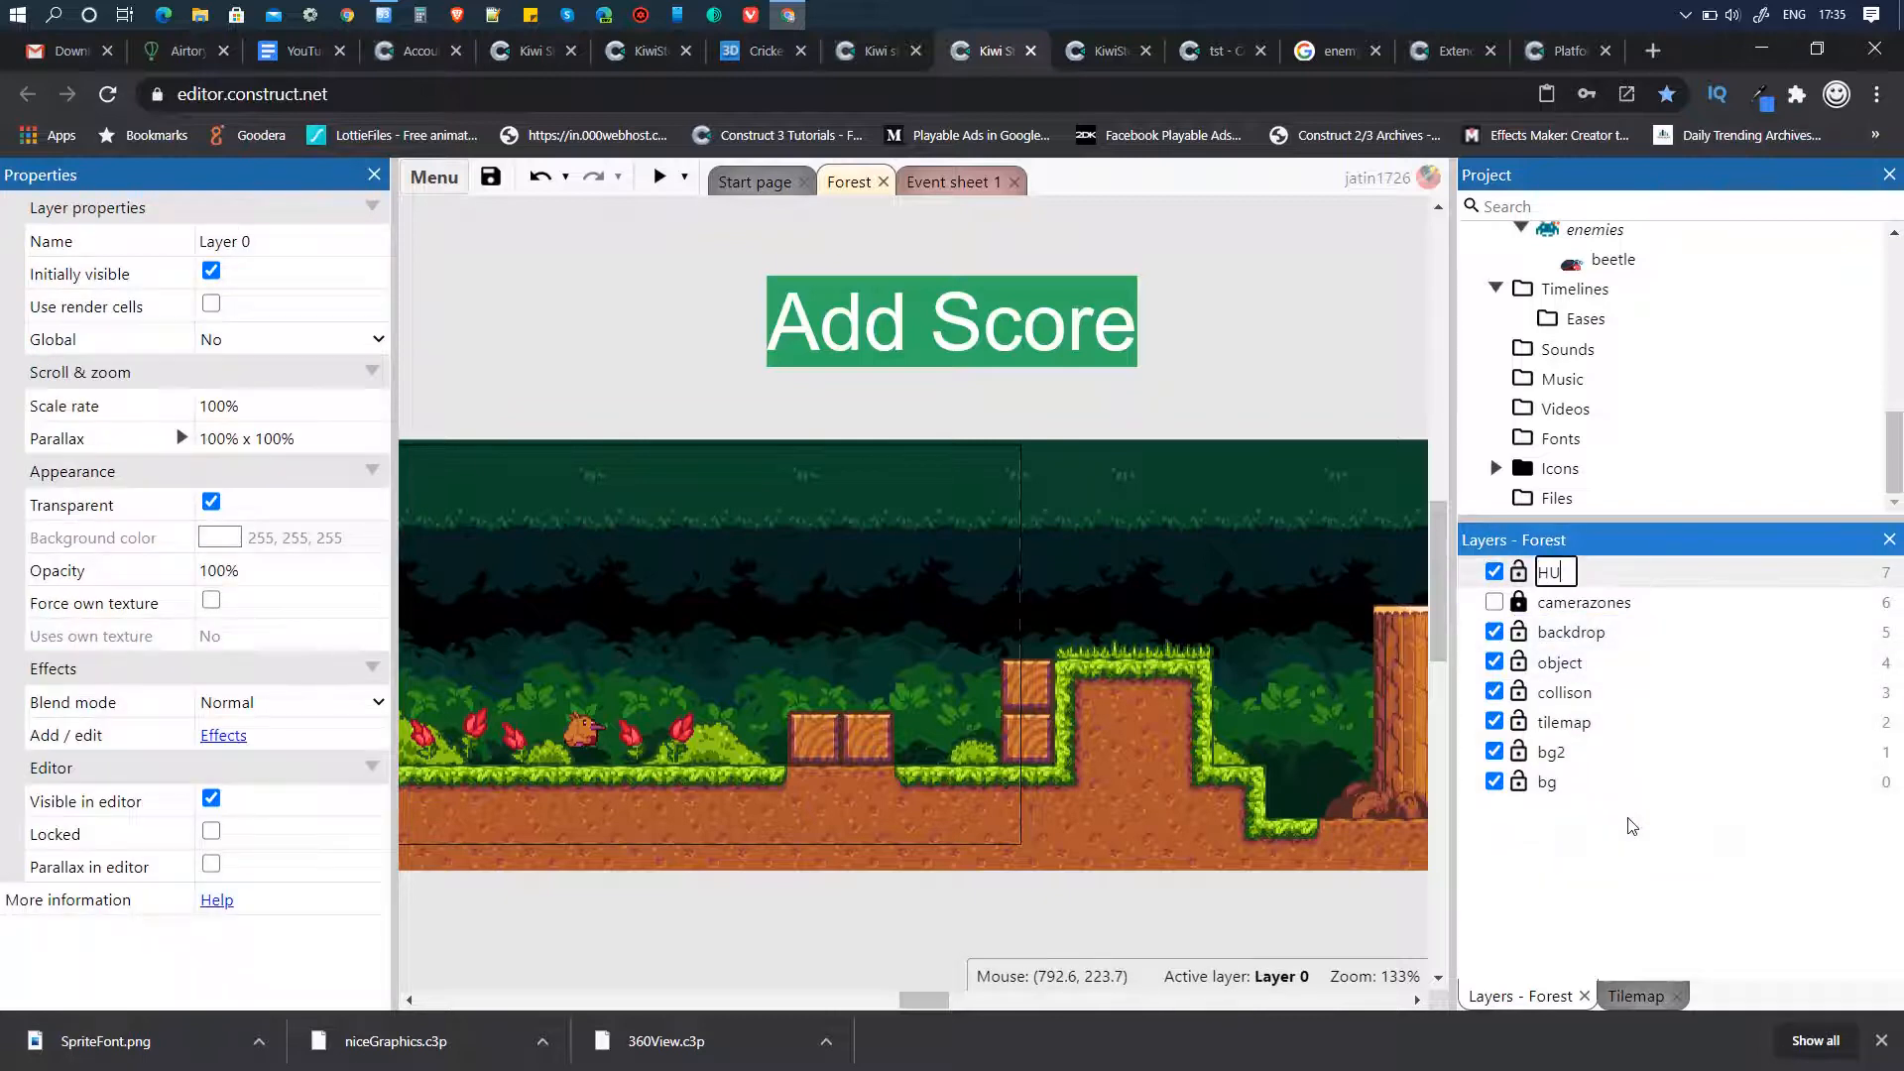
pyautogui.press('Return')
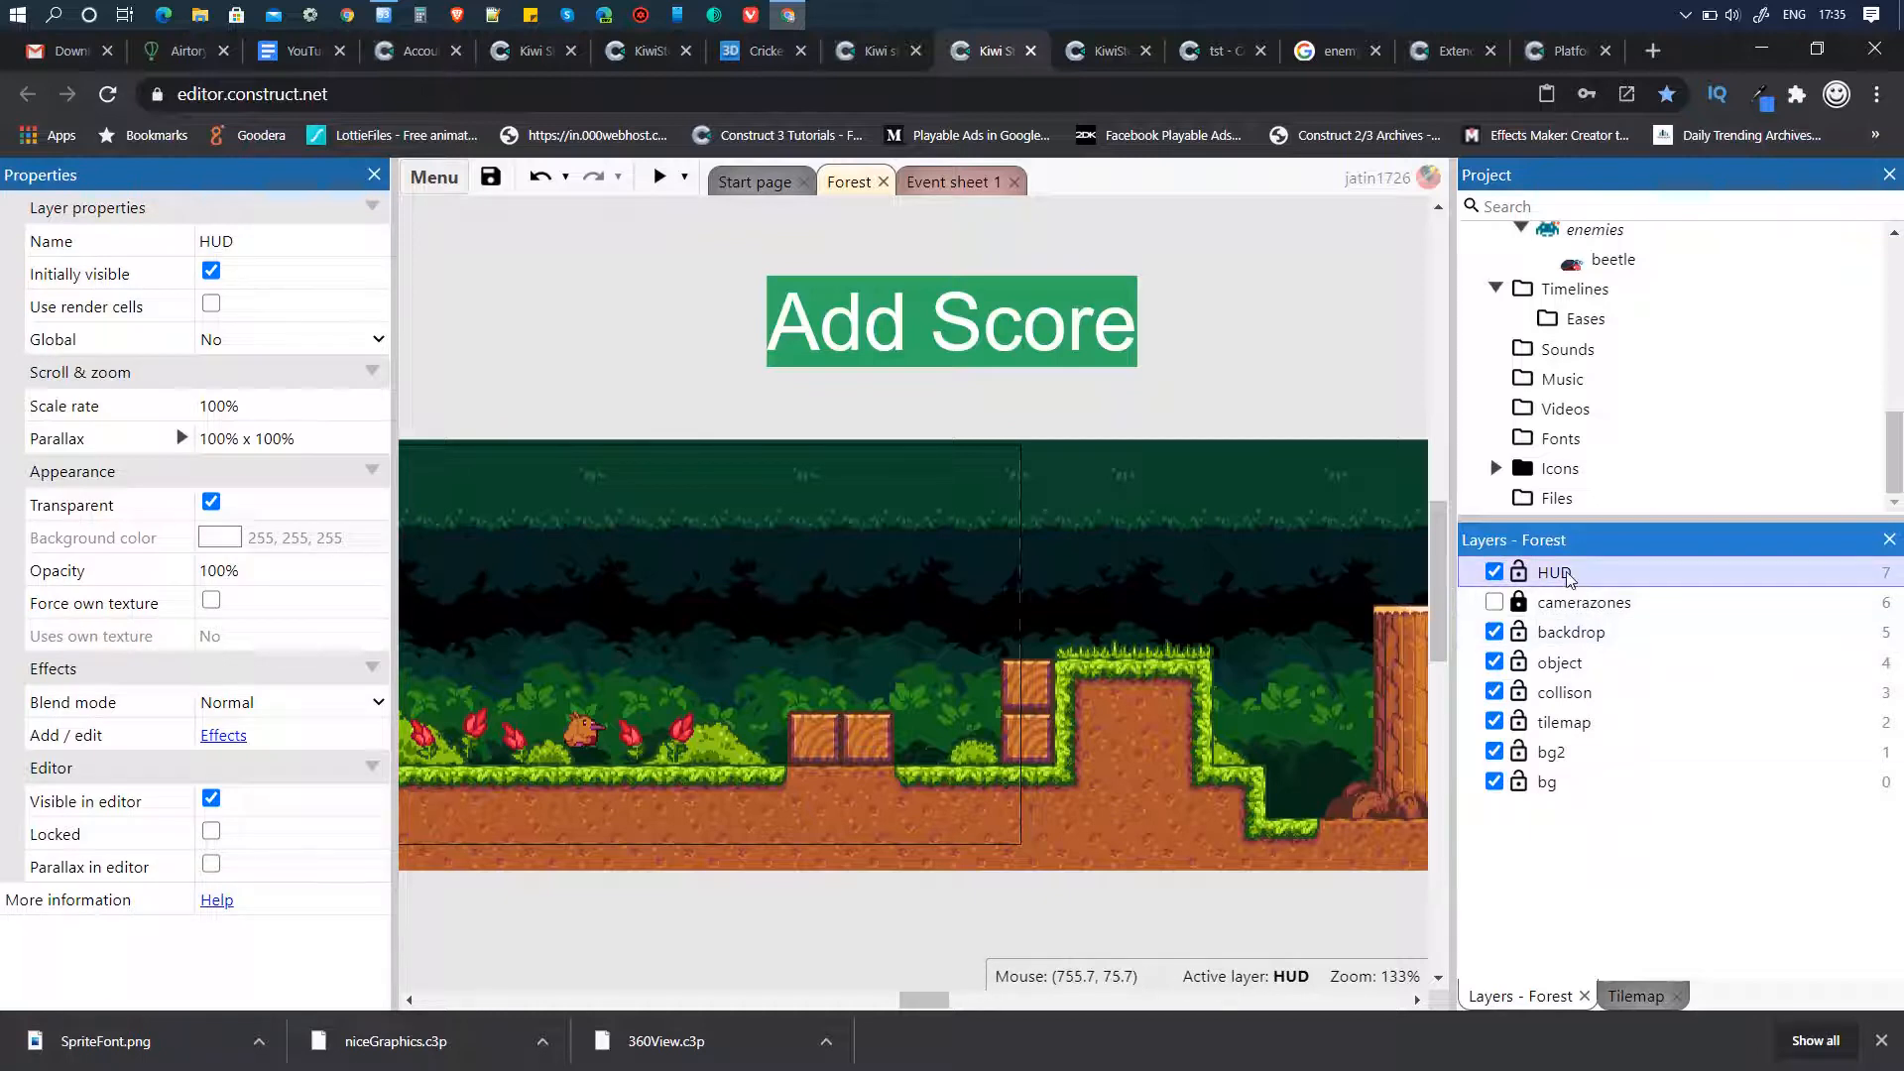
pyautogui.moveTo(1568, 575); pyautogui.dragTo(1578, 620)
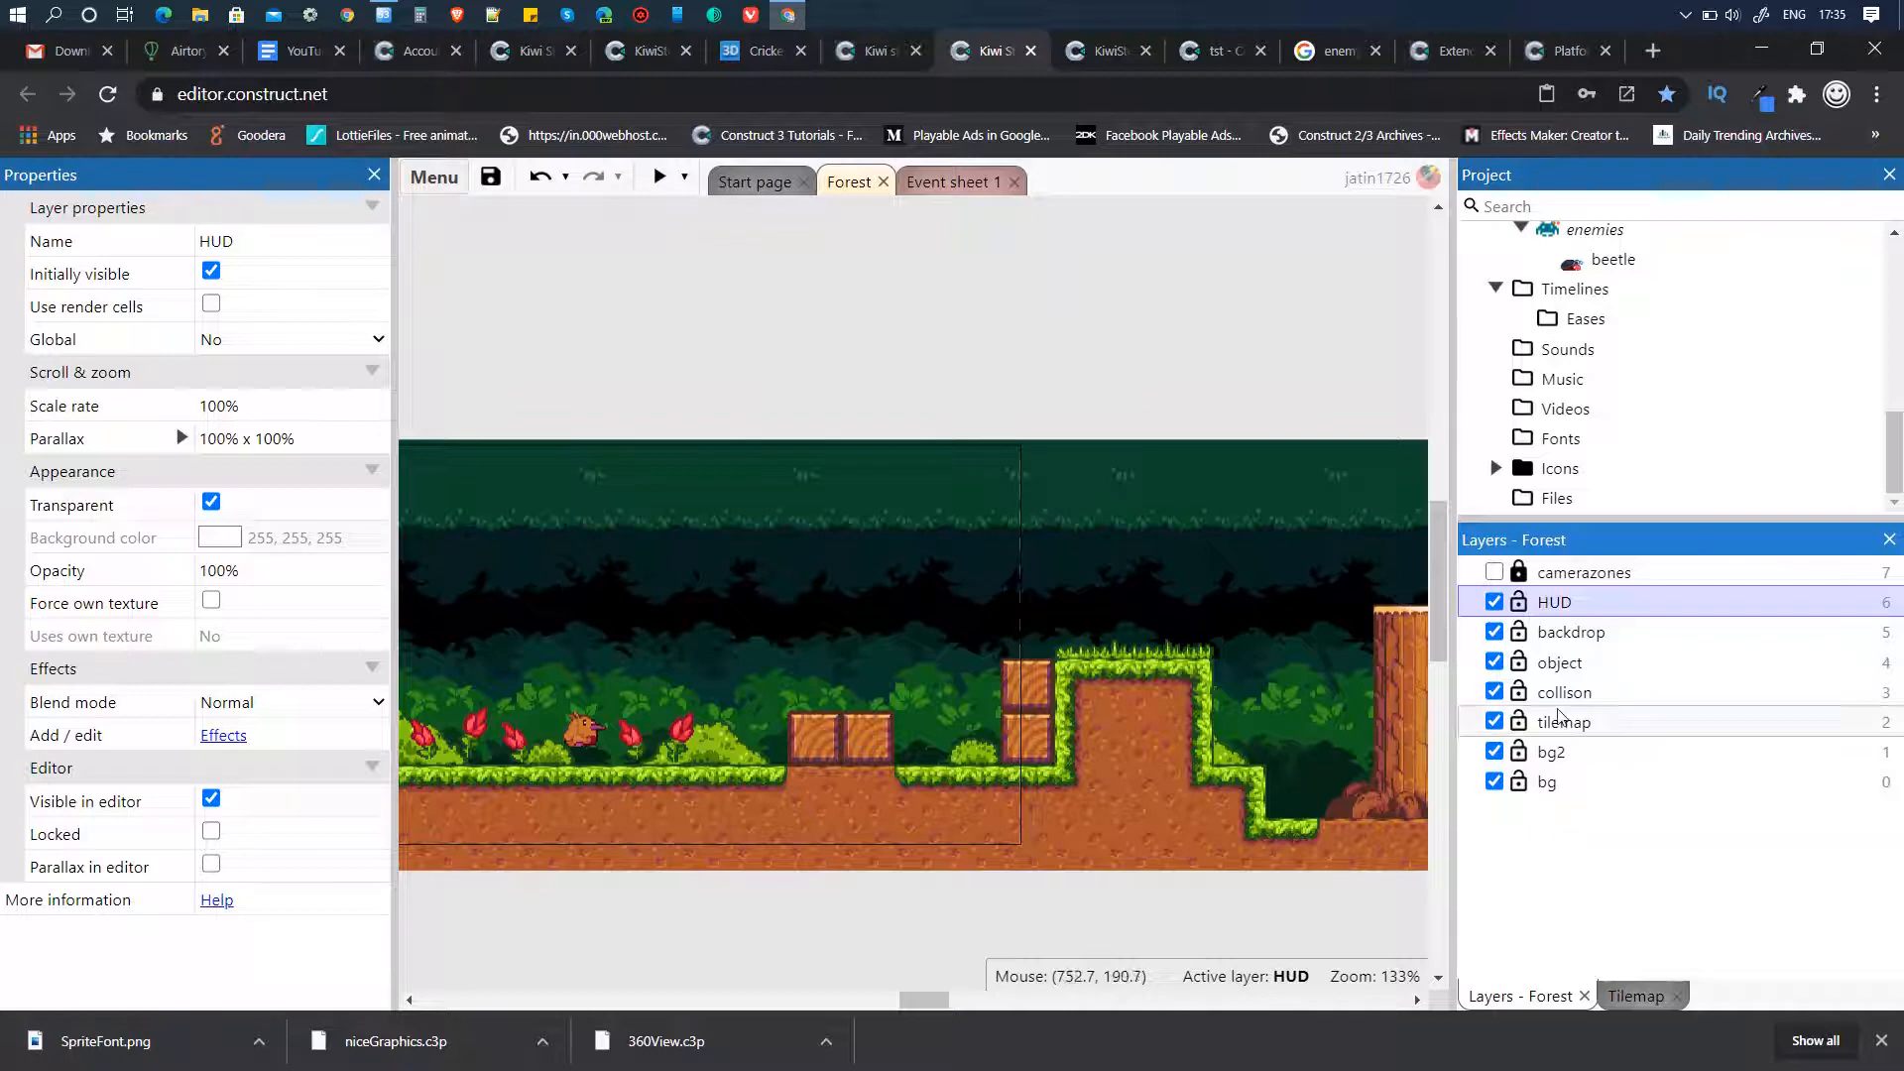
pyautogui.moveTo(1562, 602); pyautogui.dragTo(1559, 567)
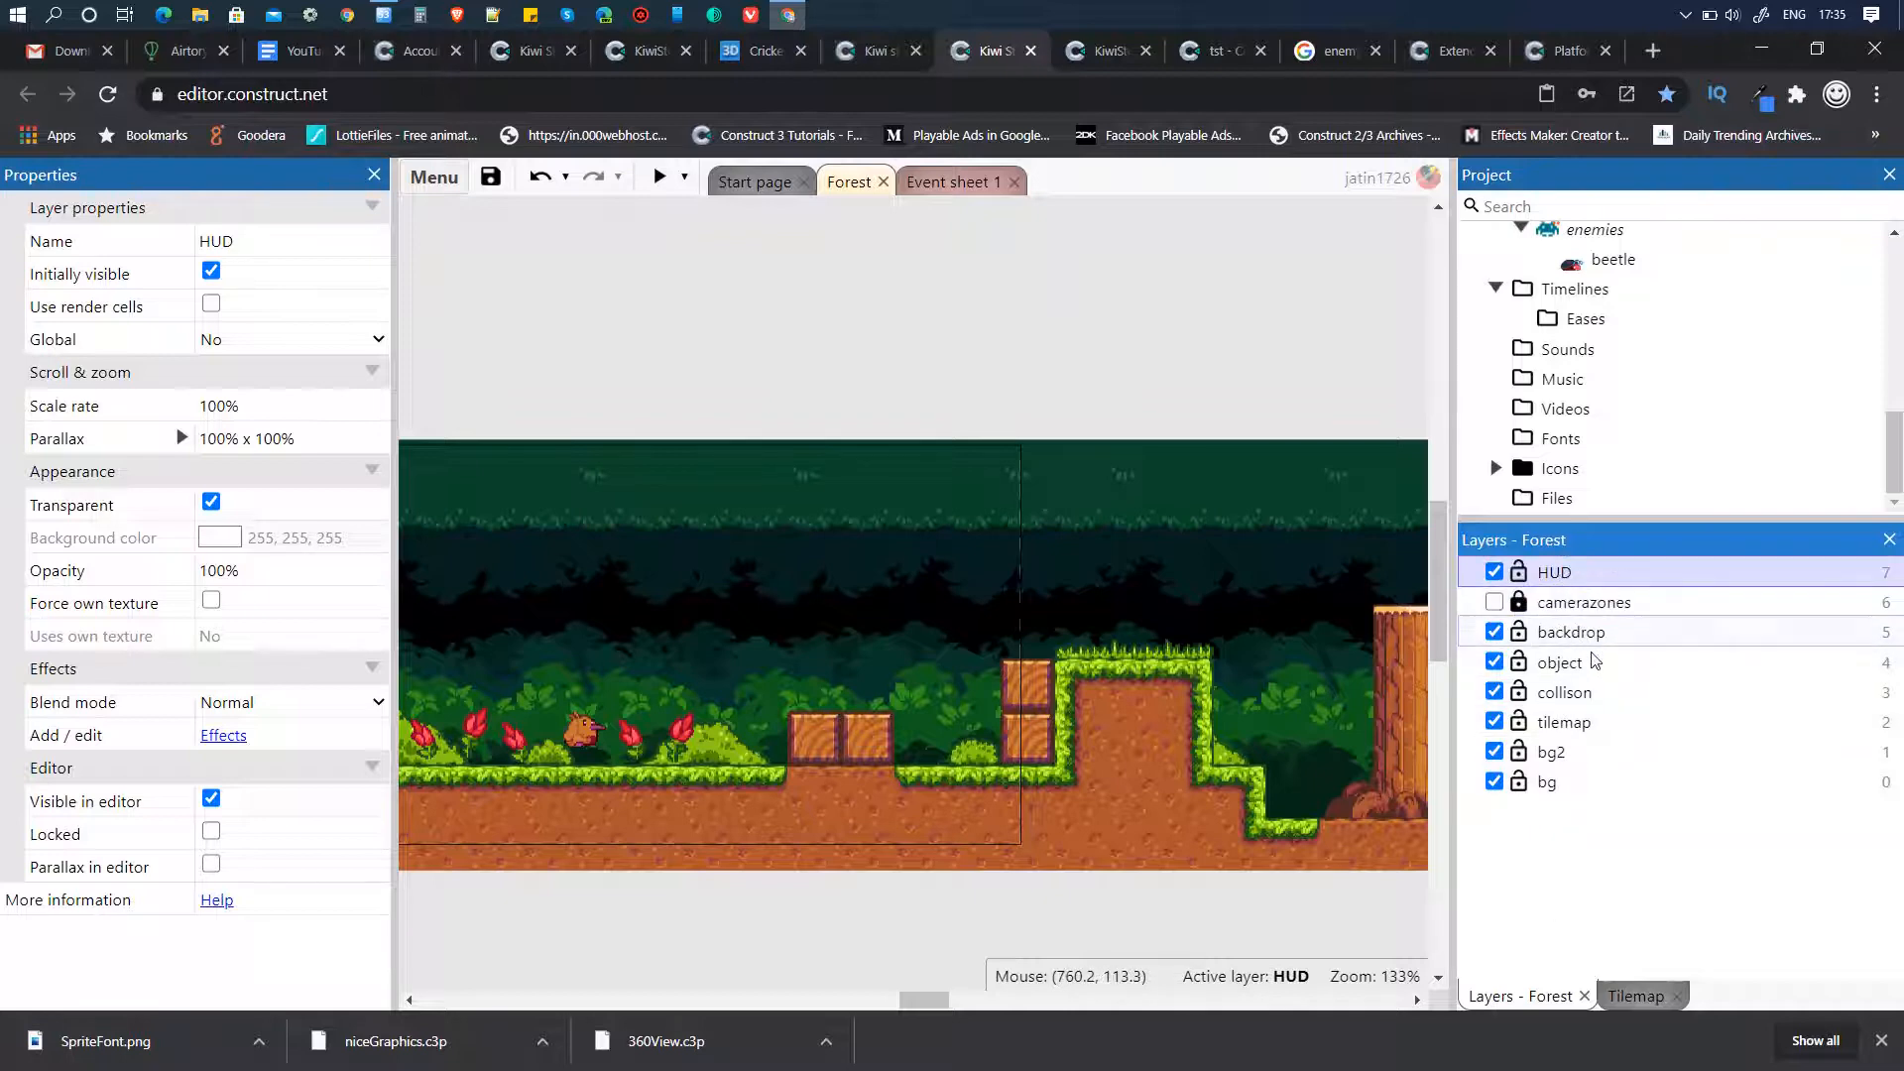
pyautogui.doubleClick(1555, 576)
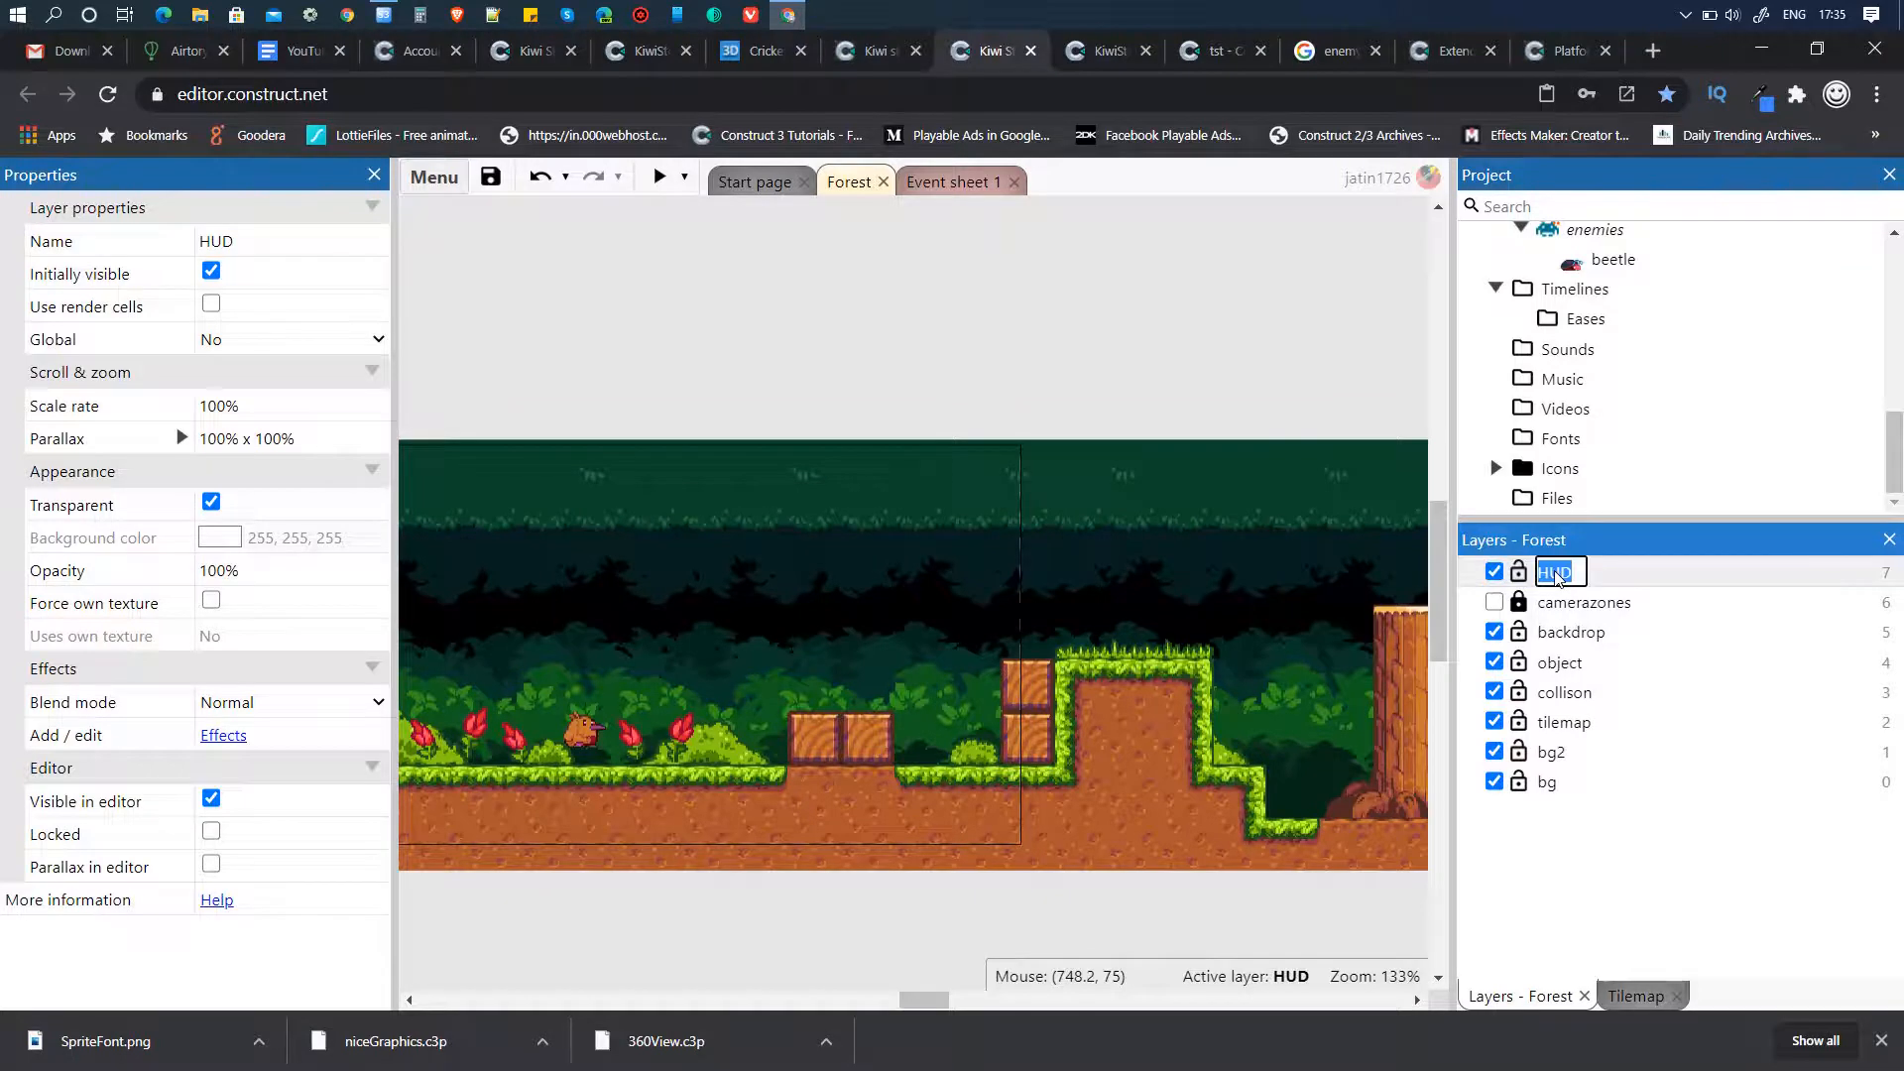
pyautogui.click(1648, 578)
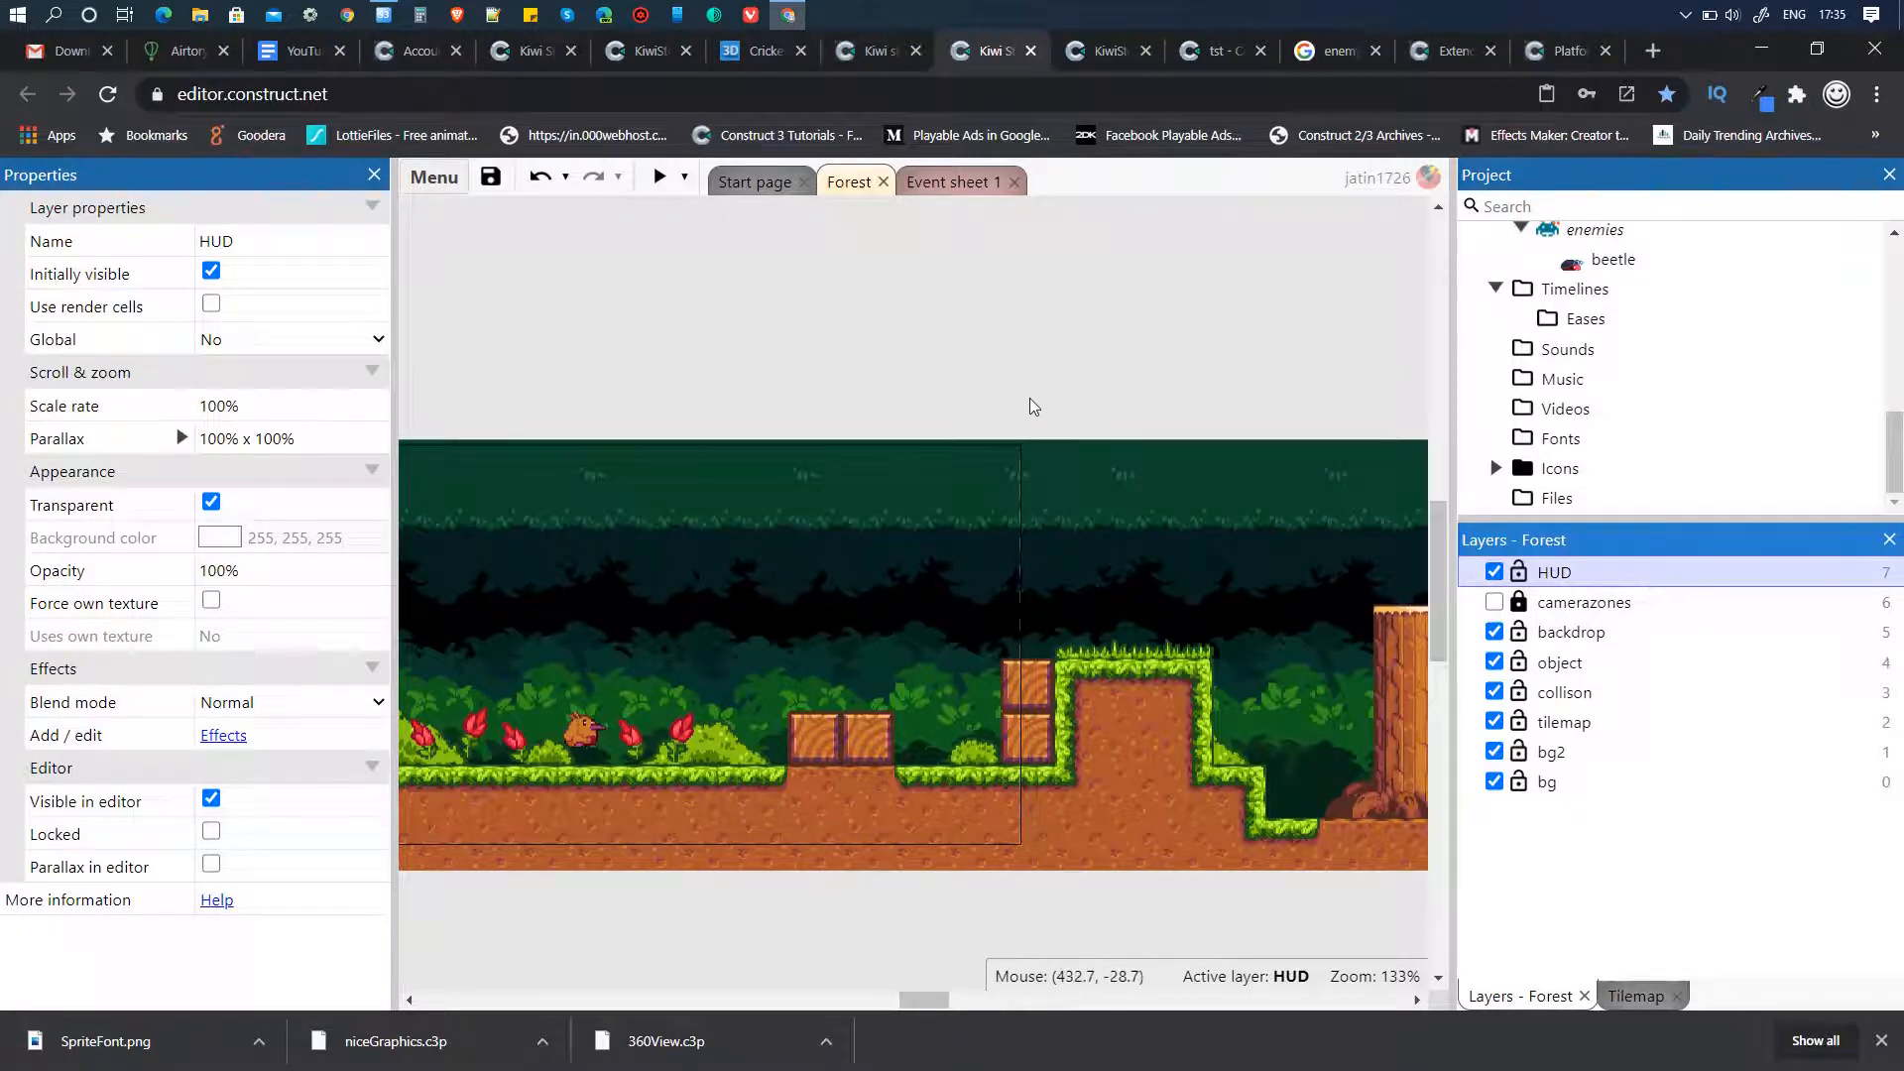
# - Insert a Text object on the HUD layer and place it near the upper edge of the forest viewport
pyautogui.click(824, 373)
pyautogui.rightClick(822, 374)
pyautogui.click(915, 387)
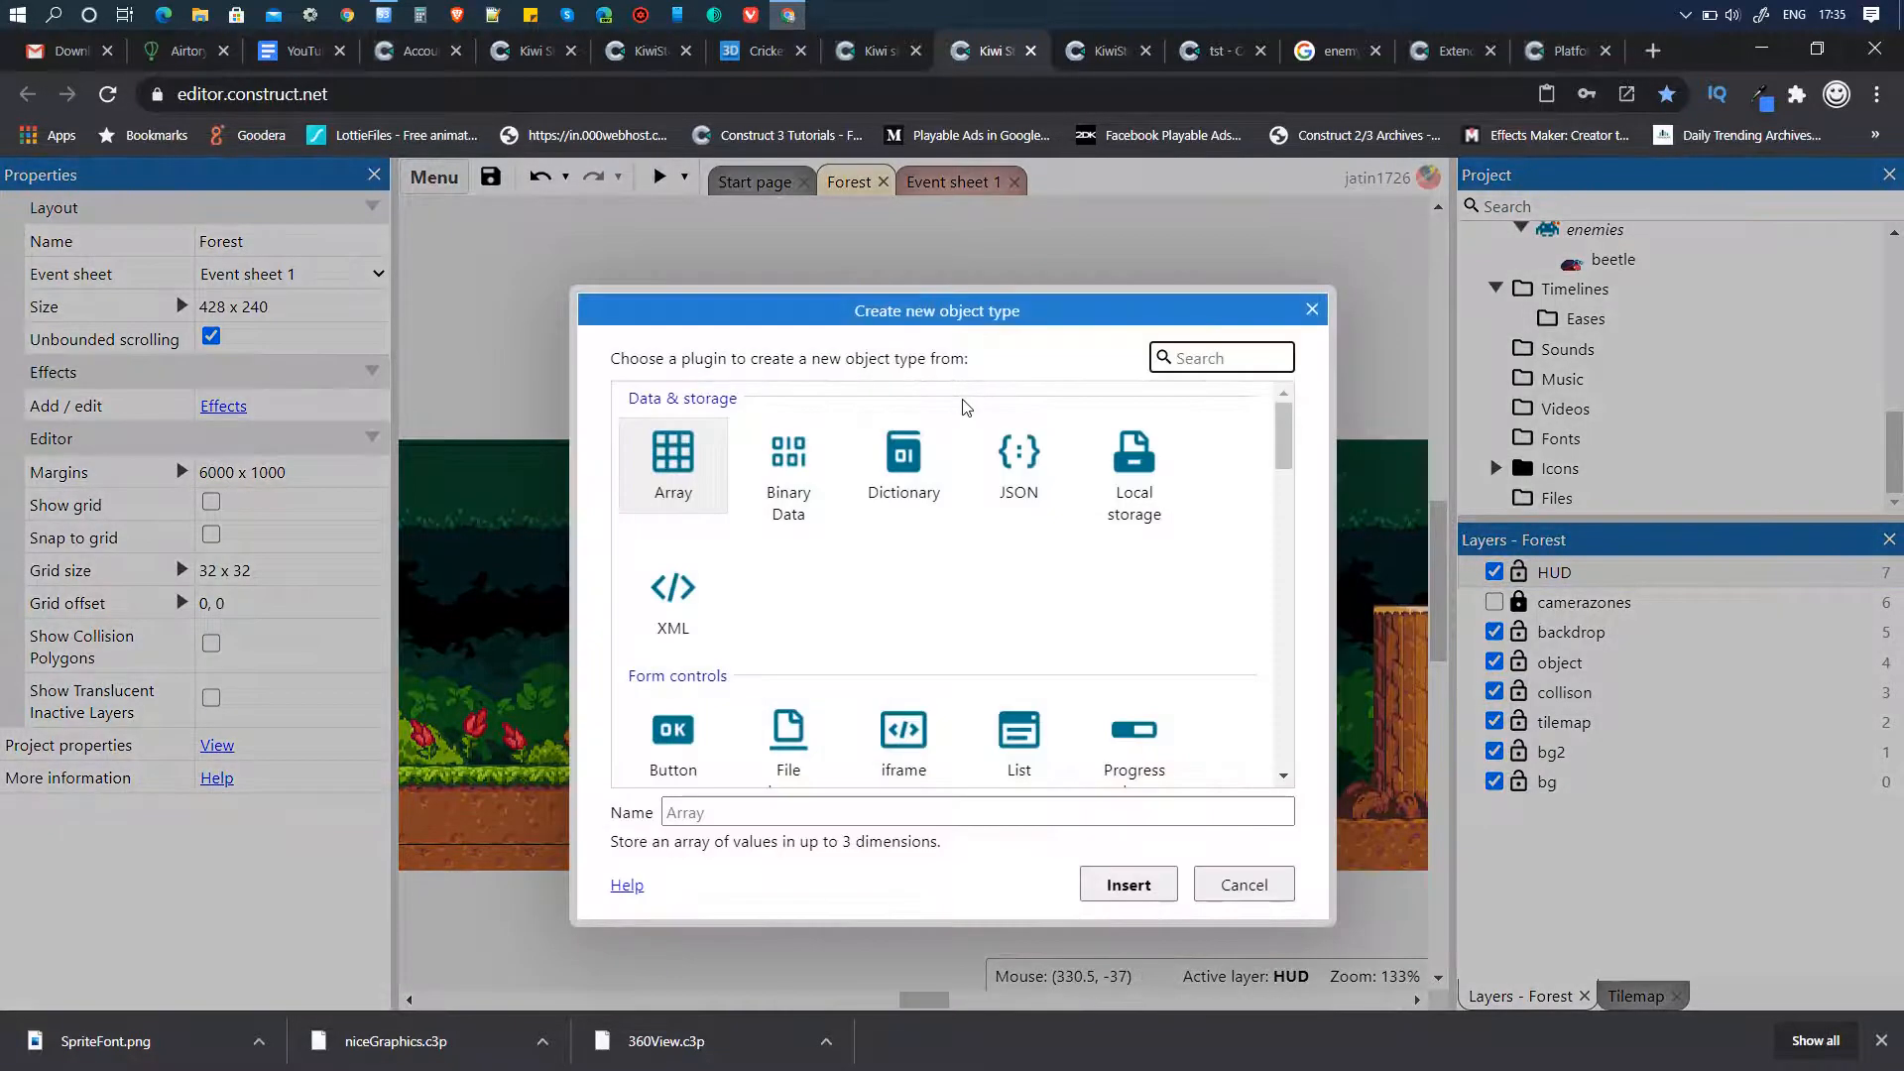
pyautogui.write('text')
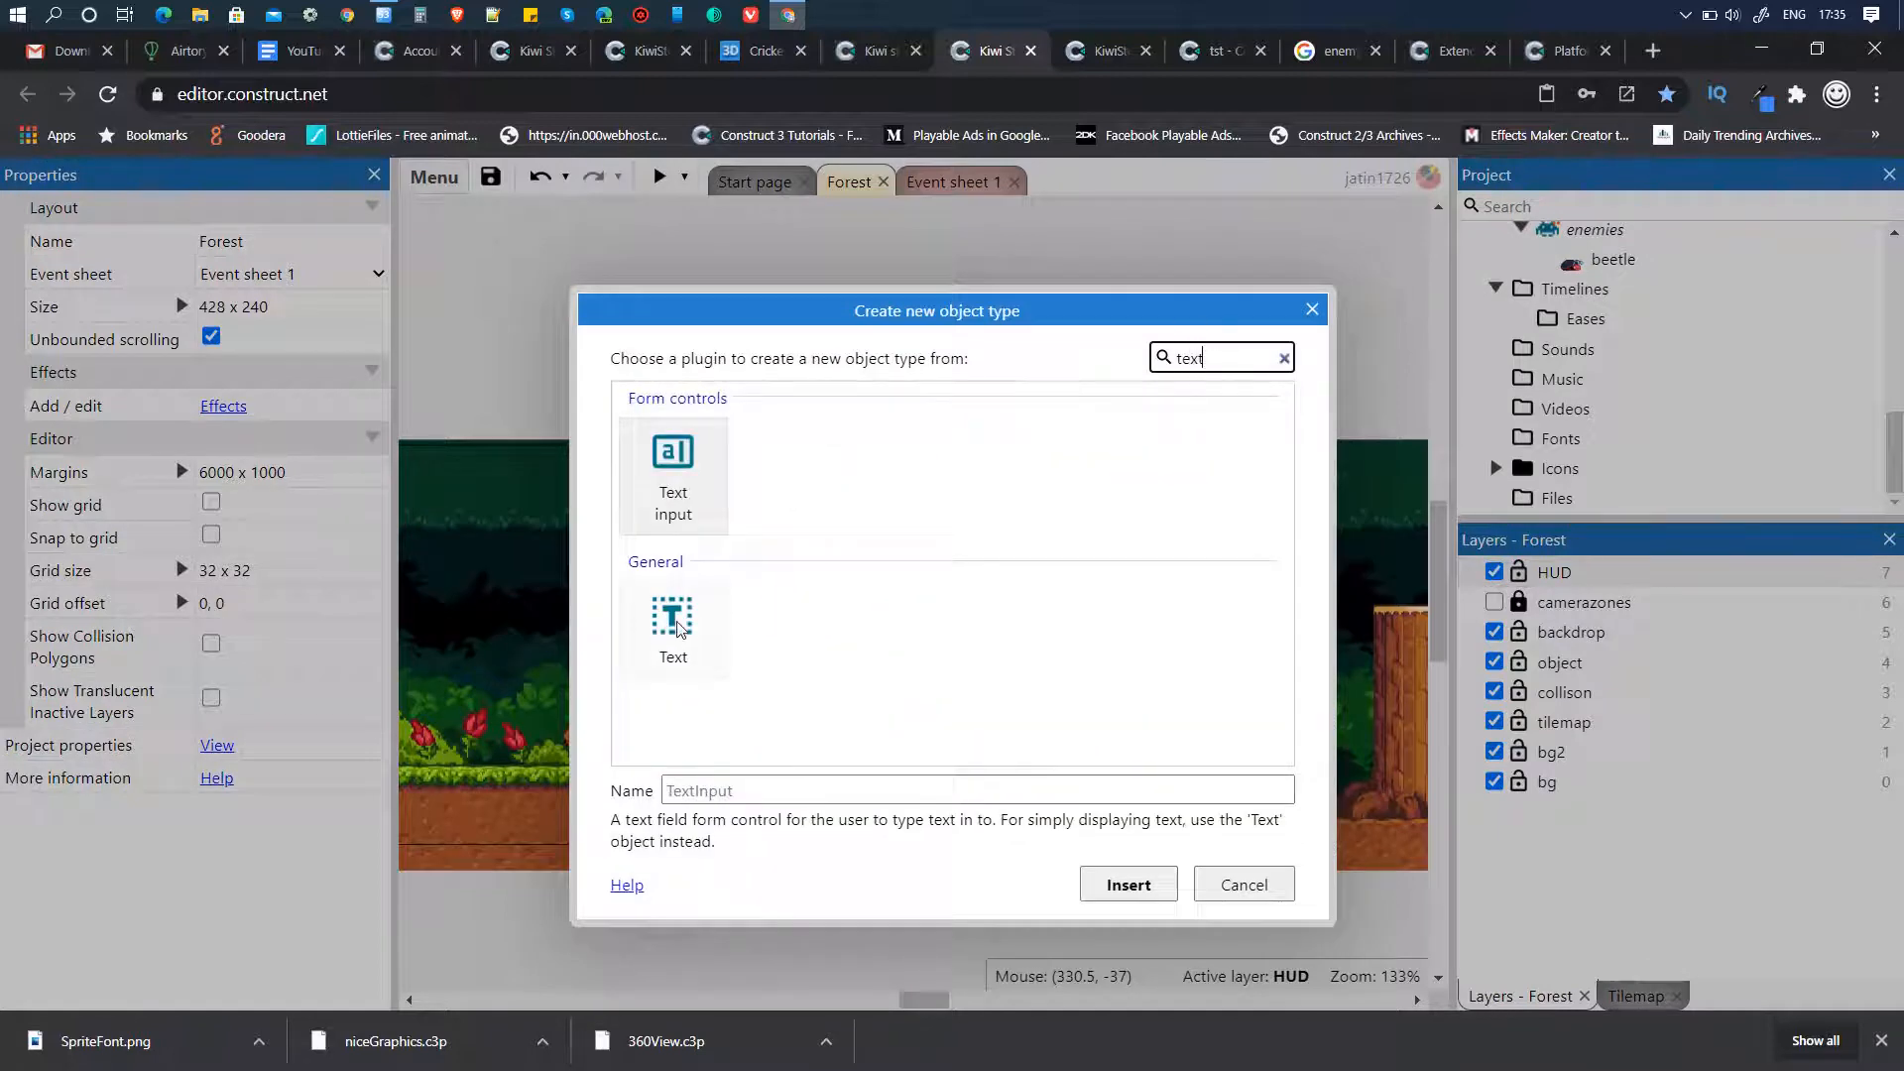
pyautogui.click(678, 628)
pyautogui.click(1124, 885)
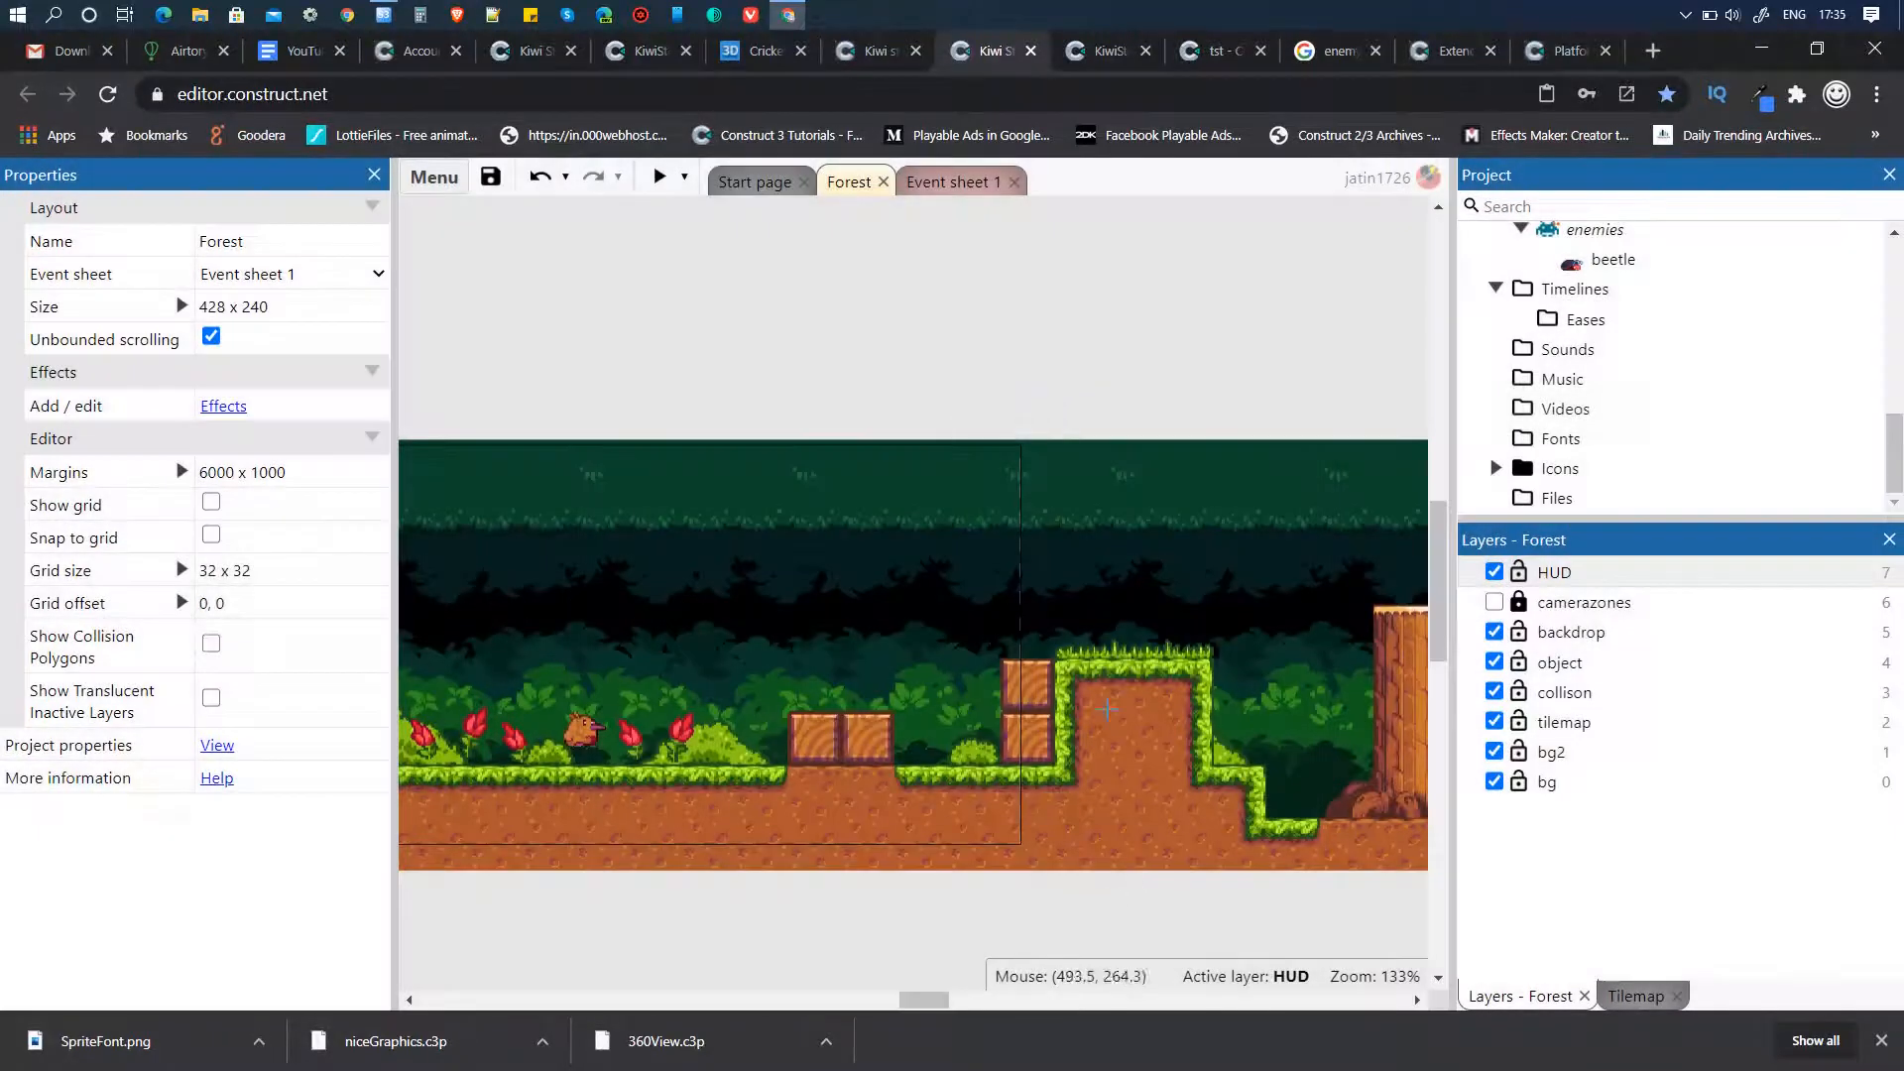
pyautogui.click(872, 482)
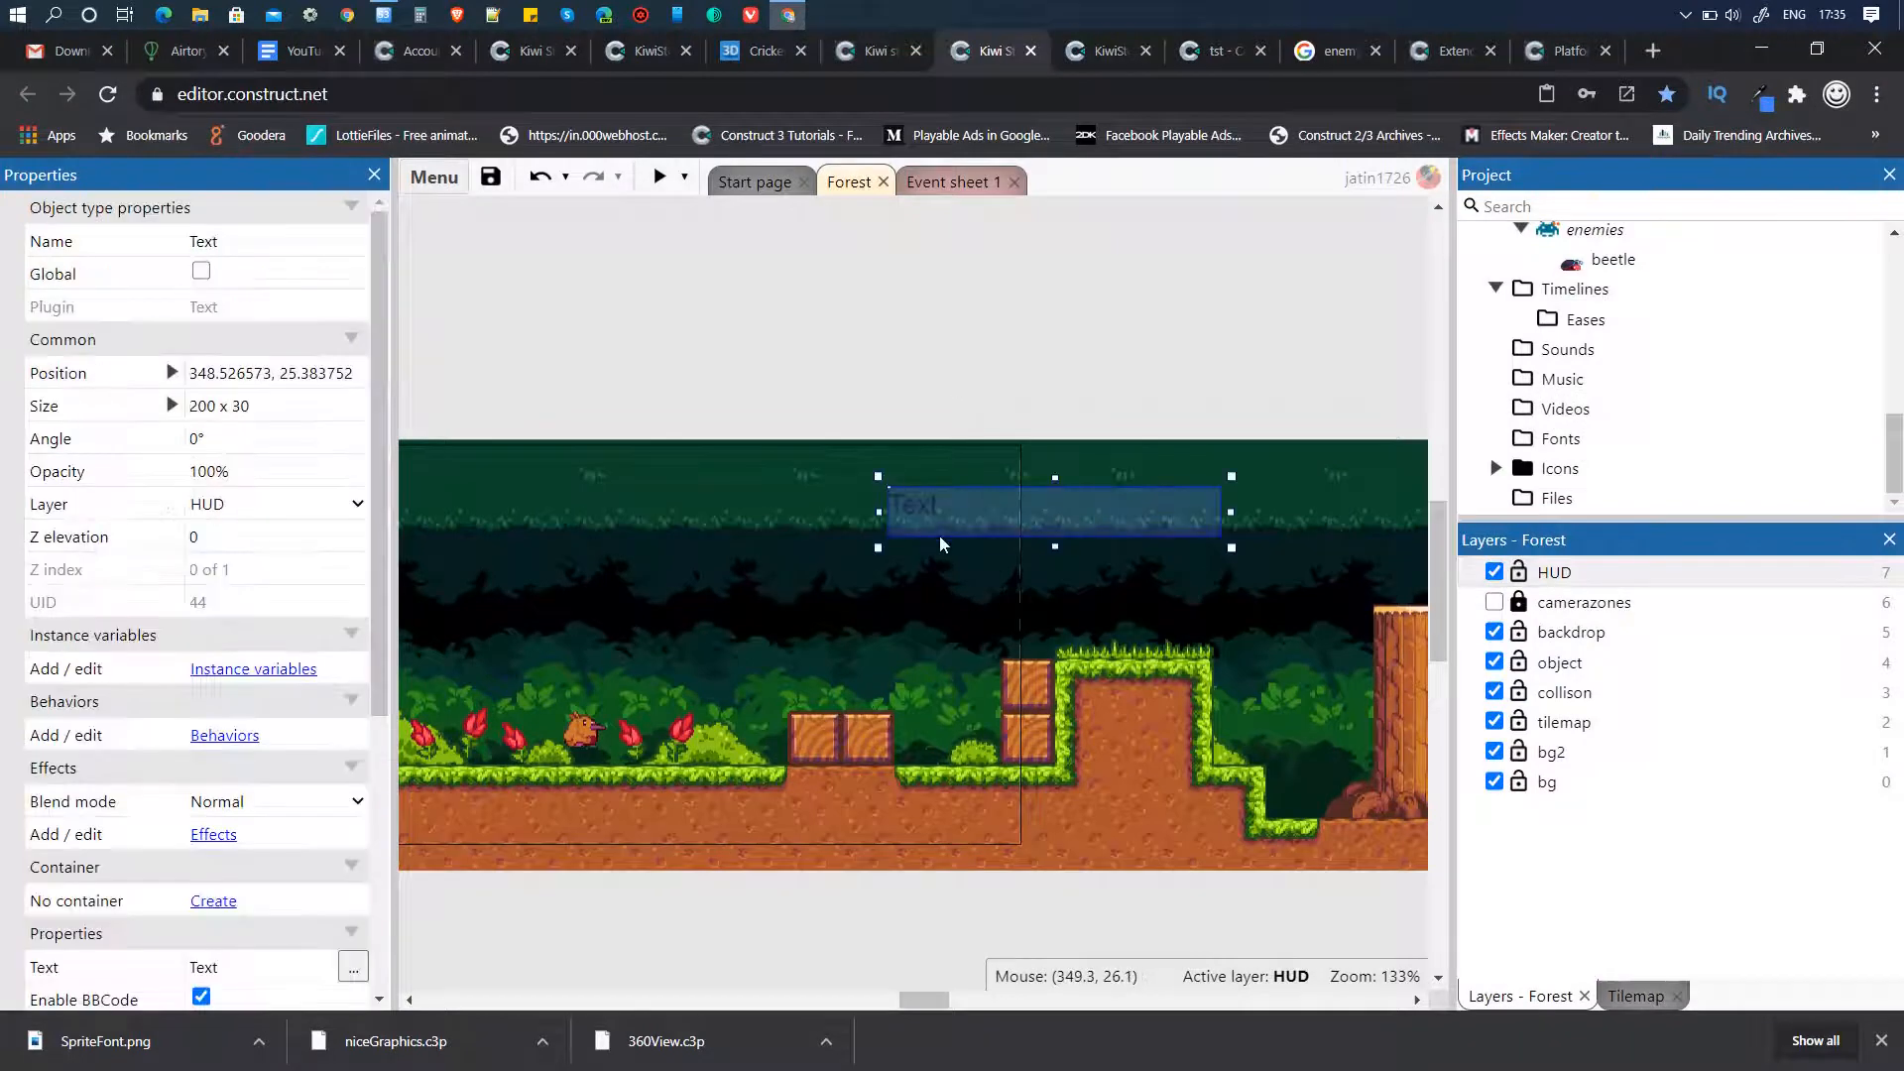
pyautogui.moveTo(1137, 520); pyautogui.dragTo(1083, 522)
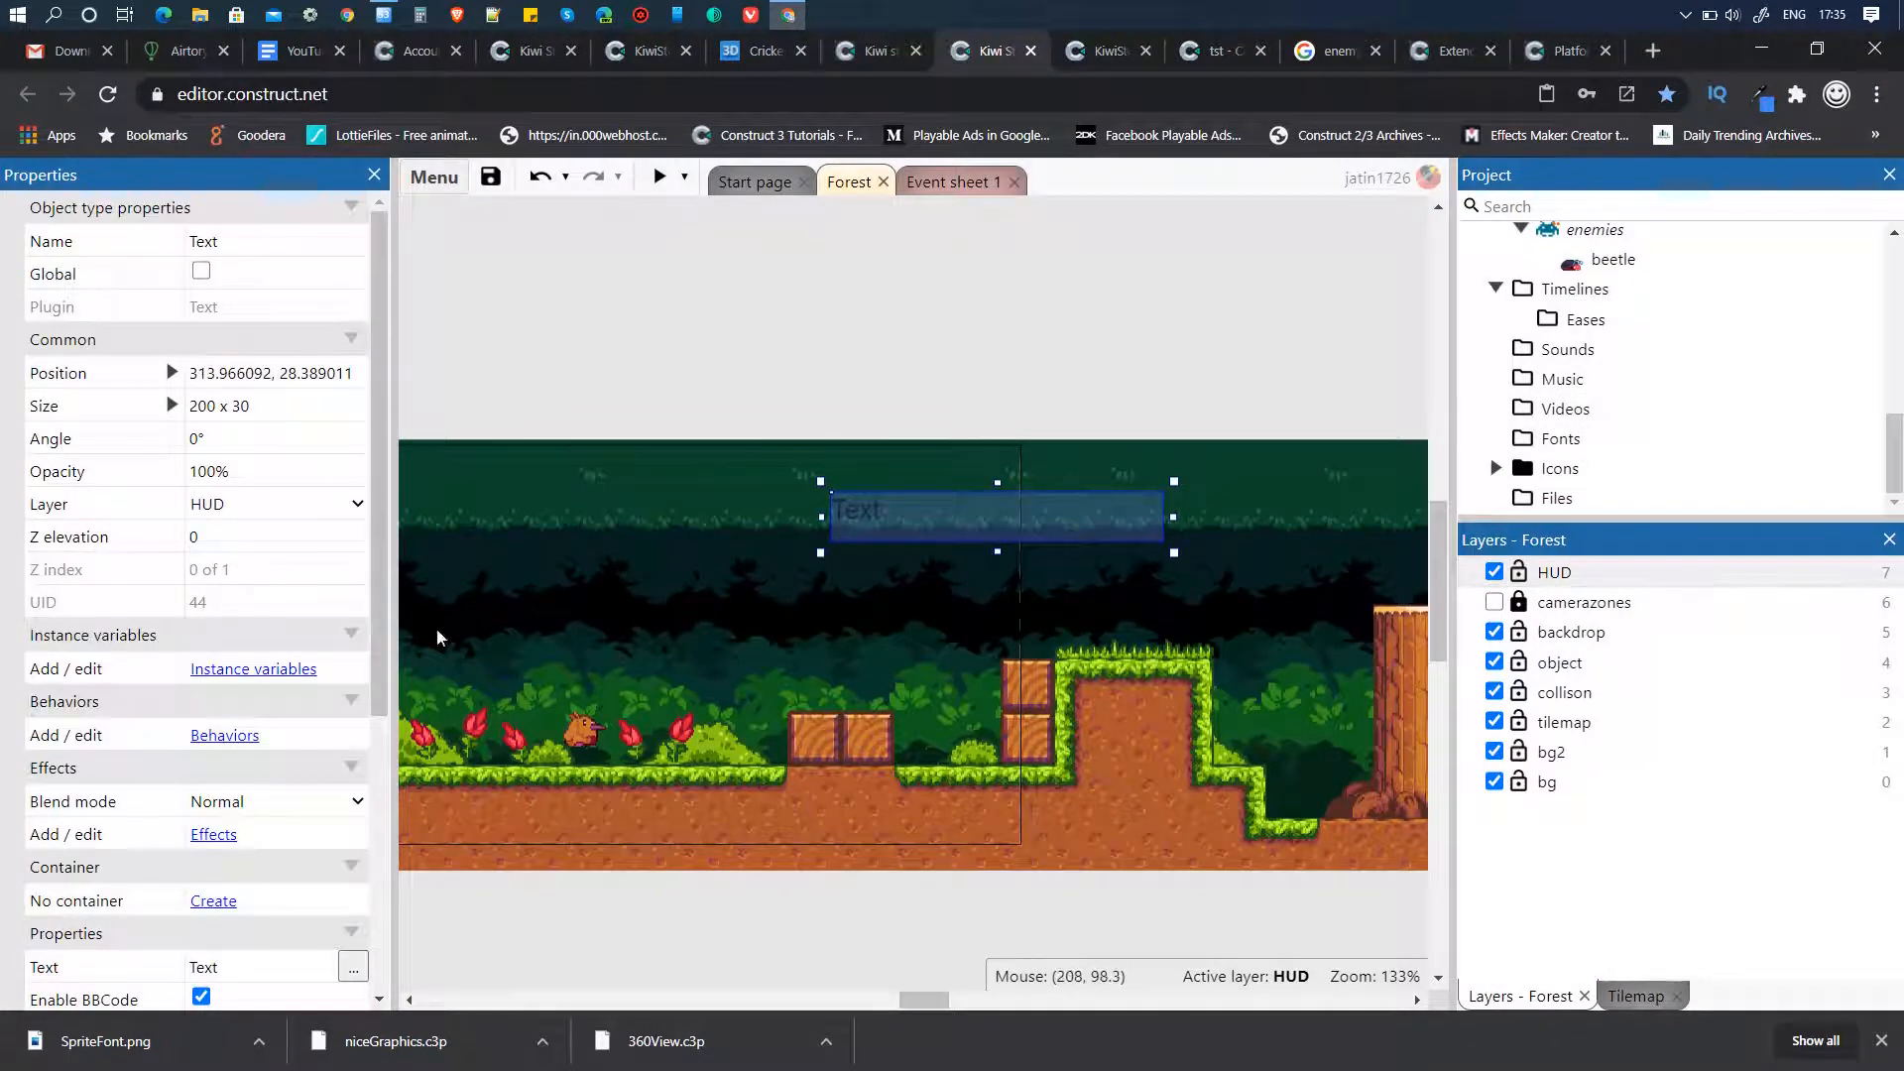
# - Set the Text object's initial text to x00 and narrow its box to fit closer around the characters
pyautogui.click(230, 969)
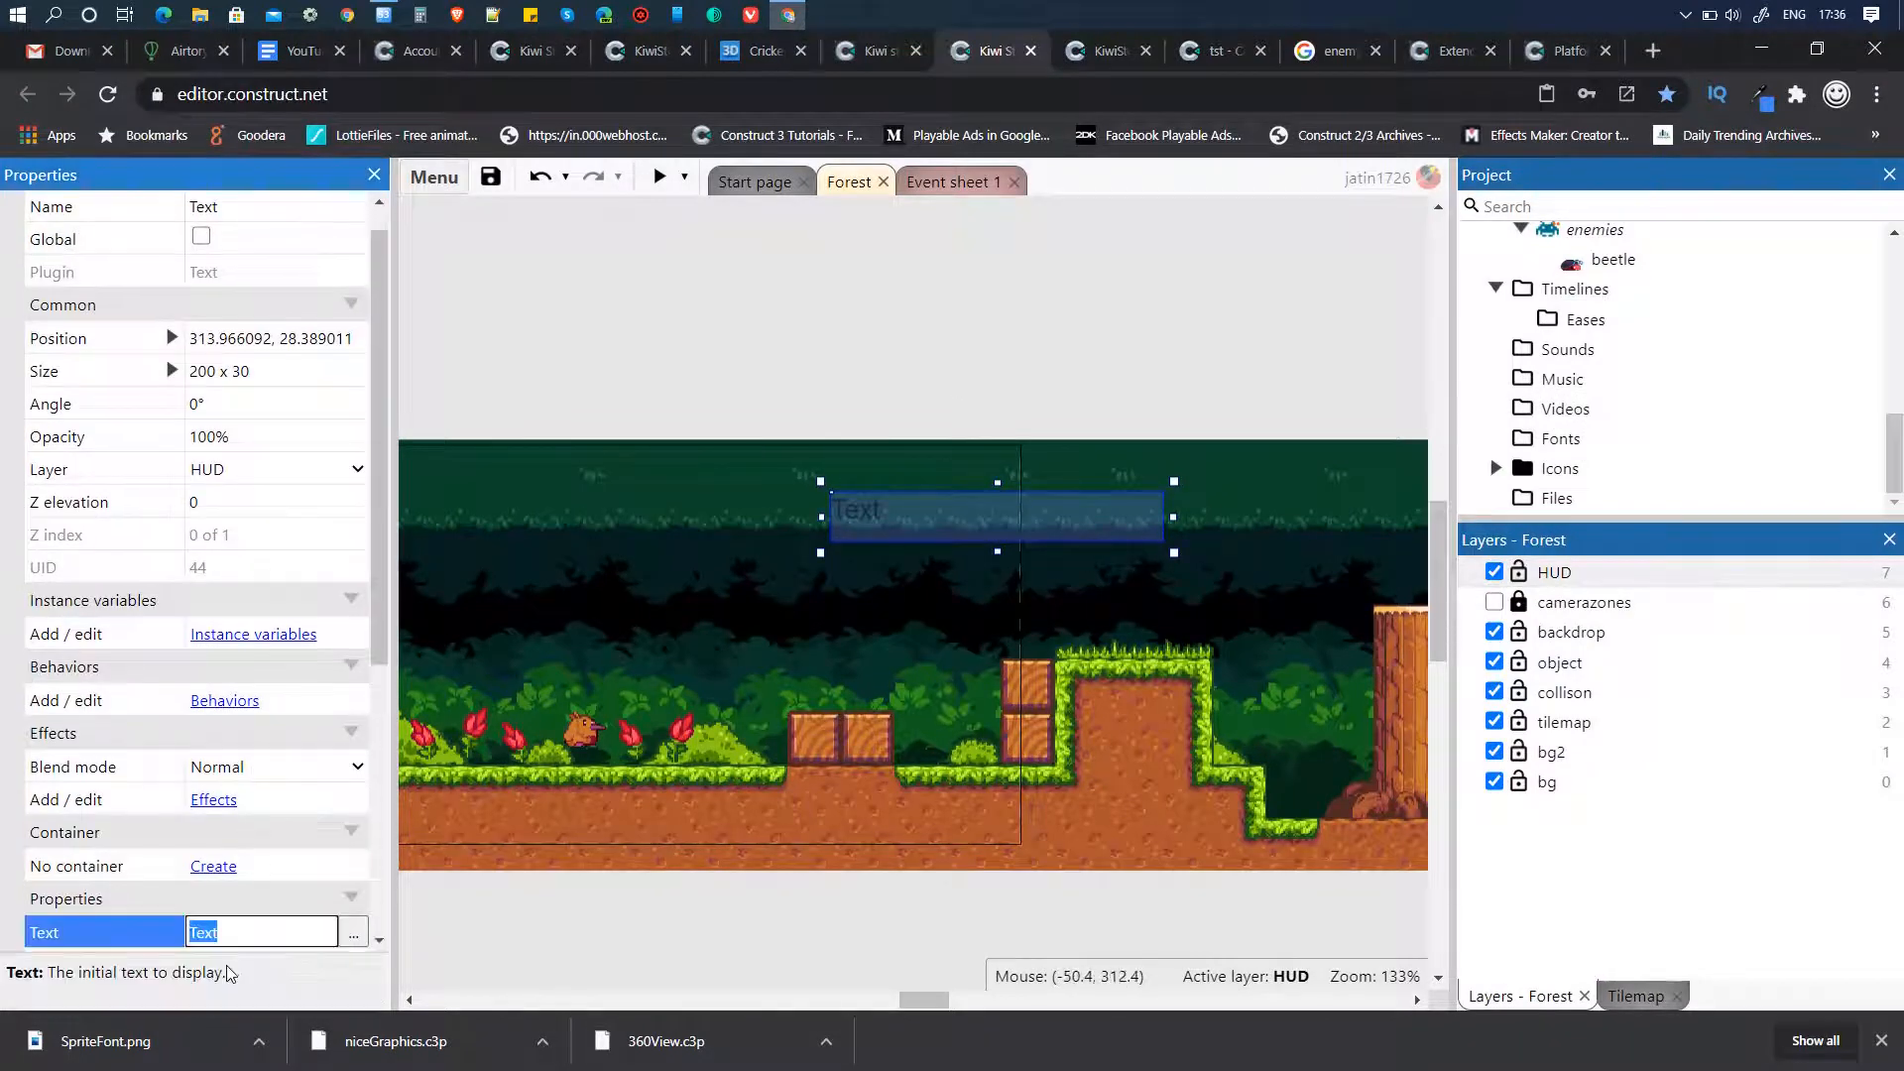
pyautogui.write('xx')
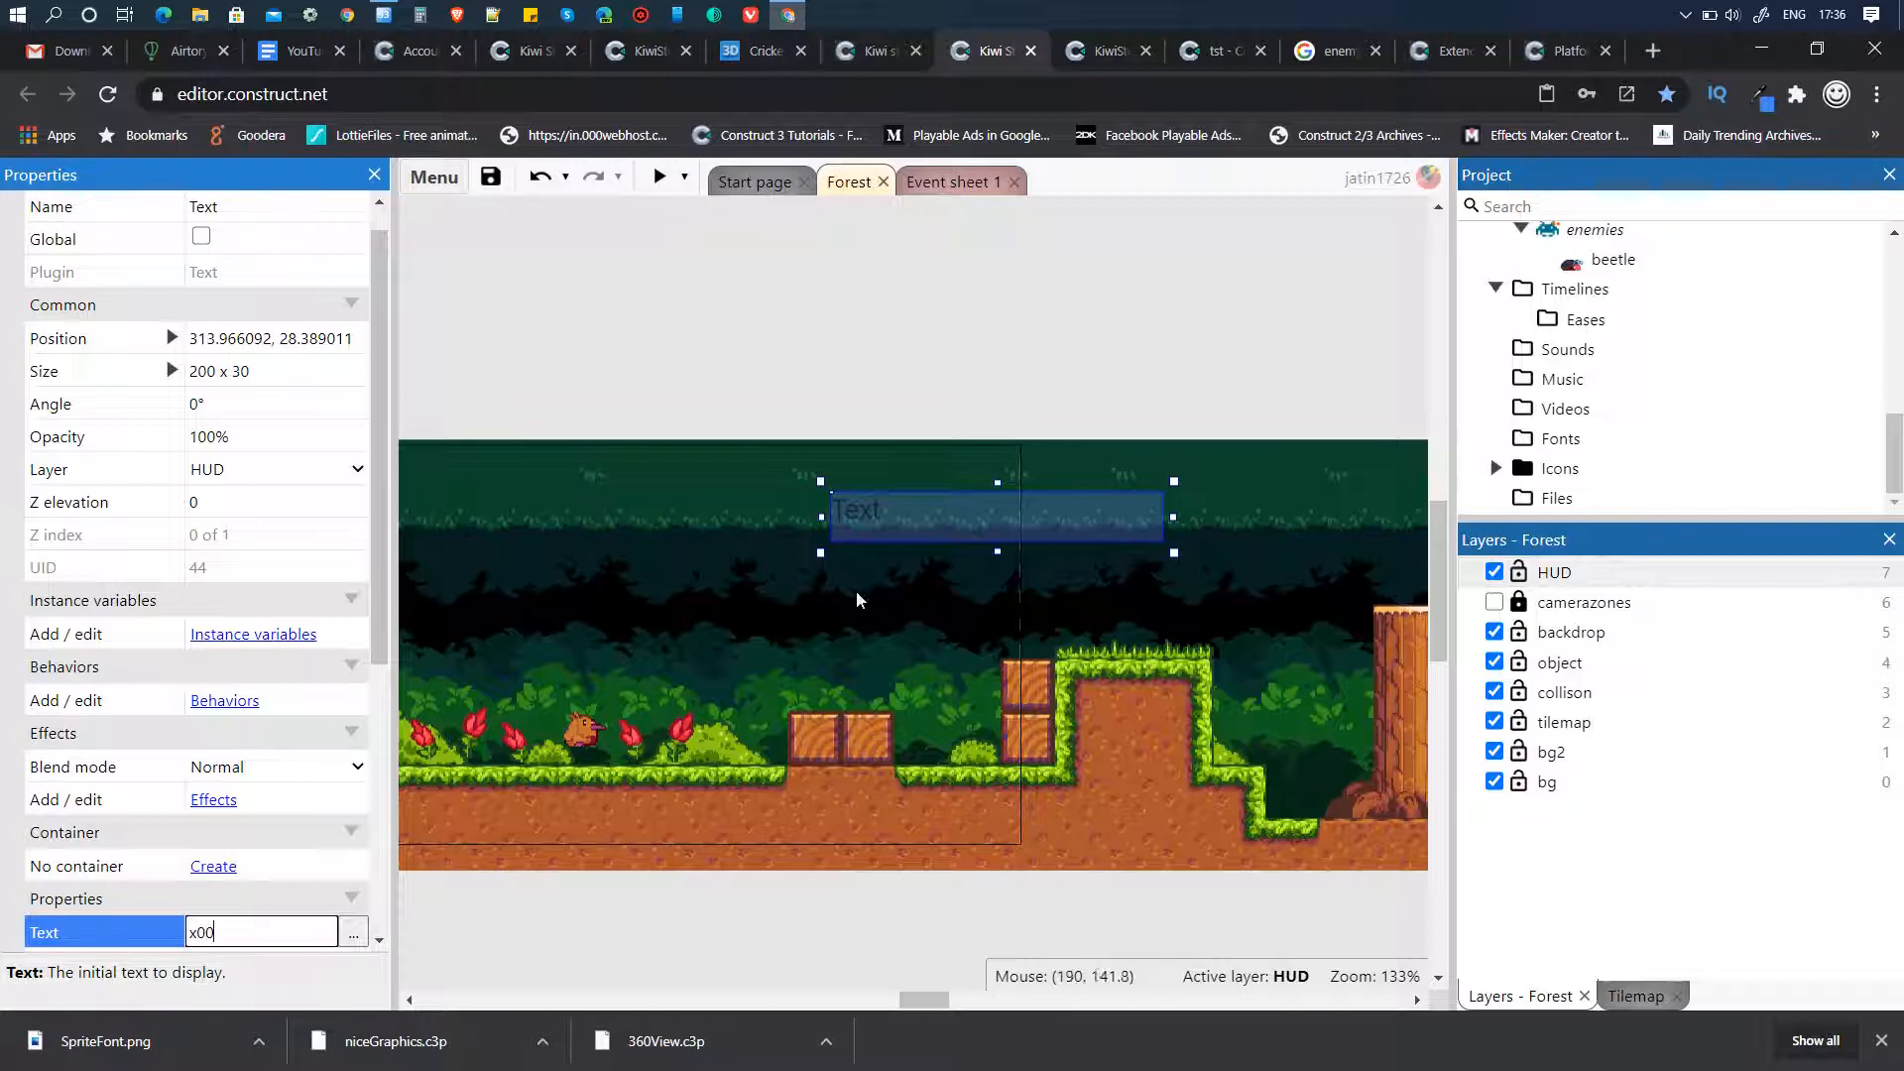
pyautogui.moveTo(1174, 520); pyautogui.dragTo(947, 518)
# - Format the score text with color 250, 250, 250 and size 18, and move it to the viewport's upper-right corner
pyautogui.scroll(-3, 387, 859)
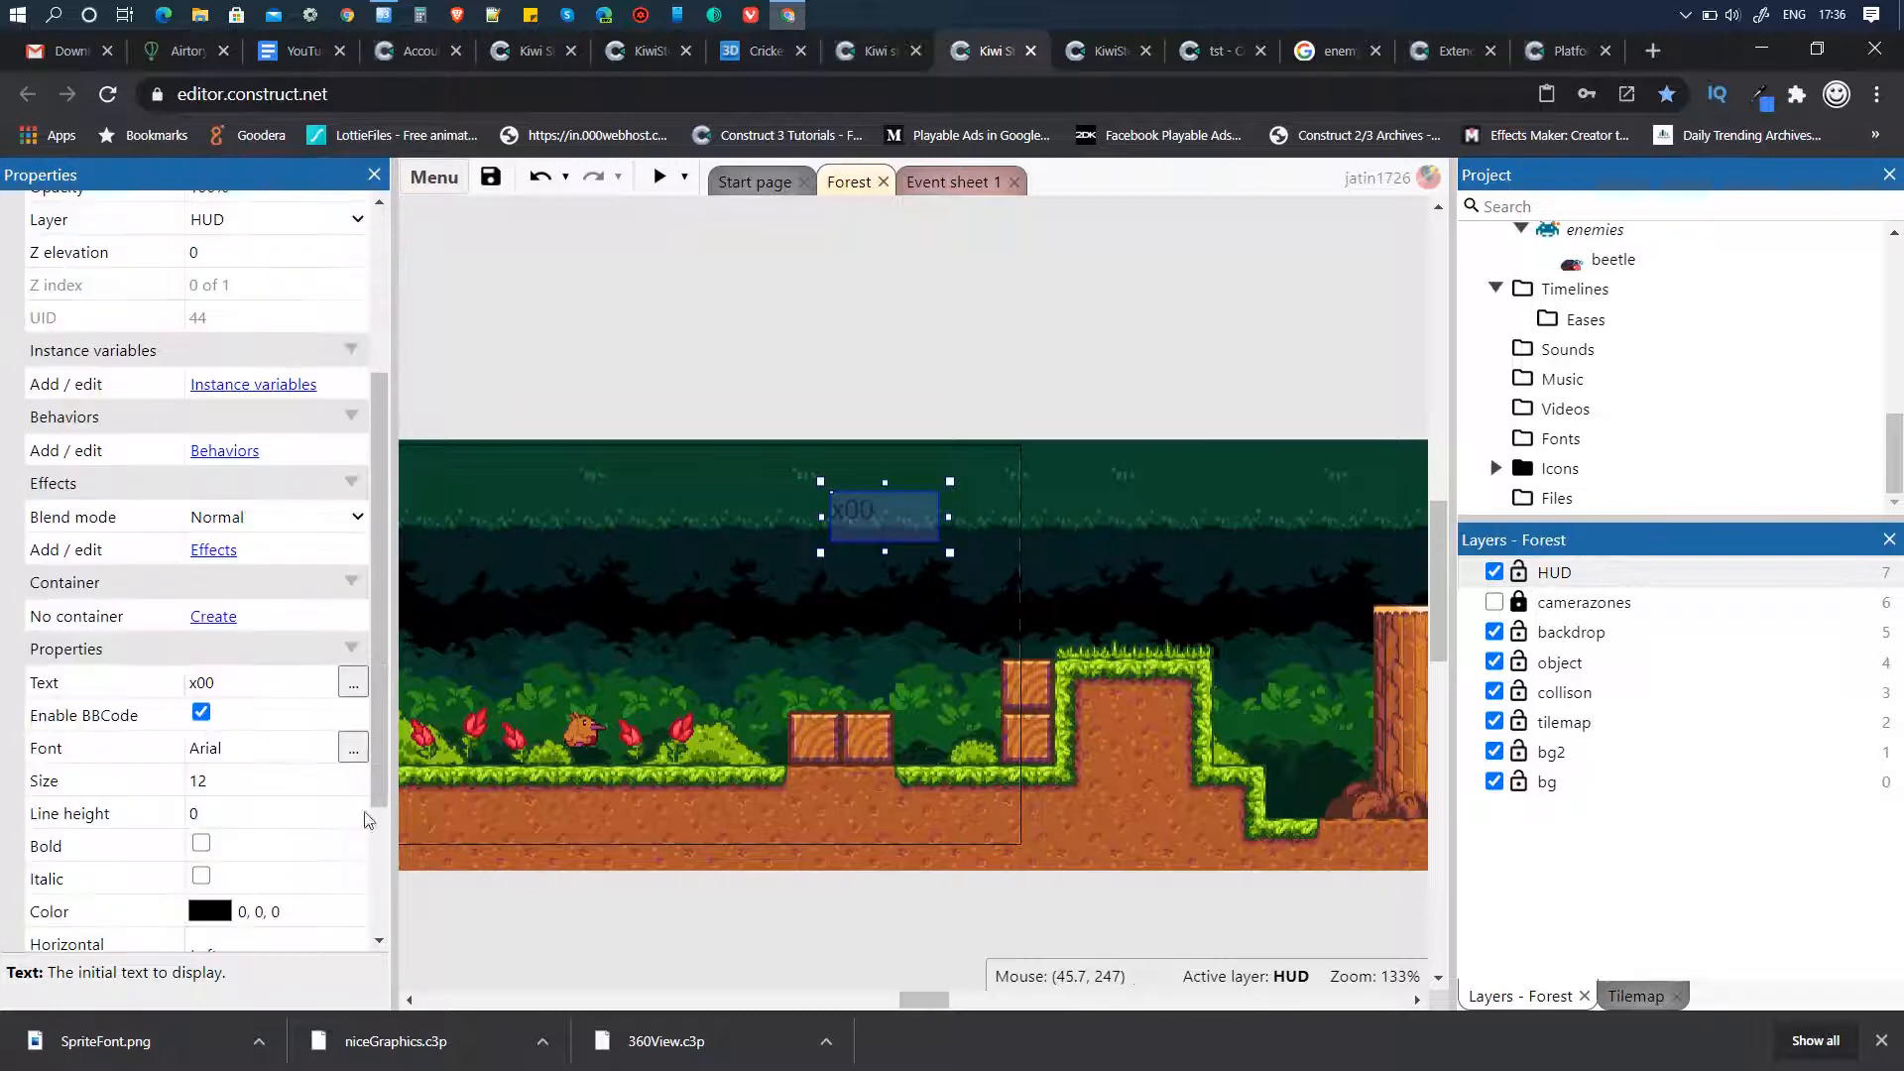
pyautogui.click(212, 913)
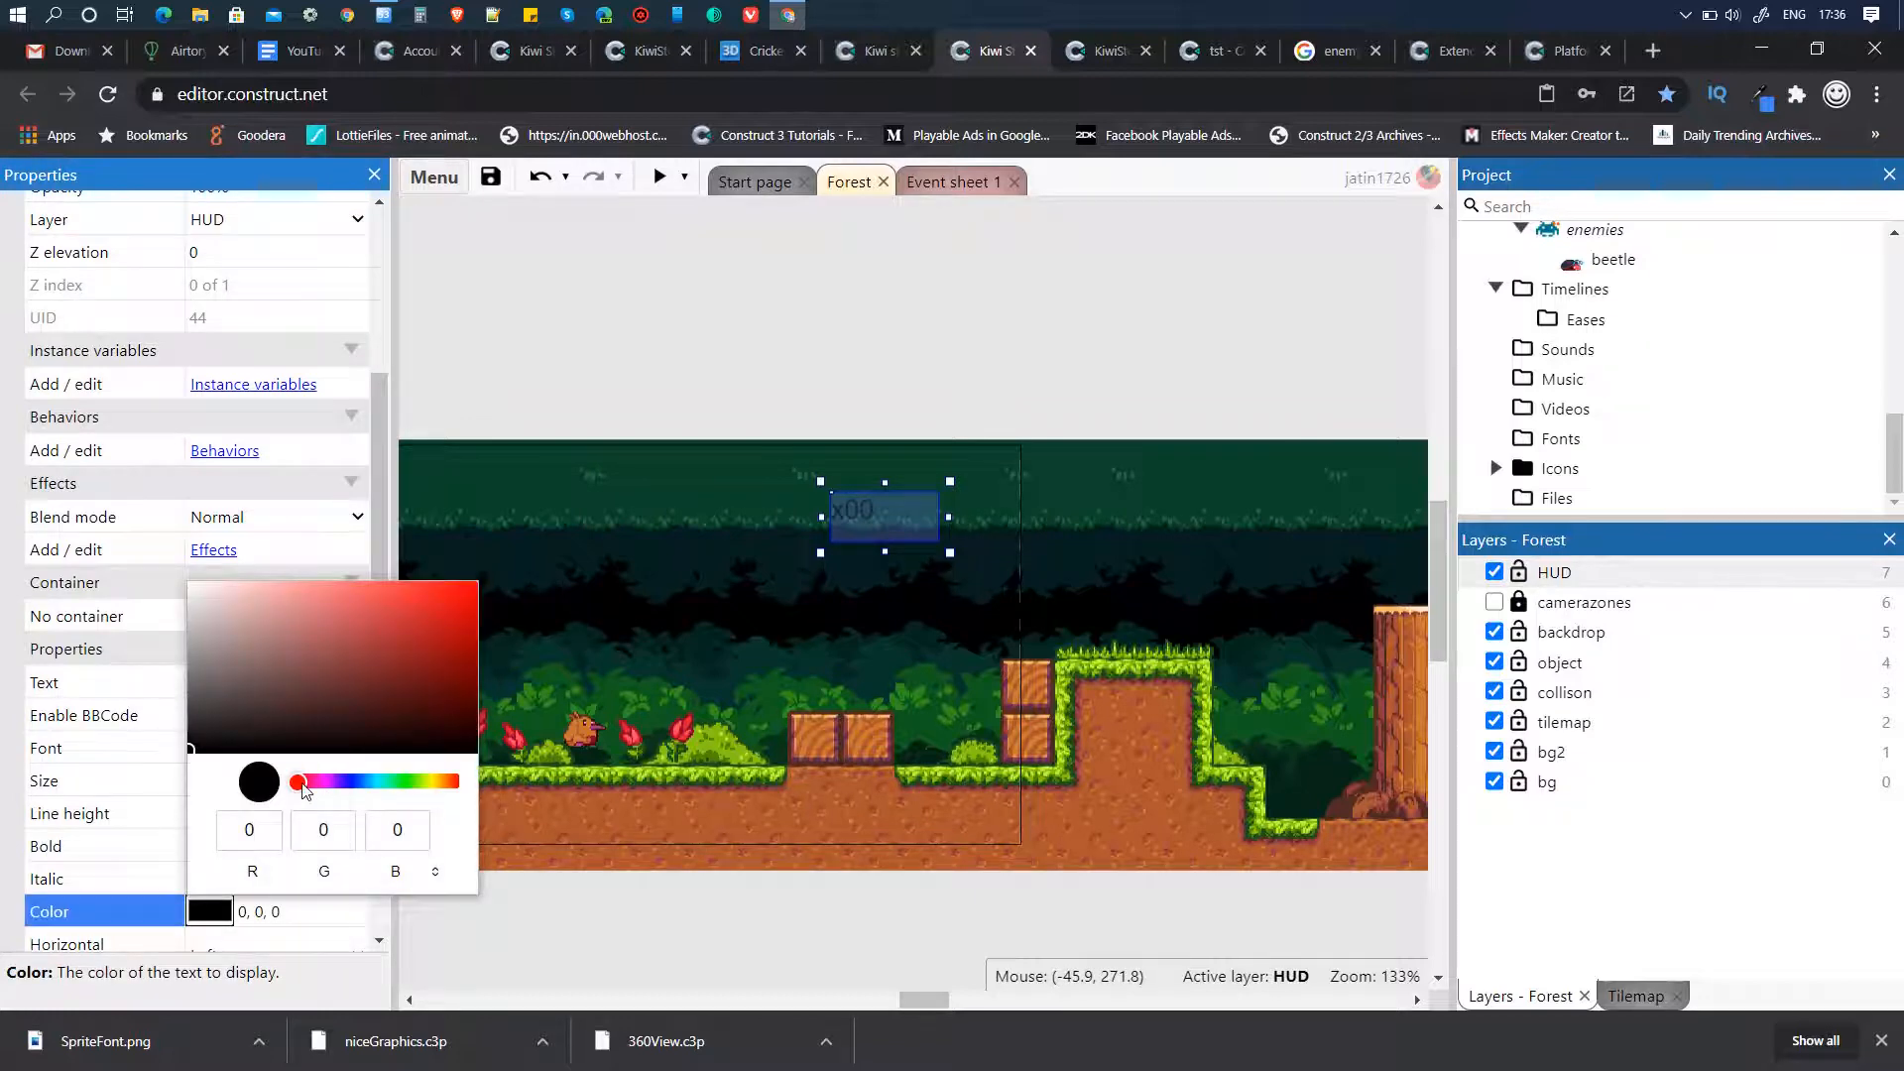
pyautogui.click(191, 588)
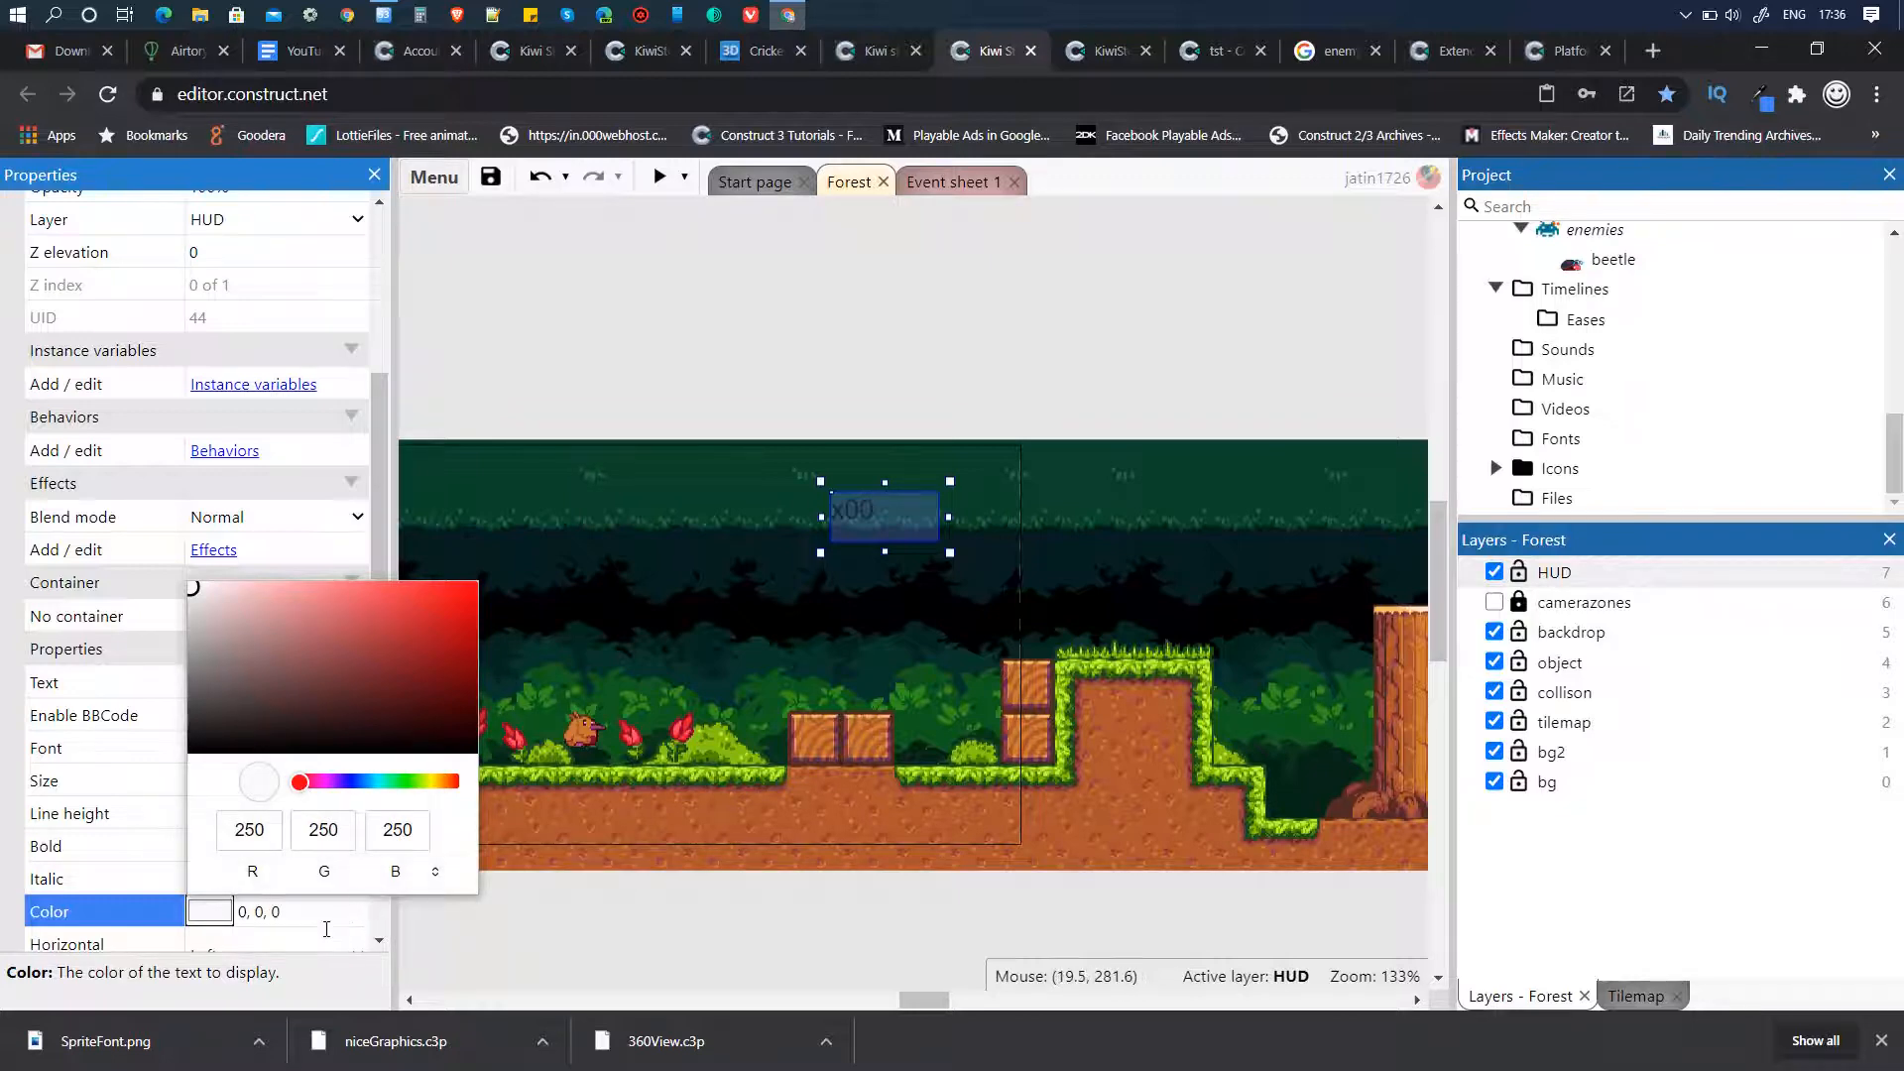
pyautogui.click(144, 919)
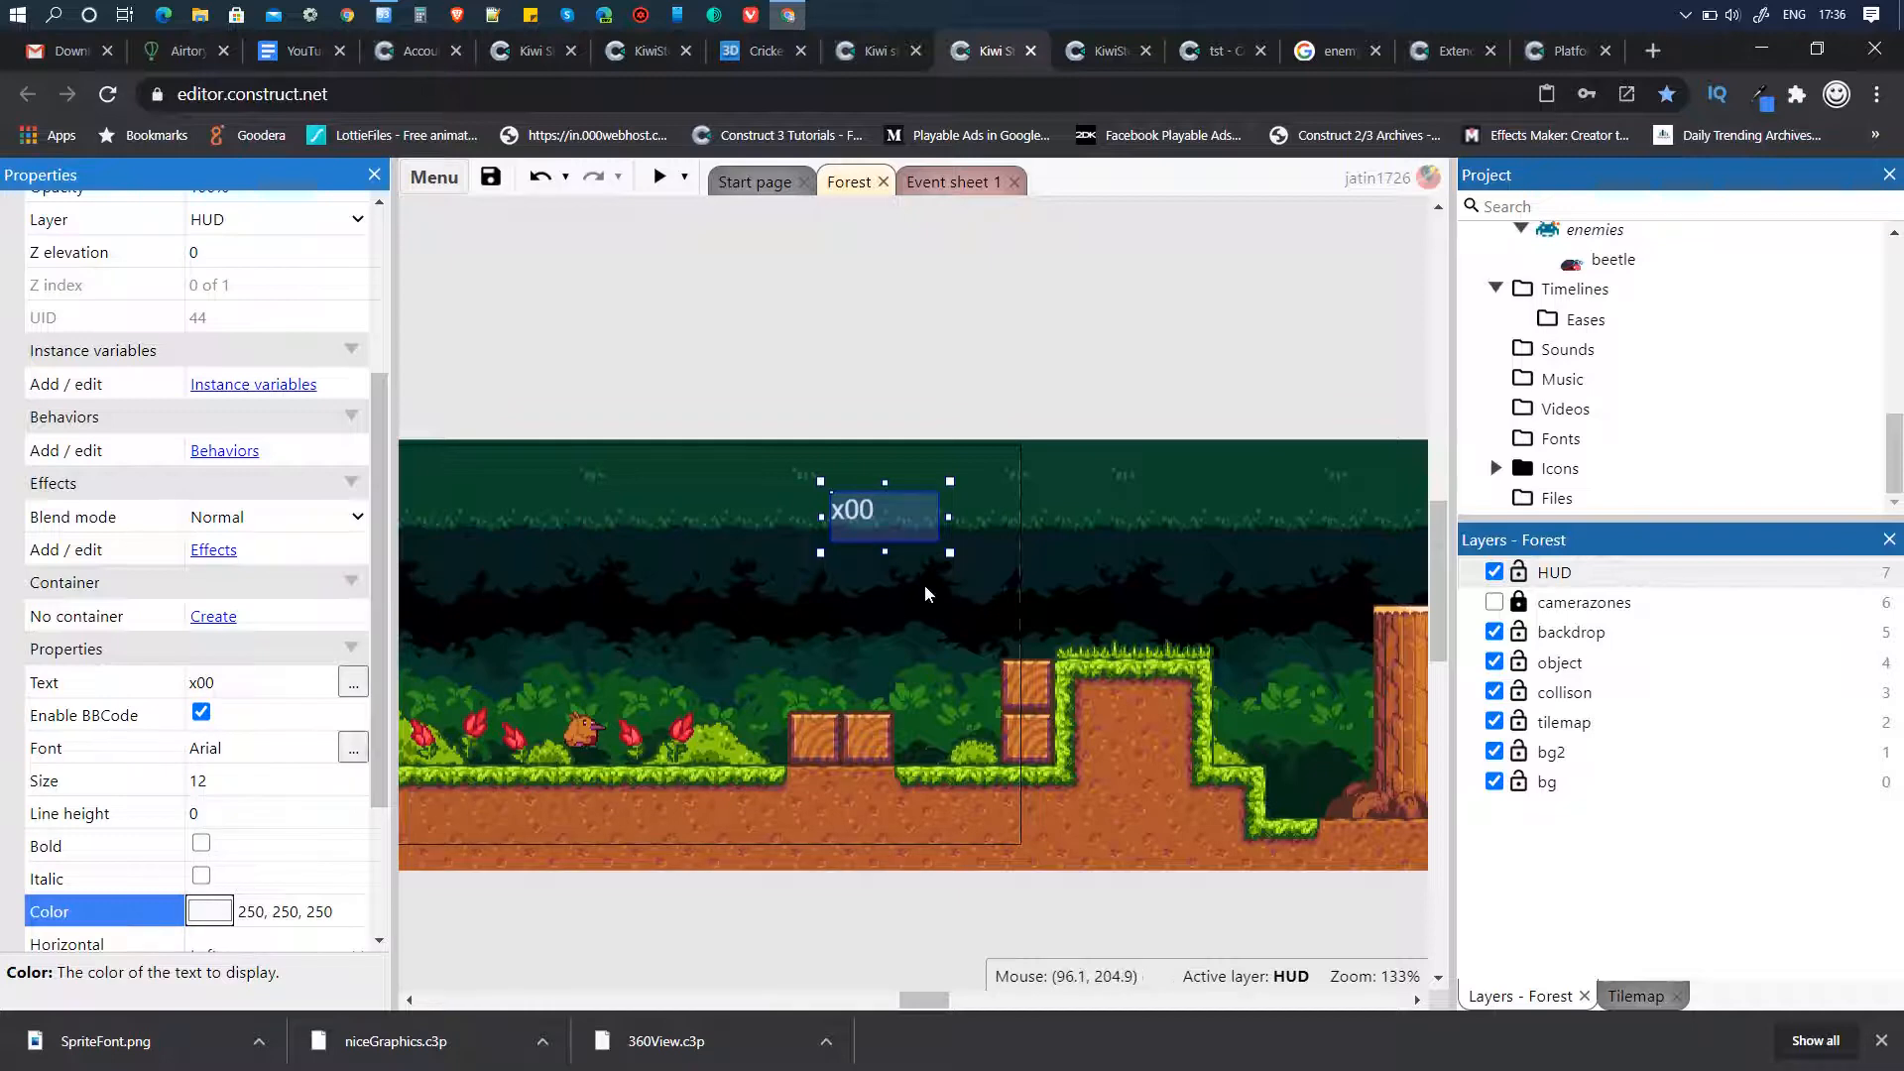
pyautogui.moveTo(883, 514); pyautogui.dragTo(996, 481)
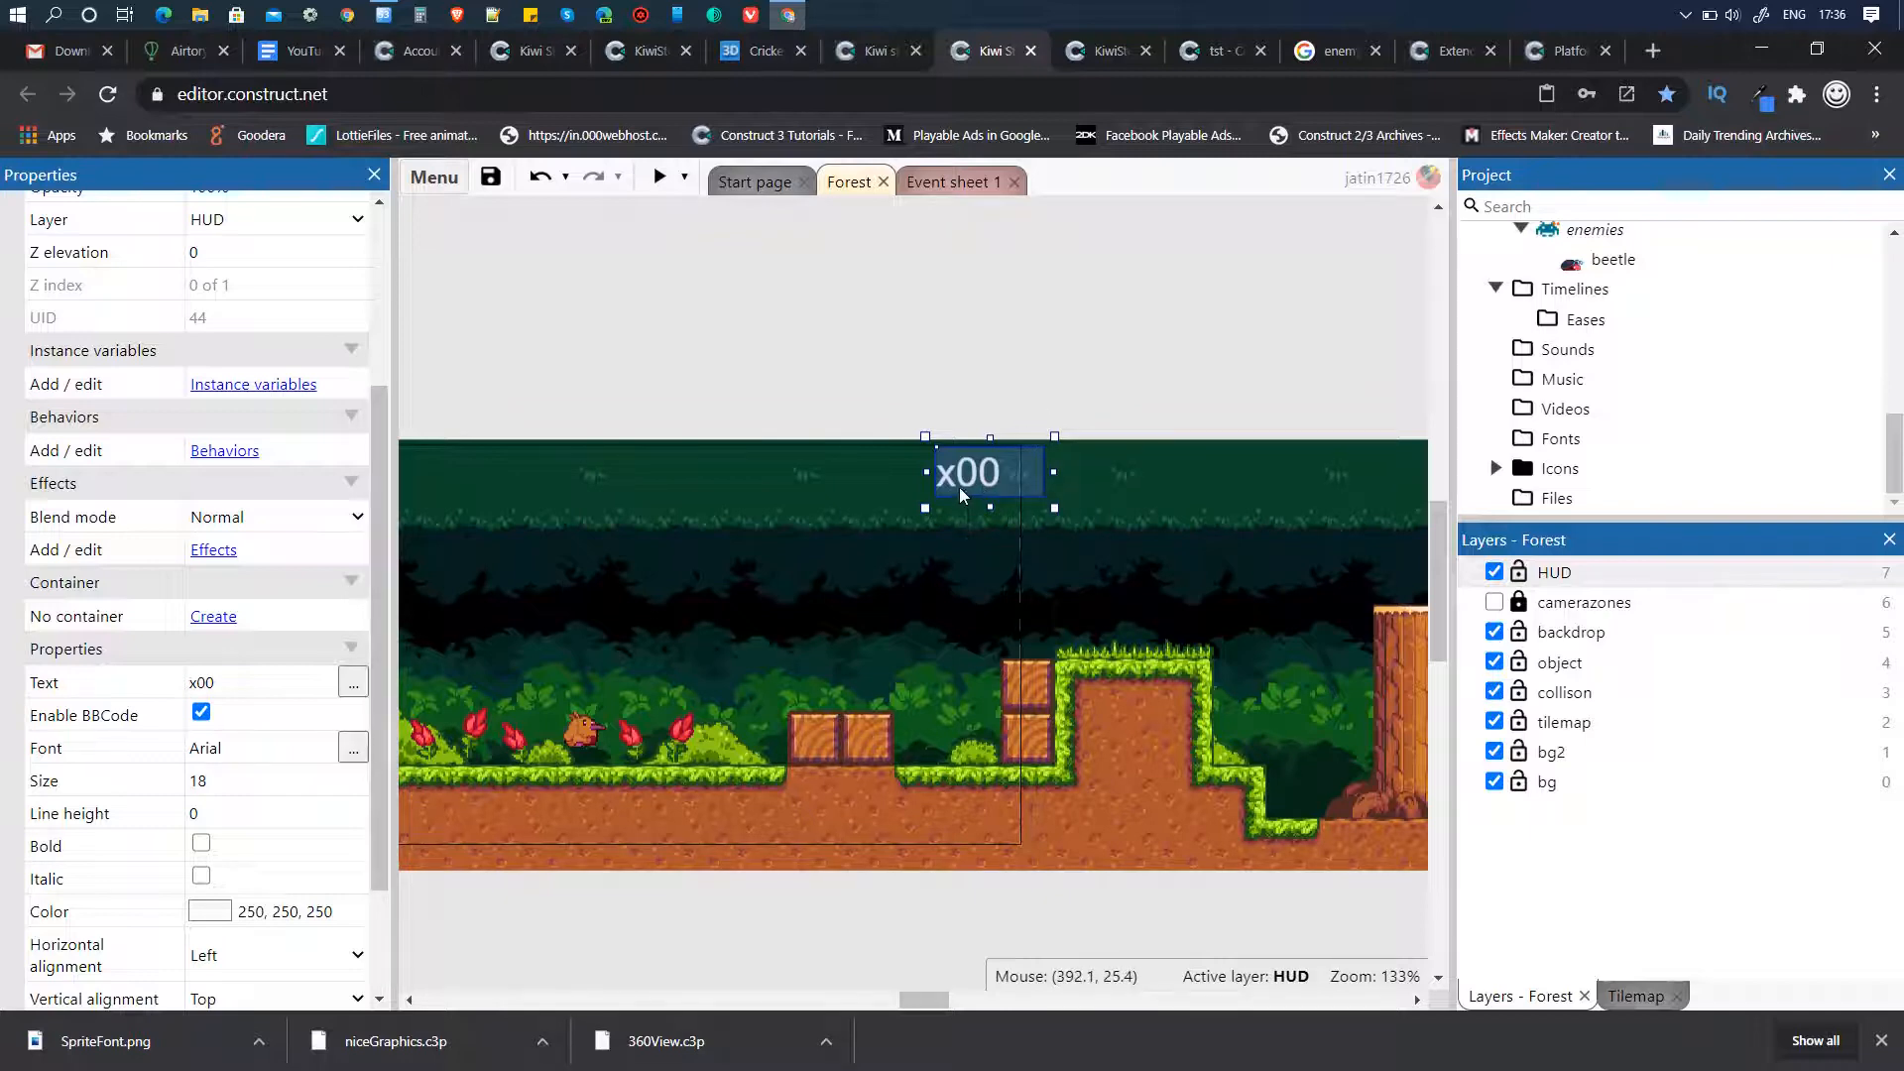
# - Insert a new Sprite object on the HUD layer, placed just above the score text
pyautogui.click(1156, 412)
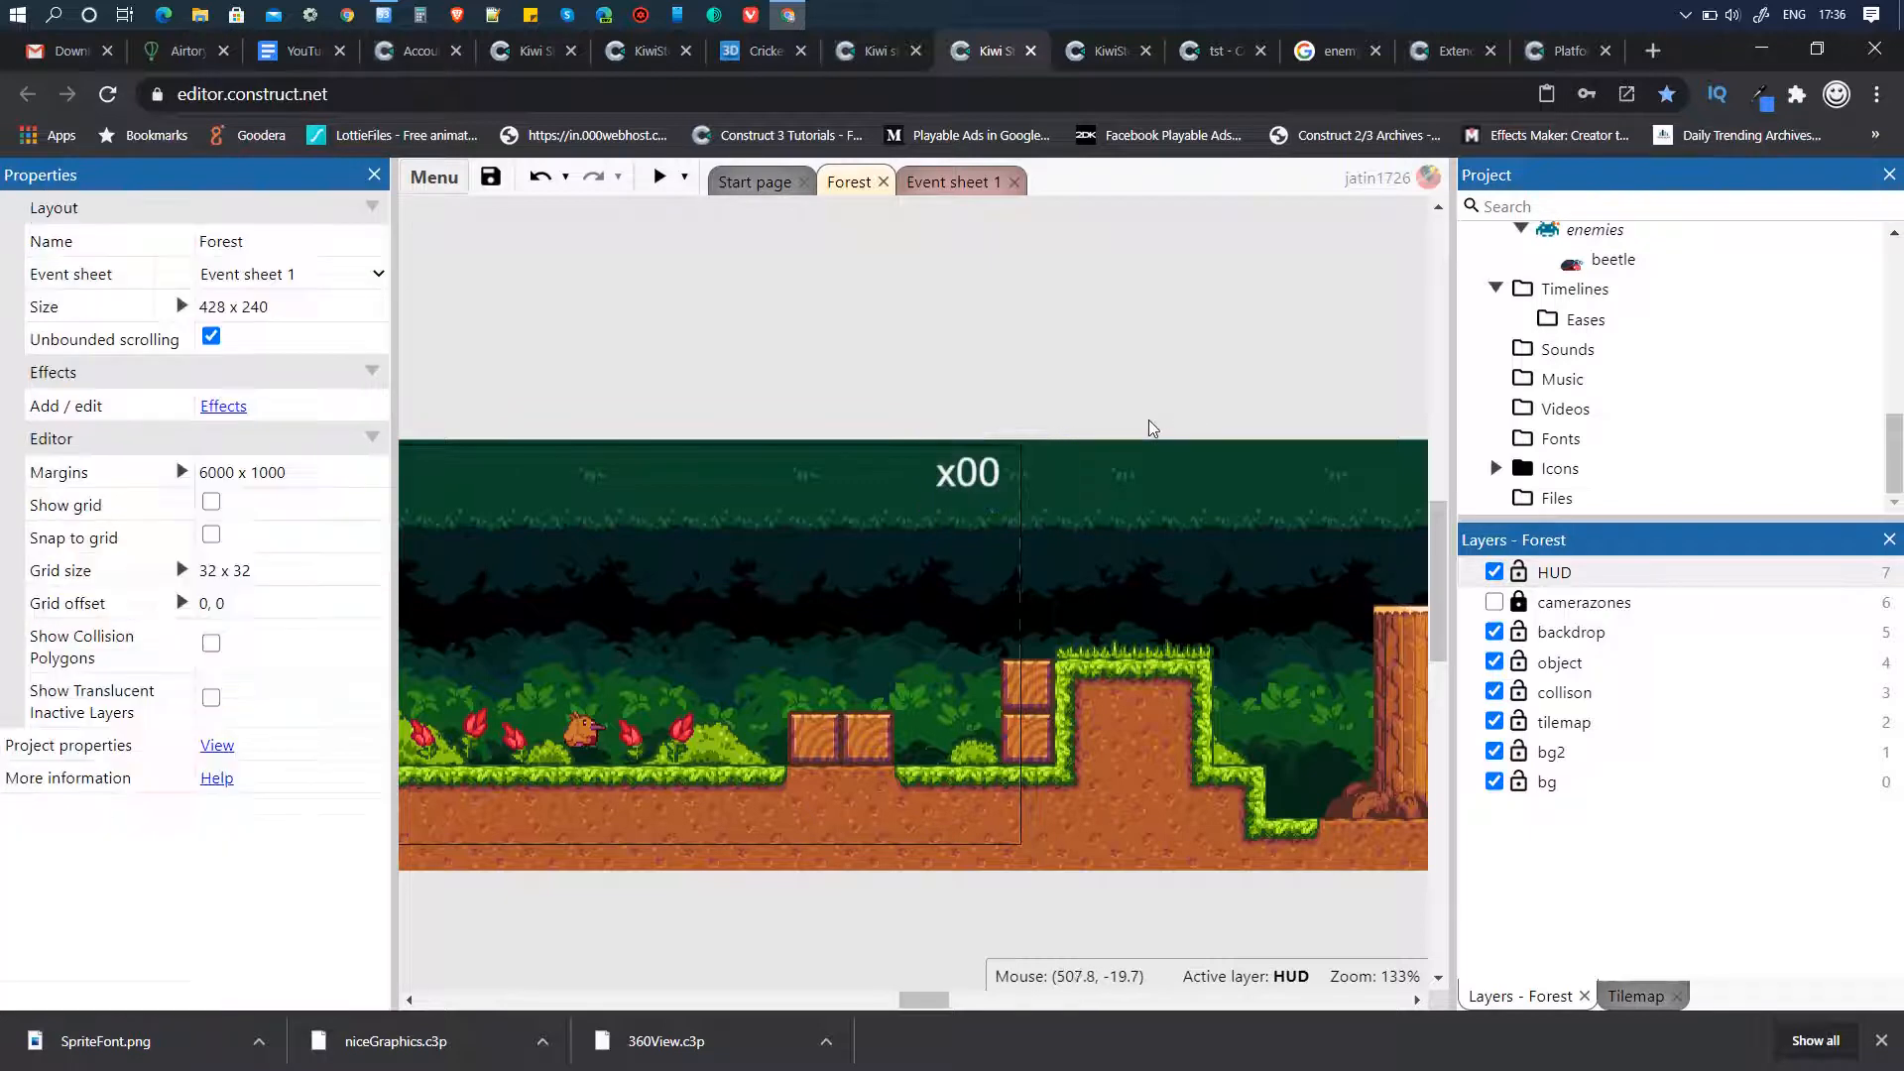
pyautogui.rightClick(1135, 409)
pyautogui.click(1189, 432)
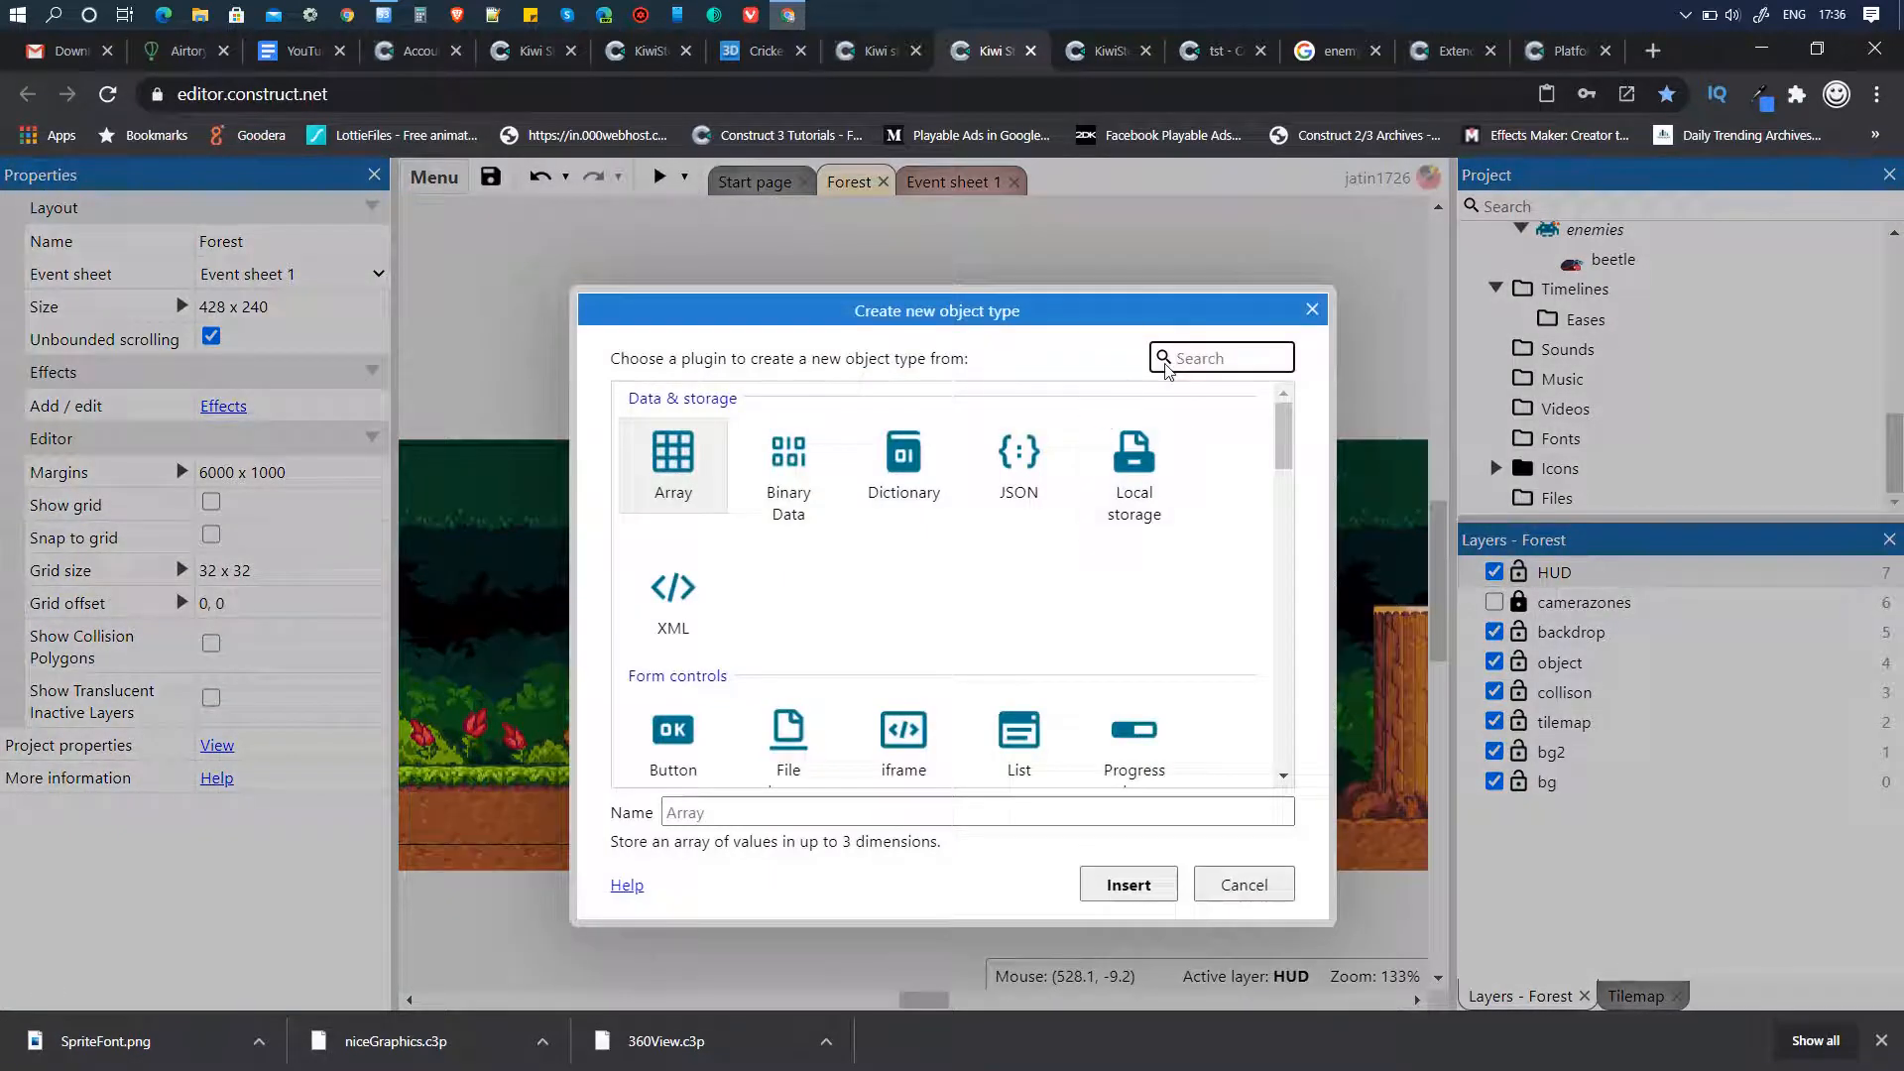
pyautogui.write('spri')
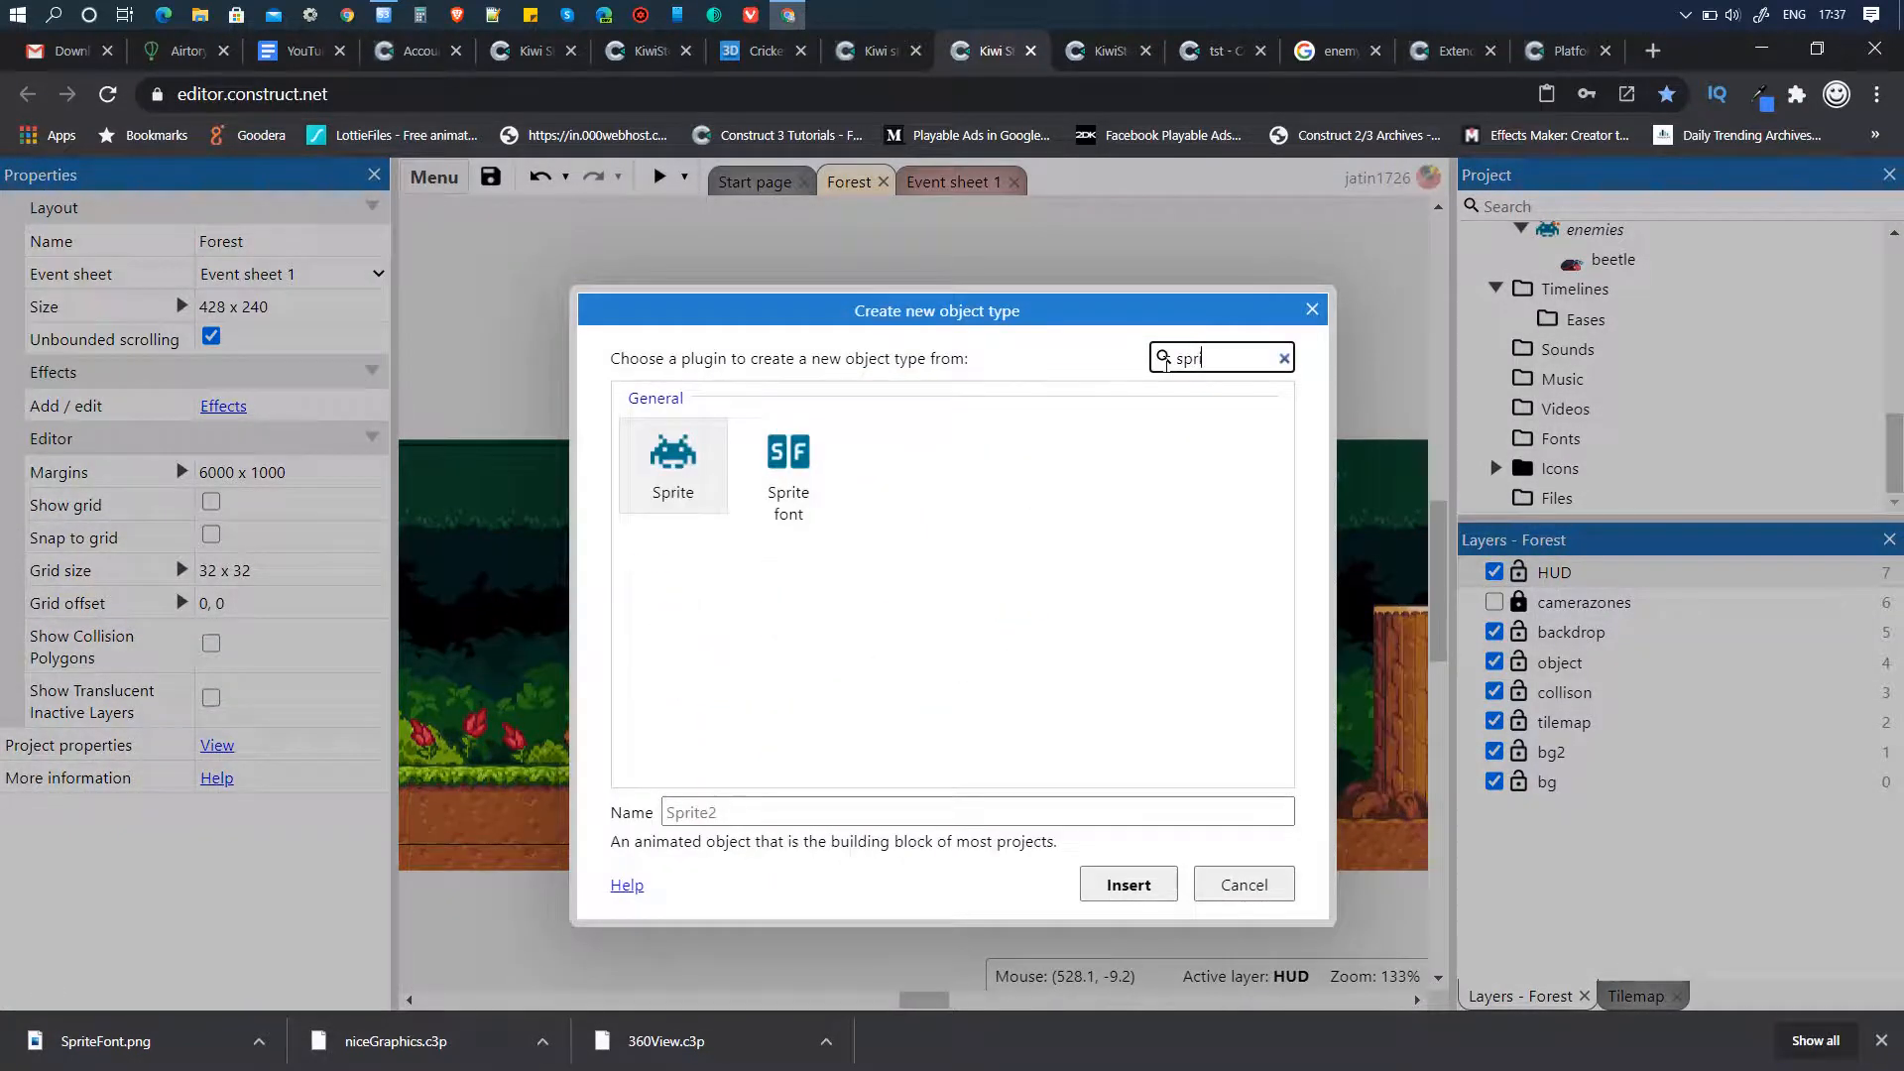
pyautogui.press('Return')
pyautogui.click(1107, 385)
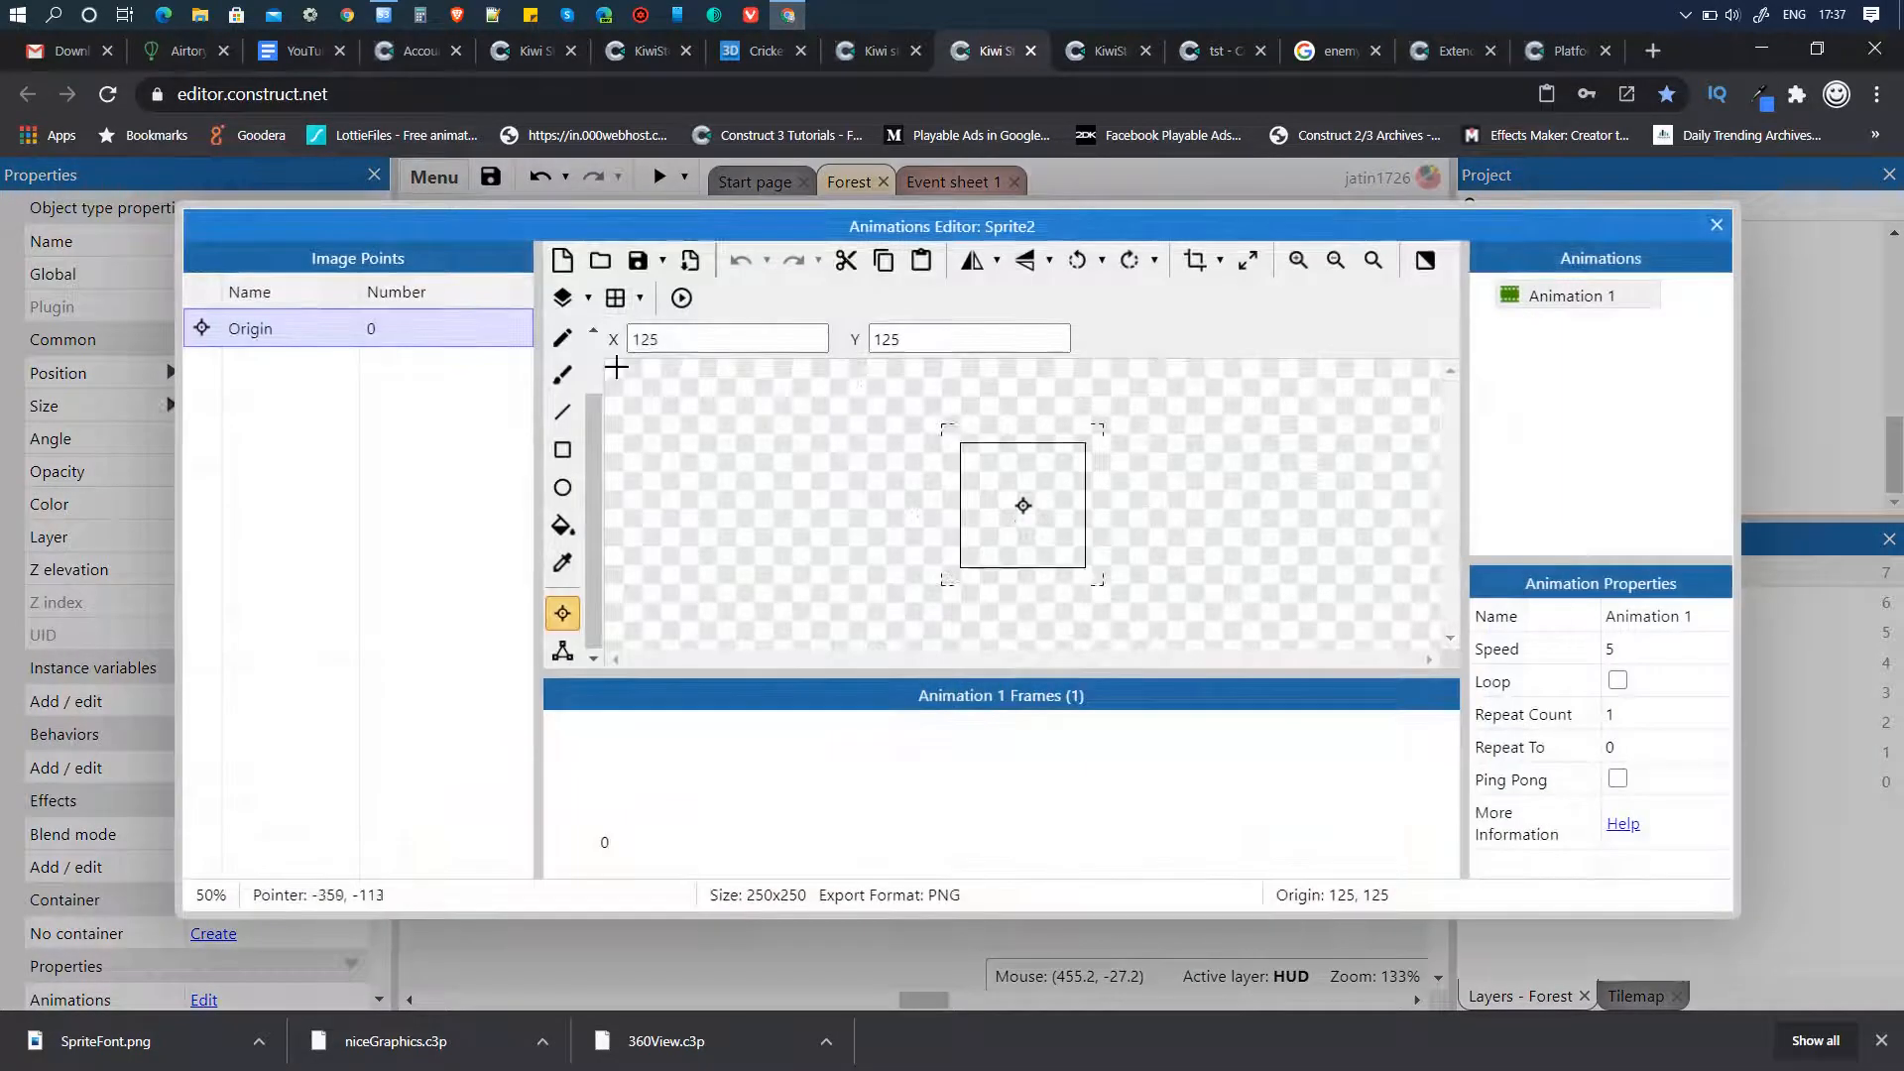
# - Load the collectibles-beetle-000 image from the Kiwi Story images folder into the new sprite and close the animations editor
pyautogui.click(600, 260)
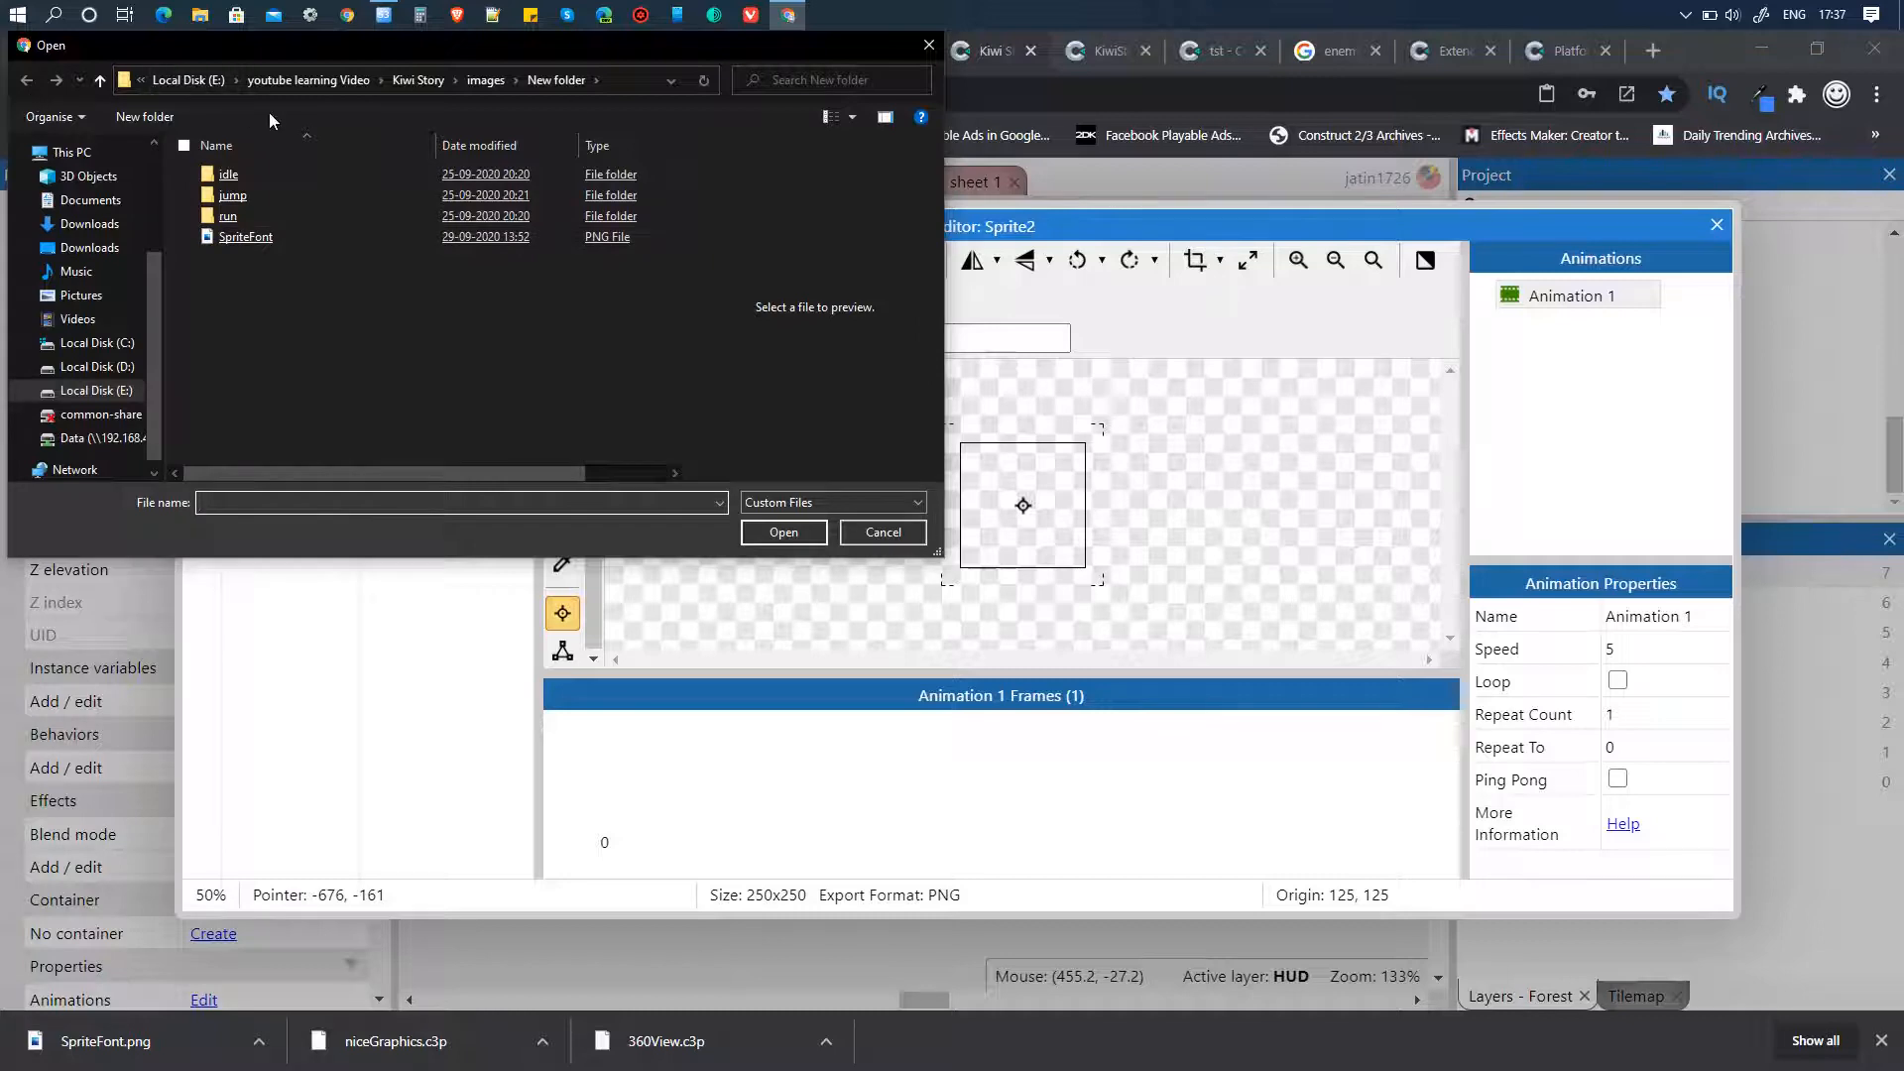
pyautogui.click(486, 79)
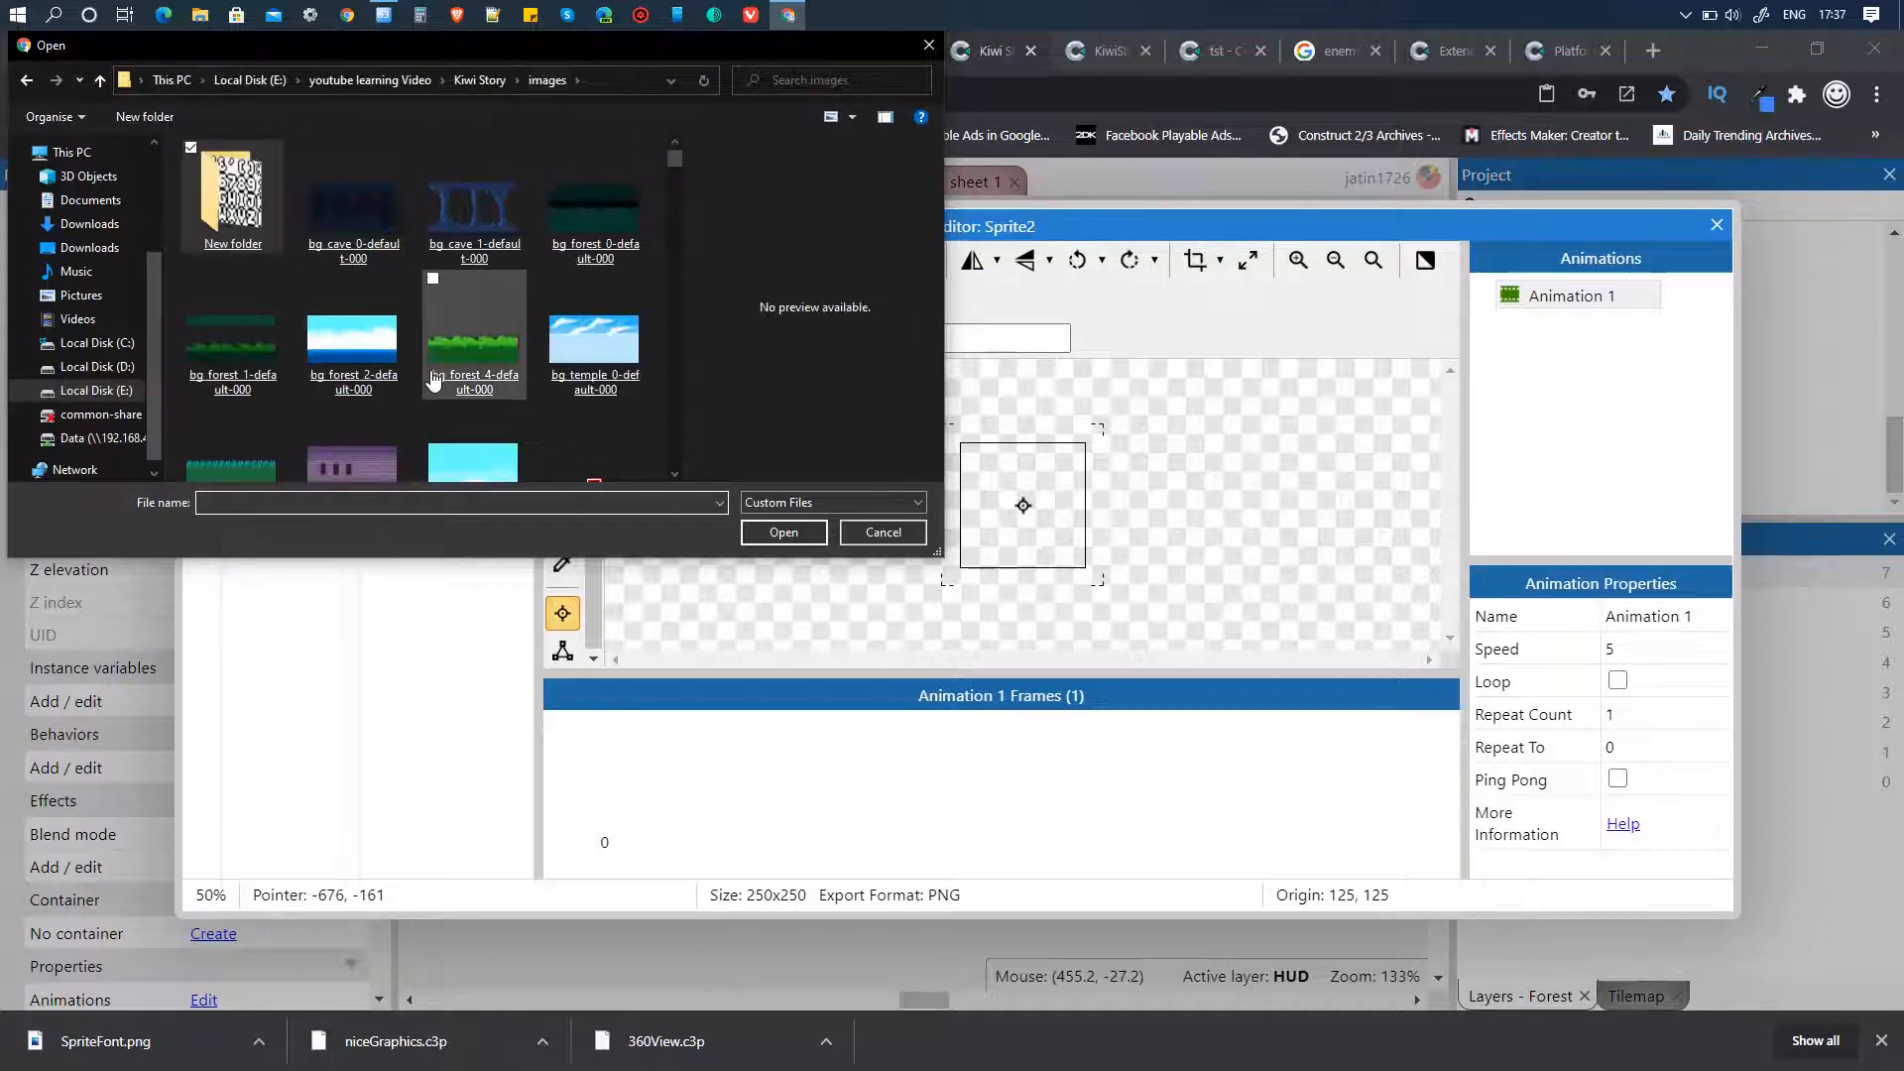
pyautogui.scroll(-5, 433, 379)
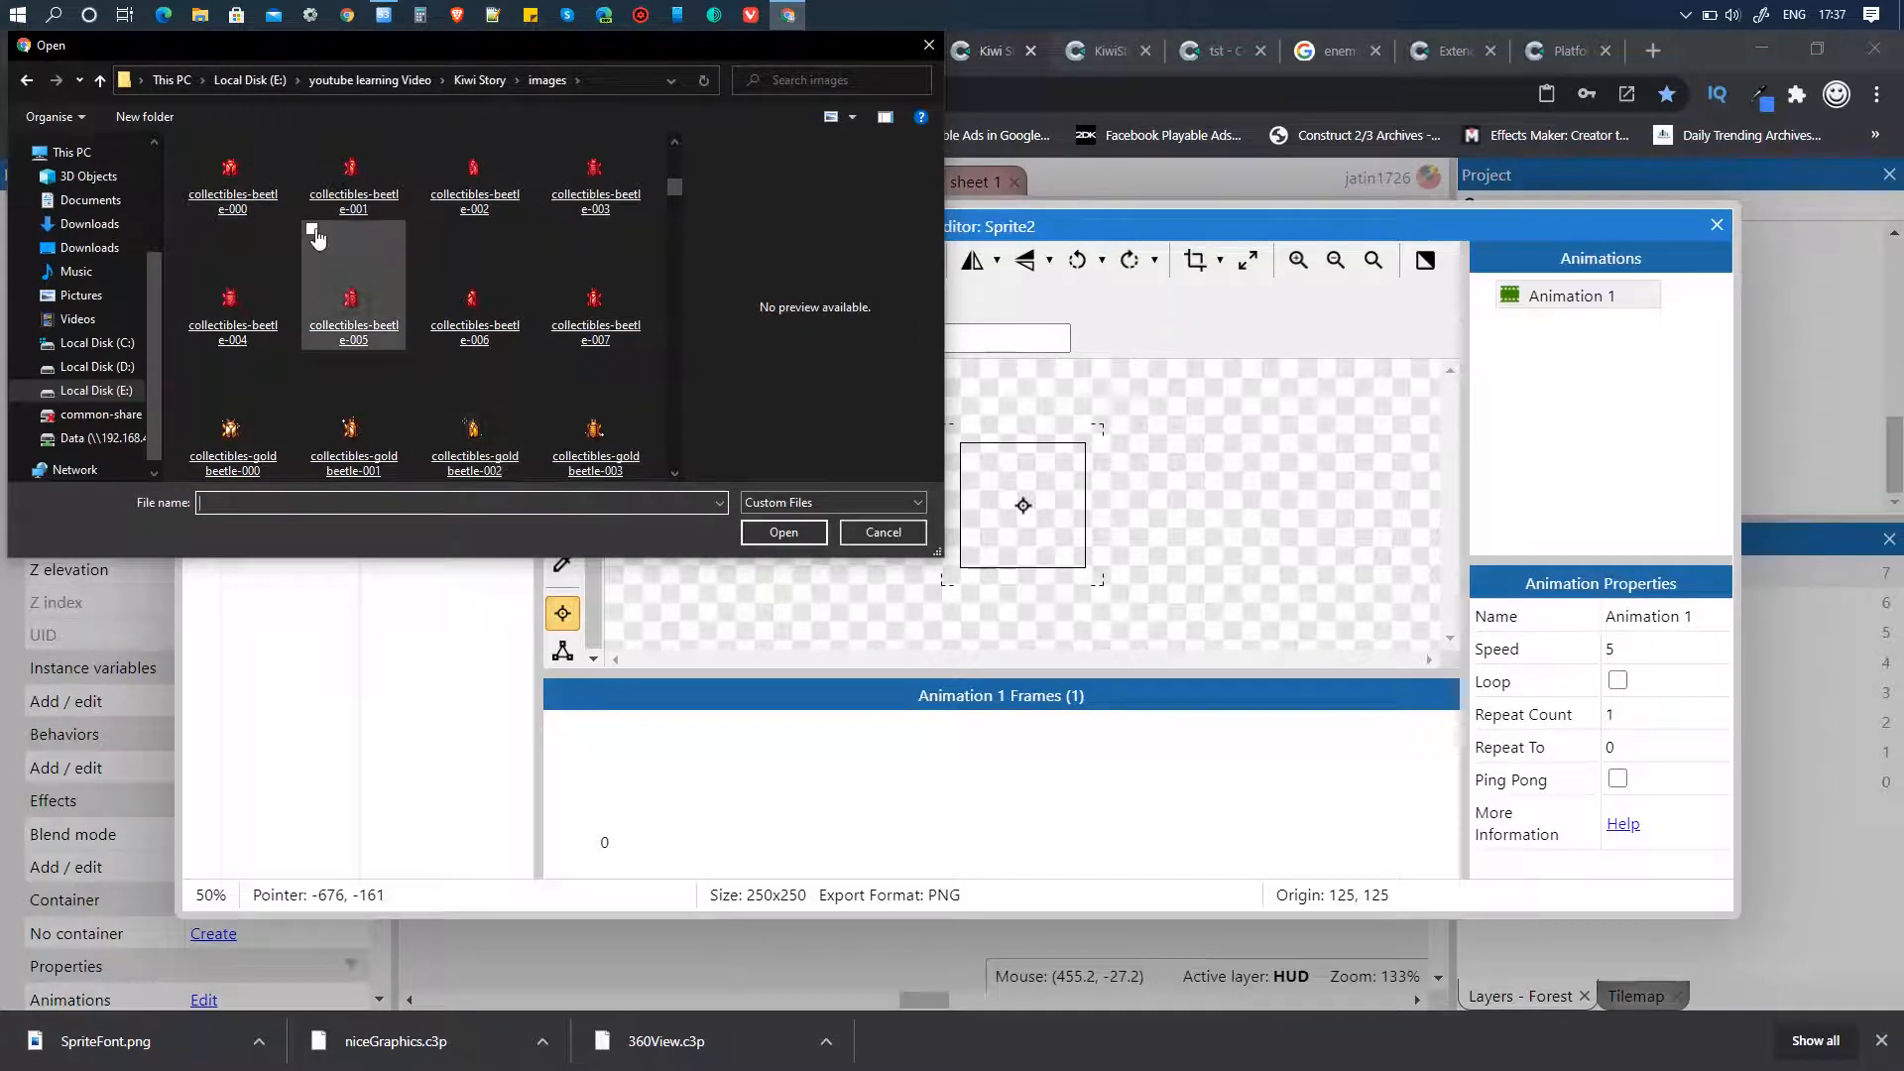
pyautogui.scroll(1, 237, 199)
pyautogui.doubleClick(241, 257)
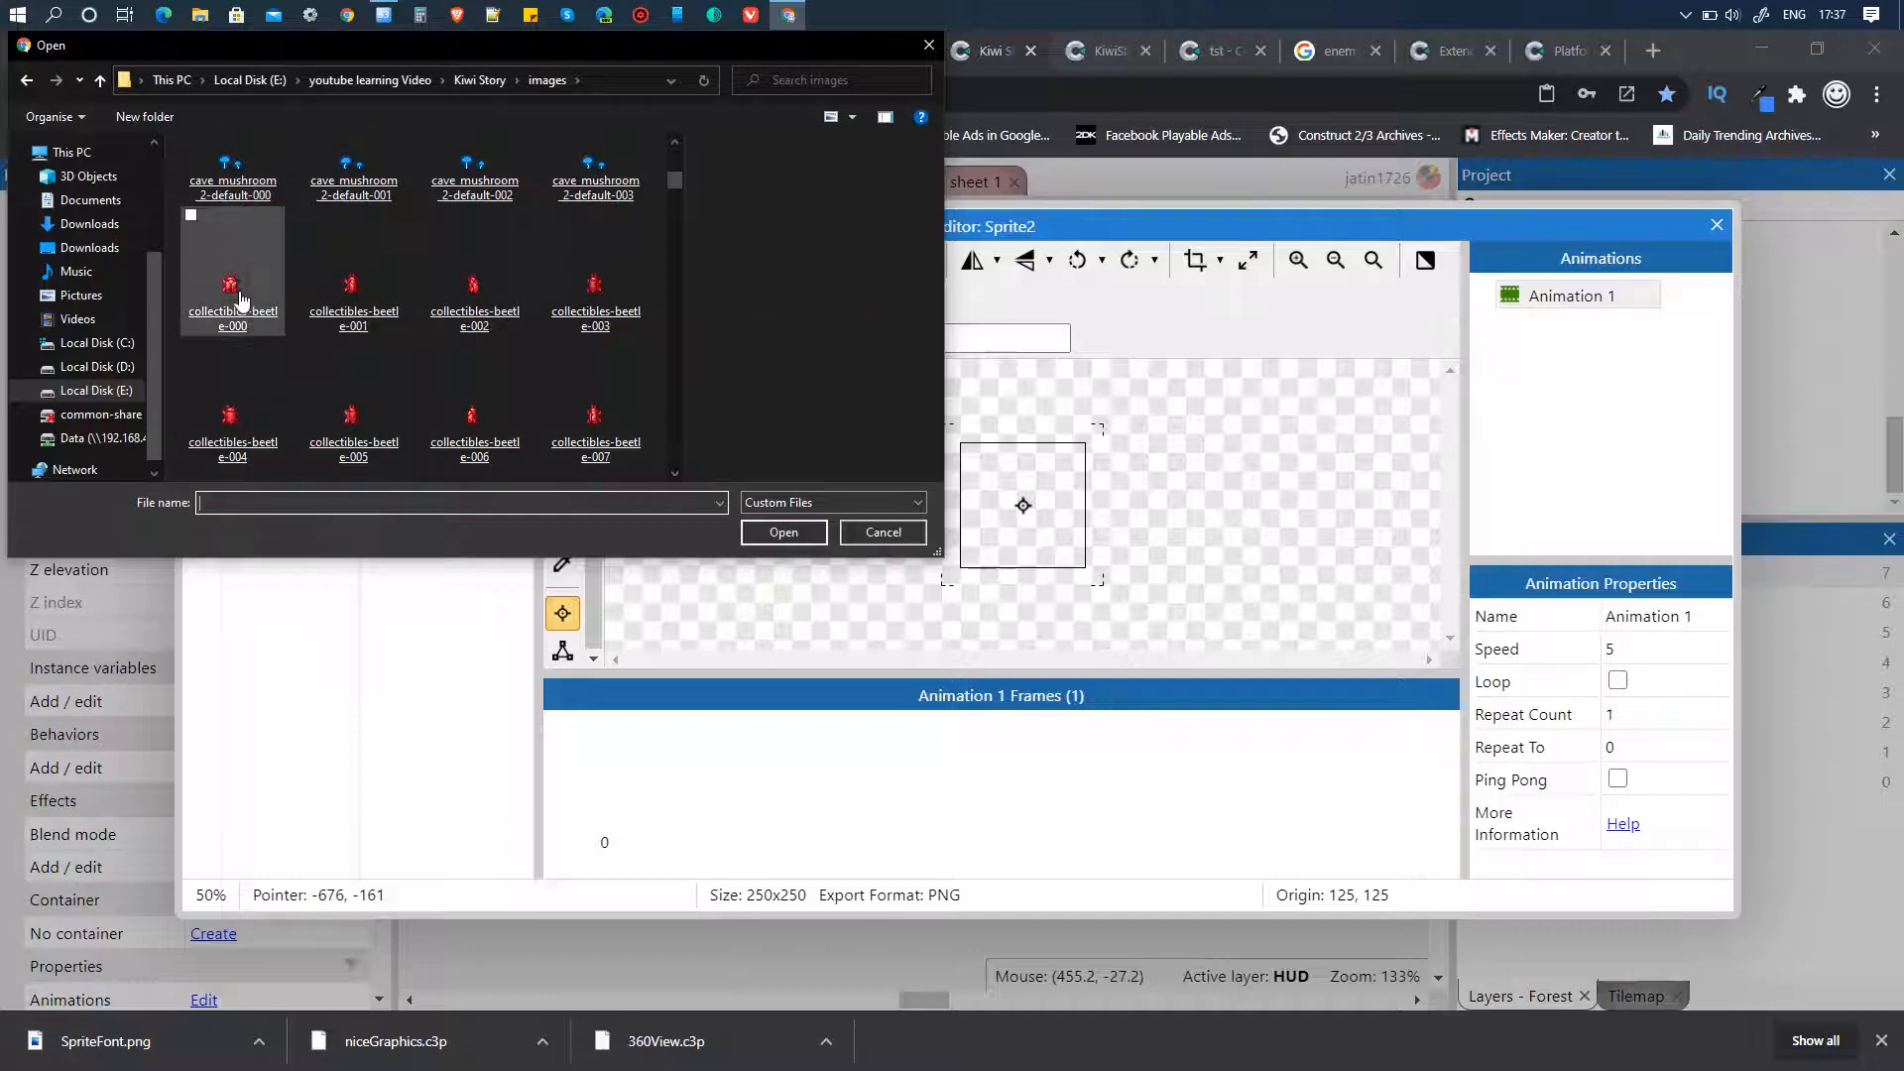
pyautogui.click(1717, 225)
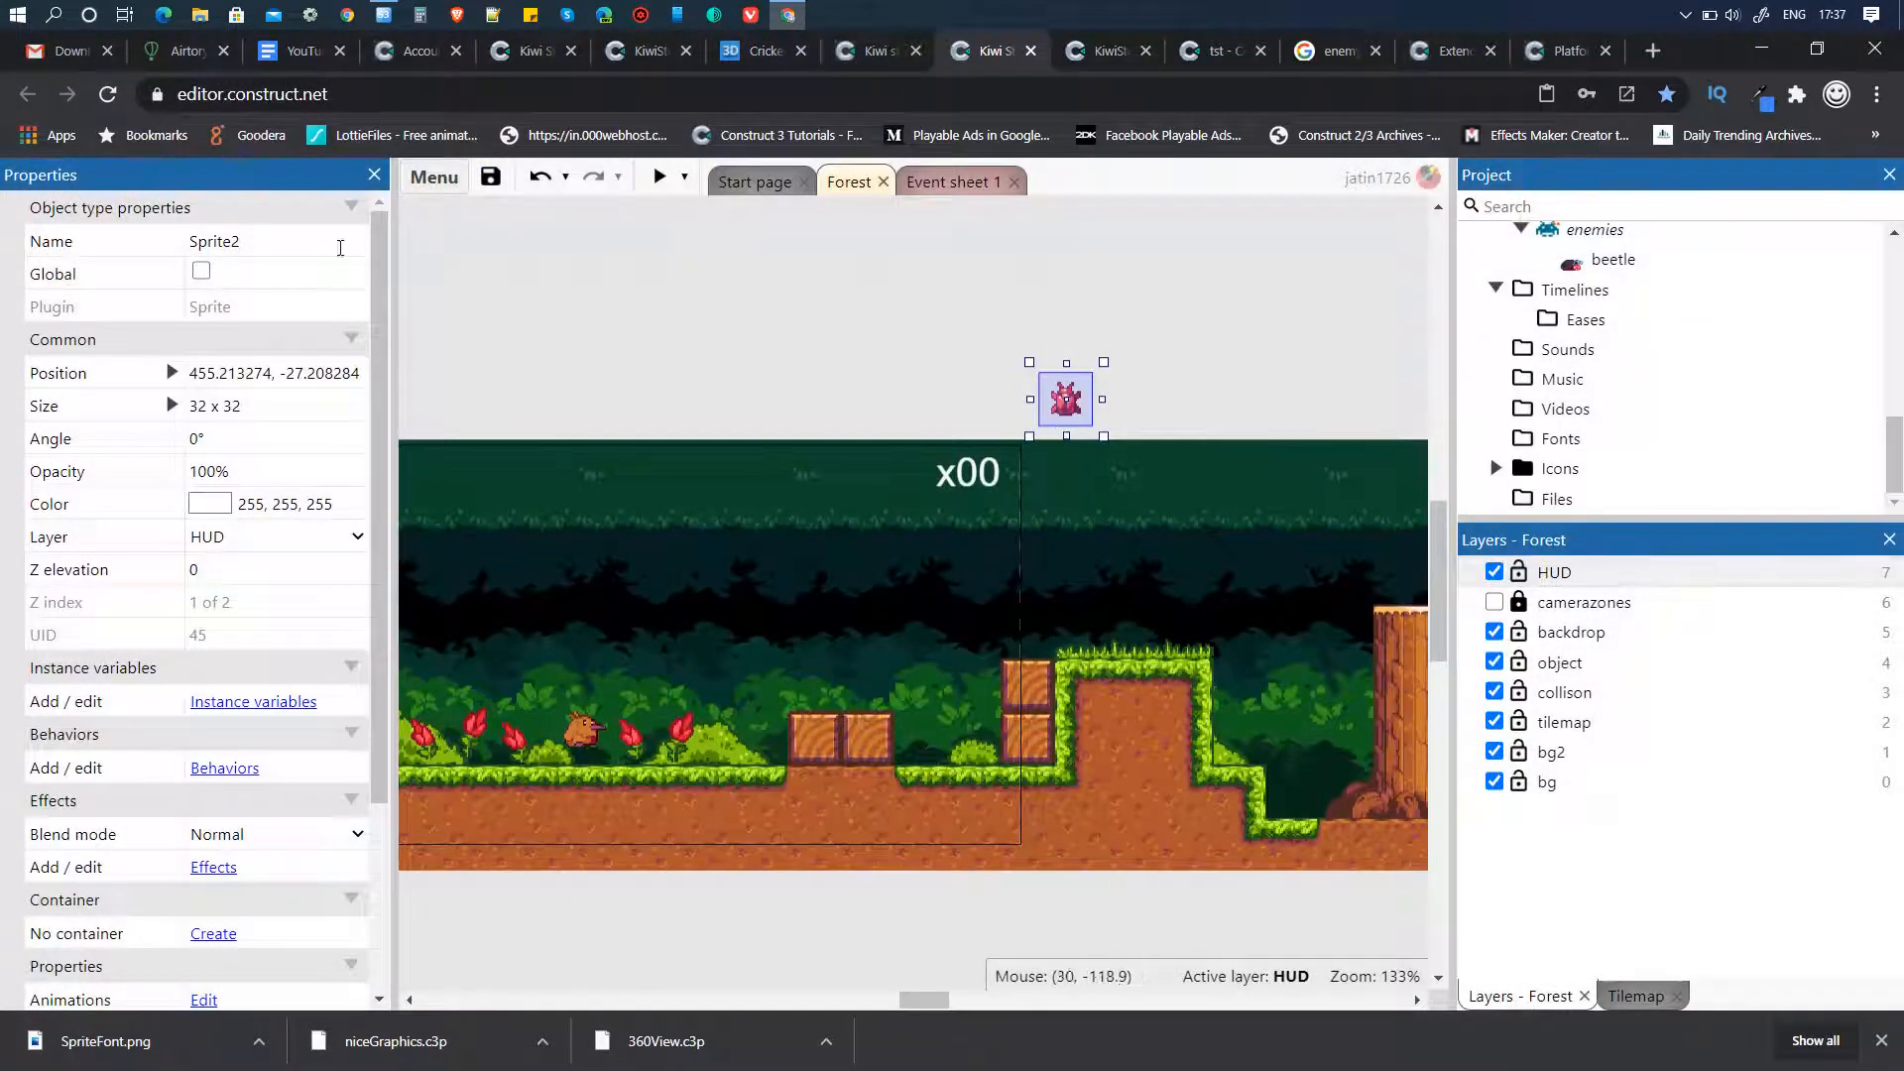
# - Rename the new beetle sprite as hud_beetle and place it directly beside the start of the x00 score text
pyautogui.click(275, 241)
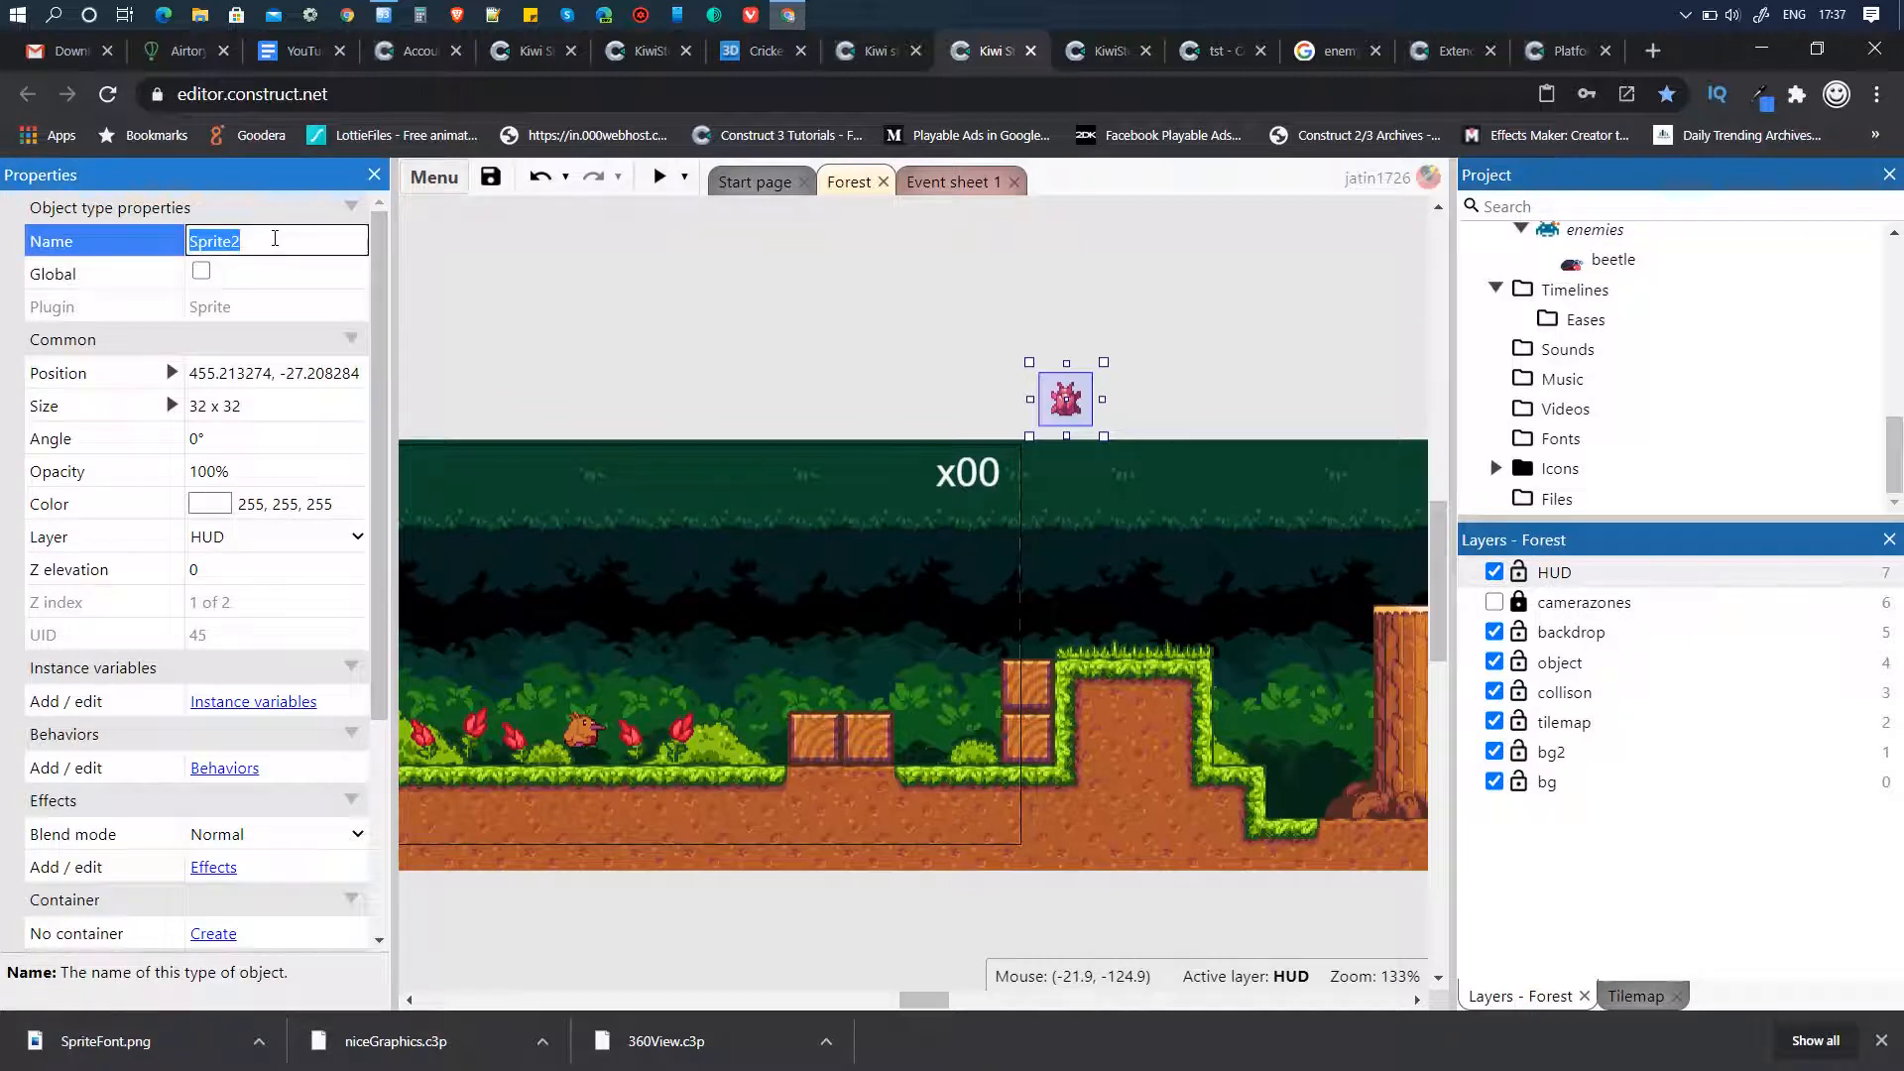
pyautogui.write('hud_beetle')
pyautogui.press('Return')
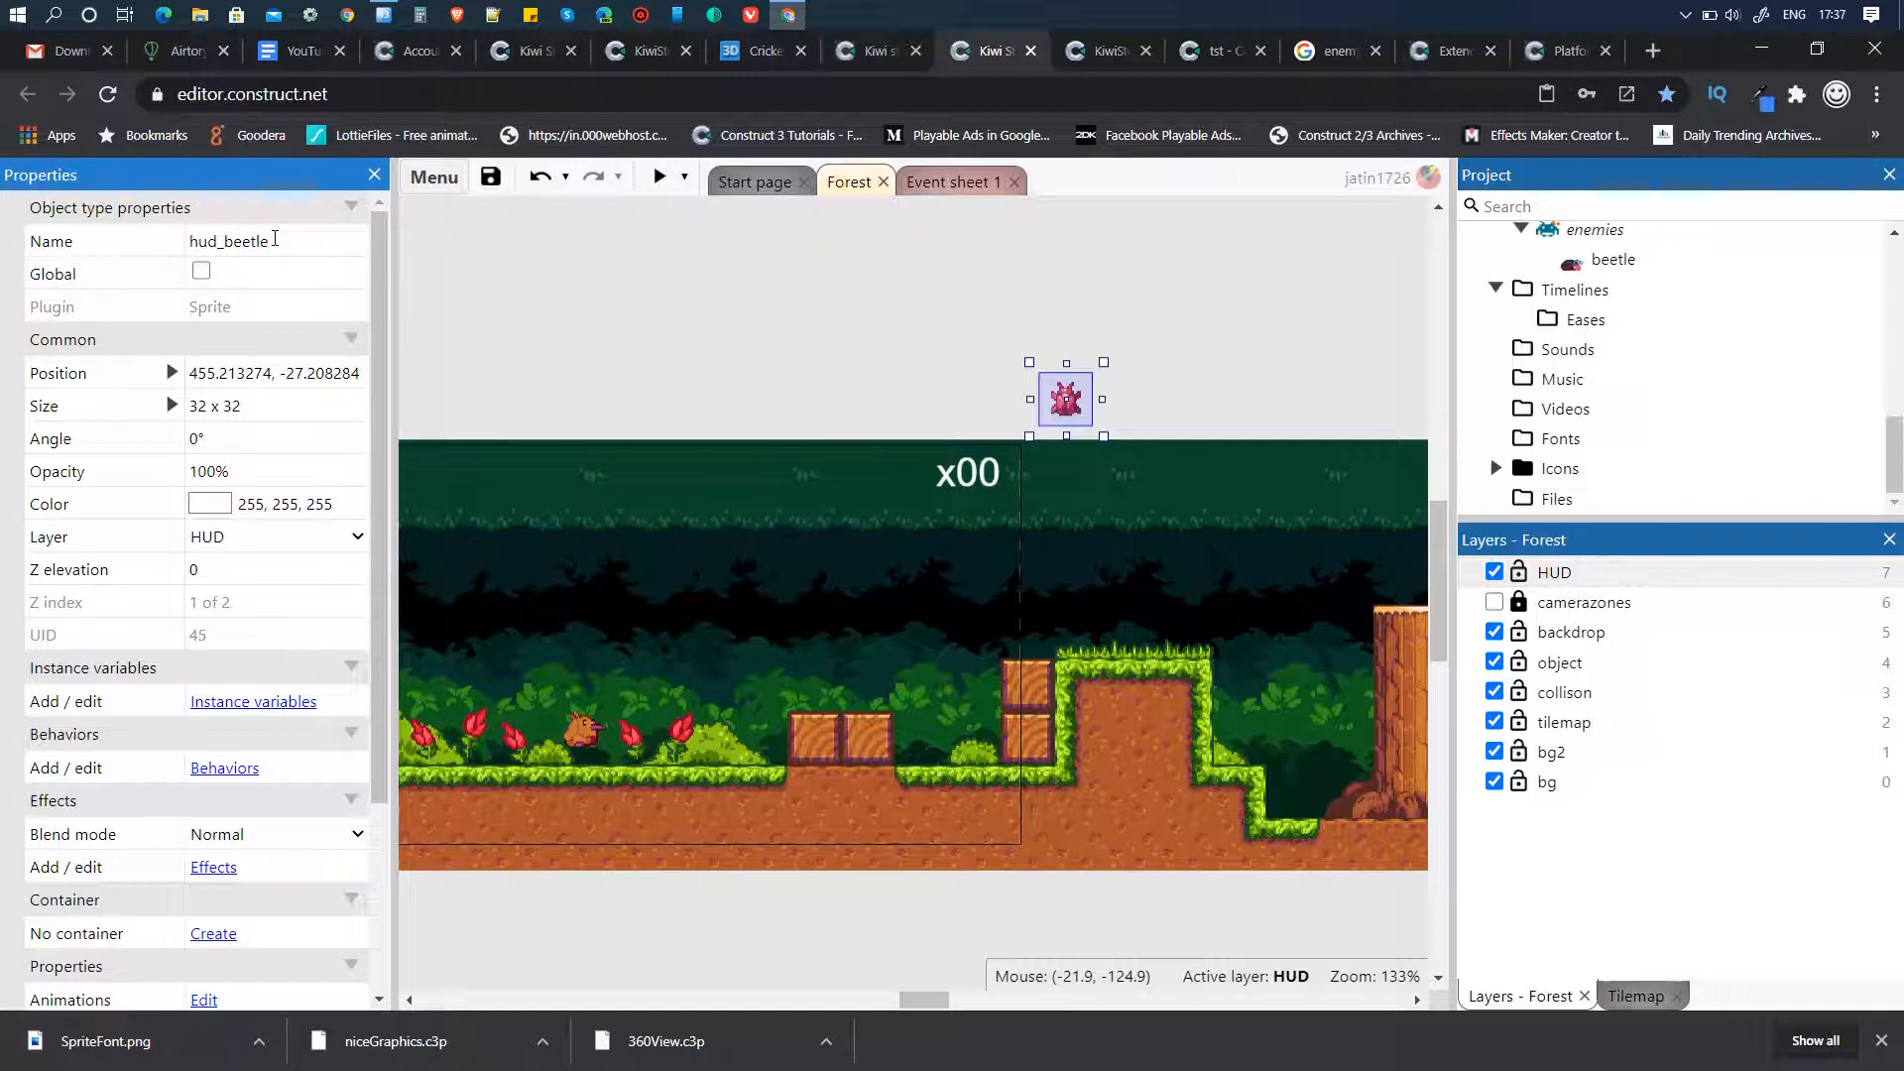
pyautogui.moveTo(1071, 413); pyautogui.dragTo(926, 487)
pyautogui.click(1048, 400)
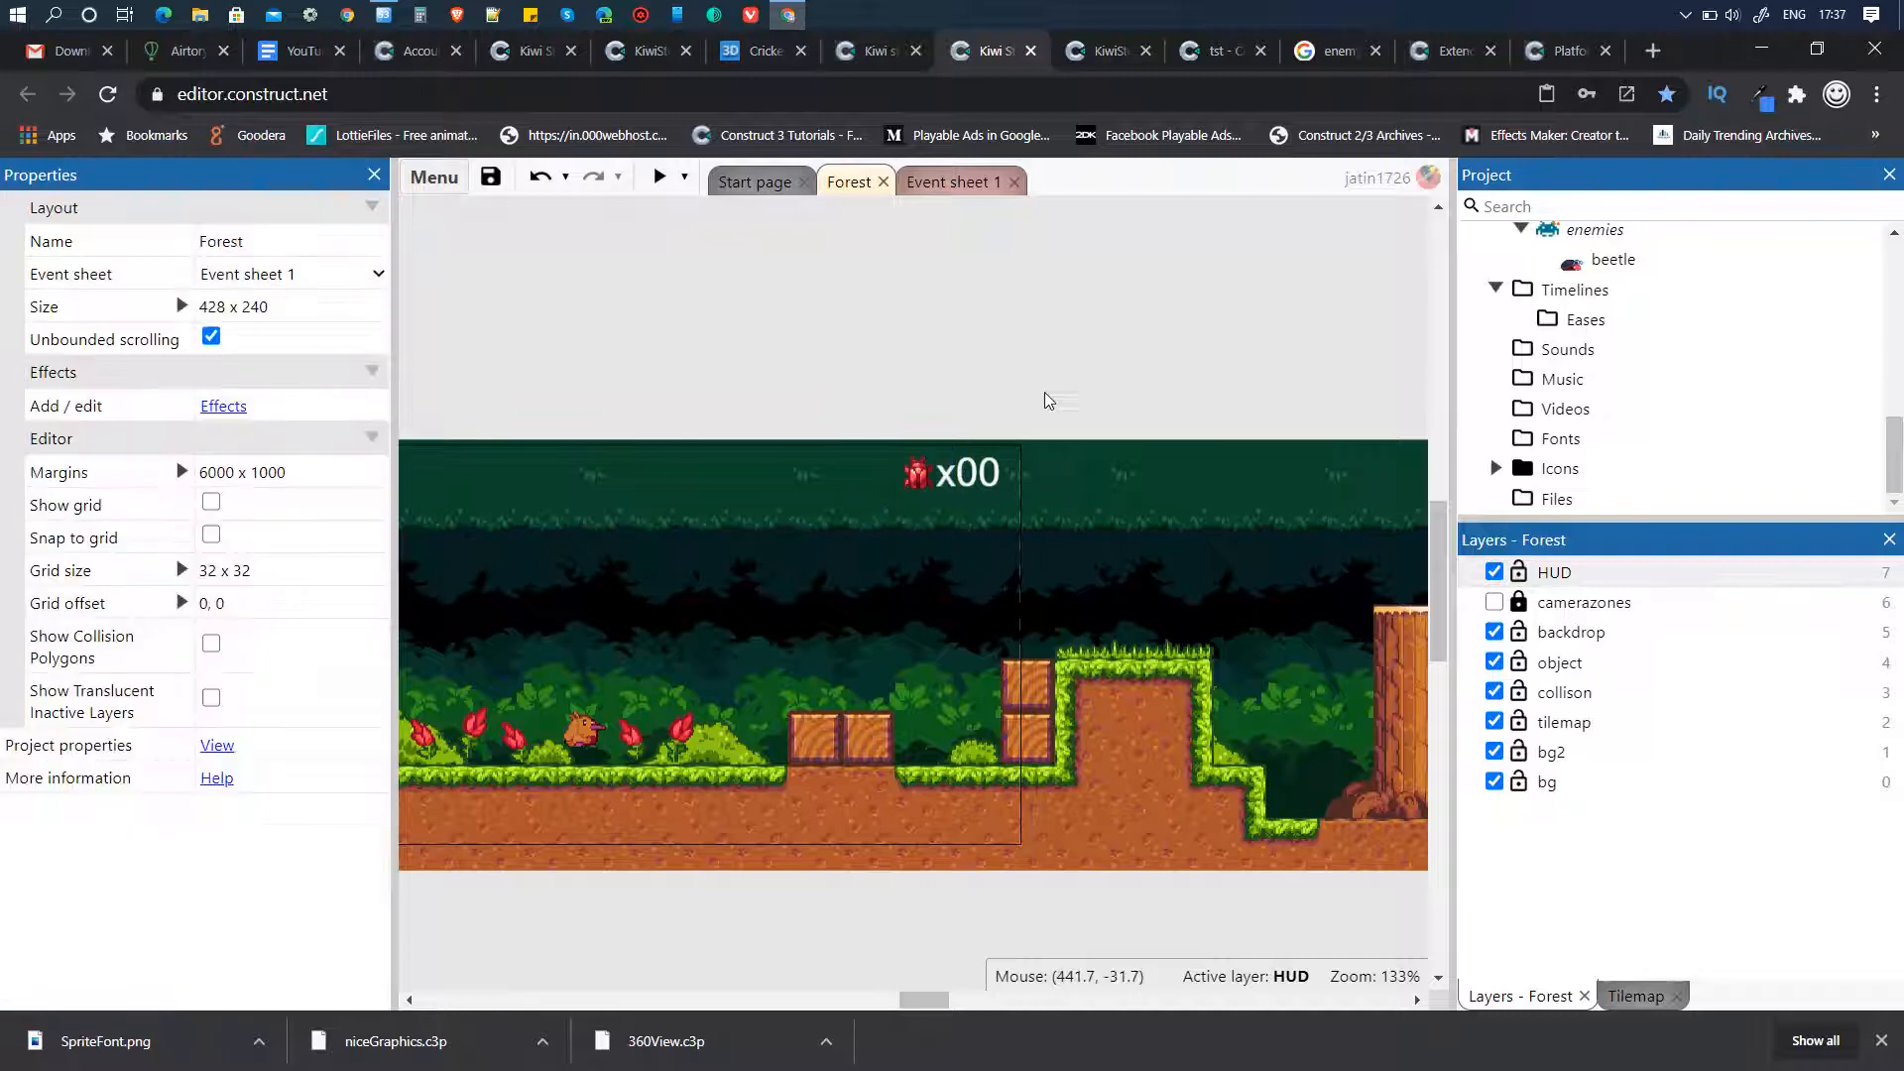
# - Set the HUD layer's parallax to 0% x 0%
pyautogui.doubleClick(1575, 575)
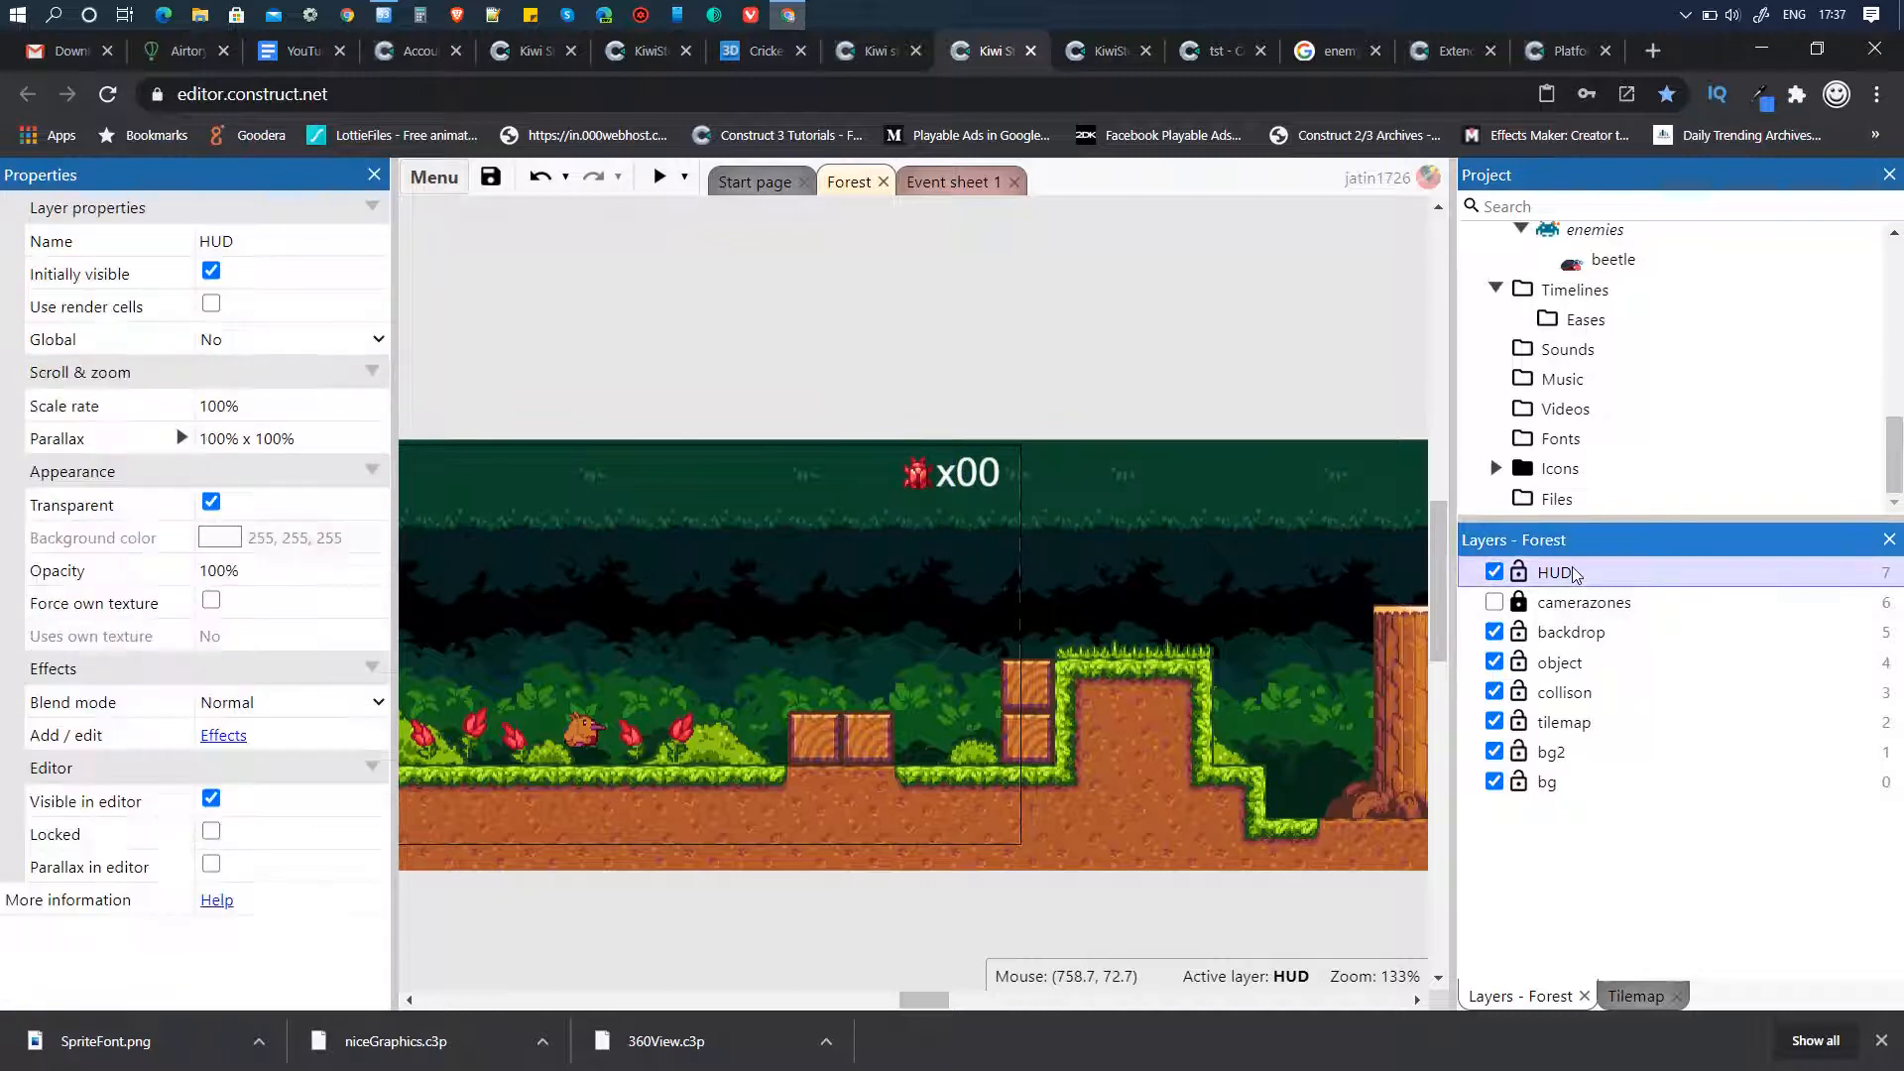
pyautogui.click(1652, 579)
pyautogui.click(216, 439)
pyautogui.write('0')
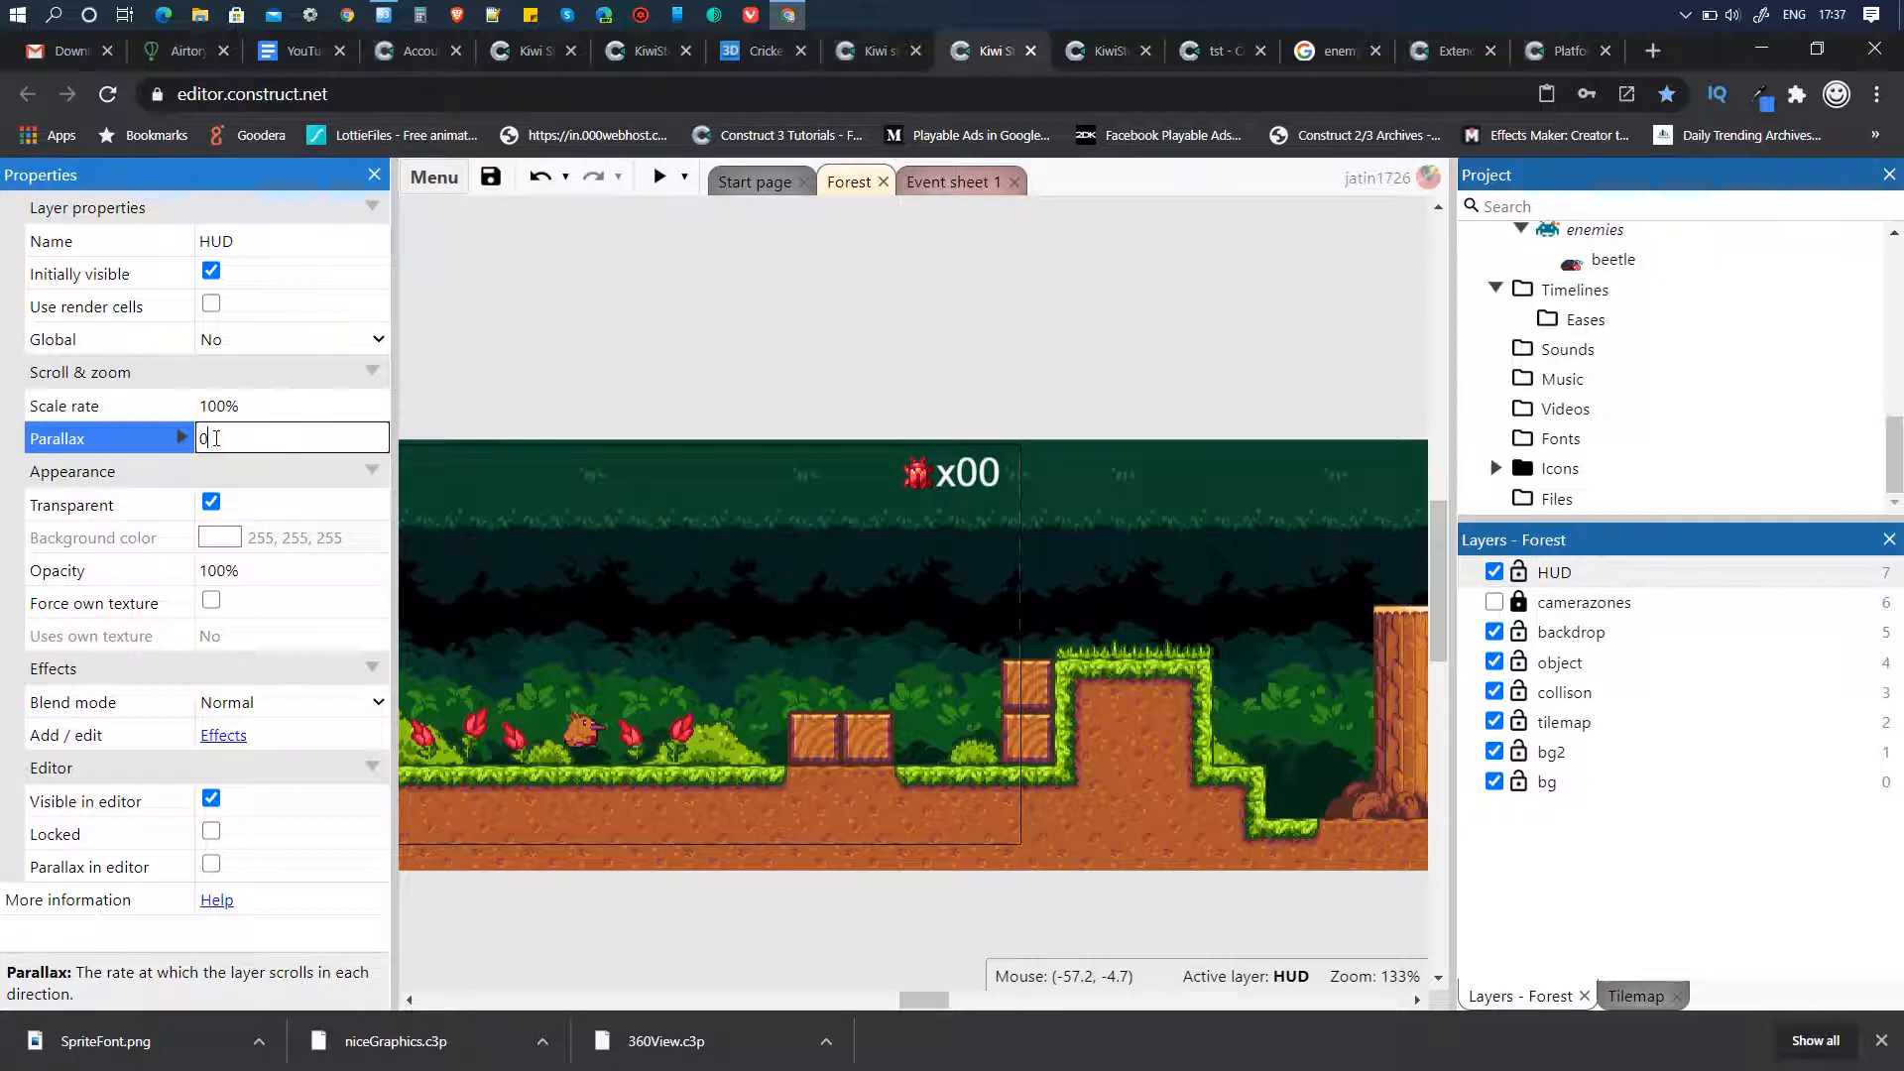
pyautogui.press('Tab')
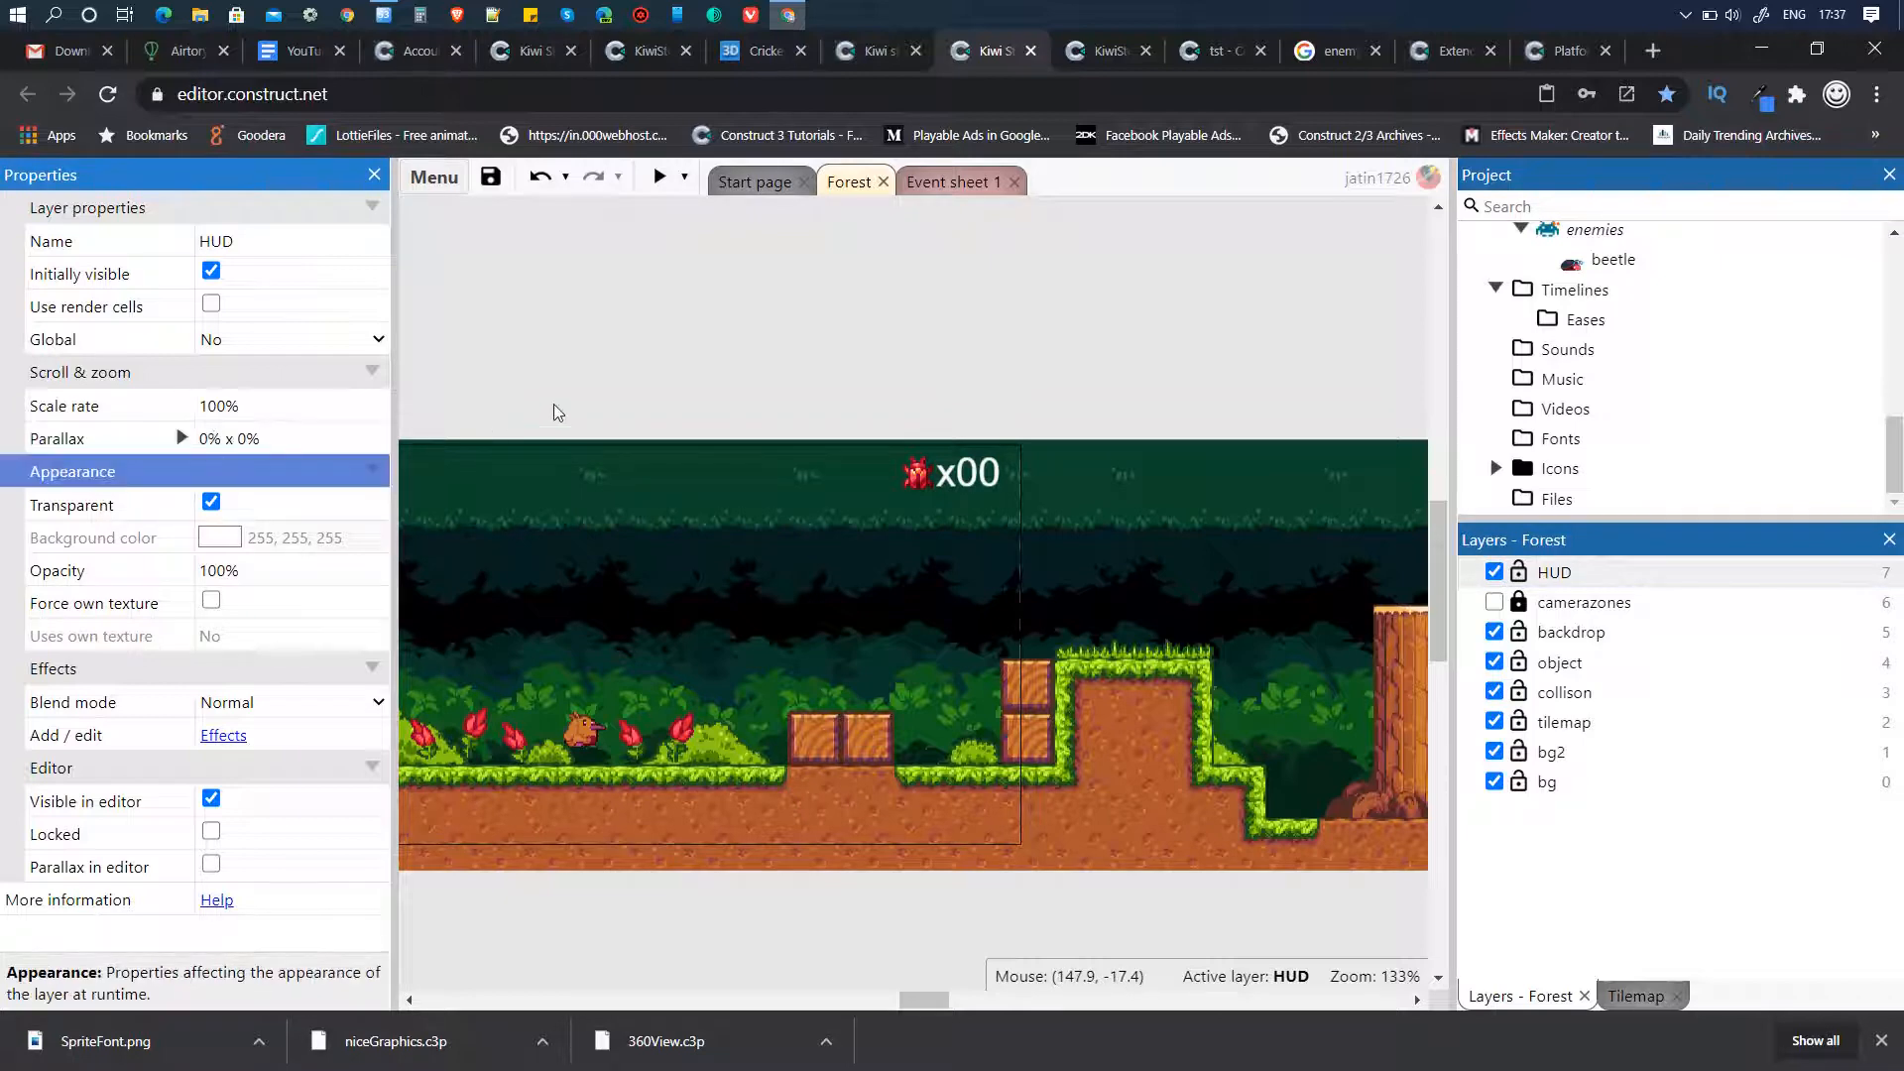
# - Preview the game, run and jump the player through the level to check the HUD during scrolling, and close the preview
pyautogui.click(660, 178)
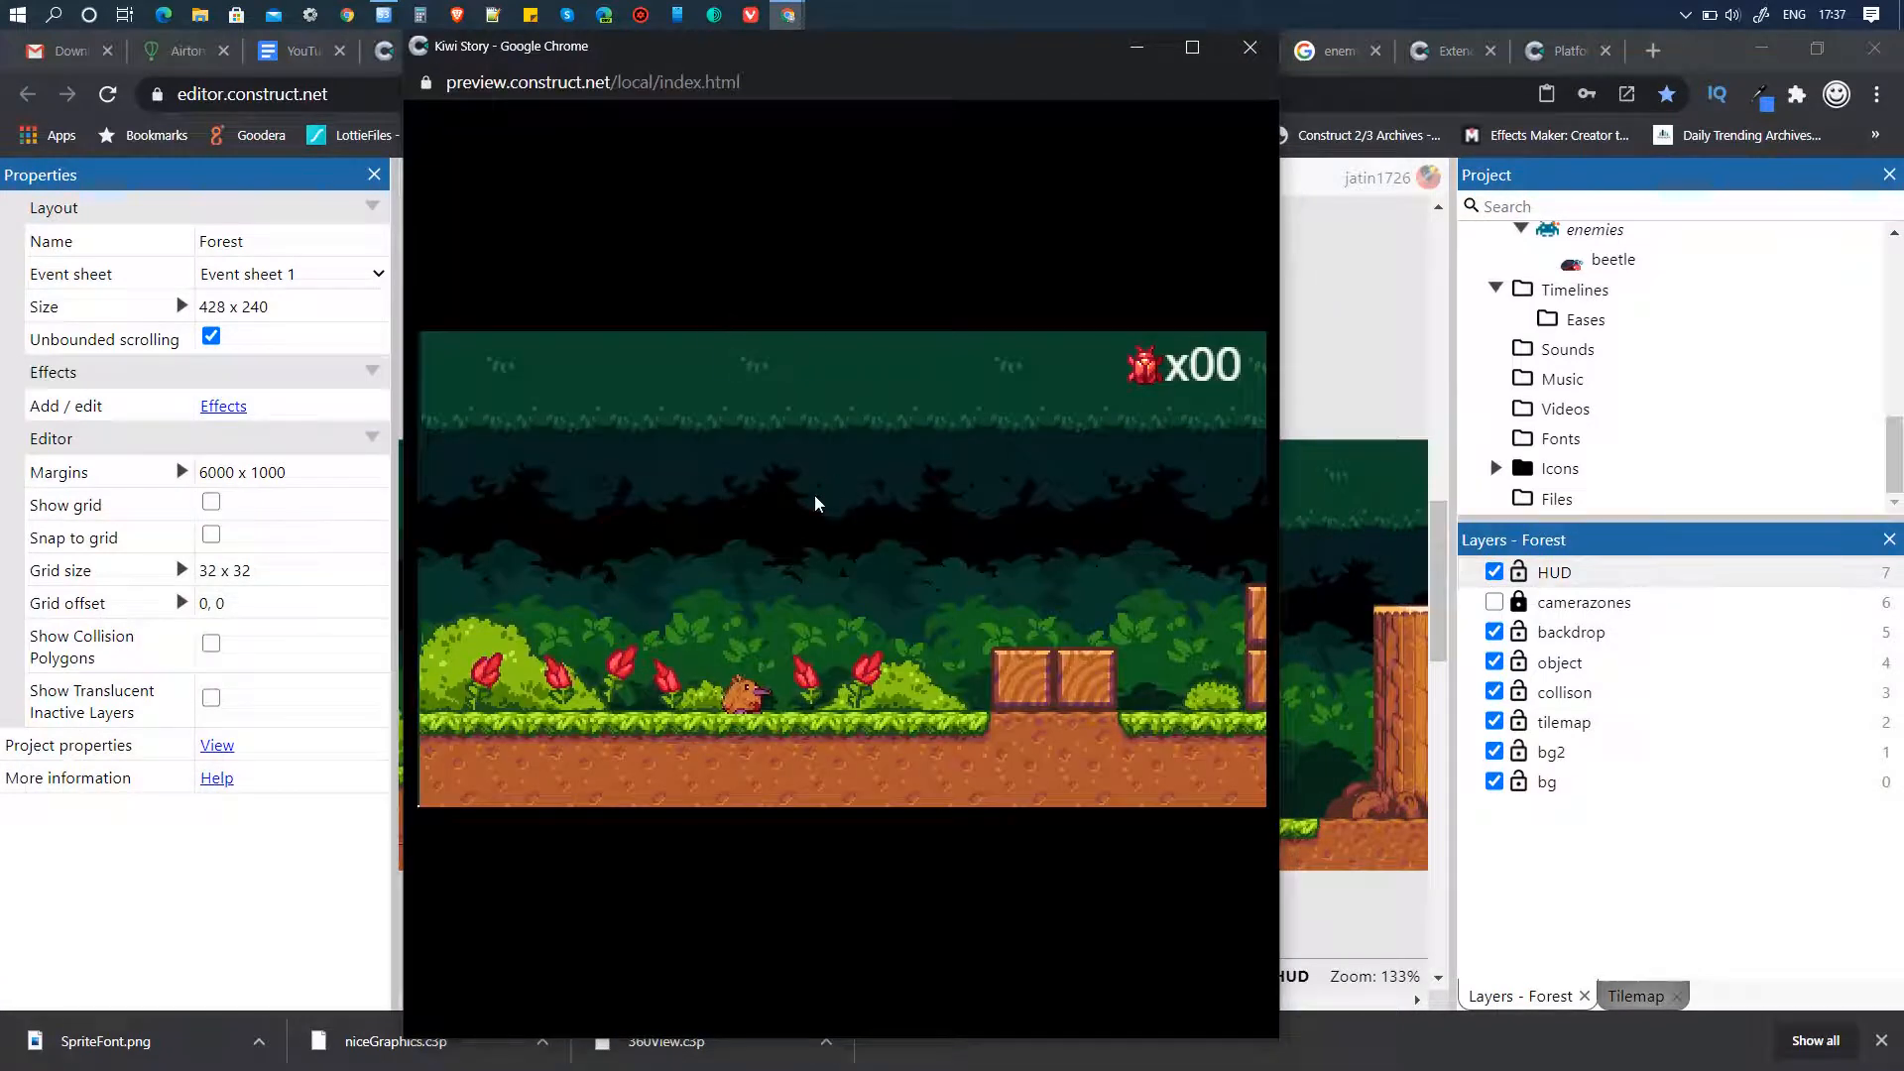
pyautogui.press('Right')
pyautogui.press('Up')
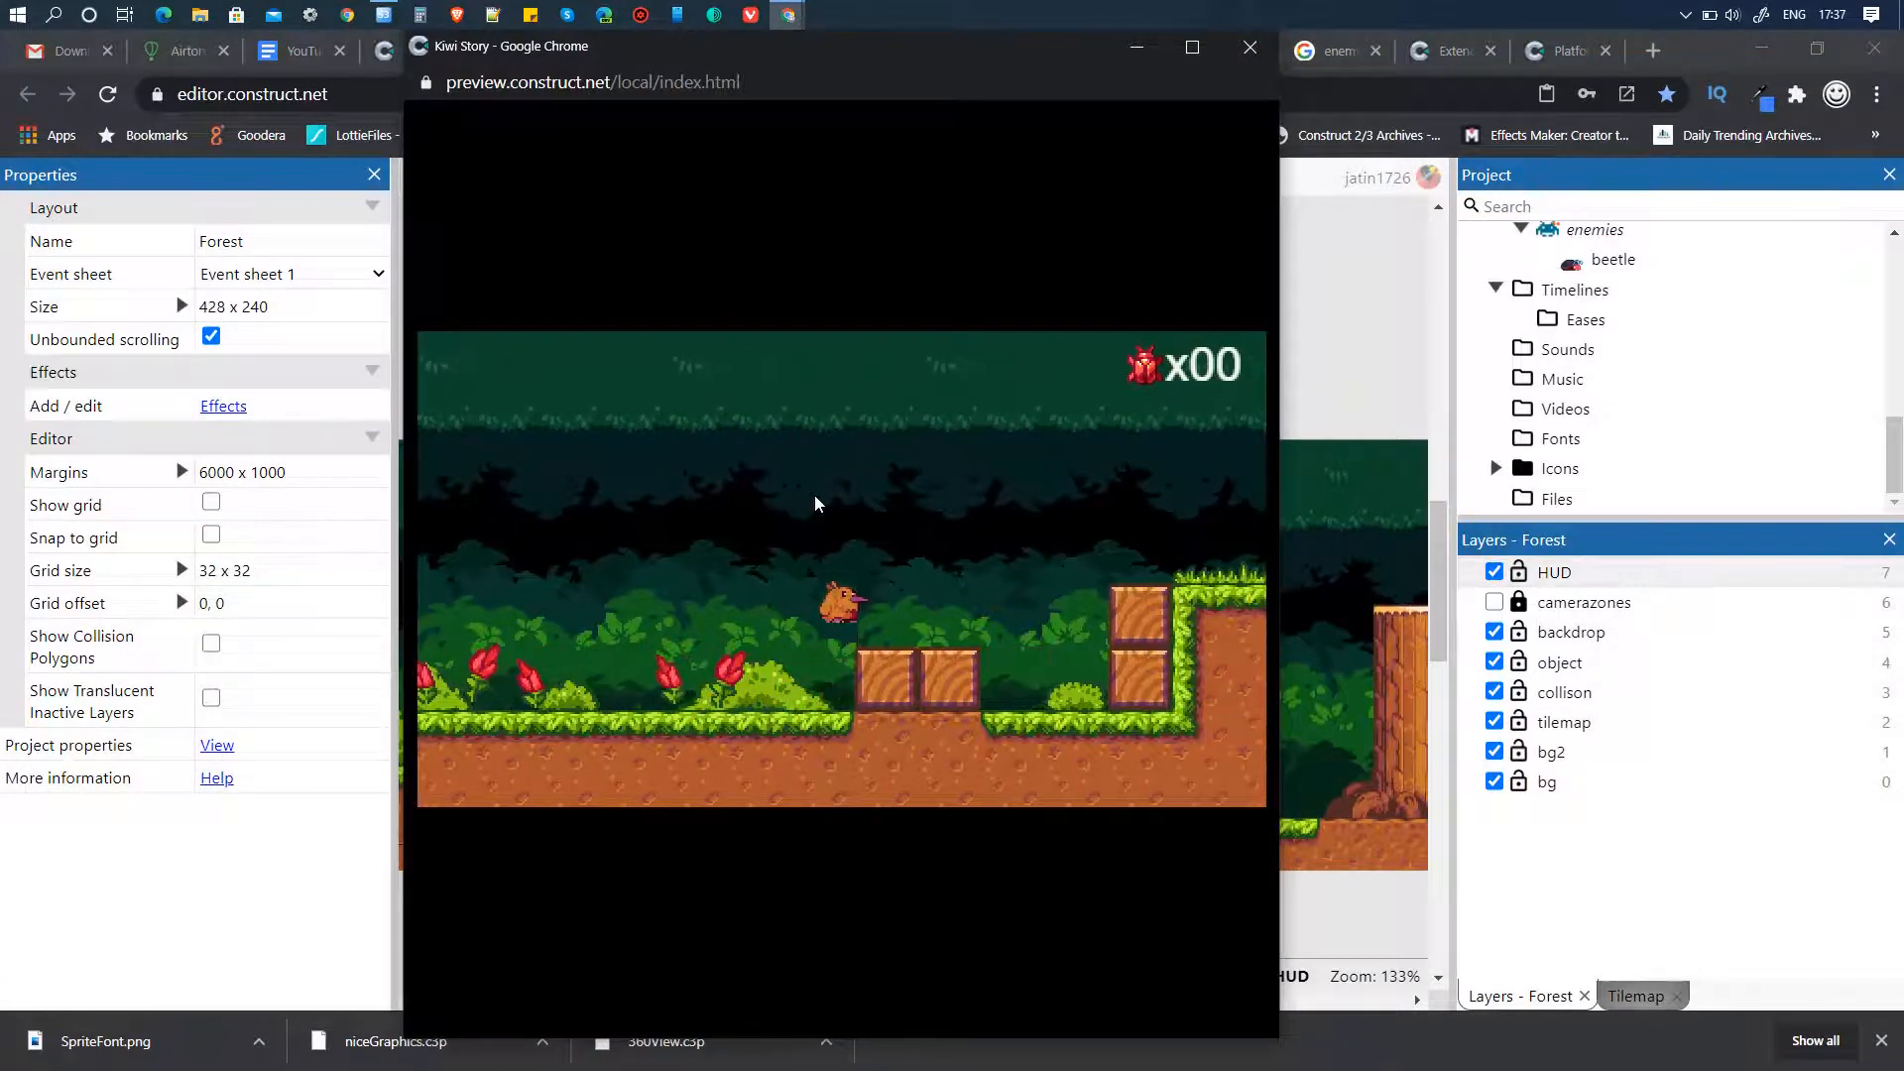
pyautogui.press('Right')
pyautogui.press('Up')
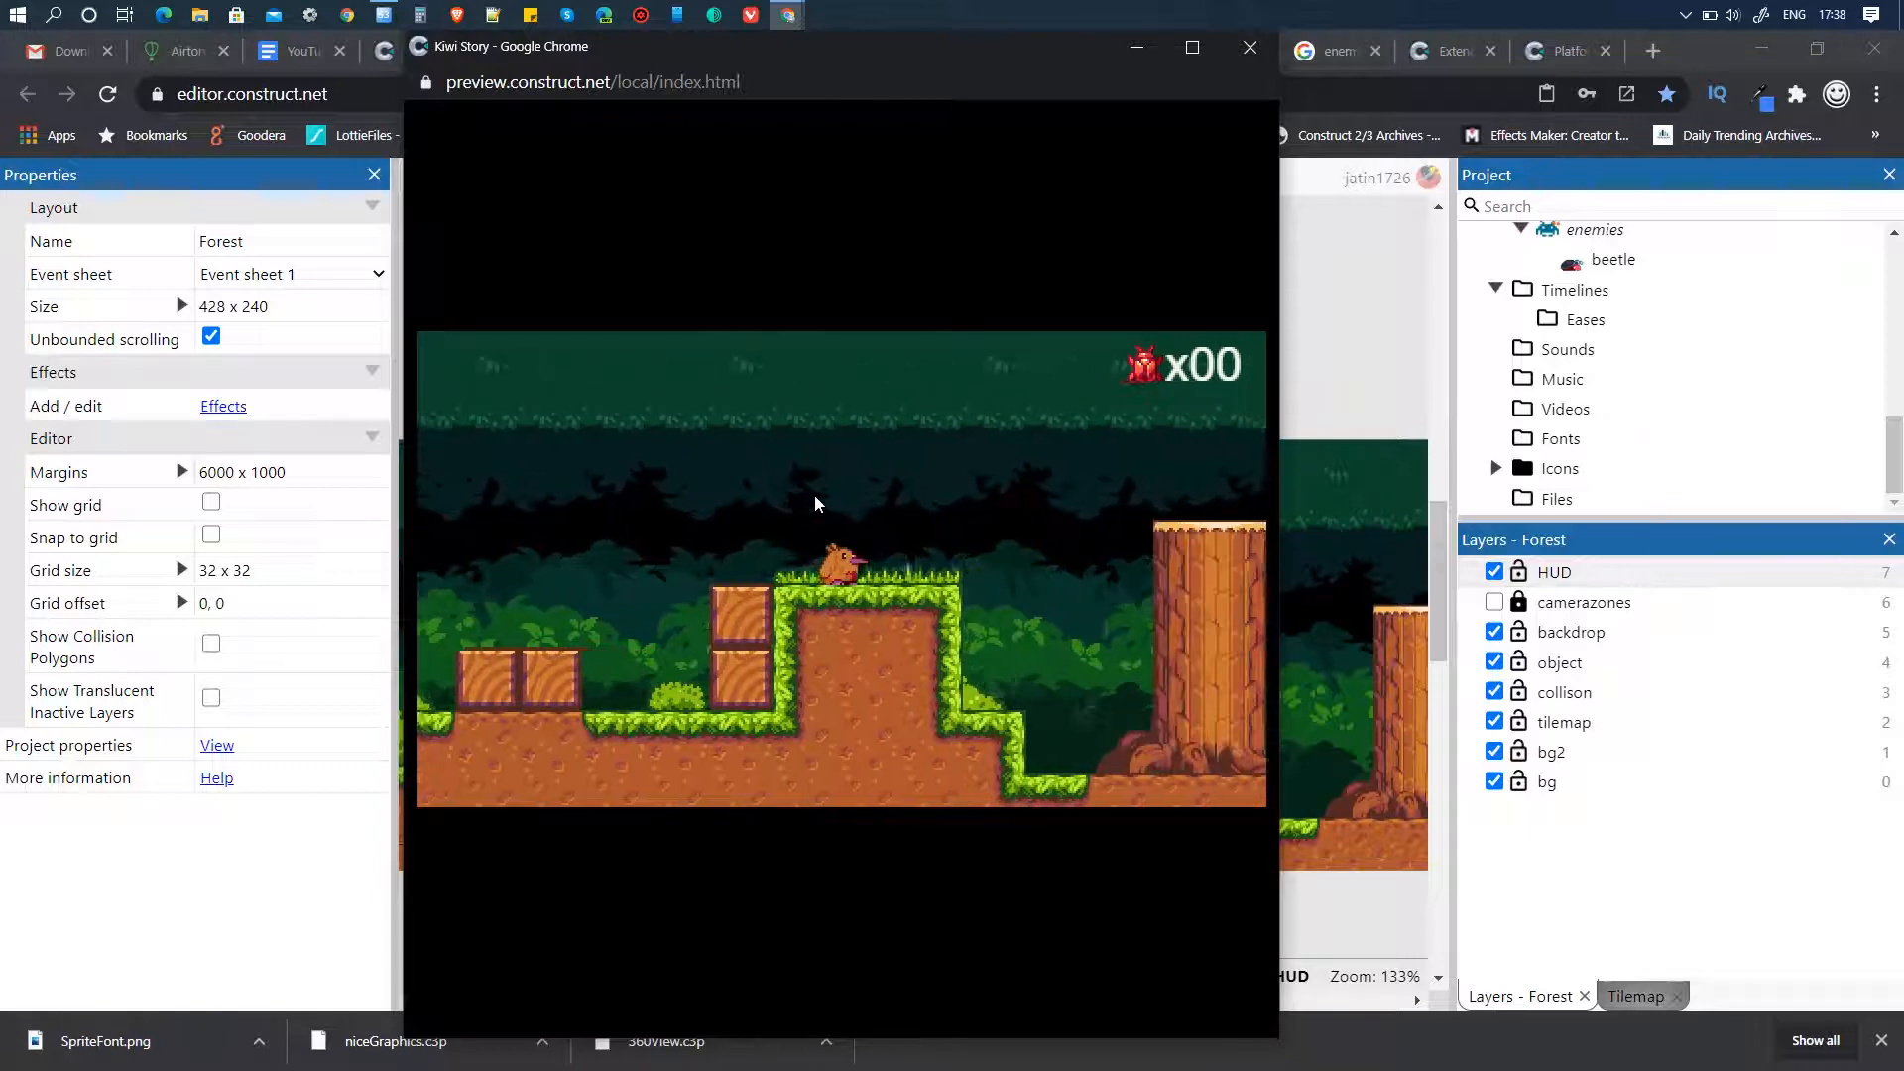
pyautogui.press('Right')
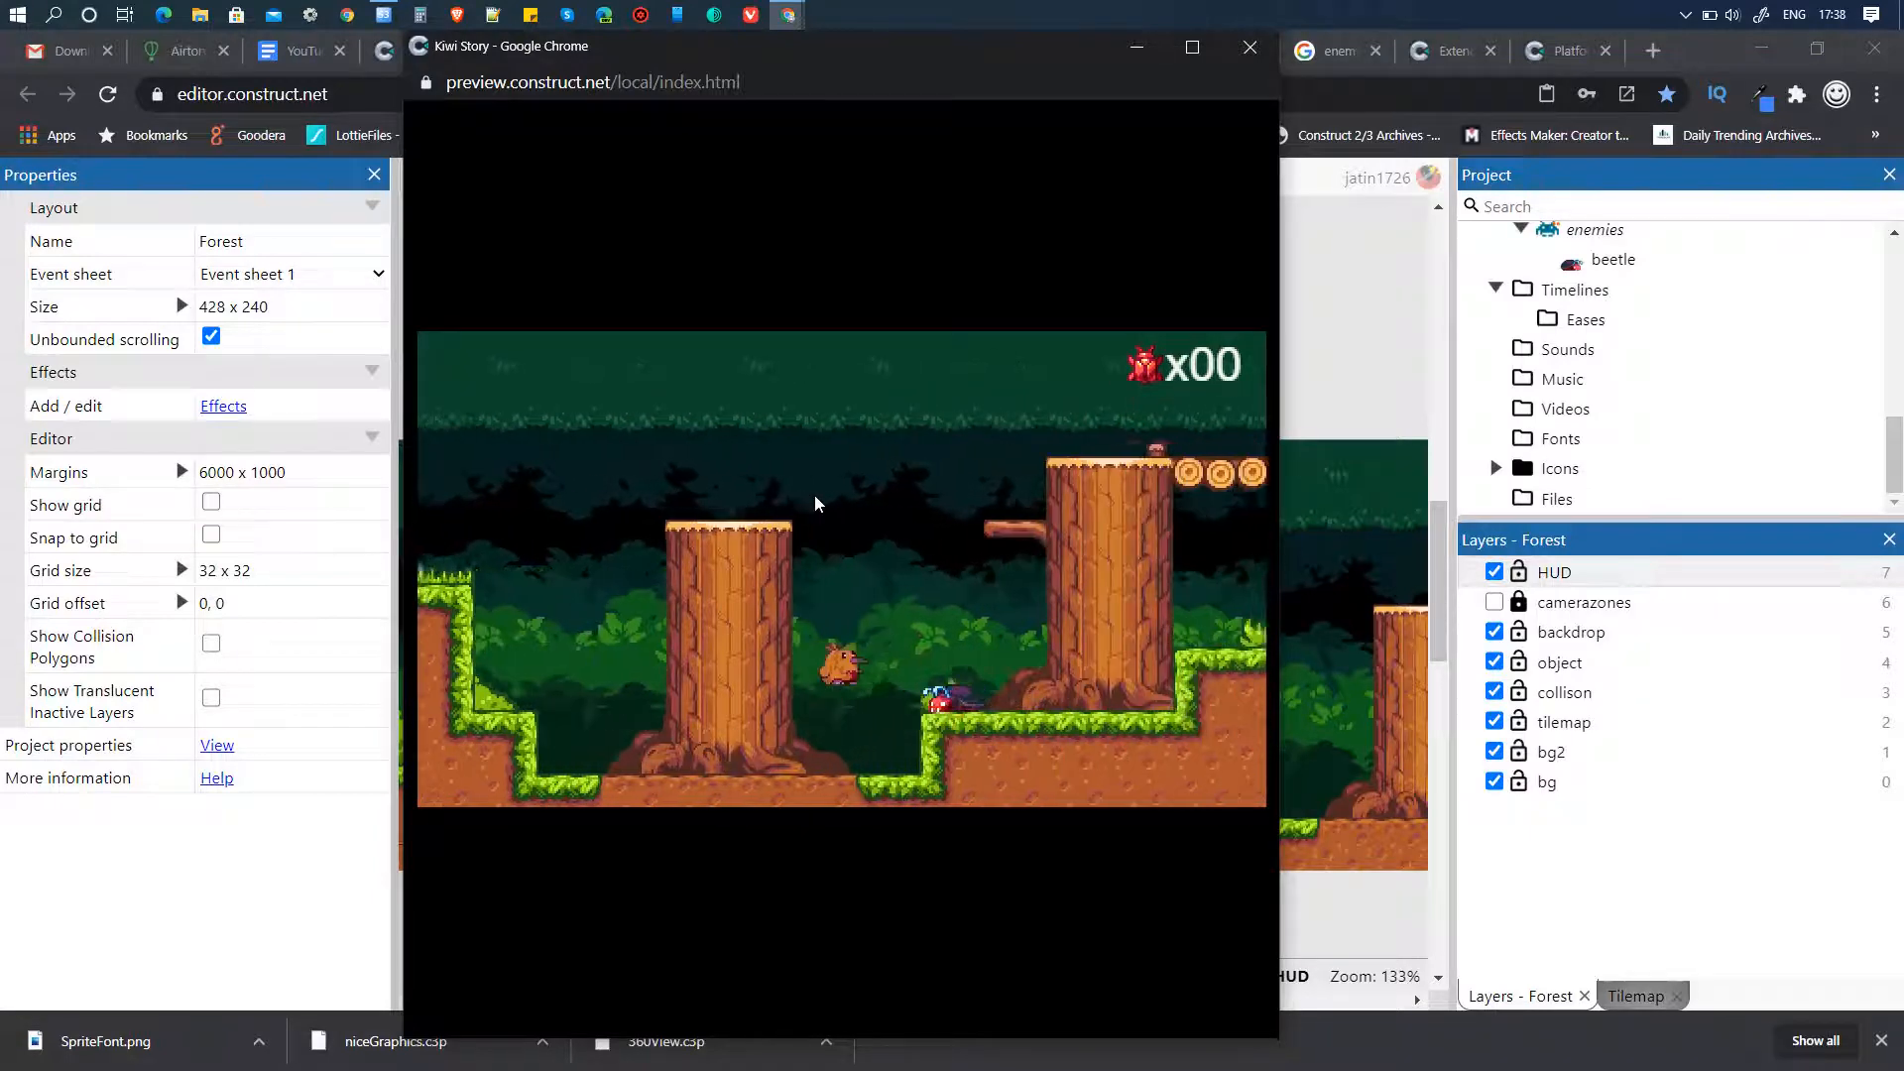
pyautogui.press('Left')
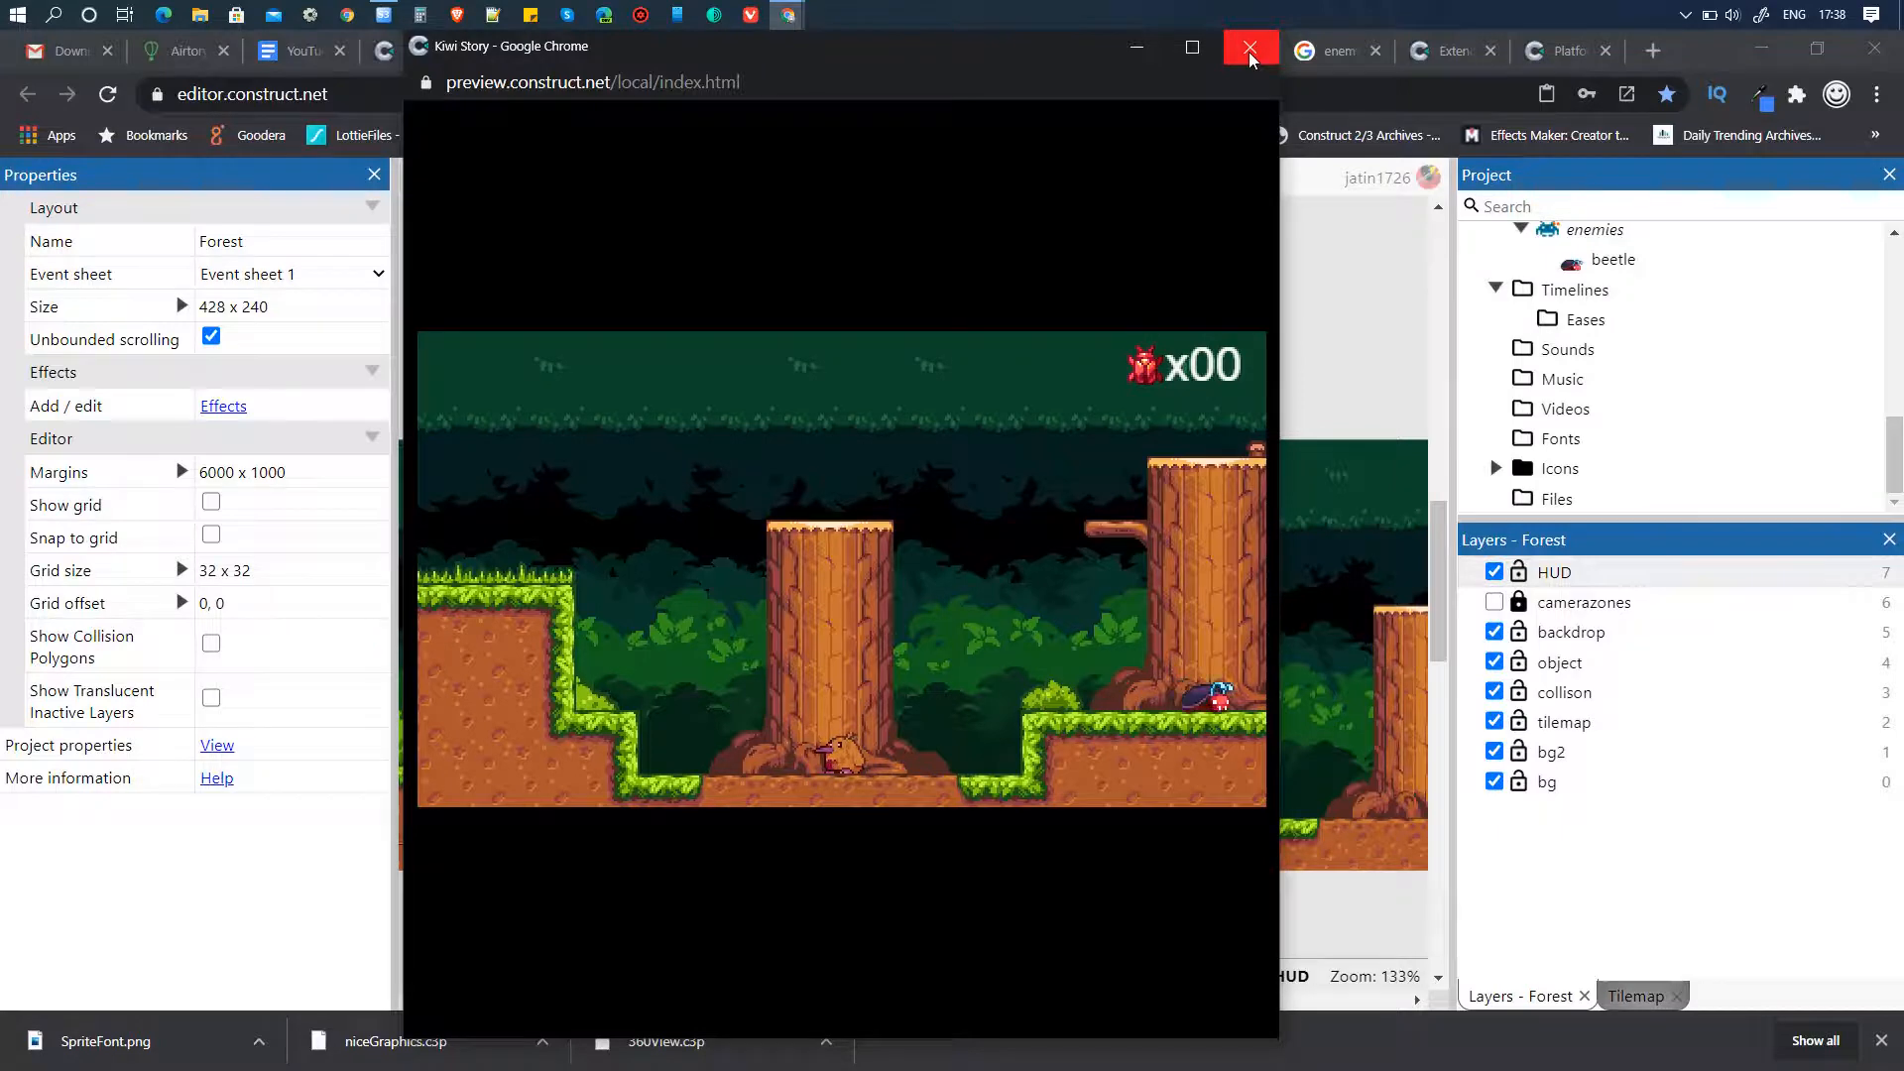
pyautogui.click(1249, 50)
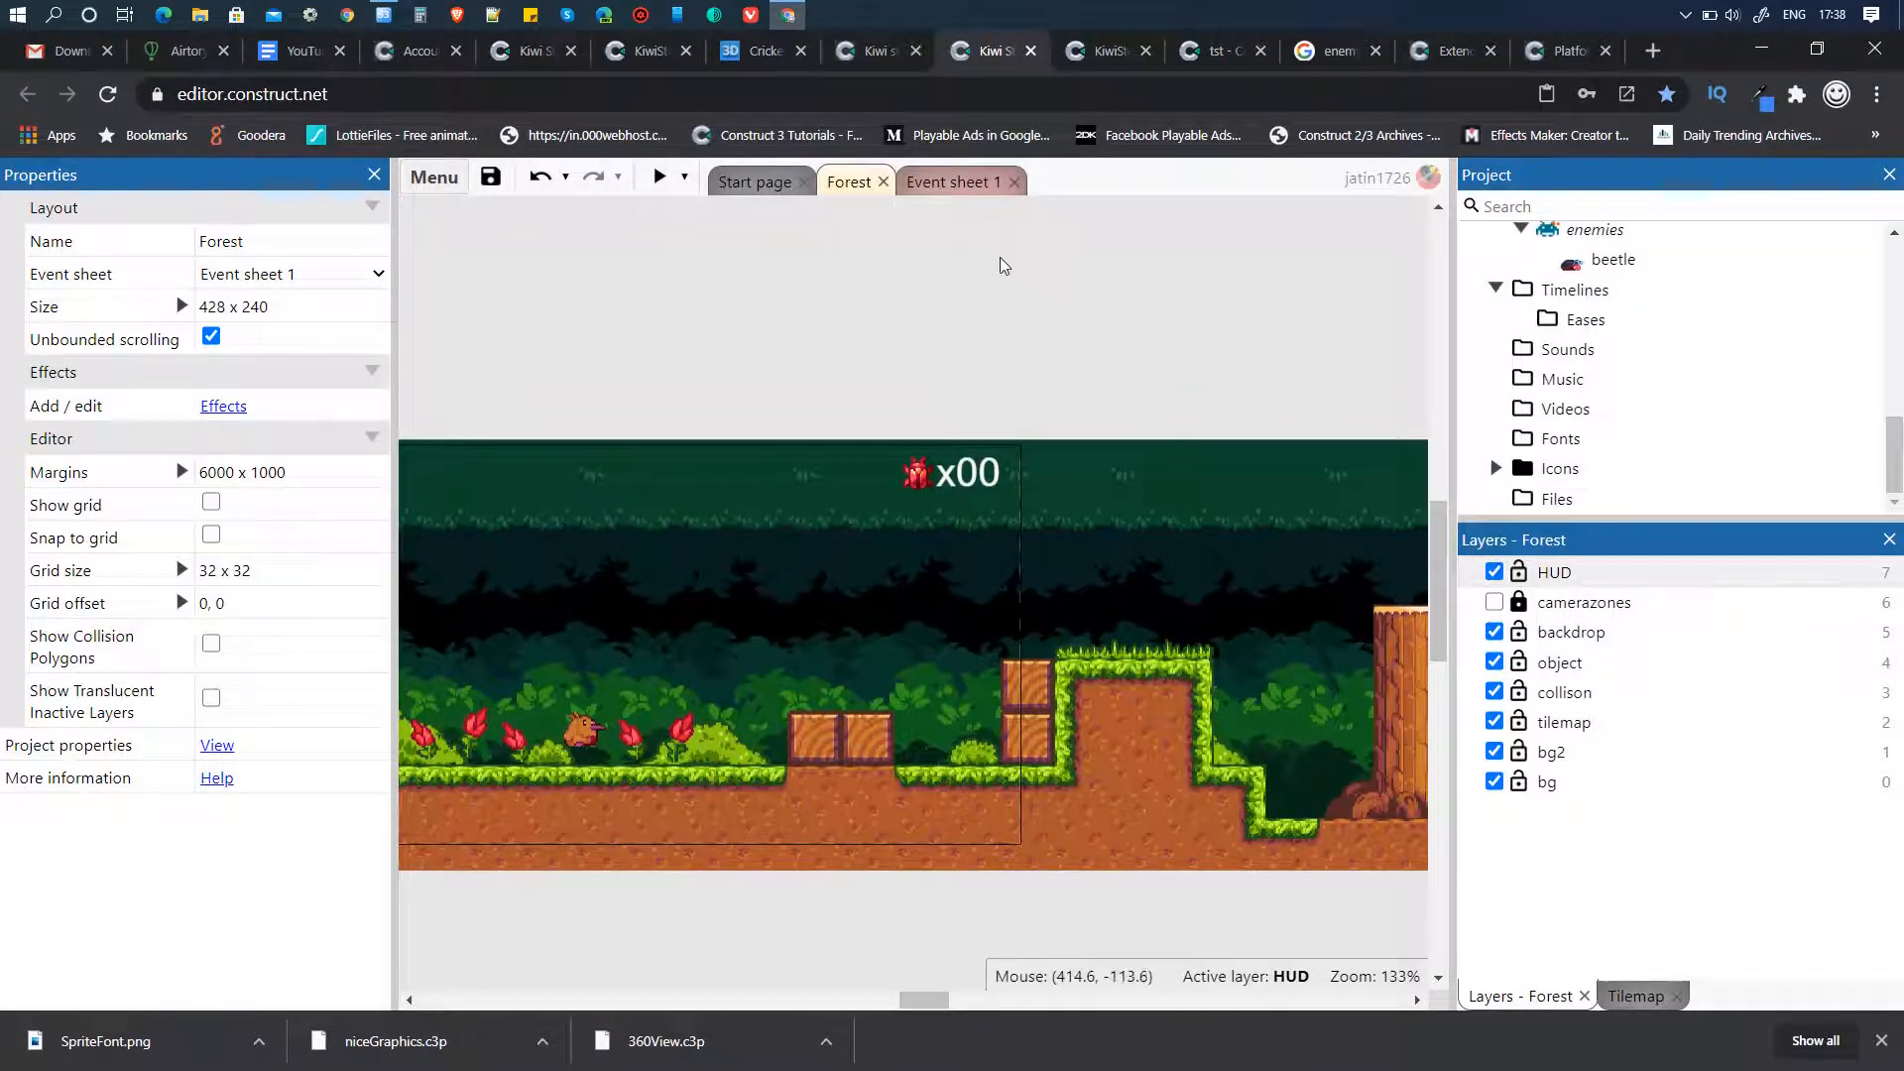
# - Add an event to Event sheet 1 with the condition Player_Base On collision with another object, using collectible as the object
pyautogui.click(954, 183)
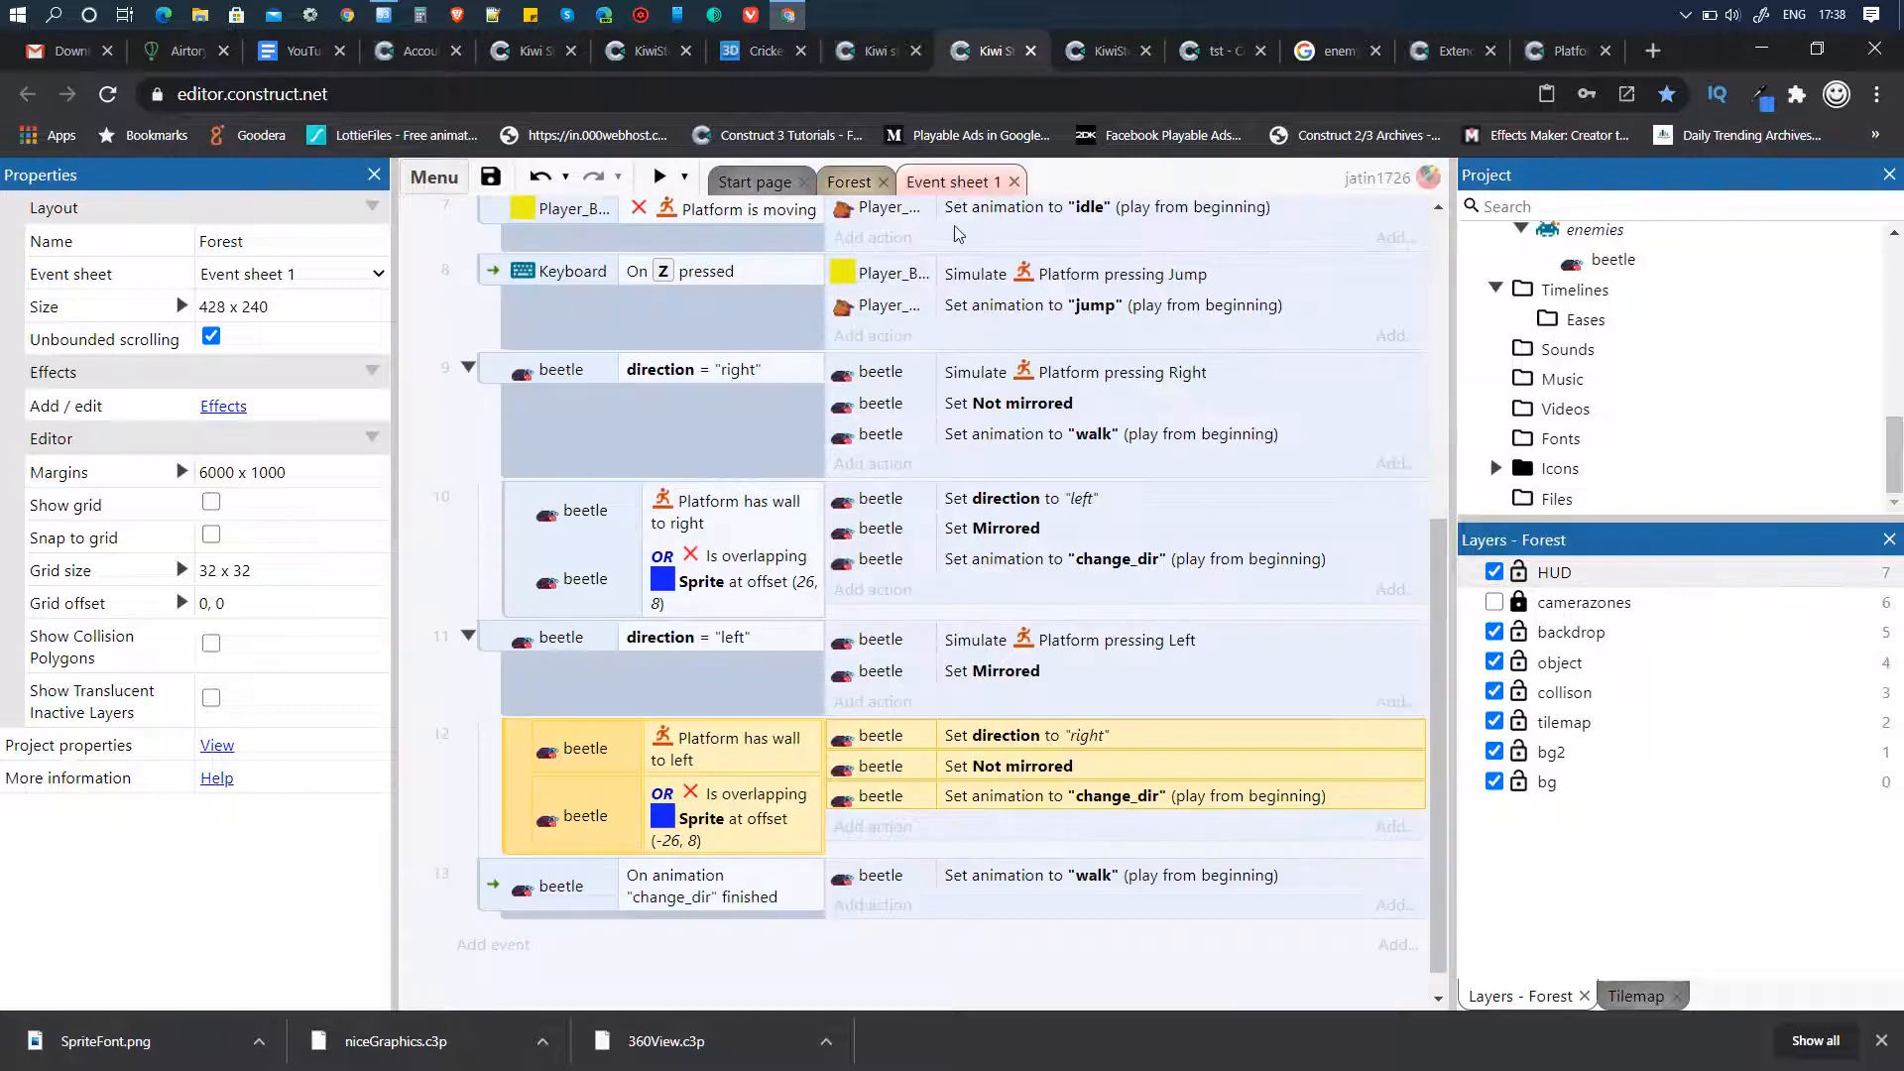
pyautogui.scroll(-1, 1002, 589)
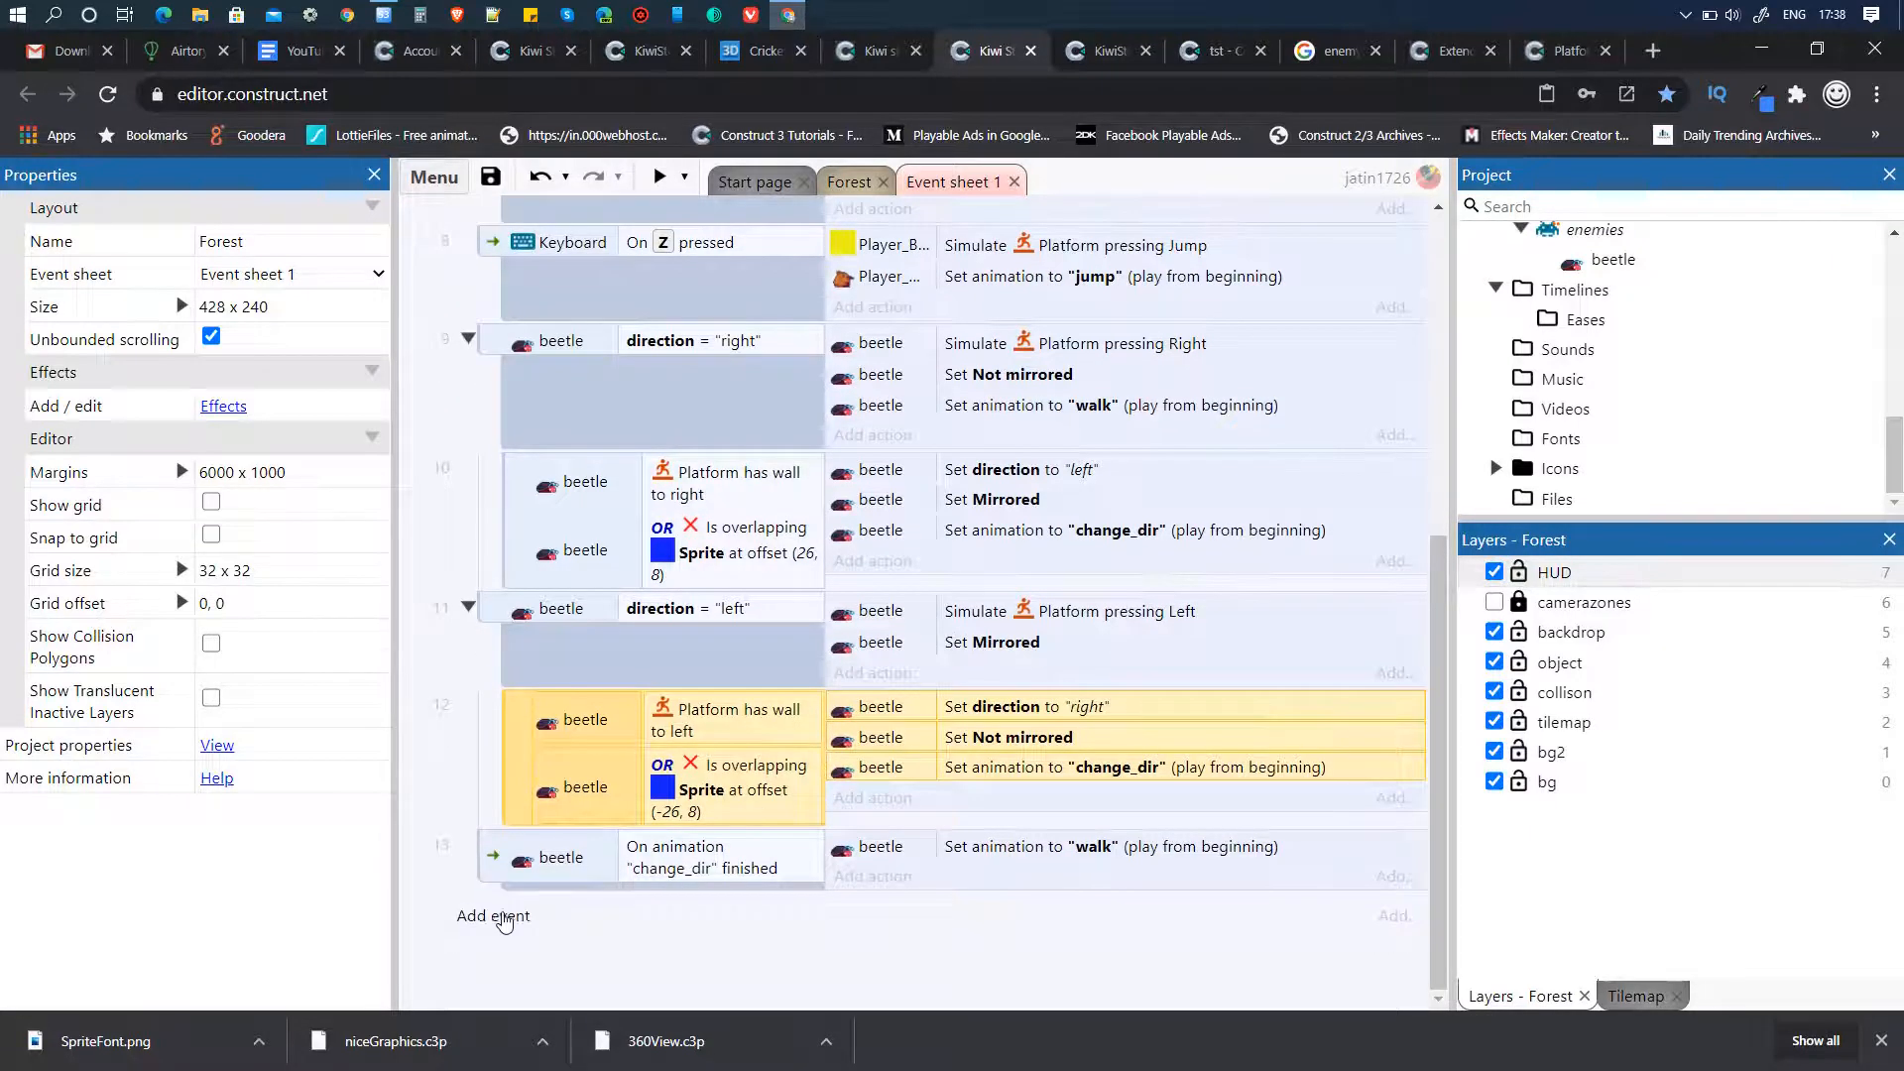
pyautogui.click(495, 915)
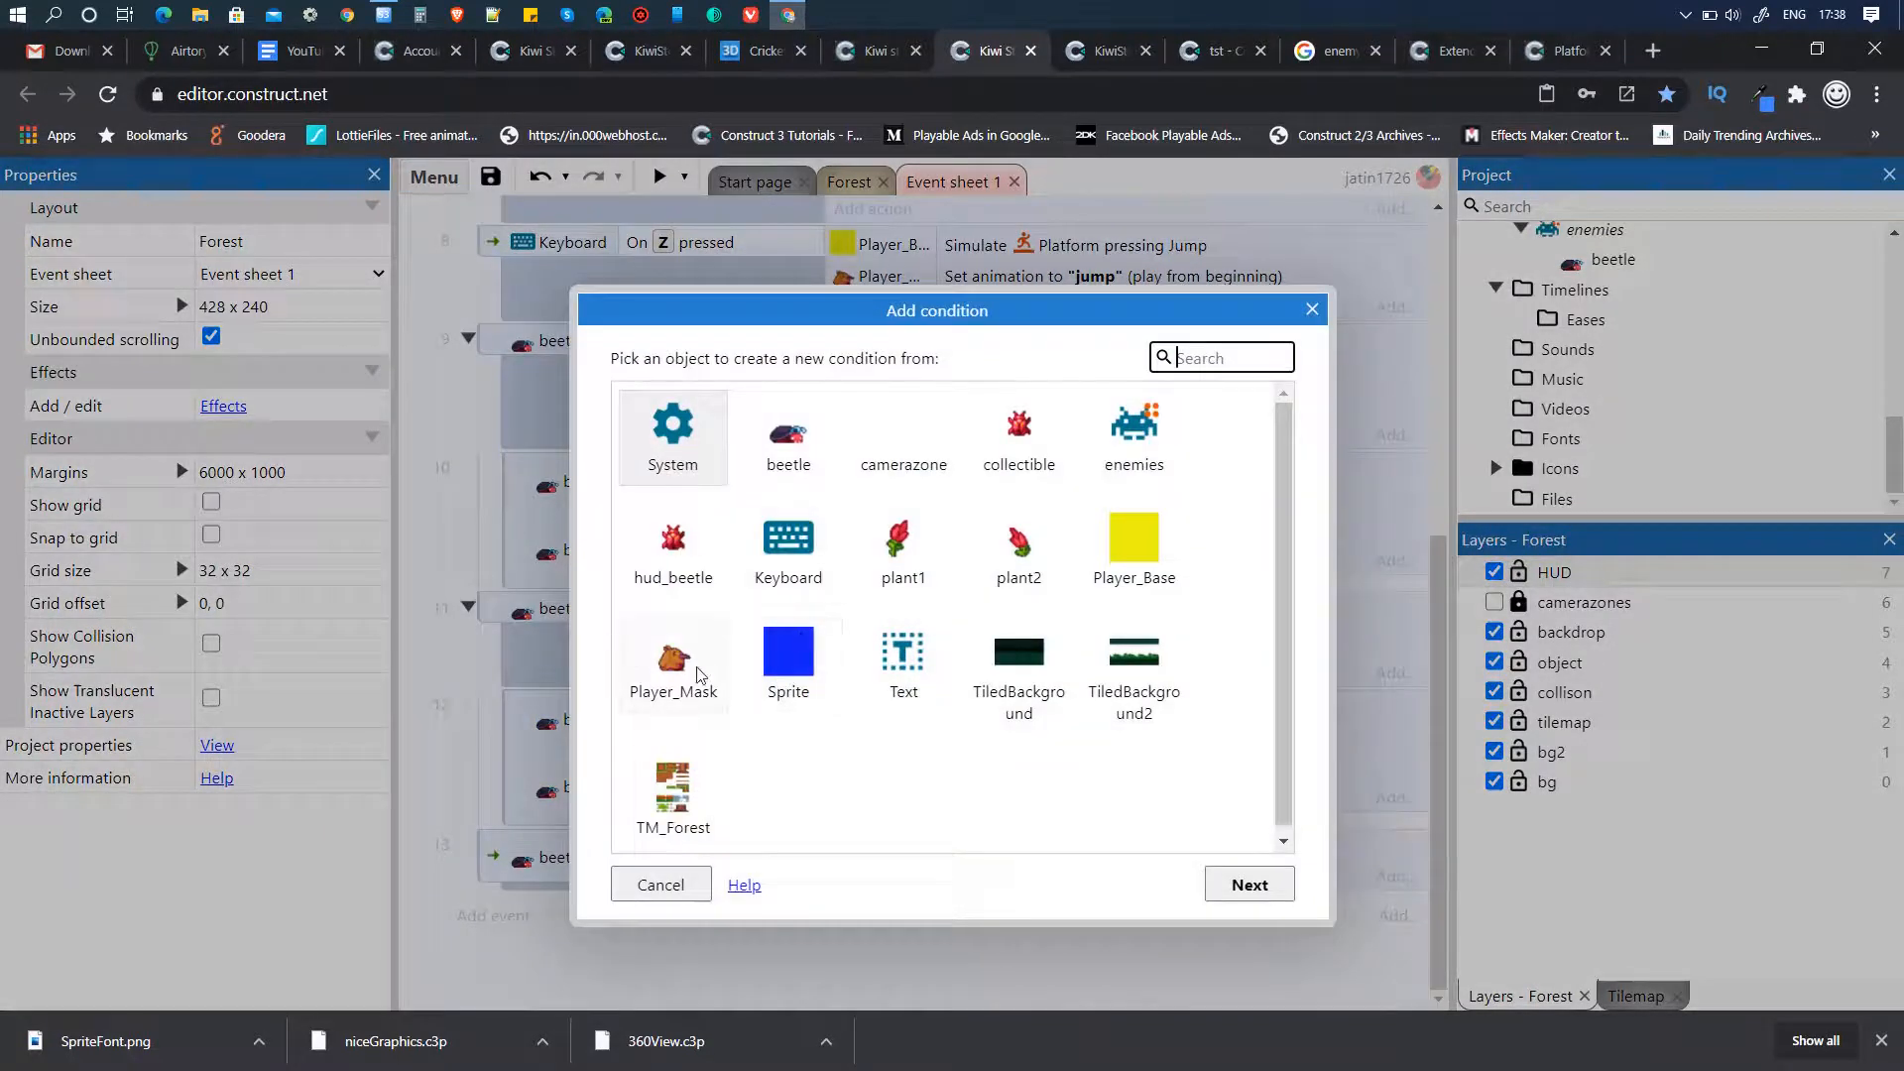
pyautogui.click(1147, 546)
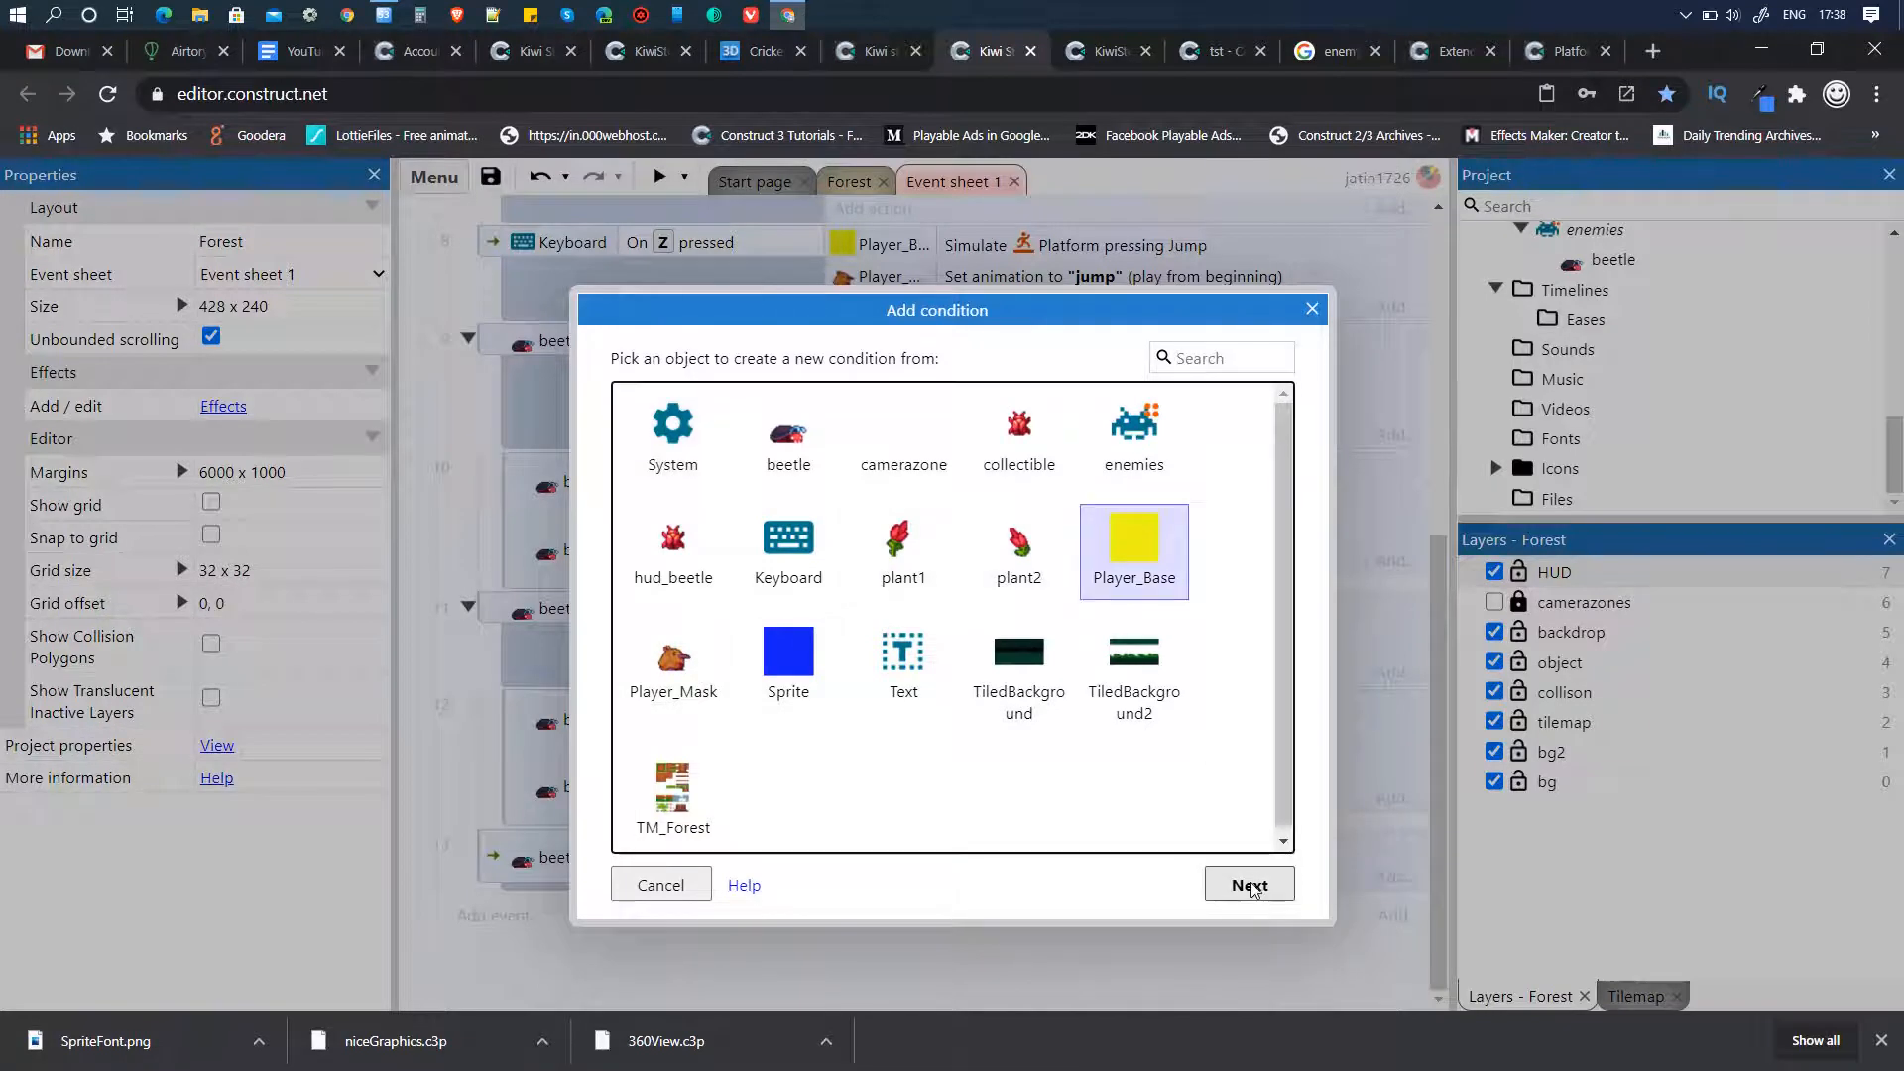
pyautogui.click(1250, 886)
pyautogui.moveTo(1280, 512); pyautogui.dragTo(1278, 769)
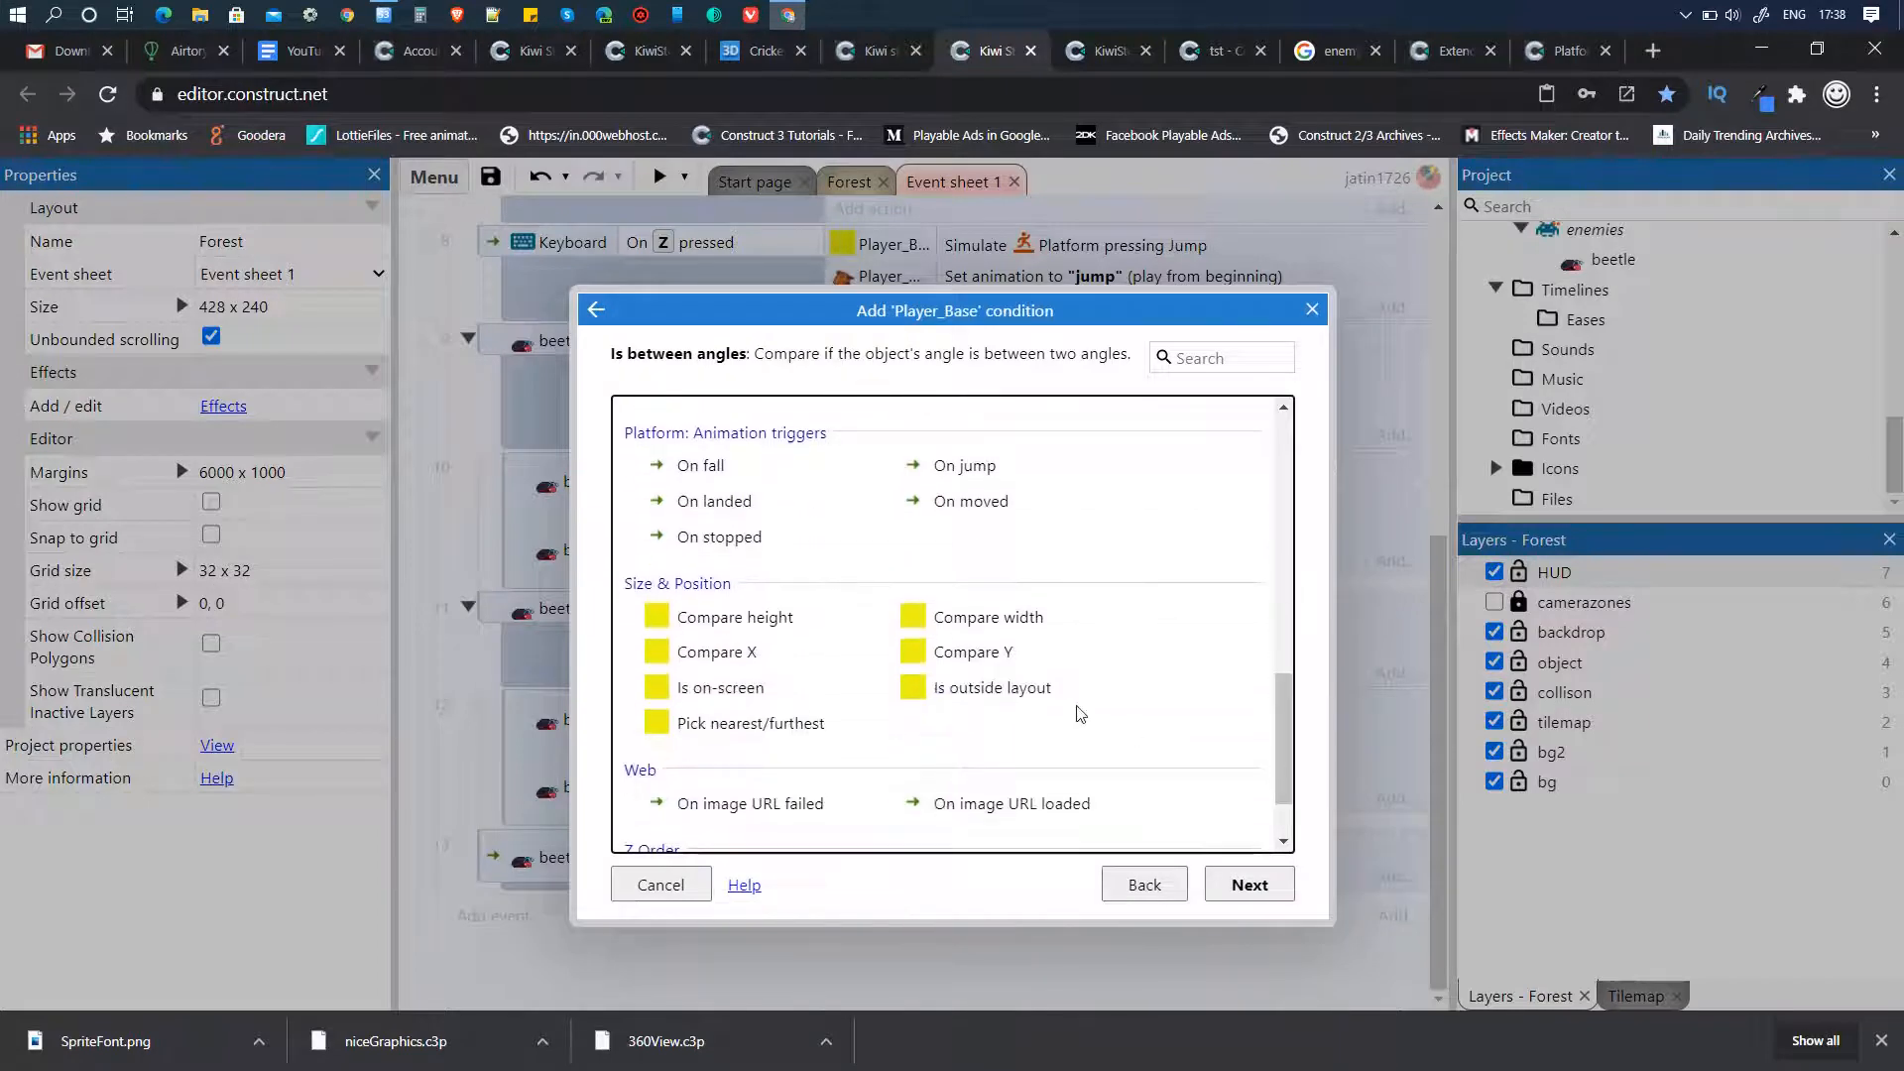
pyautogui.scroll(-2, 1076, 706)
pyautogui.scroll(5, 1057, 694)
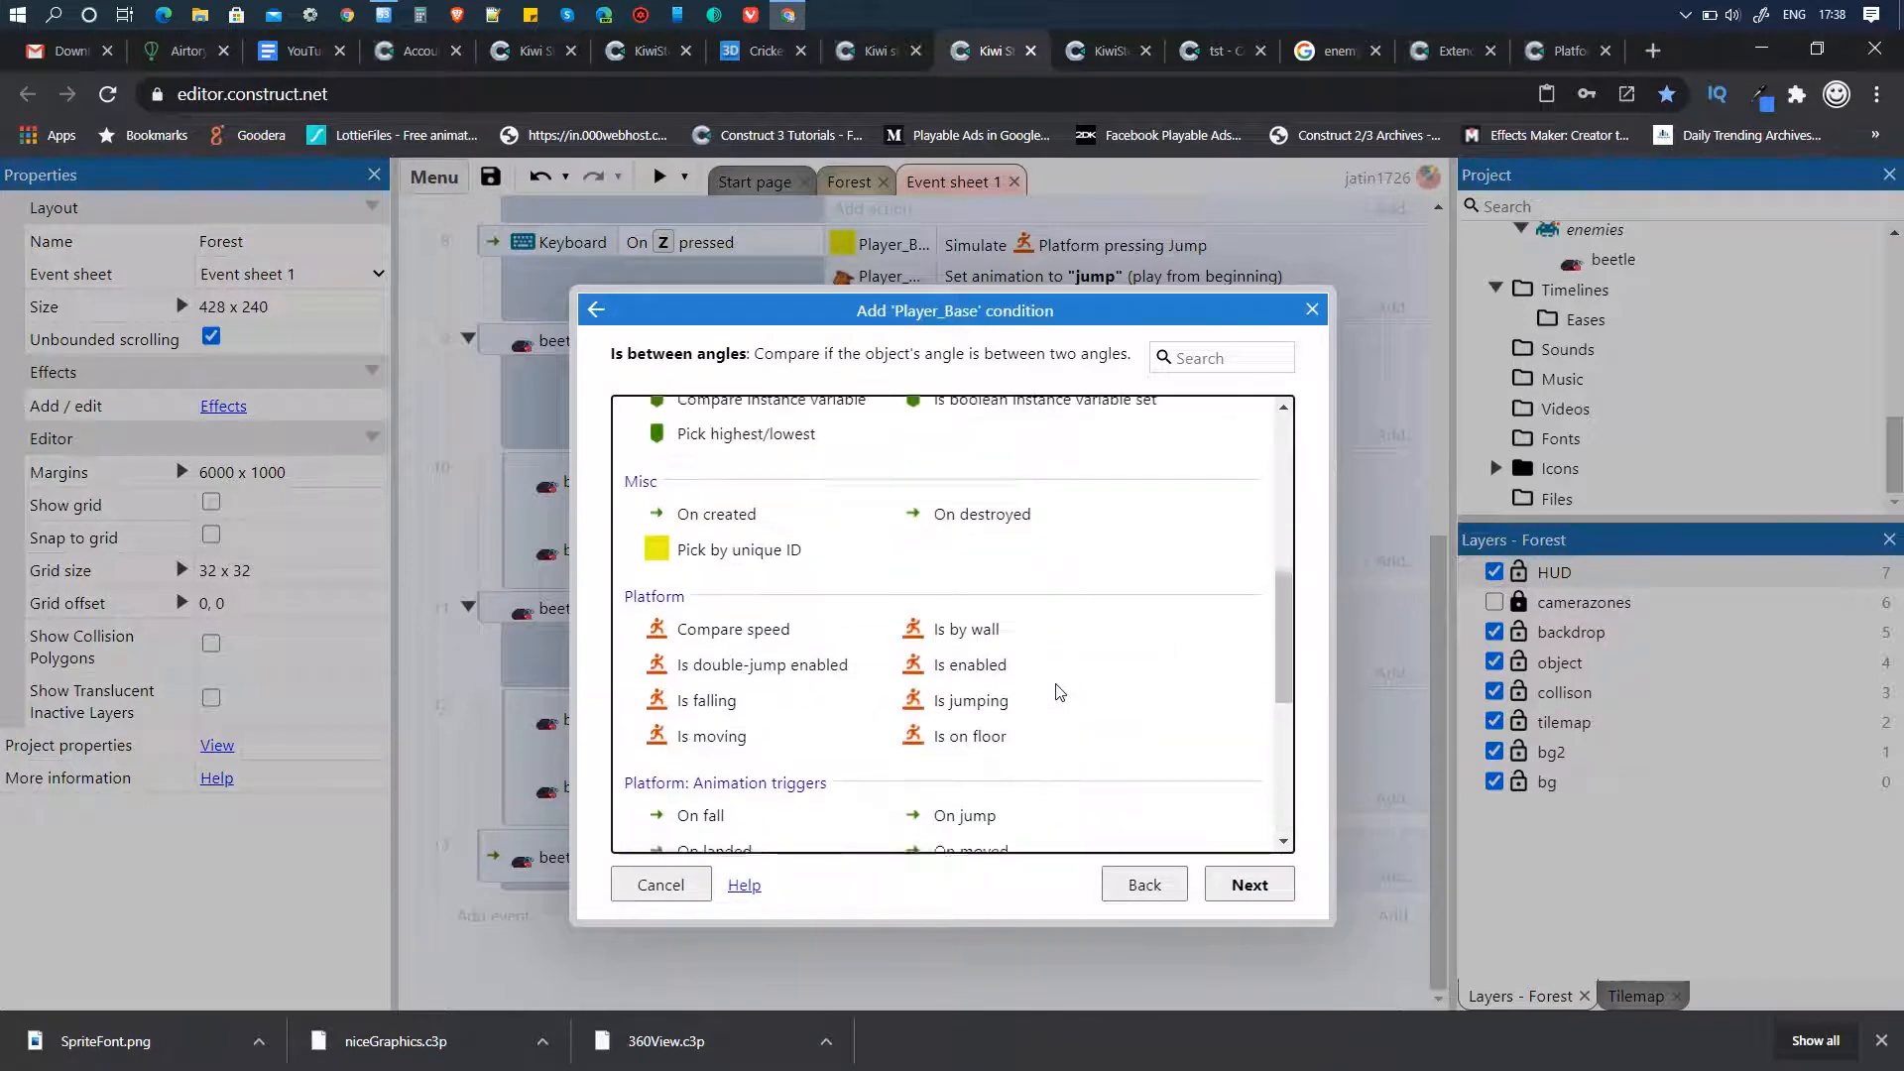
pyautogui.scroll(3, 1057, 691)
pyautogui.click(1060, 506)
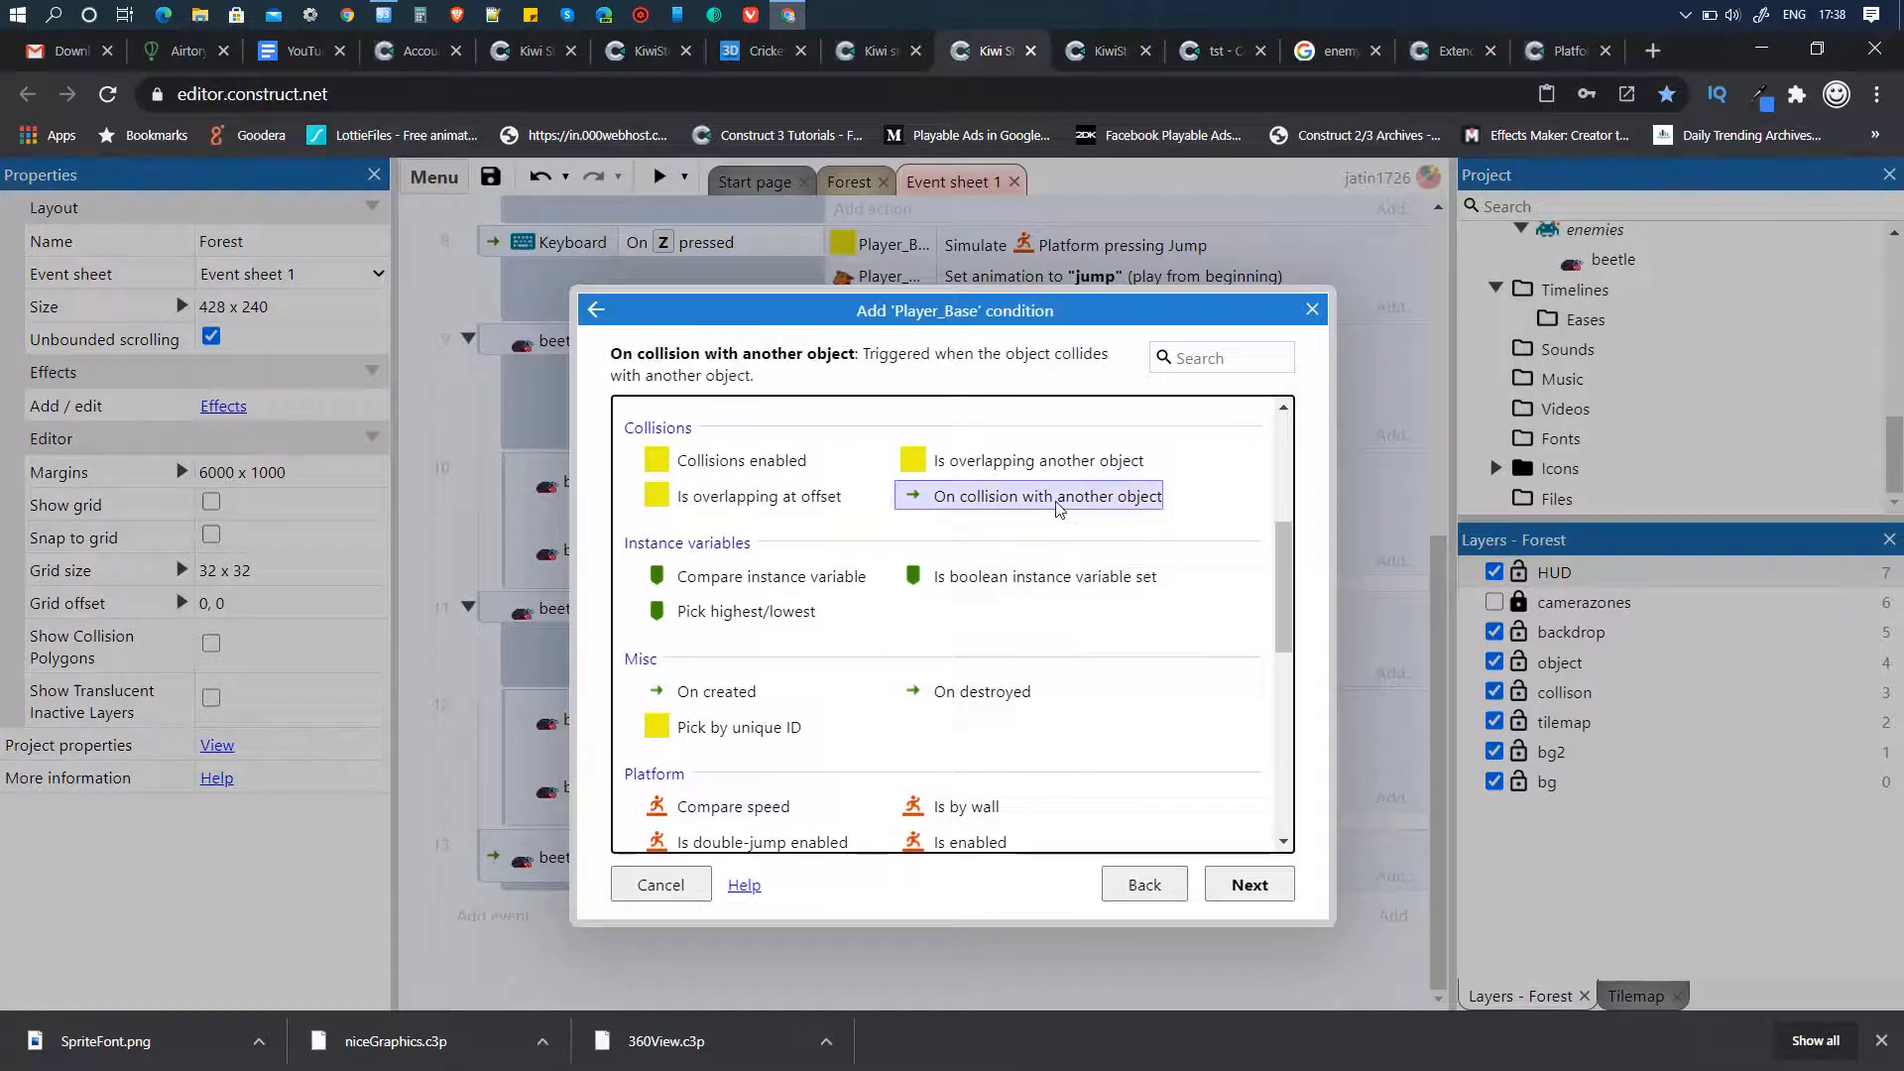
pyautogui.click(1258, 885)
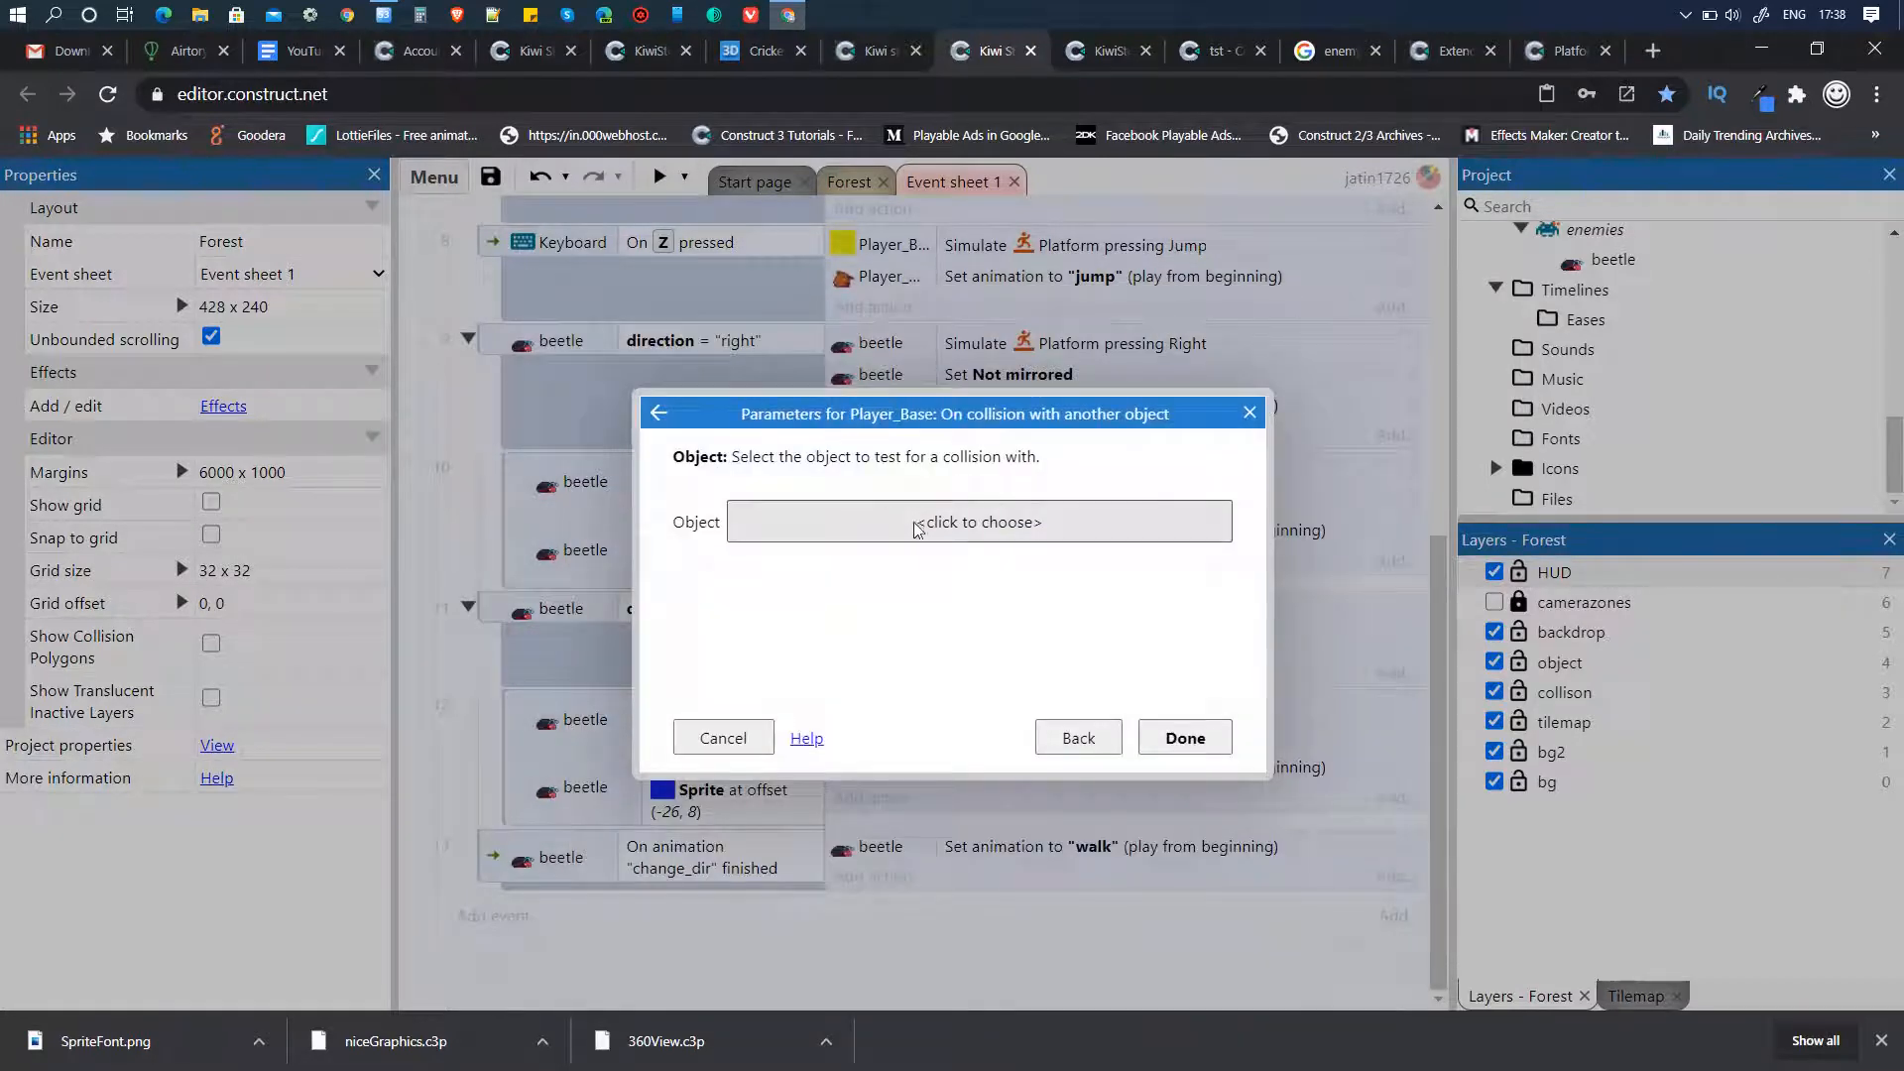
pyautogui.click(918, 526)
pyautogui.click(977, 544)
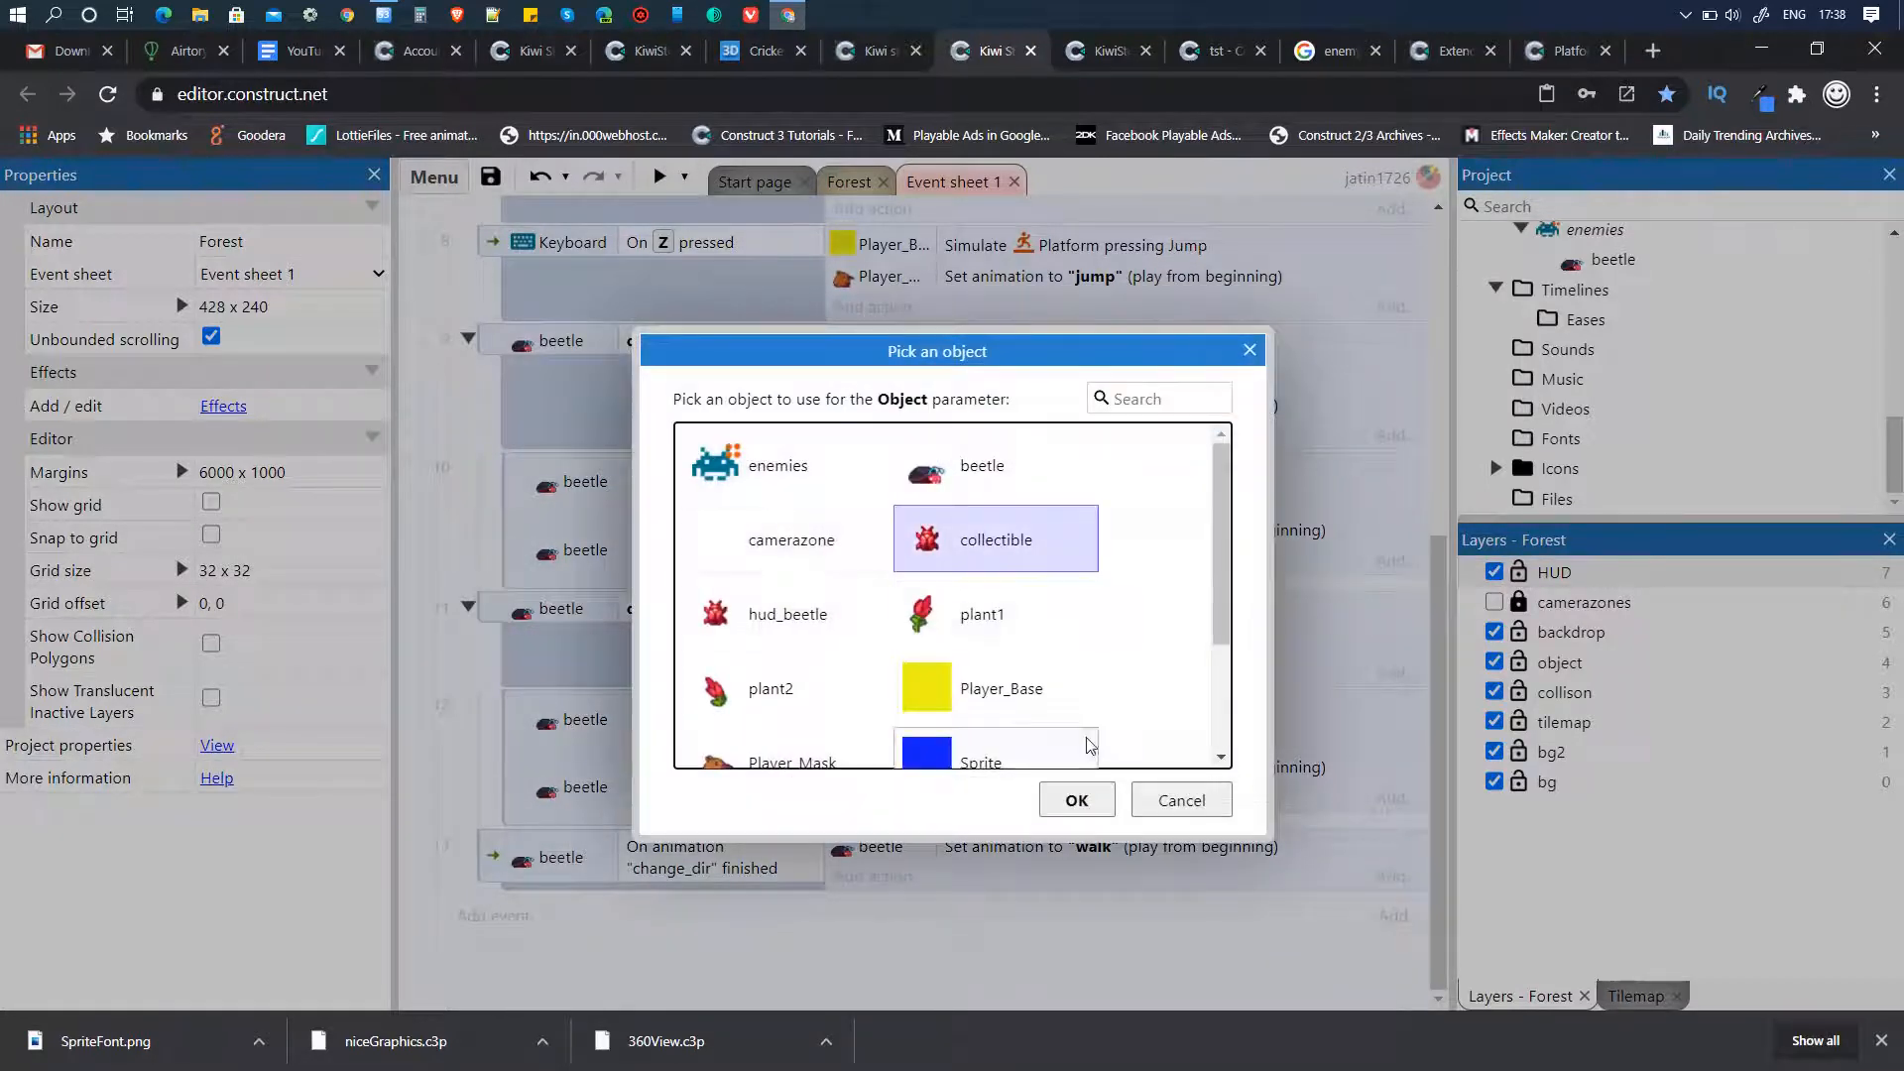
pyautogui.click(1078, 800)
pyautogui.click(1189, 742)
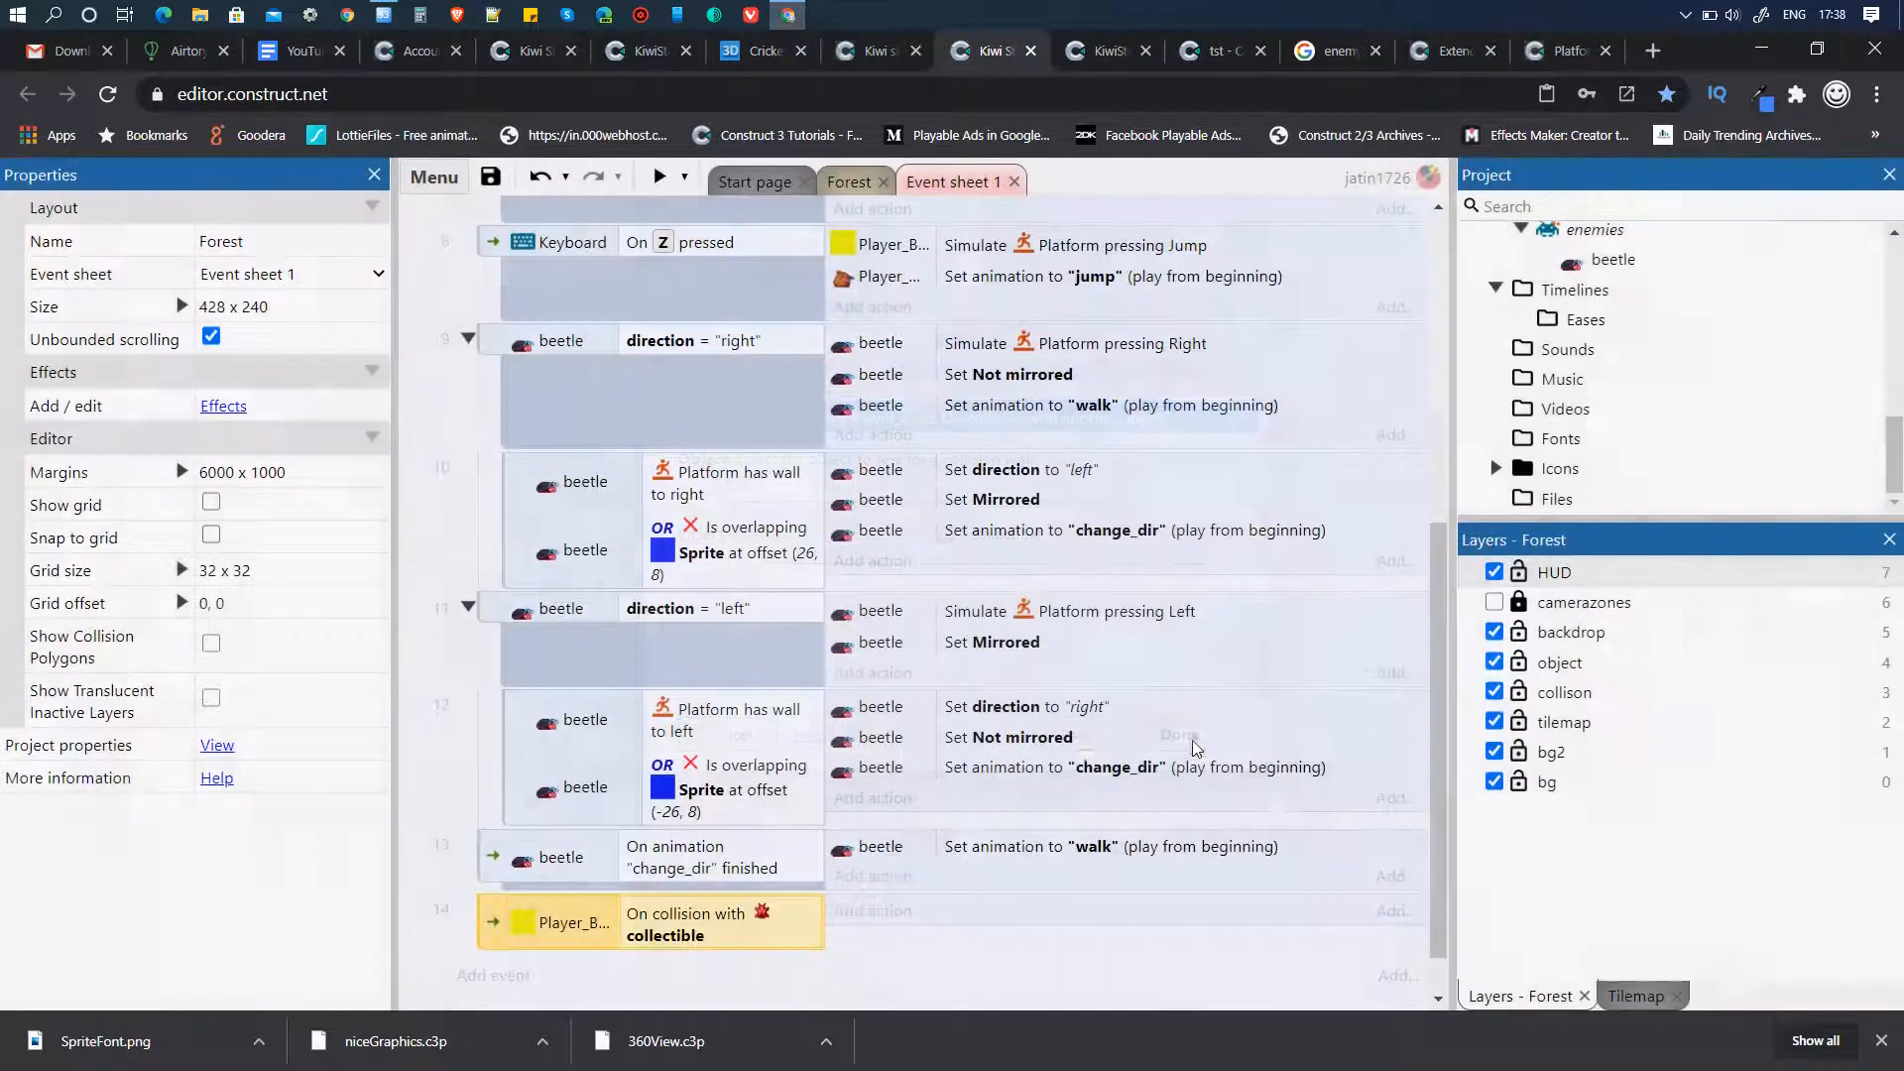
# - Add a global number variable named score with initial value 0 to the event sheet
pyautogui.scroll(5, 893, 951)
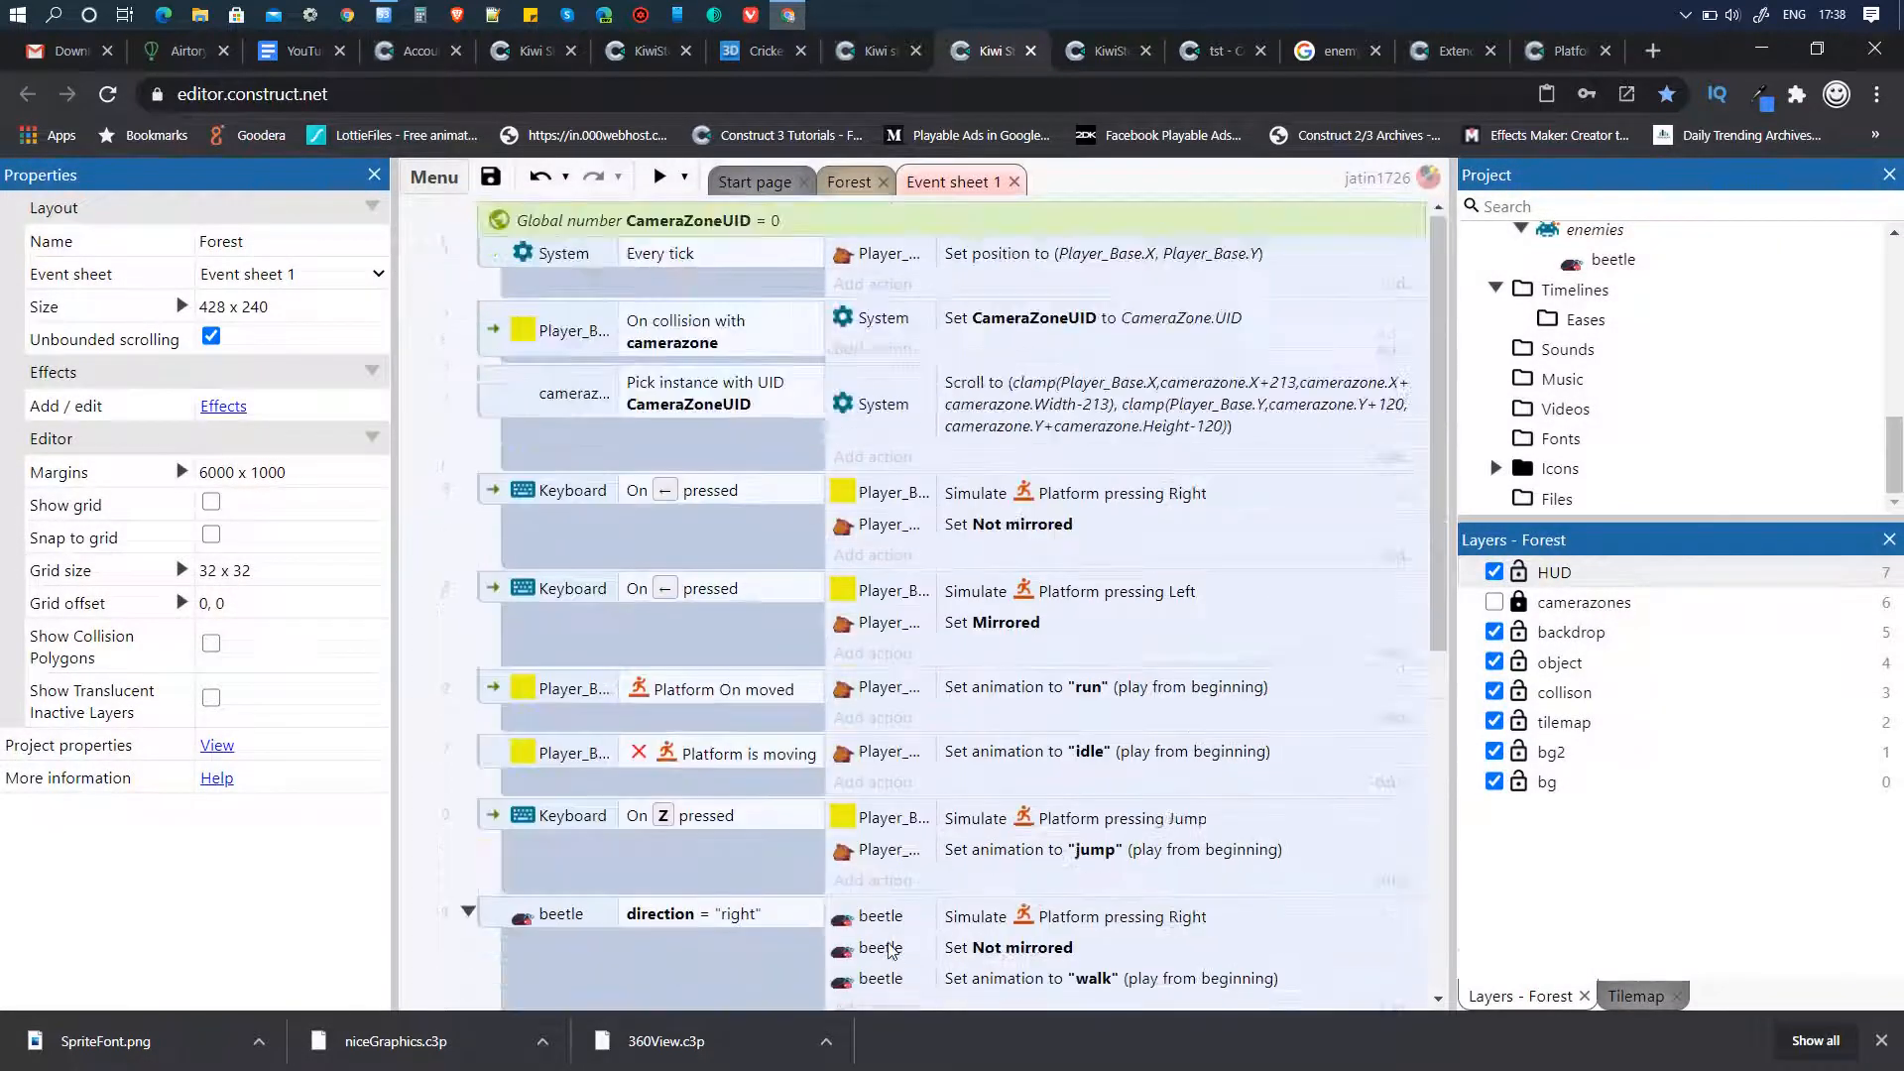
pyautogui.scroll(-6, 893, 951)
pyautogui.rightClick(791, 955)
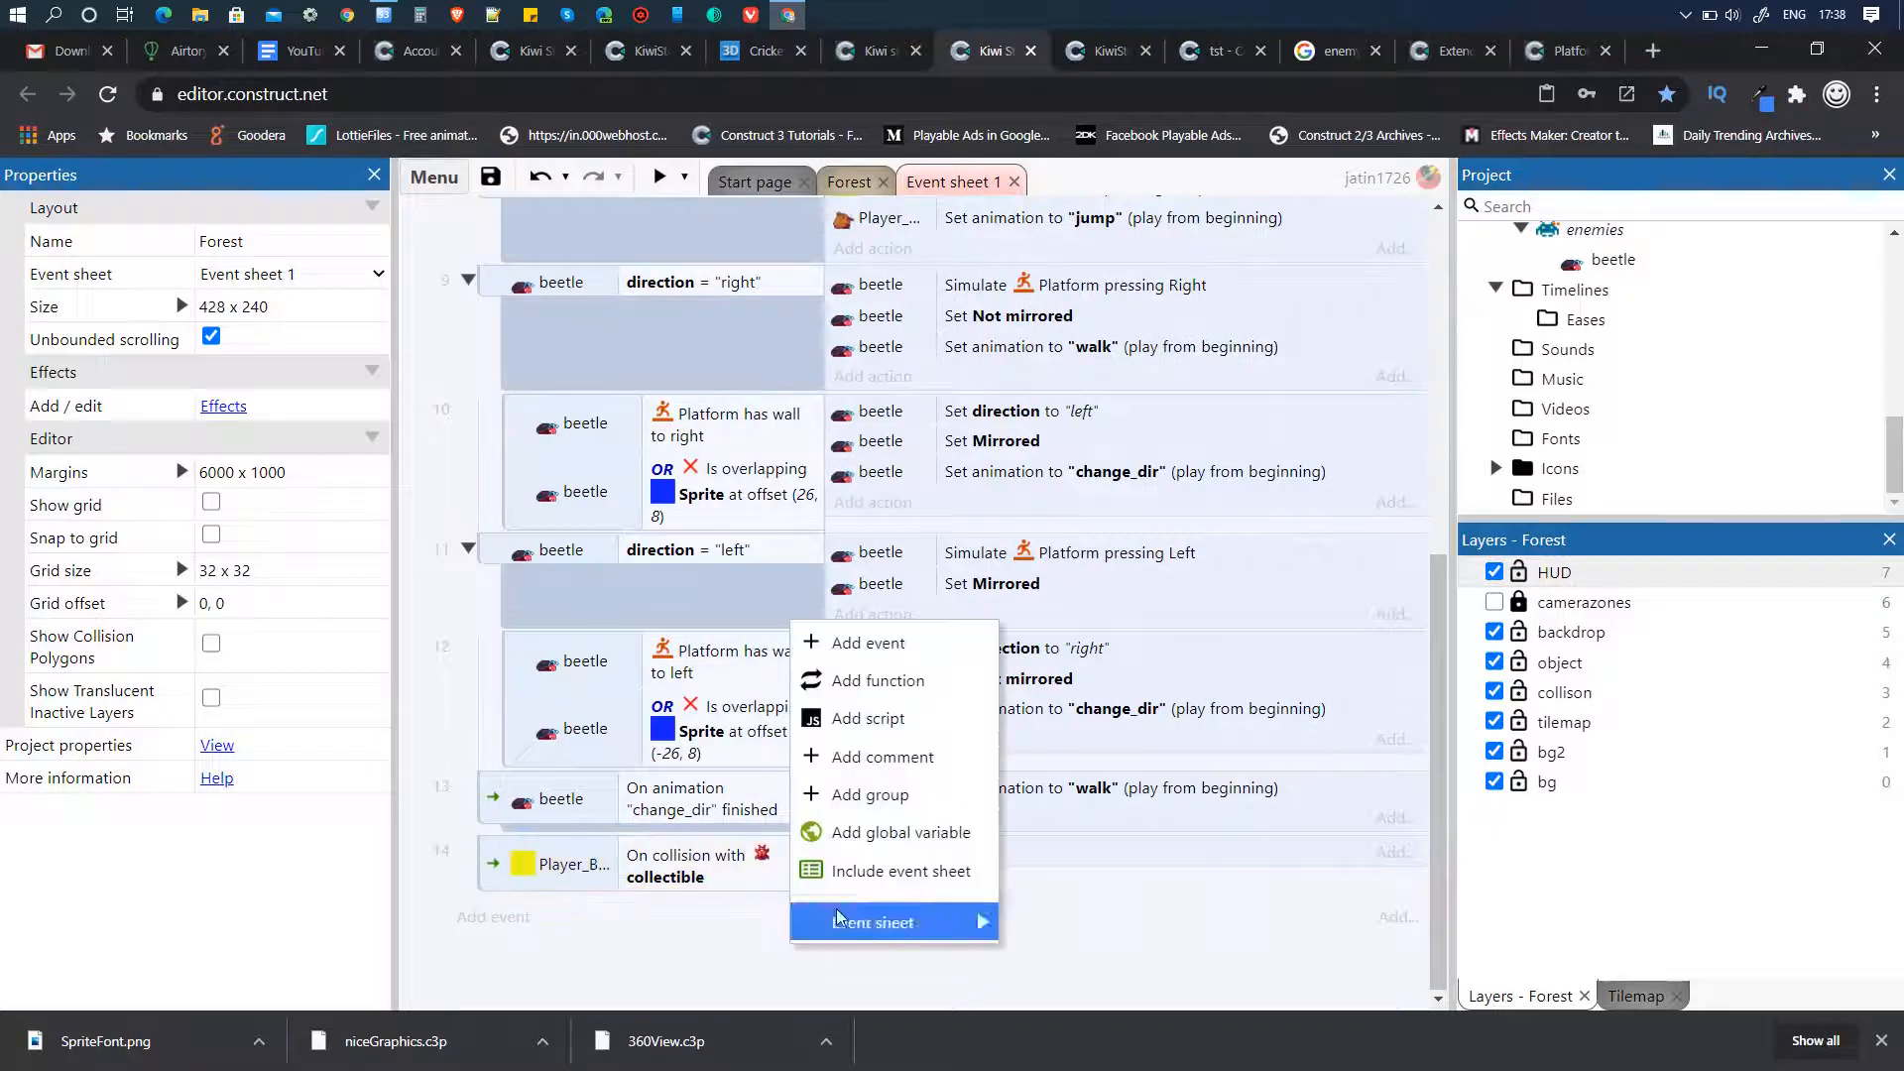
pyautogui.click(952, 949)
pyautogui.write('s')
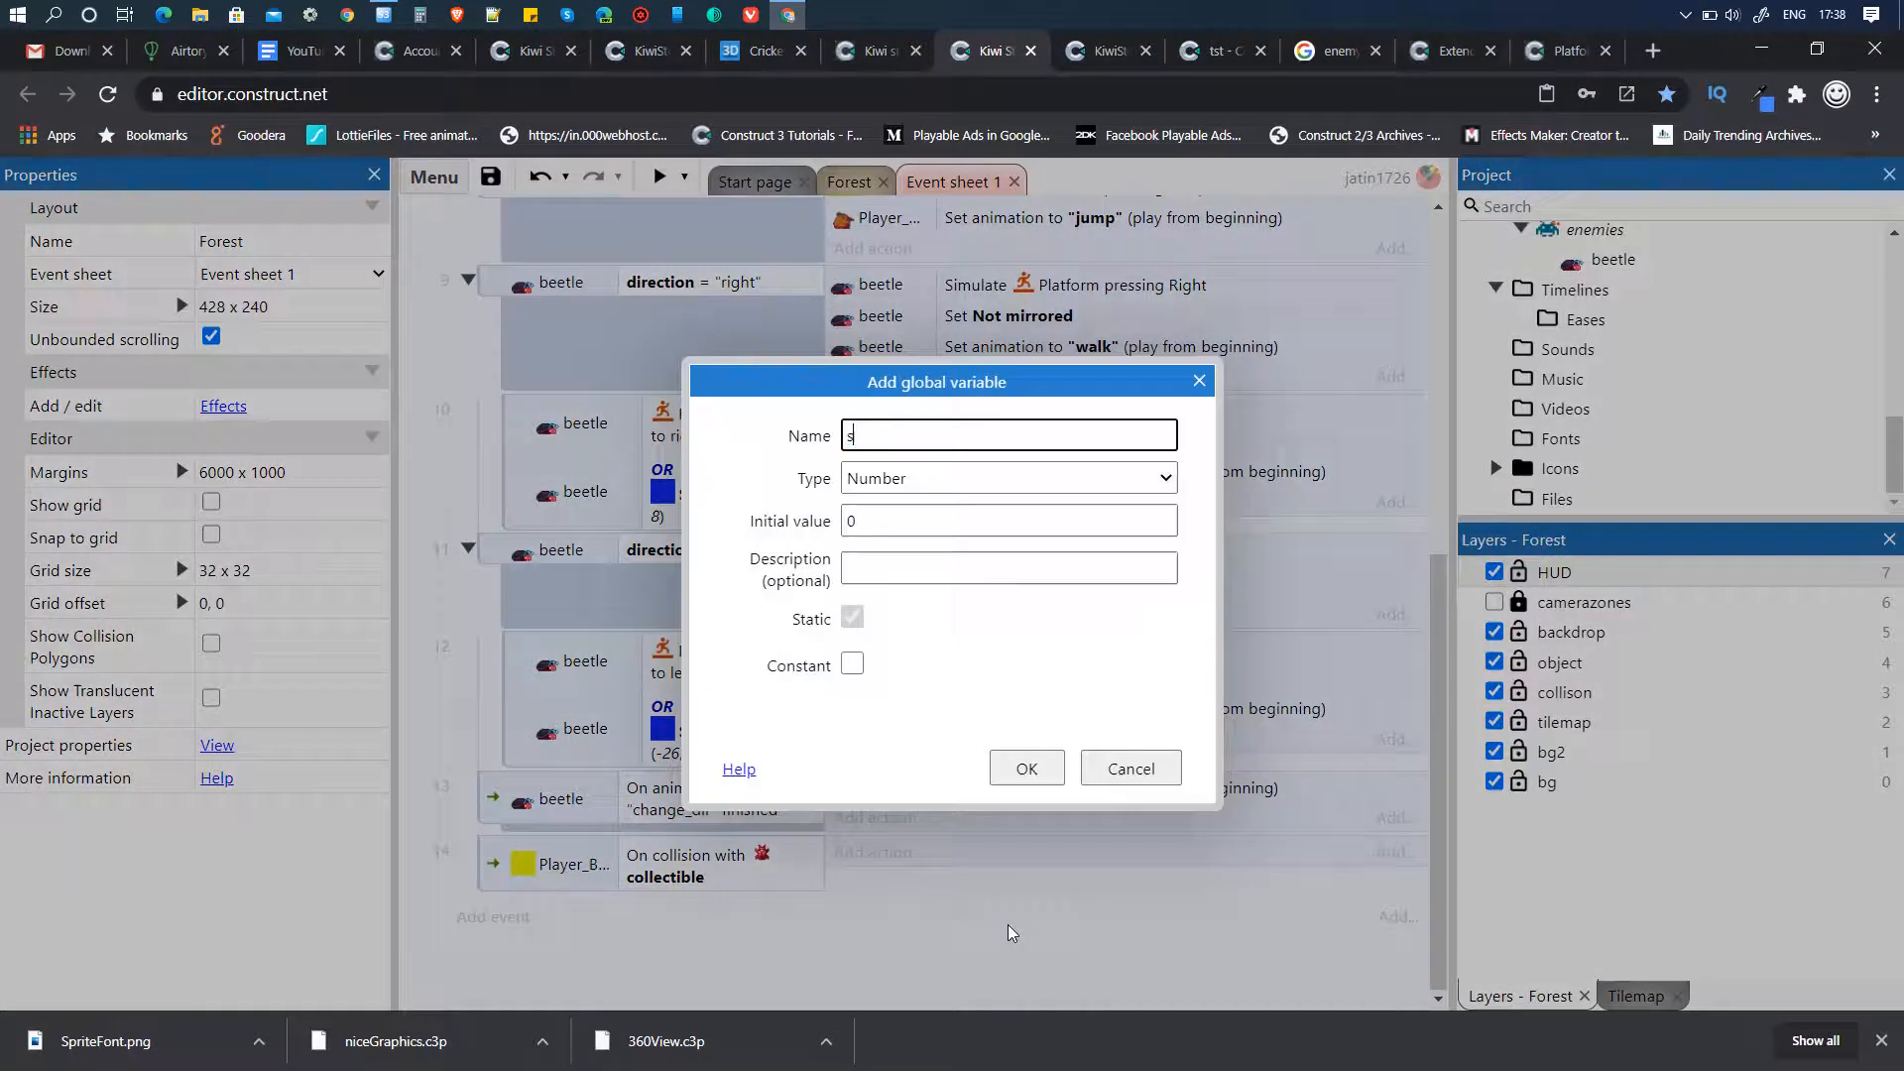
pyautogui.write('core')
pyautogui.press('Return')
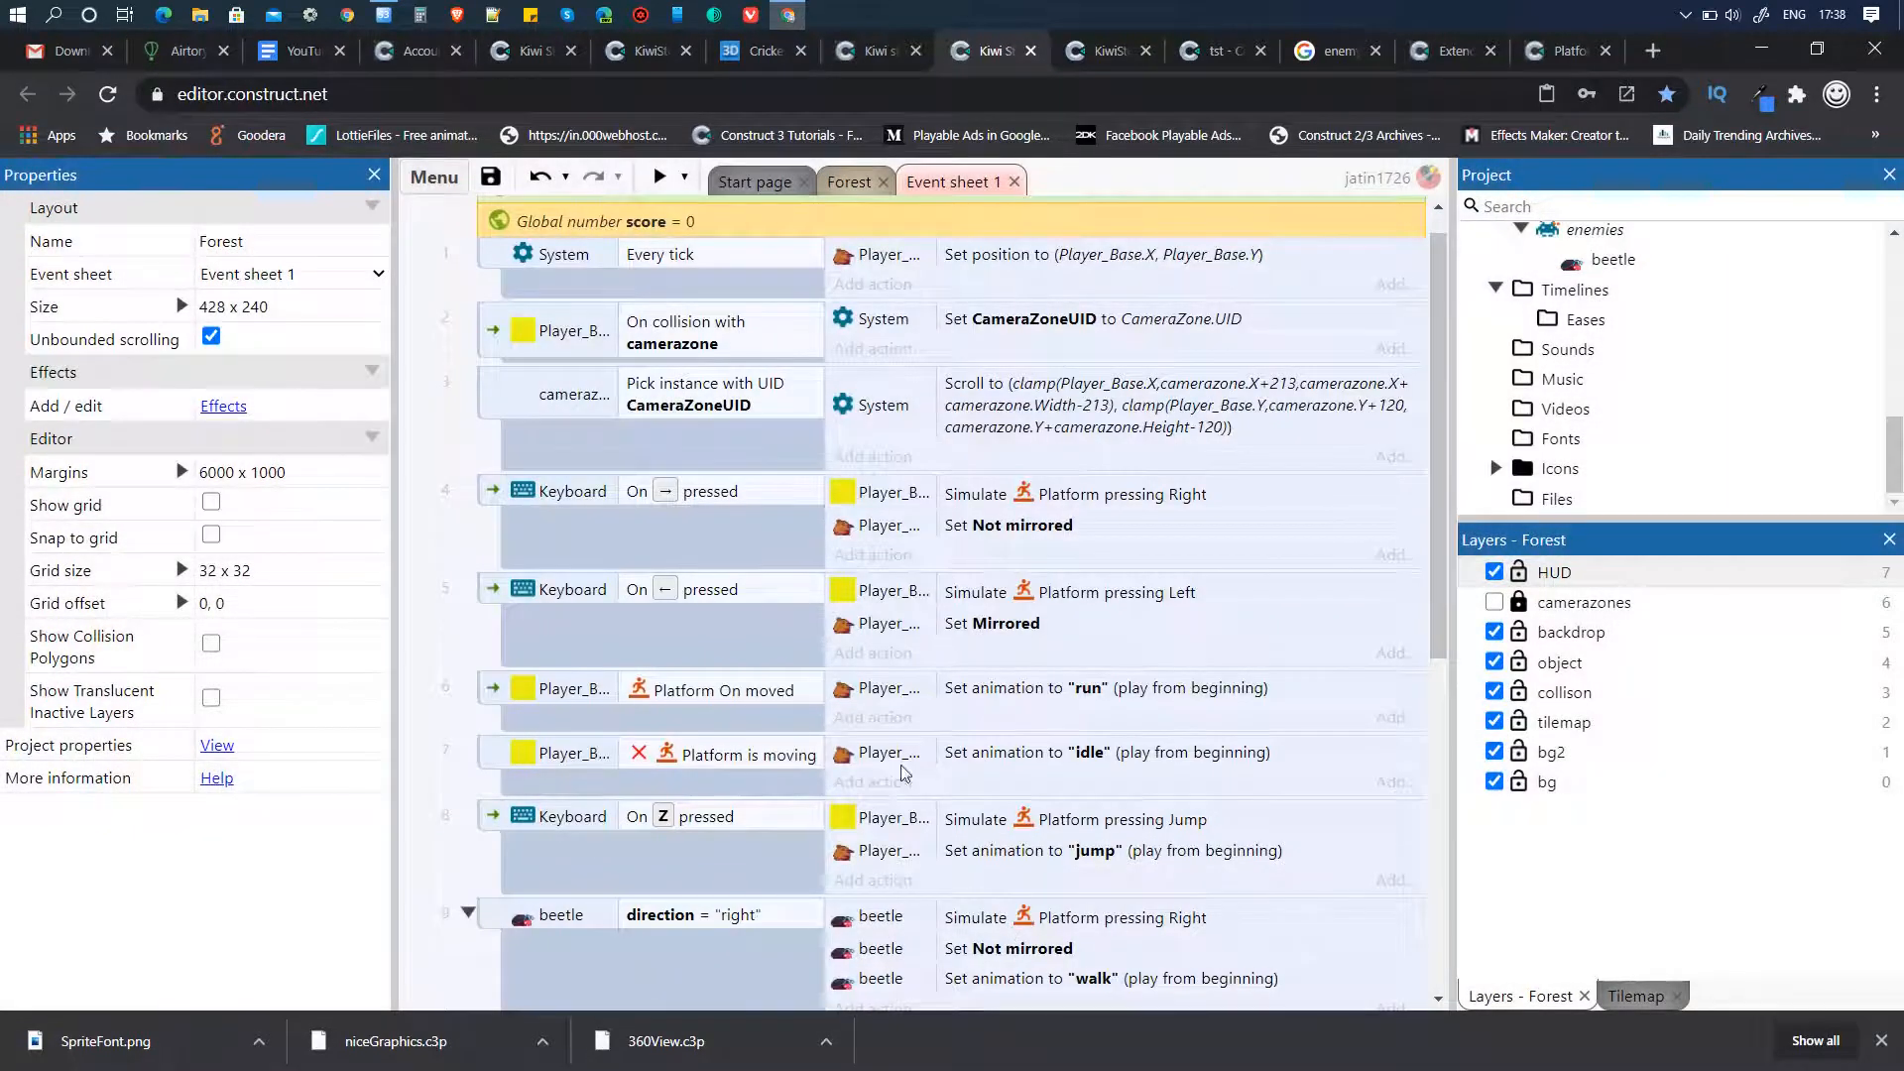
# - Start a System action for the event where Player_Base collides with collectible
pyautogui.scroll(1, 873, 715)
pyautogui.scroll(-6, 877, 670)
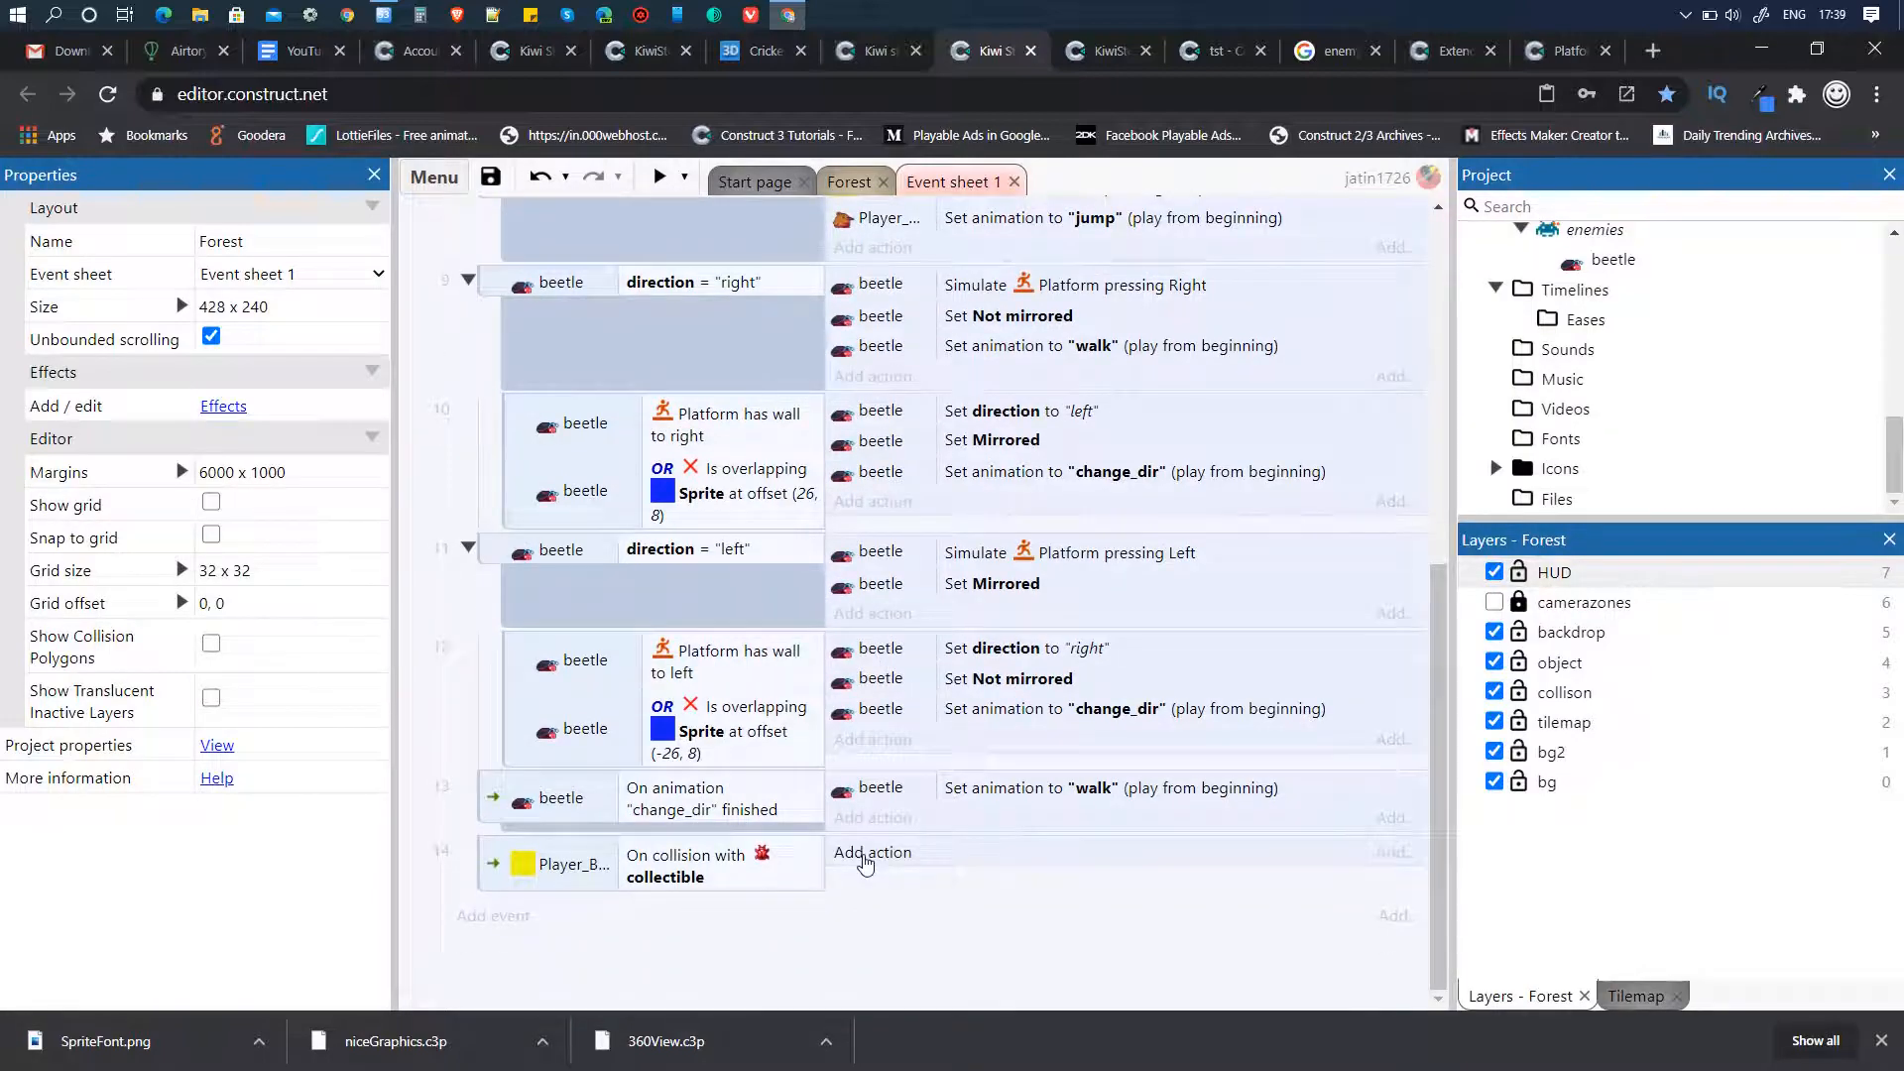
pyautogui.click(866, 855)
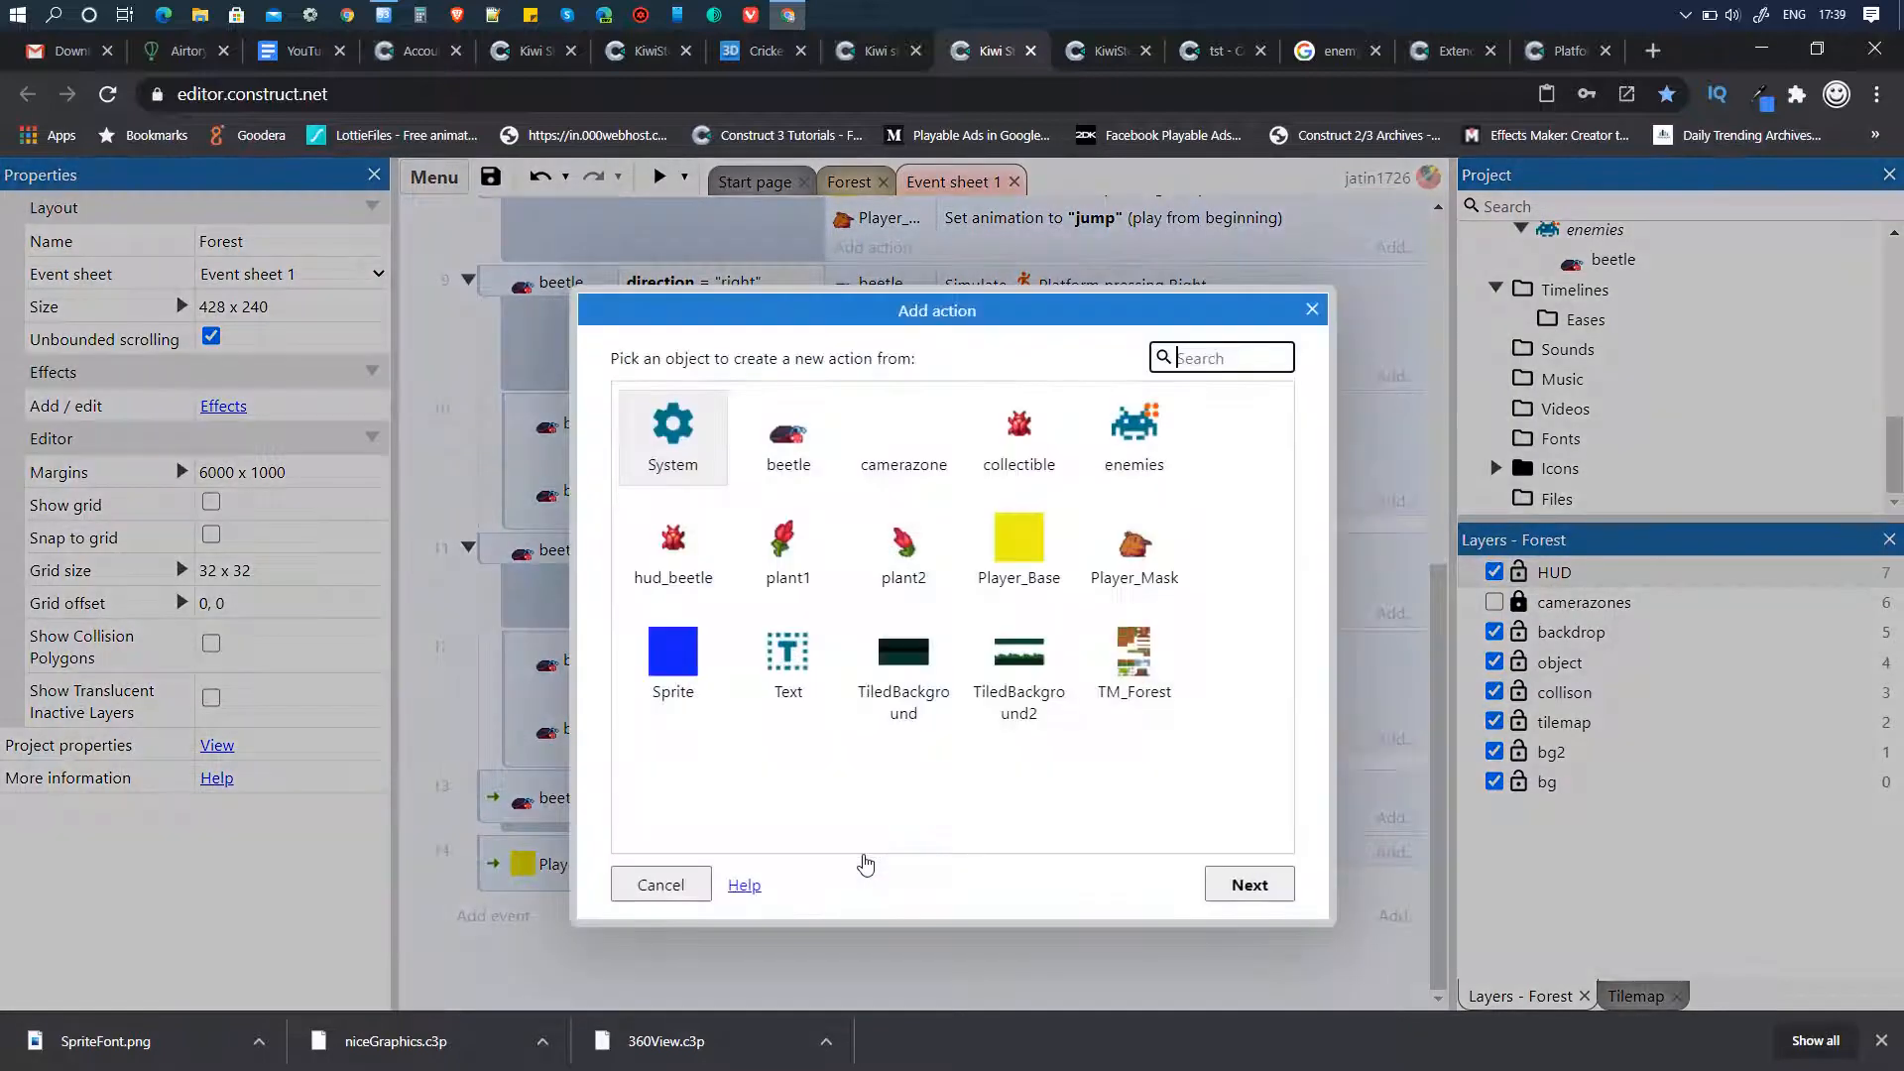
pyautogui.click(1270, 890)
pyautogui.write('sc')
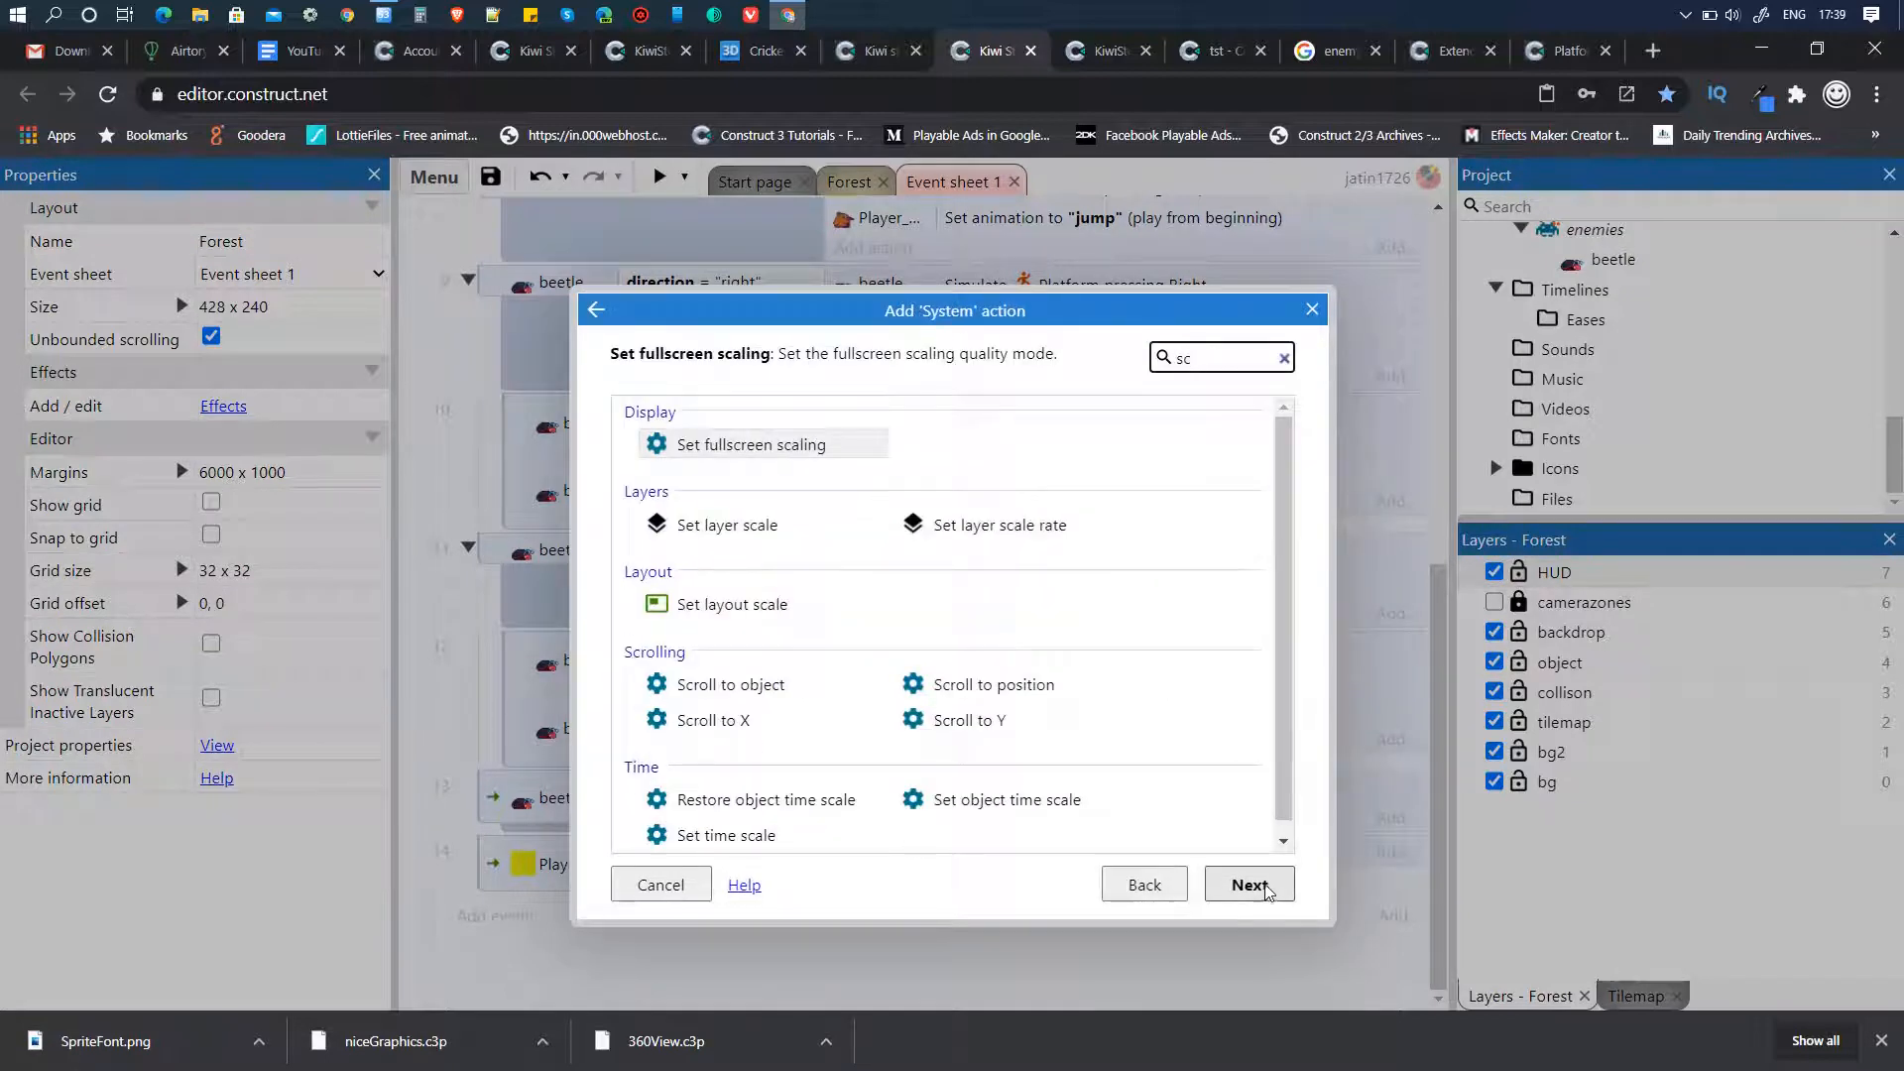
pyautogui.write('o')
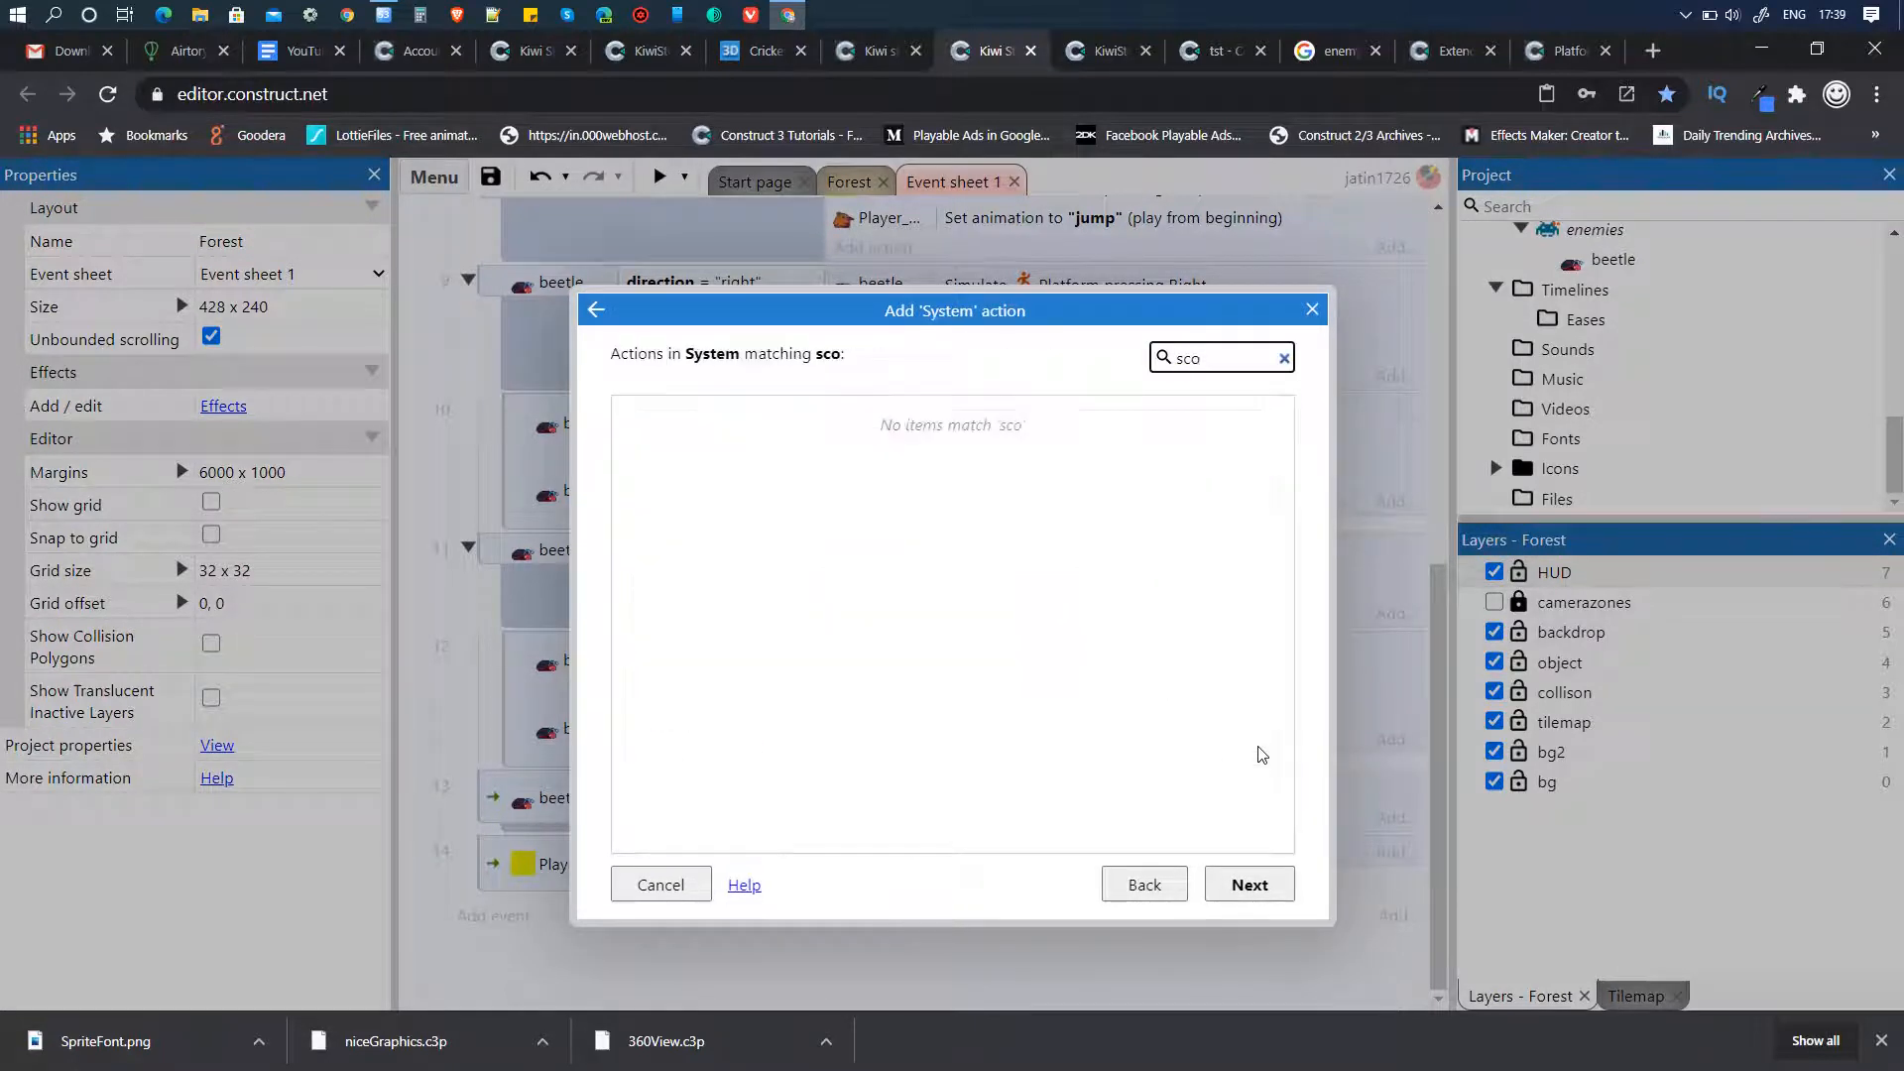
pyautogui.press('BackSpace')
pyautogui.press('BackSpace')
pyautogui.press('BackSpace')
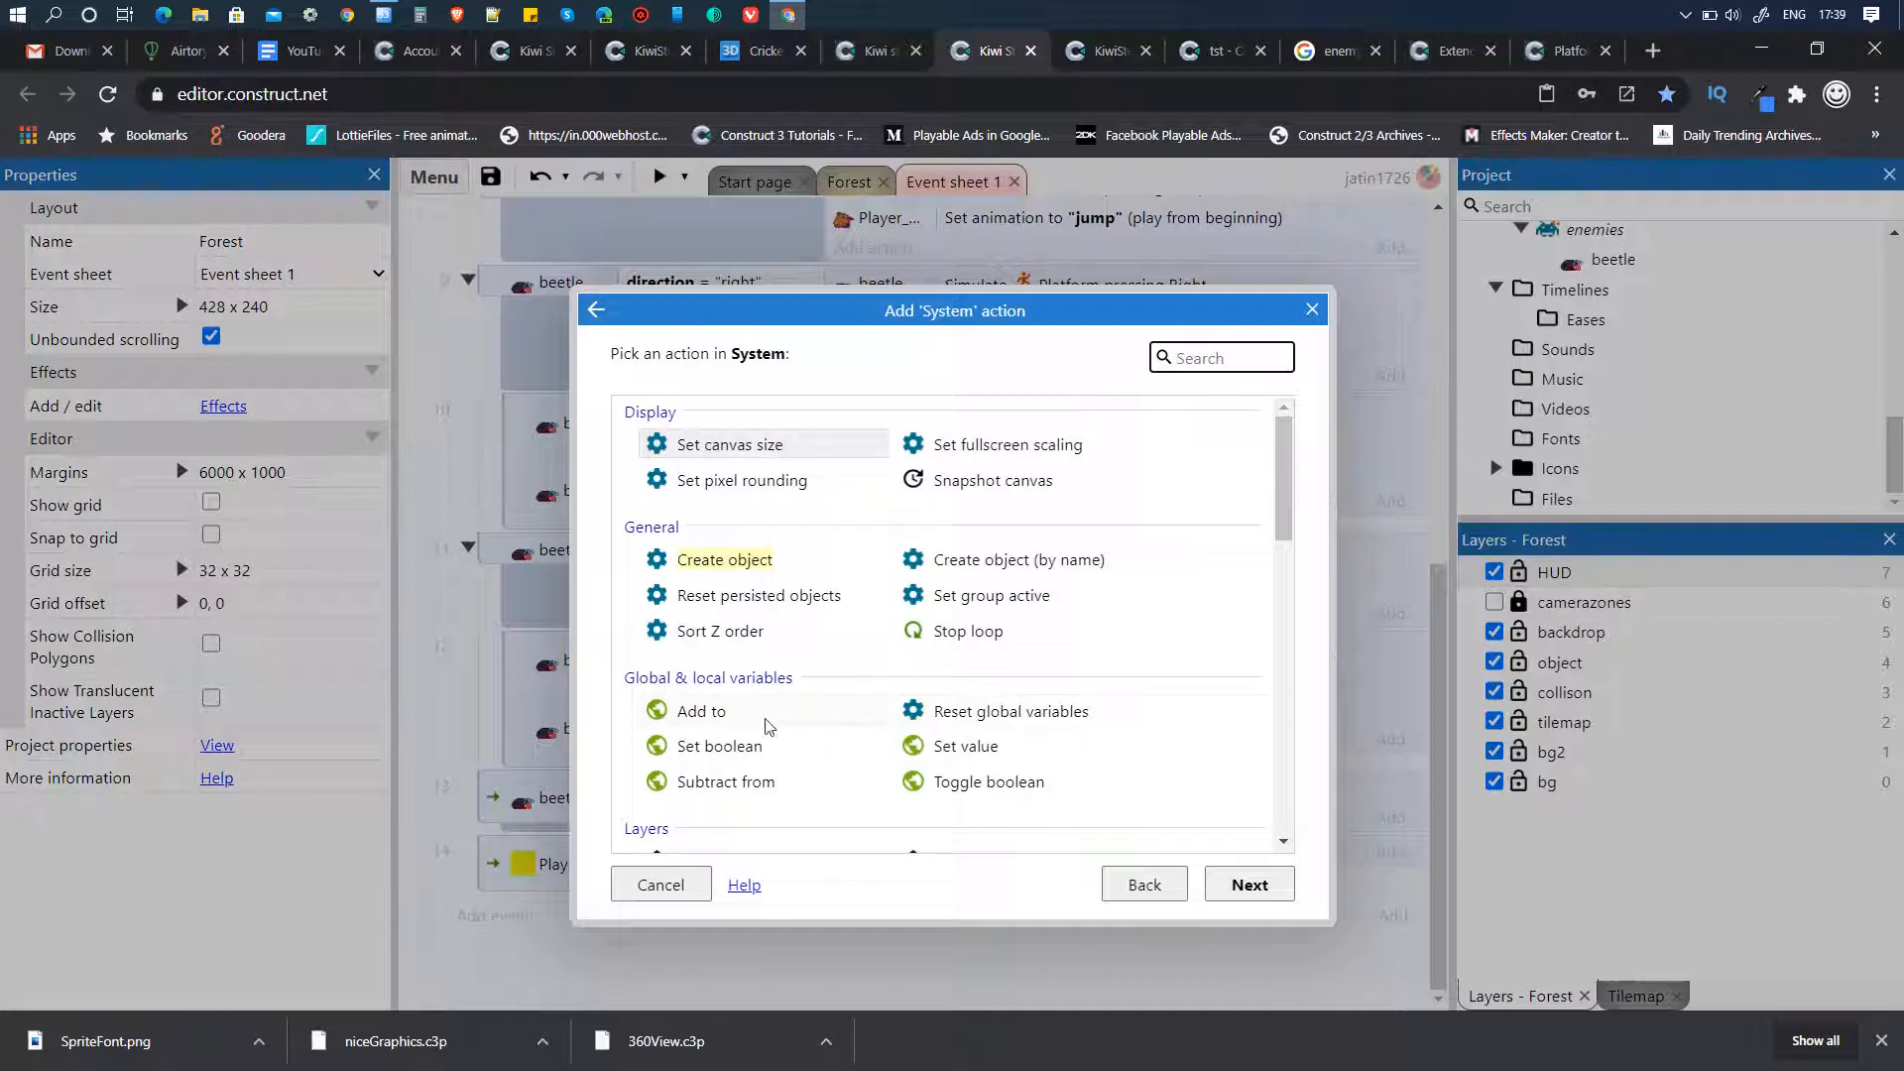
# - Make the System action Add to, with the score variable and a value of 1
pyautogui.click(717, 712)
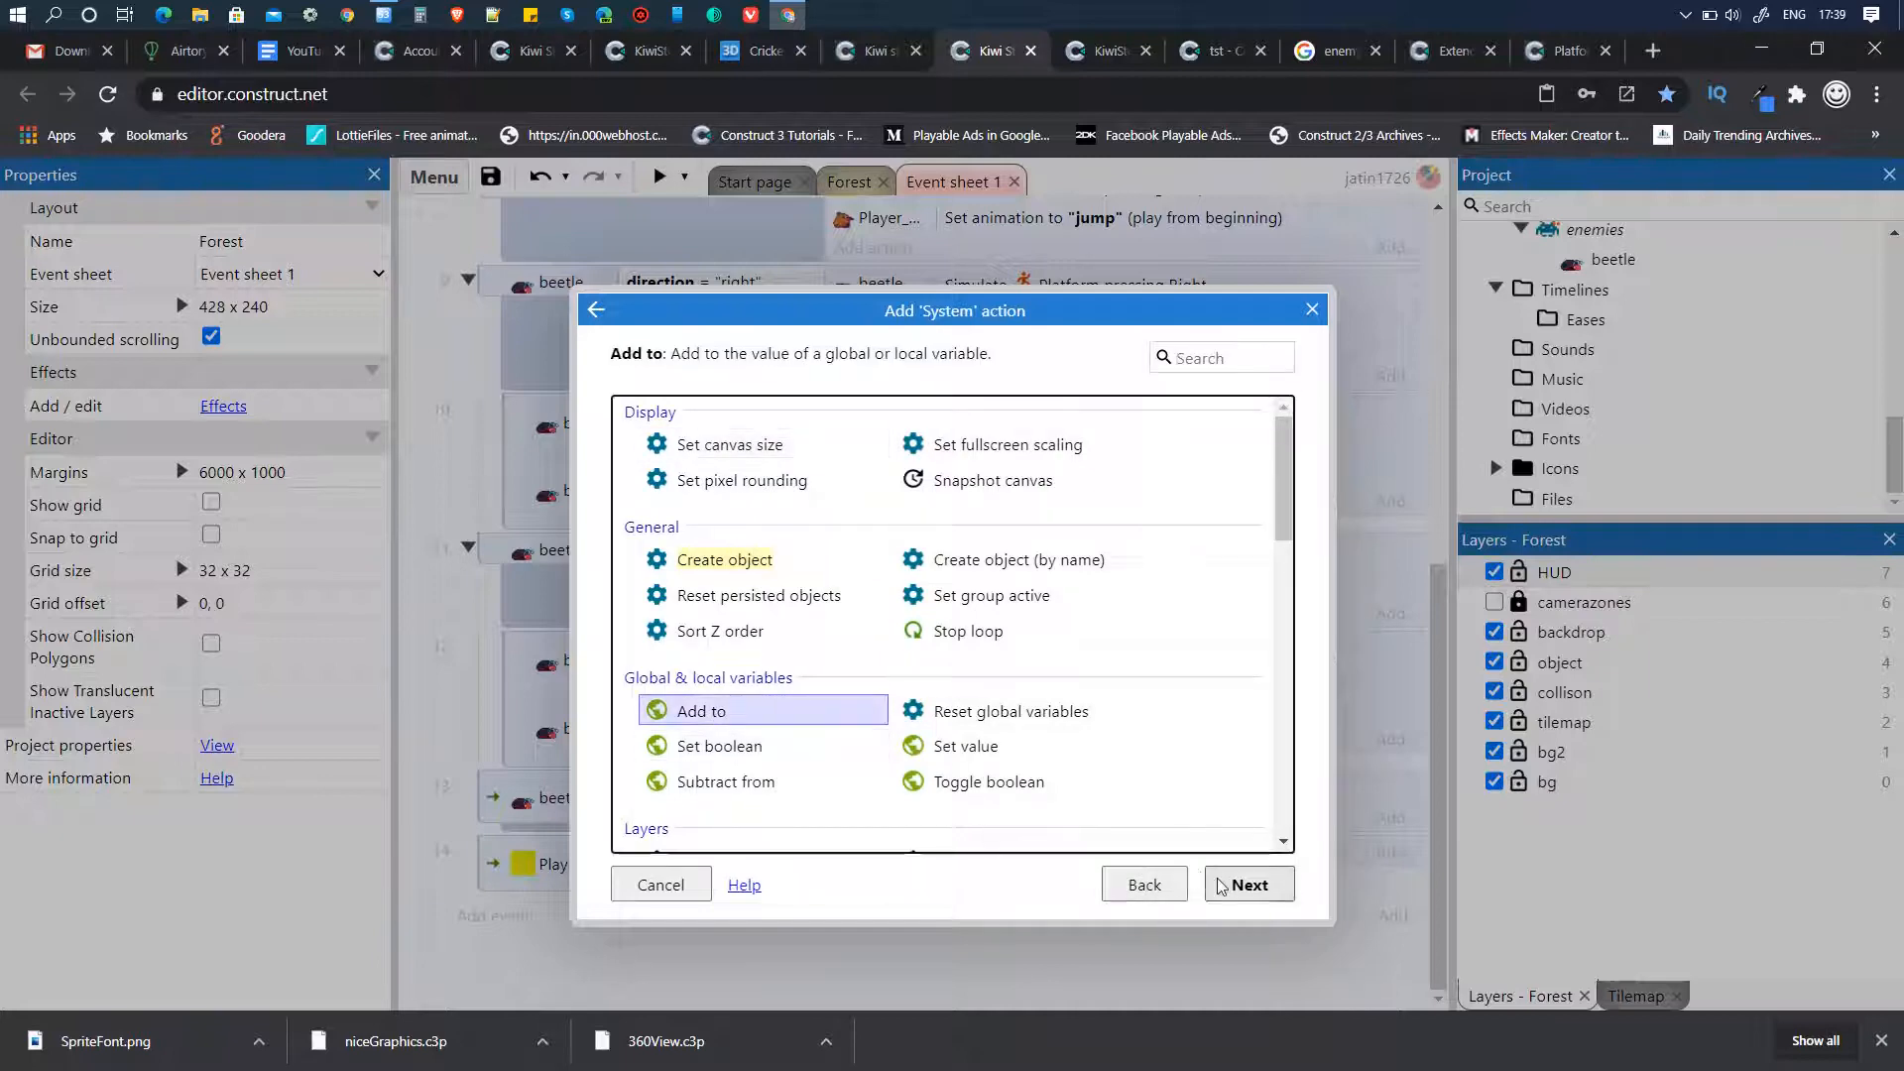
pyautogui.click(1245, 884)
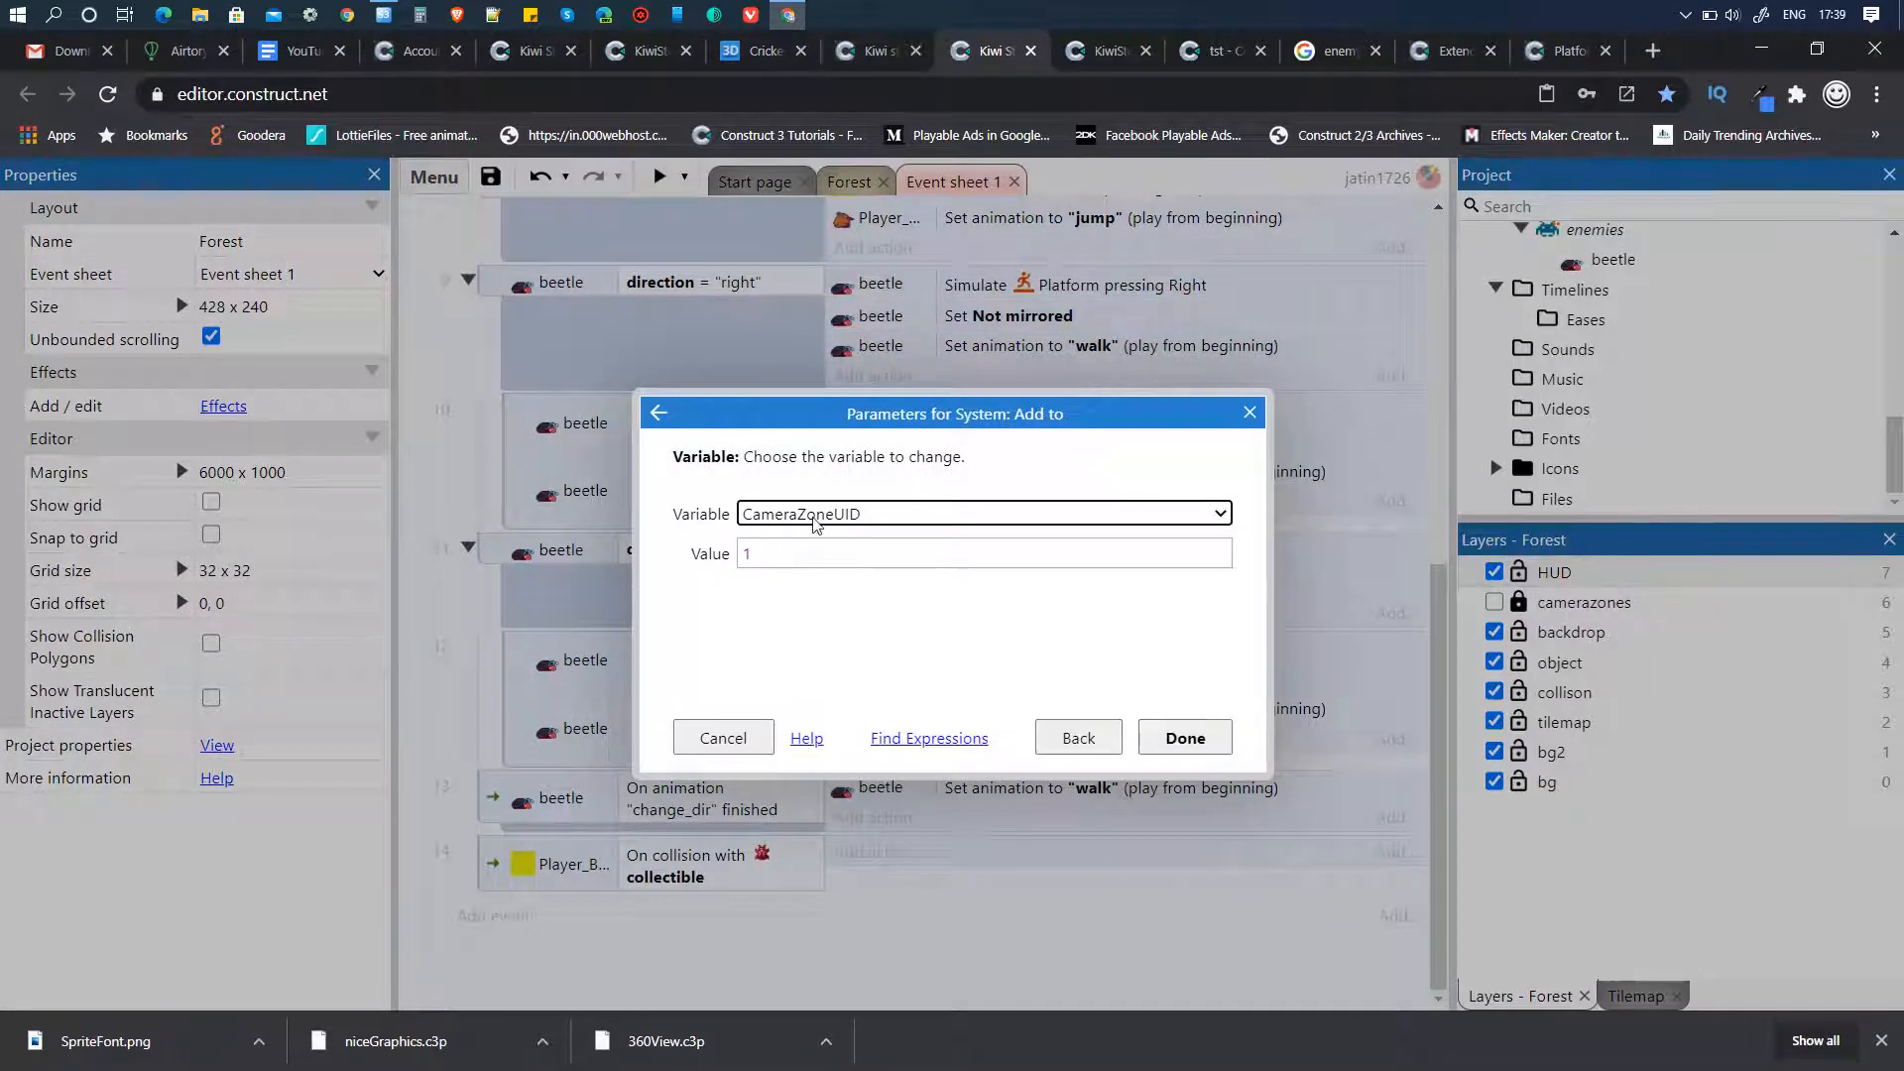
pyautogui.click(813, 523)
pyautogui.click(790, 560)
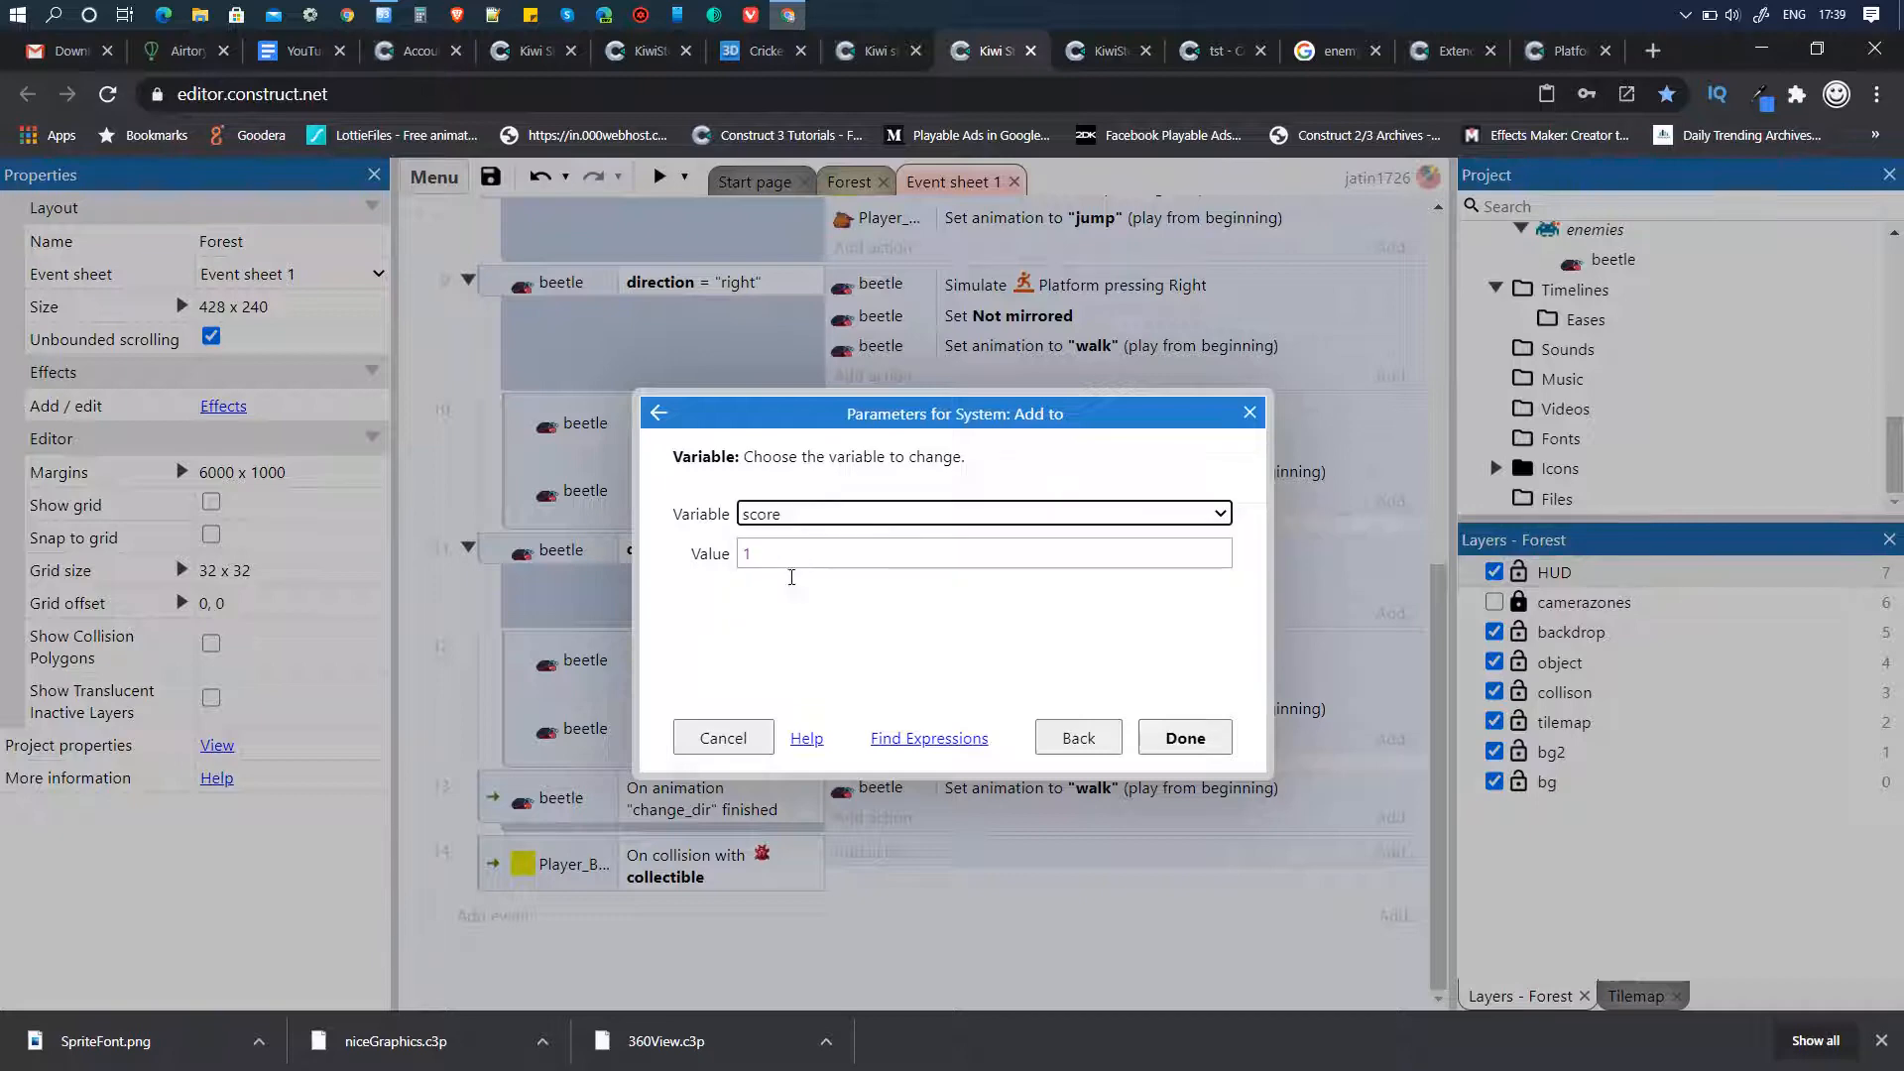
pyautogui.click(1186, 739)
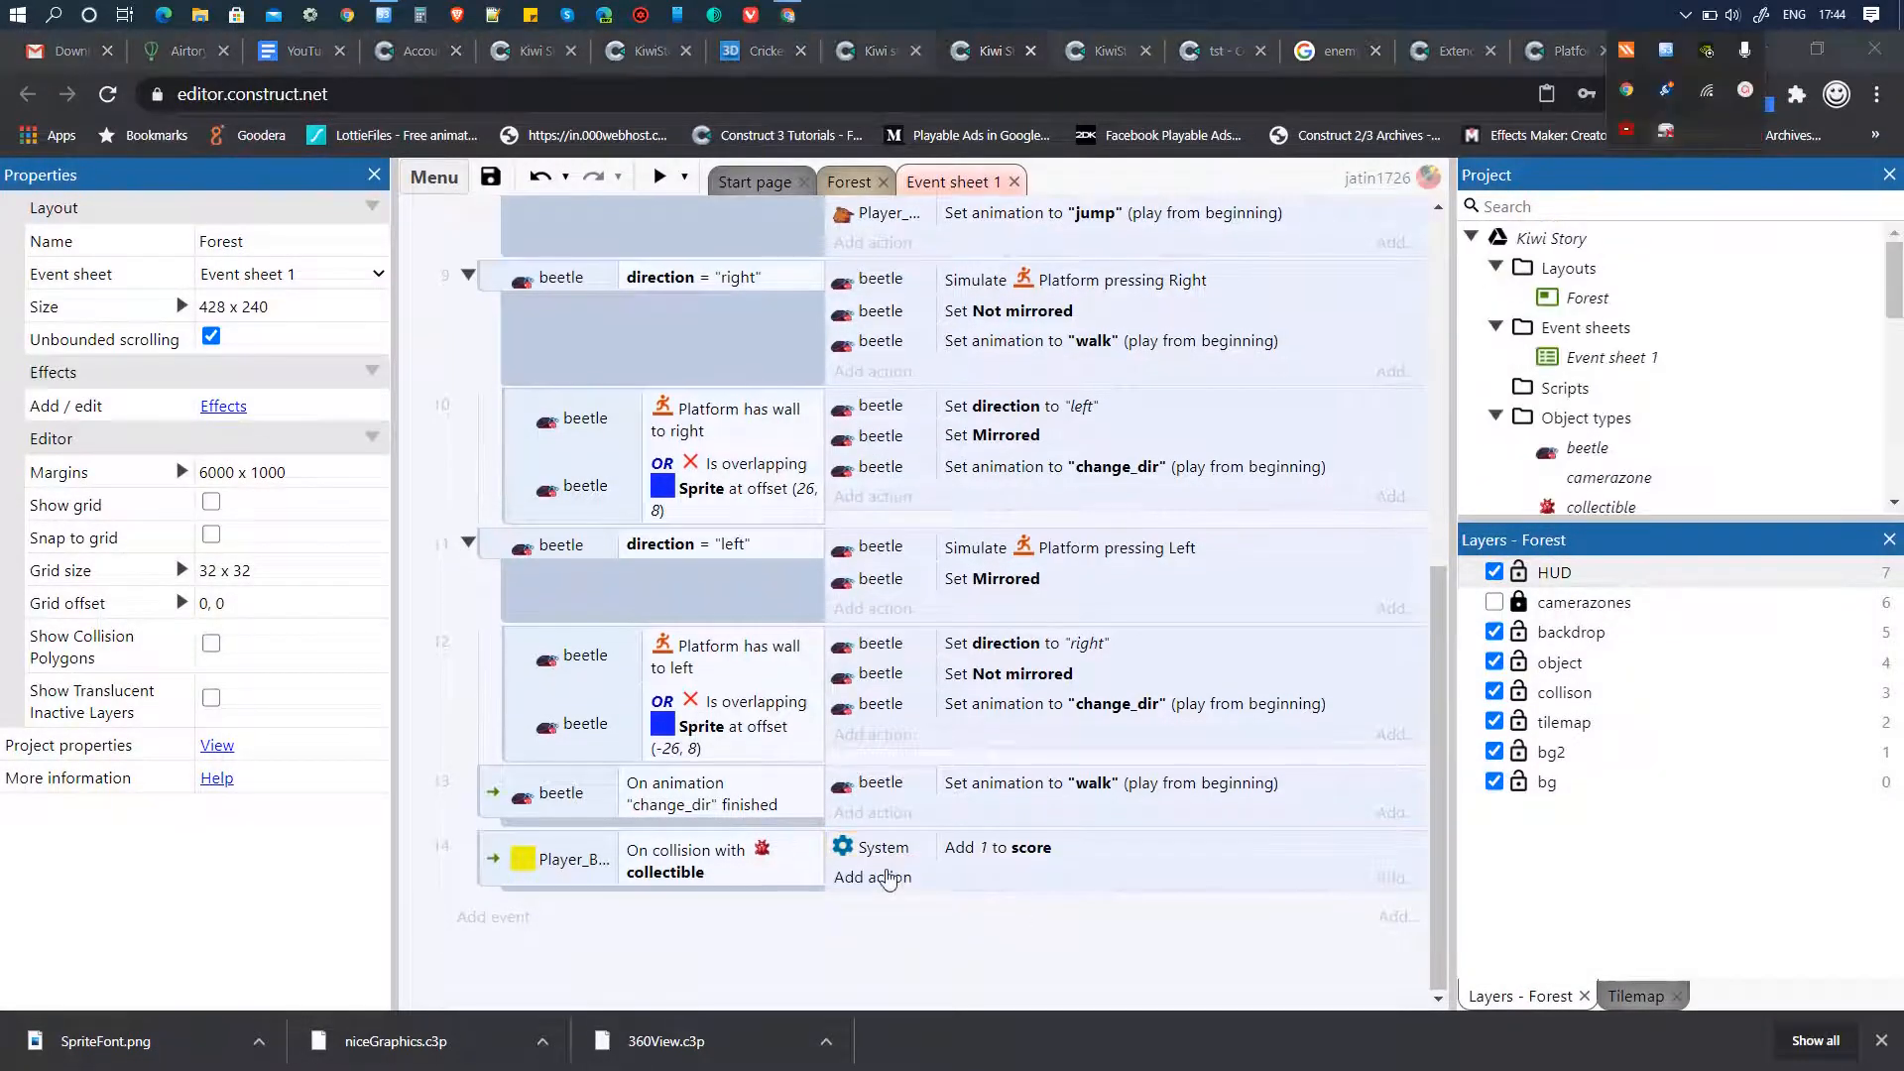
# - Rename the x00 text object in the Forest layout to hud_text
pyautogui.click(872, 877)
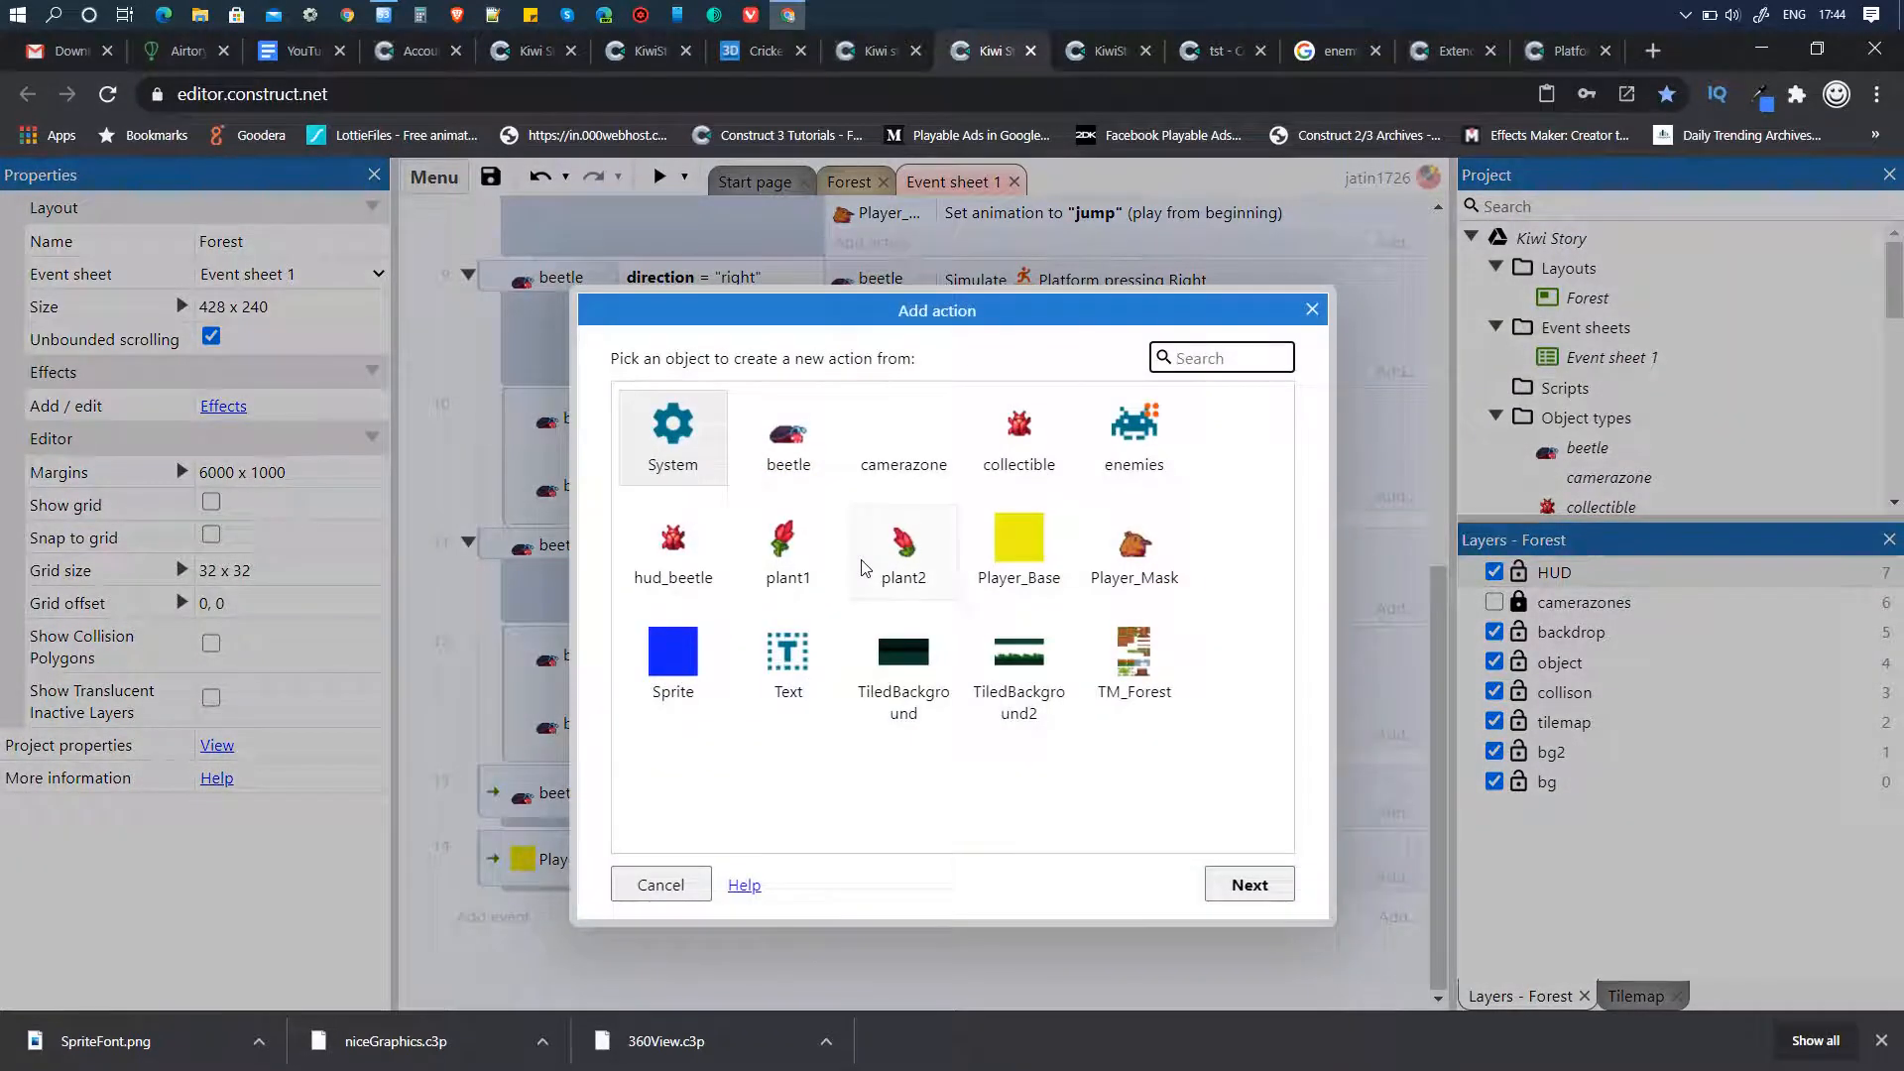
pyautogui.click(706, 889)
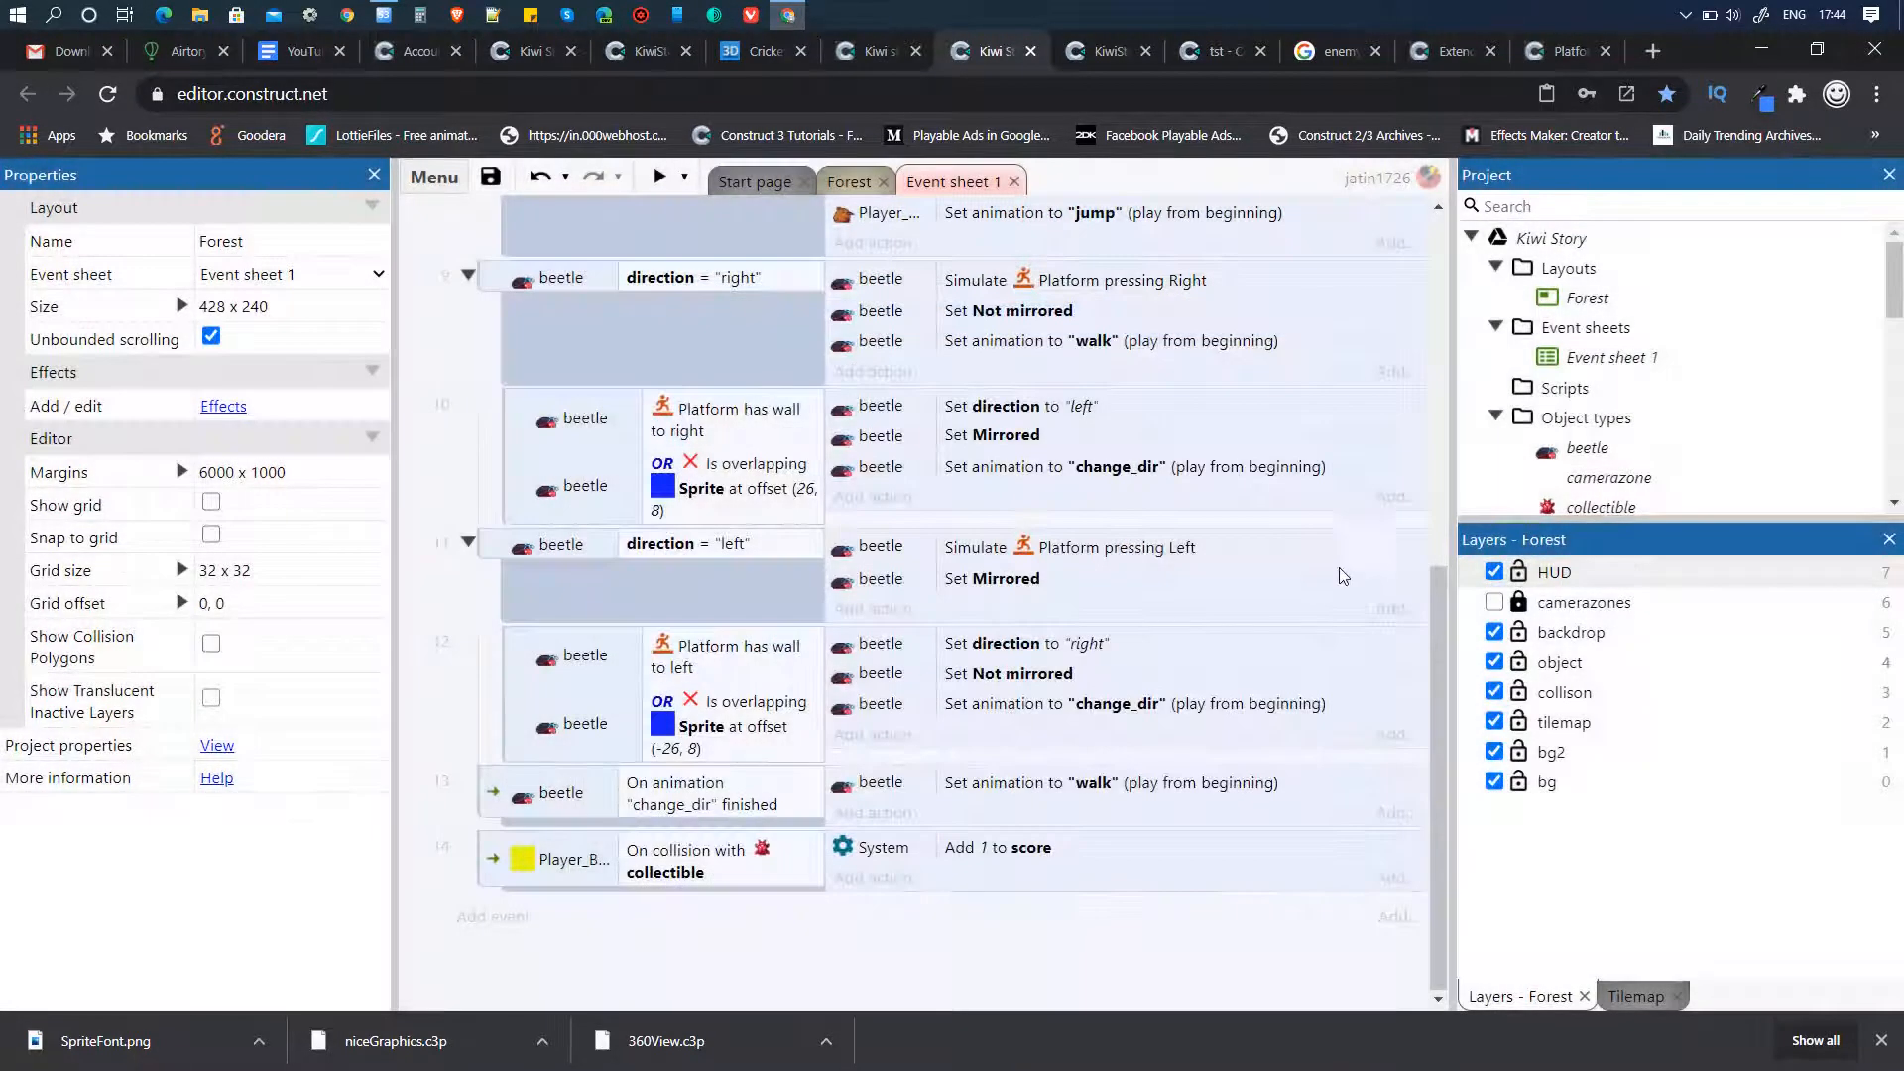
pyautogui.click(849, 182)
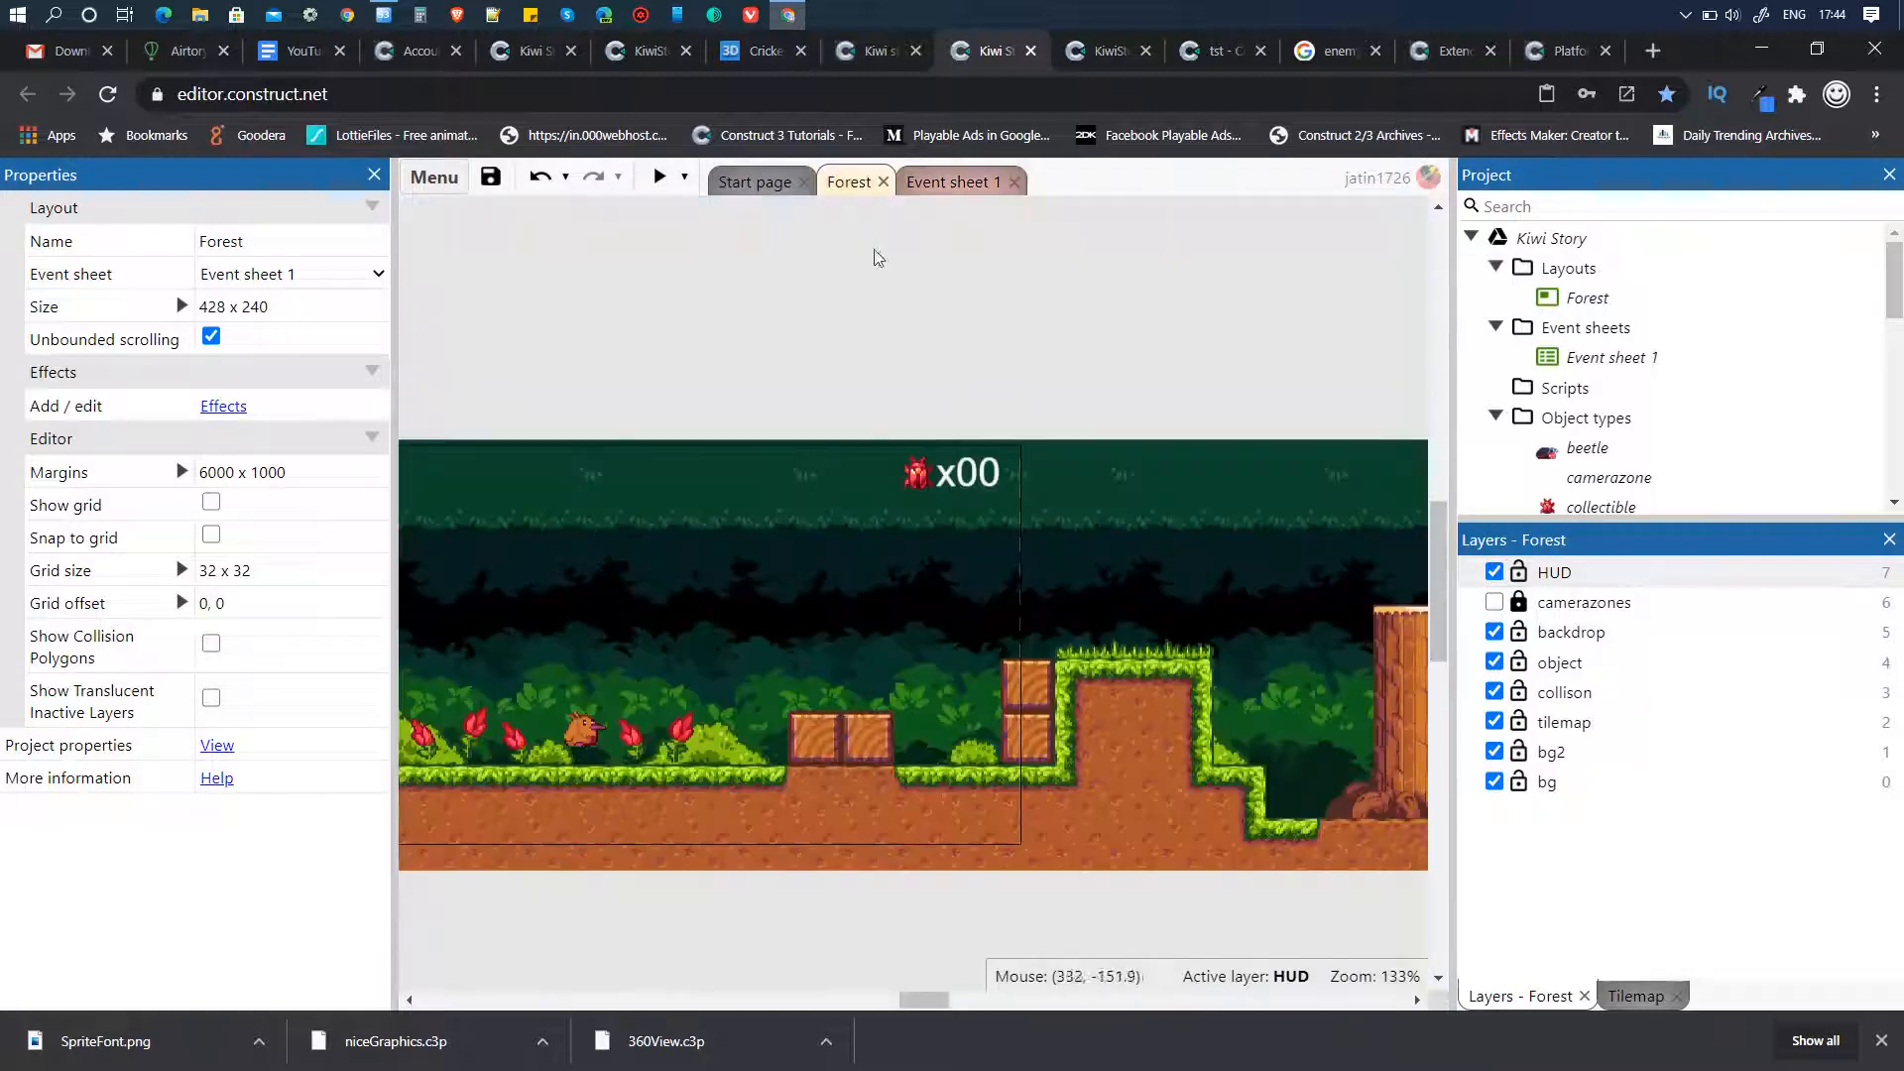
pyautogui.click(951, 483)
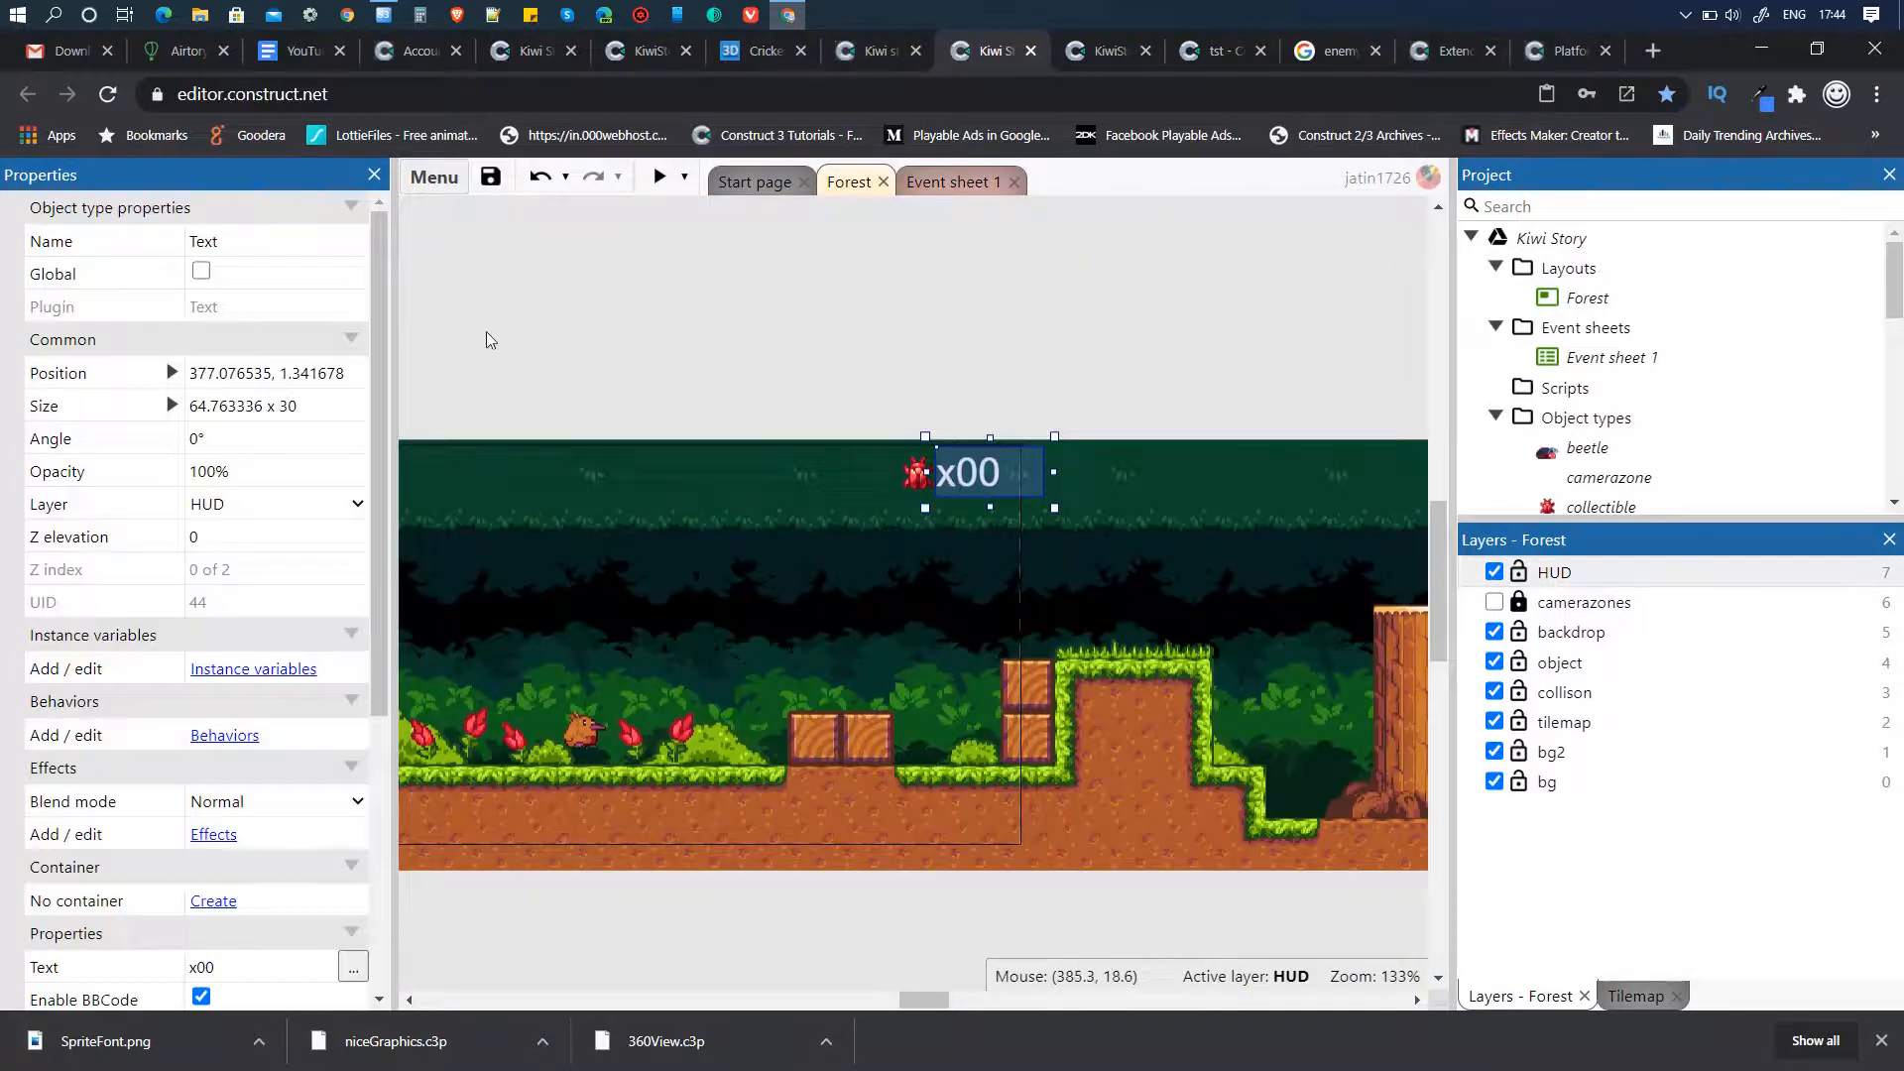
pyautogui.click(320, 240)
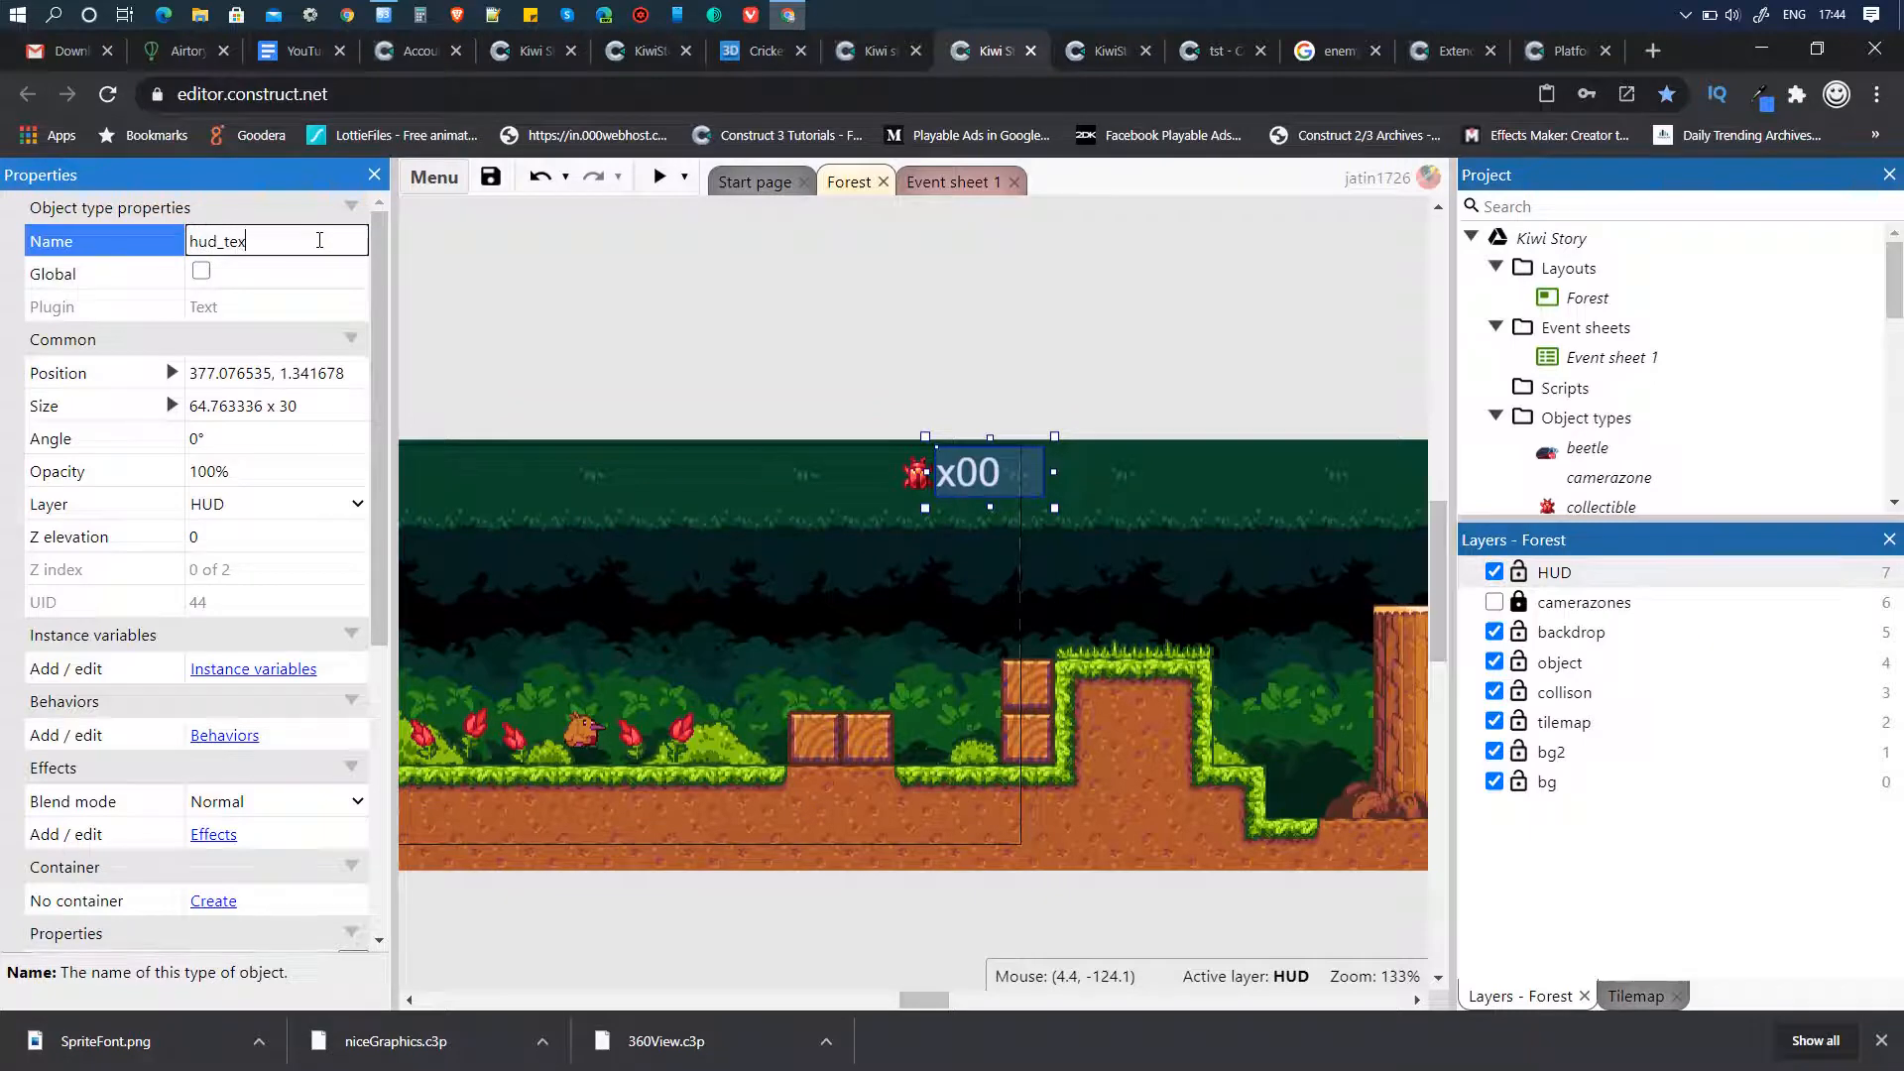
pyautogui.press('Return')
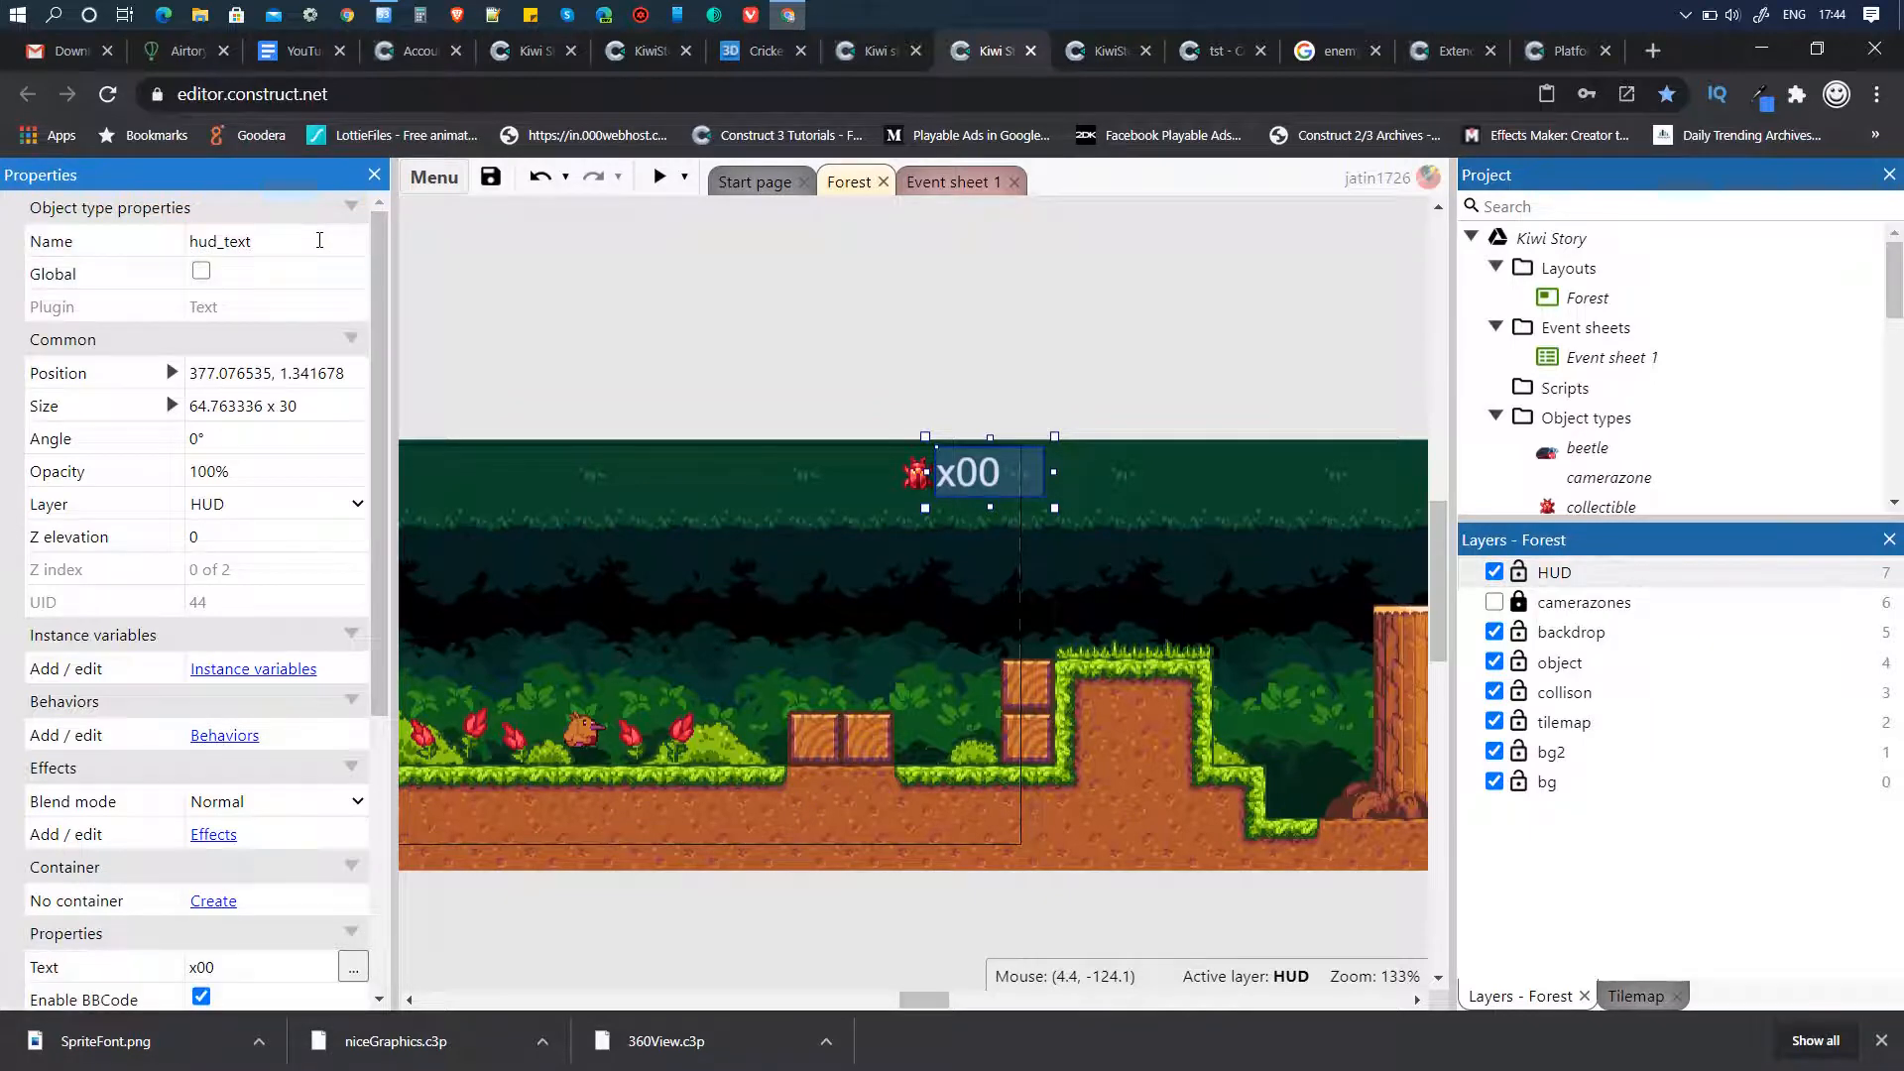
# - Add a hud_text Set text action with the value "x"&score to the Player_Base and collectible collision event
pyautogui.click(945, 184)
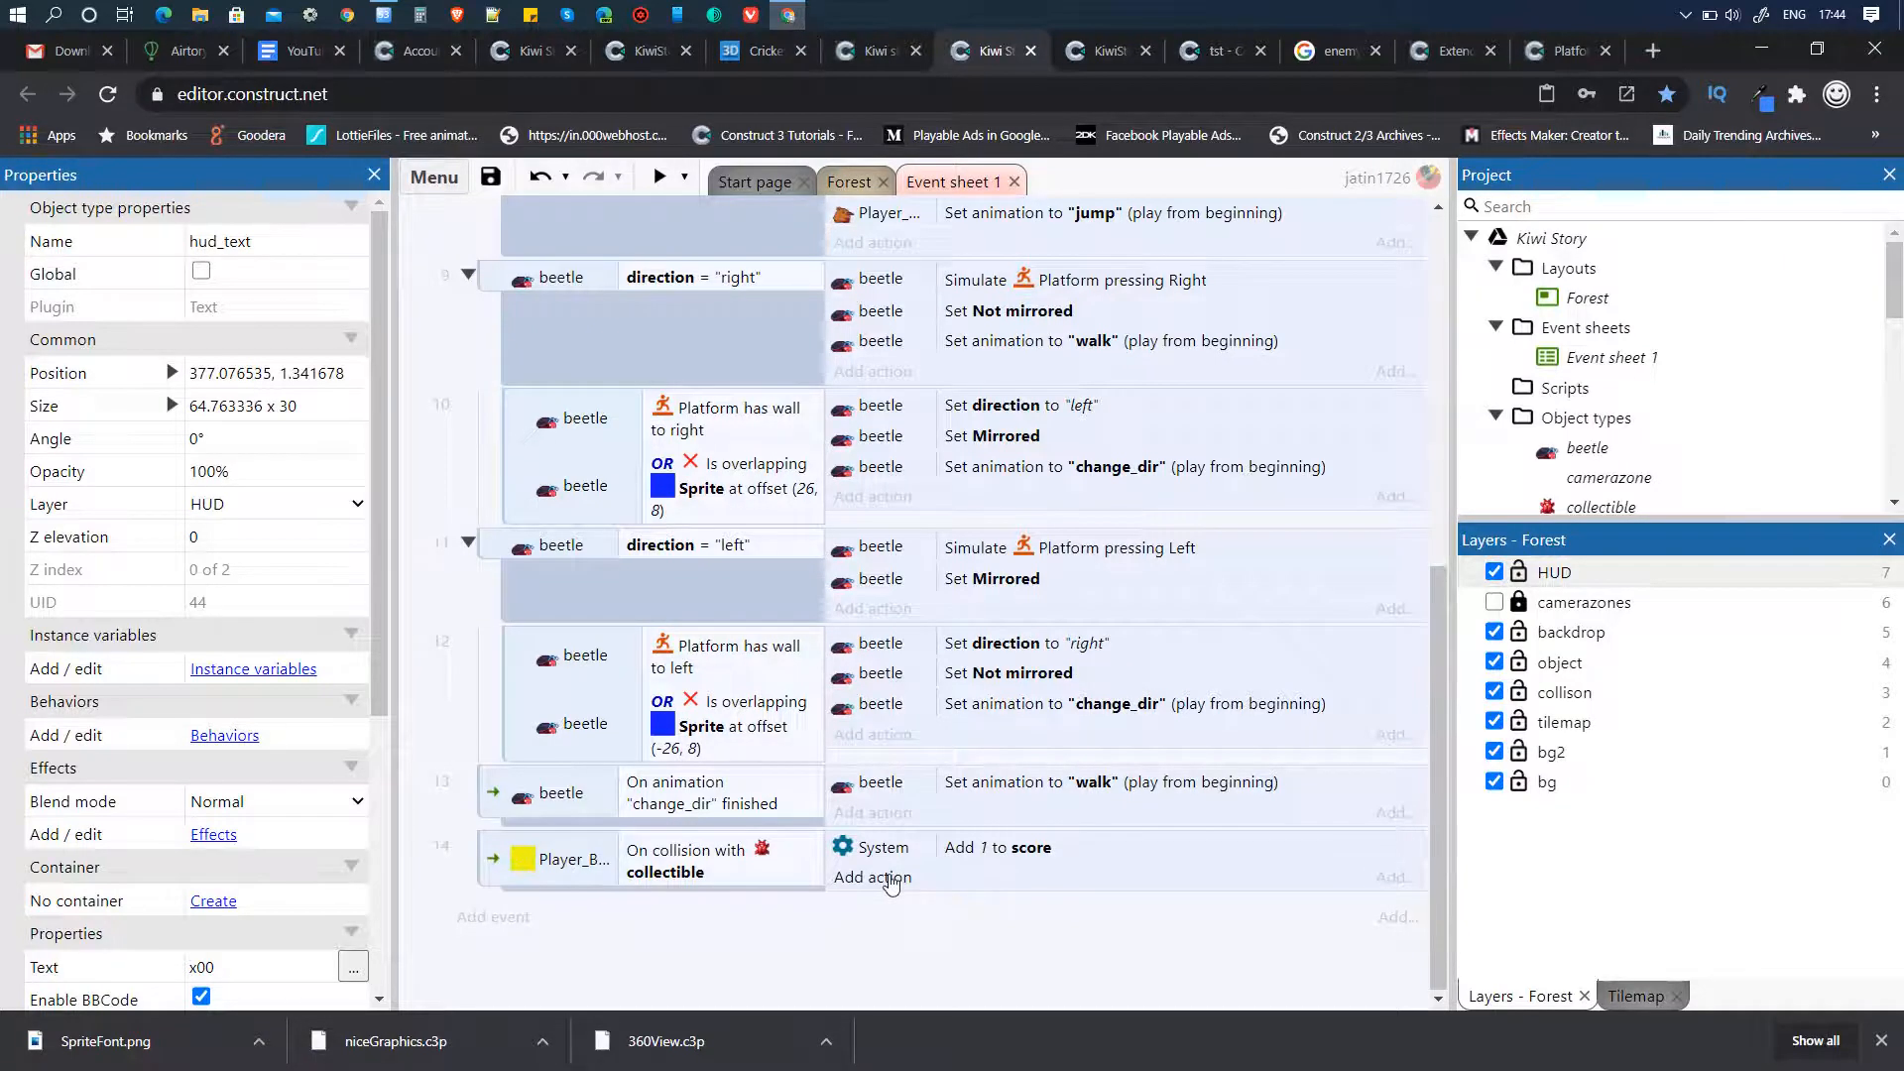
pyautogui.click(873, 878)
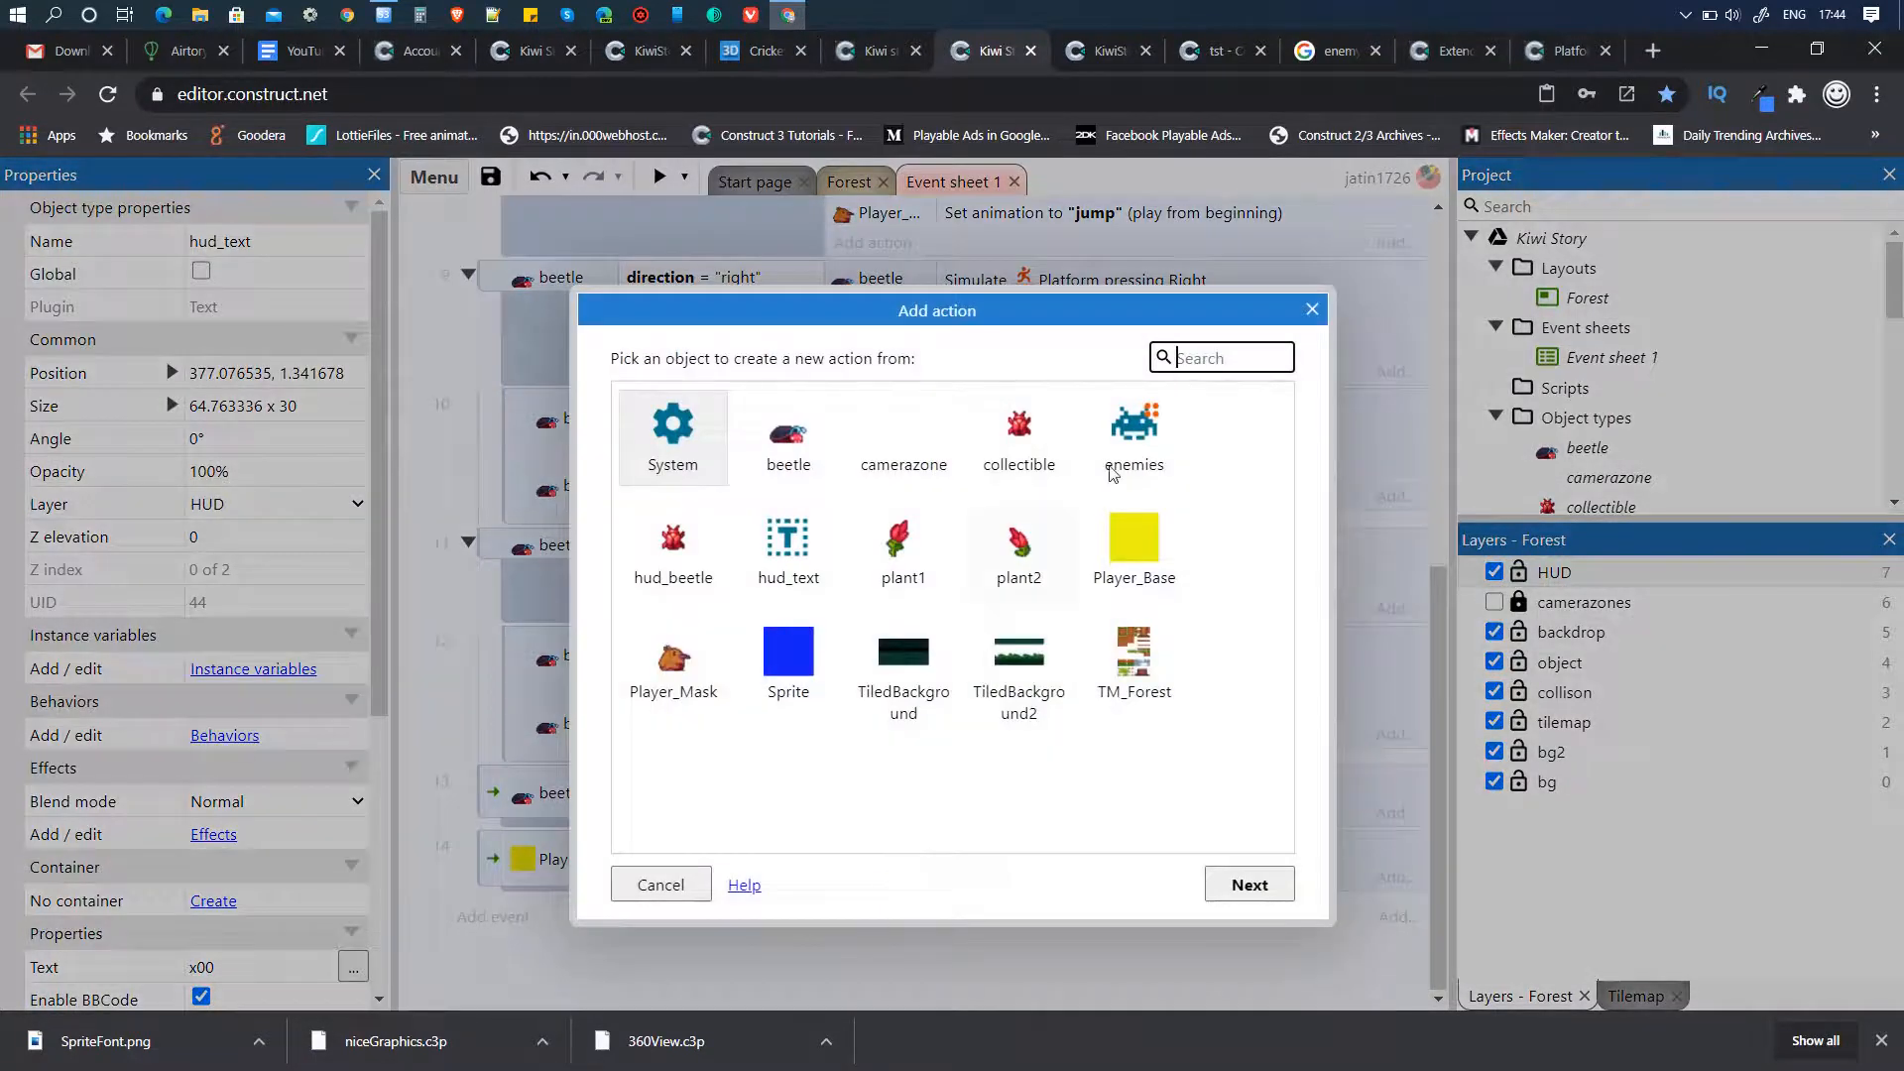
pyautogui.write('hud')
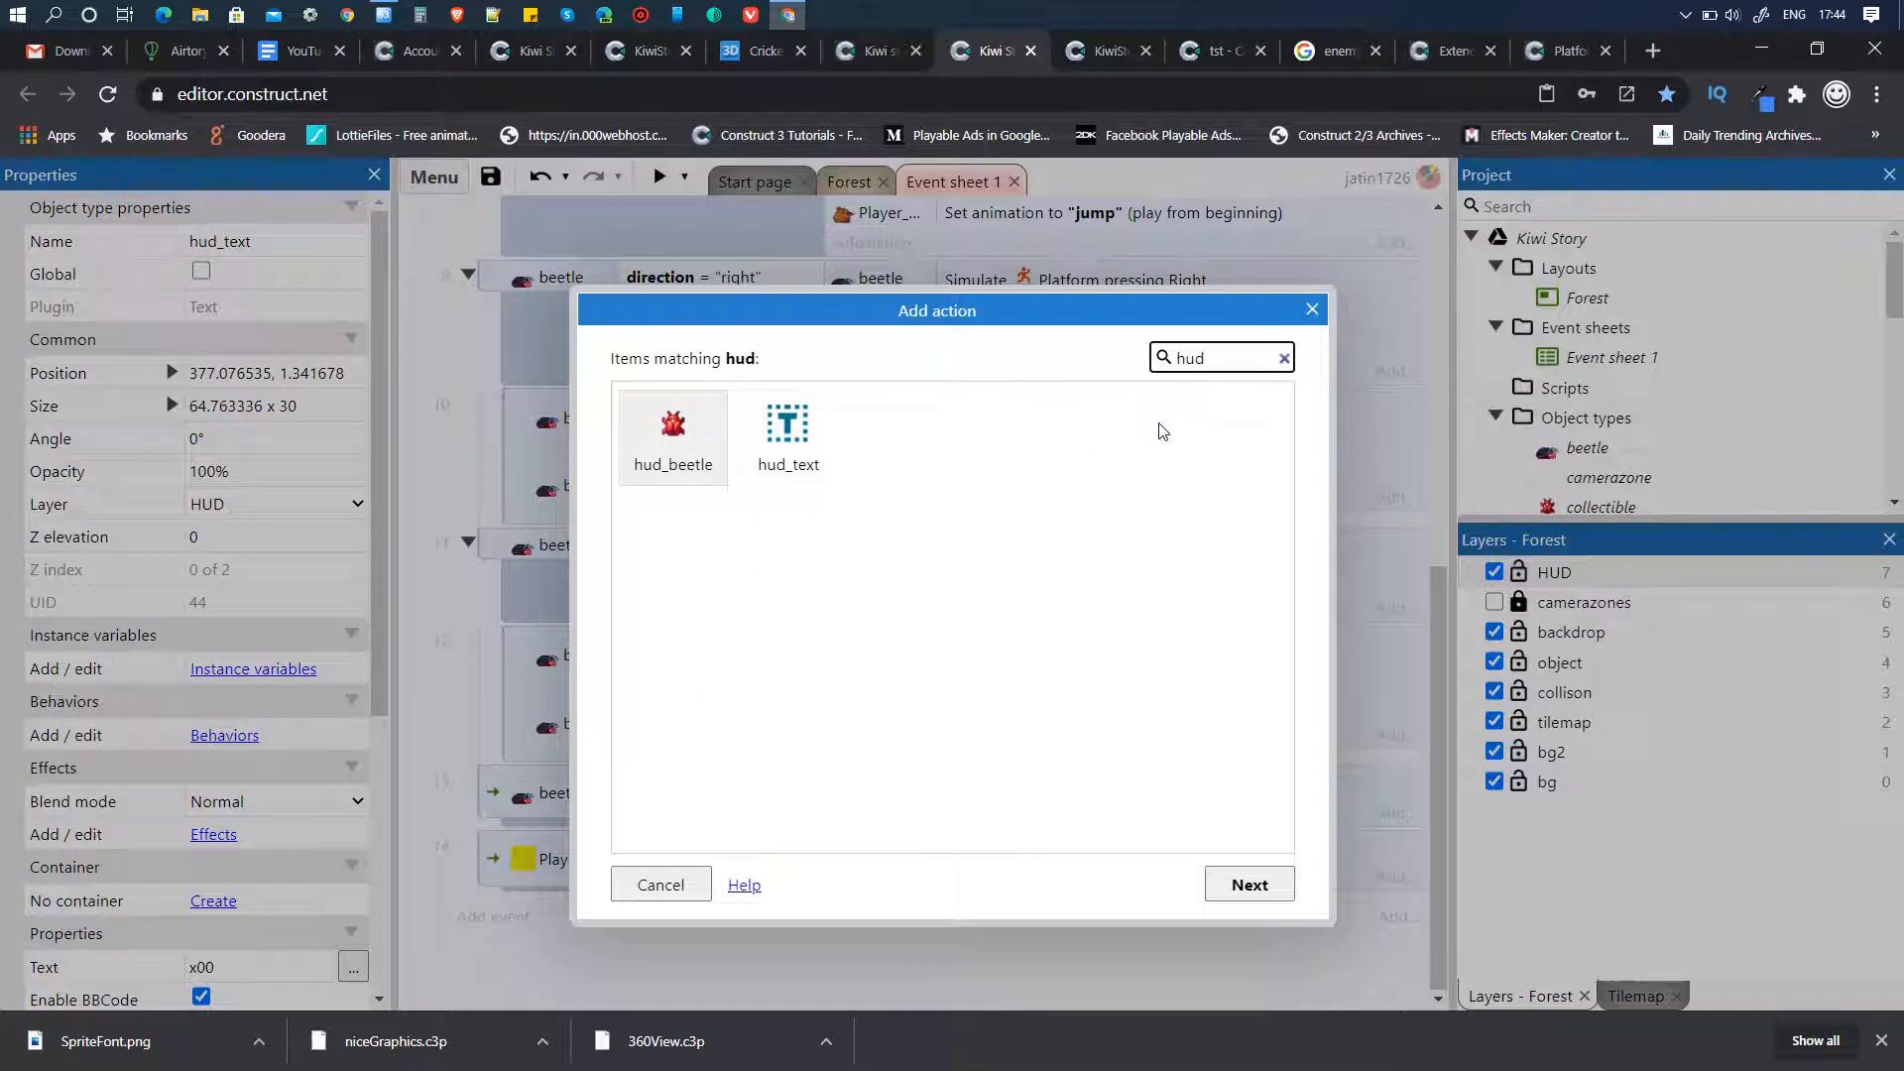
pyautogui.click(780, 466)
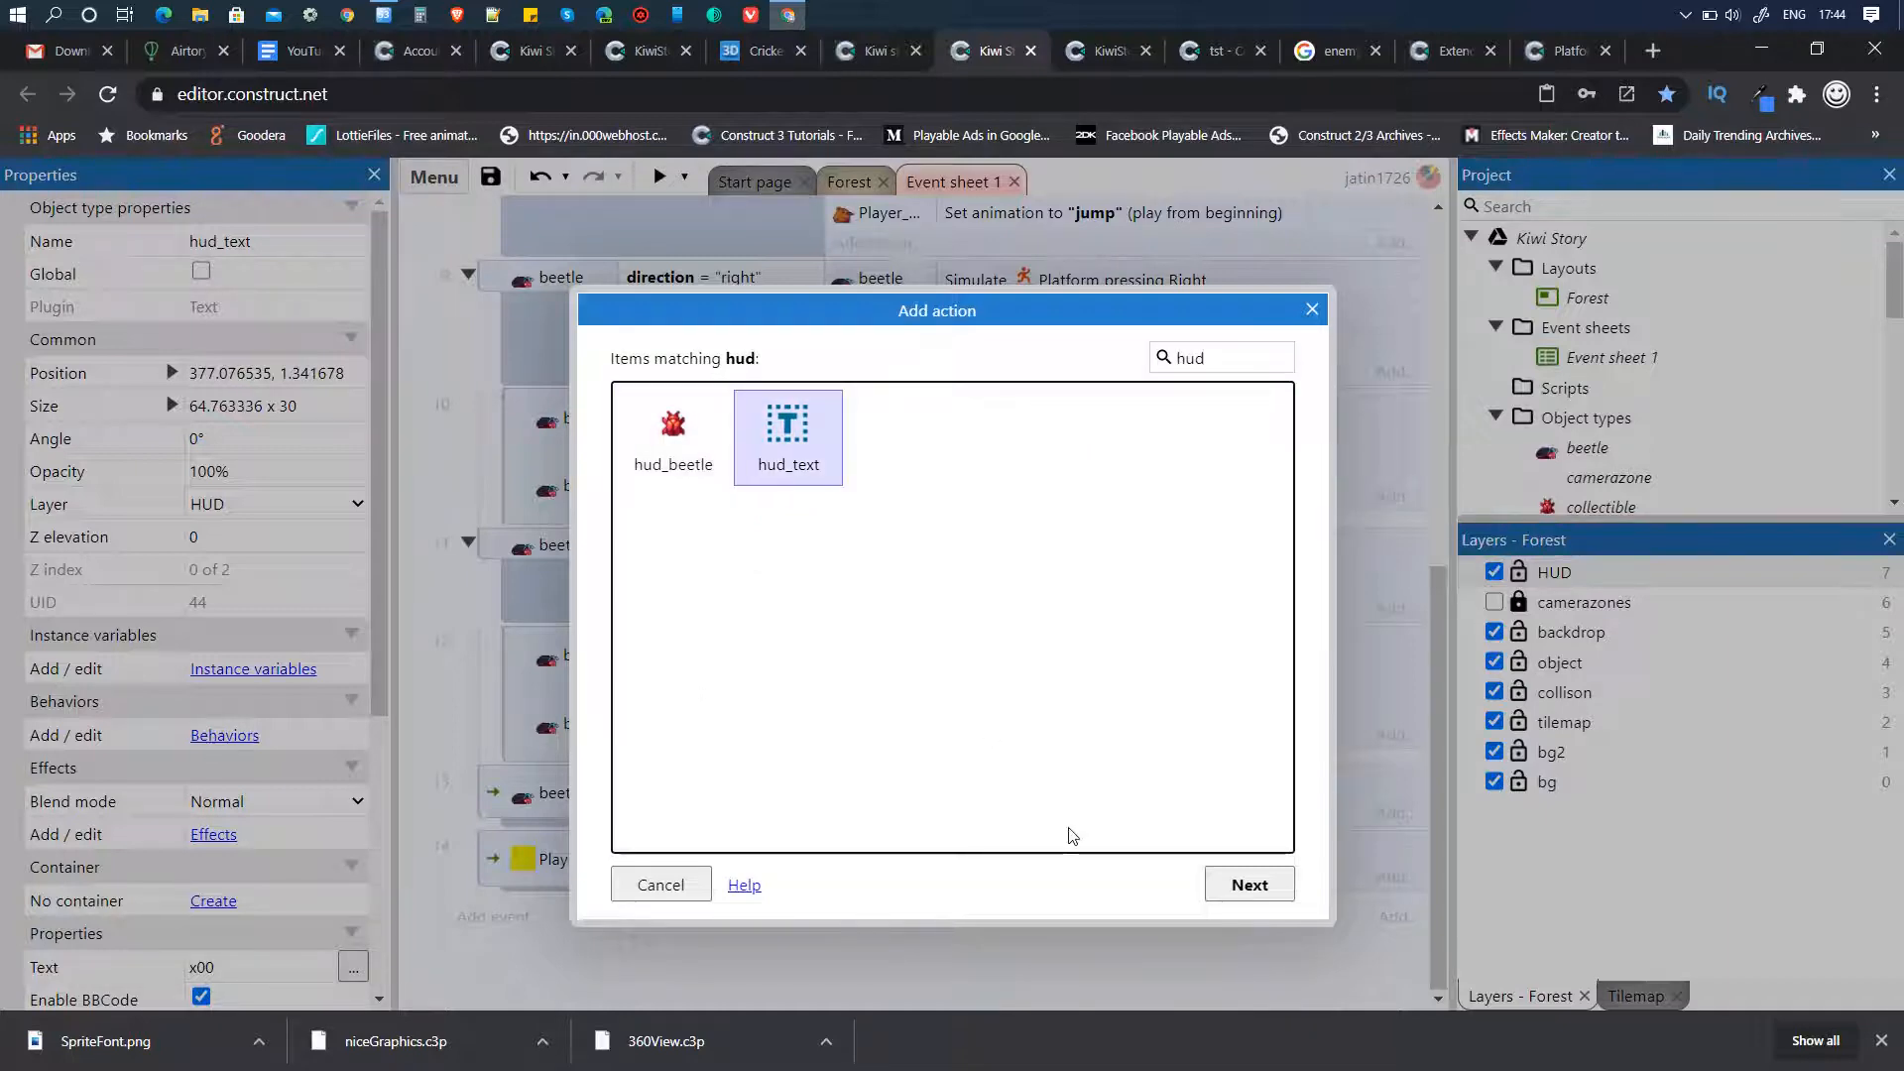
pyautogui.click(1265, 886)
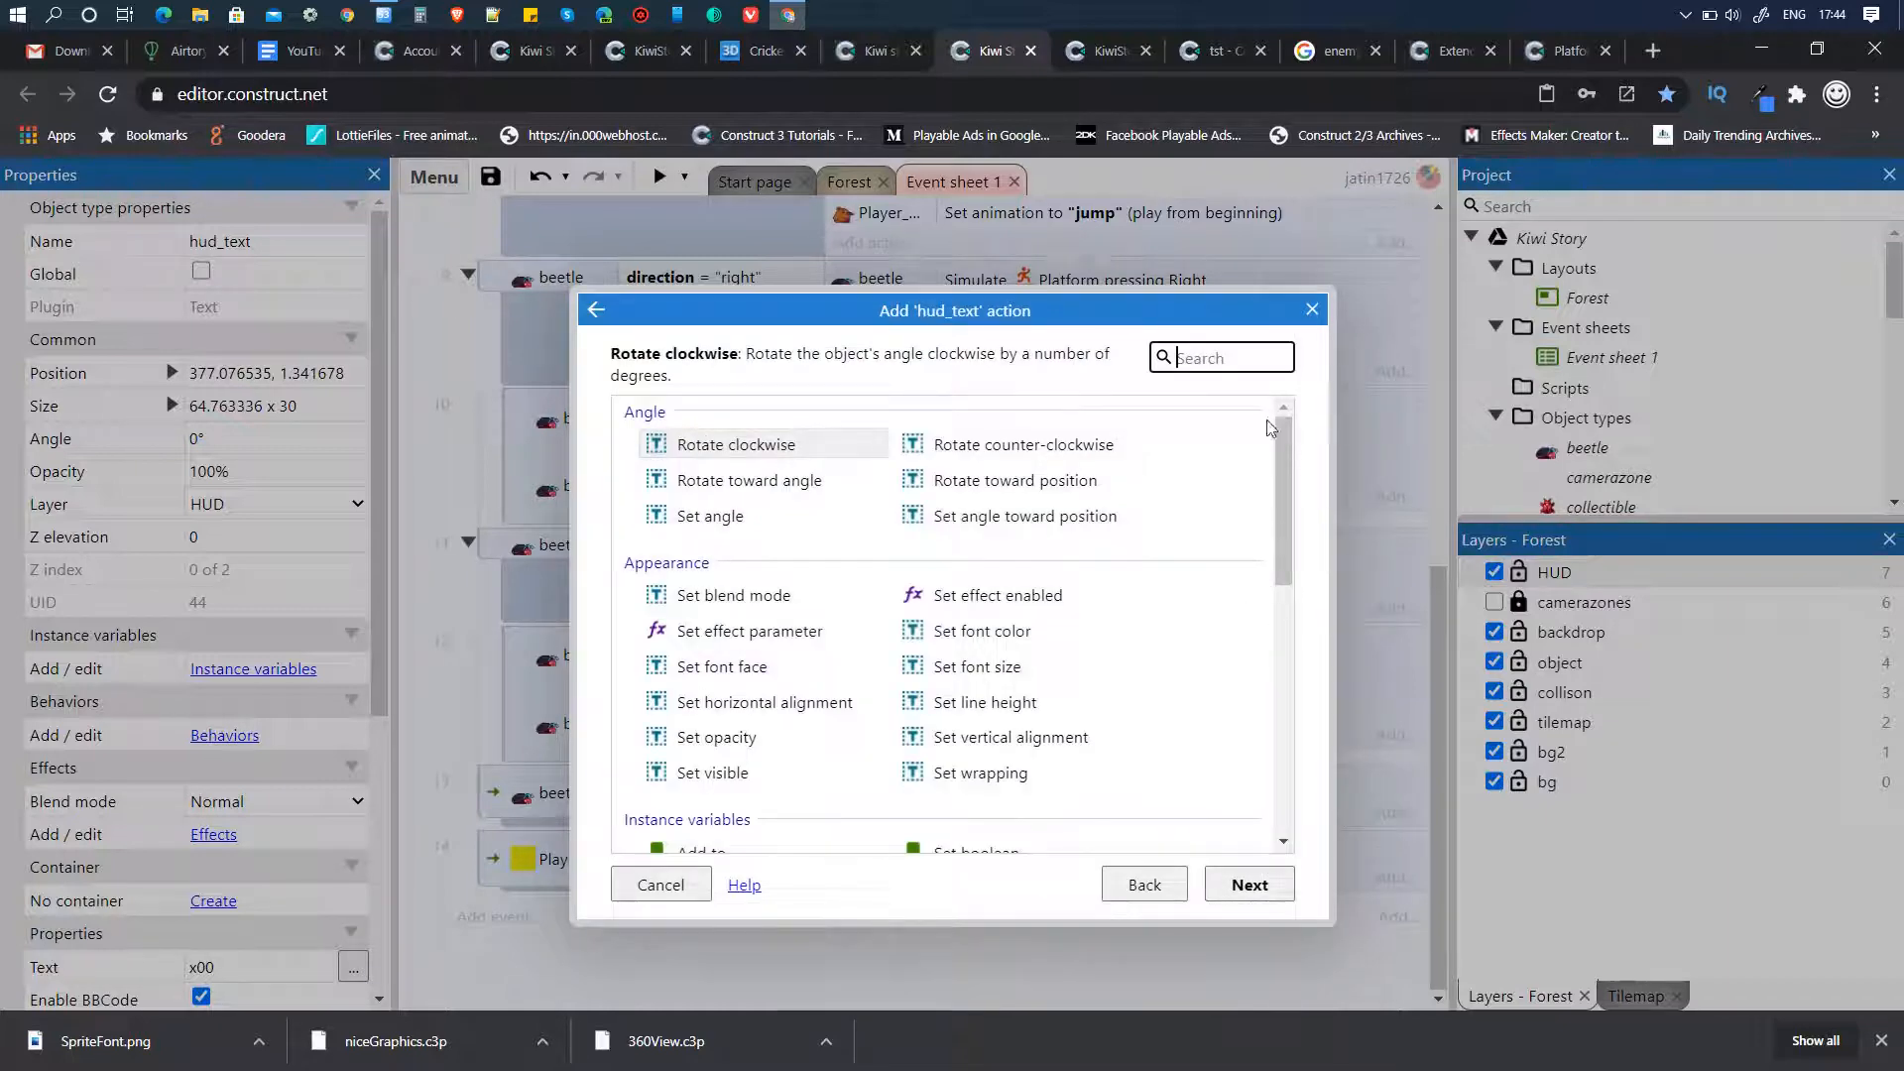
pyautogui.write('text')
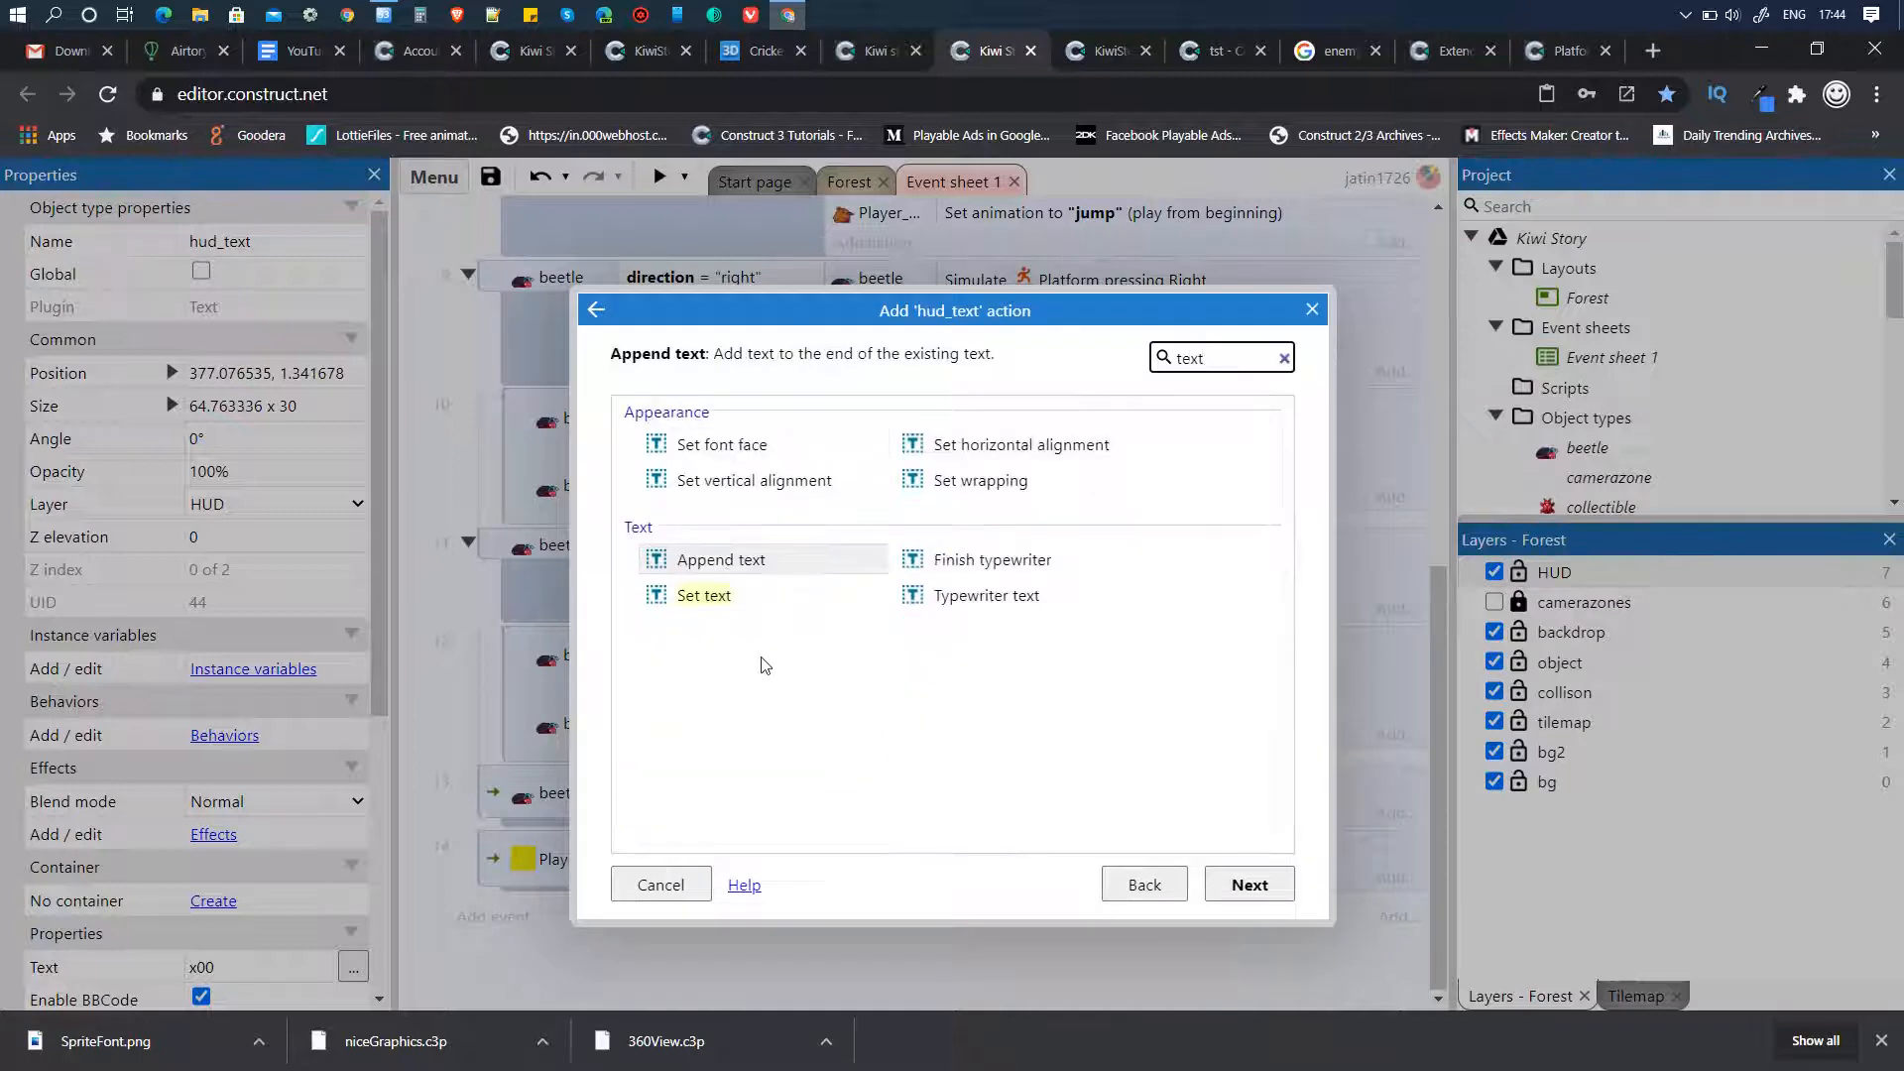
pyautogui.click(675, 605)
pyautogui.click(1240, 890)
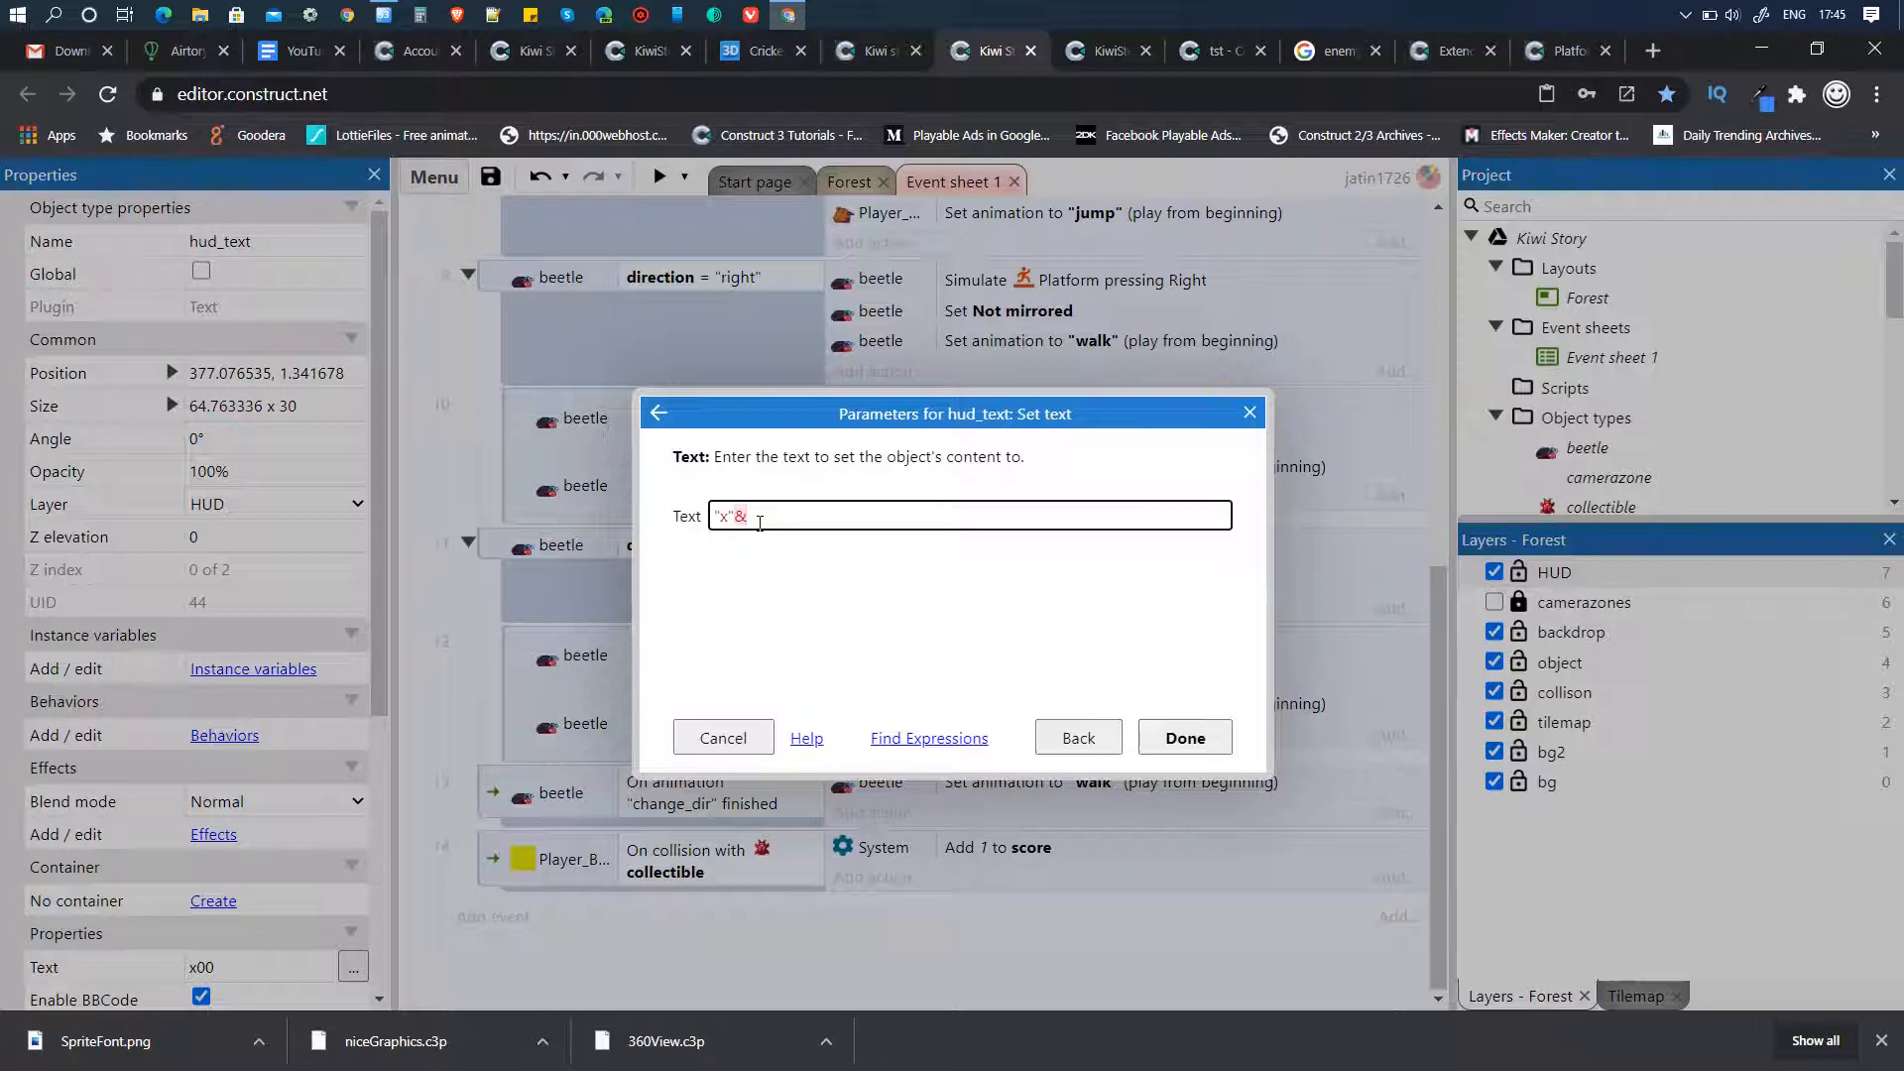
pyautogui.write('se')
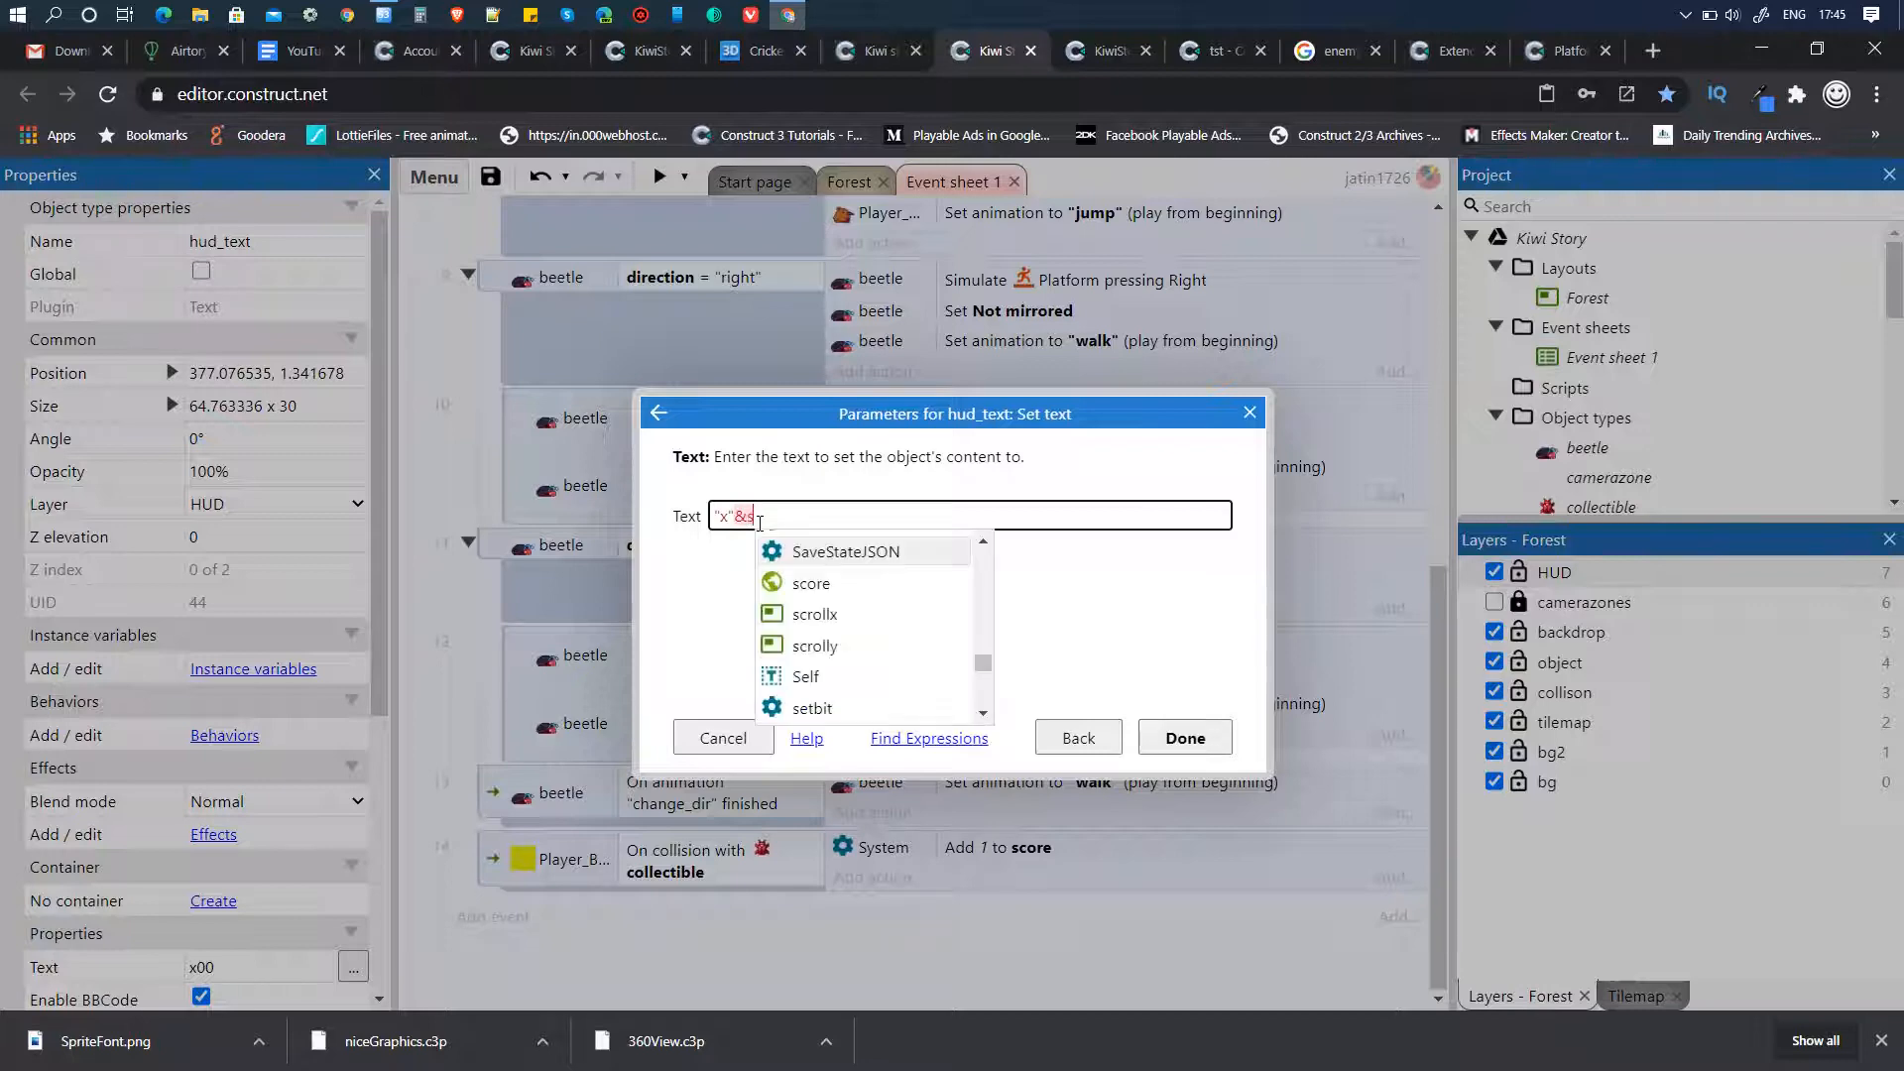
pyautogui.press('Return')
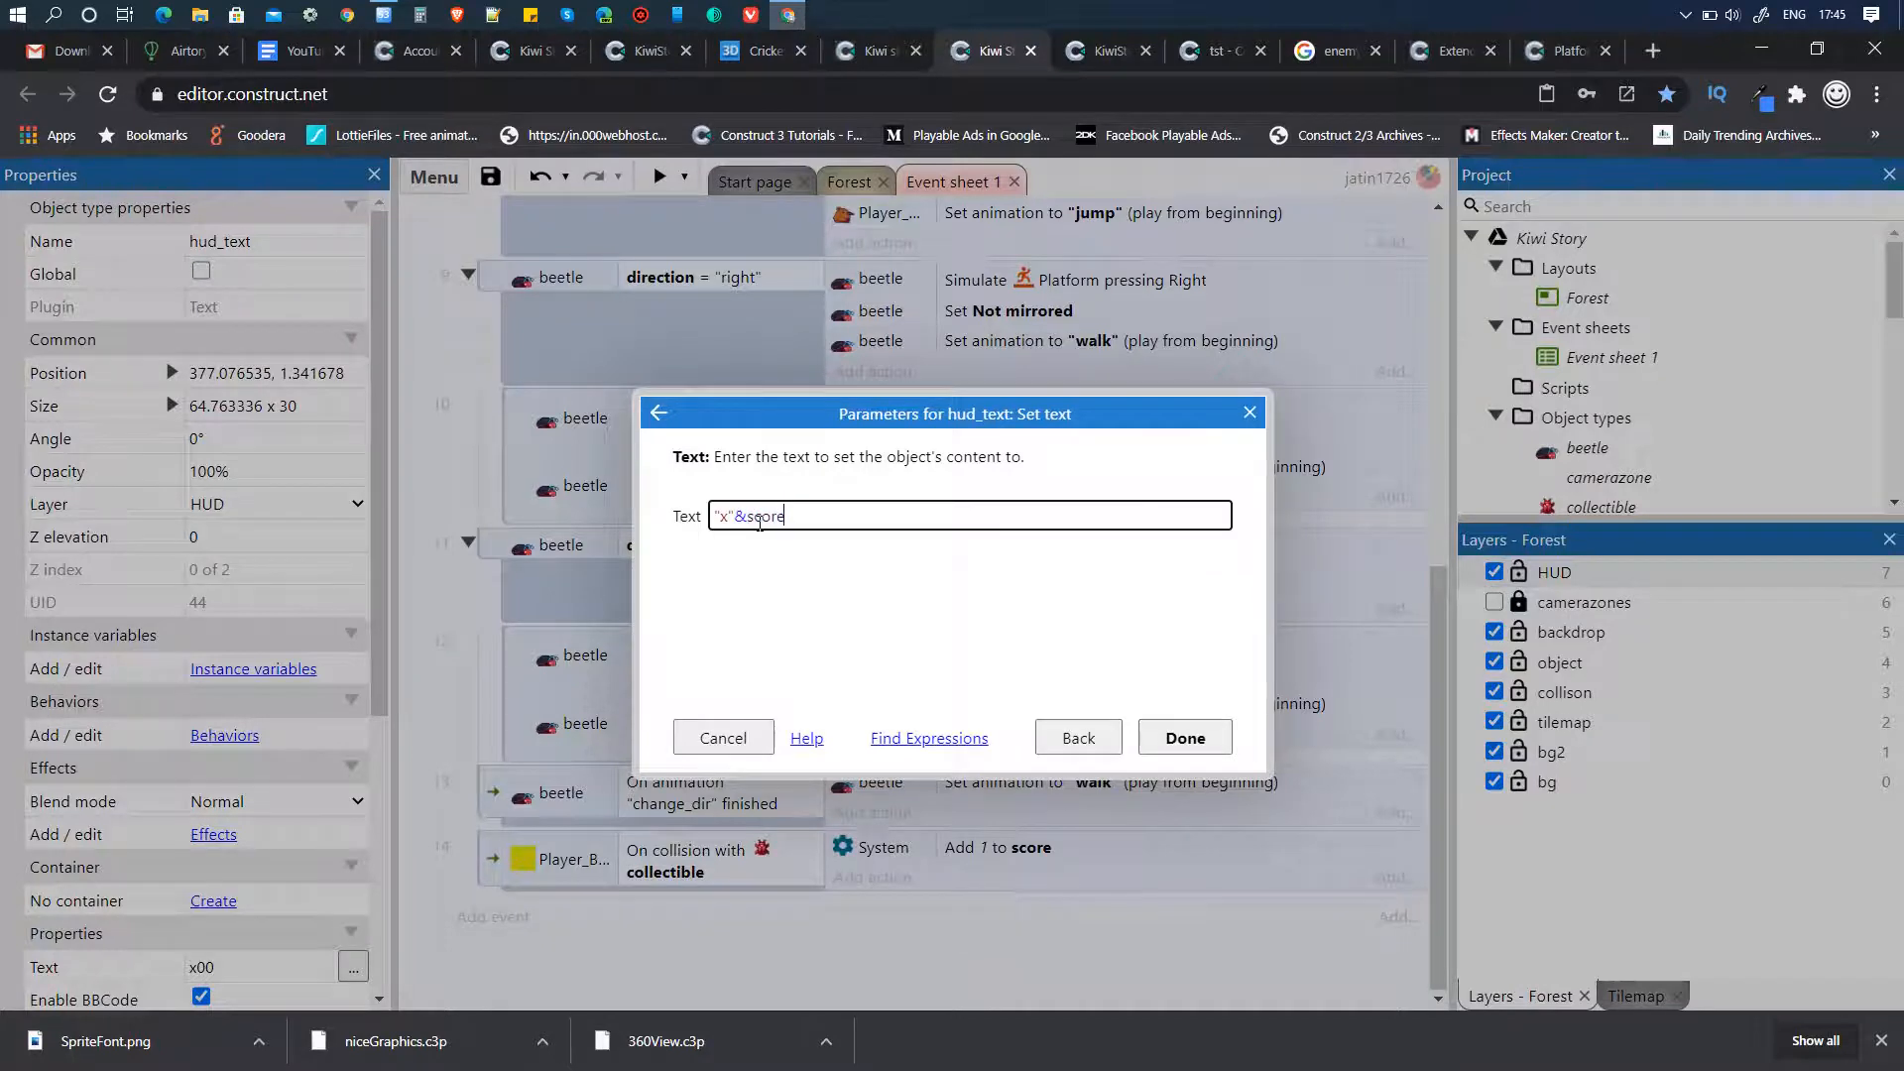
pyautogui.press('Return')
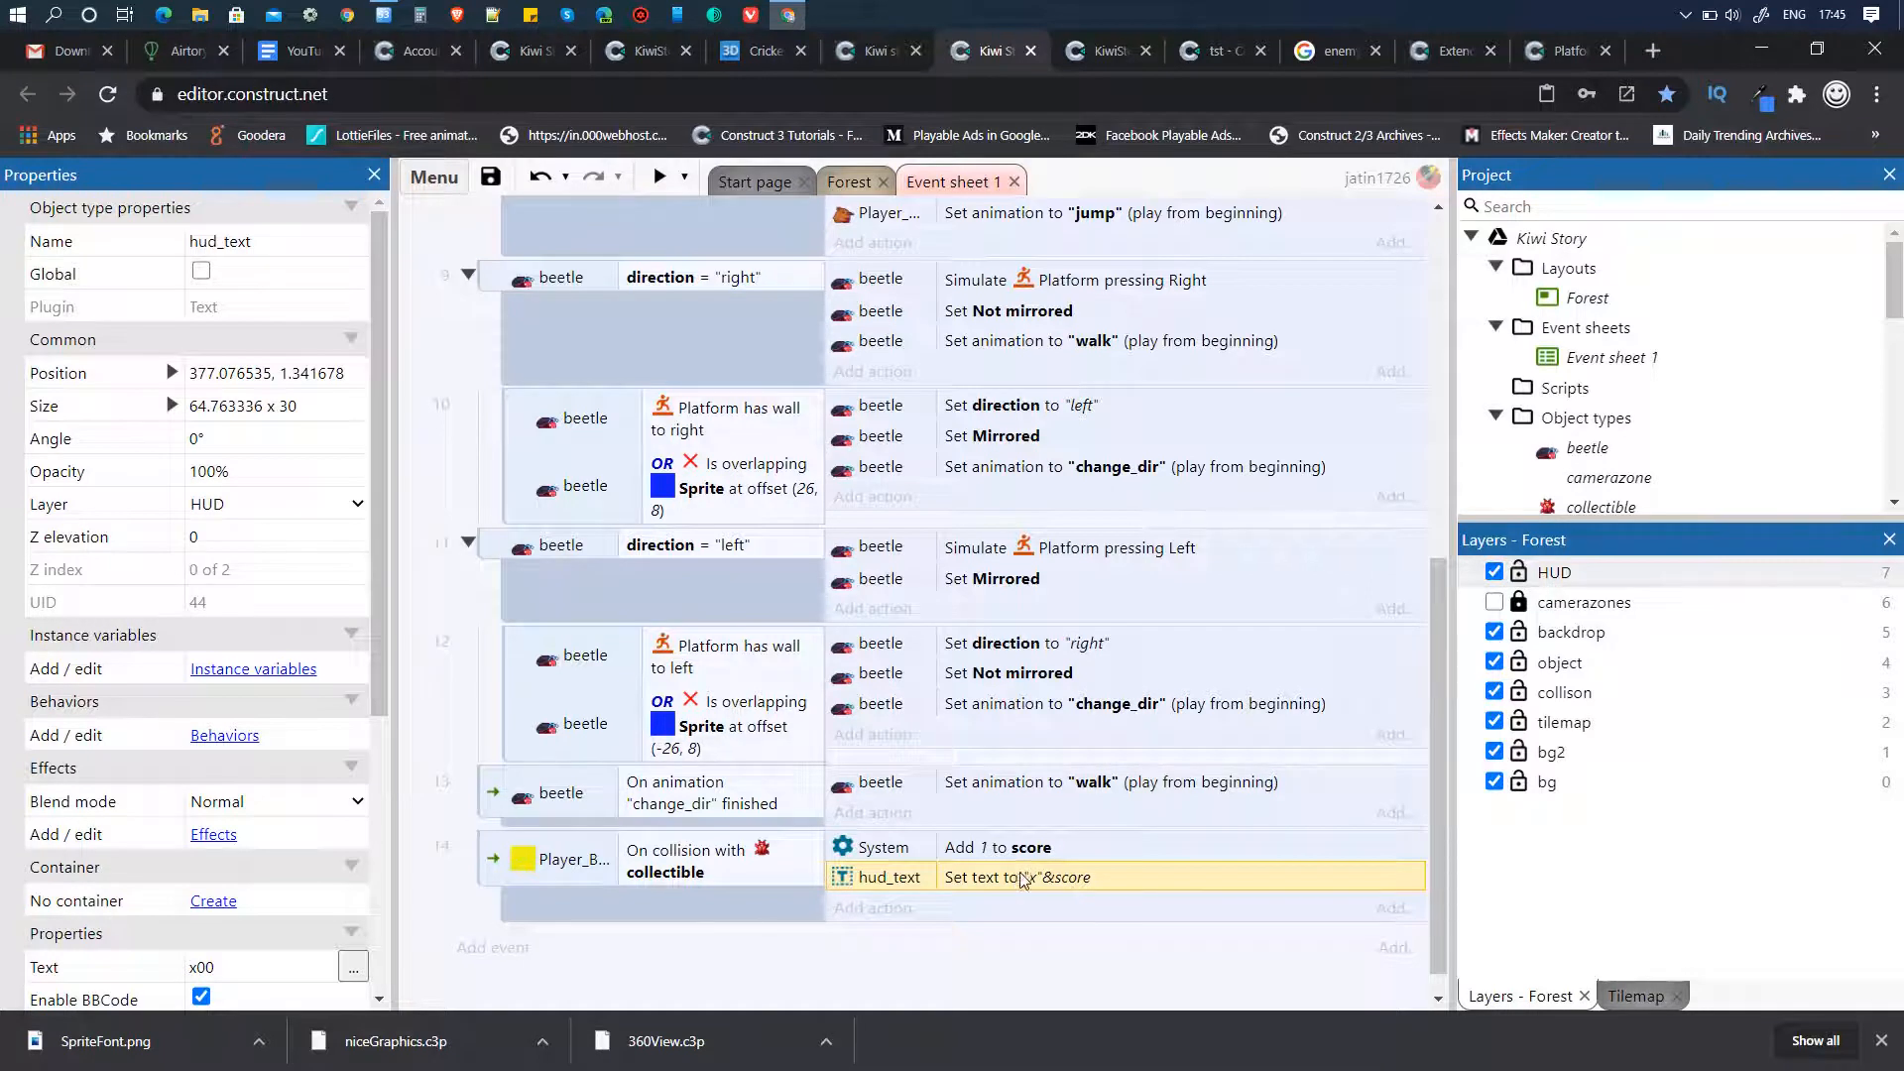
# - Preview the game and take the player through the level to the vertical column of collectible beetles
pyautogui.click(660, 178)
pyautogui.press('Right')
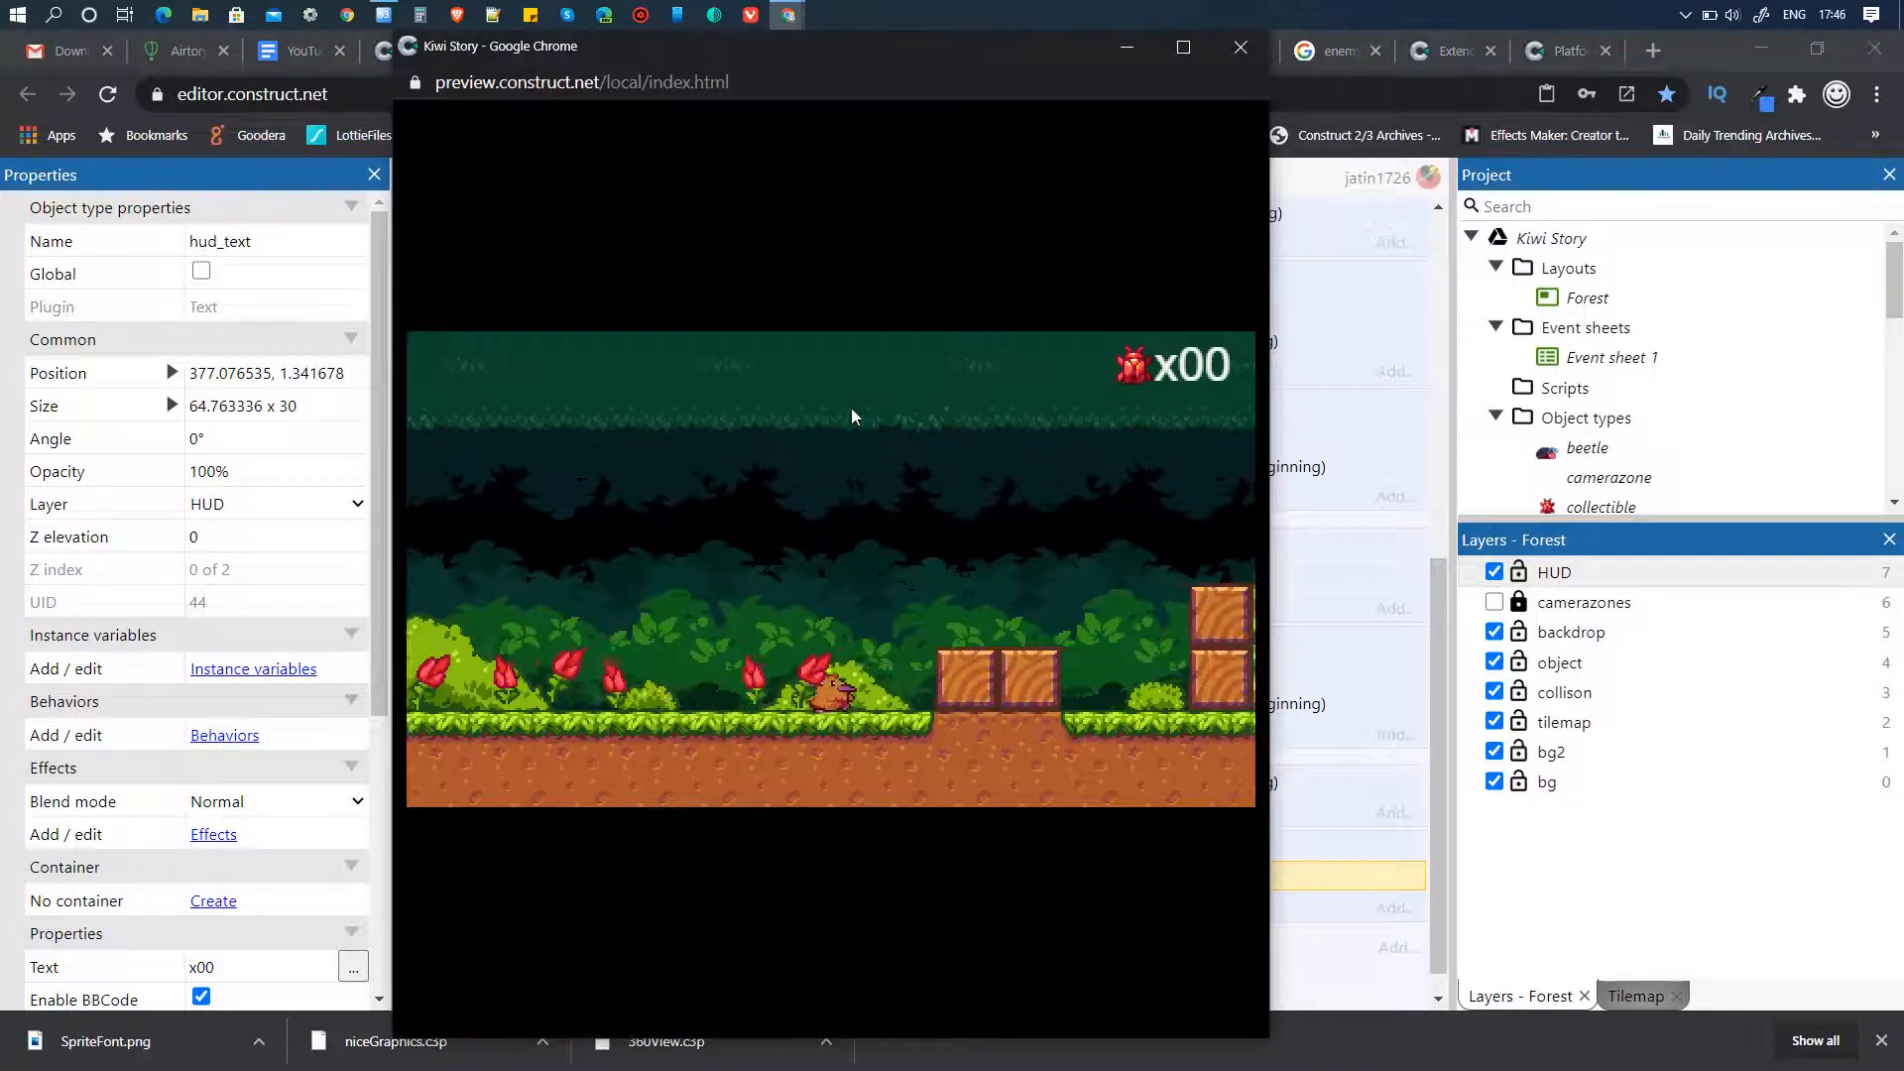
pyautogui.press('Up')
pyautogui.press('Right')
pyautogui.press('Up')
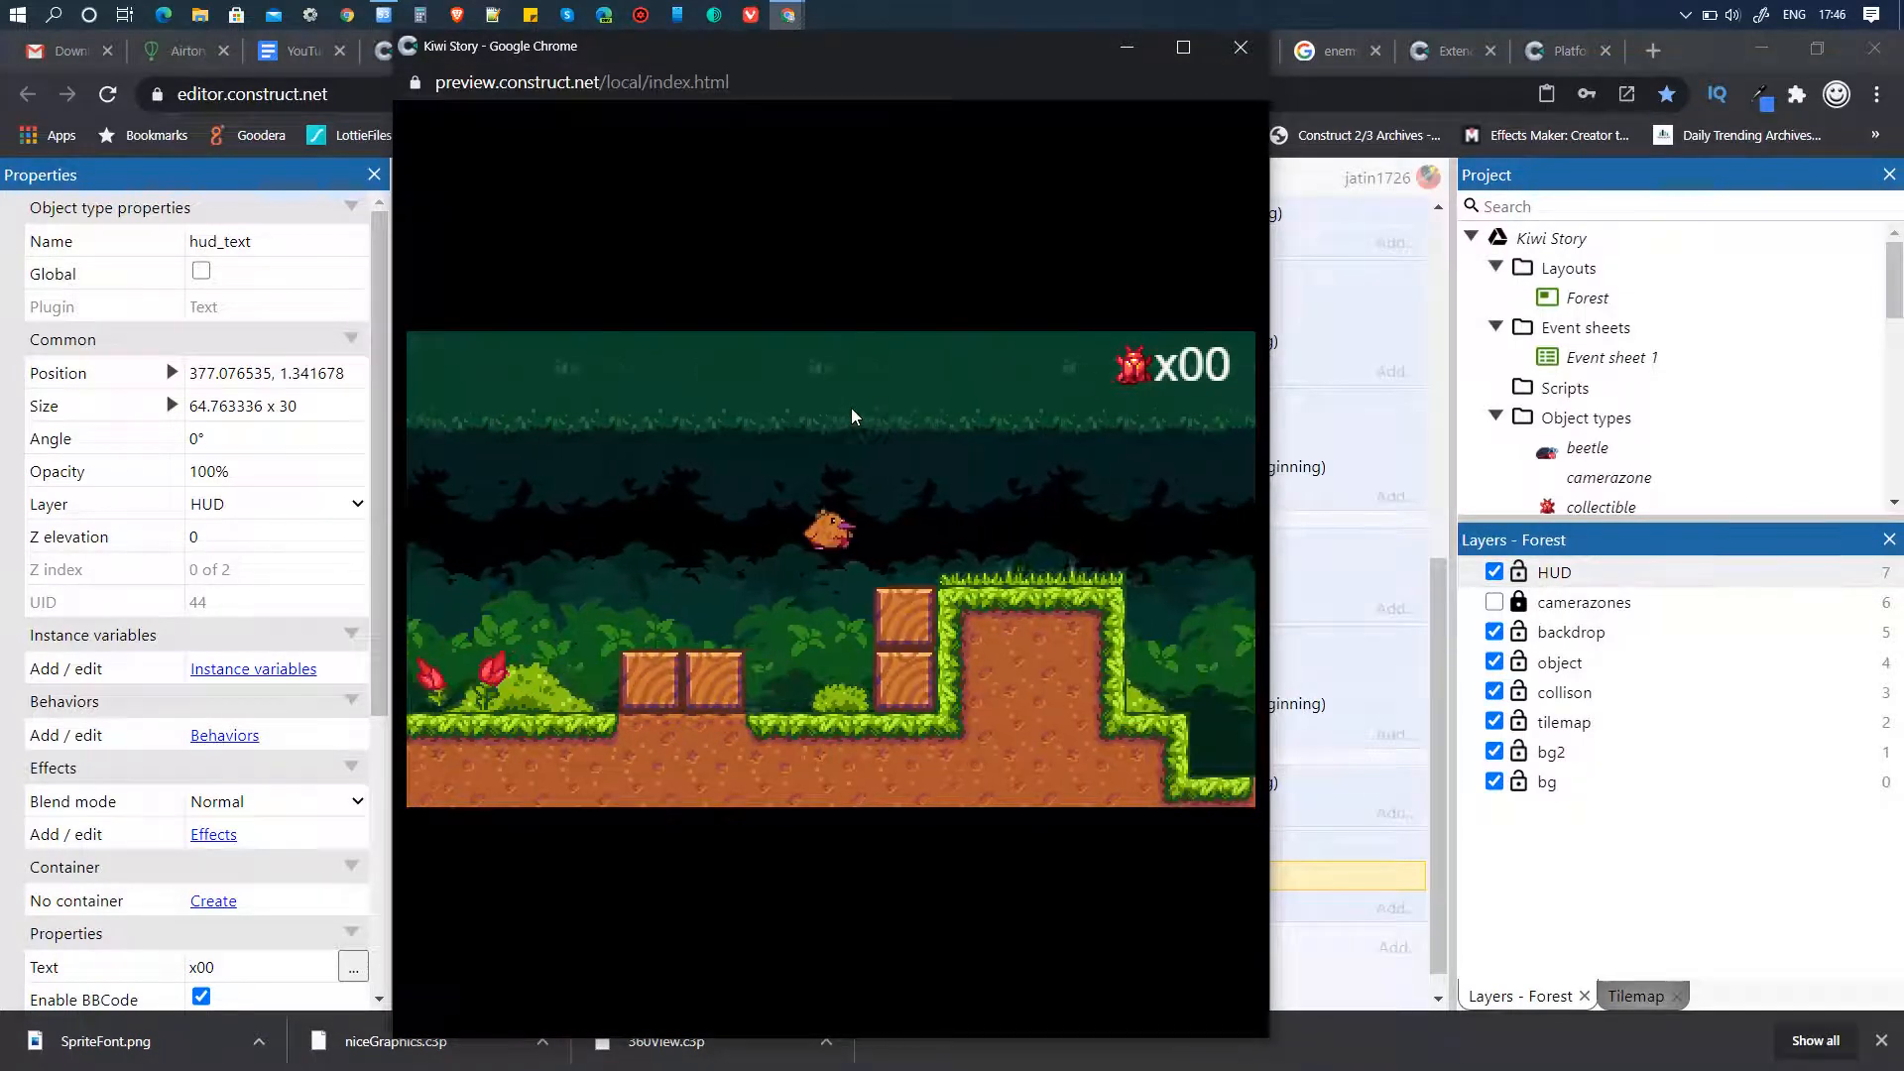
pyautogui.press('Right')
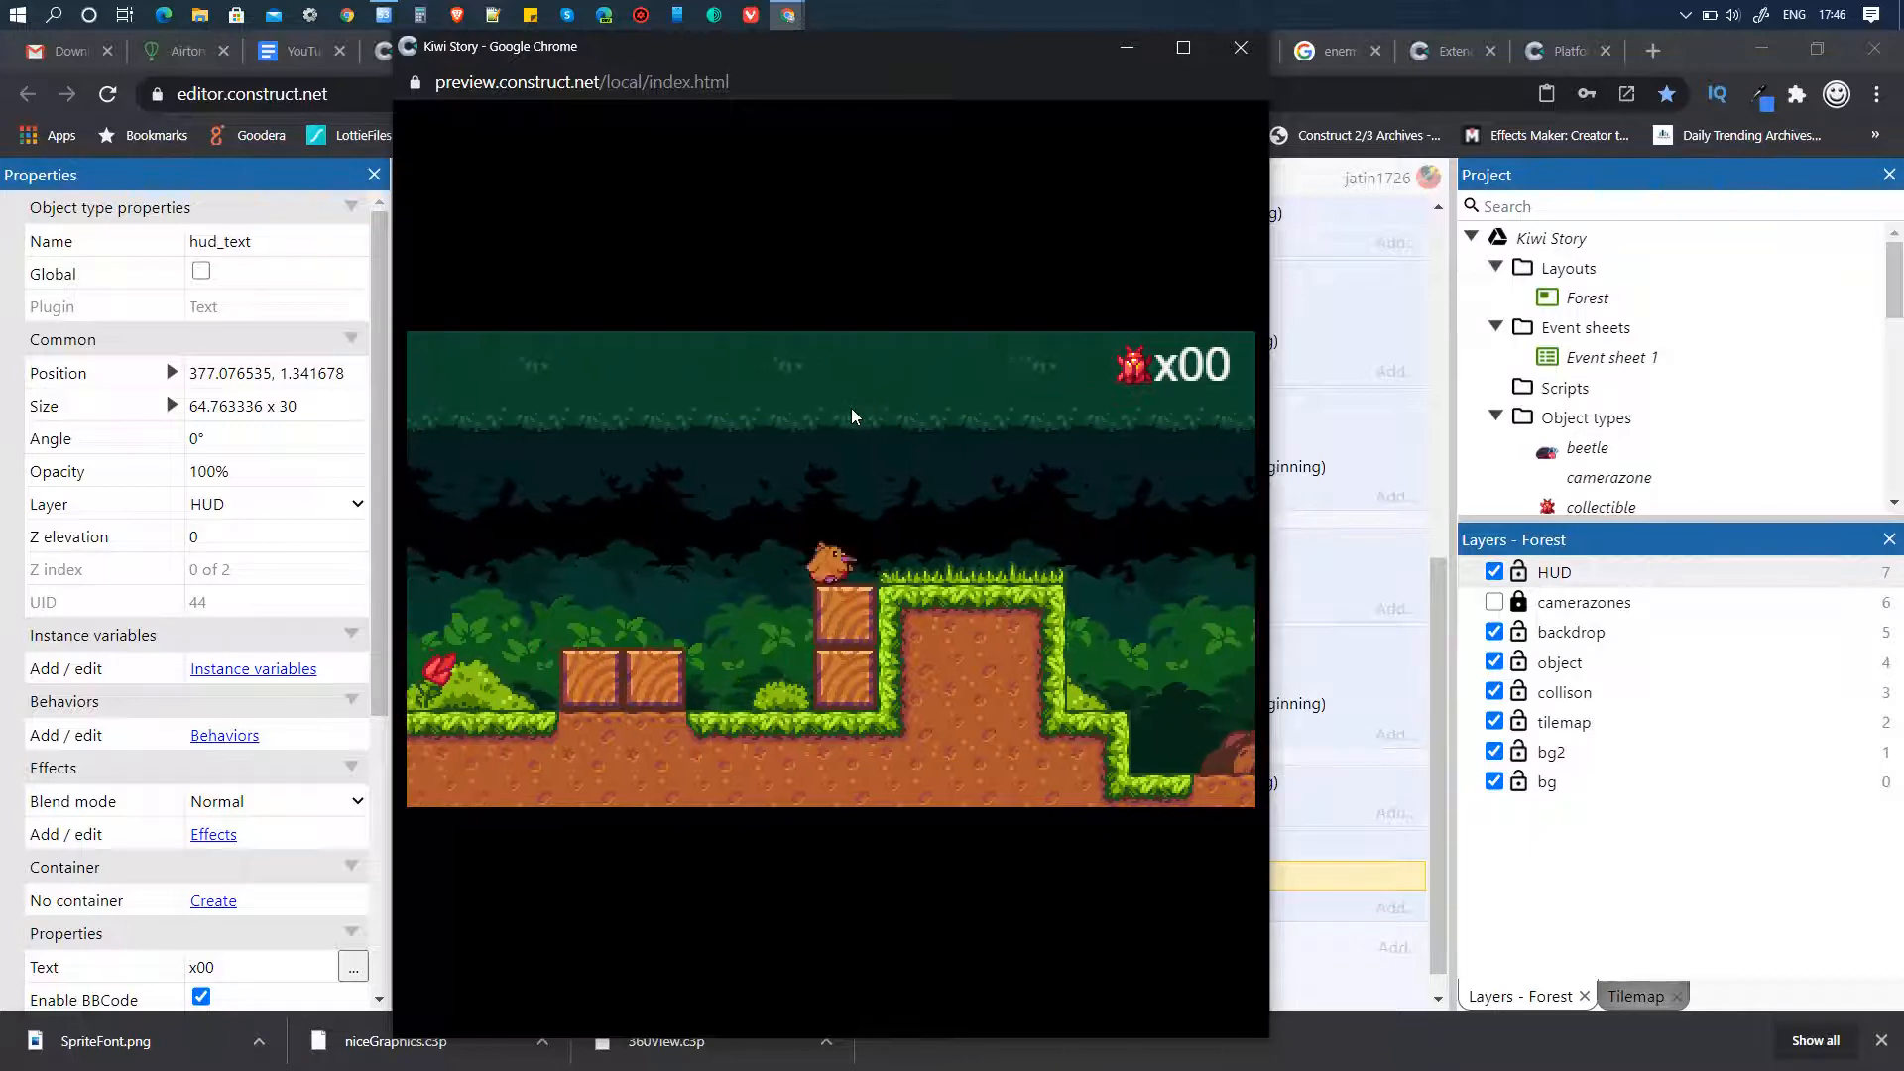
pyautogui.press('Up')
pyautogui.press('Right')
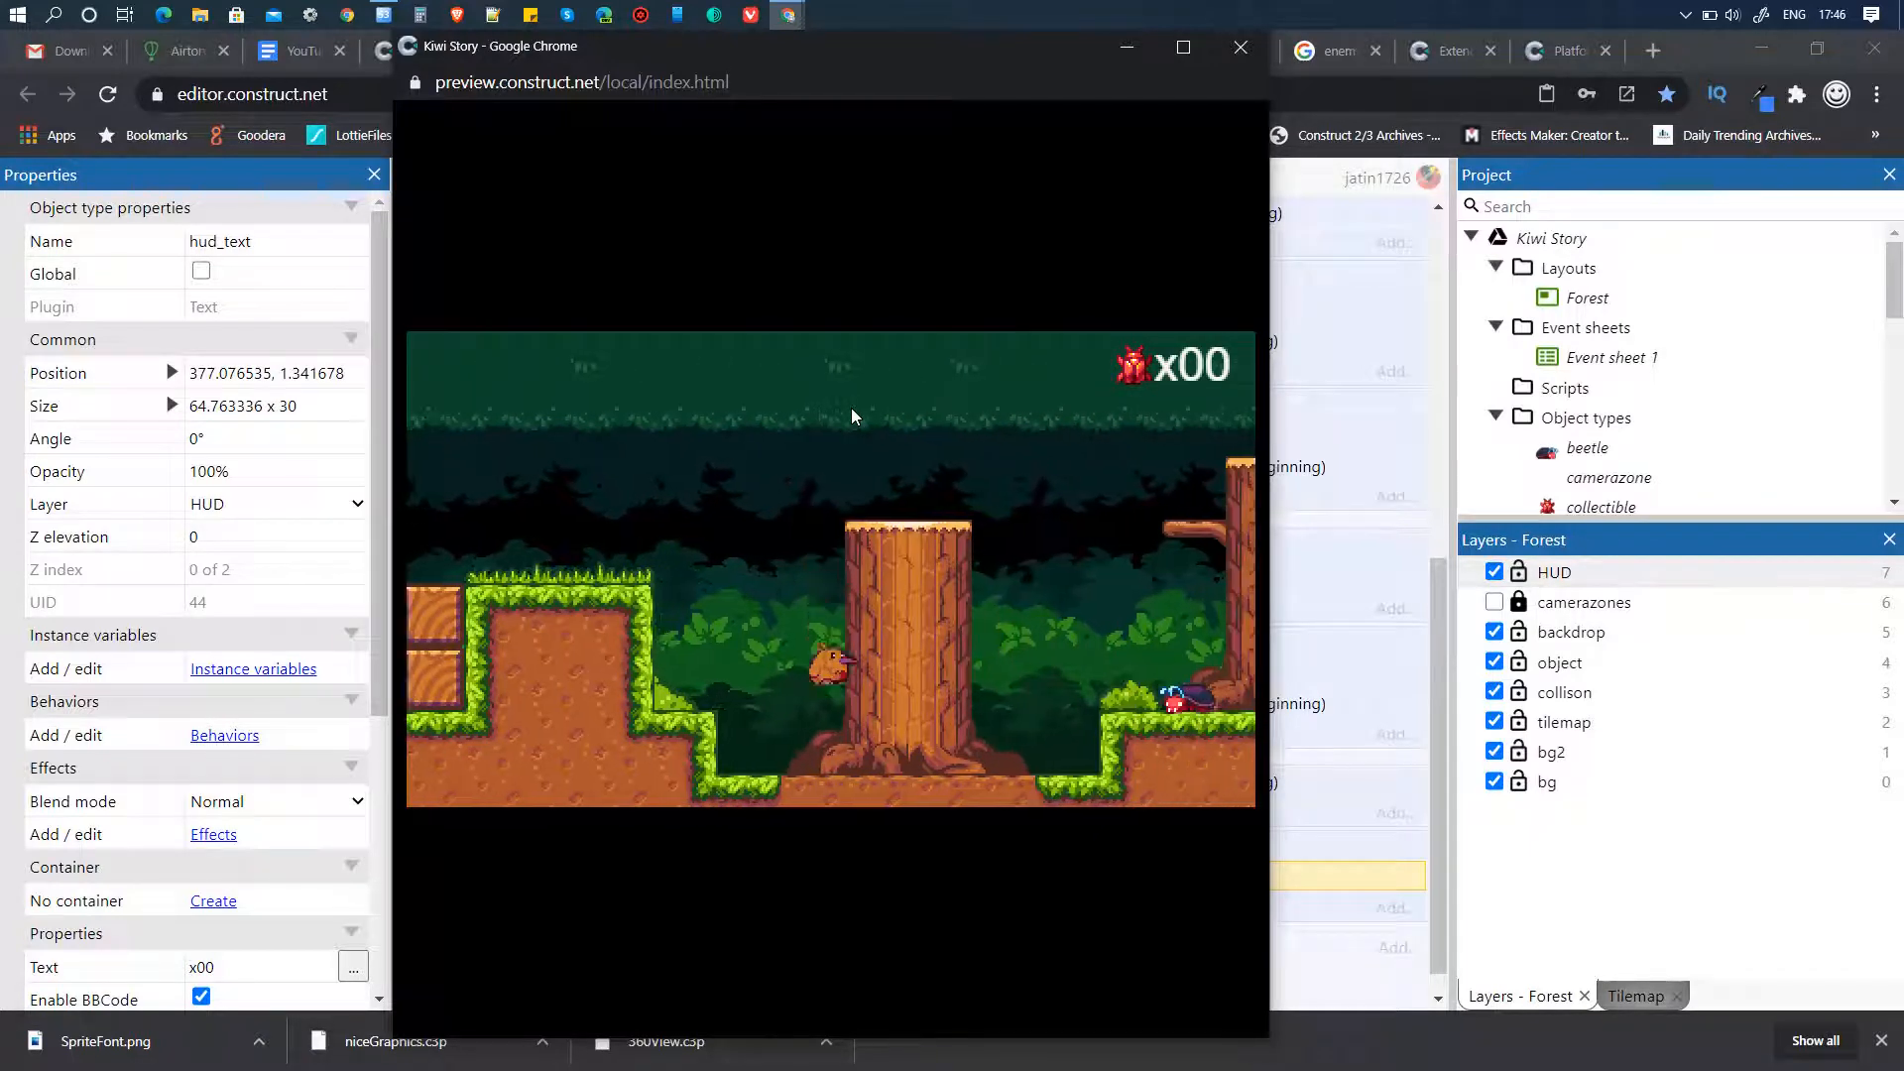
pyautogui.press('Right')
pyautogui.press('Up')
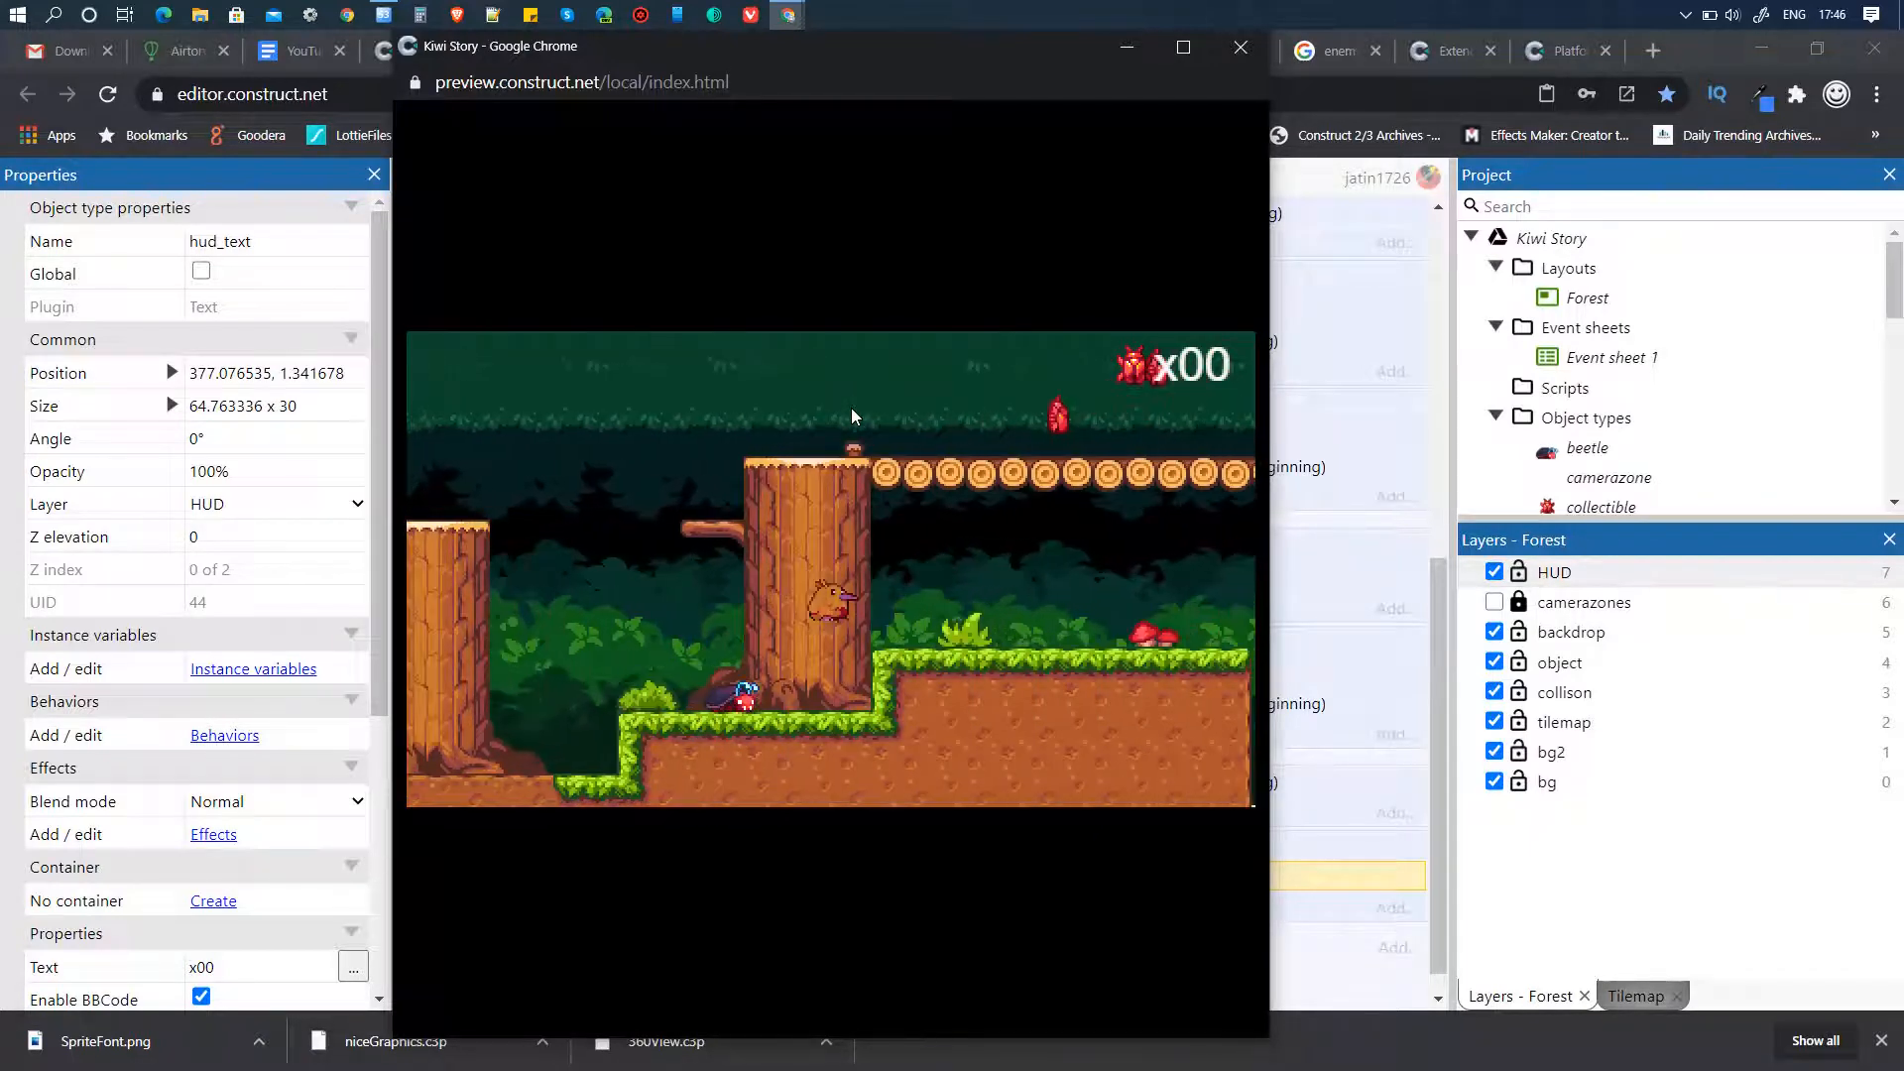
pyautogui.press('Right')
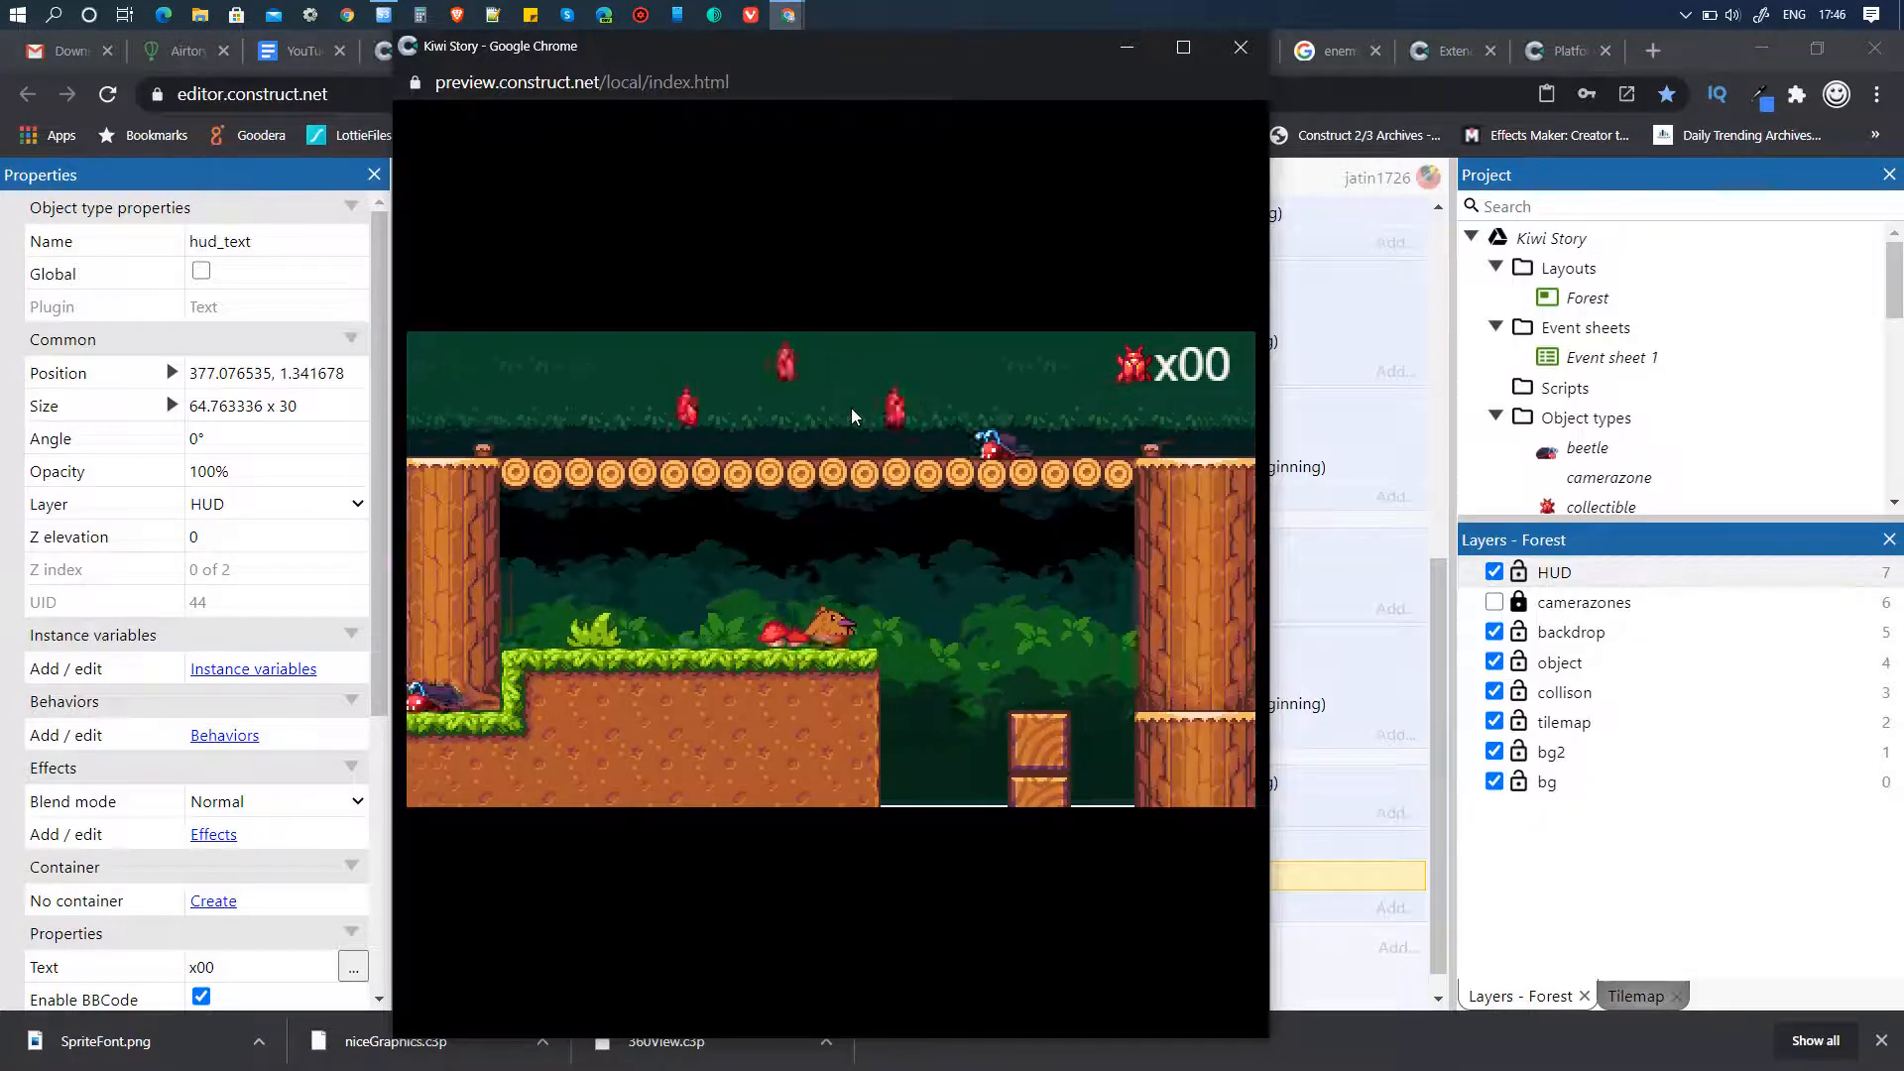
pyautogui.press('Right')
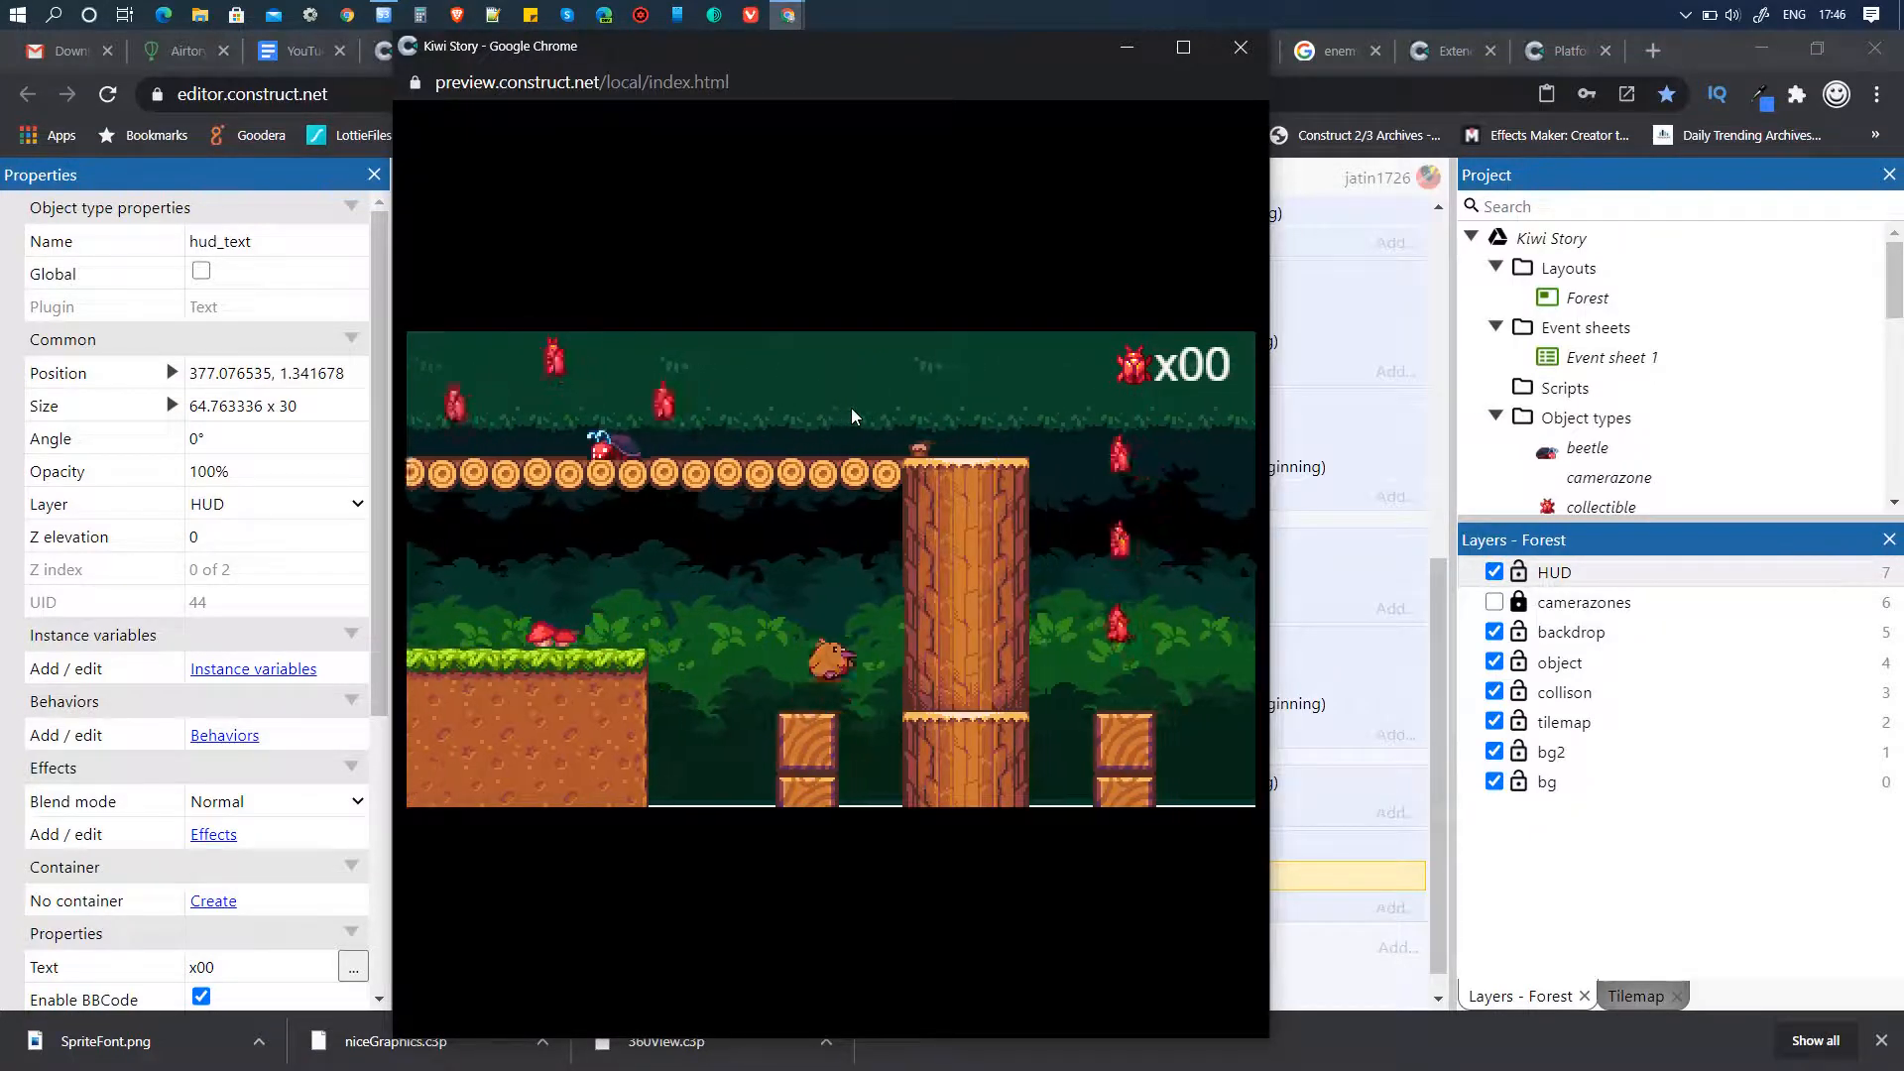
pyautogui.press('Up')
pyautogui.press('Right')
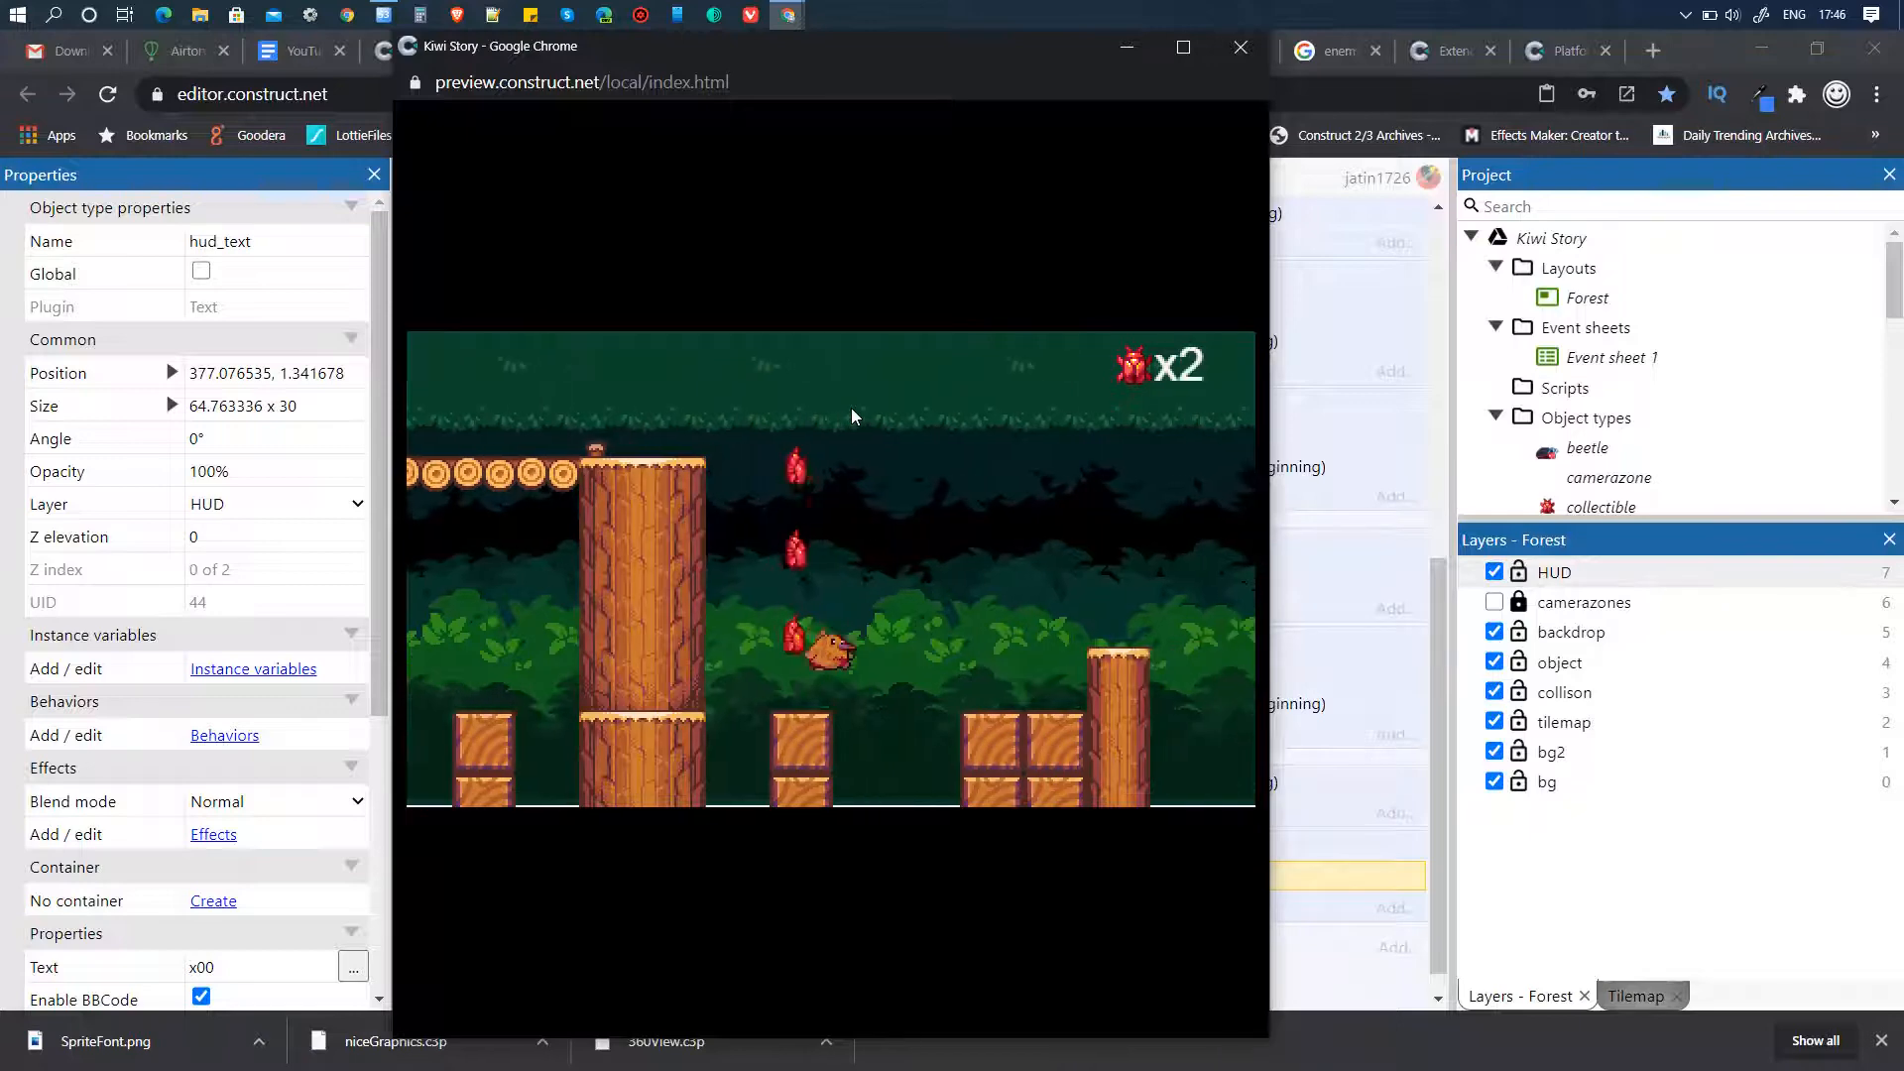
# - Jump repeatedly into the lowest collectible beetle to check the HUD score counter, and close the preview
pyautogui.press('Left')
pyautogui.press('Up')
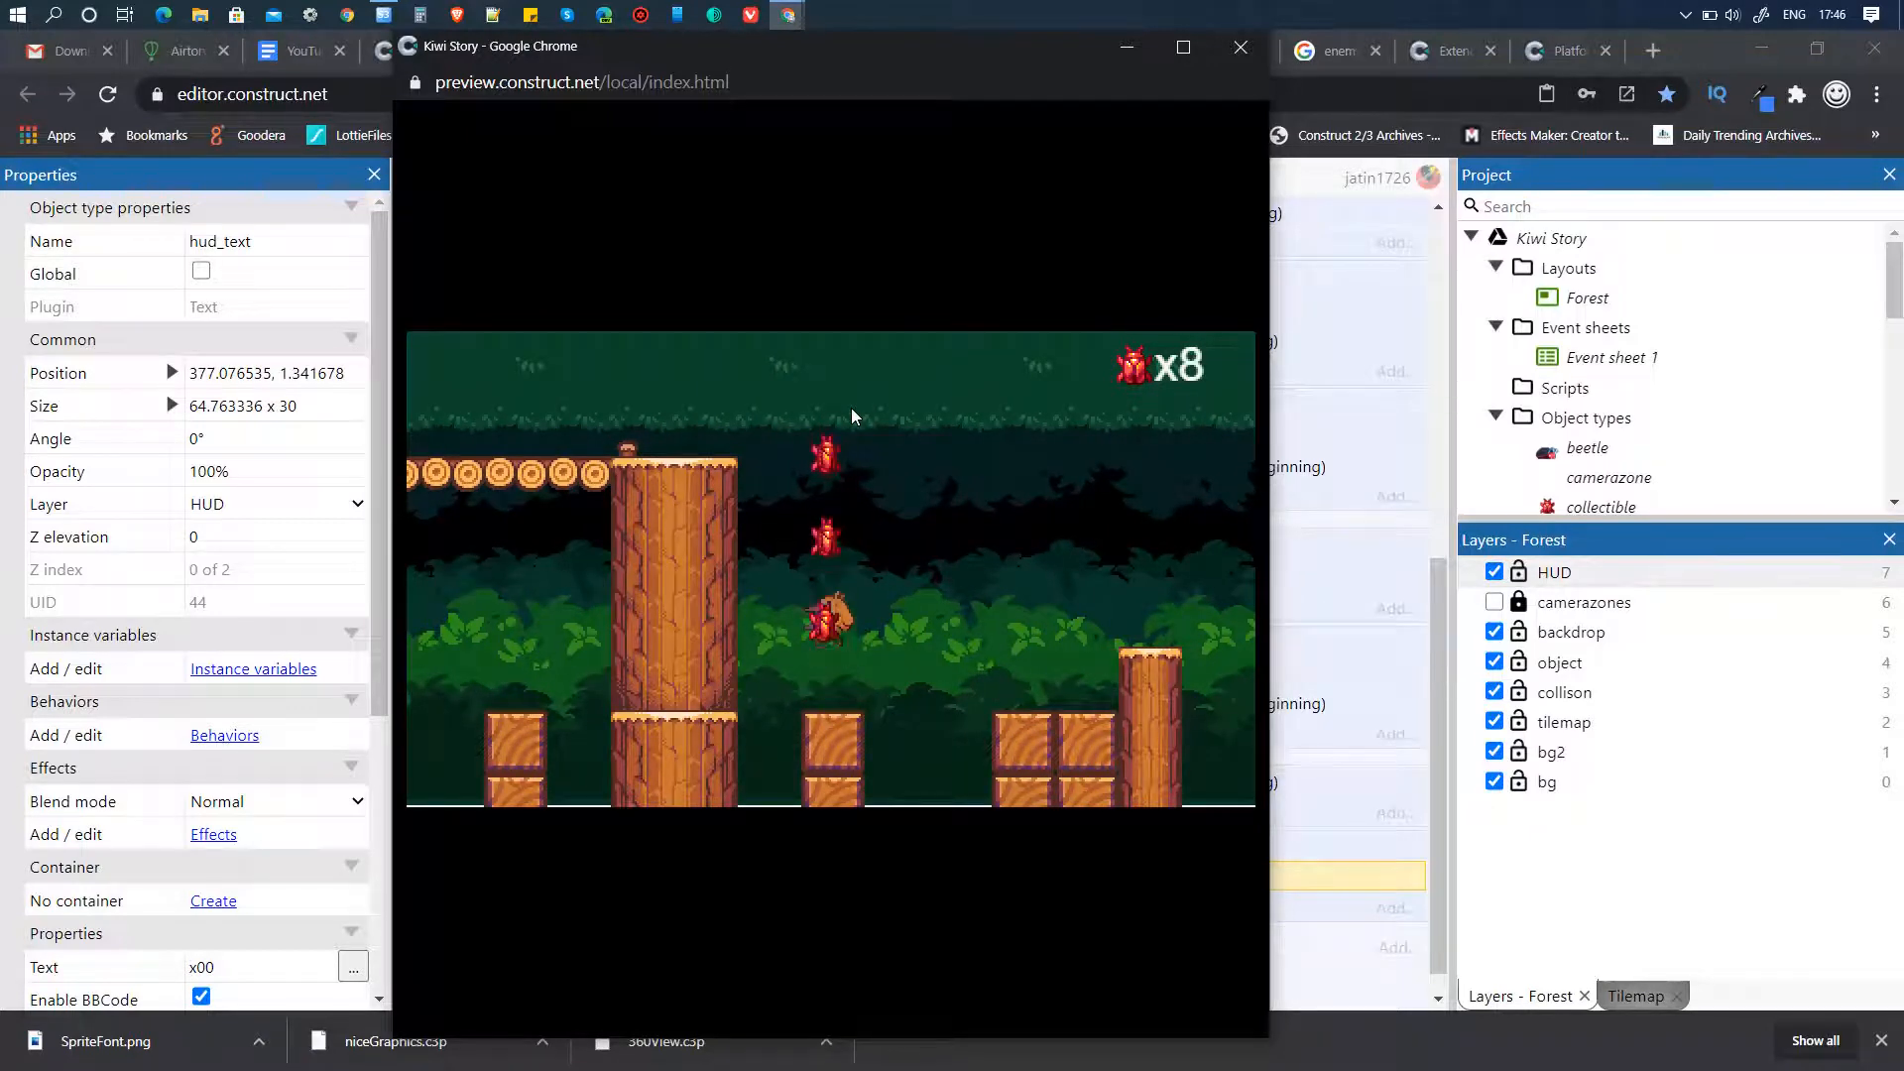
pyautogui.press('Up')
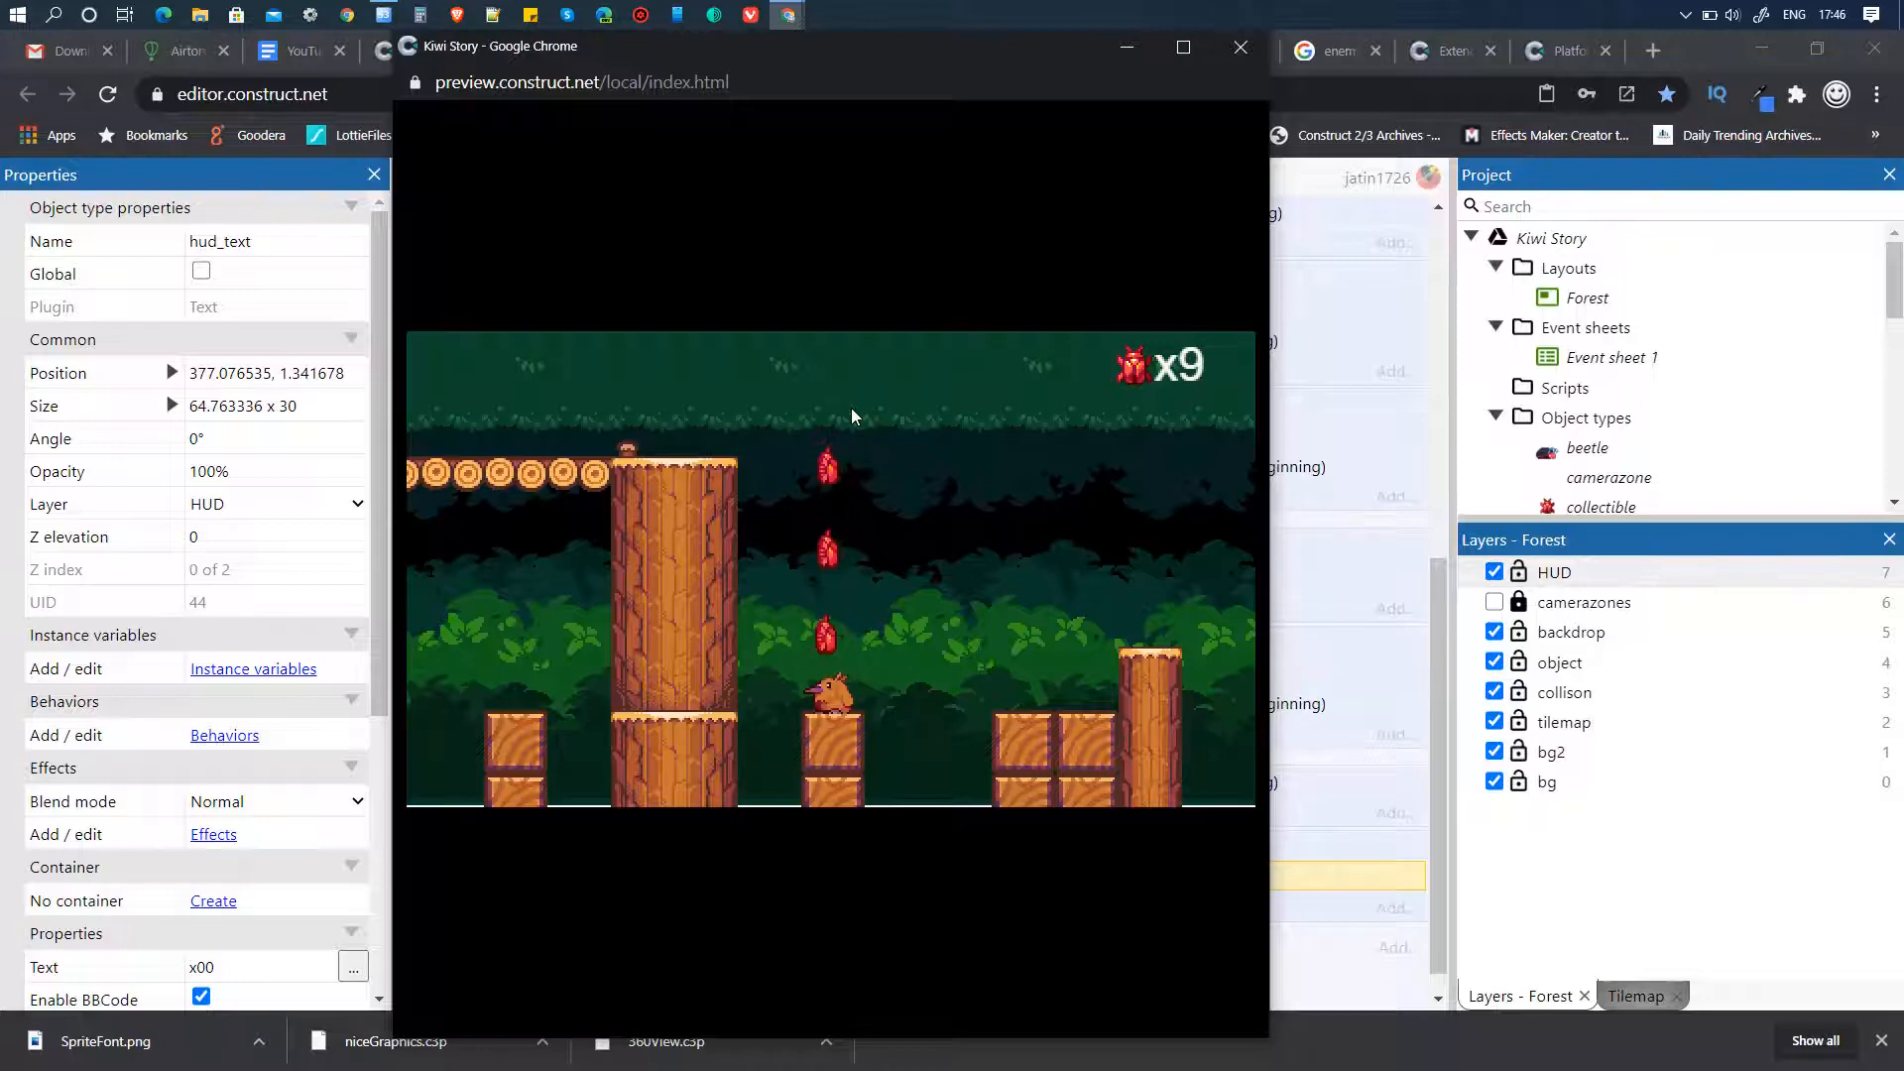
pyautogui.press('Up')
pyautogui.press('Up')
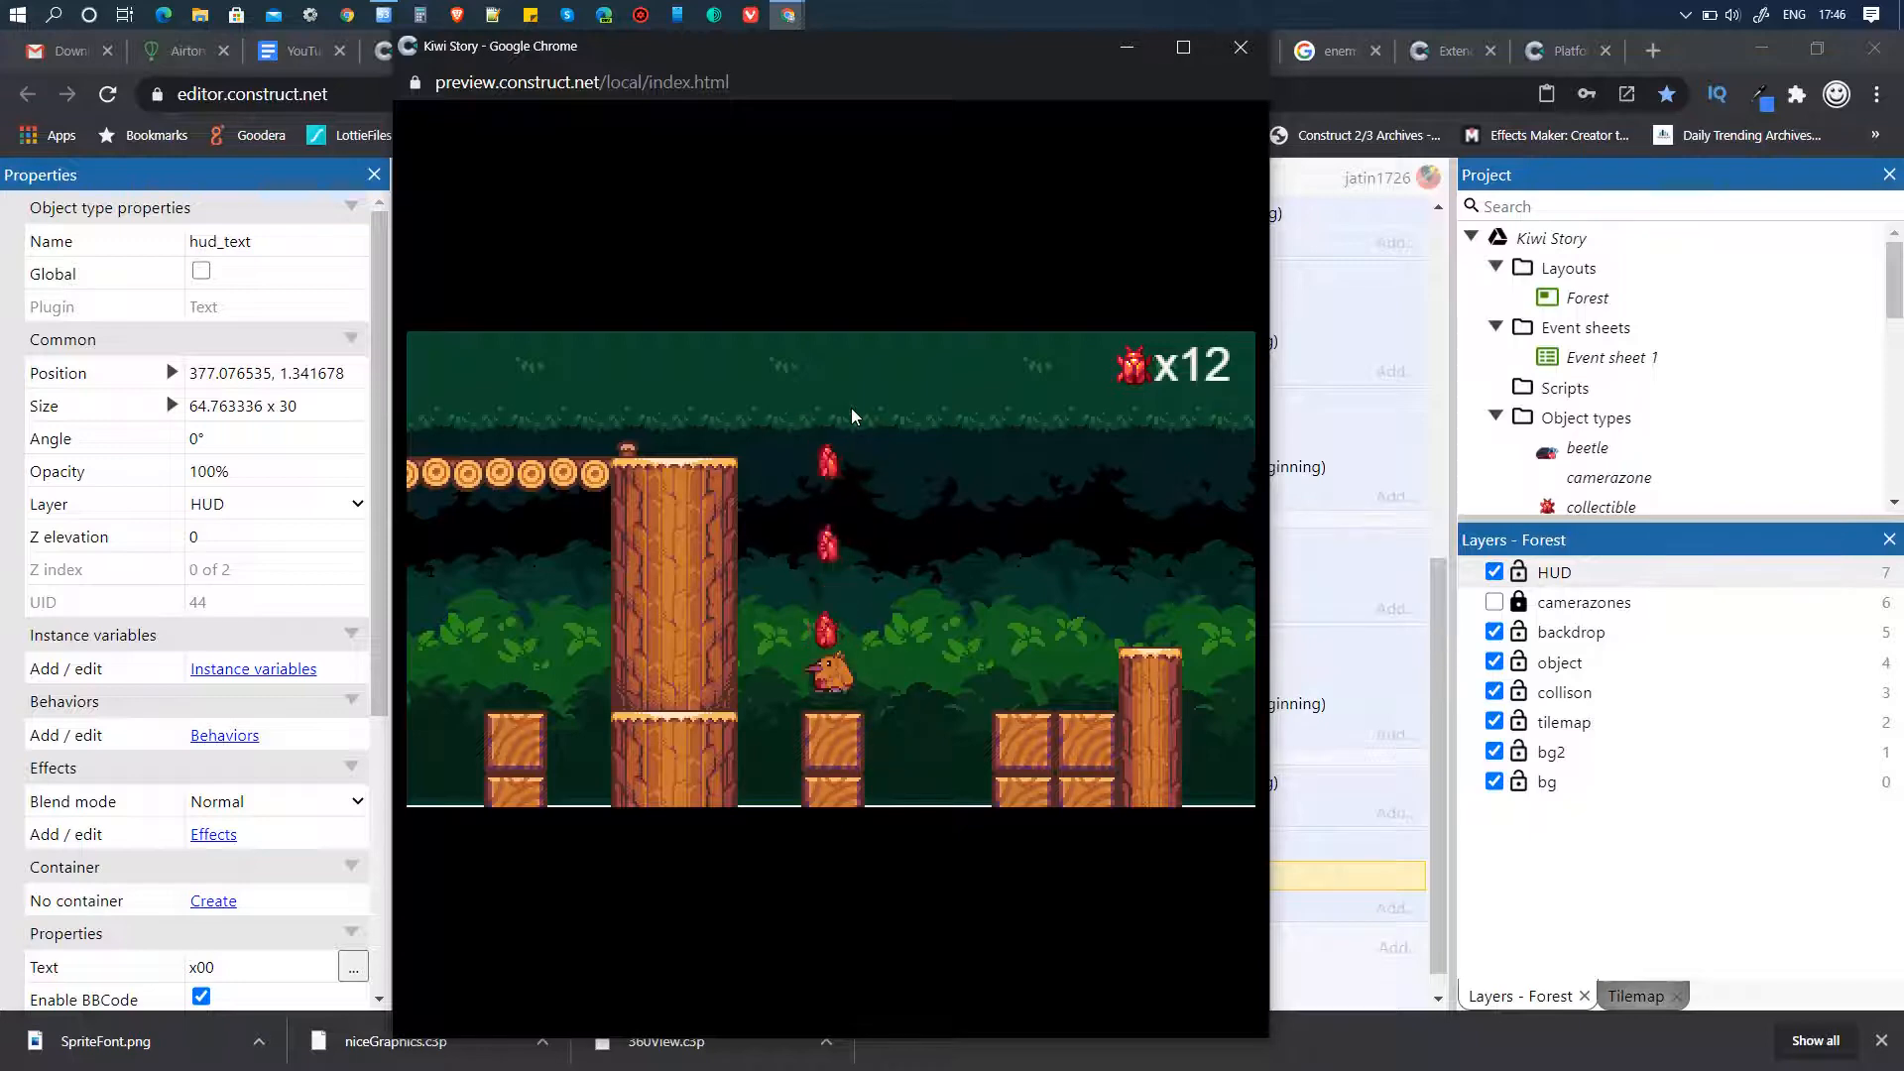
pyautogui.press('Up')
pyautogui.press('Up')
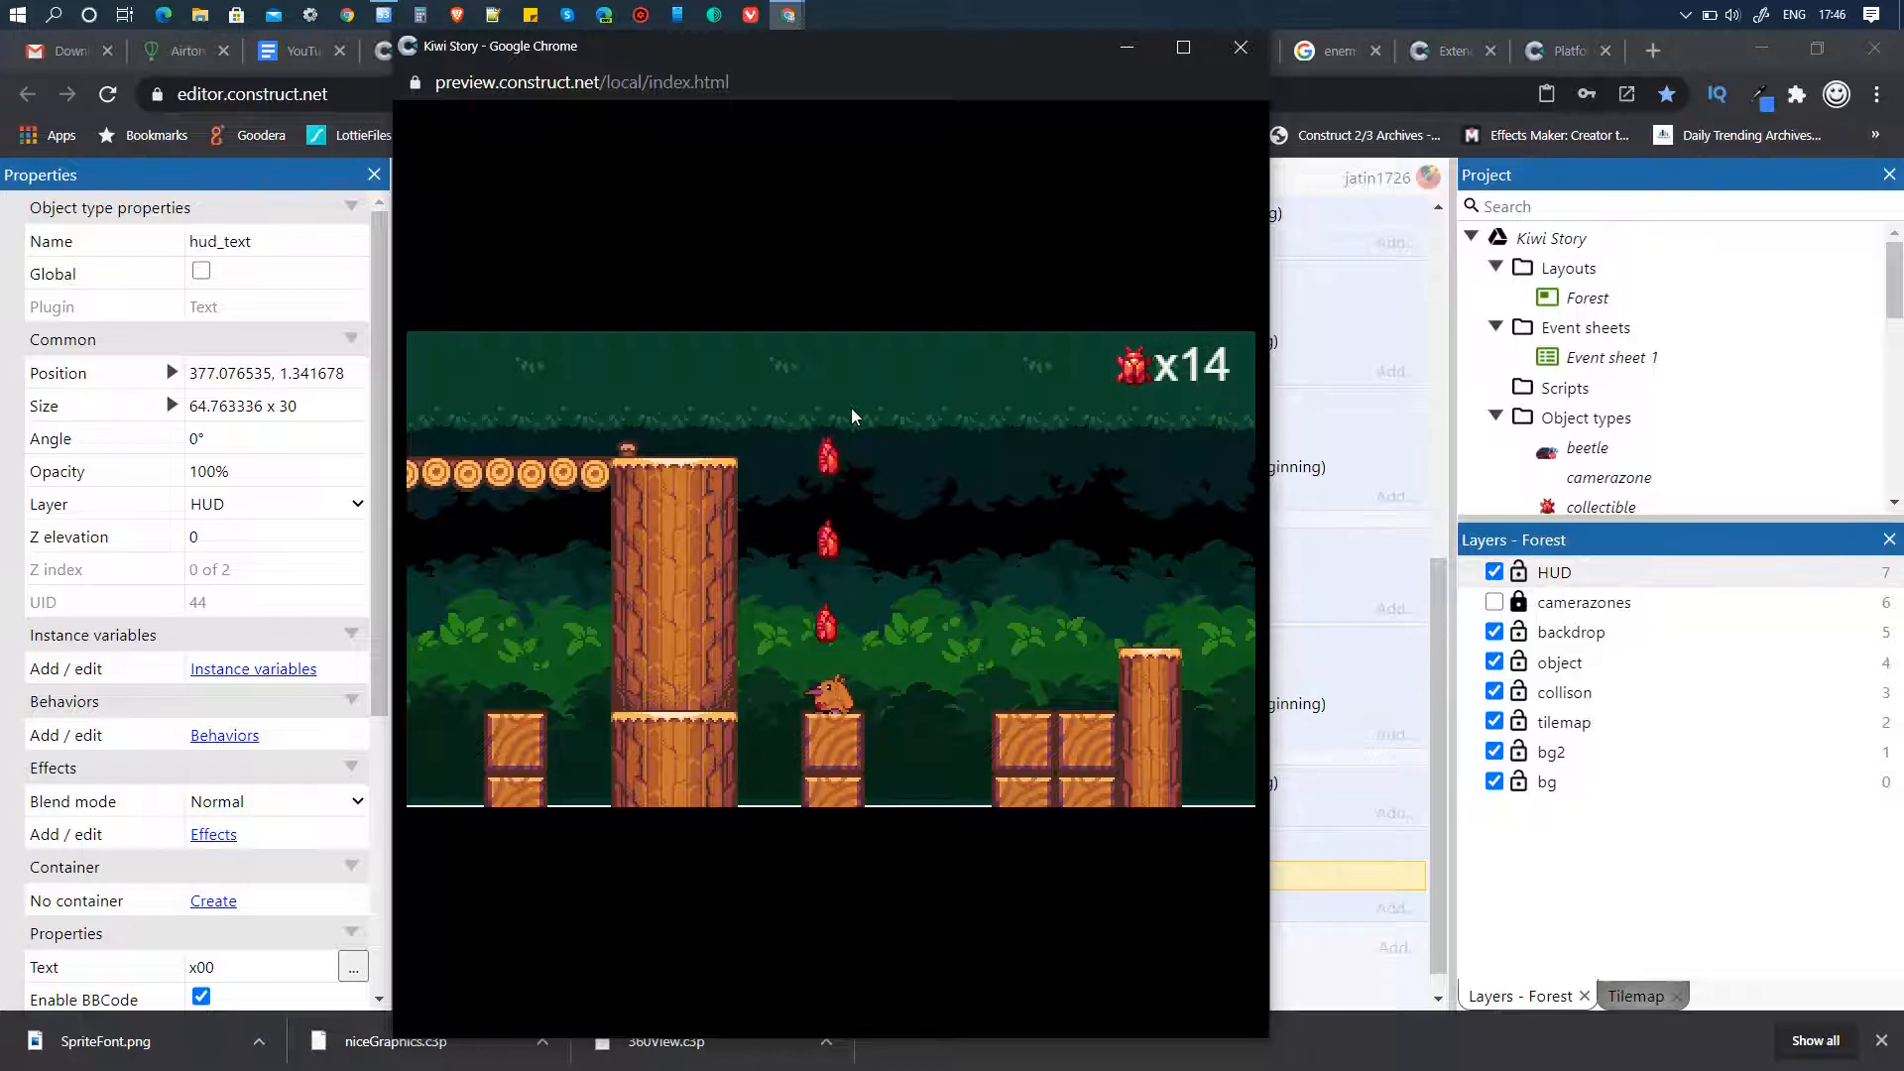
pyautogui.press('Up')
pyautogui.press('Up')
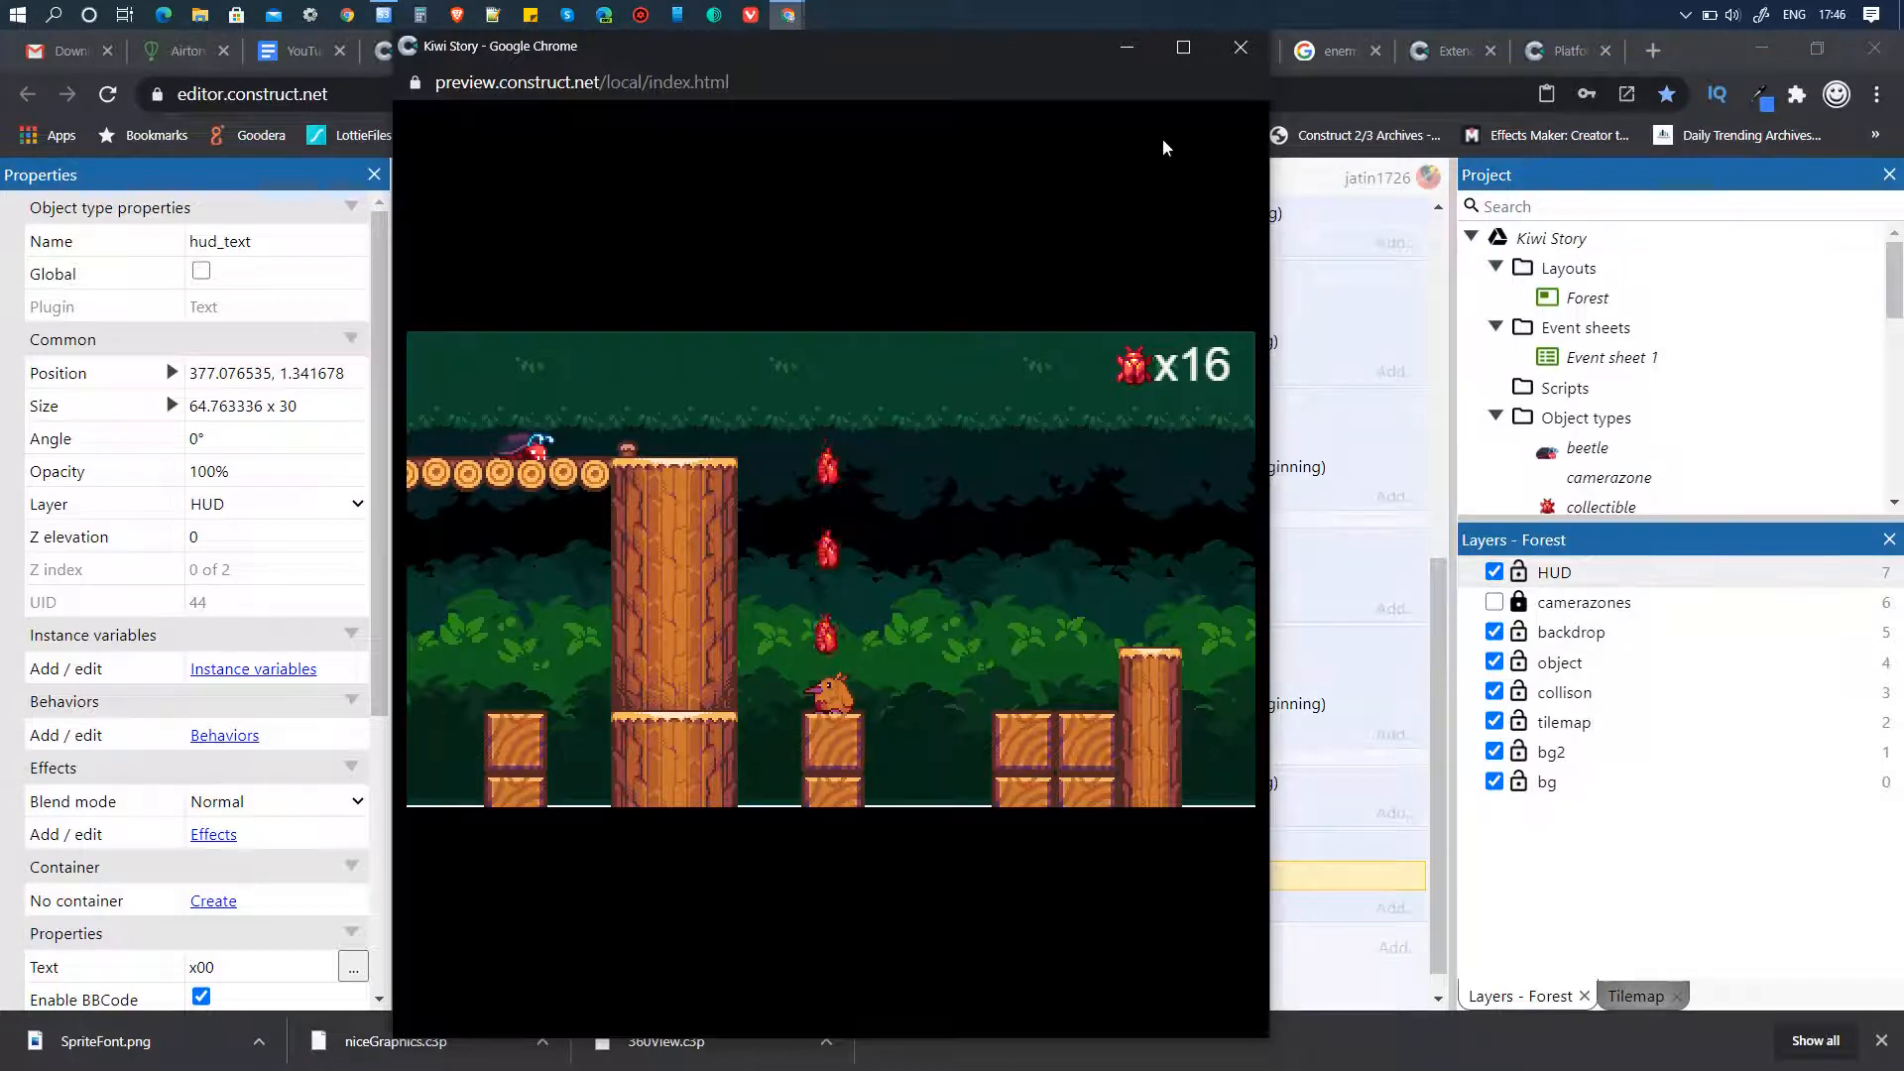
pyautogui.click(1240, 47)
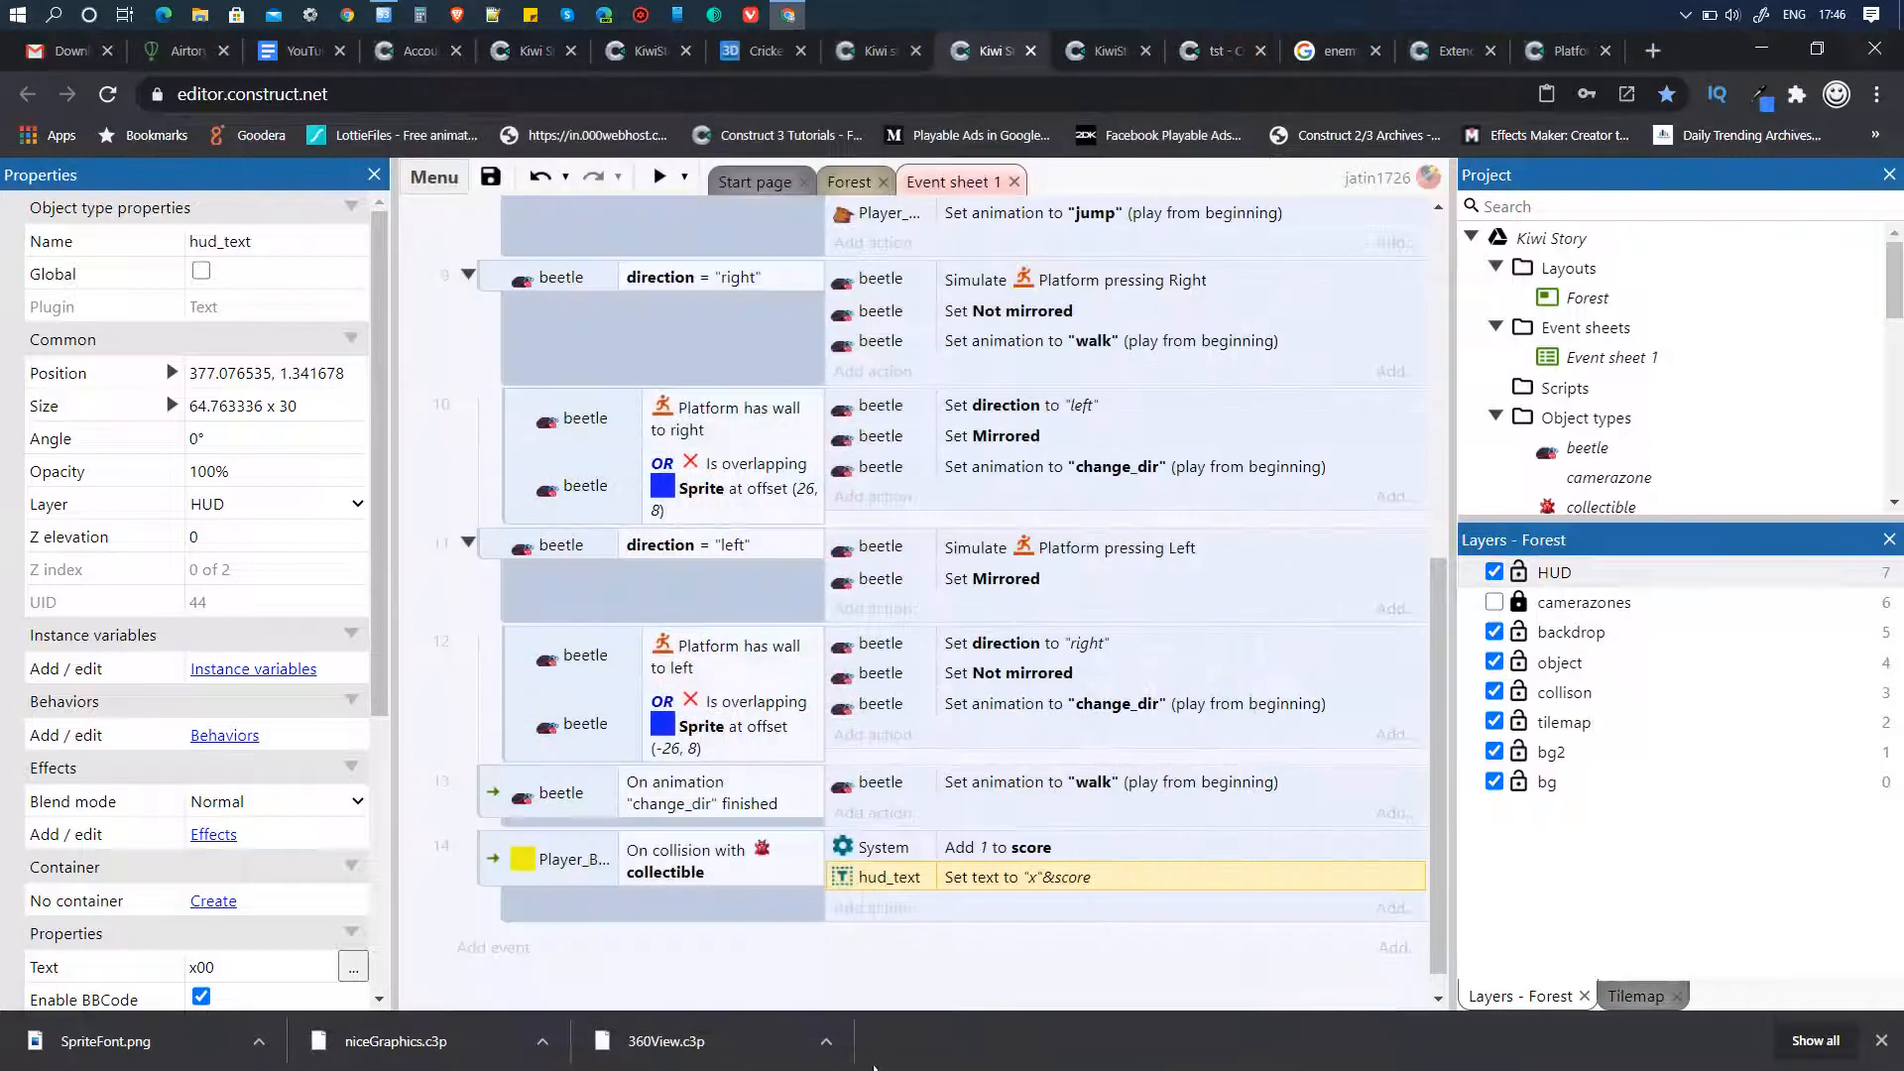
# - Add a collectible Destroy action to the Player_Base and collectible collision event
pyautogui.click(882, 909)
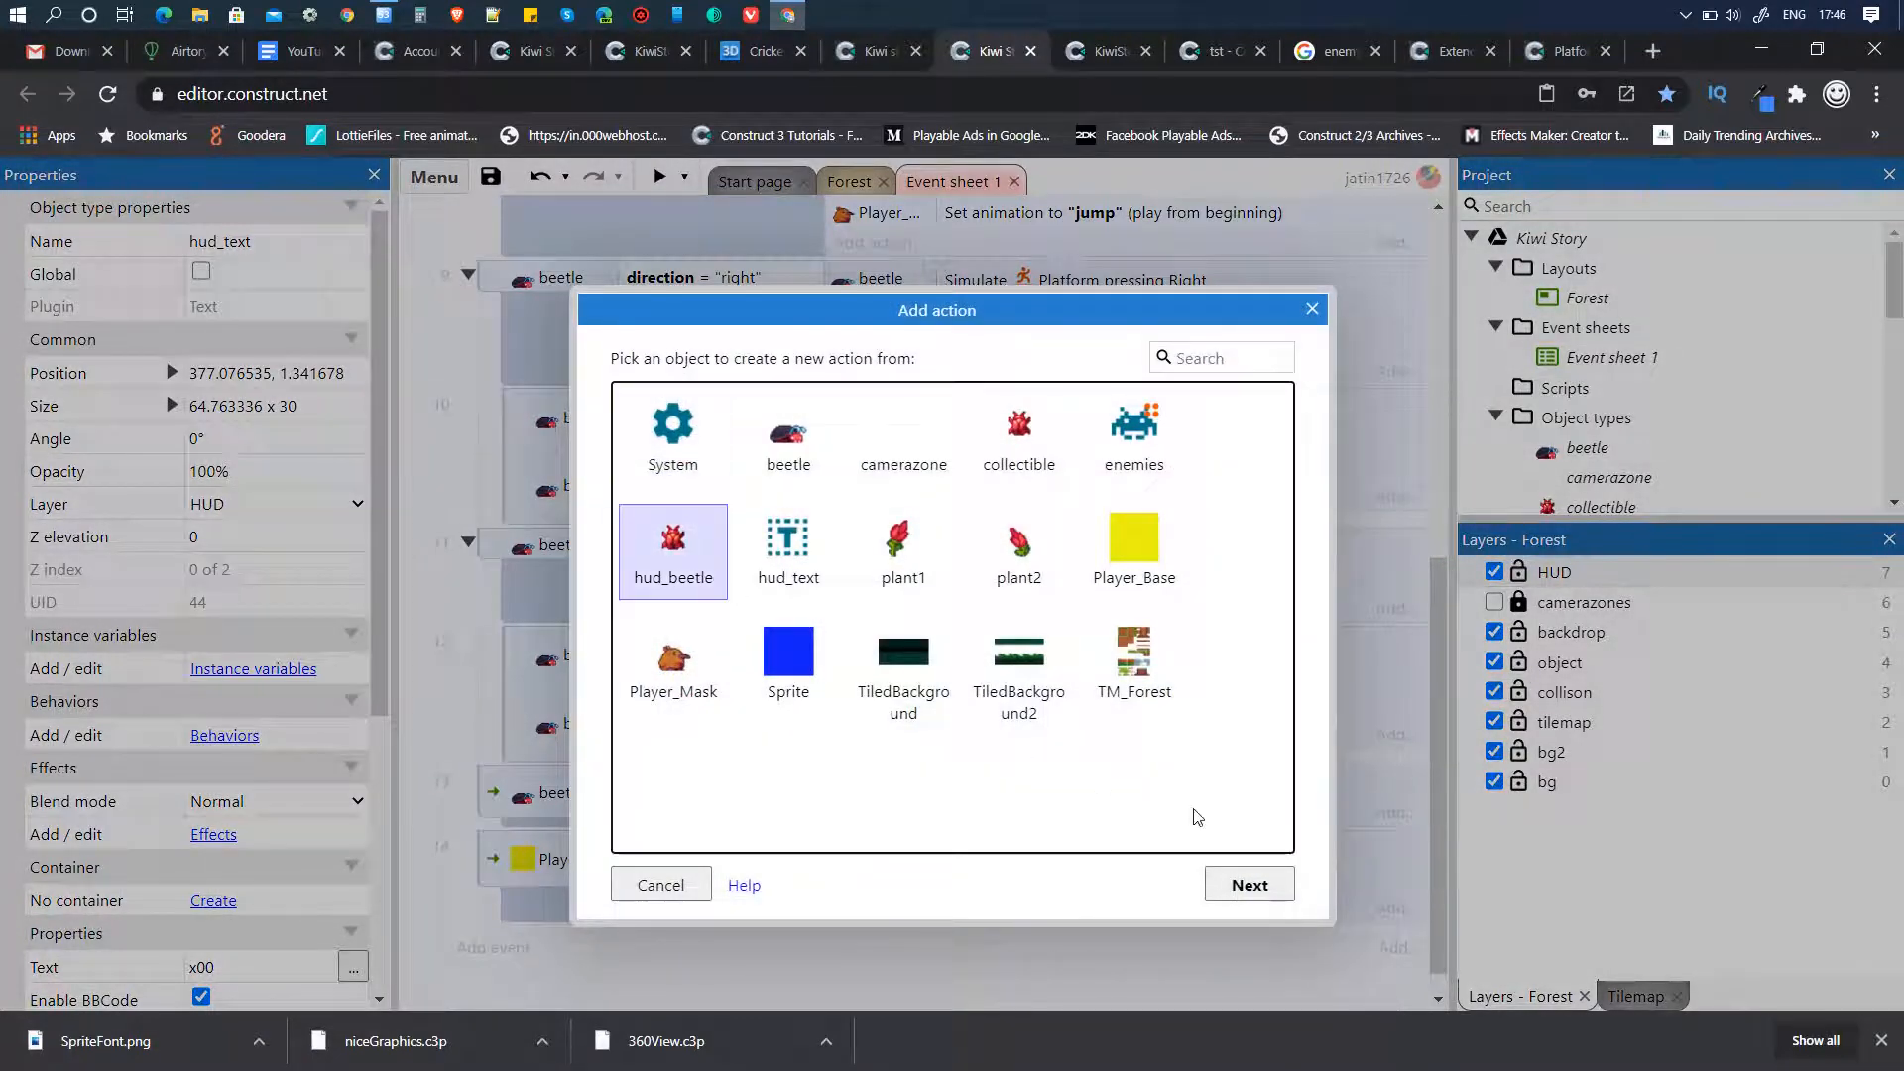
pyautogui.click(1032, 442)
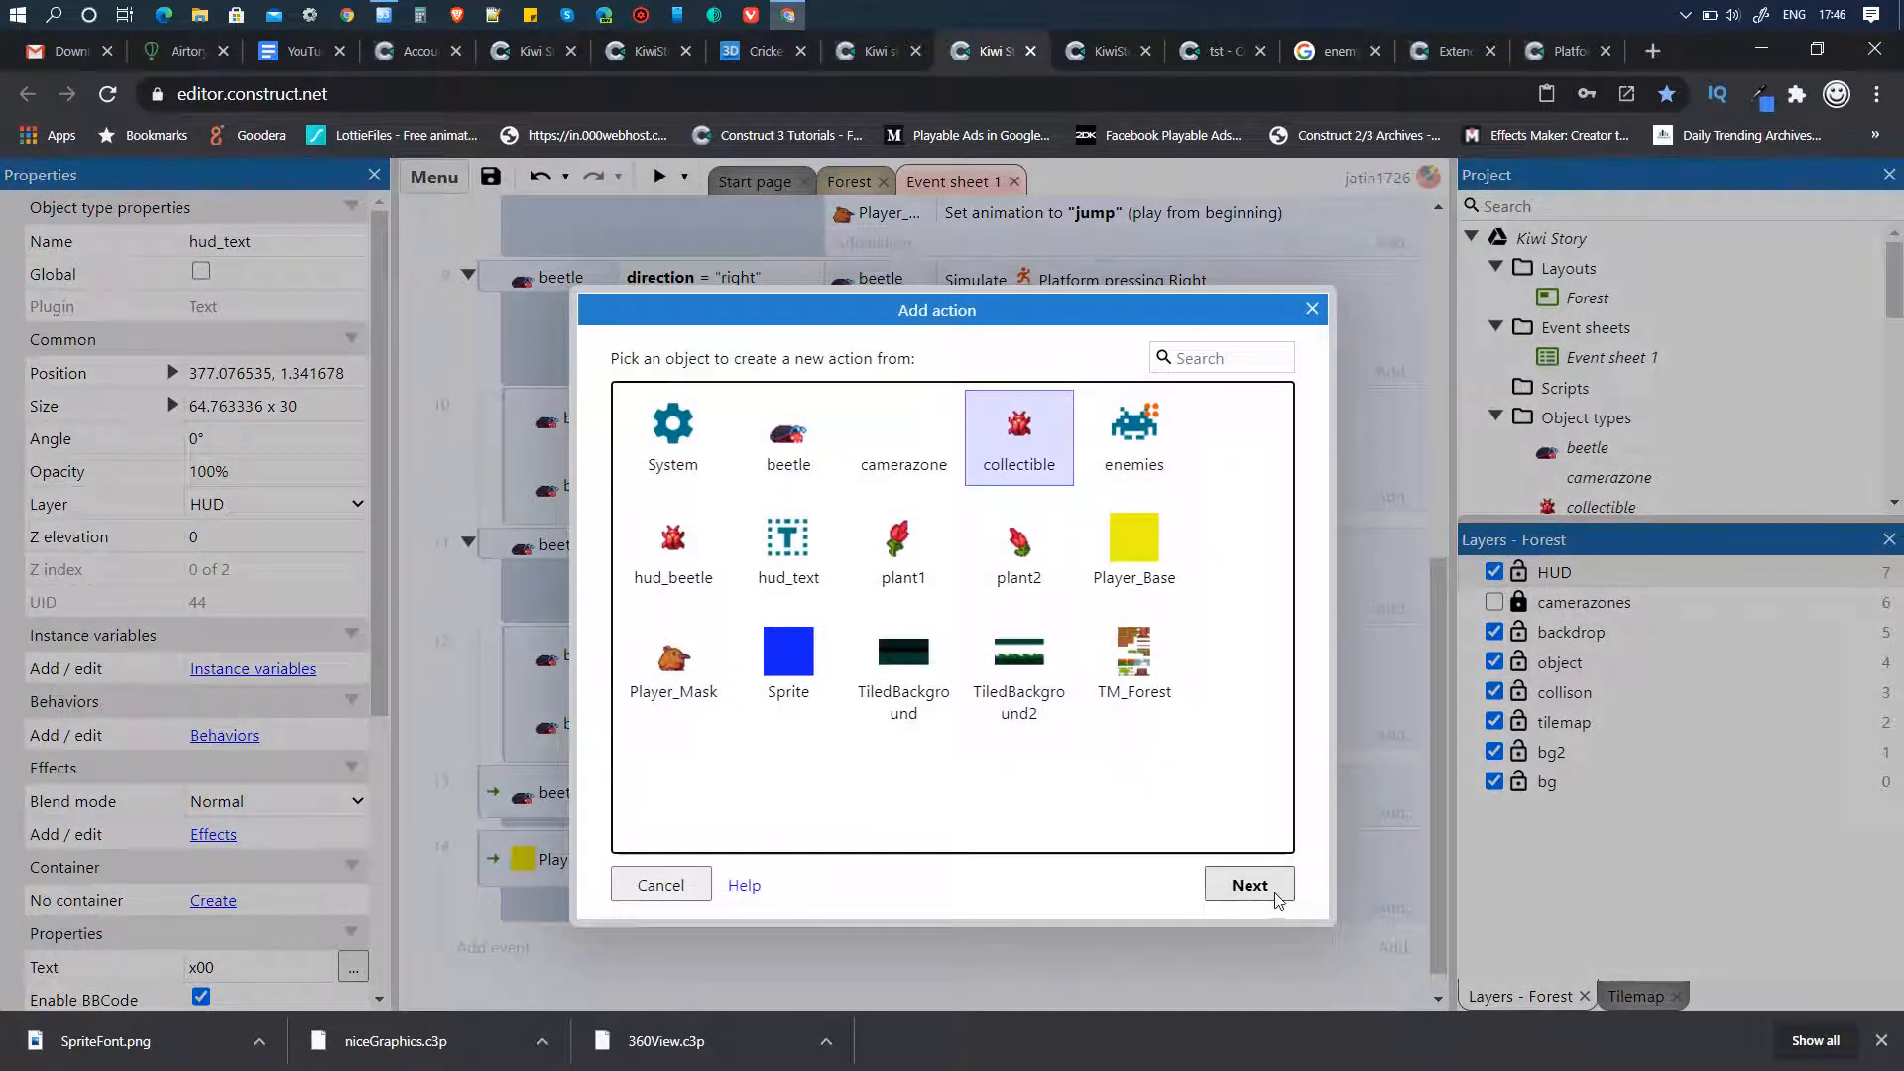
pyautogui.click(1250, 885)
pyautogui.write('des')
pyautogui.click(1273, 893)
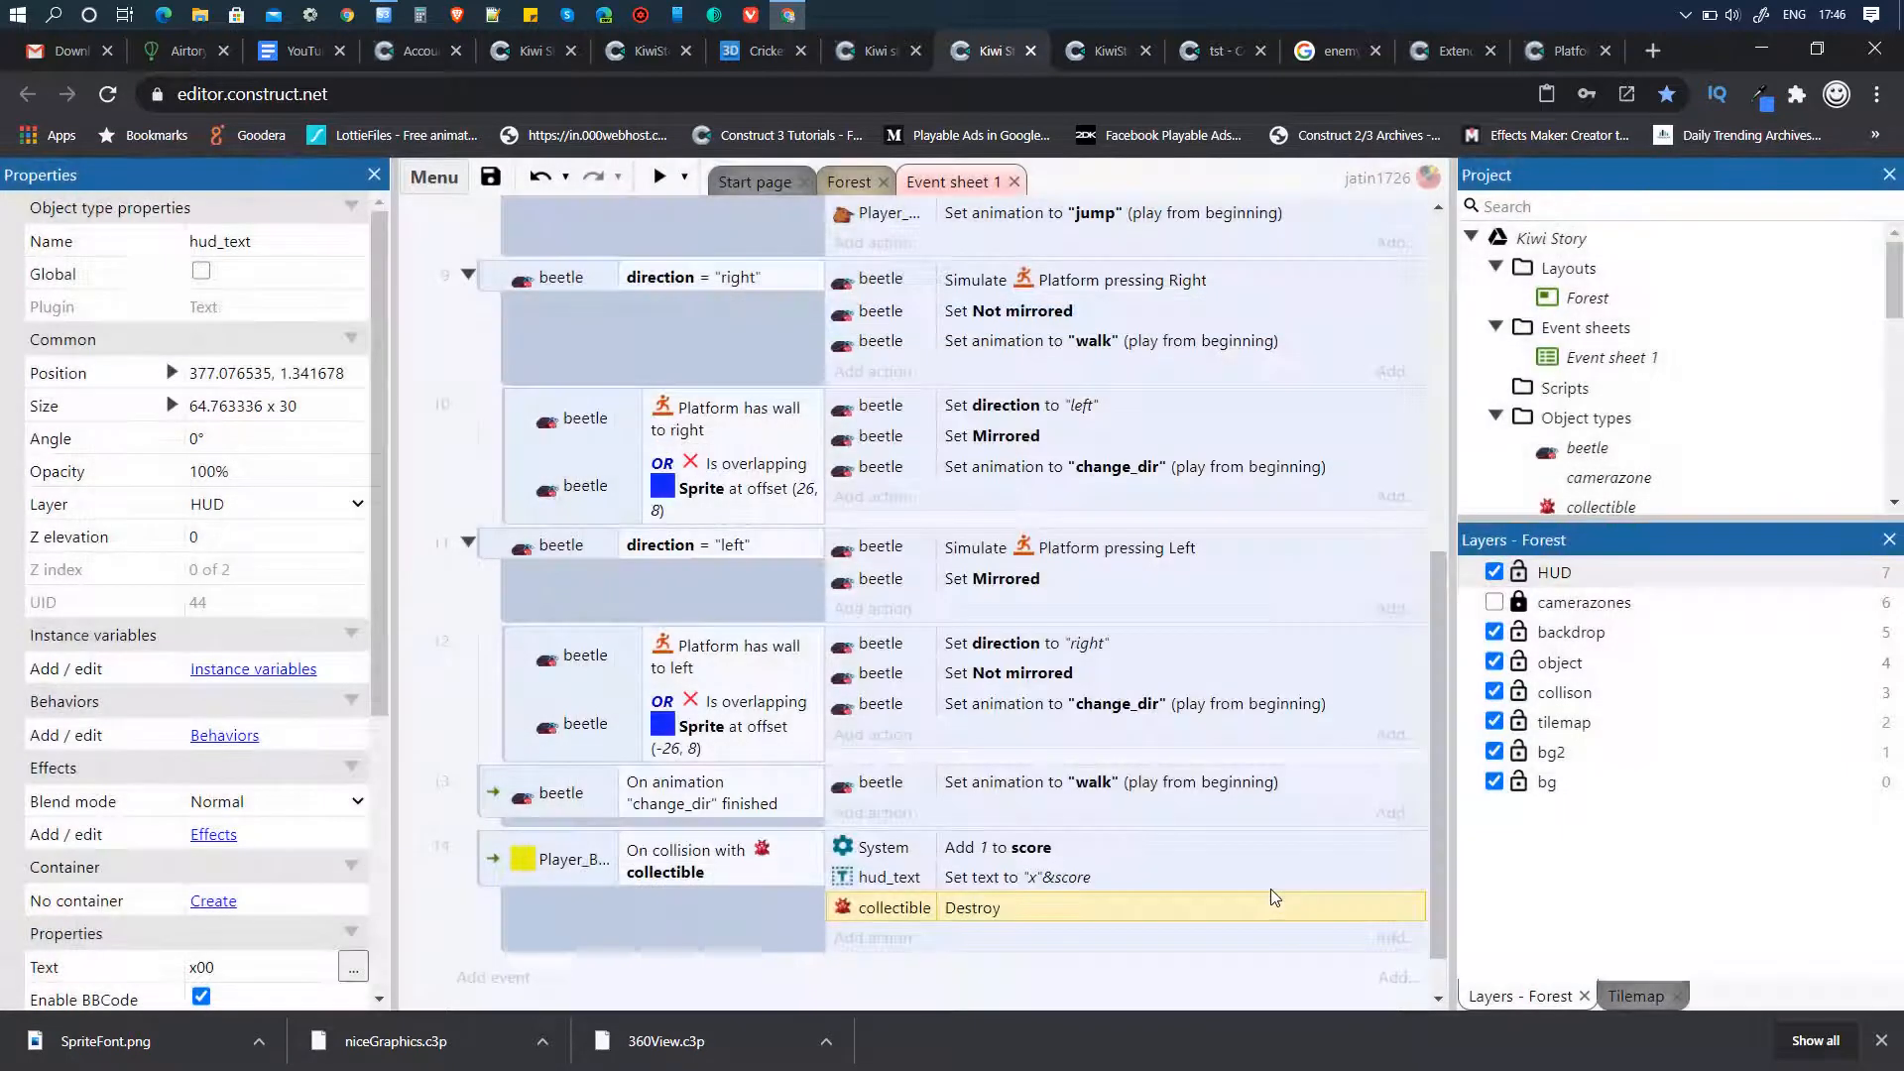
# - Preview the game and take the player across the blocks and tree stumps to the block before the tall trunk
pyautogui.click(660, 176)
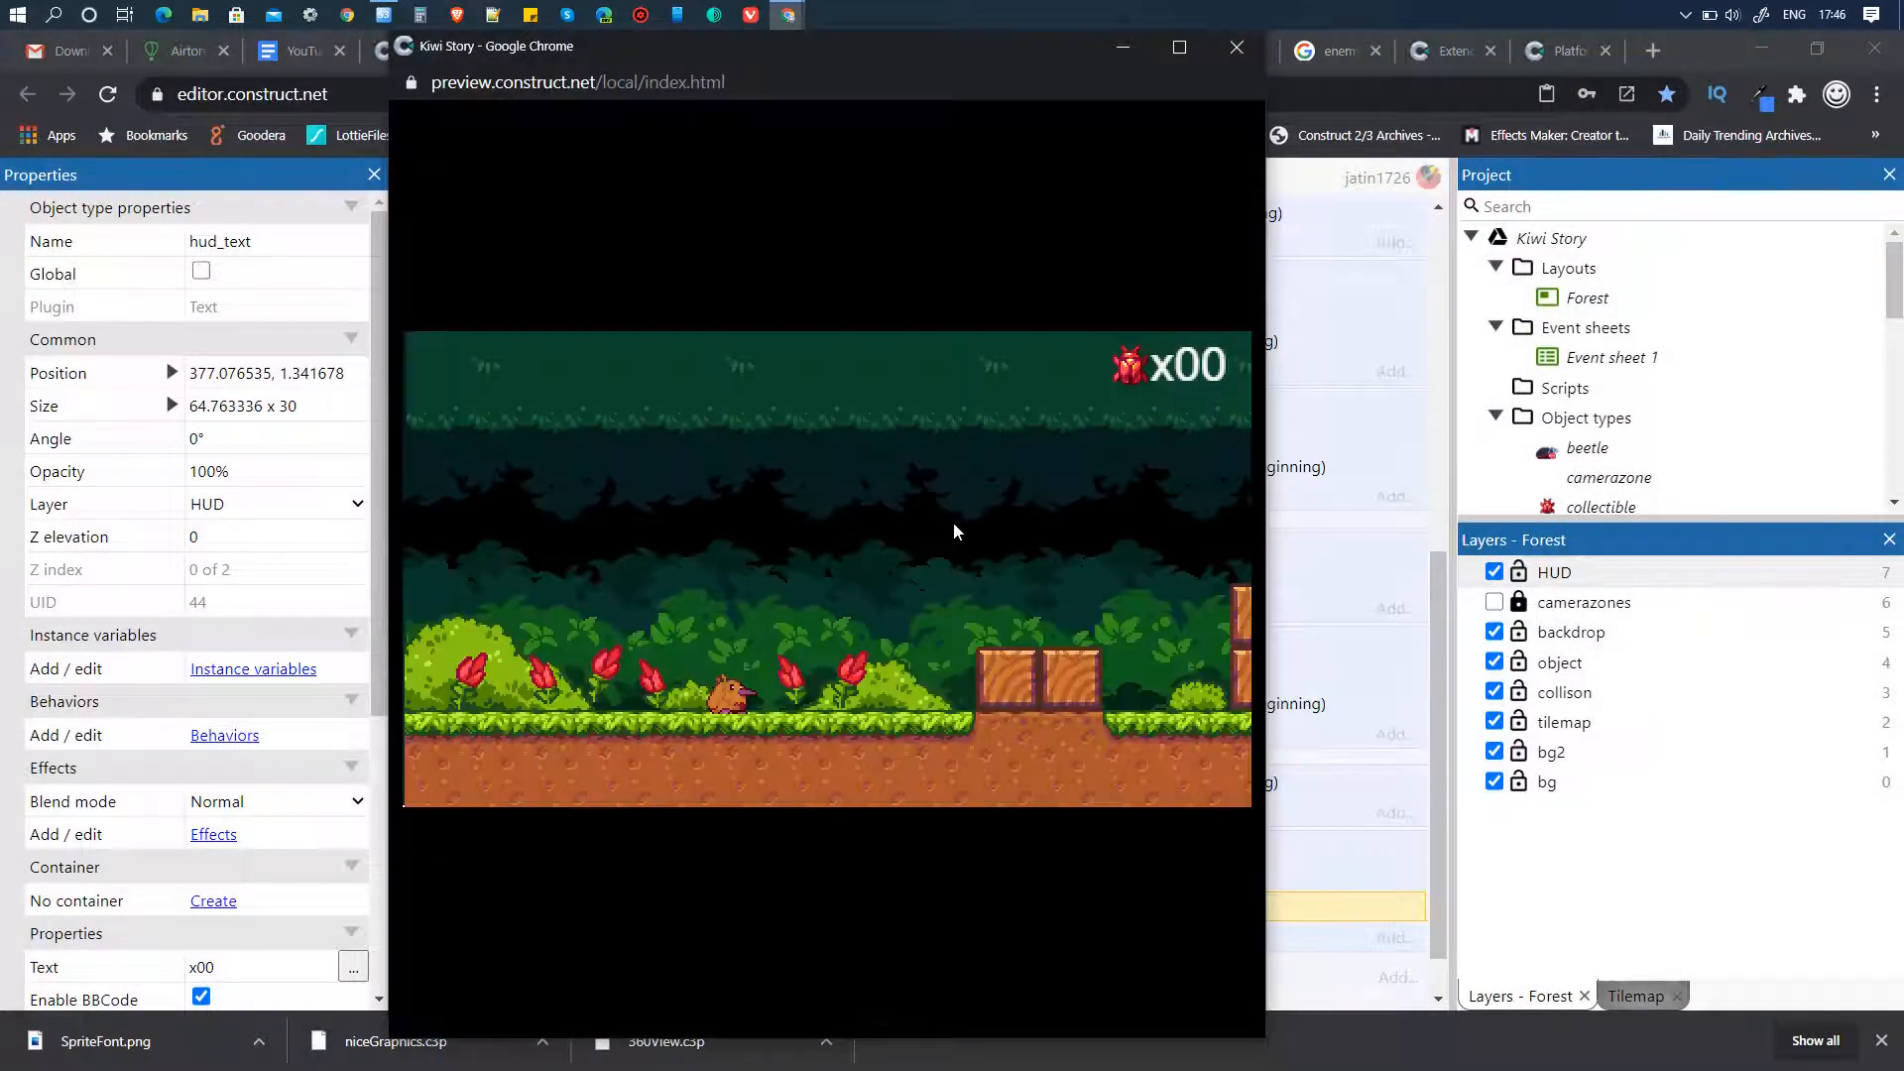
pyautogui.press('Right')
pyautogui.press('Up')
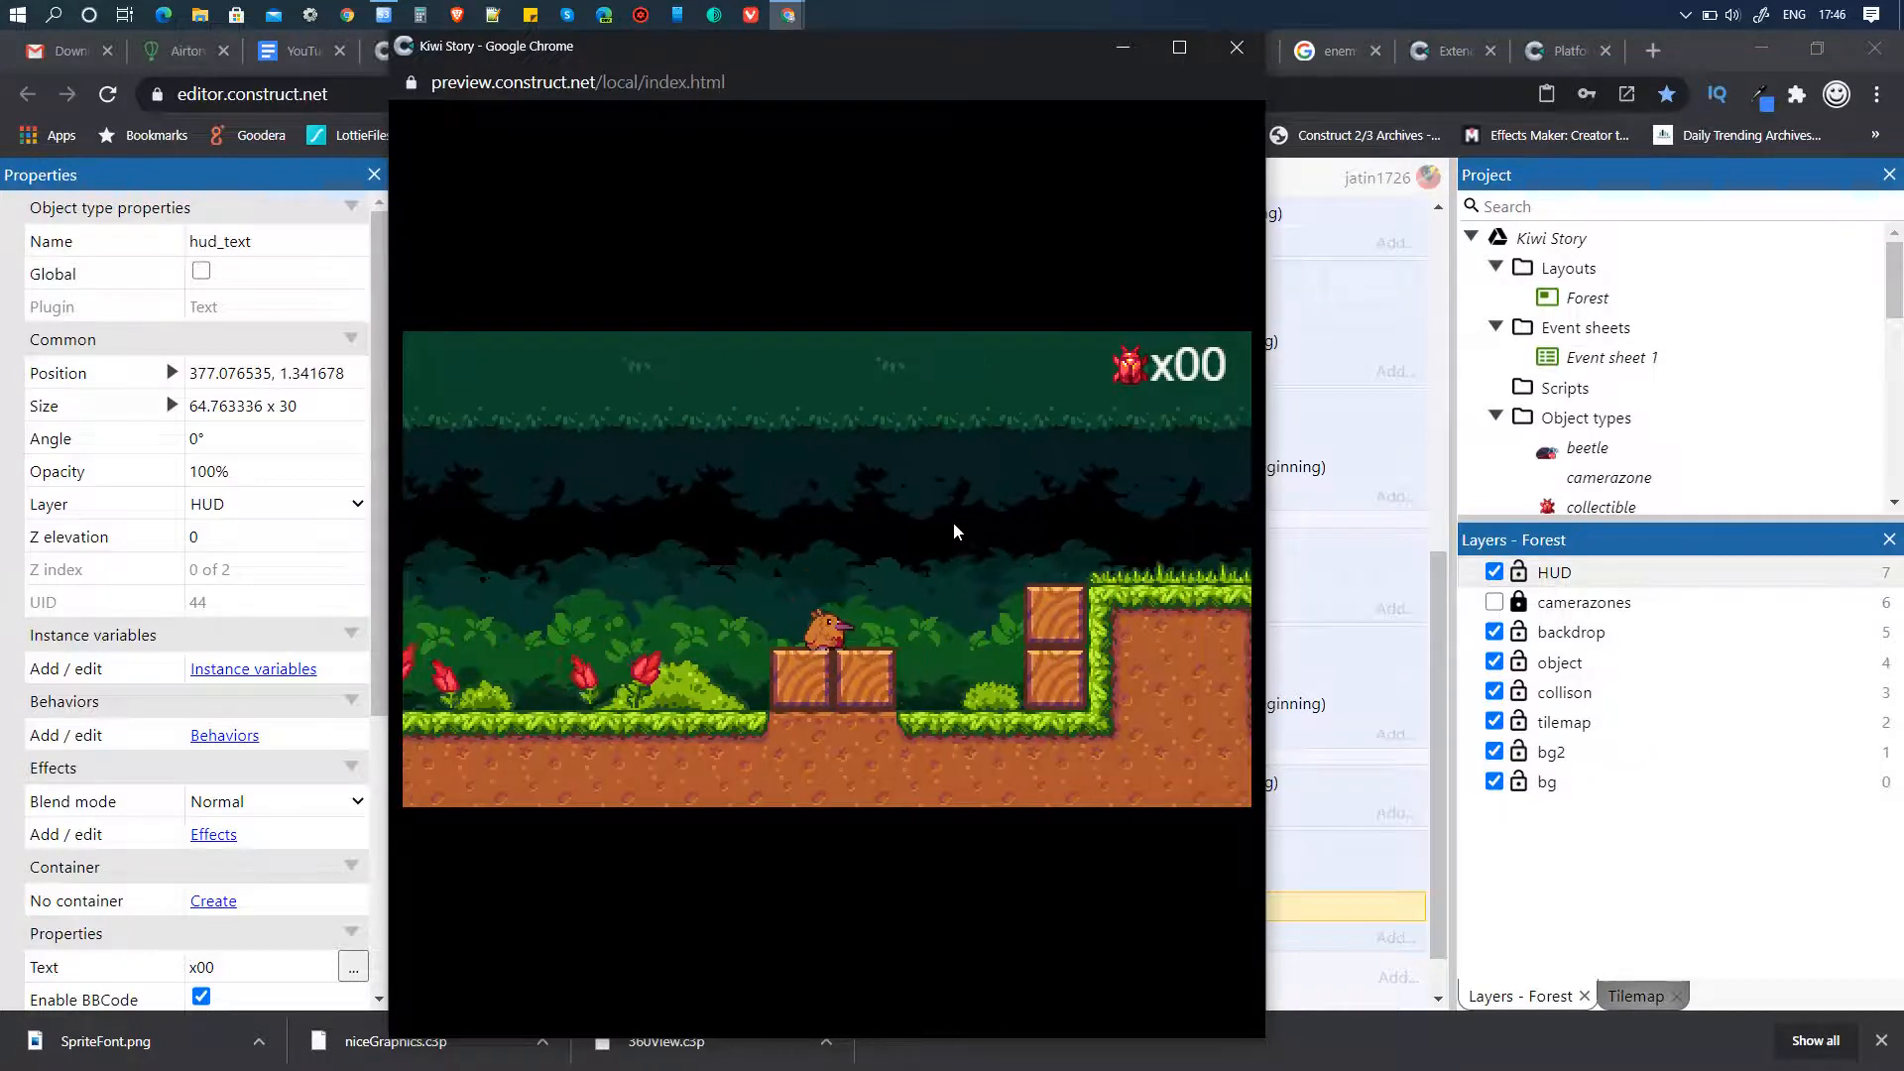
pyautogui.press('Right')
pyautogui.press('Up')
pyautogui.press('Right')
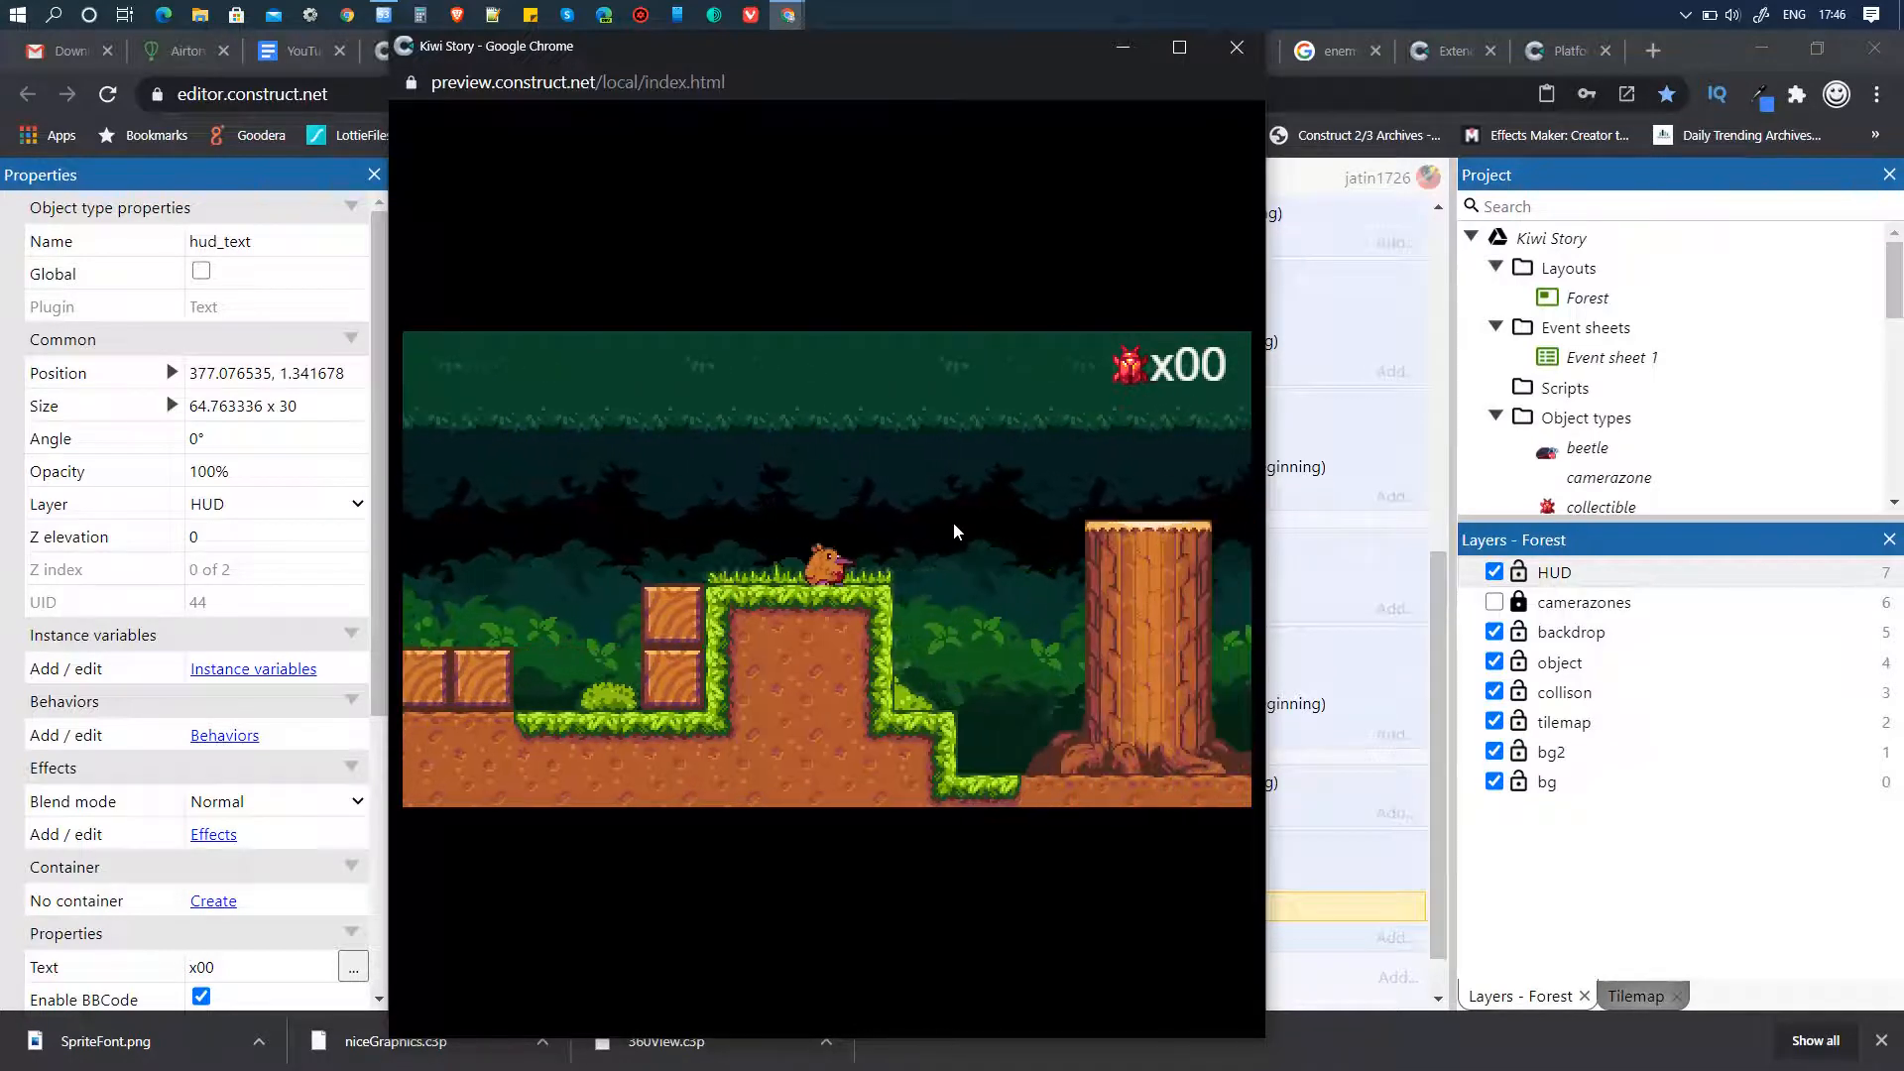
pyautogui.press('Up')
pyautogui.press('Right')
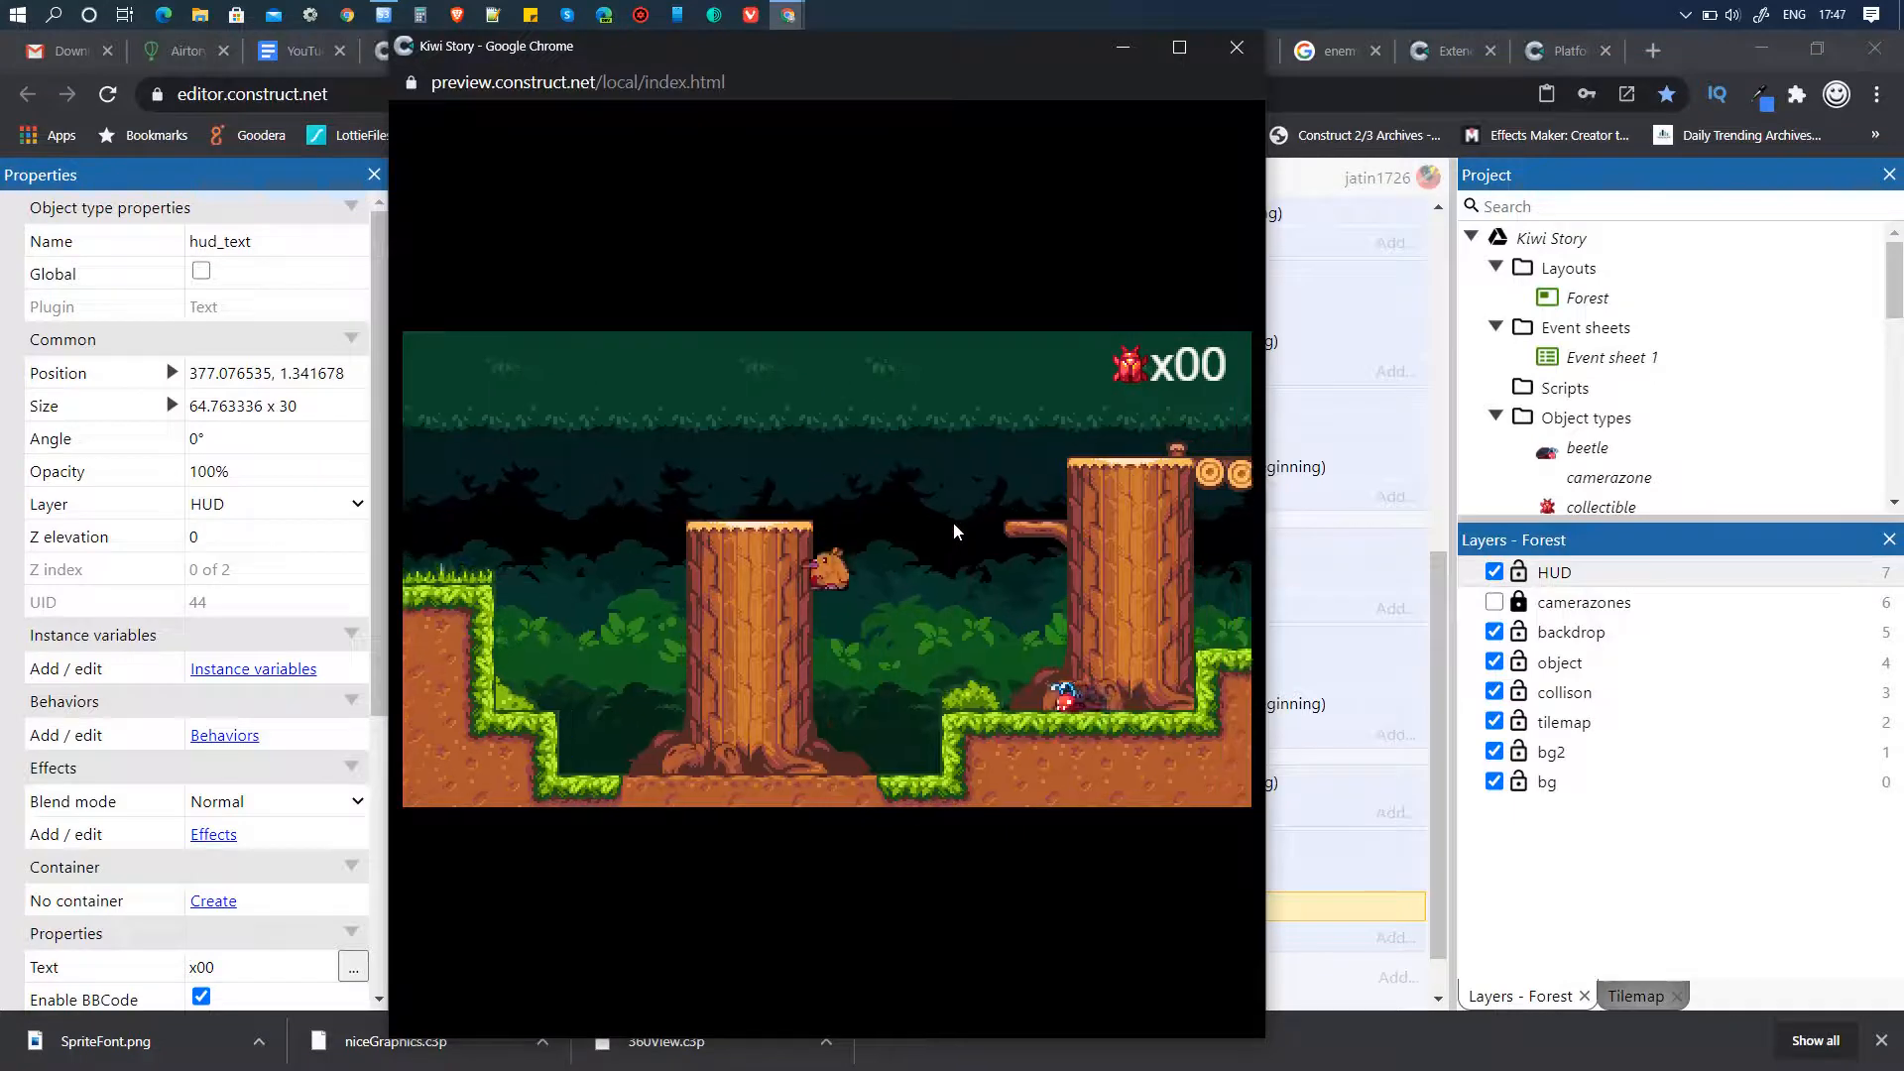
pyautogui.press('Right')
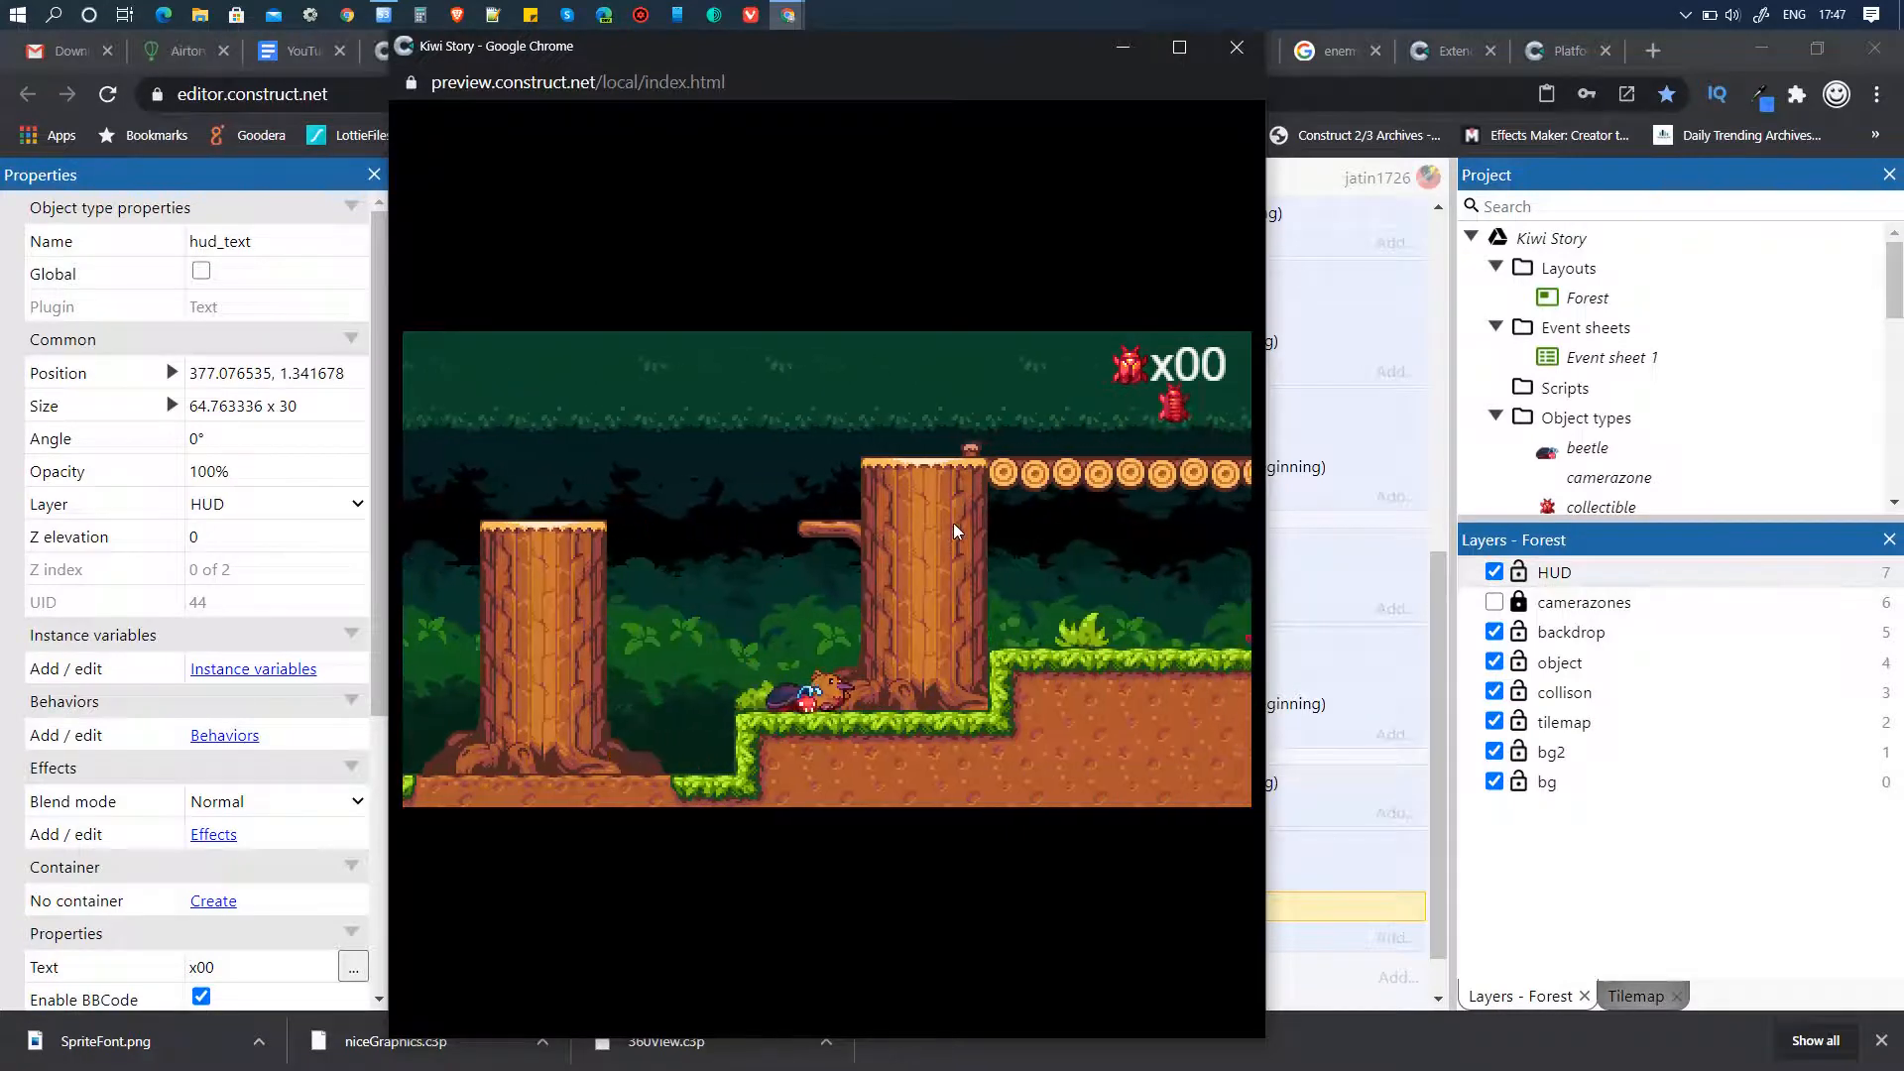
pyautogui.press('Right')
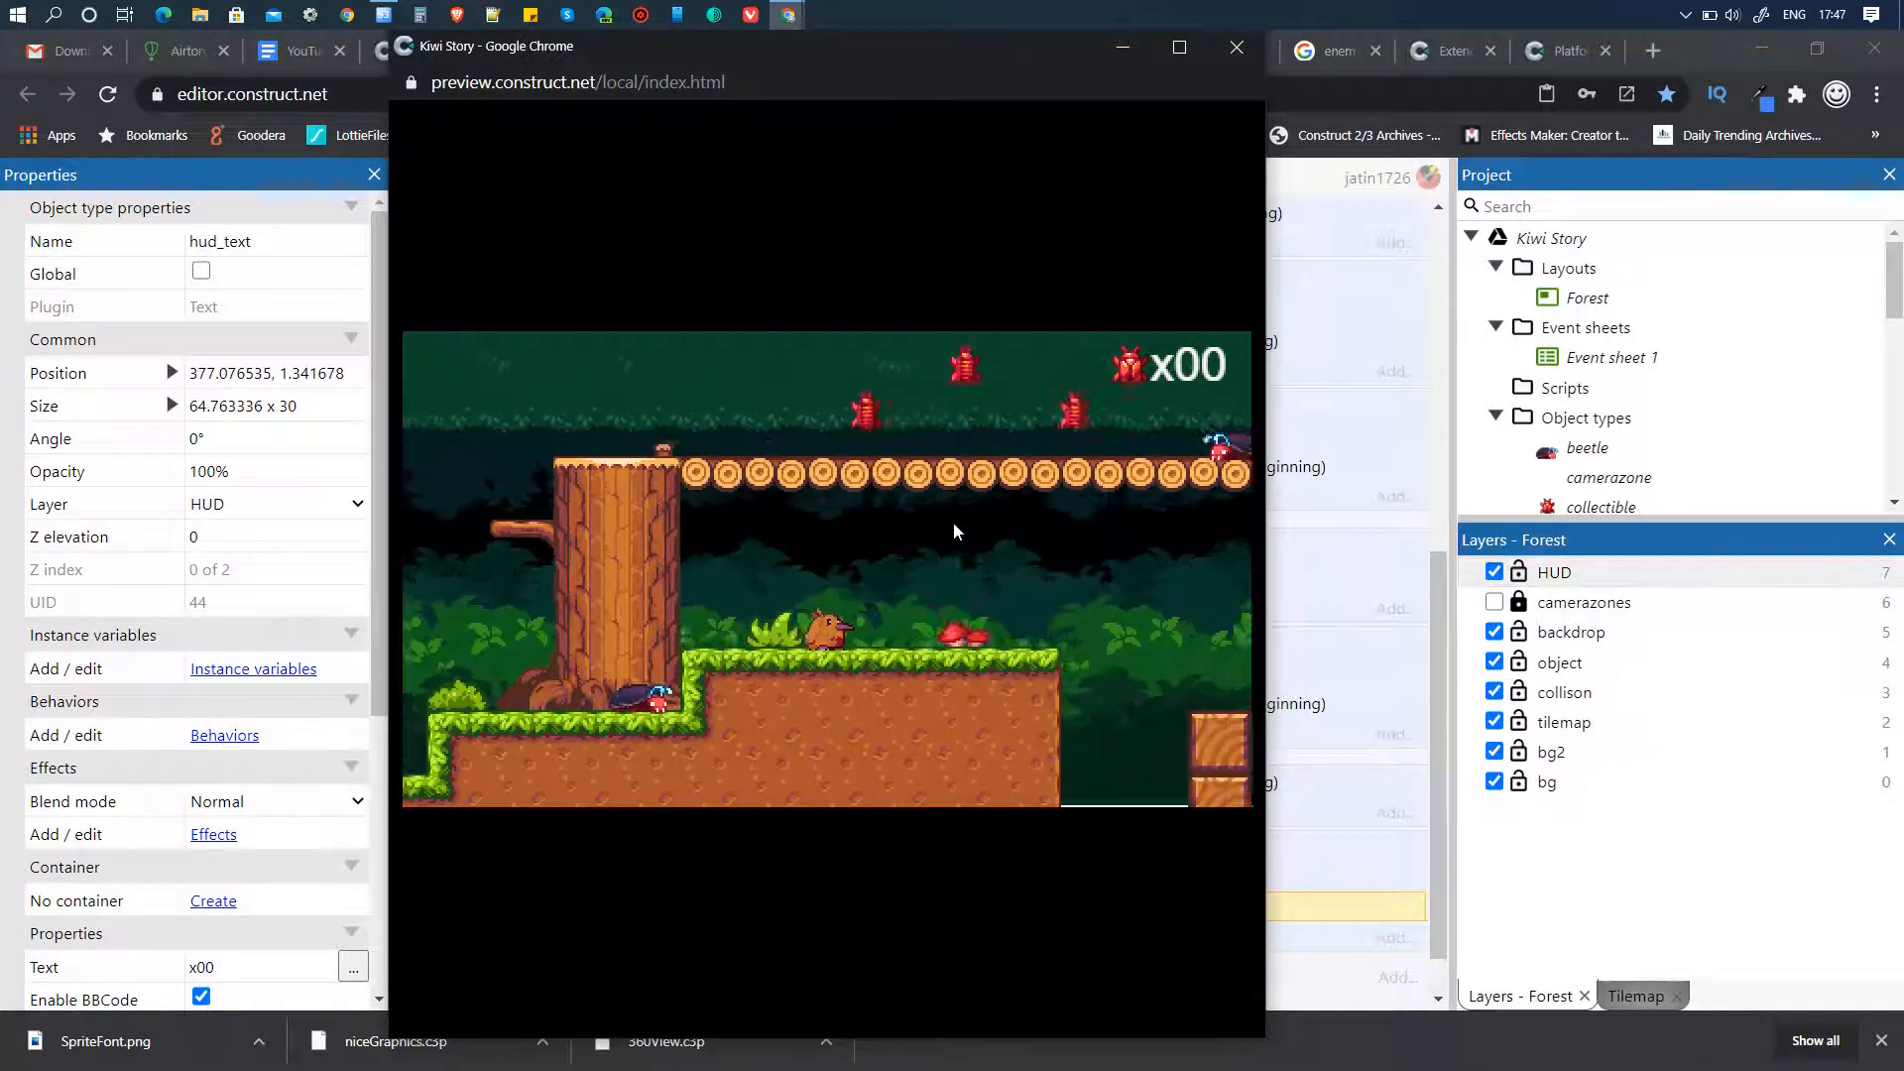
pyautogui.press('Up')
pyautogui.press('Right')
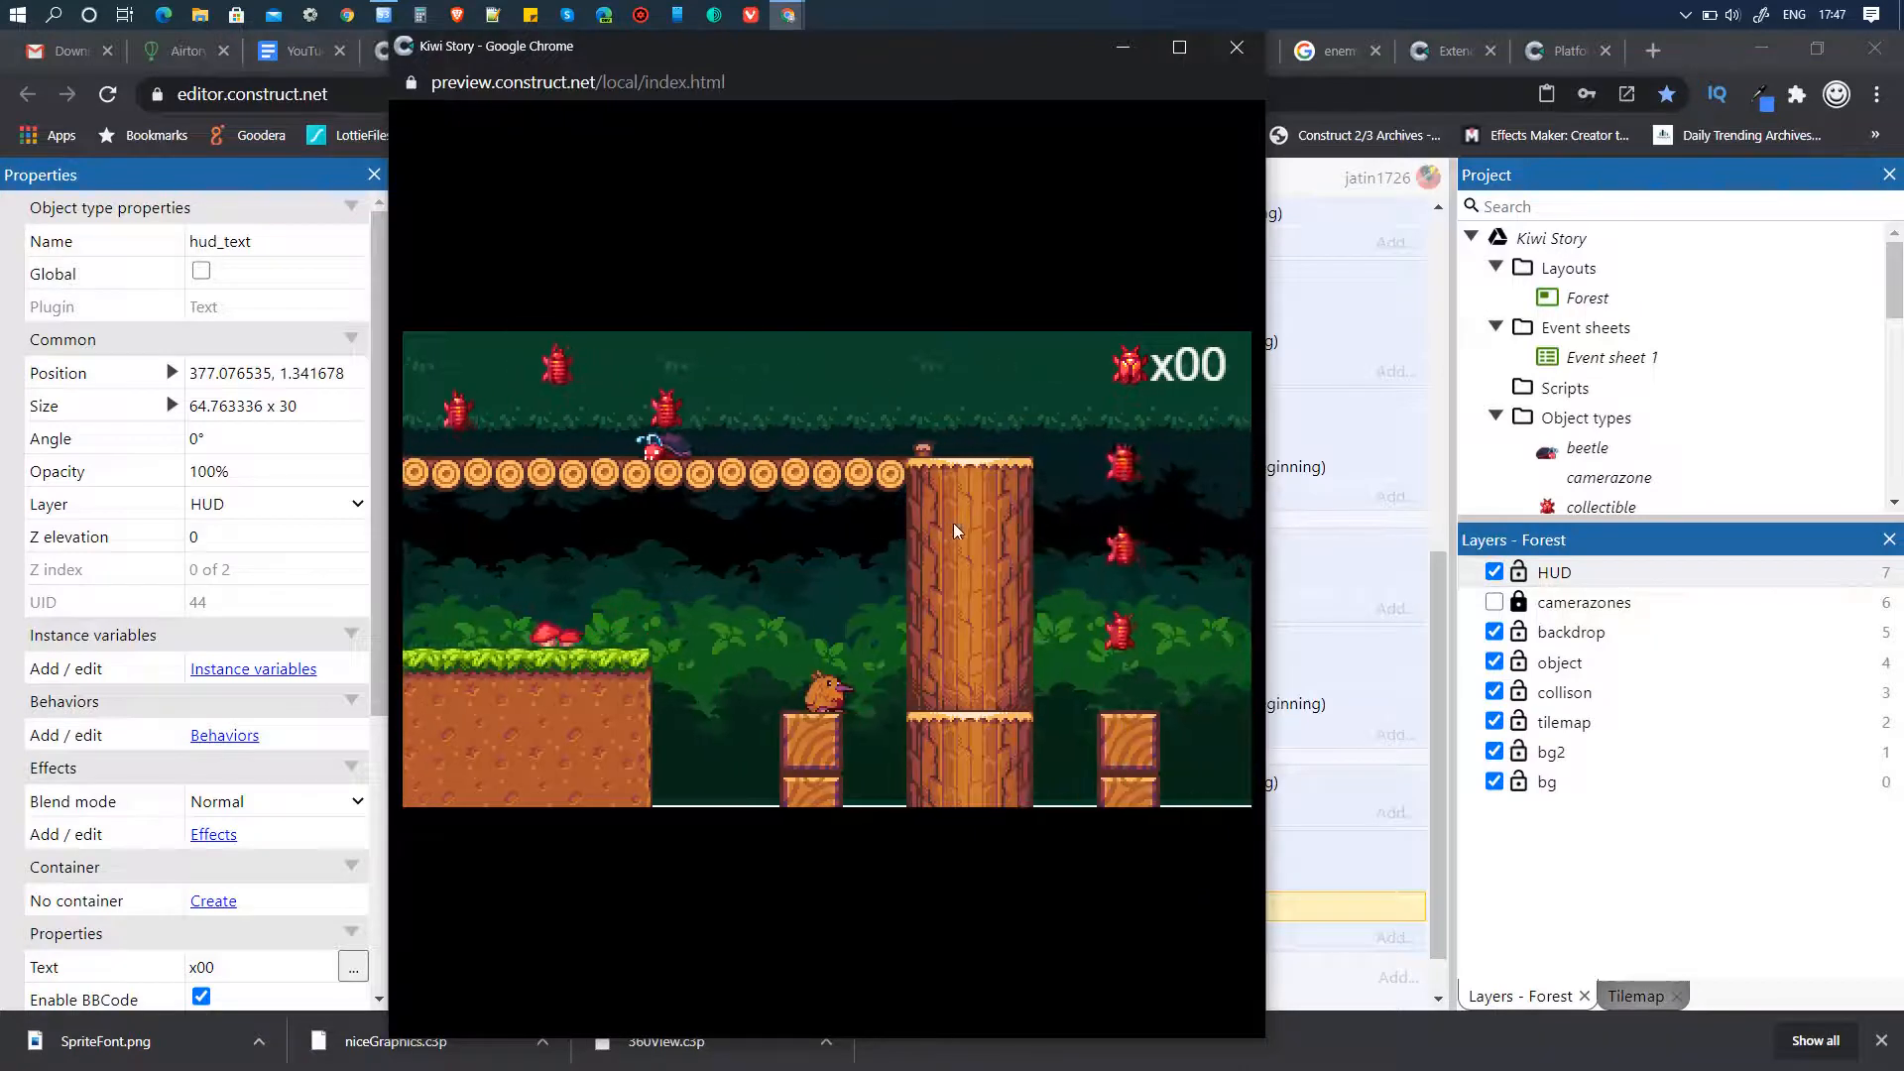
# - Jump the player into the lowest beetle in the vertical column to test collecting it, and close the preview
pyautogui.press('Right')
pyautogui.press('Up')
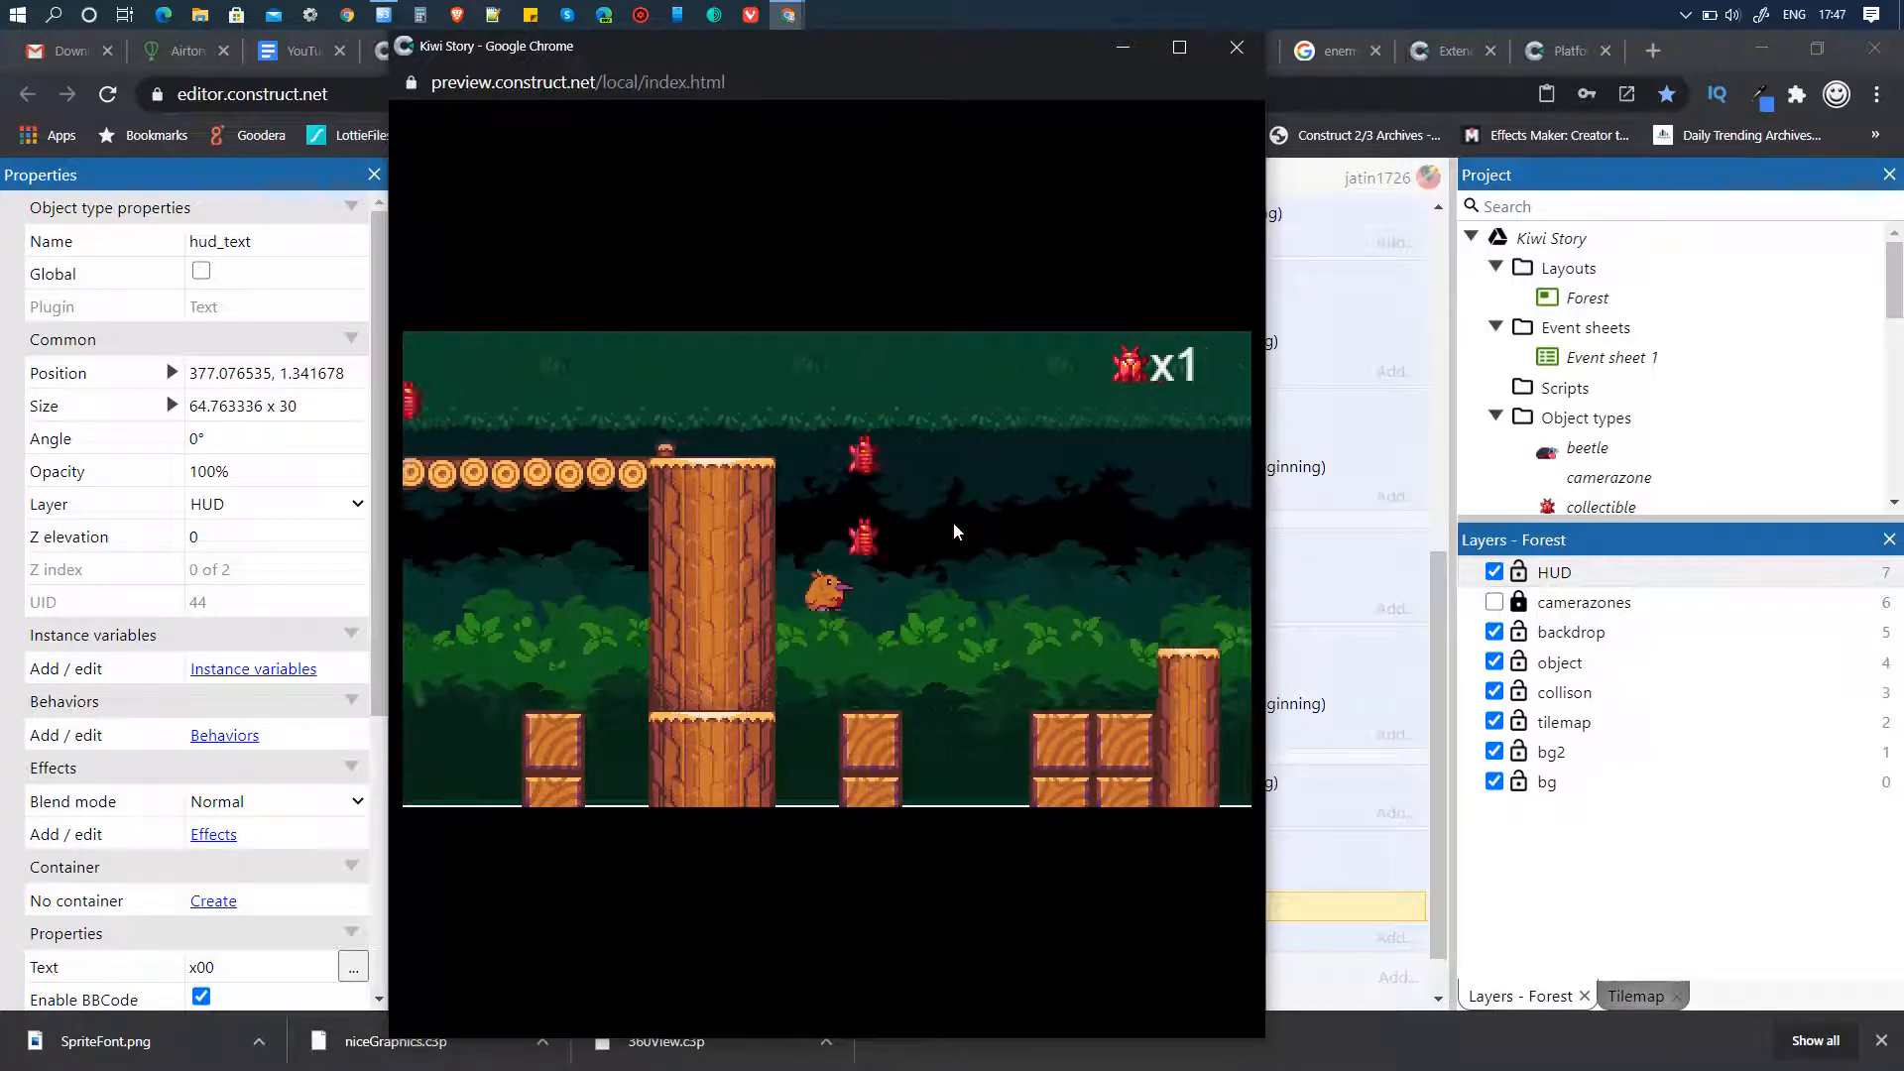
pyautogui.press('Left')
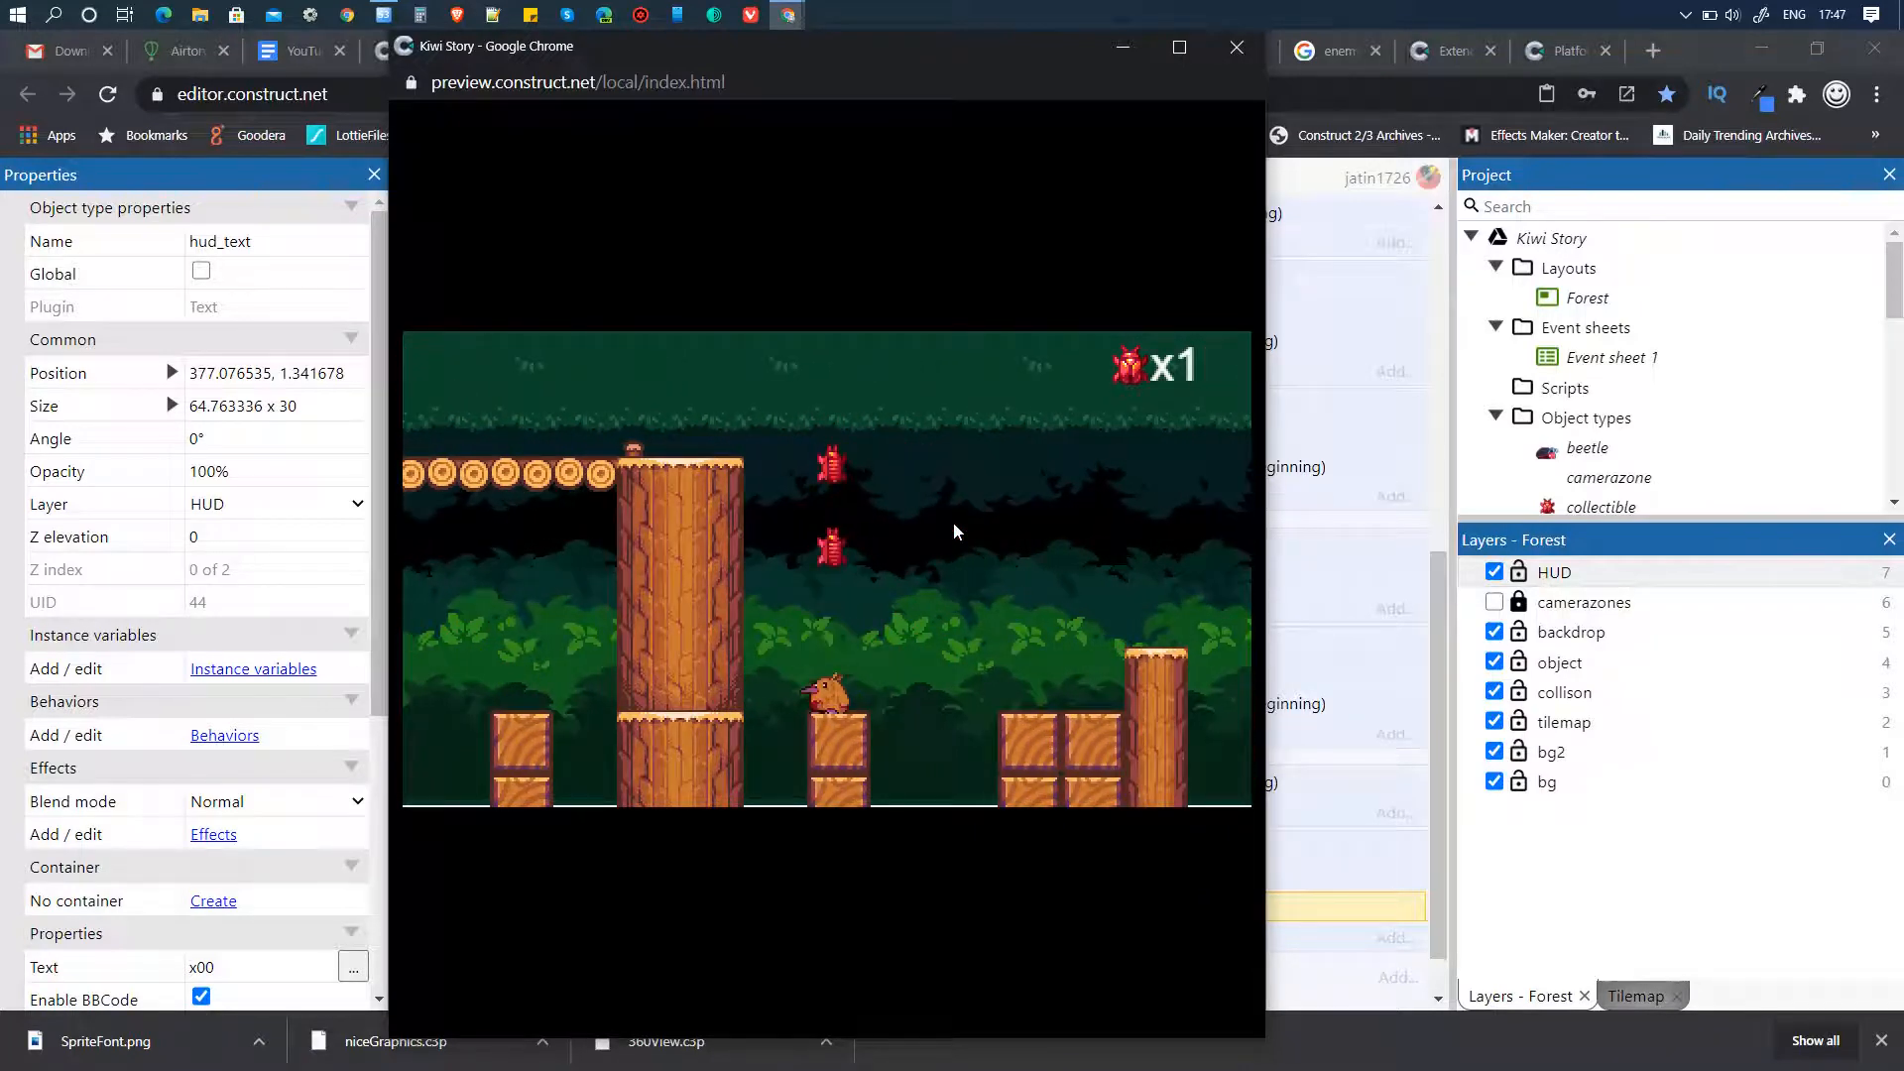
pyautogui.press('Right')
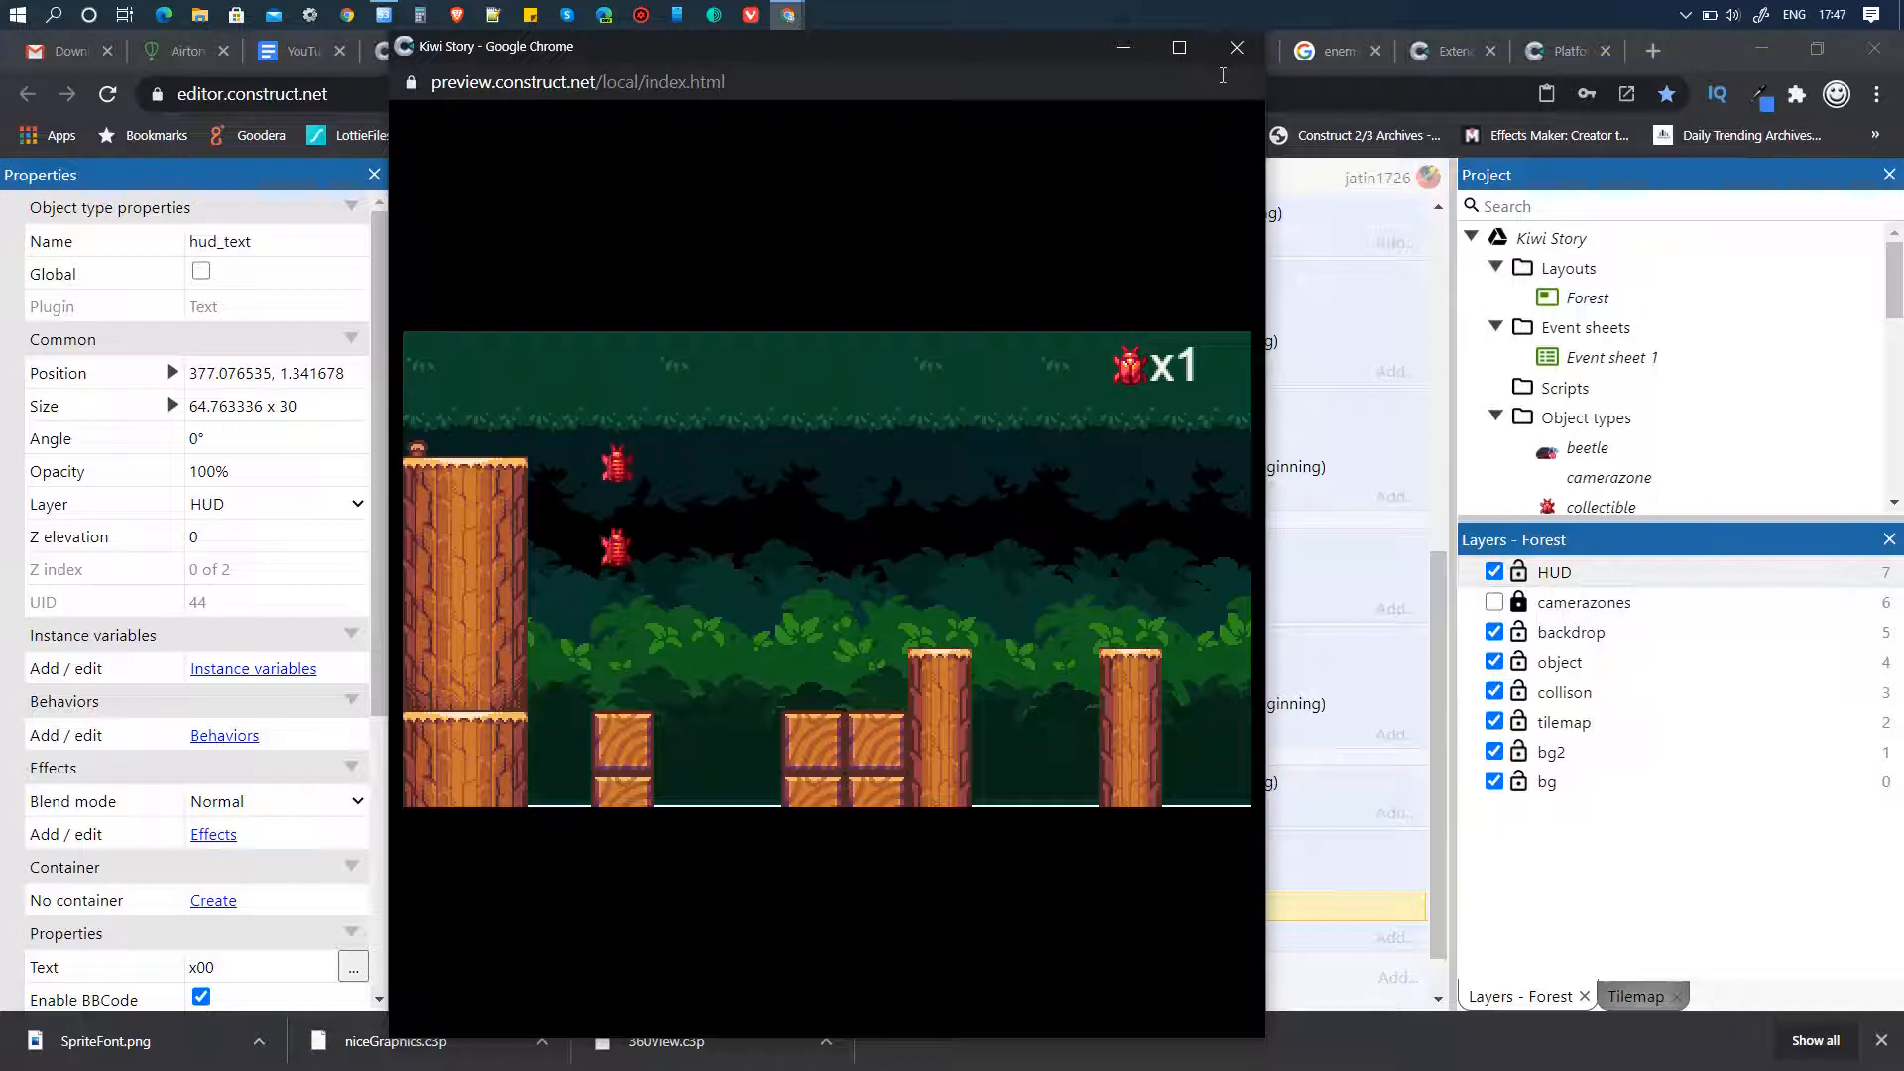
pyautogui.click(1237, 46)
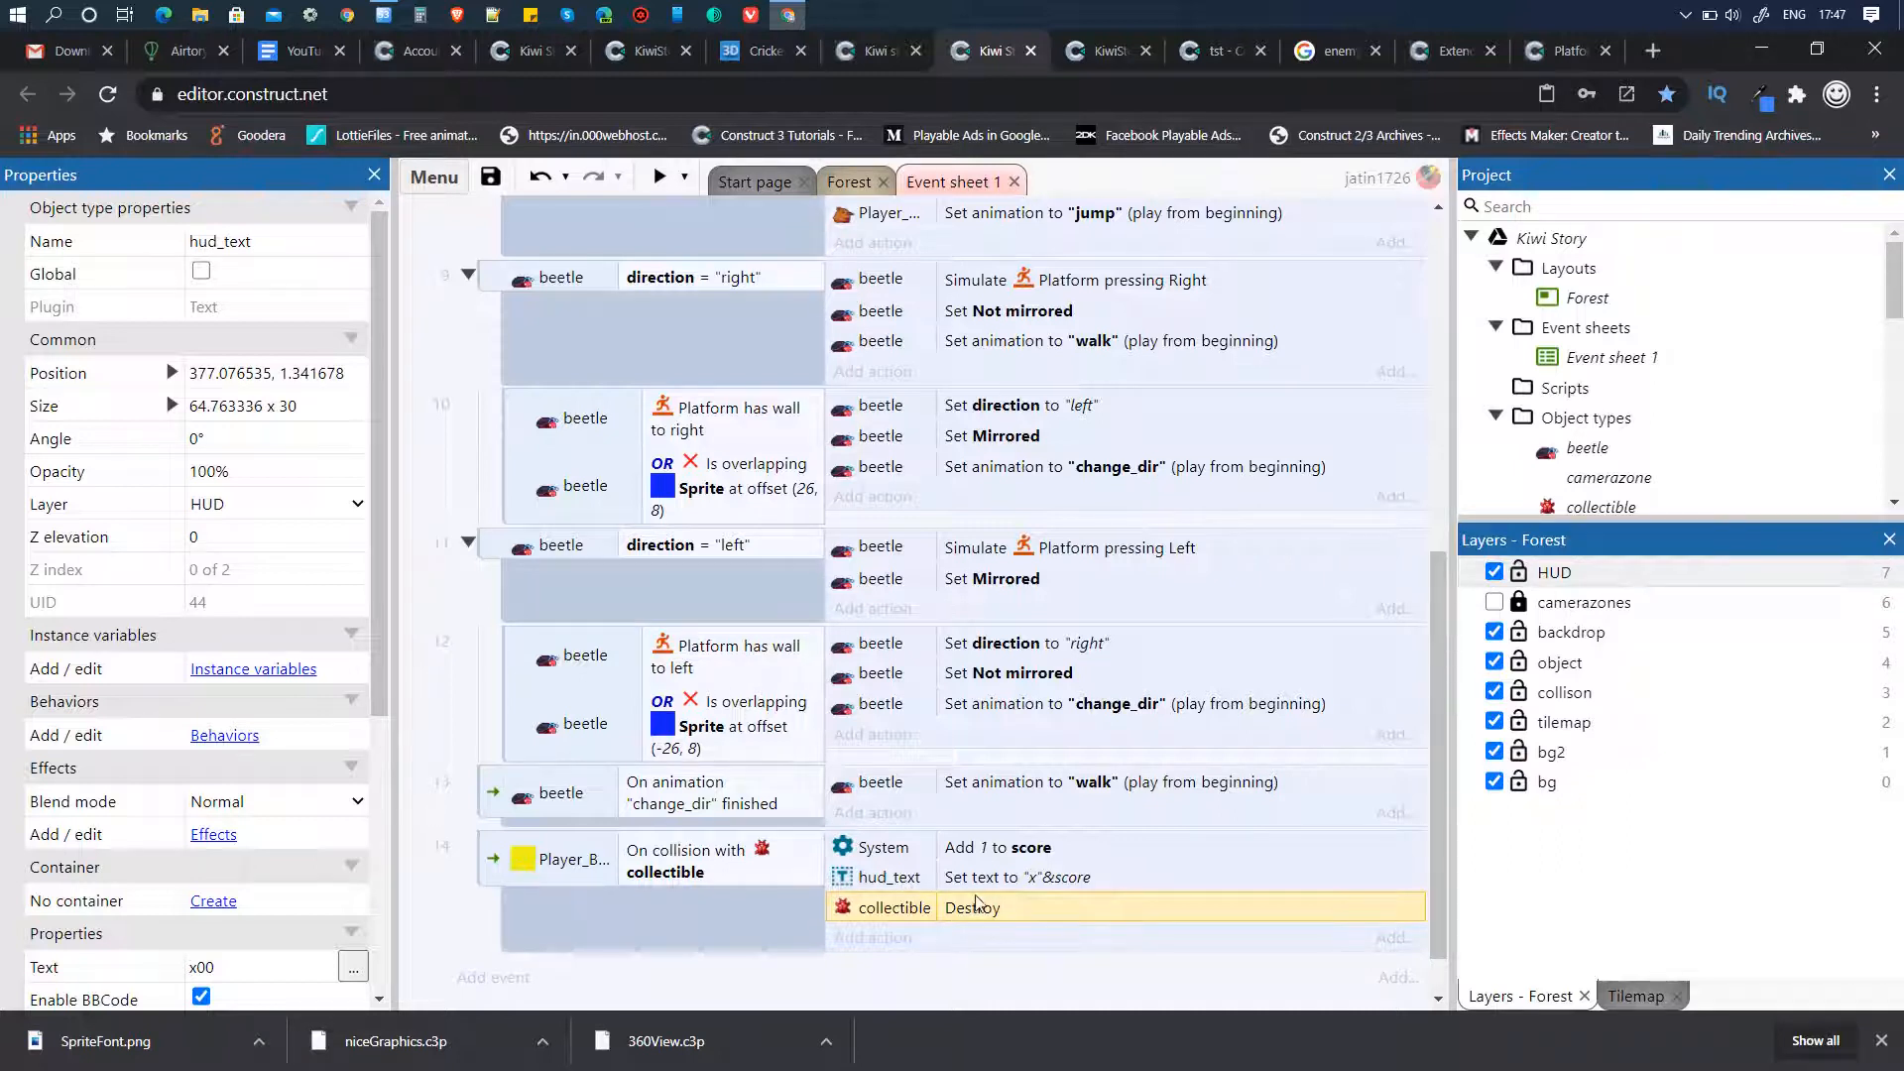
# - Open the Forest layout at the start of the level and make backdrop the active layer
pyautogui.scroll(2, 976, 903)
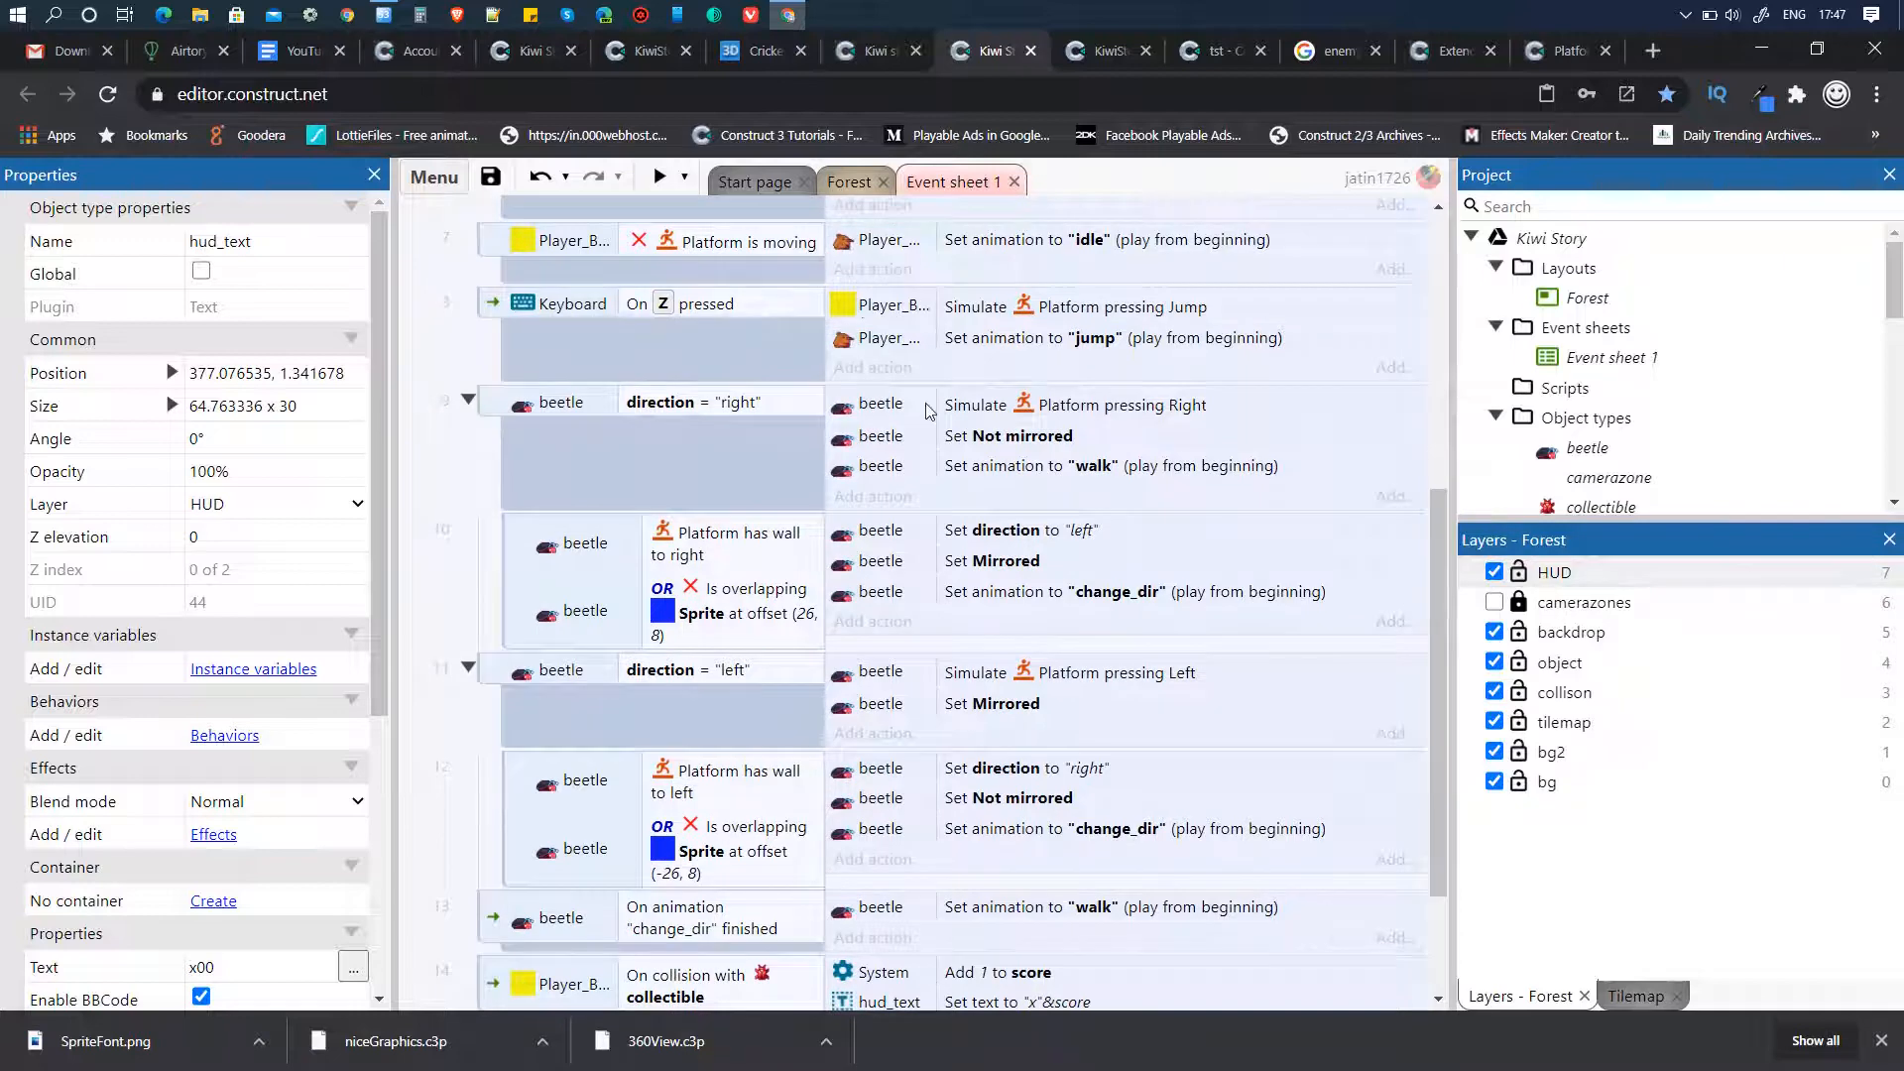
pyautogui.scroll(-3, 841, 209)
pyautogui.click(846, 185)
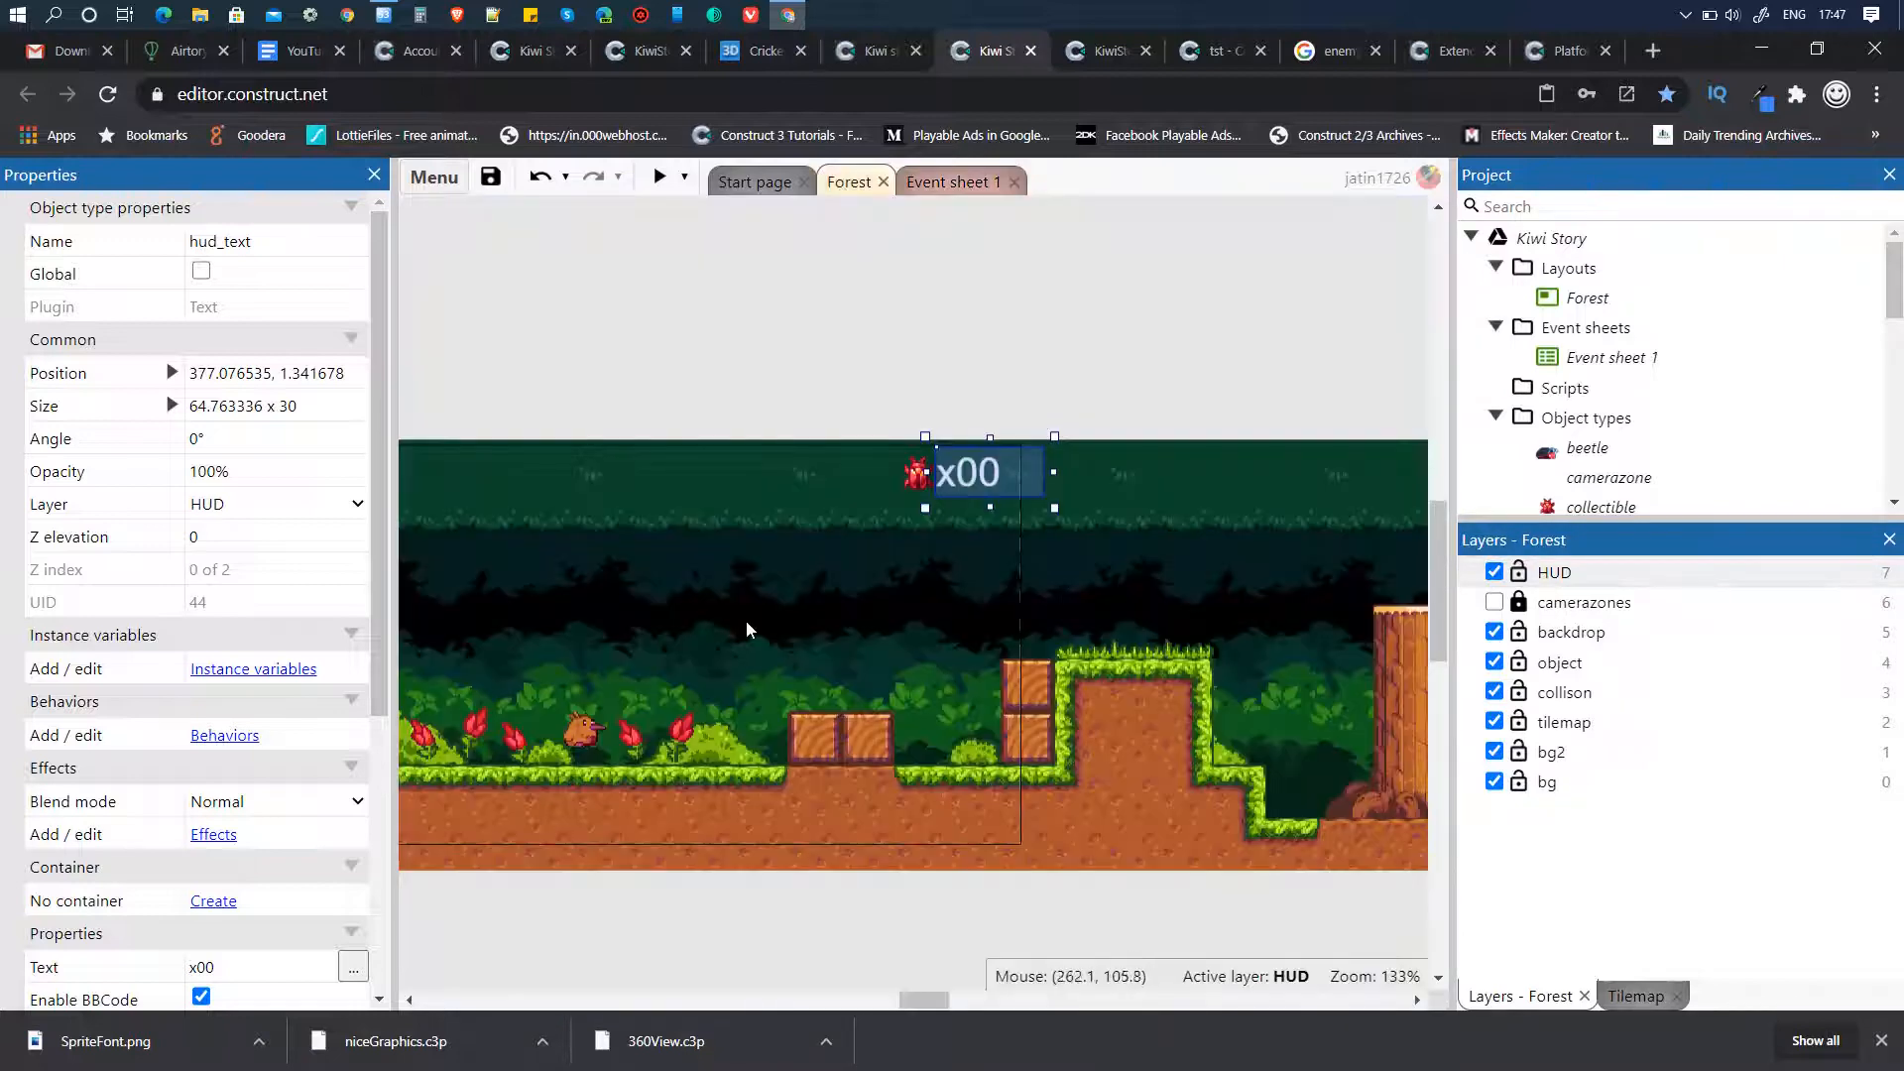
pyautogui.hscroll(-2, 896, 1000)
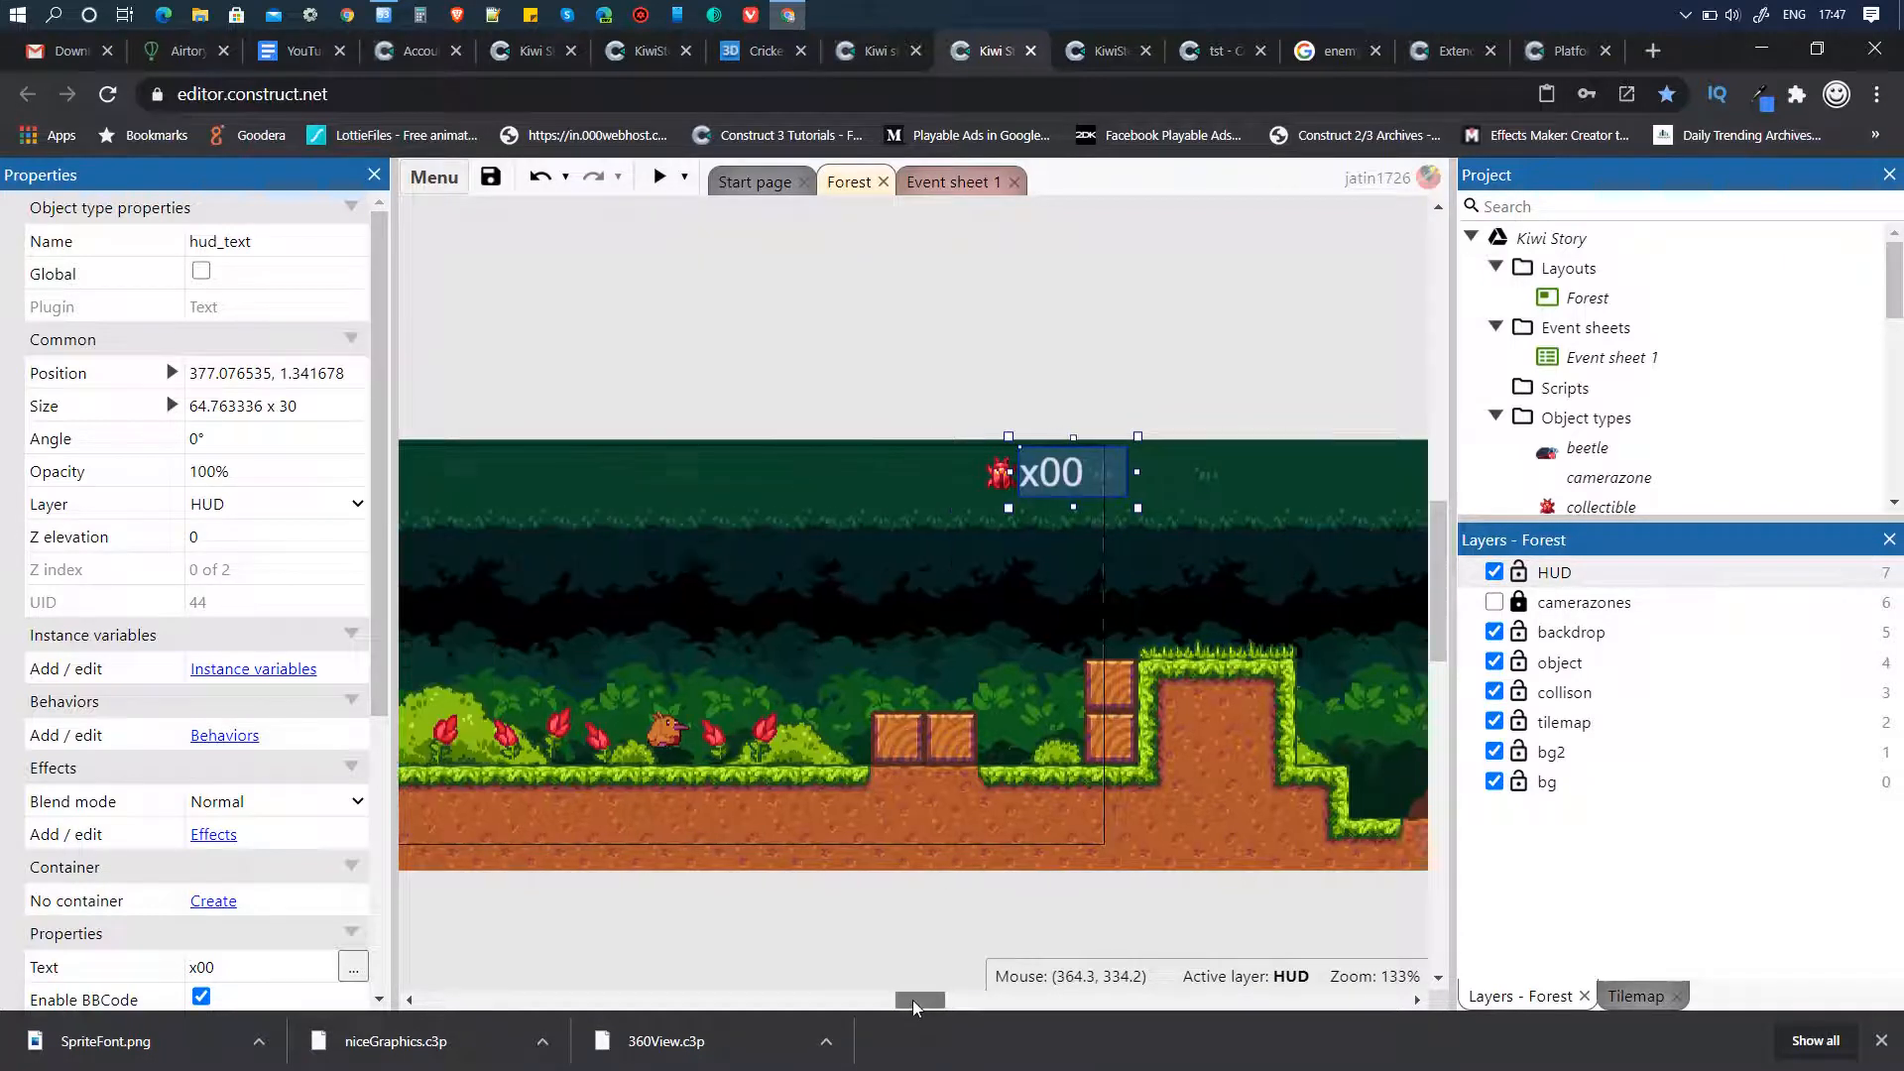
pyautogui.hscroll(2, 895, 1000)
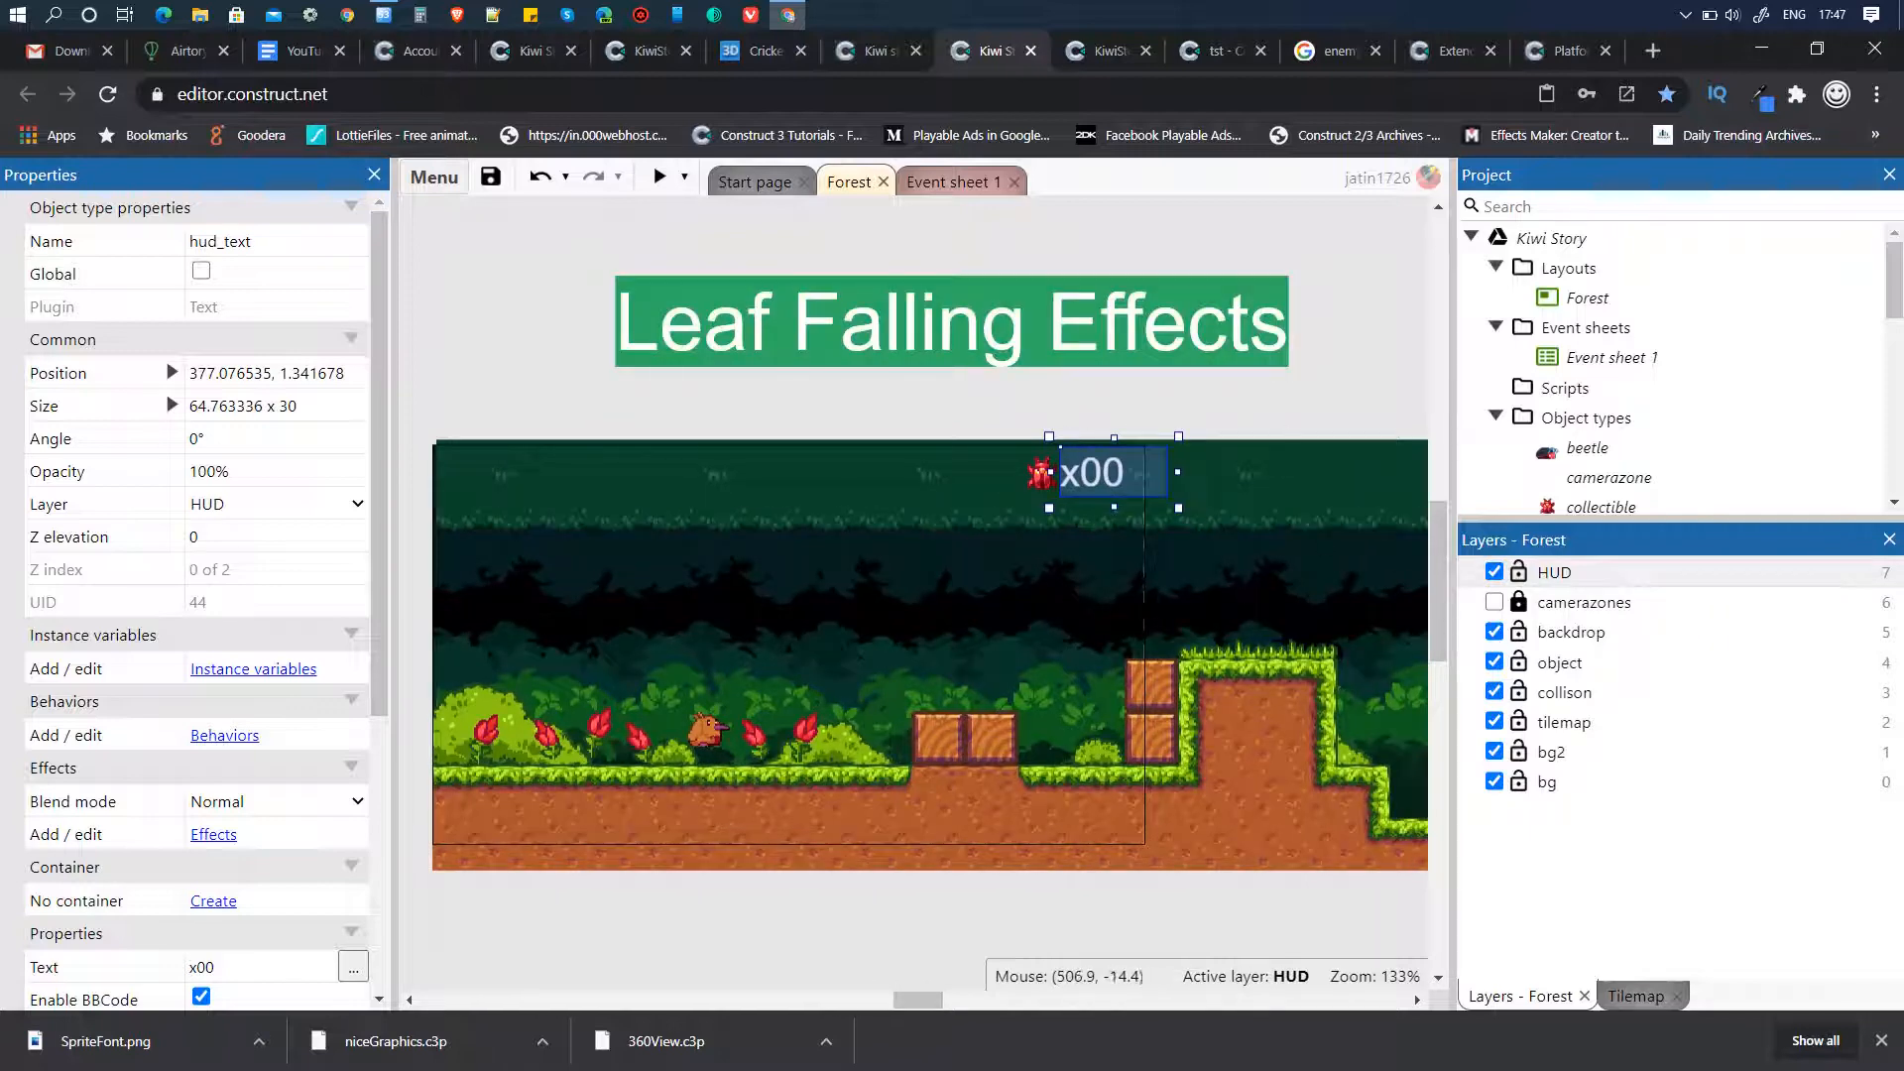
pyautogui.click(1271, 410)
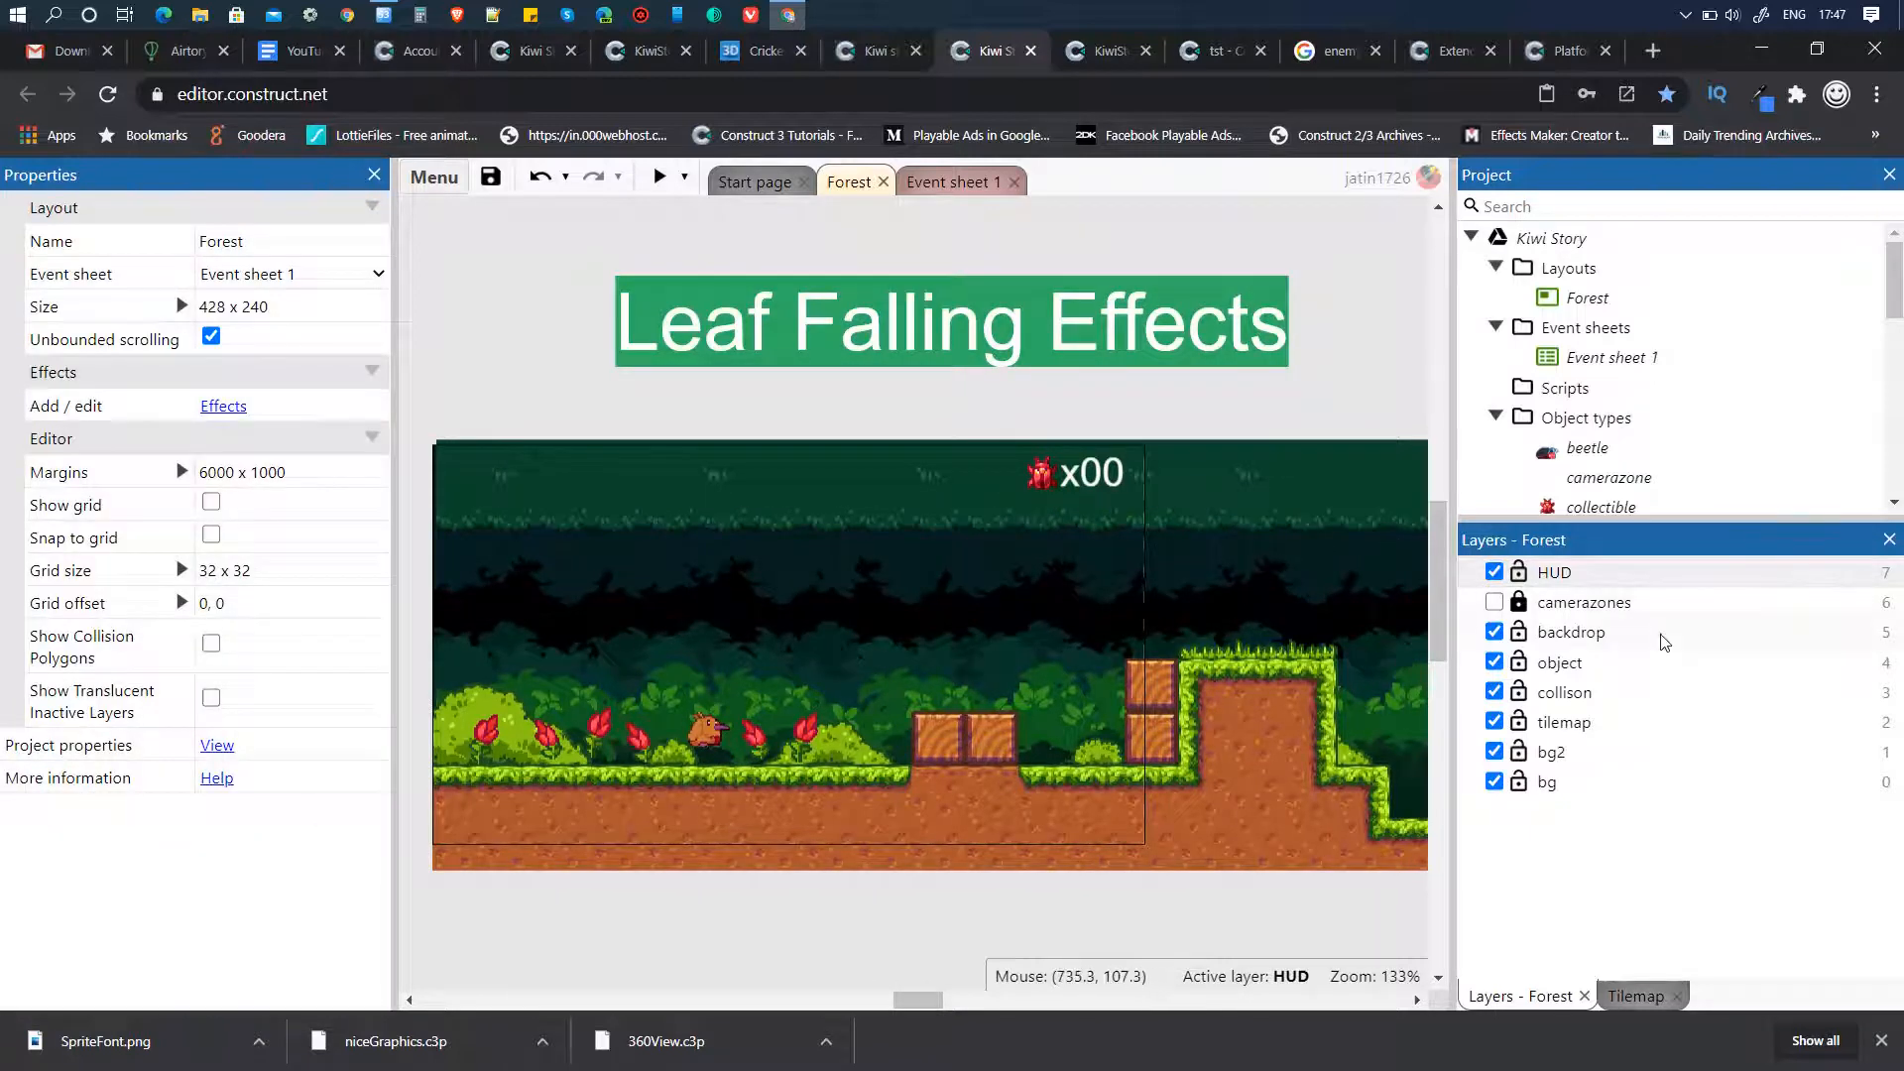
pyautogui.click(1577, 634)
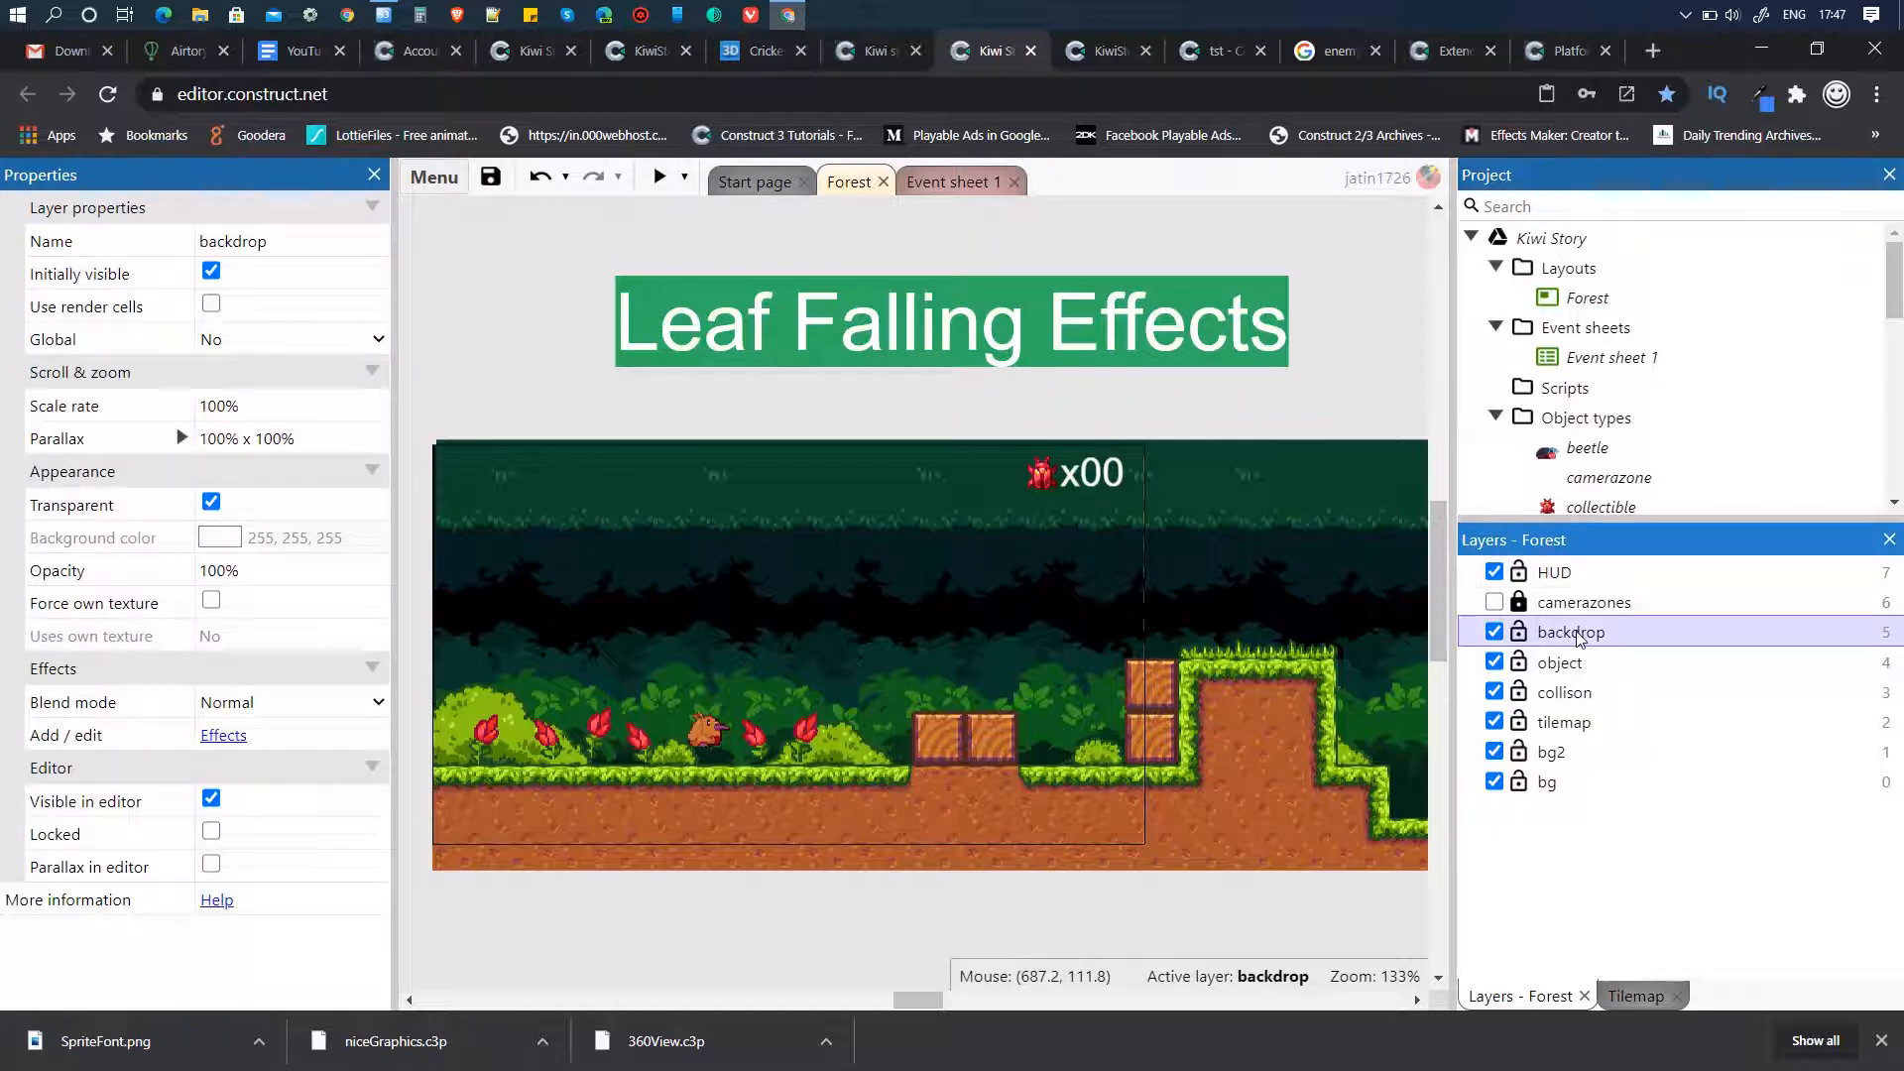
# - Insert a new Sprite object just above the upper edge of the forest level, near its start
pyautogui.rightClick(945, 397)
pyautogui.click(978, 420)
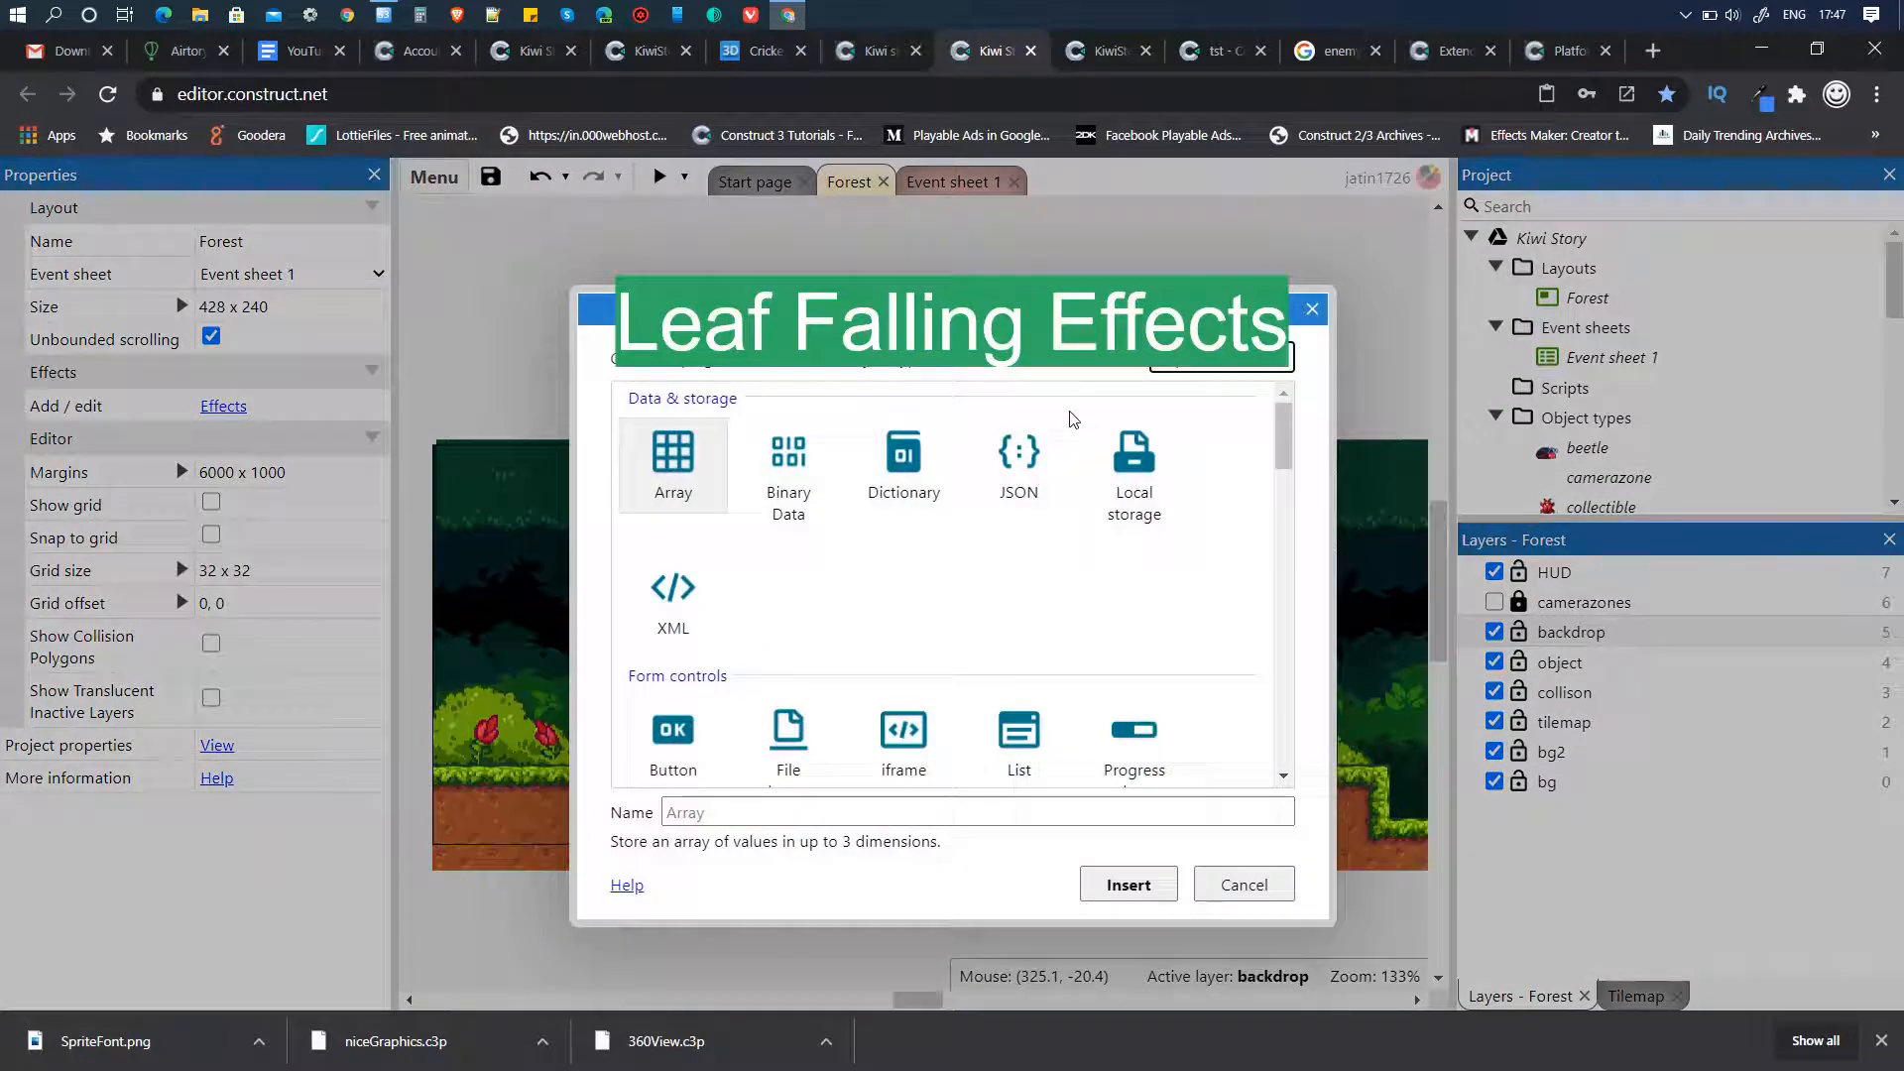
pyautogui.write('sp')
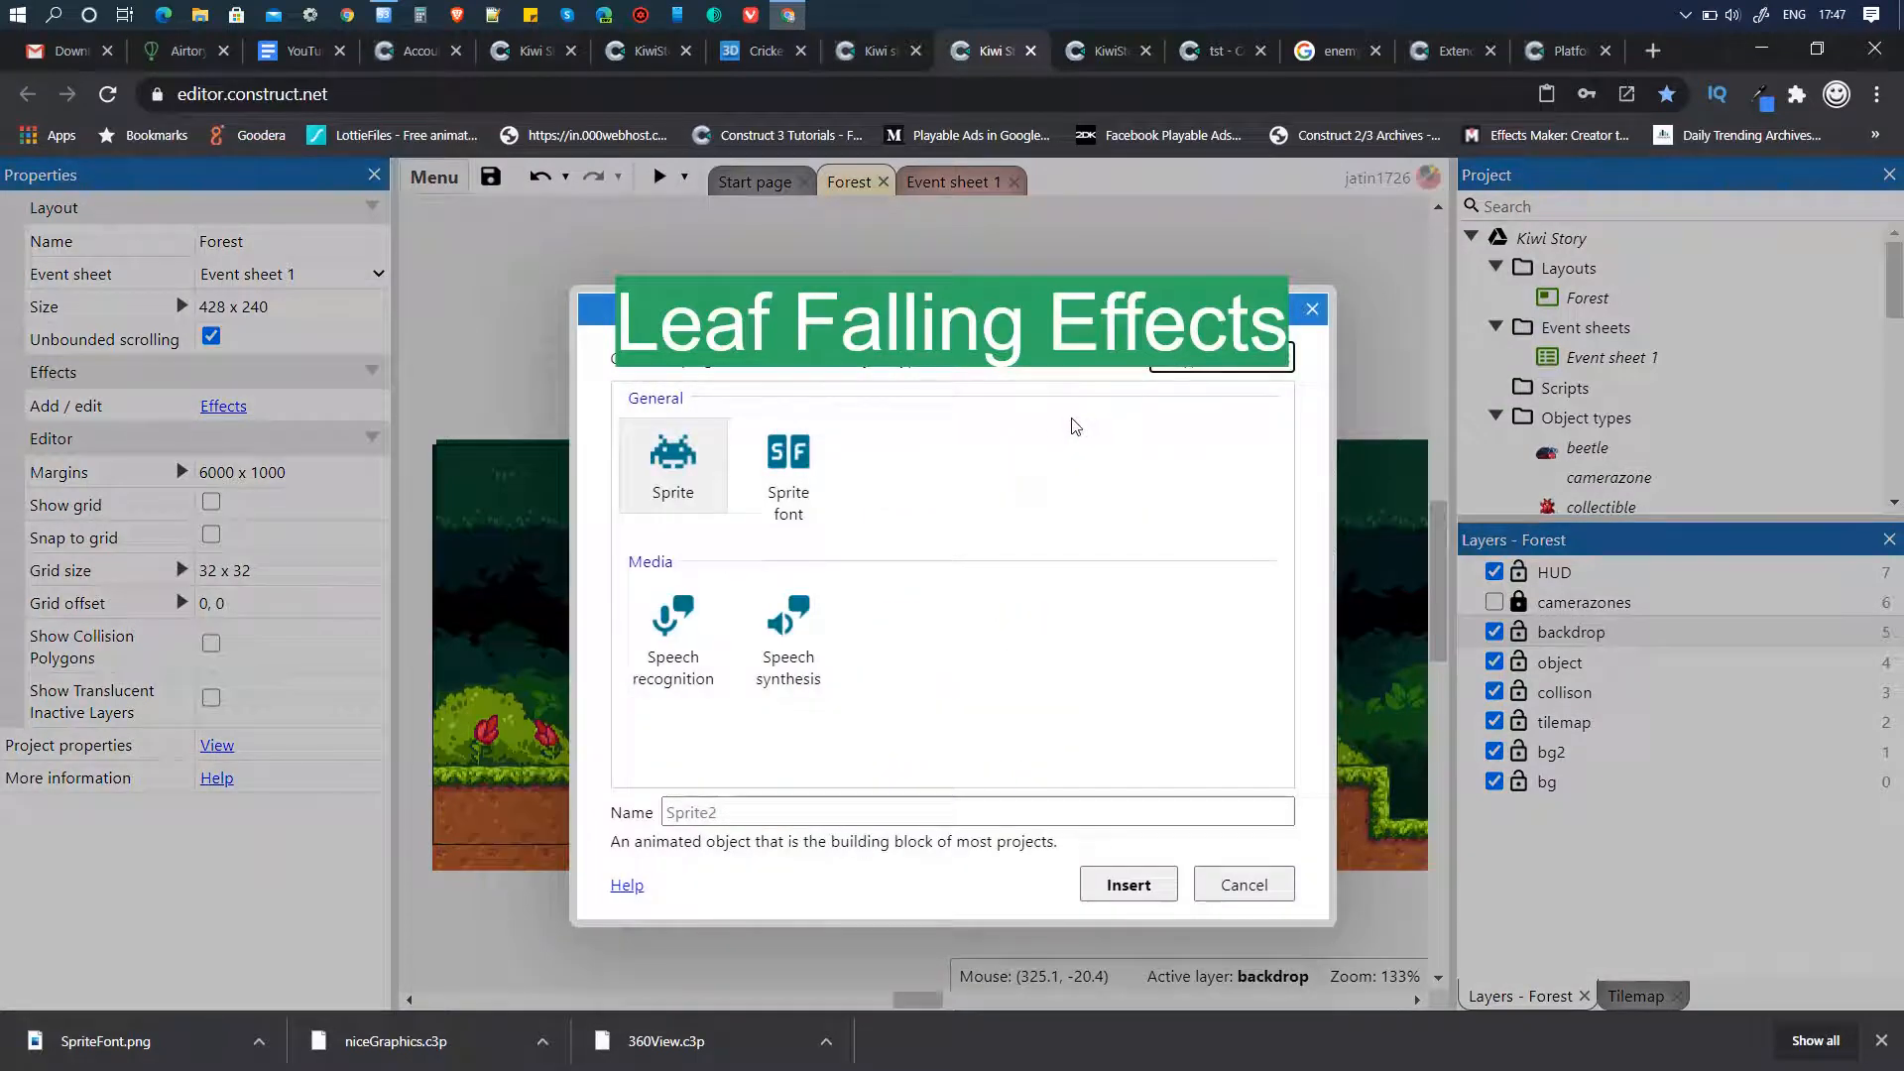
pyautogui.click(1129, 884)
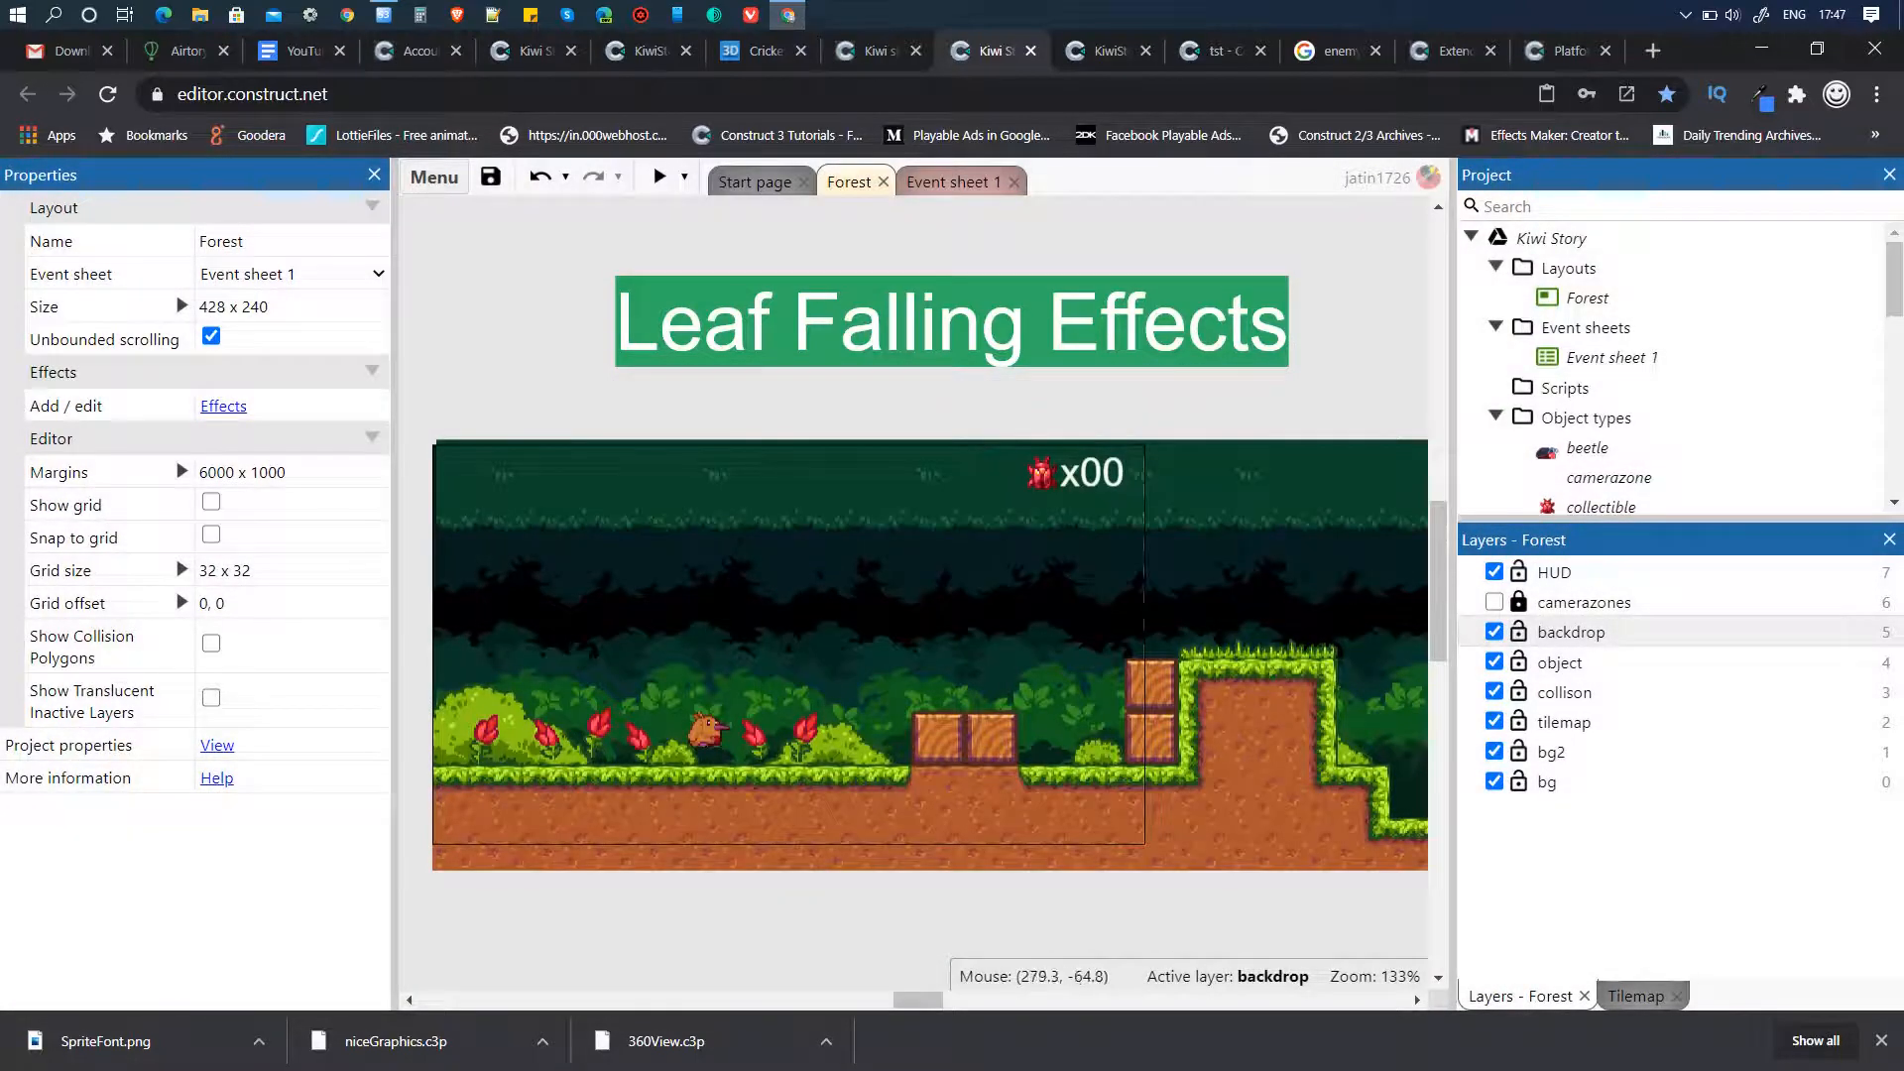
pyautogui.click(874, 384)
# - Import the images leaf-default-000 to 003 and leaf-default2-000 to 003 as frames of the new sprite's animation
pyautogui.click(599, 260)
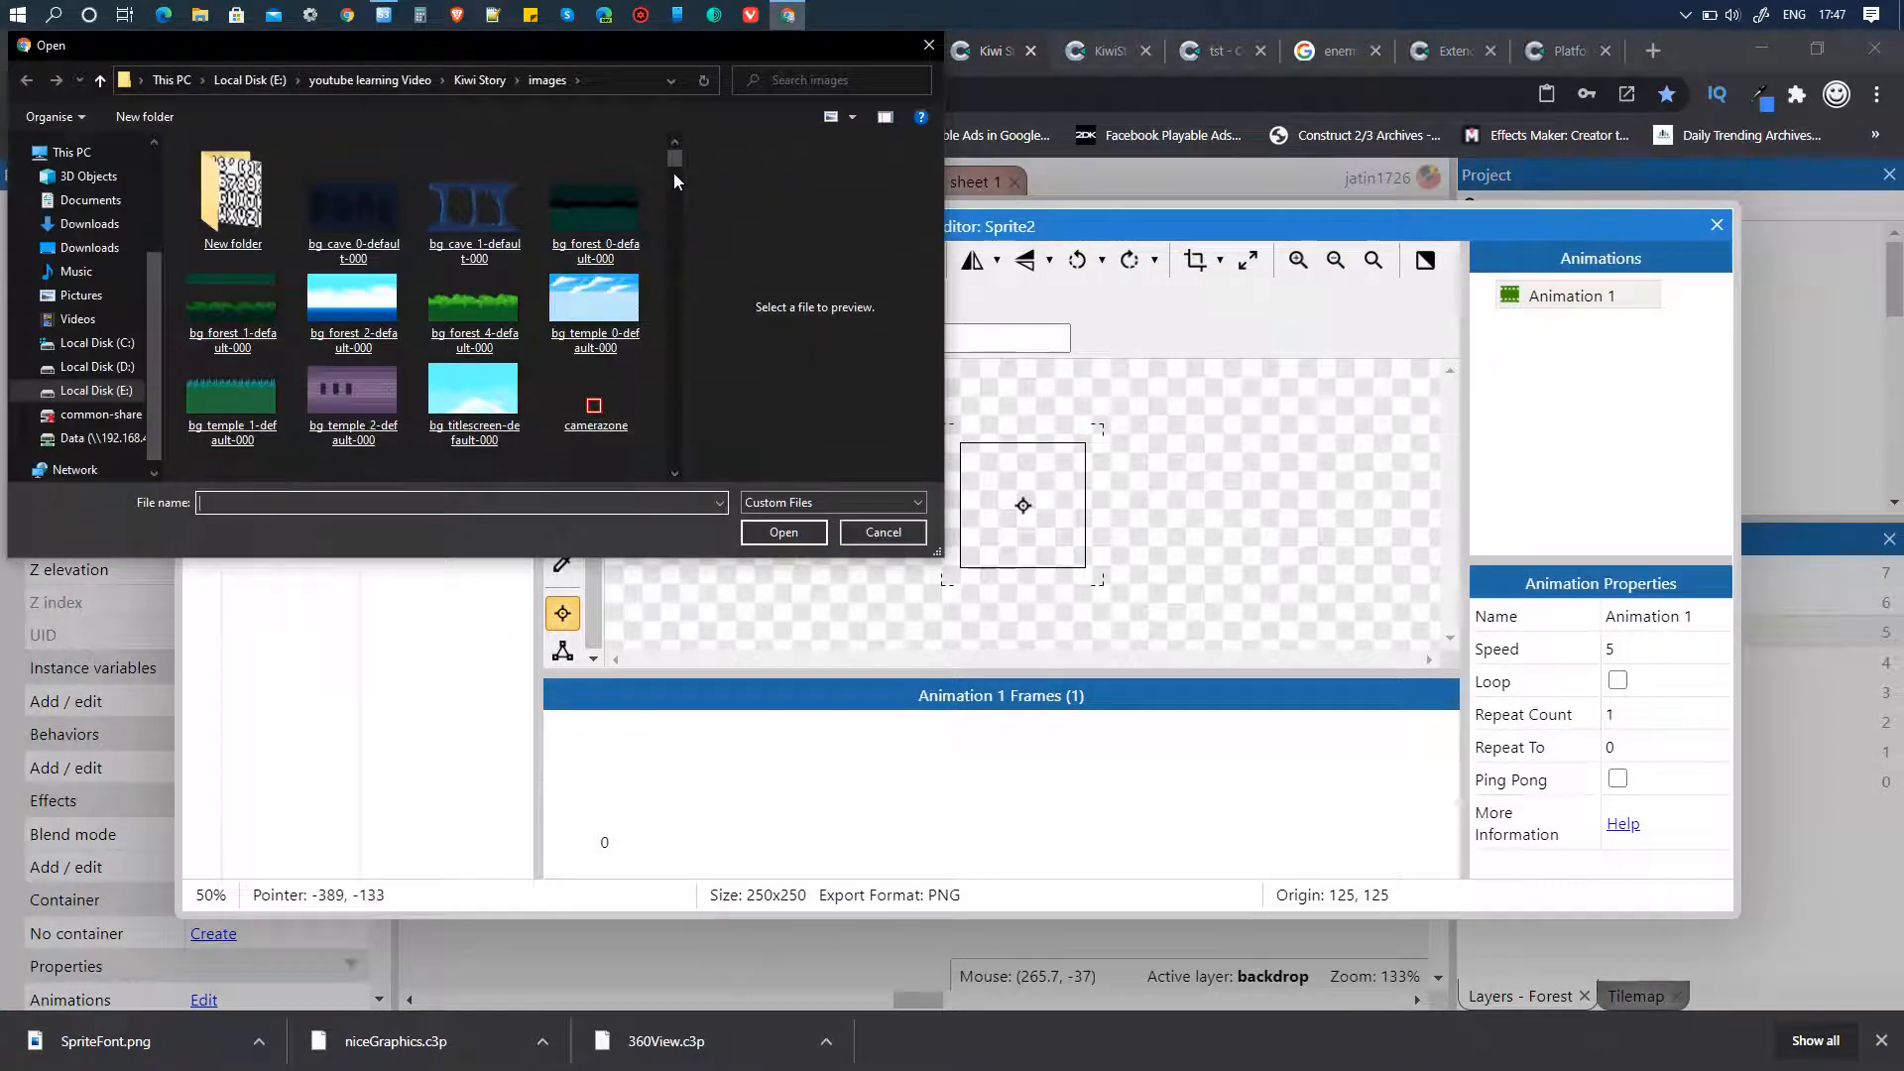
pyautogui.moveTo(675, 159); pyautogui.dragTo(687, 361)
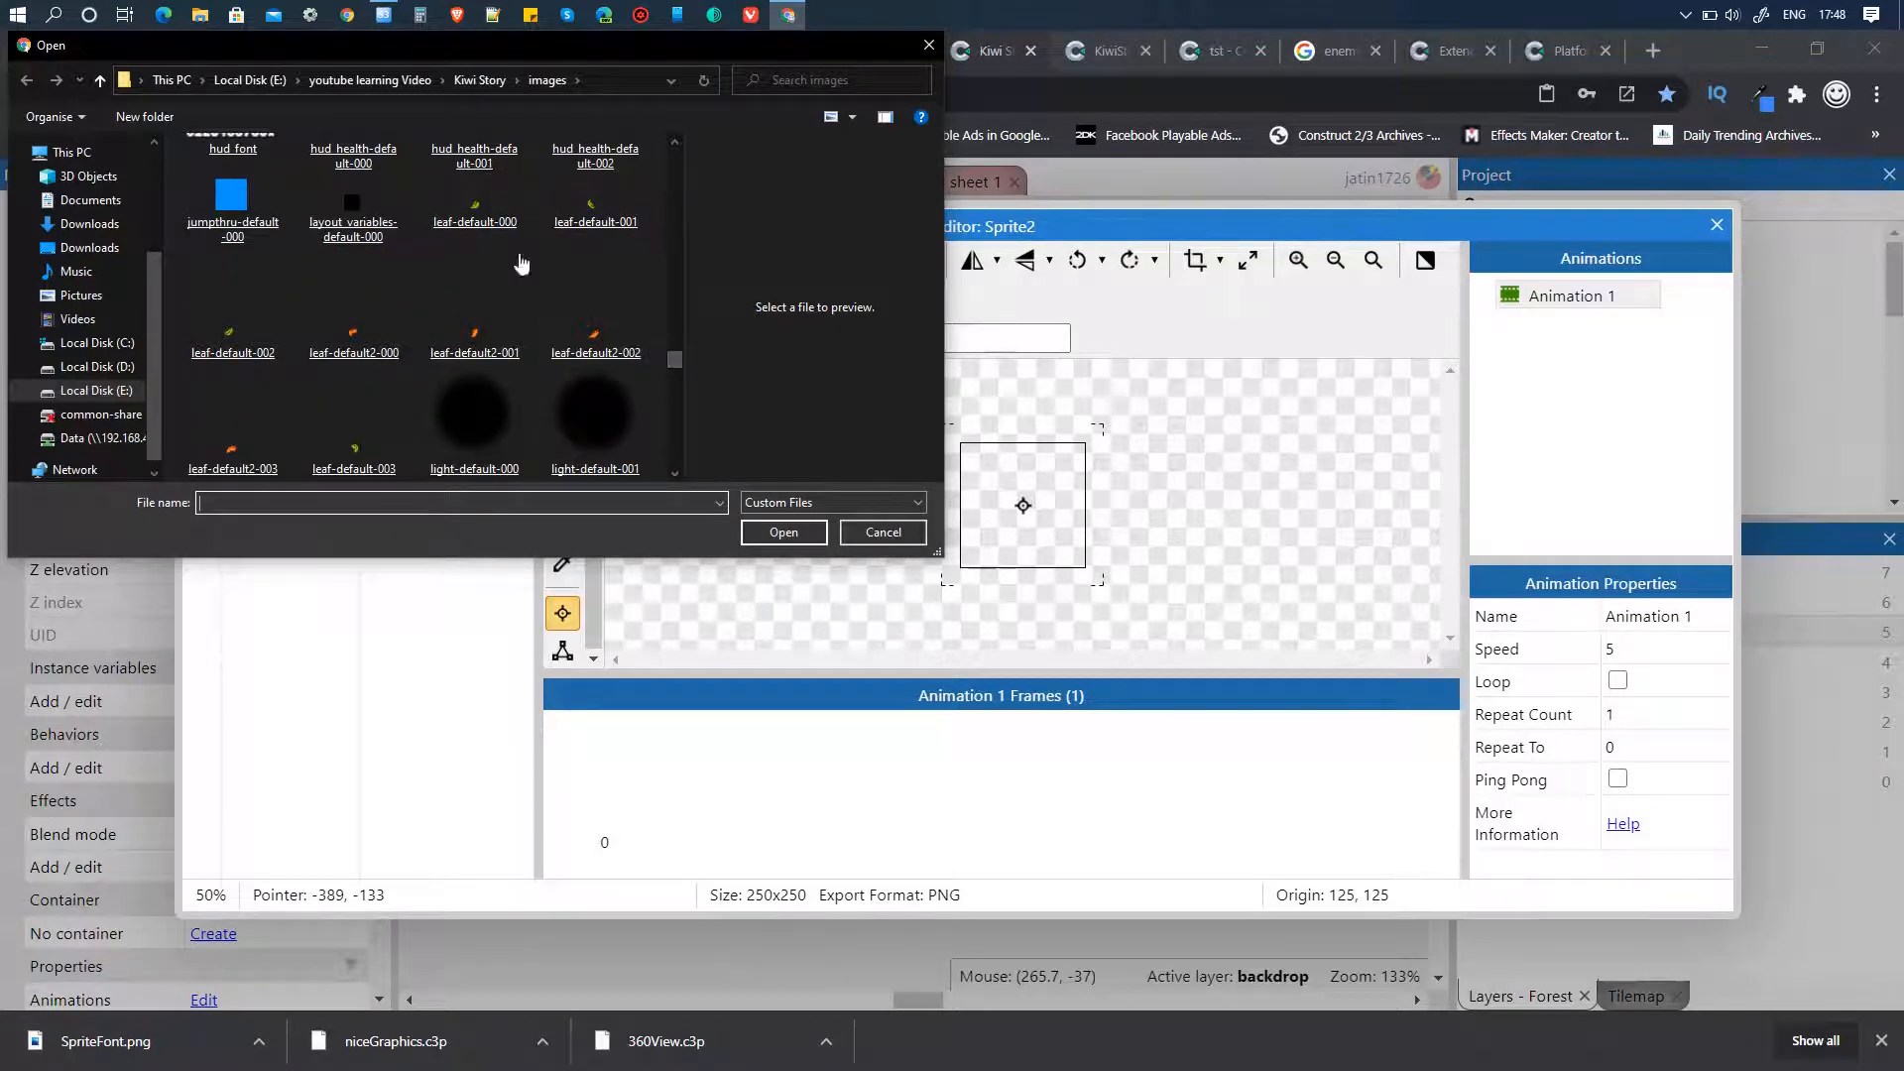
pyautogui.click(443, 196)
pyautogui.keyDown('ctrl'); pyautogui.click(558, 205); pyautogui.keyUp('ctrl')
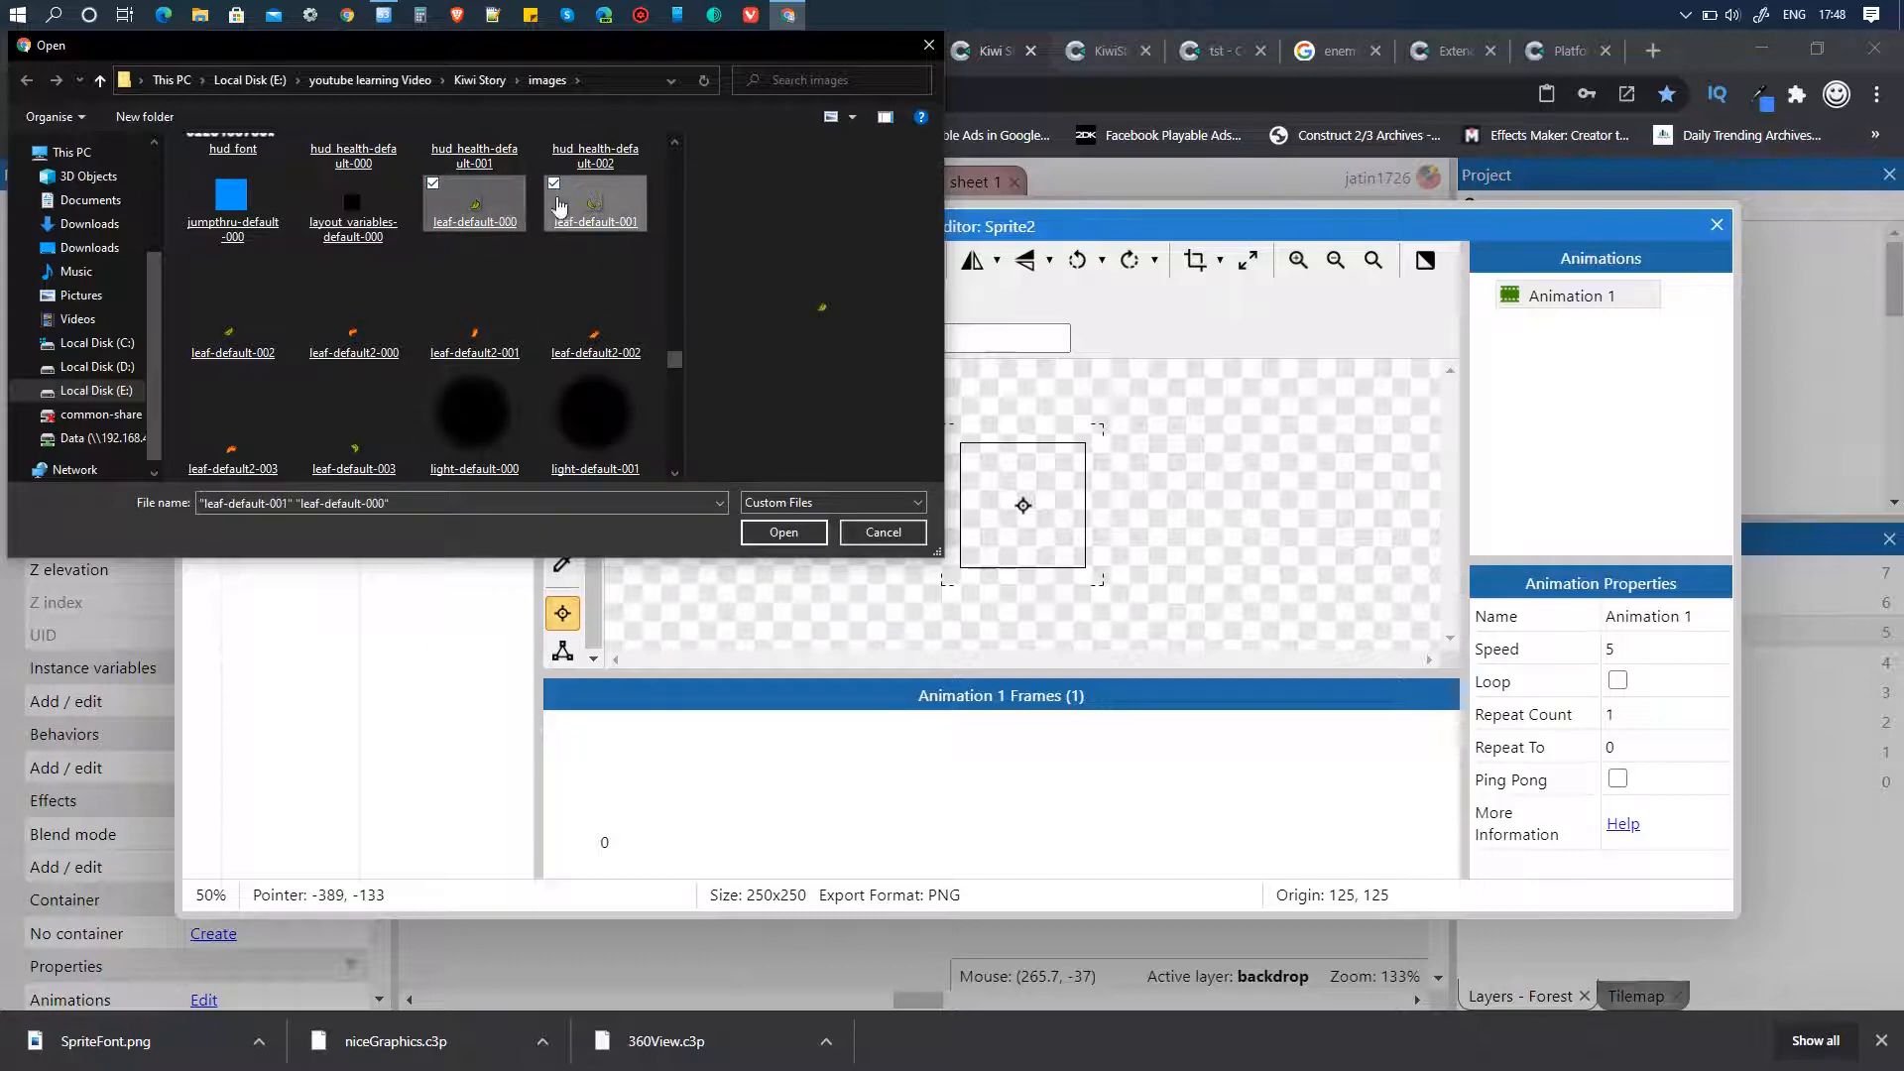
pyautogui.keyDown('ctrl'); pyautogui.click(208, 285); pyautogui.keyUp('ctrl')
pyautogui.keyDown('ctrl'); pyautogui.click(314, 270); pyautogui.keyUp('ctrl')
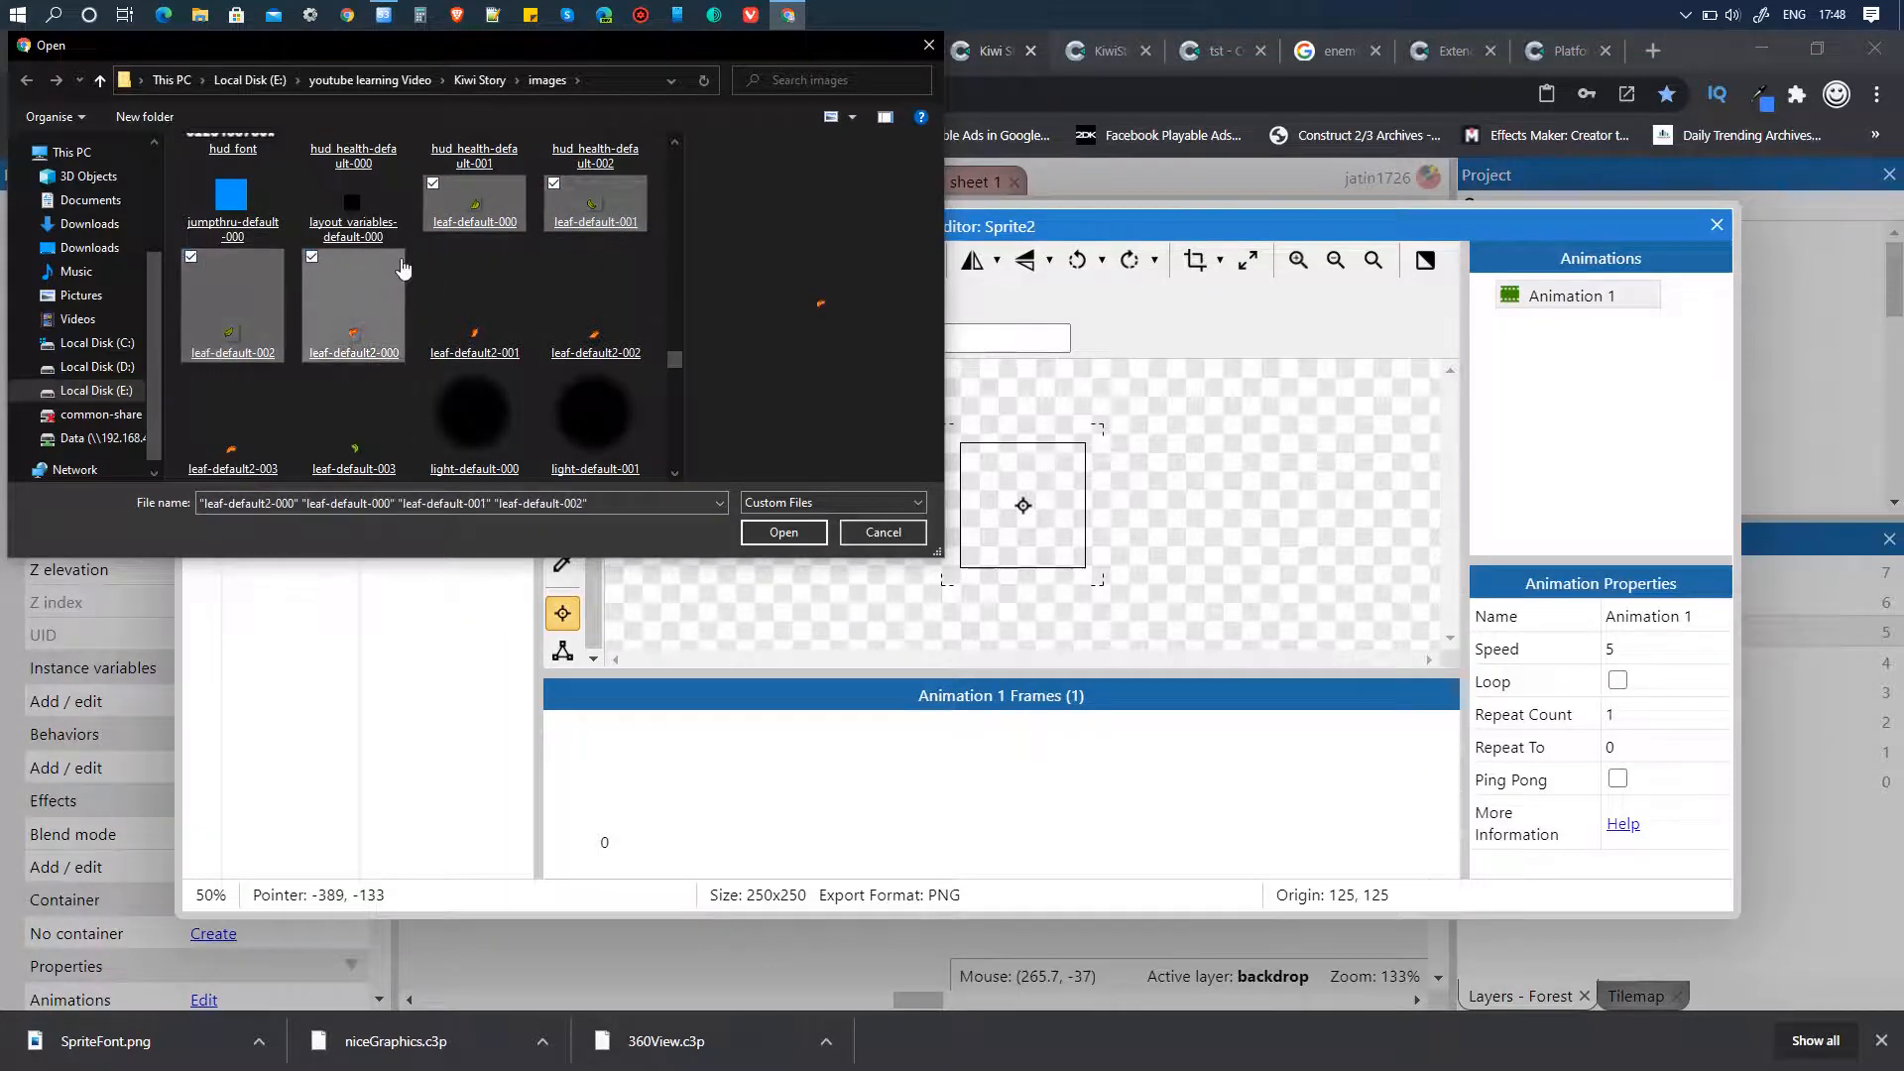
pyautogui.keyDown('ctrl'); pyautogui.click(477, 270); pyautogui.keyUp('ctrl')
pyautogui.keyDown('ctrl'); pyautogui.click(587, 317); pyautogui.keyUp('ctrl')
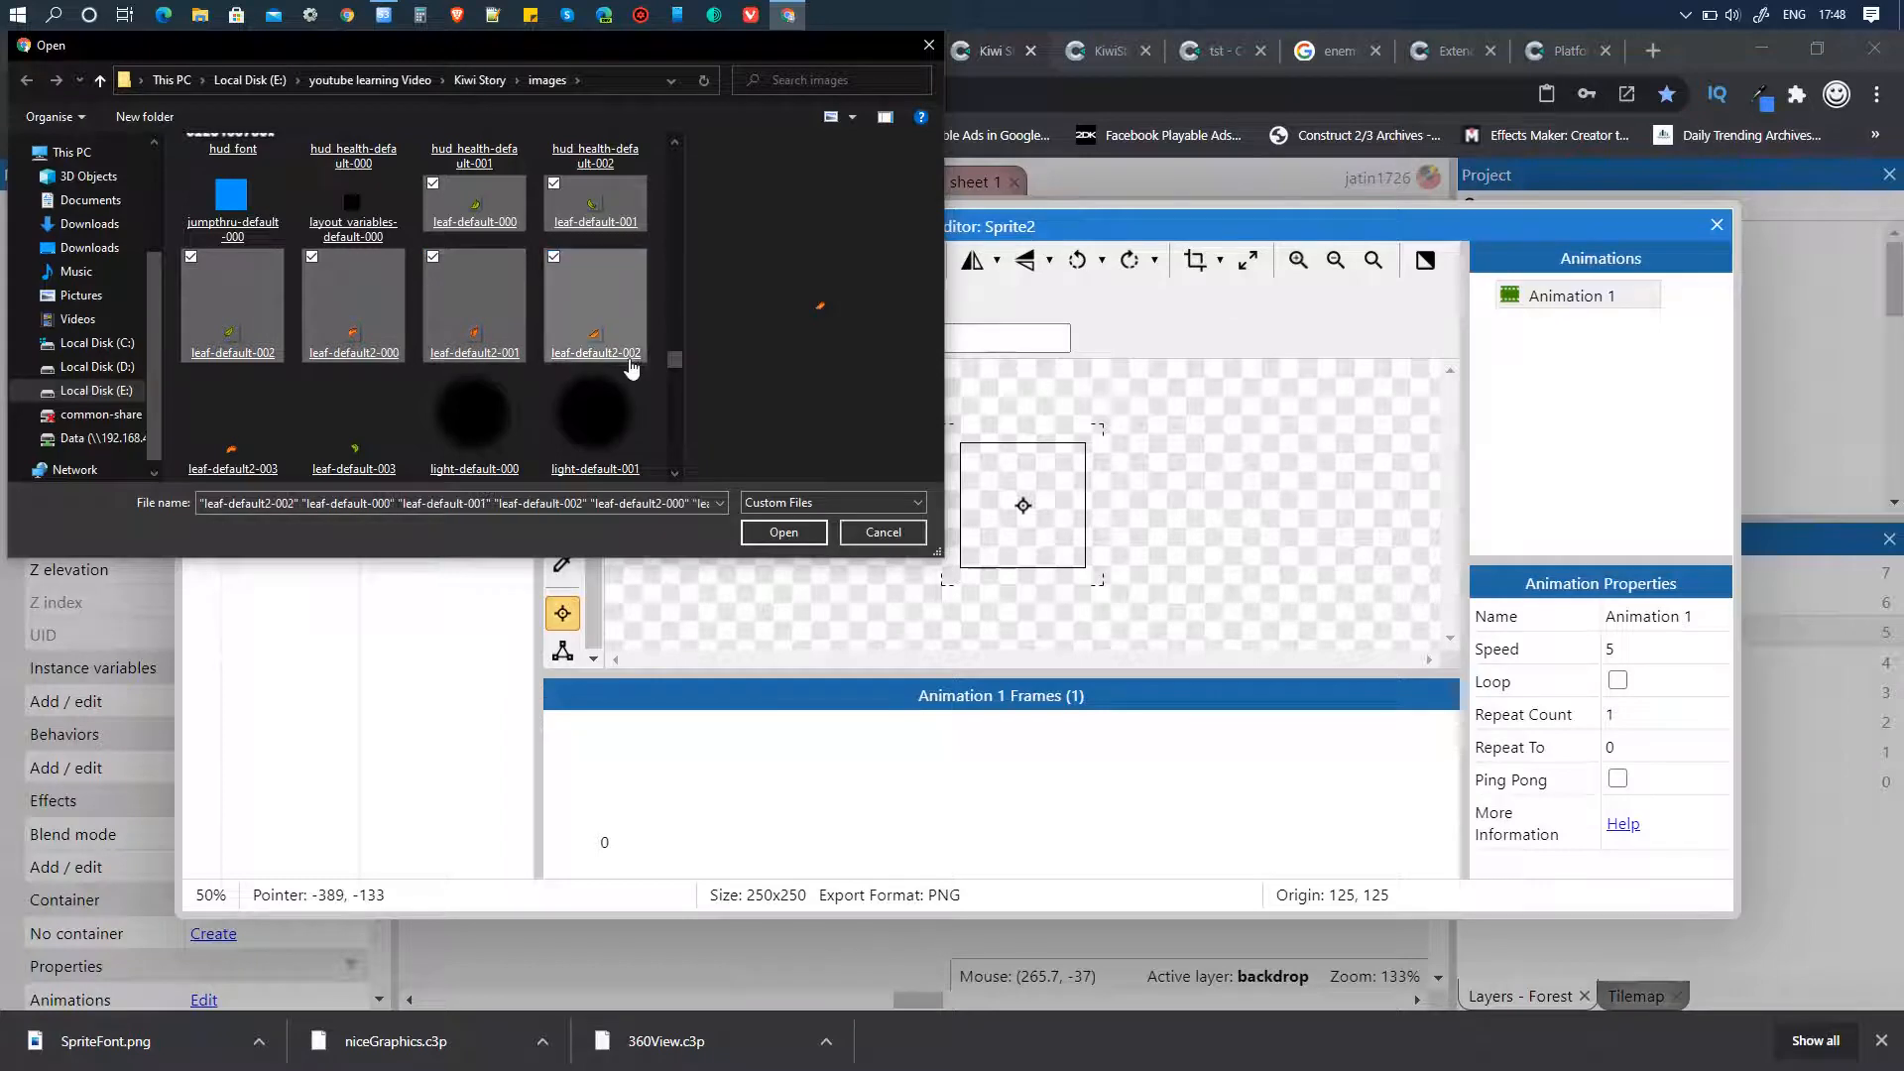
pyautogui.keyDown('ctrl'); pyautogui.click(230, 422); pyautogui.keyUp('ctrl')
pyautogui.keyDown('ctrl'); pyautogui.click(349, 421); pyautogui.keyUp('ctrl')
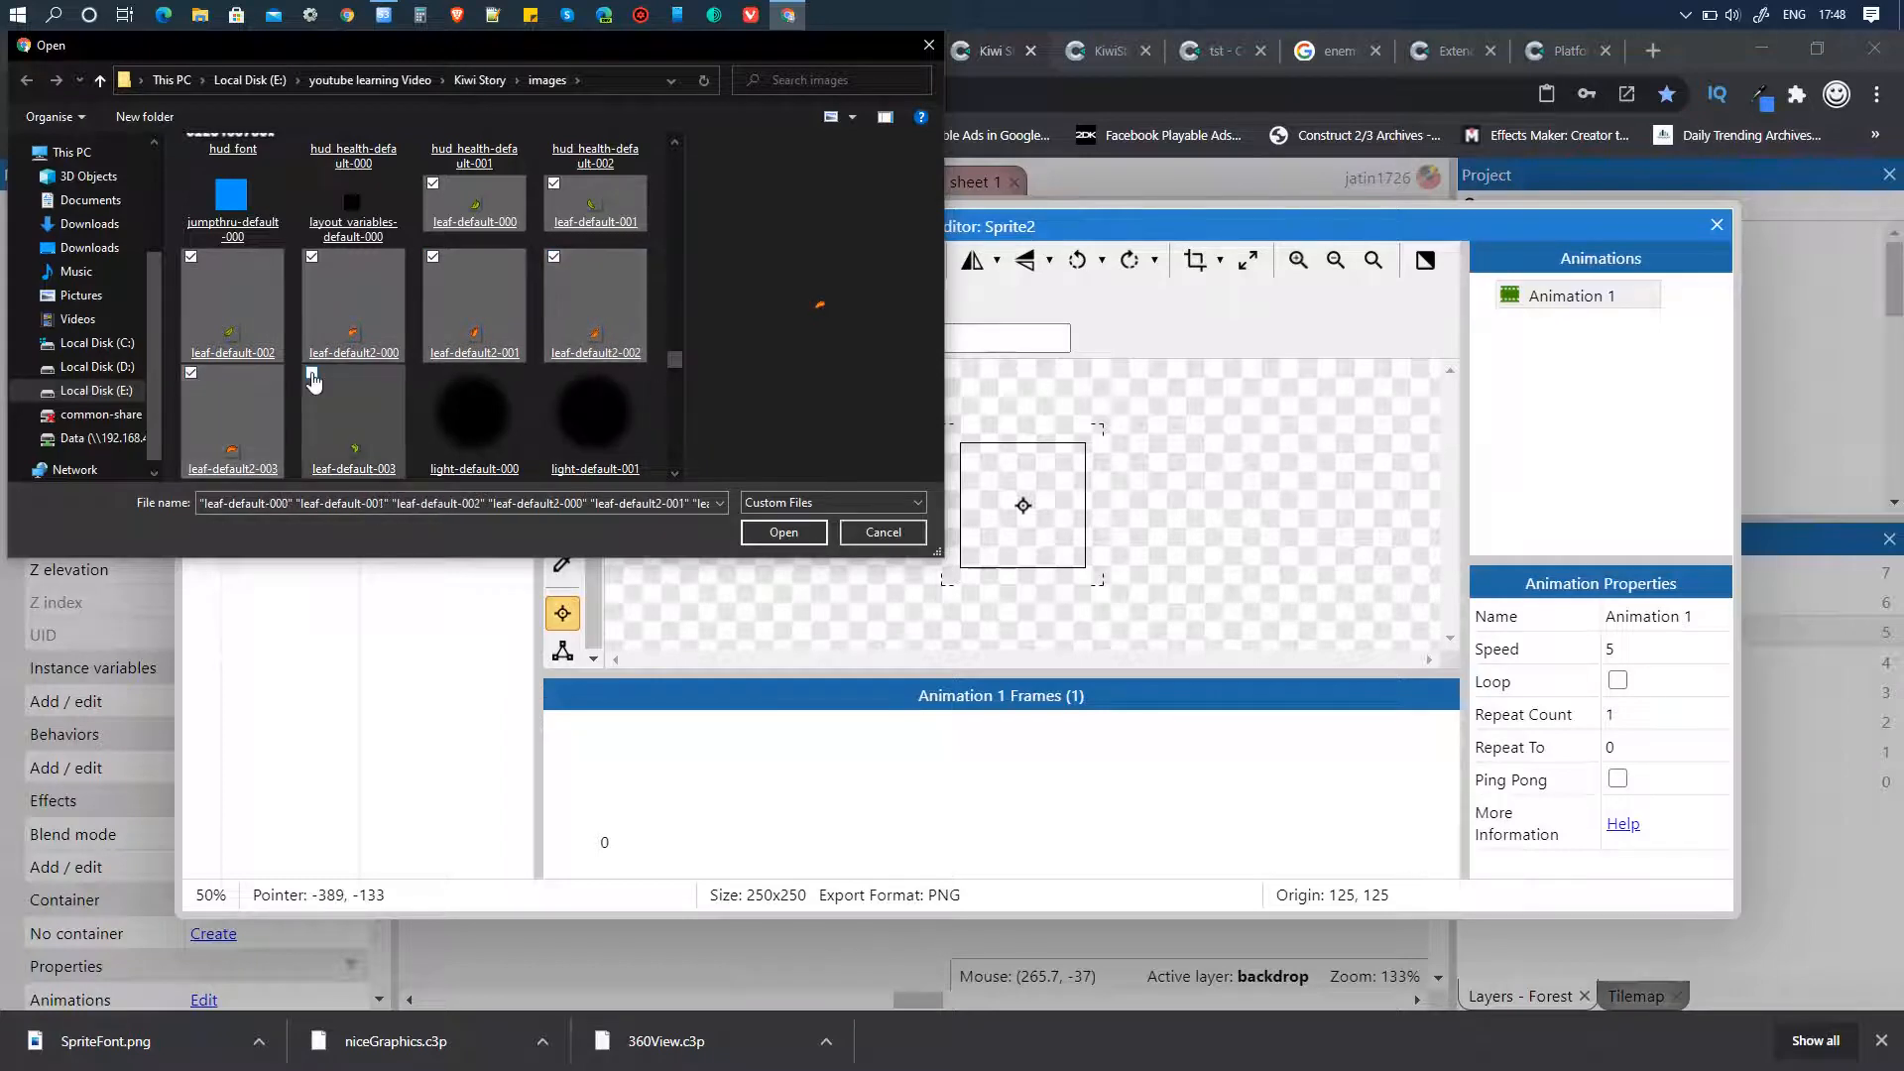
pyautogui.scroll(-1, 498, 450)
pyautogui.click(783, 533)
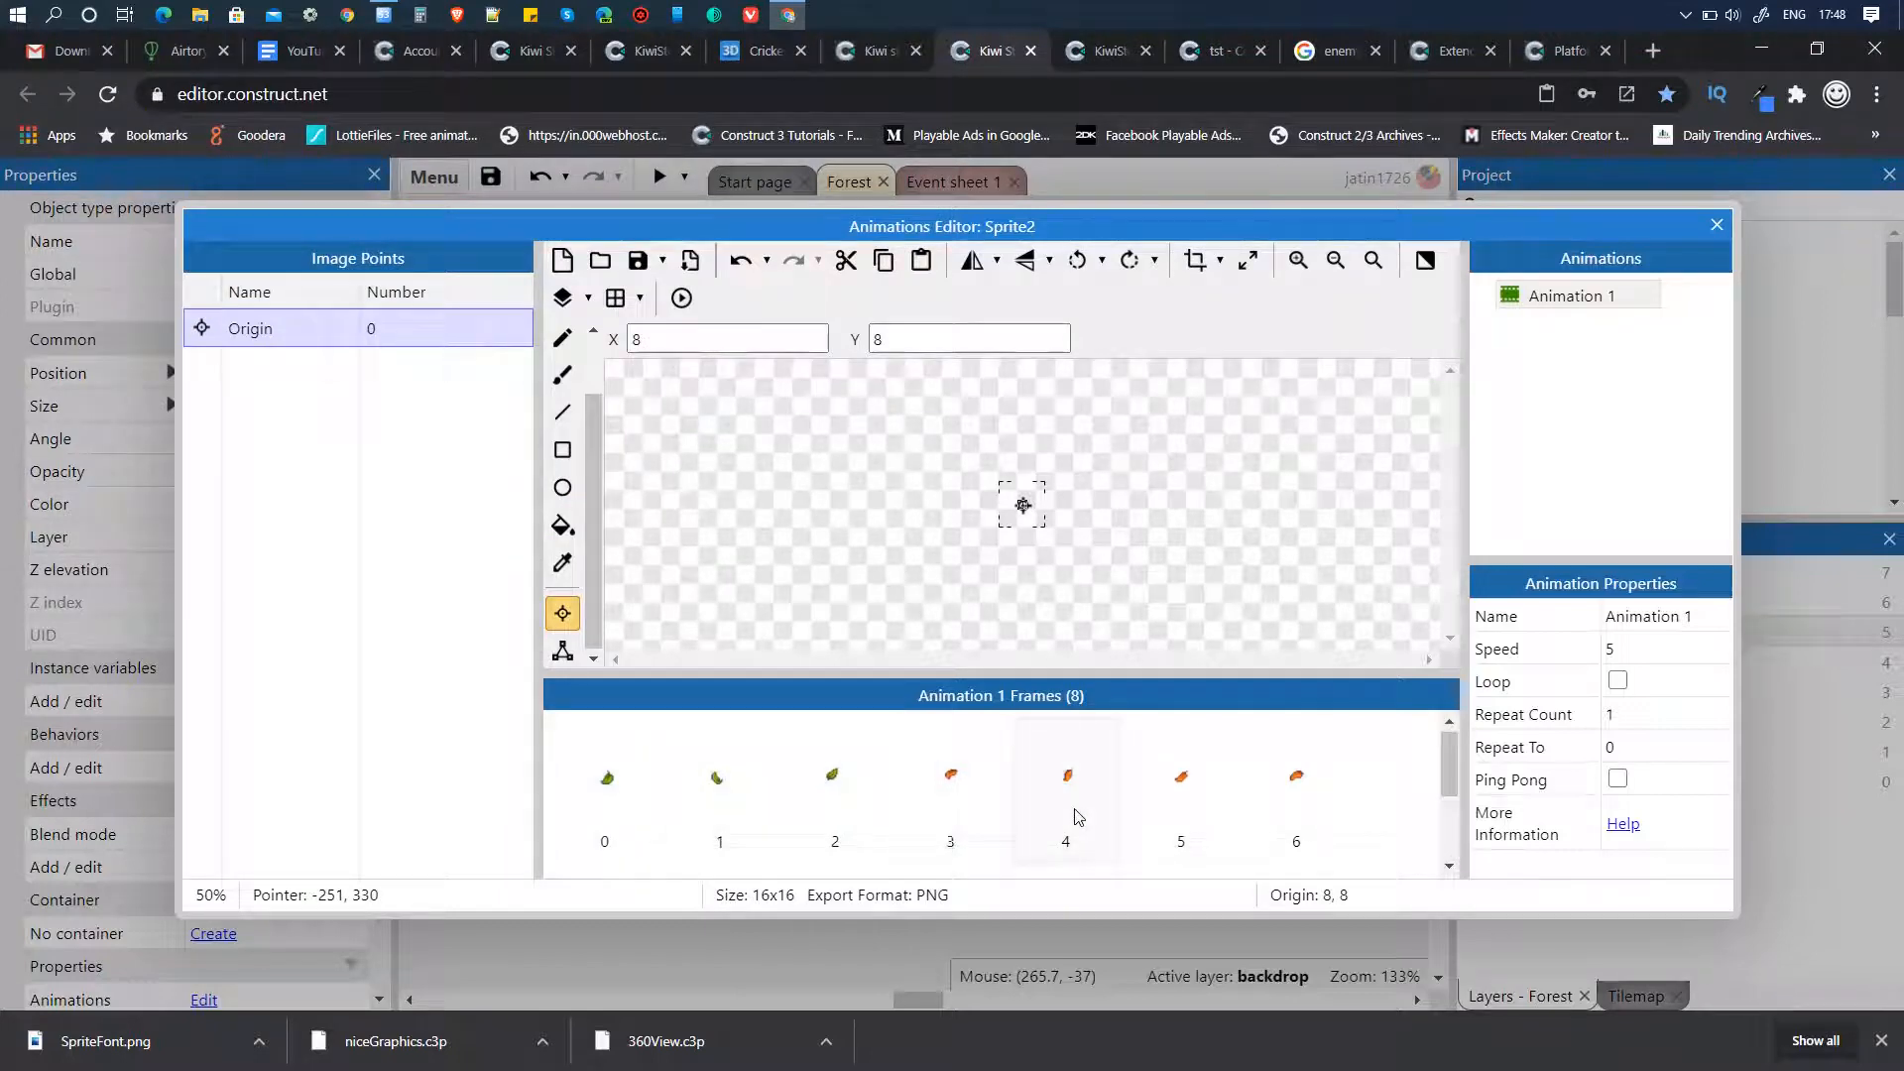
# - Enlarge the frames area and move the last green leaf frame to index 3, before the orange leaves
pyautogui.scroll(-1, 1079, 818)
pyautogui.scroll(1, 1079, 817)
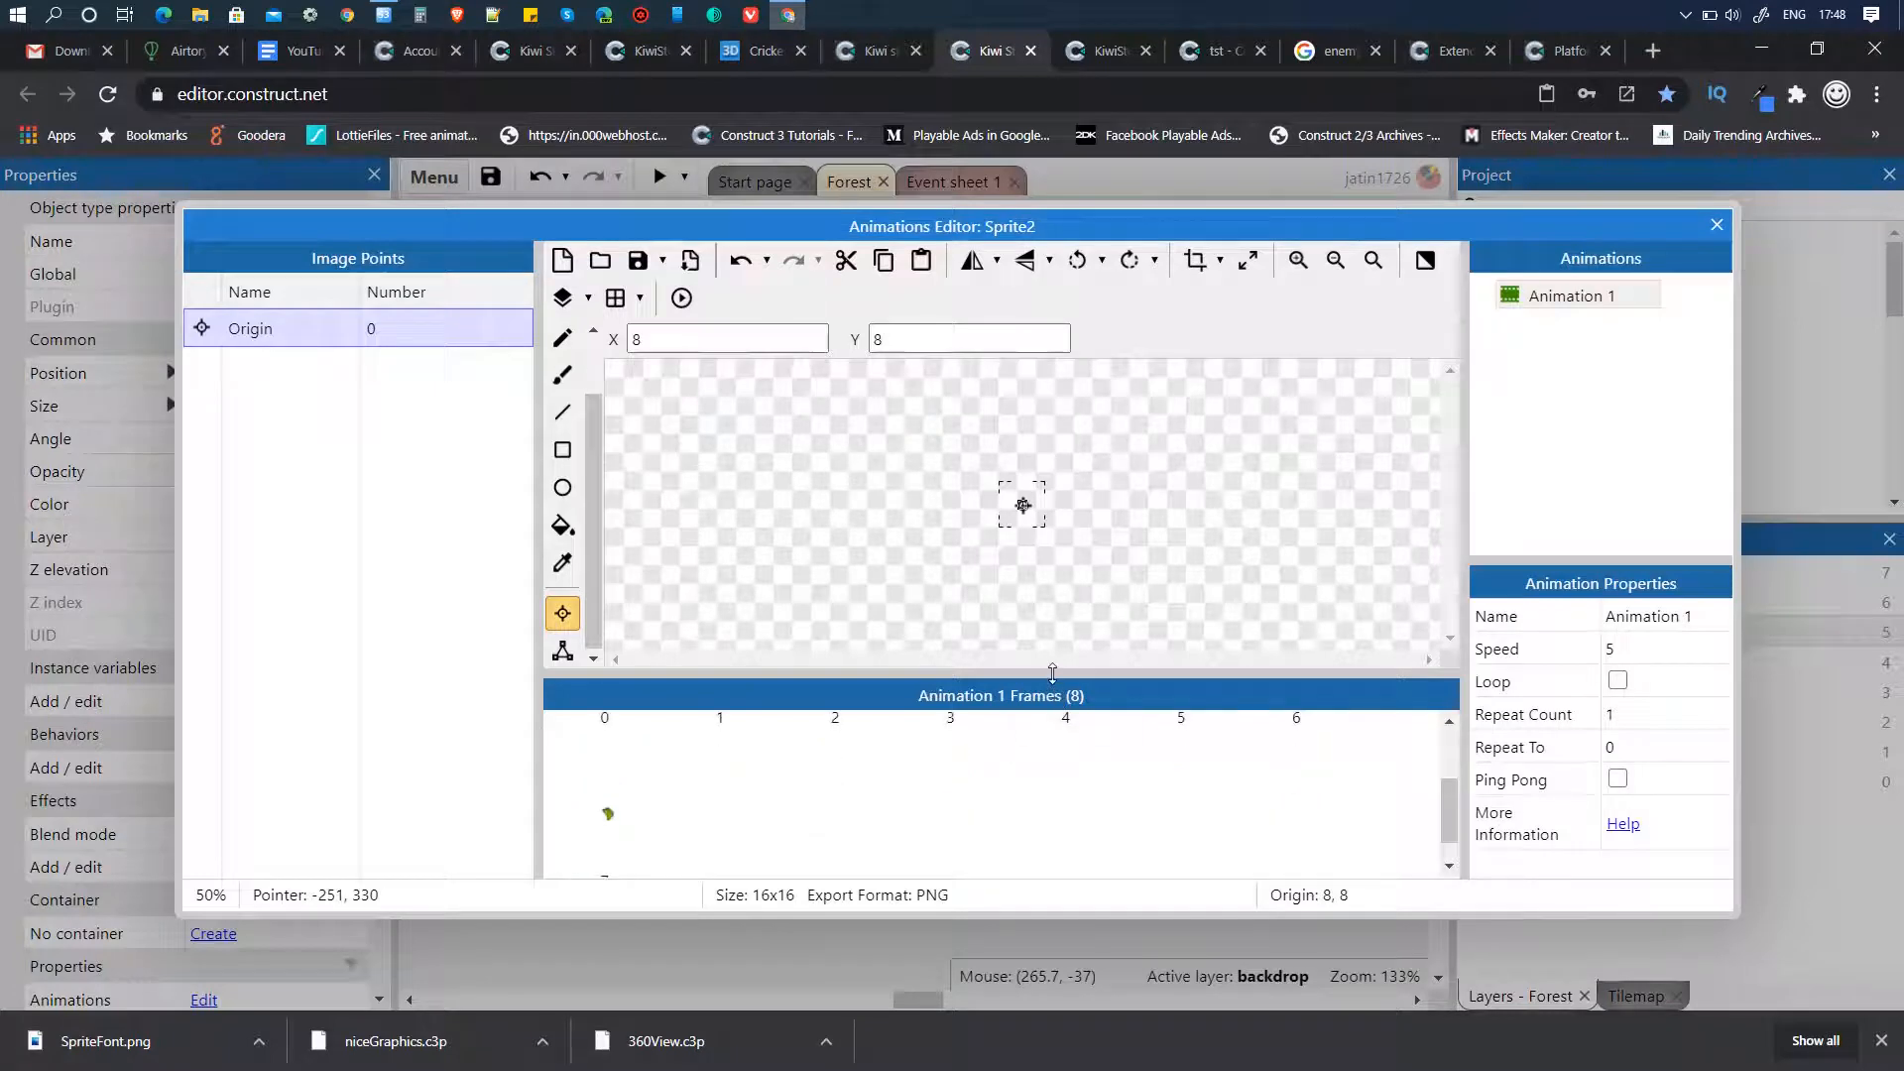
pyautogui.moveTo(1054, 674); pyautogui.dragTo(1054, 593)
pyautogui.scroll(1, 772, 795)
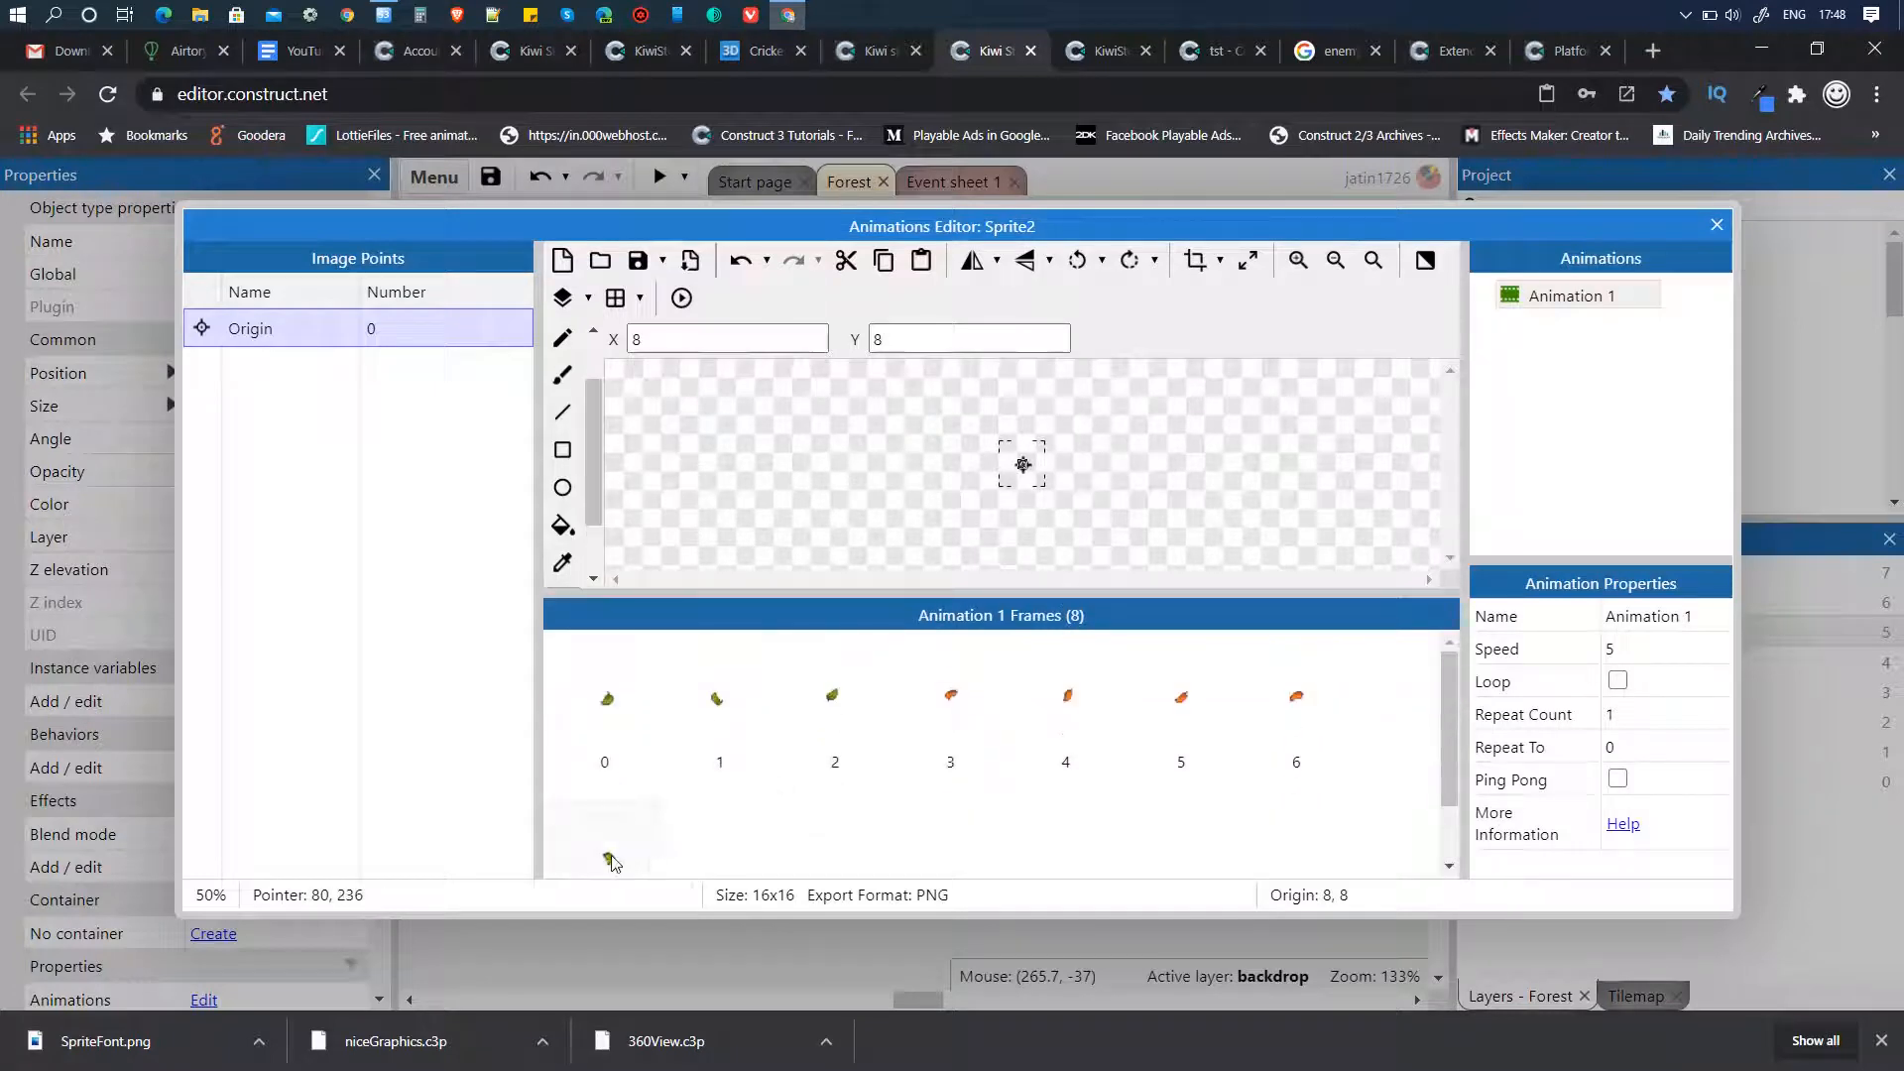
pyautogui.moveTo(609, 860); pyautogui.dragTo(926, 790)
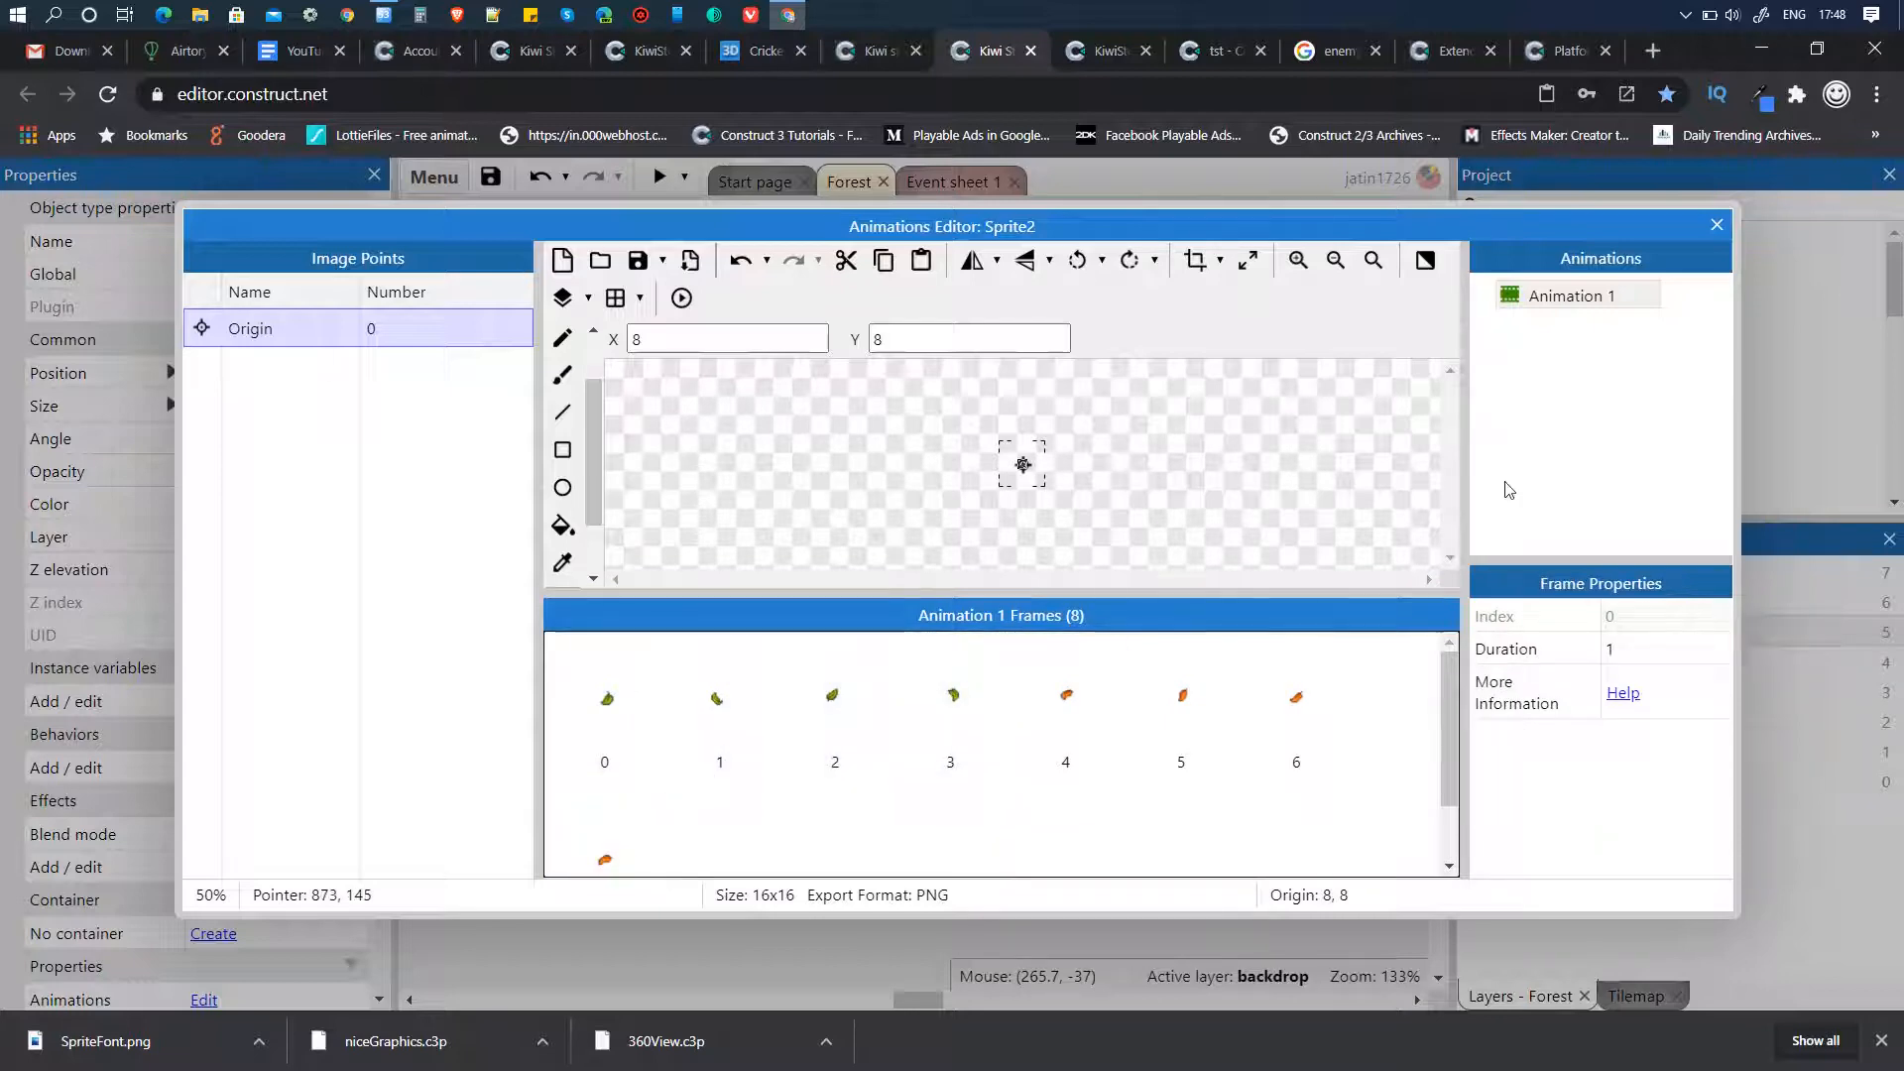
# - Rename the leaf sprite's Animation 1 as default
pyautogui.rightClick(1588, 296)
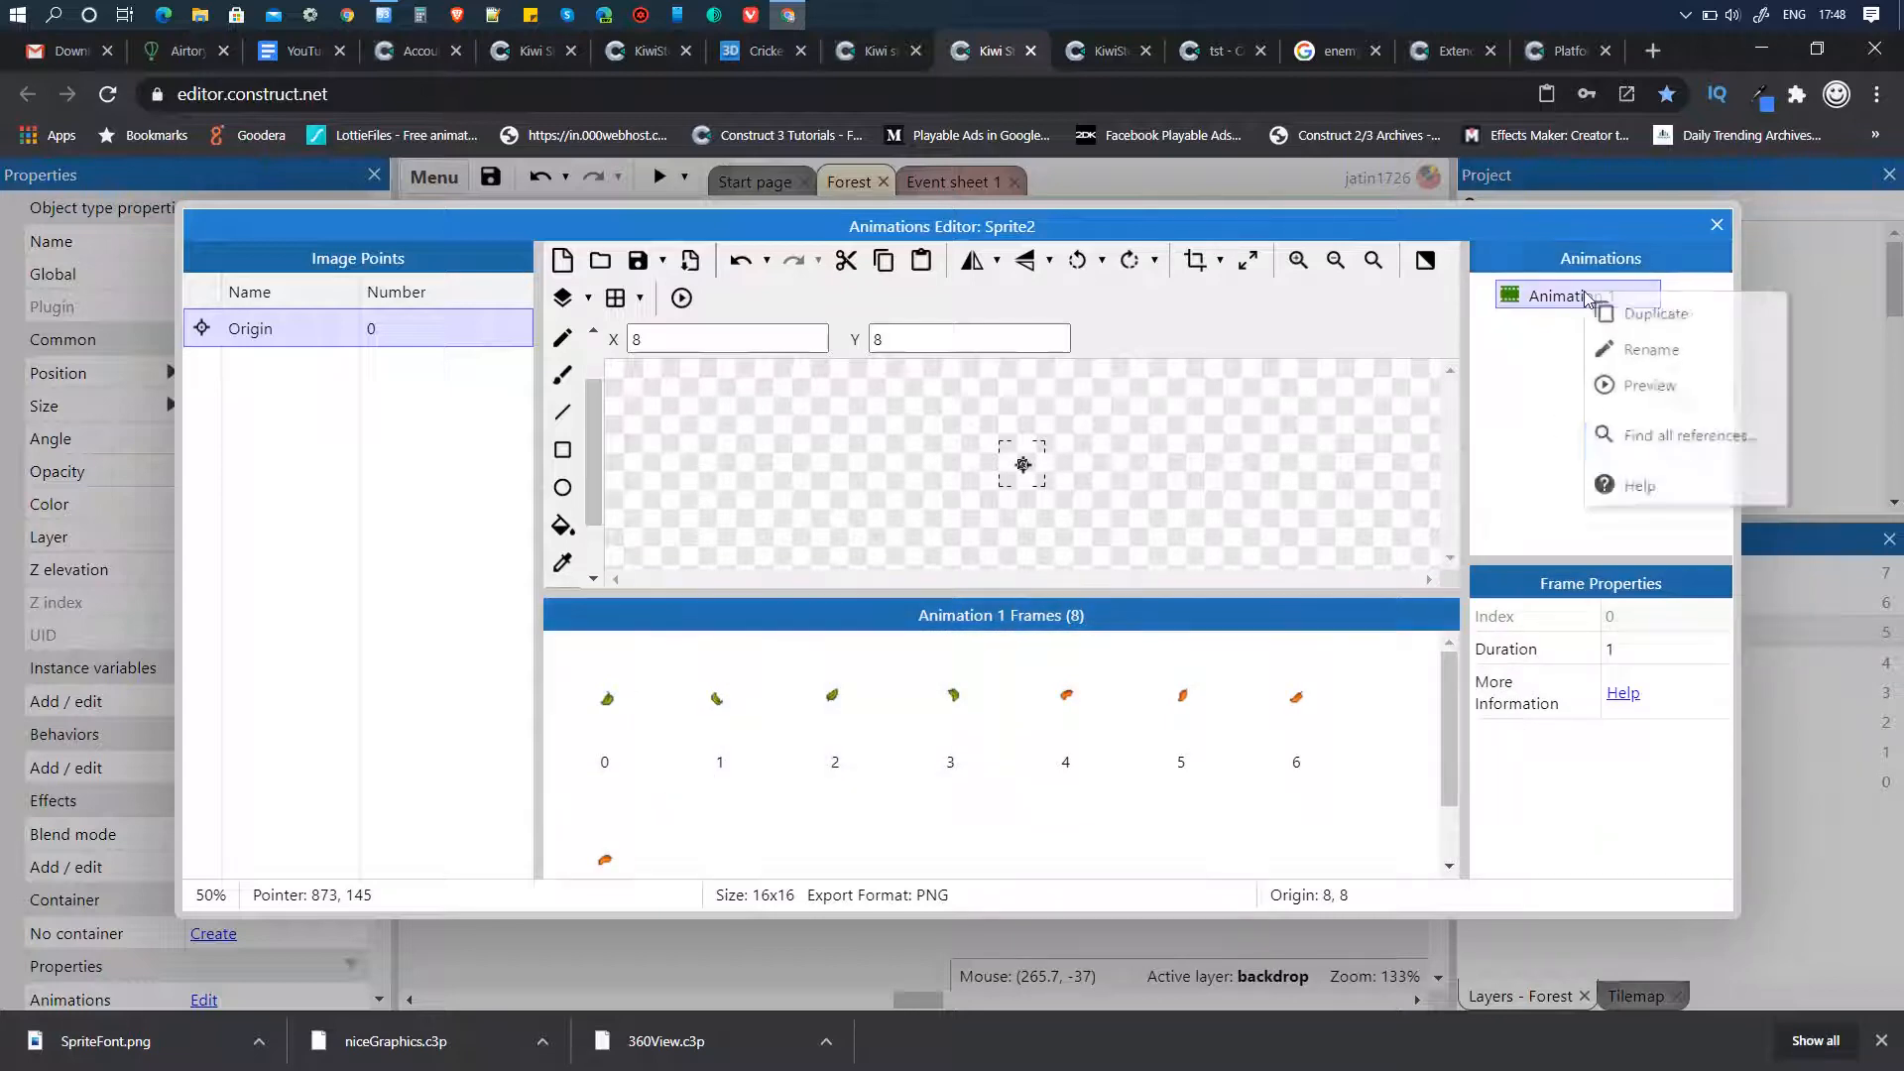
pyautogui.click(1654, 353)
pyautogui.write('defa')
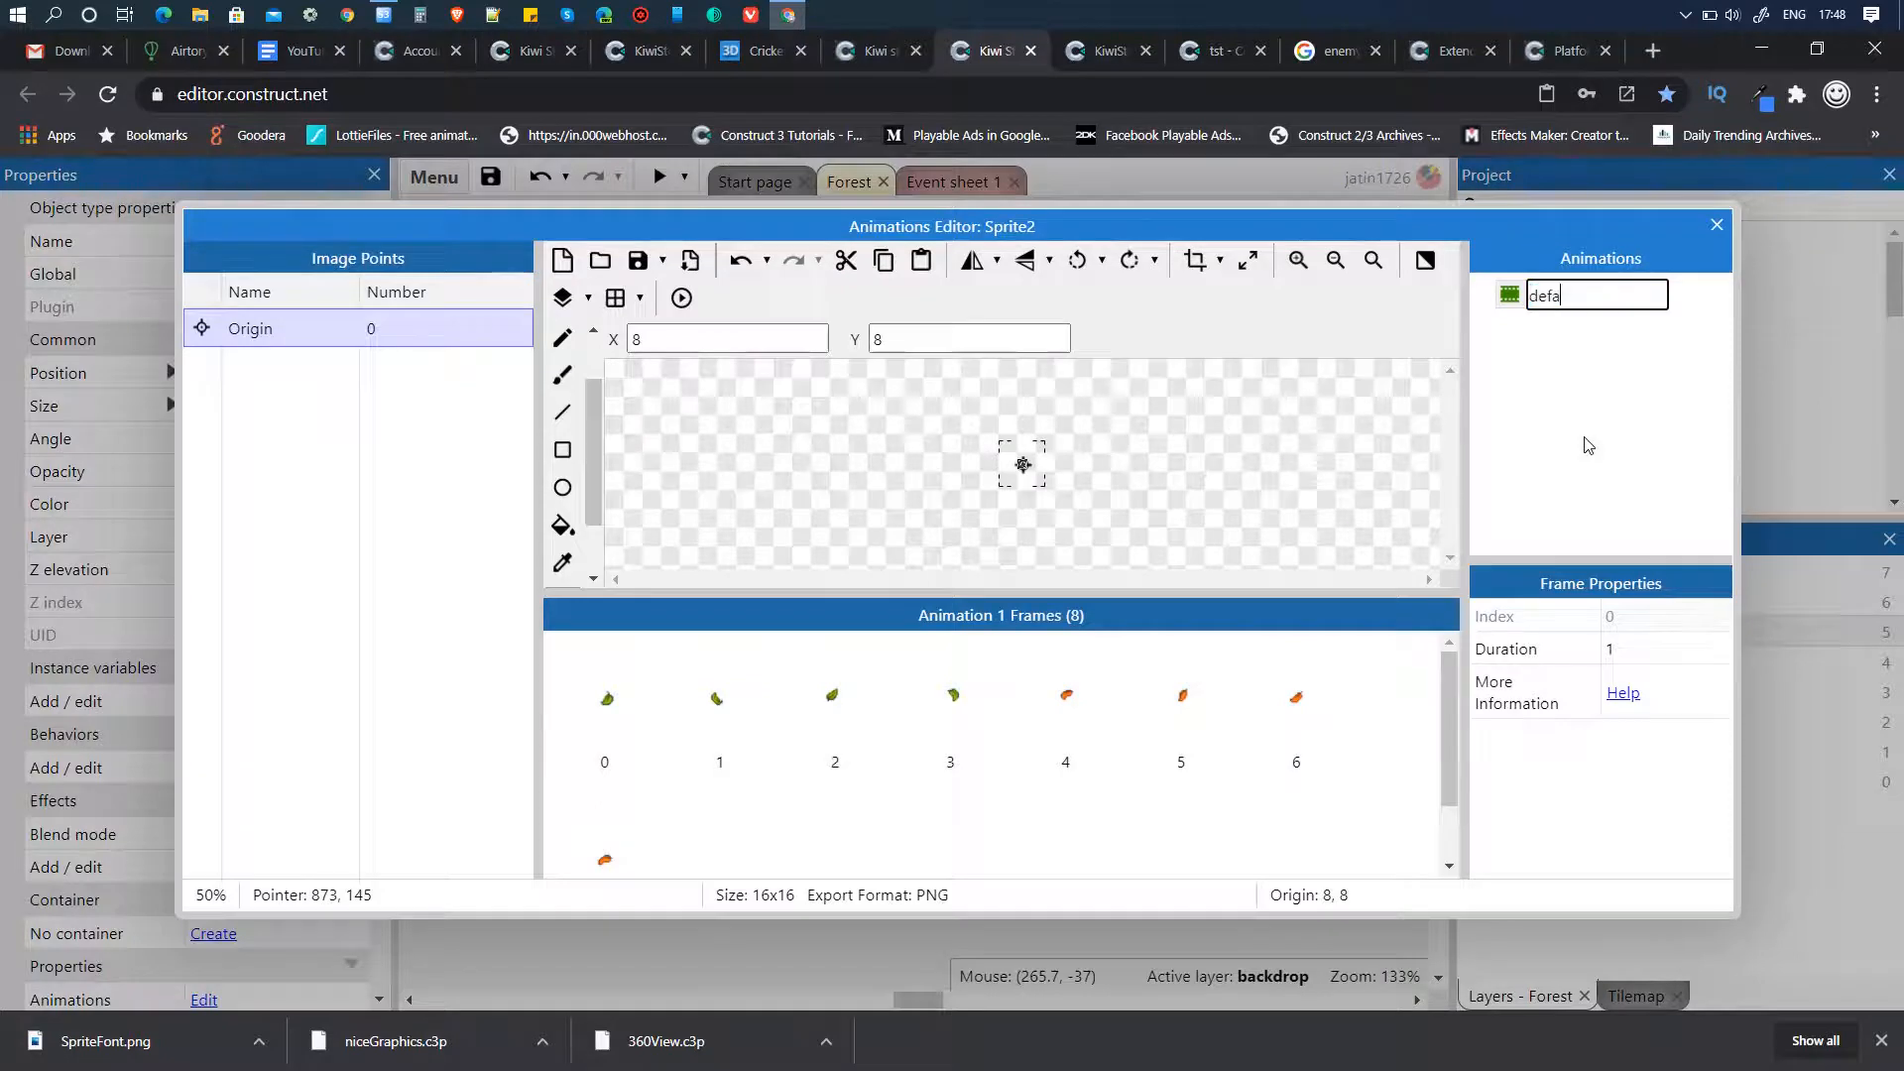
pyautogui.write('ult')
pyautogui.press('Return')
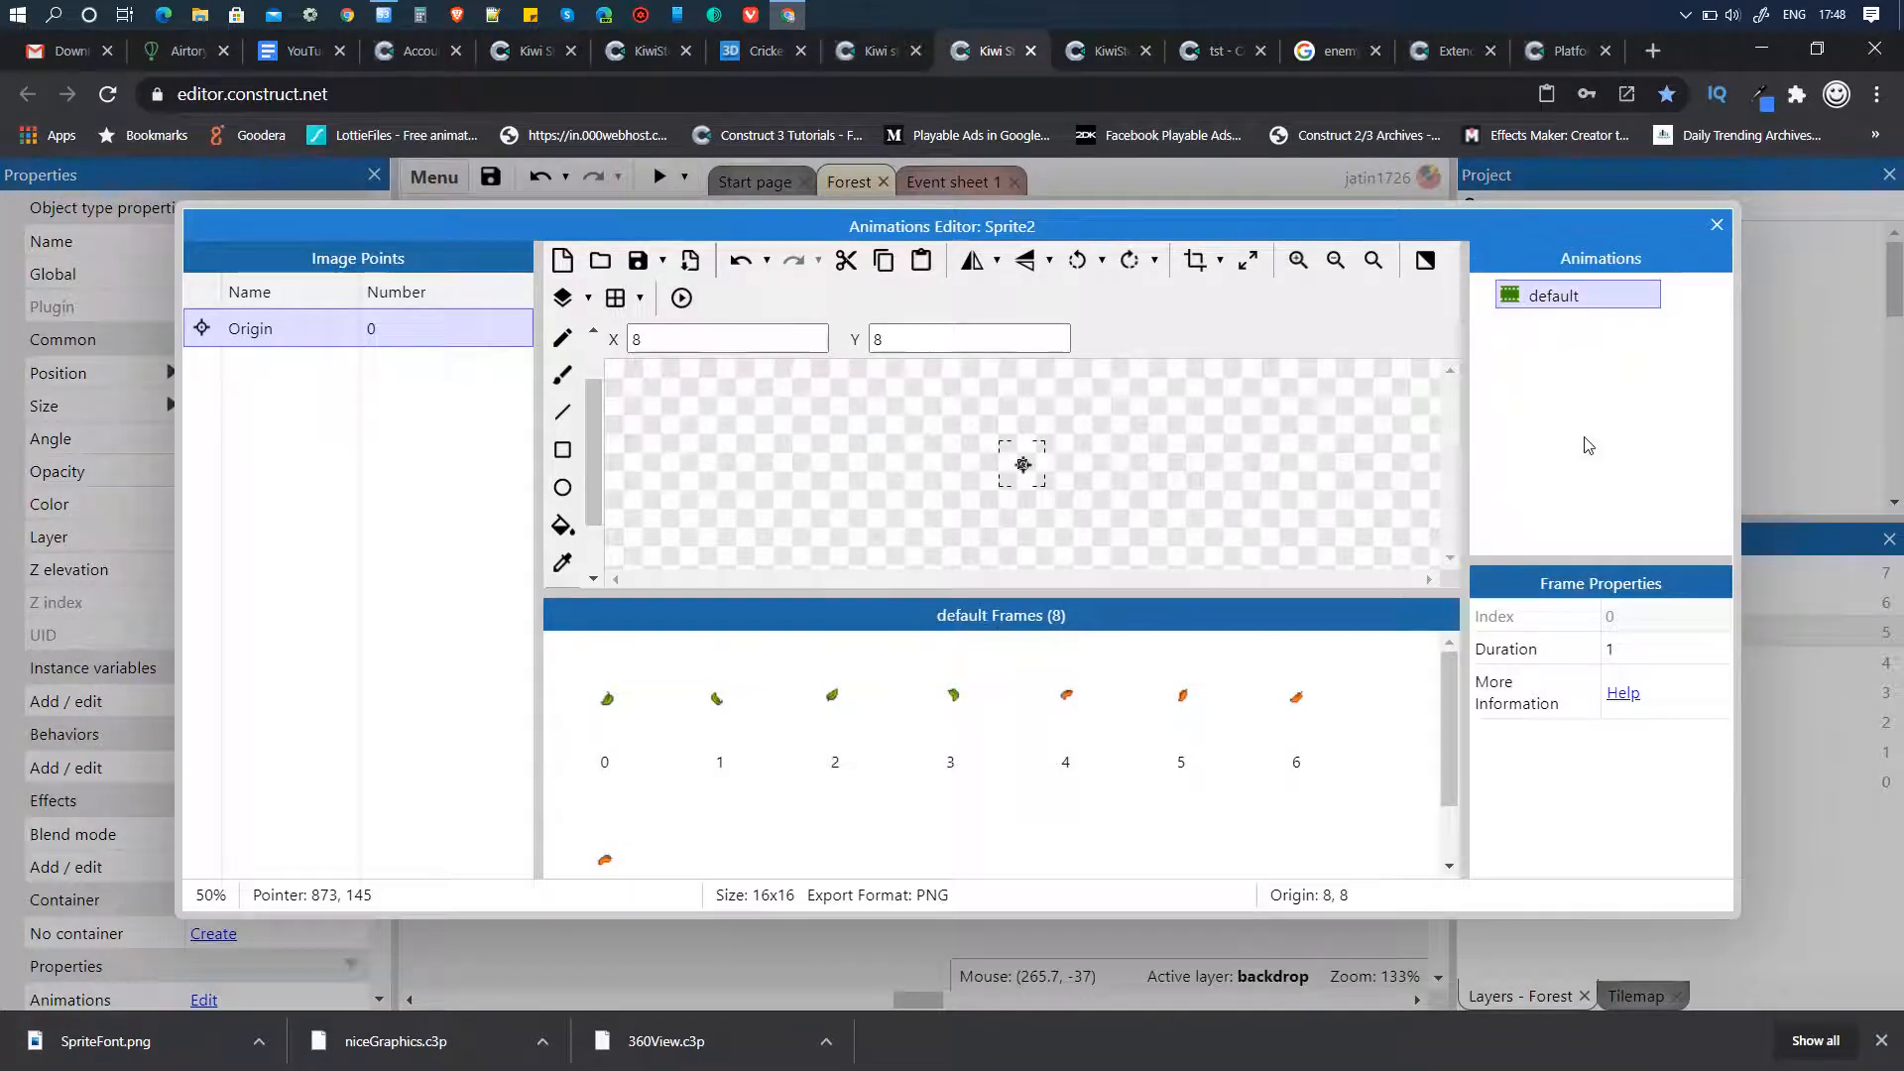
# - Duplicate the leaf sprite's default animation and name the copy deafult2
pyautogui.rightClick(1578, 301)
pyautogui.click(1632, 311)
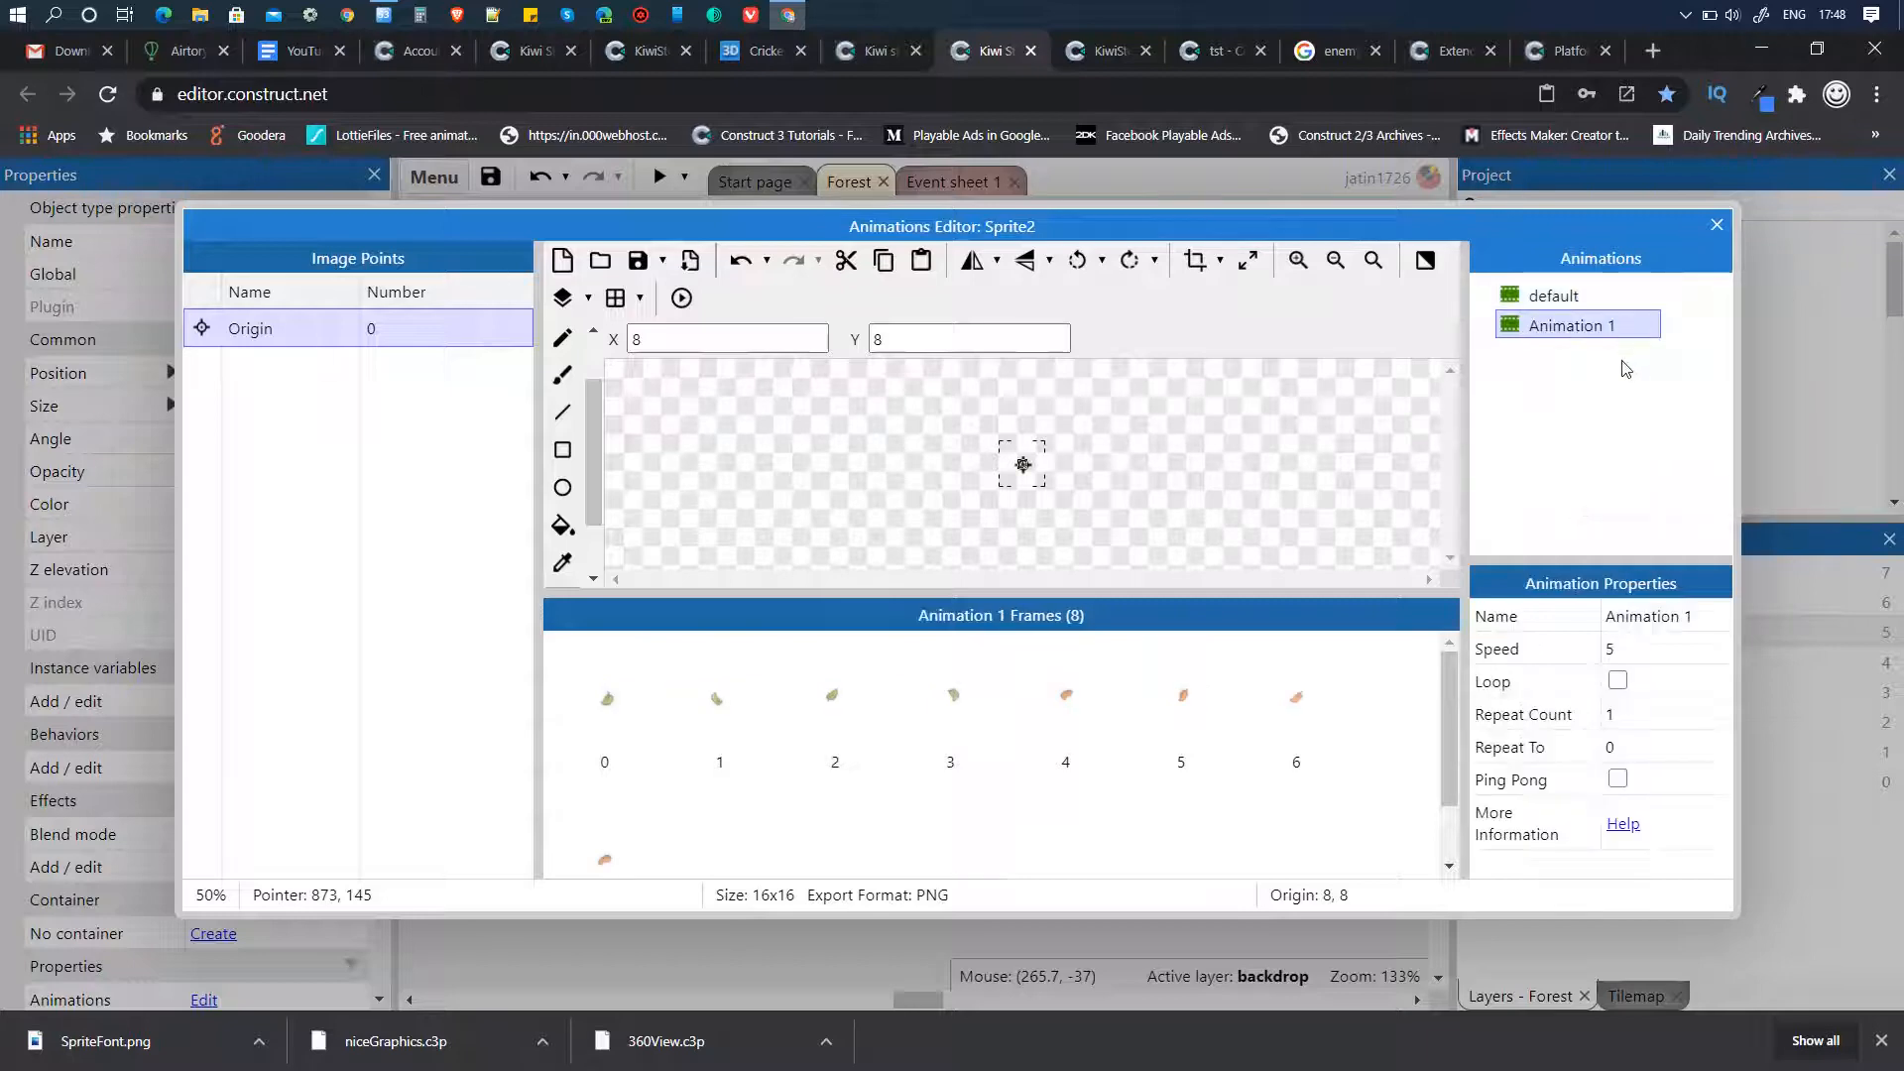
pyautogui.rightClick(1594, 325)
pyautogui.click(1650, 390)
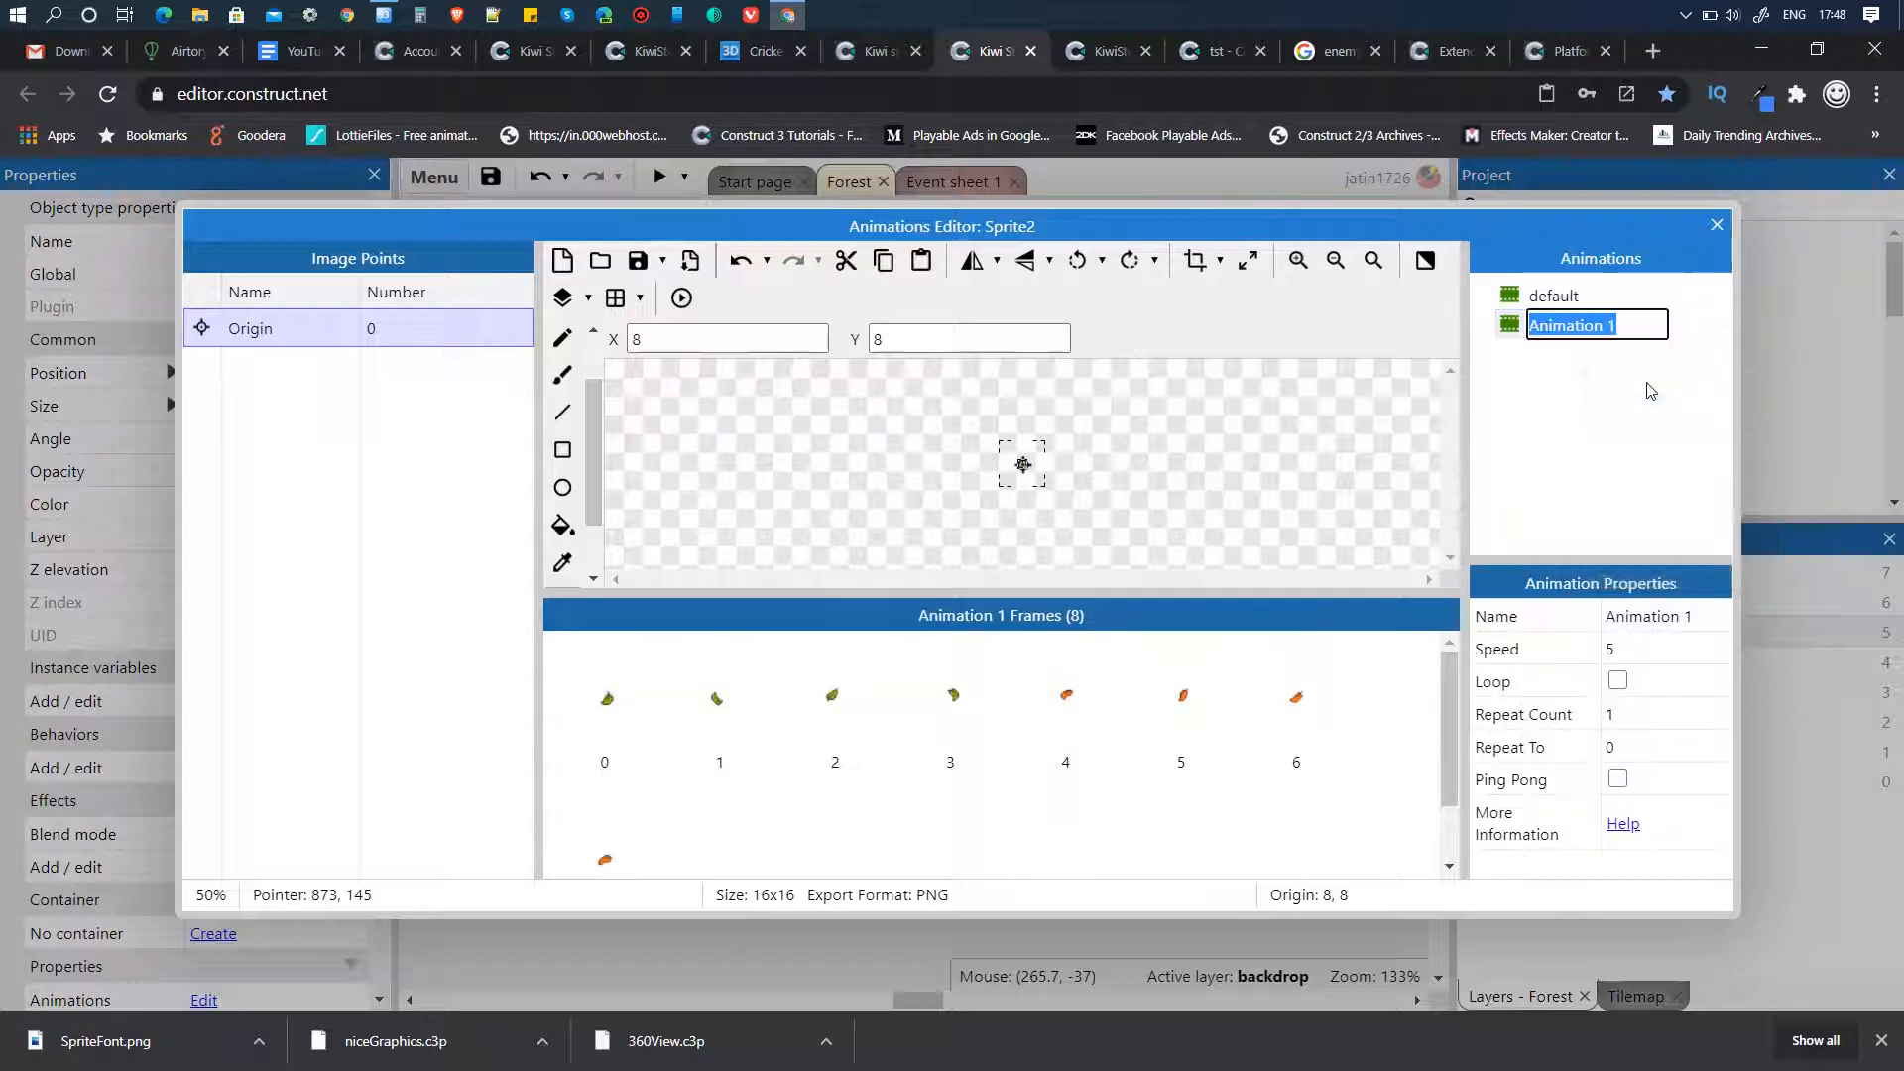
pyautogui.write('deafult2')
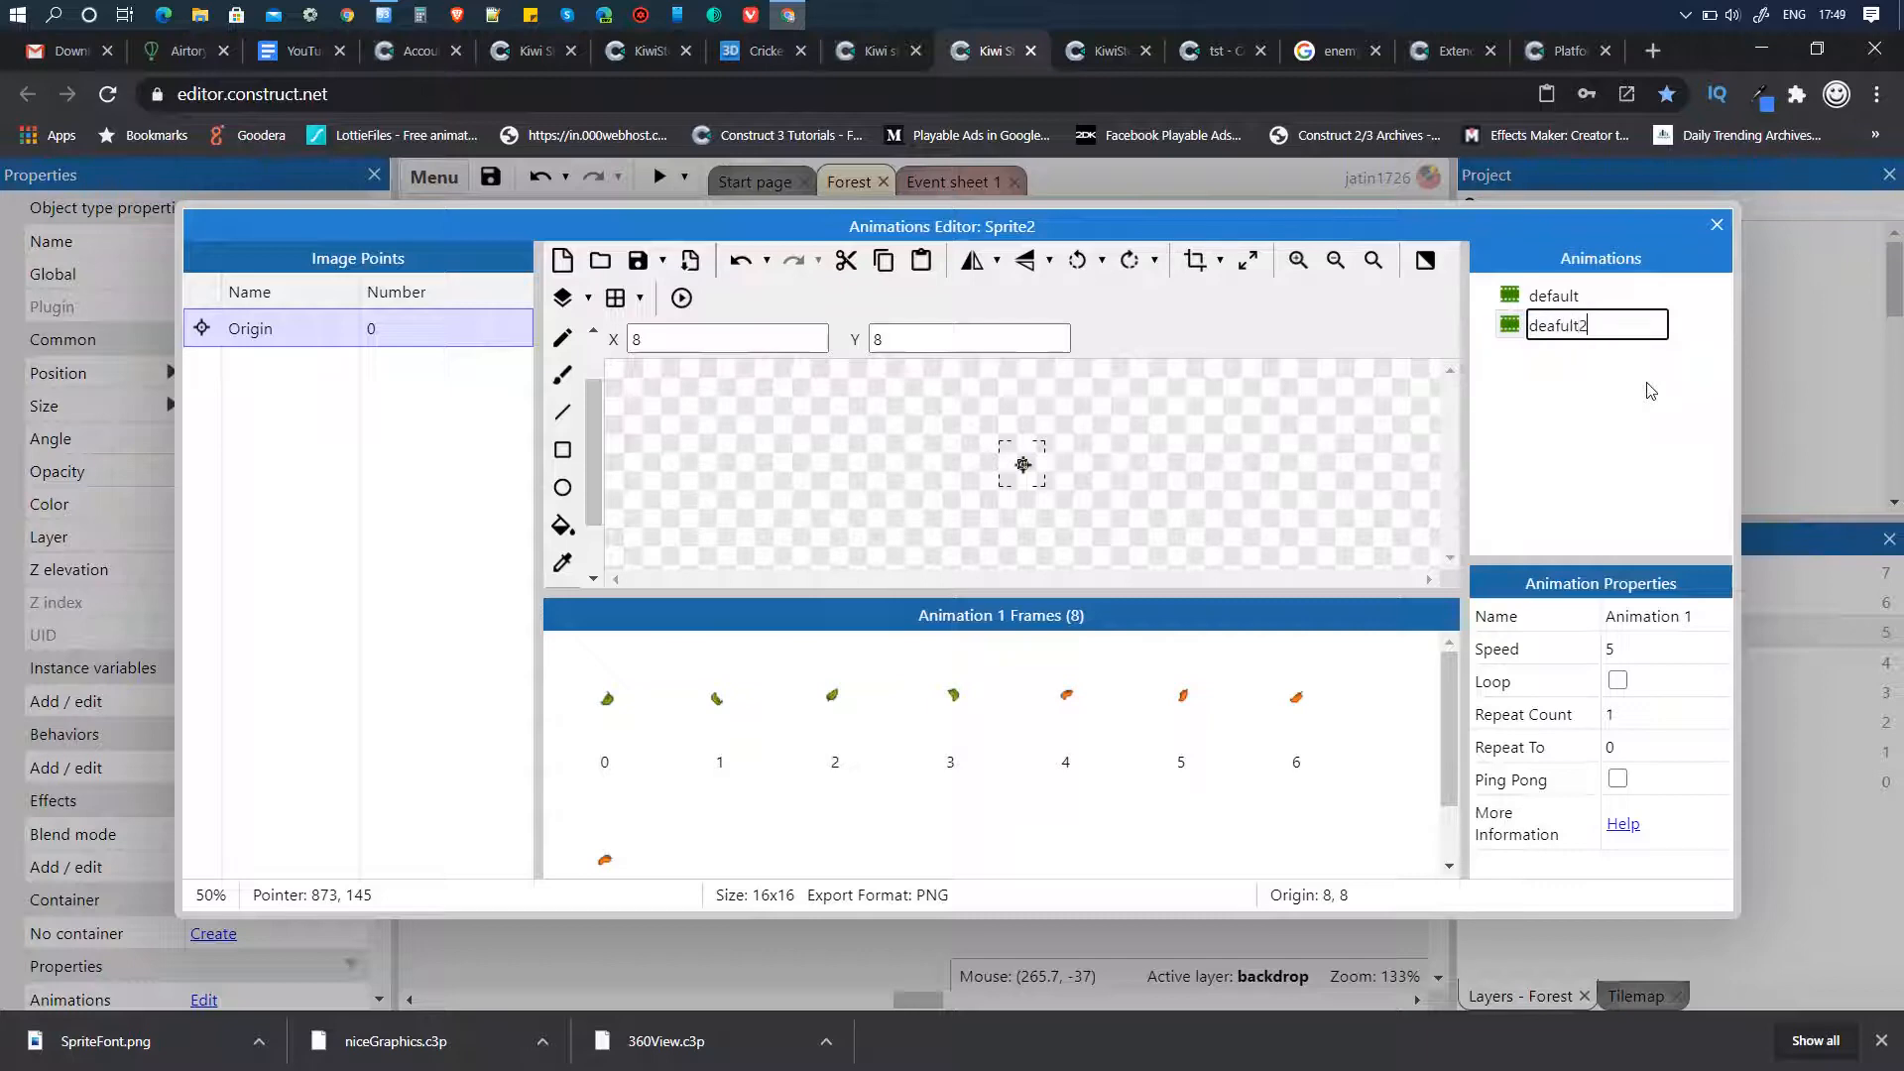
pyautogui.press('Return')
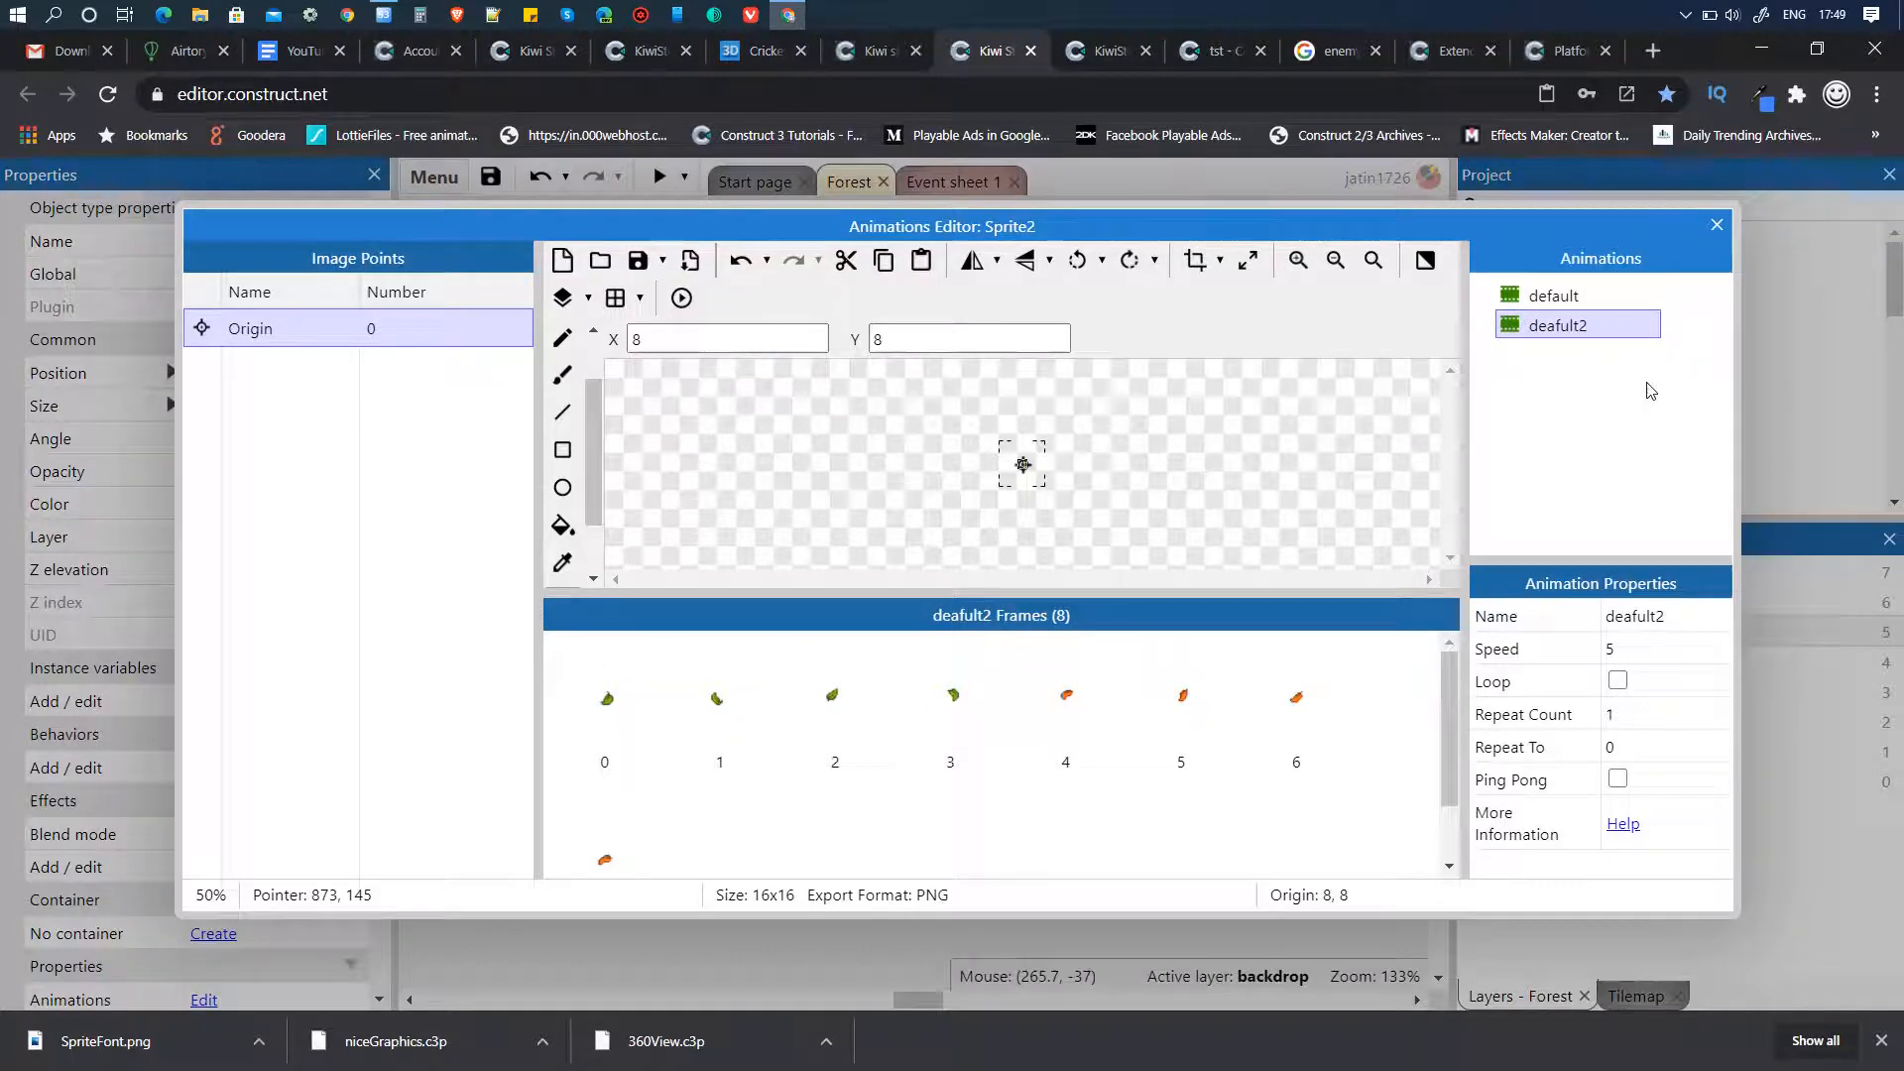
# - Delete the four orange leaf frames from the default animation
pyautogui.click(1543, 298)
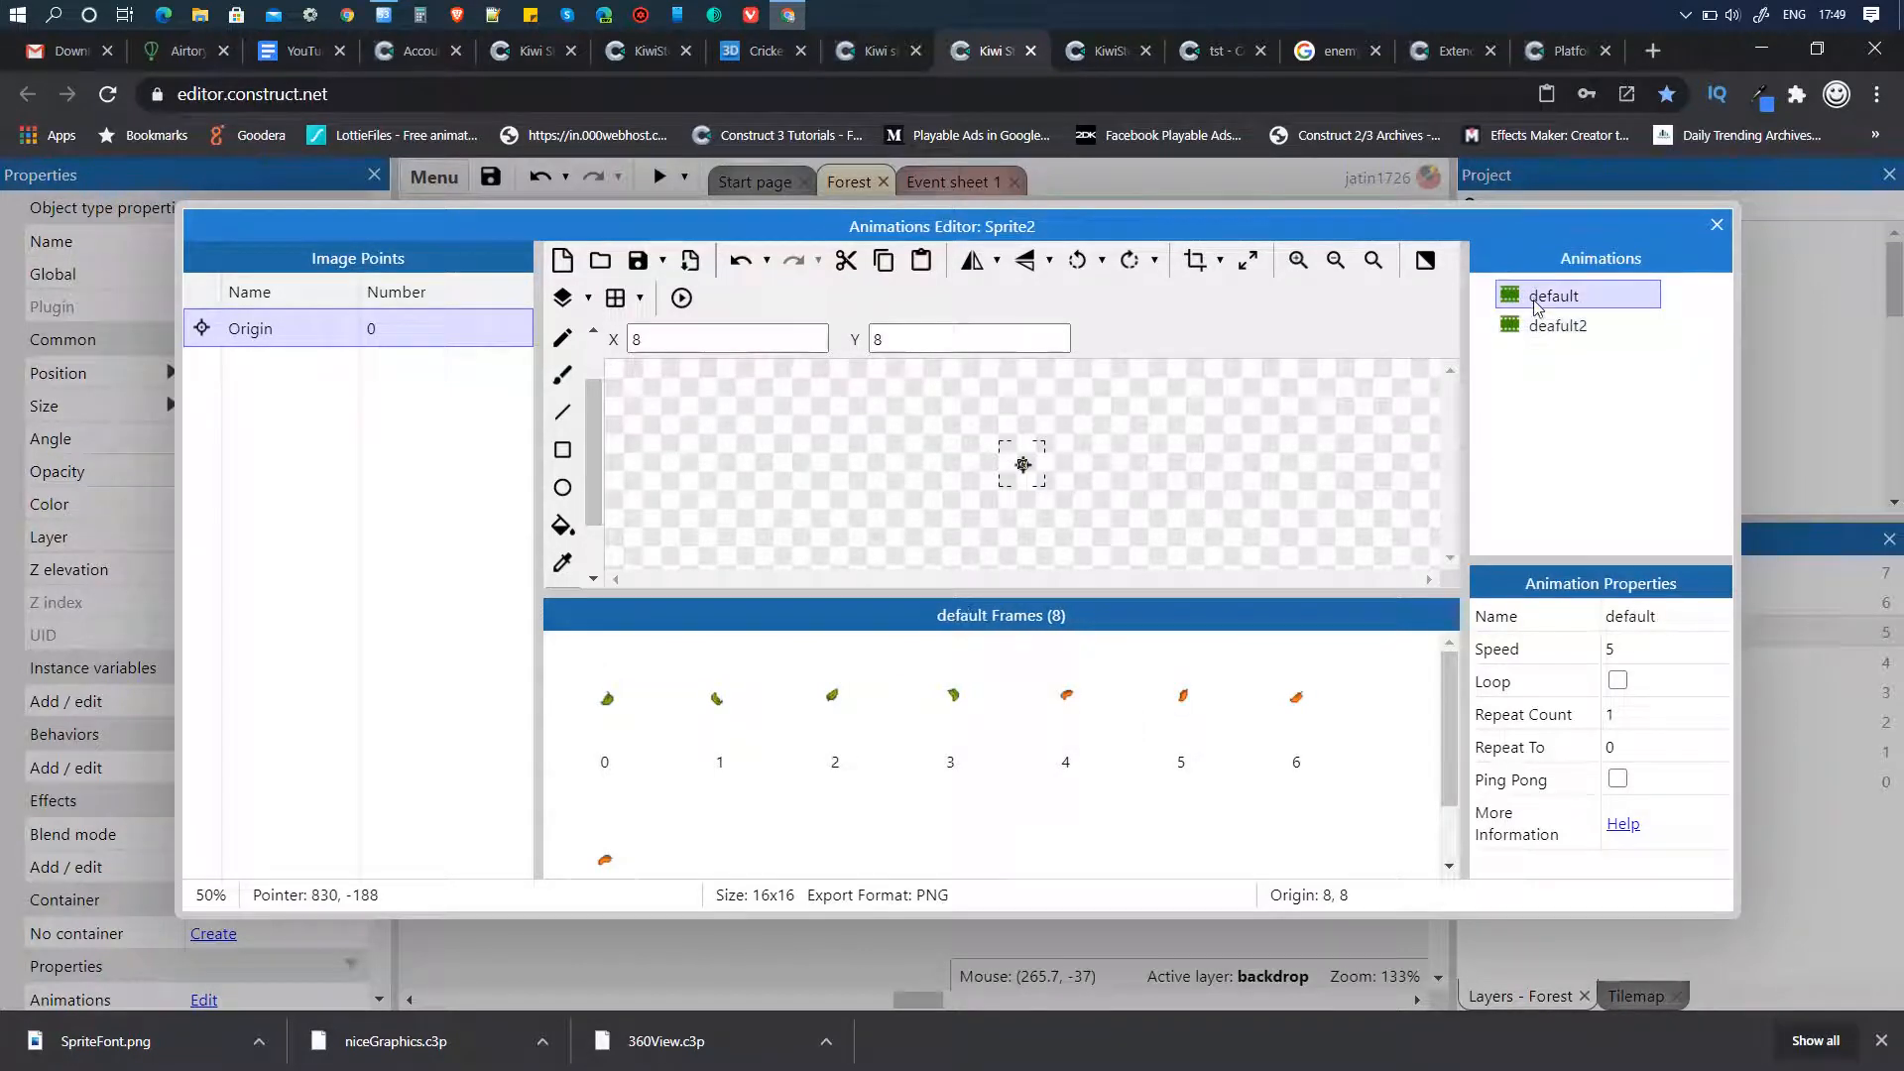
pyautogui.click(1070, 714)
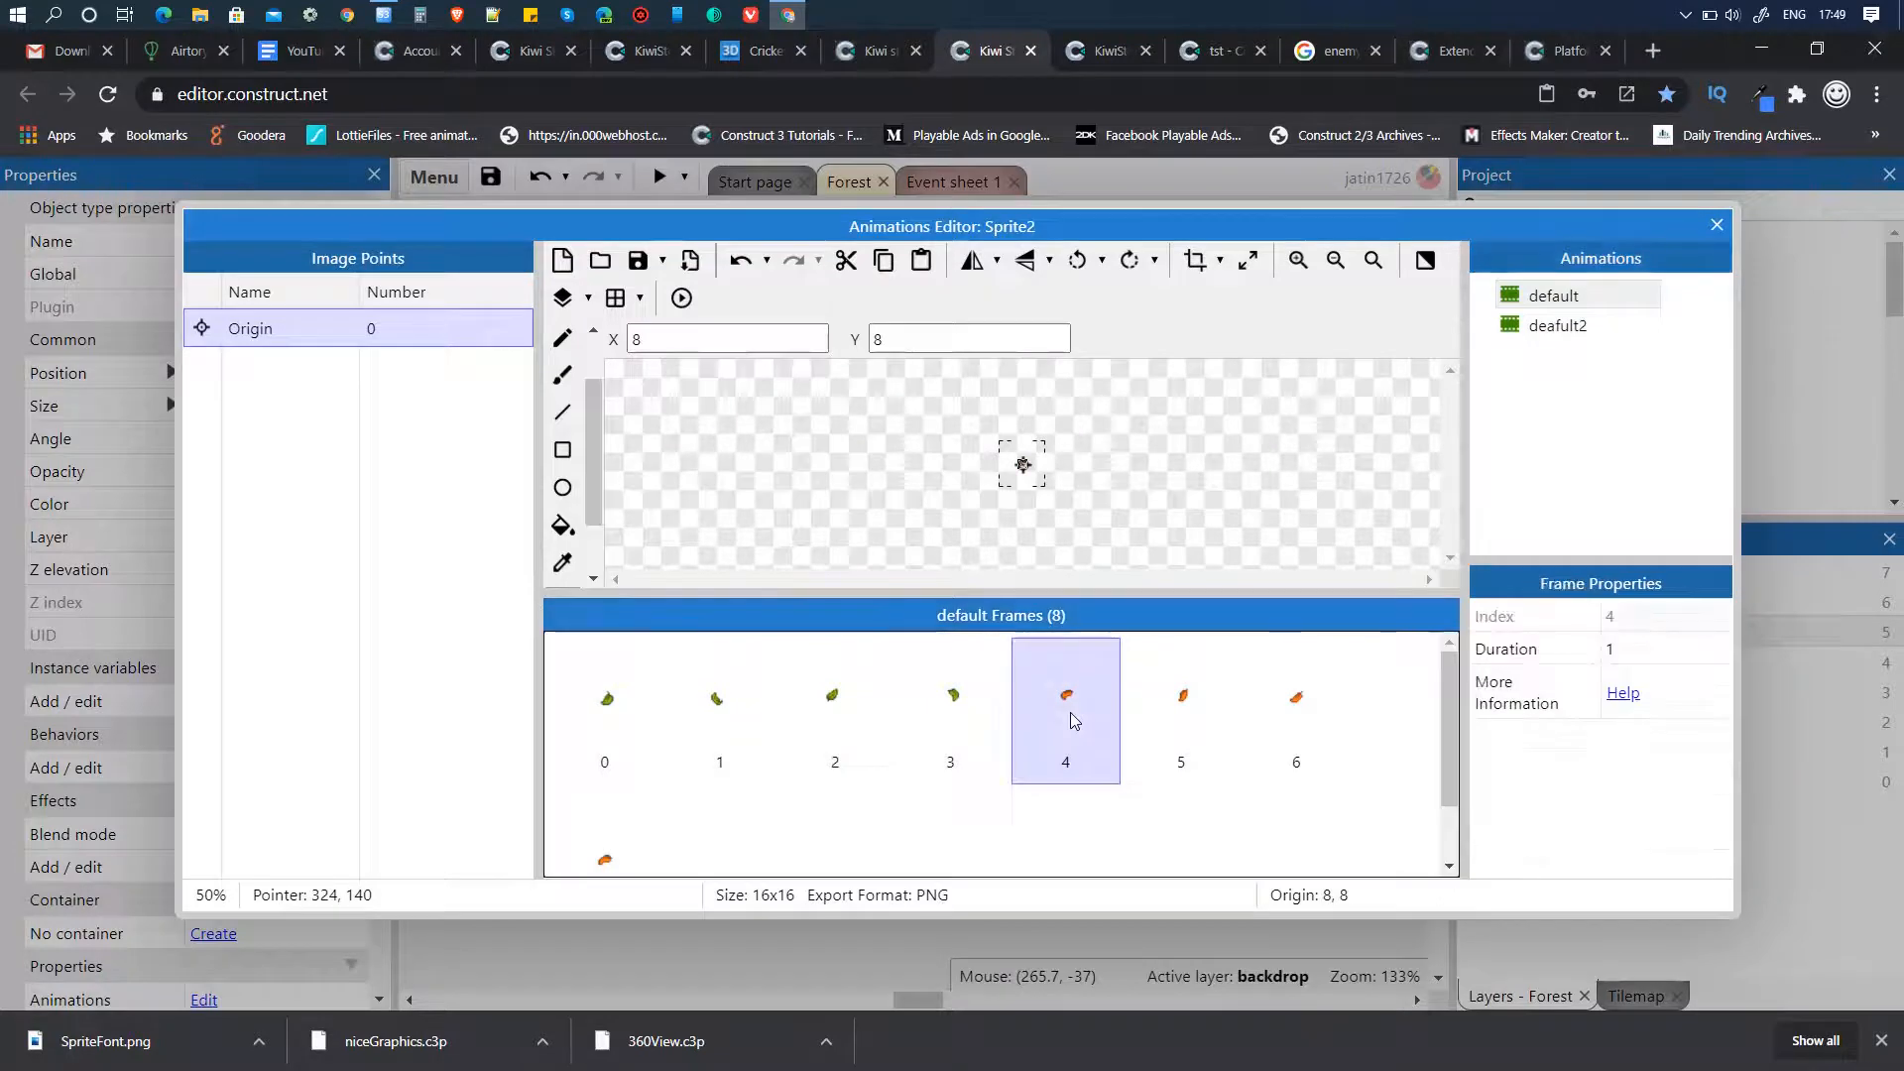
pyautogui.press('Delete')
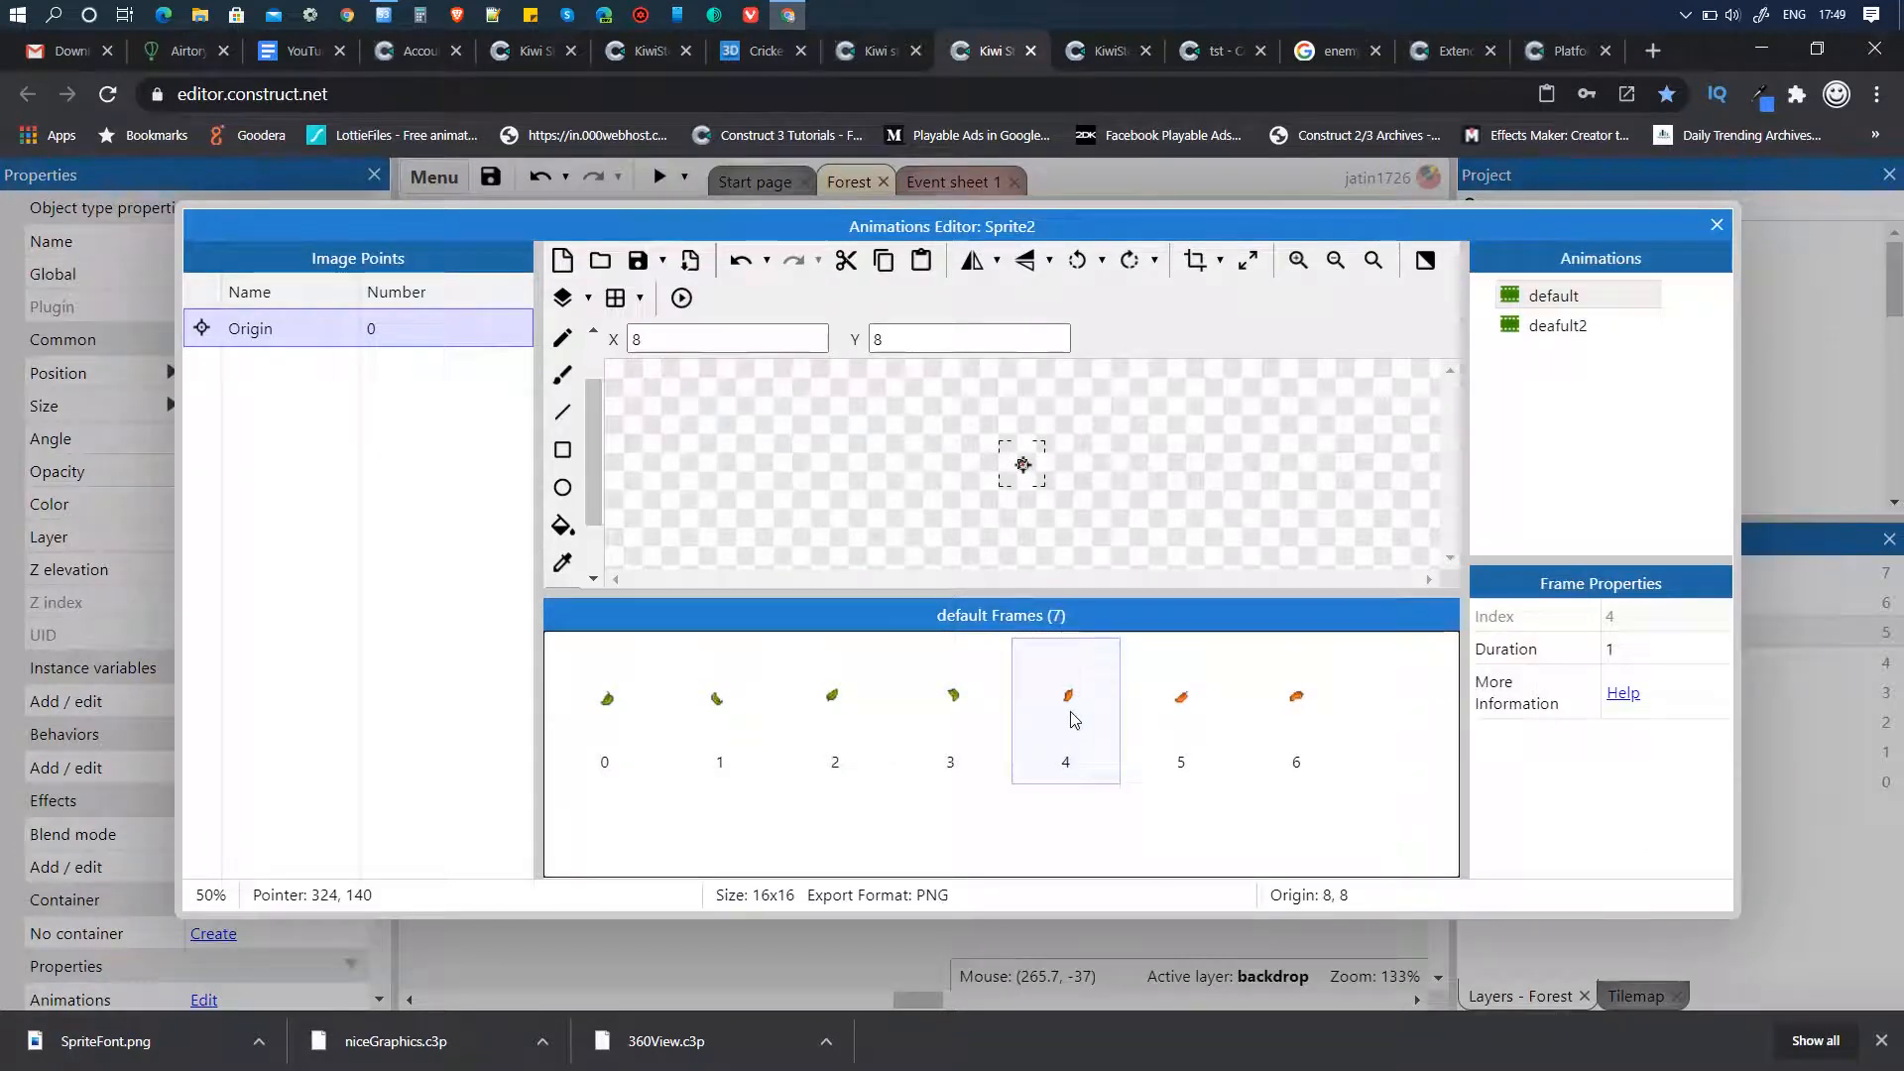
pyautogui.press('Delete')
pyautogui.press('Delete')
pyautogui.click(1070, 714)
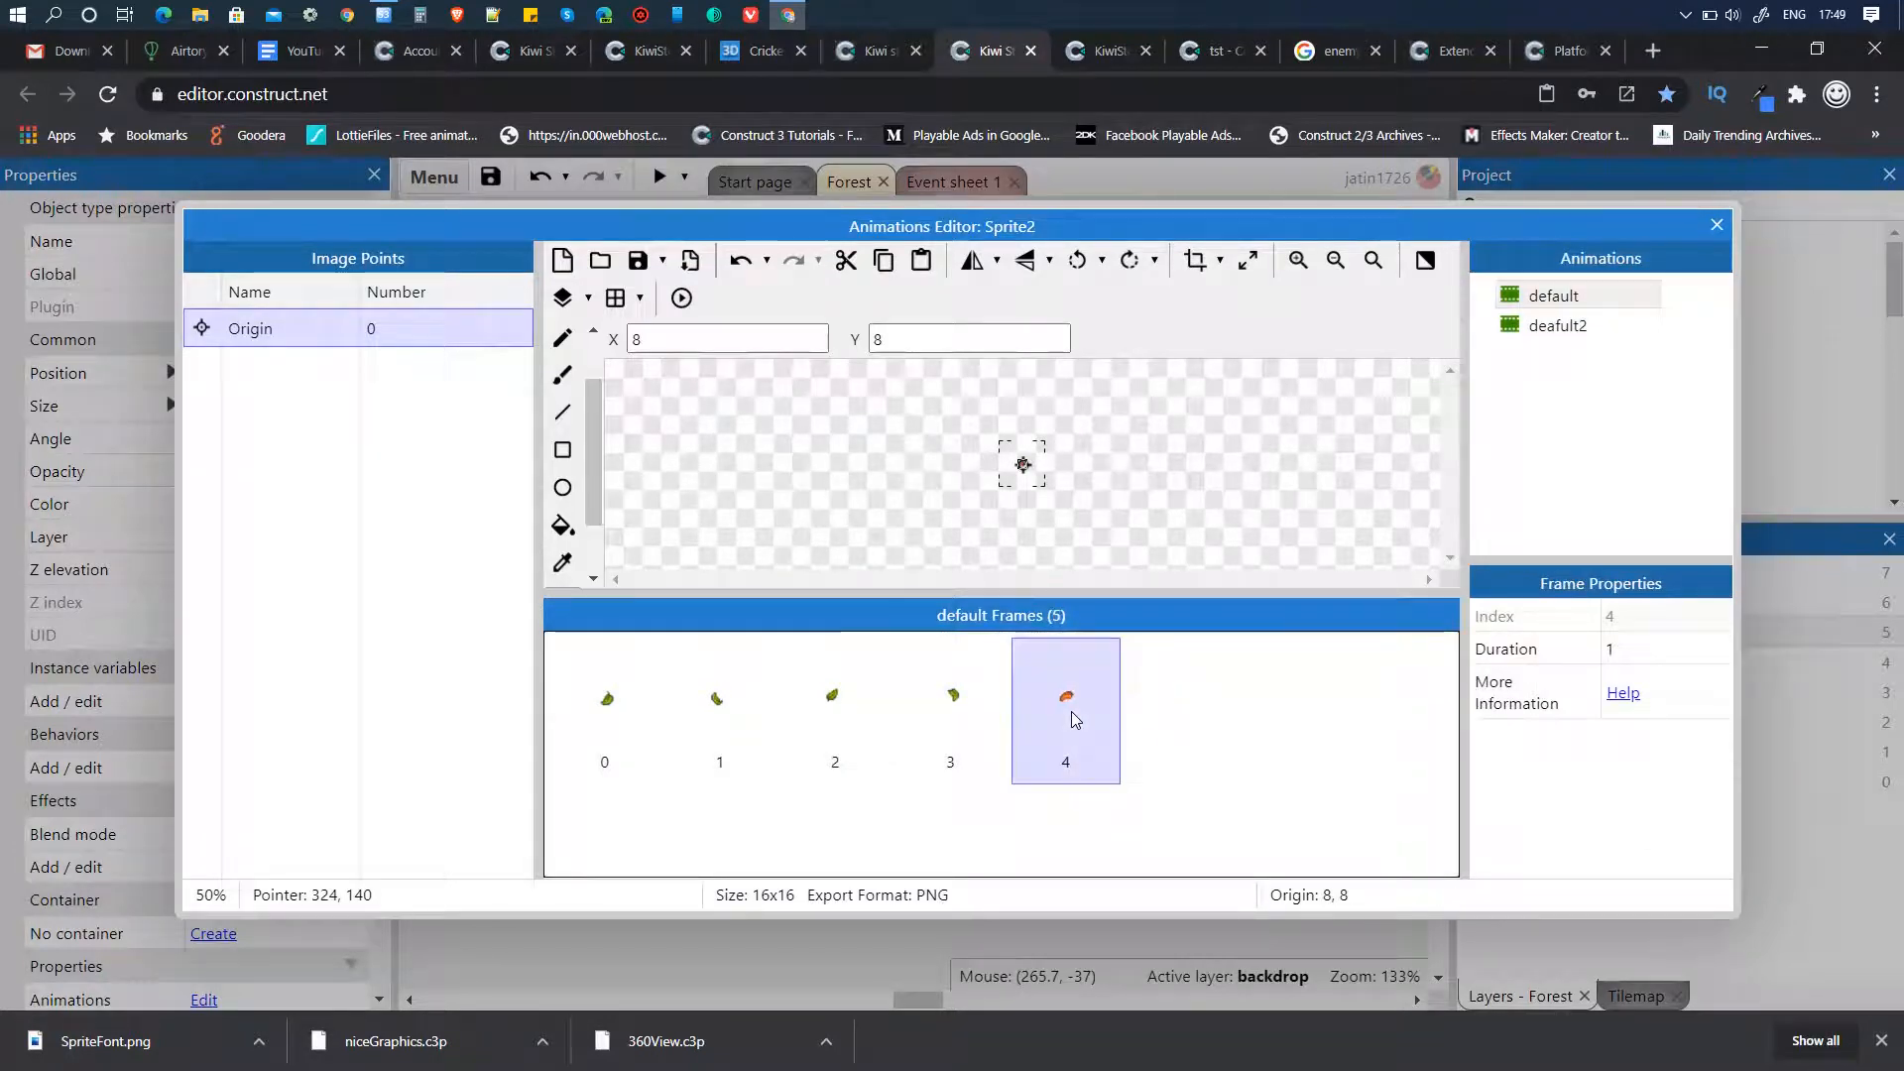
pyautogui.press('Delete')
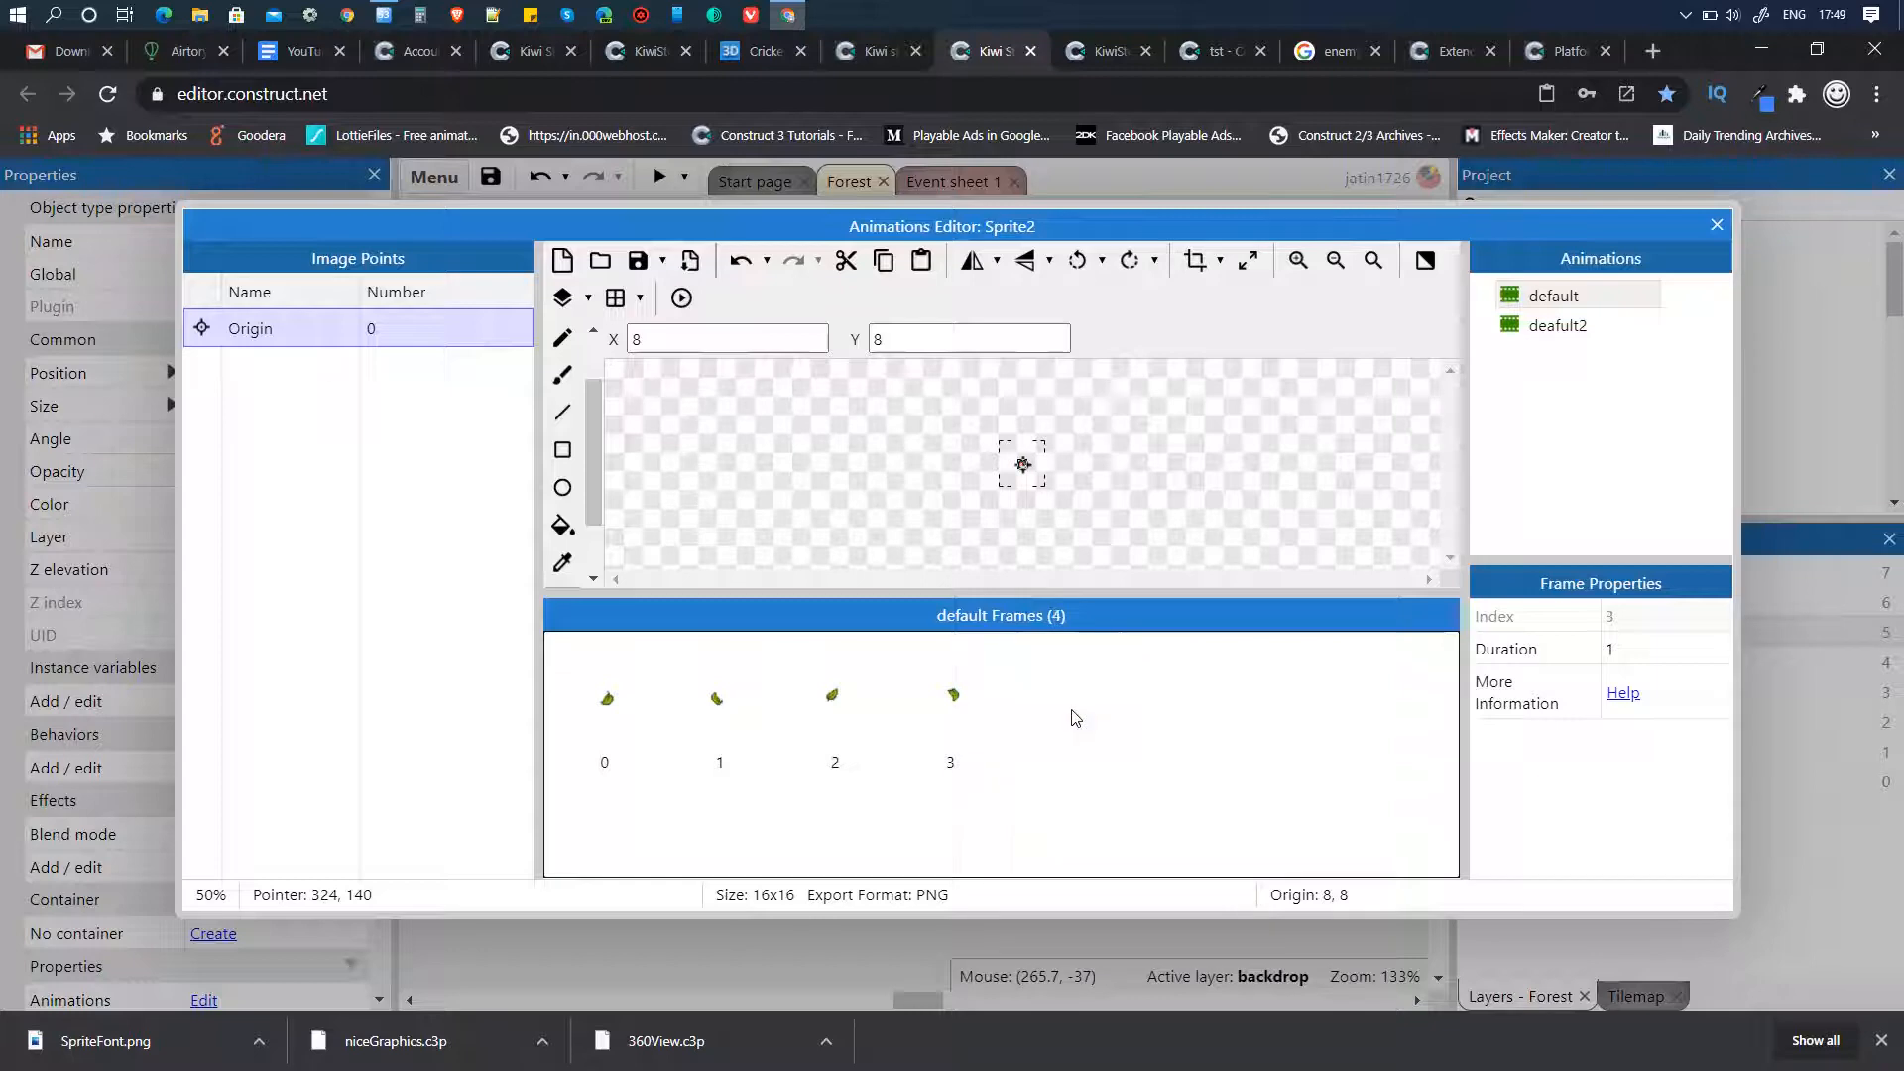
# - Delete the four green leaf frames from the deafult2 animation, keeping only the orange ones
pyautogui.click(1569, 338)
pyautogui.click(621, 728)
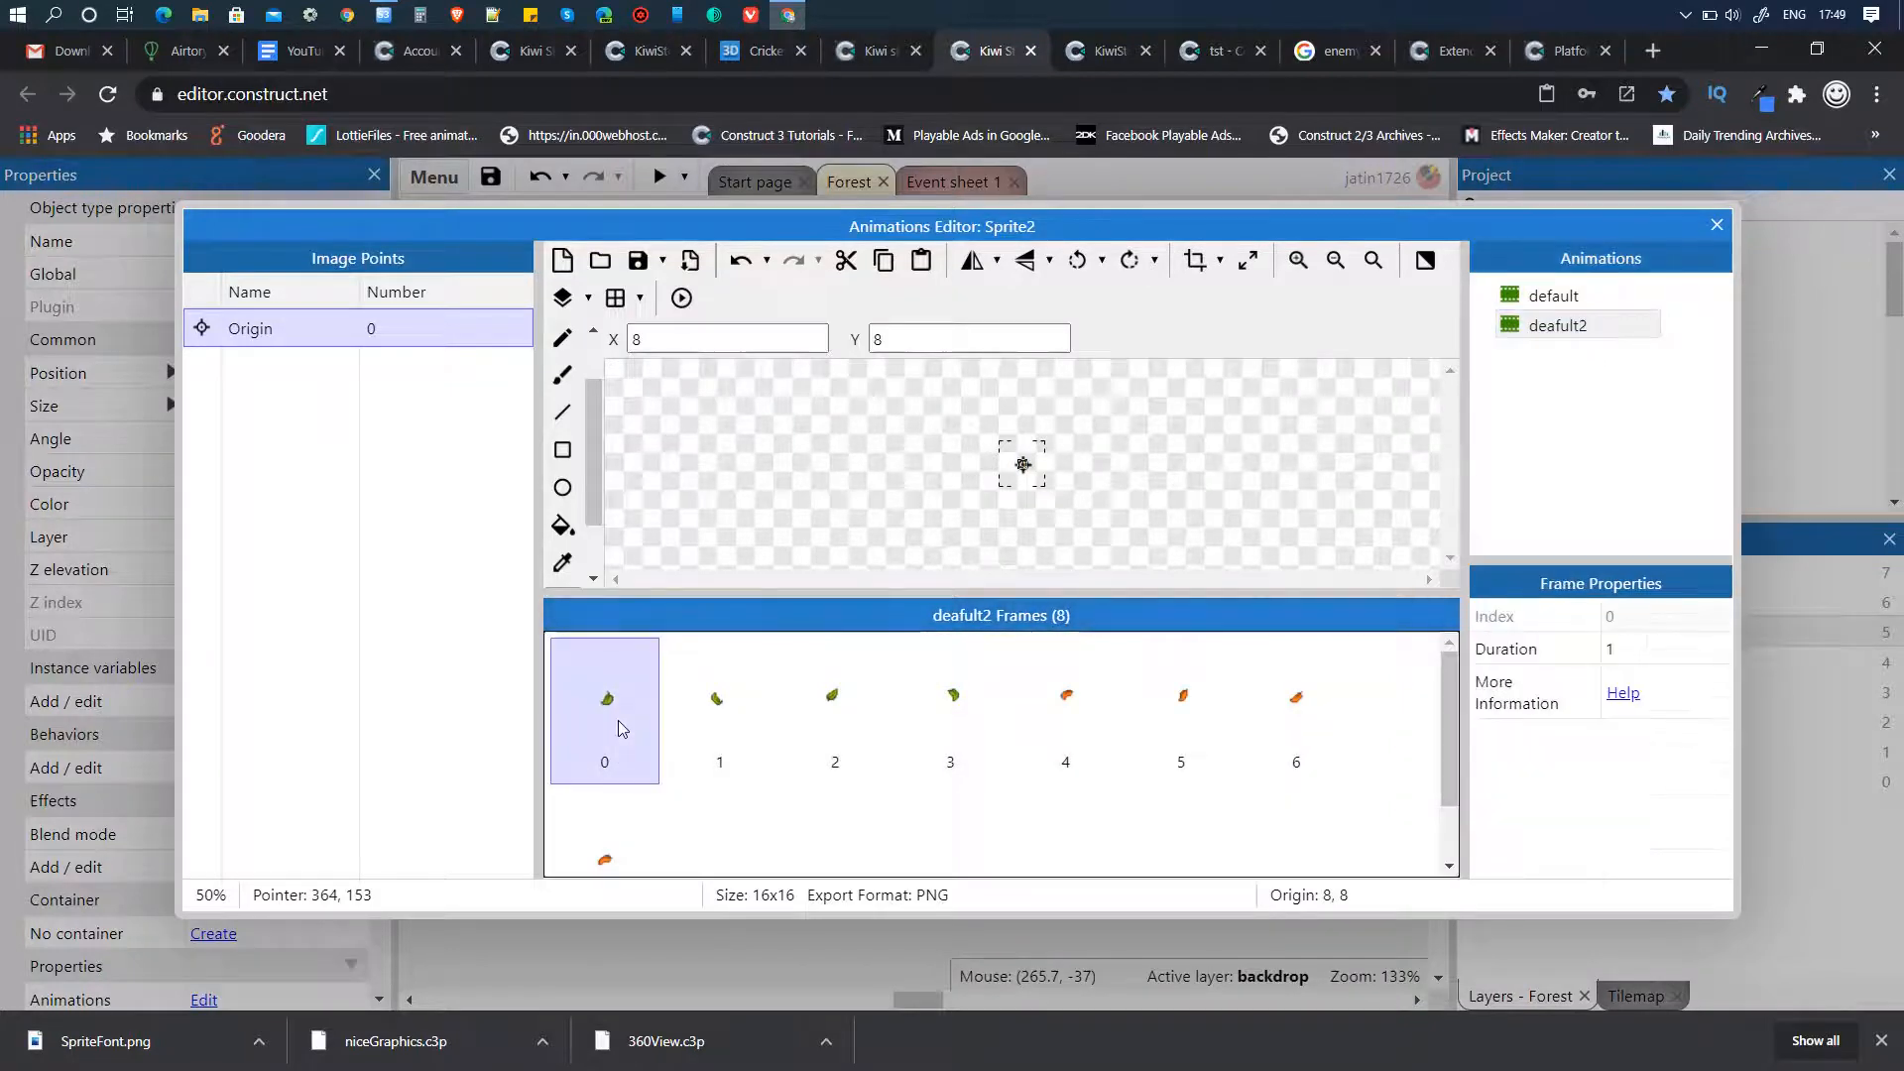
pyautogui.press('Delete')
pyautogui.click(617, 724)
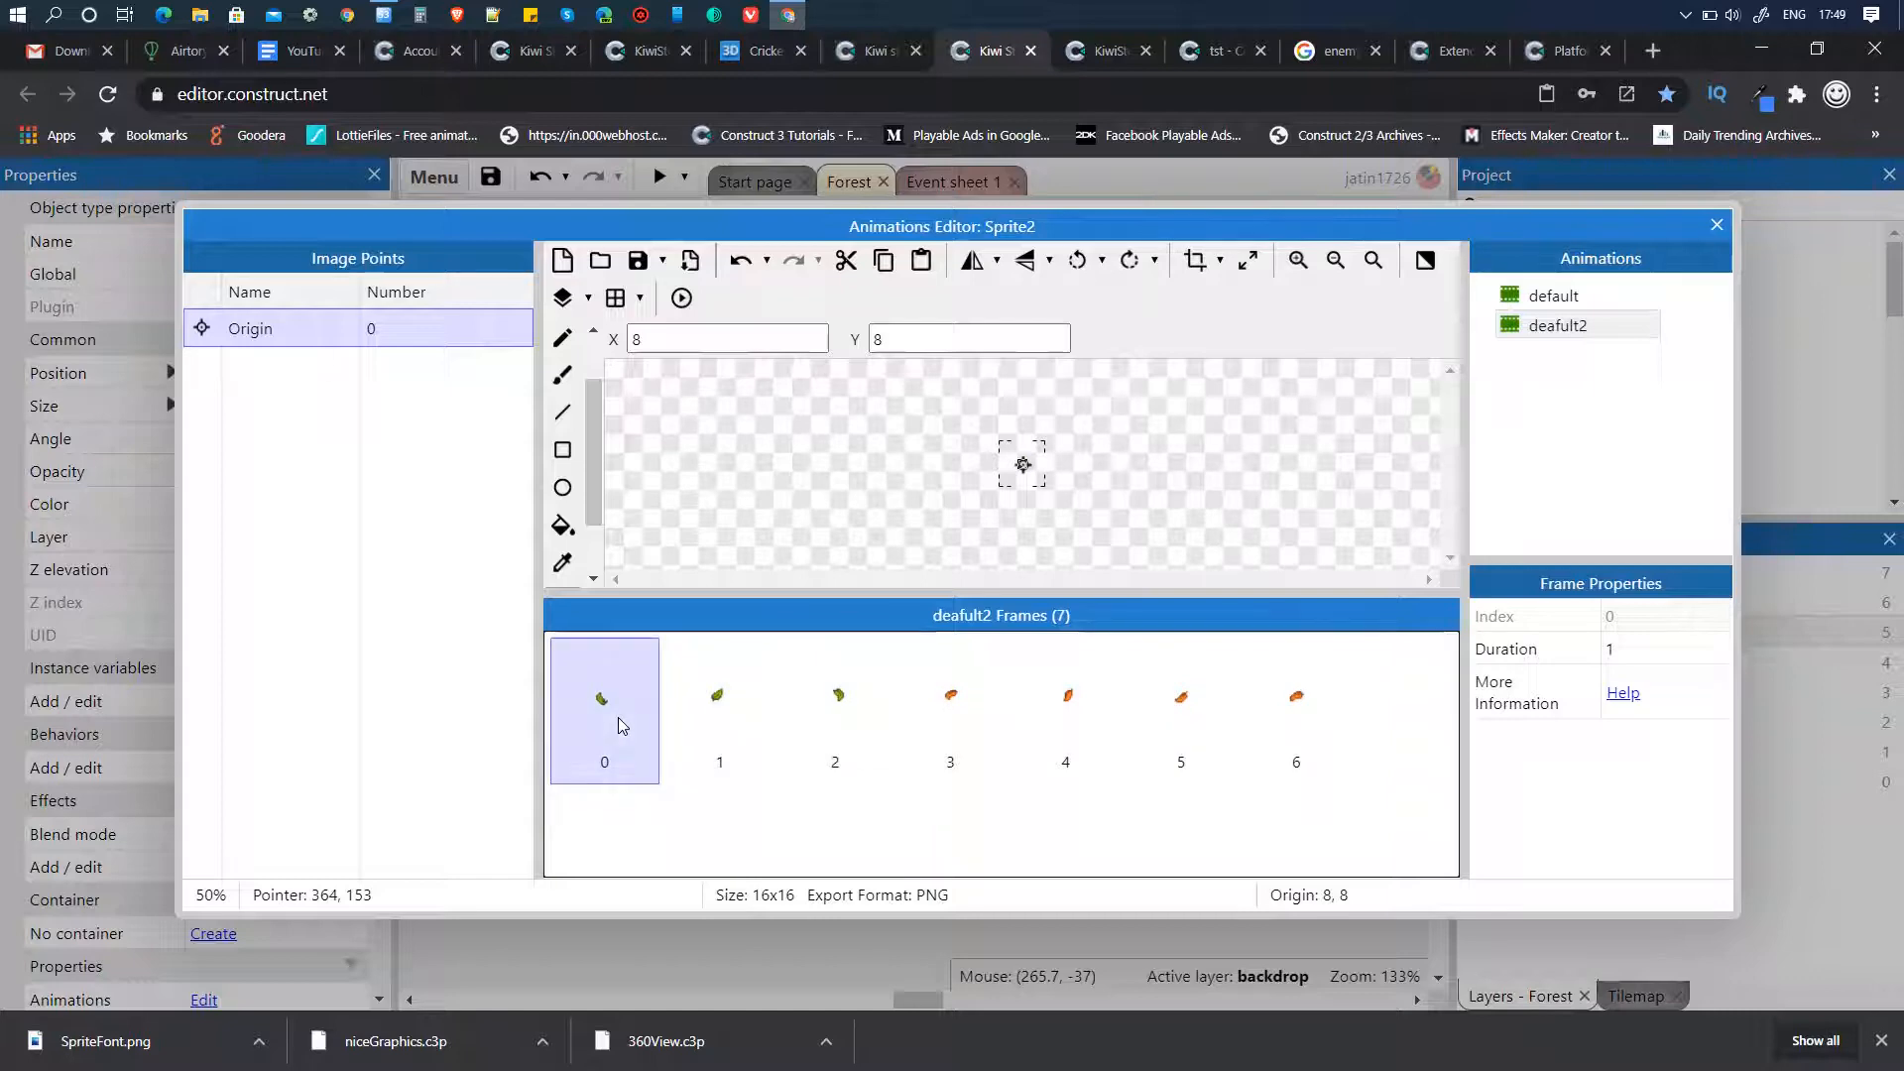
pyautogui.press('Delete')
pyautogui.click(621, 704)
pyautogui.press('Delete')
pyautogui.click(616, 702)
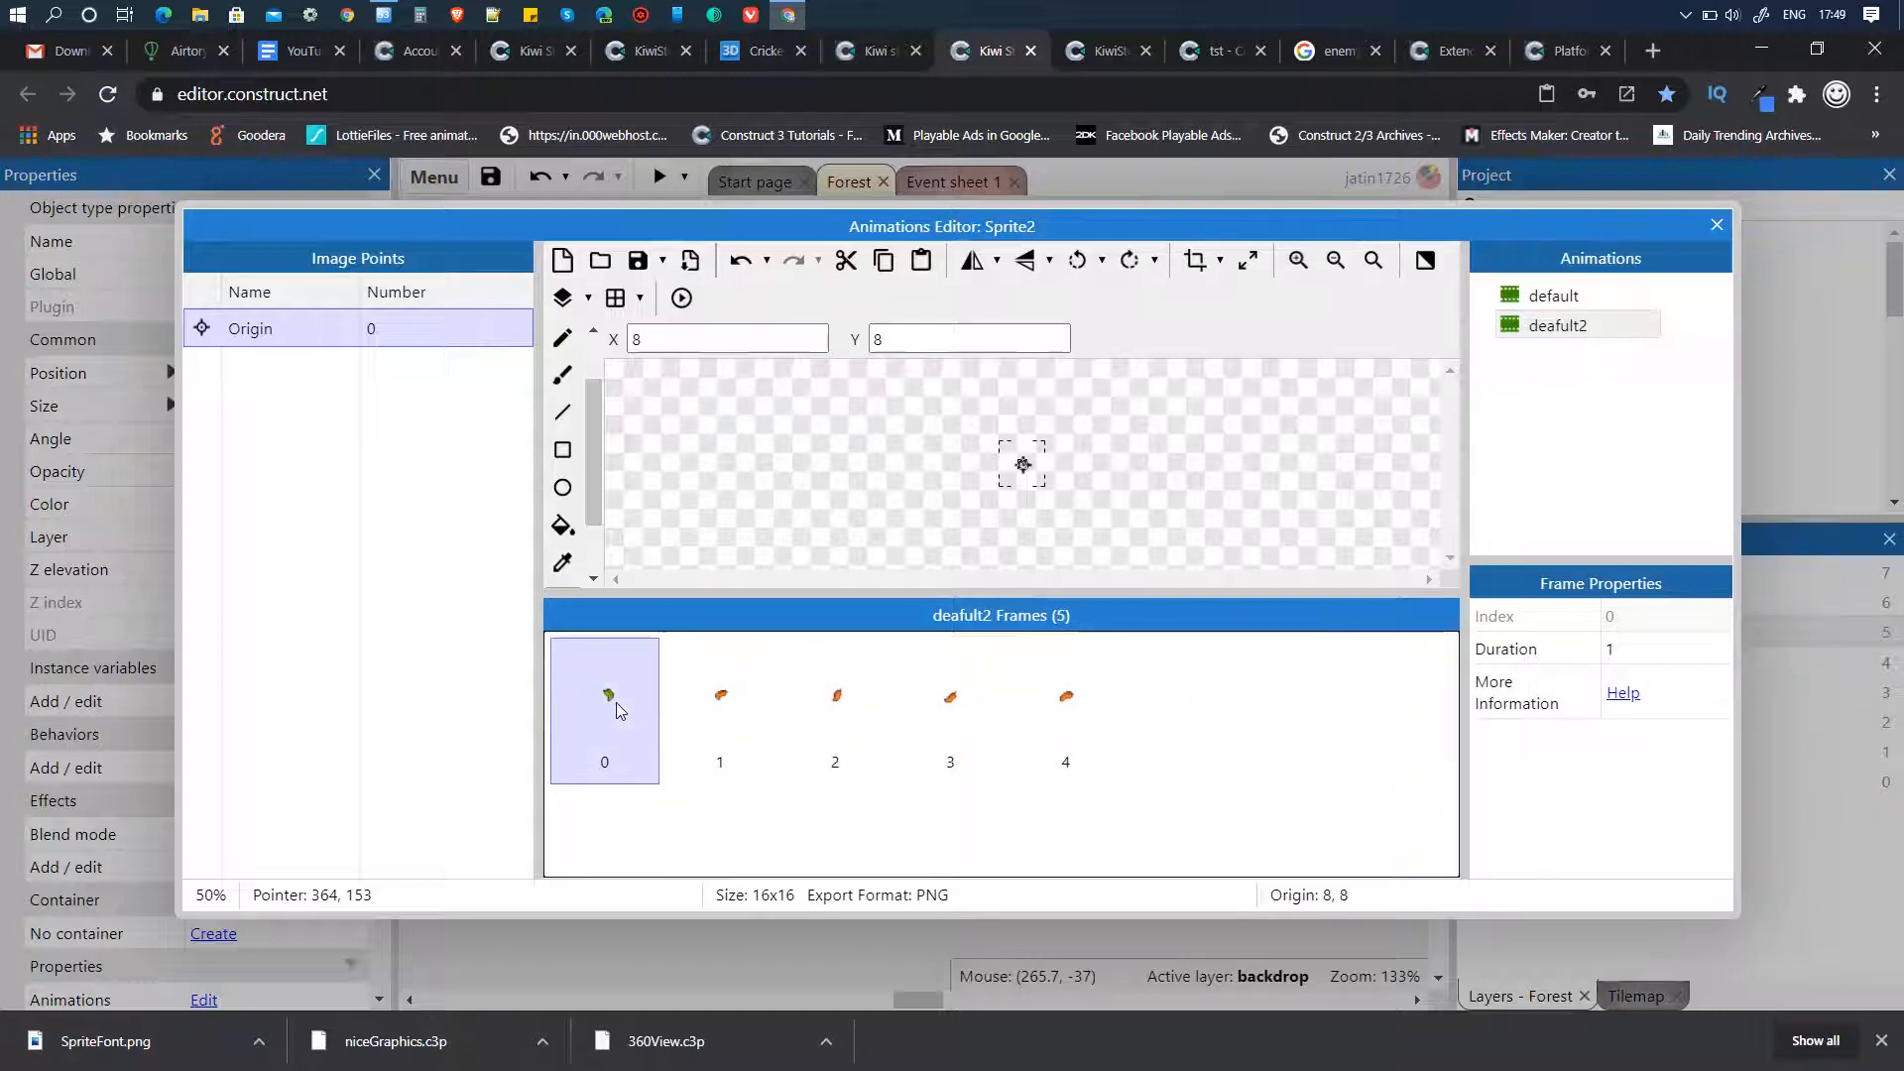
pyautogui.press('Delete')
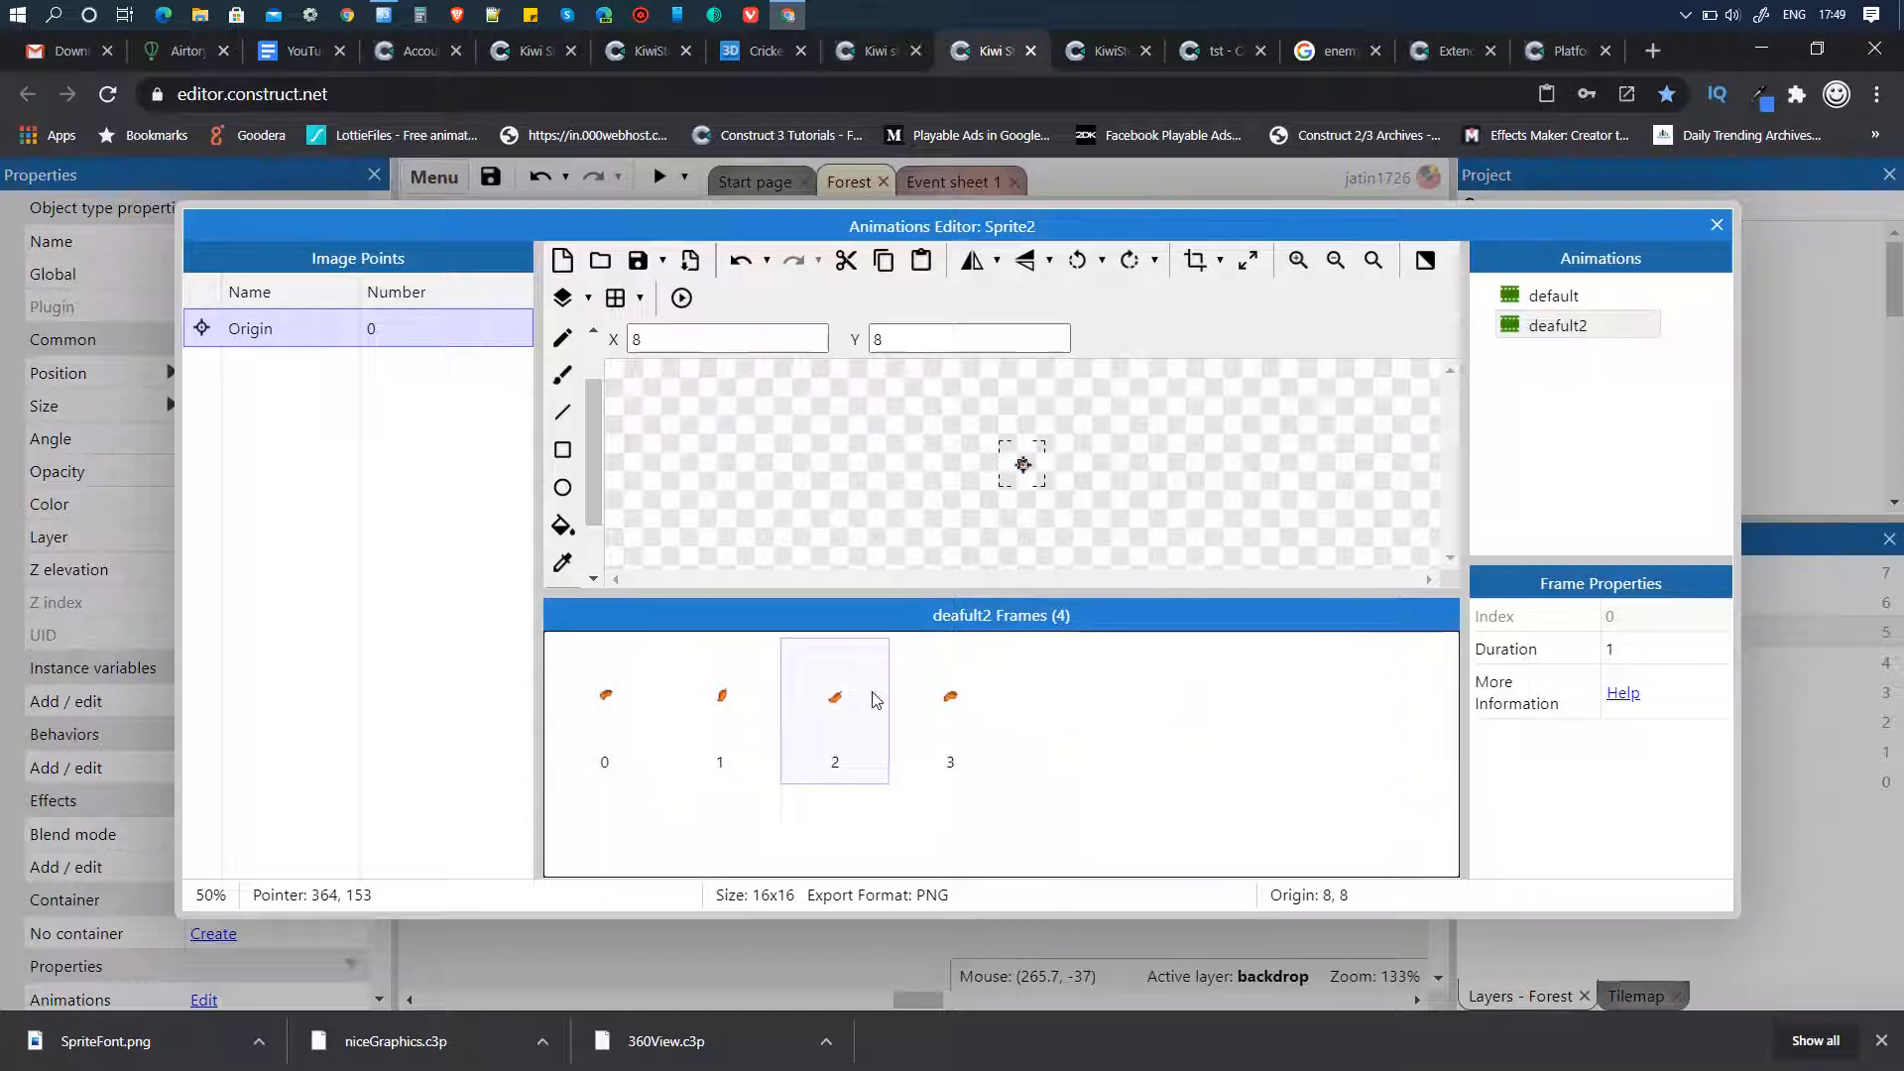
# - Enable looping for both the default and deafult2 leaf animations
pyautogui.click(1563, 298)
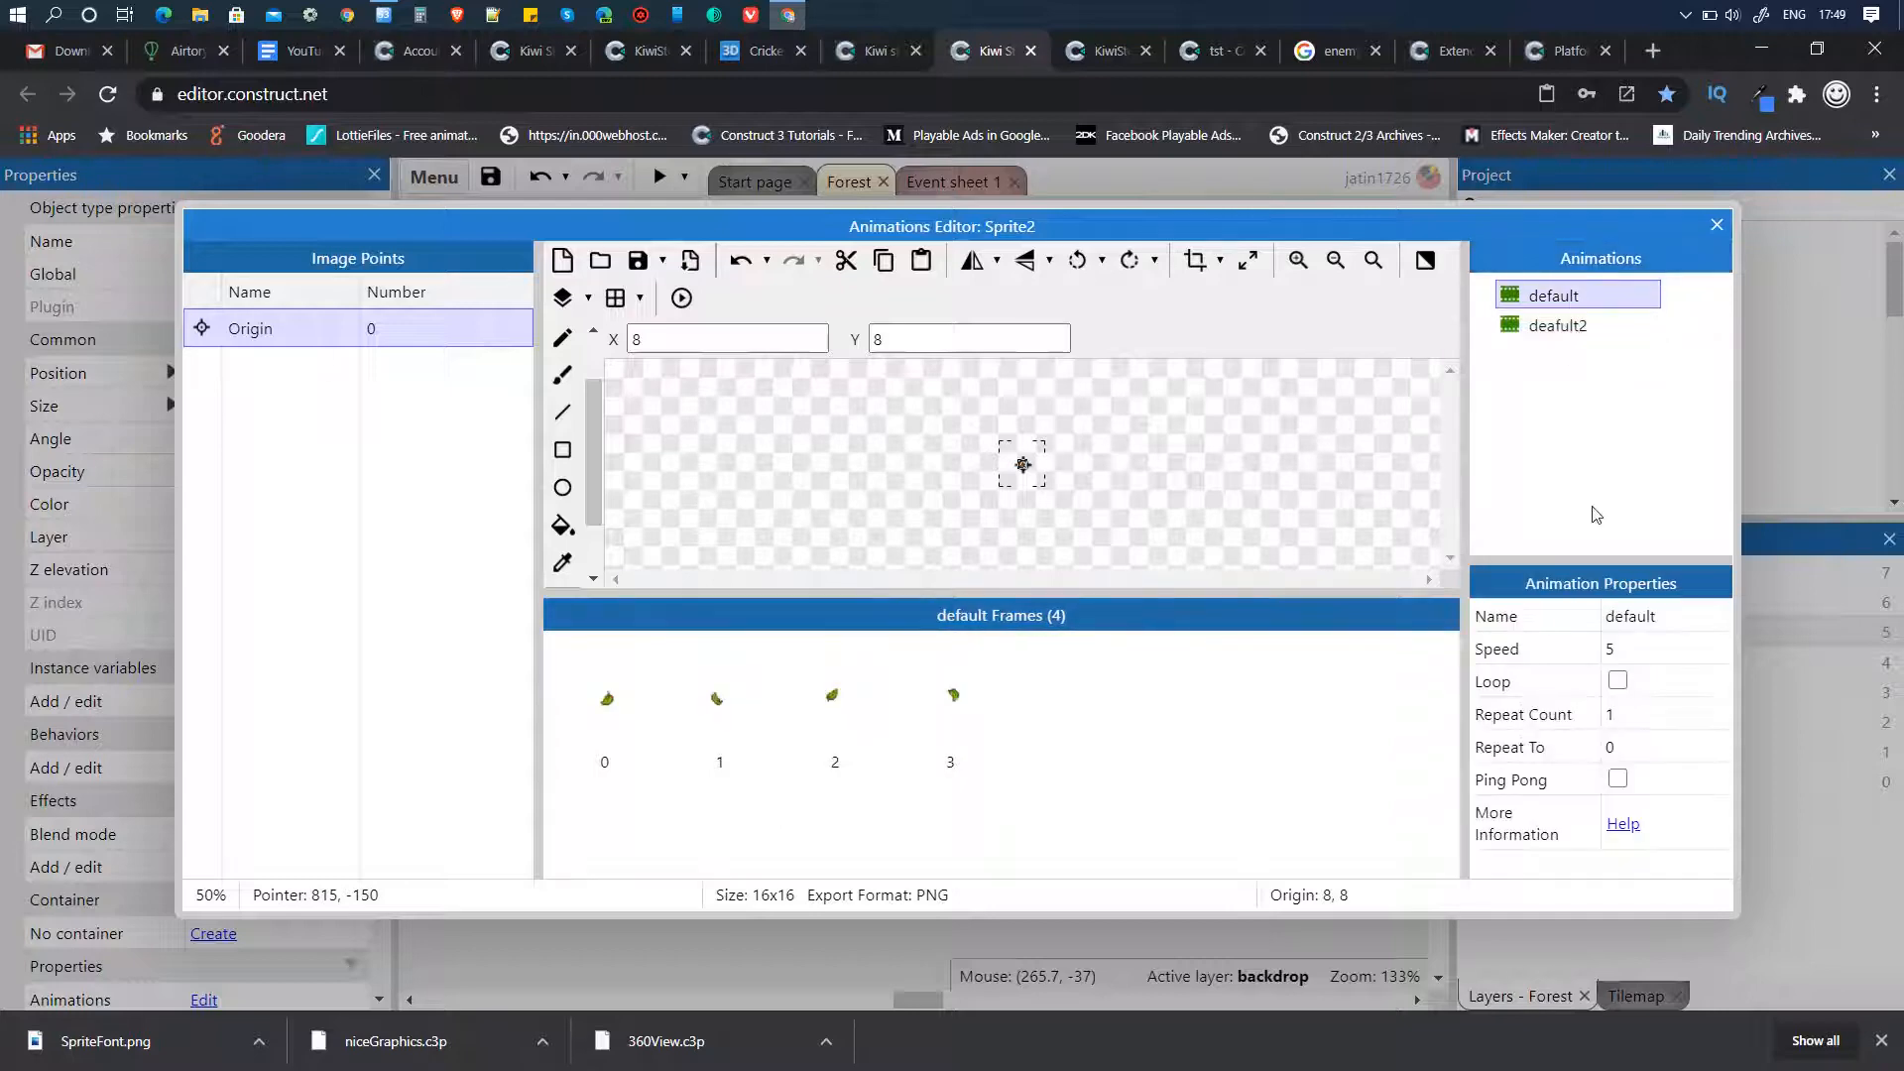
pyautogui.click(1626, 684)
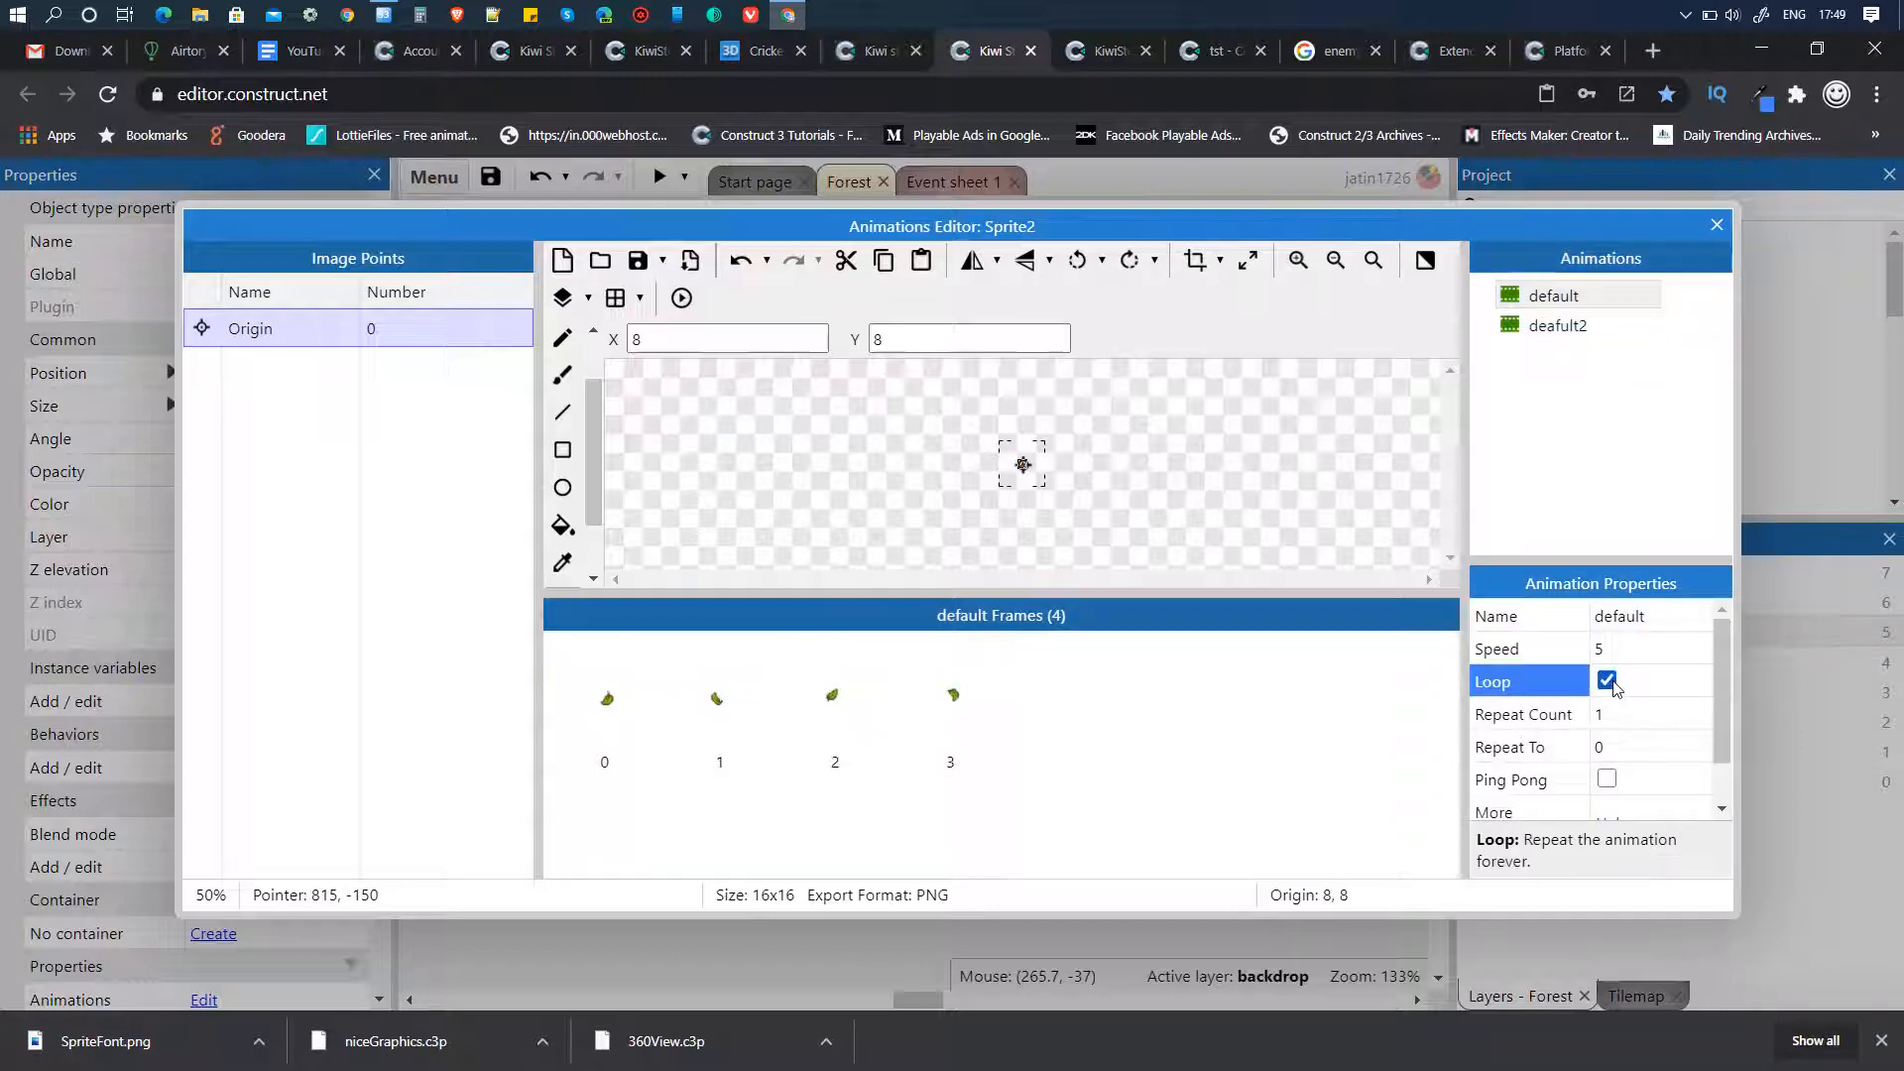
pyautogui.click(1557, 327)
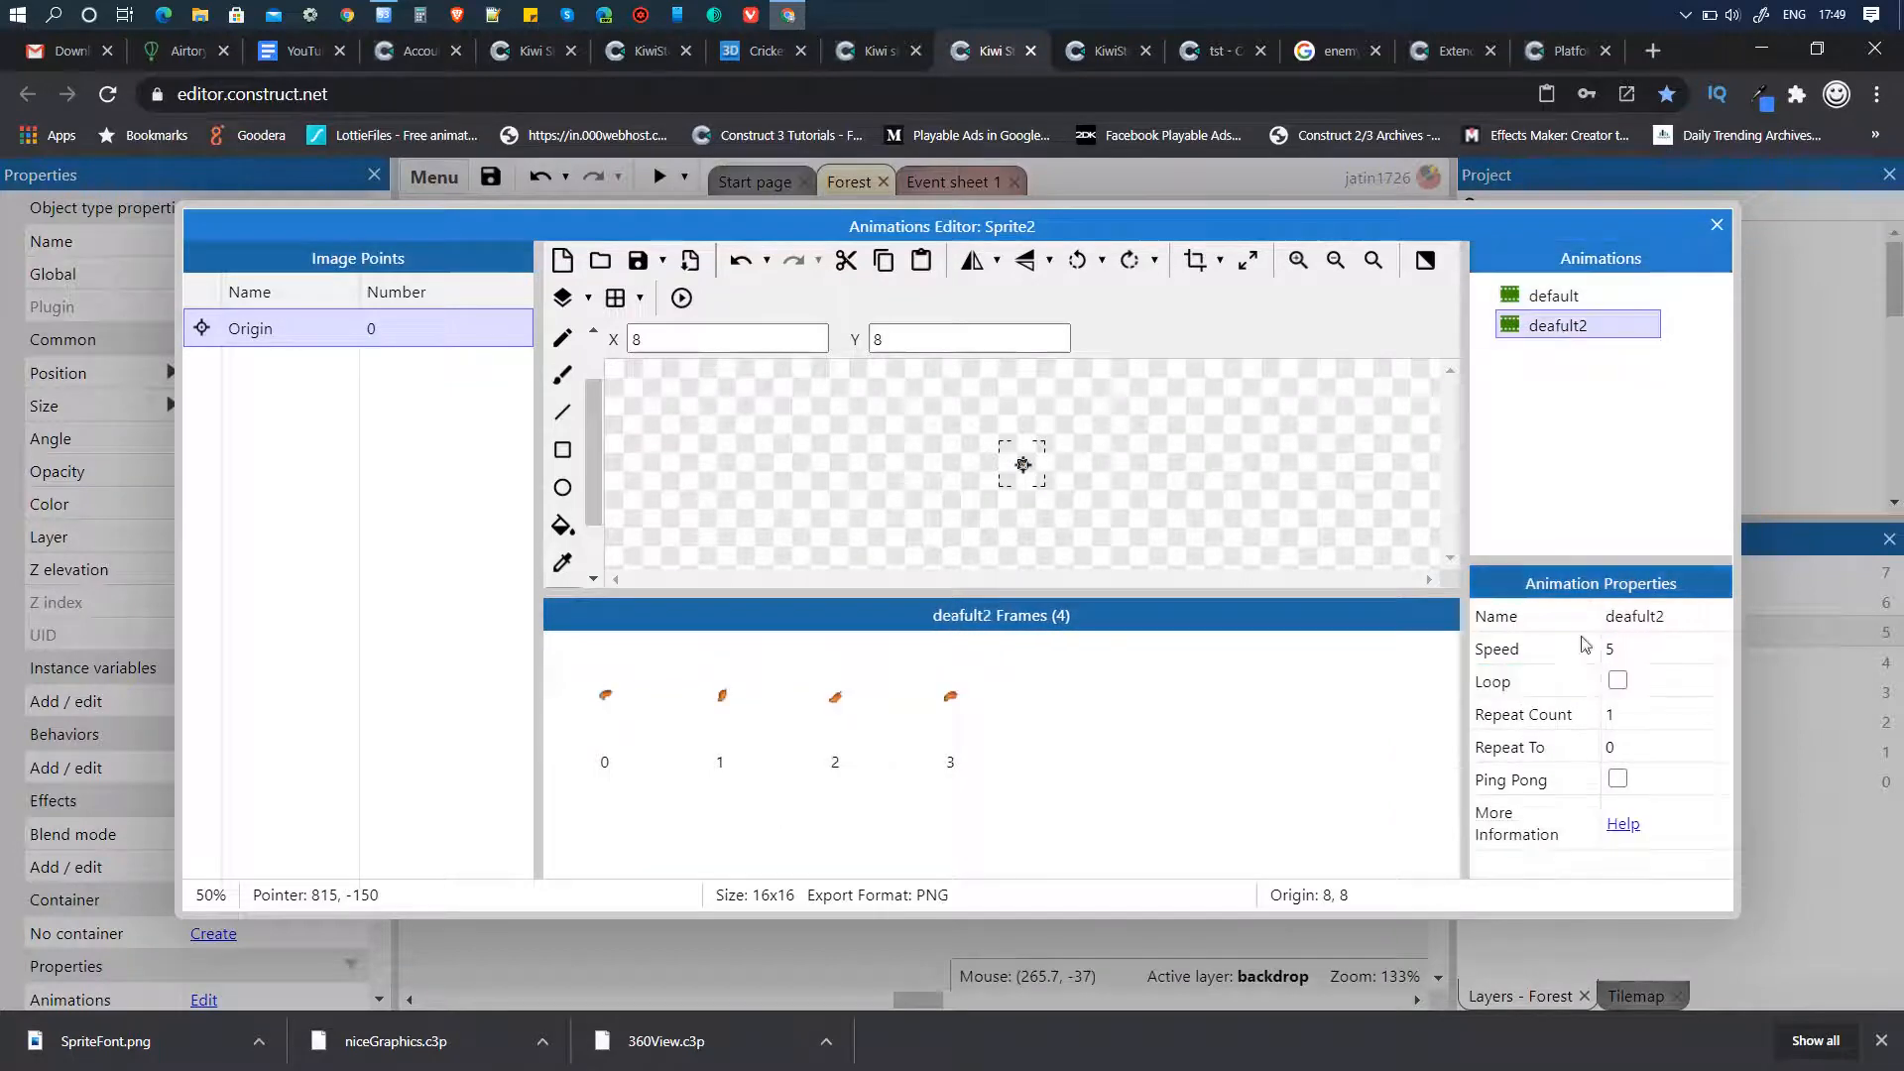
pyautogui.click(1618, 684)
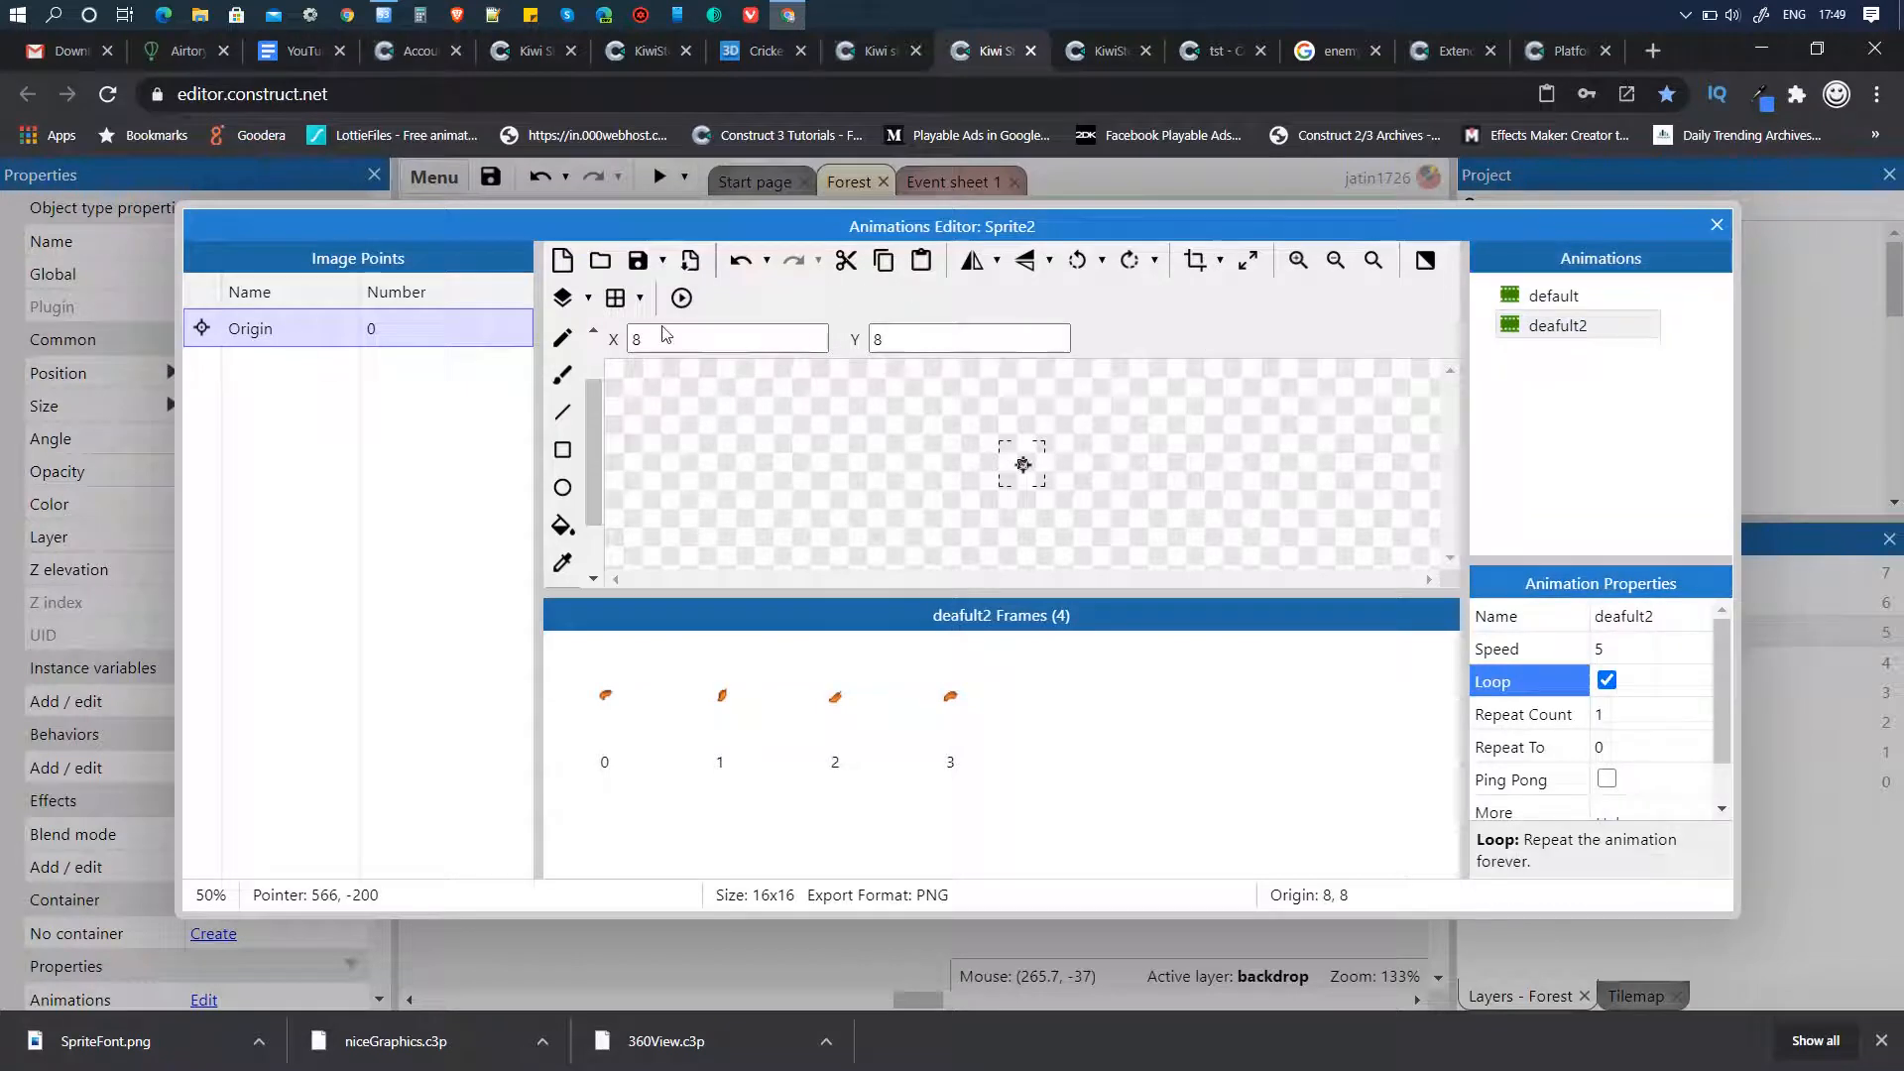
# - Preview the deafult2 animation, and move the leaf sprite to about (122, -20), just above the forest level
pyautogui.click(682, 298)
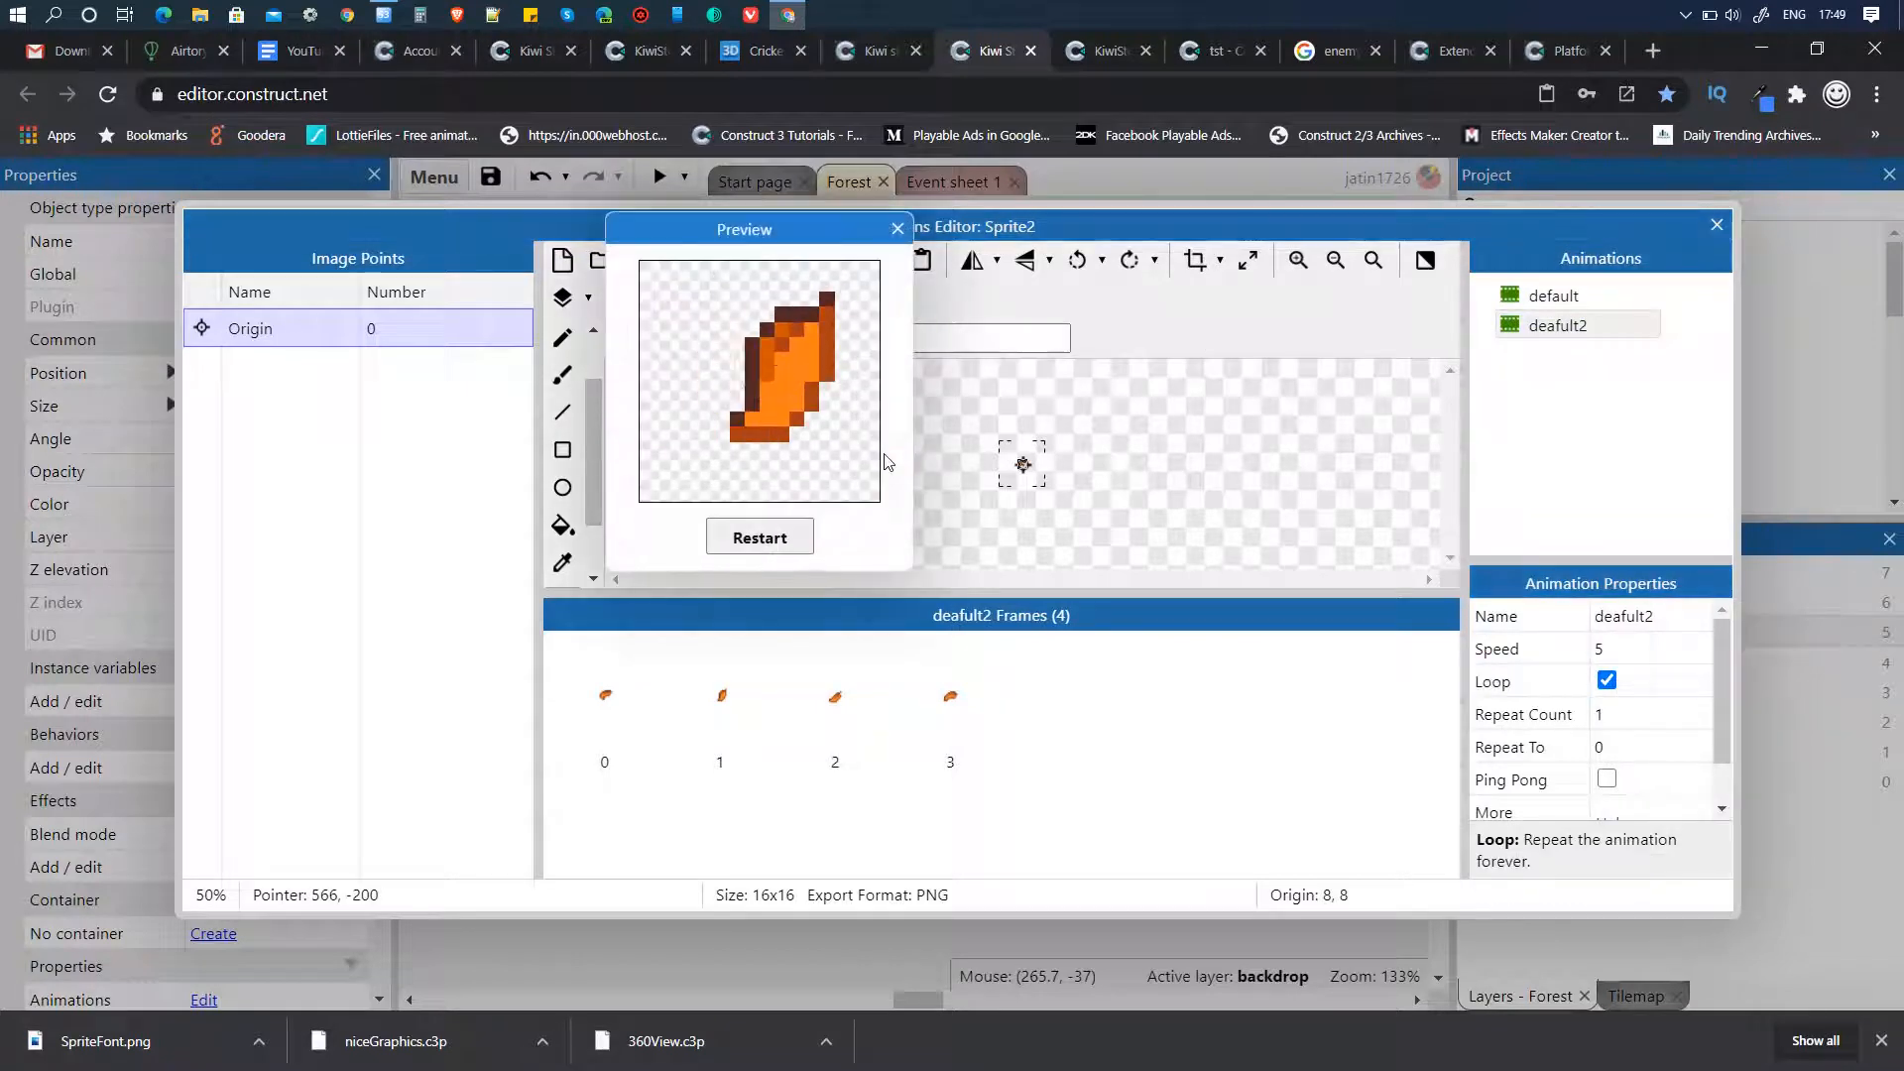
pyautogui.click(898, 231)
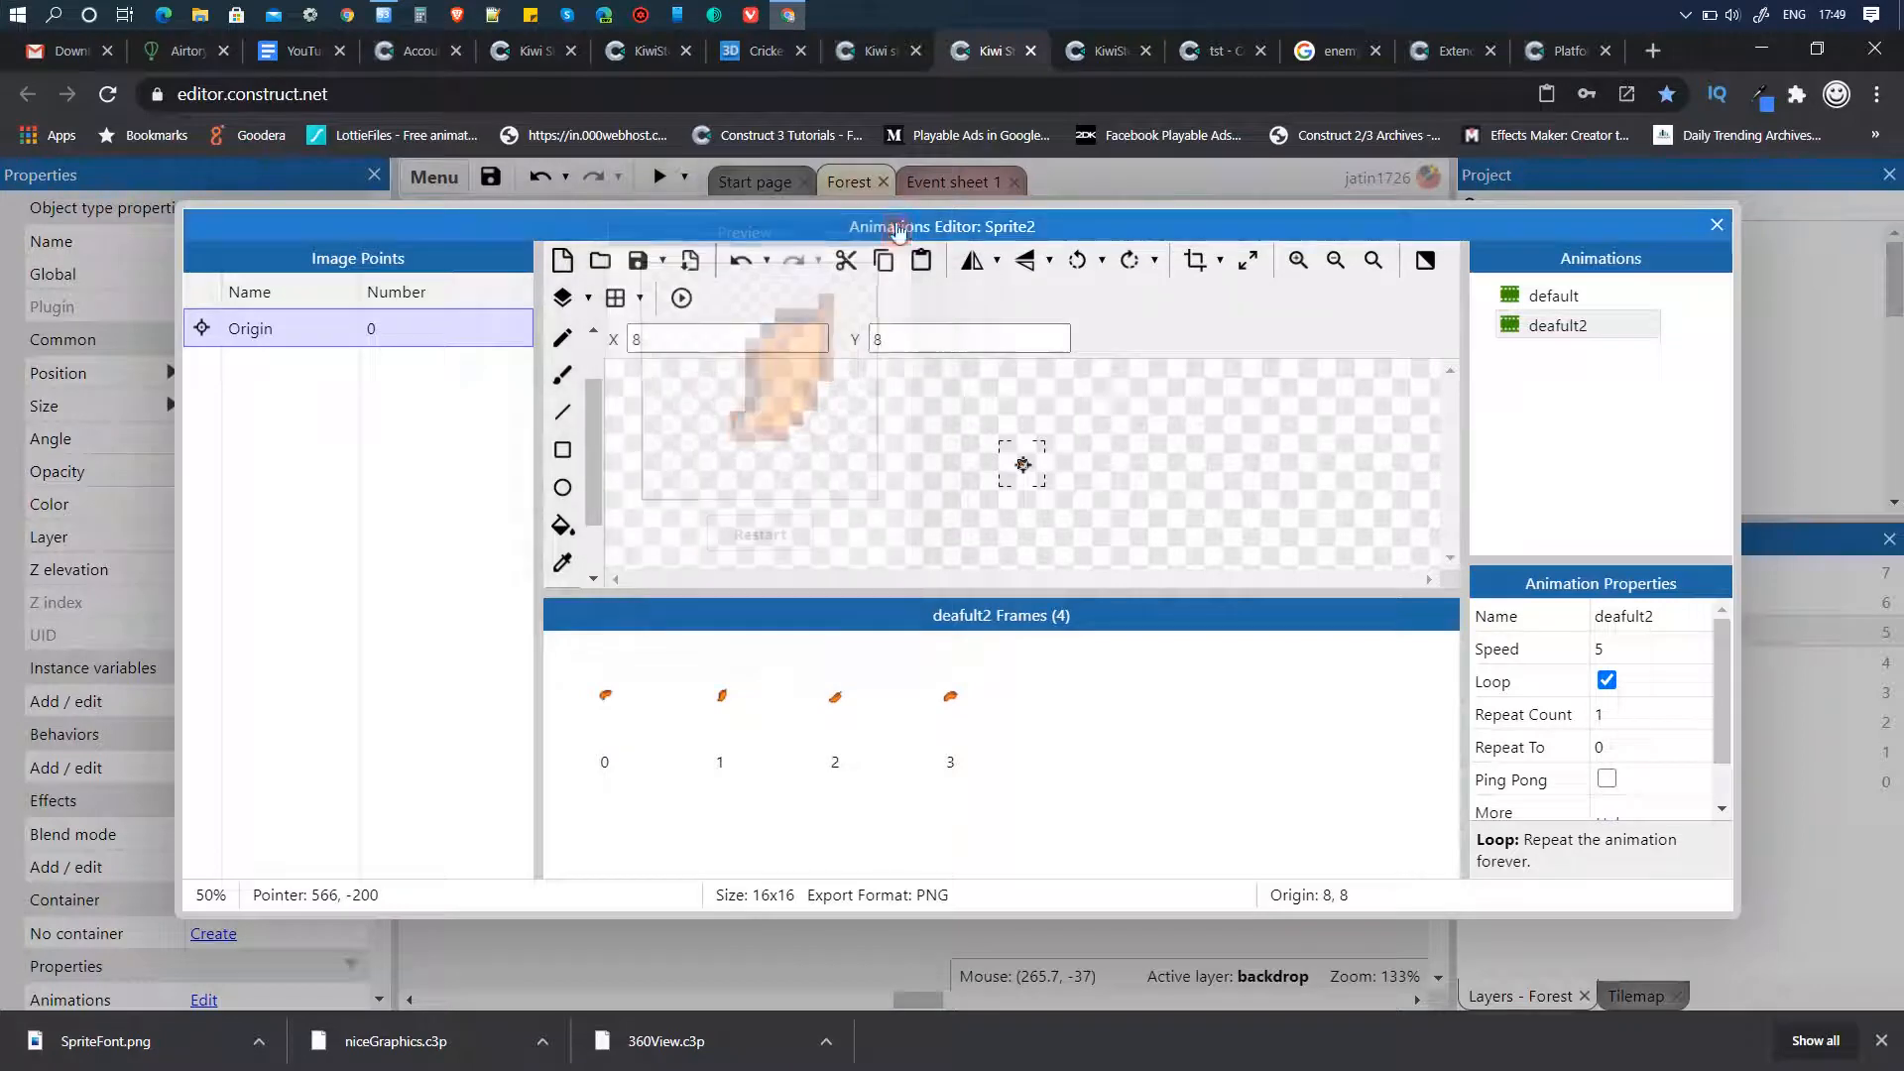
pyautogui.click(1716, 226)
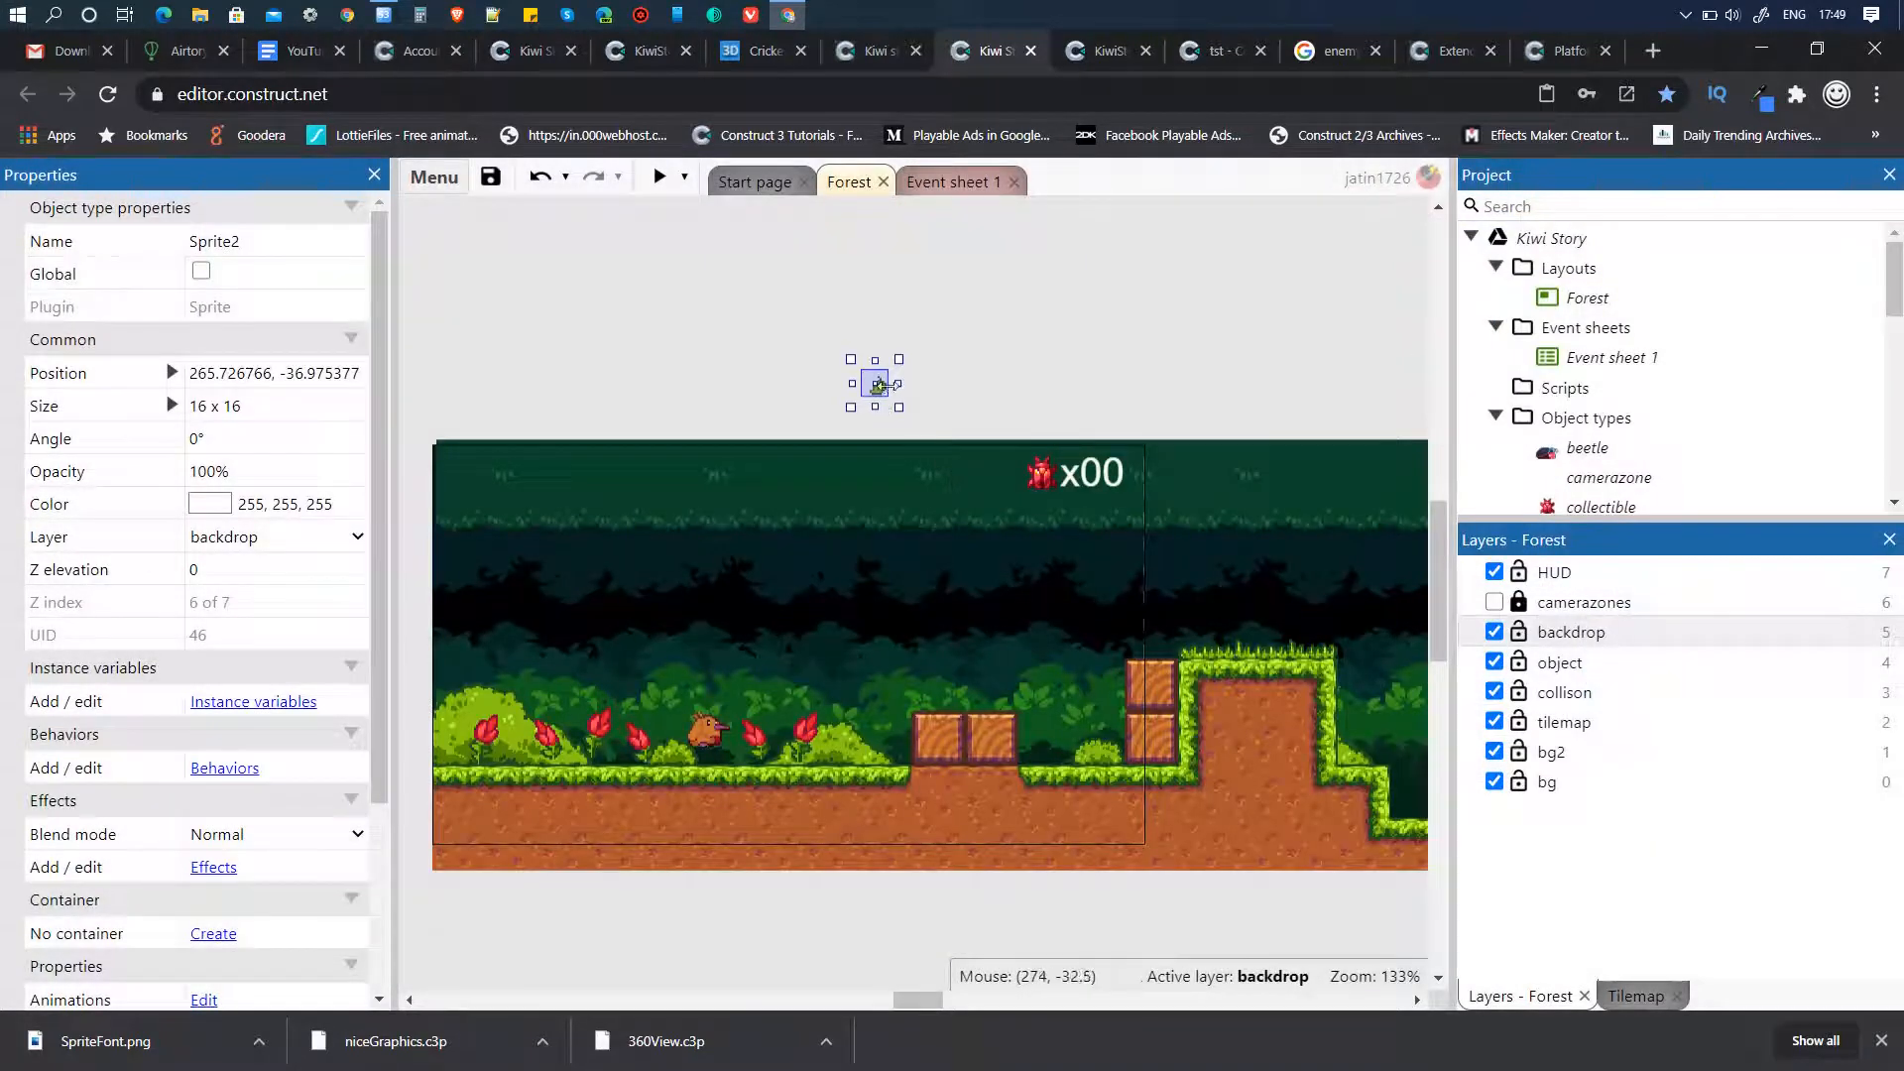
pyautogui.moveTo(880, 389); pyautogui.dragTo(641, 416)
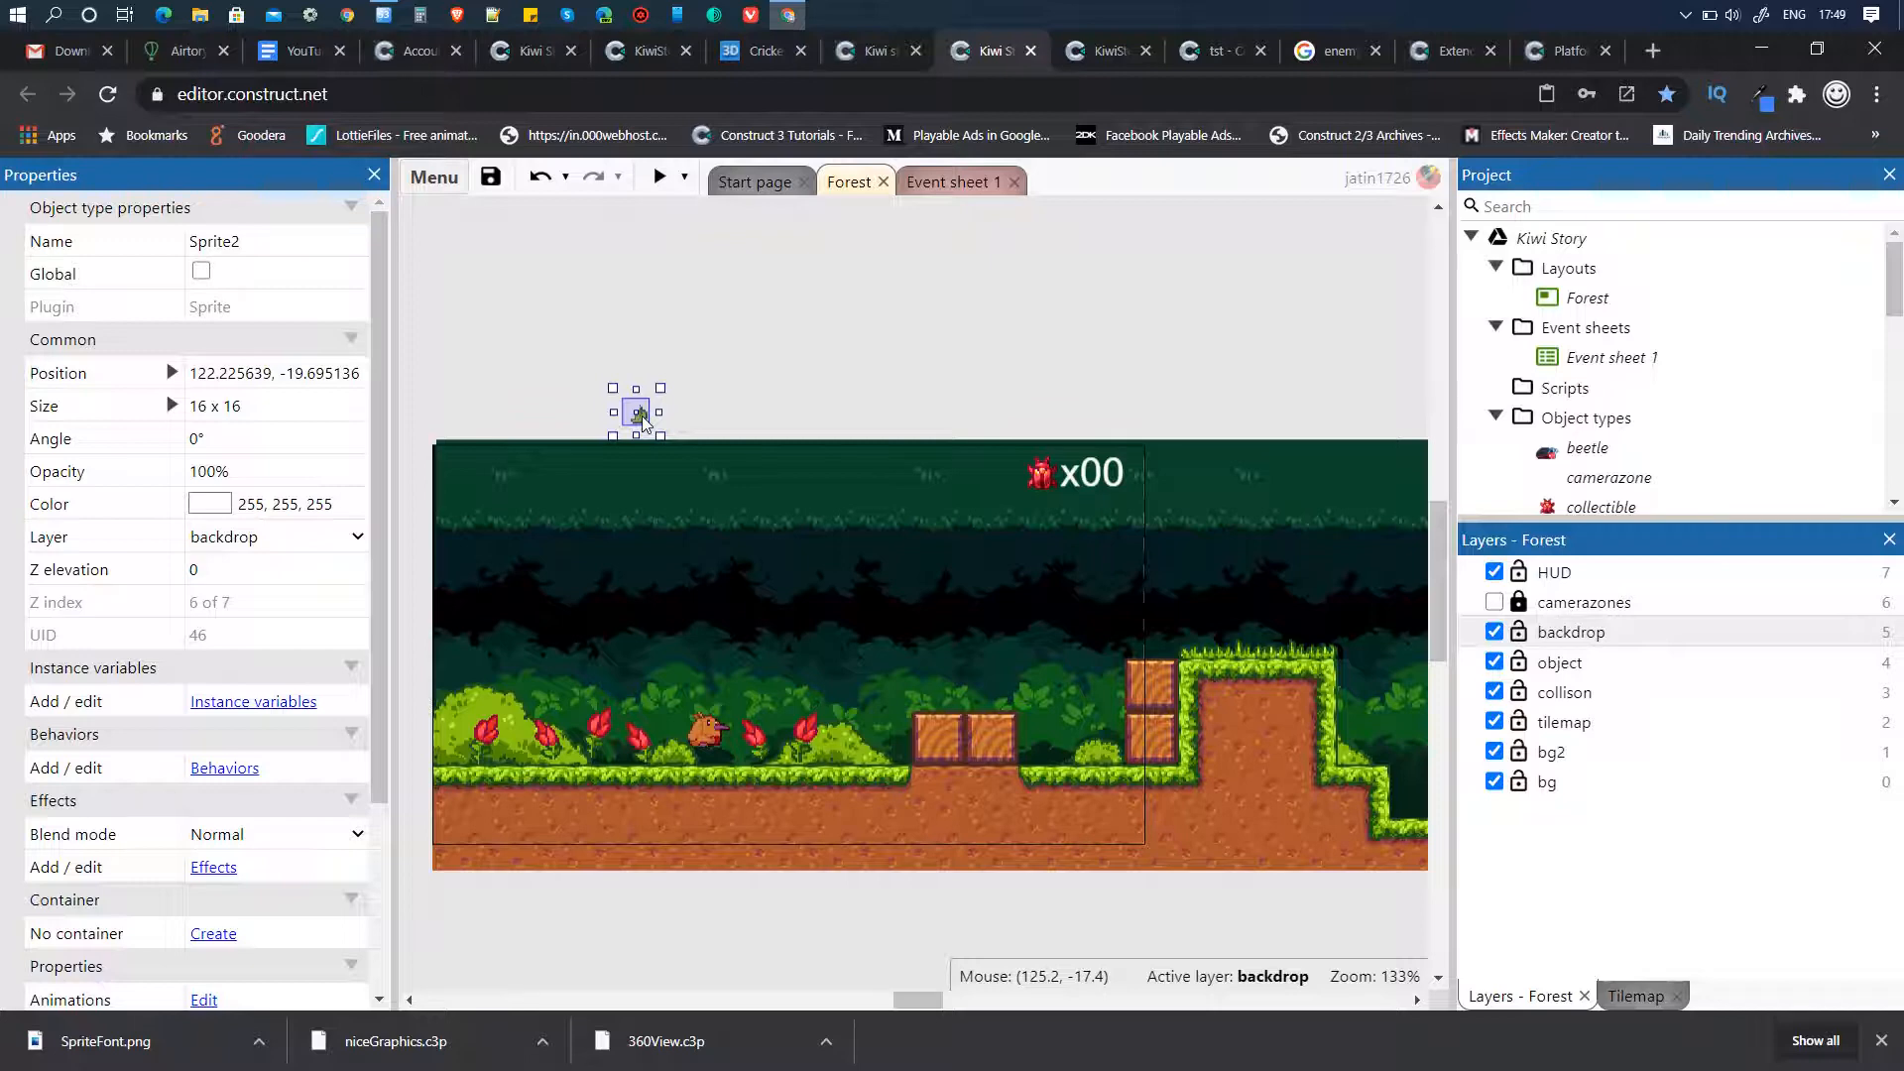
# - Add a System event at the end of Event sheet 1 that runs every 0.4 seconds
pyautogui.click(949, 182)
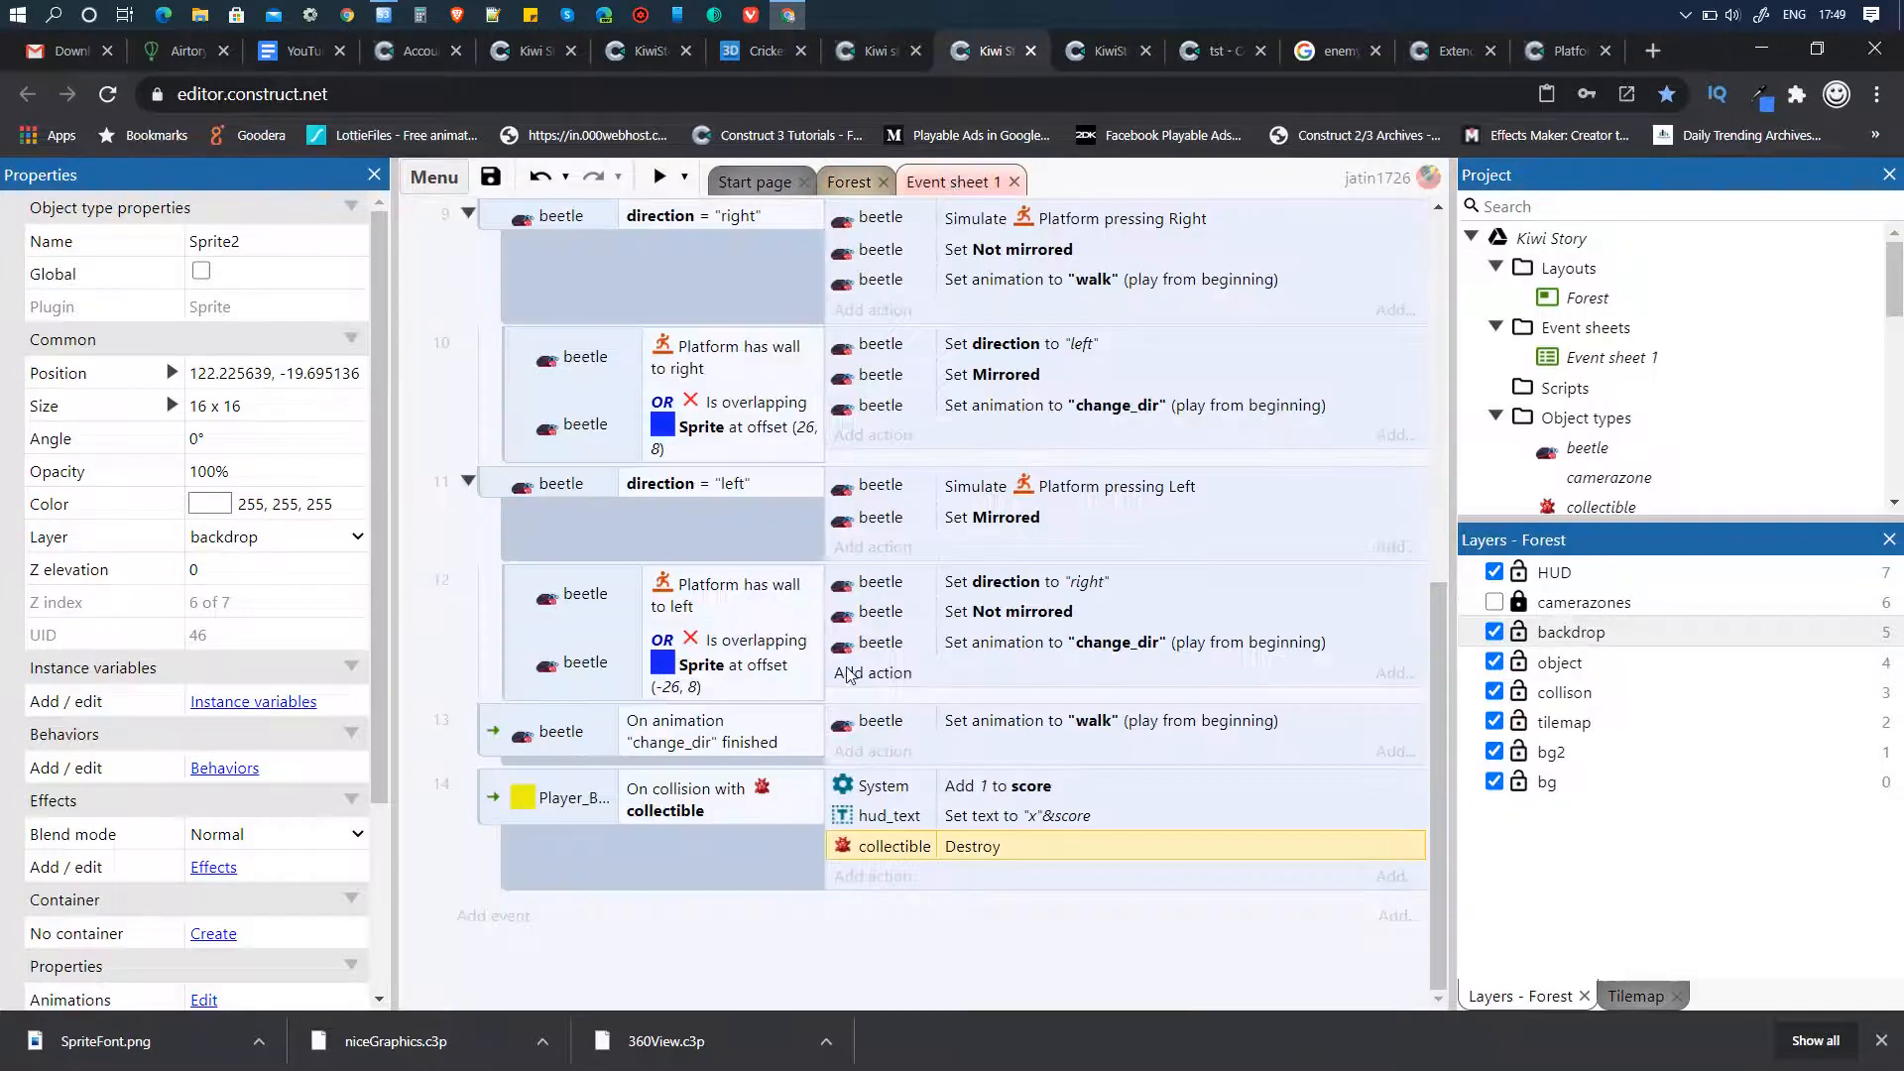
pyautogui.click(493, 920)
pyautogui.click(1247, 883)
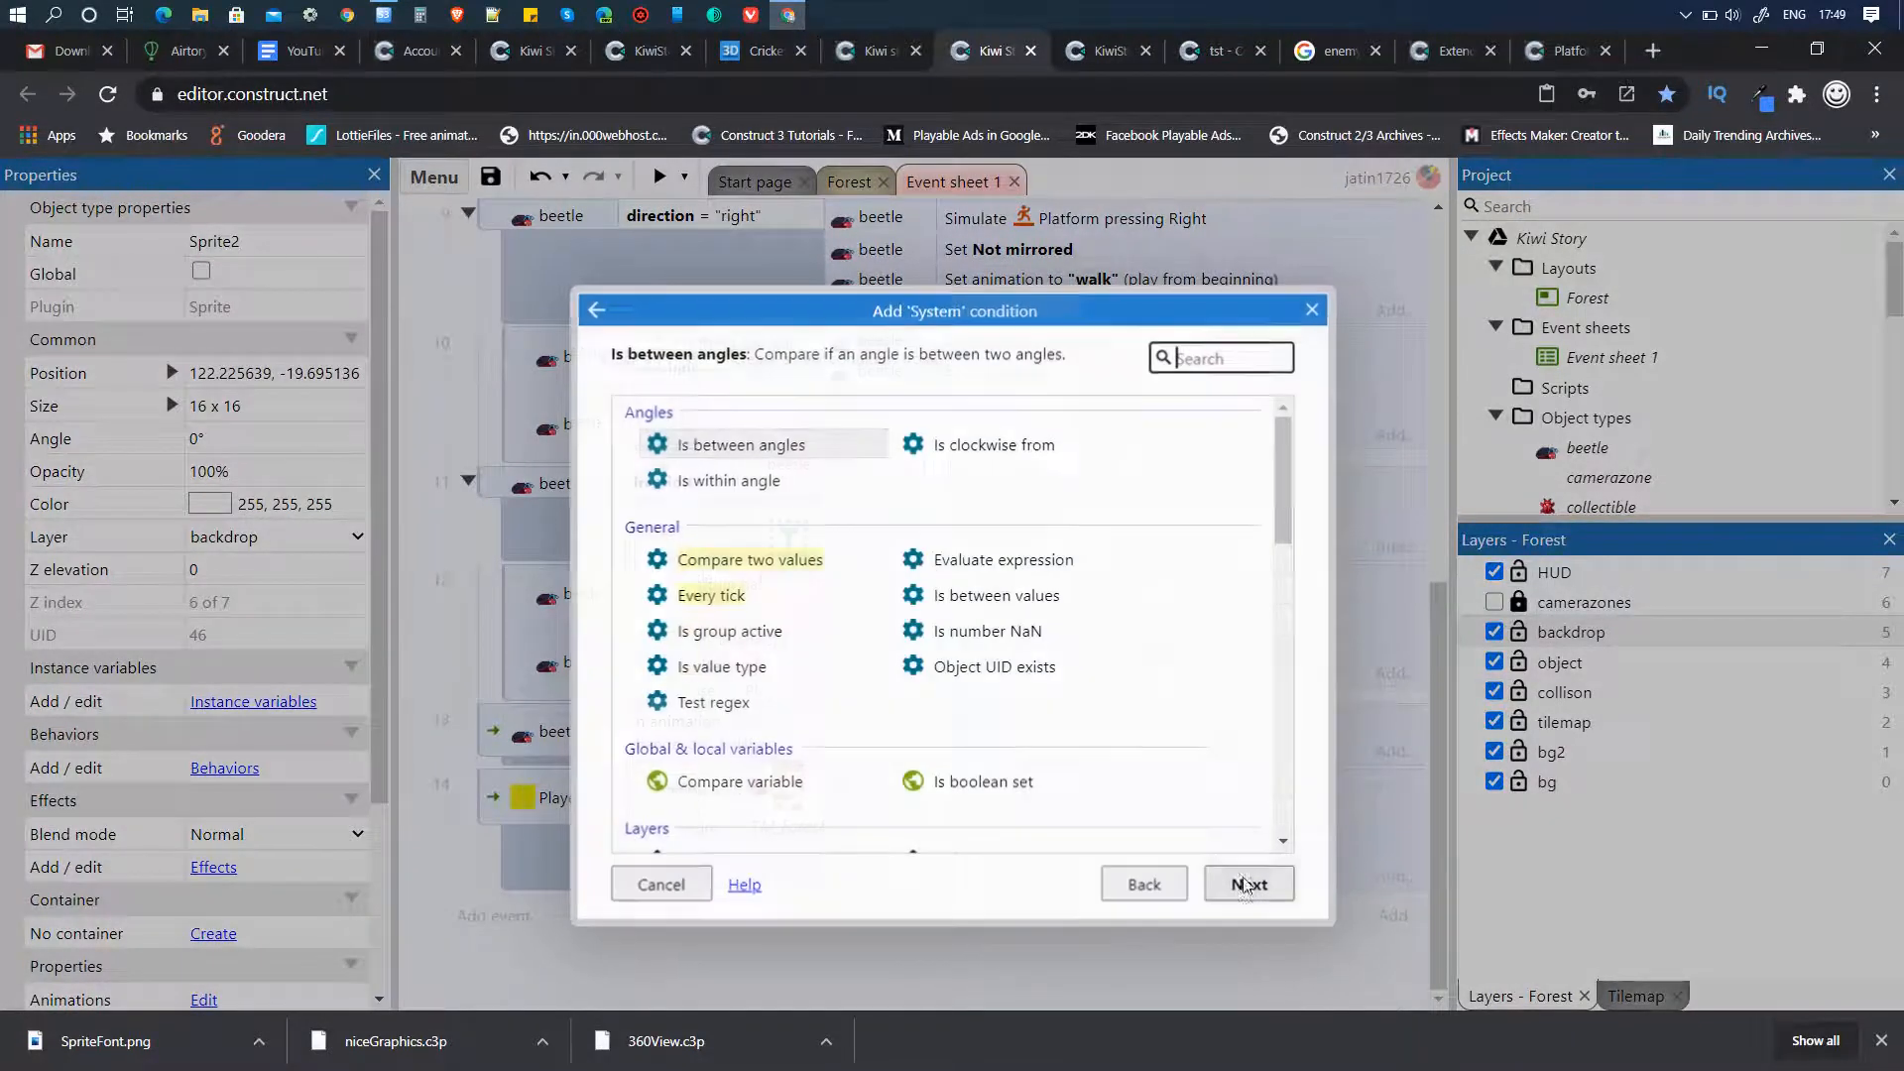
pyautogui.write('eve')
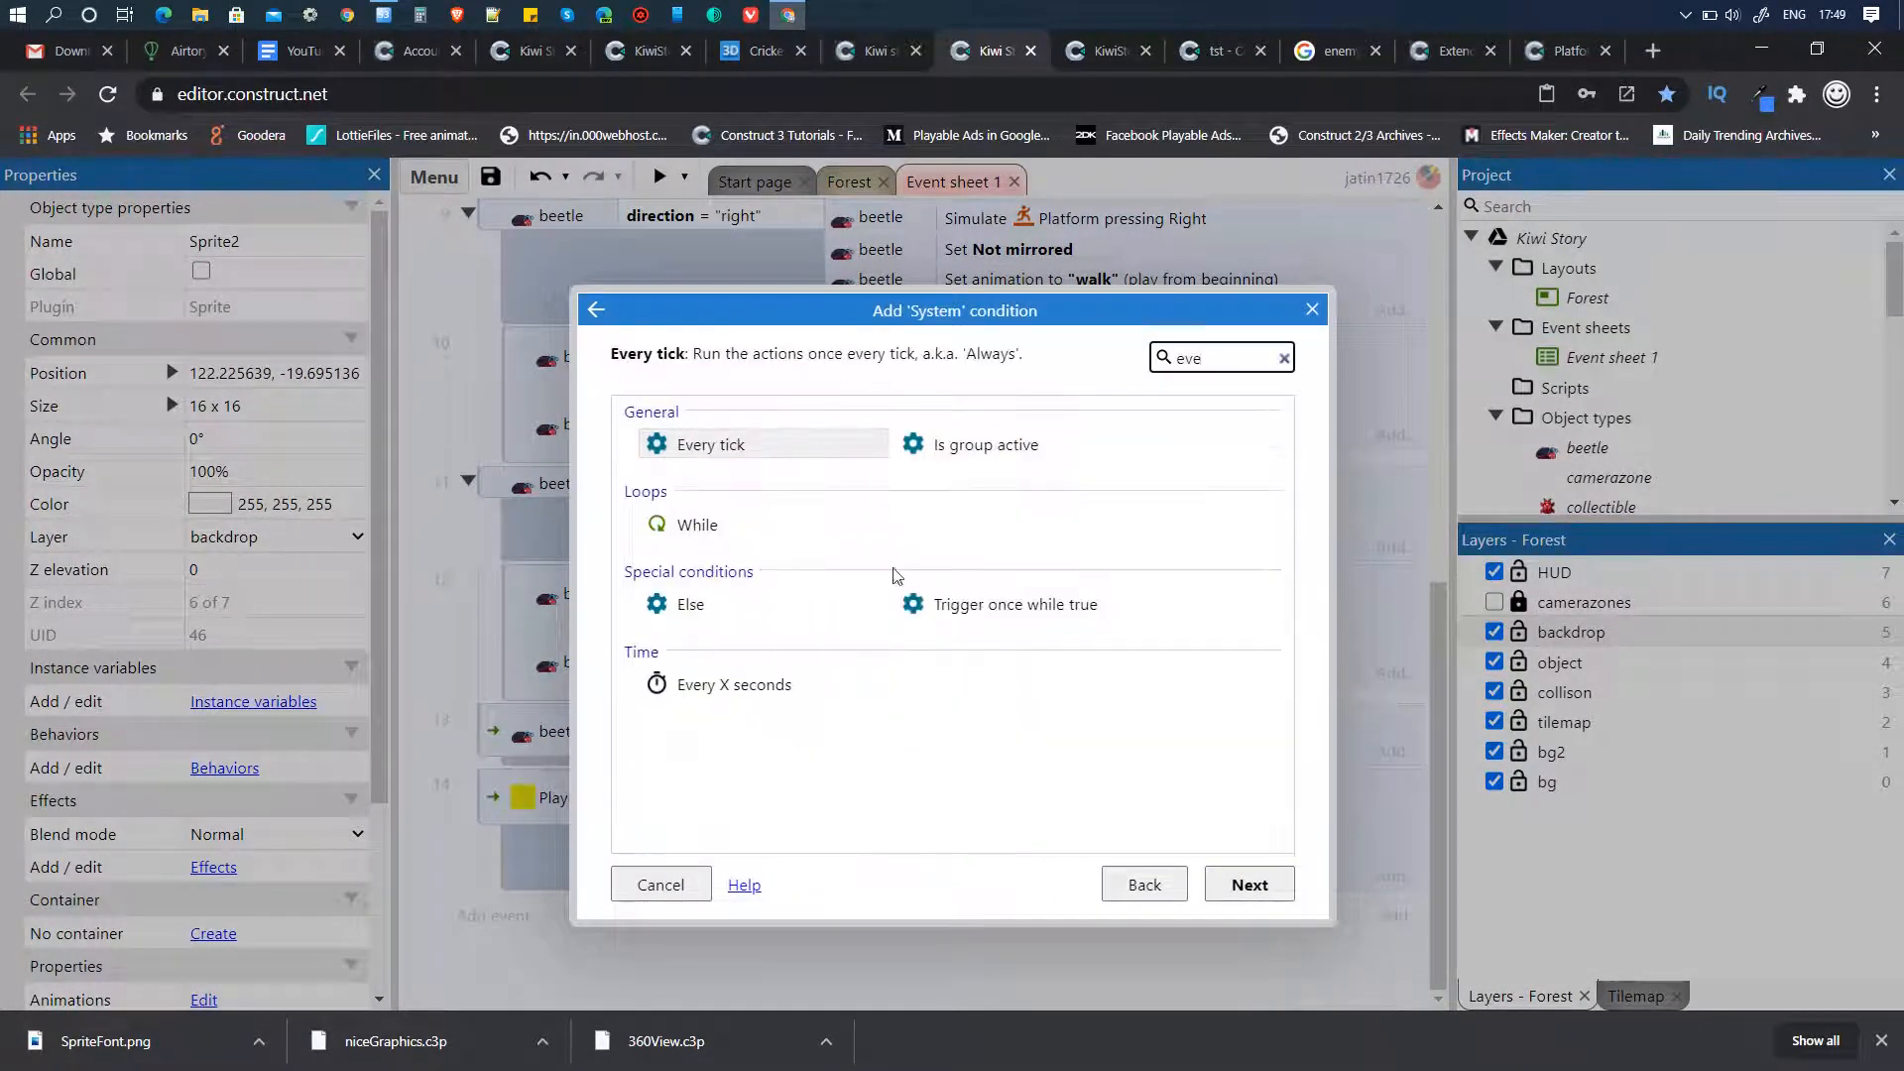
pyautogui.click(731, 684)
pyautogui.click(1247, 884)
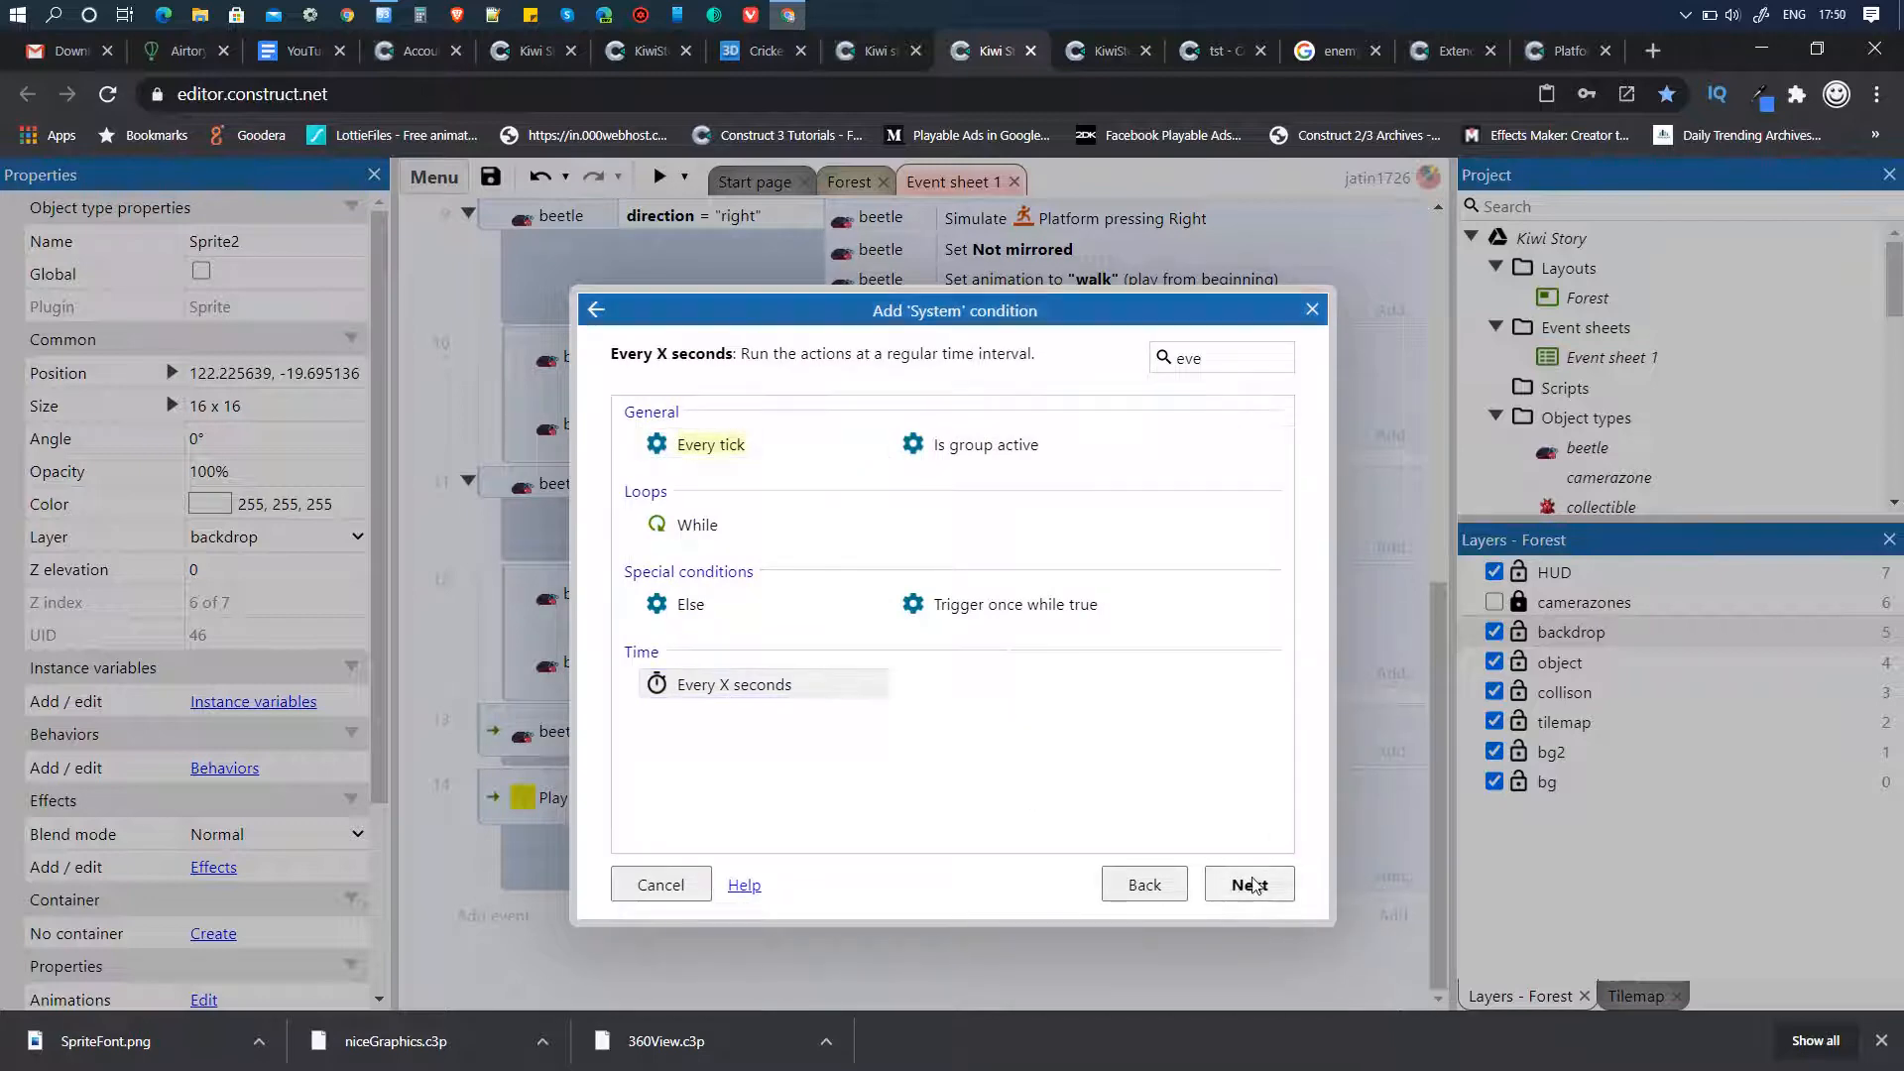
pyautogui.write('0.4')
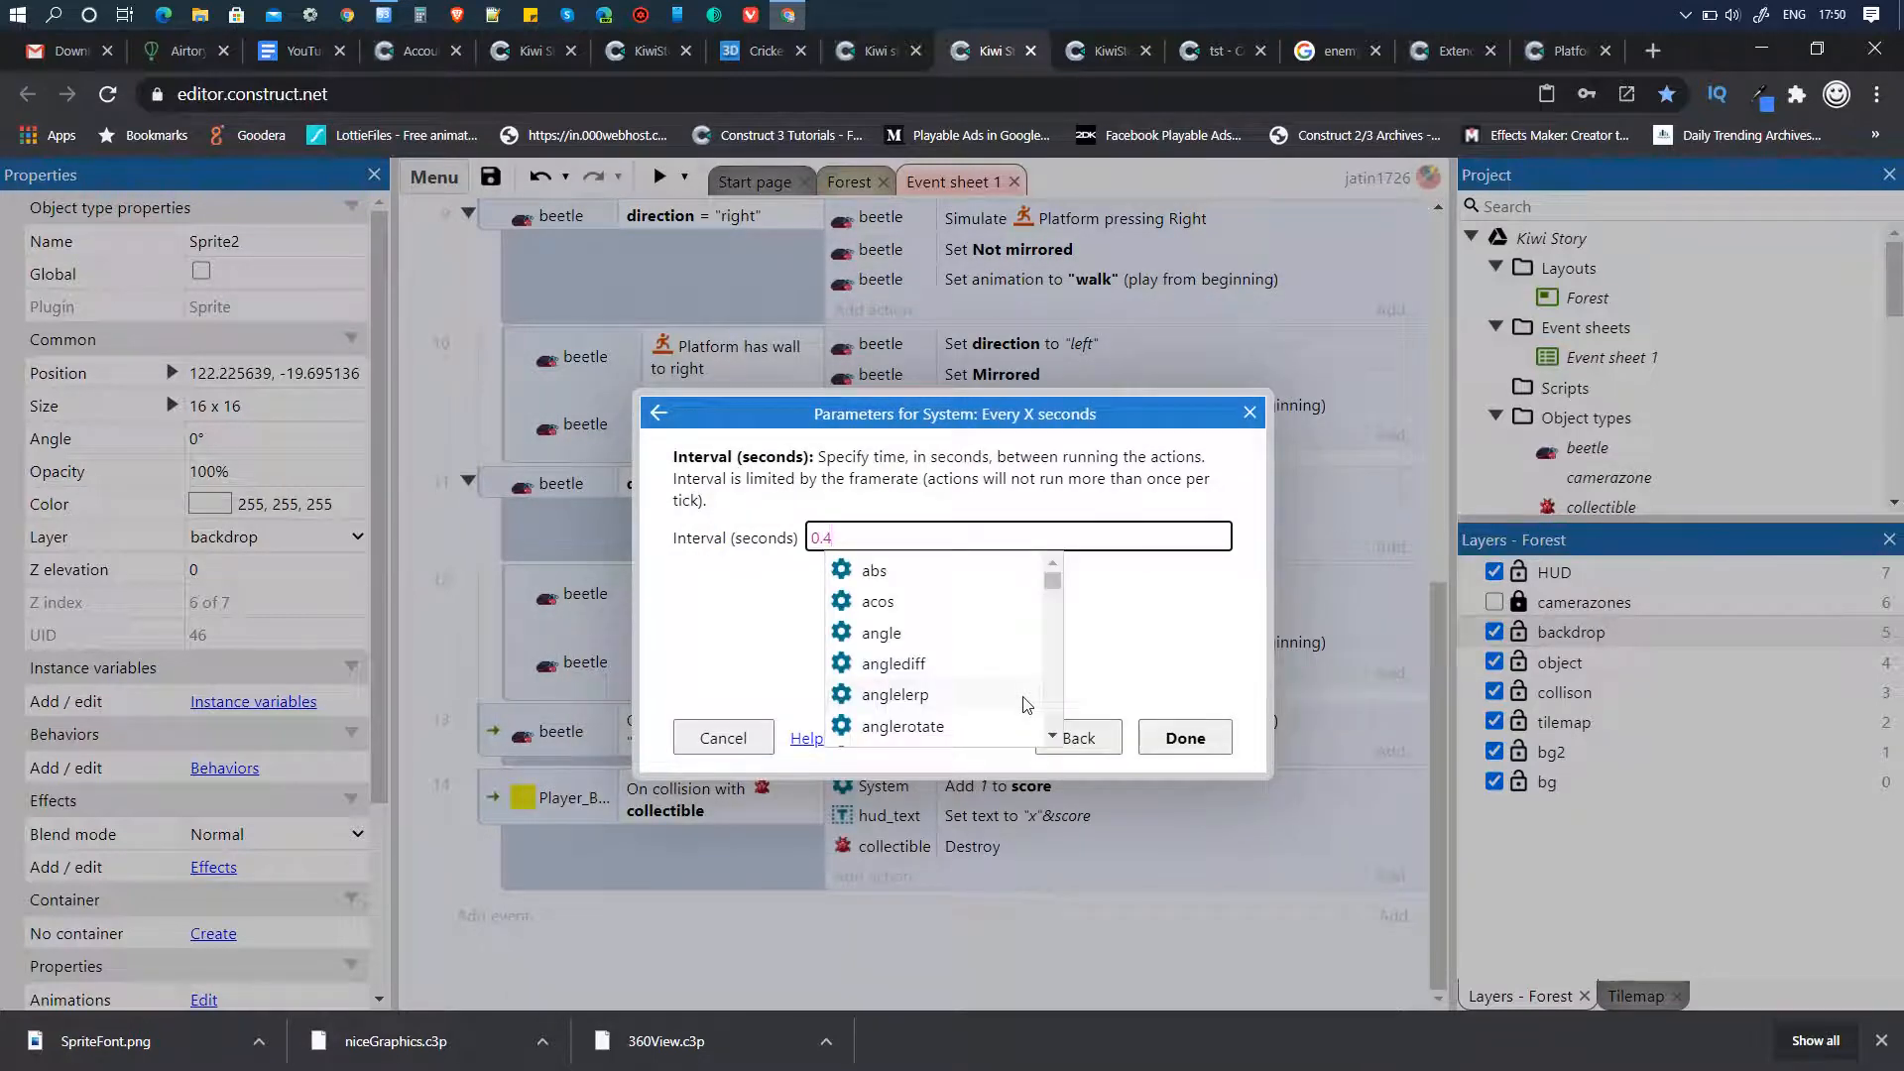
pyautogui.press('Escape')
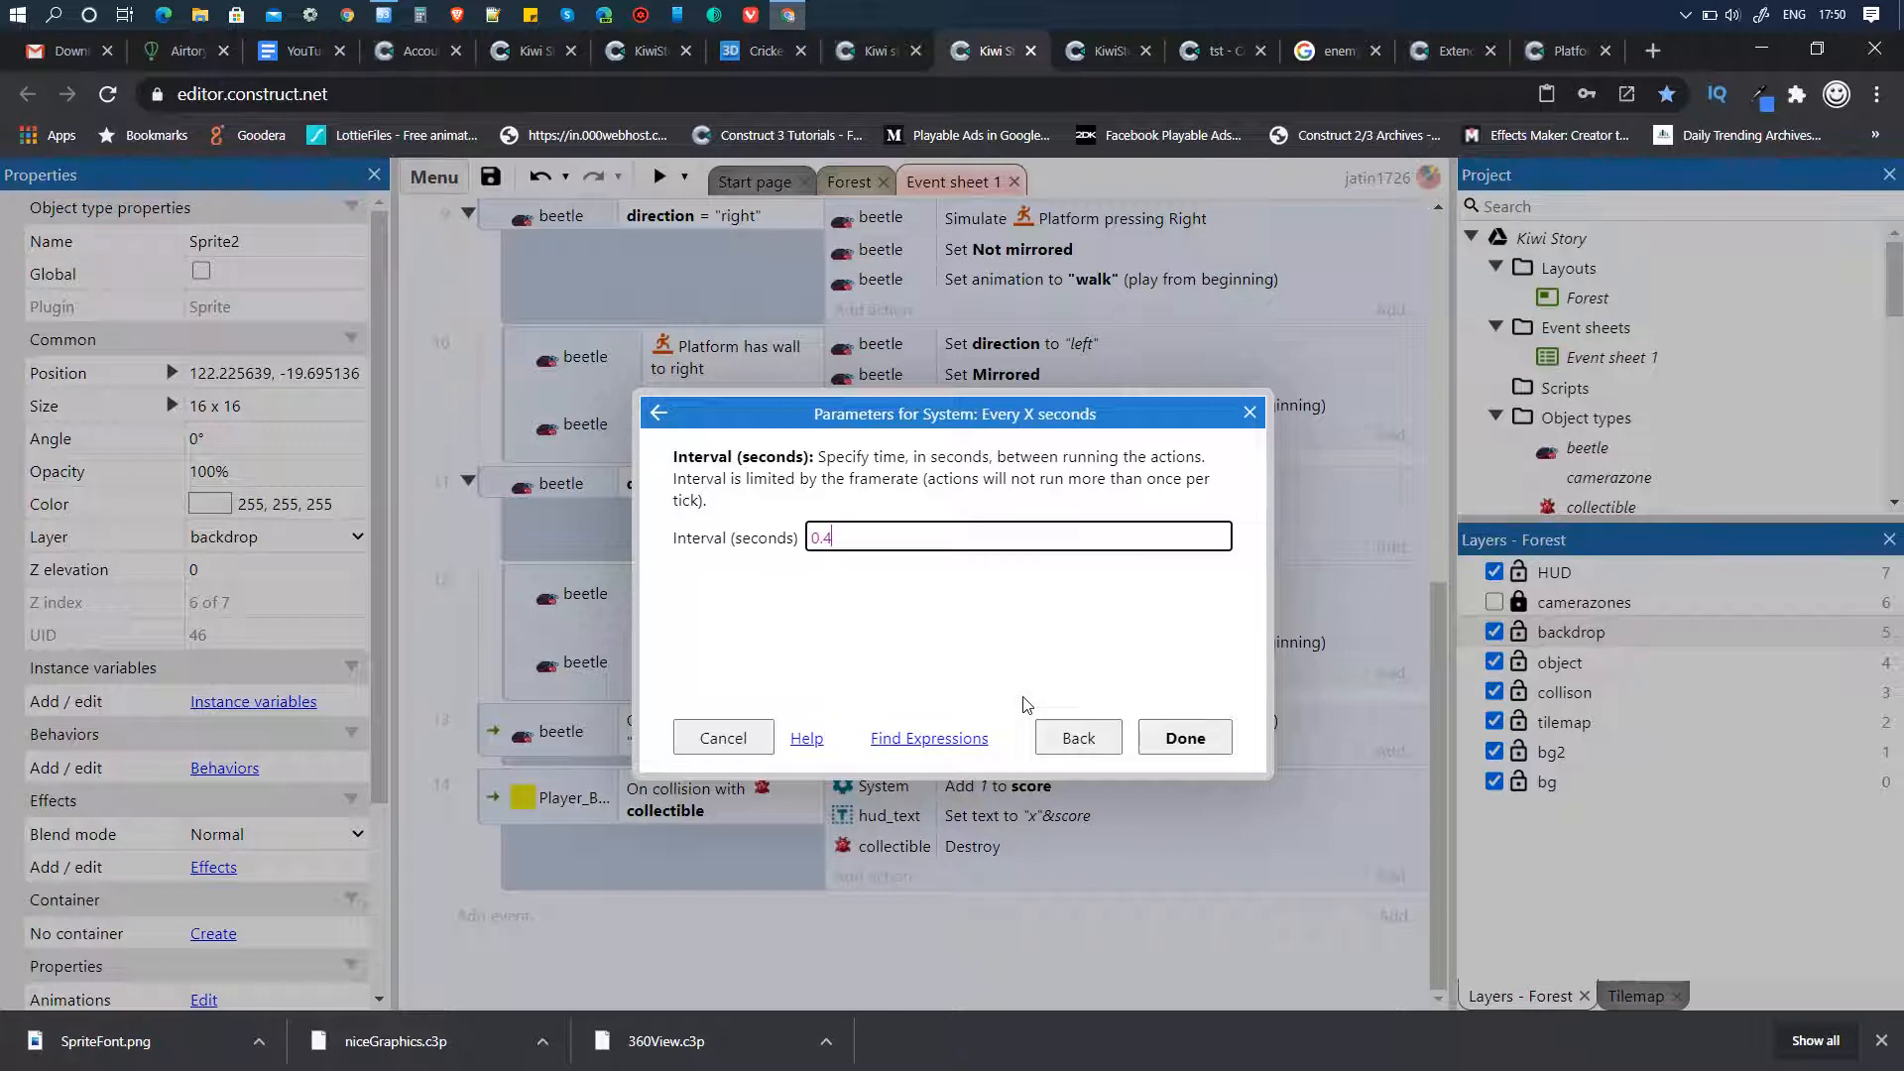
pyautogui.click(1212, 739)
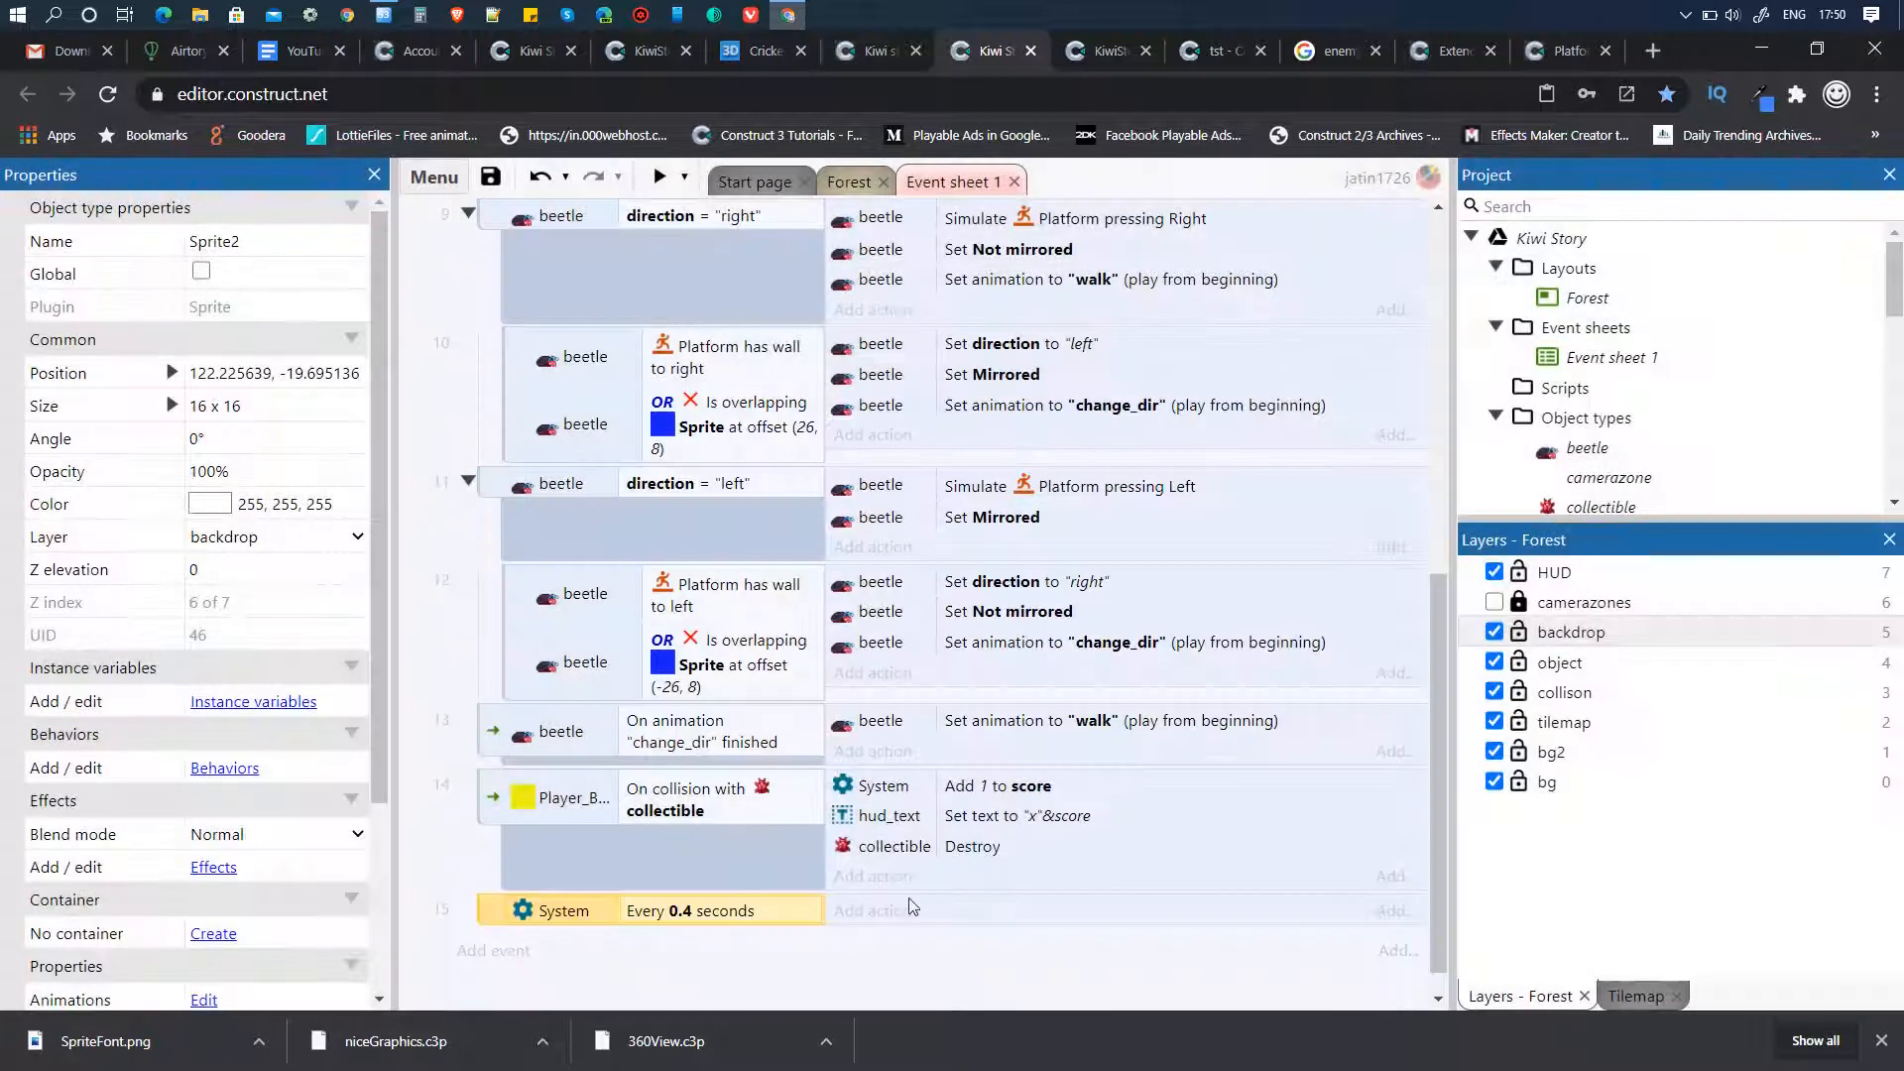
# - Start a System Create object action in the Every 0.4 seconds event
pyautogui.scroll(-1, 904, 911)
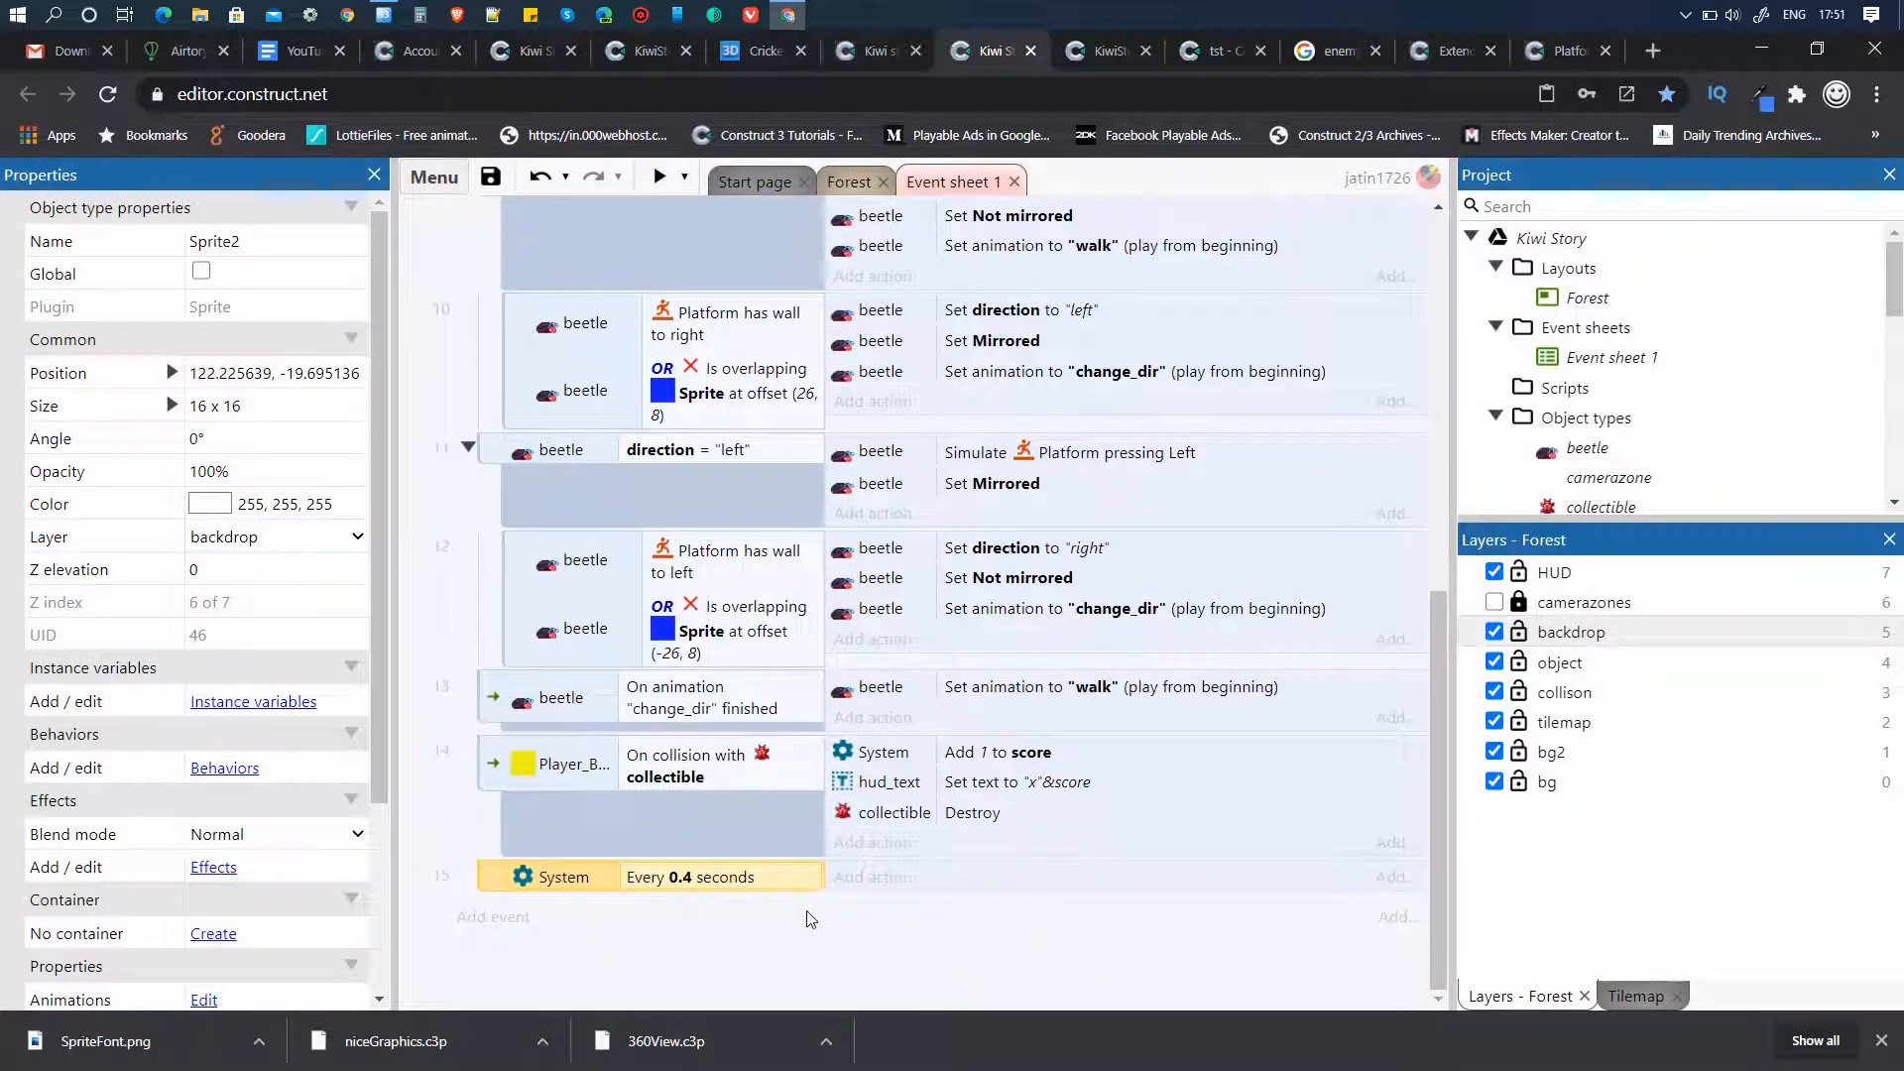
pyautogui.click(872, 879)
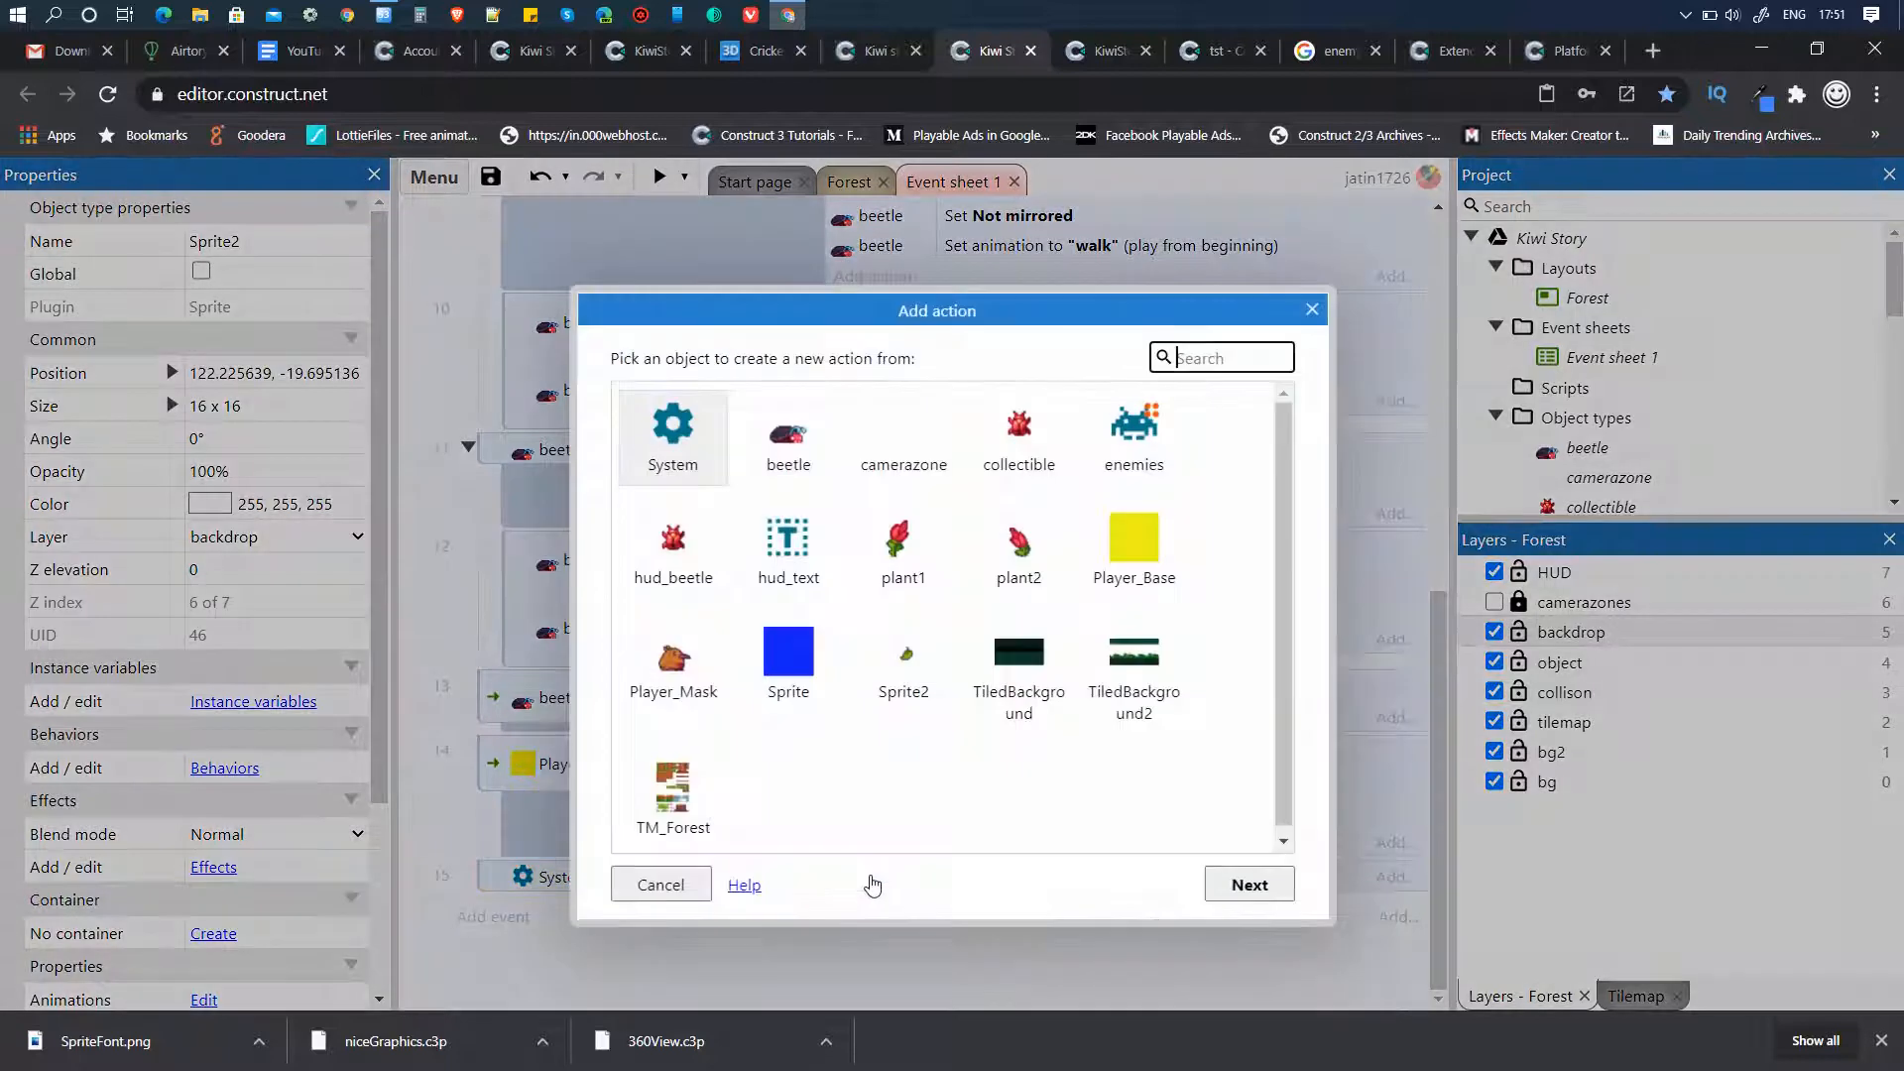
pyautogui.click(1242, 884)
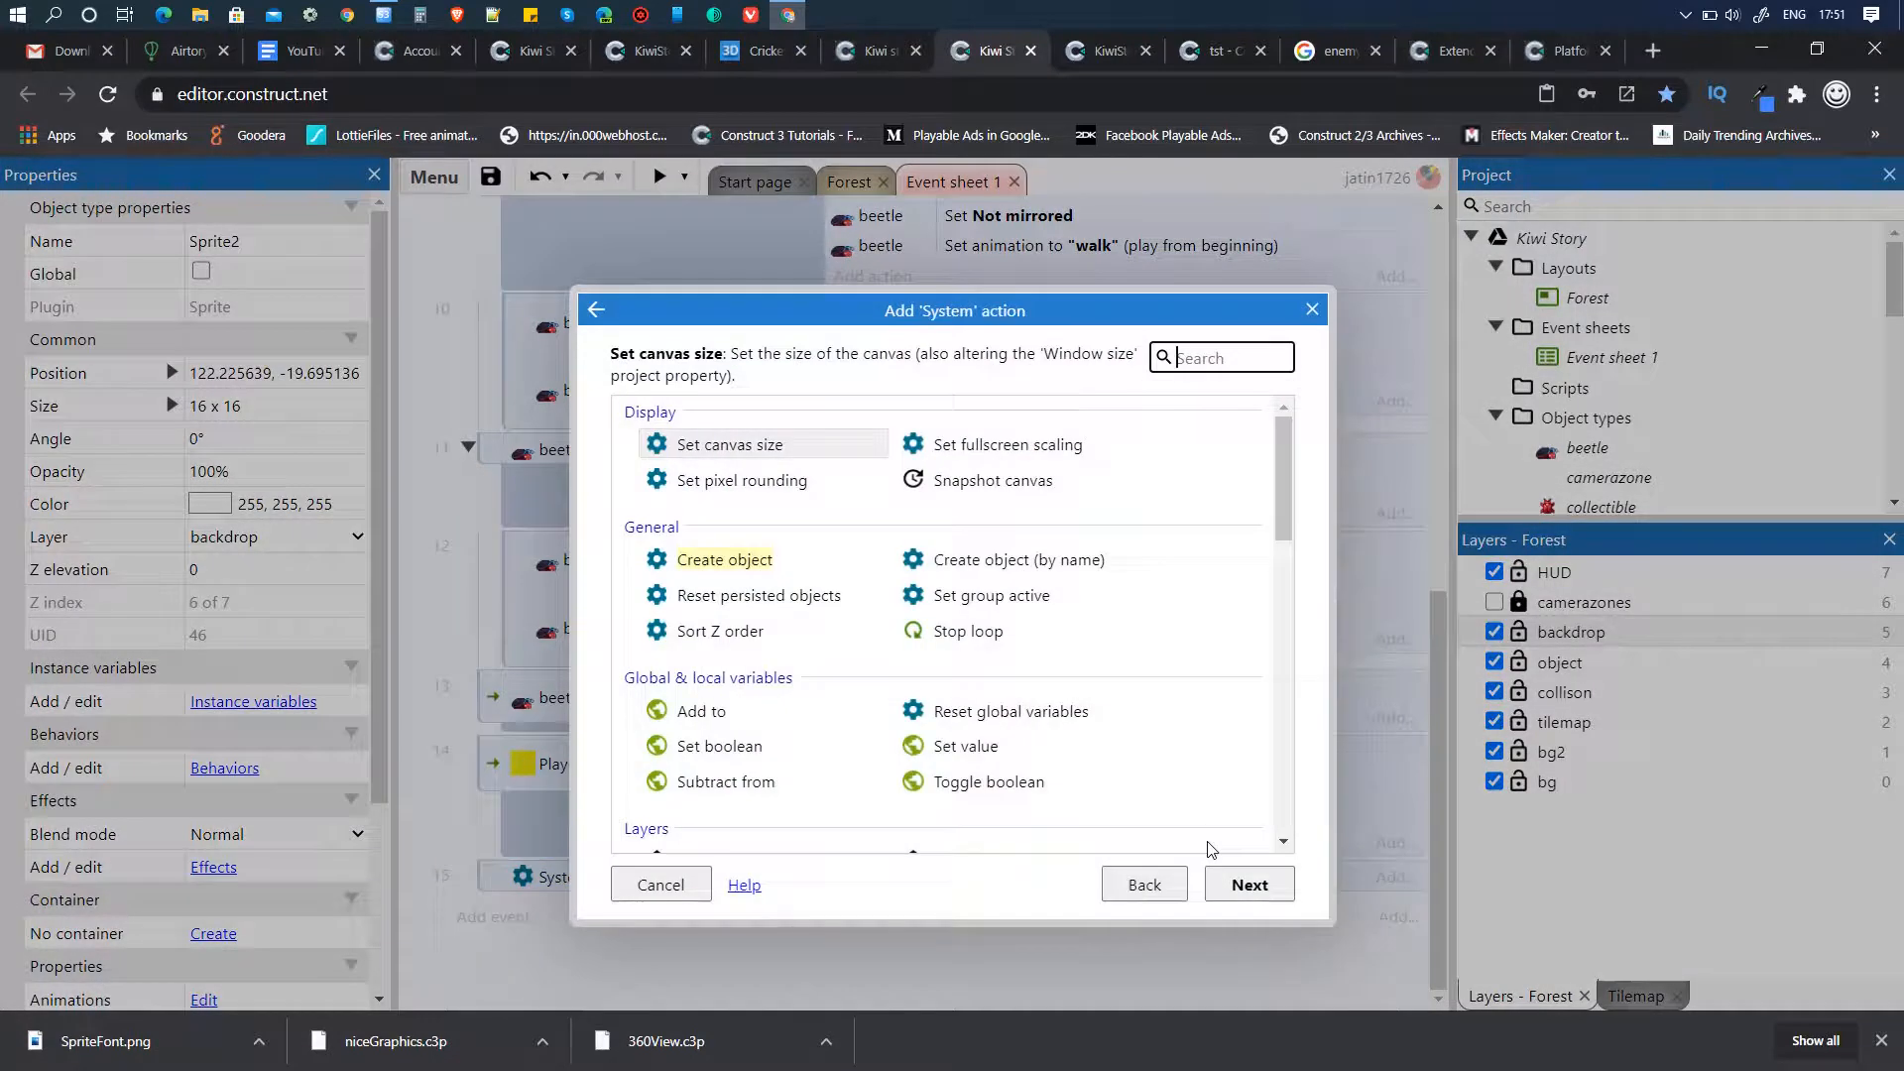
pyautogui.write('crea')
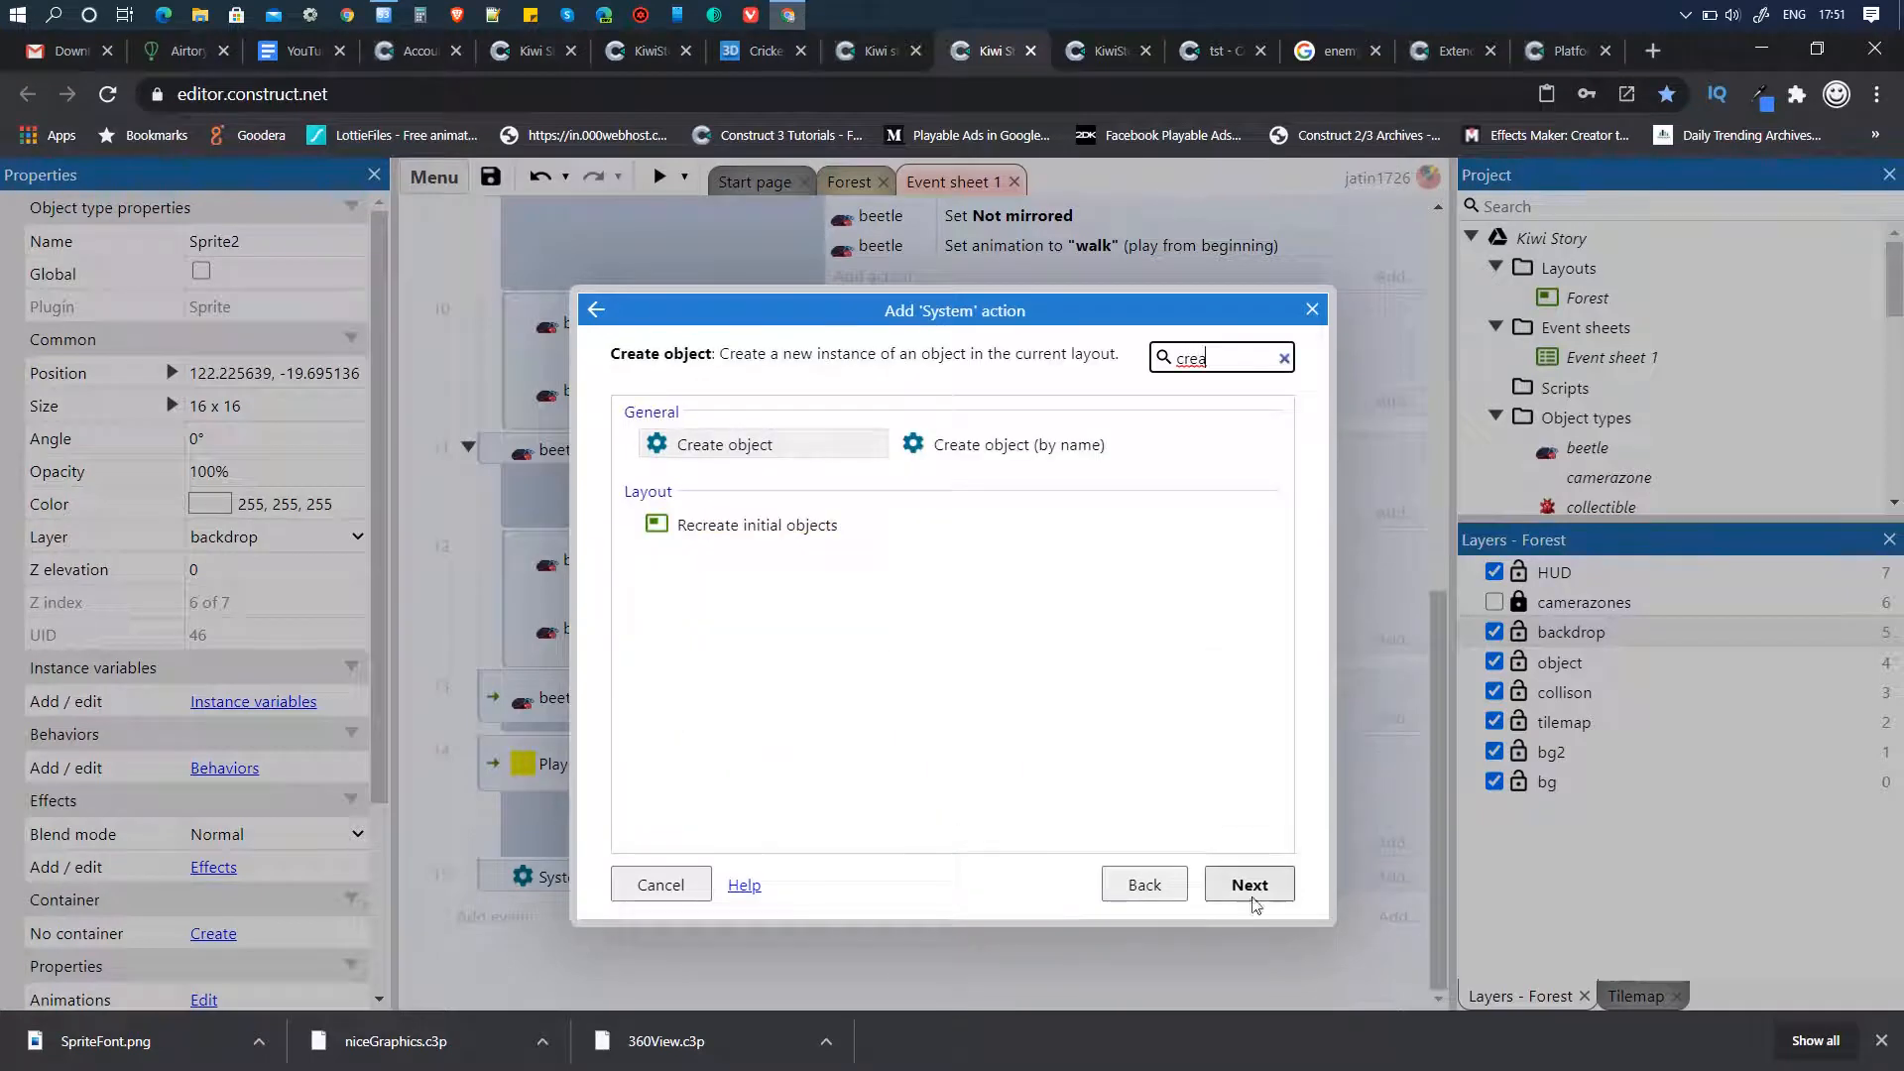
pyautogui.click(1252, 885)
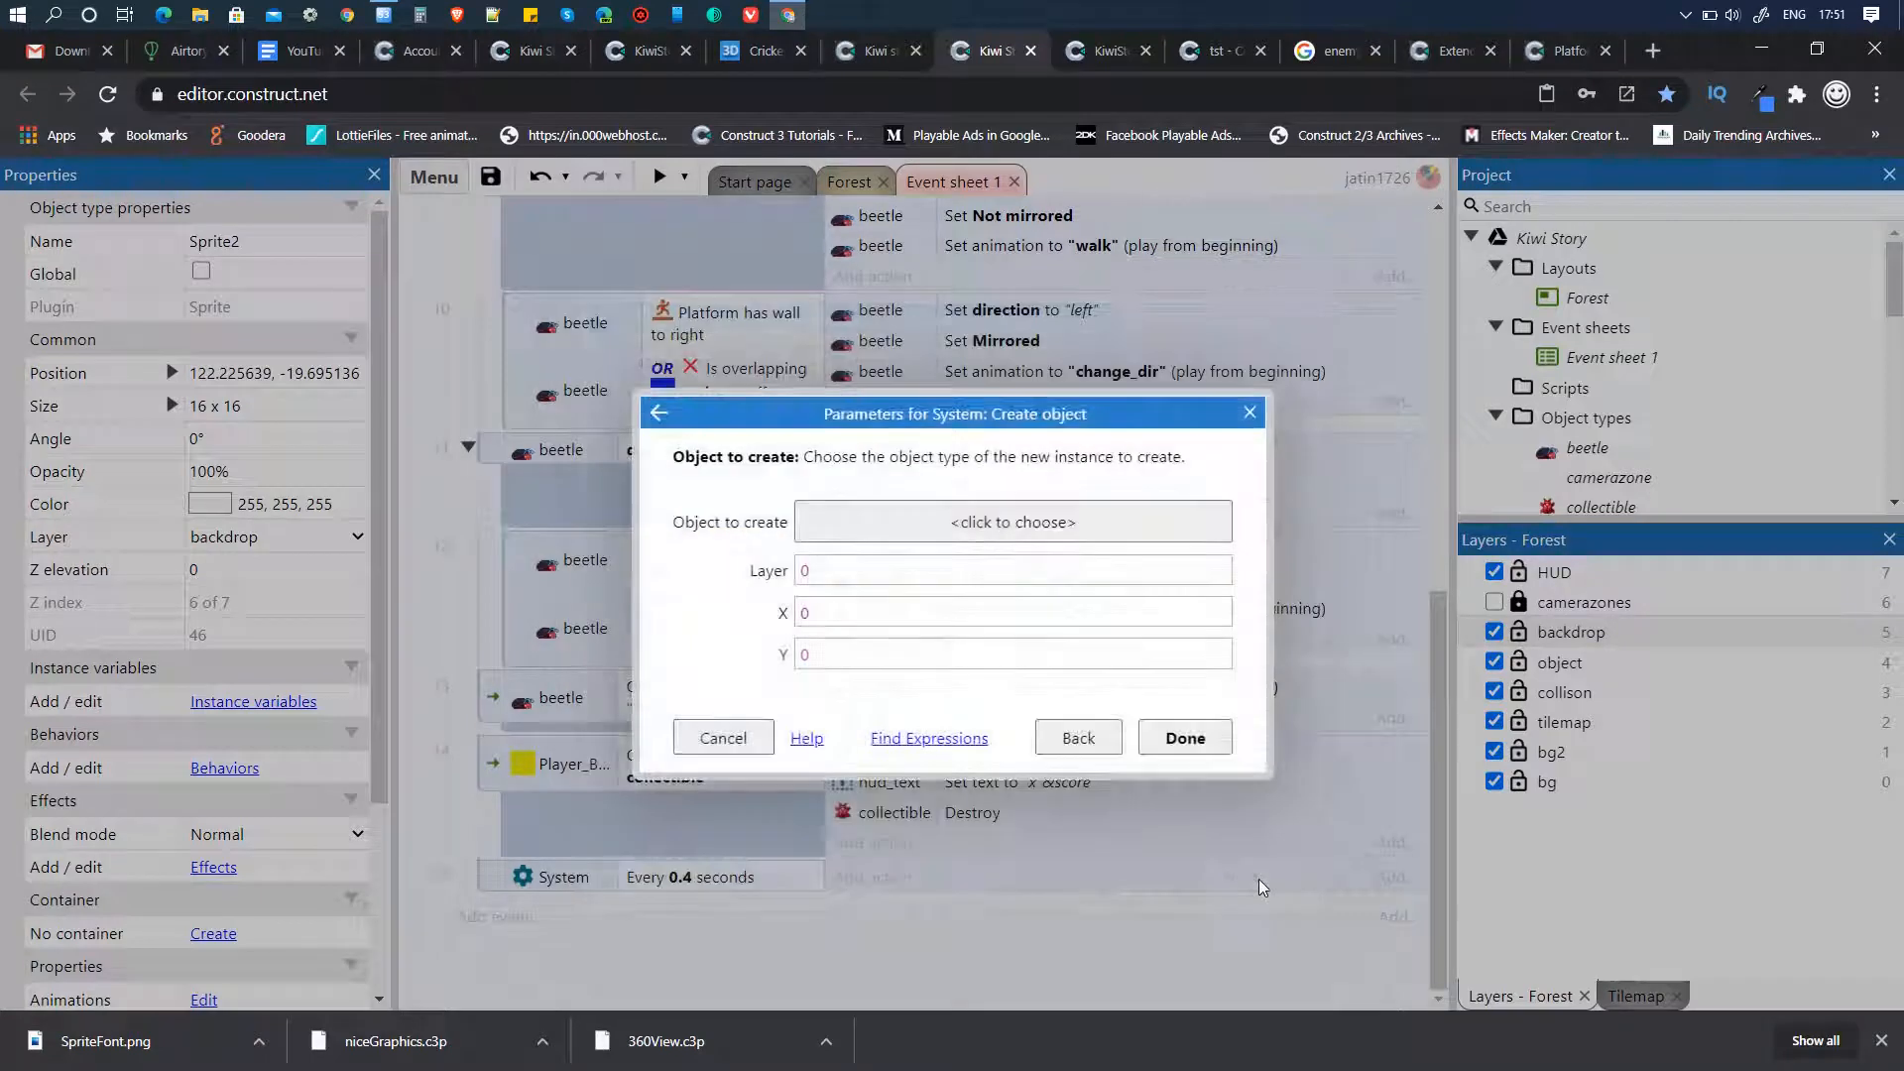
# - Choose the leaf sprite, Sprite2, as the object to create
pyautogui.click(1014, 523)
pyautogui.click(1122, 400)
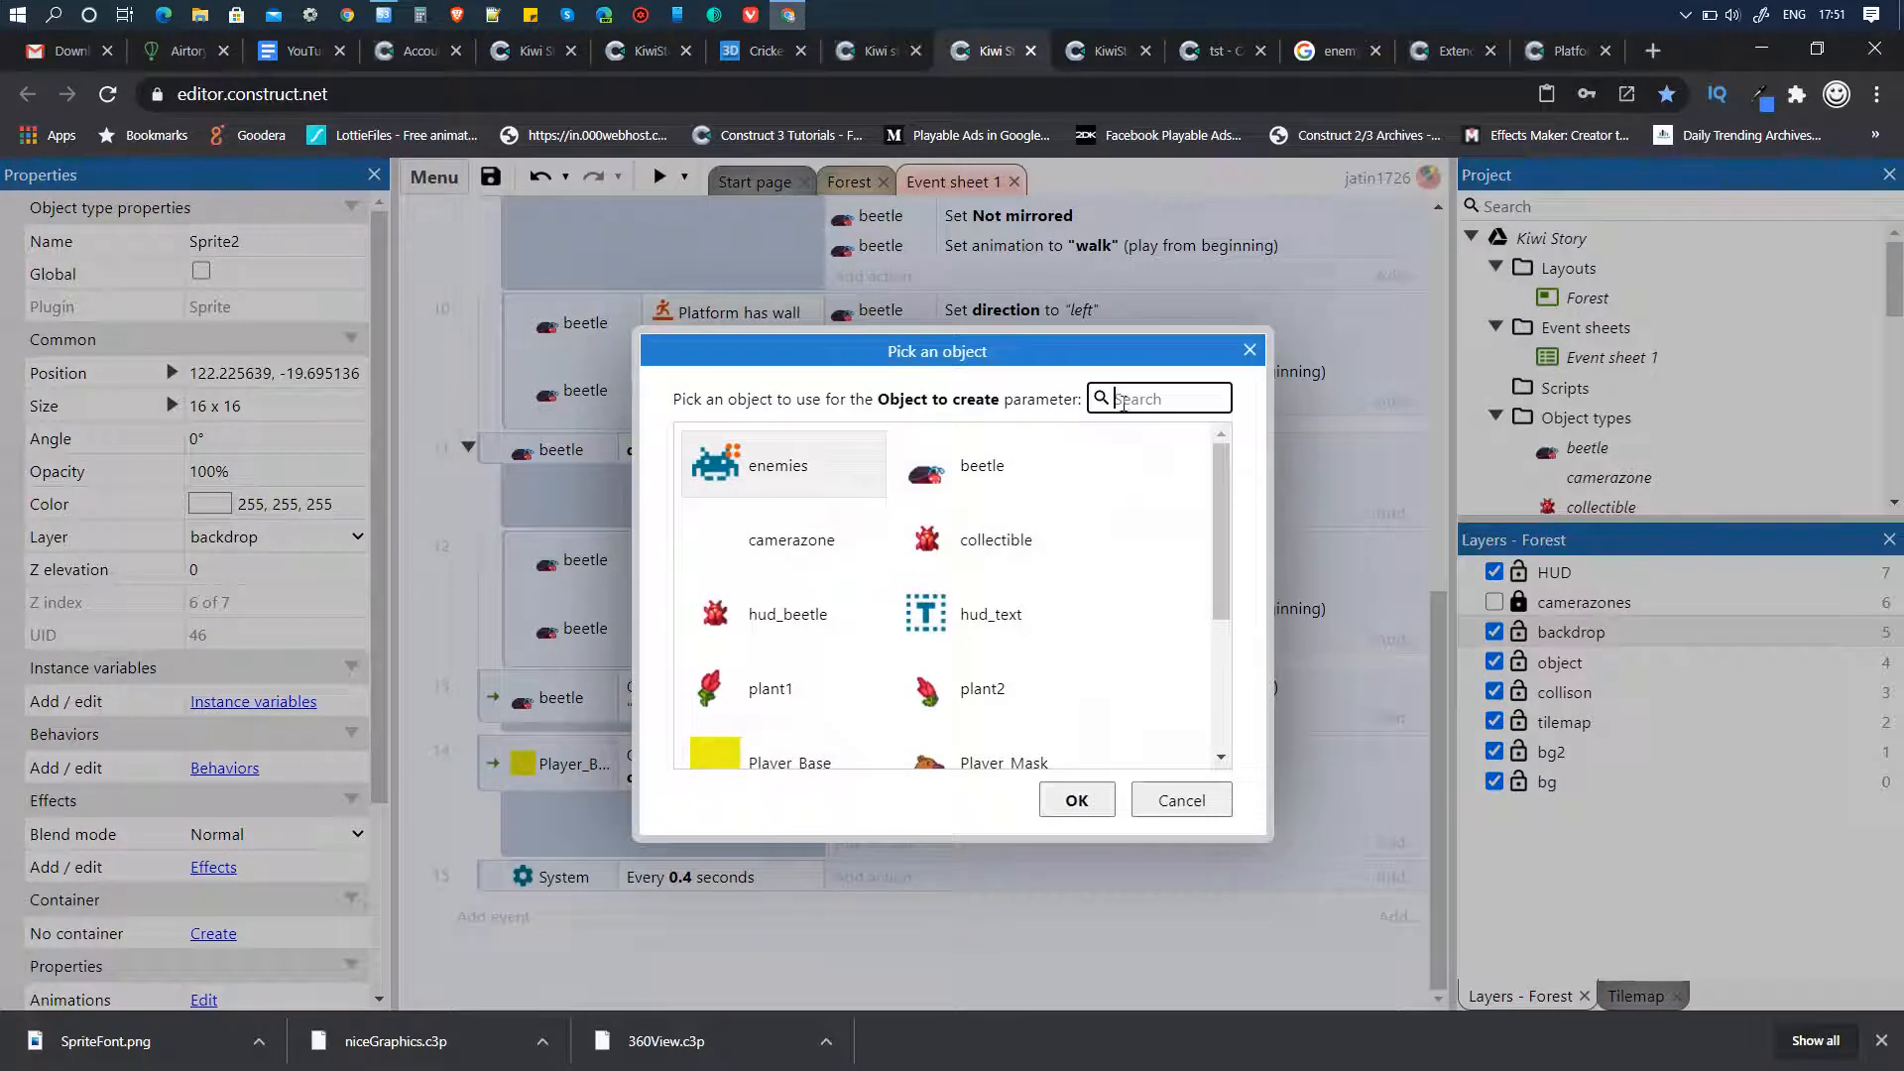
pyautogui.write('le')
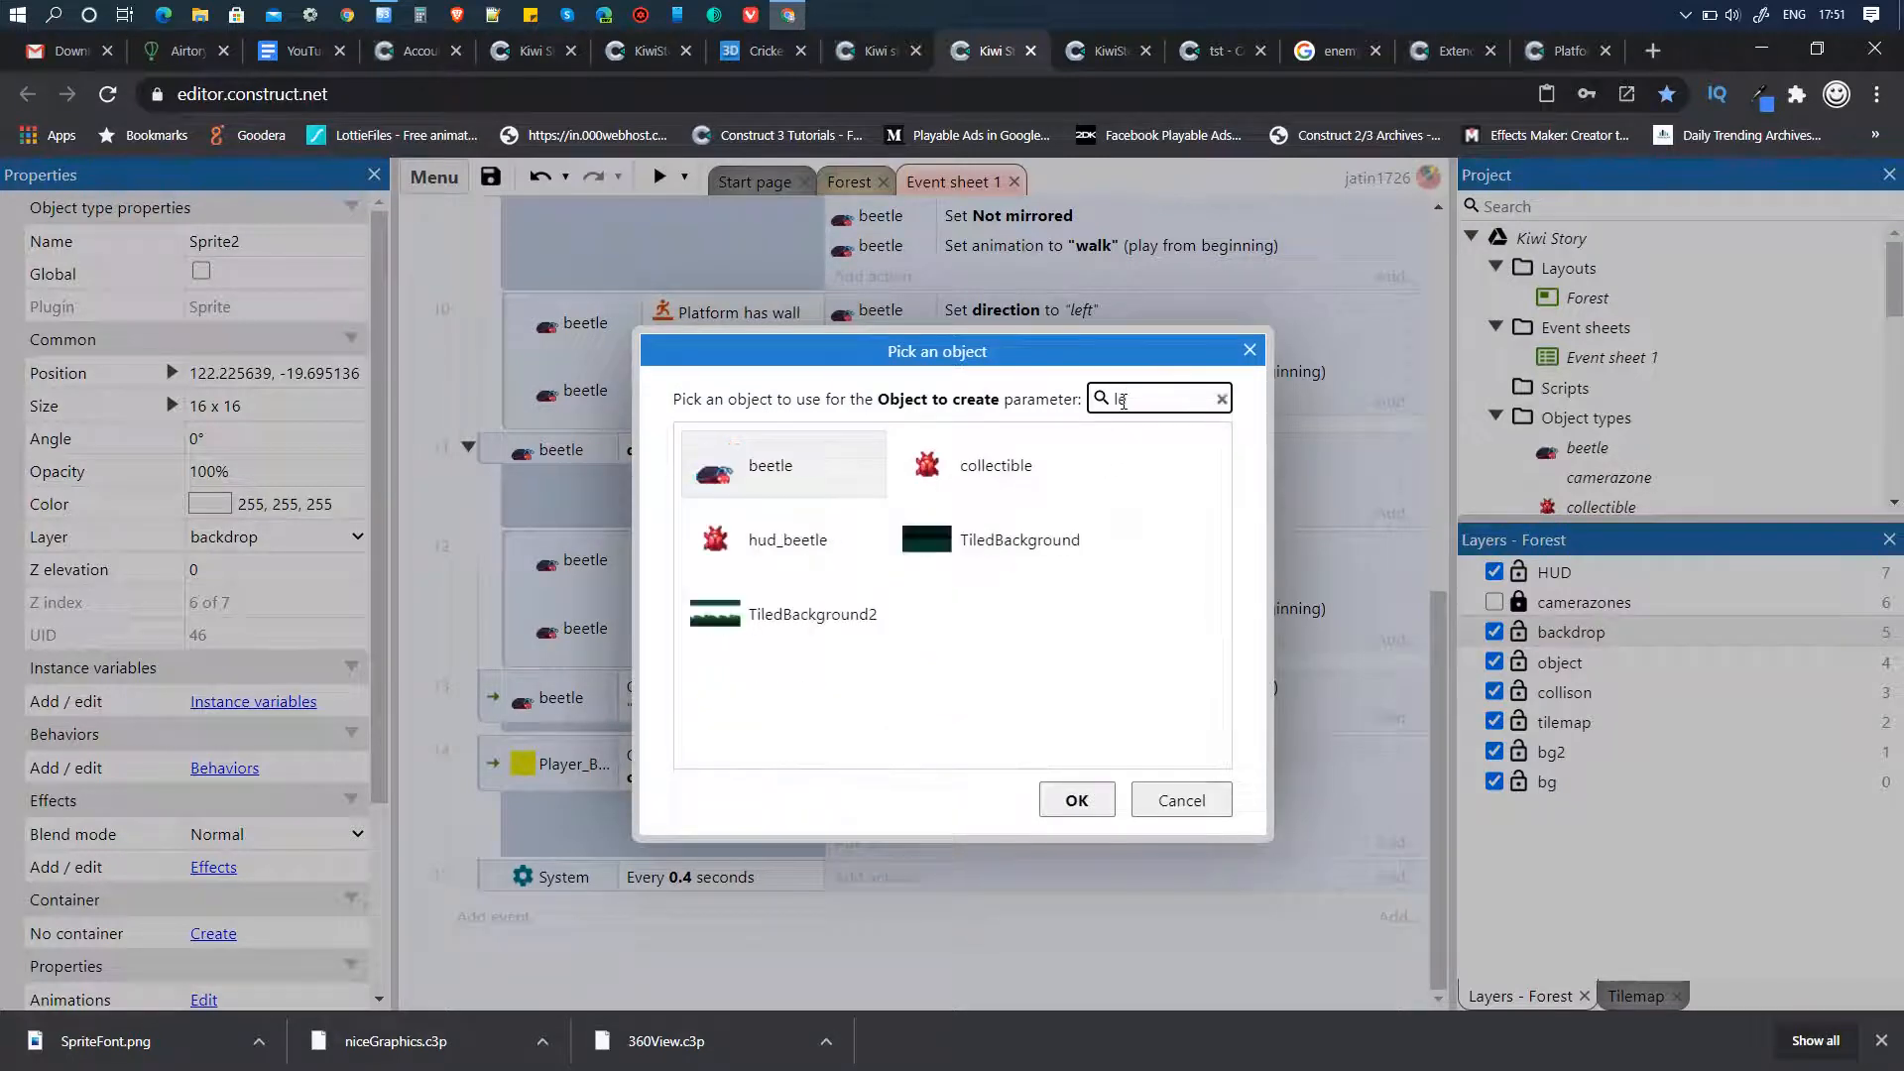
pyautogui.press('BackSpace')
pyautogui.press('BackSpace')
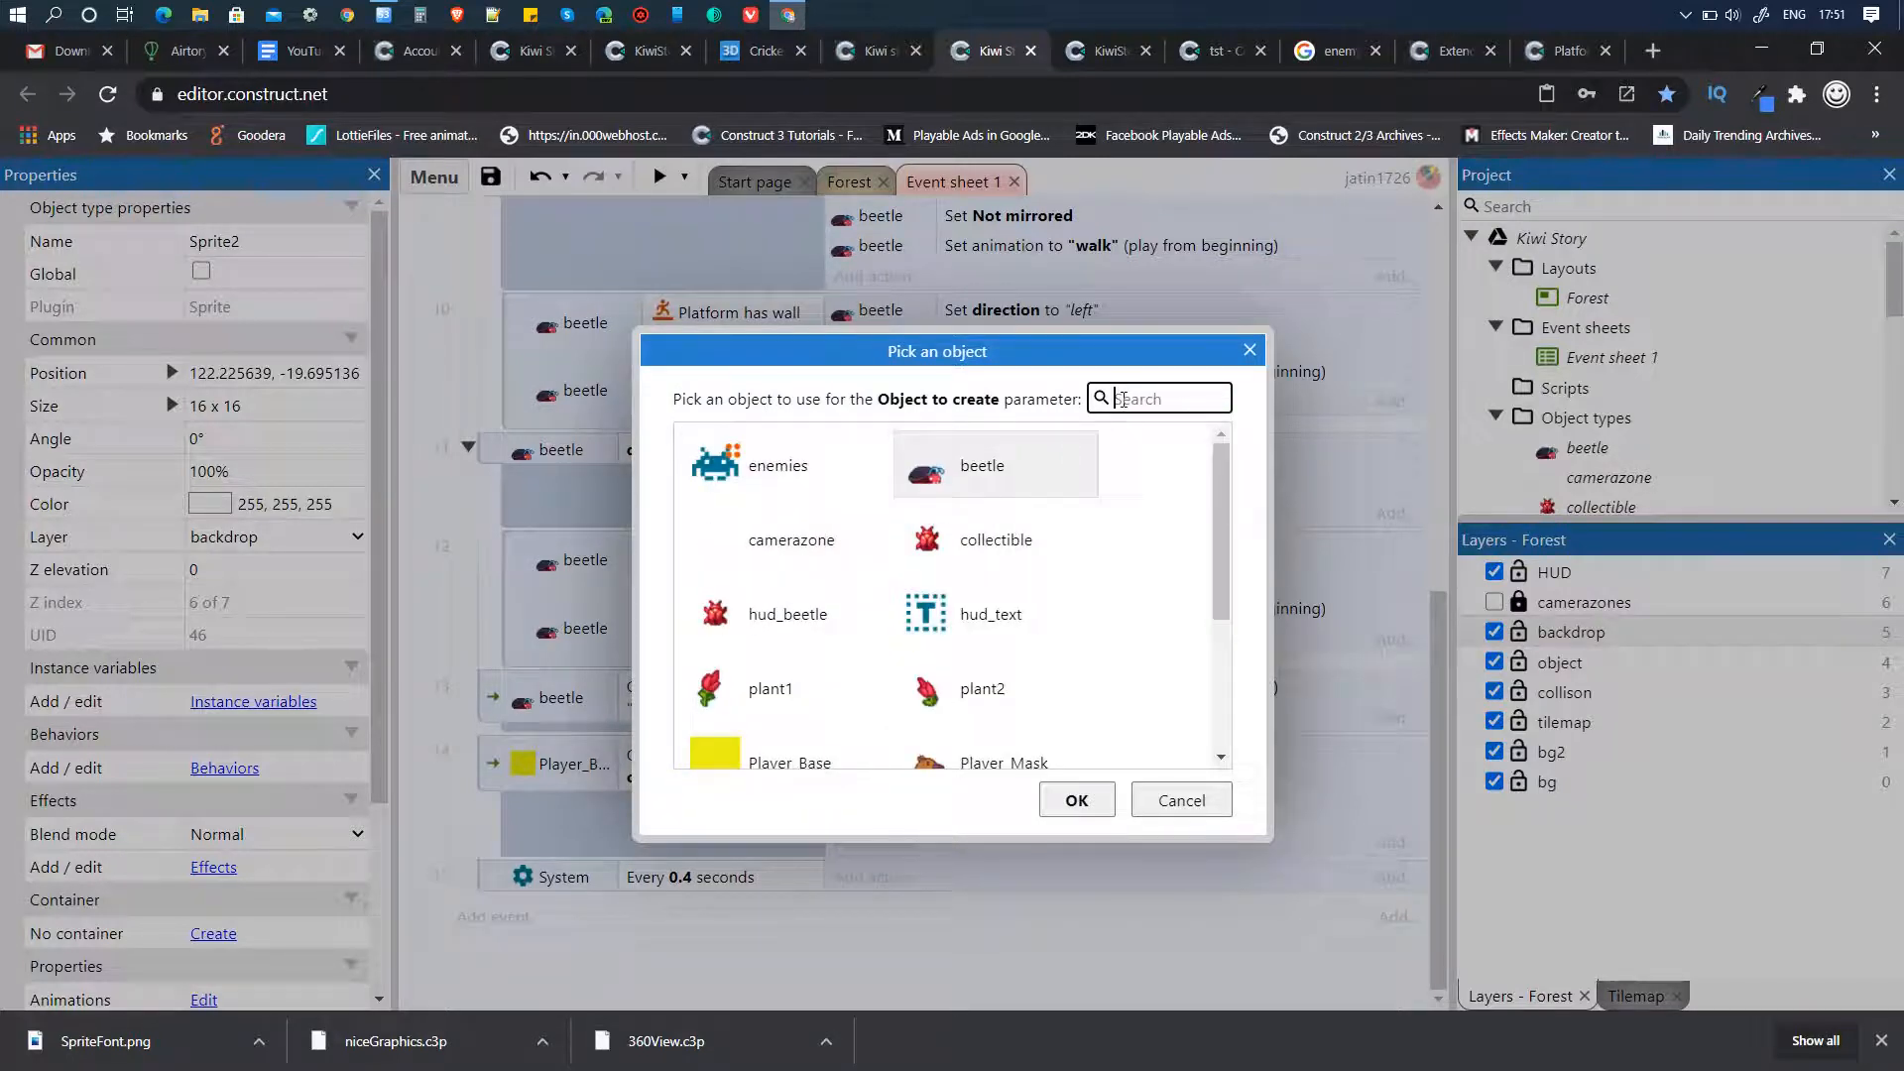
pyautogui.click(1166, 523)
pyautogui.scroll(-3, 1161, 595)
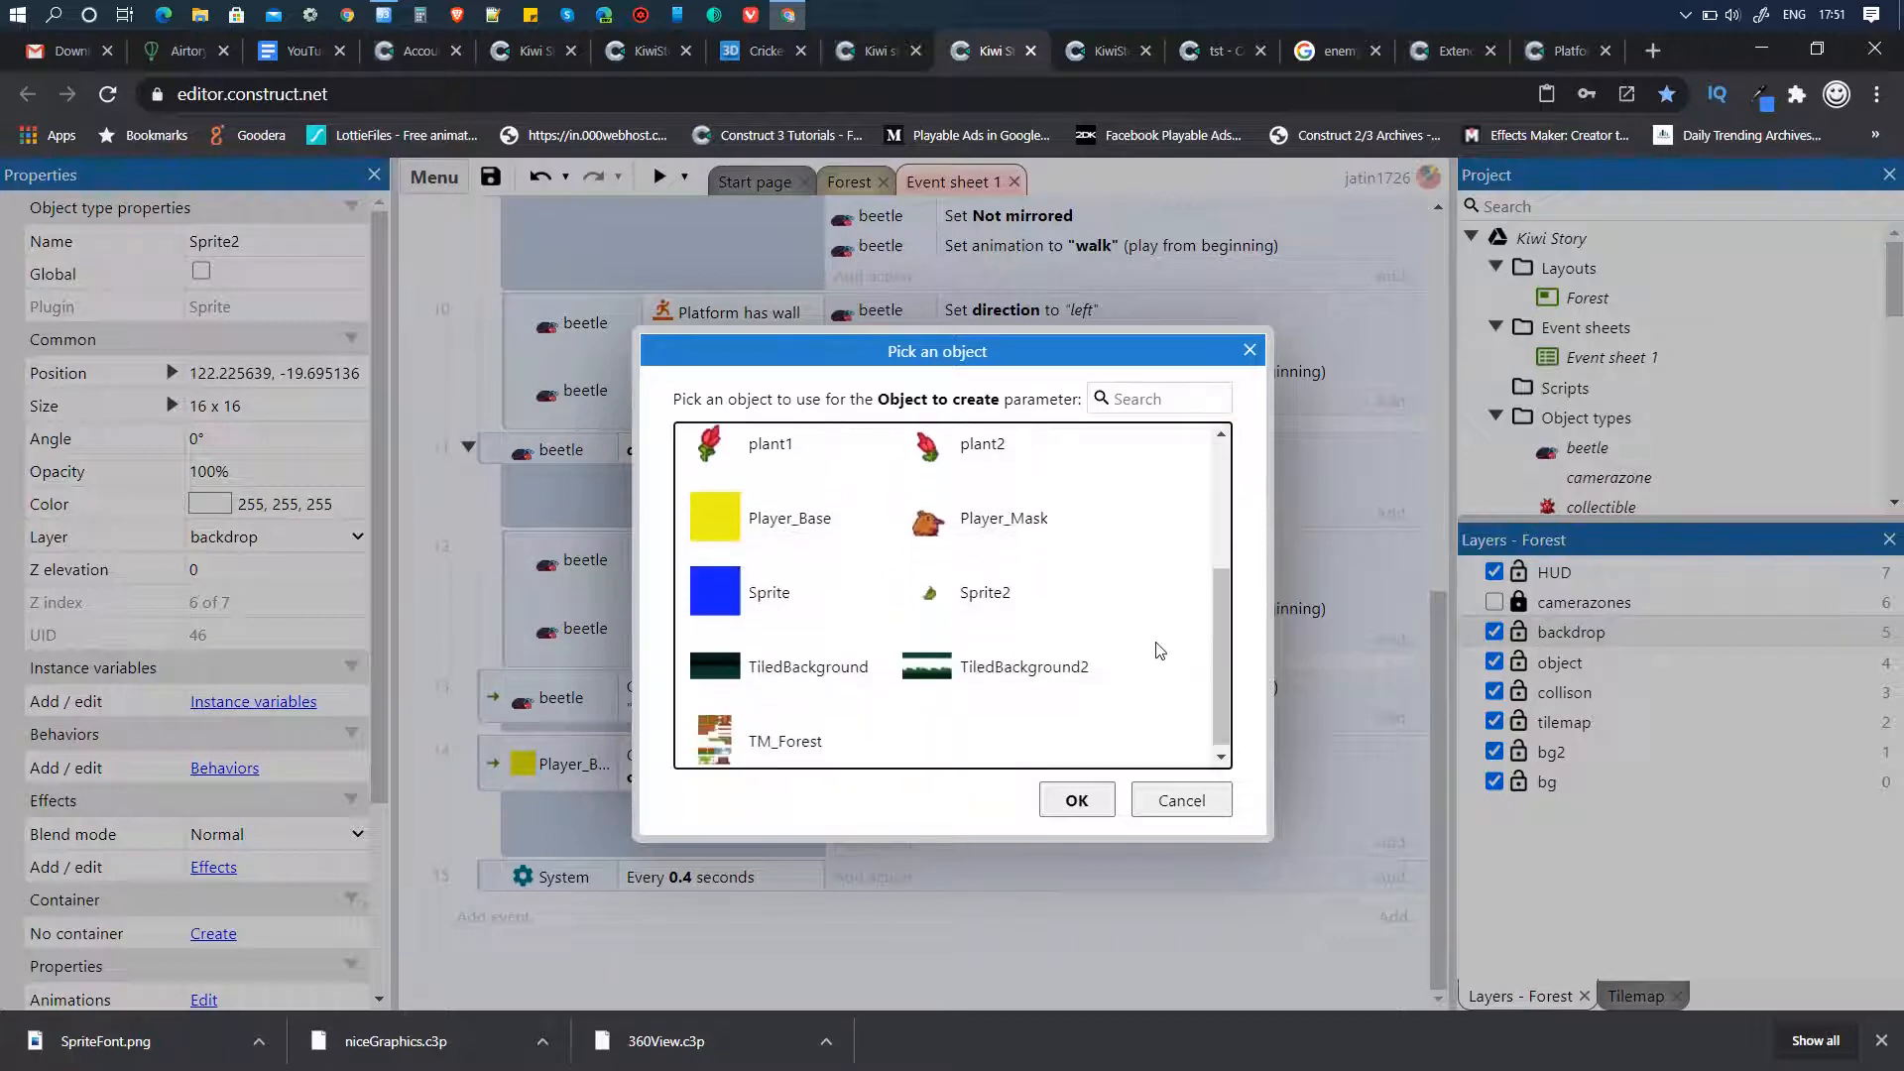
pyautogui.click(1011, 612)
pyautogui.click(1013, 612)
pyautogui.click(1071, 800)
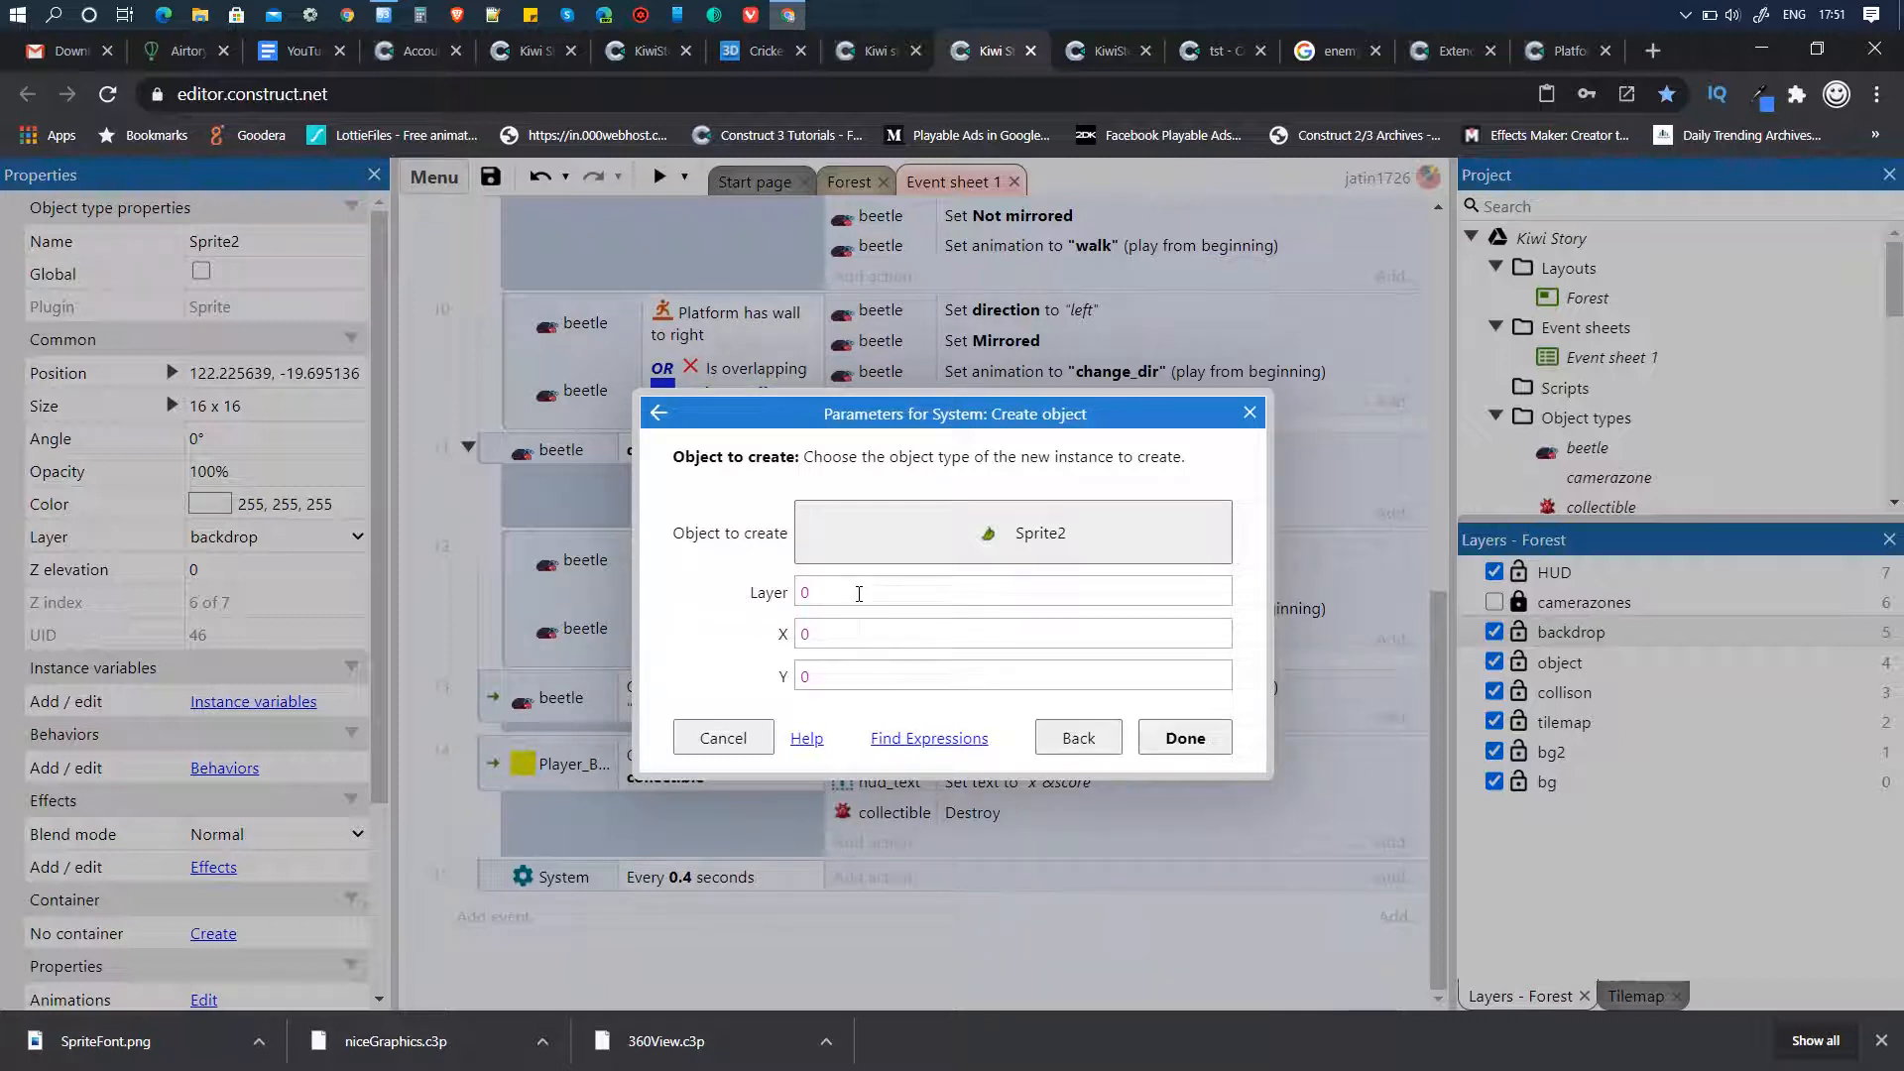
# - Set the layer for the created leaf to "object"
pyautogui.click(859, 594)
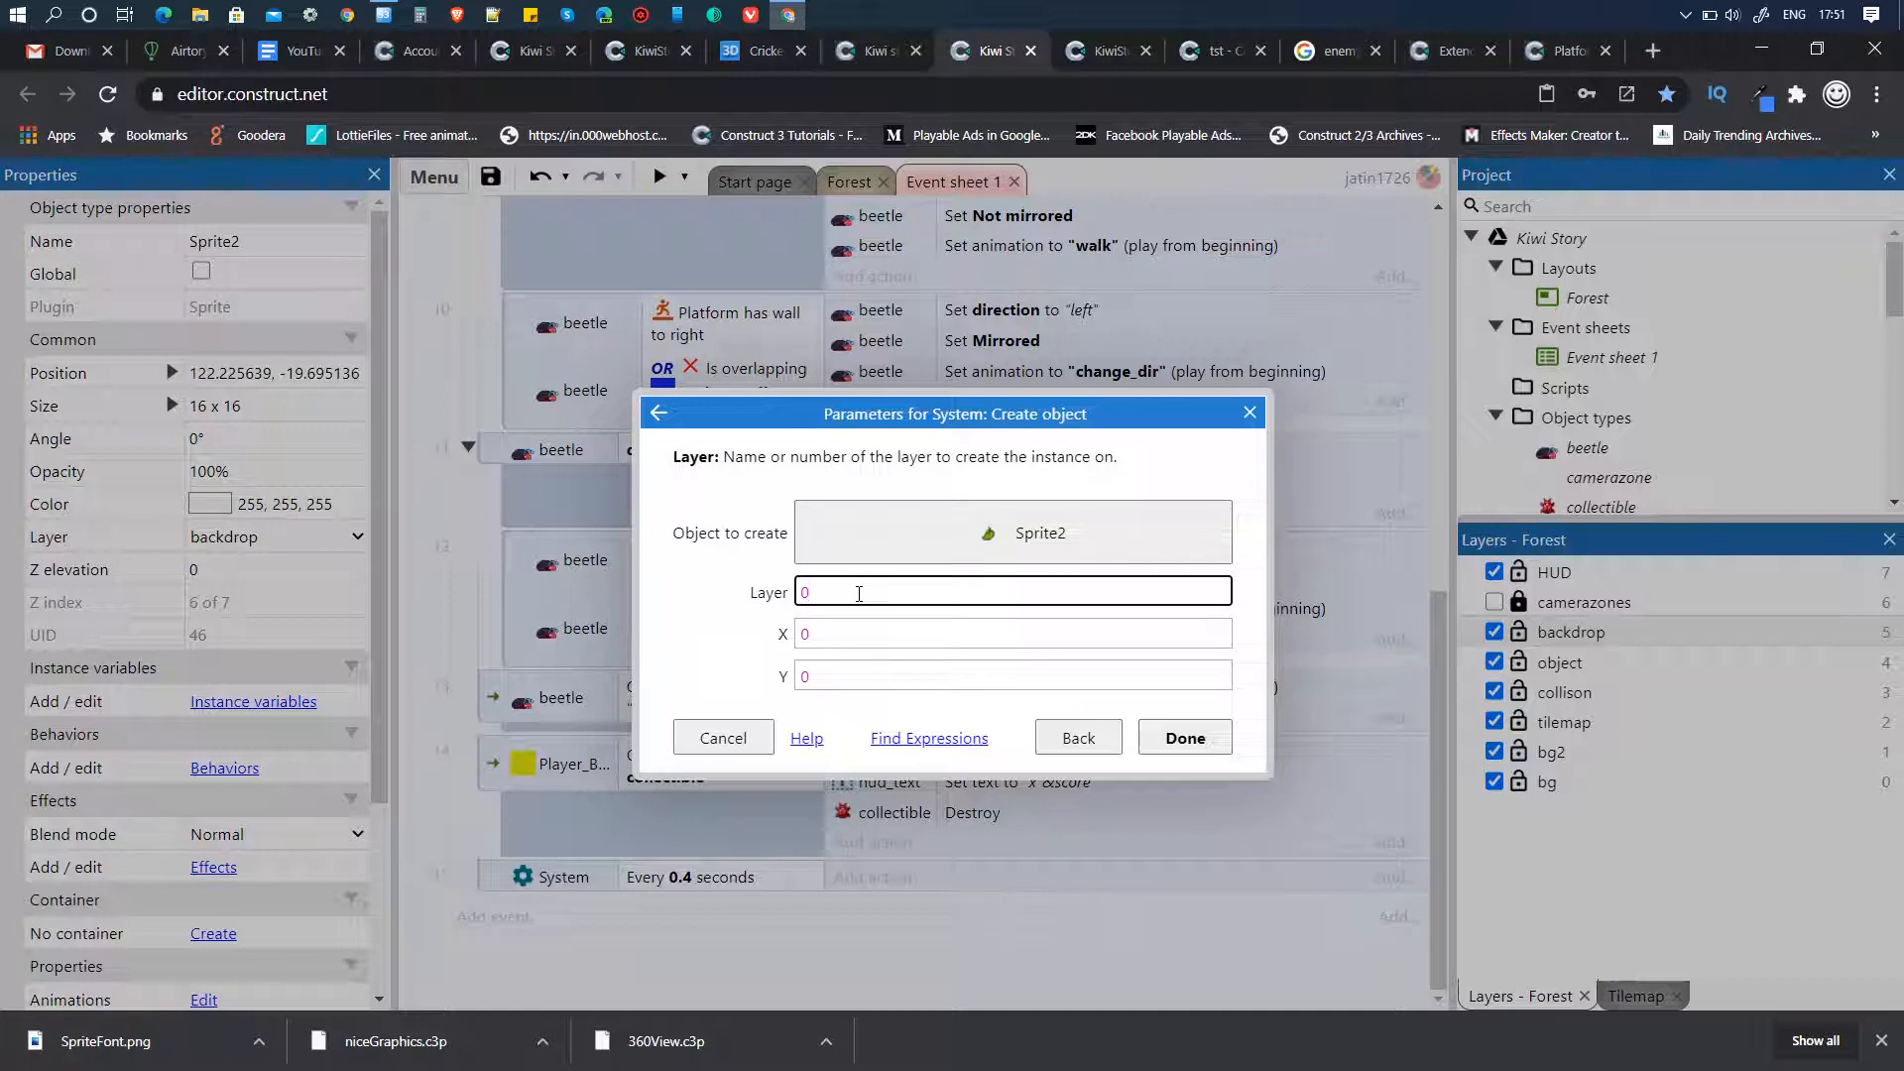
pyautogui.doubleClick(869, 590)
pyautogui.write('"')
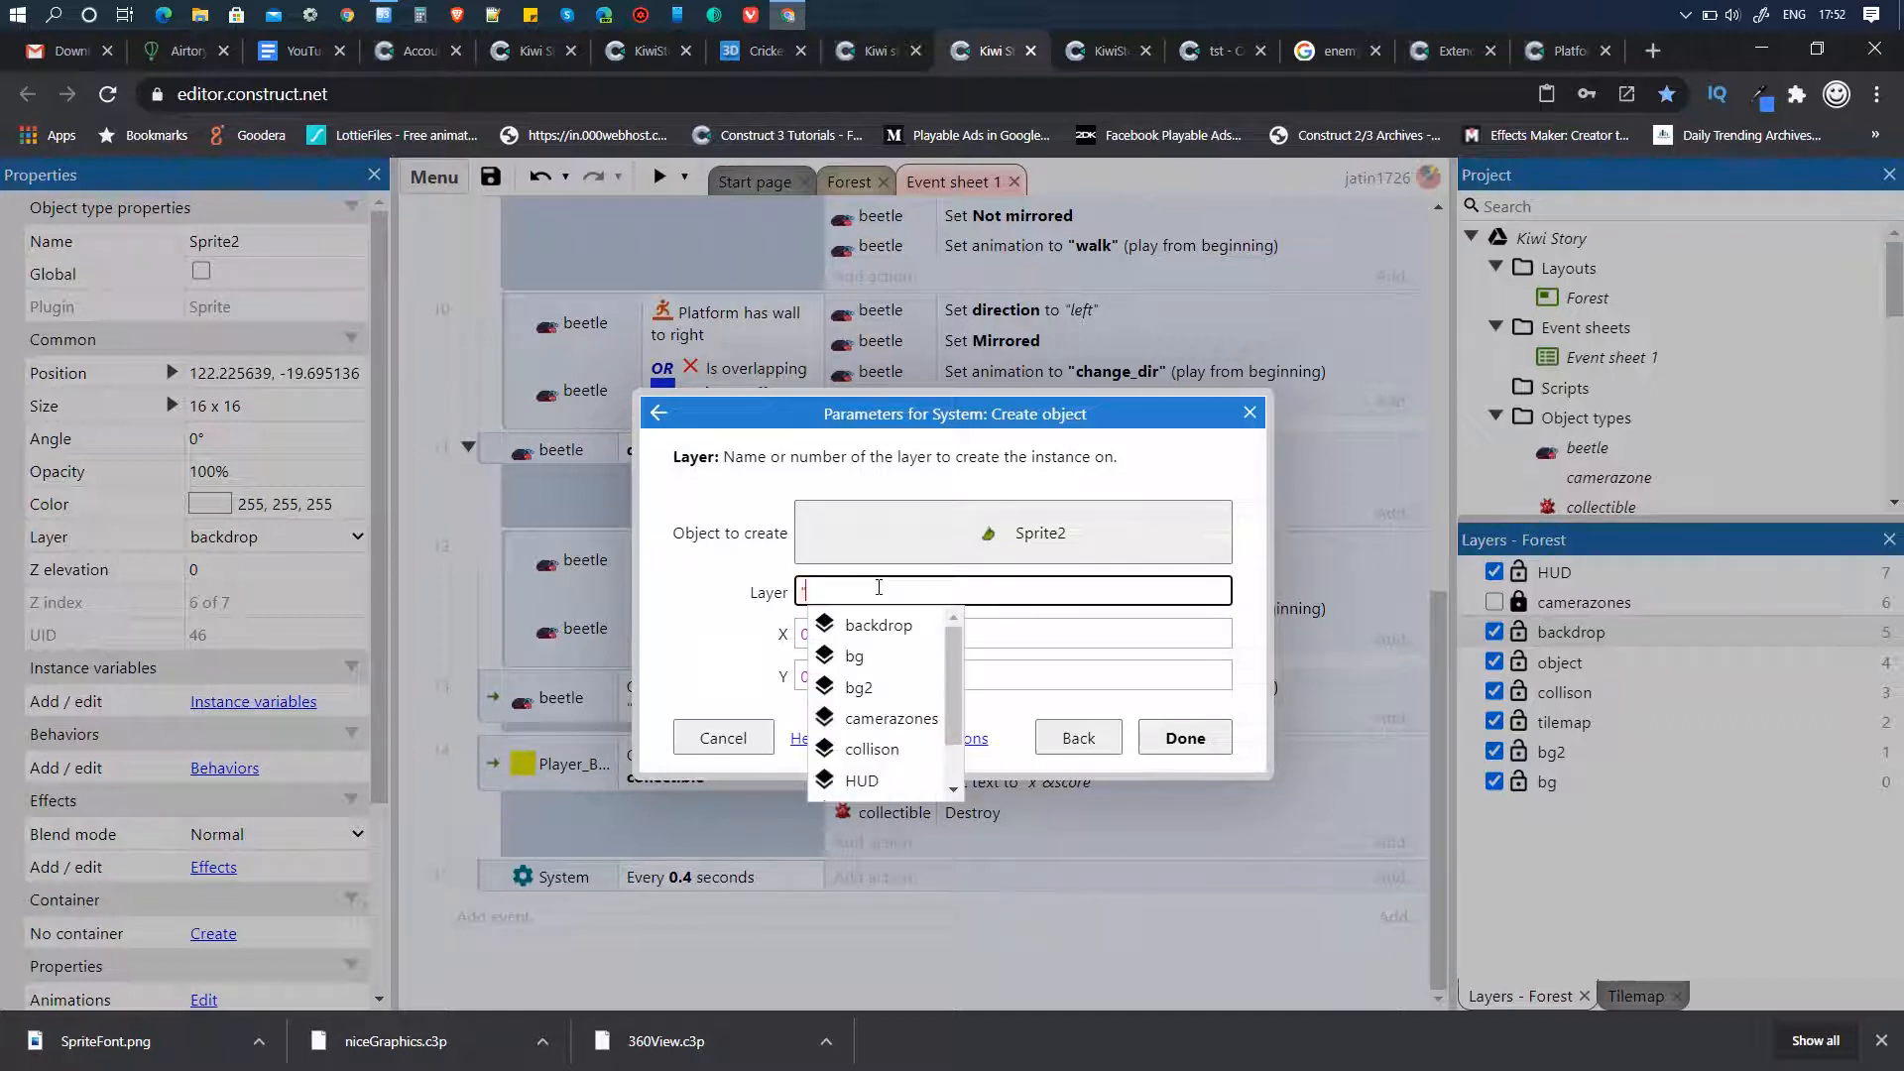
pyautogui.write('ob')
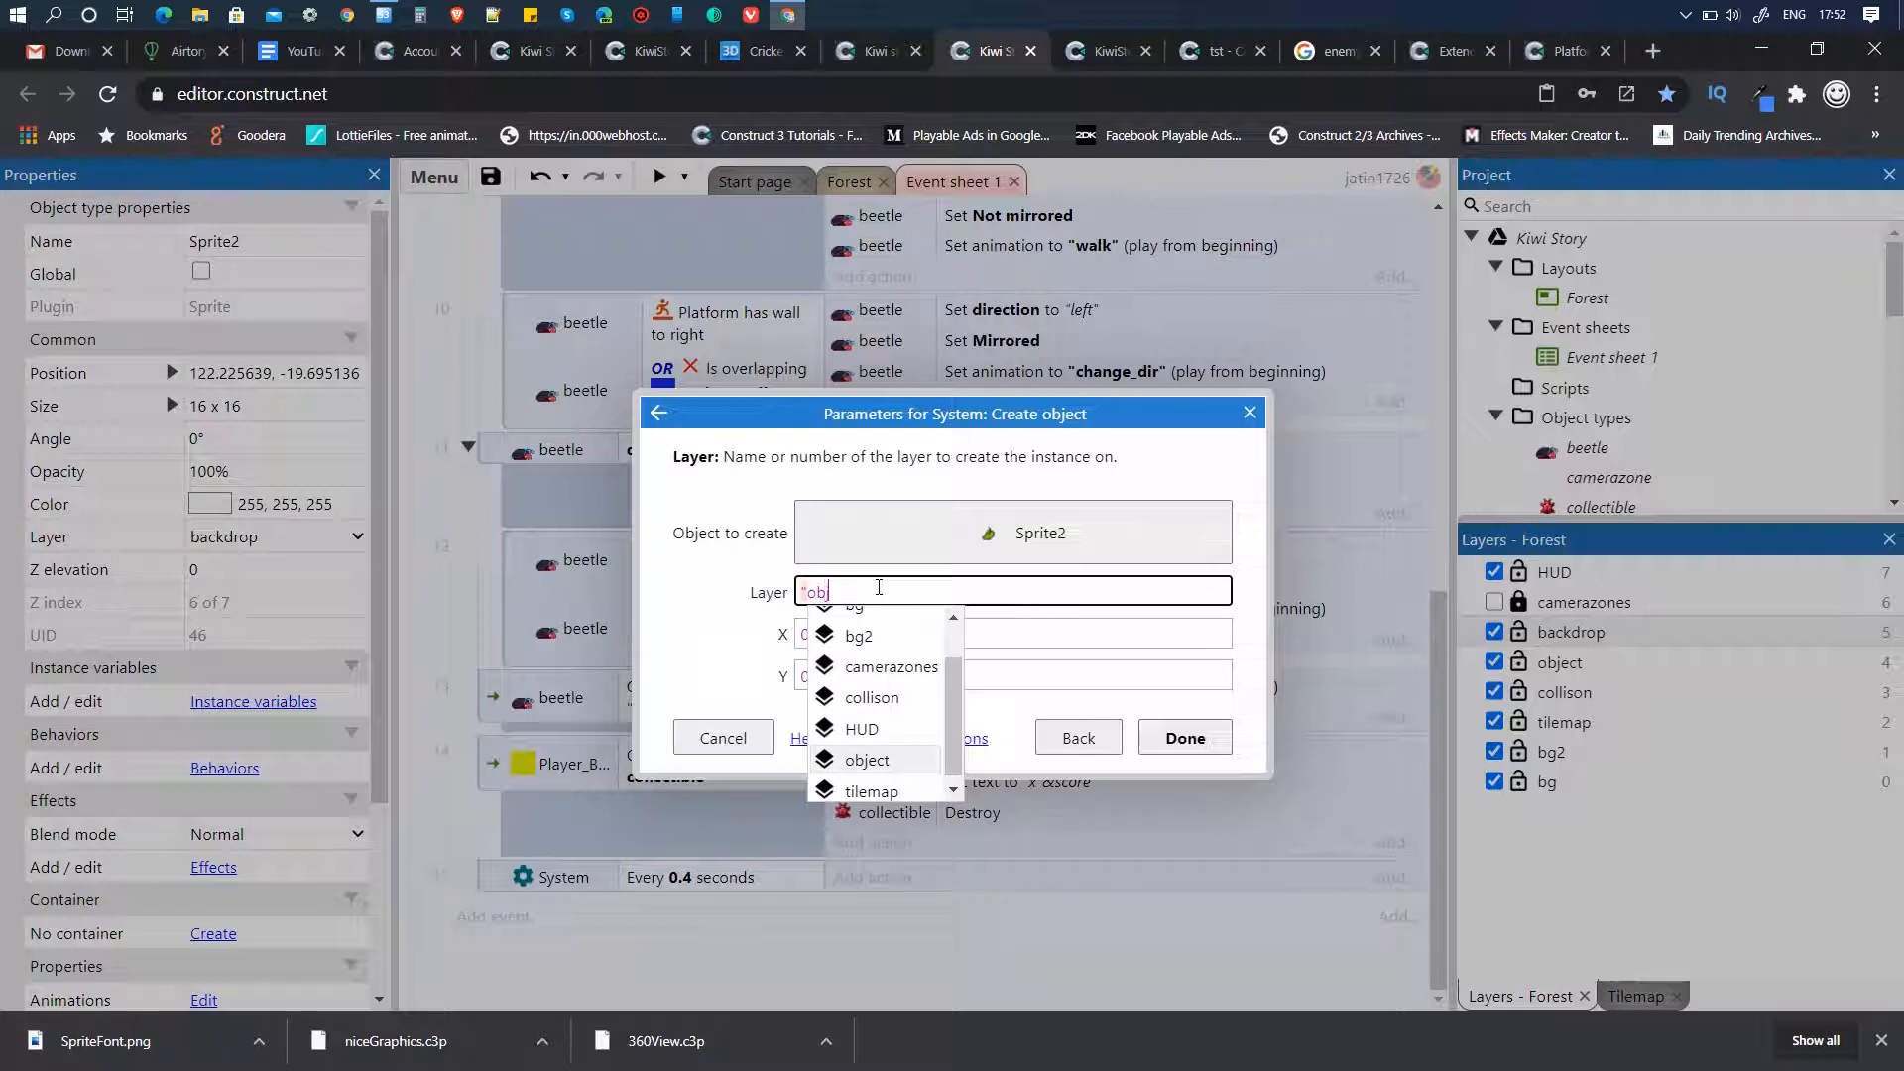
pyautogui.press('BackSpace')
pyautogui.press('BackSpace')
pyautogui.press('BackSpace')
pyautogui.press('BackSpace')
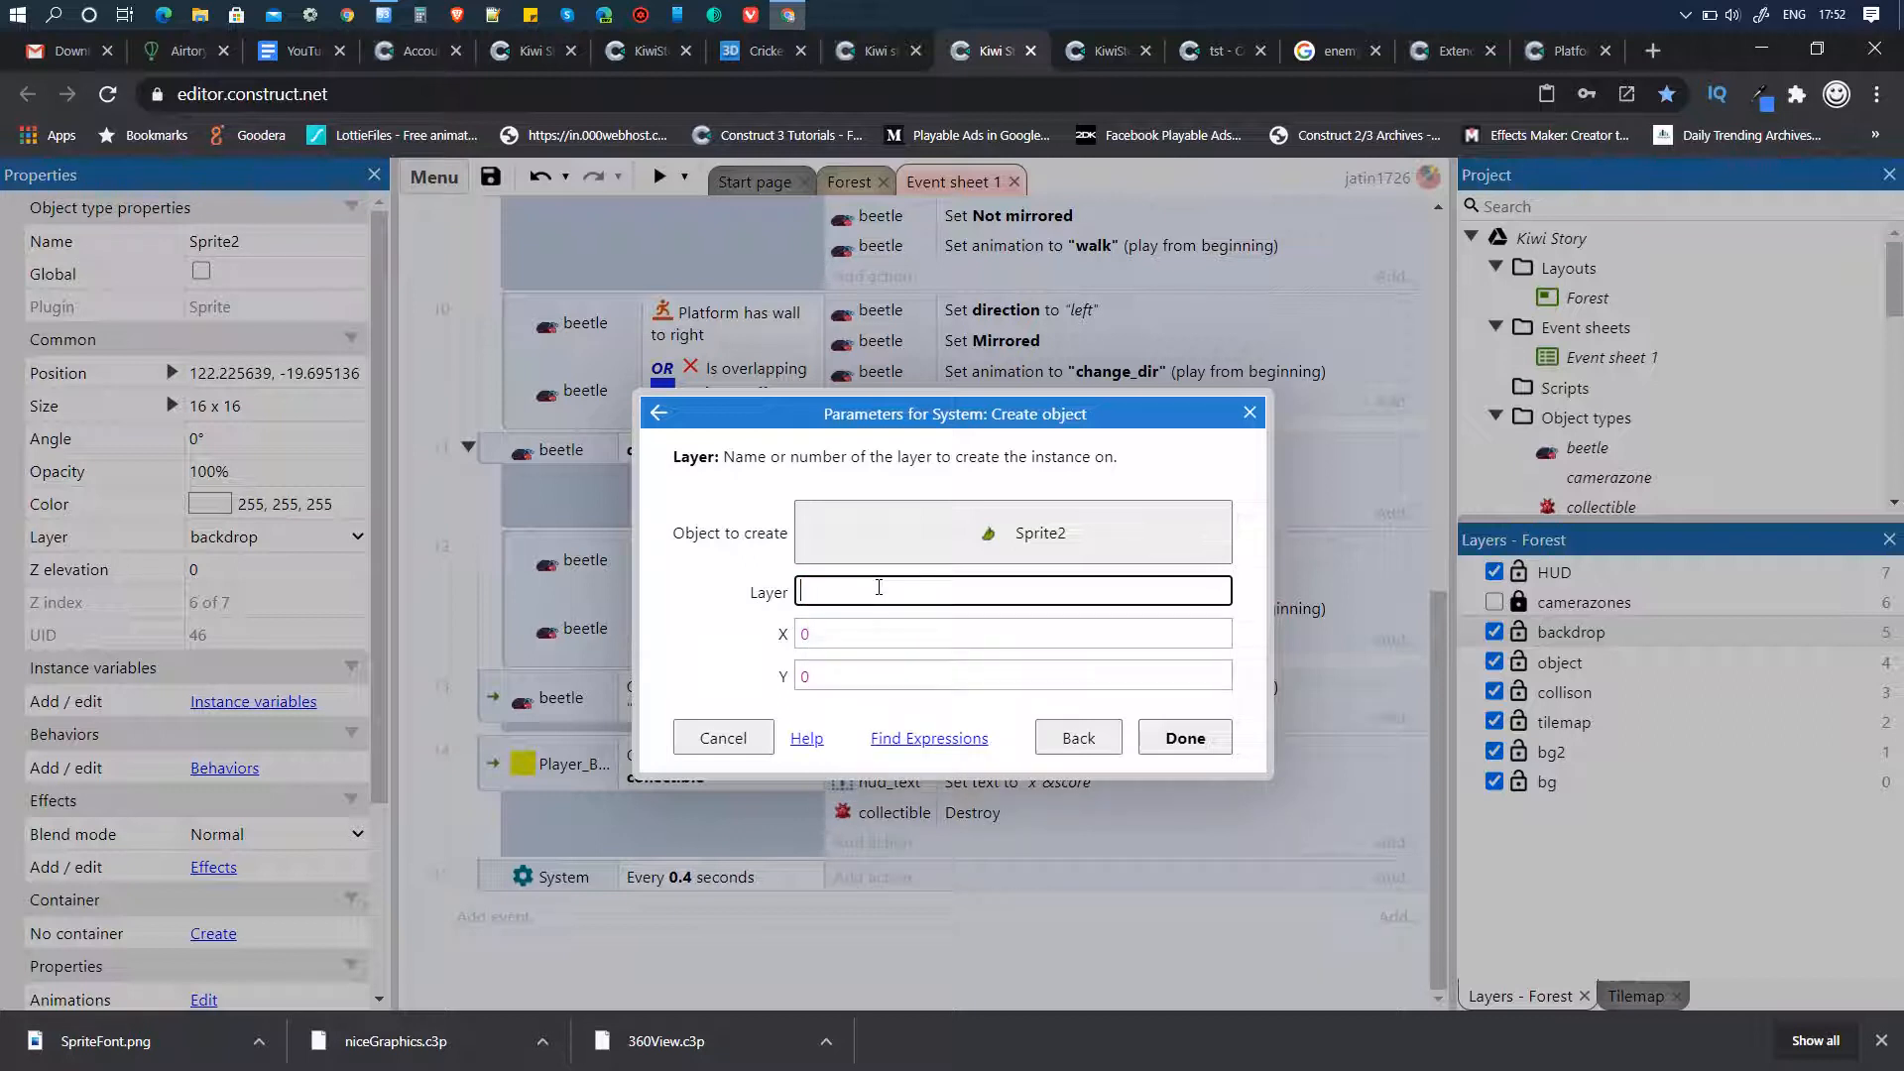
pyautogui.write('"')
pyautogui.press('Down')
pyautogui.press('Down')
pyautogui.press('Down')
pyautogui.press('Down')
pyautogui.press('Down')
pyautogui.press('Down')
pyautogui.press('Down')
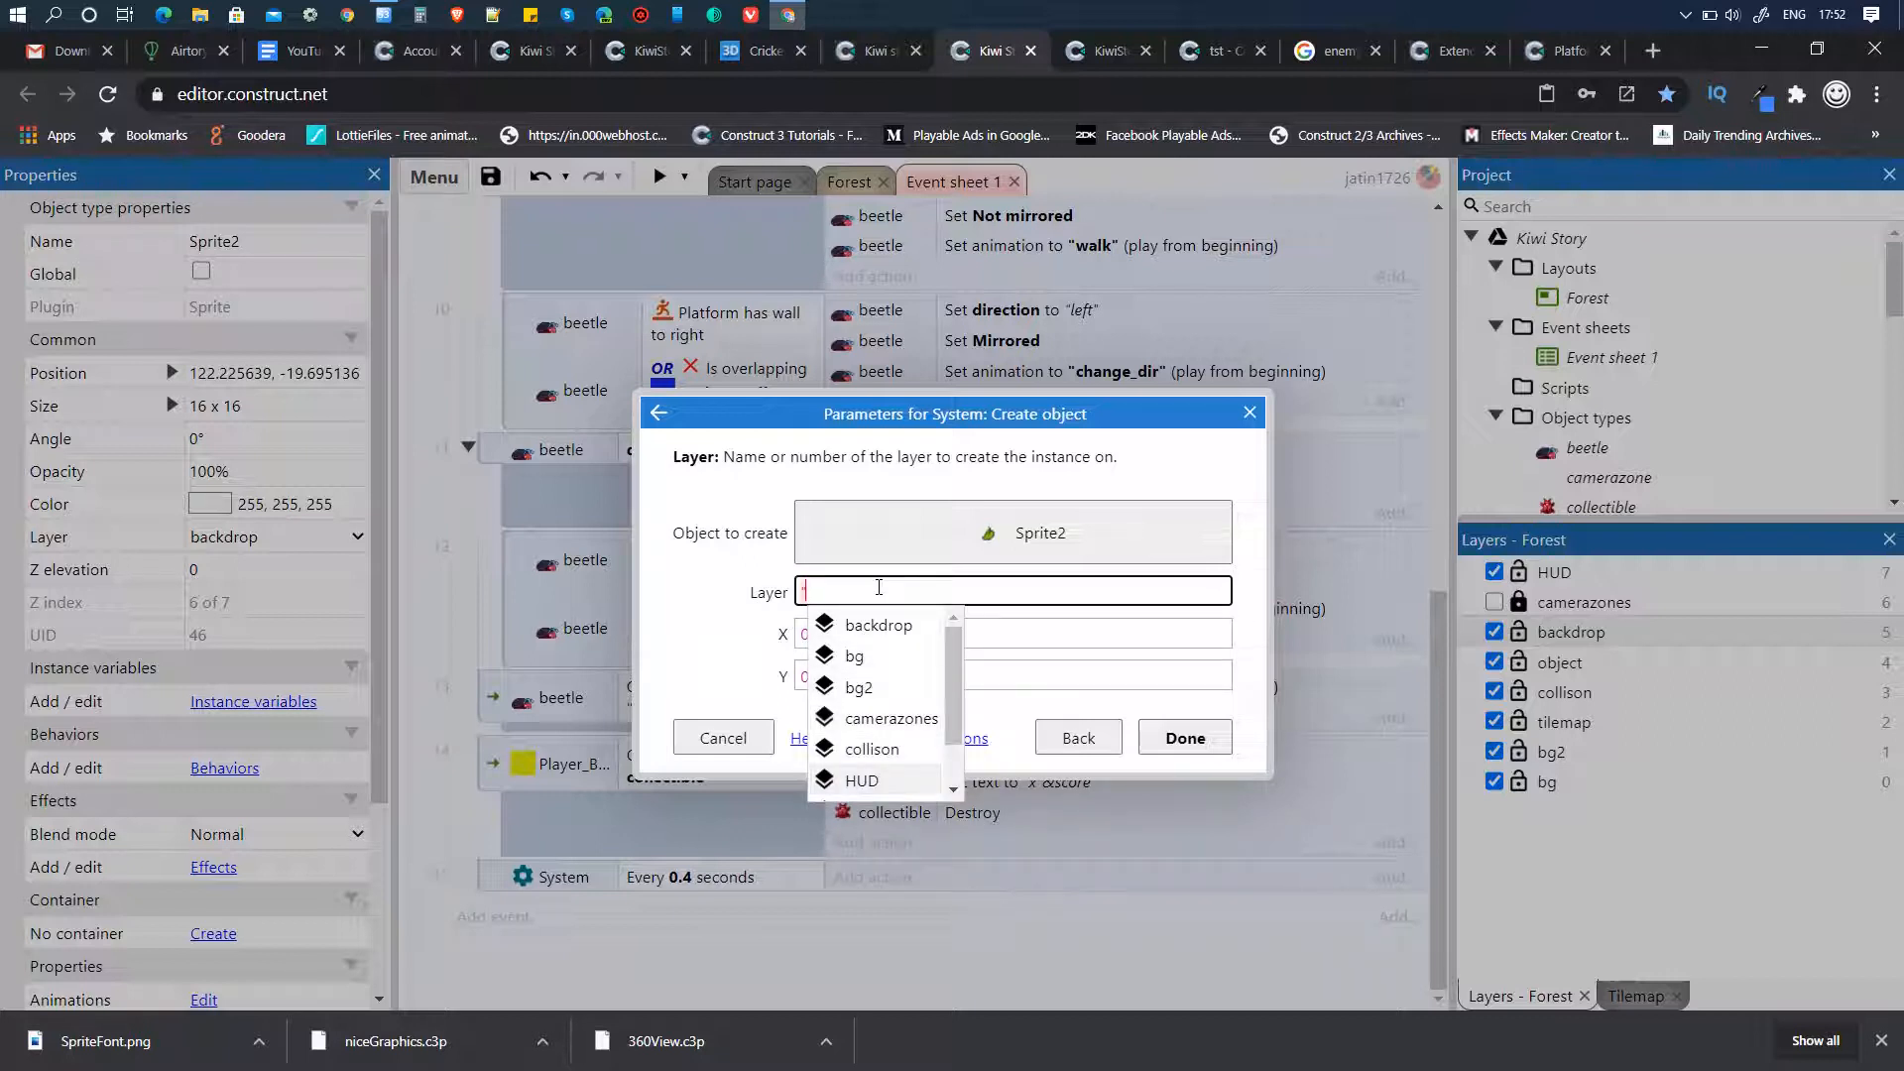
pyautogui.press('Return')
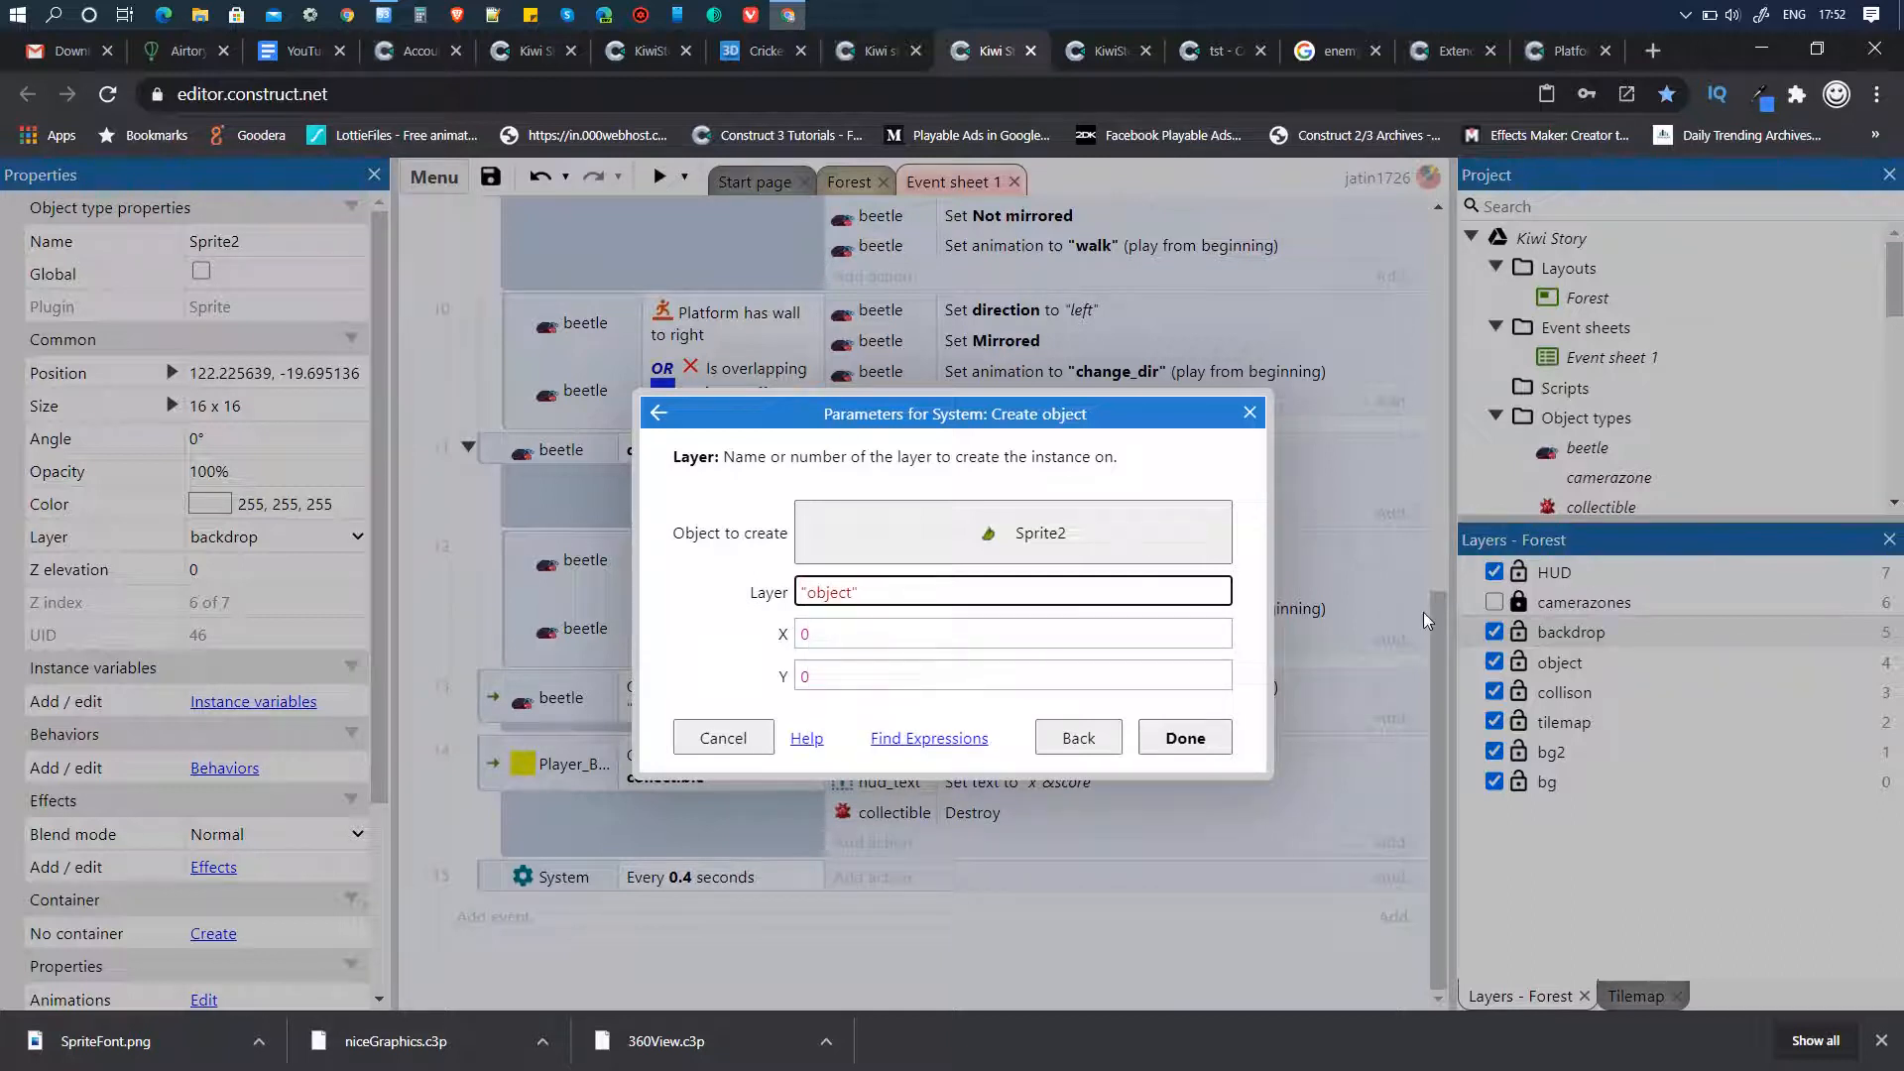
# - Set the X position to ViewportLeft("object")+random(247) and finish the Create object action
pyautogui.click(835, 633)
pyautogui.press('BackSpace')
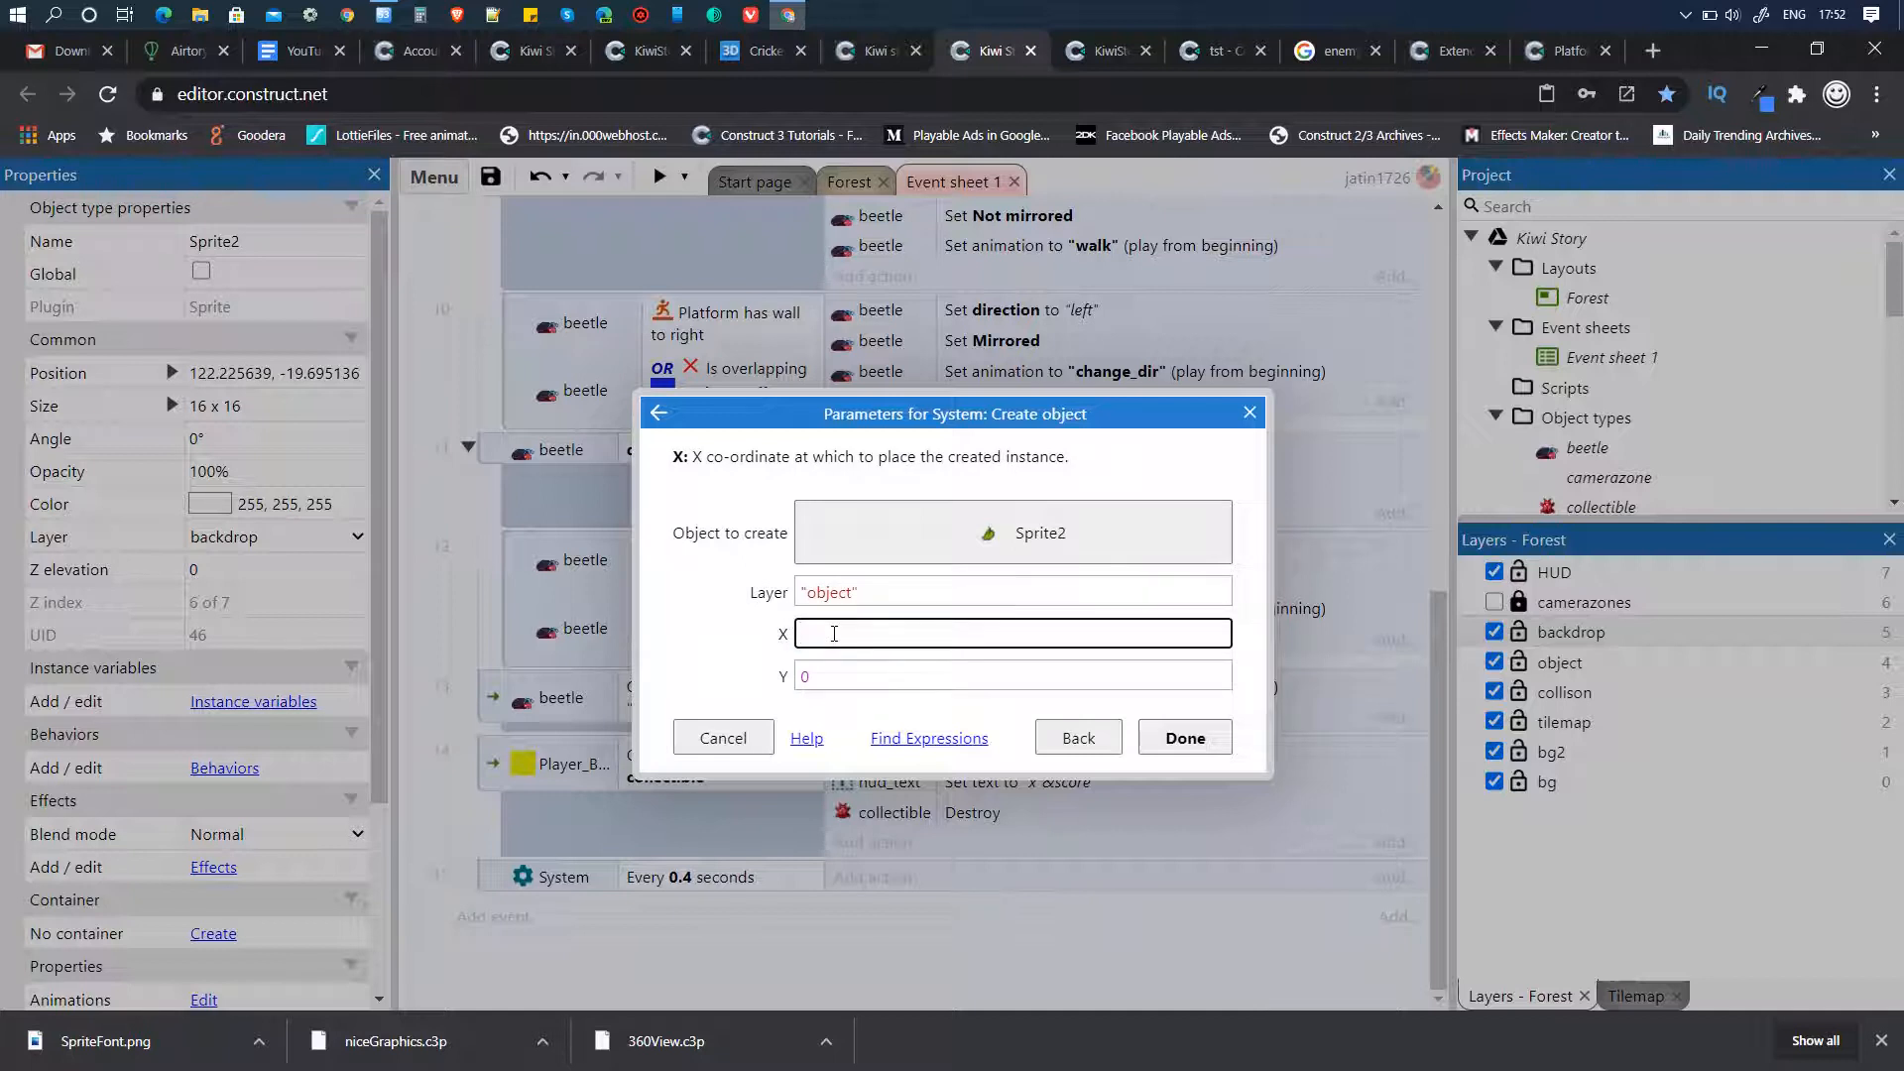
pyautogui.write('vi')
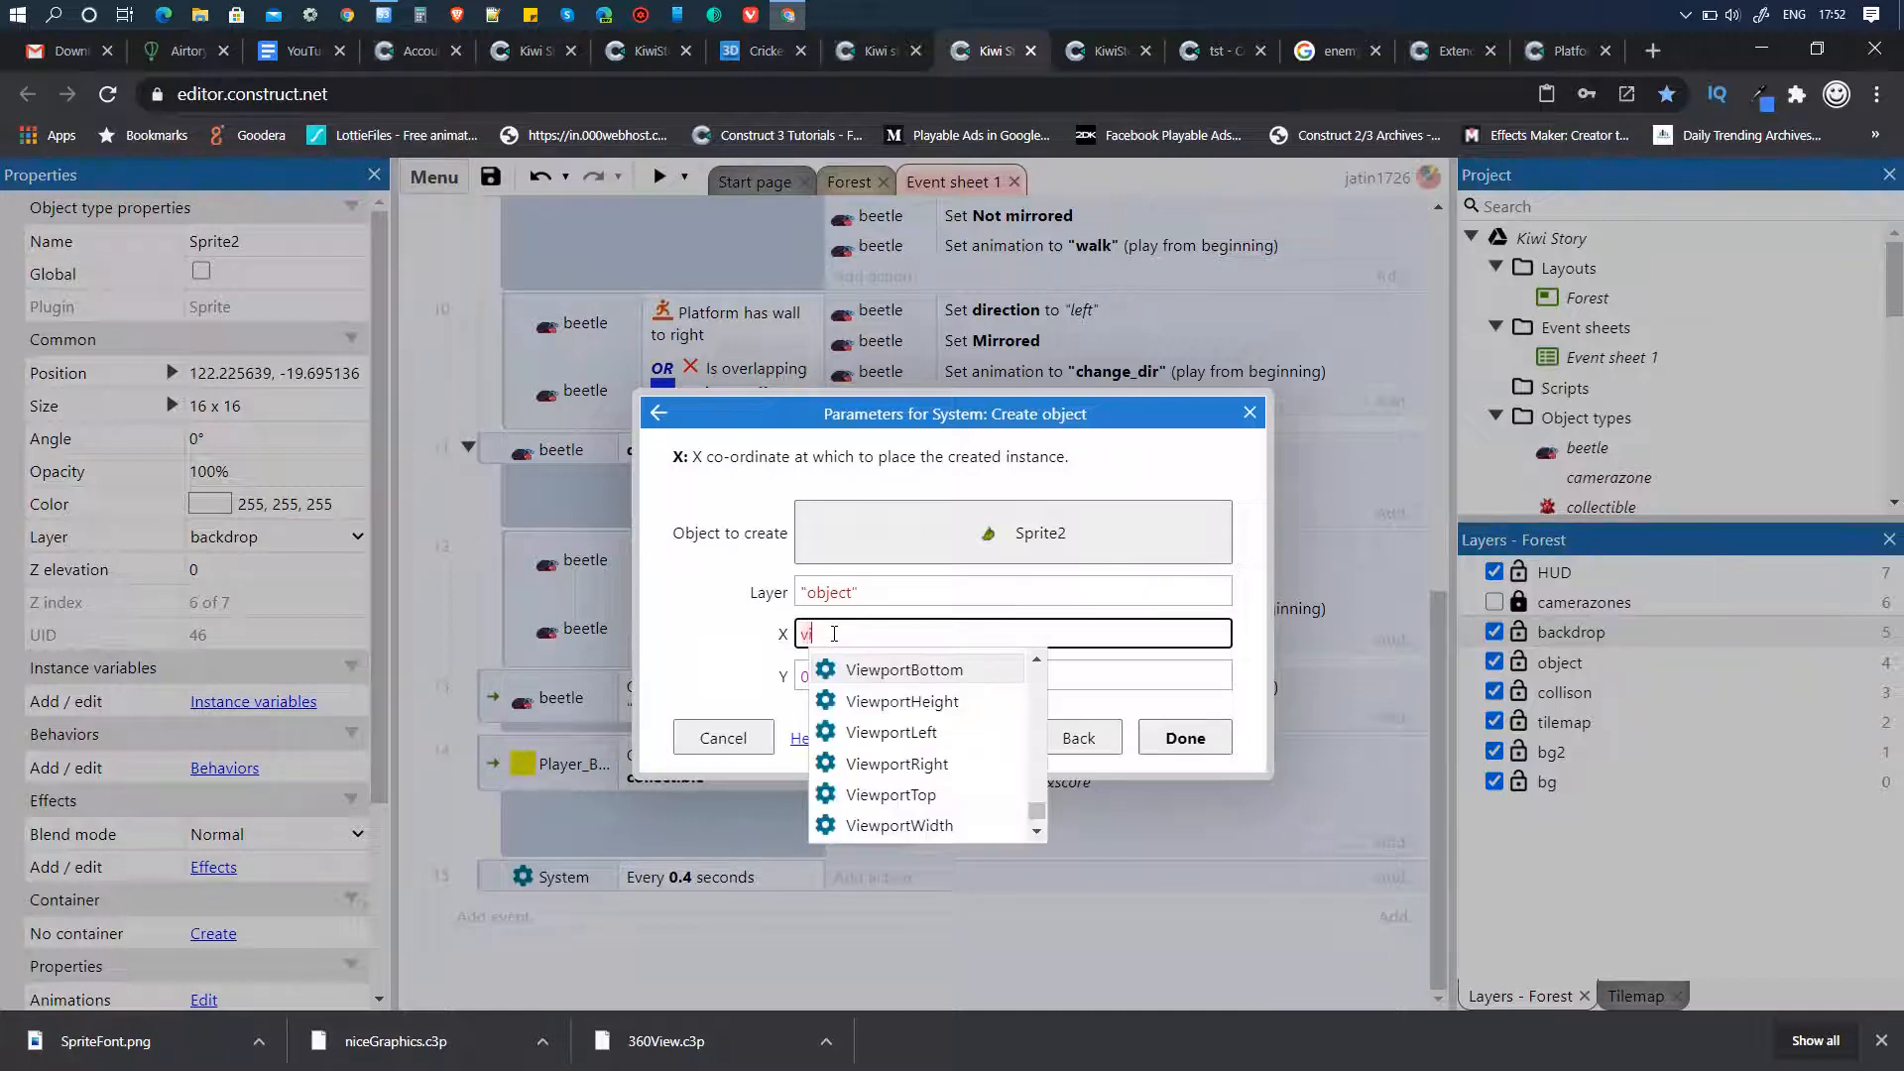
pyautogui.press('Down')
pyautogui.press('Down')
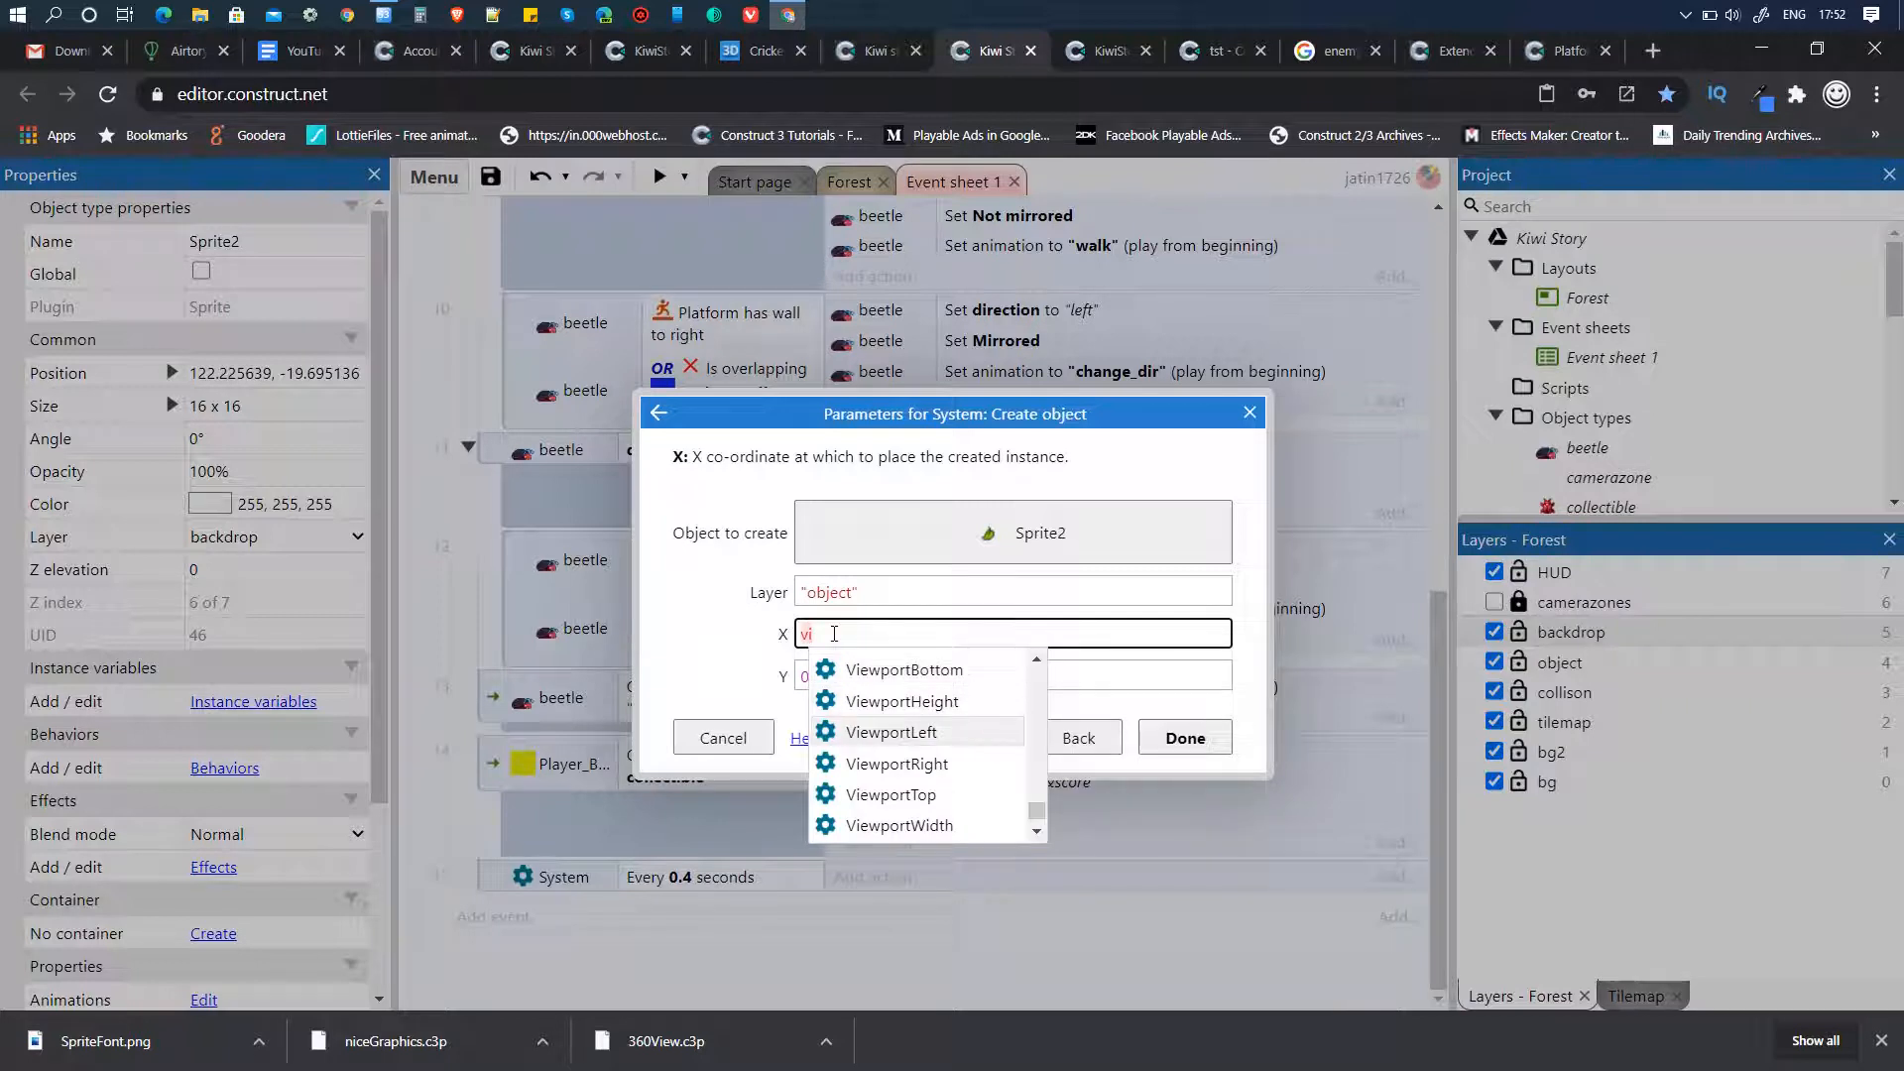
pyautogui.press('Return')
pyautogui.write('(')
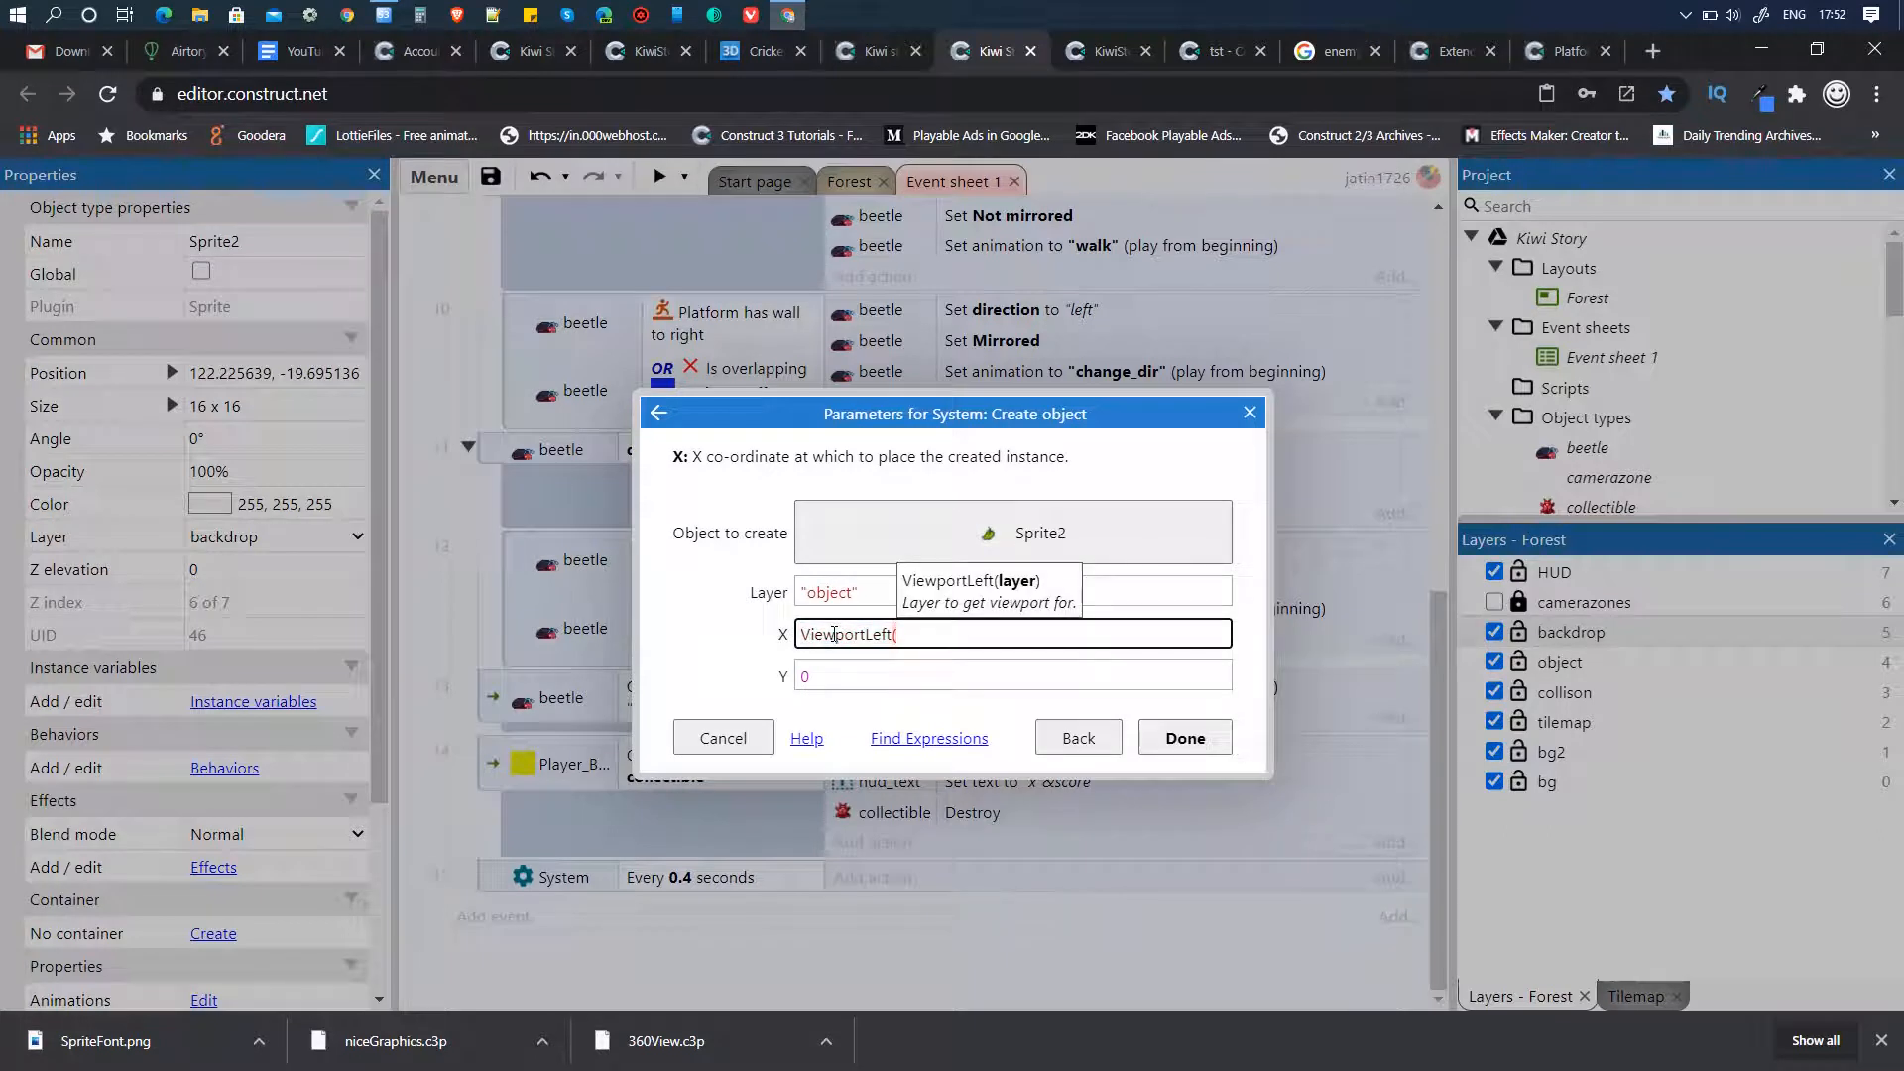
pyautogui.write('"object")')
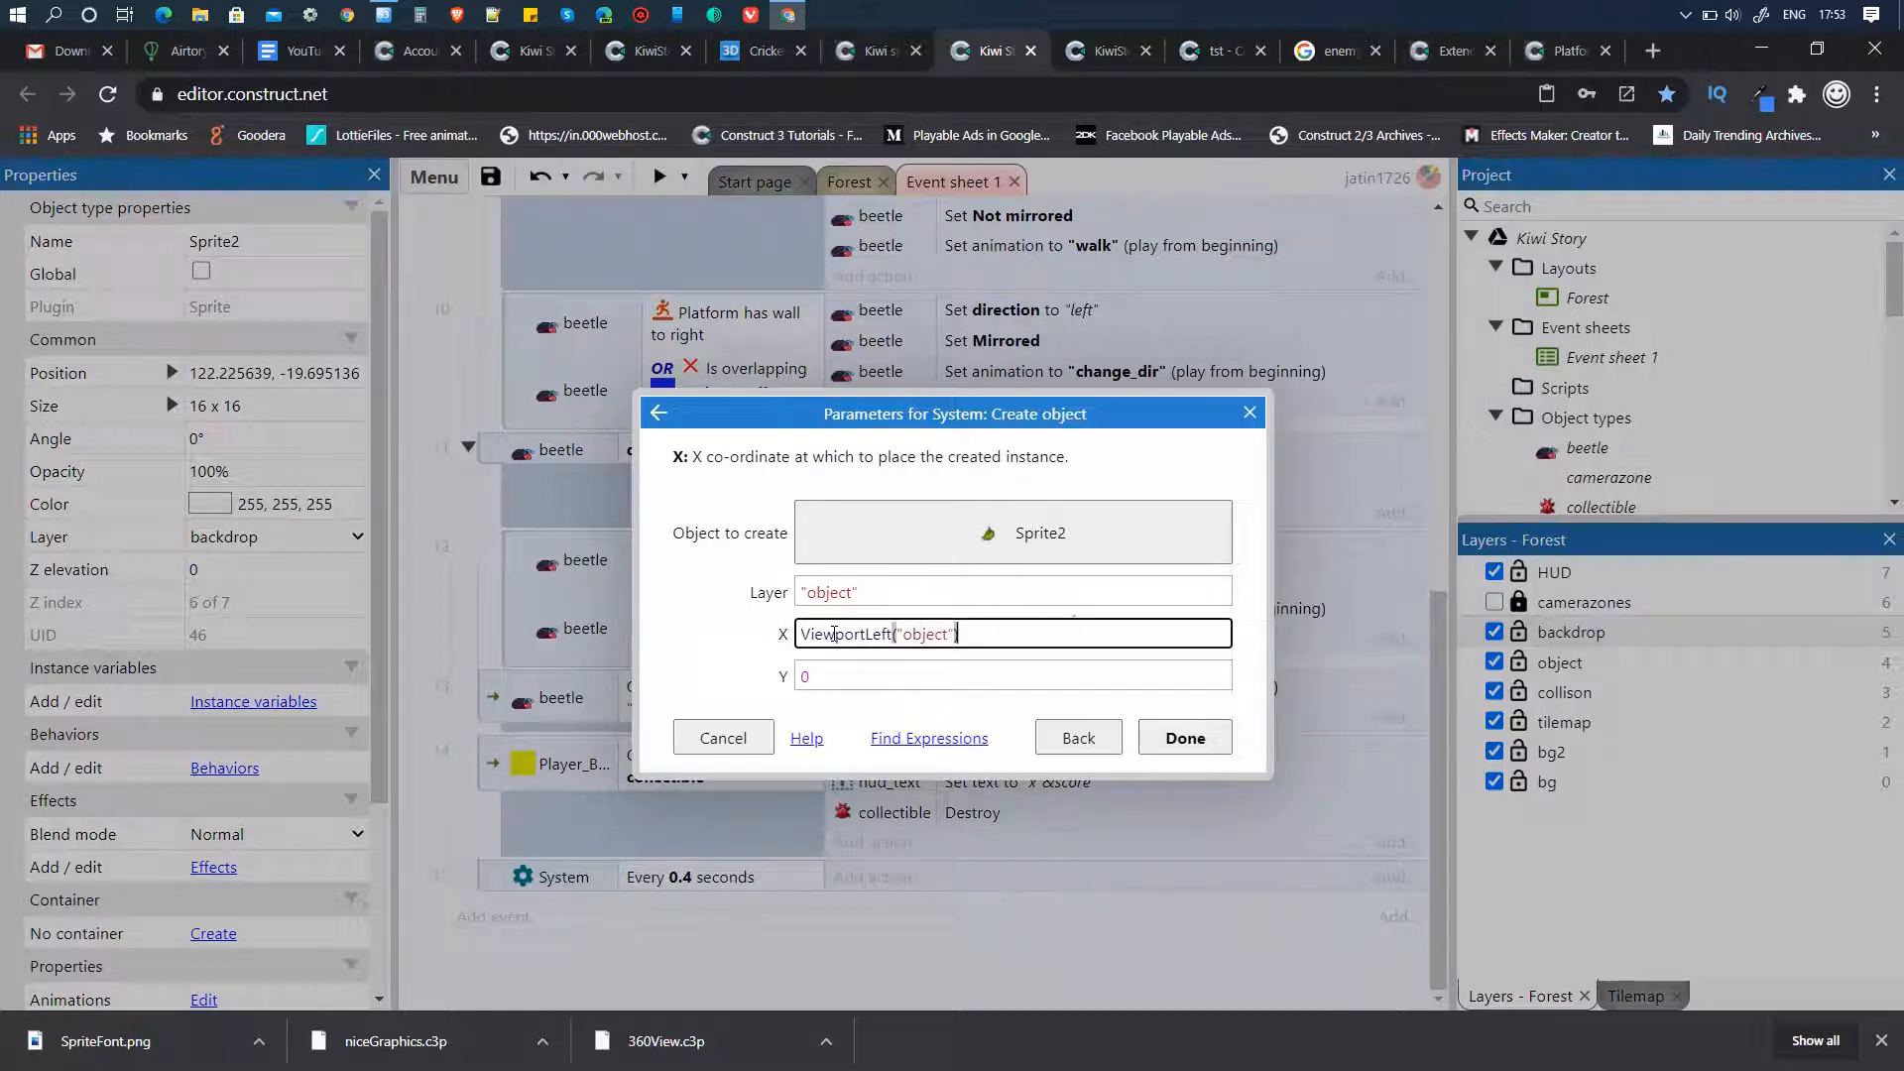
pyautogui.write('+rand')
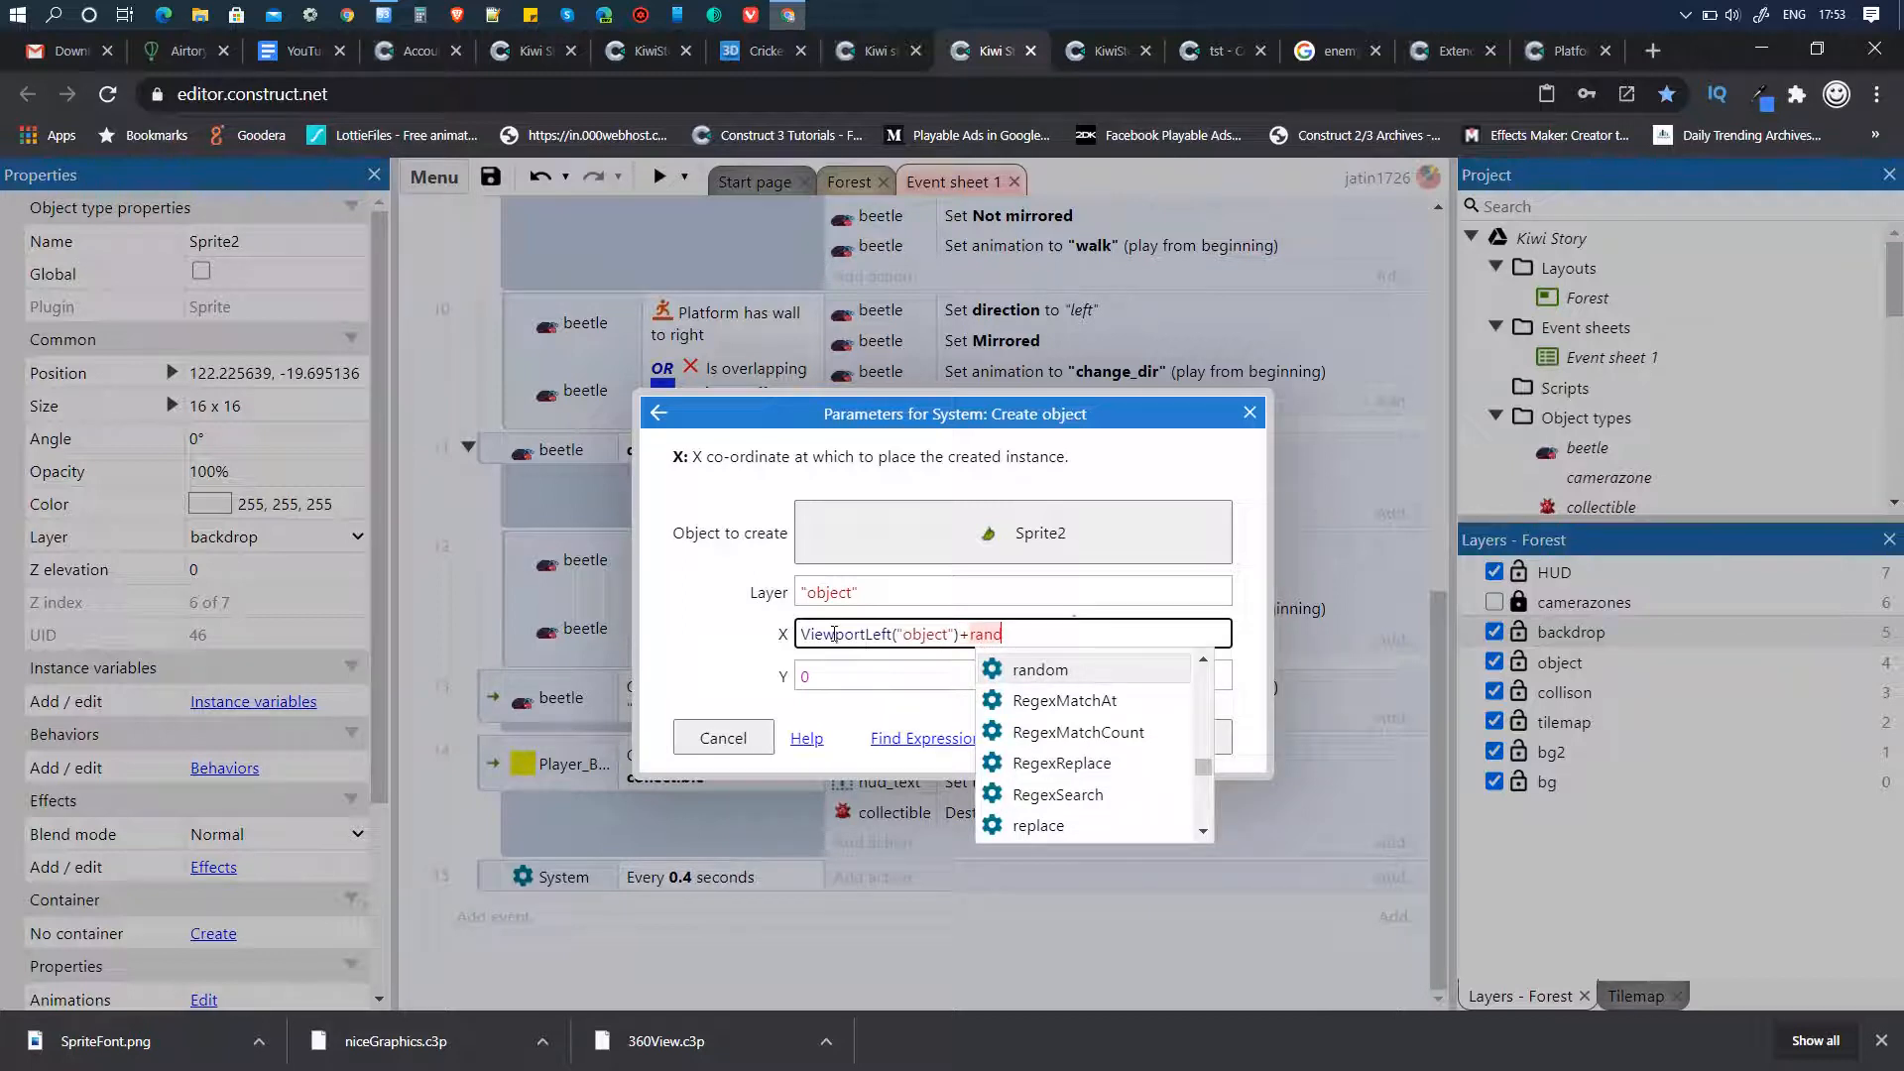
pyautogui.press('Tab')
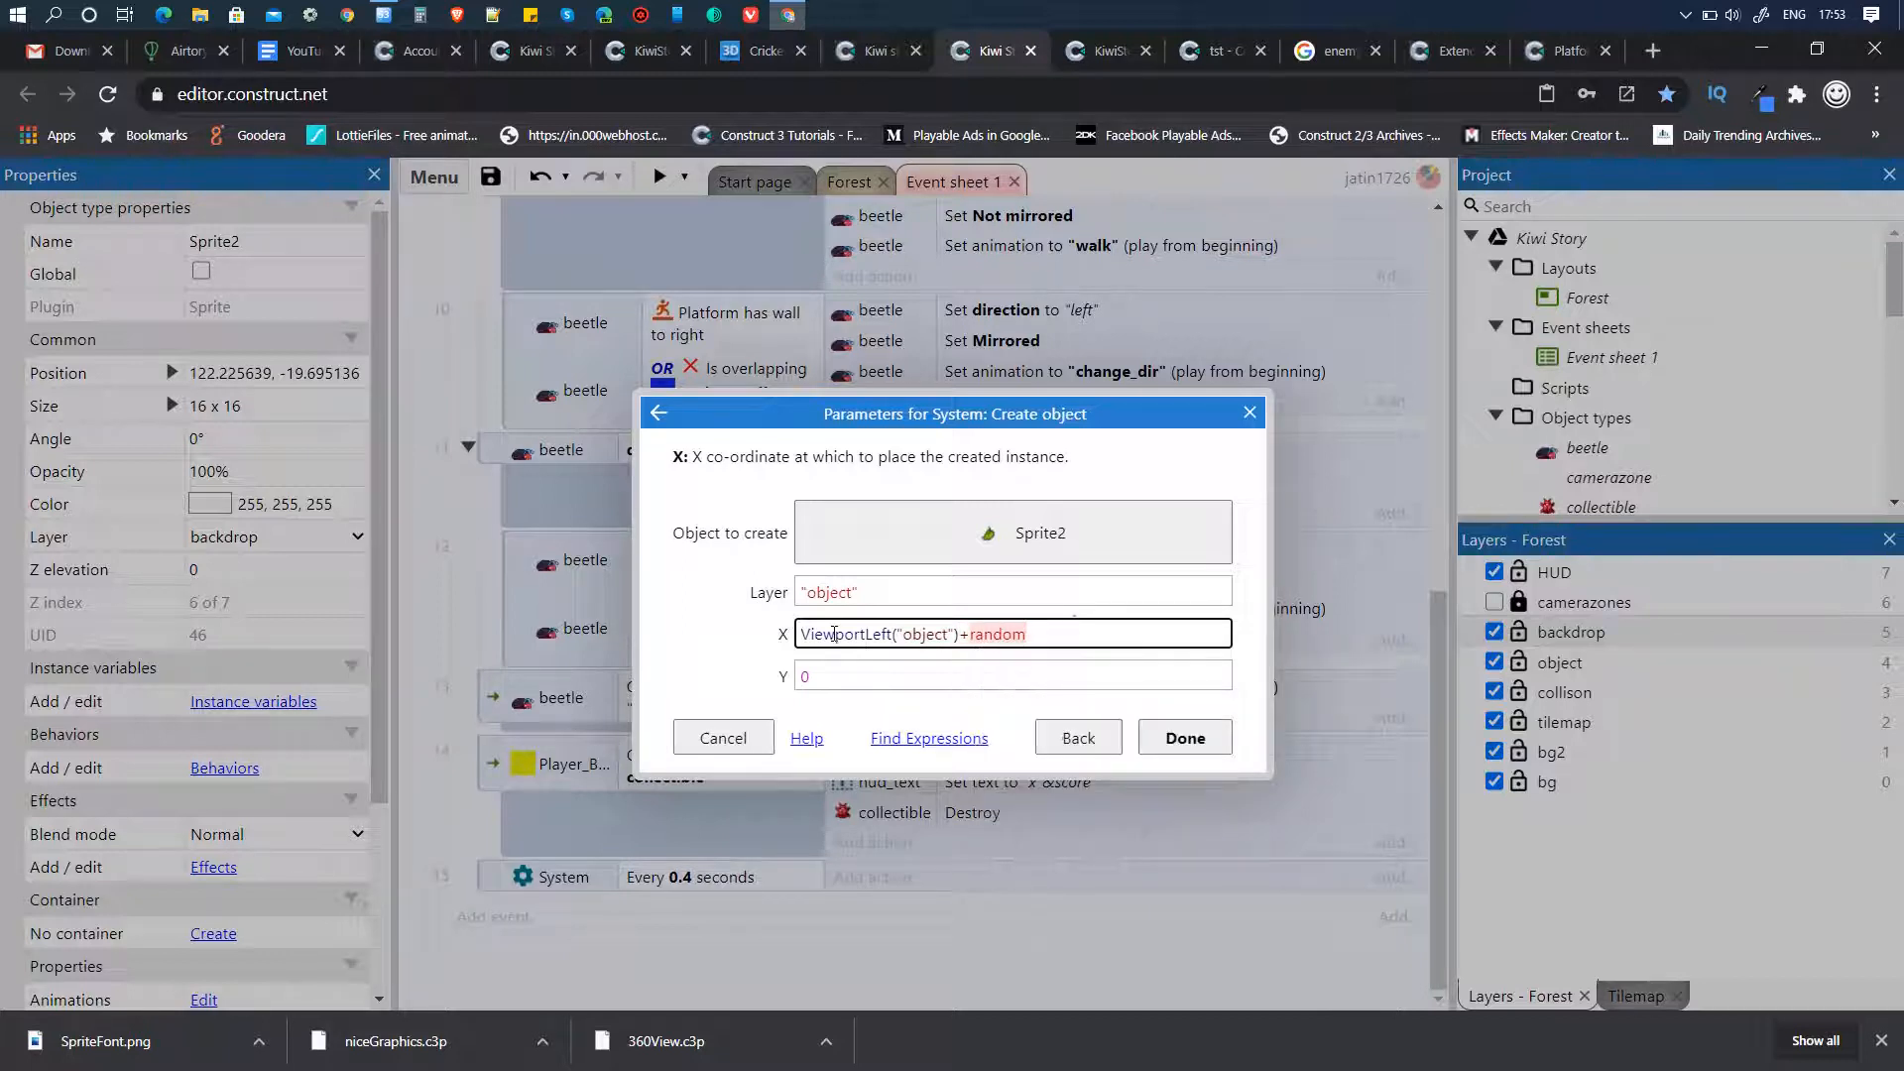
pyautogui.write('(247')
pyautogui.press('Return')
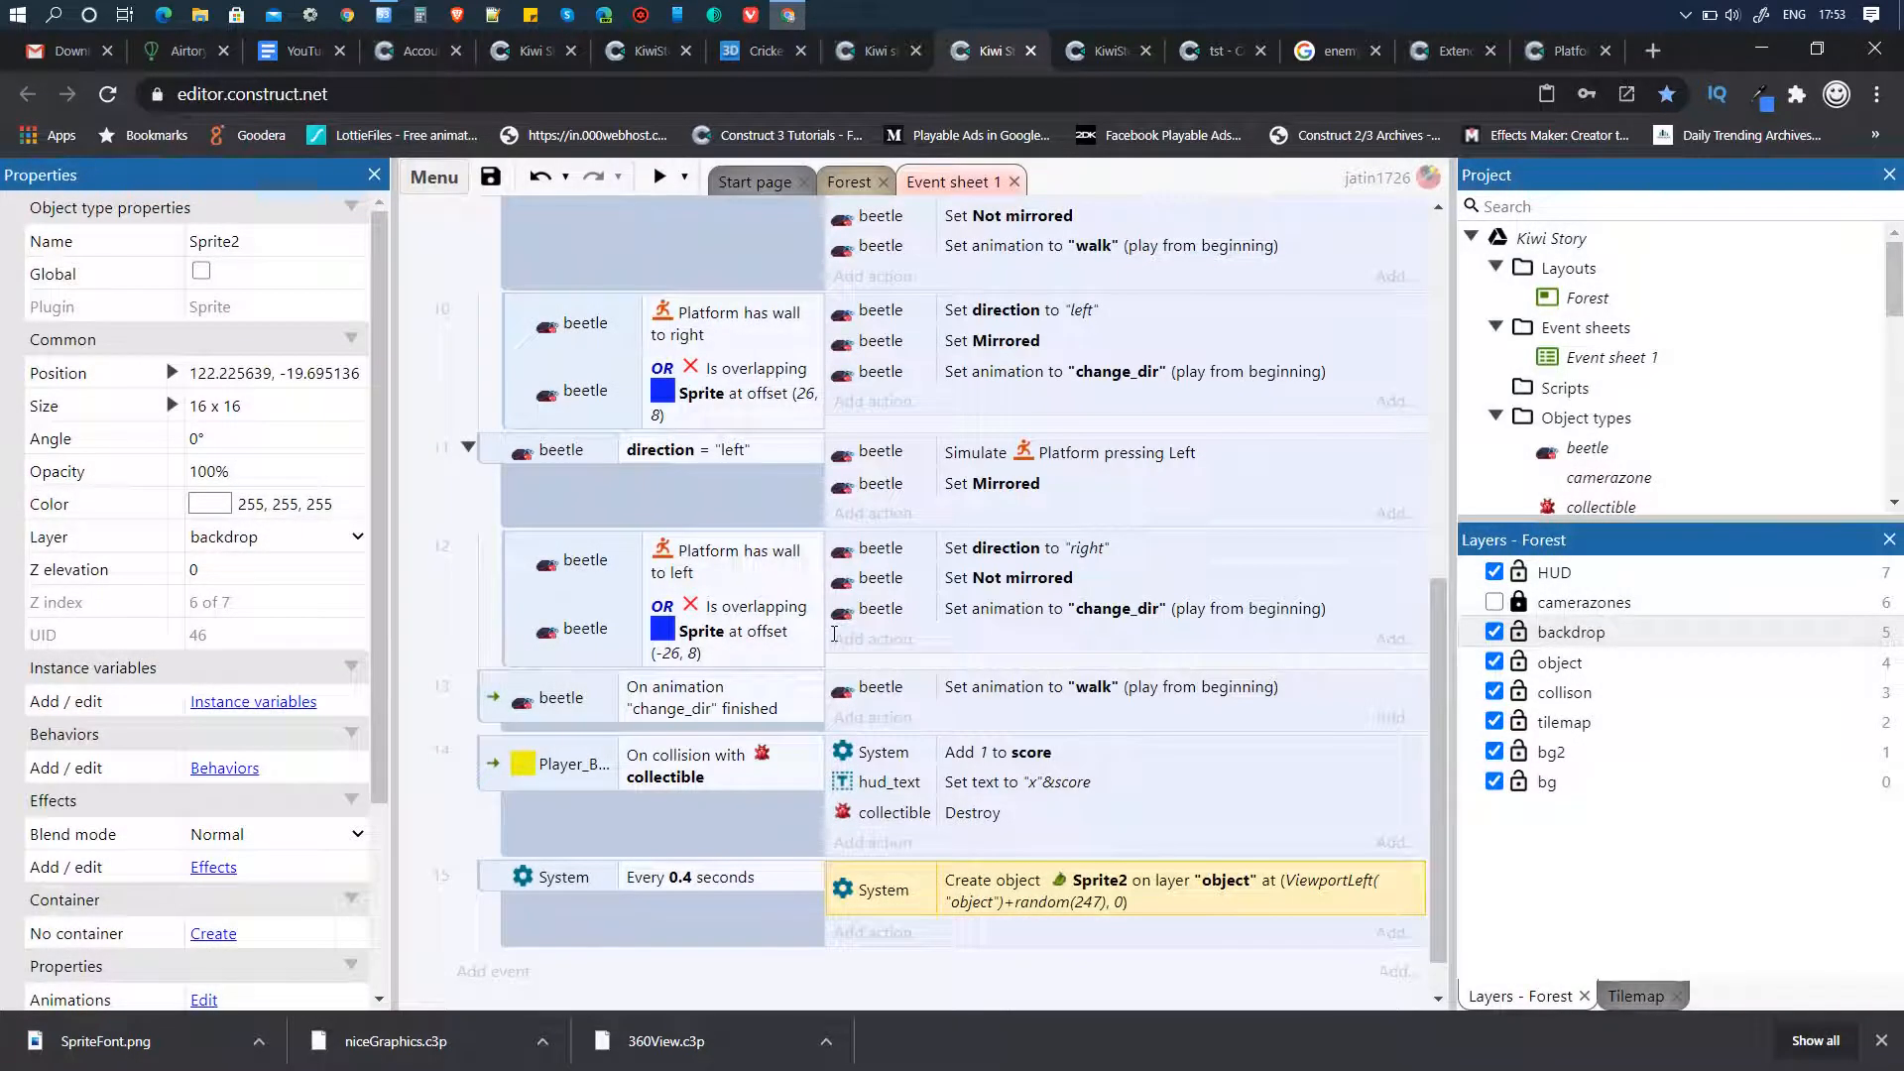
# - Change the Y position in the leaf's Create object action to ViewportTop("object")
pyautogui.doubleClick(1190, 905)
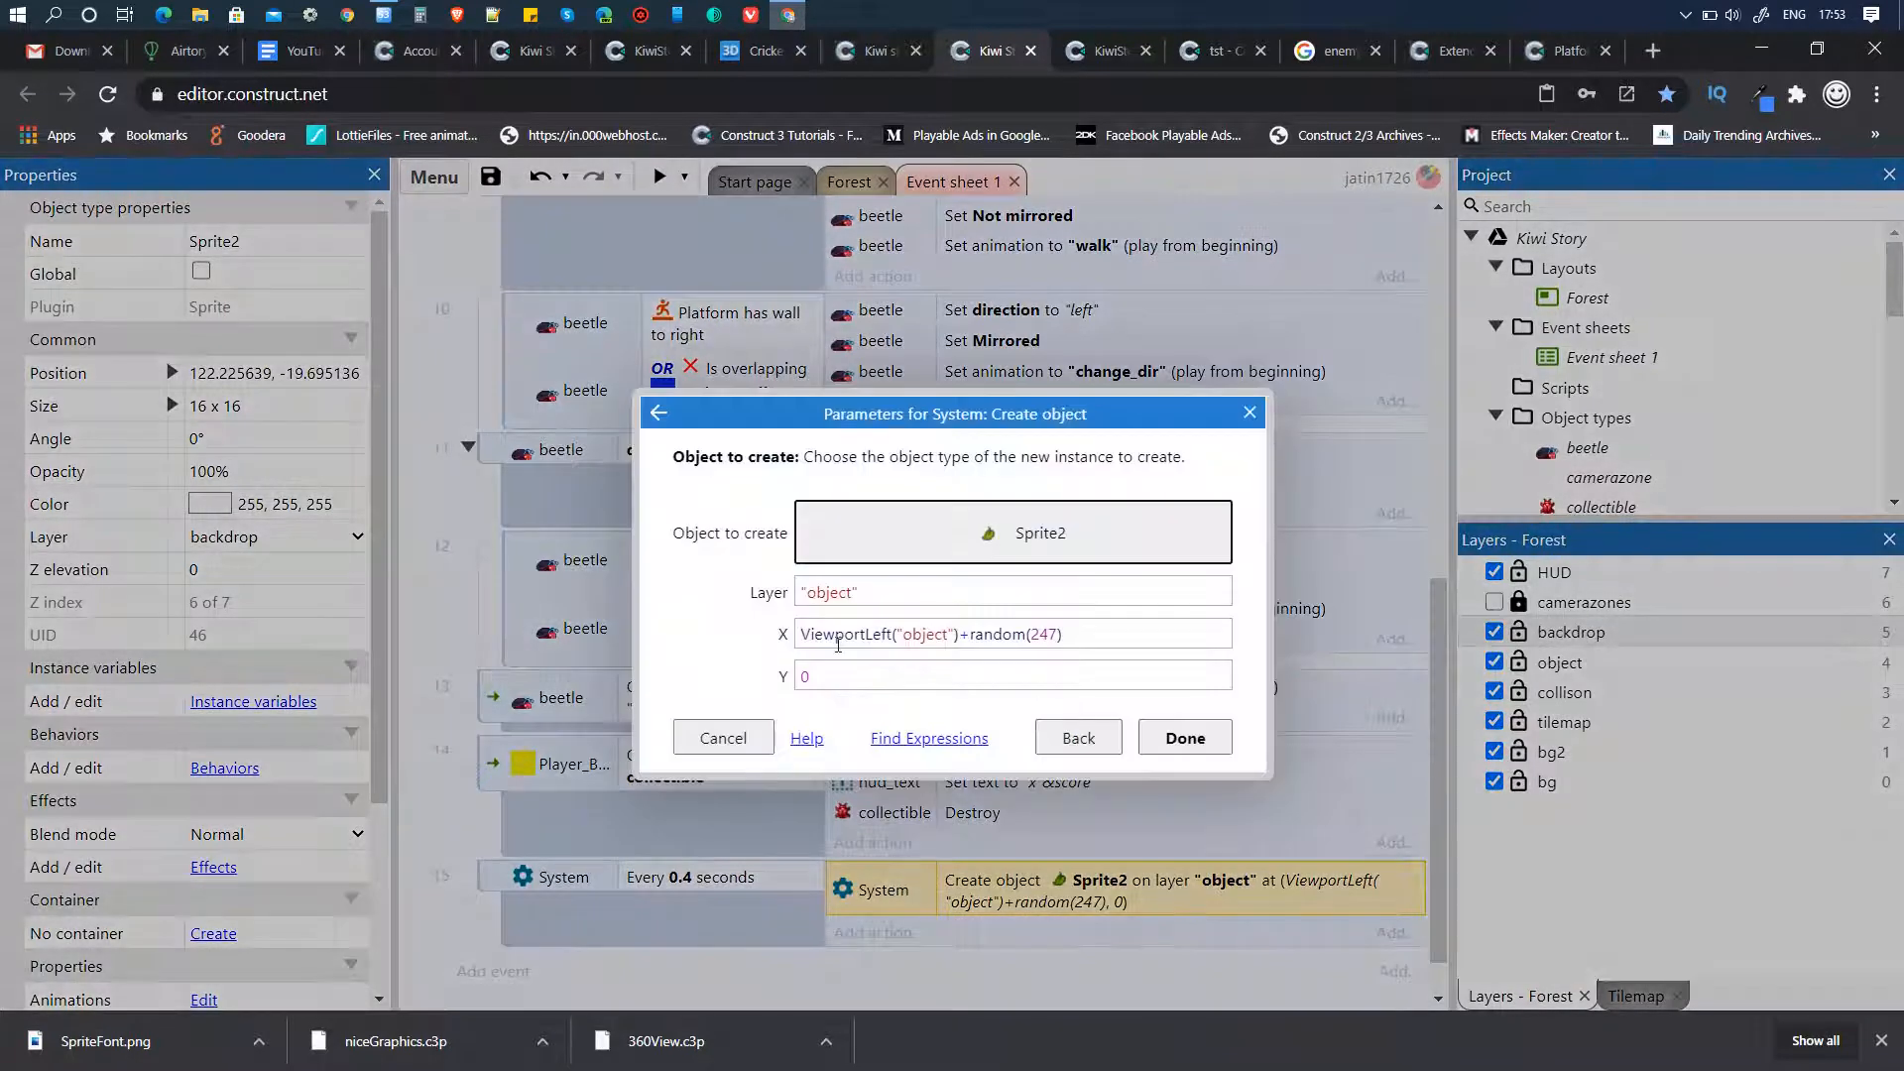
pyautogui.click(1085, 639)
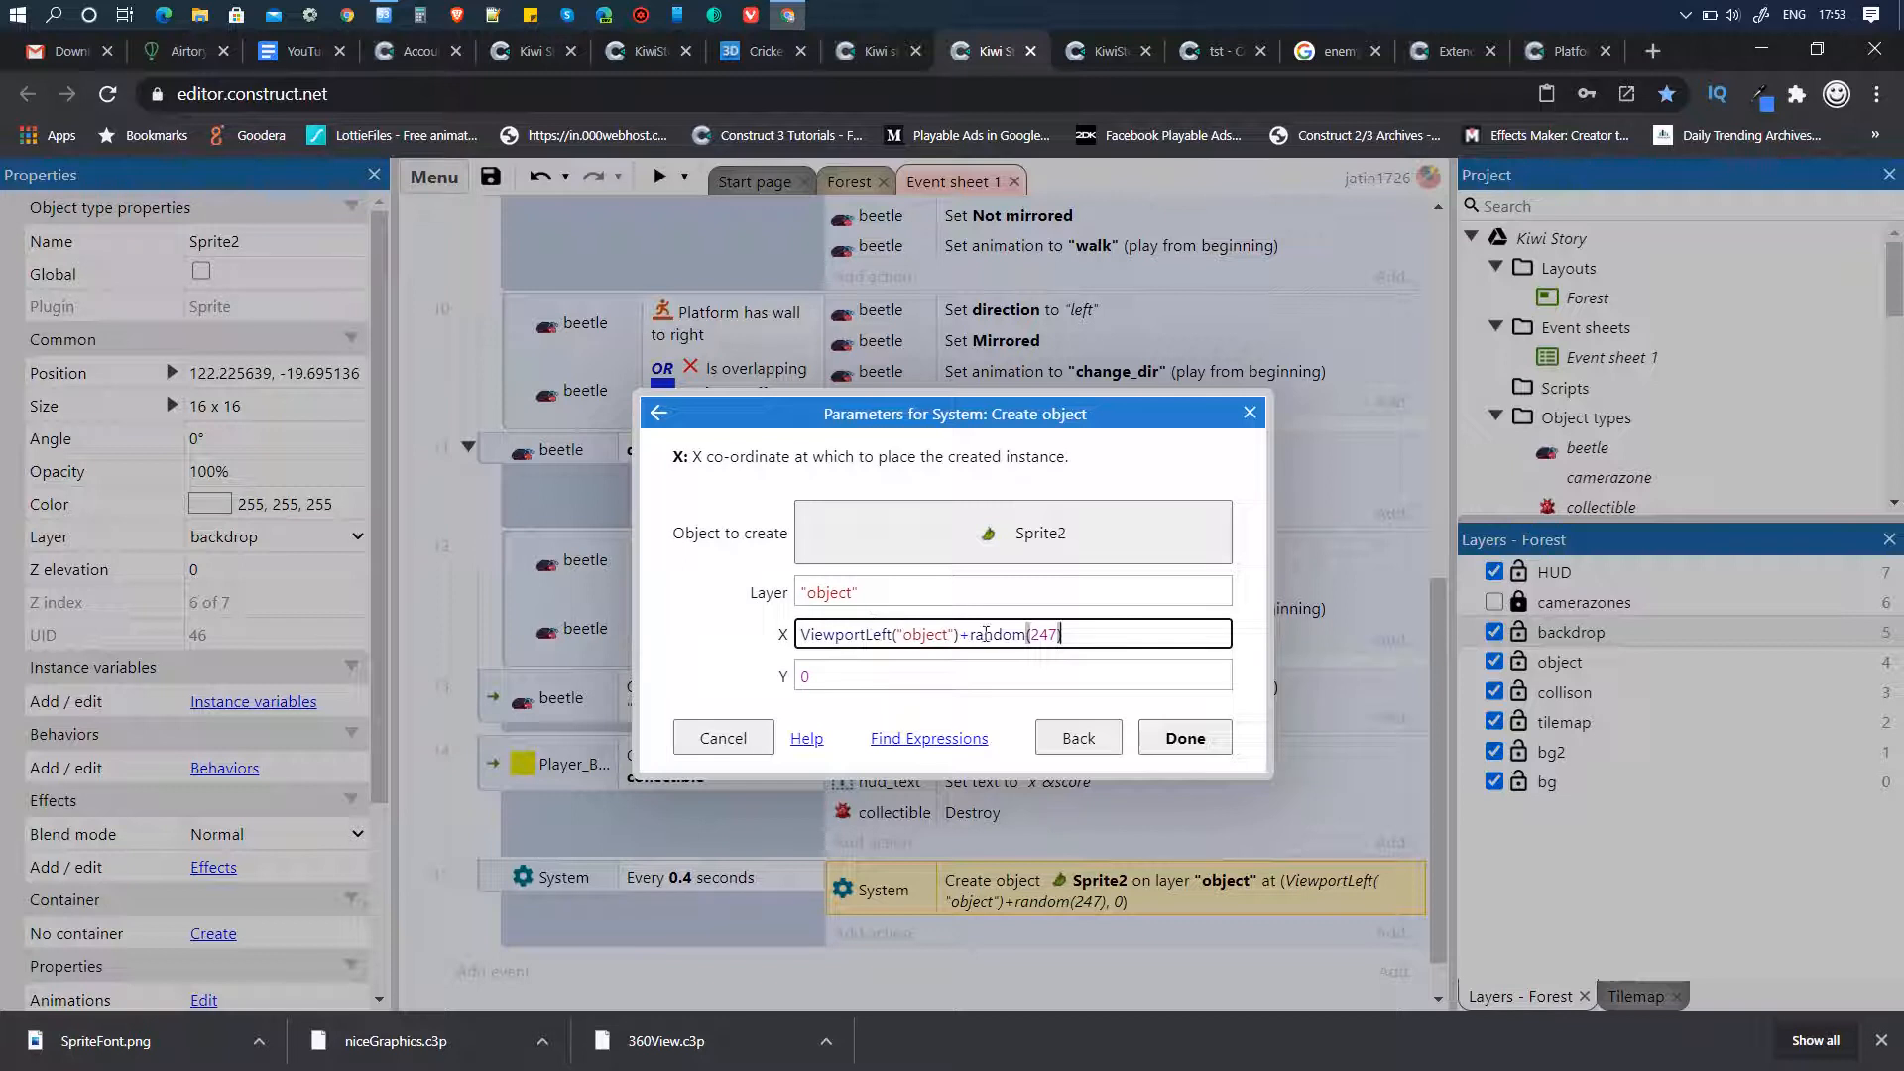
pyautogui.click(839, 680)
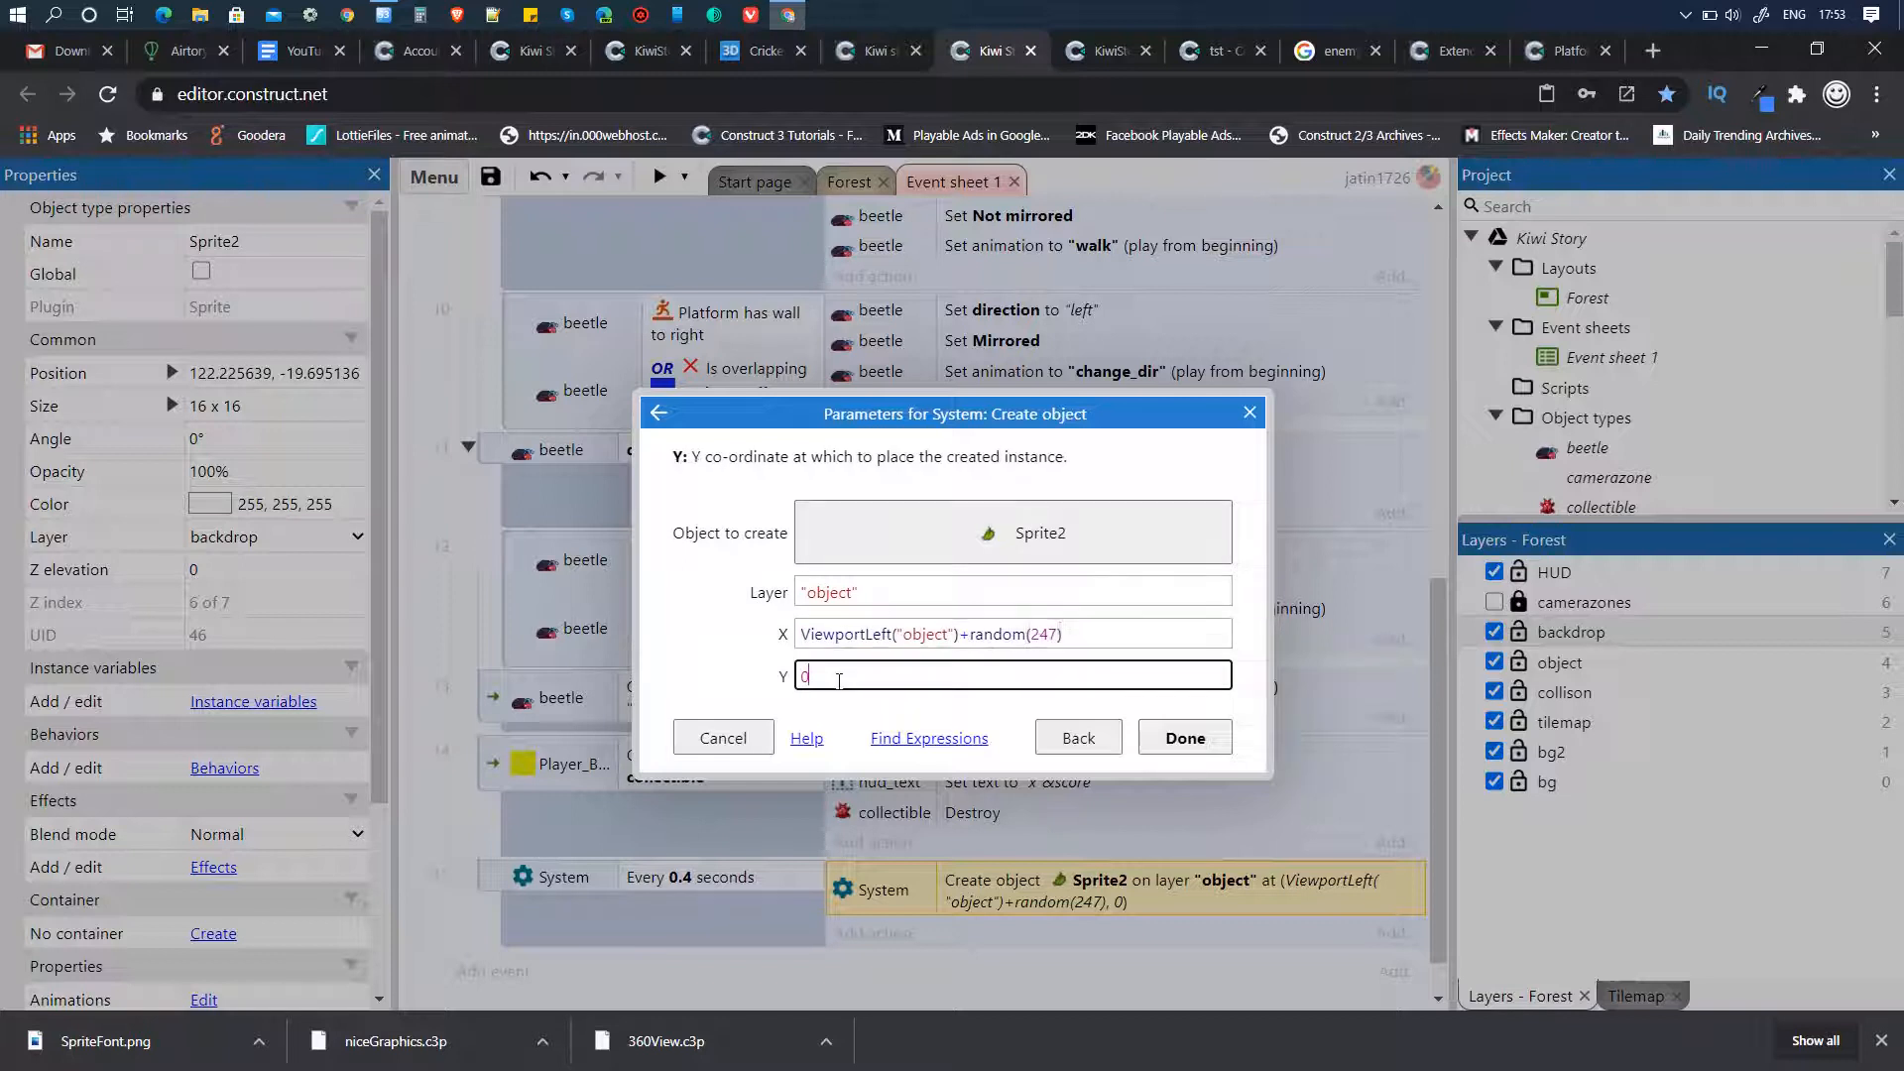
pyautogui.press('BackSpace')
pyautogui.write('vi')
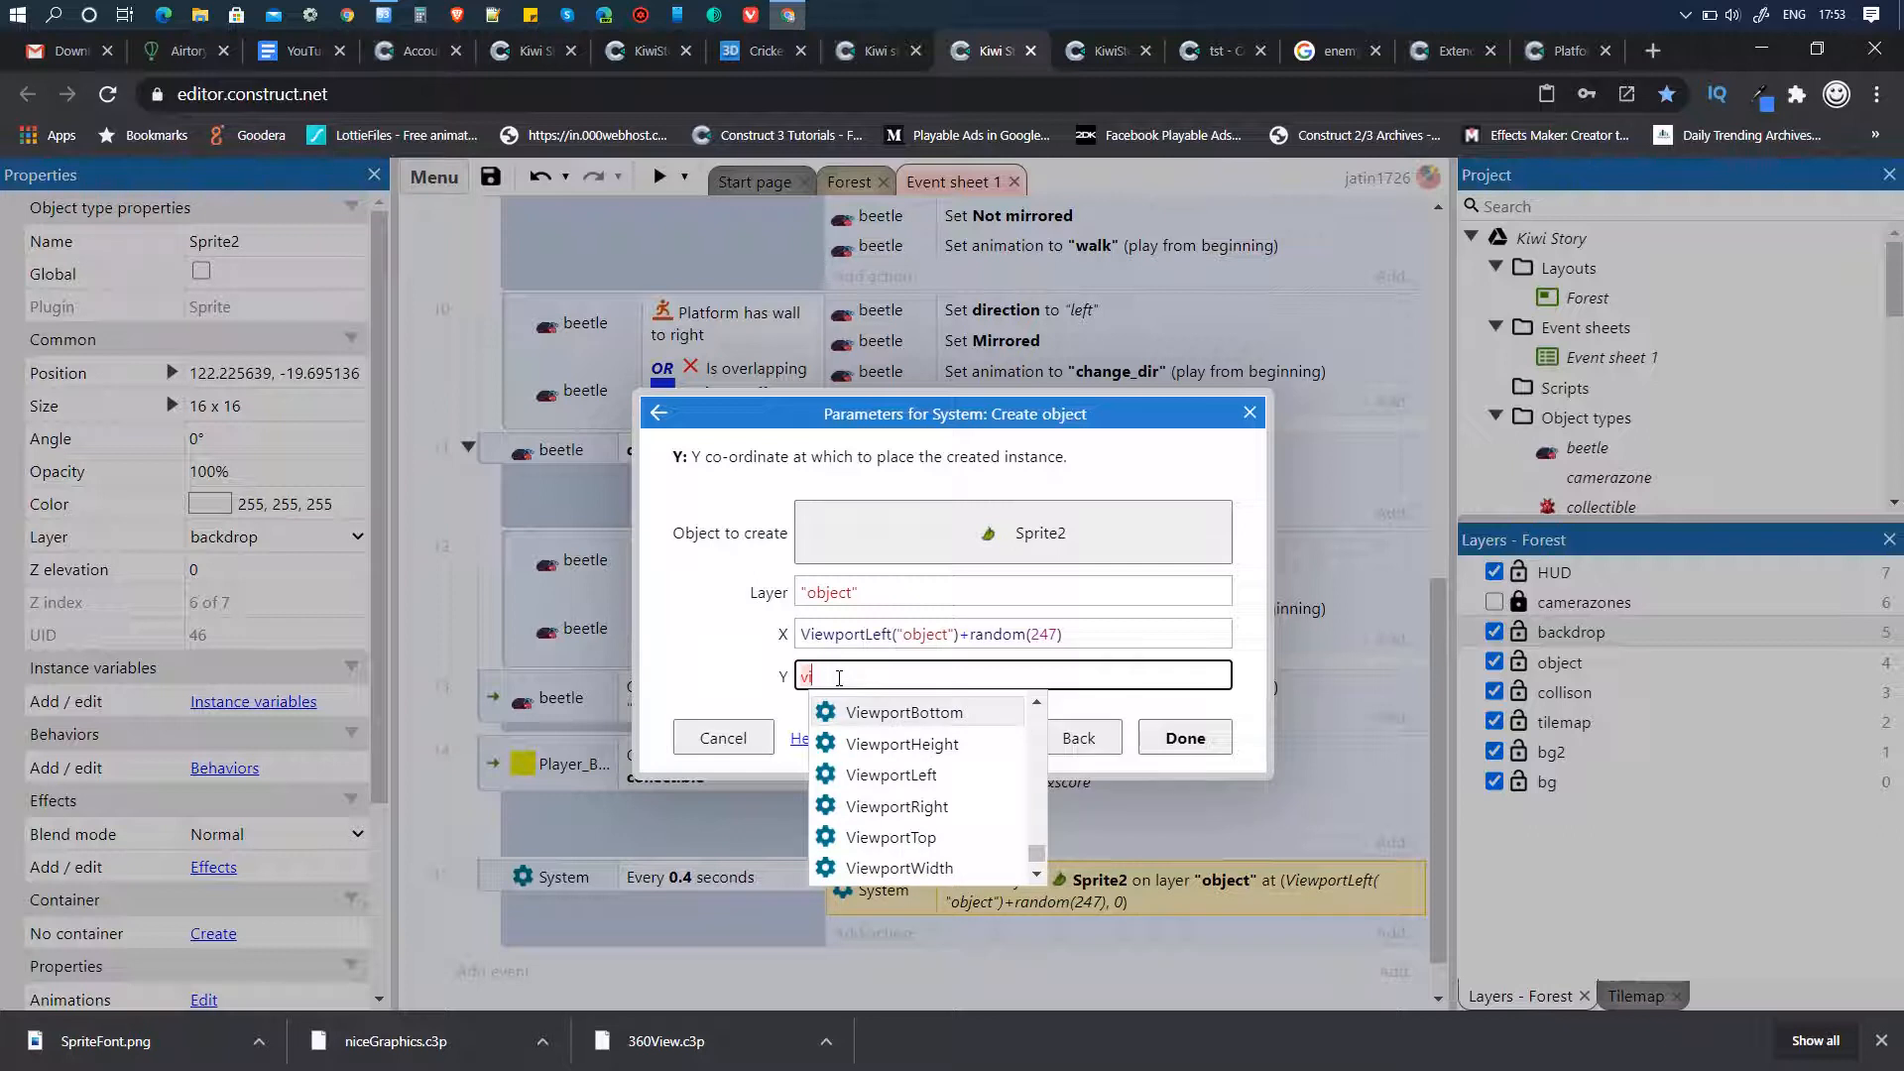
pyautogui.press('Down')
pyautogui.press('Down')
pyautogui.press('Down')
pyautogui.press('Down')
pyautogui.press('Return')
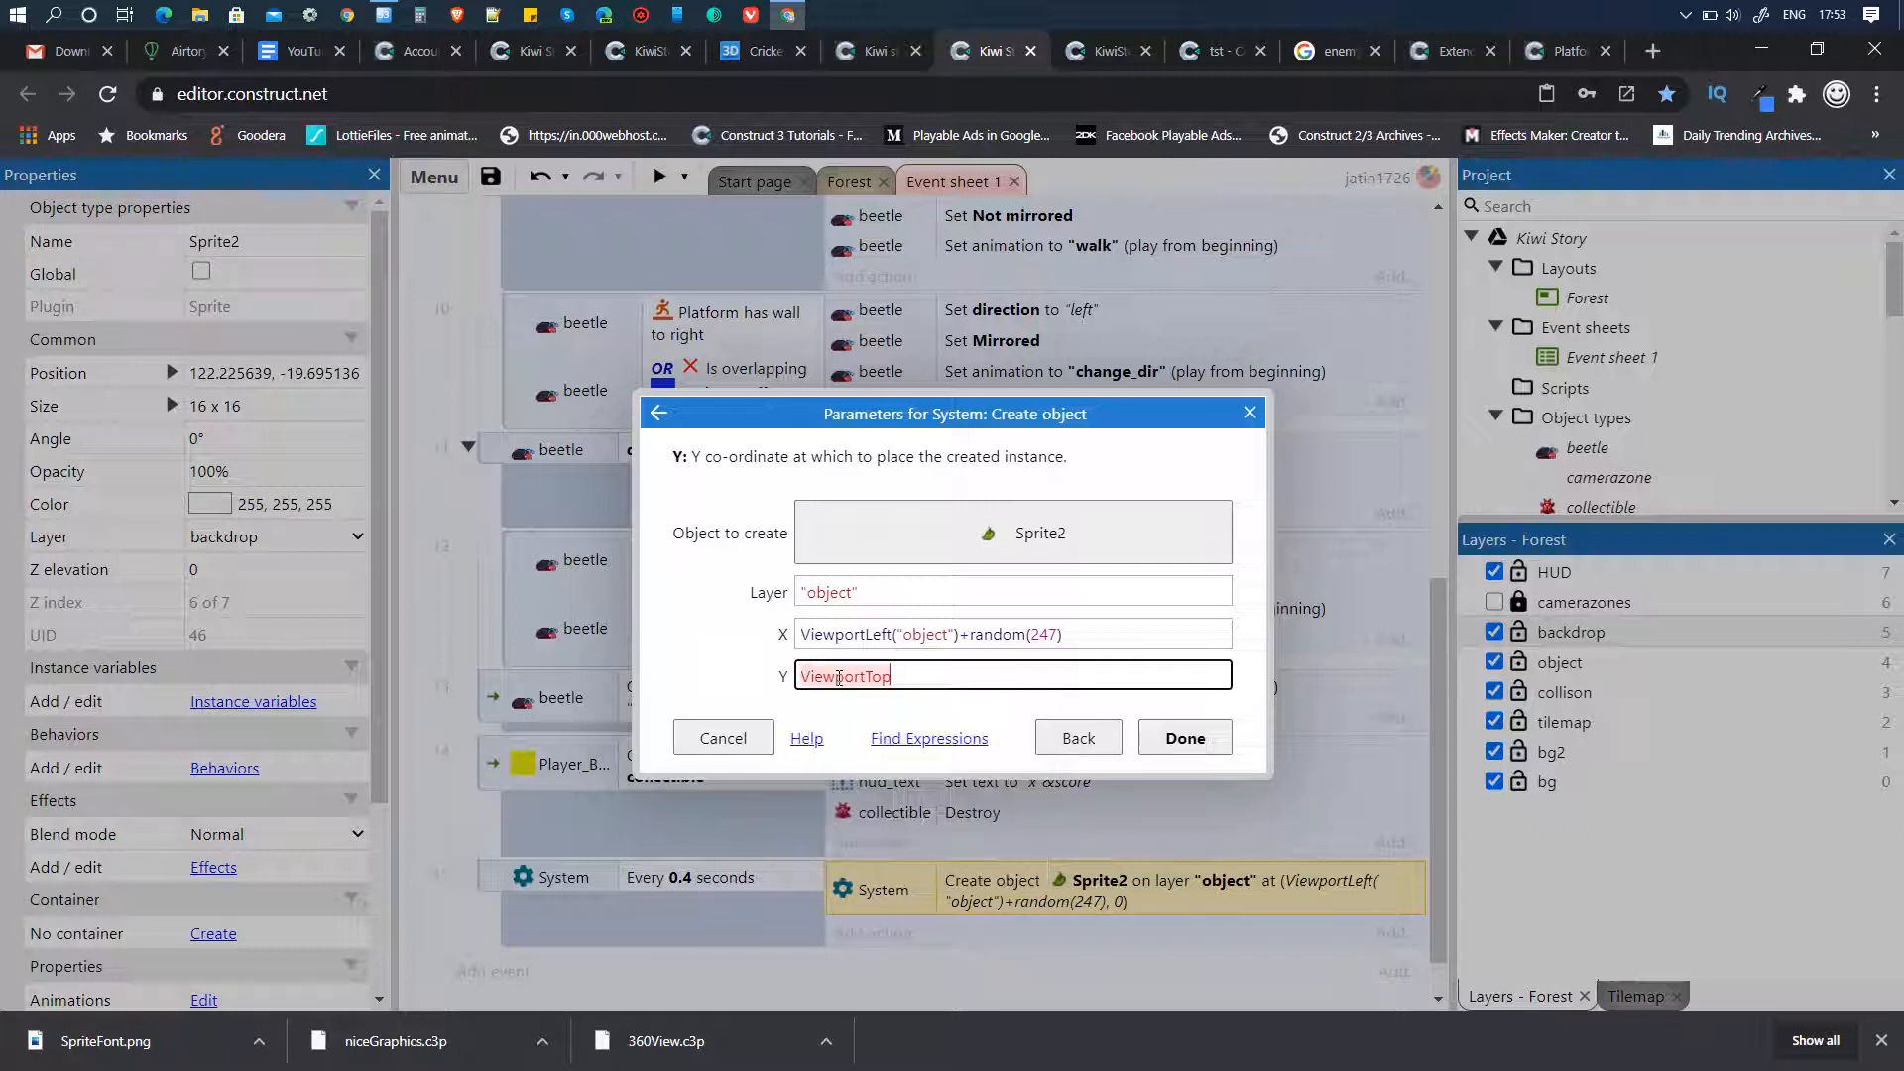
pyautogui.write('(')
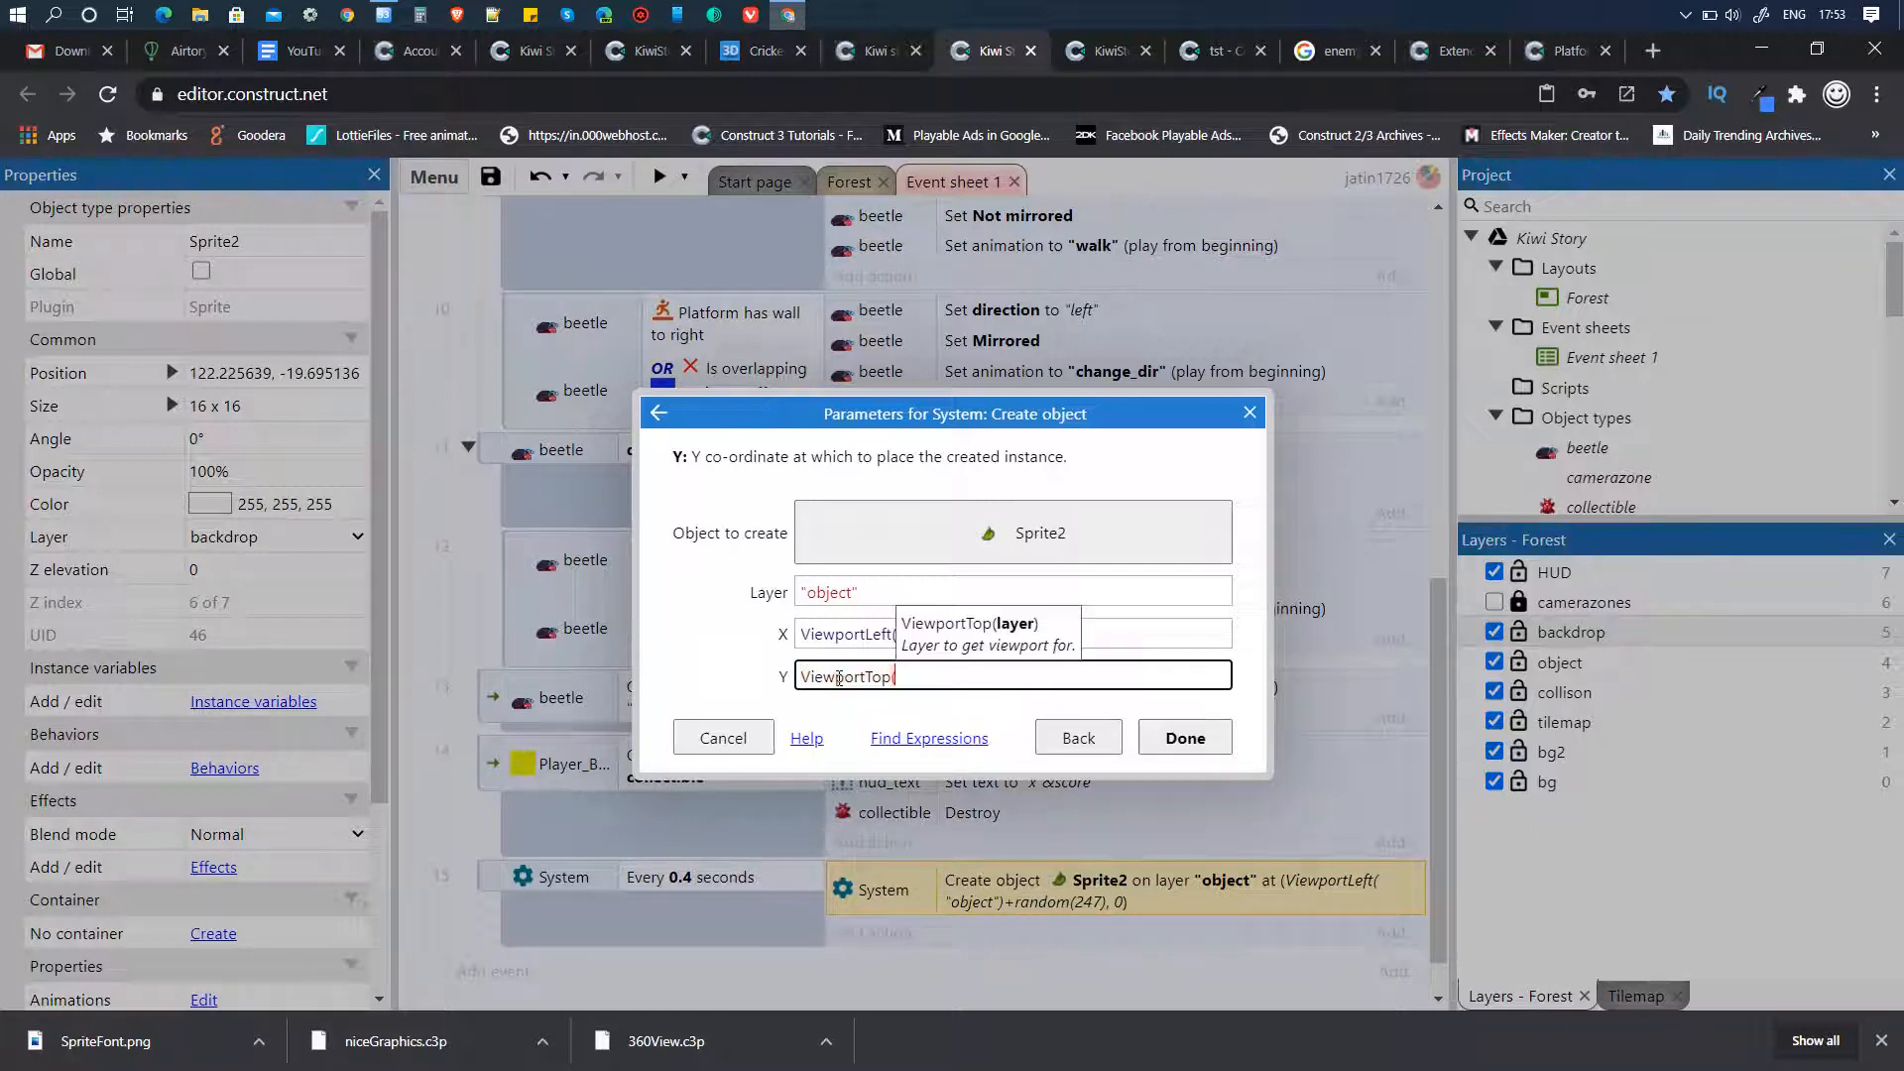
pyautogui.write('"object")')
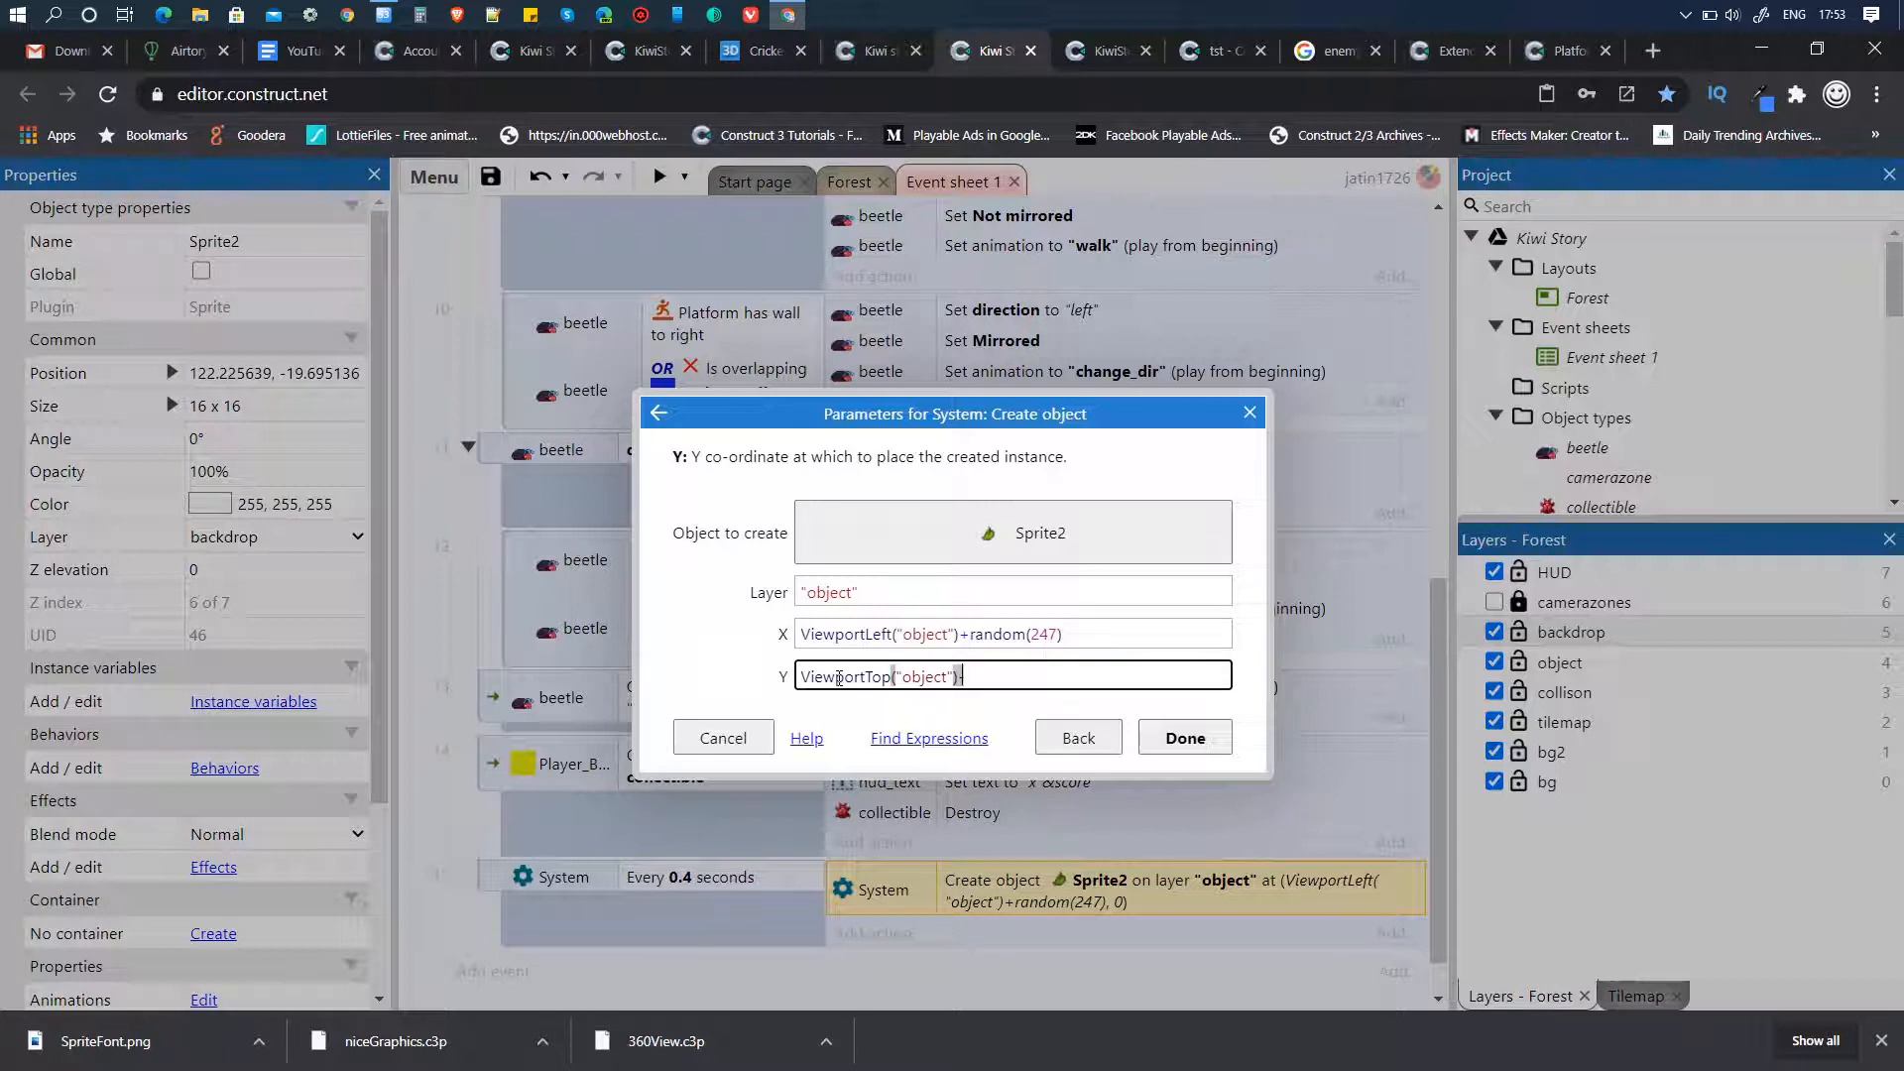
# - Subtract random(64) from the Y expression and finish editing the Create object action
pyautogui.write('-ra')
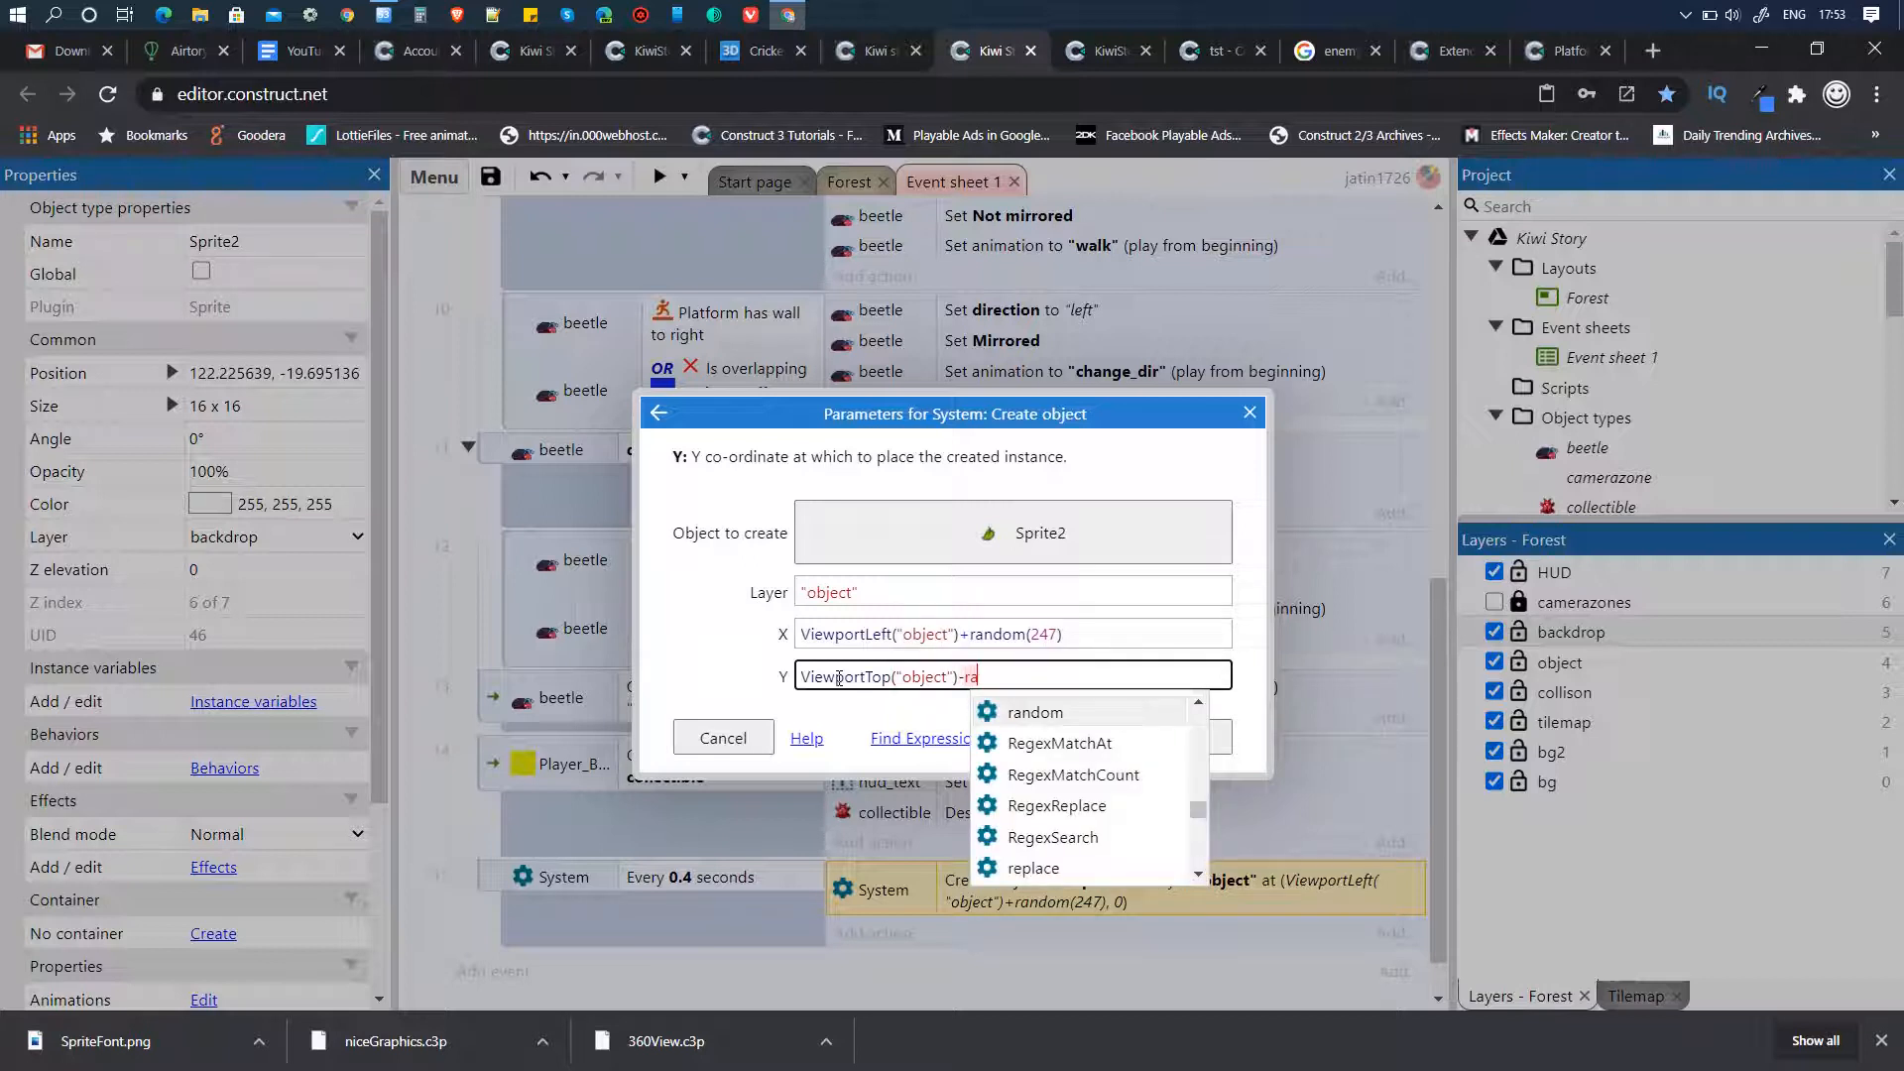
pyautogui.press('Return')
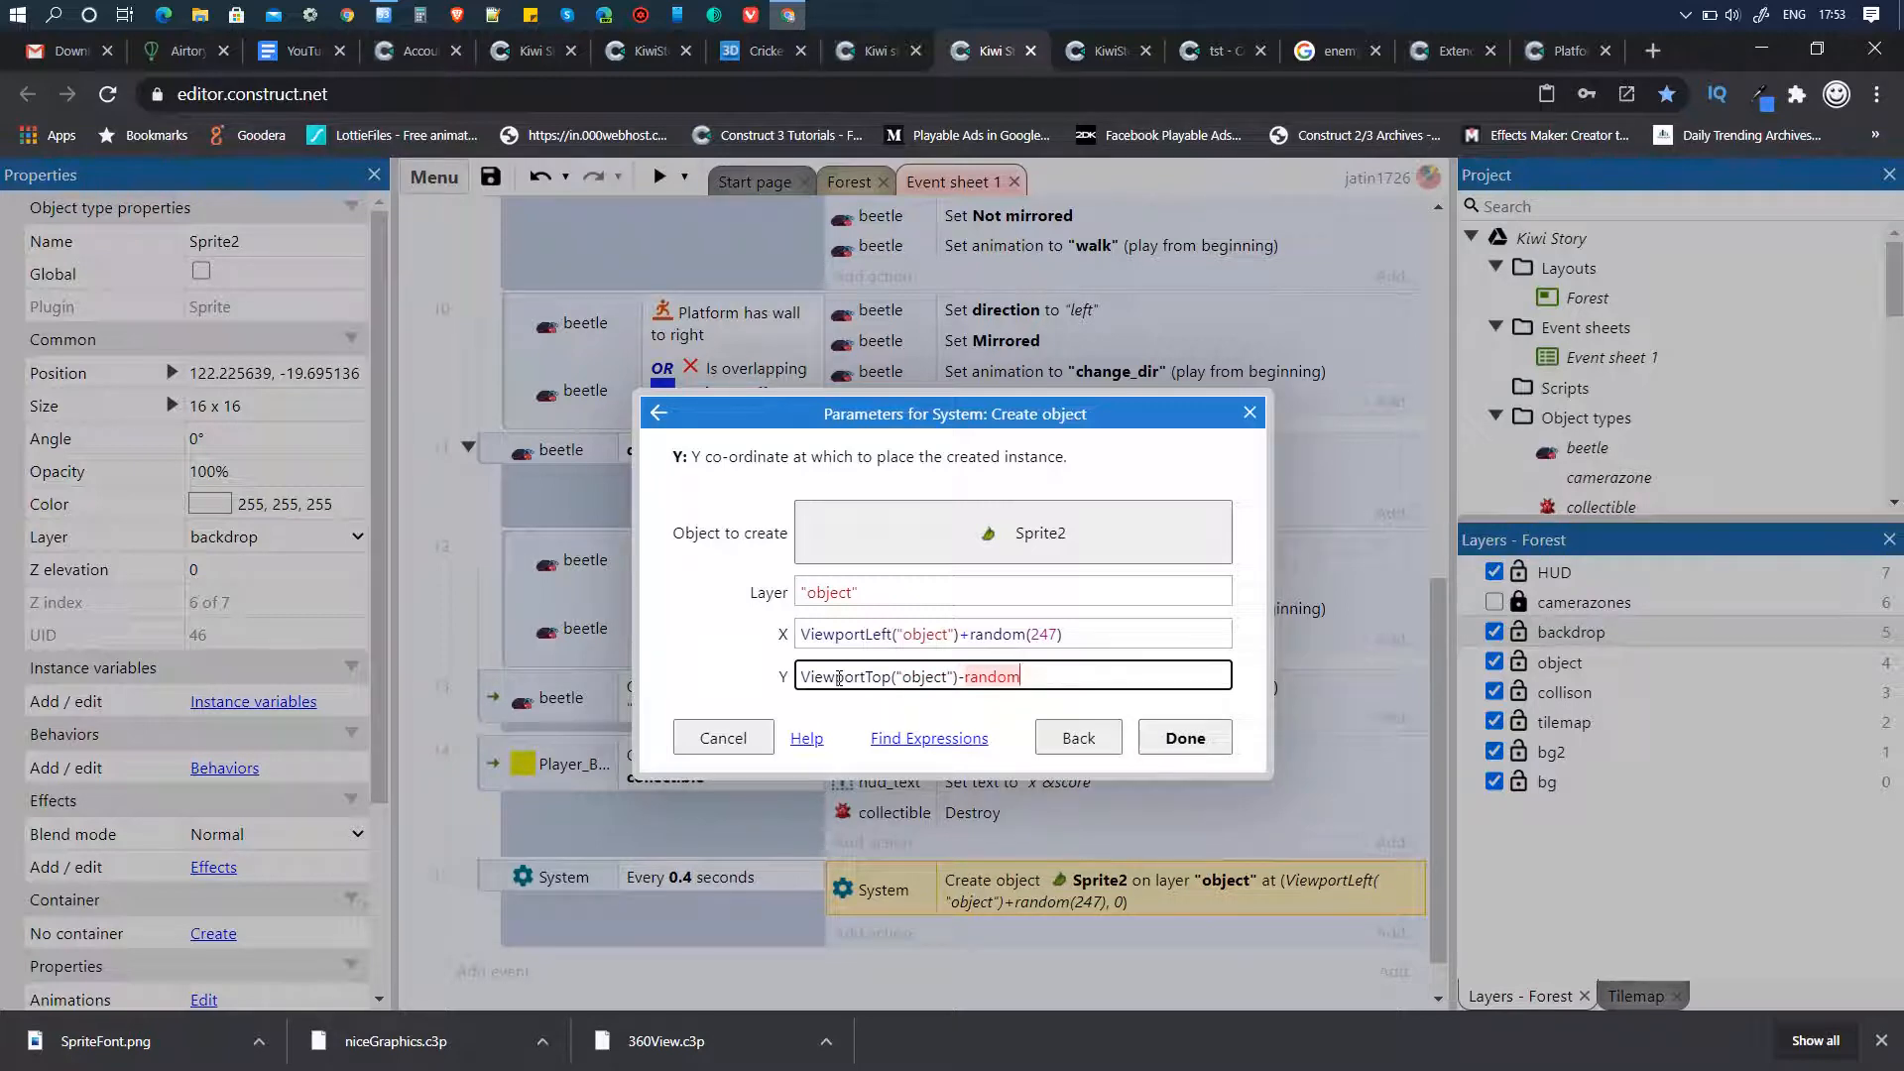
pyautogui.write('(')
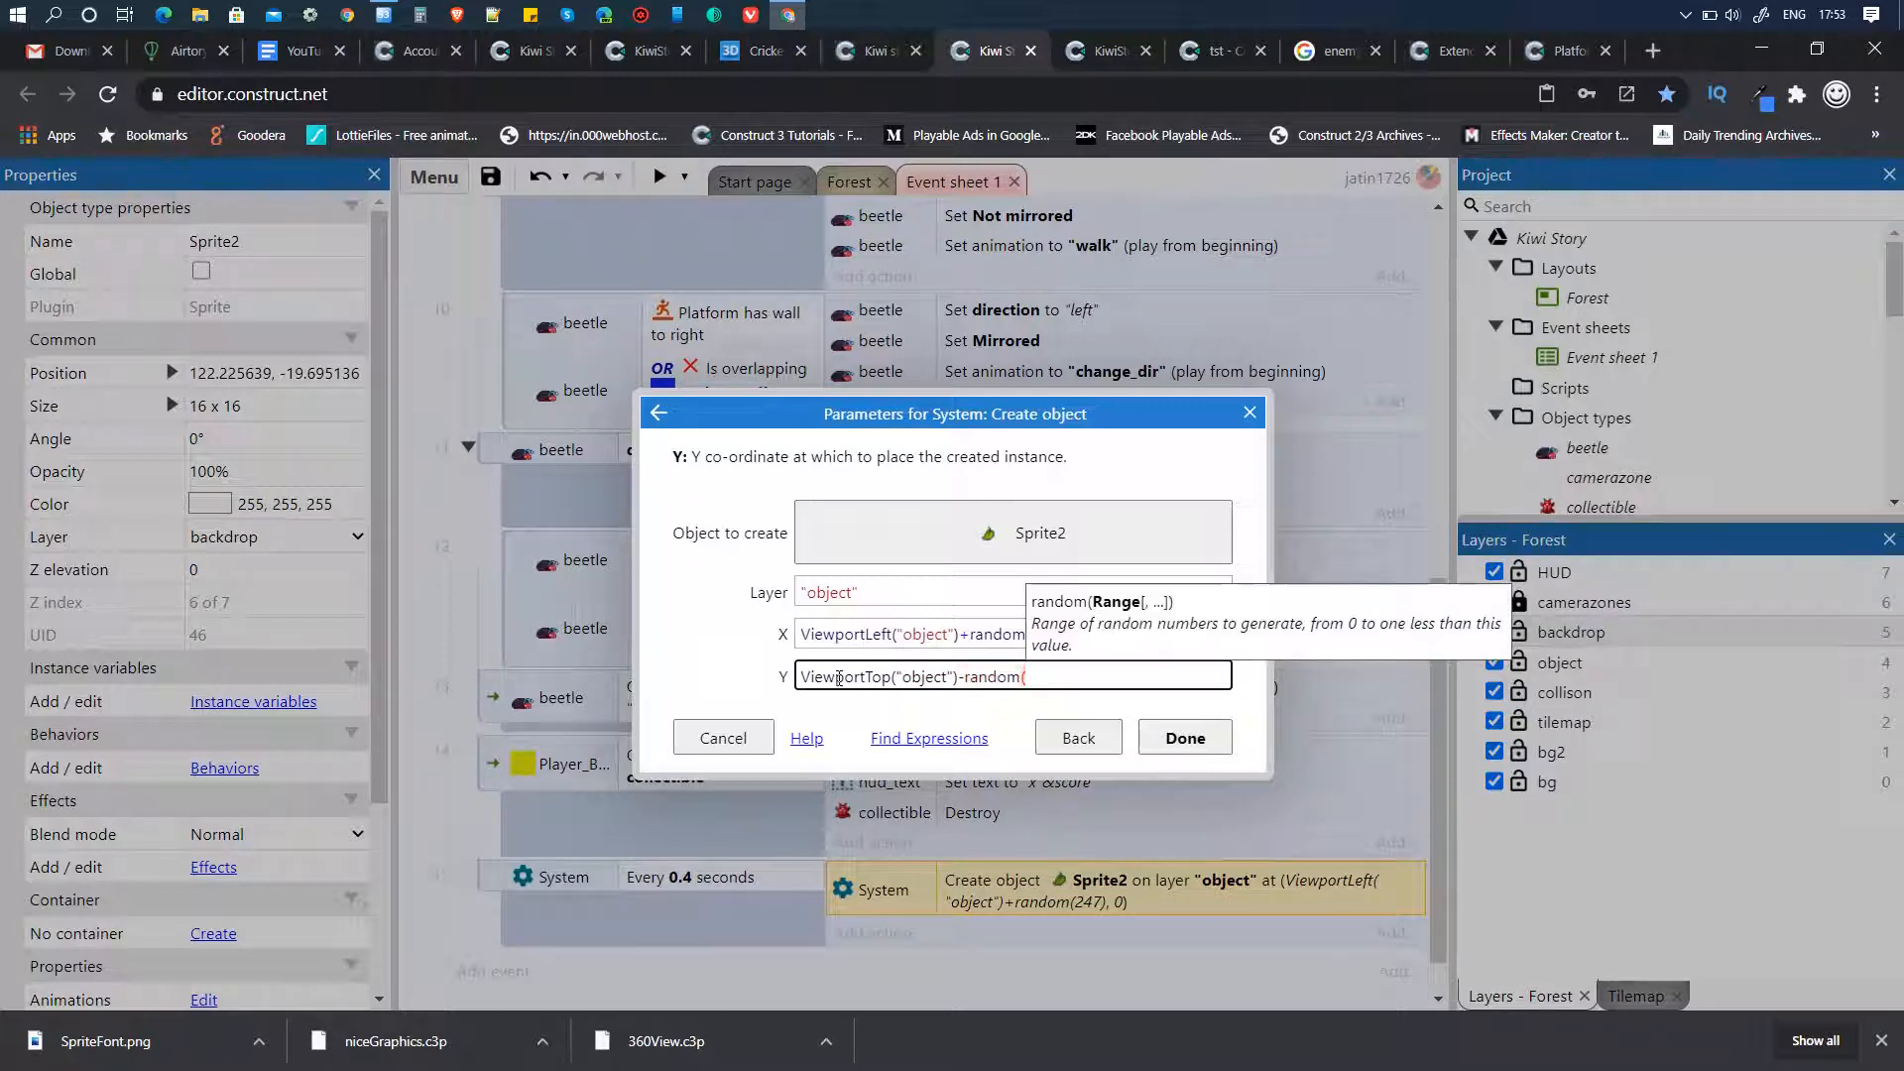
pyautogui.write(')')
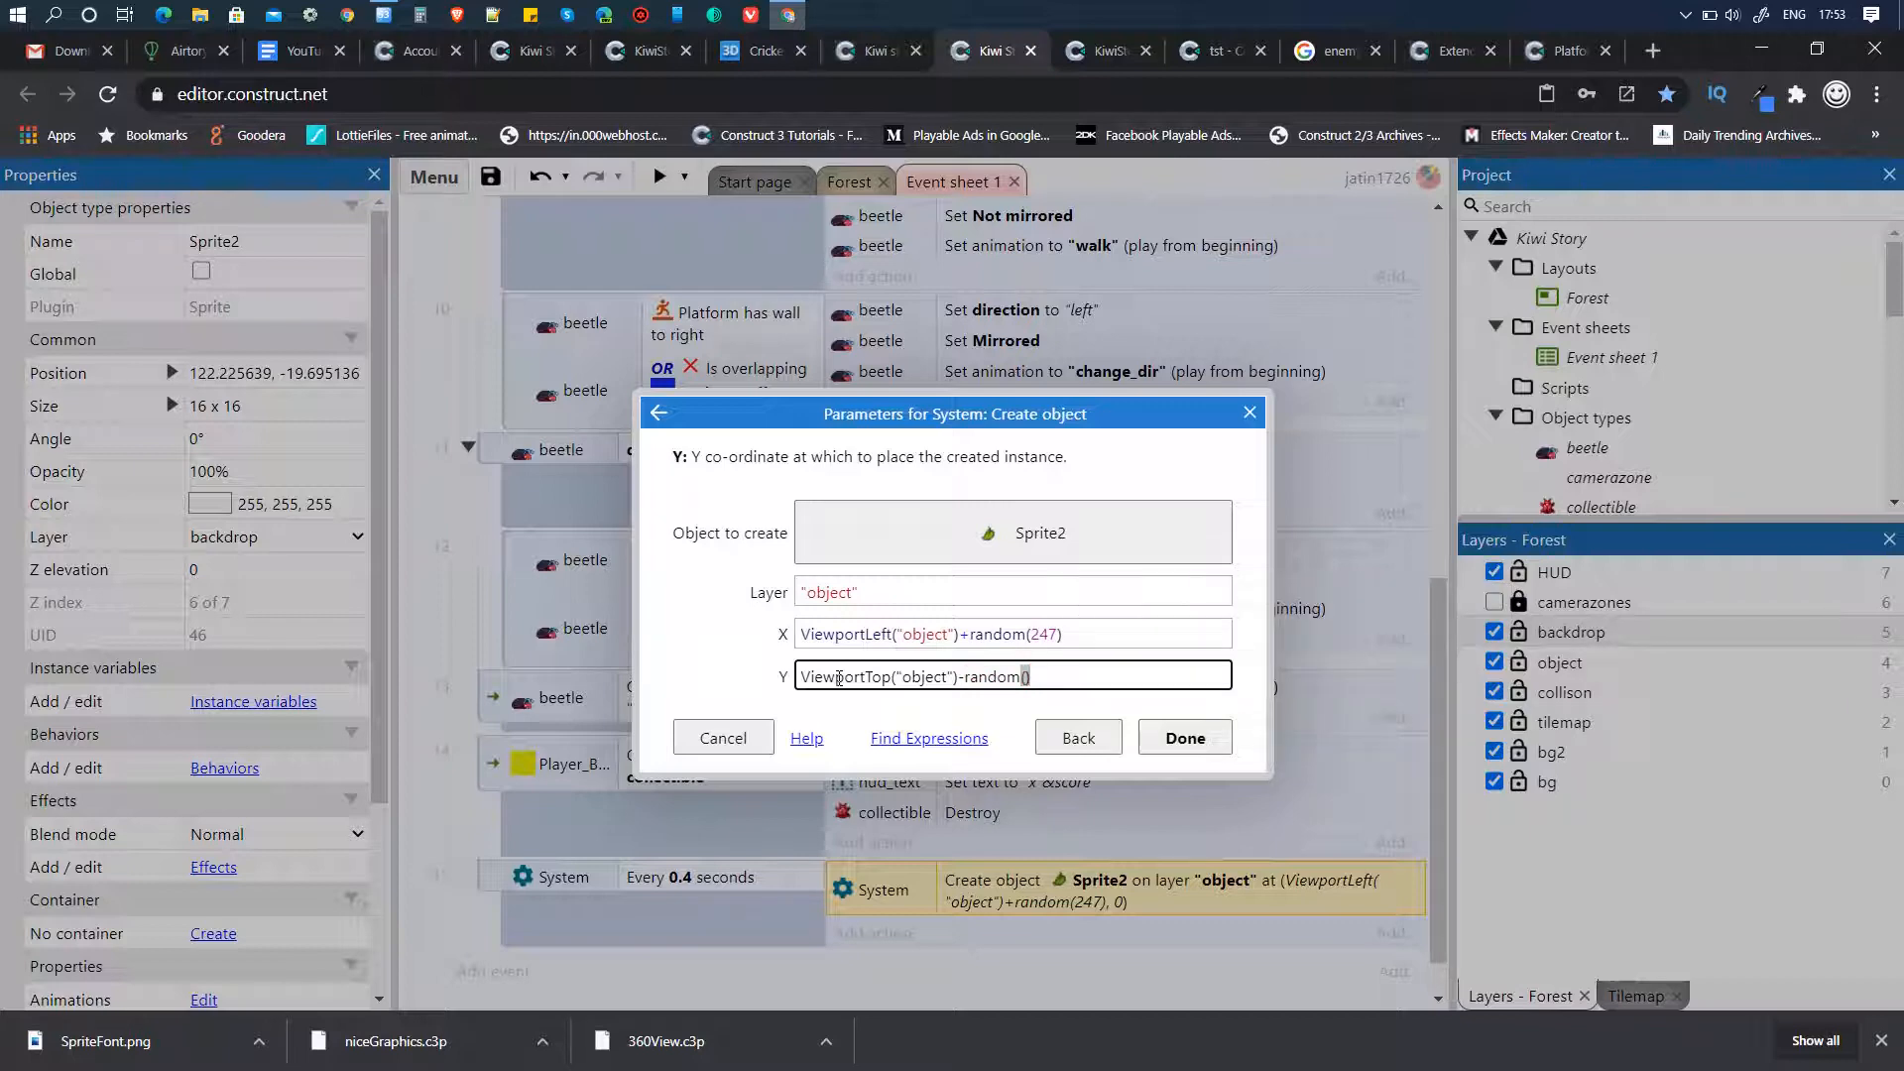
pyautogui.write('64')
pyautogui.press('Return')
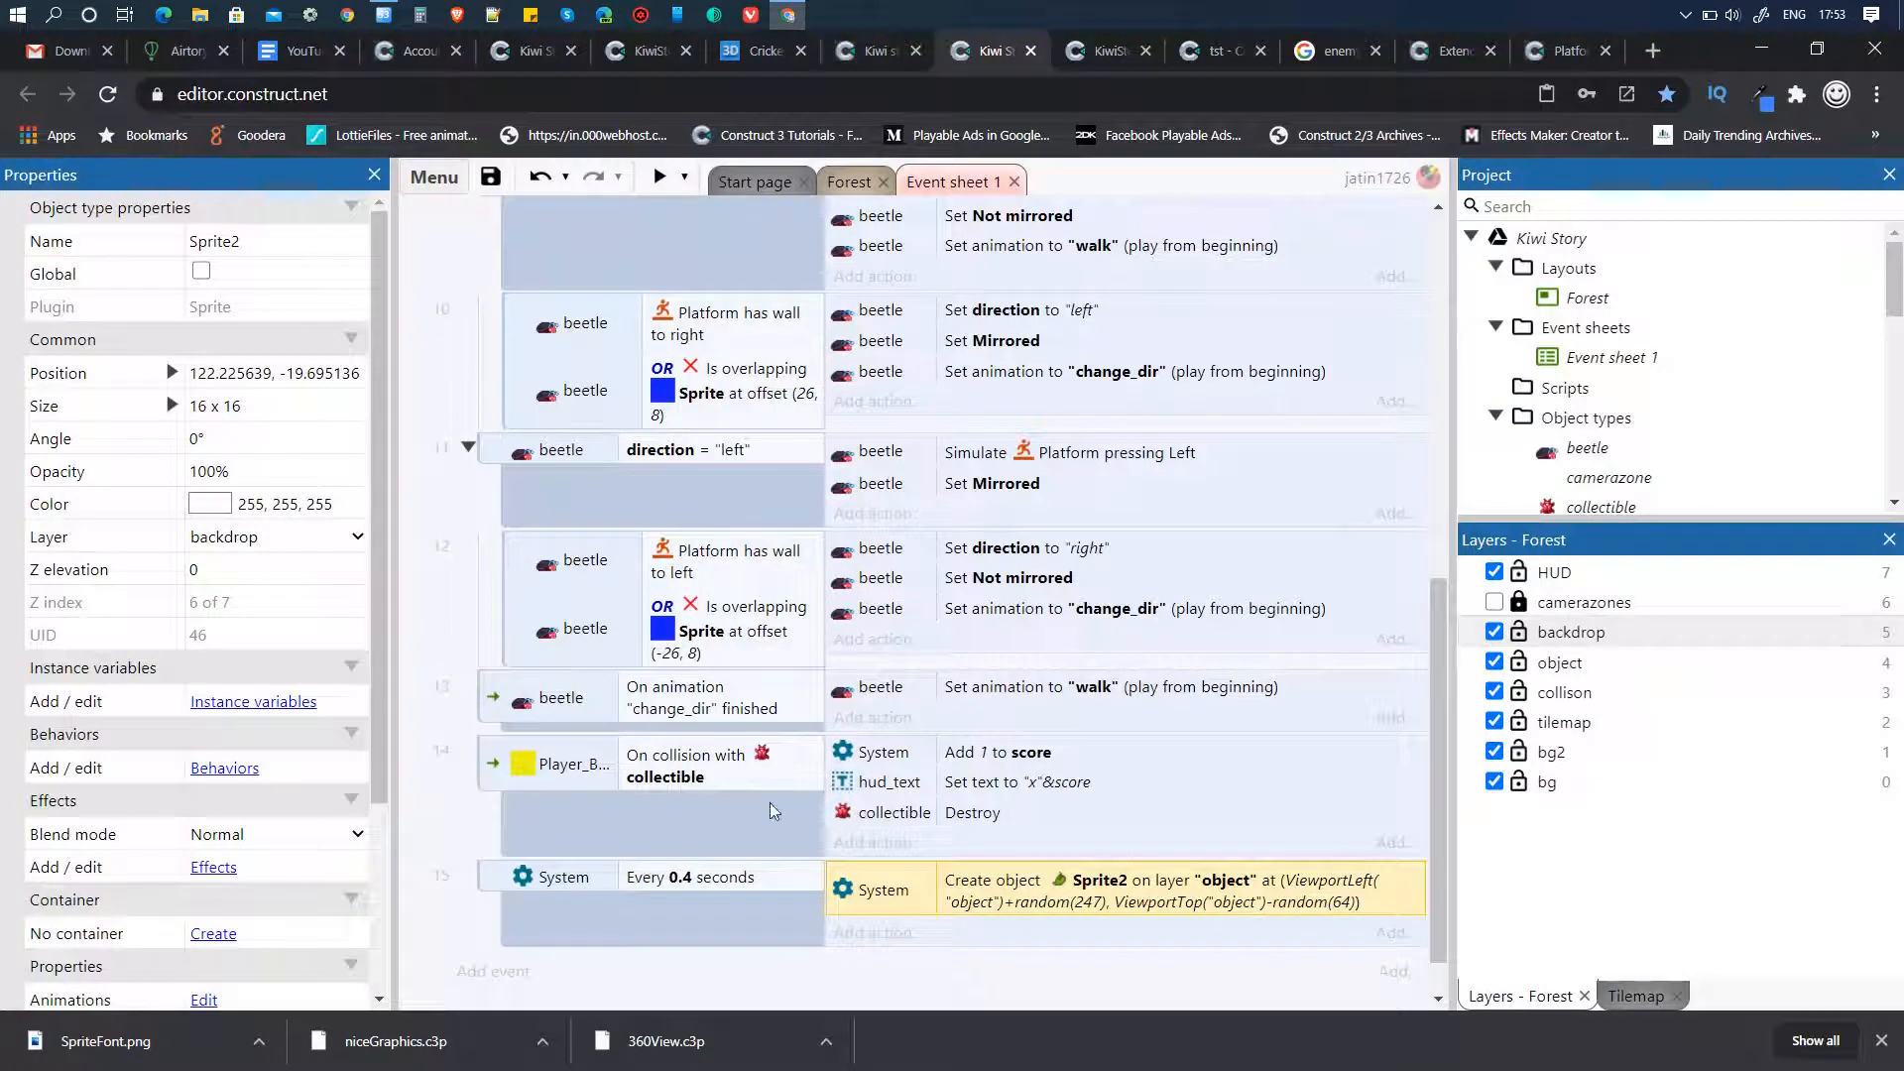
# - Move the Sprite2 leaf instance to the object layer and preview the game to check the leaf spawning
pyautogui.click(349, 542)
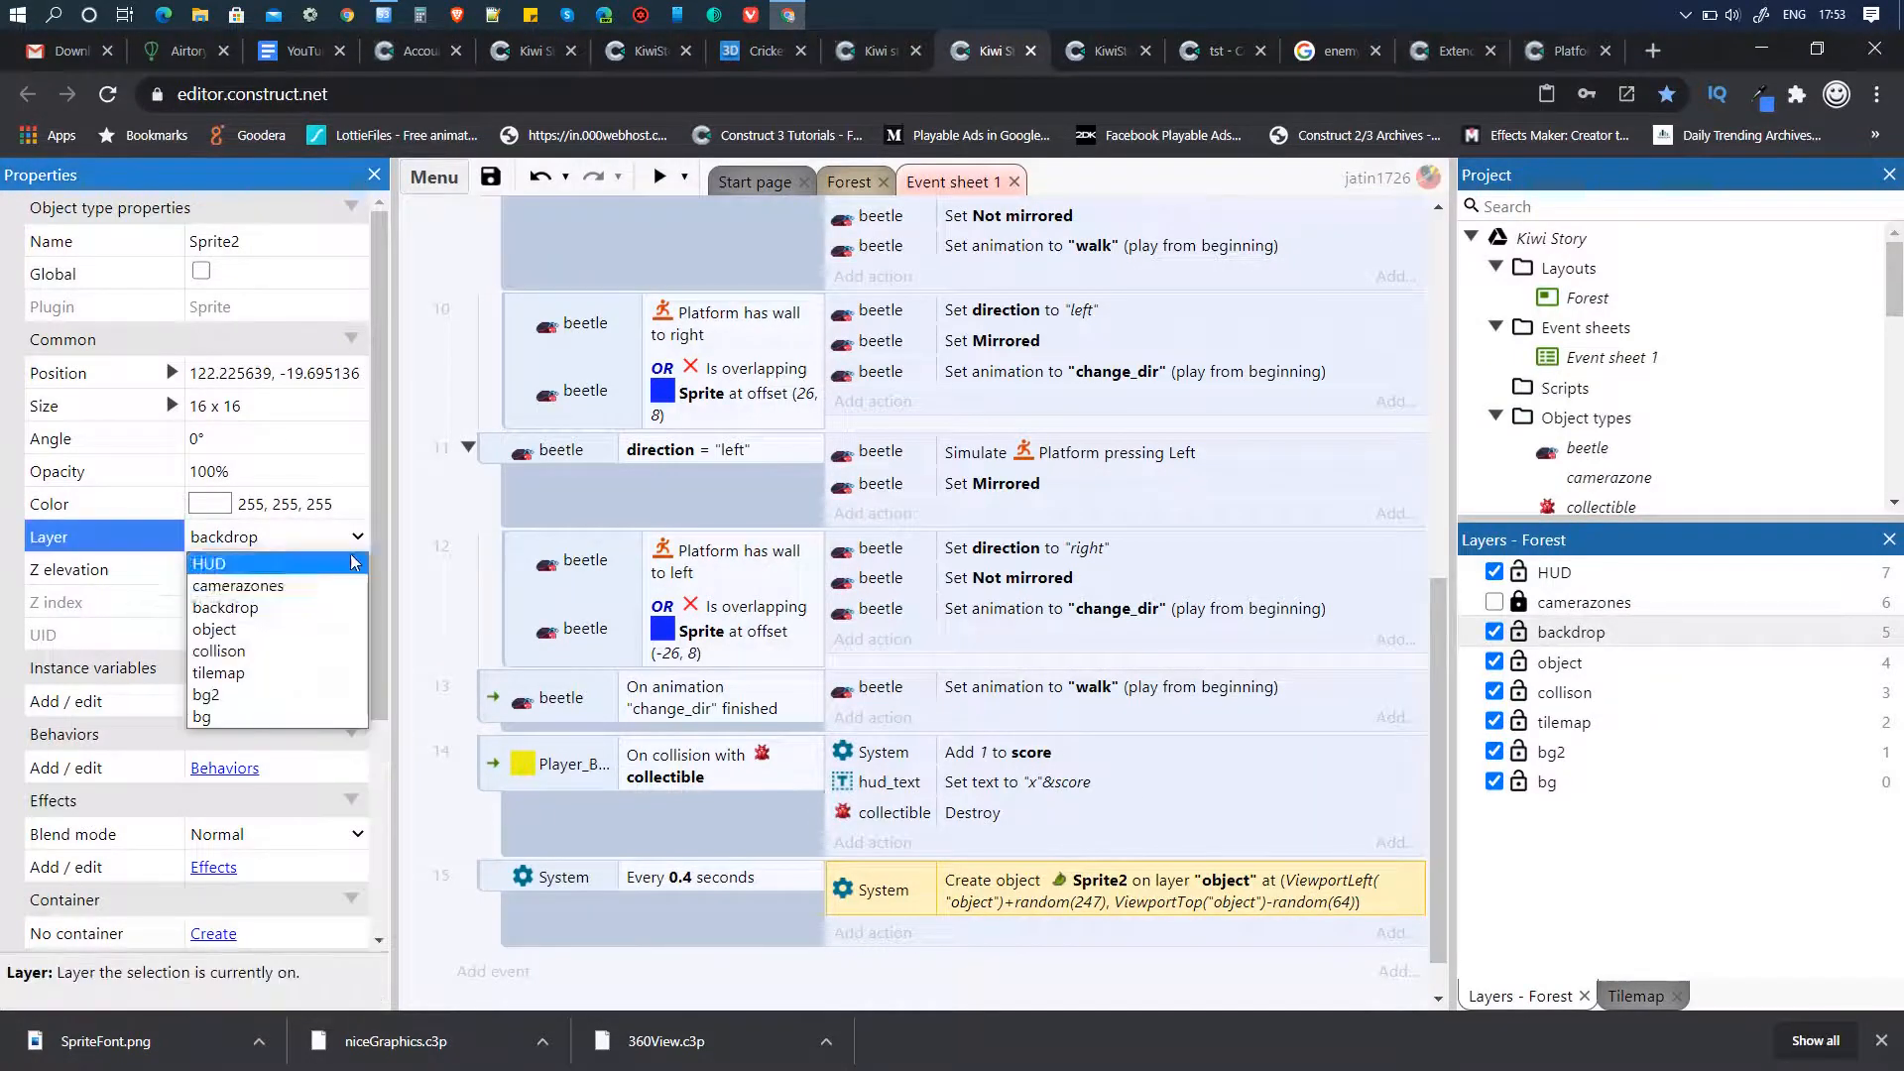
pyautogui.click(274, 631)
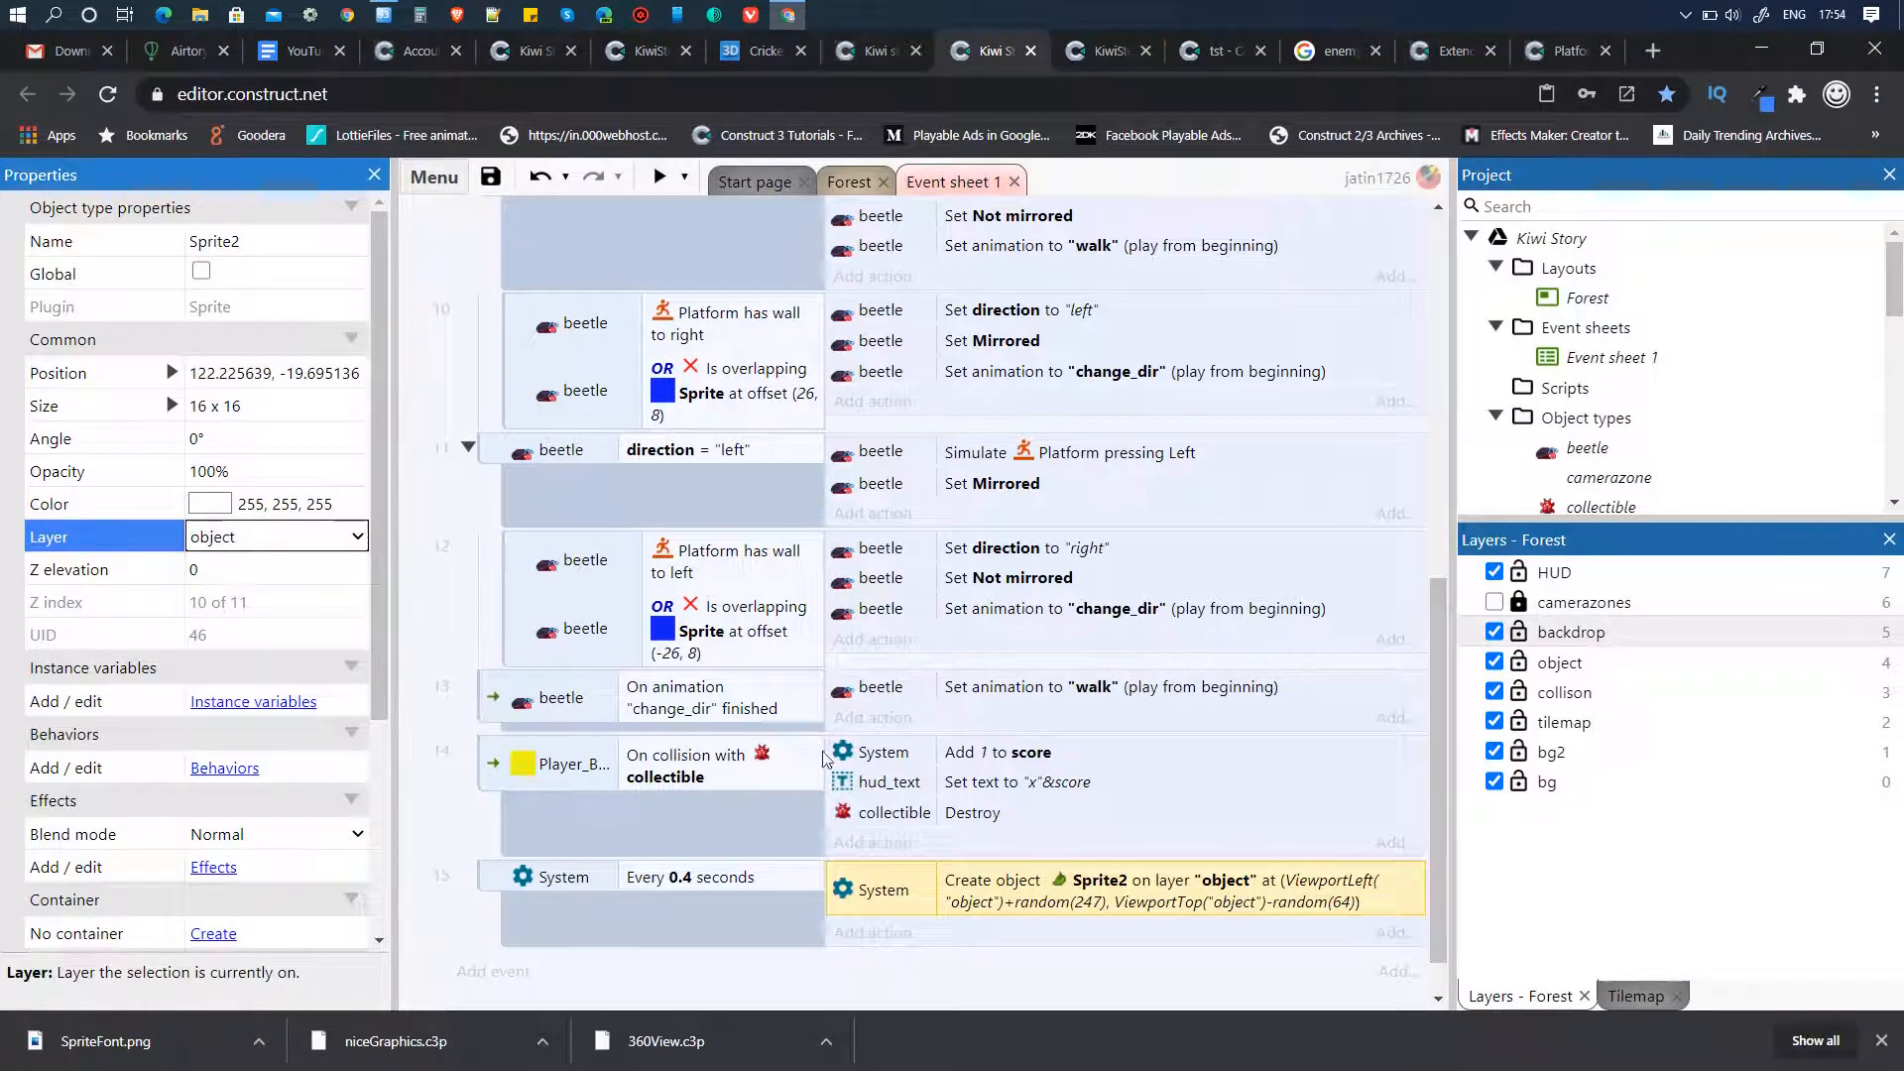
pyautogui.click(945, 977)
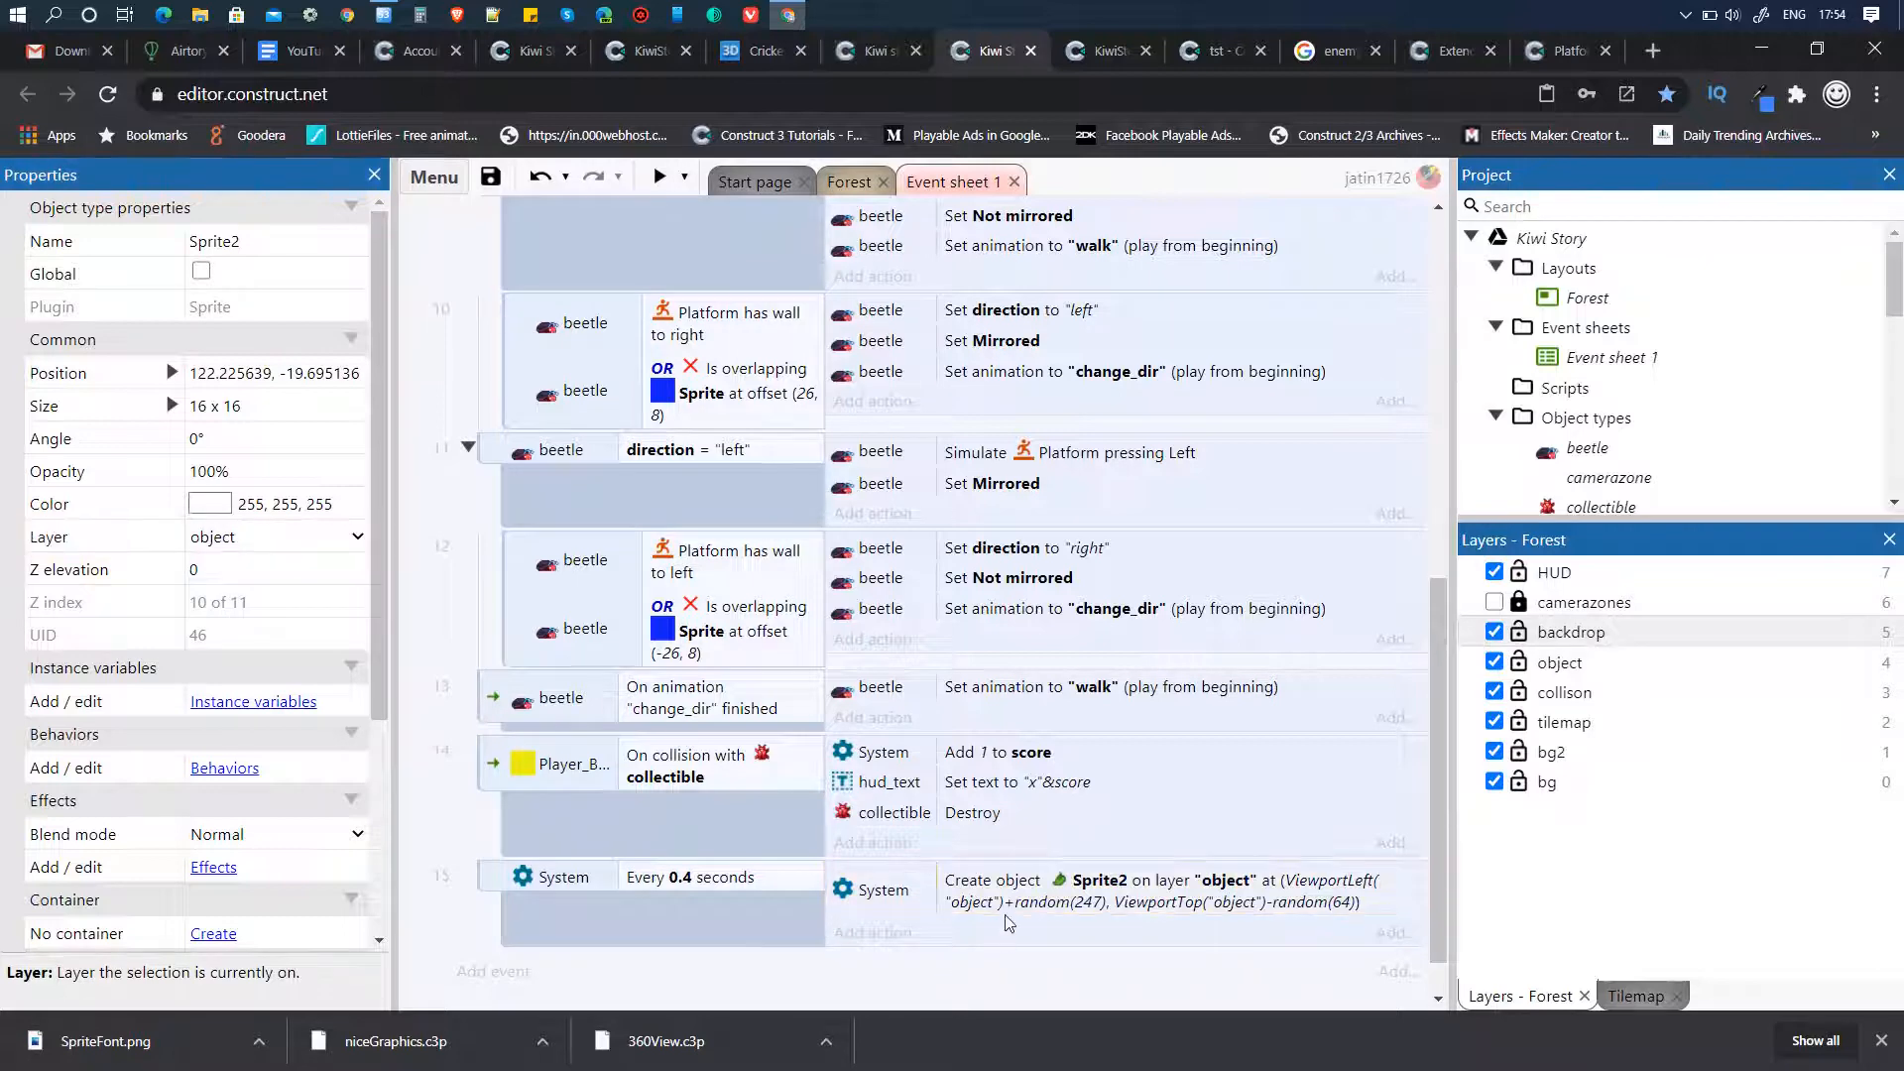
pyautogui.click(659, 179)
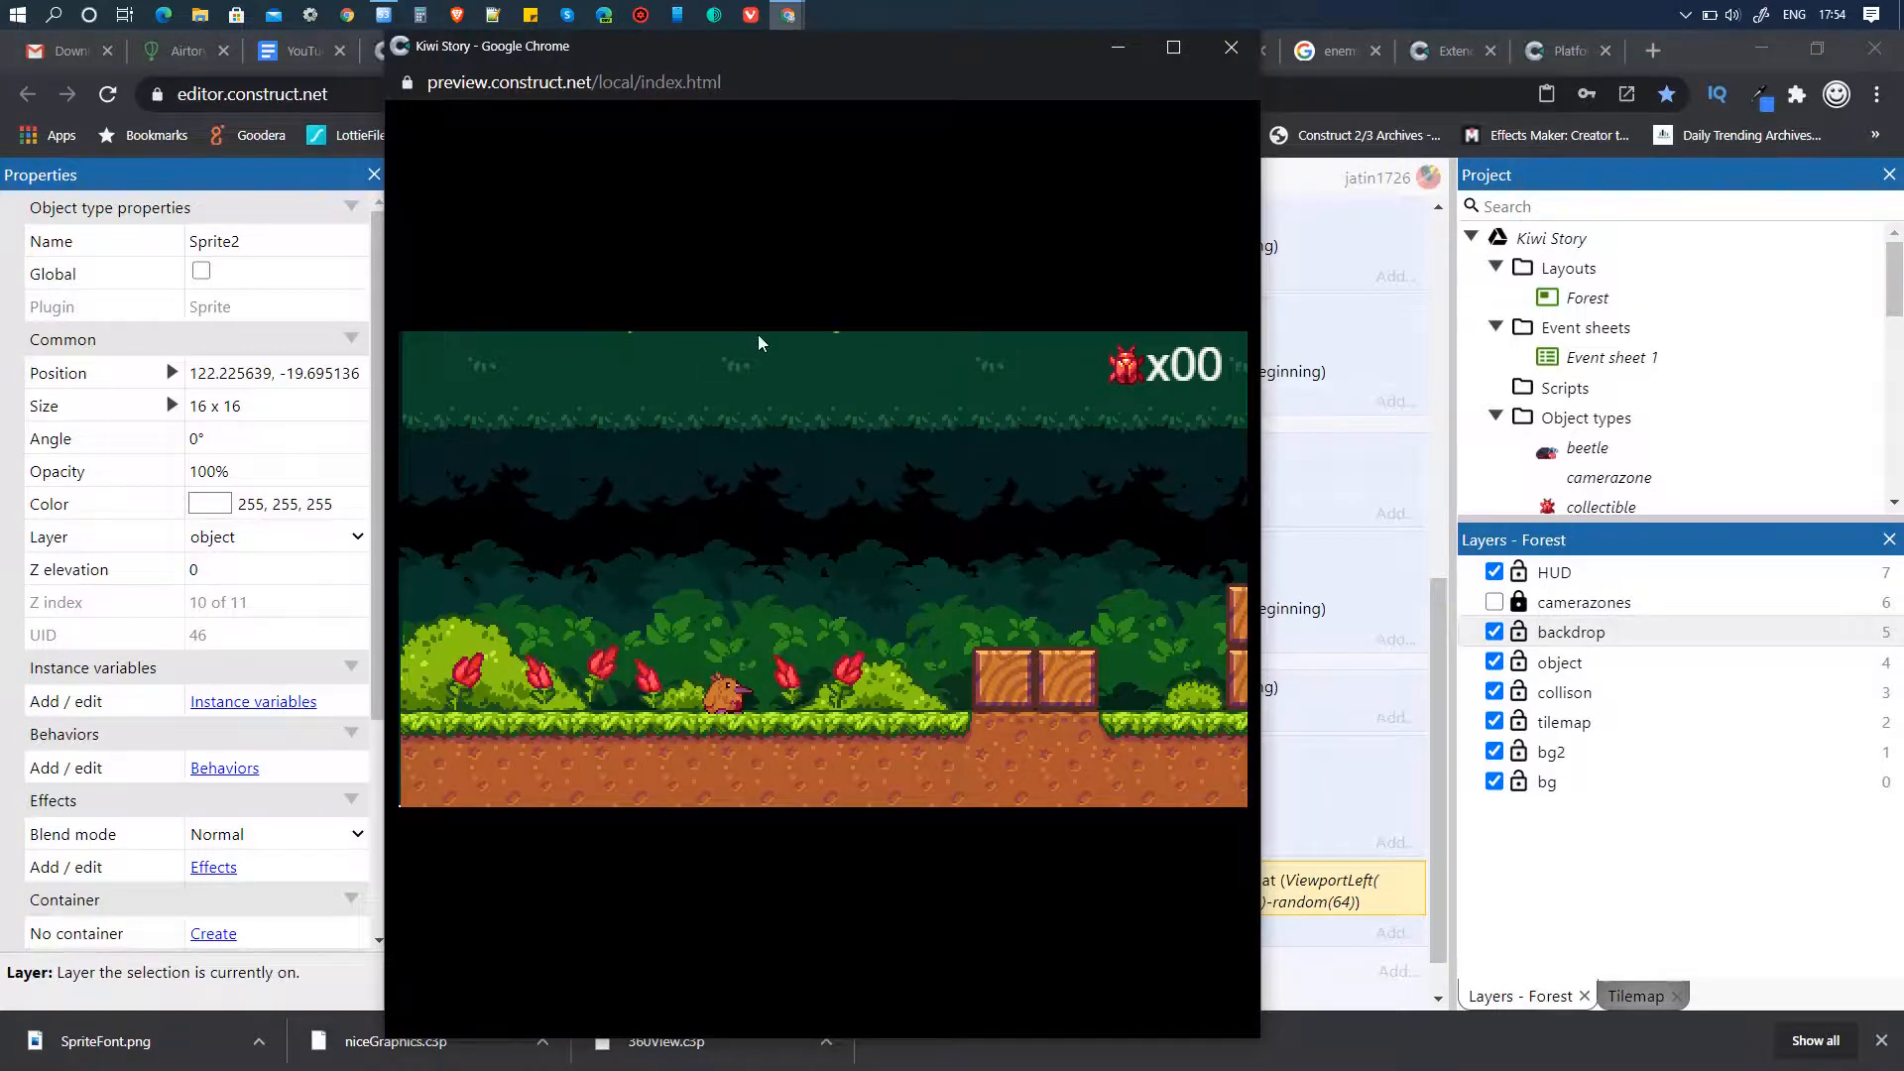
pyautogui.click(1234, 55)
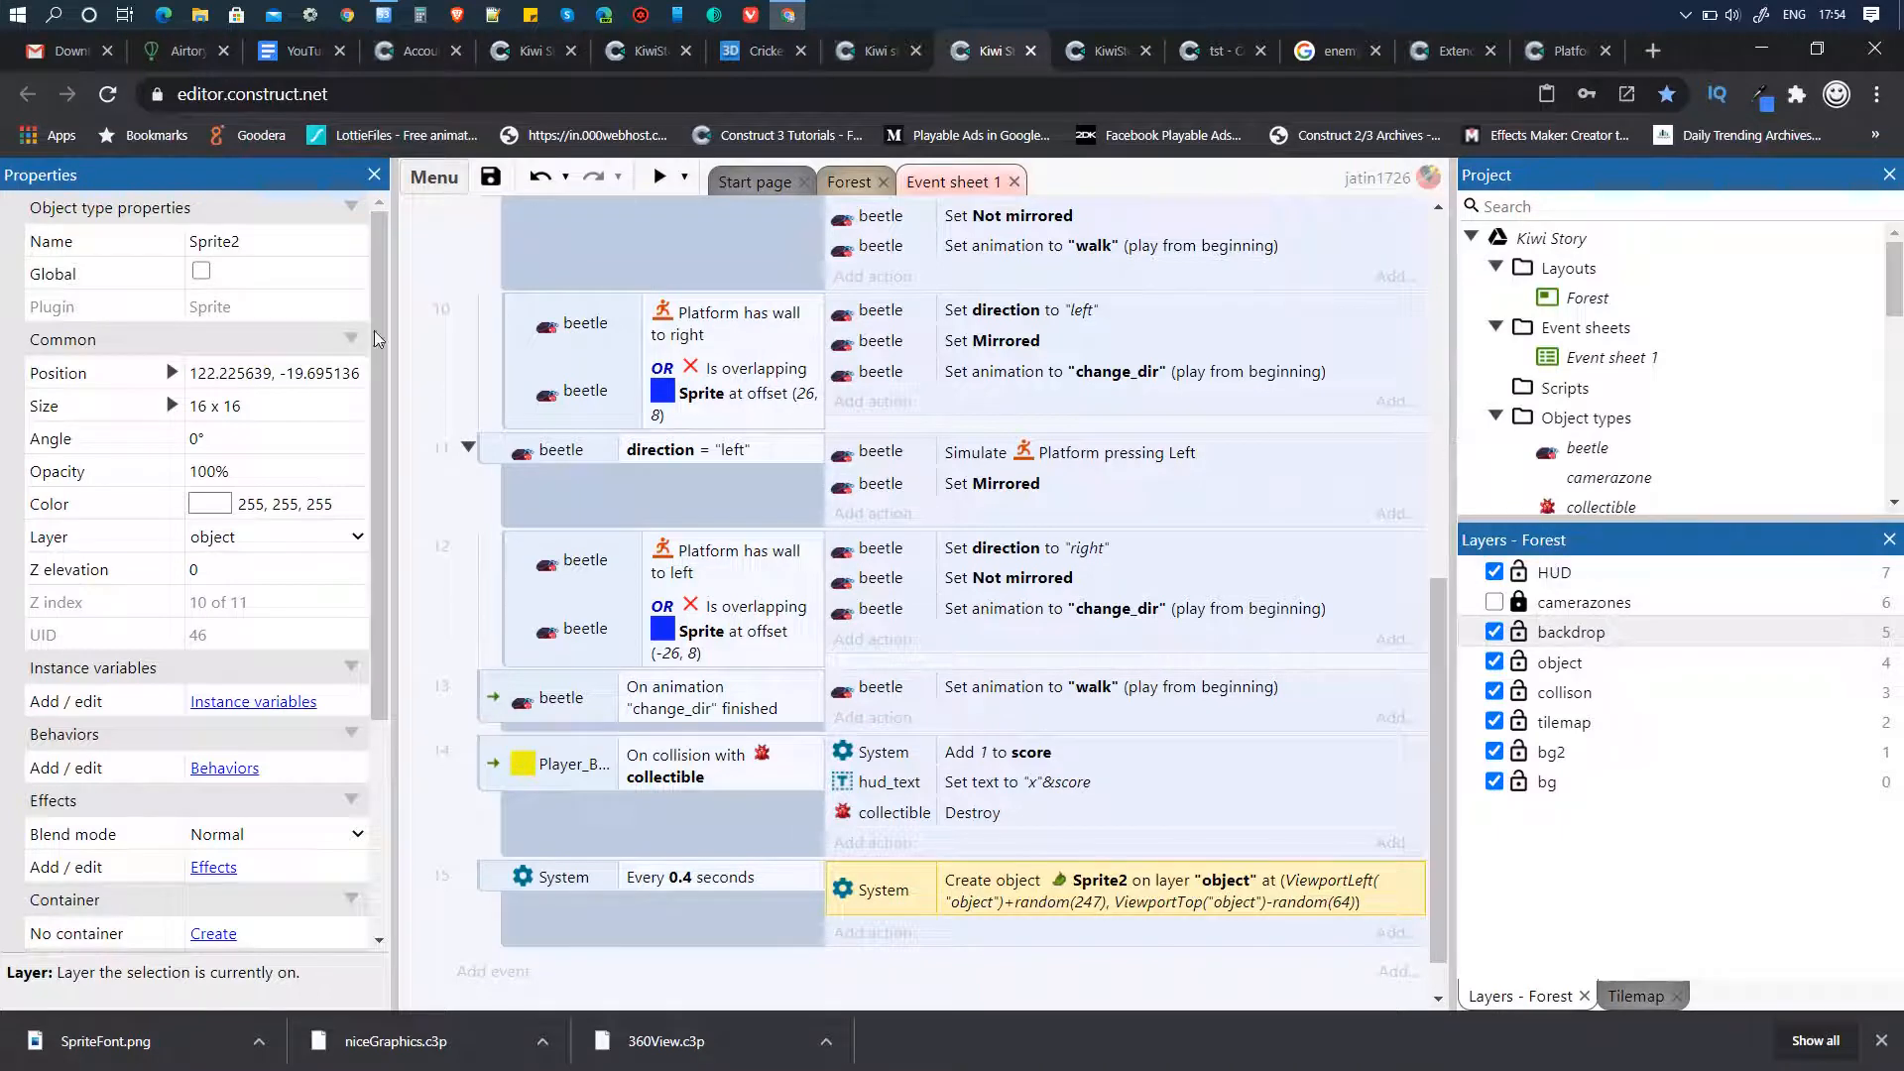
# - Rename the Sprite2 object type to leaf
pyautogui.click(250, 244)
pyautogui.write('lea')
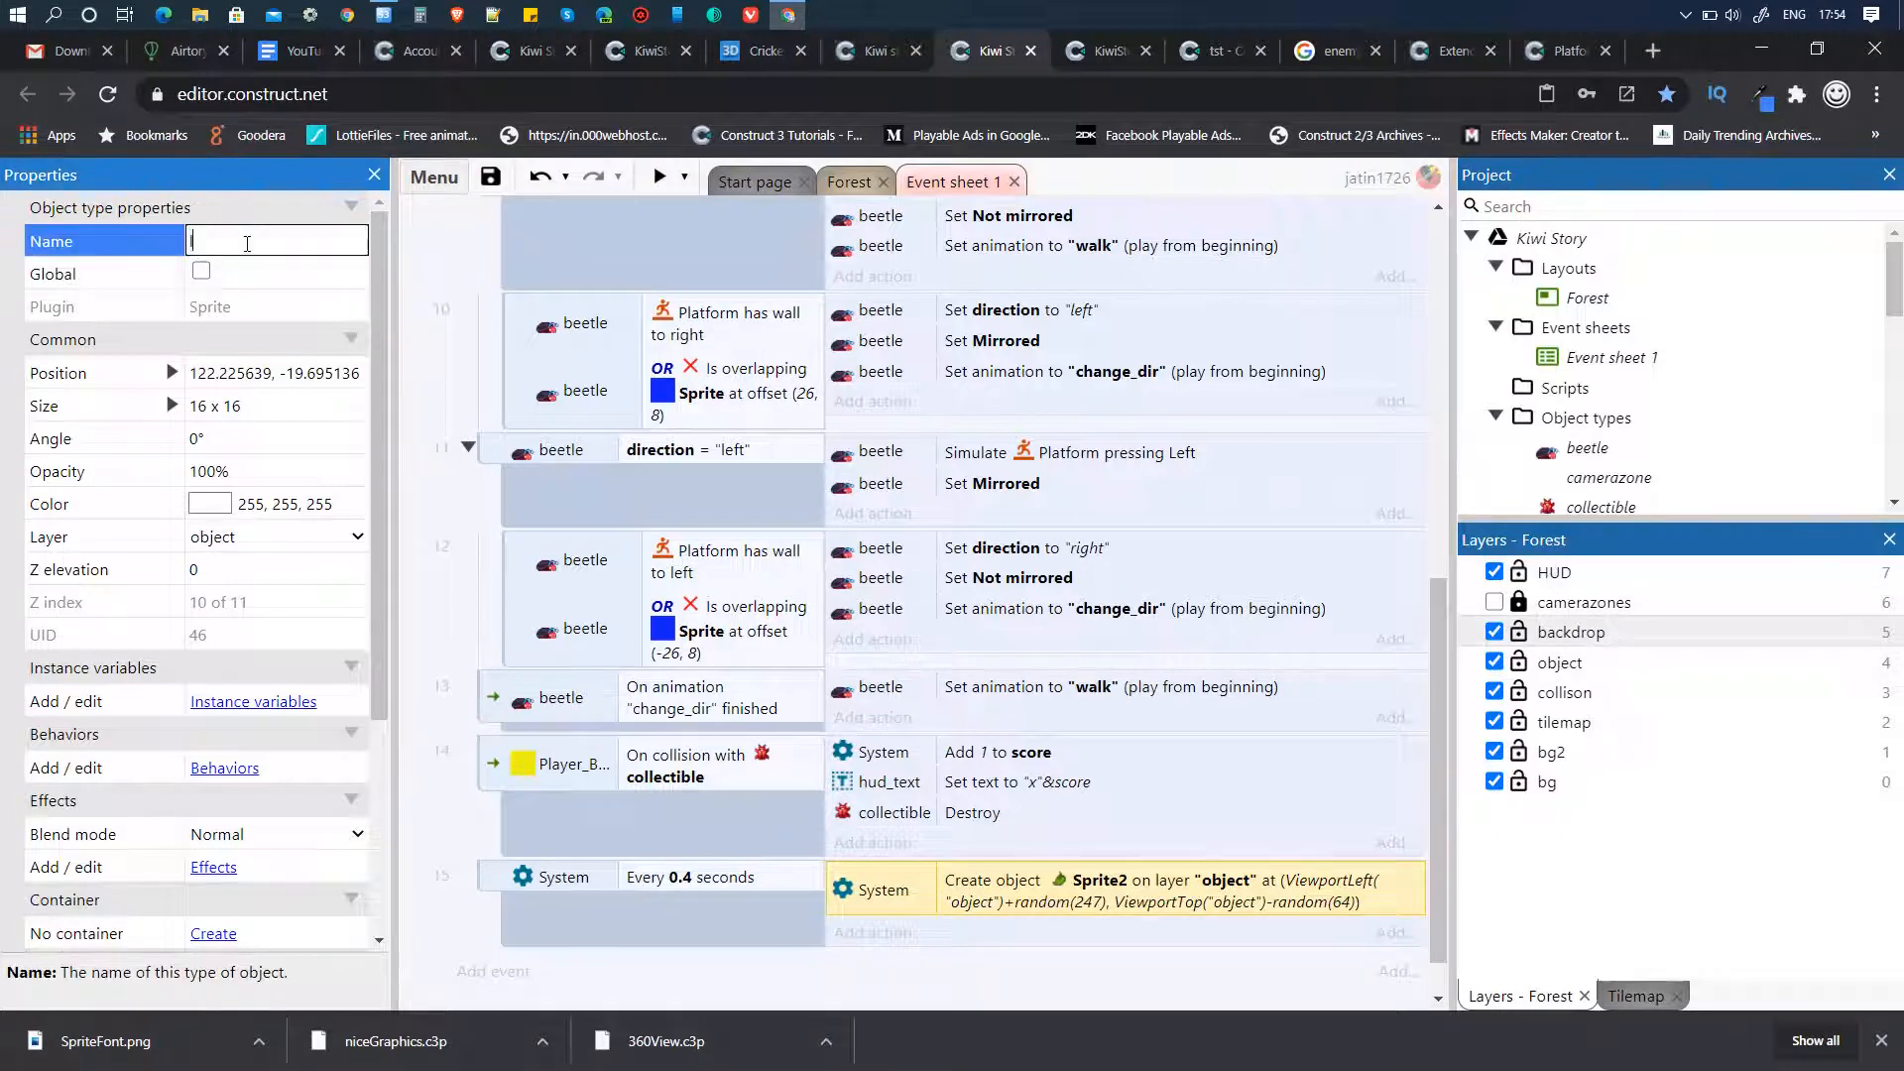
pyautogui.write('f')
pyautogui.press('Return')
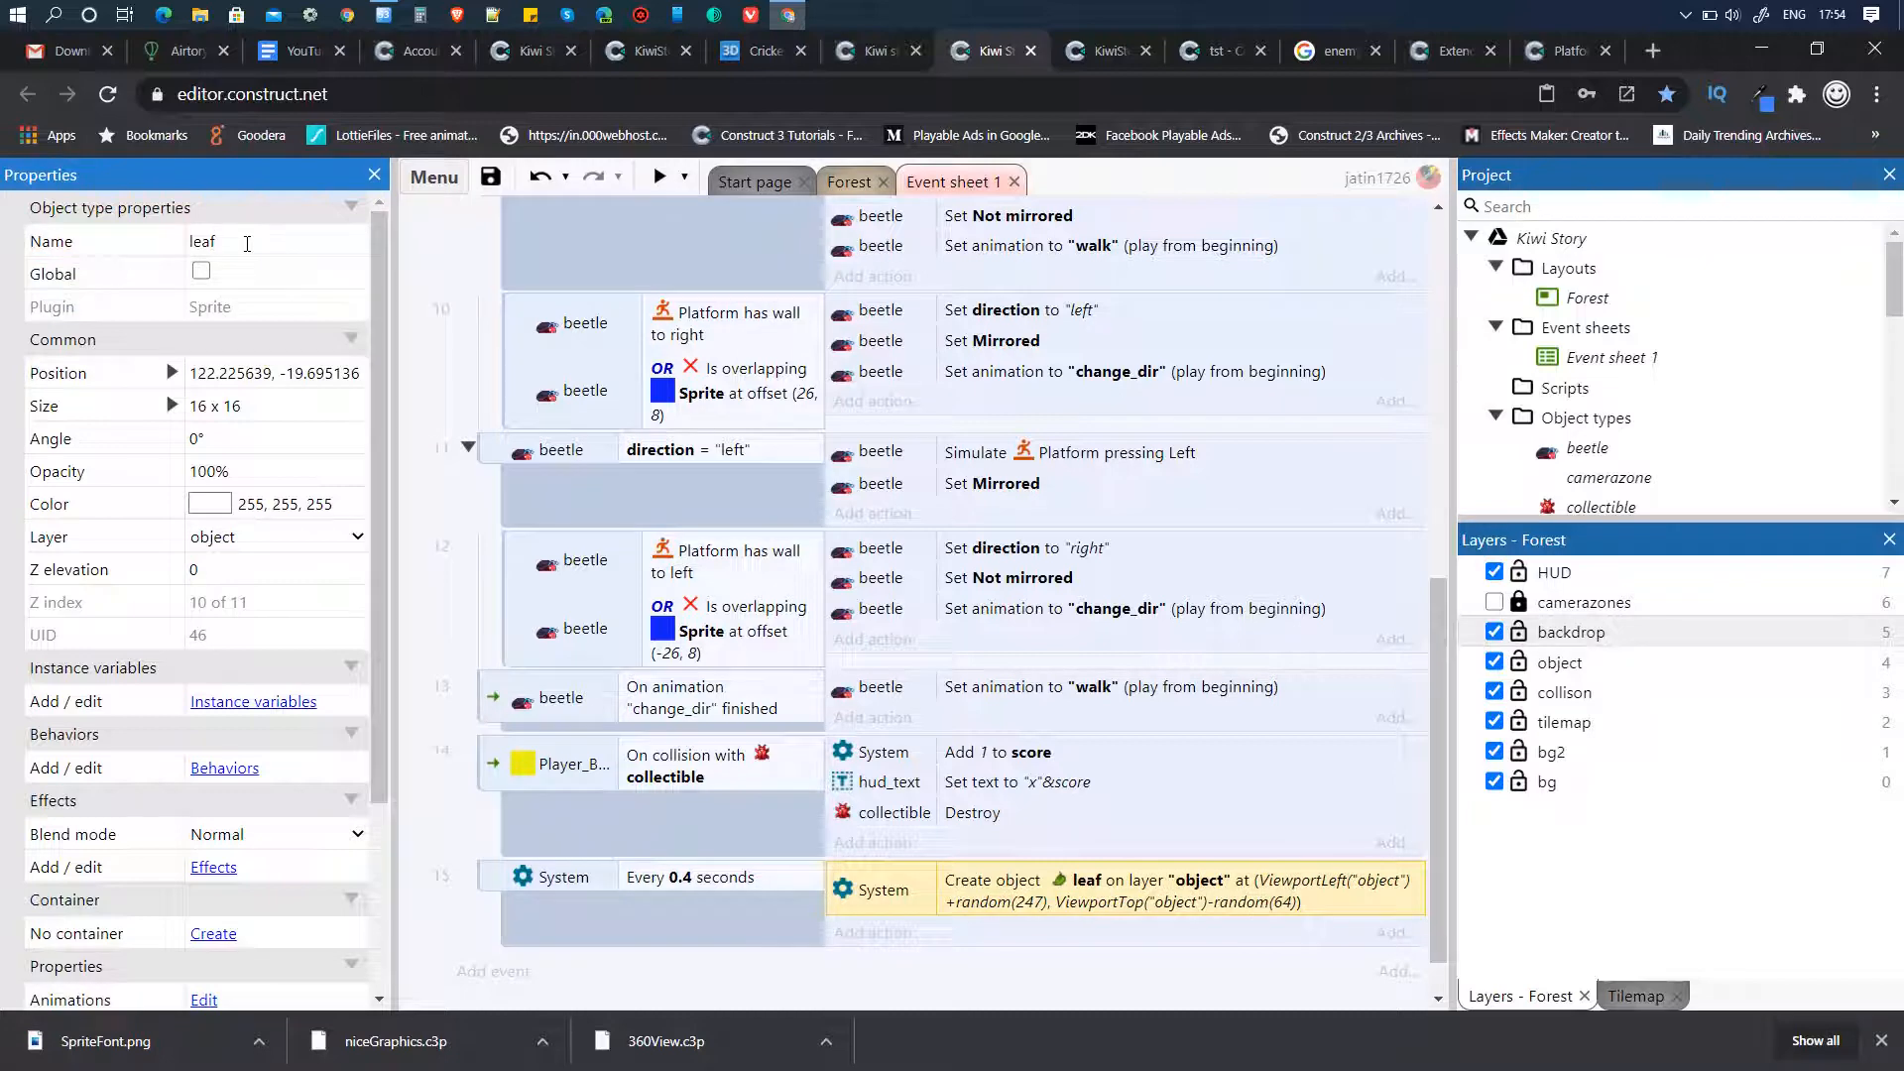
# - Add the Bullet behavior to the leaf object
pyautogui.scroll(-5, 1540, 362)
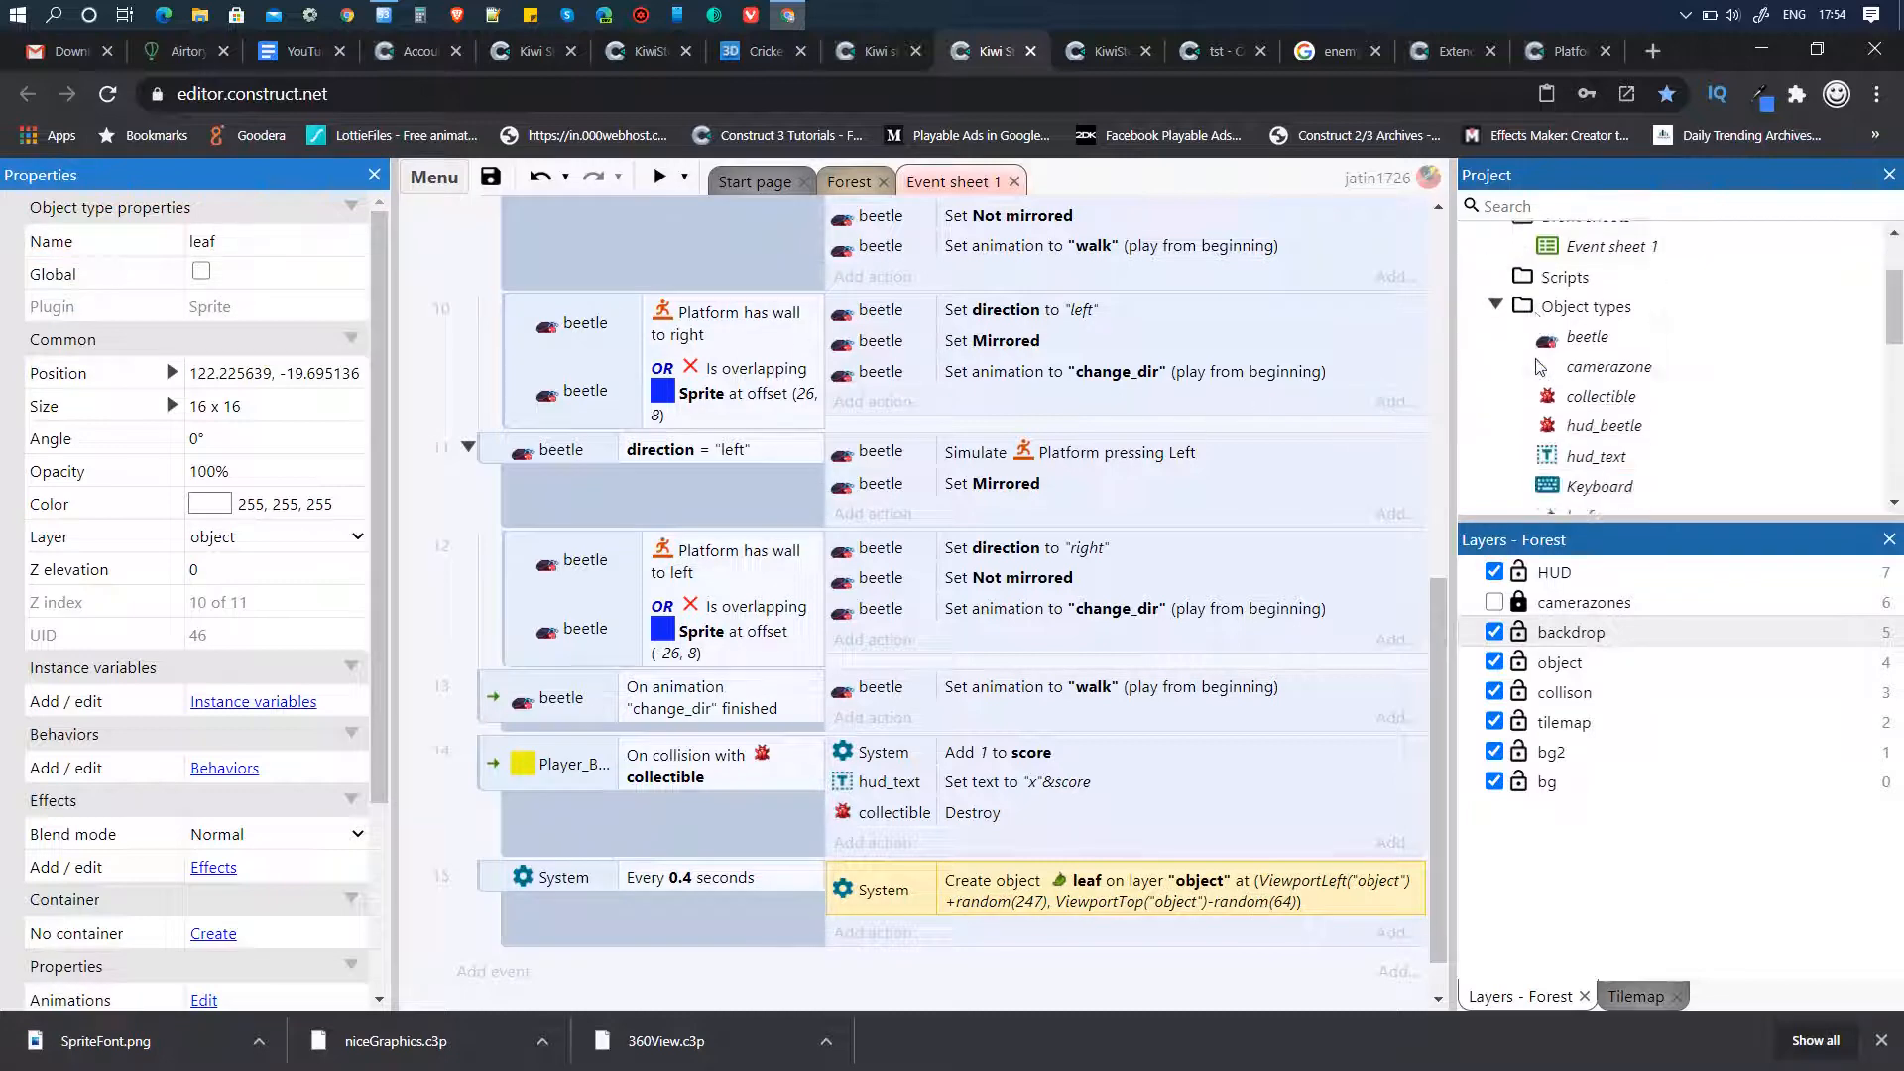
pyautogui.click(1581, 256)
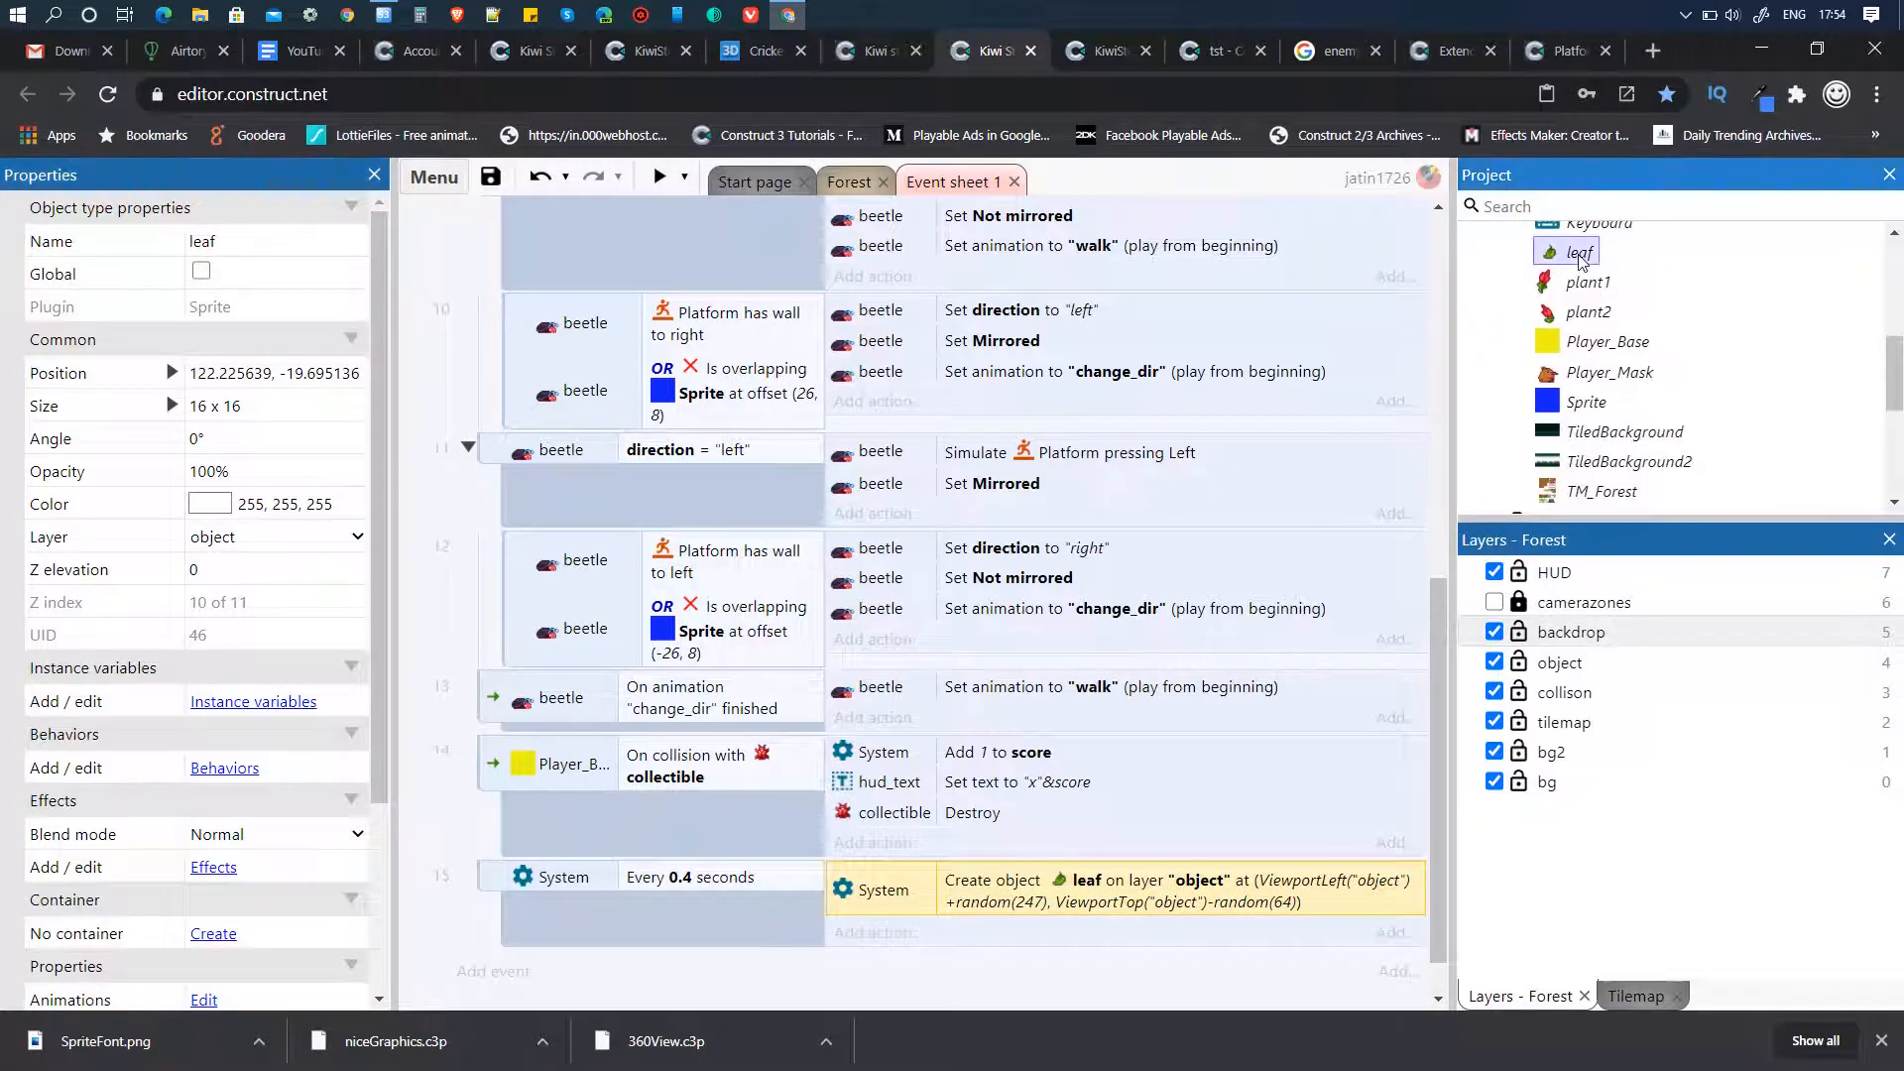
pyautogui.moveTo(378, 591); pyautogui.dragTo(371, 774)
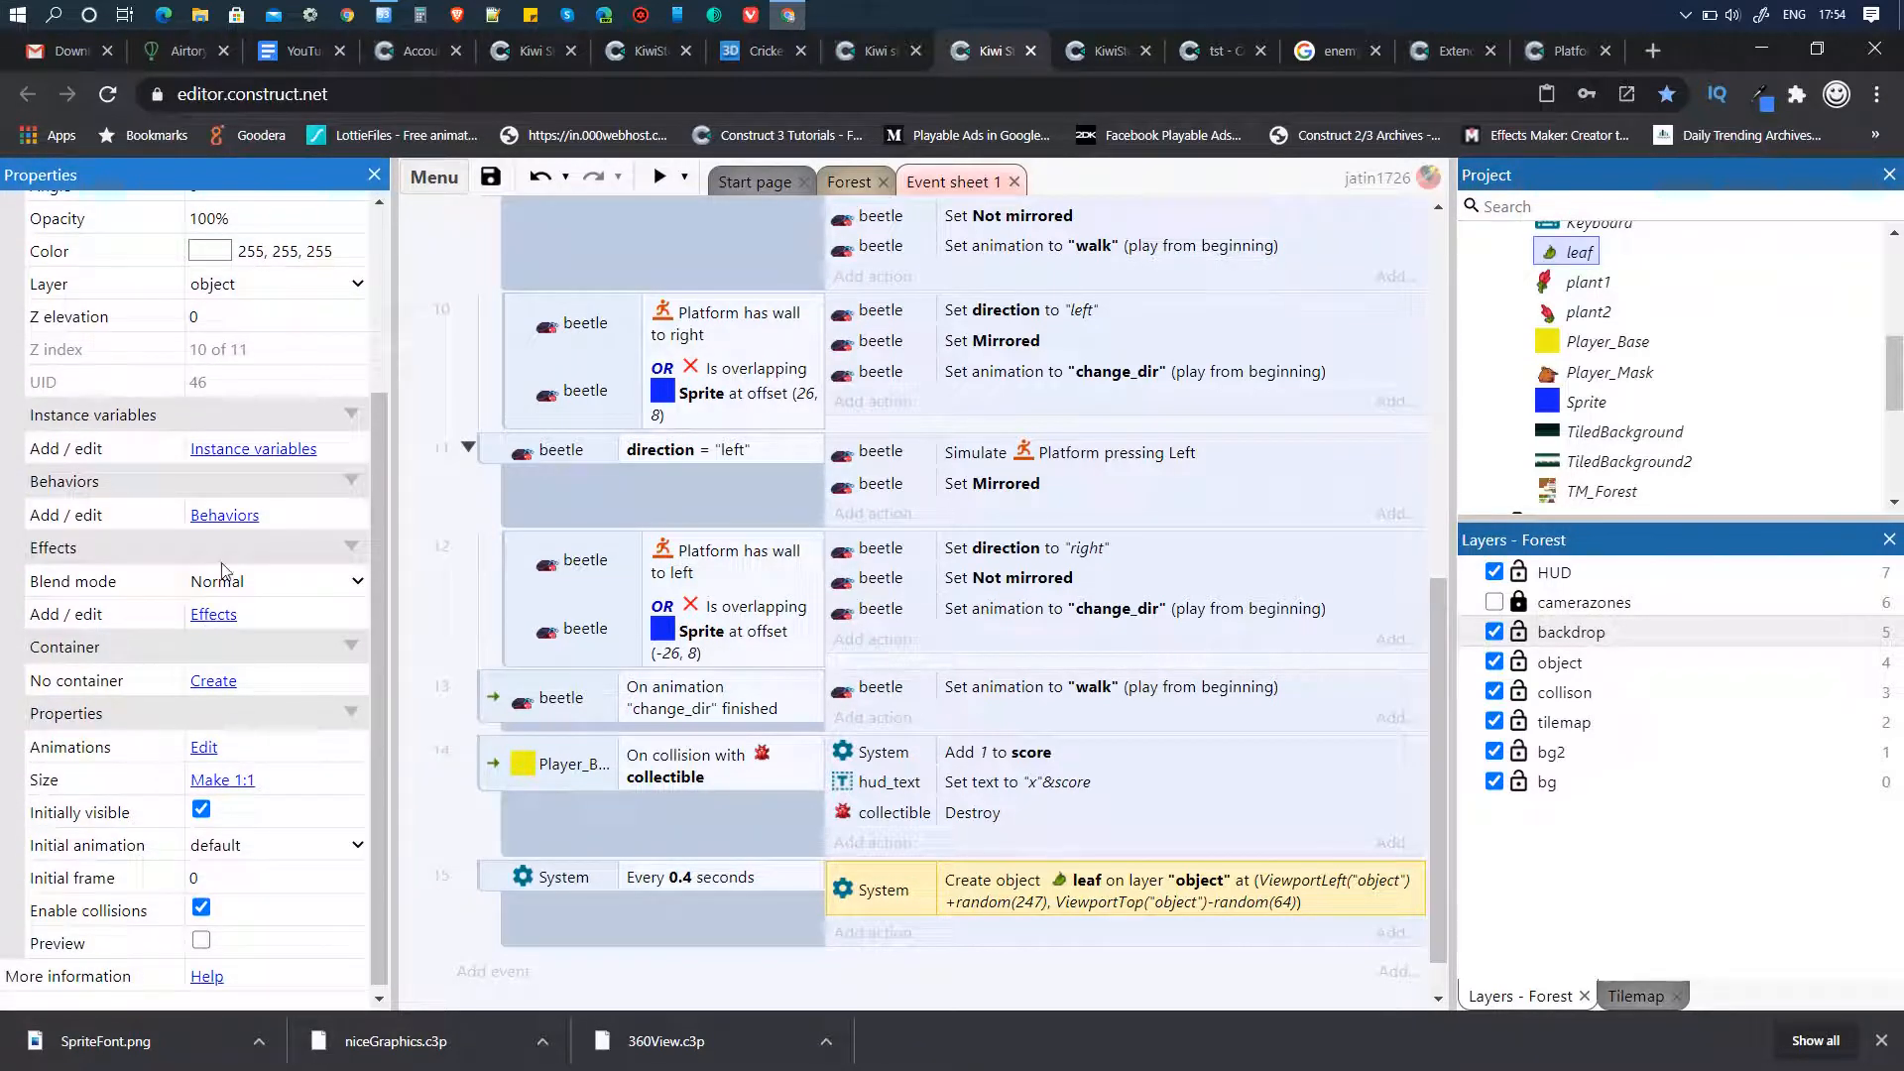
pyautogui.click(222, 518)
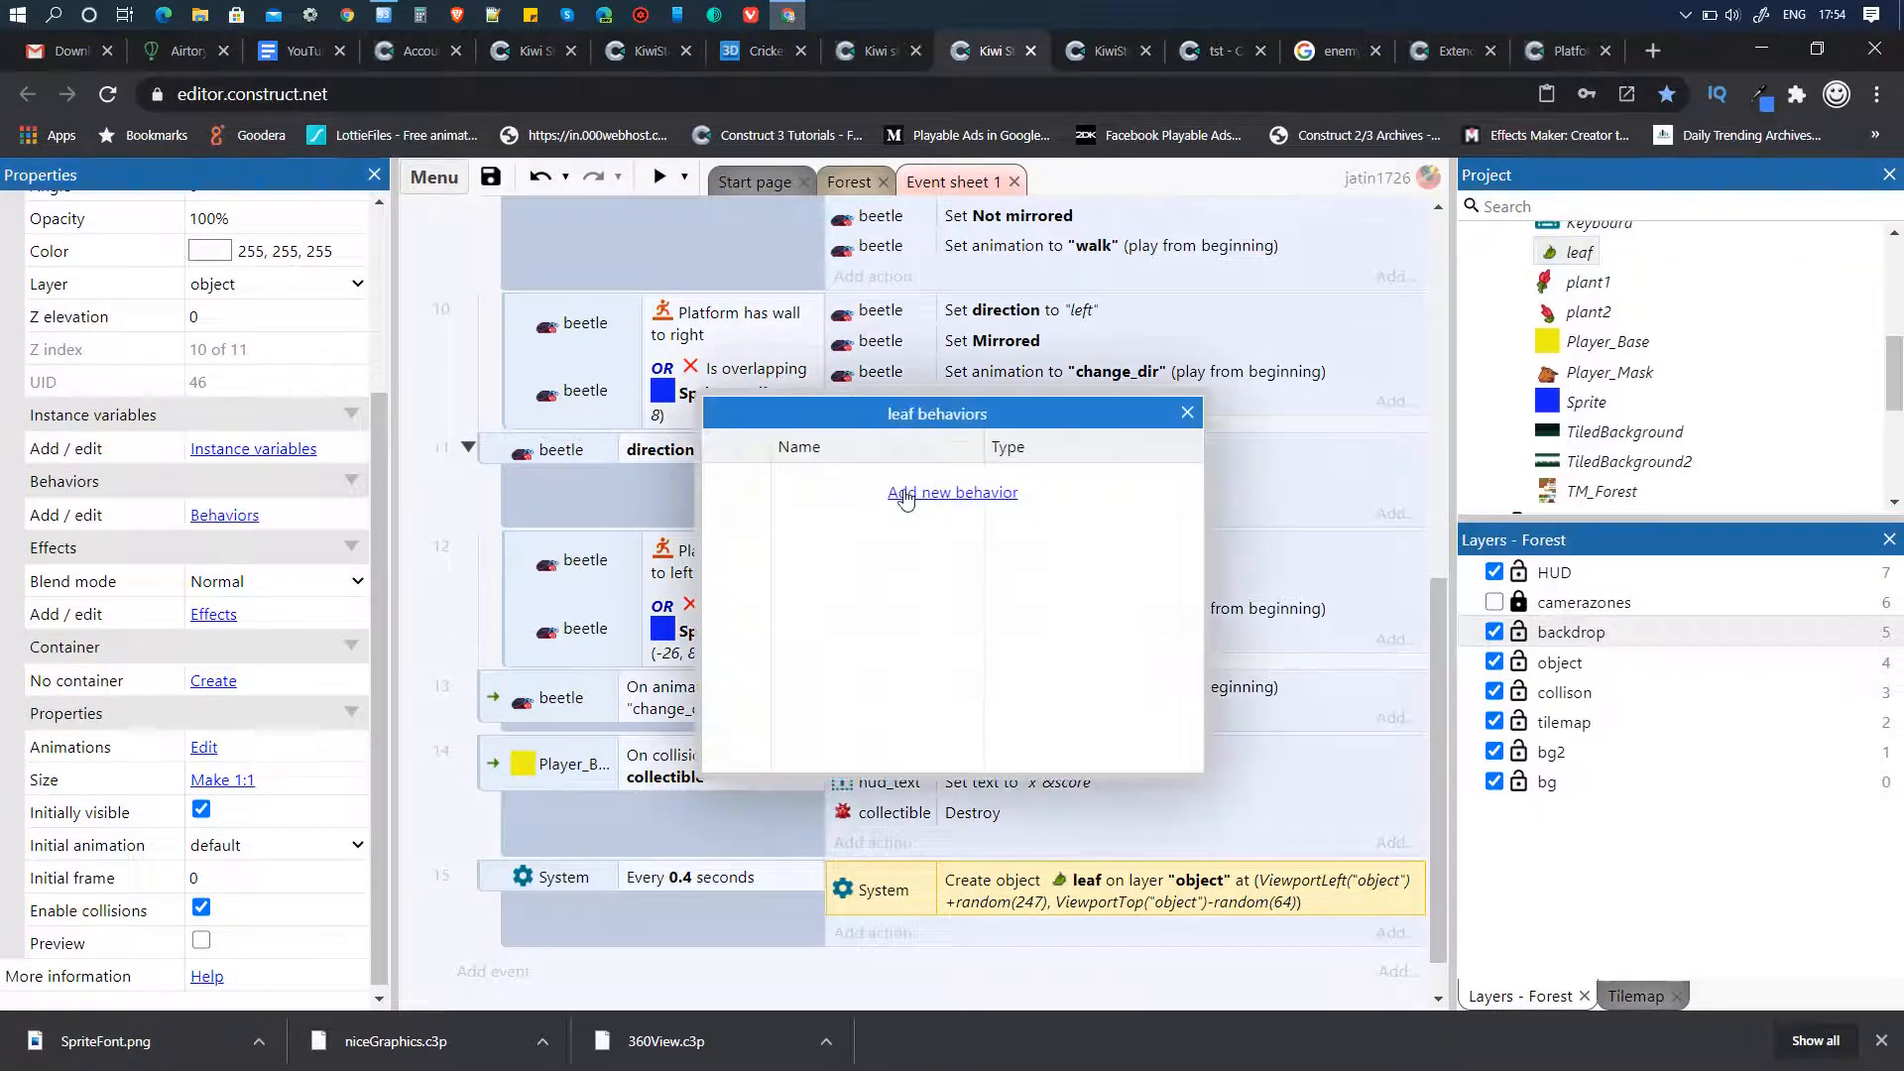
pyautogui.click(891, 493)
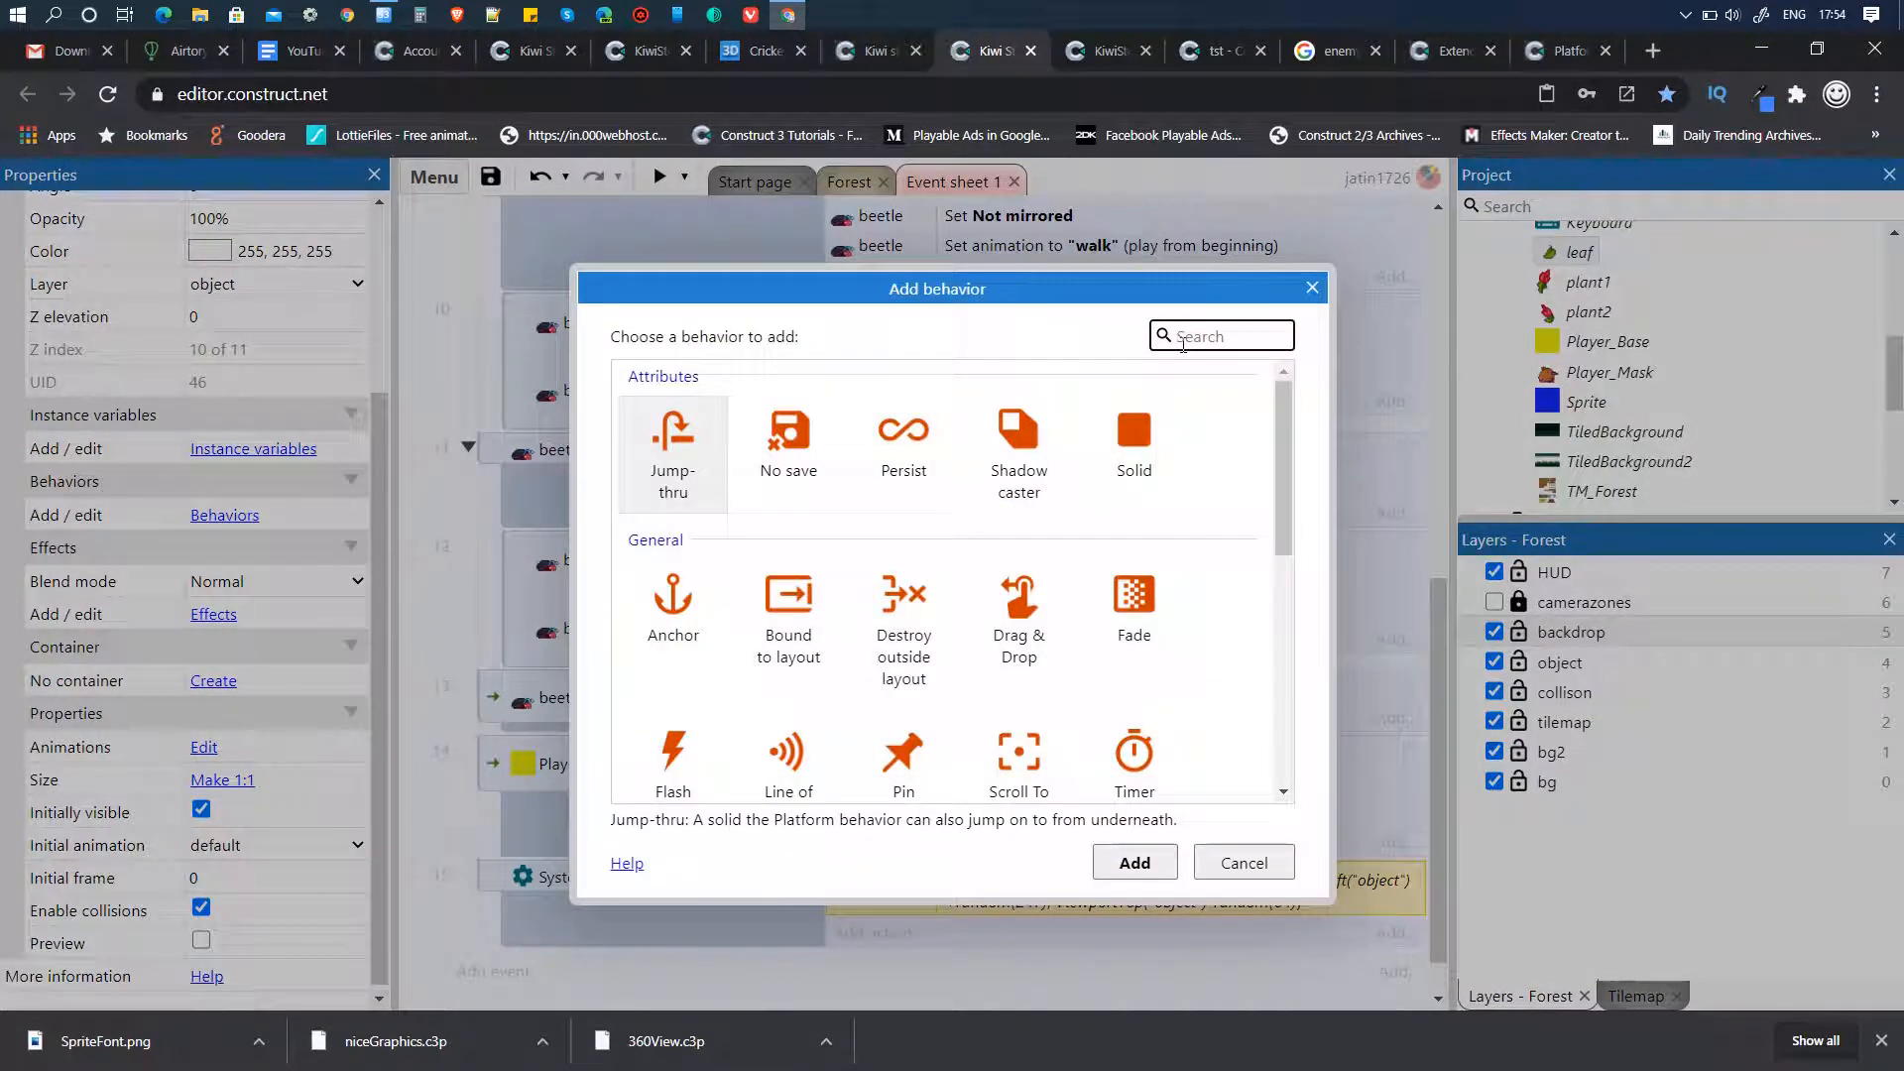
pyautogui.write('bul')
pyautogui.press('Return')
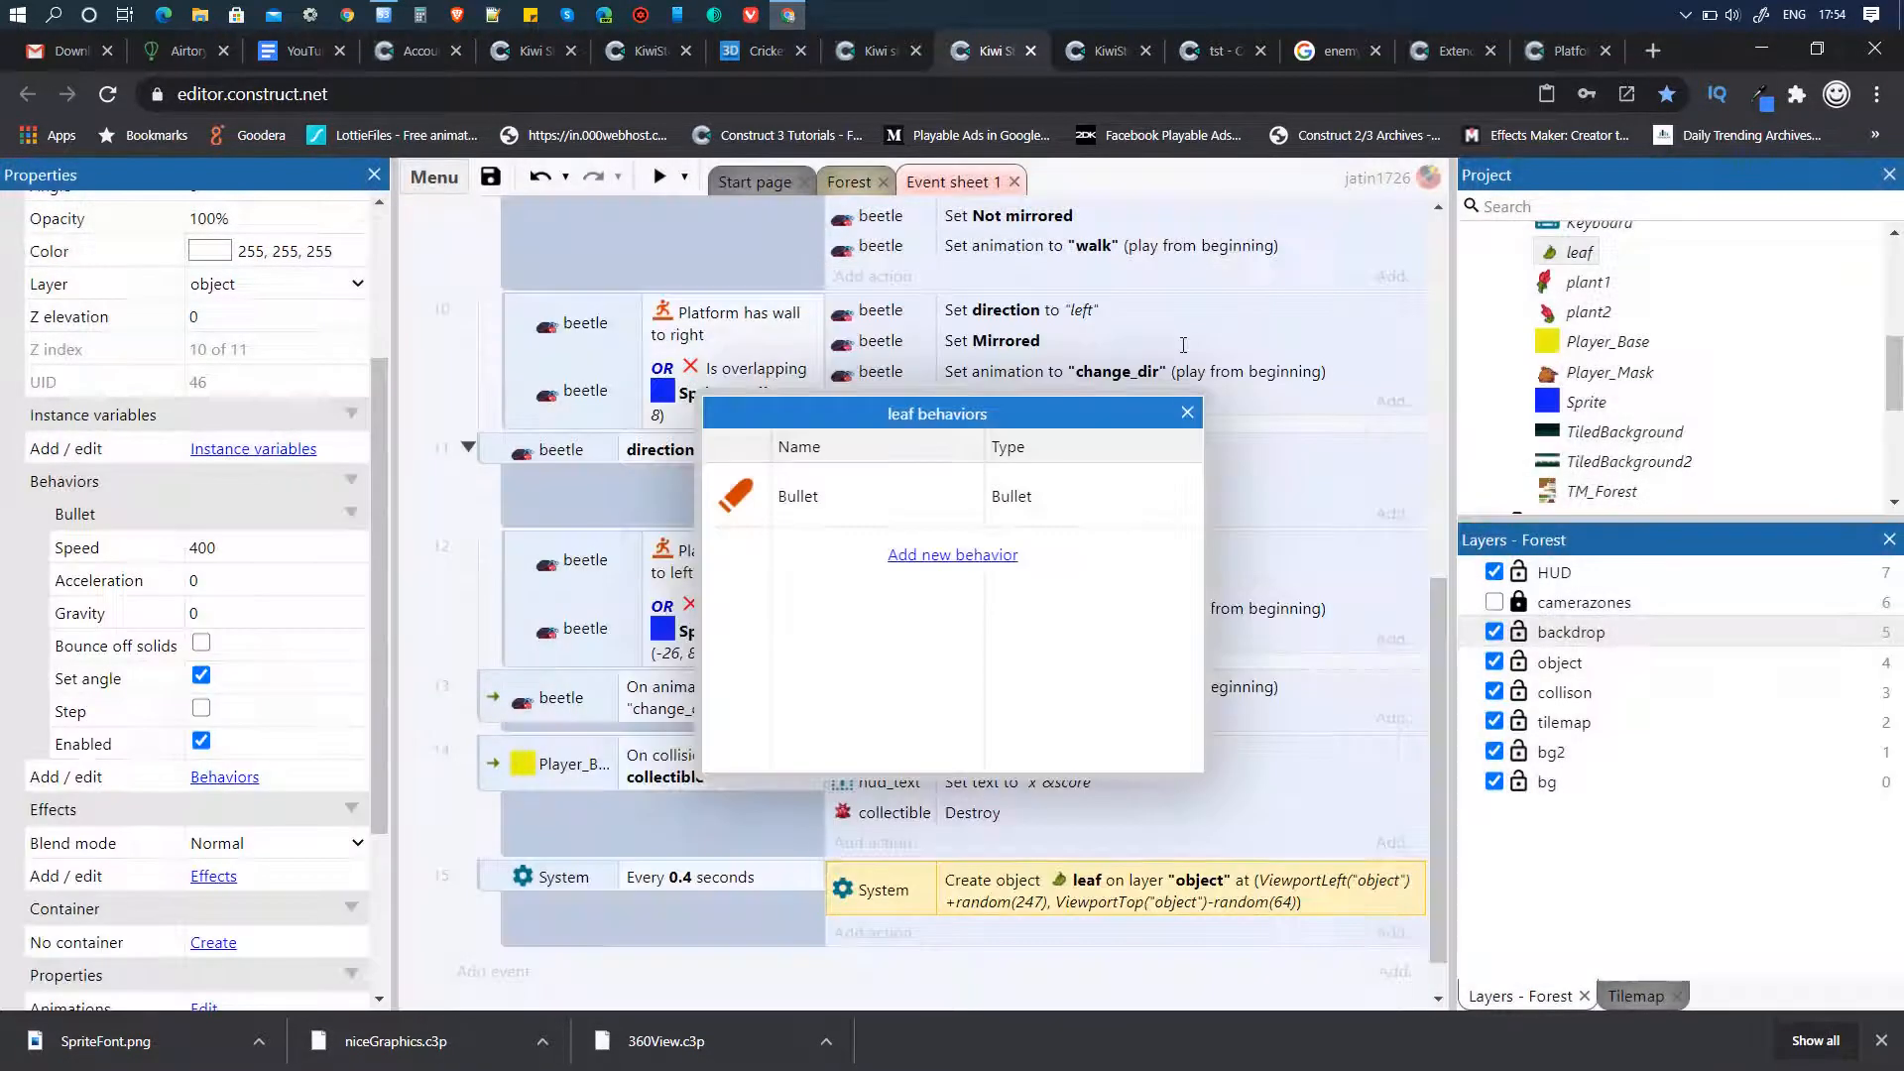
pyautogui.click(1187, 414)
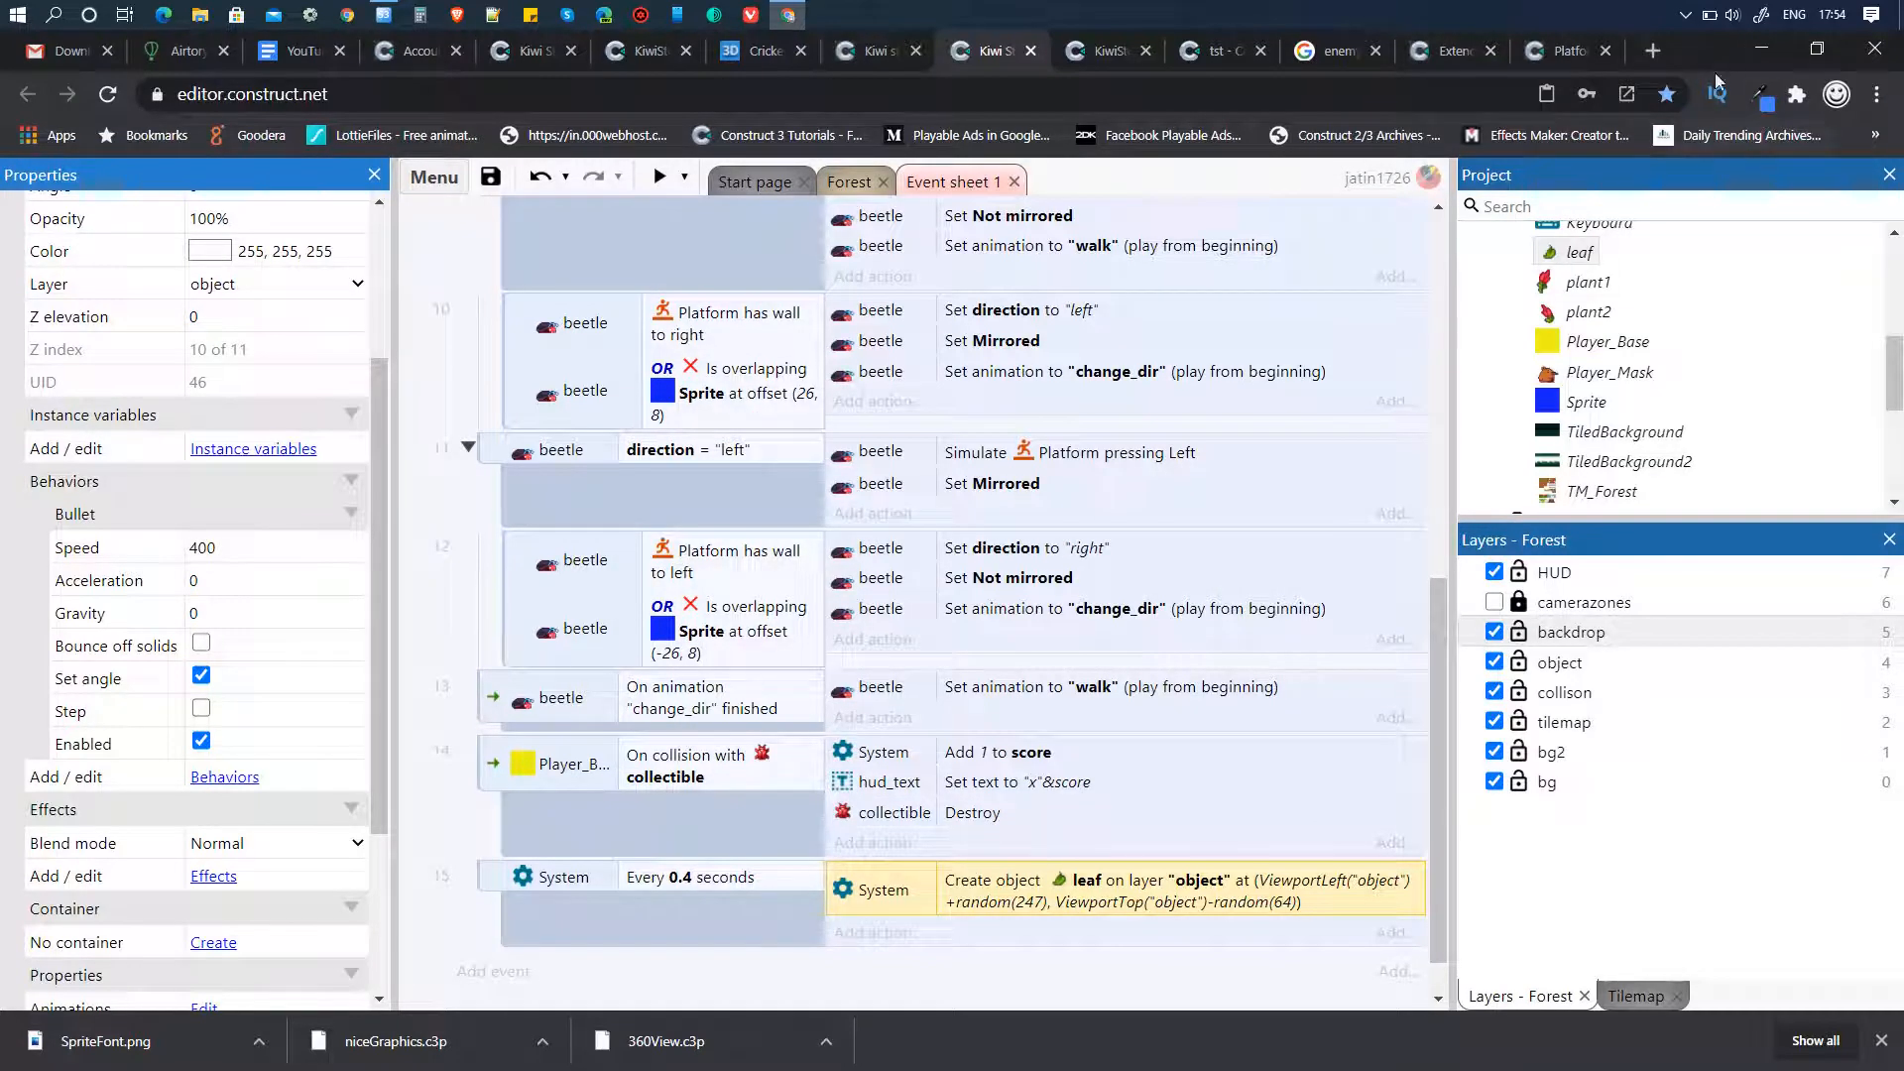
pyautogui.click(1686, 14)
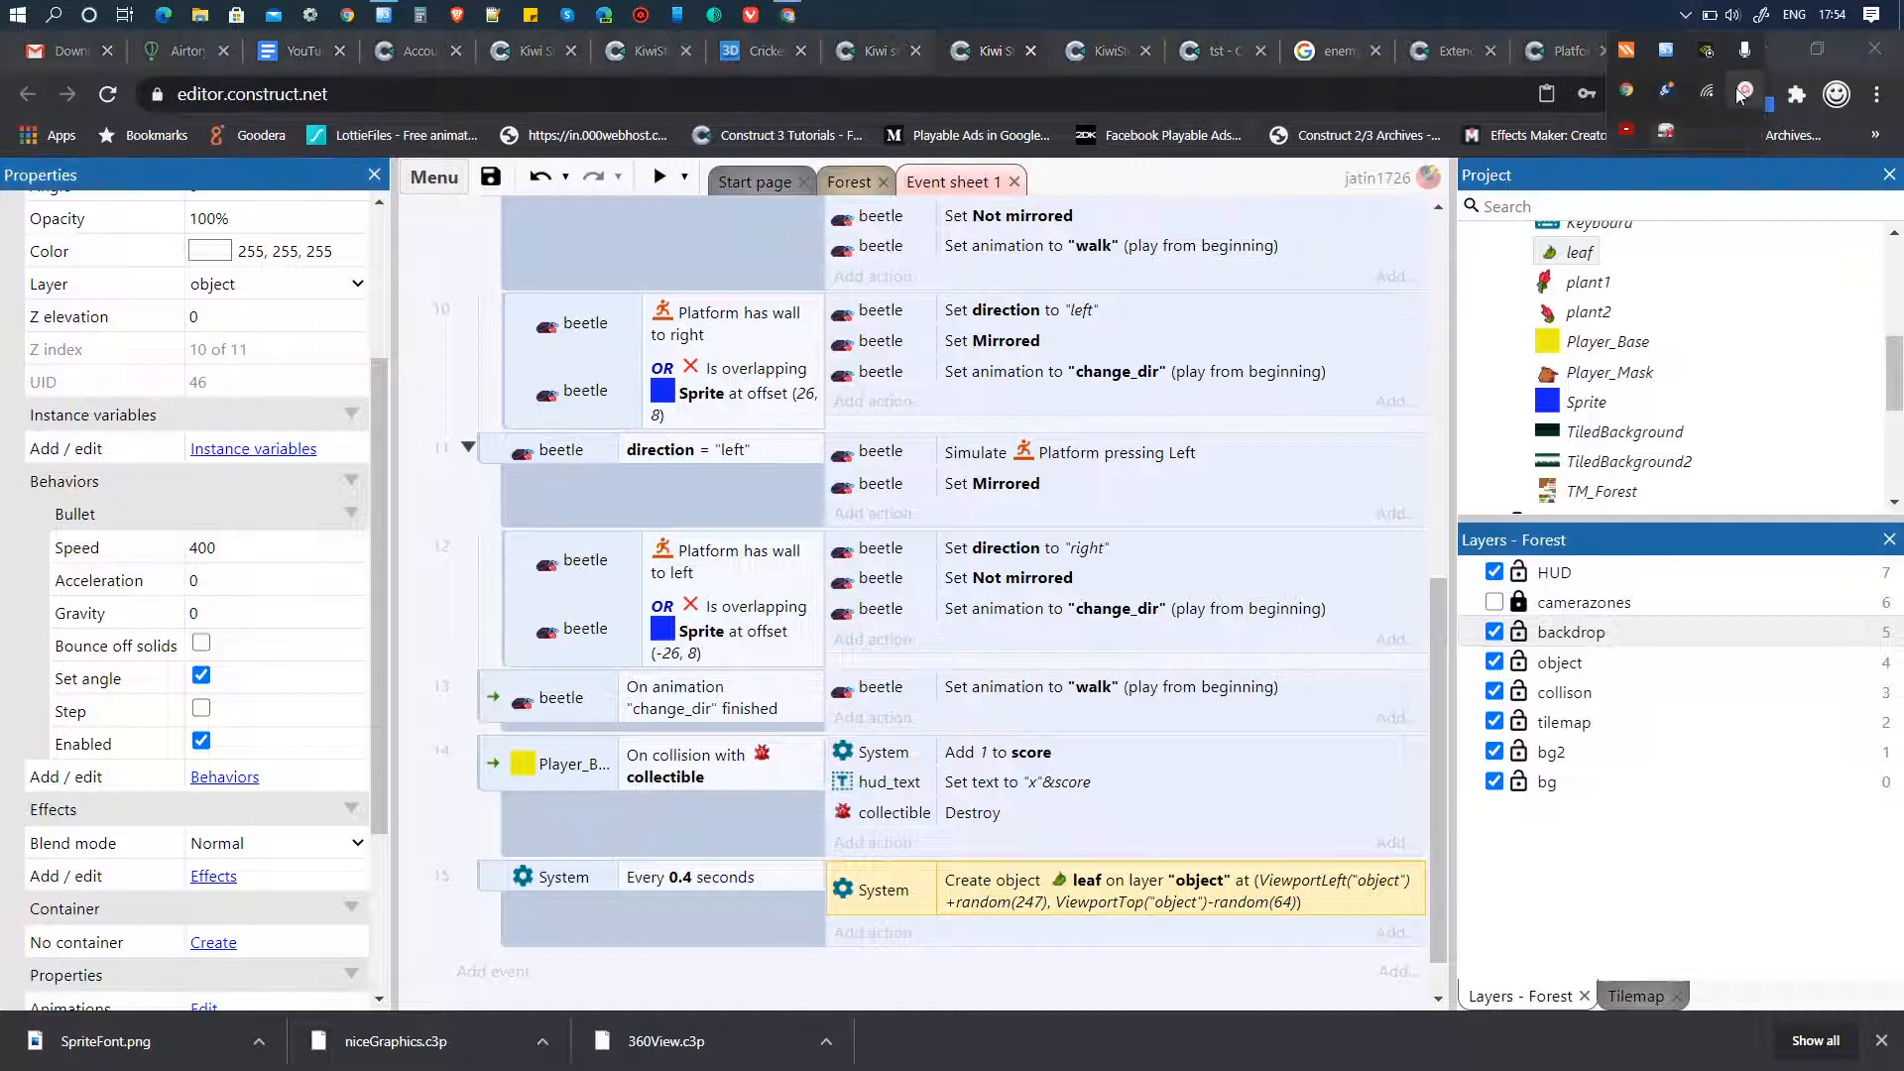
pyautogui.click(1743, 91)
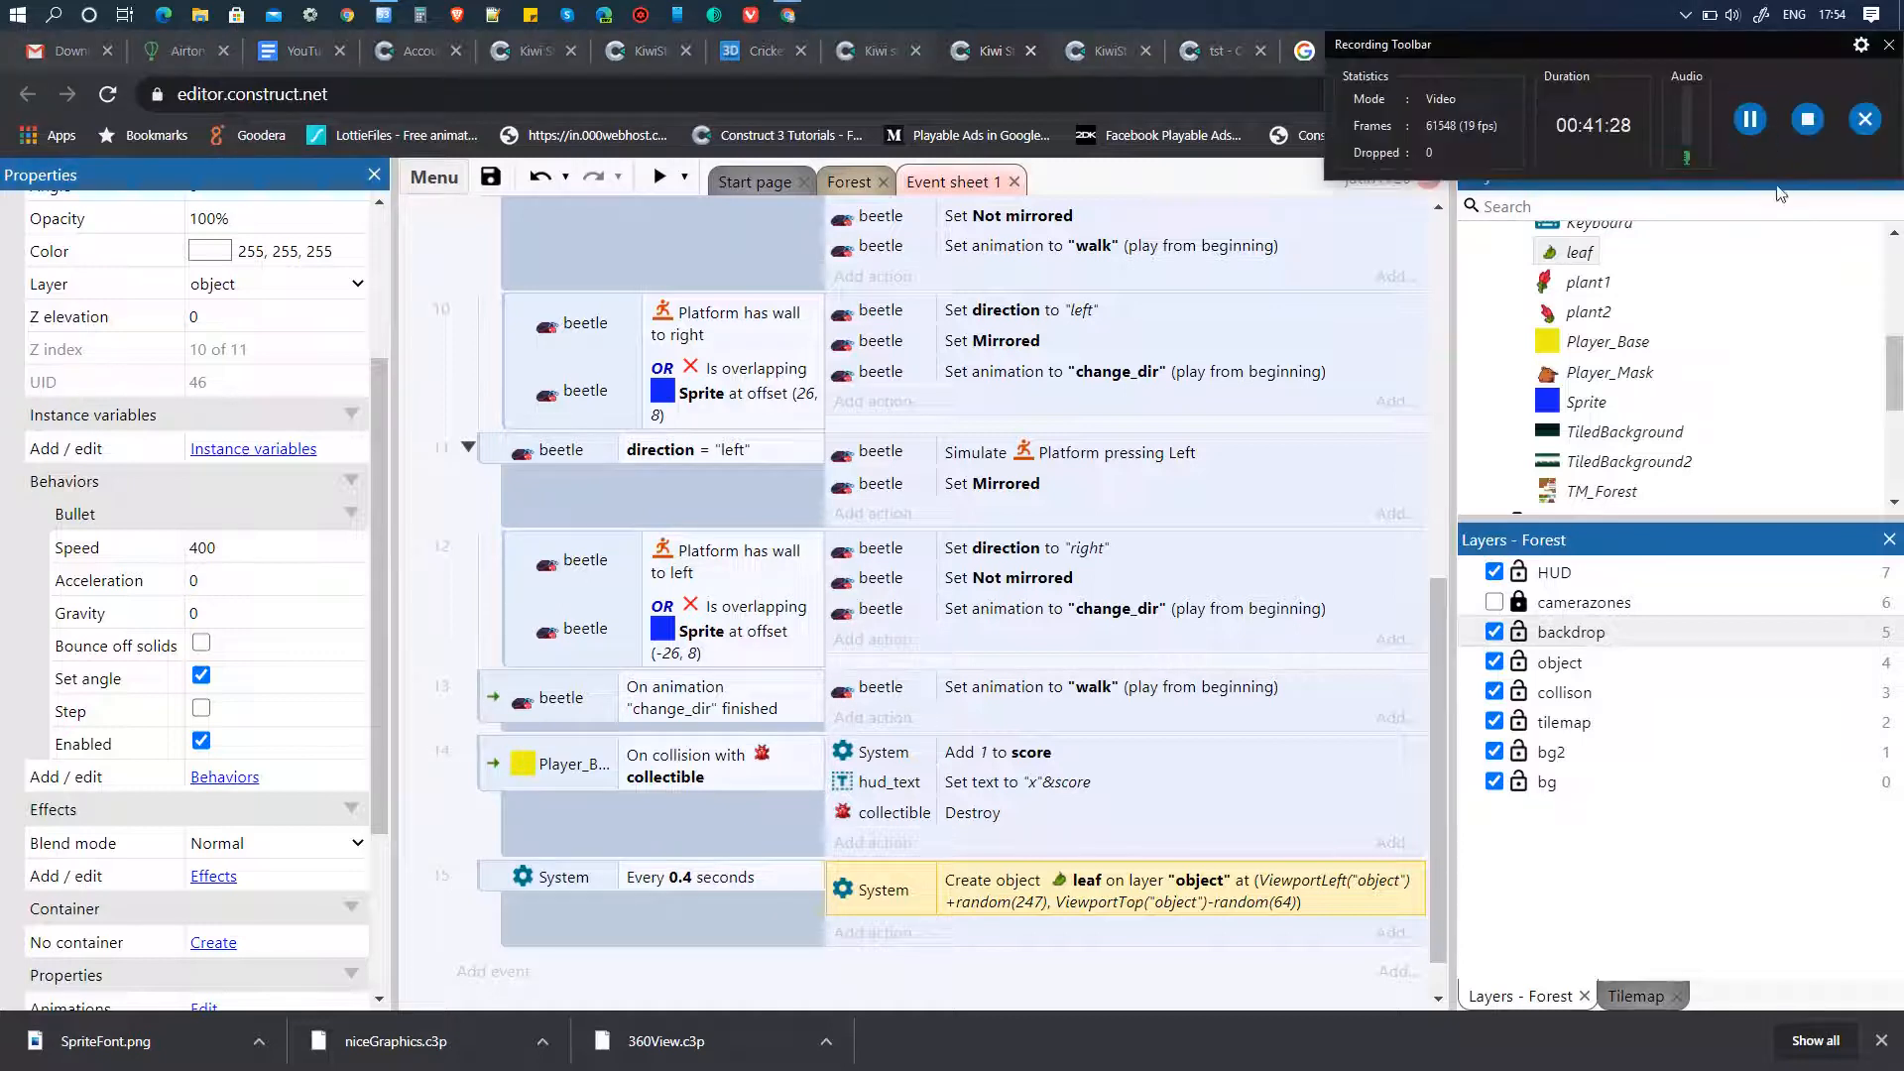
pyautogui.click(1889, 45)
# - Set the leaf's Bullet speed to 60
pyautogui.click(235, 551)
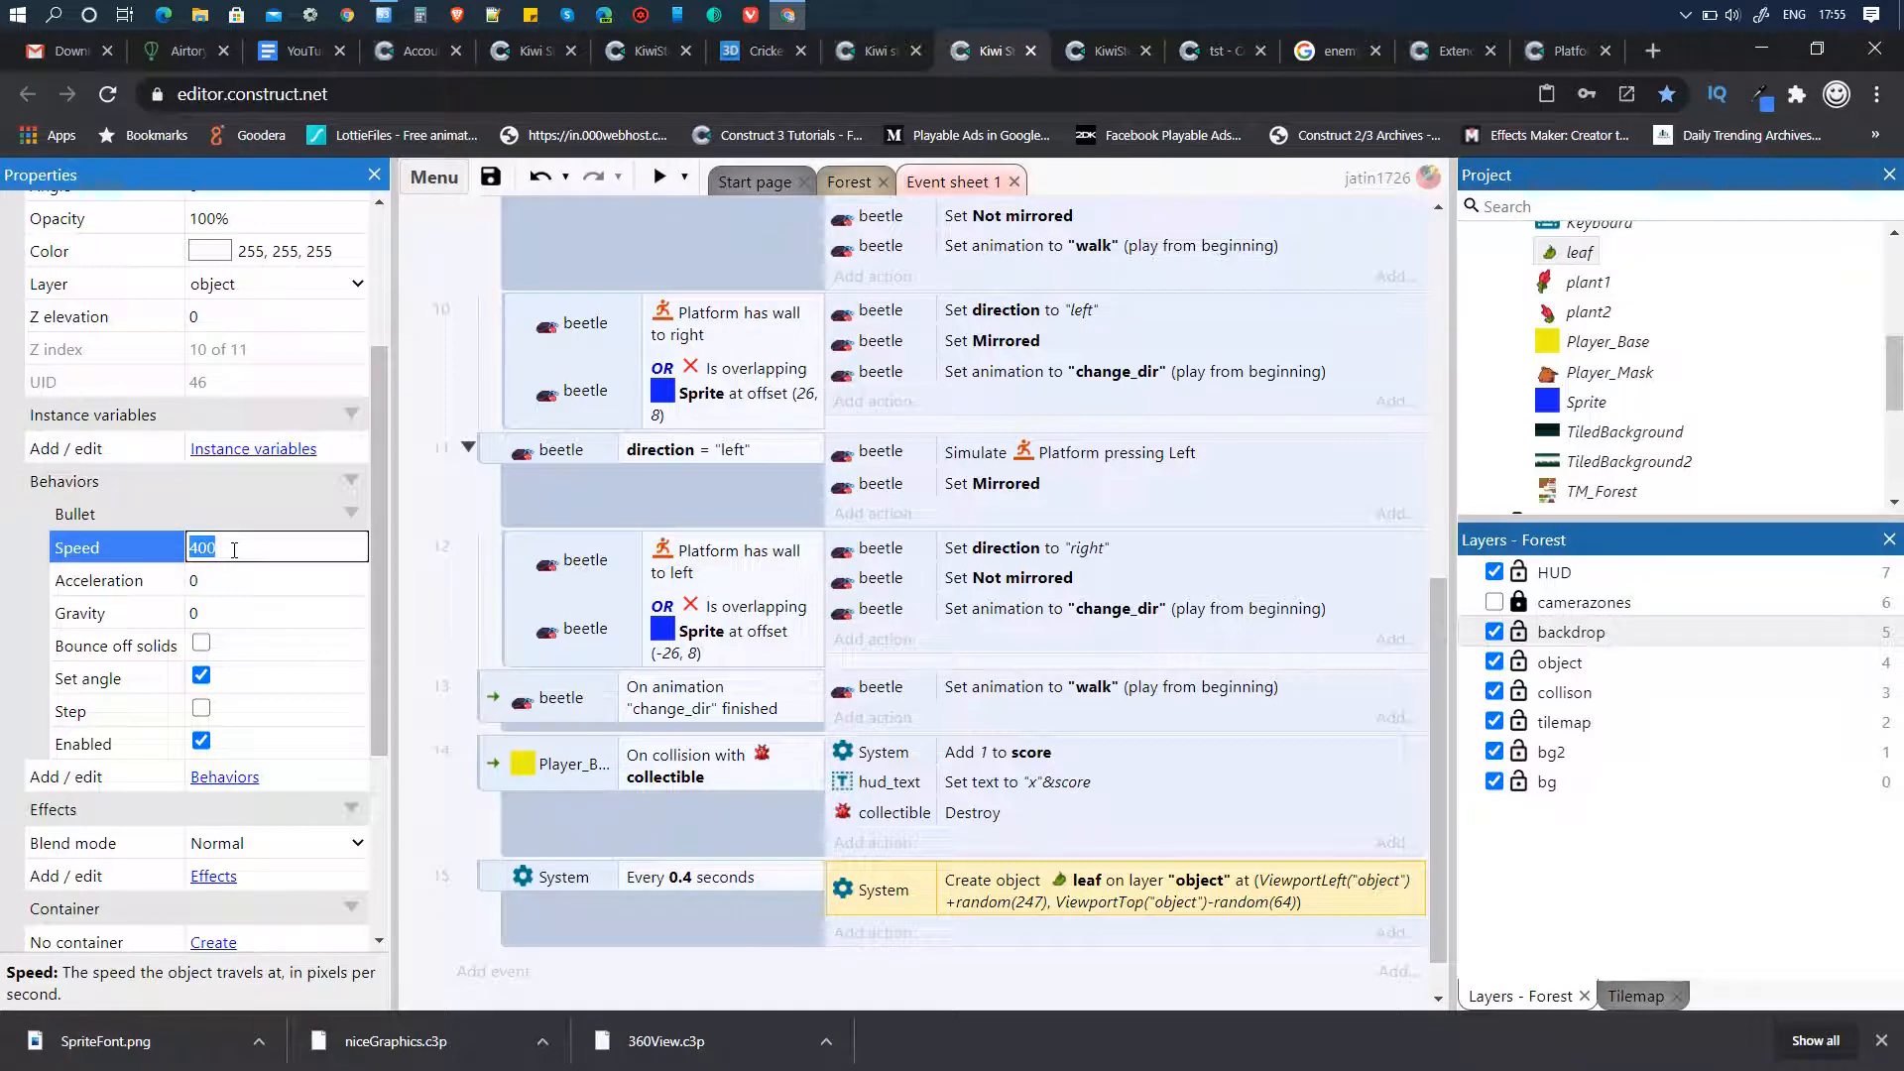
pyautogui.write('60')
pyautogui.click(427, 622)
# - Add an action to the Every 0.4 seconds event that sets the leaf's Bullet angle of motion to 115 degrees
pyautogui.scroll(-1, 1096, 808)
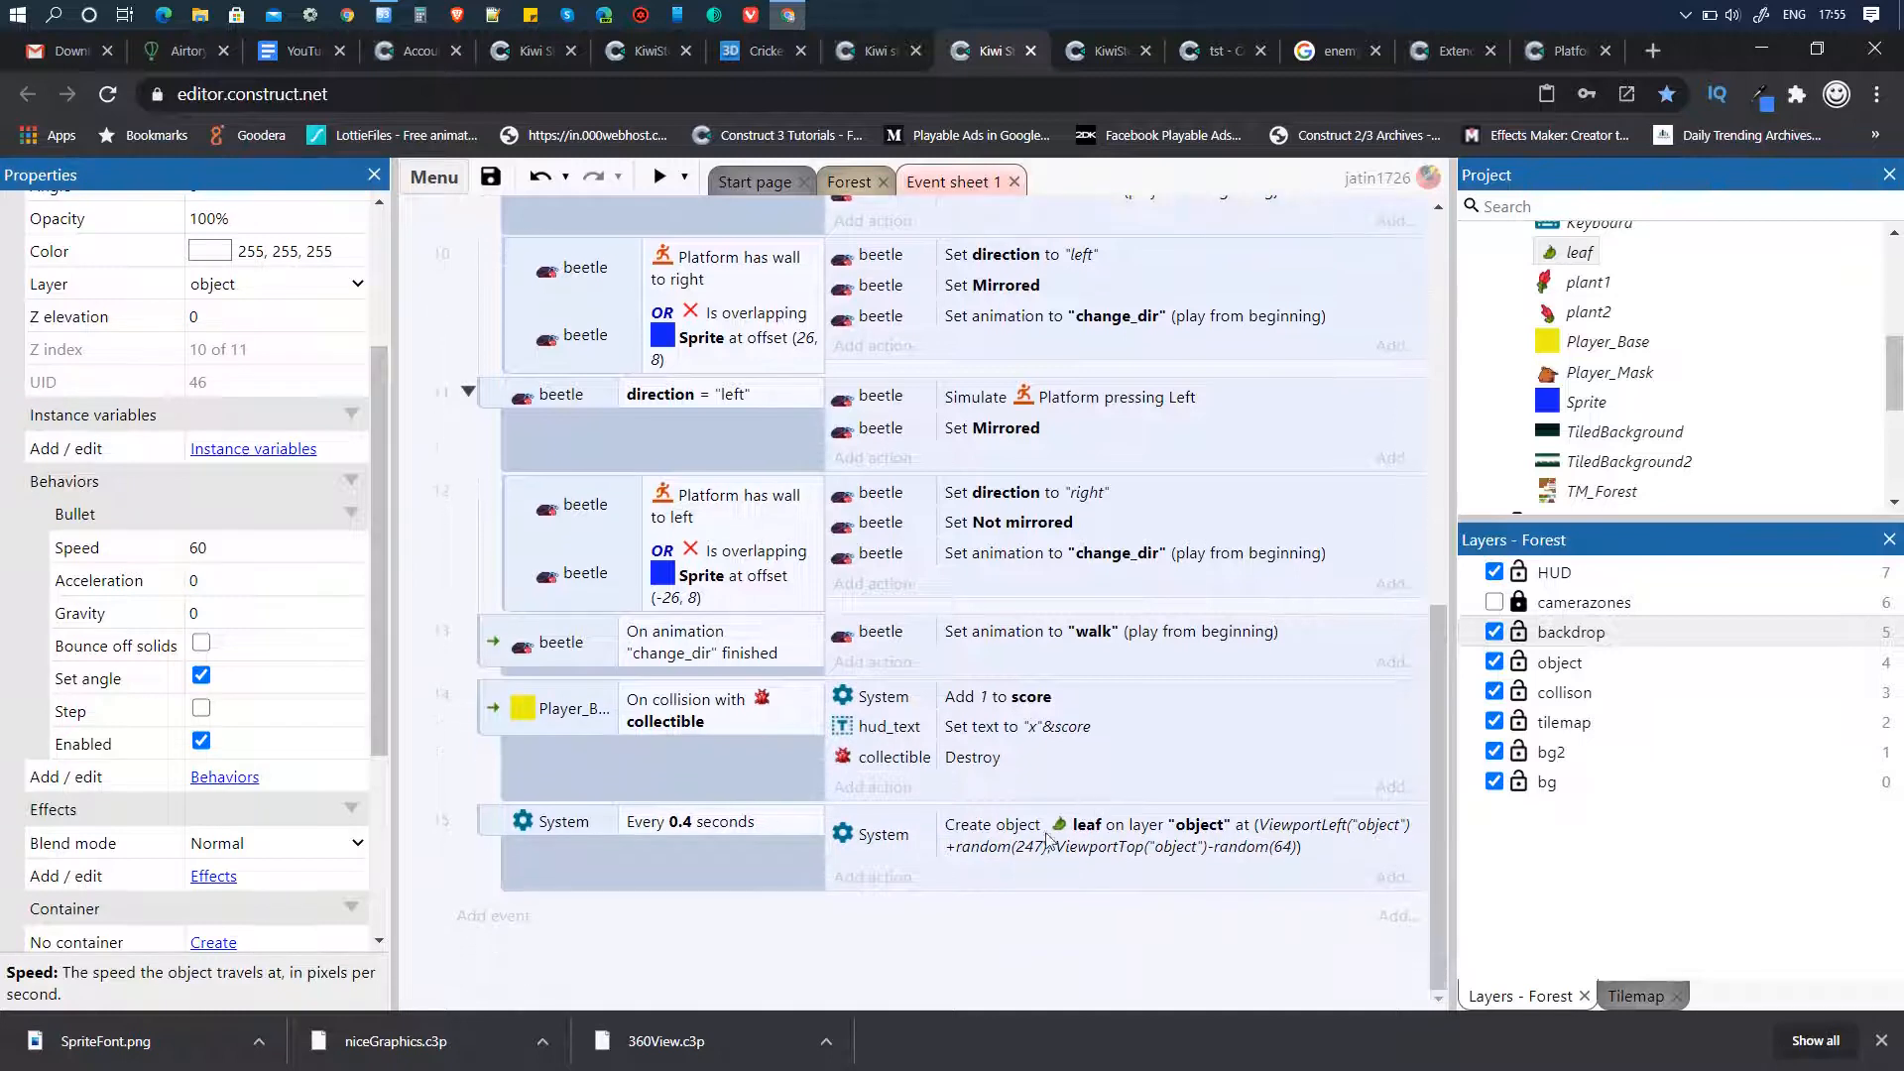
pyautogui.click(897, 886)
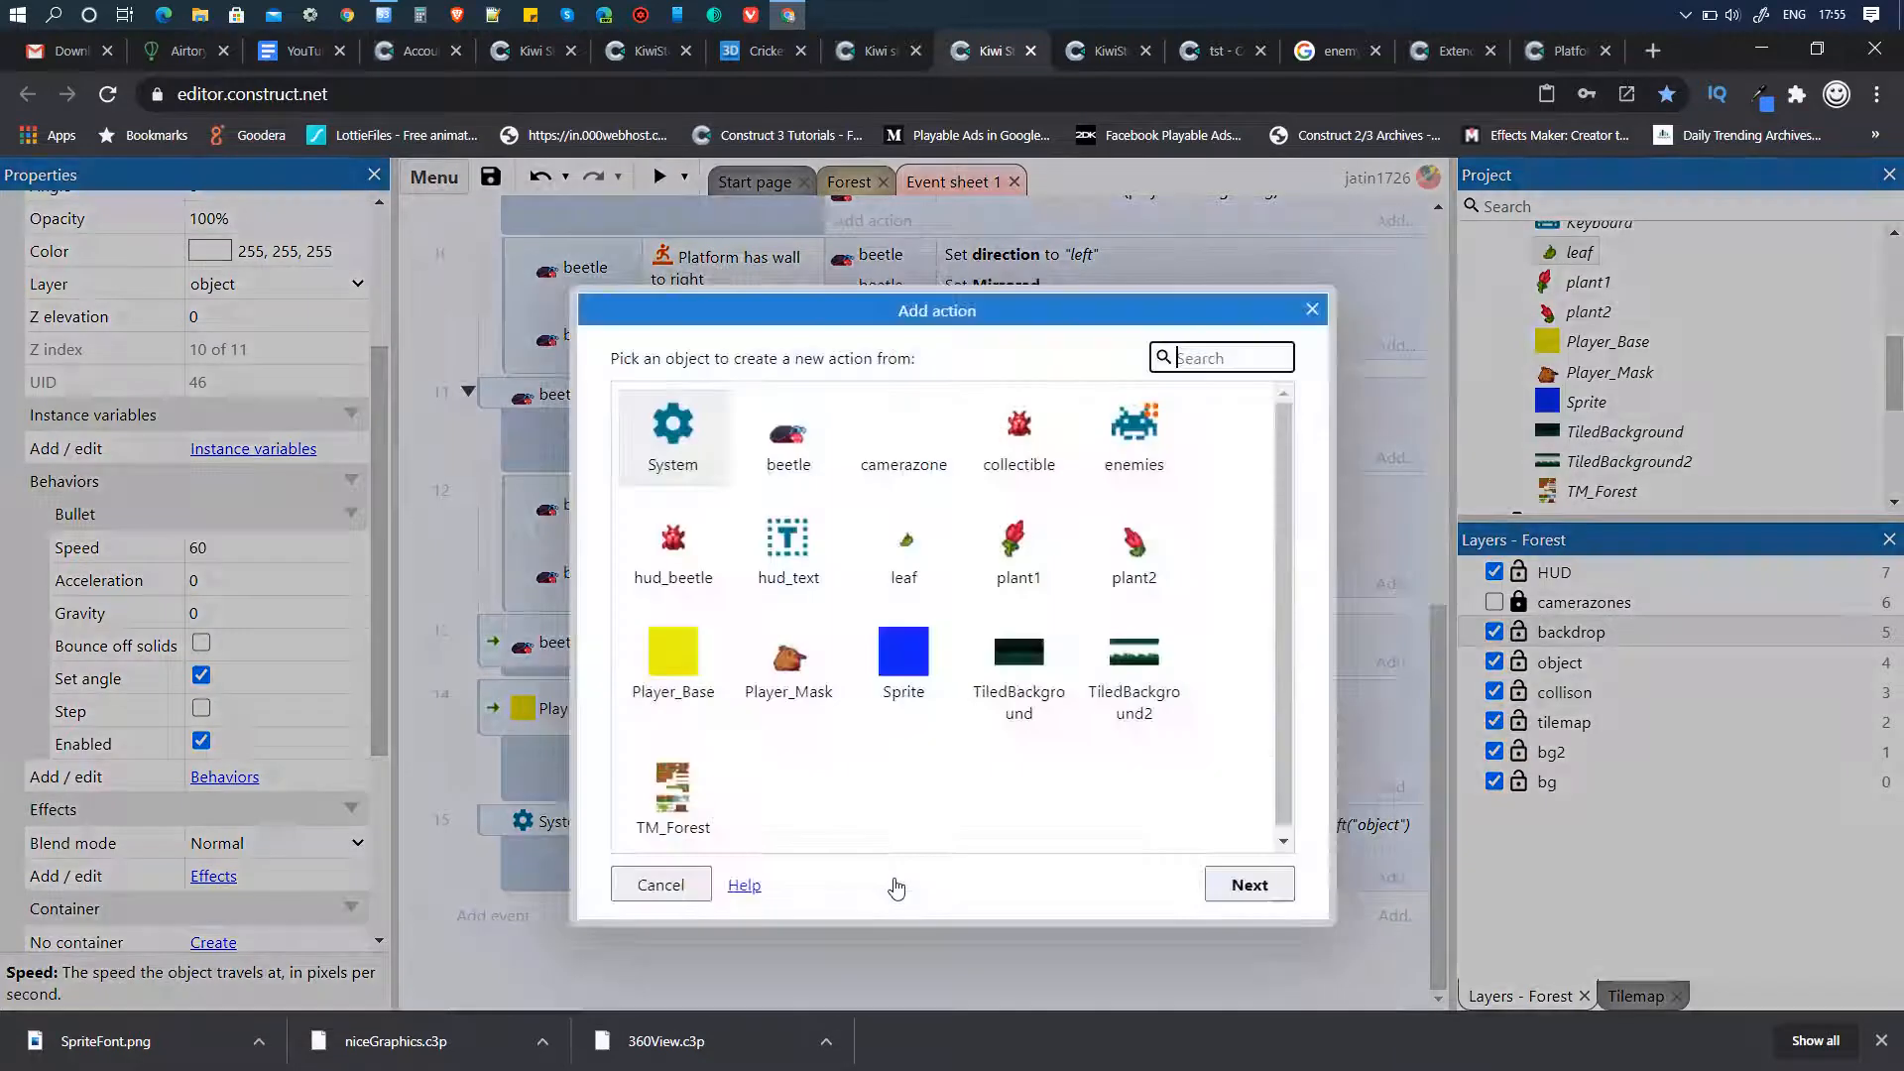
pyautogui.click(903, 549)
pyautogui.click(1248, 884)
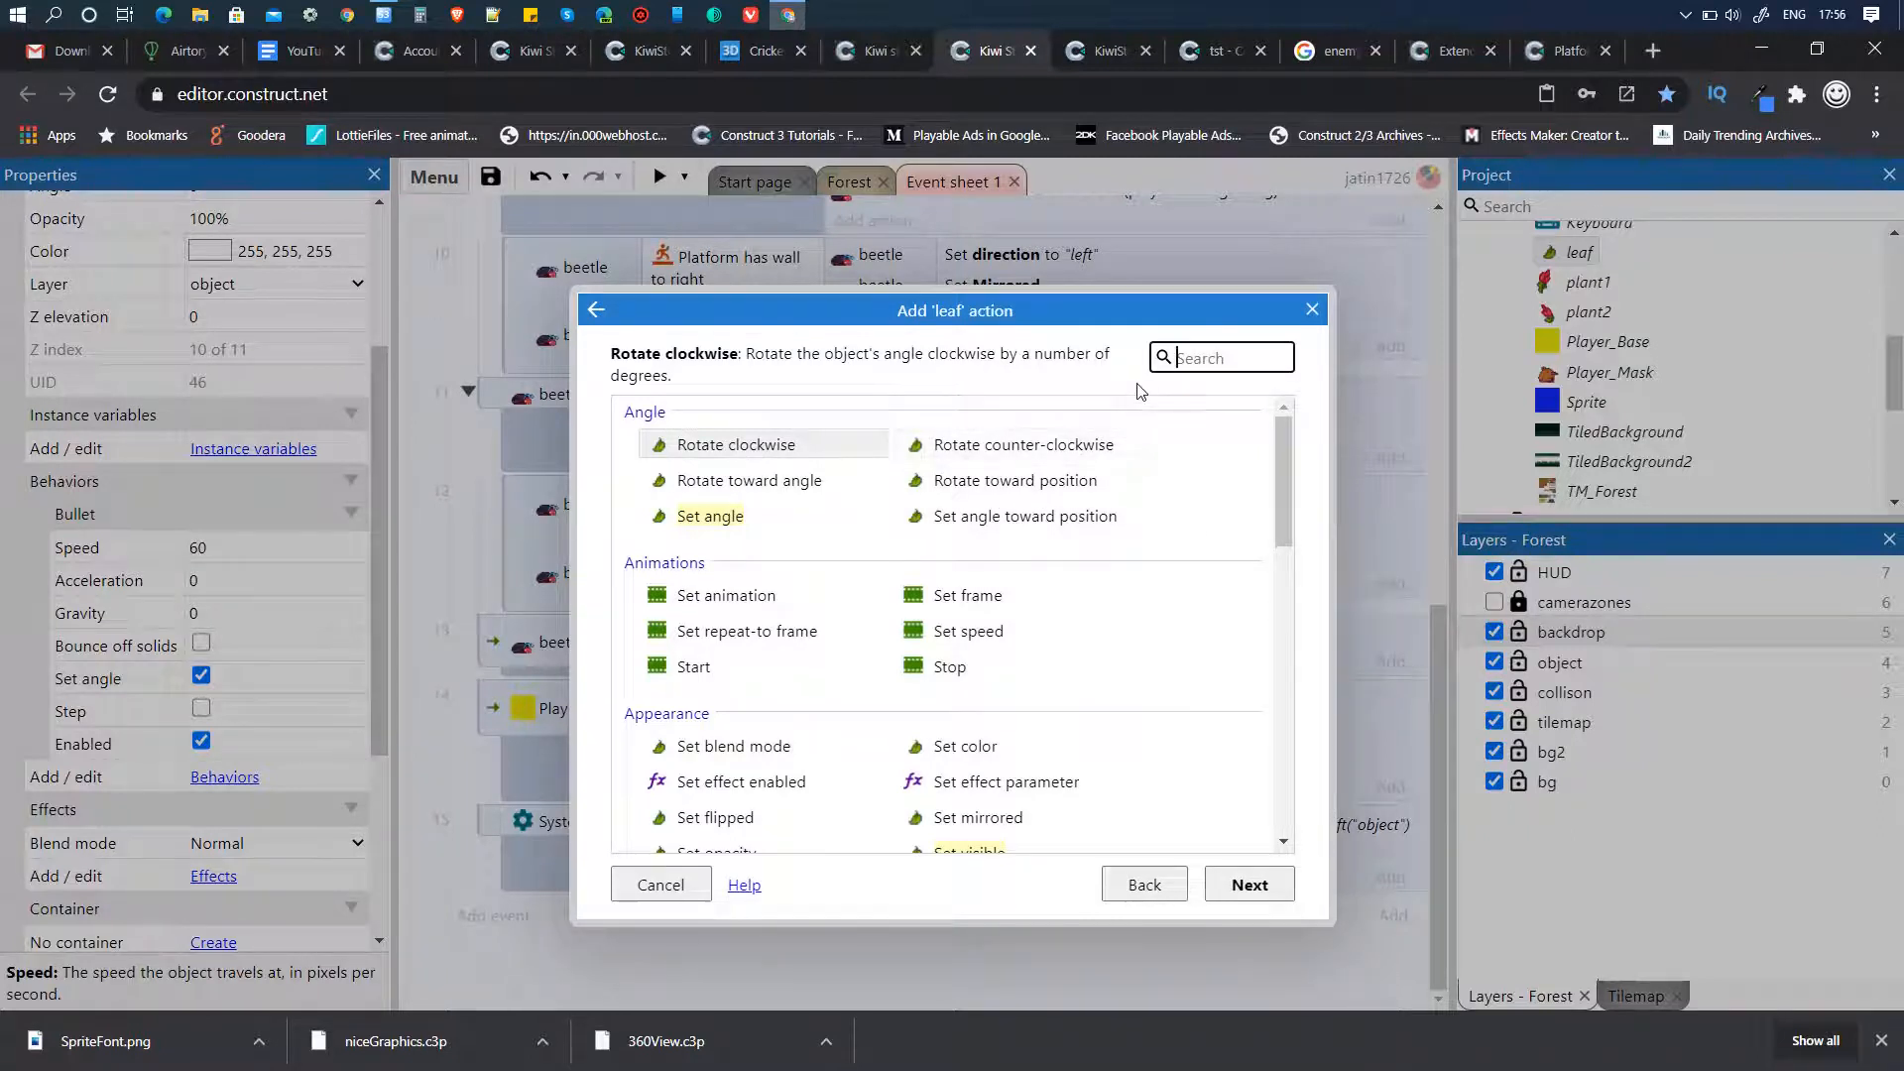
pyautogui.write('ang')
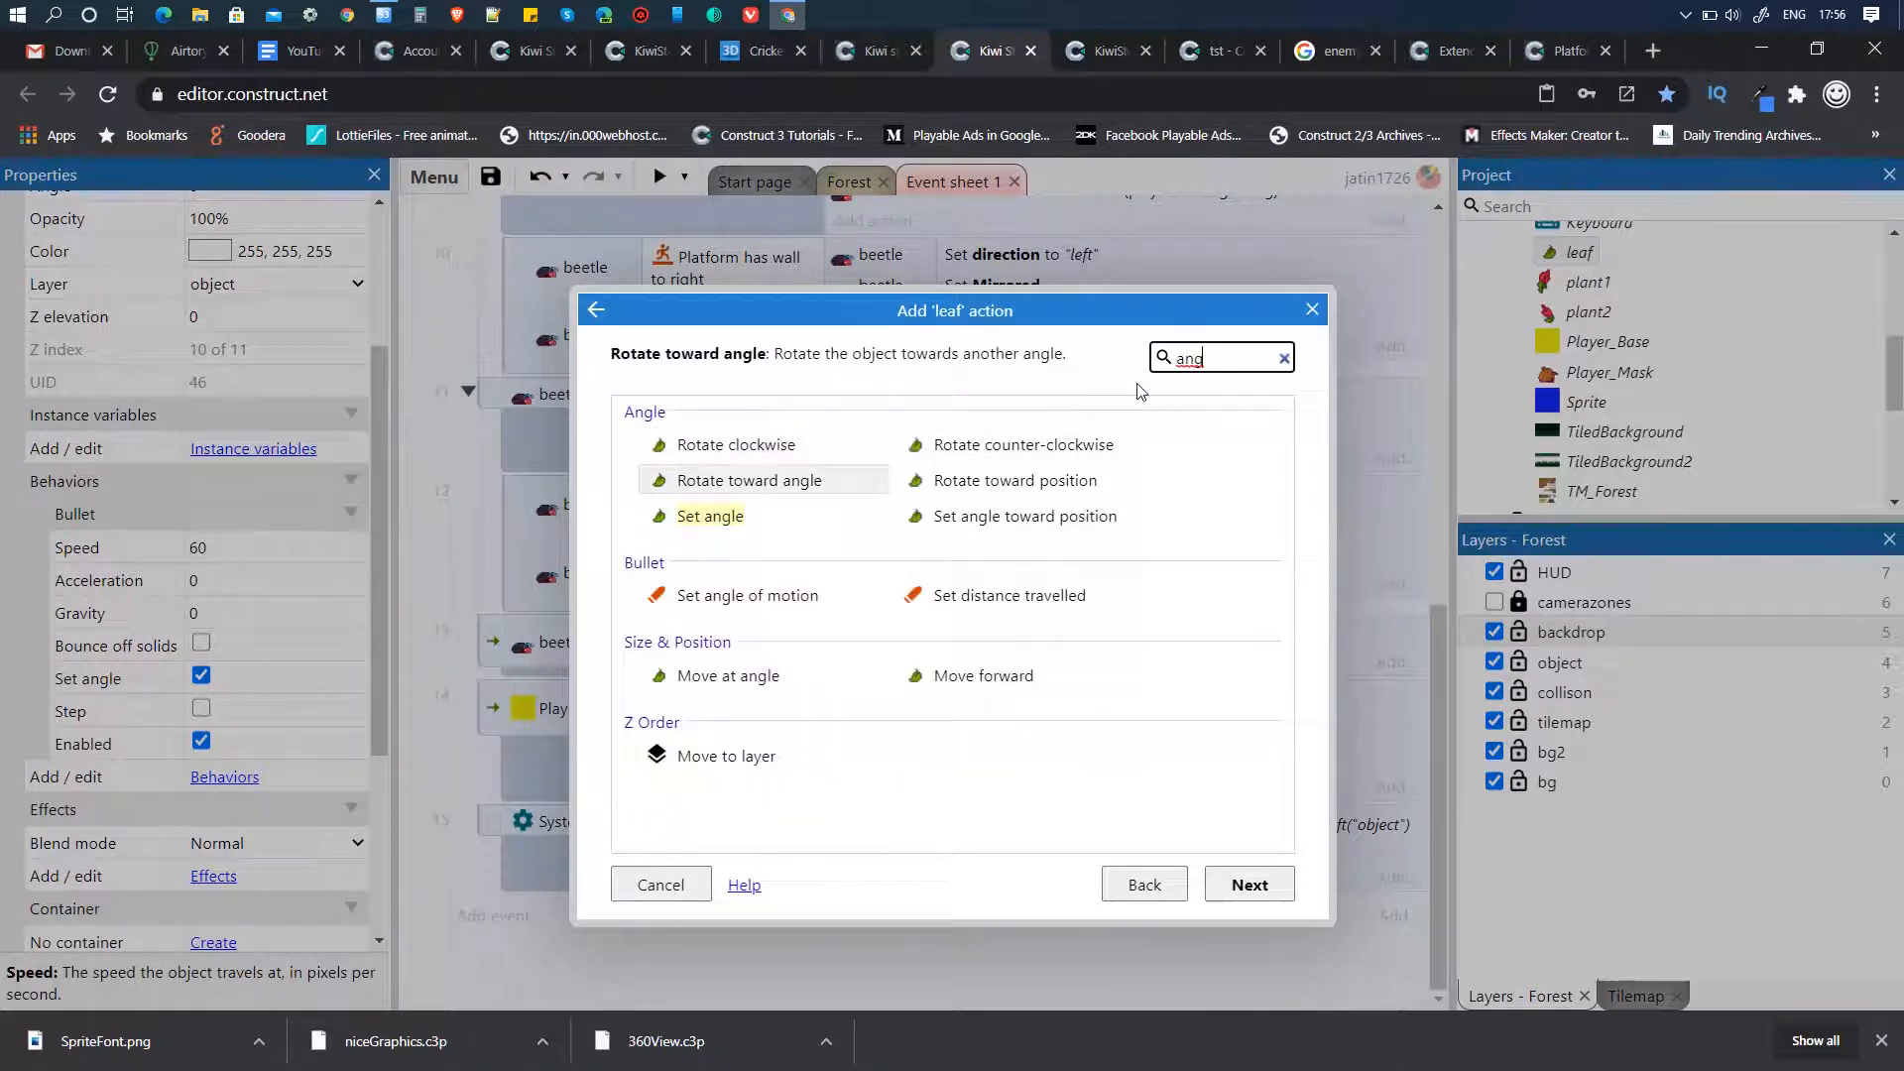
pyautogui.click(697, 594)
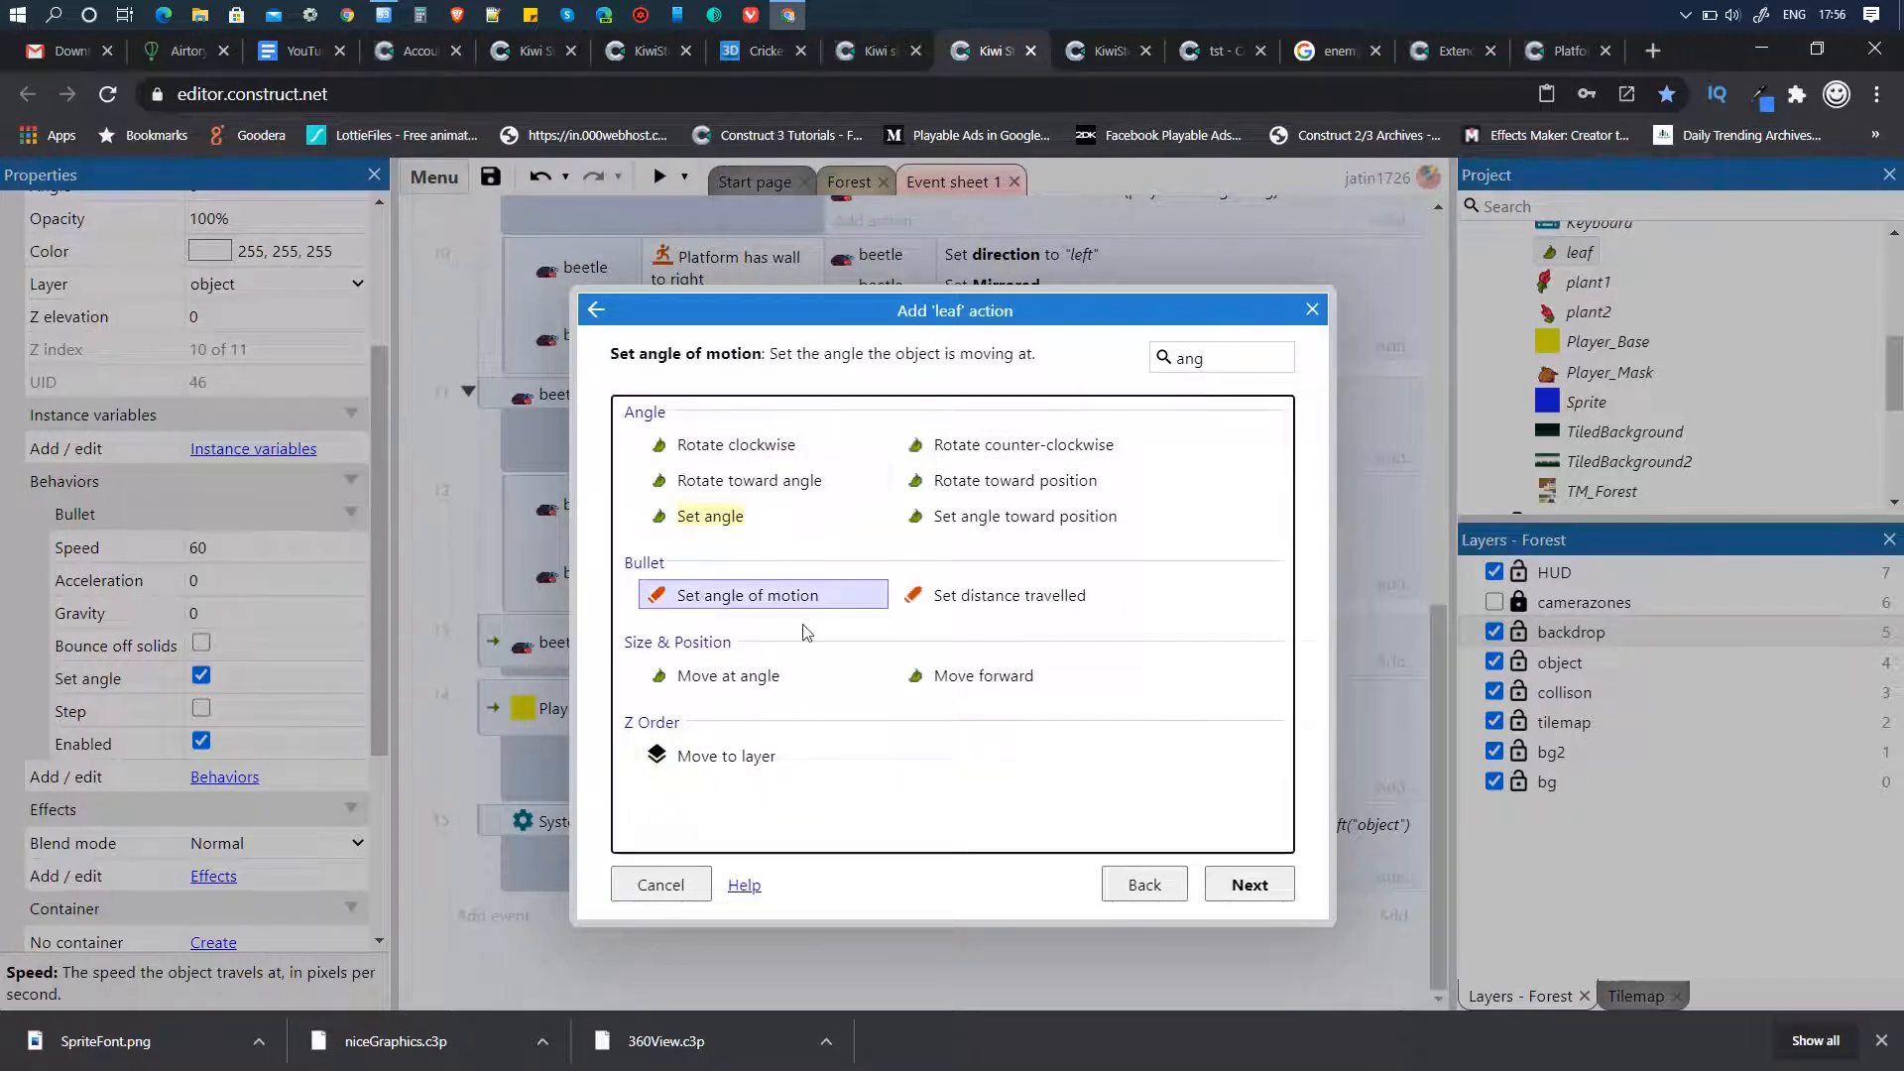
pyautogui.click(1260, 886)
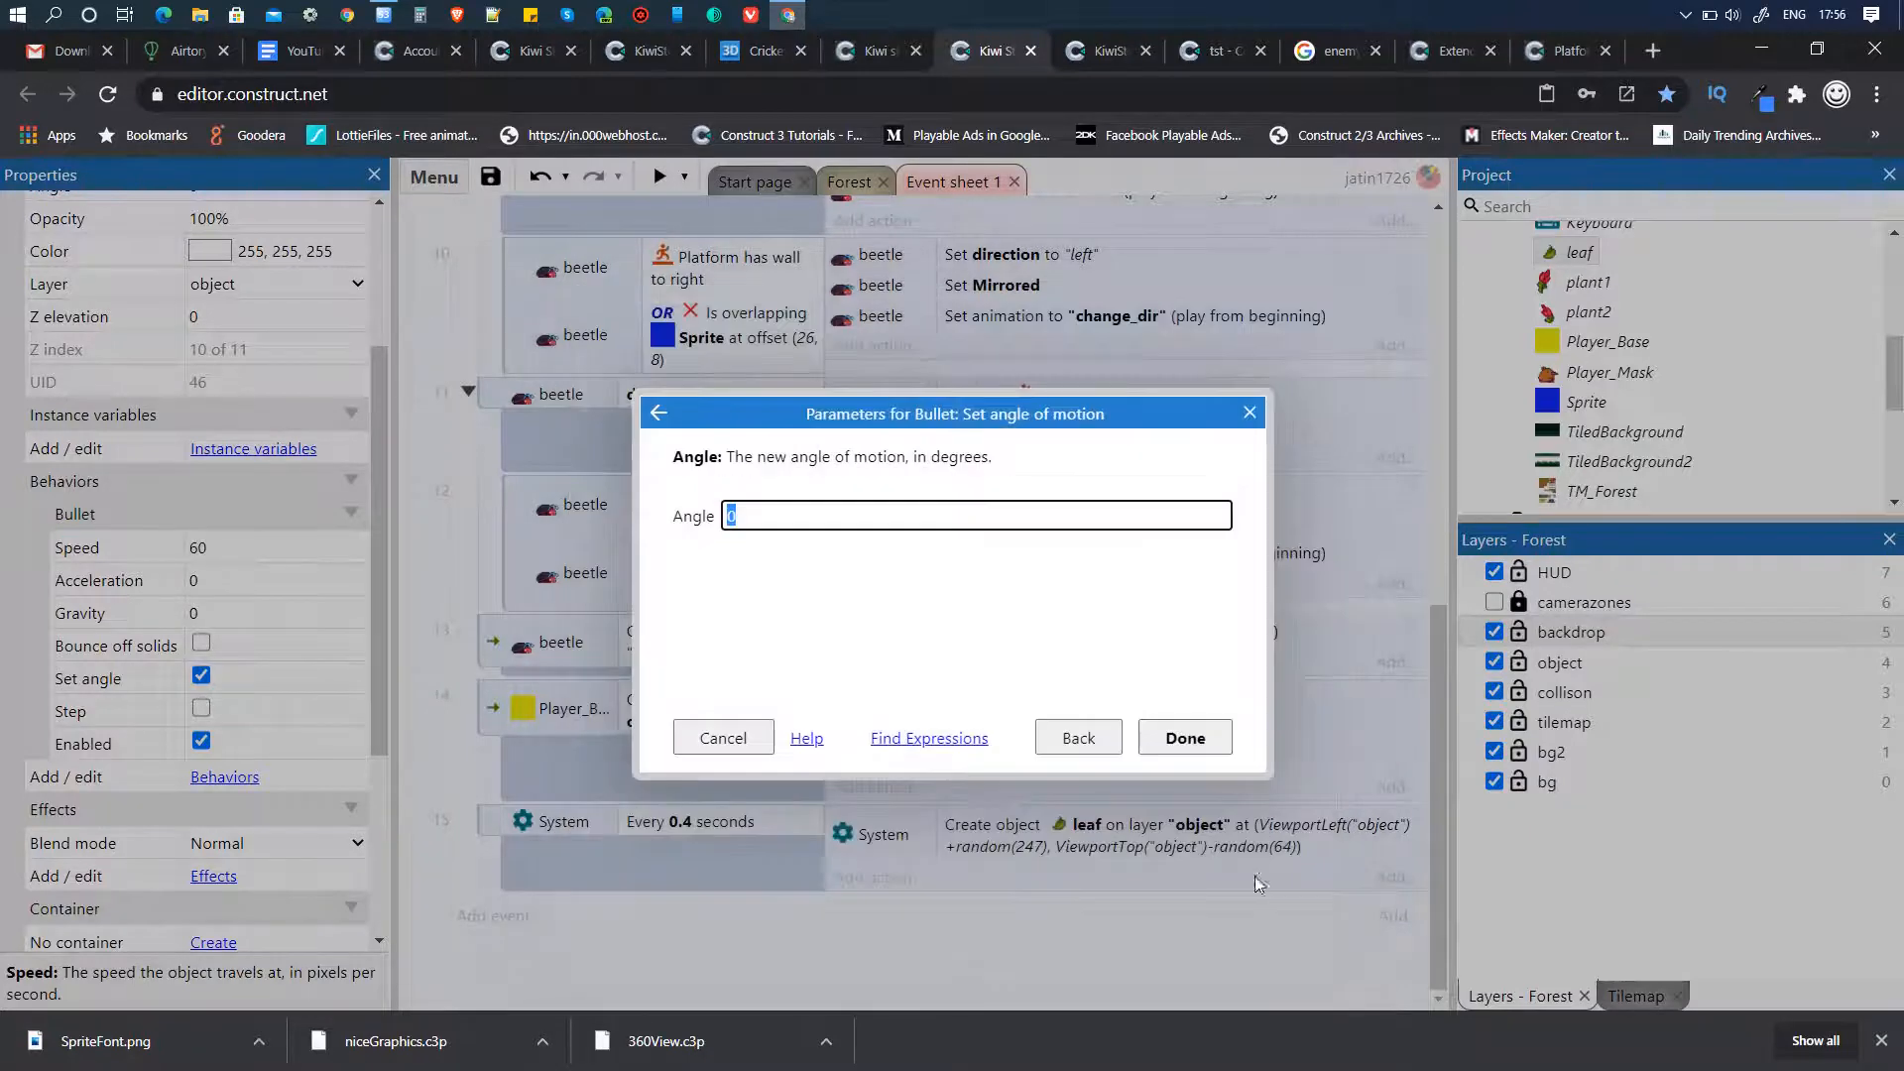
pyautogui.write('115')
pyautogui.press('Return')
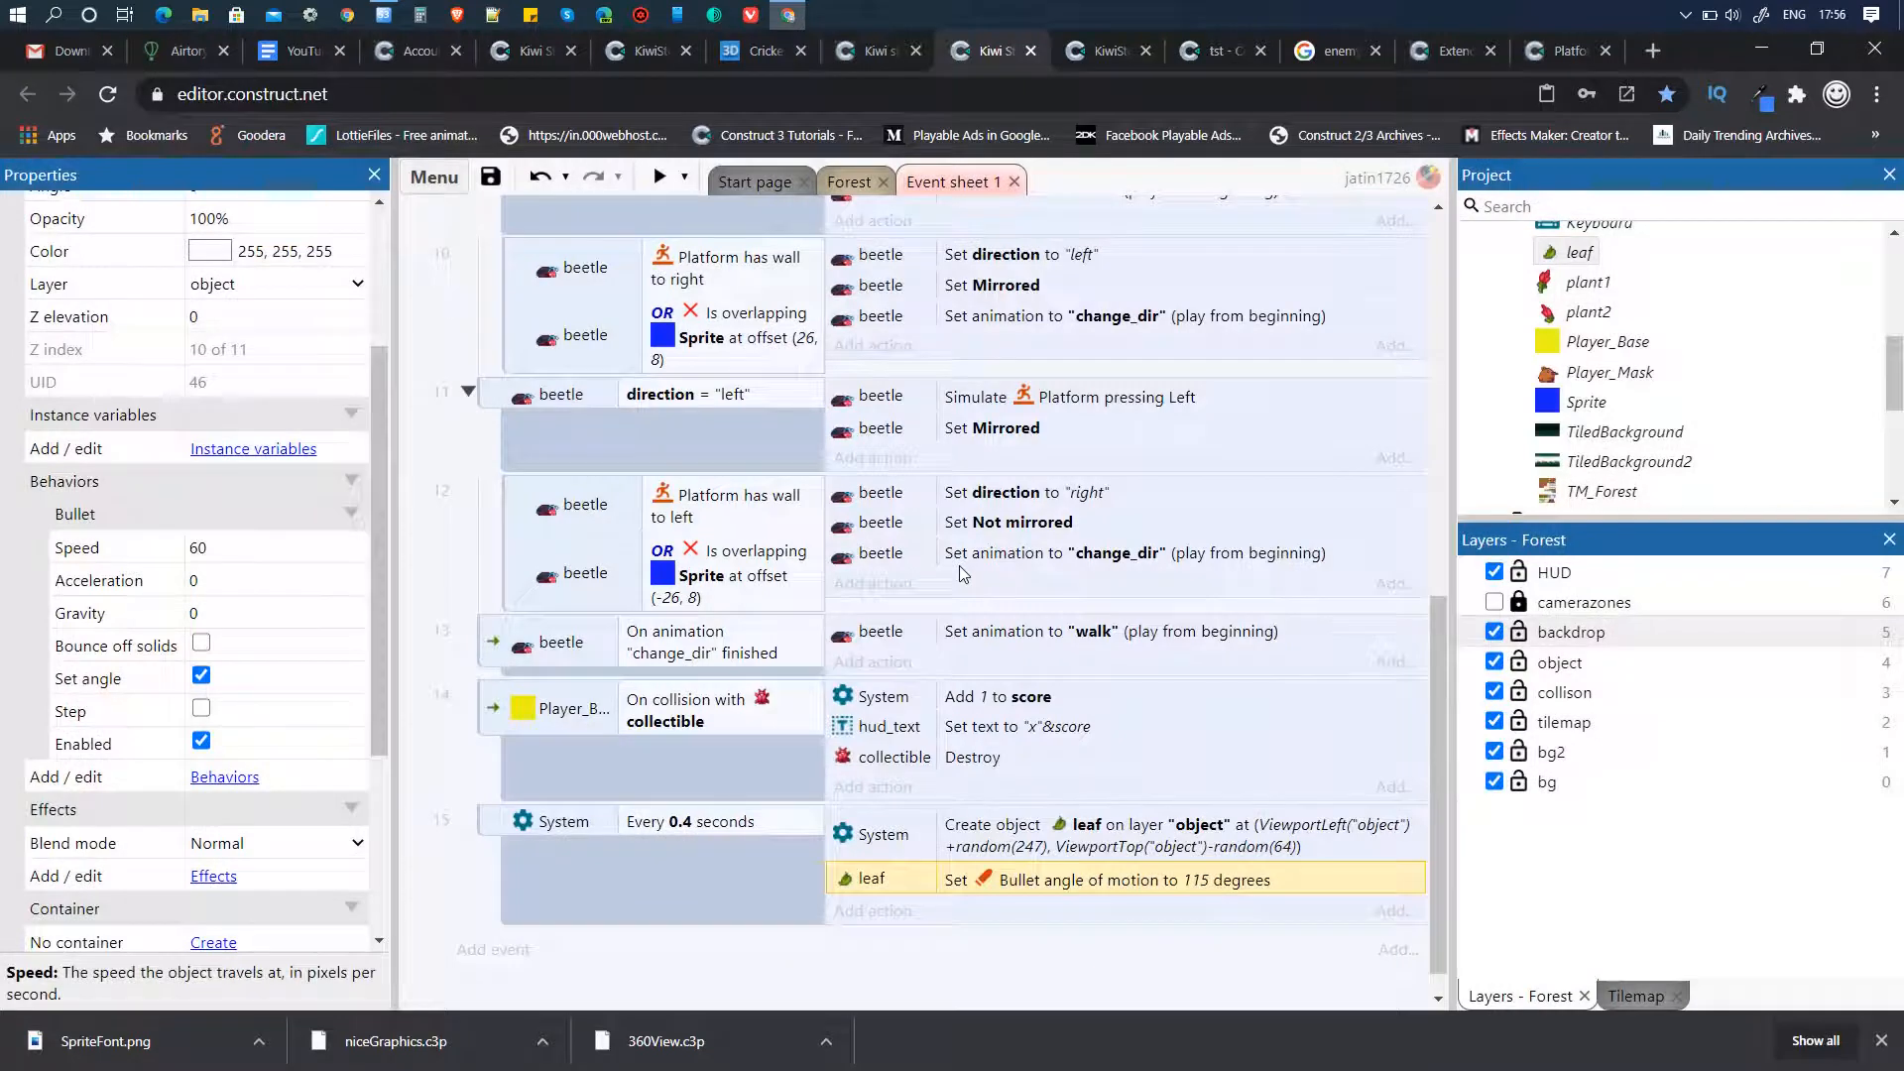
# - Add a leaf Set animation action to the same event with the expression choose("default","default1"), playing from the beginning
pyautogui.scroll(-1, 980, 714)
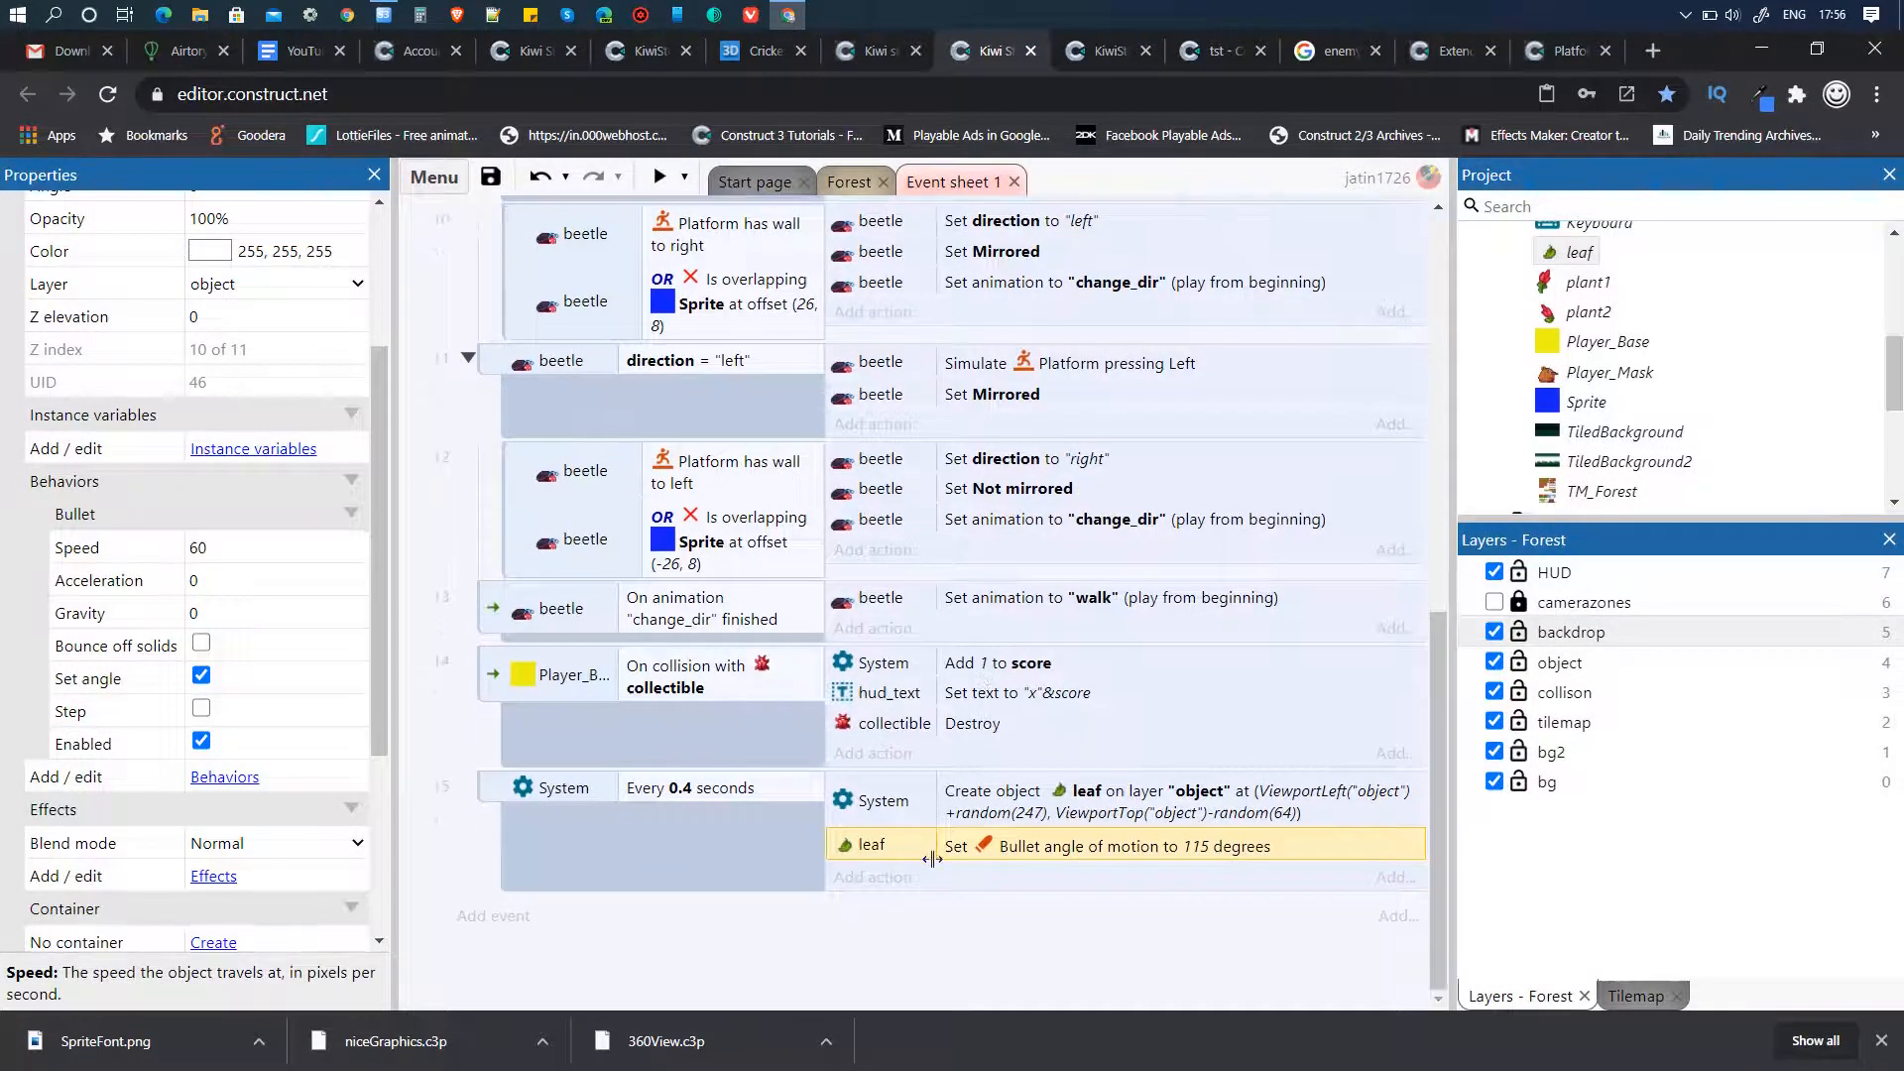
pyautogui.click(871, 877)
pyautogui.click(915, 564)
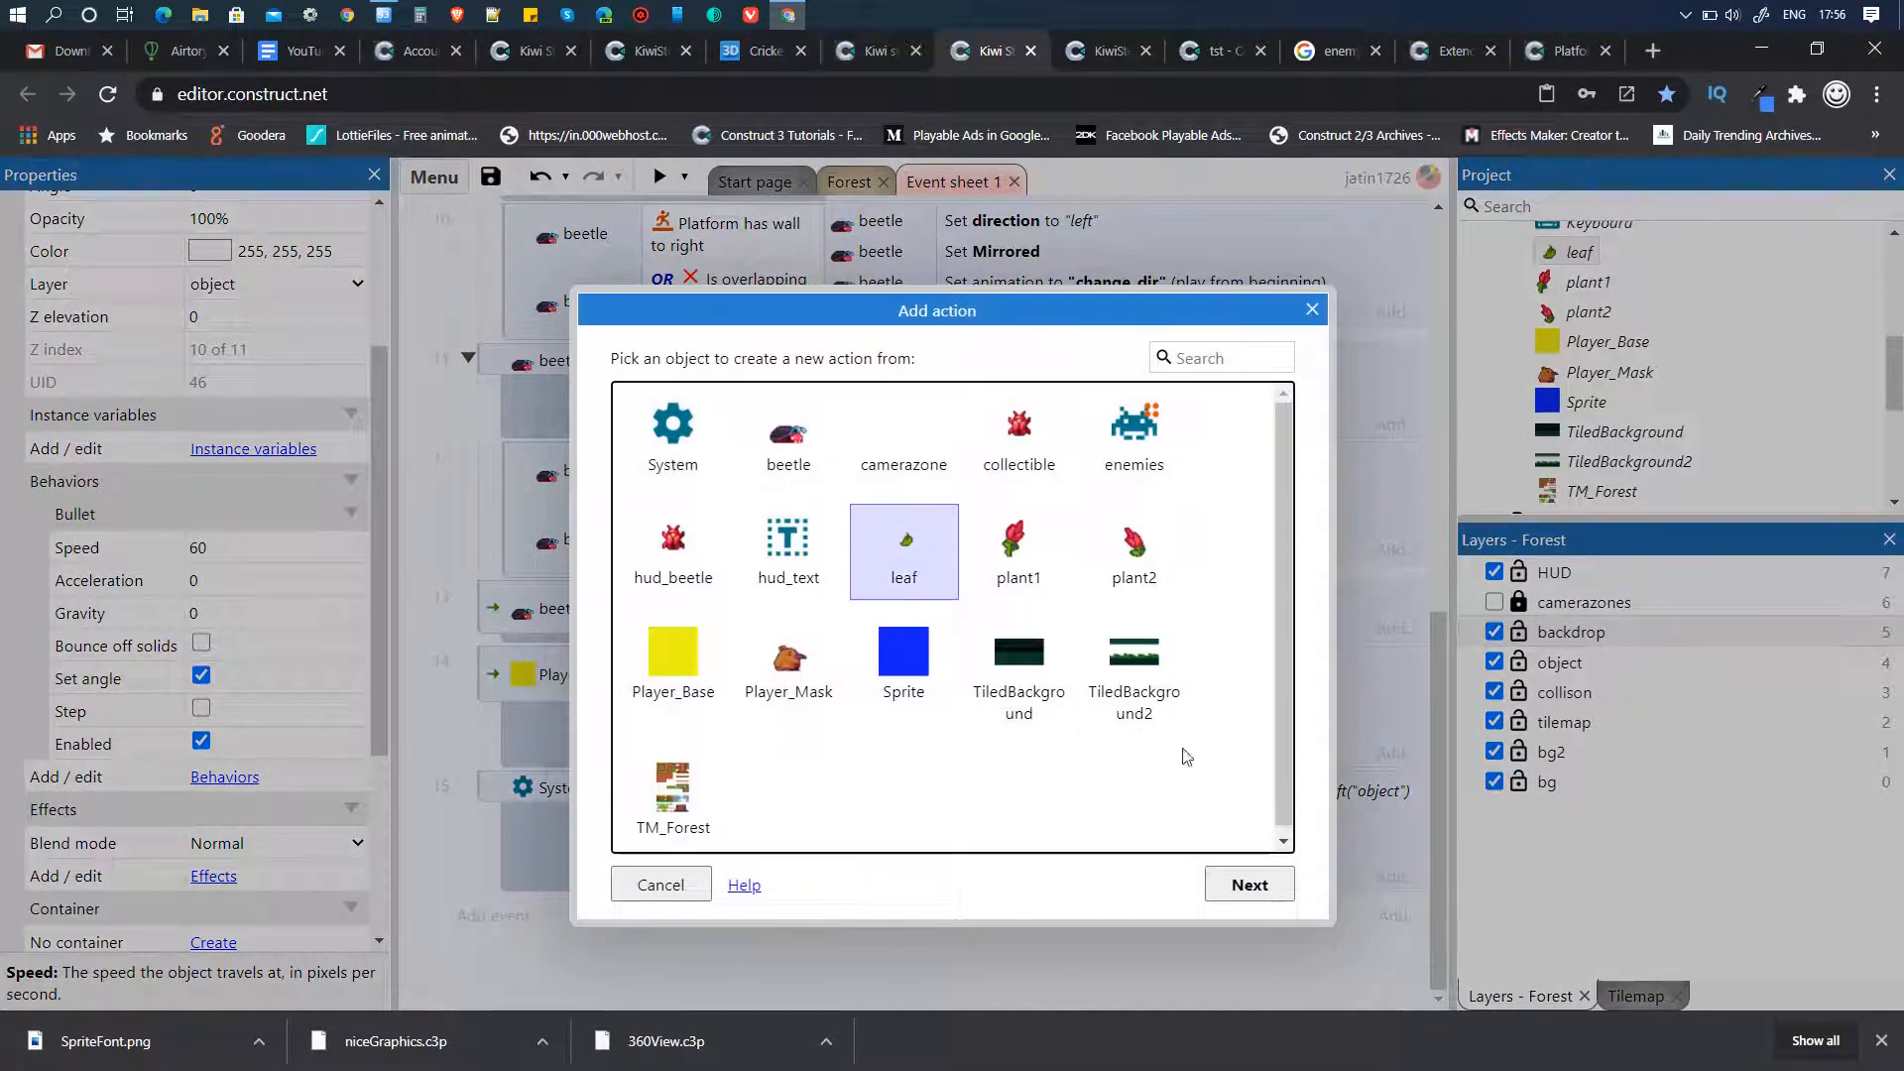
pyautogui.click(1250, 884)
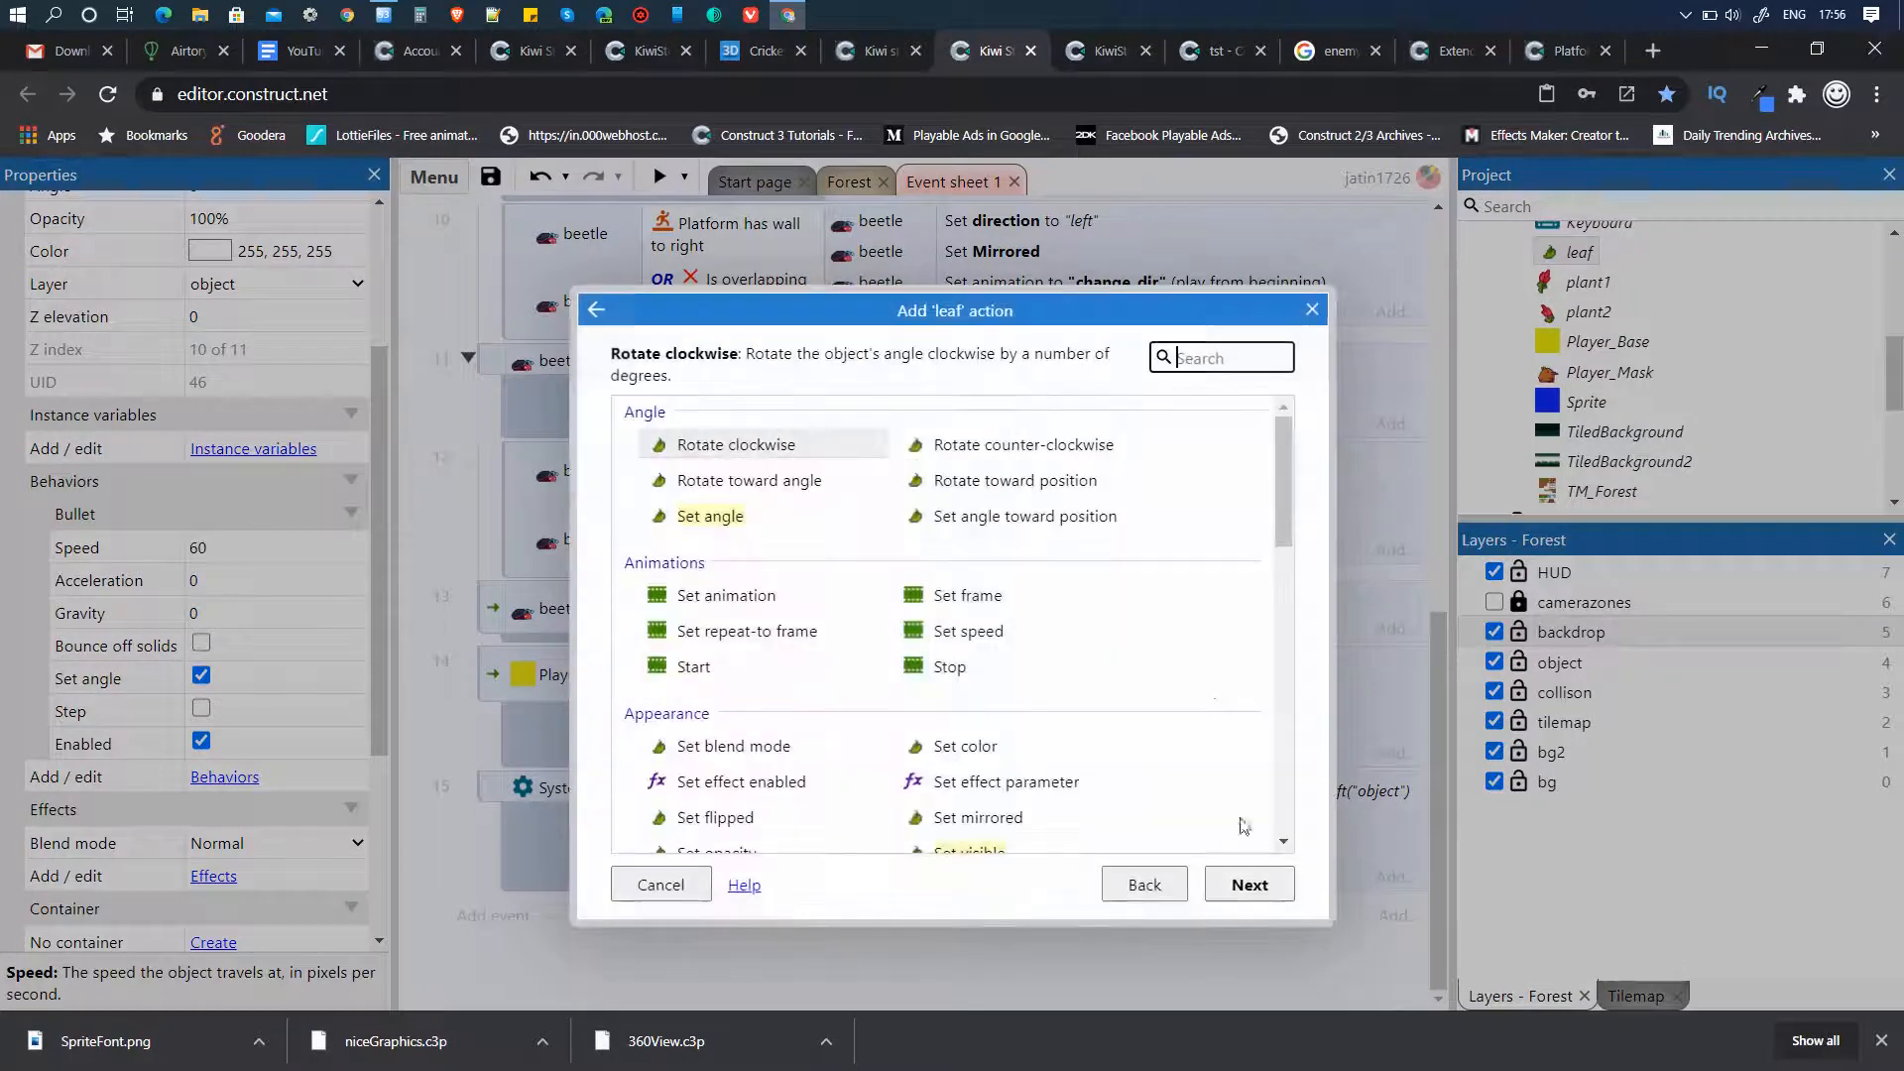
pyautogui.click(820, 600)
pyautogui.click(1249, 884)
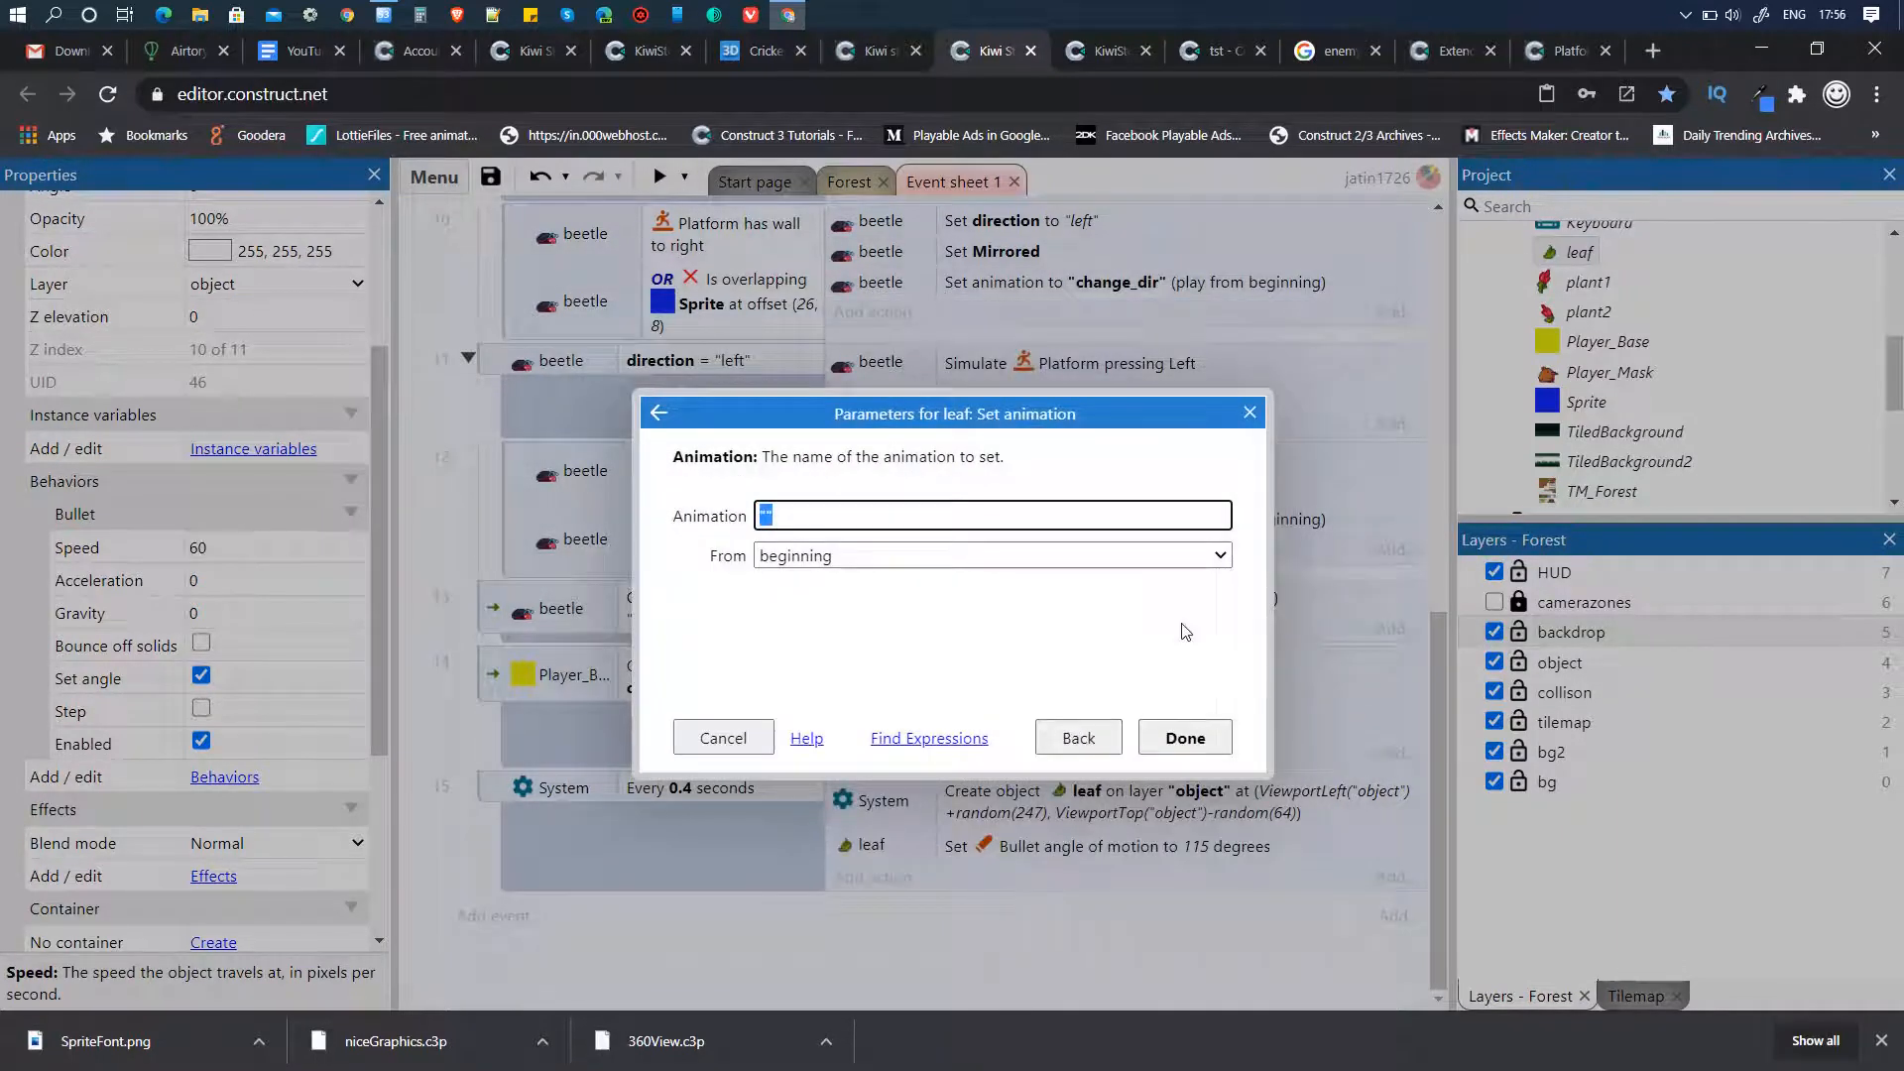
pyautogui.write('choose(')
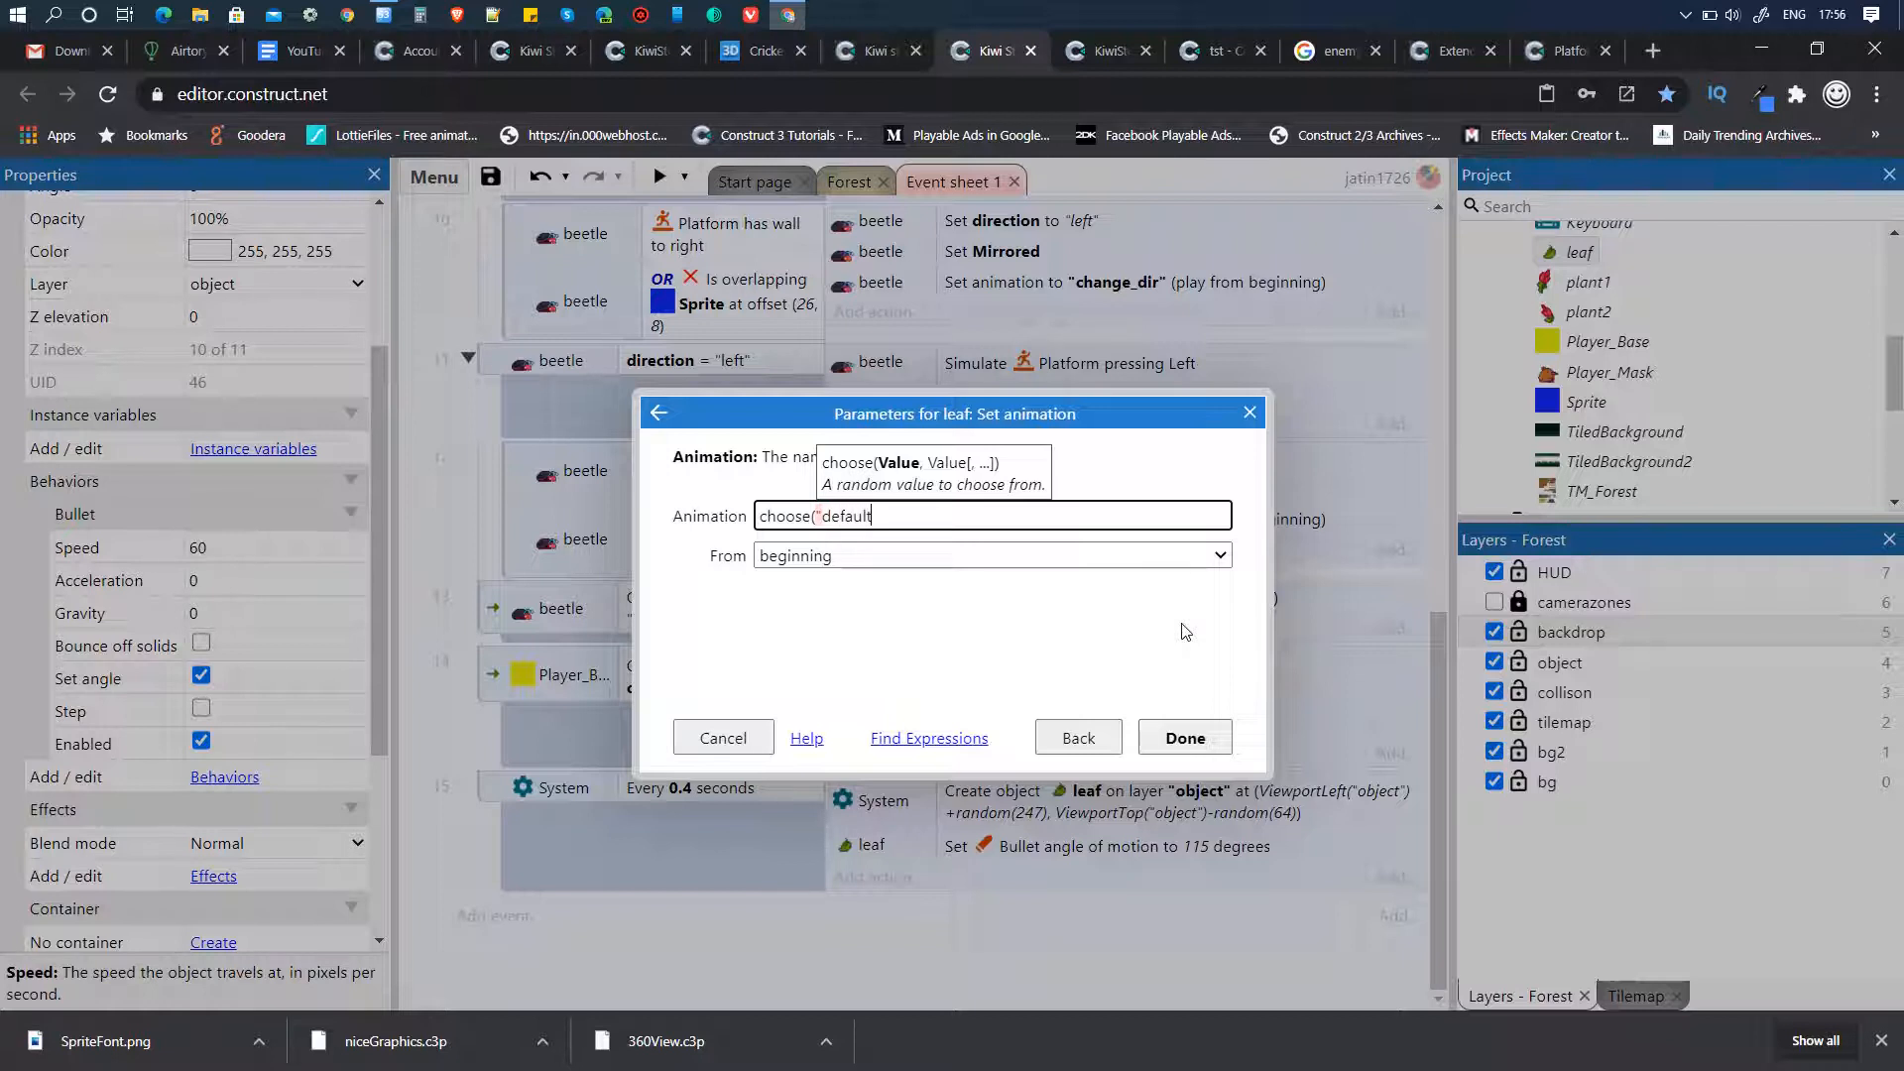
pyautogui.write(',')
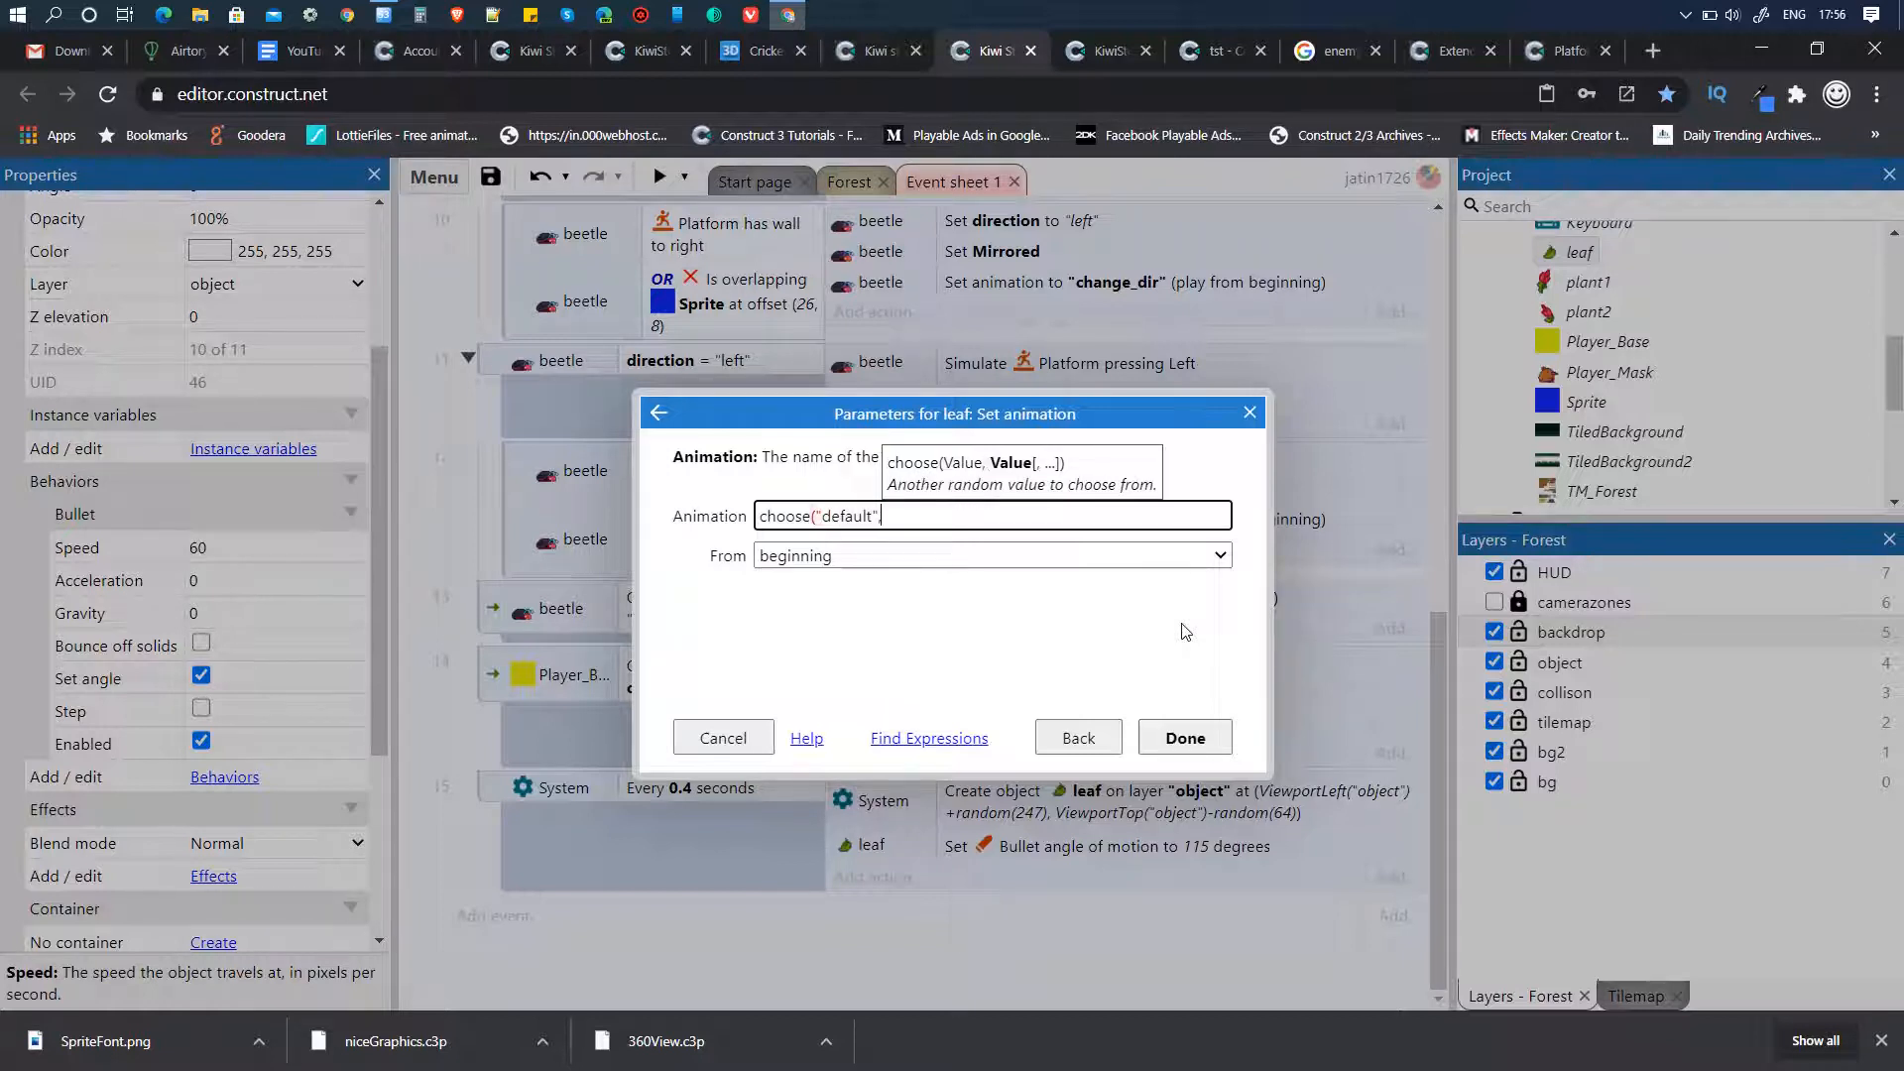
pyautogui.write('"defa')
pyautogui.write('ult1")')
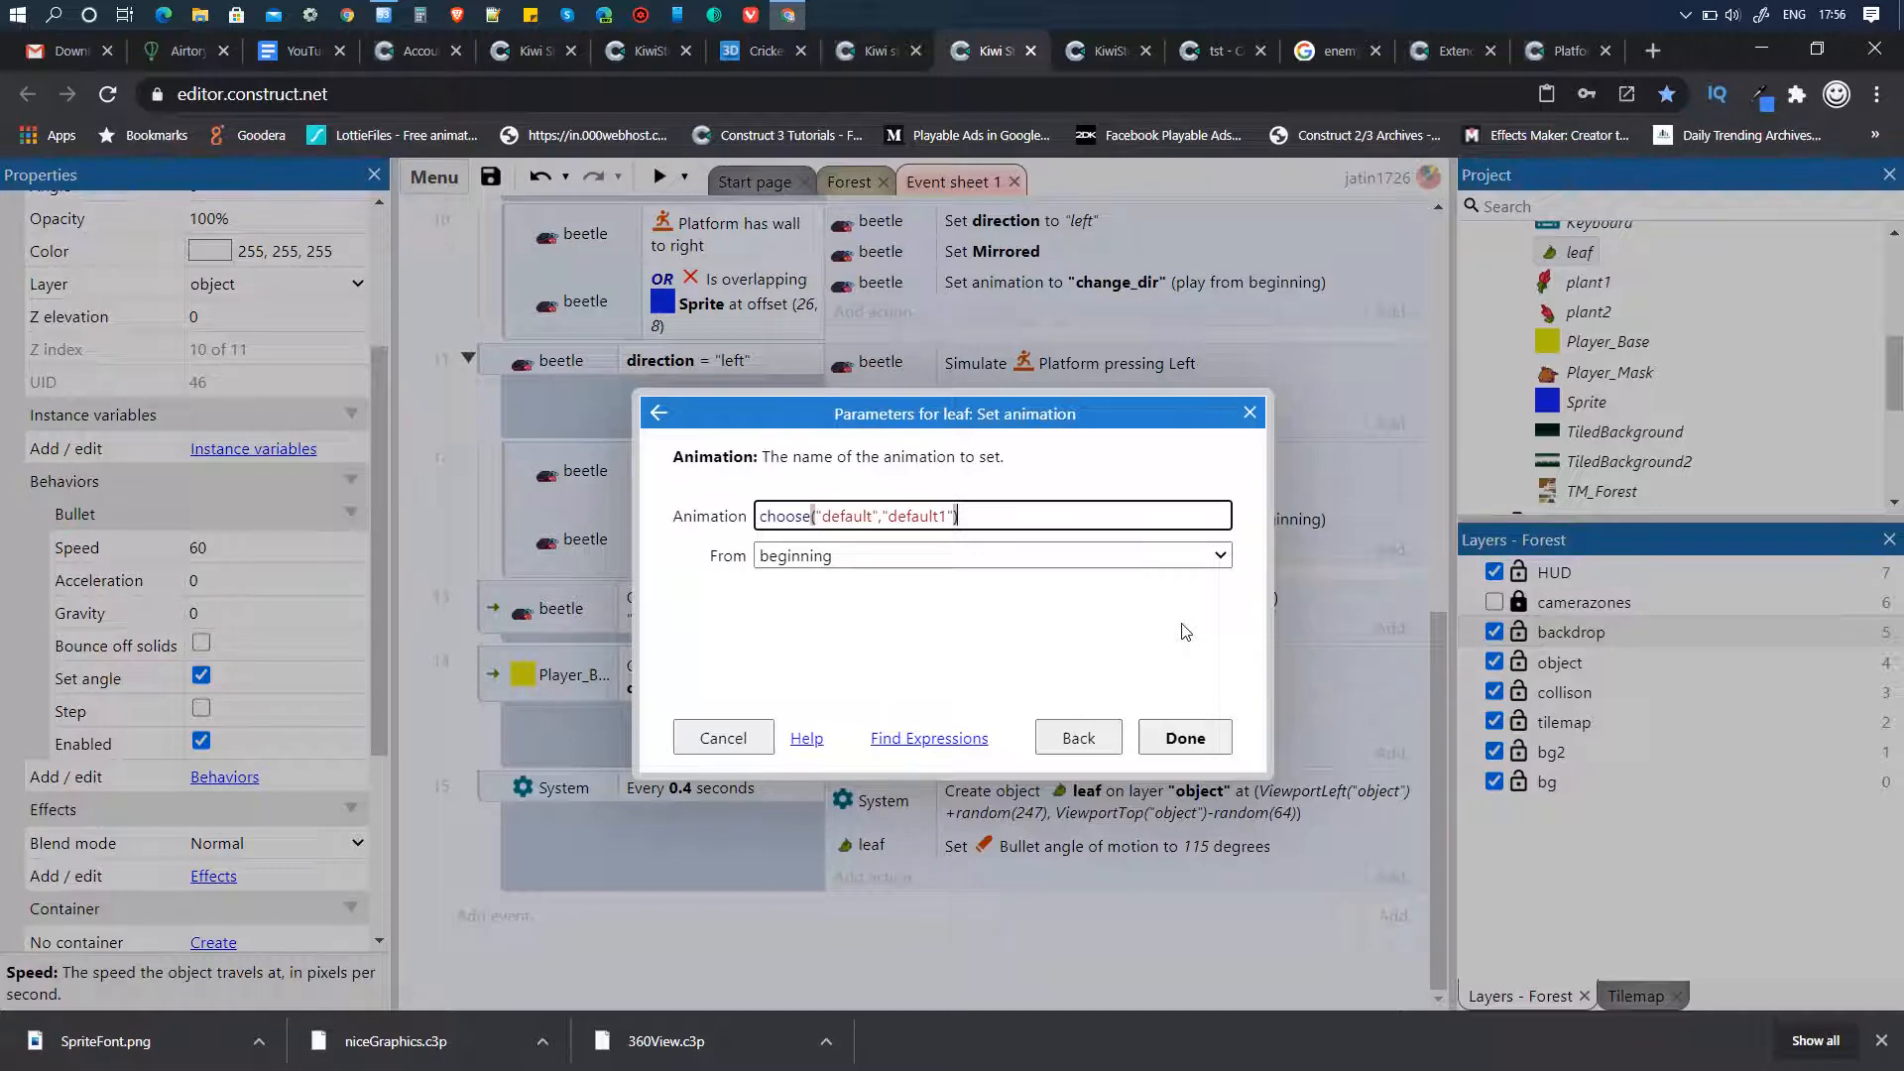
pyautogui.press('Return')
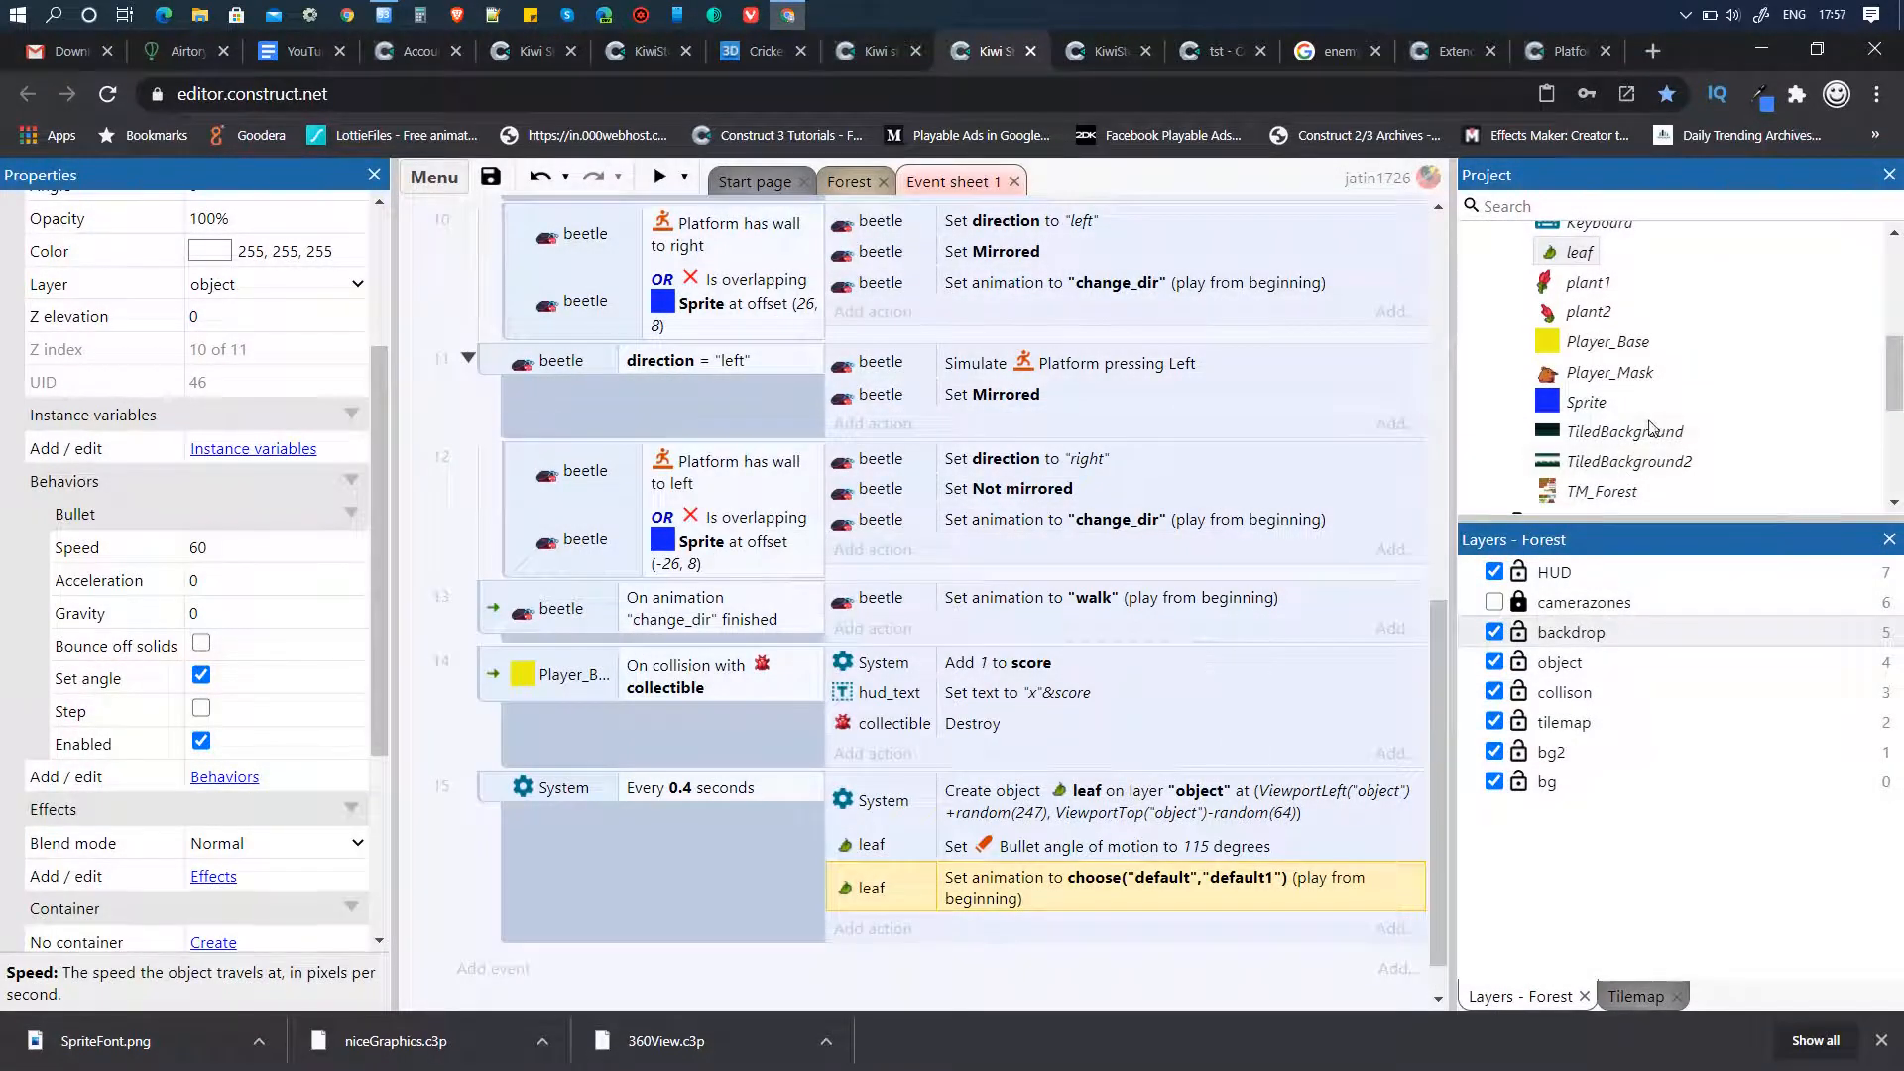
# - Check the leaf's animation names and change its Set animation expression to choose("default","default2")
pyautogui.click(1577, 258)
pyautogui.doubleClick(1578, 256)
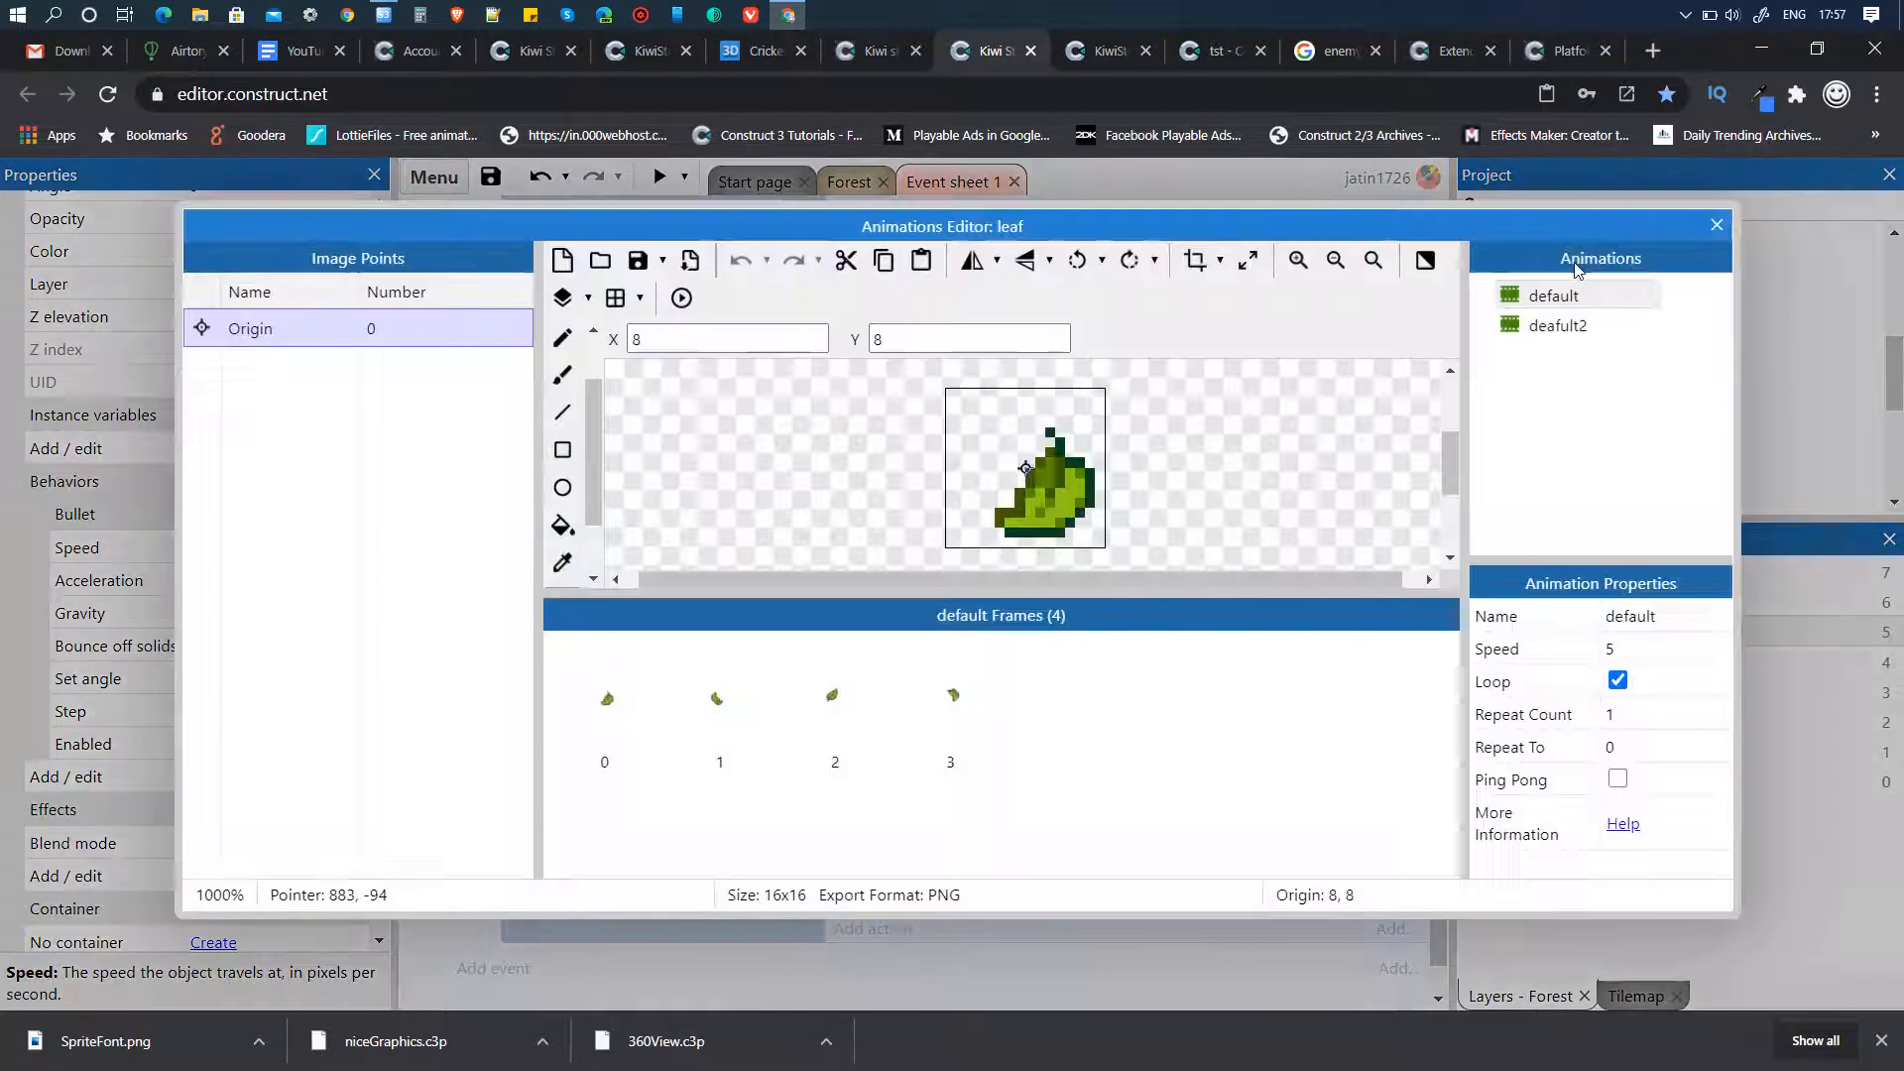
pyautogui.click(1577, 328)
pyautogui.click(1717, 225)
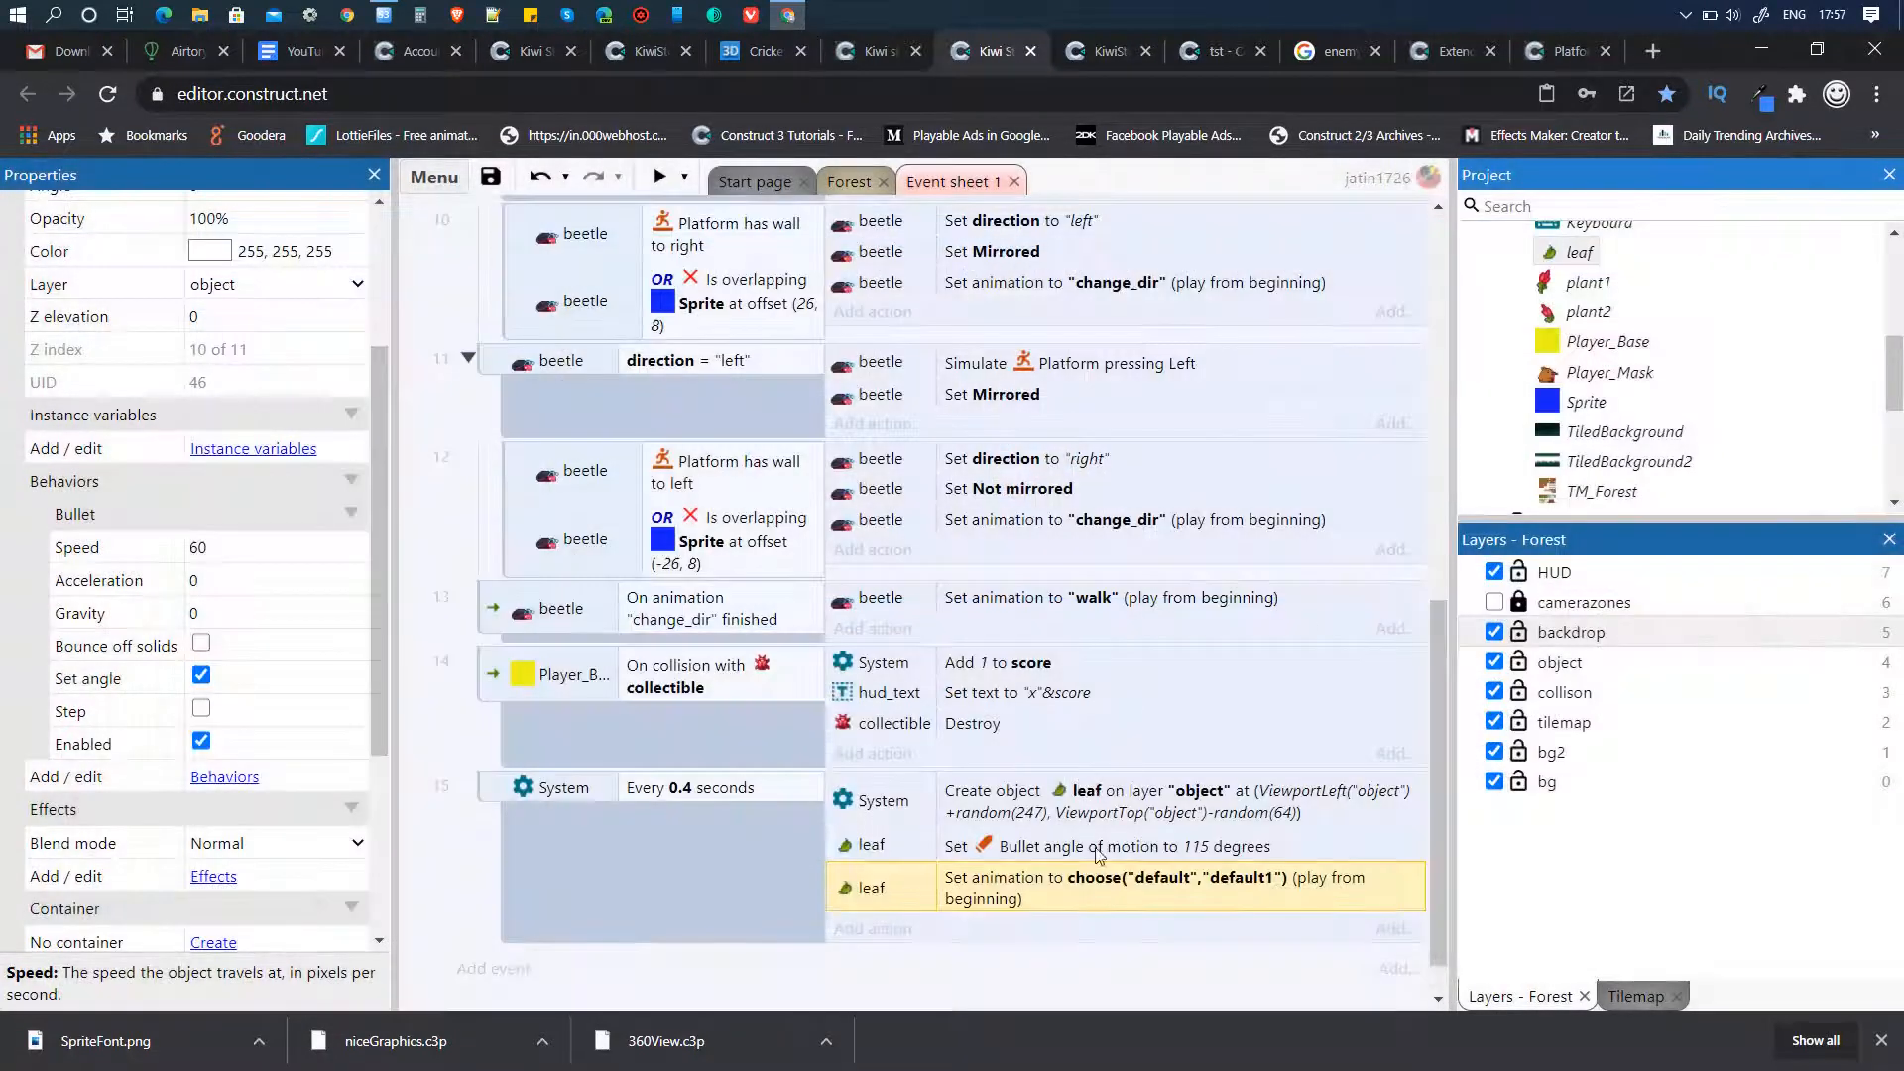
pyautogui.doubleClick(1156, 887)
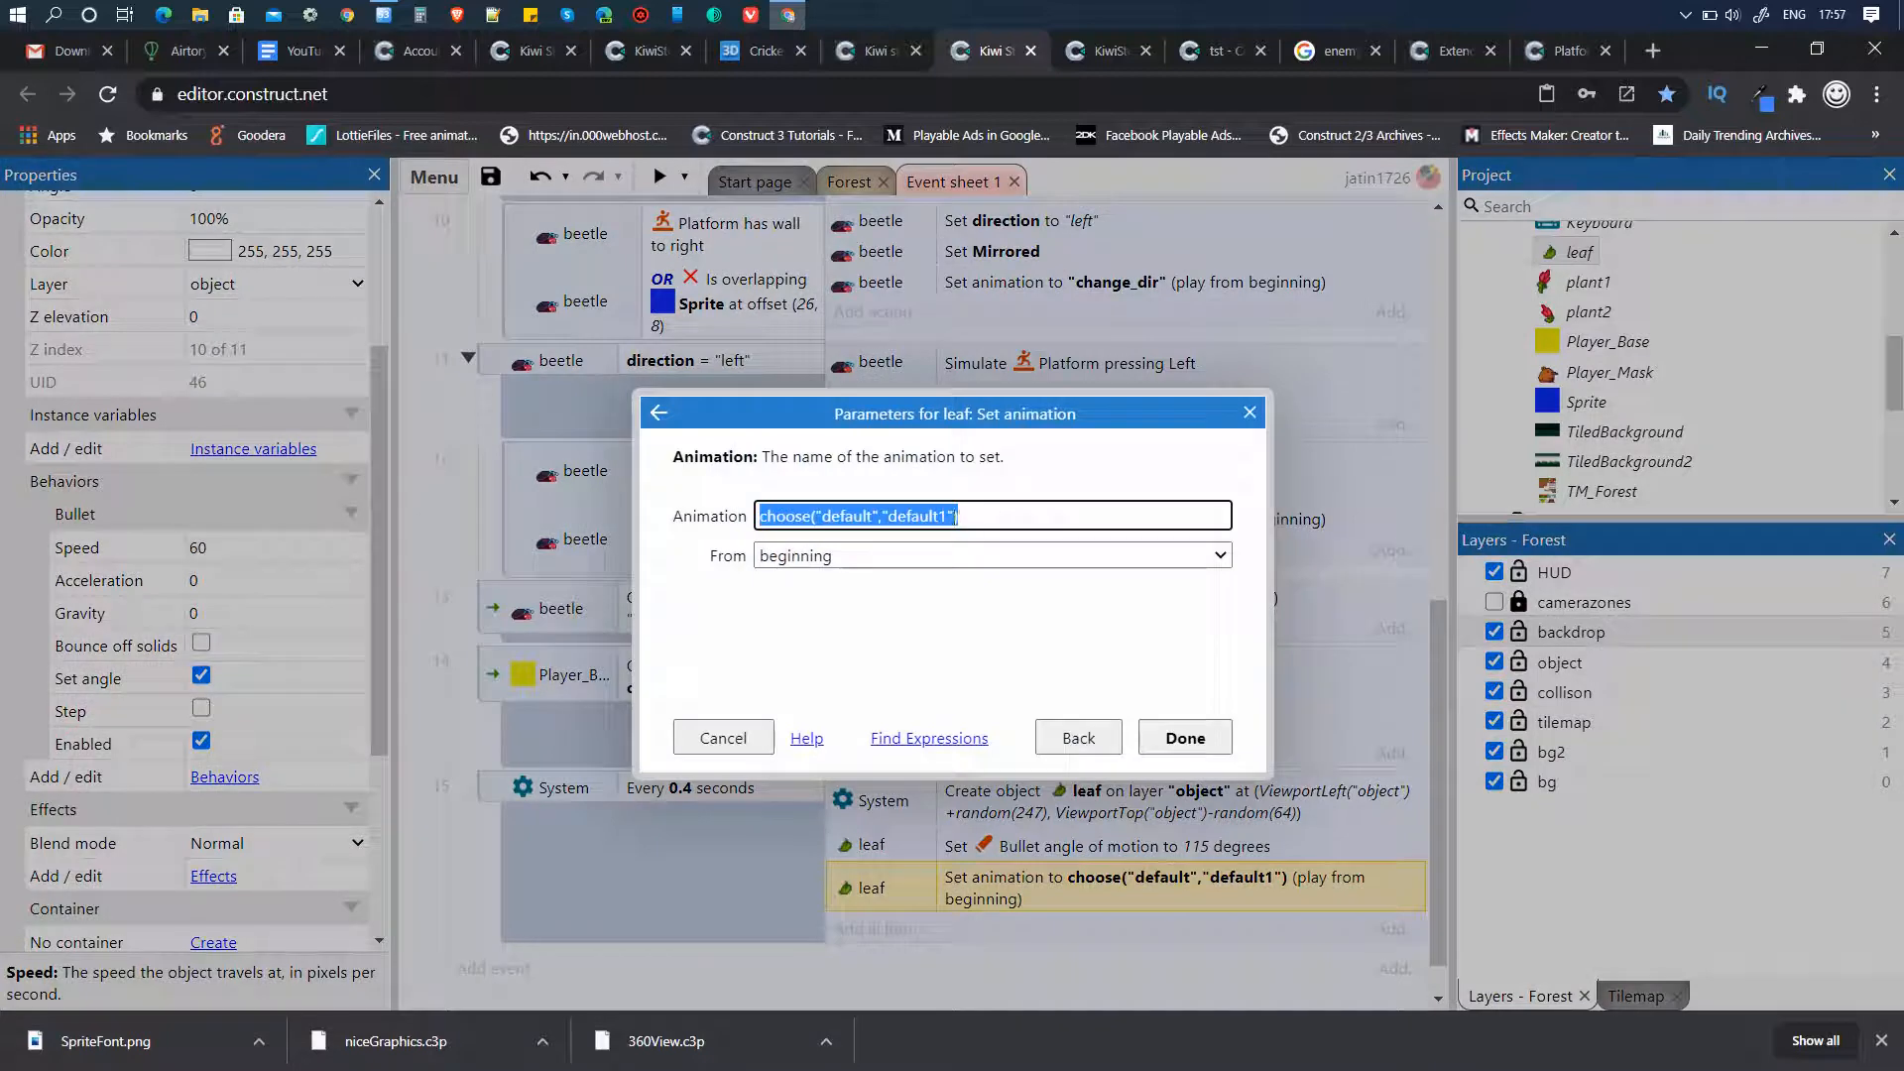
pyautogui.click(948, 516)
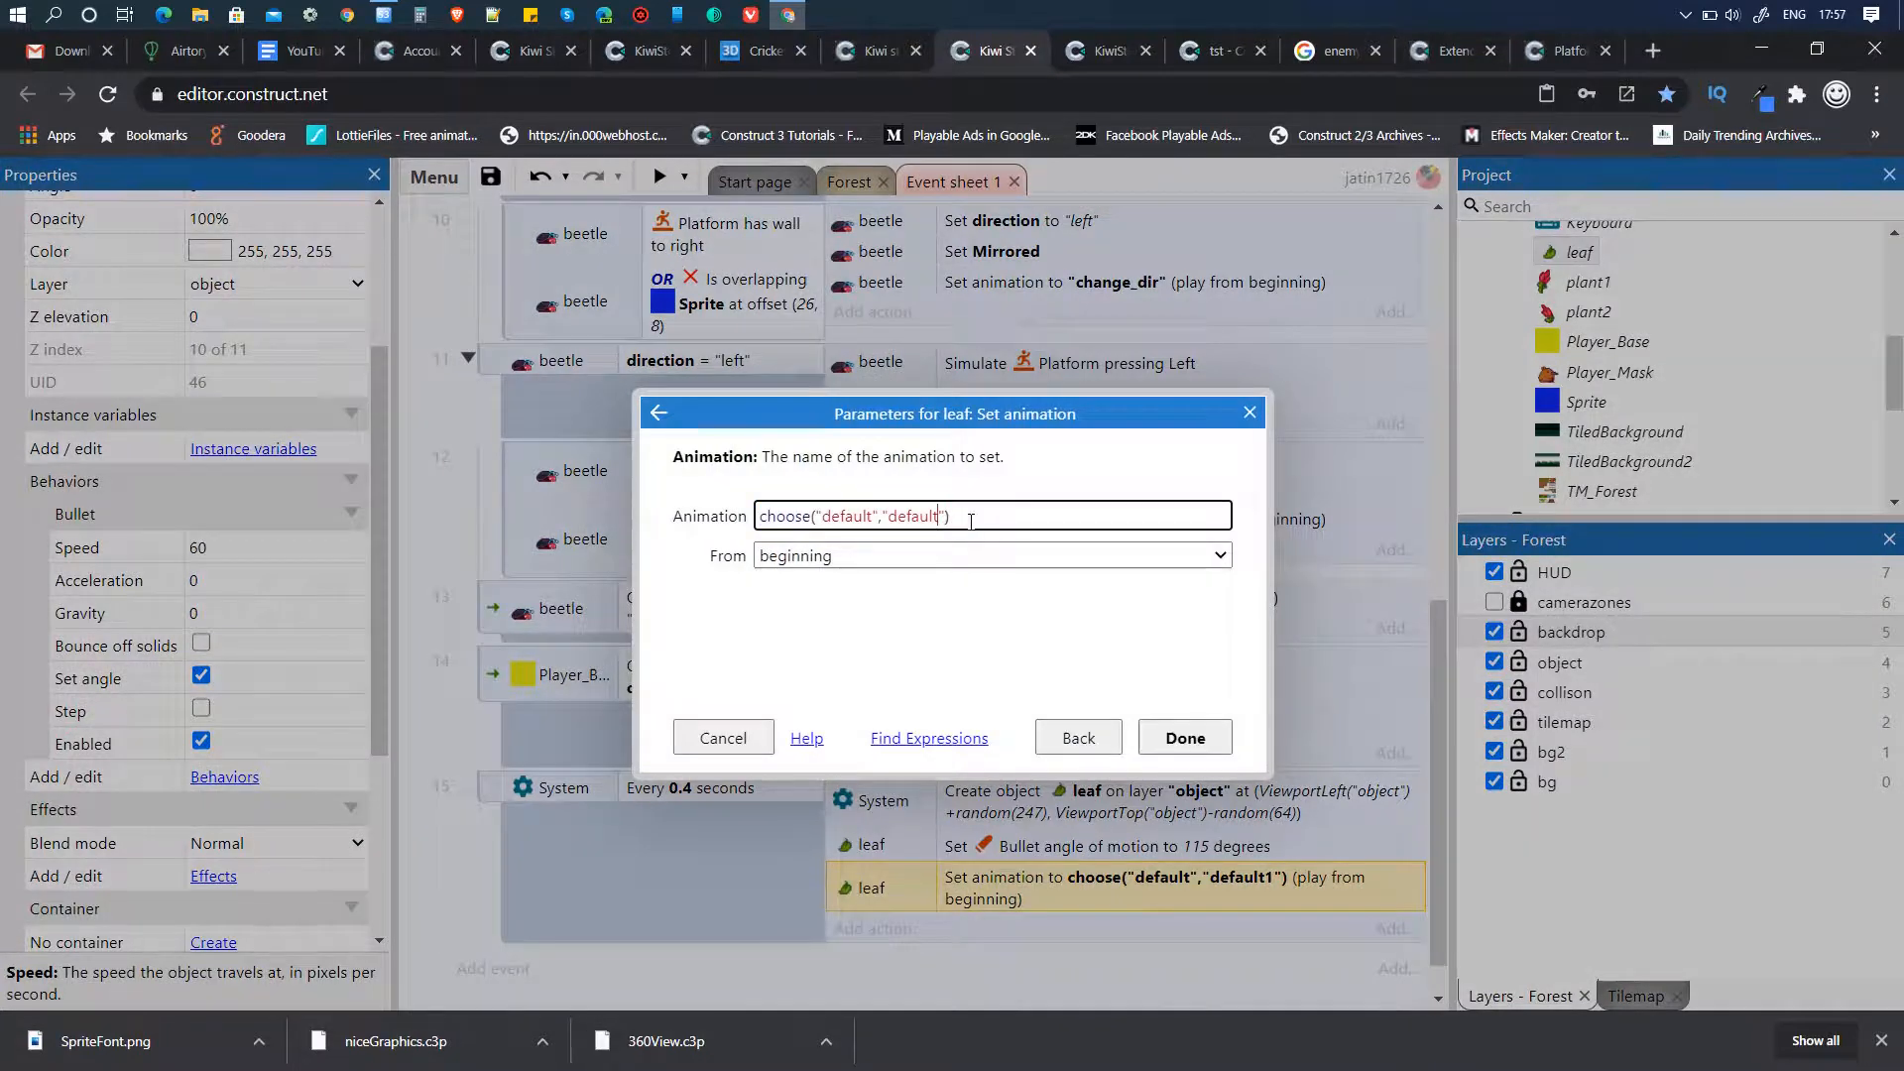
pyautogui.press('Return')
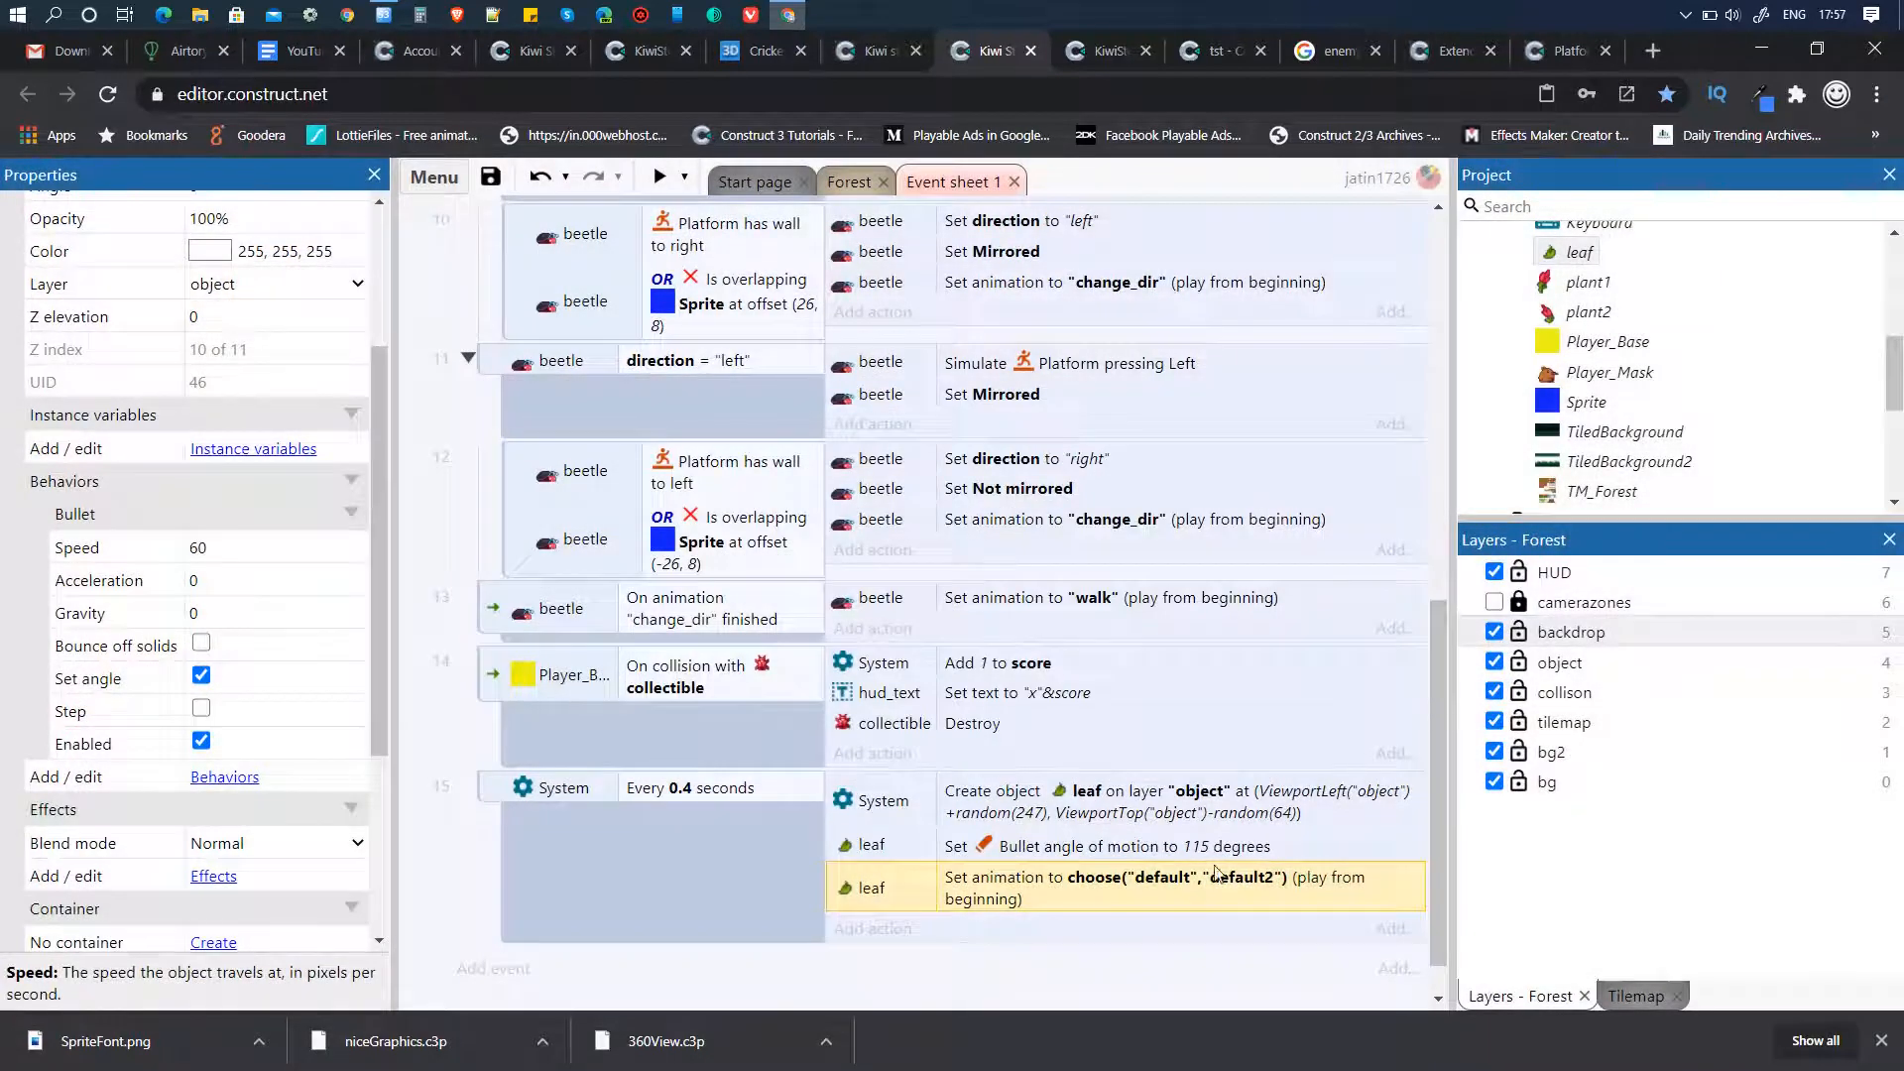
# - Add an action to the leaf-spawning event that sets the leaf's animation speed to 3+random(10)
pyautogui.click(1174, 857)
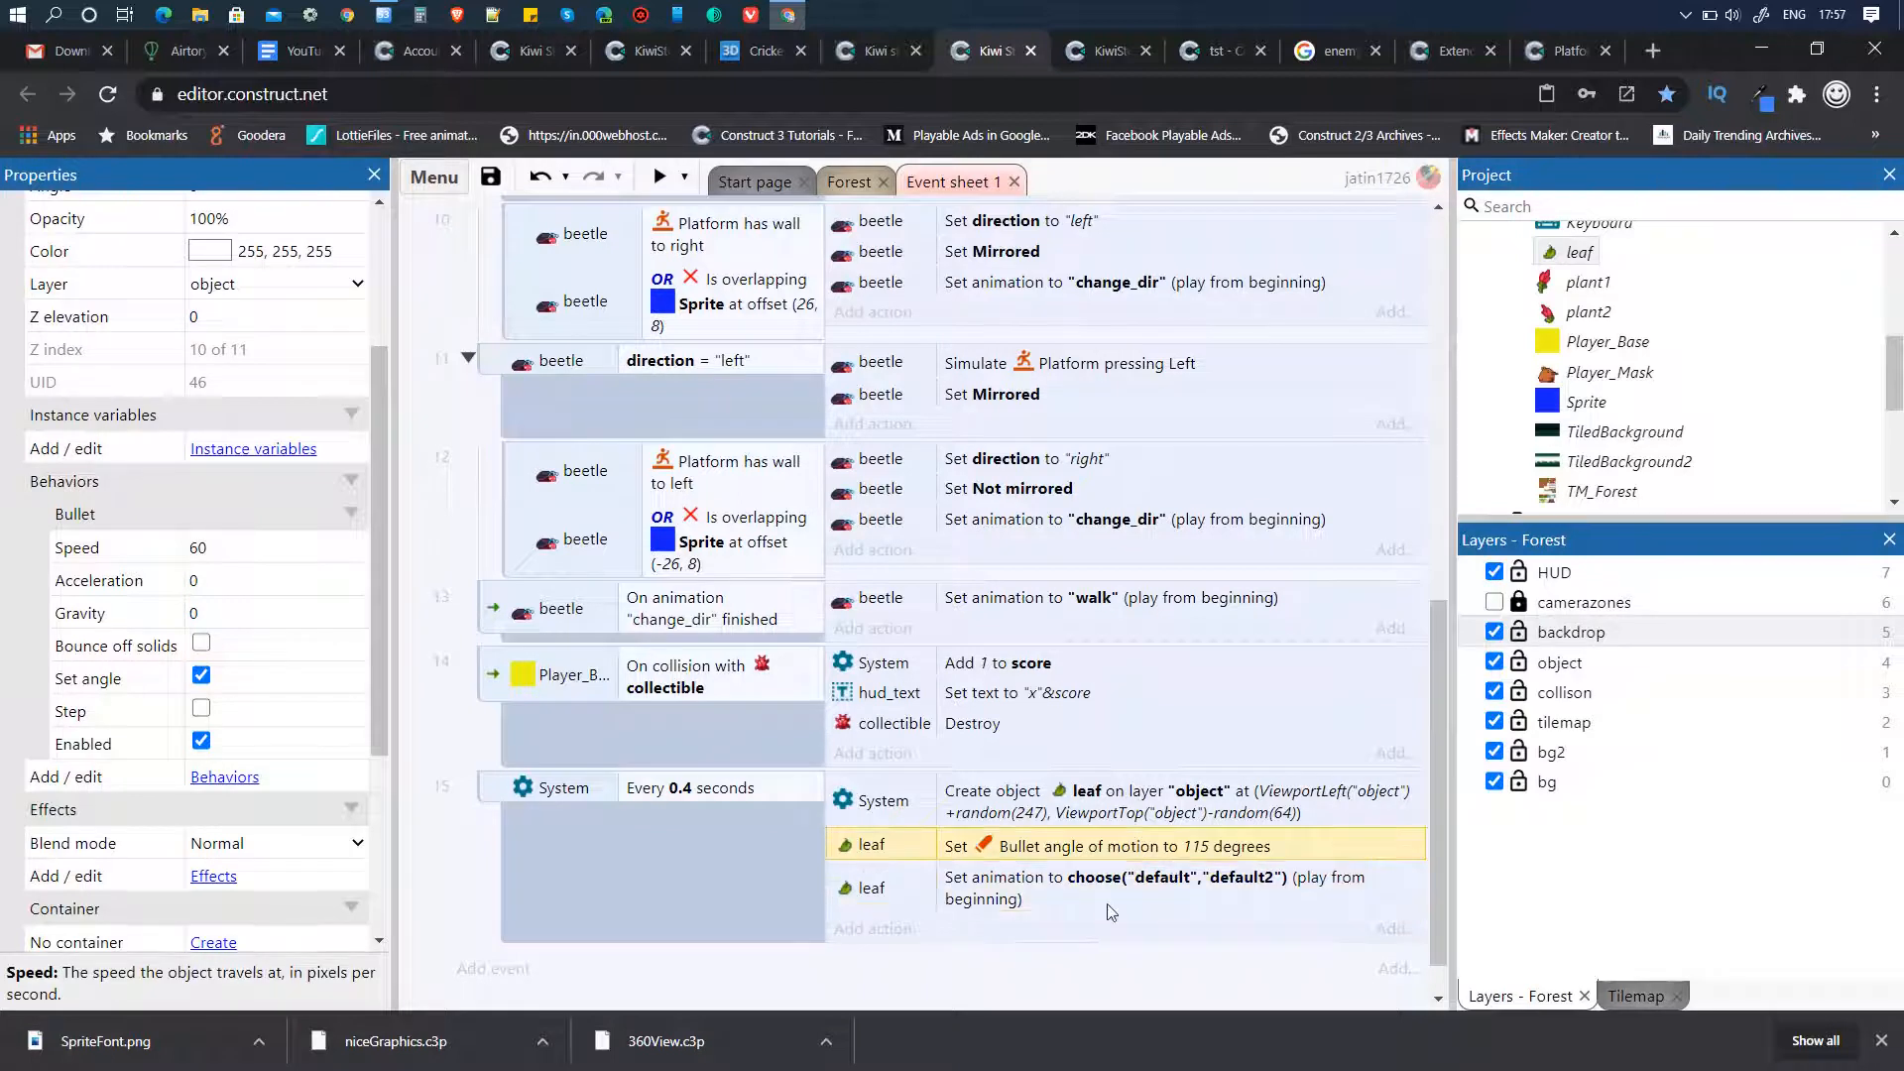
pyautogui.scroll(-1, 1101, 896)
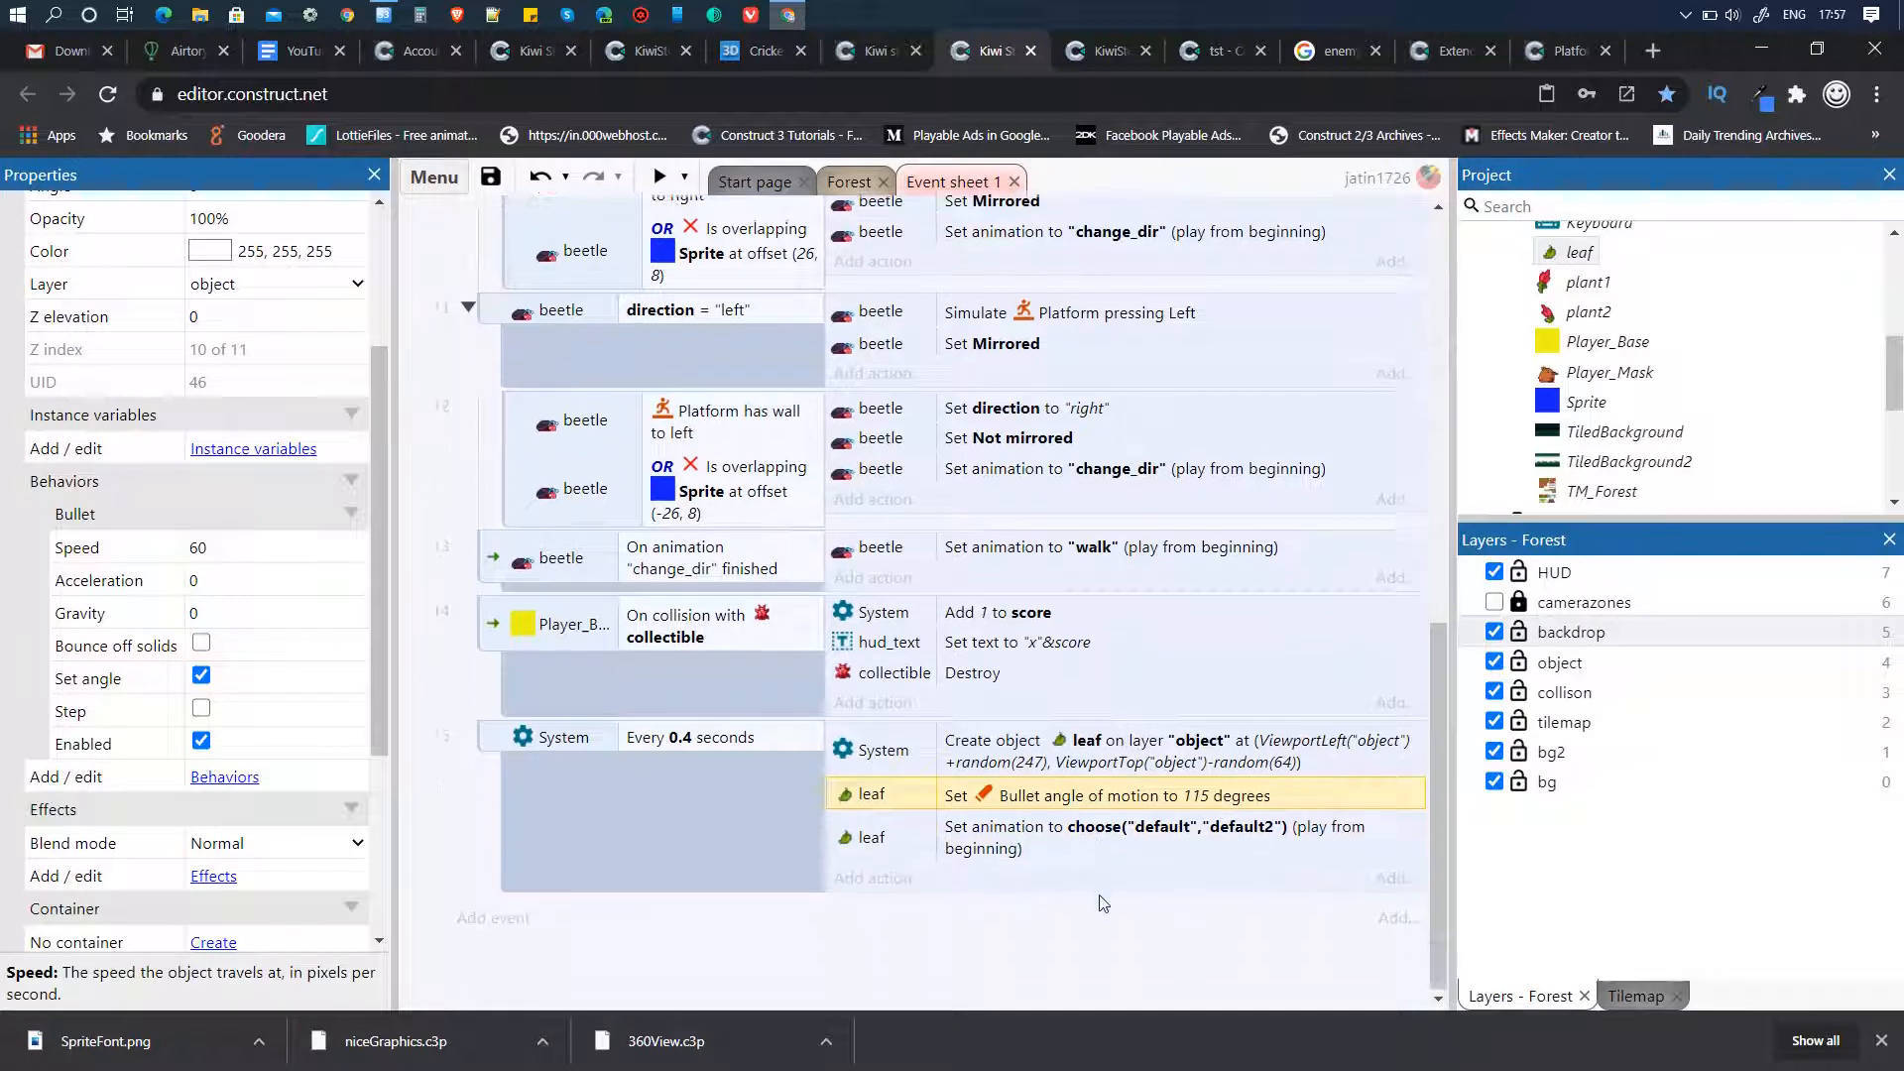
pyautogui.click(1079, 841)
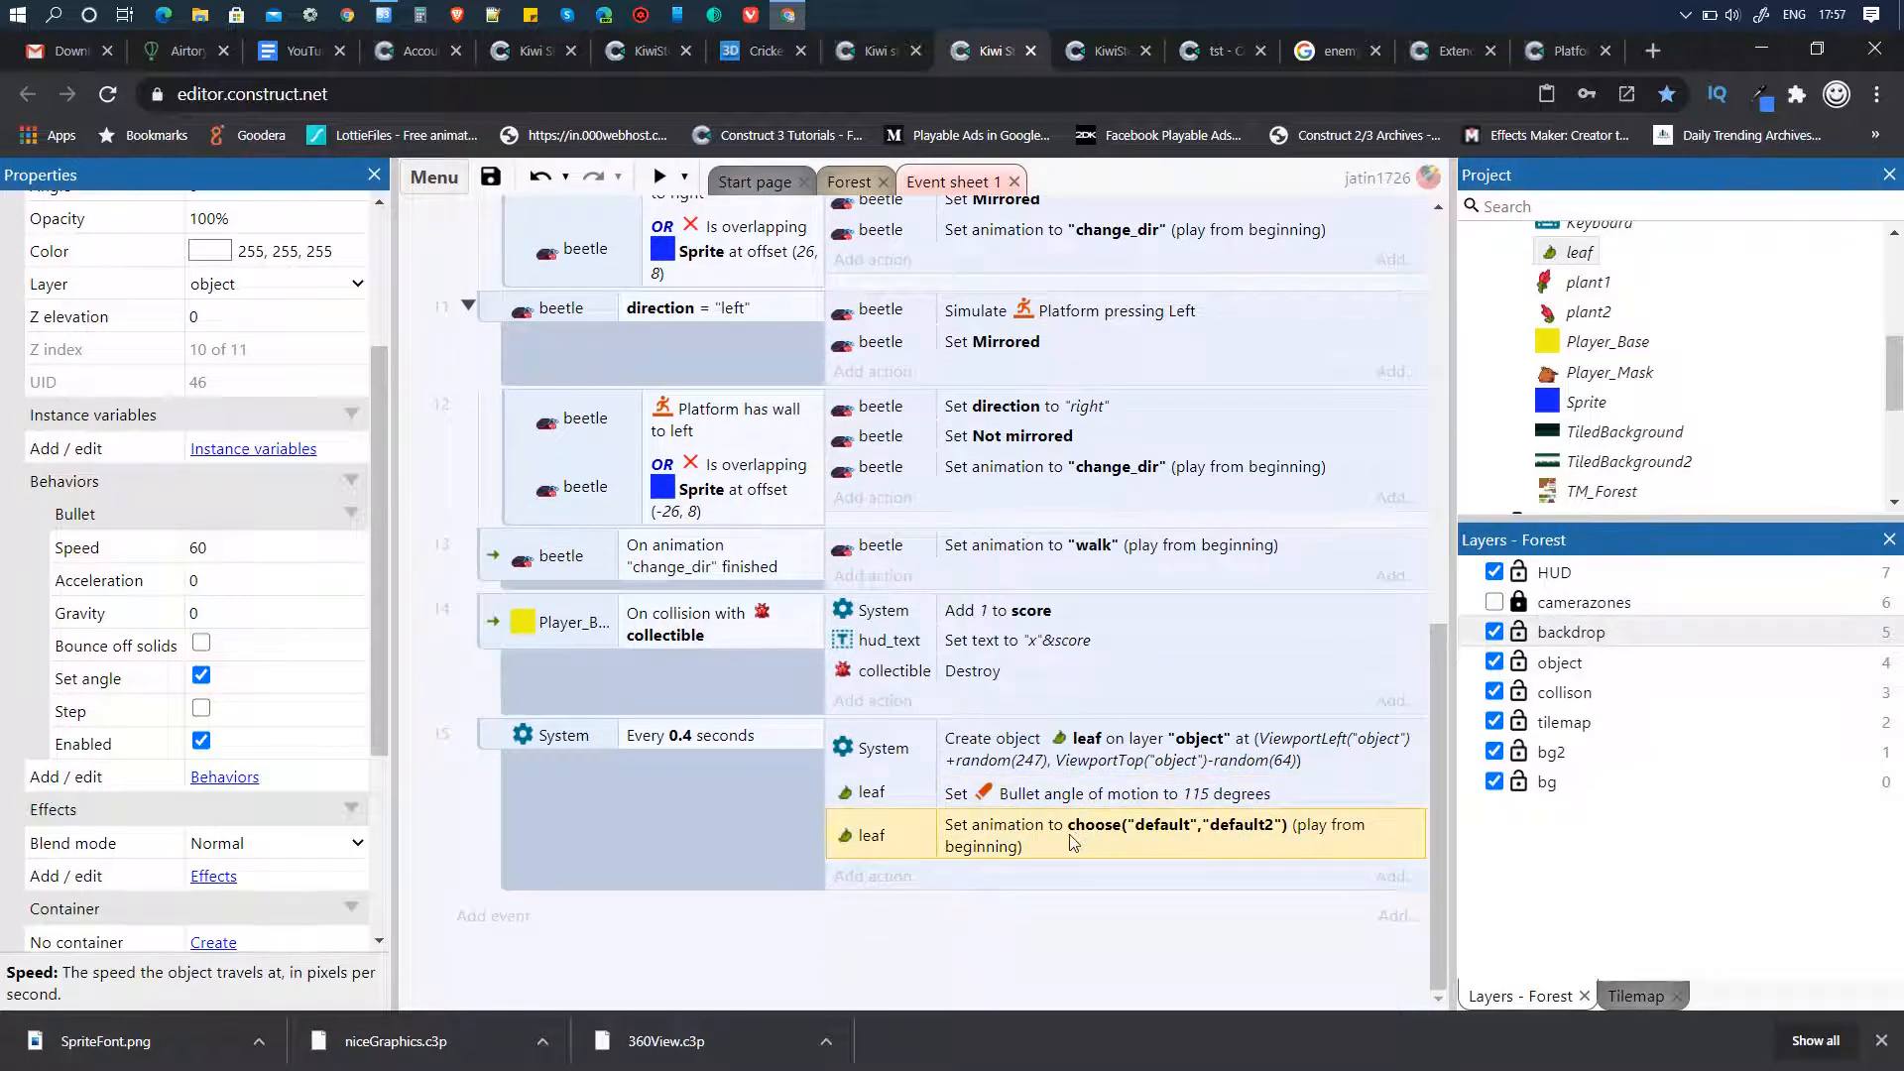
pyautogui.click(895, 877)
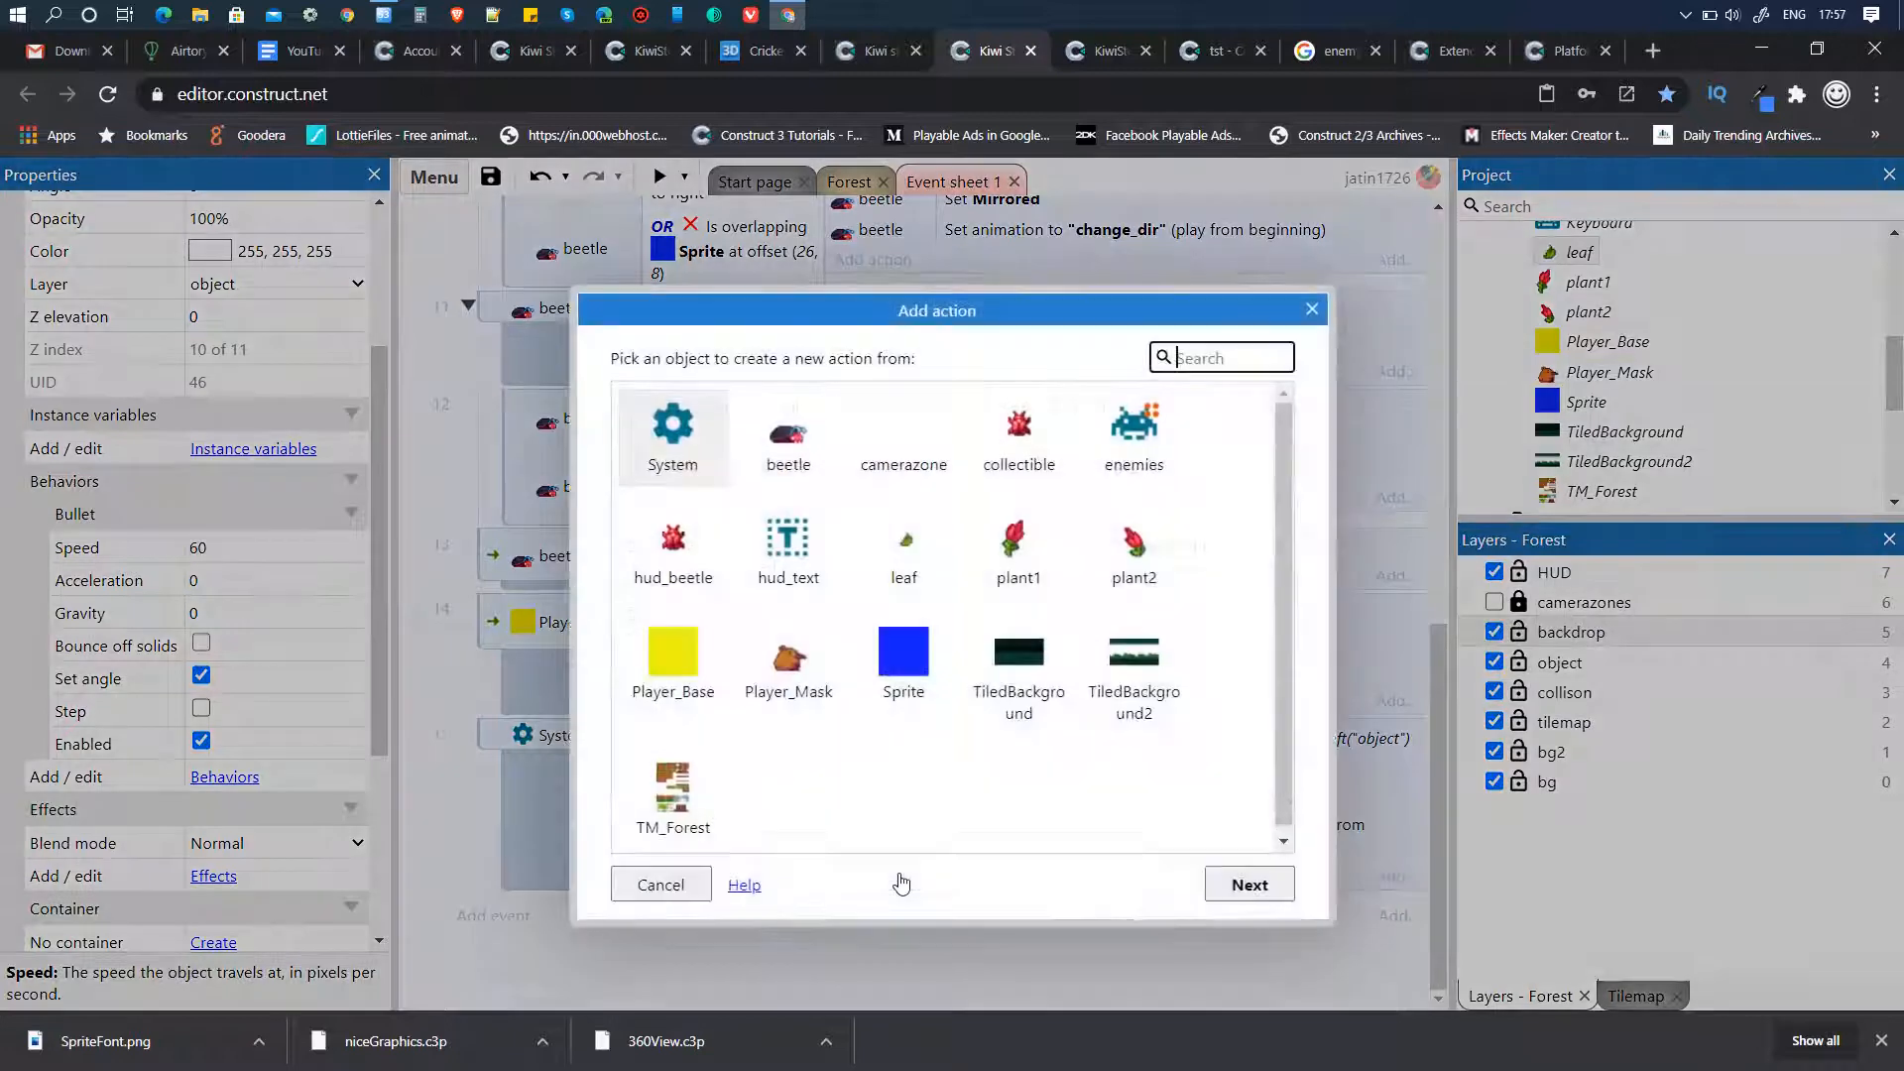
pyautogui.click(903, 543)
pyautogui.click(1247, 884)
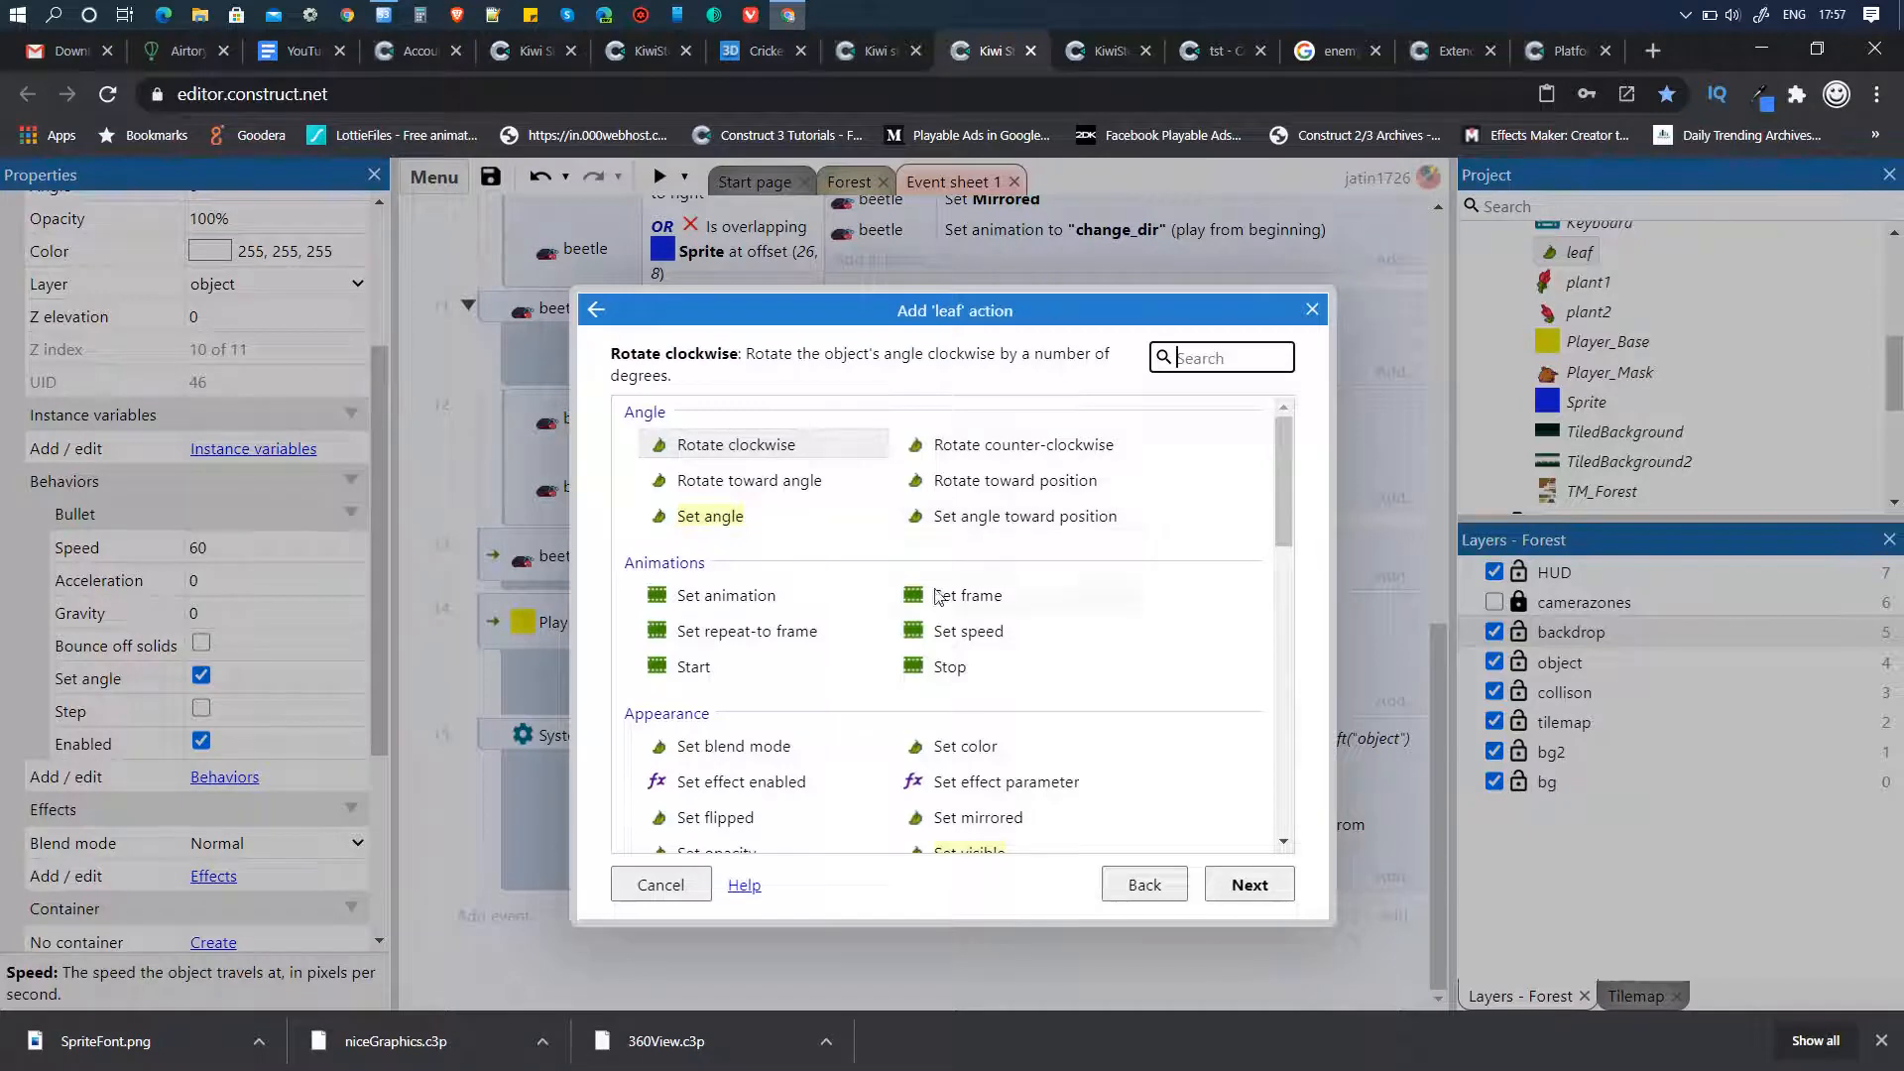
pyautogui.click(971, 632)
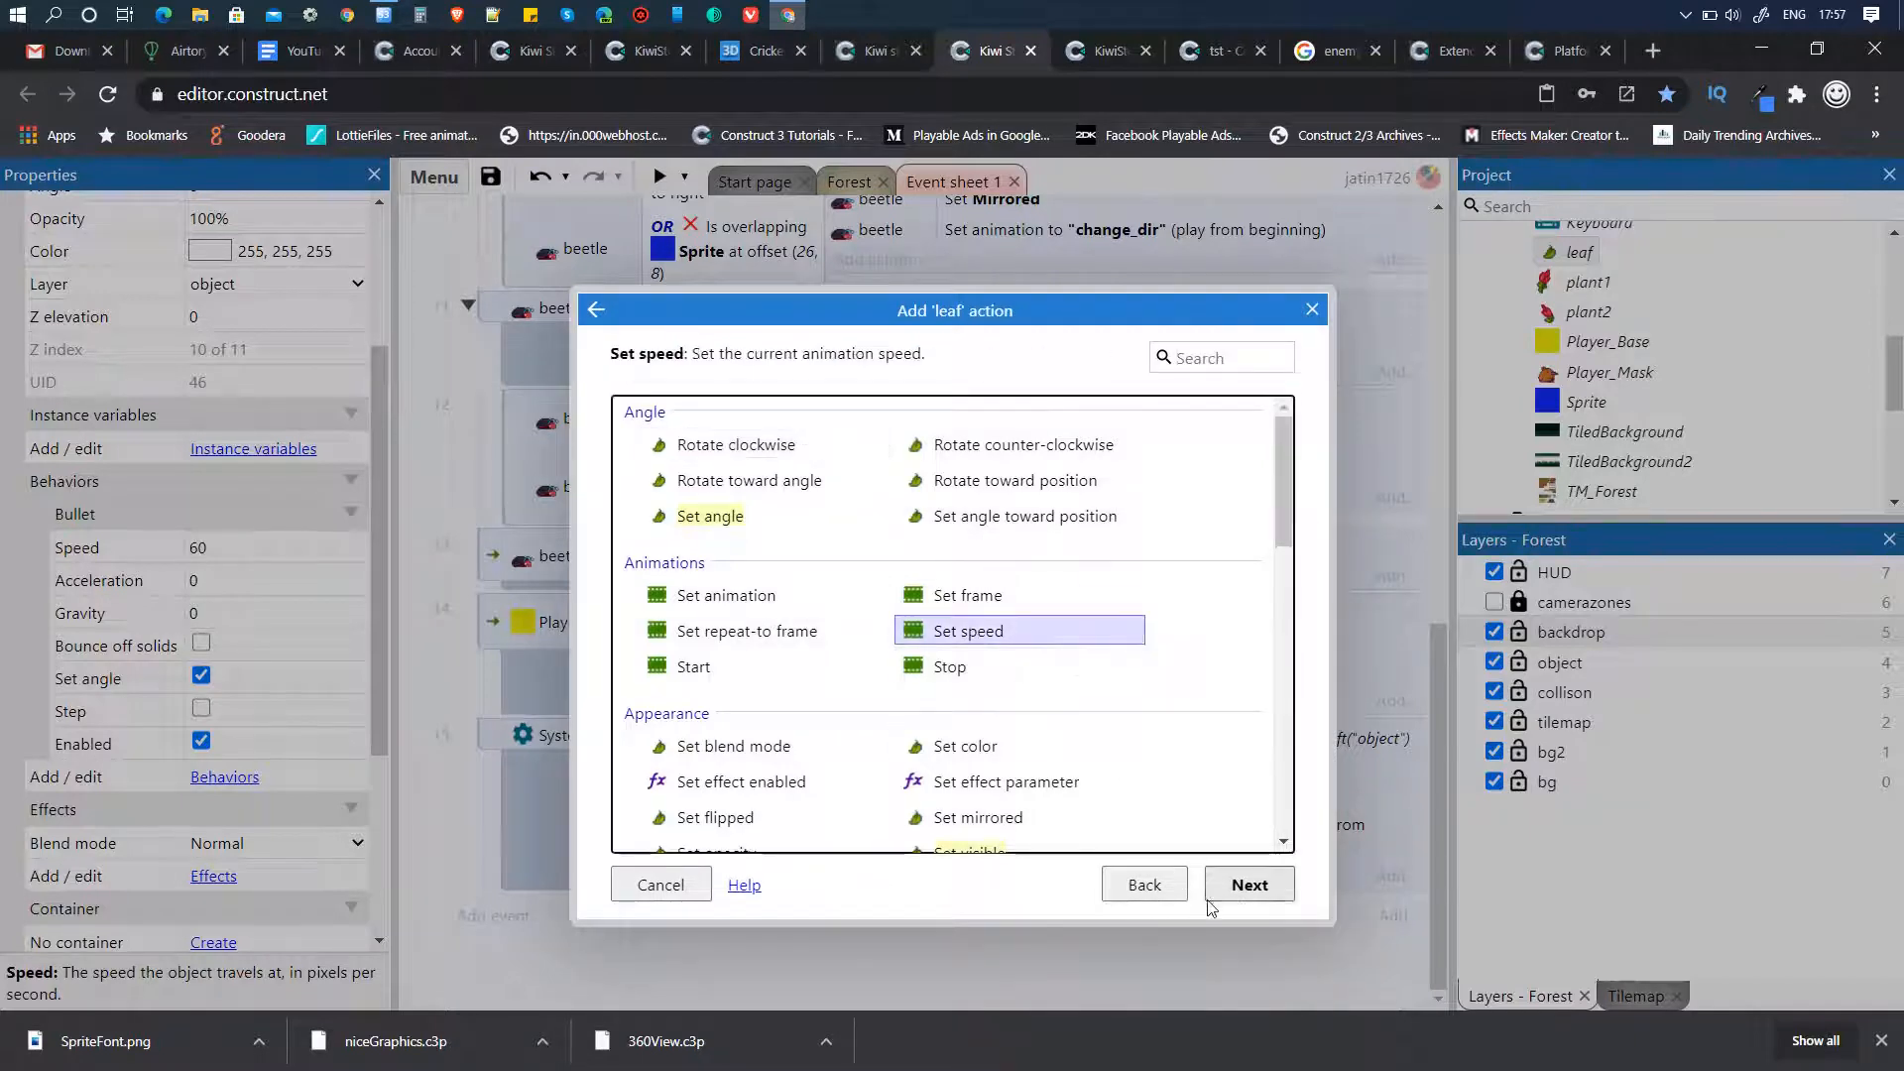
pyautogui.click(1234, 892)
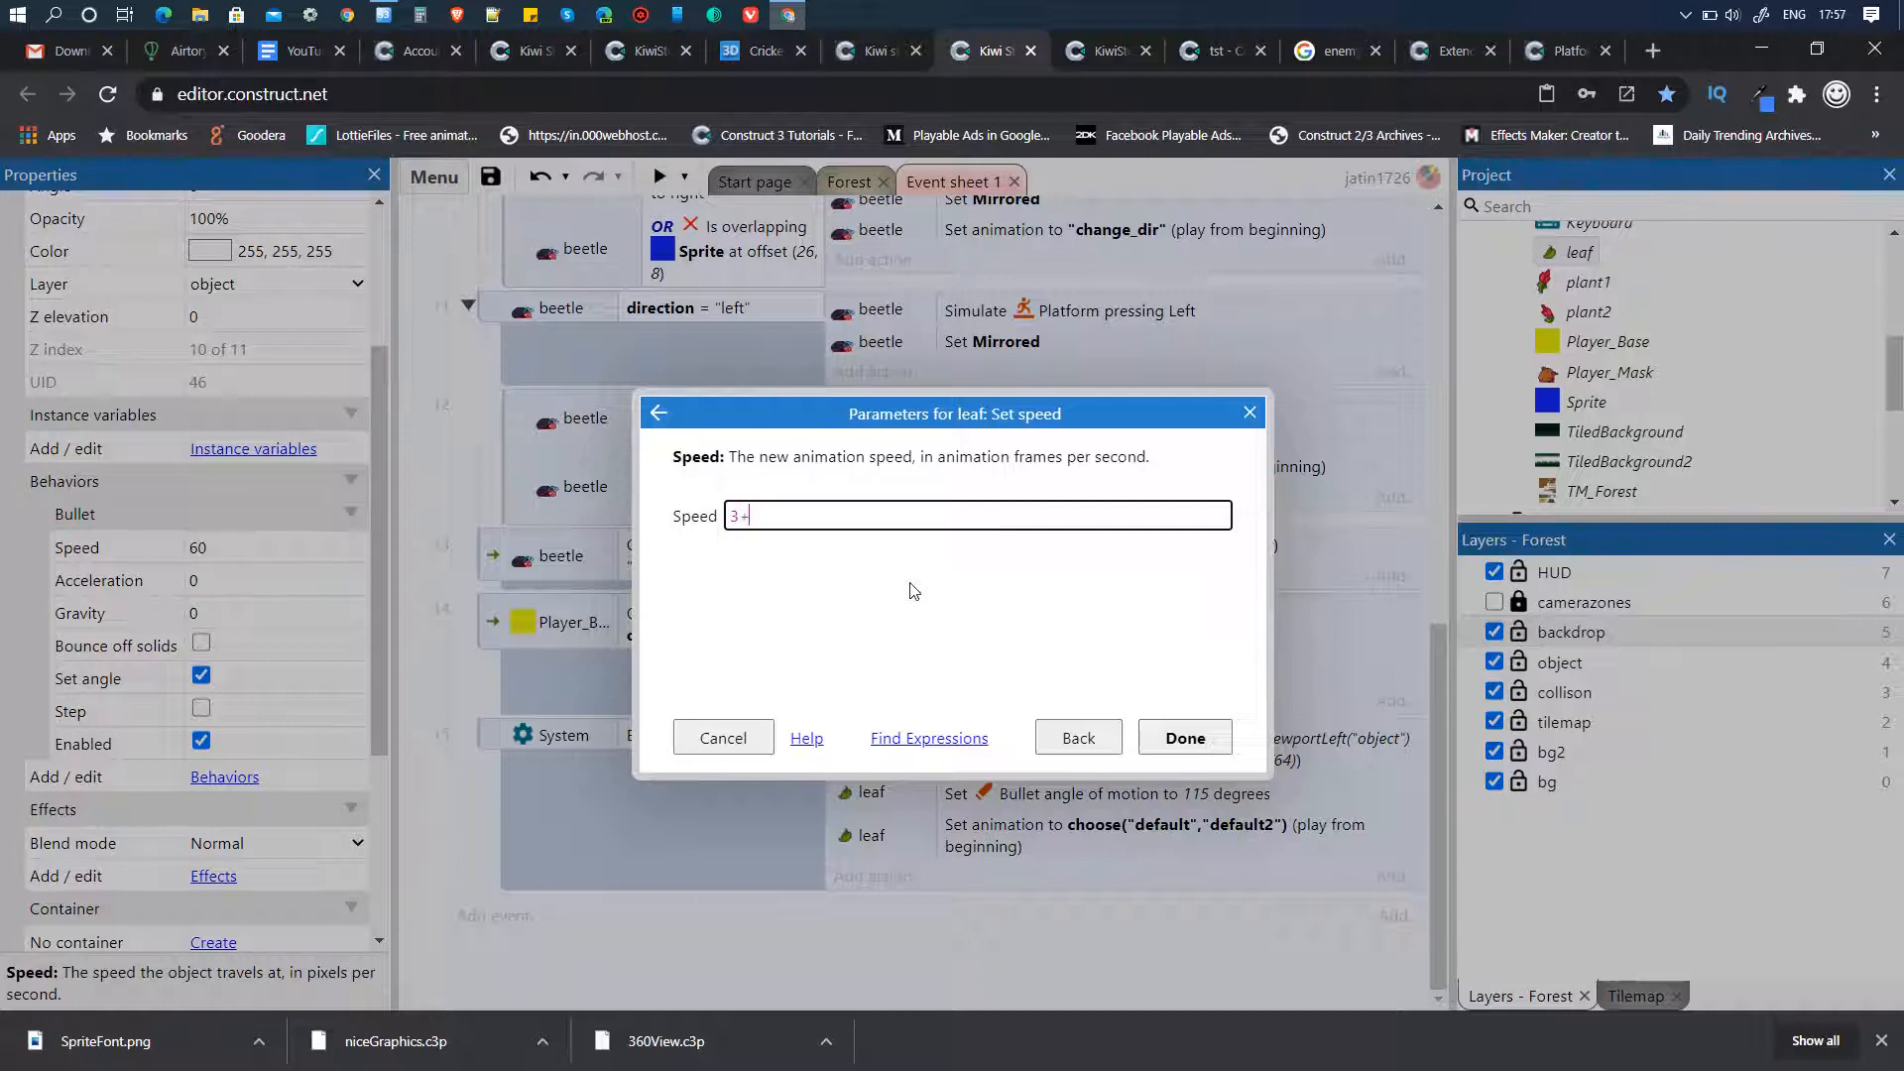
pyautogui.write('3+ran')
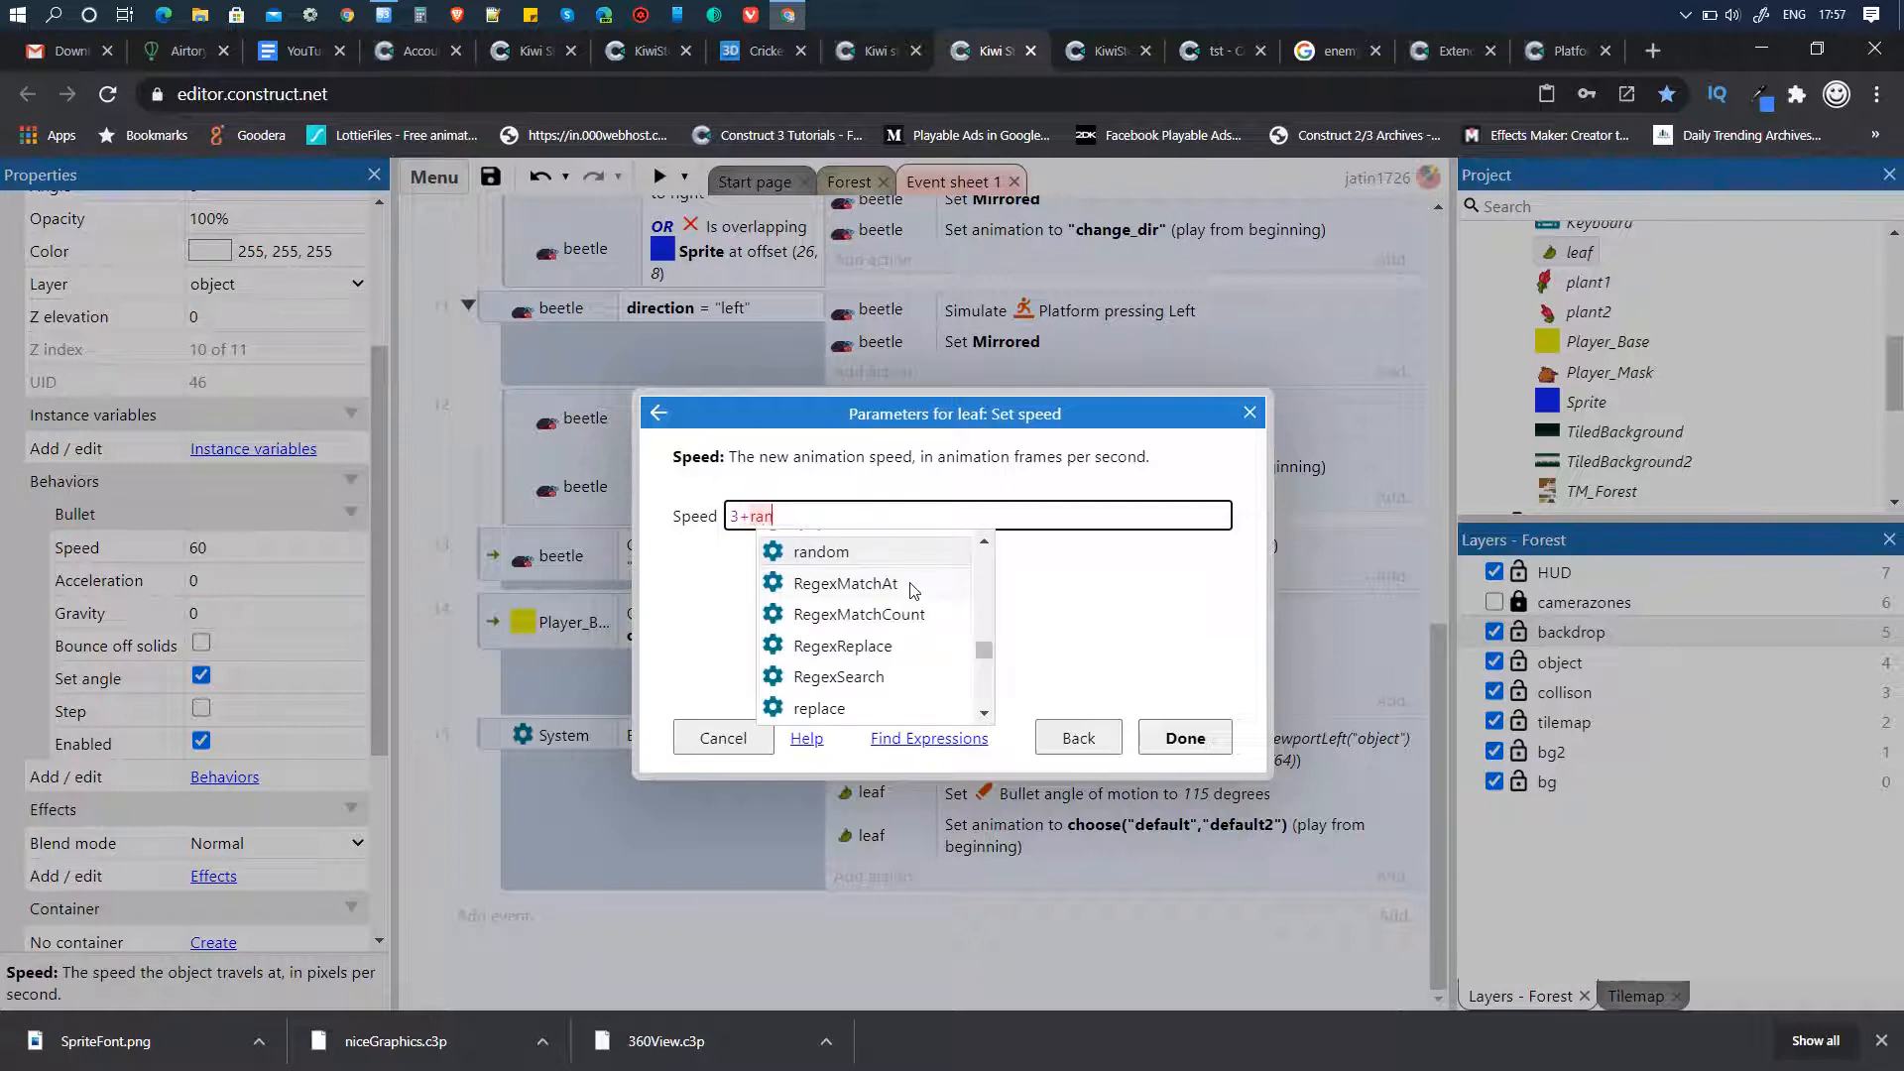
pyautogui.write('d')
pyautogui.press('Tab')
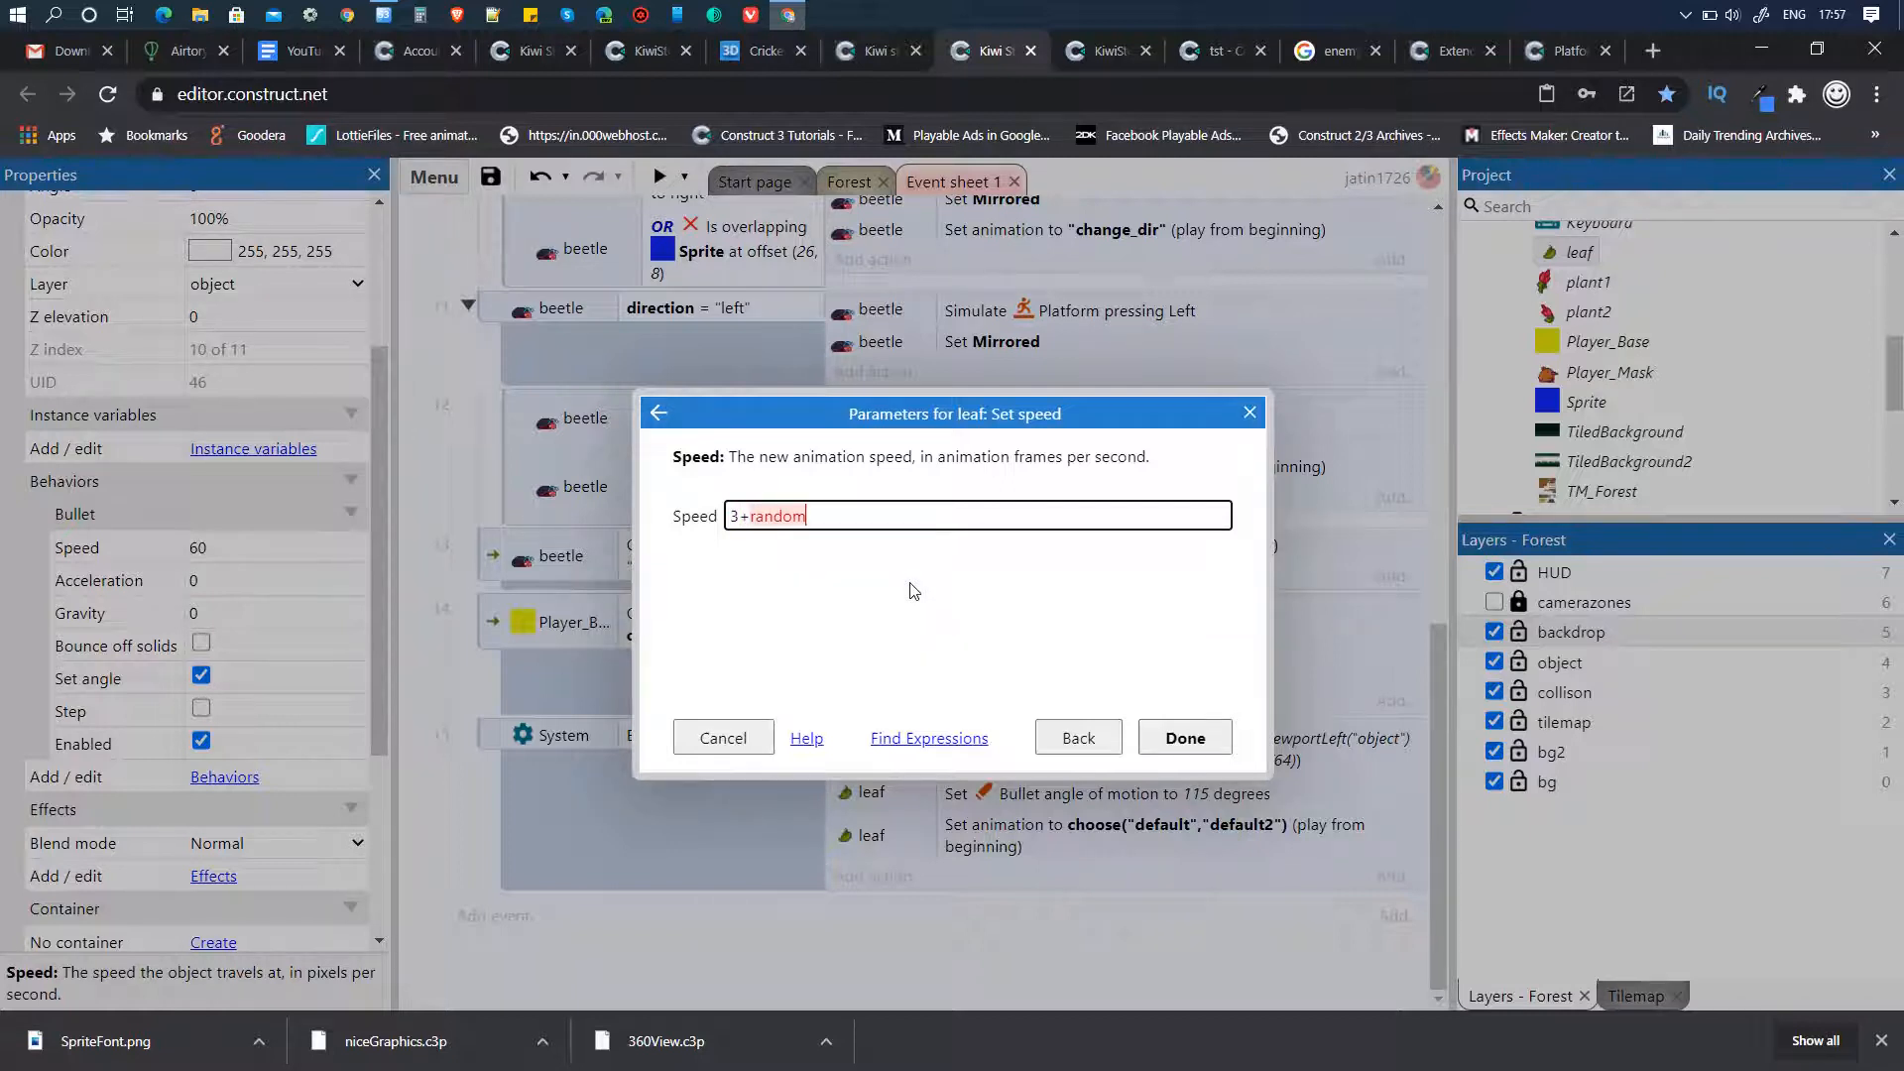
pyautogui.write('(')
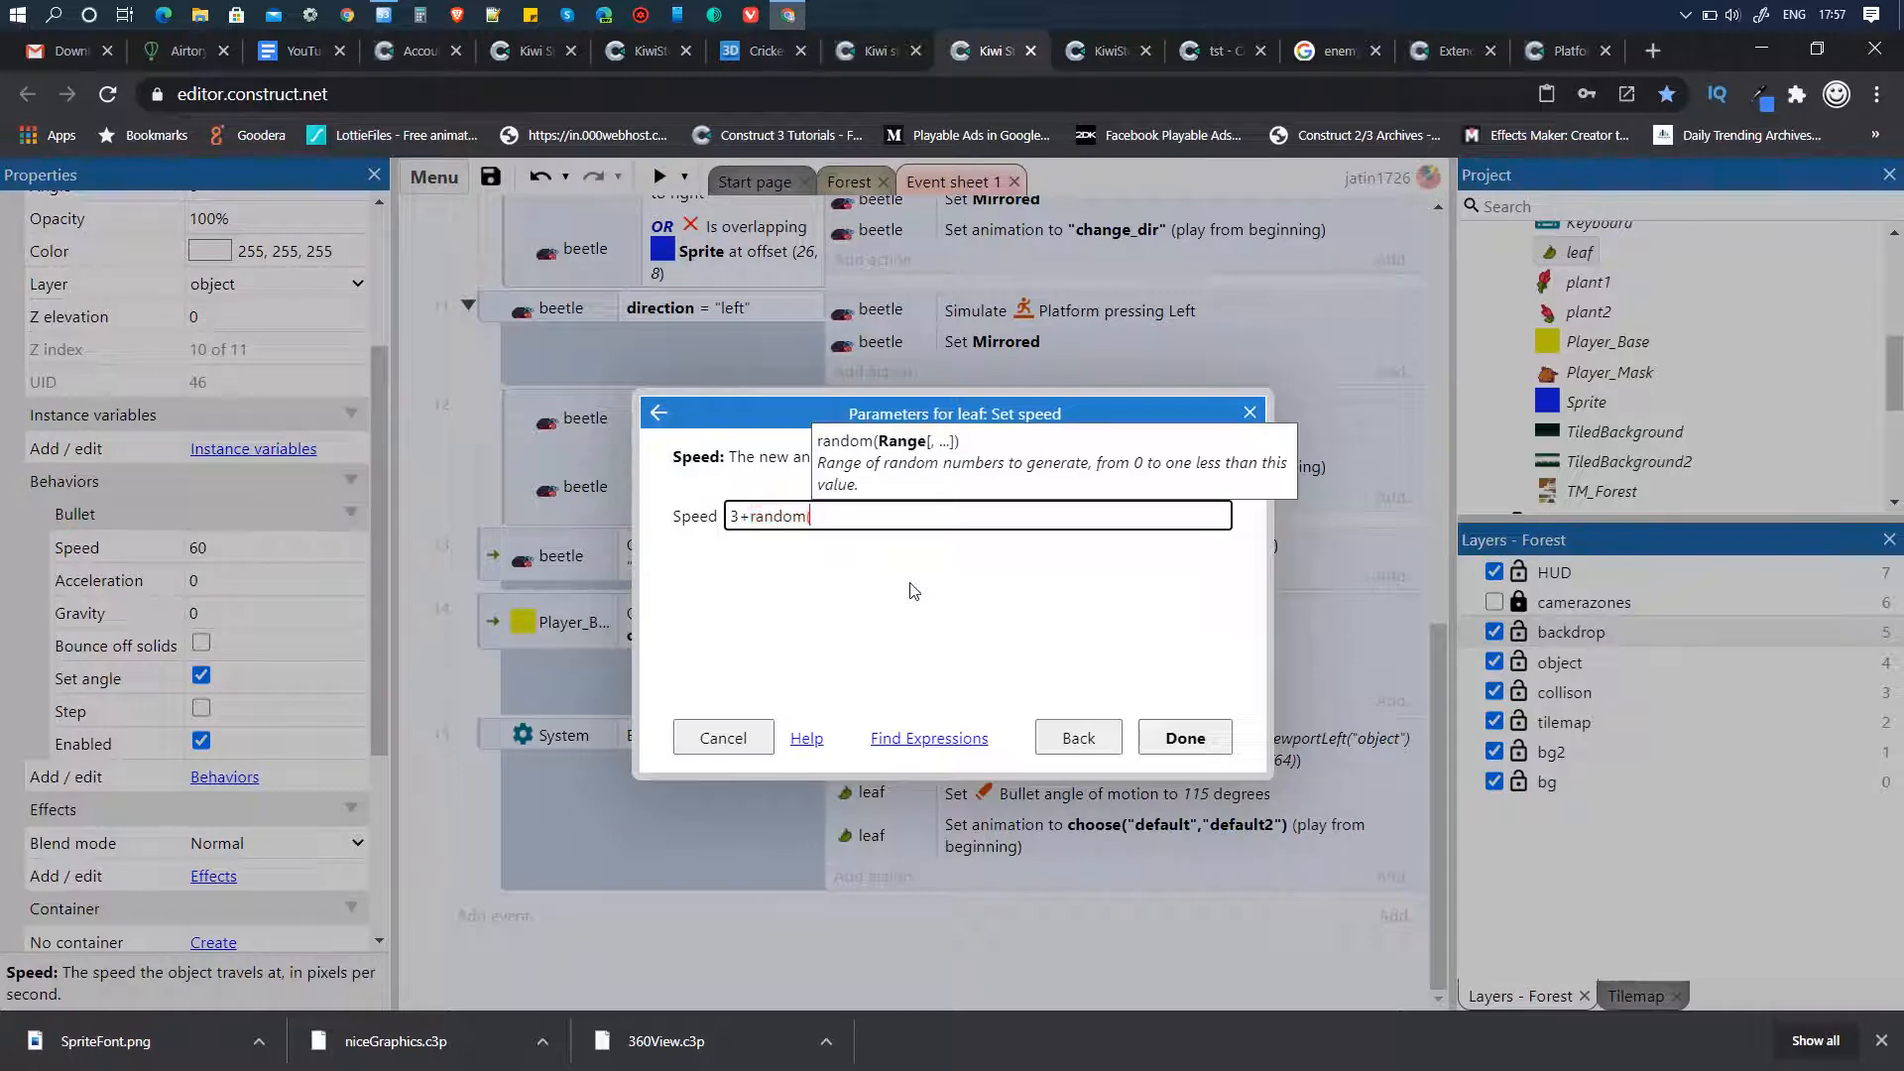
pyautogui.write('10)')
pyautogui.press('Return')
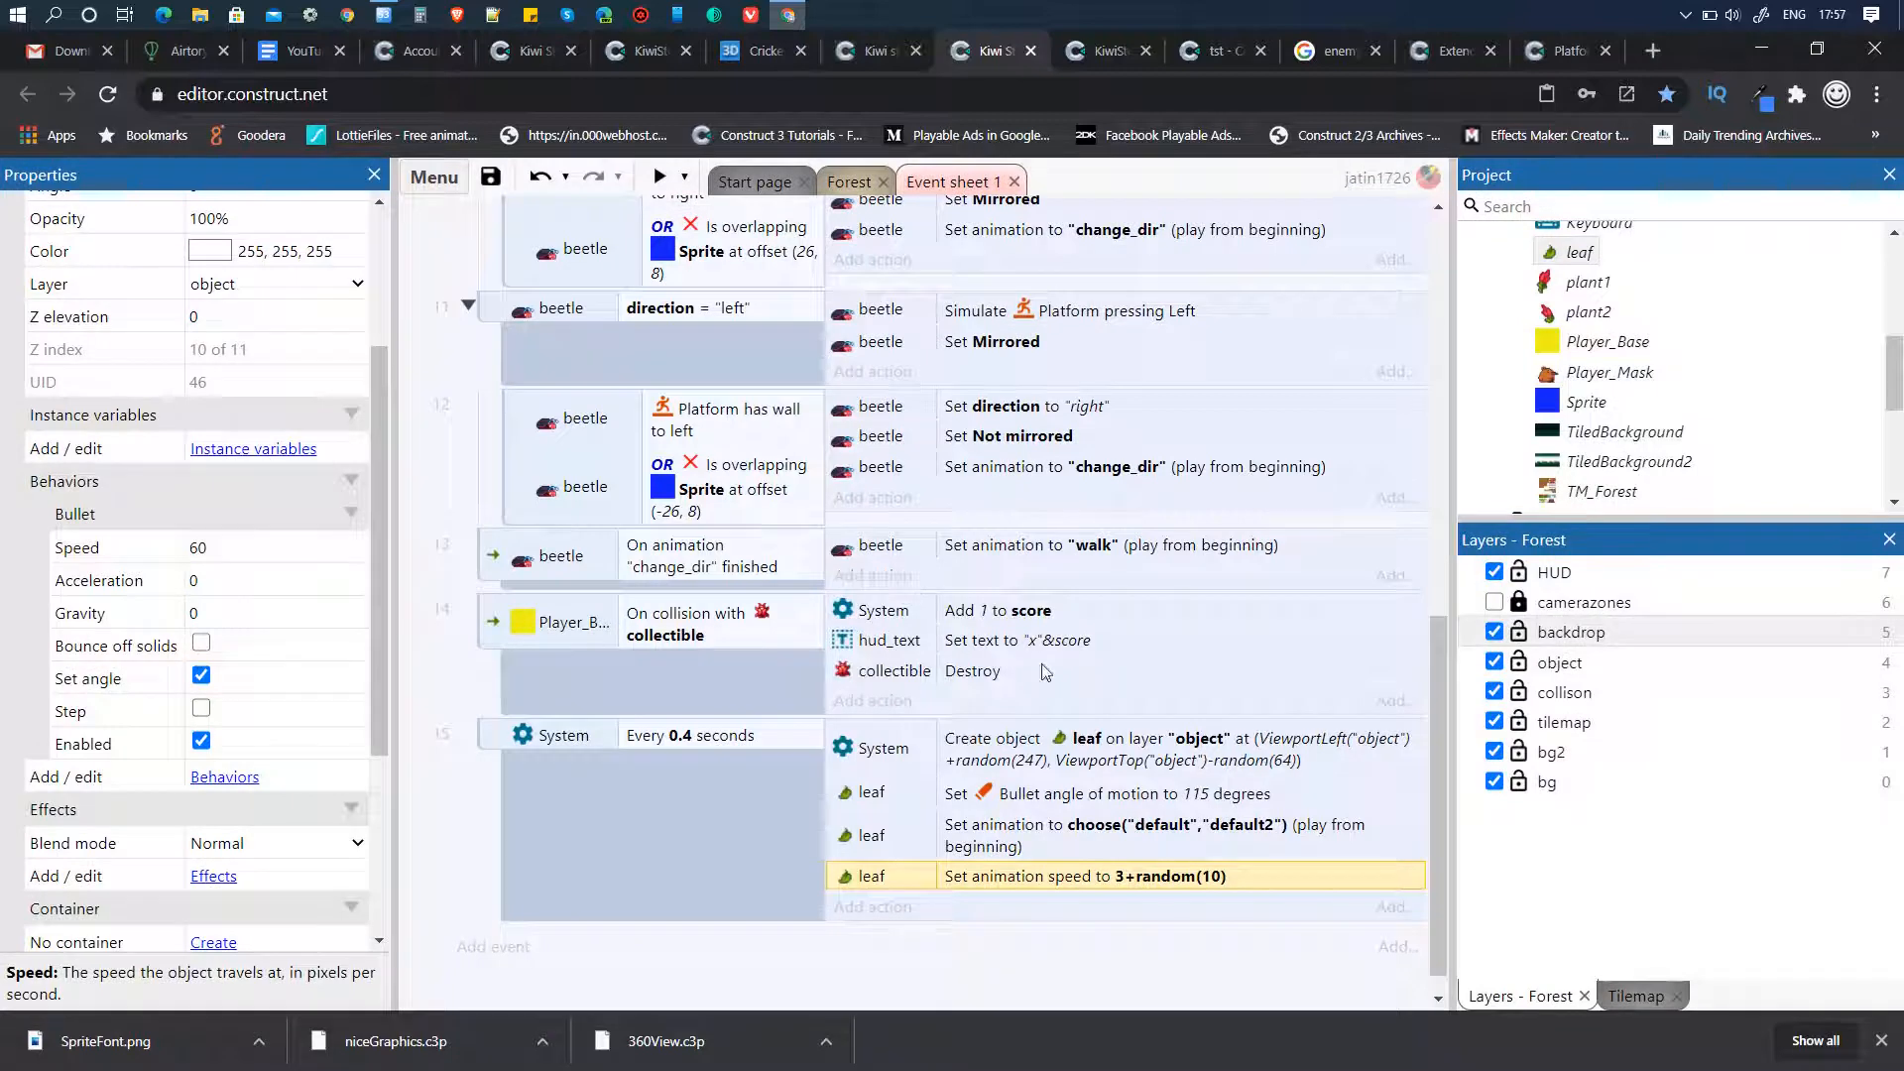
# - Add a new event with a leaf Compare Y condition that tests for Greater than LayoutHeight
pyautogui.scroll(-1, 1002, 667)
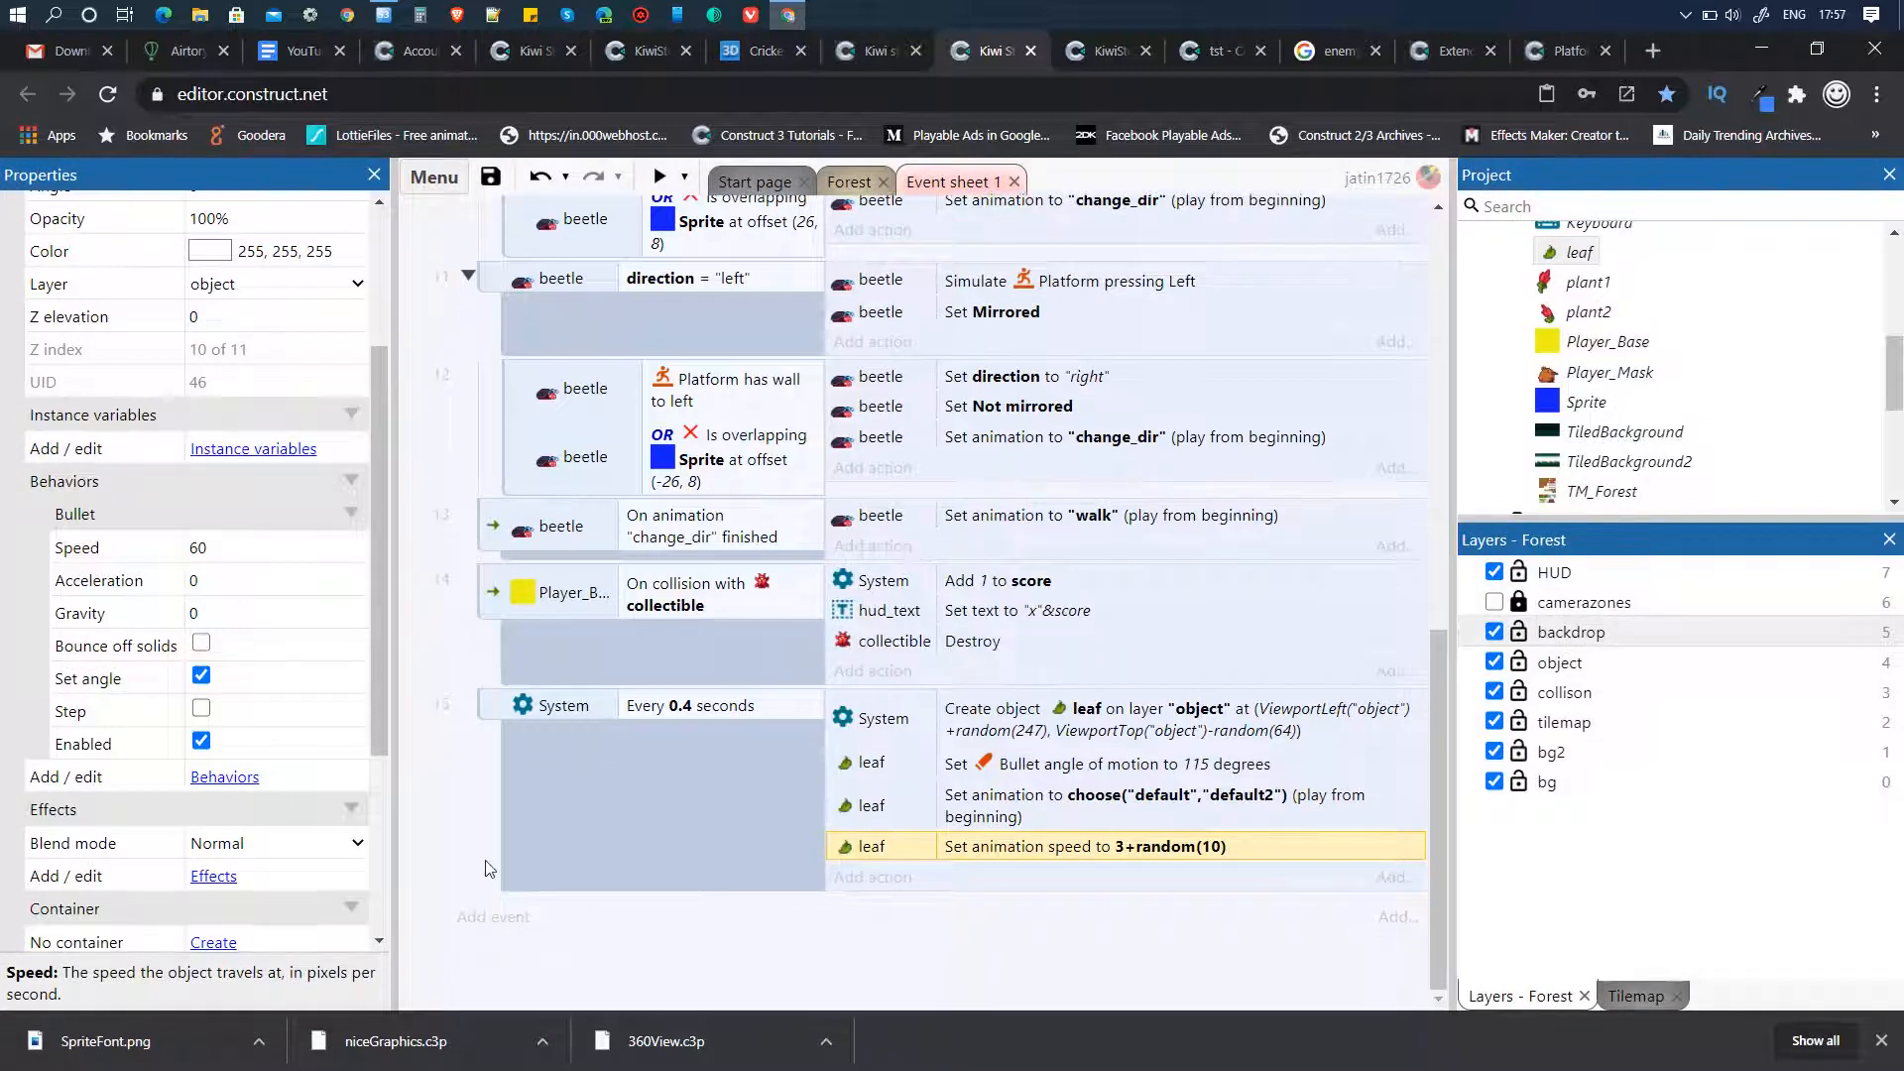
pyautogui.click(491, 919)
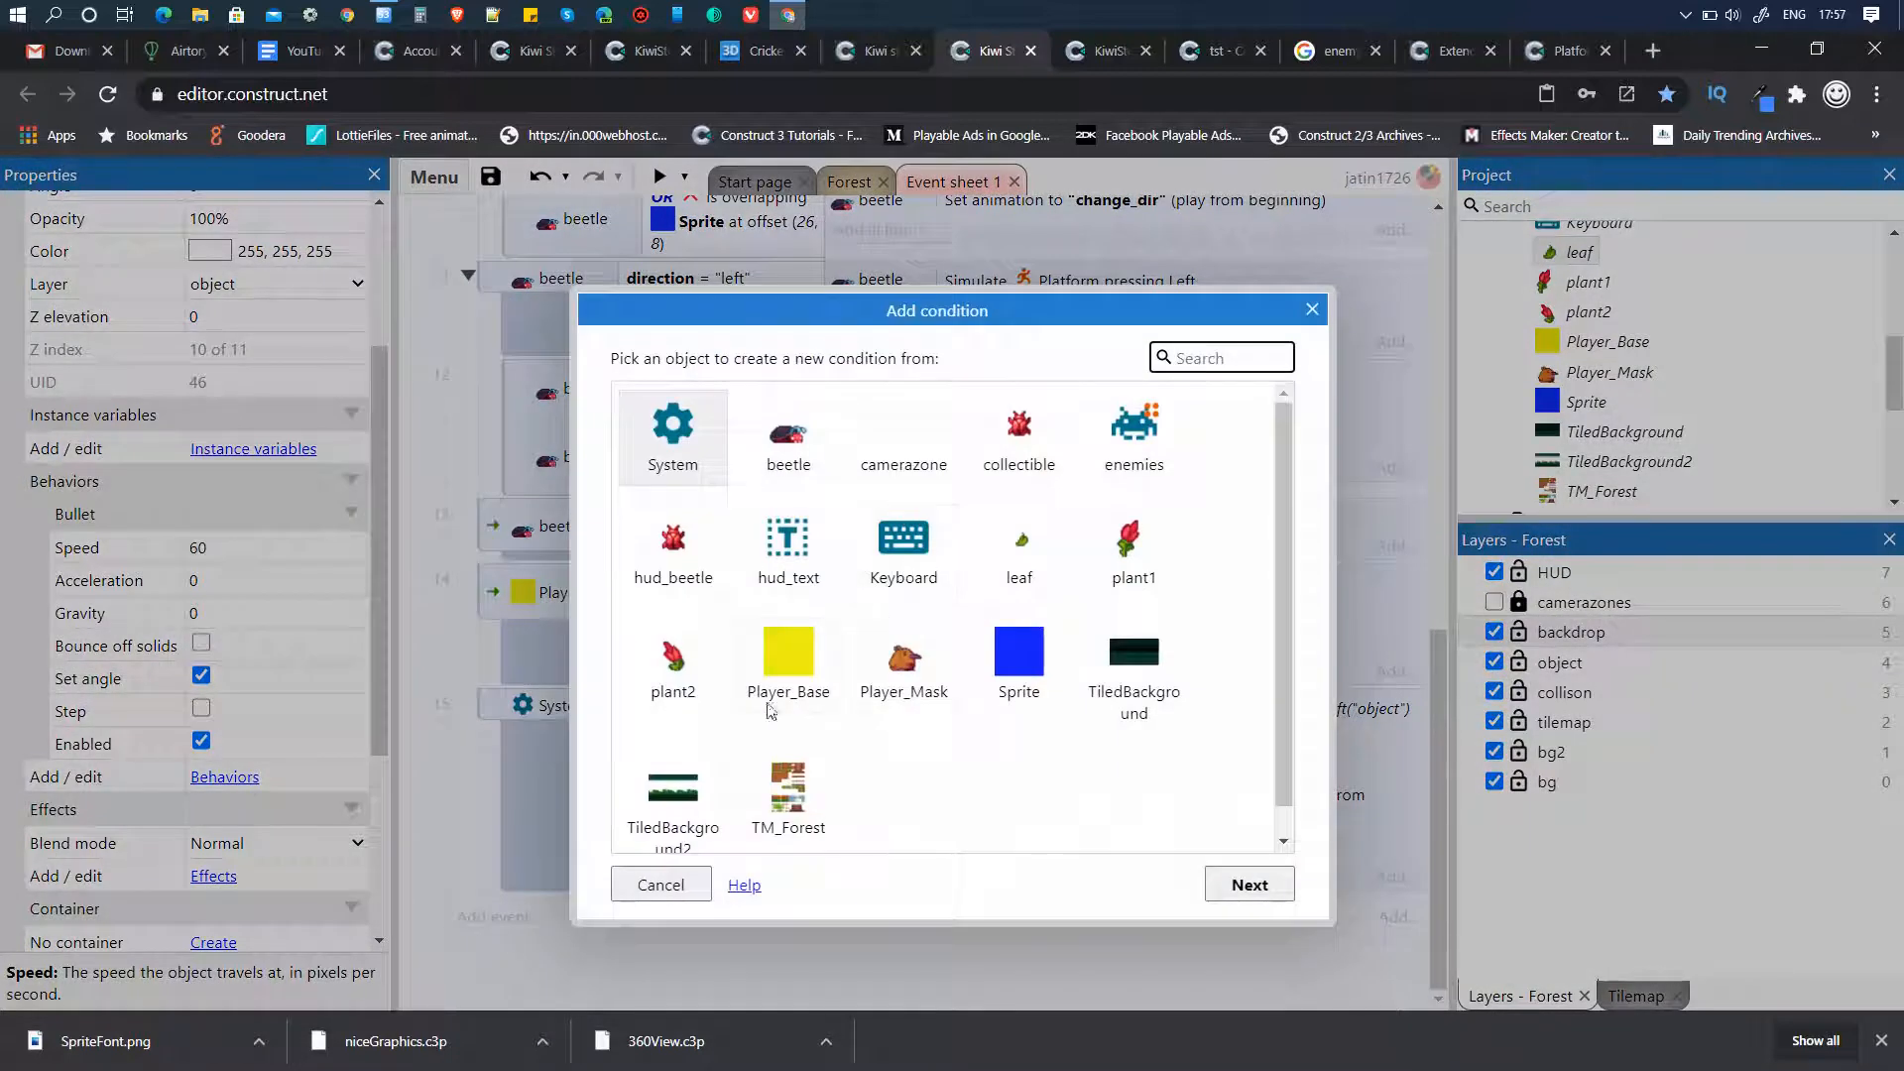
pyautogui.click(1022, 554)
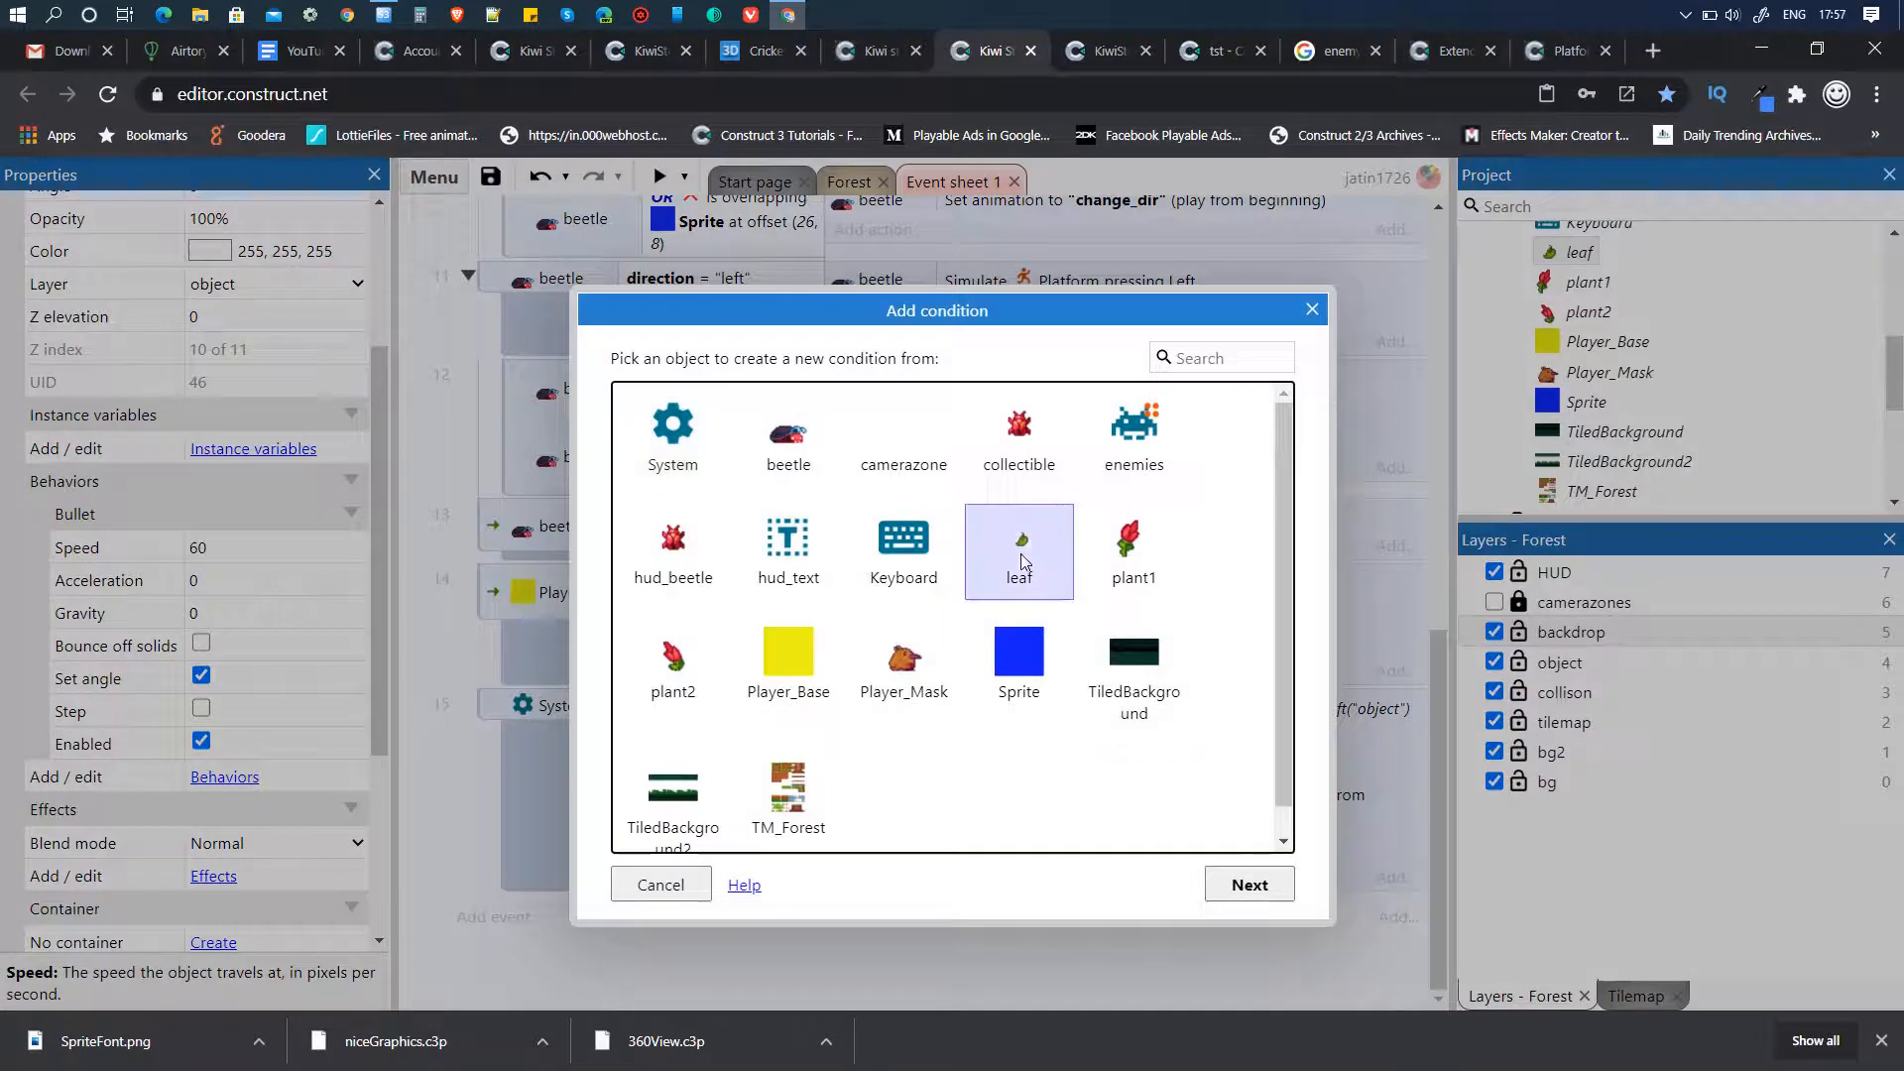
pyautogui.click(1252, 887)
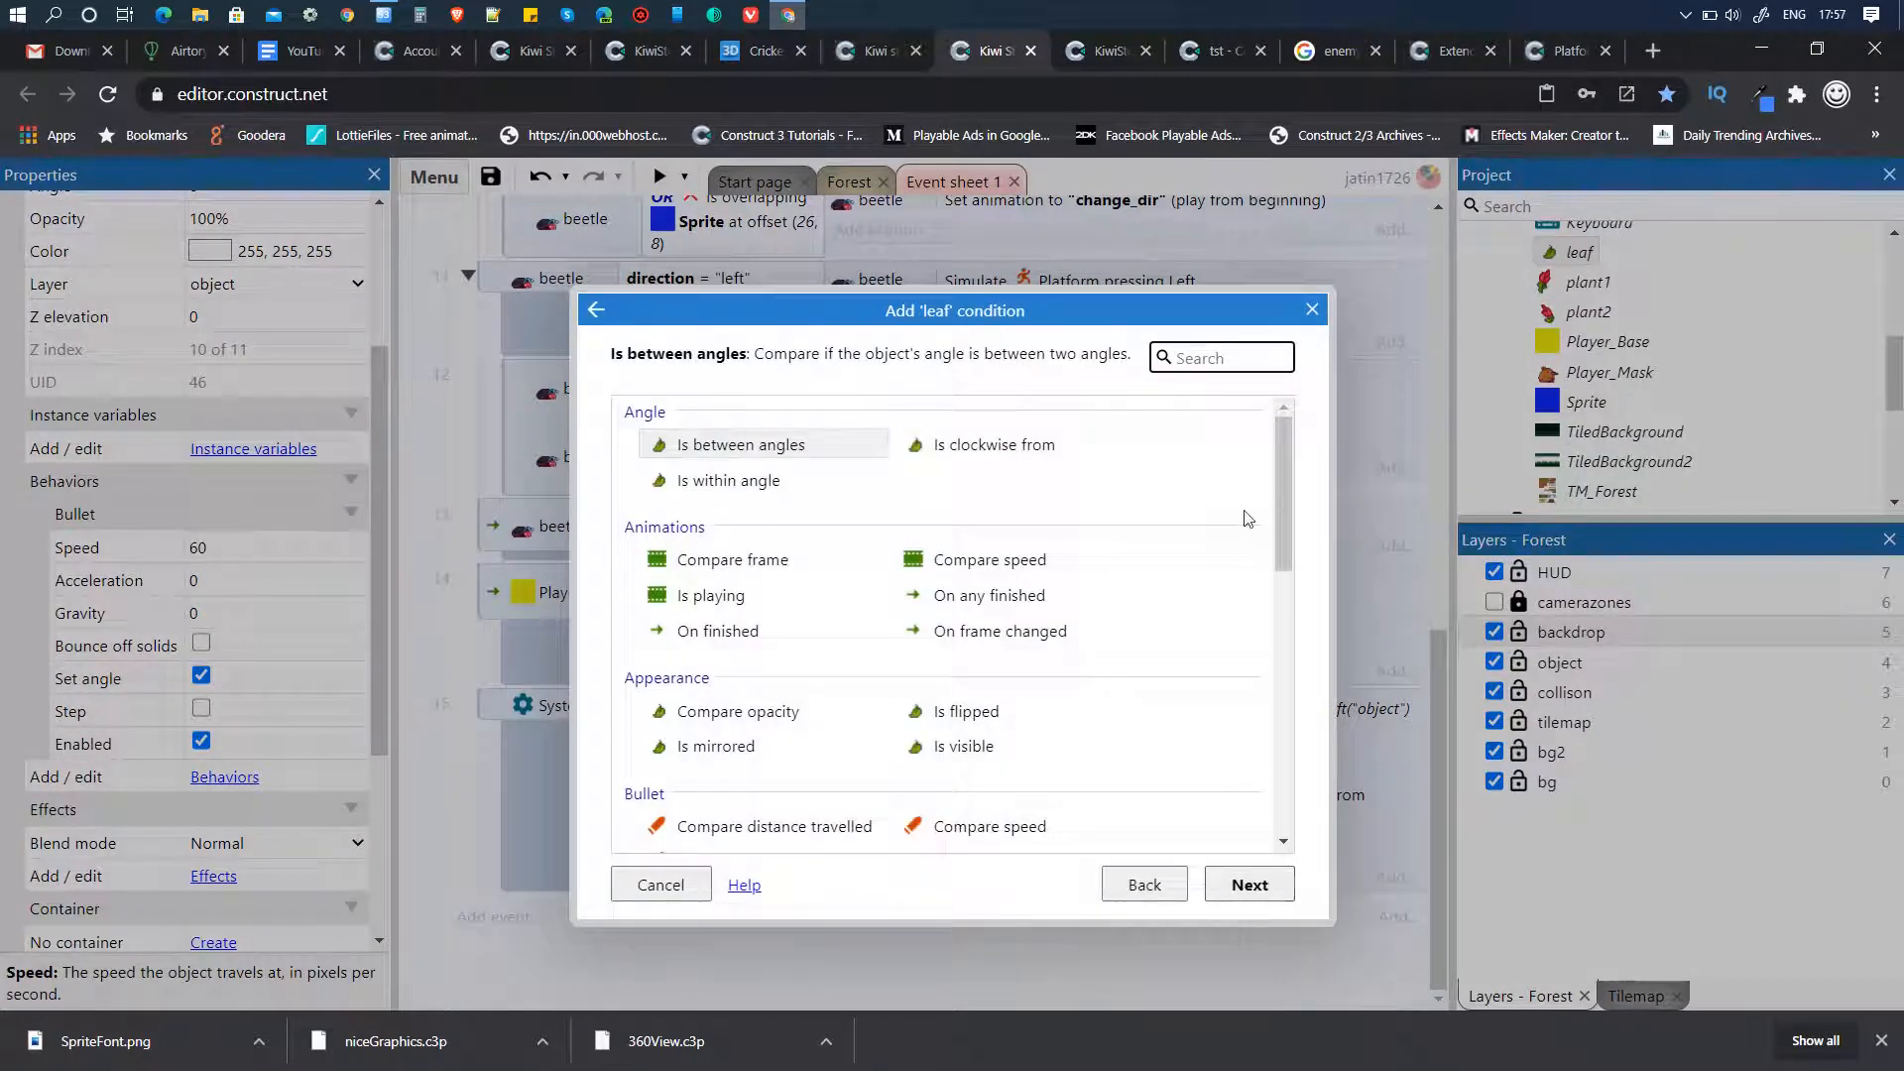
pyautogui.write('y')
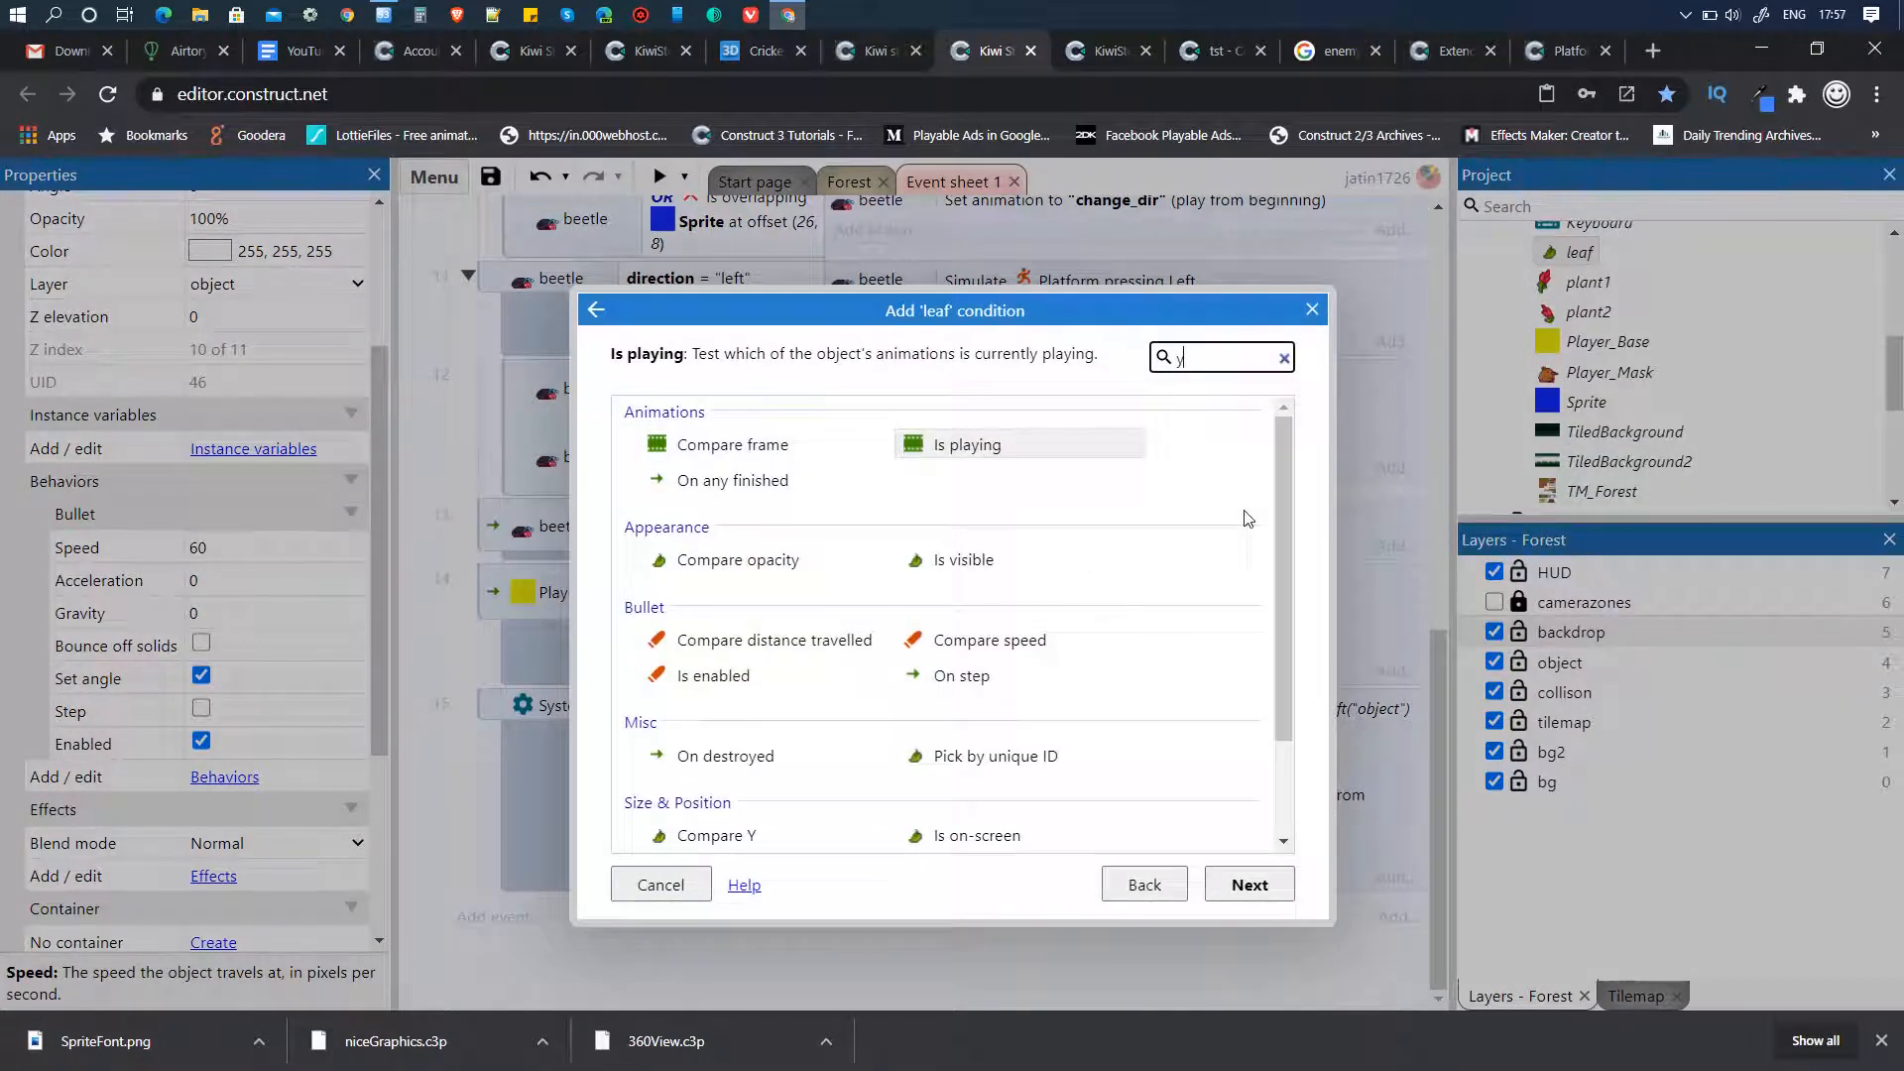
pyautogui.click(749, 838)
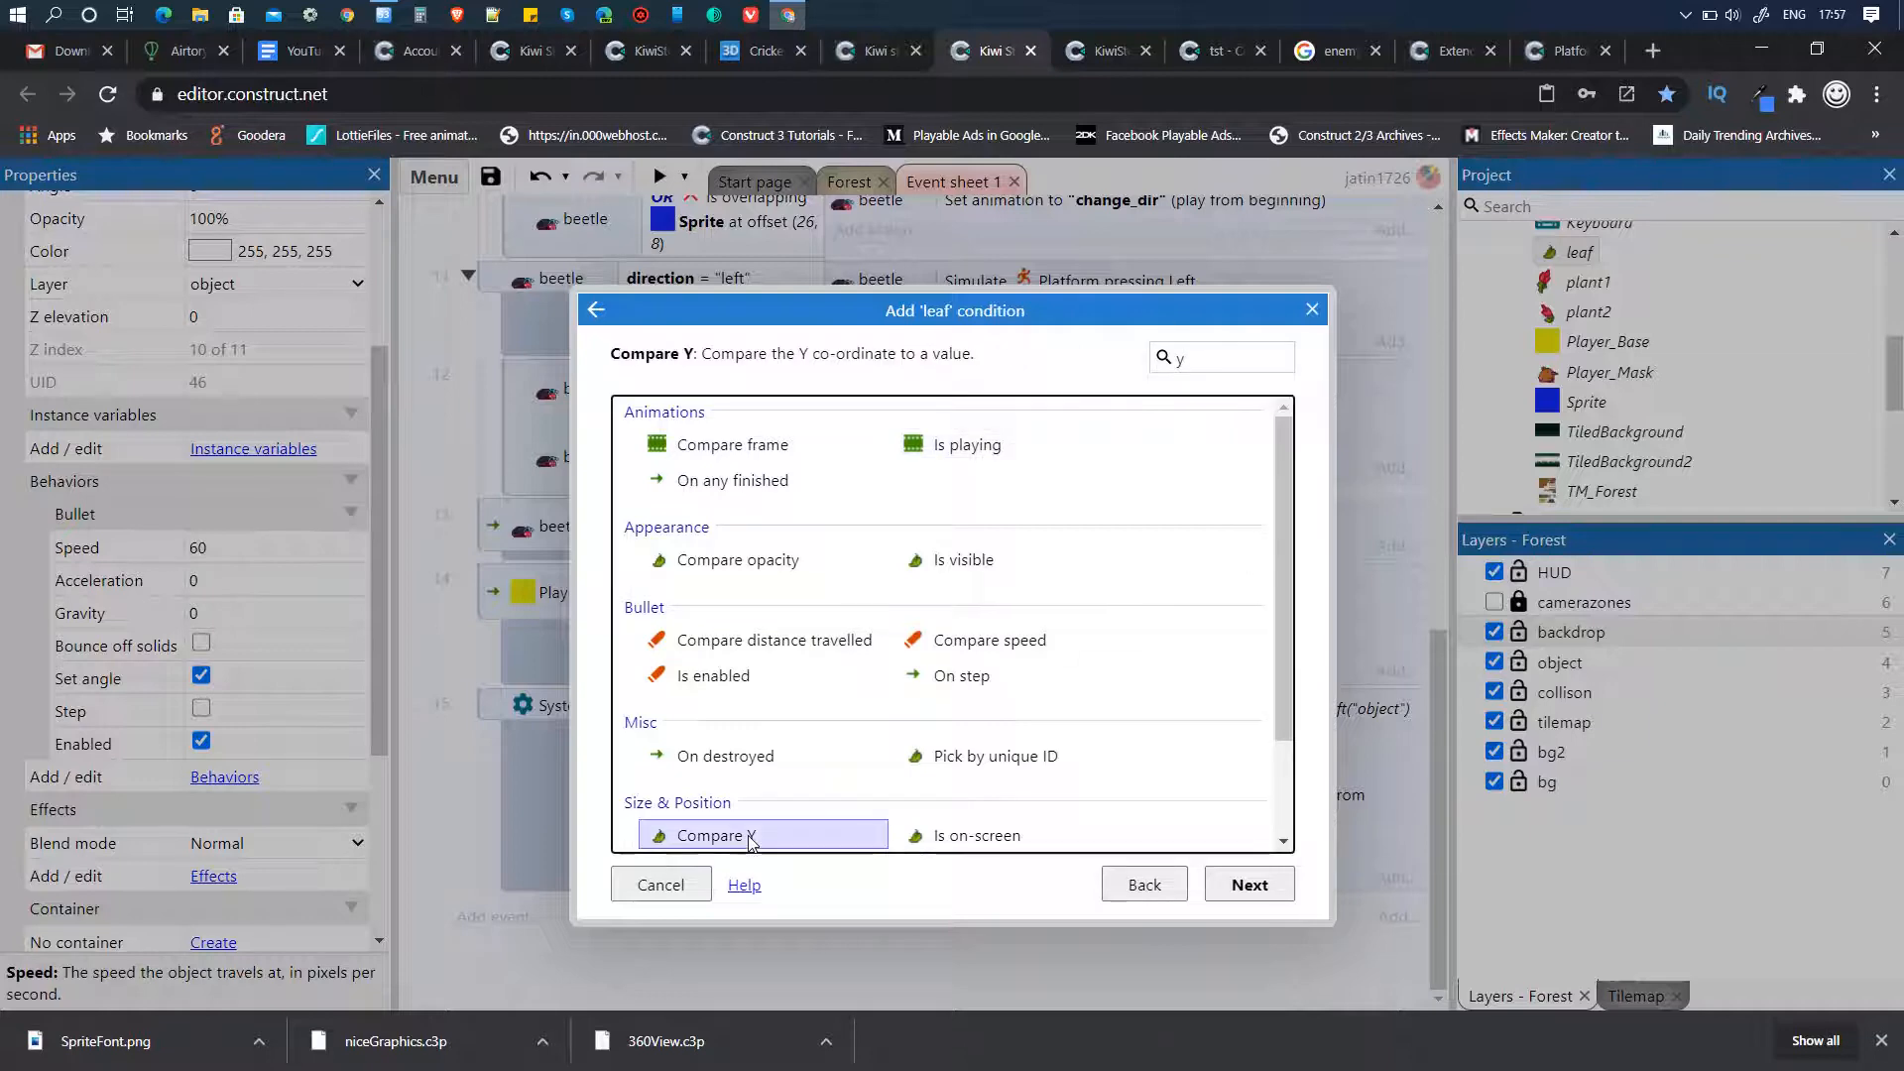
pyautogui.doubleClick(749, 838)
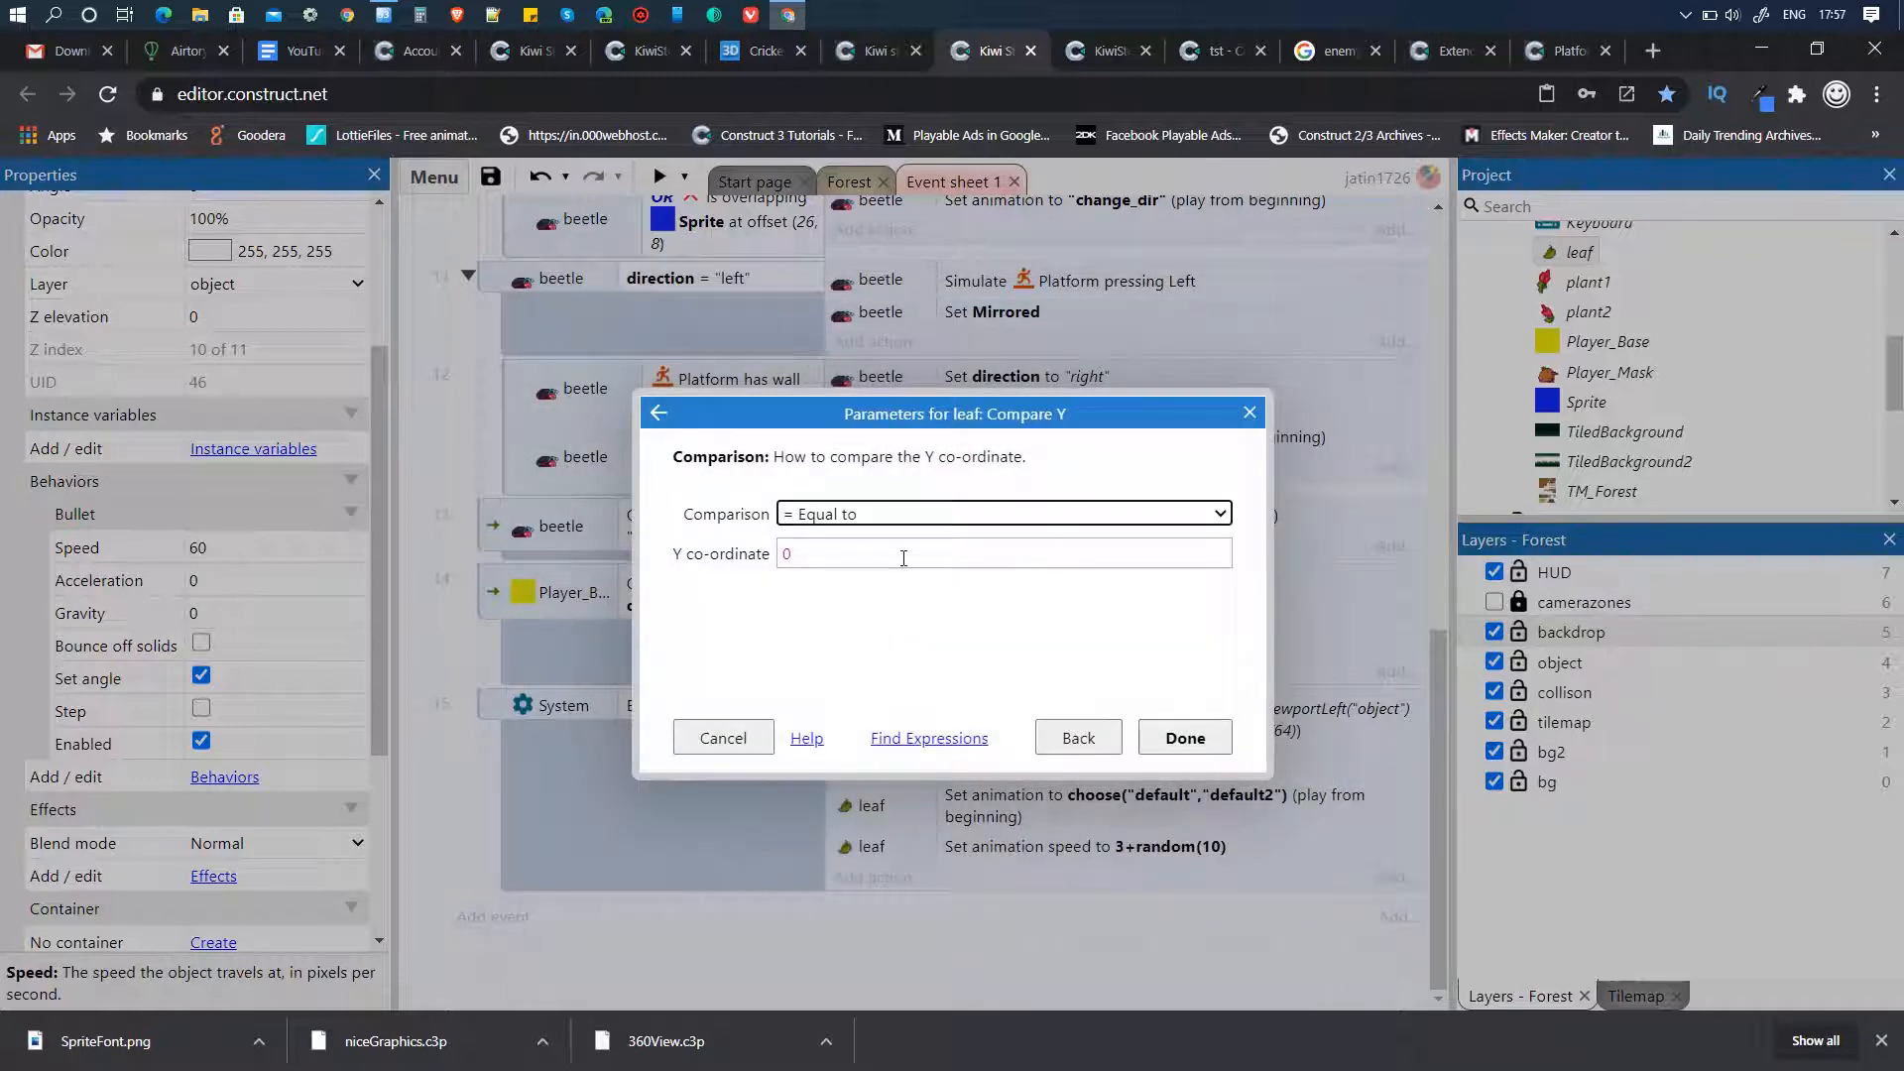
pyautogui.click(837, 513)
pyautogui.click(851, 626)
pyautogui.click(819, 556)
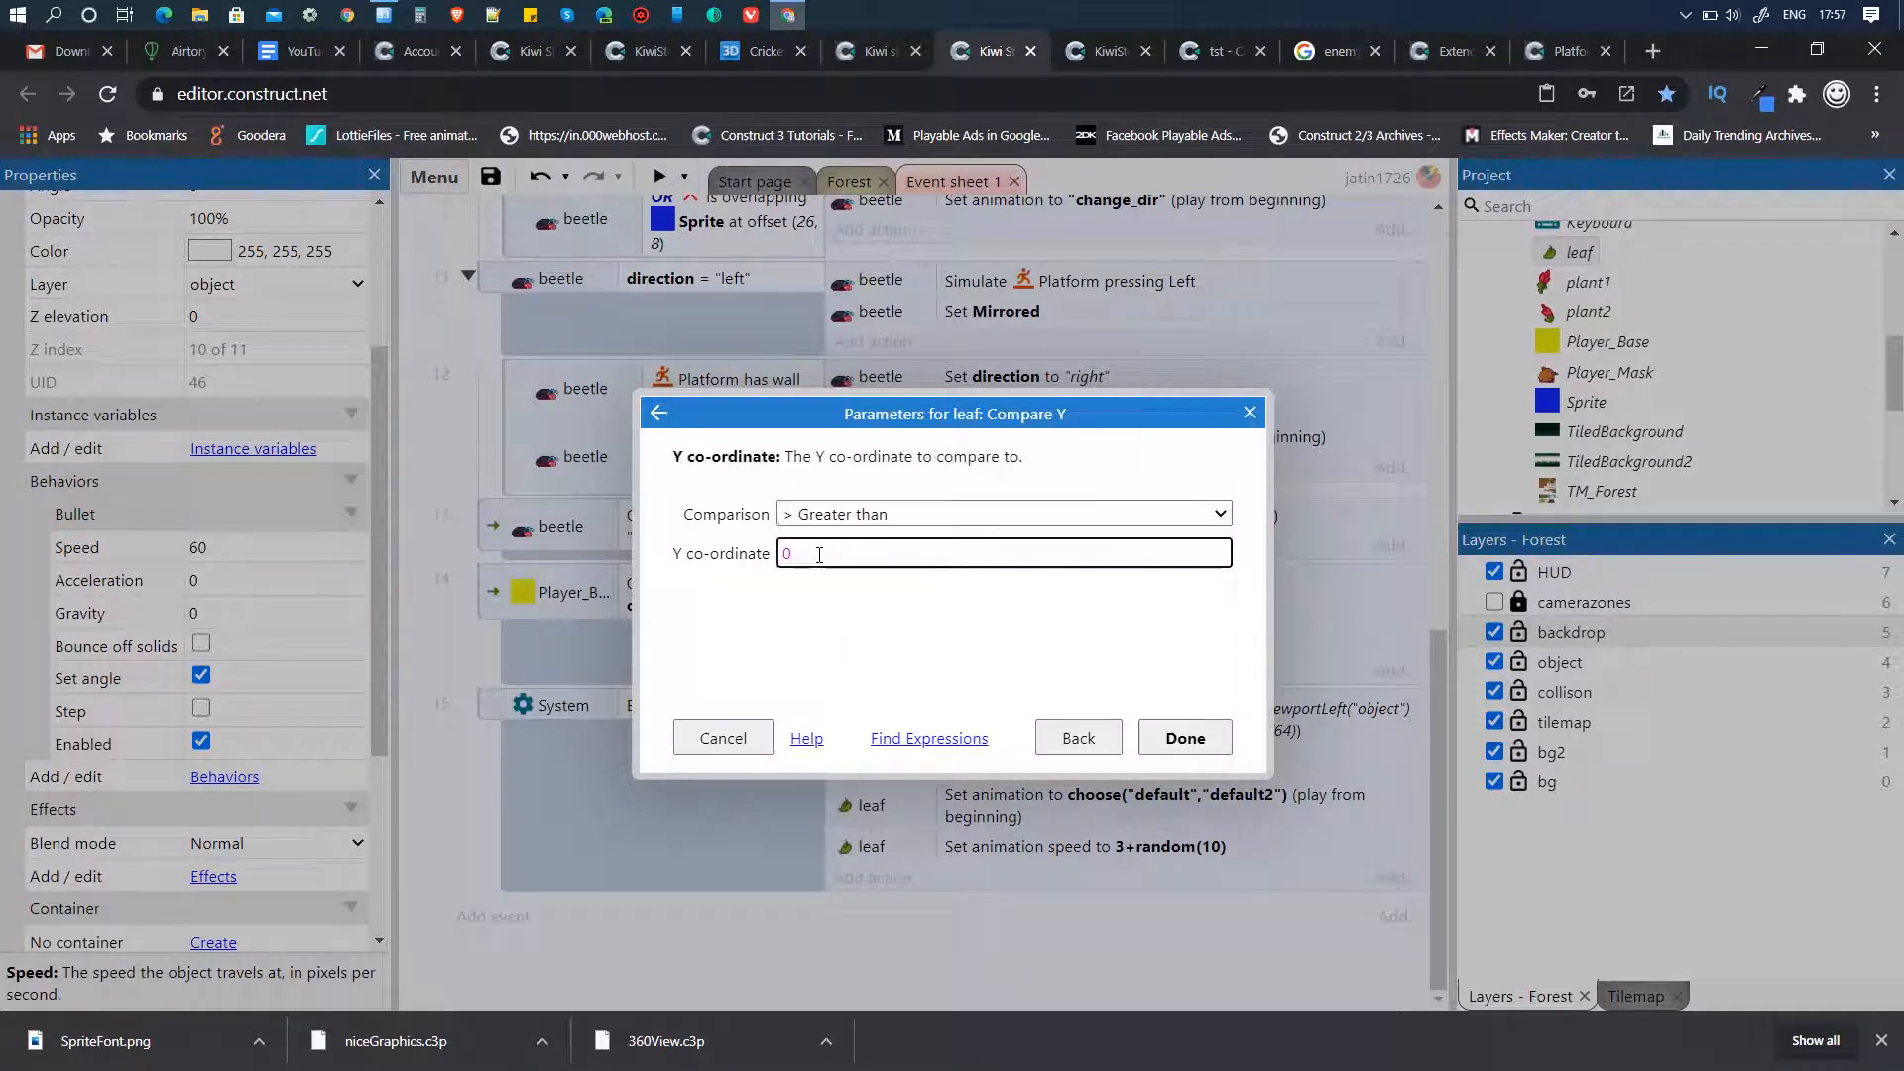
pyautogui.write('l')
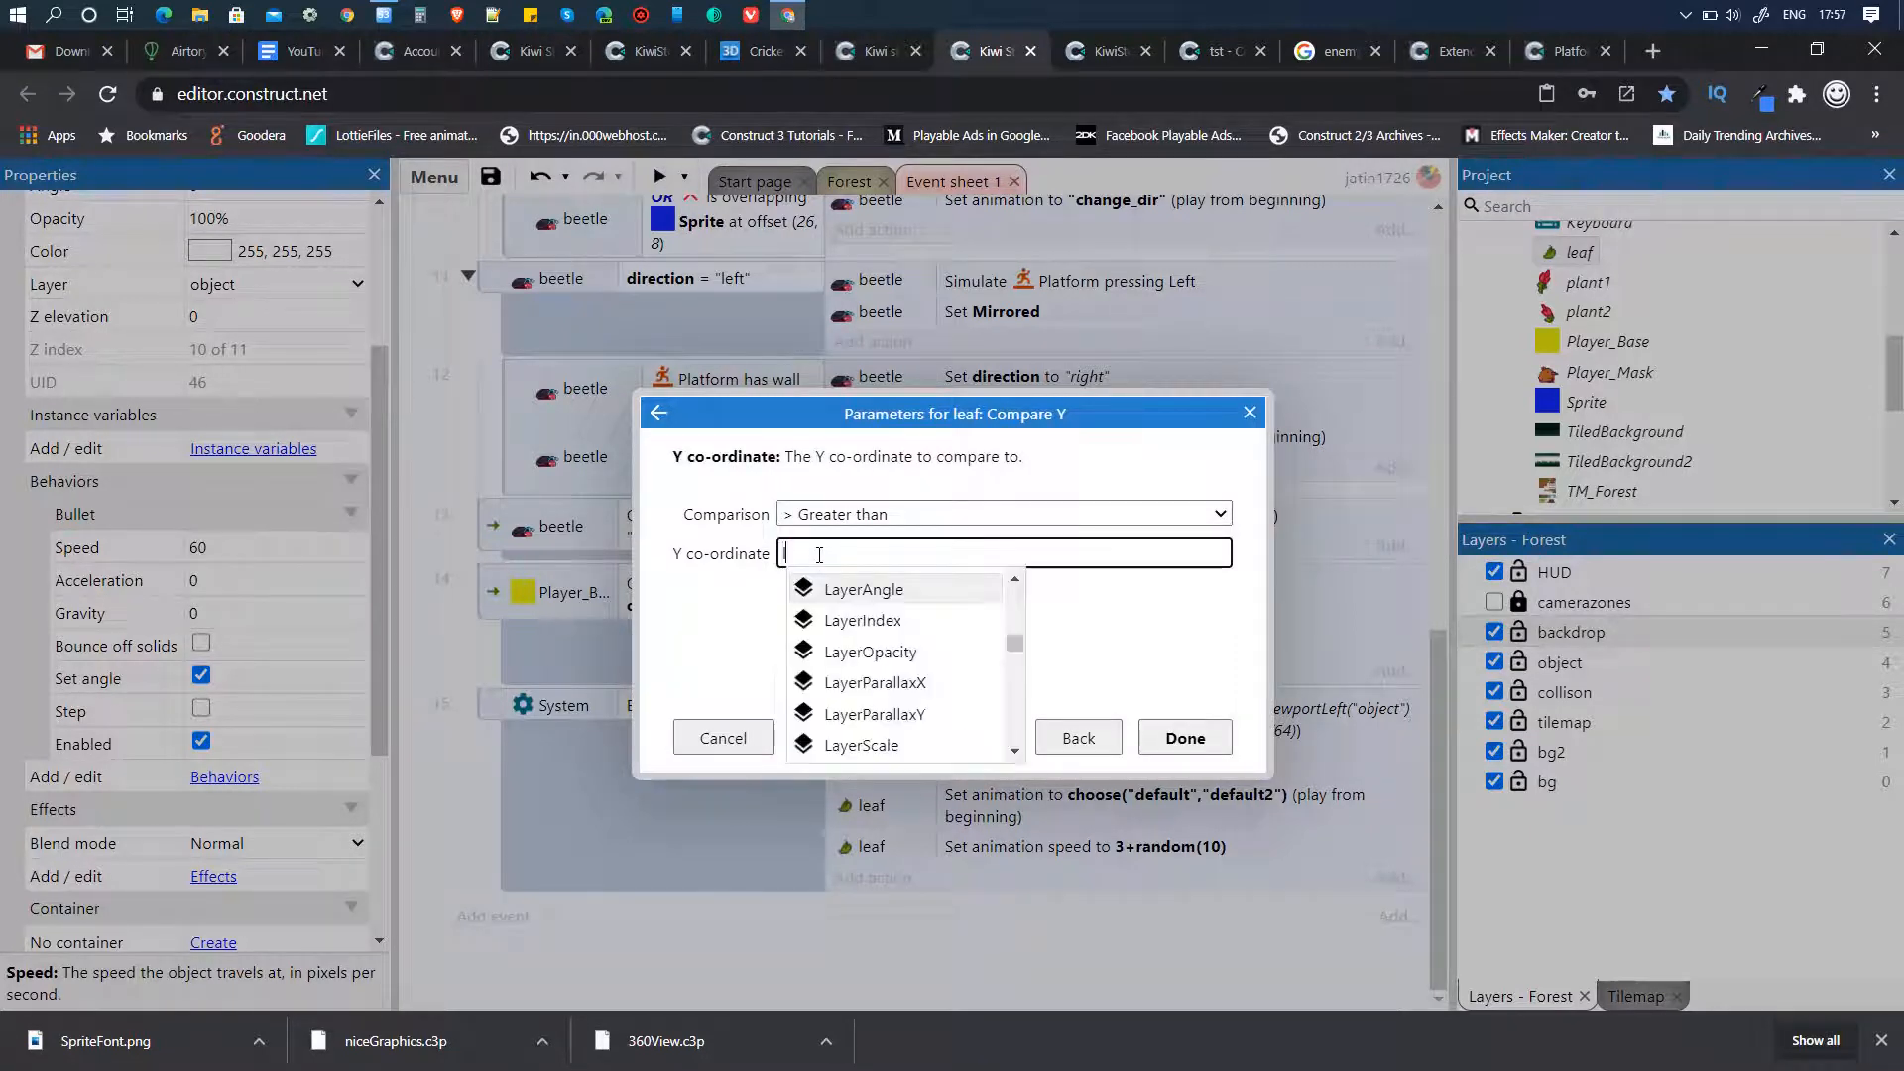
pyautogui.write('ayou')
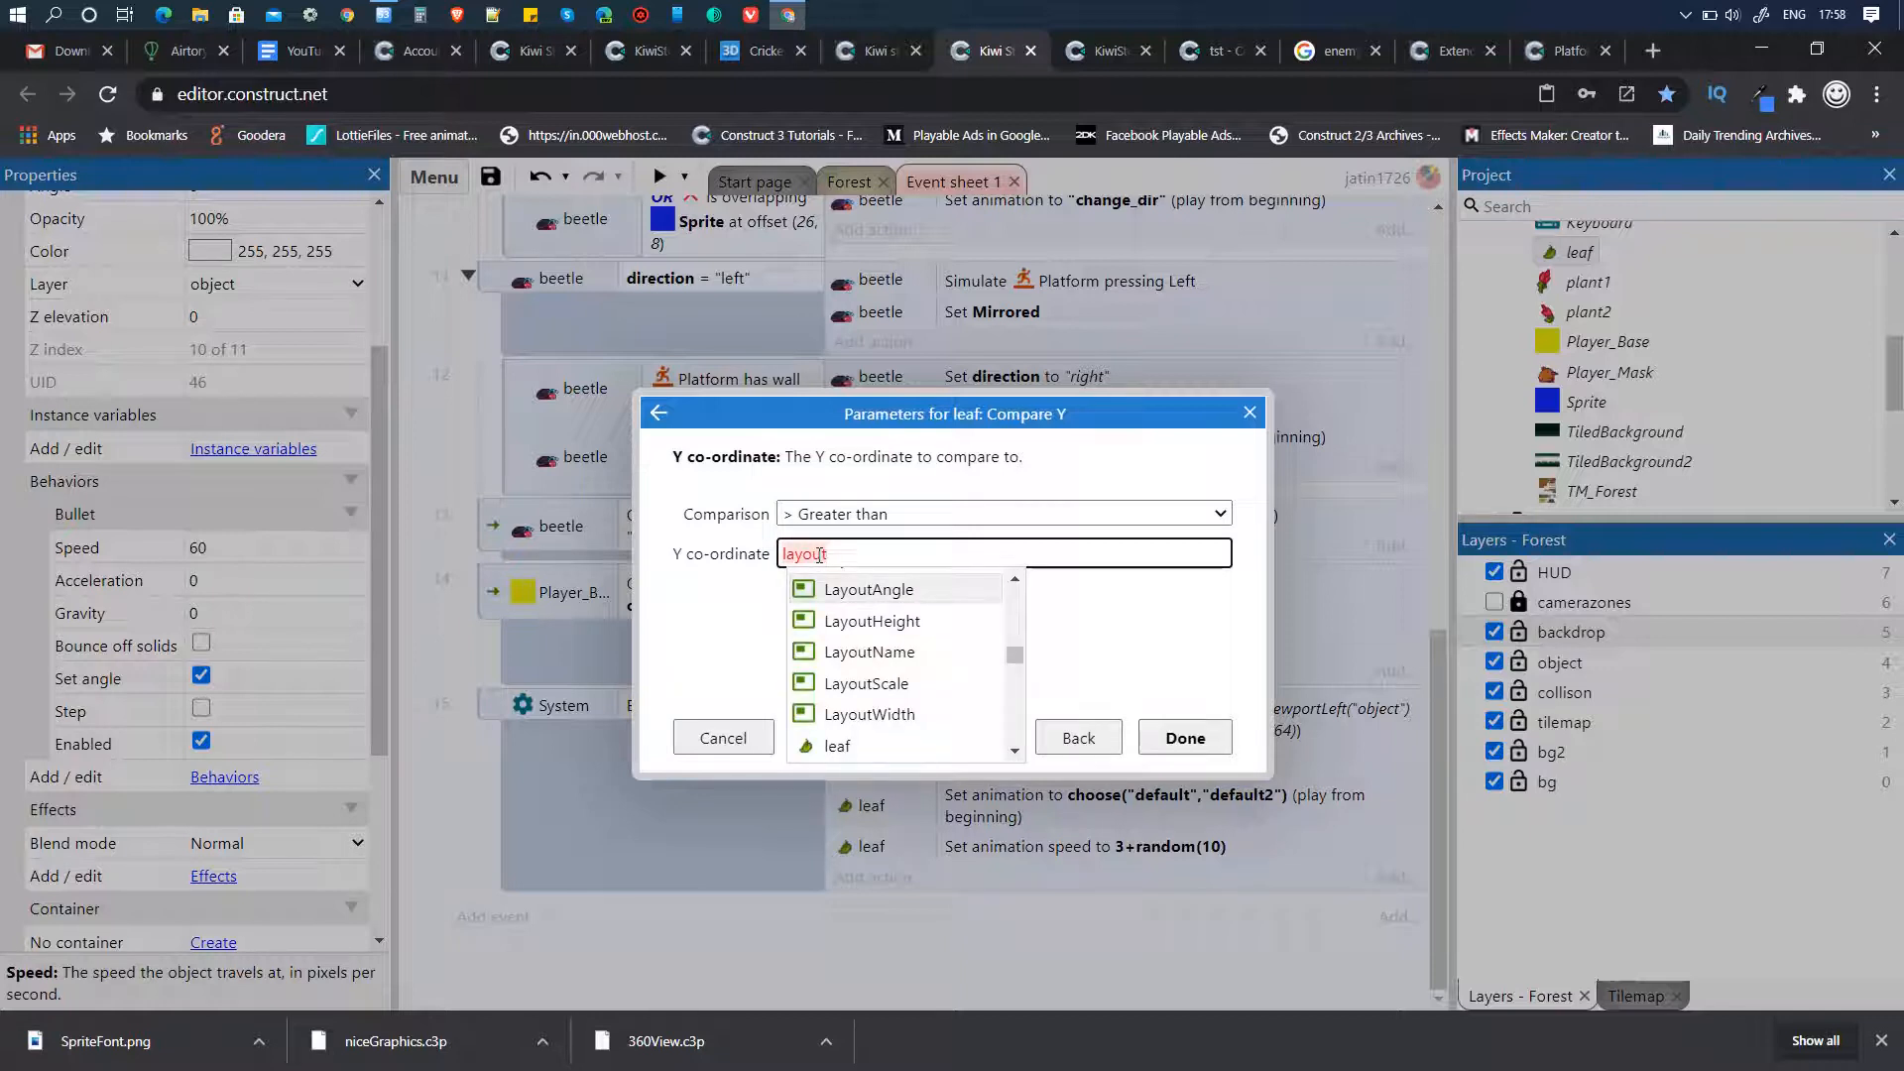
pyautogui.write('t')
pyautogui.press('Down')
pyautogui.press('Return')
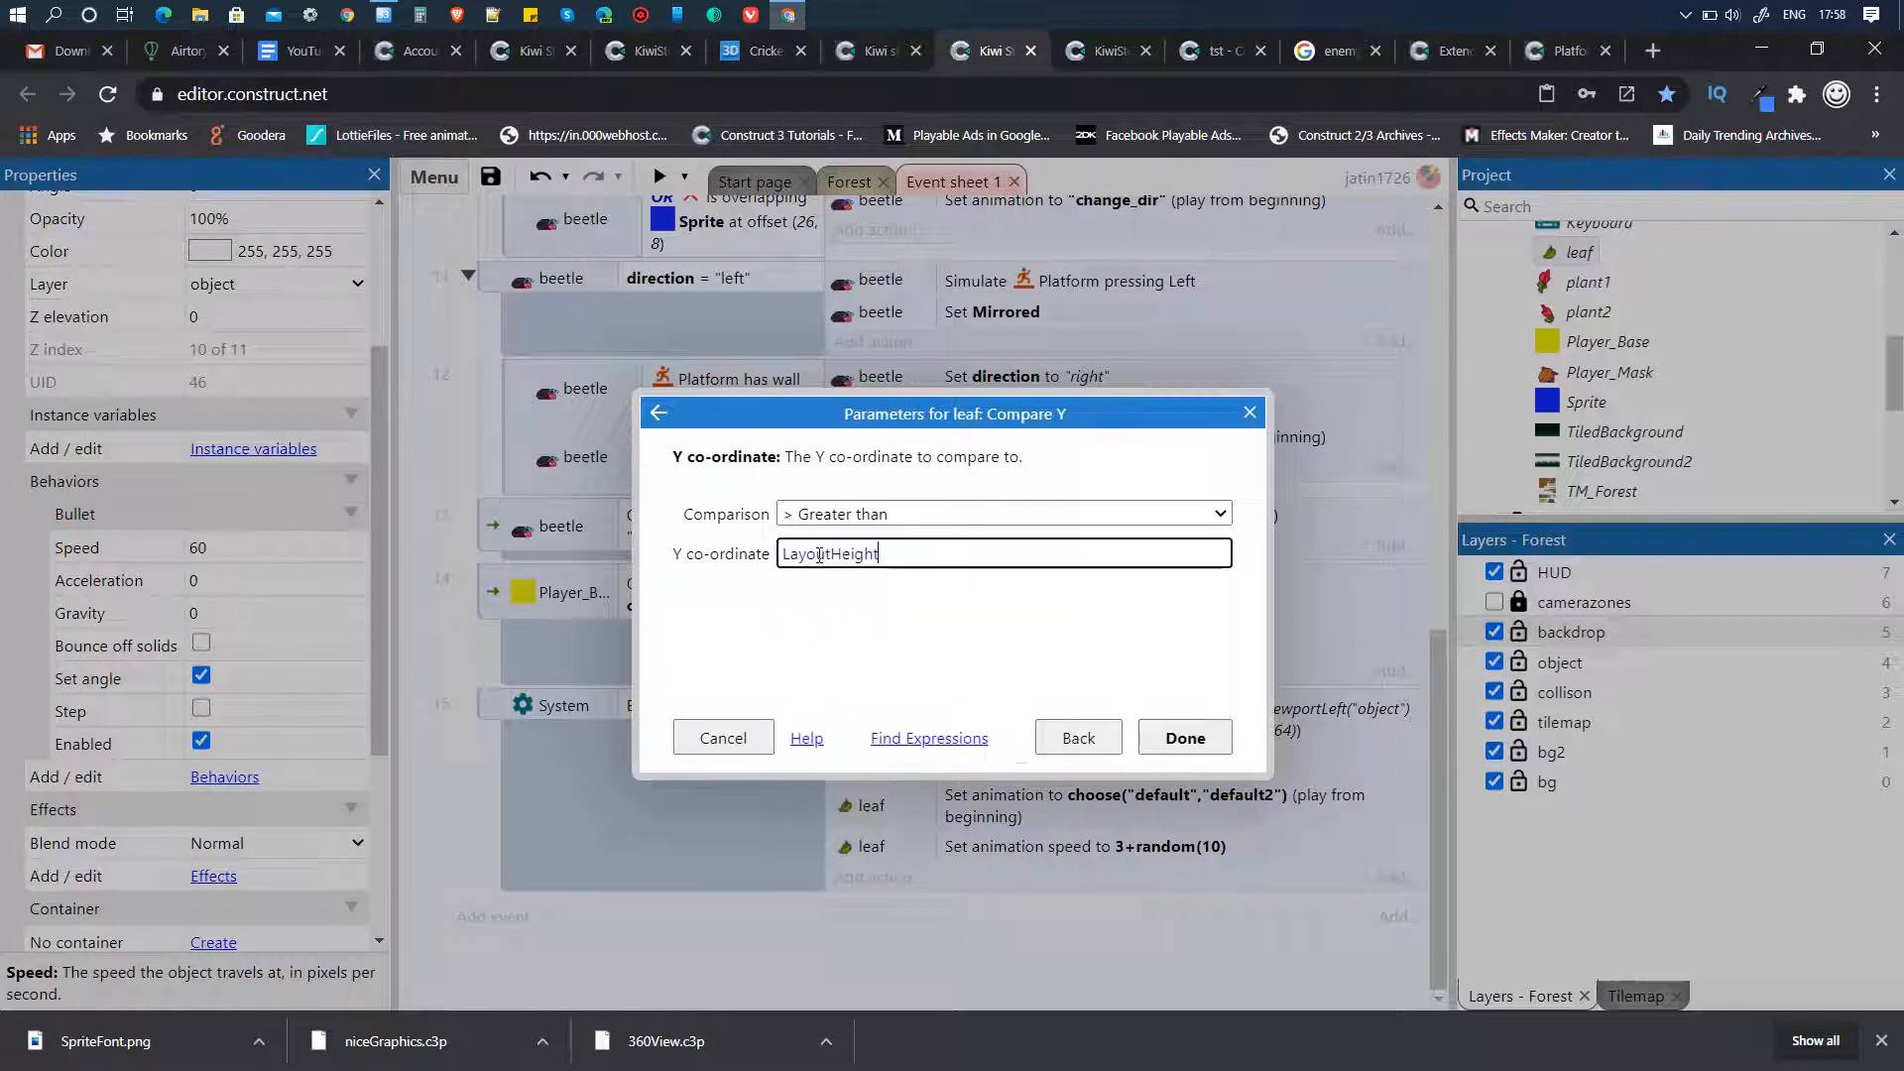
pyautogui.press('Return')
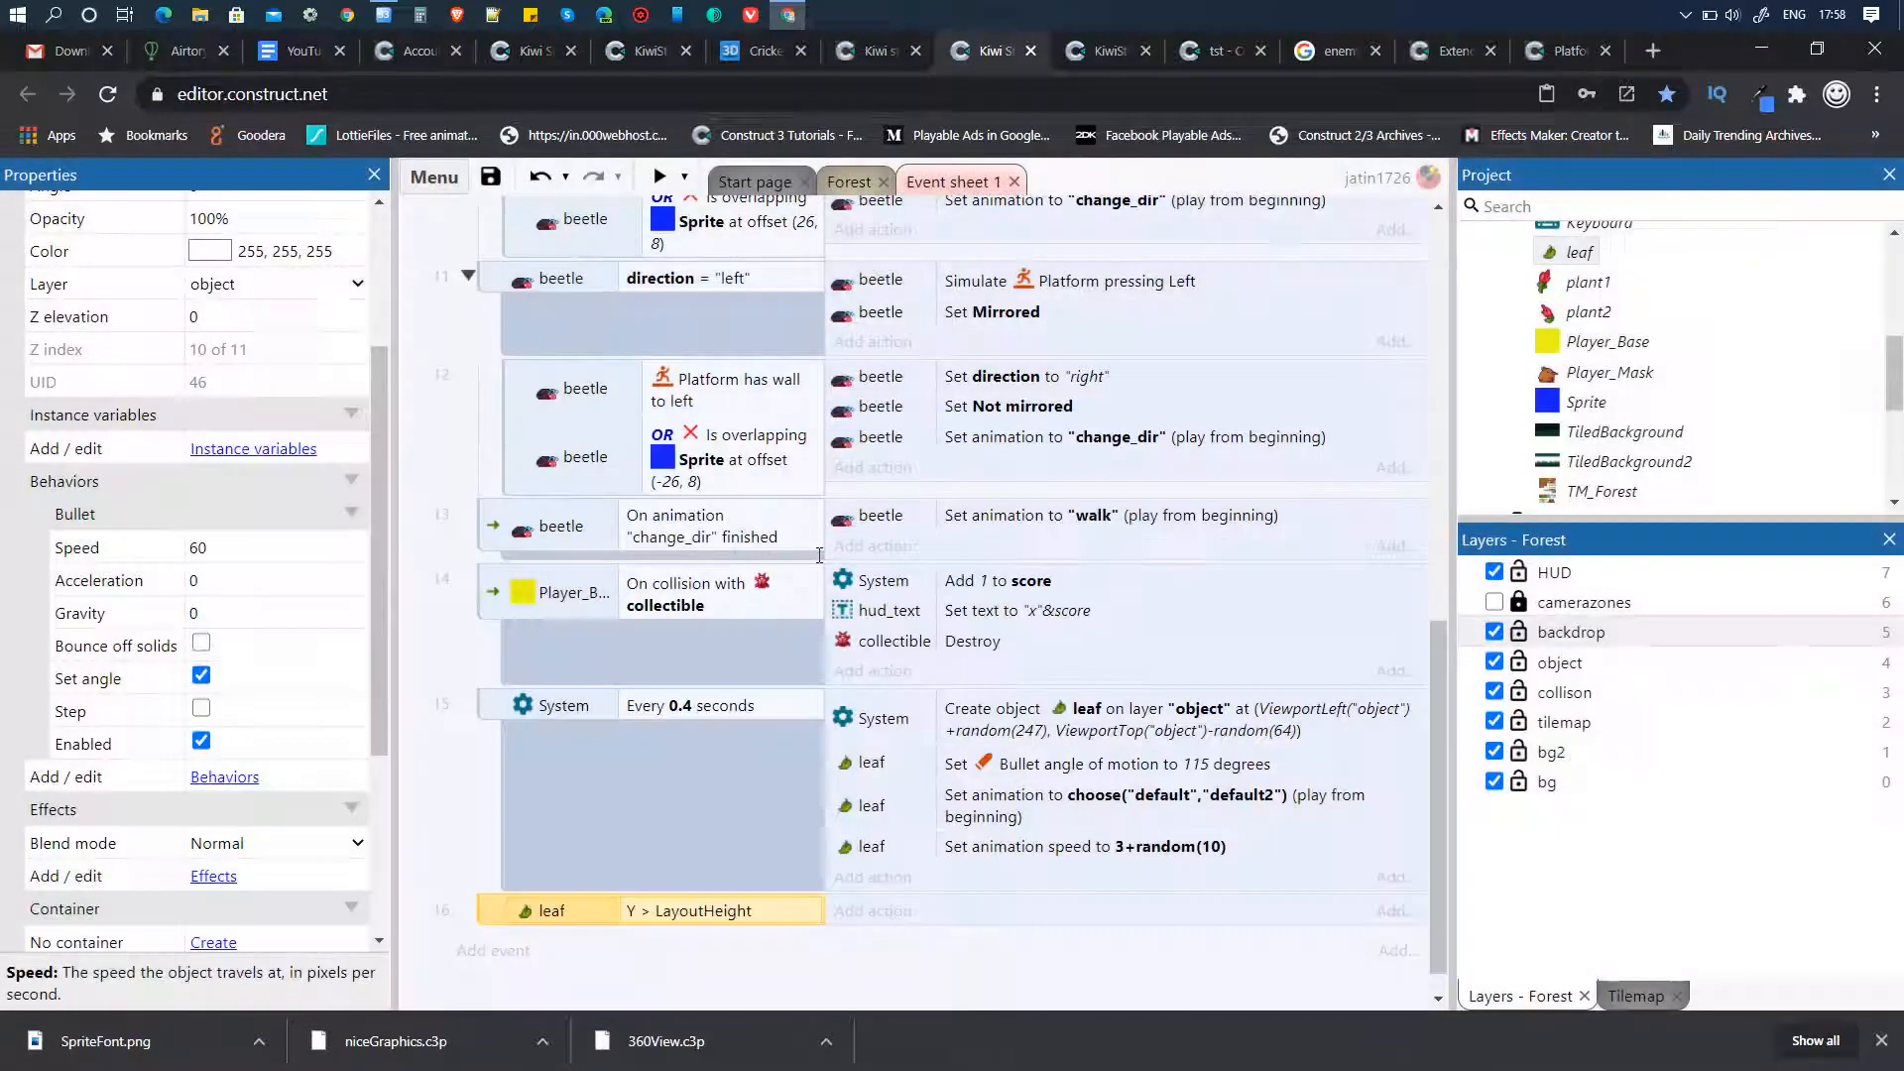
# - Add a leaf Destroy action to the Y > LayoutHeight event and preview the falling leaves in the game
pyautogui.click(866, 917)
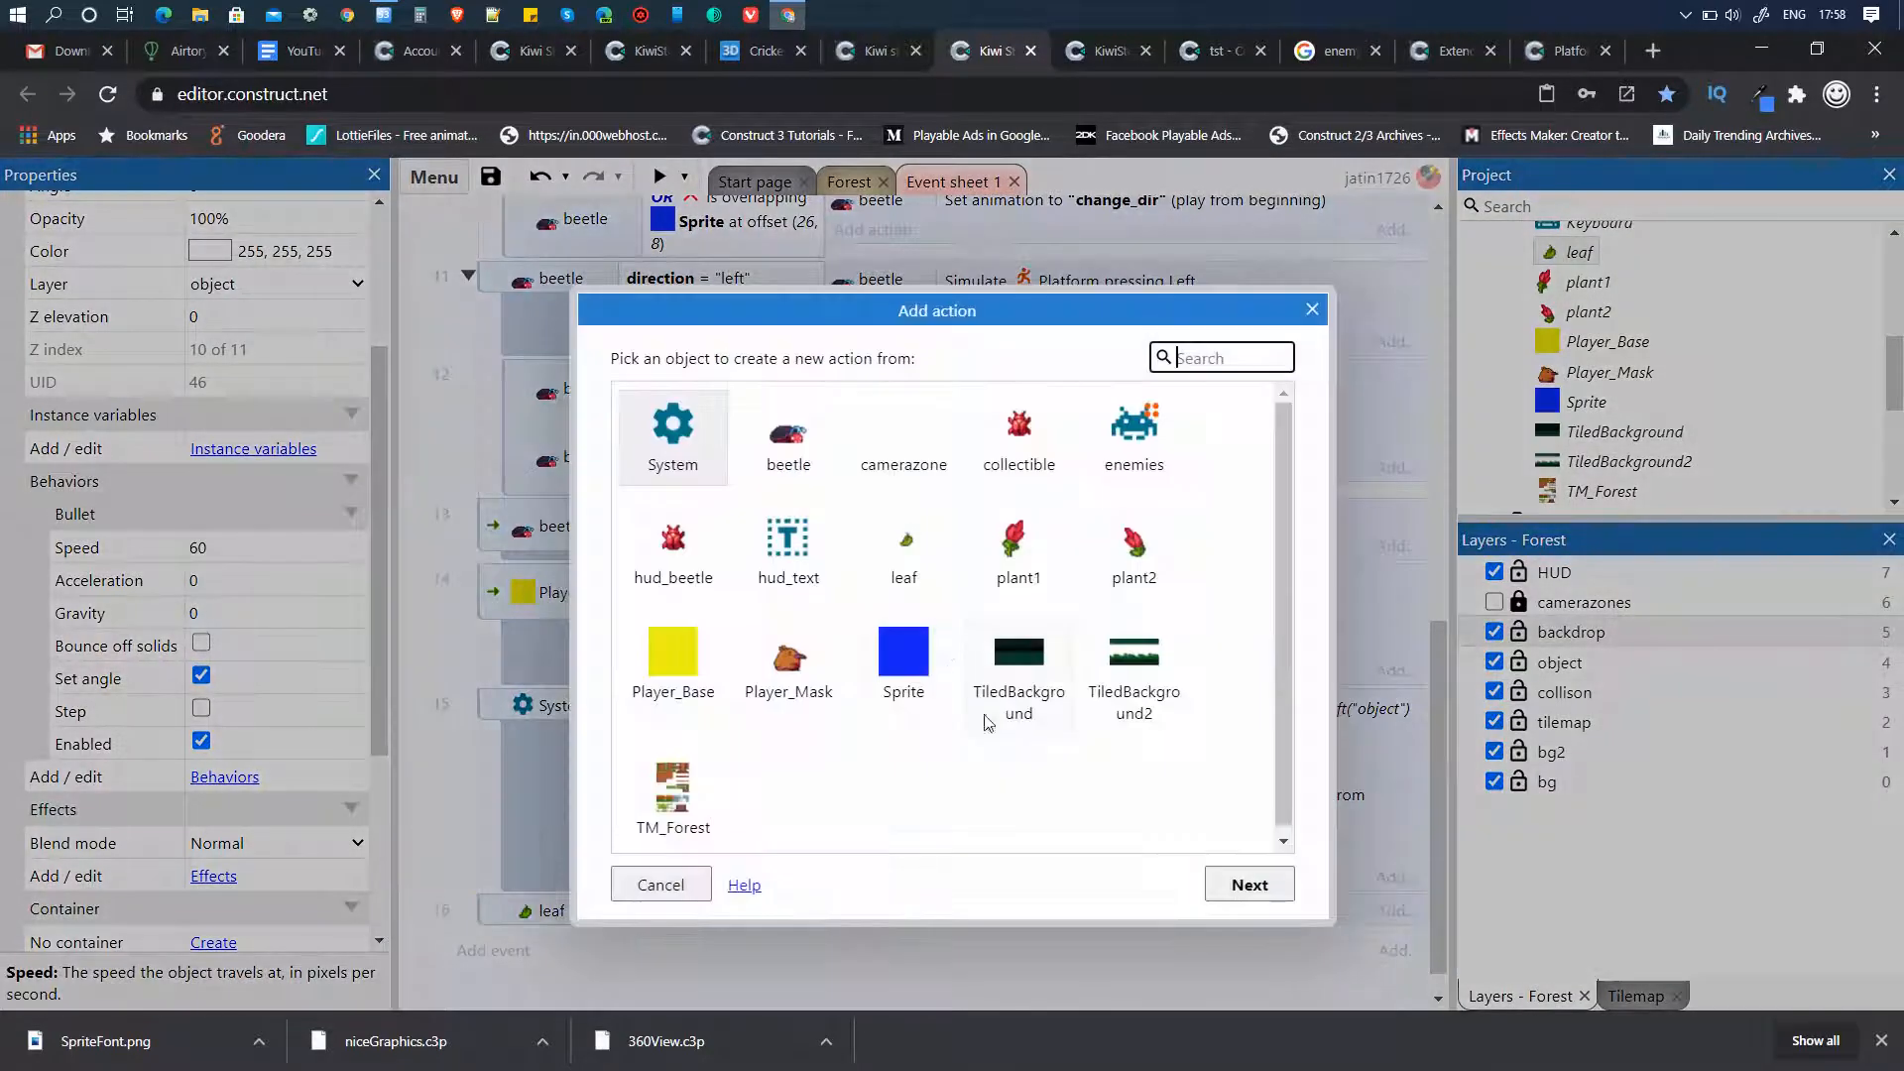
pyautogui.click(1274, 895)
pyautogui.write('des')
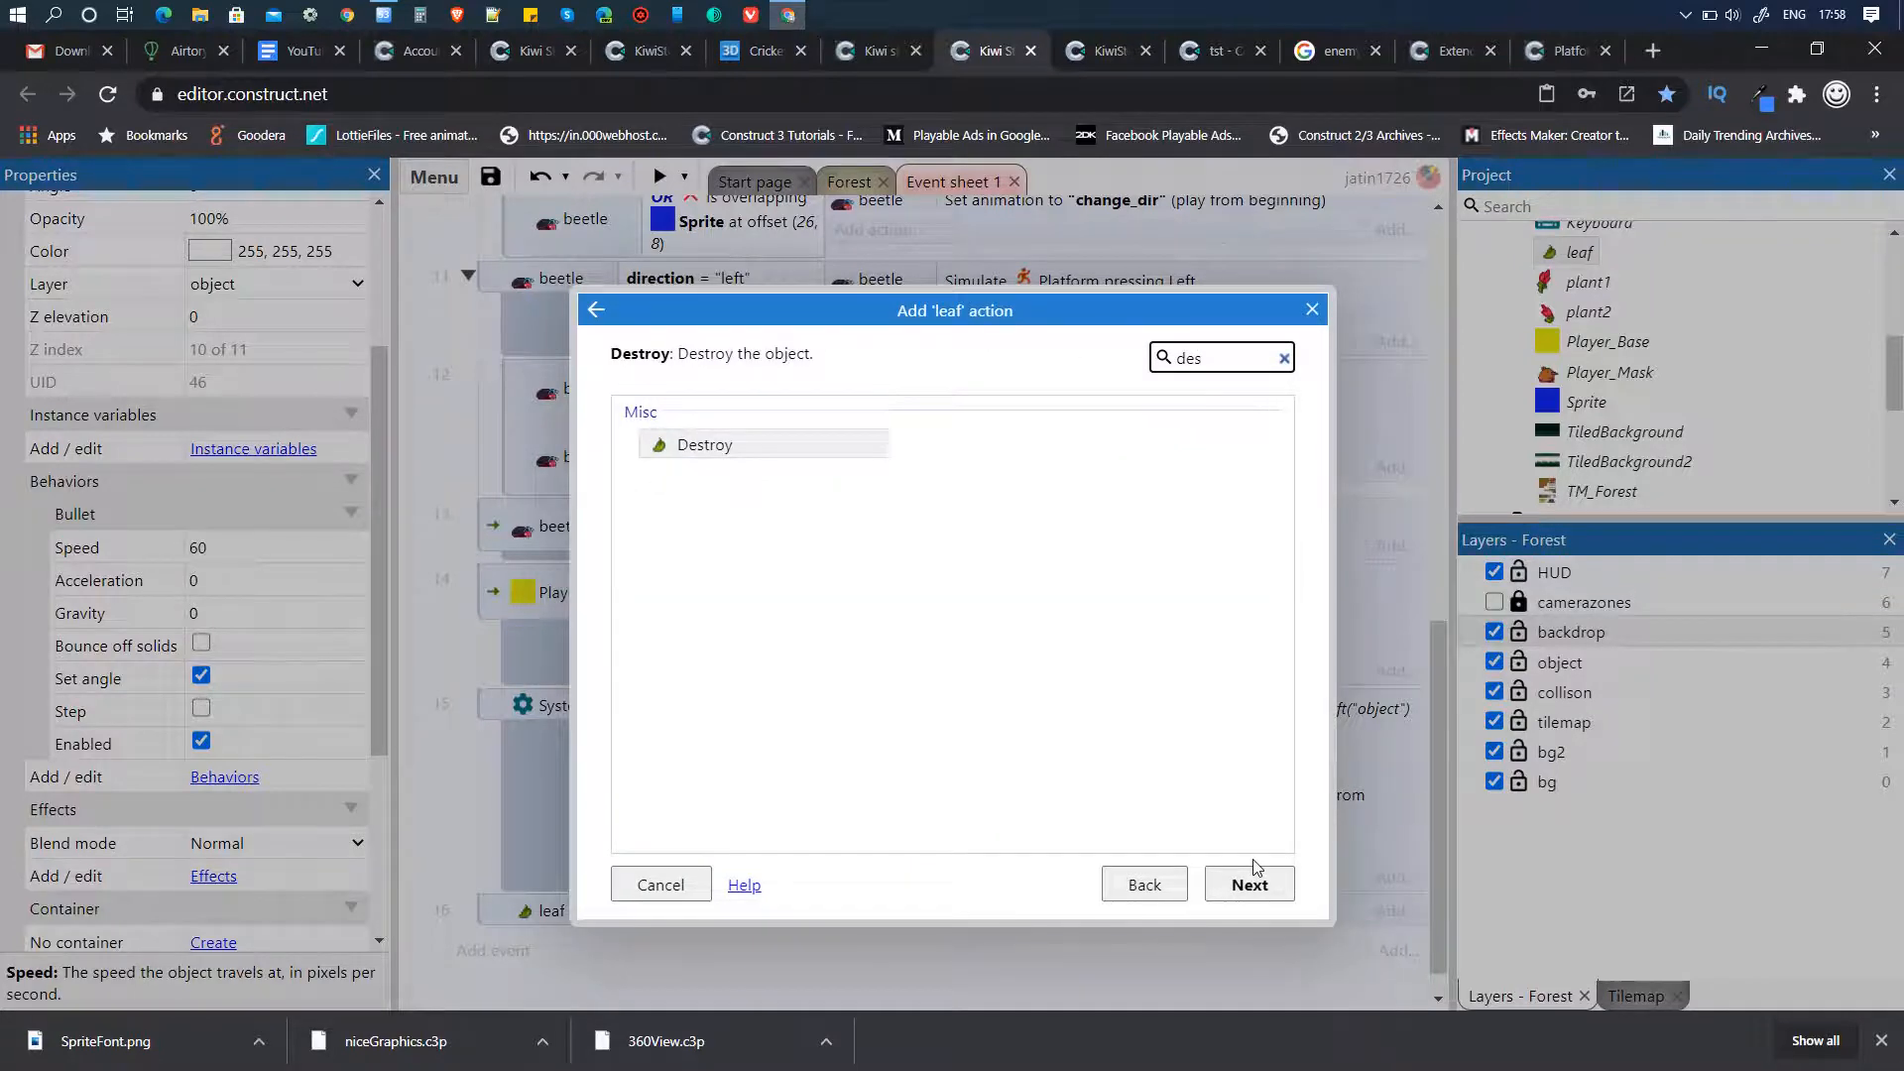
pyautogui.press('Return')
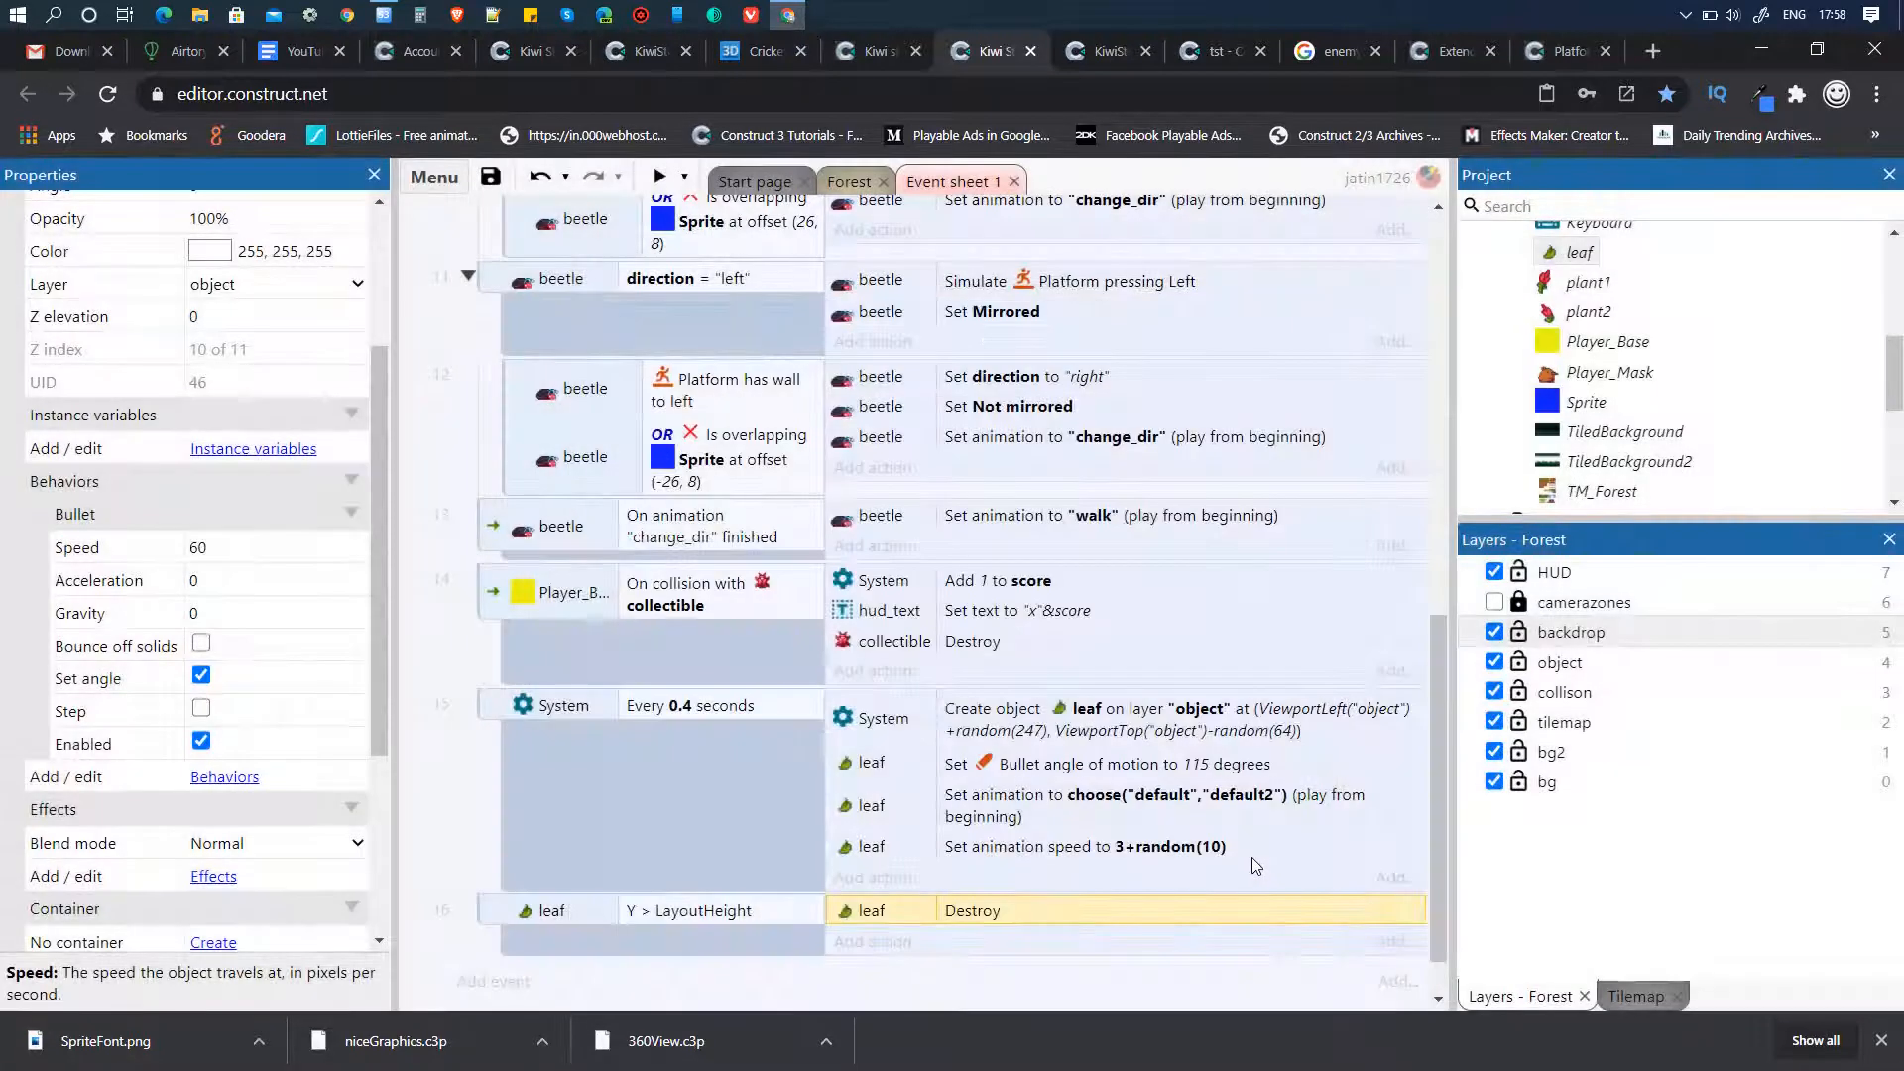
pyautogui.click(657, 178)
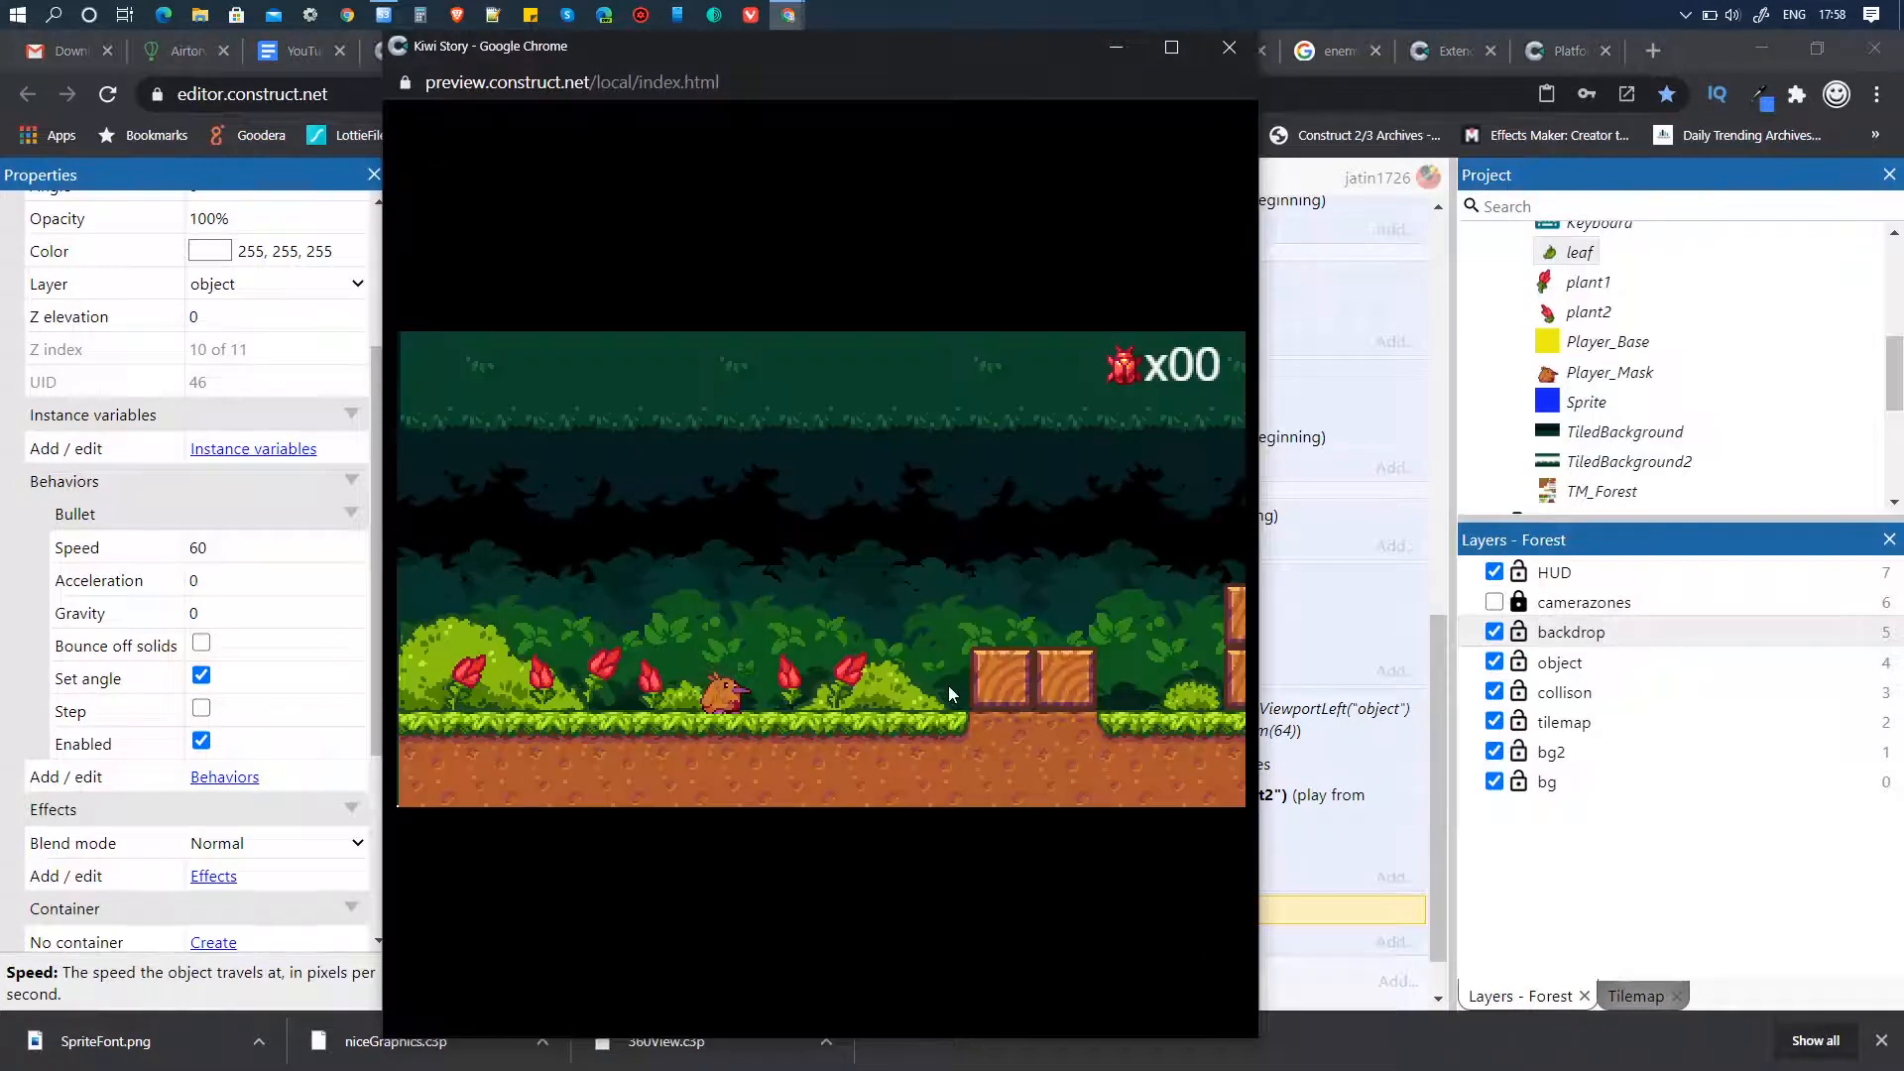
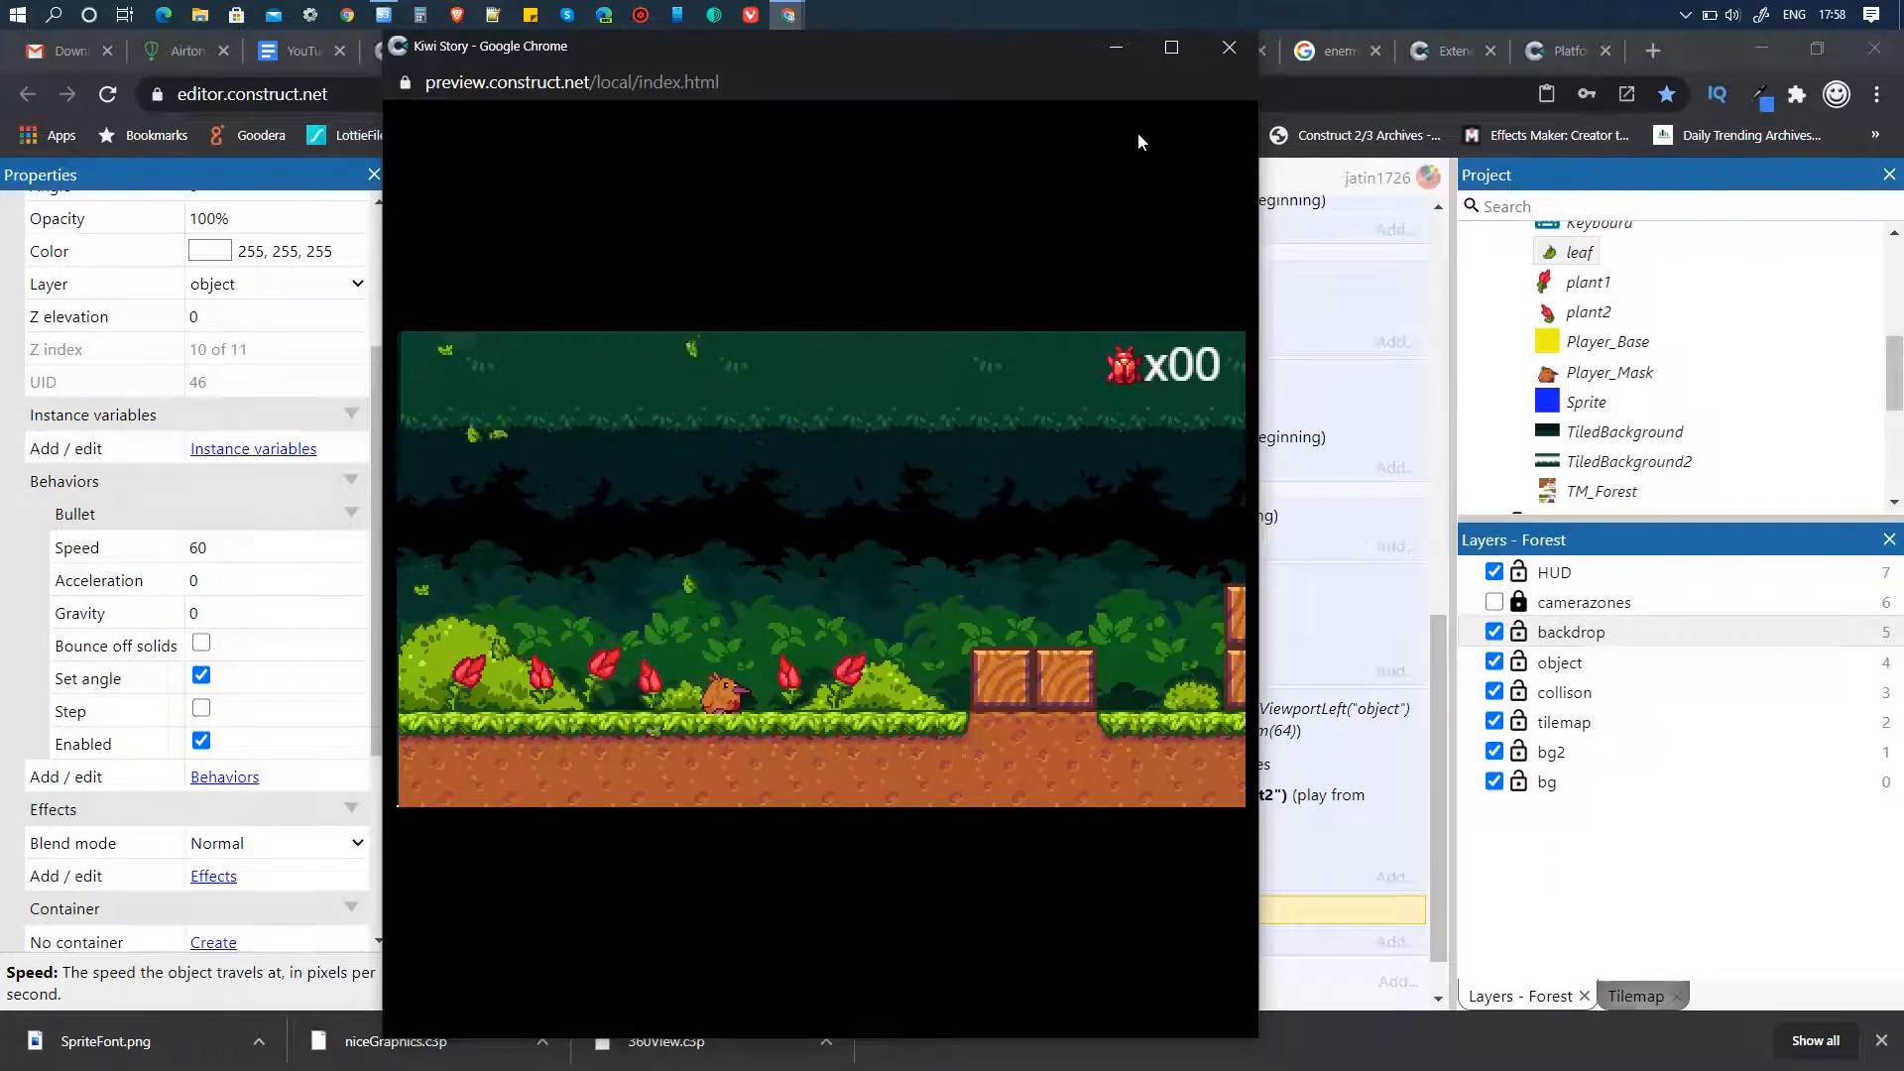
pyautogui.click(1228, 48)
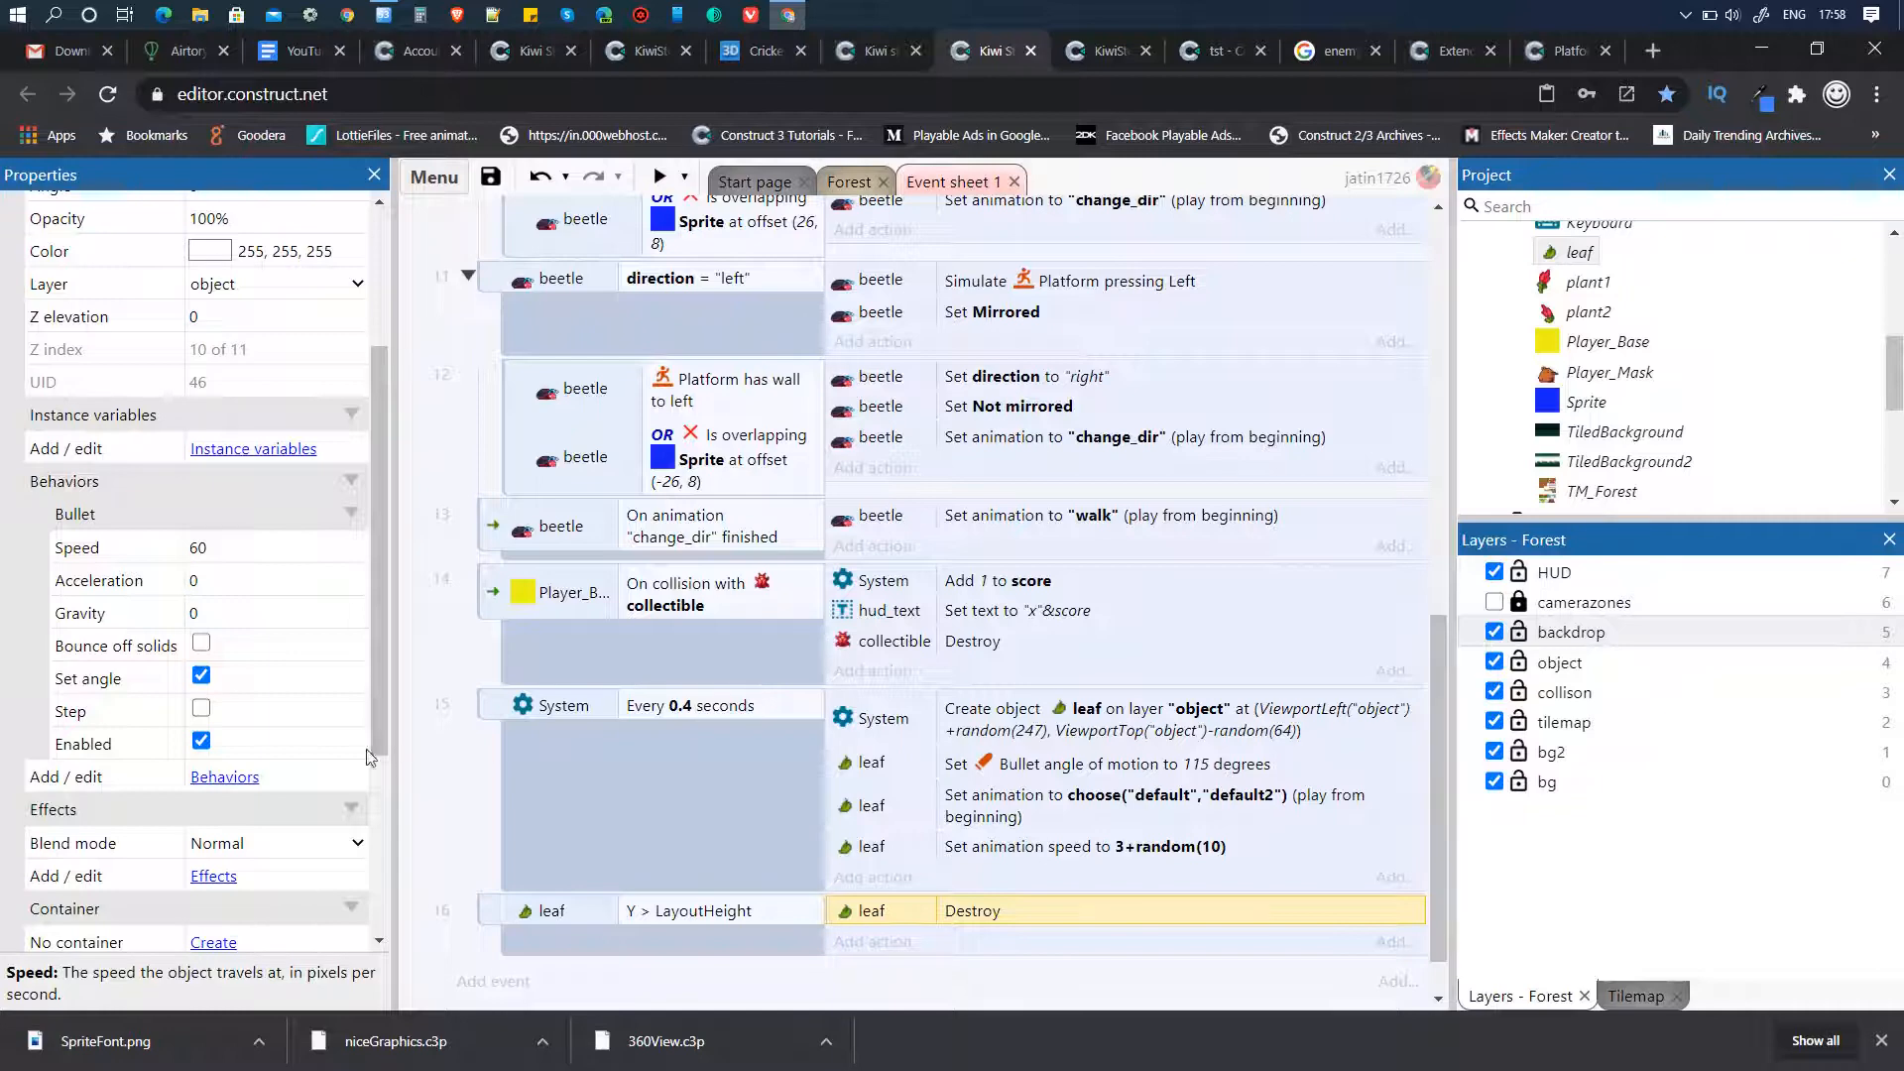
# - Add the Sine behavior to the leaf object
pyautogui.click(225, 777)
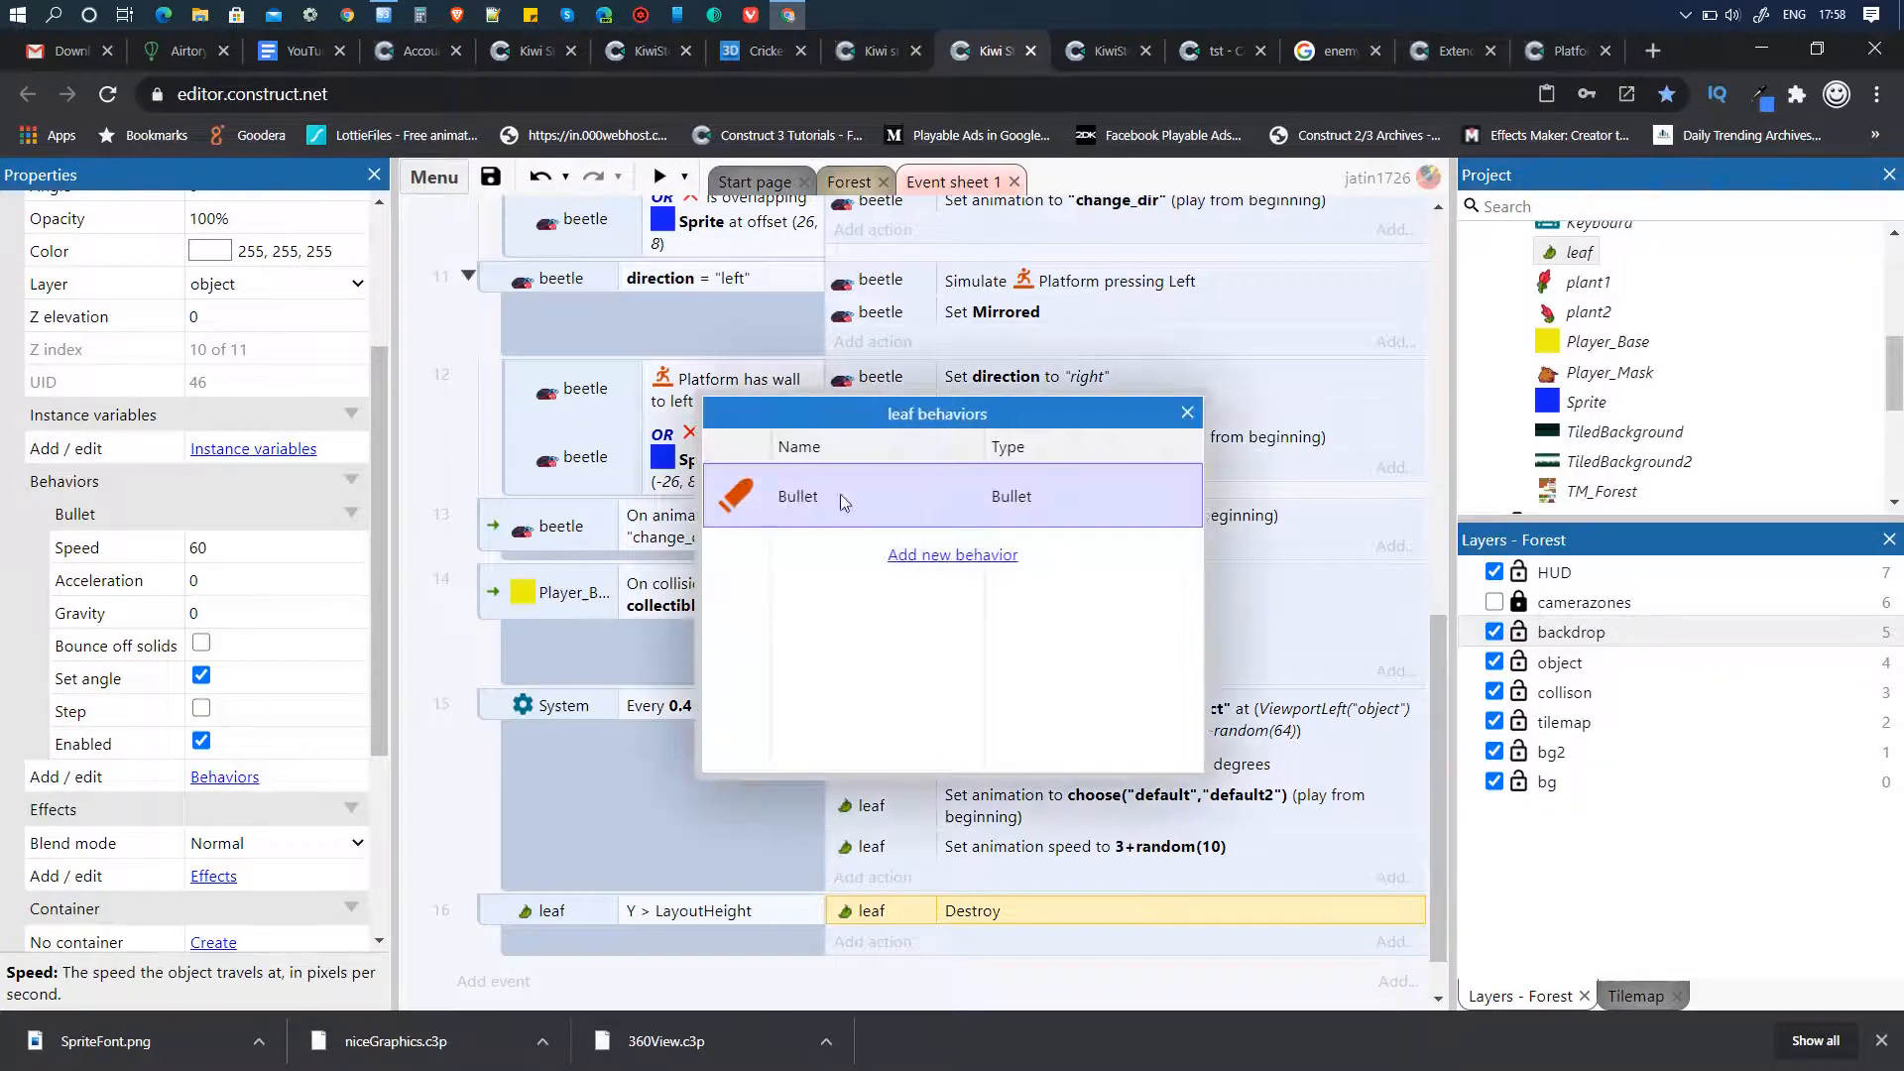
pyautogui.click(957, 555)
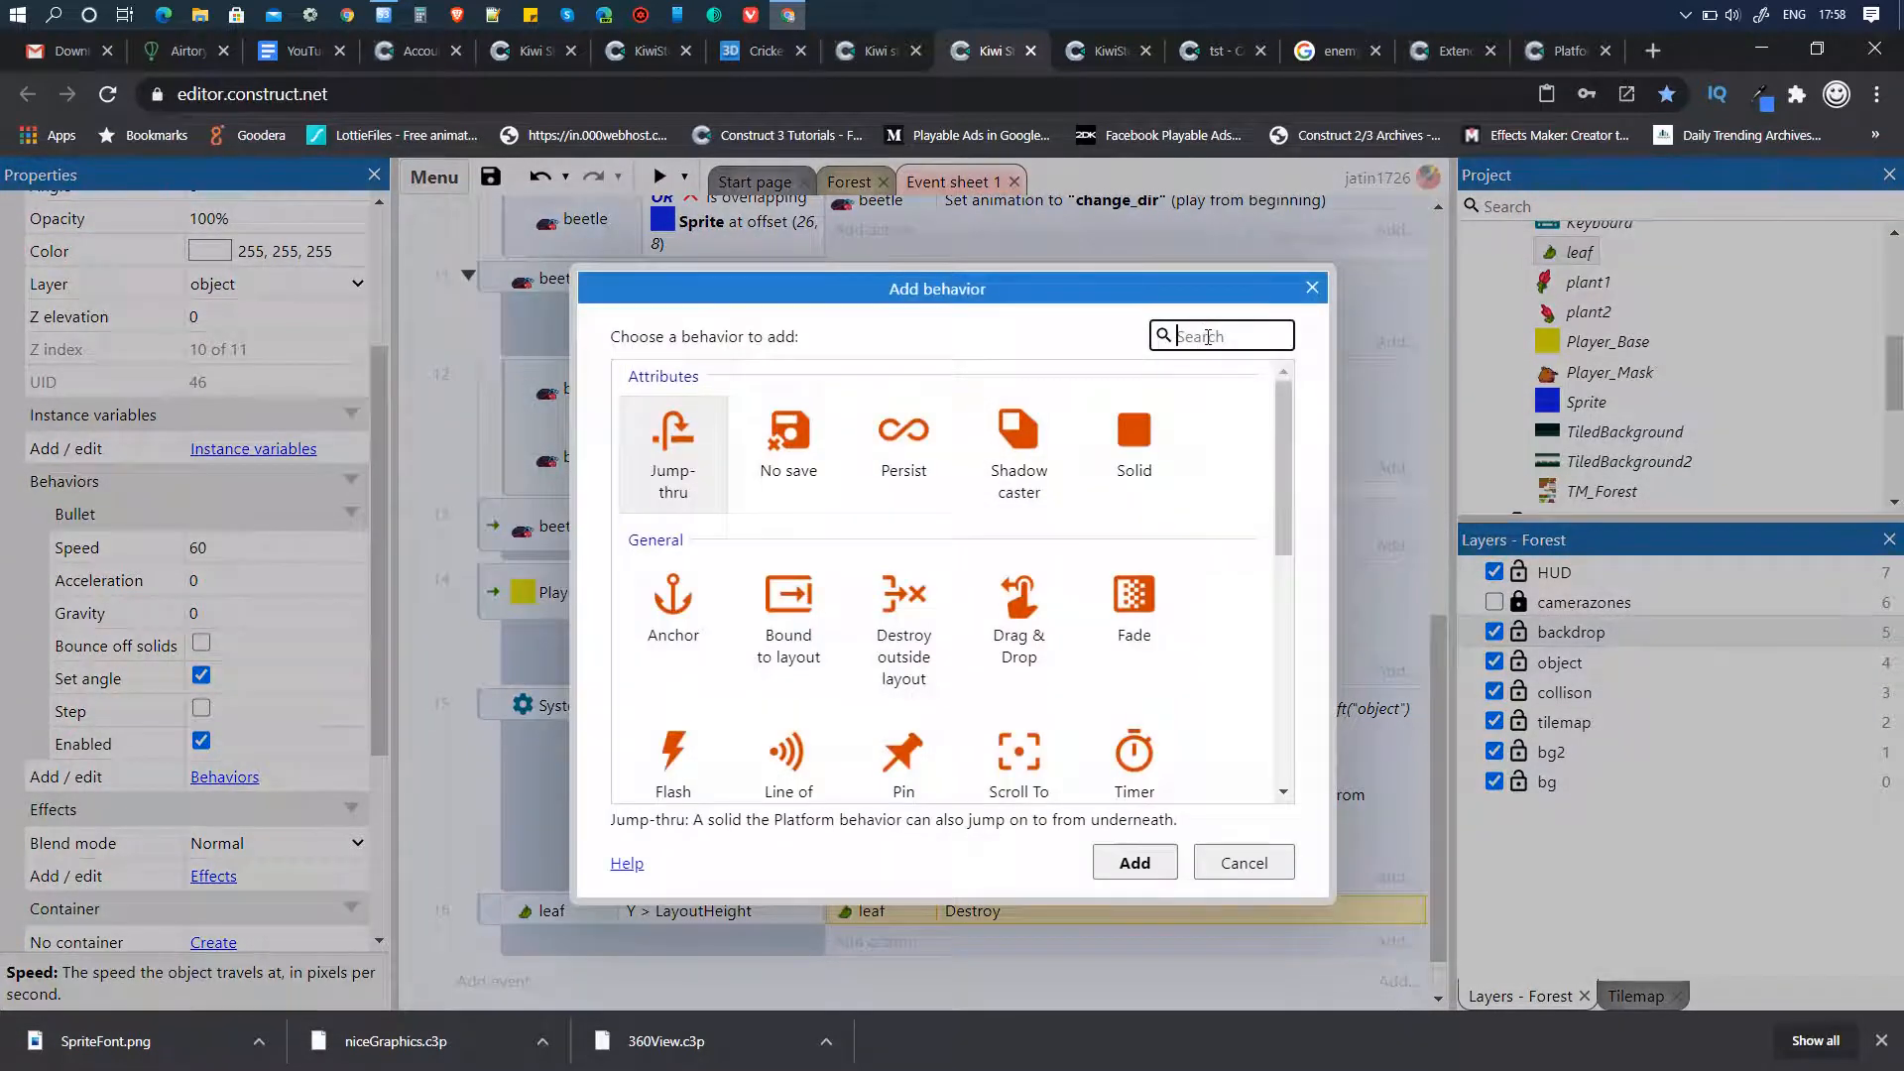
pyautogui.write('sin')
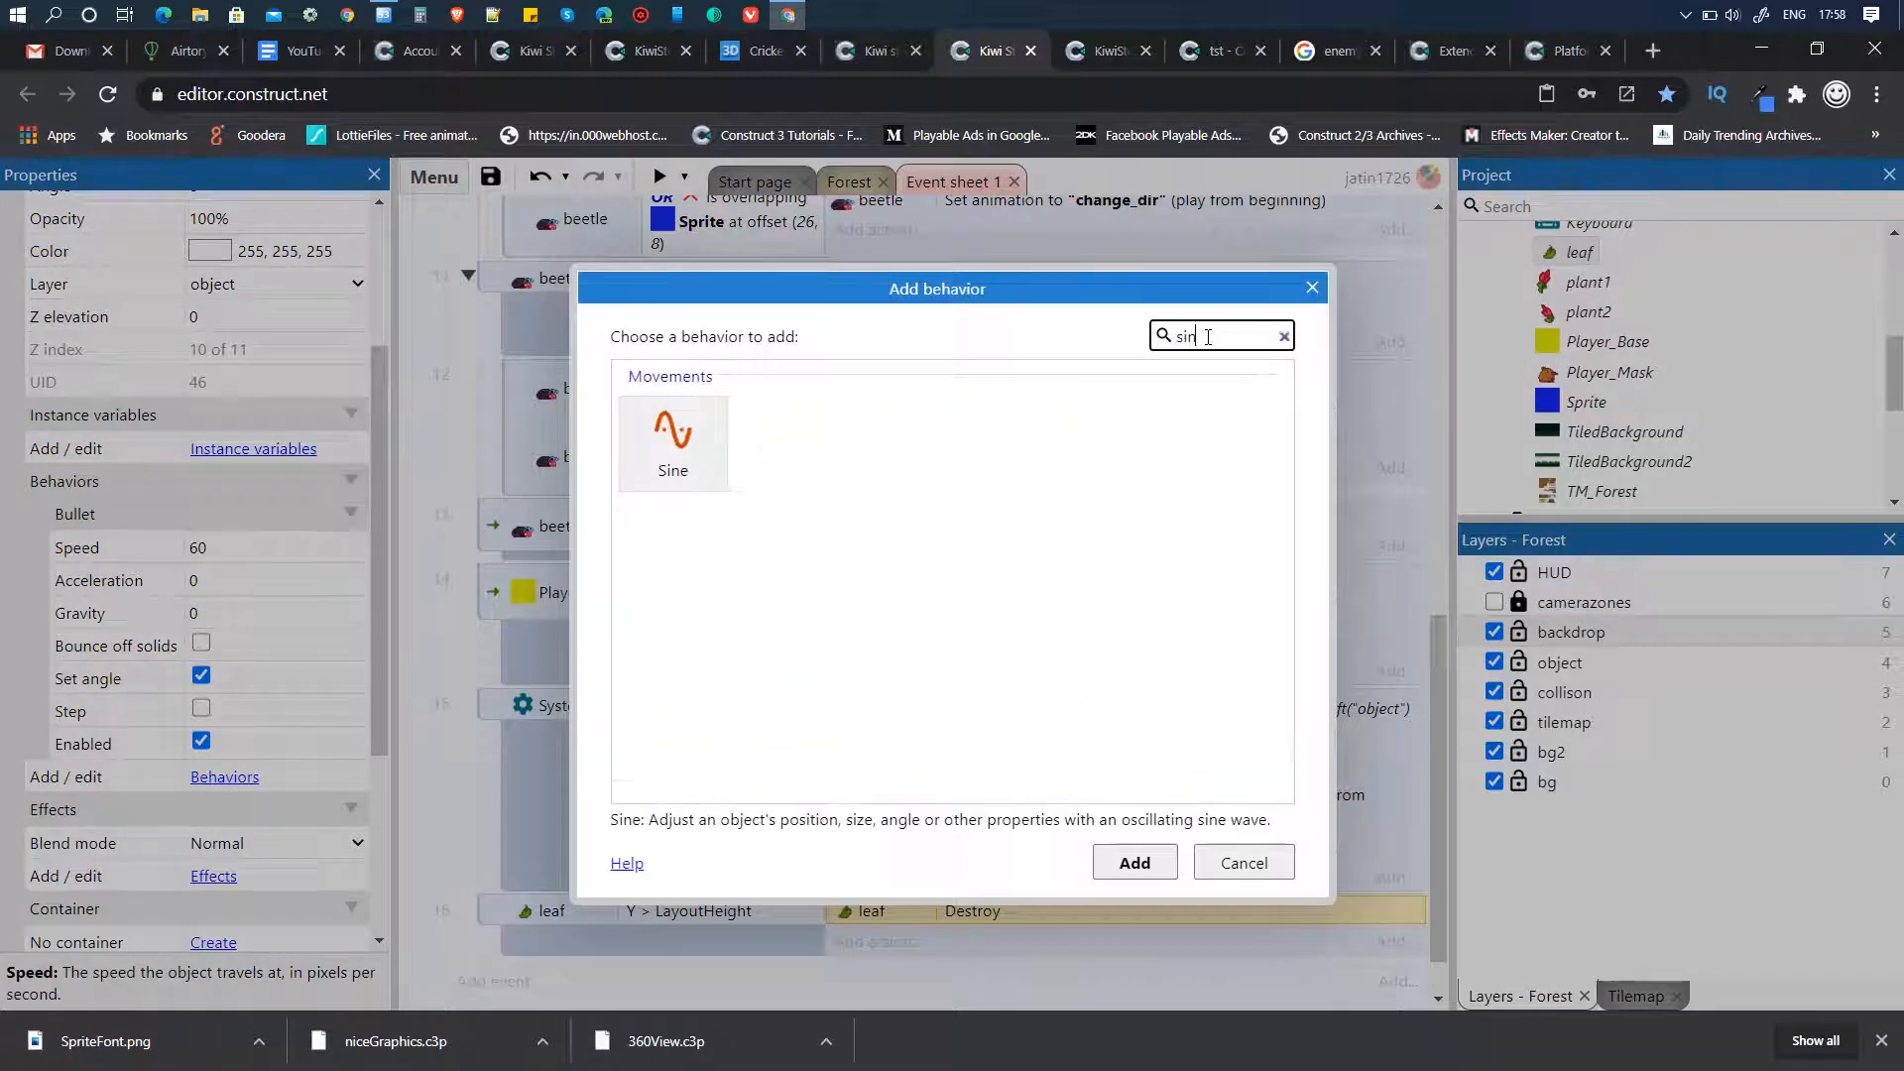
pyautogui.press('Return')
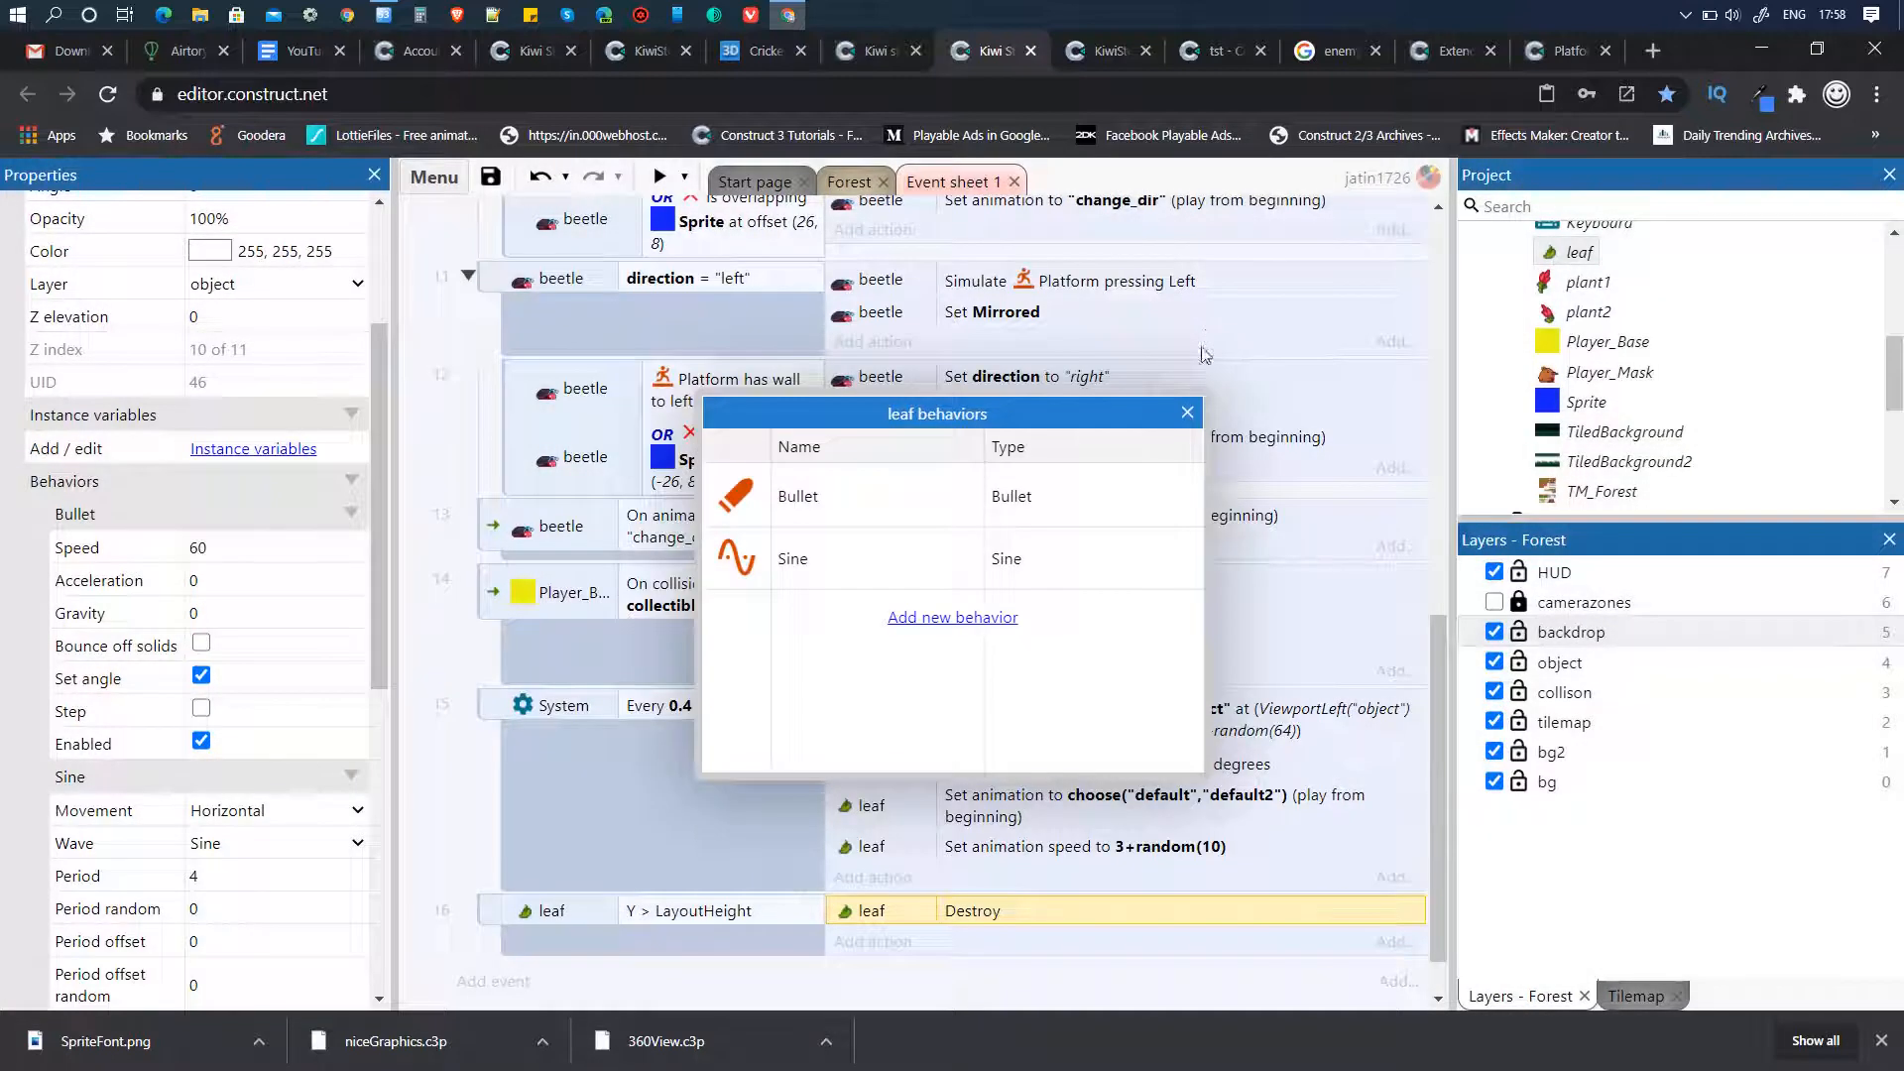
pyautogui.click(1187, 412)
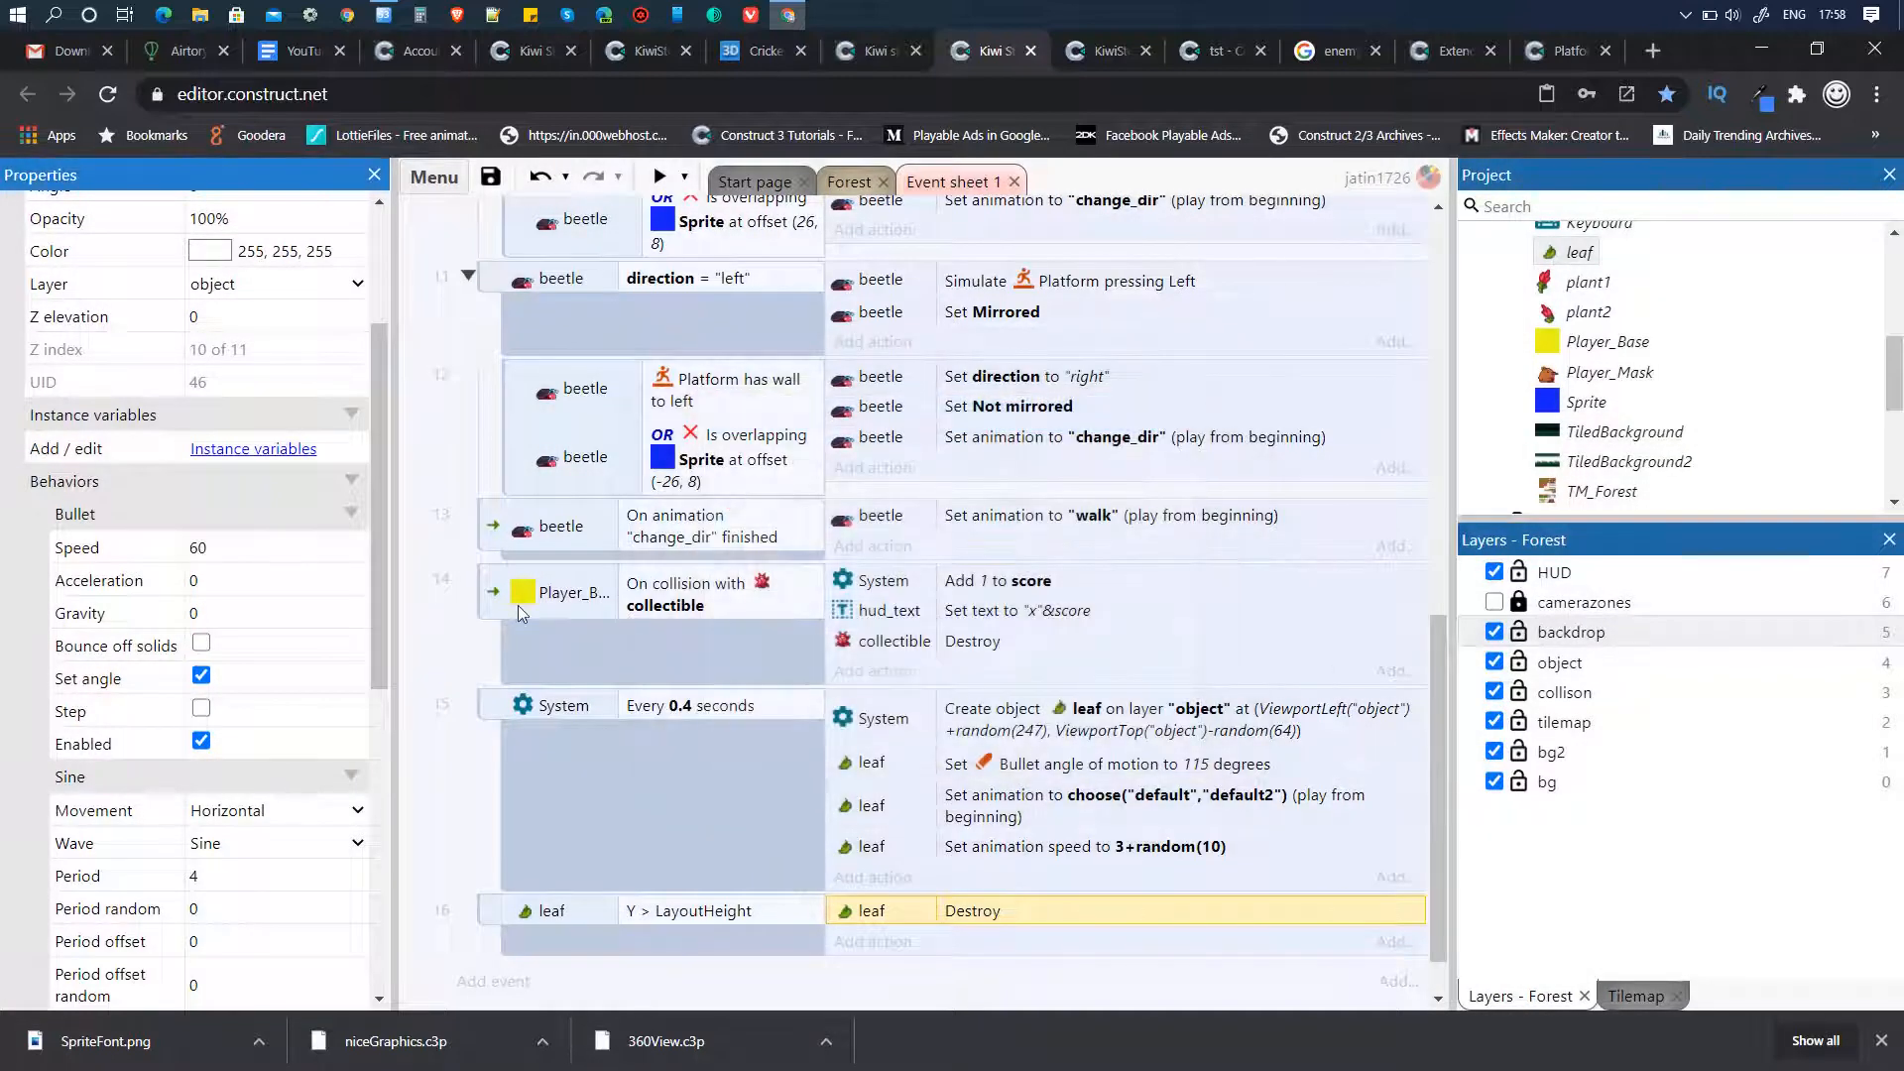
# - Set the leaf's Sine period to 8, period random to 4, magnitude to 100 and magnitude random to 50, and preview the game
pyautogui.moveTo(385, 630); pyautogui.dragTo(381, 760)
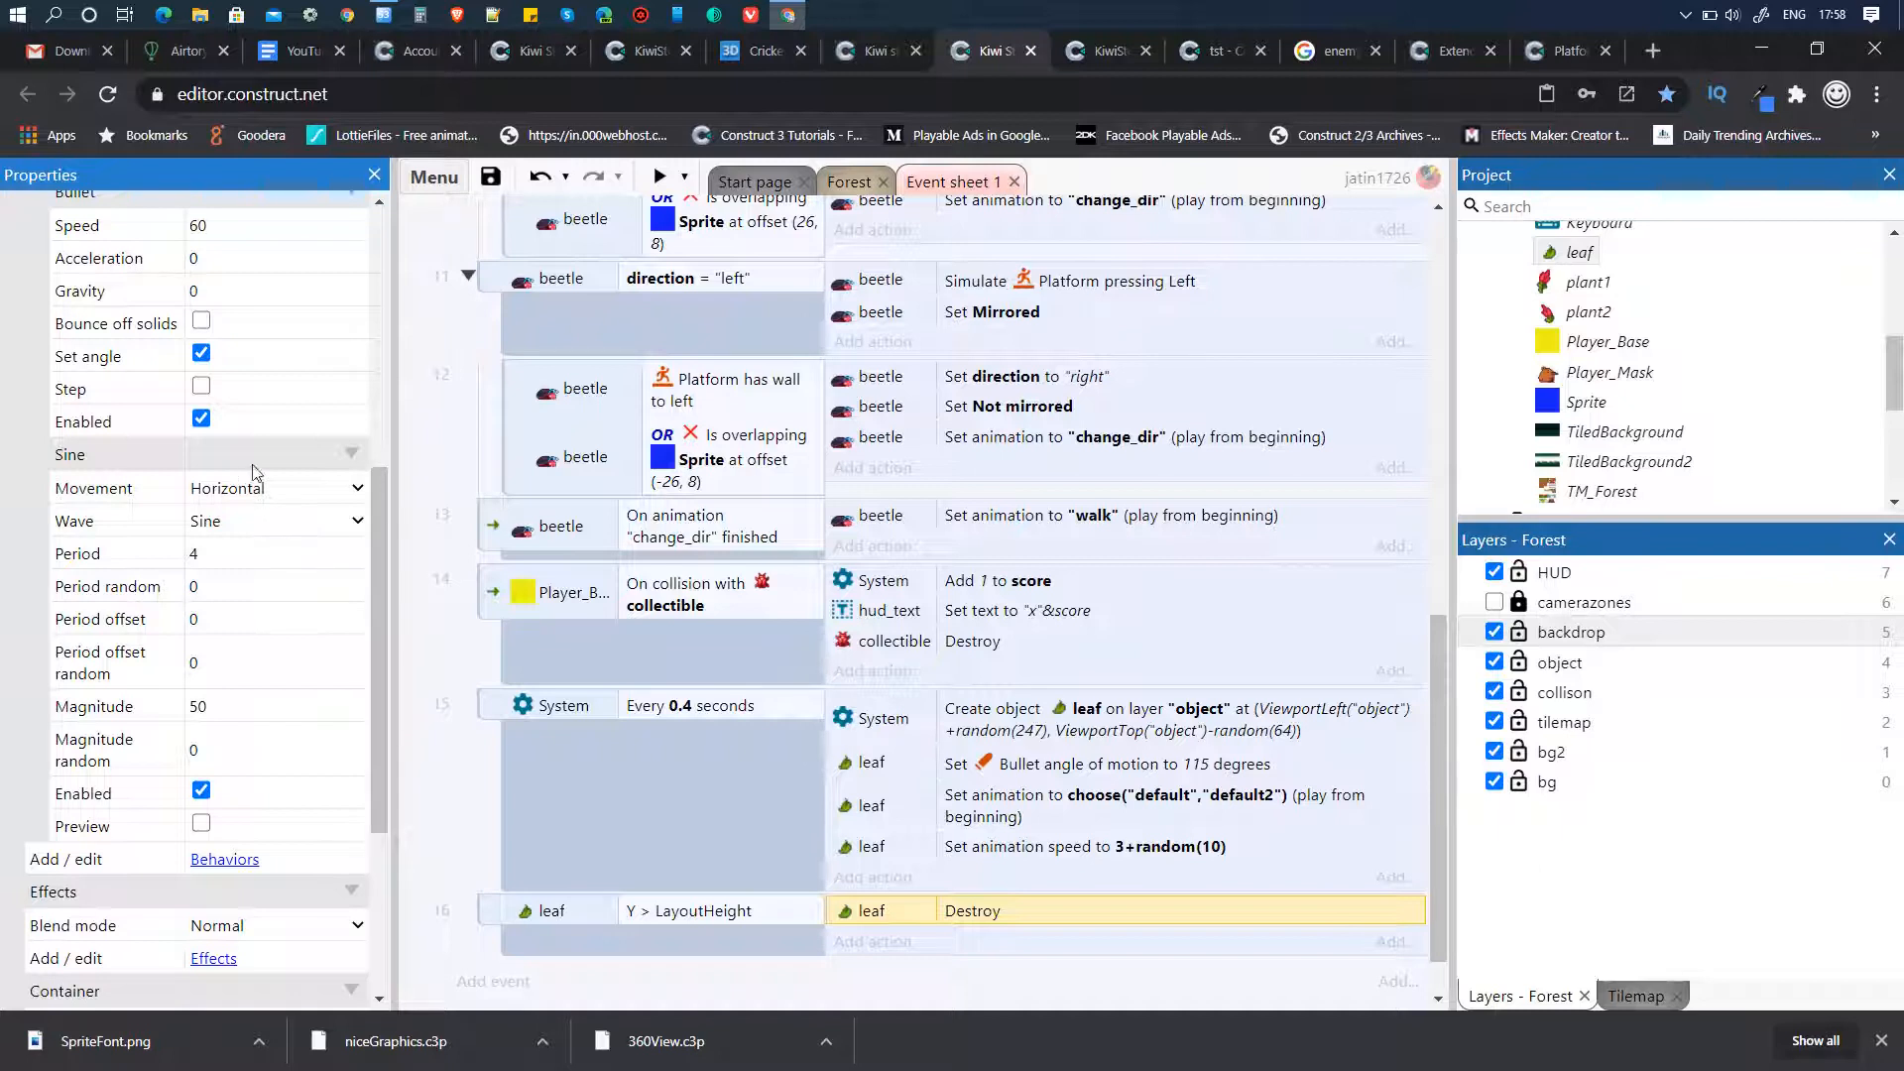
pyautogui.click(208, 547)
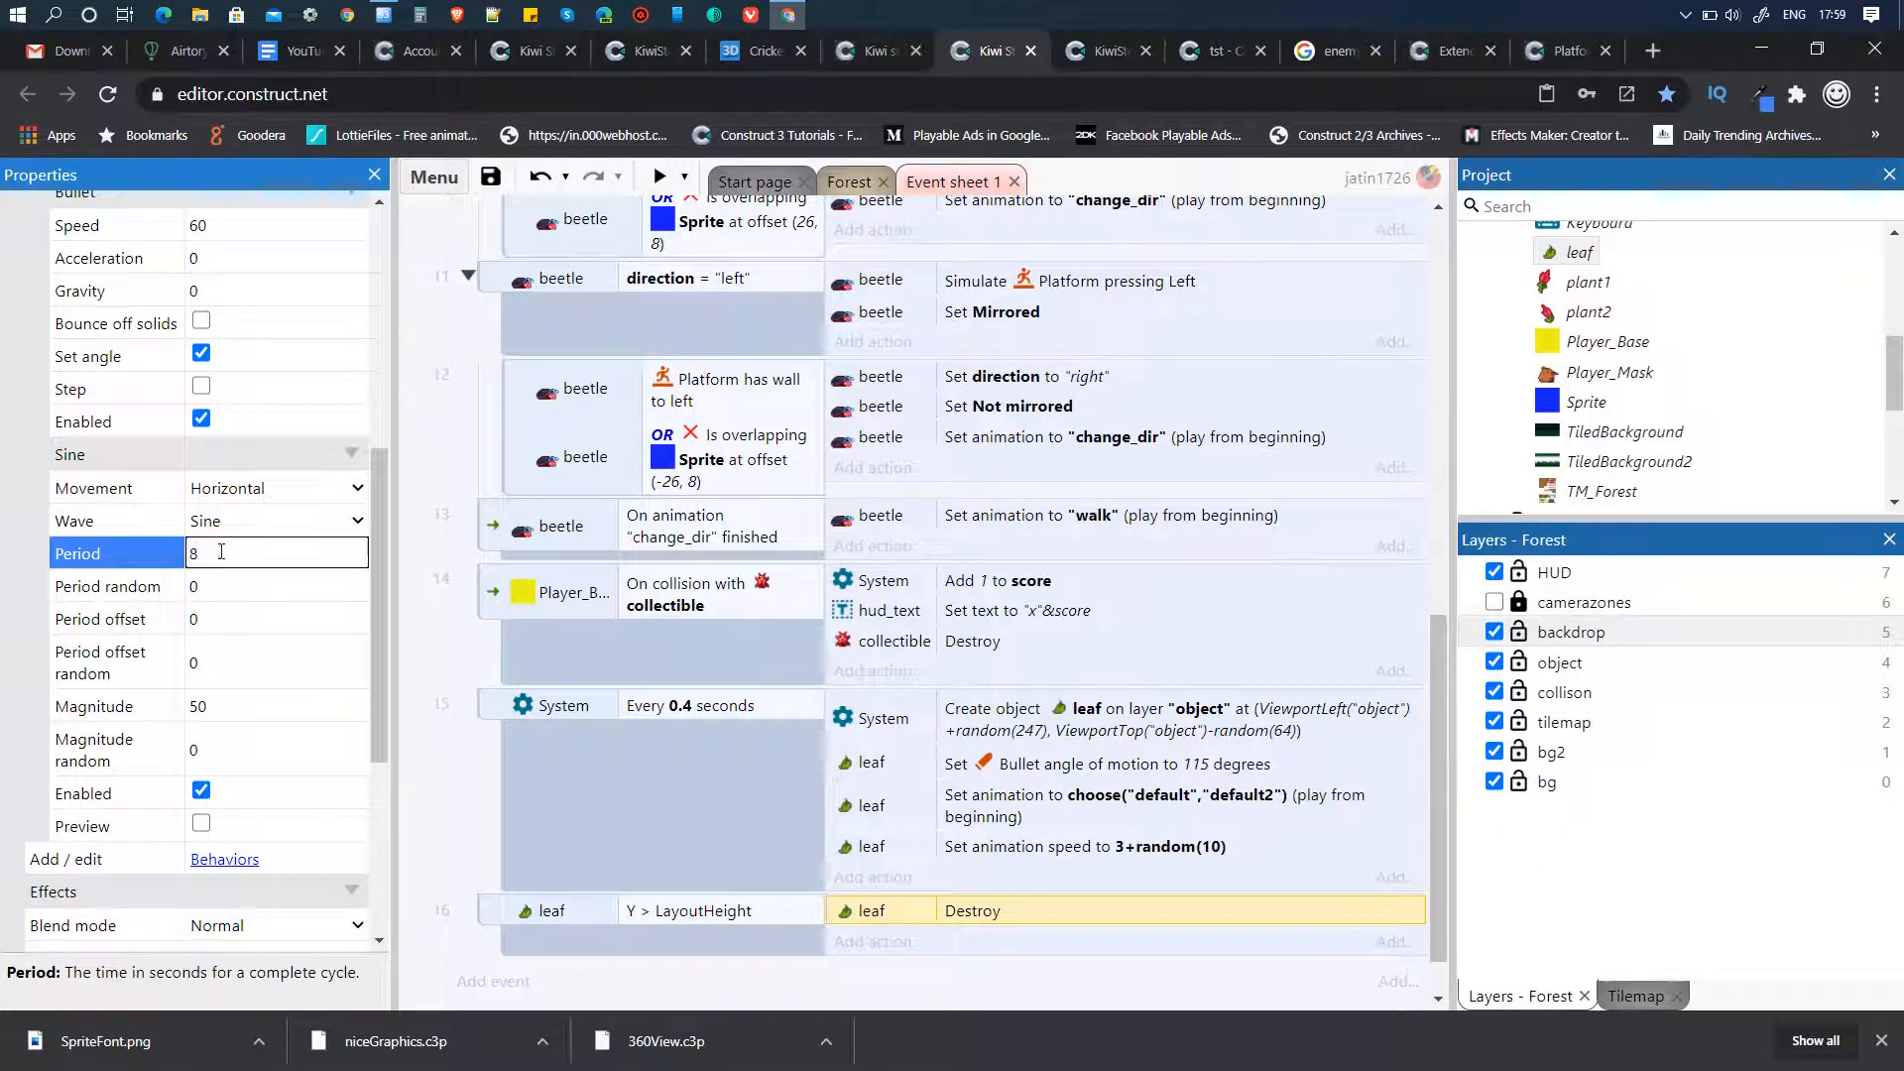
pyautogui.click(224, 593)
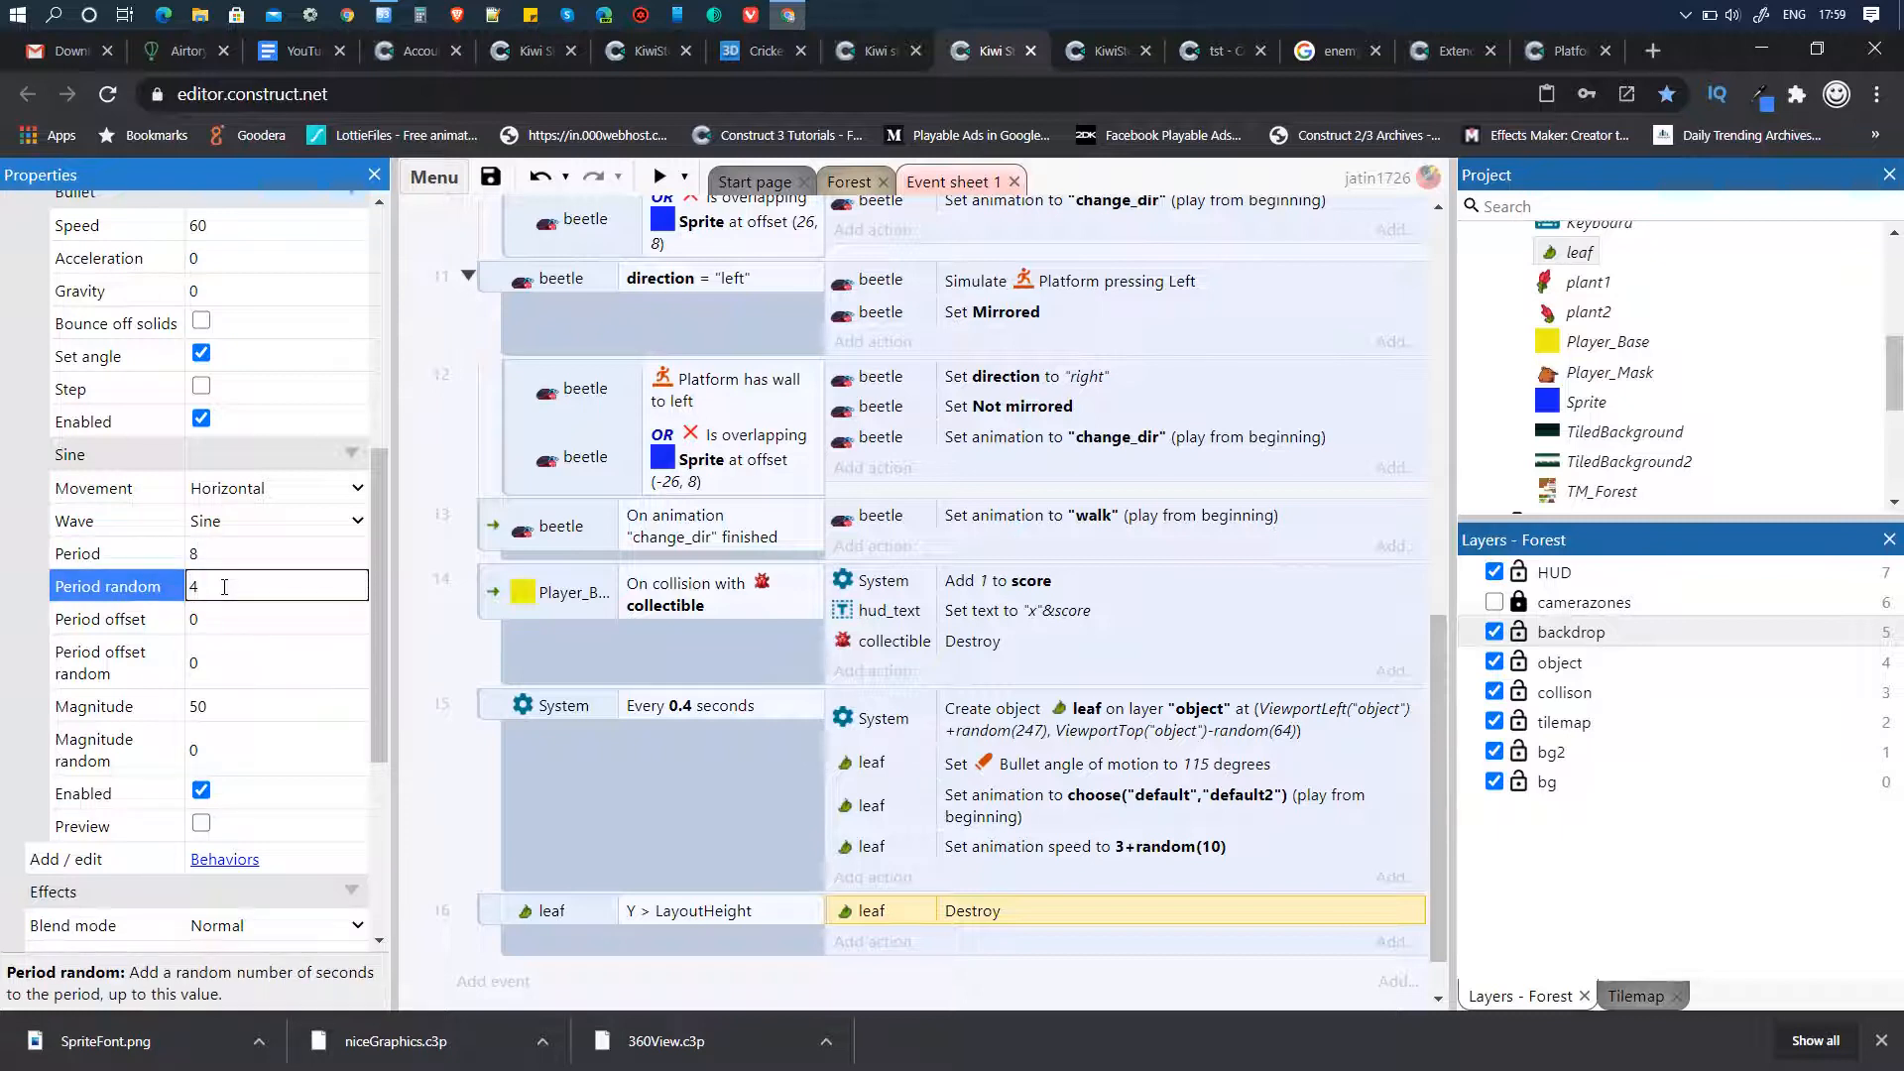
pyautogui.click(220, 708)
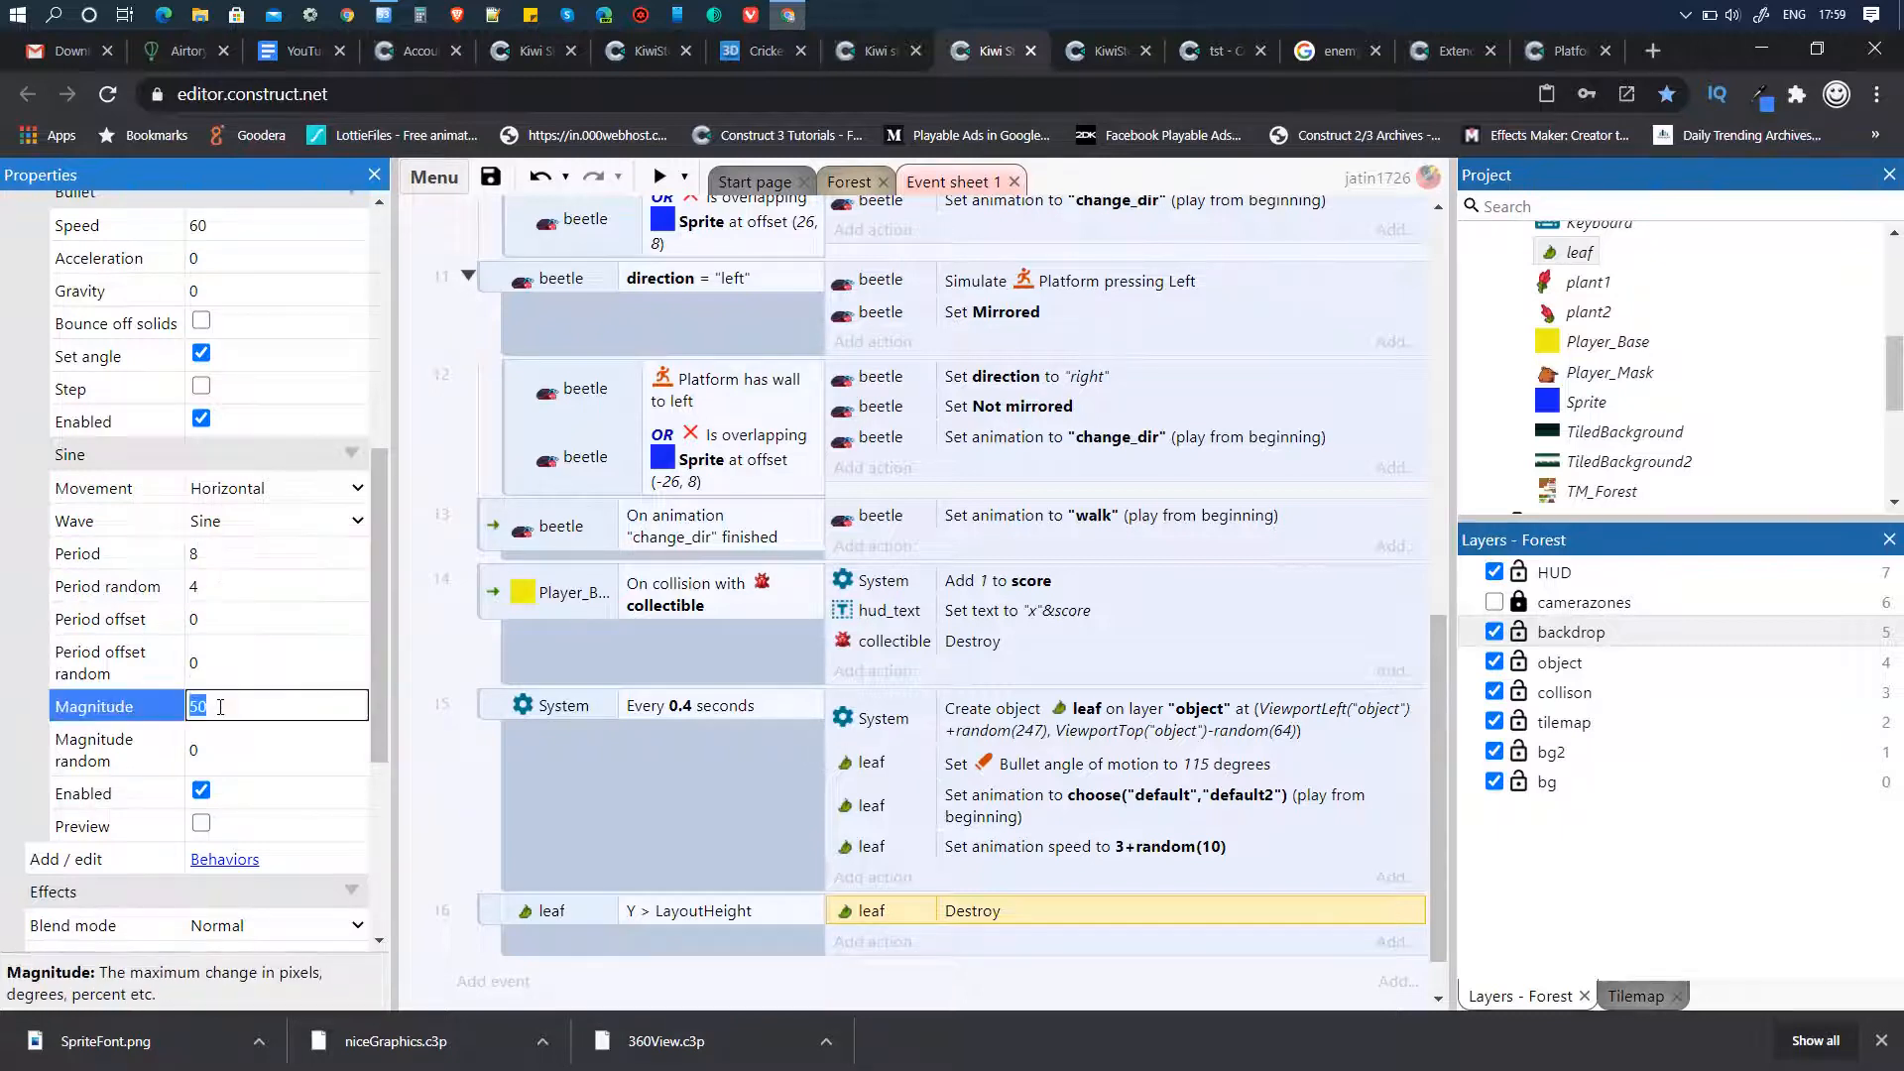
pyautogui.write('100')
pyautogui.click(231, 744)
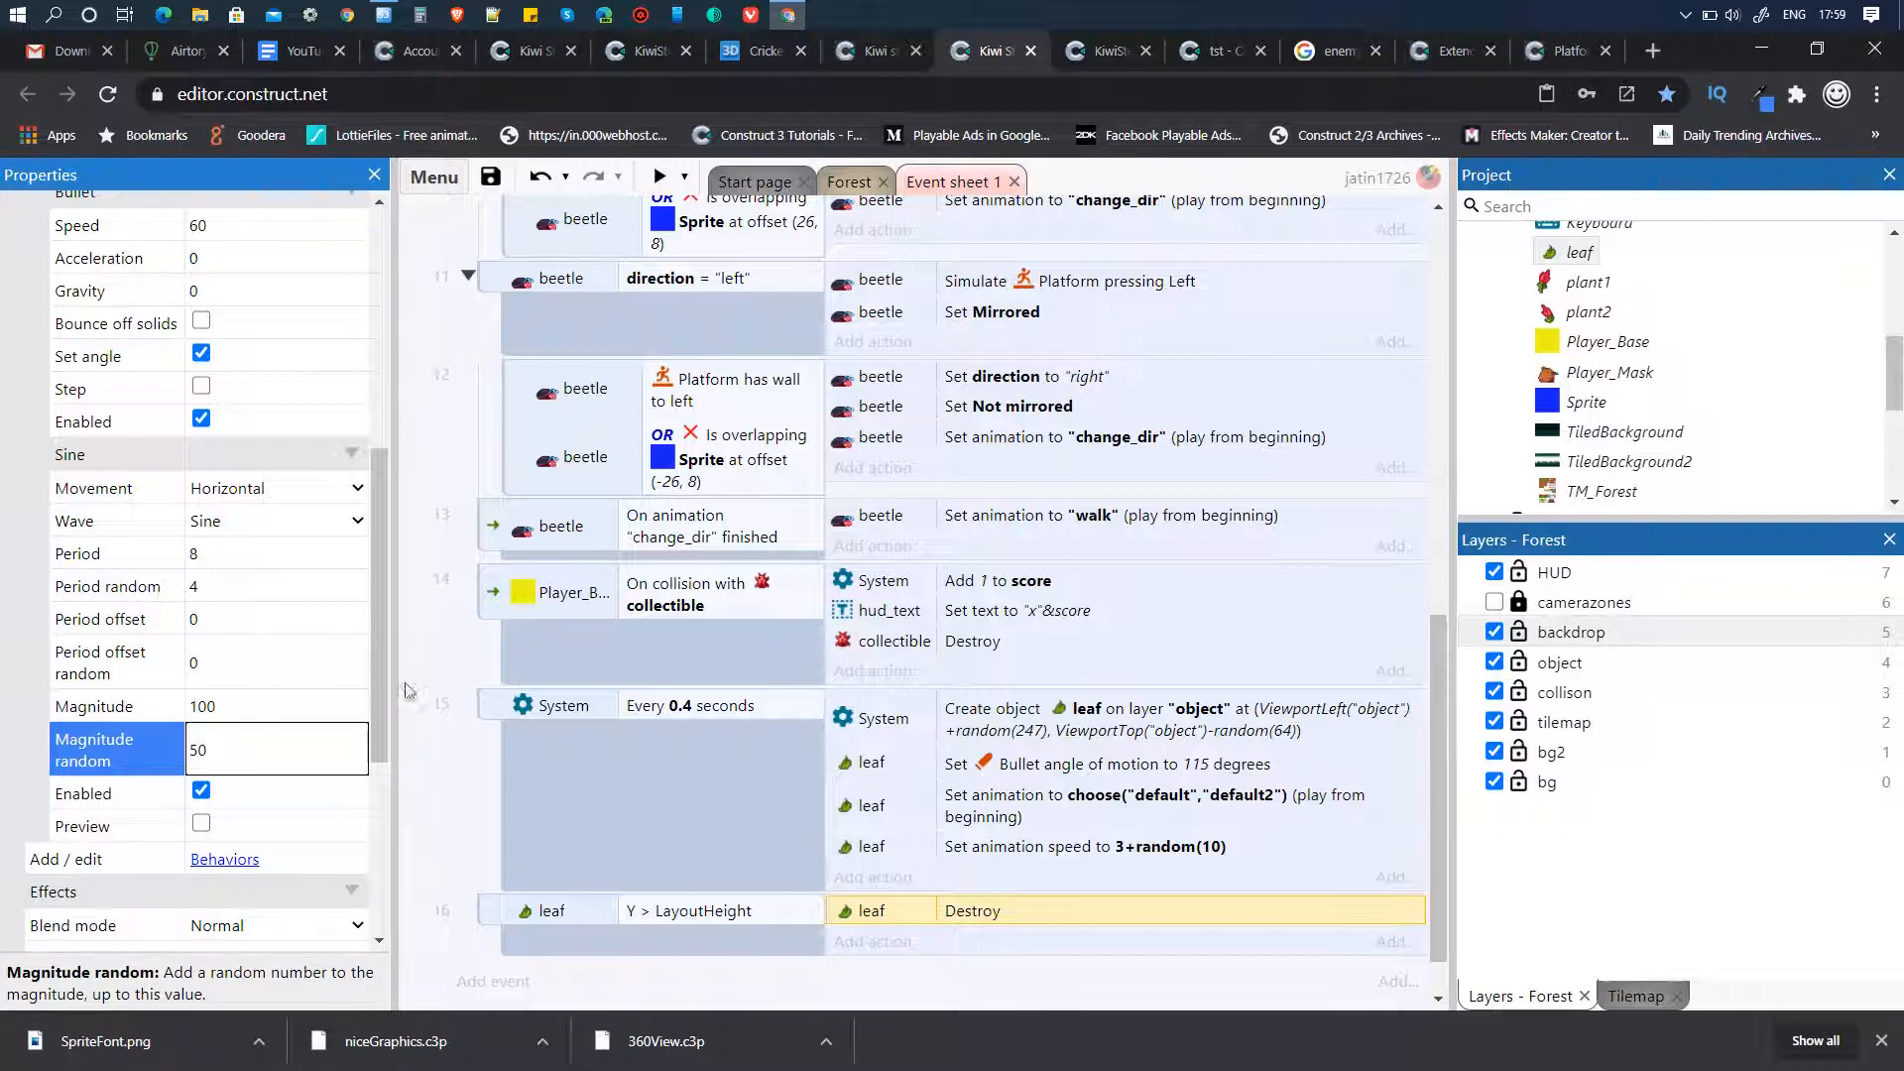
pyautogui.click(444, 675)
pyautogui.click(660, 177)
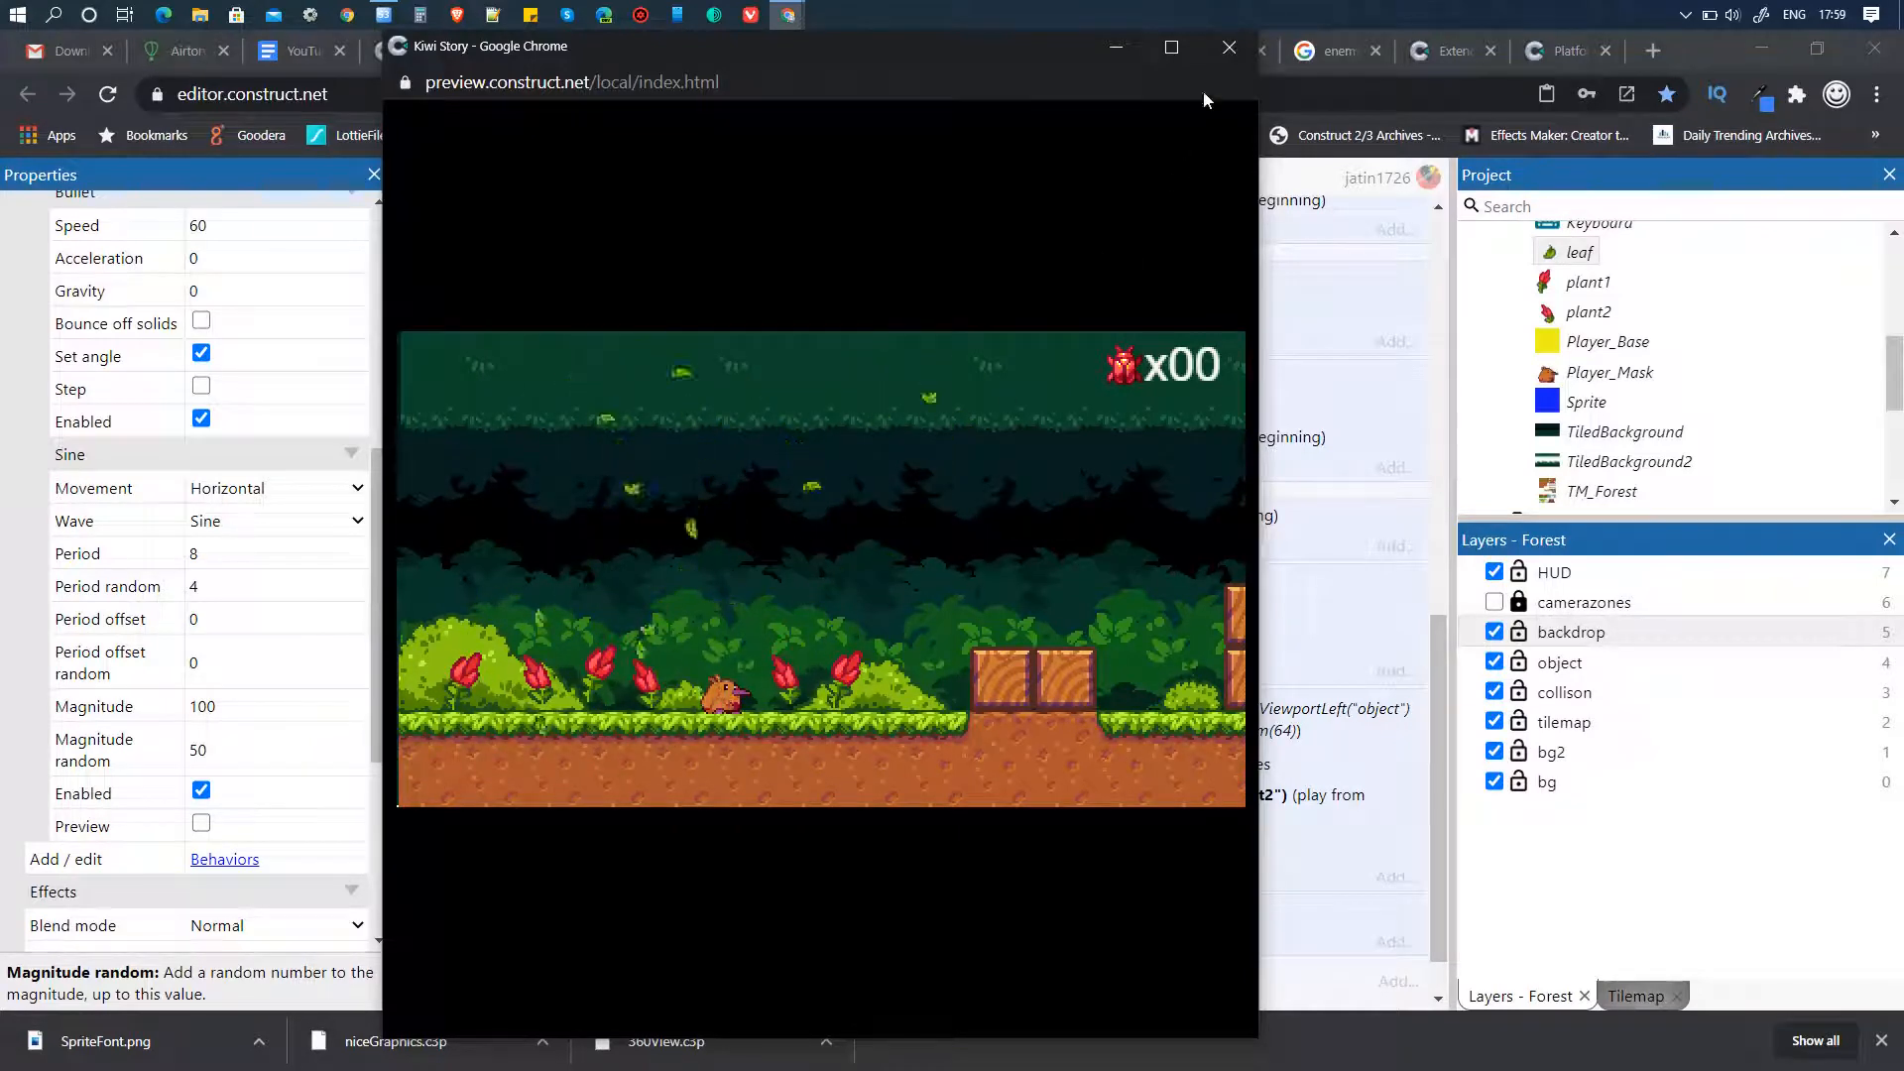
pyautogui.click(1222, 45)
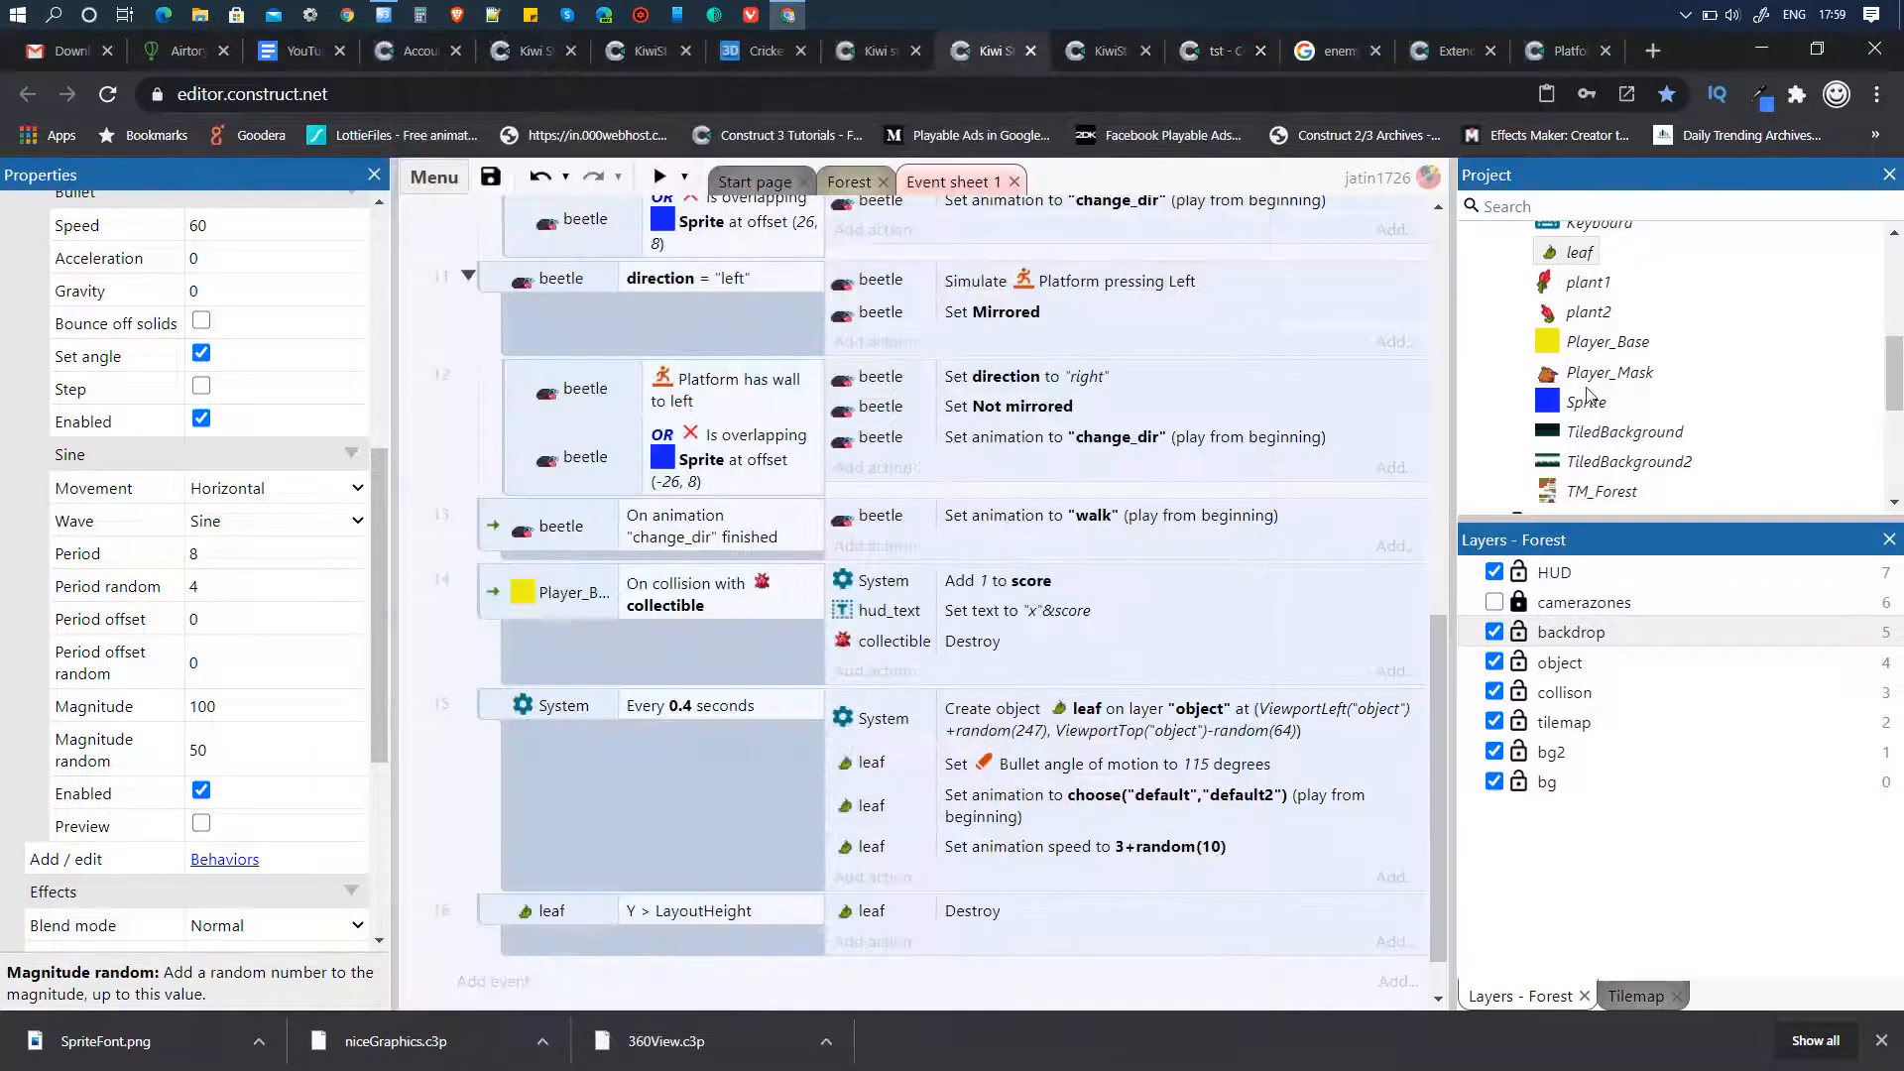
# - Check the leaf's green and red animation names and the choose("red","green") expression in its Set animation action
pyautogui.doubleClick(1577, 252)
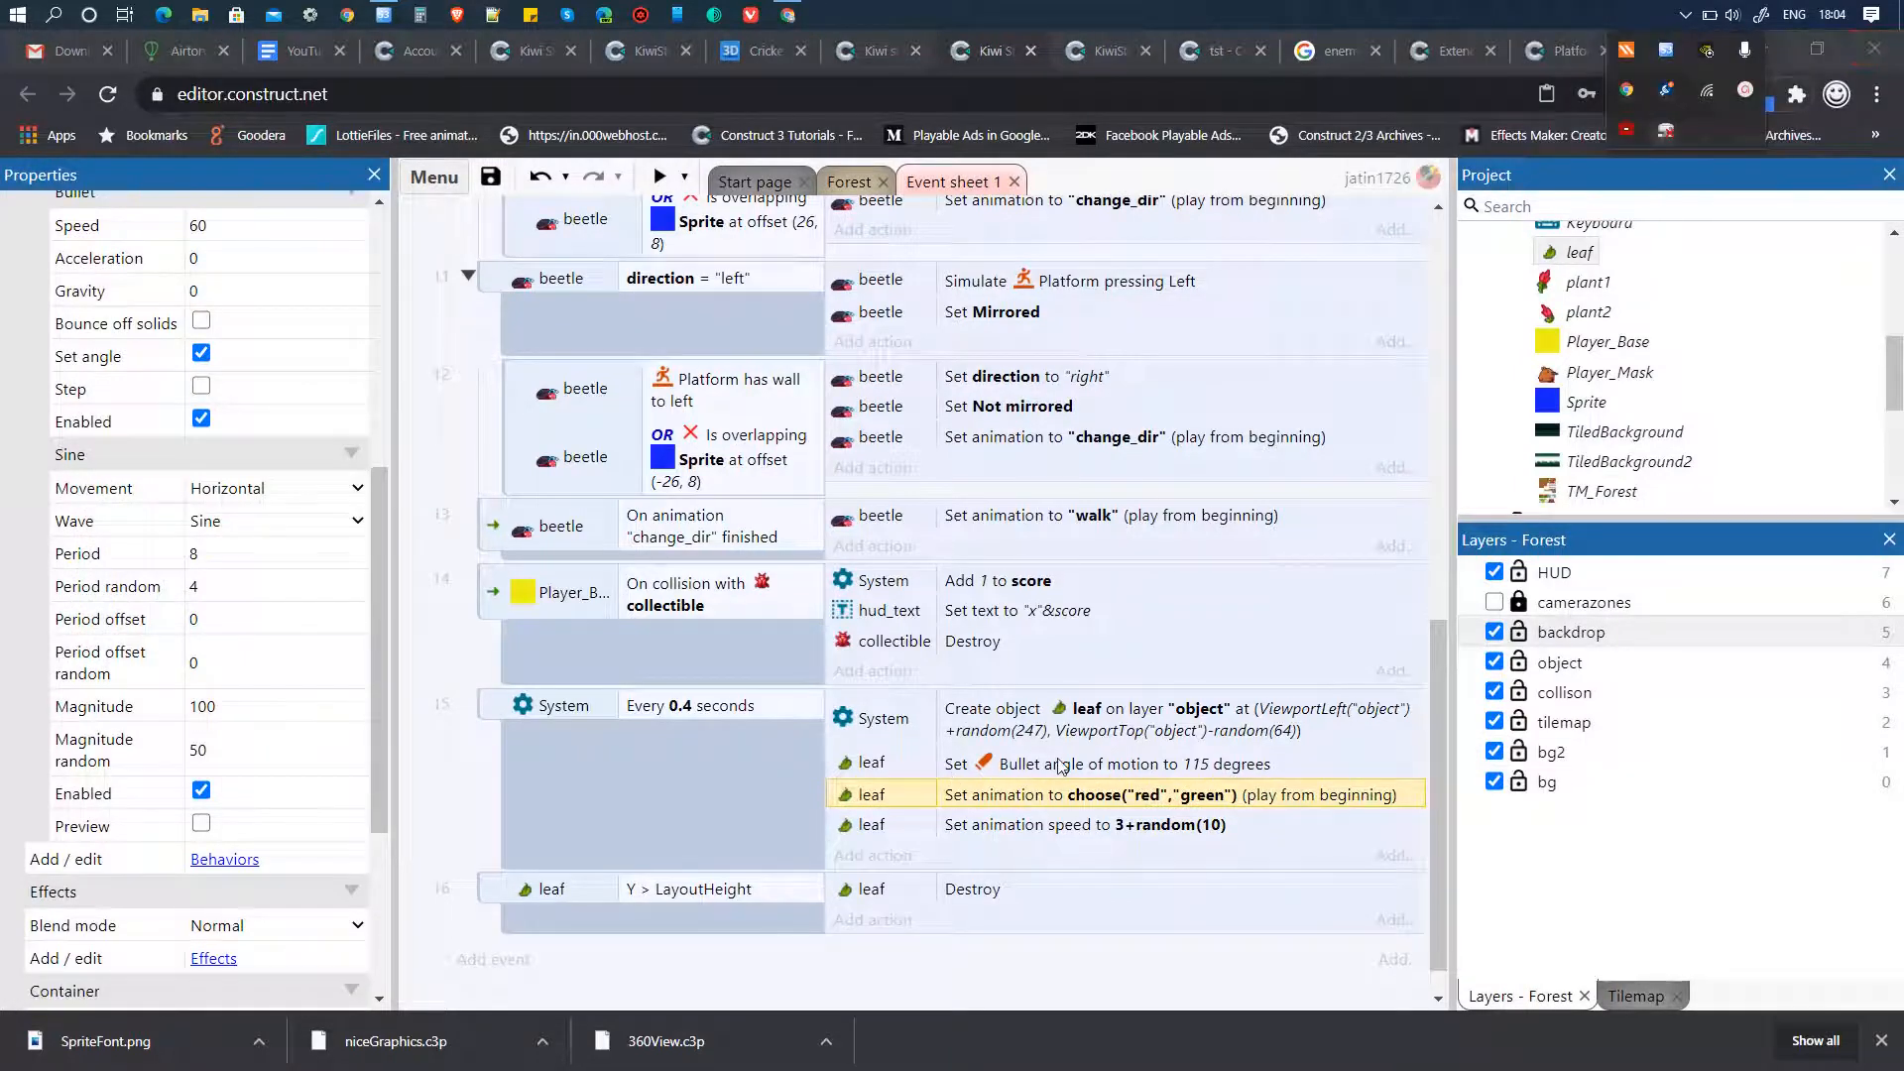
pyautogui.doubleClick(1585, 255)
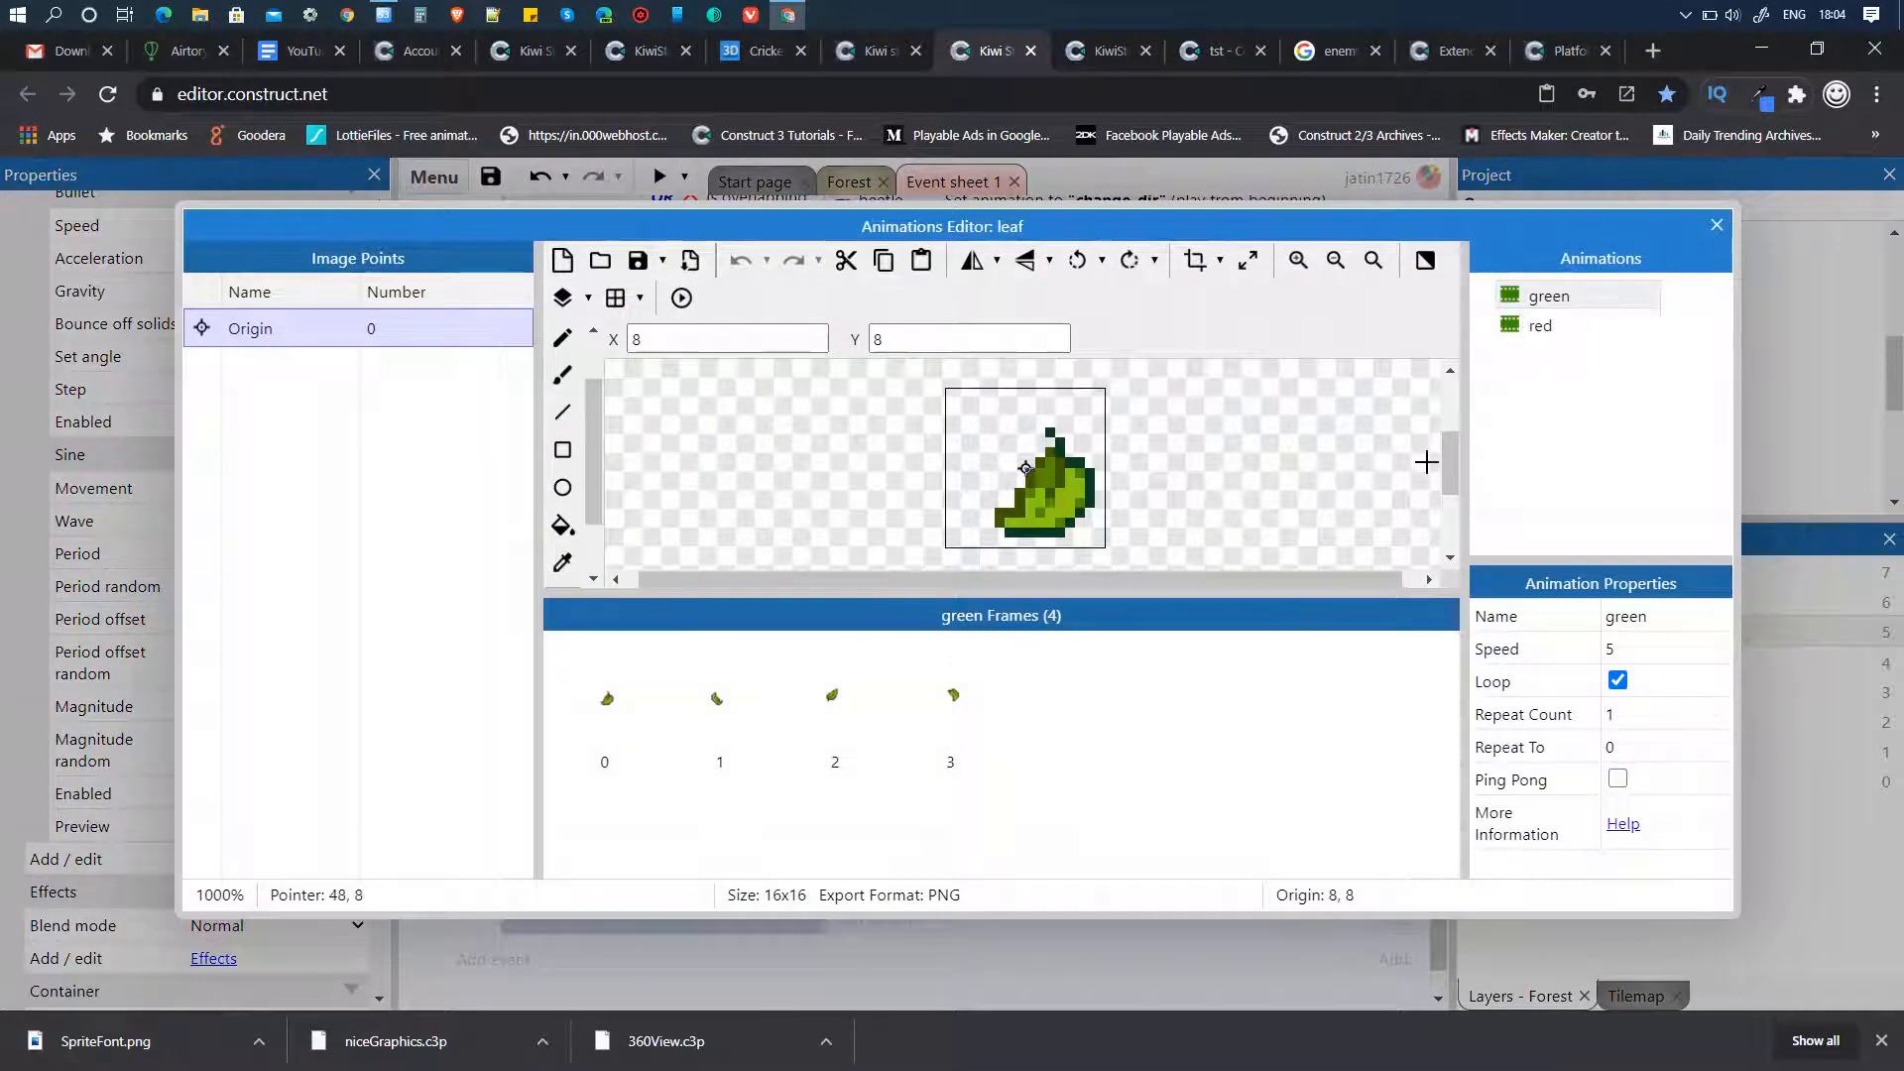
pyautogui.click(1553, 300)
pyautogui.click(1553, 302)
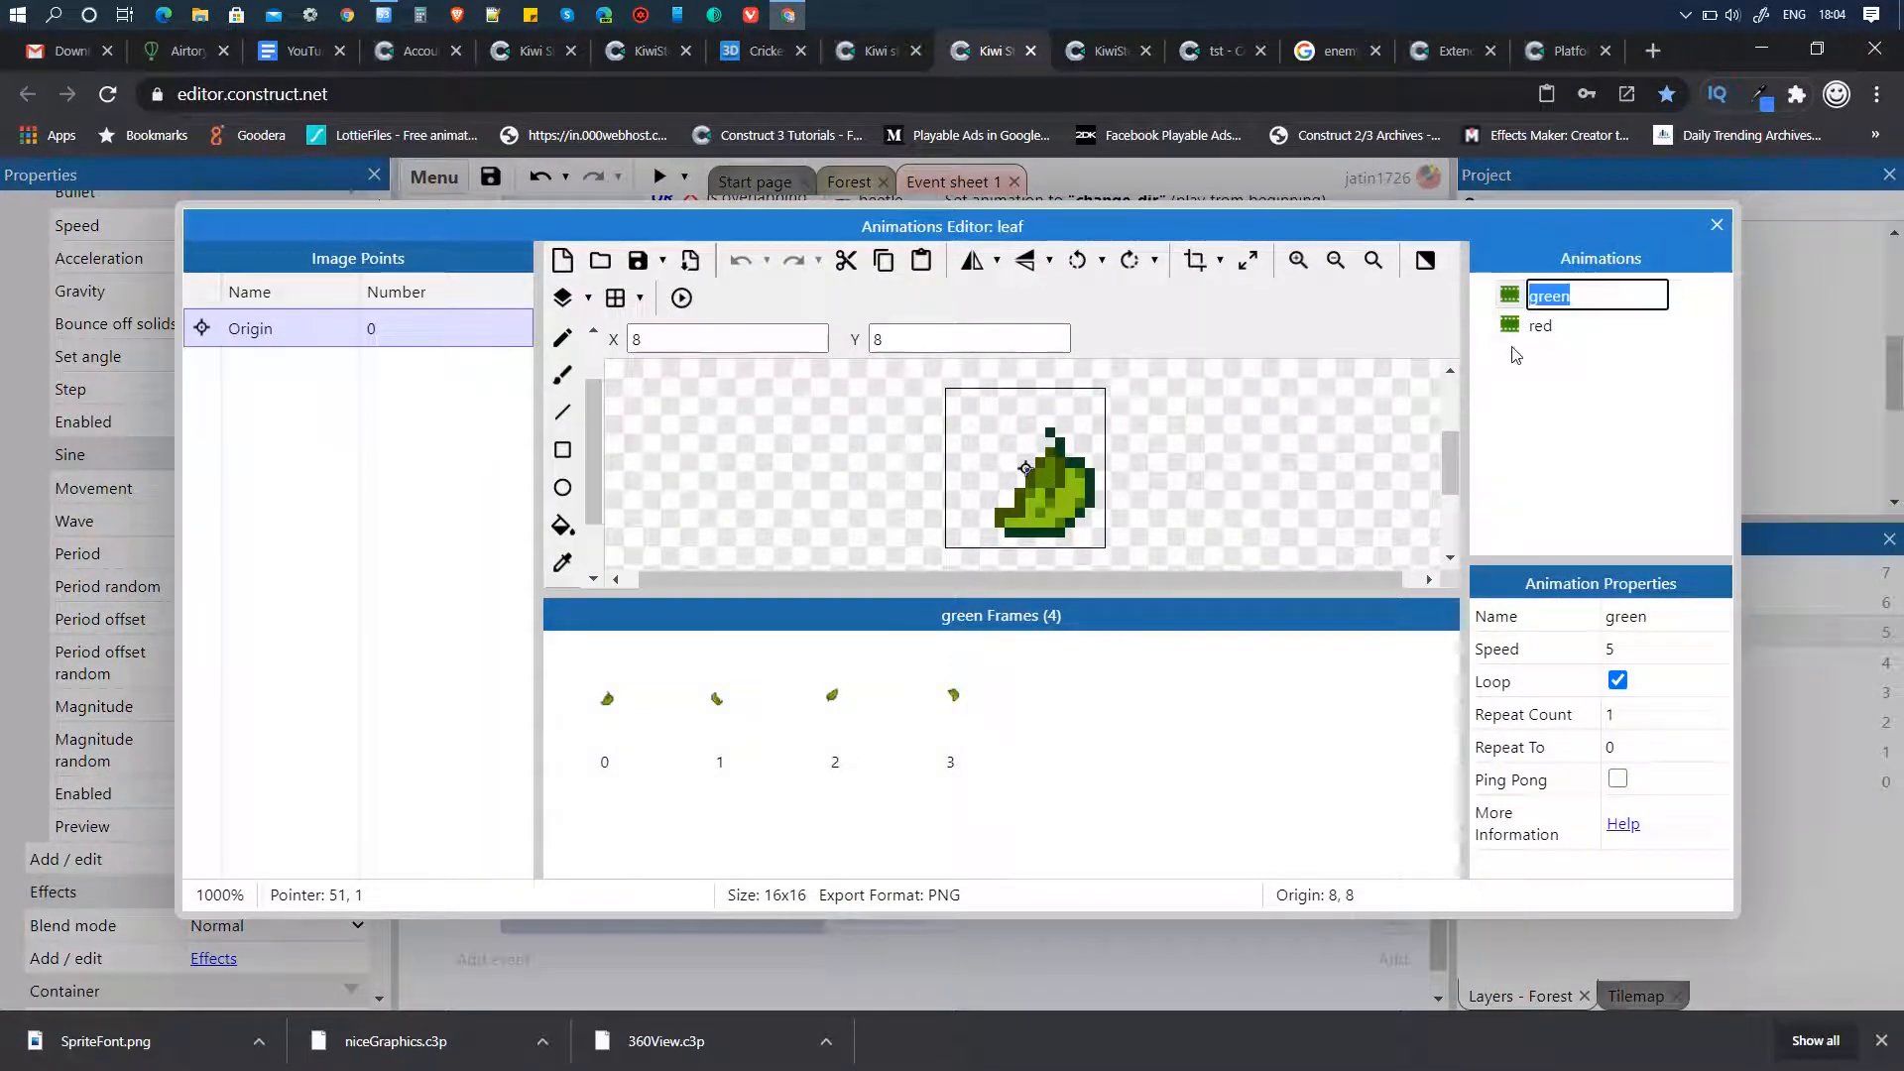
pyautogui.click(1538, 325)
pyautogui.click(1717, 225)
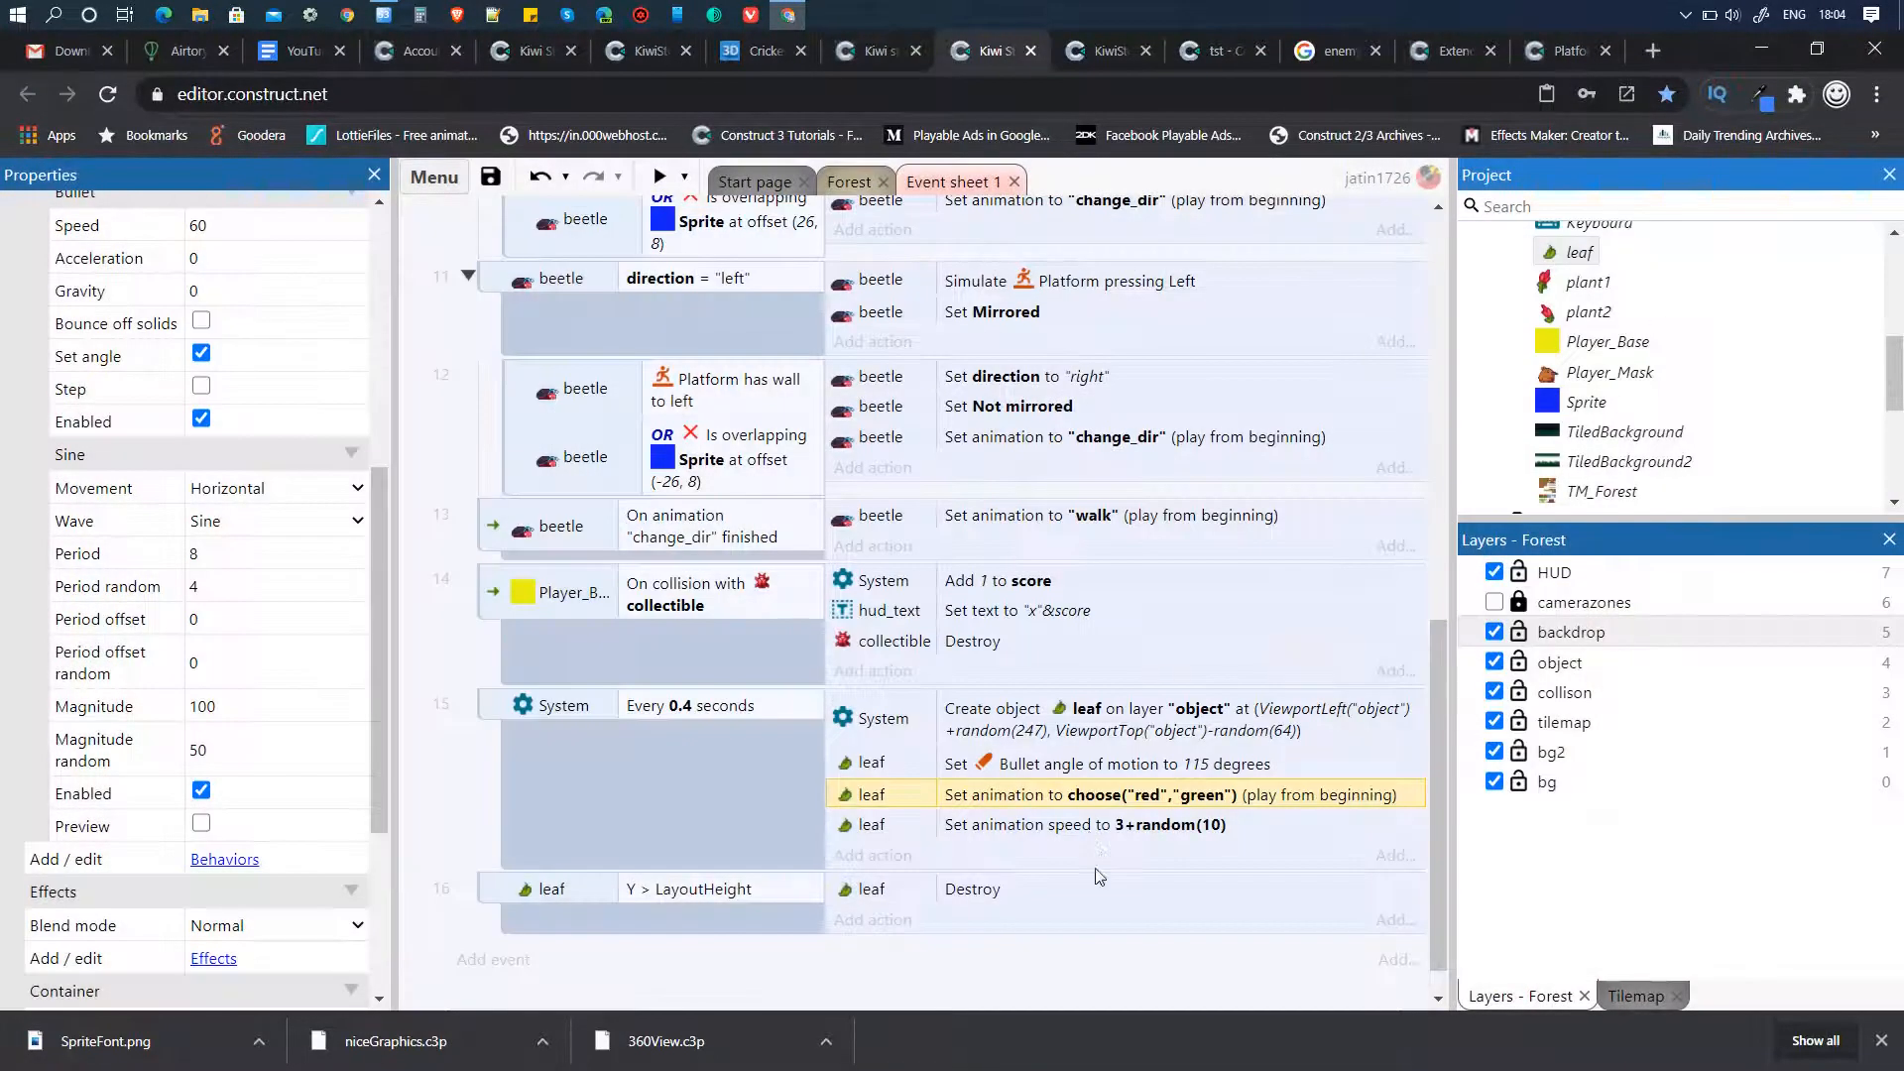
pyautogui.doubleClick(1151, 794)
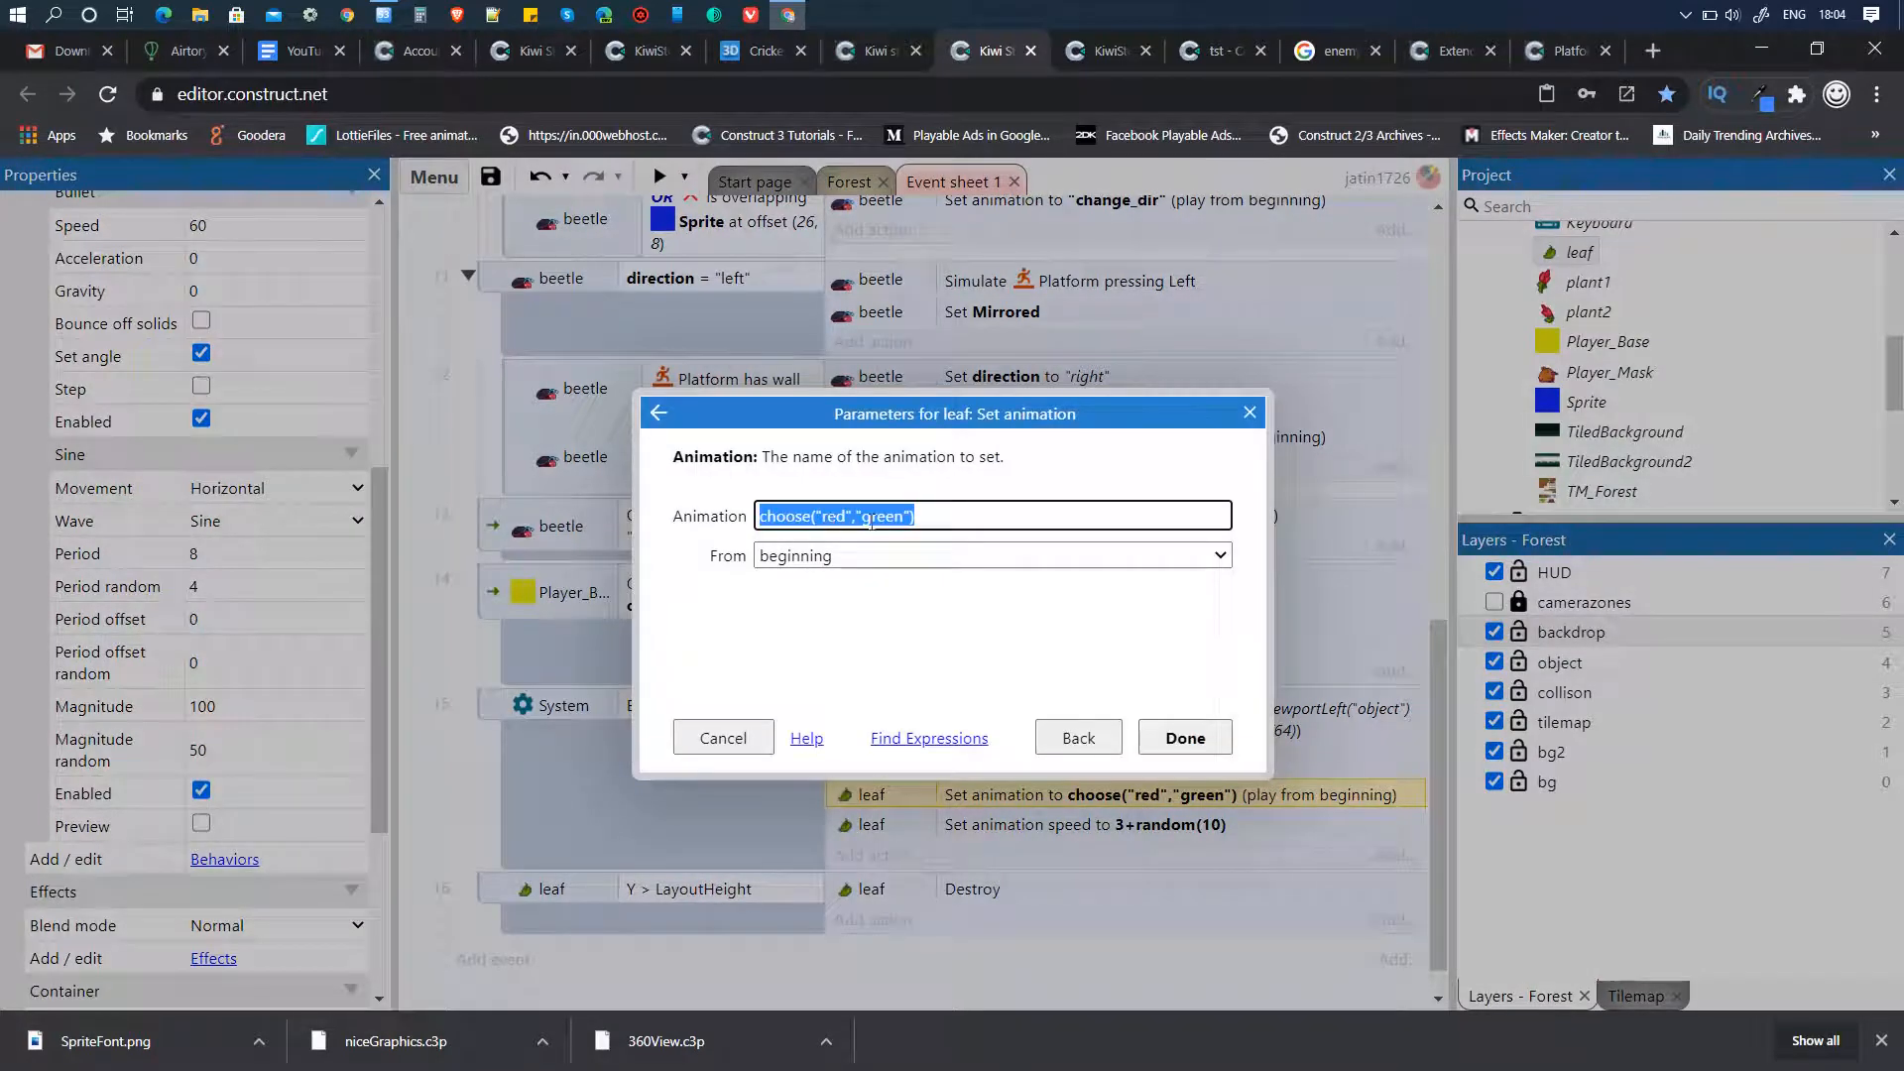
pyautogui.click(744, 734)
# - Preview the game and move the player through the forest past the first tree stump to examine the falling leaves
pyautogui.click(659, 177)
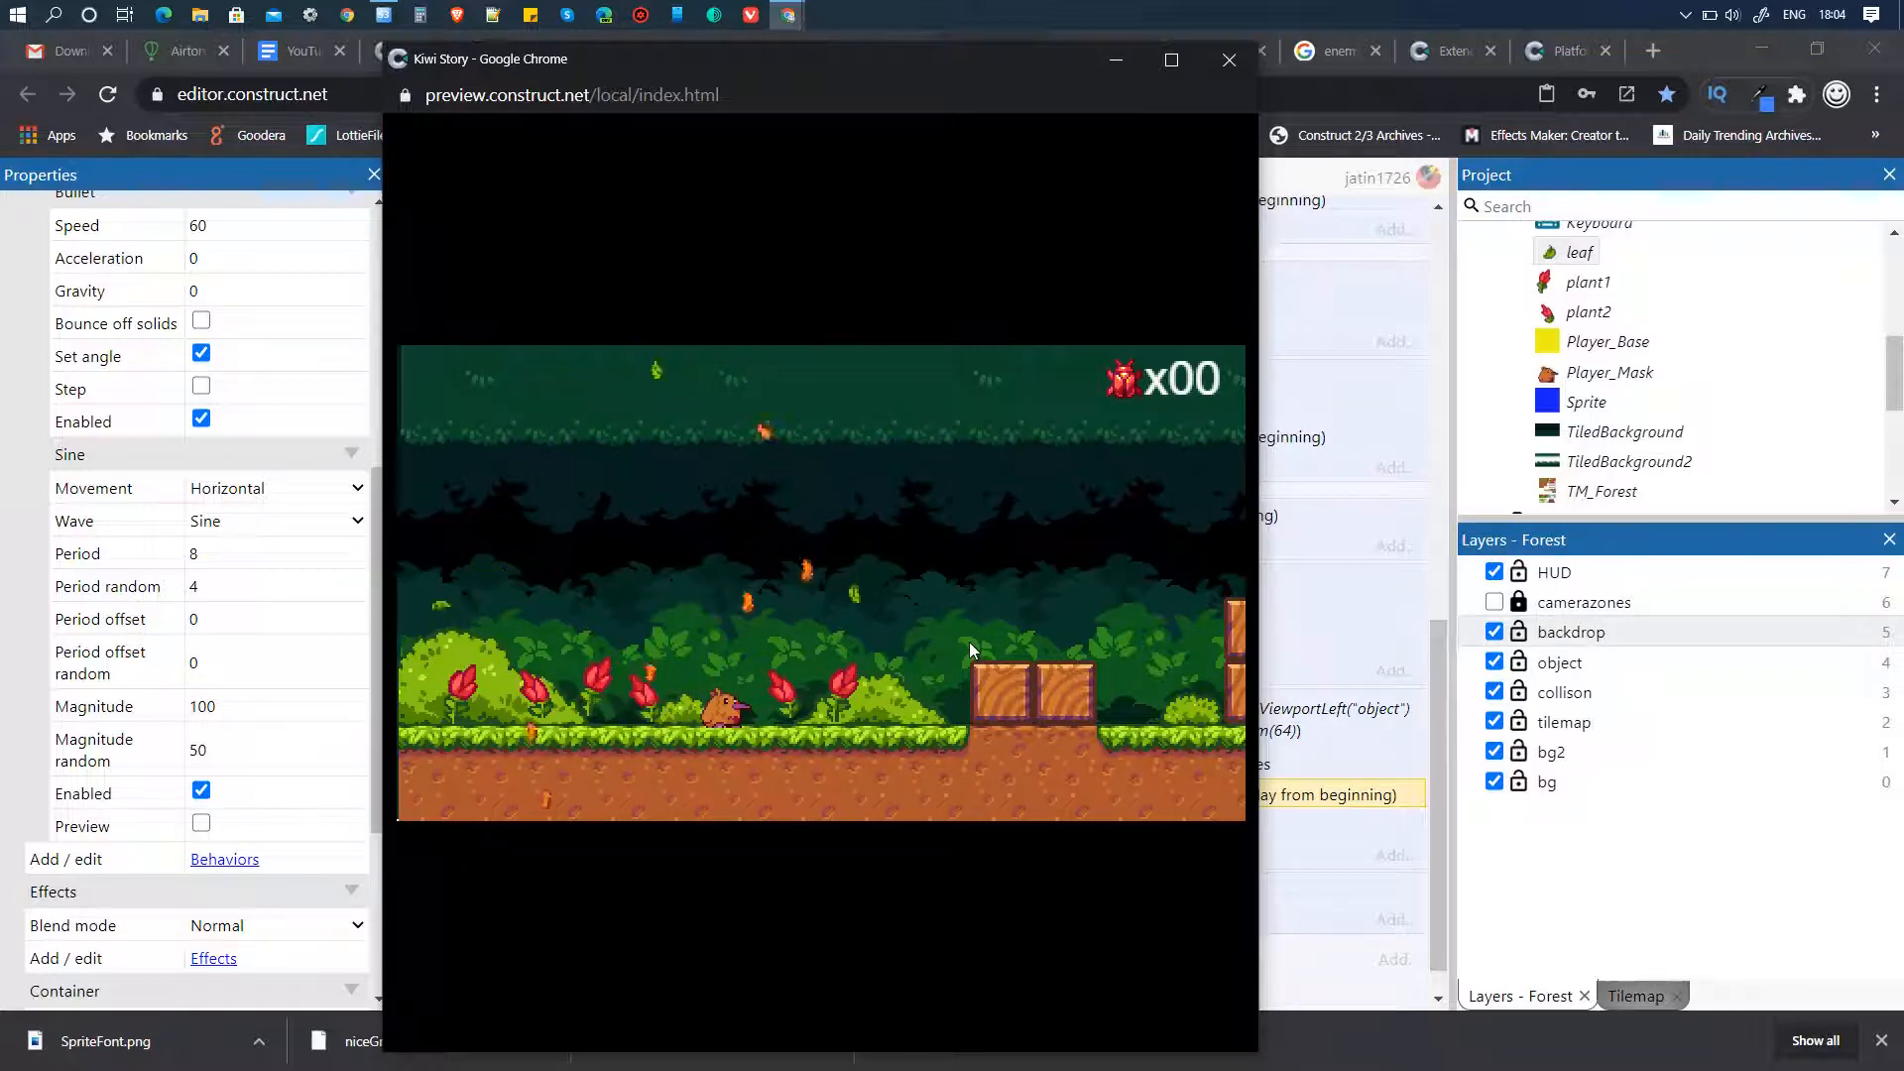
pyautogui.press('Right')
pyautogui.press('Right')
pyautogui.press('Up')
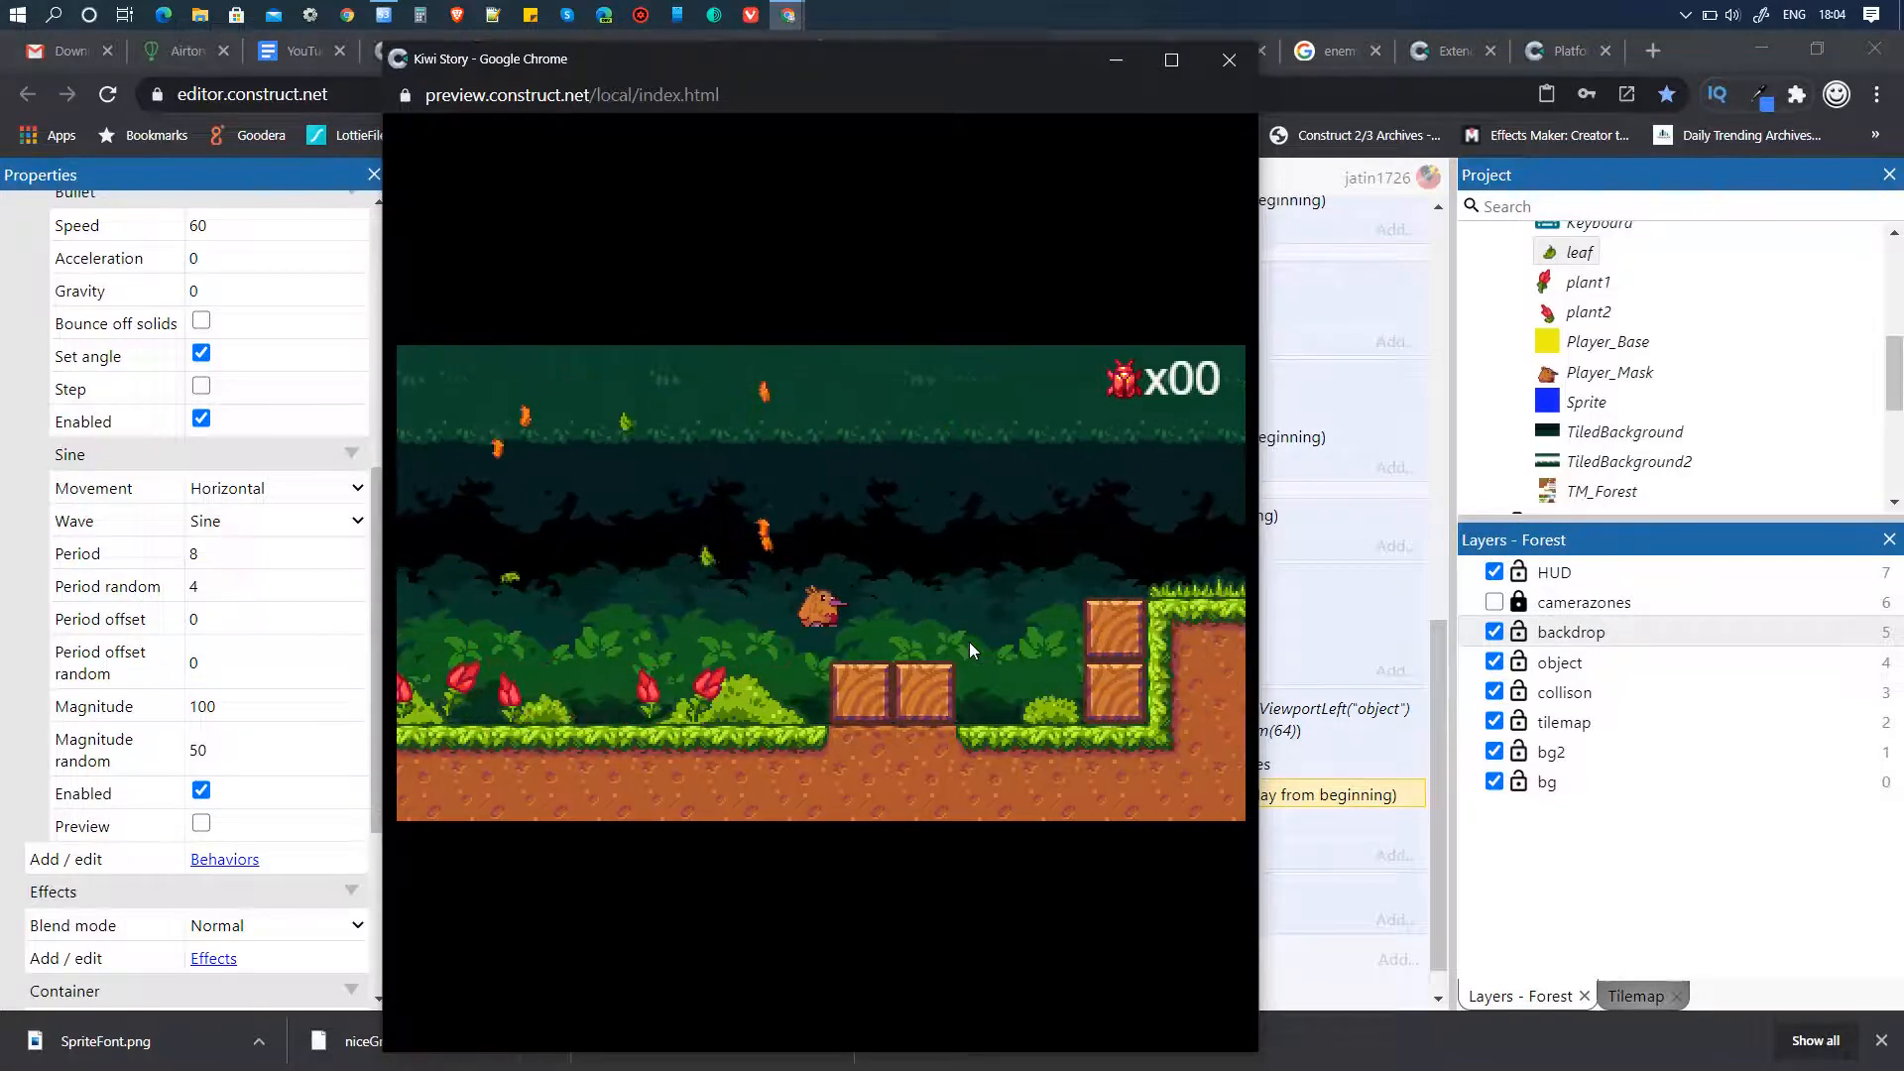
pyautogui.press('Right')
pyautogui.press('Right')
pyautogui.press('Up')
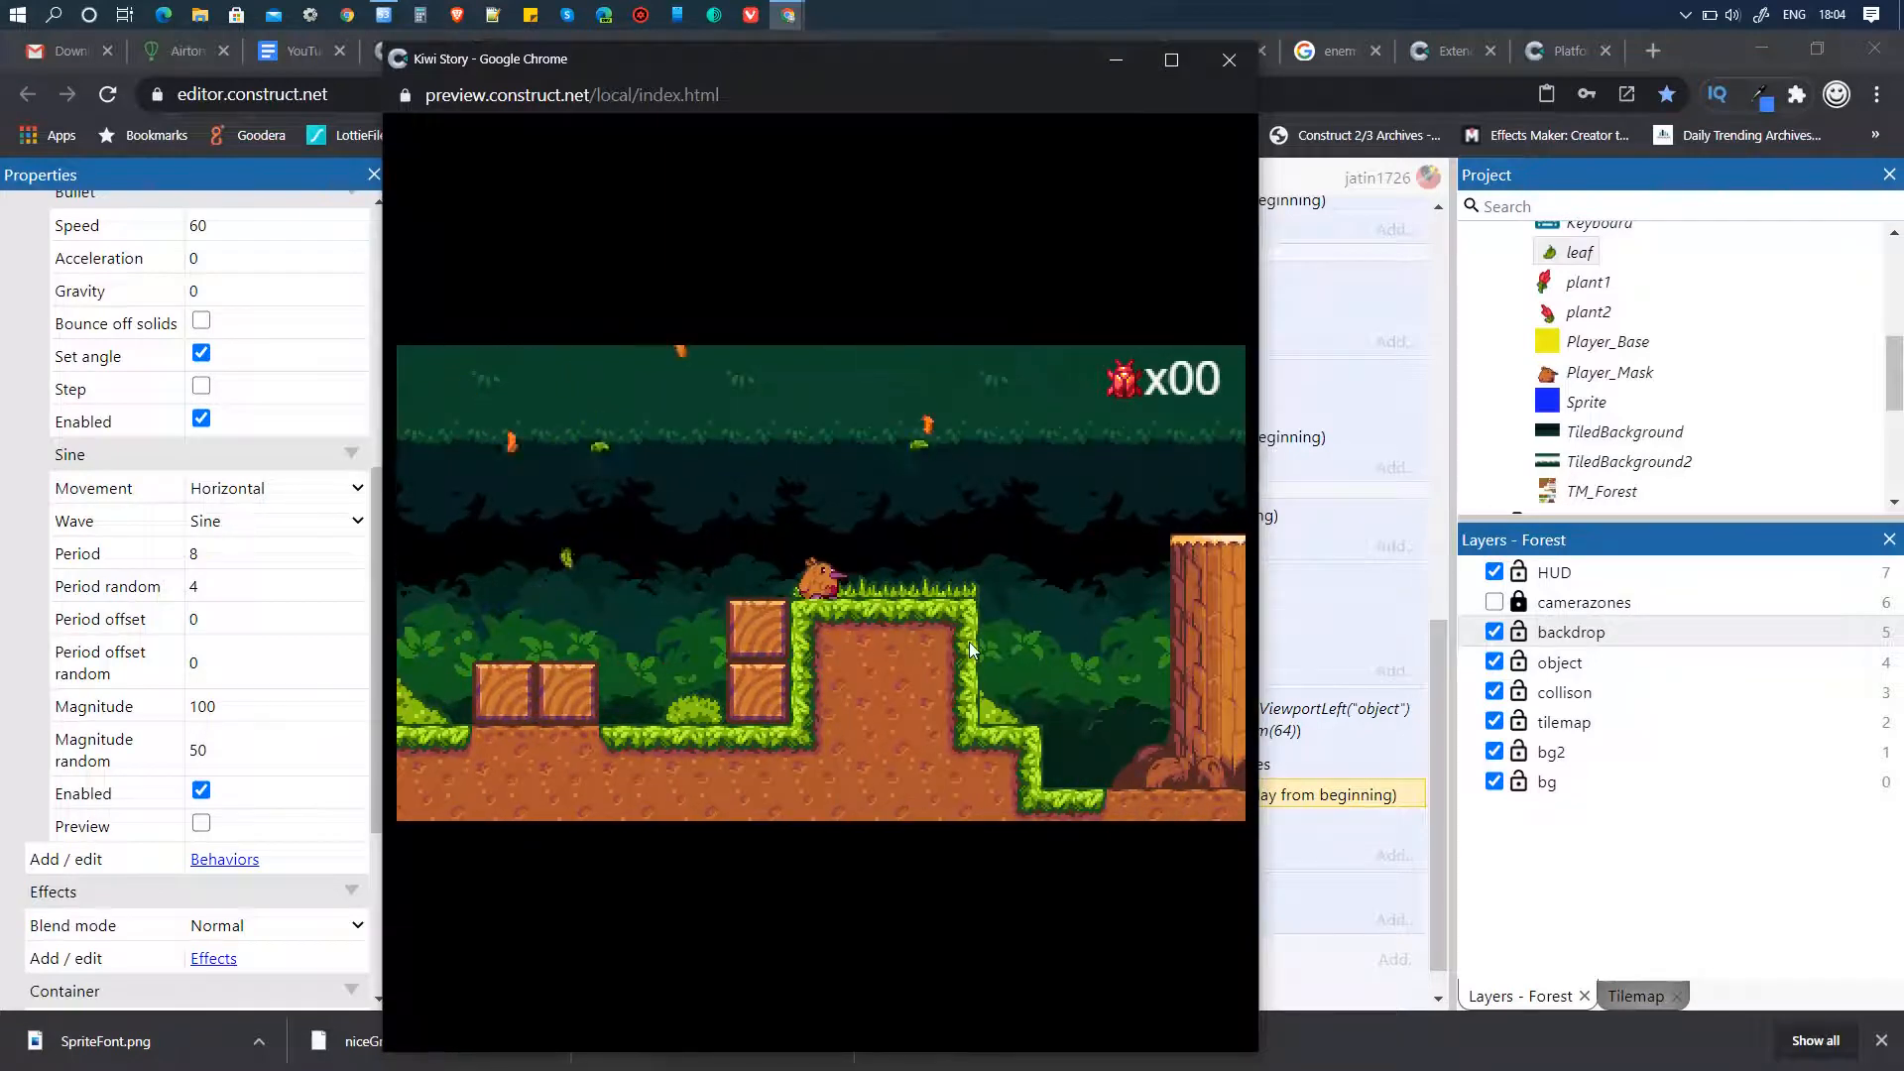
pyautogui.press('Right')
pyautogui.press('Up')
pyautogui.press('Right')
pyautogui.press('Right')
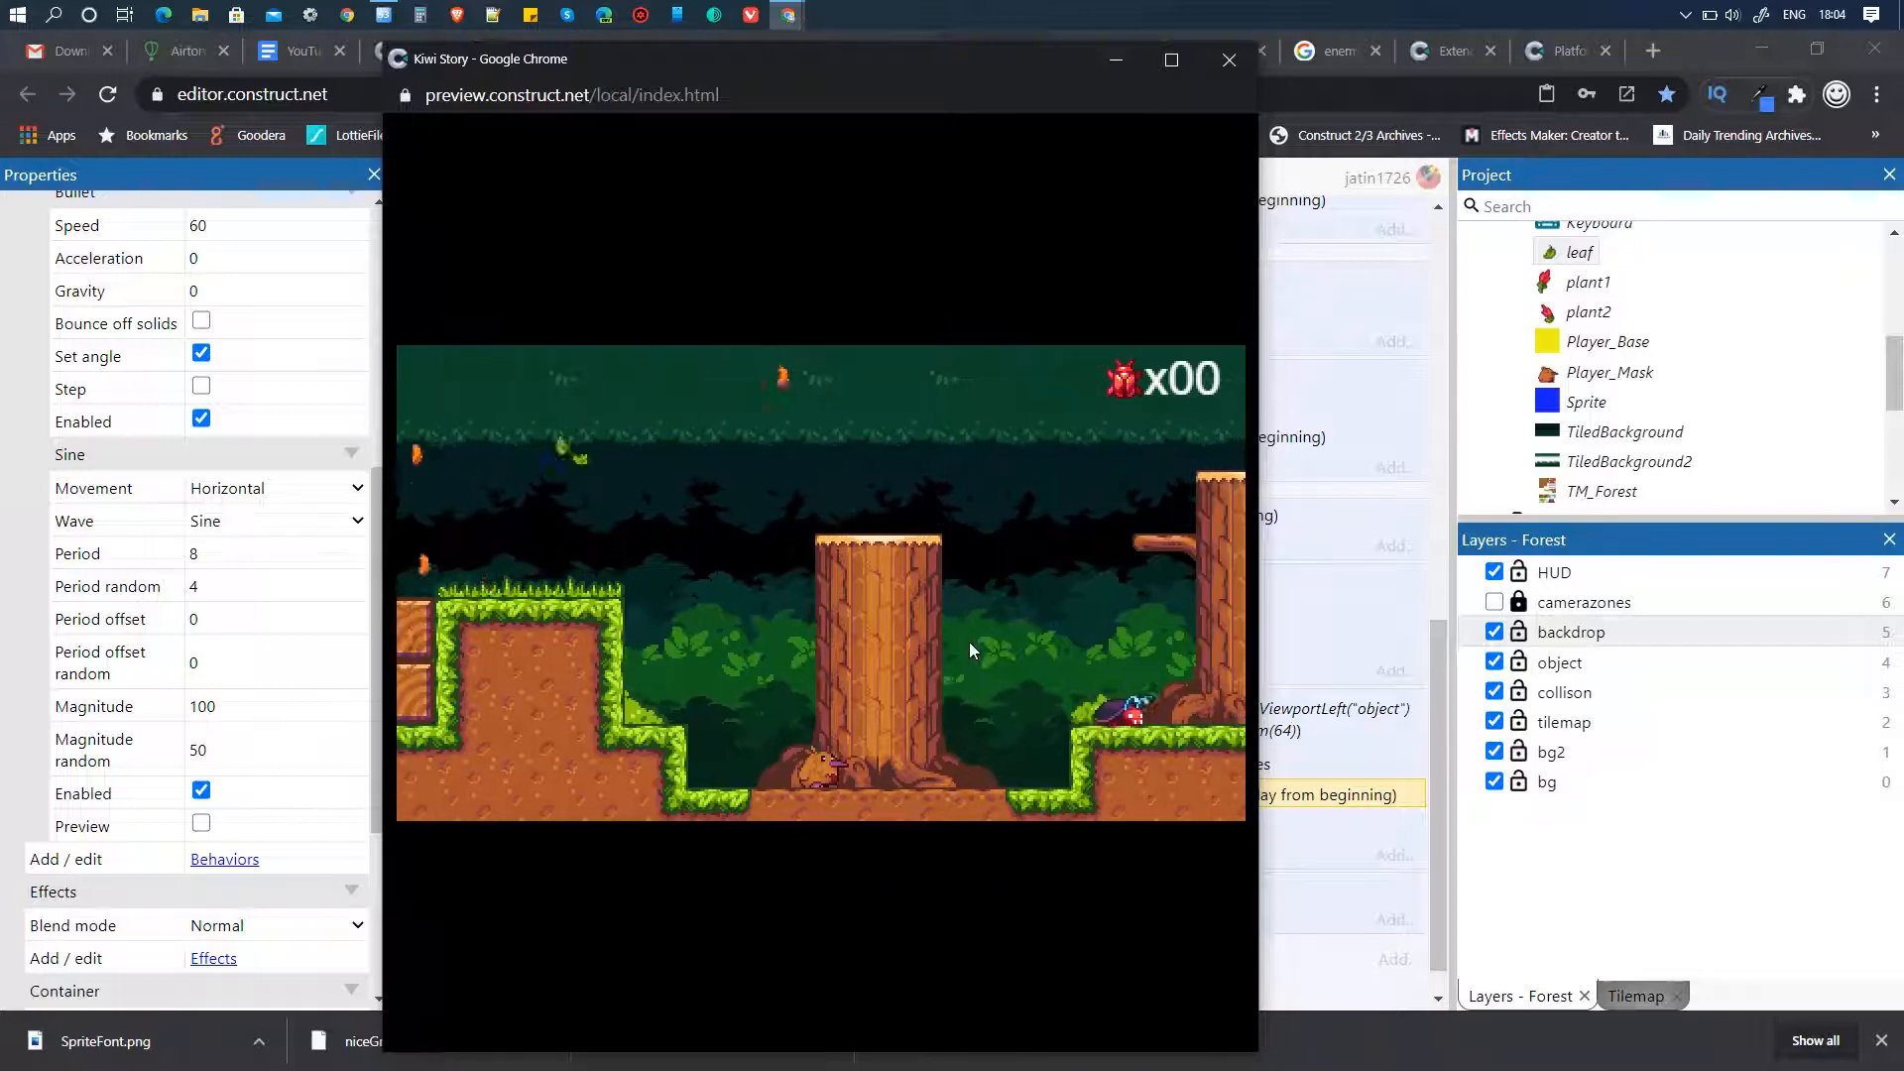
pyautogui.press('Left')
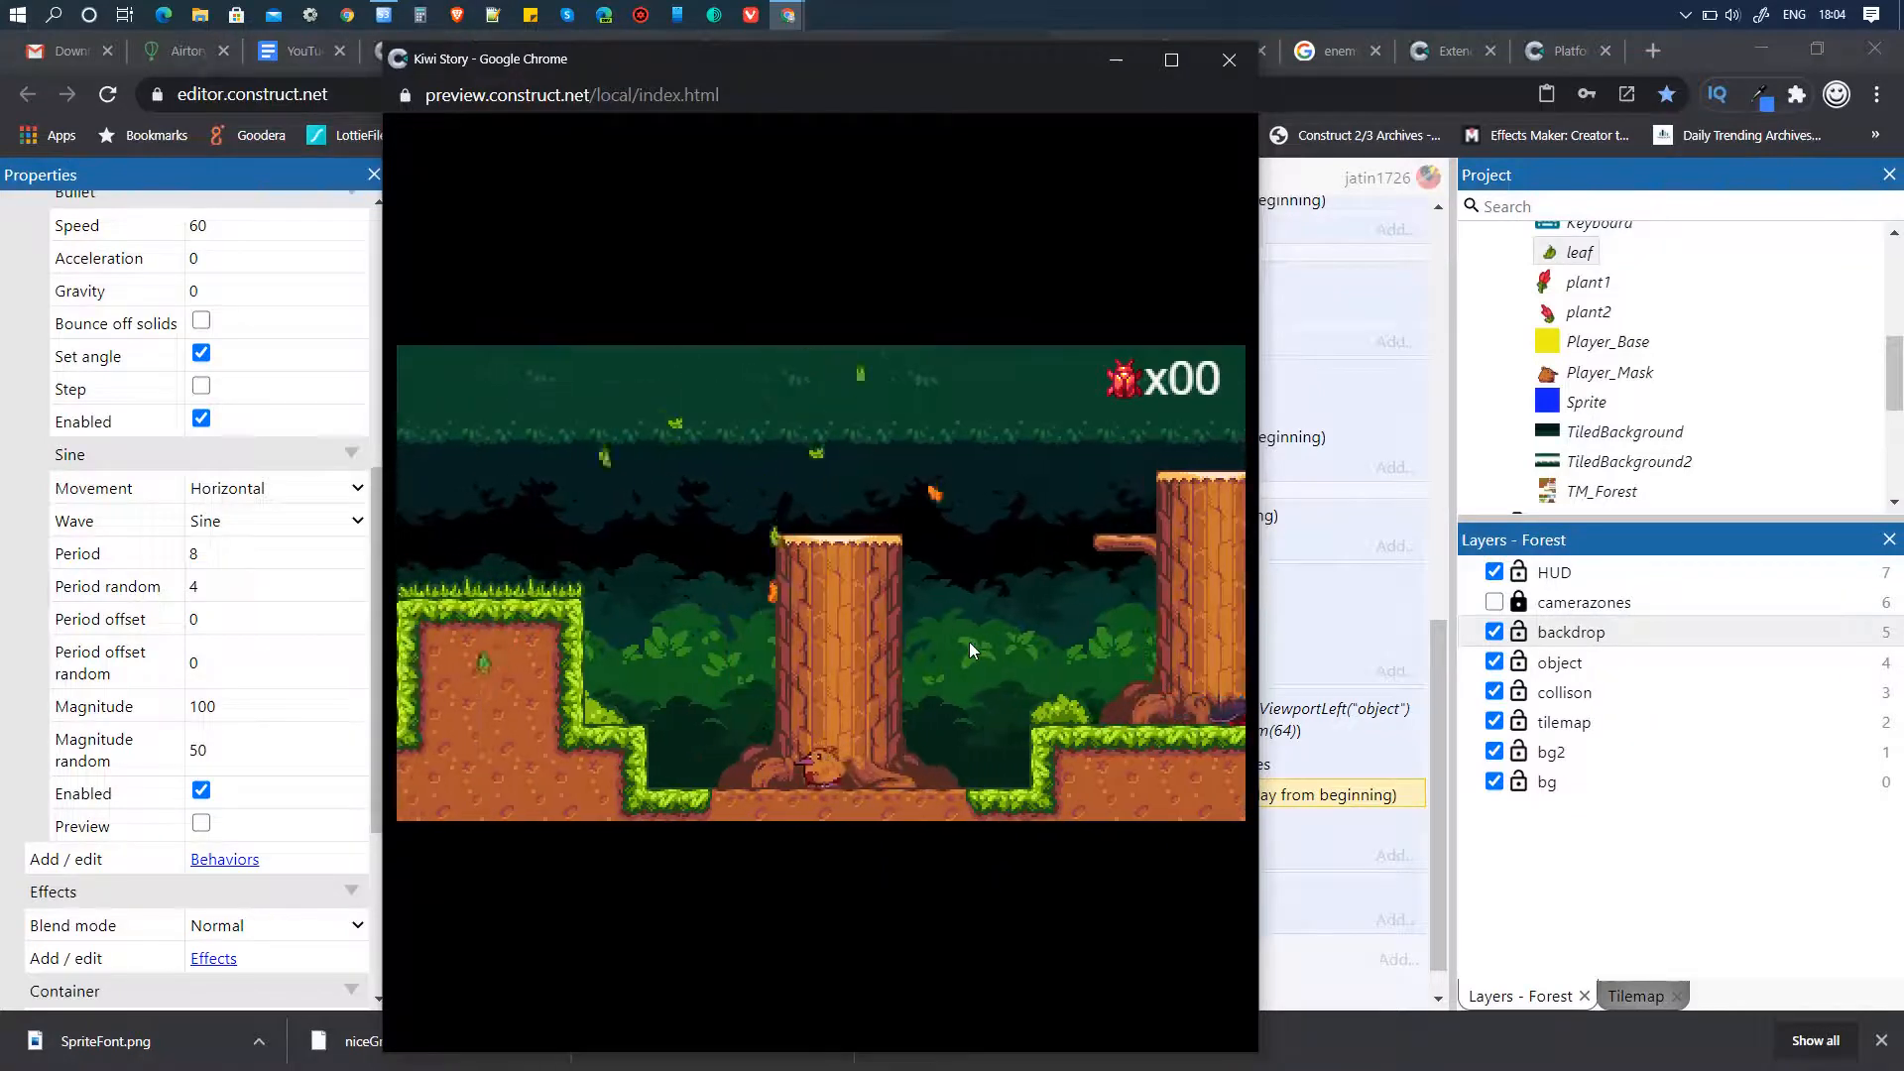
pyautogui.click(1228, 60)
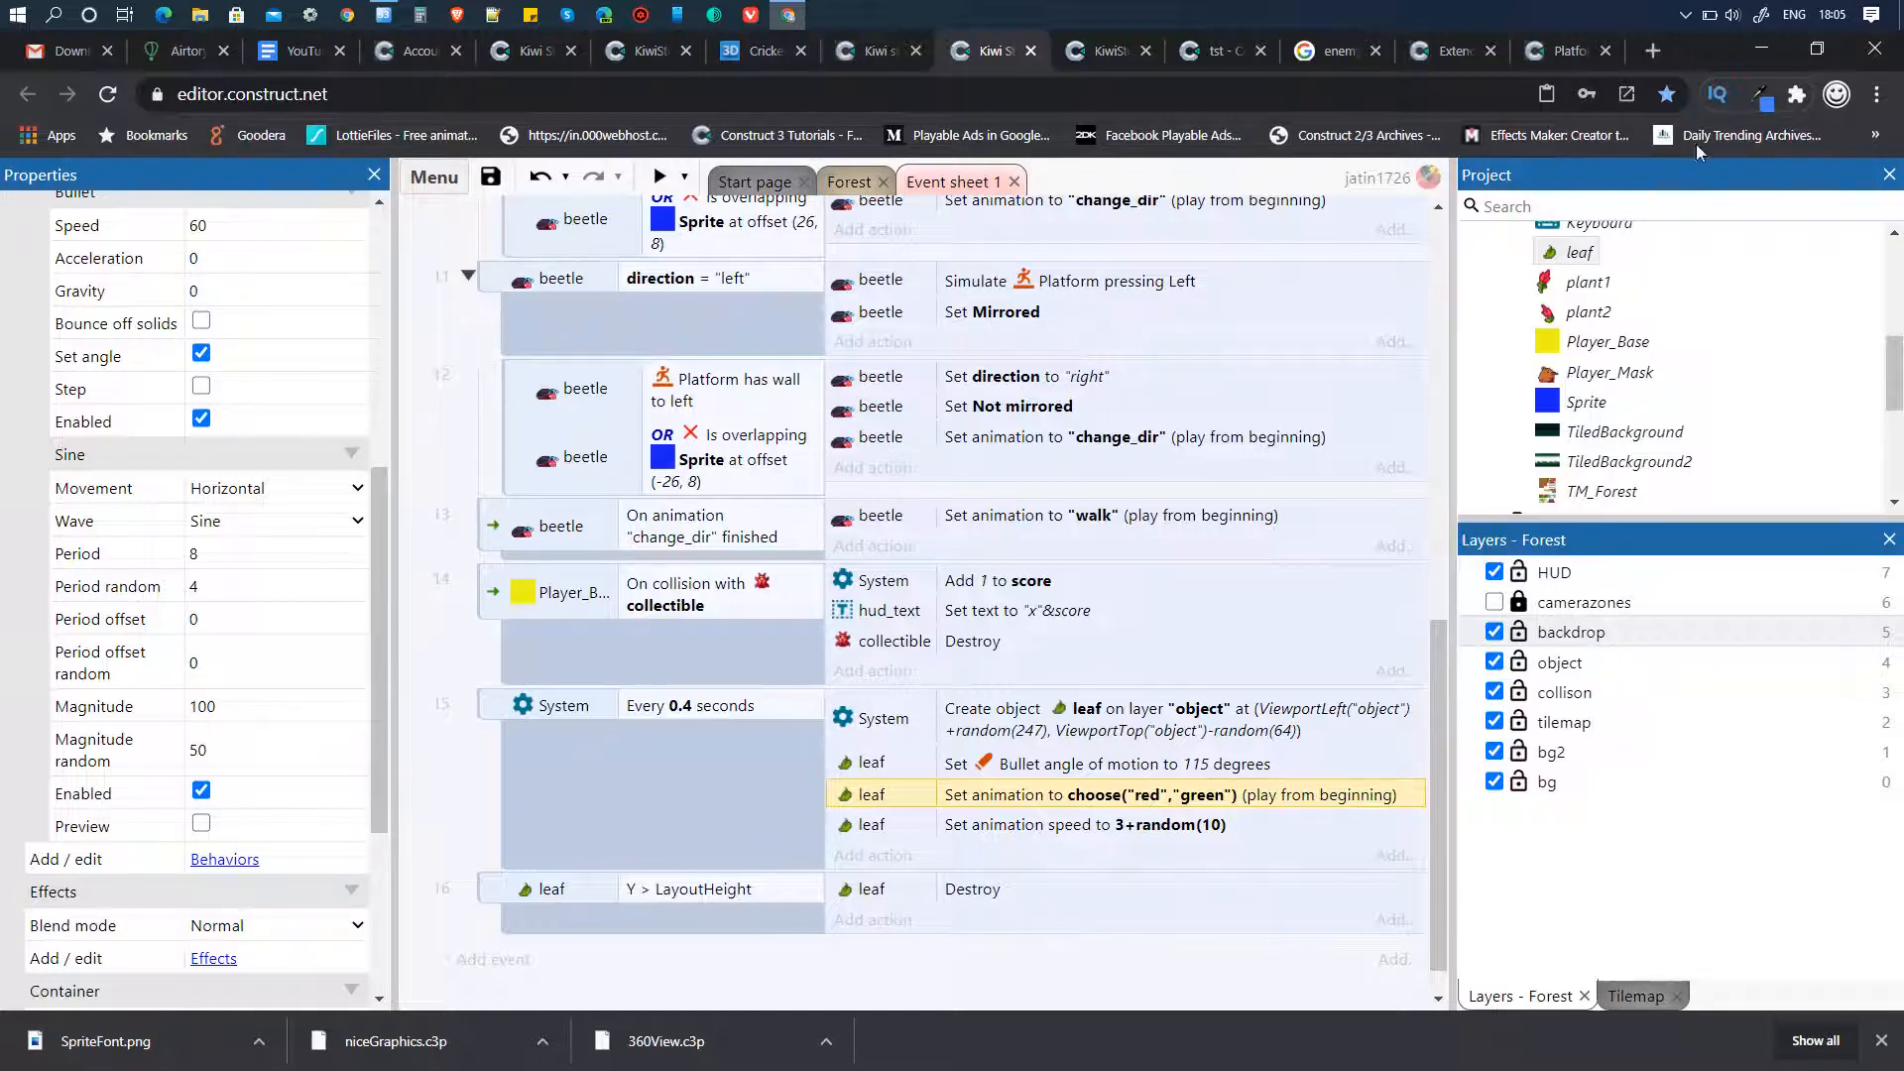
pyautogui.click(1688, 16)
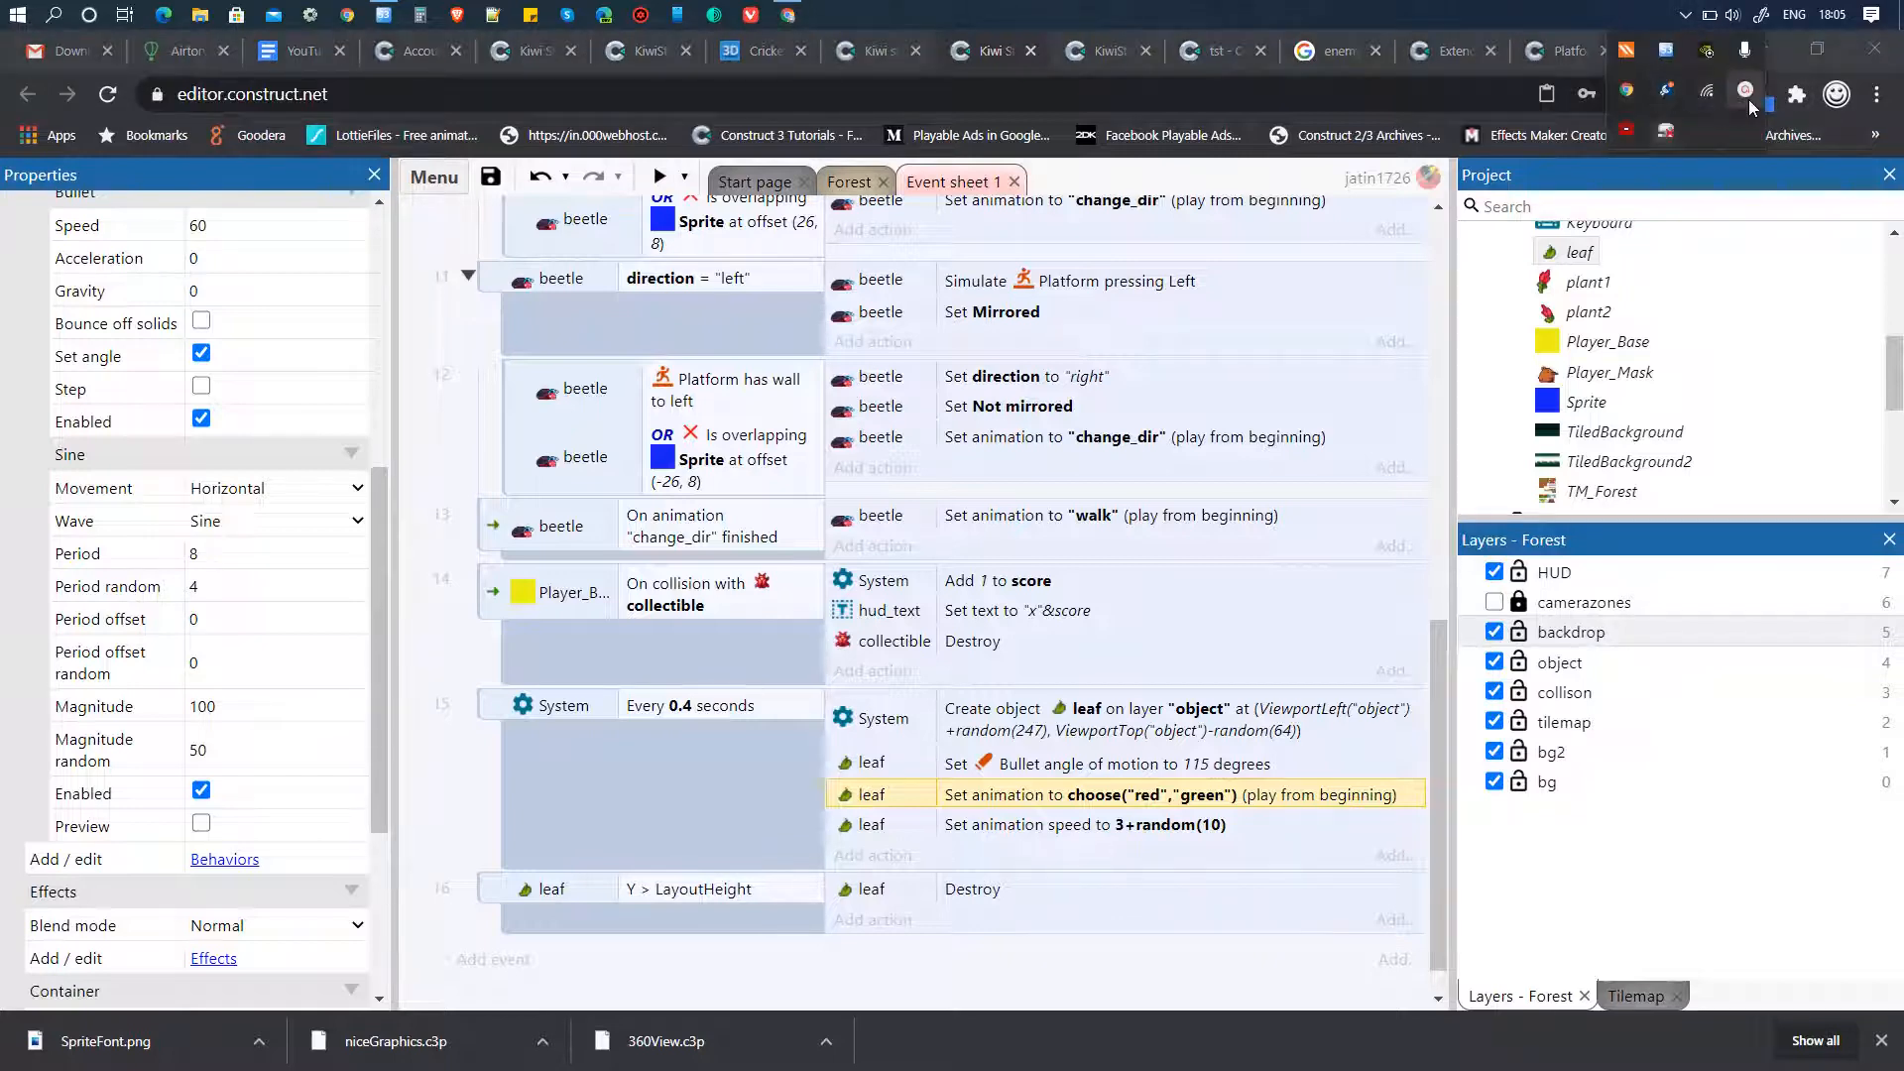